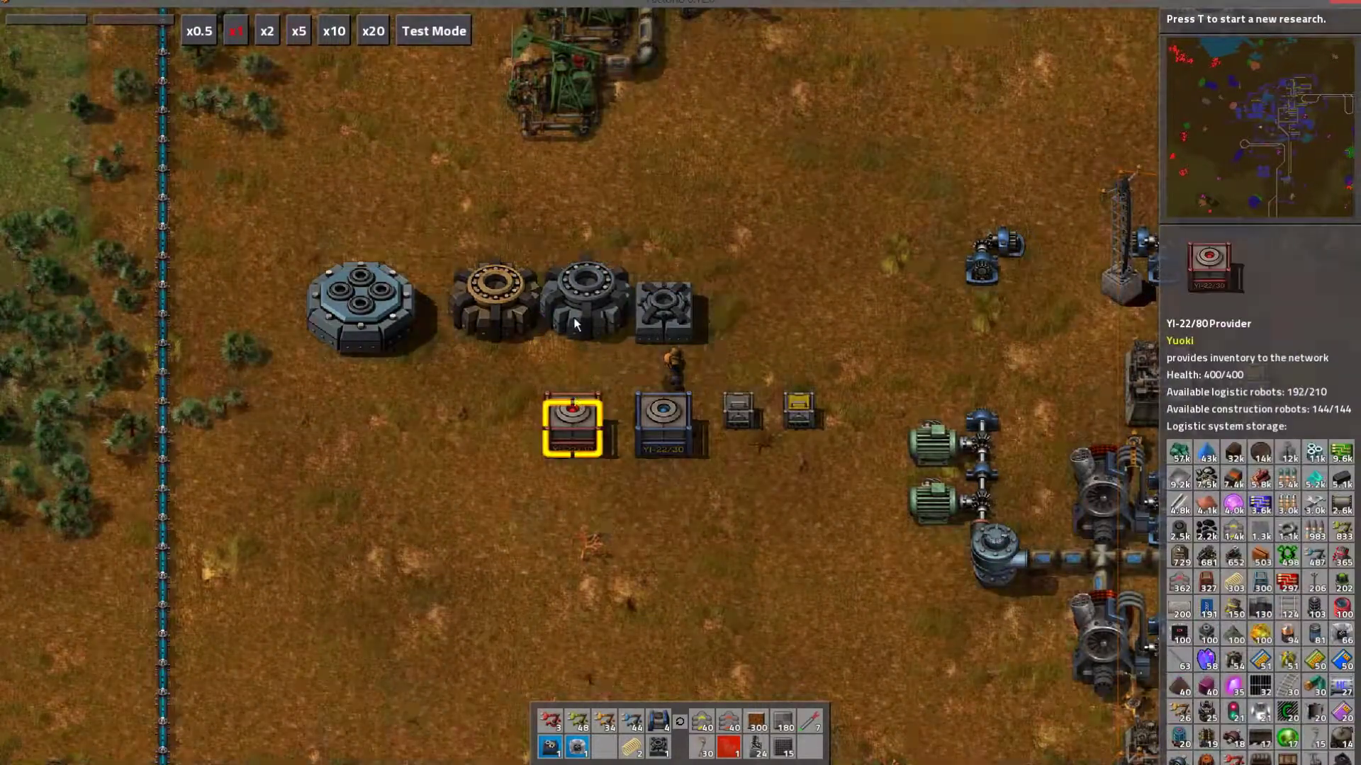
Walk past the storage bunkers and red YI-22/30 chests, then pause Factorio at the Game menu.
{"action": "key", "text": "a"}
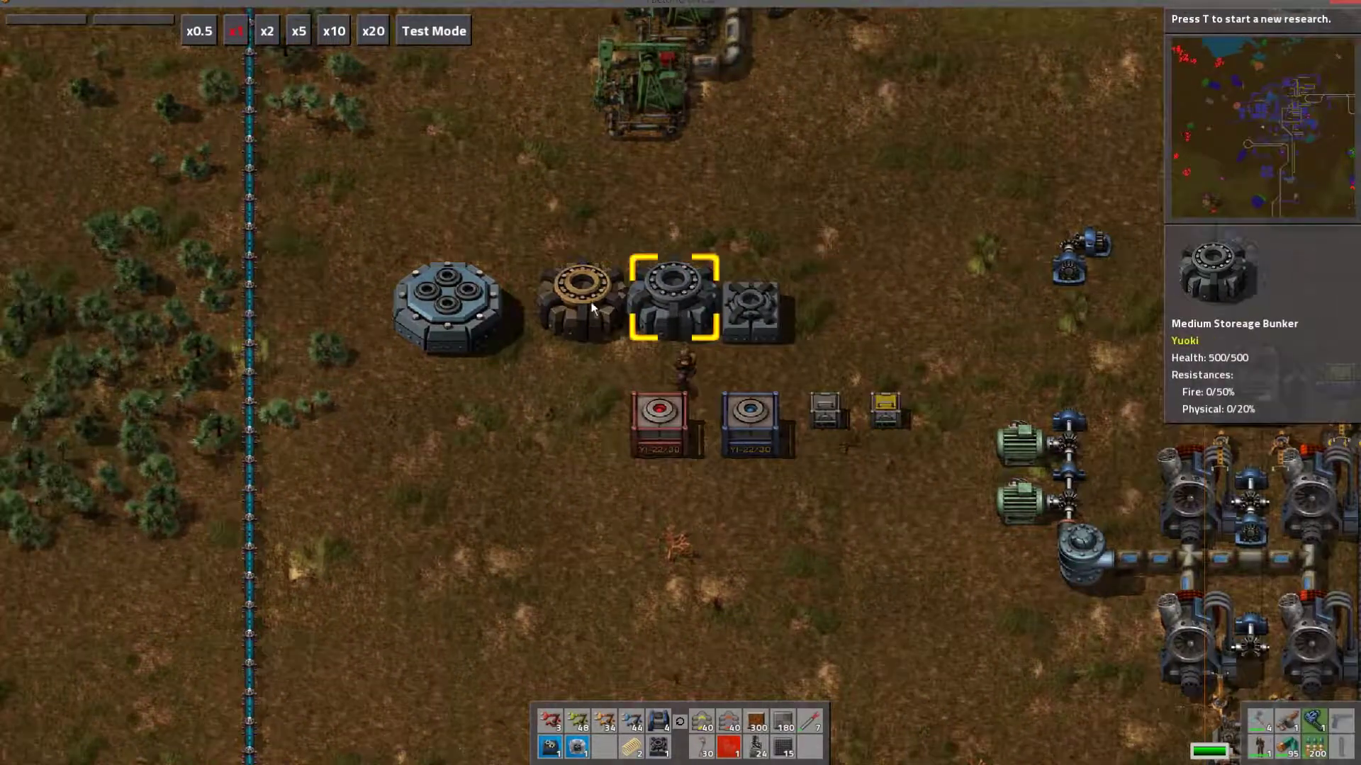
{"action": "key", "text": "a"}
{"action": "key", "text": "d"}
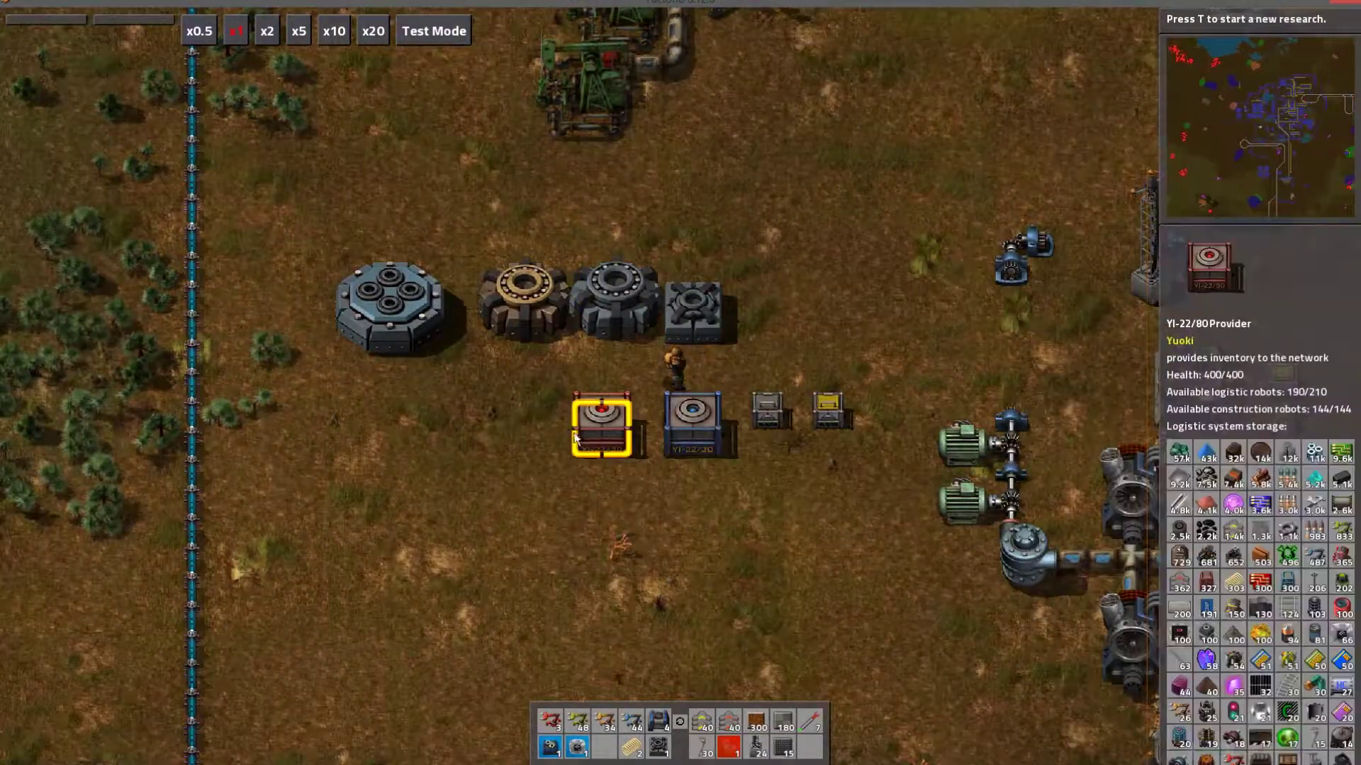
{"action": "key", "text": "d"}
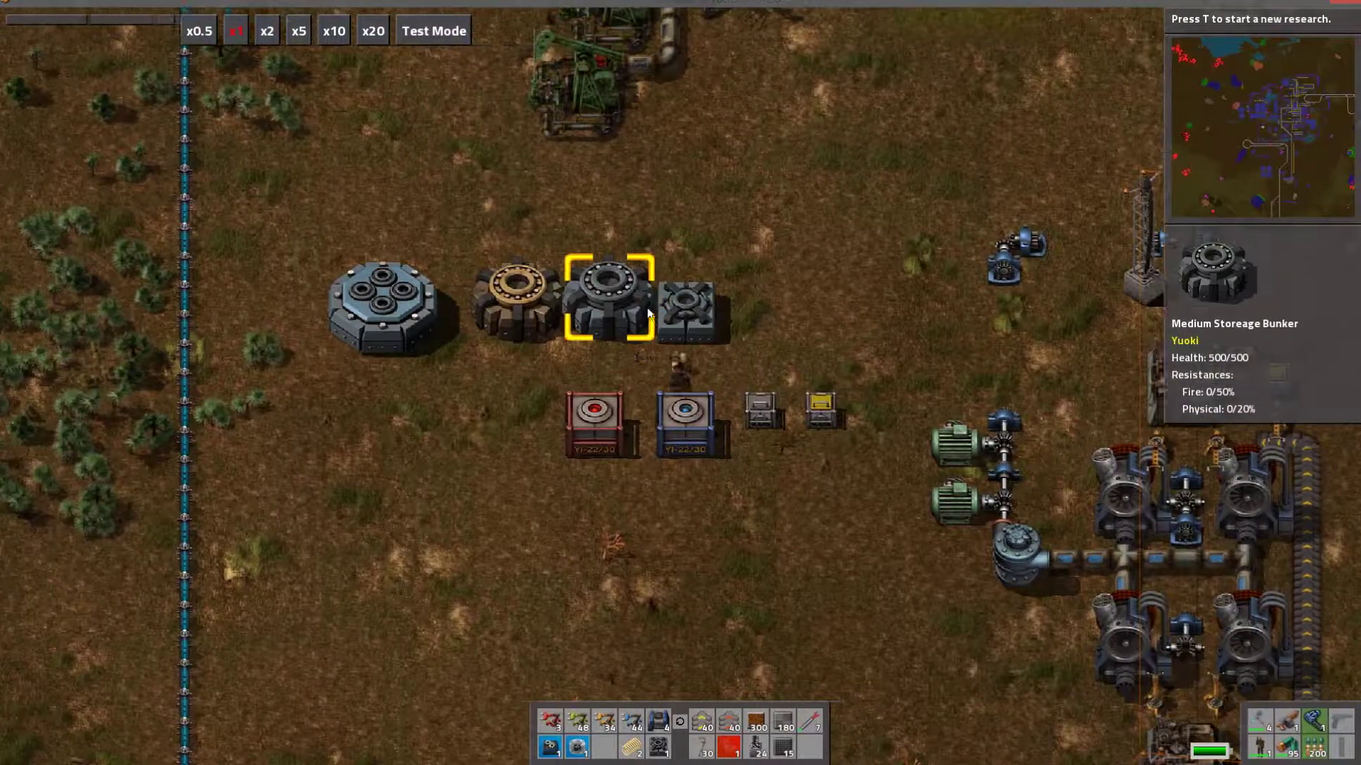
{"action": "key", "text": "a"}
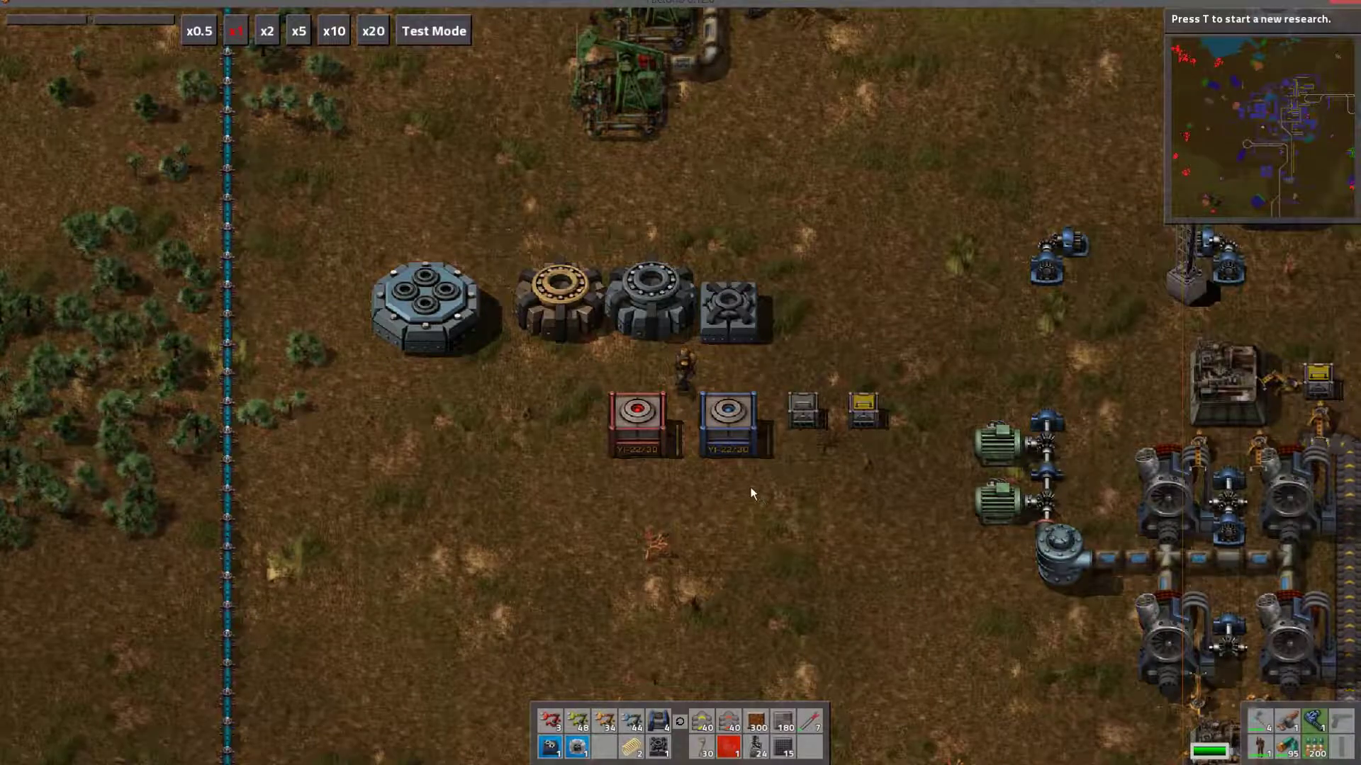
{"action": "key", "text": "Escape"}
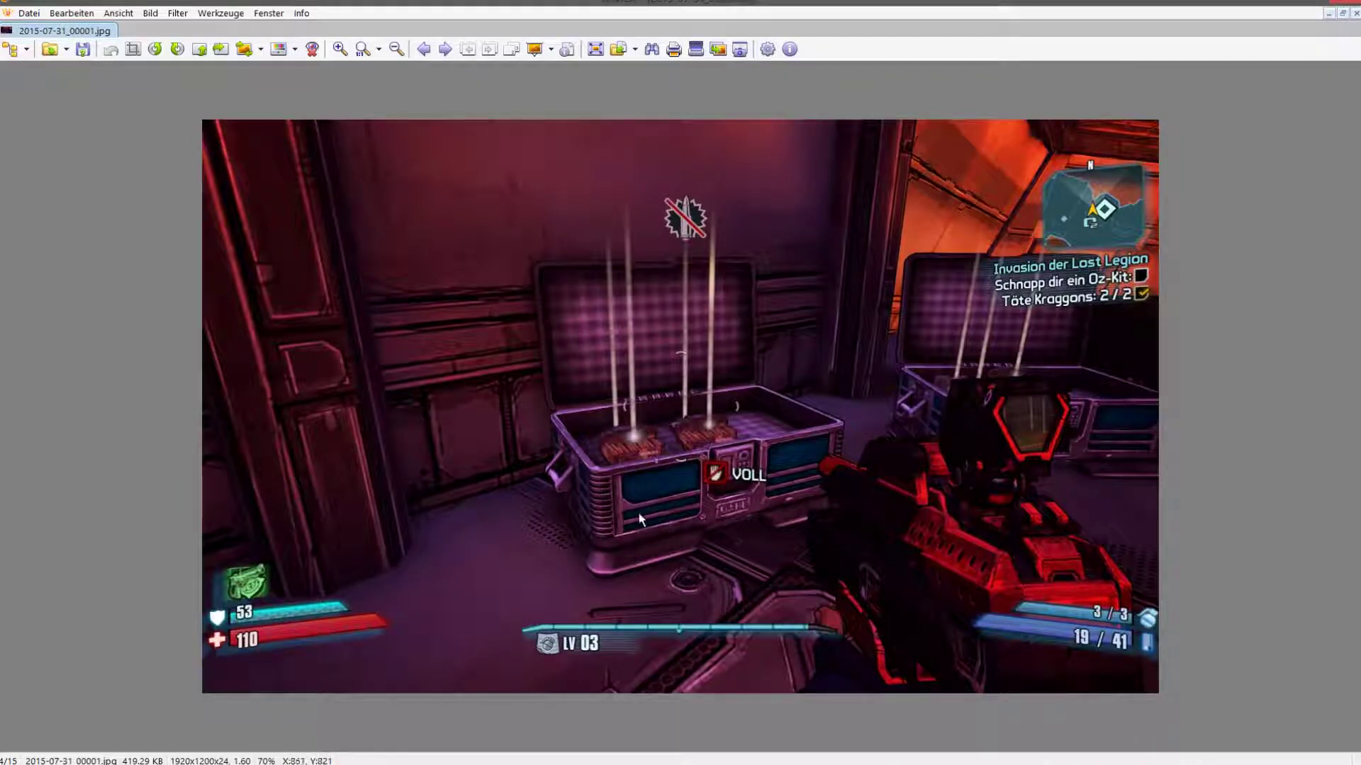
Browse the sci-fi crate screenshots in XnView, ending back on the first one.
{"action": "scroll", "coordinate": [687, 426], "scroll_direction": "down", "scroll_amount": 1}
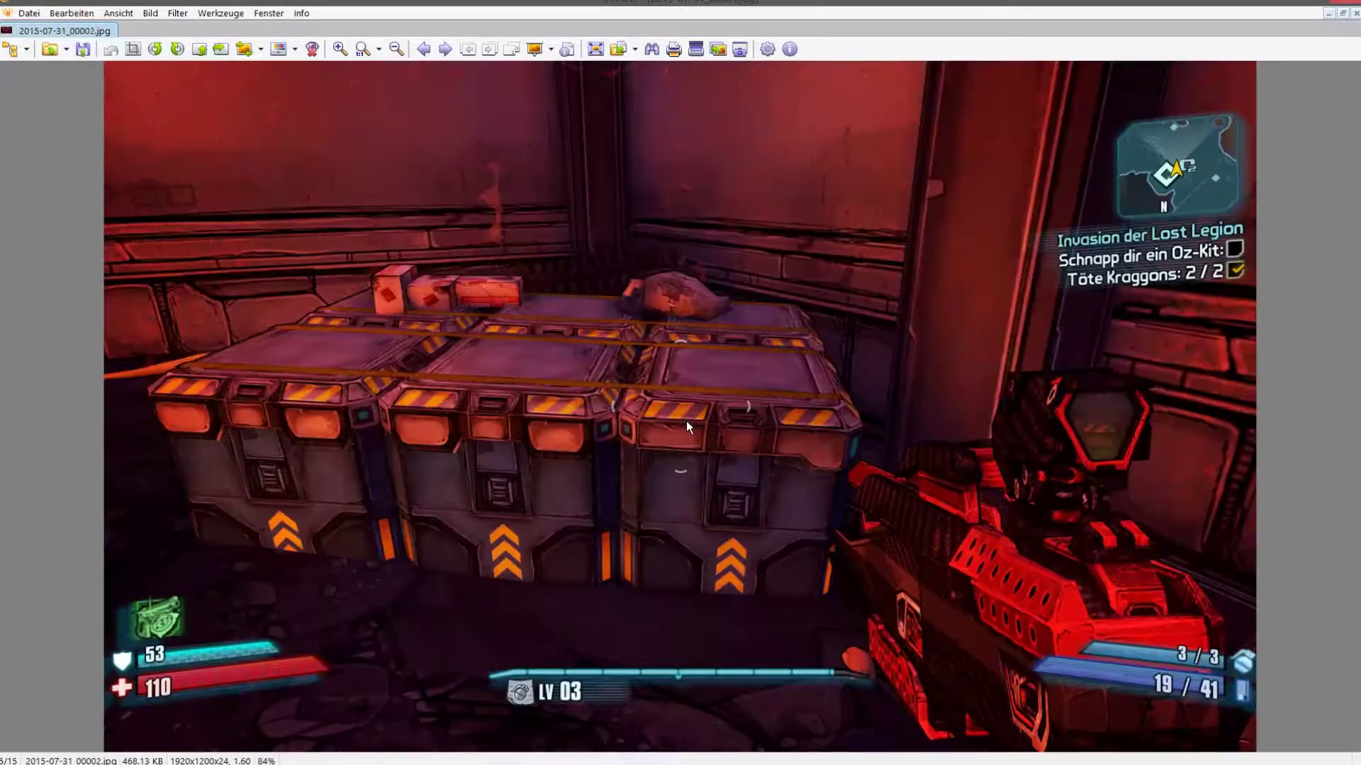
{"action": "scroll", "coordinate": [685, 422], "scroll_direction": "down", "scroll_amount": 1}
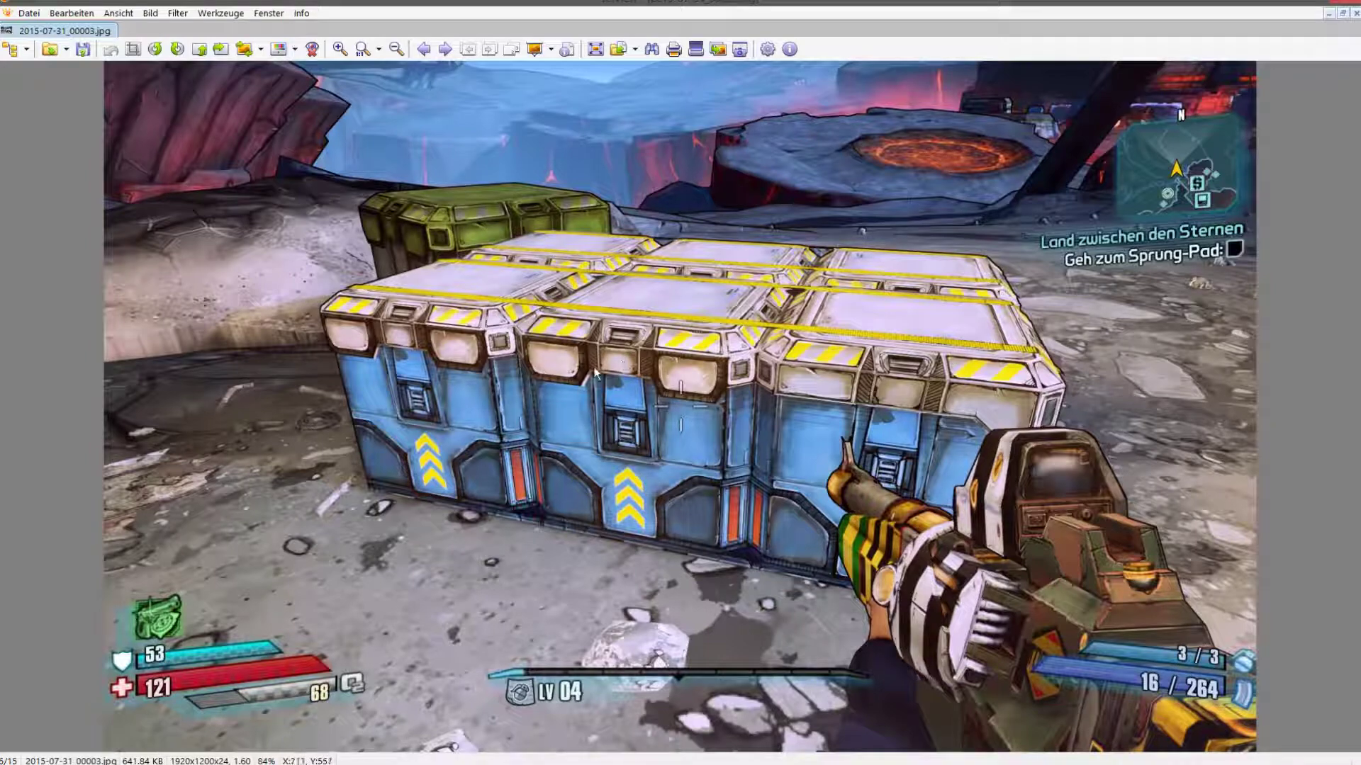
{"action": "key", "text": "Left"}
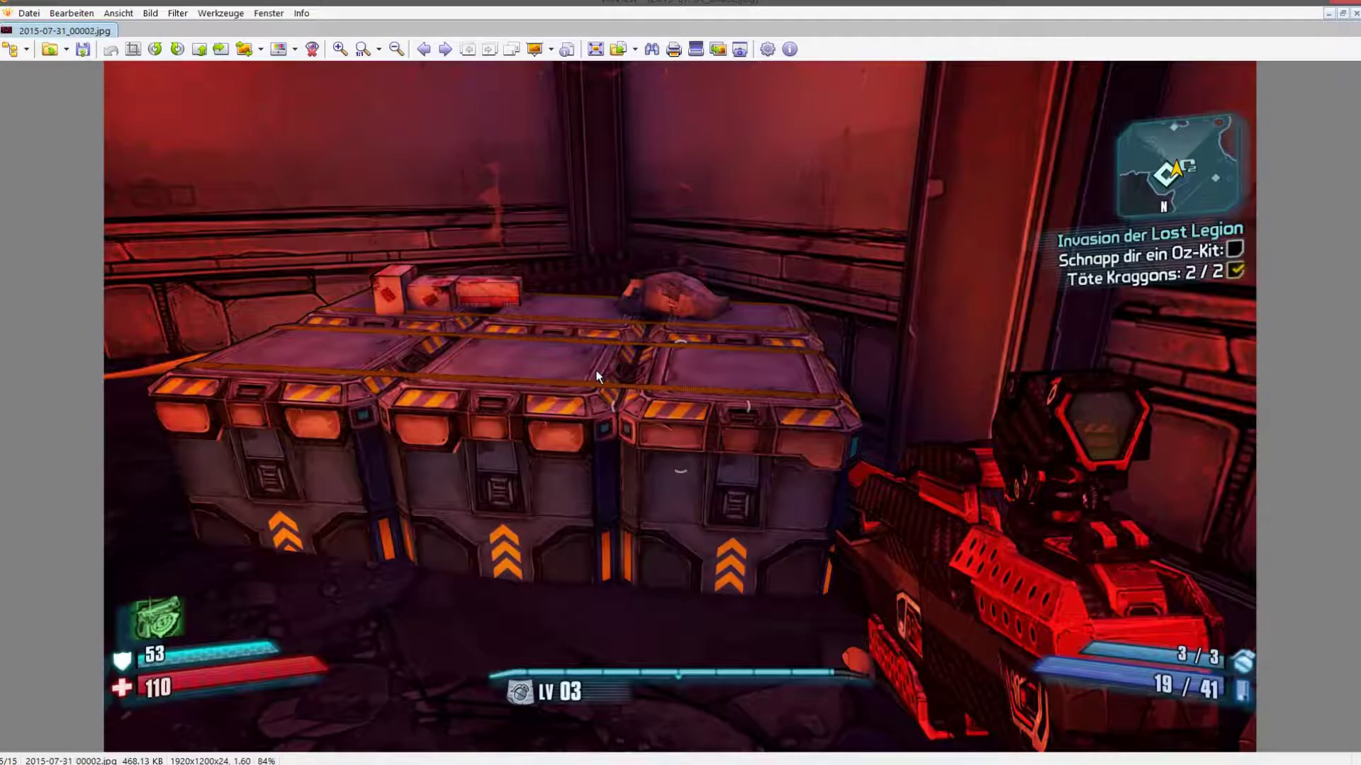
{"action": "key", "text": "Left"}
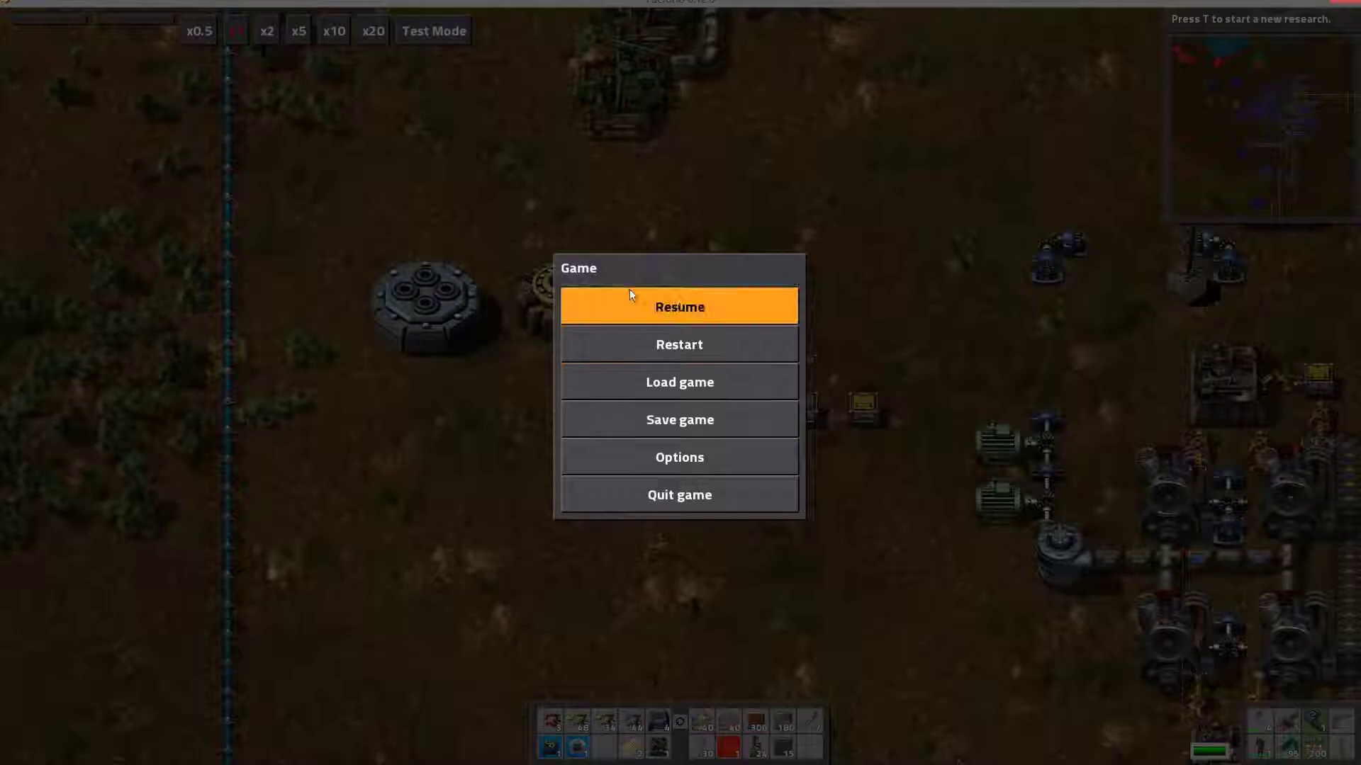
Resume Factorio and walk the character around the chests.
{"action": "left_click", "coordinate": [630, 294]}
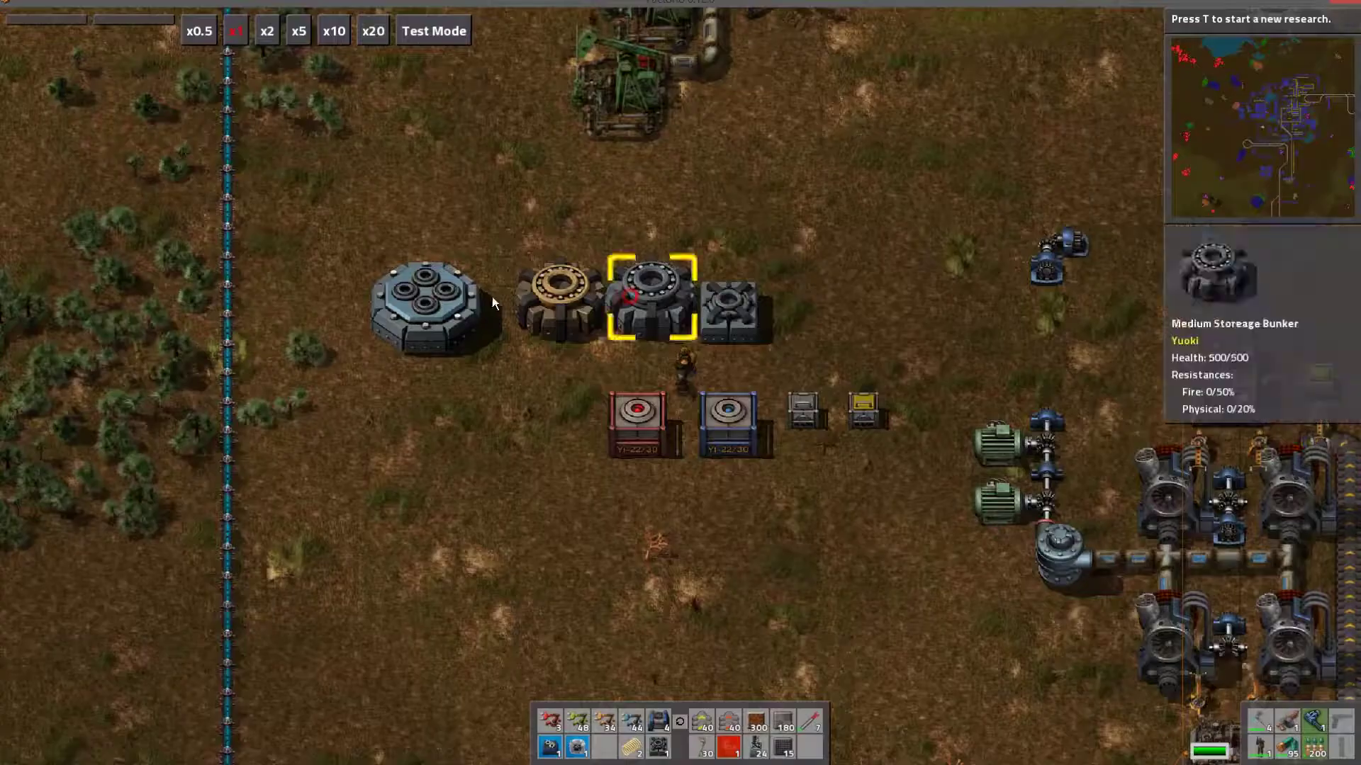
{"action": "key", "text": "a"}
{"action": "key", "text": "d"}
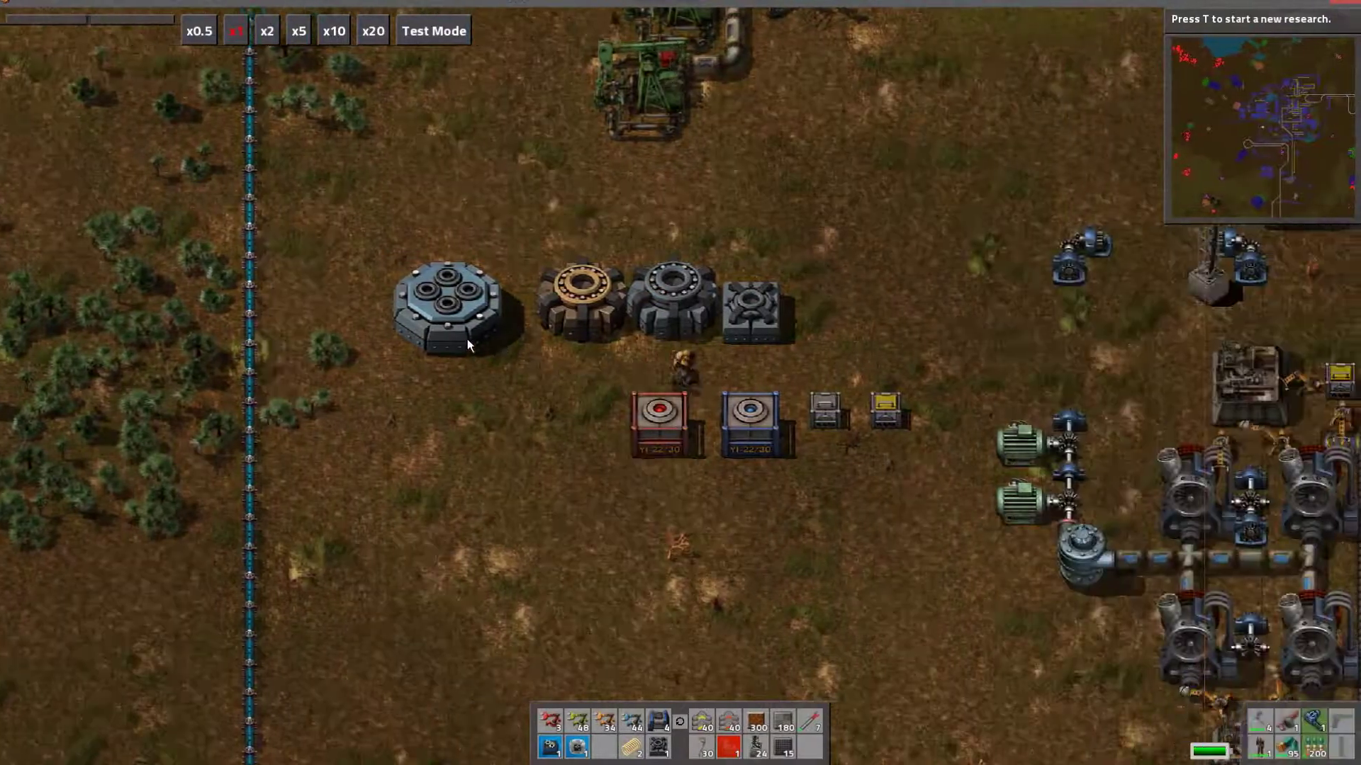
{"action": "key", "text": "d"}
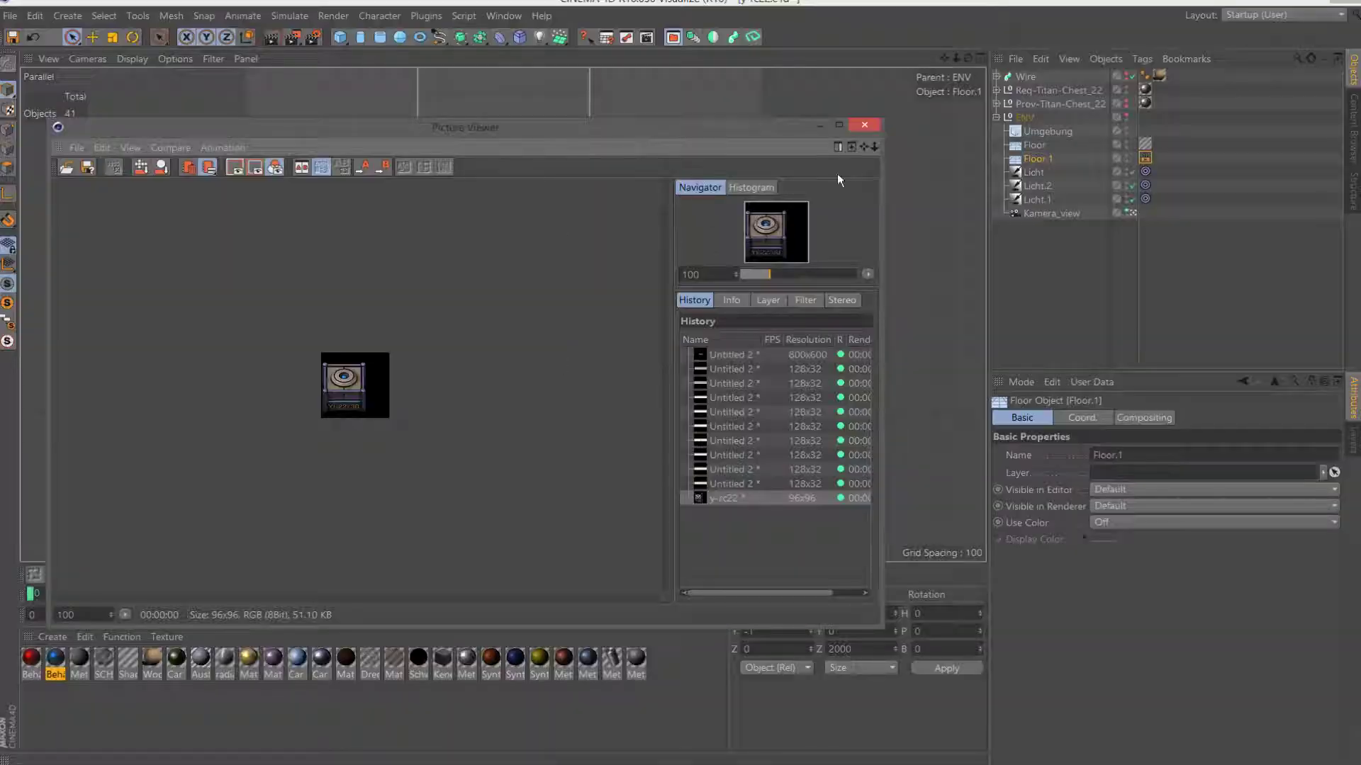
Close the Picture Viewer showing the 96x96 chest icon render.
{"action": "left_click", "coordinate": [863, 128]}
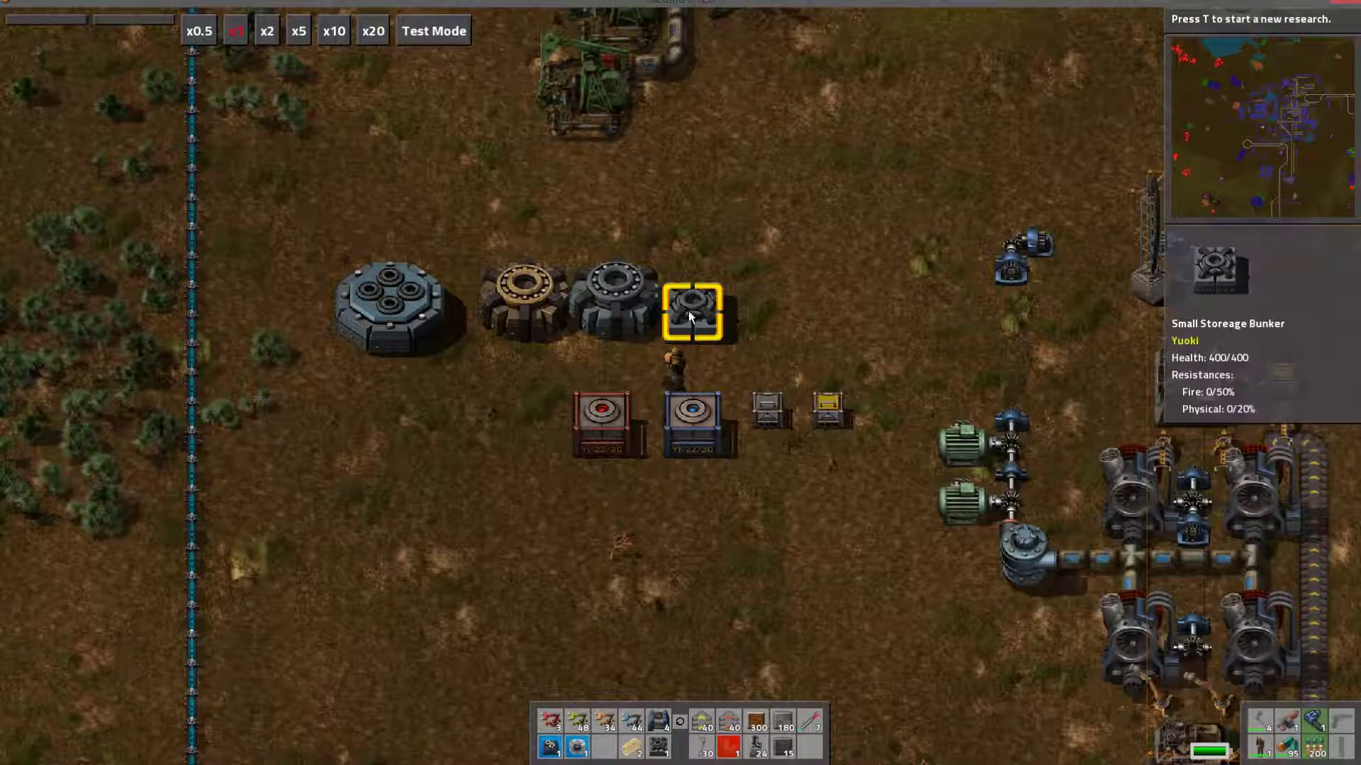
{"action": "mouse_move", "coordinate": [767, 412]}
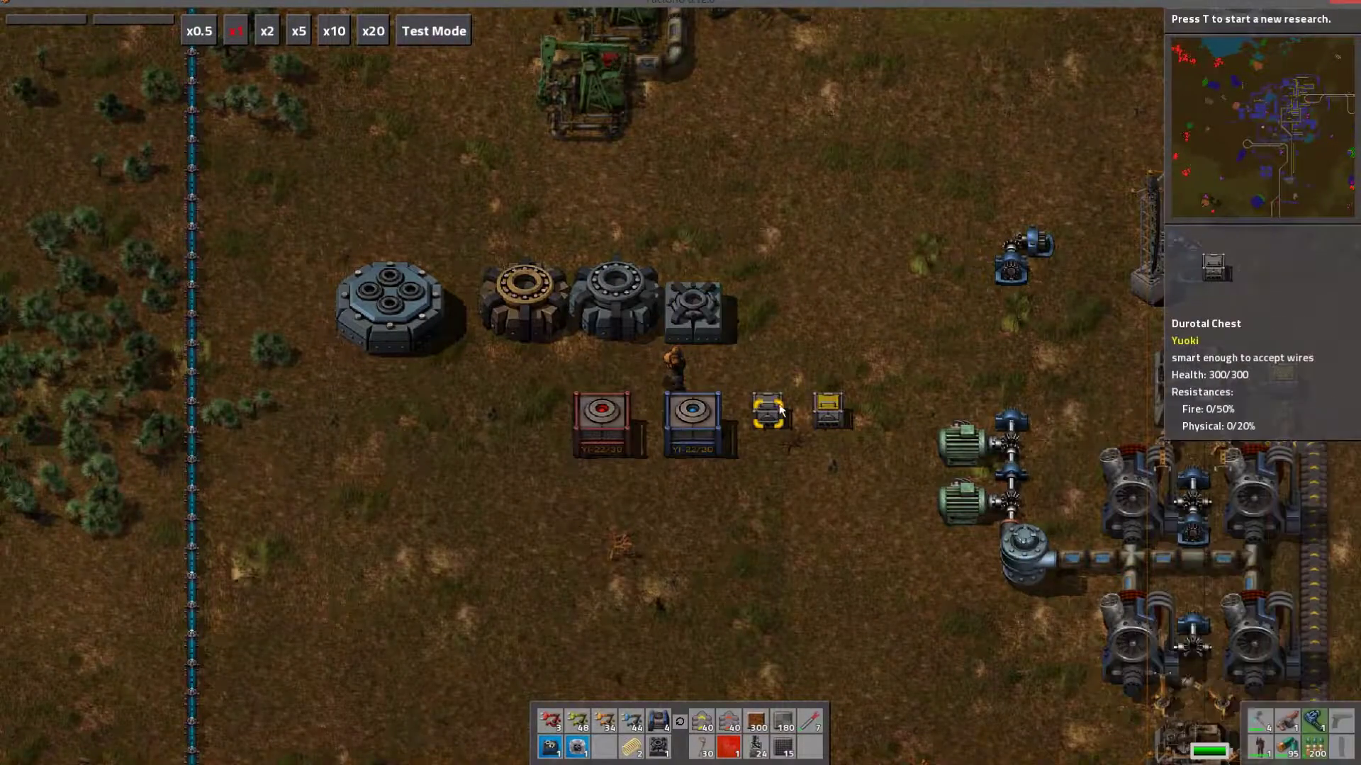
Zoom in and walk around the chests and Small and Medium Storage Bunkers, then pause the game.
{"action": "scroll", "coordinate": [762, 399], "scroll_direction": "up", "scroll_amount": 3}
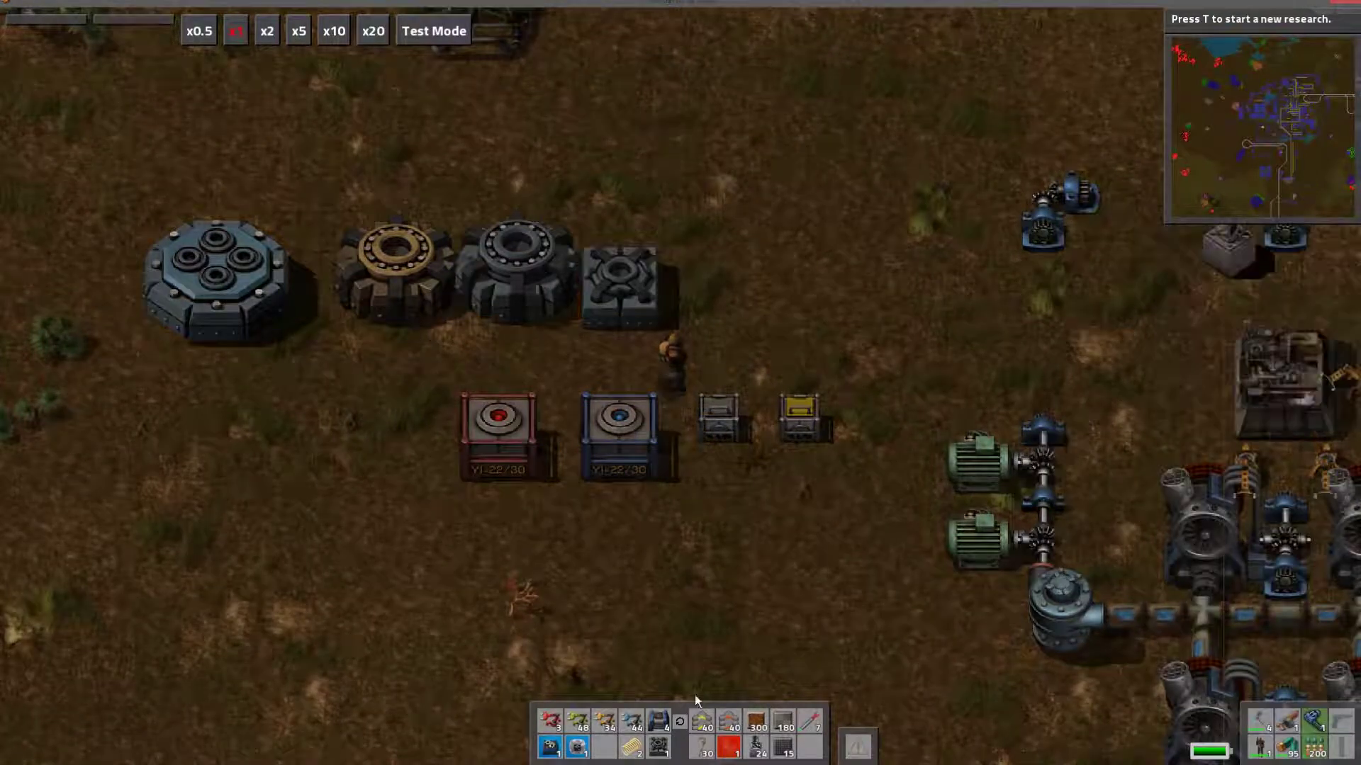
{"action": "key", "text": "d"}
{"action": "key", "text": "a"}
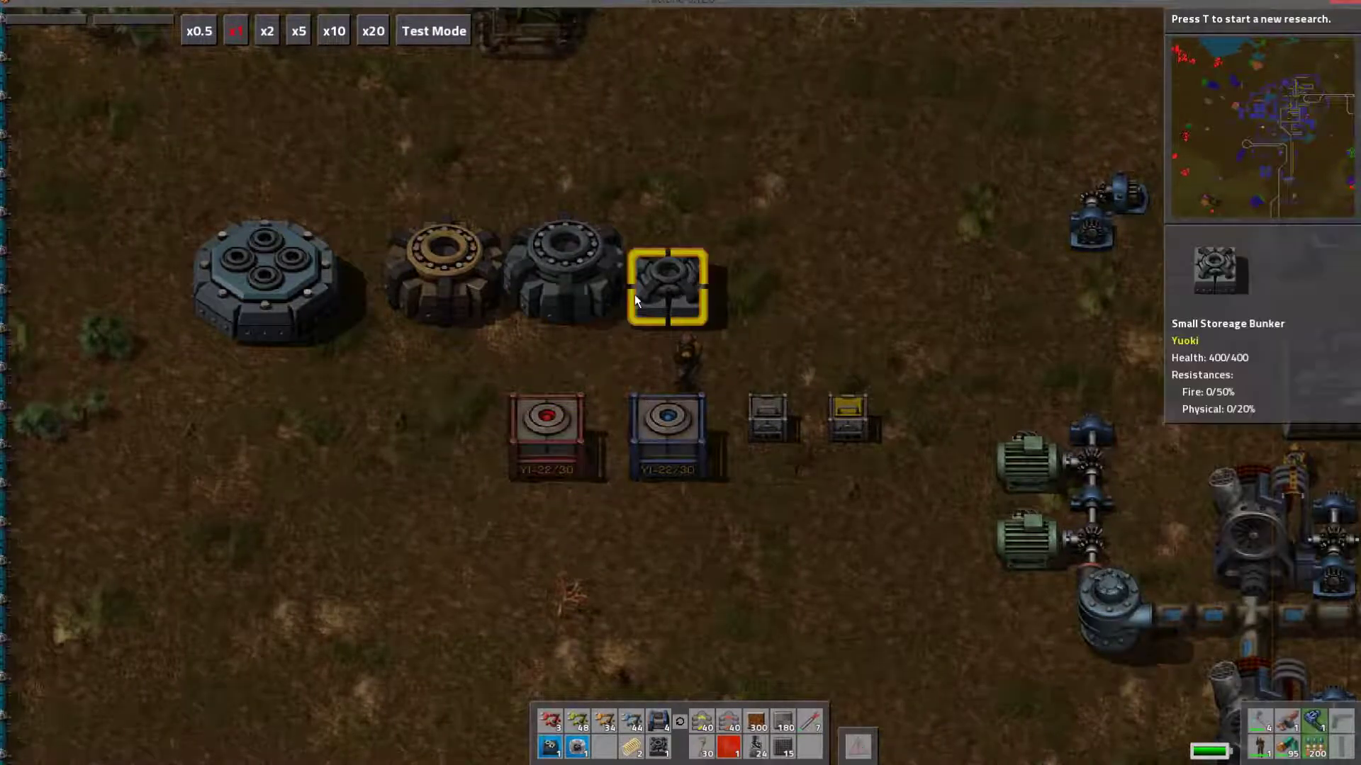
{"action": "key", "text": "d"}
{"action": "key", "text": "s"}
{"action": "key", "text": "a"}
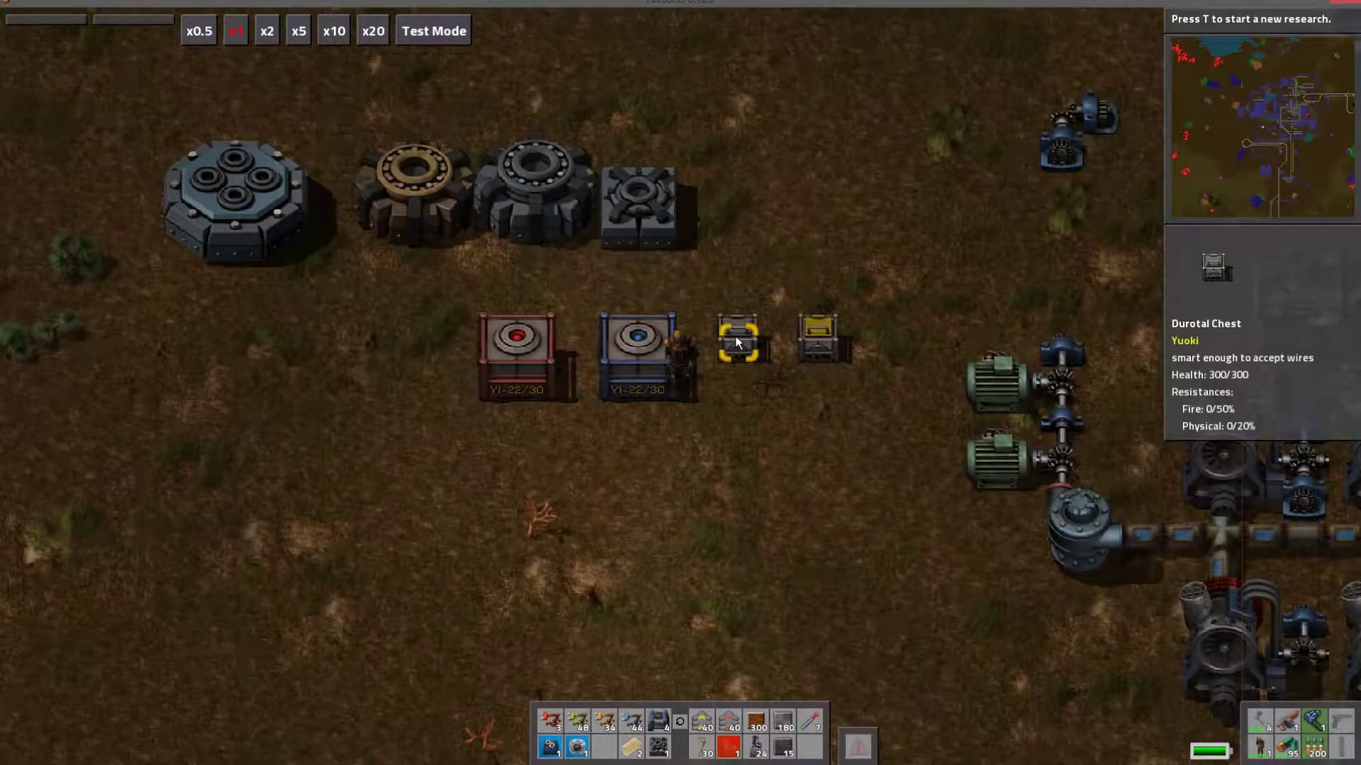
{"action": "key", "text": "w"}
{"action": "key", "text": "w"}
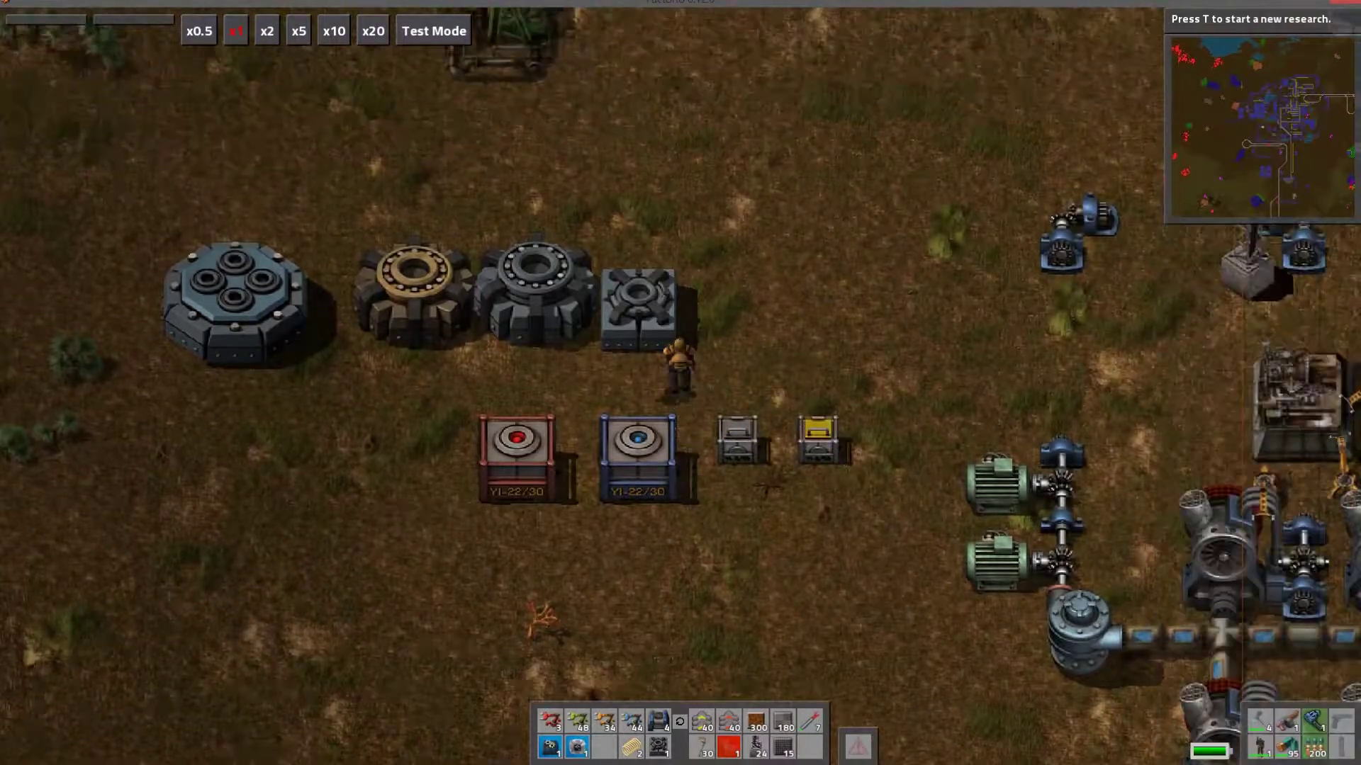
{"action": "key", "text": "Escape"}
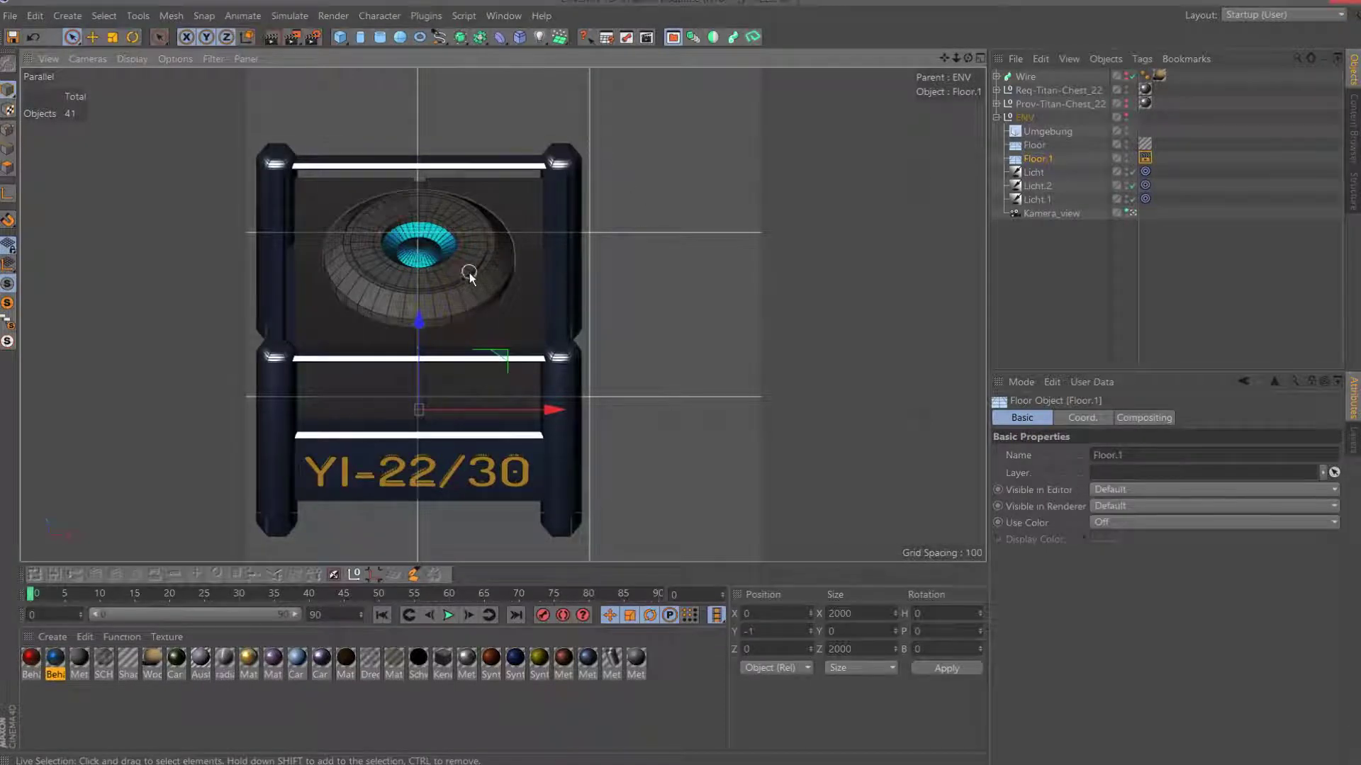
Turn off viewport and render visibility for Loading-Zyl inside Req-Titan-Chest_22.
{"action": "left_click", "coordinate": [359, 252]}
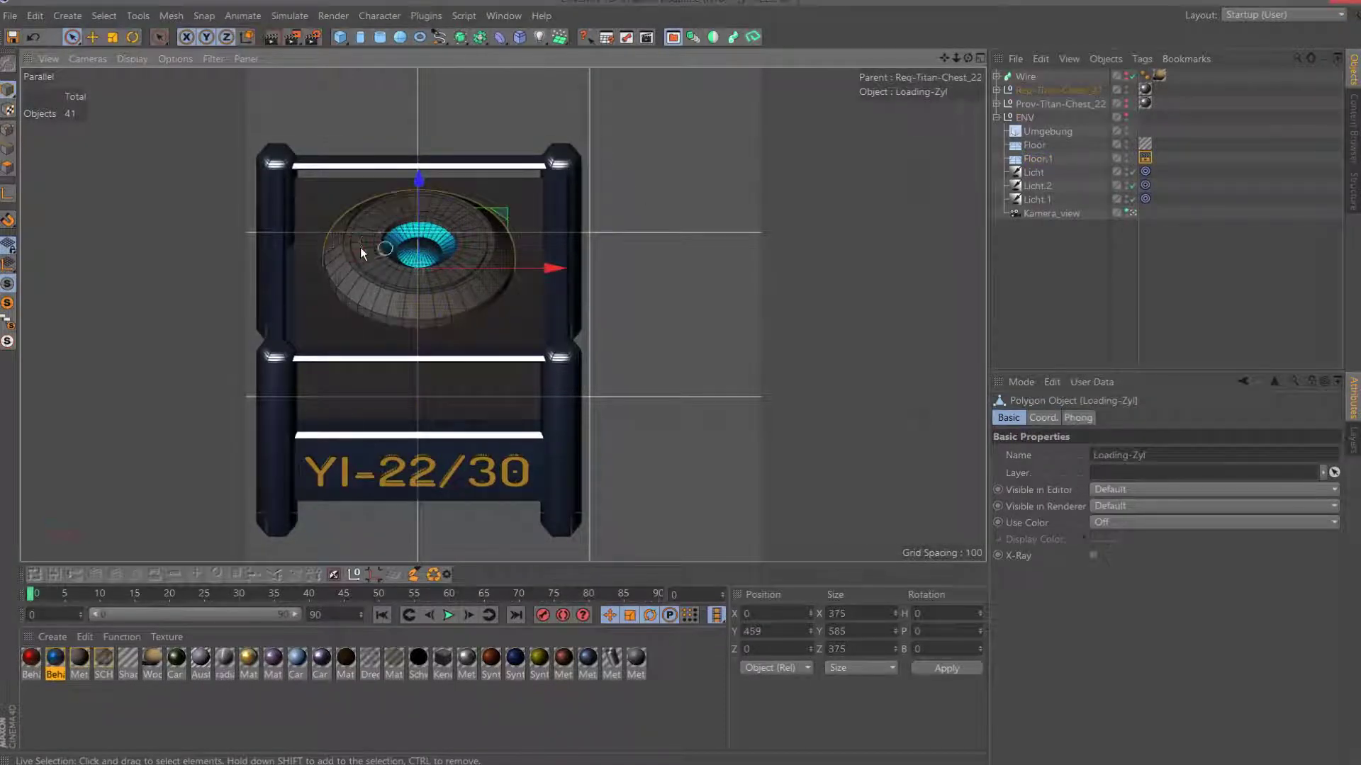
{"action": "left_click", "coordinate": [997, 90]}
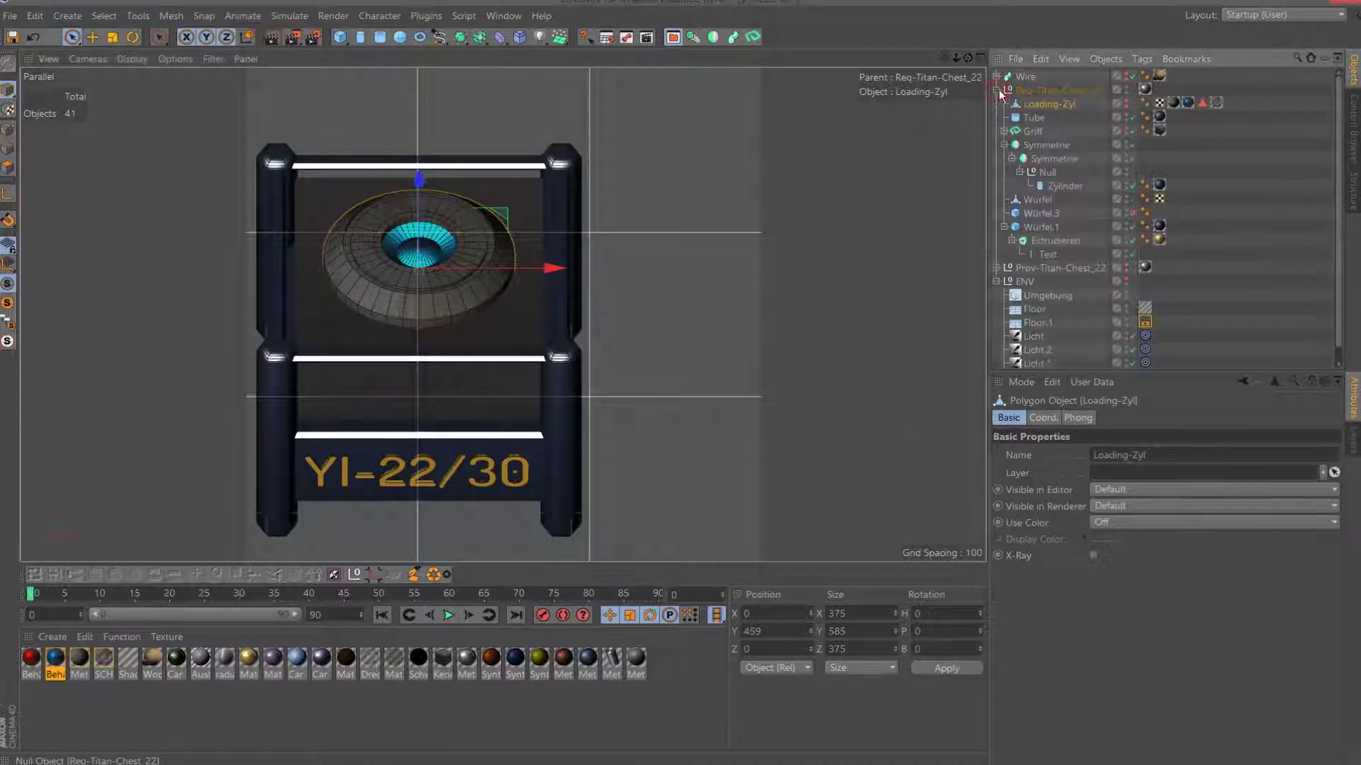
{"action": "double_click", "coordinate": [1126, 107]}
{"action": "left_click", "coordinate": [1126, 102]}
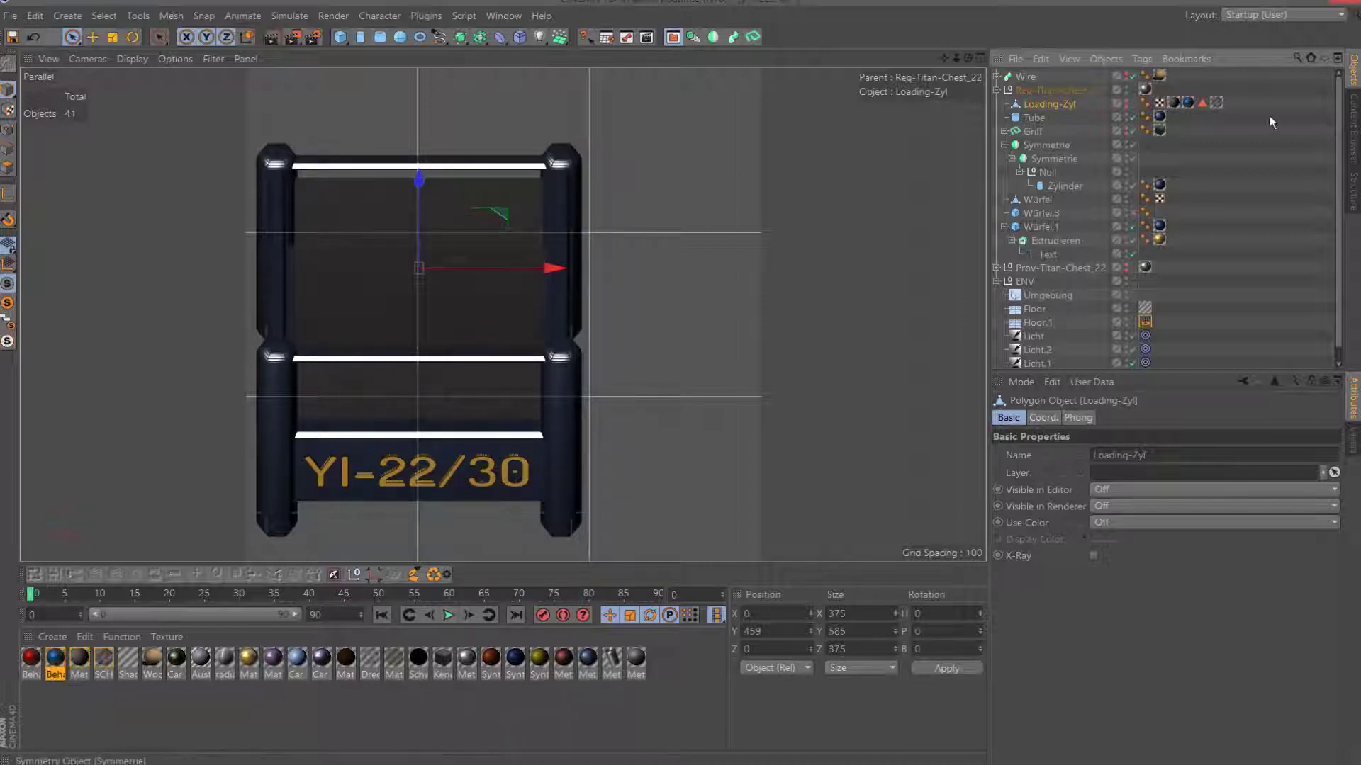
Check the texture tags on Loading-Zyl and the Zylinder hinge cylinder.
{"action": "left_click", "coordinate": [588, 659]}
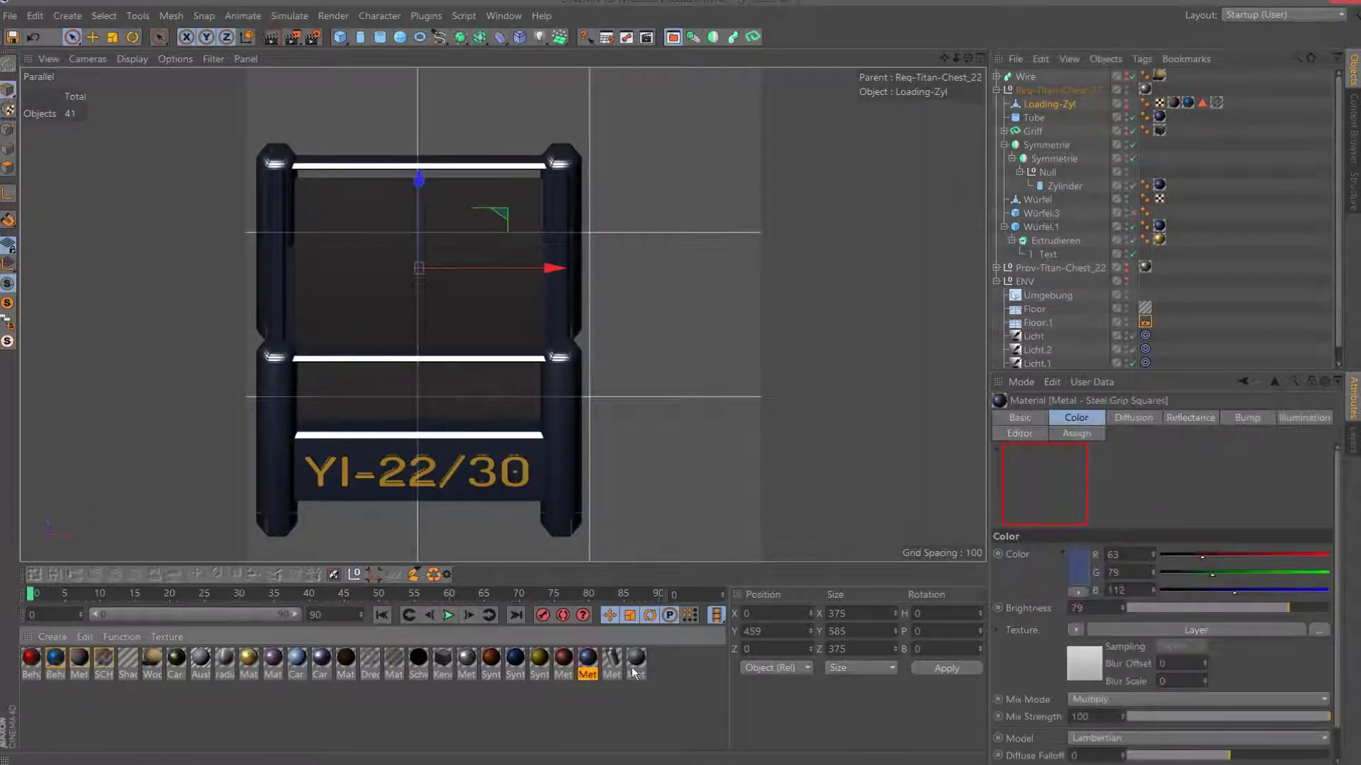
{"action": "left_click", "coordinate": [1189, 101]}
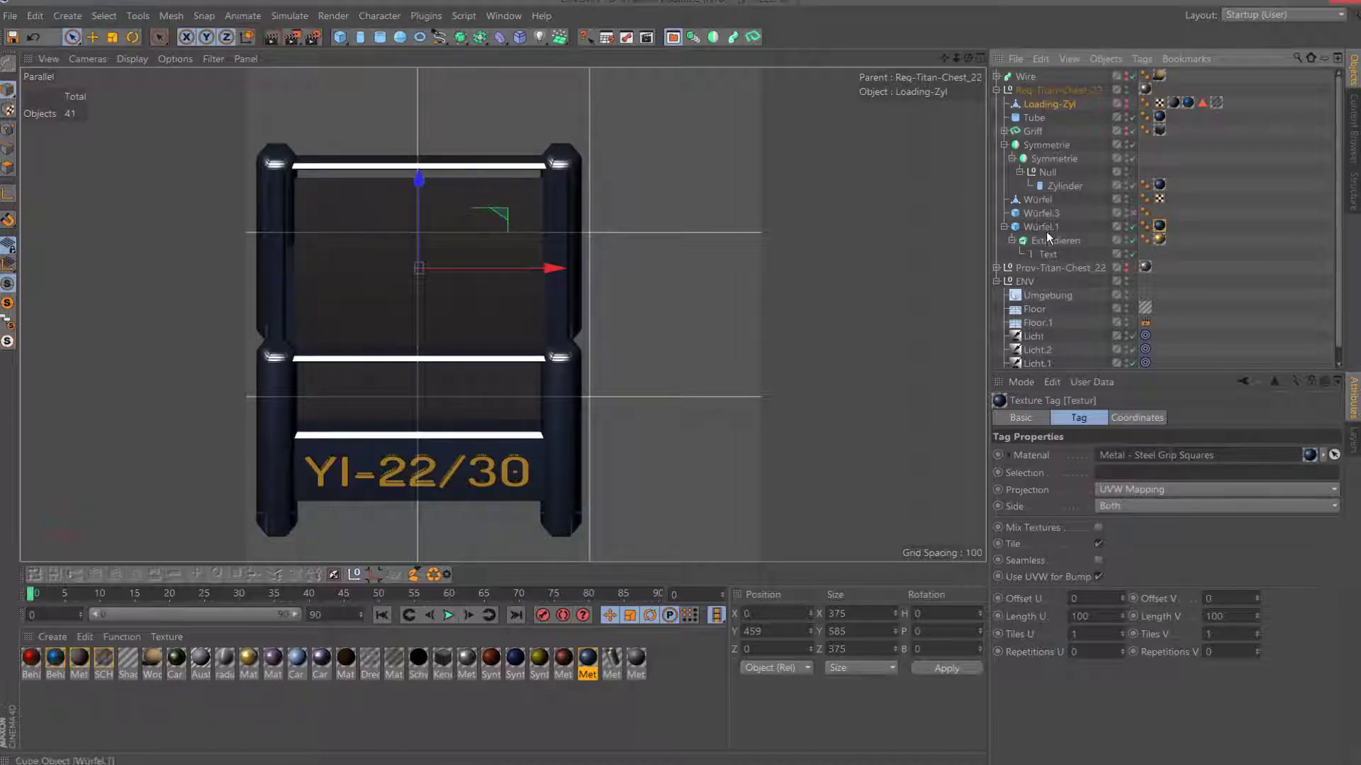
{"action": "left_click", "coordinate": [1037, 200]}
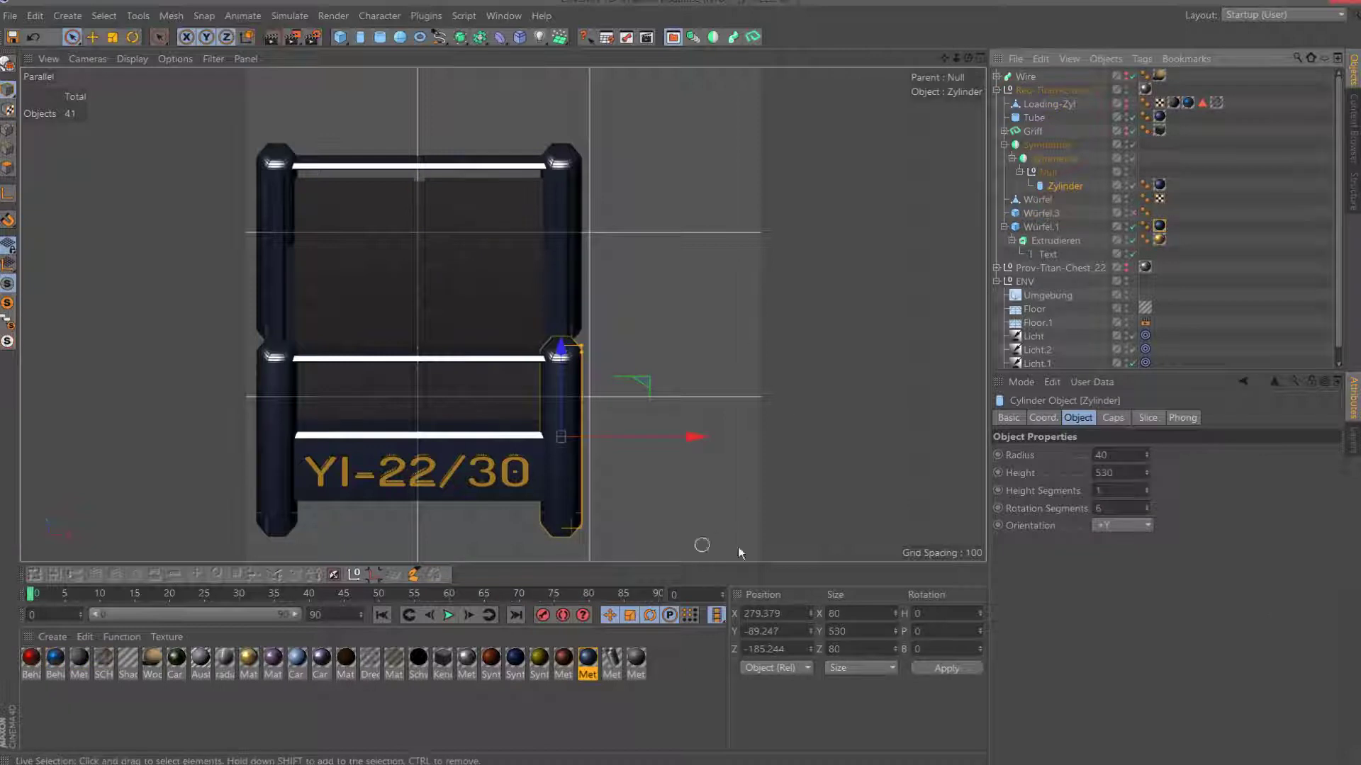
{"action": "left_click", "coordinate": [1158, 184]}
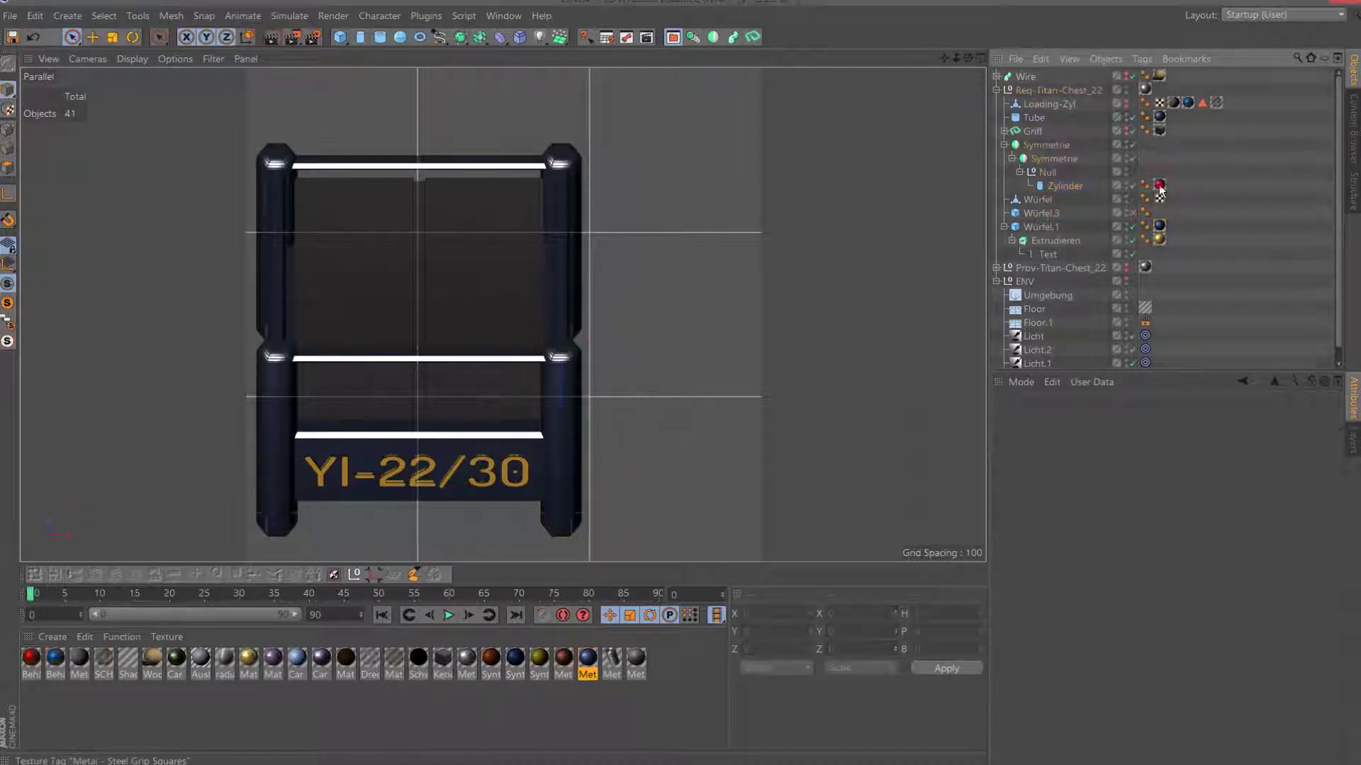
{"action": "left_click", "coordinate": [1160, 187]}
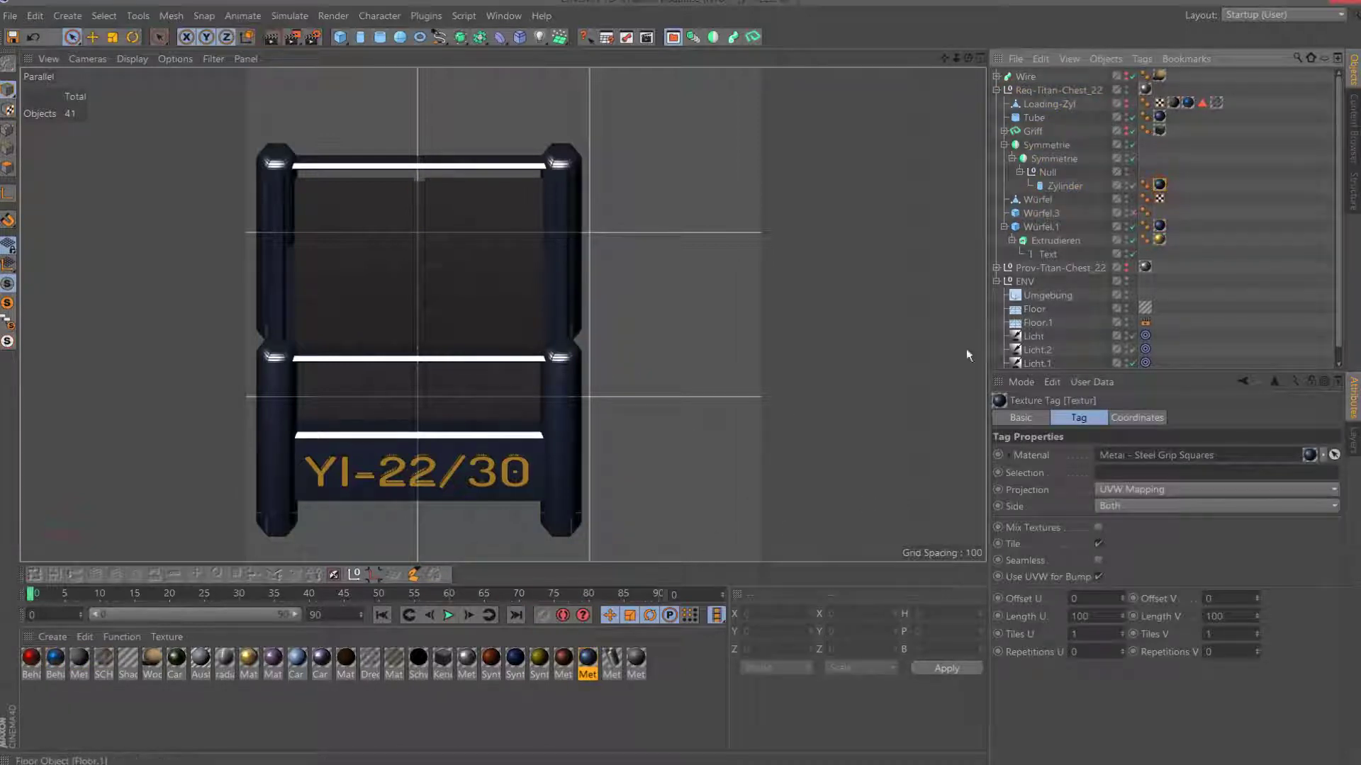
Duplicate the Metal - Steel Grip Squares material and review the copy's settings.
{"action": "left_click_drag", "start_coordinate": [590, 665], "coordinate": [612, 665], "text": "ctrl"}
{"action": "double_click", "coordinate": [611, 662]}
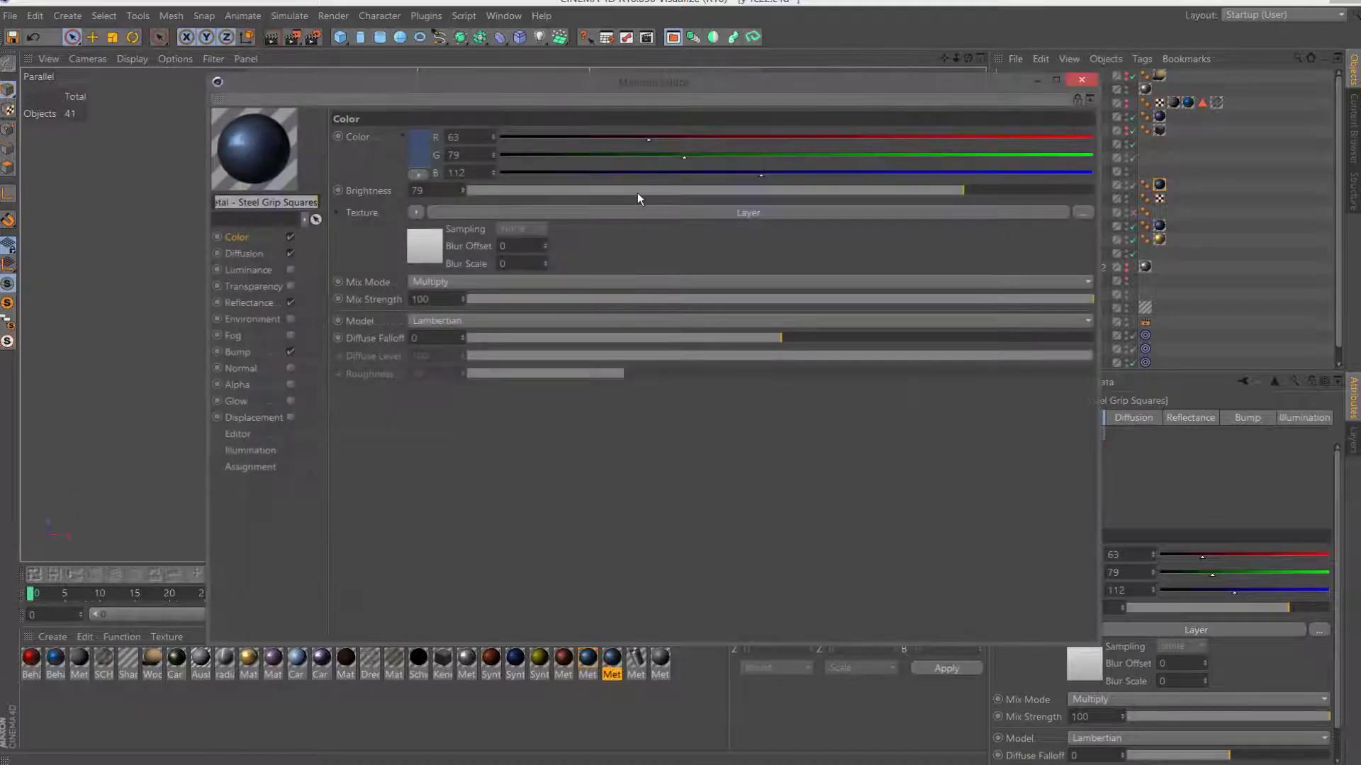
{"action": "left_click", "coordinate": [1082, 80]}
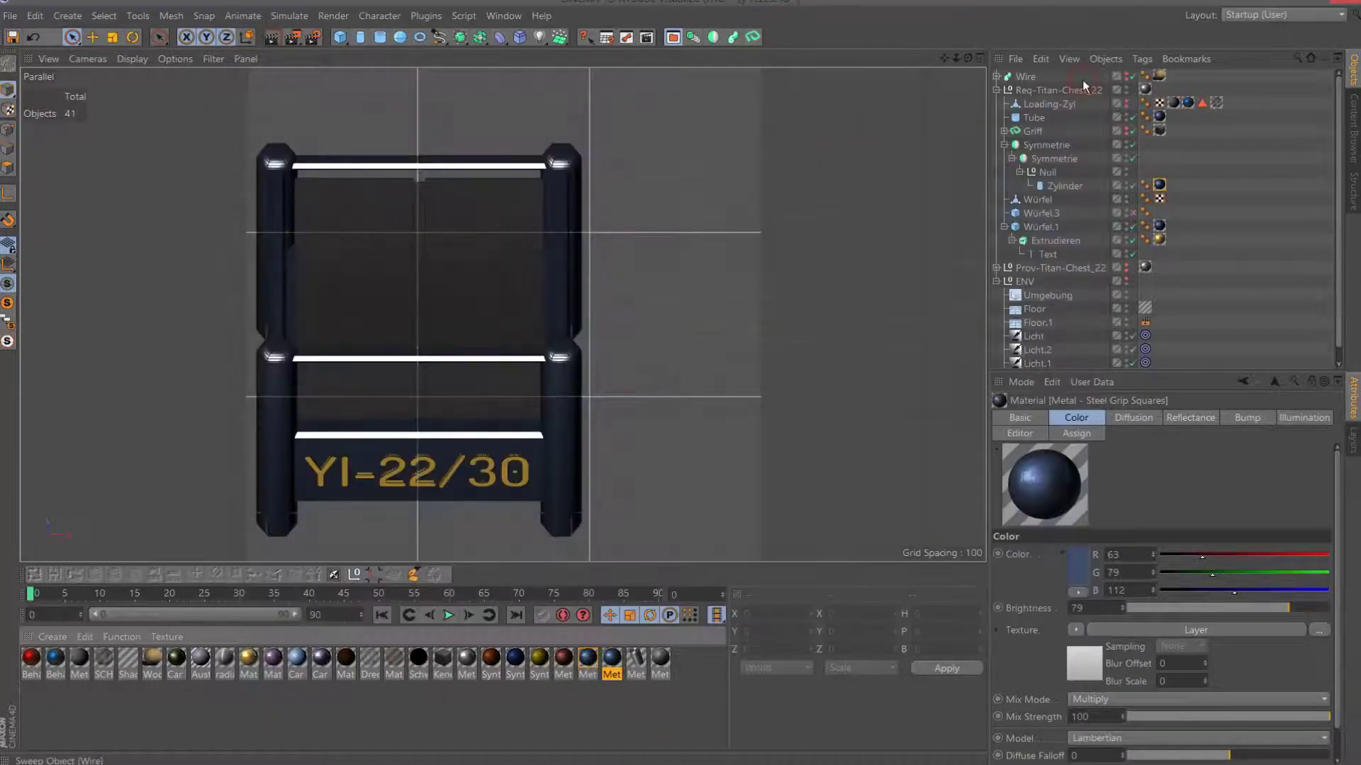
{"action": "left_click", "coordinate": [10, 15]}
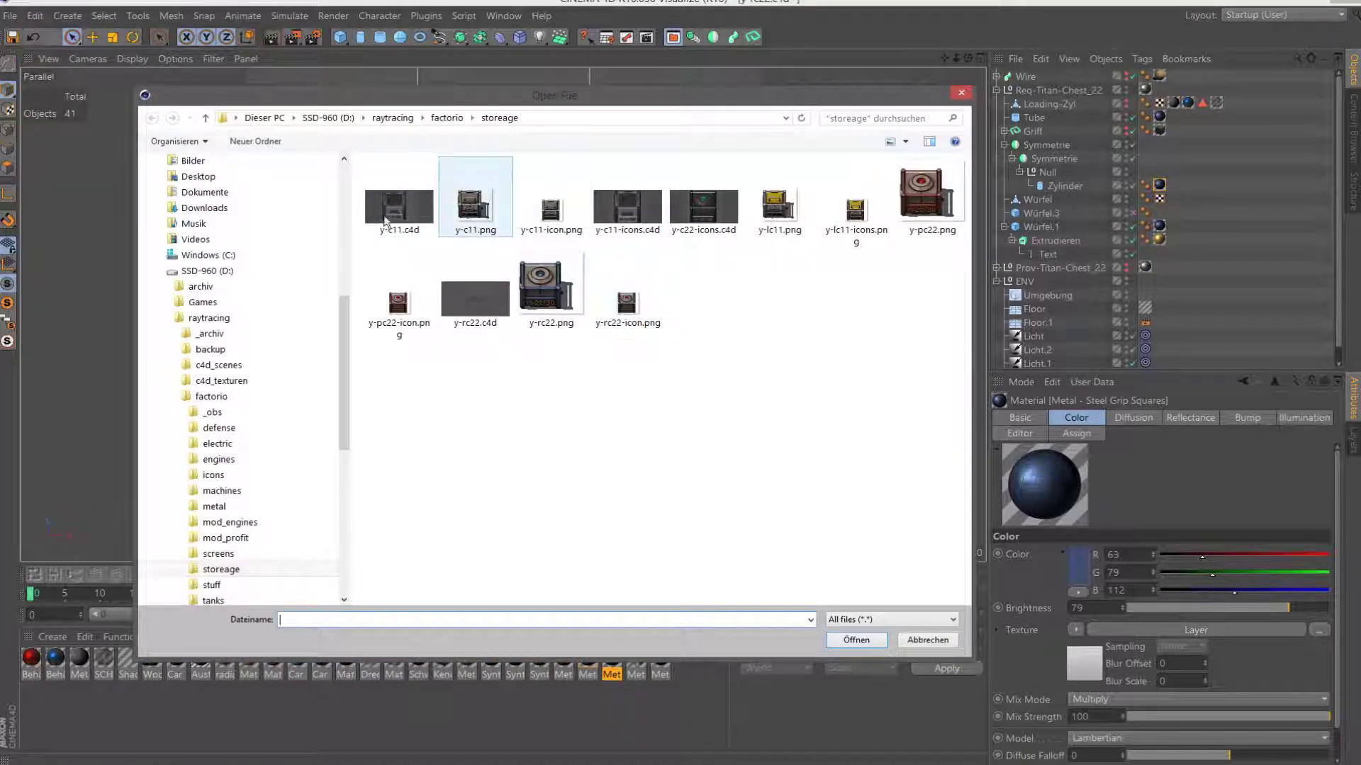
Load y-c11.c4d, the YI-11/50 chest scene, from factorio/storeage.
{"action": "left_click", "coordinate": [399, 205]}
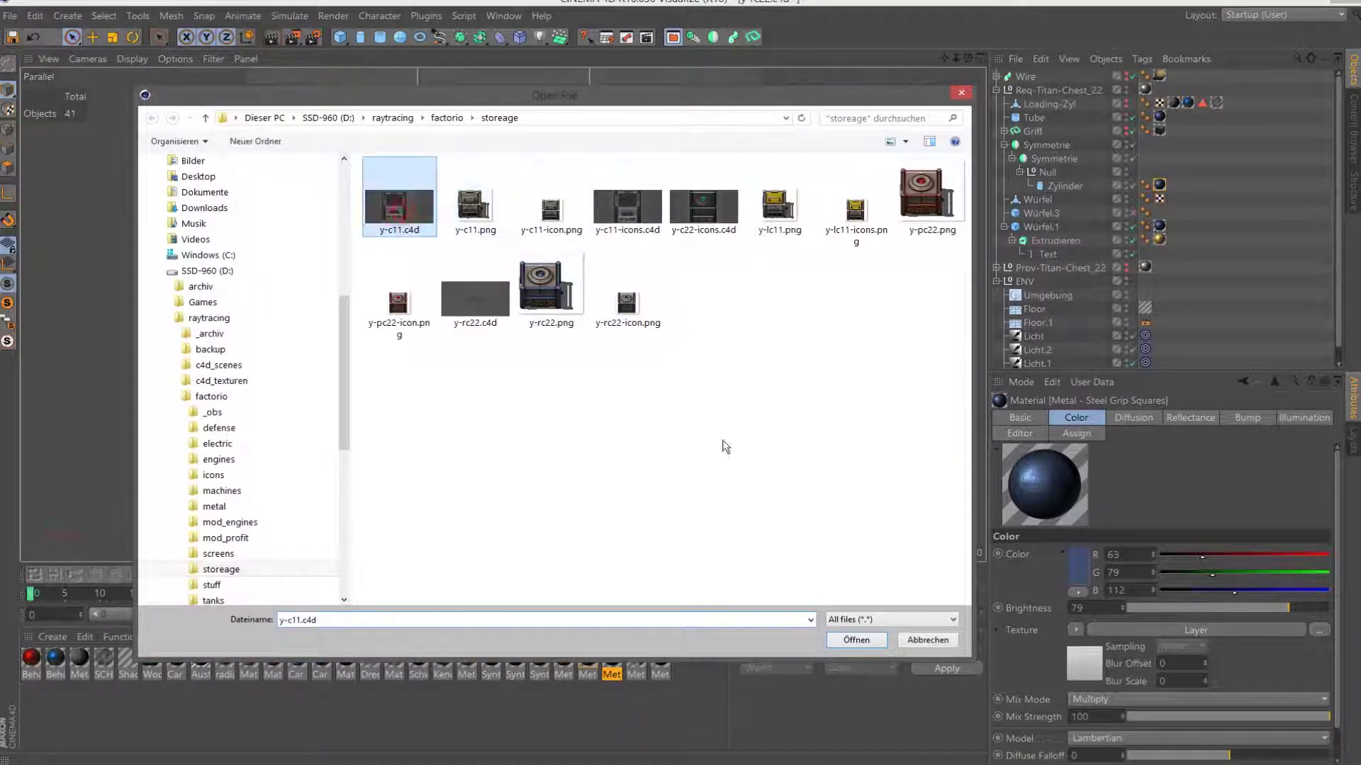
{"action": "left_click", "coordinate": [856, 640]}
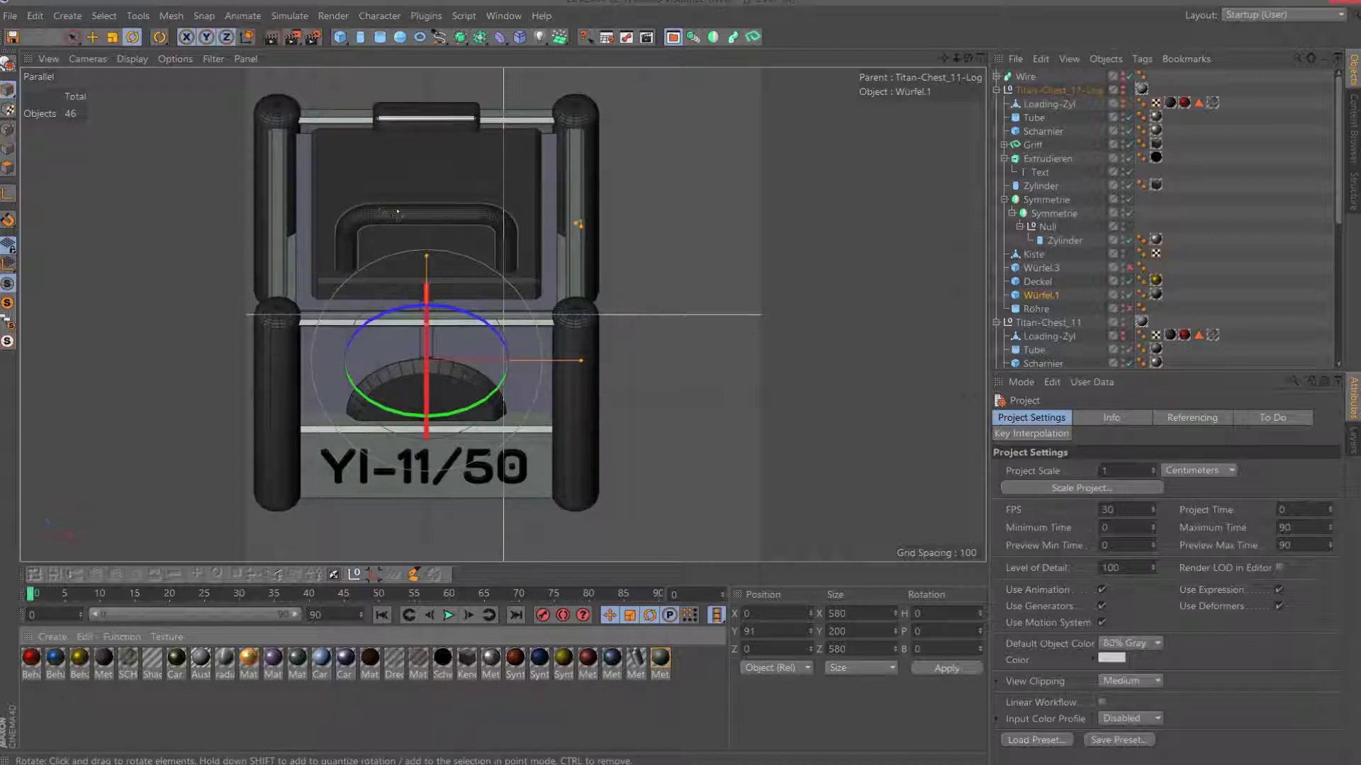
Confirm the YI-11/50 hinge Zylinder uses Steel Grip Squares, then return to y-rc22.c4d.
{"action": "left_click", "coordinate": [1157, 295]}
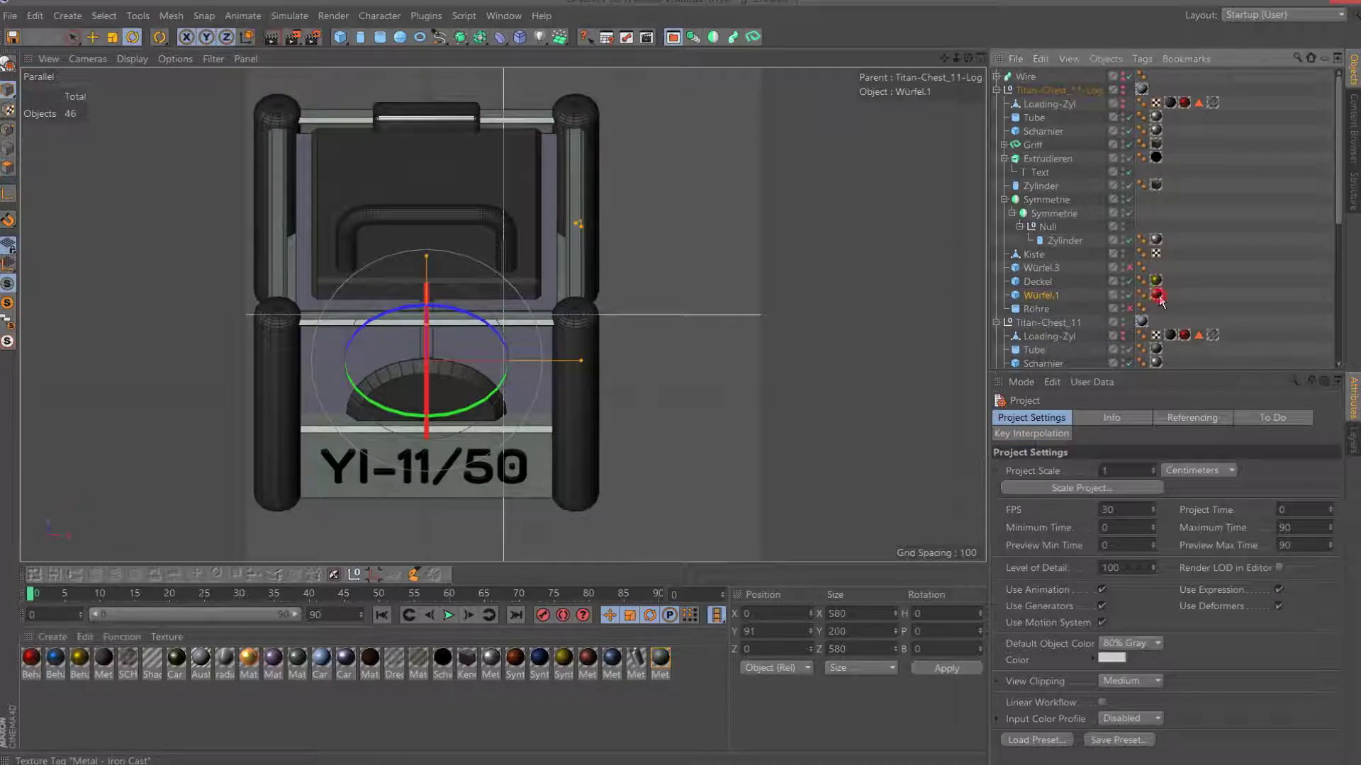
{"action": "left_click", "coordinate": [1062, 240]}
{"action": "left_click", "coordinate": [1156, 239]}
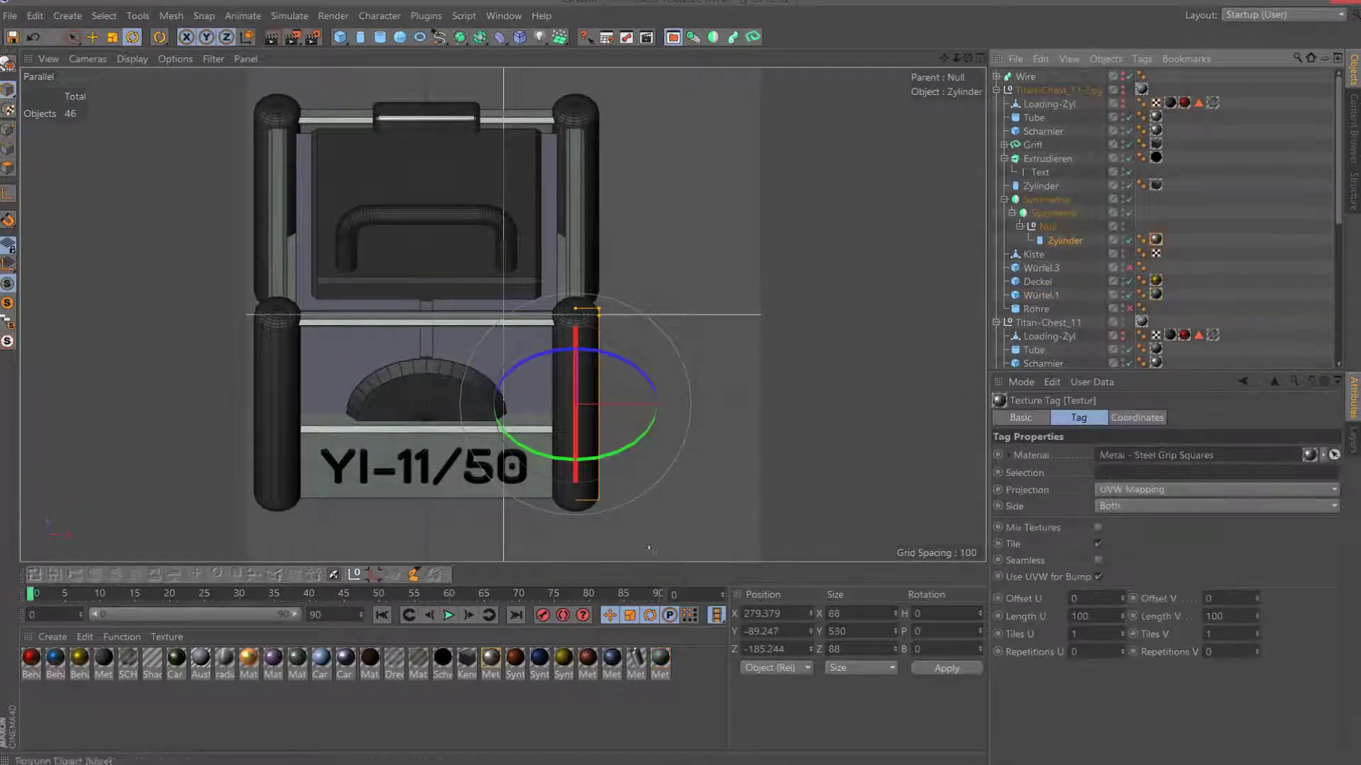
{"action": "left_click", "coordinate": [490, 658]}
{"action": "left_click", "coordinate": [504, 16]}
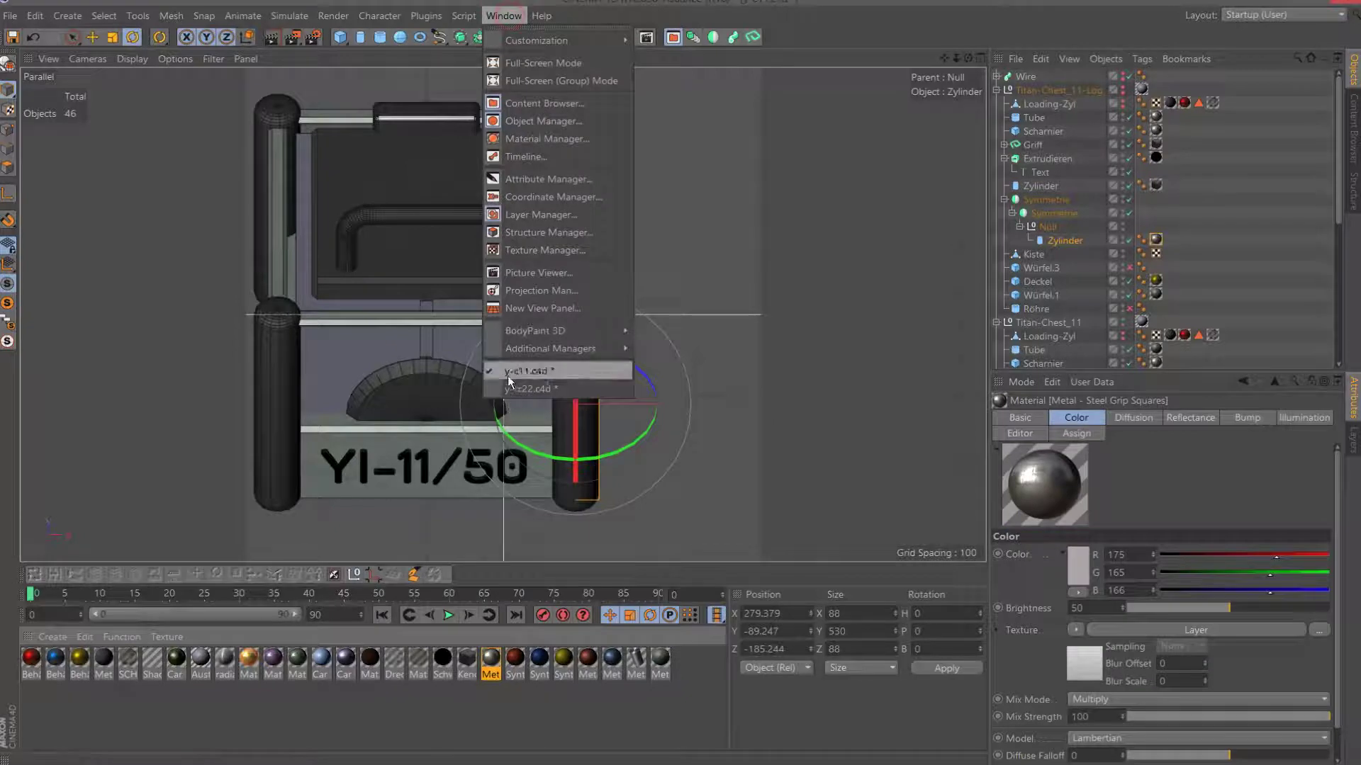
{"action": "left_click", "coordinate": [525, 388]}
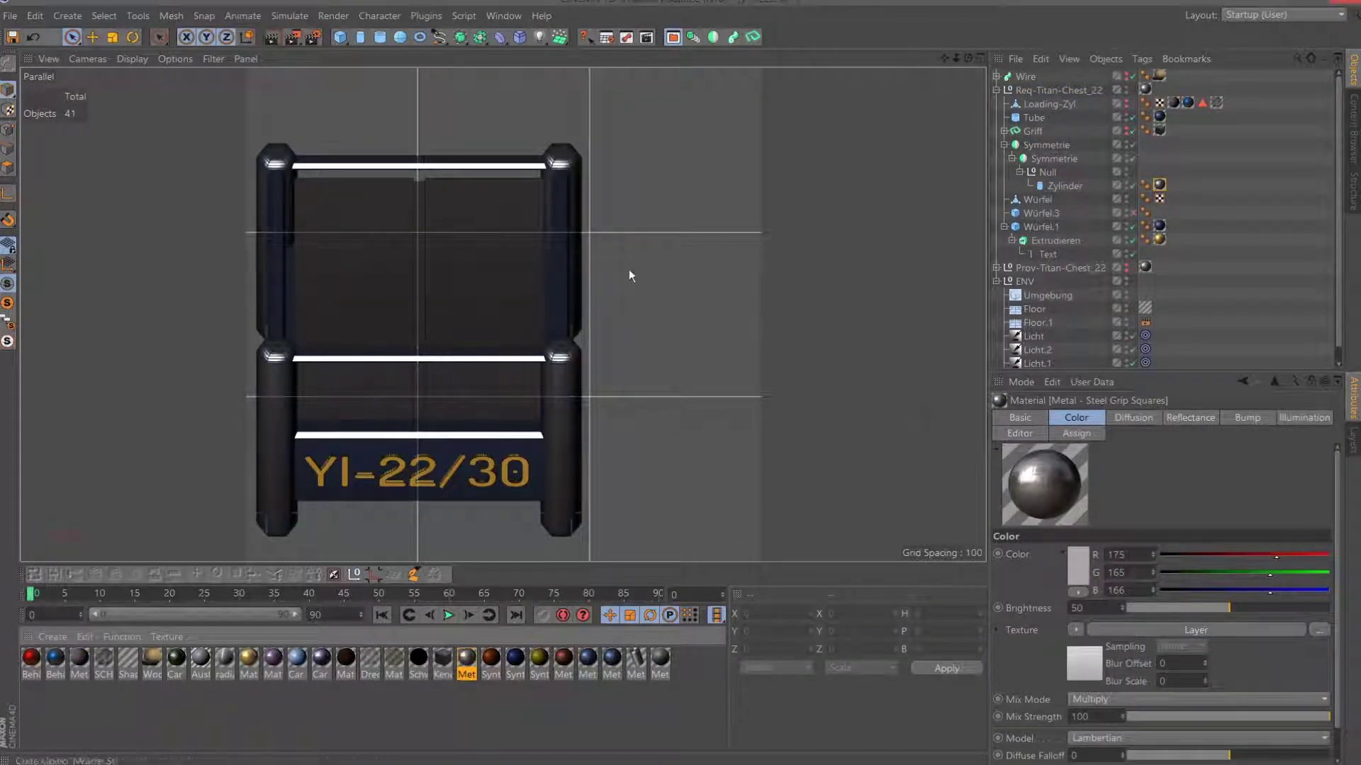
Apply the Steel Grip Squares material to the Tube frame and the Würfel.1 label block.
{"action": "left_click", "coordinate": [562, 231]}
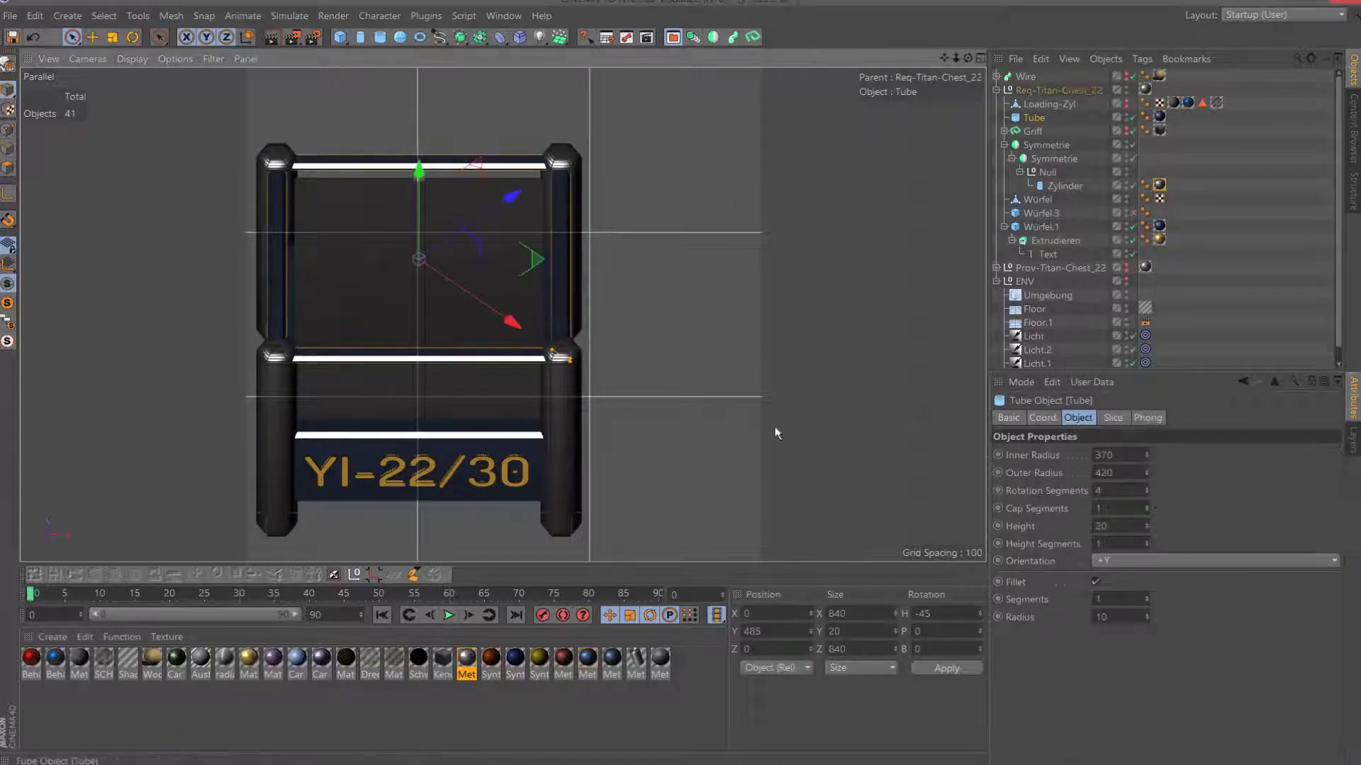
{"action": "left_click_drag", "start_coordinate": [474, 666], "coordinate": [1222, 168]}
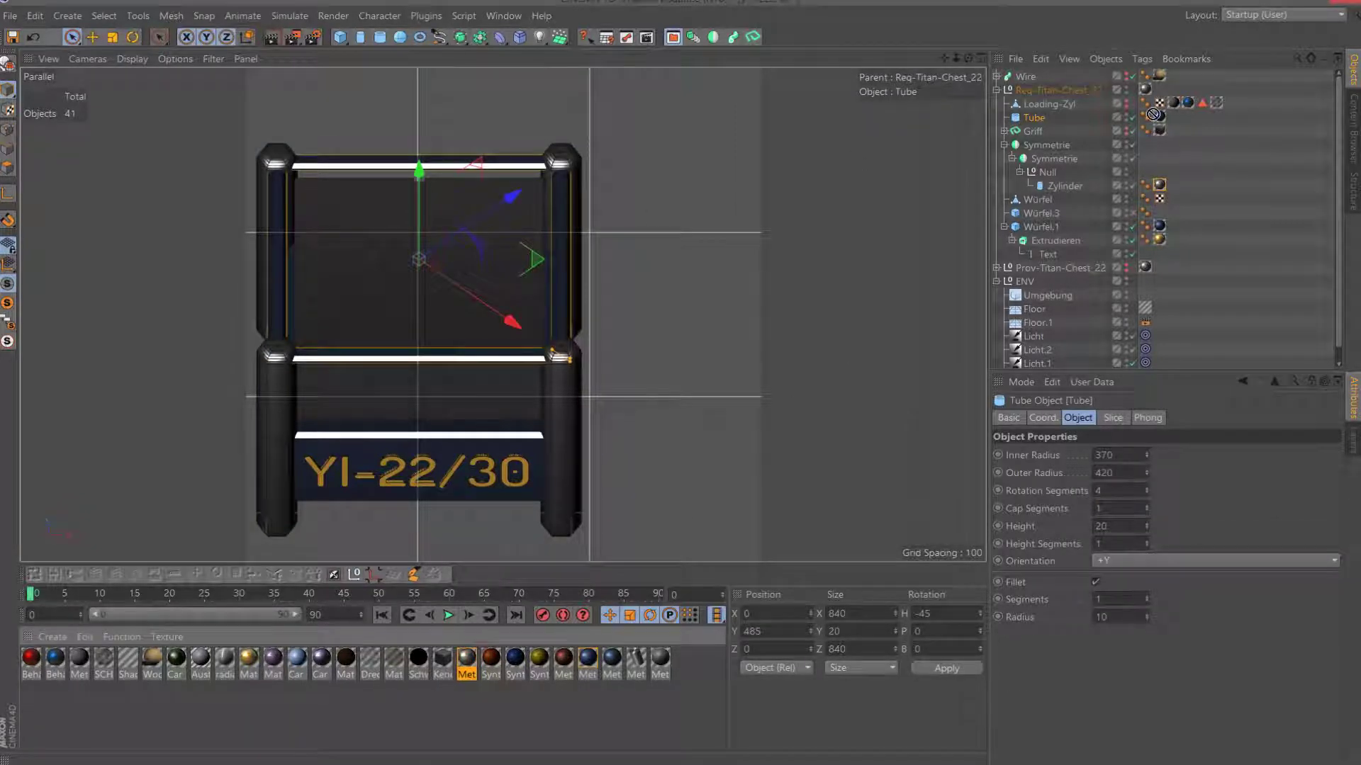
{"action": "left_click_drag", "start_coordinate": [1162, 119], "coordinate": [1161, 118]}
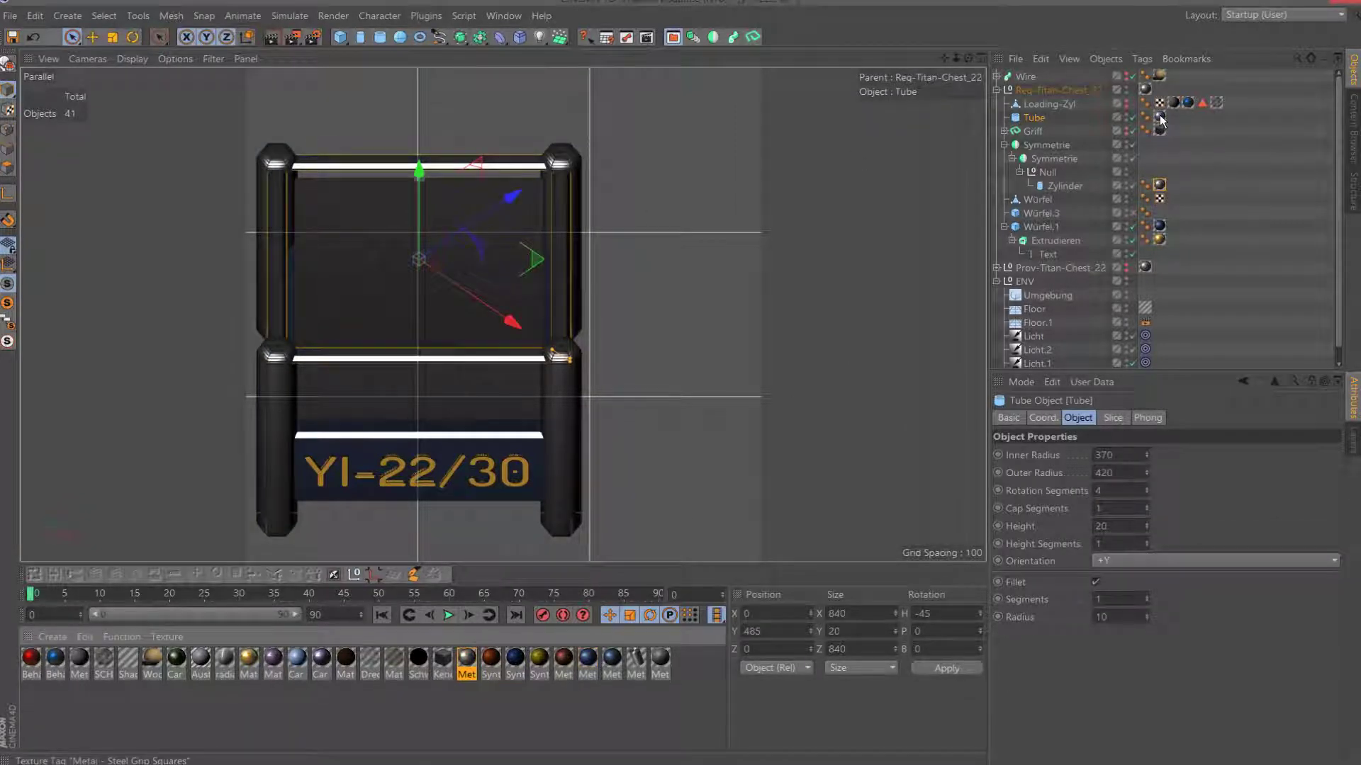
{"action": "left_click", "coordinate": [521, 448]}
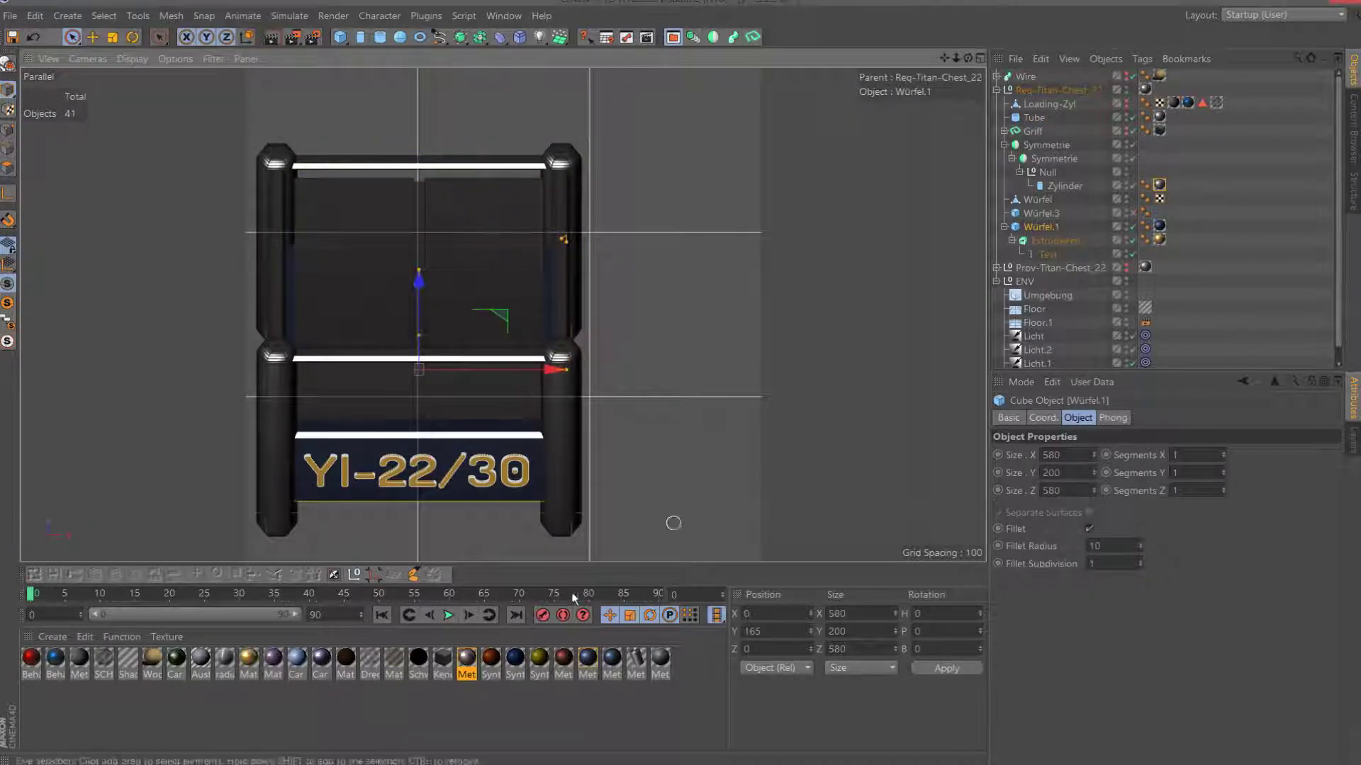
{"action": "left_click_drag", "start_coordinate": [479, 663], "coordinate": [1002, 305]}
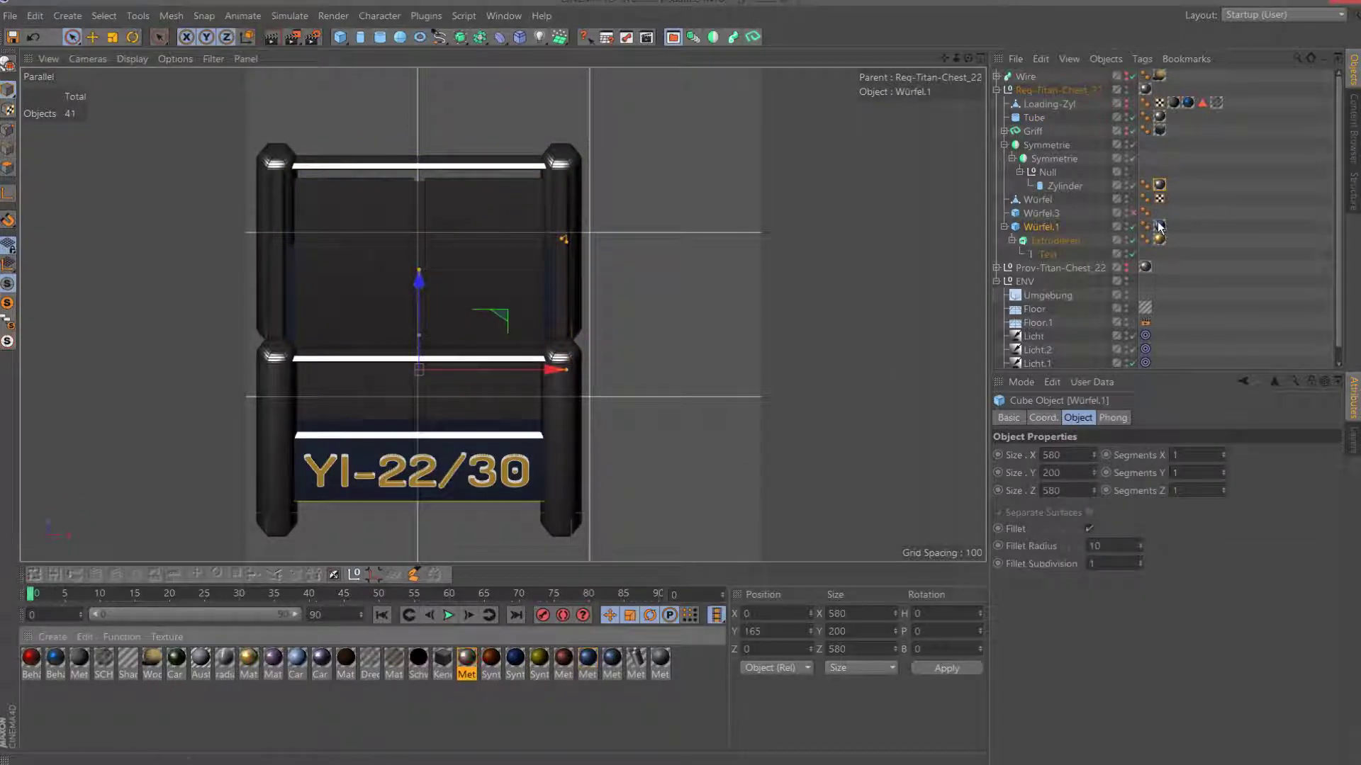
{"action": "left_click", "coordinate": [7, 17]}
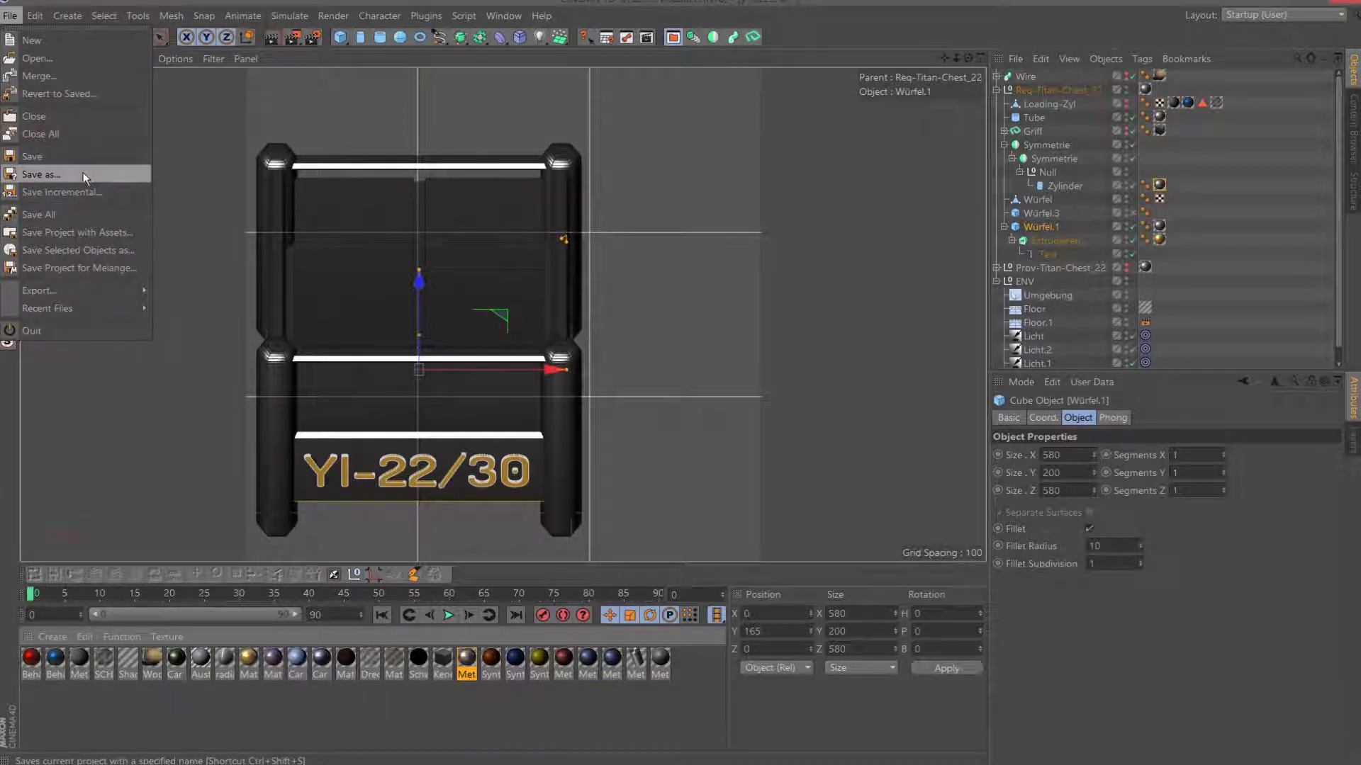
Save the YI-22/30 scene as y-c22.c4d in the storeage folder.
{"action": "left_click", "coordinate": [41, 175]}
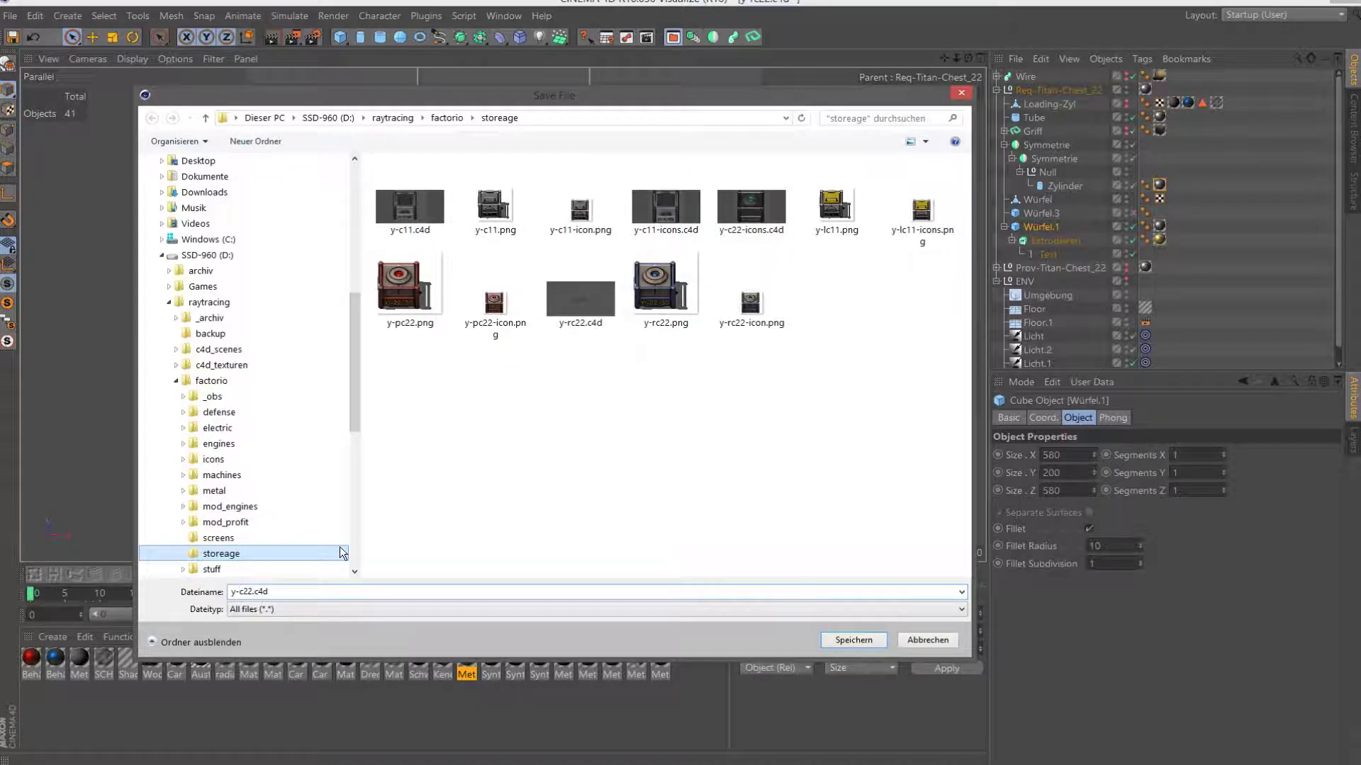
{"action": "key", "text": "Return"}
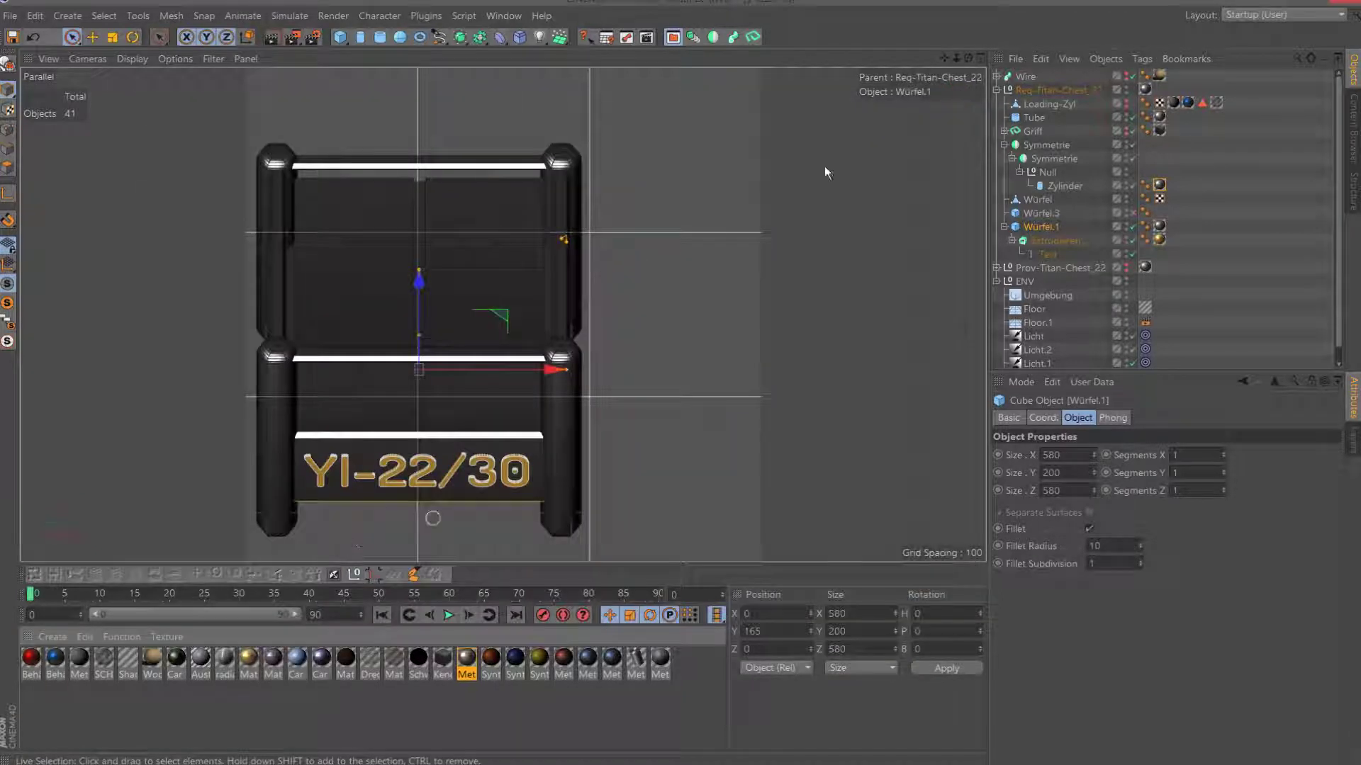
View the chest through Kamera_view and give Floor the Metal - Stainless Steel Sand Blasted material.
{"action": "scroll", "coordinate": [1124, 241], "scroll_direction": "down", "scroll_amount": 1}
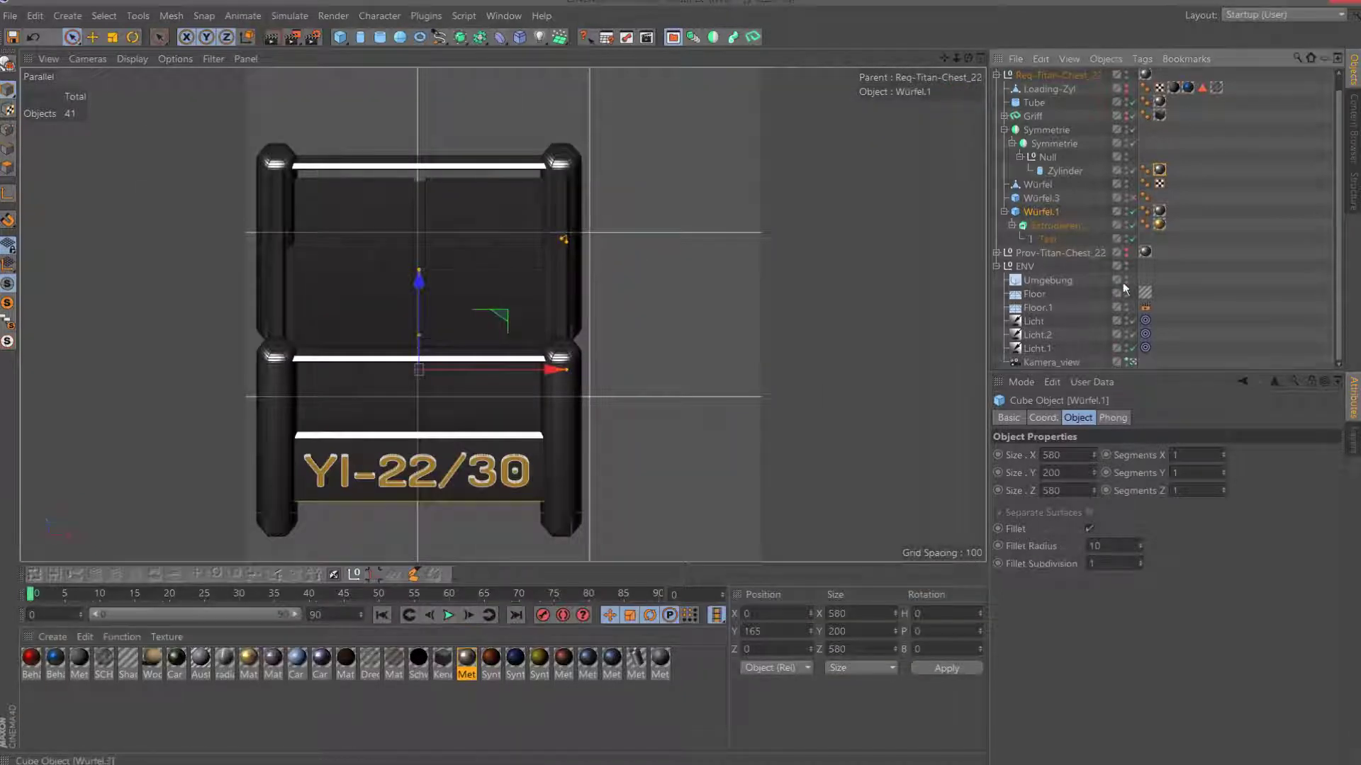
{"action": "left_click", "coordinate": [1136, 363]}
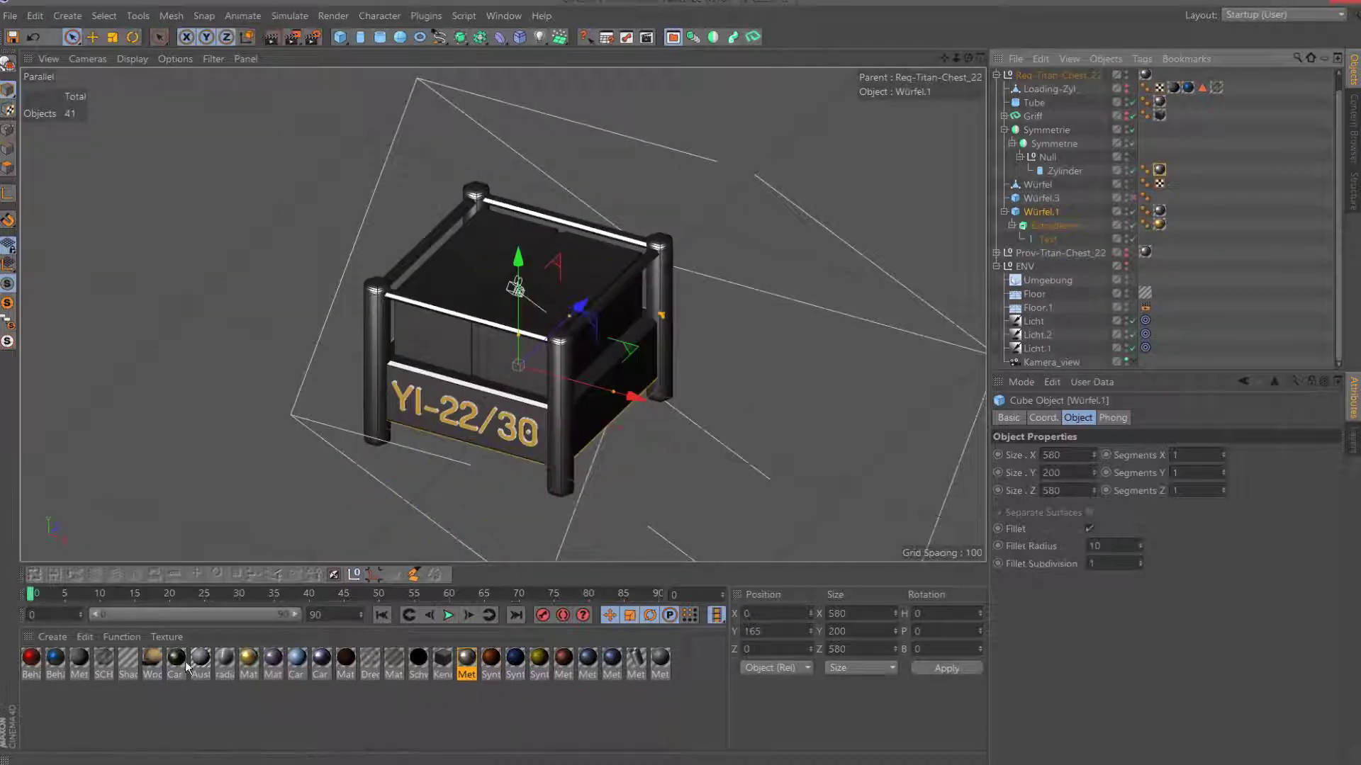
{"action": "left_click_drag", "start_coordinate": [83, 666], "coordinate": [1031, 294]}
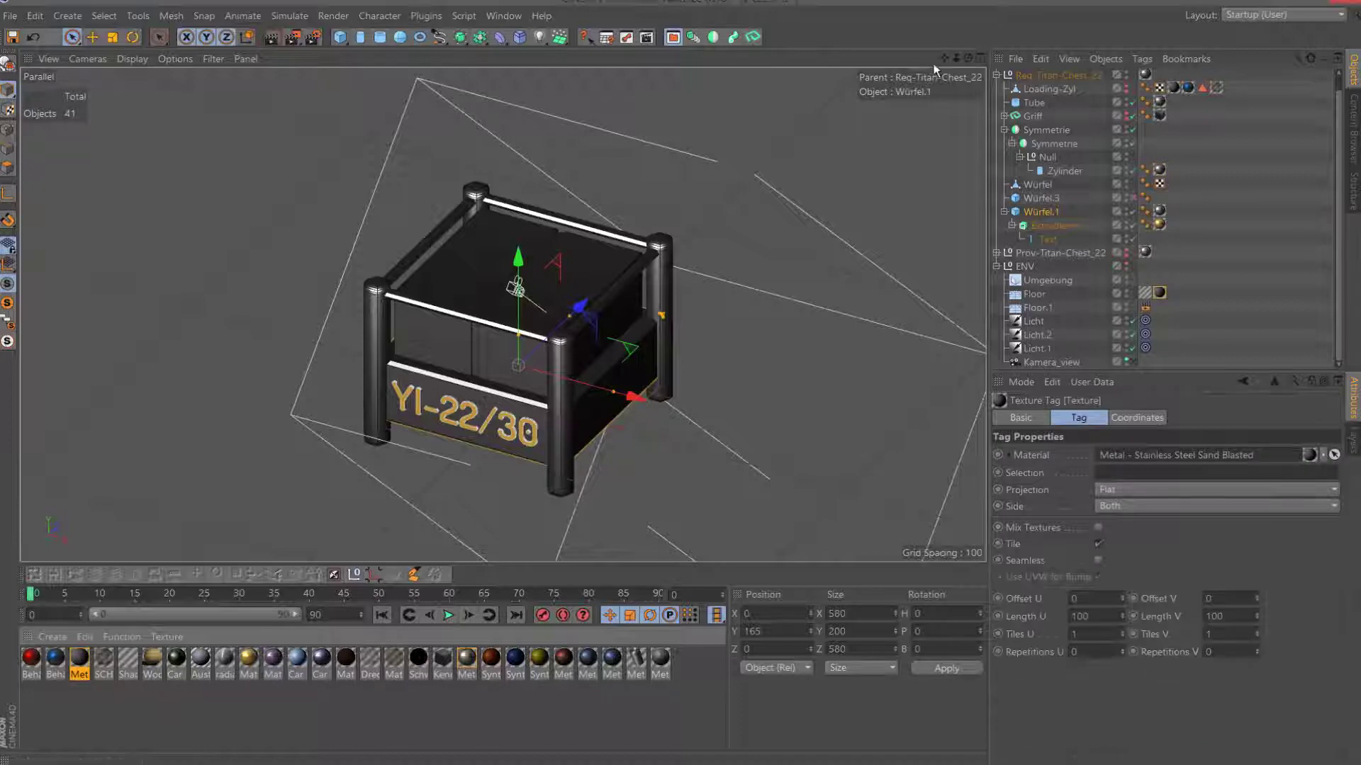
{"action": "left_click_drag", "start_coordinate": [970, 57], "coordinate": [894, 56]}
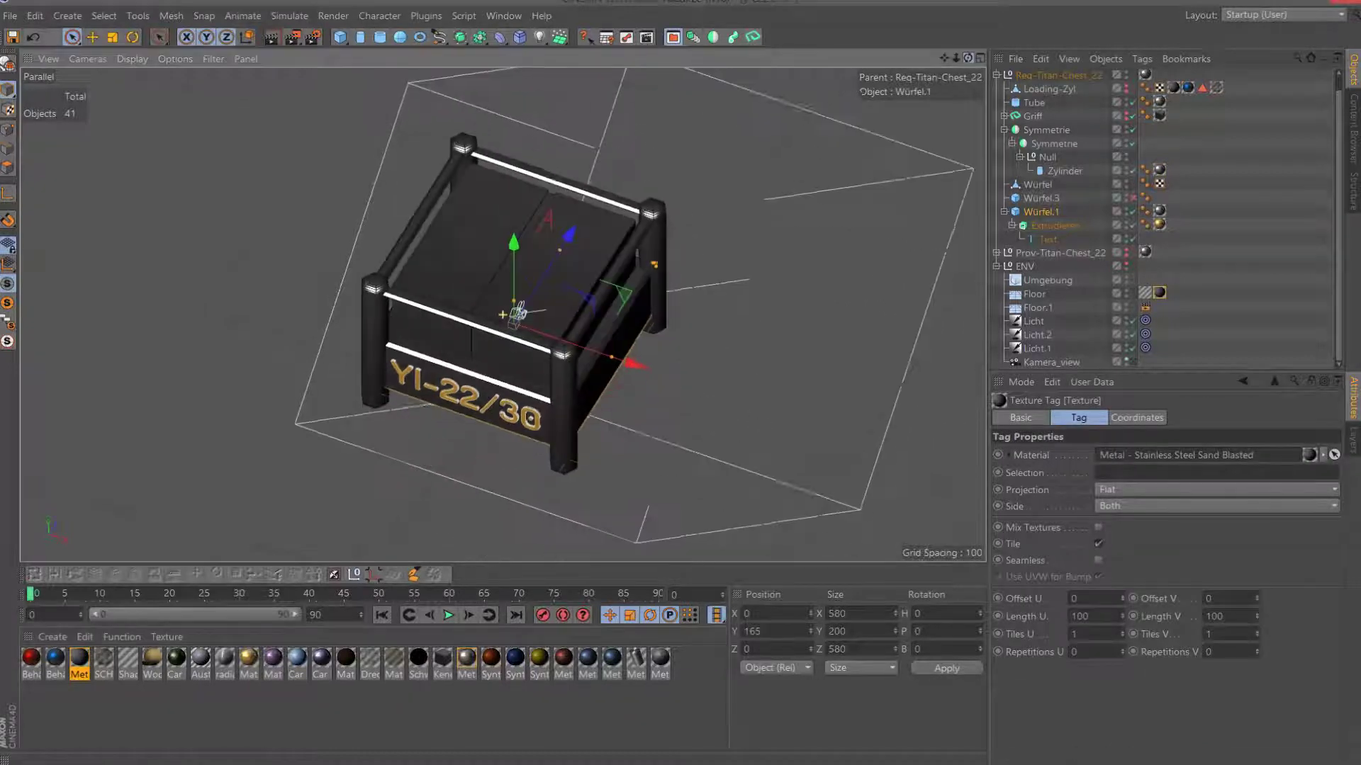
Render a 96x96 preview of the chest through the camera and close the viewer.
{"action": "left_click", "coordinate": [295, 38]}
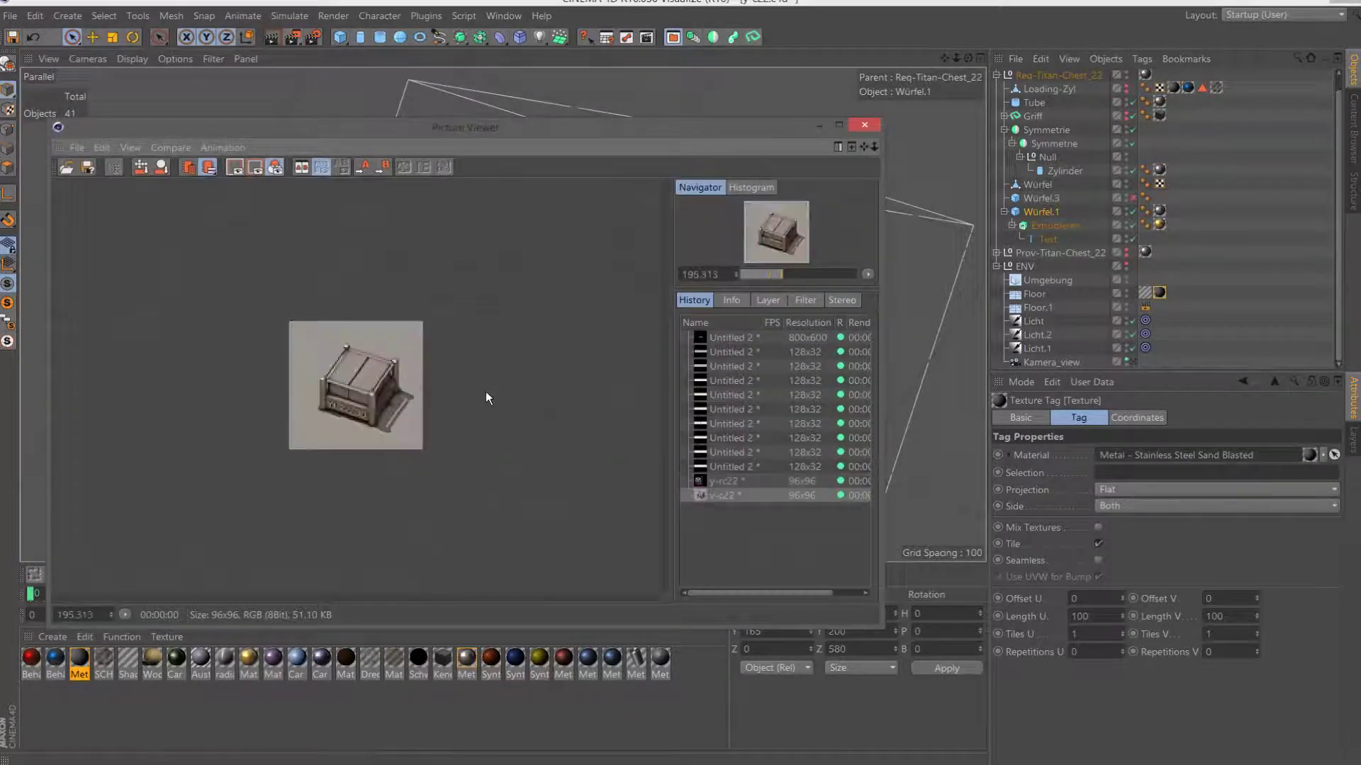
{"action": "scroll", "coordinate": [485, 390], "scroll_direction": "down", "scroll_amount": 3}
{"action": "left_click", "coordinate": [853, 130]}
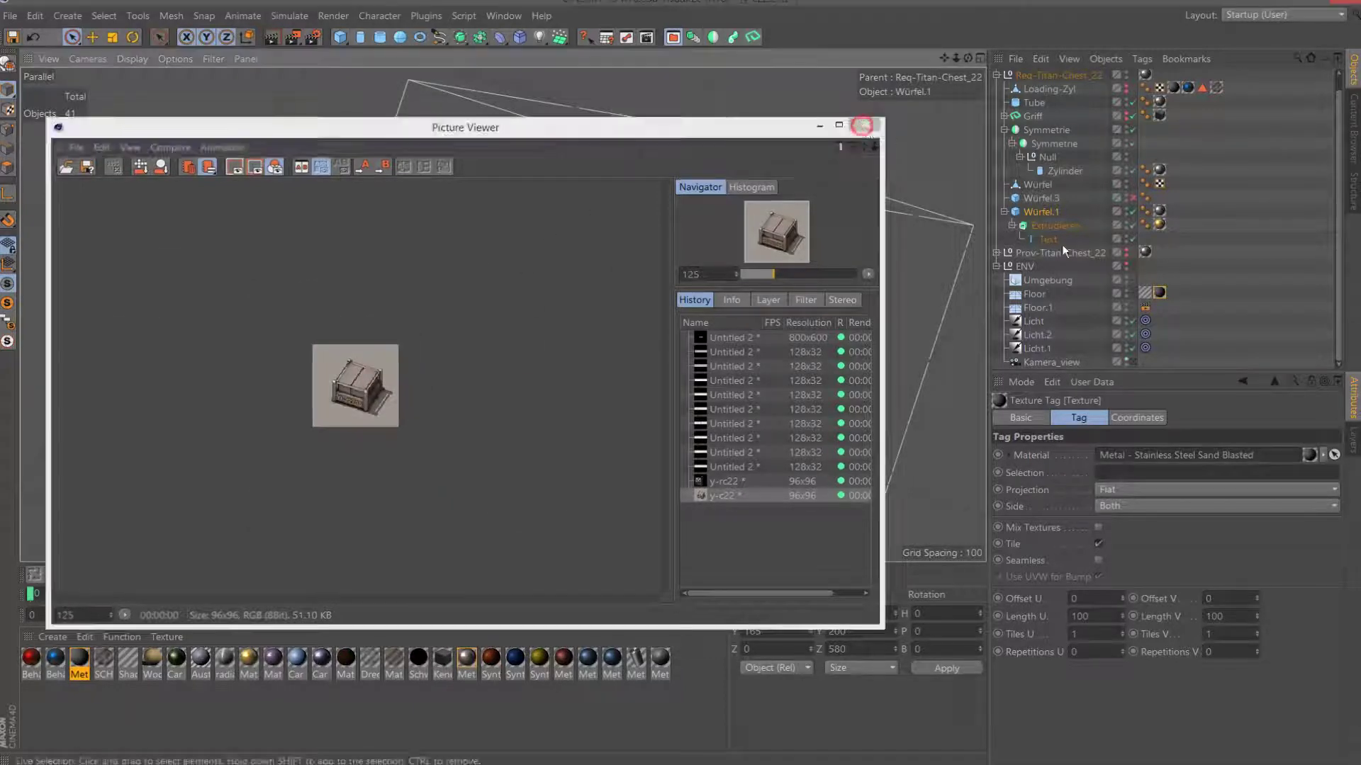
Render the chest again from the flat front view, inspect it zoomed, and close the viewer.
{"action": "left_click", "coordinate": [1132, 361]}
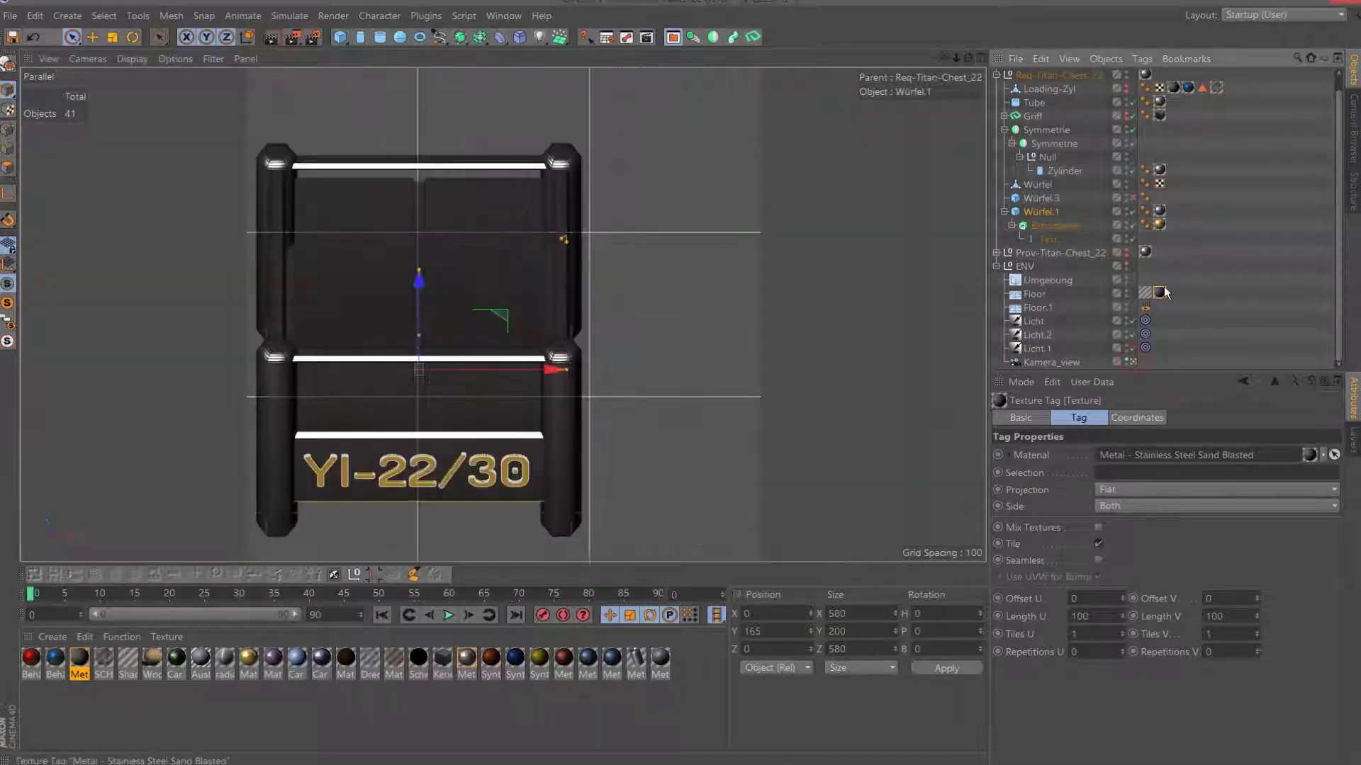
{"action": "left_click", "coordinate": [313, 37]}
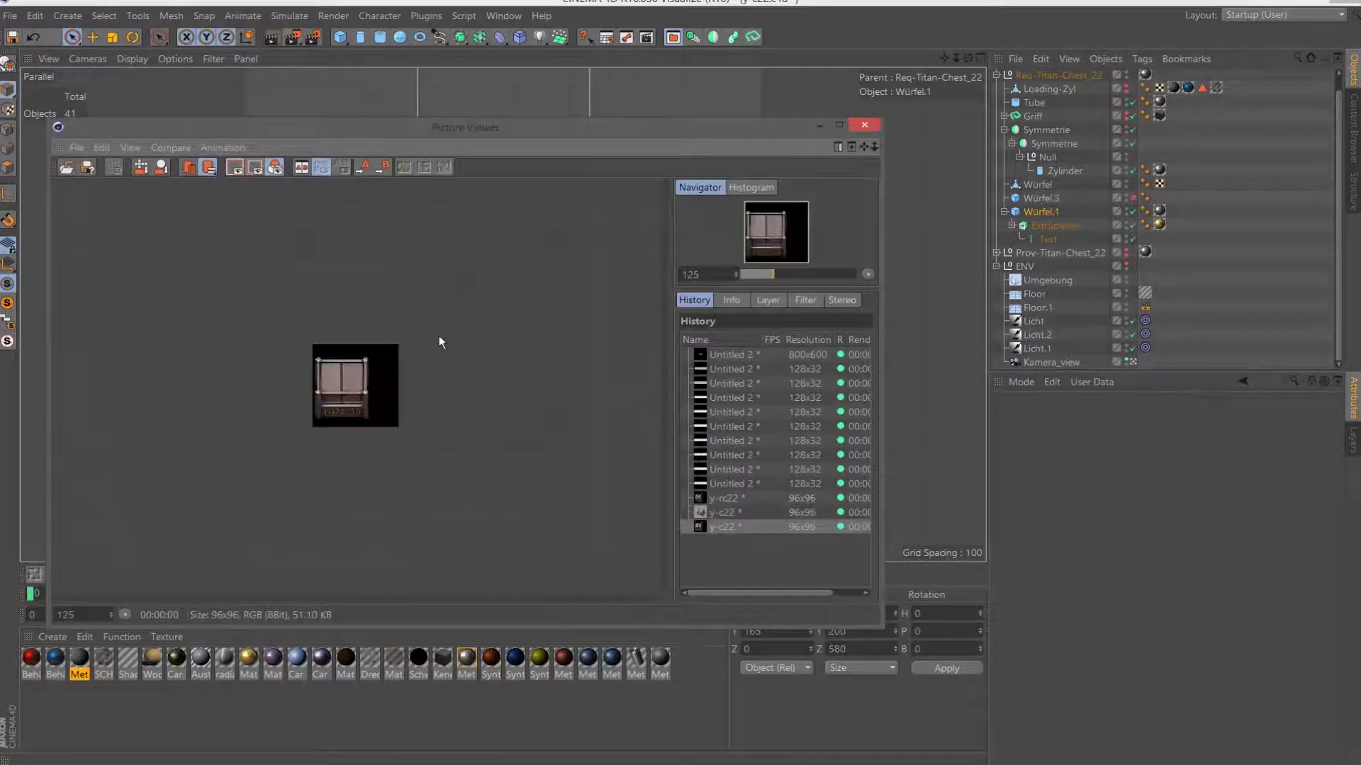
{"action": "scroll", "coordinate": [439, 337], "scroll_direction": "up", "scroll_amount": 3}
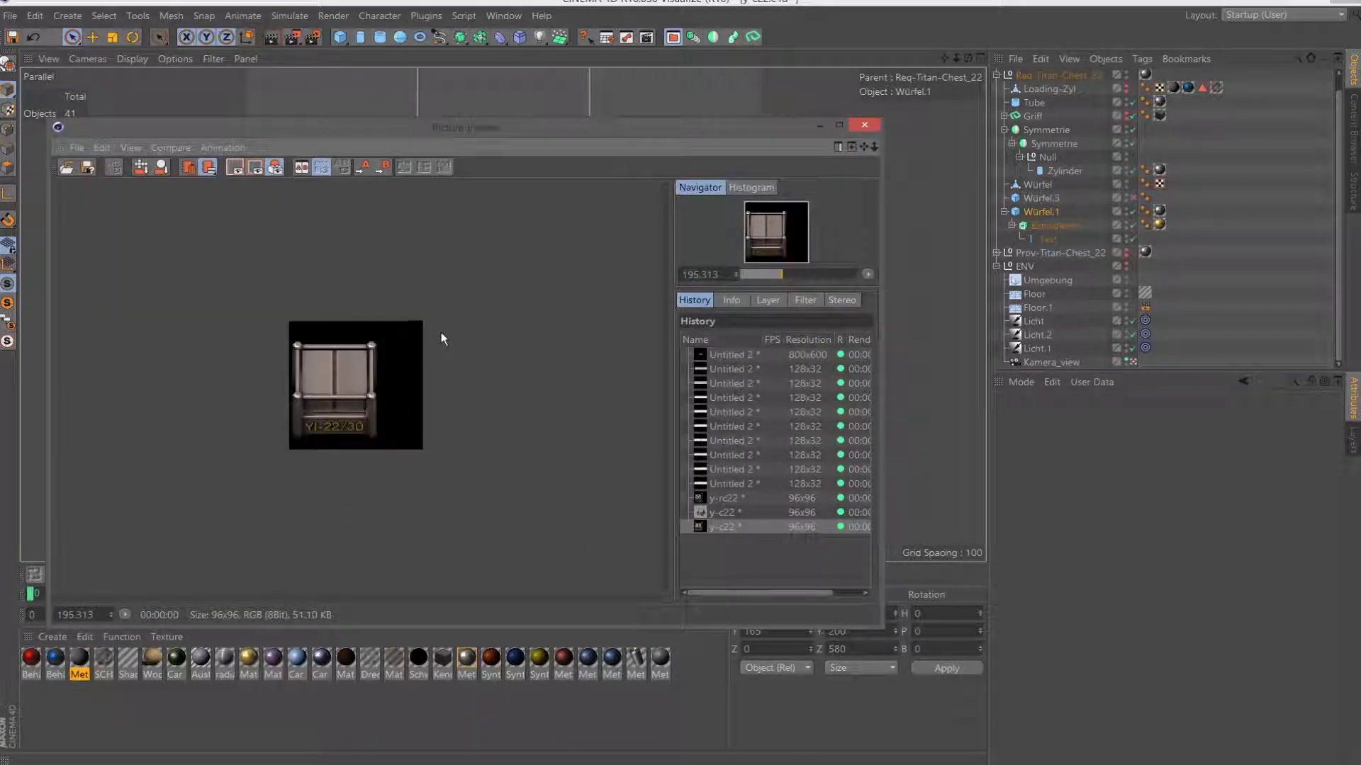
{"action": "scroll", "coordinate": [441, 338], "scroll_direction": "up", "scroll_amount": 2}
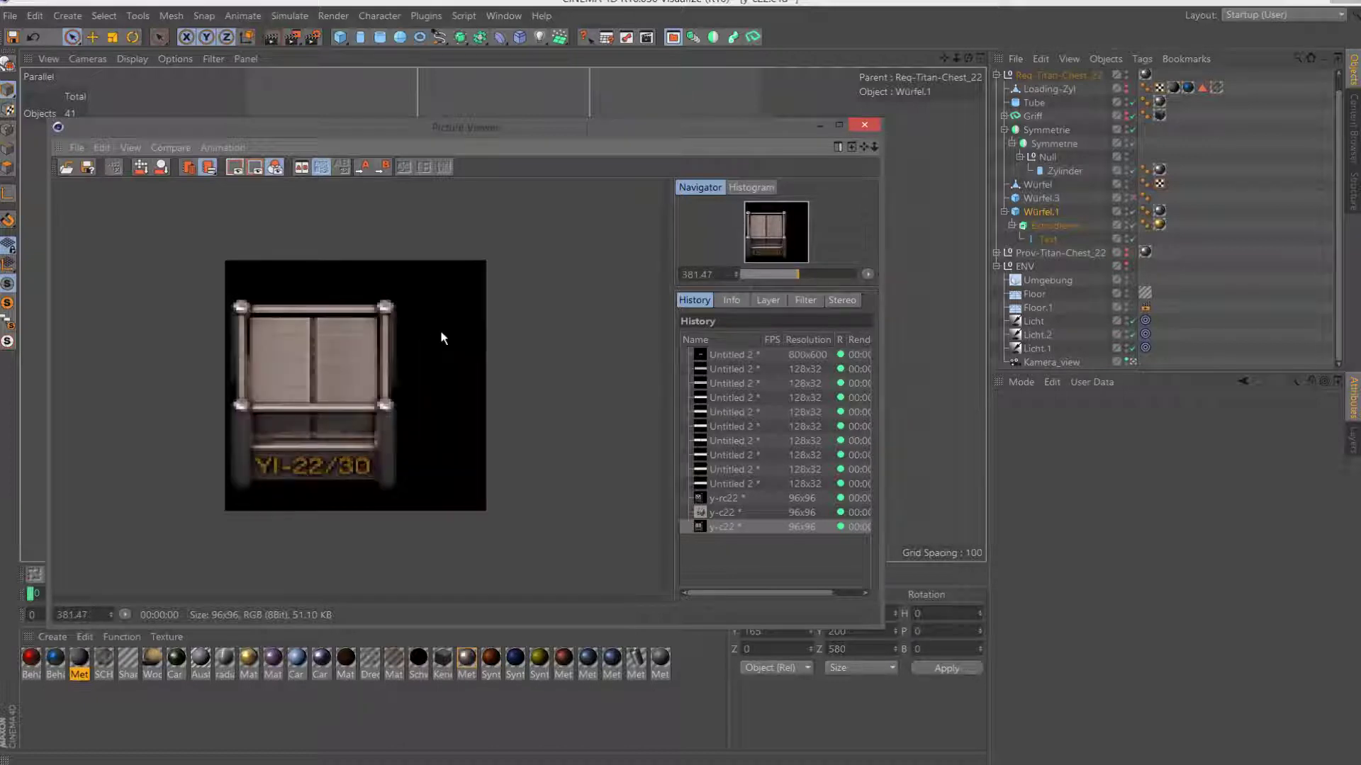
{"action": "scroll", "coordinate": [441, 338], "scroll_direction": "down", "scroll_amount": 1}
{"action": "left_click", "coordinate": [866, 125]}
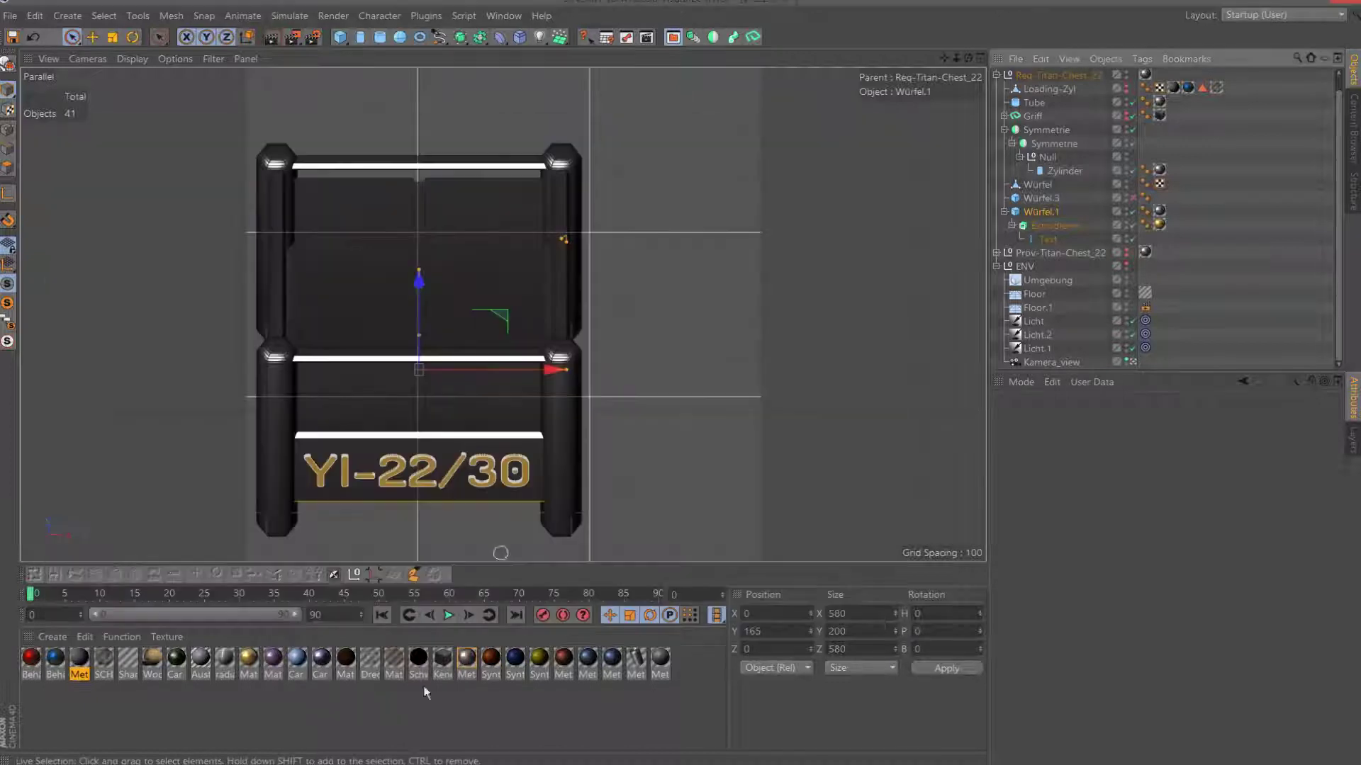
Change the extruded label text to YI-22/80, then switch to the YI-11/50 chest scene.
{"action": "left_click", "coordinate": [447, 475], "text": "shift"}
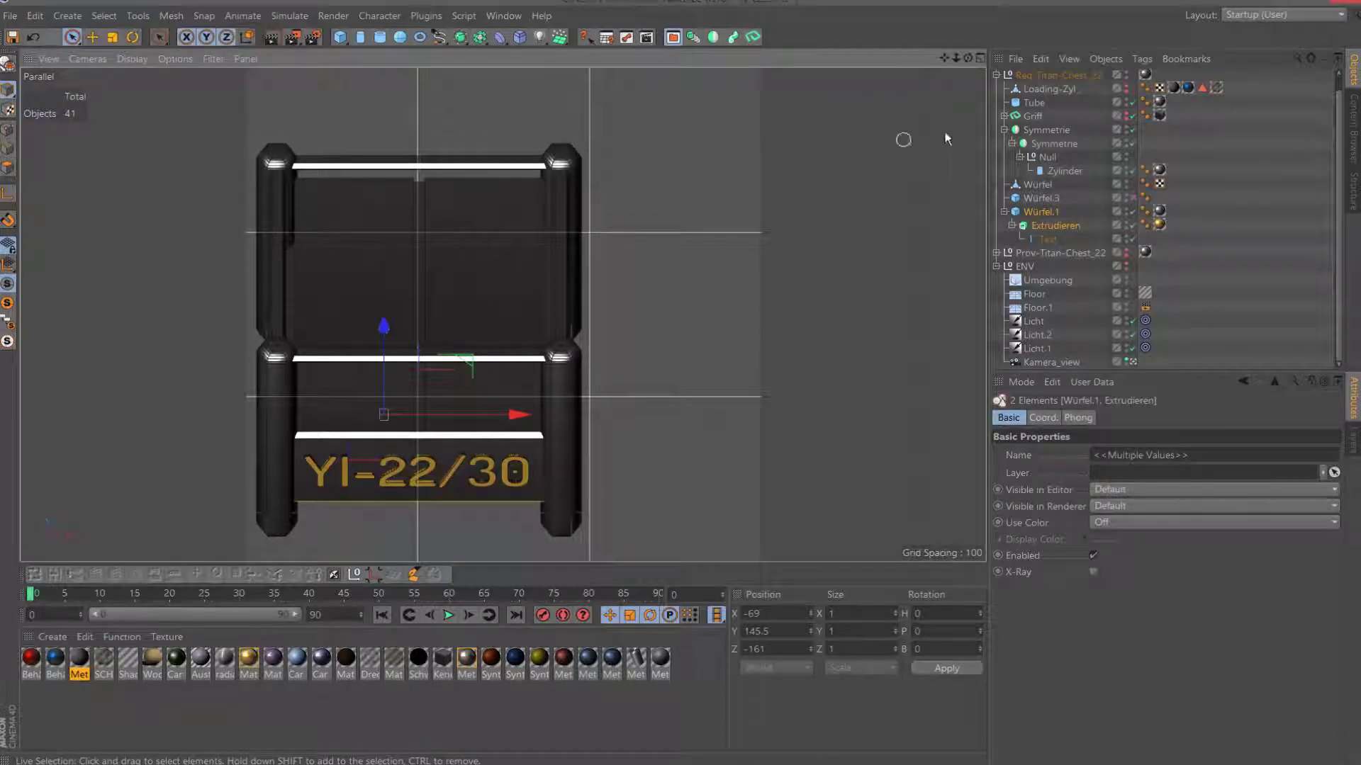
{"action": "left_click", "coordinate": [1063, 238]}
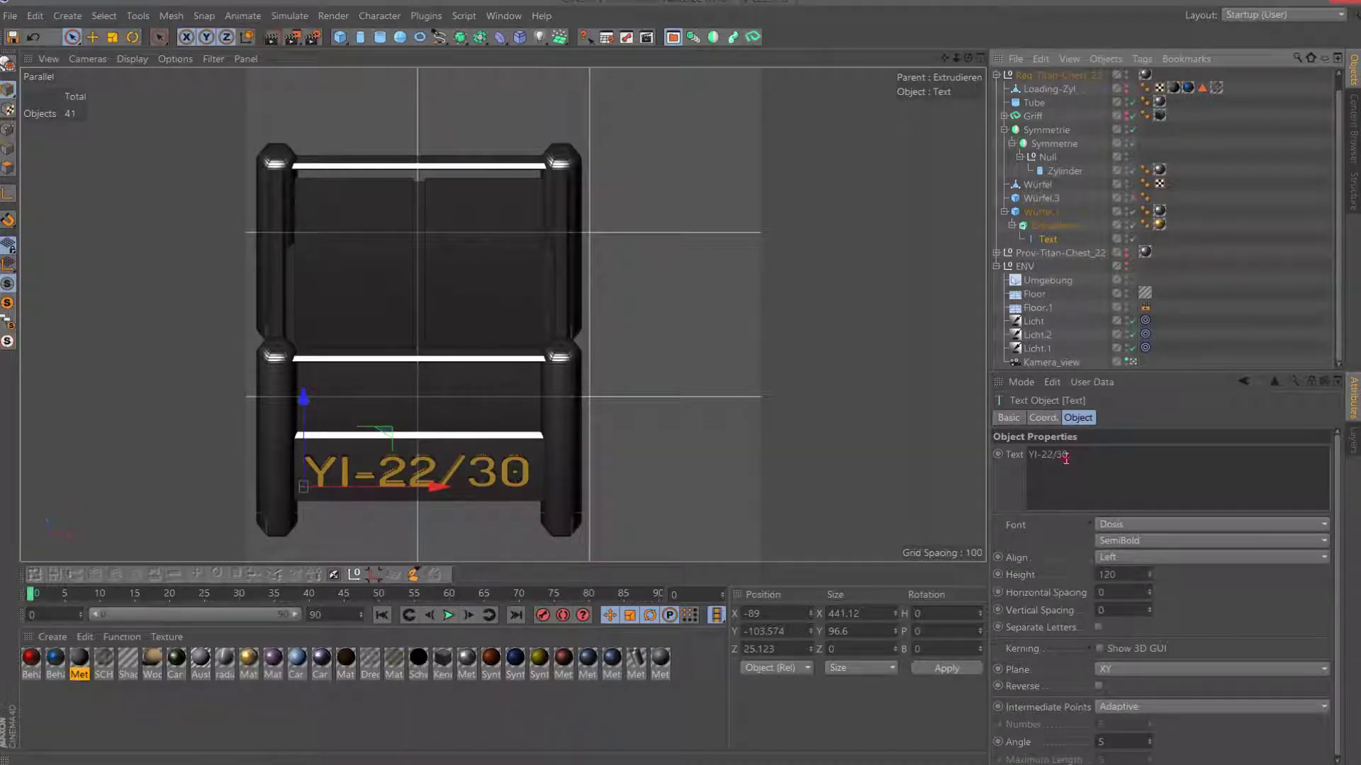
{"action": "left_click_drag", "start_coordinate": [1065, 459], "coordinate": [1193, 459]}
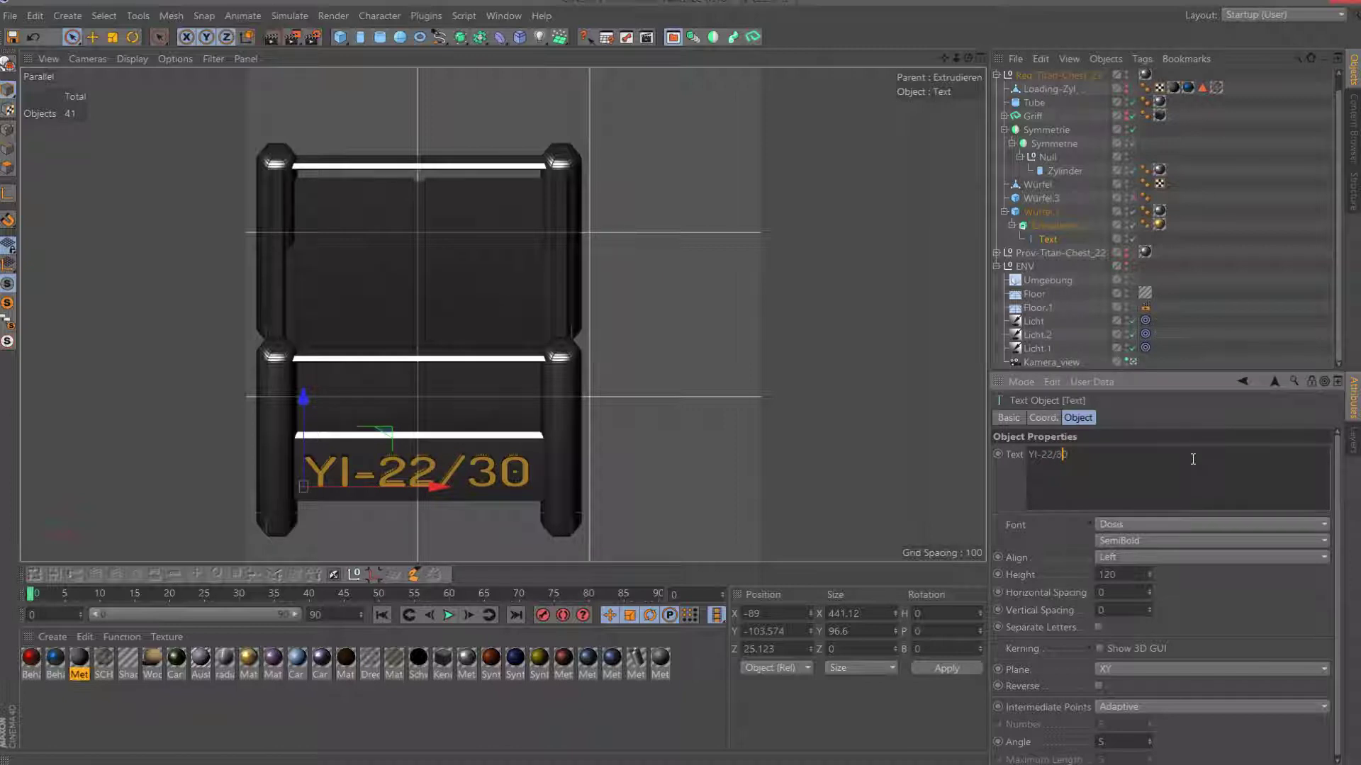
{"action": "left_click", "coordinate": [1116, 594]}
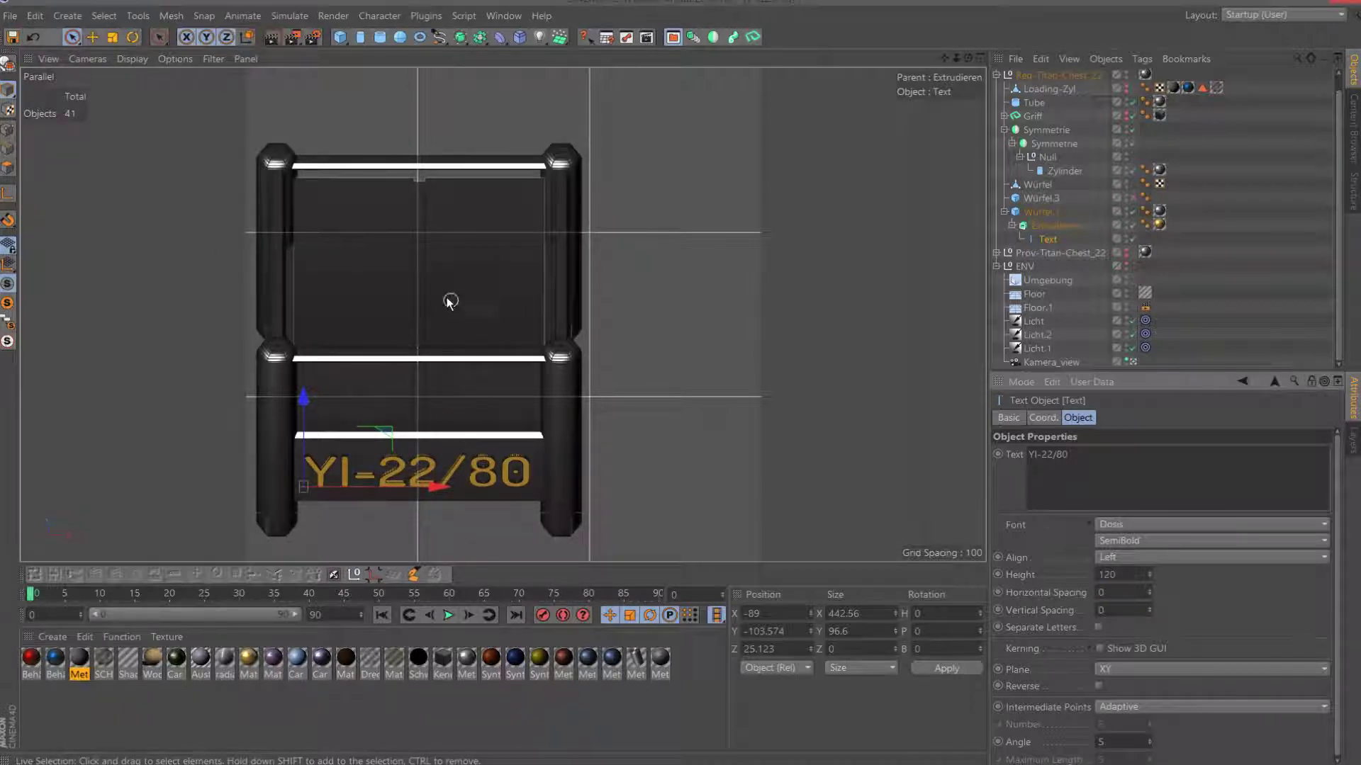
{"action": "left_click", "coordinate": [509, 21]}
{"action": "left_click", "coordinate": [537, 372]}
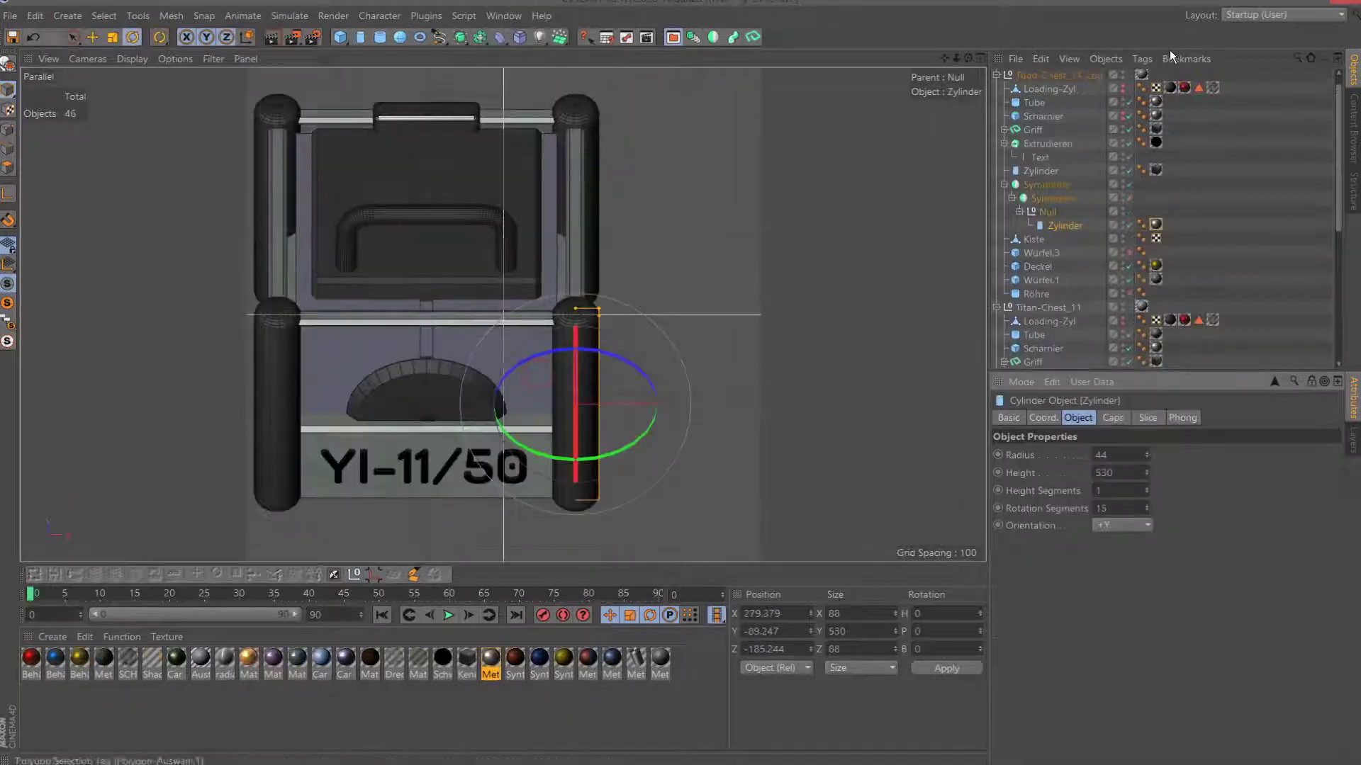
Select the lid Würfel.2 inside the Titan-Chest_11 group of the YI-11/50 scene.
{"action": "left_click", "coordinate": [466, 180]}
{"action": "left_click", "coordinate": [1057, 309]}
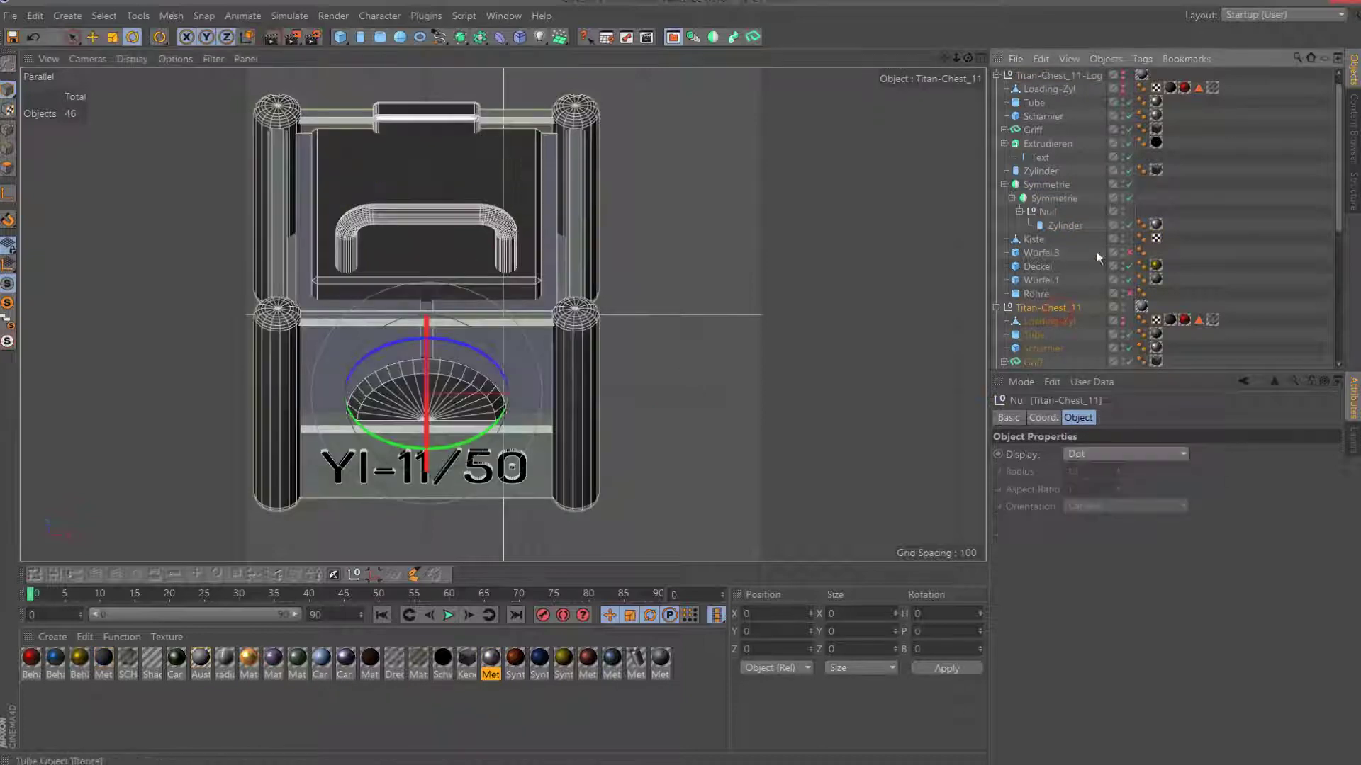
{"action": "scroll", "coordinate": [1099, 241], "scroll_direction": "down", "scroll_amount": 2}
{"action": "left_click", "coordinate": [447, 212]}
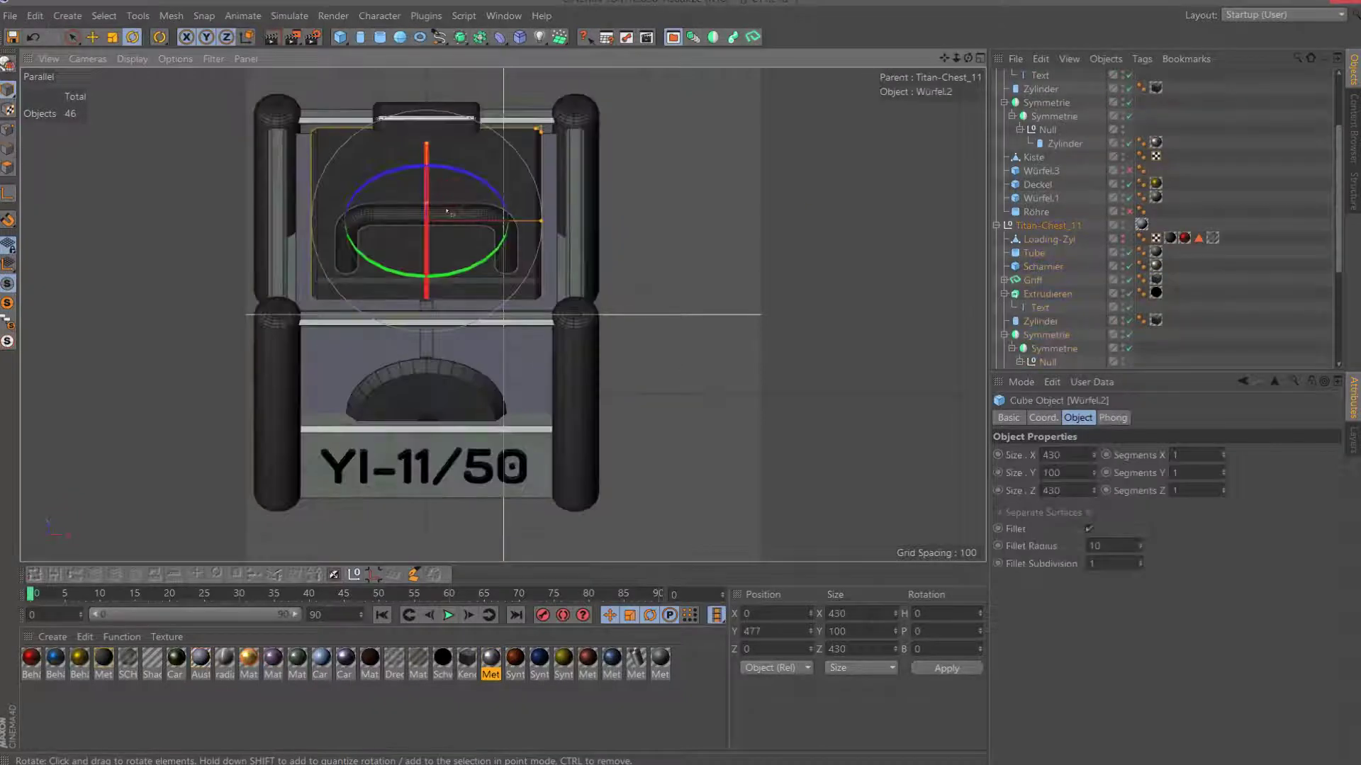
{"action": "scroll", "coordinate": [1091, 239], "scroll_direction": "down", "scroll_amount": 4}
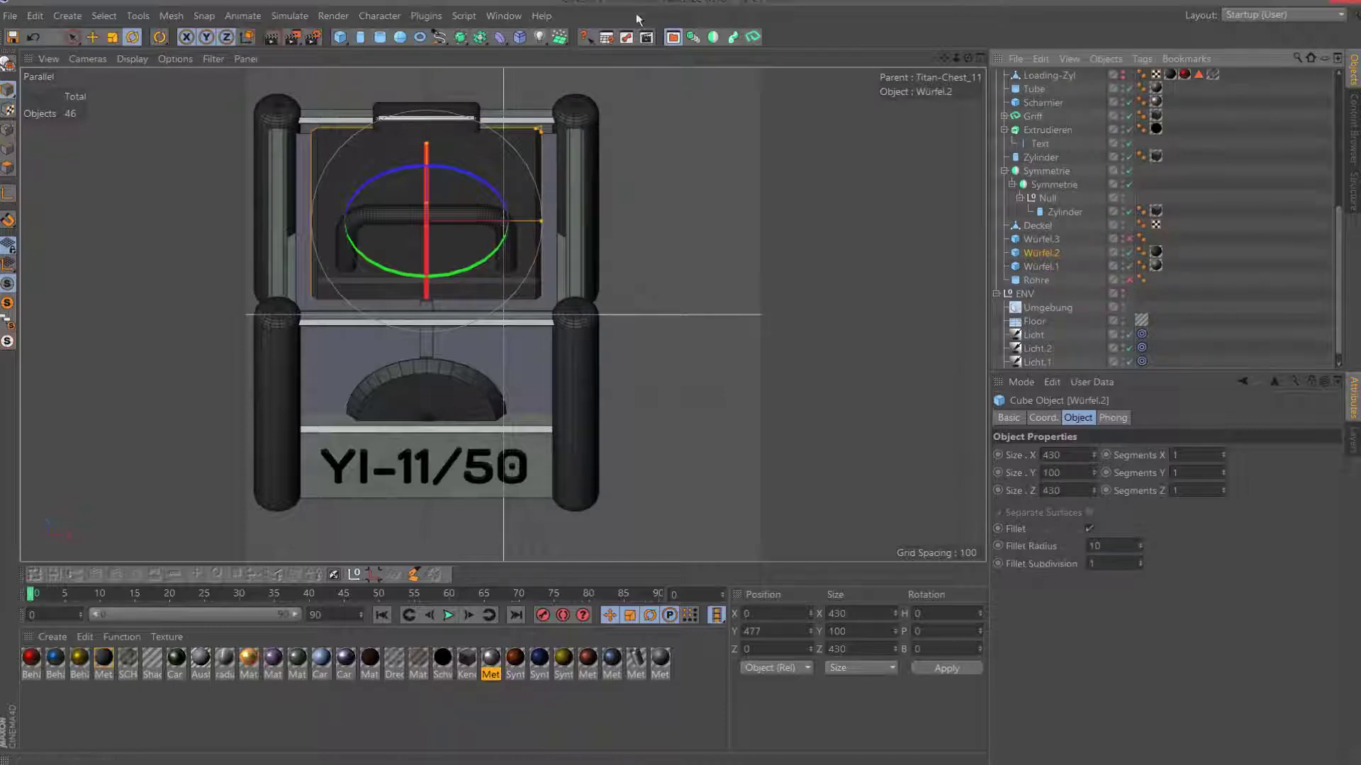
Switch to the YI-22/80 scene and inspect its Würfel, Würfel.1 and Würfel.3 objects.
{"action": "left_click", "coordinate": [503, 15]}
{"action": "left_click", "coordinate": [546, 386]}
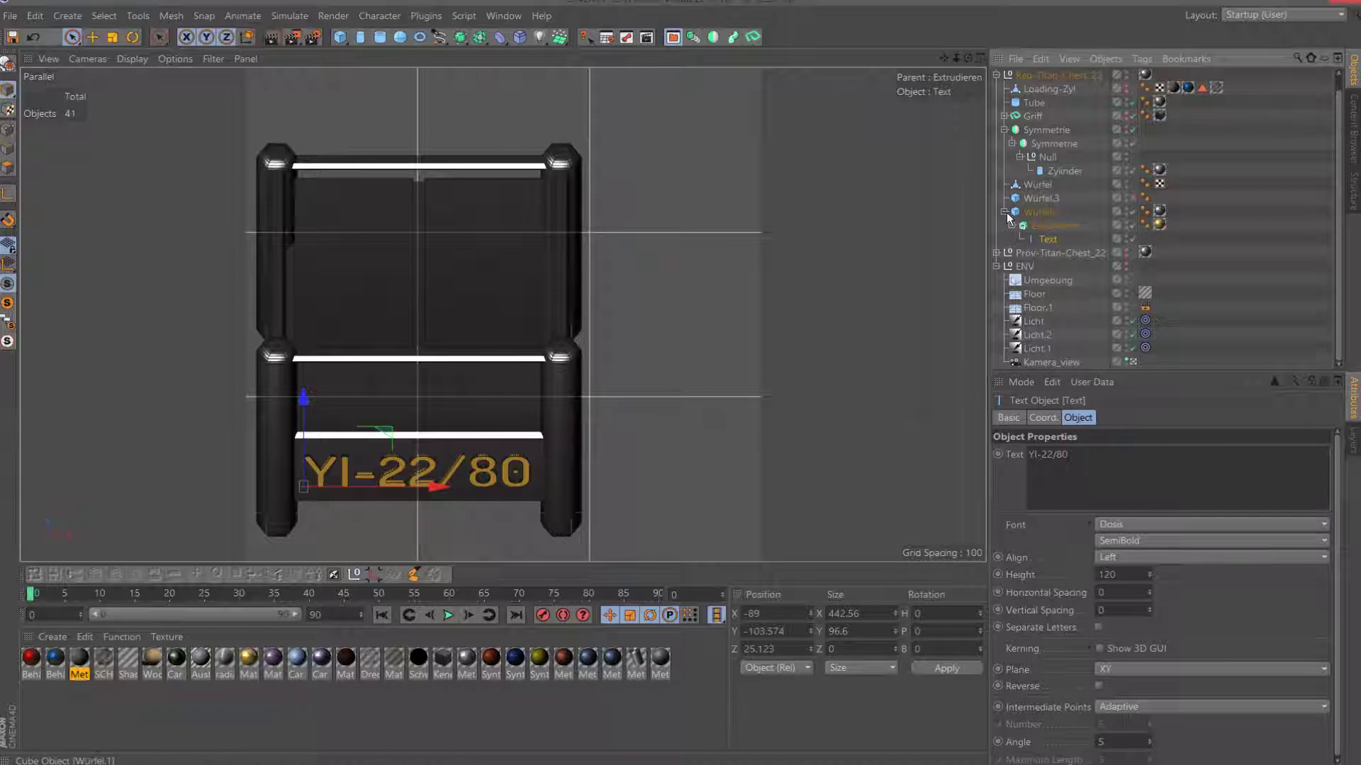
{"action": "left_click", "coordinate": [1006, 211]}
{"action": "left_click", "coordinate": [1039, 201]}
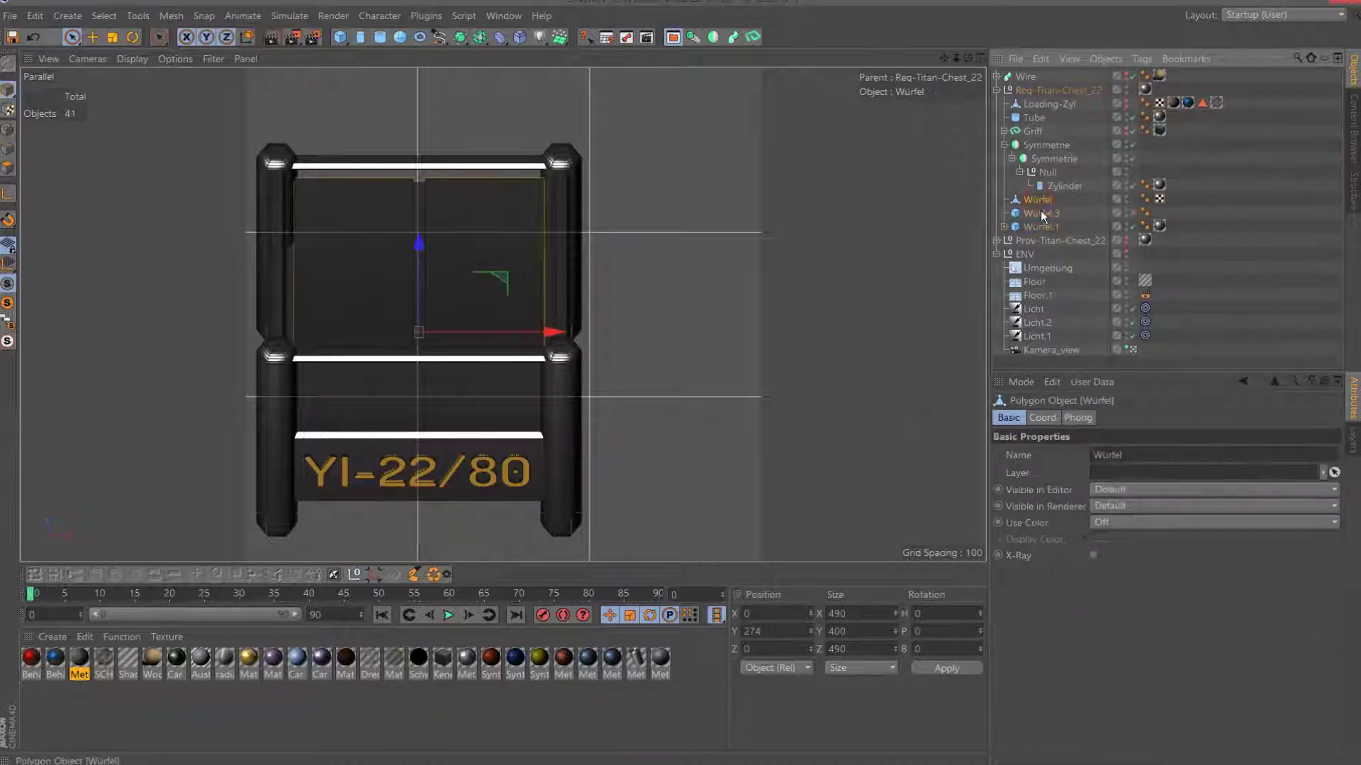
{"action": "left_click", "coordinate": [1041, 214]}
Back in the YI-11/50 scene, select Scharnier, Griff and Würfel.2 and copy them.
{"action": "left_click", "coordinate": [503, 15]}
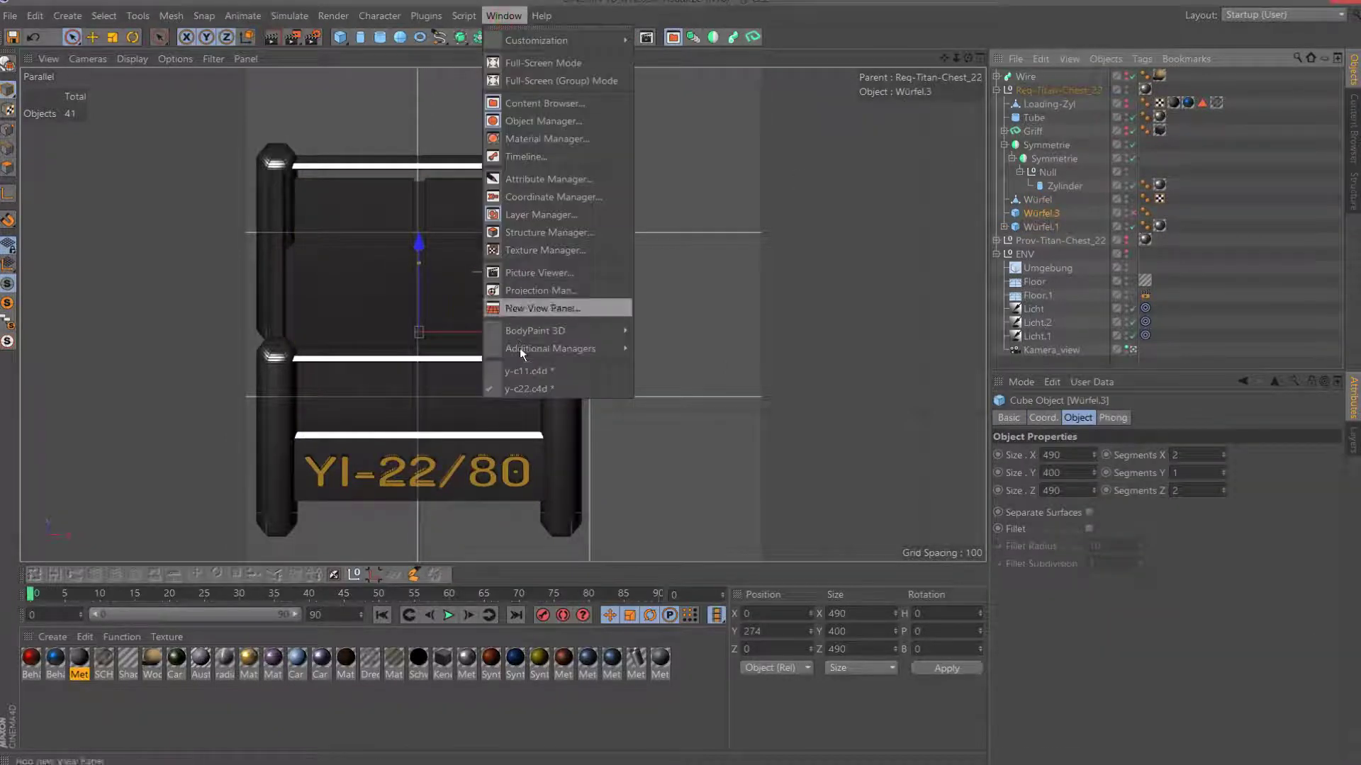
{"action": "left_click", "coordinate": [528, 371]}
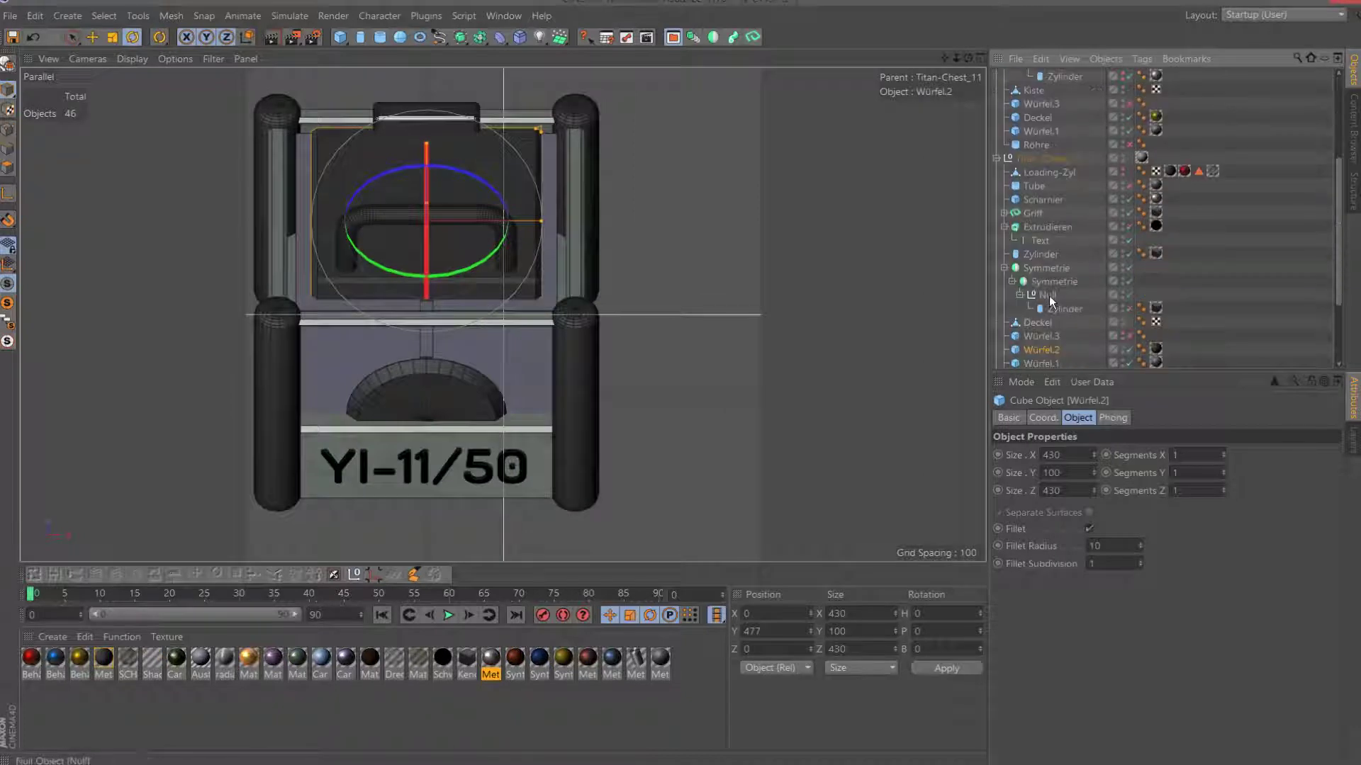
{"action": "left_click", "coordinate": [1039, 201]}
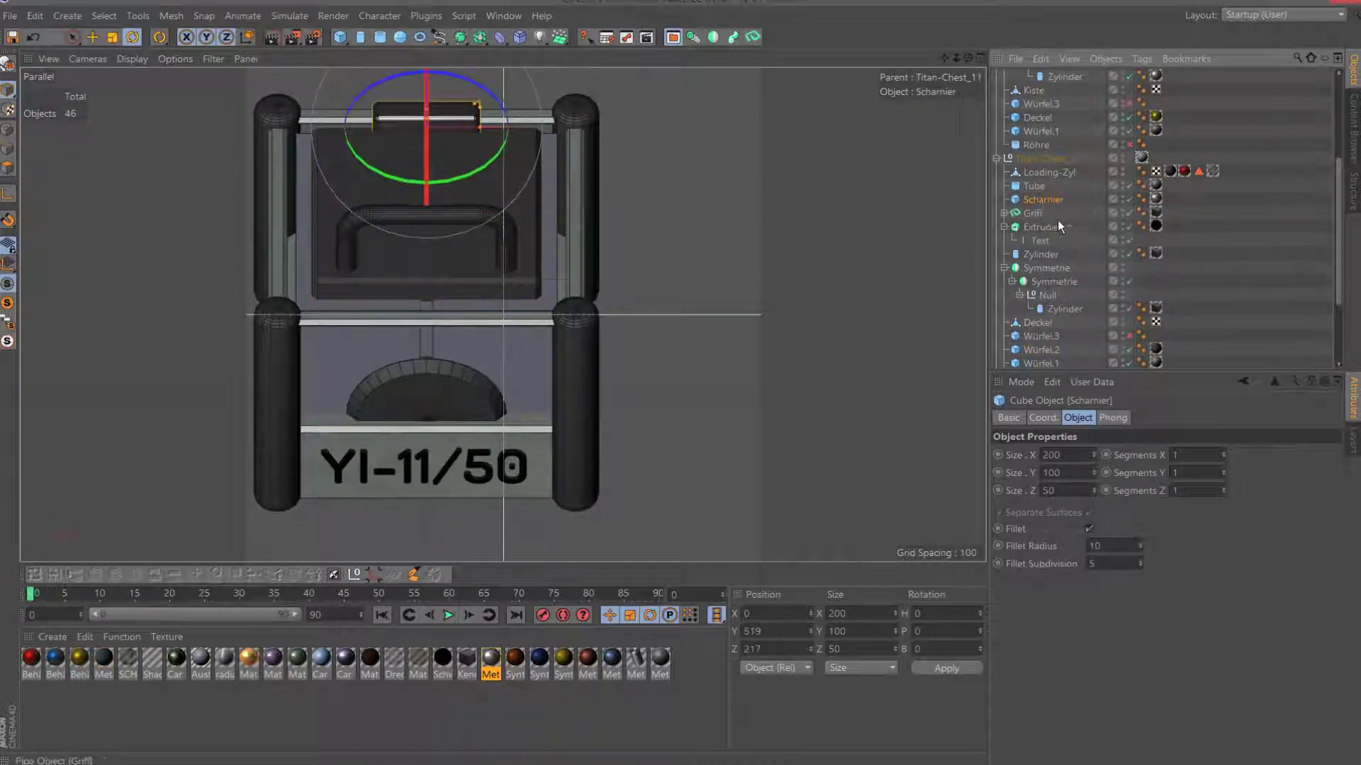
{"action": "left_click", "coordinate": [1036, 214], "text": "ctrl"}
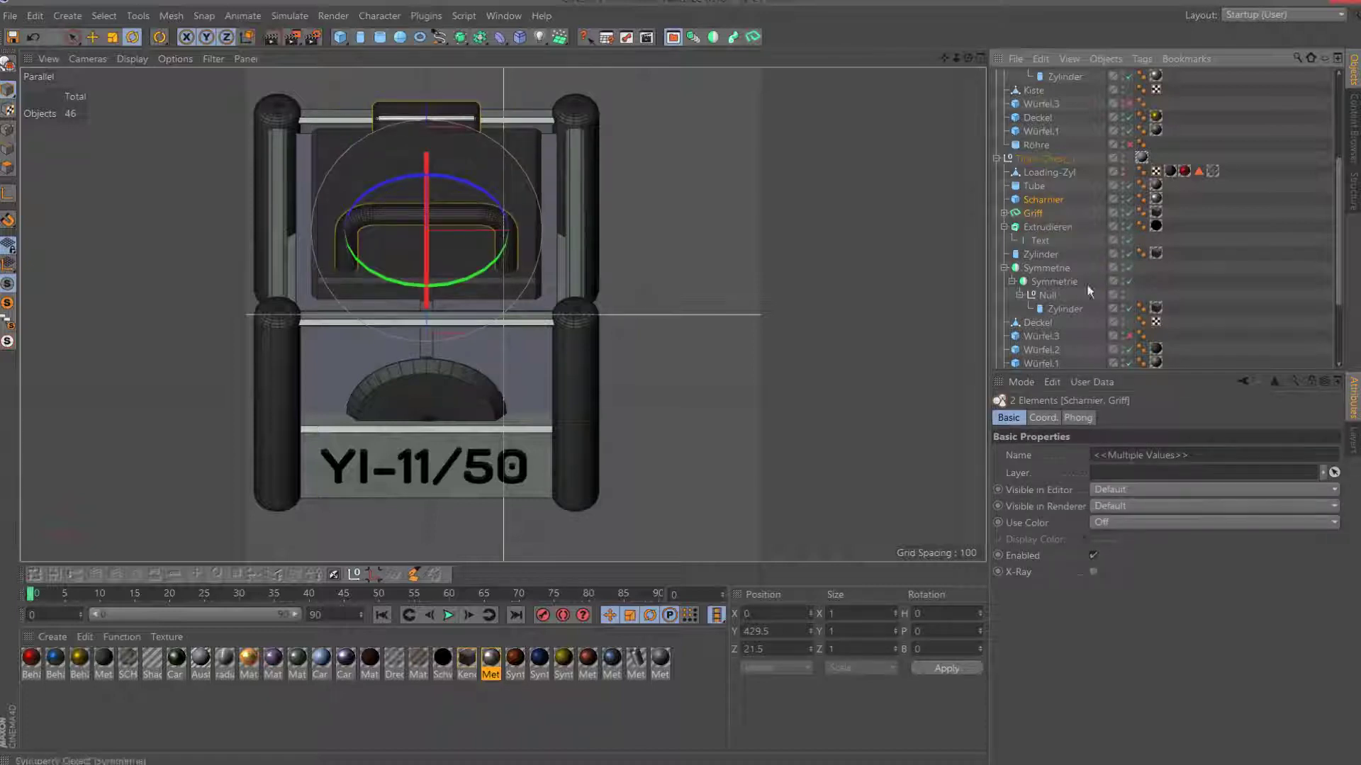
{"action": "left_click", "coordinate": [1044, 350], "text": "ctrl"}
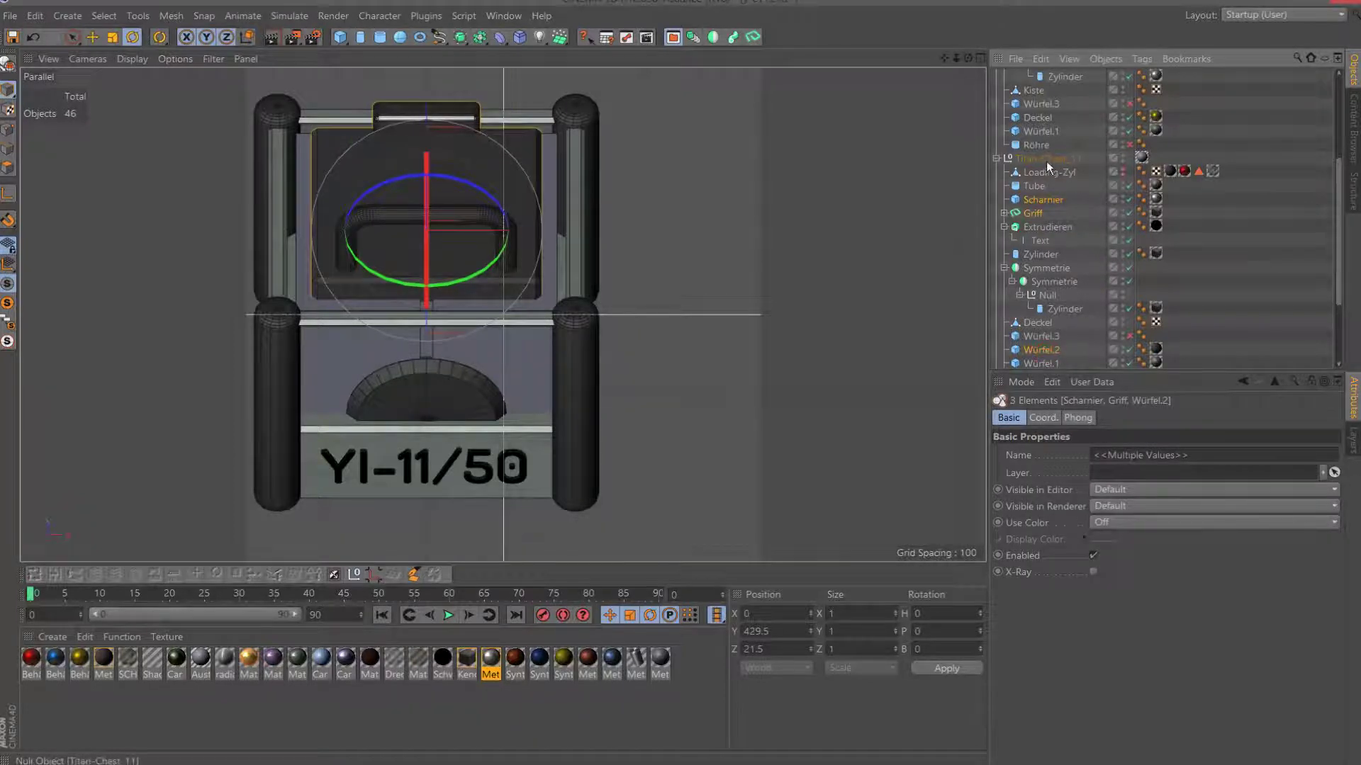
{"action": "left_click", "coordinate": [35, 15]}
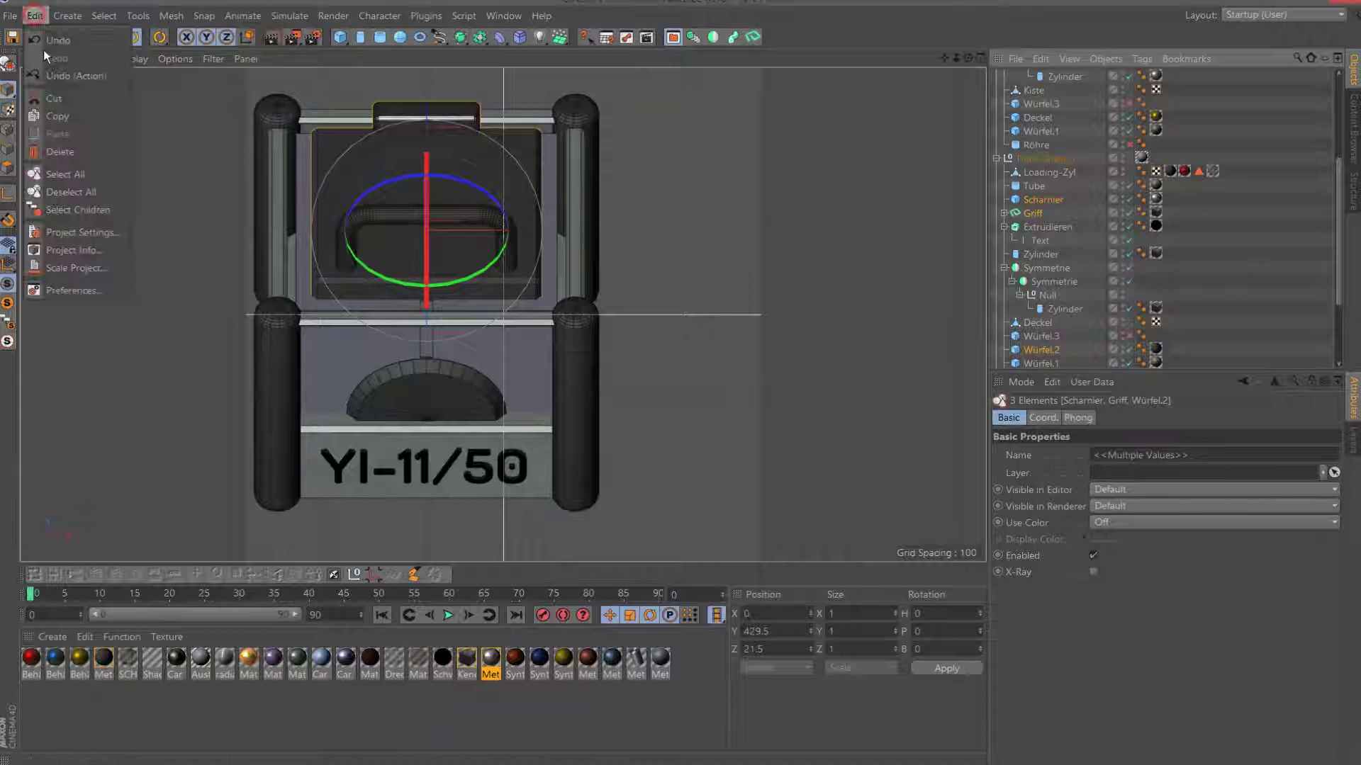
{"action": "left_click", "coordinate": [66, 117]}
Paste the copied hinge, handle and lid into the YI-22/80 scene y-c22.c4d.
{"action": "left_click", "coordinate": [503, 16]}
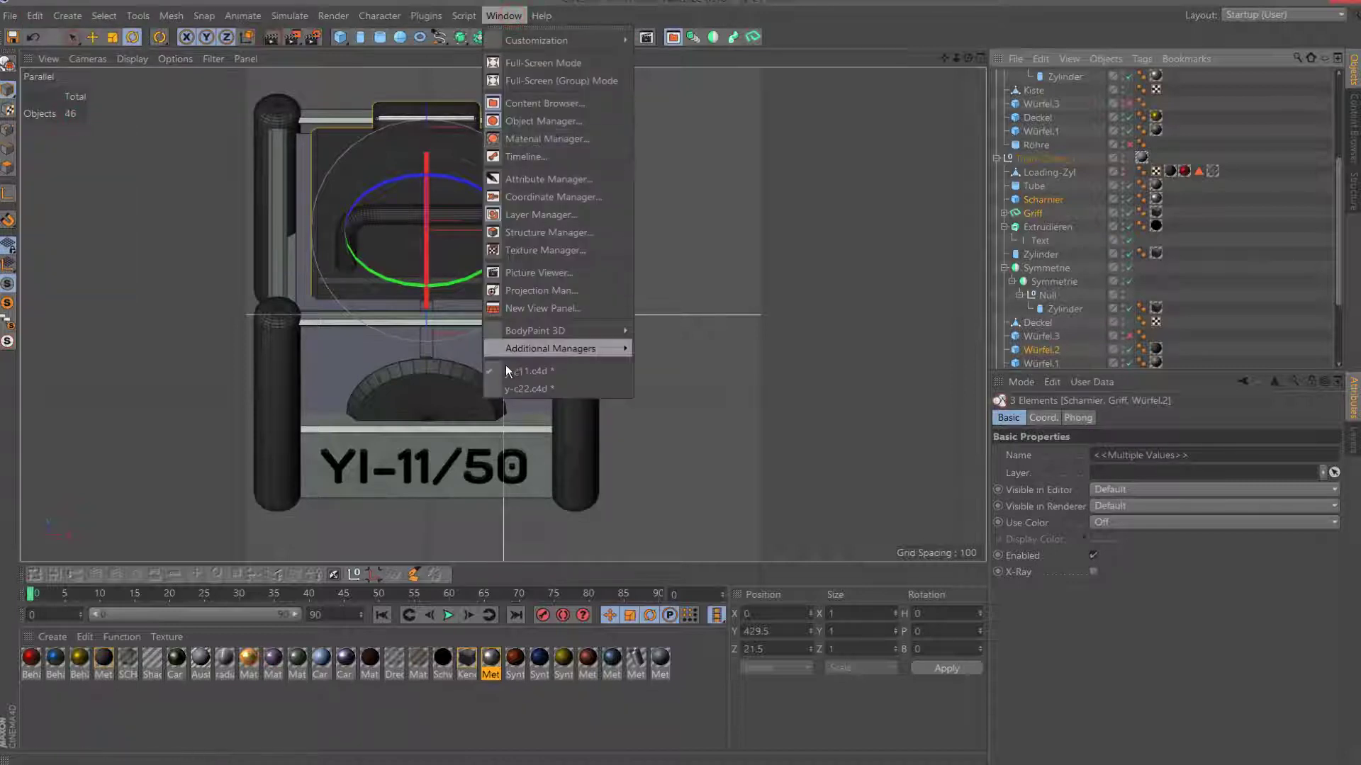
{"action": "left_click", "coordinate": [509, 387]}
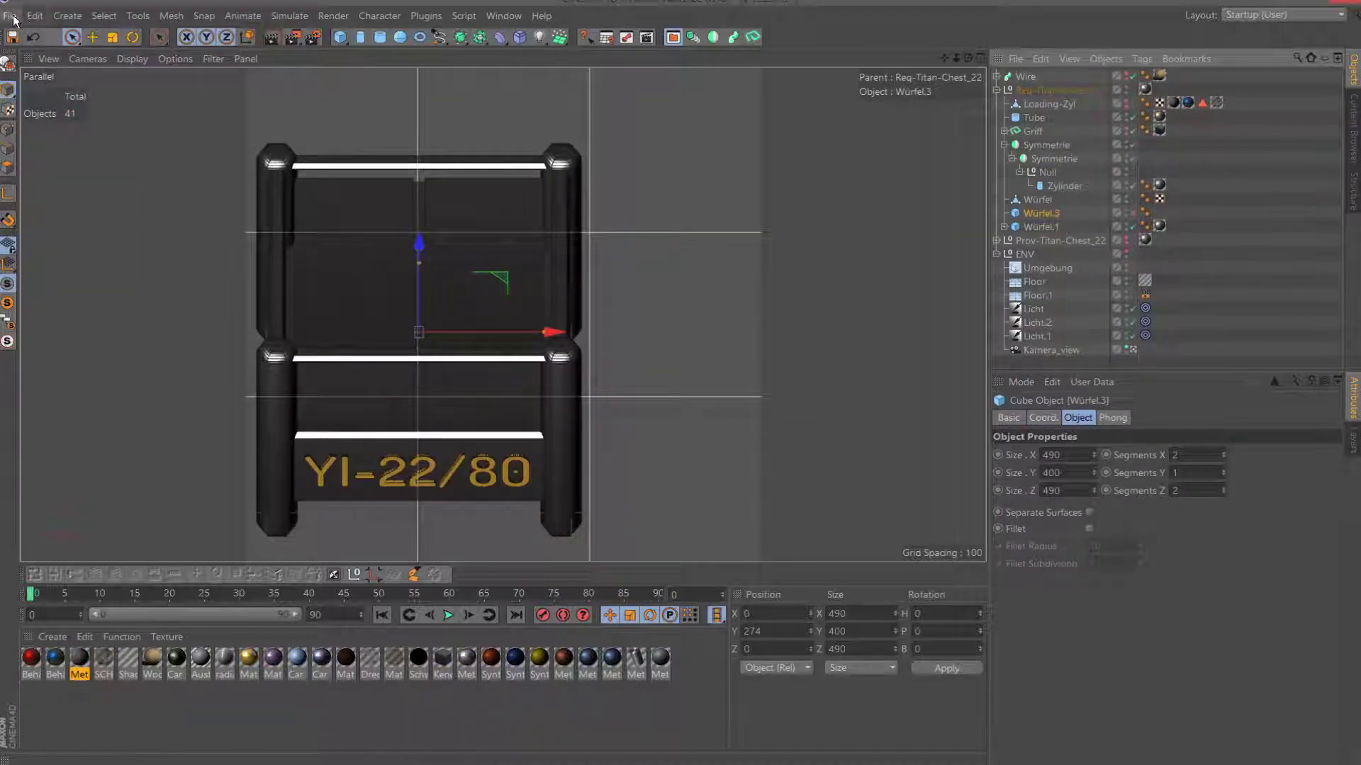
{"action": "left_click", "coordinate": [34, 15]}
{"action": "left_click", "coordinate": [78, 130]}
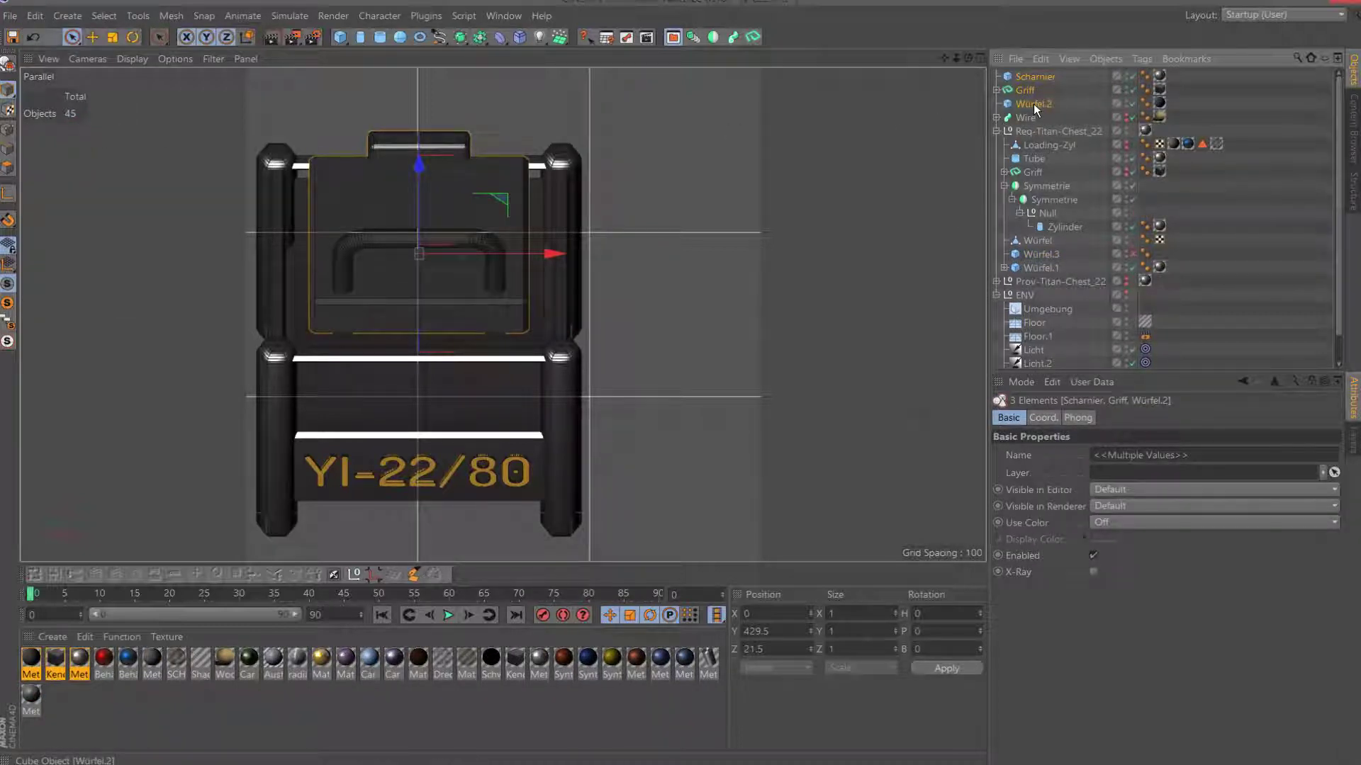
Move the pasted parts into the chest group and rename Req-Titan-Chest_22 to Std-Titan-Chest_22.
{"action": "left_click_drag", "start_coordinate": [1033, 104], "coordinate": [1038, 130]}
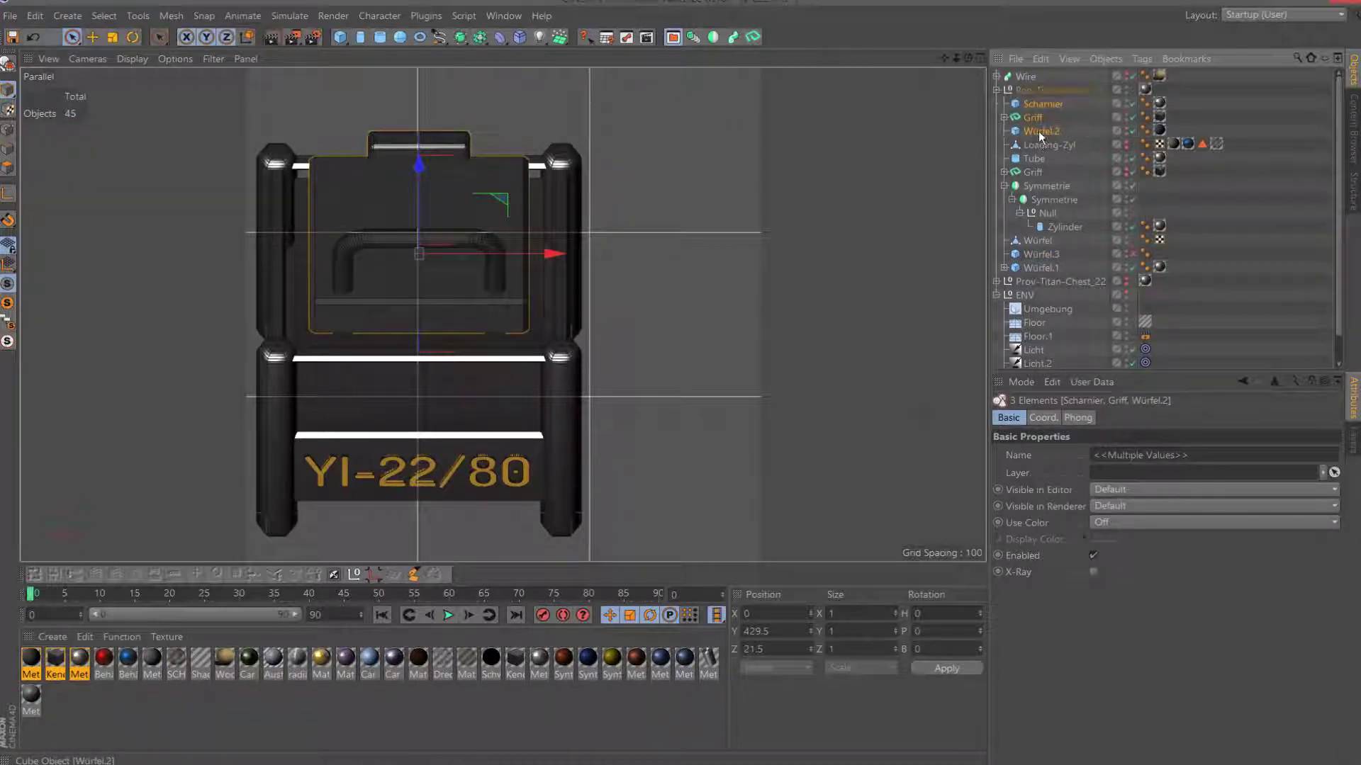
{"action": "left_click", "coordinate": [1043, 89]}
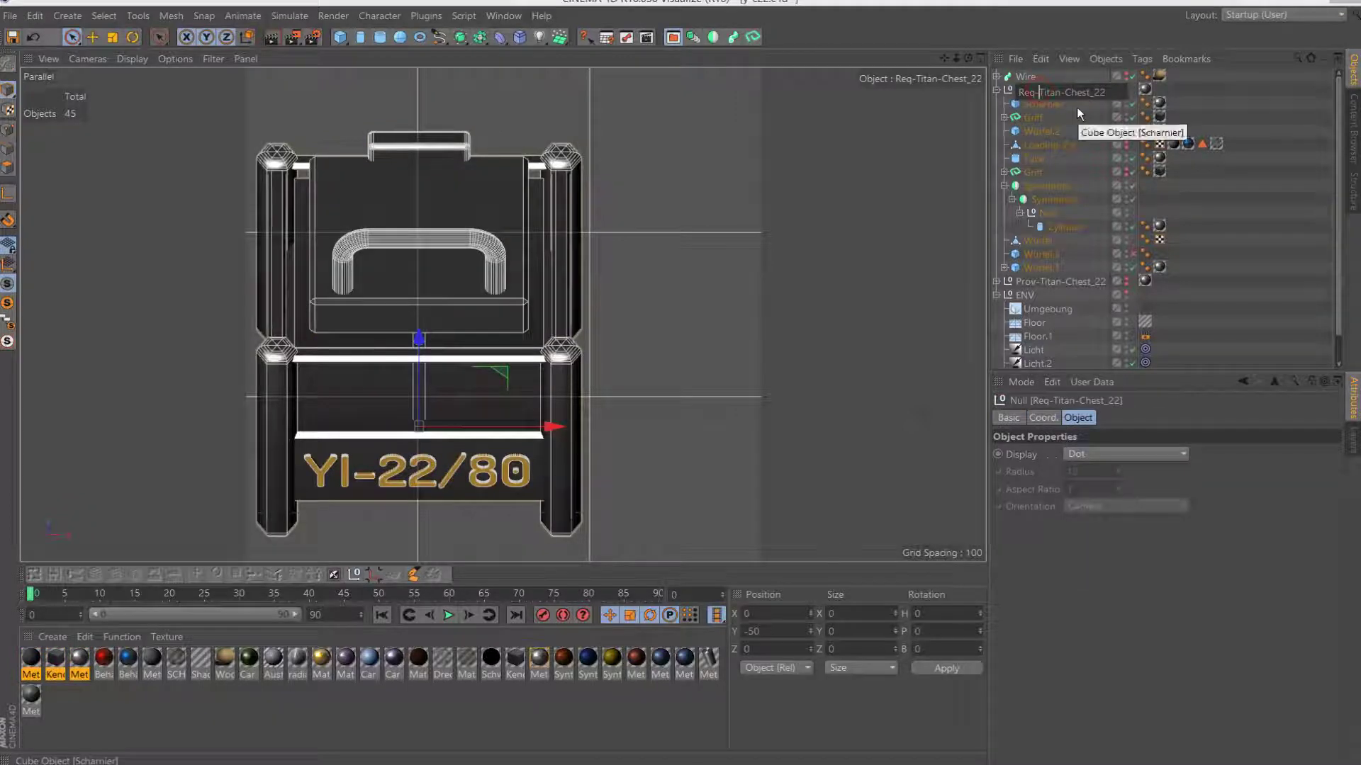
{"action": "key", "text": "Delete"}
{"action": "key", "text": "Delete"}
{"action": "key", "text": "Delete"}
{"action": "type", "text": "Std-"}
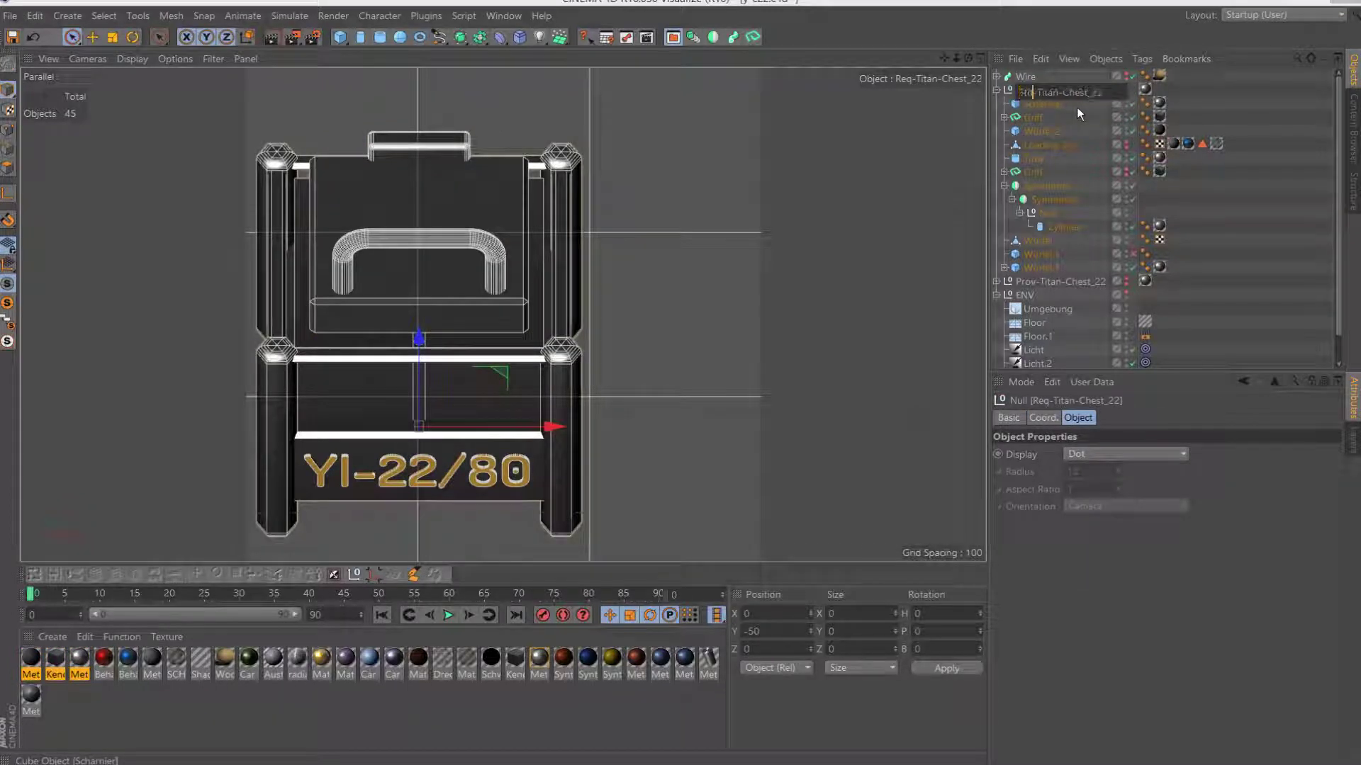
{"action": "key", "text": "Return"}
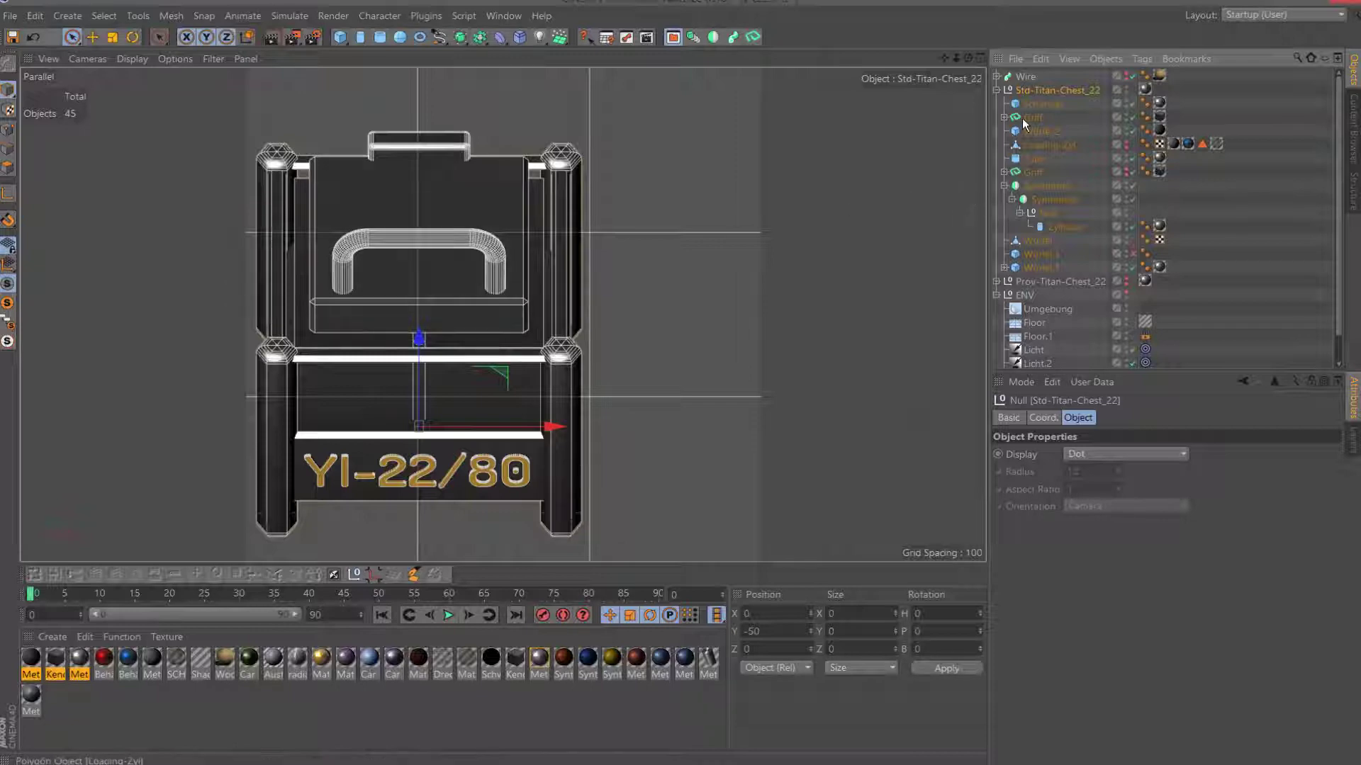
{"action": "left_click", "coordinate": [1040, 111]}
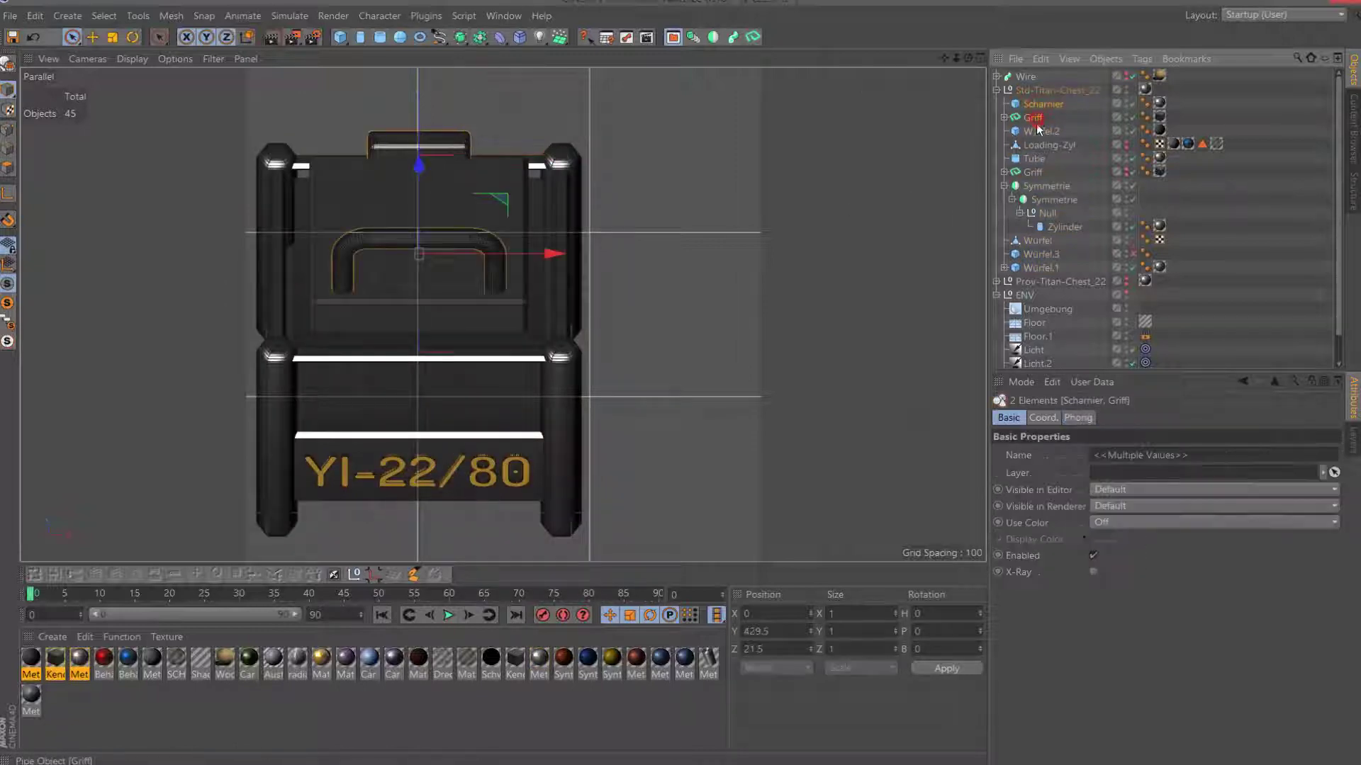
Create a null named Add inside Std-Titan-Chest_22 and put the hinge, handle and lid under it.
{"action": "key", "text": "alt+g"}
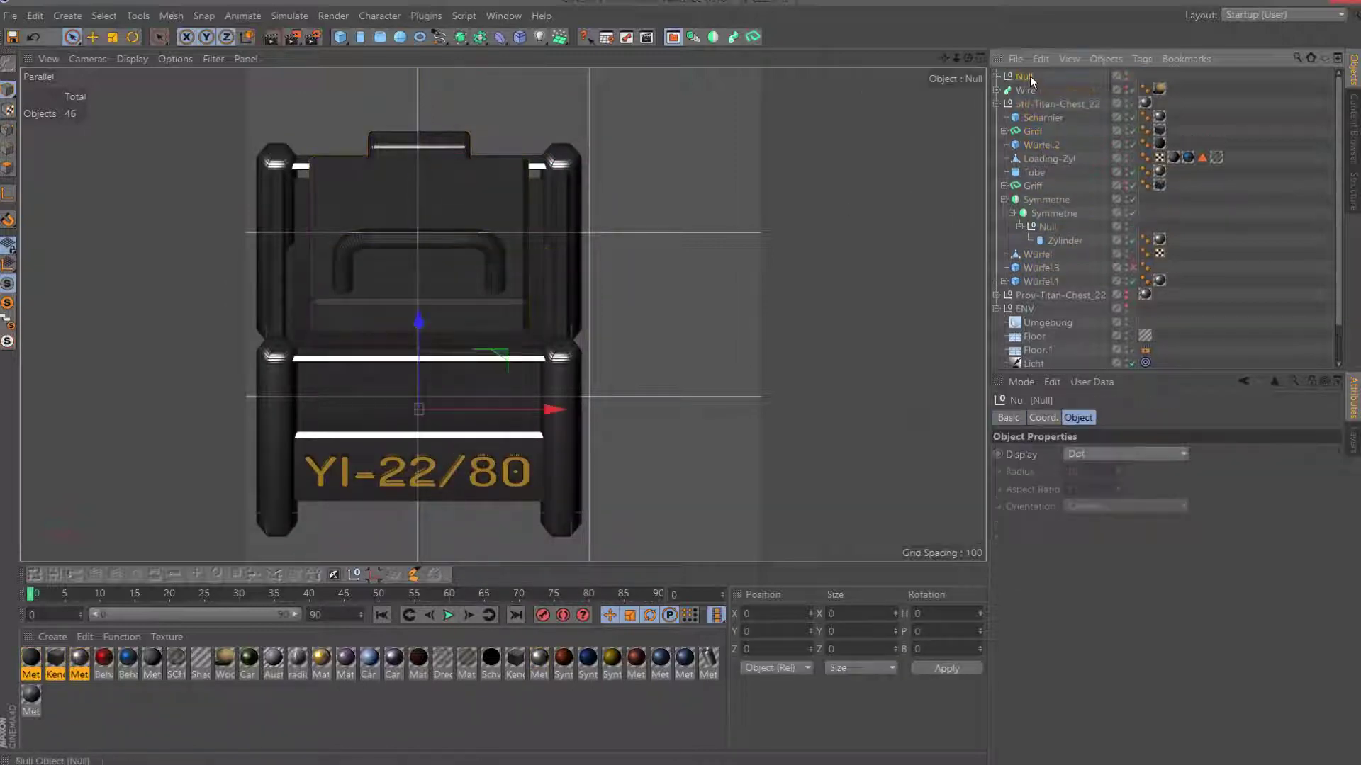
{"action": "left_click_drag", "start_coordinate": [1038, 111], "coordinate": [1065, 117]}
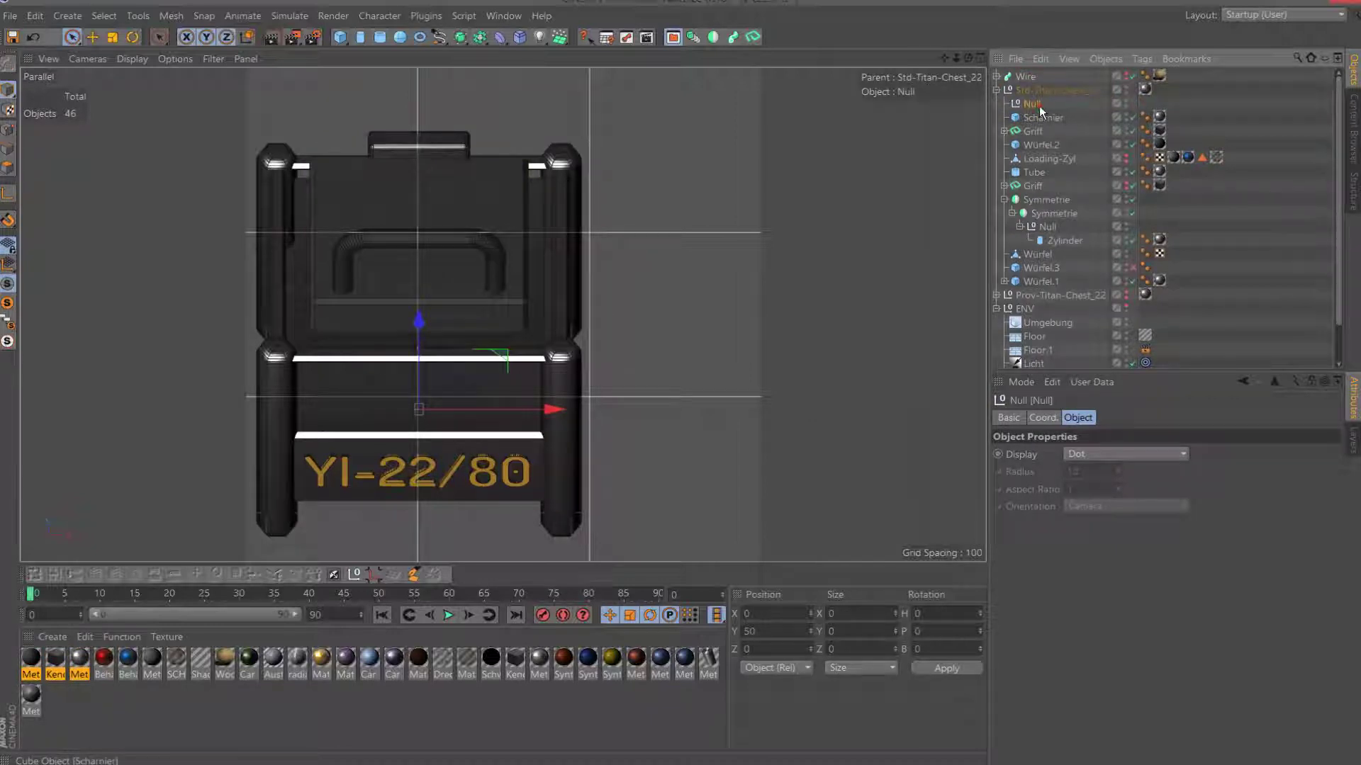
{"action": "double_click", "coordinate": [1040, 107]}
{"action": "type", "text": "Au"}
{"action": "key", "text": "Return"}
{"action": "left_click", "coordinate": [1041, 145], "text": "shift"}
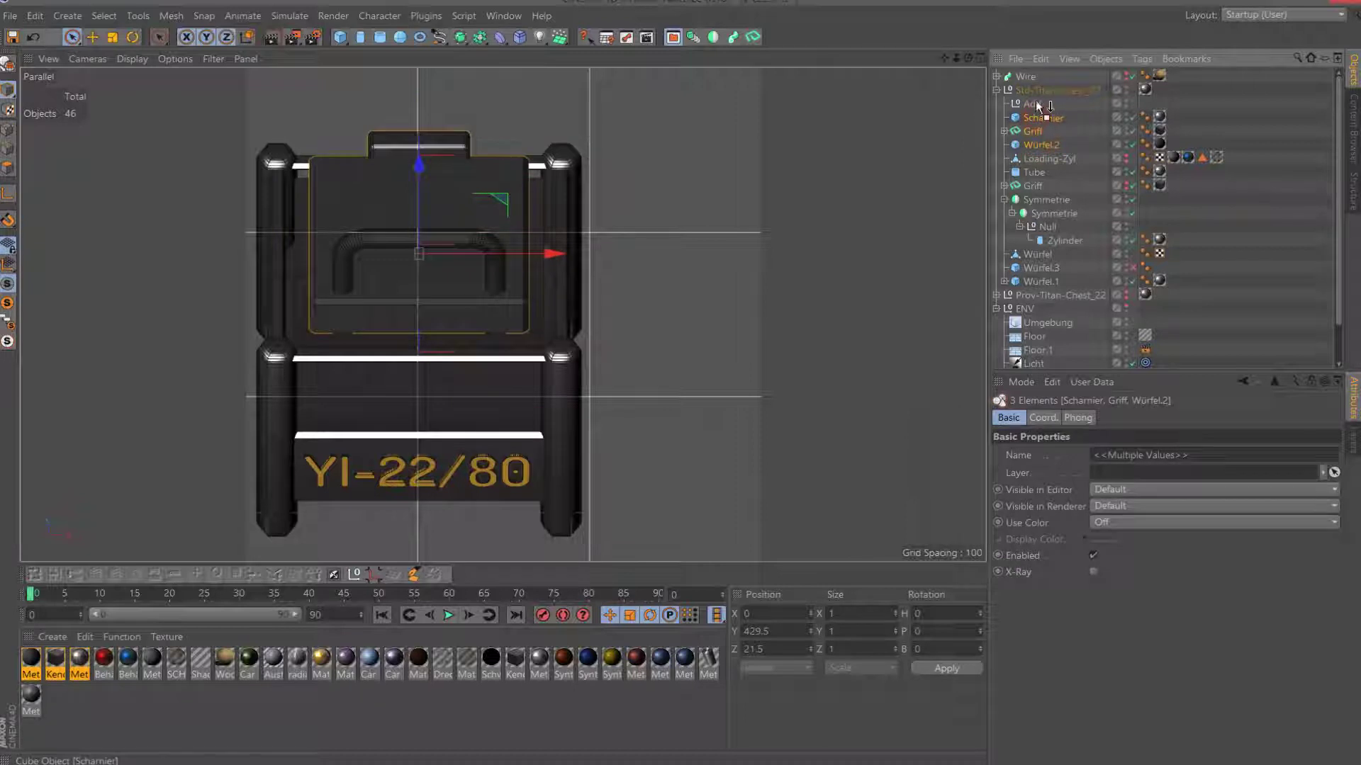
{"action": "left_click_drag", "start_coordinate": [1039, 106], "coordinate": [1036, 105]}
Lower the Add group in the side view, then switch to the YI-11/50 scene.
{"action": "key", "text": "F3"}
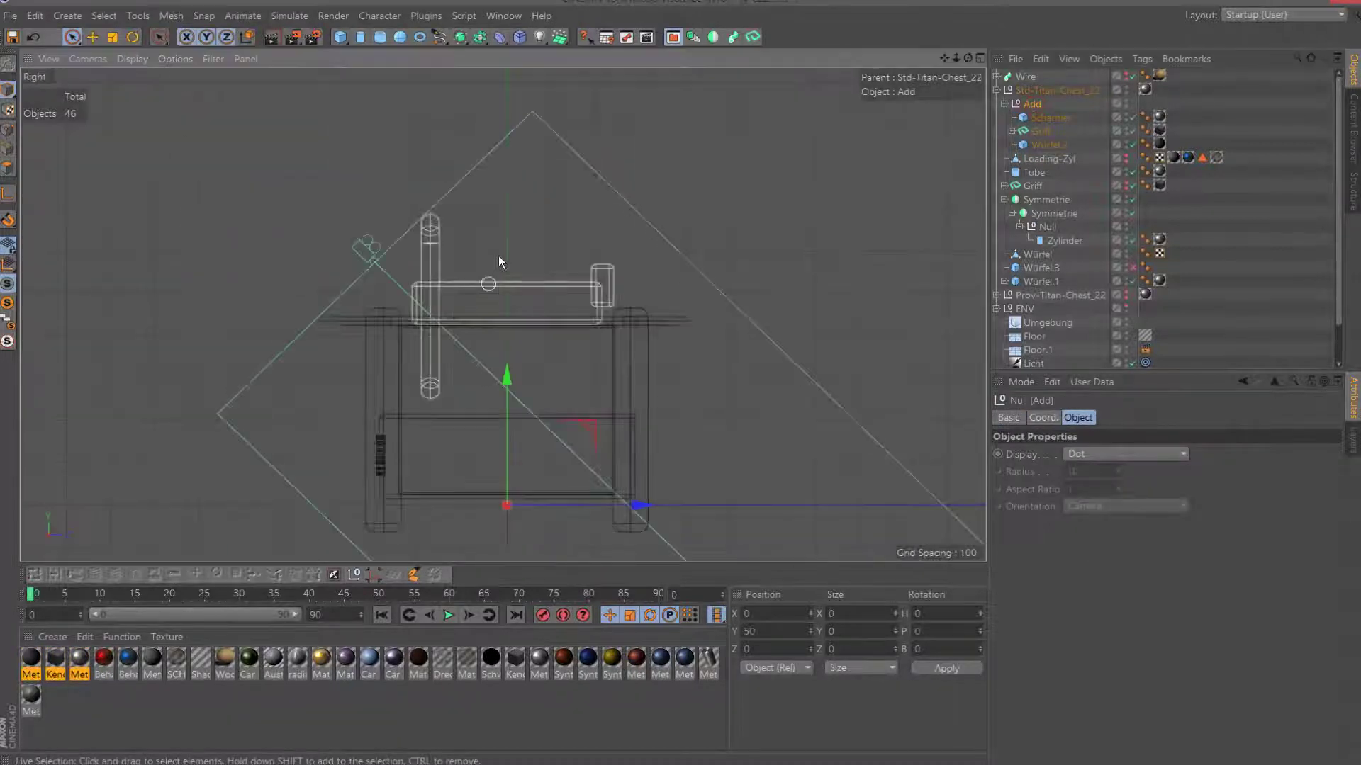
{"action": "scroll", "coordinate": [513, 327], "scroll_direction": "up", "scroll_amount": 3}
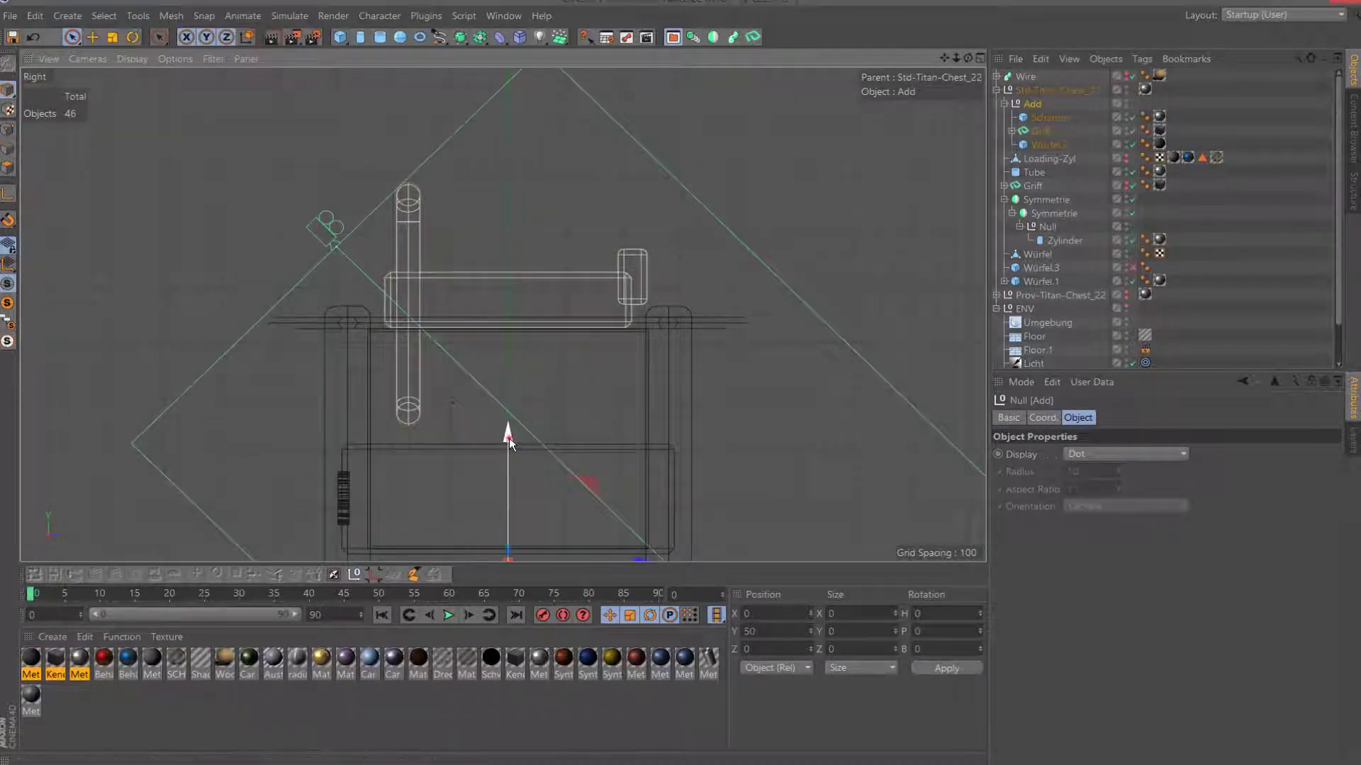
{"action": "left_click_drag", "start_coordinate": [509, 437], "coordinate": [508, 470]}
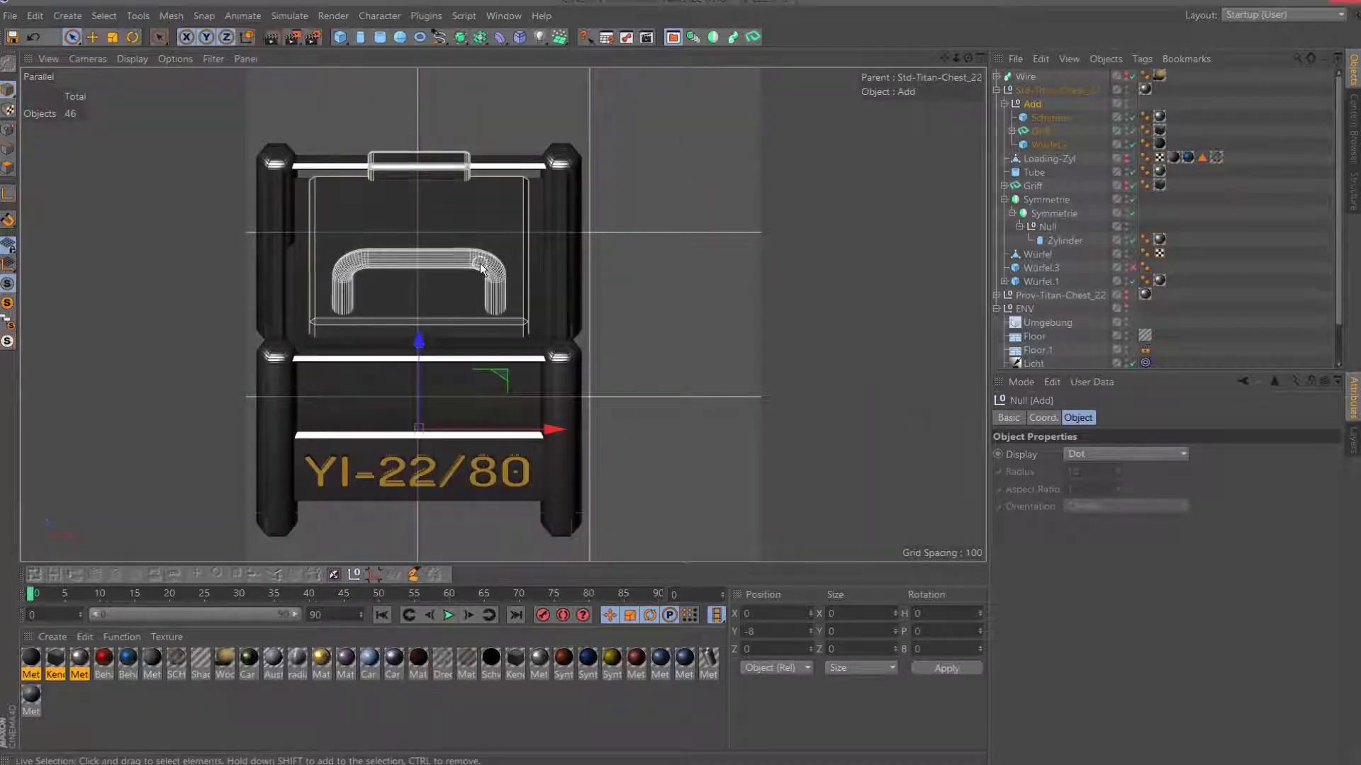
{"action": "left_click", "coordinate": [482, 266]}
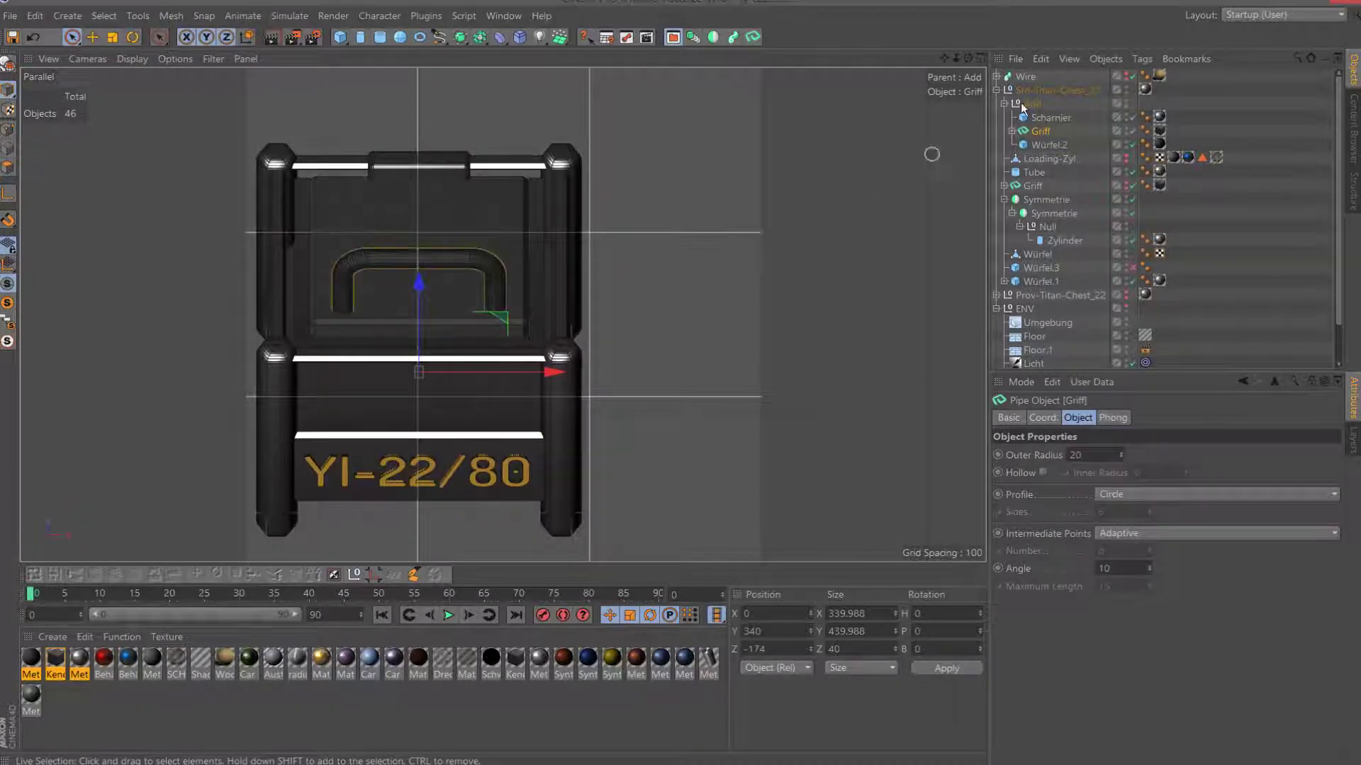
{"action": "left_click", "coordinate": [503, 16]}
{"action": "left_click", "coordinate": [523, 371]}
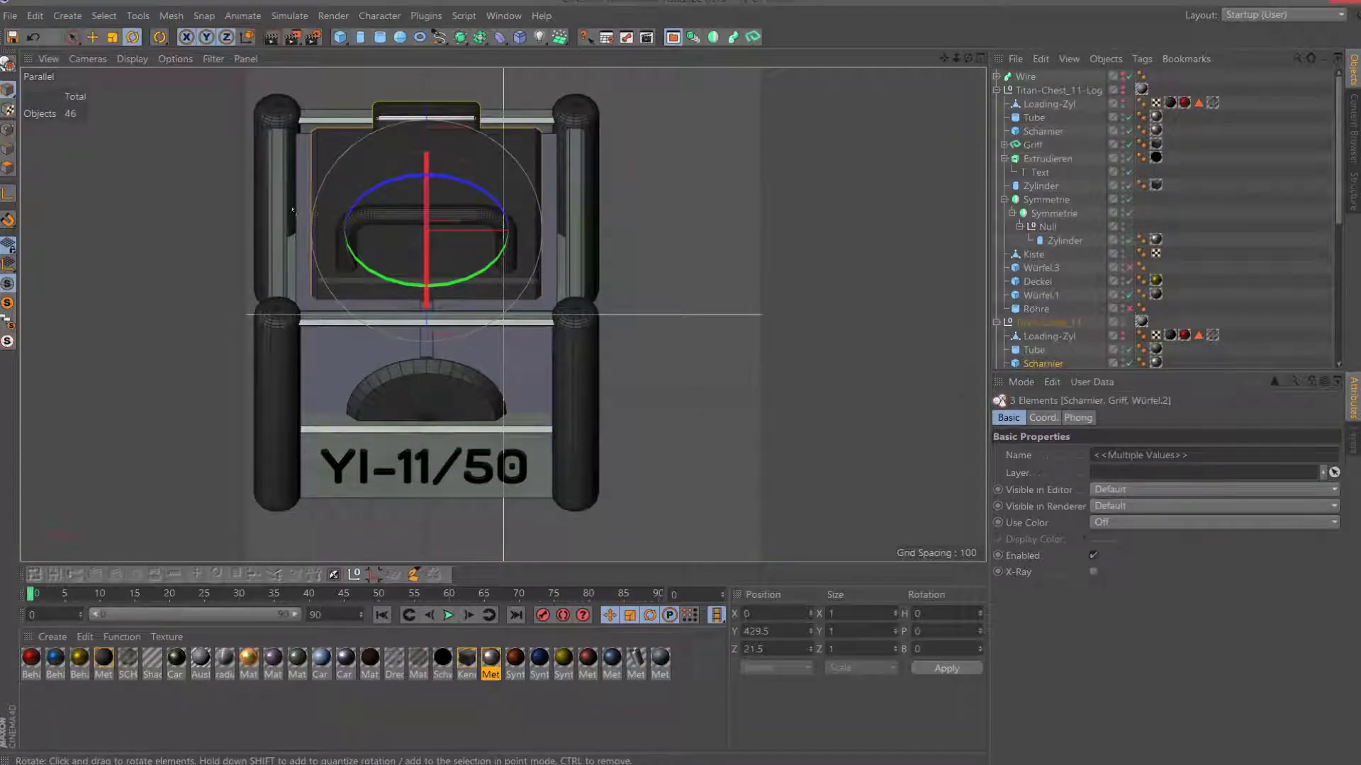
Switch to y-c22.c4d and undo the Griff handle's radius change in the coordinates.
{"action": "left_click", "coordinate": [507, 17]}
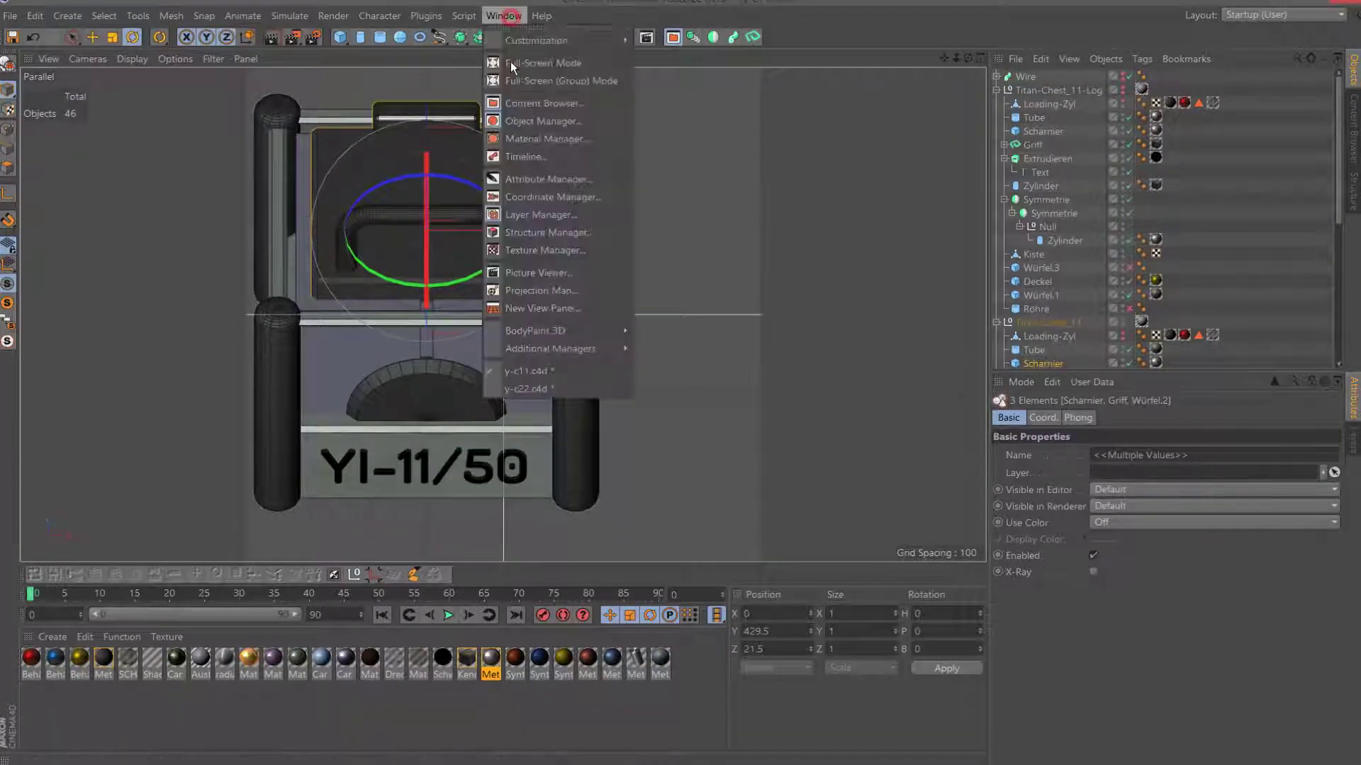
{"action": "left_click", "coordinate": [525, 388]}
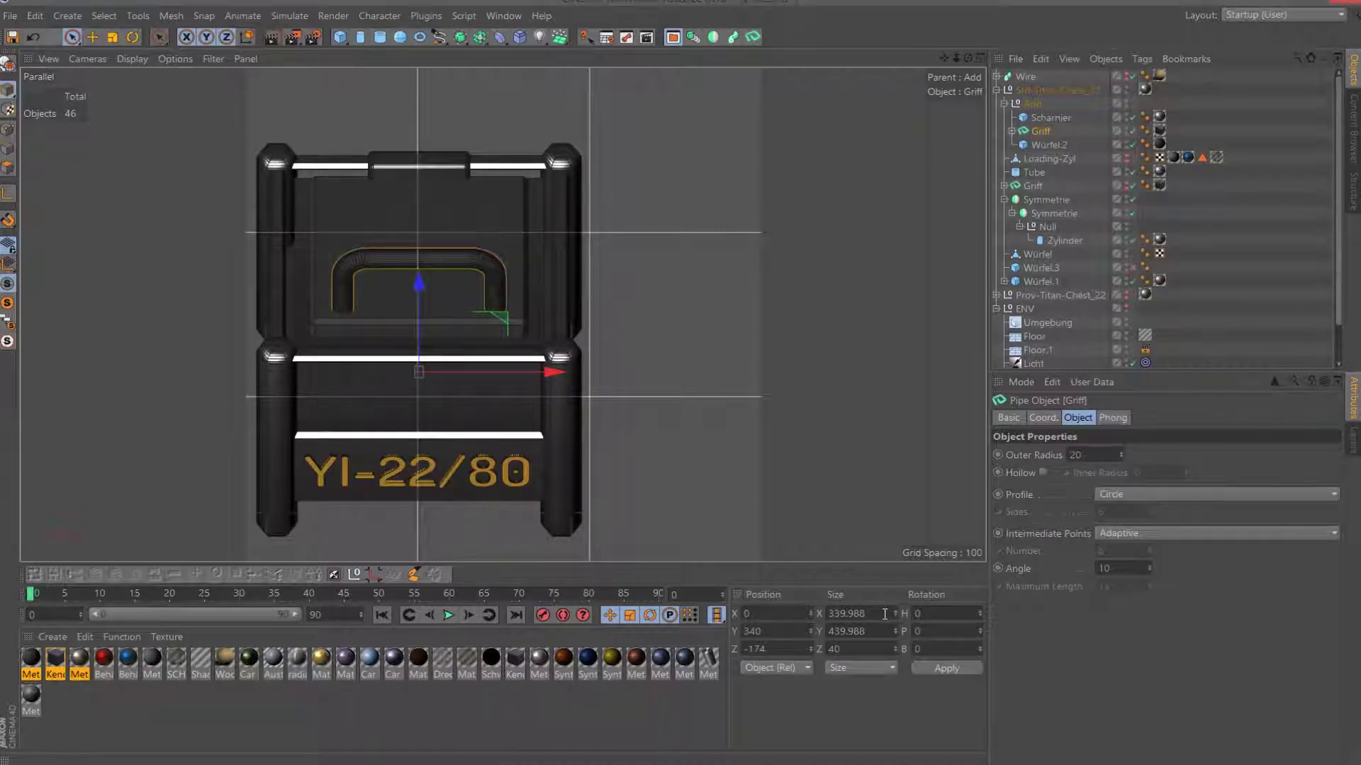
{"action": "left_click", "coordinate": [878, 667]}
{"action": "left_click", "coordinate": [861, 615]}
{"action": "left_click", "coordinate": [936, 668]}
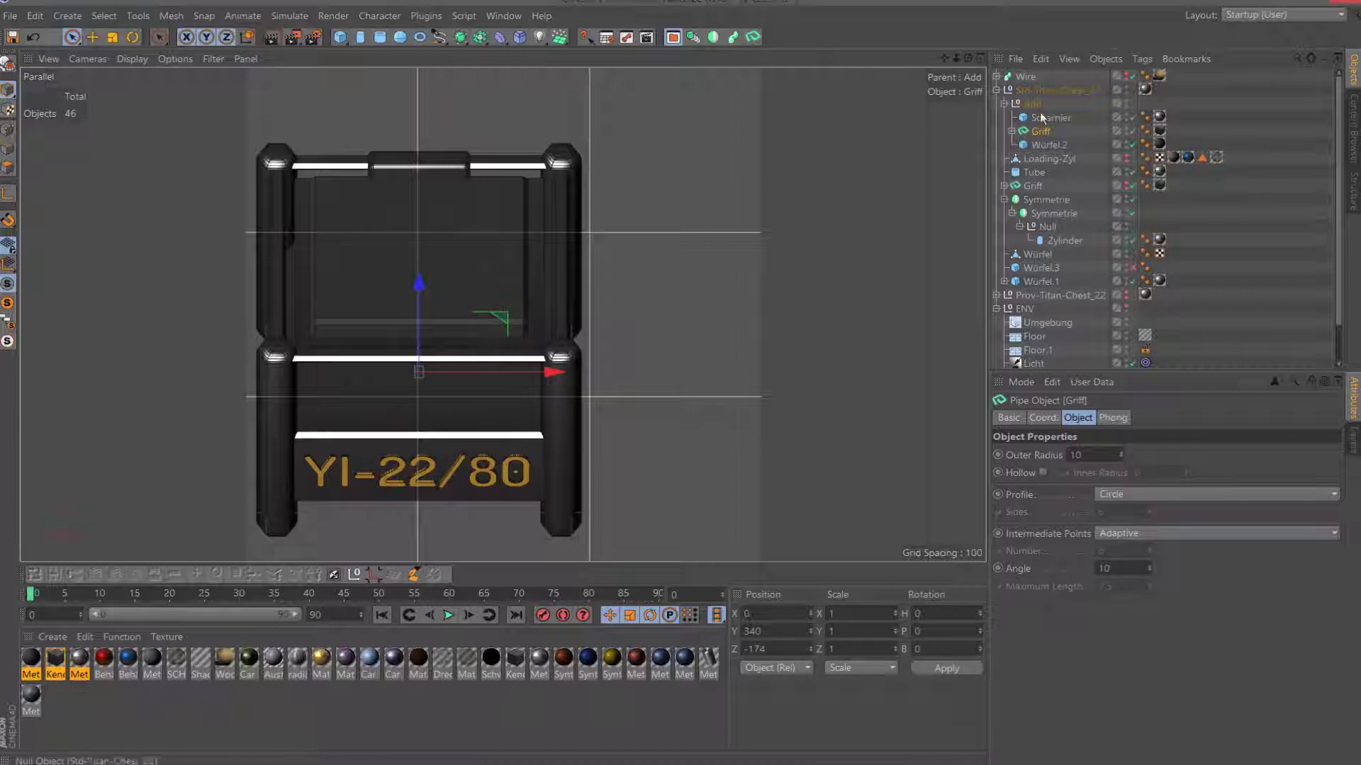
{"action": "key", "text": "ctrl+z"}
Raise the Griff handle up to the lid and move it left along the front.
{"action": "key", "text": "F3"}
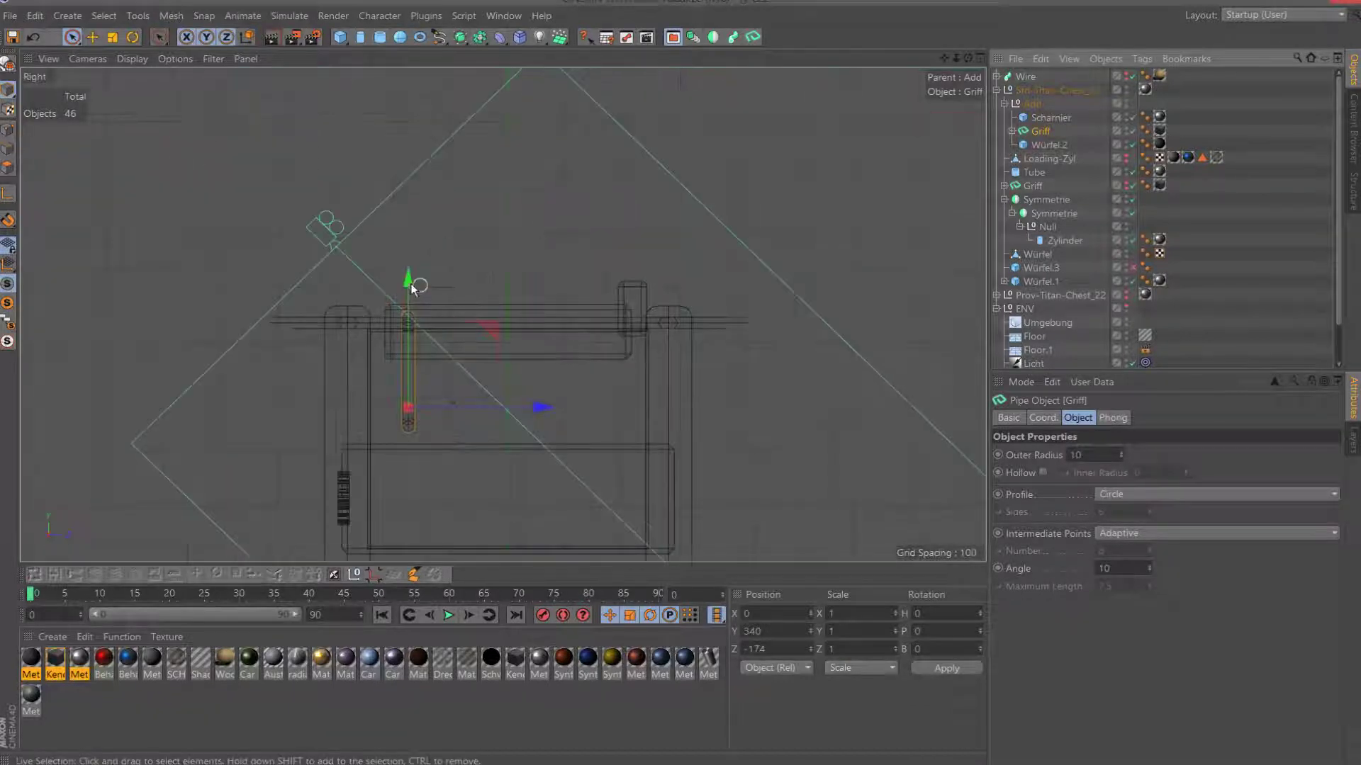
{"action": "left_click_drag", "start_coordinate": [409, 280], "coordinate": [408, 207]}
{"action": "key", "text": "F4"}
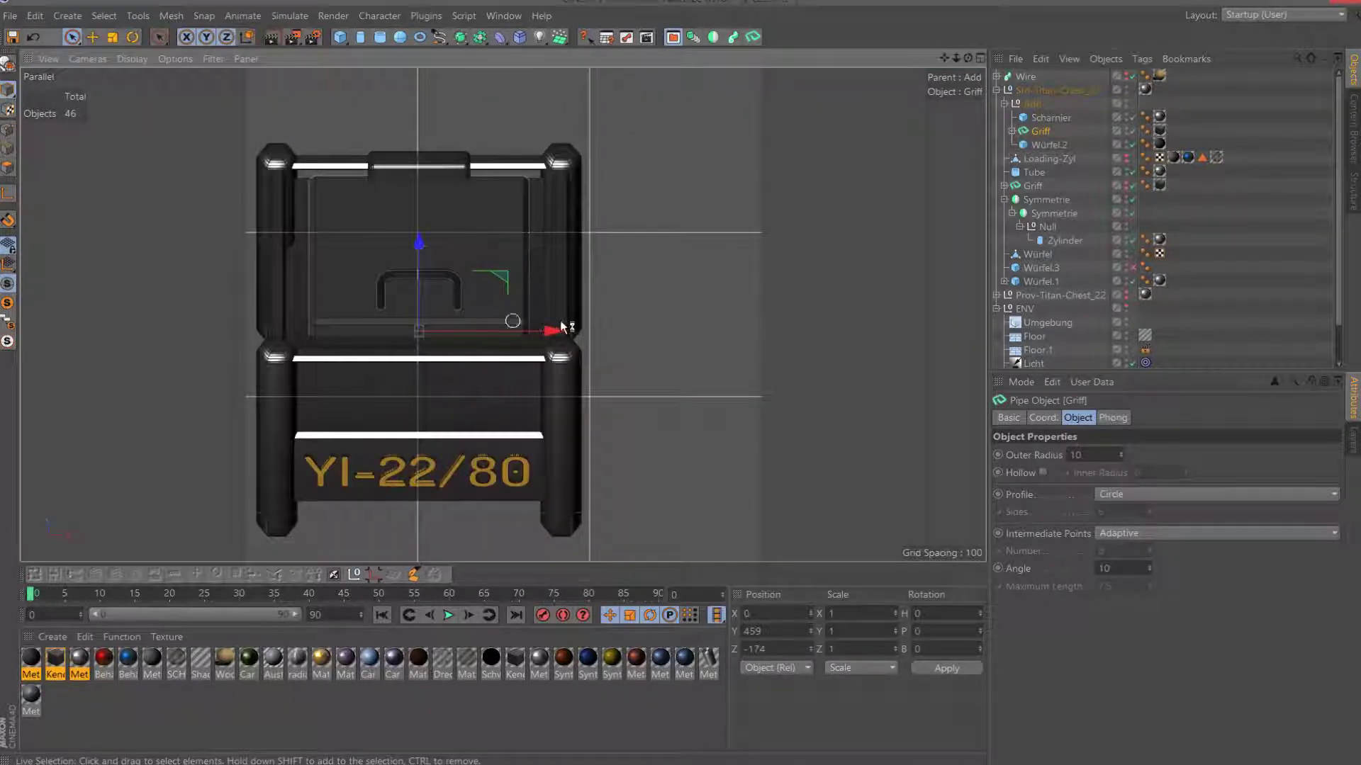
{"action": "left_click_drag", "start_coordinate": [554, 331], "coordinate": [502, 326]}
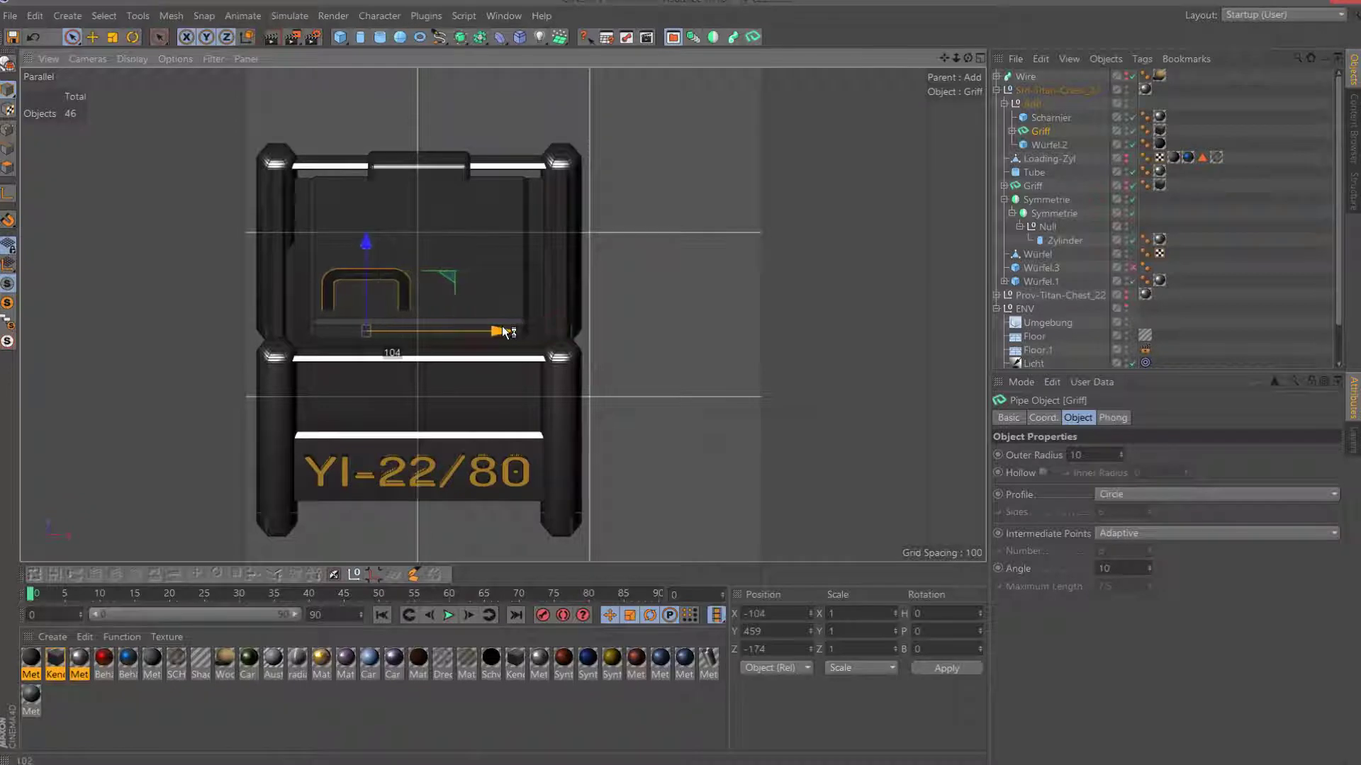
Fine-tune the handle slightly lower and a bit further left.
{"action": "key", "text": "F2"}
{"action": "key", "text": "F4"}
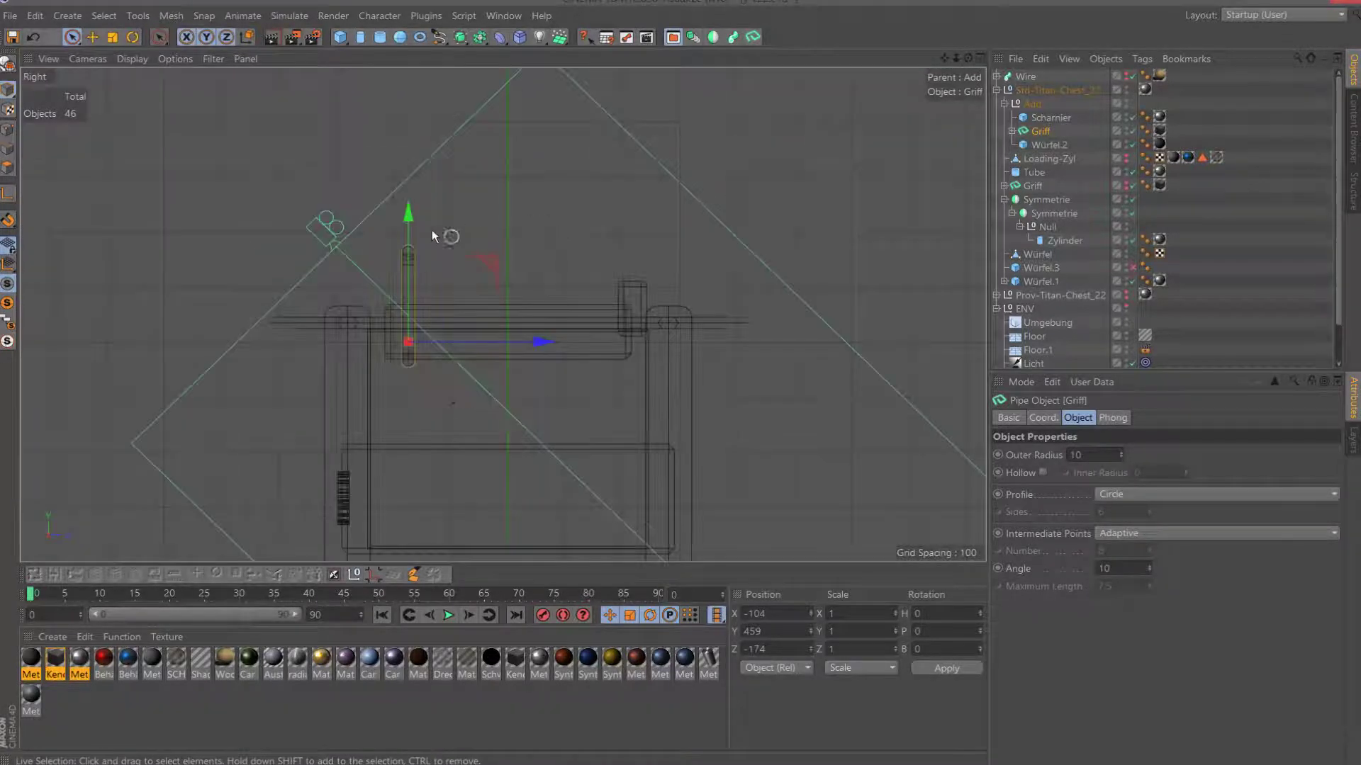
{"action": "left_click_drag", "start_coordinate": [414, 214], "coordinate": [410, 224]}
{"action": "key", "text": "F2"}
{"action": "key", "text": "F4"}
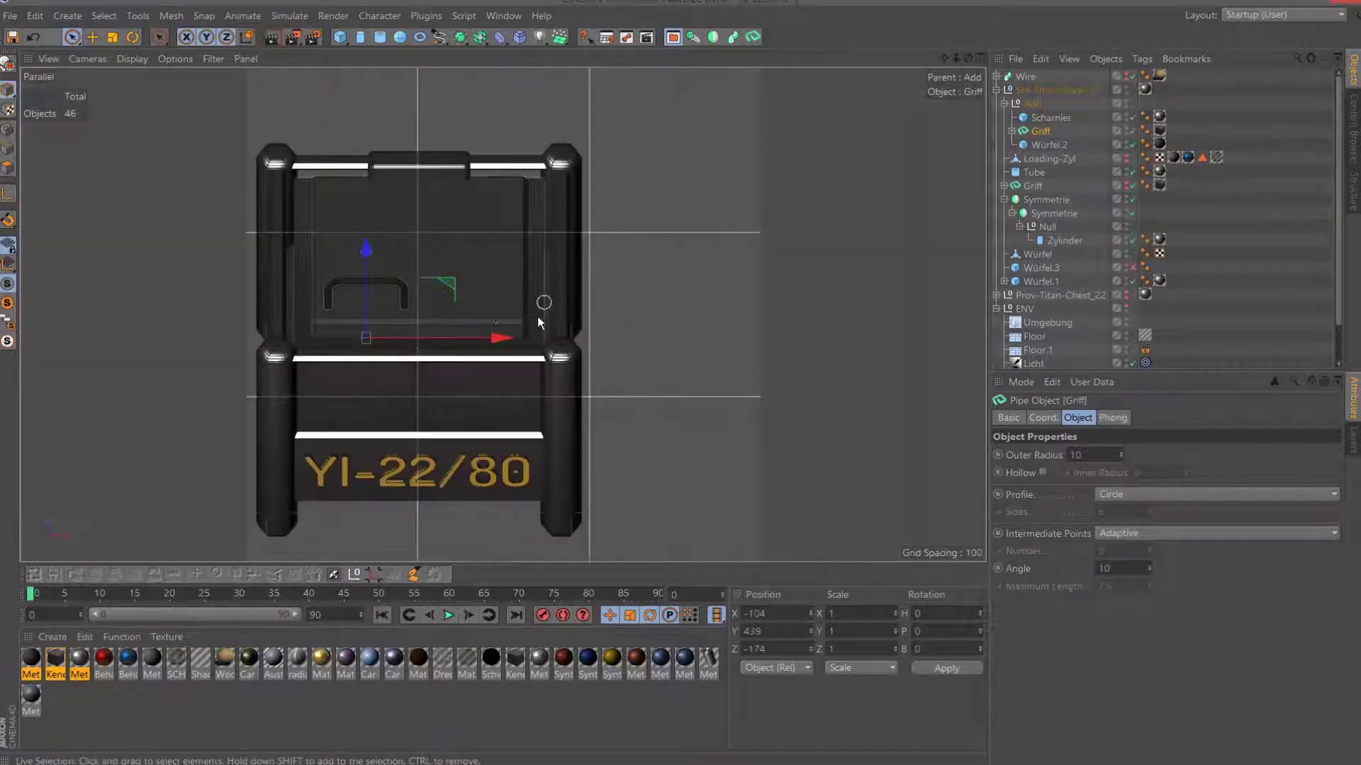
{"action": "left_click_drag", "start_coordinate": [368, 247], "coordinate": [370, 254]}
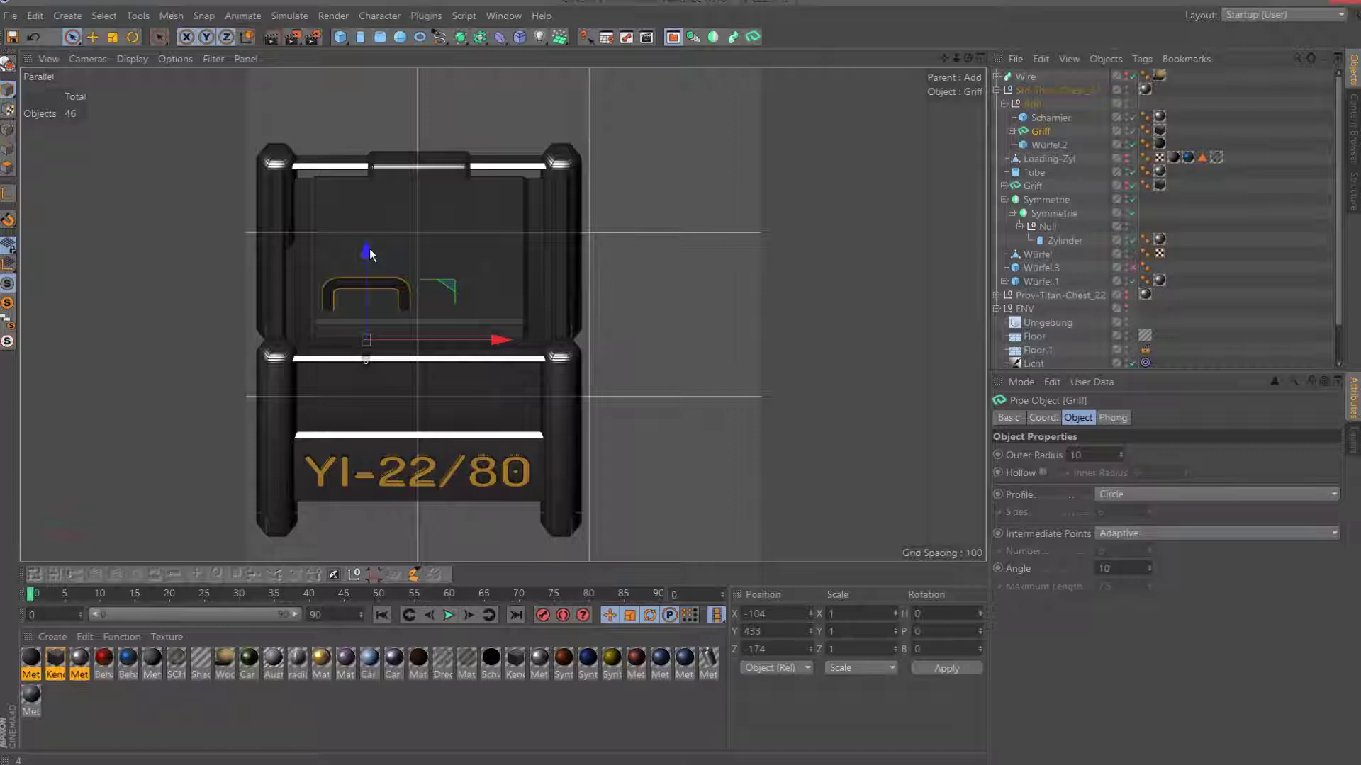
{"action": "left_click_drag", "start_coordinate": [369, 249], "coordinate": [368, 253]}
{"action": "left_click_drag", "start_coordinate": [498, 345], "coordinate": [486, 343]}
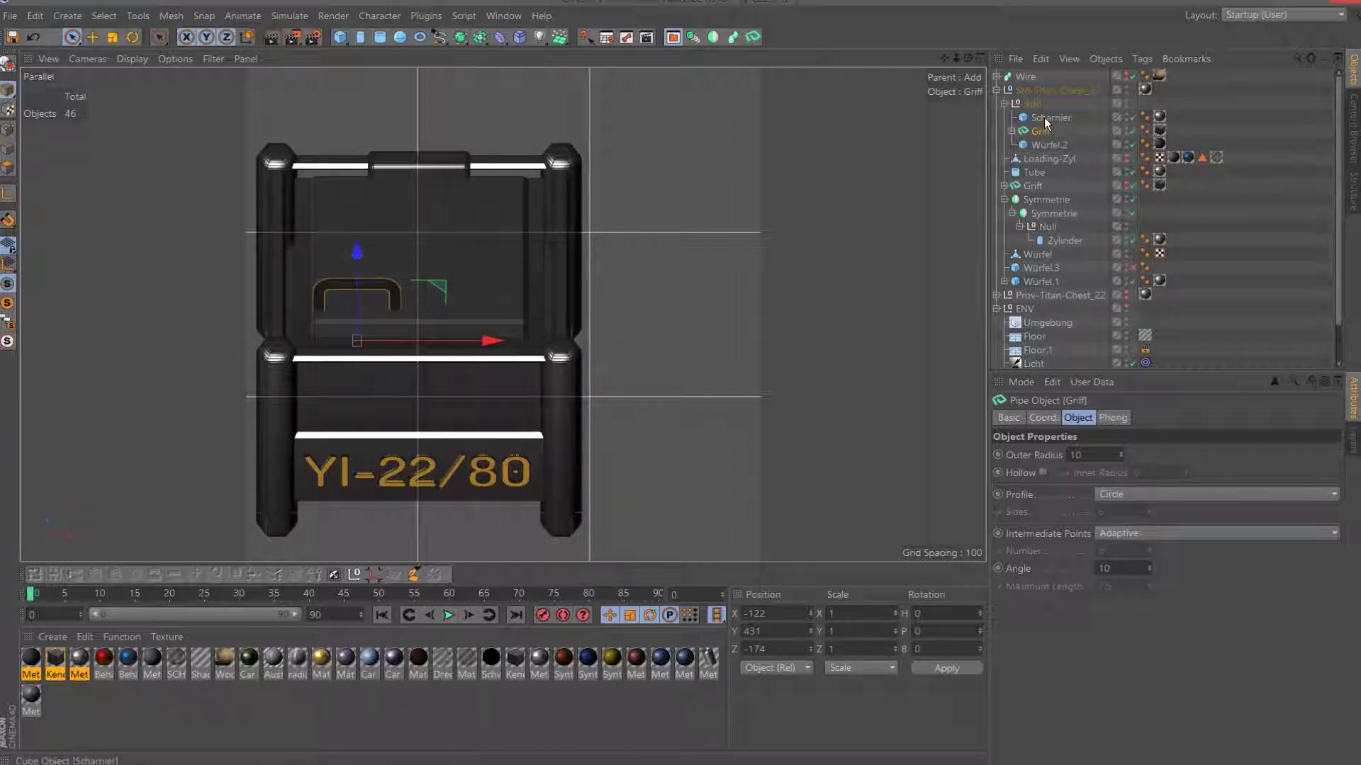
Widen the lid cube Würfel.2 to 450 and lower it slightly in the side view.
{"action": "left_click", "coordinate": [1042, 144]}
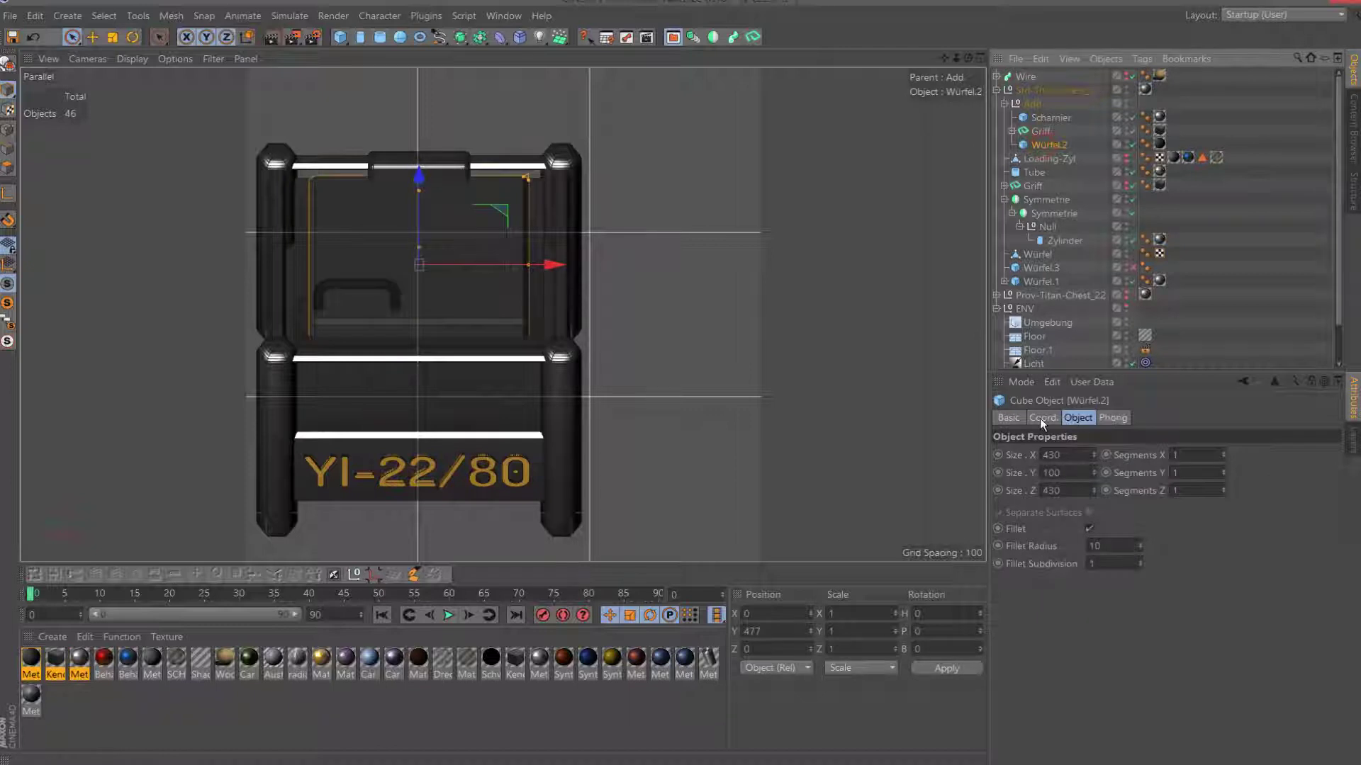
{"action": "scroll", "coordinate": [1071, 456], "scroll_direction": "up", "scroll_amount": 3}
{"action": "scroll", "coordinate": [1071, 457], "scroll_direction": "up", "scroll_amount": 3}
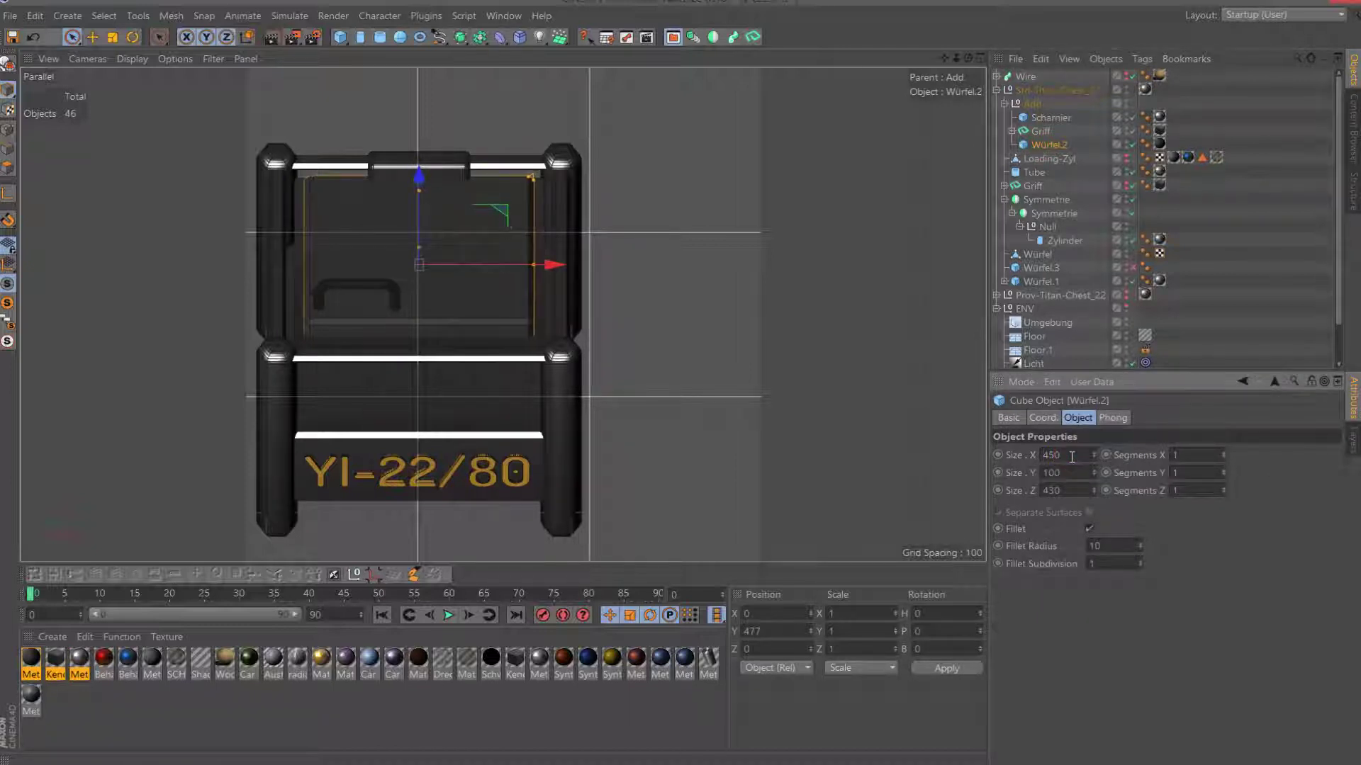
{"action": "key", "text": "F2"}
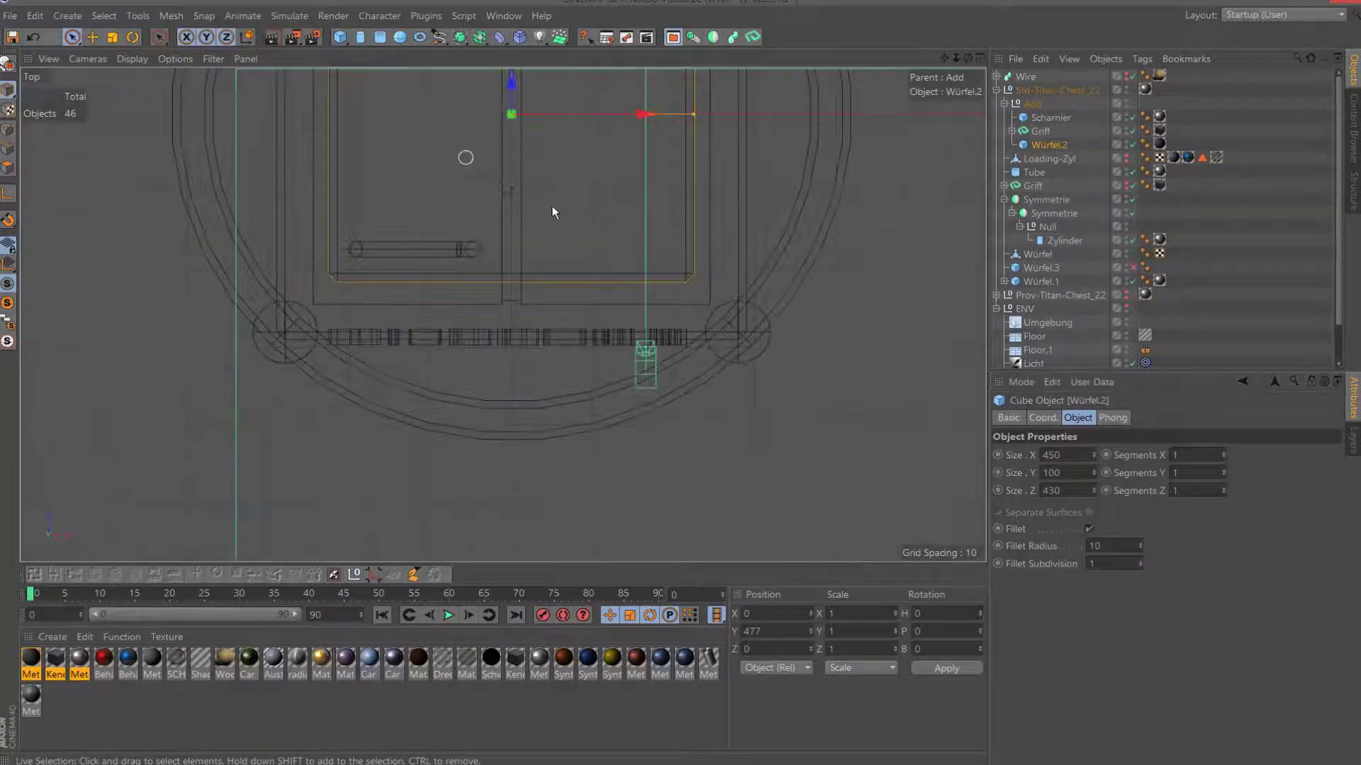
{"action": "key", "text": "F3"}
{"action": "left_click_drag", "start_coordinate": [507, 209], "coordinate": [508, 214]}
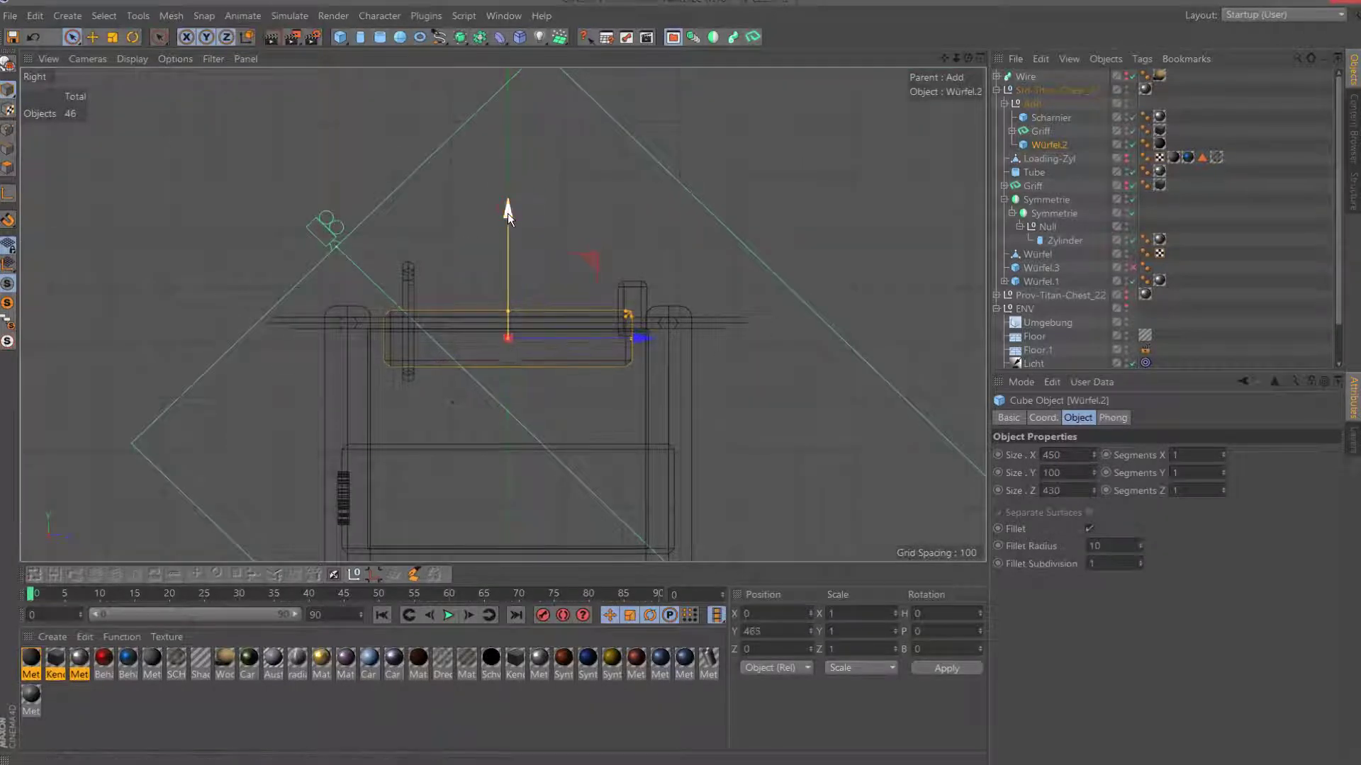
{"action": "key", "text": "F1"}
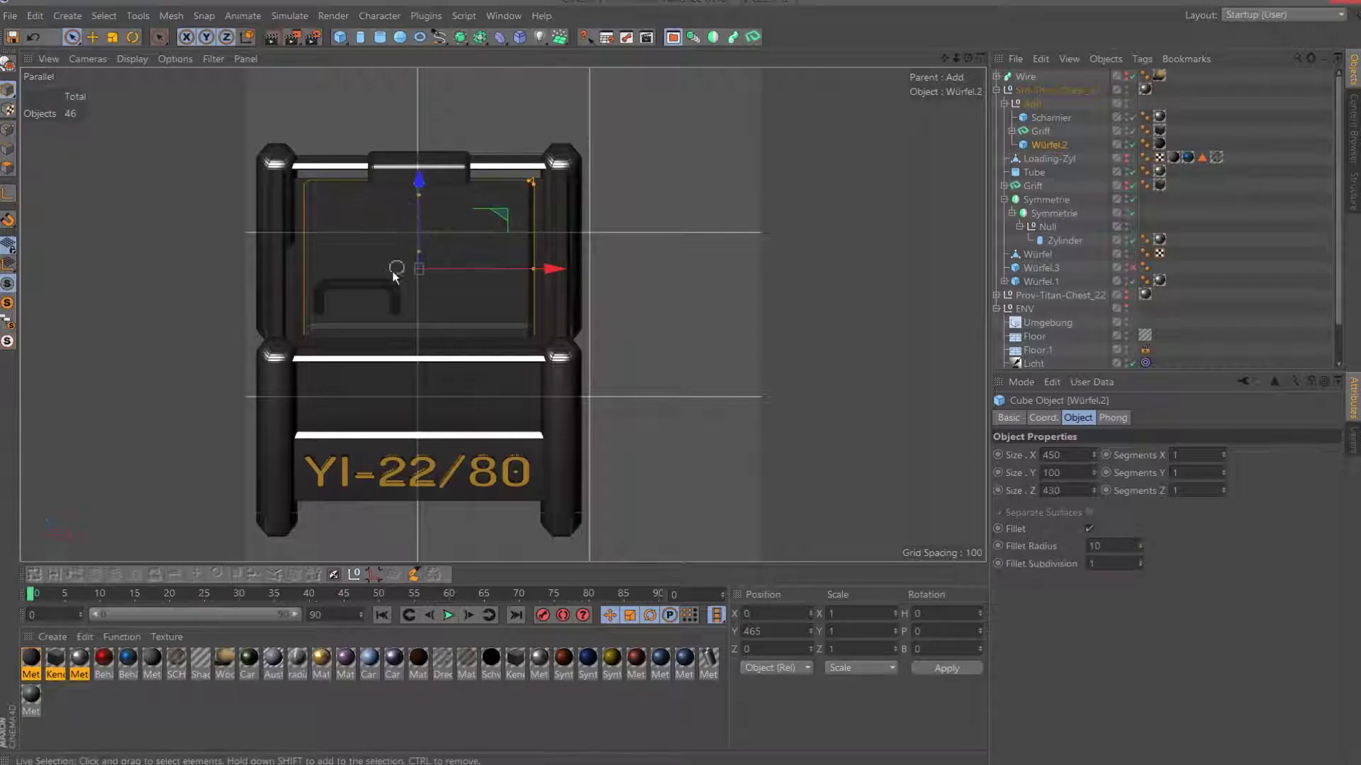
Shift the Griff handle slightly to the right, undoing an accidental move of the lid.
{"action": "left_click", "coordinate": [390, 283], "text": "shift"}
{"action": "left_click_drag", "start_coordinate": [518, 305], "coordinate": [521, 312]}
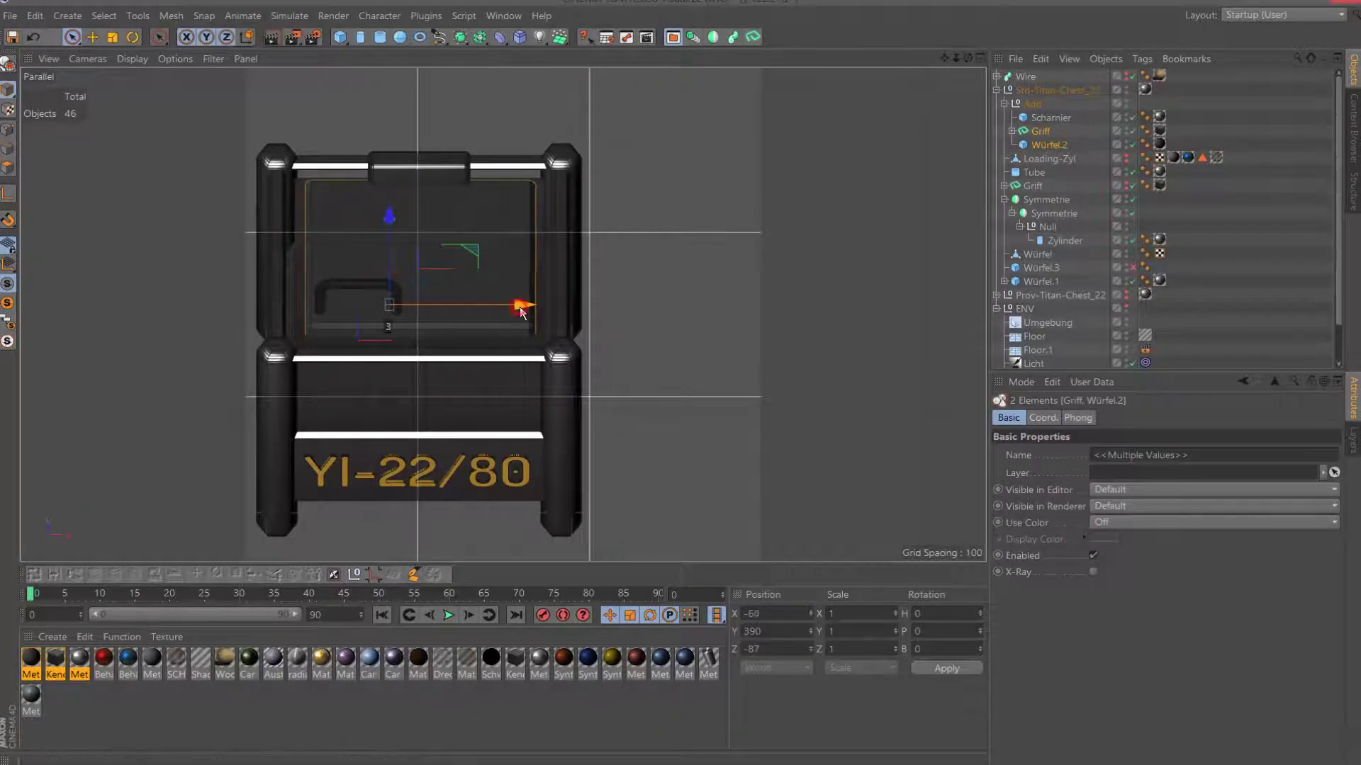
{"action": "left_click", "coordinate": [34, 37]}
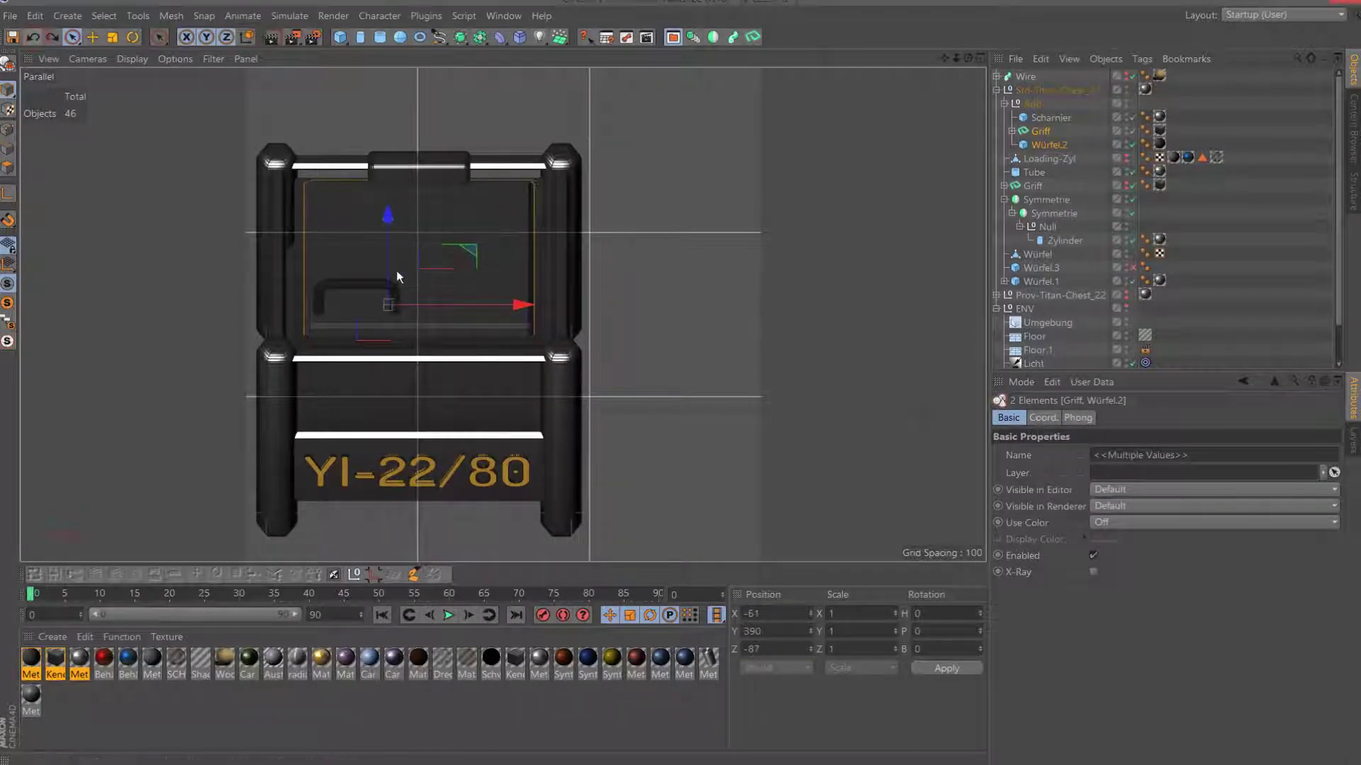
{"action": "left_click", "coordinate": [1039, 131]}
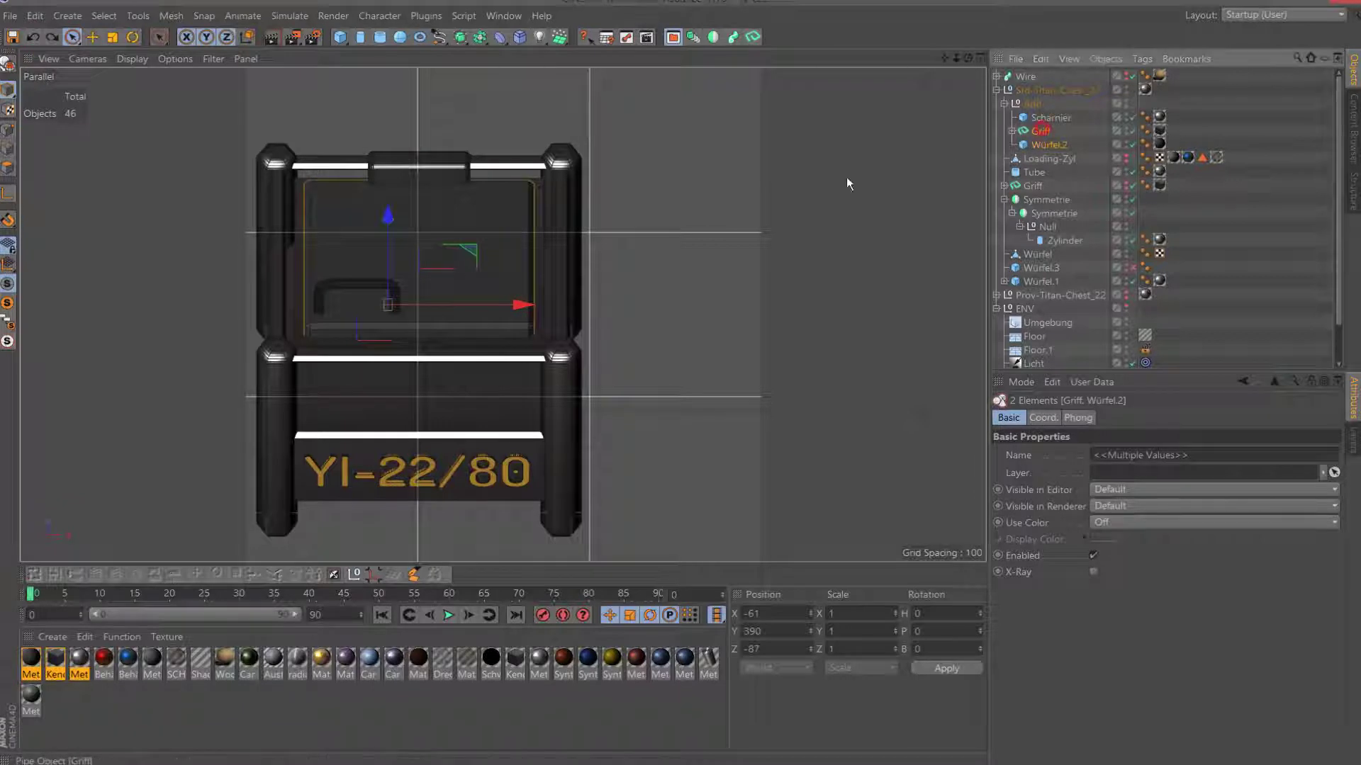
{"action": "left_click_drag", "start_coordinate": [498, 342], "coordinate": [503, 344]}
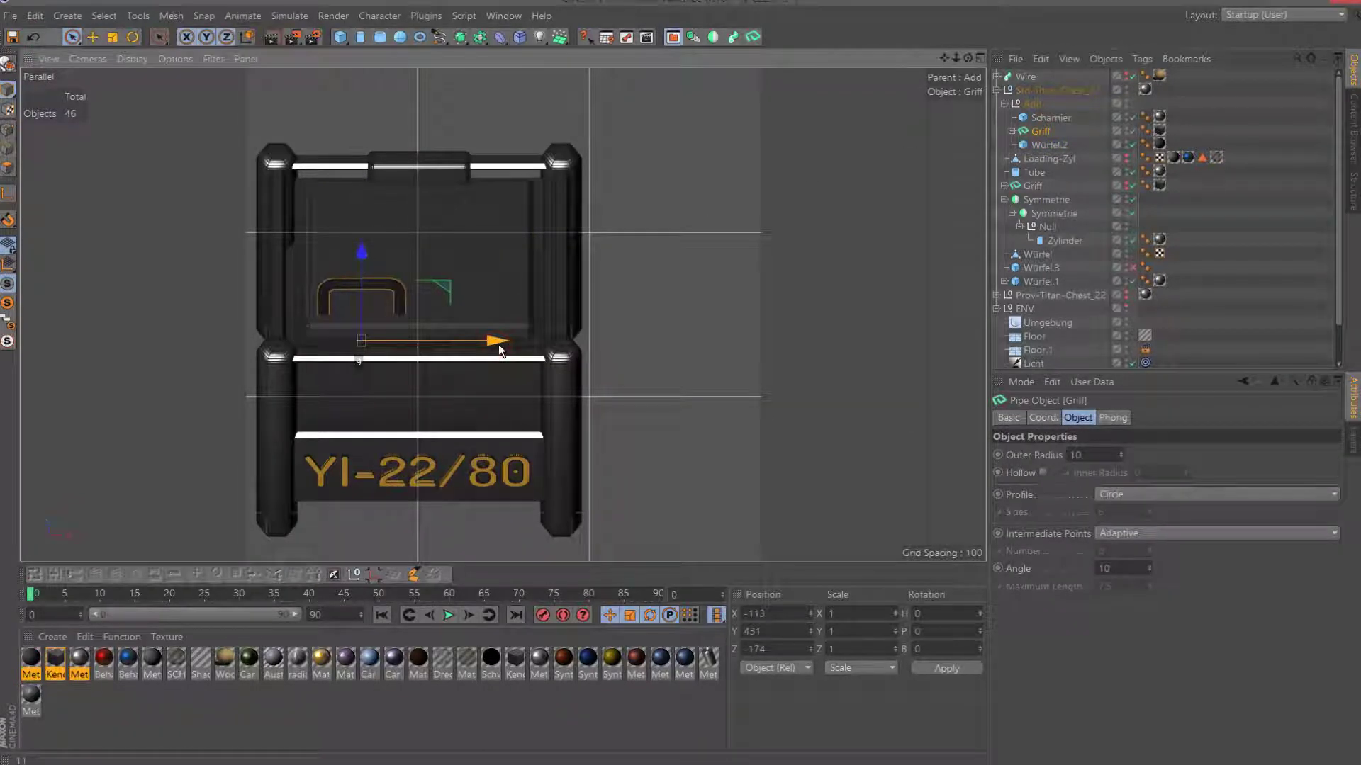
Mirror the Griff handle with a Symmetry object and lower the Scharnier hinge onto the lid.
{"action": "left_click", "coordinate": [713, 37]}
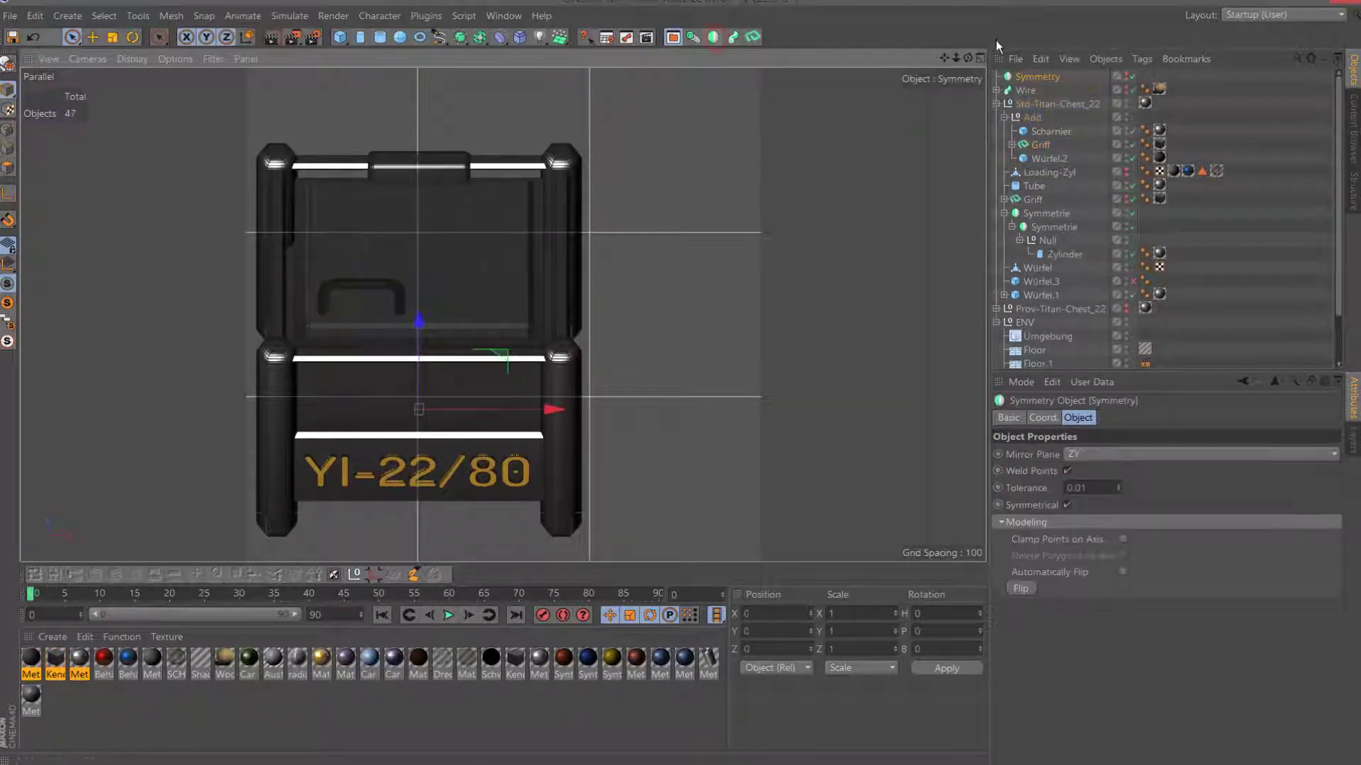
{"action": "left_click_drag", "start_coordinate": [1038, 145], "coordinate": [1057, 130]}
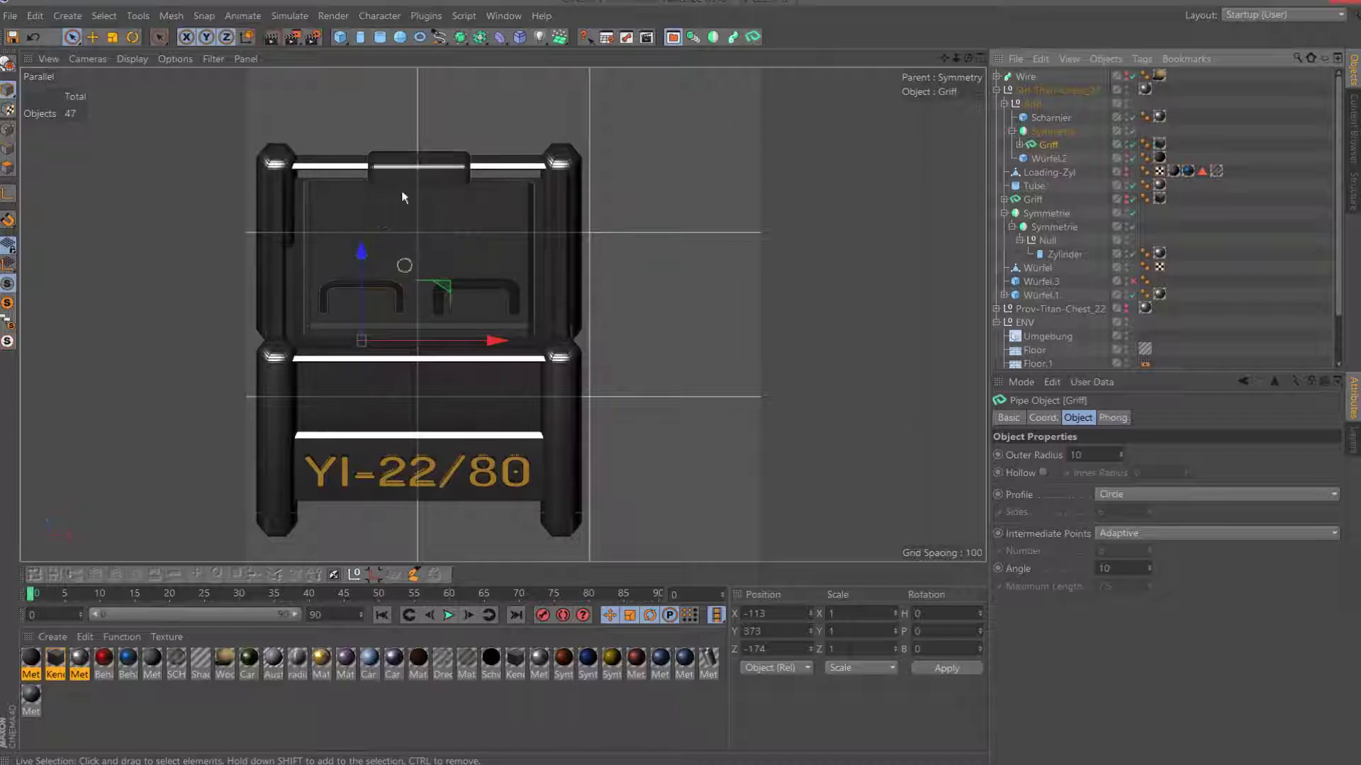
{"action": "left_click", "coordinate": [416, 163]}
{"action": "key", "text": "F2"}
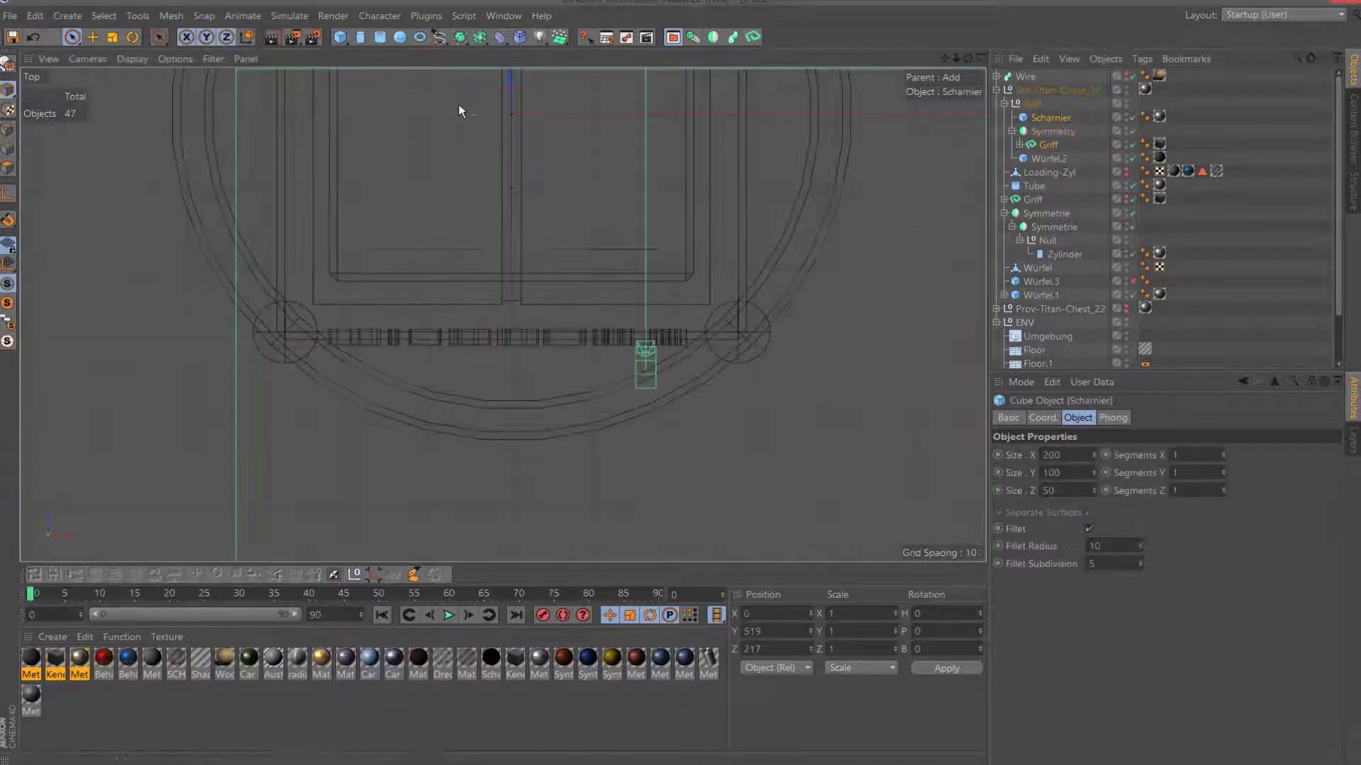
{"action": "key", "text": "F3"}
{"action": "left_click_drag", "start_coordinate": [640, 183], "coordinate": [640, 202]}
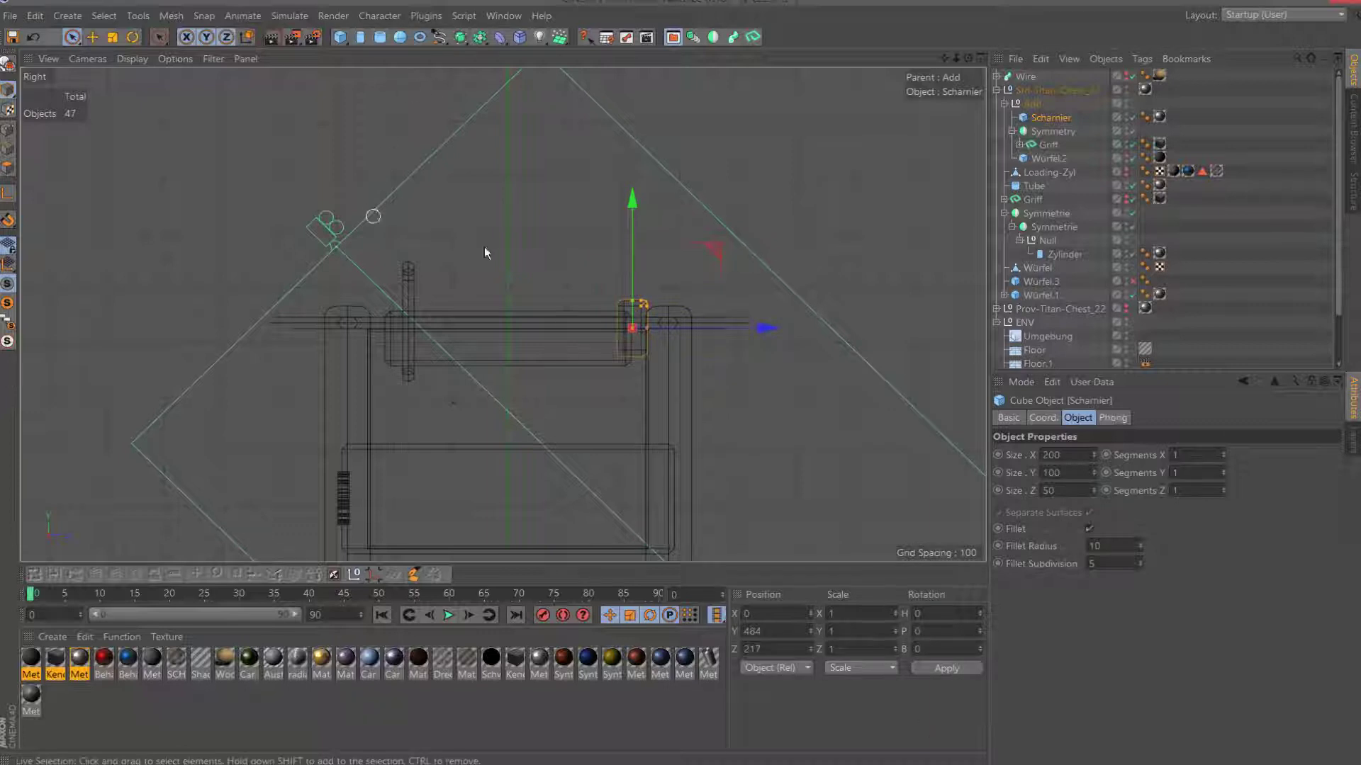
{"action": "left_click", "coordinate": [515, 316]}
{"action": "key", "text": "F1"}
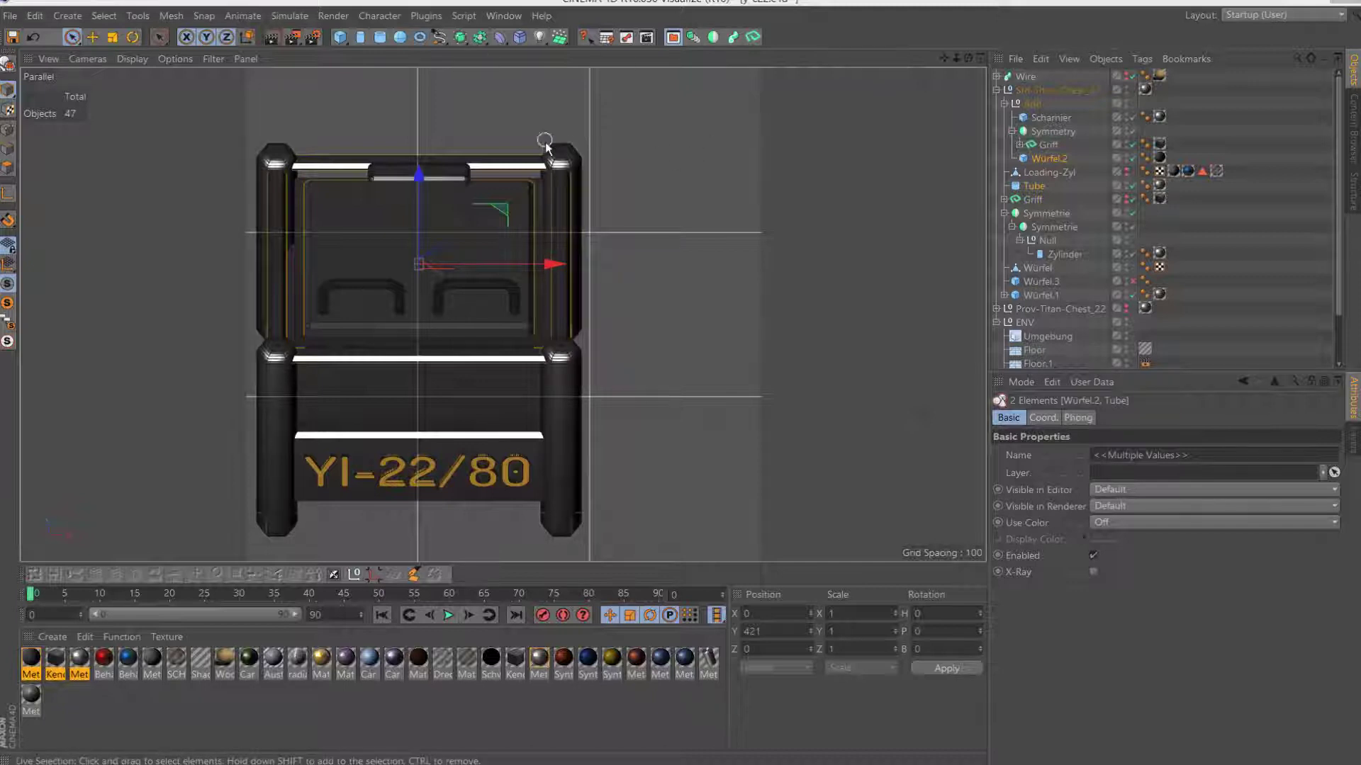
Select the lid cube Würfel.2 and adjust its horizontal segment count.
{"action": "left_click", "coordinate": [1049, 158]}
{"action": "left_click", "coordinate": [1202, 457]}
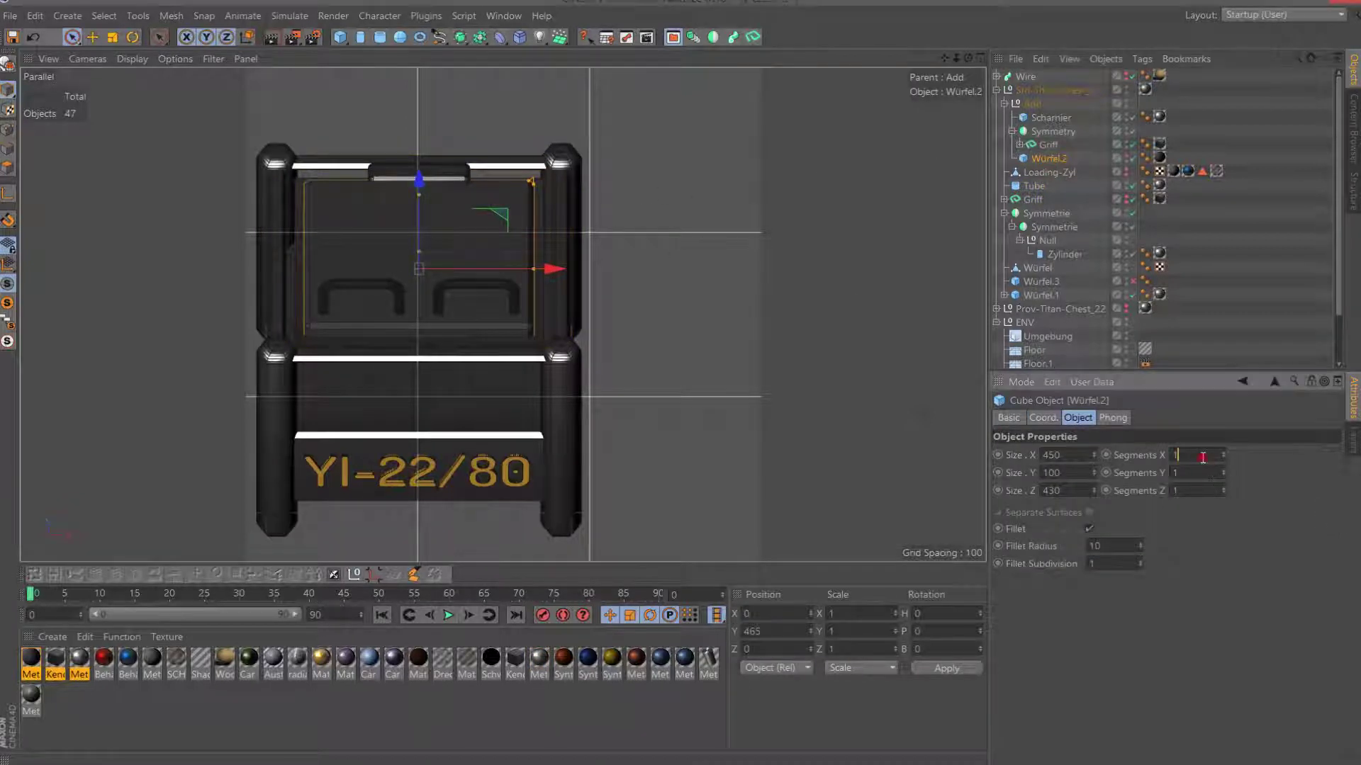
{"action": "scroll", "coordinate": [496, 237], "scroll_direction": "up", "scroll_amount": 2}
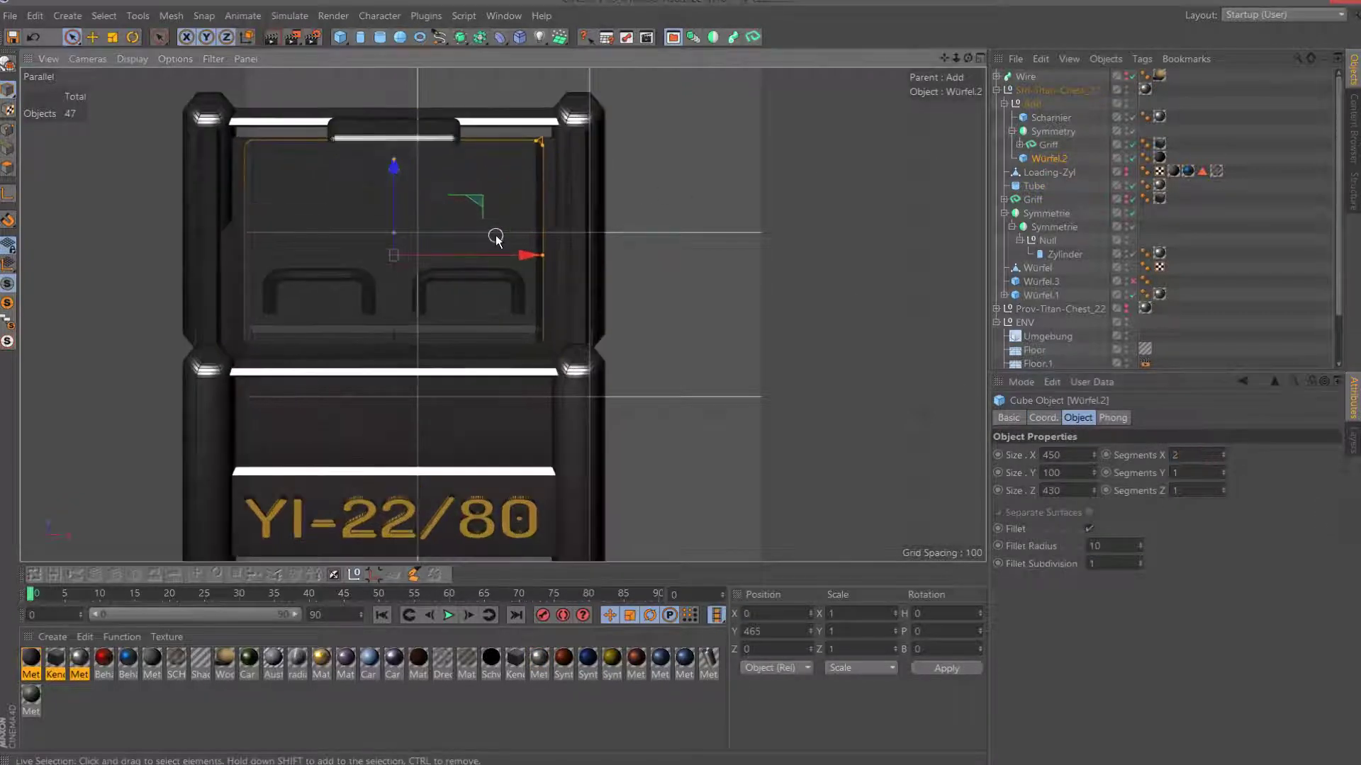
{"action": "scroll", "coordinate": [495, 236], "scroll_direction": "down", "scroll_amount": 1}
{"action": "scroll", "coordinate": [495, 236], "scroll_direction": "down", "scroll_amount": 1}
{"action": "scroll", "coordinate": [495, 237], "scroll_direction": "down", "scroll_amount": 1}
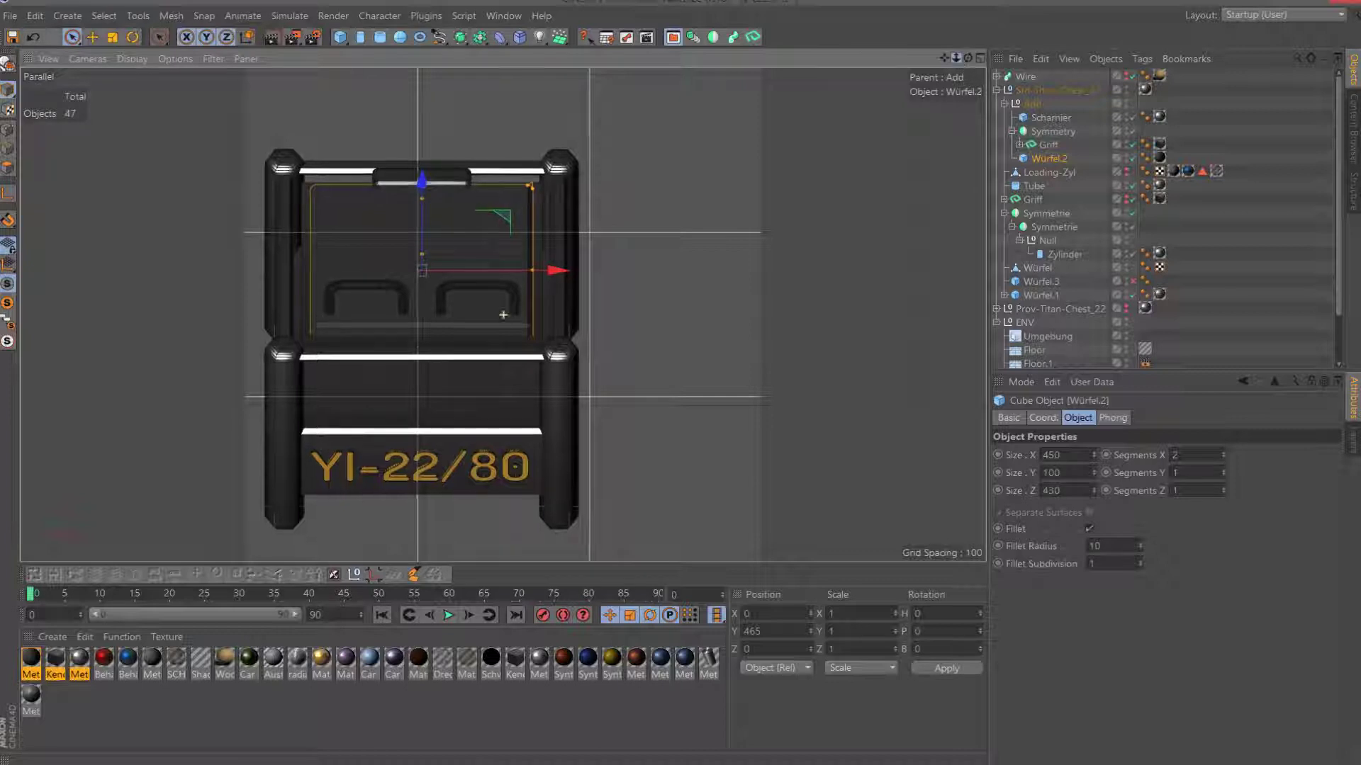
{"action": "scroll", "coordinate": [503, 315], "scroll_direction": "up", "scroll_amount": 3}
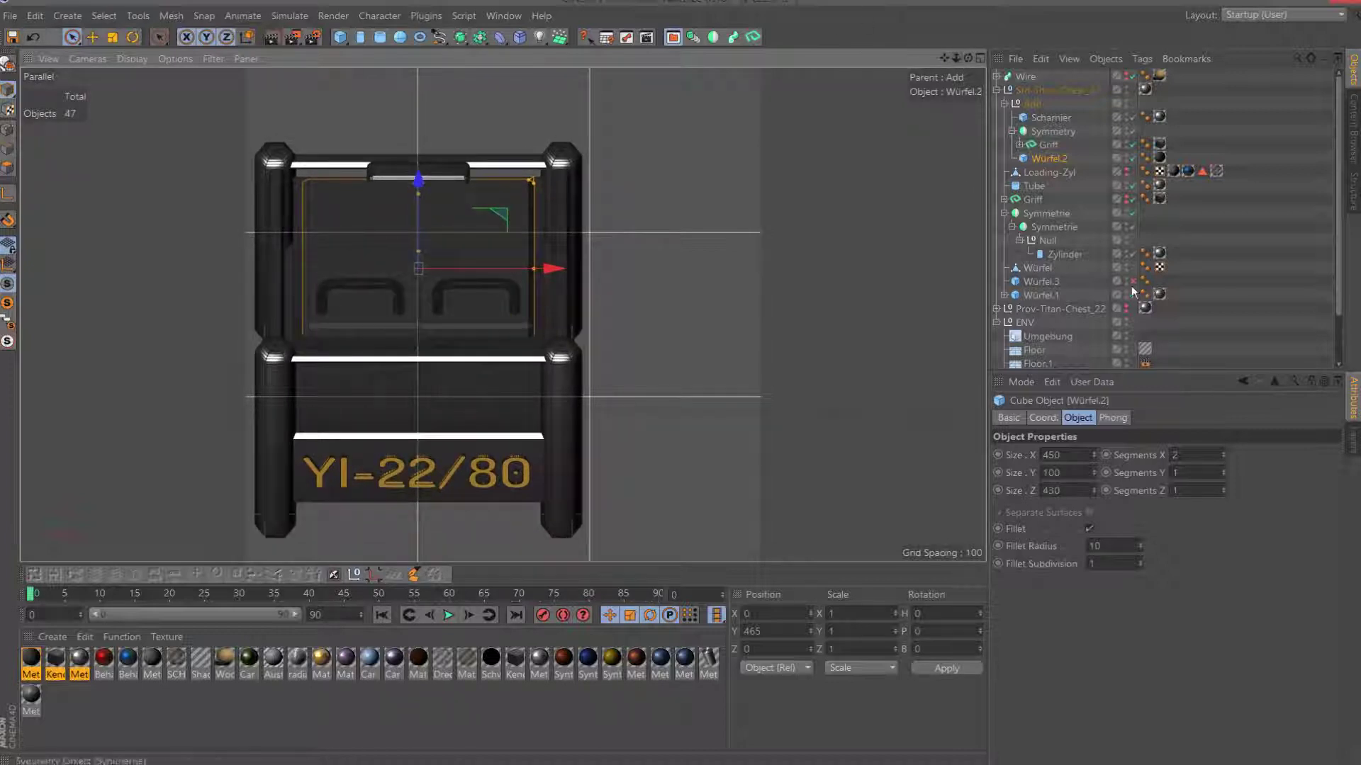
{"action": "scroll", "coordinate": [1184, 223], "scroll_direction": "down", "scroll_amount": 2}
View through Kamera_view and zoom in close on the chest lid.
{"action": "left_click", "coordinate": [1134, 358]}
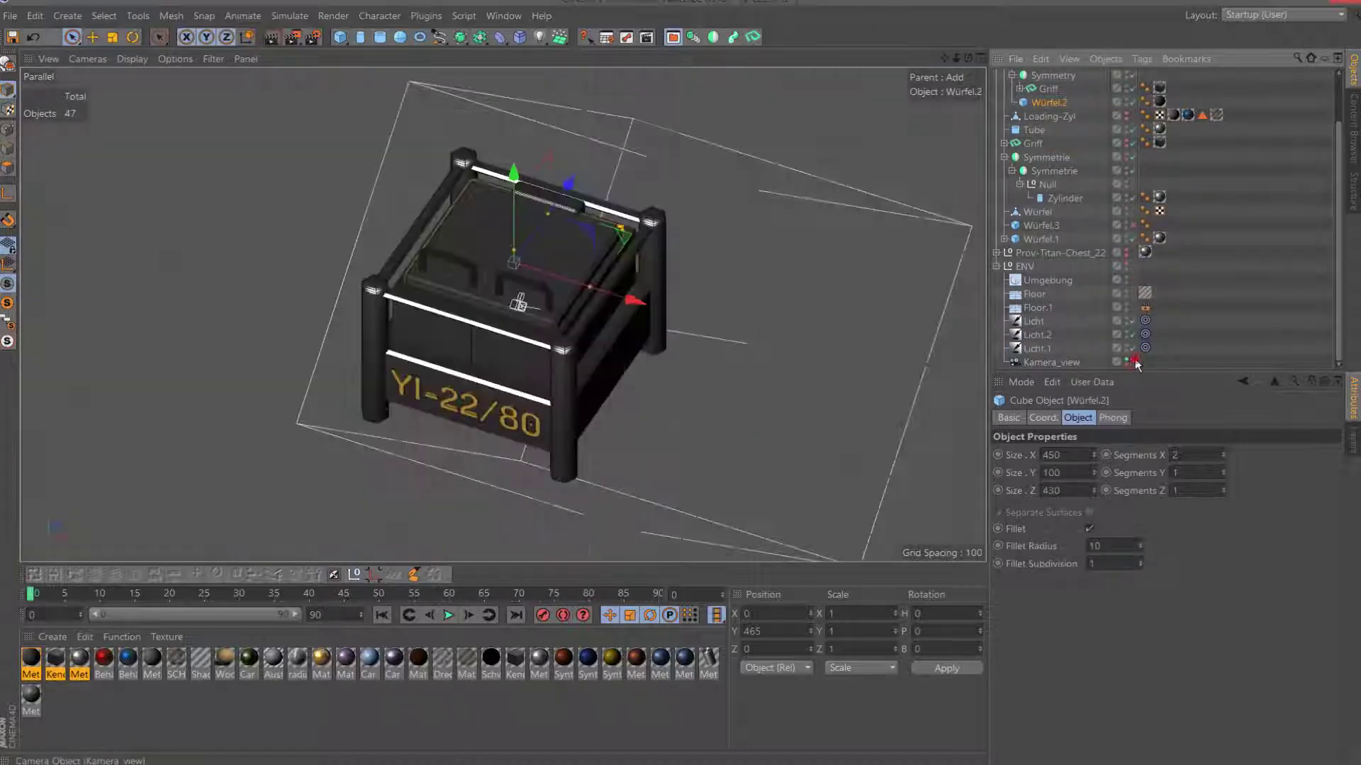
{"action": "left_click_drag", "start_coordinate": [502, 313], "coordinate": [539, 312], "text": "alt"}
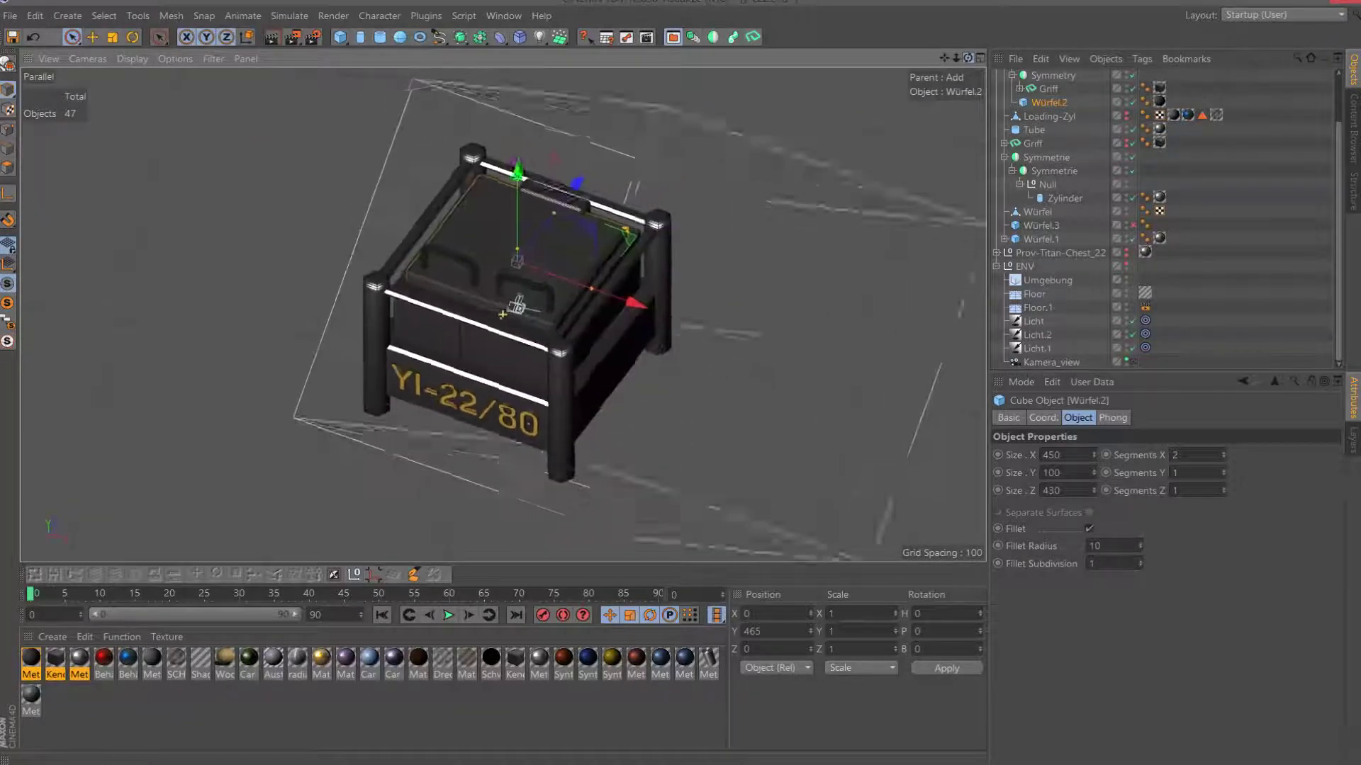
{"action": "left_click_drag", "start_coordinate": [955, 59], "coordinate": [949, 78]}
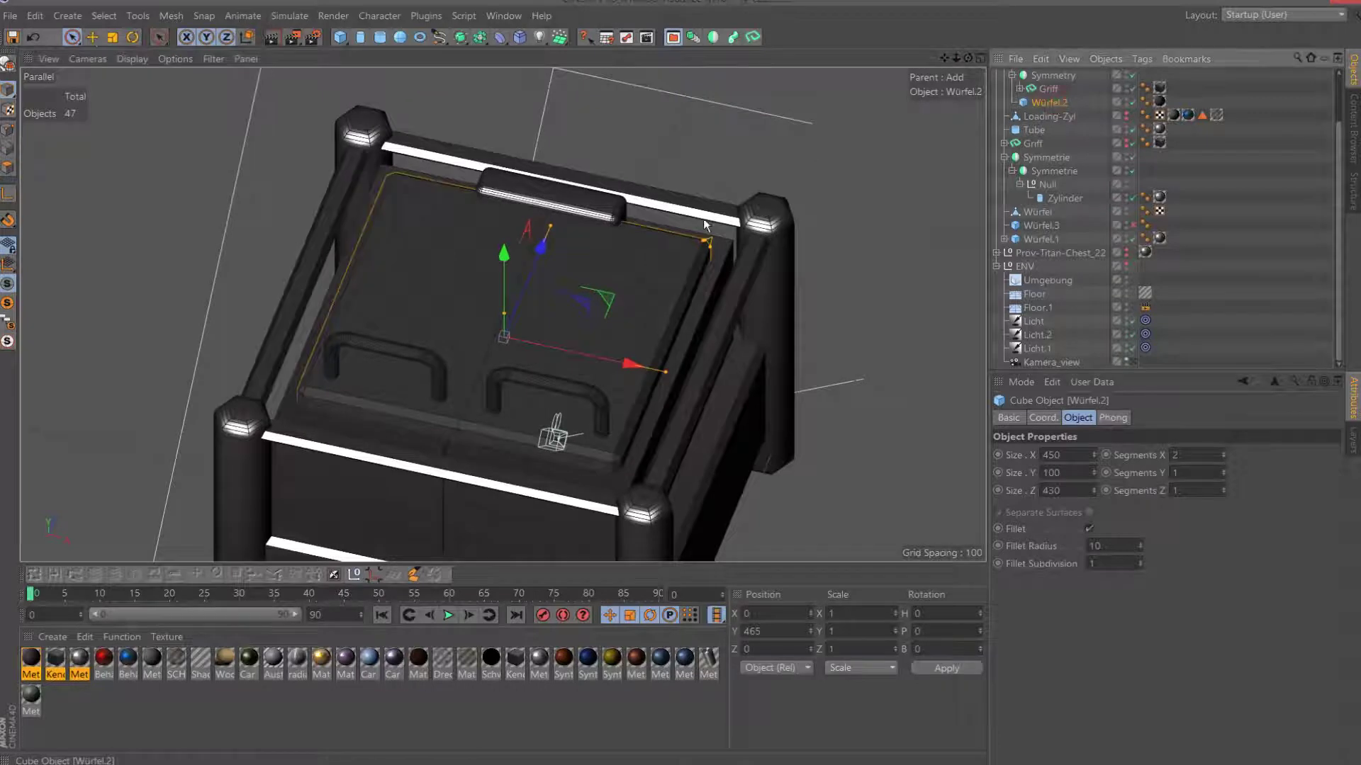
Make the lid cube editable and select the edge ring along its left half.
{"action": "left_click", "coordinate": [9, 65]}
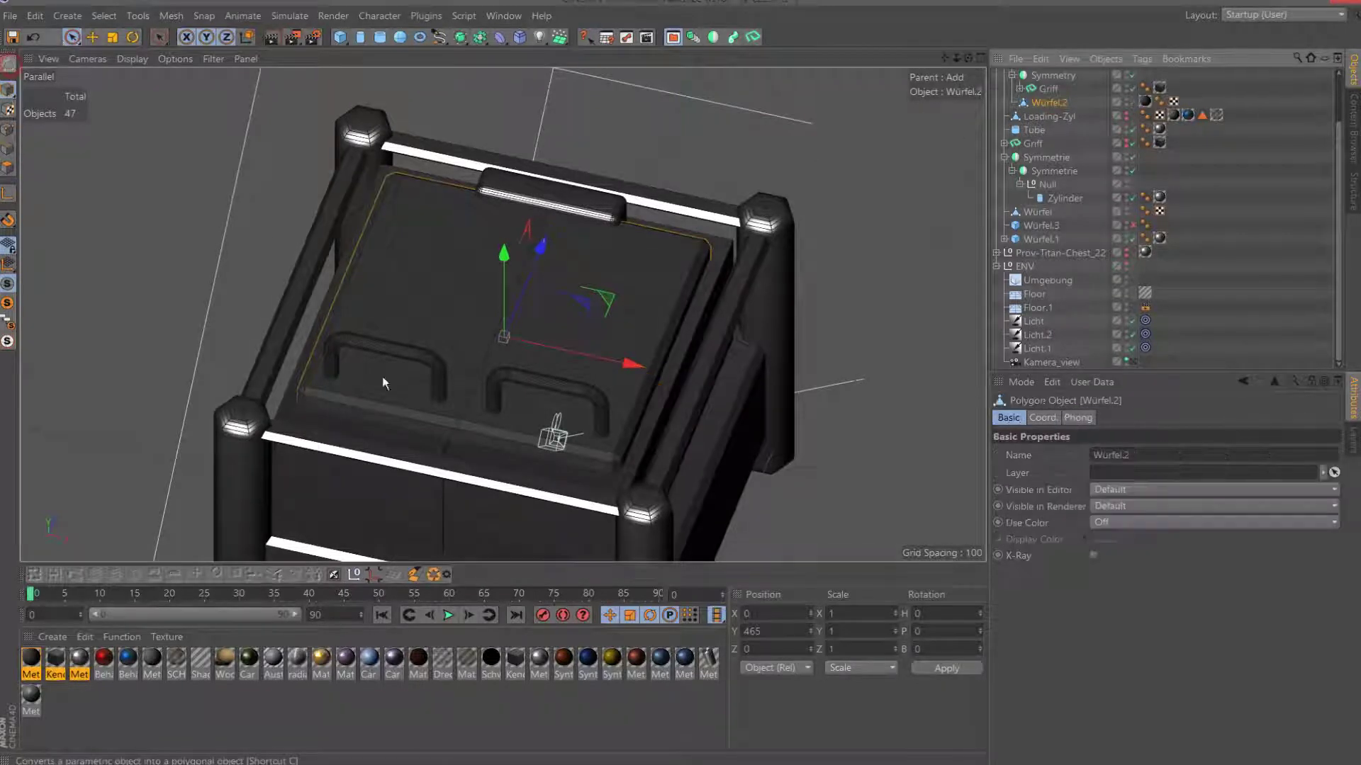
{"action": "left_click", "coordinate": [8, 168]}
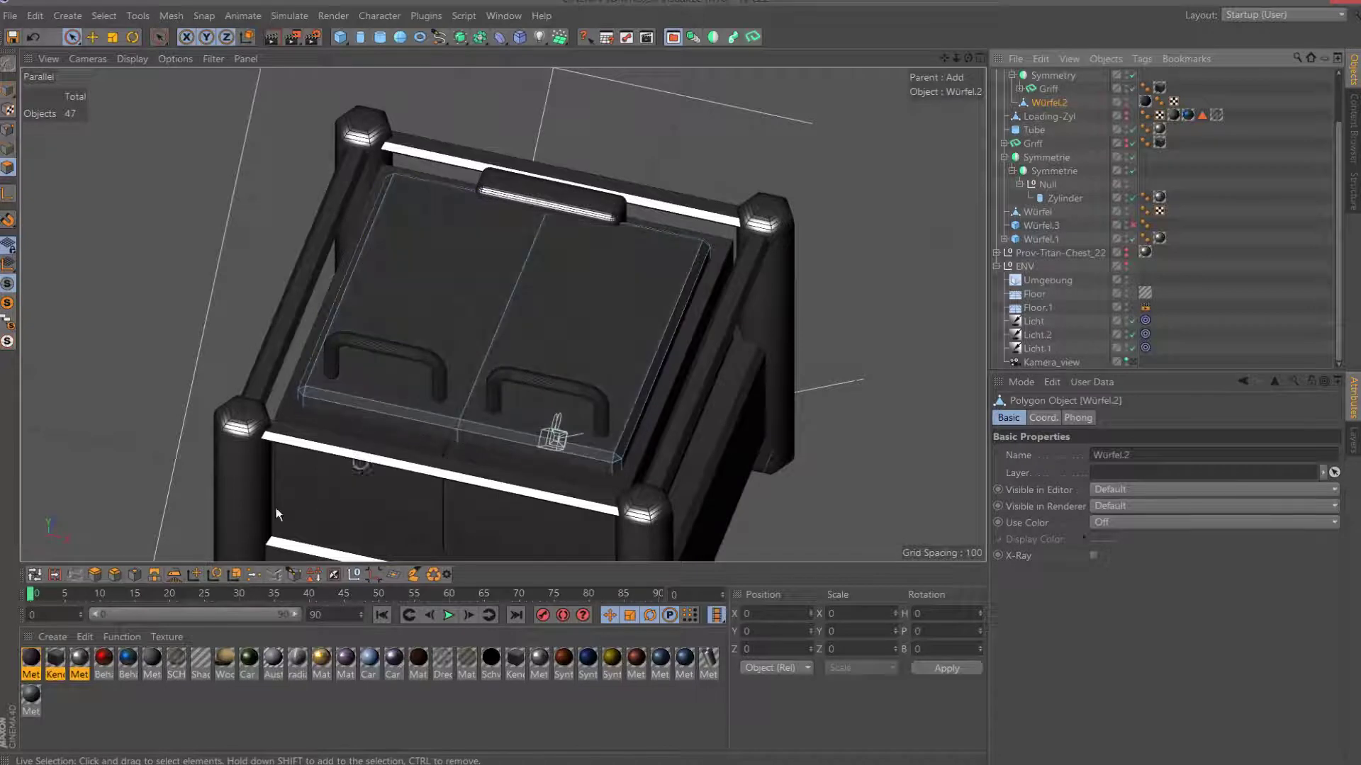
{"action": "key", "text": "u"}
{"action": "key", "text": "b"}
{"action": "left_click", "coordinate": [412, 375]}
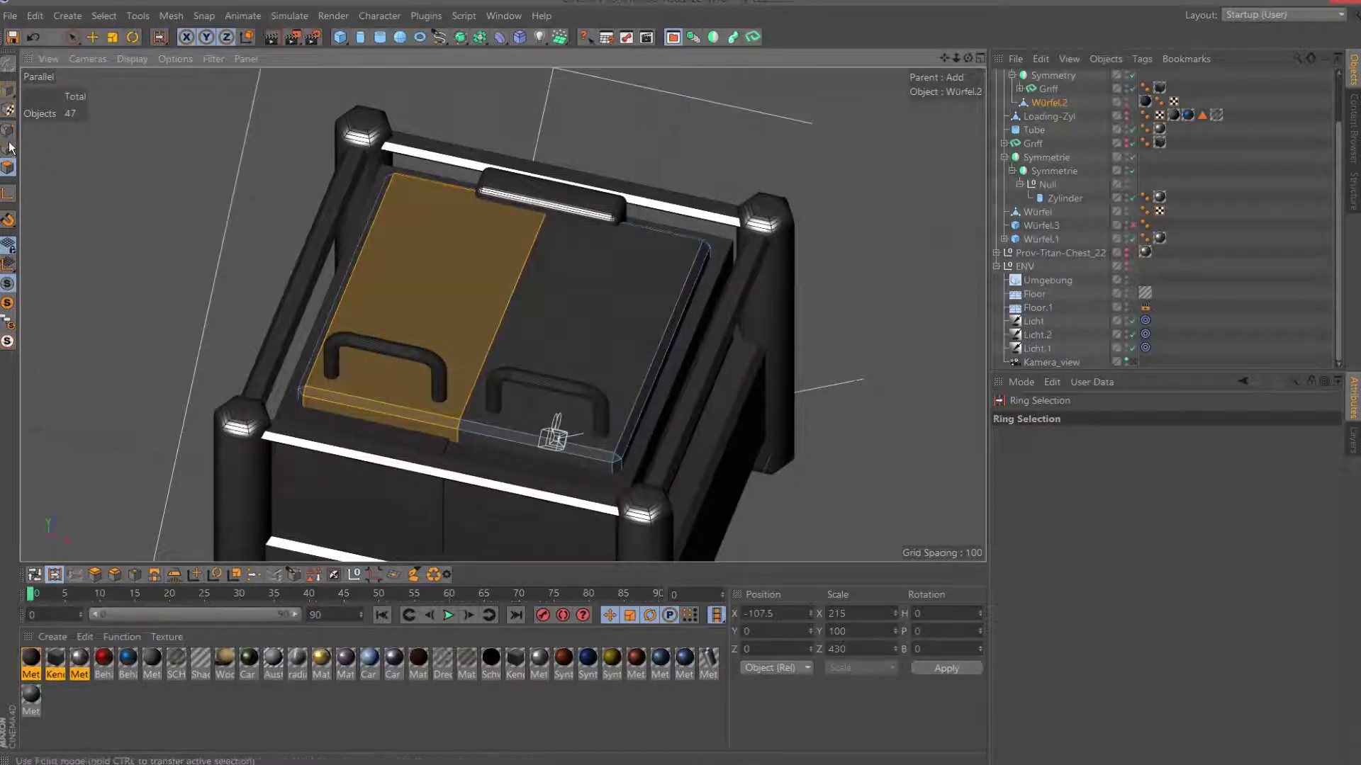
{"action": "key", "text": "Return"}
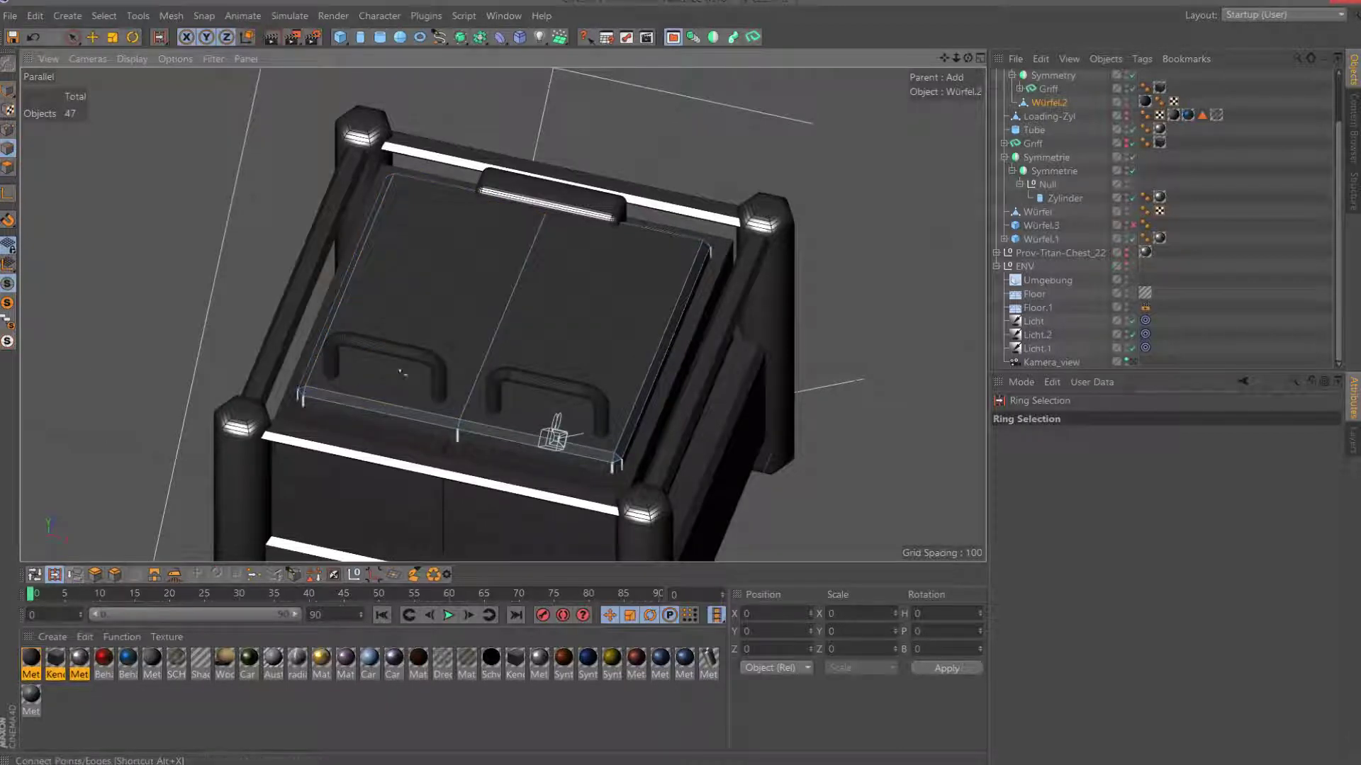
{"action": "left_click", "coordinate": [411, 385]}
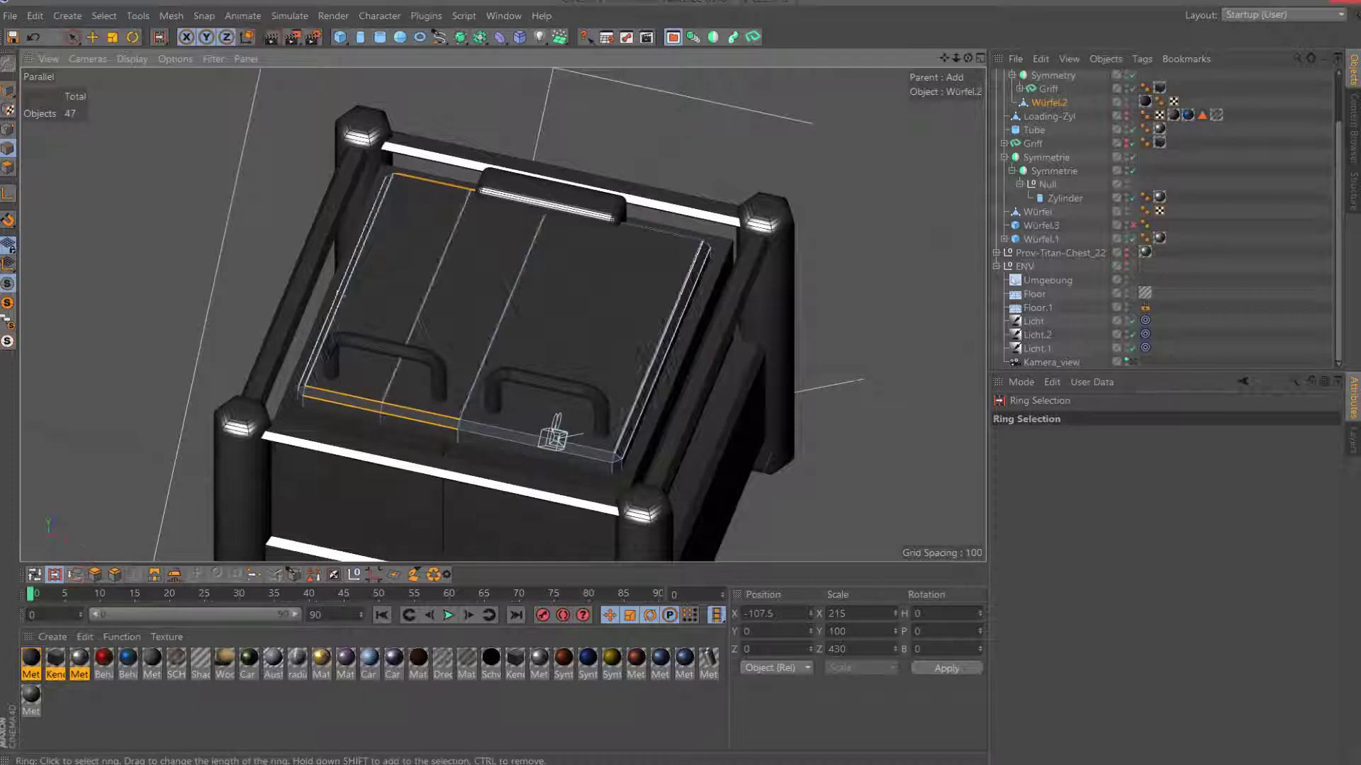
{"action": "left_click", "coordinate": [34, 574]}
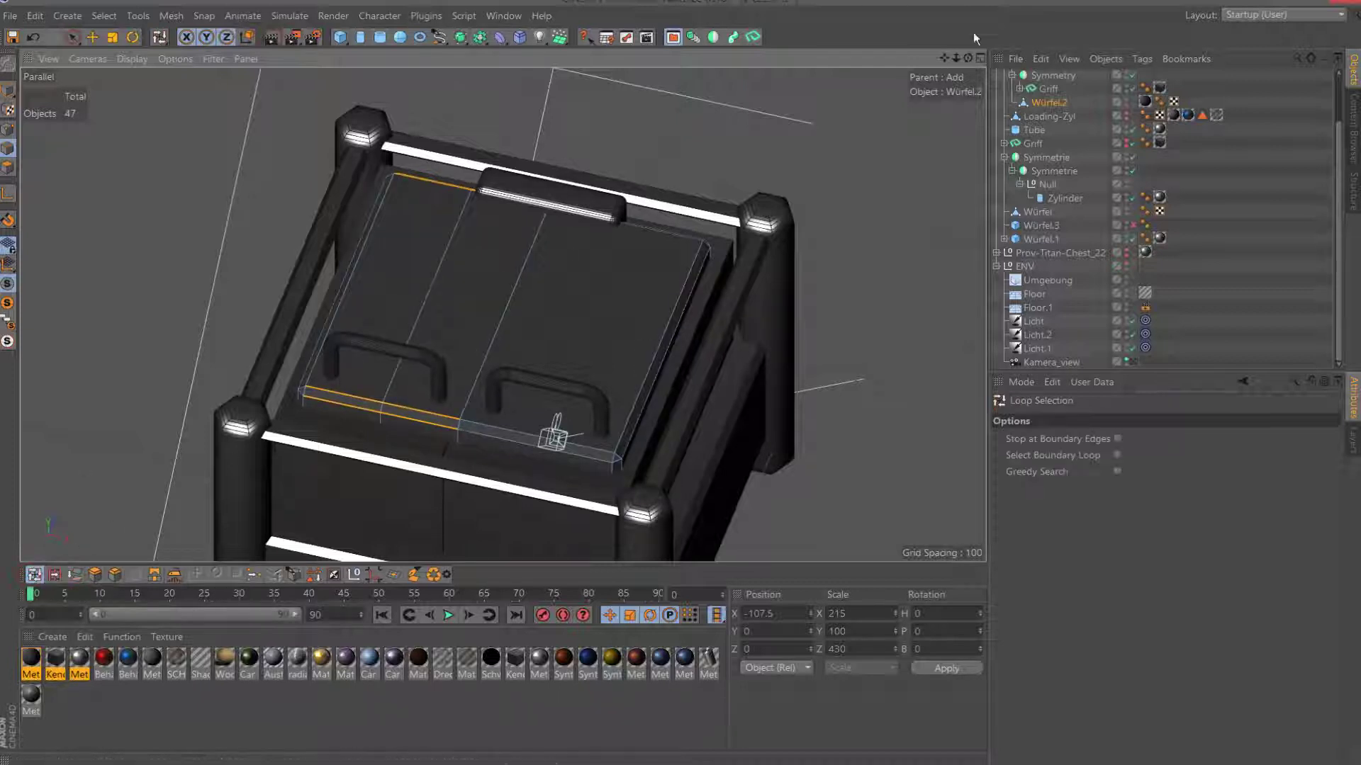
Position the lid's two centre edge loops at X 5 and X -5.
{"action": "left_click_drag", "start_coordinate": [972, 63], "coordinate": [886, 107]}
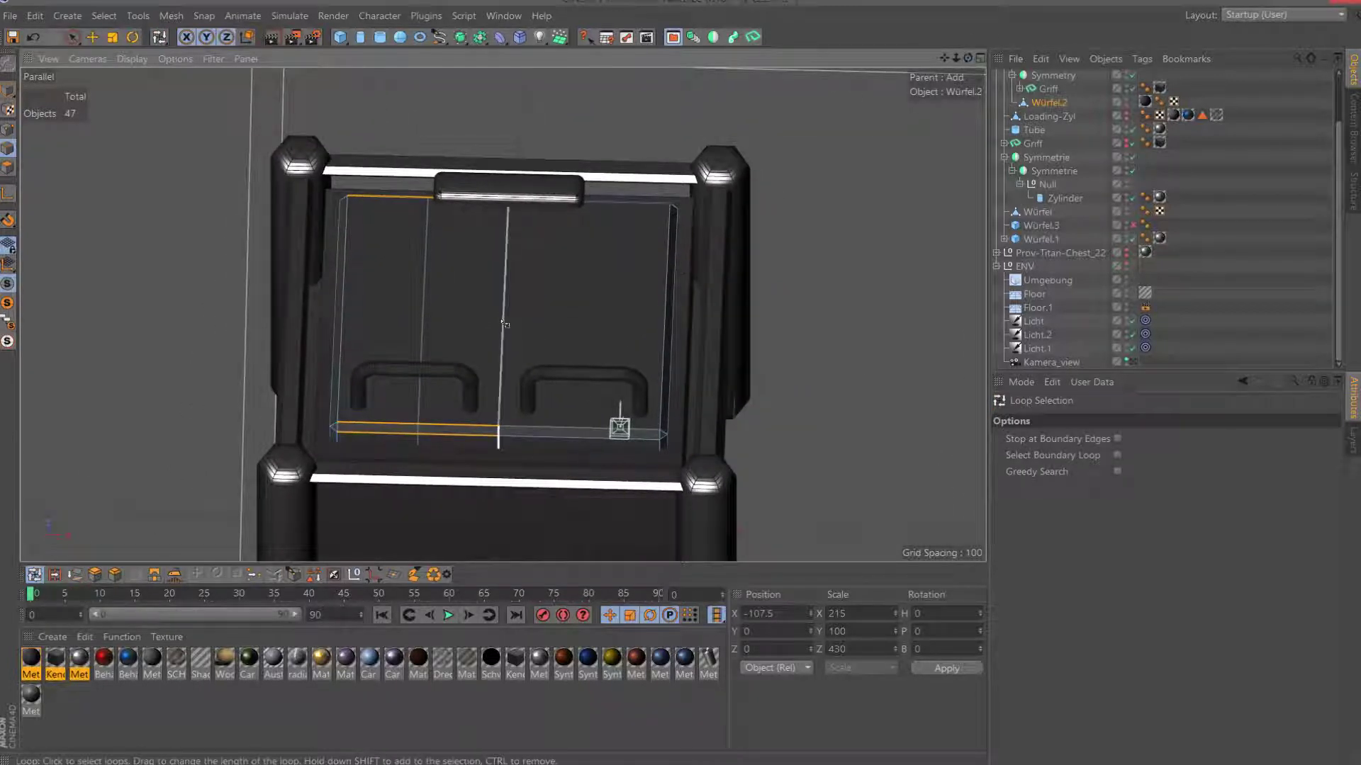
{"action": "left_click", "coordinate": [590, 292]}
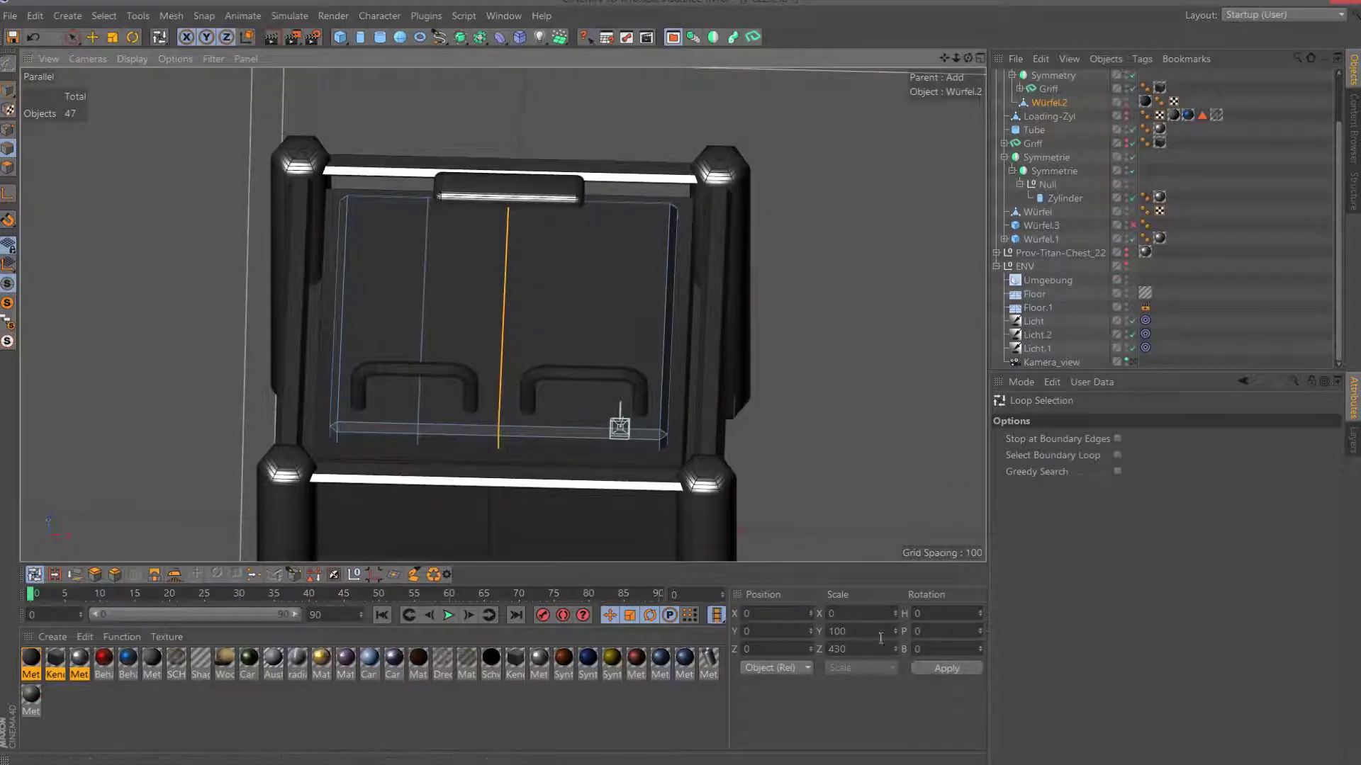
{"action": "left_click", "coordinate": [774, 614]}
{"action": "type", "text": "5"}
{"action": "key", "text": "Return"}
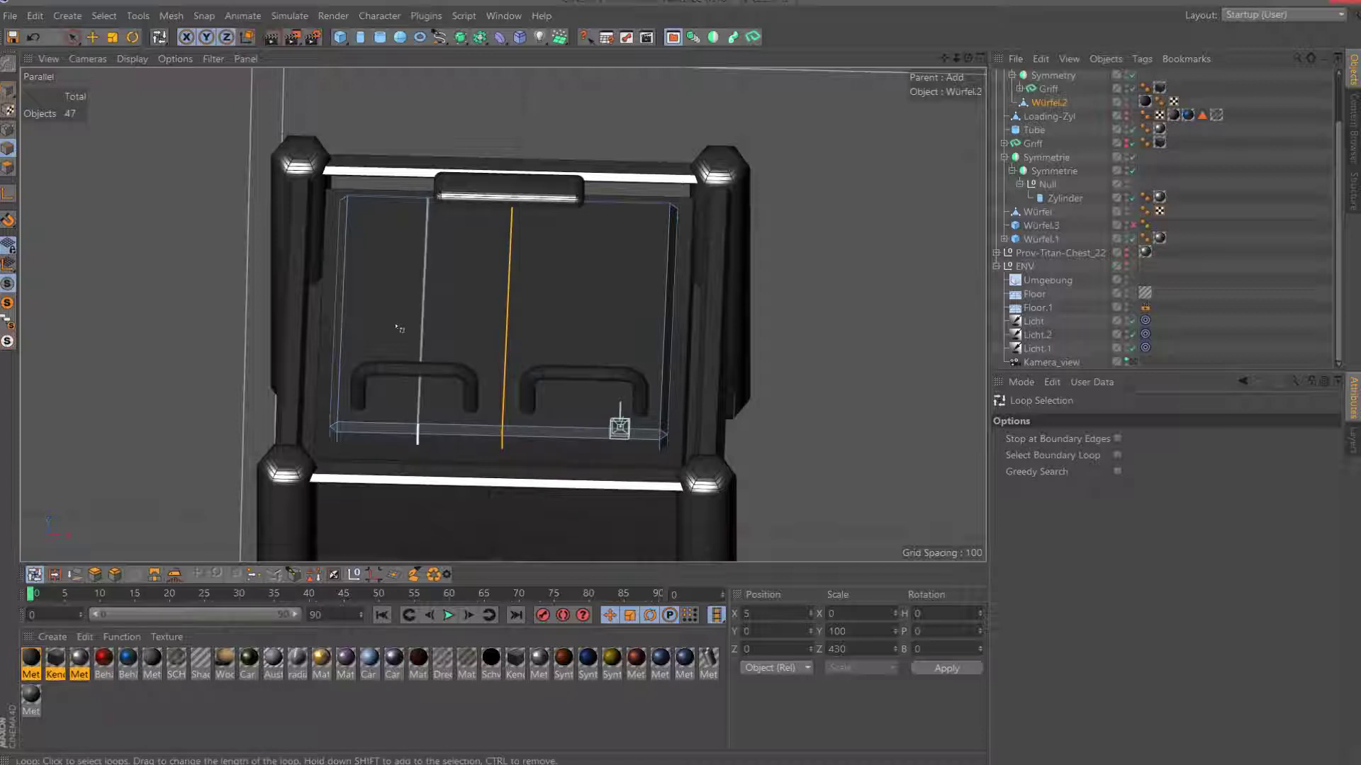
{"action": "left_click", "coordinate": [422, 318]}
{"action": "left_click", "coordinate": [790, 612]}
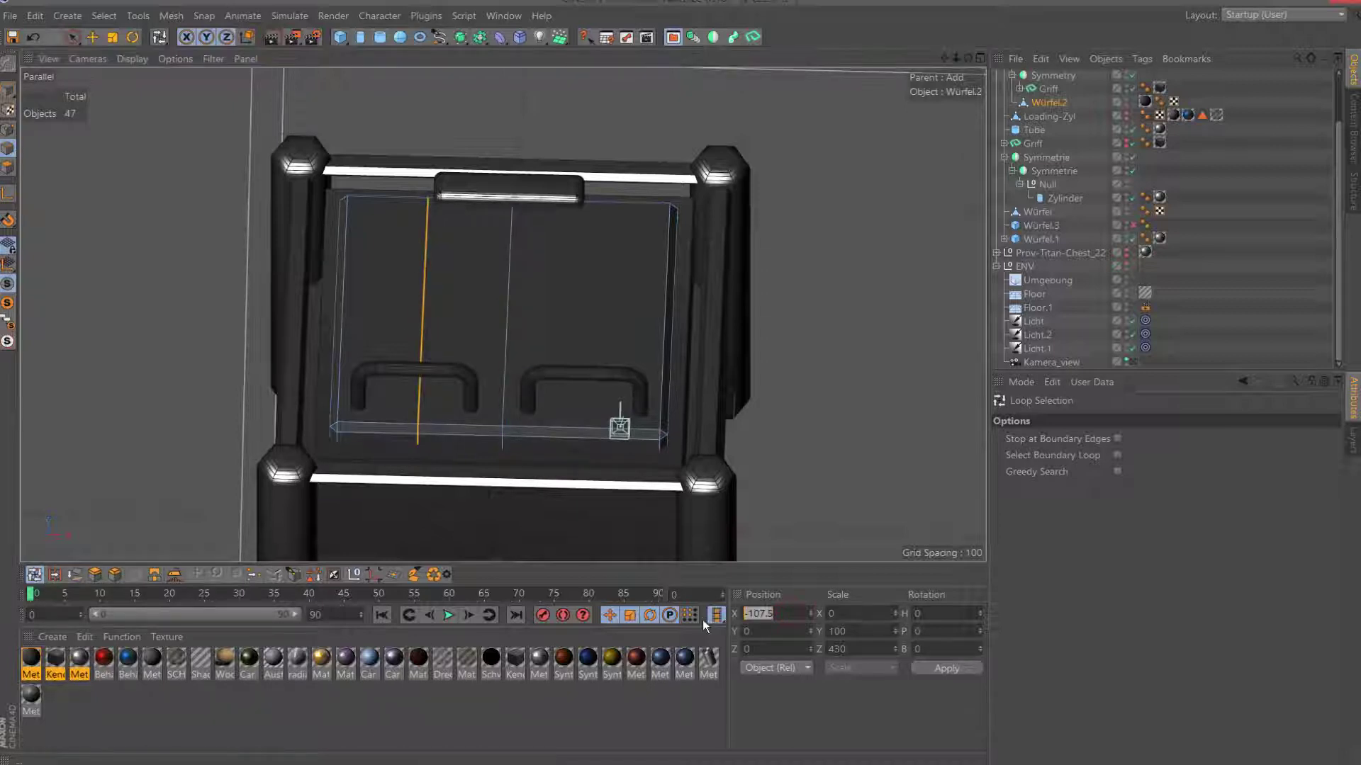
{"action": "type", "text": "-5"}
{"action": "key", "text": "Return"}
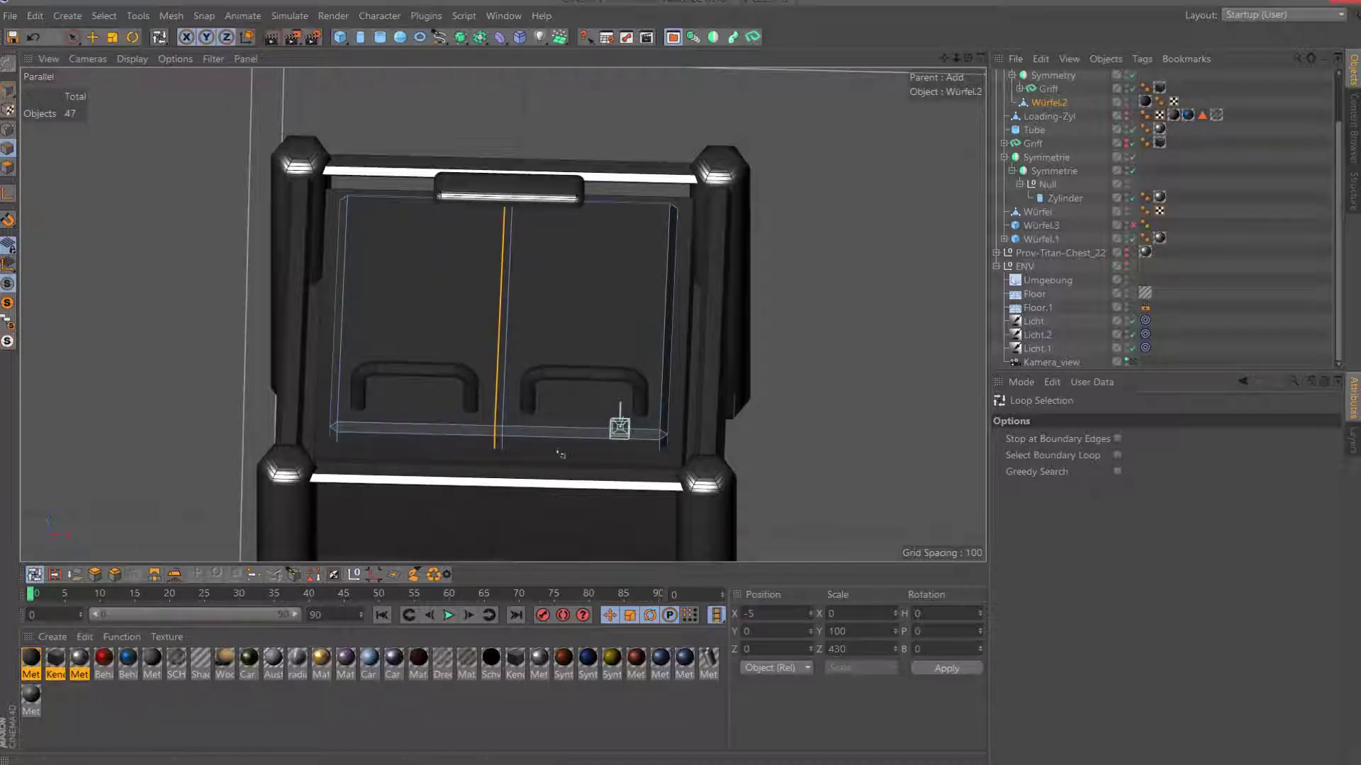
Select the thin centre polygon strip and extrude it inward by 3 units.
{"action": "left_click", "coordinate": [8, 168]}
{"action": "left_click", "coordinate": [498, 443]}
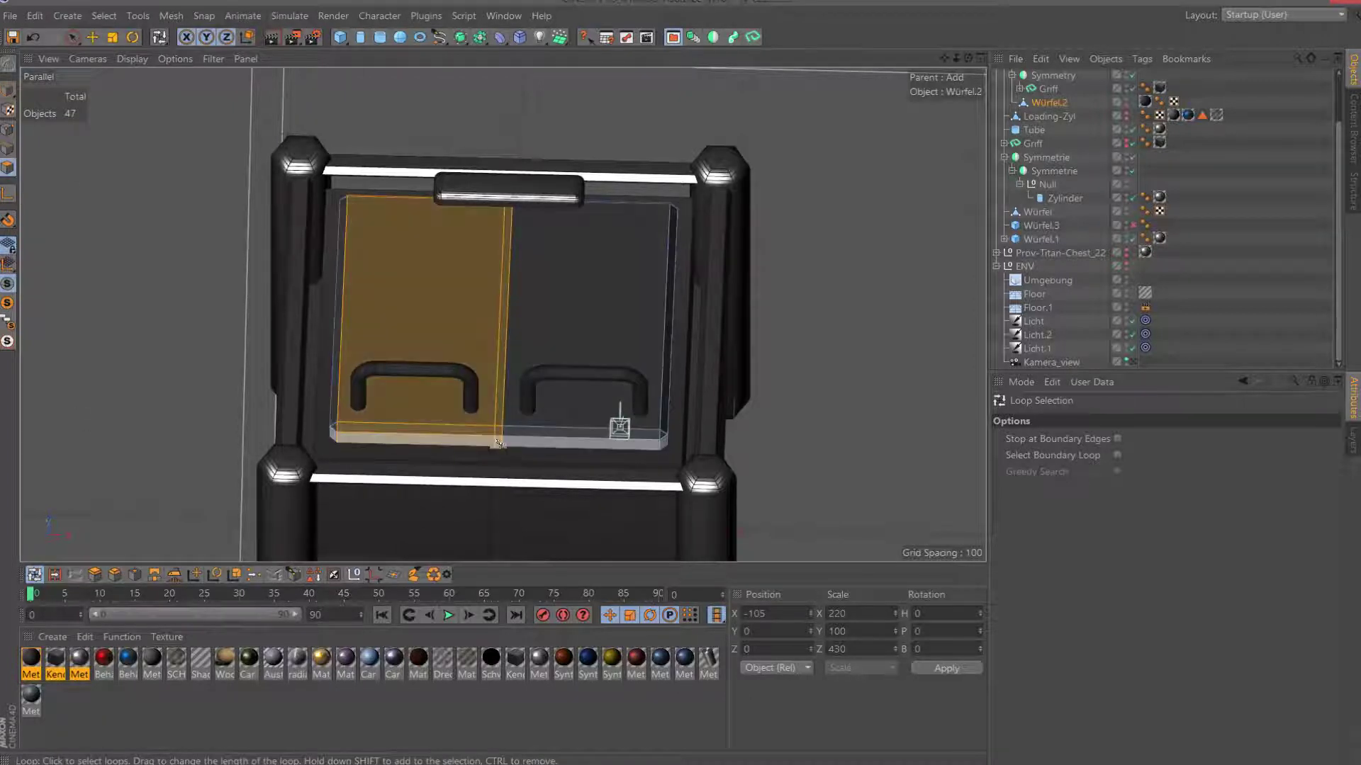
{"action": "left_click", "coordinate": [8, 149]}
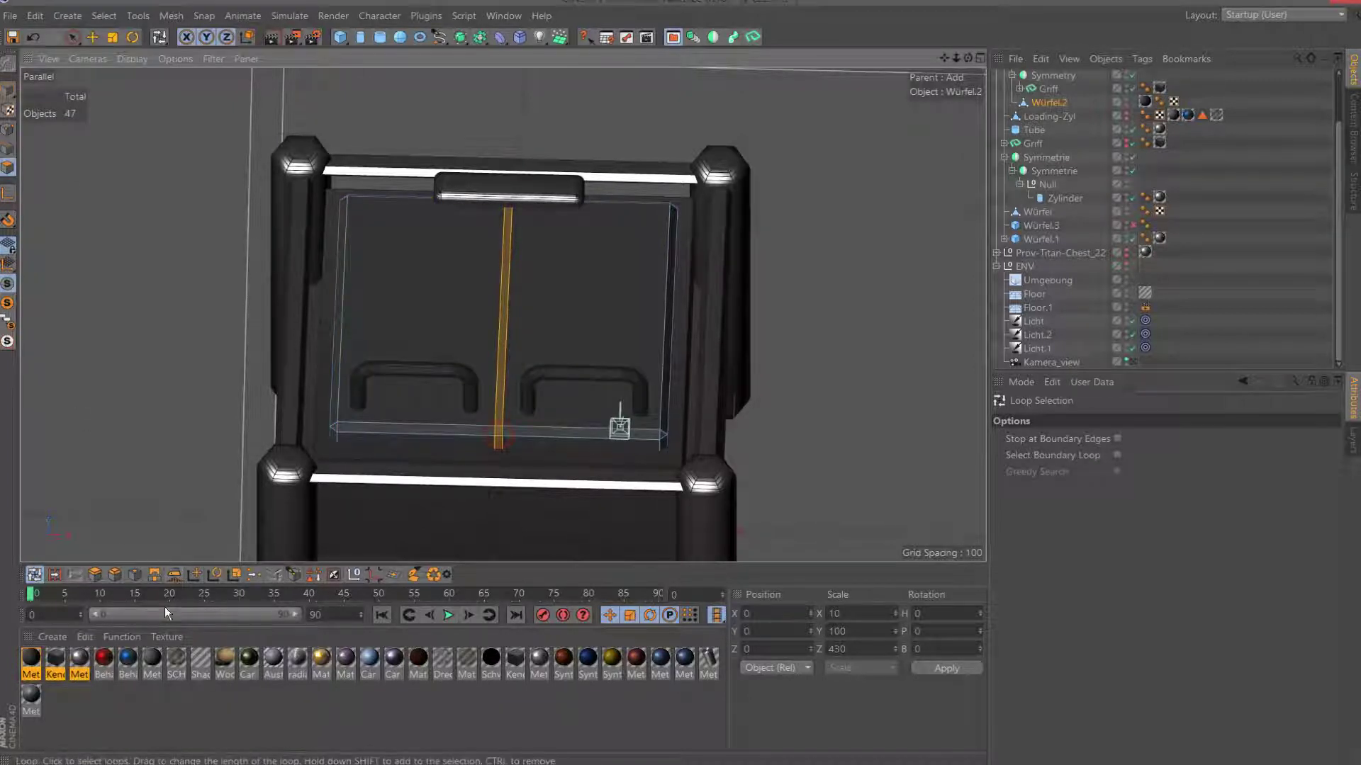
{"action": "left_click", "coordinate": [95, 574]}
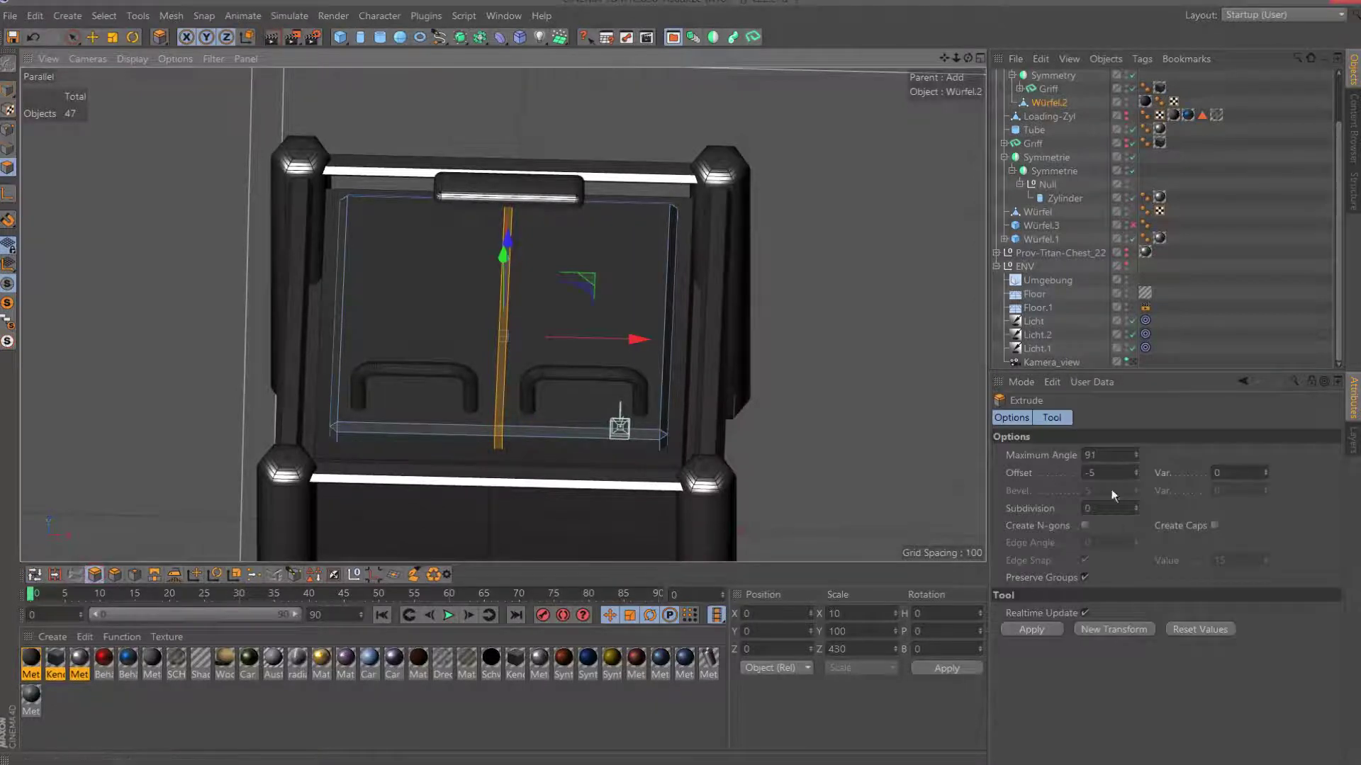
{"action": "left_click", "coordinate": [1109, 473]}
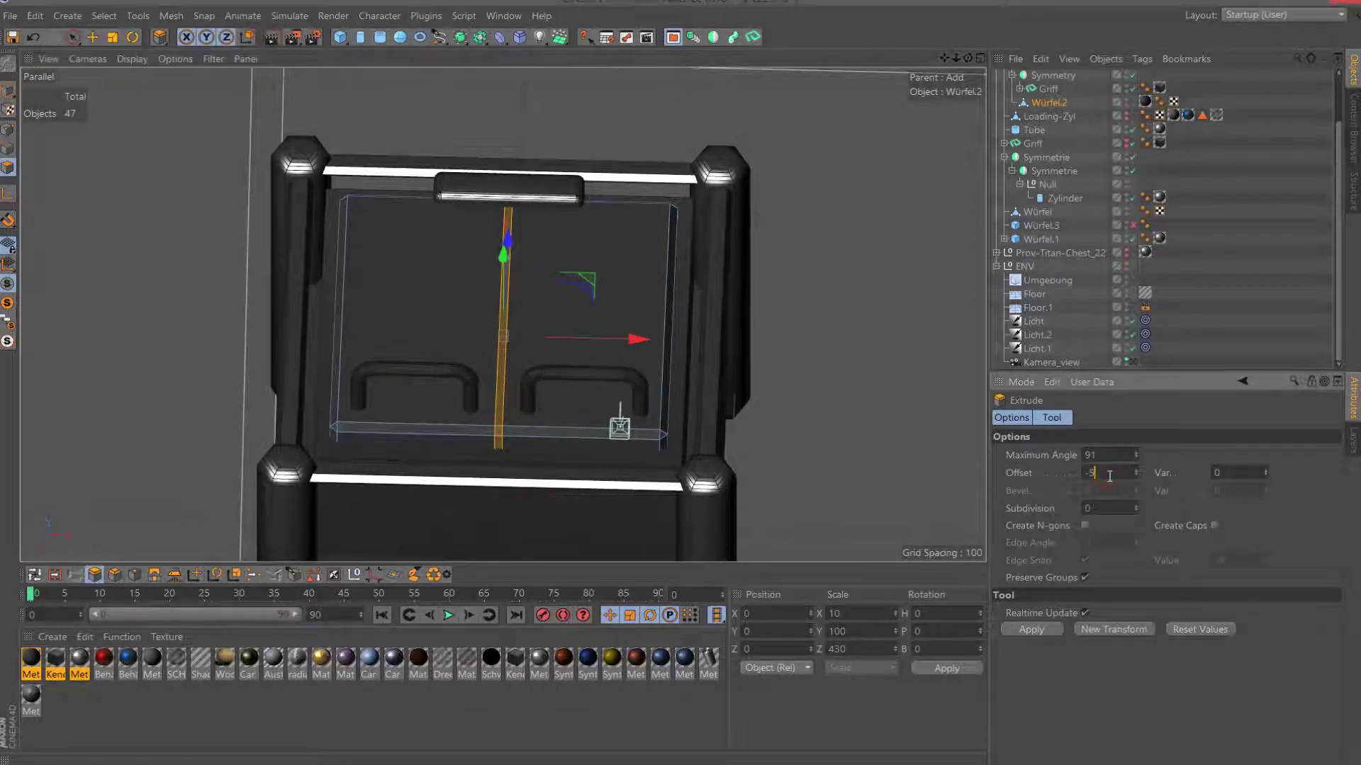
{"action": "key", "text": "BackSpace"}
{"action": "type", "text": "3"}
{"action": "key", "text": "Return"}
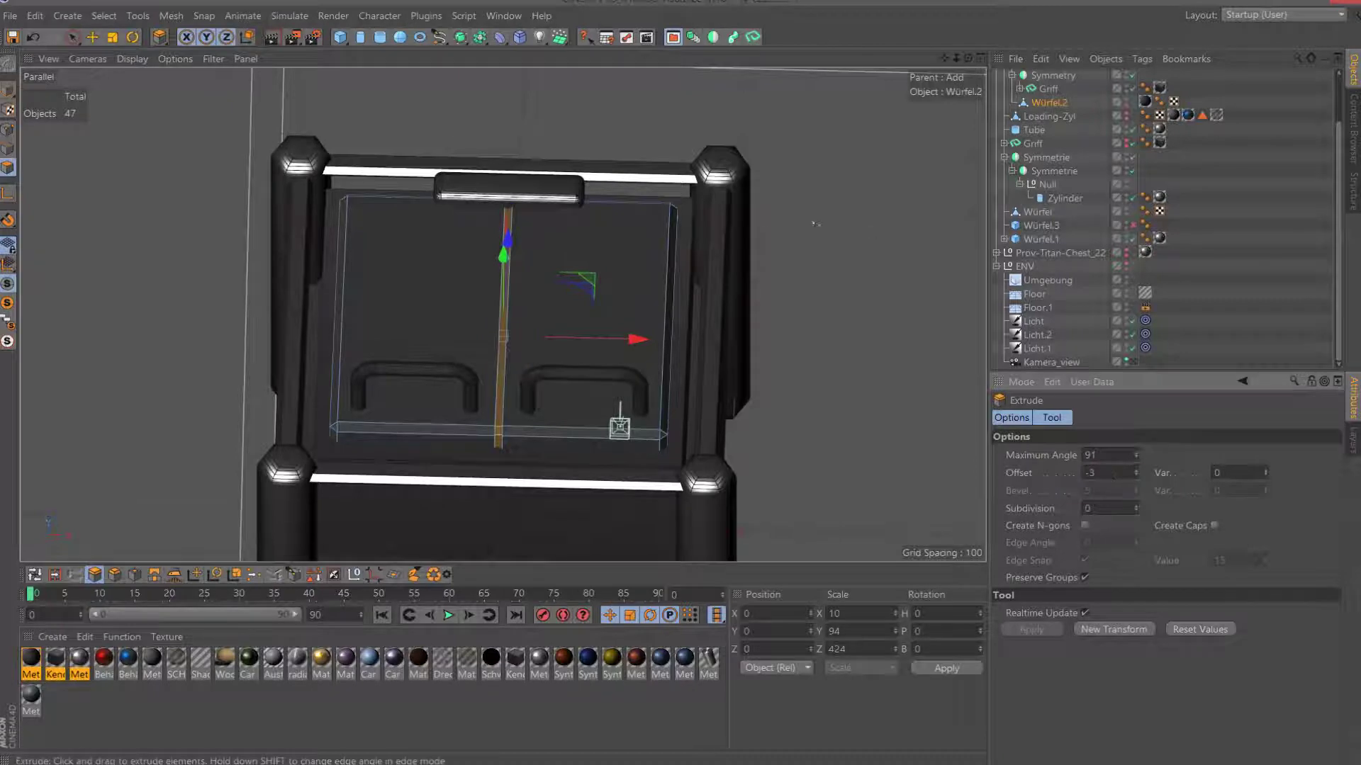
{"action": "scroll", "coordinate": [496, 213], "scroll_direction": "down", "scroll_amount": 3}
{"action": "scroll", "coordinate": [496, 213], "scroll_direction": "down", "scroll_amount": 2}
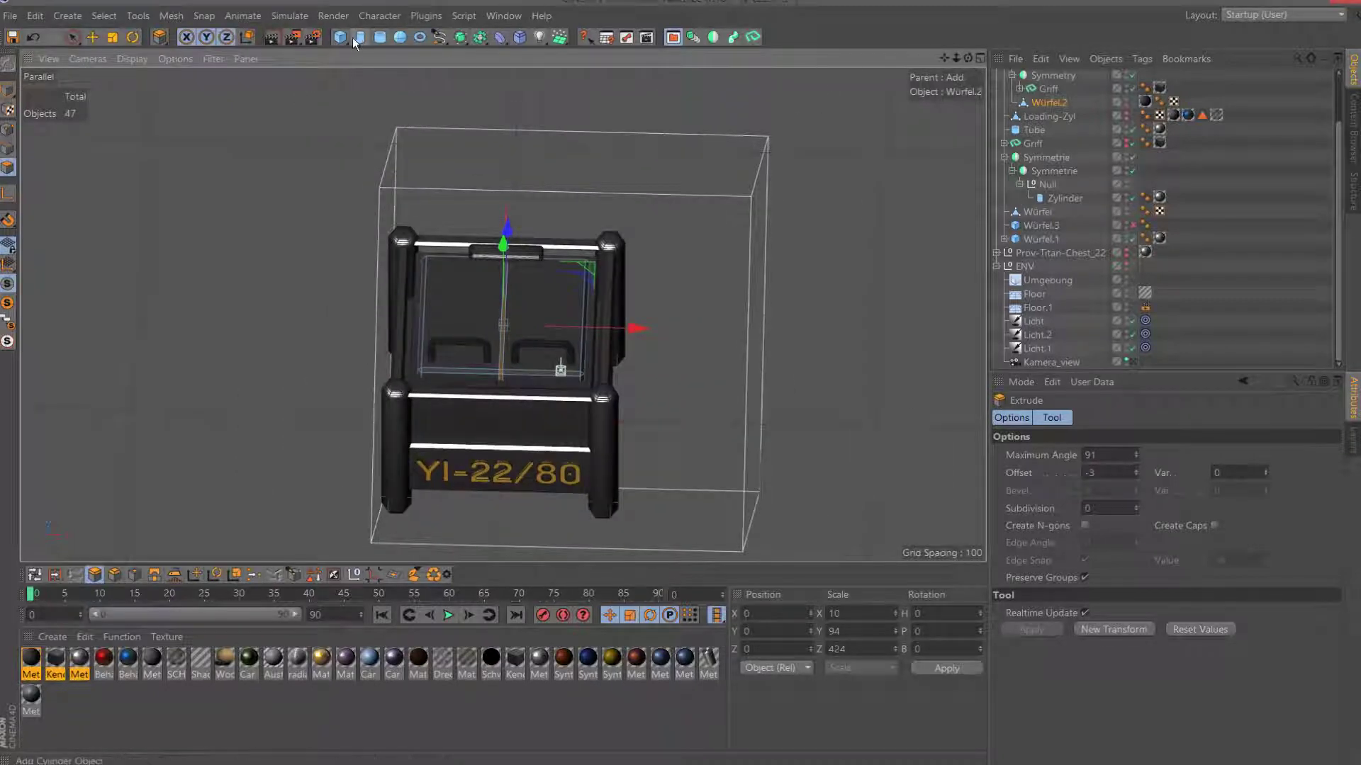
Render a 96x96 test of the split-lid chest, zoom to inspect it, then close it.
{"action": "left_click", "coordinate": [292, 37]}
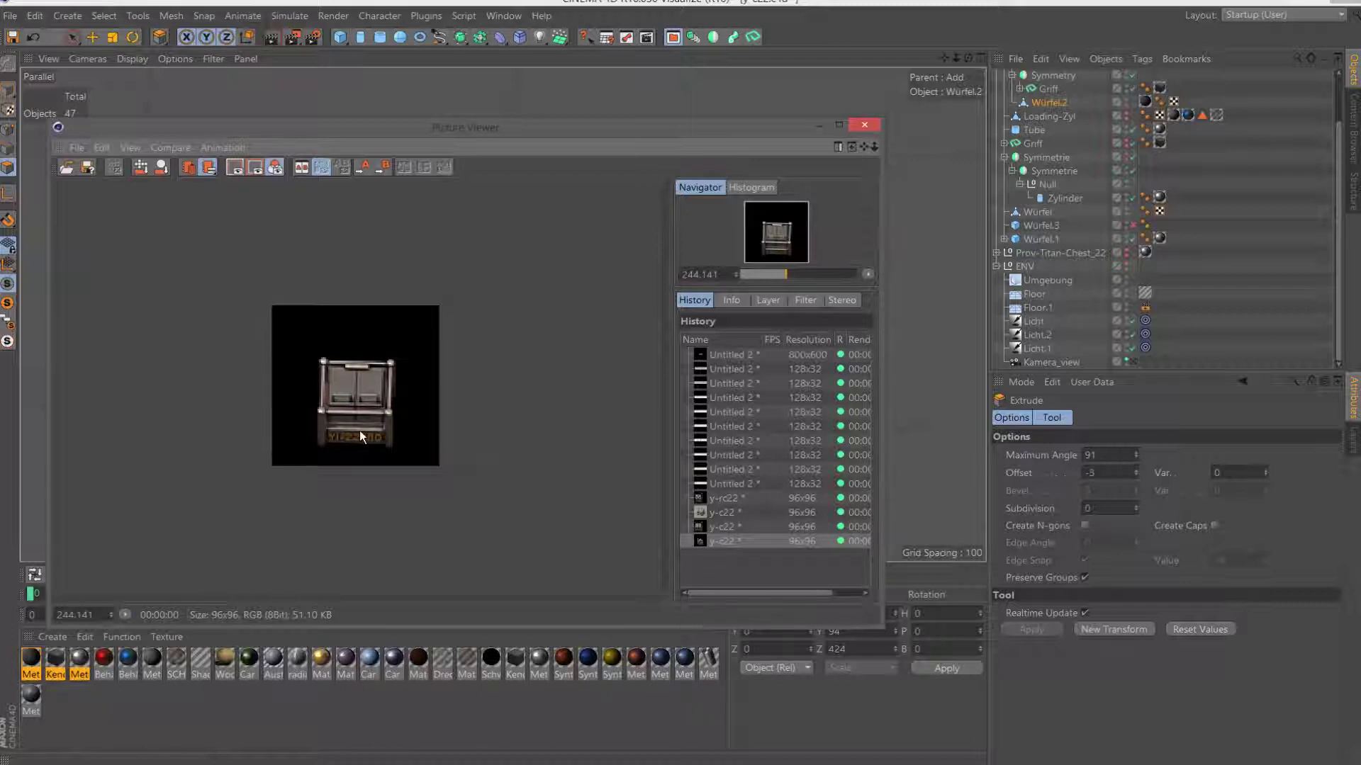
{"action": "scroll", "coordinate": [418, 428], "scroll_direction": "up", "scroll_amount": 2}
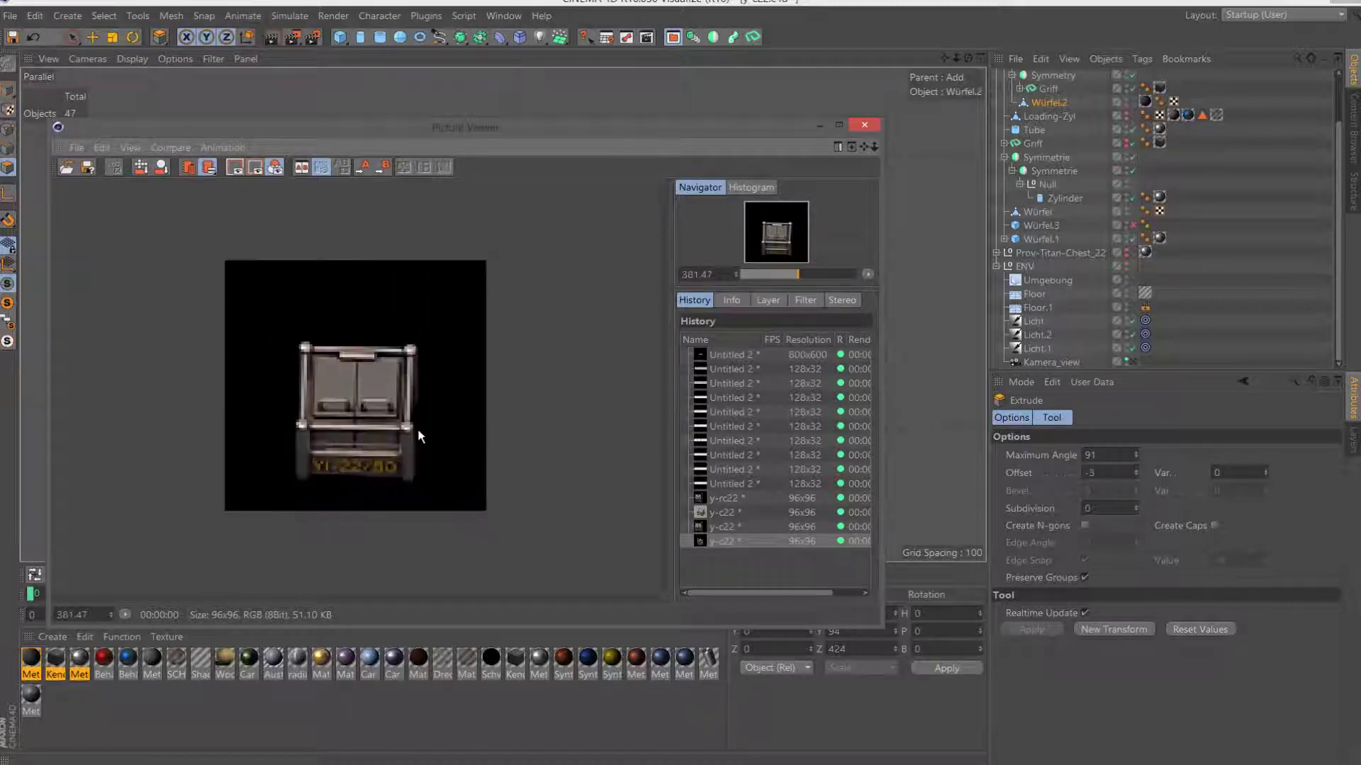
{"action": "scroll", "coordinate": [418, 428], "scroll_direction": "down", "scroll_amount": 1}
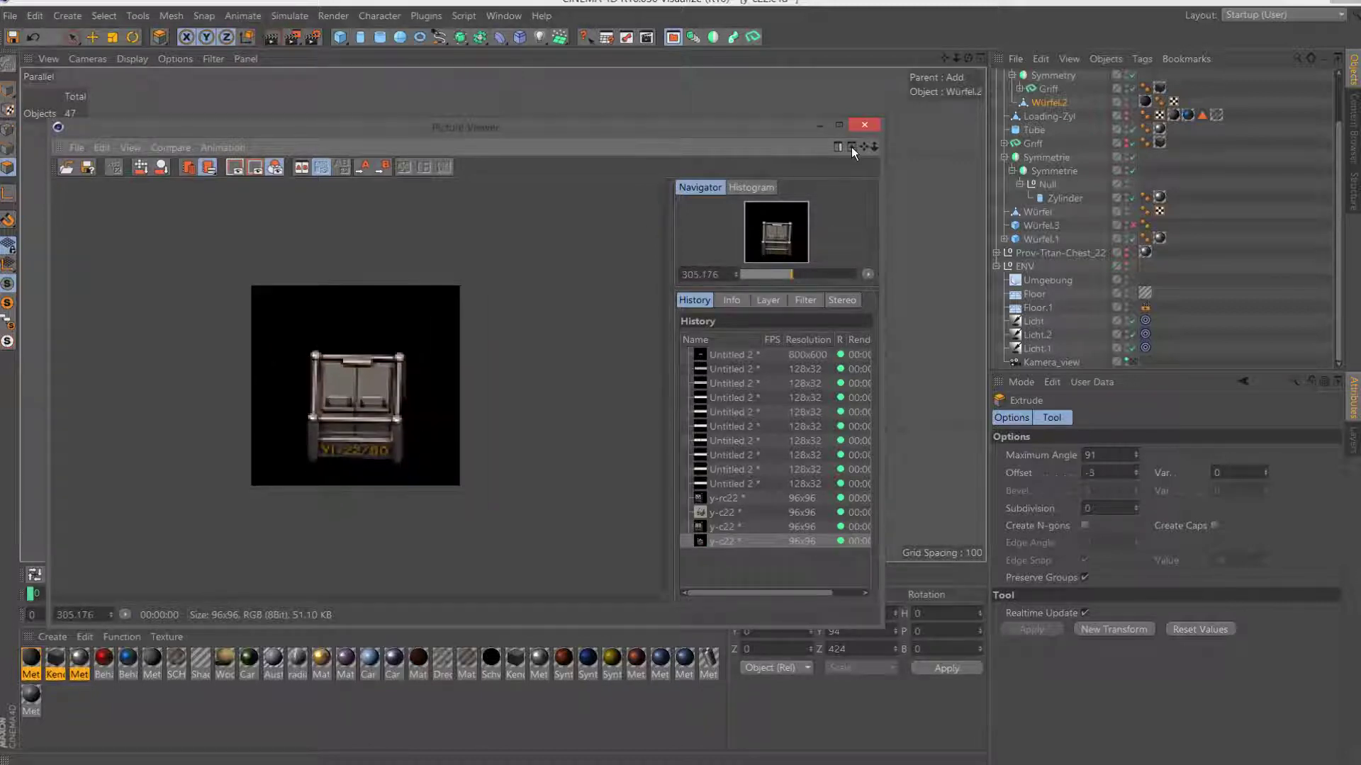
{"action": "left_click", "coordinate": [864, 125]}
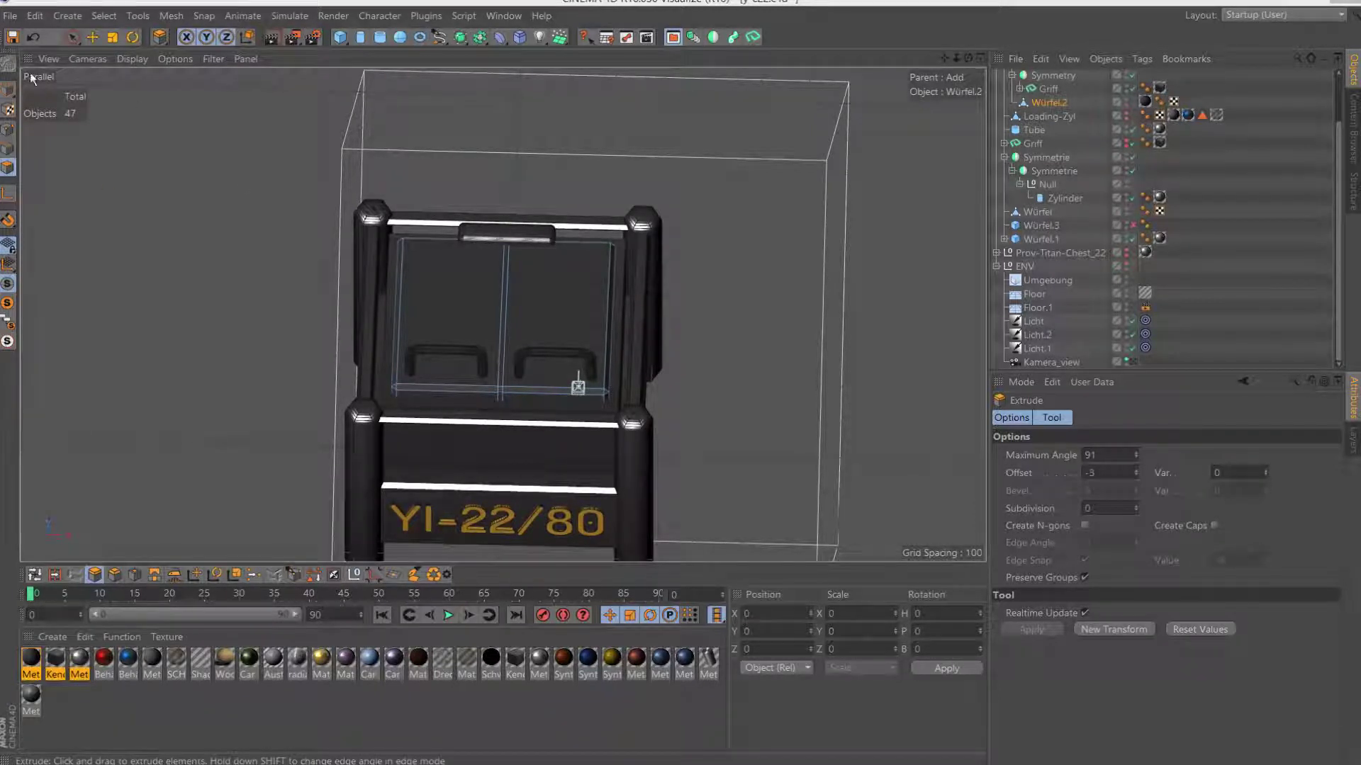
Select Scharnier and slide it left along X in the top view.
{"action": "left_click", "coordinate": [7, 89]}
{"action": "scroll", "coordinate": [1070, 131], "scroll_direction": "up", "scroll_amount": 2}
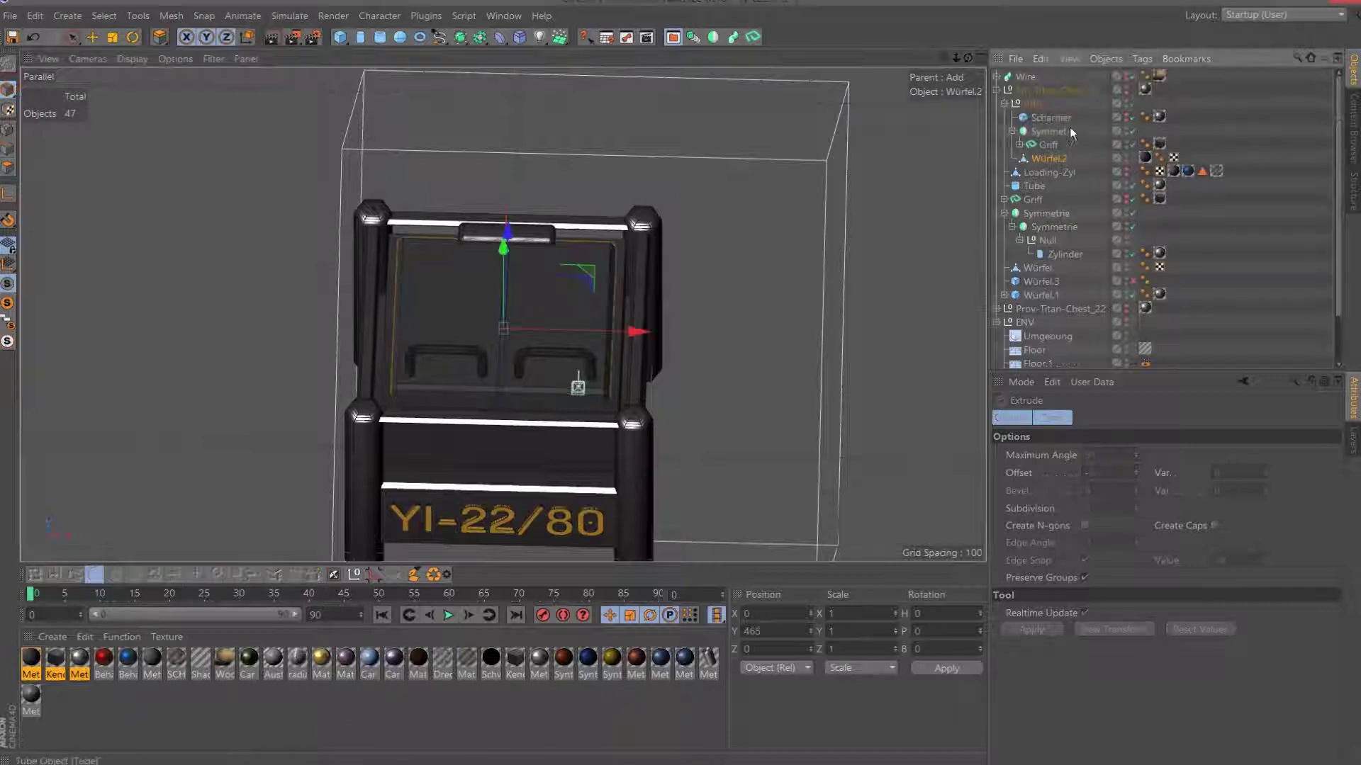
{"action": "left_click", "coordinate": [1051, 118]}
{"action": "key", "text": "F2"}
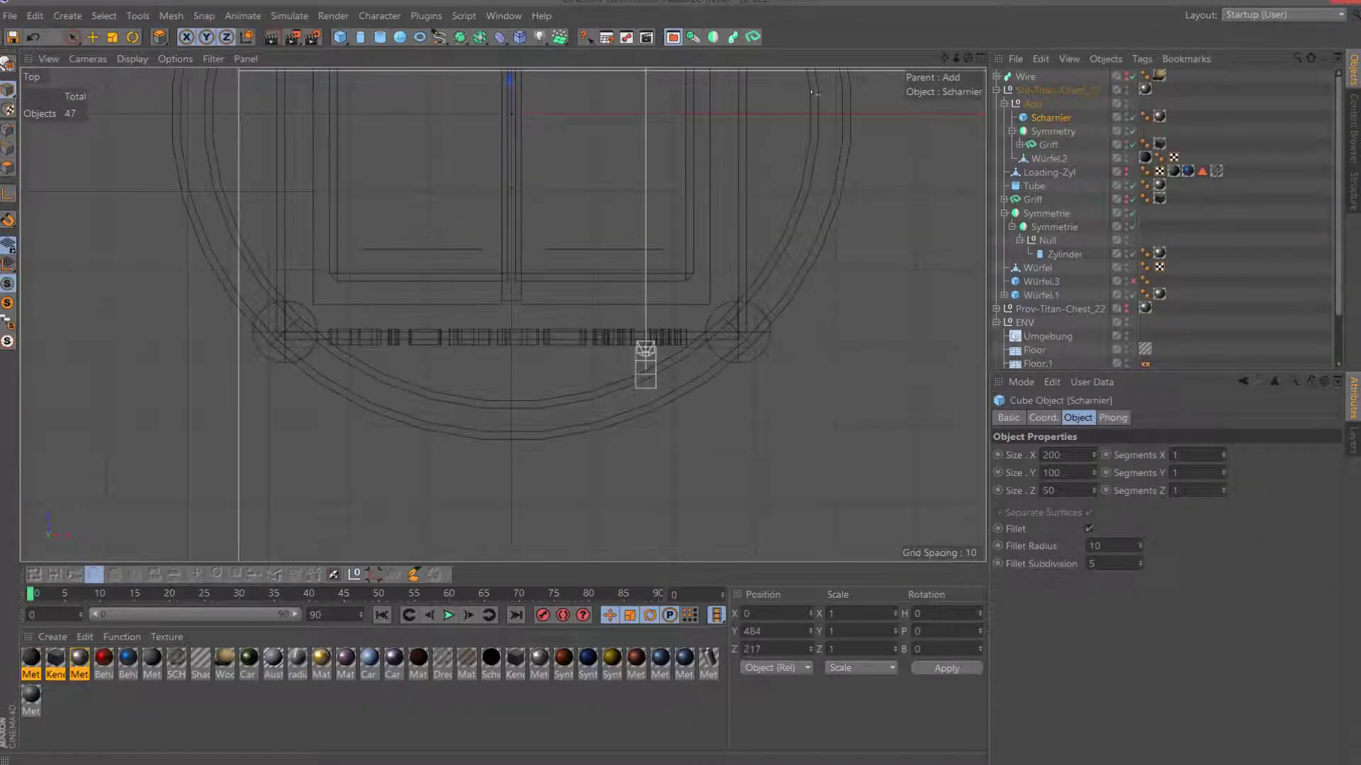
{"action": "left_click_drag", "start_coordinate": [943, 58], "coordinate": [943, 62]}
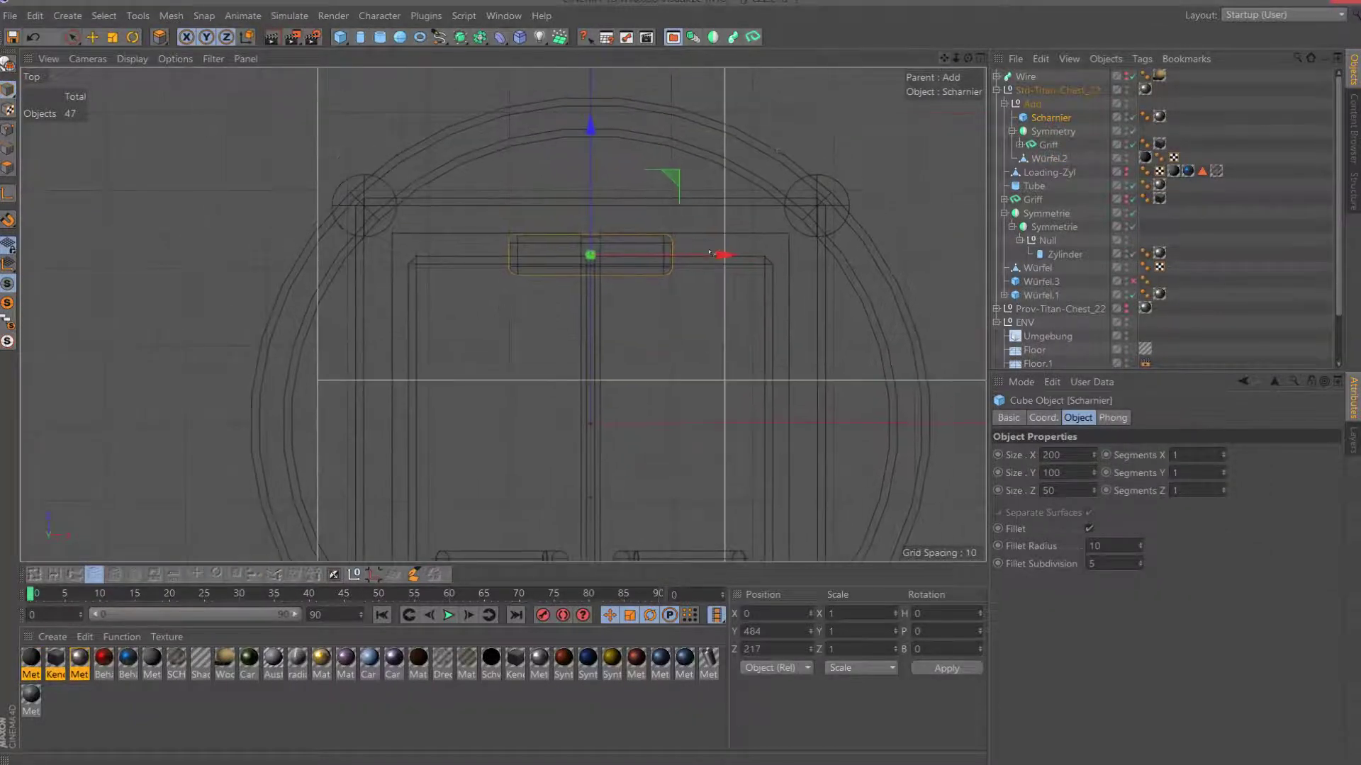
{"action": "left_click_drag", "start_coordinate": [722, 255], "coordinate": [629, 256]}
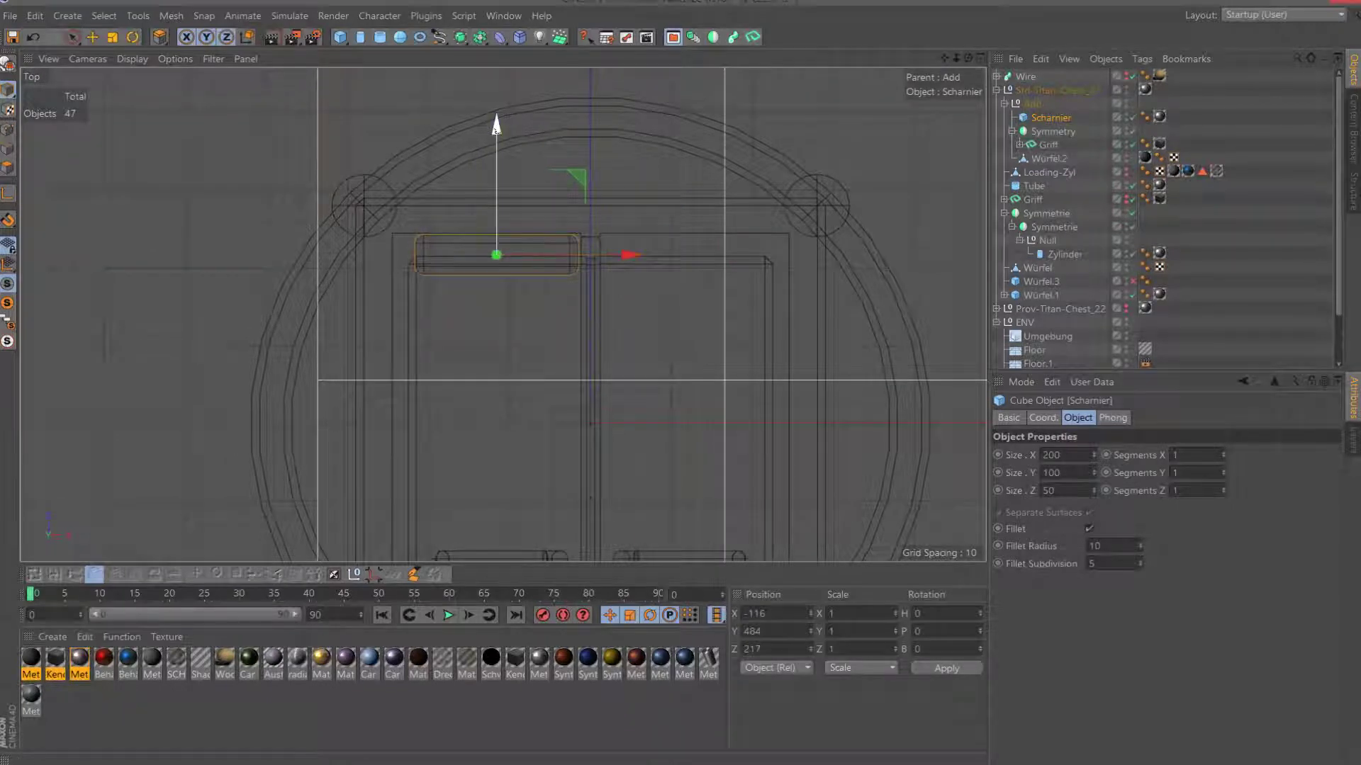
{"action": "key", "text": "F1"}
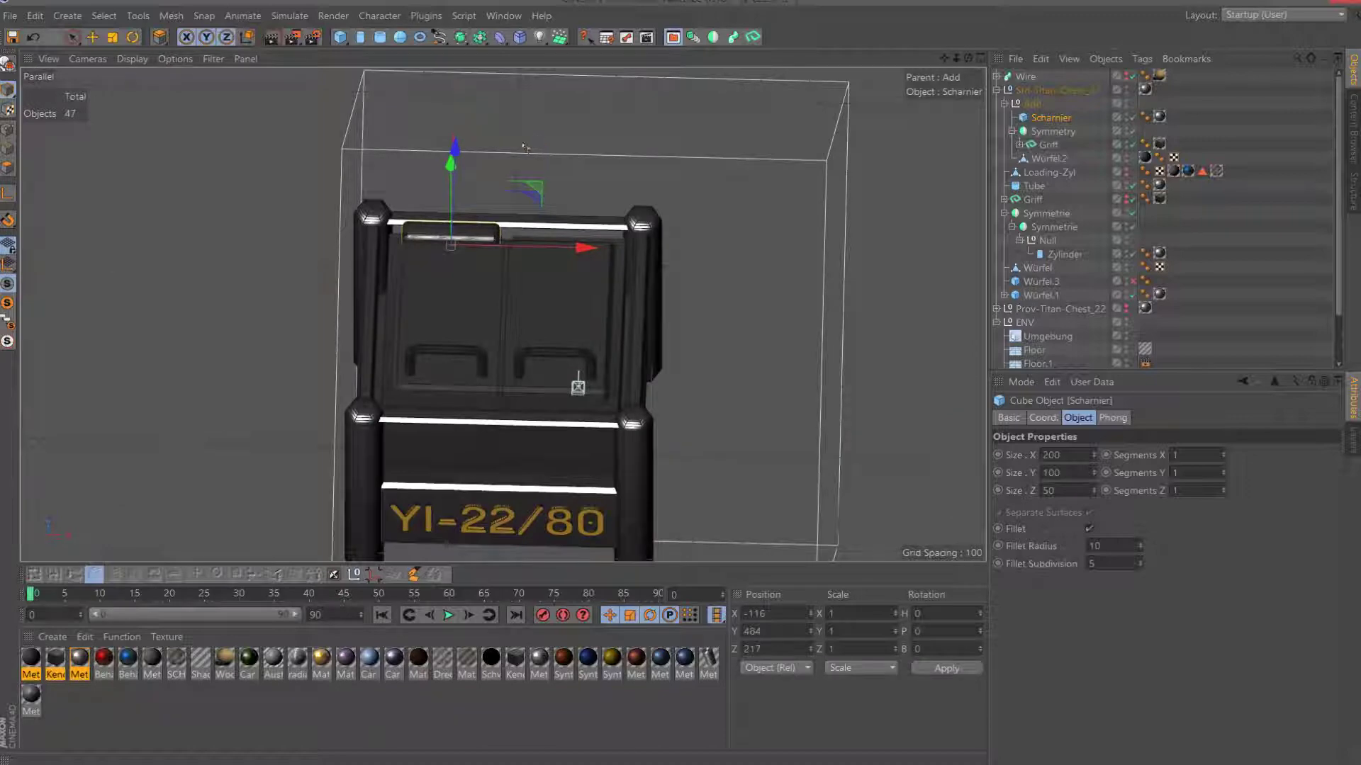
Set the Scharnier hinge cube's width (Size X) to 160.
{"action": "scroll", "coordinate": [501, 313], "scroll_direction": "down", "scroll_amount": 2}
{"action": "scroll", "coordinate": [502, 313], "scroll_direction": "down", "scroll_amount": 2}
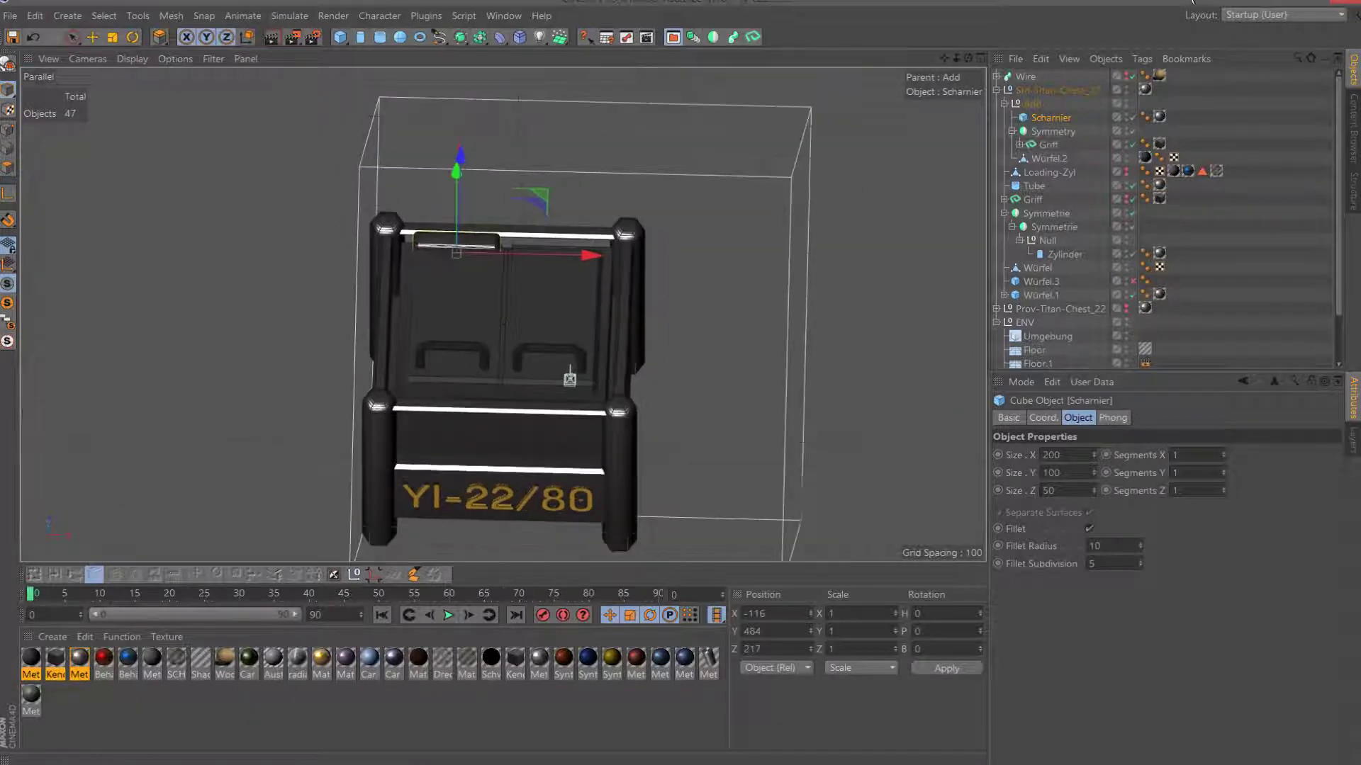
{"action": "mouse_move", "coordinate": [968, 58]}
{"action": "left_mouse_down"}
{"action": "mouse_move", "coordinate": [680, 416]}
{"action": "mouse_move", "coordinate": [707, 333]}
{"action": "left_mouse_up"}
{"action": "key", "text": "F2"}
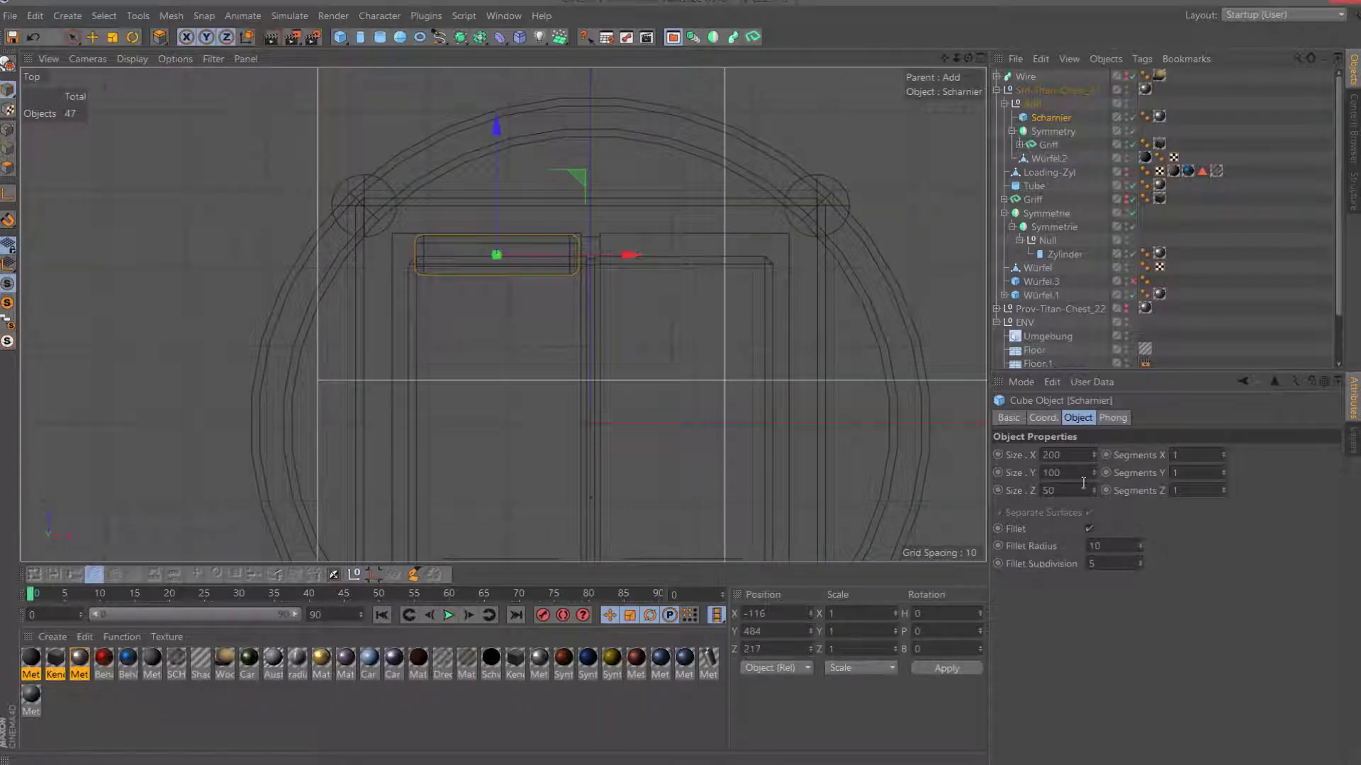
{"action": "left_click", "coordinate": [1076, 455]}
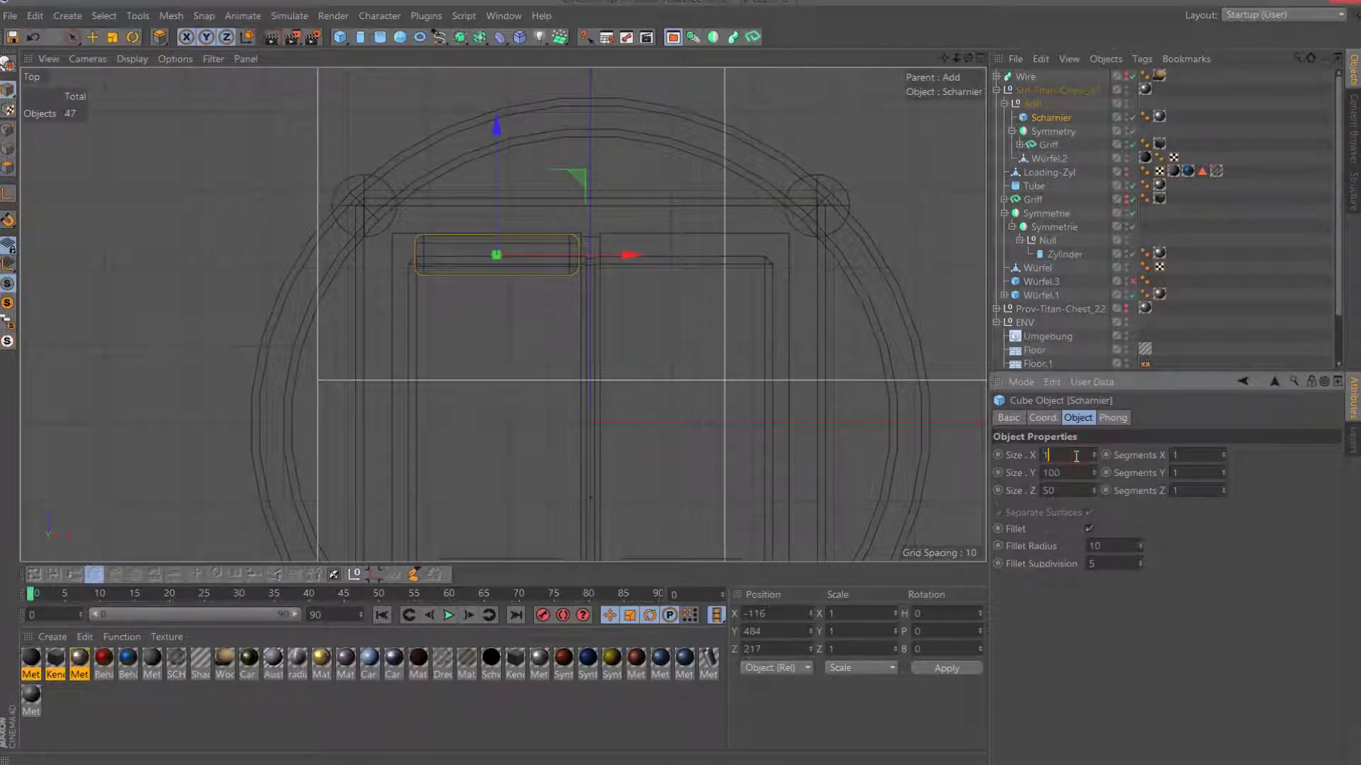
{"action": "type", "text": "60"}
{"action": "key", "text": "Return"}
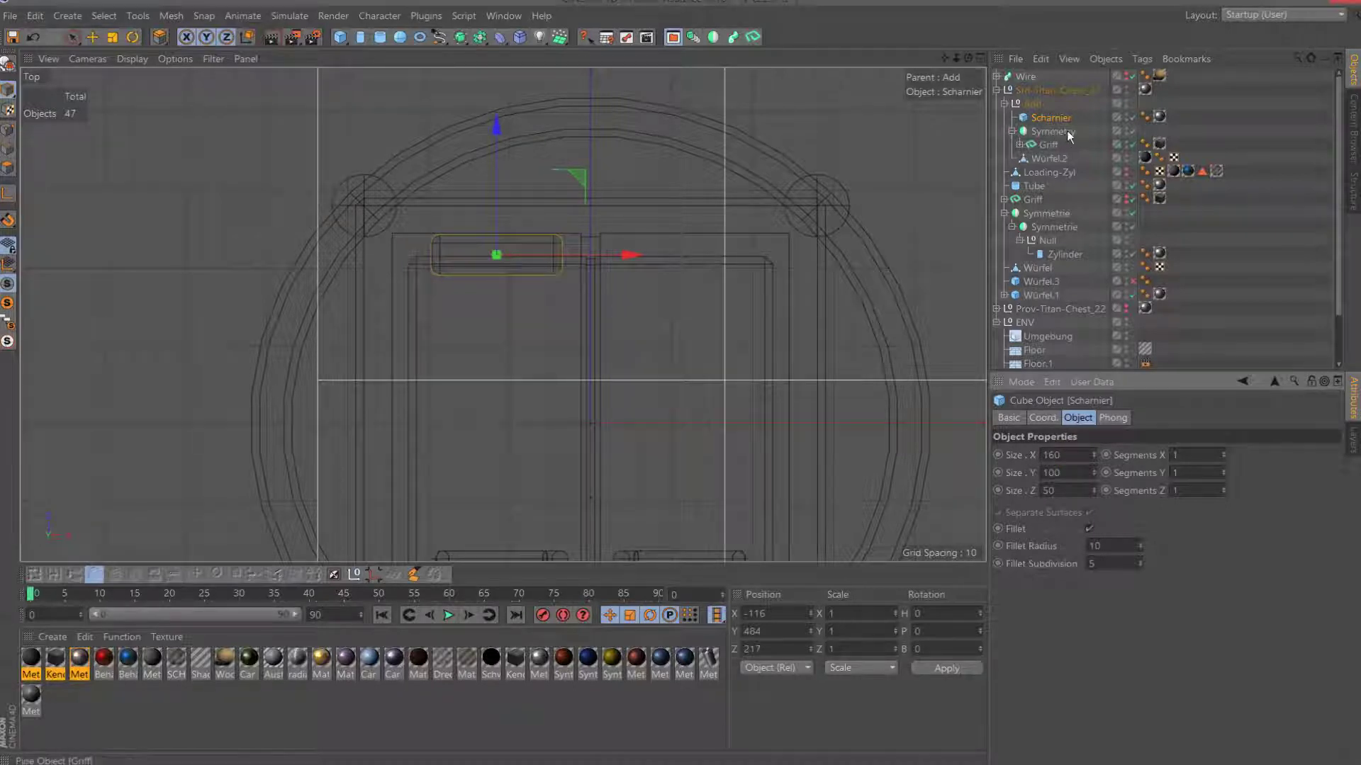
Add a Null under Symmetry and move Scharnier and Griff into it.
{"action": "key", "text": "n"}
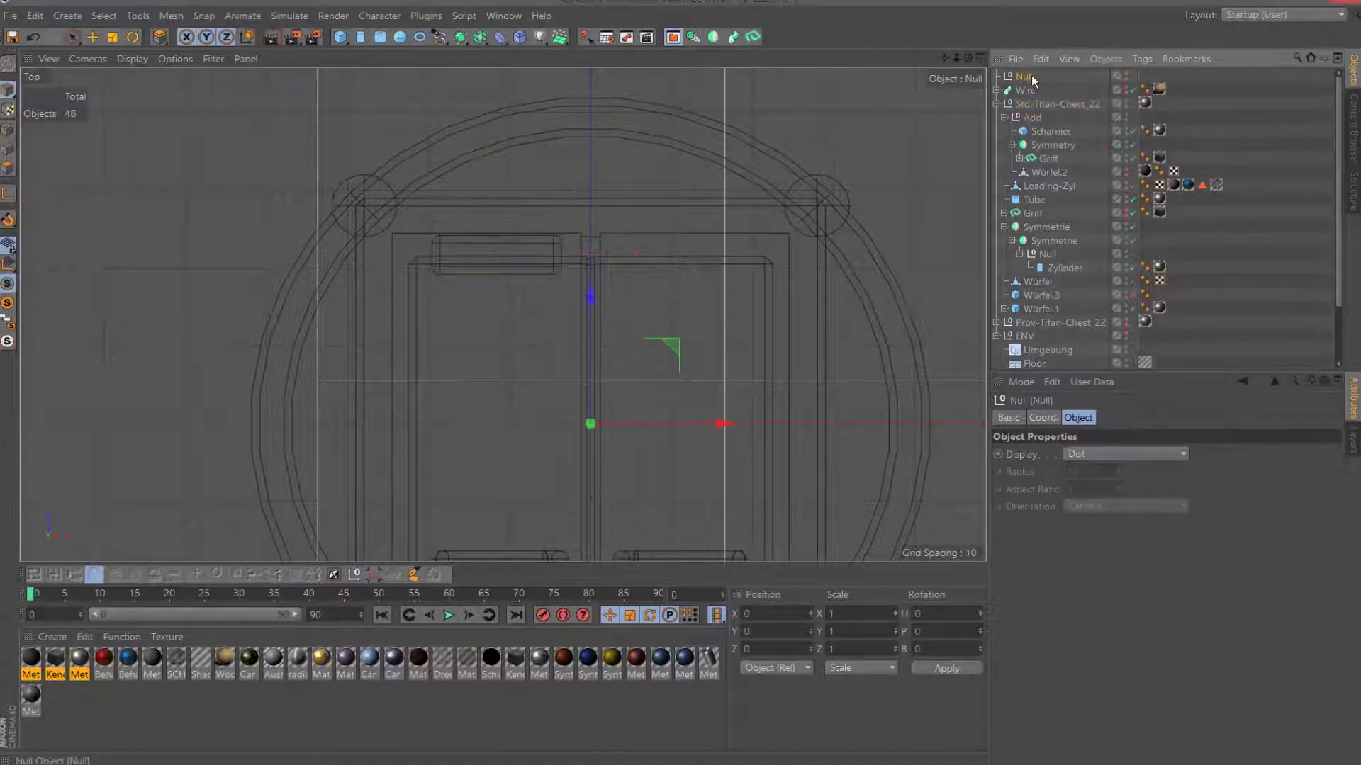
{"action": "left_click_drag", "start_coordinate": [1031, 75], "coordinate": [1053, 143]}
{"action": "left_click", "coordinate": [1049, 117]}
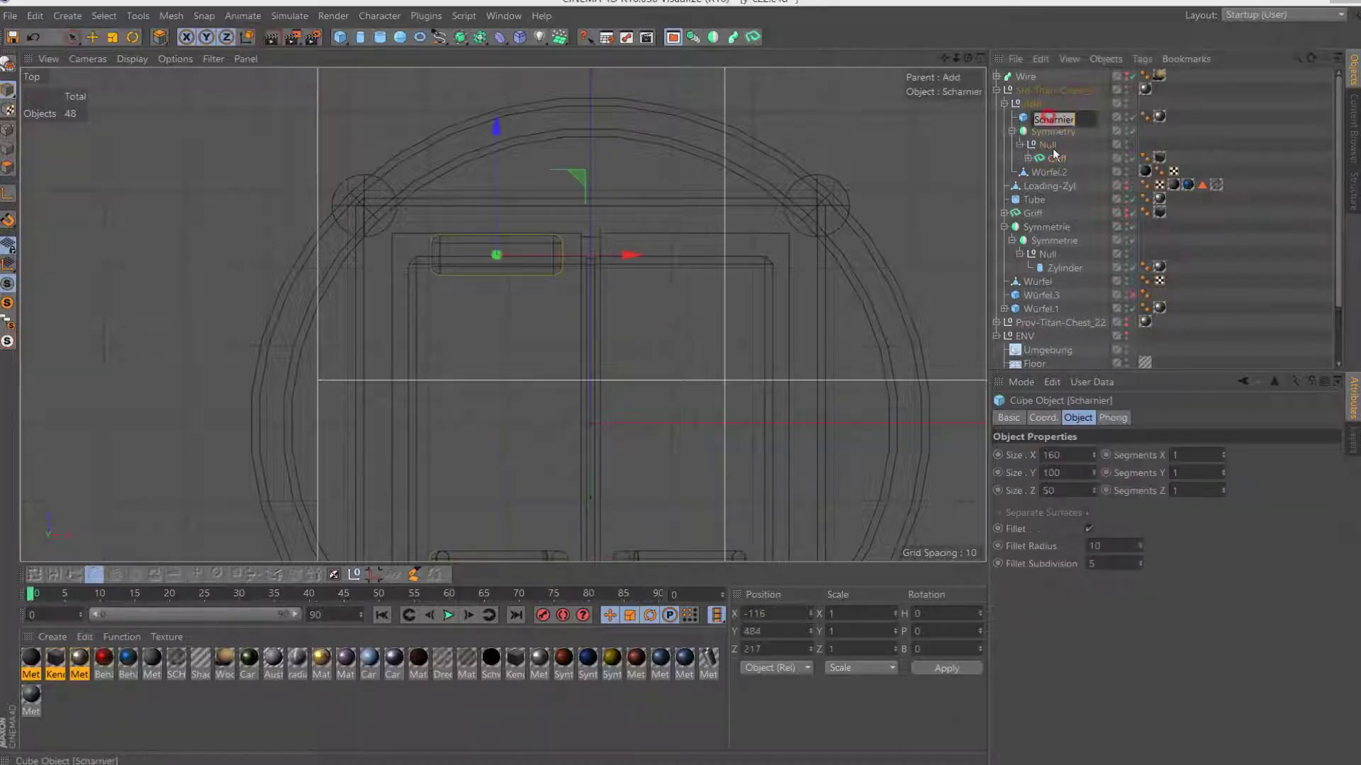
{"action": "left_click", "coordinate": [1088, 119]}
{"action": "left_click_drag", "start_coordinate": [1022, 130], "coordinate": [1044, 160]}
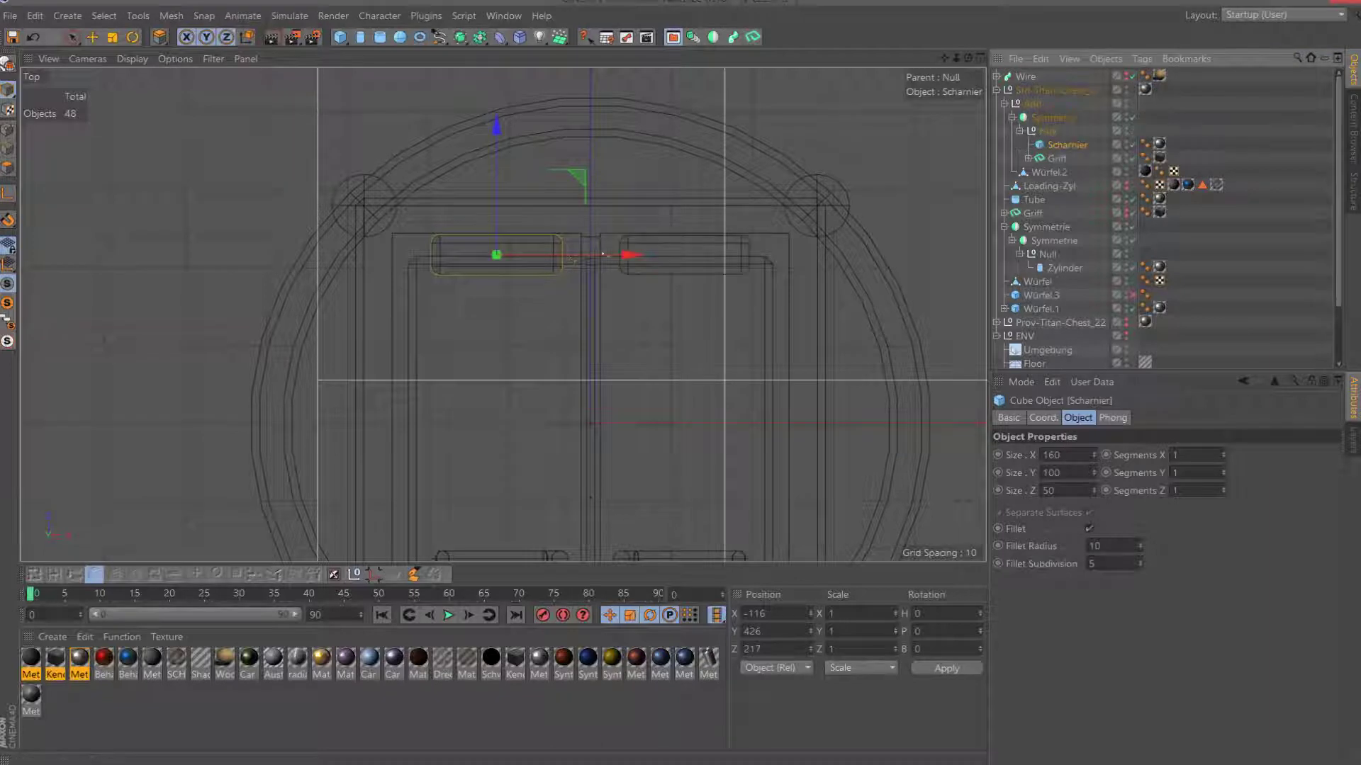
{"action": "key", "text": "F1"}
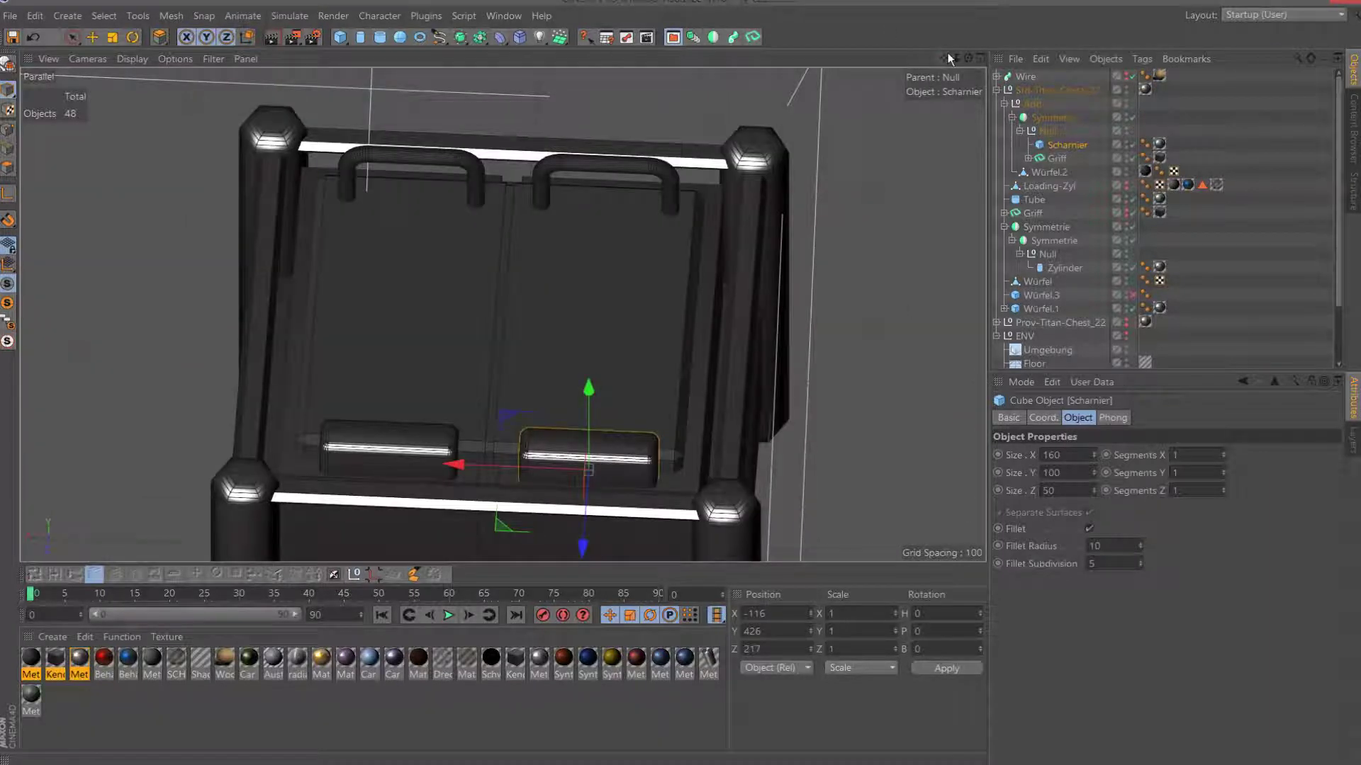
{"action": "left_click_drag", "start_coordinate": [948, 56], "coordinate": [885, 7]}
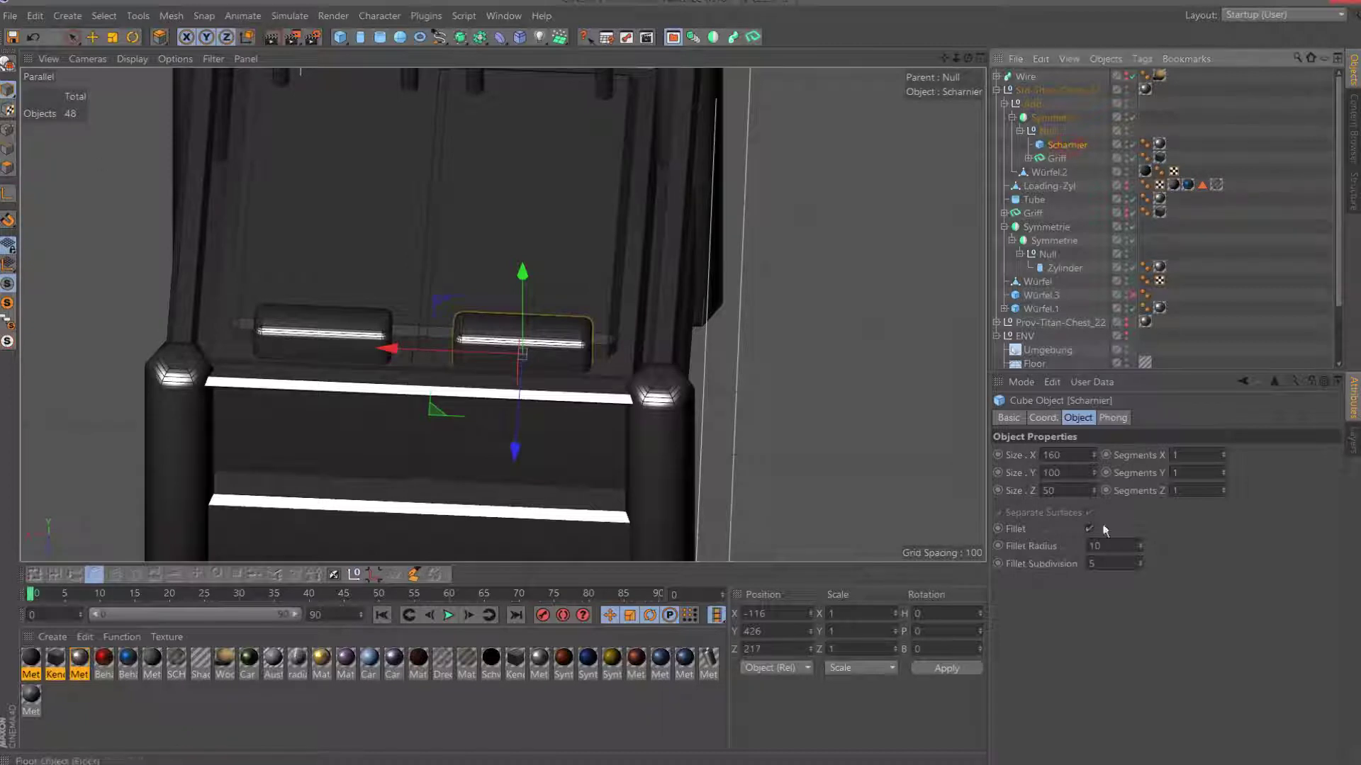
Make Scharnier editable and loop-select the band of faces around it.
{"action": "left_click", "coordinate": [8, 64]}
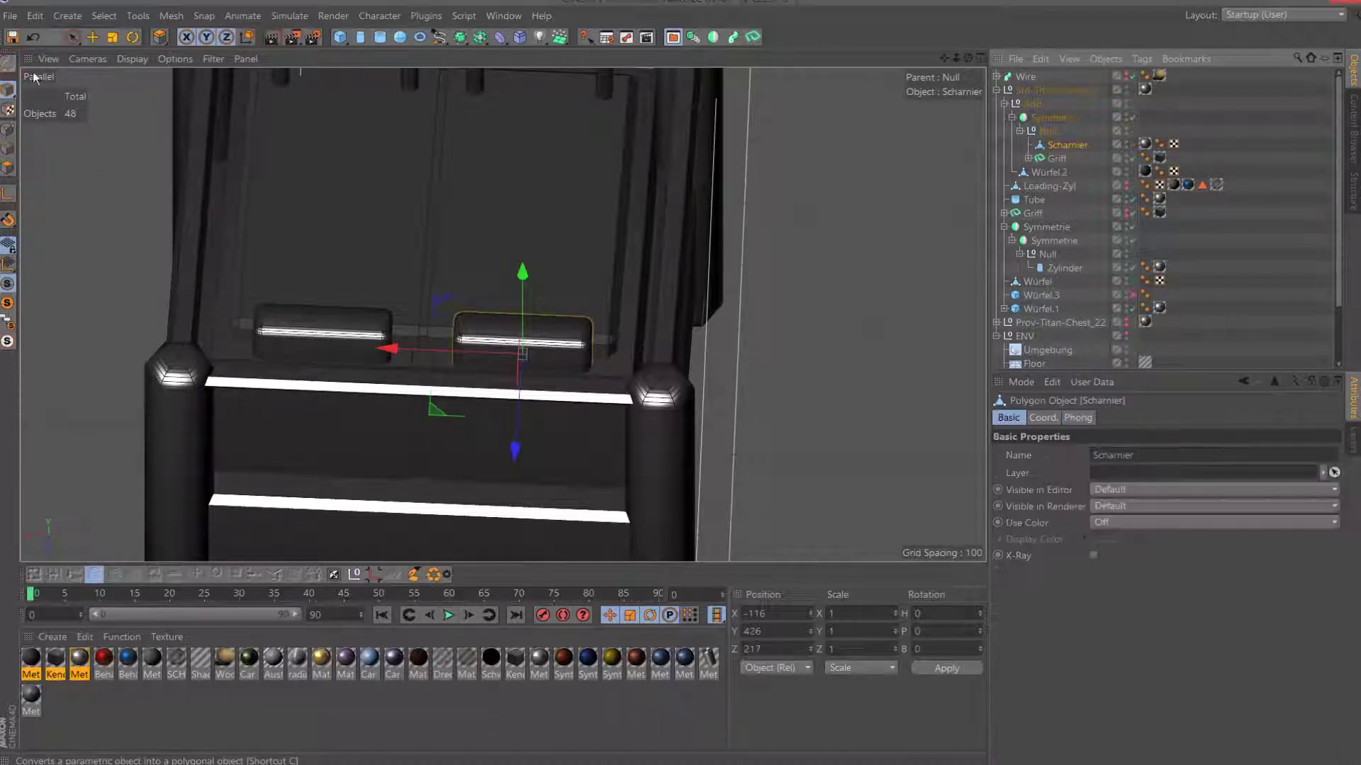
{"action": "left_click", "coordinate": [8, 168]}
{"action": "key", "text": "u"}
{"action": "key", "text": "l"}
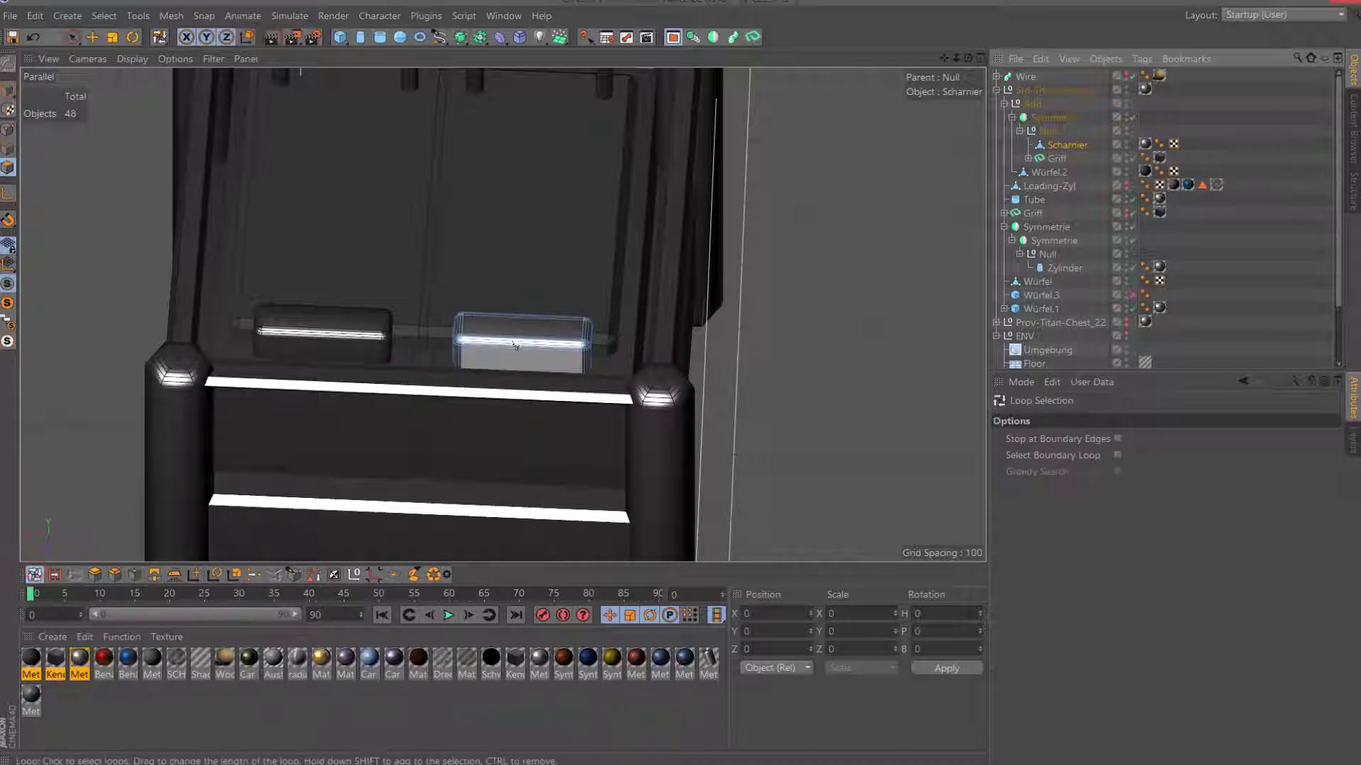
{"action": "left_click", "coordinate": [521, 344]}
Inner-extrude the hinge's face loop, trying offsets 30 and 20 before settling on 10.
{"action": "key", "text": "i"}
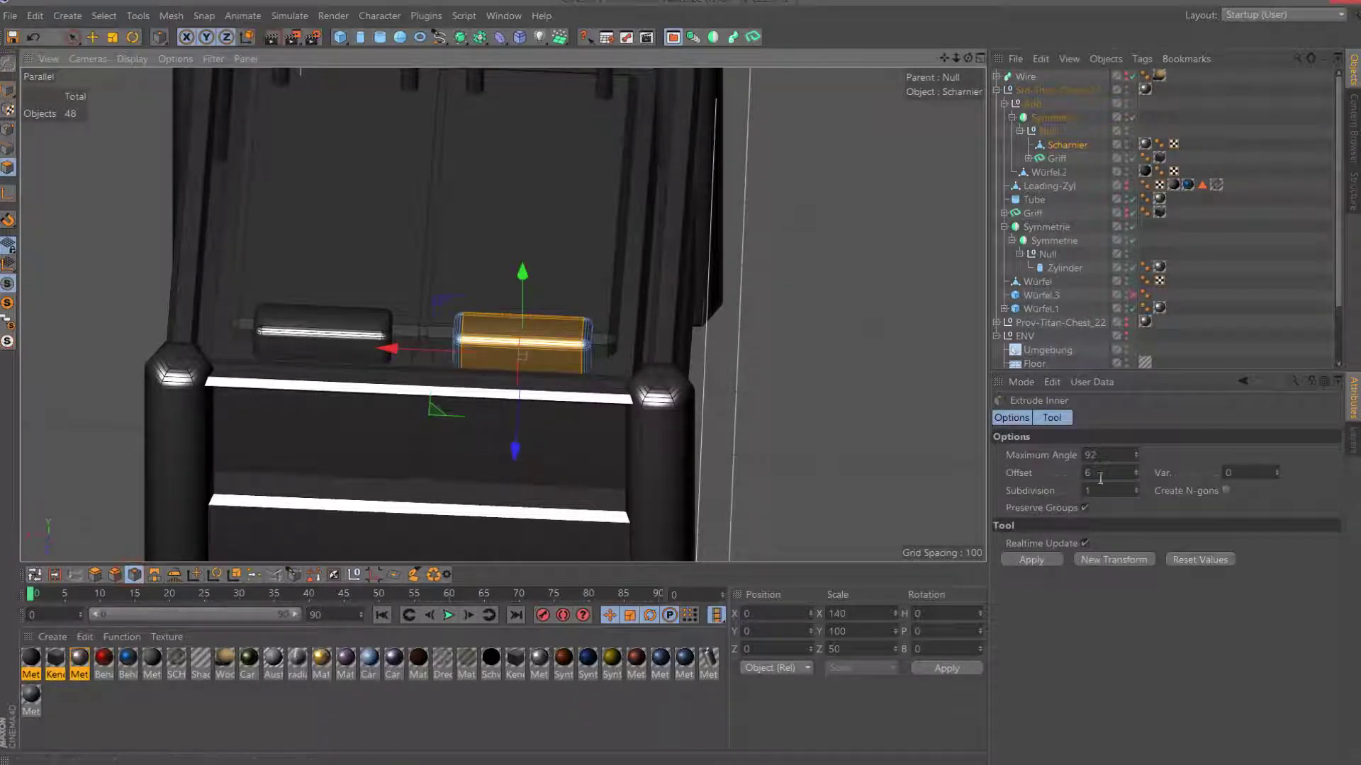
{"action": "left_click", "coordinate": [1043, 560]}
{"action": "double_click", "coordinate": [1109, 473]}
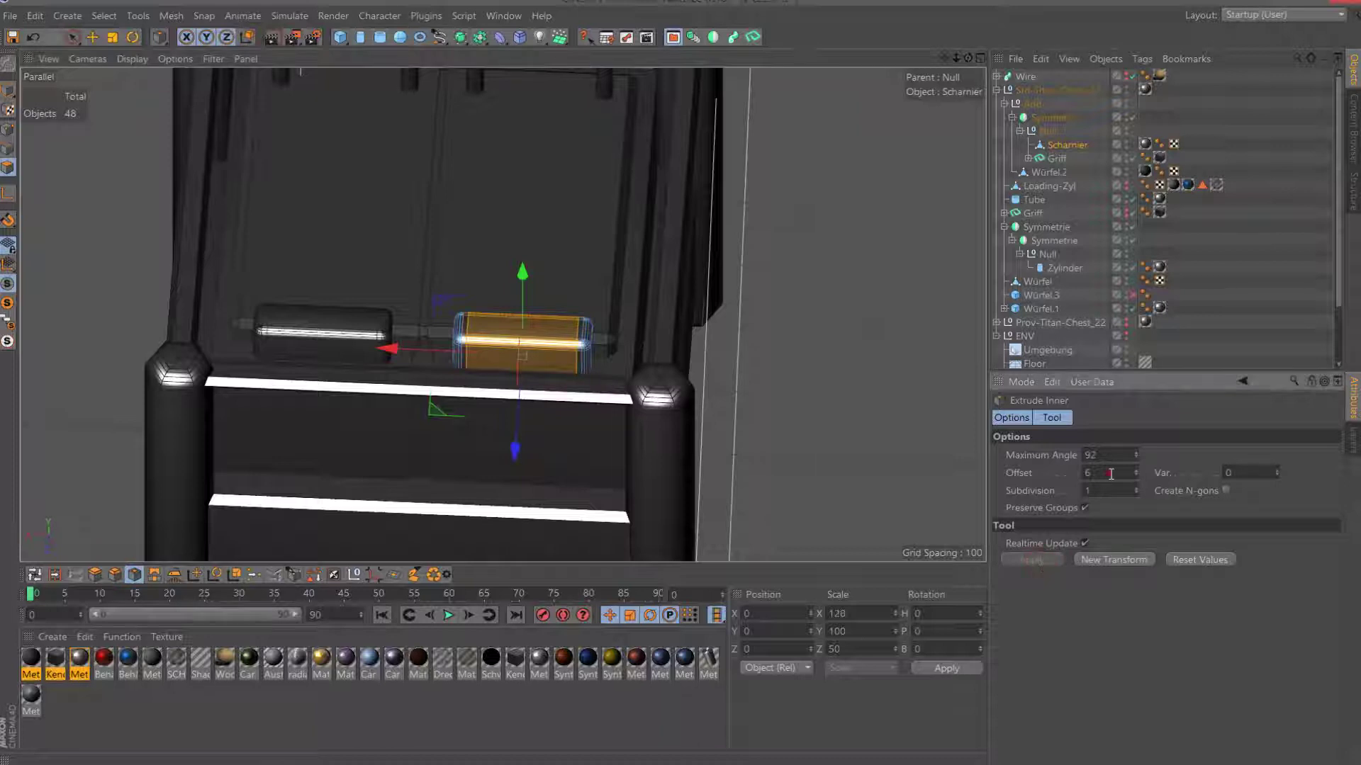
{"action": "type", "text": "10"}
{"action": "key", "text": "Return"}
{"action": "key", "text": "Return"}
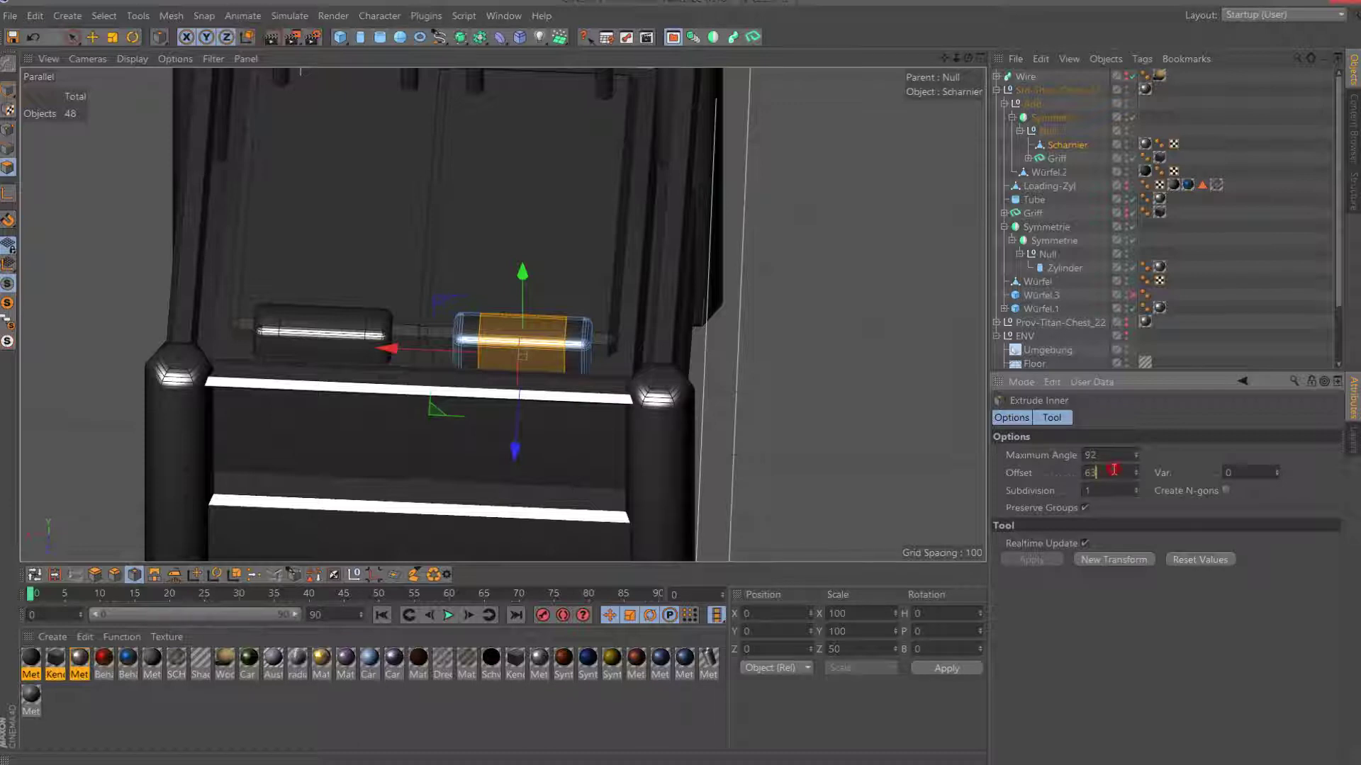
{"action": "type", "text": "30"}
{"action": "key", "text": "Return"}
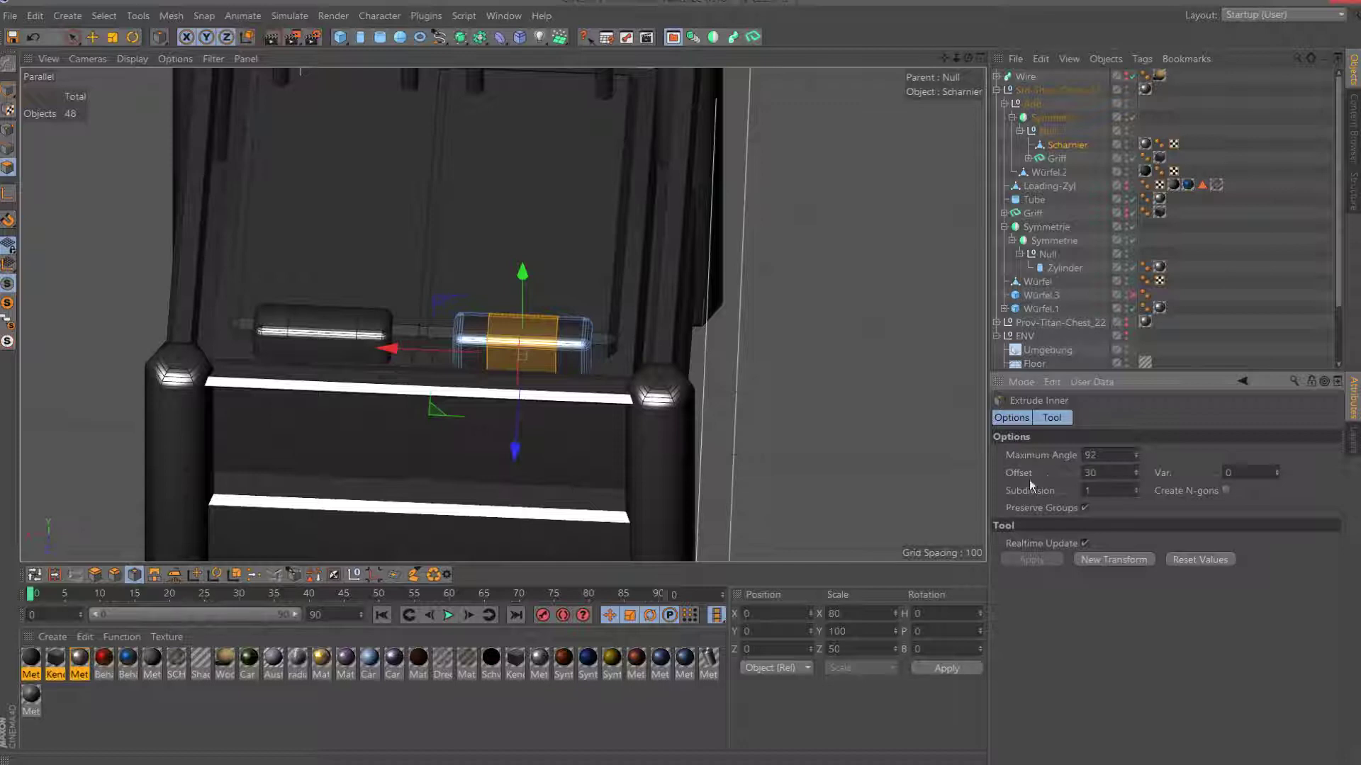
{"action": "left_click", "coordinate": [1103, 565]}
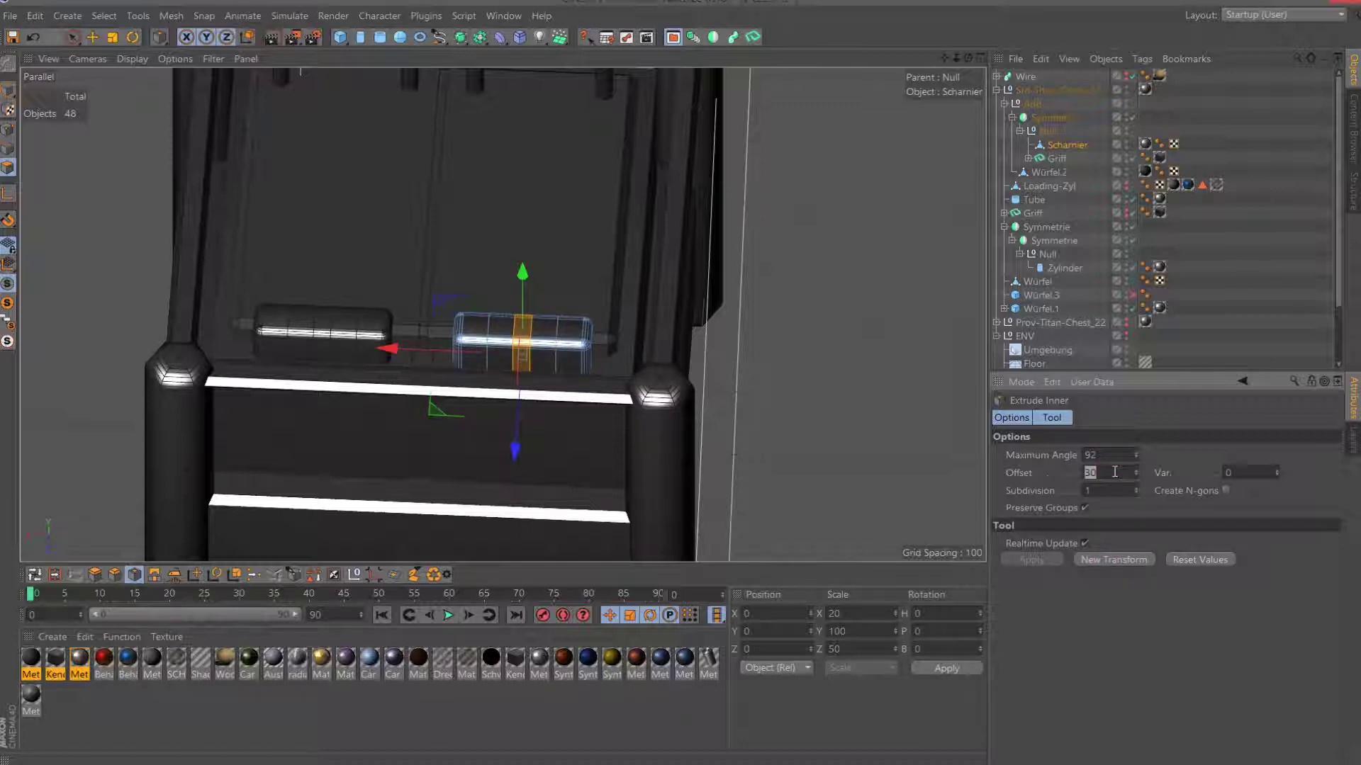
{"action": "type", "text": "20"}
{"action": "key", "text": "Return"}
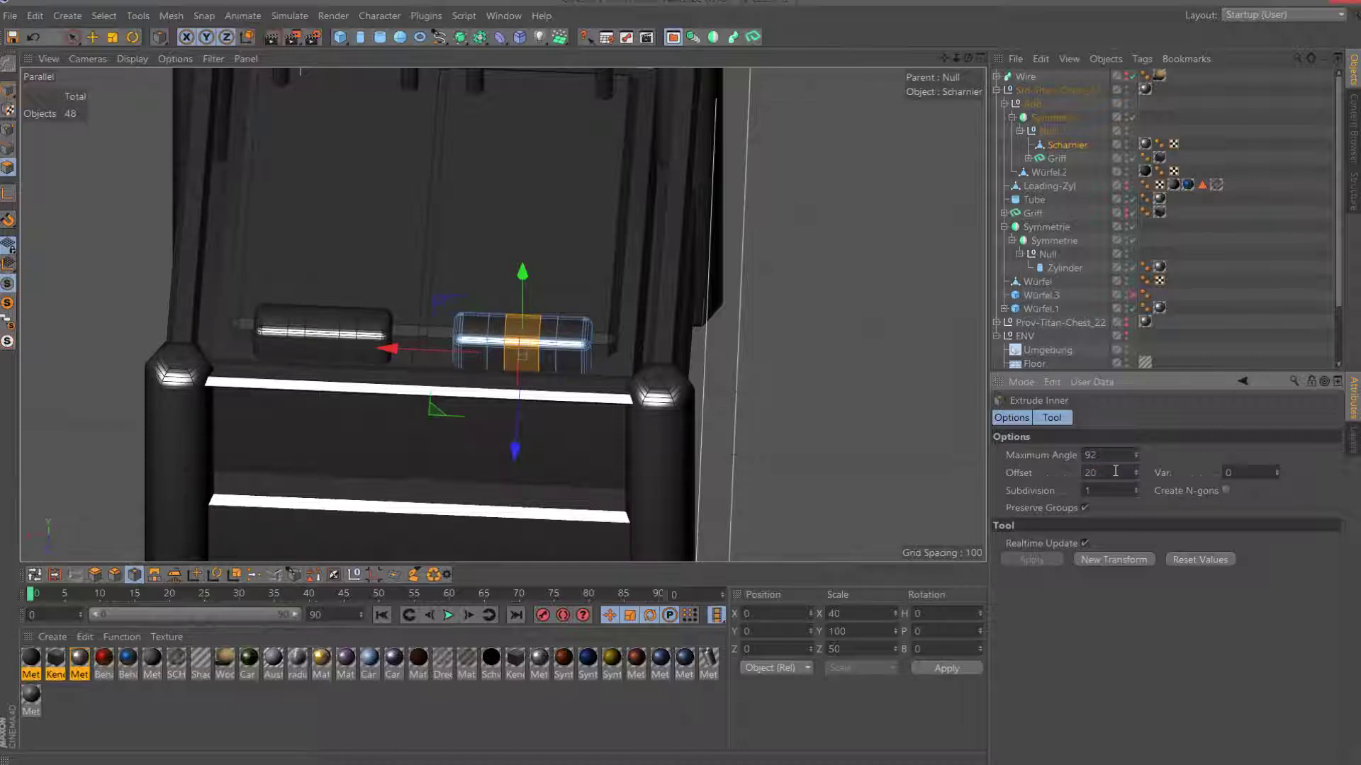
{"action": "type", "text": "0"}
{"action": "key", "text": "Return"}
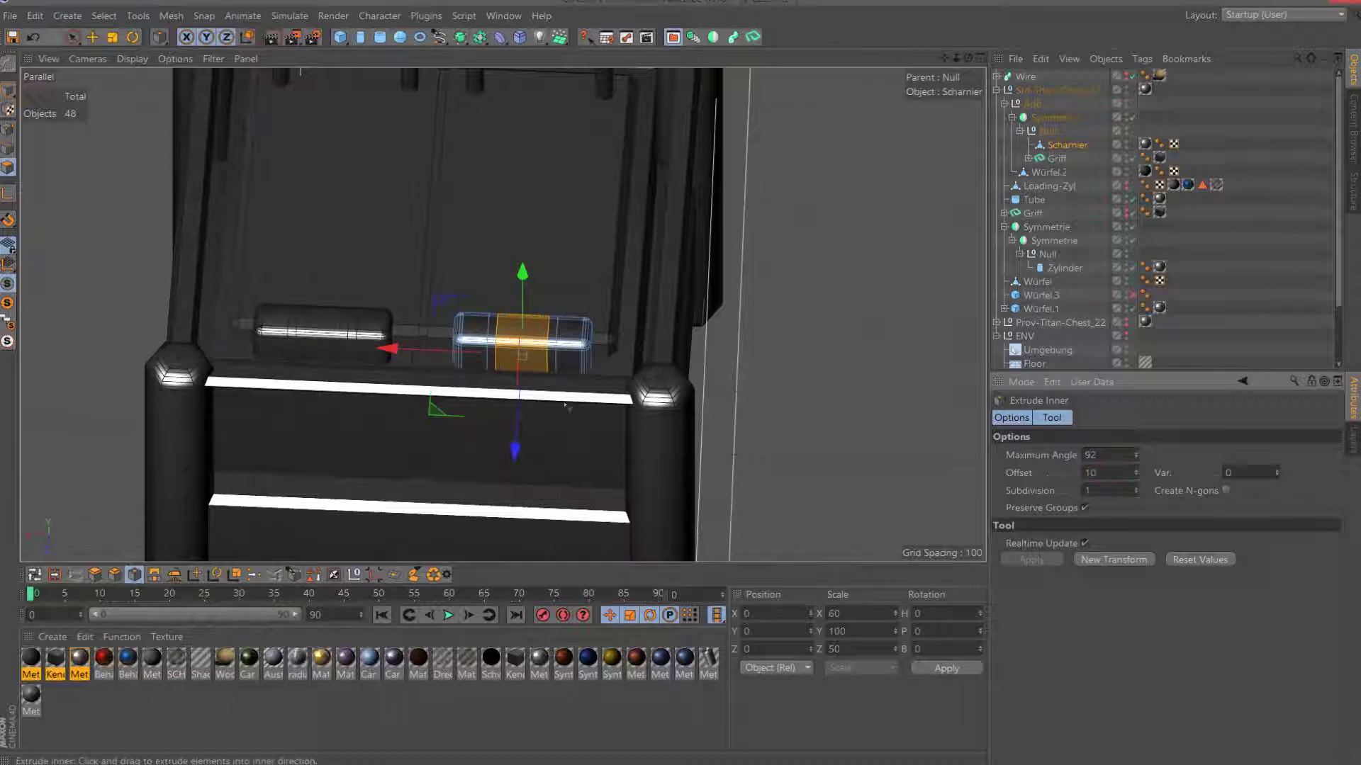
{"action": "key", "text": "u"}
{"action": "key", "text": "l"}
{"action": "left_click", "coordinate": [491, 358]}
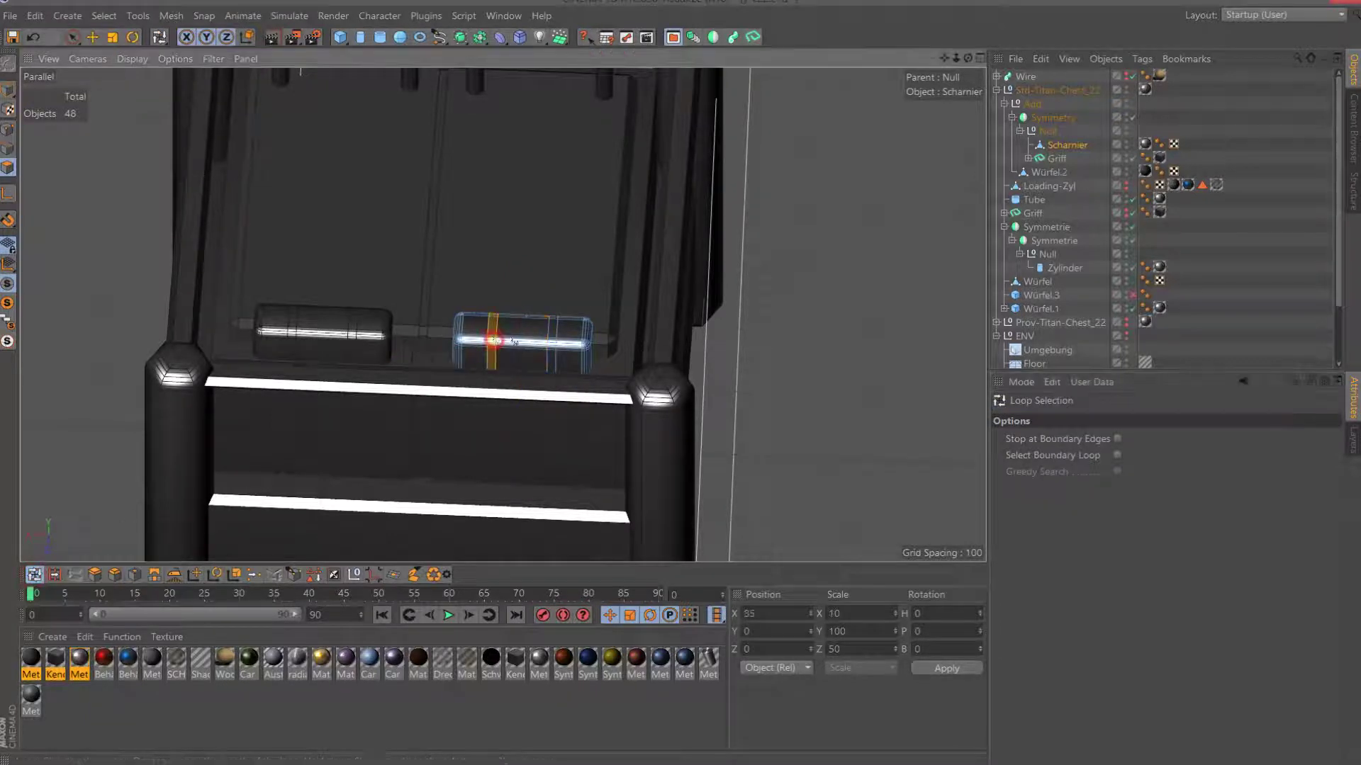
{"action": "left_click", "coordinate": [551, 363], "text": "shift"}
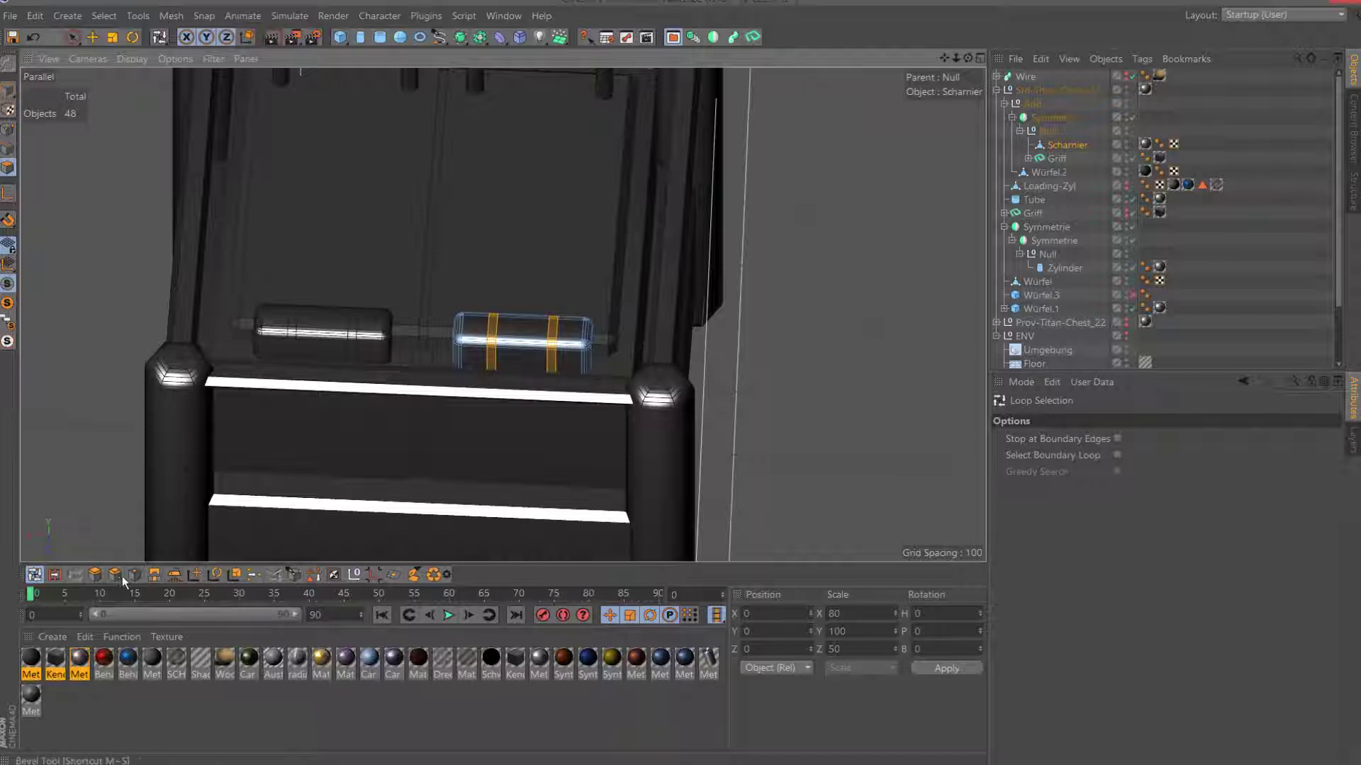
{"action": "left_click", "coordinate": [95, 576]}
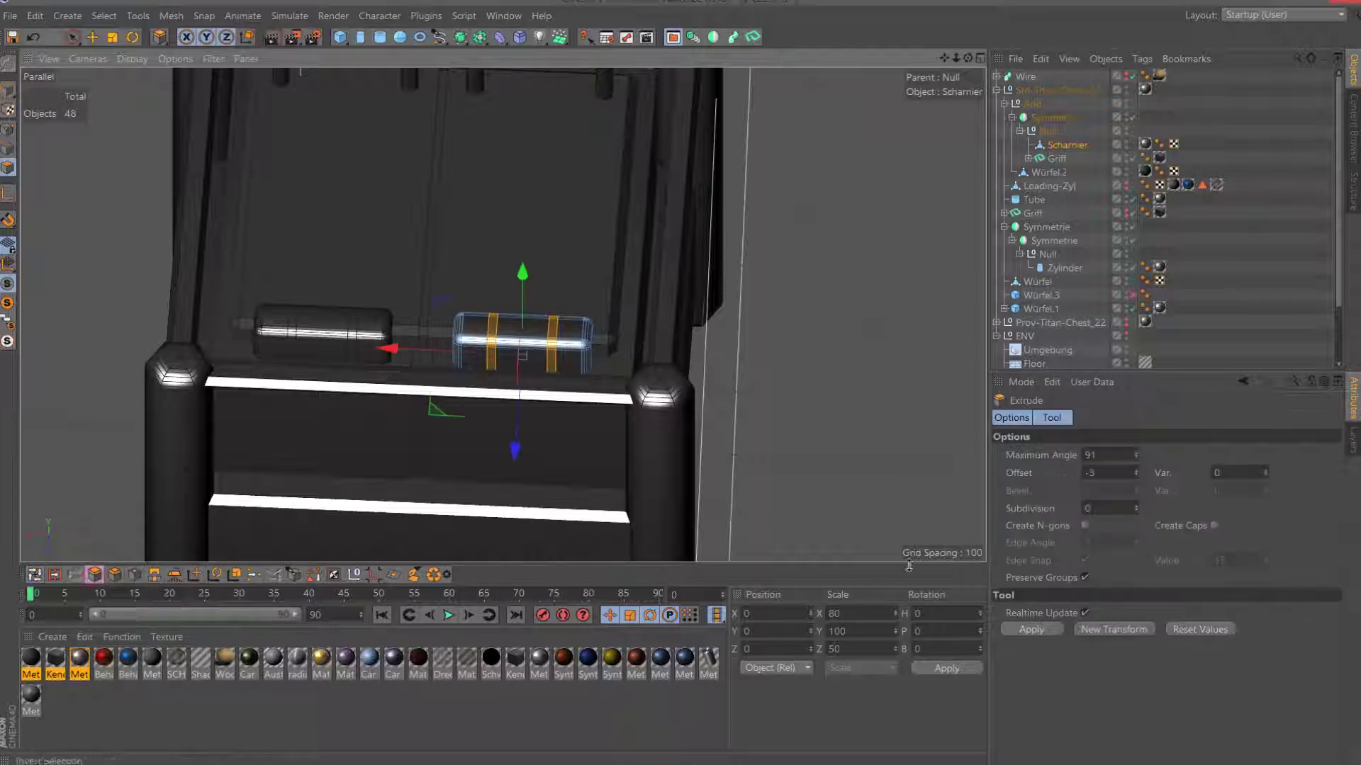
{"action": "left_click", "coordinate": [1050, 630]}
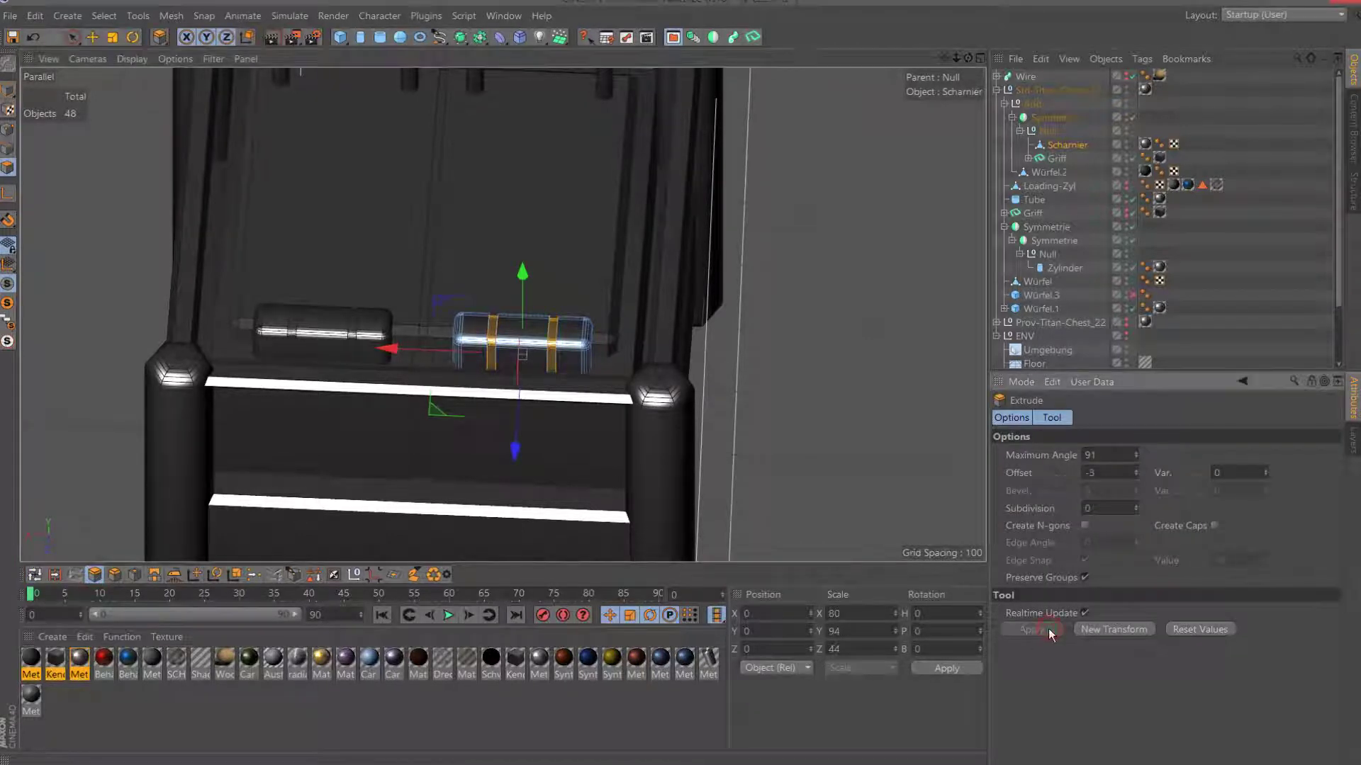
{"action": "left_click_drag", "start_coordinate": [967, 55], "coordinate": [886, 113]}
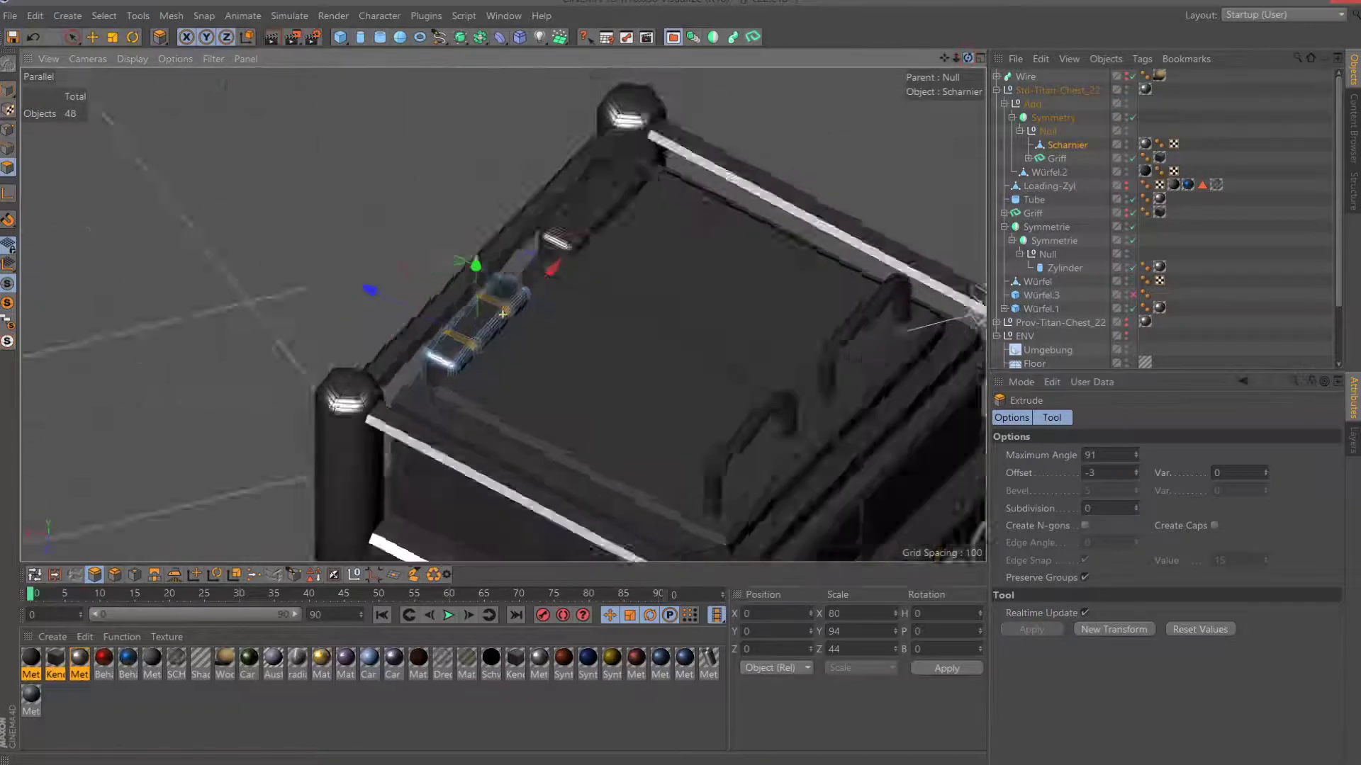
{"action": "left_click_drag", "start_coordinate": [475, 342], "coordinate": [429, 472], "text": "alt"}
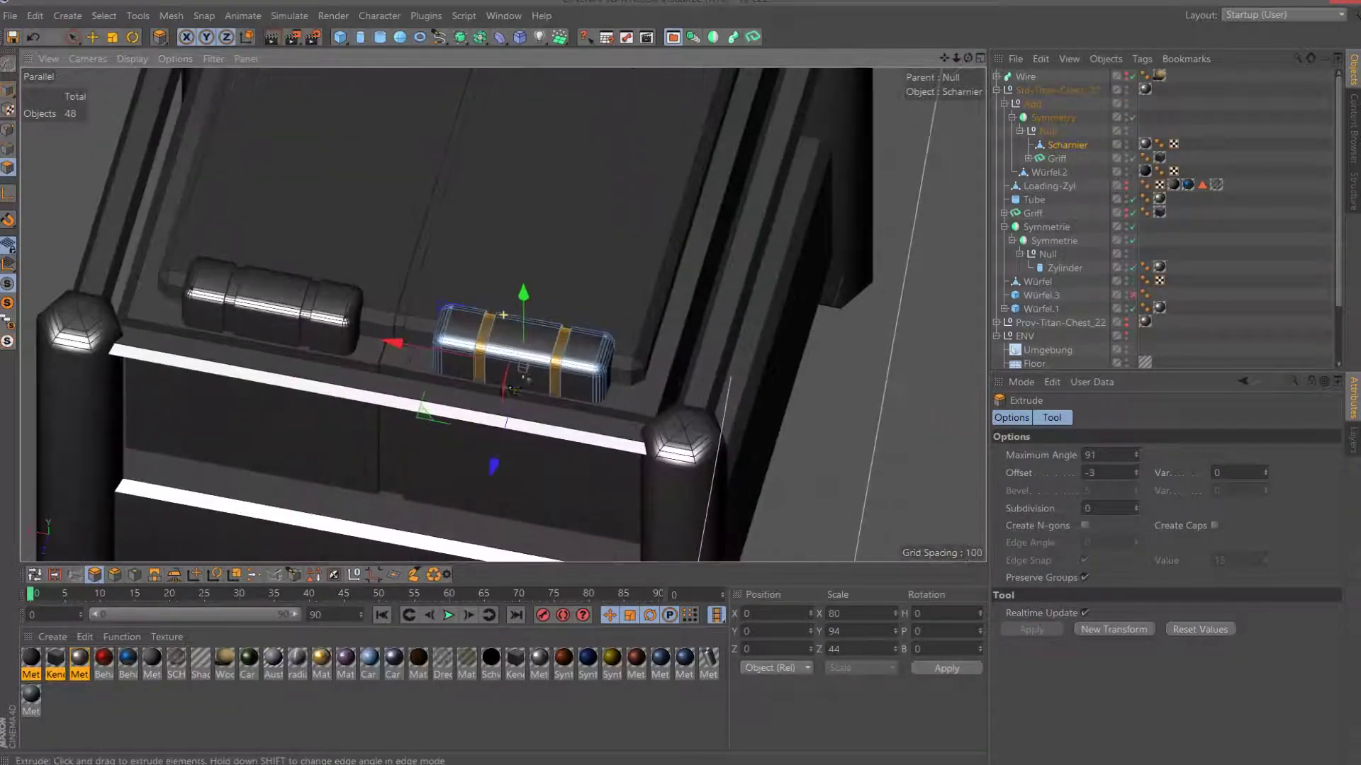
{"action": "scroll", "coordinate": [502, 305], "scroll_direction": "up", "scroll_amount": 4}
{"action": "key", "text": "u"}
{"action": "key", "text": "l"}
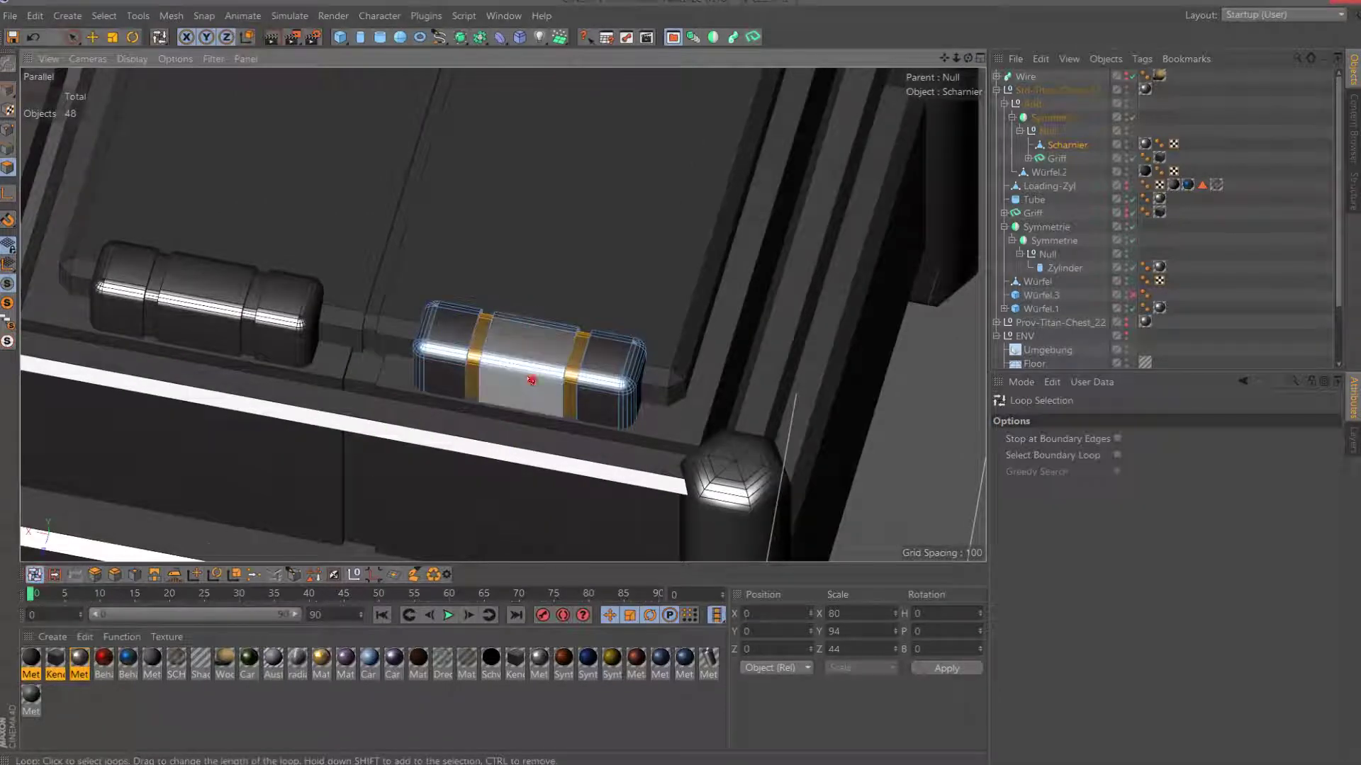
{"action": "left_click", "coordinate": [528, 388]}
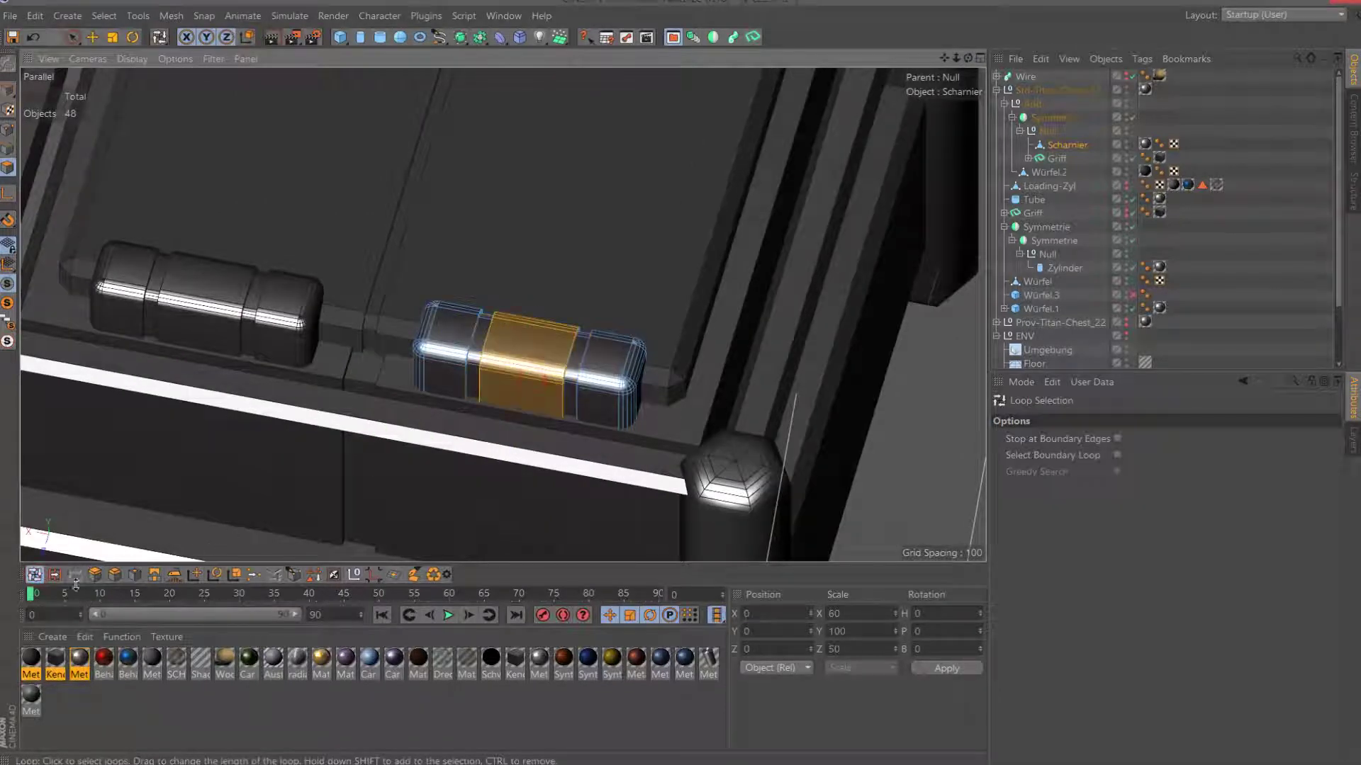
{"action": "left_click", "coordinate": [117, 574]}
{"action": "left_click", "coordinate": [1116, 590]}
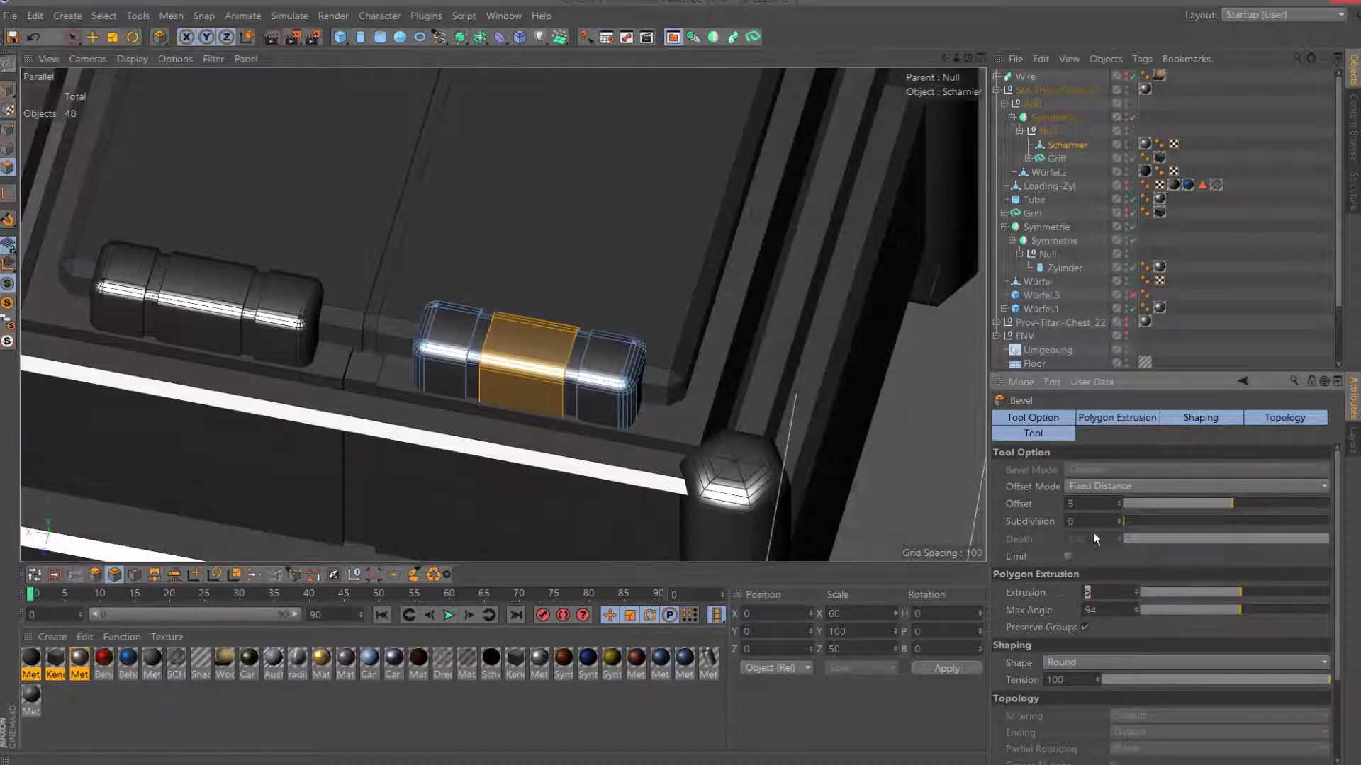
{"action": "left_click", "coordinate": [1094, 501]}
{"action": "type", "text": "3"}
{"action": "key", "text": "Return"}
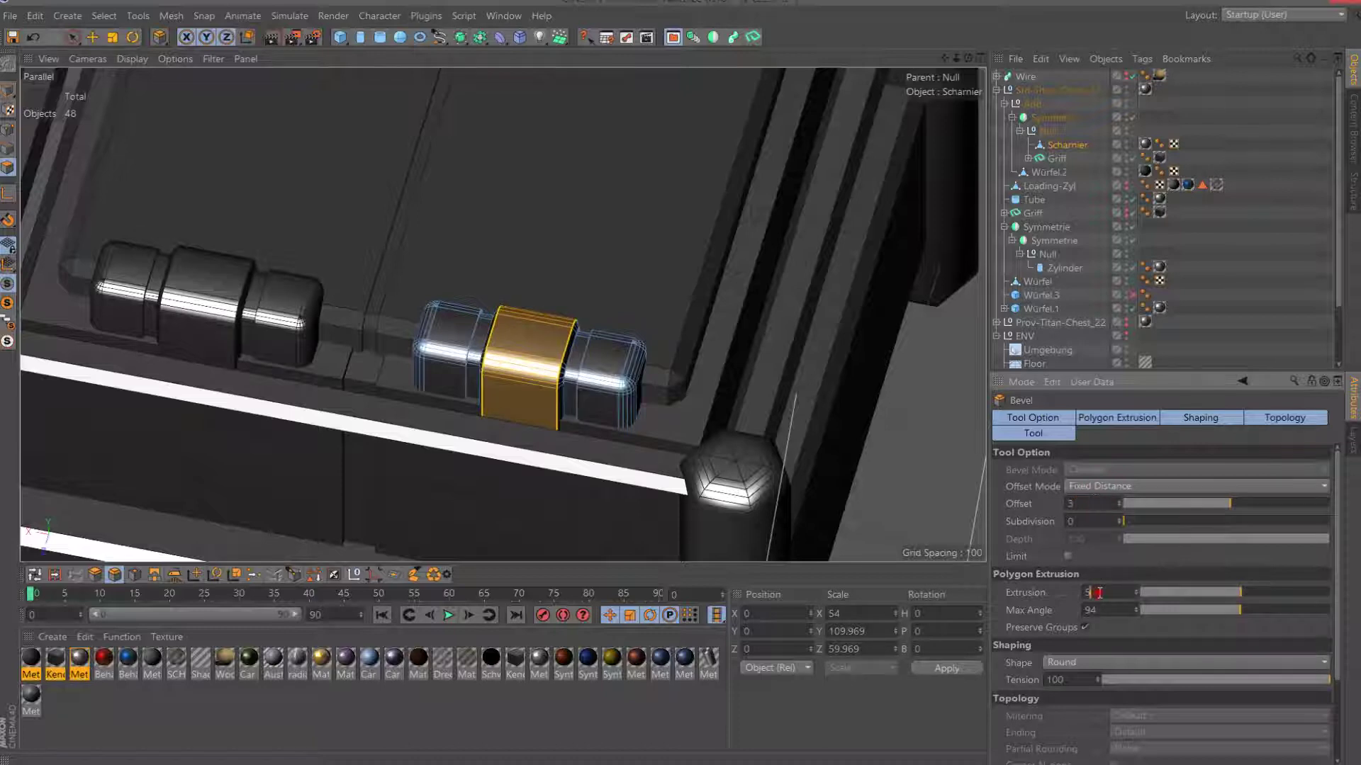
{"action": "type", "text": "4"}
{"action": "key", "text": "Return"}
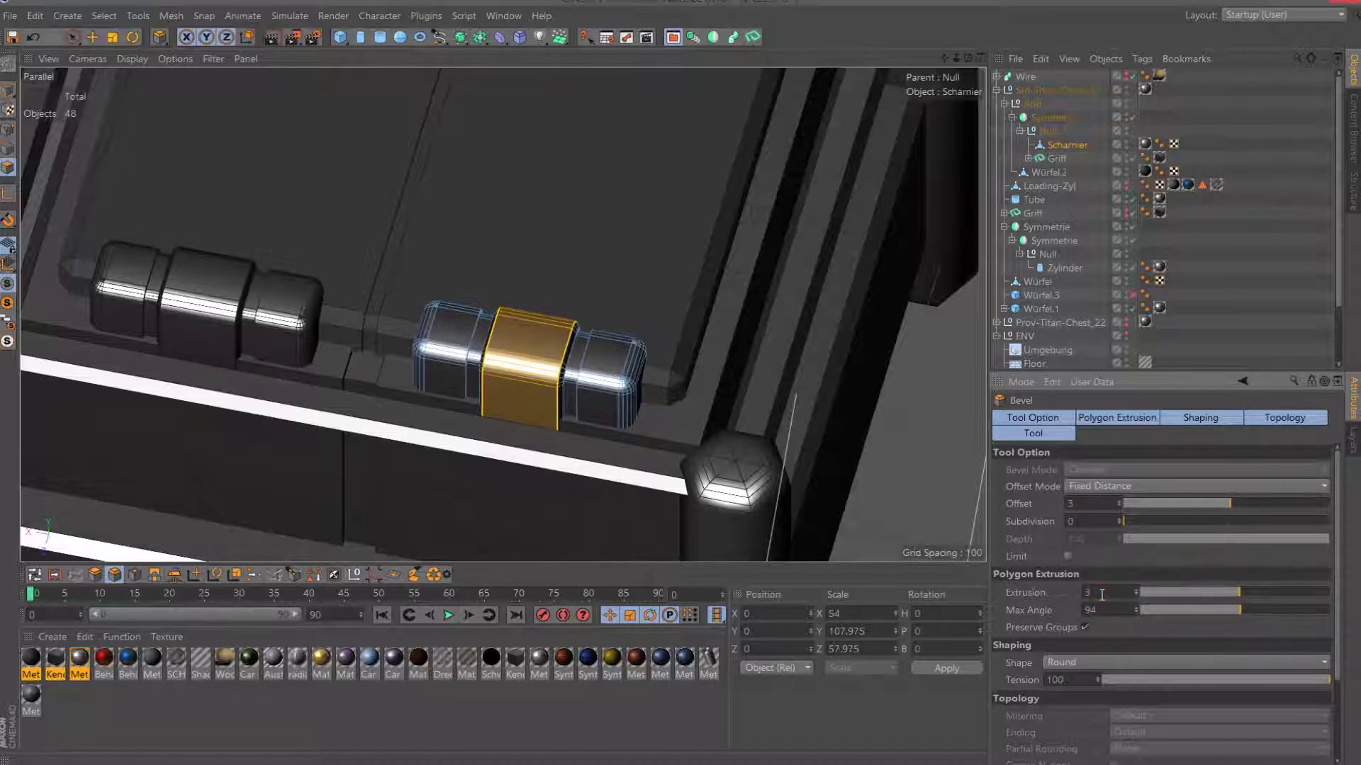
{"action": "key", "text": "Return"}
{"action": "left_click_drag", "start_coordinate": [539, 298], "coordinate": [633, 136], "text": "alt"}
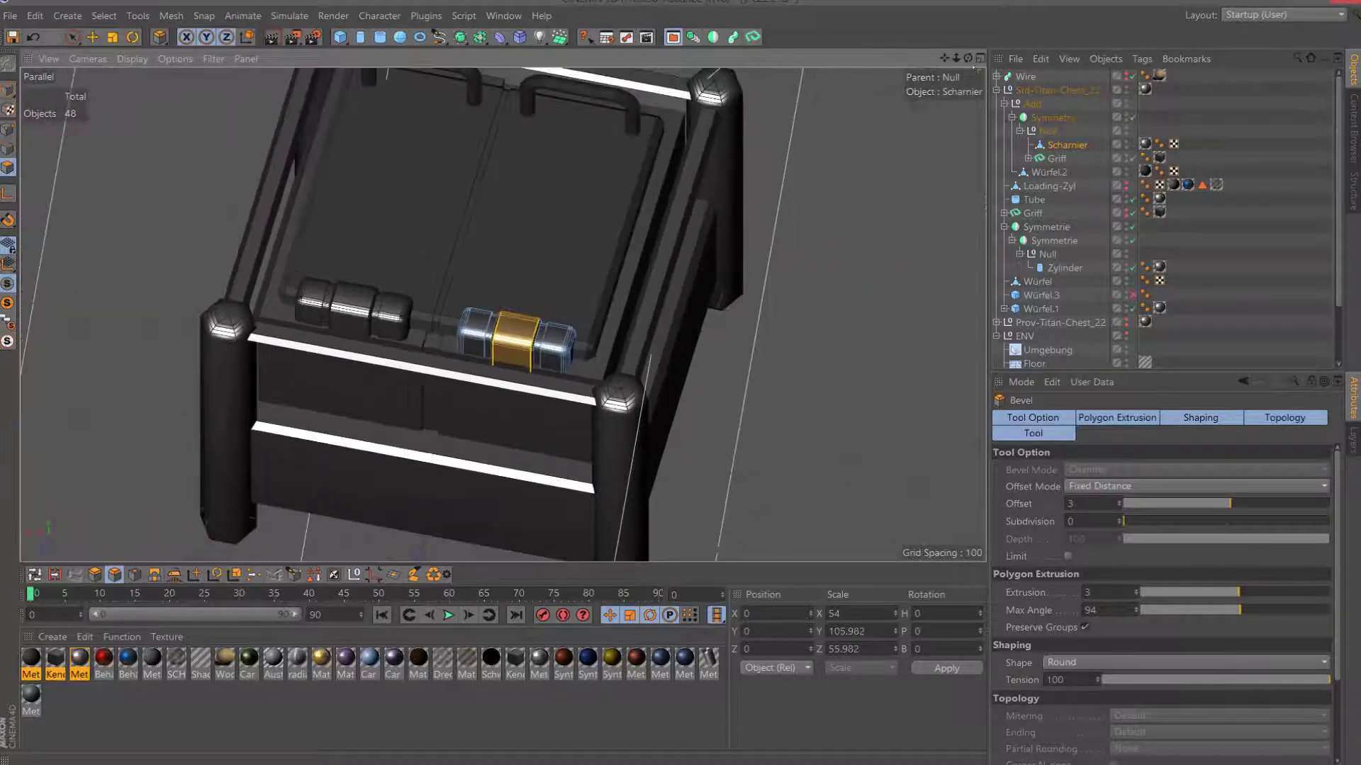
{"action": "left_click_drag", "start_coordinate": [968, 57], "coordinate": [968, 127]}
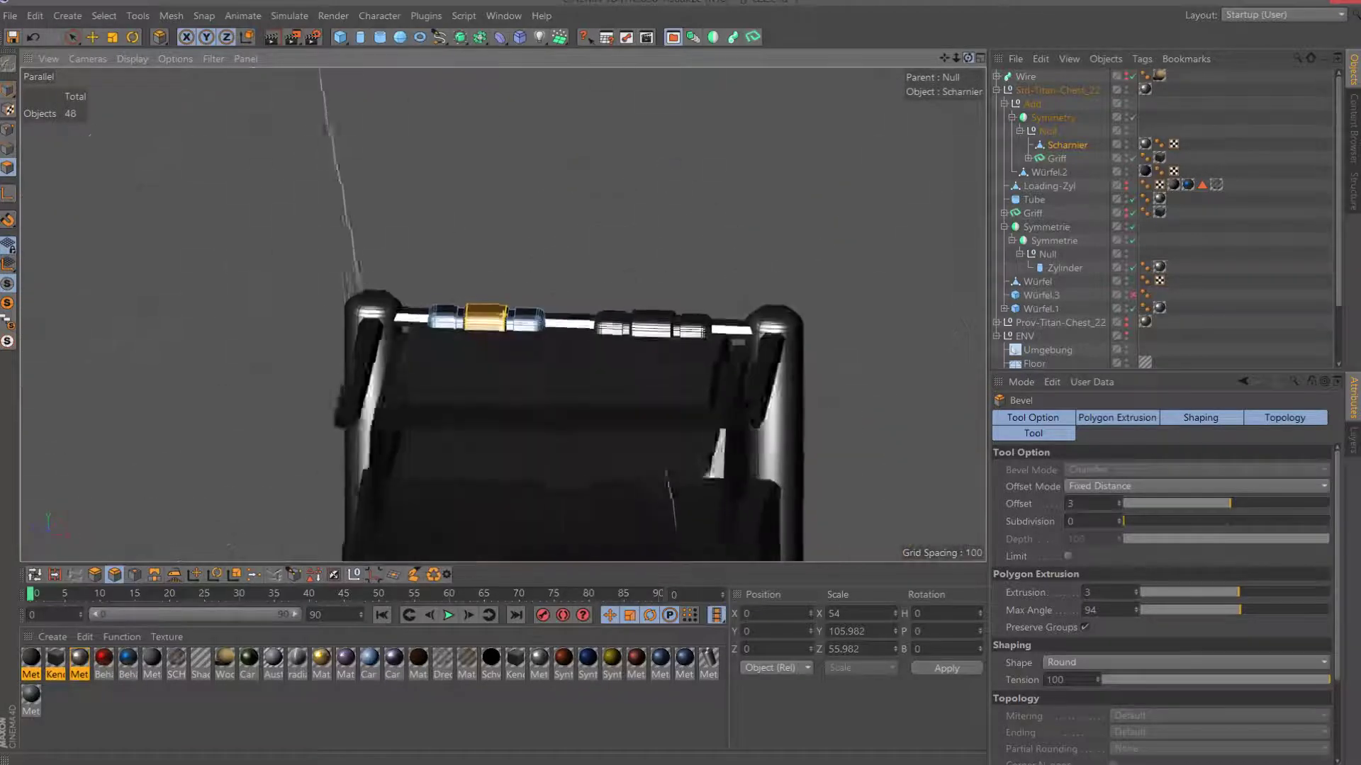
{"action": "left_click_drag", "start_coordinate": [967, 57], "coordinate": [967, 128]}
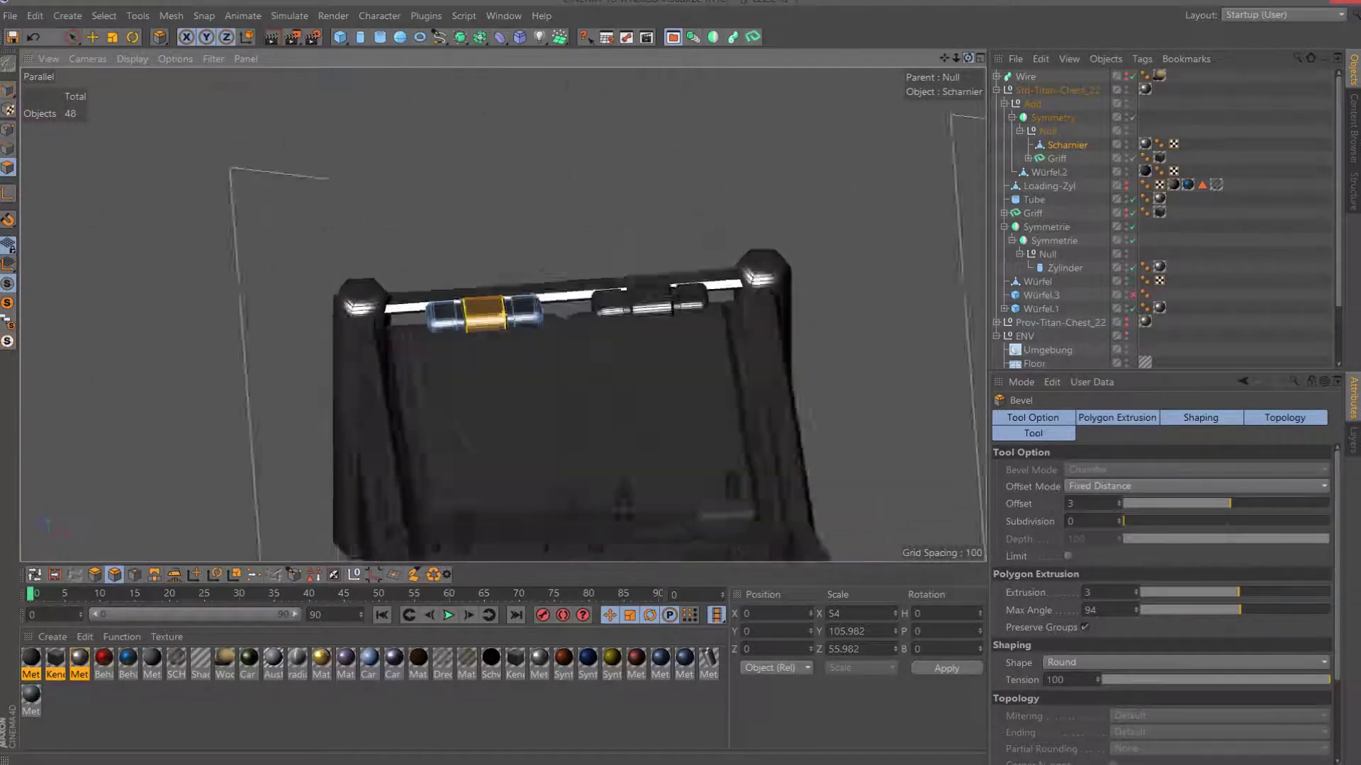
{"action": "left_click_drag", "start_coordinate": [967, 57], "coordinate": [967, 127]}
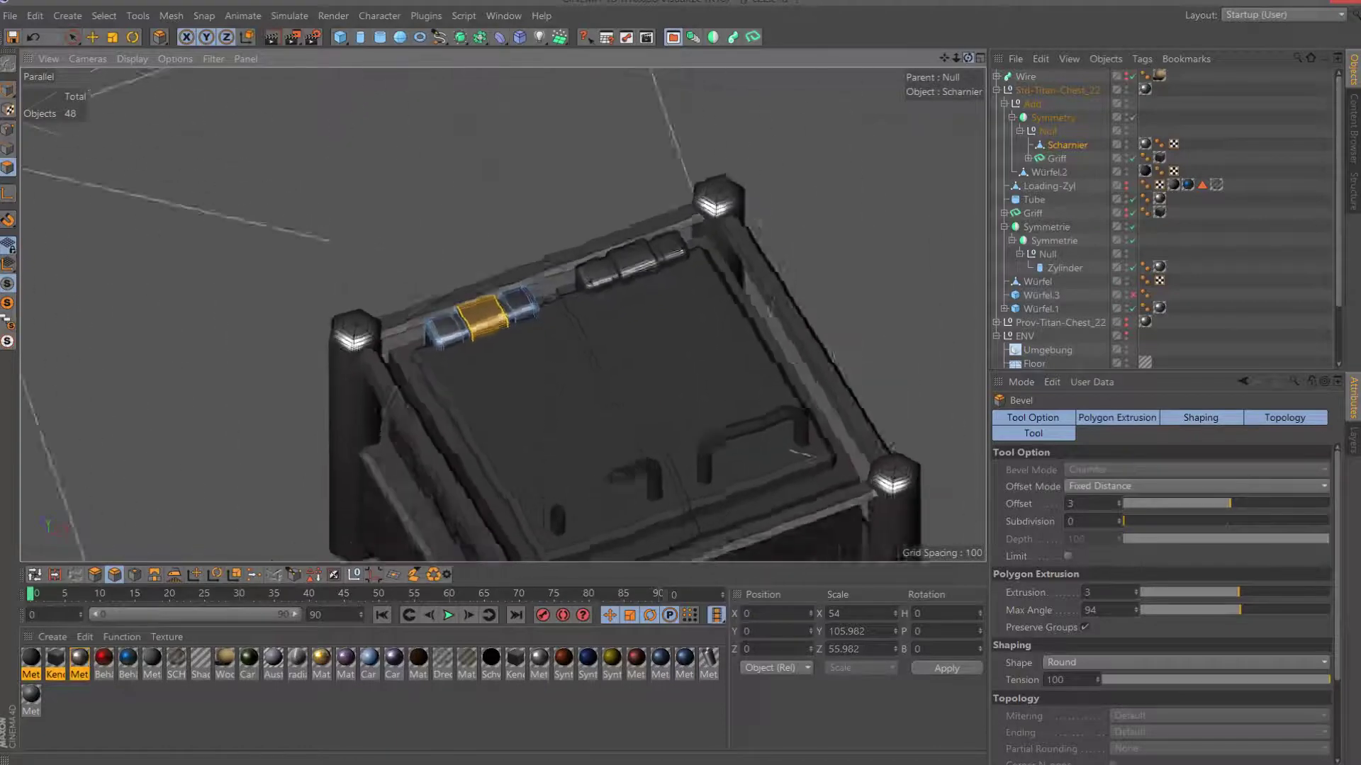
{"action": "left_click_drag", "start_coordinate": [968, 57], "coordinate": [967, 127]}
{"action": "scroll", "coordinate": [503, 315], "scroll_direction": "down", "scroll_amount": 5}
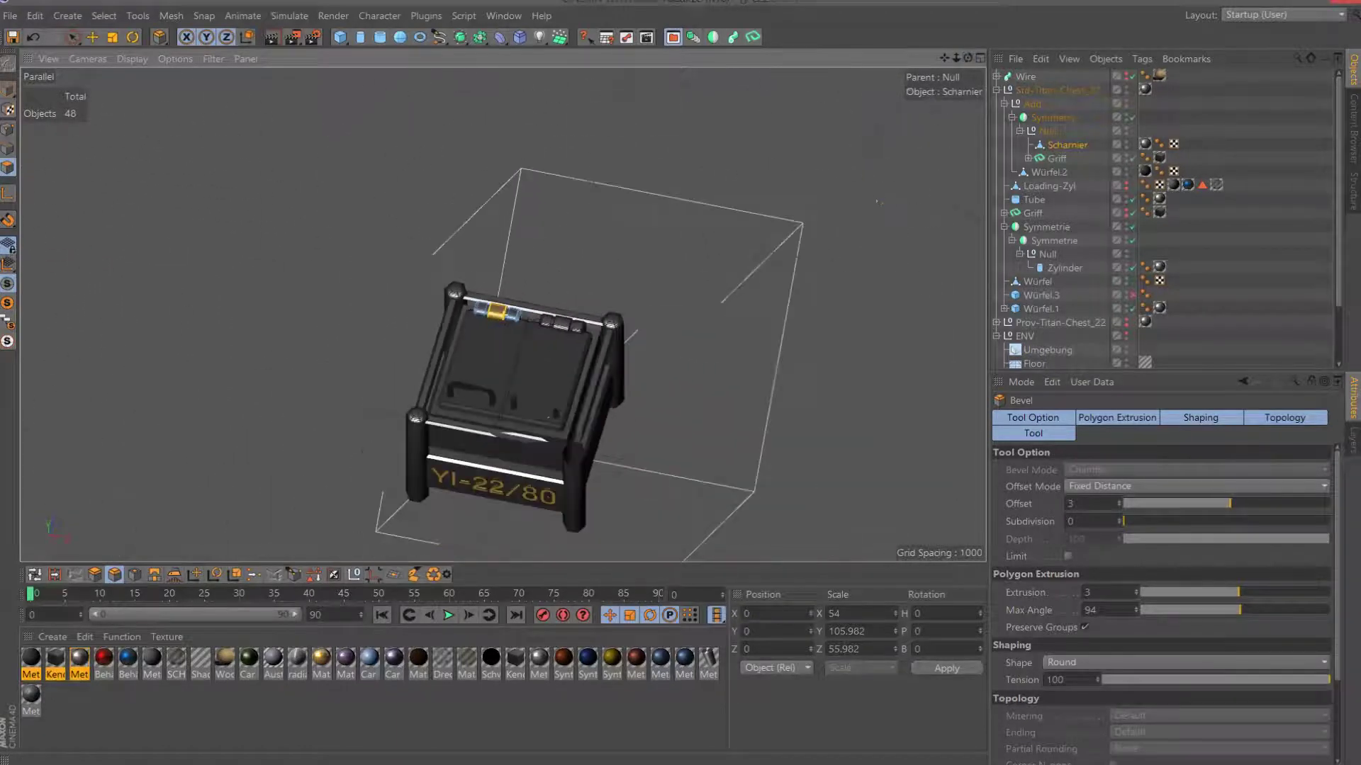
{"action": "scroll", "coordinate": [1084, 333], "scroll_direction": "down", "scroll_amount": 3}
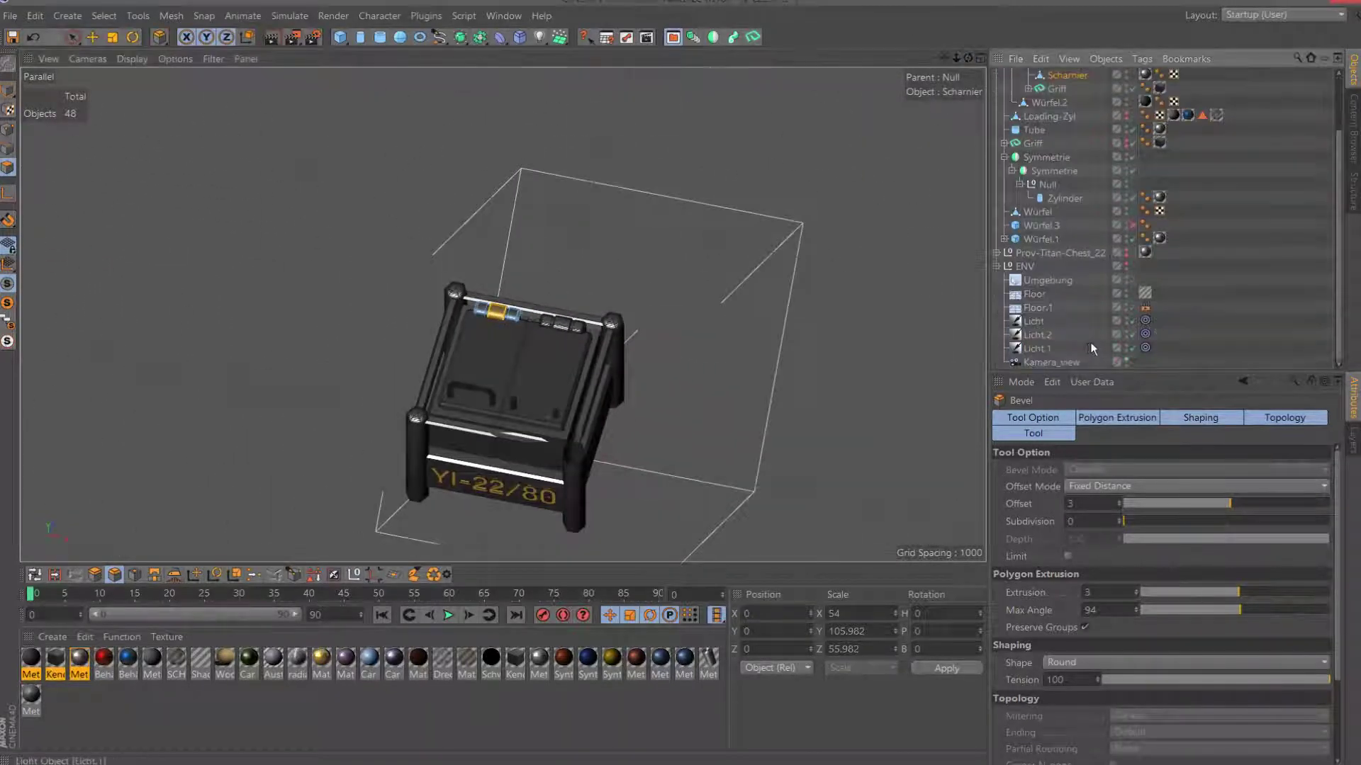
Render a test image through Kamera_view, review it, then return to the editor camera.
{"action": "left_click", "coordinate": [1133, 362]}
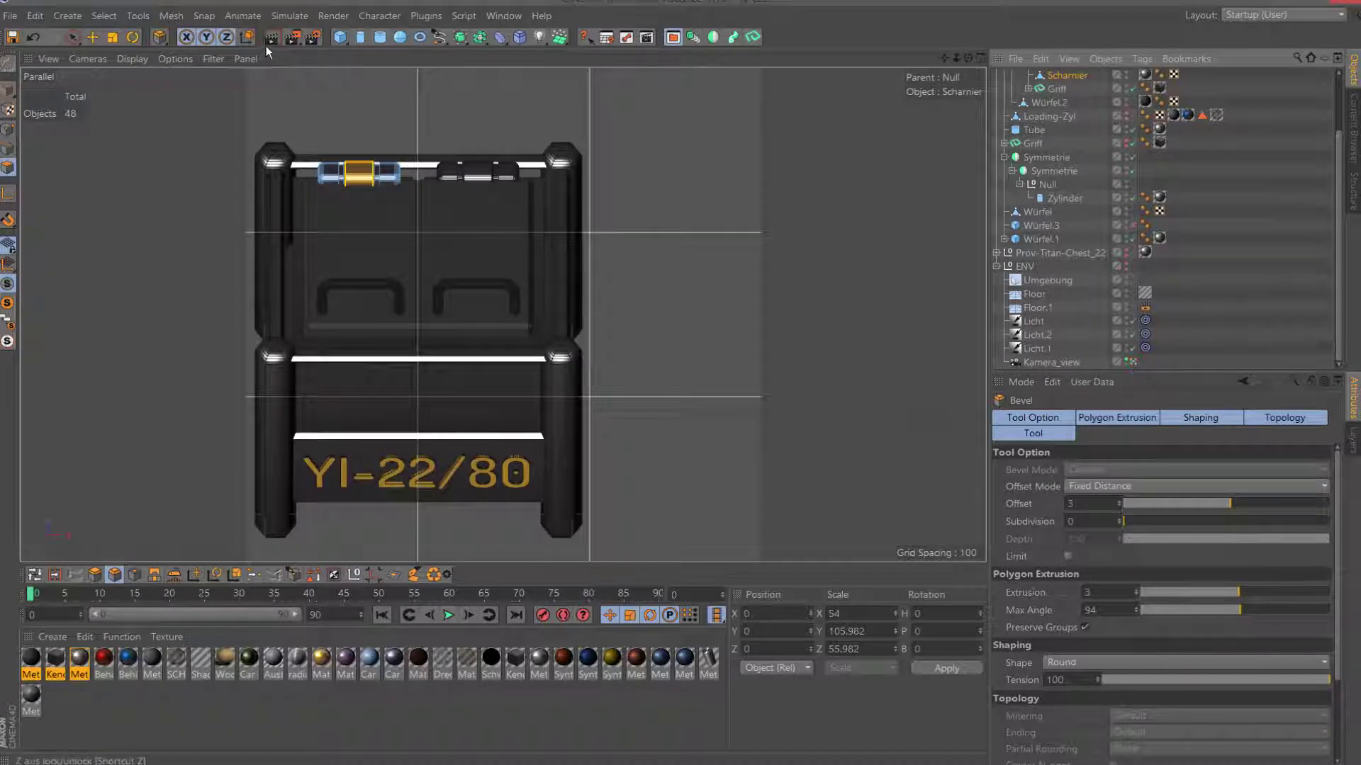
{"action": "left_click", "coordinate": [292, 38]}
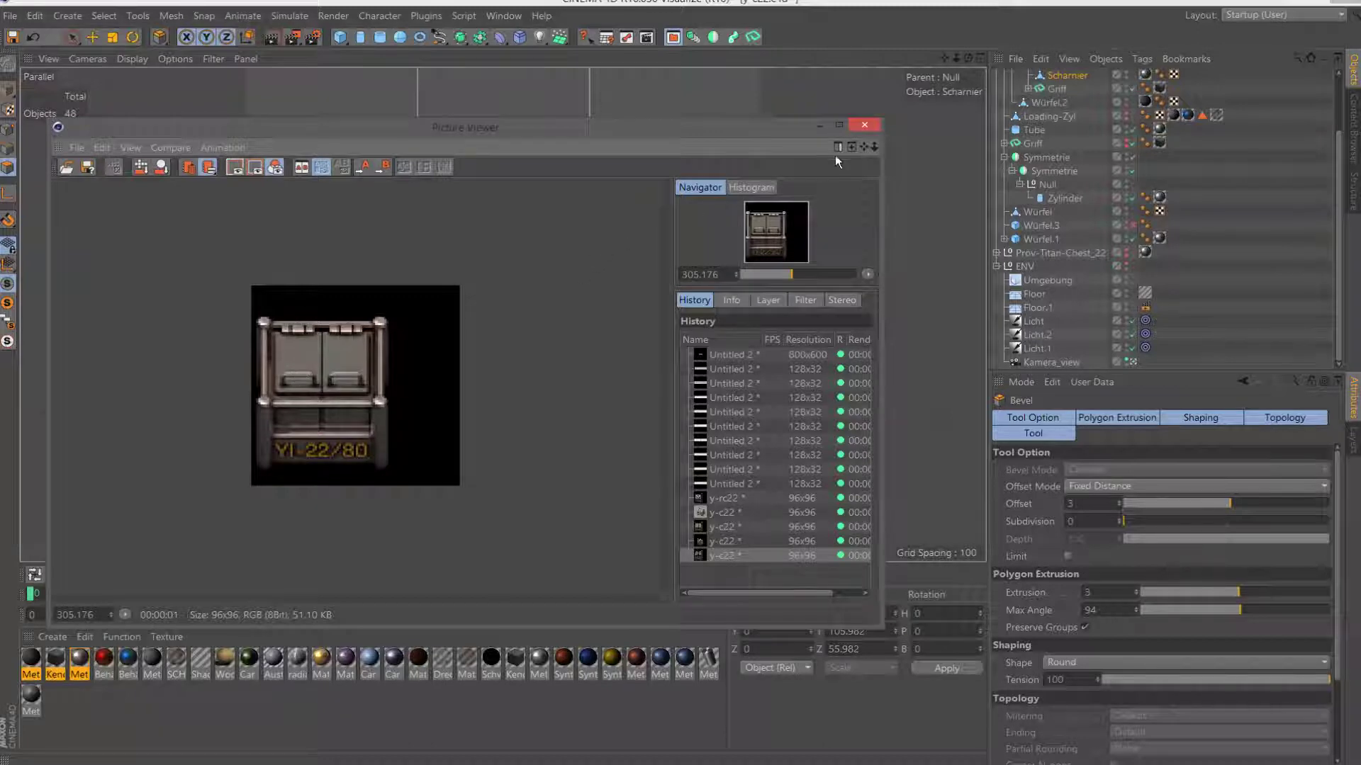
{"action": "left_click", "coordinate": [865, 125]}
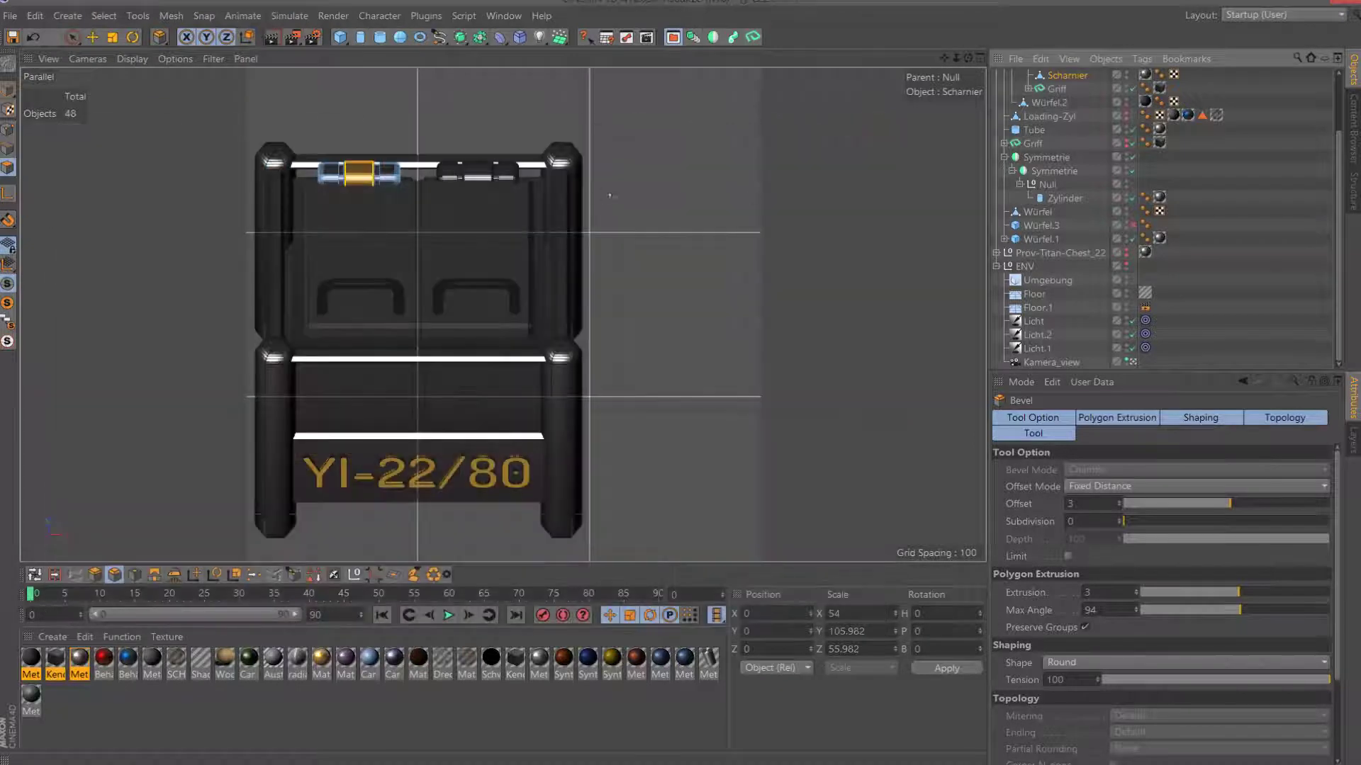
{"action": "scroll", "coordinate": [514, 205], "scroll_direction": "up", "scroll_amount": 2}
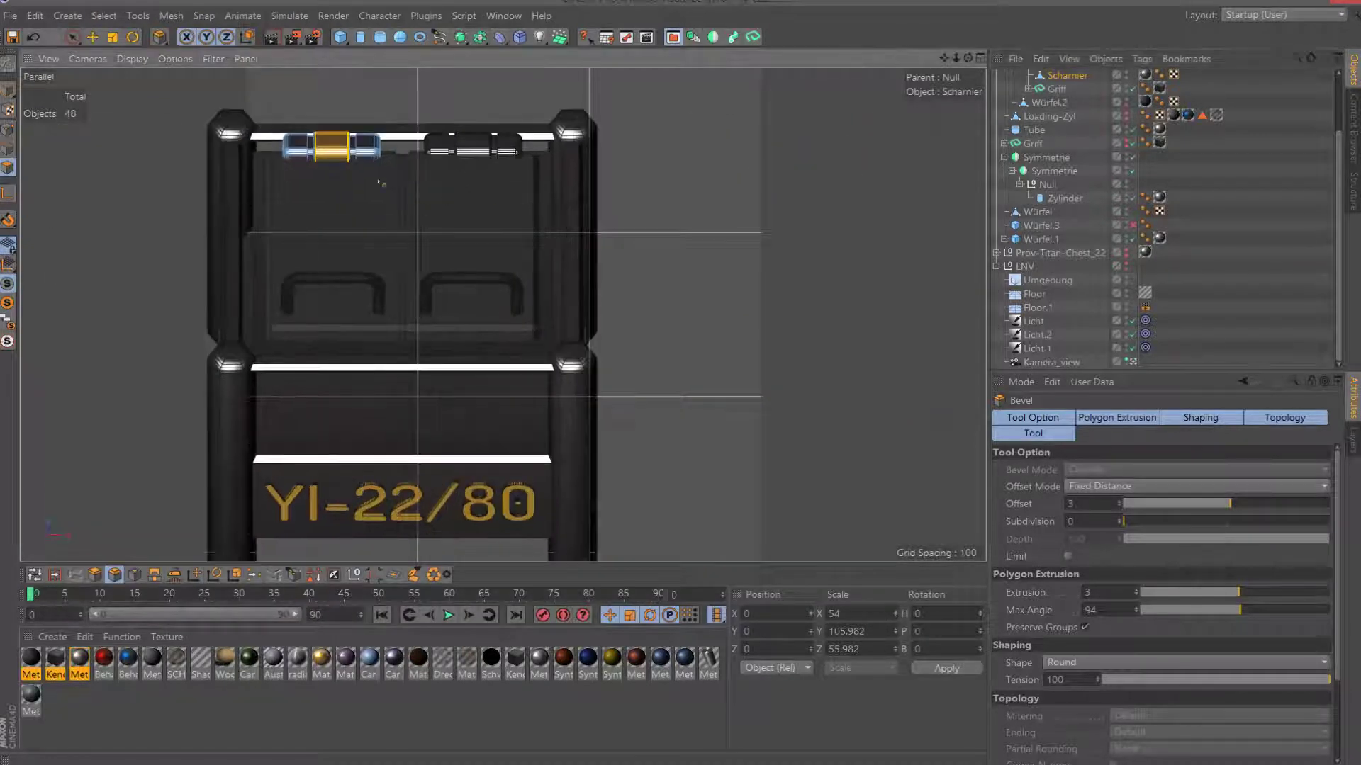
{"action": "scroll", "coordinate": [440, 248], "scroll_direction": "down", "scroll_amount": 2}
{"action": "scroll", "coordinate": [496, 312], "scroll_direction": "down", "scroll_amount": 1}
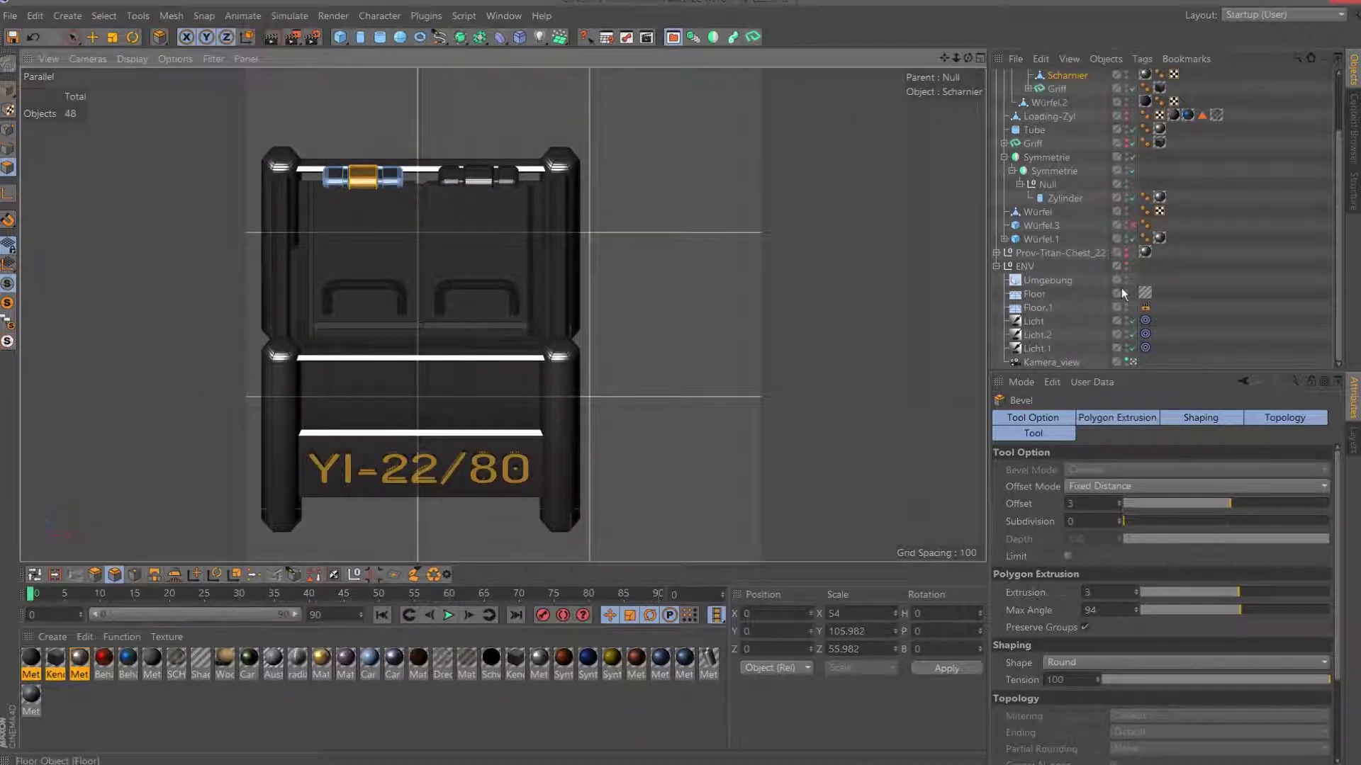
{"action": "left_click", "coordinate": [1133, 362]}
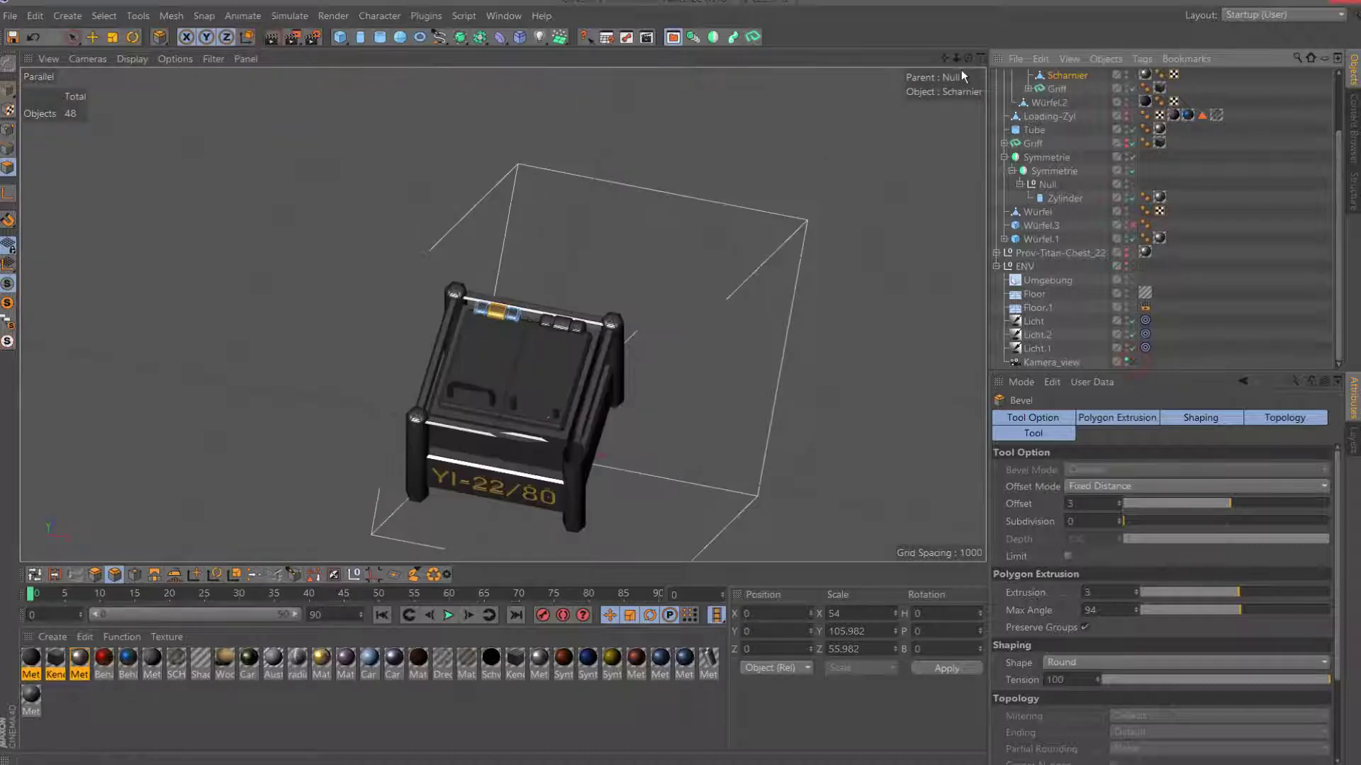
Select the hinge's middle band plus its neighbouring loop and save it as a Polygon Selection tag.
{"action": "left_click_drag", "start_coordinate": [966, 58], "coordinate": [968, 64]}
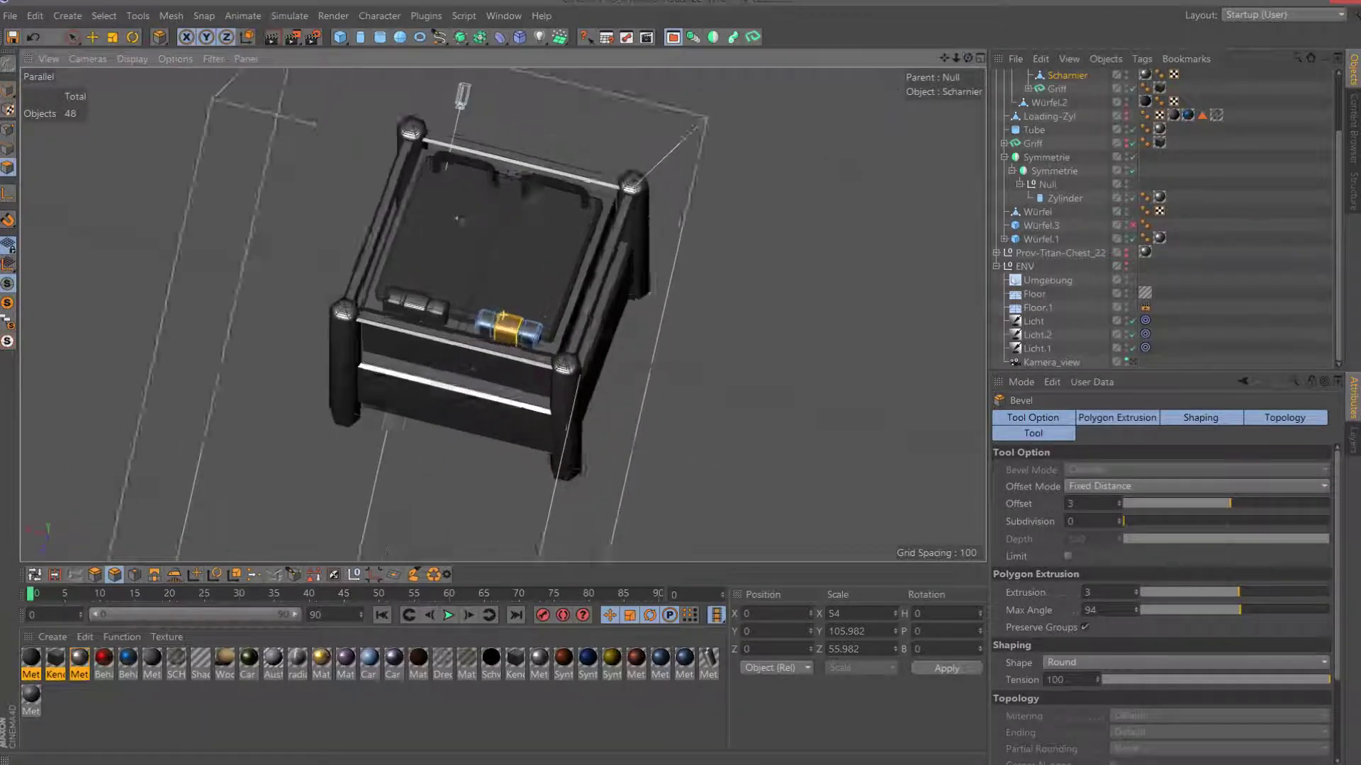
{"action": "scroll", "coordinate": [503, 316], "scroll_direction": "up", "scroll_amount": 6}
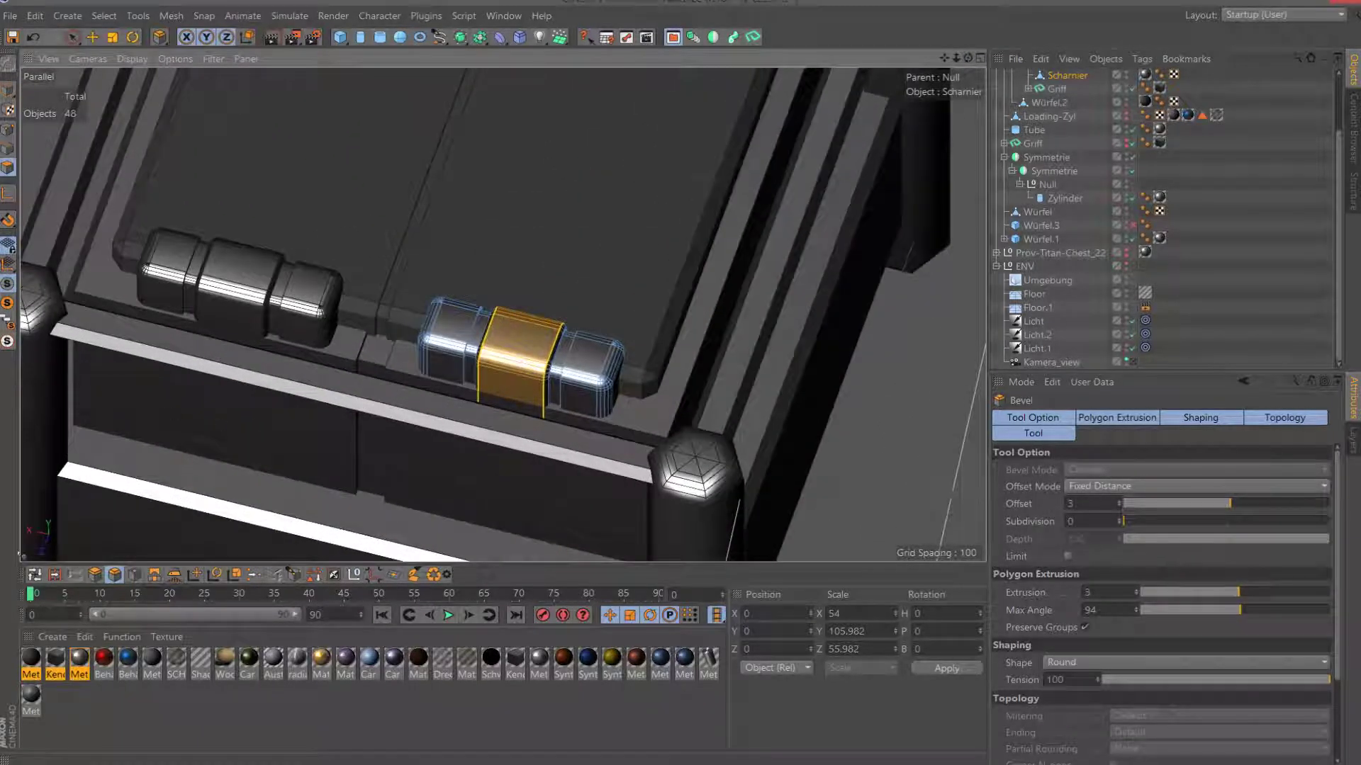
{"action": "left_click", "coordinate": [34, 574]}
{"action": "scroll", "coordinate": [579, 429], "scroll_direction": "up", "scroll_amount": 3}
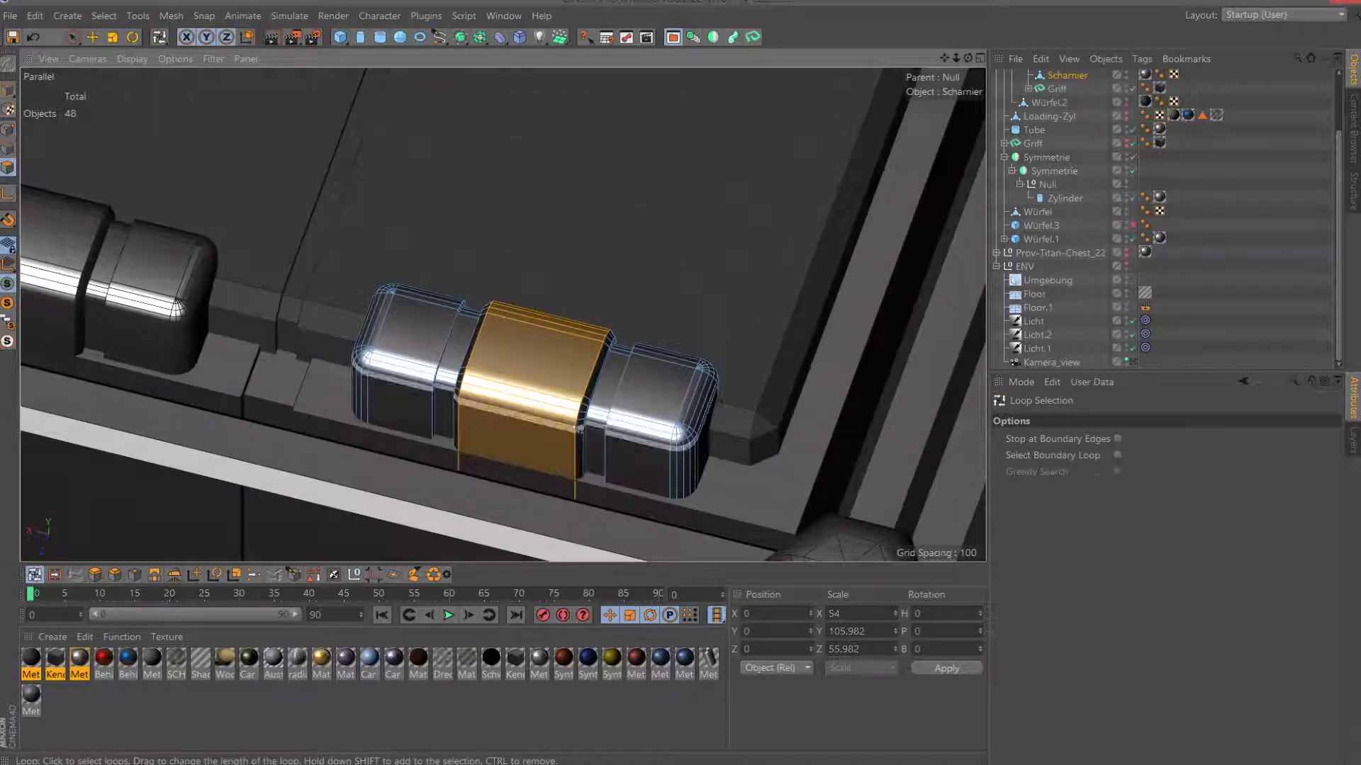
{"action": "left_click_drag", "start_coordinate": [968, 56], "coordinate": [972, 73]}
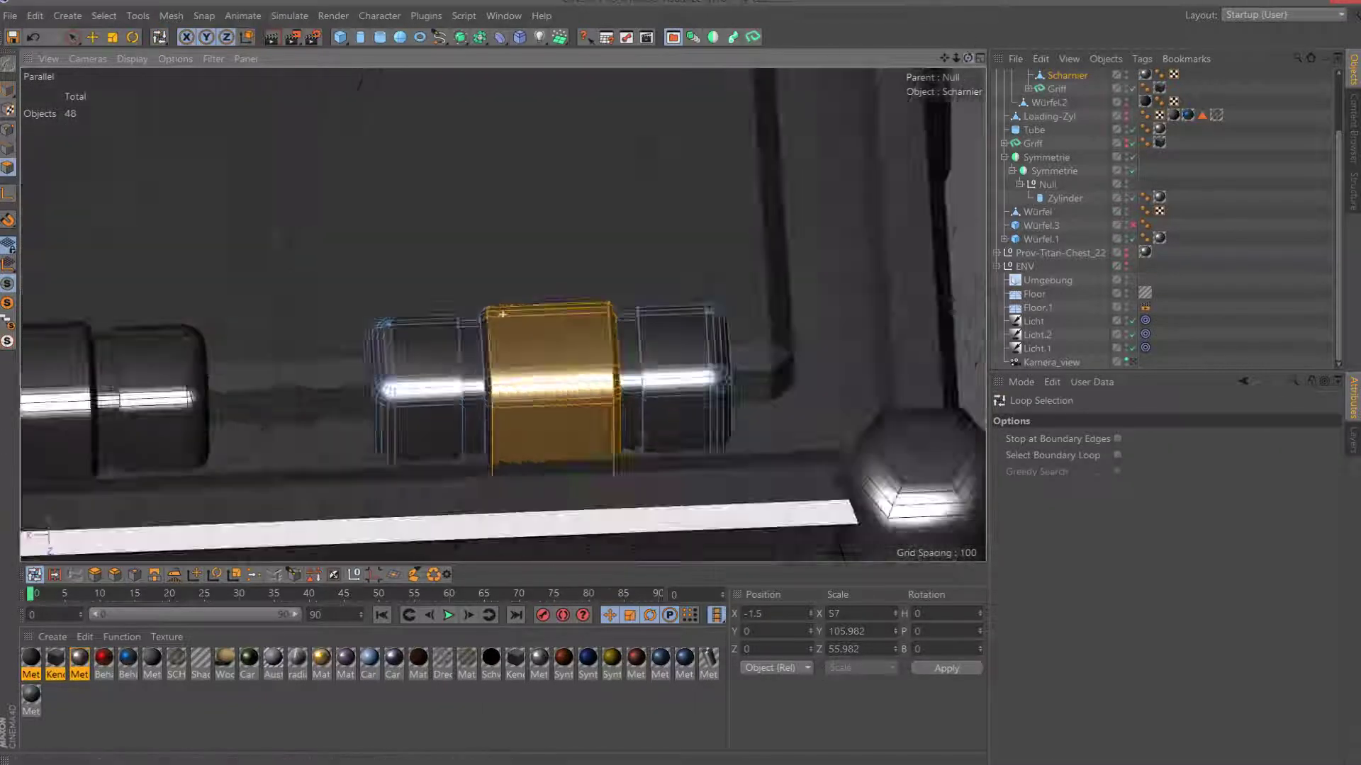
{"action": "key", "text": "ctrl+shift+z"}
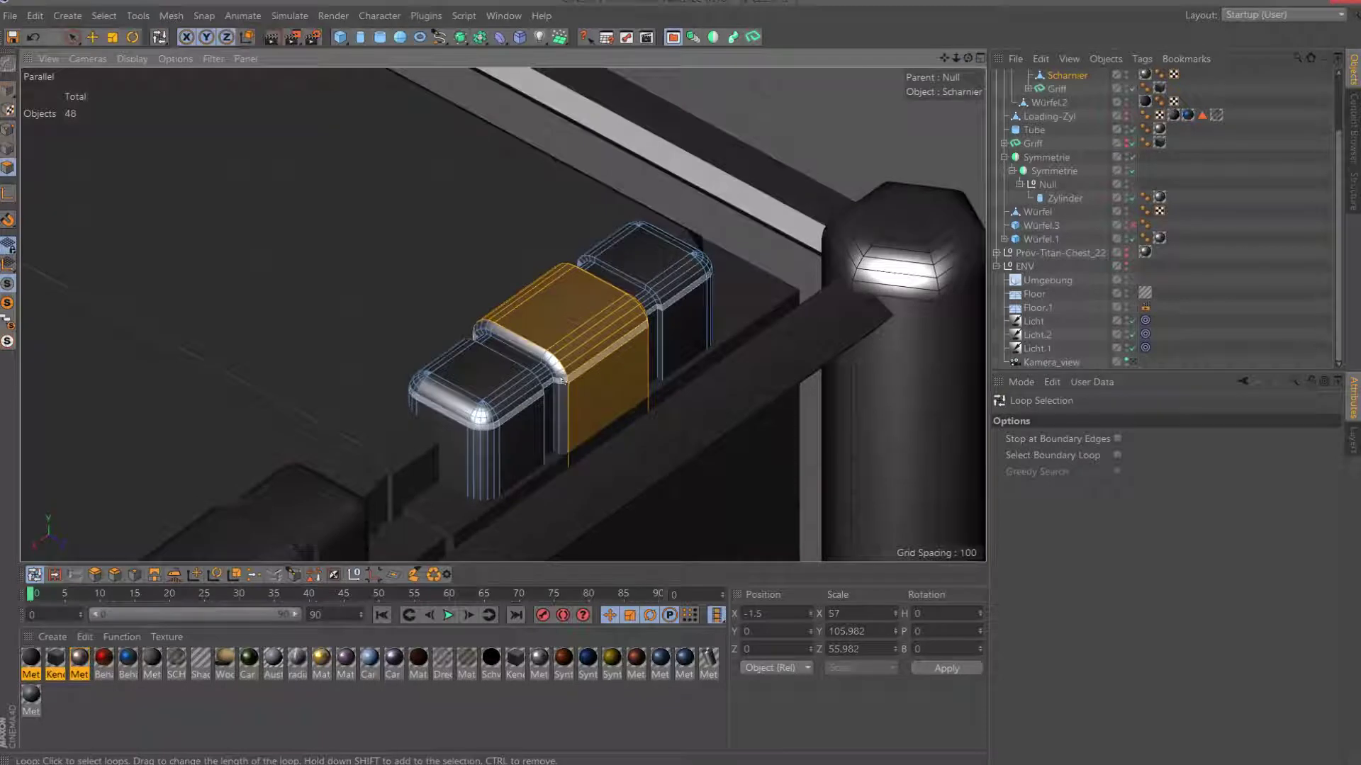
{"action": "left_click", "coordinate": [562, 381], "text": "shift"}
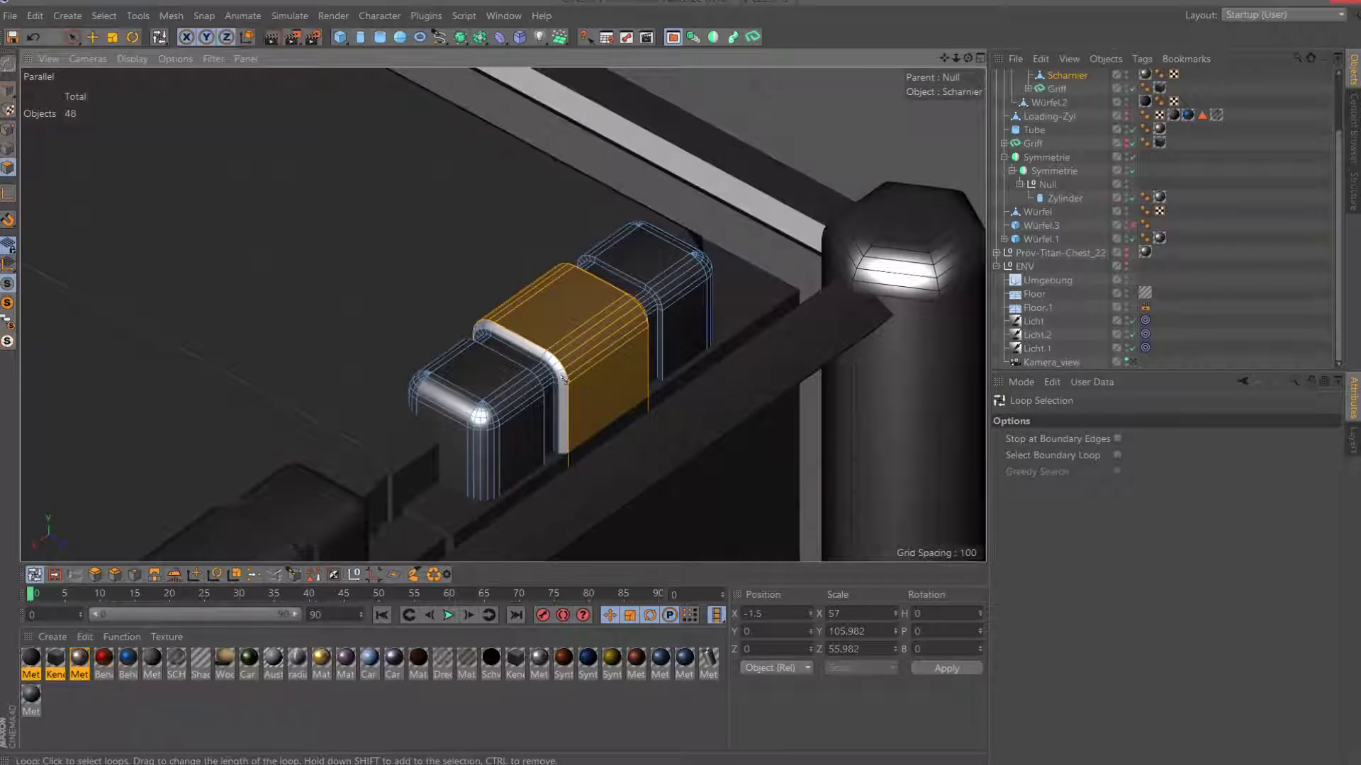
{"action": "left_click", "coordinate": [314, 574]}
{"action": "scroll", "coordinate": [1218, 149], "scroll_direction": "up", "scroll_amount": 3}
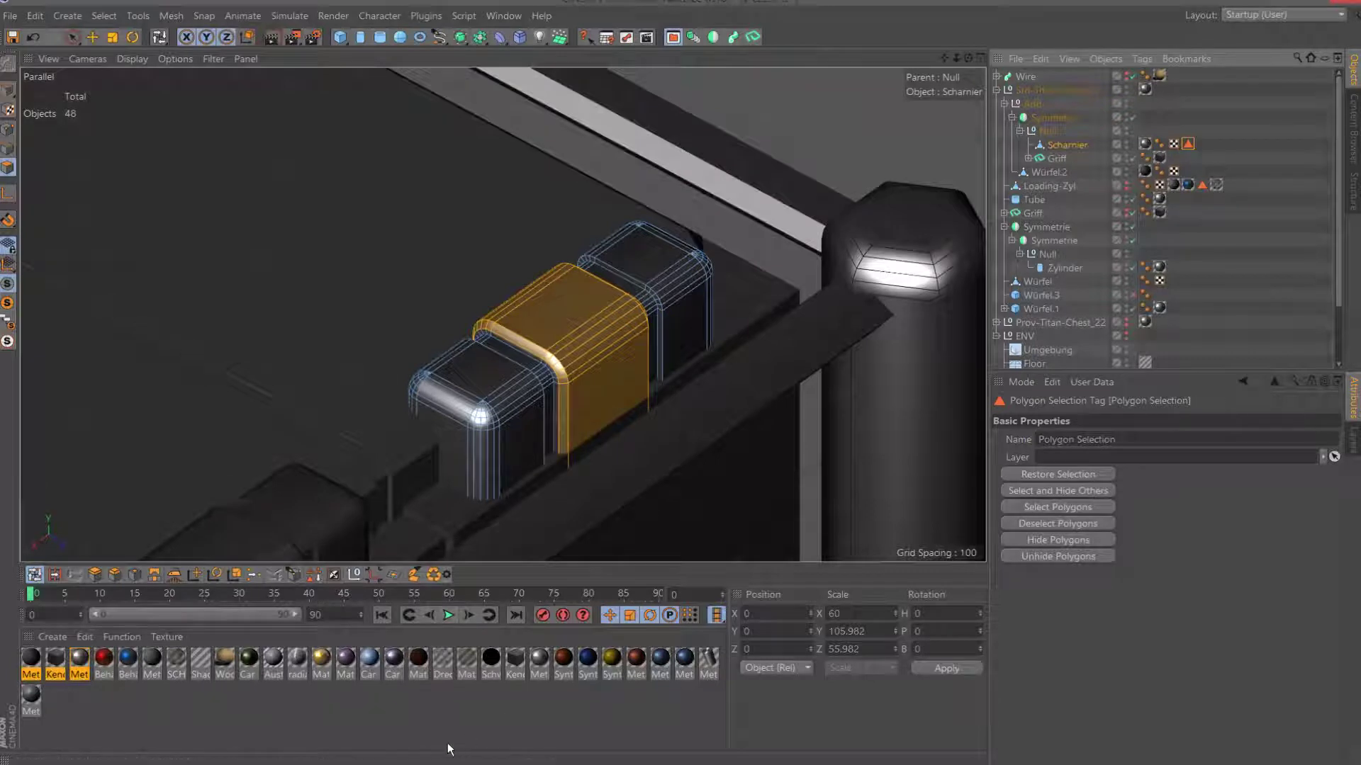
Rename Würfel.2 to Top-Cover and check its texture tag's material.
{"action": "left_click", "coordinate": [1054, 174]}
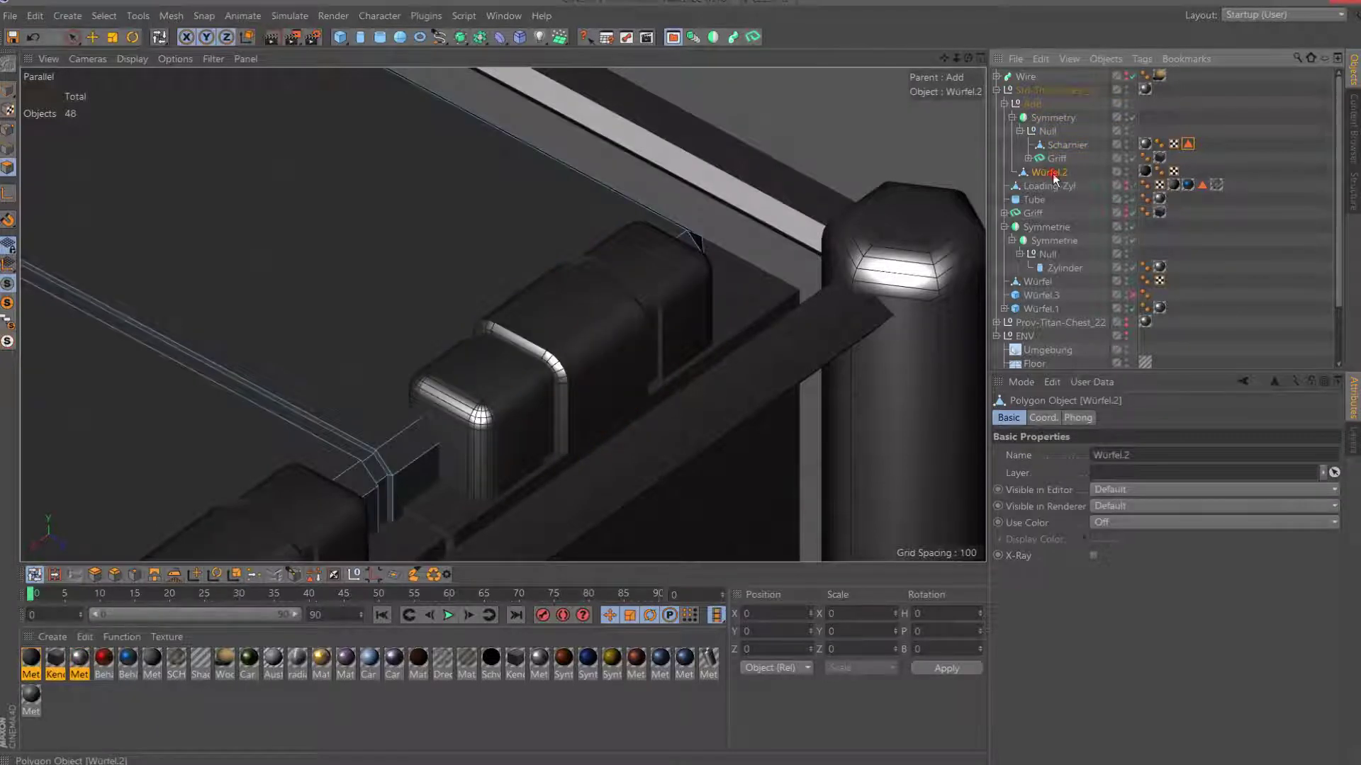
{"action": "double_click", "coordinate": [1054, 174]}
{"action": "key", "text": "BackSpace"}
{"action": "type", "text": "Top"}
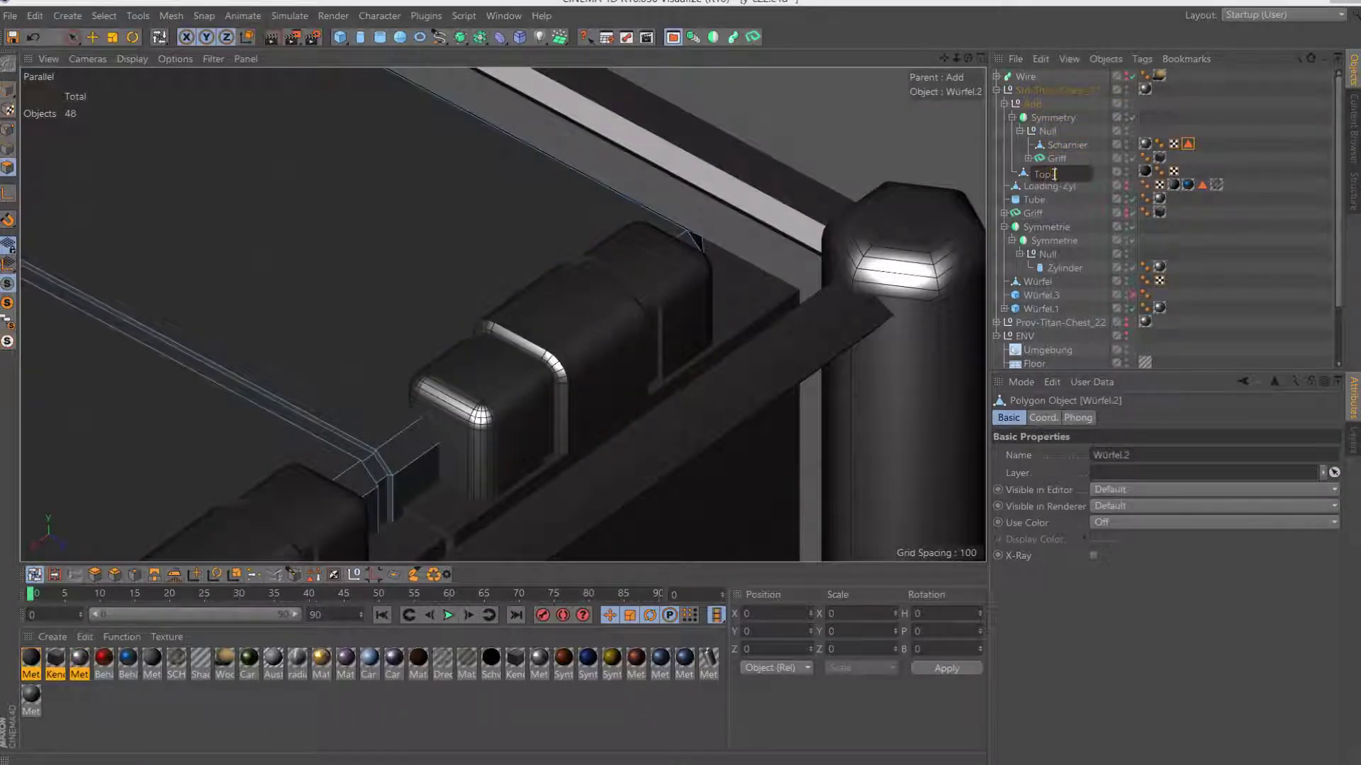
{"action": "type", "text": "-Cover"}
{"action": "key", "text": "Return"}
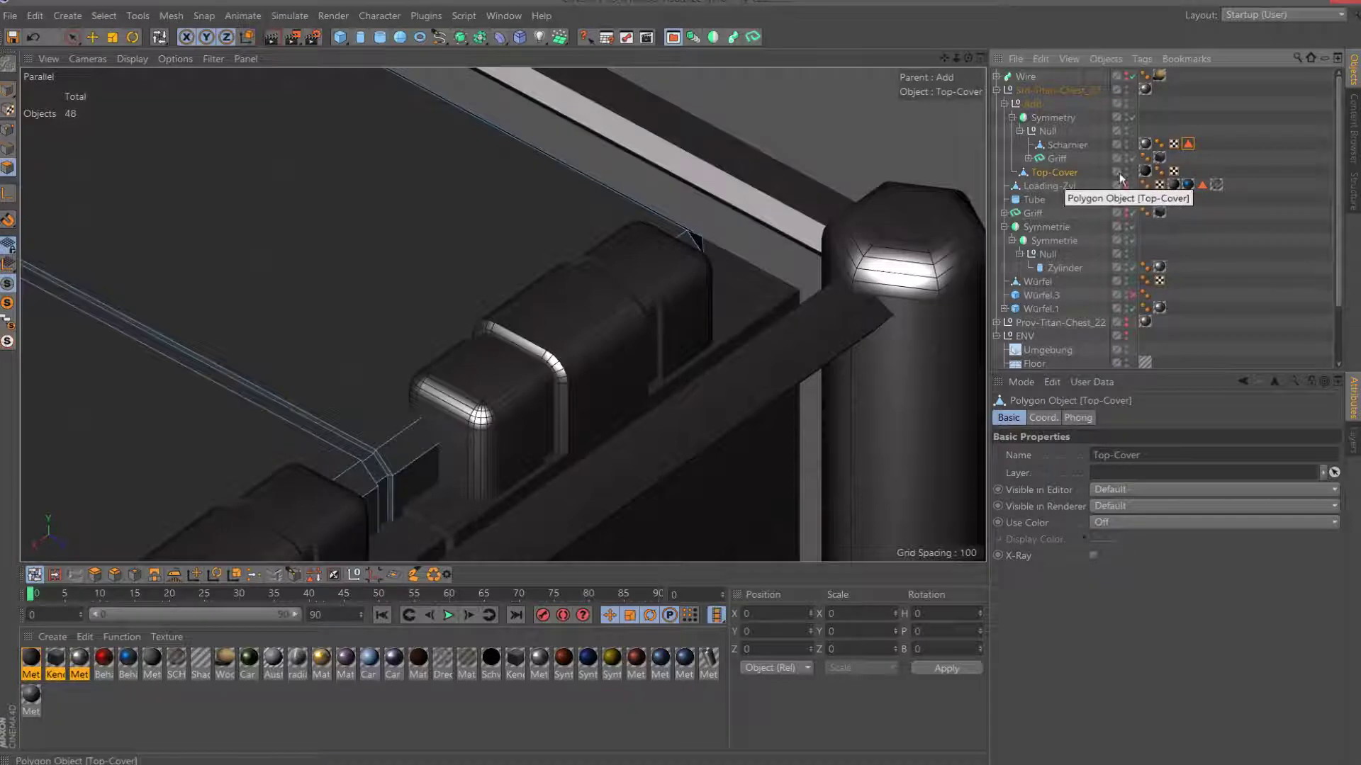
{"action": "left_click", "coordinate": [1145, 171]}
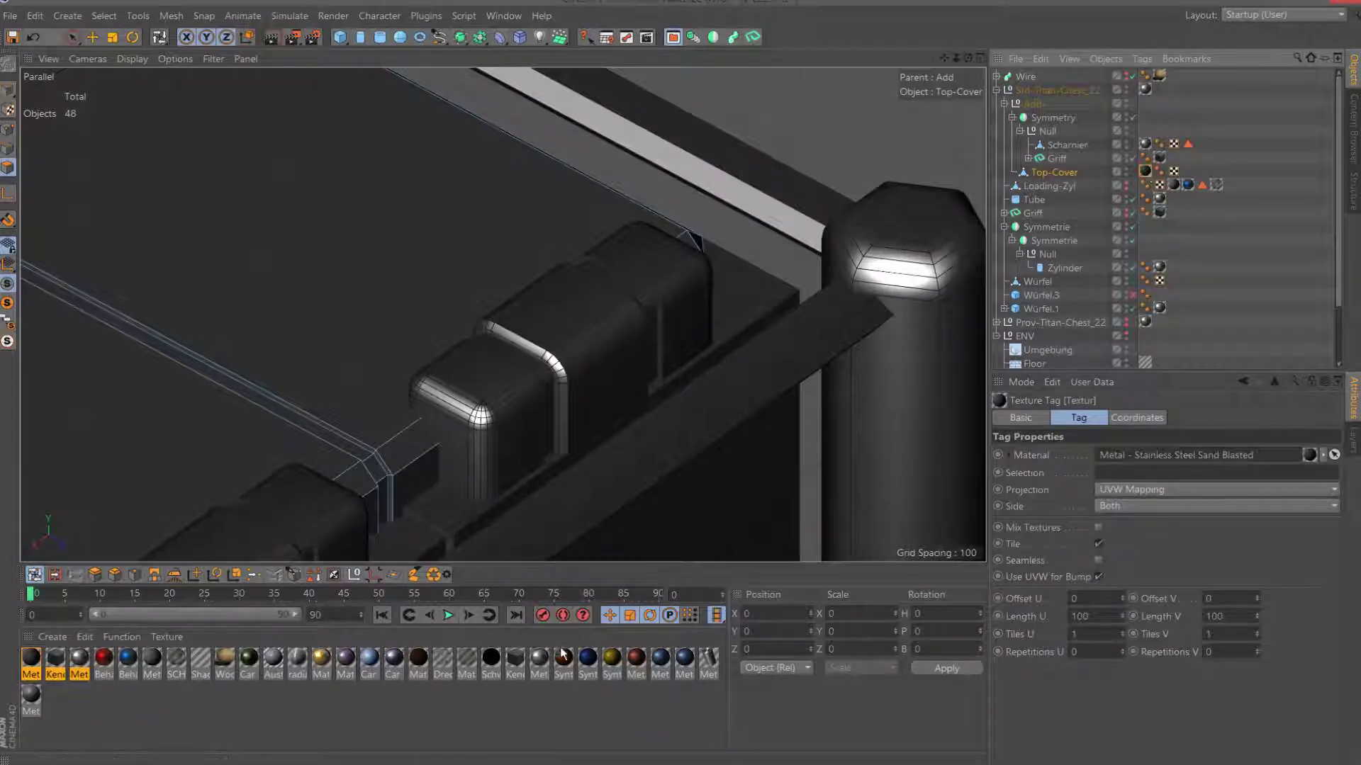
{"action": "left_click", "coordinate": [115, 706]}
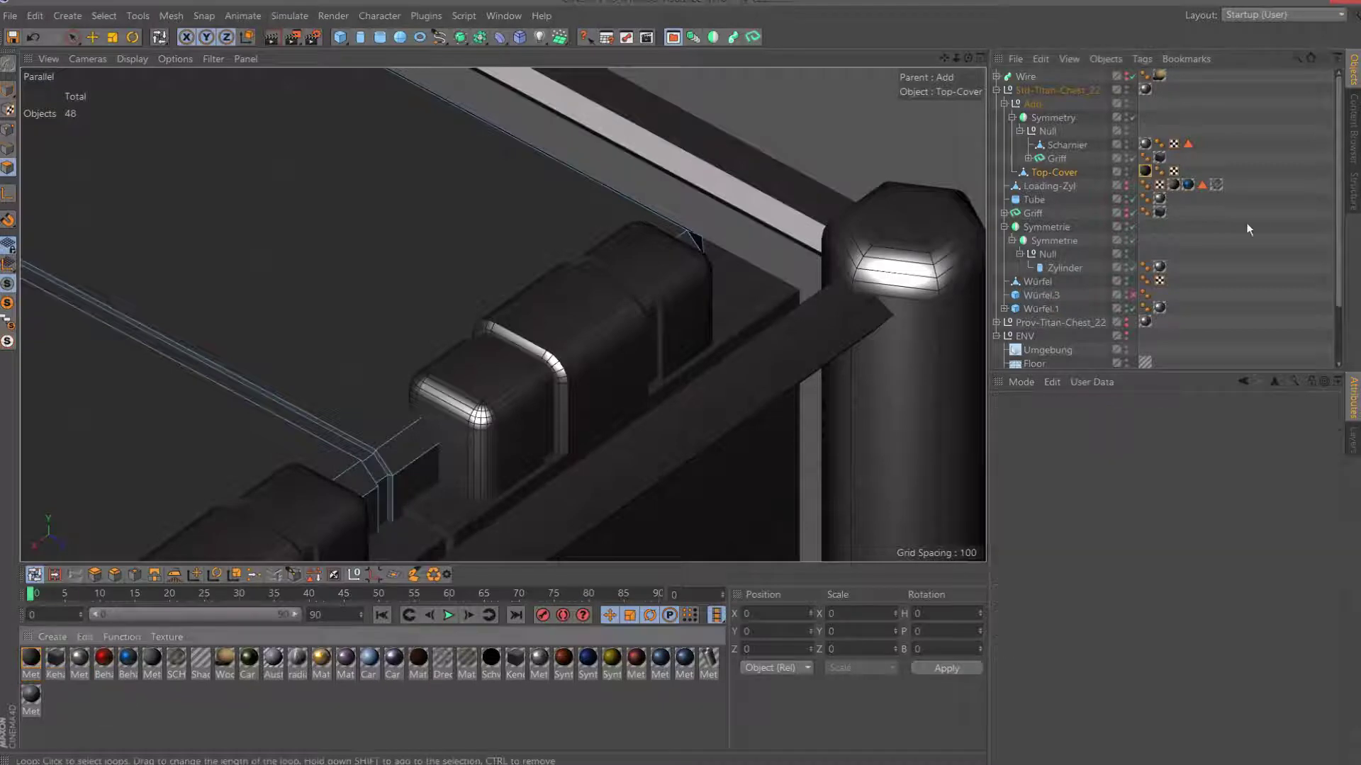
{"action": "left_click", "coordinate": [1146, 172]}
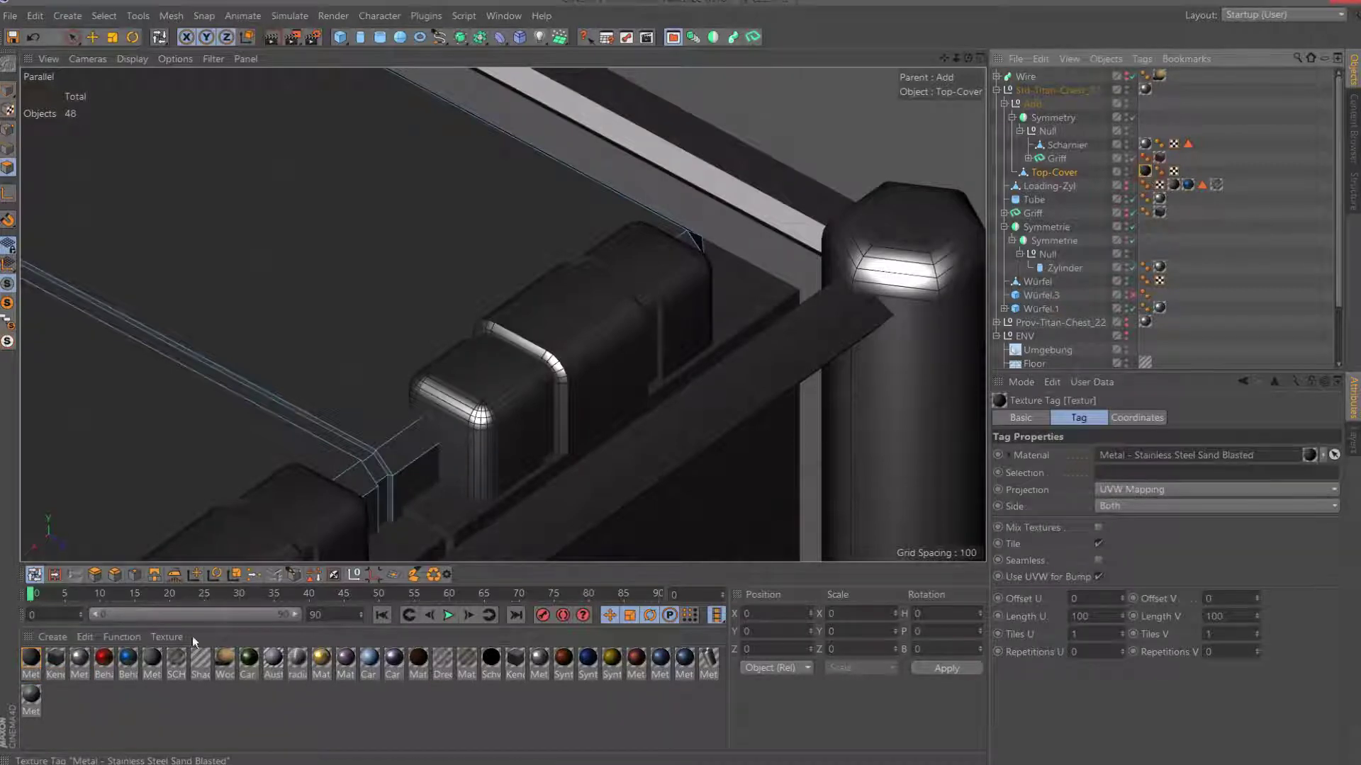
Apply the Stainless Steel material to the hinge and rename its selection tag X.
{"action": "left_click_drag", "start_coordinate": [32, 661], "coordinate": [1182, 90]}
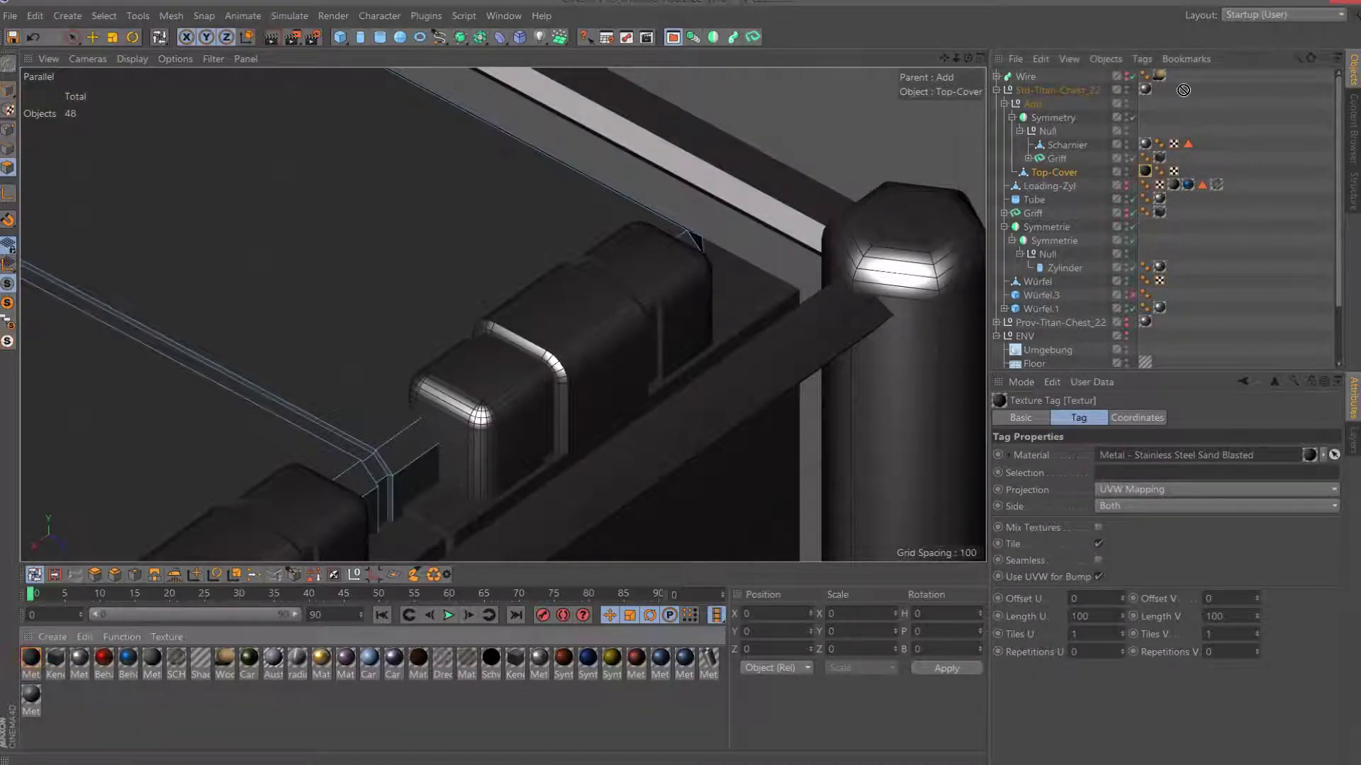
{"action": "left_click_drag", "start_coordinate": [1065, 145], "coordinate": [1064, 145]}
{"action": "left_click", "coordinate": [1187, 143]}
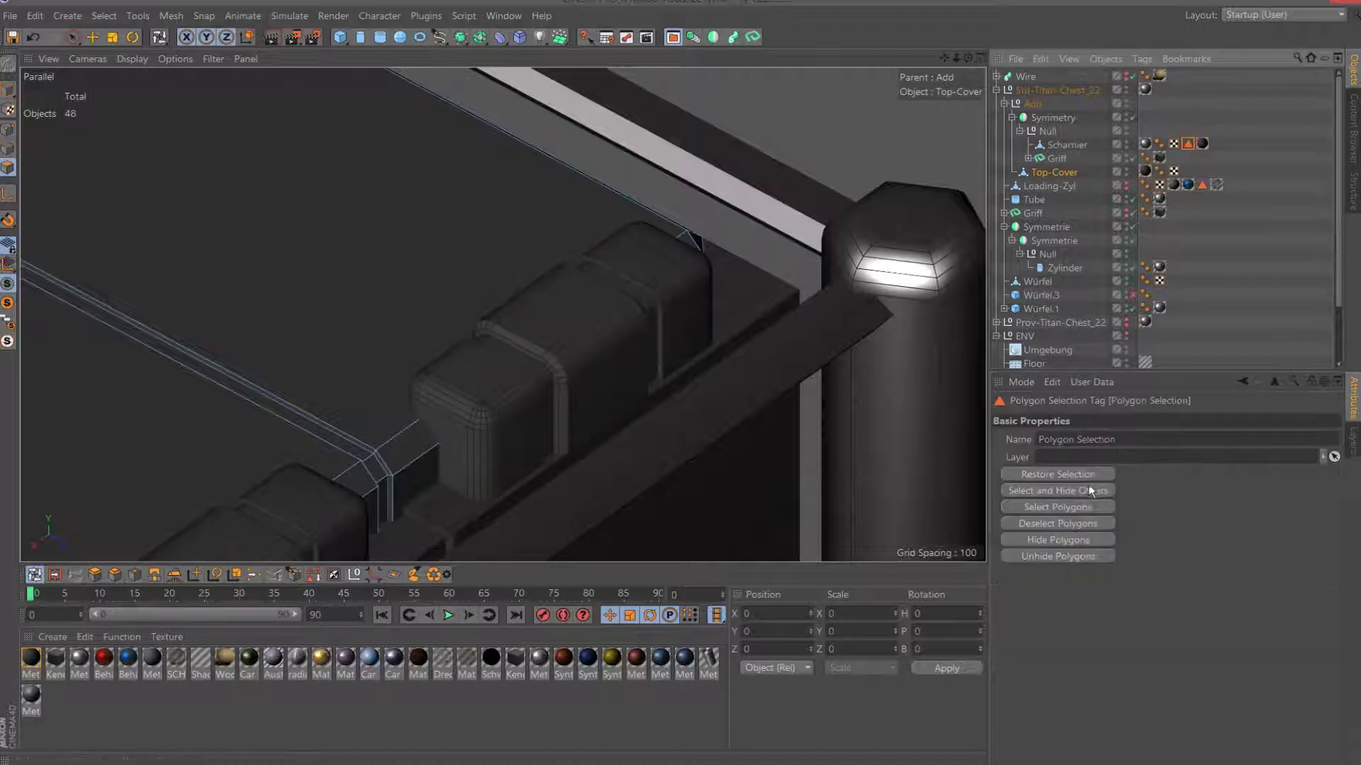
{"action": "double_click", "coordinate": [1133, 440]}
{"action": "type", "text": "X"}
{"action": "key", "text": "Return"}
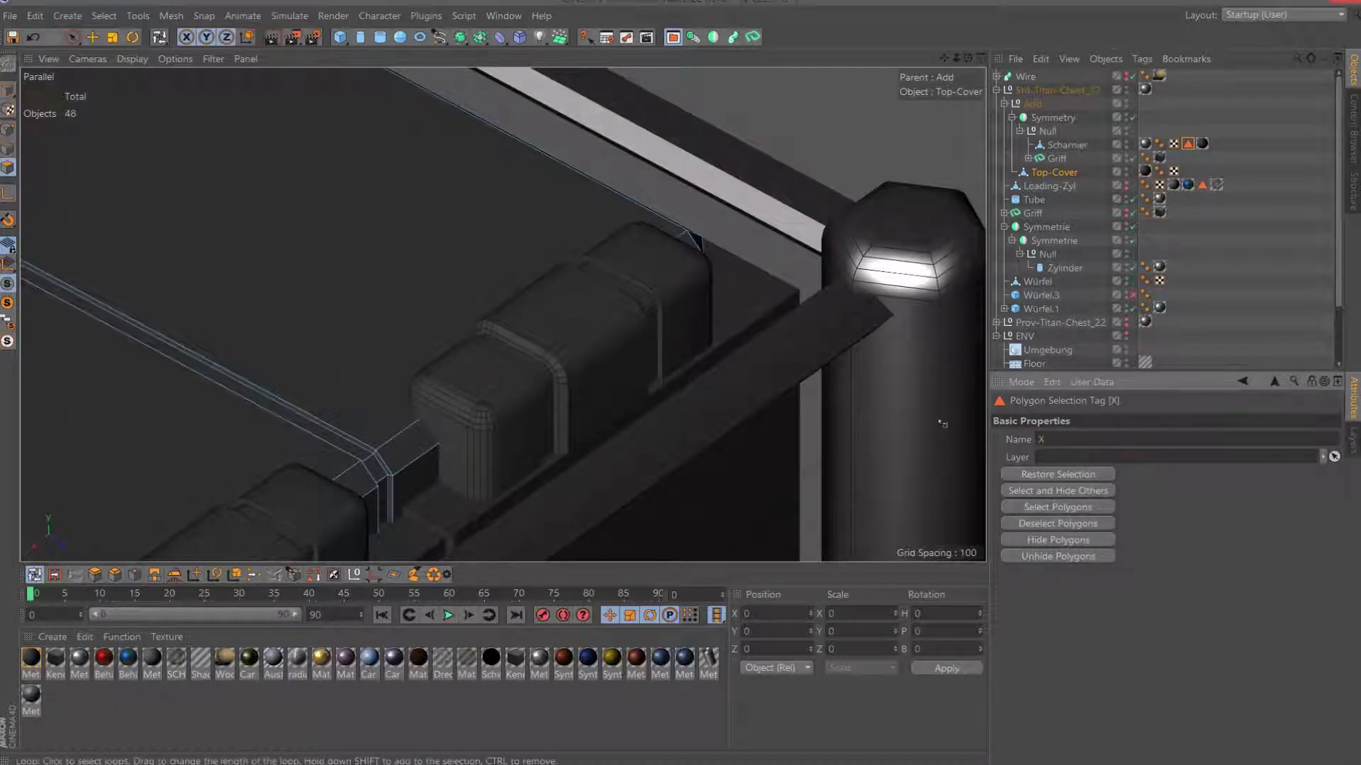
Restrict the hinge's material tag to selection X.
{"action": "left_click", "coordinate": [1202, 144]}
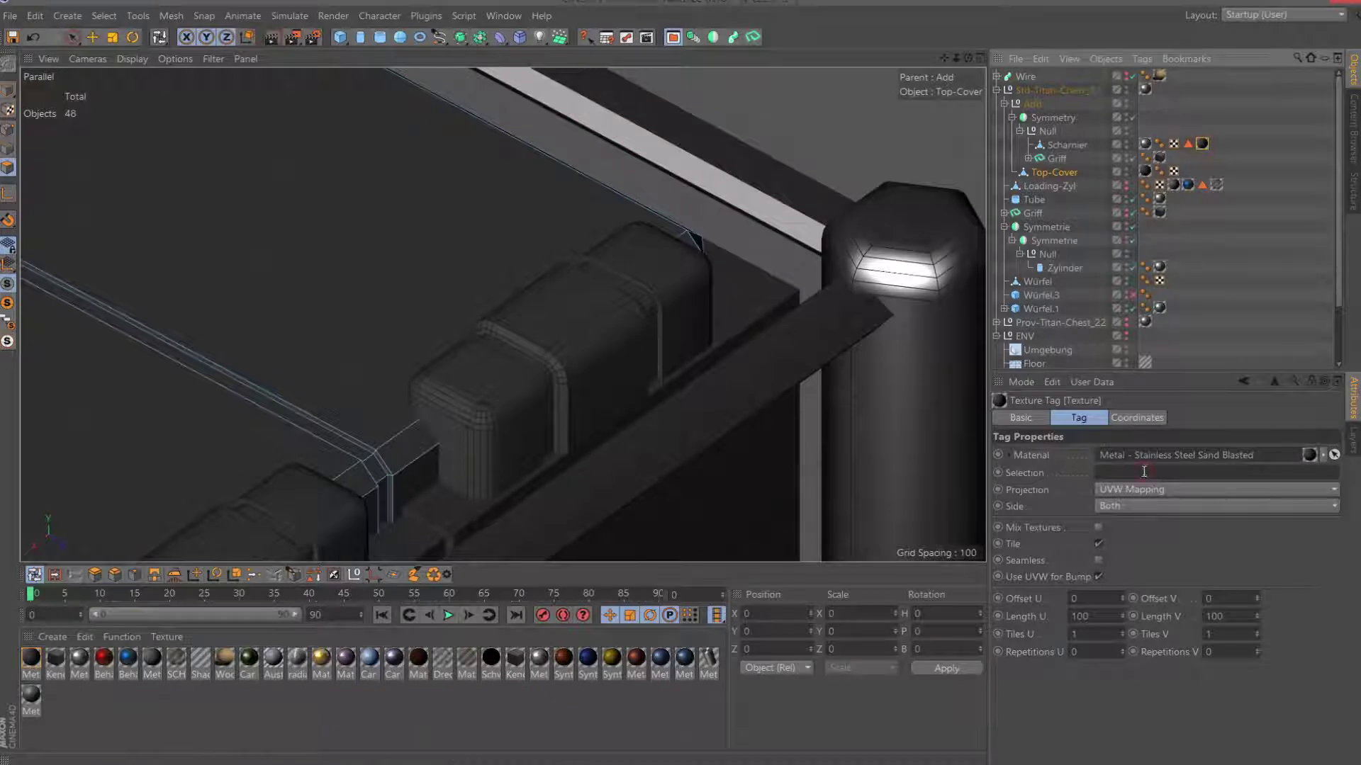
{"action": "type", "text": "X"}
{"action": "key", "text": "Return"}
{"action": "scroll", "coordinate": [487, 109], "scroll_direction": "down", "scroll_amount": 2}
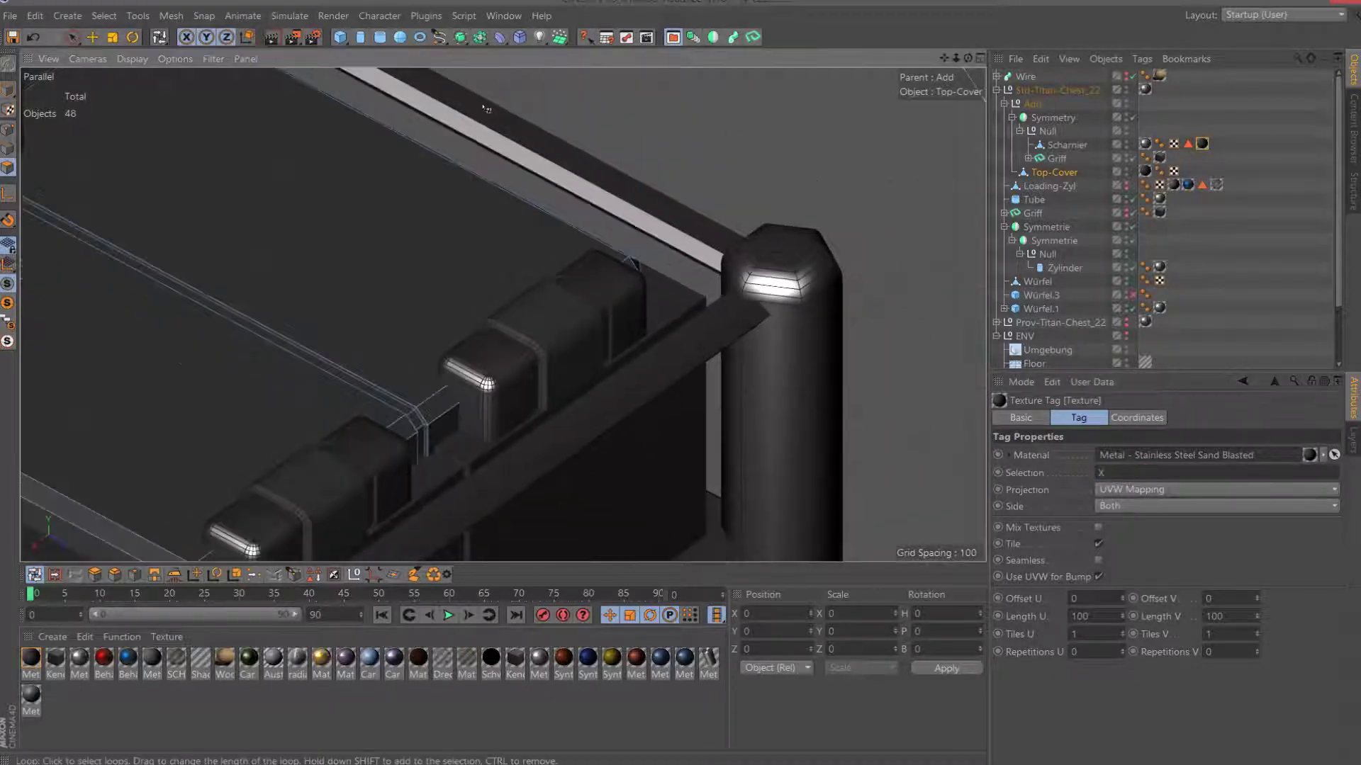
{"action": "scroll", "coordinate": [487, 109], "scroll_direction": "down", "scroll_amount": 3}
{"action": "scroll", "coordinate": [486, 108], "scroll_direction": "down", "scroll_amount": 2}
{"action": "left_click_drag", "start_coordinate": [968, 60], "coordinate": [885, 113]}
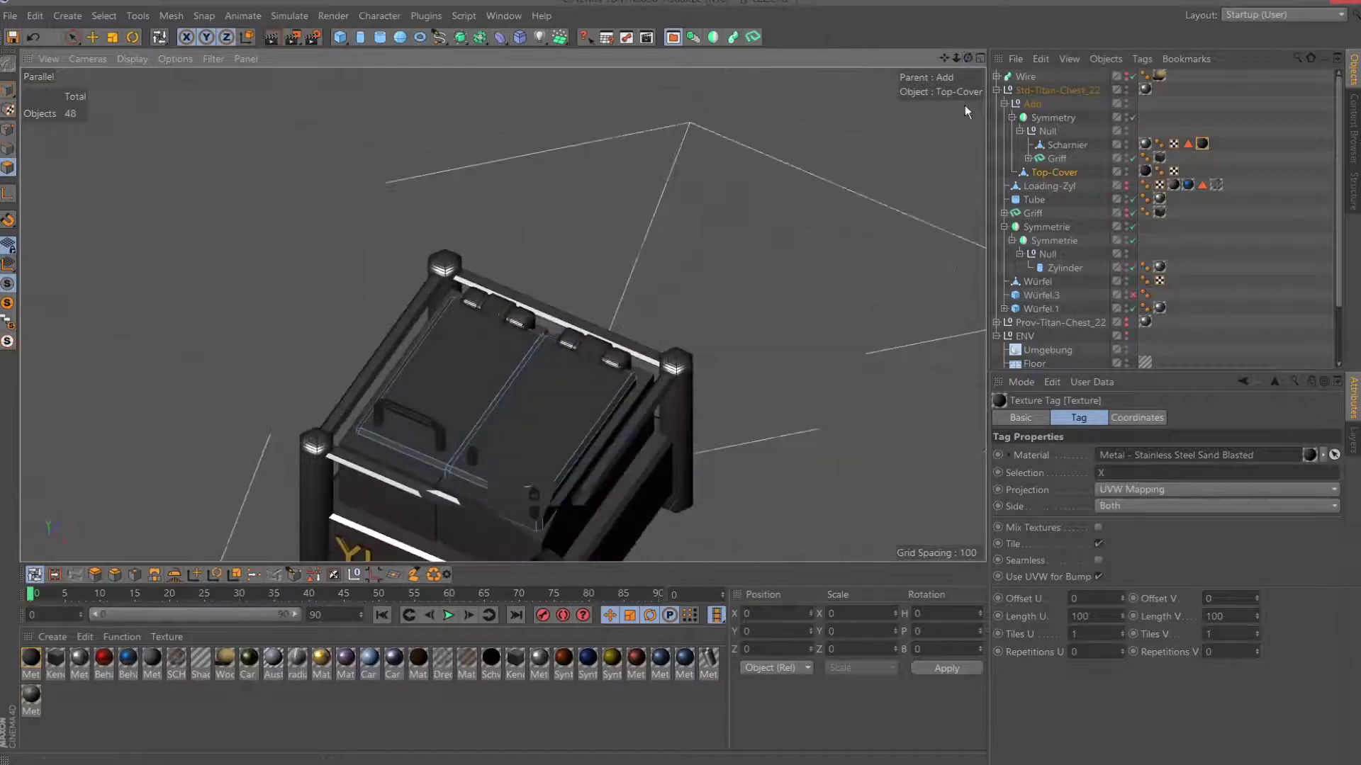
Switch to Loop Selection and open the attribute panel's mode menu.
{"action": "key", "text": "u"}
{"action": "key", "text": "l"}
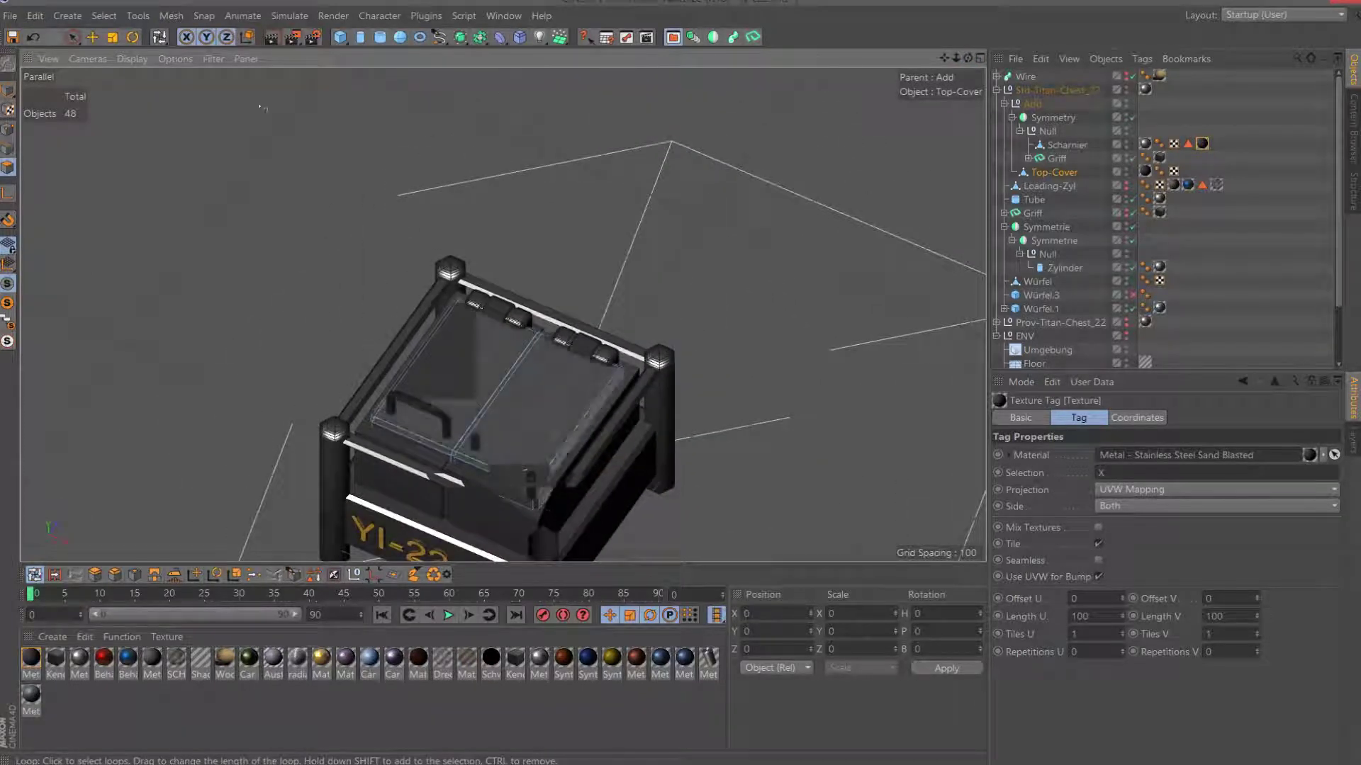
{"action": "left_click", "coordinate": [1031, 384]}
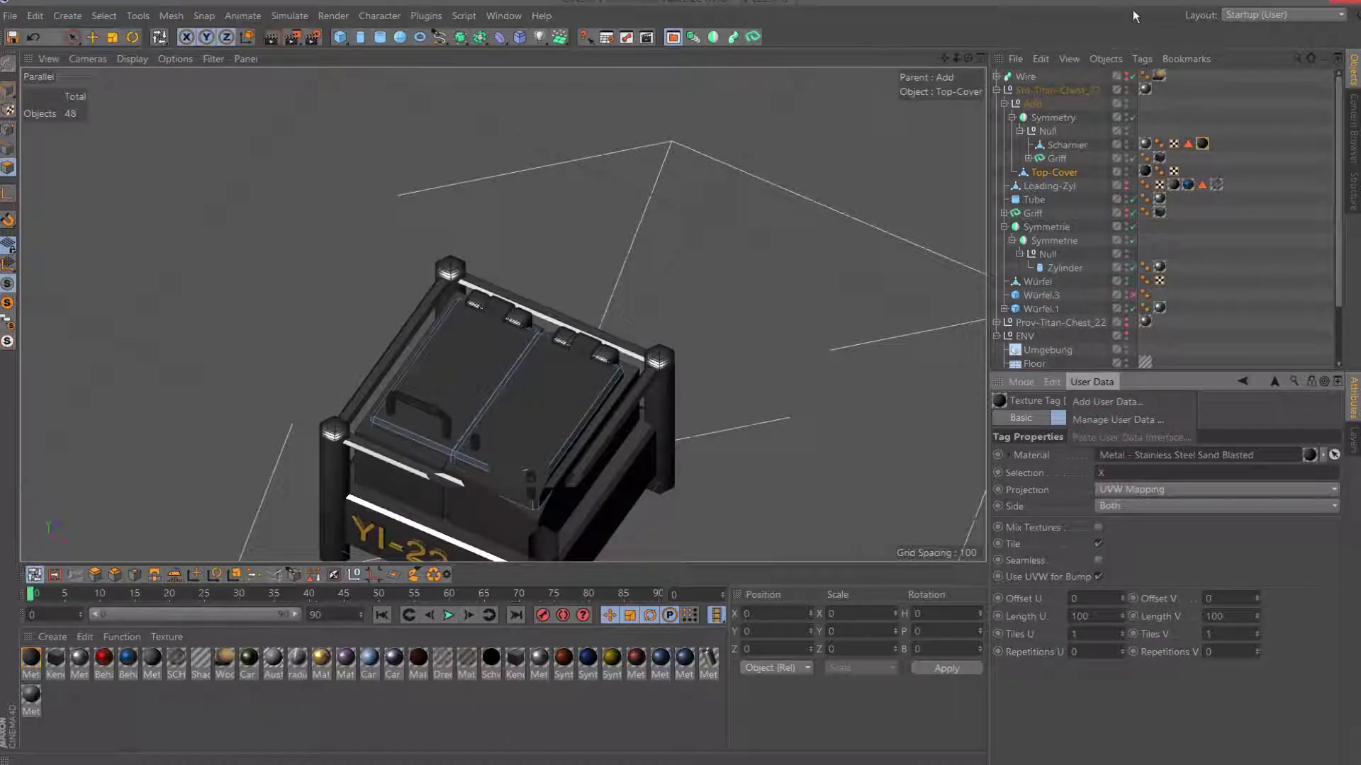
{"action": "key", "text": "Escape"}
{"action": "scroll", "coordinate": [1090, 345], "scroll_direction": "down", "scroll_amount": 3}
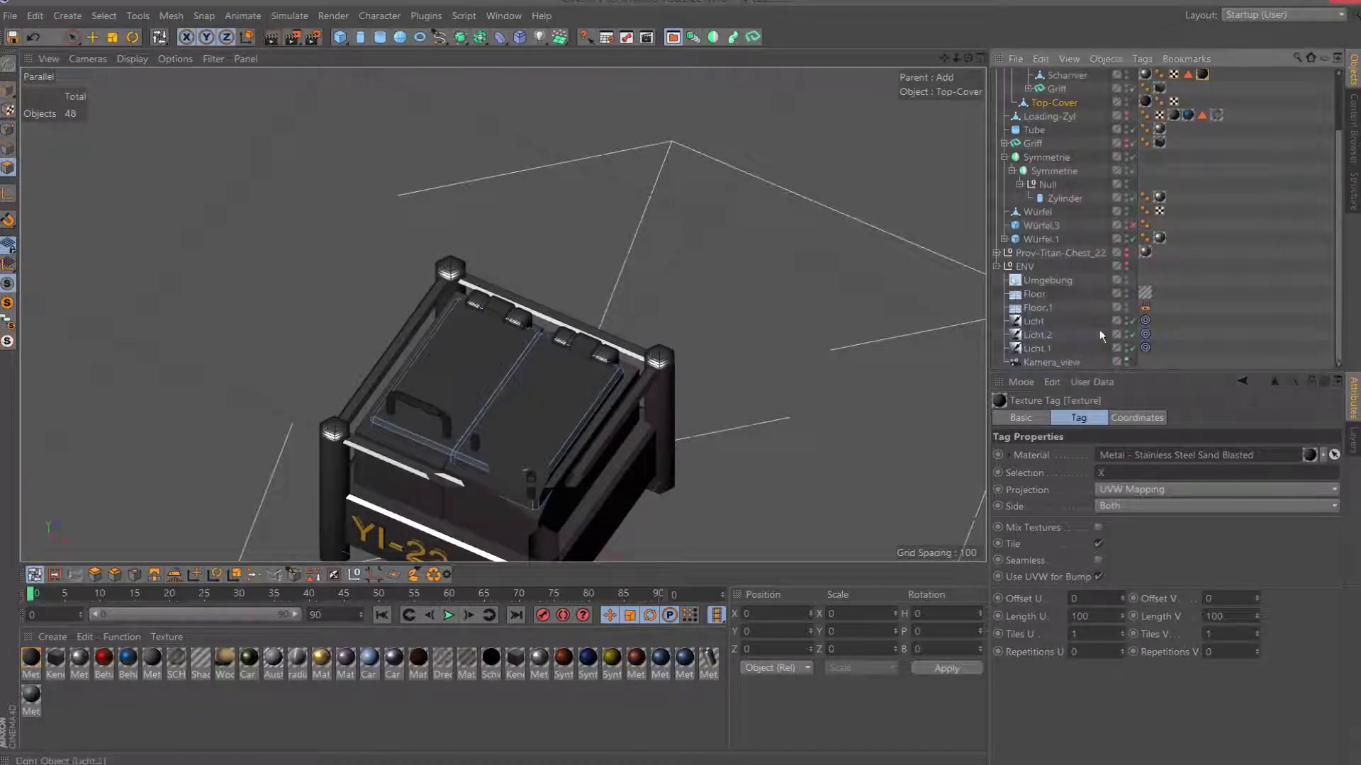
{"action": "key", "text": "u"}
{"action": "key", "text": "l"}
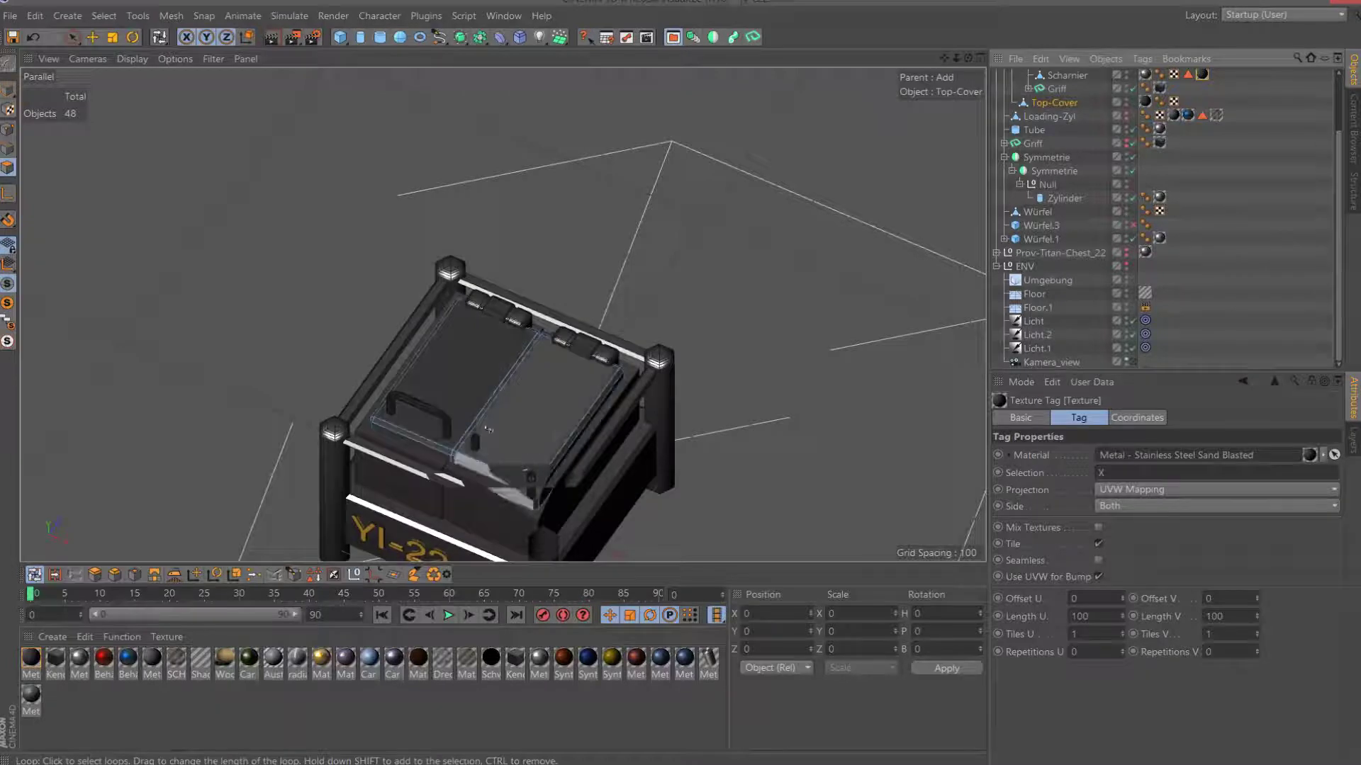
{"action": "left_click_drag", "start_coordinate": [538, 305], "coordinate": [503, 314], "text": "alt"}
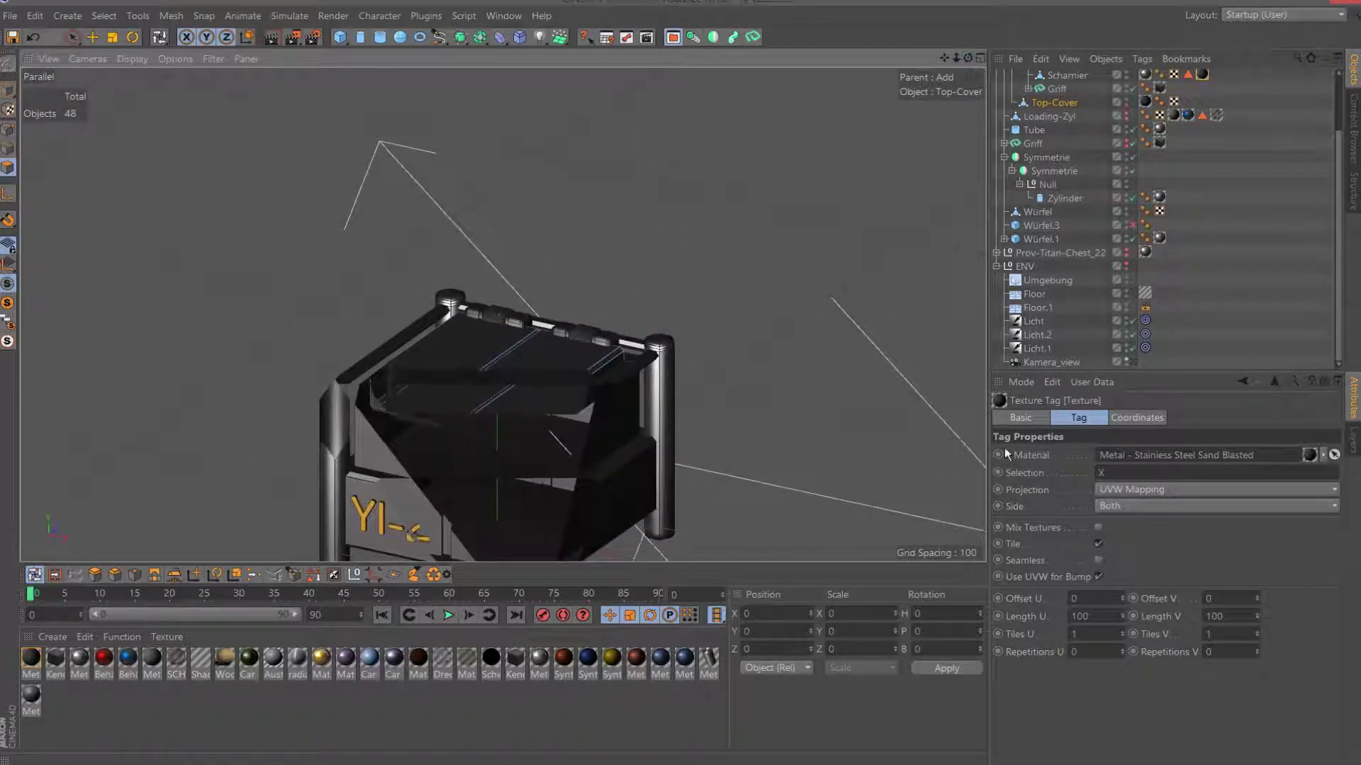
Disable the camera's near clipping, then render the chest through Kamera_view.
{"action": "left_click", "coordinate": [1026, 380]}
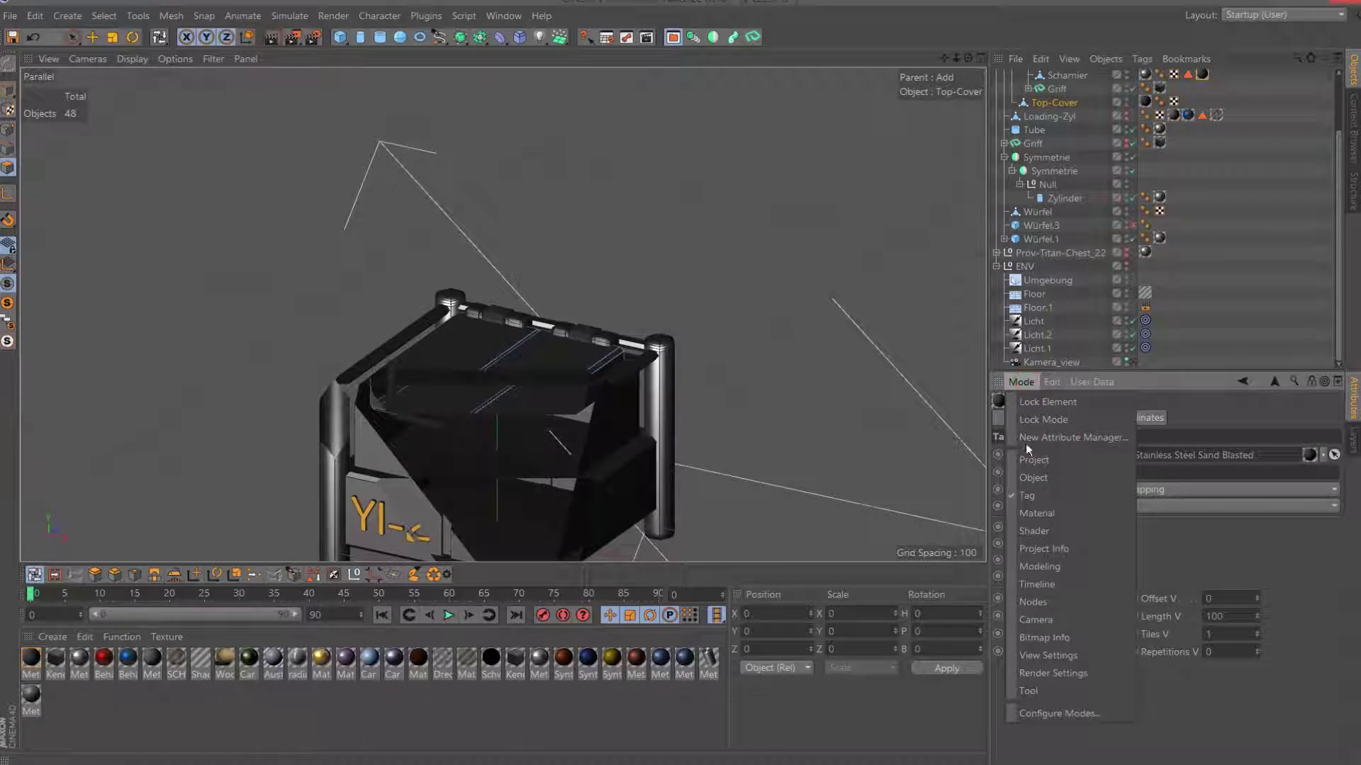
{"action": "left_click", "coordinate": [1035, 616]}
{"action": "left_click", "coordinate": [1206, 421]}
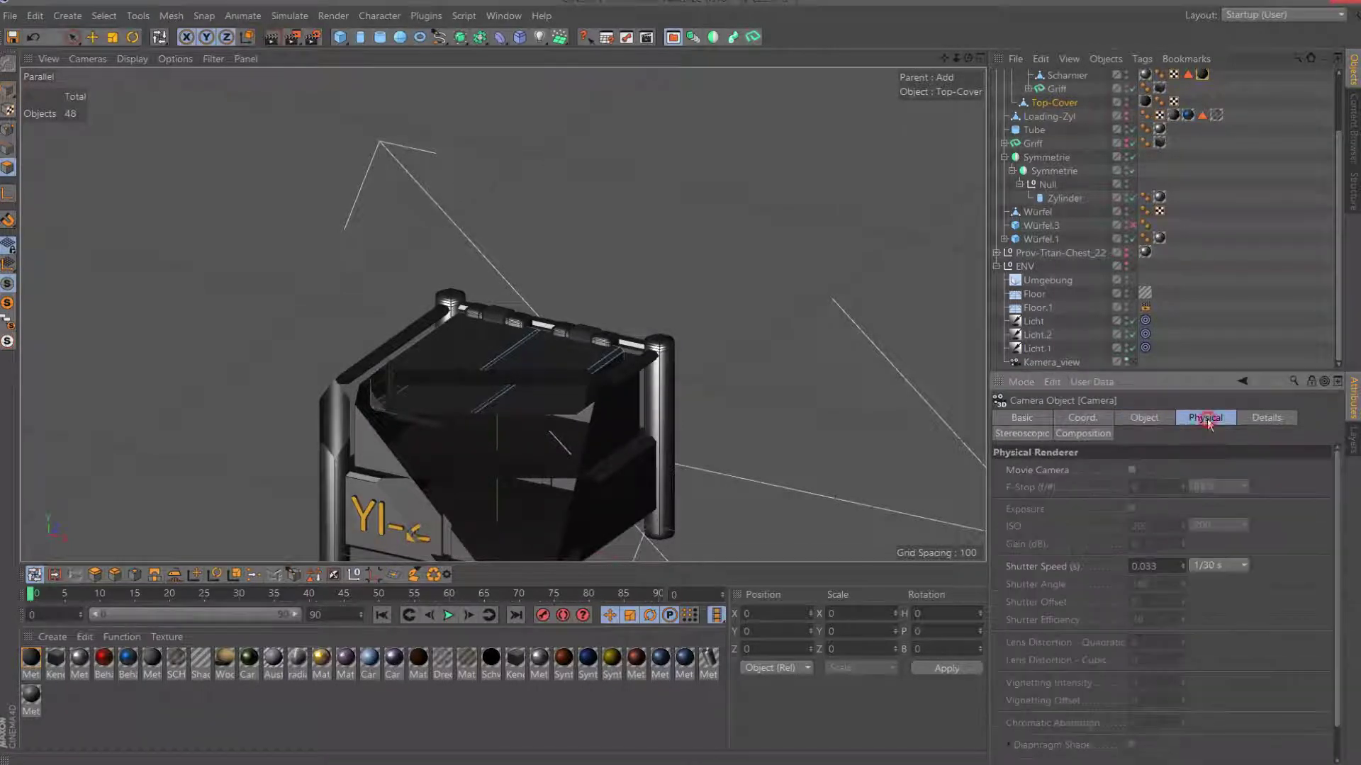
{"action": "left_click", "coordinate": [1252, 419]}
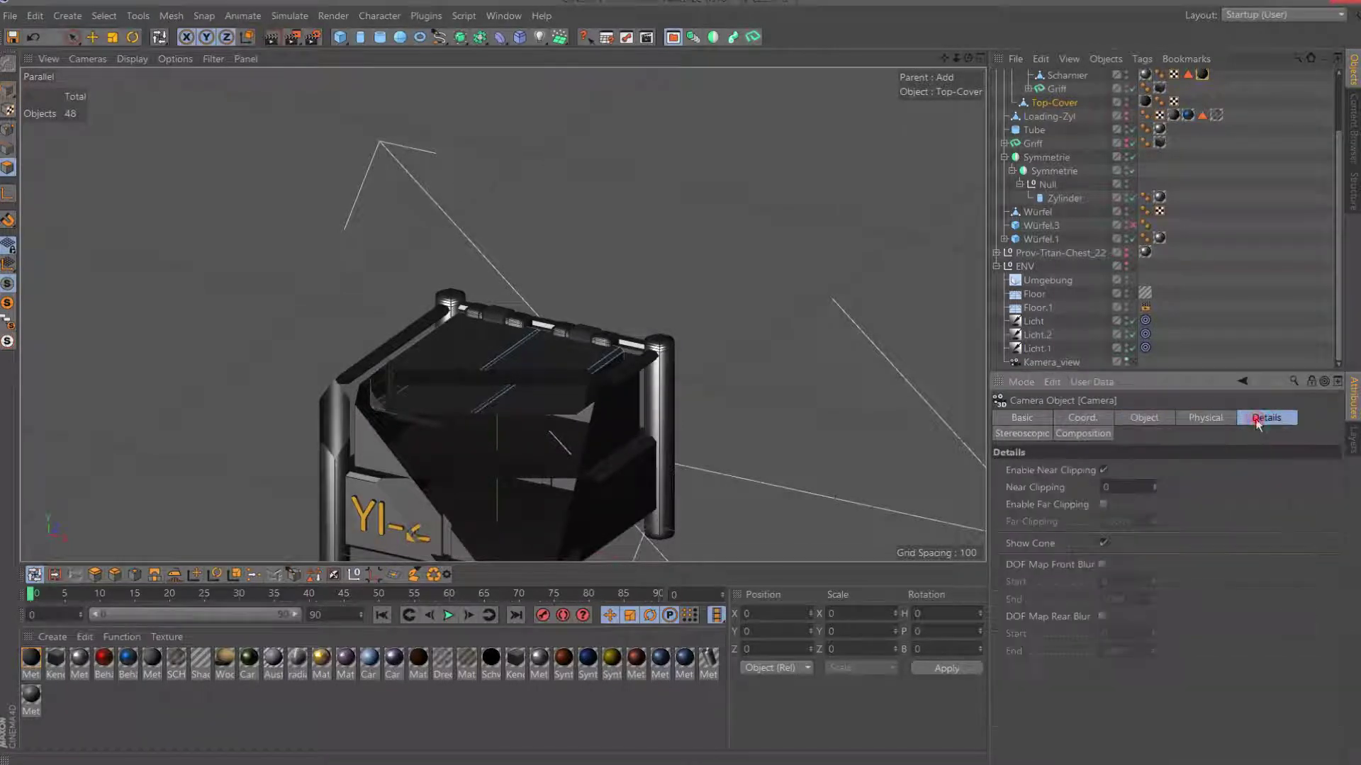
{"action": "left_click", "coordinate": [1103, 469]}
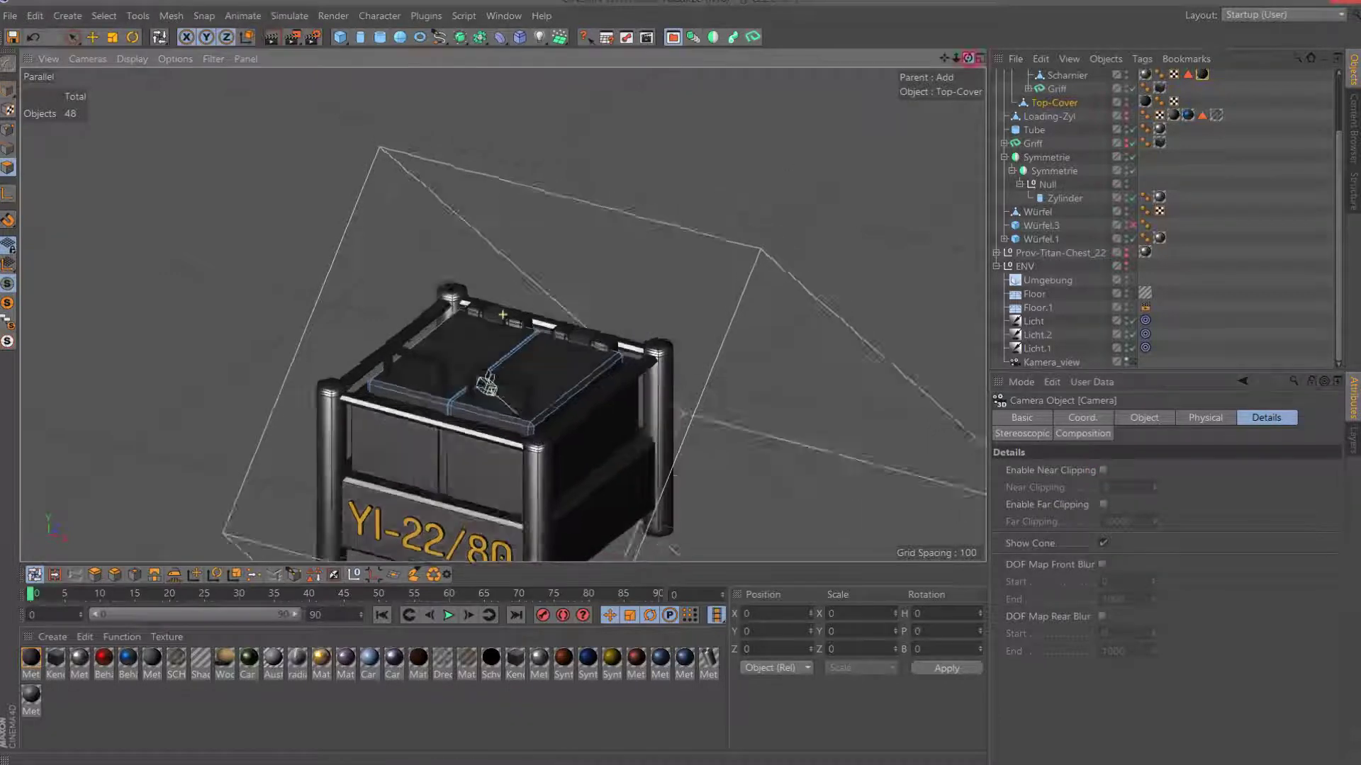
{"action": "left_click_drag", "start_coordinate": [968, 58], "coordinate": [943, 59]}
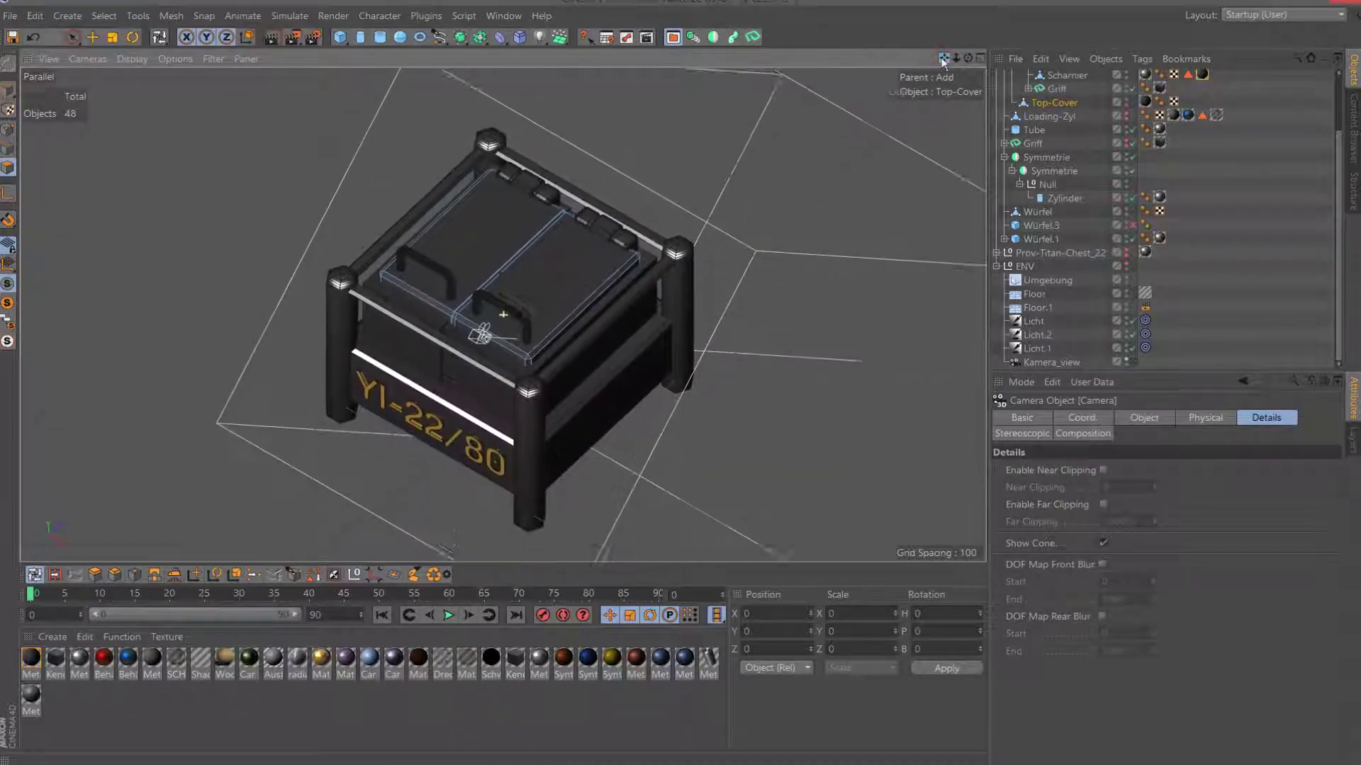
{"action": "left_click", "coordinate": [1041, 362]}
{"action": "left_click", "coordinate": [1131, 361]}
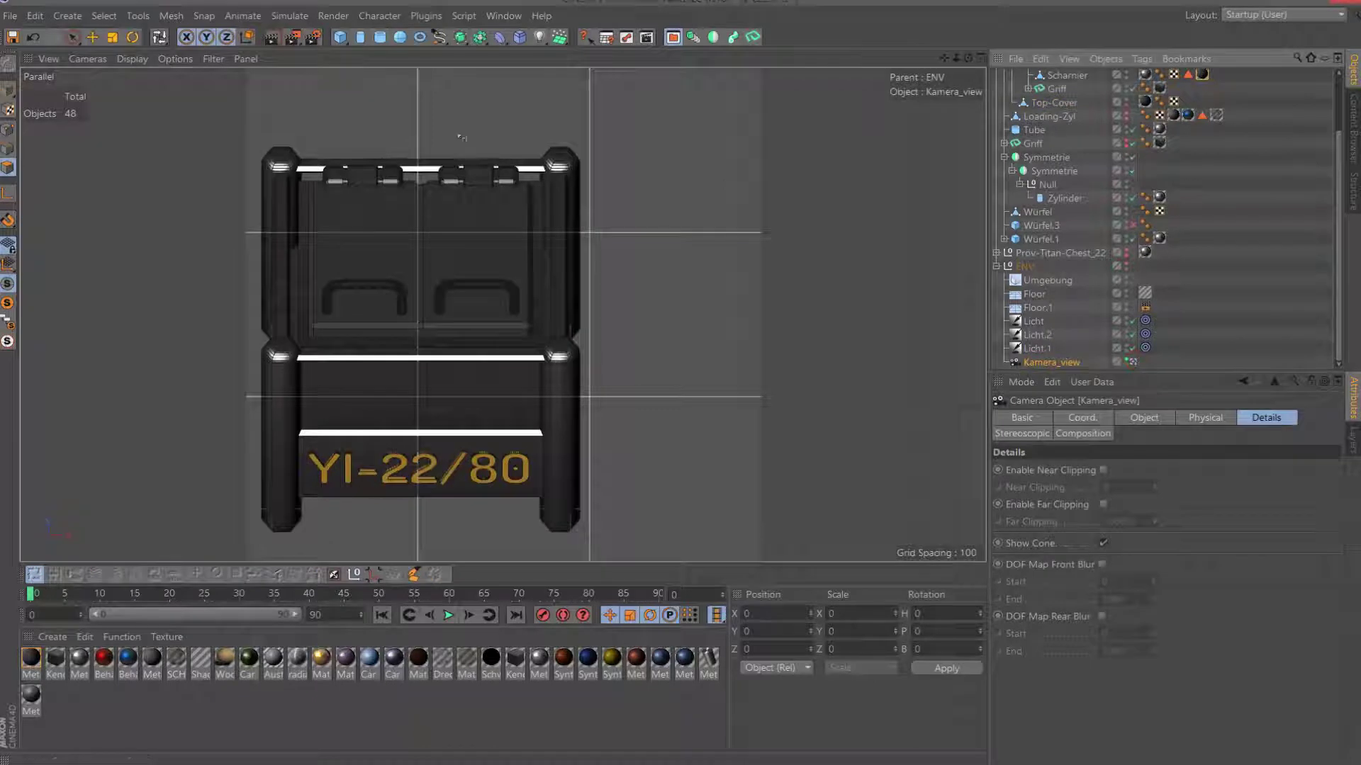
{"action": "left_click", "coordinate": [292, 37]}
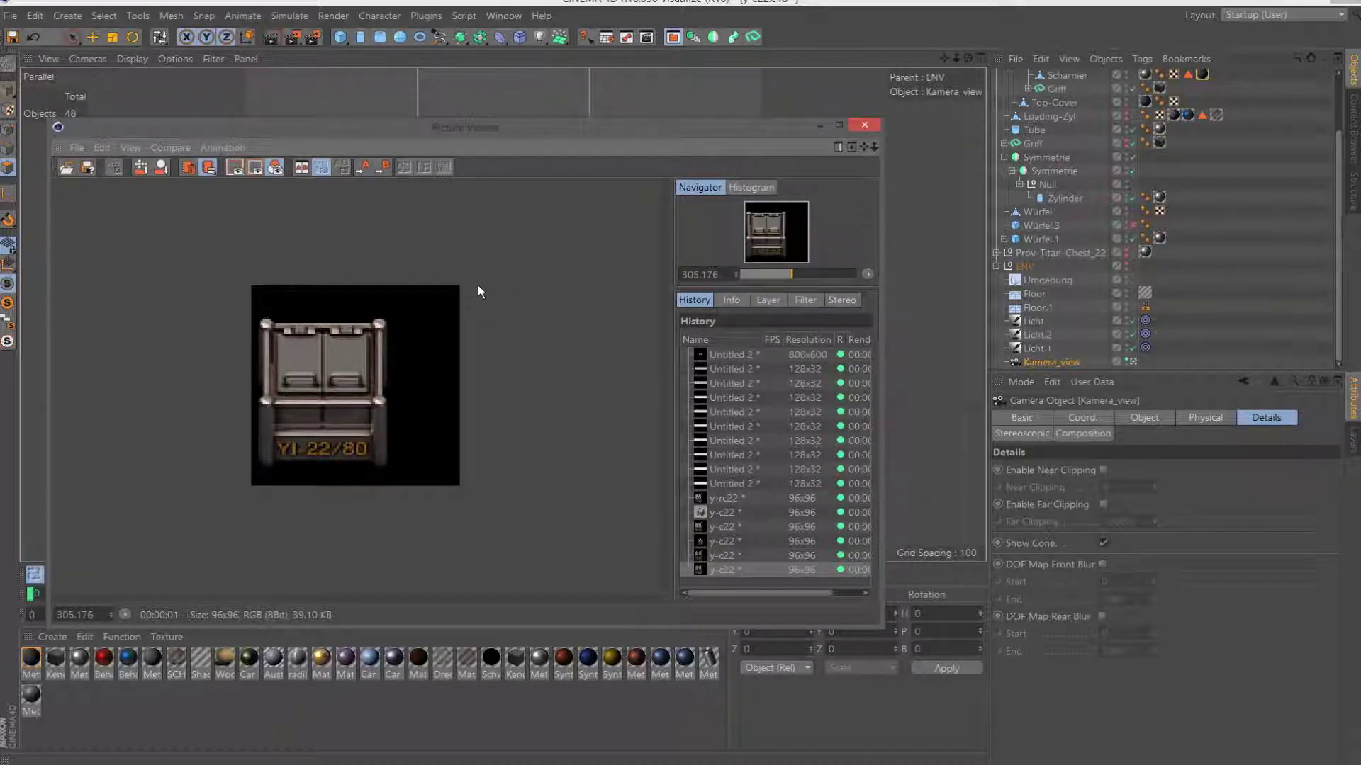
Zoom the 96x96 hinge render out and back in, then close the Picture Viewer.
{"action": "scroll", "coordinate": [448, 320], "scroll_direction": "down", "scroll_amount": 2}
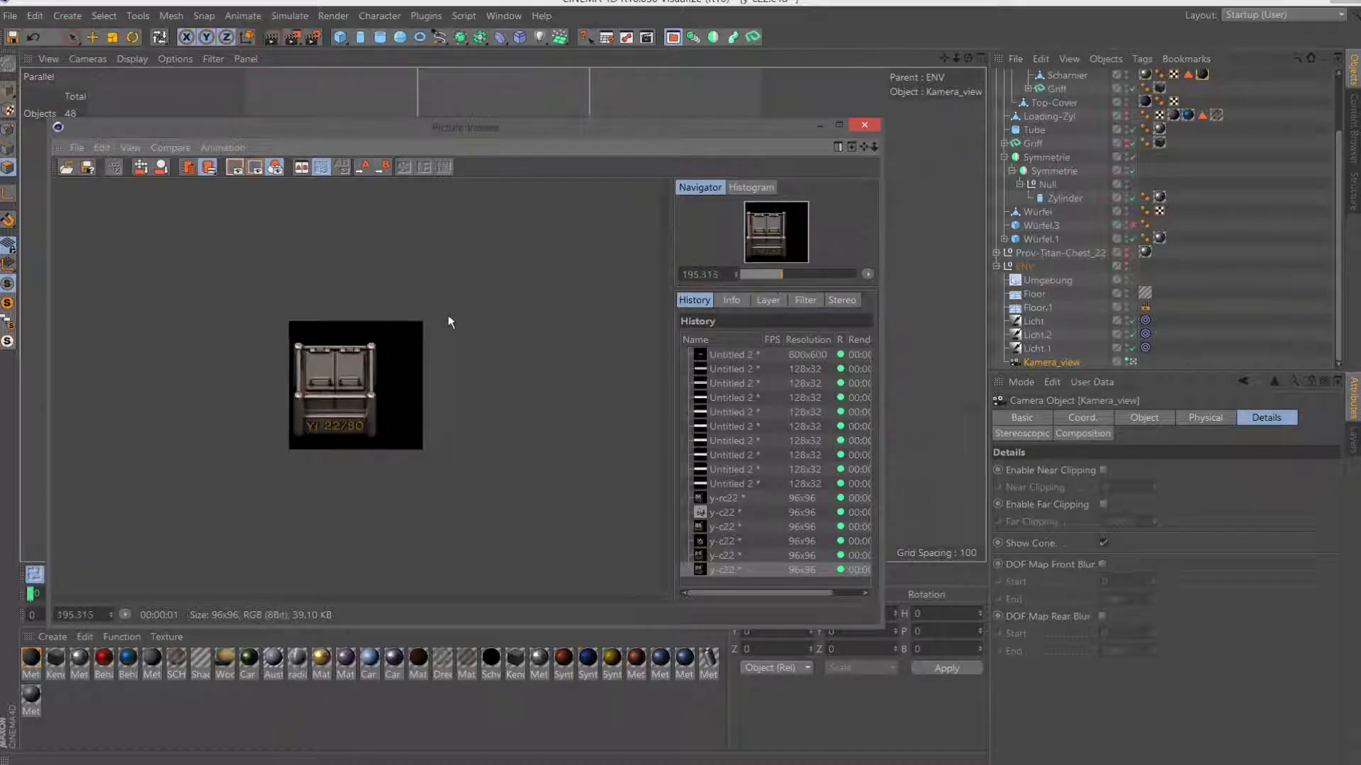
{"action": "scroll", "coordinate": [448, 320], "scroll_direction": "down", "scroll_amount": 2}
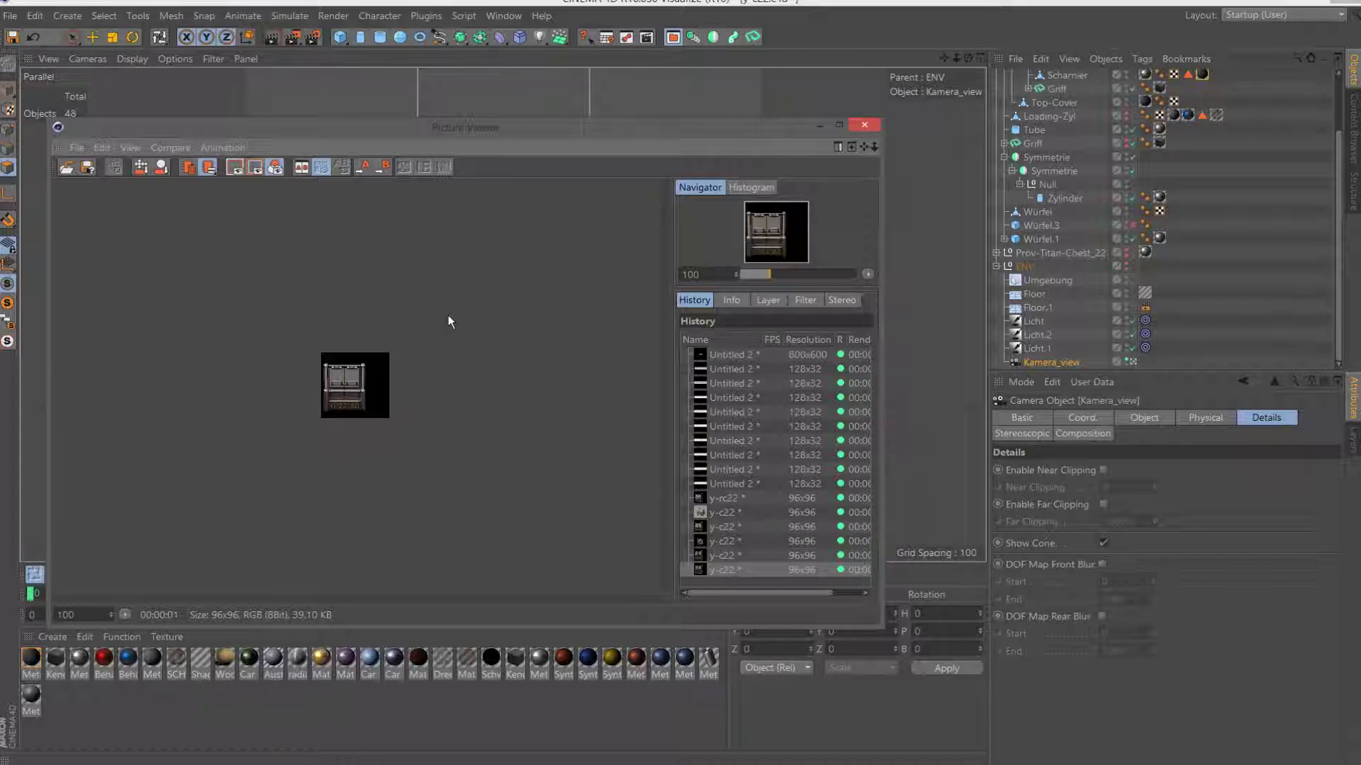
{"action": "scroll", "coordinate": [448, 321], "scroll_direction": "up", "scroll_amount": 4}
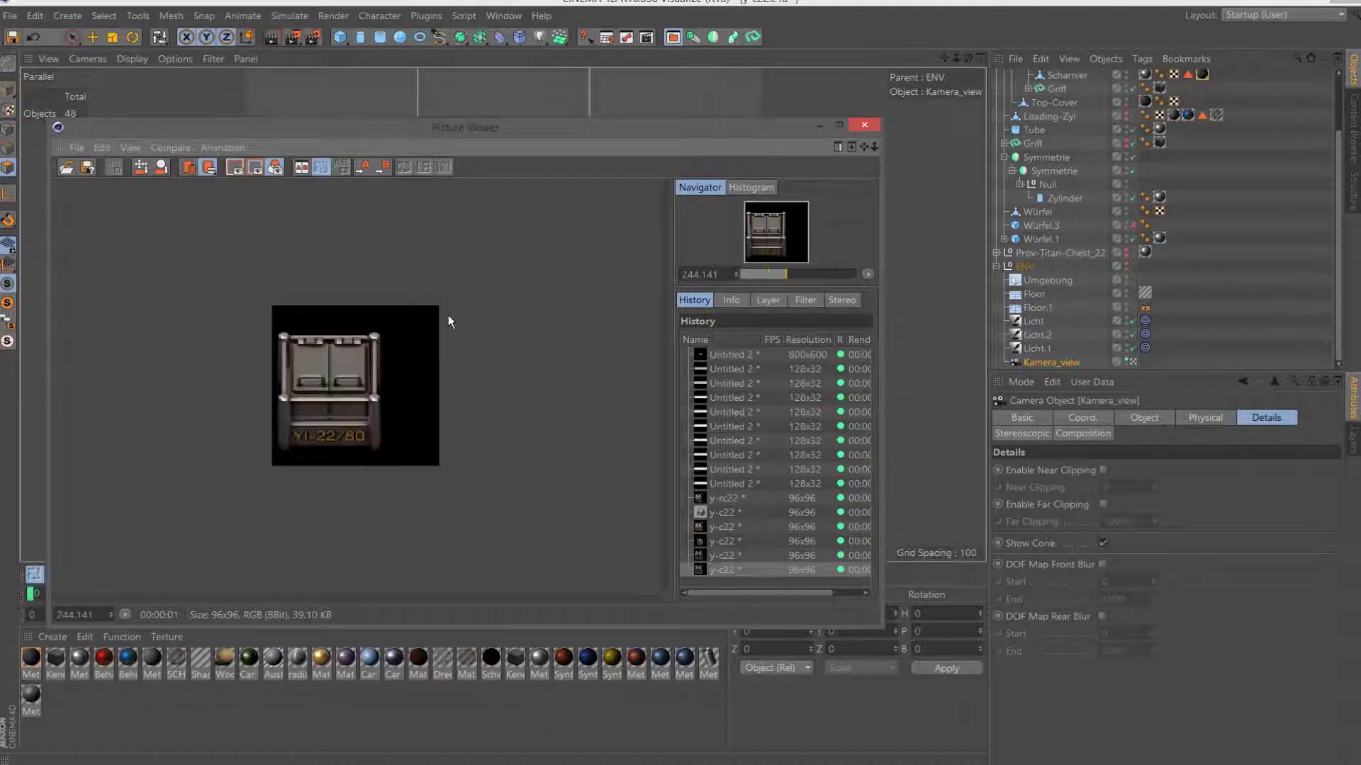
{"action": "scroll", "coordinate": [448, 322], "scroll_direction": "up", "scroll_amount": 4}
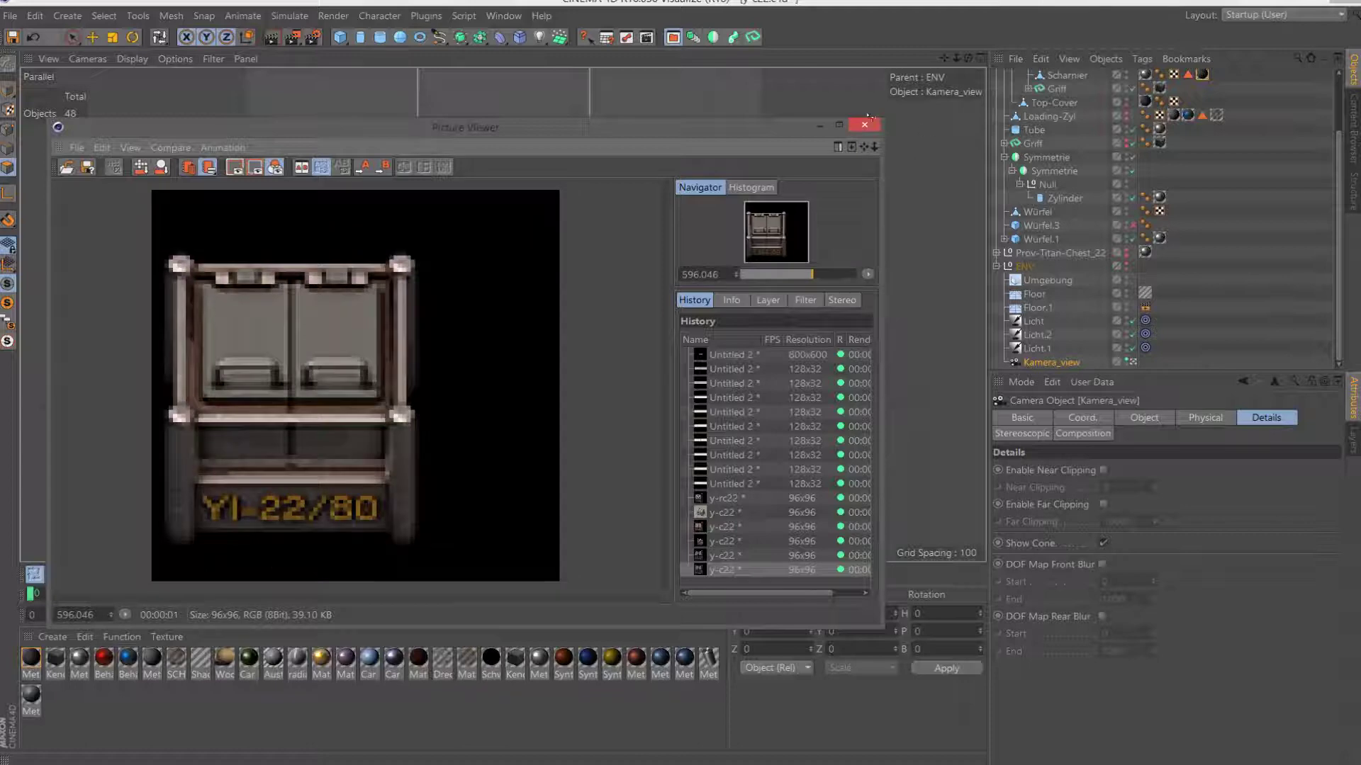
{"action": "left_click", "coordinate": [864, 124]}
{"action": "scroll", "coordinate": [1073, 180], "scroll_direction": "up", "scroll_amount": 2}
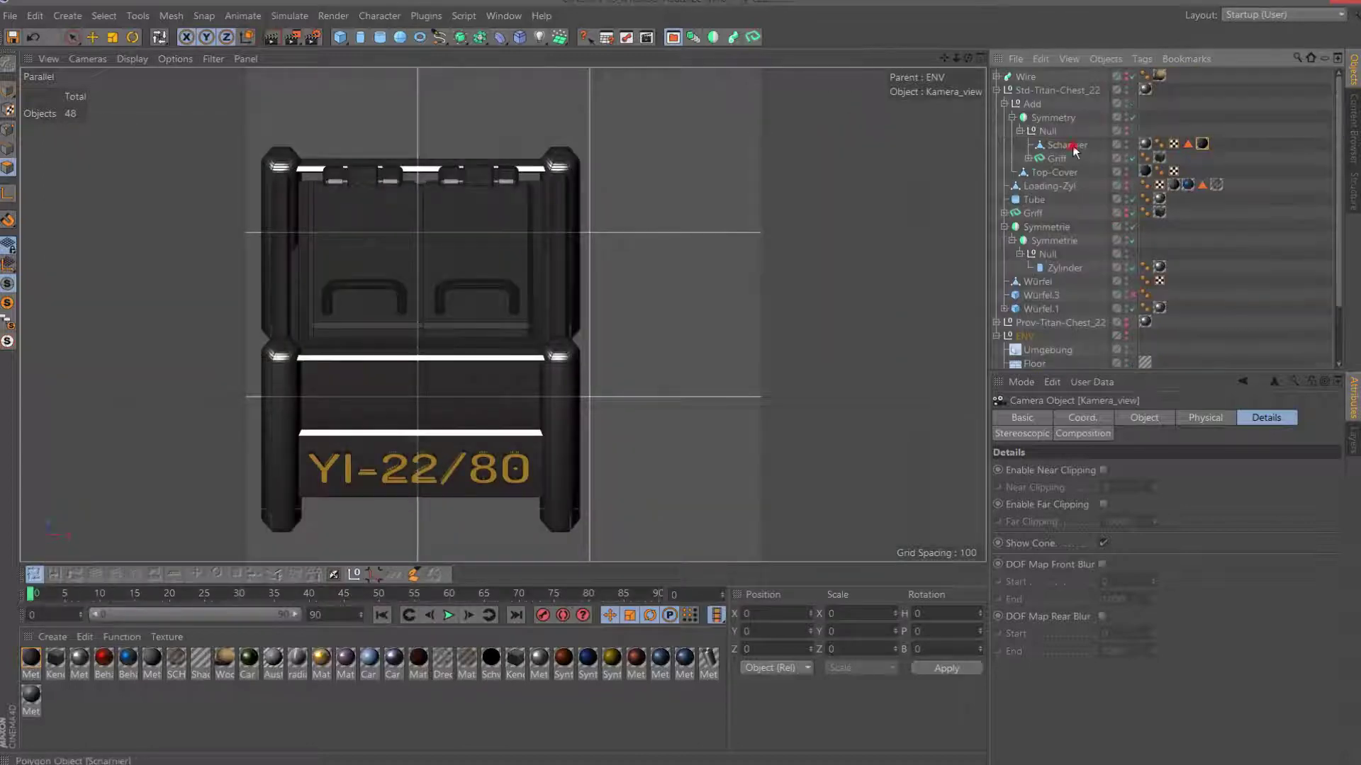
Select the edge loops at both ends of the Scharnier hinge cylinder.
{"action": "left_click", "coordinate": [1067, 145]}
{"action": "key", "text": "F2"}
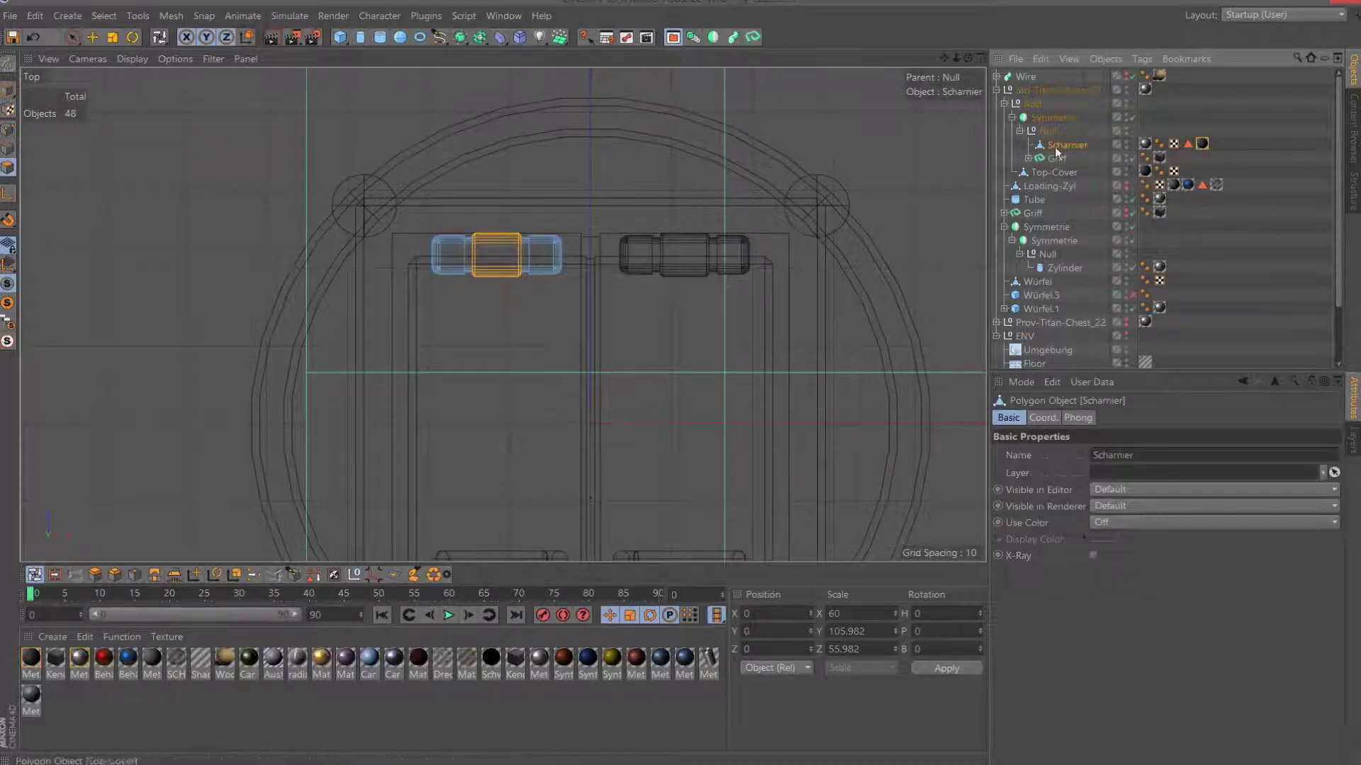
{"action": "double_click", "coordinate": [1067, 145]}
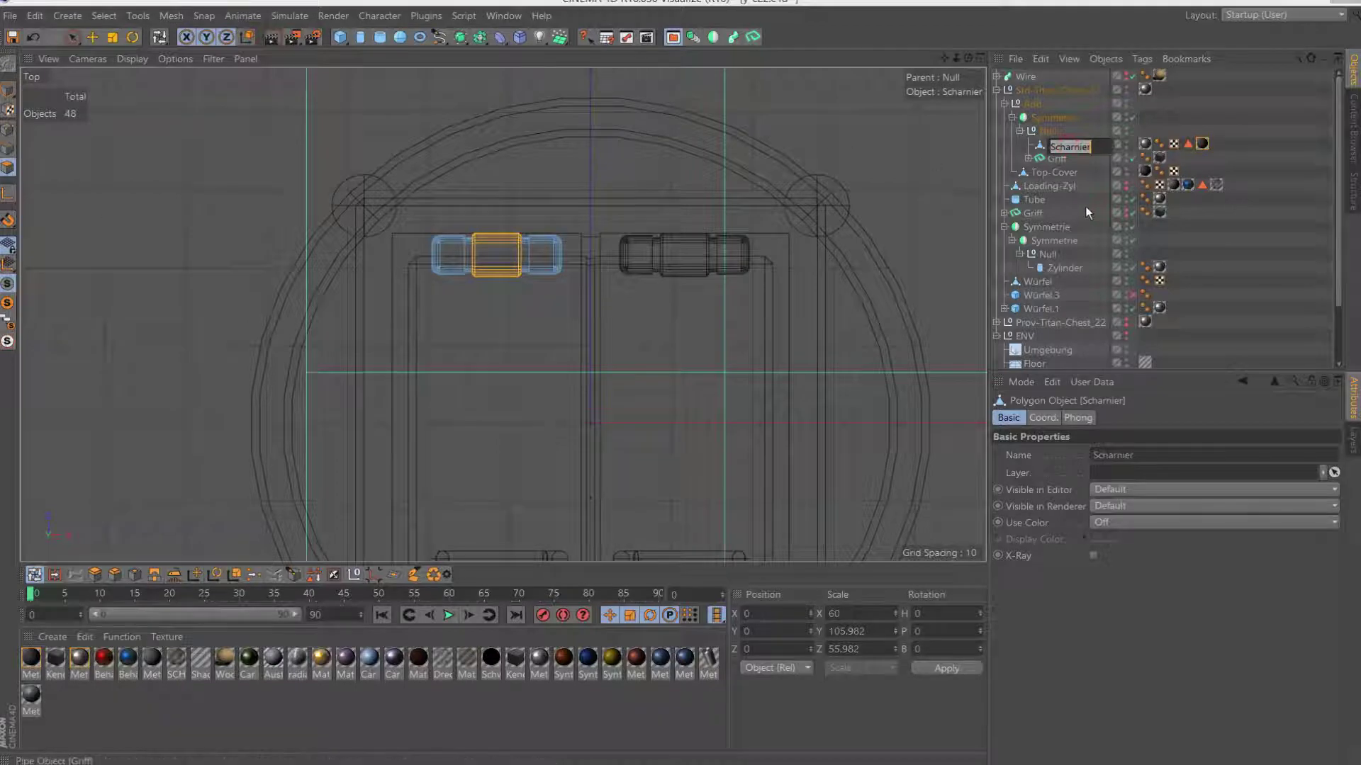
{"action": "left_click", "coordinate": [8, 154]}
{"action": "left_click", "coordinate": [57, 574]}
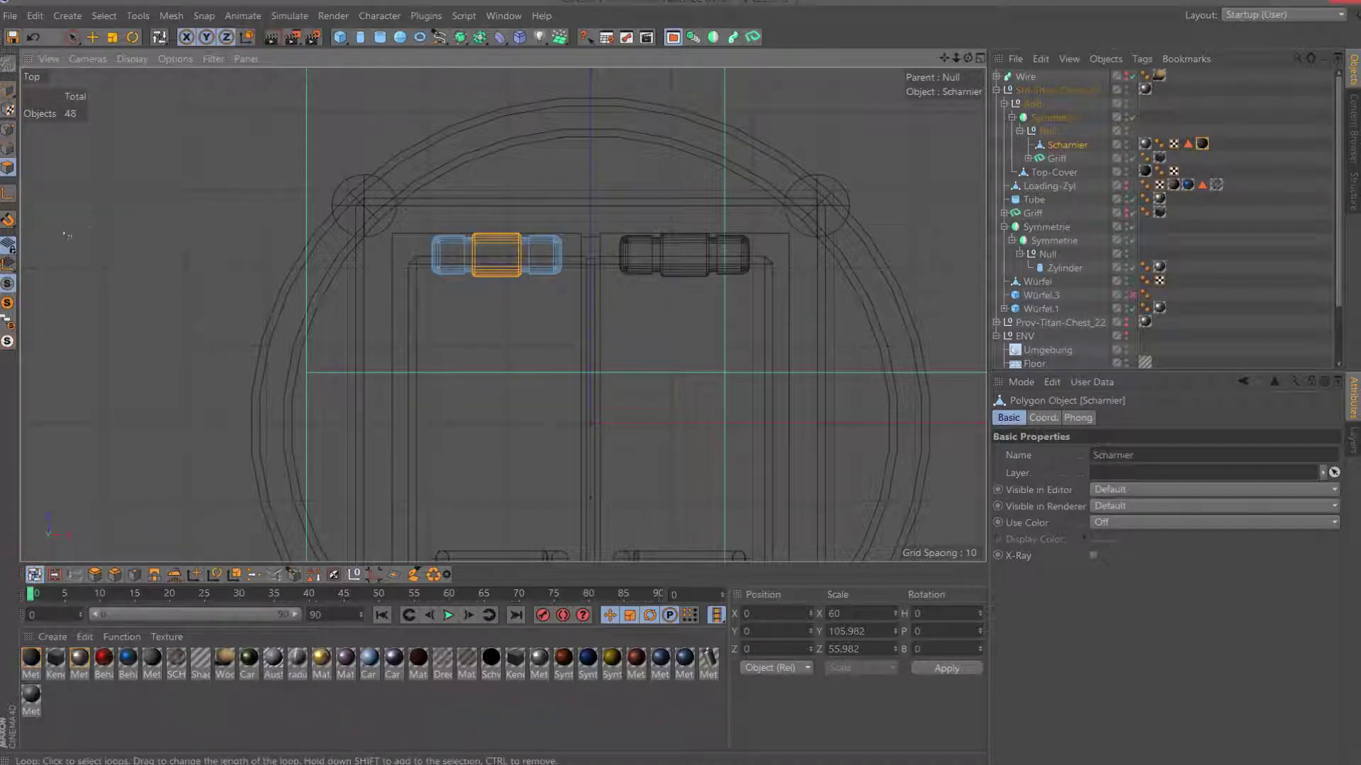
{"action": "left_click", "coordinate": [449, 265]}
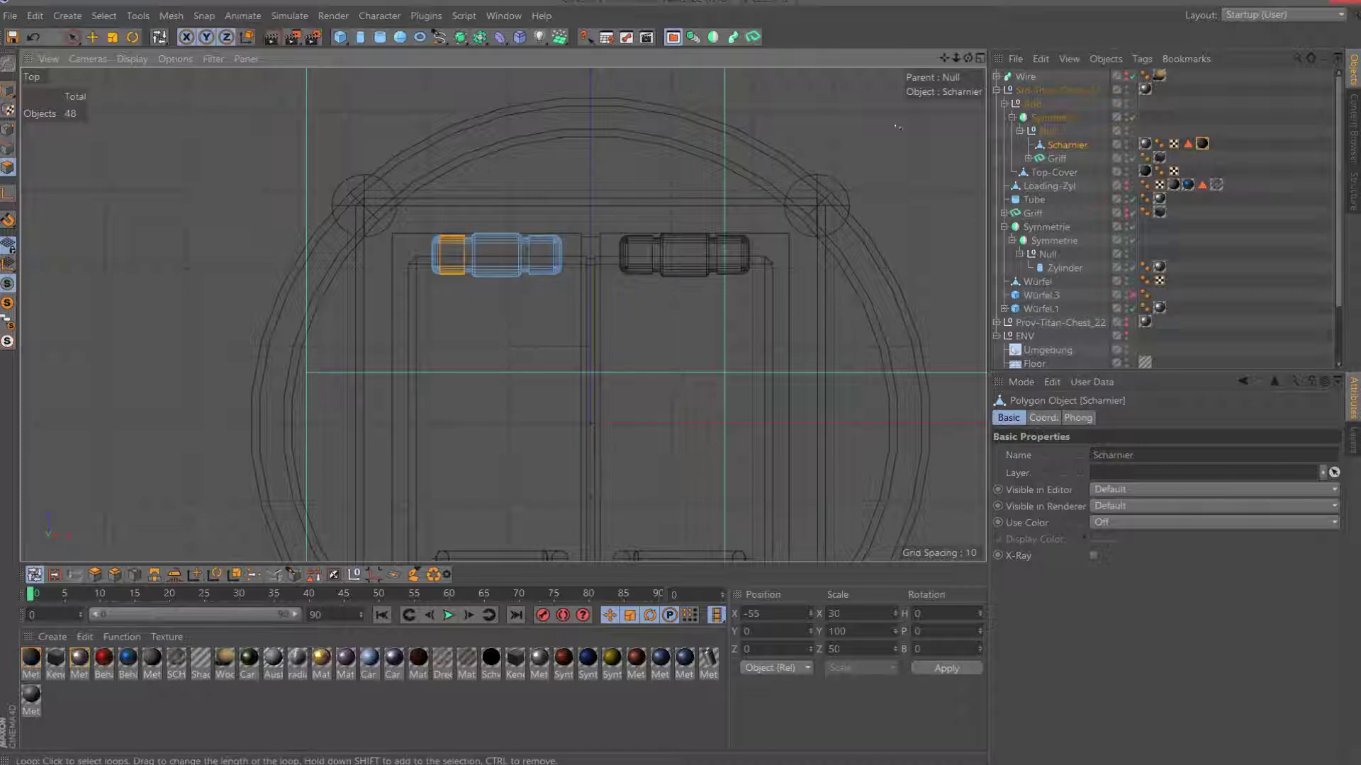
{"action": "key", "text": "F1"}
{"action": "scroll", "coordinate": [1133, 347], "scroll_direction": "down", "scroll_amount": 3}
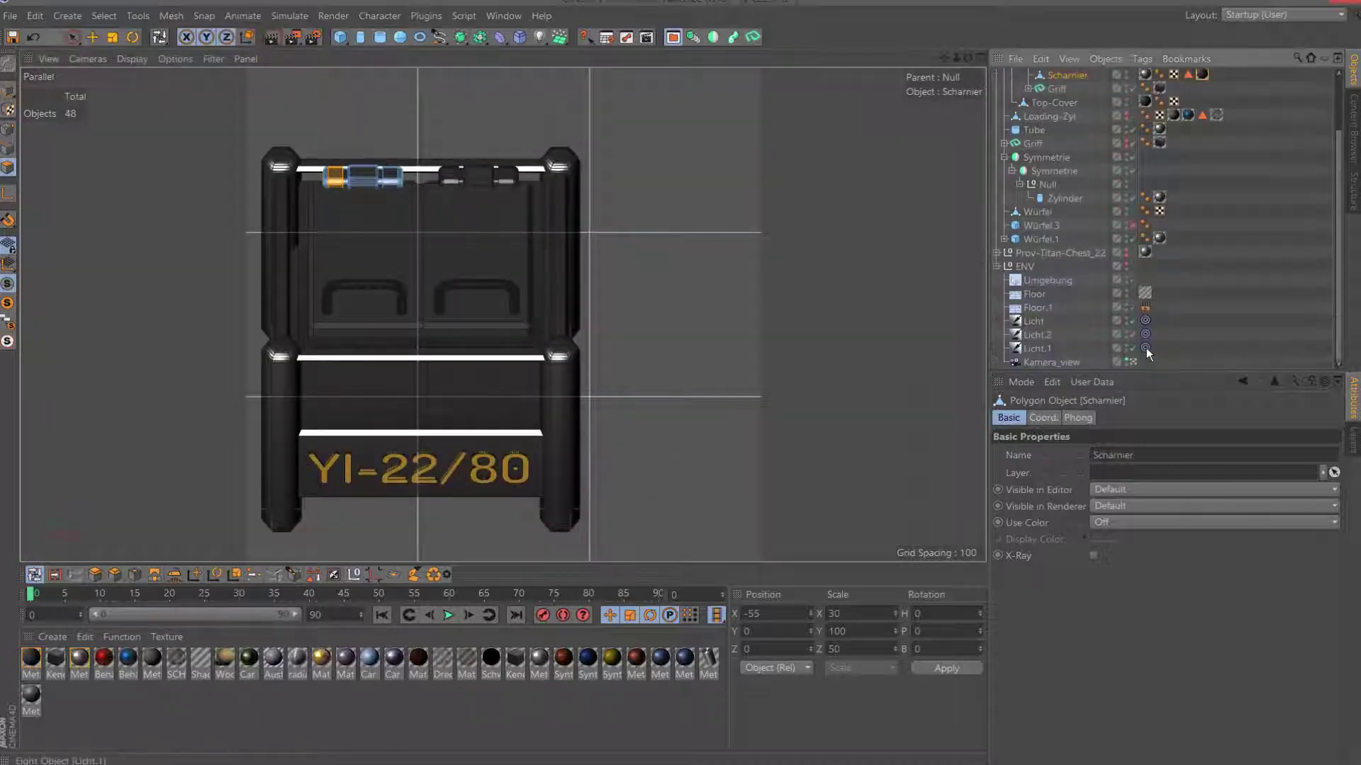
{"action": "left_click", "coordinate": [1133, 363]}
{"action": "mouse_move", "coordinate": [968, 58]}
{"action": "left_mouse_down"}
{"action": "mouse_move", "coordinate": [949, 85]}
{"action": "mouse_move", "coordinate": [942, 39]}
{"action": "mouse_move", "coordinate": [527, 147]}
{"action": "left_mouse_up"}
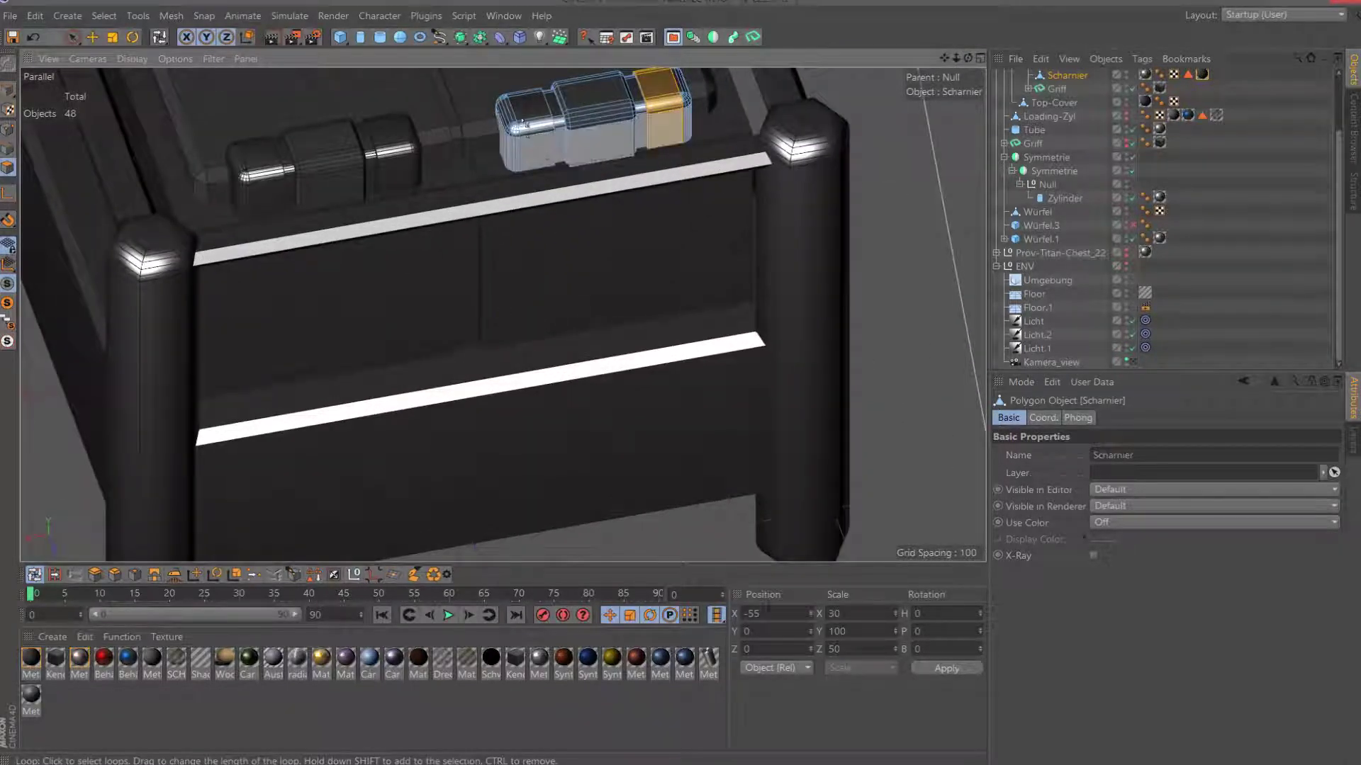
{"action": "left_click", "coordinate": [524, 124], "text": "shift"}
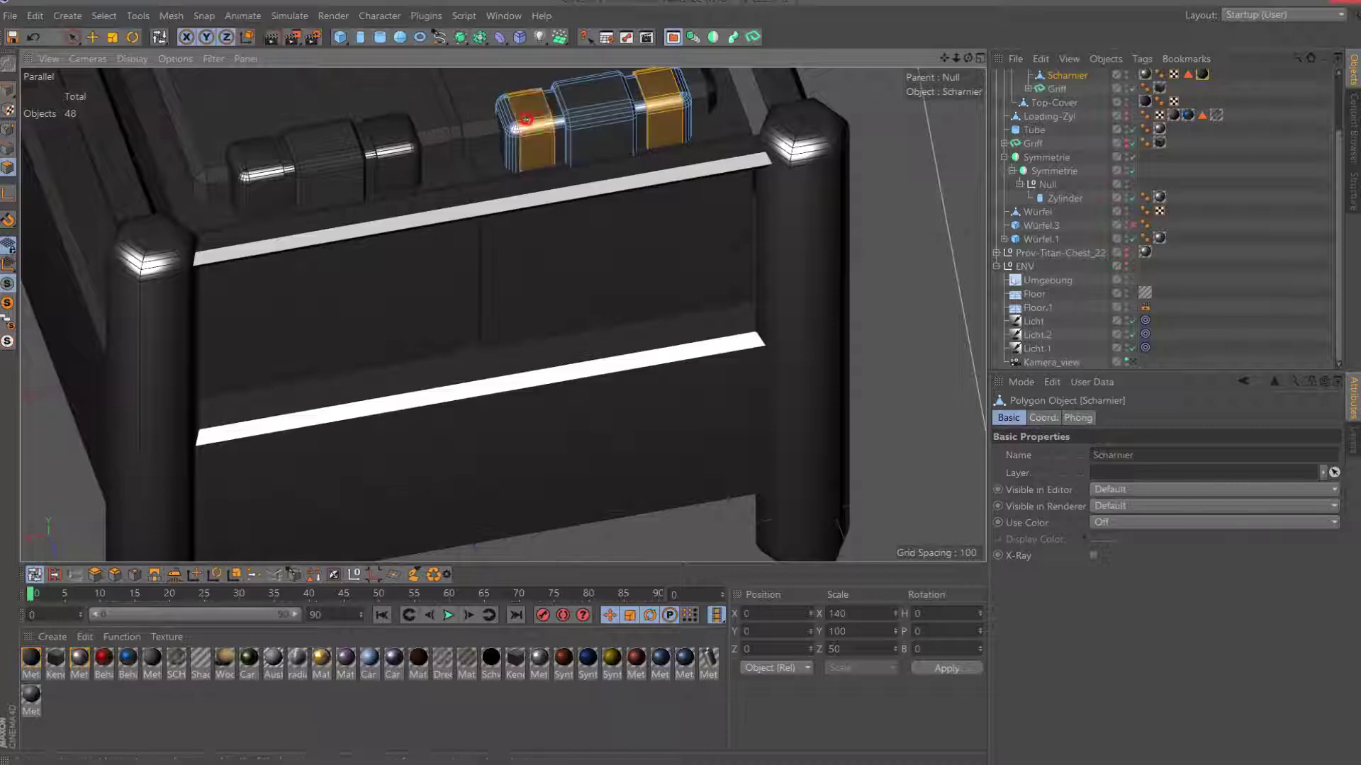
Rectangle-select the hinge's left and right end segments, including hidden elements.
{"action": "left_click", "coordinate": [80, 43]}
{"action": "left_click", "coordinate": [130, 61]}
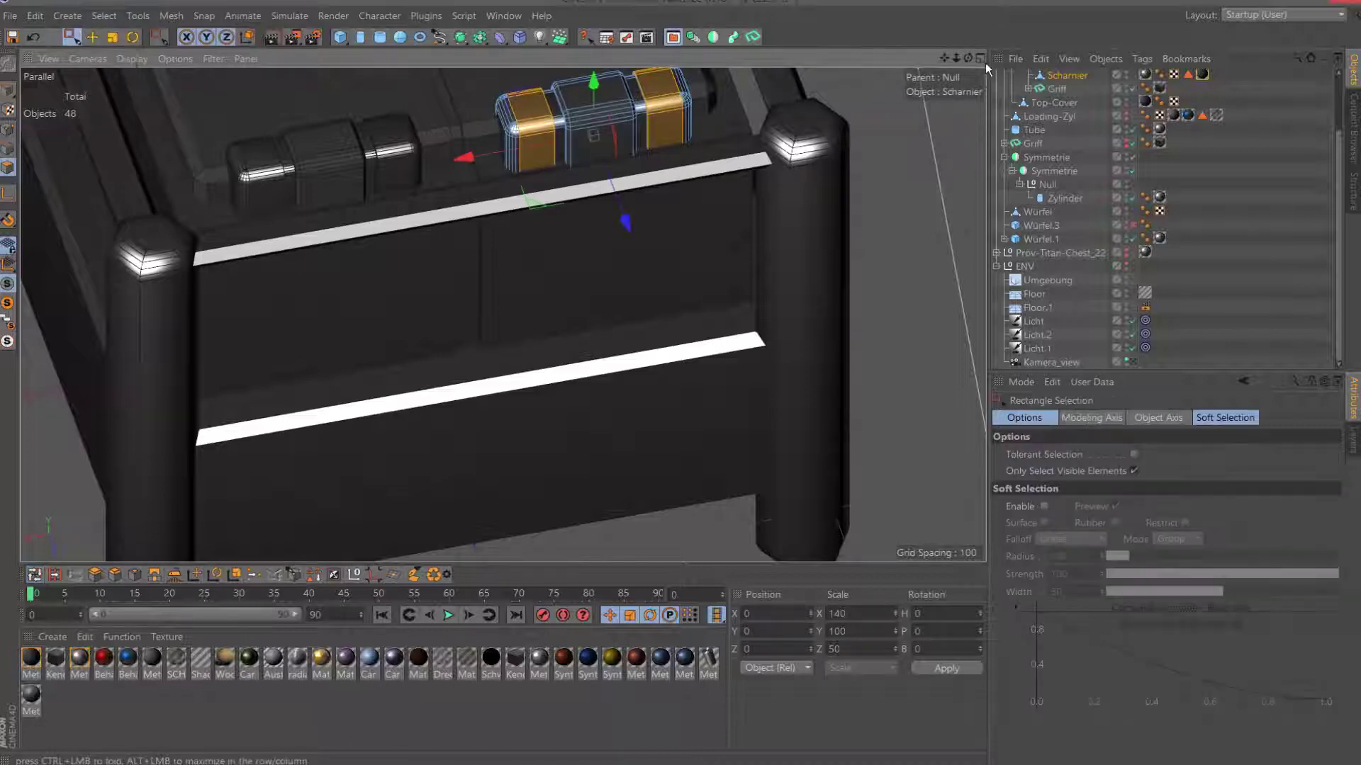
{"action": "left_click_drag", "start_coordinate": [968, 59], "coordinate": [856, 180]}
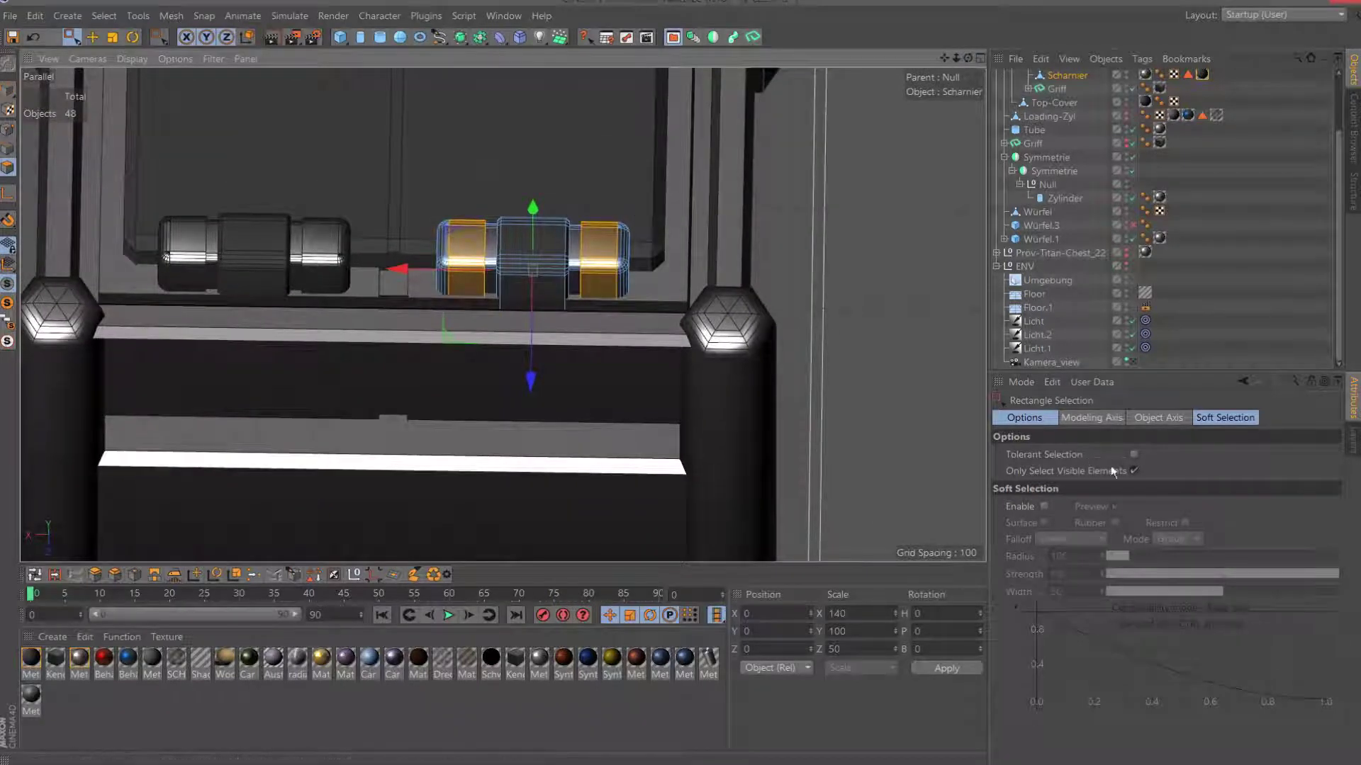
{"action": "left_click", "coordinate": [1136, 470]}
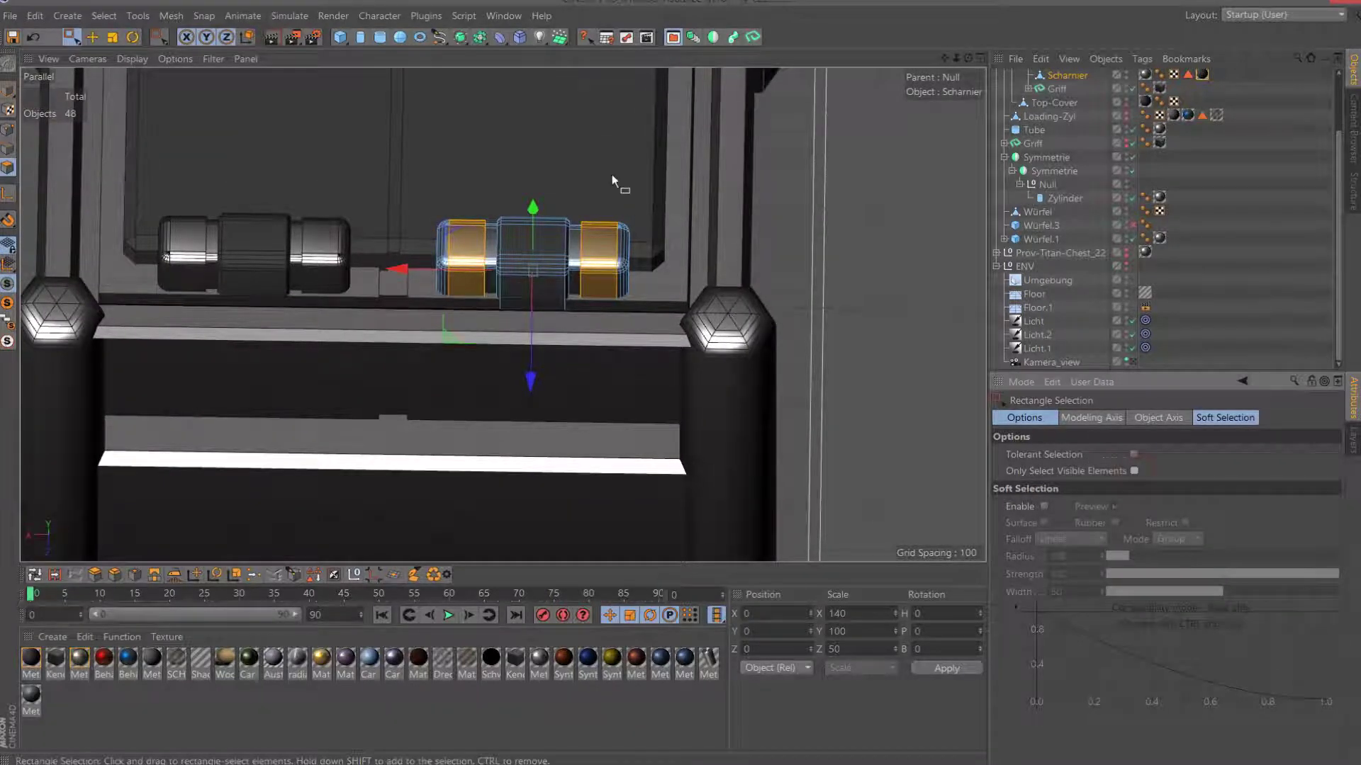
{"action": "left_click_drag", "start_coordinate": [611, 178], "coordinate": [648, 387]}
{"action": "left_click_drag", "start_coordinate": [416, 156], "coordinate": [463, 352], "text": "shift"}
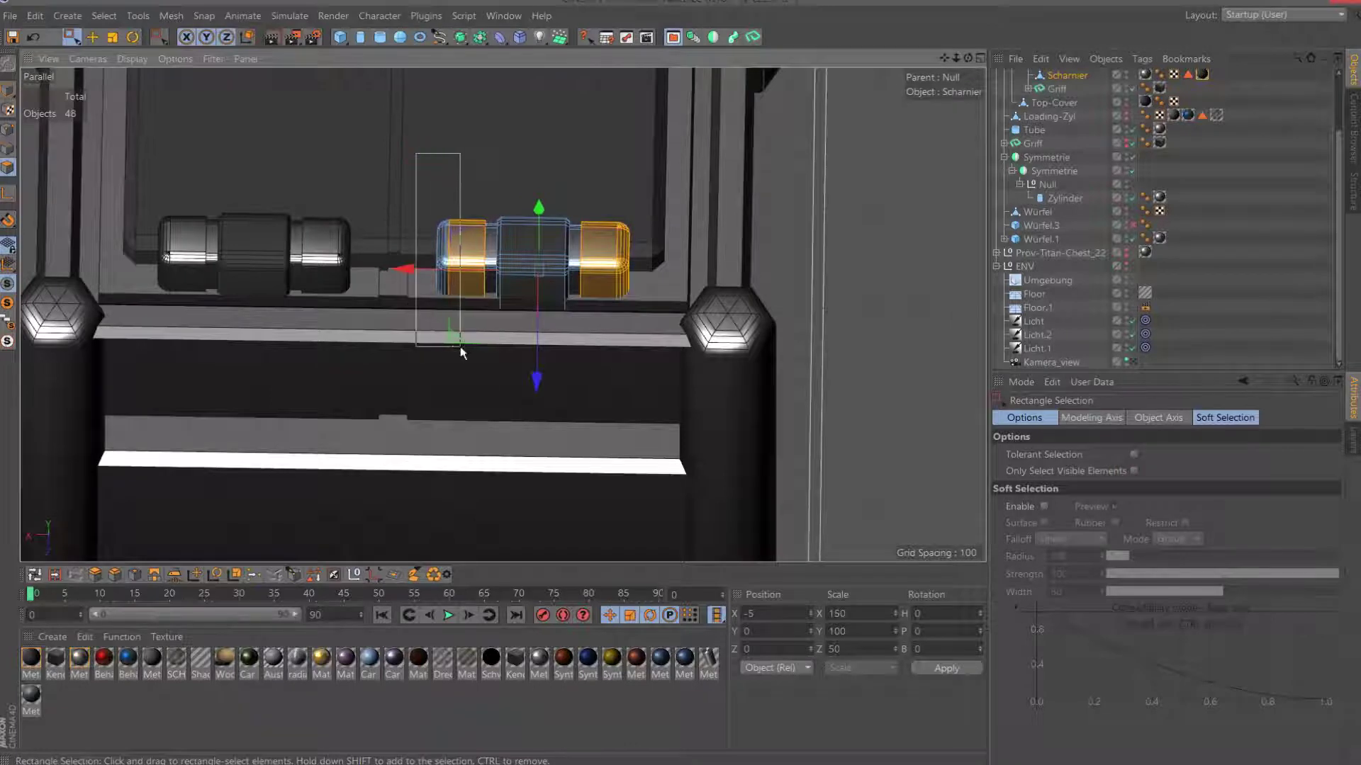
Move the hinge cylinder polygons about 17 units along Z in Top view, then return to Kamera_view.
{"action": "left_click", "coordinate": [7, 90]}
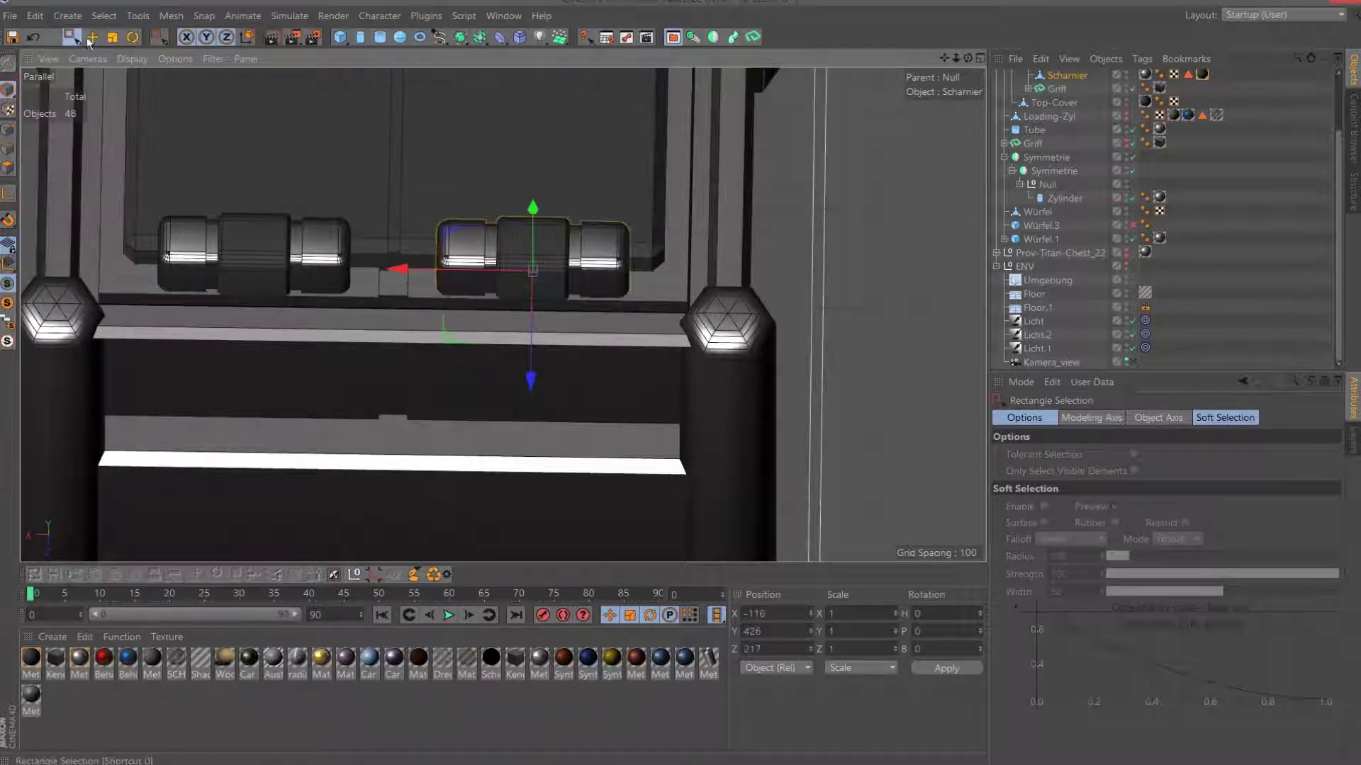
{"action": "left_click", "coordinate": [93, 37]}
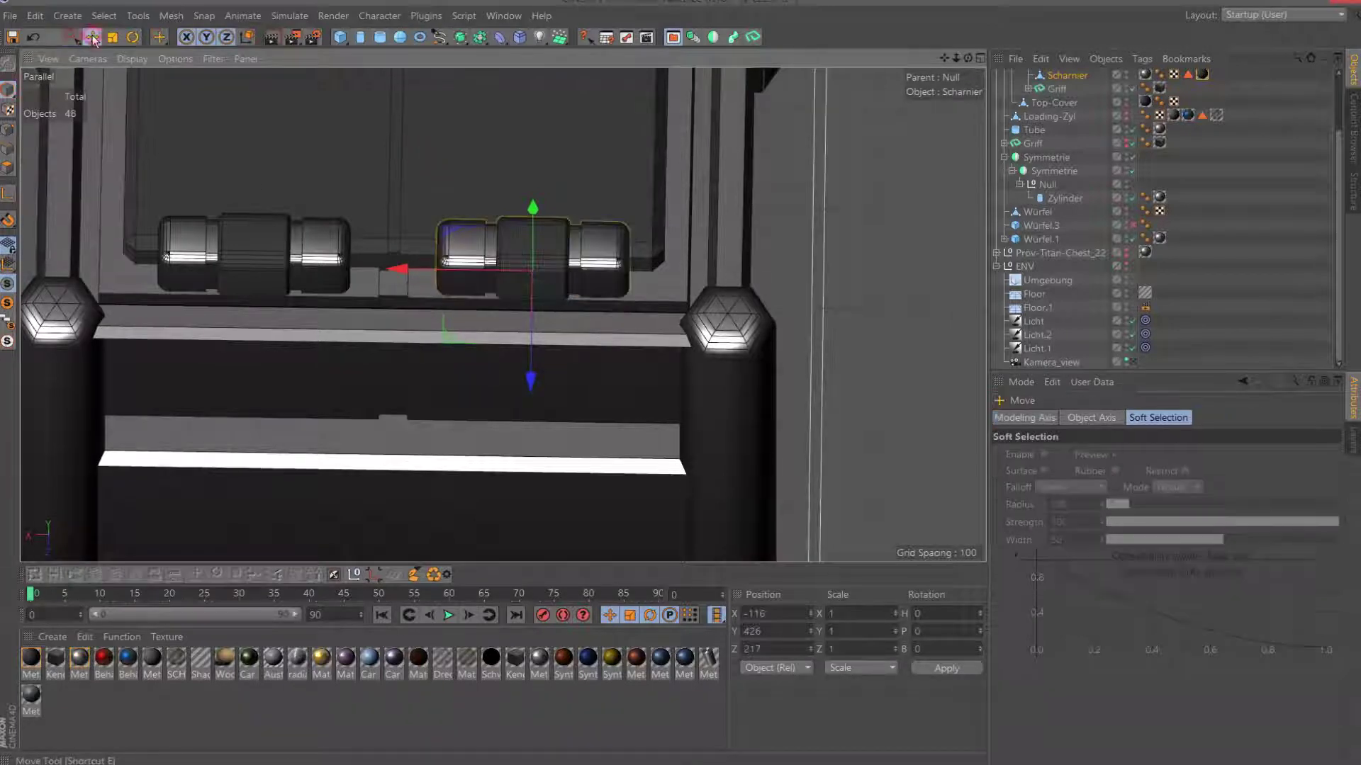
{"action": "left_click", "coordinate": [7, 167]}
{"action": "key", "text": "F2"}
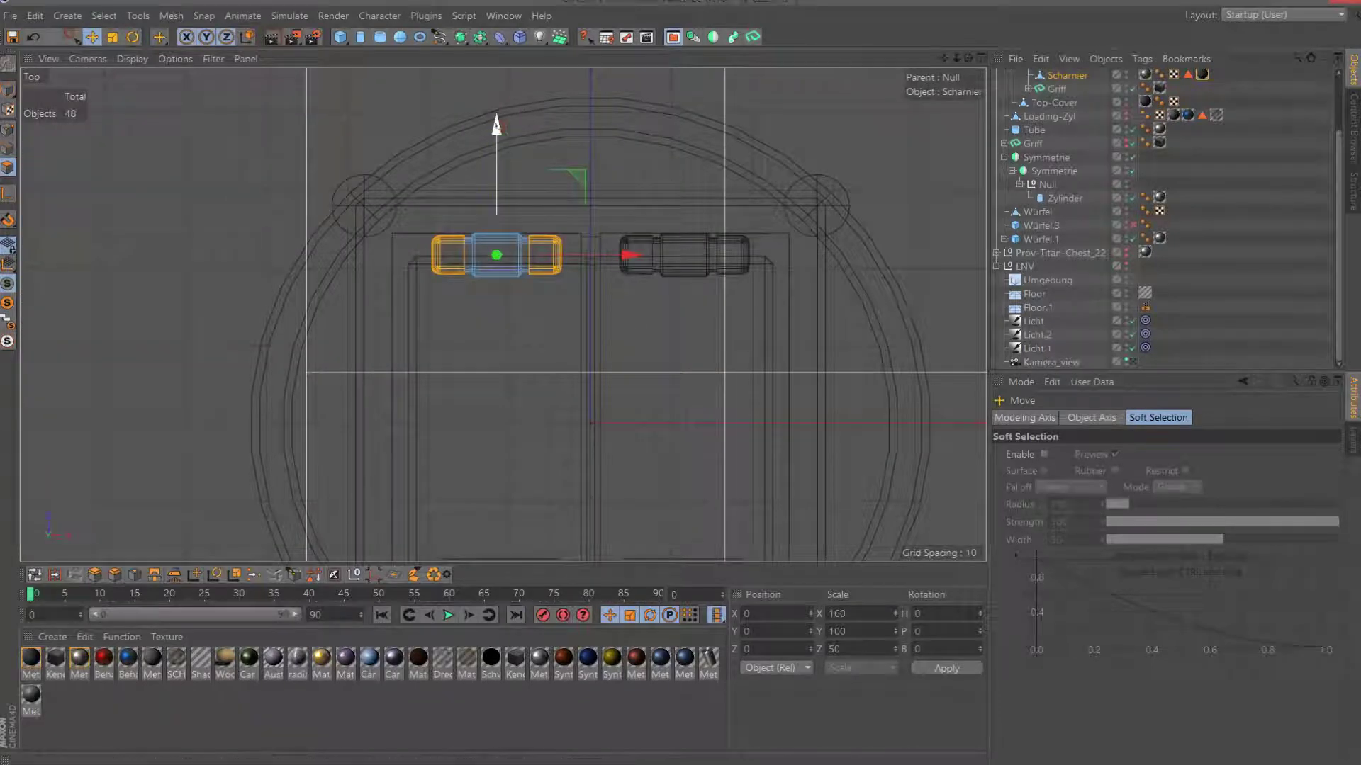
{"action": "left_click_drag", "start_coordinate": [496, 126], "coordinate": [498, 110]}
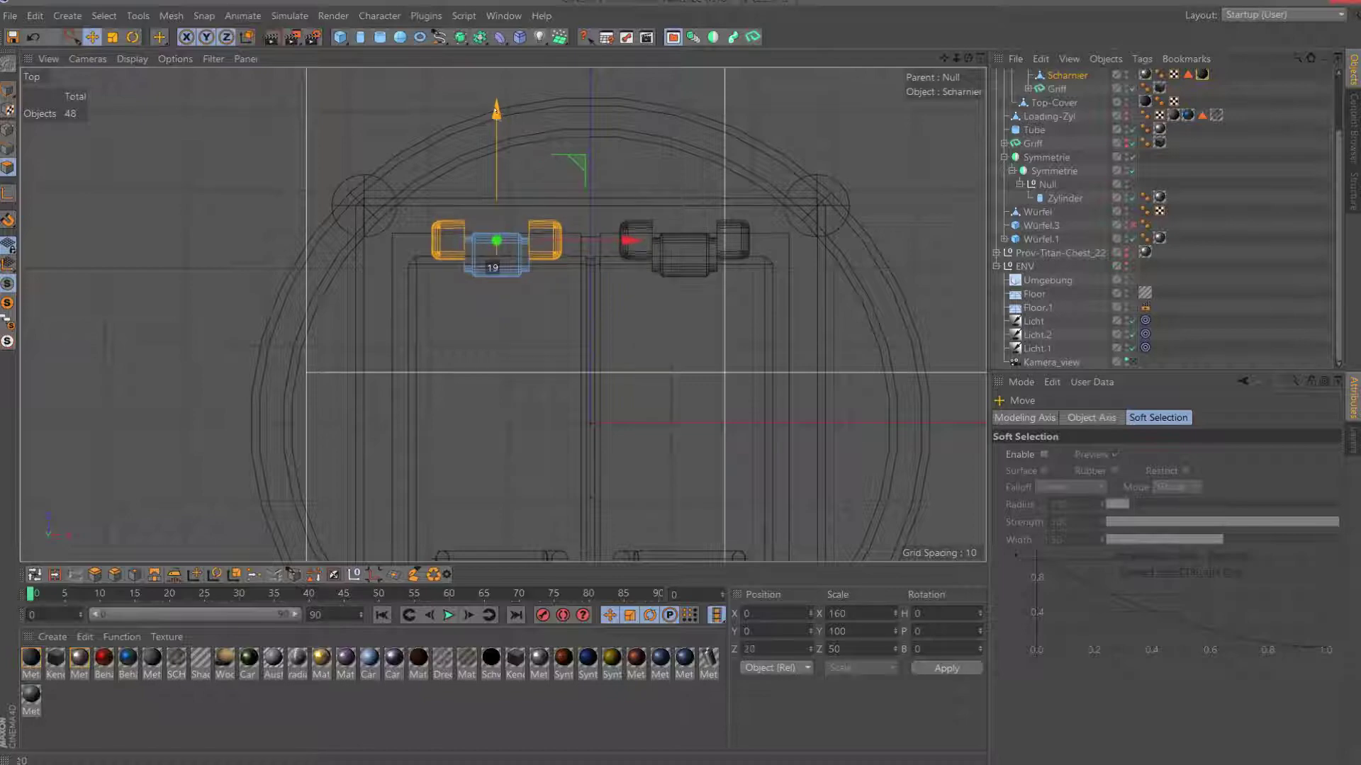
{"action": "left_click_drag", "start_coordinate": [497, 110], "coordinate": [497, 114]}
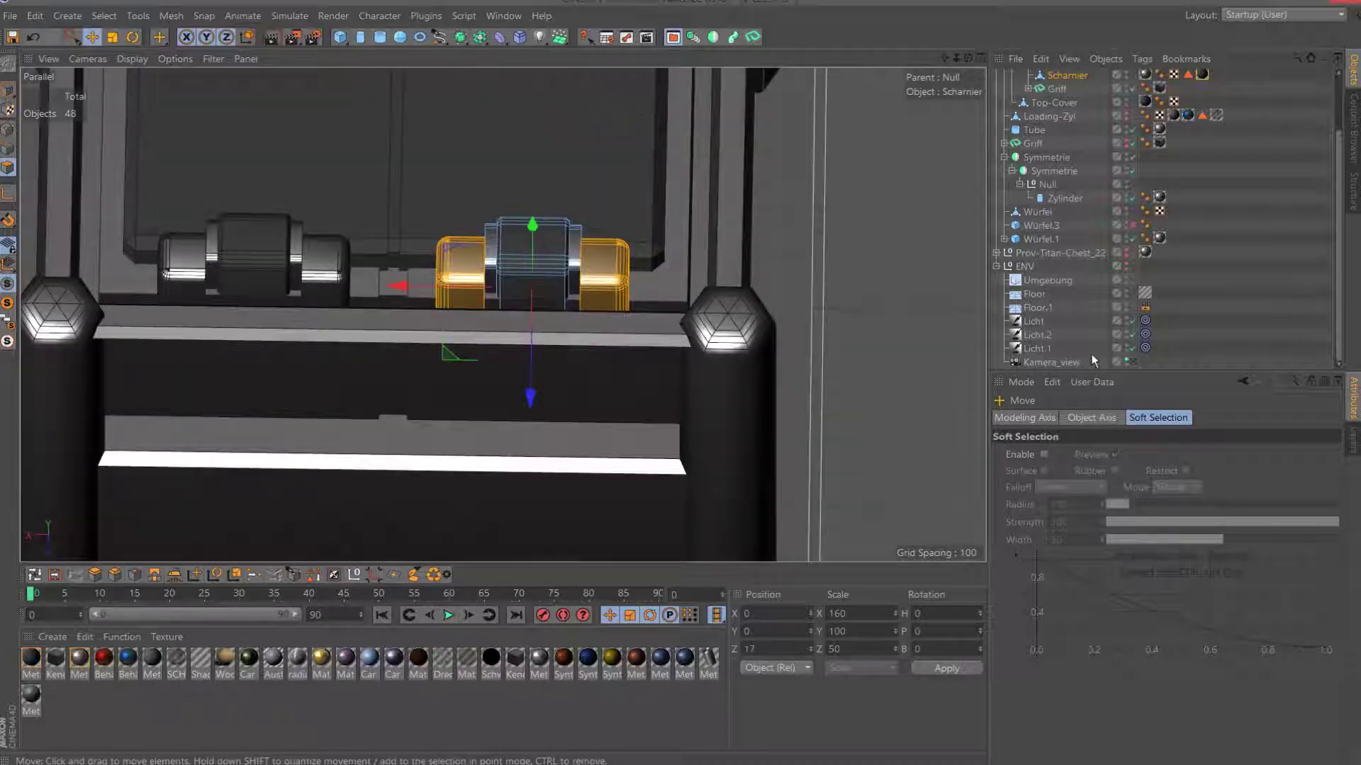
{"action": "left_click", "coordinate": [1133, 362]}
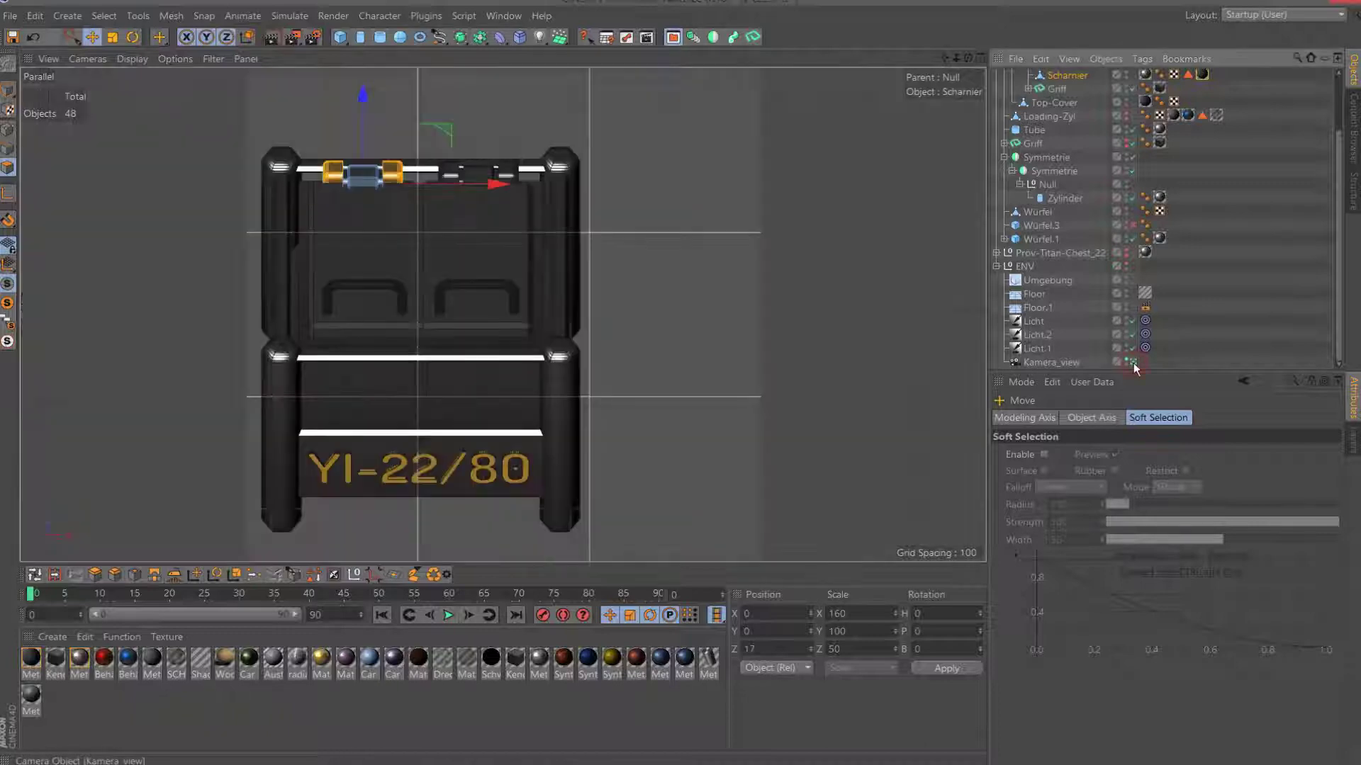
Render the chest at 96x96, zoom in to inspect the shifted hinges, then close the viewer.
{"action": "left_click", "coordinate": [293, 37]}
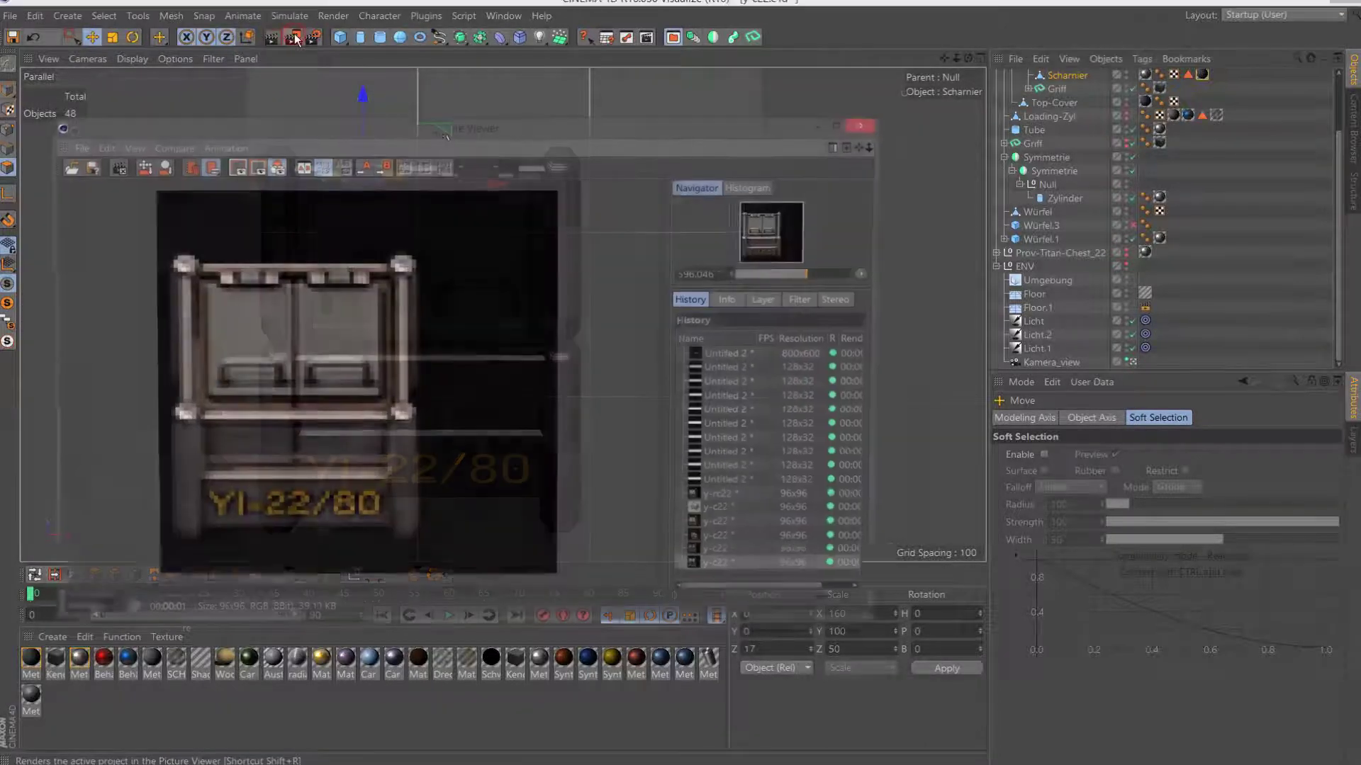
{"action": "scroll", "coordinate": [510, 218], "scroll_direction": "down", "scroll_amount": 3}
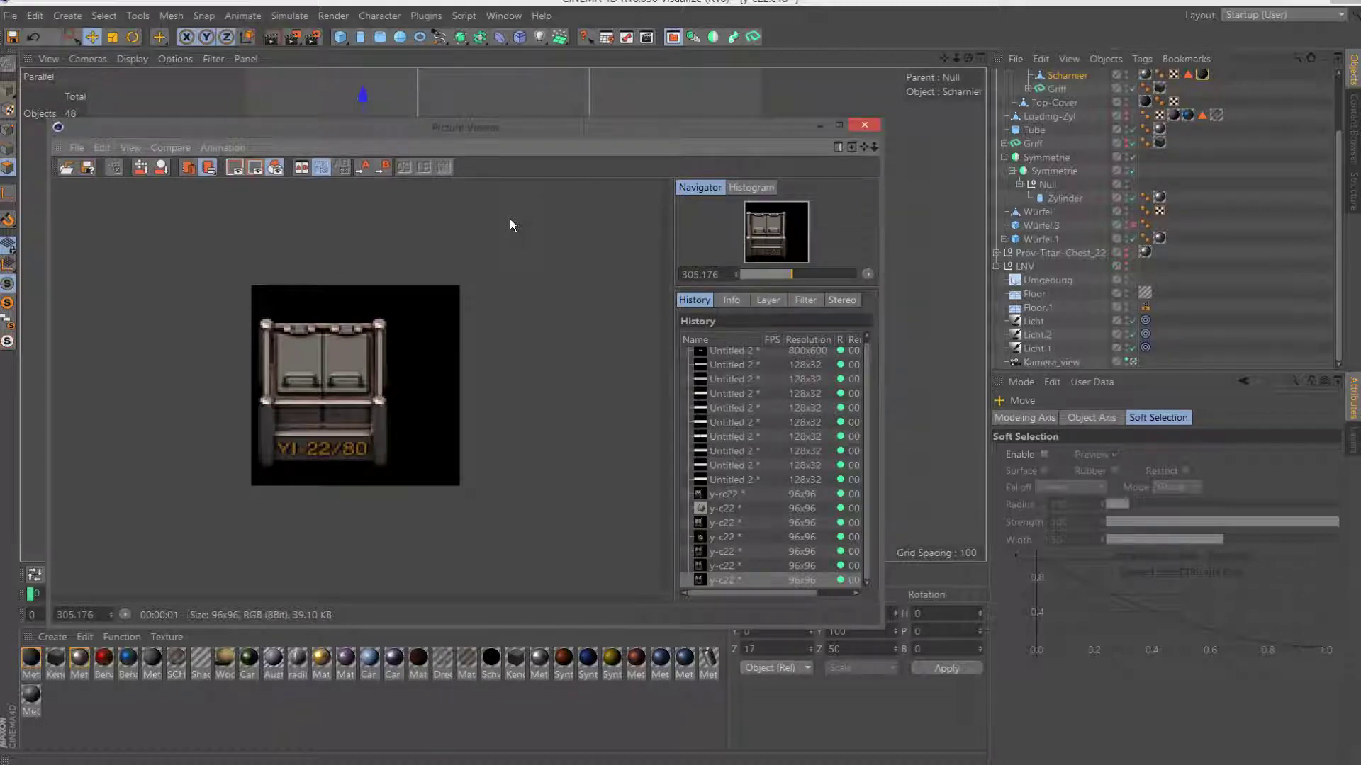
{"action": "scroll", "coordinate": [511, 219], "scroll_direction": "down", "scroll_amount": 1}
{"action": "scroll", "coordinate": [510, 219], "scroll_direction": "up", "scroll_amount": 3}
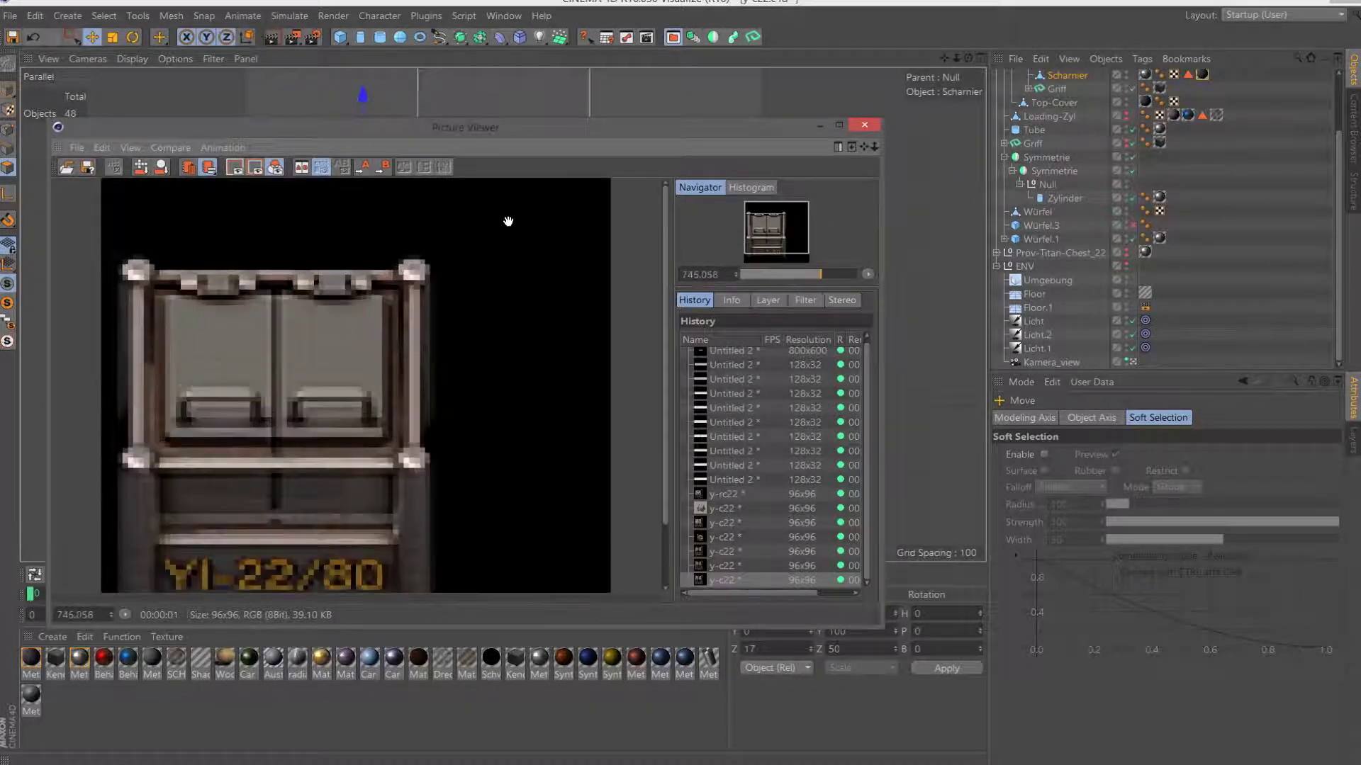
{"action": "scroll", "coordinate": [509, 223], "scroll_direction": "down", "scroll_amount": 2}
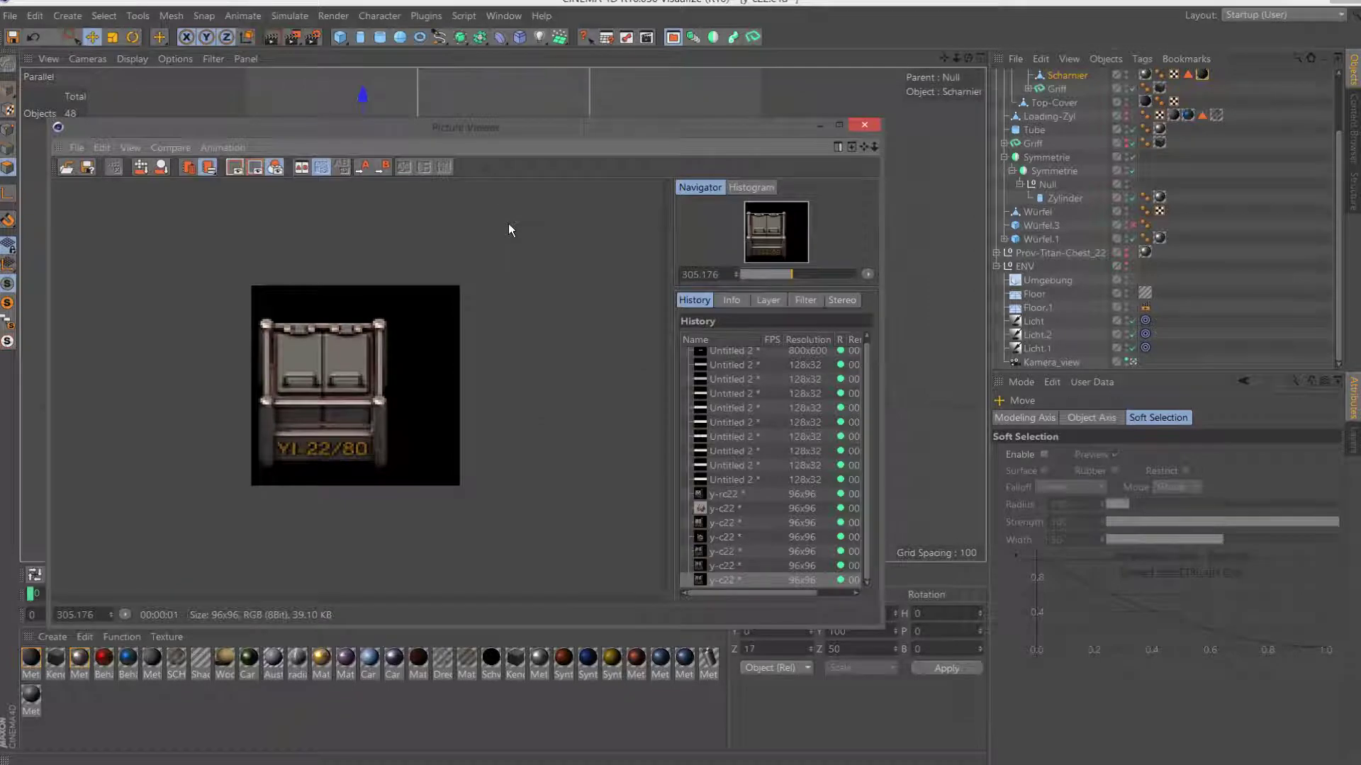
{"action": "scroll", "coordinate": [508, 223], "scroll_direction": "up", "scroll_amount": 2}
{"action": "scroll", "coordinate": [508, 223], "scroll_direction": "up", "scroll_amount": 2}
{"action": "scroll", "coordinate": [508, 224], "scroll_direction": "down", "scroll_amount": 3}
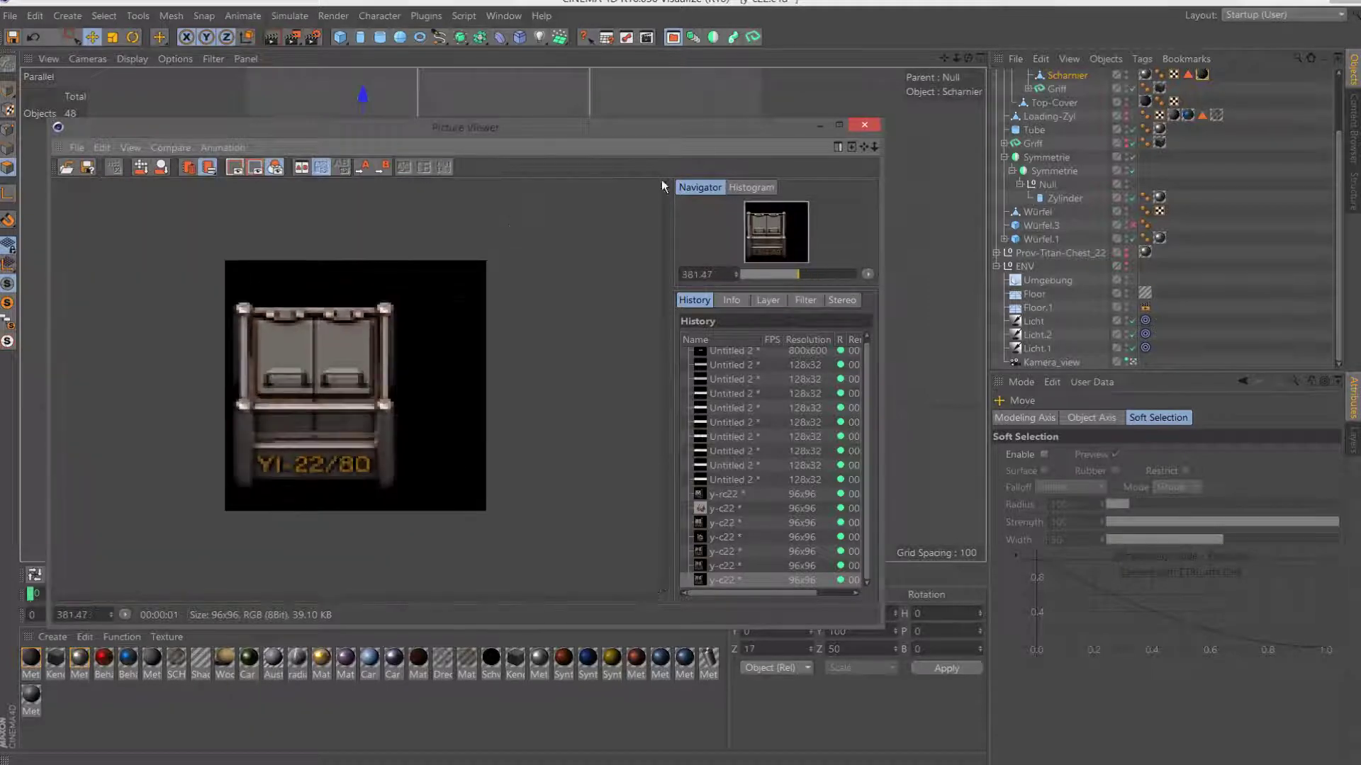
{"action": "left_click", "coordinate": [864, 125]}
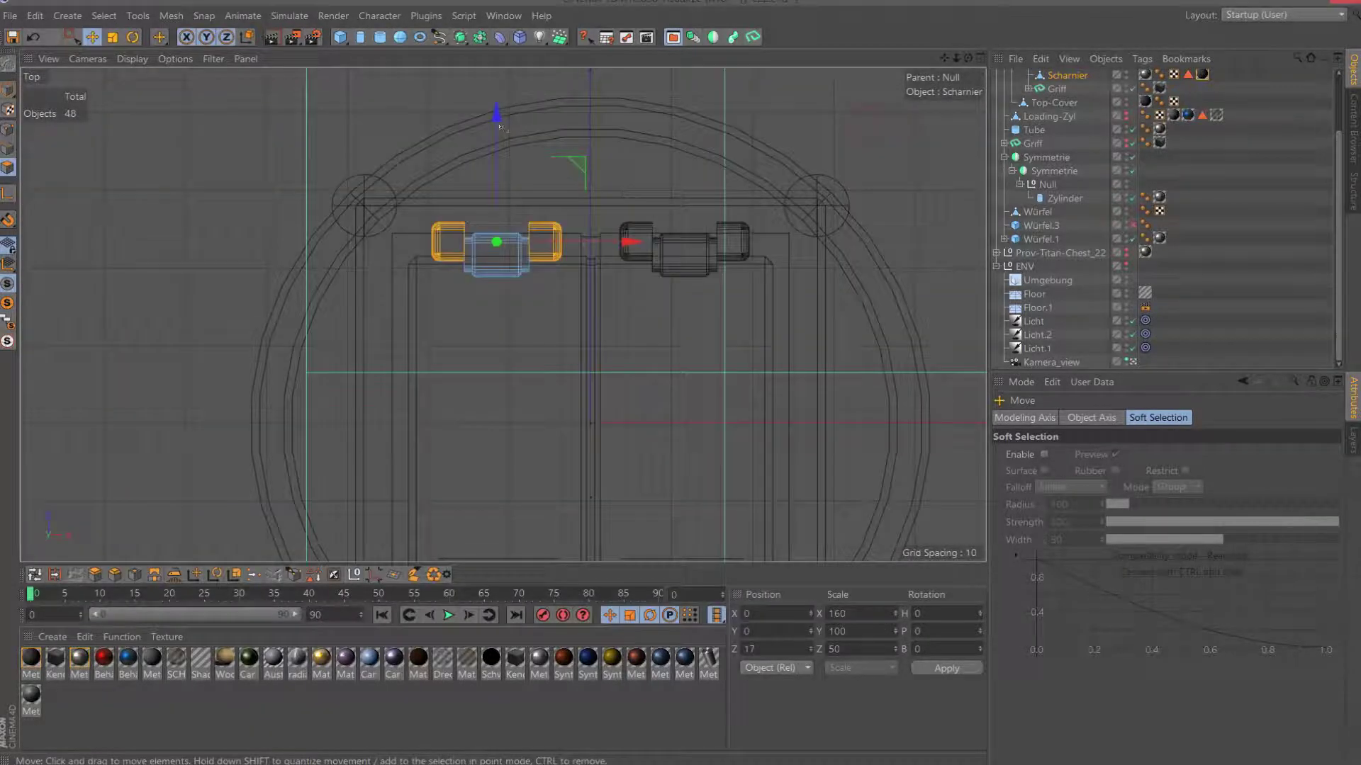
Undo the extra polygon nudge, then lower the whole Scharnier object in Right view.
{"action": "left_click_drag", "start_coordinate": [496, 115], "coordinate": [496, 113]}
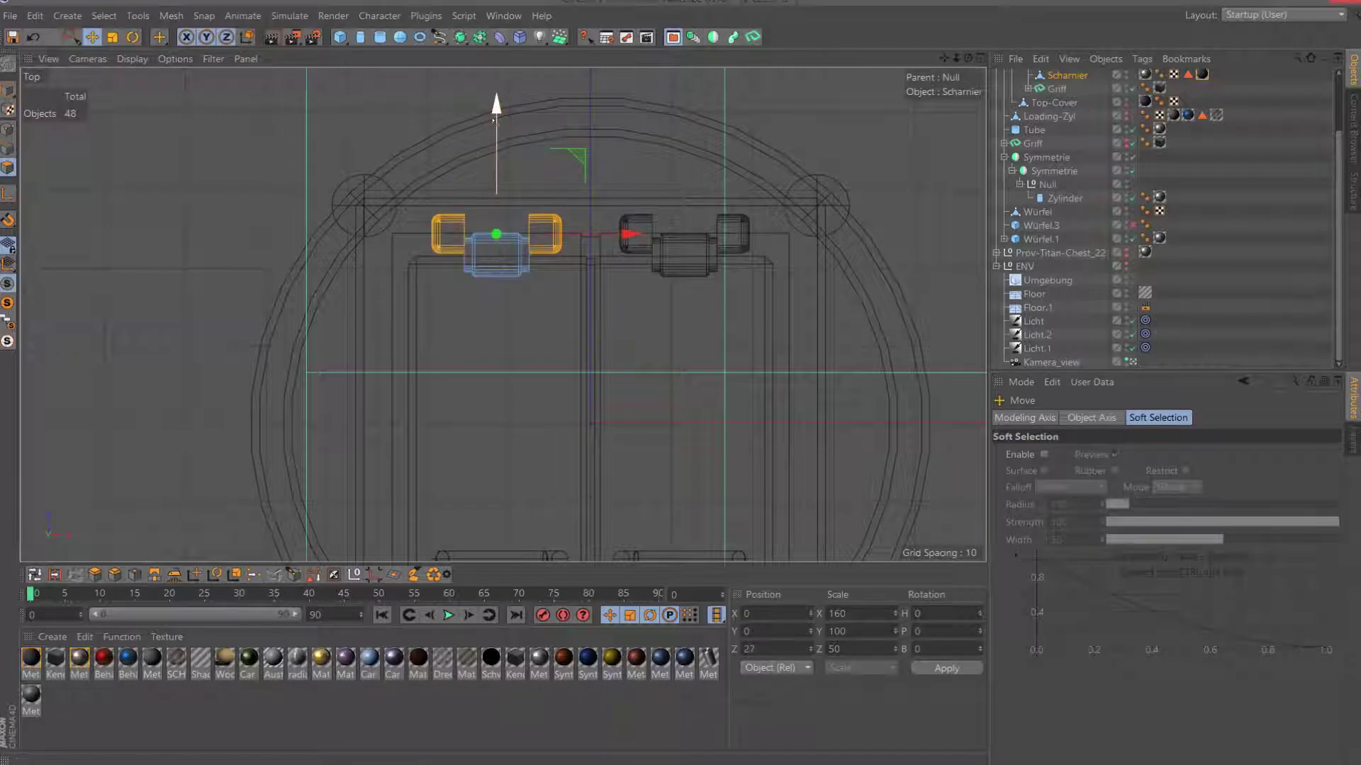
{"action": "key", "text": "ctrl+z"}
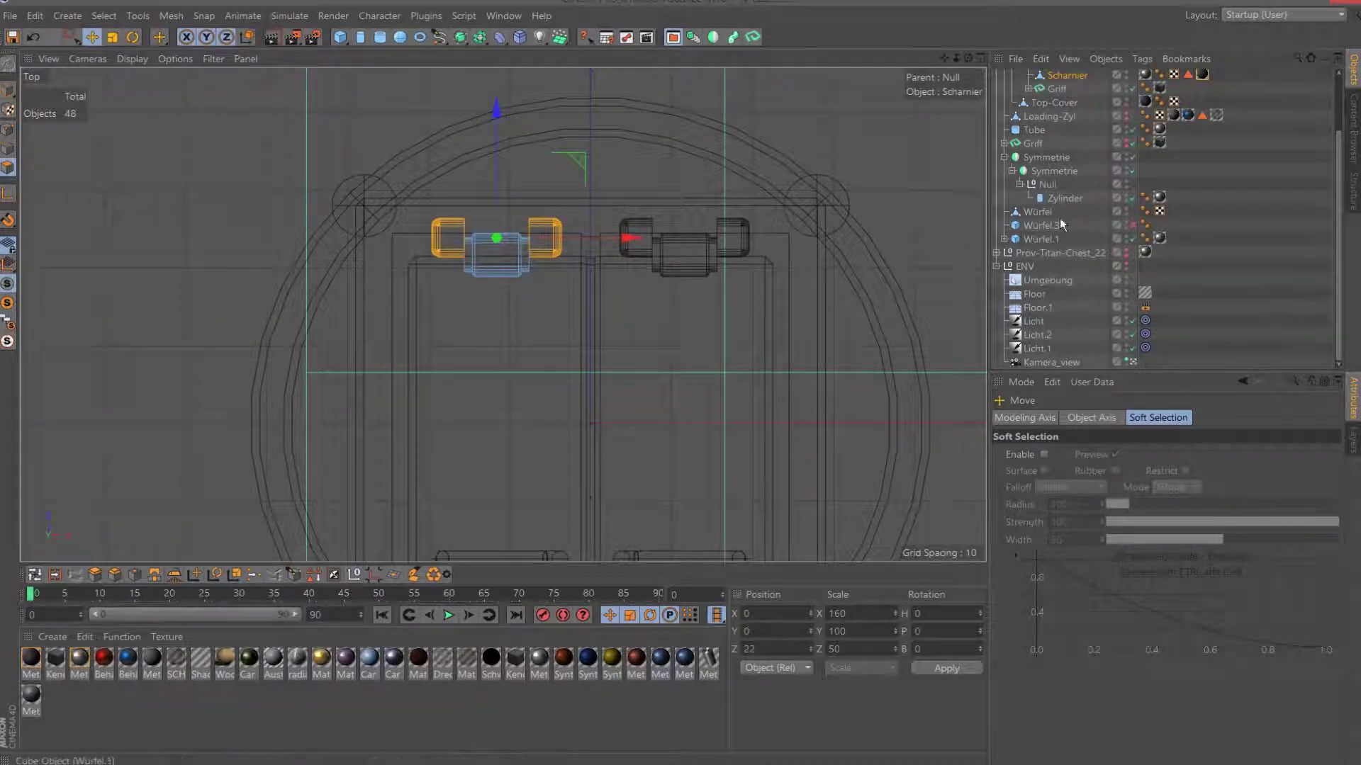
{"action": "left_click", "coordinate": [1061, 78]}
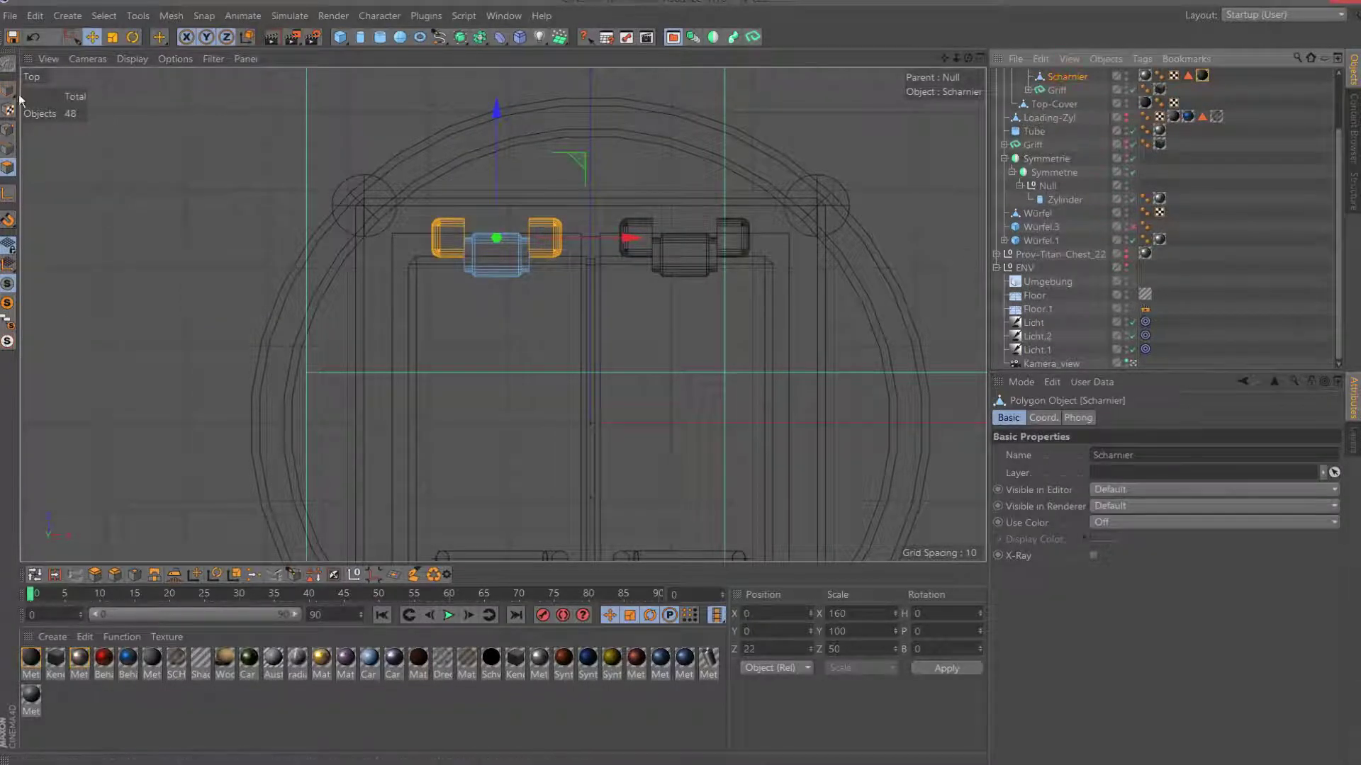
{"action": "left_click", "coordinate": [8, 92]}
{"action": "key", "text": "F3"}
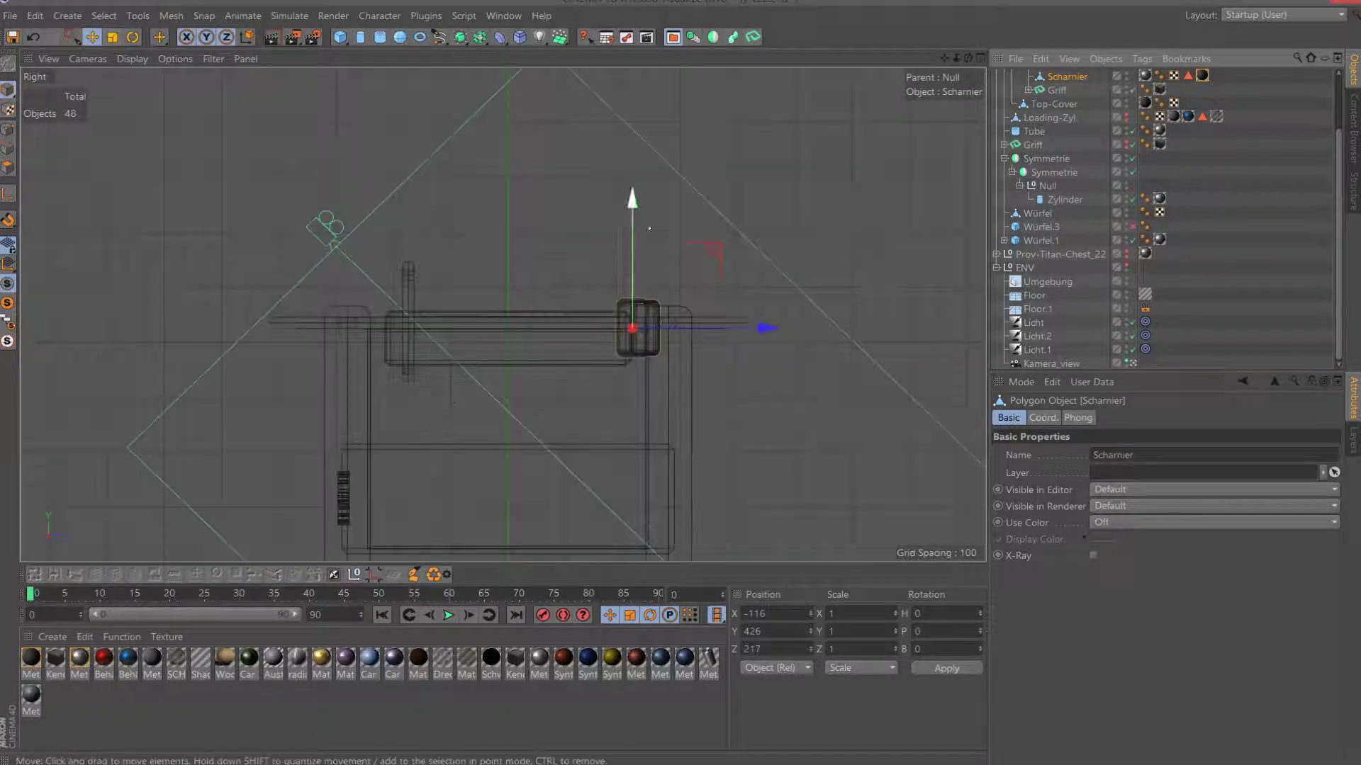
{"action": "left_click_drag", "start_coordinate": [631, 200], "coordinate": [631, 207]}
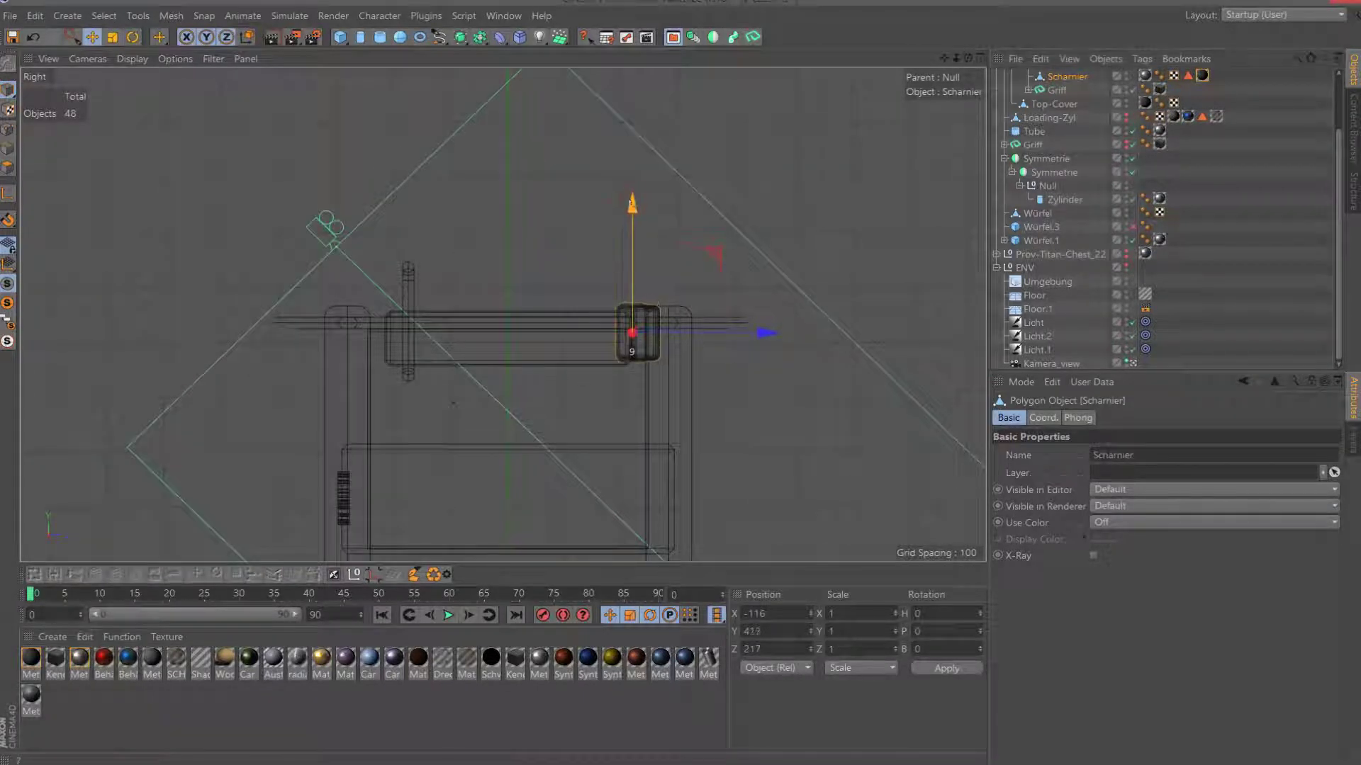
Re-render the chest and zoom the Picture Viewer to 100%.
{"action": "left_click", "coordinate": [292, 37]}
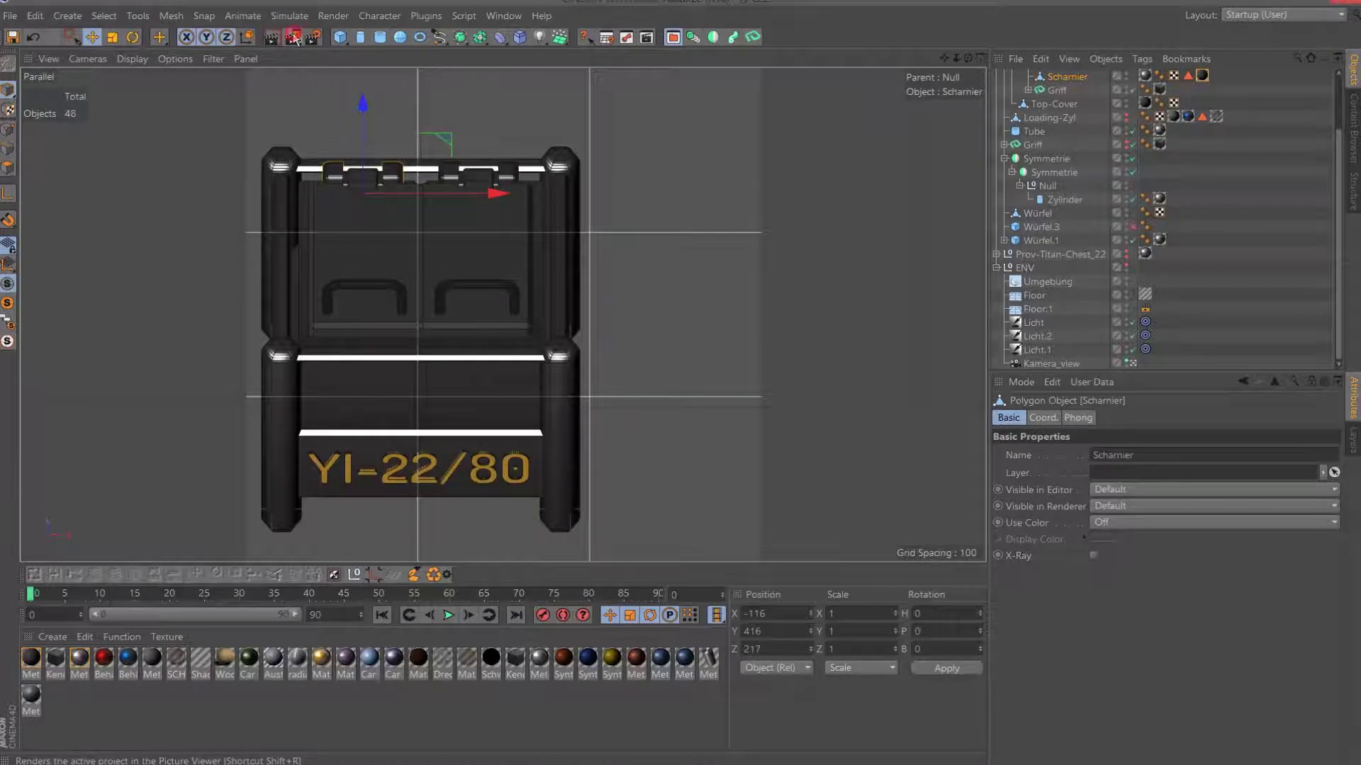
{"action": "scroll", "coordinate": [551, 315], "scroll_direction": "down", "scroll_amount": 3}
{"action": "scroll", "coordinate": [549, 321], "scroll_direction": "down", "scroll_amount": 3}
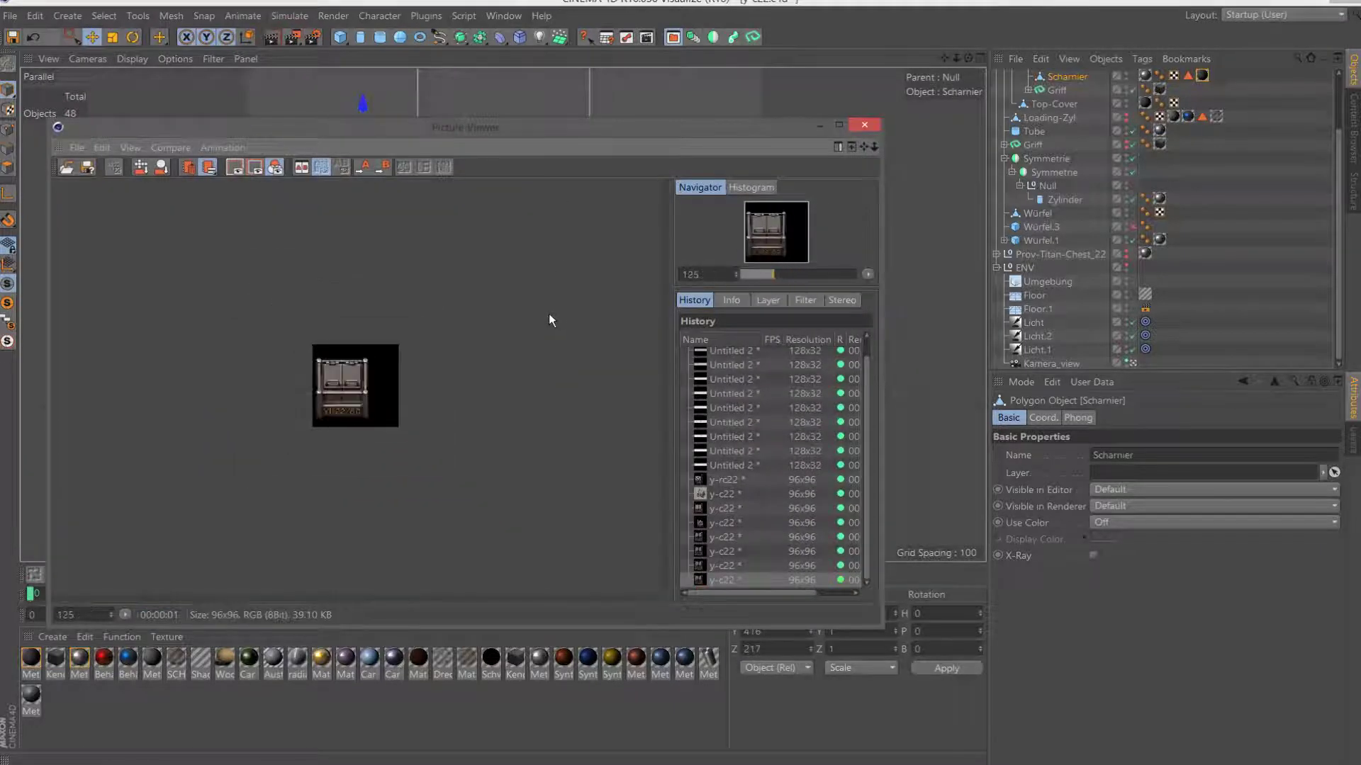
{"action": "scroll", "coordinate": [549, 315], "scroll_direction": "down", "scroll_amount": 1}
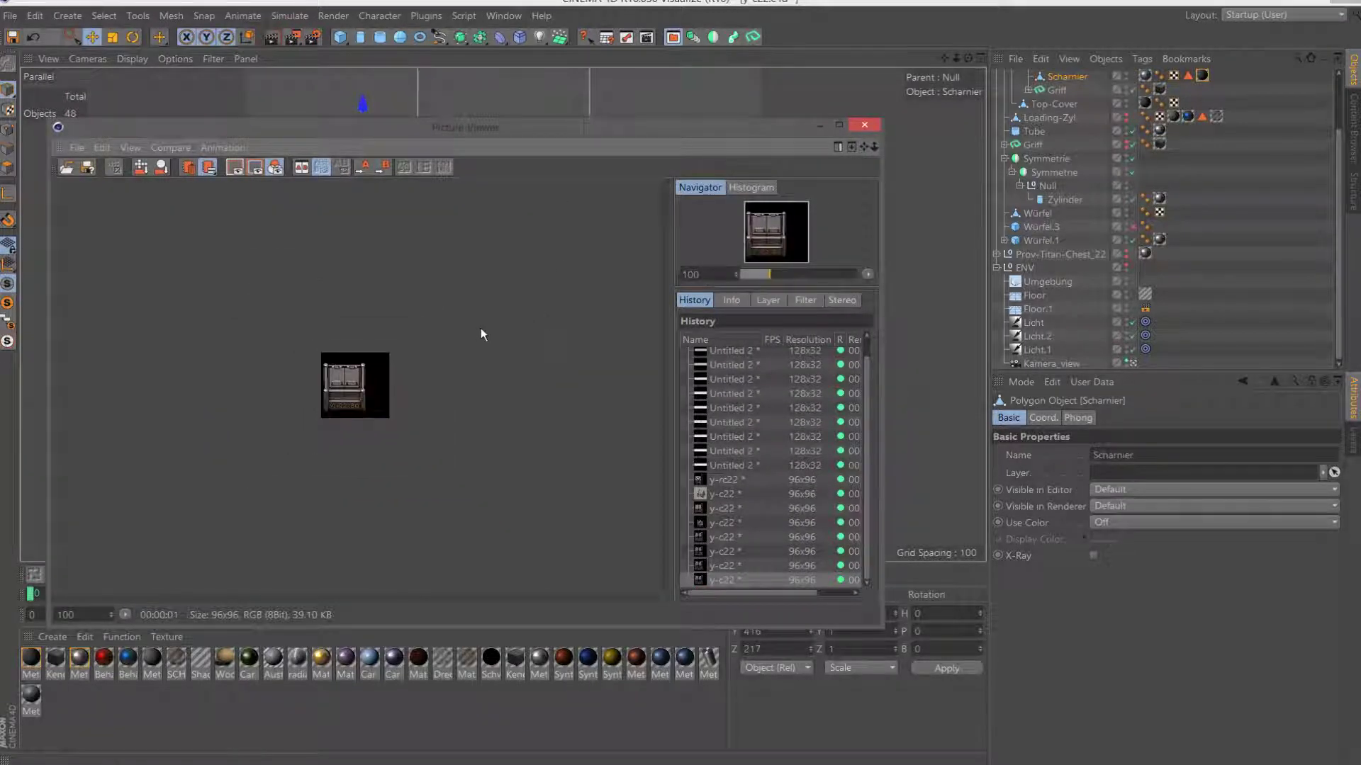
Toggle the render between its Alpha pass and the full image to confirm transparency.
{"action": "left_click", "coordinate": [768, 299]}
{"action": "left_click", "coordinate": [760, 401]}
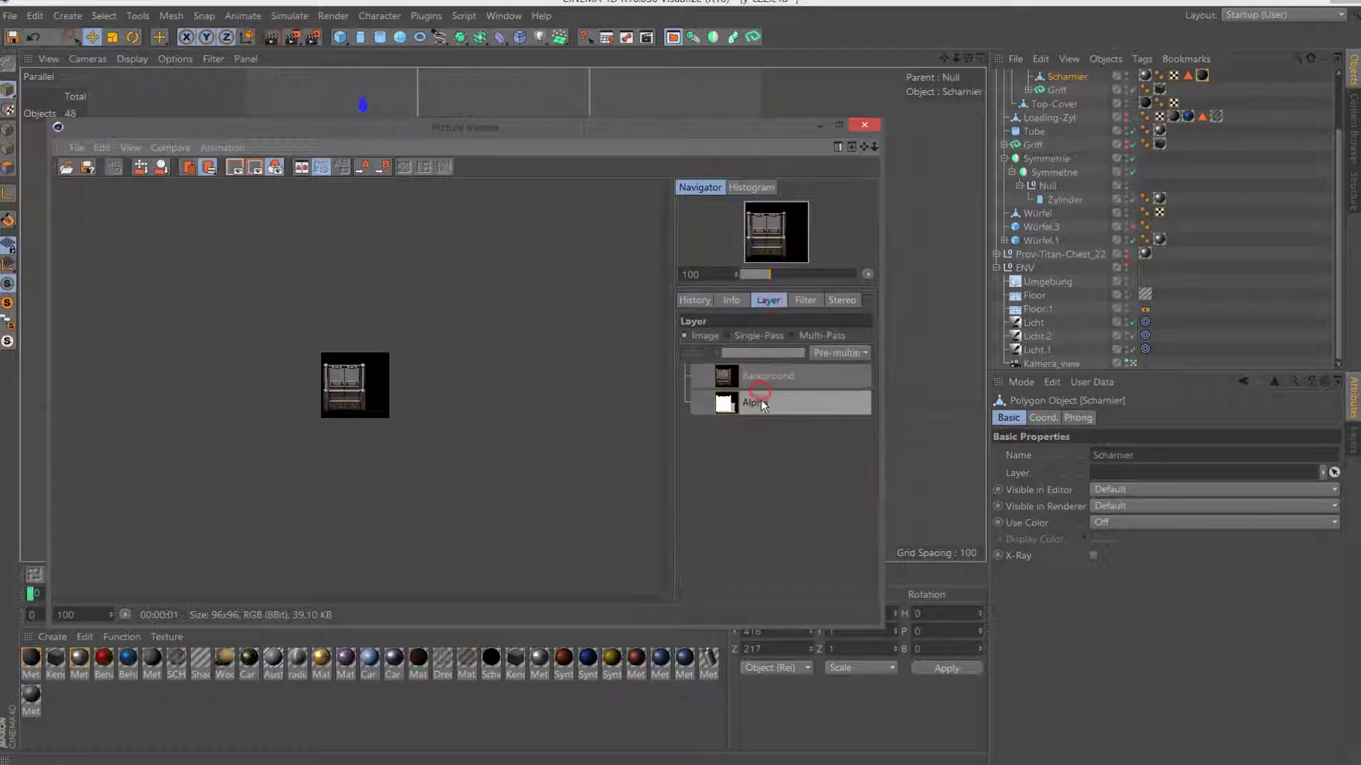
{"action": "left_click", "coordinate": [737, 339]}
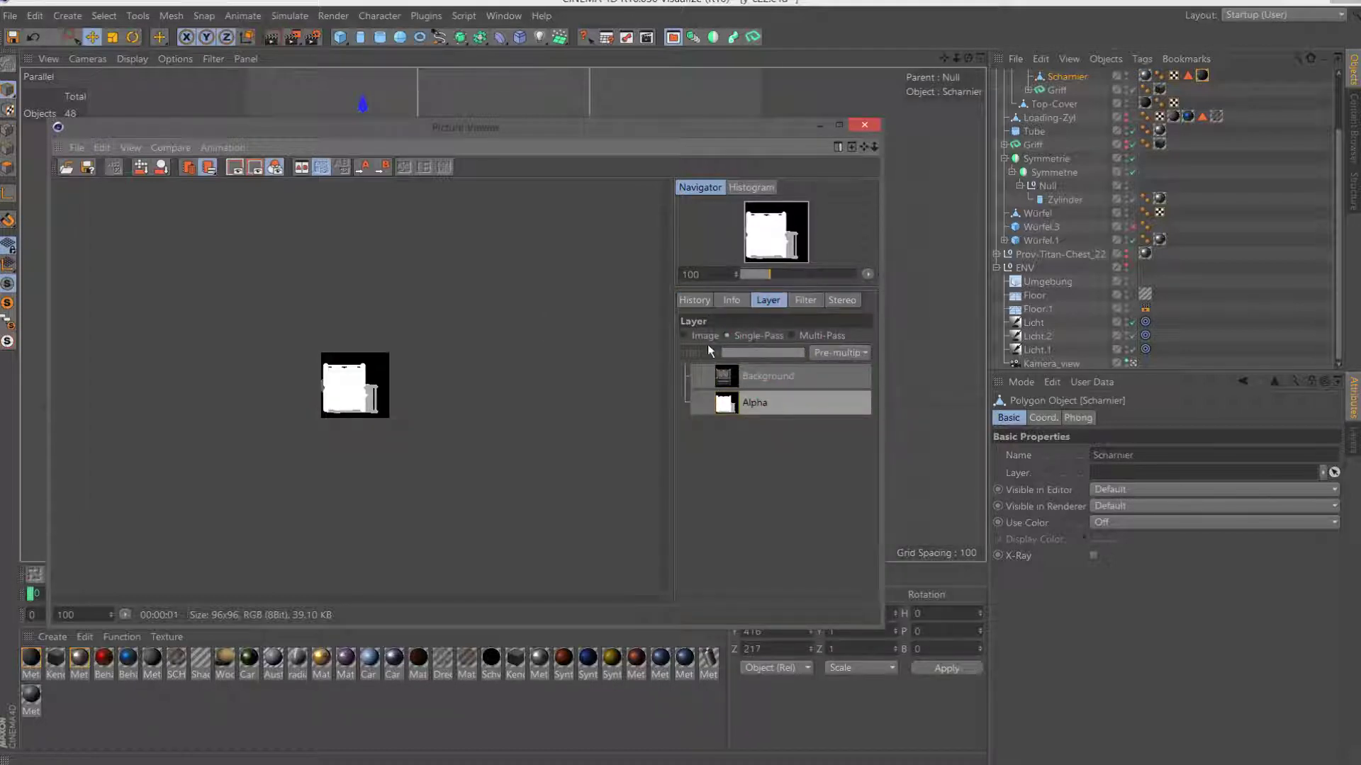
{"action": "left_click", "coordinate": [686, 336]}
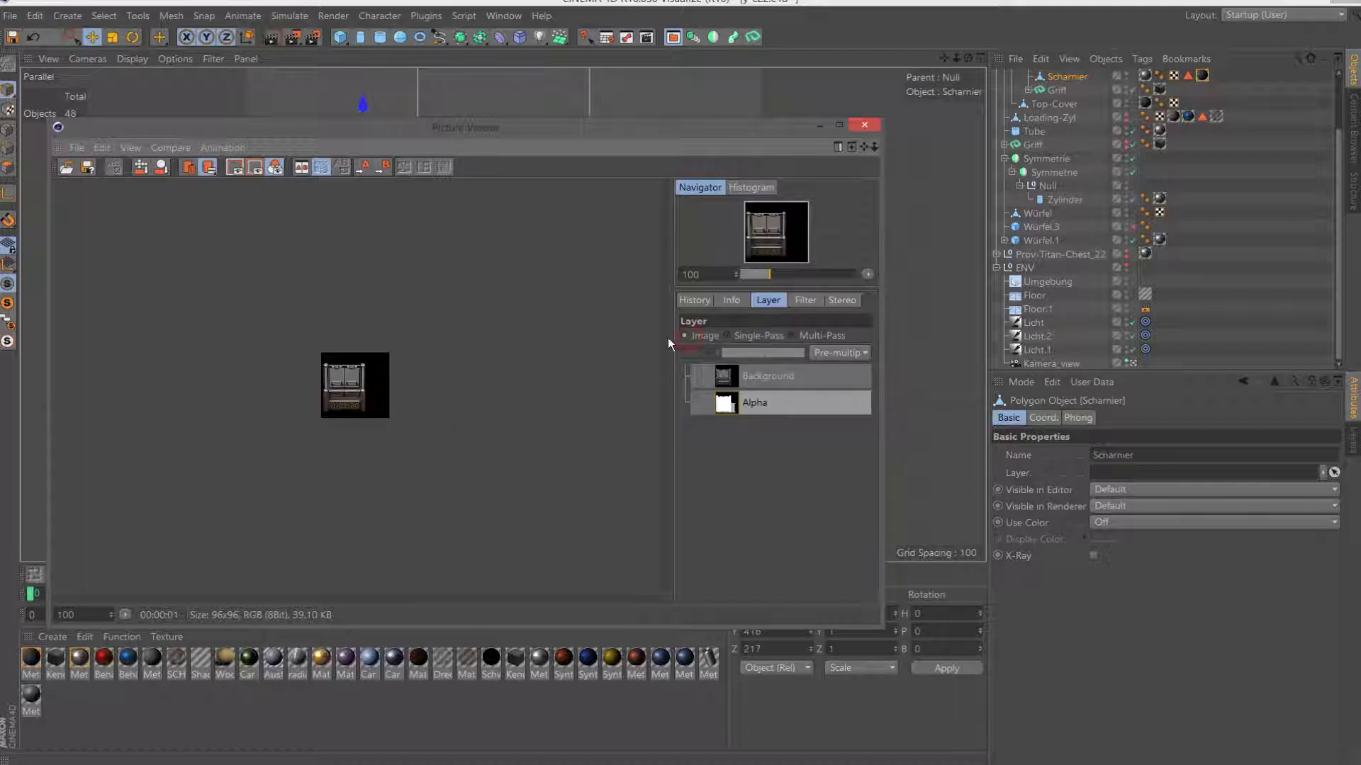
{"action": "left_click", "coordinate": [758, 338]}
{"action": "left_click", "coordinate": [706, 336]}
Save the render as y-c22.png, PNG with alpha channel, in the storeage folder.
{"action": "left_click", "coordinate": [87, 168]}
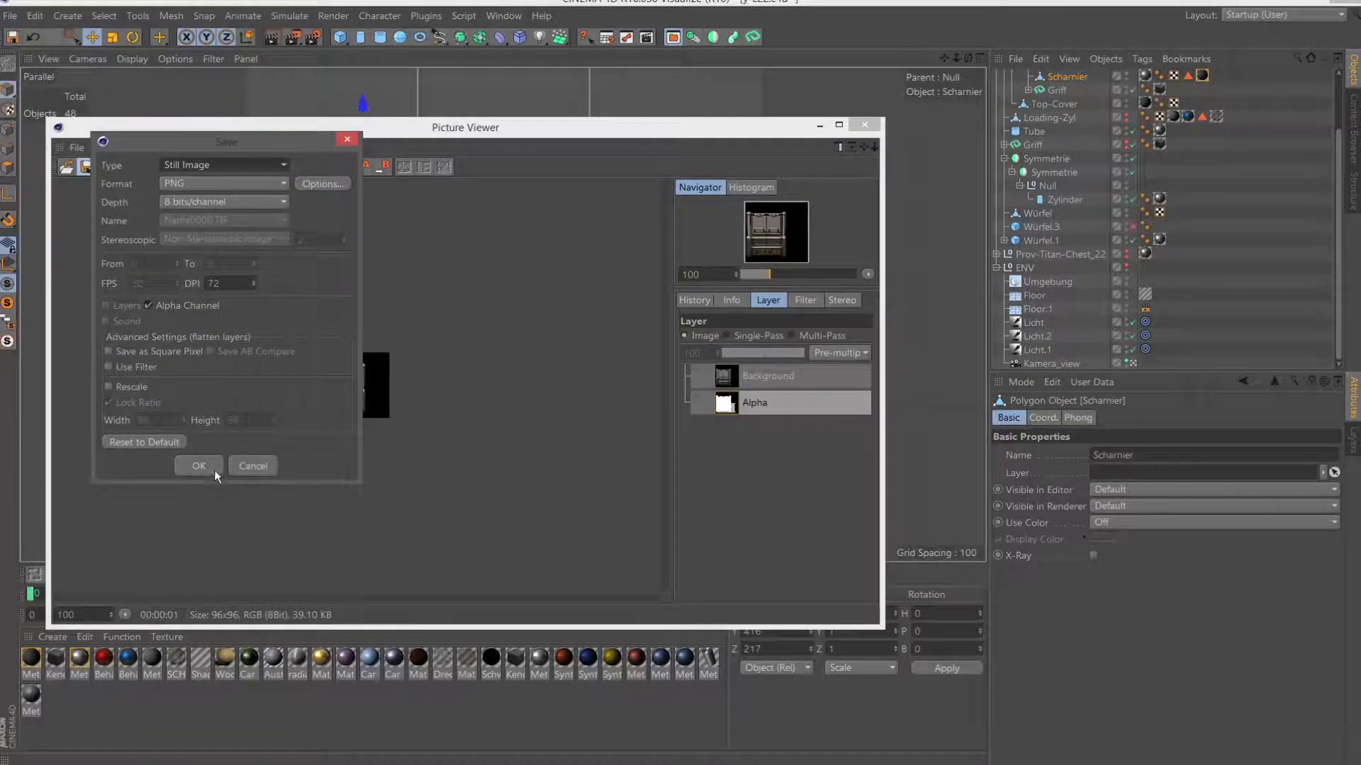
{"action": "left_click", "coordinate": [214, 470]}
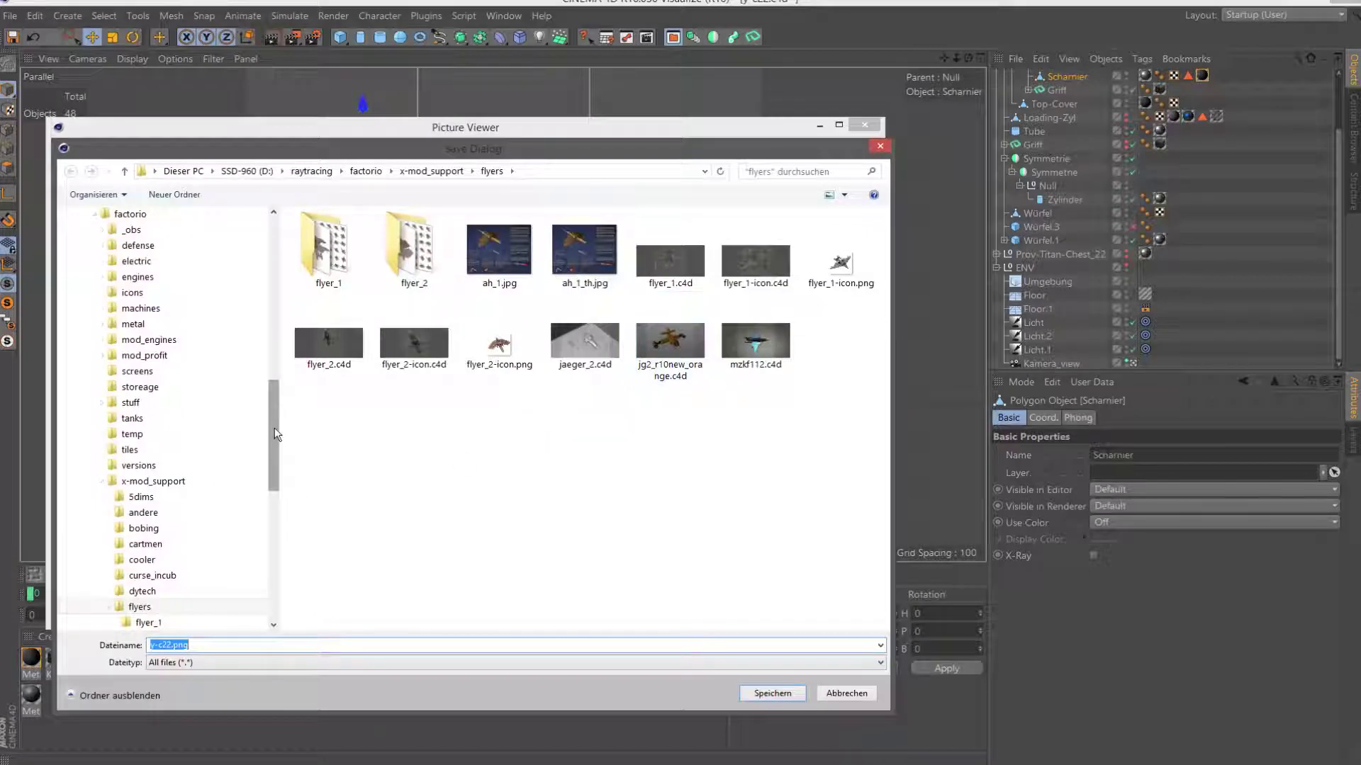
{"action": "left_click", "coordinate": [172, 389]}
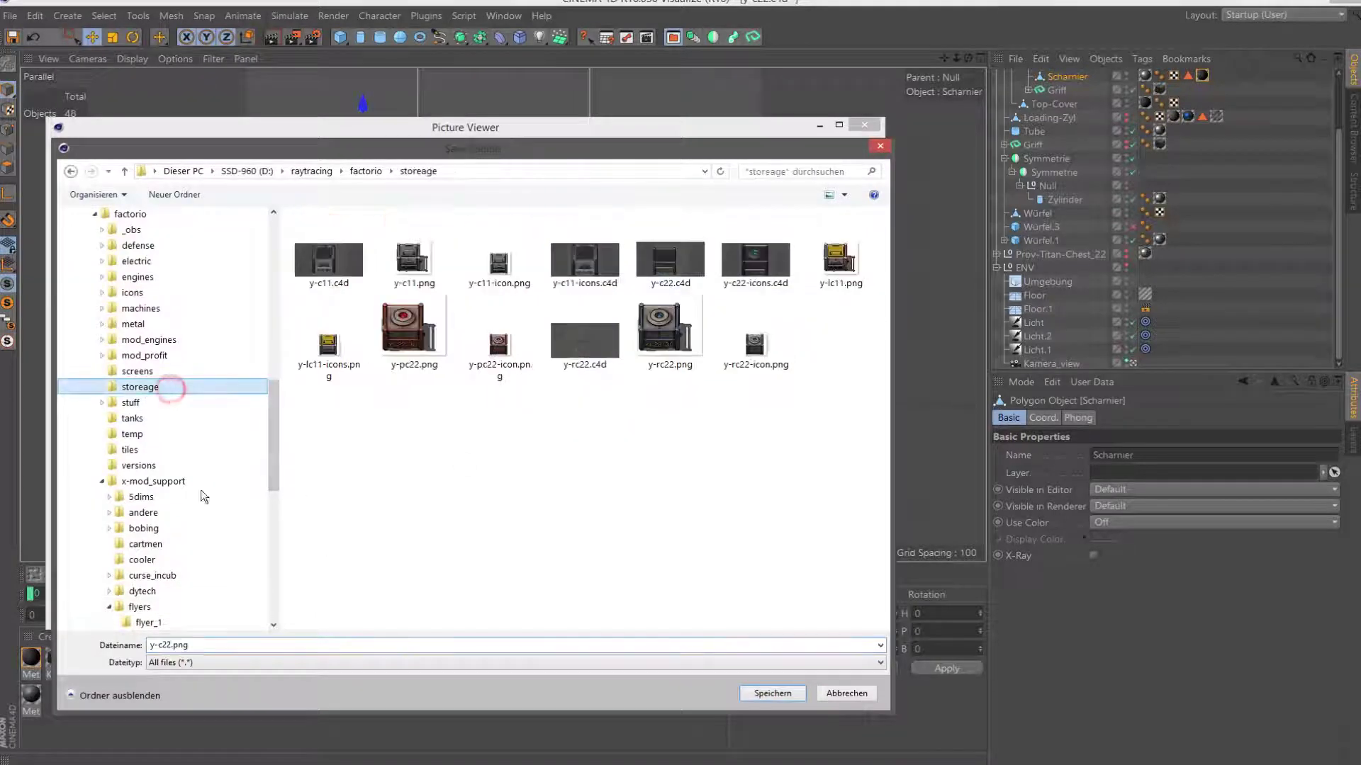
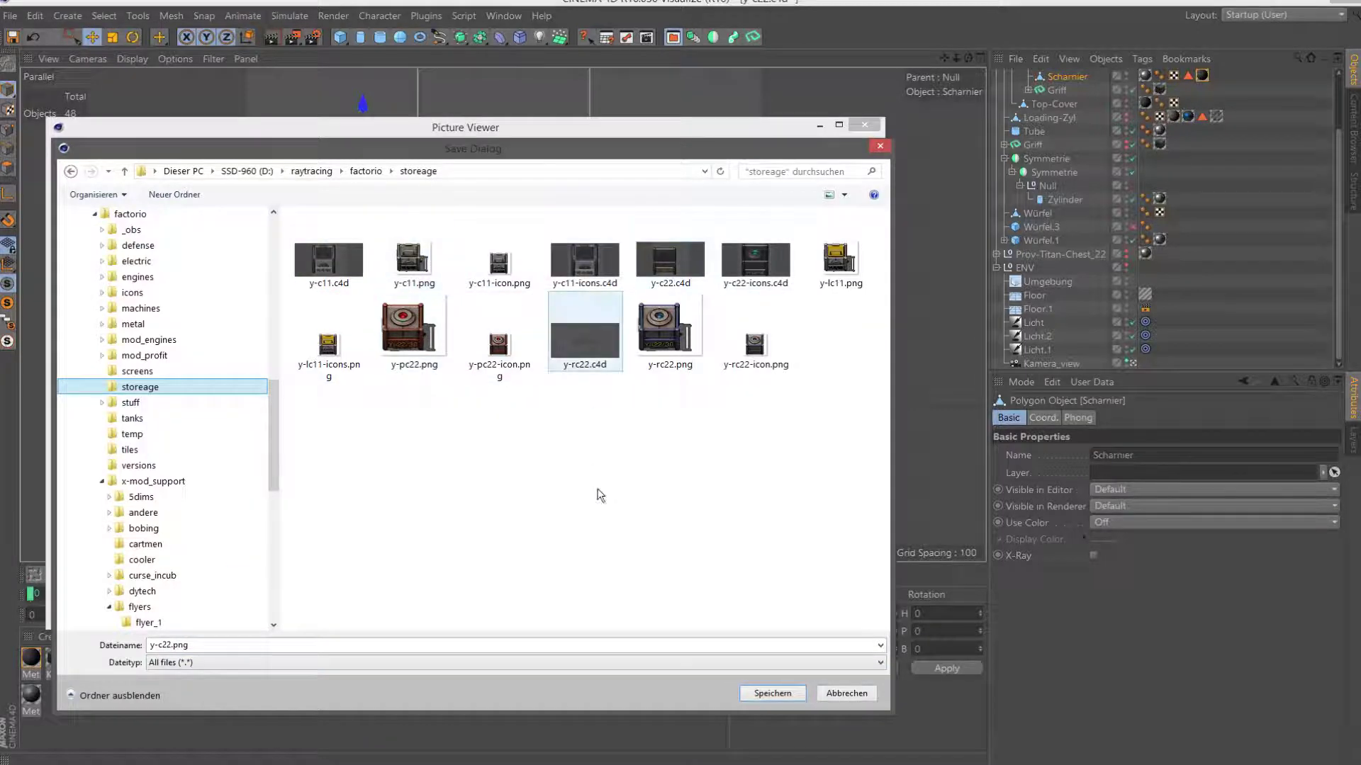
Save the chest render as an image, close the viewer, and save the scene with '-icon' added to its name.
{"action": "left_click", "coordinate": [782, 696]}
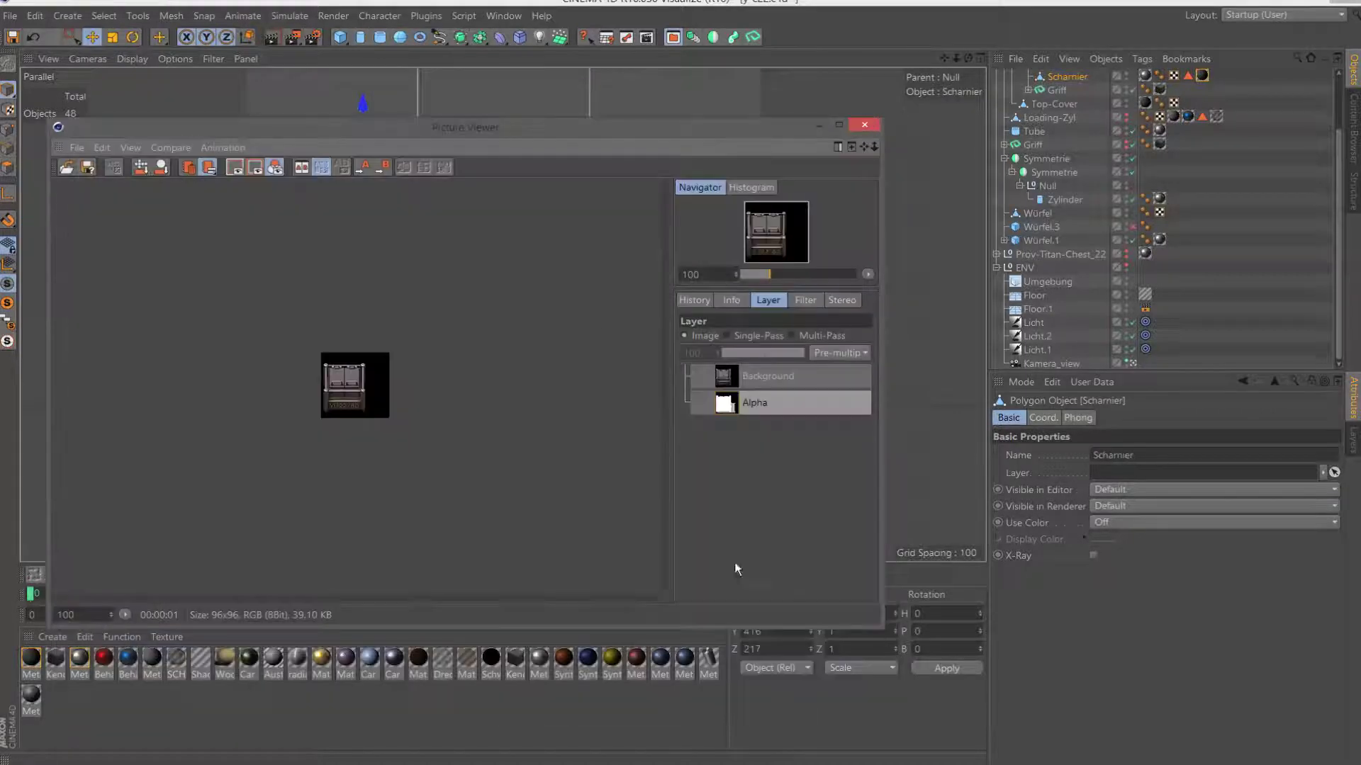
{"action": "left_click", "coordinate": [864, 125]}
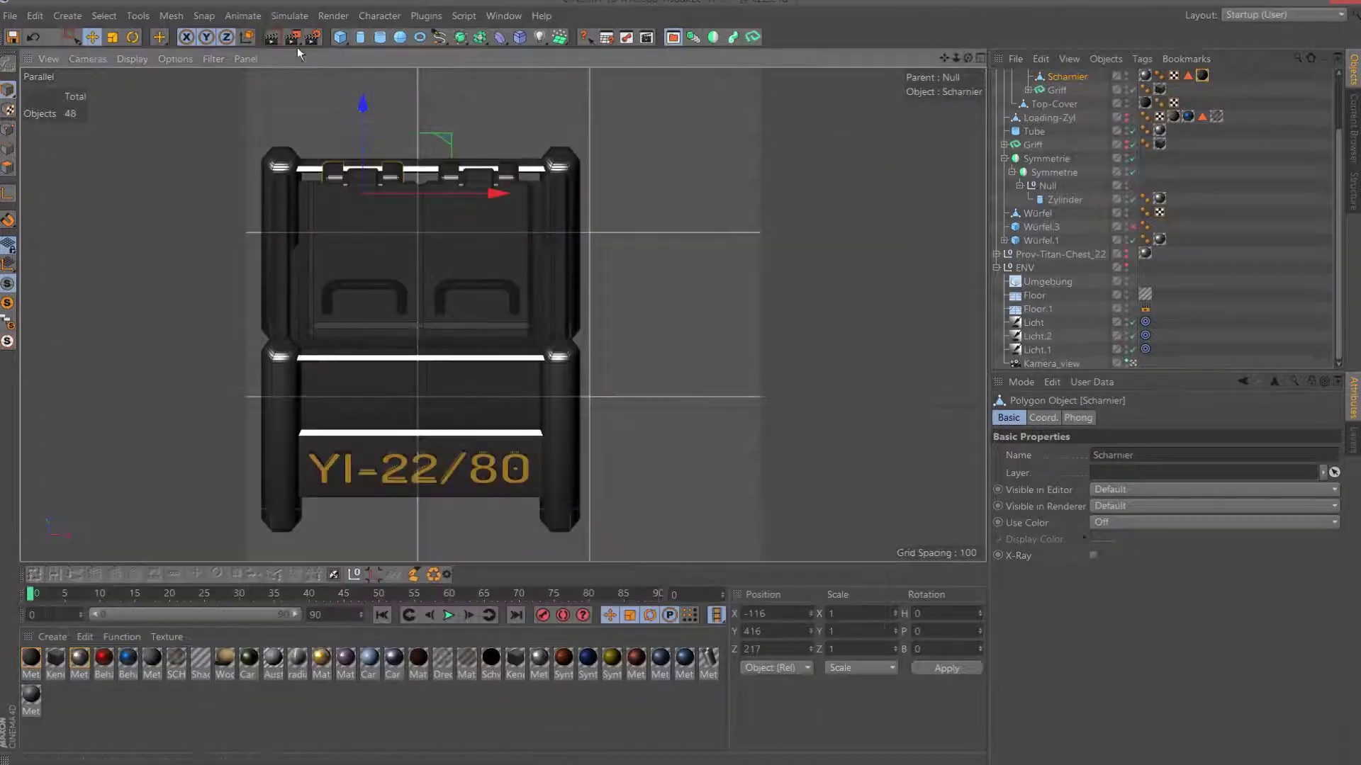
{"action": "left_click", "coordinate": [11, 16]}
{"action": "left_click", "coordinate": [43, 171]}
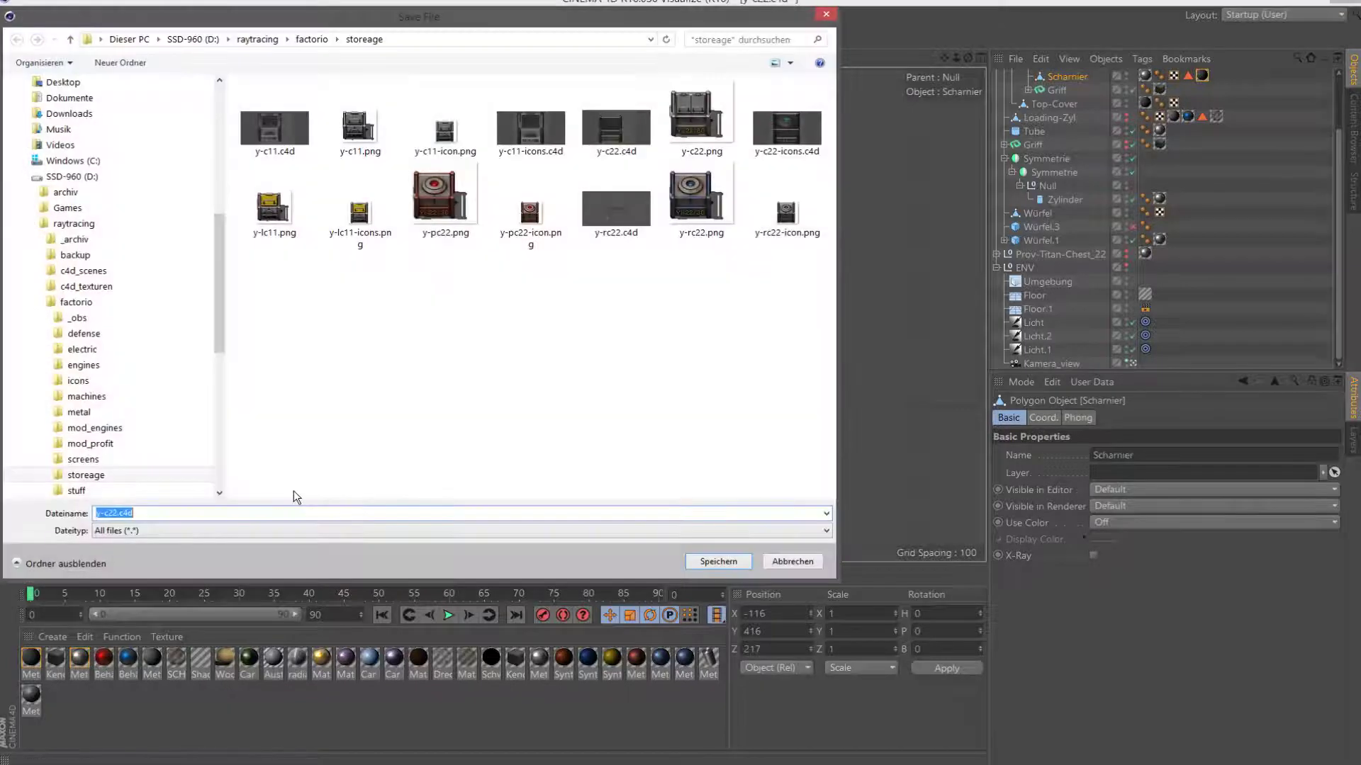
{"action": "key", "text": "Right"}
{"action": "key", "text": "Left"}
{"action": "key", "text": "Left"}
{"action": "key", "text": "Left"}
{"action": "type", "text": "-"}
{"action": "type", "text": "icon"}
{"action": "key", "text": "Return"}
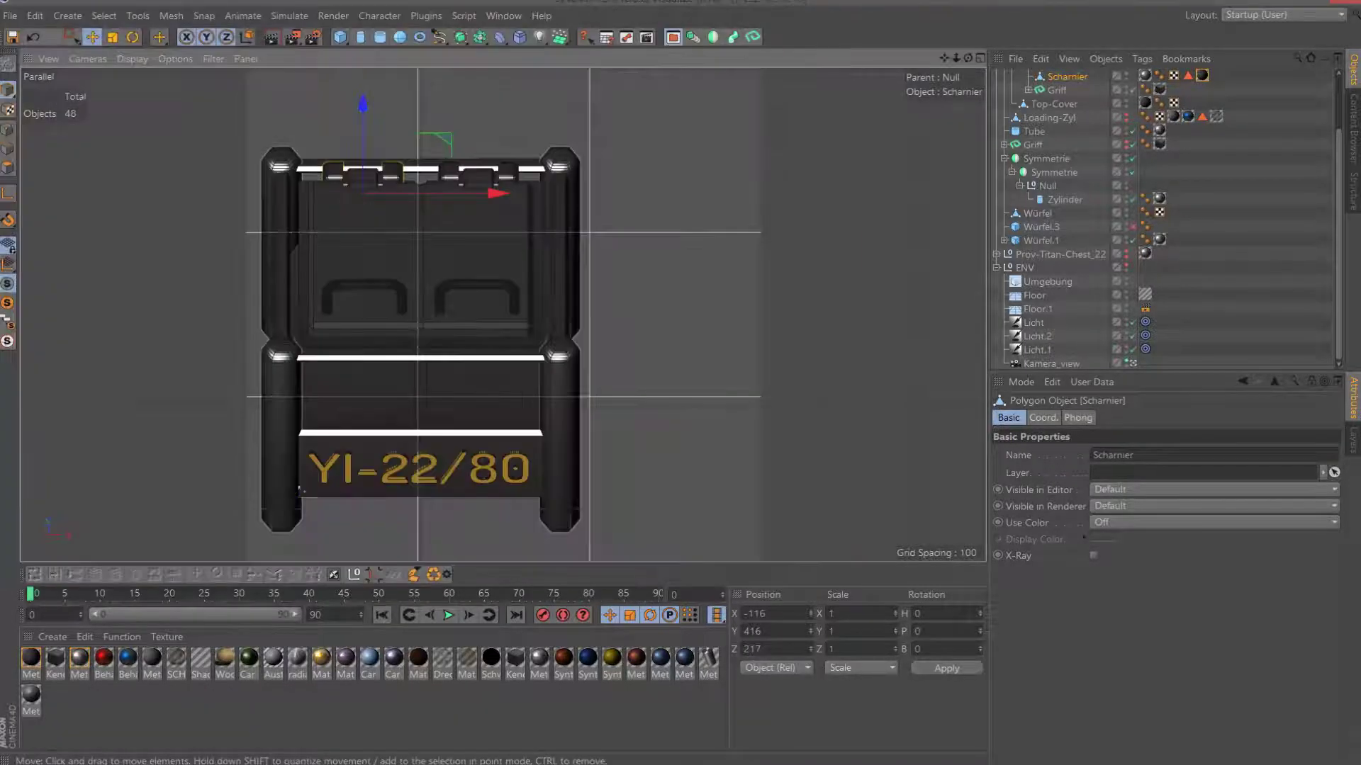
Add a Compositing tag to the Floor and enable Matte Object.
{"action": "left_click", "coordinate": [1038, 309]}
{"action": "left_click", "coordinate": [1048, 295]}
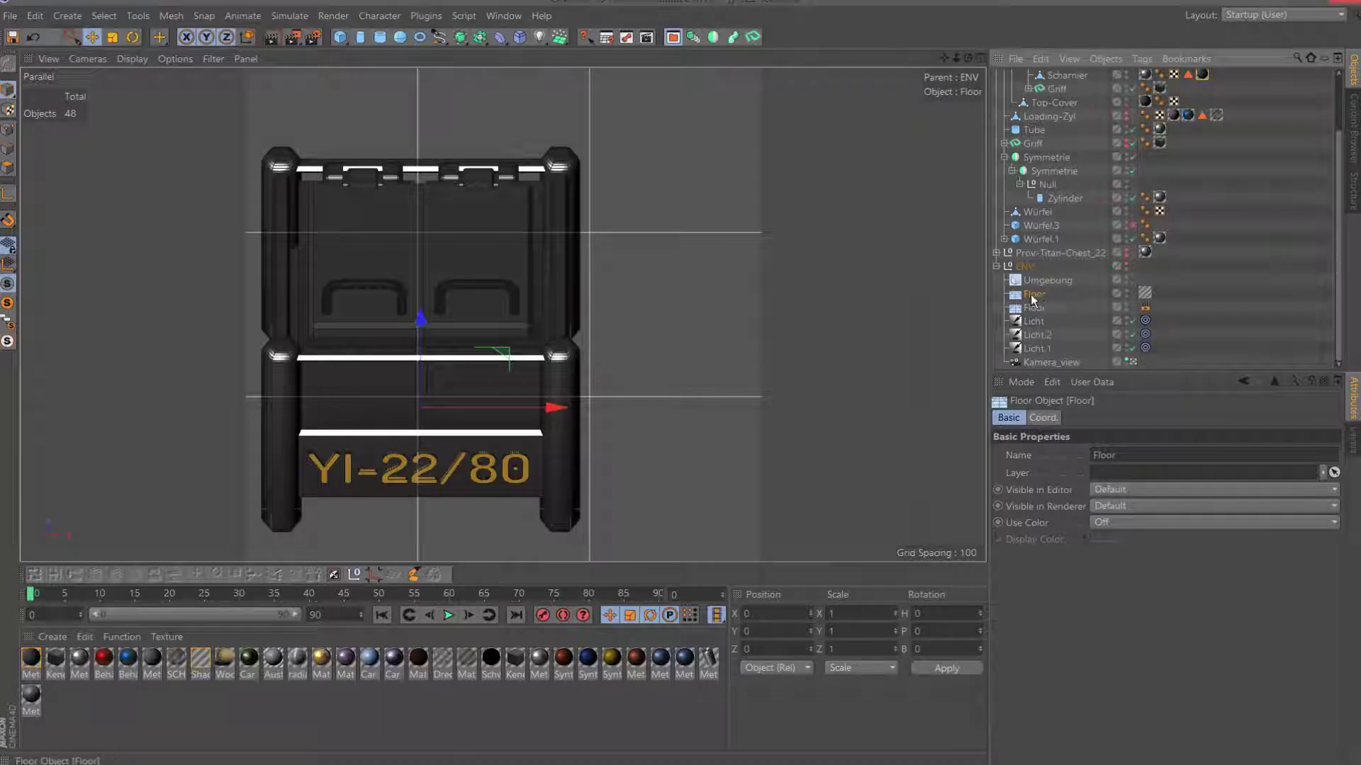
{"action": "right_click", "coordinate": [1039, 293]}
{"action": "mouse_move", "coordinate": [1105, 198]}
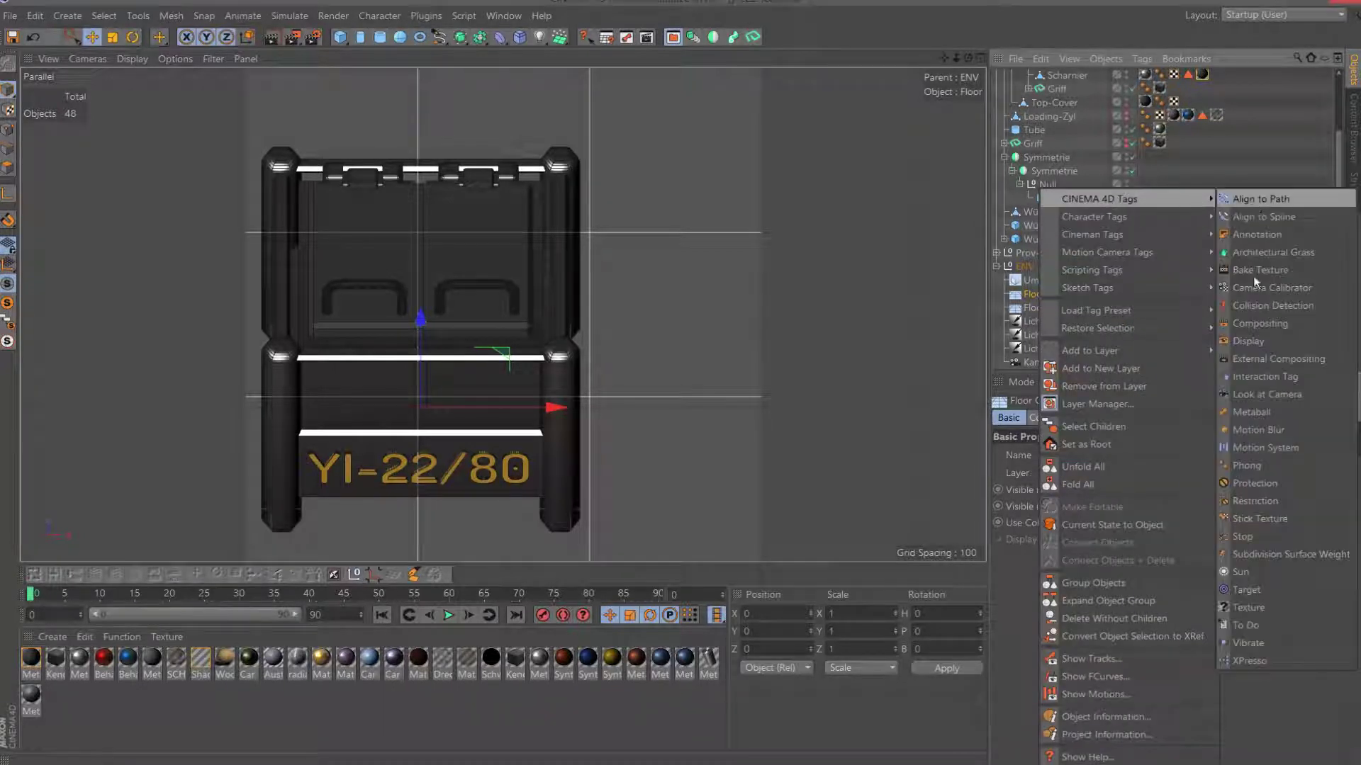
{"action": "left_click", "coordinate": [1251, 323]}
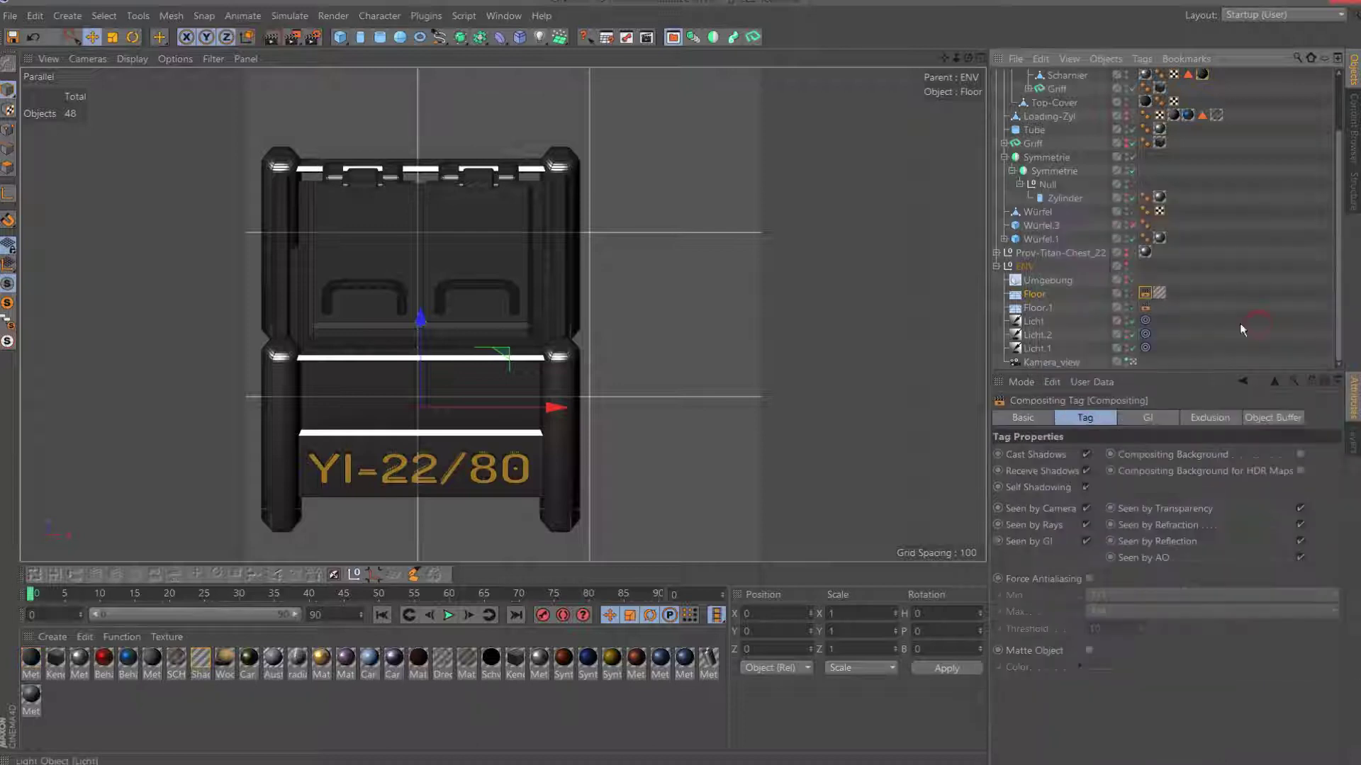
{"action": "left_click", "coordinate": [1090, 651]}
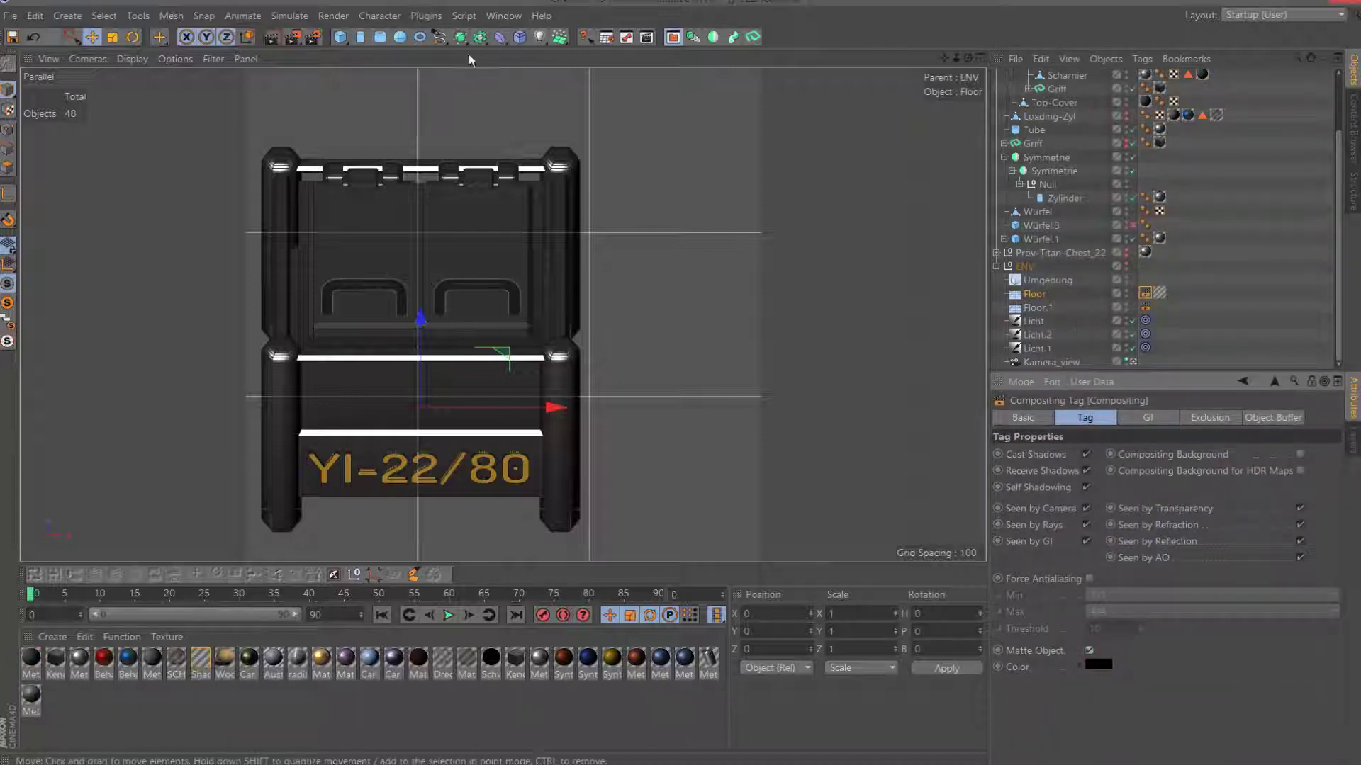
Set the render output to 32 × 32 pixels and zoom in so the chest fills the frame.
{"action": "left_click", "coordinate": [314, 38]}
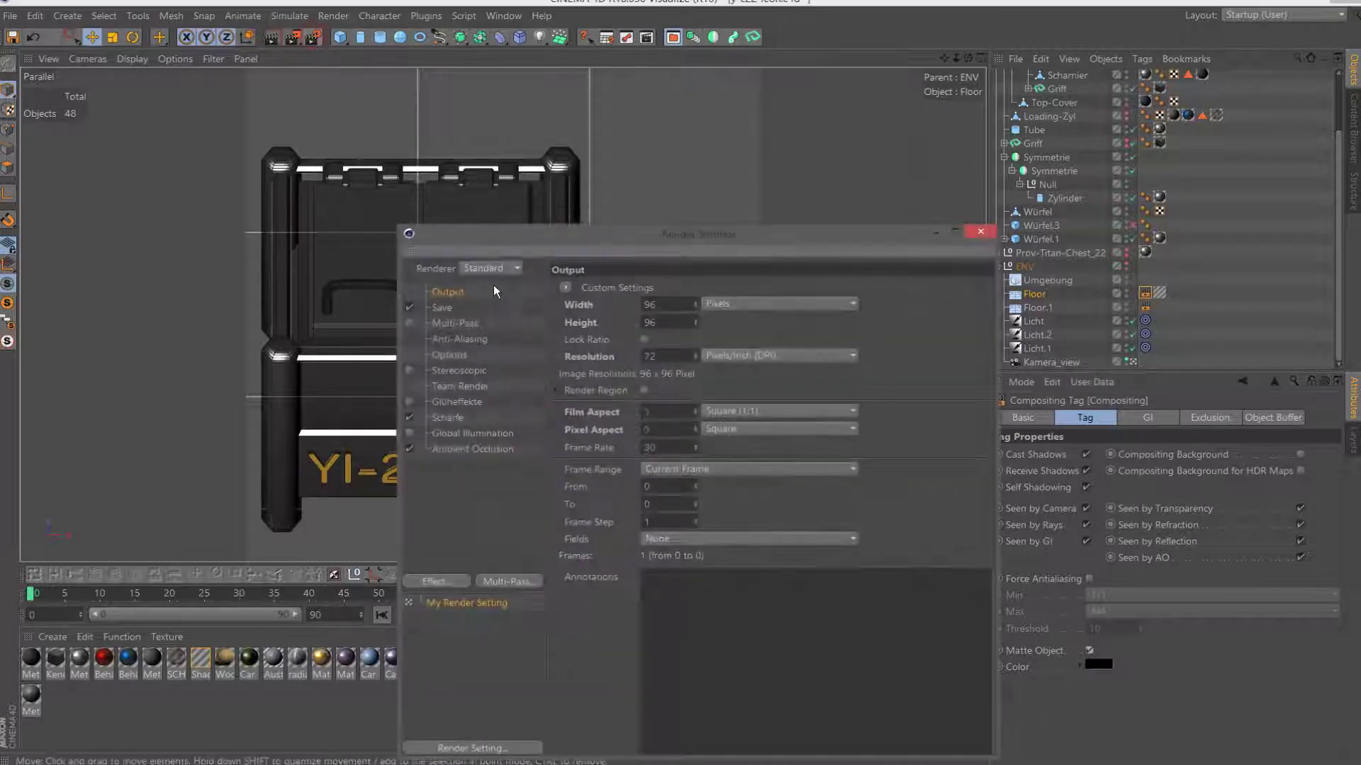
{"action": "left_click", "coordinate": [668, 324]}
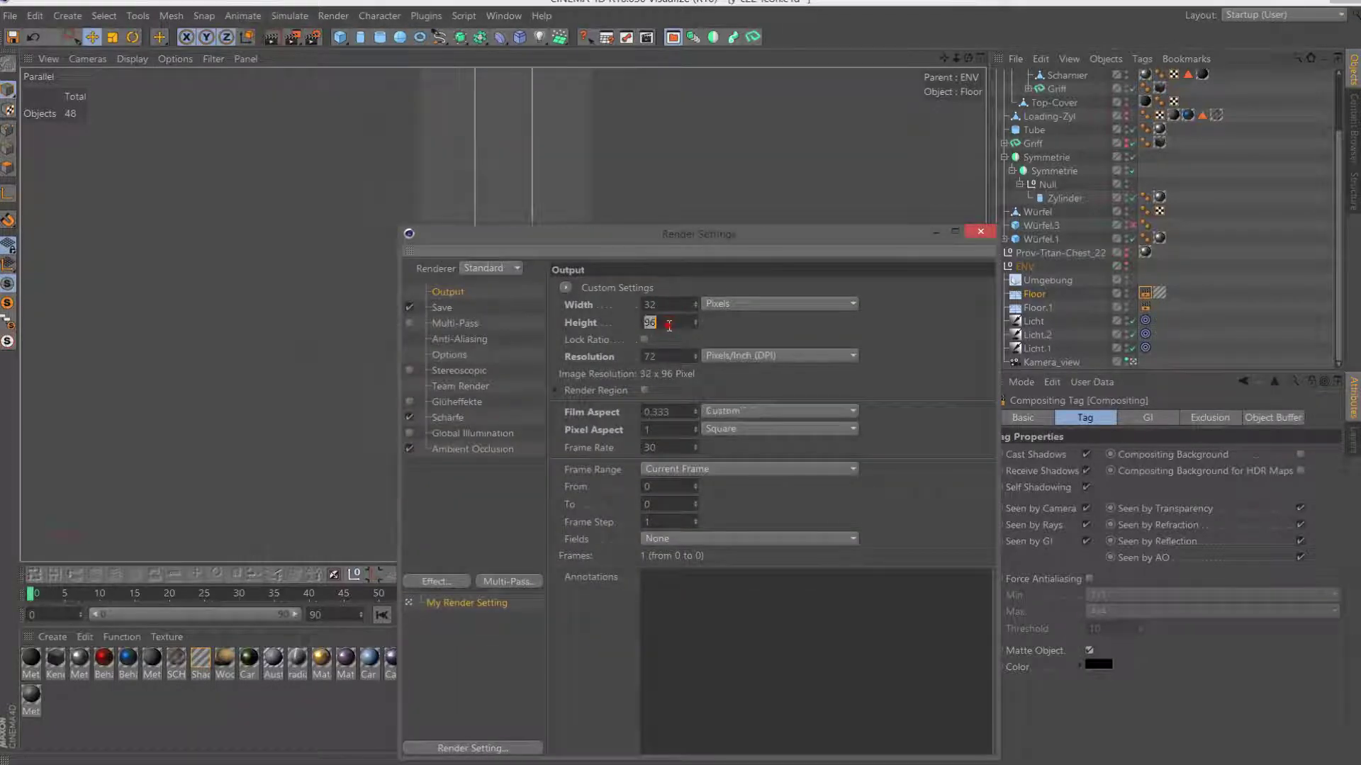
{"action": "type", "text": "32"}
{"action": "key", "text": "Return"}
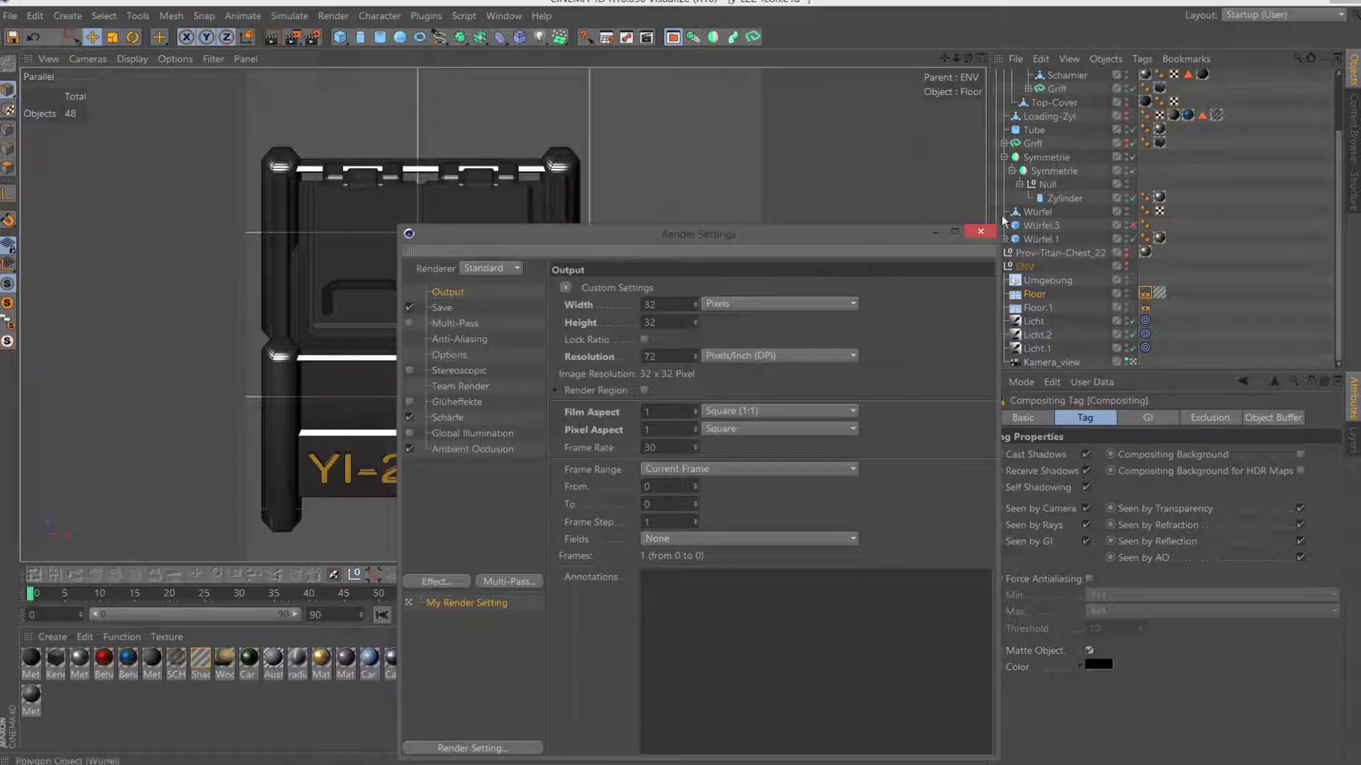
{"action": "left_click", "coordinate": [980, 232]}
{"action": "mouse_move", "coordinate": [956, 56]}
{"action": "left_mouse_down"}
{"action": "mouse_move", "coordinate": [967, 57]}
{"action": "mouse_move", "coordinate": [950, 63]}
{"action": "left_mouse_up"}
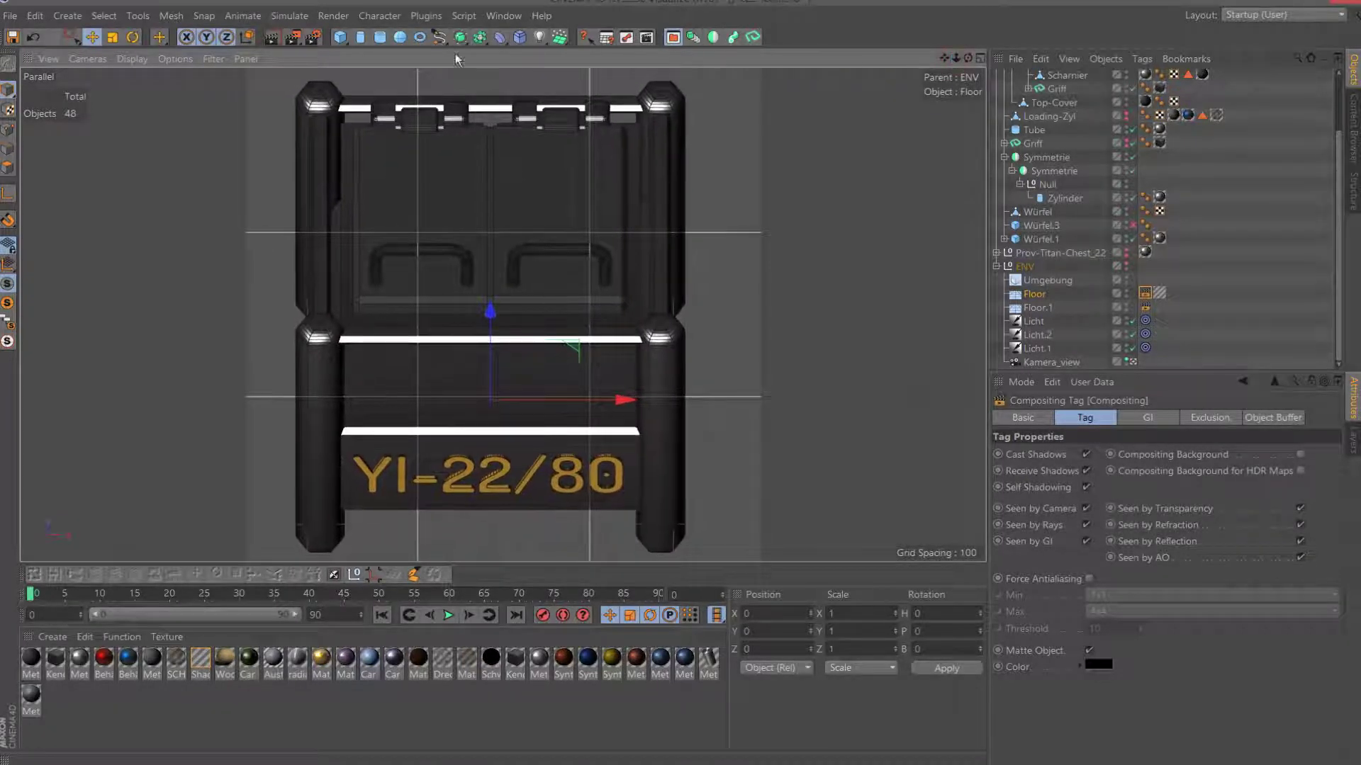
Render the chest icon and save it as y-c22-icon.png with alpha, then close the viewer.
{"action": "left_click", "coordinate": [292, 38]}
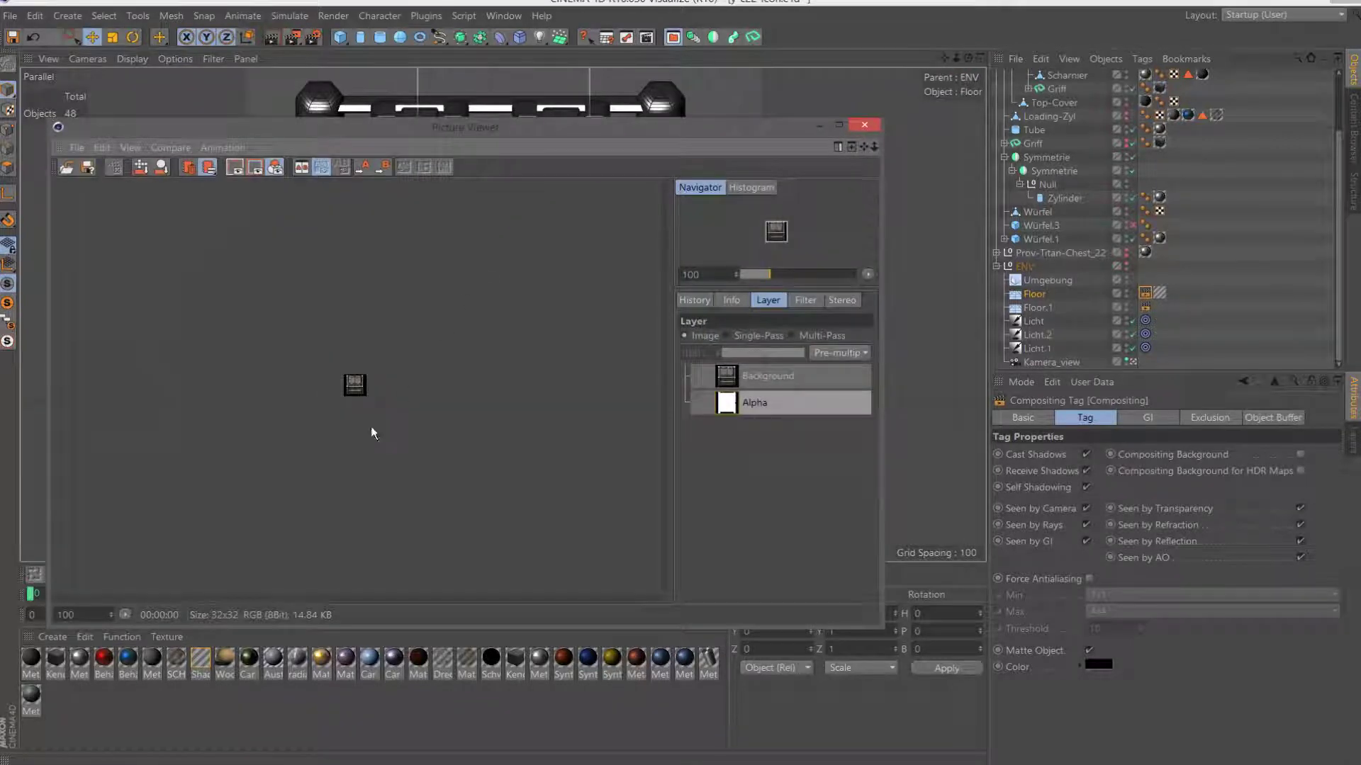
{"action": "scroll", "coordinate": [368, 430], "scroll_direction": "up", "scroll_amount": 2}
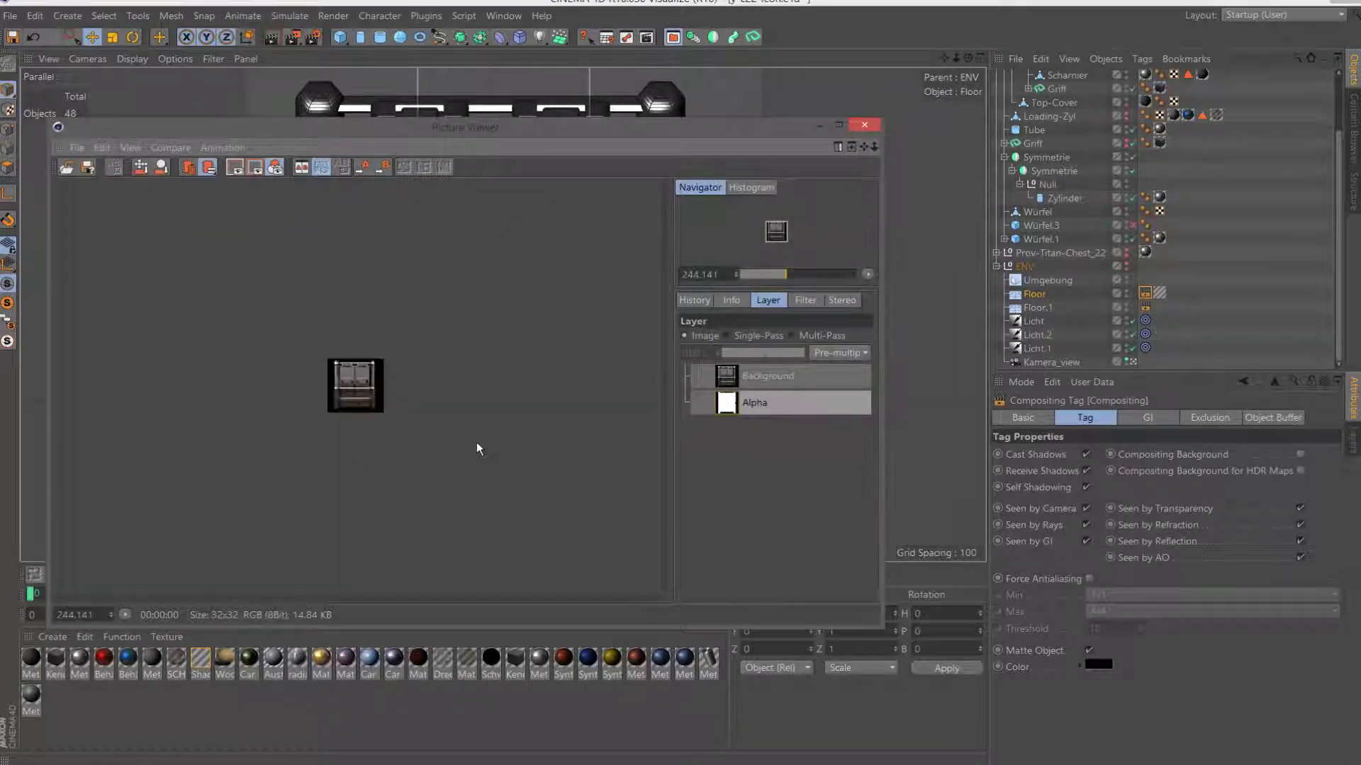
{"action": "scroll", "coordinate": [476, 442], "scroll_direction": "down", "scroll_amount": 1}
{"action": "scroll", "coordinate": [477, 444], "scroll_direction": "up", "scroll_amount": 2}
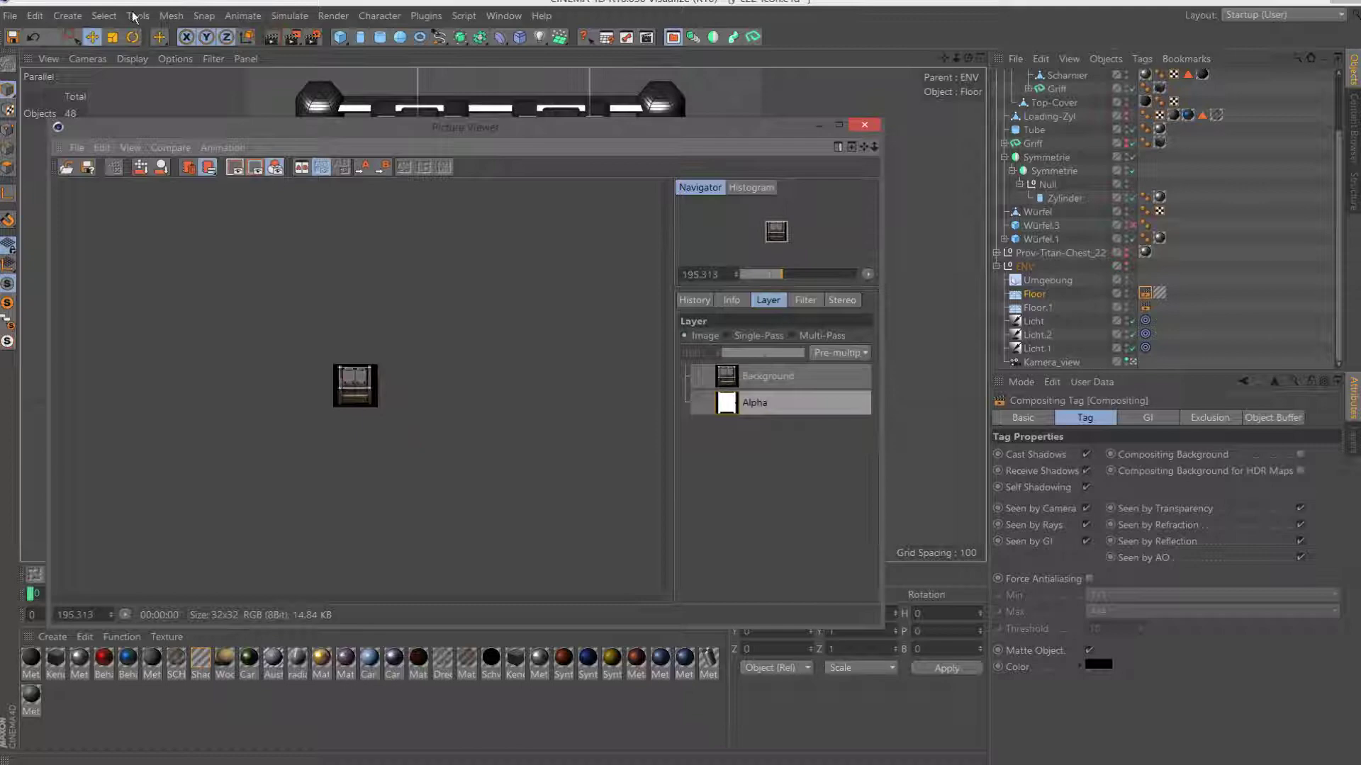
{"action": "left_click", "coordinate": [88, 166]}
{"action": "left_click", "coordinate": [106, 326]}
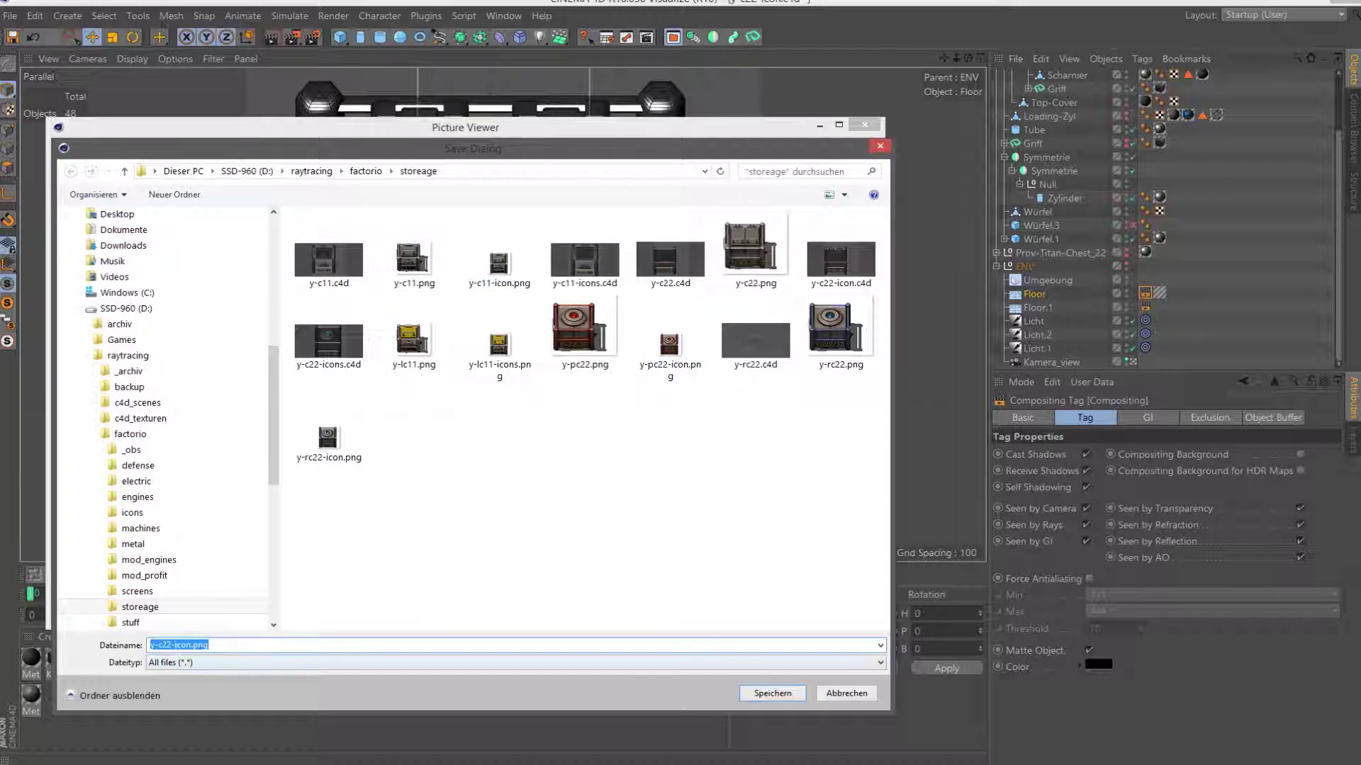
{"action": "left_click", "coordinate": [784, 697]}
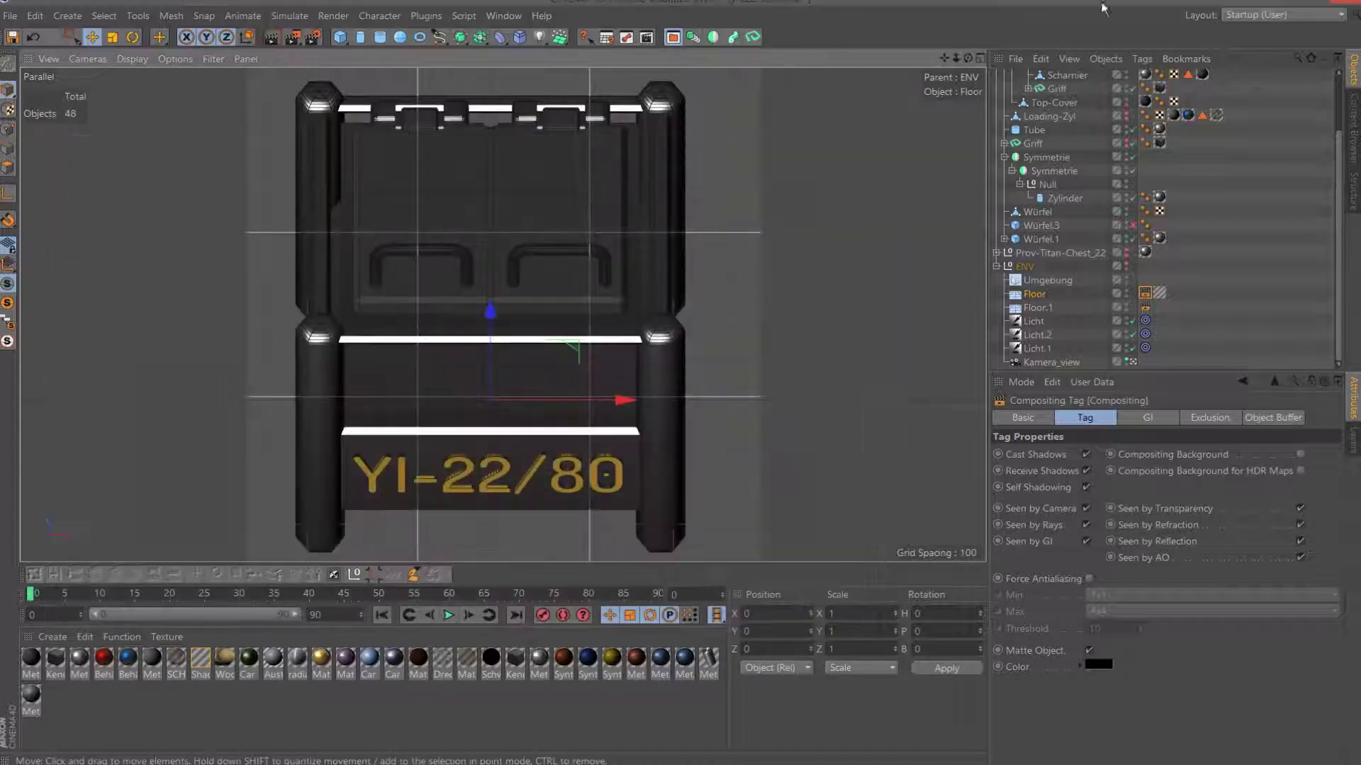
{"action": "left_click", "coordinate": [864, 125]}
Collapse the object groups and hide Std-Titan-Chest_22 in the viewport.
{"action": "scroll", "coordinate": [1001, 105], "scroll_direction": "up", "scroll_amount": 5}
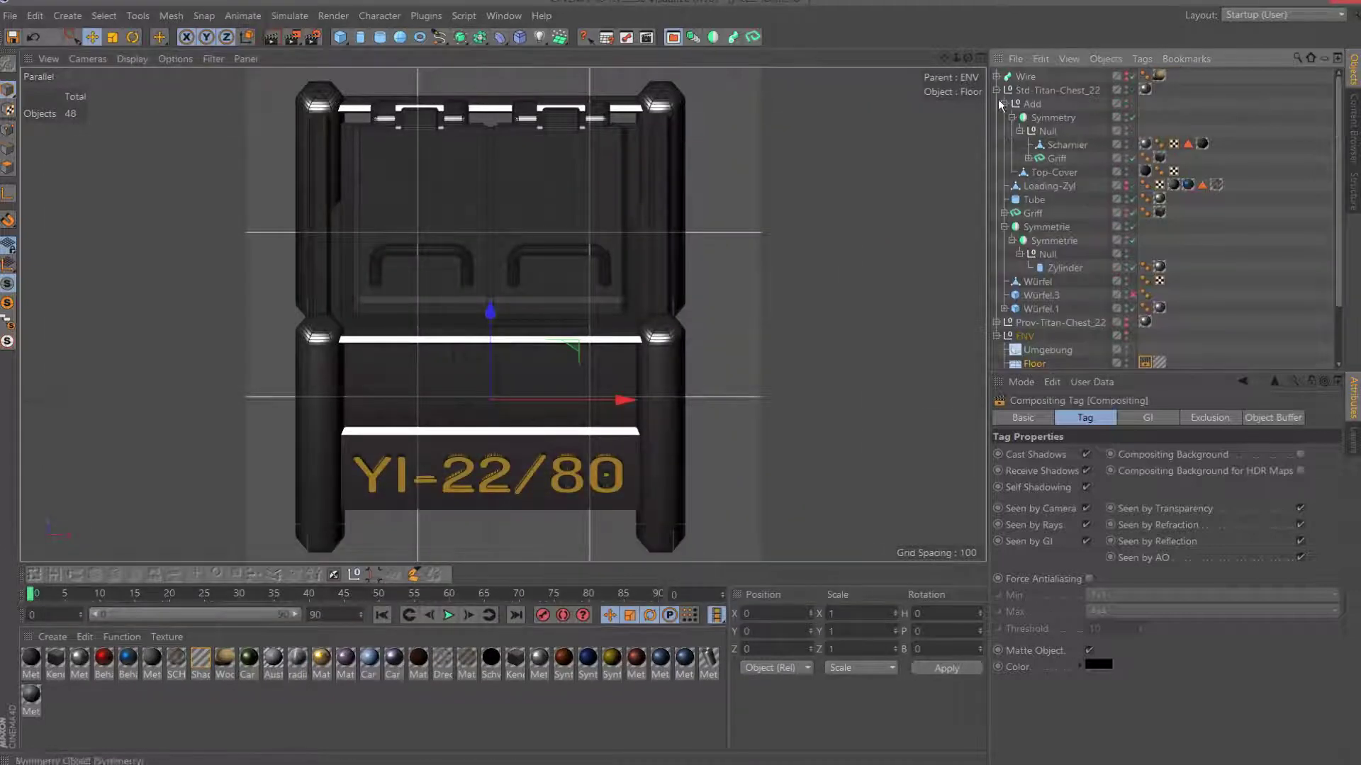
{"action": "left_click", "coordinate": [997, 90]}
{"action": "left_click", "coordinate": [1020, 77]}
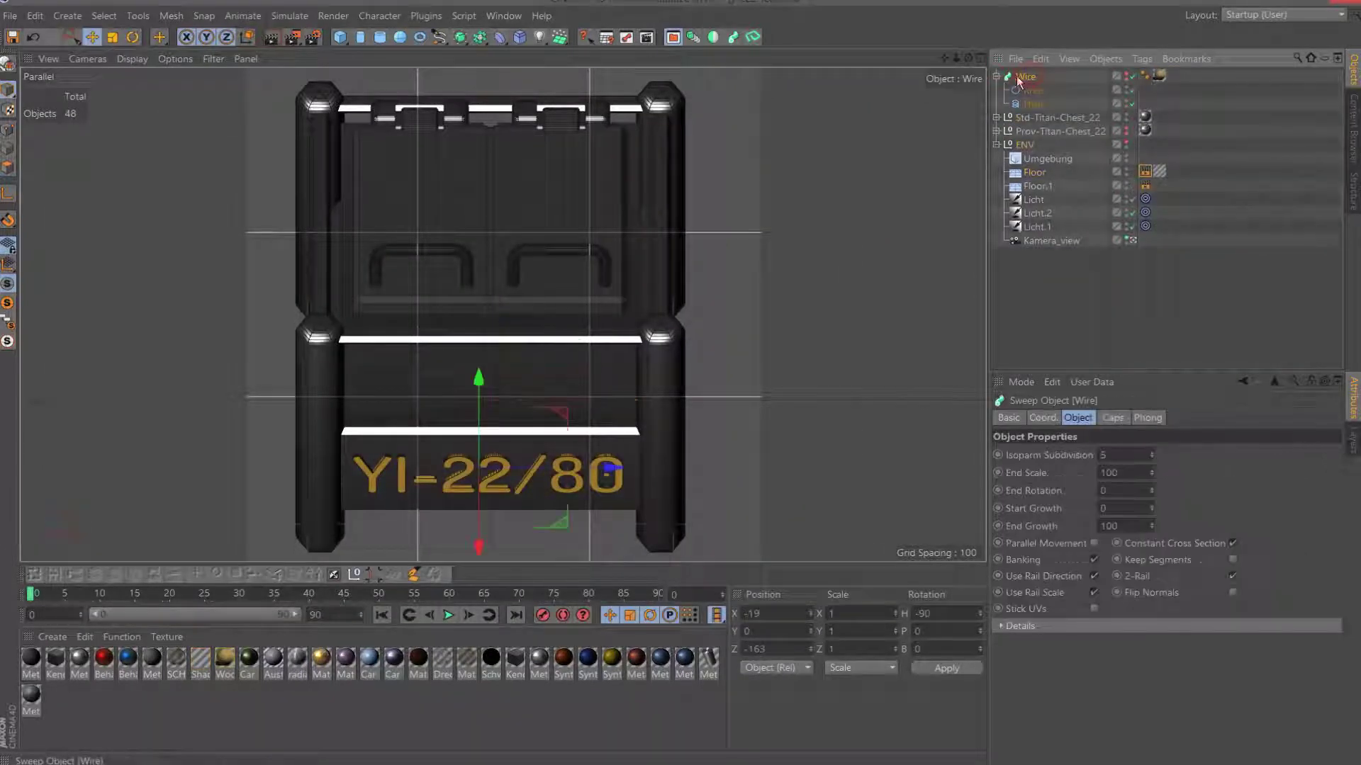
{"action": "left_click", "coordinate": [997, 76]}
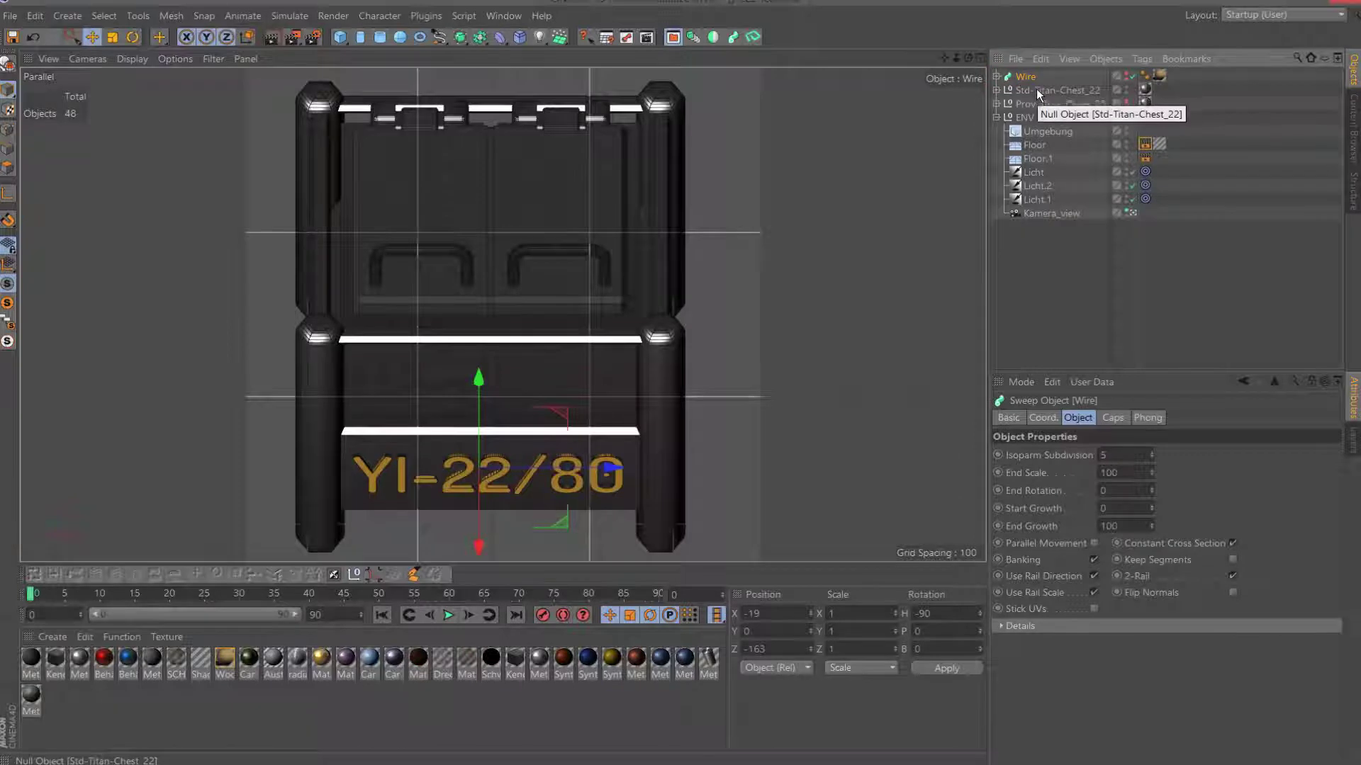
{"action": "left_click", "coordinate": [1102, 90]}
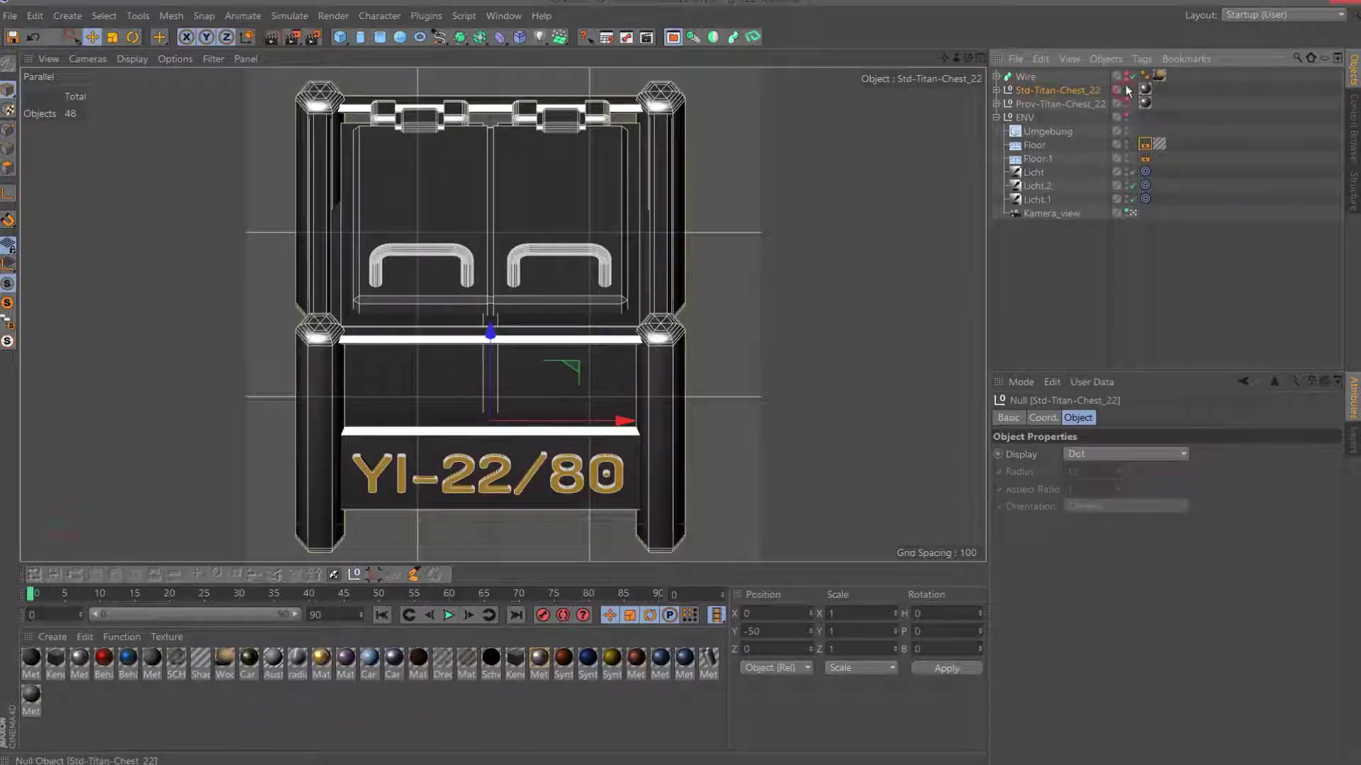
{"action": "left_click", "coordinate": [1127, 88]}
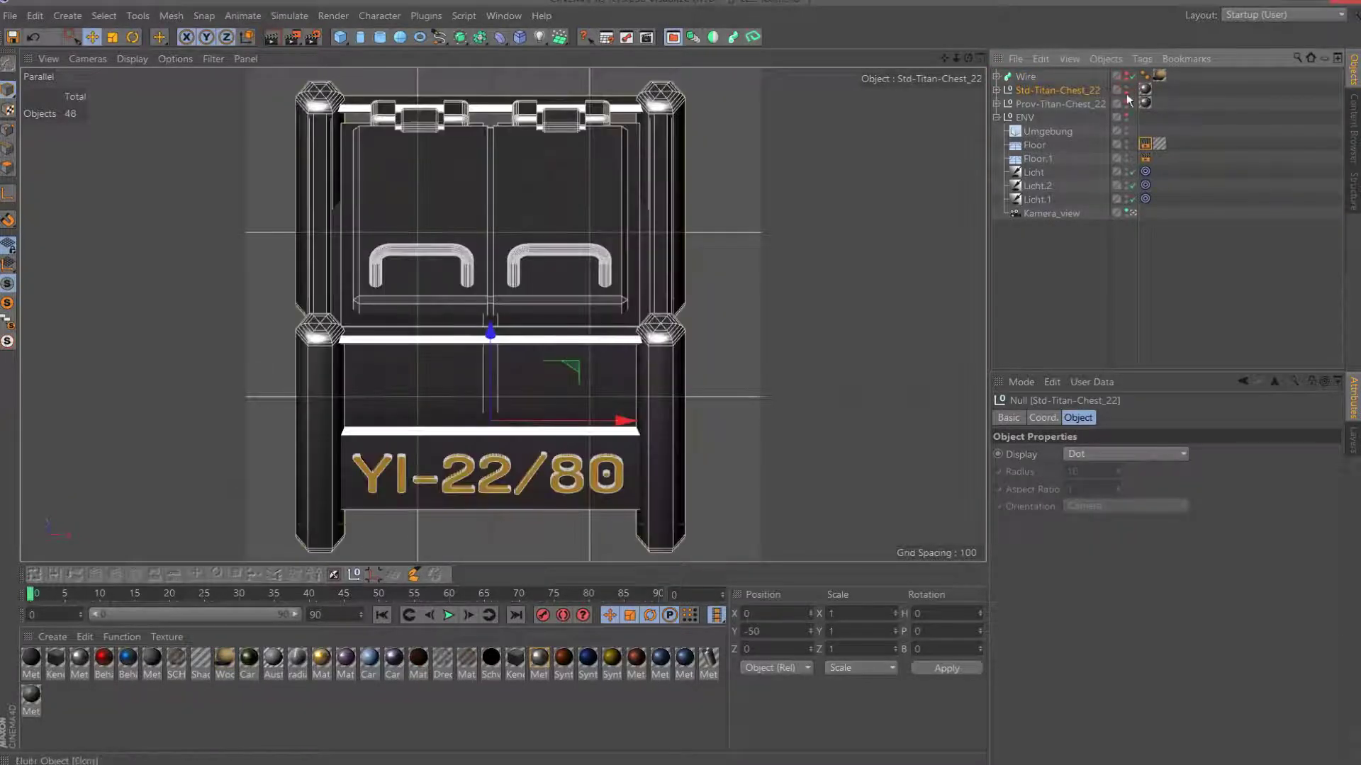
{"action": "left_click", "coordinate": [1127, 88]}
Deactivate the Kamera_view camera and orbit to a free angled view.
{"action": "left_click", "coordinate": [1131, 213]}
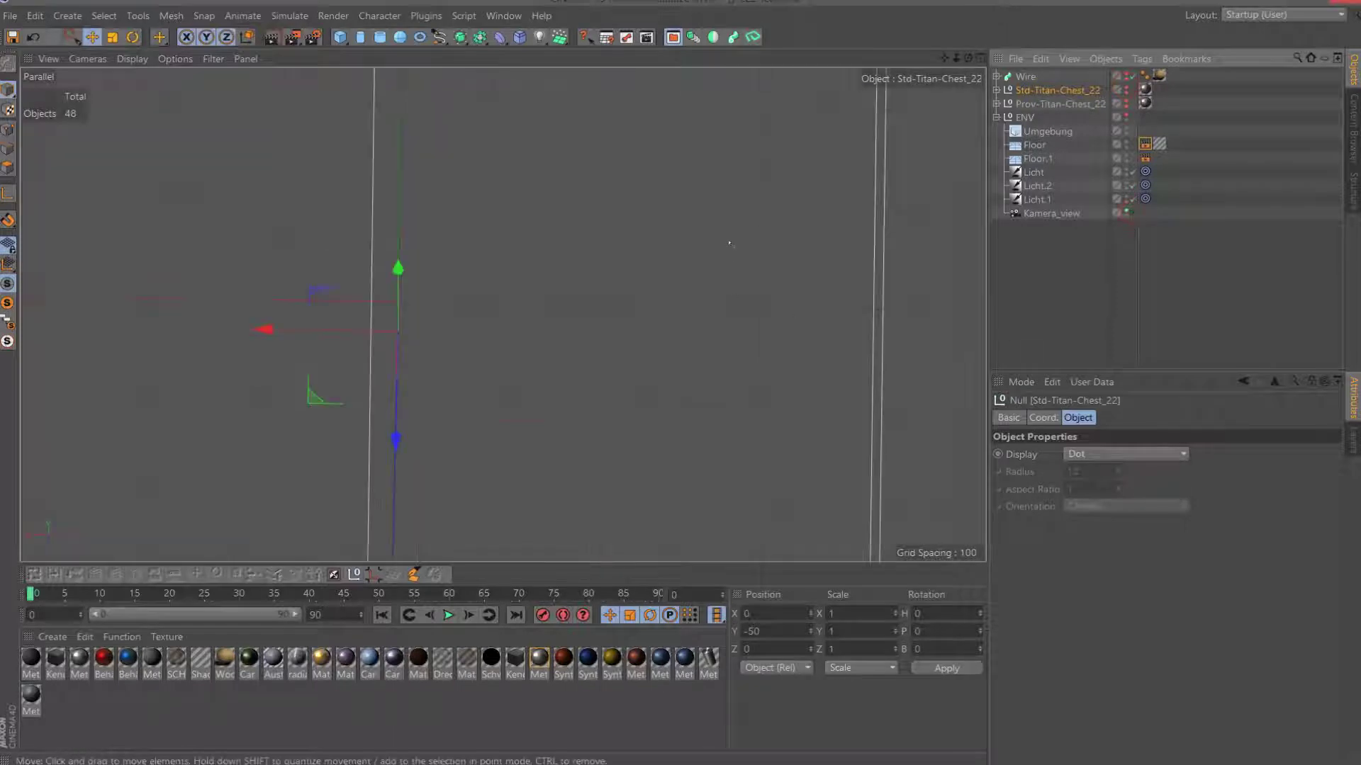
{"action": "scroll", "coordinate": [501, 313], "scroll_direction": "down", "scroll_amount": 4}
{"action": "left_click_drag", "start_coordinate": [968, 59], "coordinate": [1119, 318]}
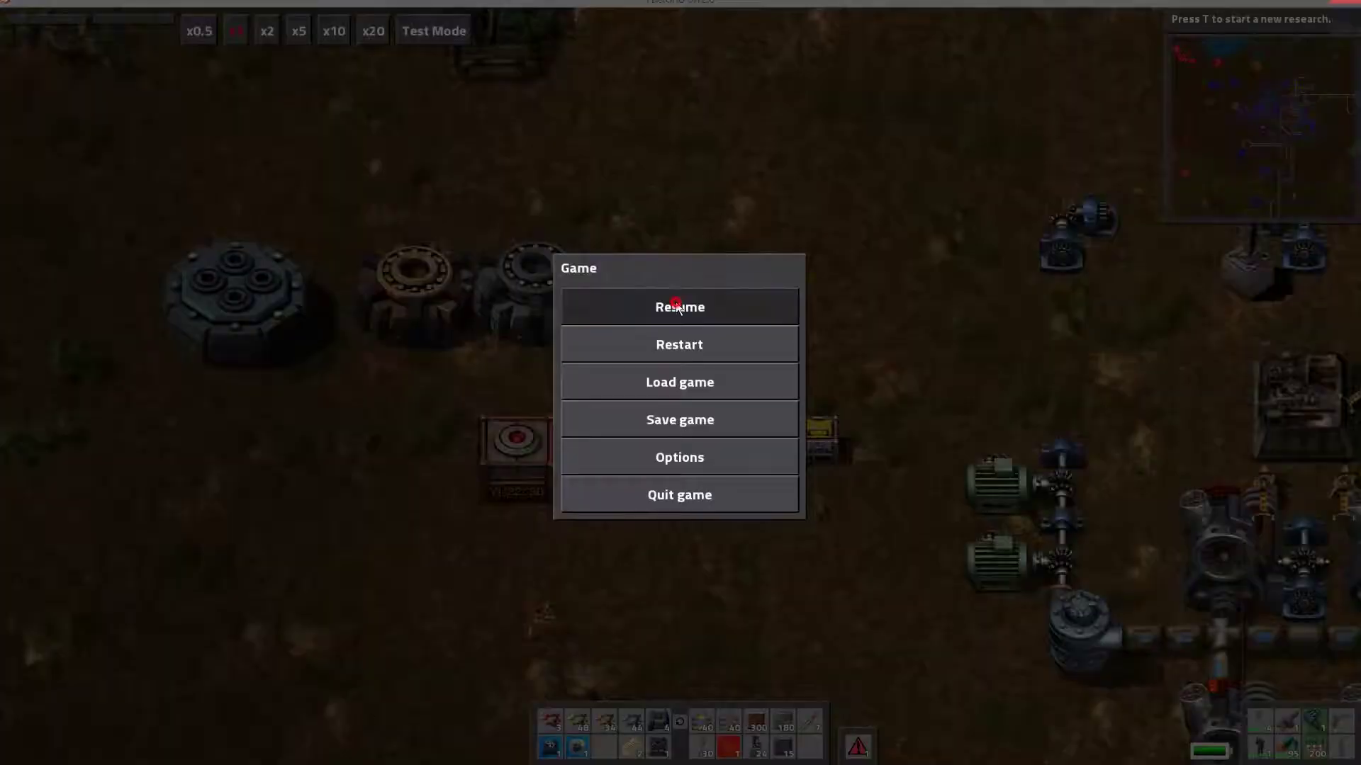
Resume the game and walk the character back and forth along the storage bunkers.
{"action": "left_click", "coordinate": [677, 306]}
{"action": "mouse_move", "coordinate": [535, 295]}
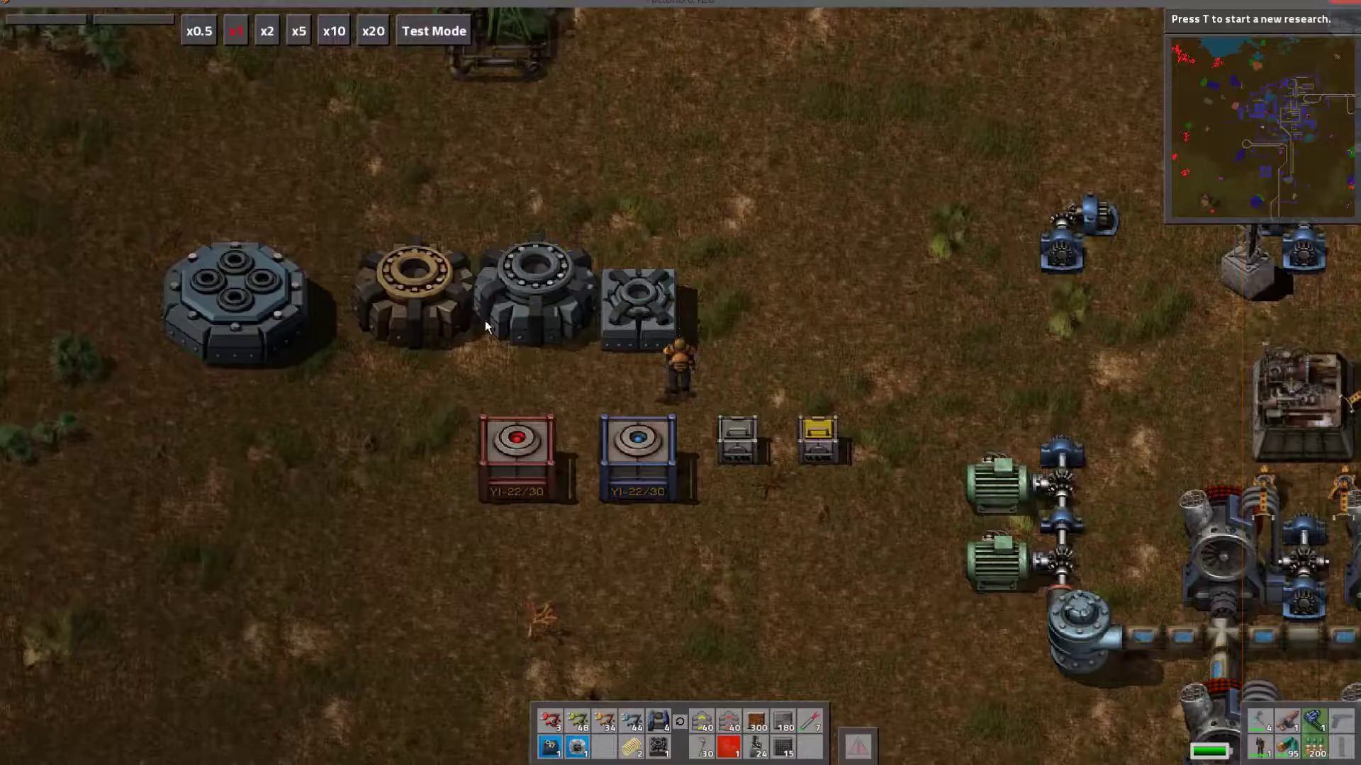
{"action": "key", "text": "a"}
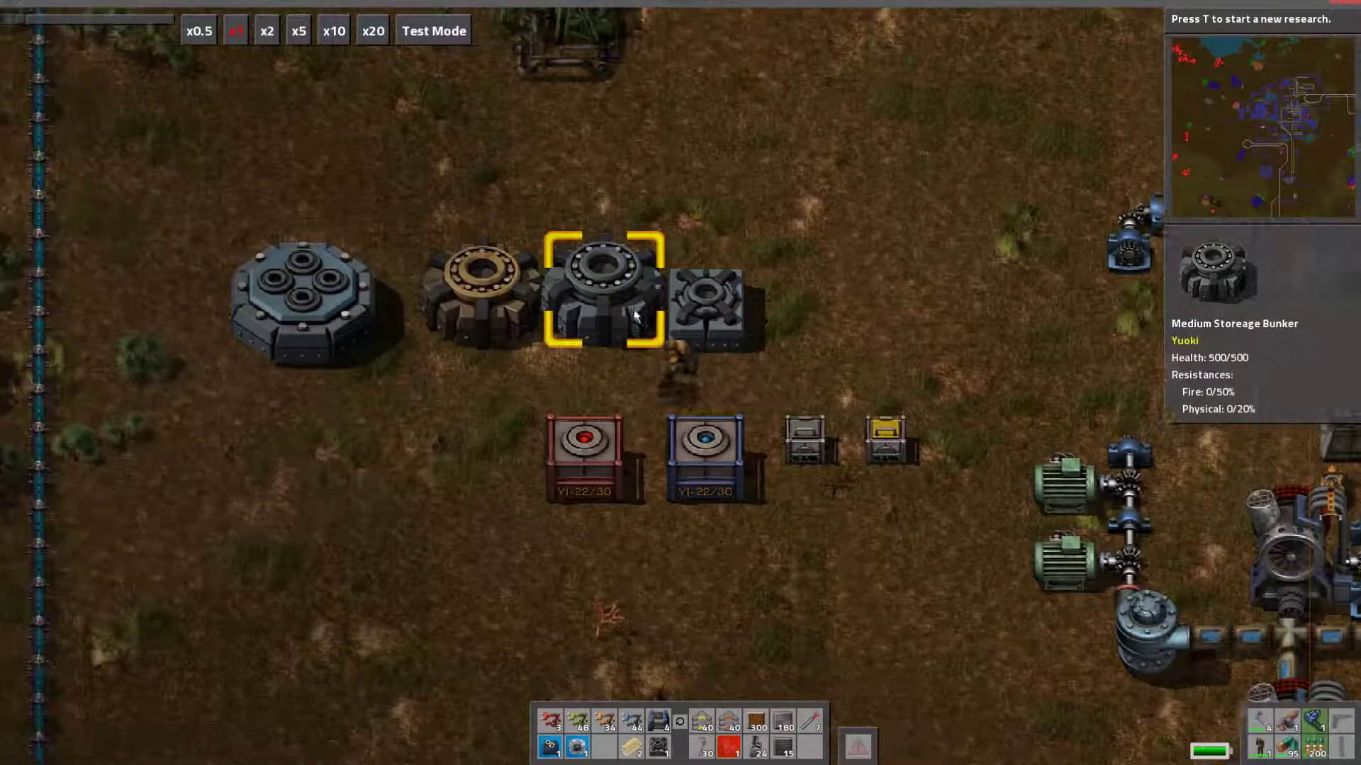
{"action": "key", "text": "d"}
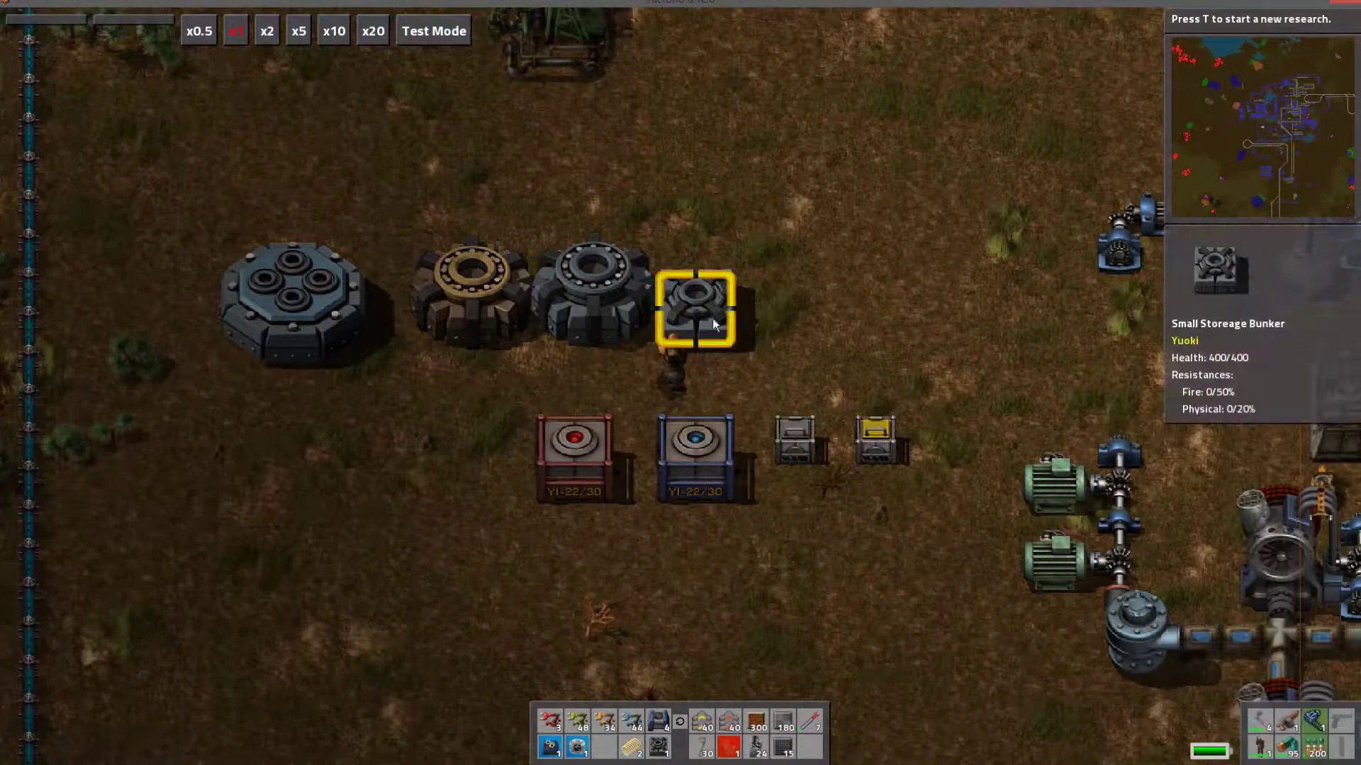
{"action": "key", "text": "d"}
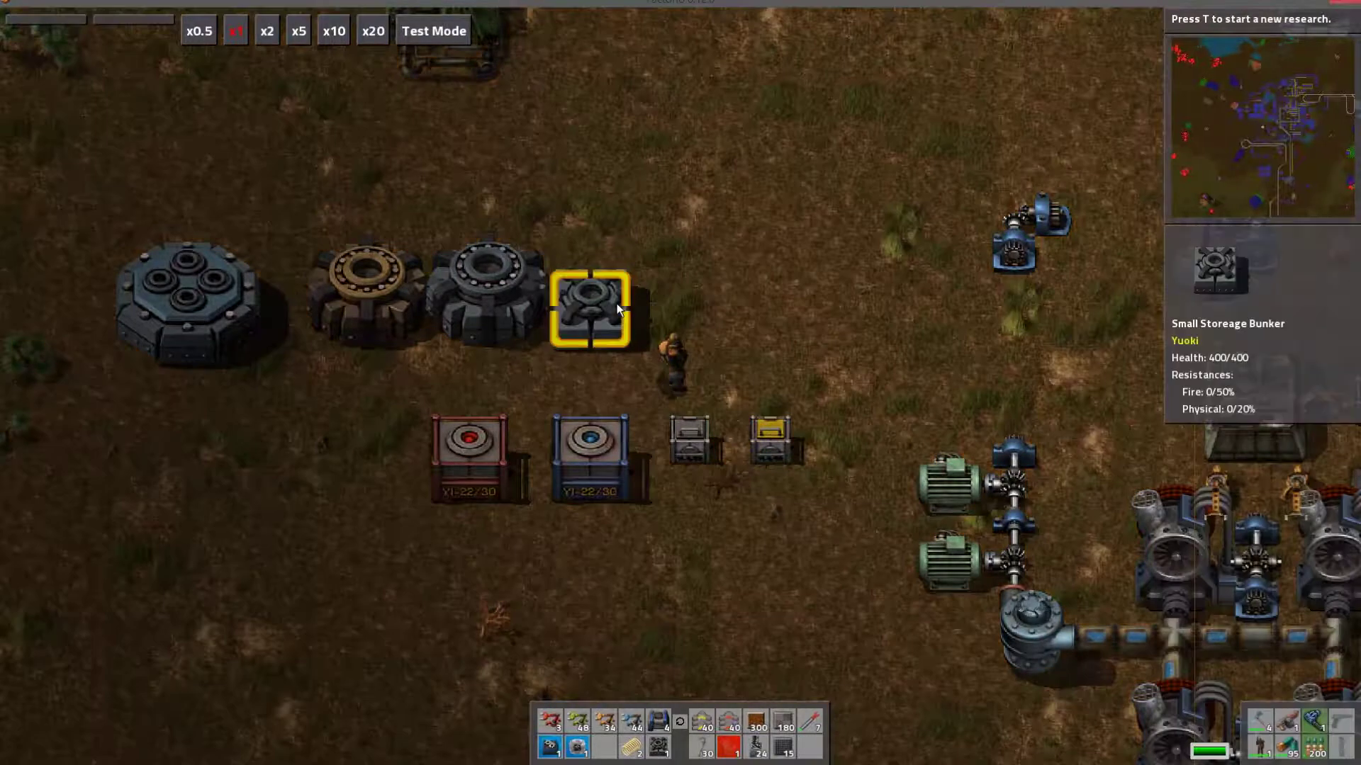
{"action": "key", "text": "a"}
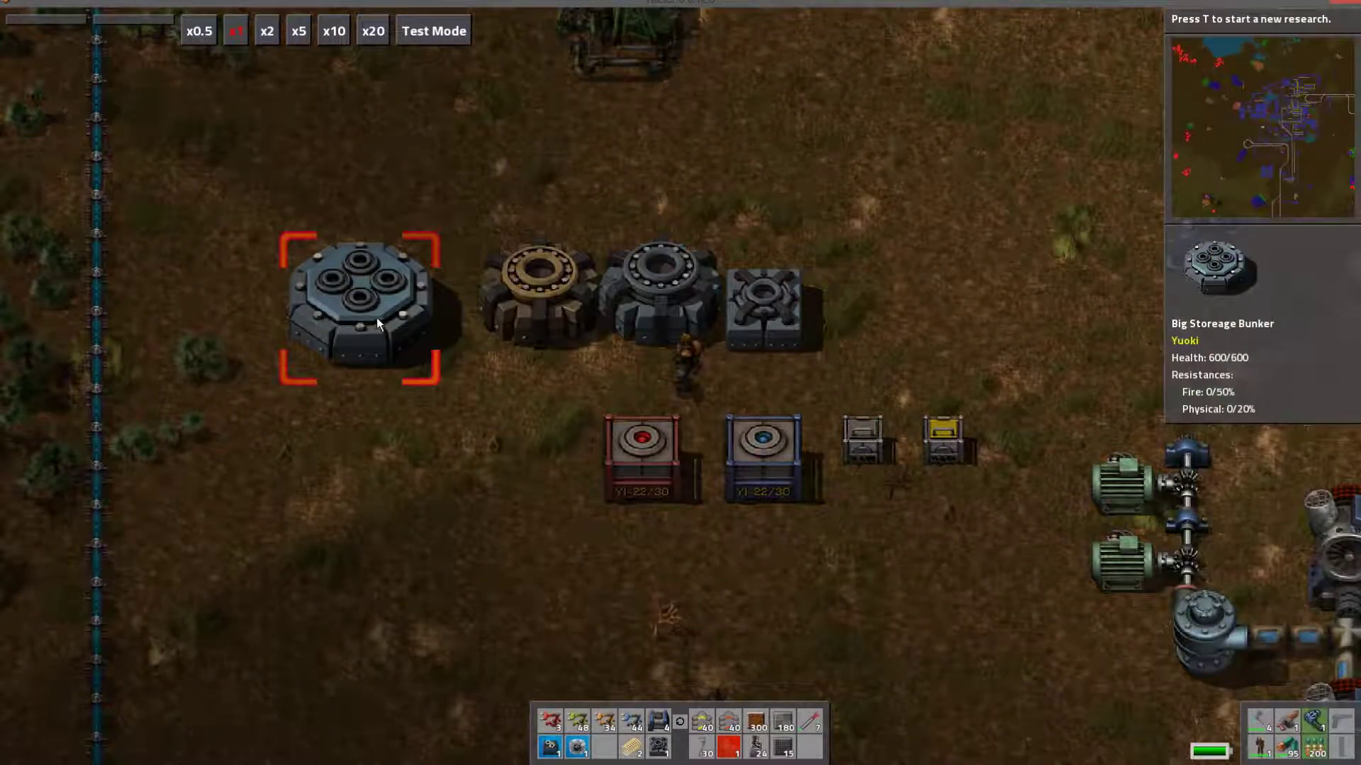
{"action": "key", "text": "s"}
{"action": "key", "text": "a"}
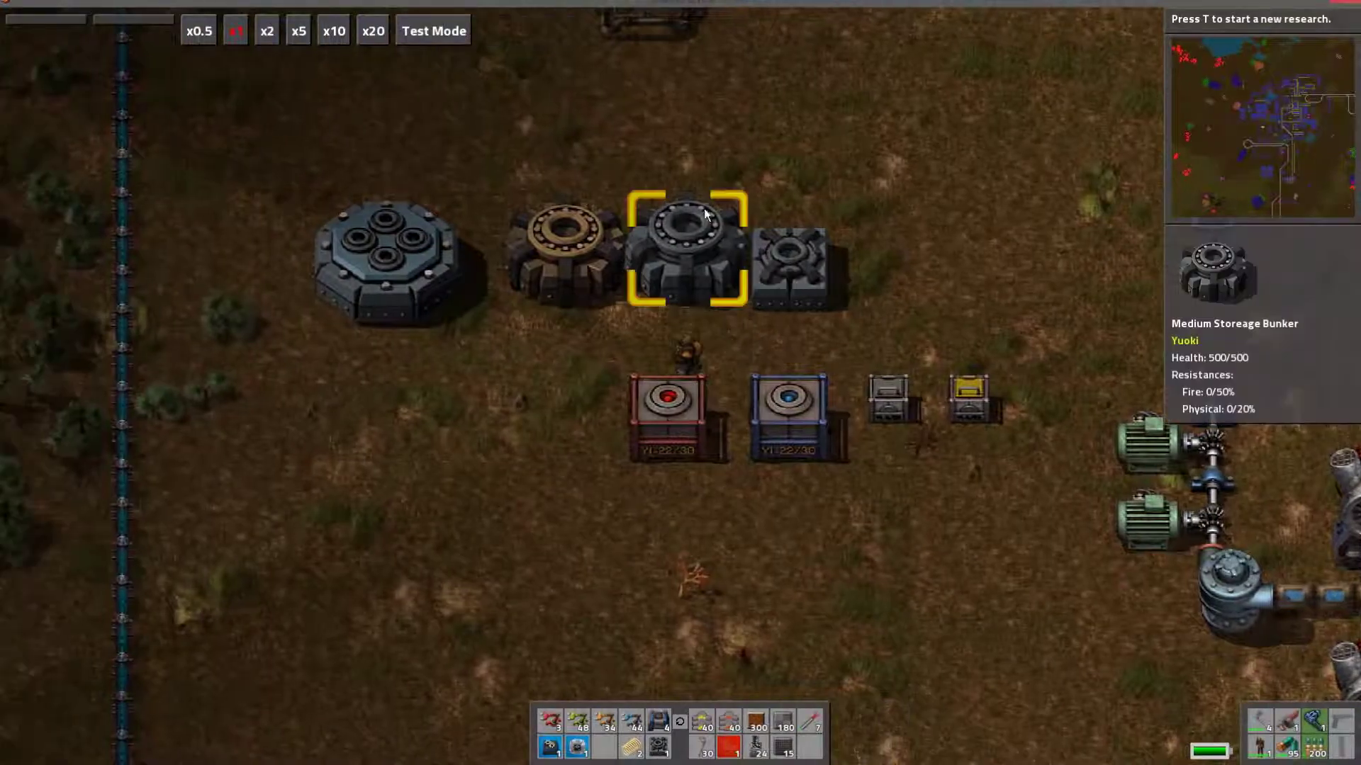
{"action": "key", "text": "w"}
{"action": "key", "text": "d"}
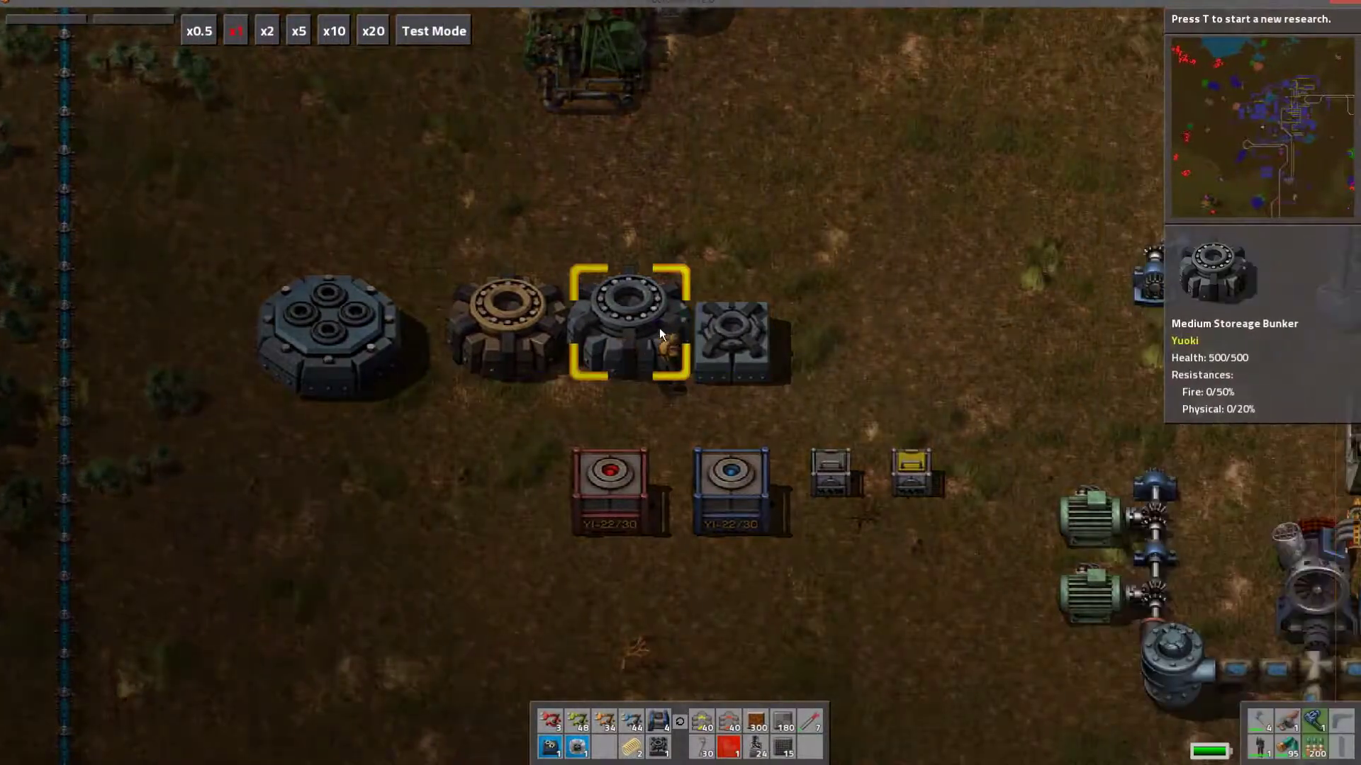
Inspect the small storage bunker, then place a substation beside the chests.
{"action": "left_click", "coordinate": [732, 342]}
{"action": "key", "text": "e"}
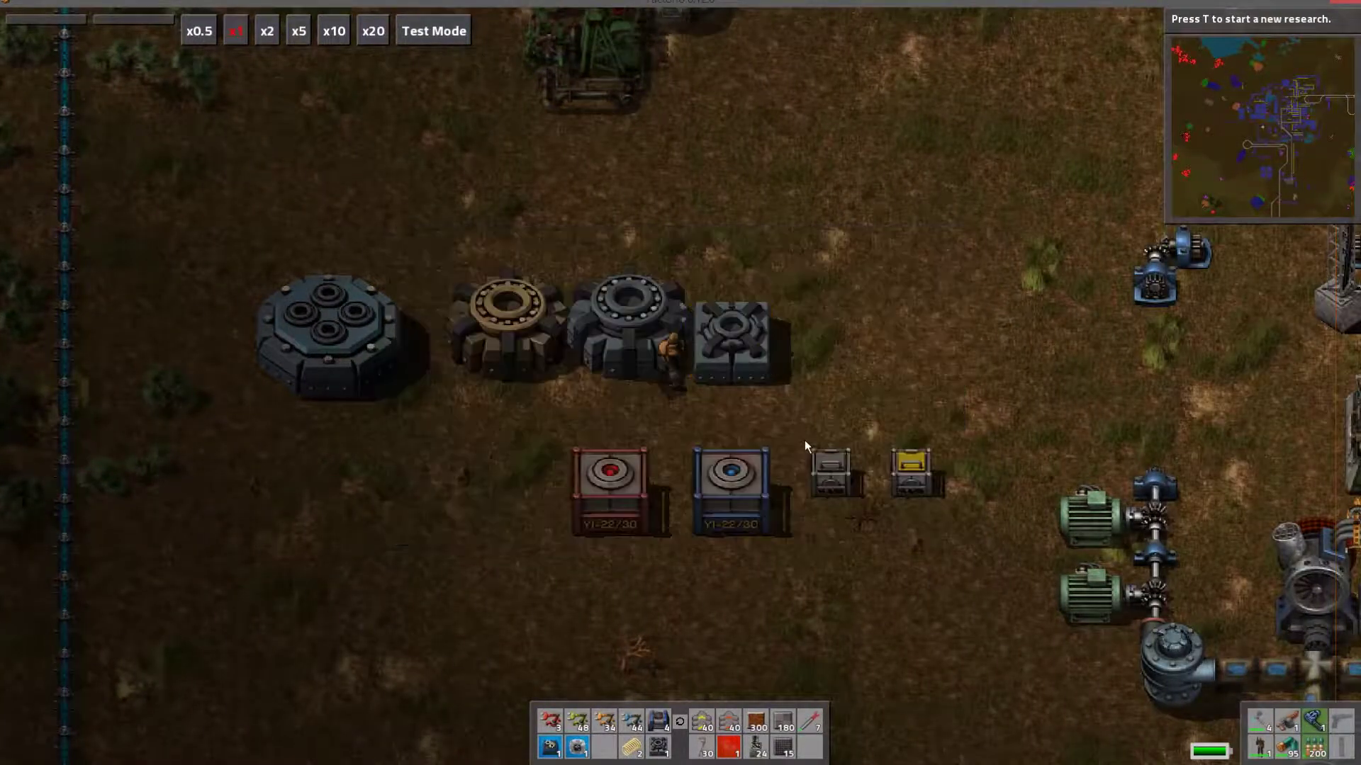
{"action": "key", "text": "d"}
{"action": "key", "text": "w"}
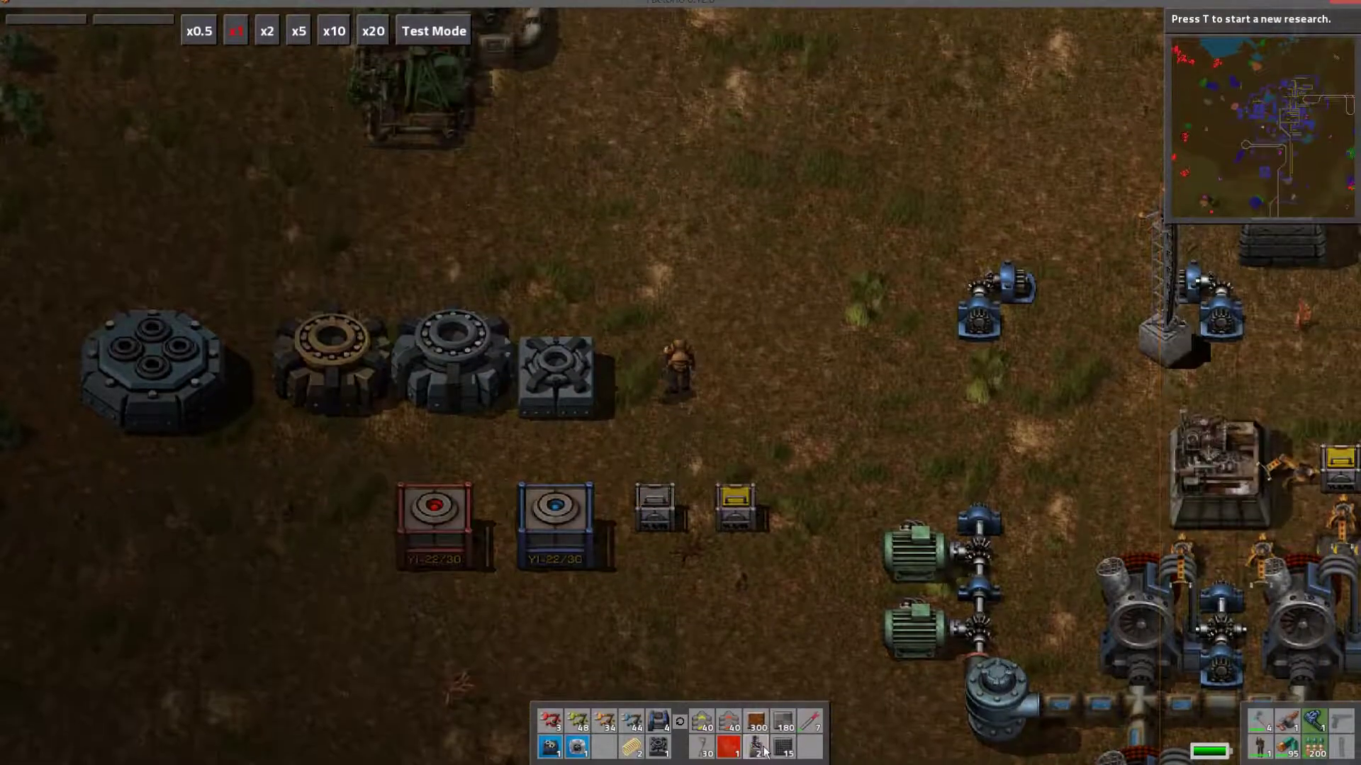
{"action": "left_click", "coordinate": [764, 751]}
{"action": "left_click", "coordinate": [762, 342]}
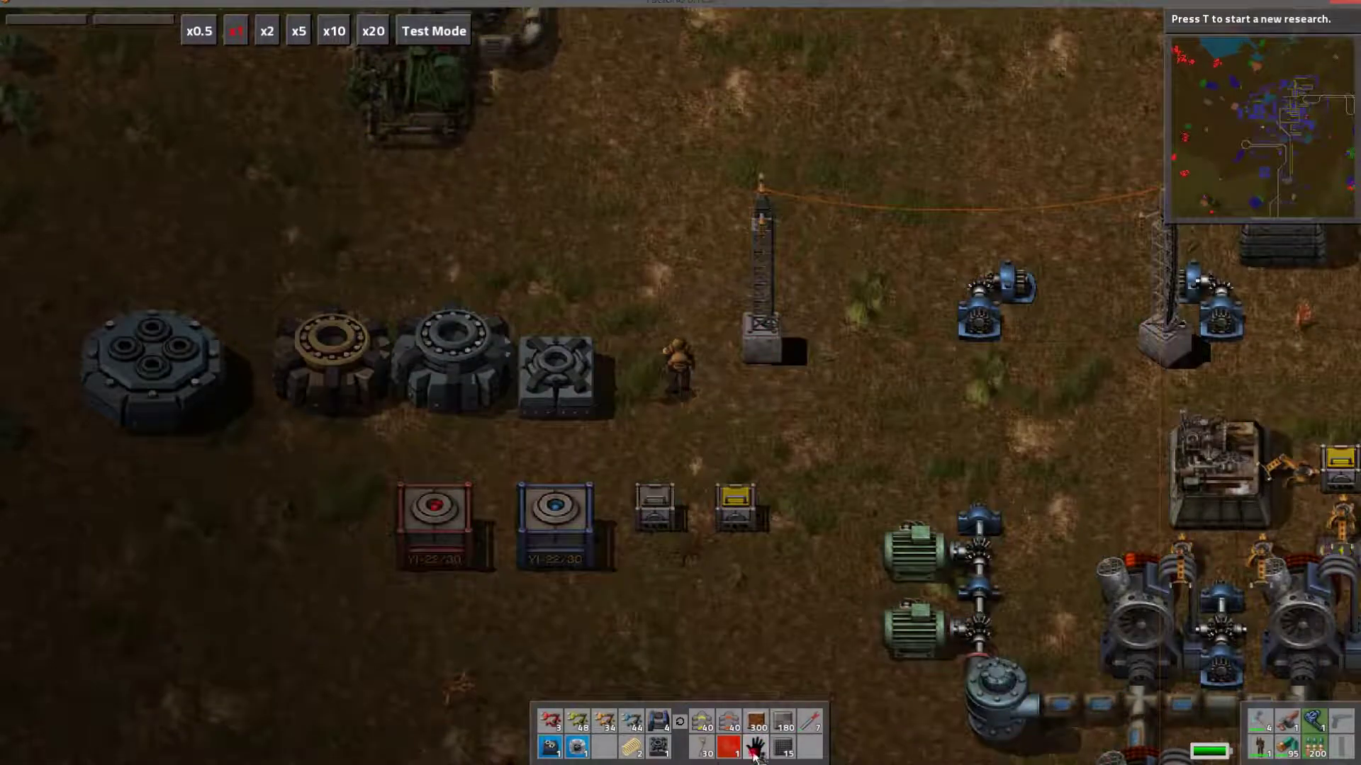
Browse the logistics recipes, attach a red wire to the substation, remove it, and pause the game.
{"action": "key", "text": "e"}
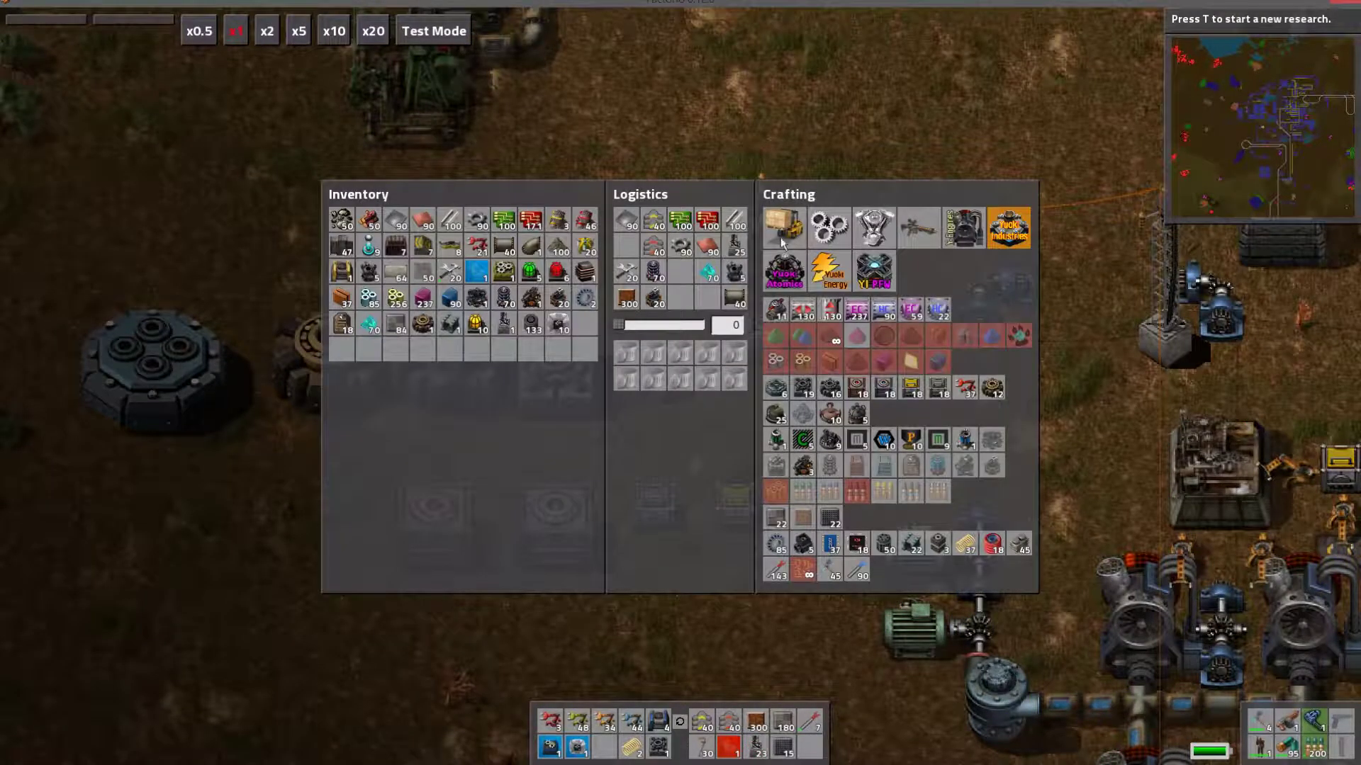
{"action": "left_click", "coordinate": [782, 242]}
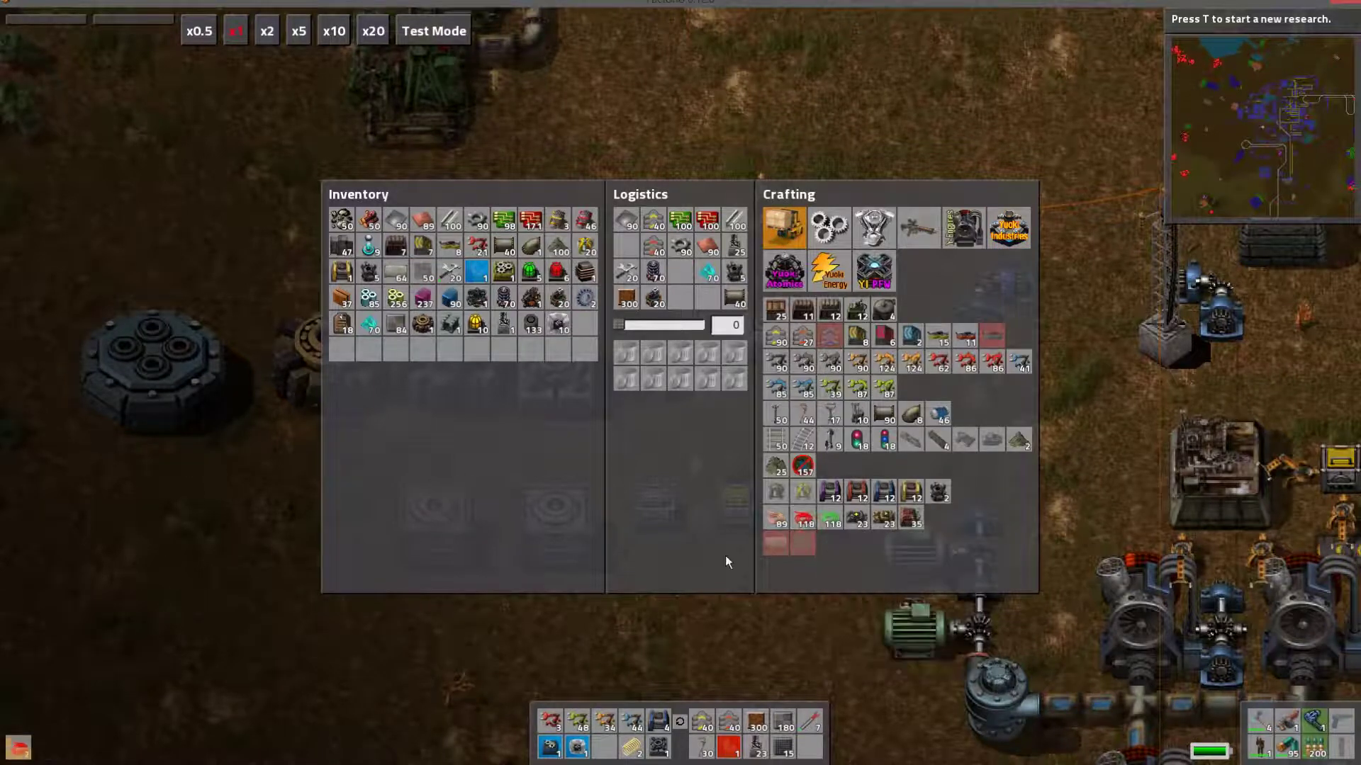
{"action": "key", "text": "e"}
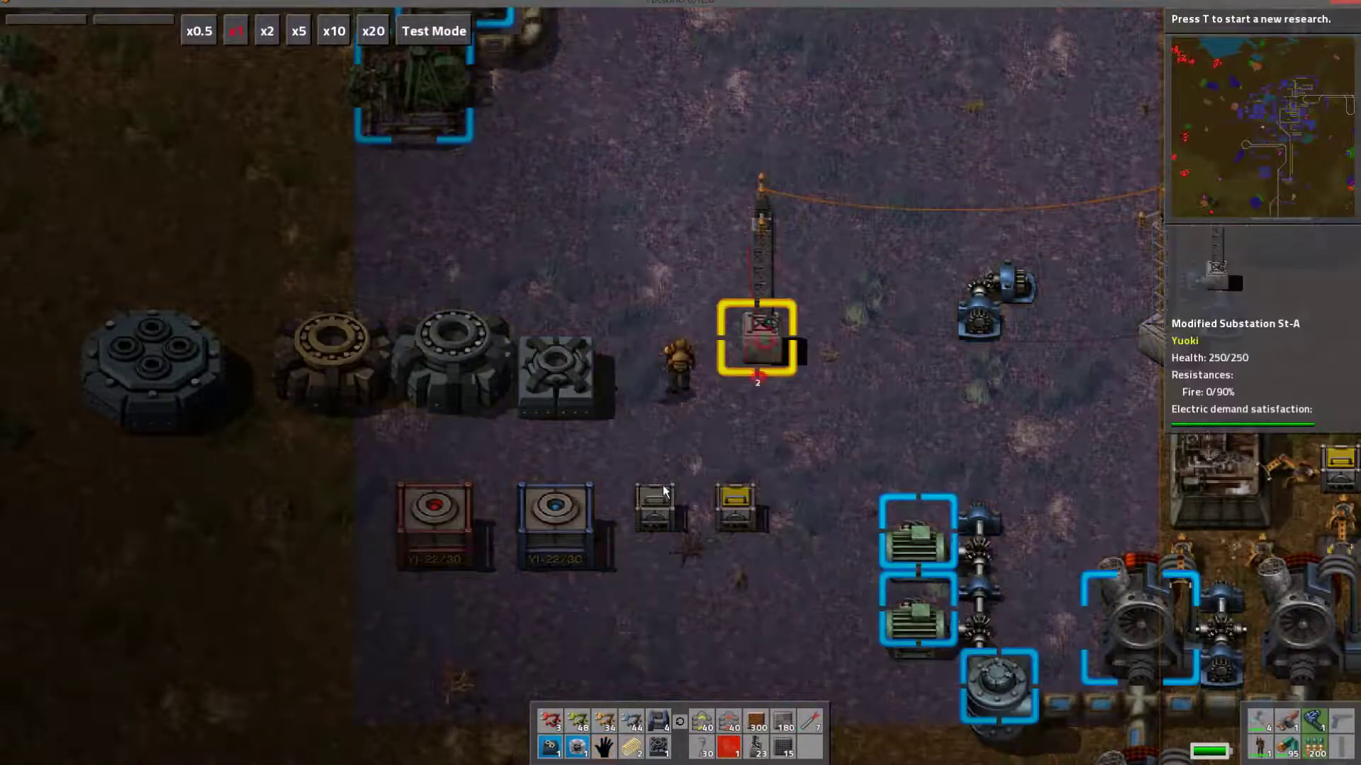
{"action": "left_click", "coordinate": [757, 333]}
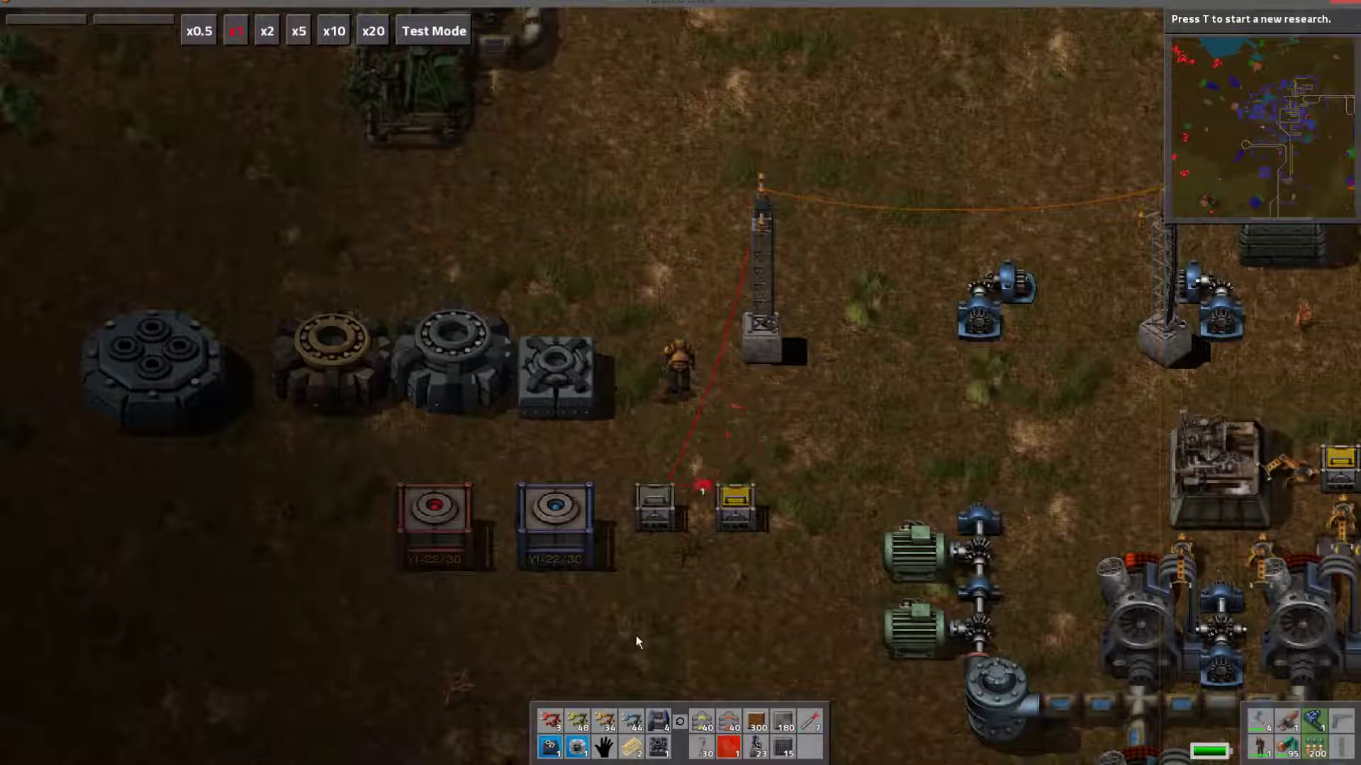
{"action": "key", "text": "q"}
{"action": "right_click", "coordinate": [759, 333]}
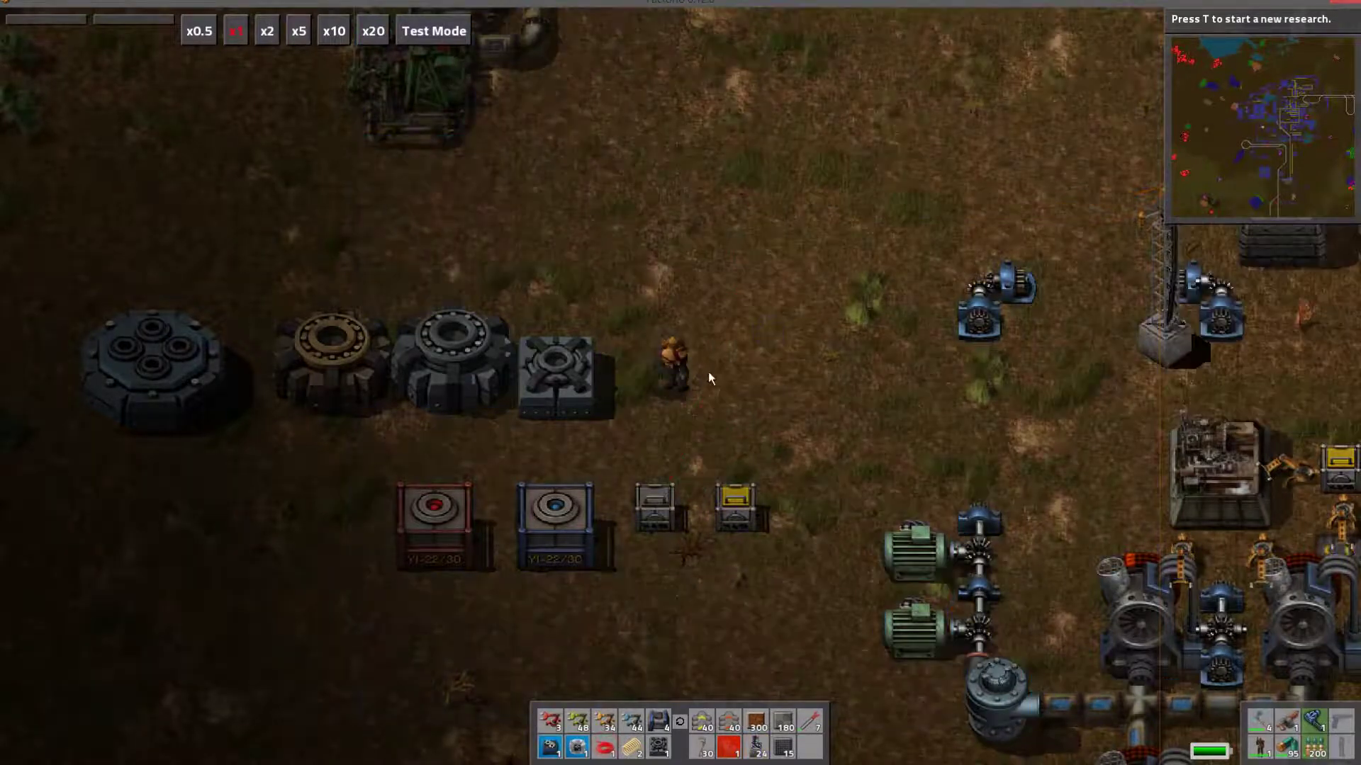
{"action": "key", "text": "a"}
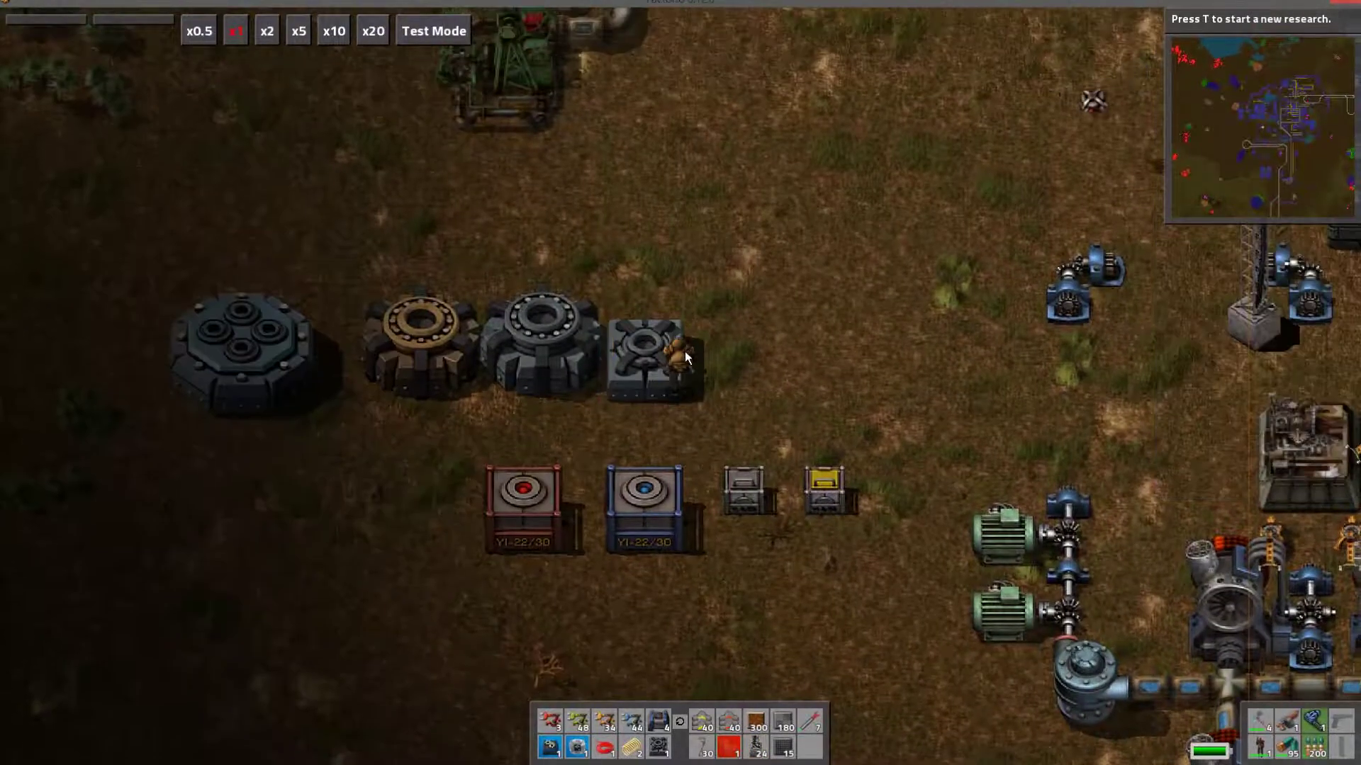
{"action": "key", "text": "Escape"}
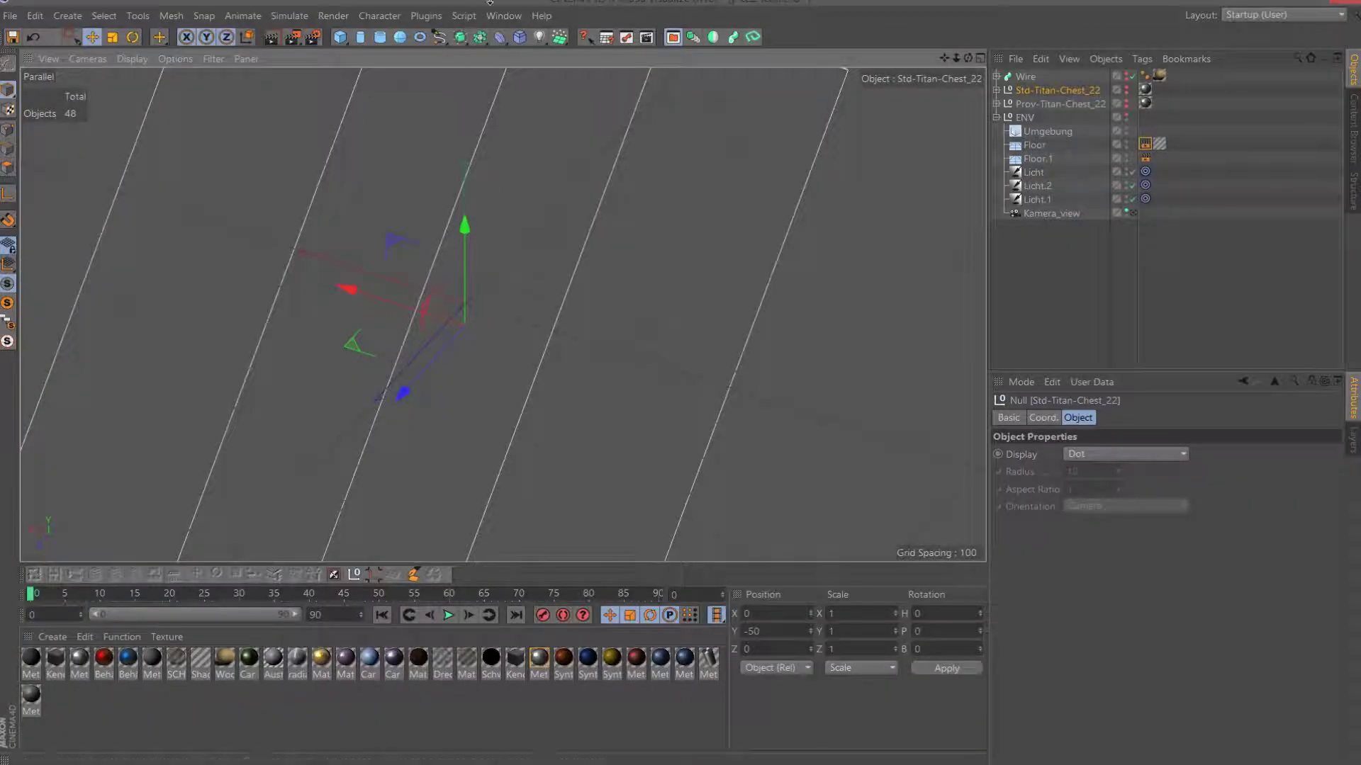
Add a Cube primitive, pan the view, then add a Cylinder and select it.
{"action": "left_click", "coordinate": [341, 37]}
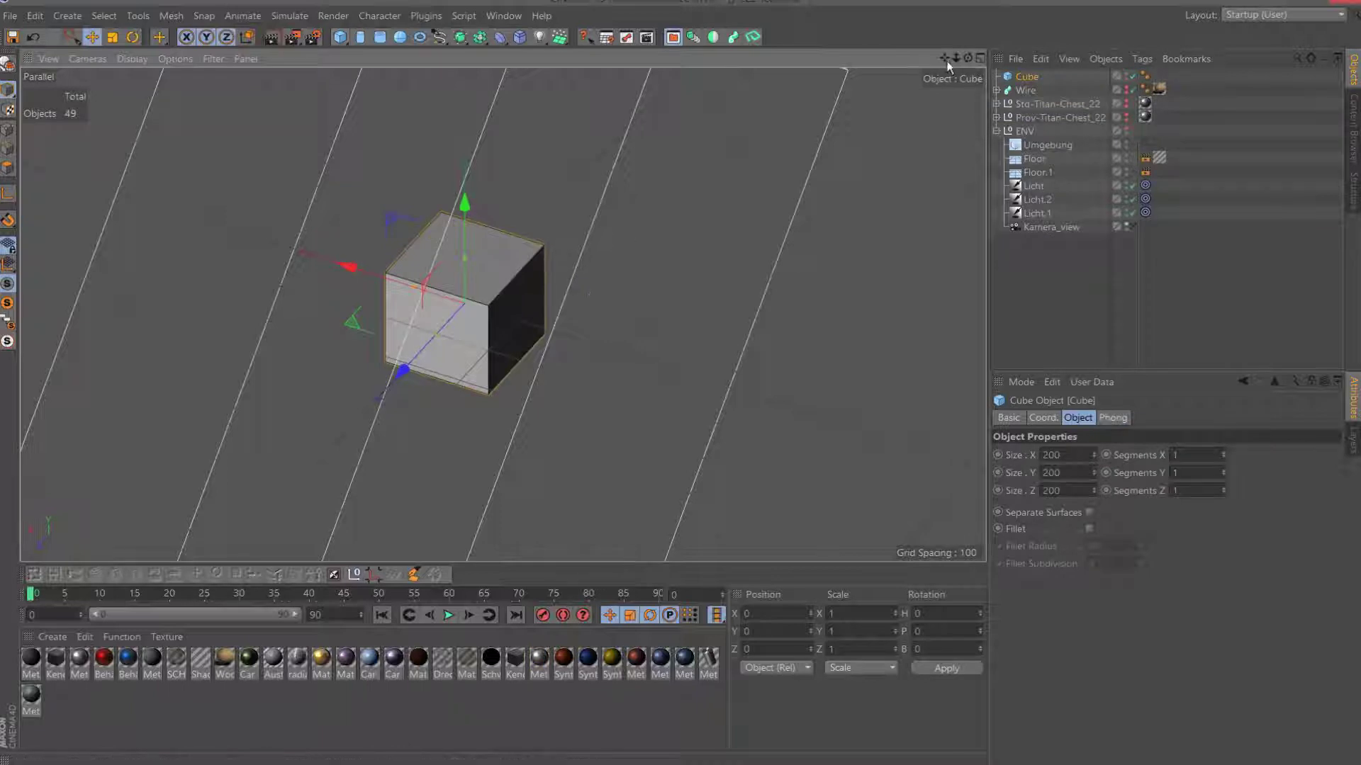
{"action": "mouse_move", "coordinate": [944, 58]}
{"action": "left_mouse_down"}
{"action": "mouse_move", "coordinate": [959, 63]}
{"action": "mouse_move", "coordinate": [924, 65]}
{"action": "mouse_move", "coordinate": [766, 6]}
{"action": "left_mouse_up"}
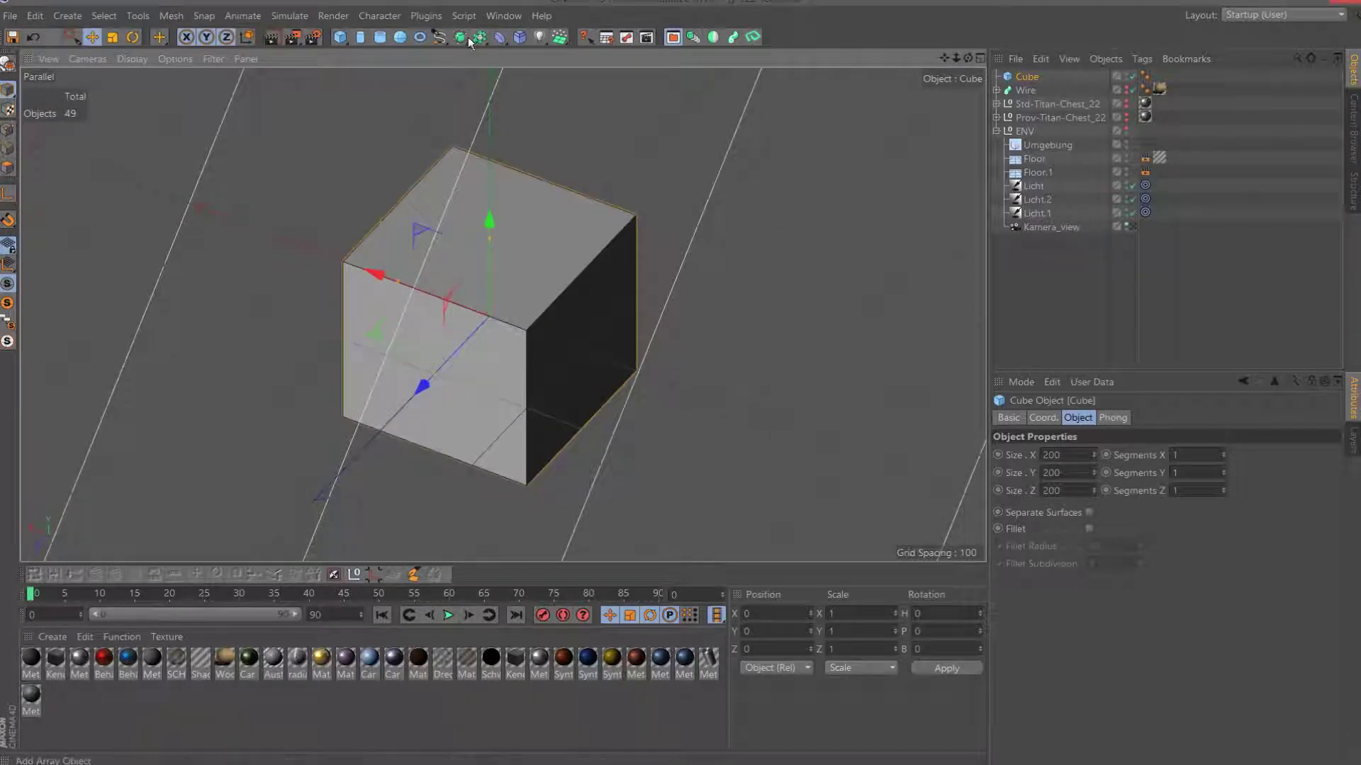
{"action": "left_click", "coordinate": [365, 36]}
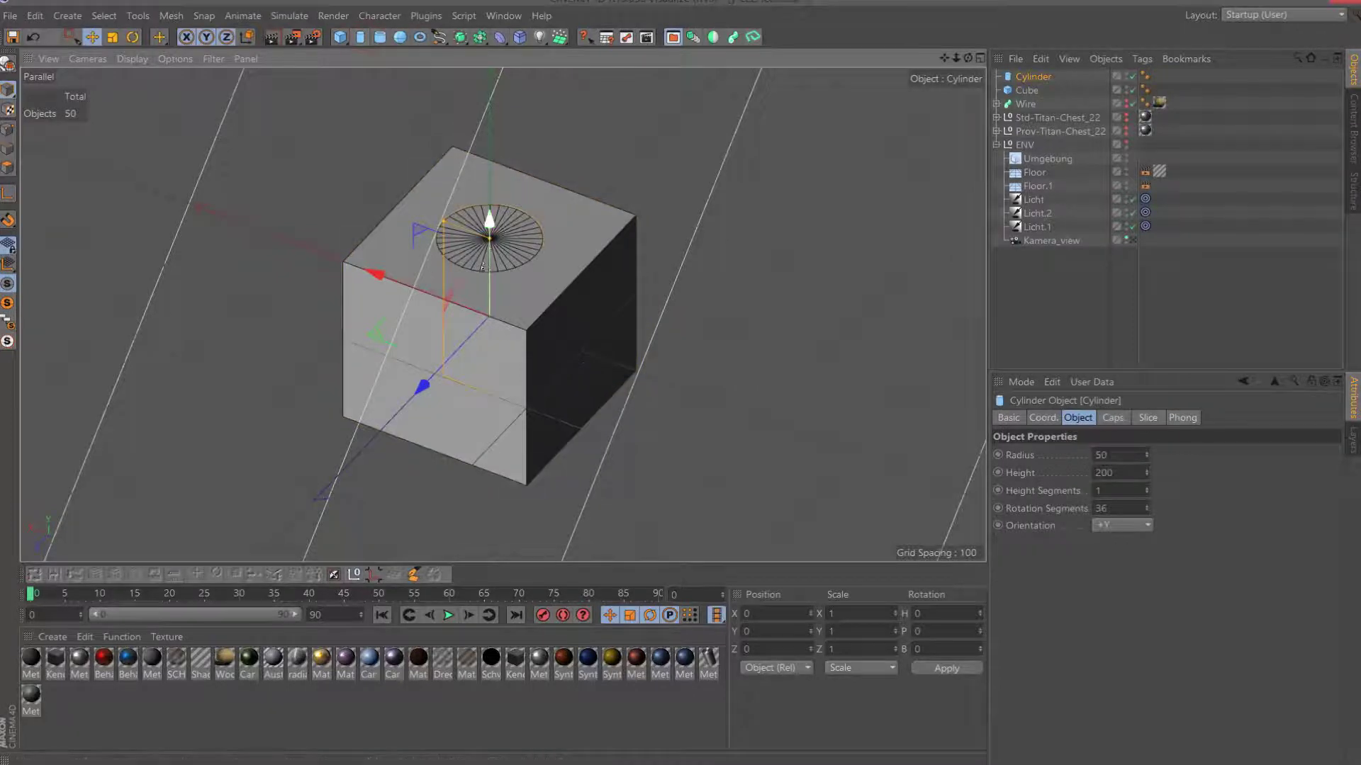
{"action": "left_click", "coordinate": [1043, 80]}
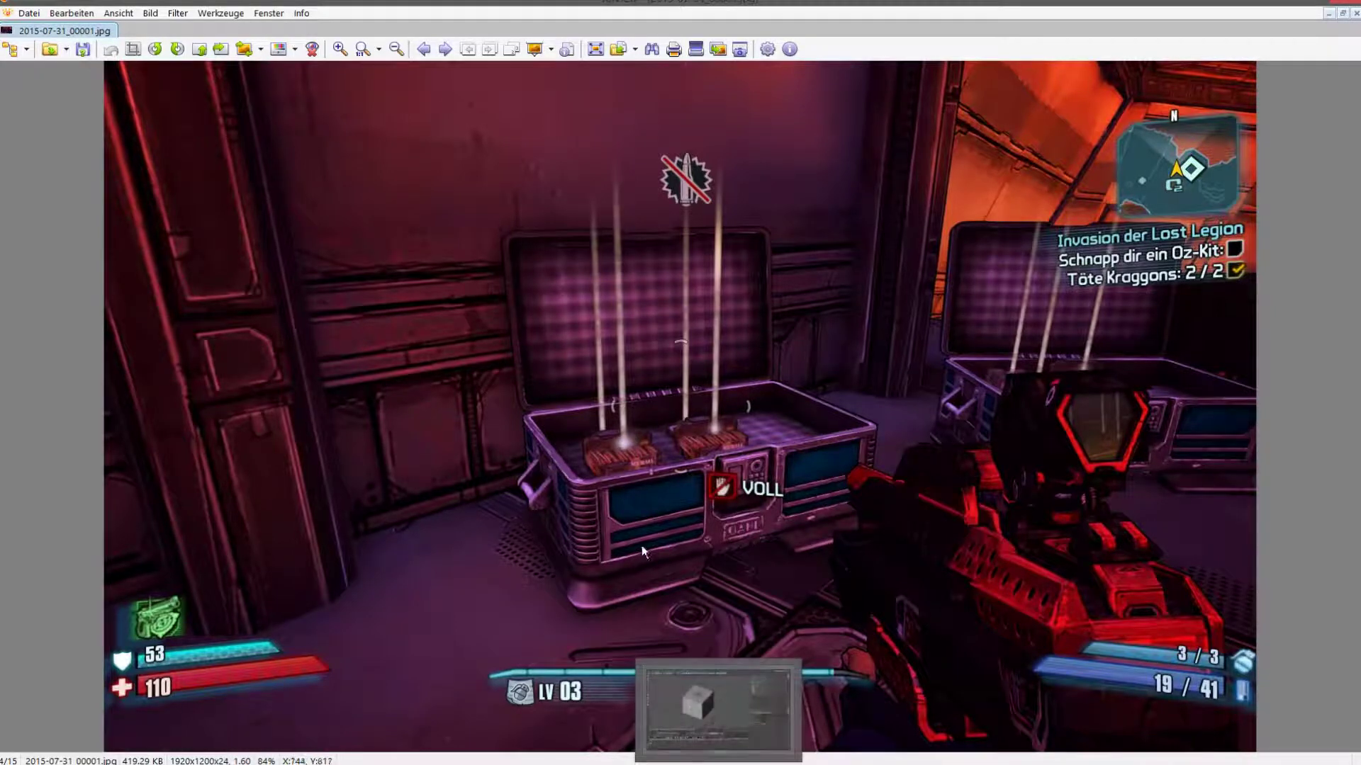
Return from XnView to Cinema 4D and add a Torus primitive.
{"action": "left_click", "coordinate": [717, 709]}
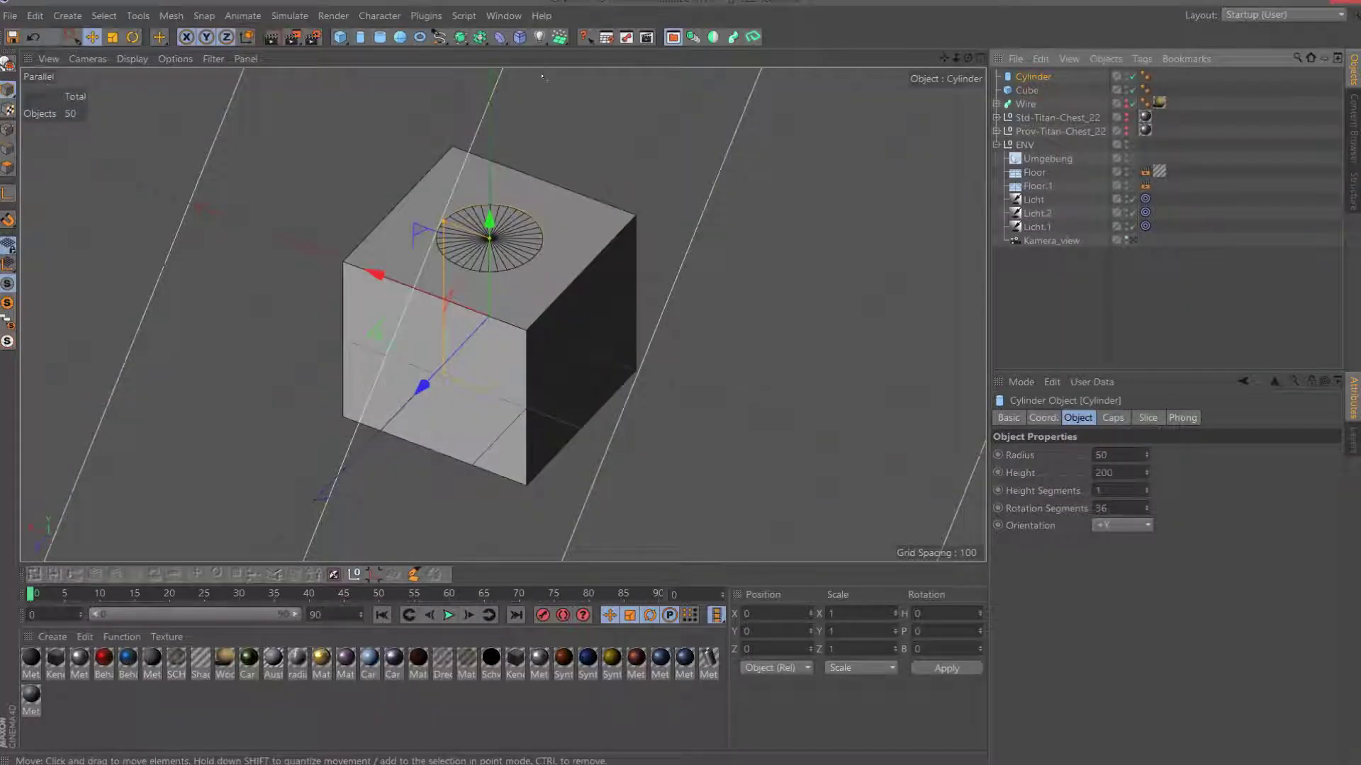
{"action": "left_click", "coordinate": [418, 36]}
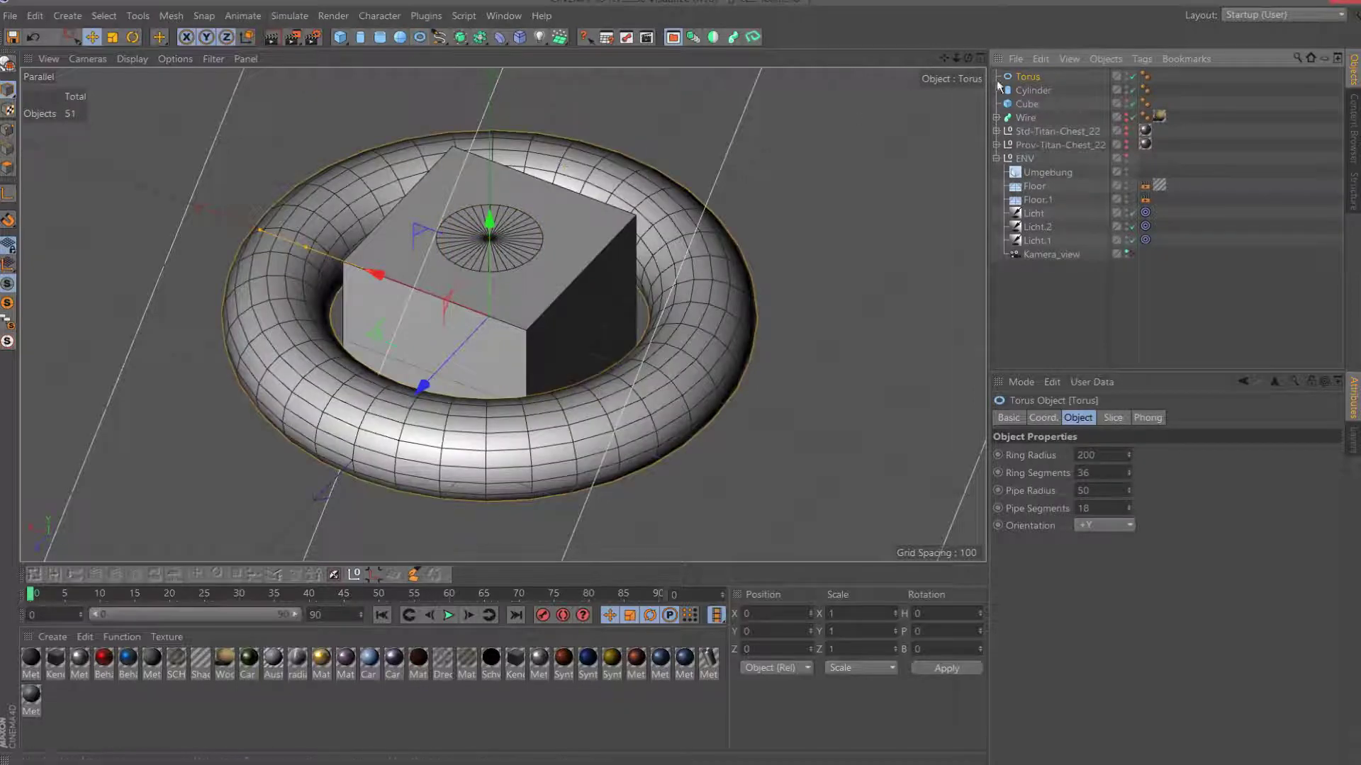
Delete the cylinder, give the torus a 50 ring radius at X -118, and activate Kamera_view.
{"action": "left_click", "coordinate": [1031, 90]}
{"action": "key", "text": "Delete"}
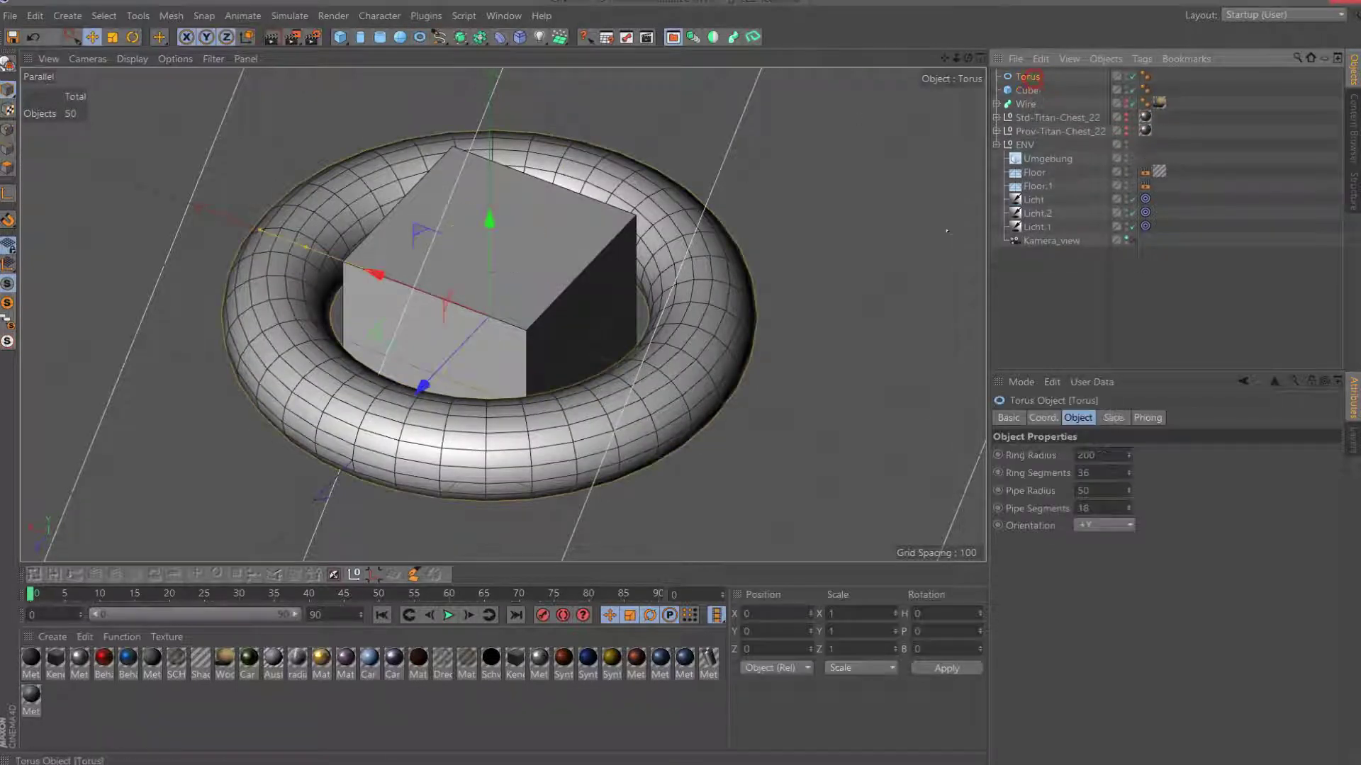
{"action": "double_click", "coordinate": [1106, 452]}
{"action": "type", "text": "50"}
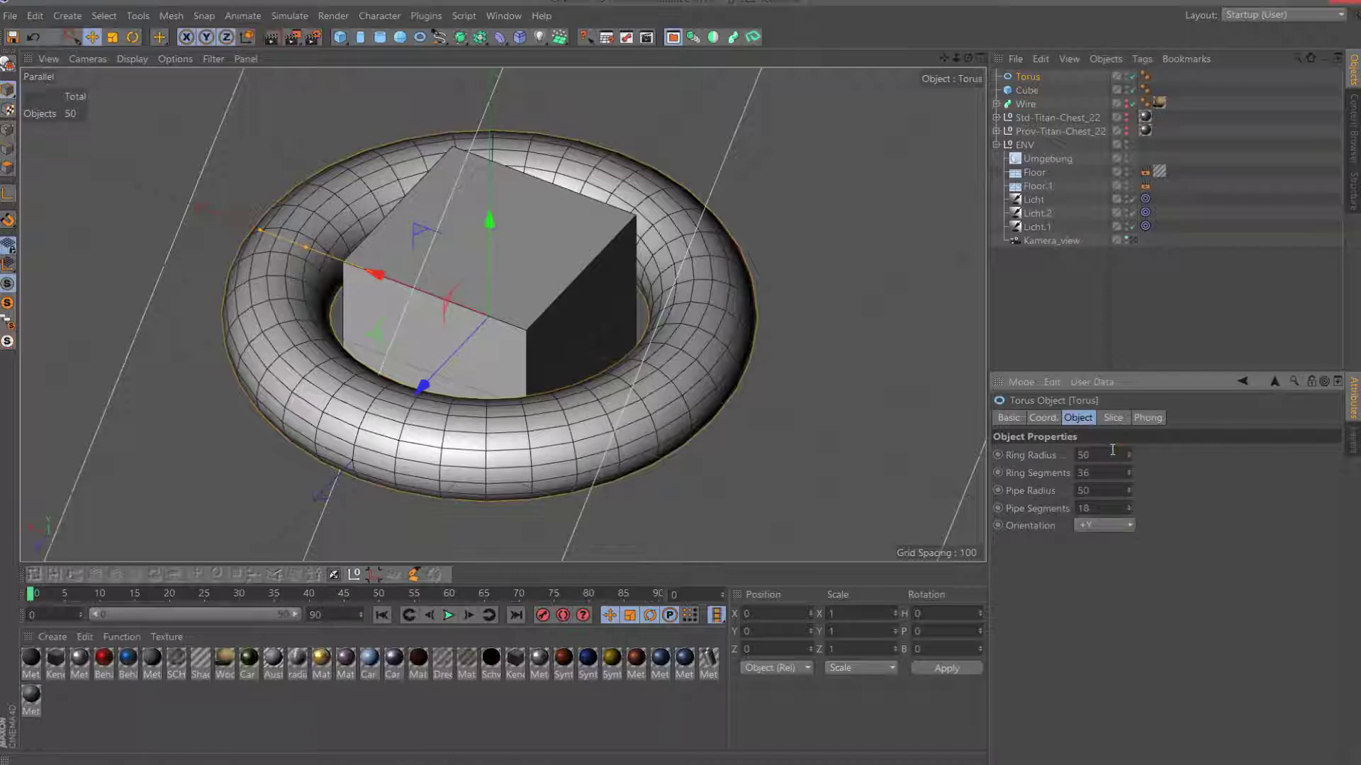
{"action": "key", "text": "Return"}
{"action": "left_click_drag", "start_coordinate": [374, 274], "coordinate": [491, 302]}
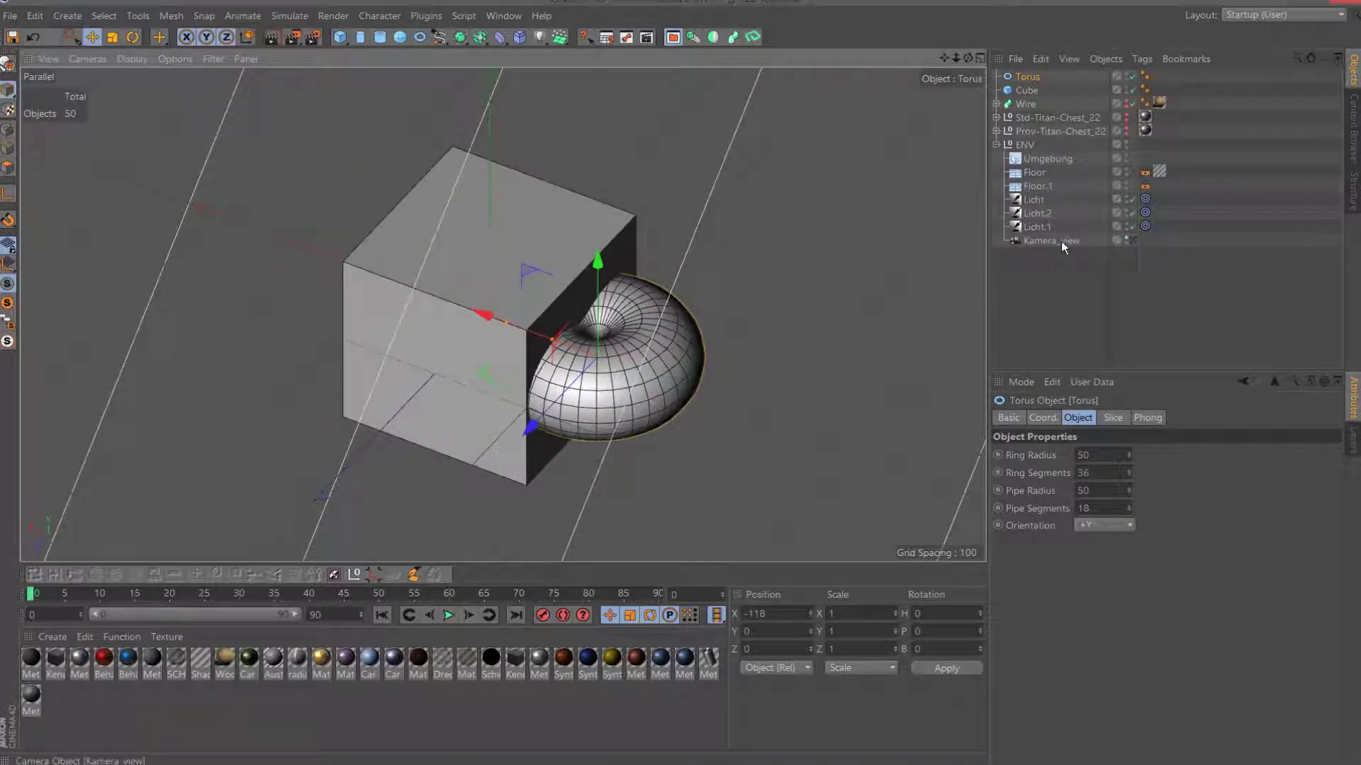
{"action": "left_click", "coordinate": [1130, 240]}
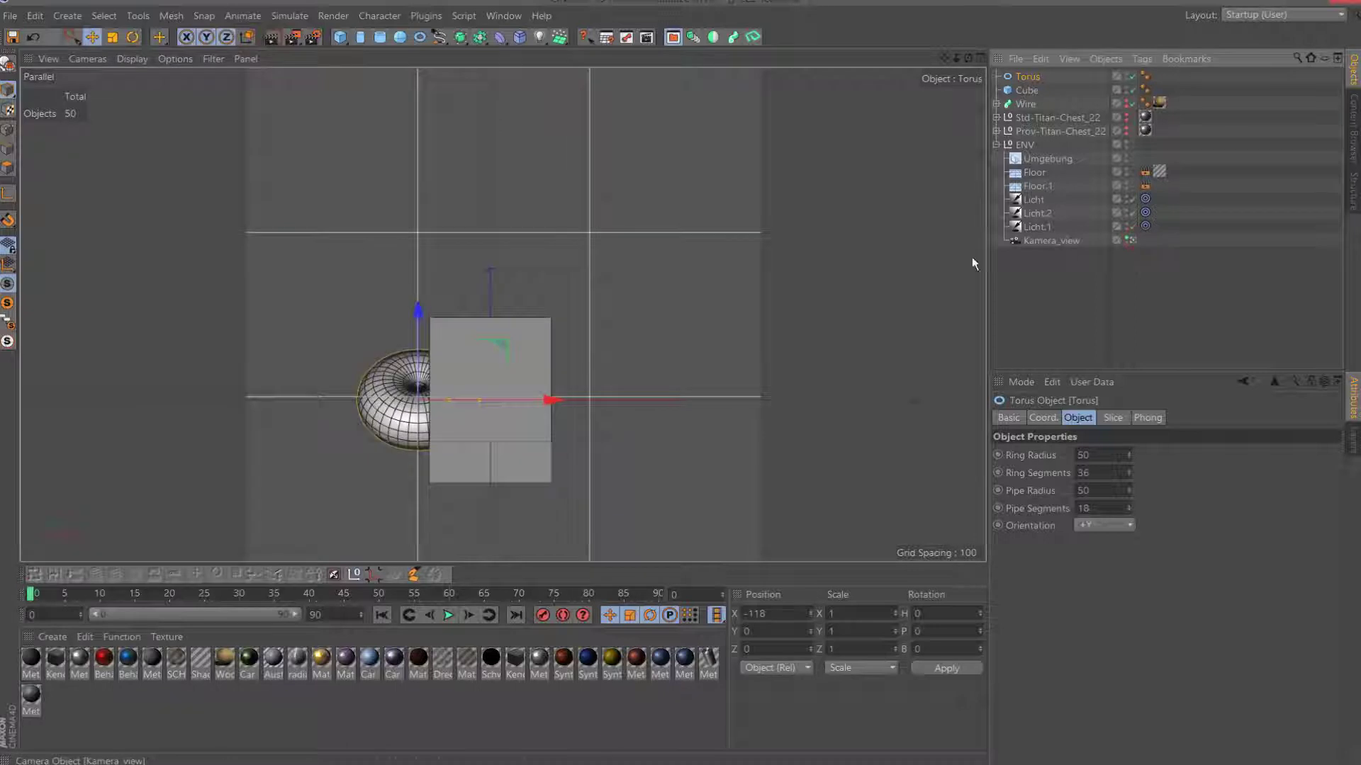
Set the Kamera_view composition grid to 4 cells and bring up Render Settings.
{"action": "left_click", "coordinate": [1045, 241]}
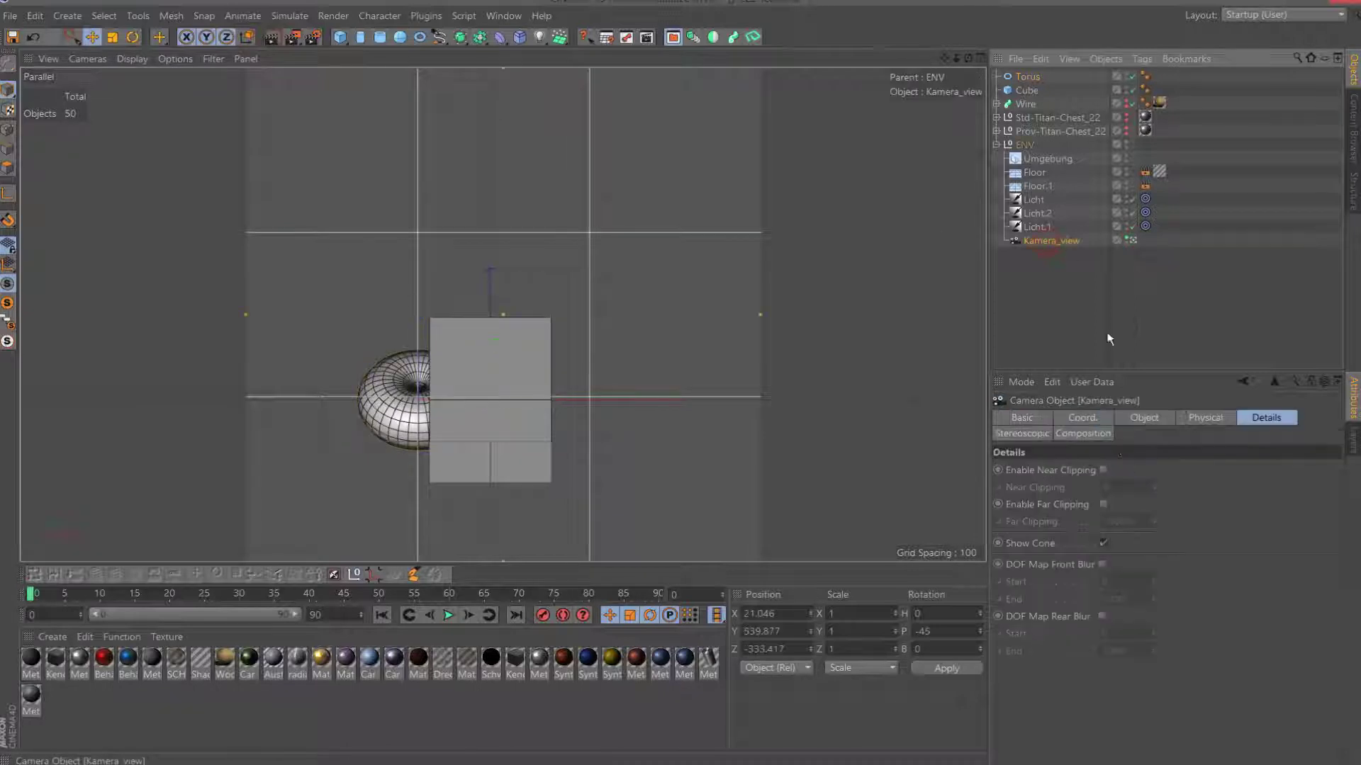
{"action": "left_click", "coordinate": [1082, 419]}
{"action": "left_click", "coordinate": [1108, 434]}
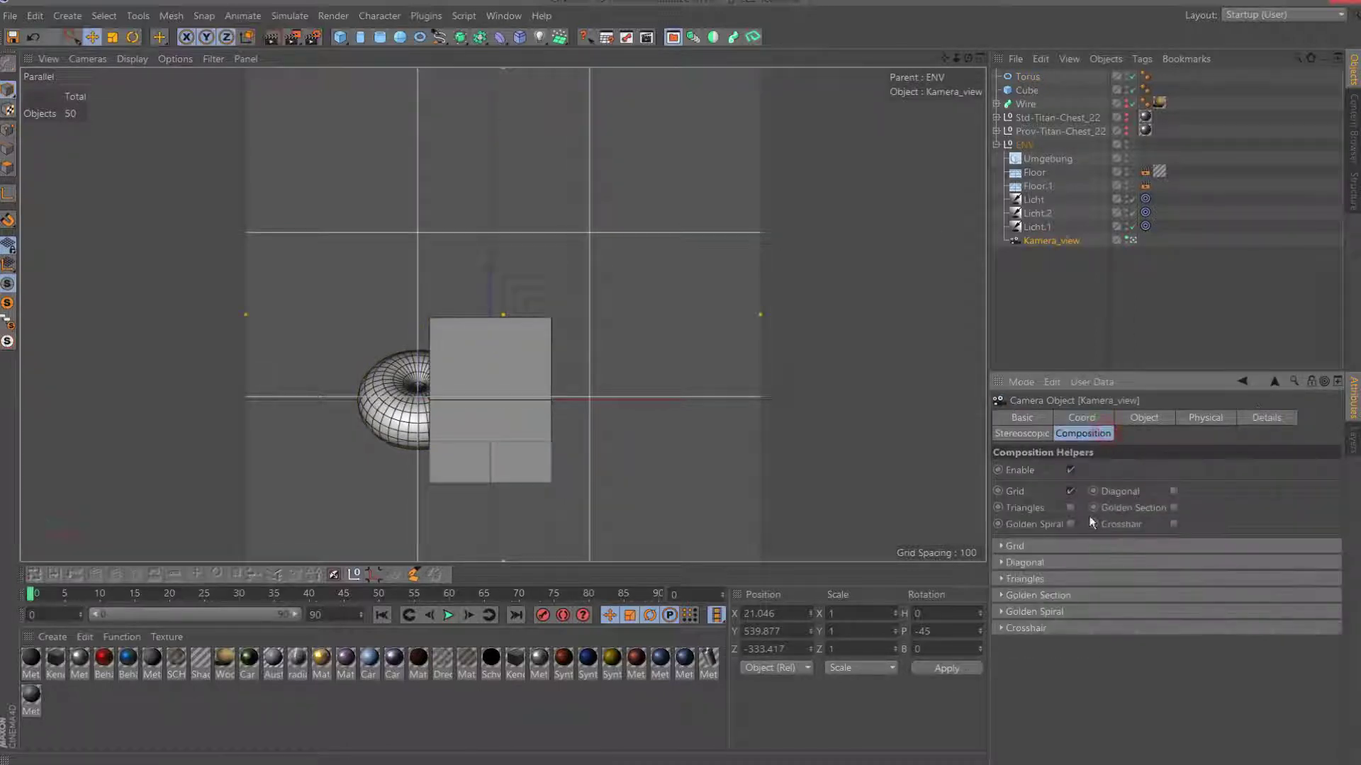
{"action": "left_click", "coordinate": [1026, 547]}
{"action": "scroll", "coordinate": [1067, 555], "scroll_direction": "up", "scroll_amount": 1}
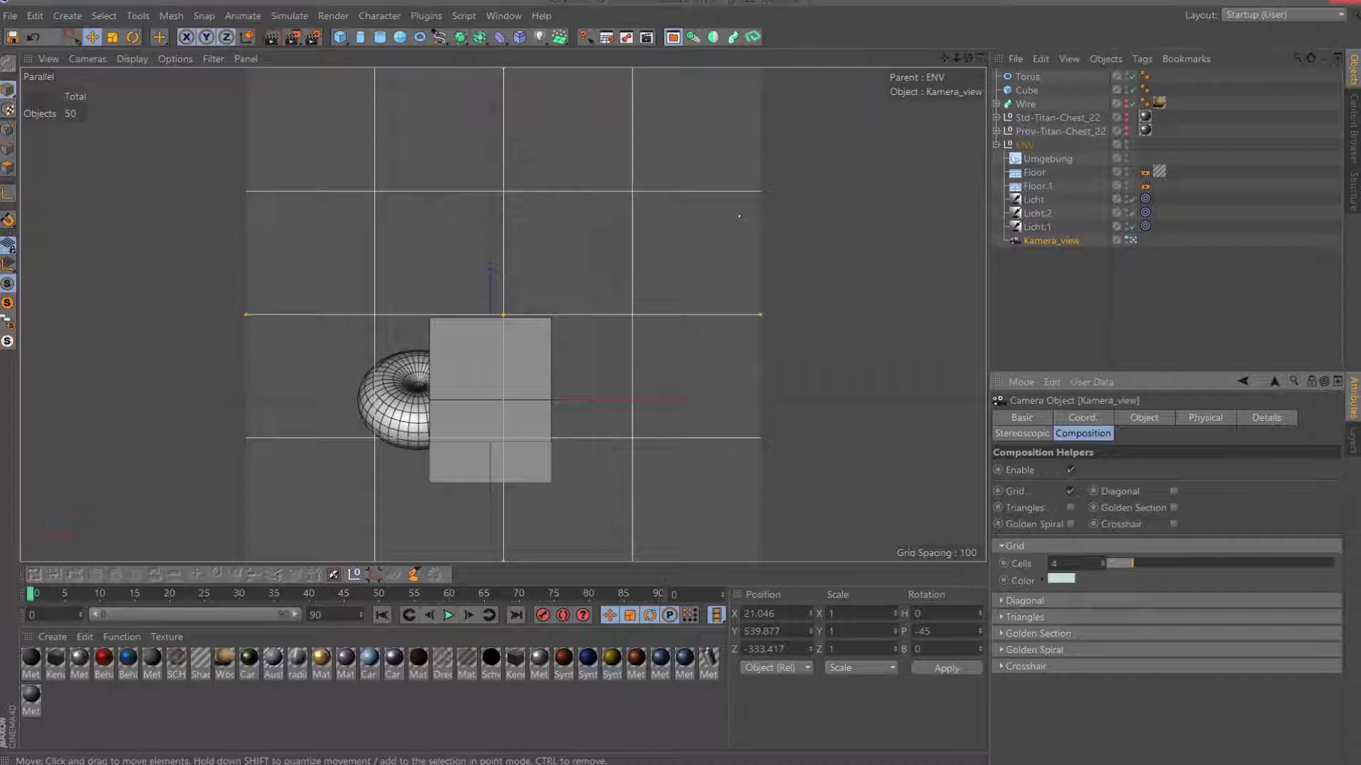
{"action": "left_click", "coordinate": [313, 37]}
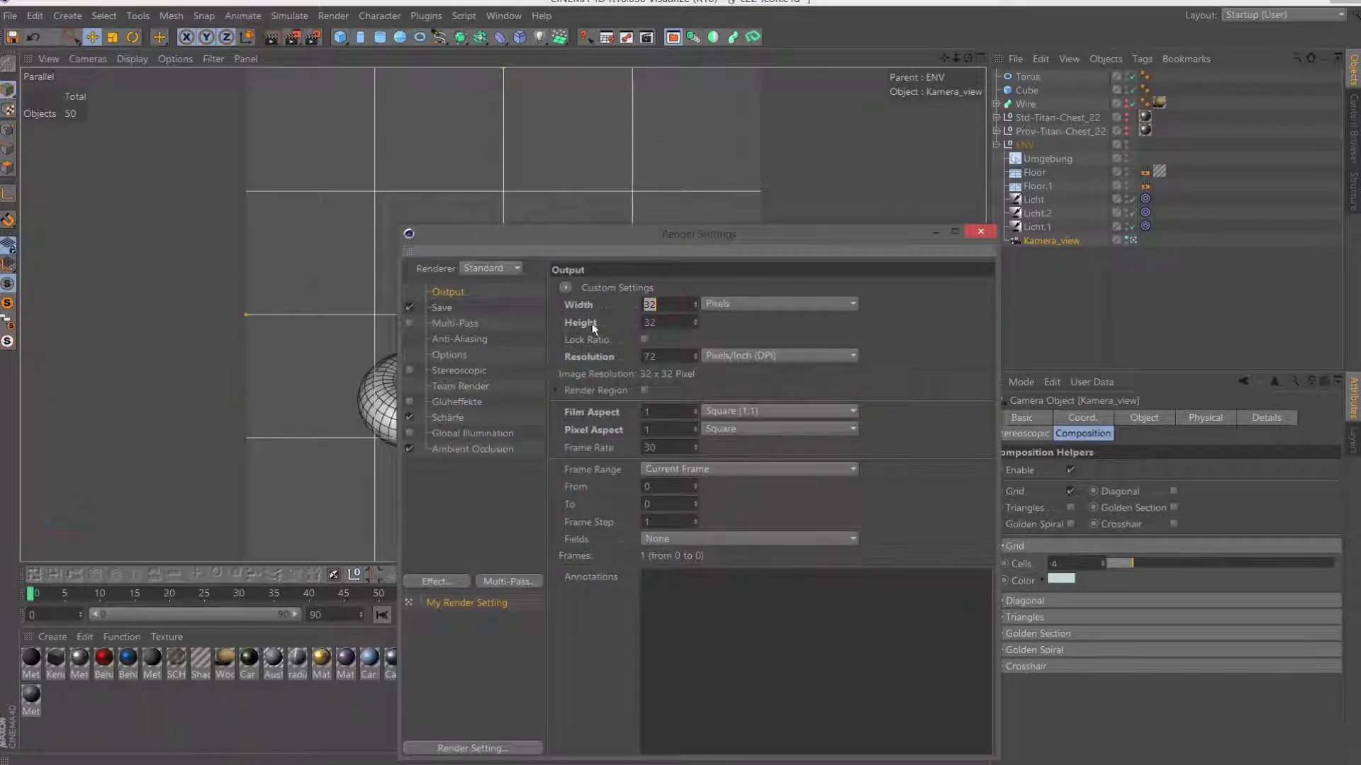
Change the render output Width and Height to 512 pixels and close Render Settings.
{"action": "double_click", "coordinate": [678, 300]}
{"action": "type", "text": "6"}
{"action": "left_click", "coordinate": [671, 325]}
{"action": "type", "text": "6"}
{"action": "key", "text": "Return"}
{"action": "type", "text": "2"}
{"action": "double_click", "coordinate": [679, 325]}
{"action": "key", "text": "Return"}
{"action": "left_click", "coordinate": [980, 231]}
Apply a material from the Material Manager to the Floor object.
{"action": "left_click", "coordinate": [1035, 172]}
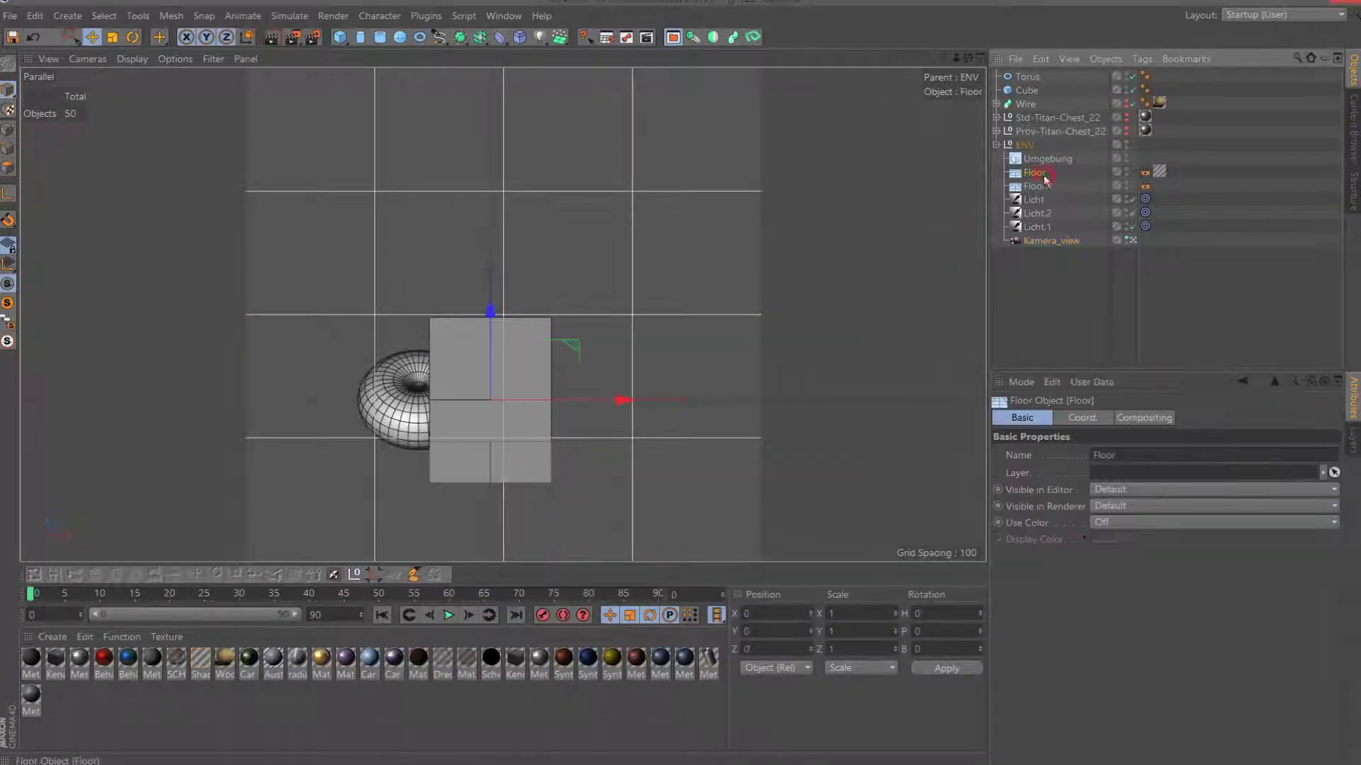
{"action": "left_click", "coordinate": [369, 659]}
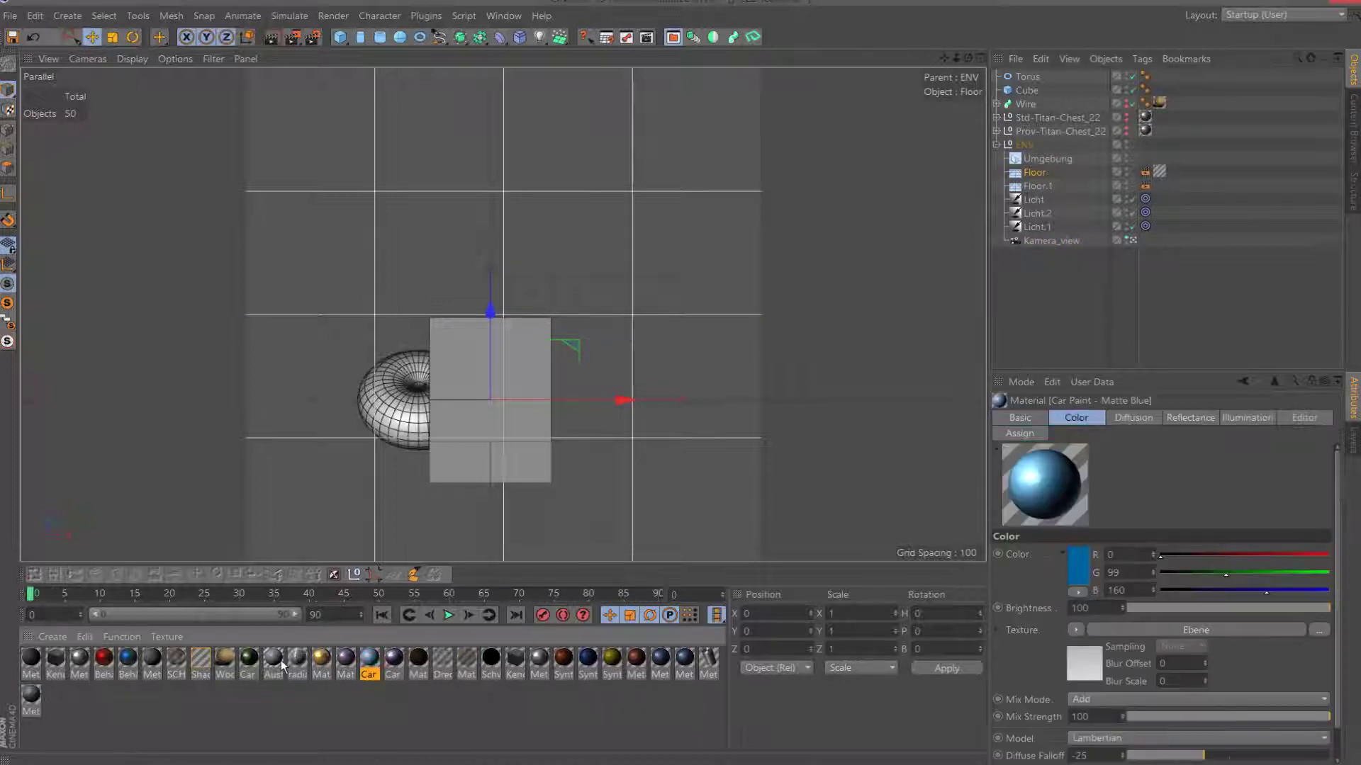
{"action": "mouse_move", "coordinate": [273, 659]}
{"action": "left_mouse_down"}
{"action": "mouse_move", "coordinate": [1063, 157]}
{"action": "mouse_move", "coordinate": [1040, 168]}
{"action": "left_mouse_up"}
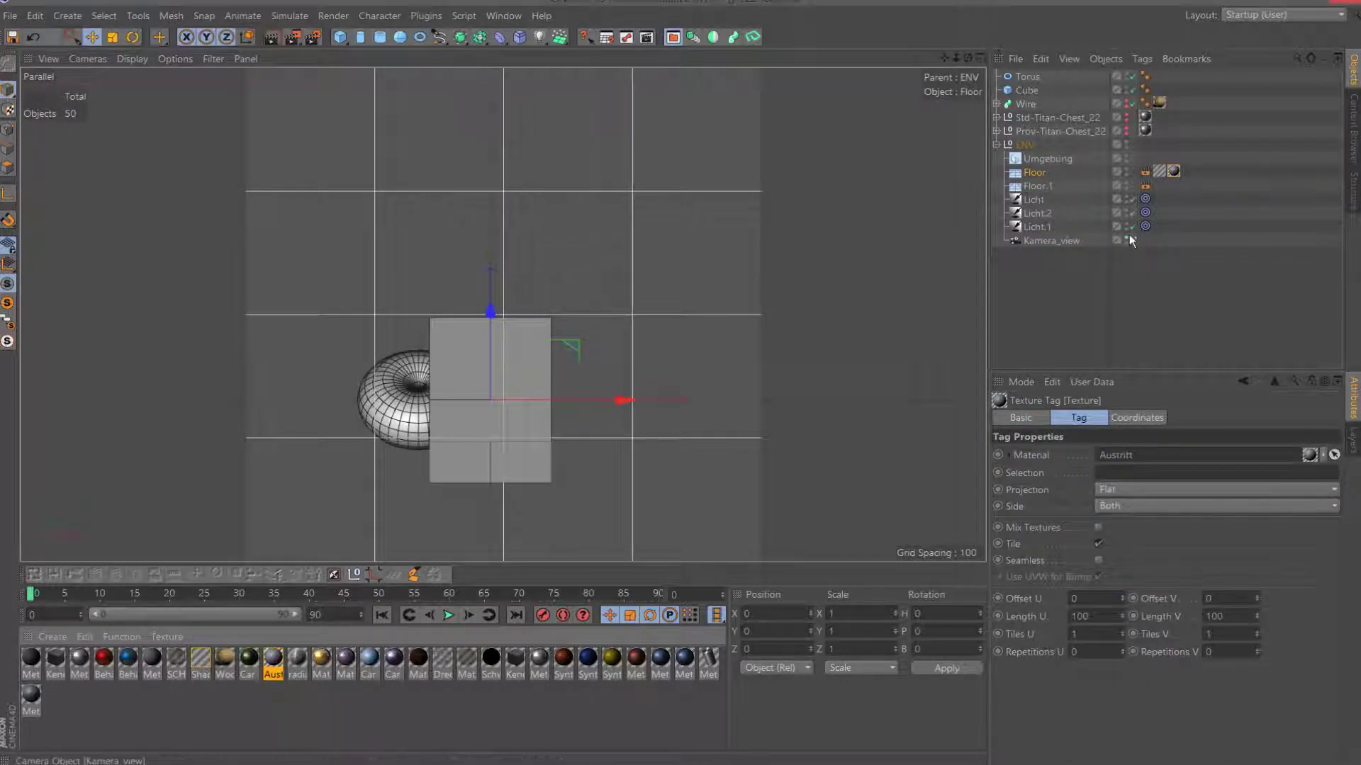
Render two 512 × 512 preview images of the cube beside the torus from the angled view.
{"action": "left_click", "coordinate": [1130, 240]}
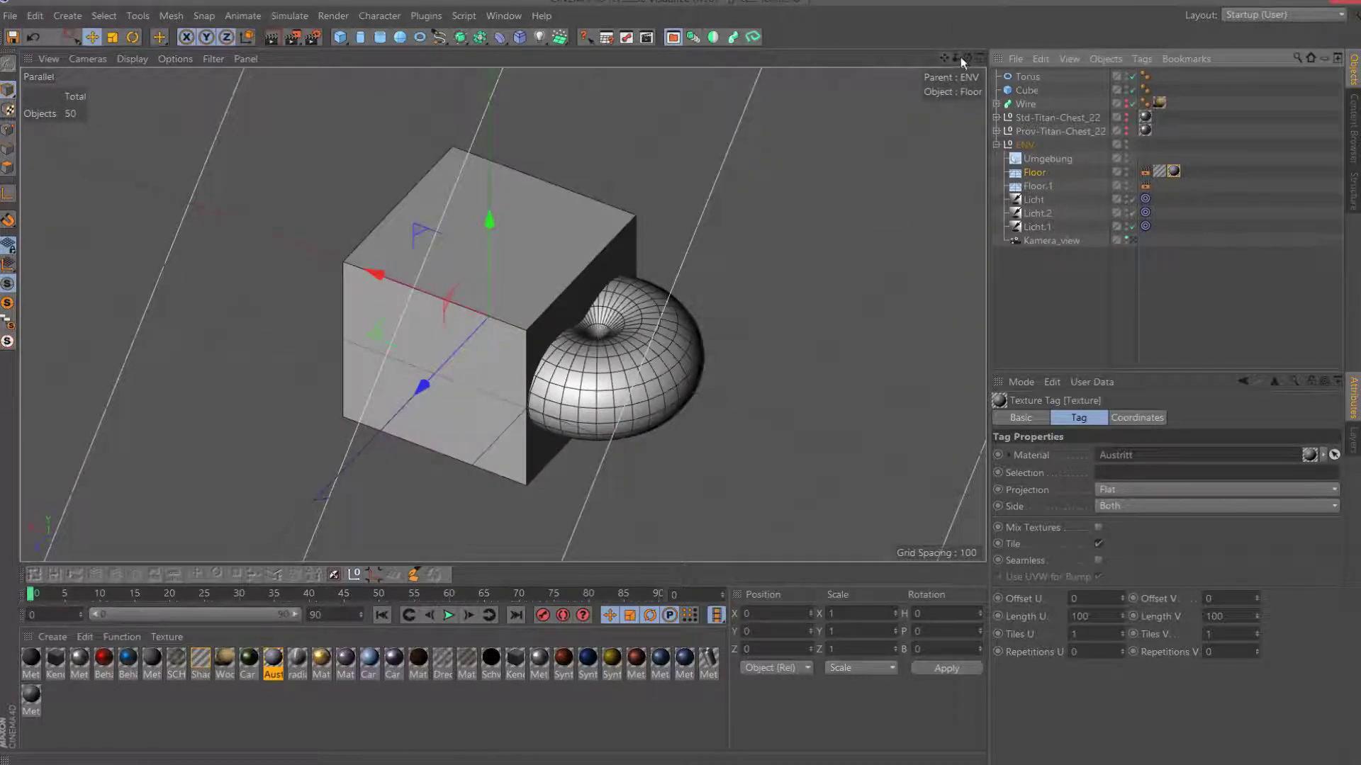
{"action": "left_click_drag", "start_coordinate": [959, 57], "coordinate": [942, 60]}
{"action": "left_click", "coordinate": [291, 42]}
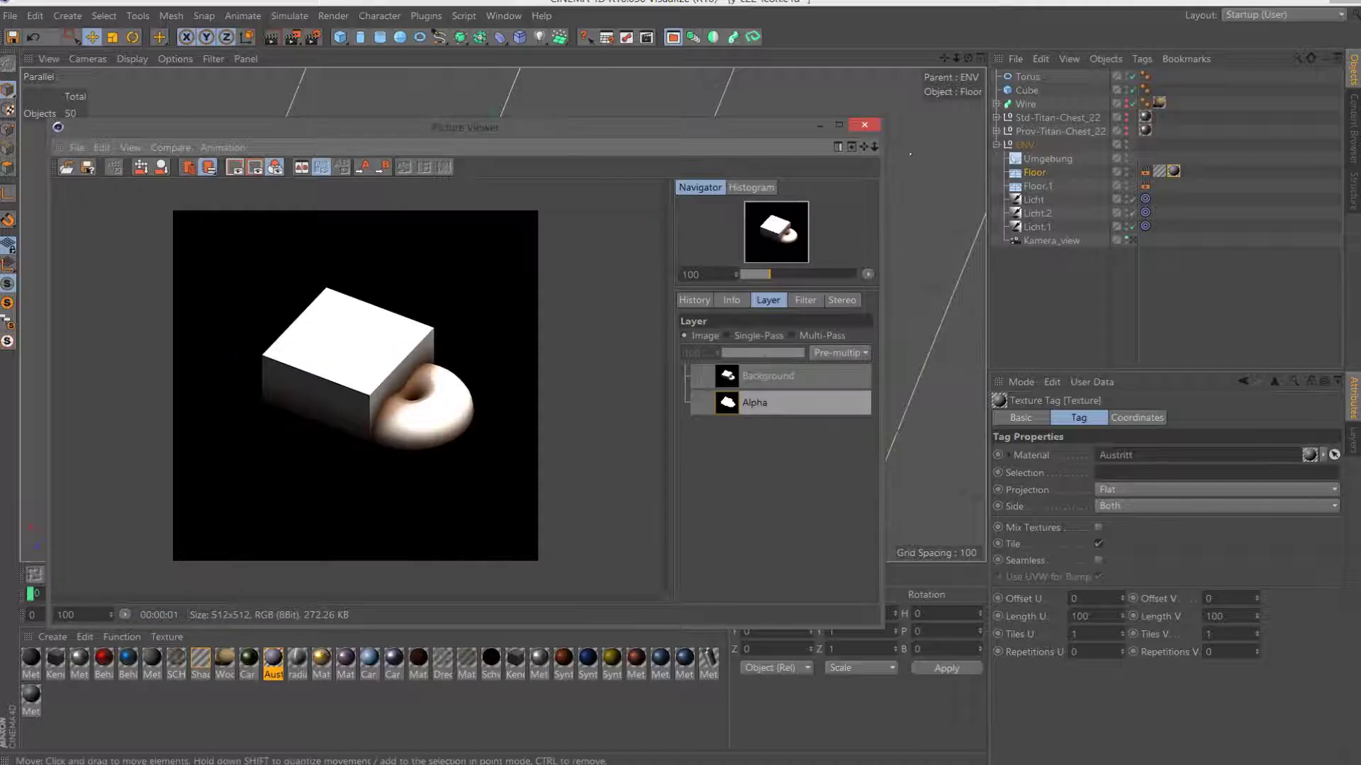
{"action": "left_click", "coordinate": [864, 125]}
{"action": "left_click", "coordinate": [1145, 171]}
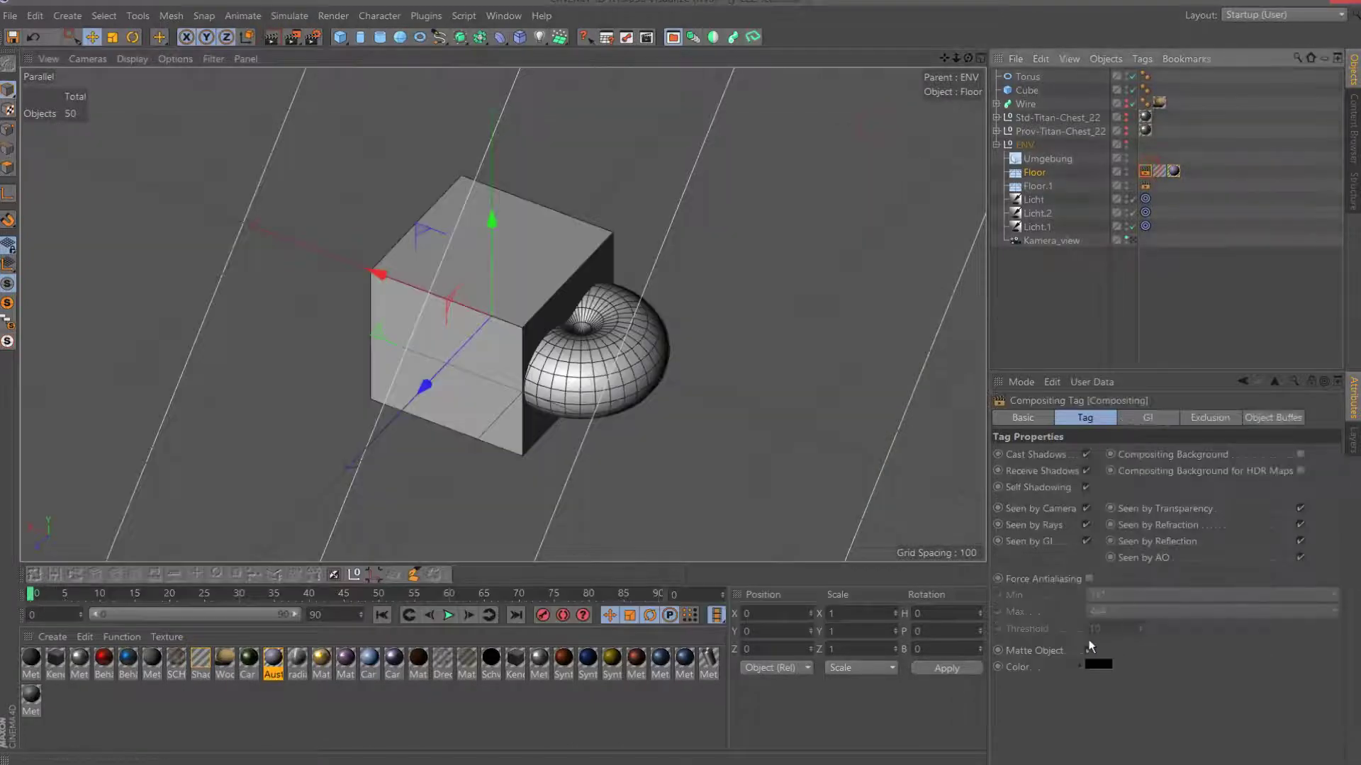
{"action": "left_click", "coordinate": [291, 40]}
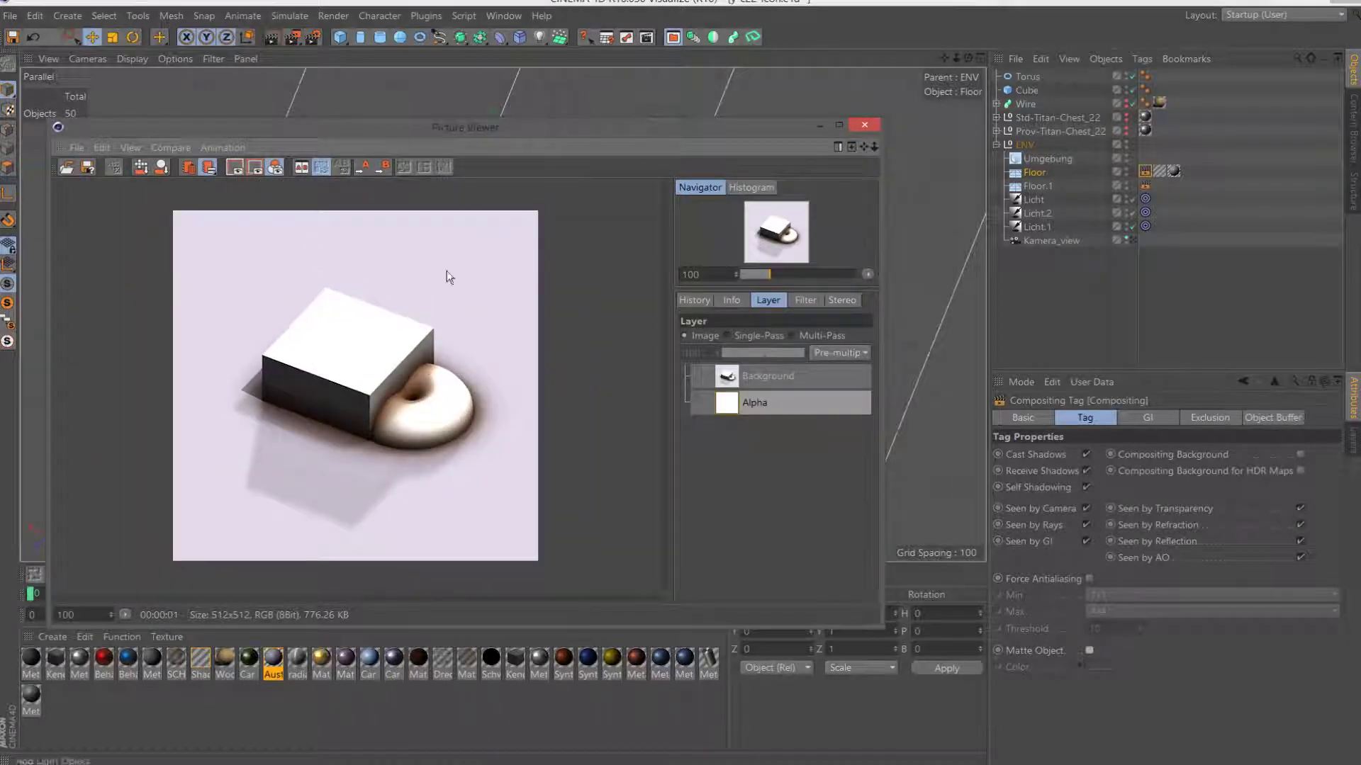
{"action": "scroll", "coordinate": [408, 365], "scroll_direction": "up", "scroll_amount": 2}
{"action": "left_click", "coordinate": [865, 126]}
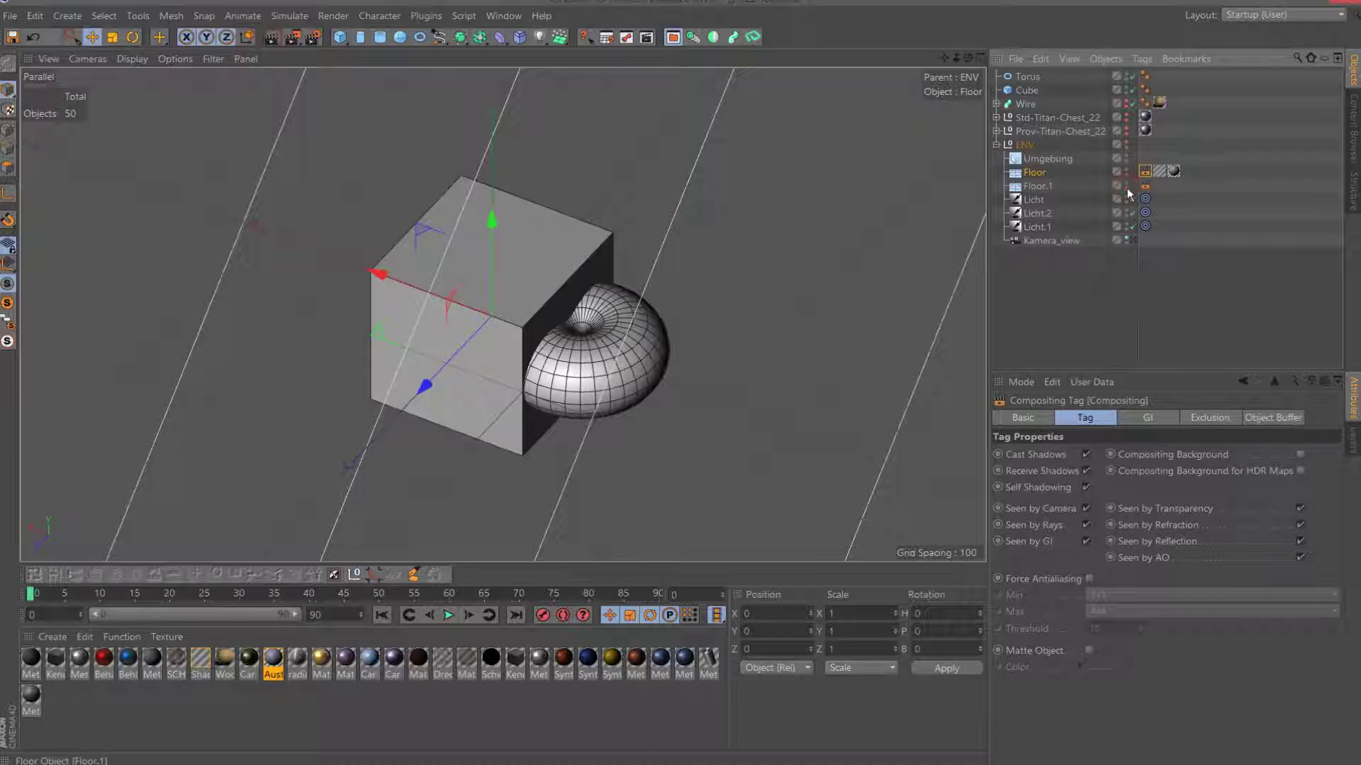
Select the torus and set its ring radius and pipe radius to 20.
{"action": "scroll", "coordinate": [533, 345], "scroll_direction": "up", "scroll_amount": 2}
{"action": "scroll", "coordinate": [533, 345], "scroll_direction": "up", "scroll_amount": 1}
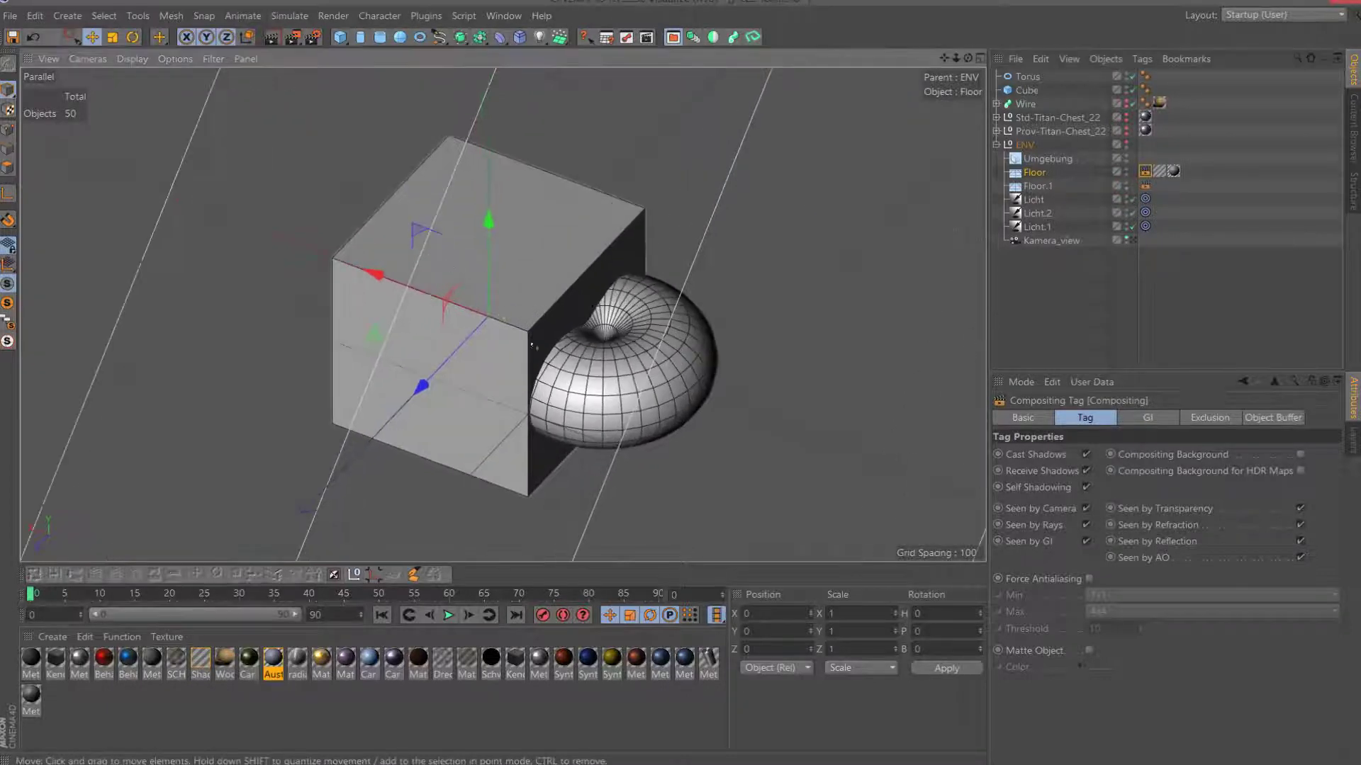
{"action": "left_click", "coordinate": [710, 340]}
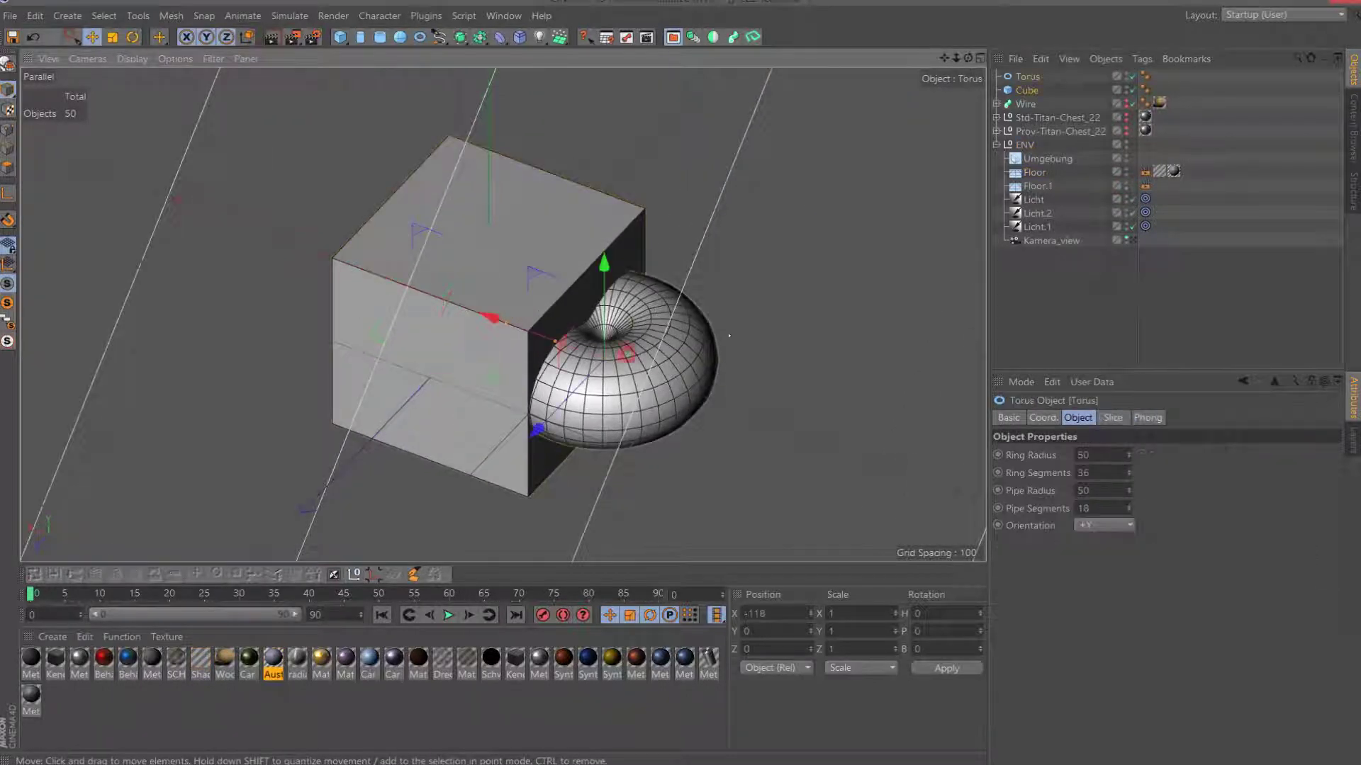
{"action": "left_click", "coordinate": [1109, 455]}
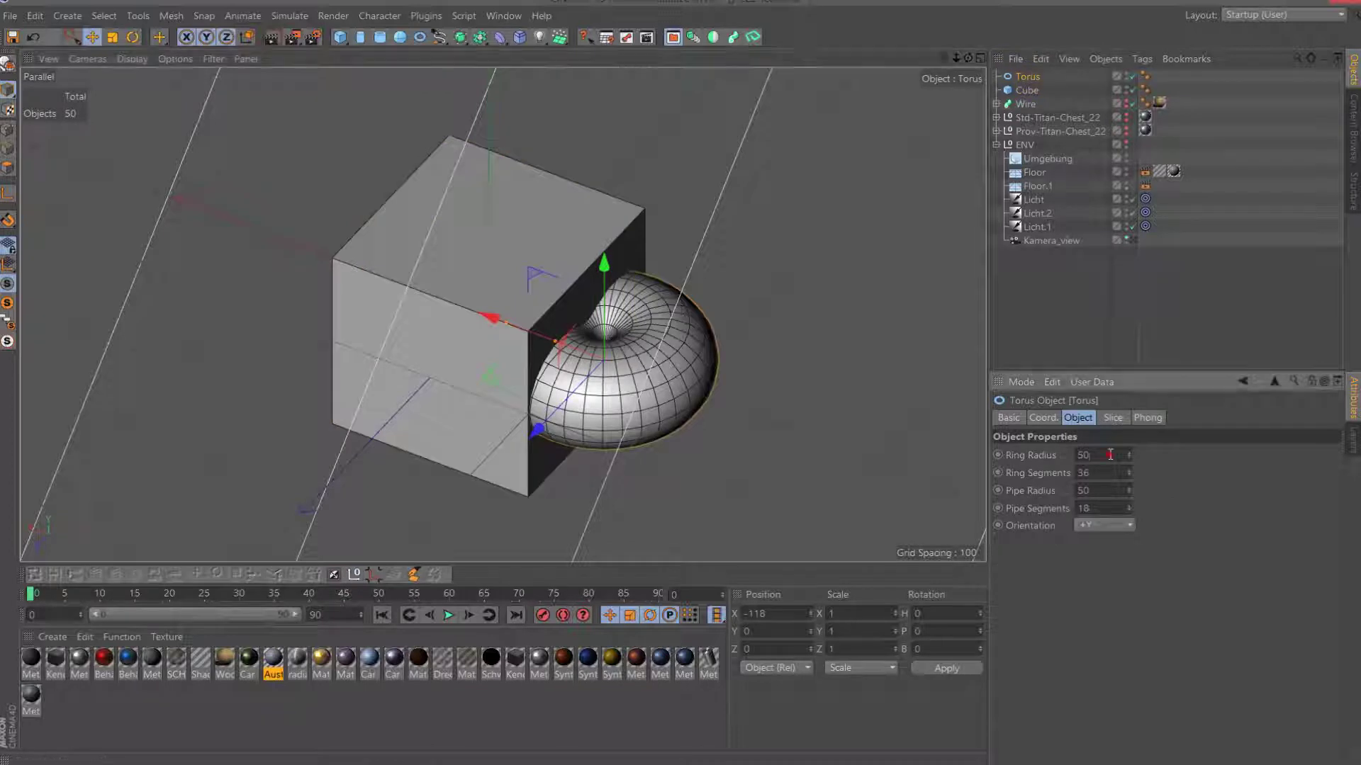
{"action": "type", "text": "0"}
{"action": "key", "text": "Return"}
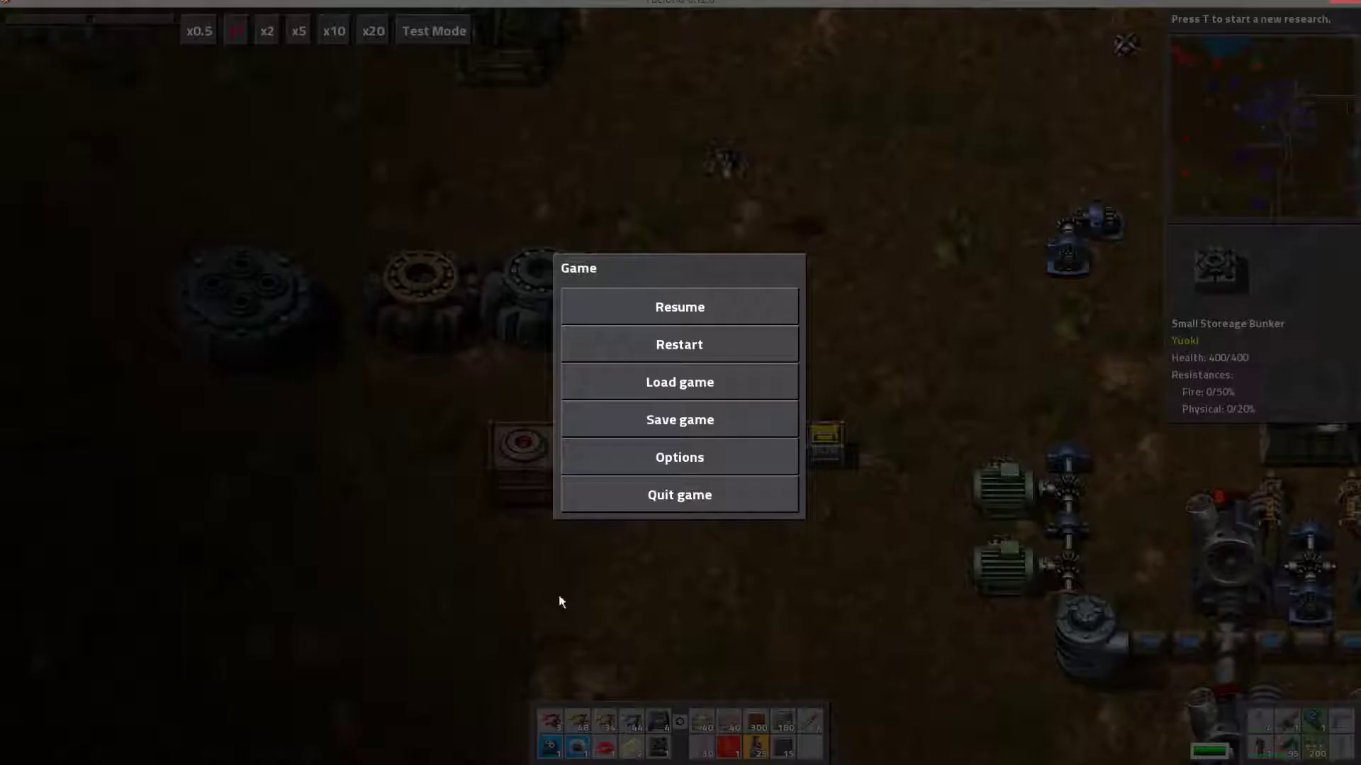
{"action": "left_click", "coordinate": [703, 307]}
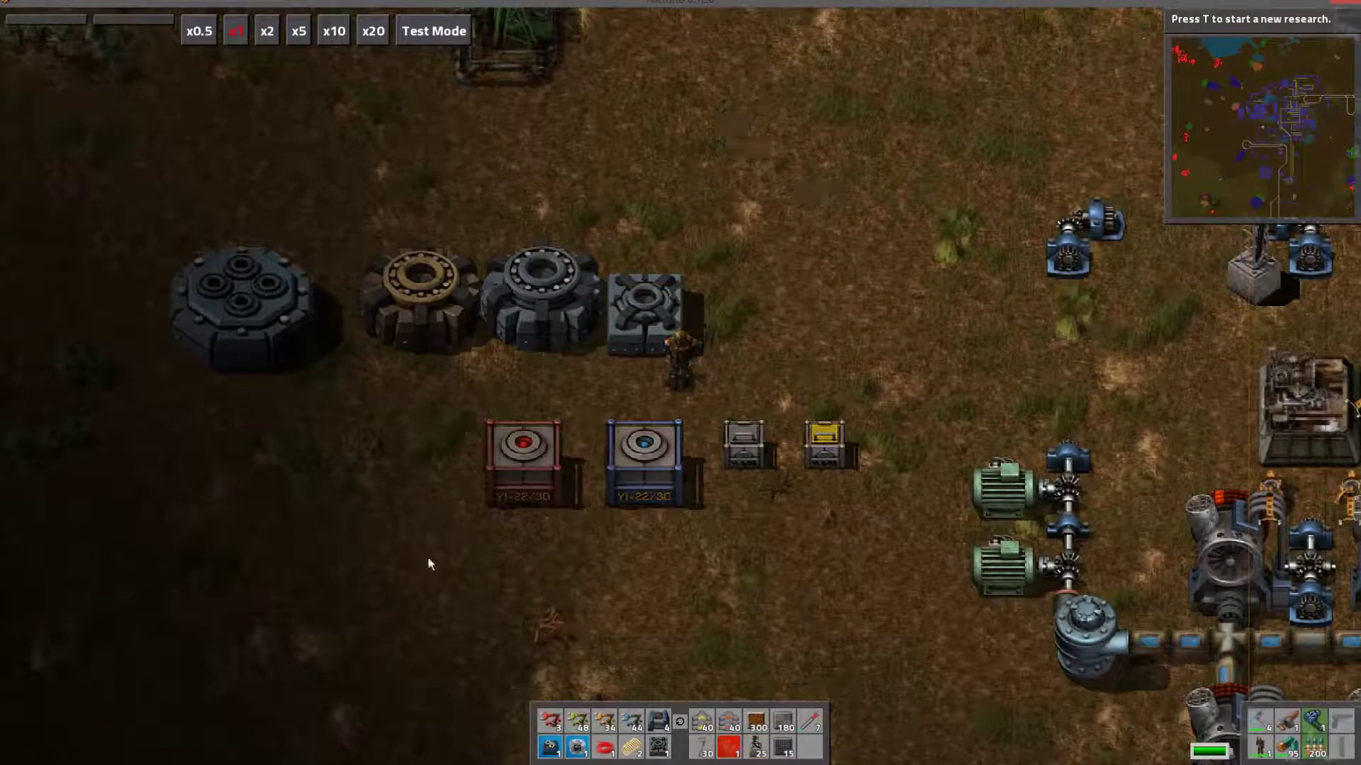
{"action": "key", "text": "Escape"}
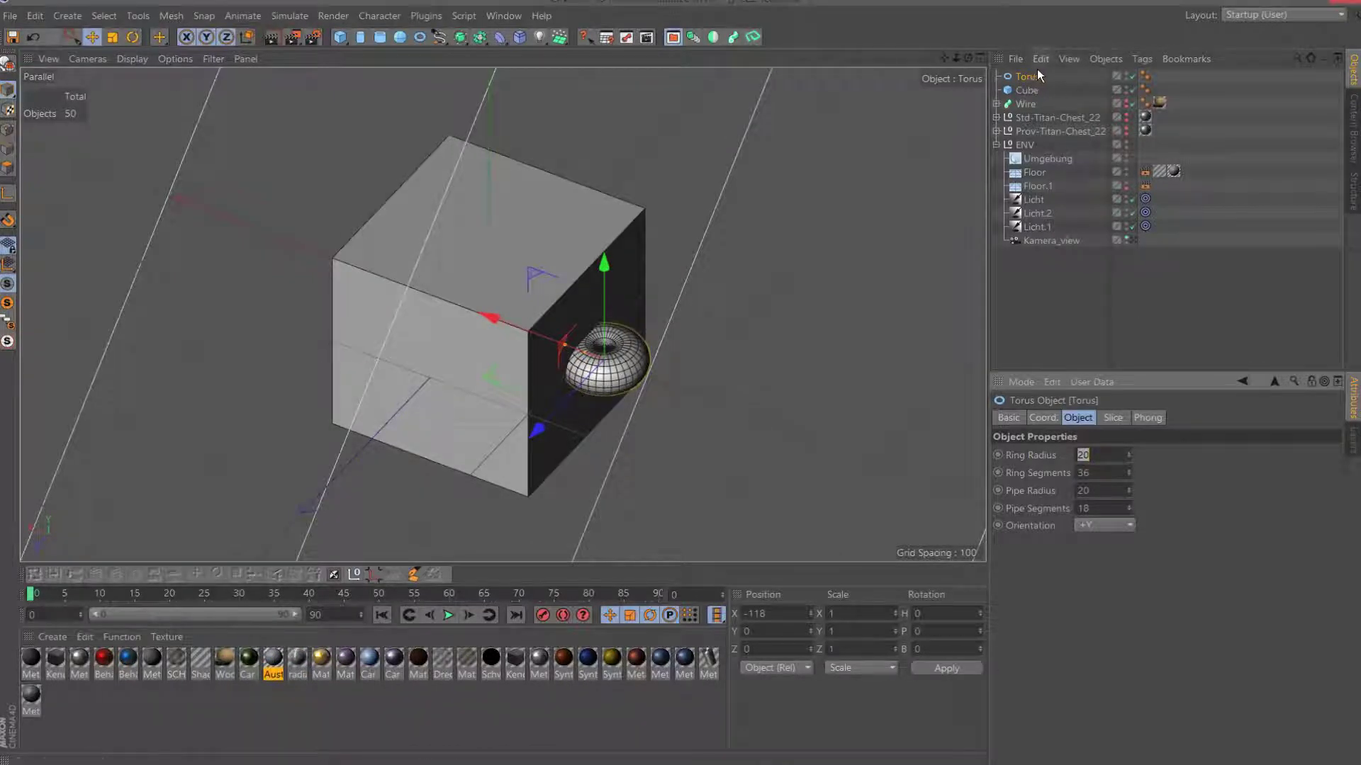
Name the null Rings-Corner and parent the torus under it.
{"action": "type", "text": "6"}
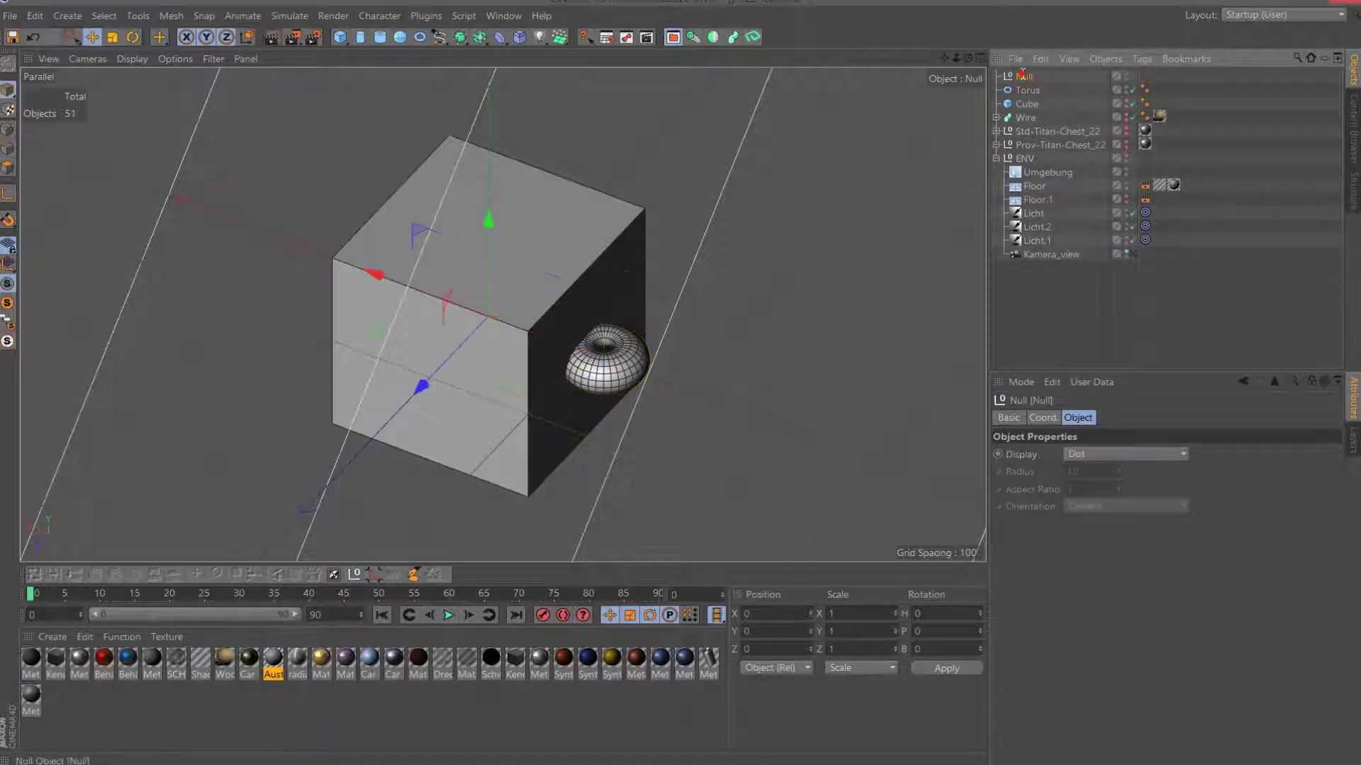
{"action": "type", "text": "Ring"}
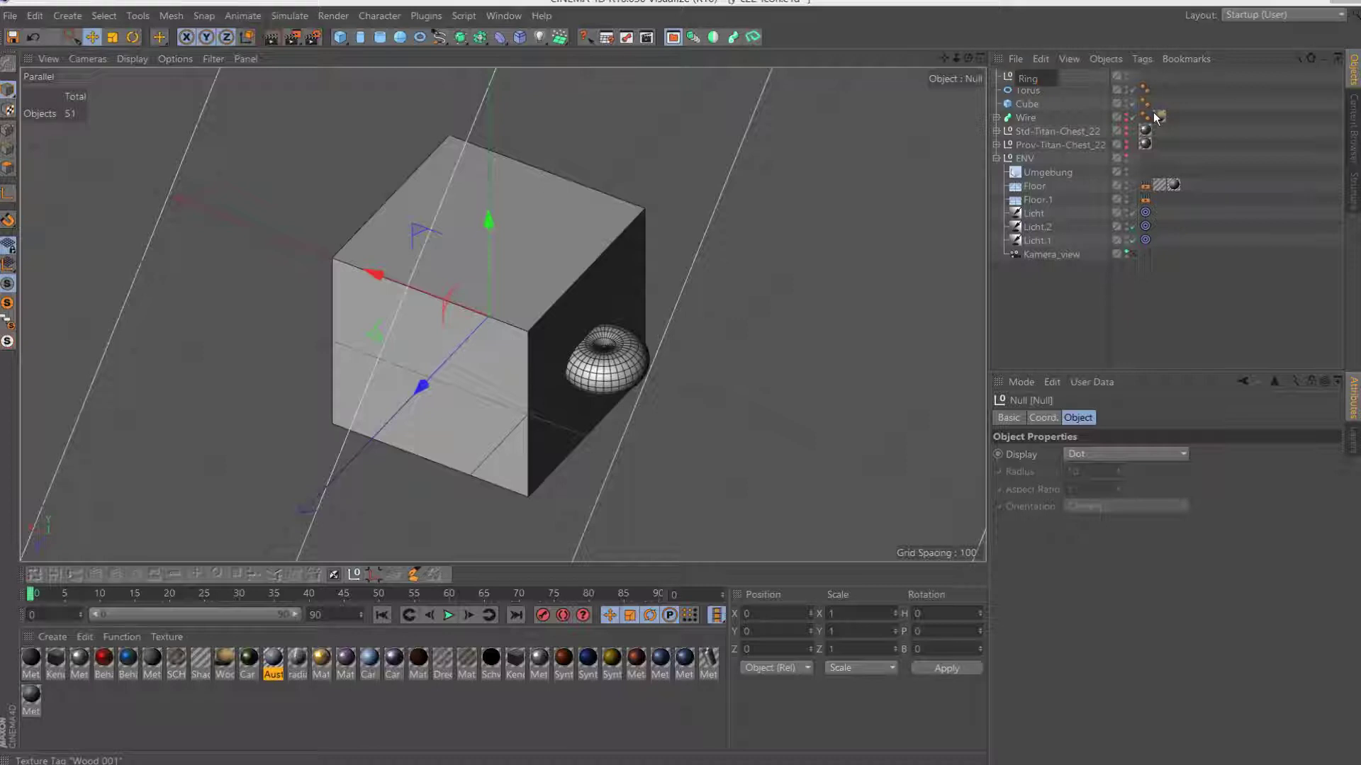
{"action": "type", "text": "s-Corner"}
{"action": "key", "text": "Return"}
{"action": "left_click", "coordinate": [1031, 92]}
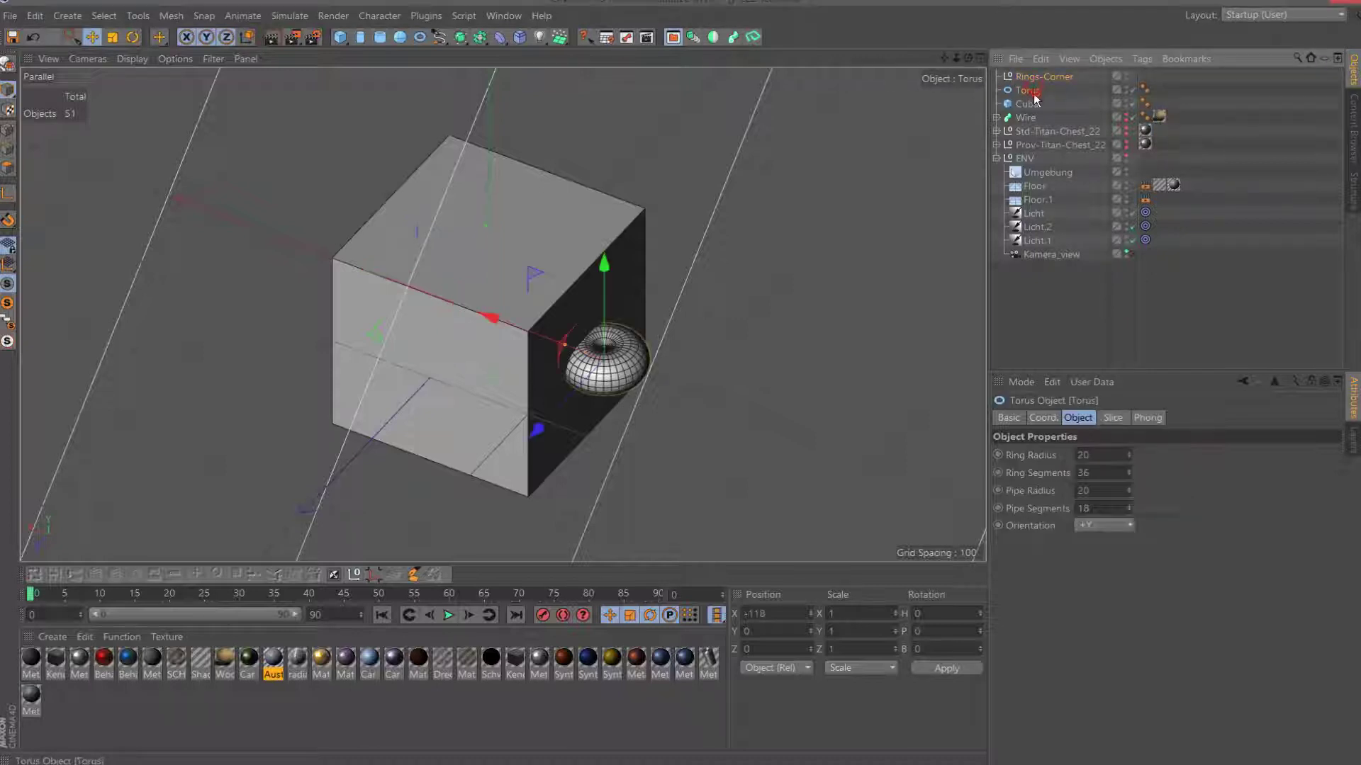
{"action": "left_click_drag", "start_coordinate": [1036, 81], "coordinate": [1052, 78]}
{"action": "left_click", "coordinate": [1051, 78]}
Try the torus Slice option in the front and side views, then turn slicing off.
{"action": "key", "text": "F3"}
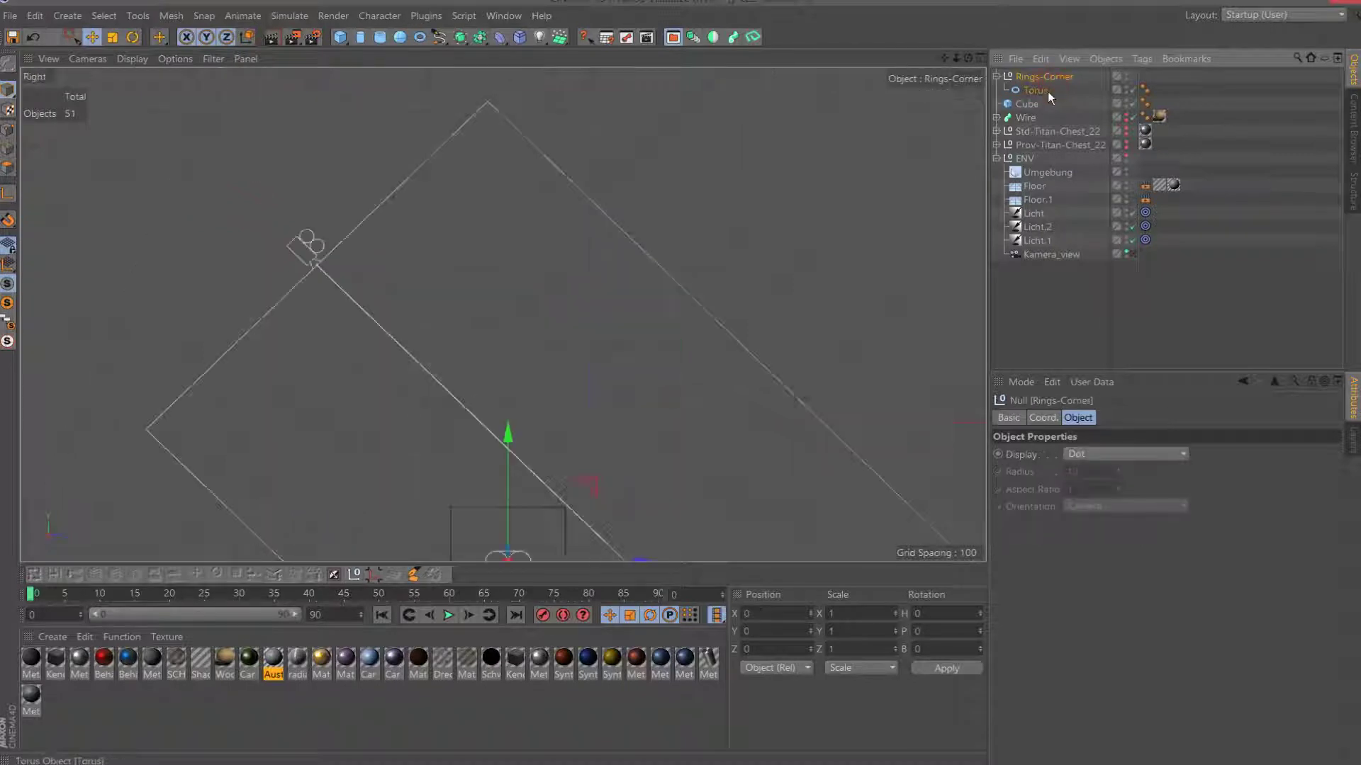
{"action": "left_click", "coordinate": [1047, 91]}
{"action": "key", "text": "F4"}
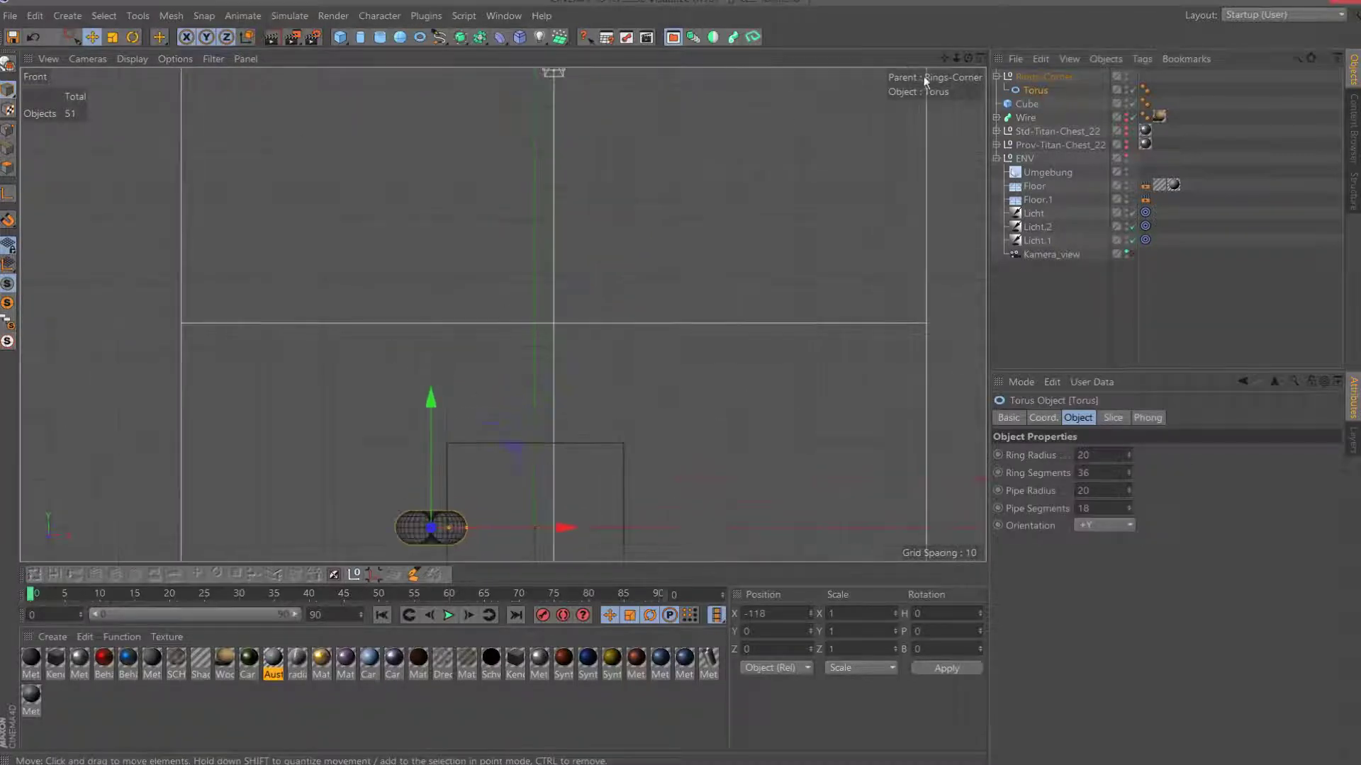
{"action": "key", "text": "o"}
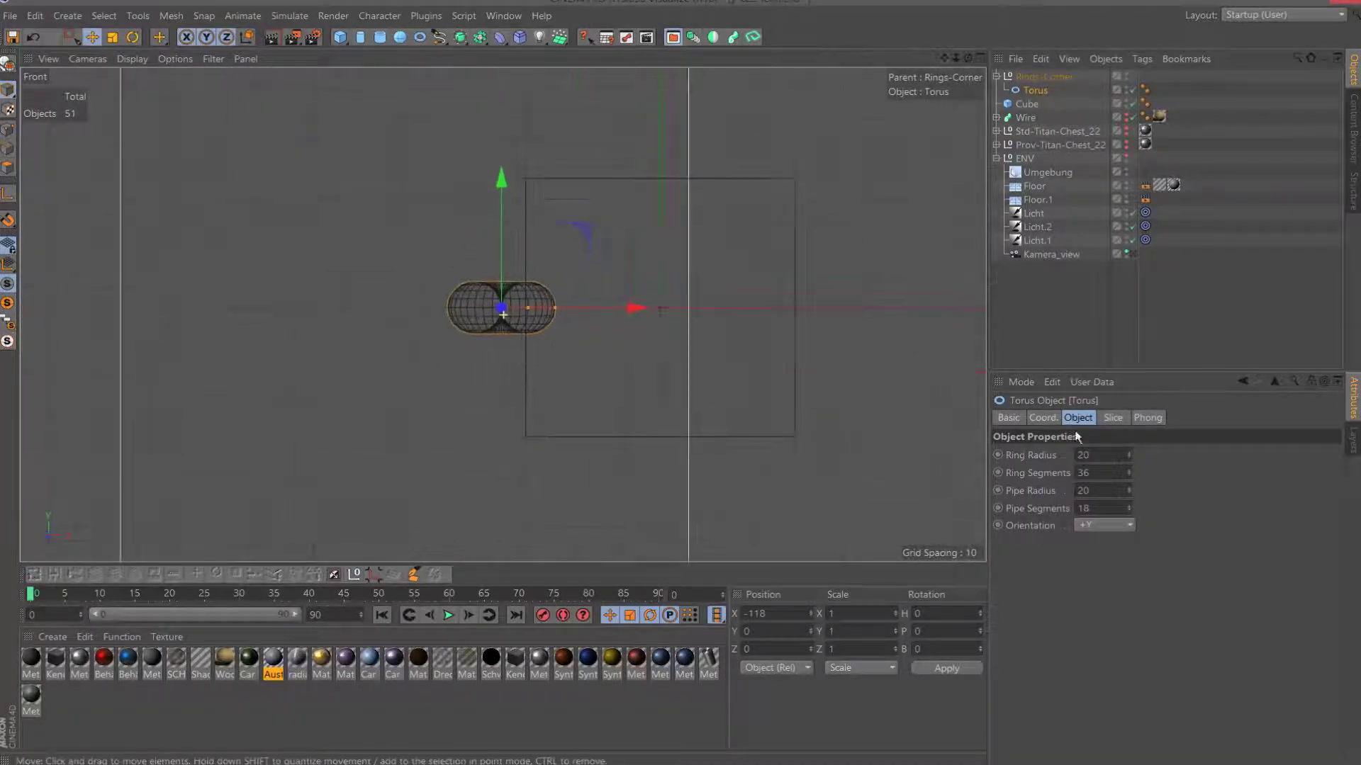
{"action": "left_click", "coordinate": [1112, 417]}
{"action": "left_click", "coordinate": [1067, 455]}
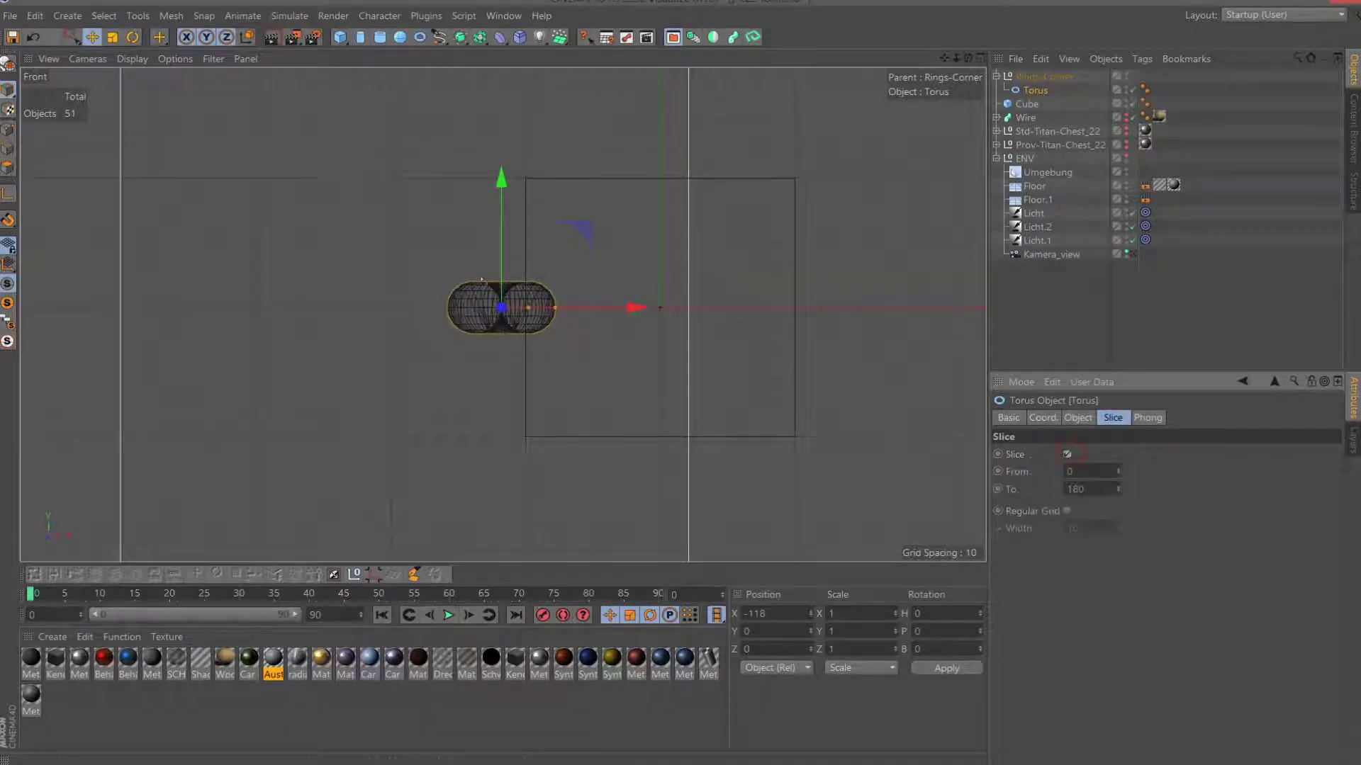
{"action": "key", "text": "F1"}
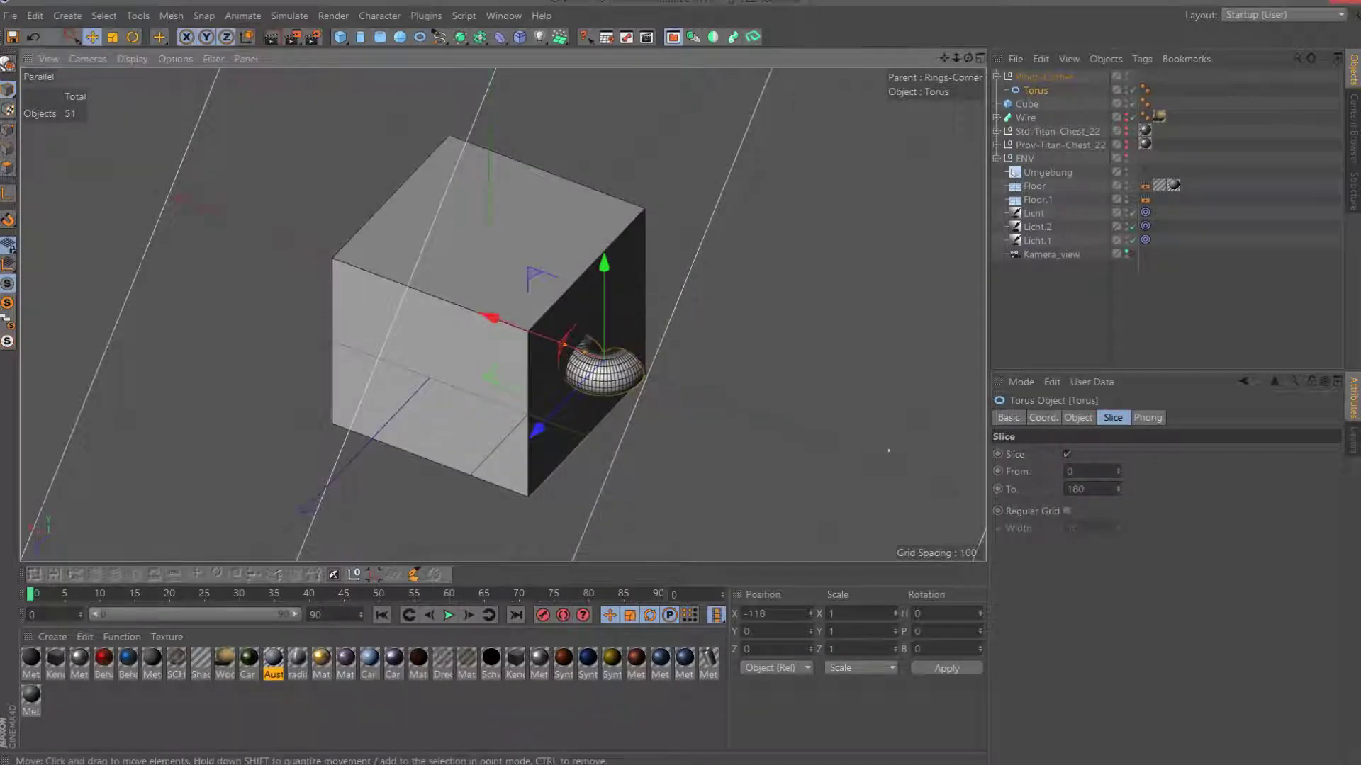
{"action": "left_click", "coordinate": [1066, 454]}
{"action": "key", "text": "F4"}
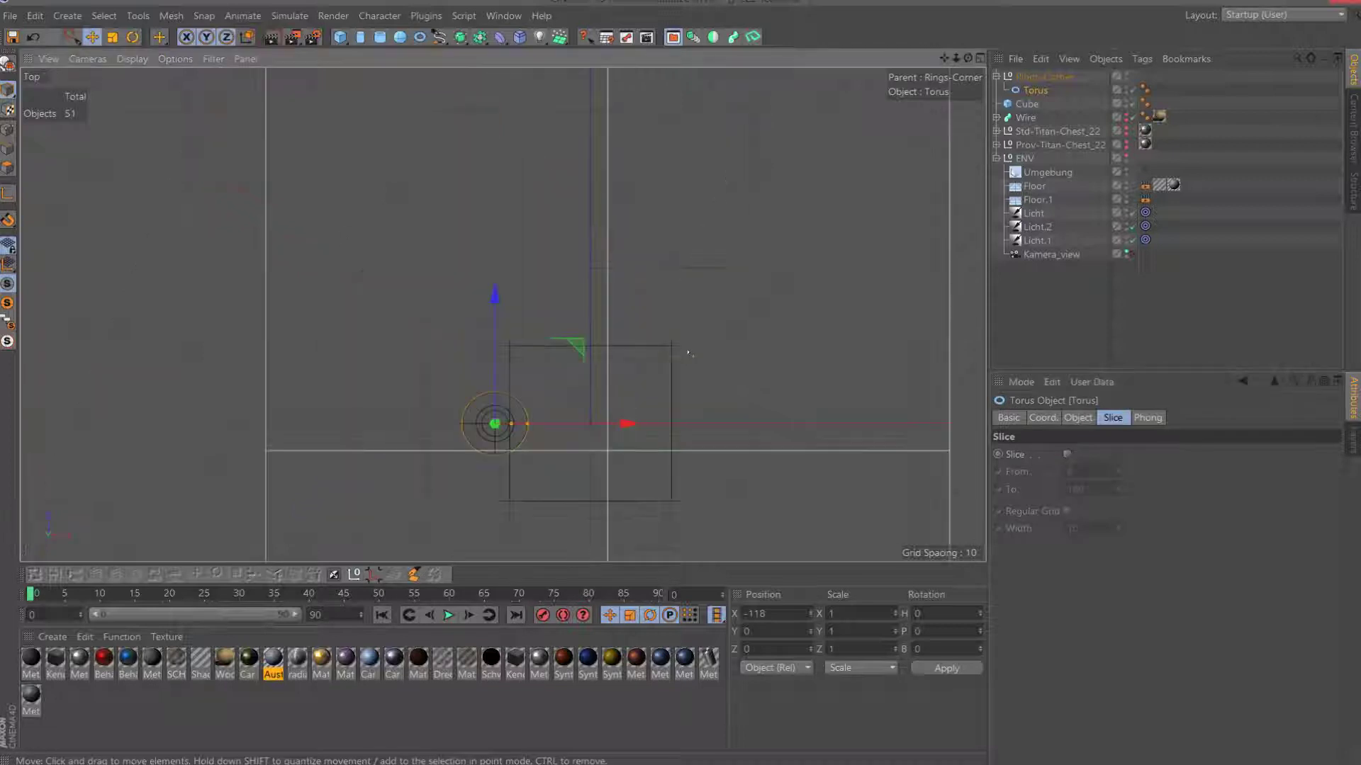
{"action": "key", "text": "F3"}
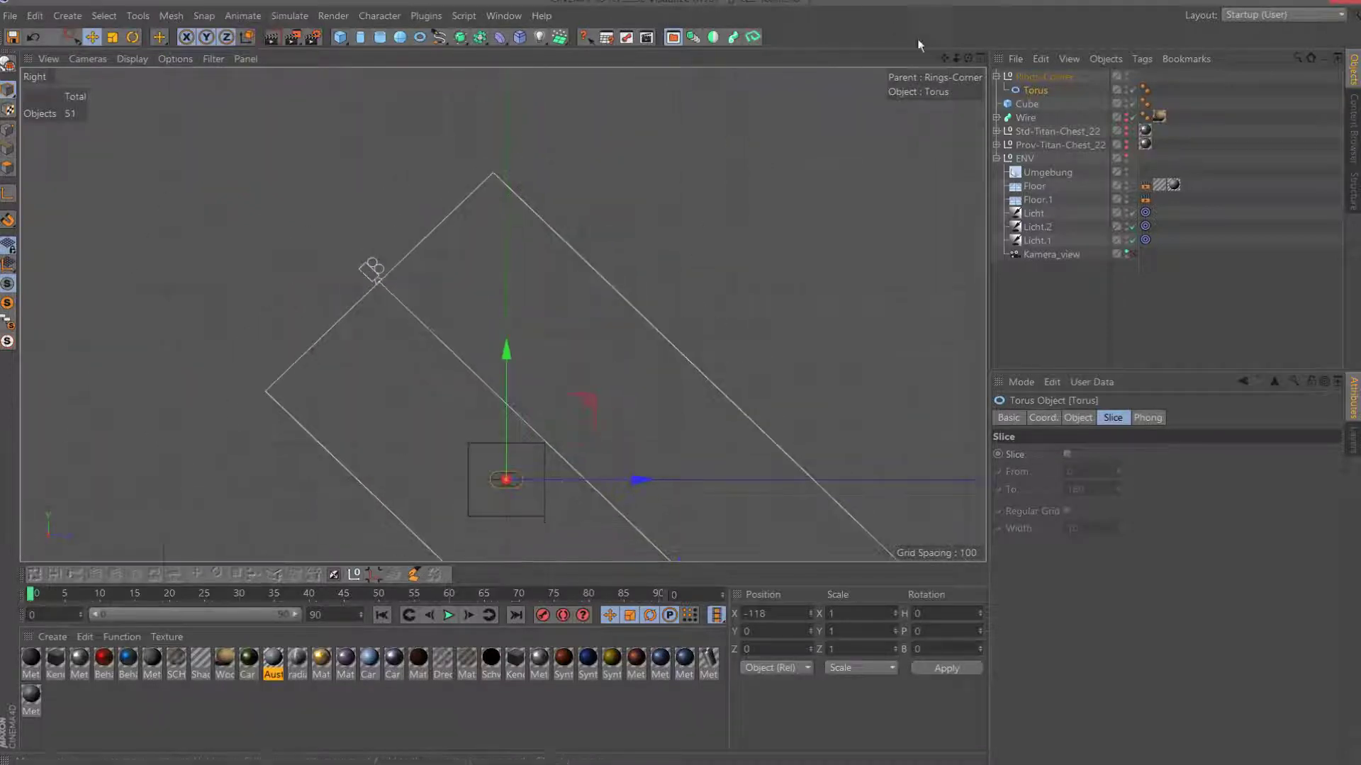
{"action": "left_click_drag", "start_coordinate": [956, 58], "coordinate": [724, 55]}
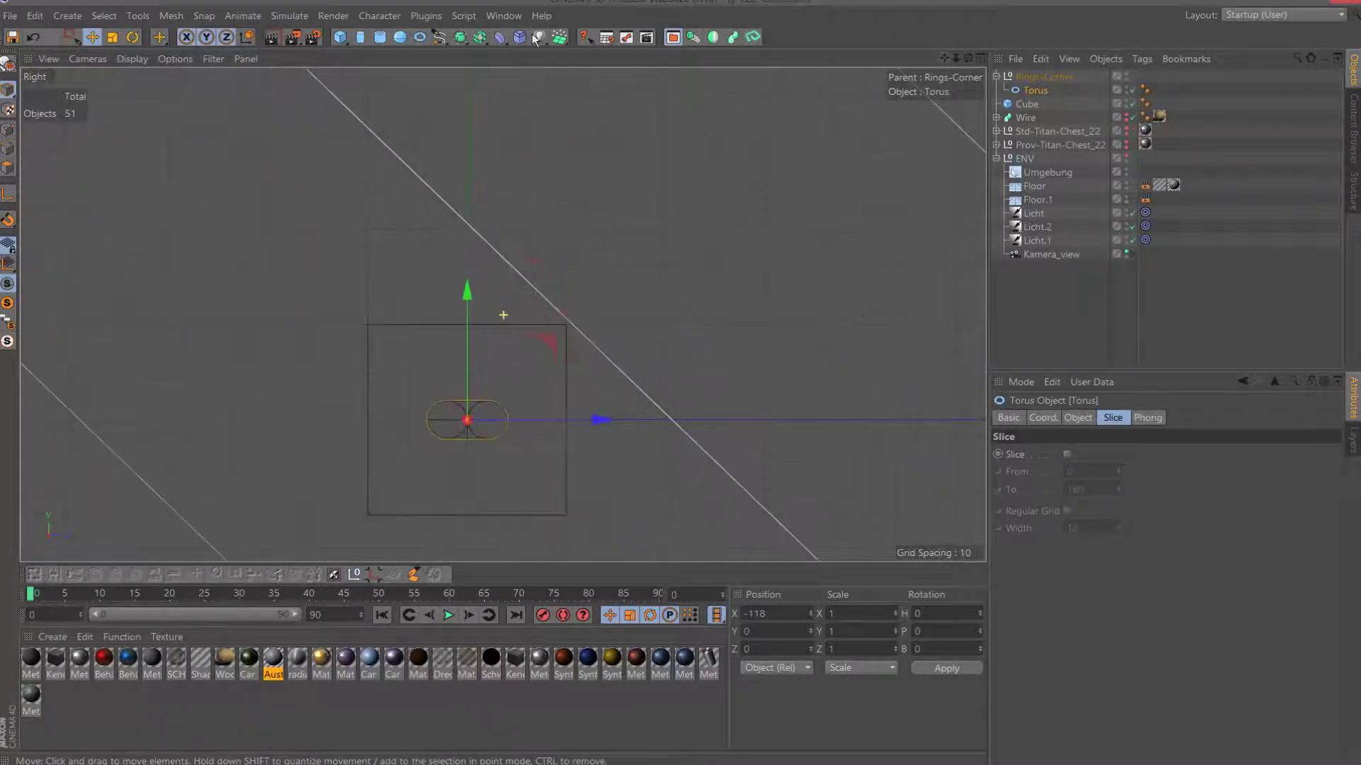
Add a torus instance and a Symmetry object inside Rings-Corner.
{"action": "left_click", "coordinate": [733, 36]}
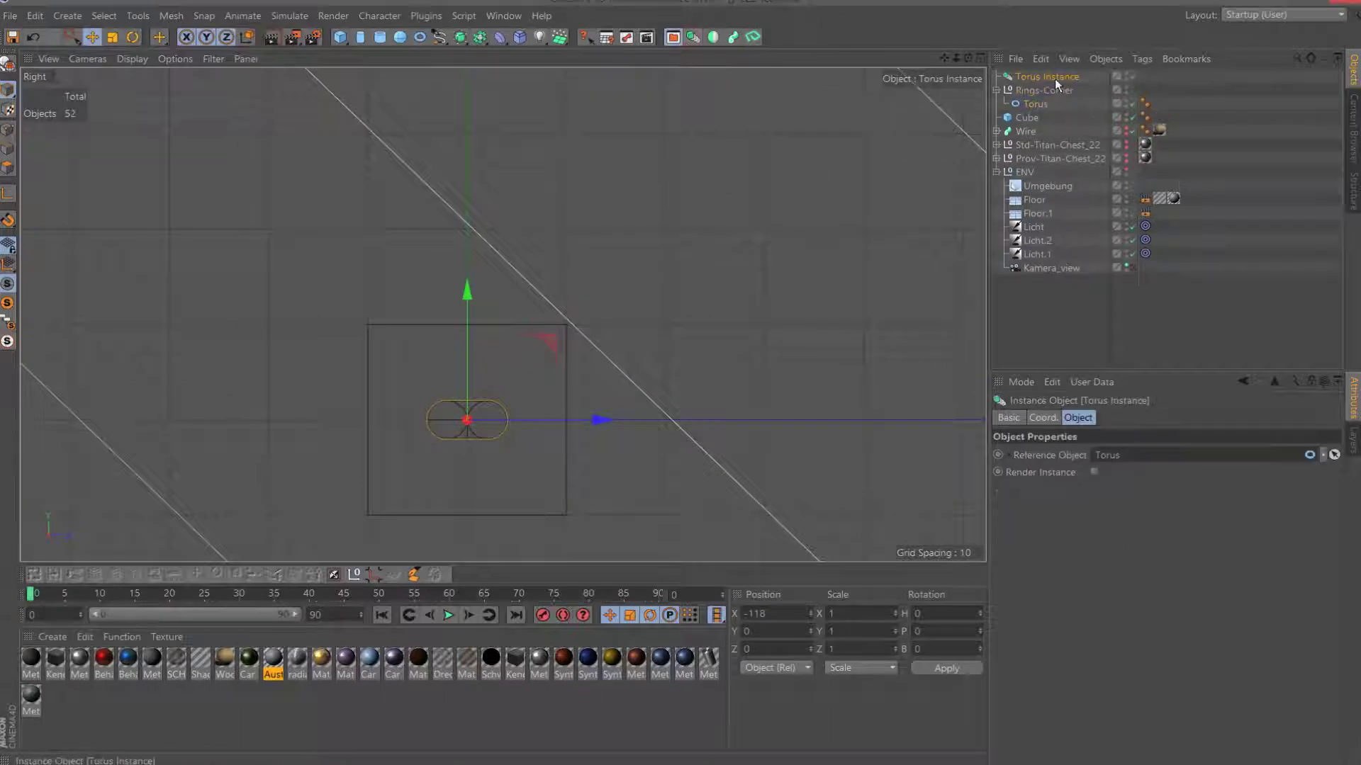
{"action": "left_click_drag", "start_coordinate": [1055, 78], "coordinate": [1050, 100]}
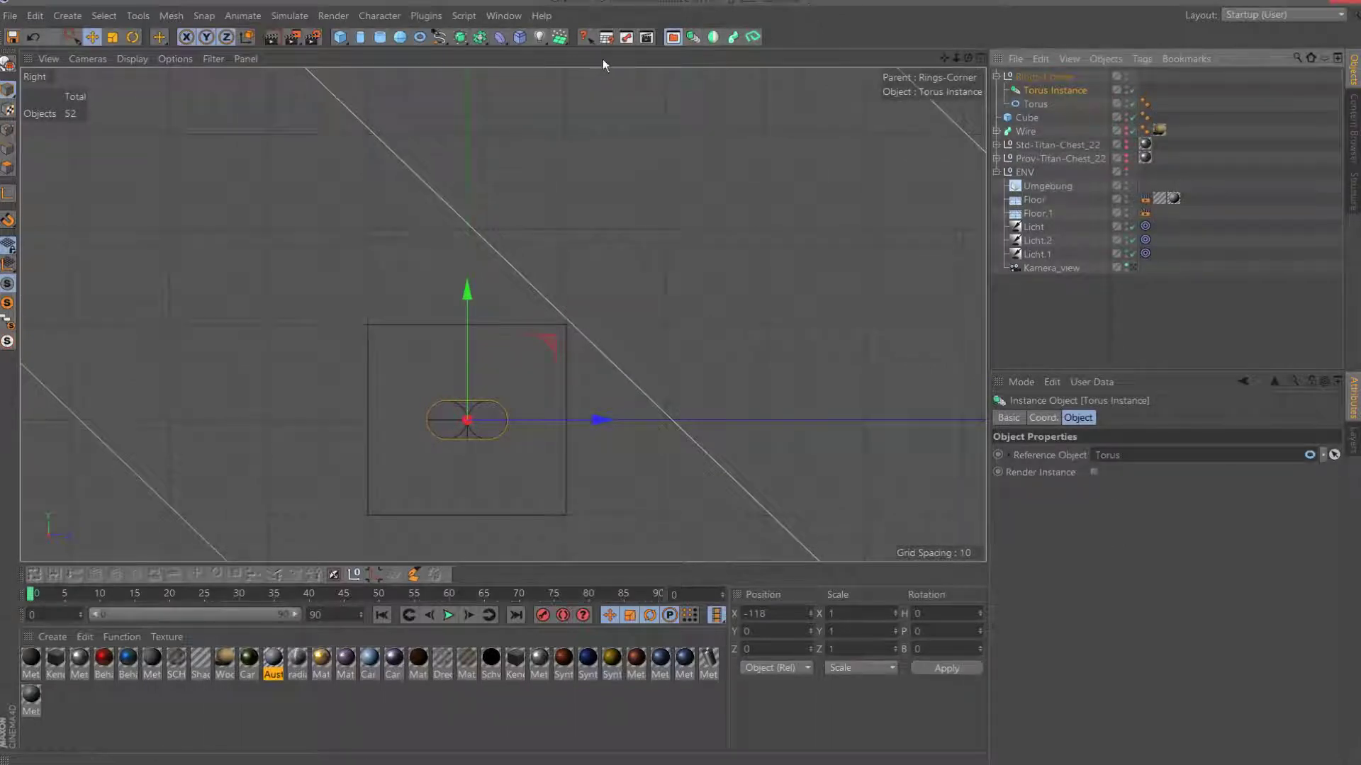
{"action": "left_click", "coordinate": [712, 38]}
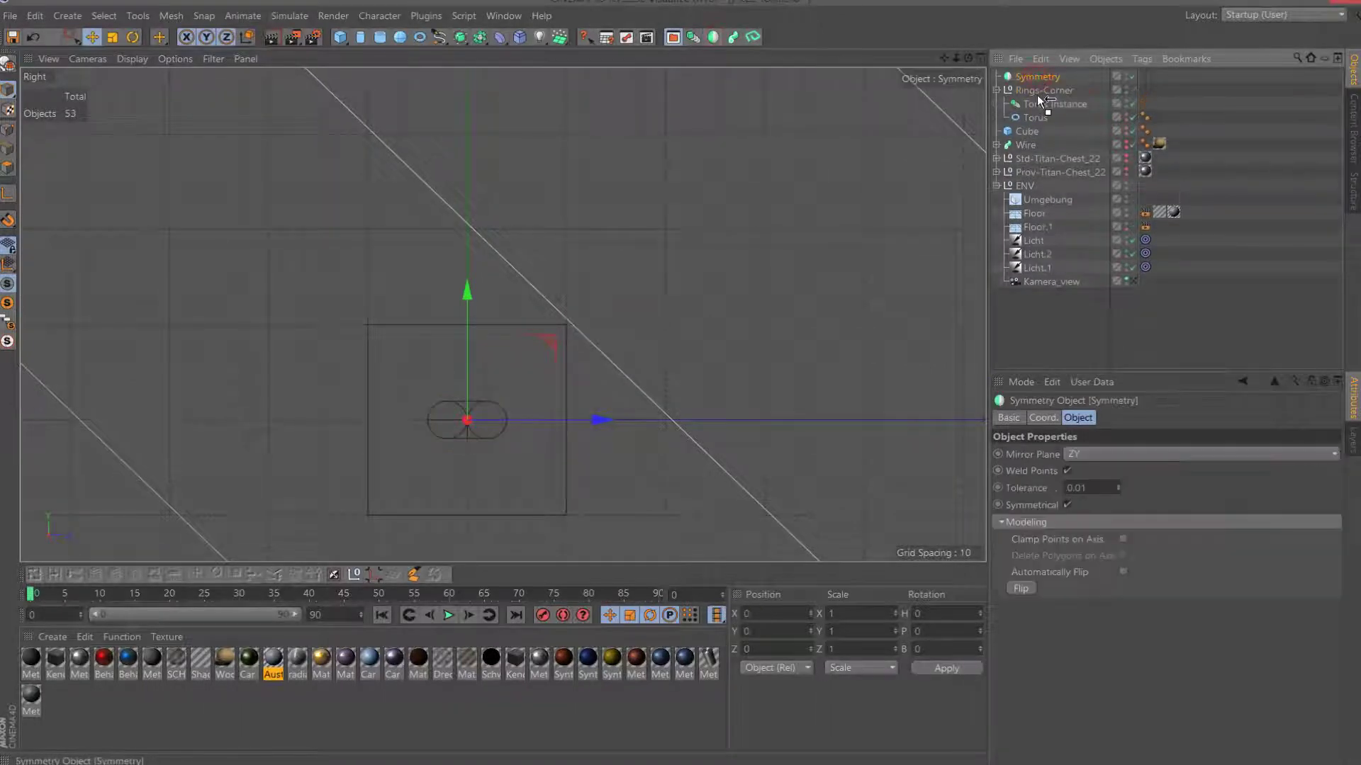
{"action": "left_click_drag", "start_coordinate": [1037, 95], "coordinate": [1046, 92]}
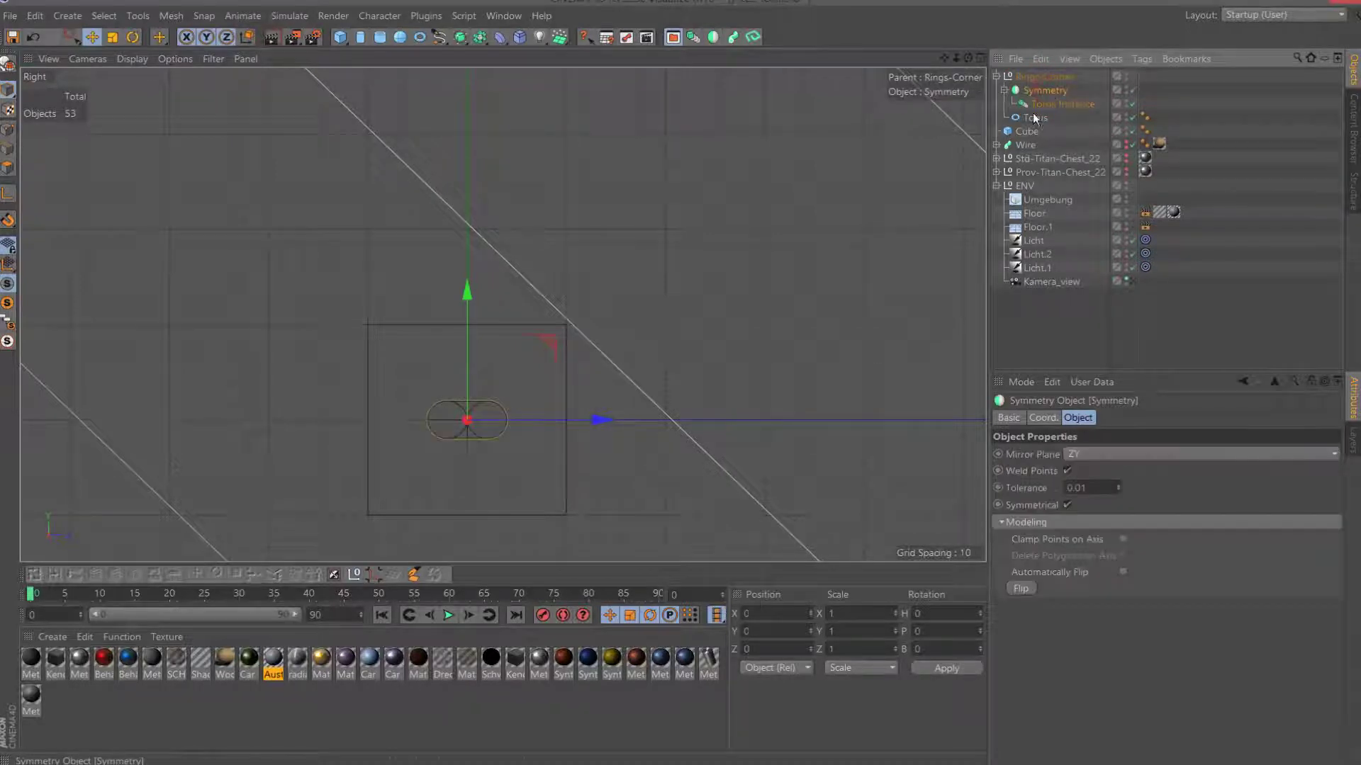
{"action": "left_click", "coordinate": [1082, 456]}
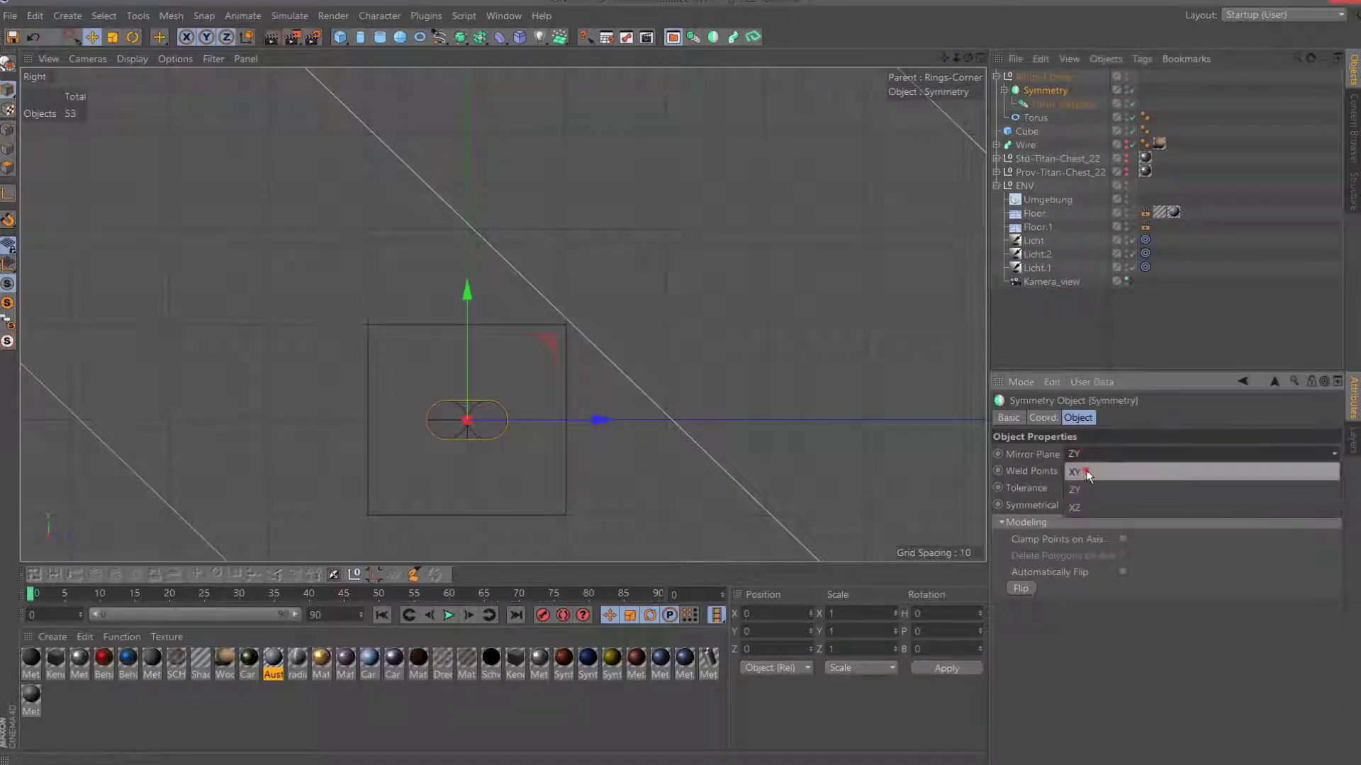
{"action": "left_click", "coordinate": [1082, 488]}
Raise the torus instance and set the Symmetry mirror plane to XZ, stacking three rings.
{"action": "left_click", "coordinate": [1062, 104]}
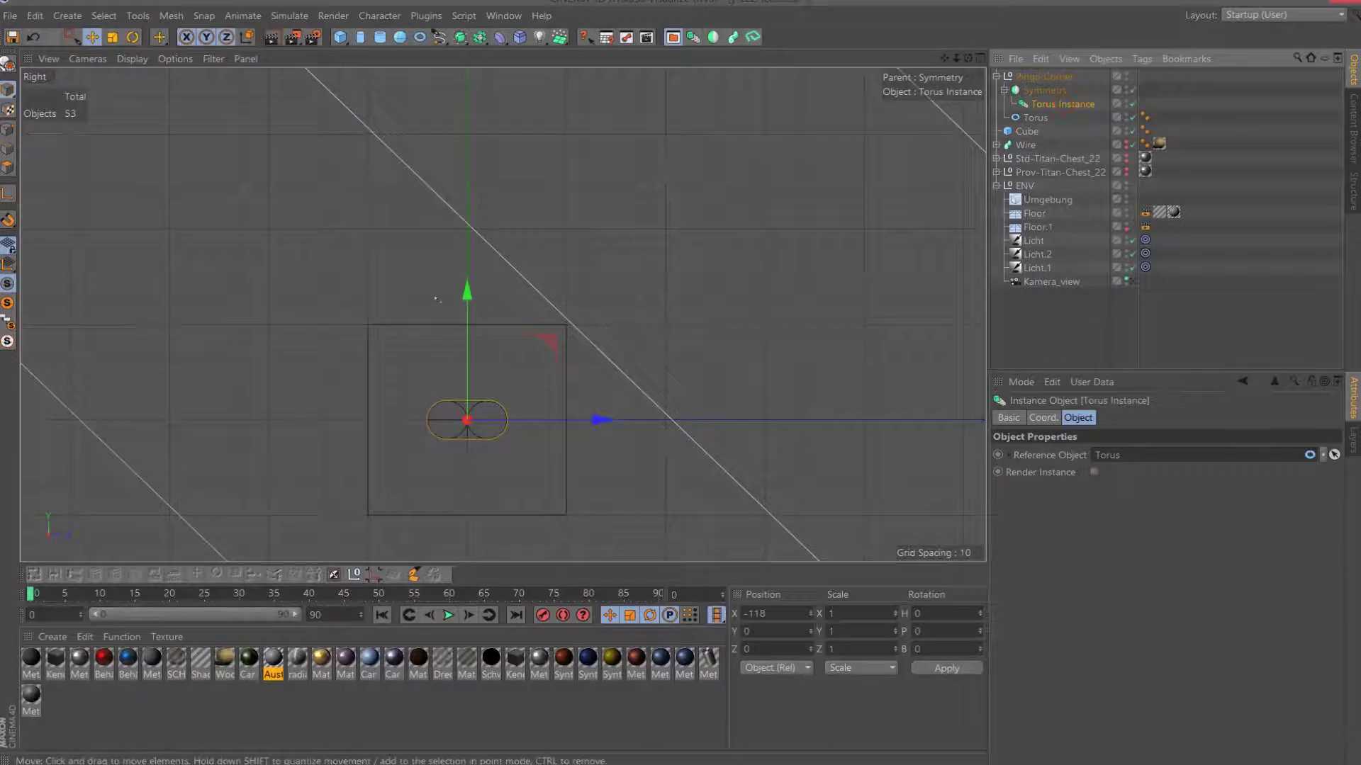
{"action": "left_click_drag", "start_coordinate": [467, 291], "coordinate": [467, 250]}
{"action": "left_click", "coordinate": [1045, 90]}
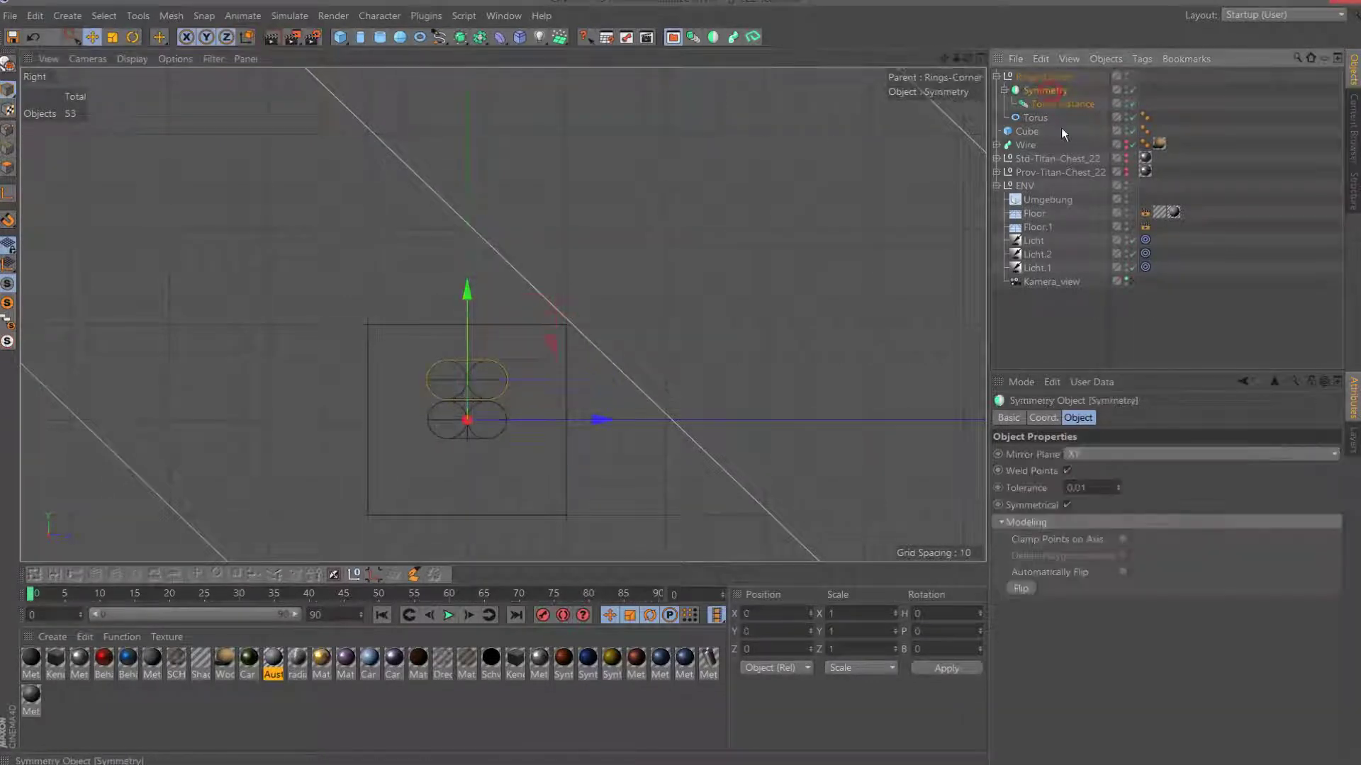
{"action": "left_click", "coordinate": [1091, 455]}
{"action": "left_click", "coordinate": [1089, 488]}
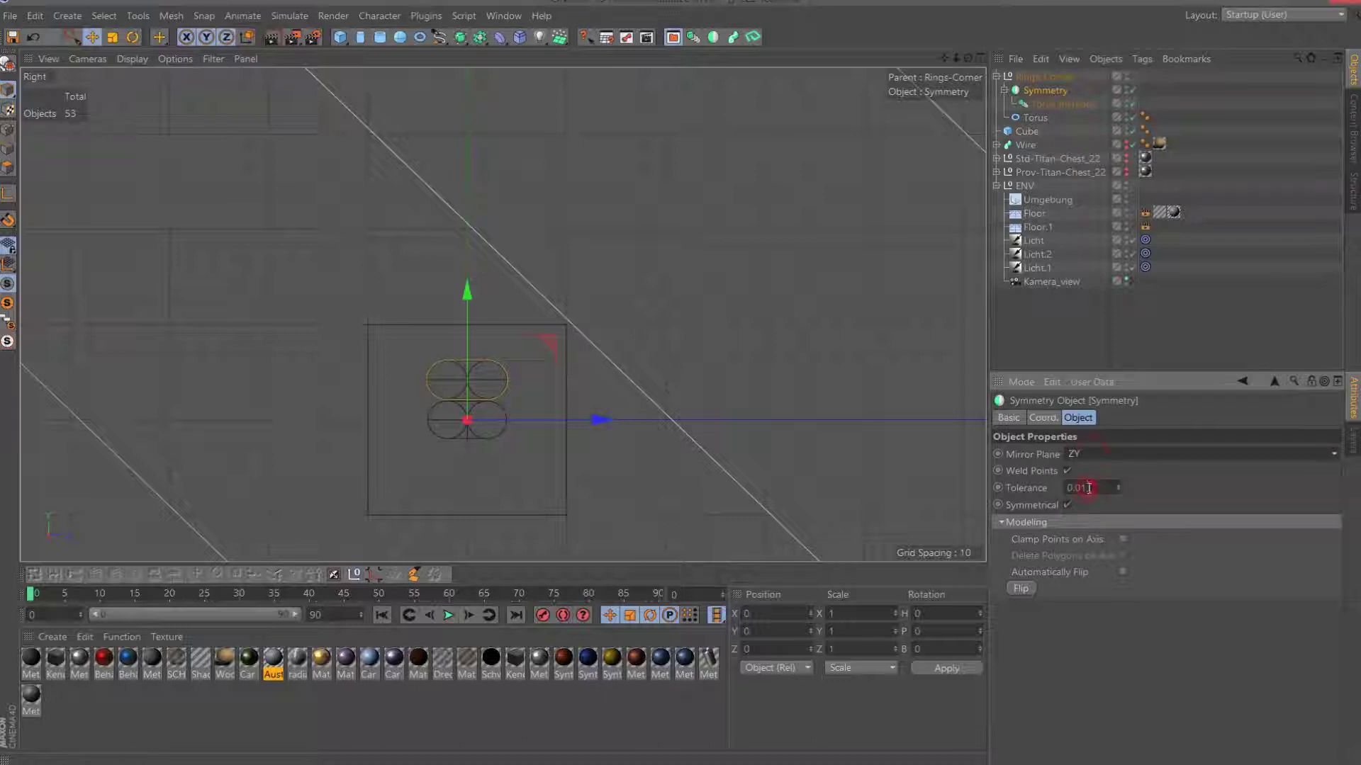
{"action": "left_click", "coordinate": [1103, 454]}
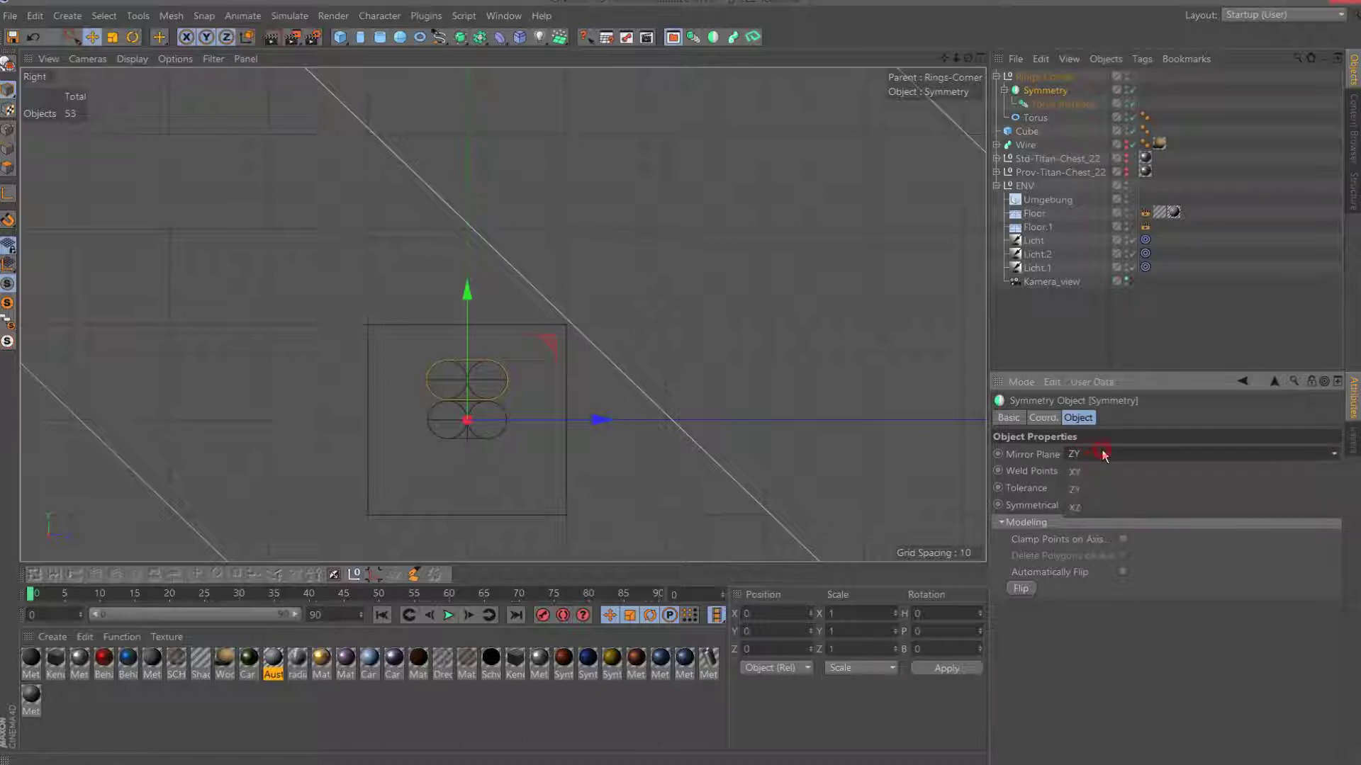
{"action": "left_click", "coordinate": [1098, 509]}
{"action": "left_click_drag", "start_coordinate": [486, 134], "coordinate": [686, 236], "text": "alt"}
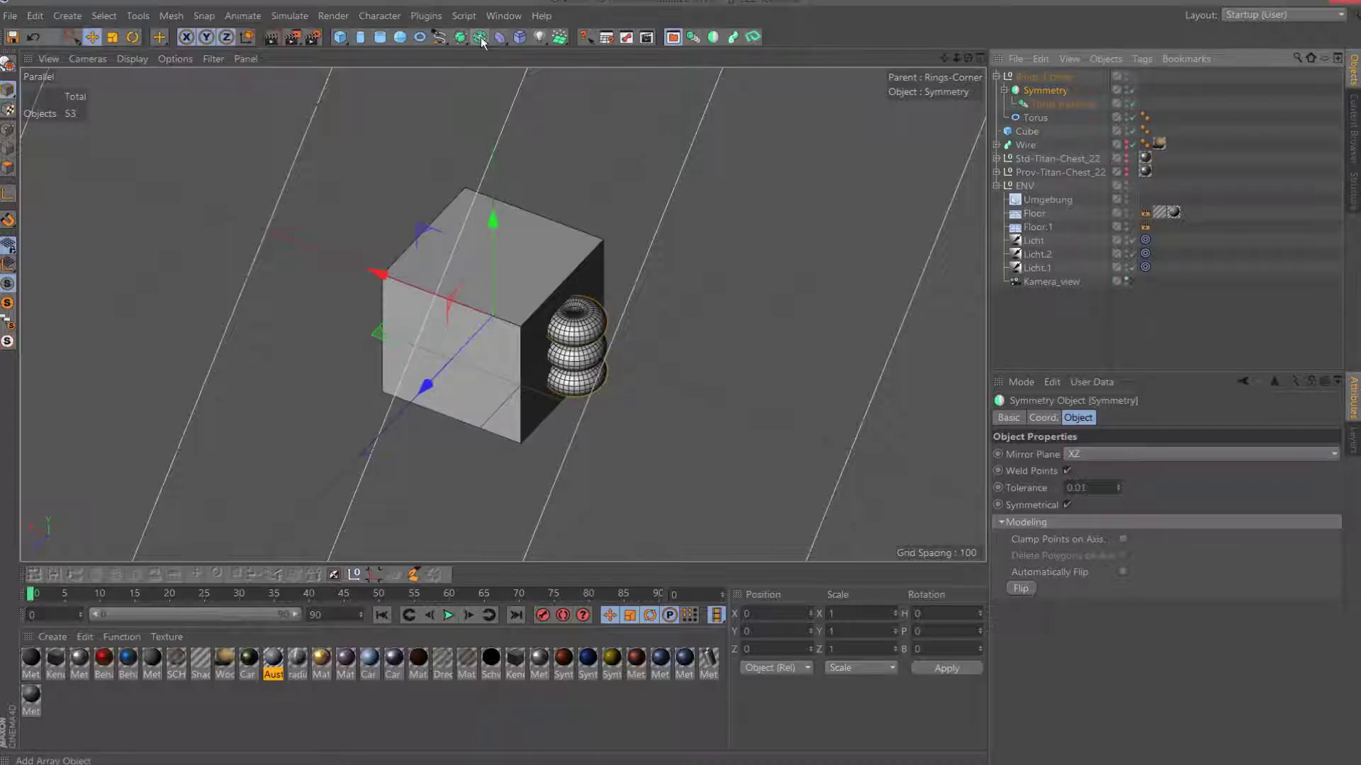
Place Rings-Corner inside a new Array and rotate the ring copies around the cube.
{"action": "left_click", "coordinate": [480, 38]}
{"action": "left_click", "coordinate": [1034, 91]}
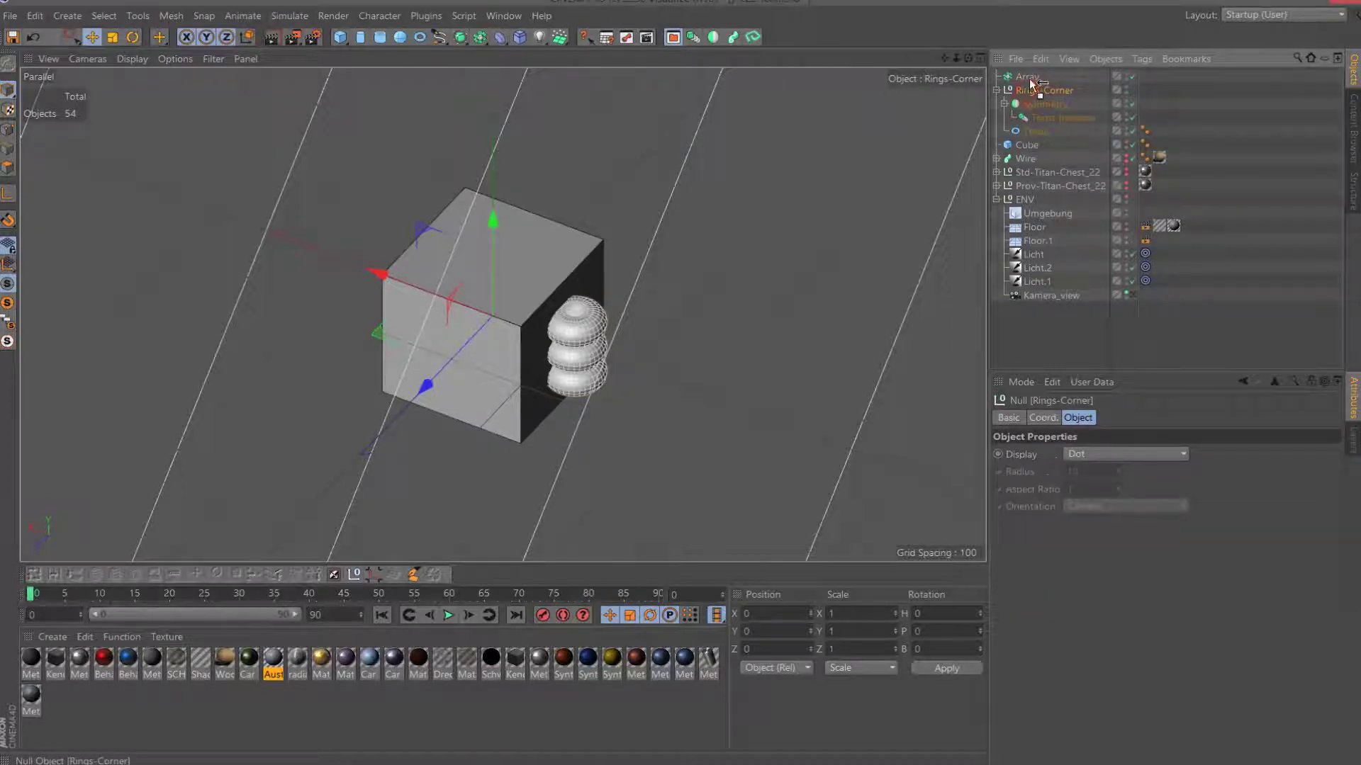
{"action": "left_click_drag", "start_coordinate": [1031, 83], "coordinate": [1029, 78]}
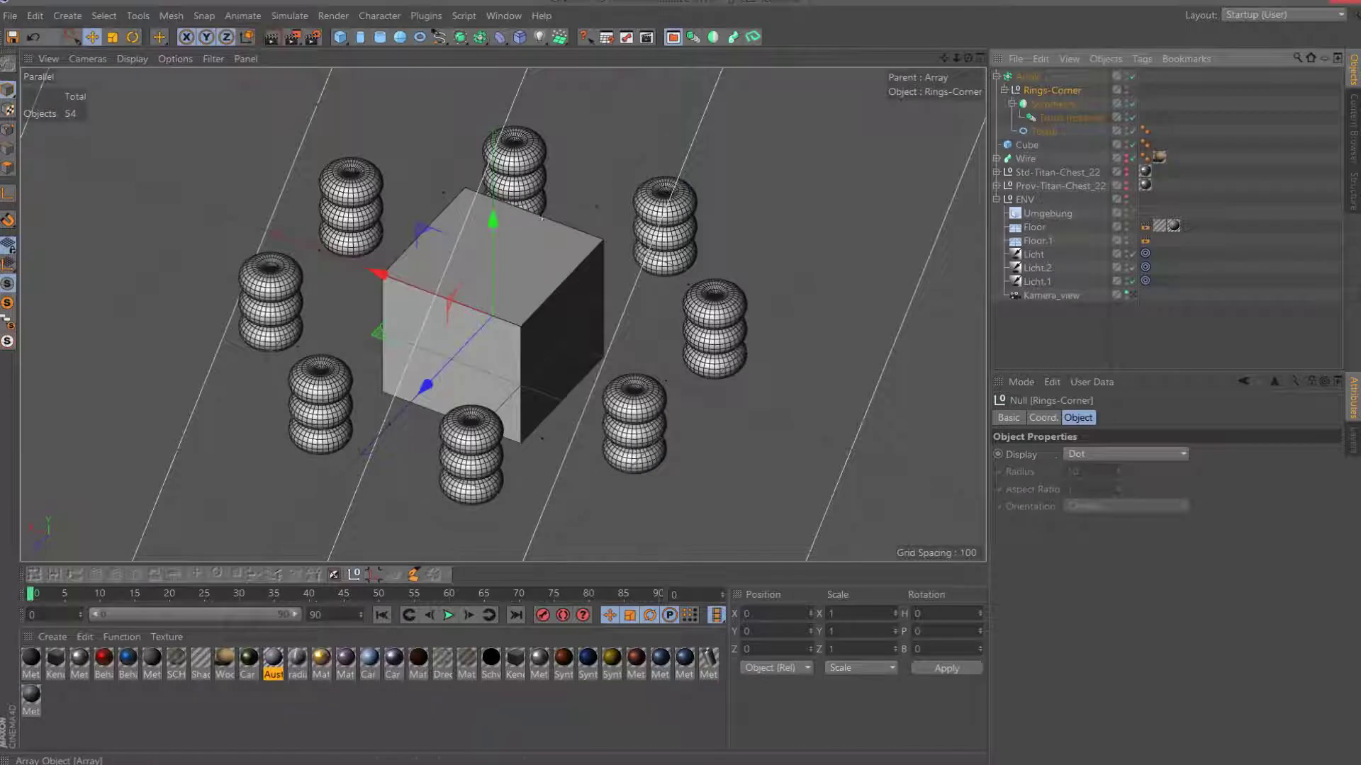
{"action": "left_click", "coordinate": [1029, 78]}
{"action": "left_click", "coordinate": [1027, 76]}
{"action": "left_click", "coordinate": [1114, 472]}
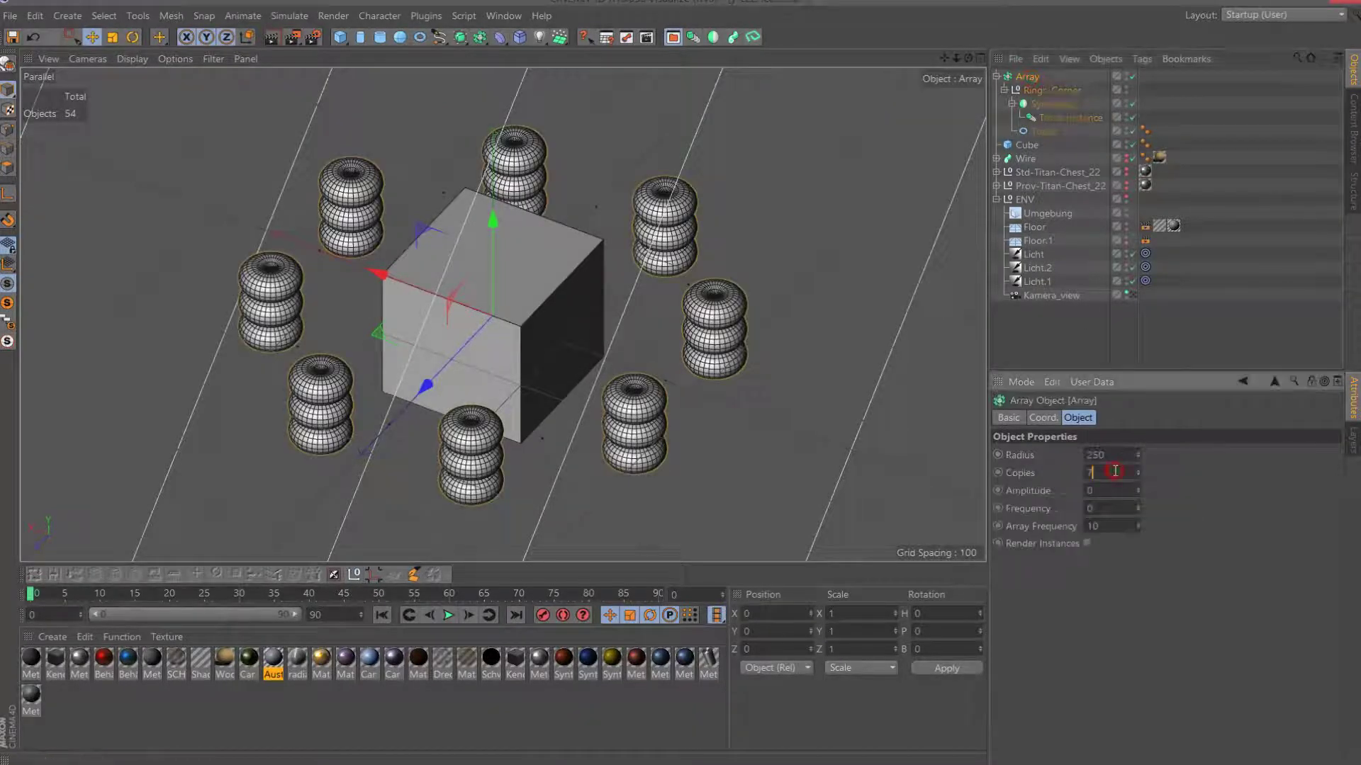
{"action": "scroll", "coordinate": [1114, 471], "scroll_direction": "down", "scroll_amount": 1}
{"action": "scroll", "coordinate": [1114, 472], "scroll_direction": "down", "scroll_amount": 1}
{"action": "scroll", "coordinate": [1115, 471], "scroll_direction": "down", "scroll_amount": 1}
{"action": "scroll", "coordinate": [1115, 472], "scroll_direction": "down", "scroll_amount": 1}
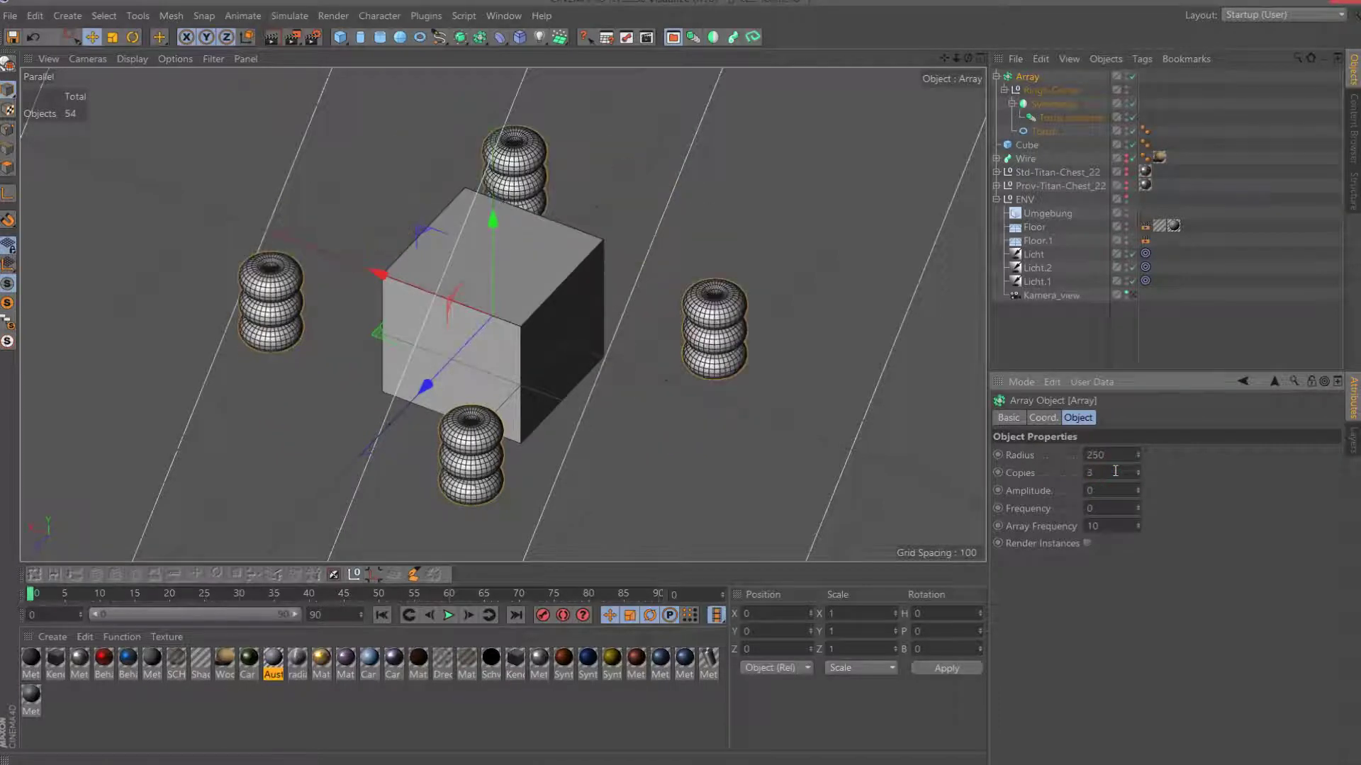
{"action": "key", "text": "F2"}
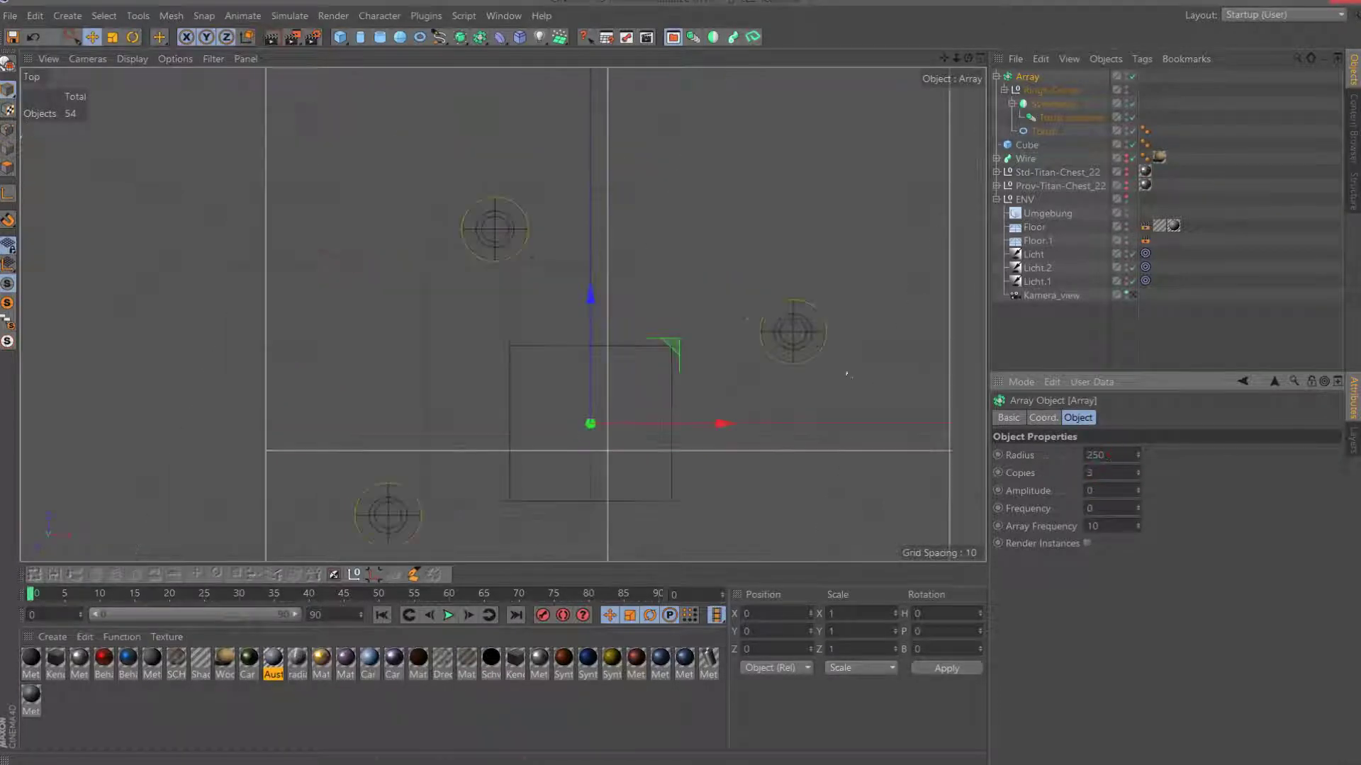
{"action": "left_click", "coordinate": [133, 37]}
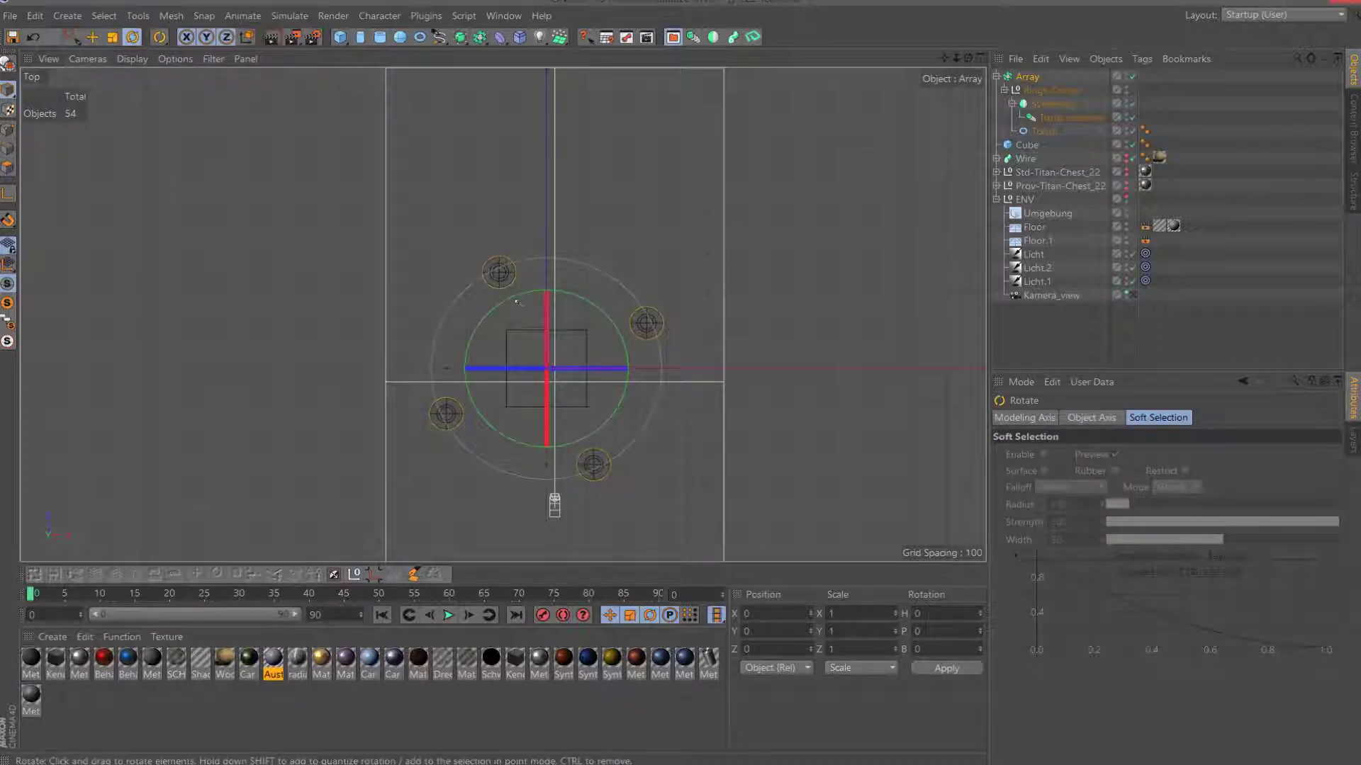
{"action": "left_click_drag", "start_coordinate": [523, 292], "coordinate": [488, 313]}
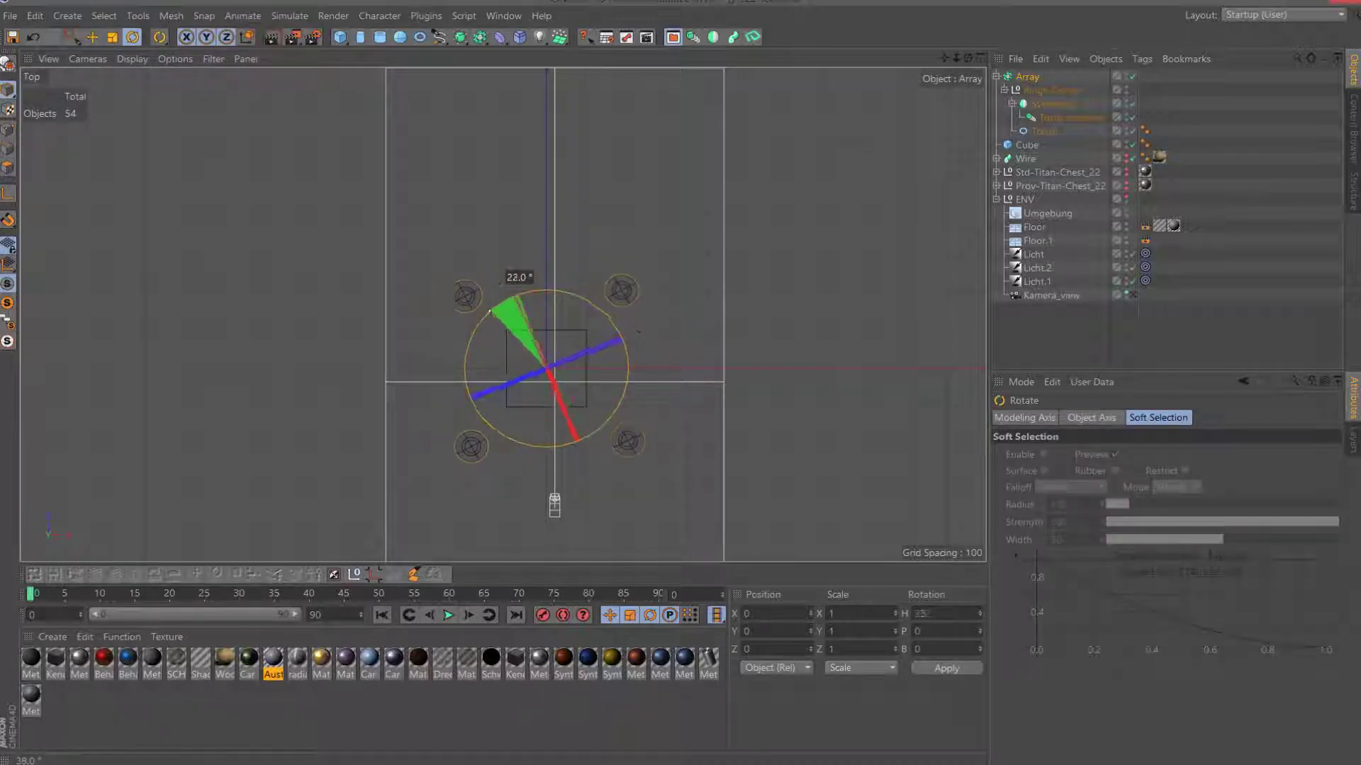
Undo the rotation, move Rings-Corner out of the Array and delete the Array.
{"action": "left_click", "coordinate": [36, 37]}
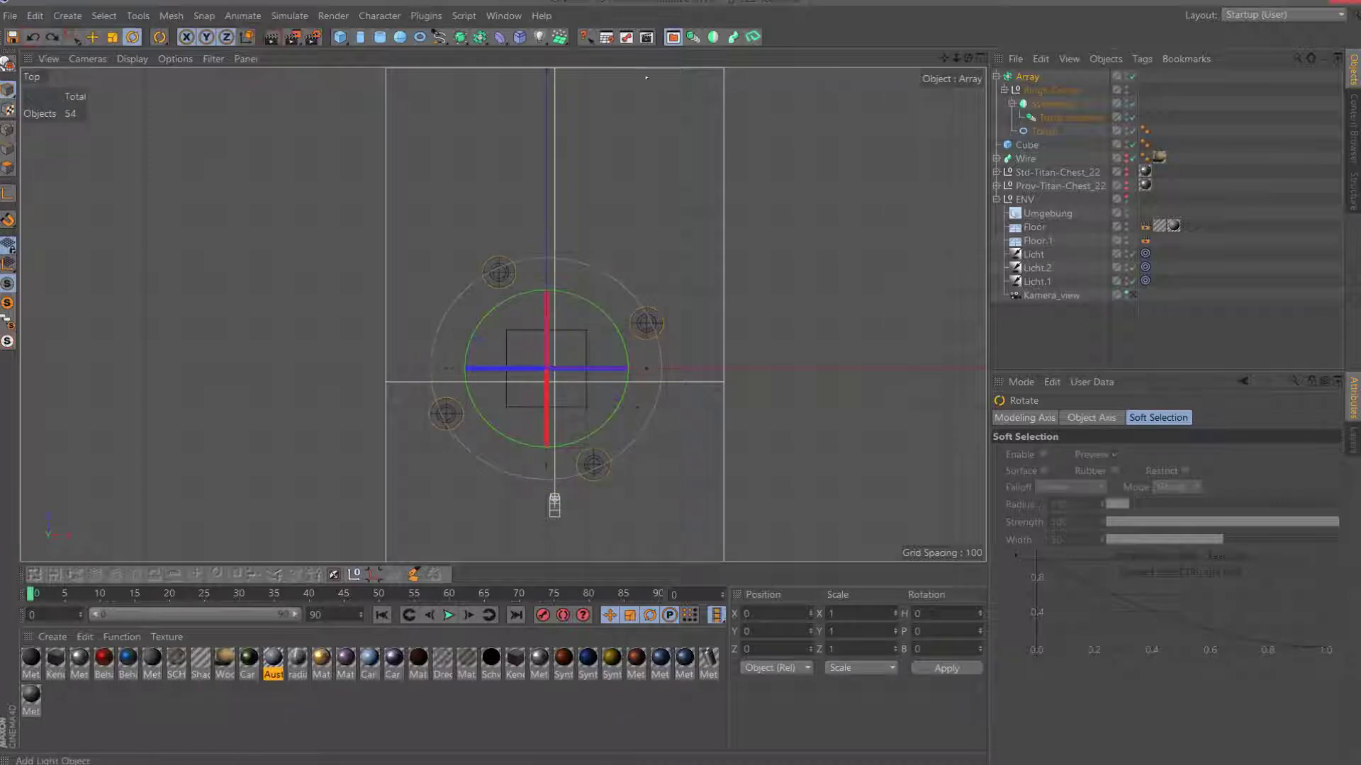
{"action": "left_click", "coordinate": [1039, 90]}
{"action": "left_click", "coordinate": [1033, 78]}
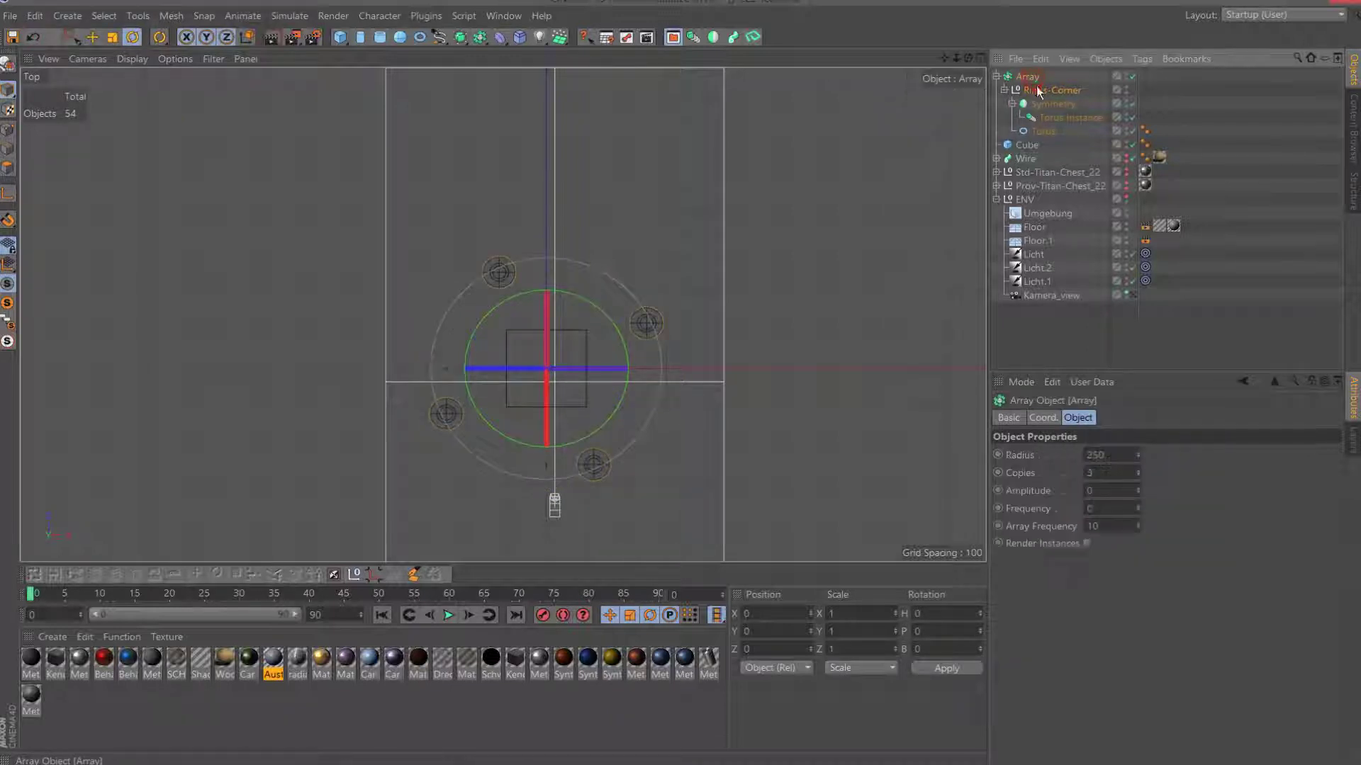
{"action": "left_click_drag", "start_coordinate": [1039, 76], "coordinate": [1039, 71]}
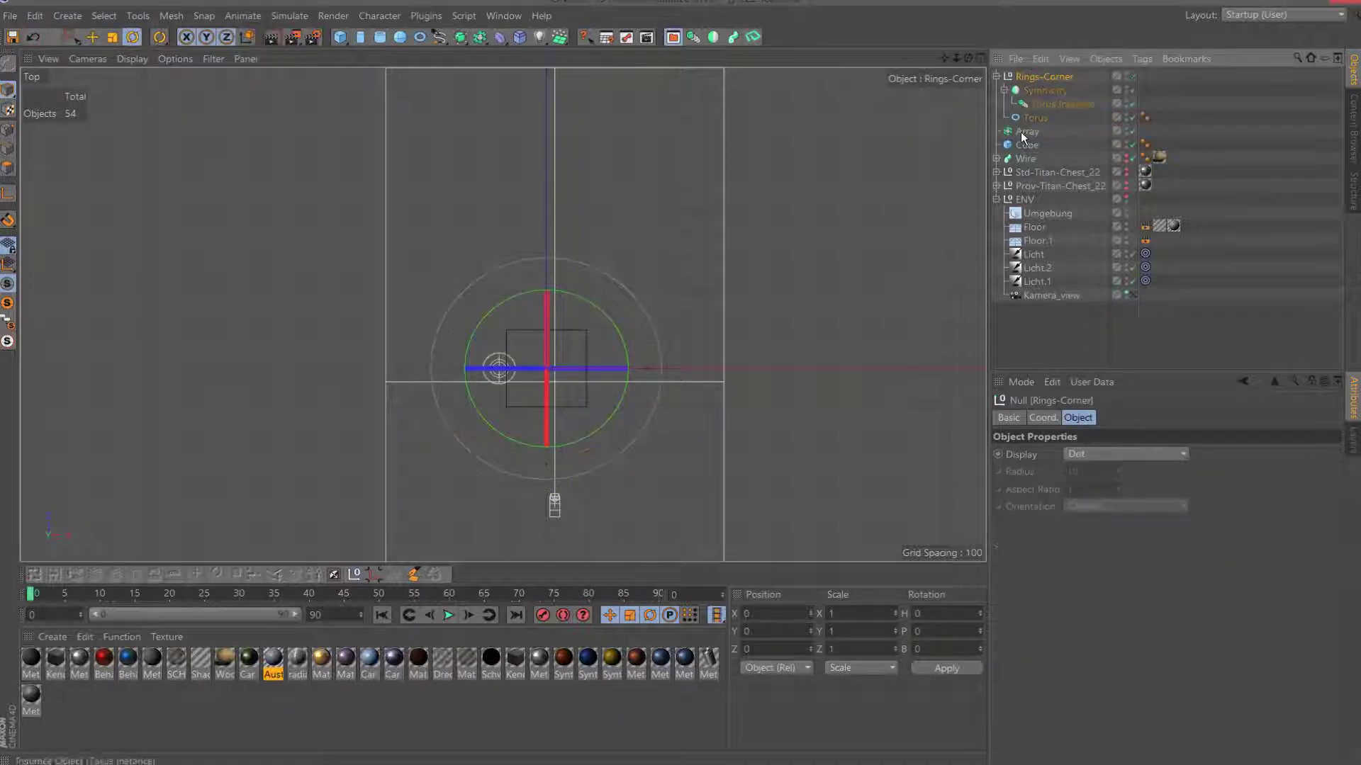
{"action": "key", "text": "Delete"}
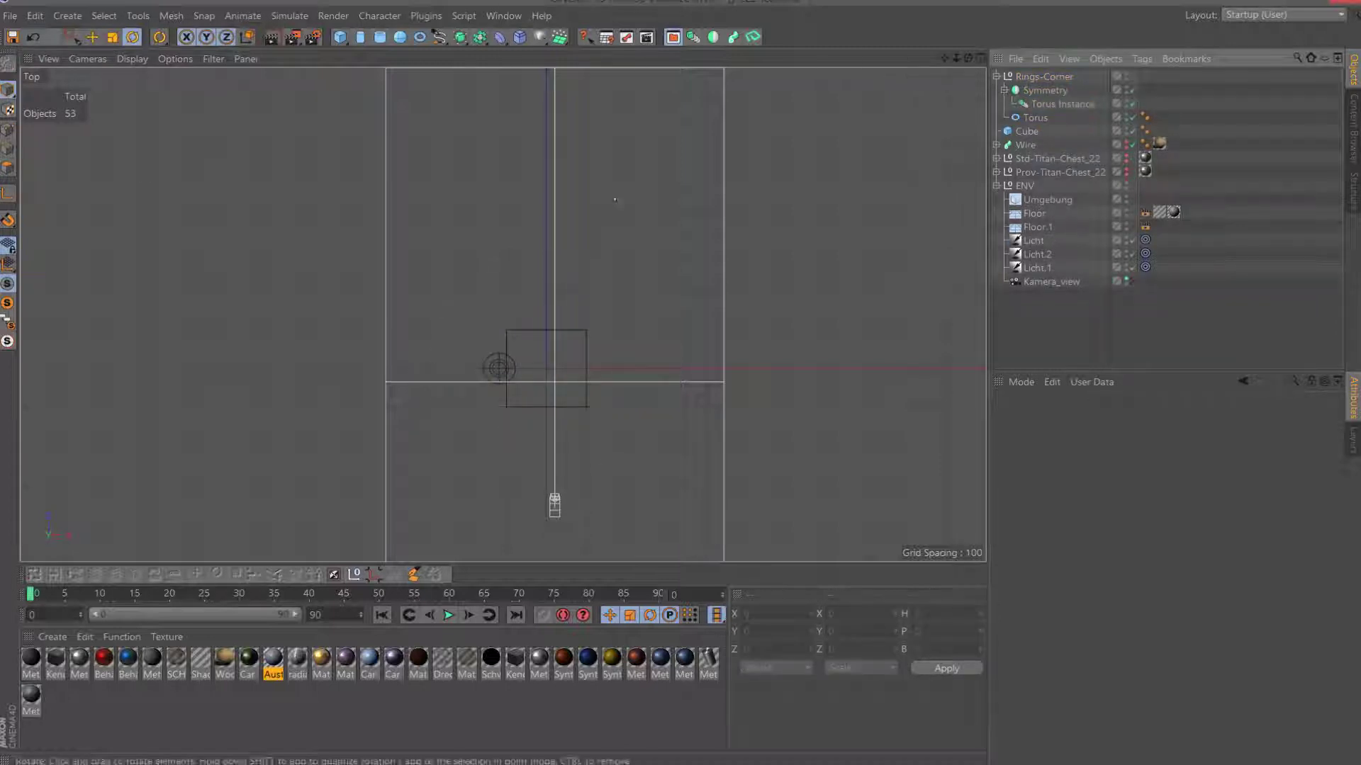
Wrap Rings-Corner in a new Symmetry object named XY.
{"action": "left_click", "coordinate": [1067, 76]}
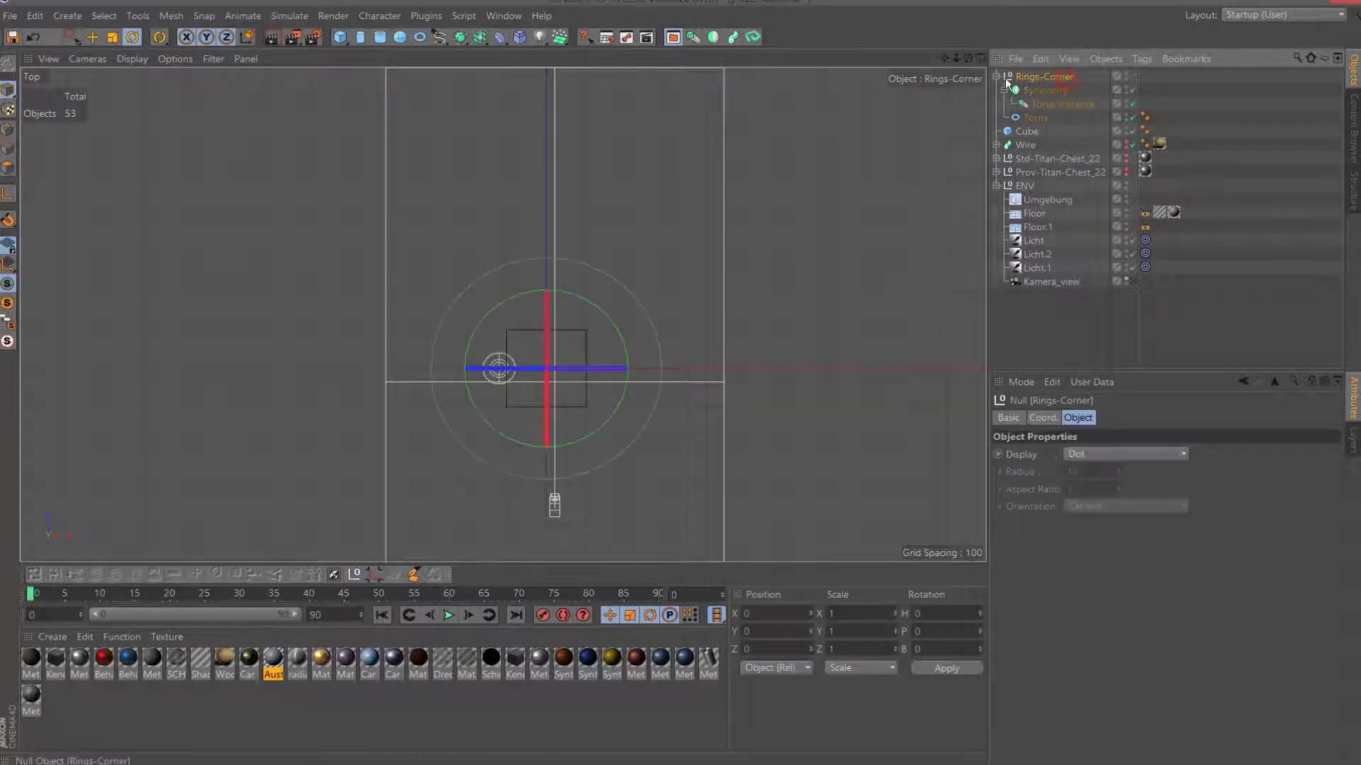
{"action": "left_click", "coordinate": [712, 36]}
{"action": "type", "text": "XY"}
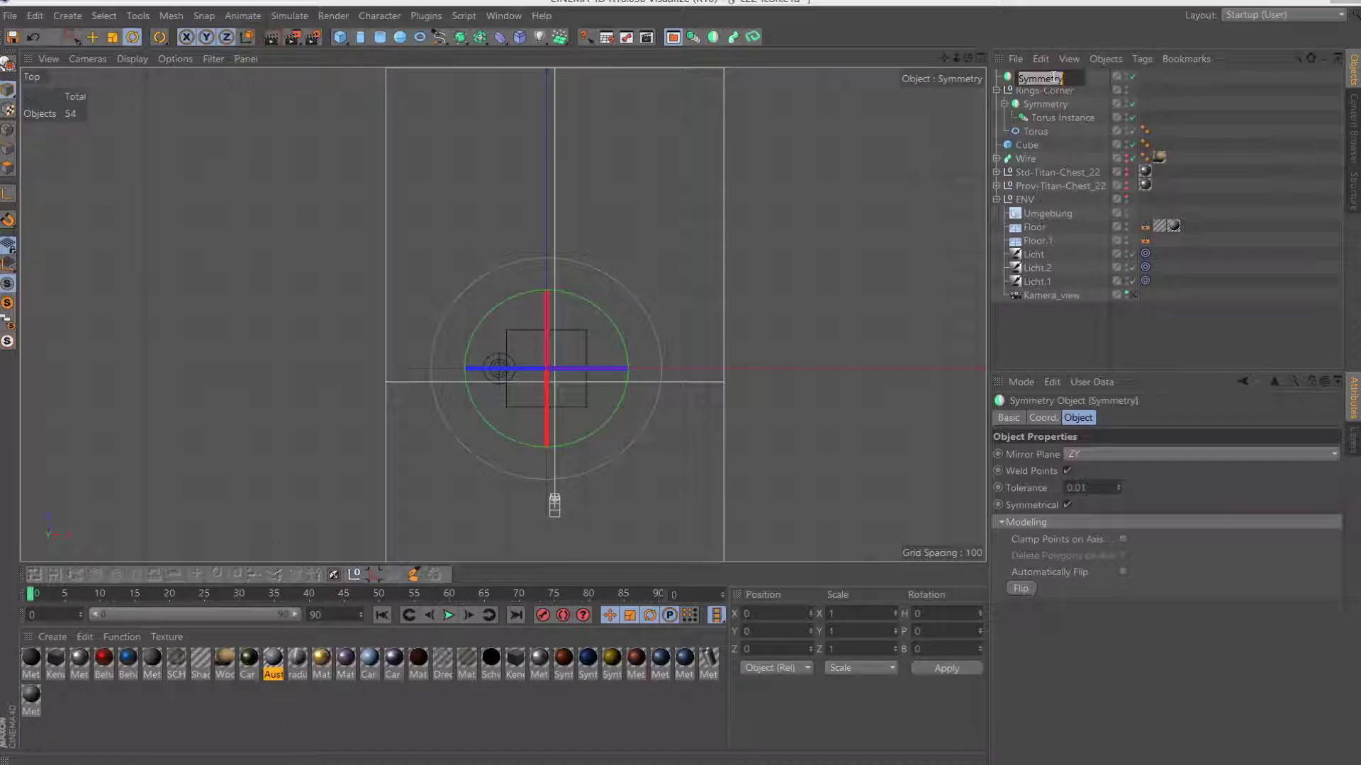
{"action": "key", "text": "Return"}
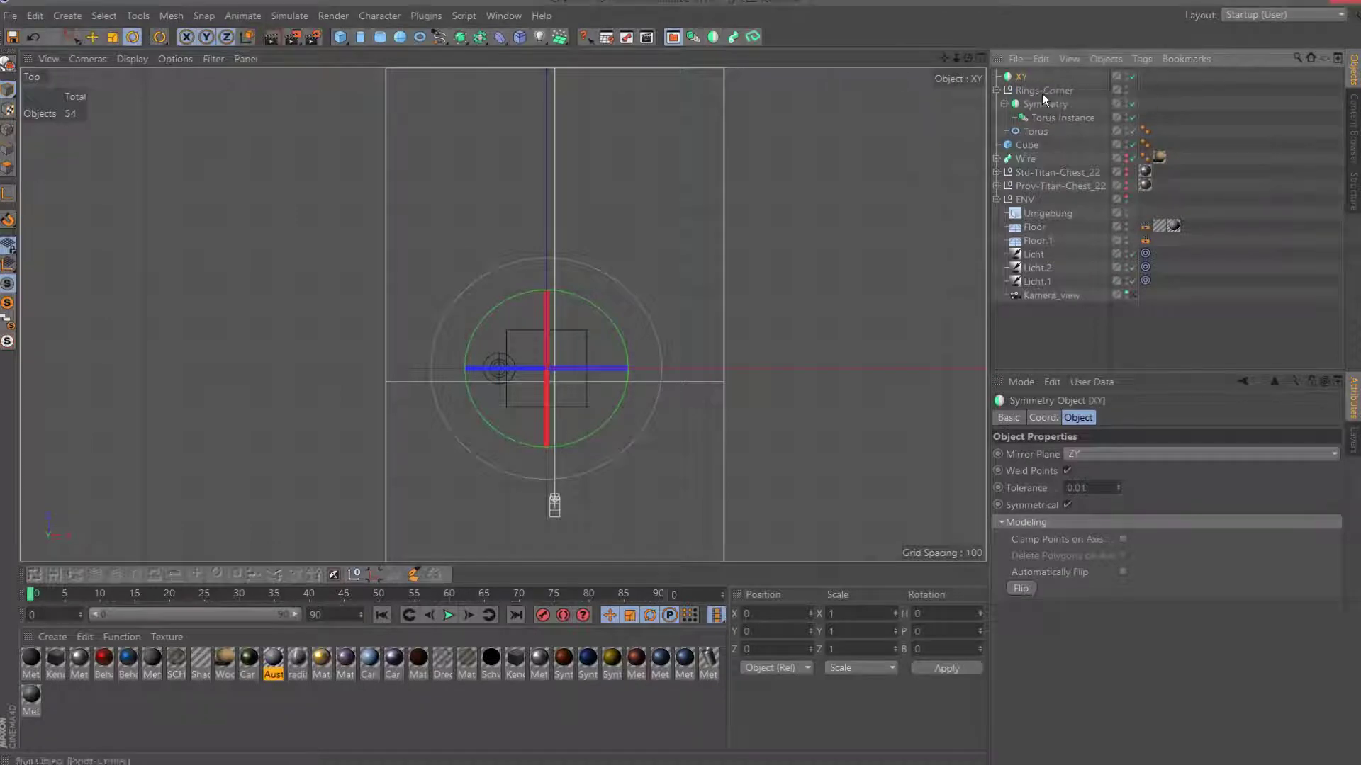
{"action": "left_click_drag", "start_coordinate": [1042, 91], "coordinate": [1023, 78]}
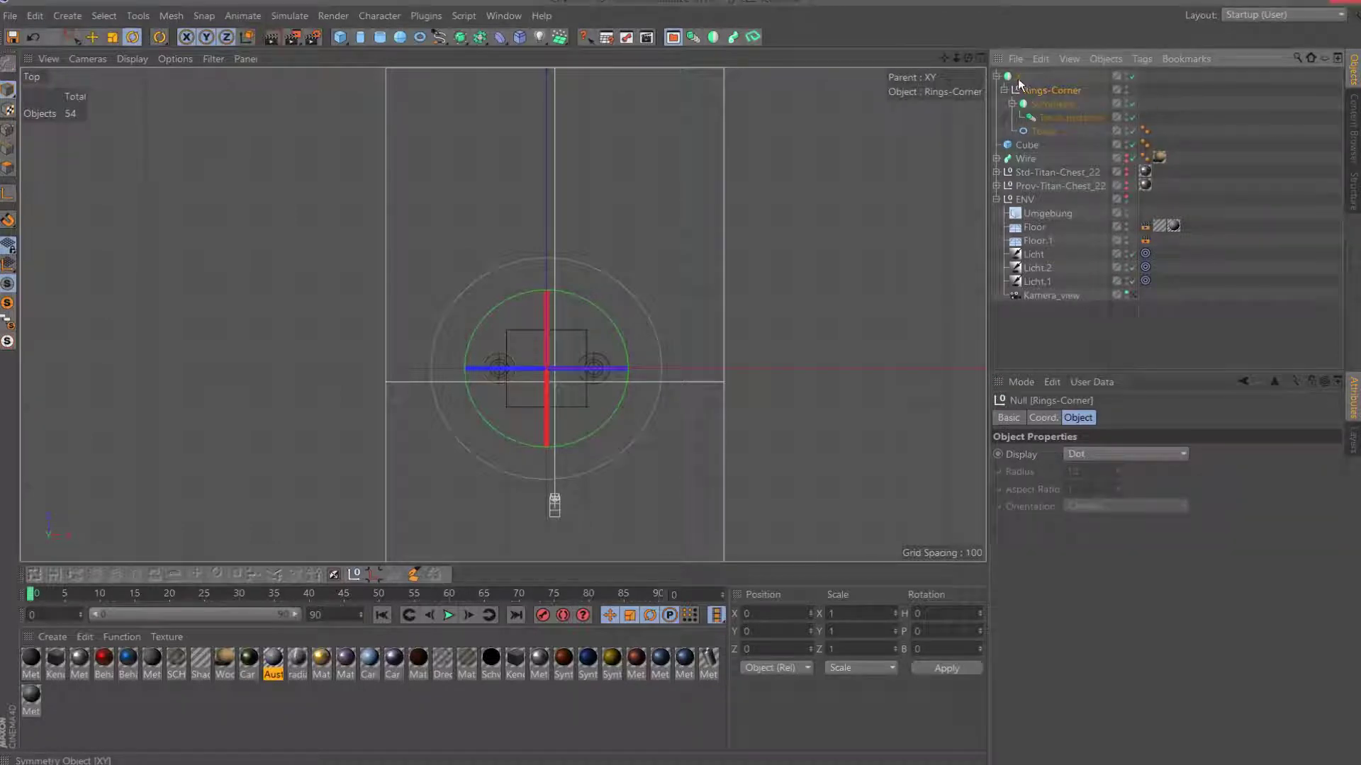
Nest the XY symmetry inside a second Symmetry object named Z.
{"action": "left_click", "coordinate": [1021, 77]}
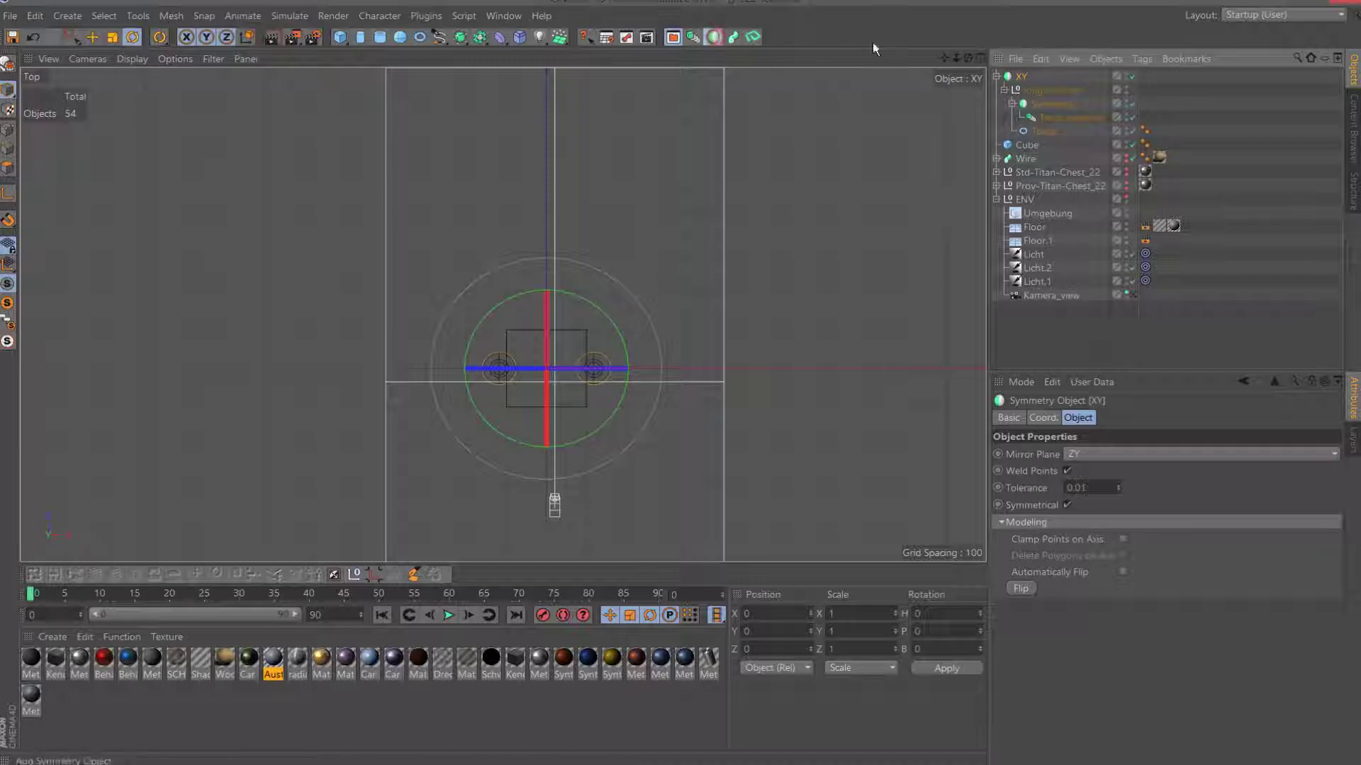
{"action": "left_click", "coordinate": [713, 37]}
{"action": "double_click", "coordinate": [1039, 78]}
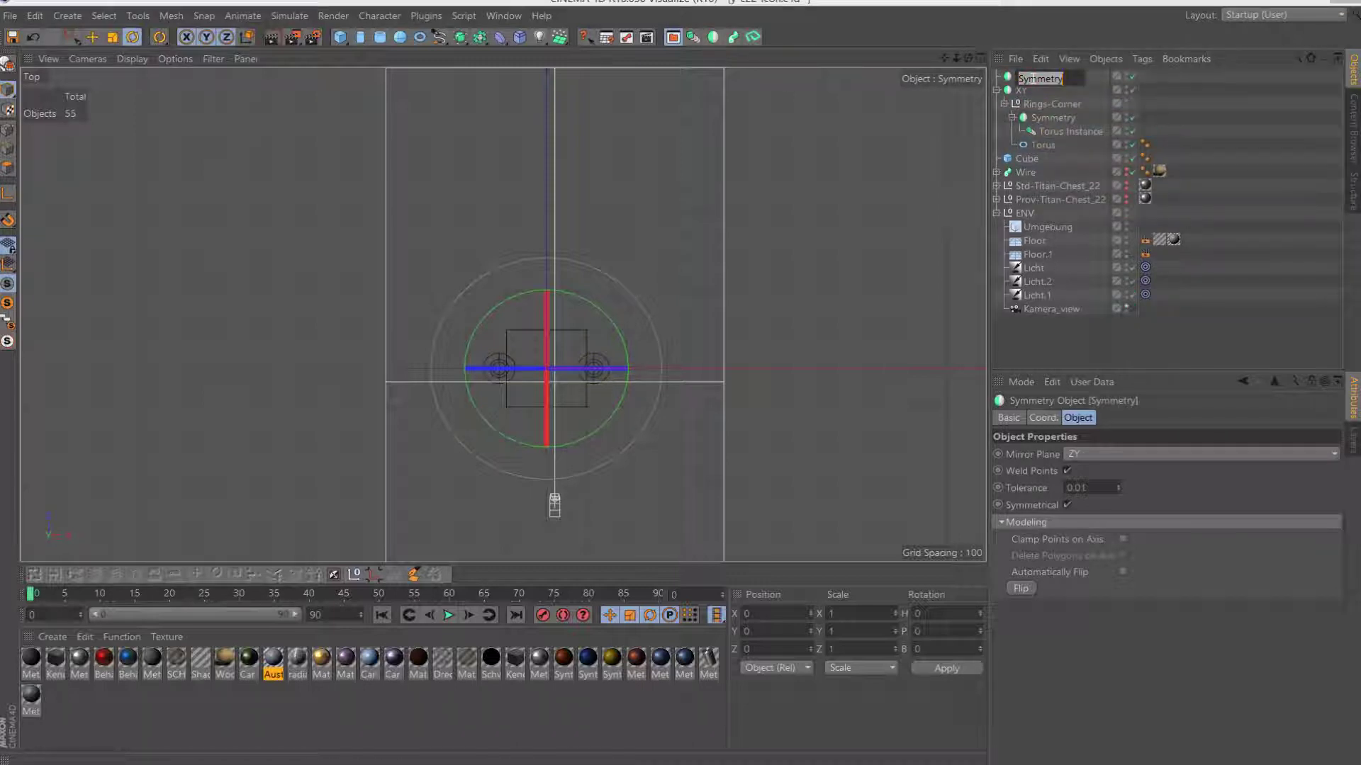
{"action": "type", "text": "Z"}
{"action": "key", "text": "Return"}
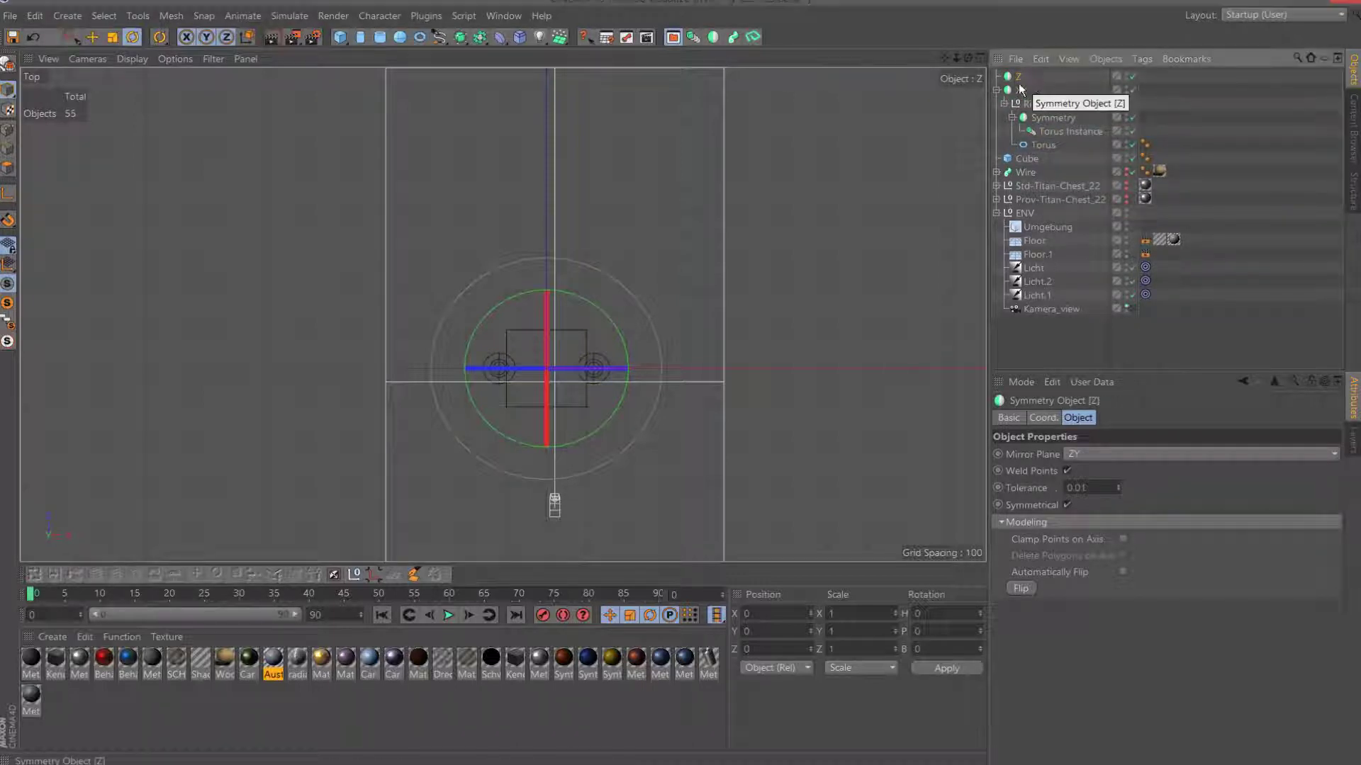
{"action": "left_click_drag", "start_coordinate": [1022, 92], "coordinate": [1019, 77]}
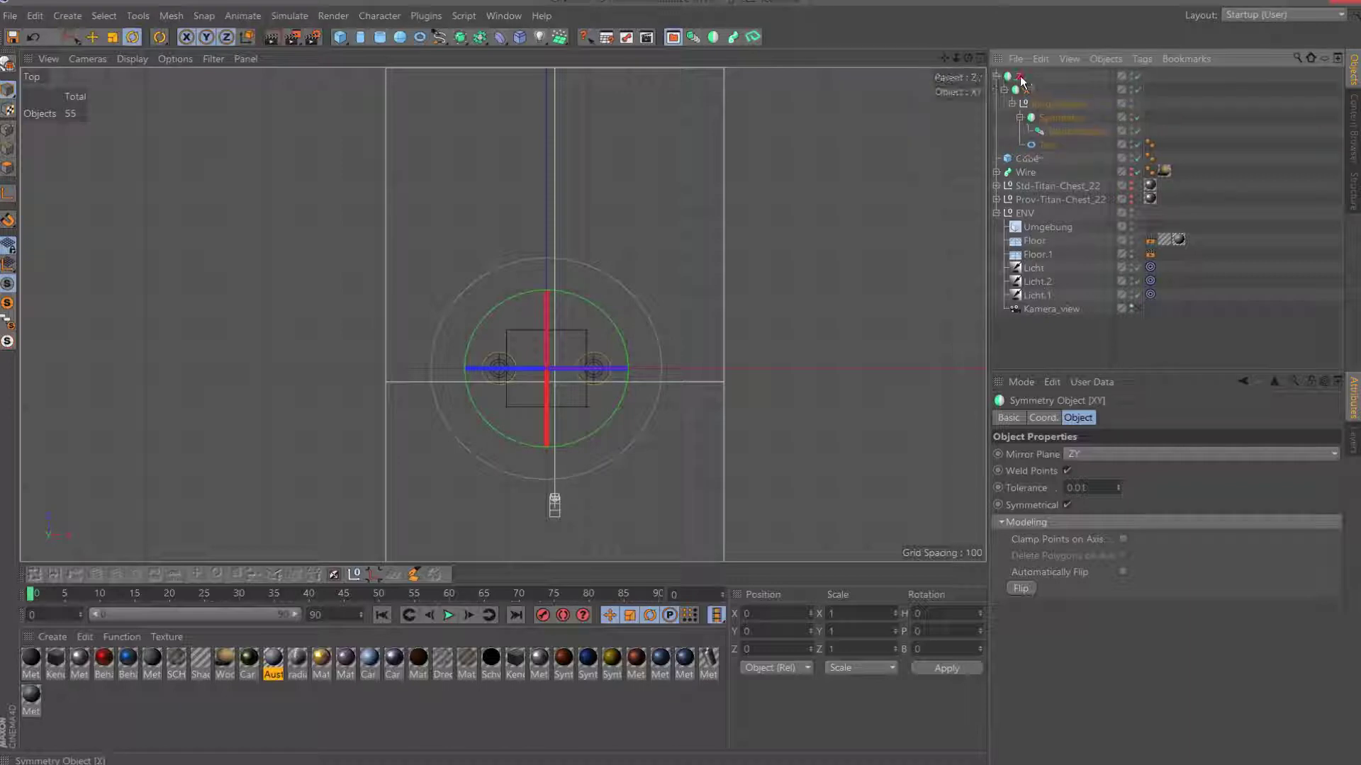
Move Rings-Corner to Z -107 and set Z's mirror plane to XY.
{"action": "left_click", "coordinate": [1028, 90]}
{"action": "left_click", "coordinate": [92, 37]}
{"action": "left_click", "coordinate": [1059, 104]}
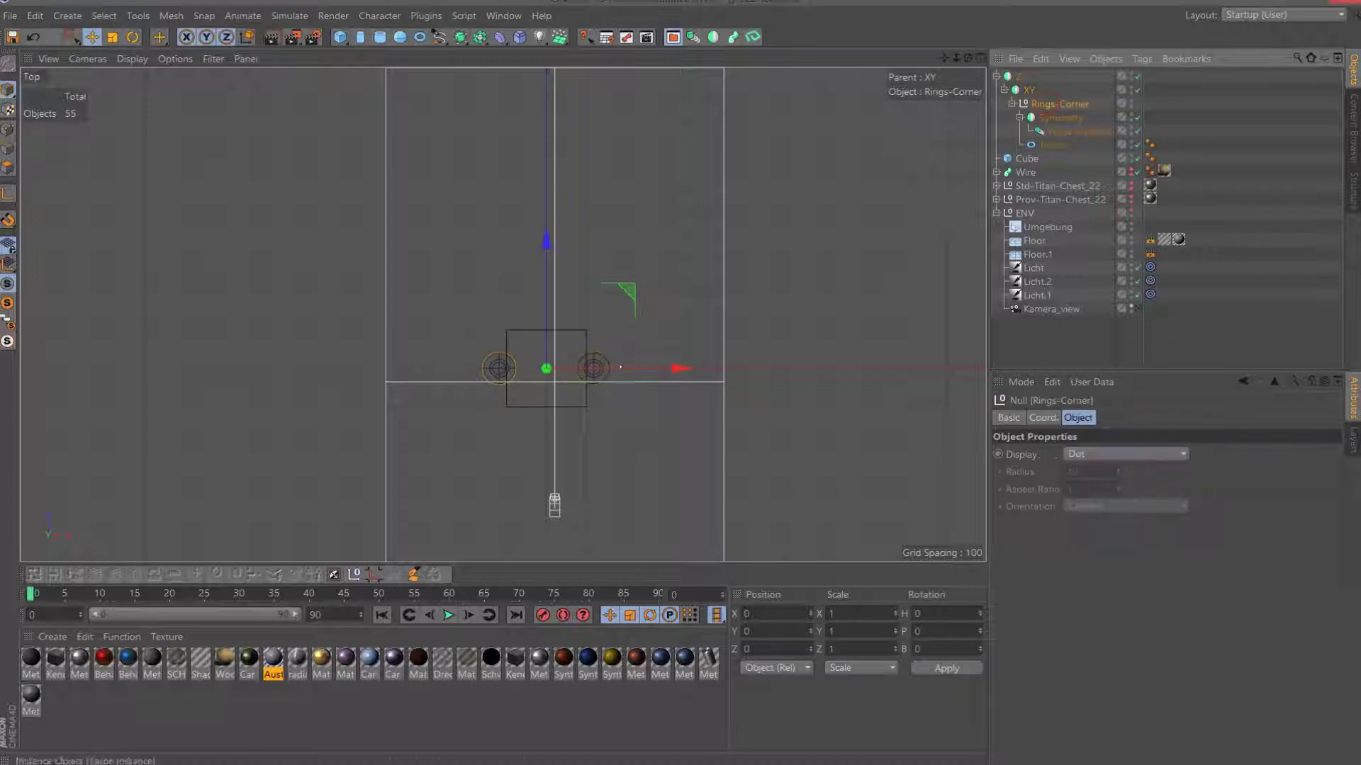
{"action": "left_click_drag", "start_coordinate": [545, 237], "coordinate": [546, 279]}
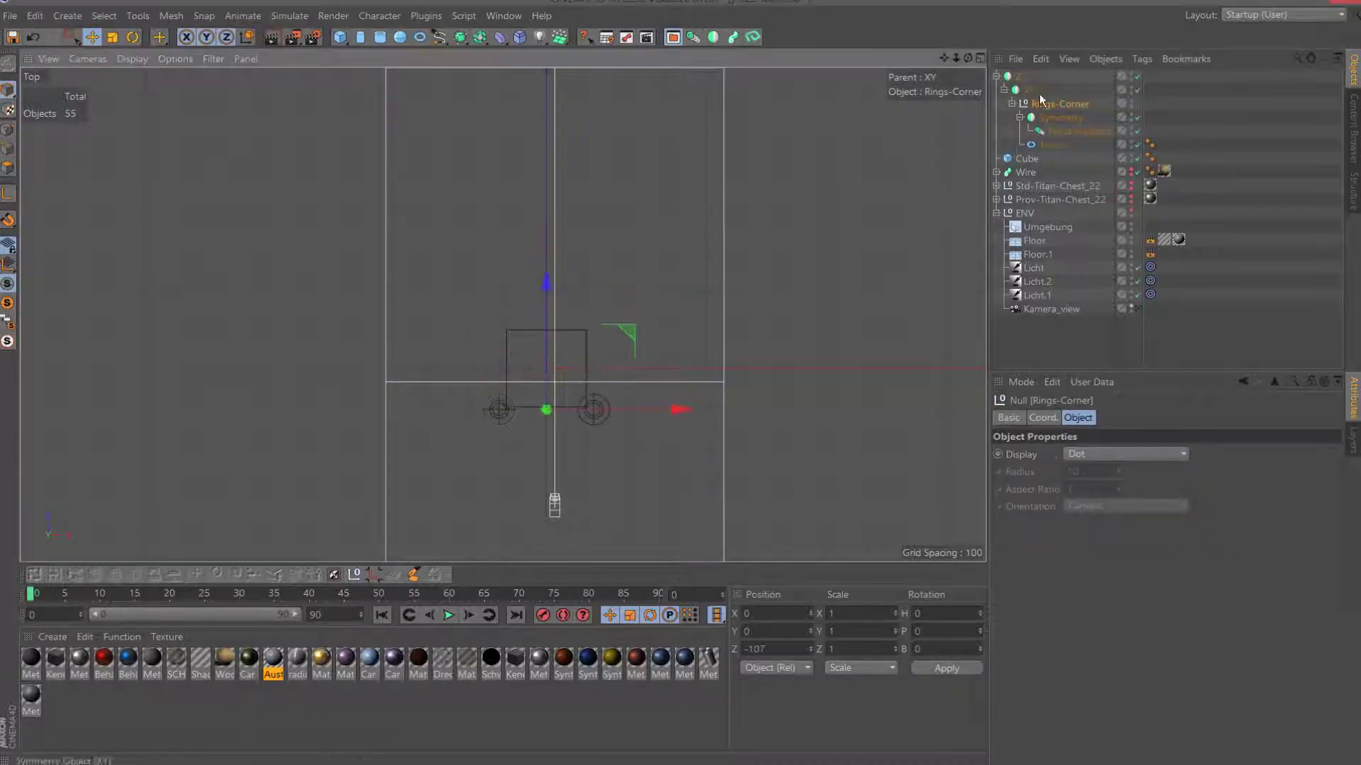
{"action": "left_click", "coordinate": [1022, 77]}
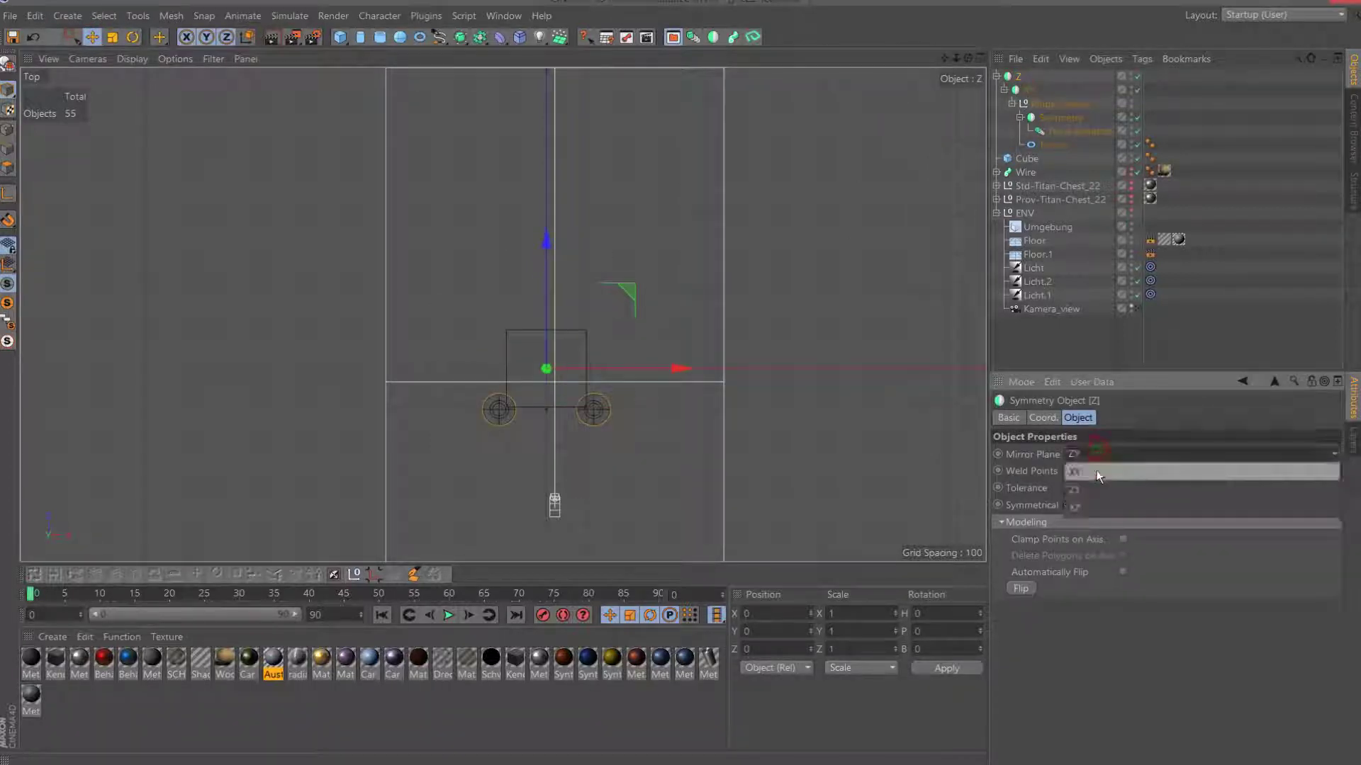
{"action": "left_click", "coordinate": [1095, 469]}
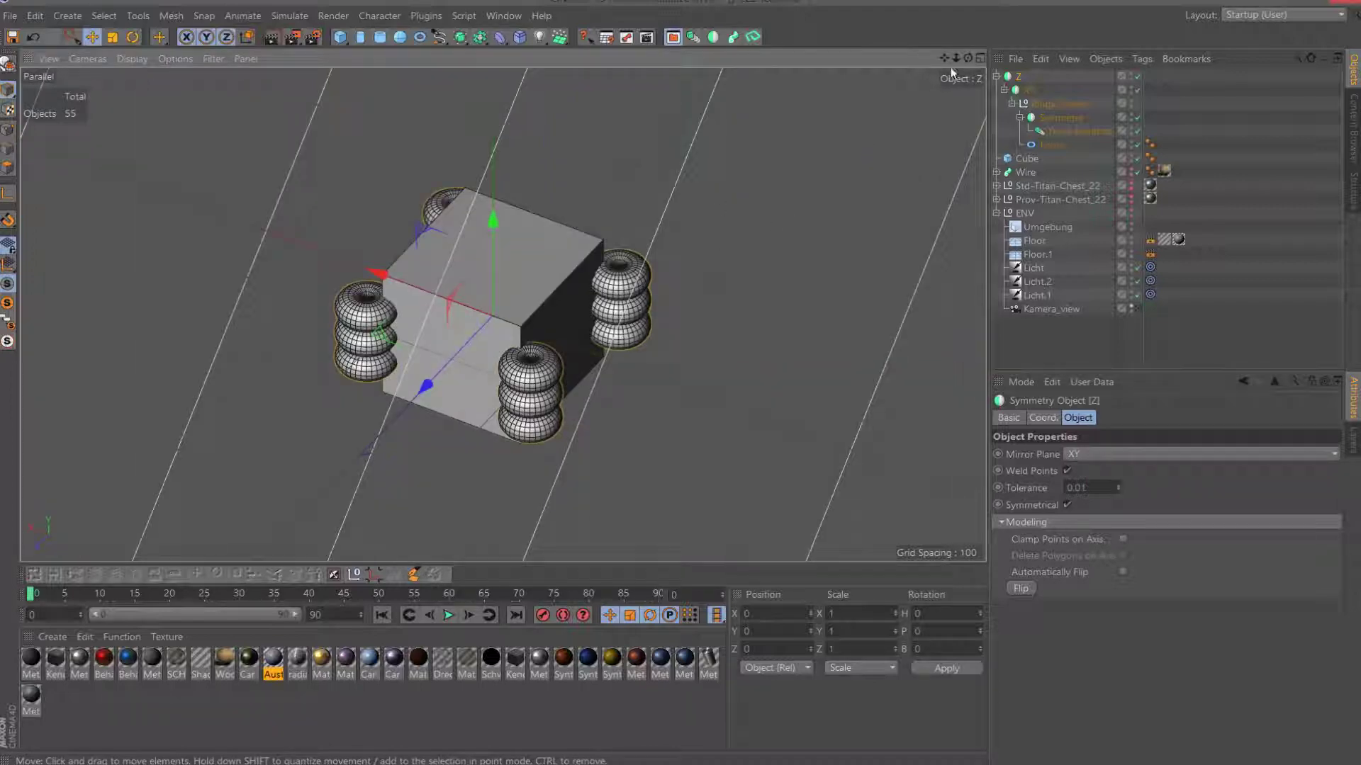
{"action": "mouse_move", "coordinate": [968, 58]}
{"action": "left_mouse_down"}
{"action": "mouse_move", "coordinate": [501, 312]}
{"action": "mouse_move", "coordinate": [647, 262]}
{"action": "left_mouse_up"}
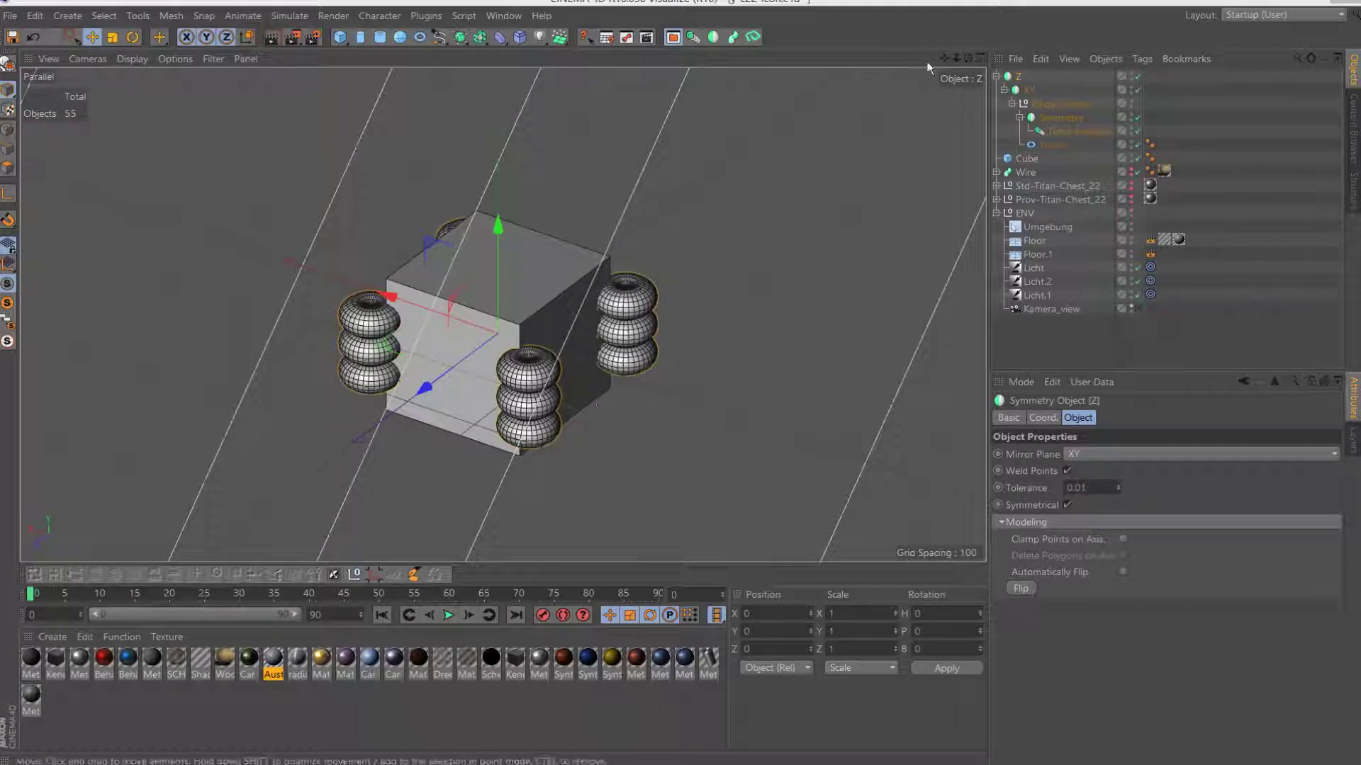
{"action": "left_click_drag", "start_coordinate": [966, 57], "coordinate": [423, 64]}
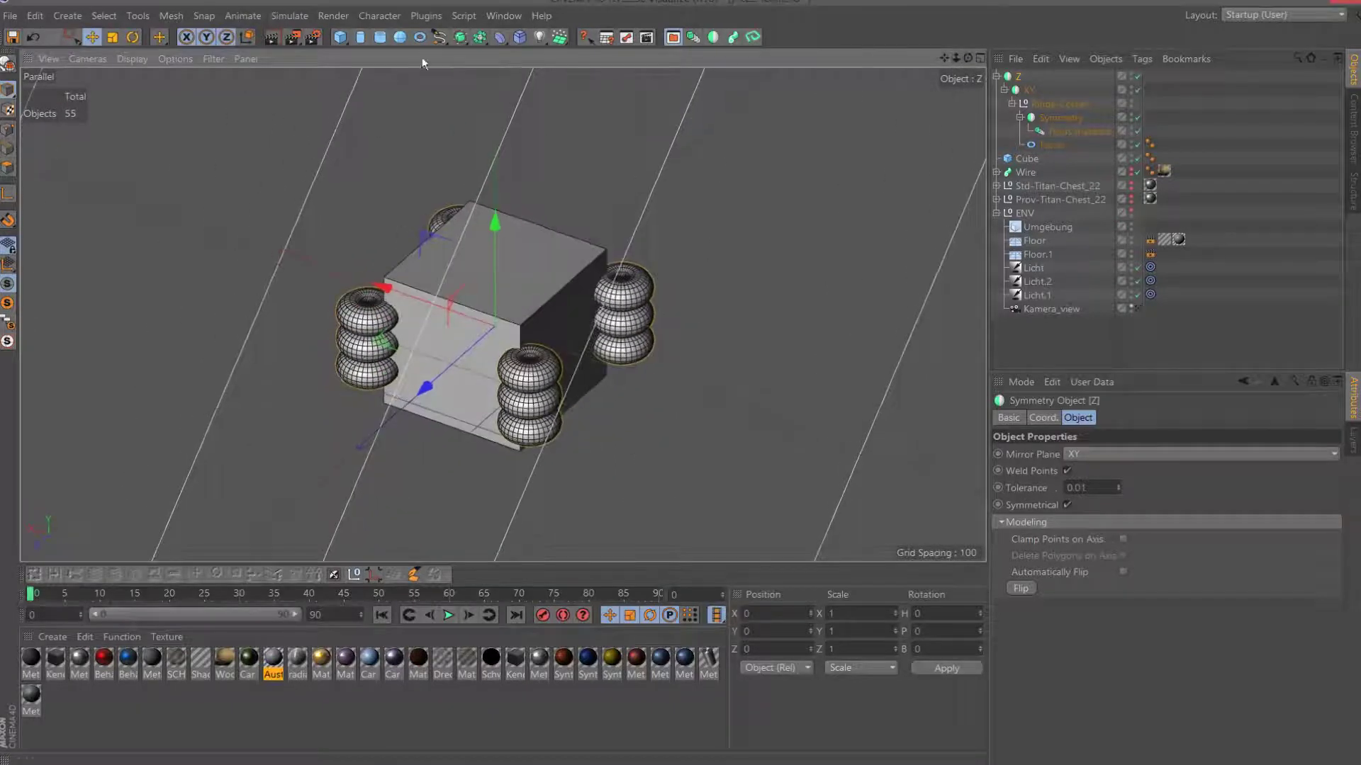
Add a cube and nest it inside a new null named Bottom.
{"action": "left_click", "coordinate": [340, 36]}
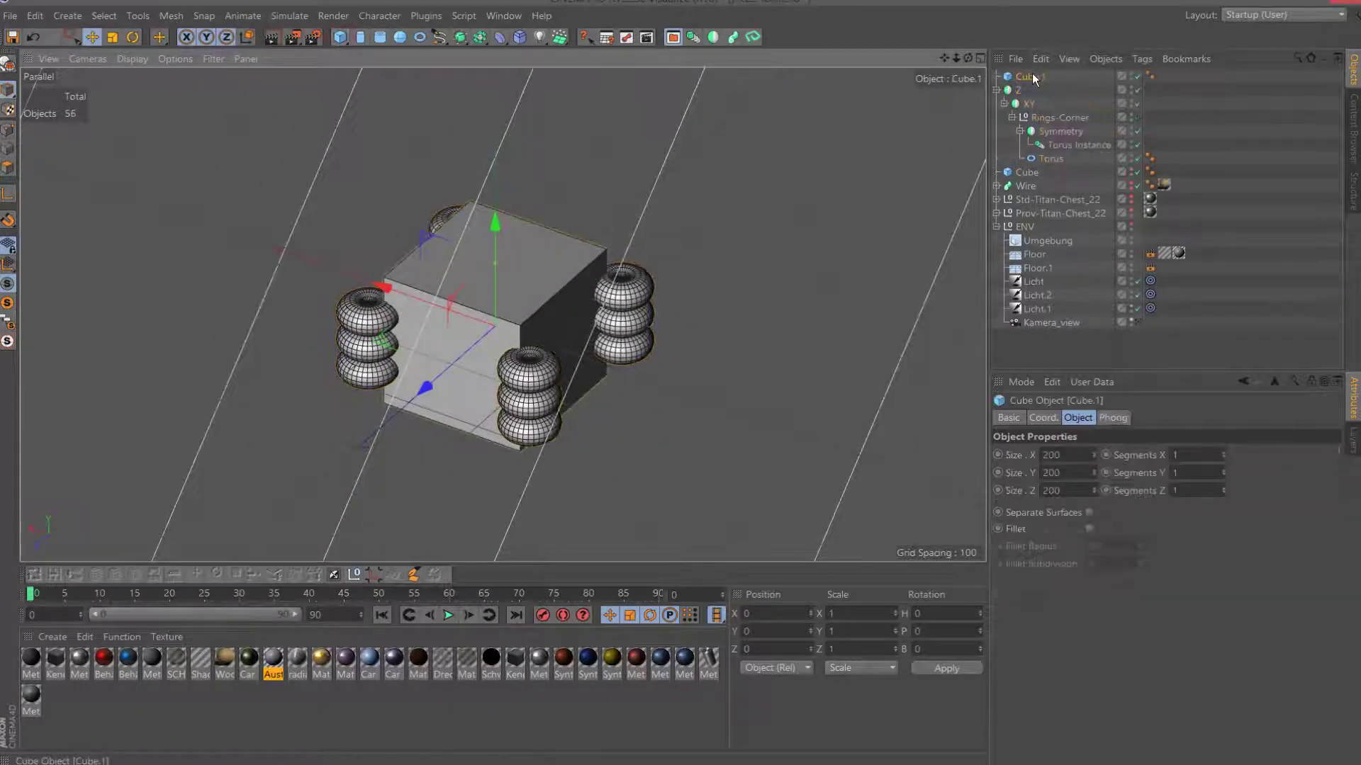
{"action": "key", "text": "ctrl+alt+n"}
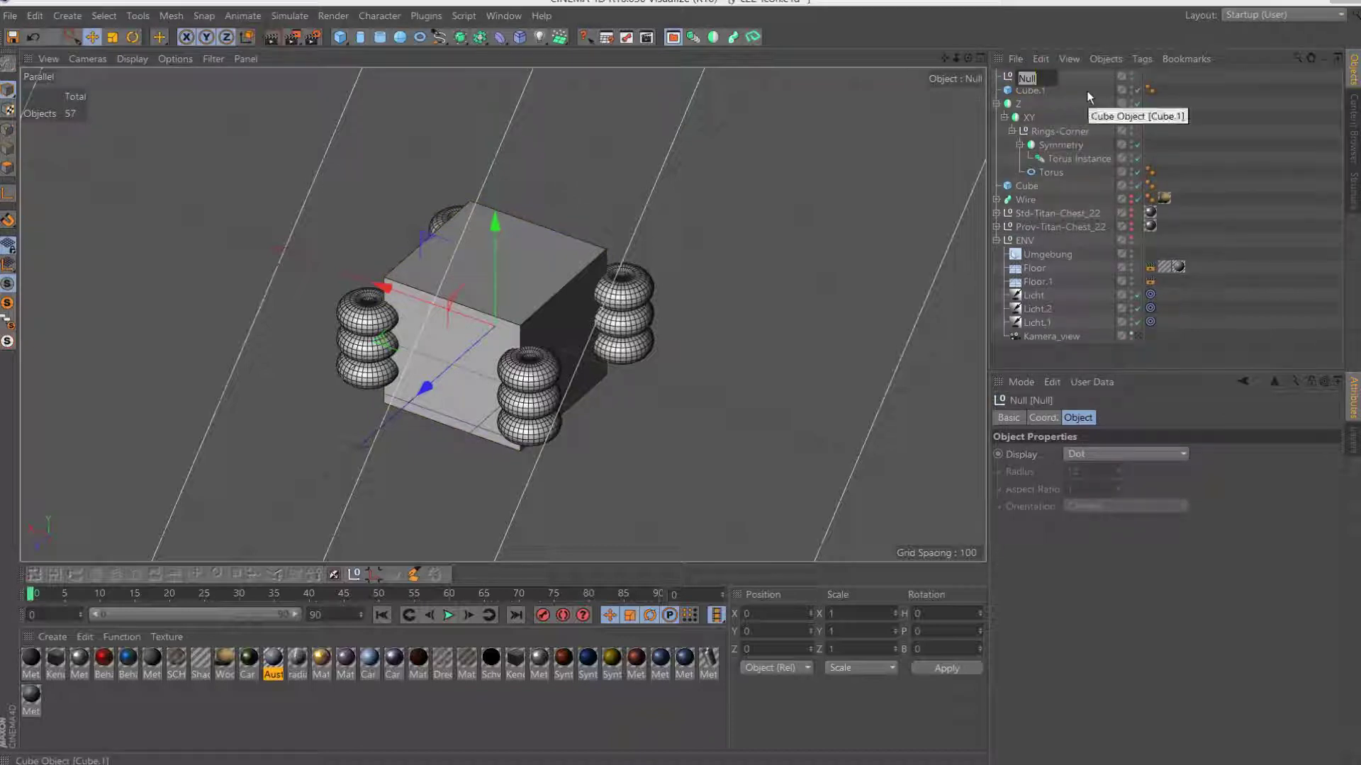
{"action": "type", "text": "B"}
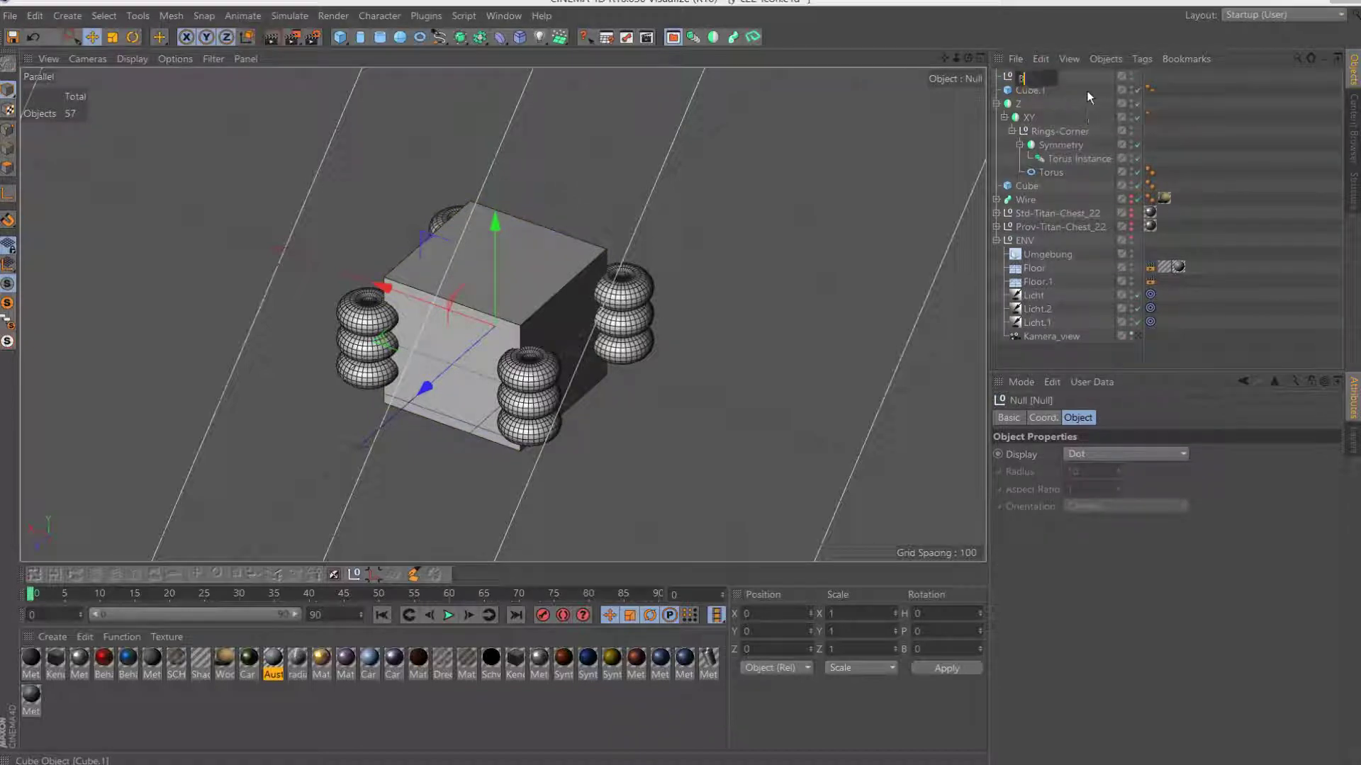
{"action": "type", "text": "odtom"}
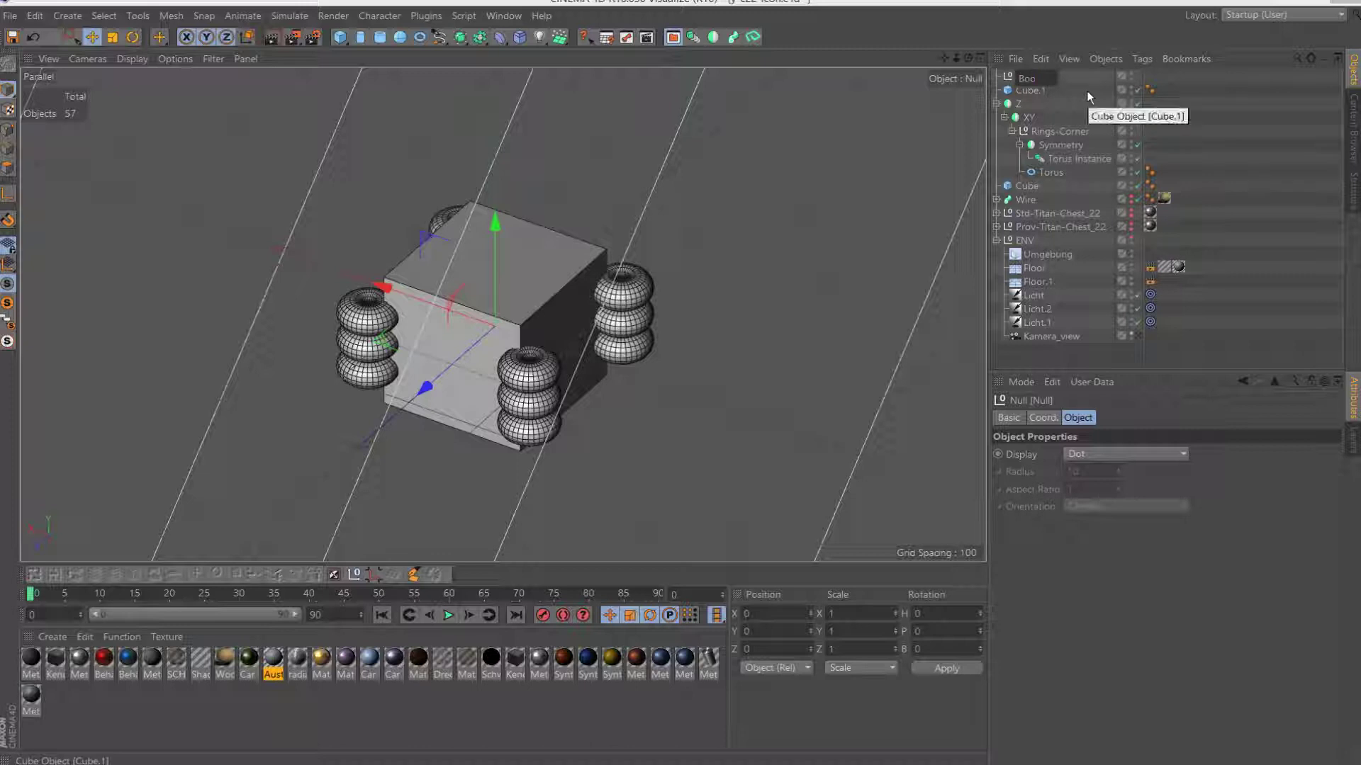
{"action": "key", "text": "Return"}
{"action": "left_click", "coordinate": [1044, 90]}
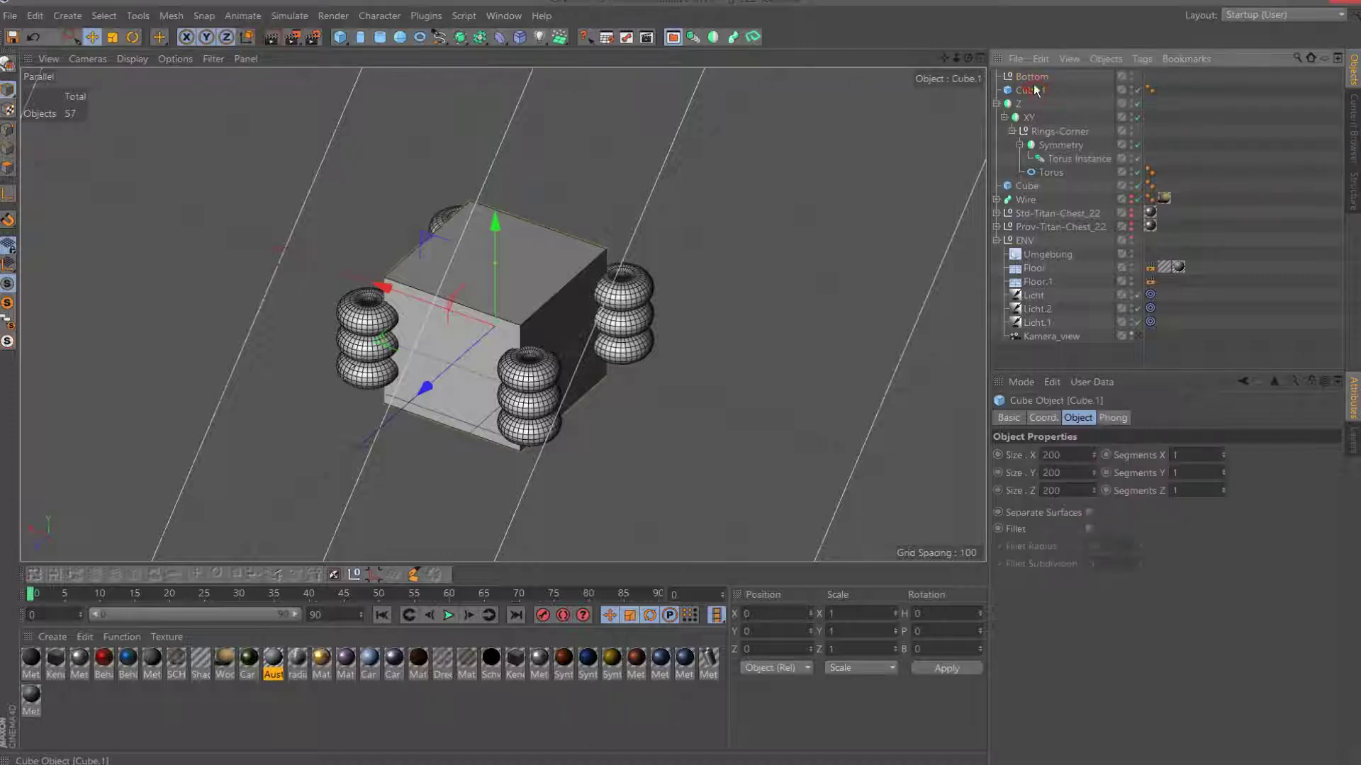
{"action": "left_click_drag", "start_coordinate": [1034, 90], "coordinate": [1032, 76]}
Resize the new cube to 320 along X with a Y height of 20.
{"action": "key", "text": "F2"}
{"action": "scroll", "coordinate": [664, 297], "scroll_direction": "up", "scroll_amount": 3}
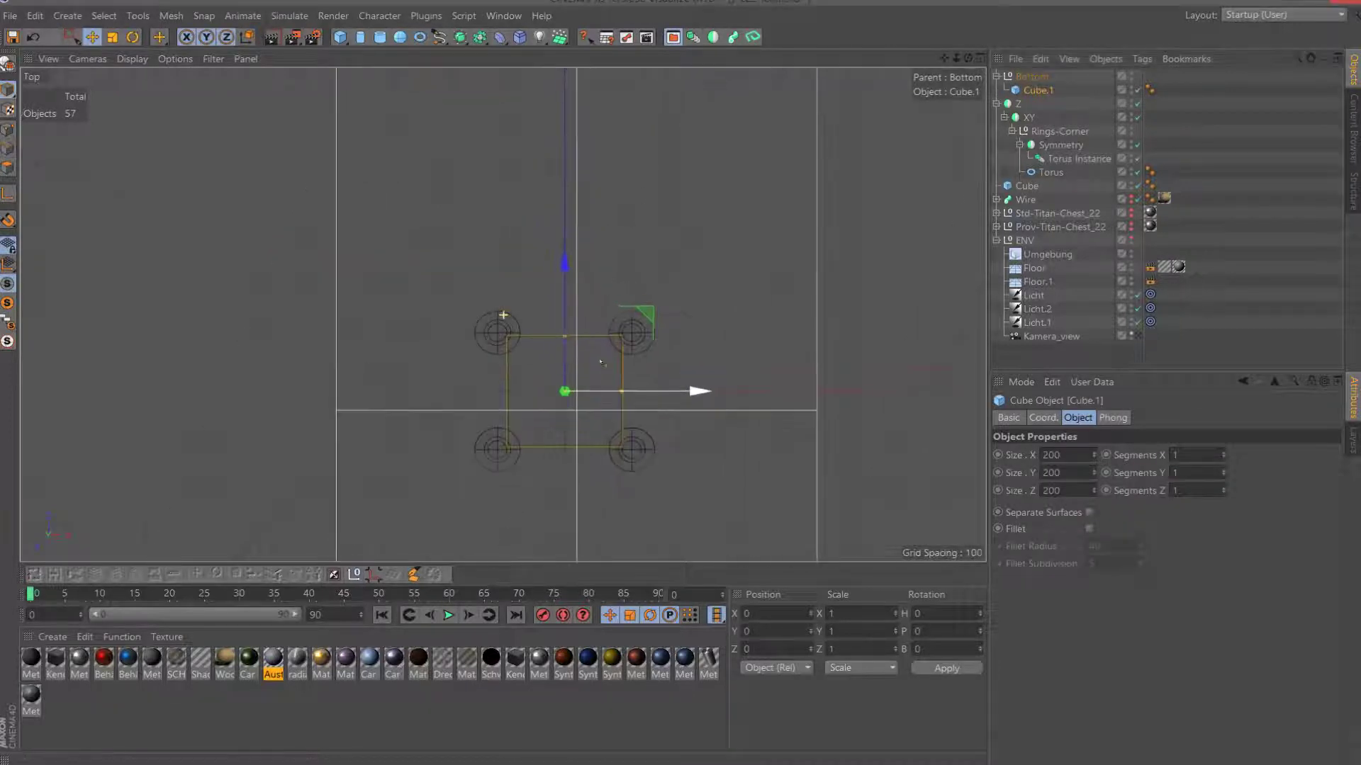
{"action": "scroll", "coordinate": [664, 297], "scroll_direction": "up", "scroll_amount": 1}
{"action": "left_click_drag", "start_coordinate": [670, 423], "coordinate": [715, 423]}
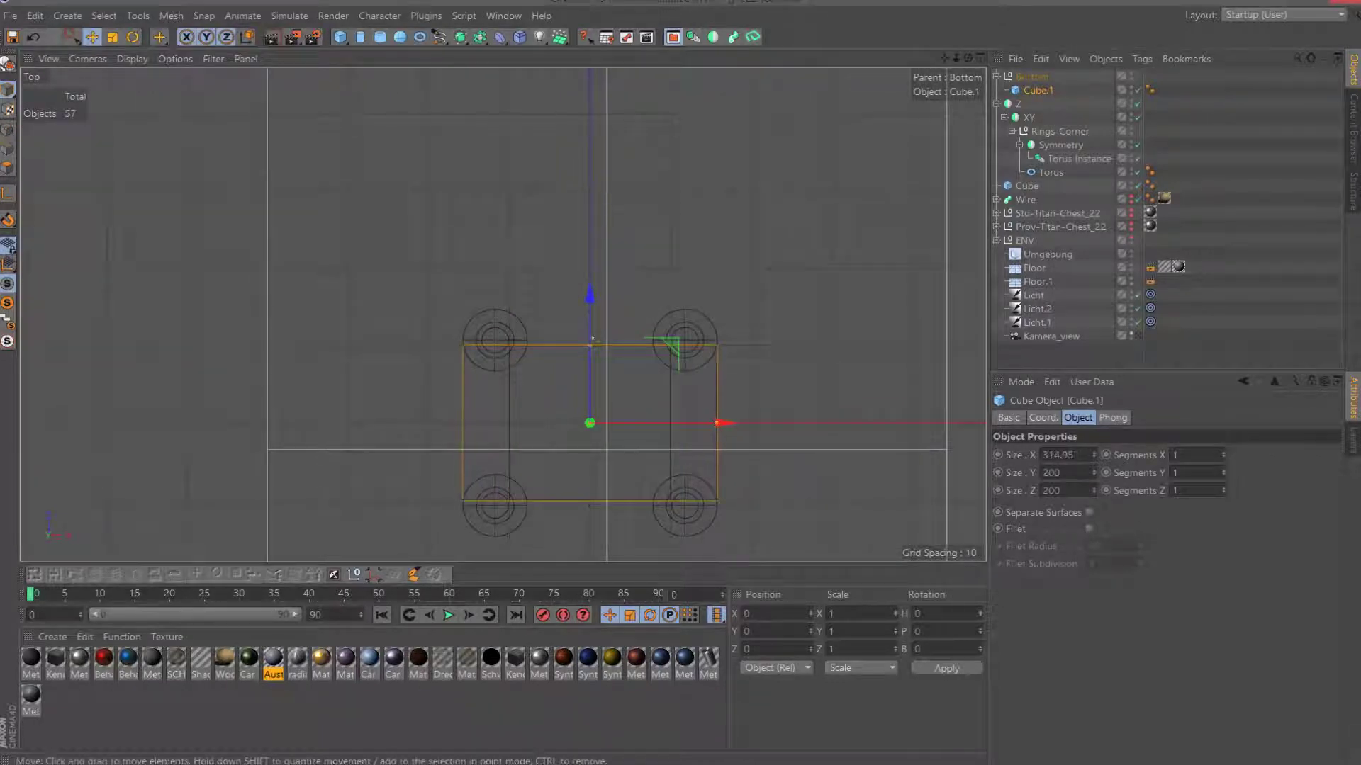
{"action": "double_click", "coordinate": [1075, 454]}
{"action": "type", "text": "320"}
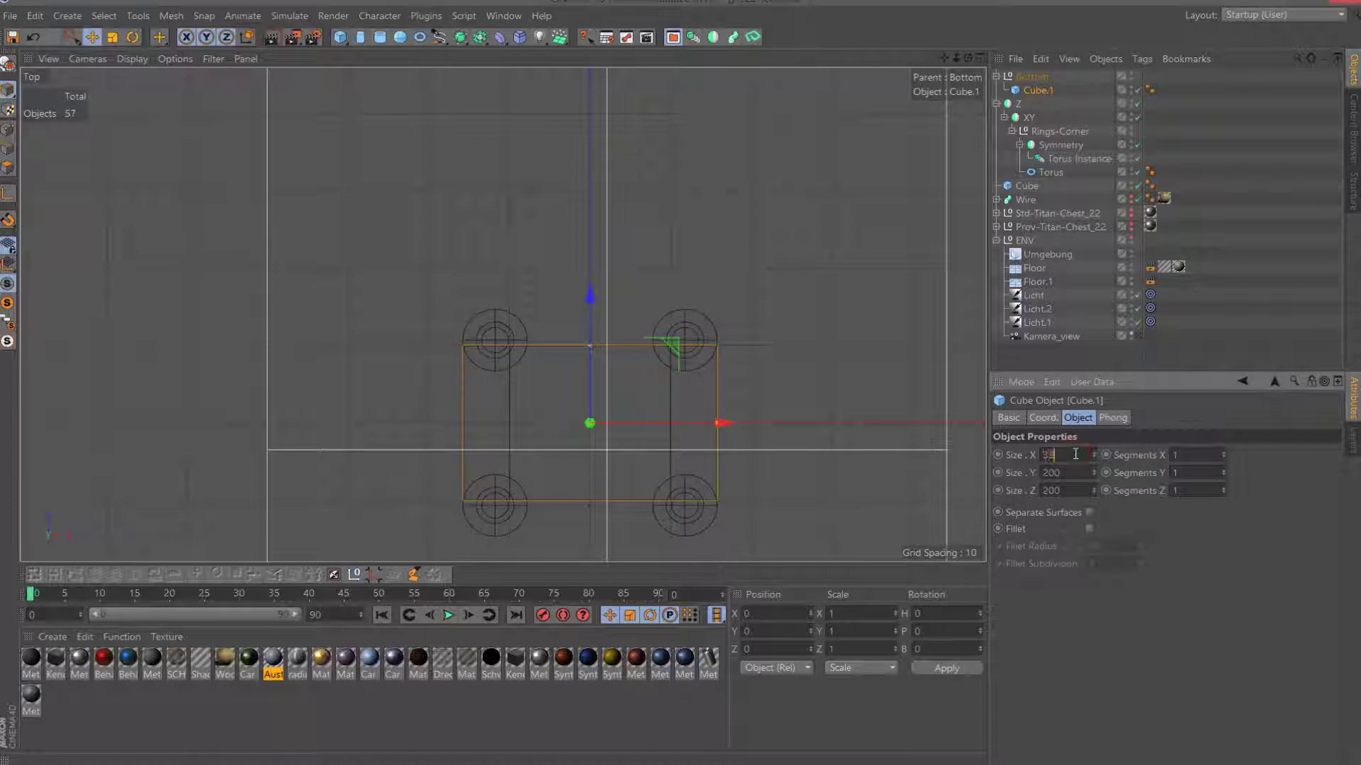
{"action": "left_click", "coordinate": [1075, 490]}
{"action": "type", "text": "320"}
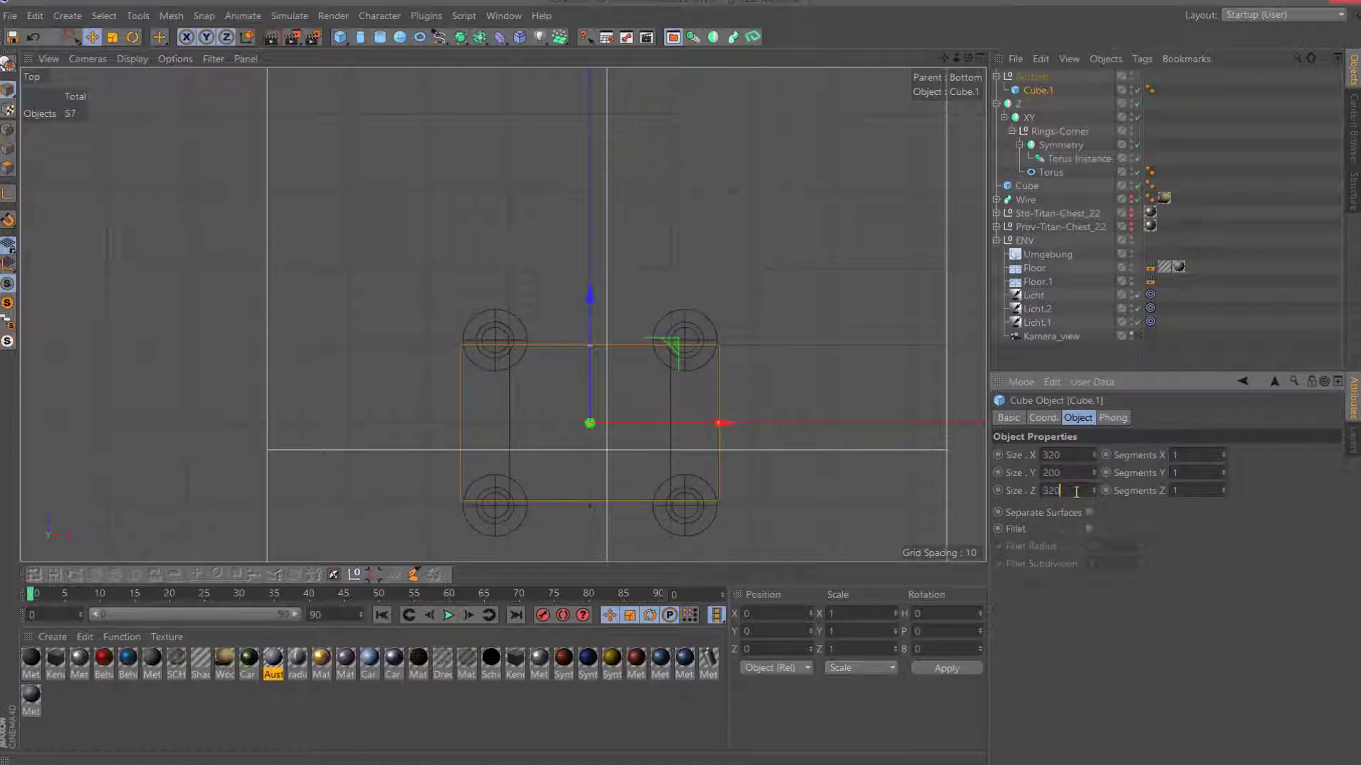
{"action": "double_click", "coordinate": [1075, 473]}
{"action": "type", "text": "2"}
{"action": "key", "text": "Return"}
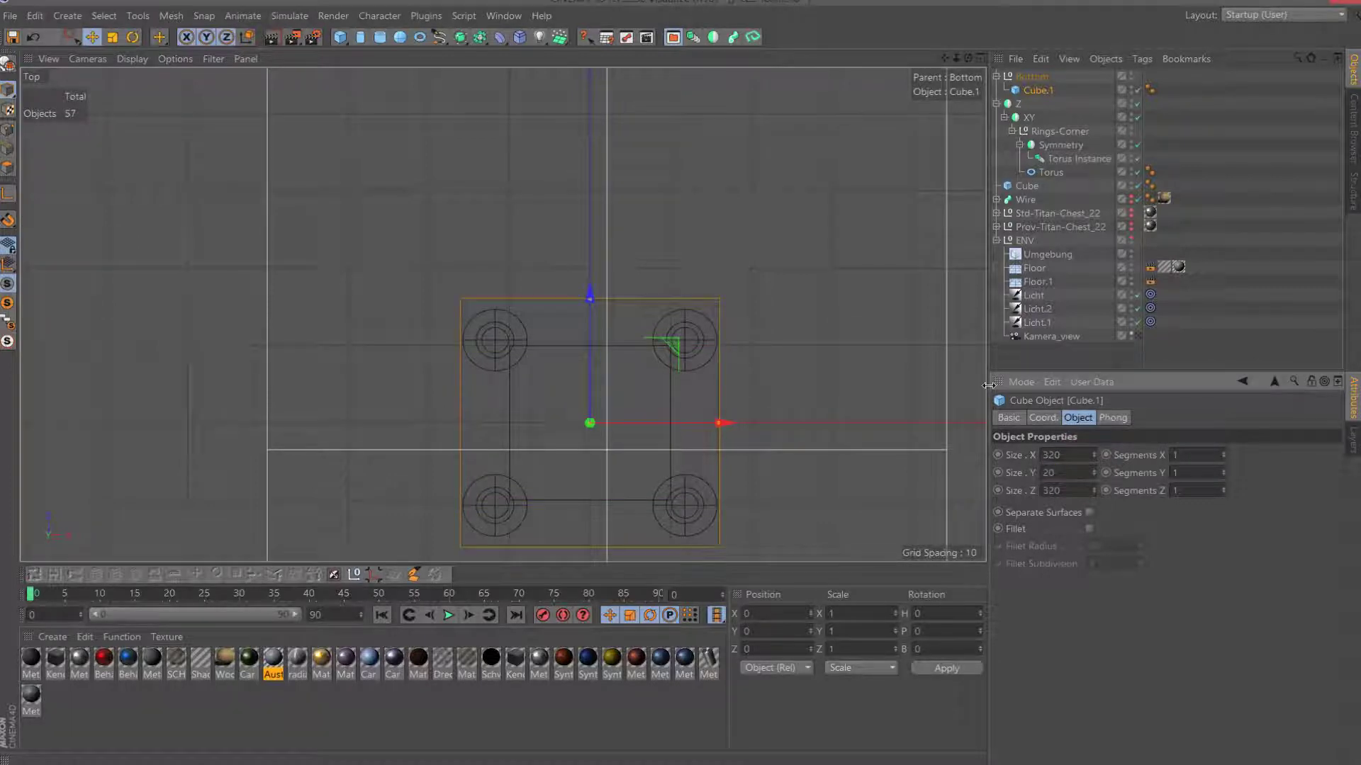
{"action": "key", "text": "F1"}
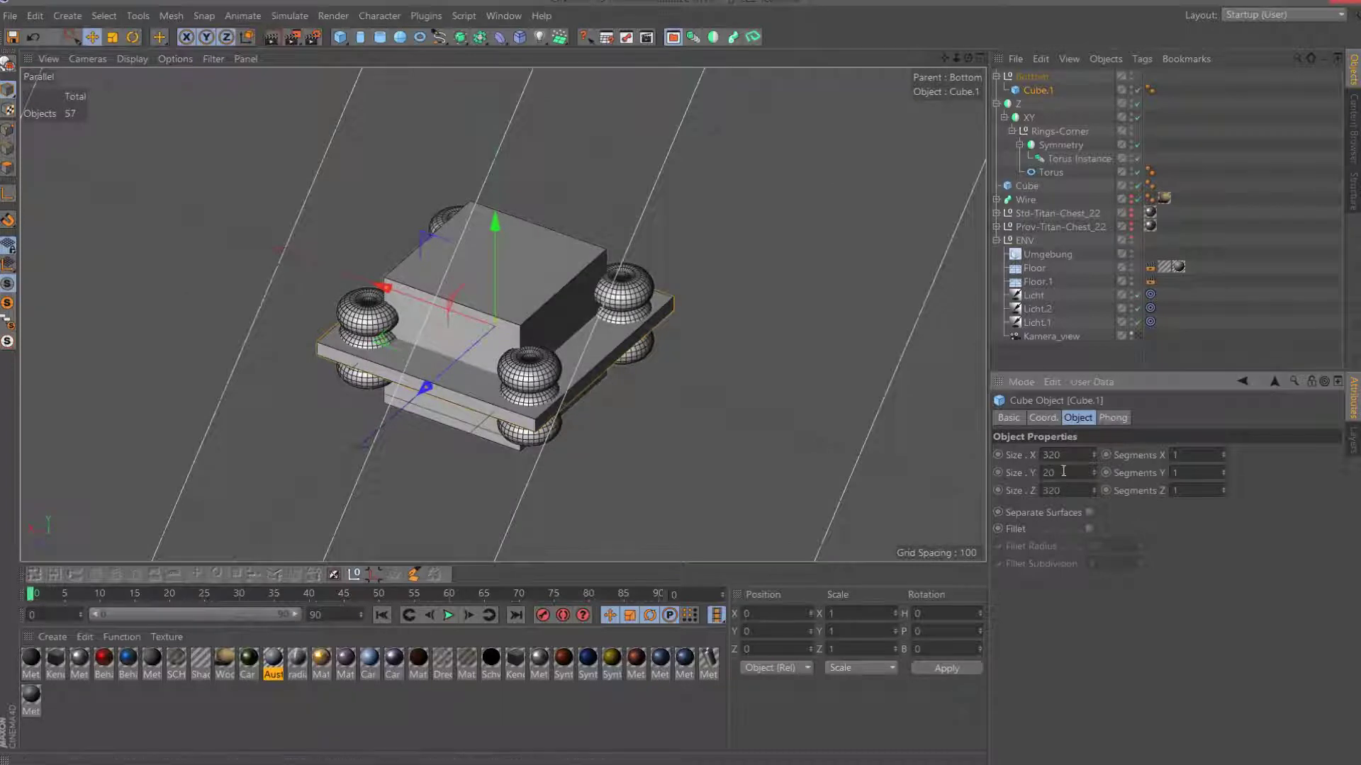
Switch to Live Selection and move the base plate down.
{"action": "double_click", "coordinate": [1075, 456]}
{"action": "left_click", "coordinate": [73, 39]}
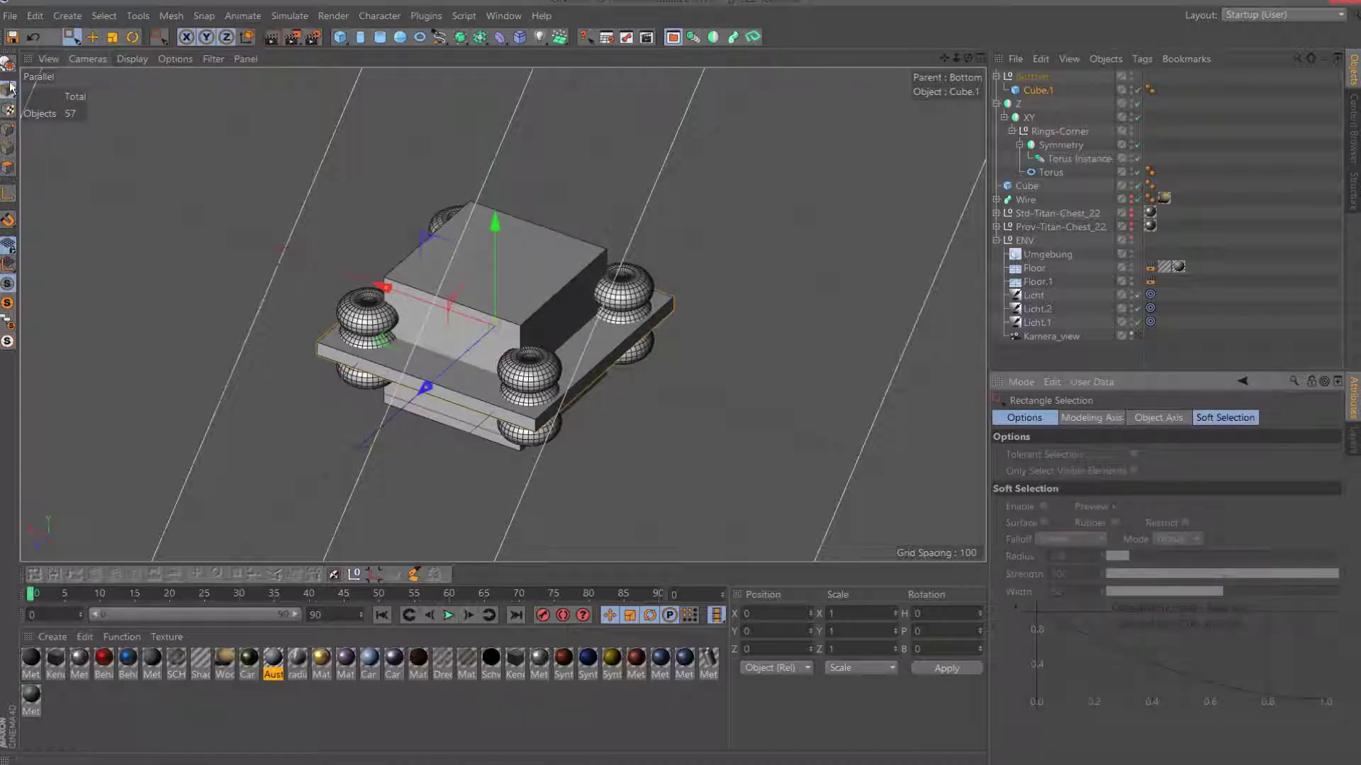
{"action": "left_click", "coordinate": [69, 38]}
{"action": "left_click", "coordinate": [97, 55]}
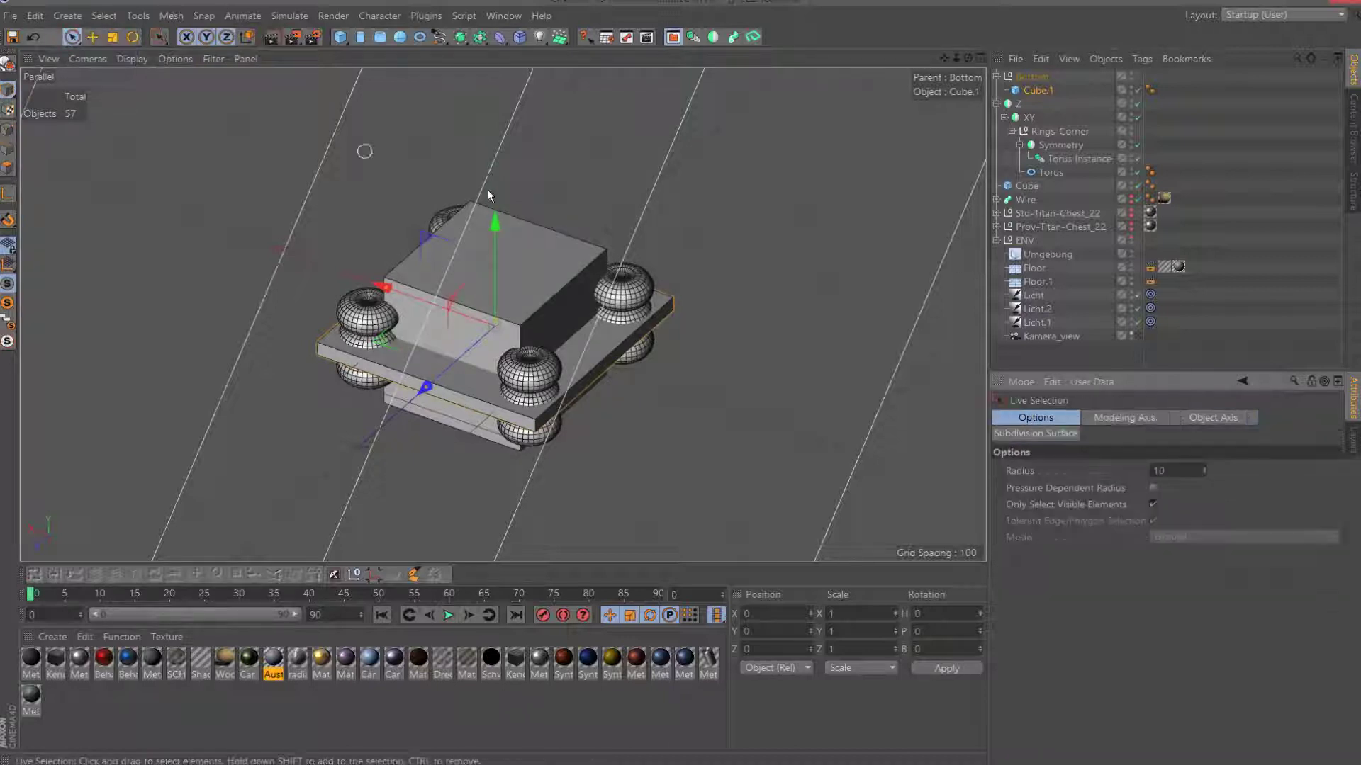
{"action": "left_click_drag", "start_coordinate": [496, 226], "coordinate": [507, 270]}
{"action": "mouse_move", "coordinate": [956, 57]}
{"action": "left_mouse_down"}
{"action": "mouse_move", "coordinate": [1020, 62]}
{"action": "mouse_move", "coordinate": [946, 64]}
{"action": "mouse_move", "coordinate": [956, 58]}
{"action": "mouse_move", "coordinate": [946, 78]}
{"action": "left_mouse_up"}
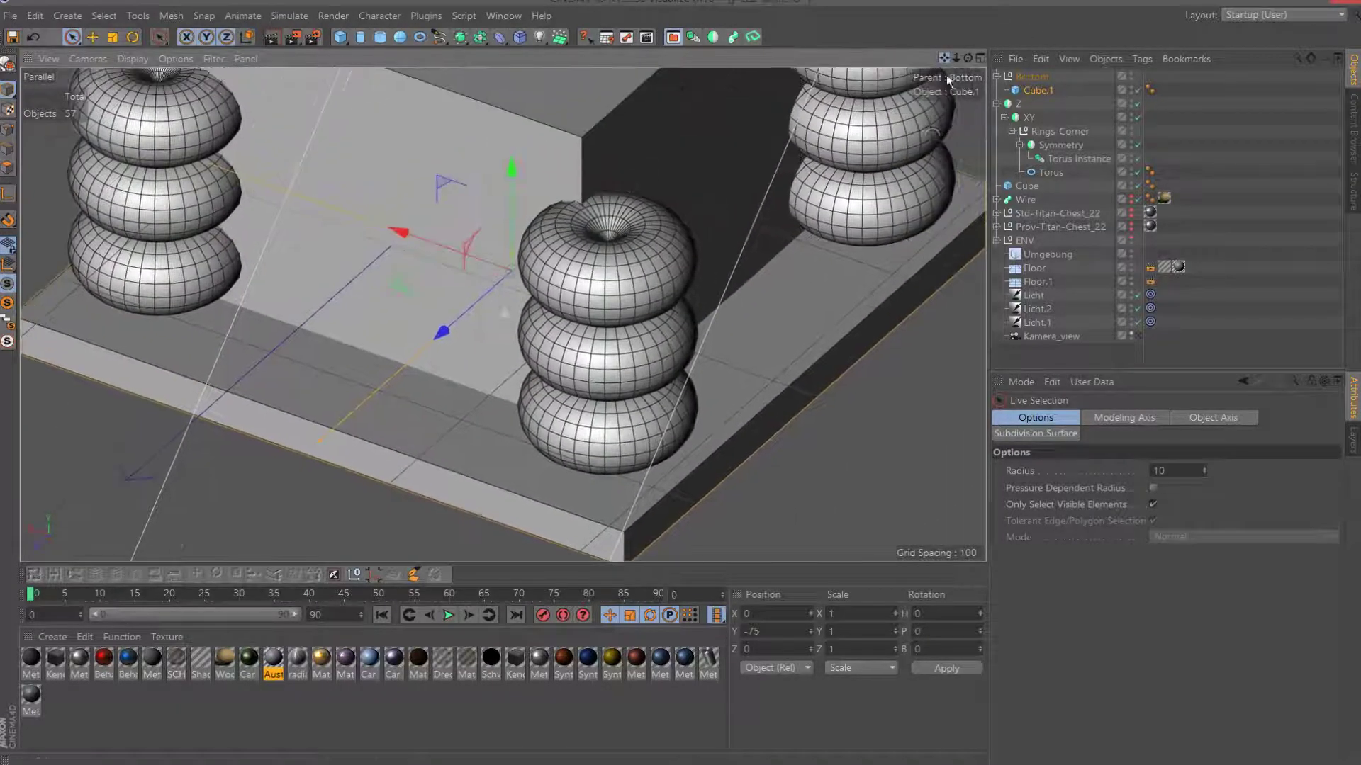
Increase the base plate's height to 50 and raise it upward.
{"action": "left_click", "coordinate": [1036, 88]}
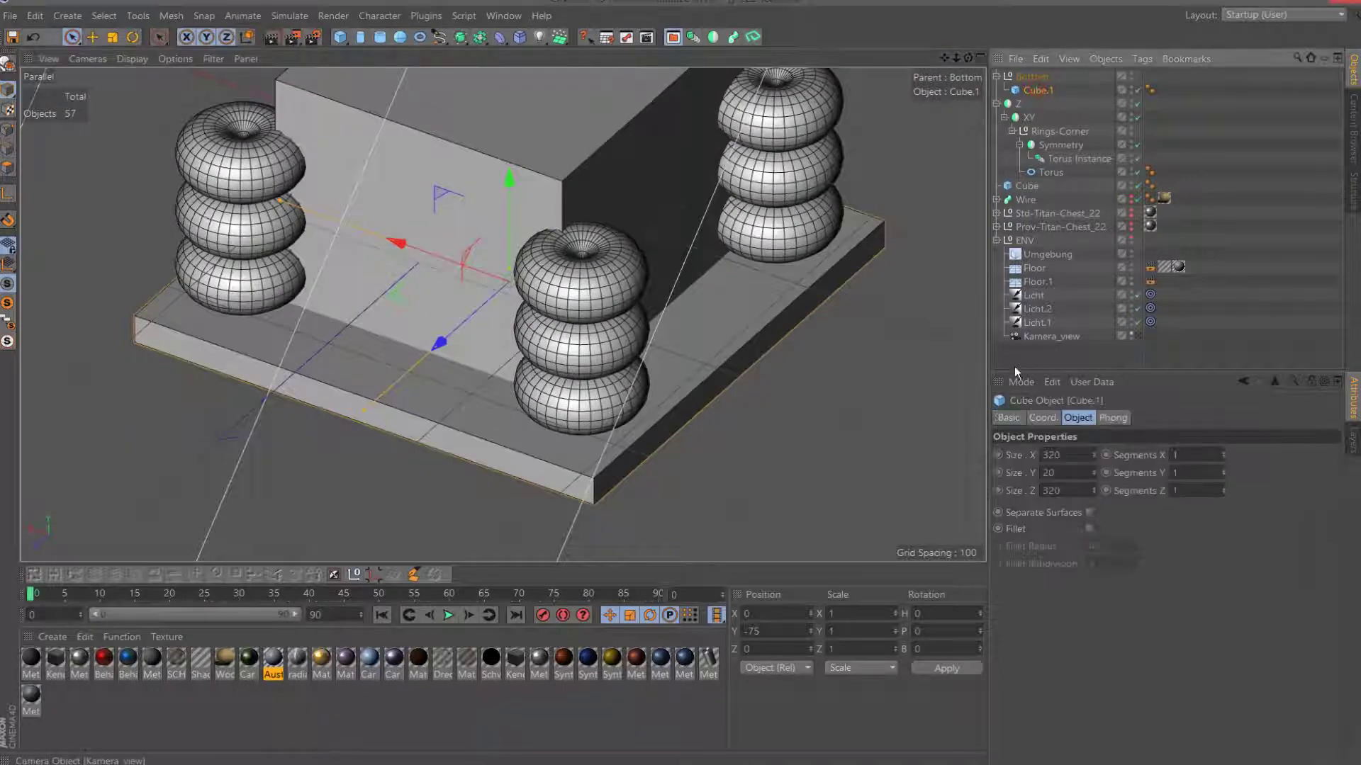
{"action": "double_click", "coordinate": [1075, 473]}
{"action": "type", "text": "30"}
{"action": "key", "text": "Return"}
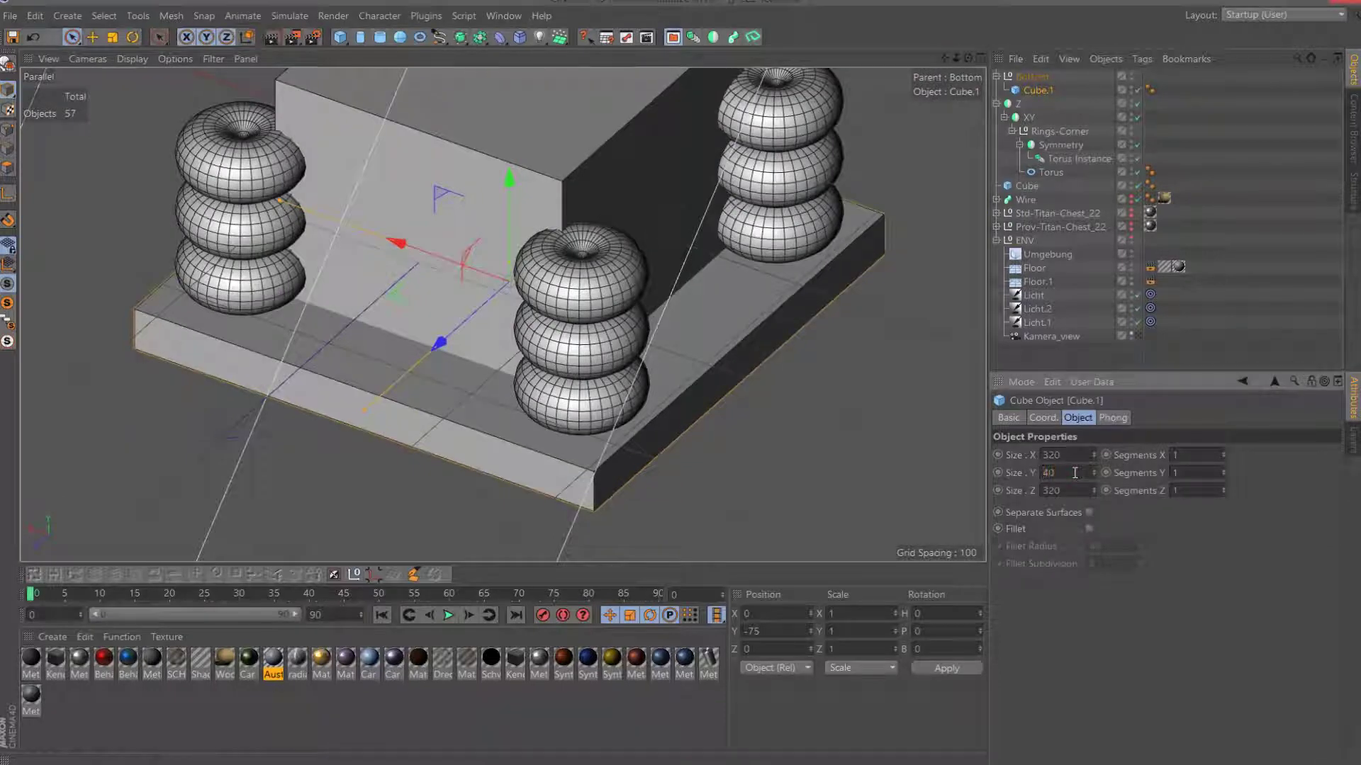
{"action": "type", "text": "50"}
{"action": "key", "text": "Return"}
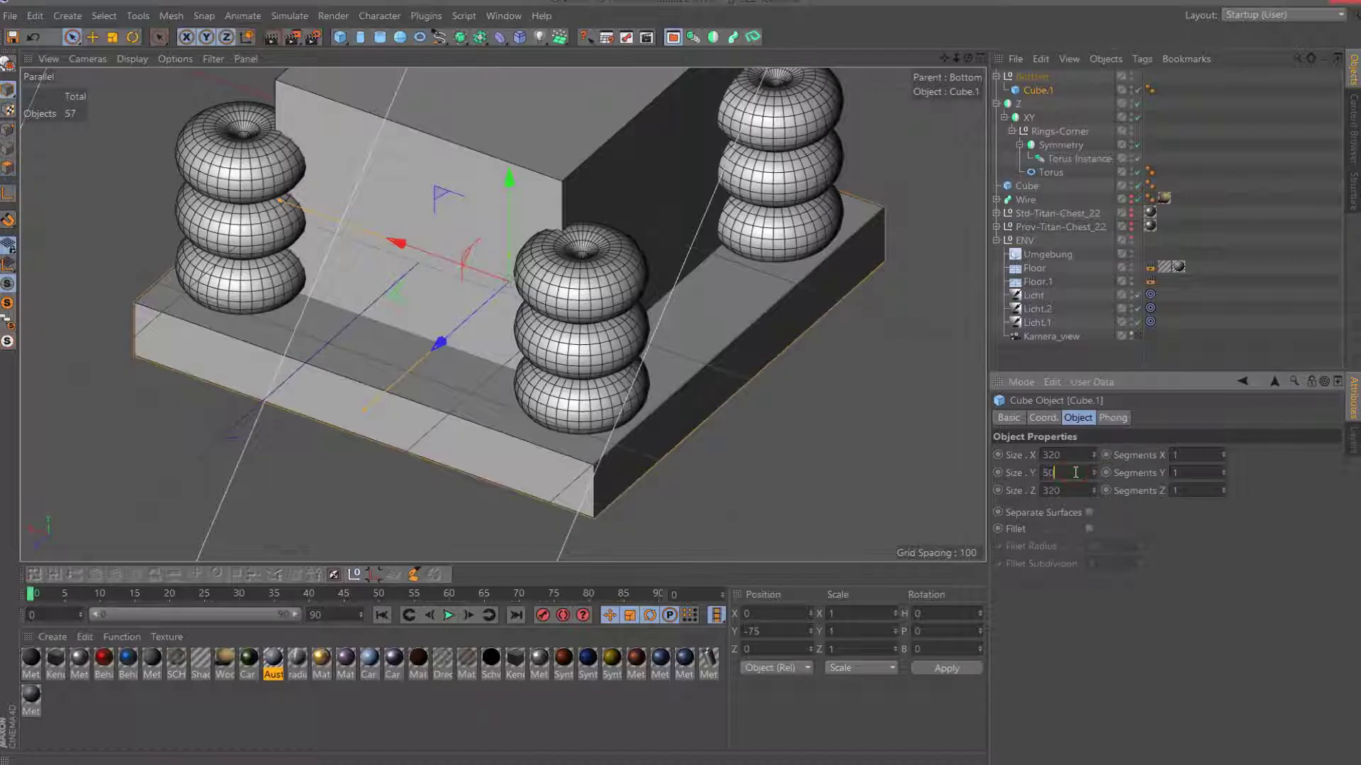
{"action": "key", "text": "Return"}
{"action": "left_click_drag", "start_coordinate": [512, 169], "coordinate": [513, 185]}
Make the plate editable, try lowering its top face, then undo it.
{"action": "key", "text": "c"}
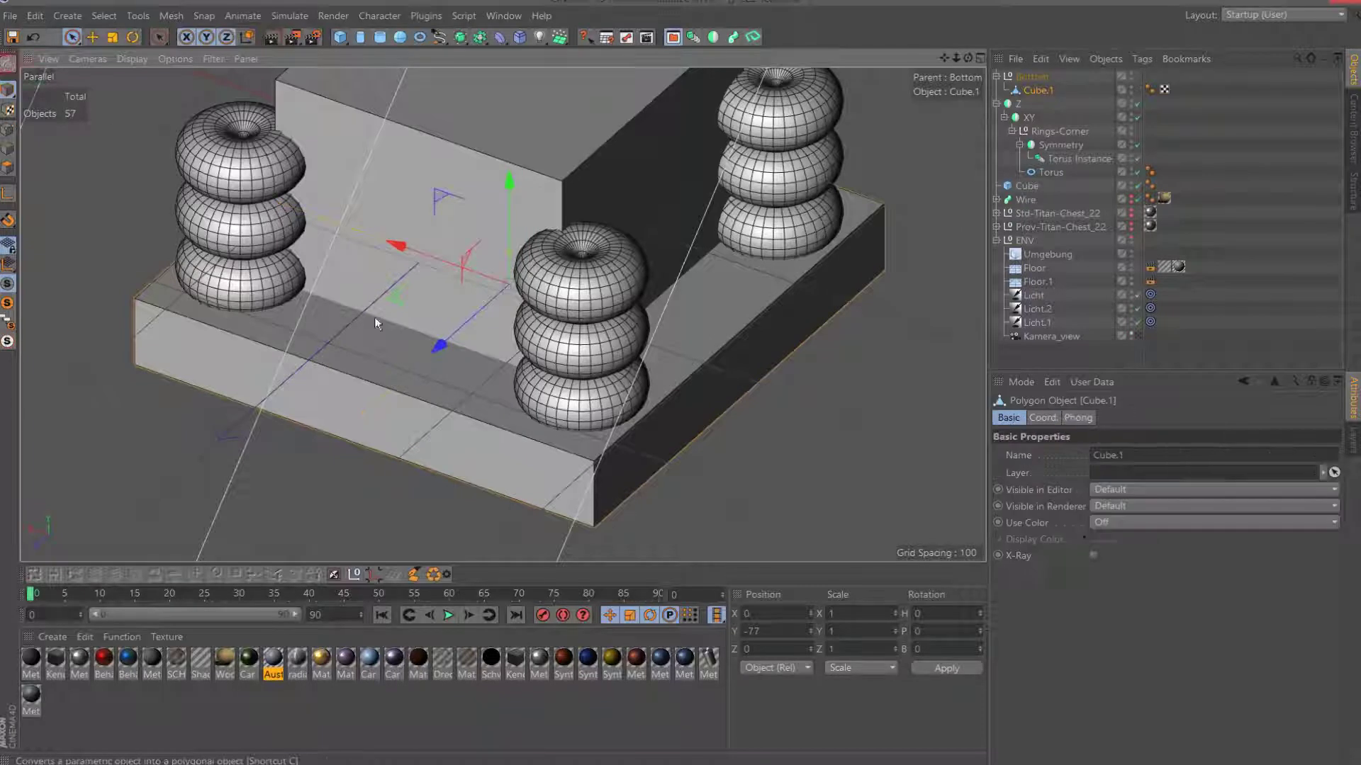
{"action": "left_click", "coordinate": [8, 168]}
{"action": "left_click", "coordinate": [334, 356]}
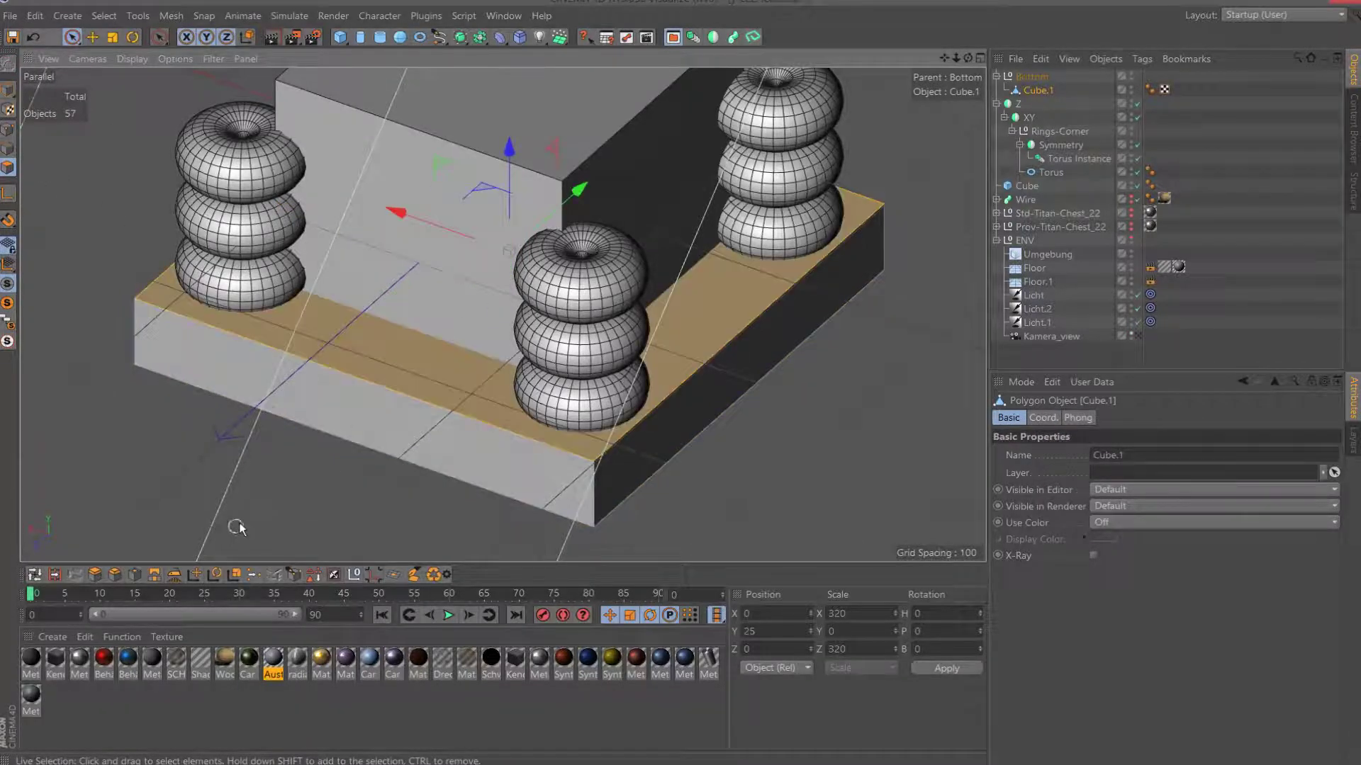
{"action": "left_click_drag", "start_coordinate": [509, 149], "coordinate": [508, 170]}
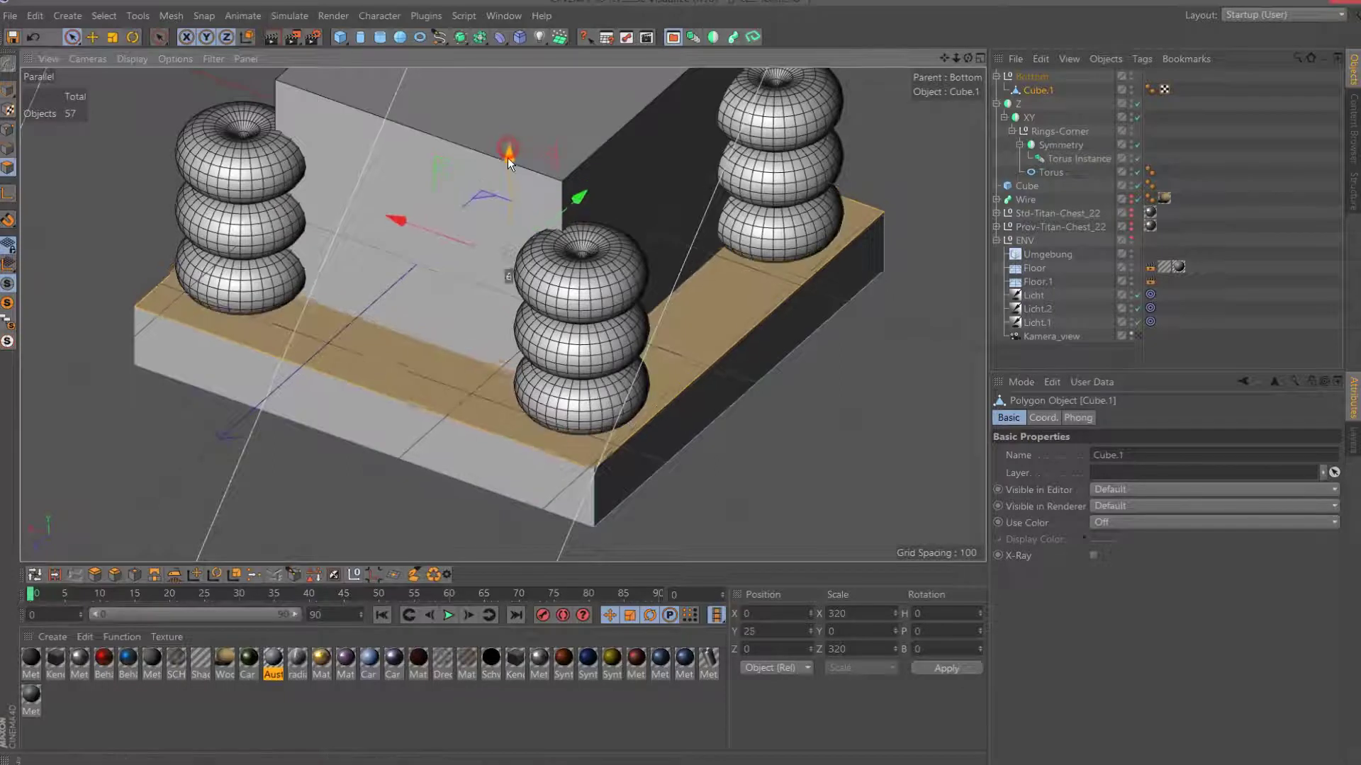
{"action": "left_click", "coordinate": [117, 575]}
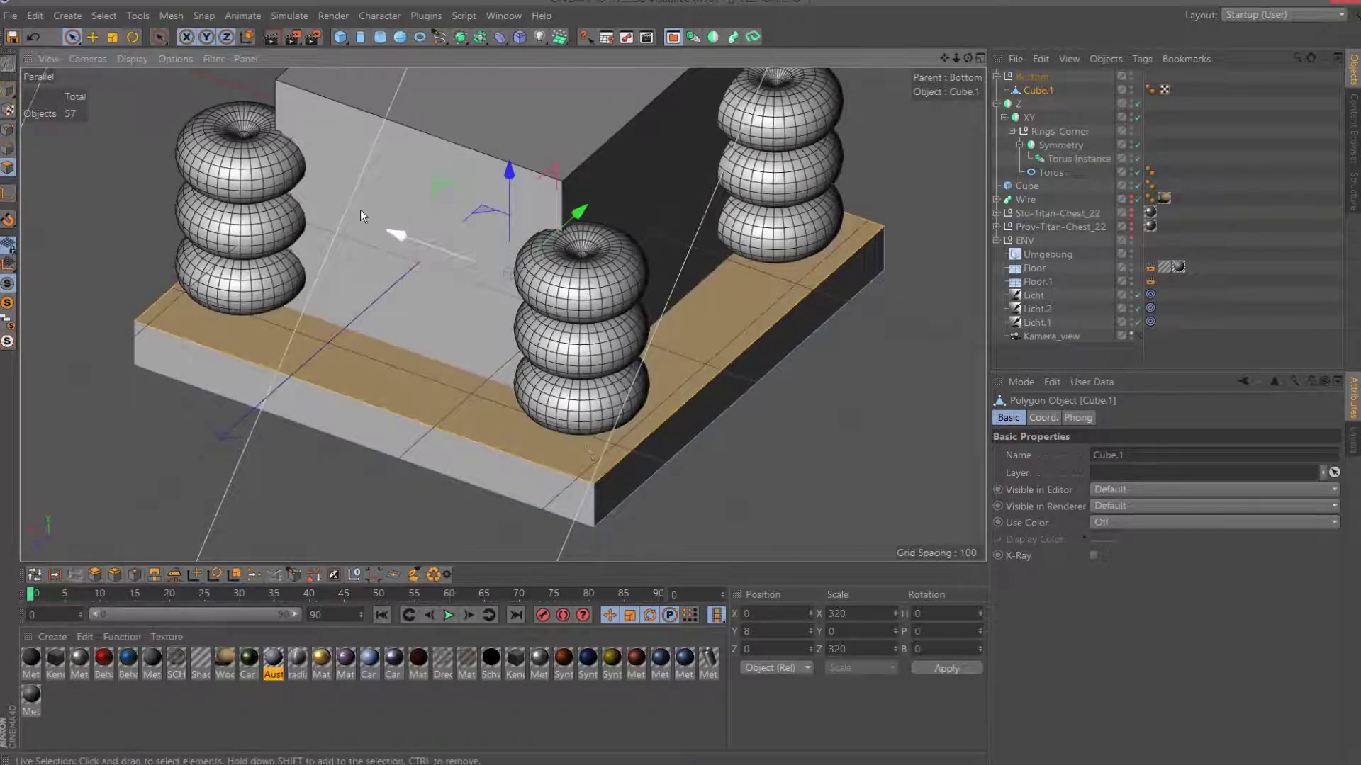
{"action": "left_click", "coordinate": [34, 37]}
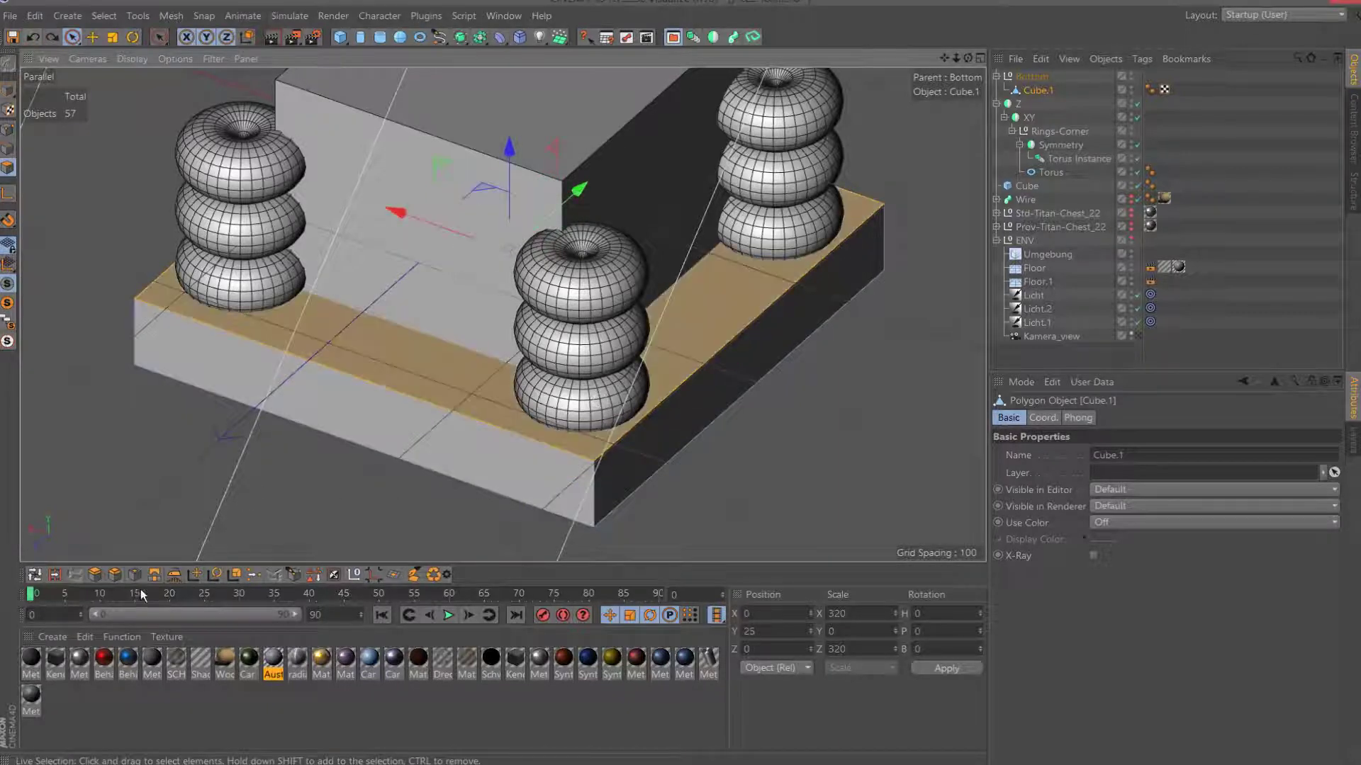
Chamfer the plate's four vertical corner edges with a 30-unit bevel.
{"action": "left_click", "coordinate": [56, 574]}
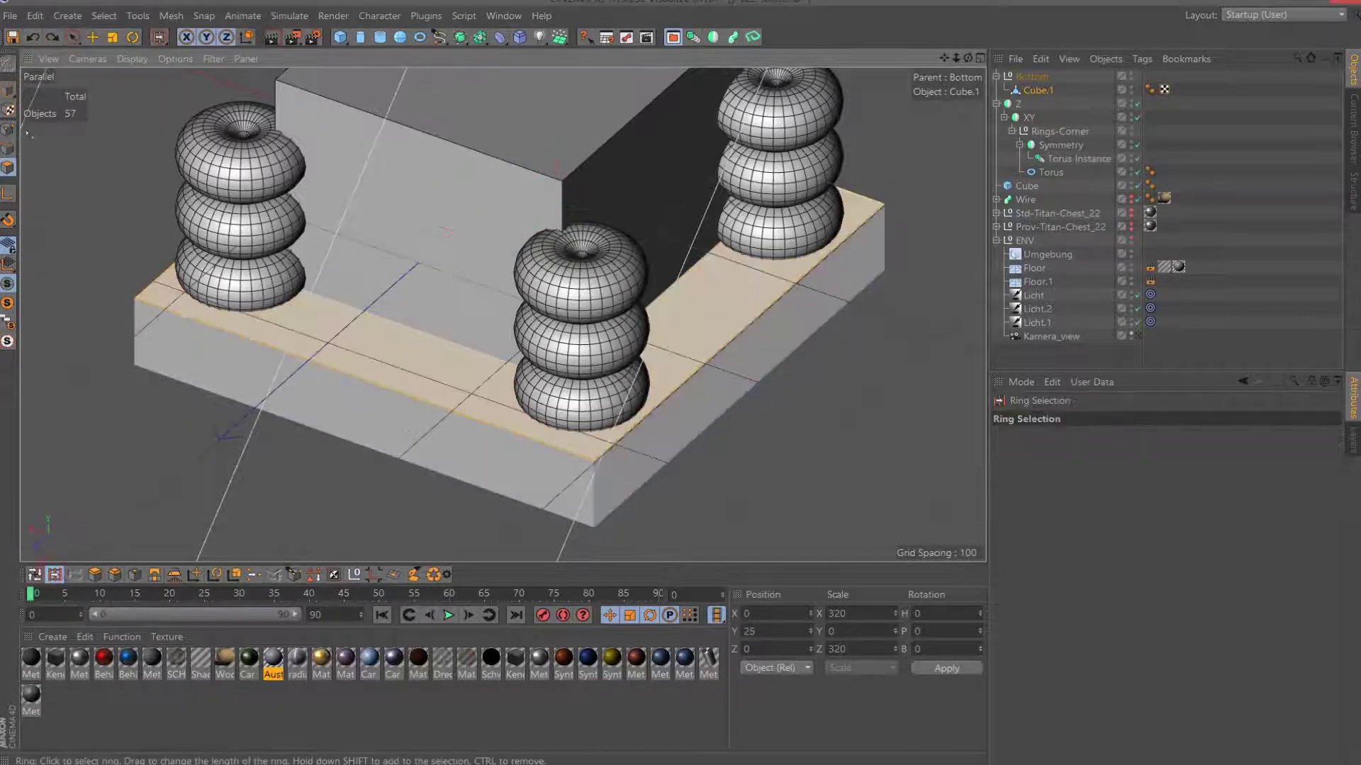
{"action": "left_click", "coordinate": [5, 155]}
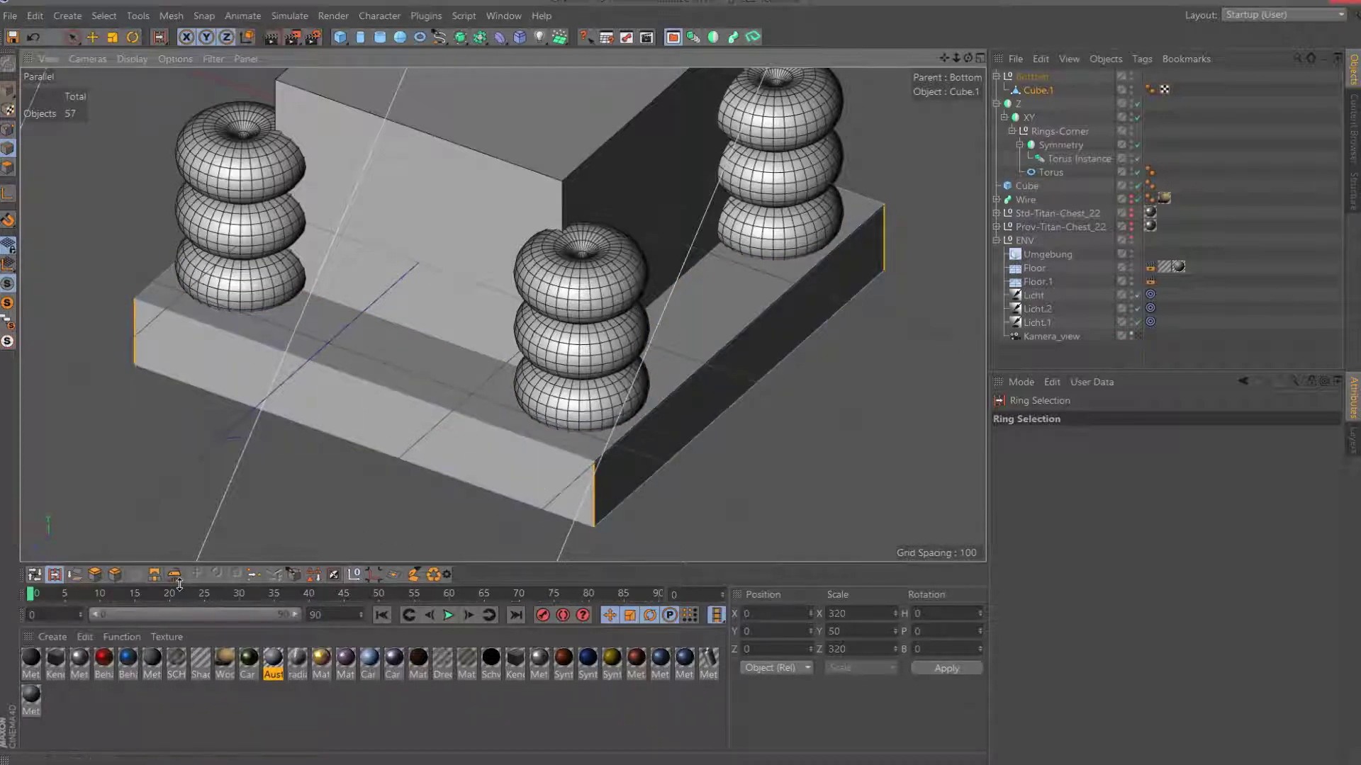
{"action": "left_click", "coordinate": [114, 574]}
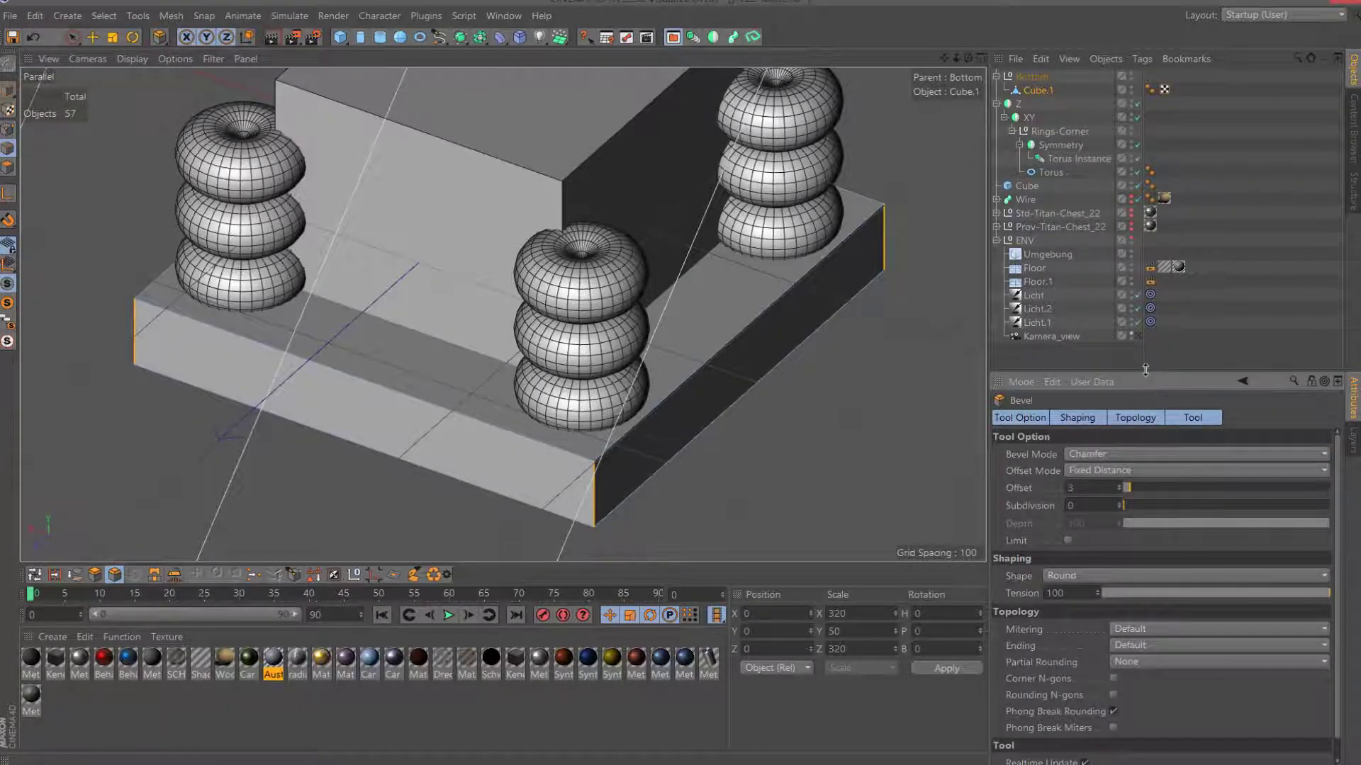
{"action": "left_click_drag", "start_coordinate": [1145, 369], "coordinate": [1146, 283]}
{"action": "left_click", "coordinate": [996, 240]}
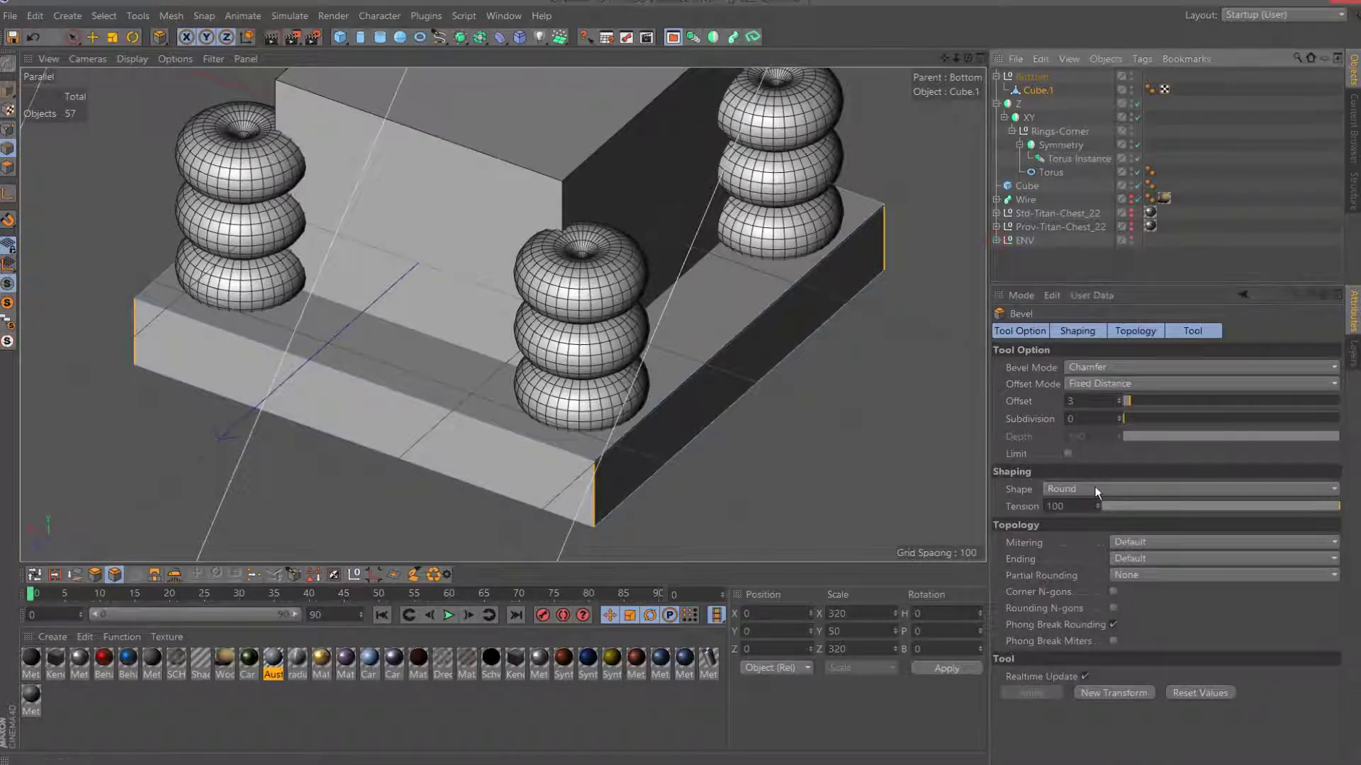
{"action": "left_click", "coordinate": [1092, 696]}
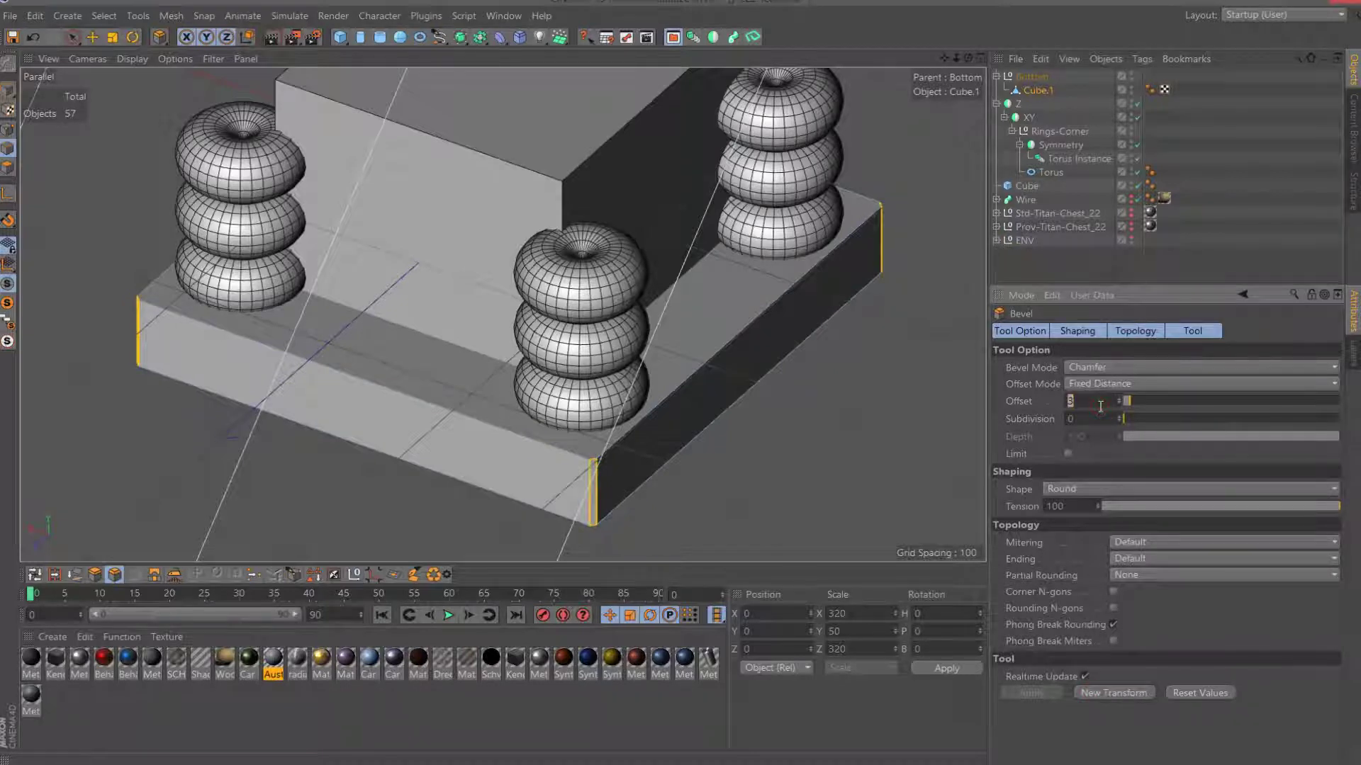
{"action": "type", "text": "20"}
{"action": "key", "text": "Return"}
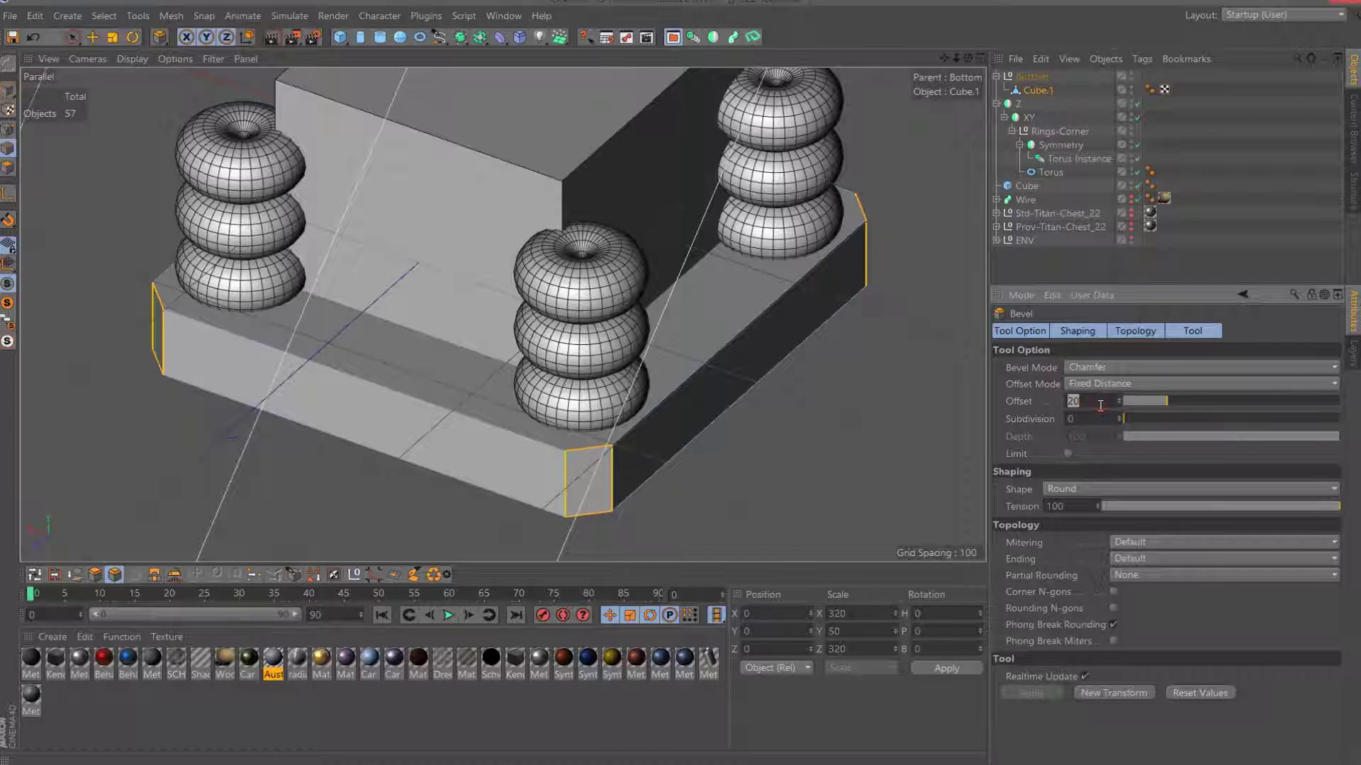
{"action": "type", "text": "30"}
{"action": "key", "text": "Return"}
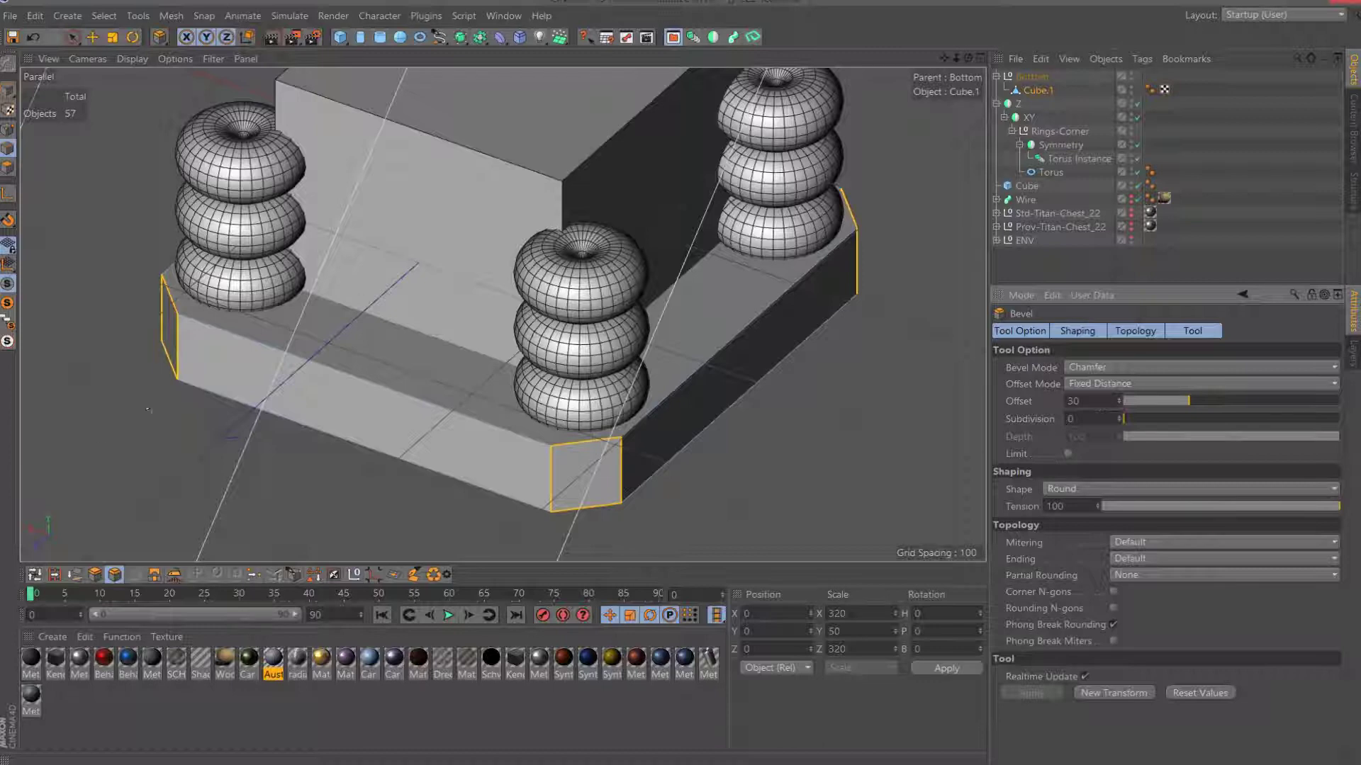
{"action": "left_click", "coordinate": [8, 167]}
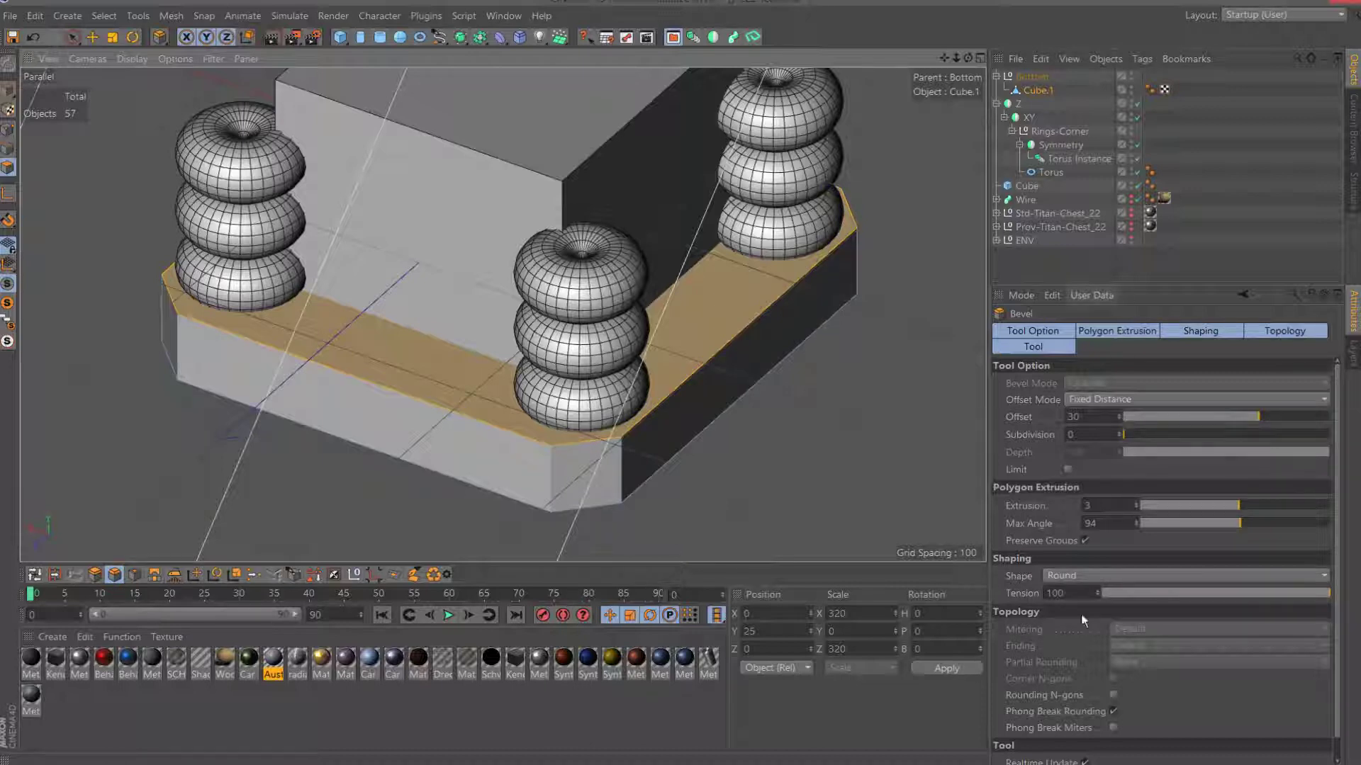
Bevel the plate's top face with extrusion 20 and a 15-unit inset.
{"action": "left_click_drag", "start_coordinate": [1179, 510], "coordinate": [1175, 508]}
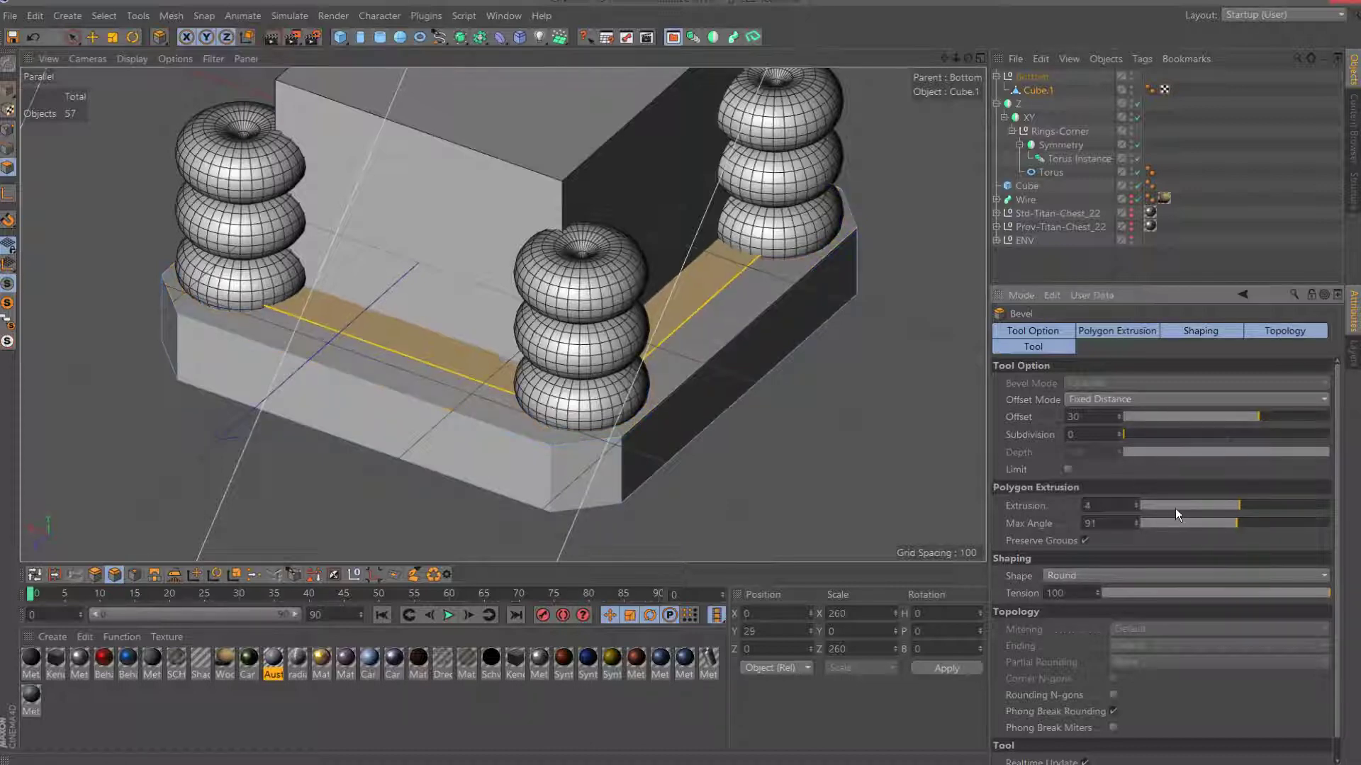
{"action": "scroll", "coordinate": [1175, 508], "scroll_direction": "up", "scroll_amount": 9}
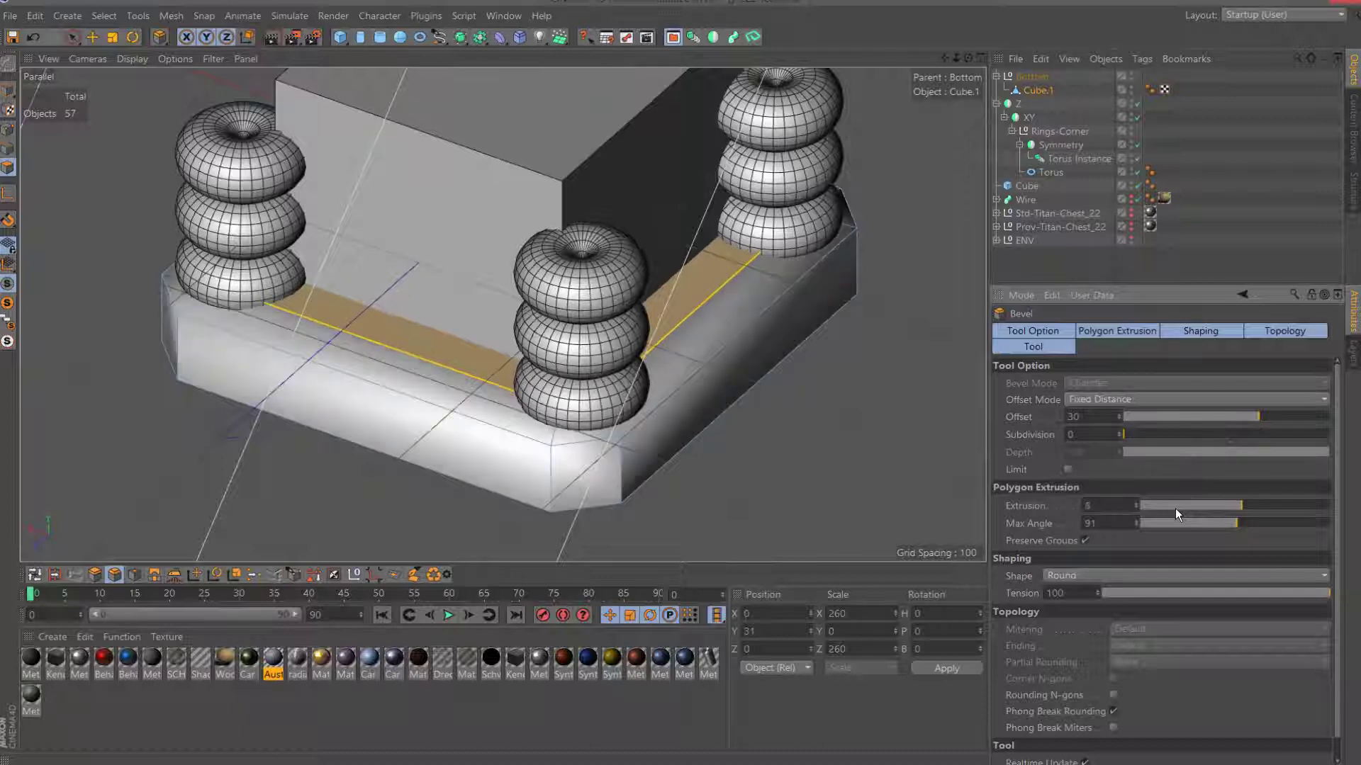
{"action": "left_click", "coordinate": [1110, 504]}
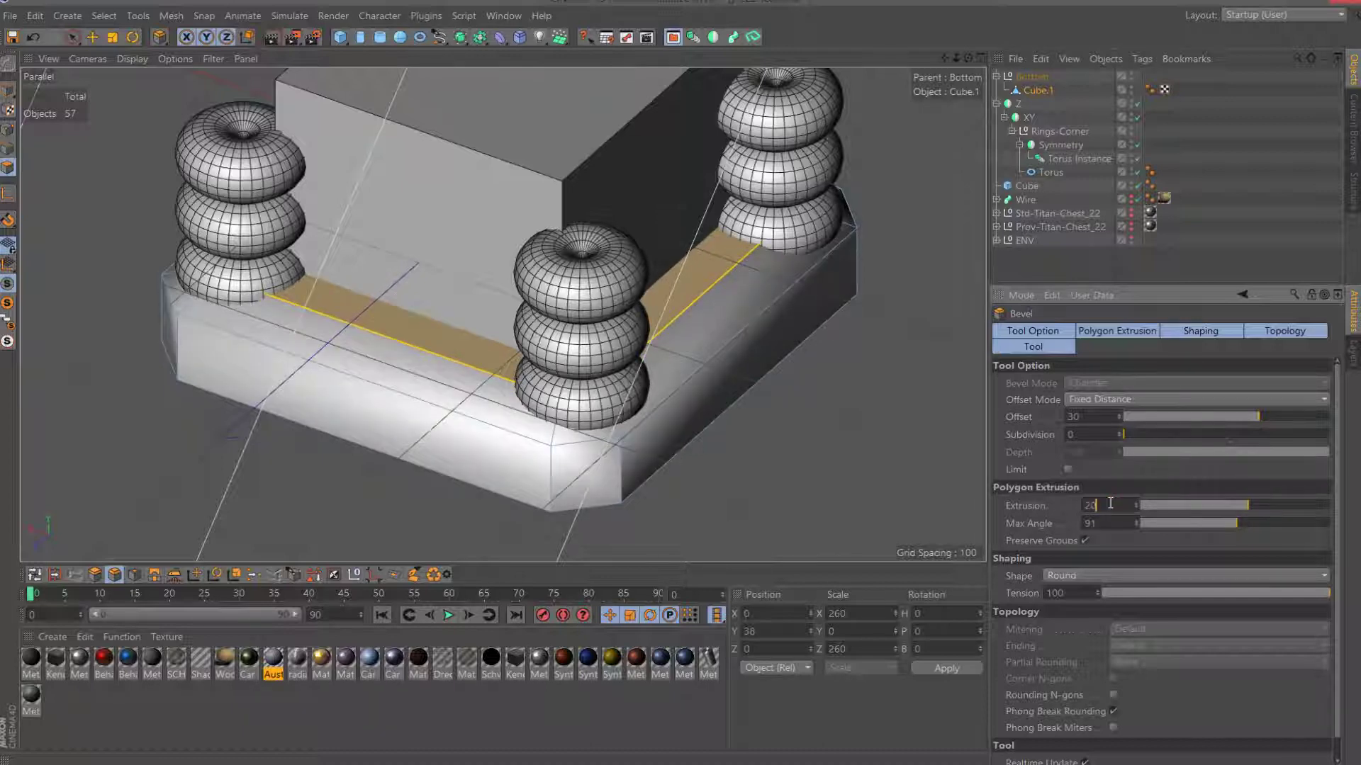
{"action": "key", "text": "Return"}
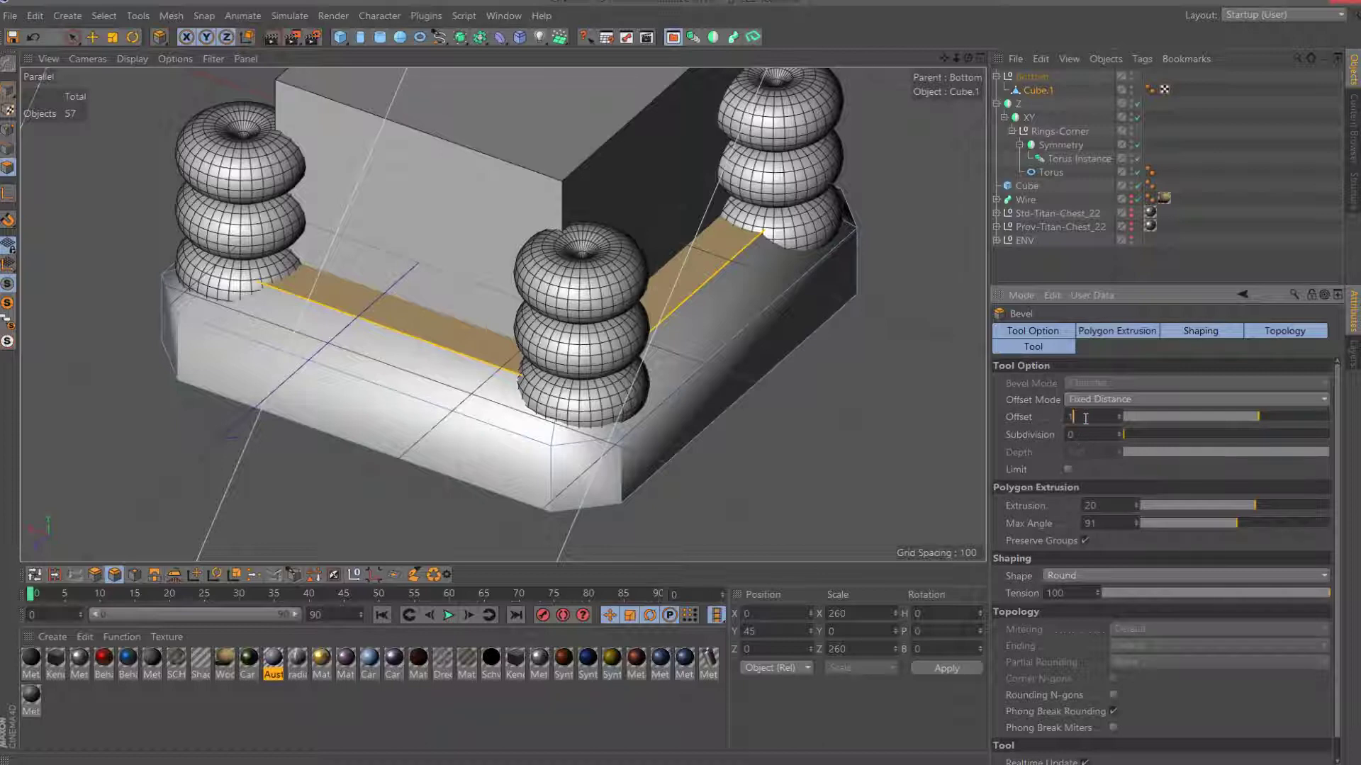
{"action": "type", "text": "0"}
{"action": "key", "text": "Return"}
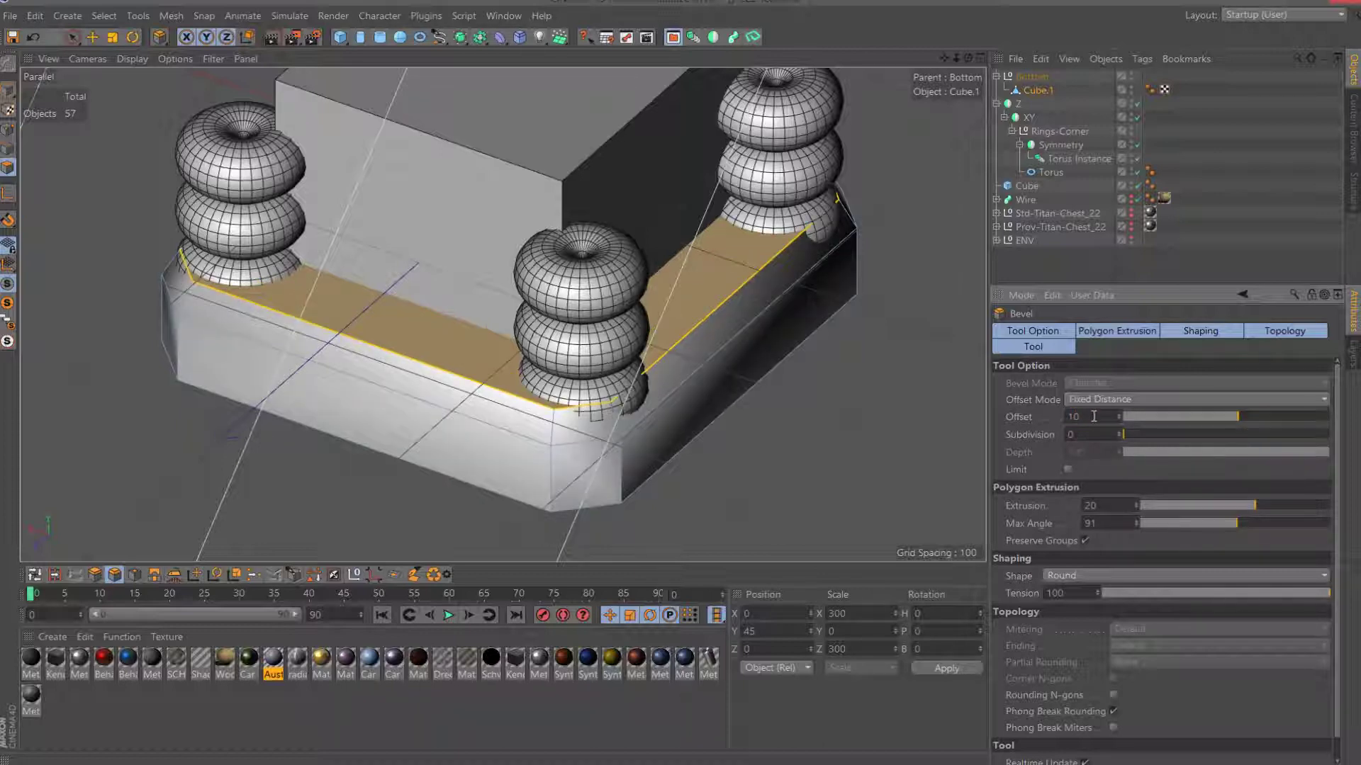
{"action": "type", "text": "15"}
{"action": "key", "text": "Return"}
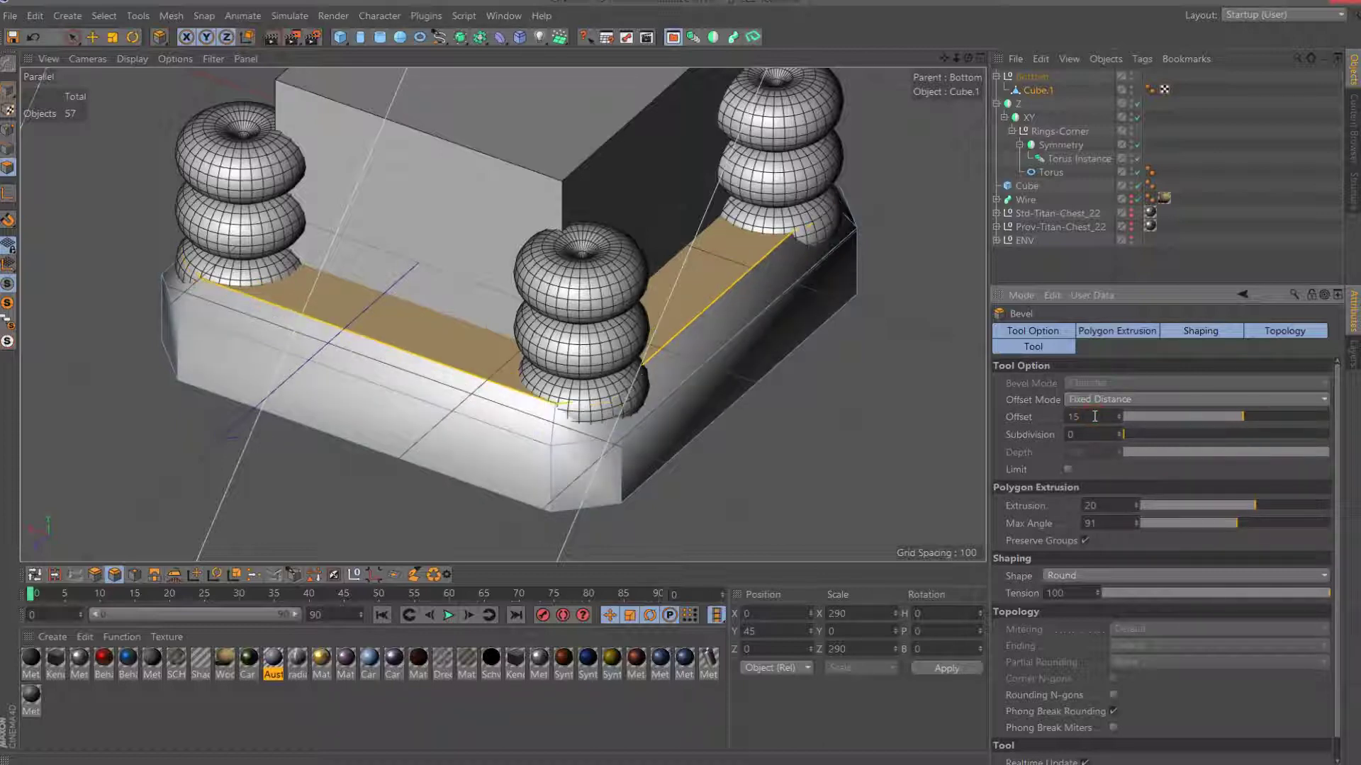
{"action": "left_click", "coordinate": [1150, 90]}
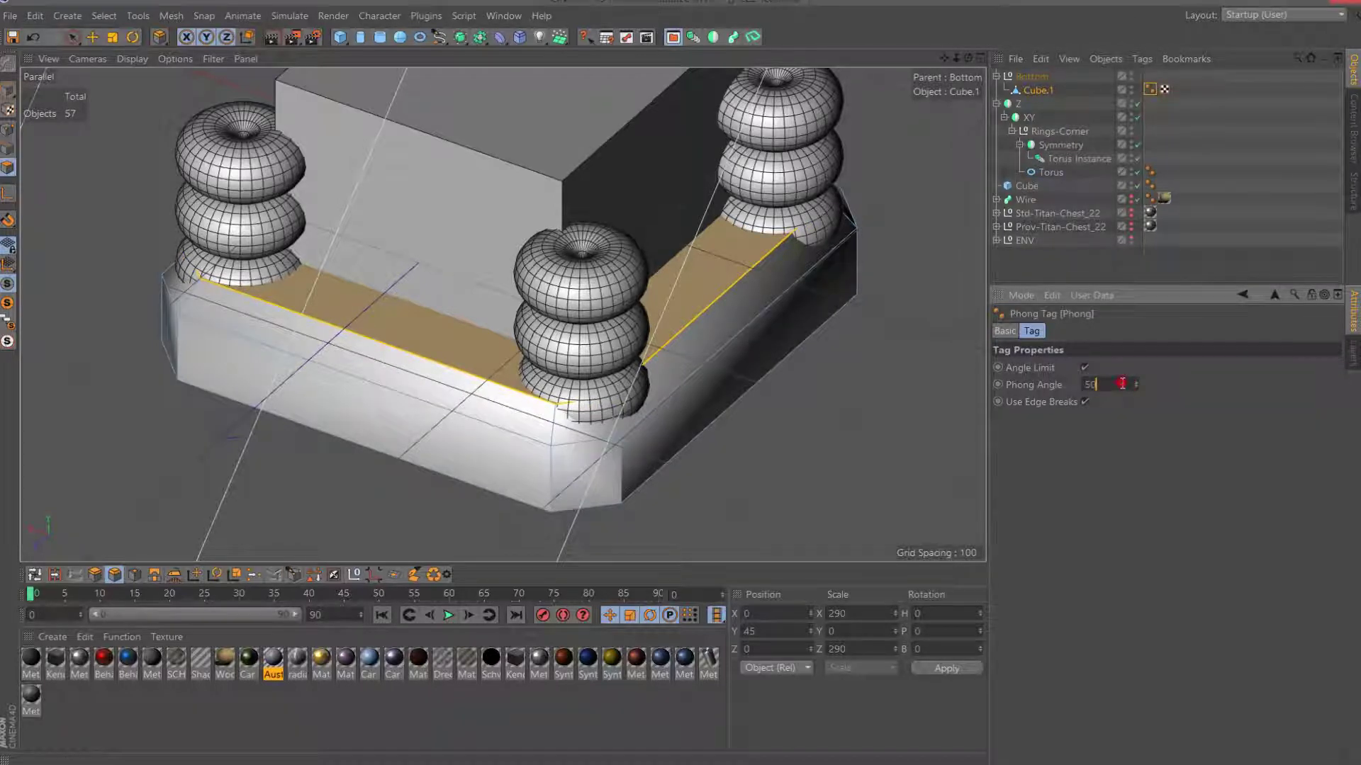
Set the base plate's Phong angle to 20, orbit to check the bevels, then go to Top view.
{"action": "type", "text": "0"}
{"action": "key", "text": "Return"}
{"action": "scroll", "coordinate": [709, 253], "scroll_direction": "down", "scroll_amount": 3}
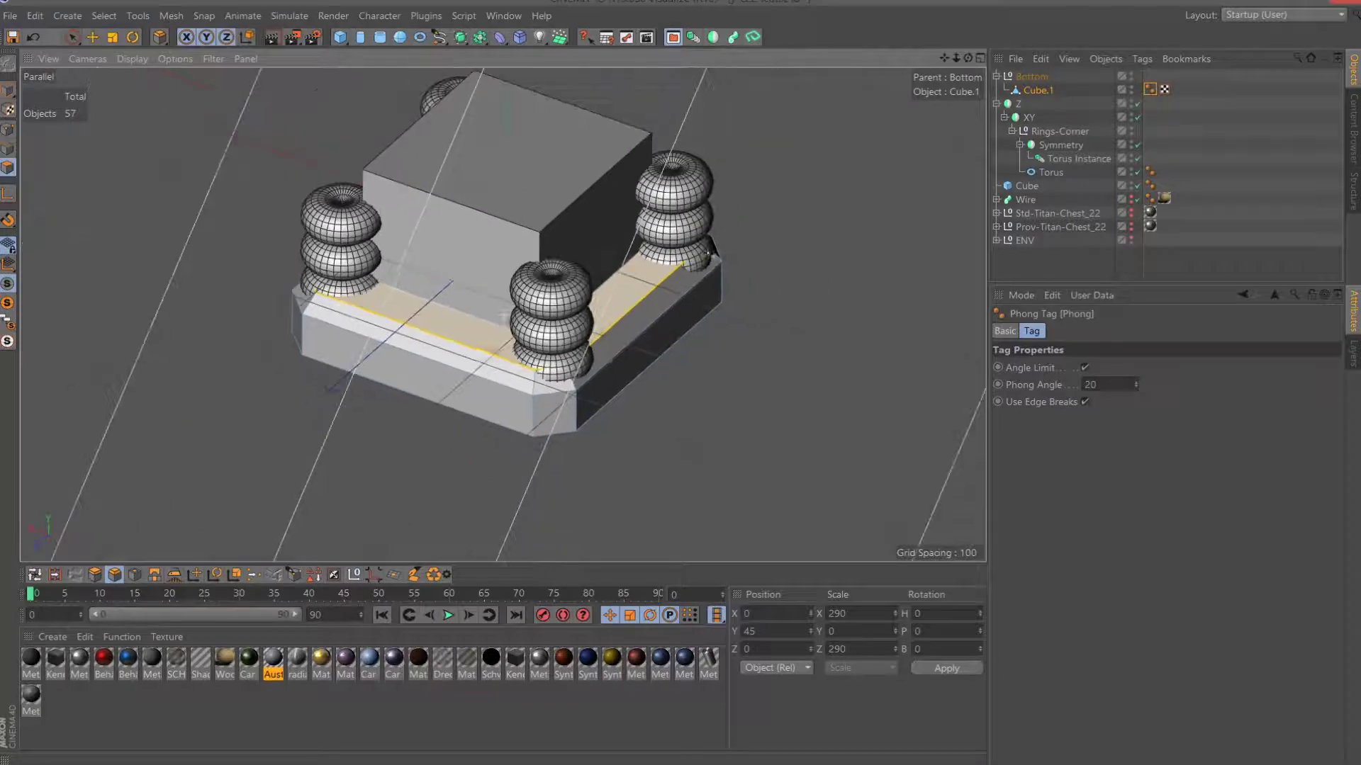
{"action": "left_click_drag", "start_coordinate": [968, 58], "coordinate": [921, 142]}
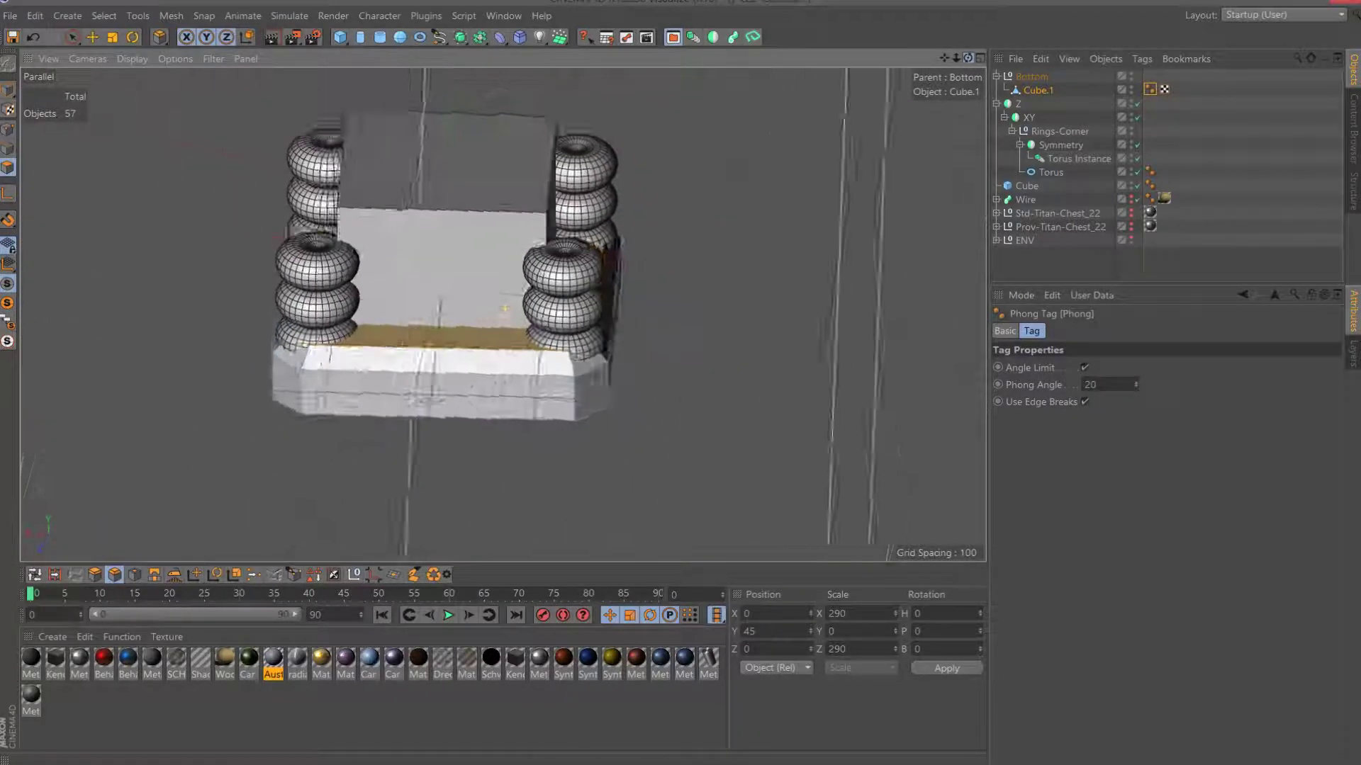
{"action": "left_click_drag", "start_coordinate": [922, 142], "coordinate": [968, 107]}
{"action": "key", "text": "F2"}
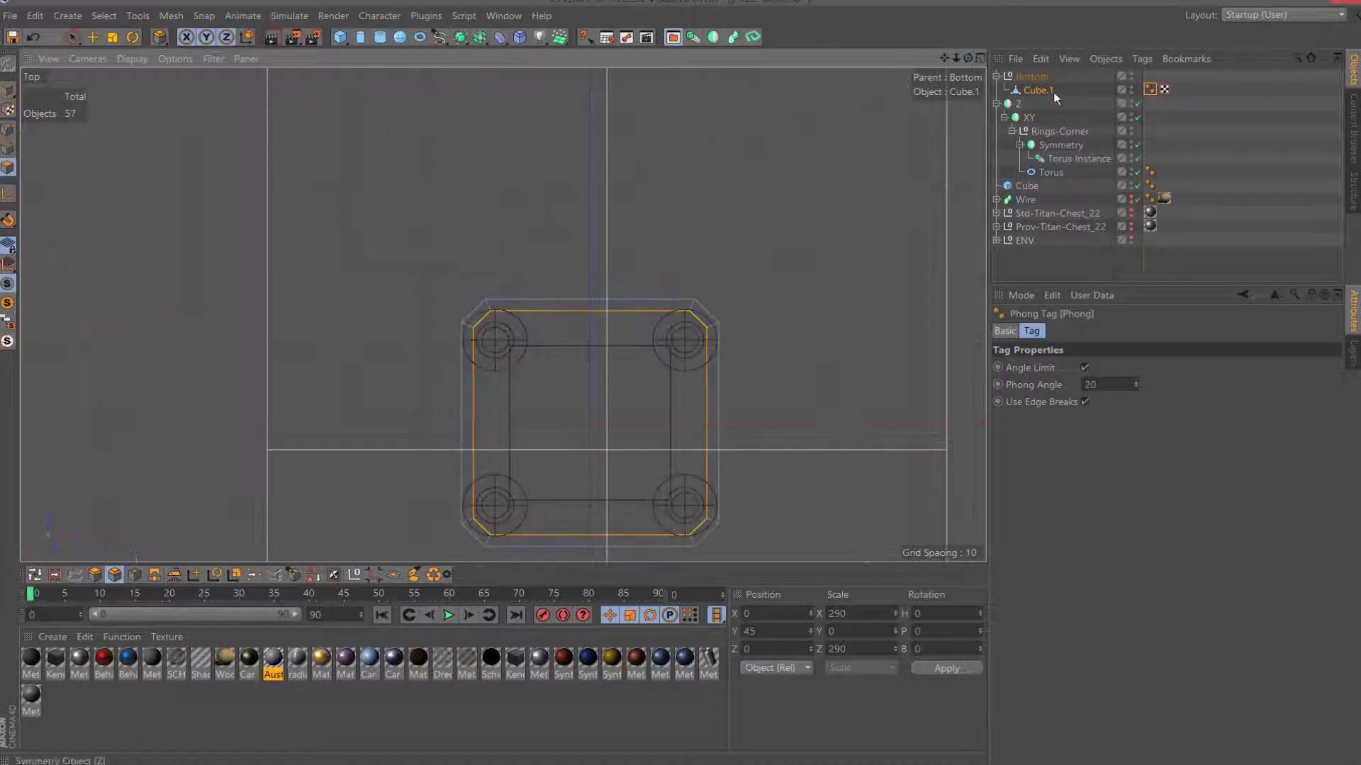
Select the Rings-Corner group and move it along Z to -115 to spread the stacks.
{"action": "left_click", "coordinate": [1067, 159]}
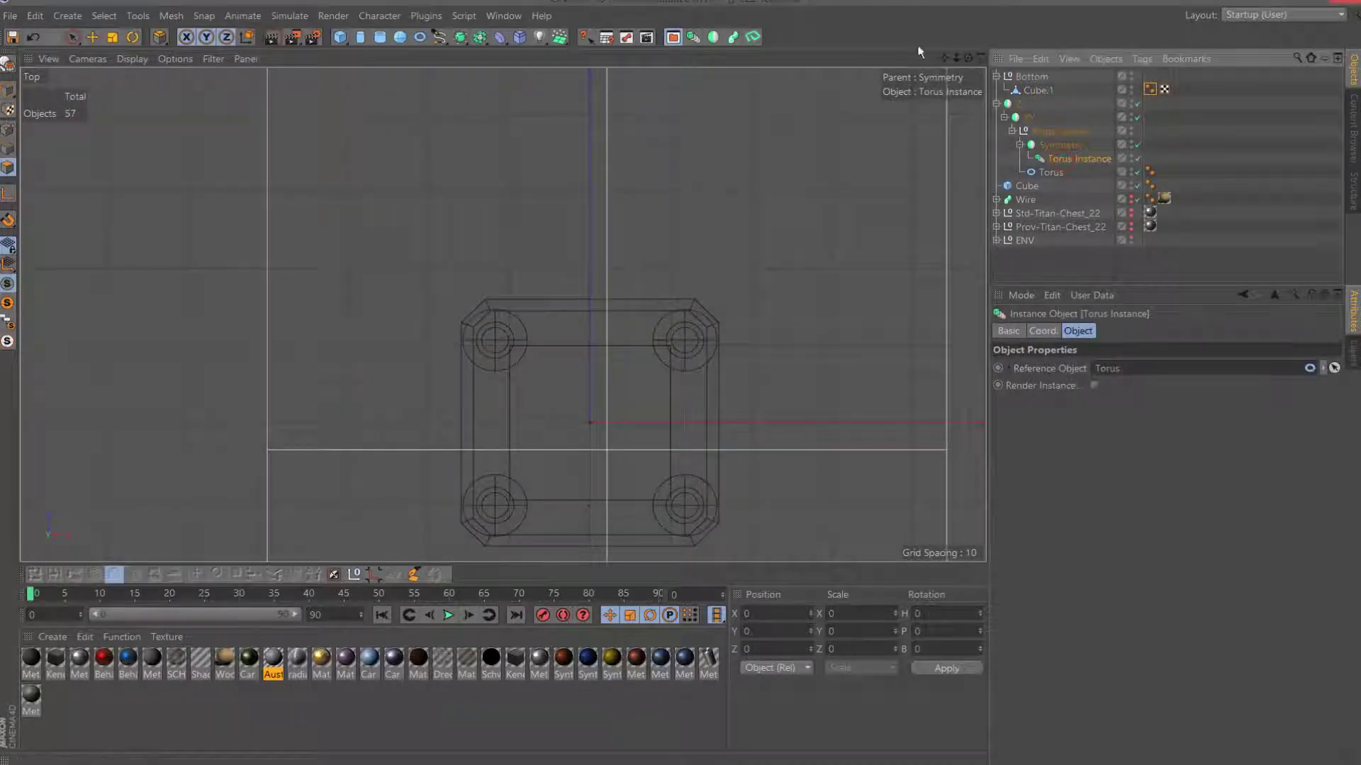
{"action": "left_click_drag", "start_coordinate": [945, 57], "coordinate": [840, 14]}
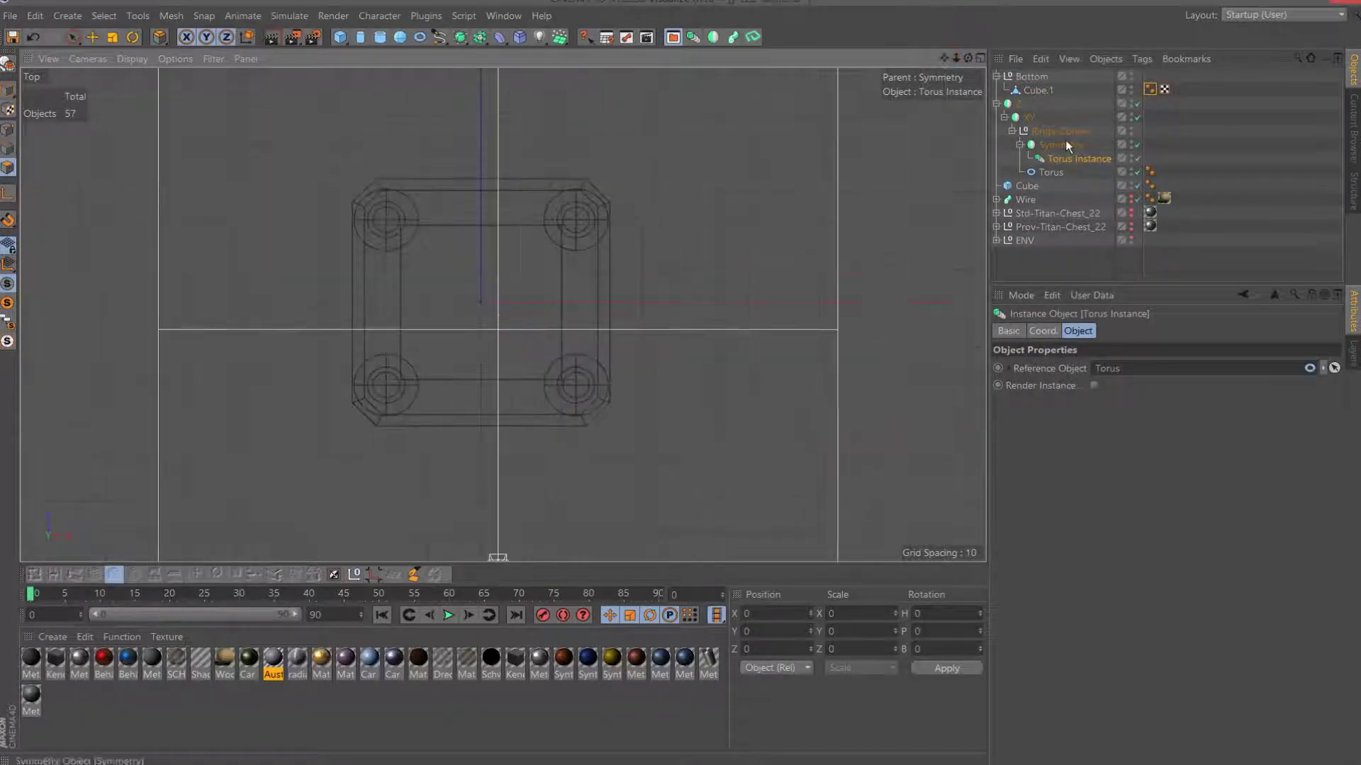
{"action": "left_click", "coordinate": [1051, 173]}
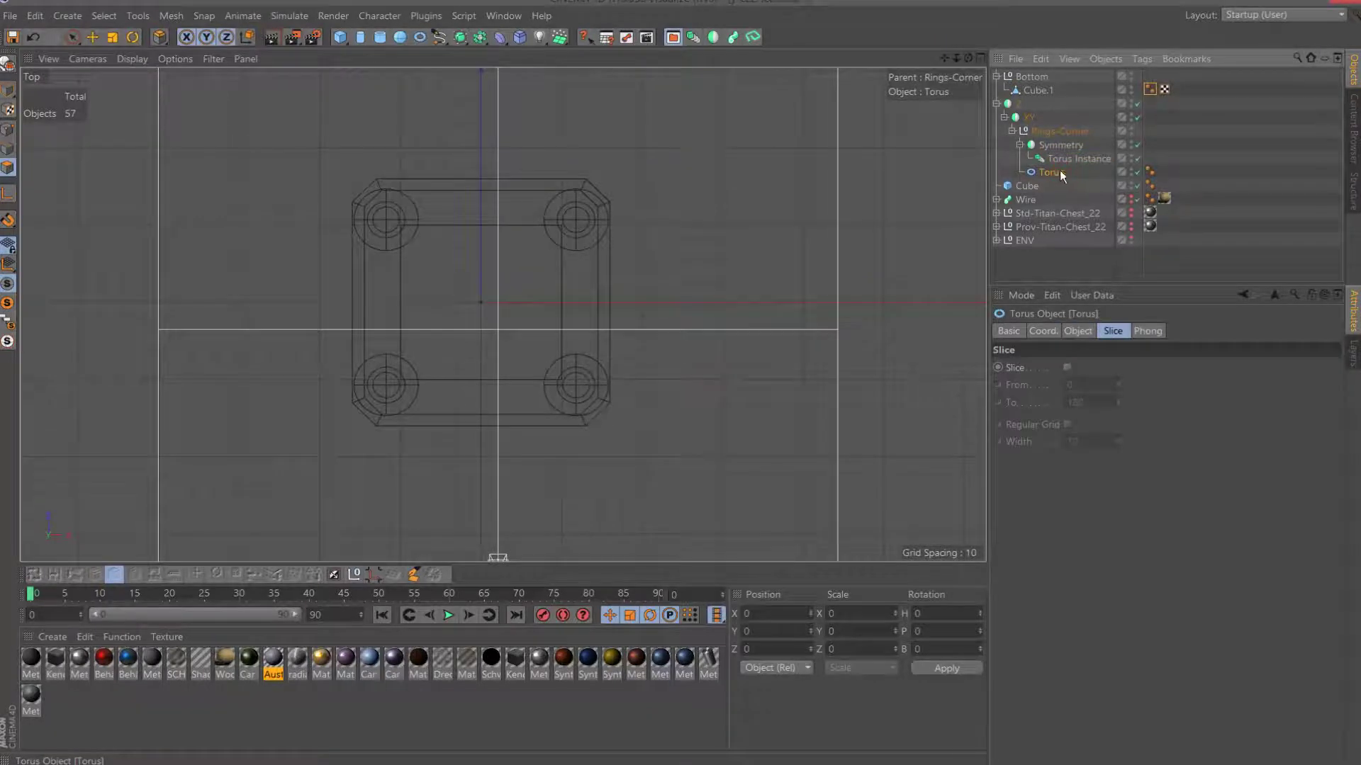
{"action": "left_click", "coordinate": [1061, 132]}
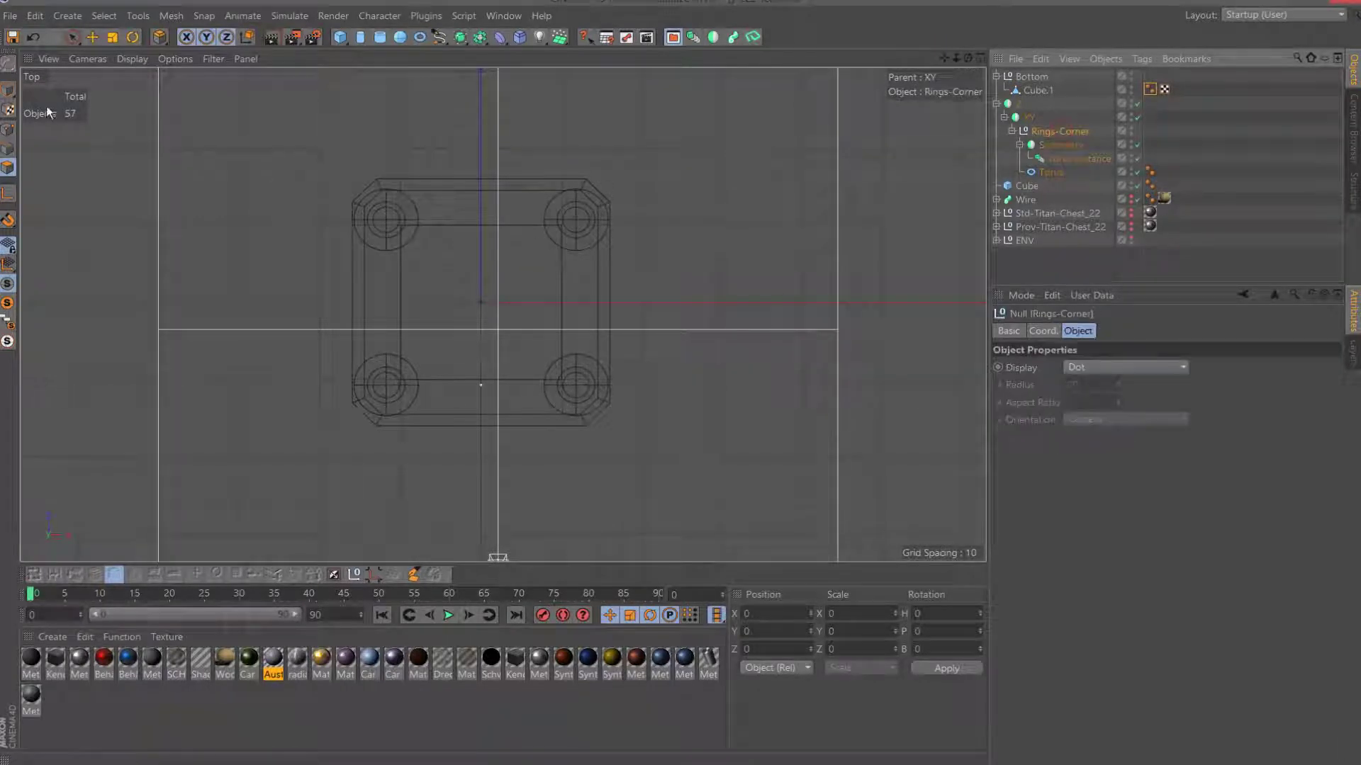
{"action": "left_click_drag", "start_coordinate": [956, 56], "coordinate": [1155, 22]}
{"action": "key", "text": "e"}
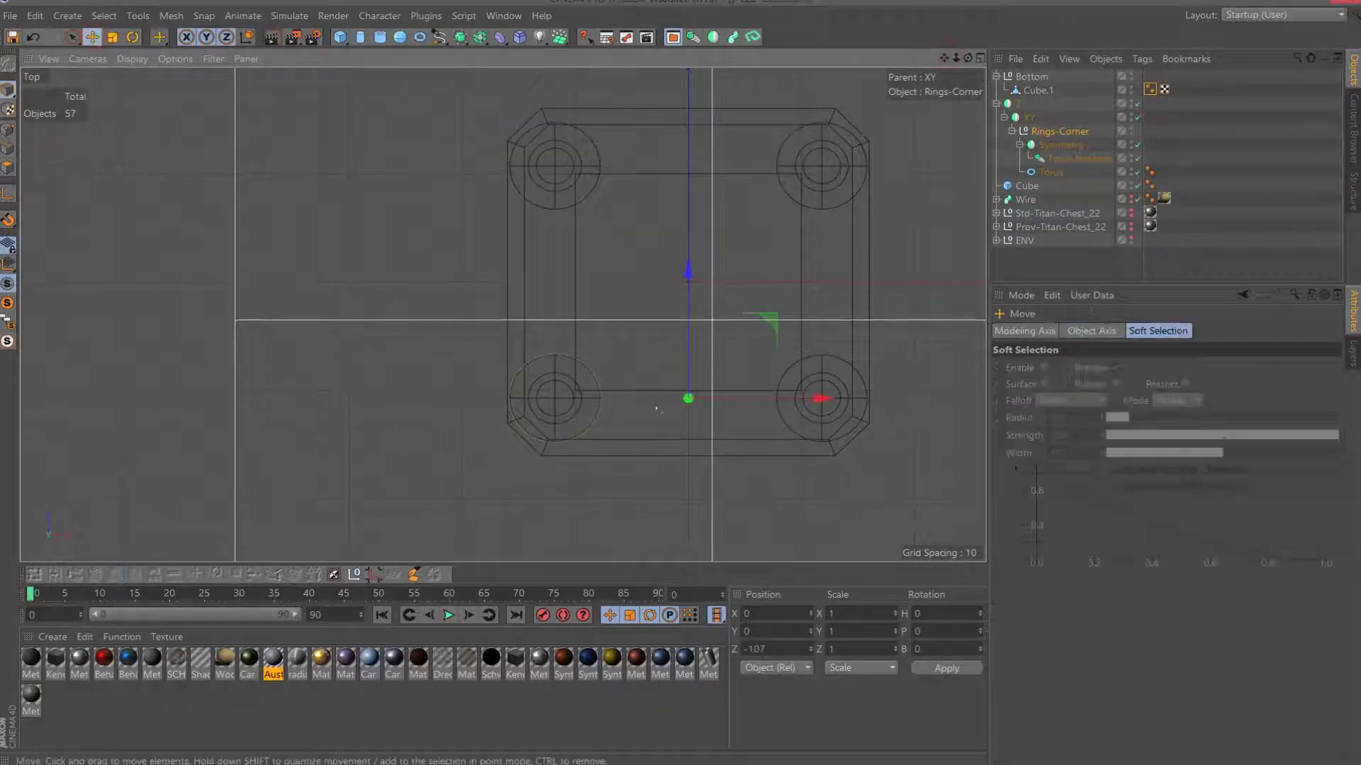
{"action": "scroll", "coordinate": [827, 361], "scroll_direction": "up", "scroll_amount": 2}
{"action": "left_click_drag", "start_coordinate": [827, 361], "coordinate": [824, 352]}
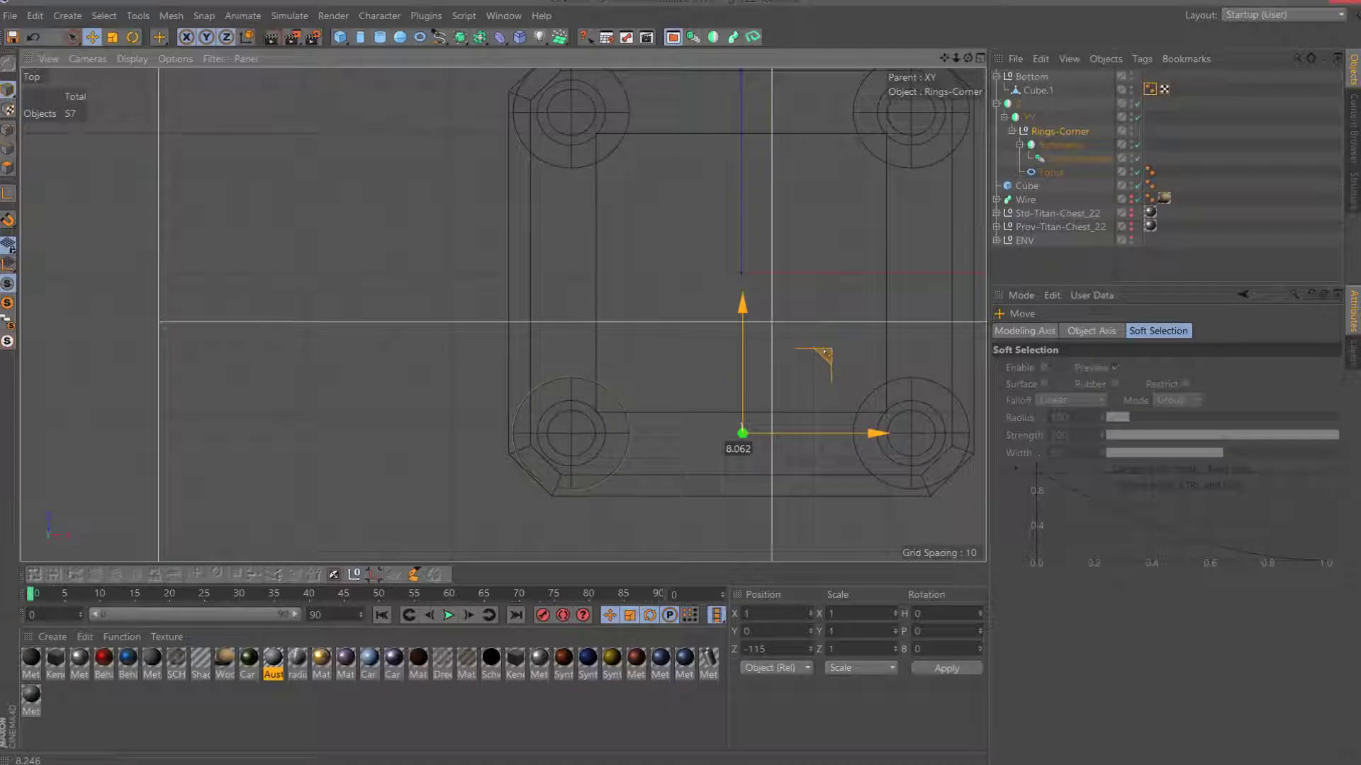
Lift the corner ring stacks to about Y 15, orbit to inspect, and select Cube.1.
{"action": "right_click_drag", "start_coordinate": [503, 314], "coordinate": [661, 194], "text": "alt"}
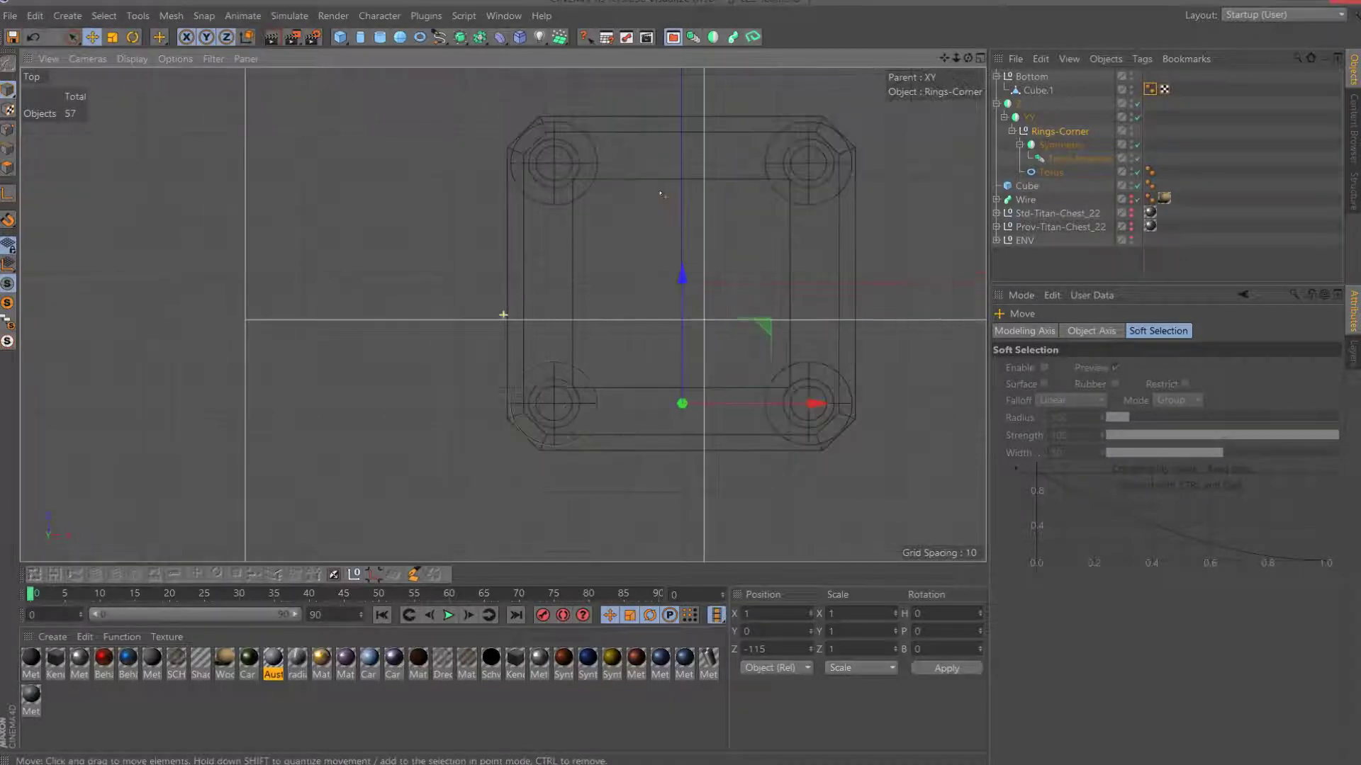
{"action": "mouse_move", "coordinate": [733, 197]}
{"action": "left_mouse_down", "text": "alt"}
{"action": "mouse_move", "coordinate": [943, 32]}
{"action": "mouse_move", "coordinate": [914, 71]}
{"action": "left_mouse_up", "text": "alt"}
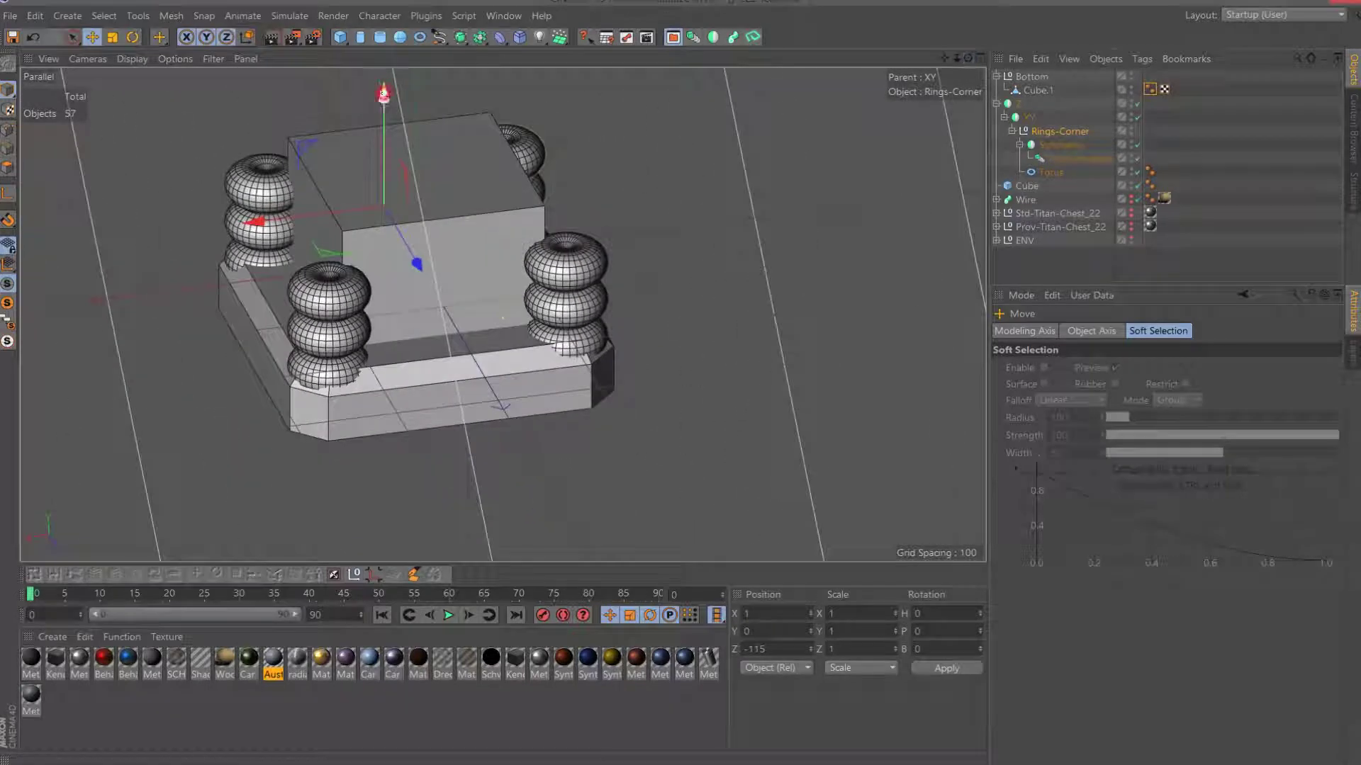
{"action": "left_click_drag", "start_coordinate": [384, 156], "coordinate": [383, 134]}
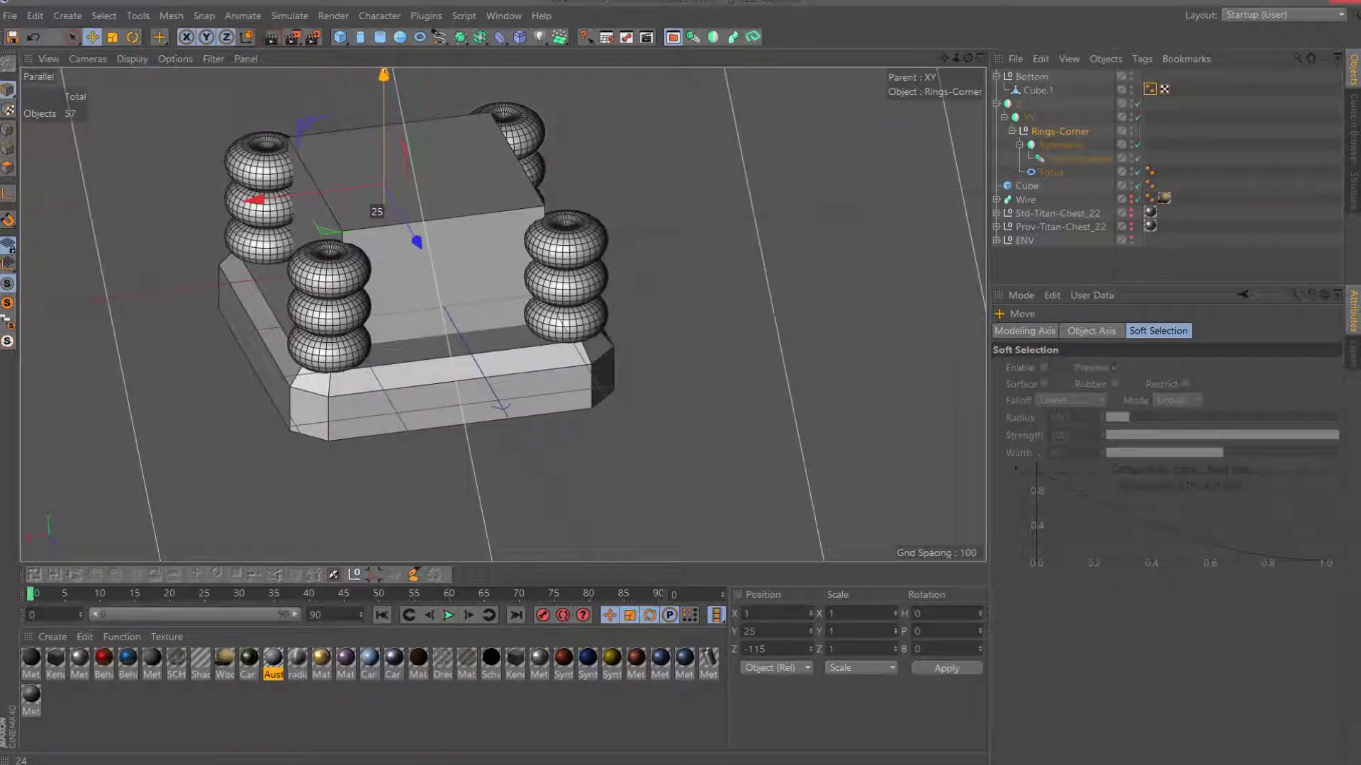
{"action": "left_click_drag", "start_coordinate": [383, 135], "coordinate": [383, 151]}
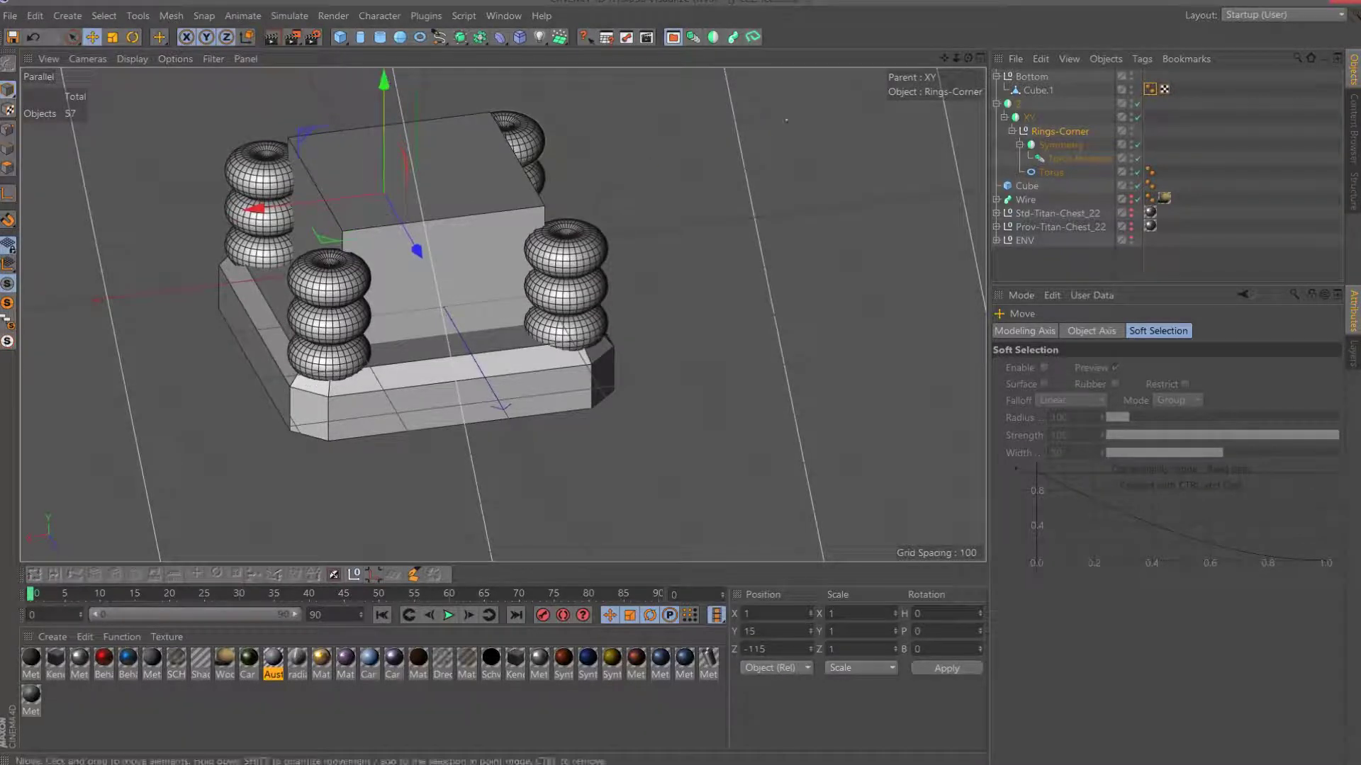
{"action": "left_click", "coordinate": [1052, 172]}
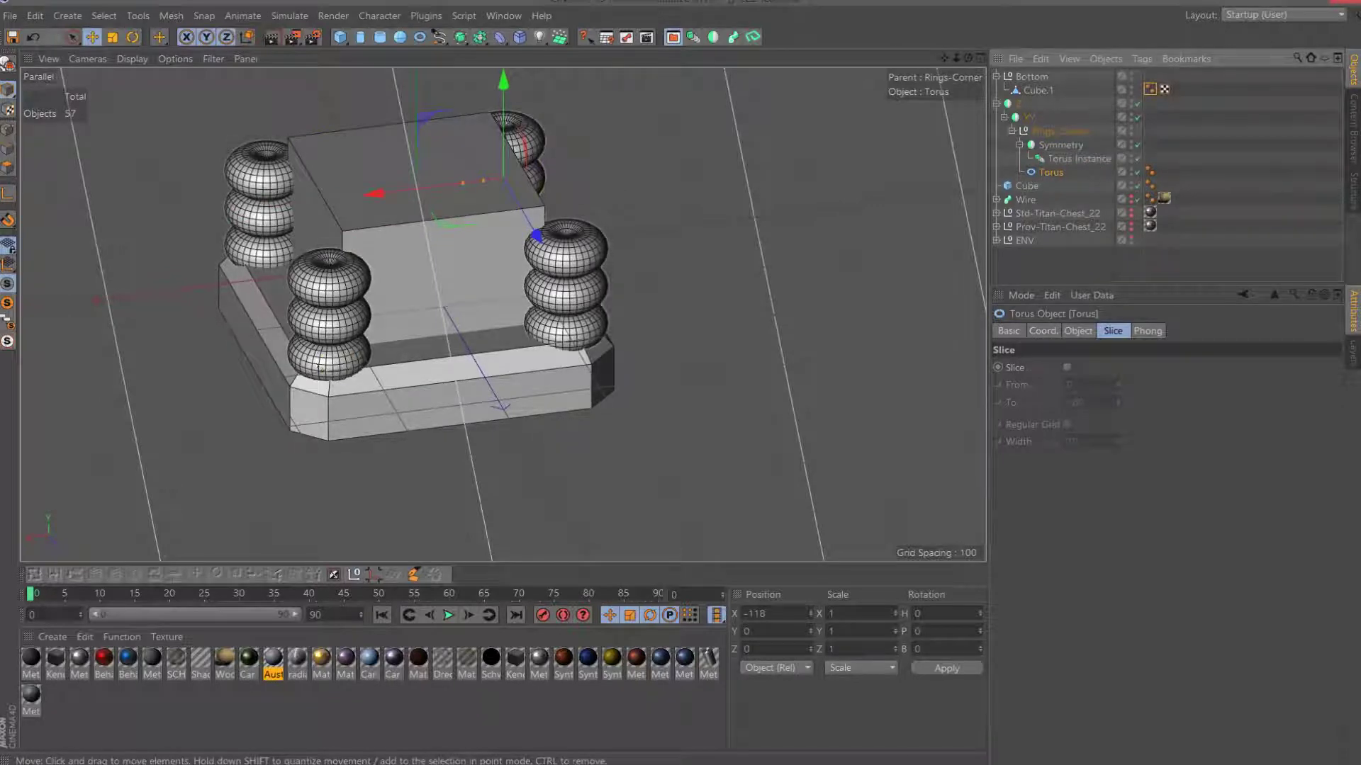
{"action": "left_click_drag", "start_coordinate": [968, 58], "coordinate": [893, 142]}
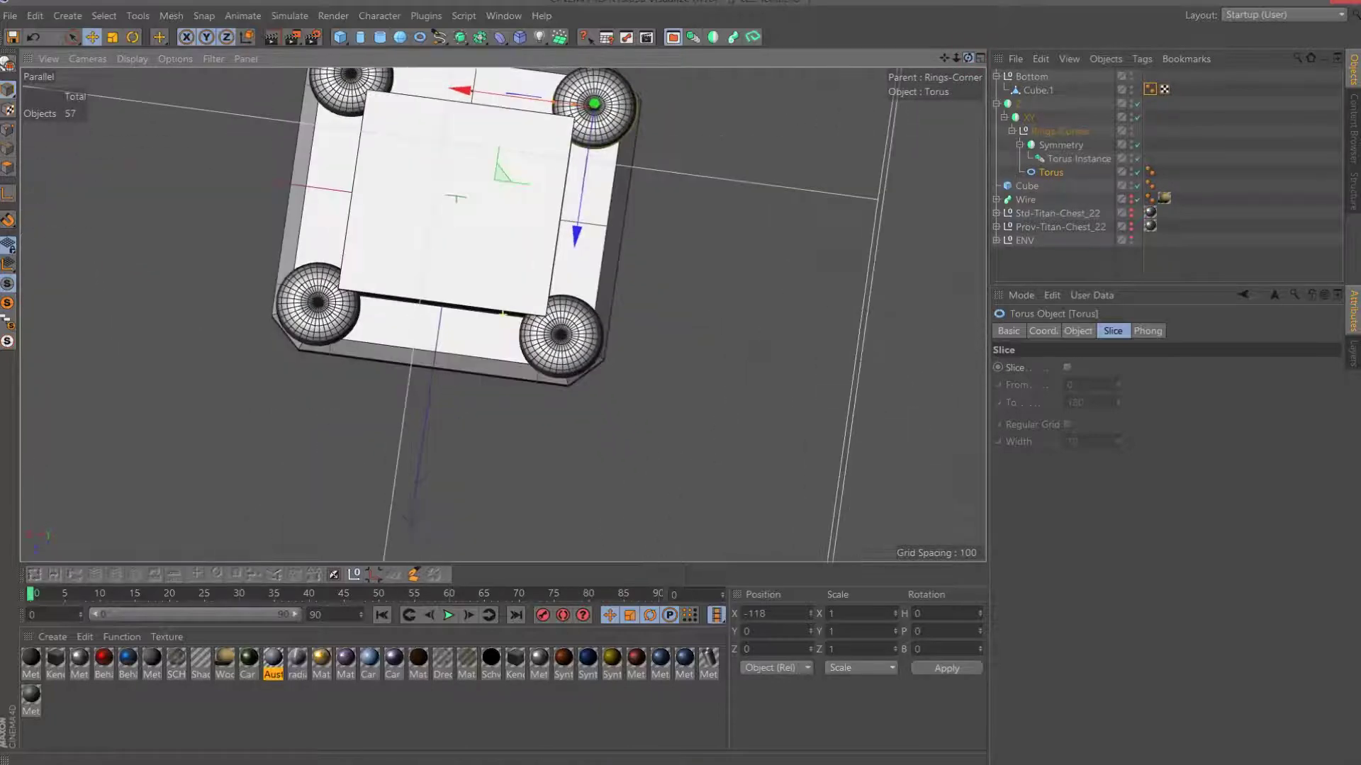
{"action": "left_click_drag", "start_coordinate": [503, 314], "coordinate": [435, 528]}
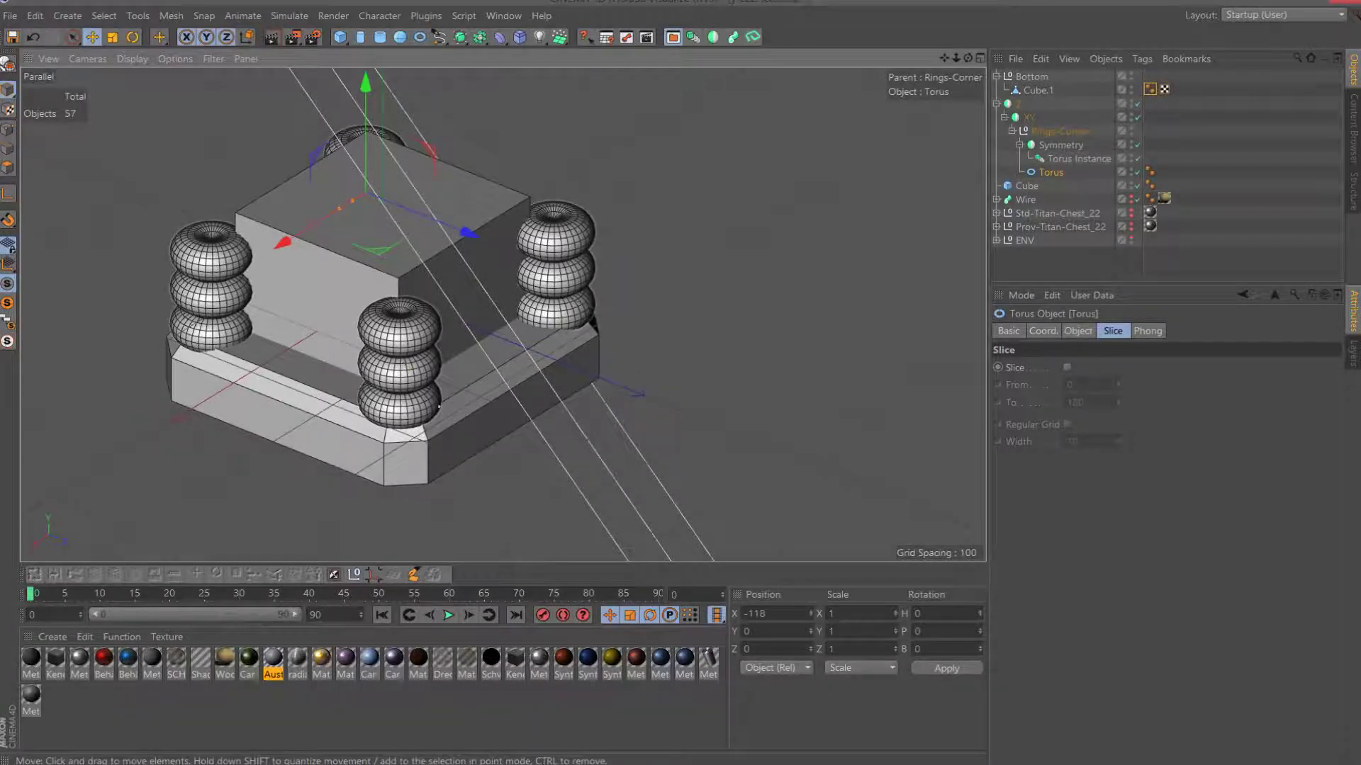
{"action": "left_click_drag", "start_coordinate": [969, 61], "coordinate": [1036, 86]}
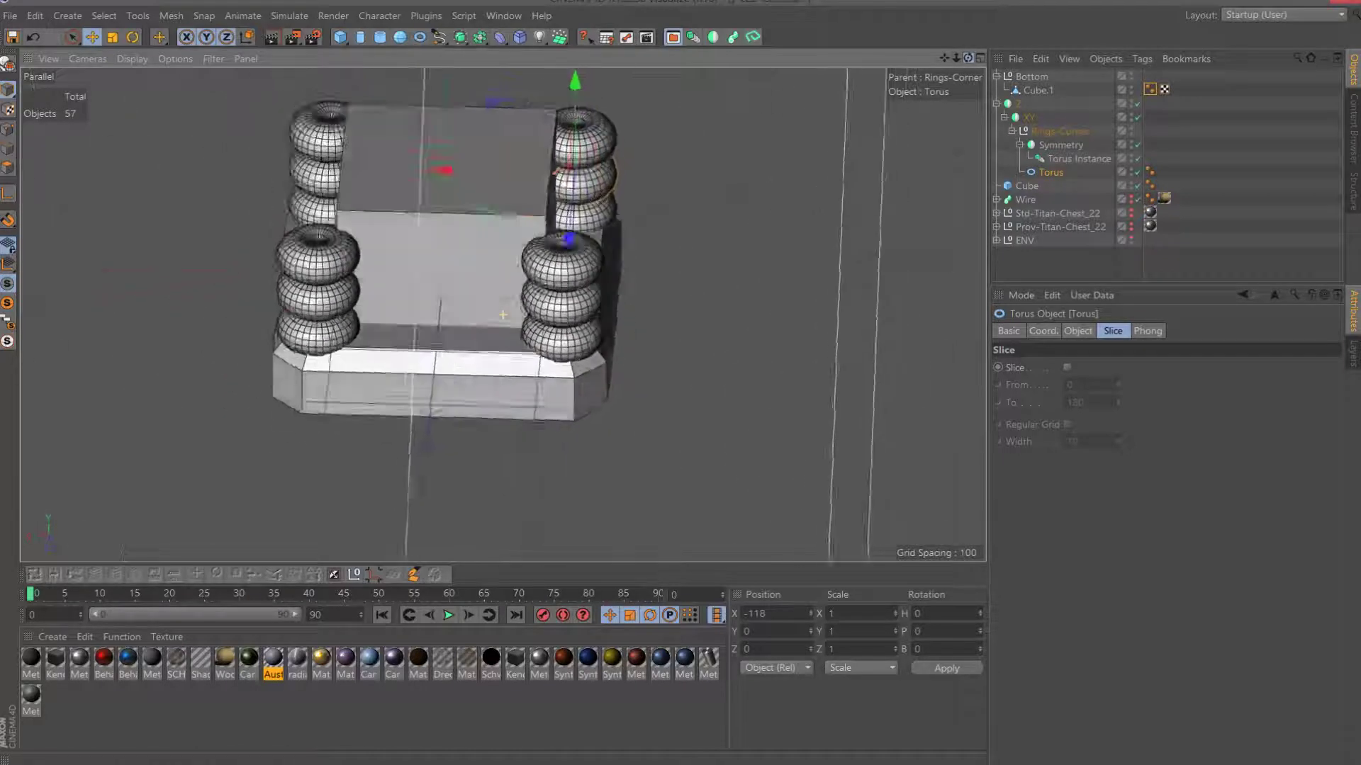
{"action": "left_click", "coordinate": [1038, 90]}
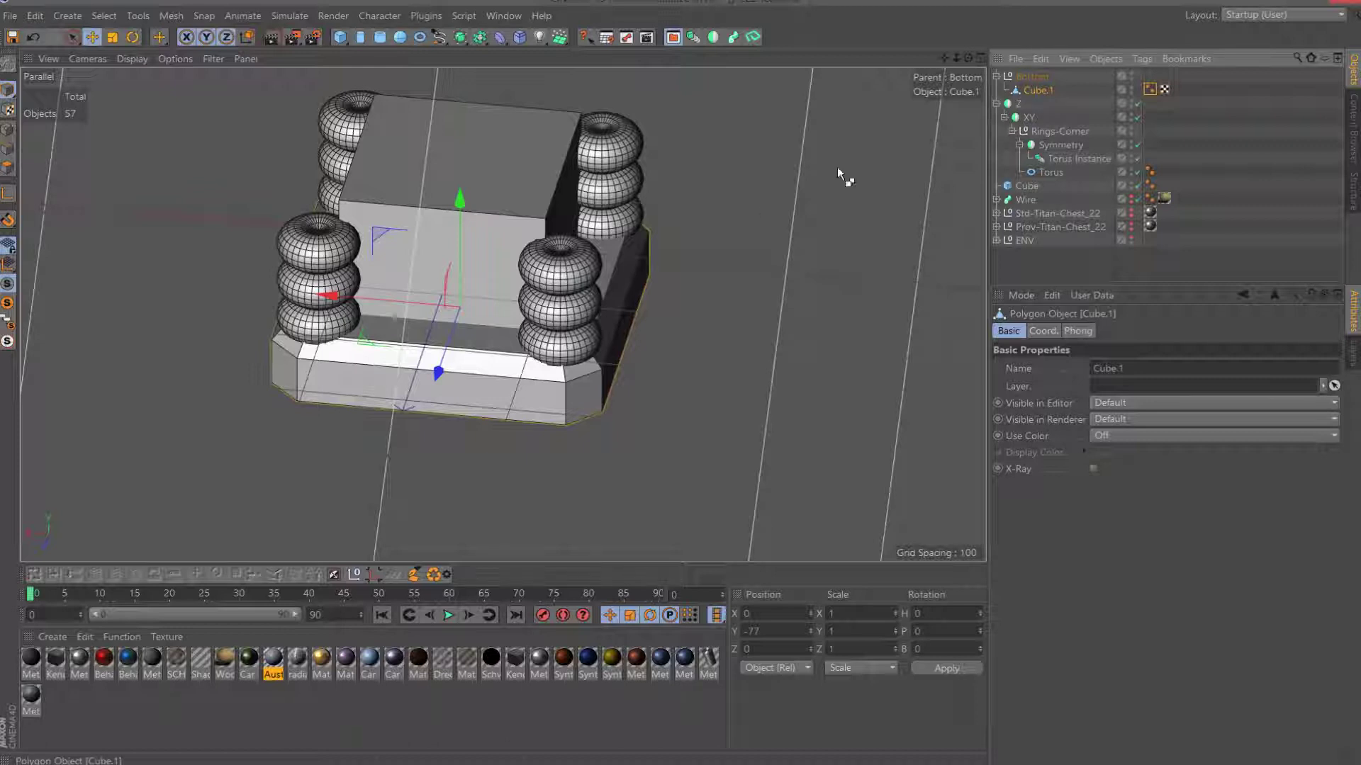
Rename Cube.1 to 'Bottom' and make a duplicate named 'Top'.
{"action": "double_click", "coordinate": [1038, 91]}
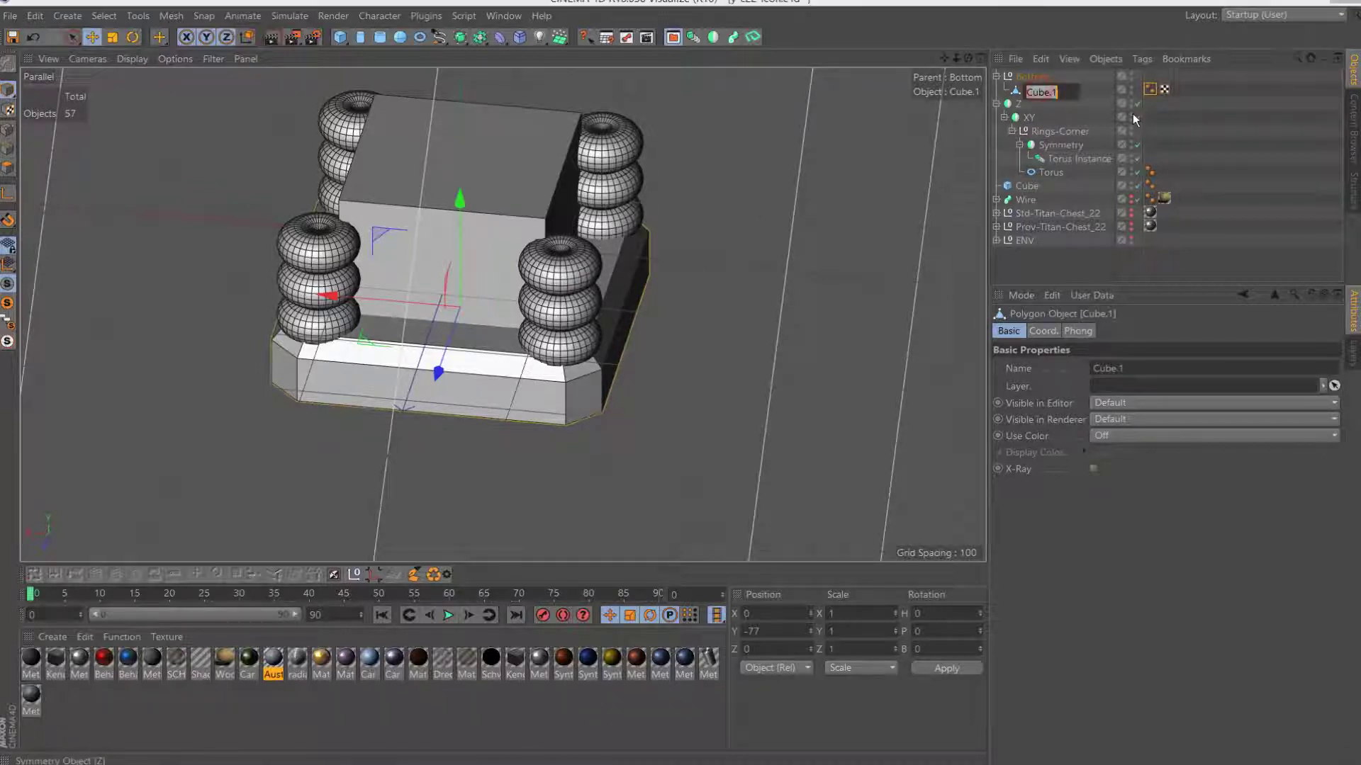
{"action": "type", "text": "Br"}
{"action": "key", "text": "Return"}
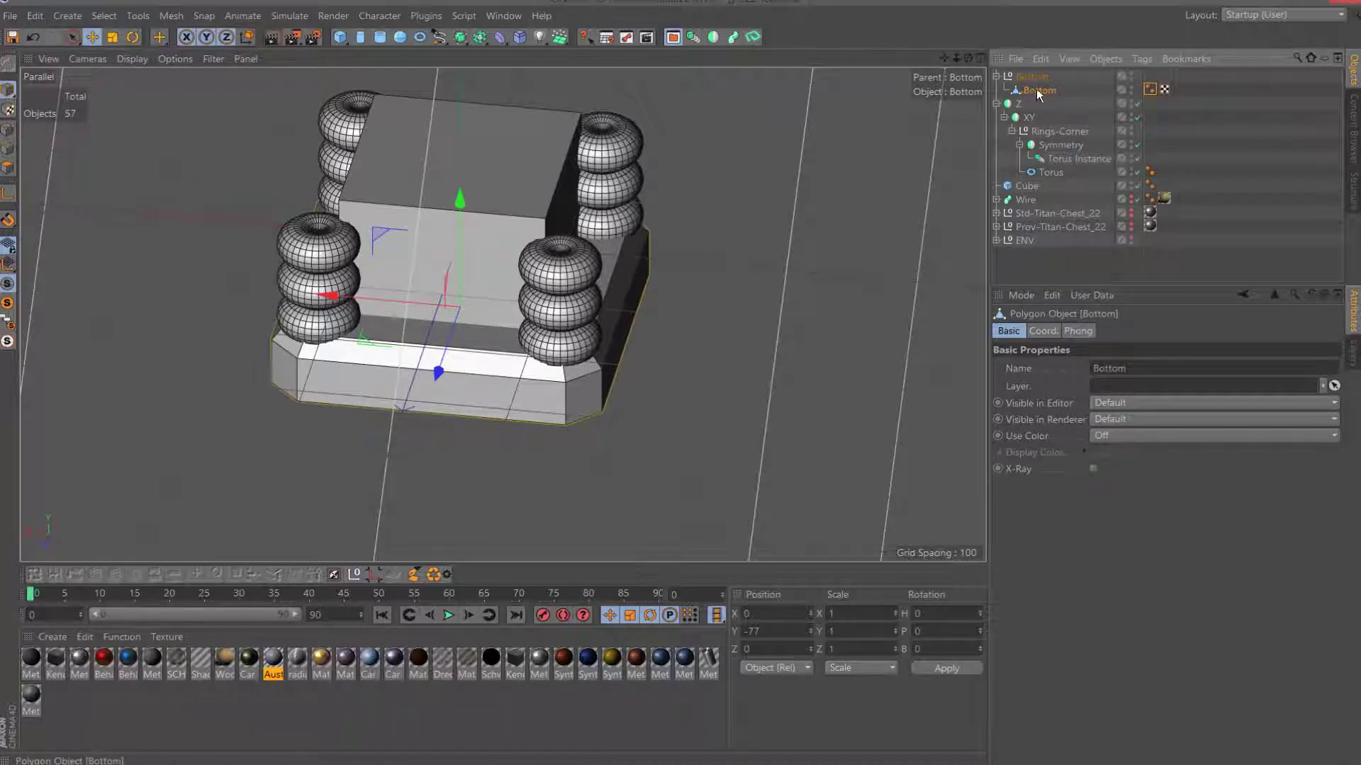
{"action": "left_click_drag", "start_coordinate": [1036, 87], "coordinate": [1046, 92], "text": "ctrl"}
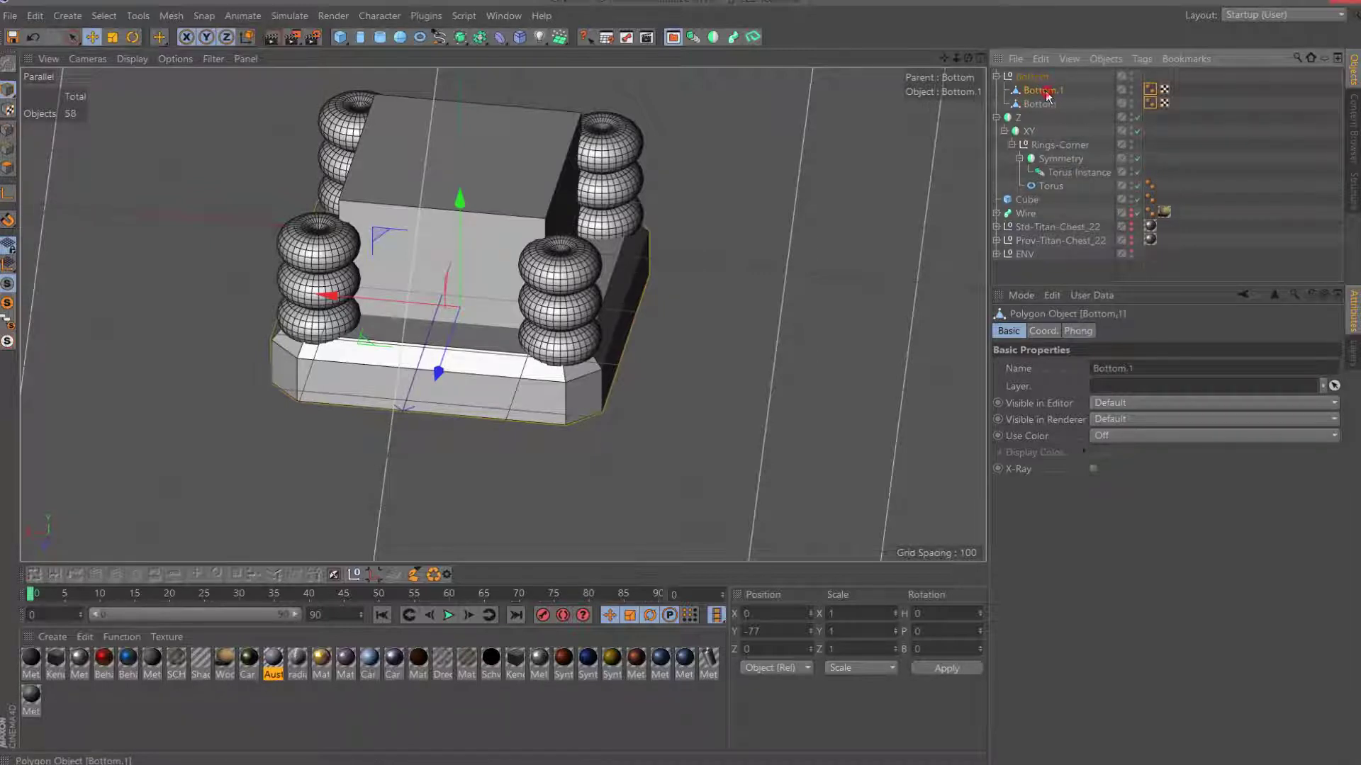
{"action": "double_click", "coordinate": [1046, 92]}
{"action": "key", "text": "BackSpace"}
{"action": "type", "text": "p"}
{"action": "key", "text": "Return"}
Flip the Top plate 180° on B and raise it to Y 115 above the ring stacks.
{"action": "left_click", "coordinate": [132, 37]}
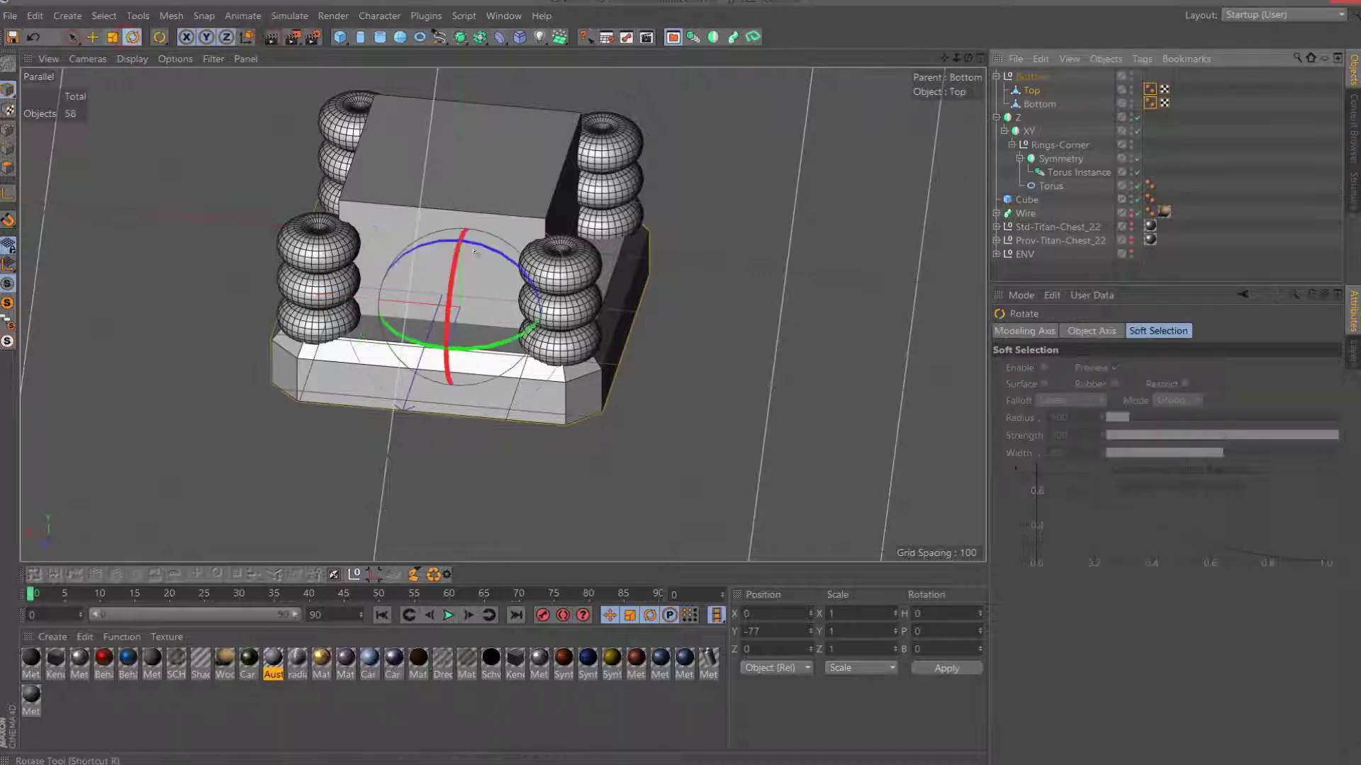
{"action": "mouse_move", "coordinate": [457, 232]}
{"action": "left_mouse_down"}
{"action": "mouse_move", "coordinate": [469, 236]}
{"action": "mouse_move", "coordinate": [225, 445]}
{"action": "left_mouse_up"}
{"action": "left_click", "coordinate": [92, 37]}
{"action": "key", "text": "F2"}
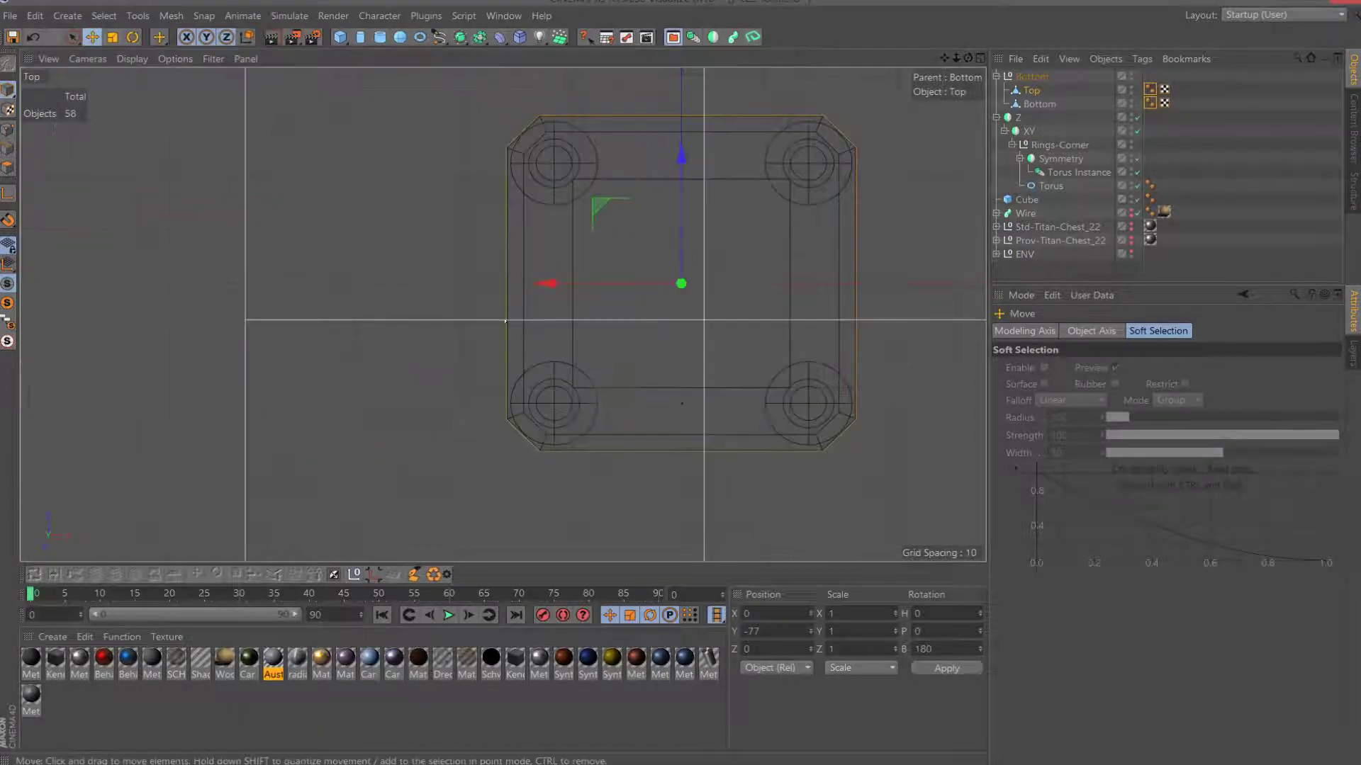
{"action": "key", "text": "F3"}
{"action": "left_click_drag", "start_coordinate": [465, 489], "coordinate": [467, 366]}
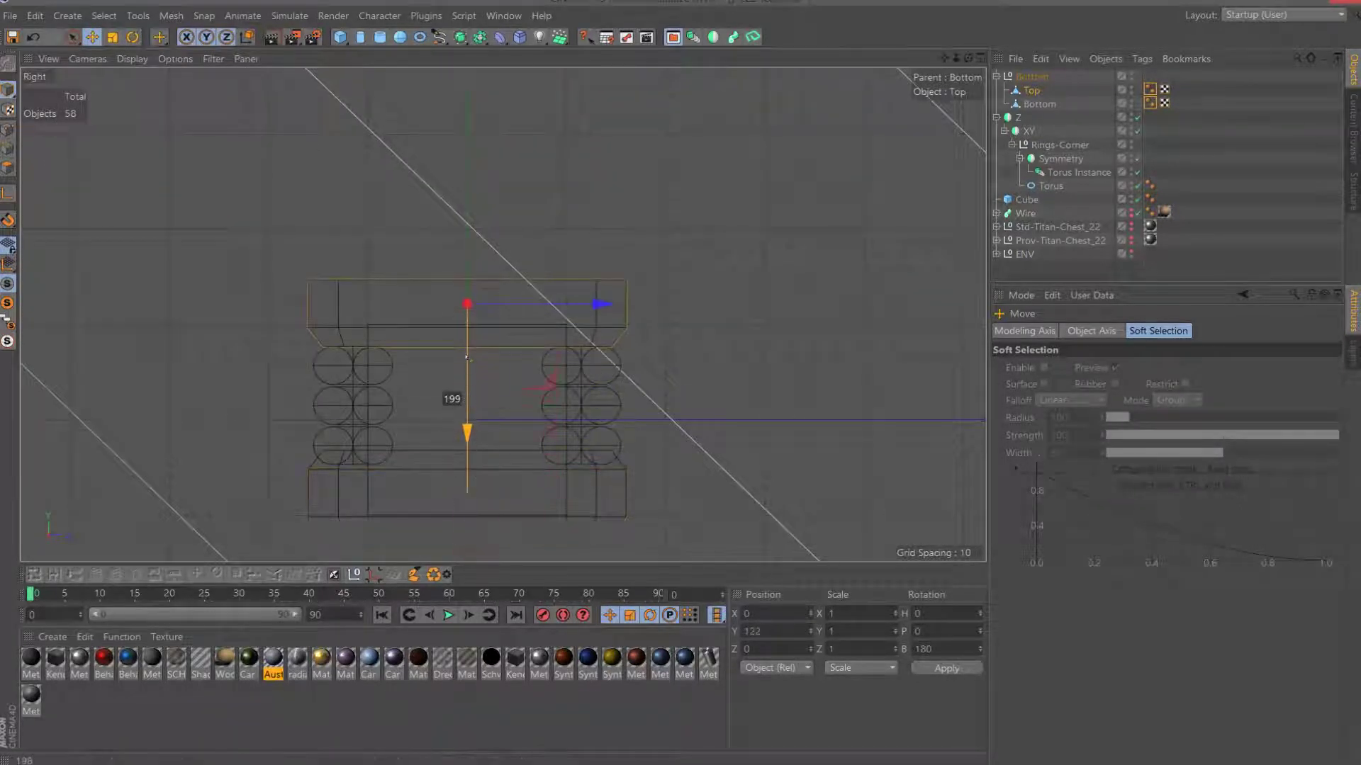
{"action": "key", "text": "F1"}
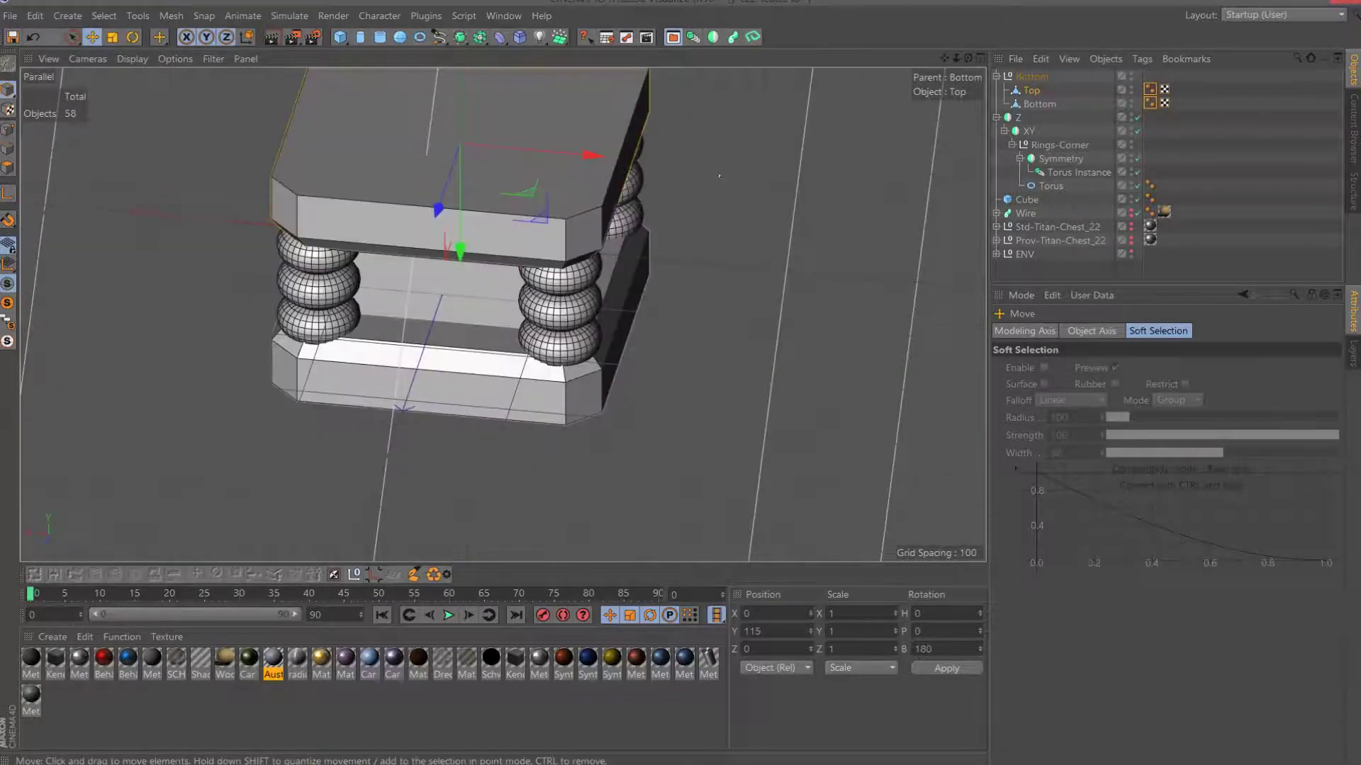
Render a preview of the chest, close it, and add a new null.
{"action": "mouse_move", "coordinate": [968, 58]}
{"action": "left_mouse_down"}
{"action": "mouse_move", "coordinate": [958, 85]}
{"action": "mouse_move", "coordinate": [974, 106]}
{"action": "left_mouse_up"}
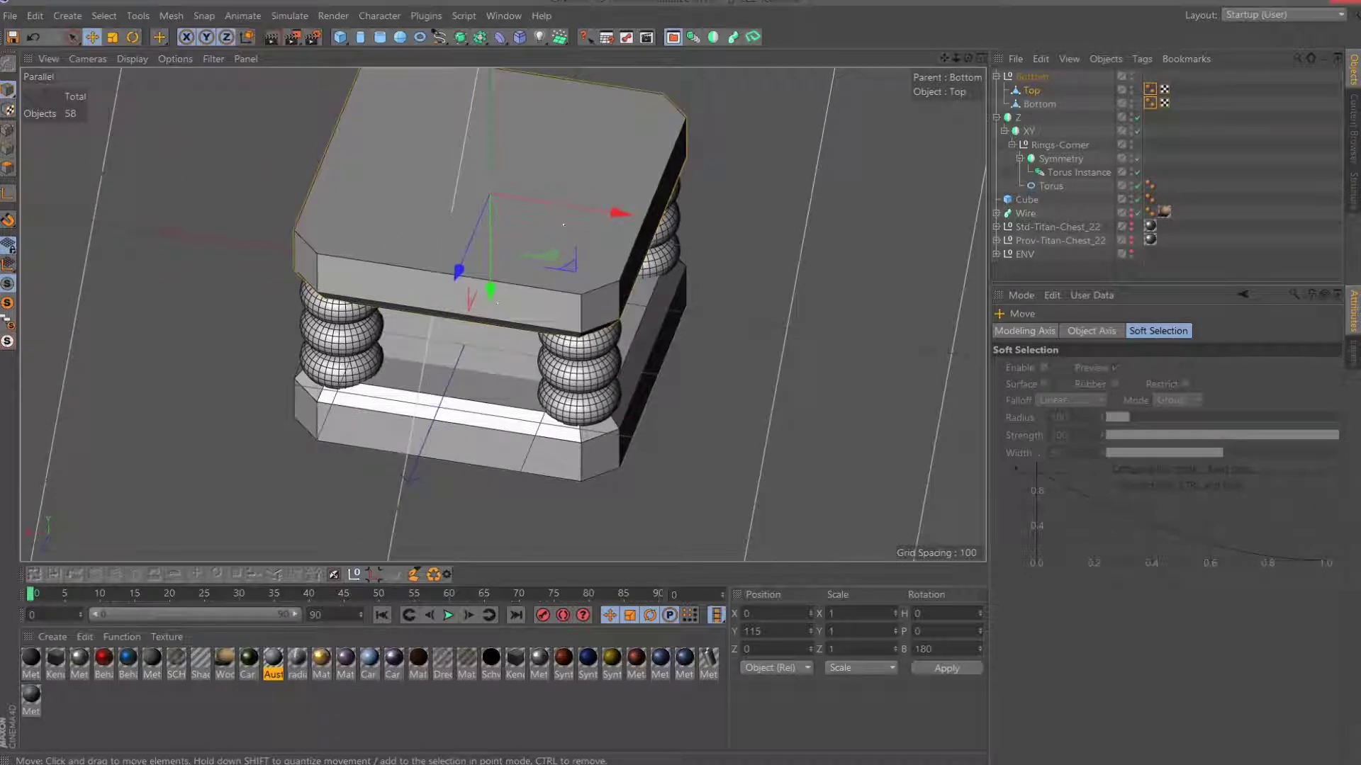
{"action": "key", "text": "shift+r"}
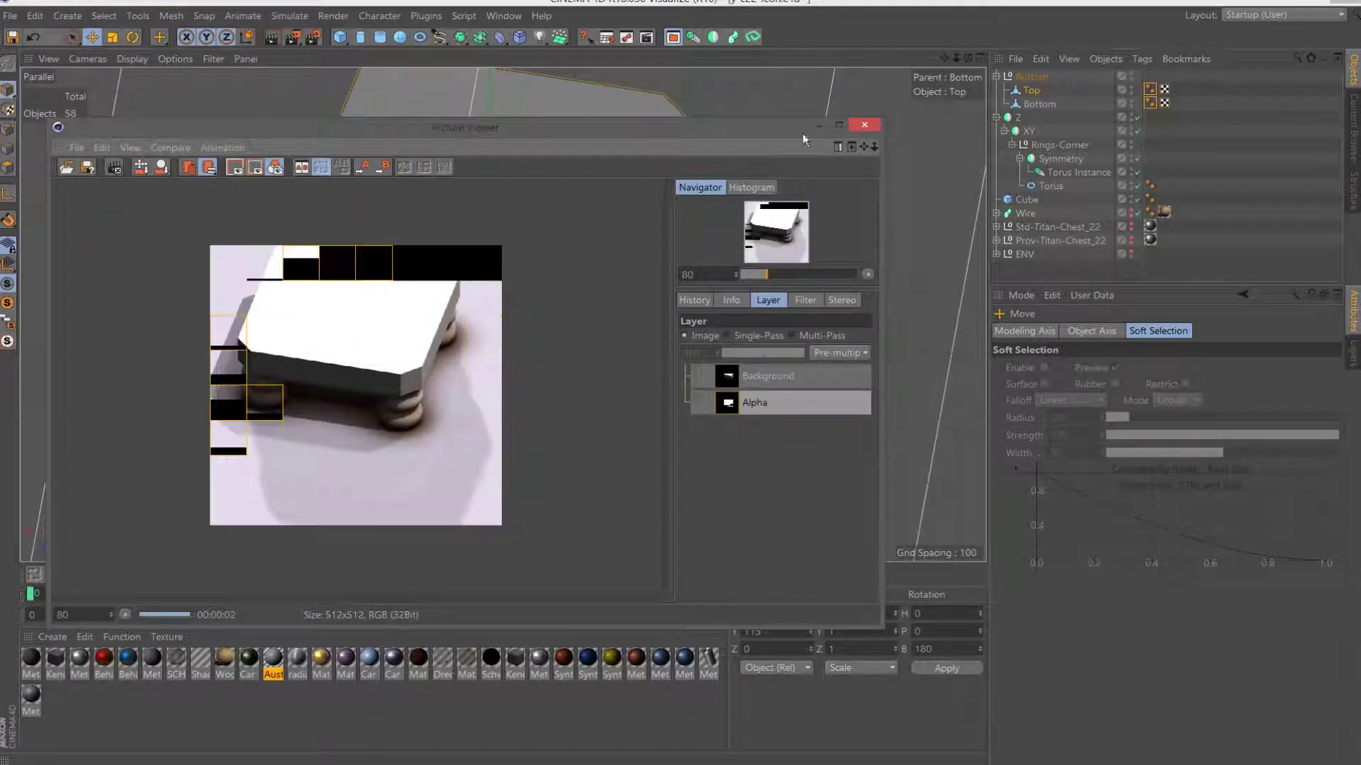
{"action": "left_click", "coordinate": [865, 125]}
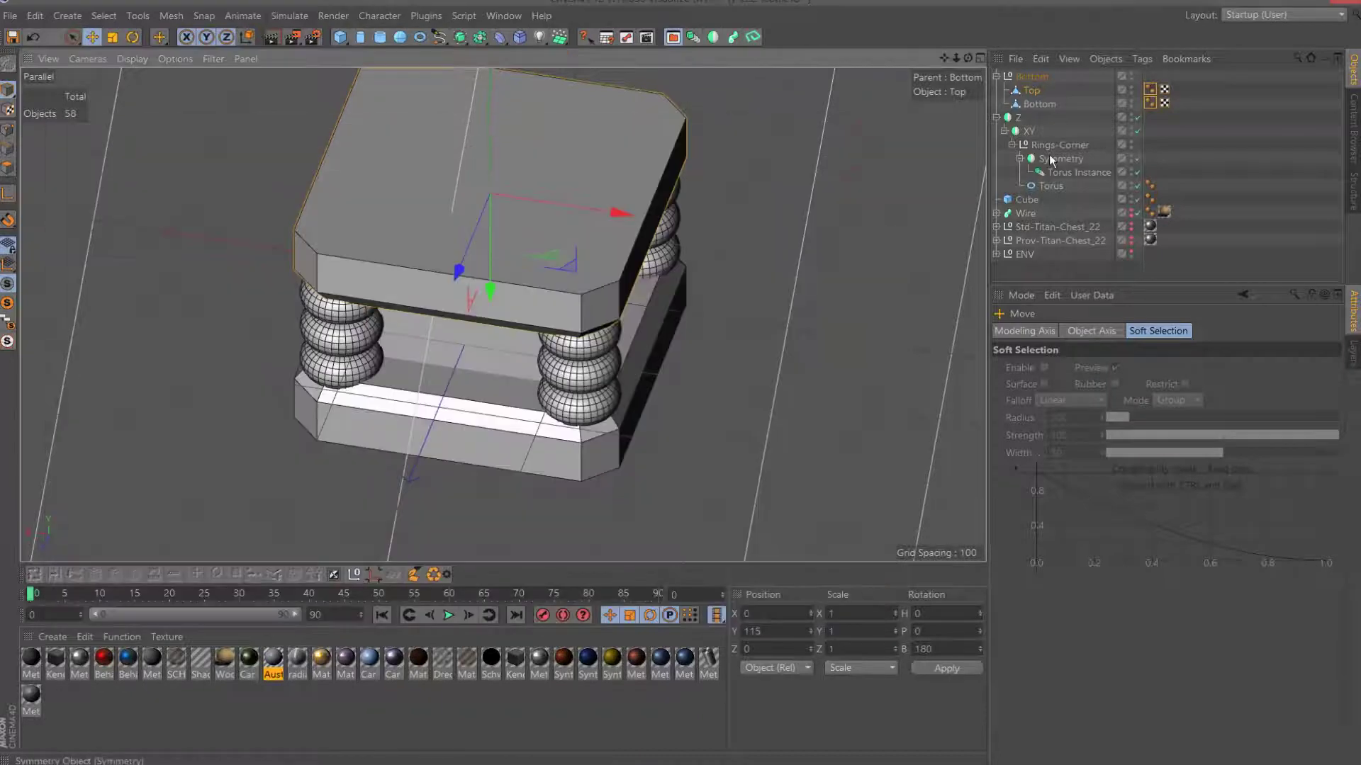
{"action": "key", "text": "alt+g"}
Rename the null '3x3' and parent Bottom through Cube under it.
{"action": "double_click", "coordinate": [1025, 77]}
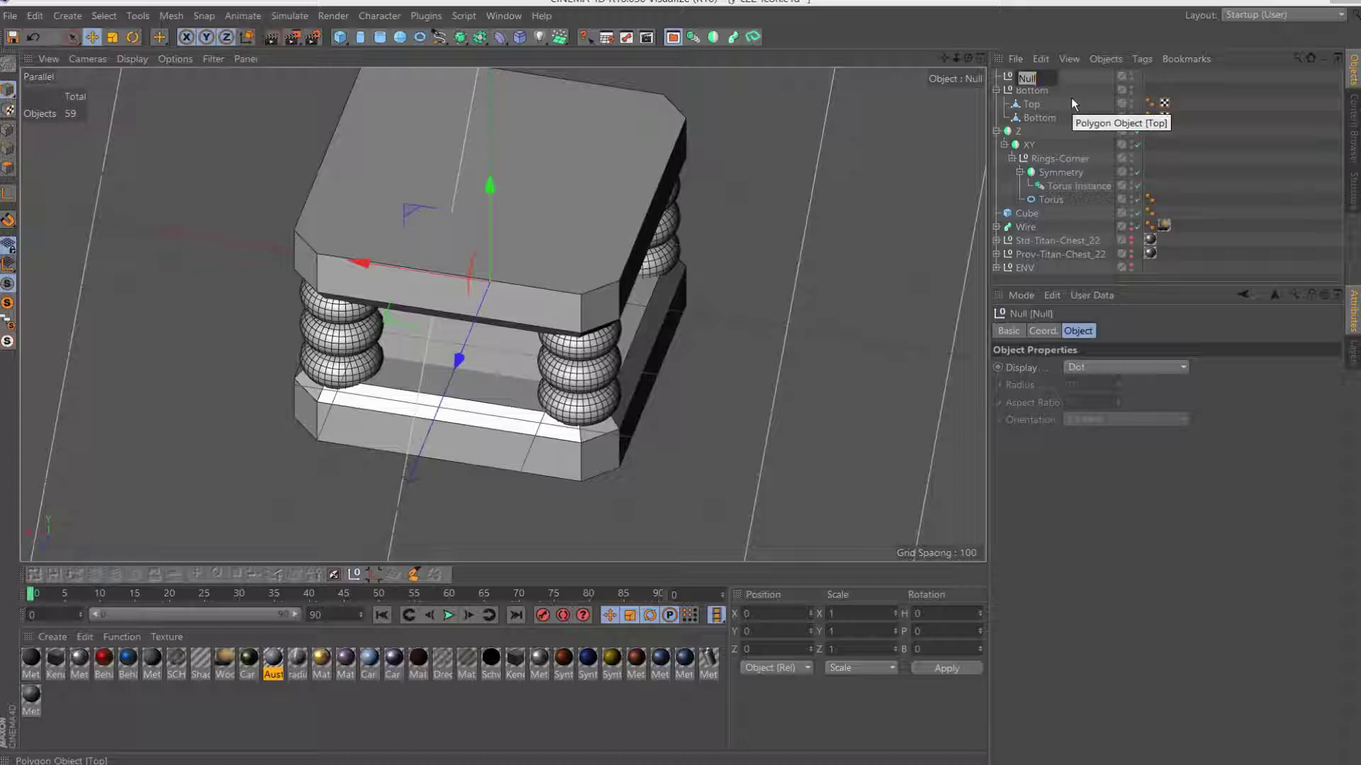
{"action": "type", "text": "3x3"}
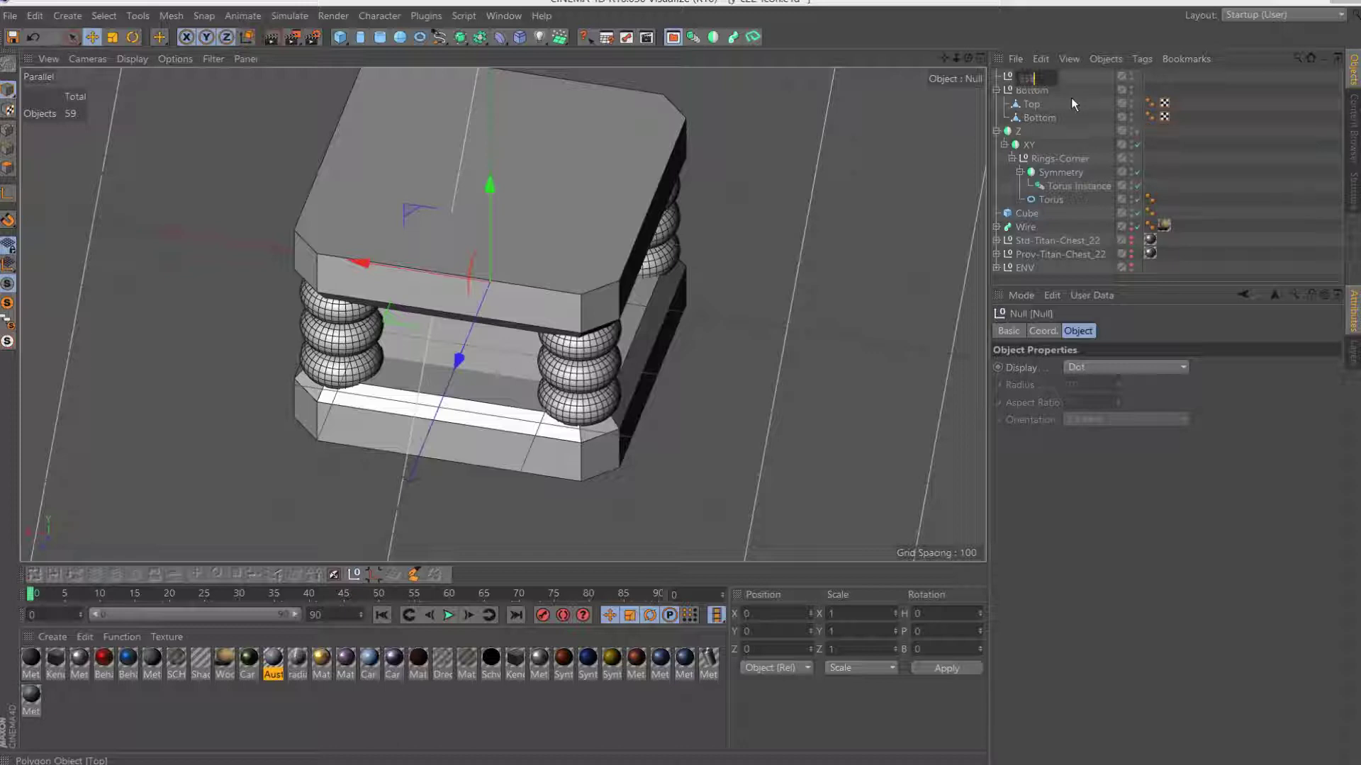
{"action": "key", "text": "Return"}
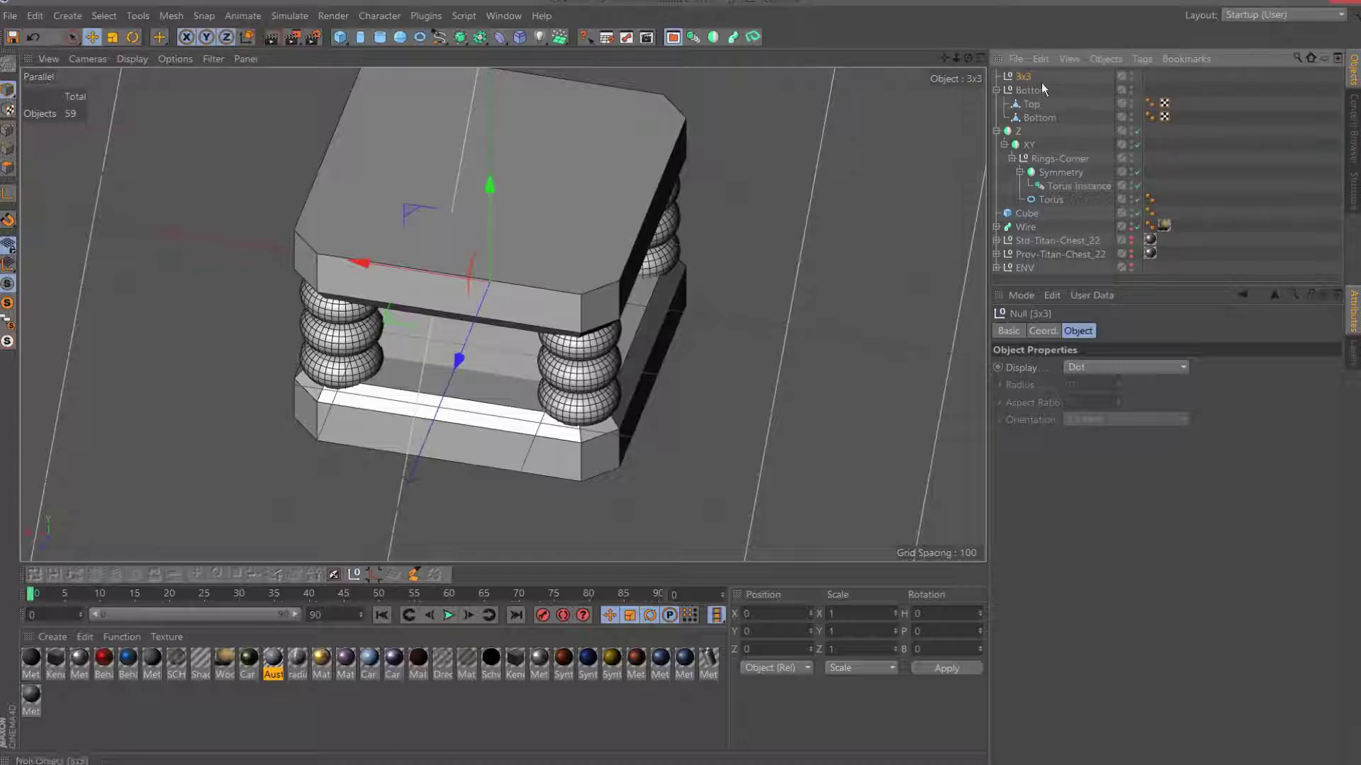
{"action": "left_click", "coordinate": [1039, 89]}
{"action": "left_click", "coordinate": [1022, 133], "text": "shift"}
{"action": "left_click", "coordinate": [1025, 213], "text": "shift"}
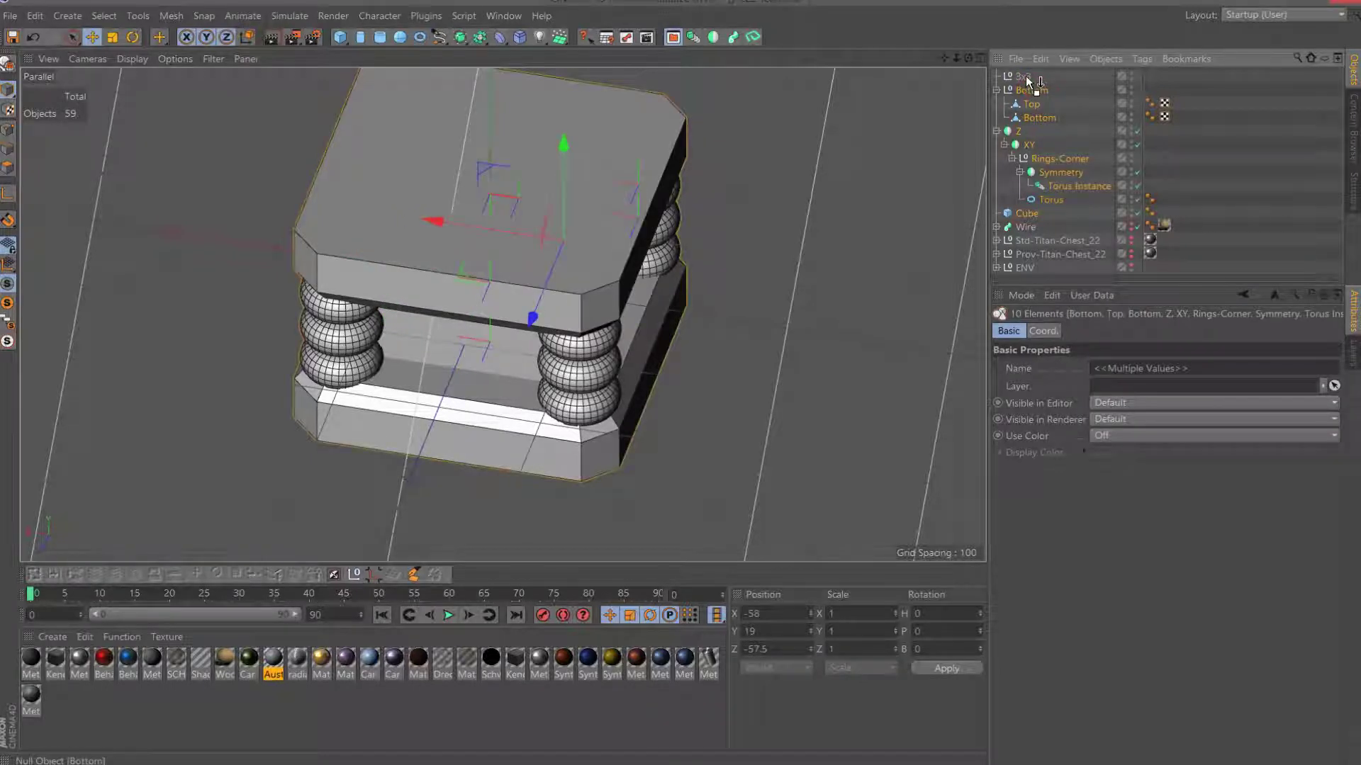
{"action": "left_click_drag", "start_coordinate": [1028, 80], "coordinate": [1026, 76]}
{"action": "left_click", "coordinate": [1031, 214]}
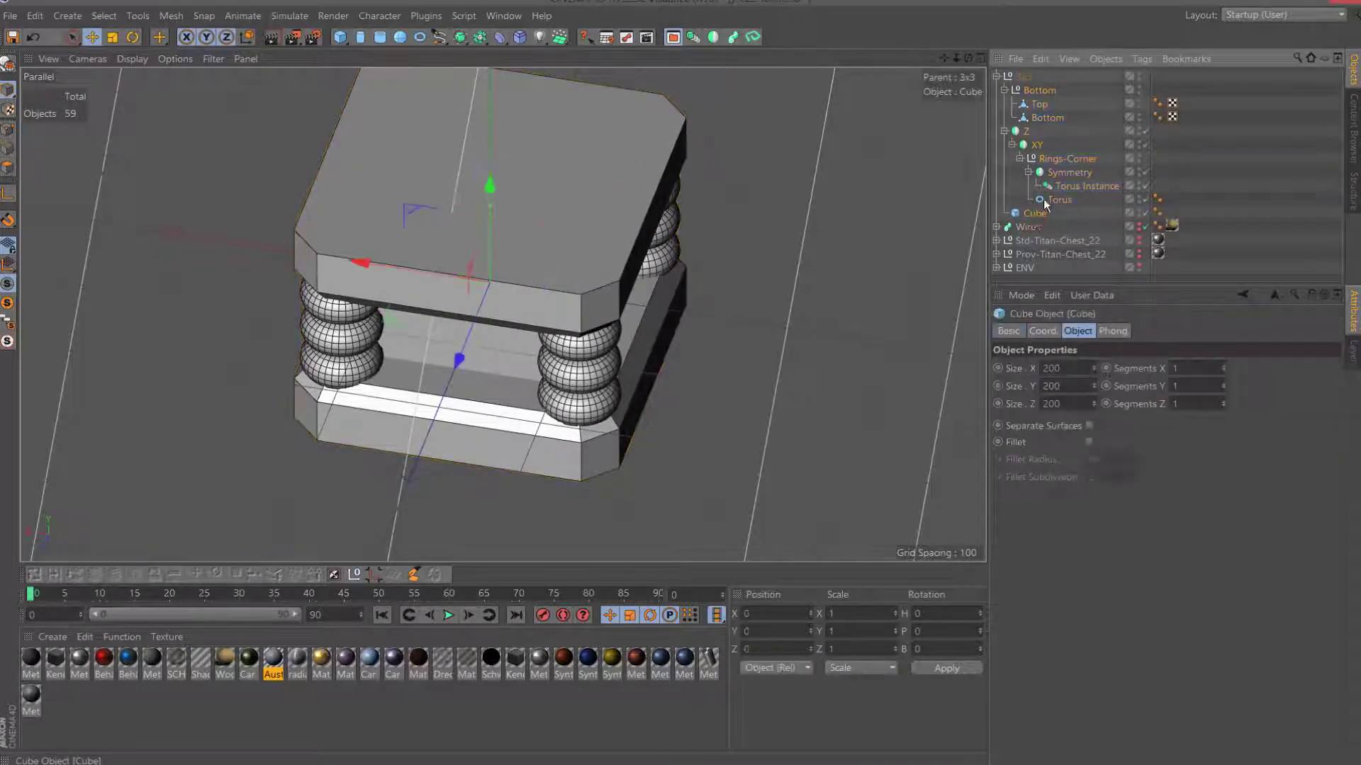
{"action": "left_click", "coordinate": [1147, 213]}
Move the 3x3 null down to Y -102 in the side view.
{"action": "left_click", "coordinate": [1021, 77]}
{"action": "key", "text": "F3"}
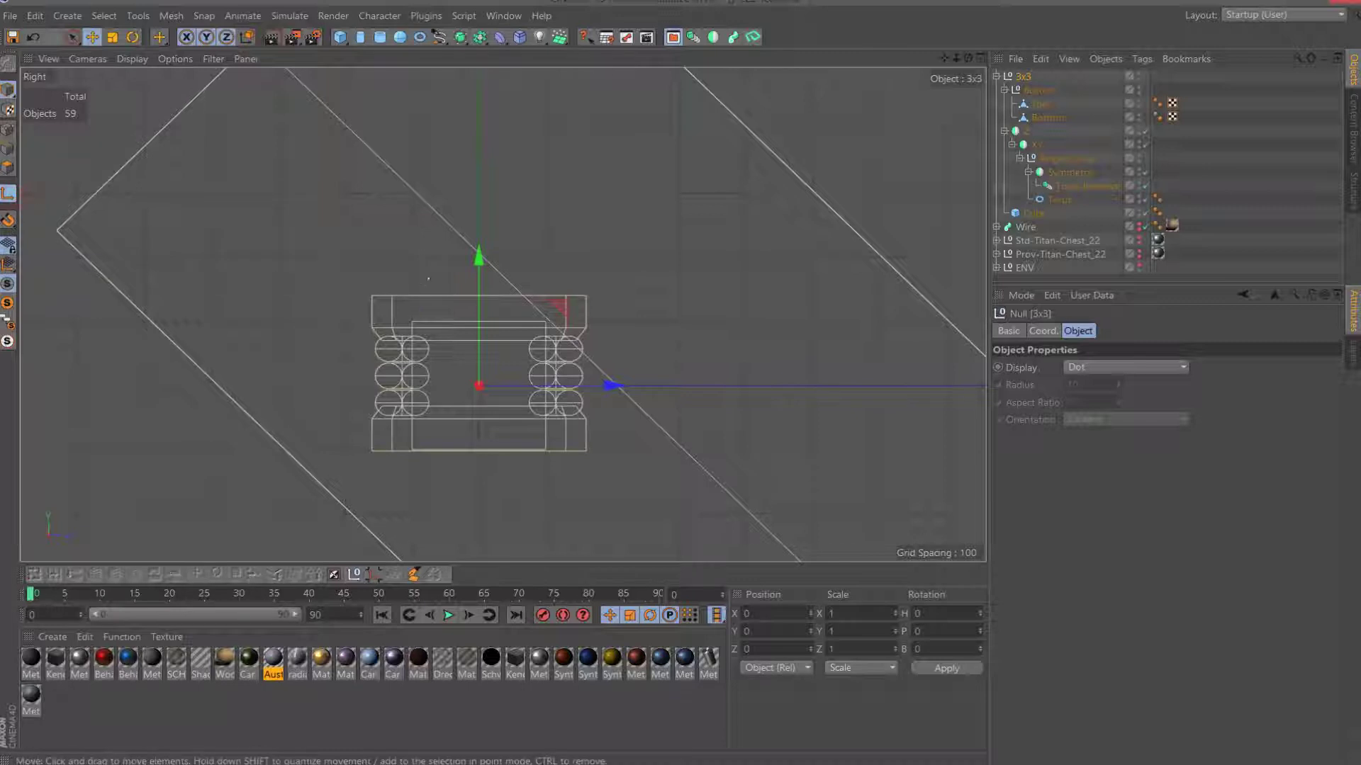
{"action": "left_click_drag", "start_coordinate": [479, 256], "coordinate": [482, 322]}
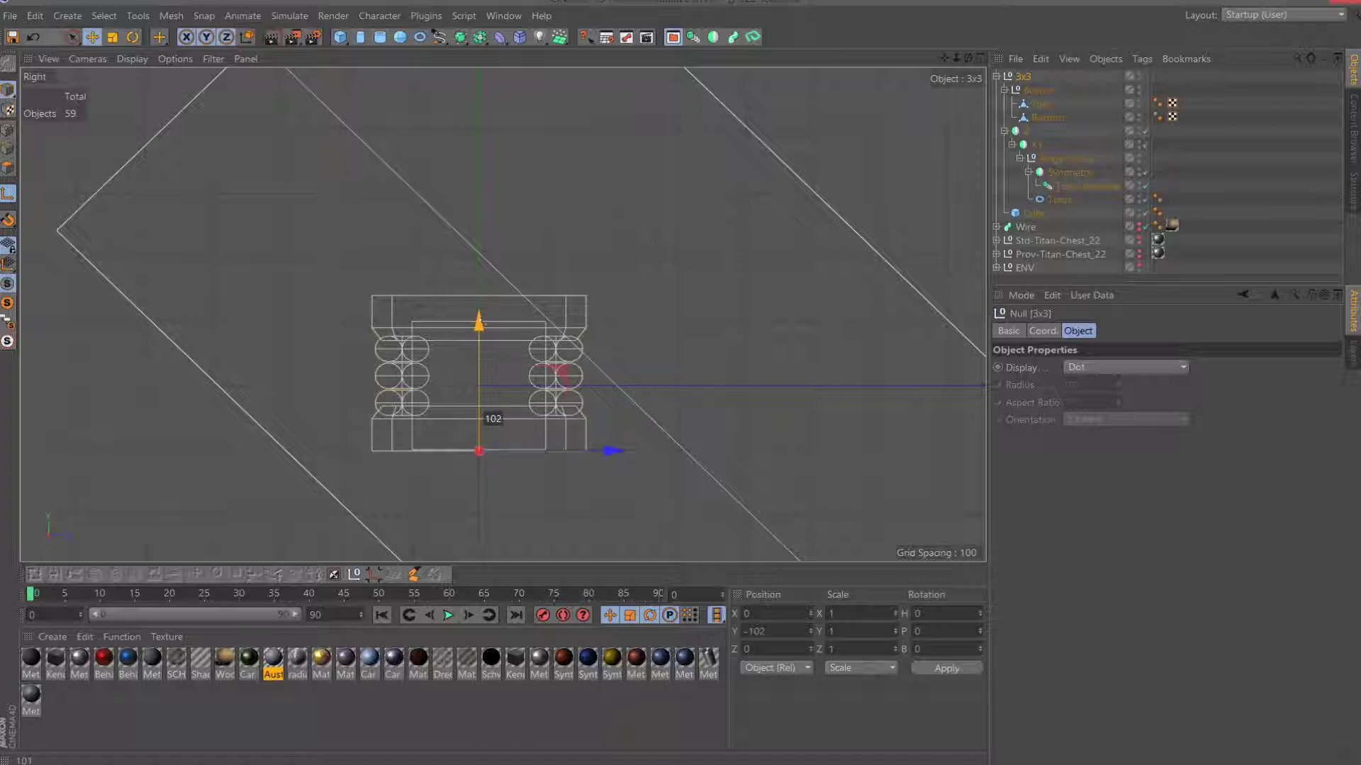
{"action": "left_click_drag", "start_coordinate": [482, 323], "coordinate": [481, 324]}
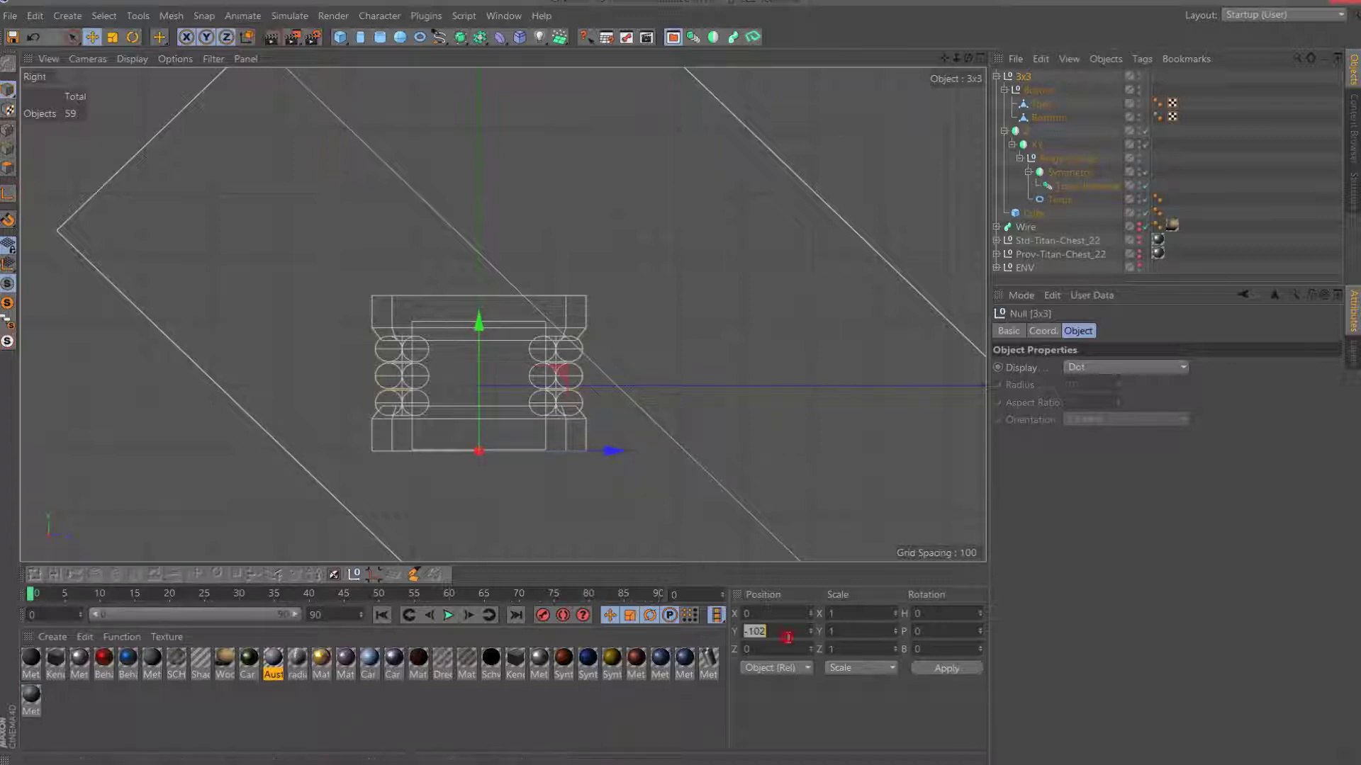
{"action": "type", "text": "0"}
Render a new 512 × 512 preview of the 3x3 chest, close it, and select the Torus.
{"action": "left_click", "coordinate": [928, 667]}
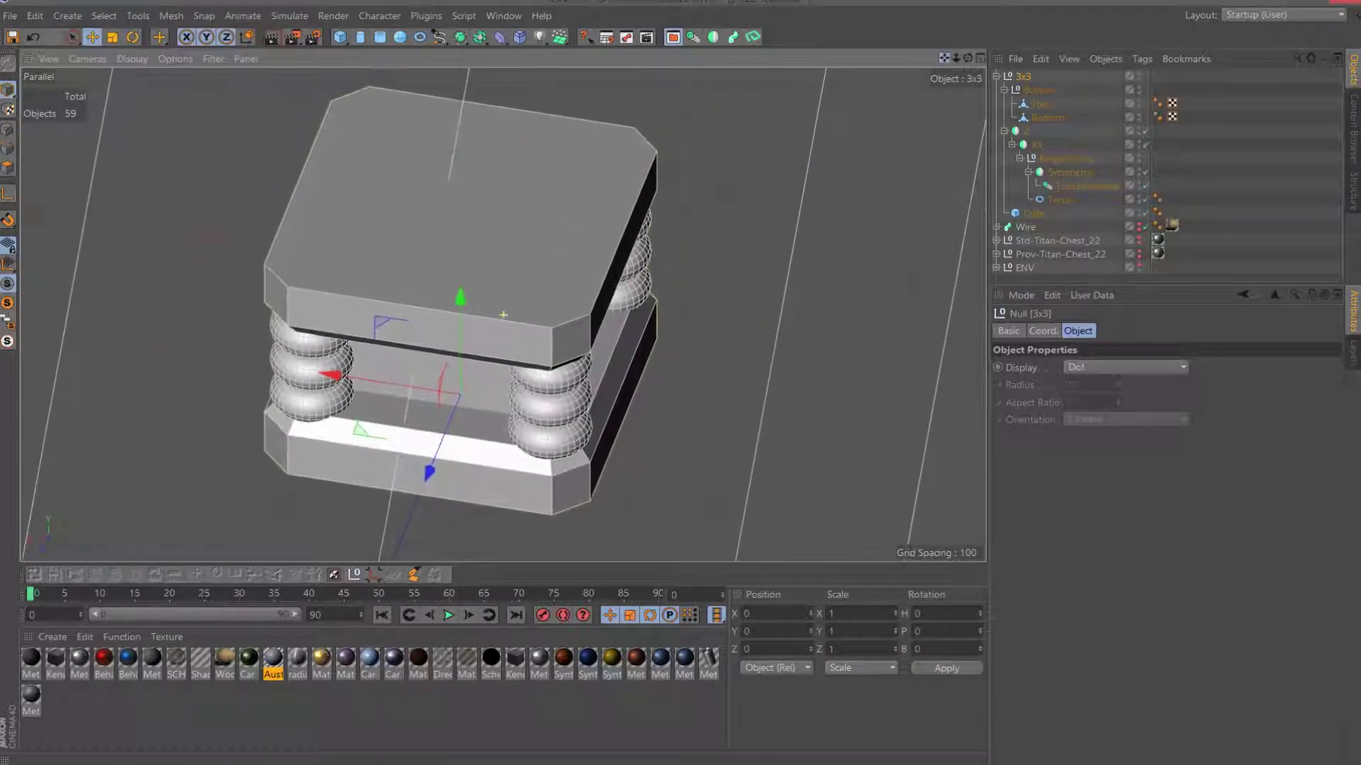
{"action": "left_click", "coordinate": [292, 37]}
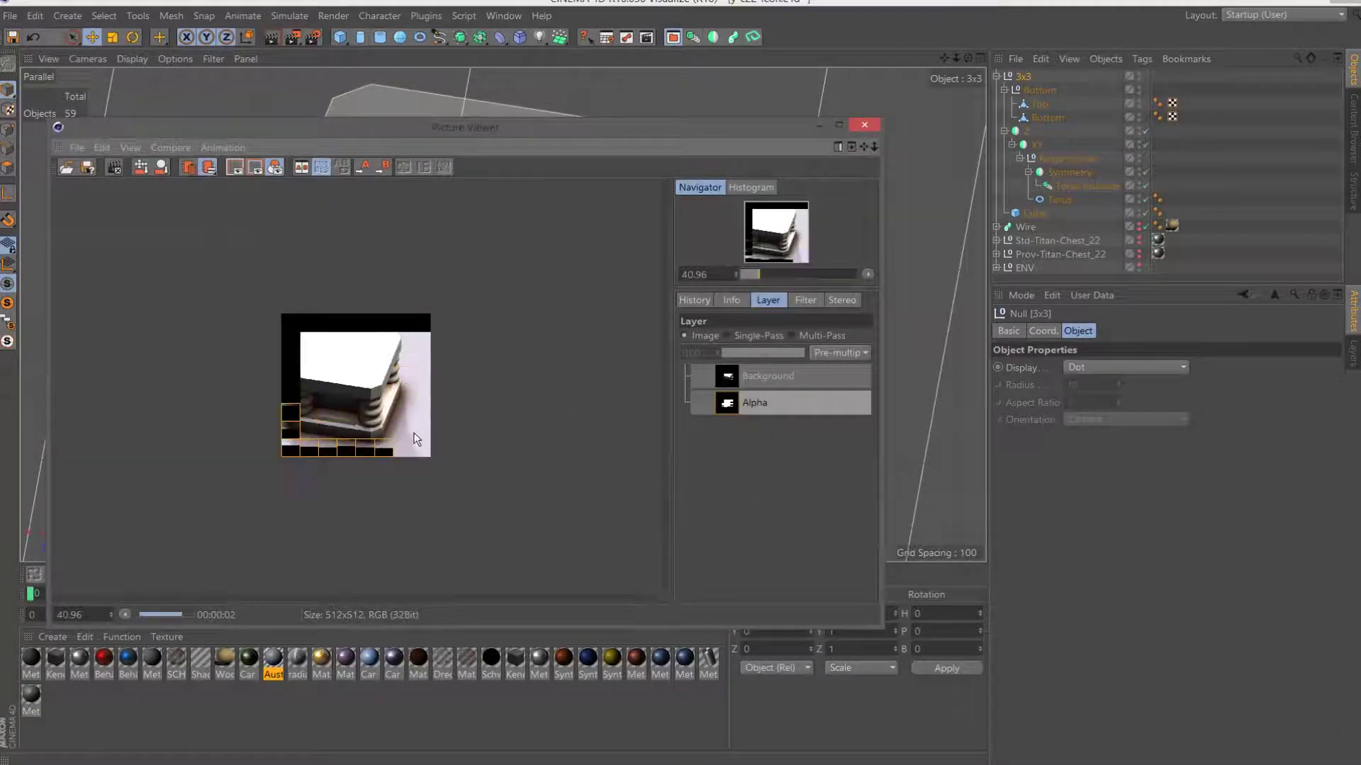
{"action": "scroll", "coordinate": [425, 434], "scroll_direction": "up", "scroll_amount": 2}
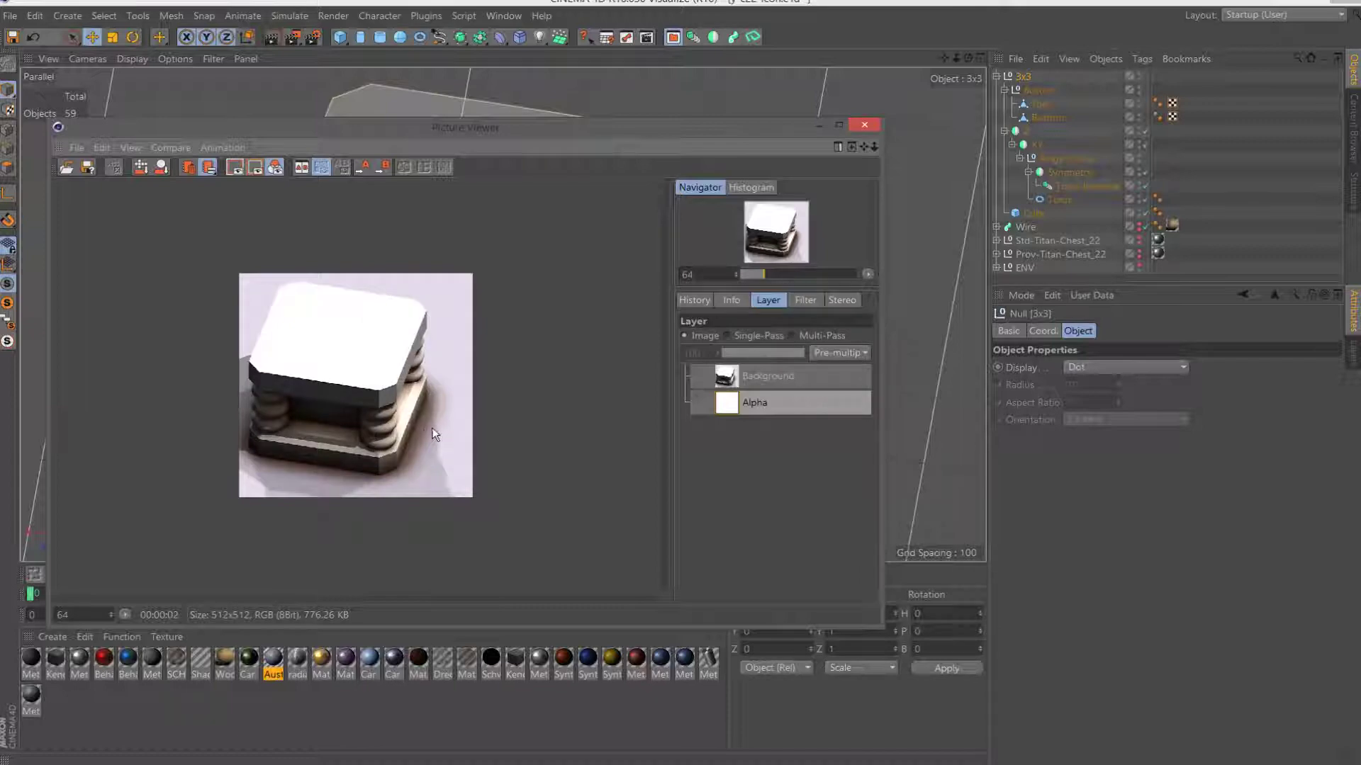
{"action": "scroll", "coordinate": [436, 428], "scroll_direction": "up", "scroll_amount": 2}
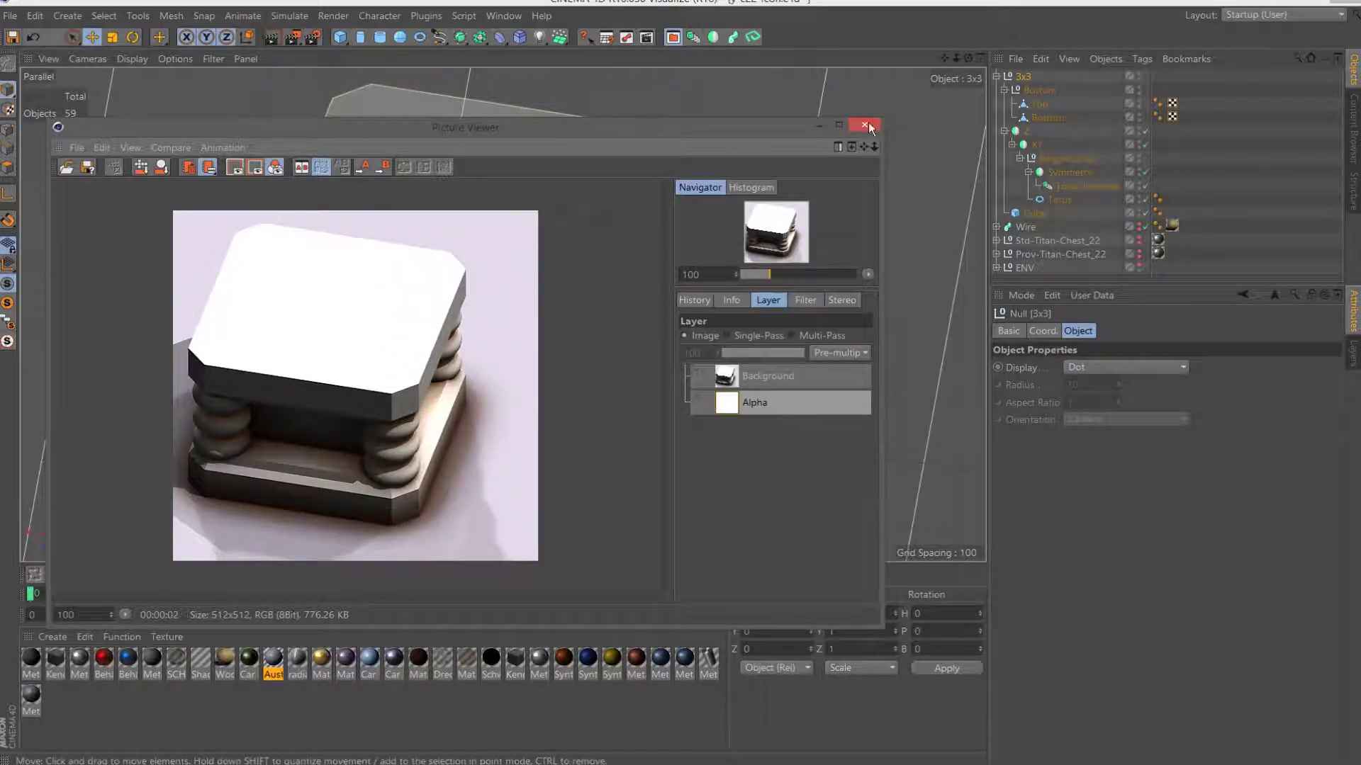
{"action": "left_click", "coordinate": [864, 124]}
{"action": "left_click", "coordinate": [1075, 196]}
Add a null under Symmetry holding the Torus Instance, and duplicate the instance inside it.
{"action": "key", "text": "F2"}
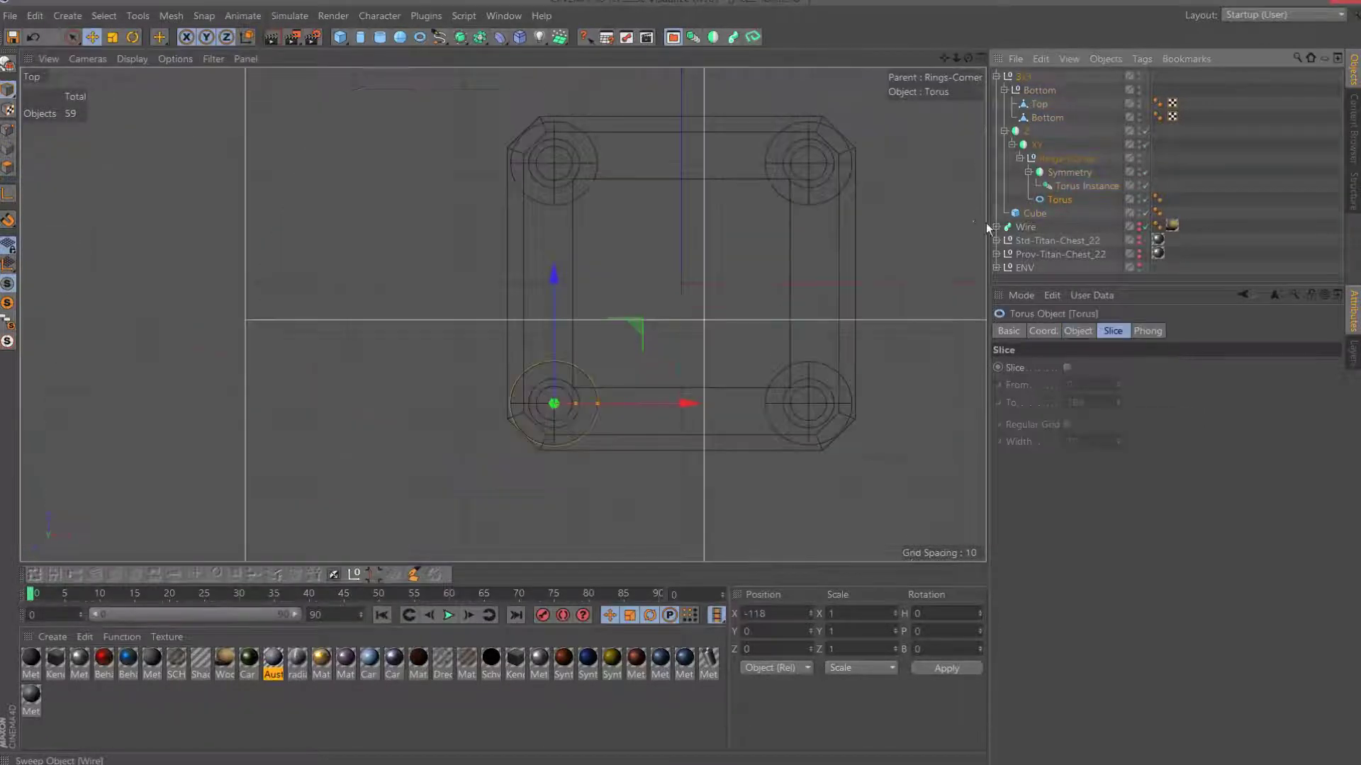
{"action": "key", "text": "F4"}
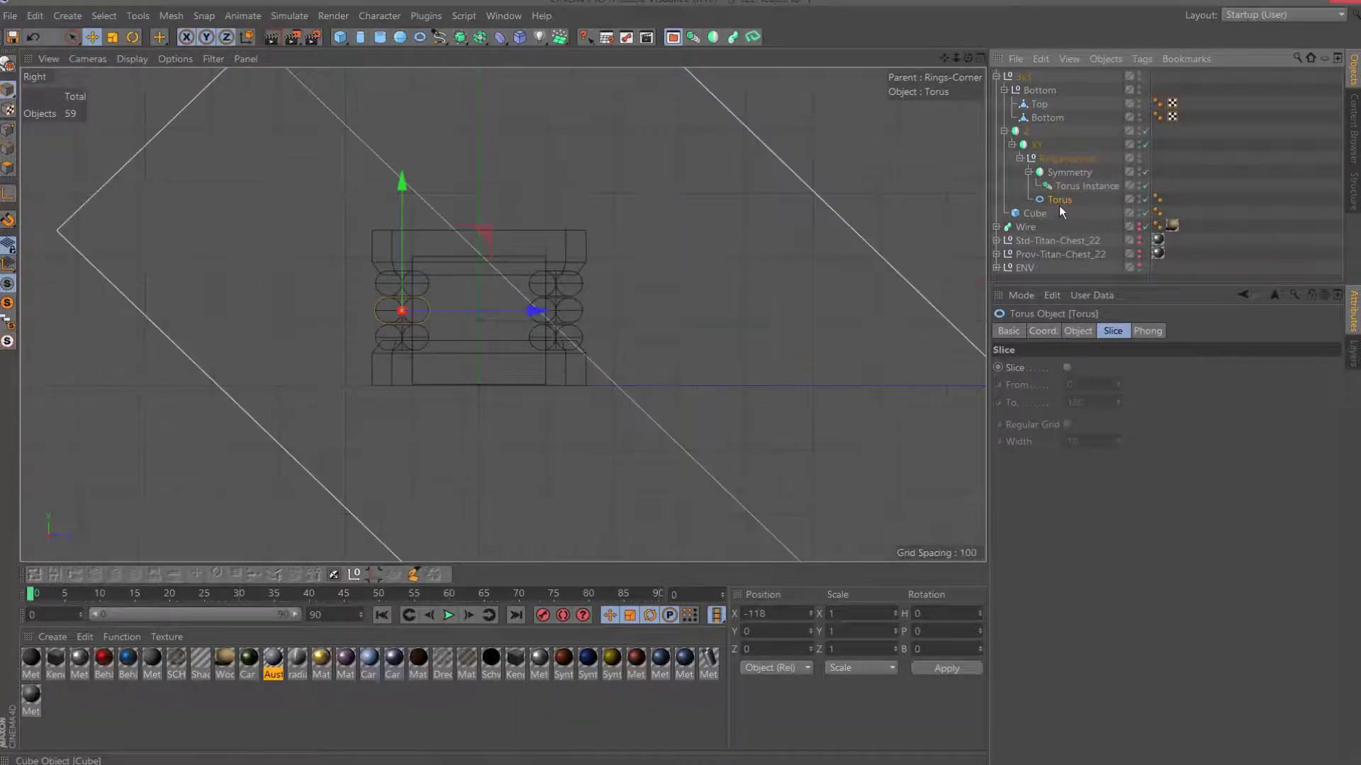
{"action": "key", "text": "alt+n"}
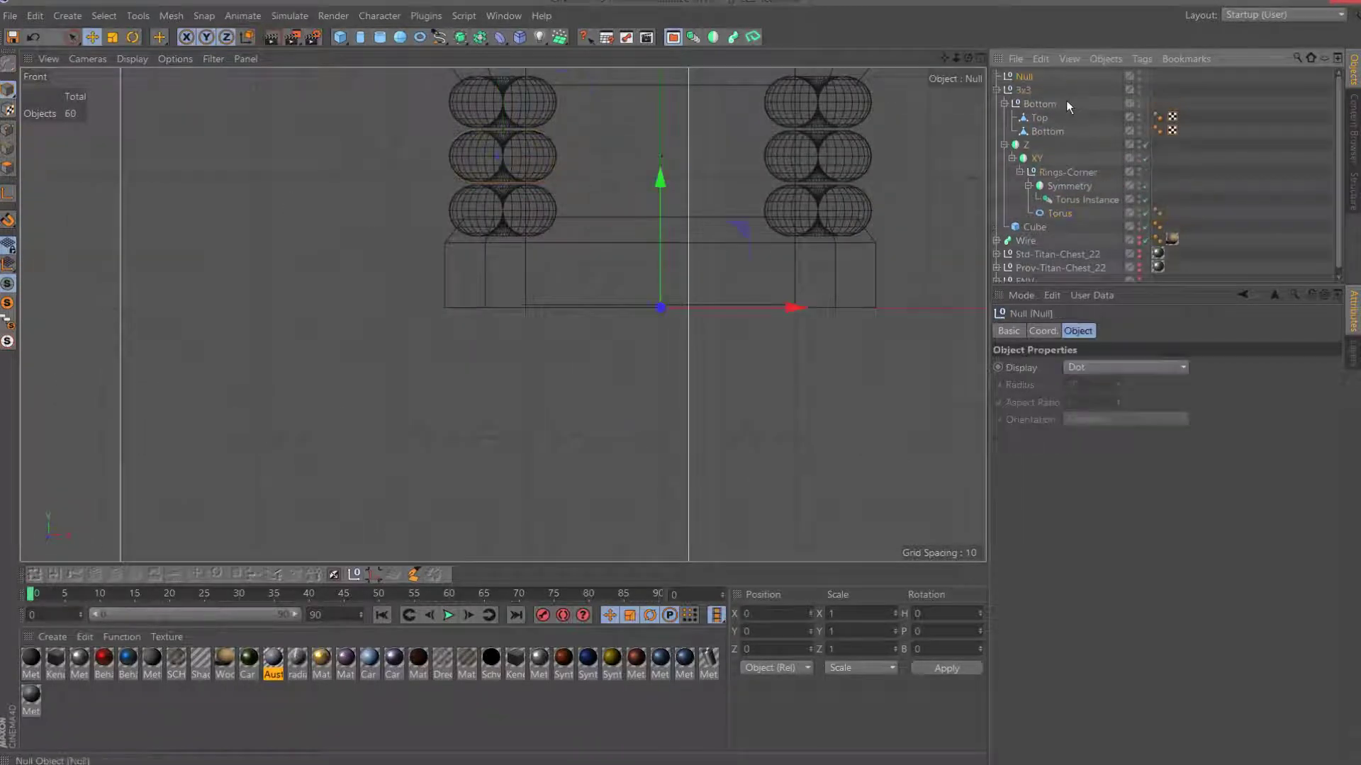
{"action": "left_click_drag", "start_coordinate": [1068, 201], "coordinate": [1063, 186]}
{"action": "left_click", "coordinate": [1076, 195]}
{"action": "left_click", "coordinate": [1063, 214]}
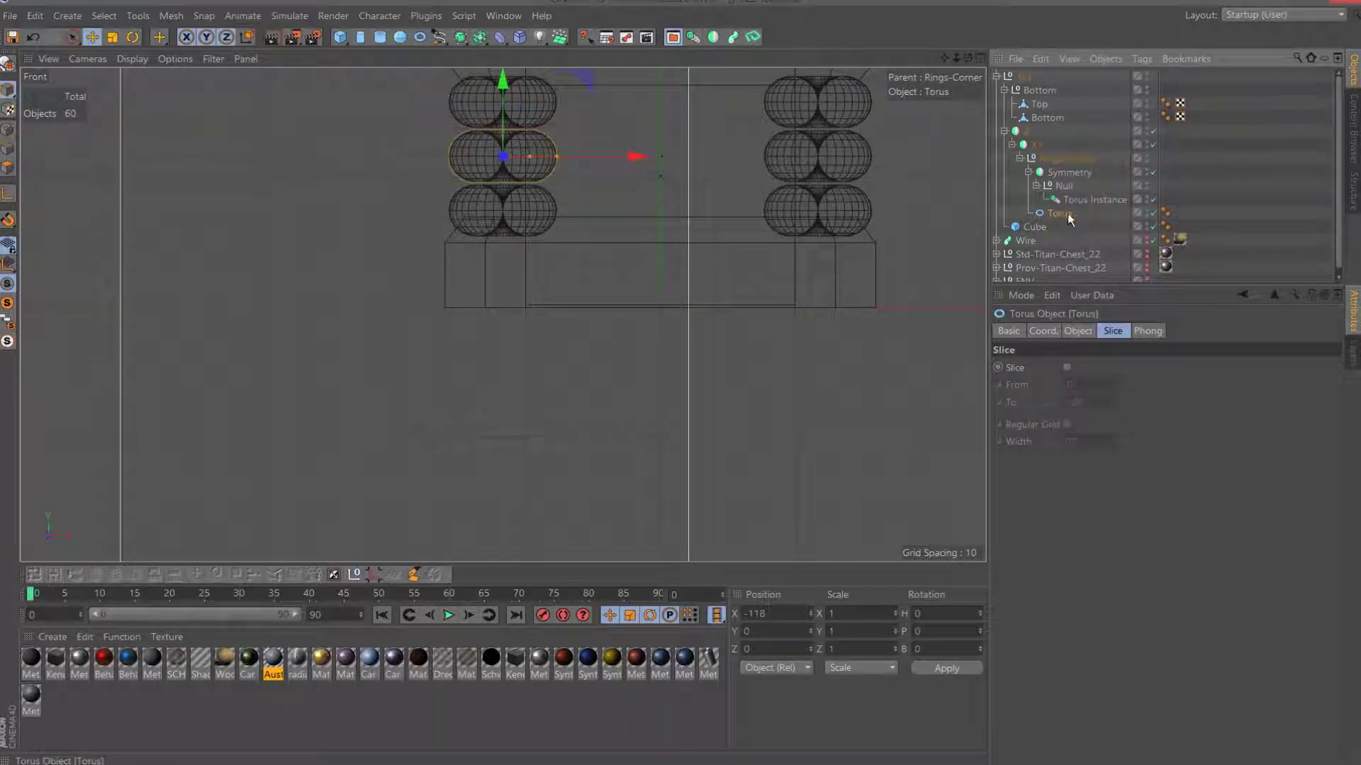
{"action": "left_click", "coordinate": [1076, 200]}
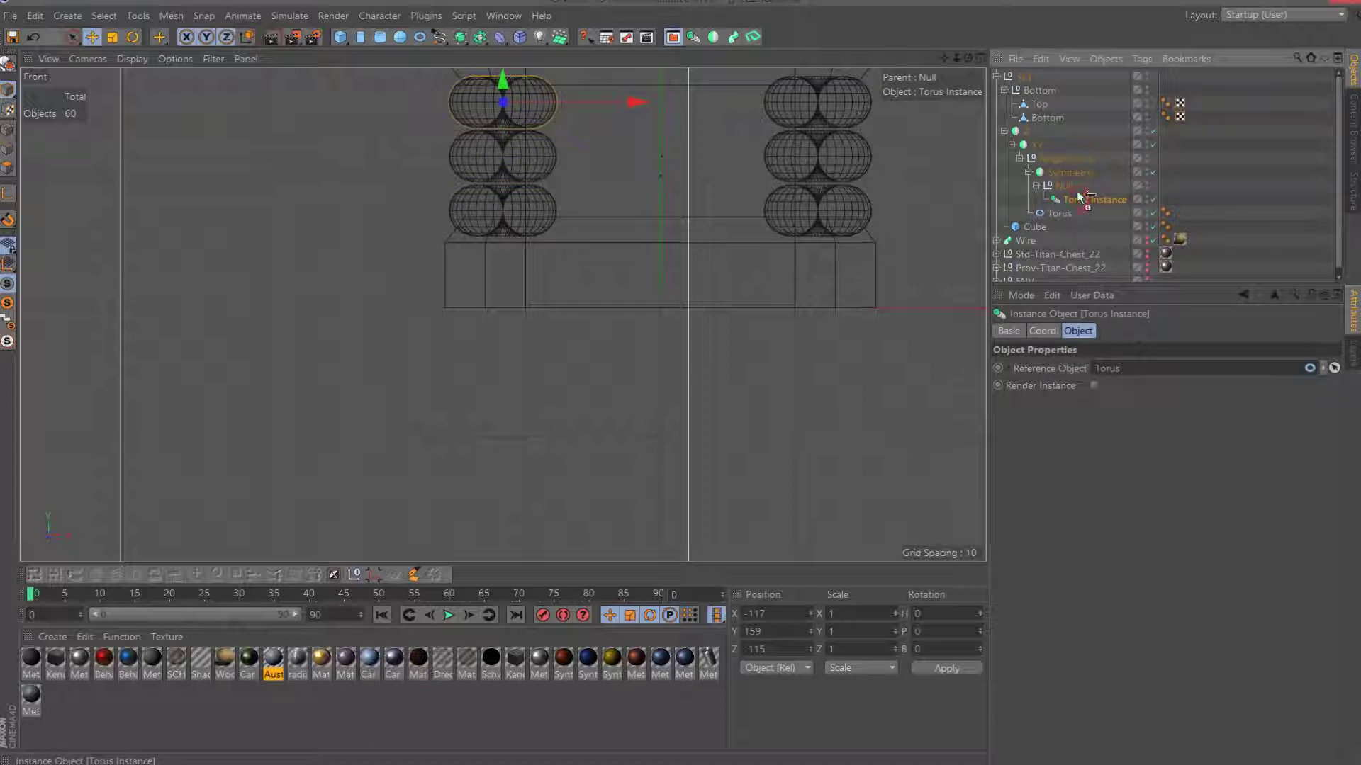
{"action": "left_click_drag", "start_coordinate": [1077, 190], "coordinate": [1077, 192], "text": "ctrl"}
{"action": "left_click", "coordinate": [1063, 224]}
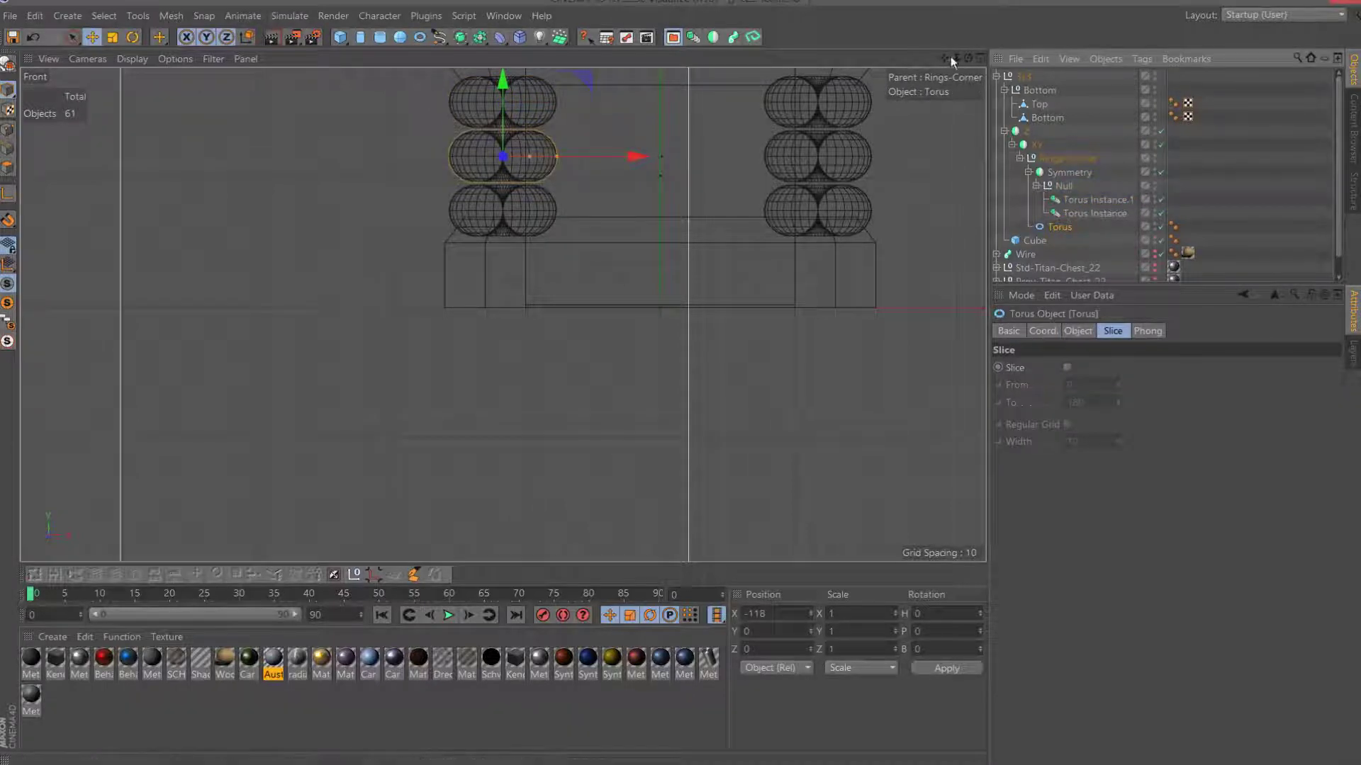
Raise the copied torus instance along Y to the top of each corner stack.
{"action": "left_click_drag", "start_coordinate": [945, 57], "coordinate": [1053, 206]}
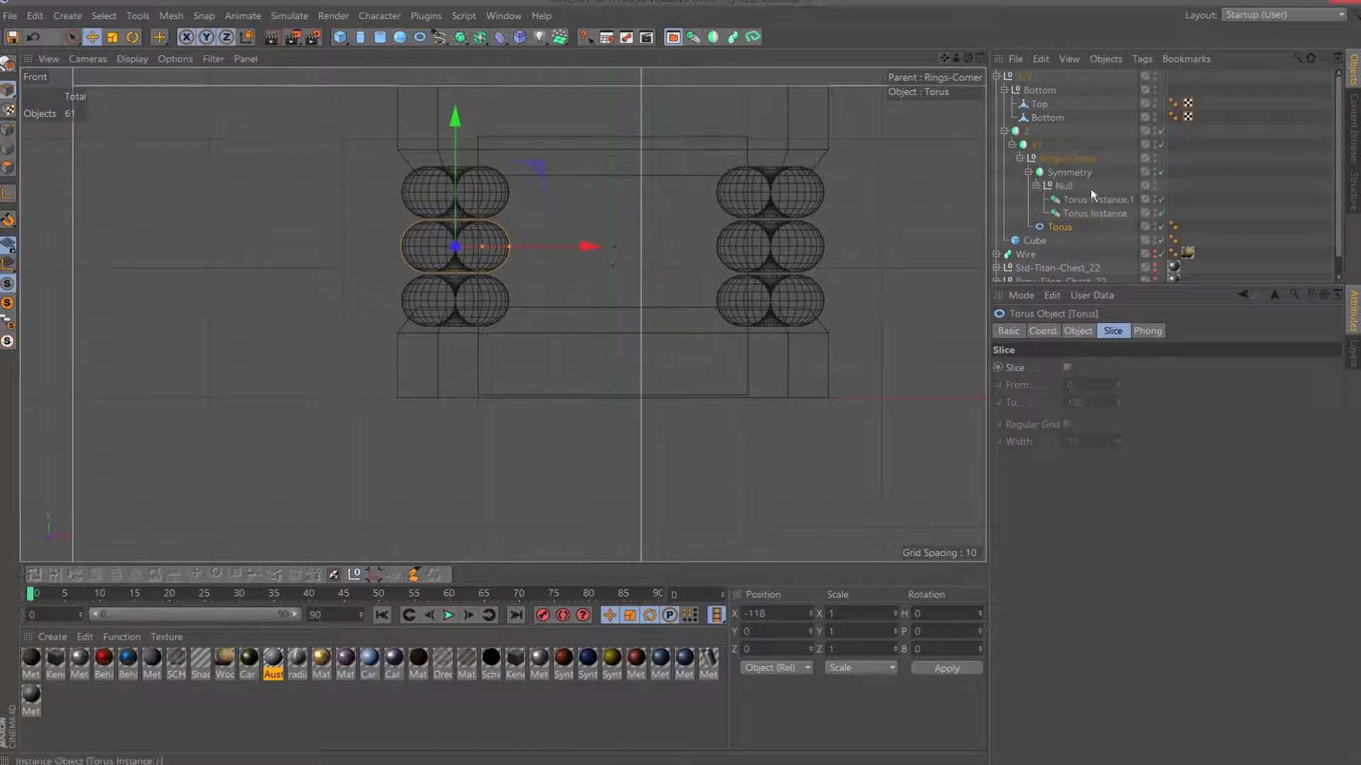
{"action": "mouse_move", "coordinate": [456, 113]}
{"action": "left_mouse_down"}
{"action": "mouse_move", "coordinate": [455, 152]}
{"action": "mouse_move", "coordinate": [456, 134]}
{"action": "left_mouse_up"}
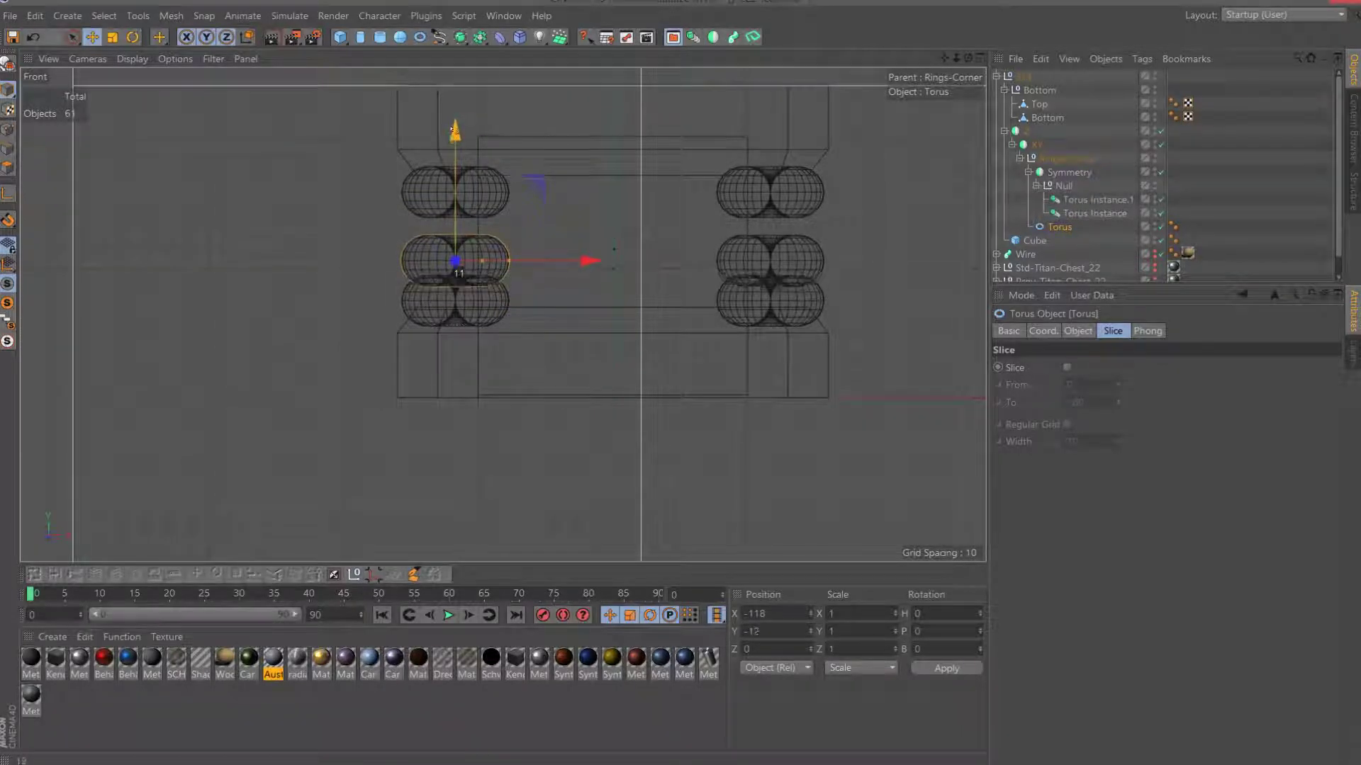
{"action": "left_click", "coordinate": [33, 36]}
{"action": "left_click", "coordinate": [1080, 200]}
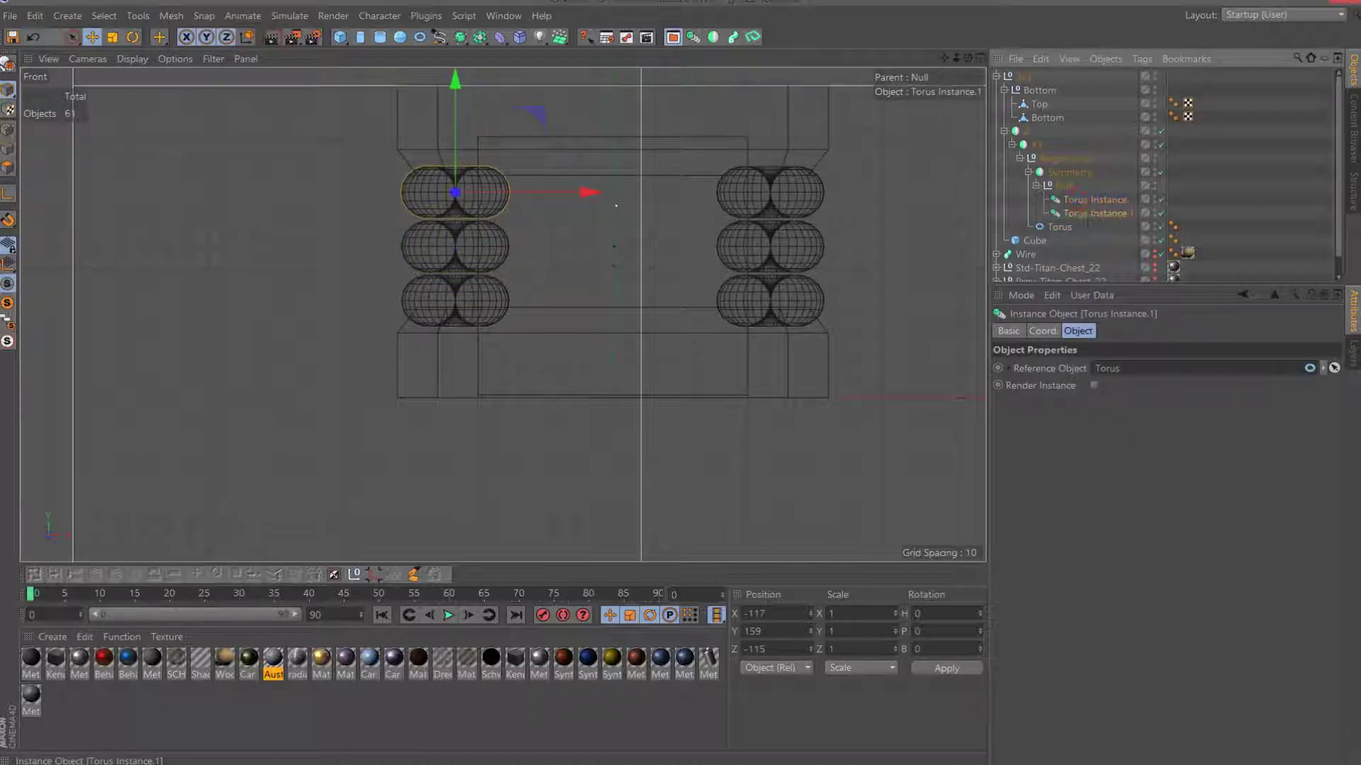
{"action": "mouse_move", "coordinate": [455, 170]}
{"action": "left_mouse_down"}
{"action": "mouse_move", "coordinate": [456, 144]}
{"action": "mouse_move", "coordinate": [456, 171]}
{"action": "left_mouse_up"}
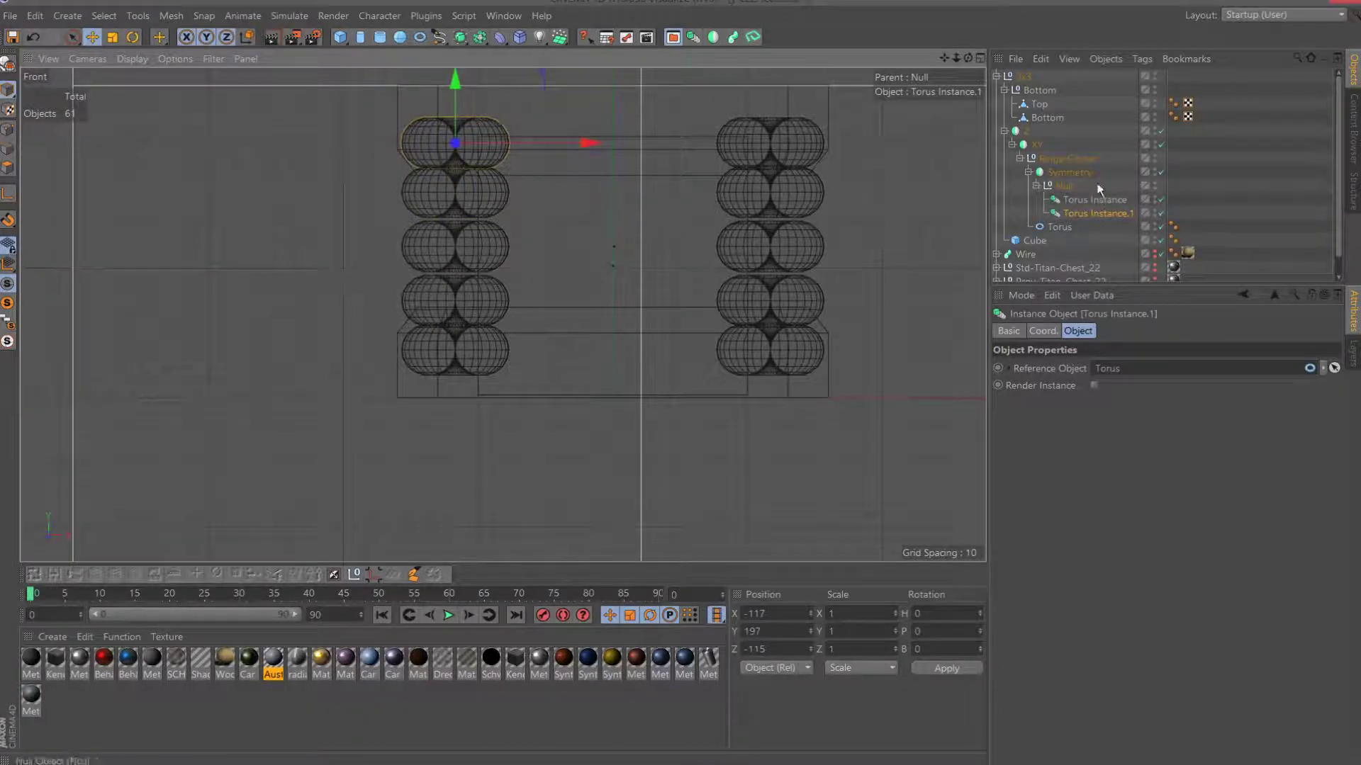
{"action": "left_click", "coordinate": [1068, 225]}
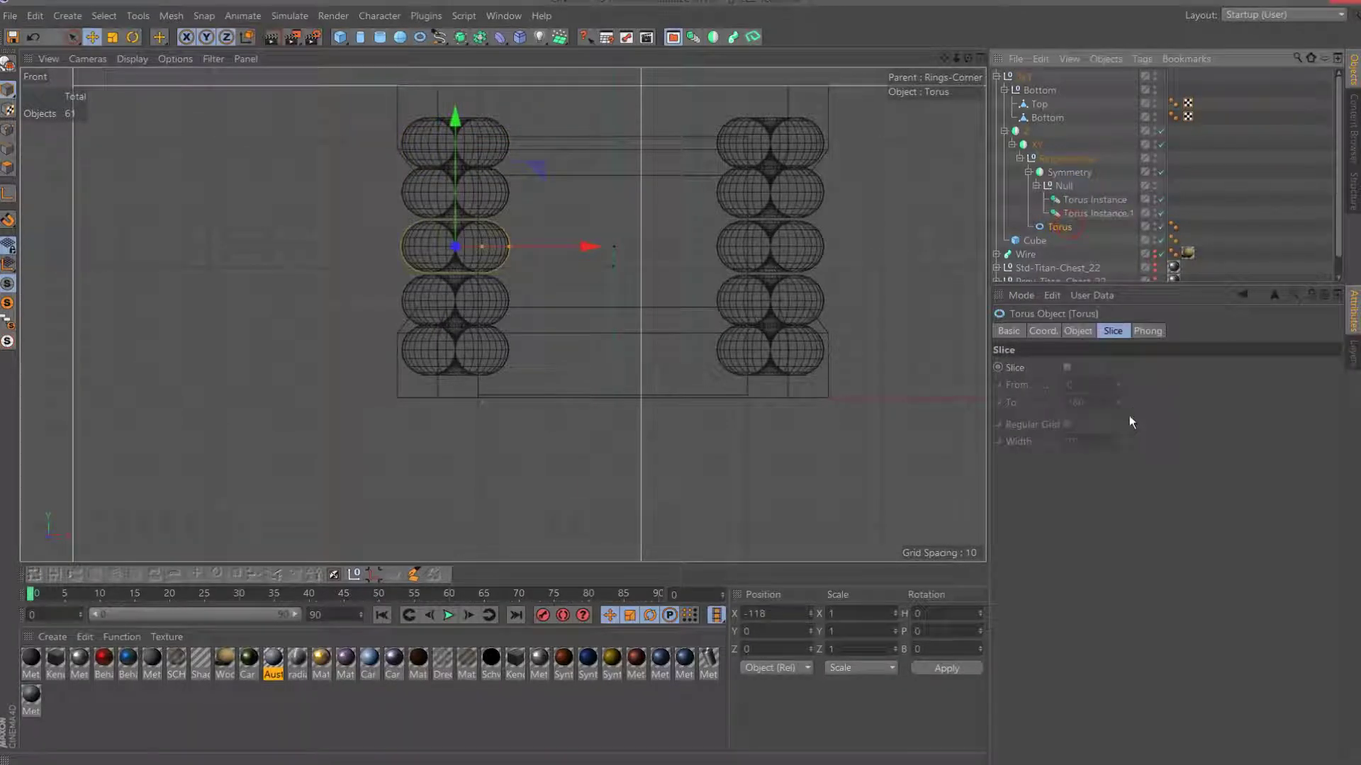
Set the torus Pipe Radius to 15, then 11, to make the rings thinner.
{"action": "left_click", "coordinate": [1078, 331]}
{"action": "key", "text": "Tab"}
{"action": "key", "text": "Tab"}
{"action": "type", "text": "15"}
{"action": "key", "text": "Return"}
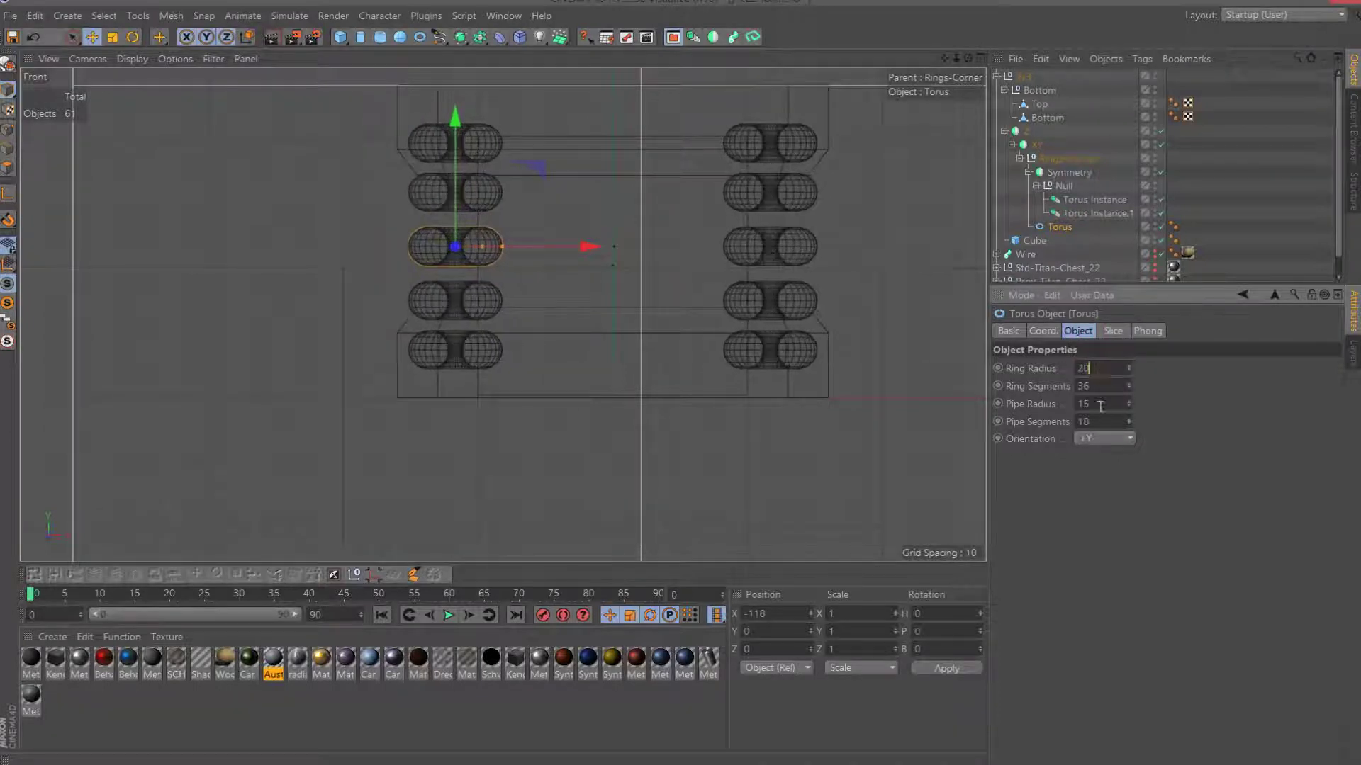
{"action": "key", "text": "BackSpace"}
{"action": "type", "text": "1"}
{"action": "key", "text": "Return"}
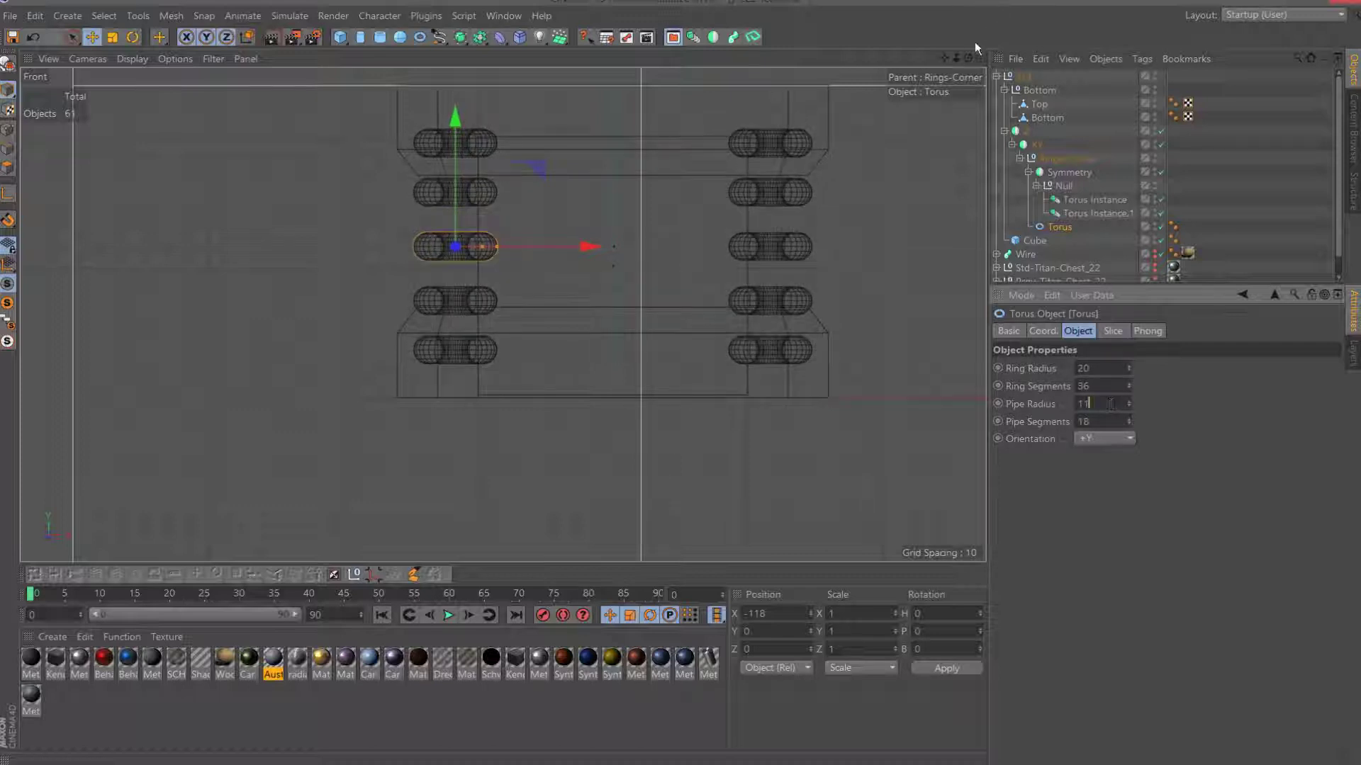
Lower both torus instances on Y to close the gaps, then render from perspective.
{"action": "left_click_drag", "start_coordinate": [949, 59], "coordinate": [995, 174]}
{"action": "left_click", "coordinate": [1095, 199]}
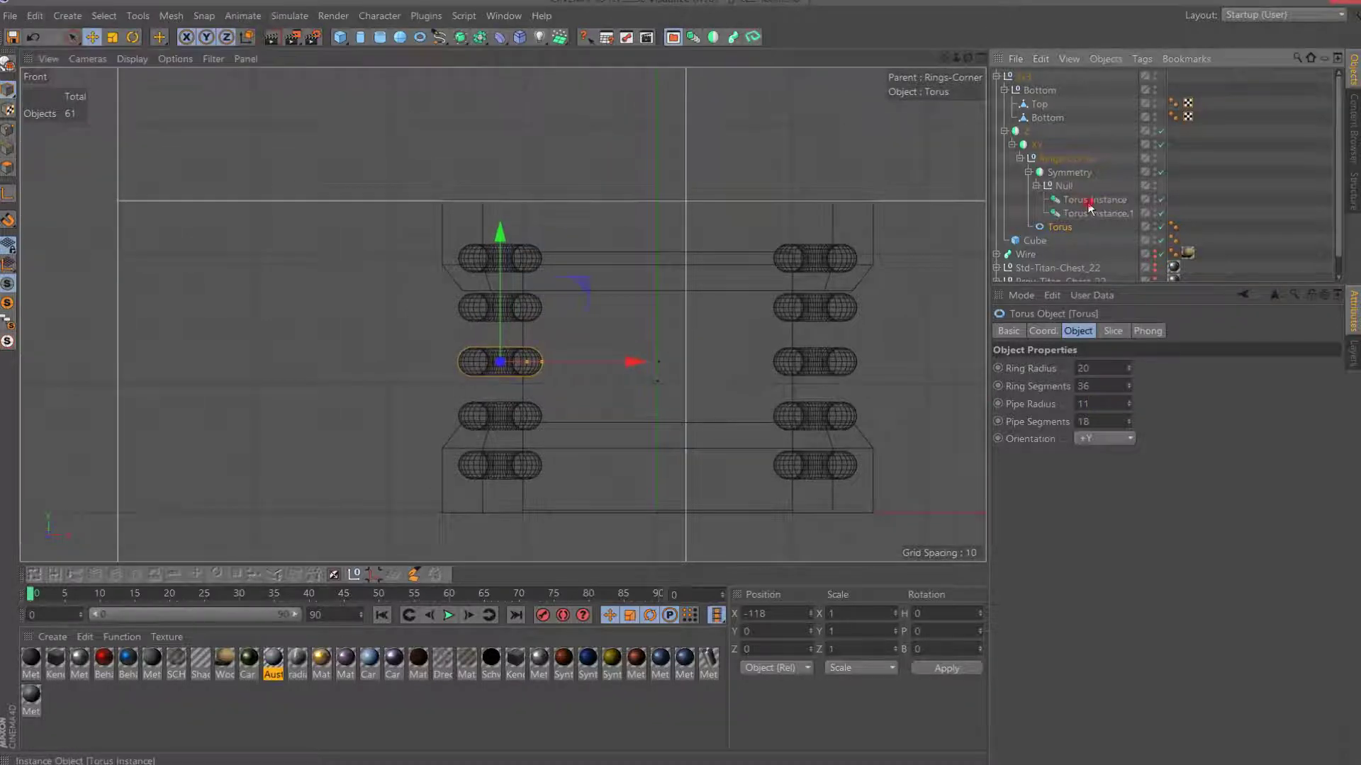
{"action": "scroll", "coordinate": [499, 314], "scroll_direction": "up", "scroll_amount": 2}
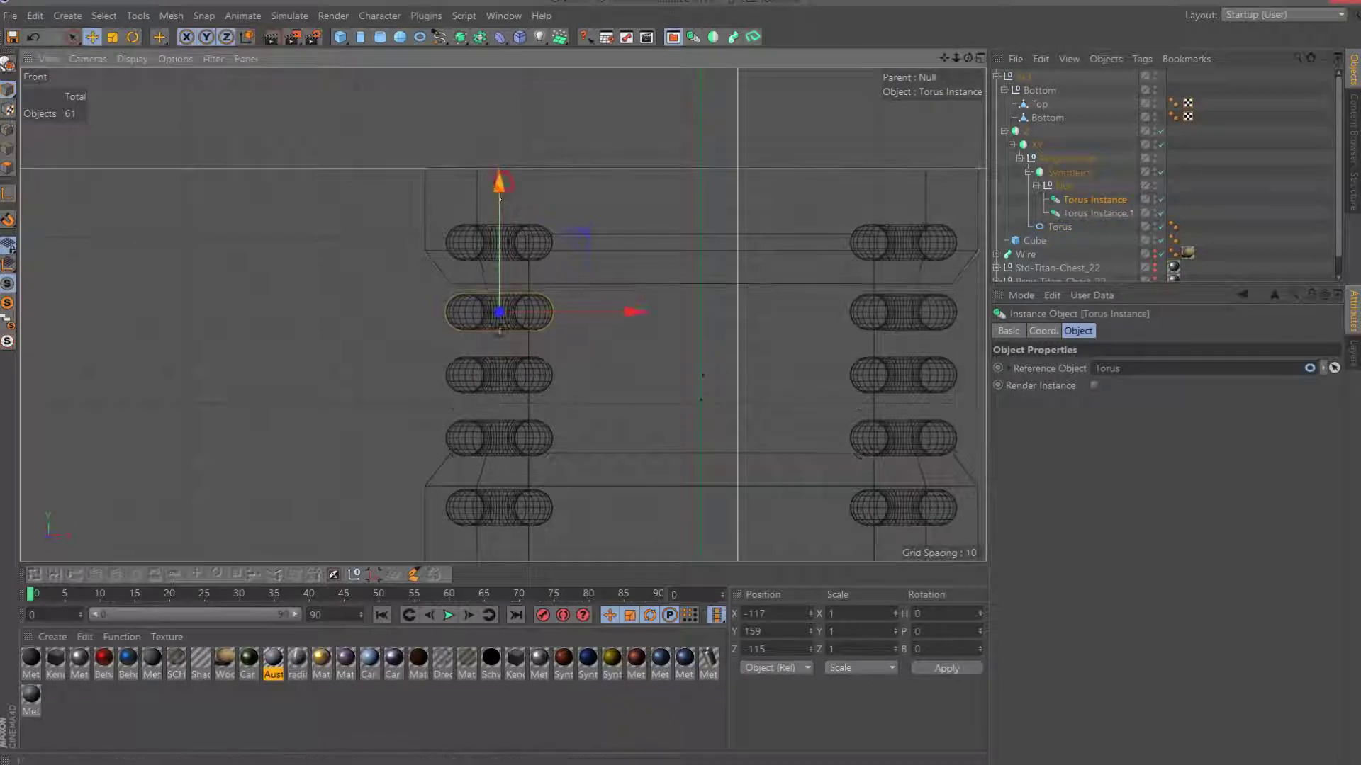
{"action": "left_click_drag", "start_coordinate": [500, 175], "coordinate": [502, 210]}
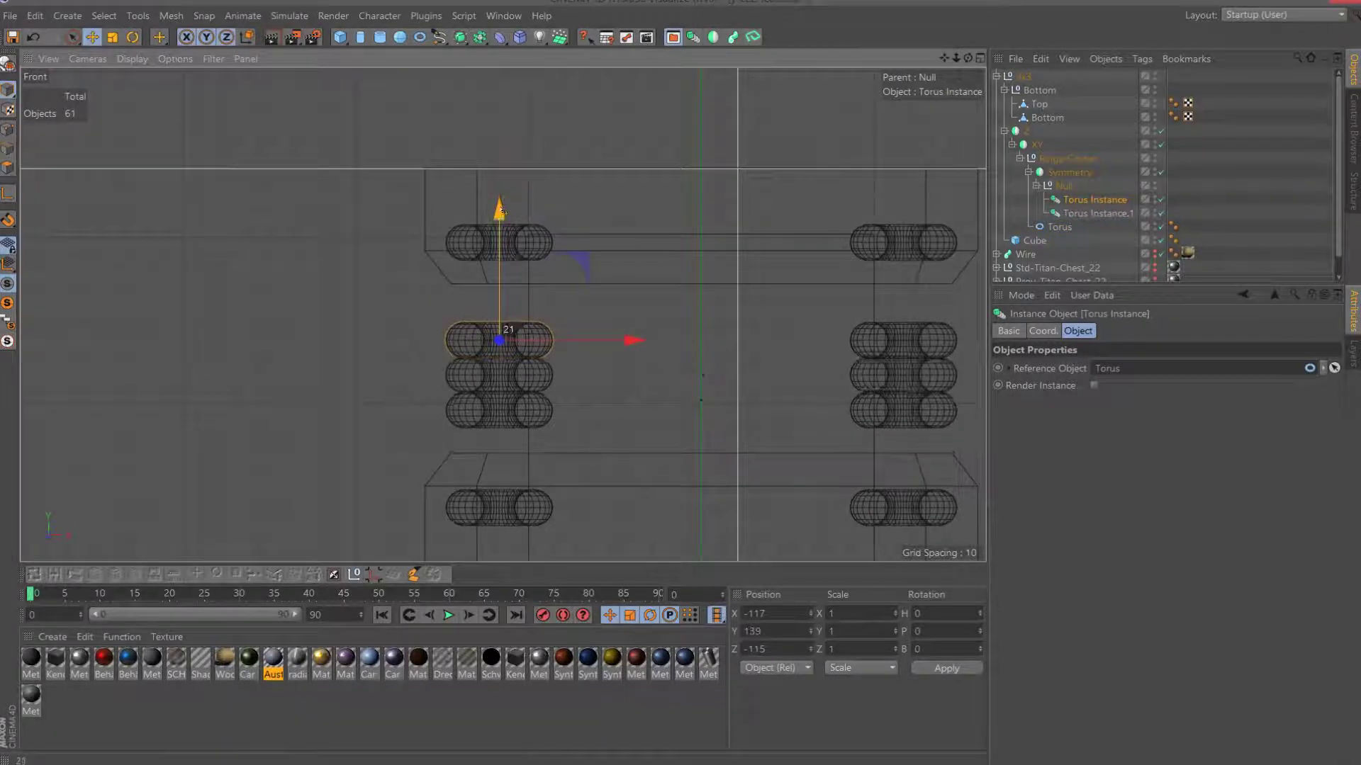
{"action": "left_click", "coordinate": [1085, 213]}
{"action": "left_click_drag", "start_coordinate": [498, 113], "coordinate": [499, 176]}
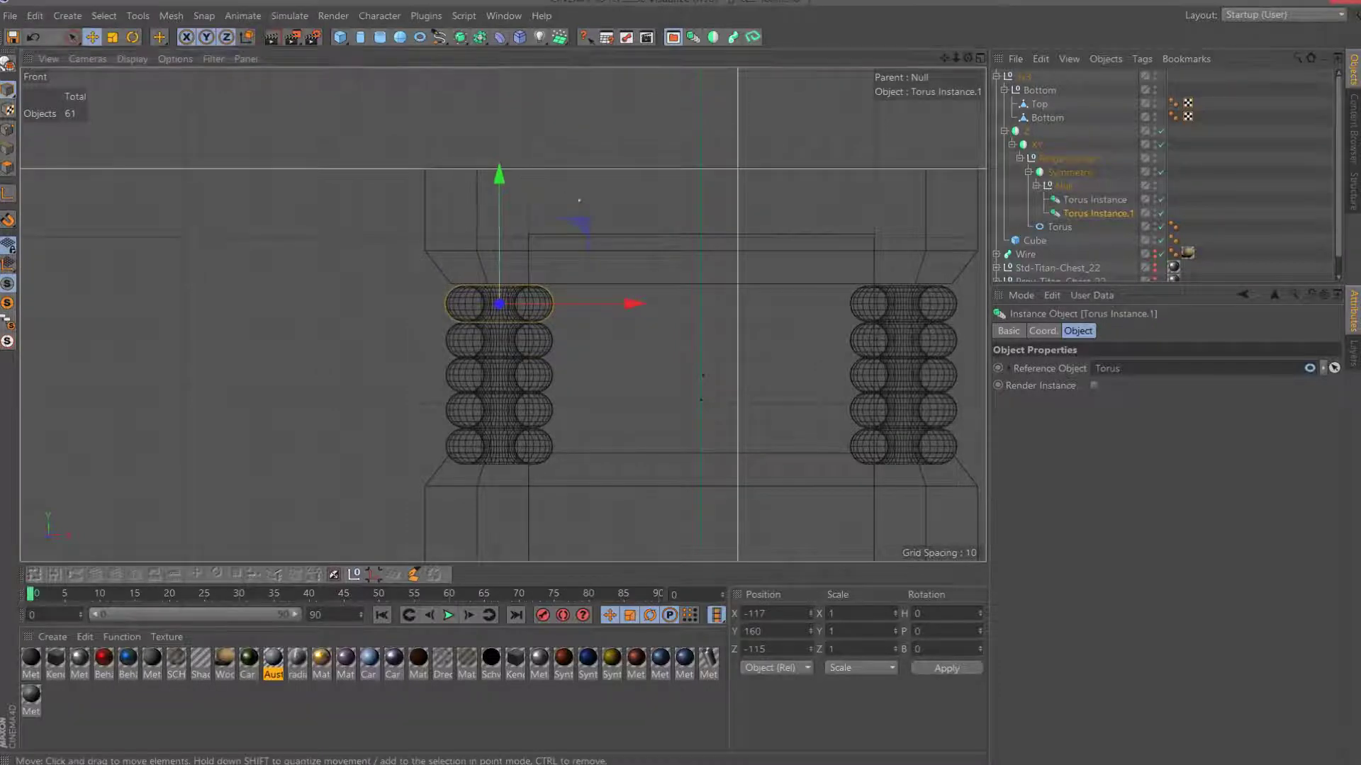
{"action": "key", "text": "F1"}
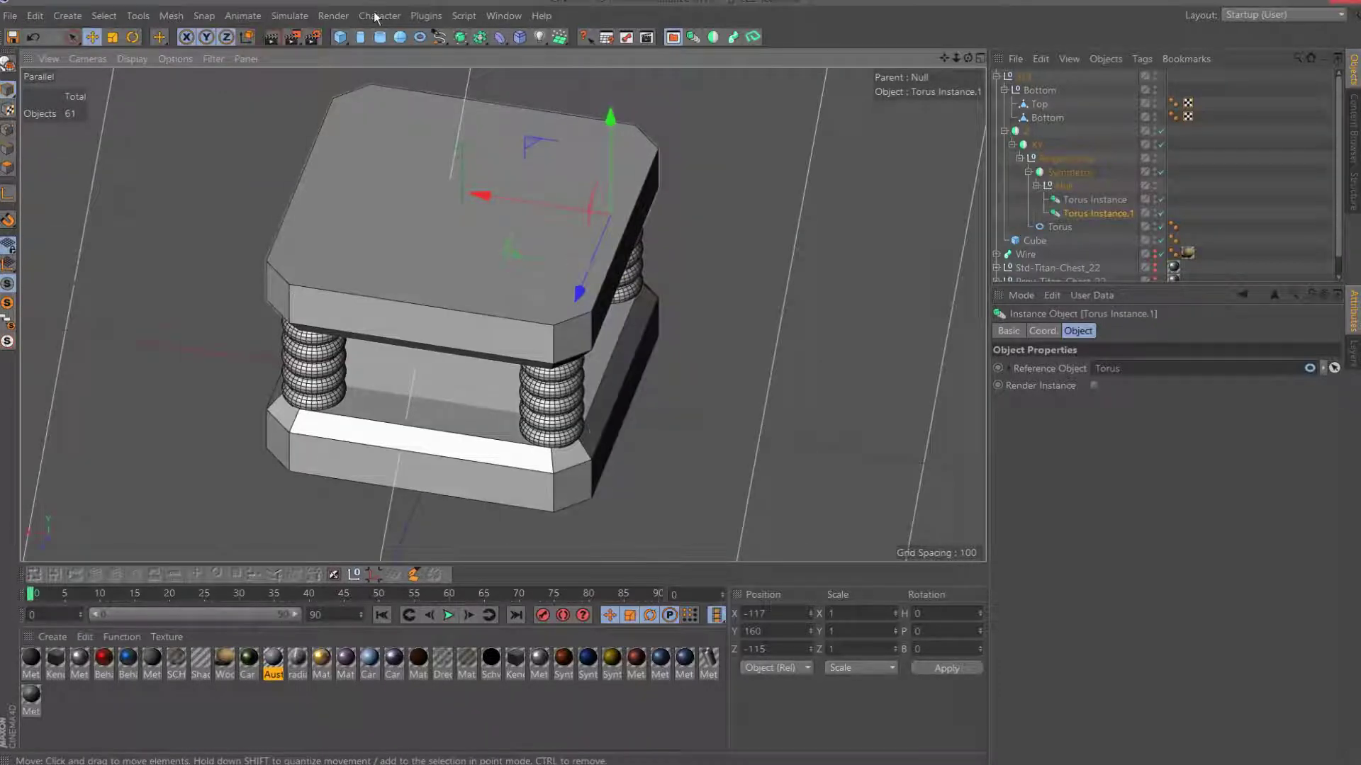
{"action": "key", "text": "shift+r"}
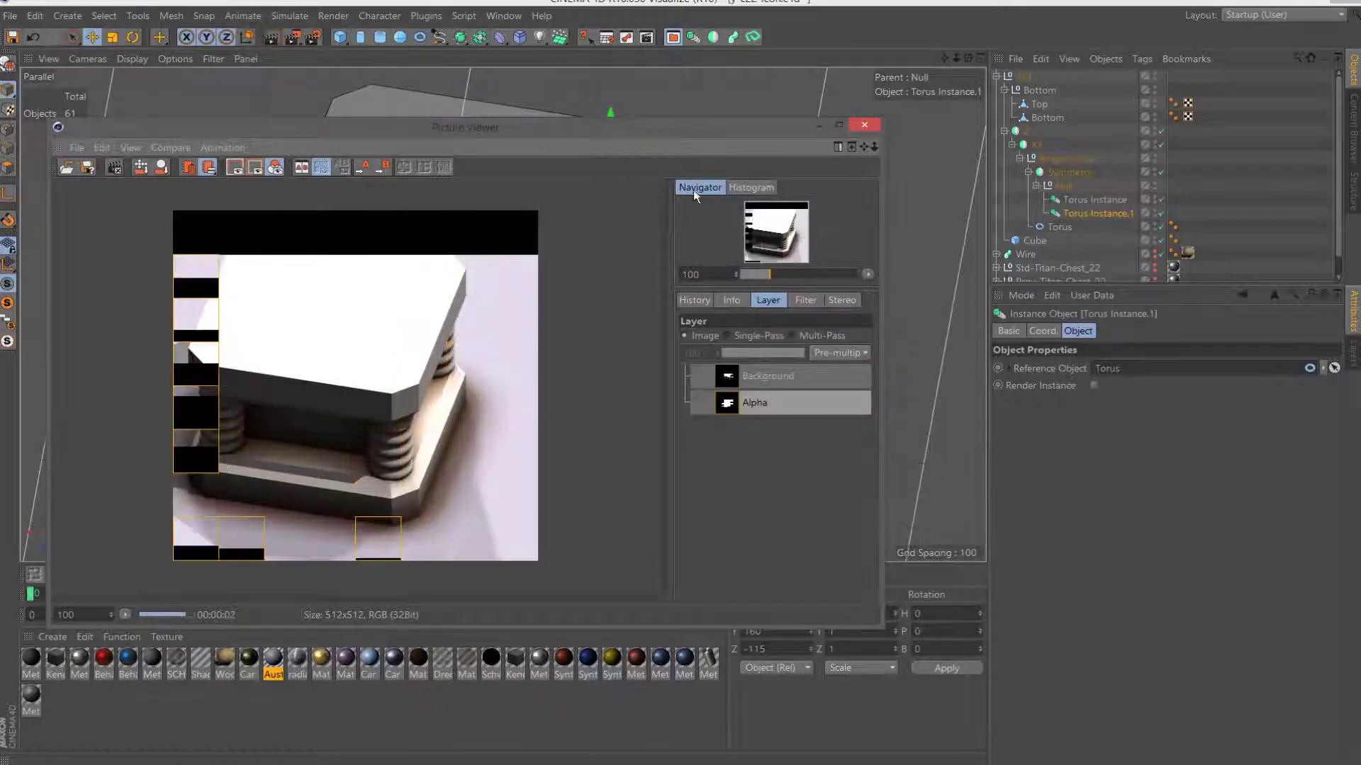
Close the preview and give the Torus Pipe Radius 13 and Ring Radius 22.
{"action": "left_click", "coordinate": [861, 126]}
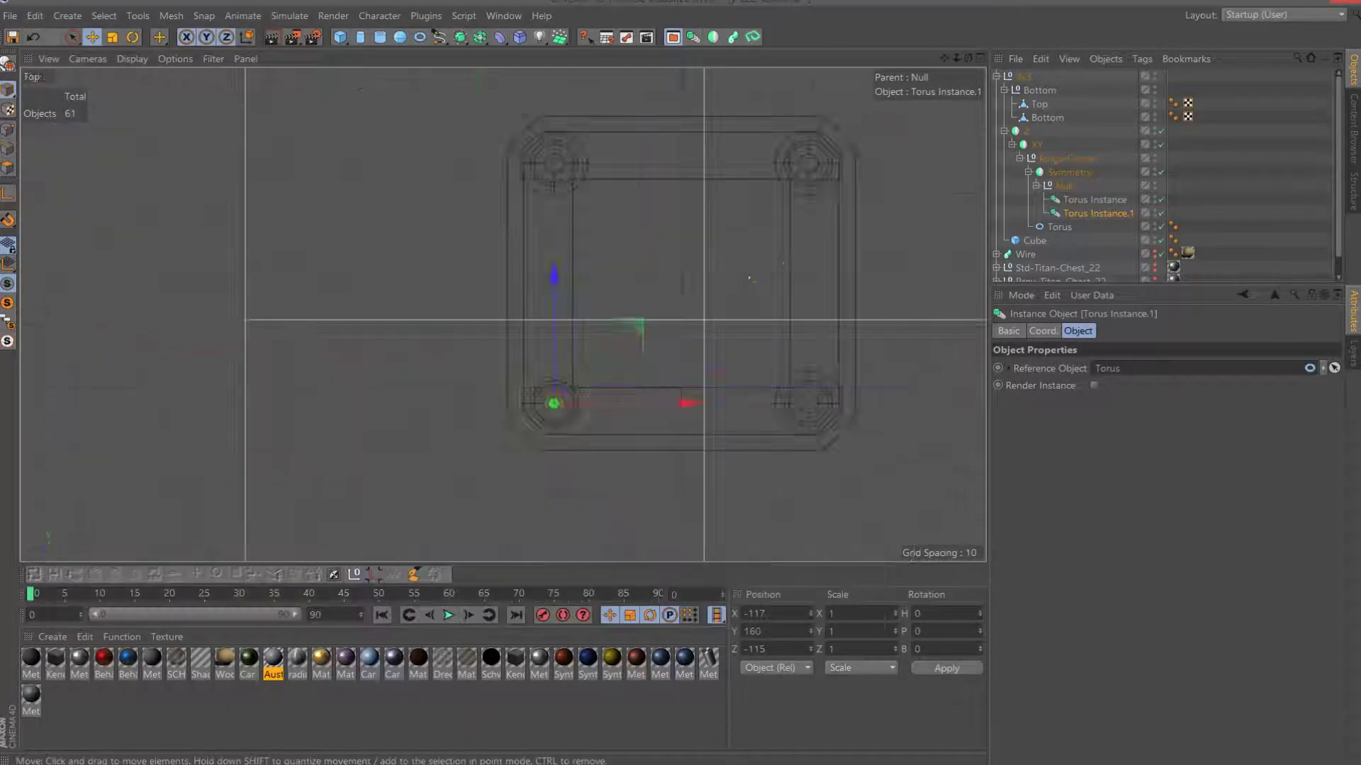
{"action": "key", "text": "F3"}
{"action": "scroll", "coordinate": [370, 212], "scroll_direction": "up", "scroll_amount": 3}
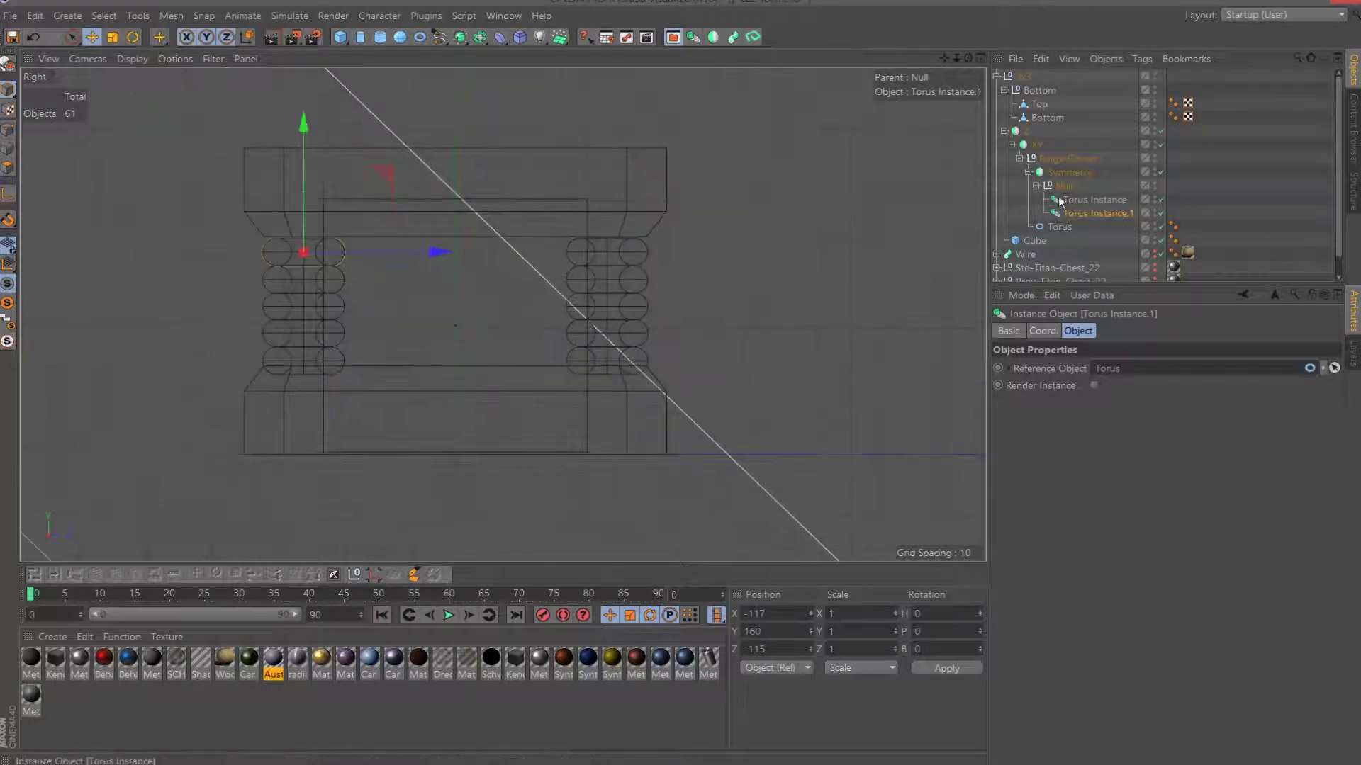
{"action": "left_click", "coordinate": [1059, 227]}
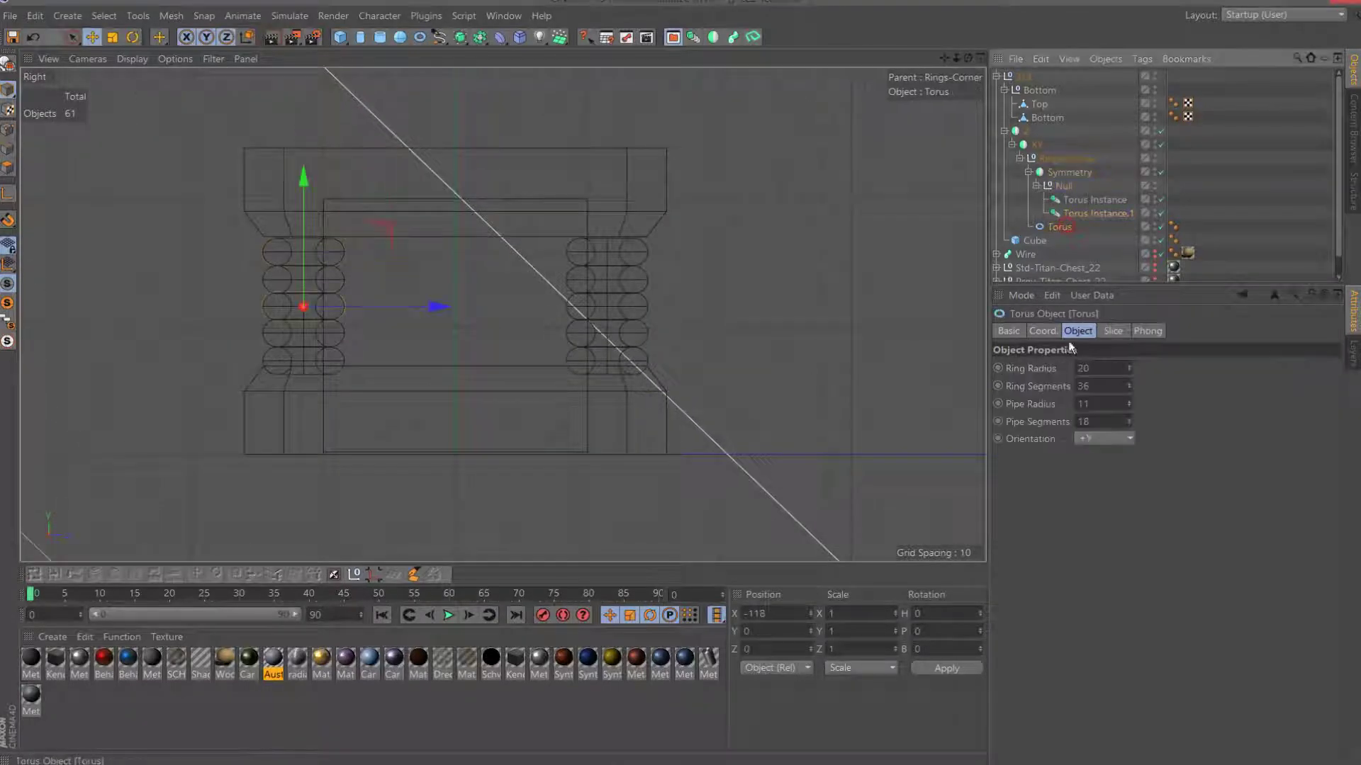
{"action": "double_click", "coordinate": [1102, 403]}
{"action": "type", "text": "13"}
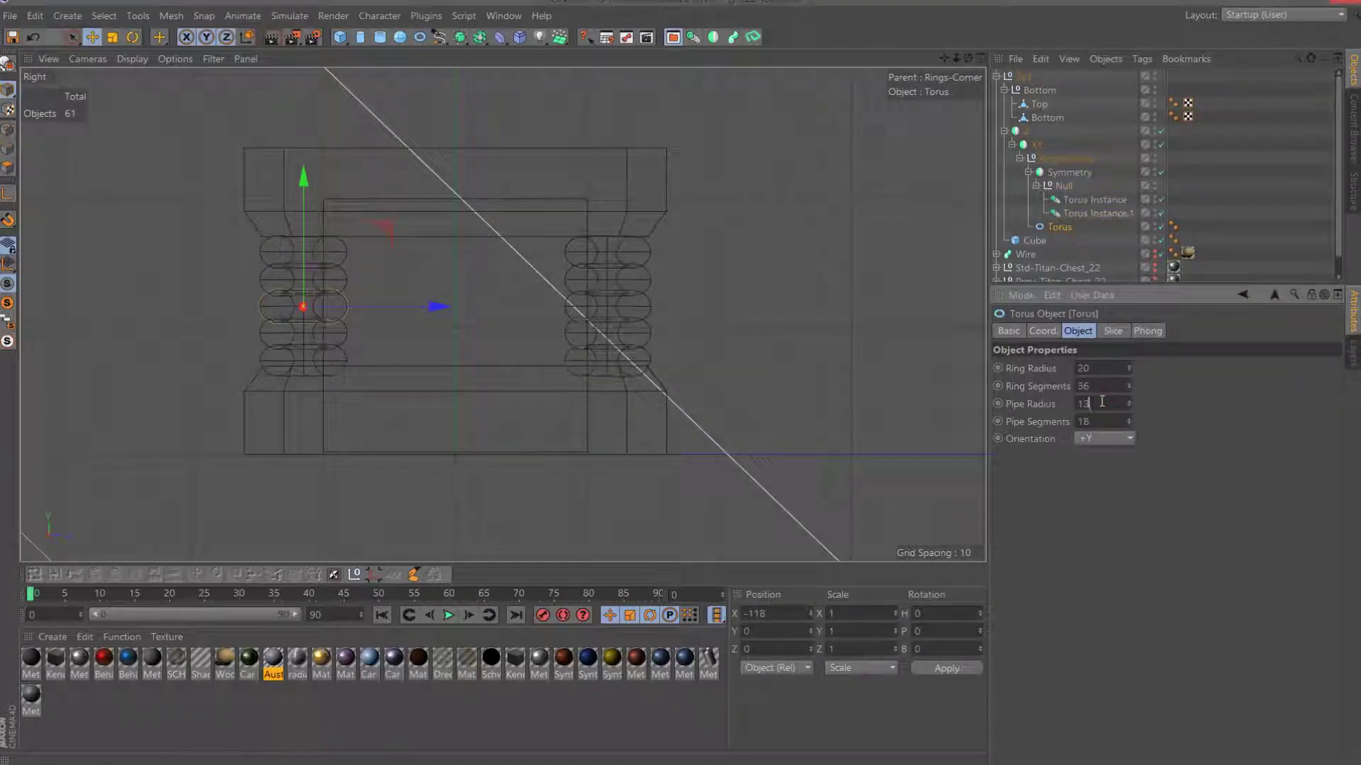
{"action": "key", "text": "Return"}
{"action": "type", "text": "2"}
{"action": "key", "text": "Return"}
Render a fresh perspective preview of the chest and close it.
{"action": "key", "text": "F1"}
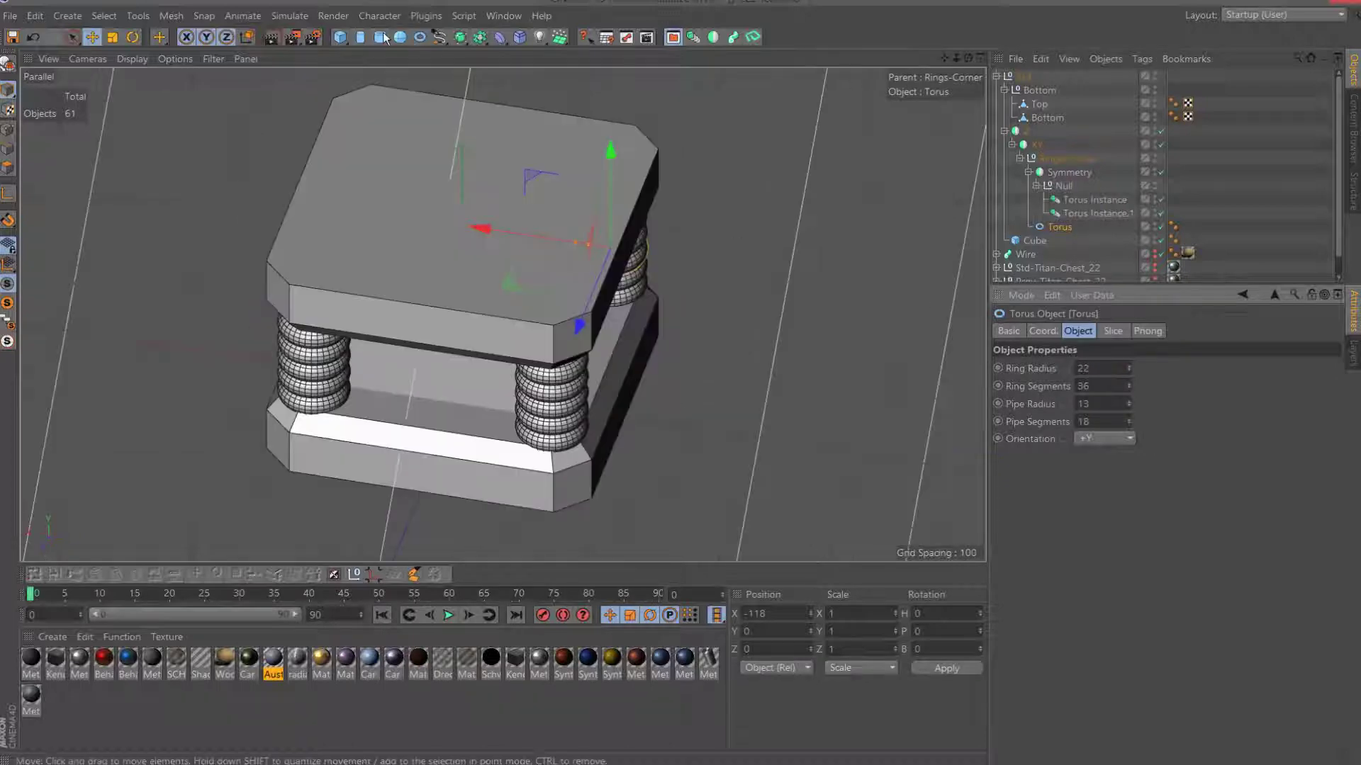
{"action": "left_click", "coordinate": [293, 37]}
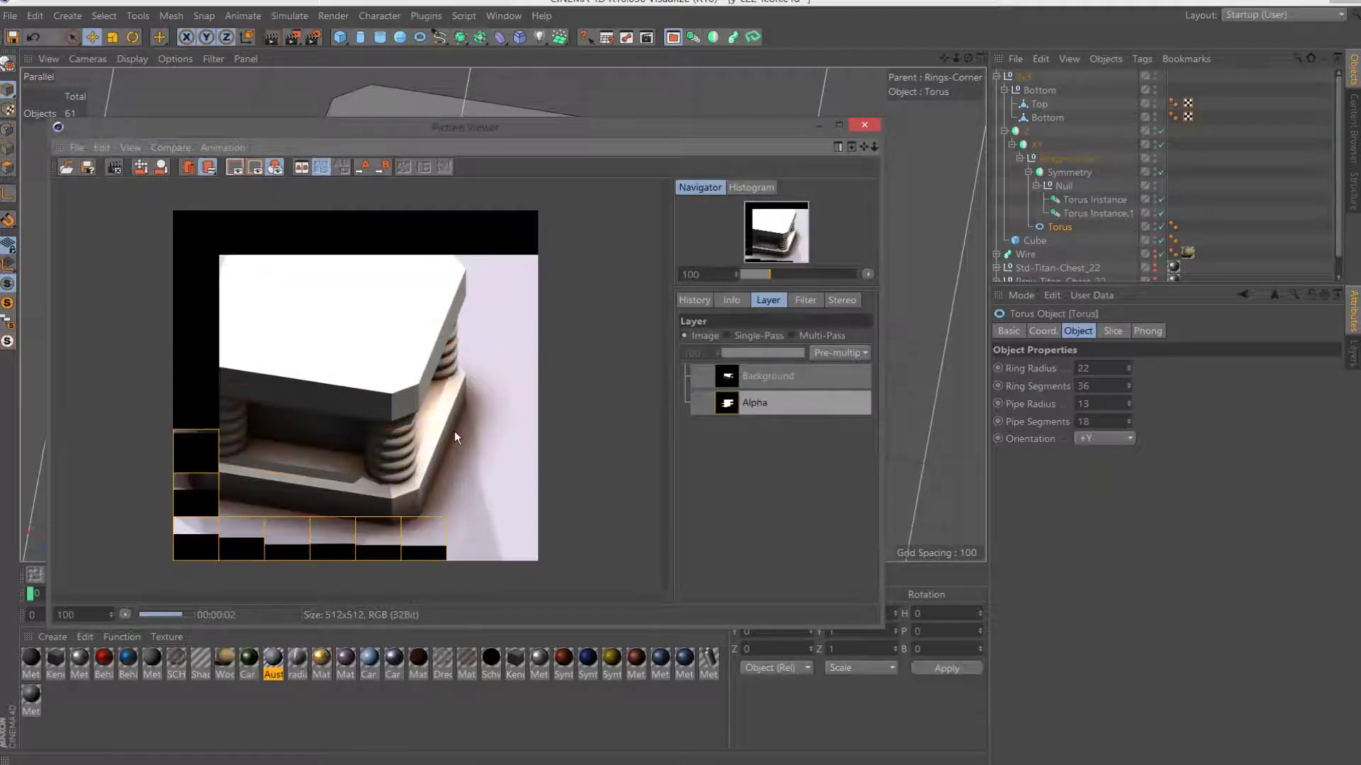
{"action": "scroll", "coordinate": [453, 431], "scroll_direction": "down", "scroll_amount": 2}
{"action": "scroll", "coordinate": [452, 431], "scroll_direction": "up", "scroll_amount": 3}
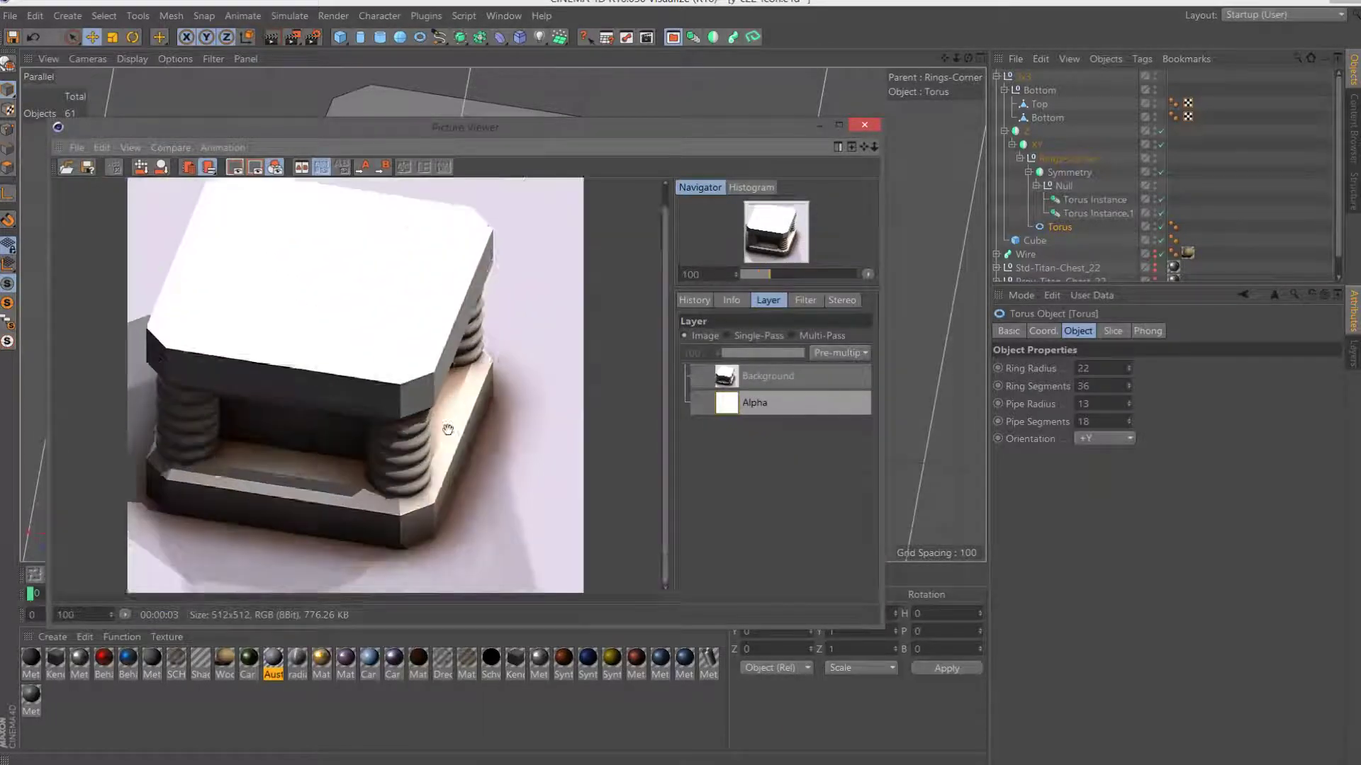
{"action": "scroll", "coordinate": [442, 428], "scroll_direction": "up", "scroll_amount": 1}
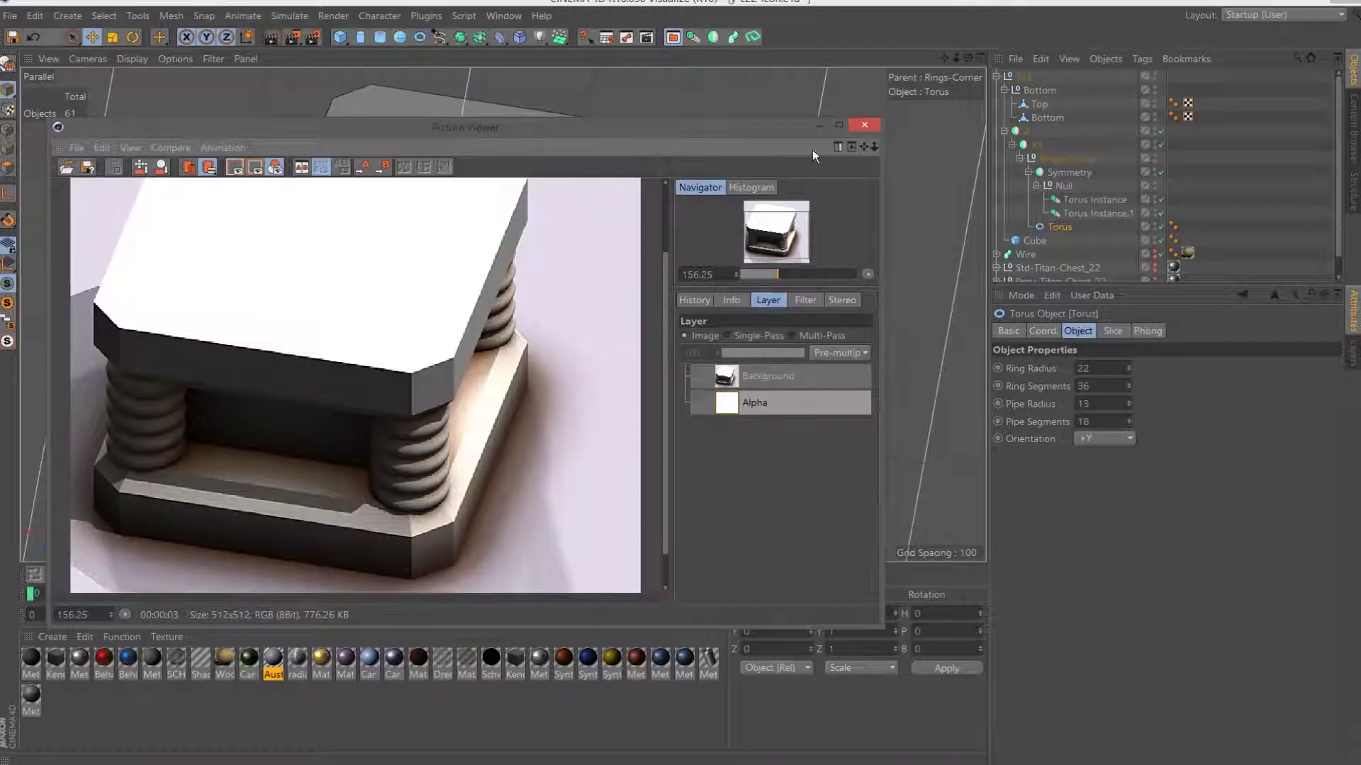
{"action": "left_click", "coordinate": [857, 124]}
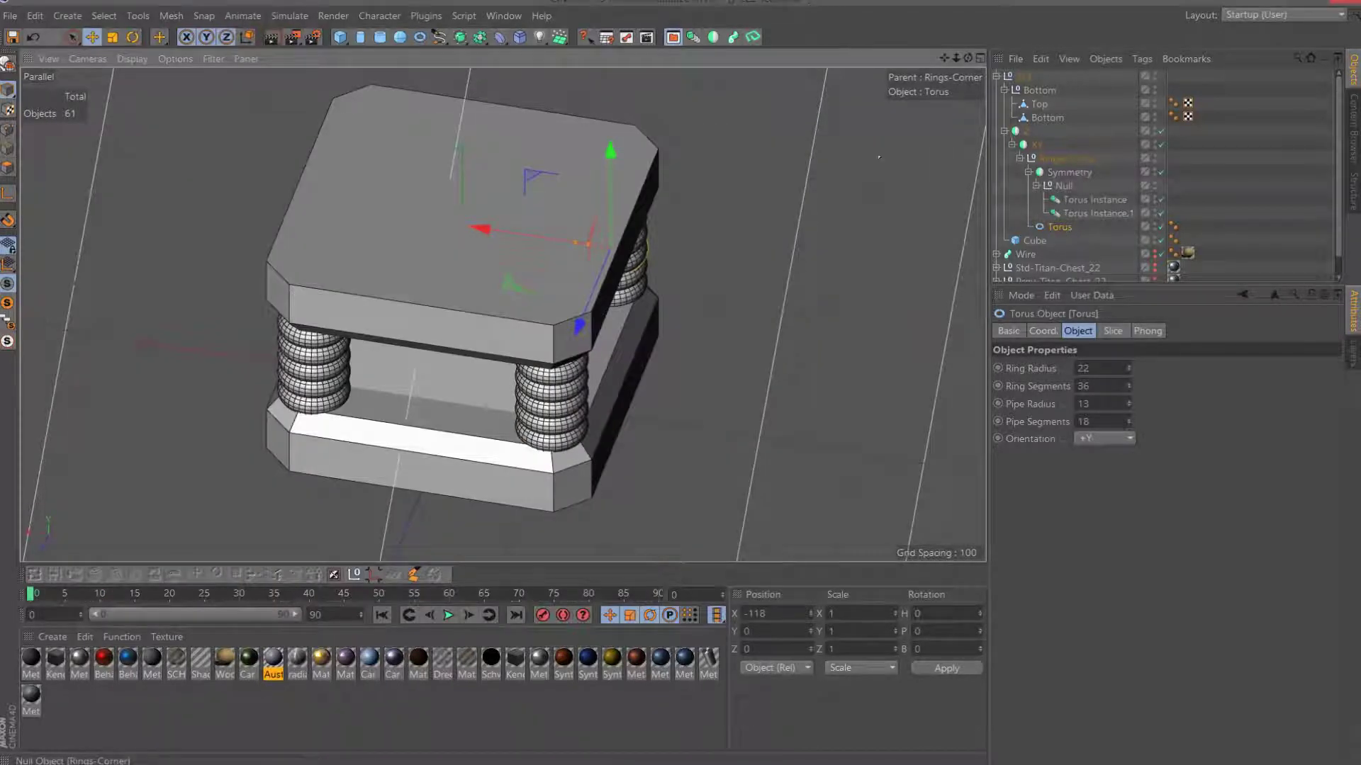
Select the top plate's upper face and apply an inner extrude with offset 20.
{"action": "left_click", "coordinate": [391, 244]}
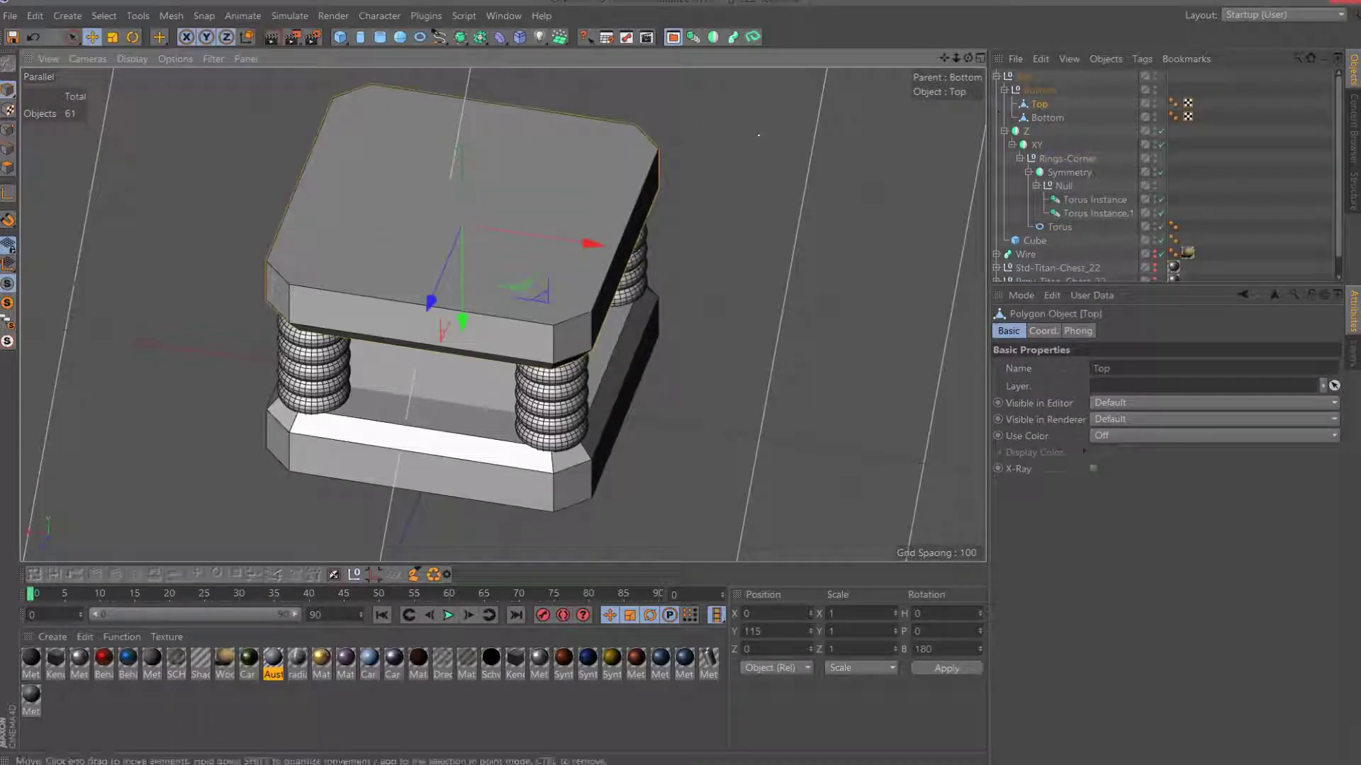
{"action": "left_click_drag", "start_coordinate": [968, 59], "coordinate": [985, 67]}
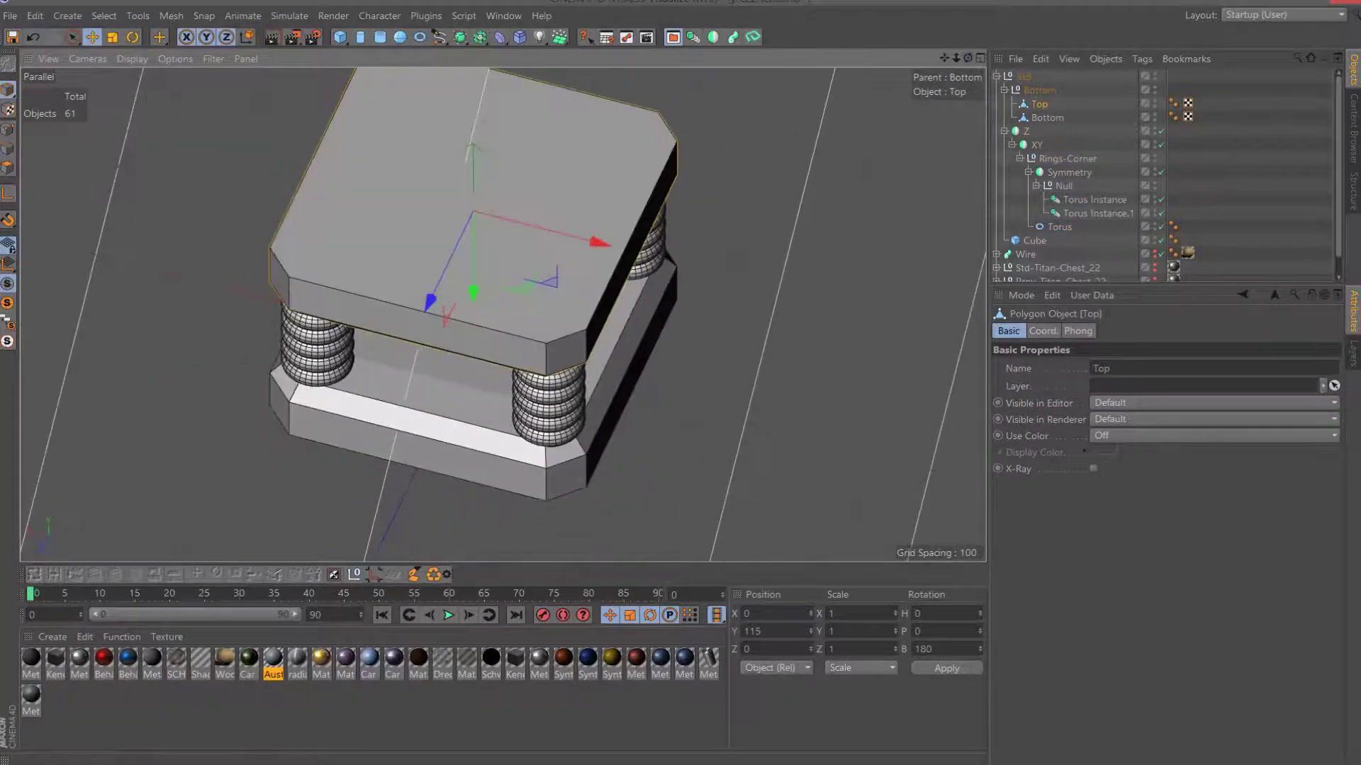
{"action": "left_click", "coordinate": [409, 173]}
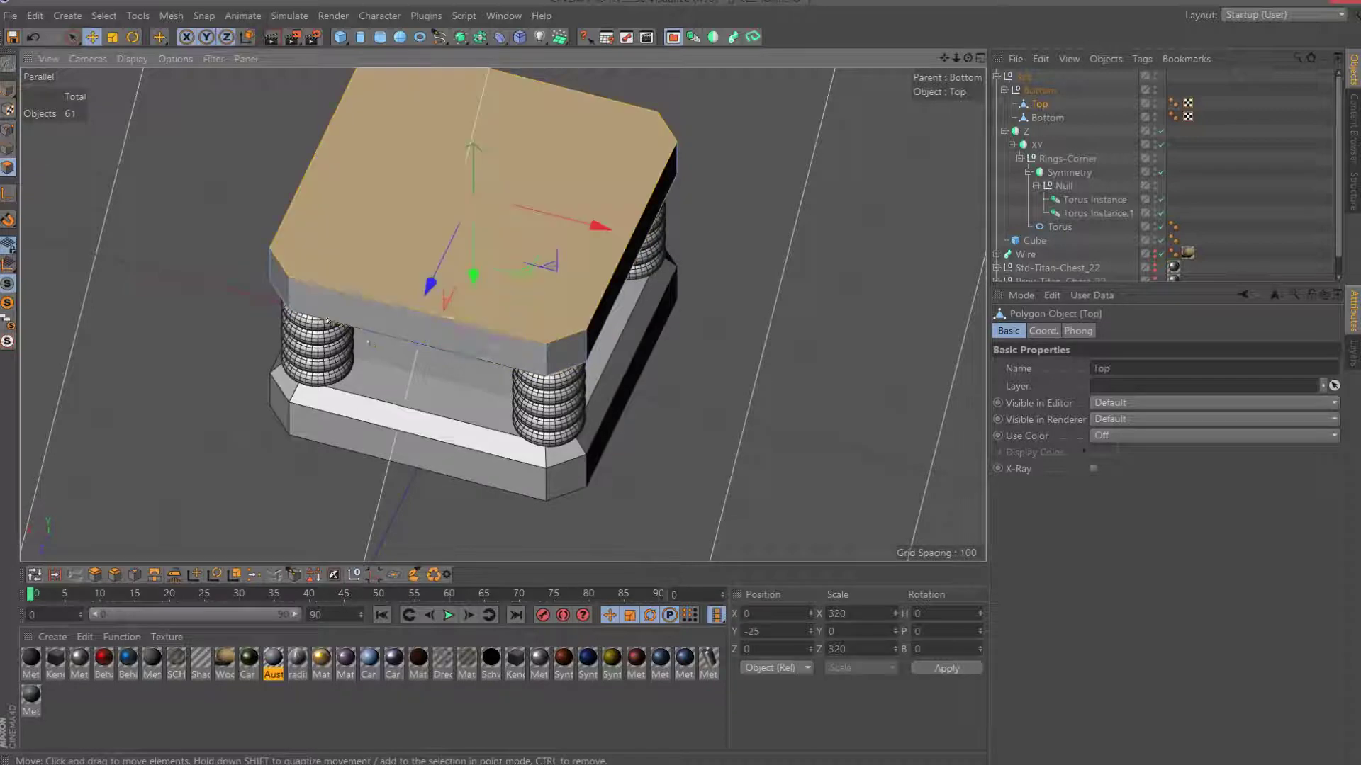
{"action": "left_click", "coordinate": [134, 574]}
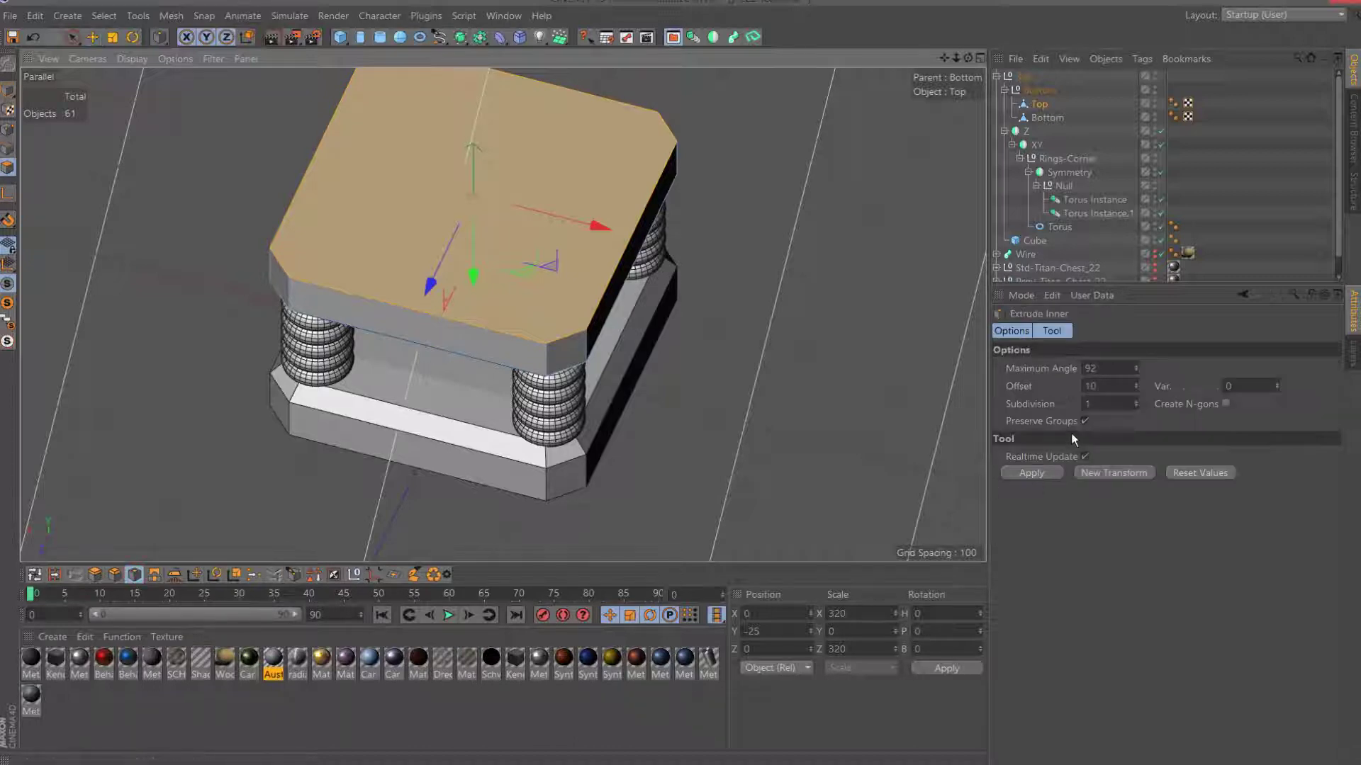
{"action": "left_click", "coordinate": [1039, 474]}
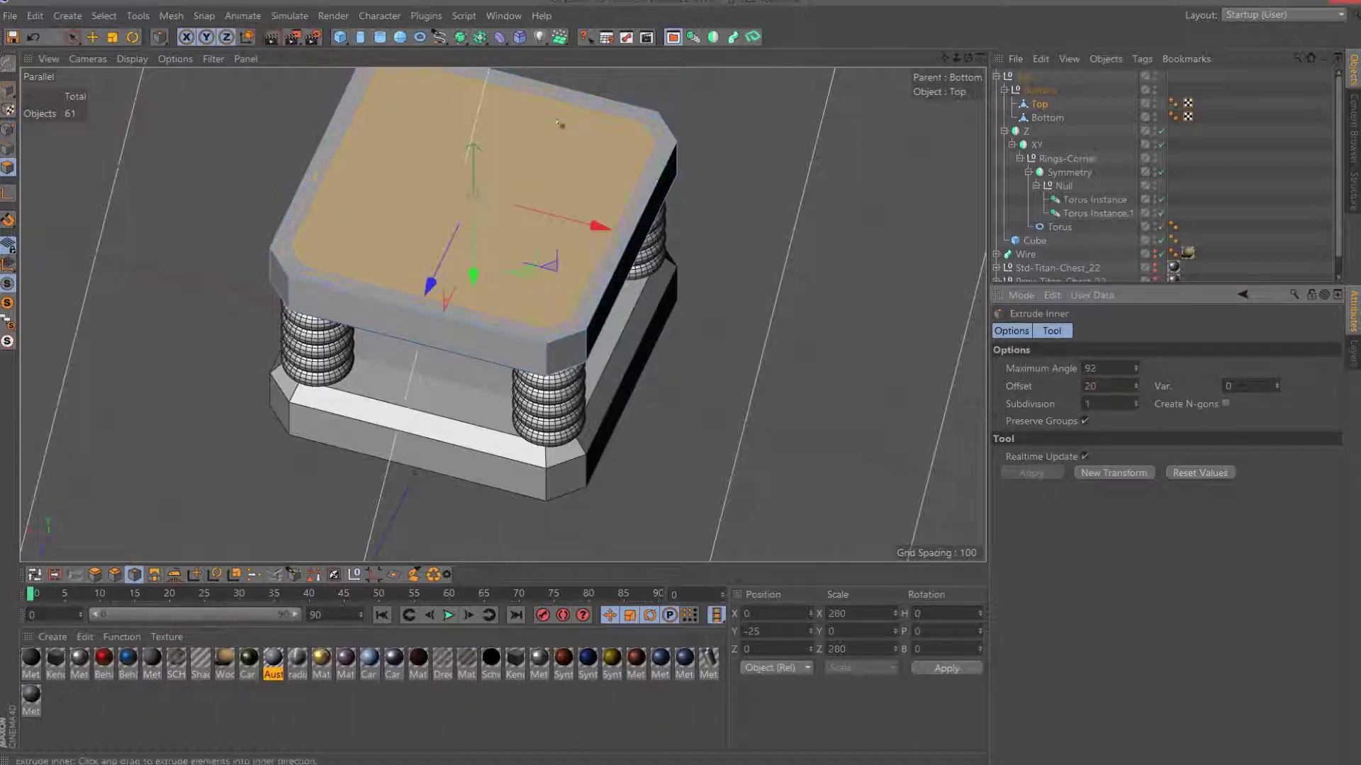
{"action": "key", "text": "Return"}
Lower the inset top face slightly along Y in the side view.
{"action": "key", "text": "F3"}
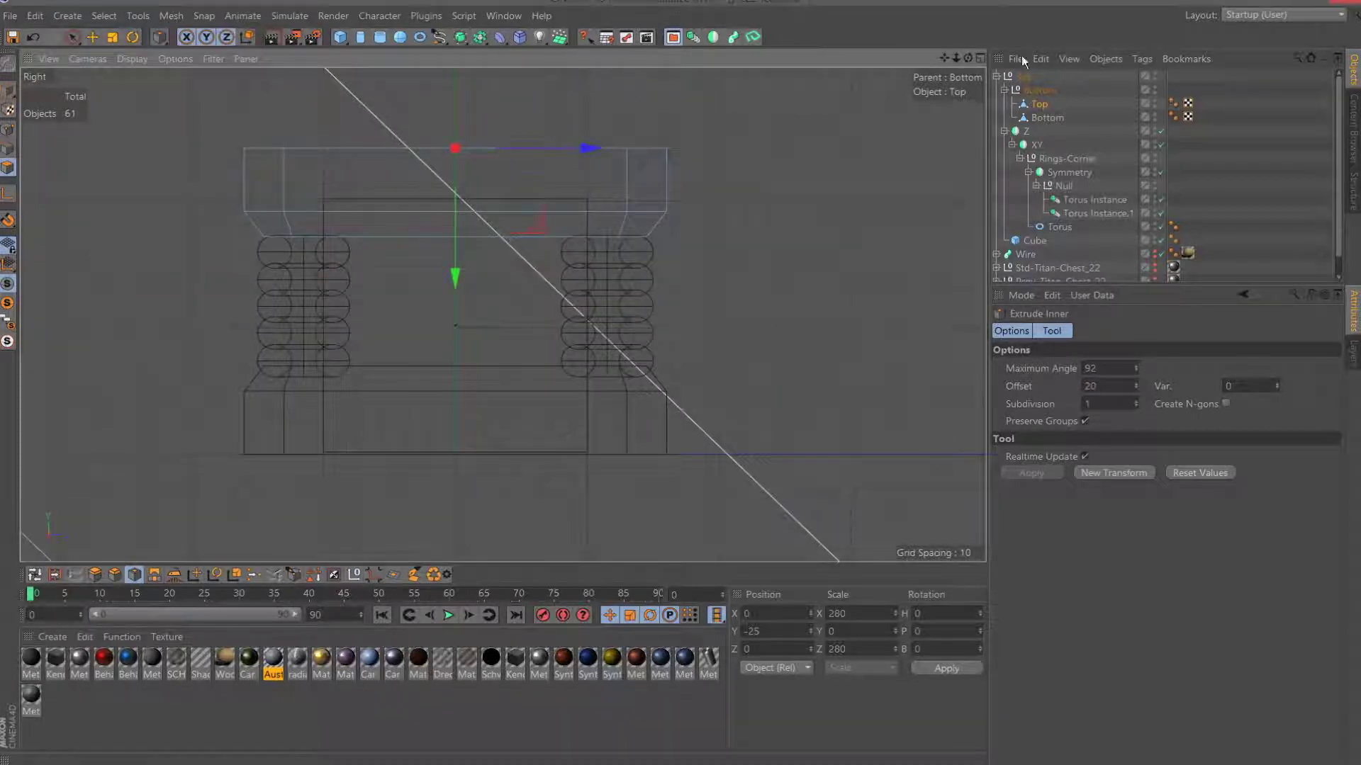
{"action": "left_click_drag", "start_coordinate": [950, 55], "coordinate": [1005, 216]}
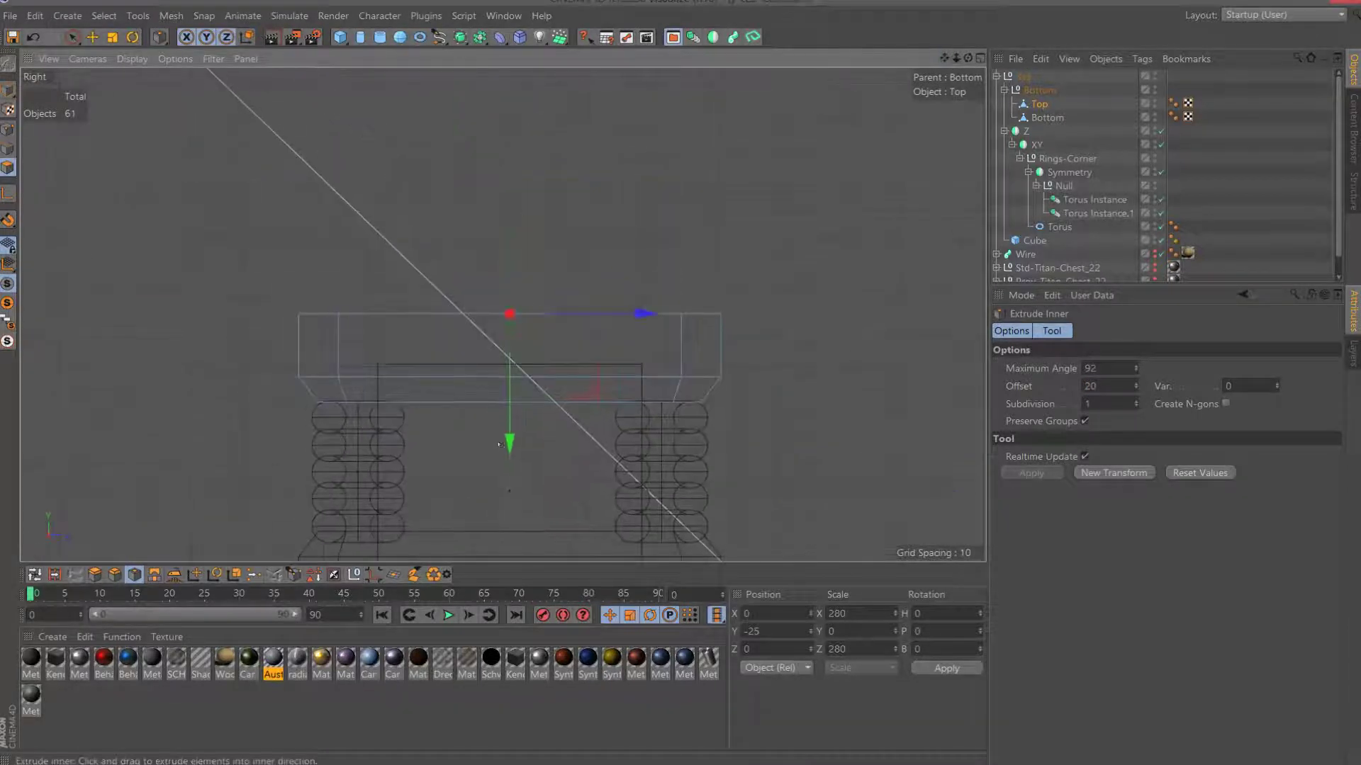
{"action": "left_click_drag", "start_coordinate": [503, 435], "coordinate": [503, 428]}
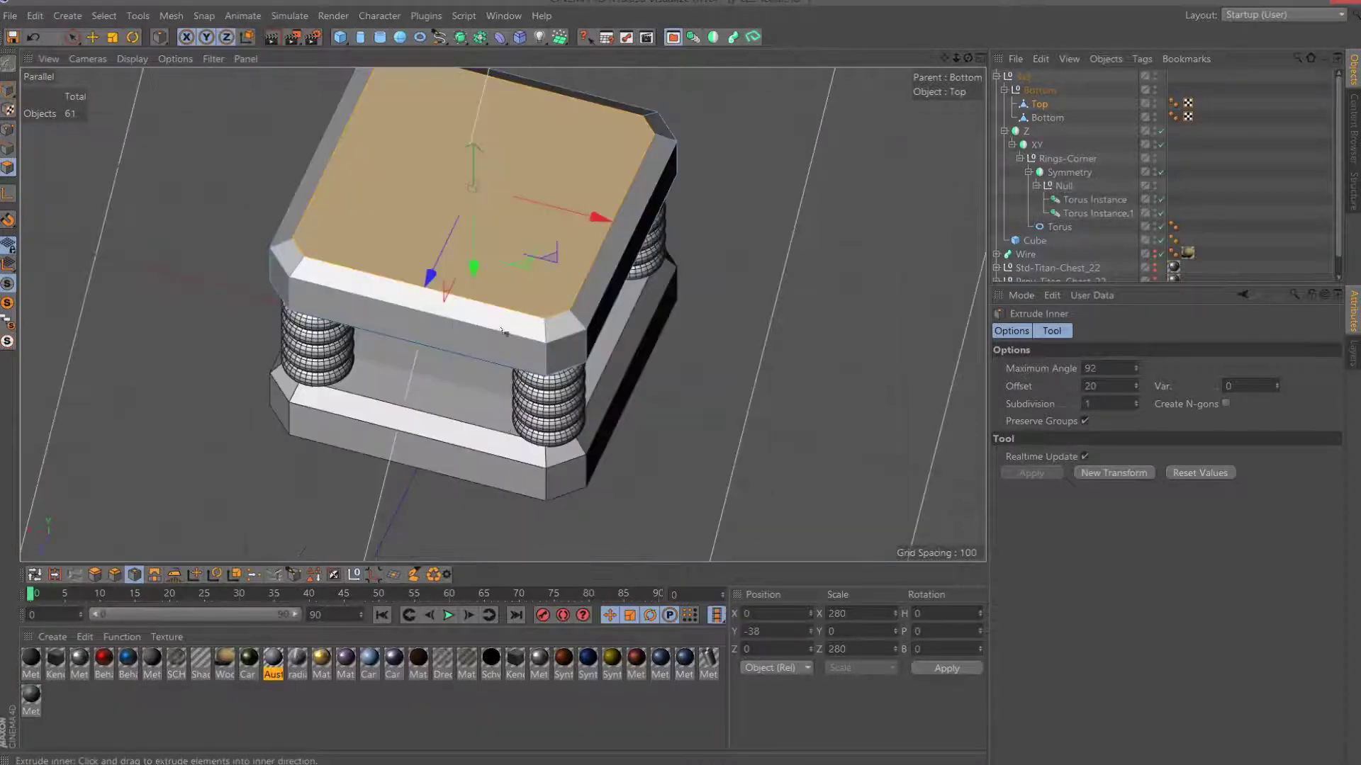
{"action": "key", "text": "F2"}
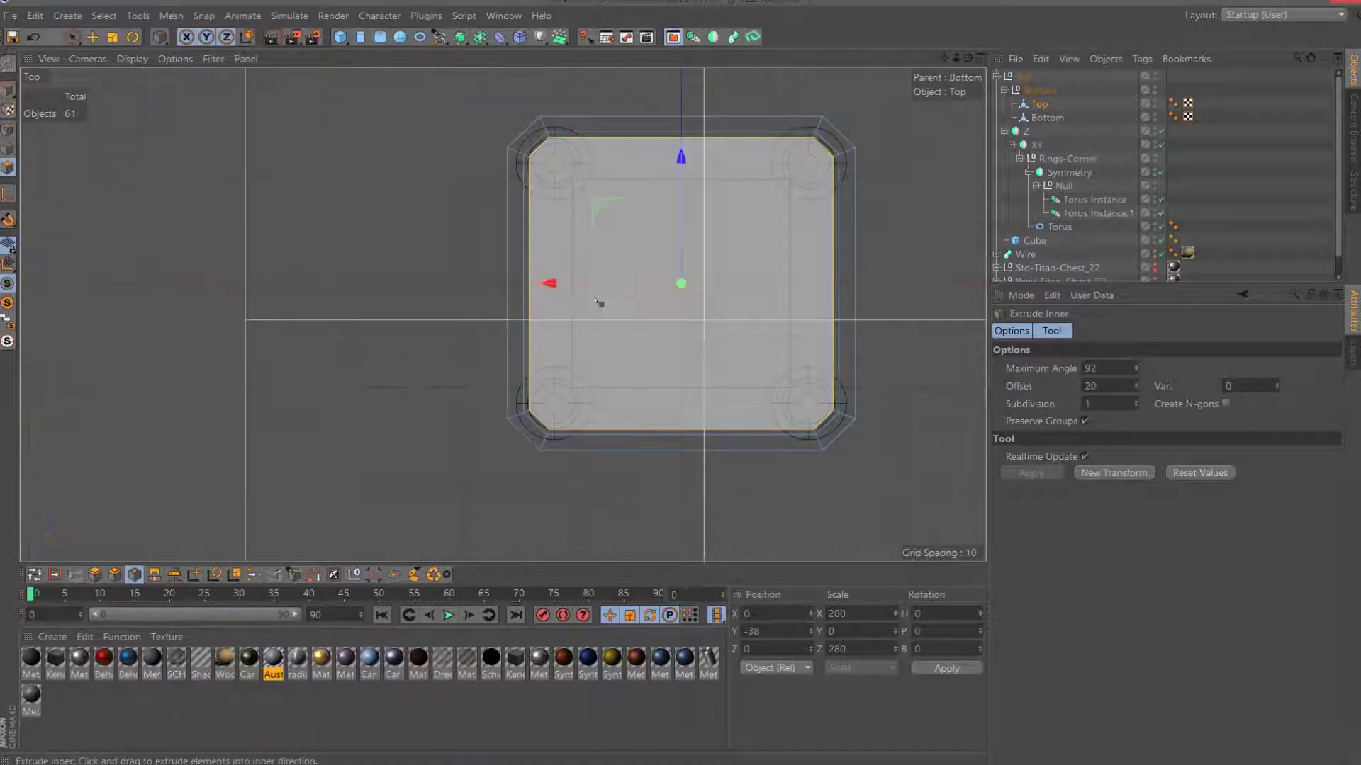
{"action": "key", "text": "F3"}
{"action": "left_click_drag", "start_coordinate": [510, 425], "coordinate": [510, 422]}
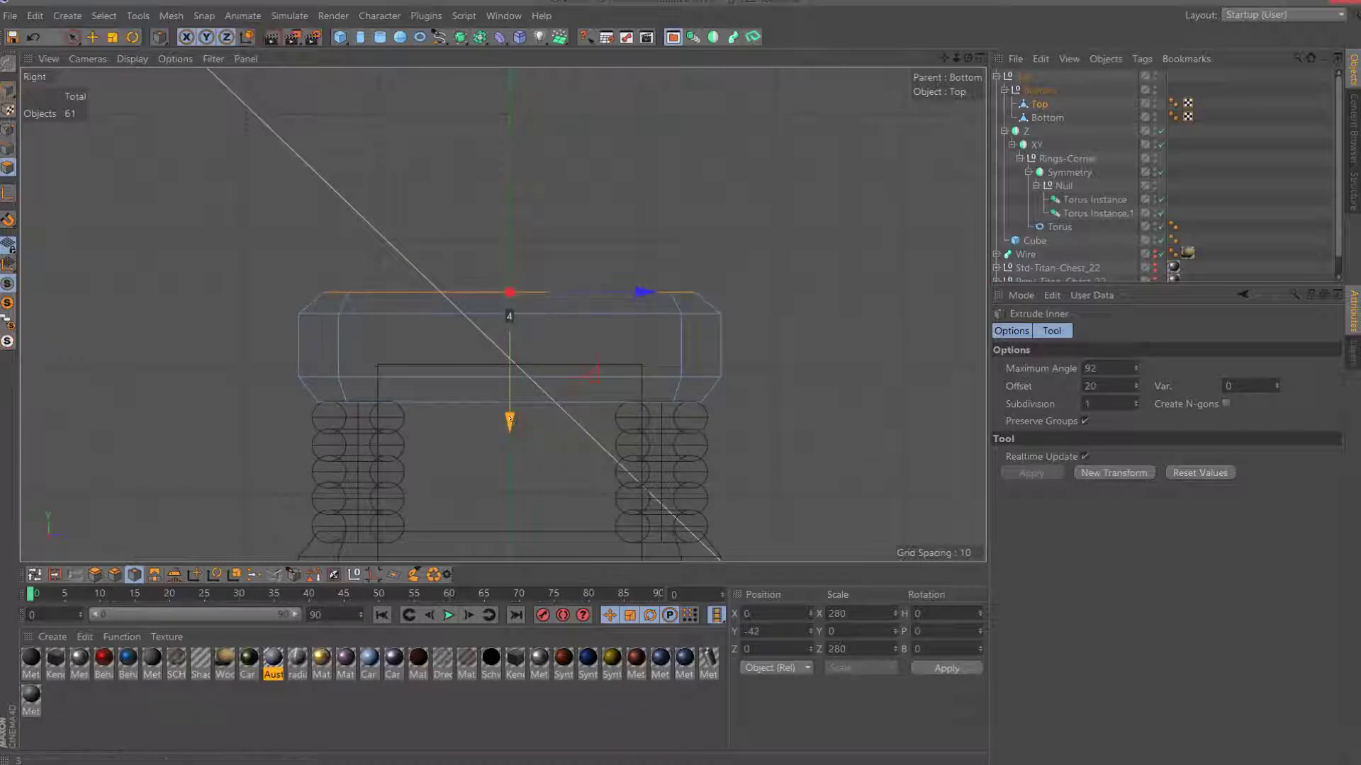
{"action": "key", "text": "F1"}
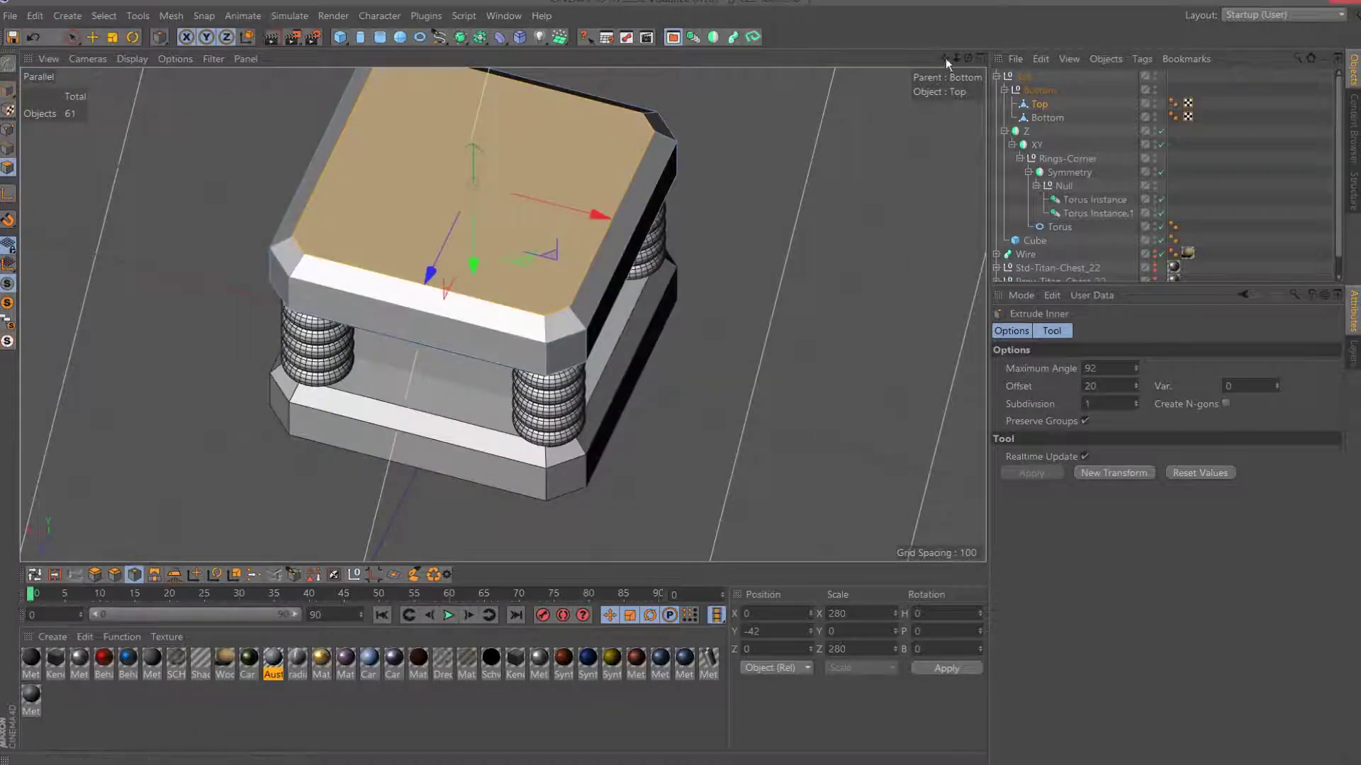
{"action": "left_click_drag", "start_coordinate": [946, 63], "coordinate": [971, 137]}
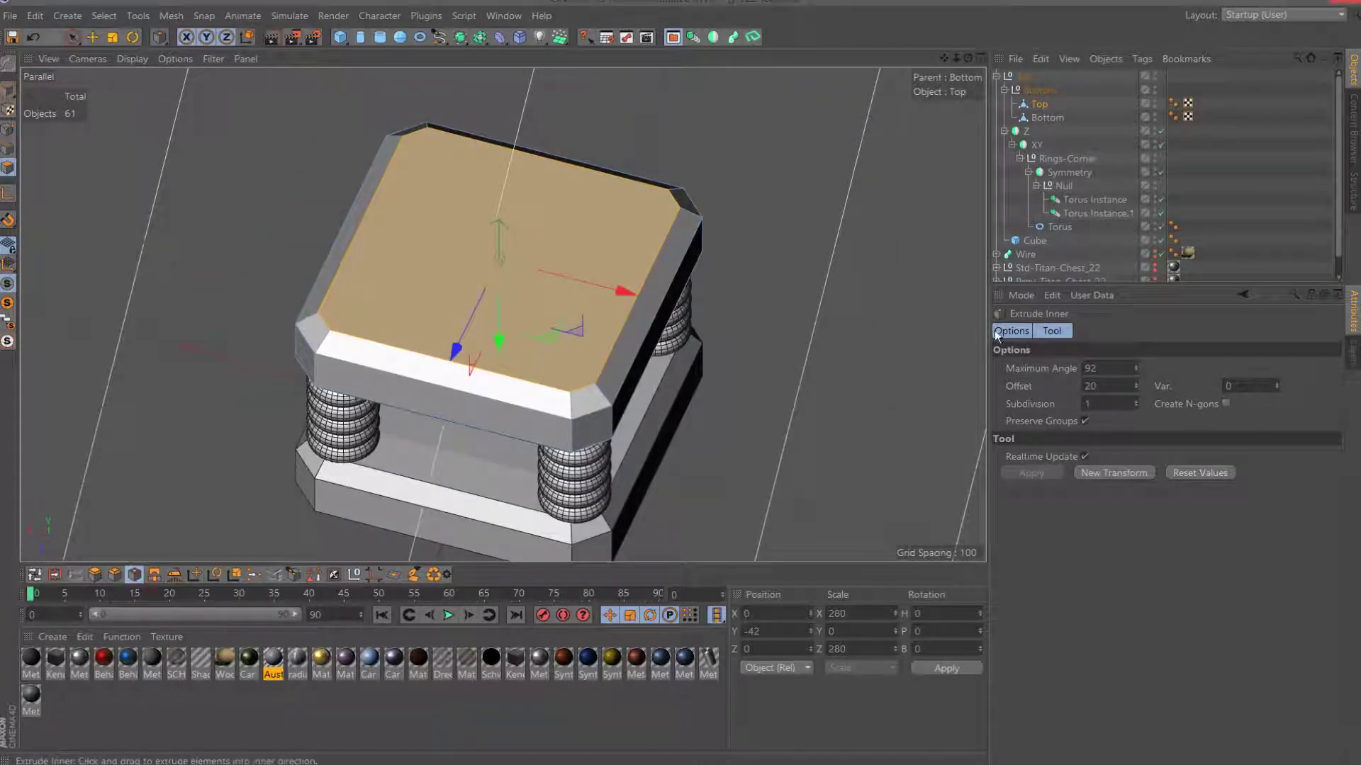
Redo the inner extrude as a new transform with a smaller offset of about 8.
{"action": "left_click", "coordinate": [1084, 473]}
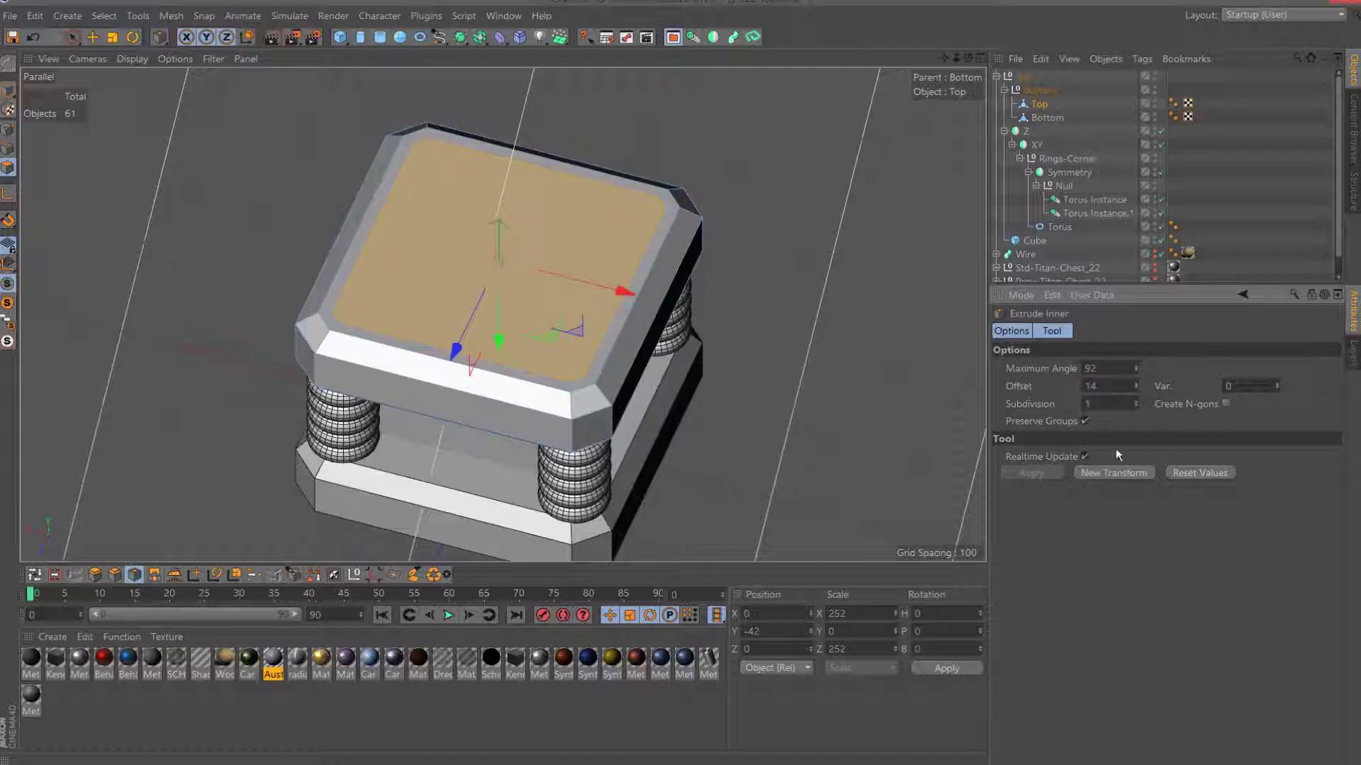
{"action": "left_click", "coordinate": [1117, 476]}
{"action": "type", "text": "8"}
{"action": "key", "text": "Return"}
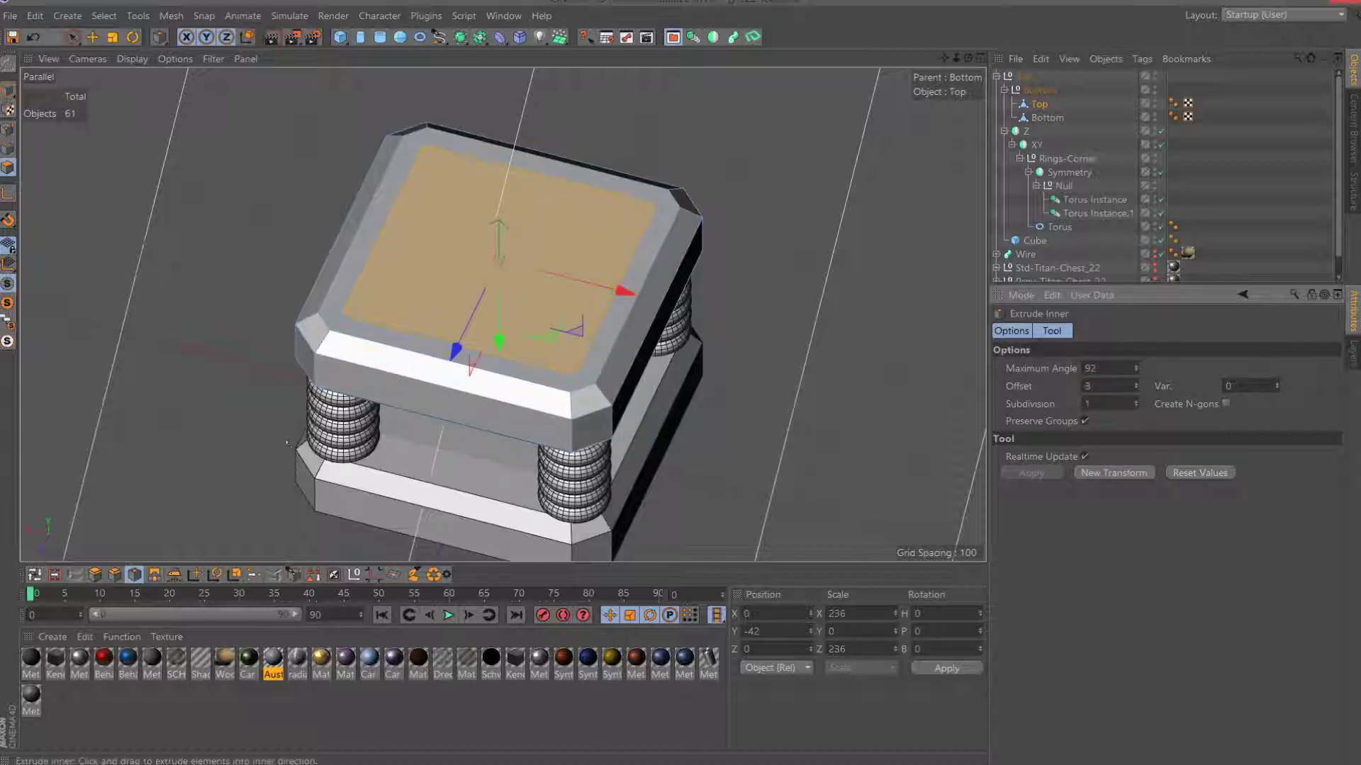
{"action": "left_click", "coordinate": [34, 573]}
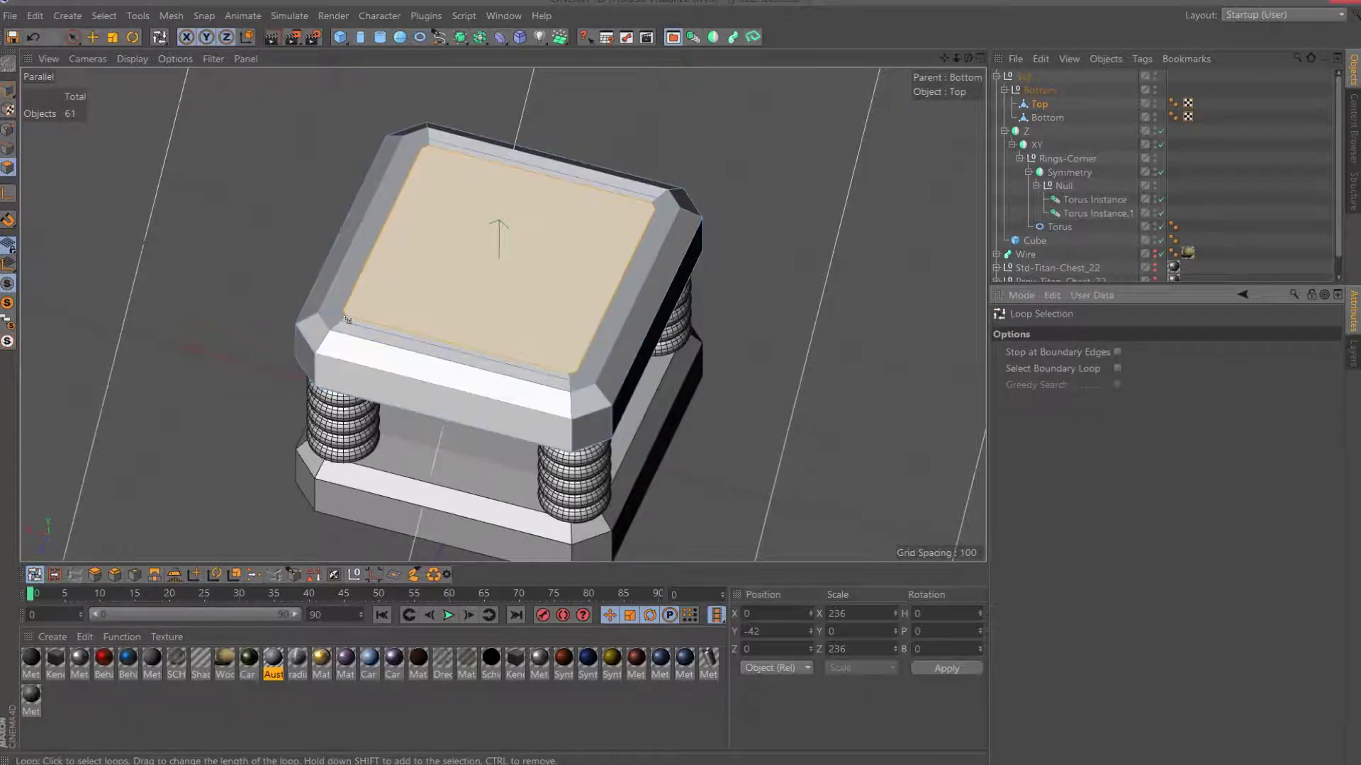
Loop-select the border polygons around the top inset and extrude them by -3.
{"action": "left_click", "coordinate": [344, 319]}
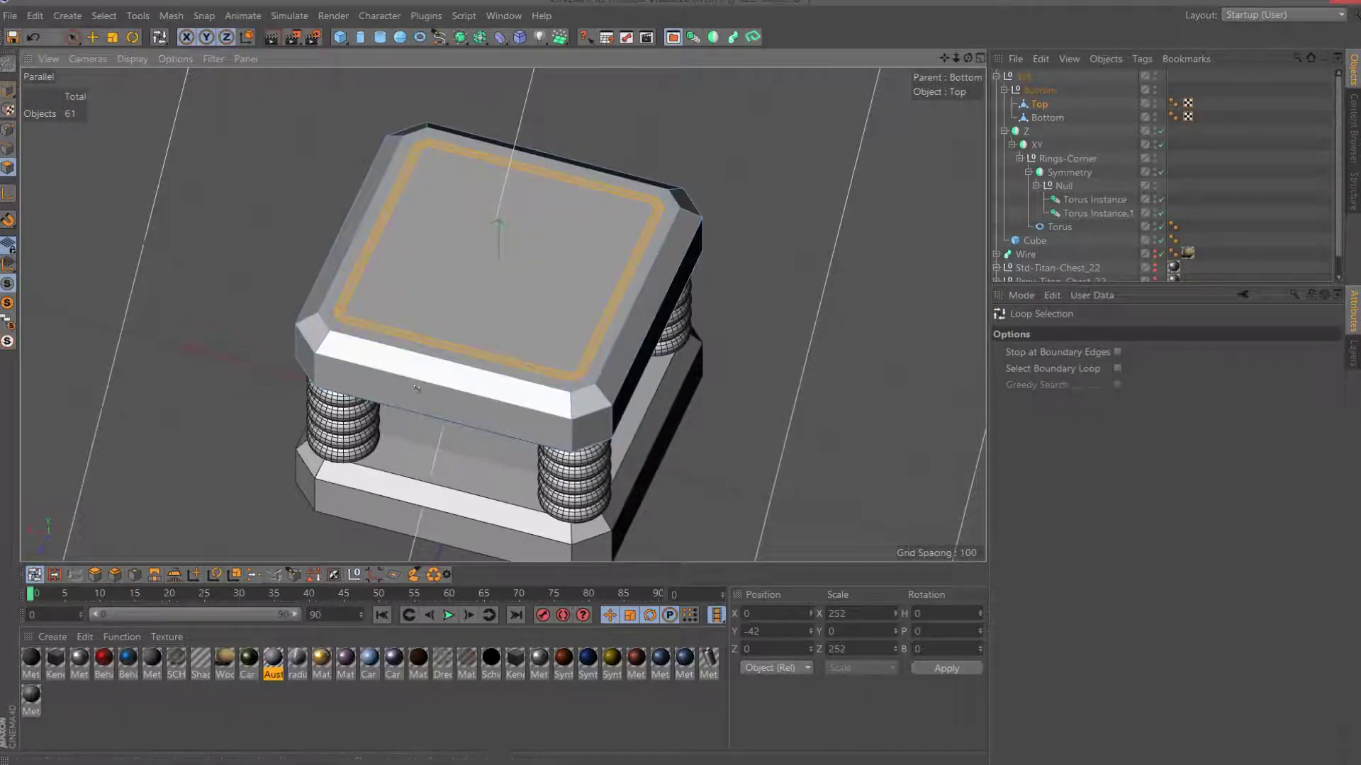
{"action": "left_click", "coordinate": [94, 574]}
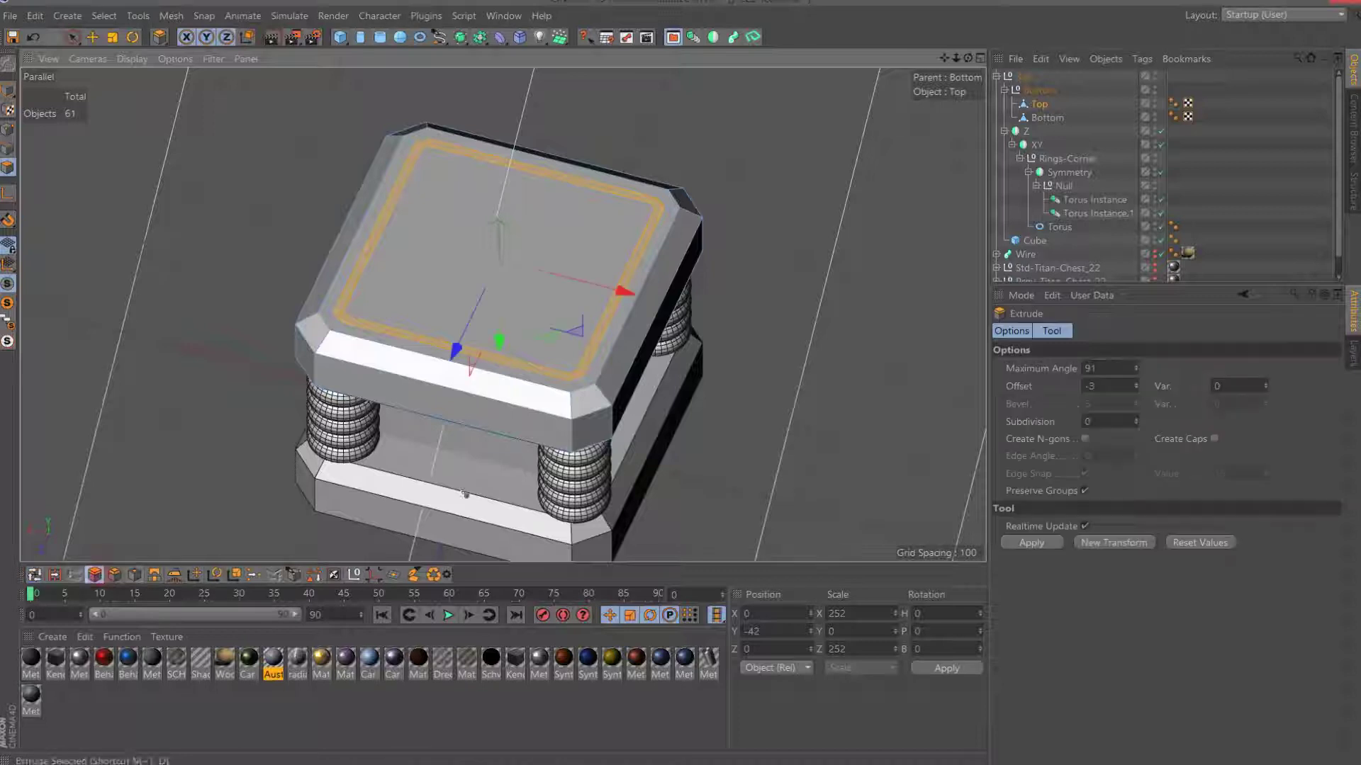
{"action": "left_click", "coordinate": [1032, 543]}
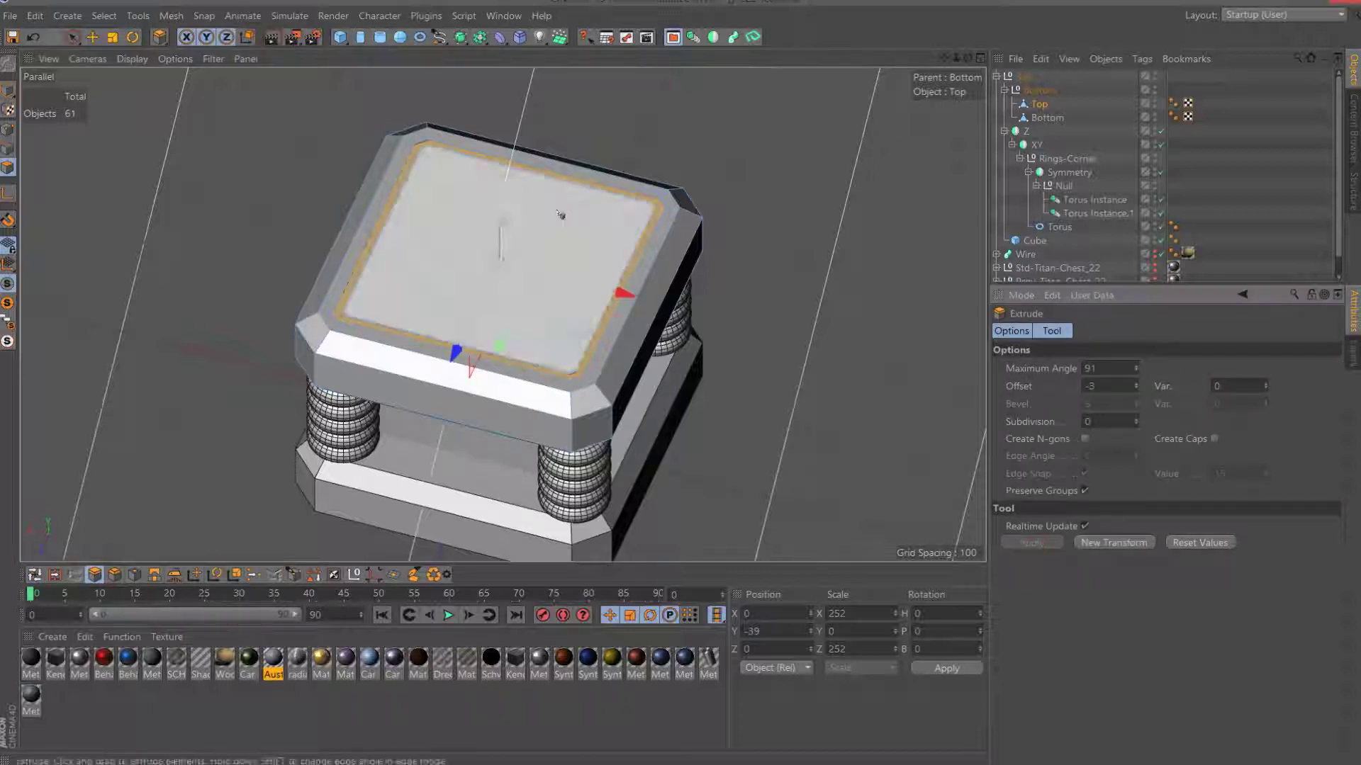
{"action": "scroll", "coordinate": [499, 259], "scroll_direction": "down", "scroll_amount": 2}
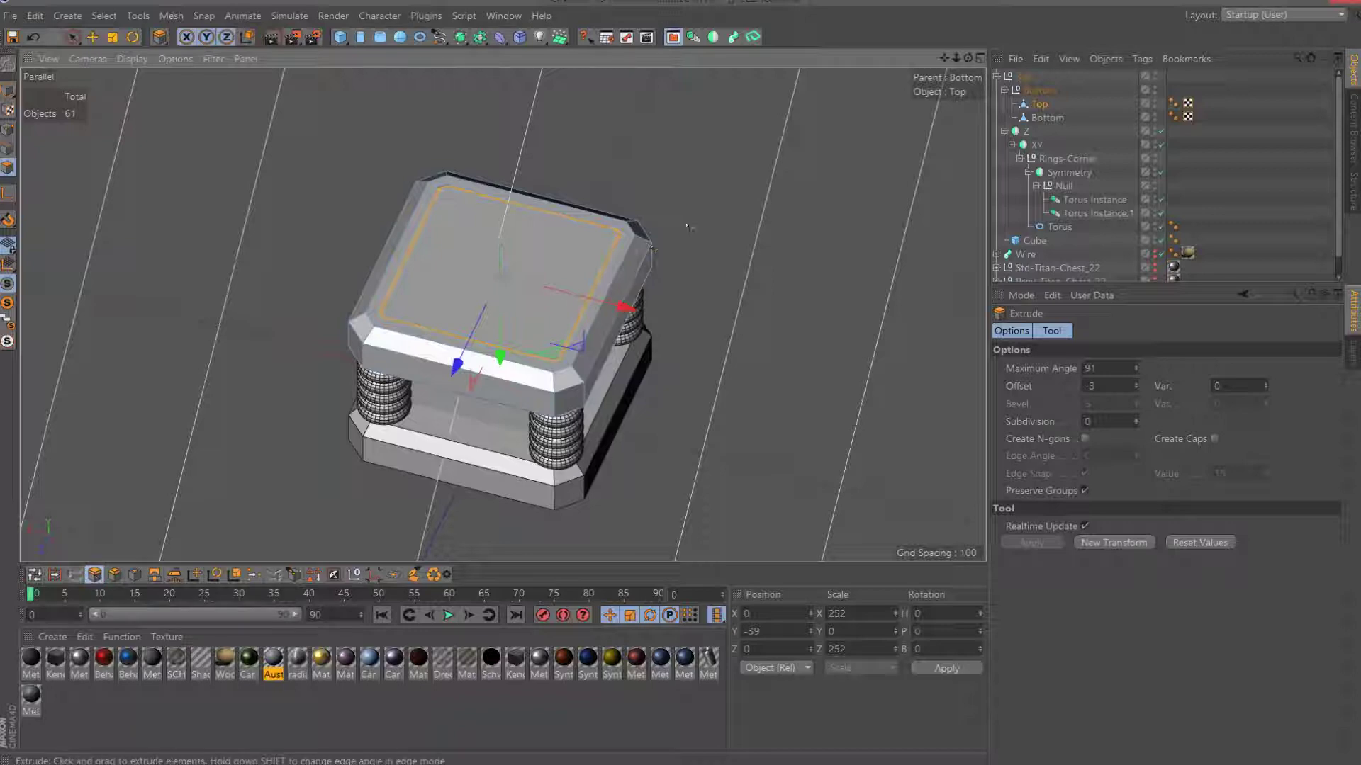
{"action": "left_click", "coordinate": [294, 37]}
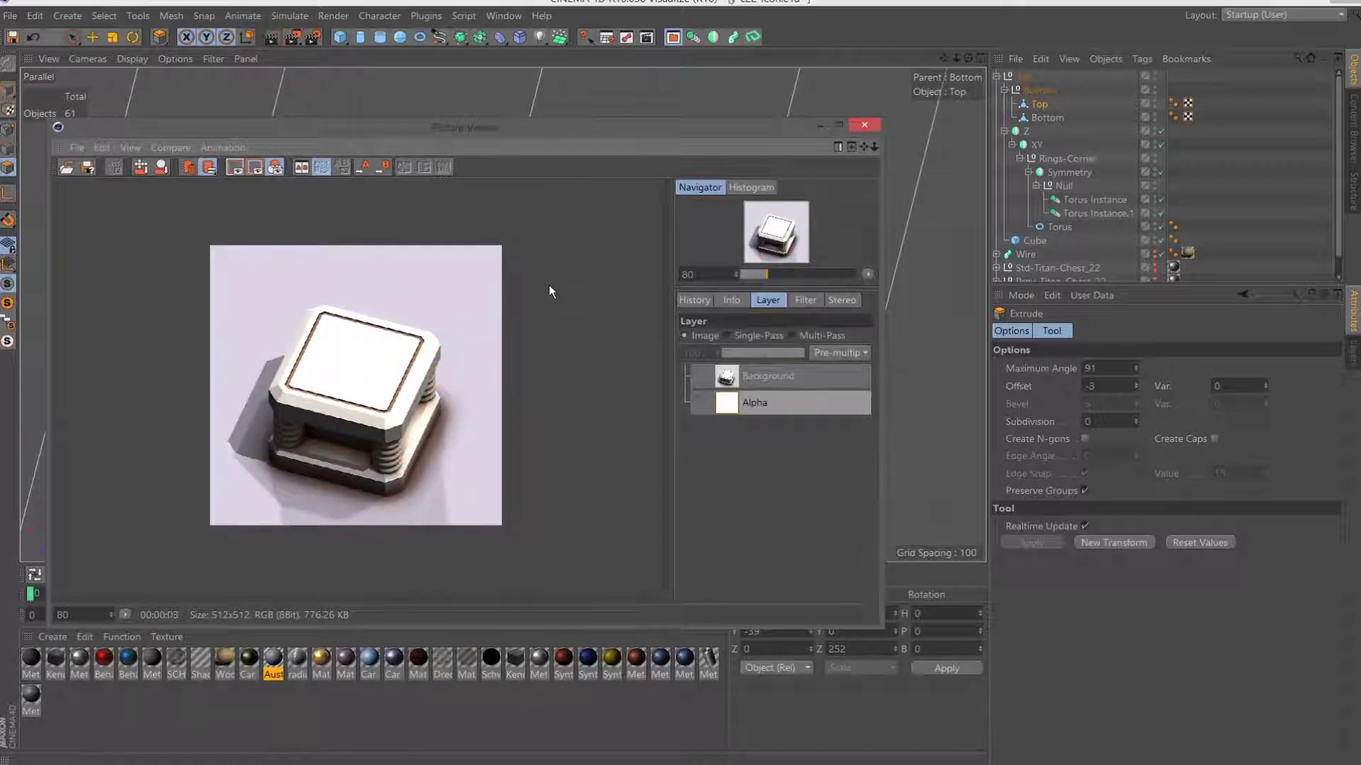
{"action": "scroll", "coordinate": [549, 287], "scroll_direction": "up", "scroll_amount": 2}
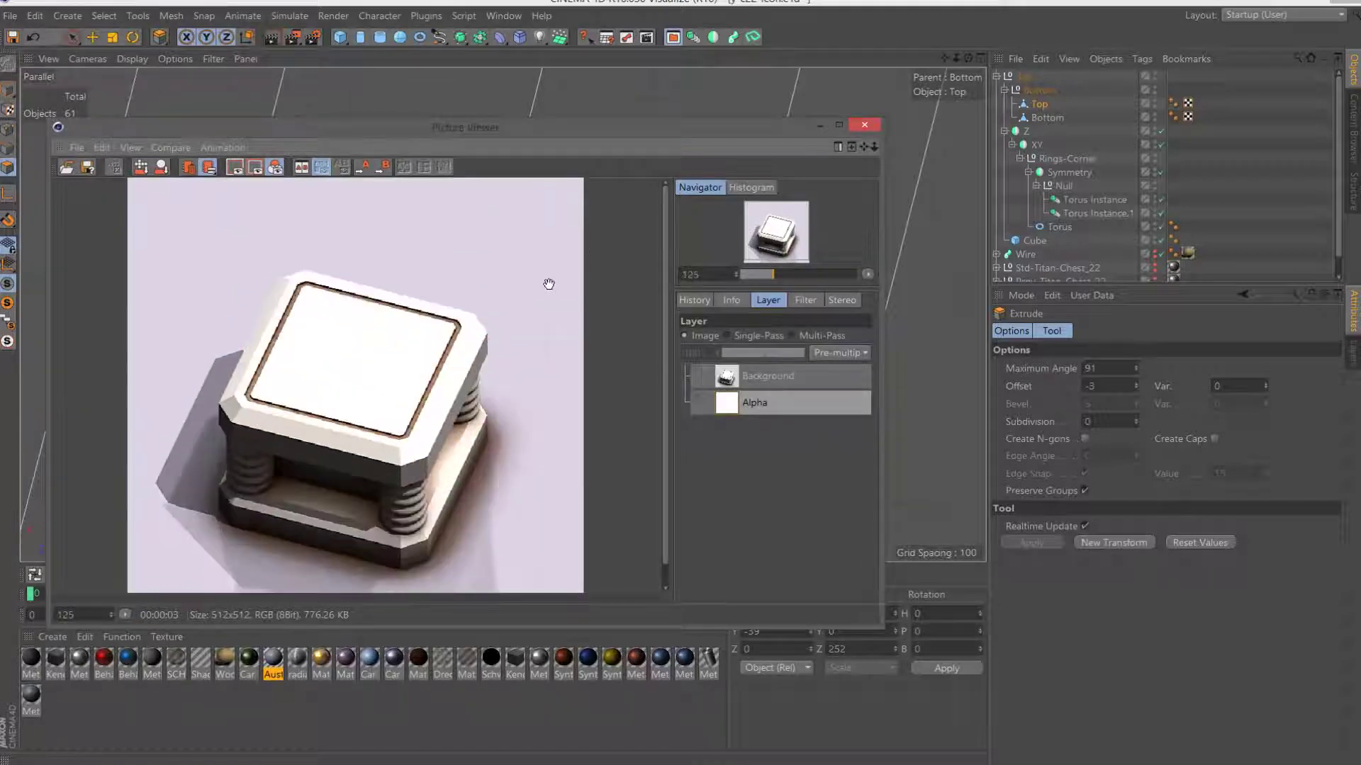
{"action": "left_click", "coordinate": [864, 124]}
{"action": "left_click_drag", "start_coordinate": [966, 55], "coordinate": [886, 68]}
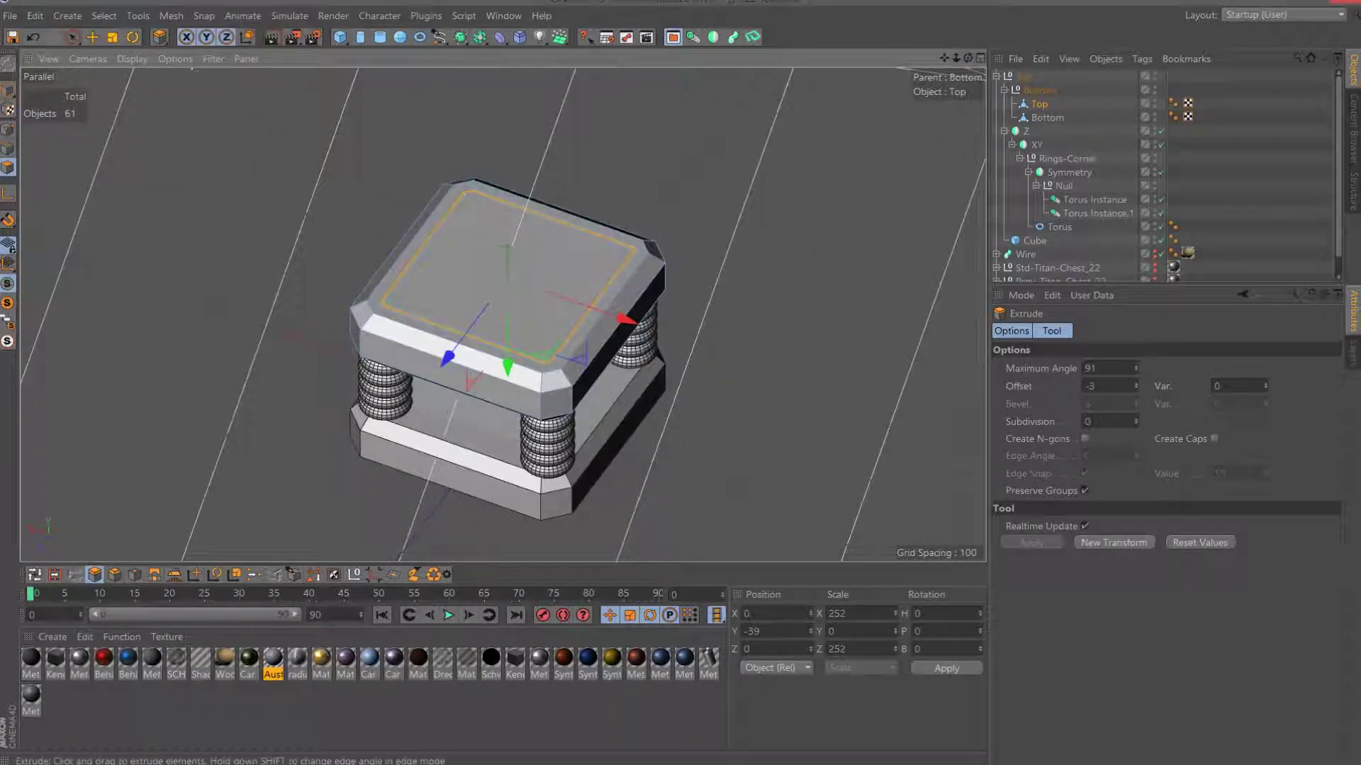
Select the center Cube in Model mode and stretch its depth in the top view.
{"action": "left_click", "coordinate": [71, 37]}
{"action": "left_click", "coordinate": [7, 95]}
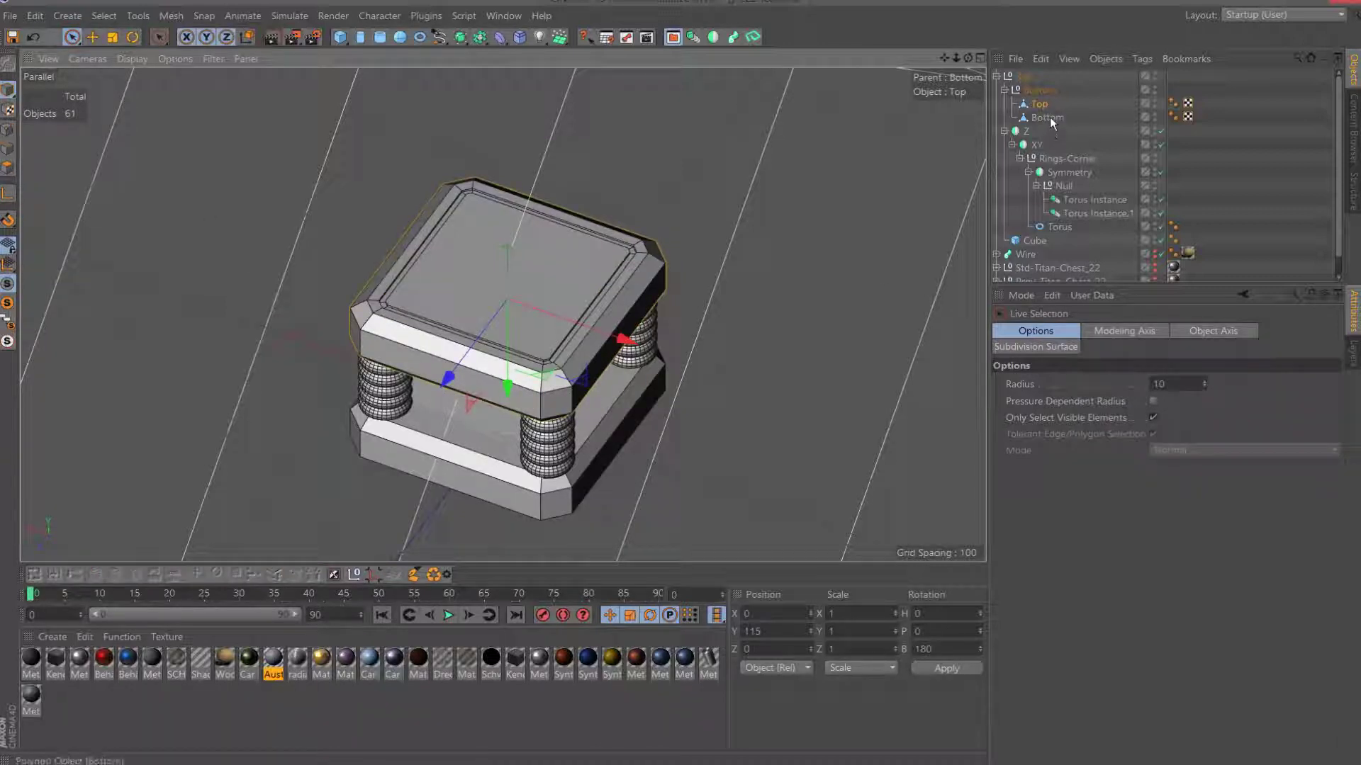
{"action": "left_click", "coordinate": [1035, 241]}
{"action": "key", "text": "F2"}
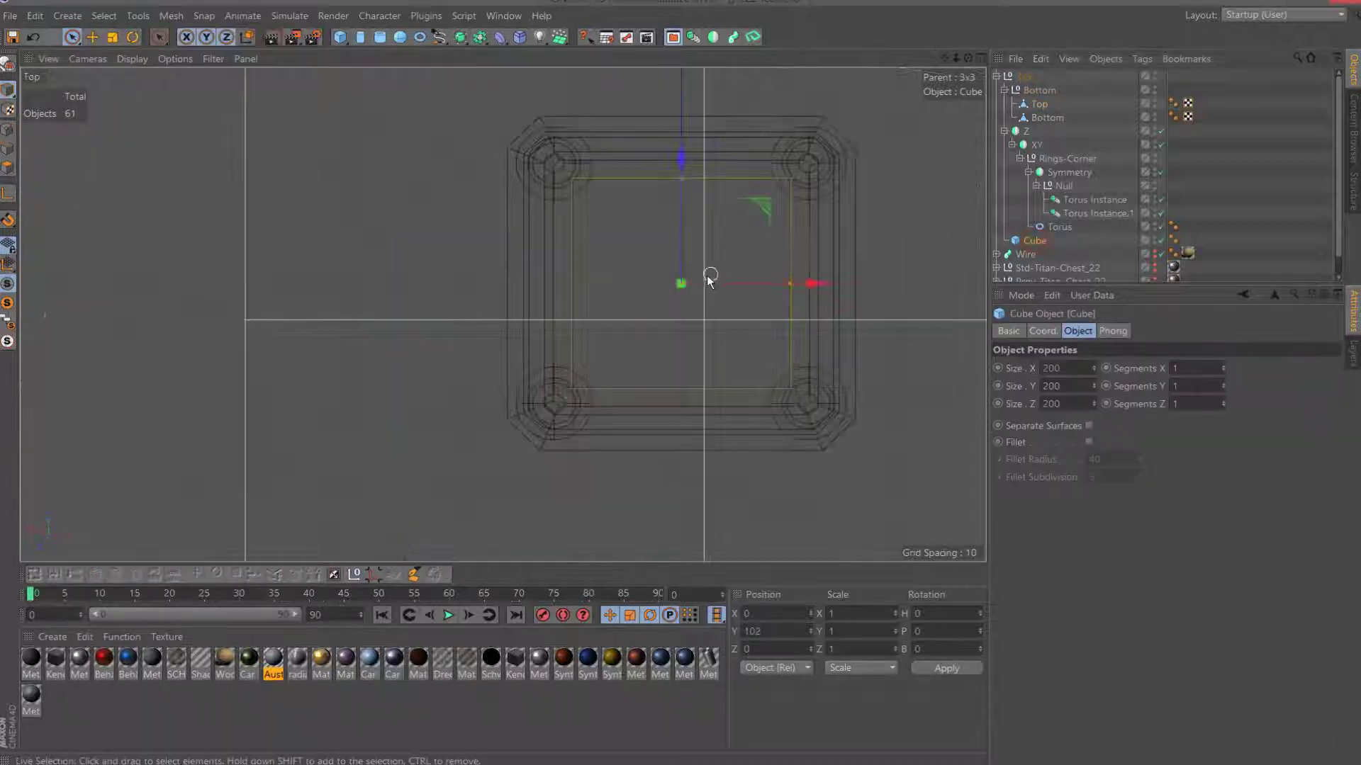
{"action": "left_click_drag", "start_coordinate": [681, 178], "coordinate": [683, 138]}
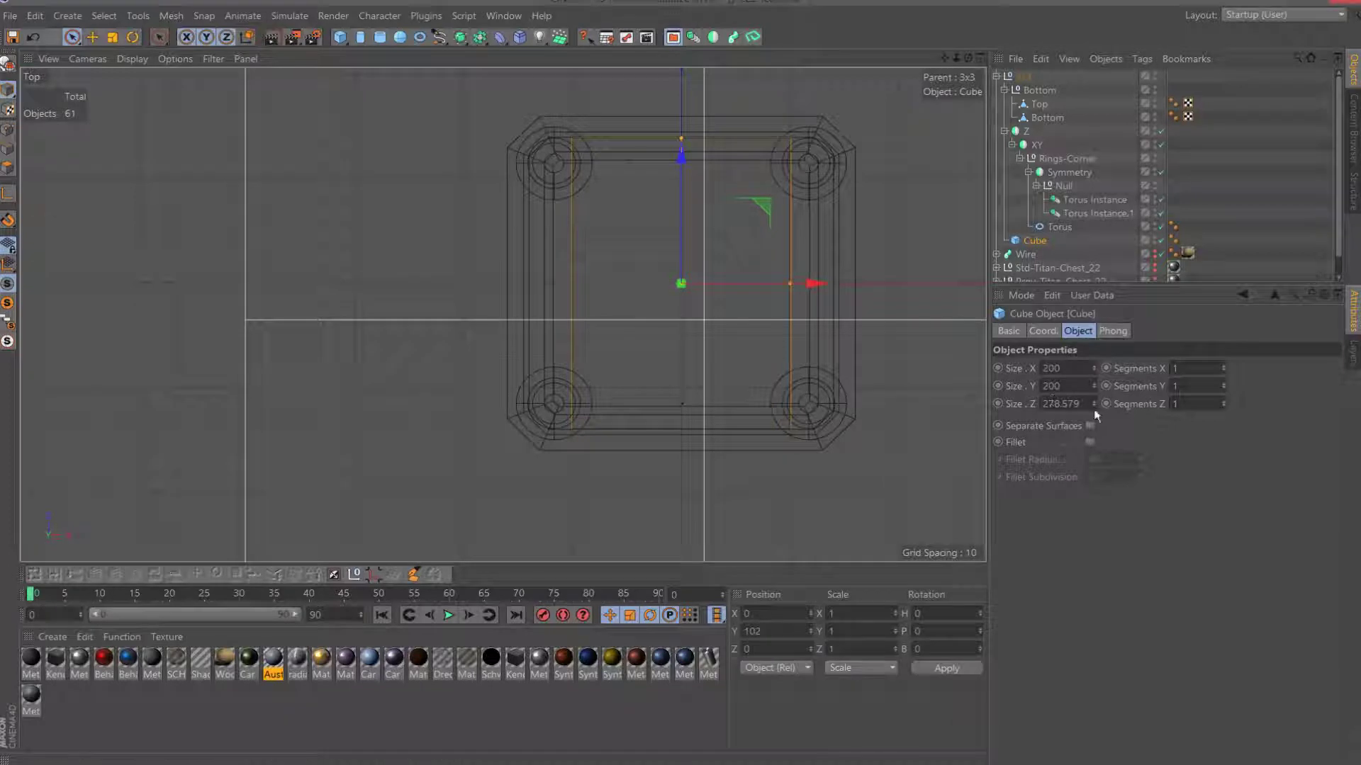
Set the cube's width to 280, then correct it to 270.
{"action": "double_click", "coordinate": [1075, 369]}
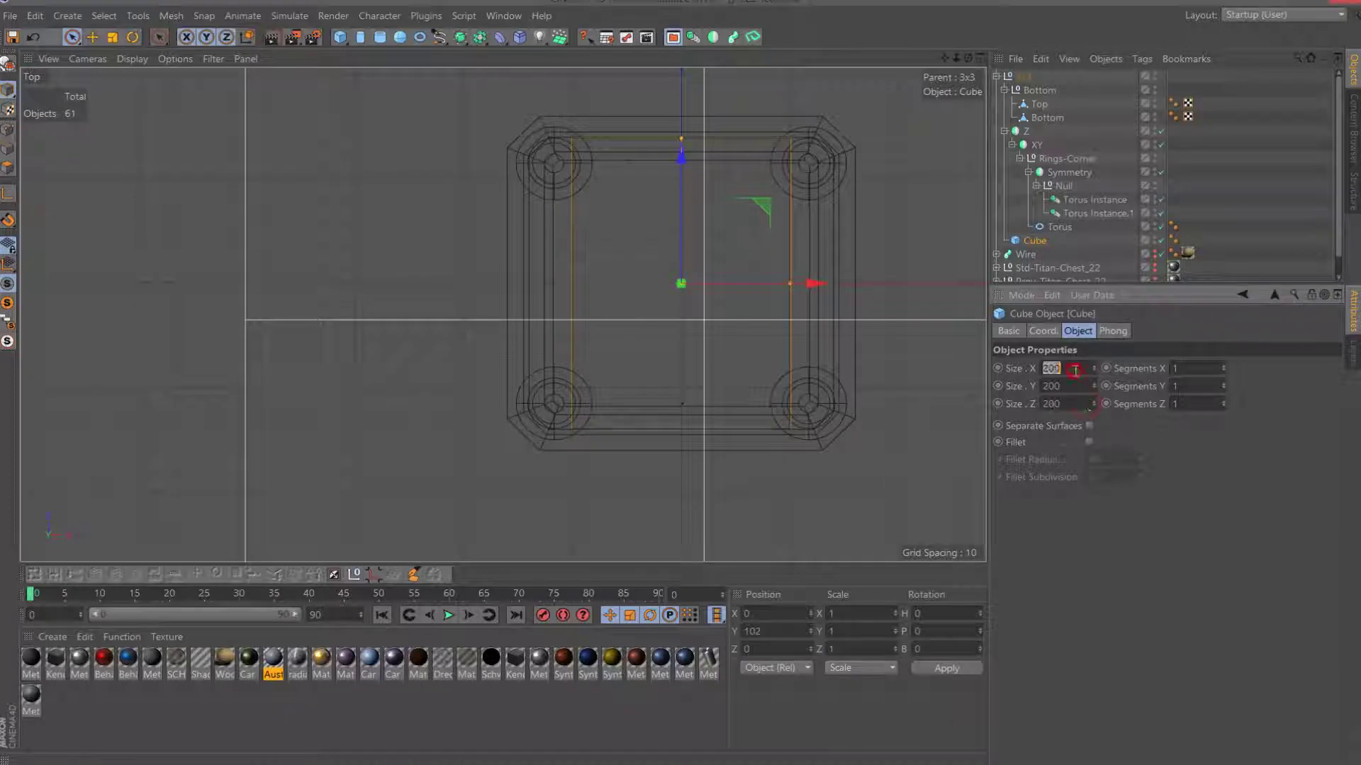
{"action": "type", "text": "20"}
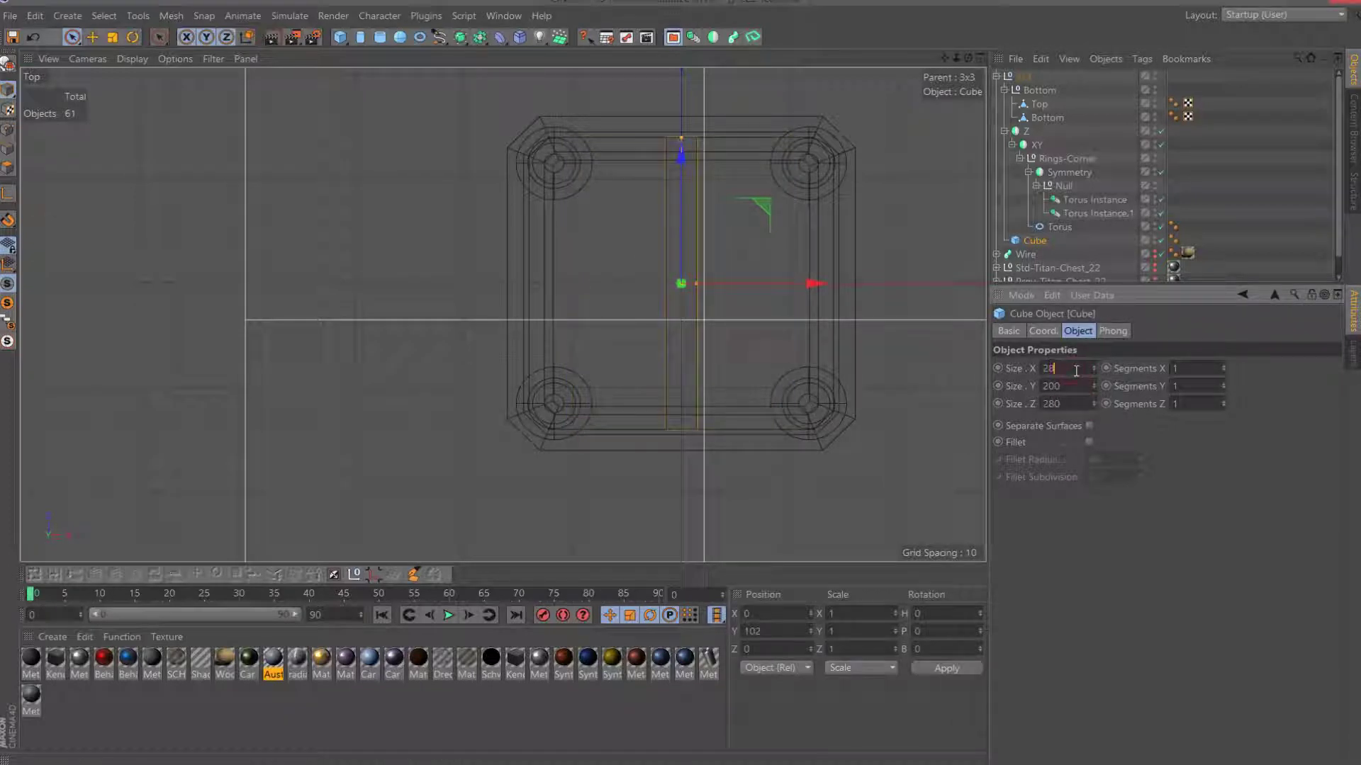
{"action": "type", "text": "0"}
{"action": "key", "text": "Return"}
{"action": "key", "text": "F1"}
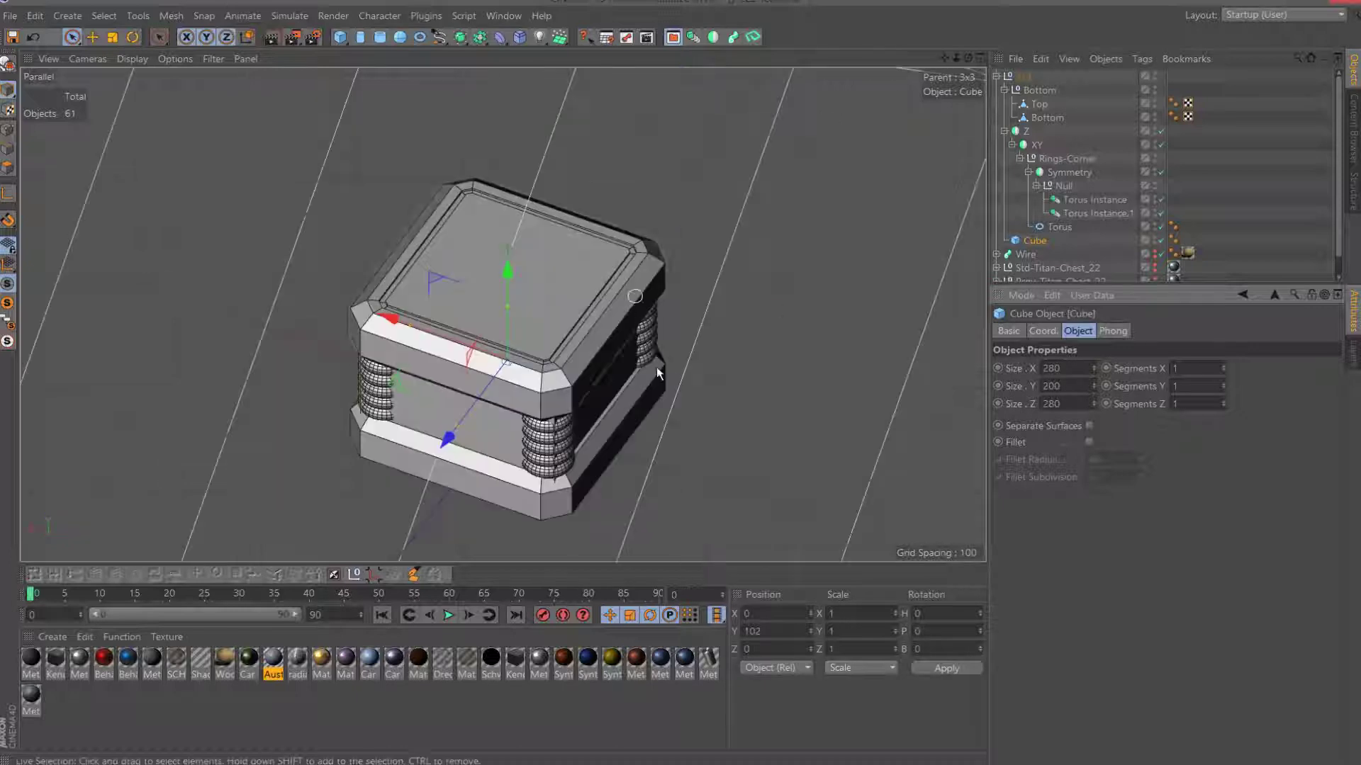
{"action": "double_click", "coordinate": [1075, 368]}
{"action": "type", "text": "274"}
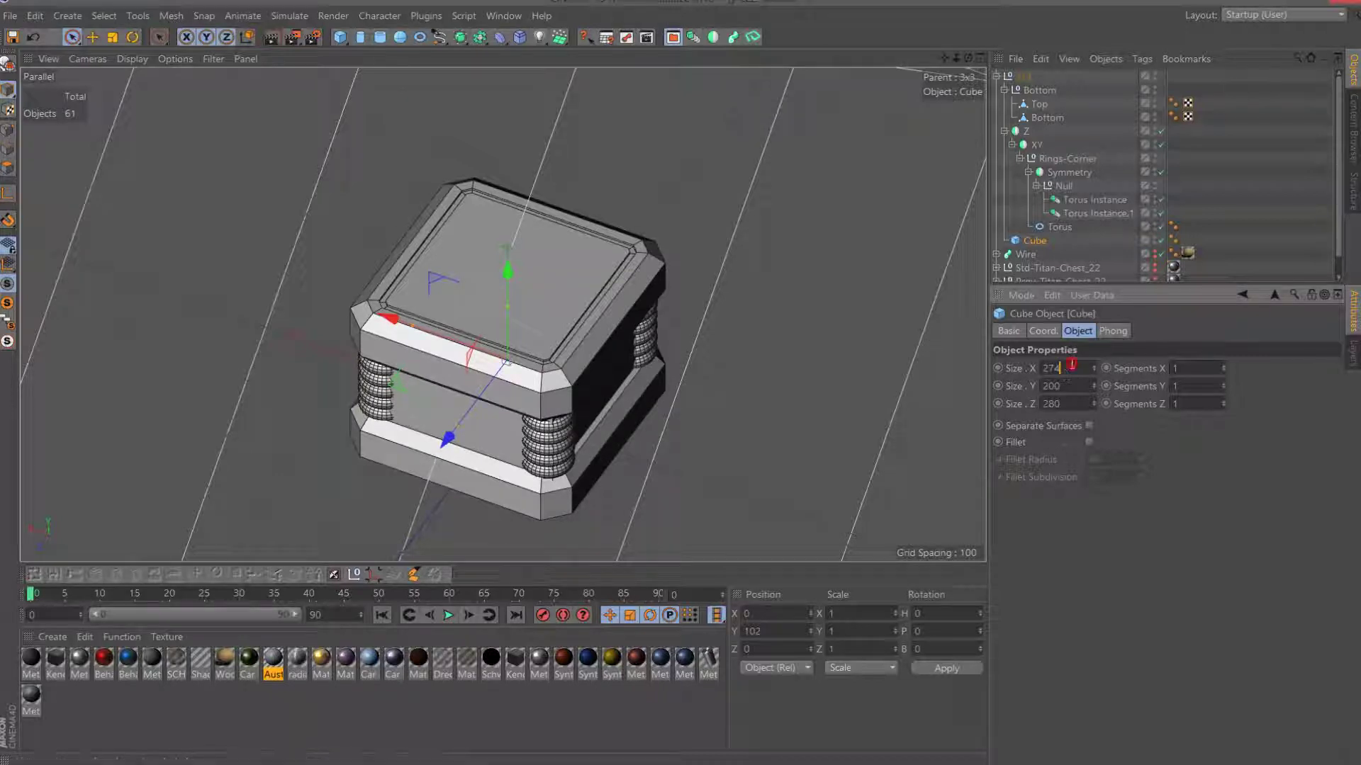
{"action": "key", "text": "BackSpace"}
{"action": "type", "text": "0"}
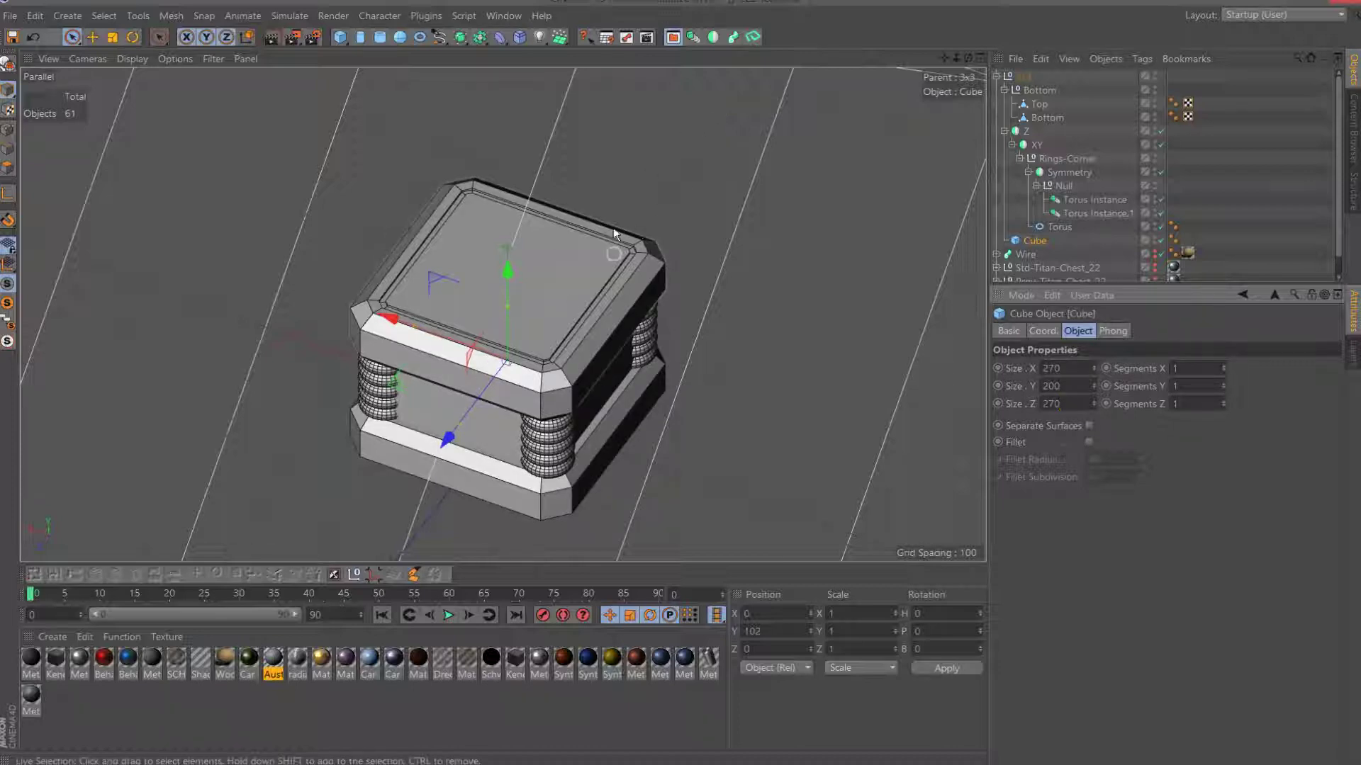
{"action": "left_click_drag", "start_coordinate": [968, 61], "coordinate": [424, 54]}
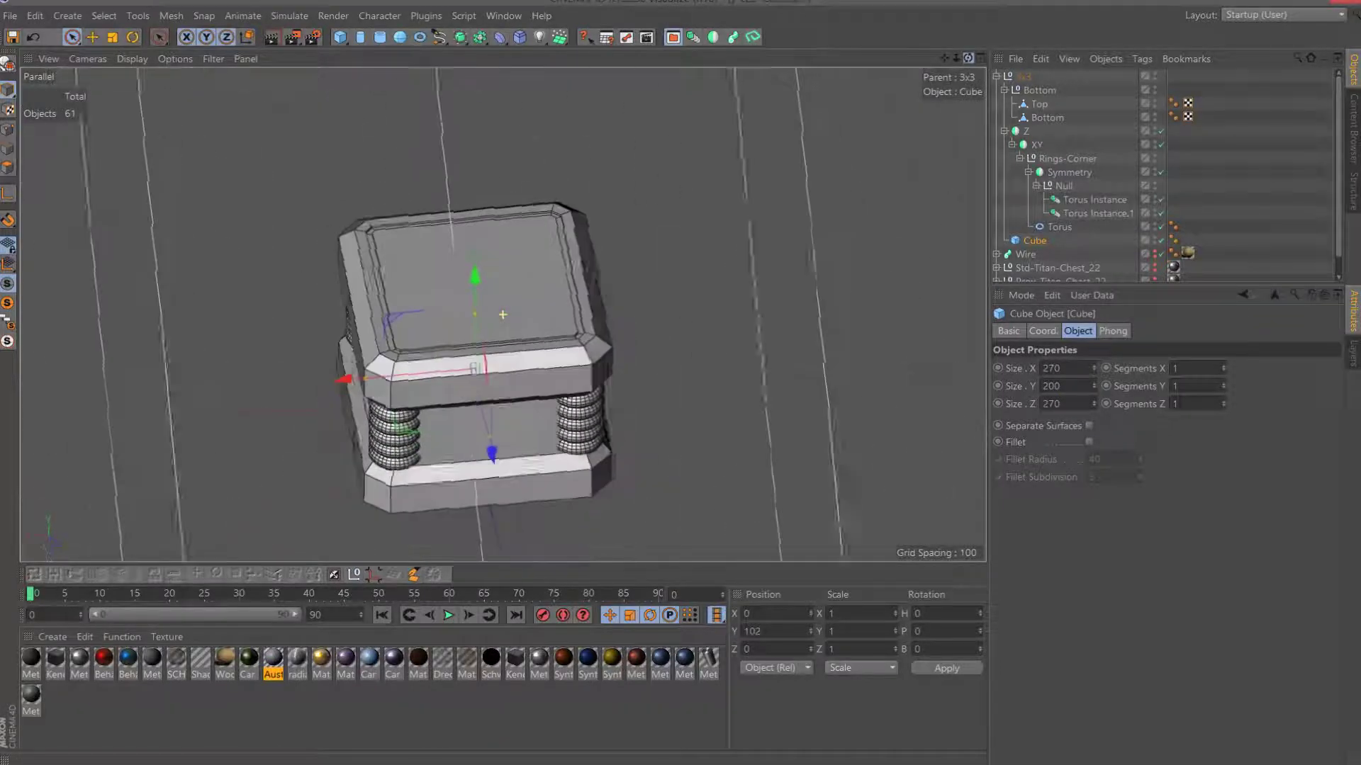
{"action": "left_click", "coordinate": [292, 40]}
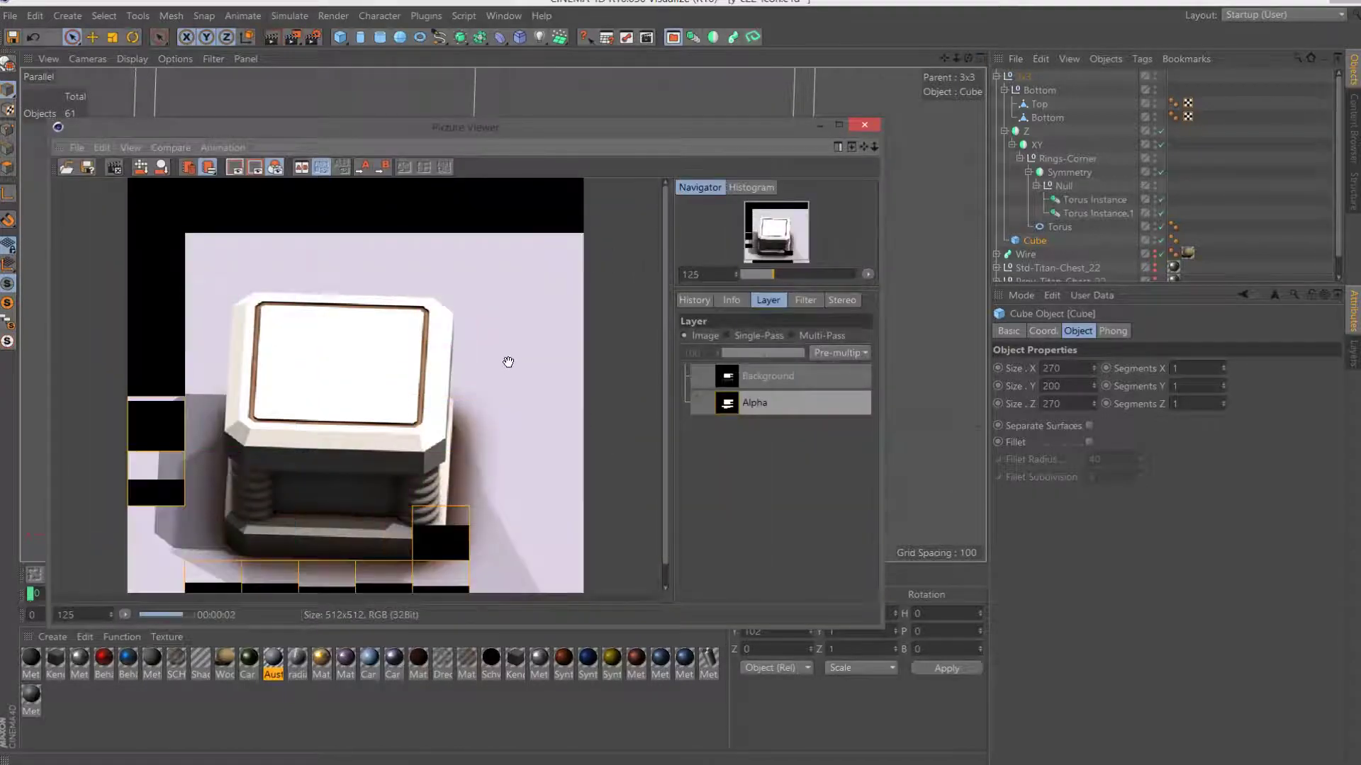
{"action": "left_click", "coordinate": [863, 129]}
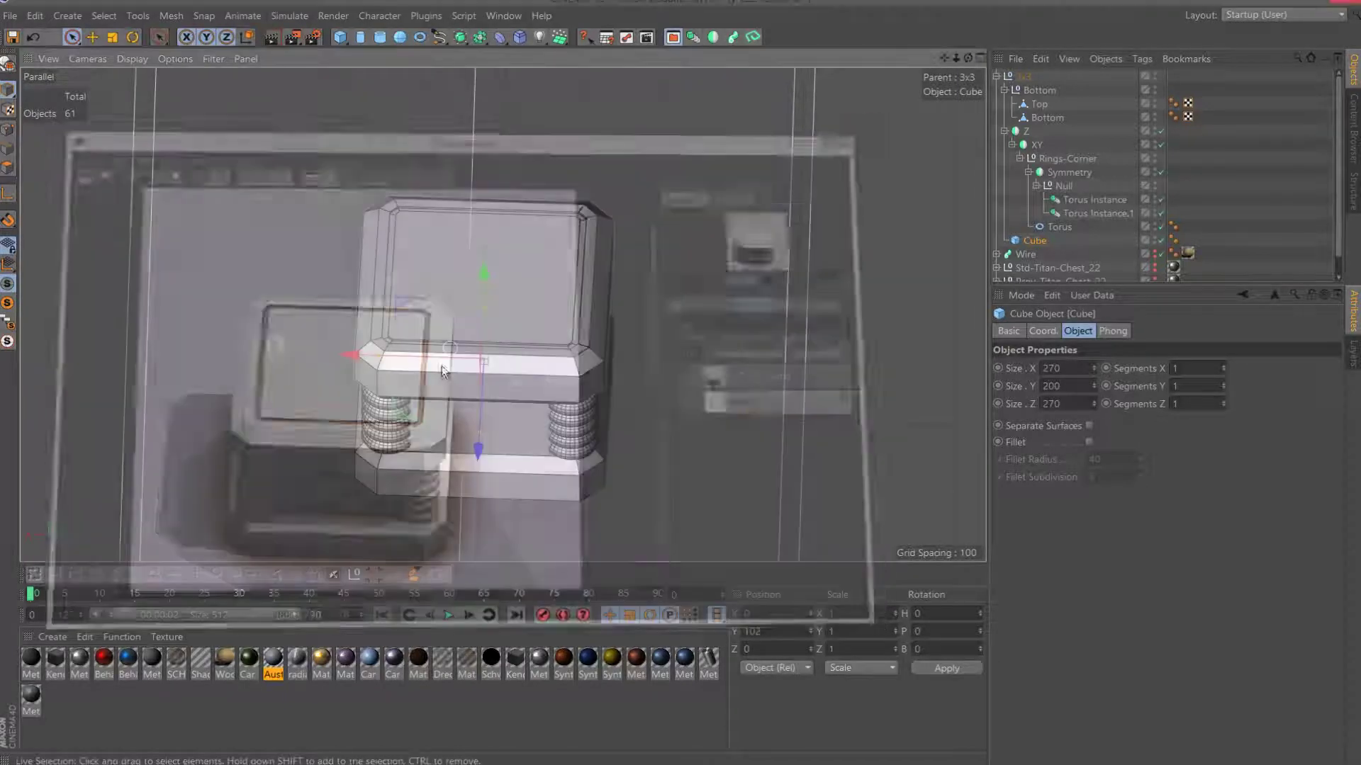
{"action": "scroll", "coordinate": [1062, 223], "scroll_direction": "down", "scroll_amount": 1}
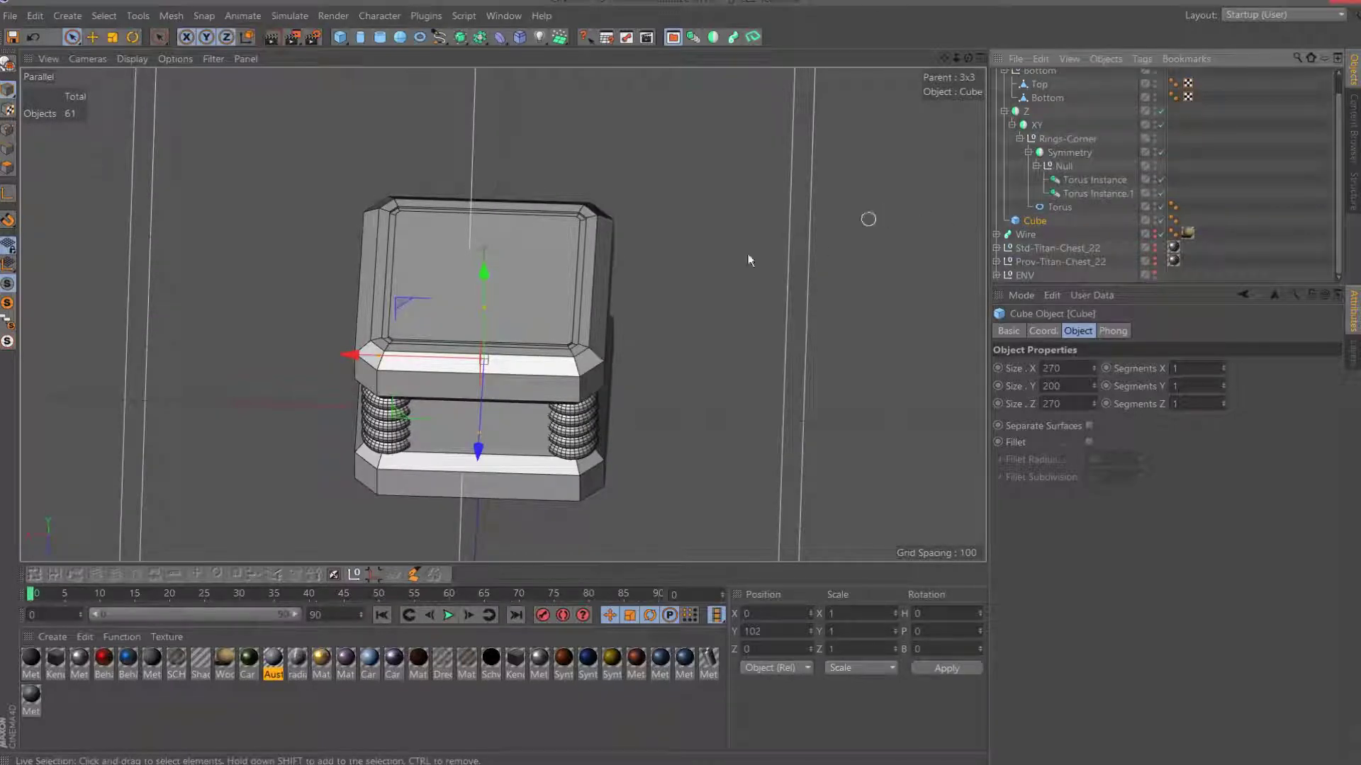
{"action": "scroll", "coordinate": [802, 210], "scroll_direction": "down", "scroll_amount": 3}
{"action": "scroll", "coordinate": [698, 213], "scroll_direction": "down", "scroll_amount": 2}
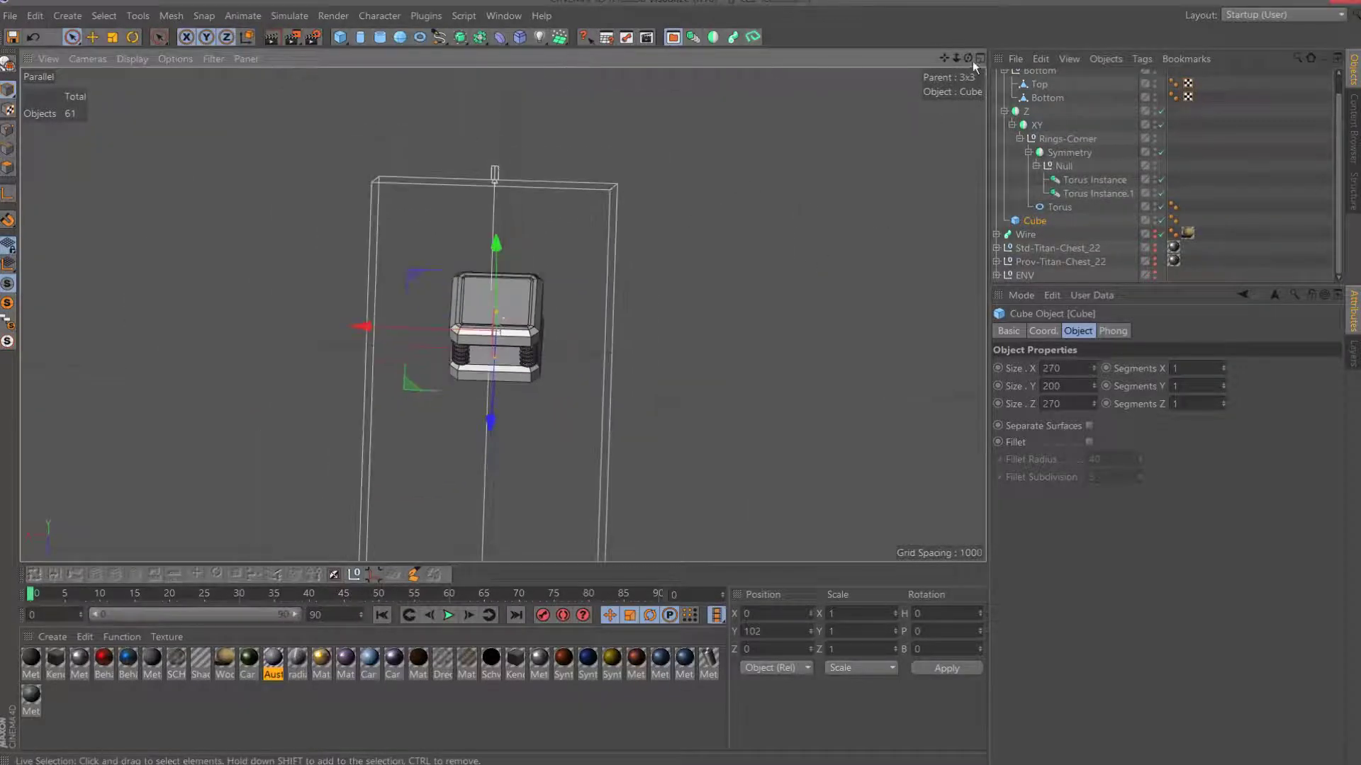
{"action": "left_click_drag", "start_coordinate": [968, 58], "coordinate": [943, 100]}
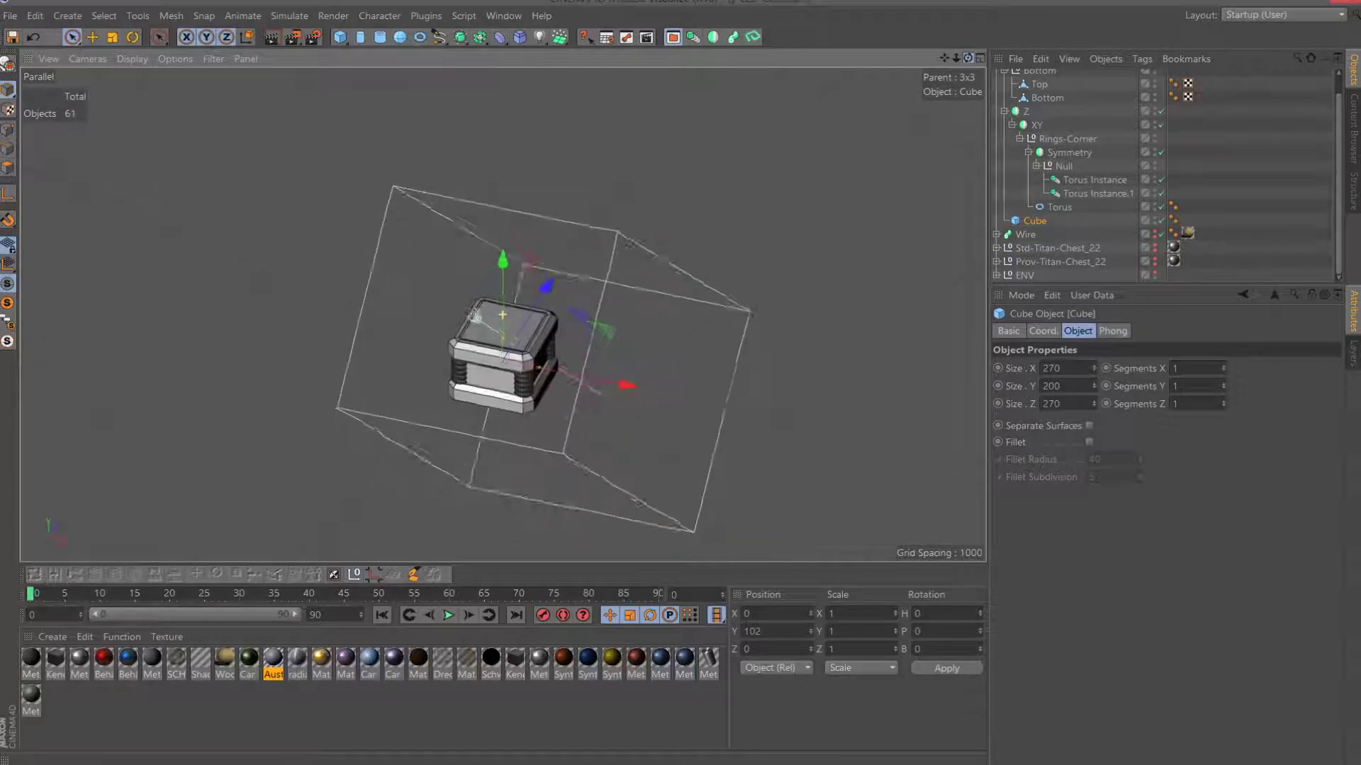
{"action": "scroll", "coordinate": [521, 256], "scroll_direction": "up", "scroll_amount": 4}
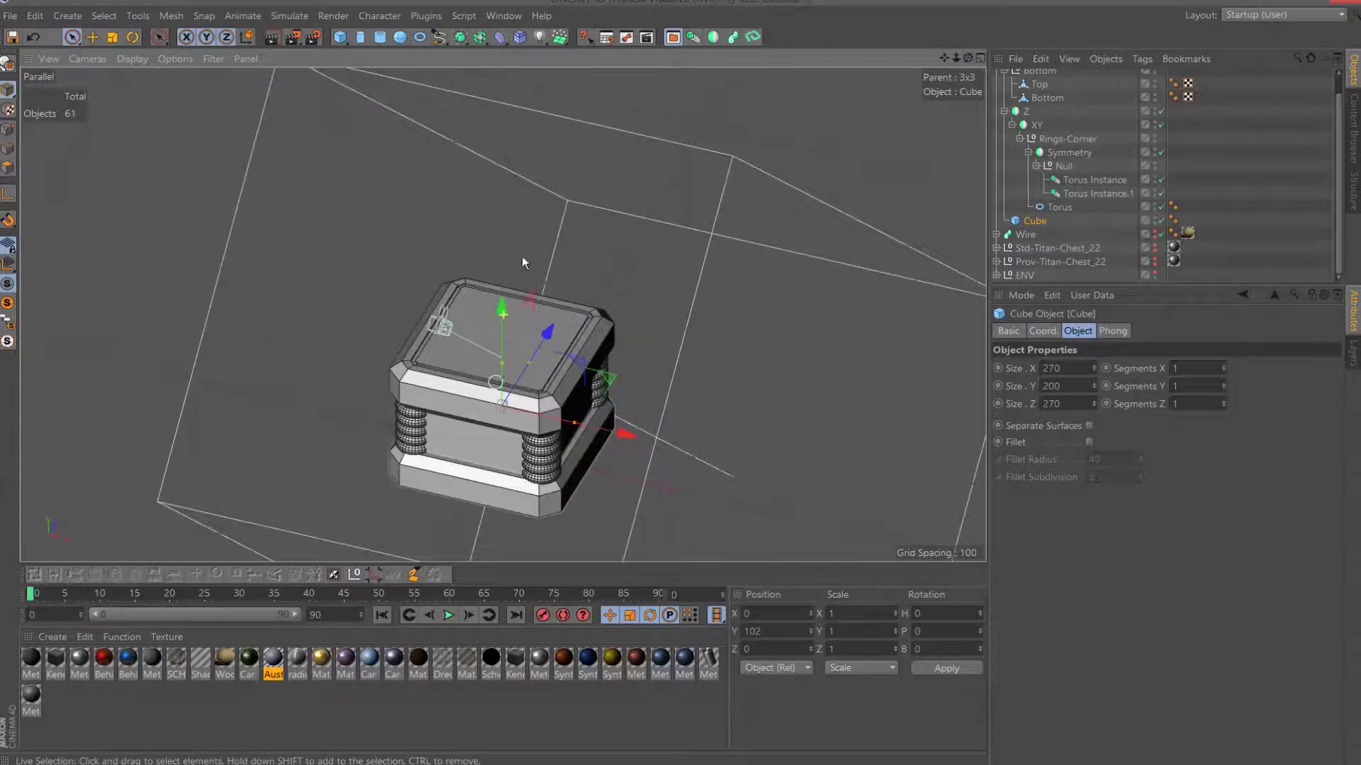
{"action": "left_click", "coordinate": [292, 37]}
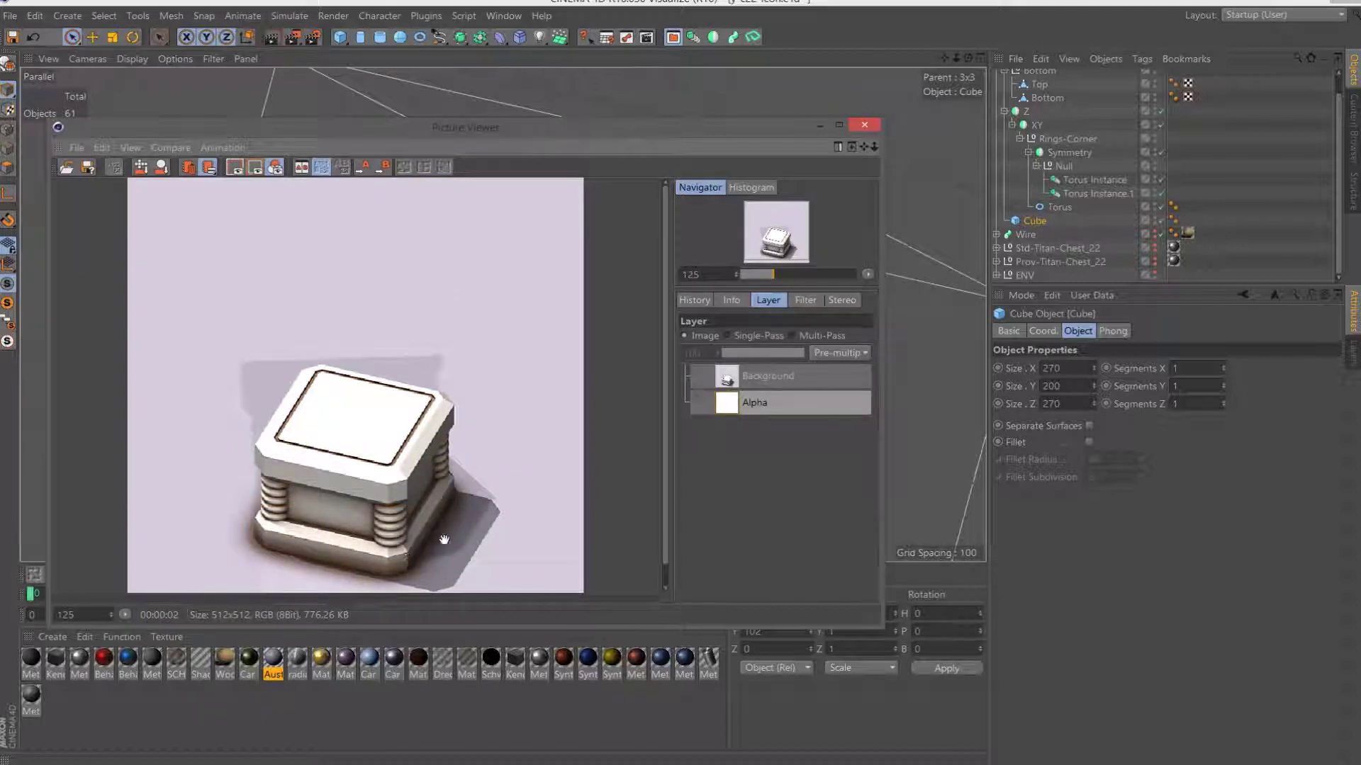
{"action": "scroll", "coordinate": [440, 537], "scroll_direction": "down", "scroll_amount": 2}
{"action": "scroll", "coordinate": [409, 492], "scroll_direction": "down", "scroll_amount": 1}
{"action": "scroll", "coordinate": [409, 492], "scroll_direction": "up", "scroll_amount": 3}
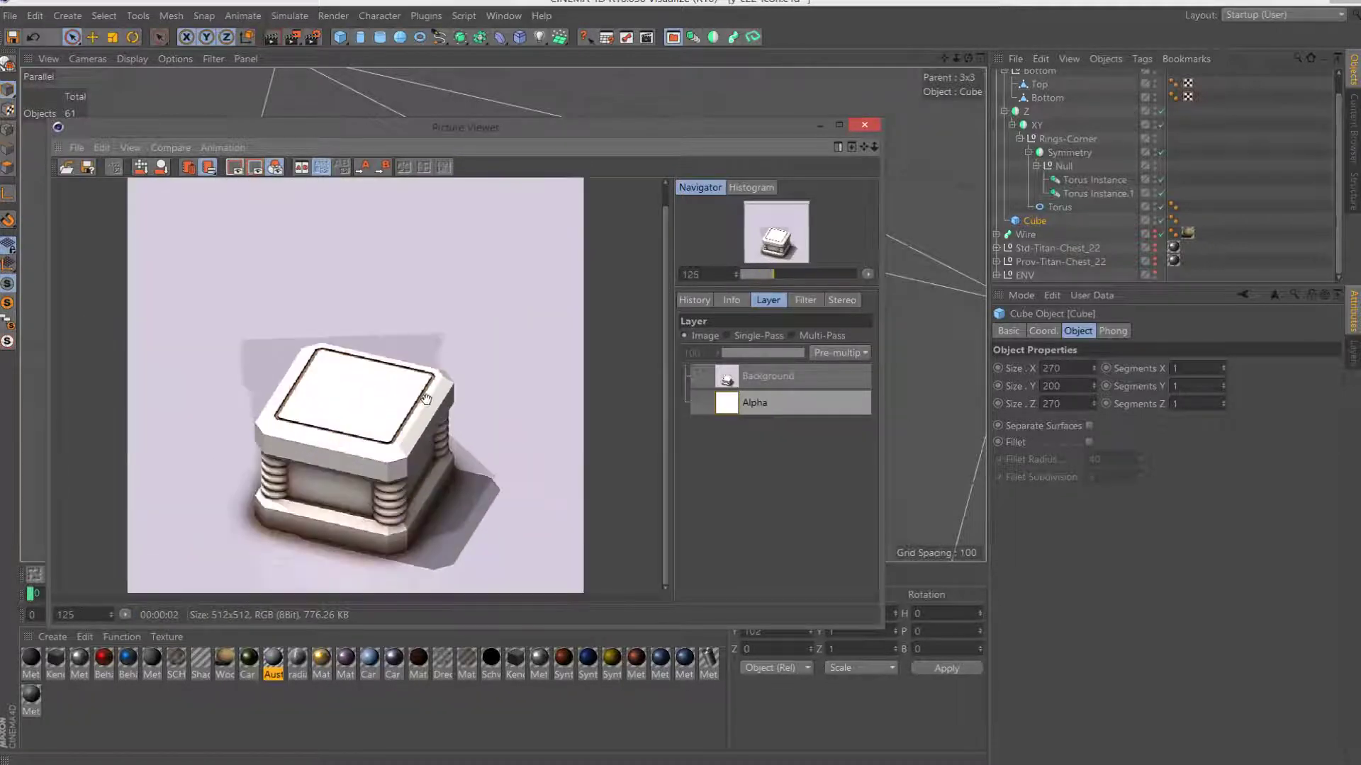
{"action": "scroll", "coordinate": [425, 399], "scroll_direction": "up", "scroll_amount": 2}
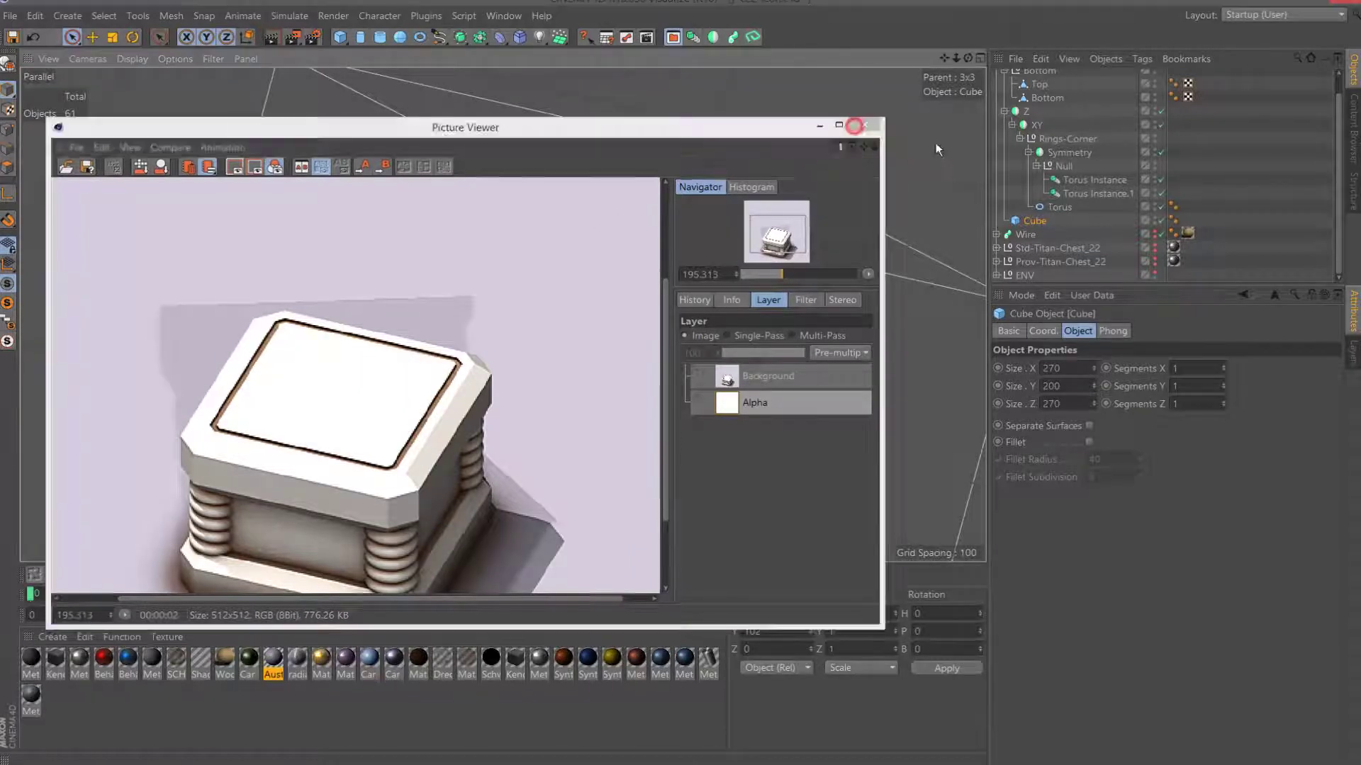
{"action": "left_click", "coordinate": [864, 125]}
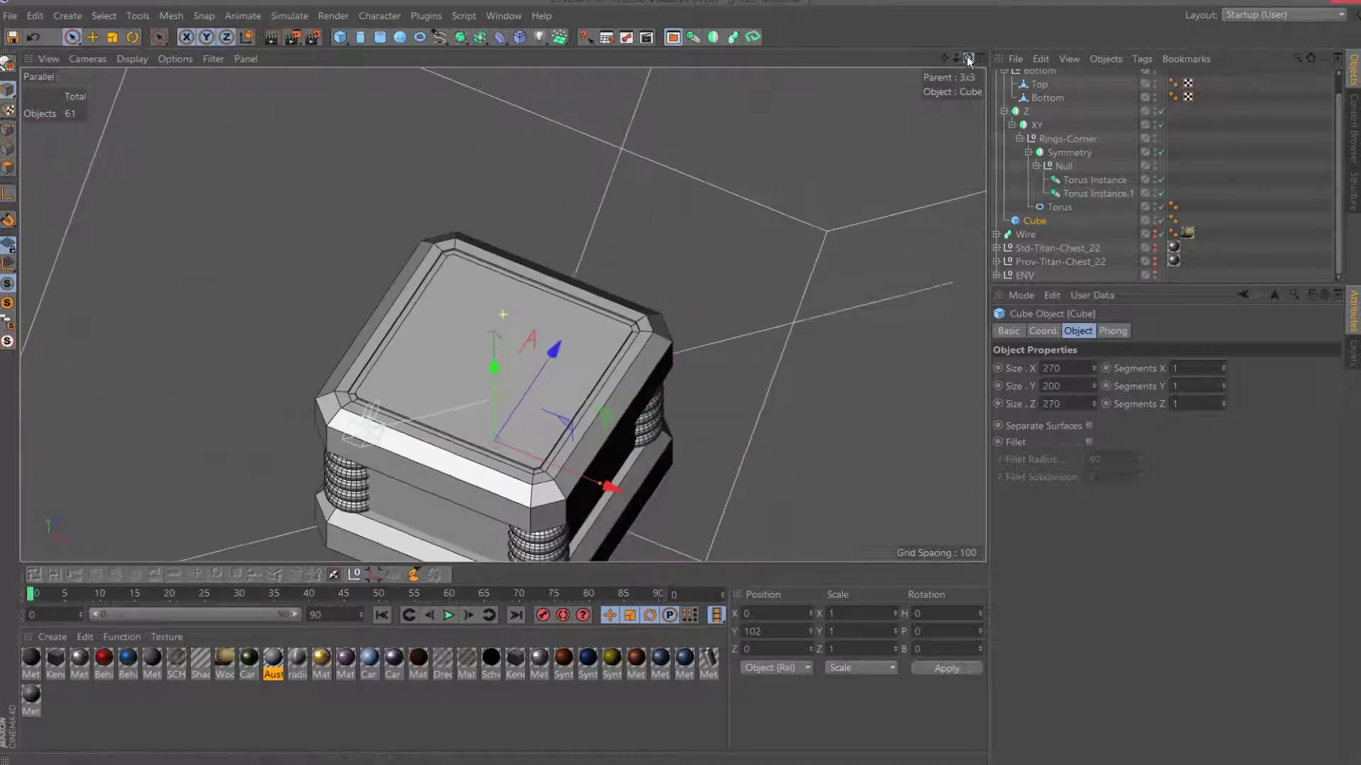
Set the cube's X and Z size to 280 and enable its 40-unit fillet, checking it isolated.
{"action": "left_click_drag", "start_coordinate": [968, 60], "coordinate": [1097, 389]}
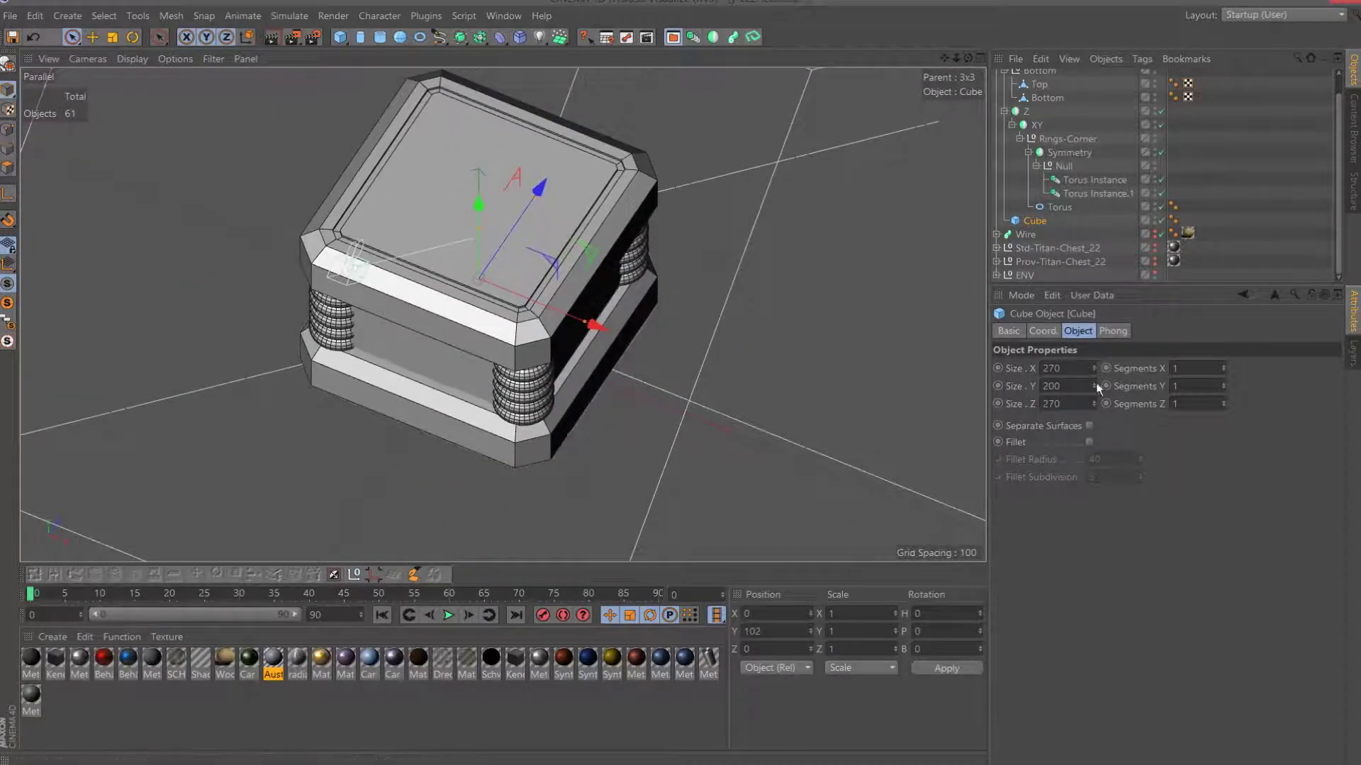
{"action": "left_click", "coordinate": [1077, 368]}
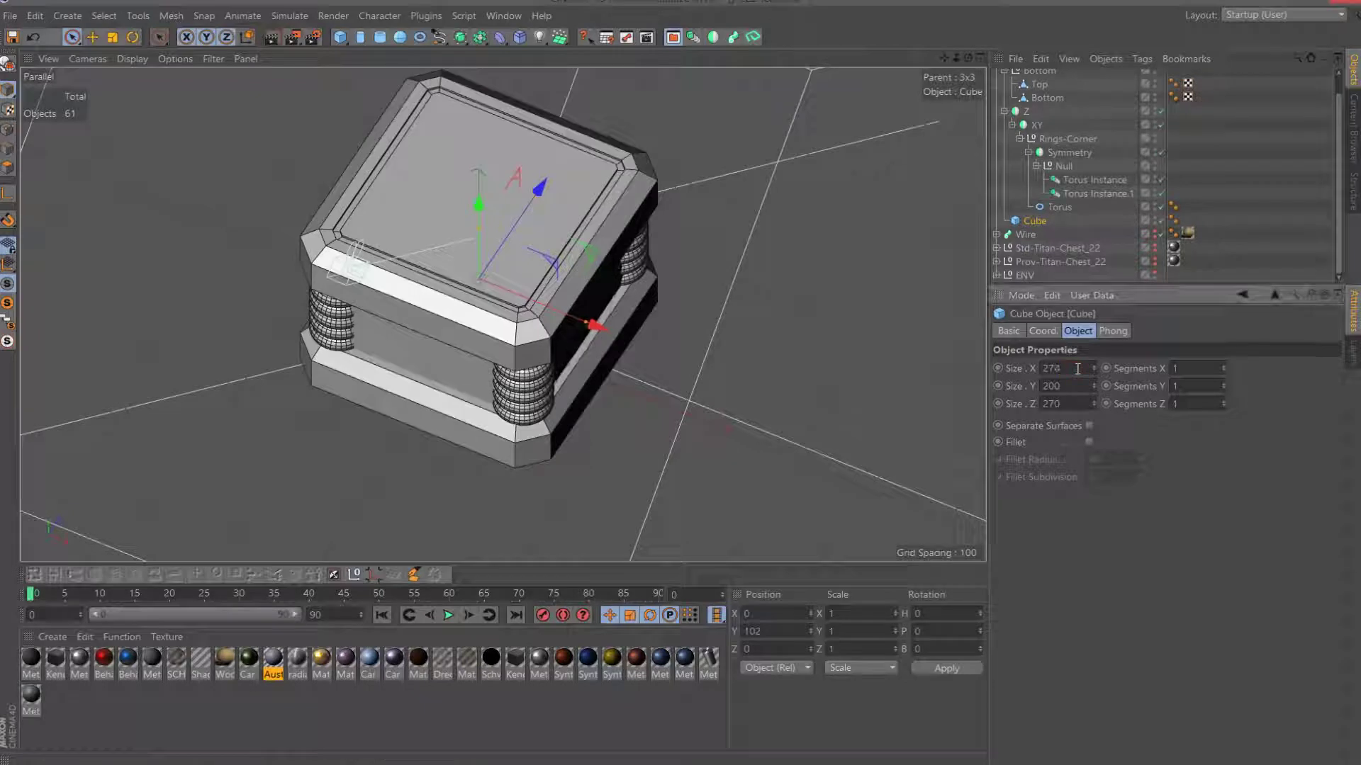
{"action": "type", "text": "229"}
{"action": "key", "text": "Return"}
{"action": "type", "text": "275"}
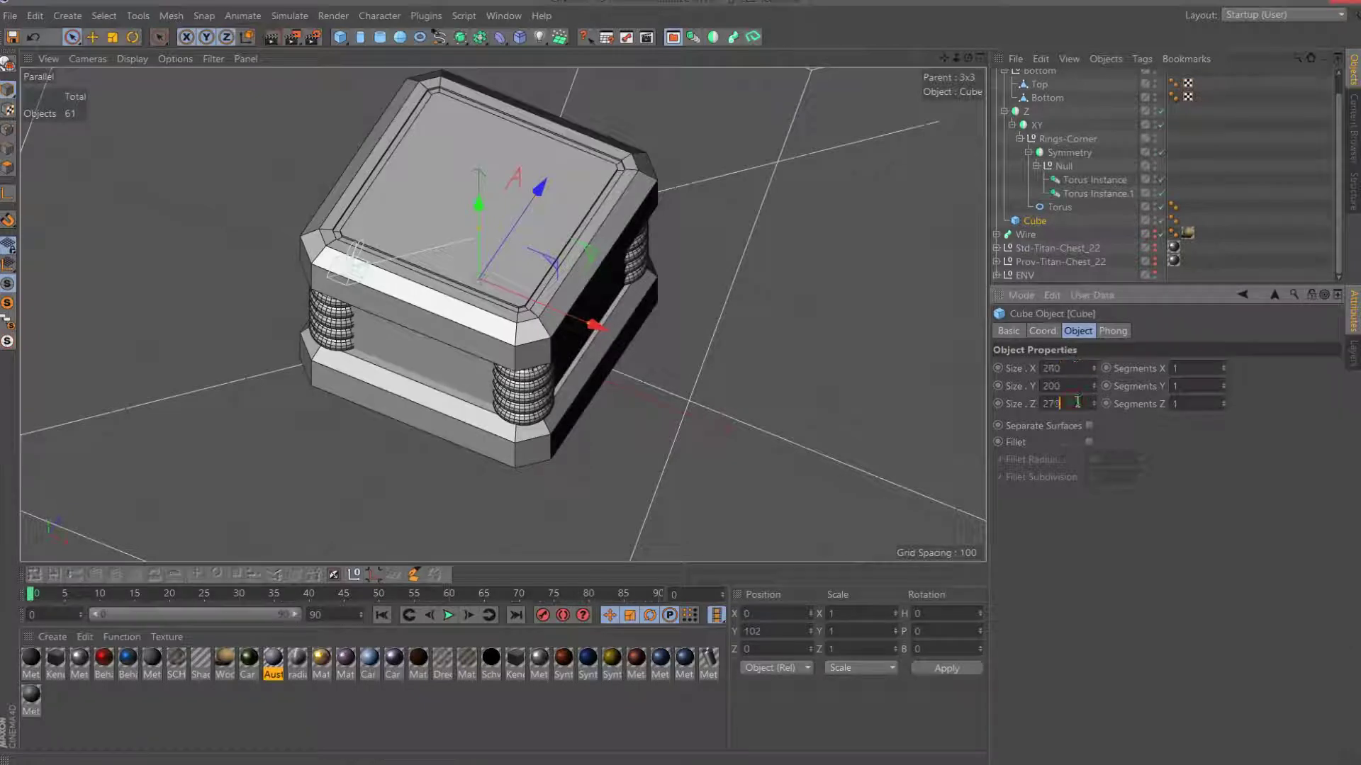
{"action": "type", "text": "280"}
{"action": "key", "text": "Return"}
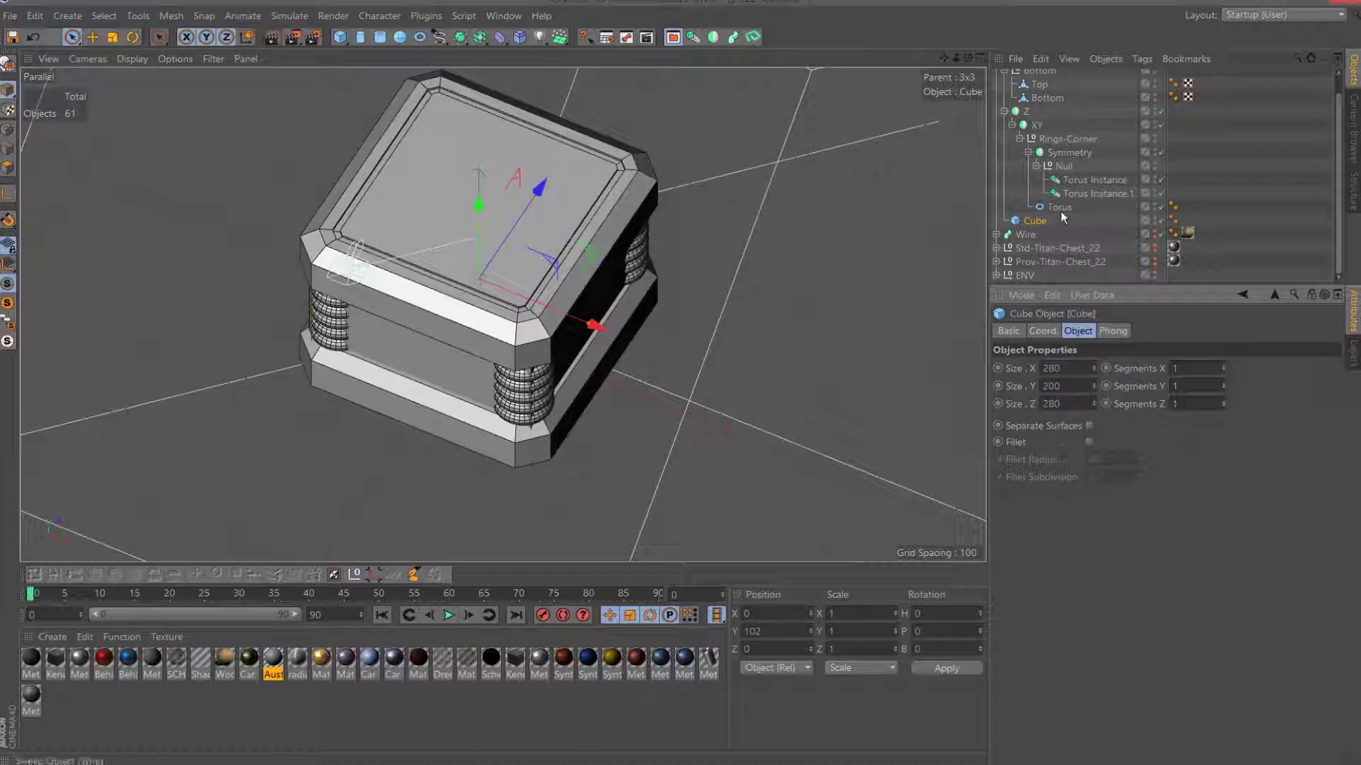
{"action": "left_click", "coordinate": [1089, 441]}
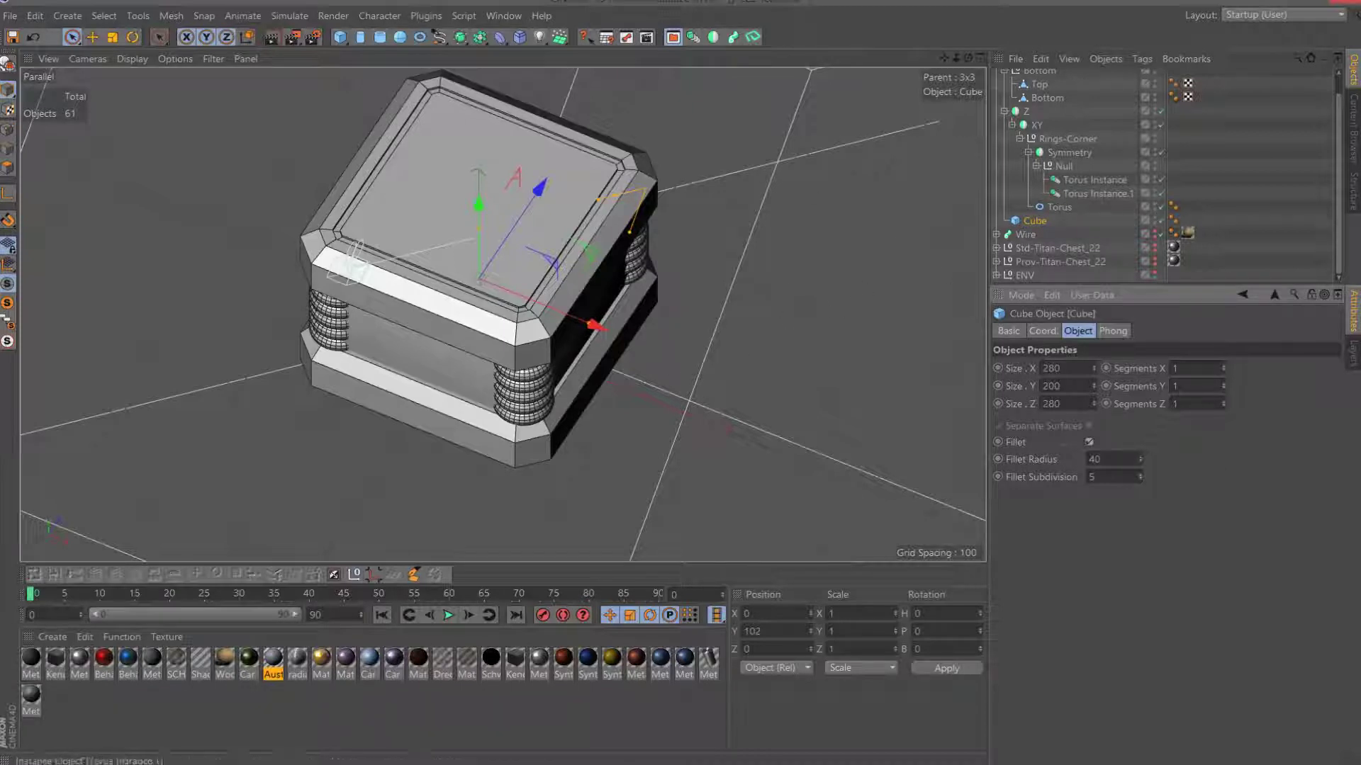
{"action": "left_click", "coordinate": [10, 303]}
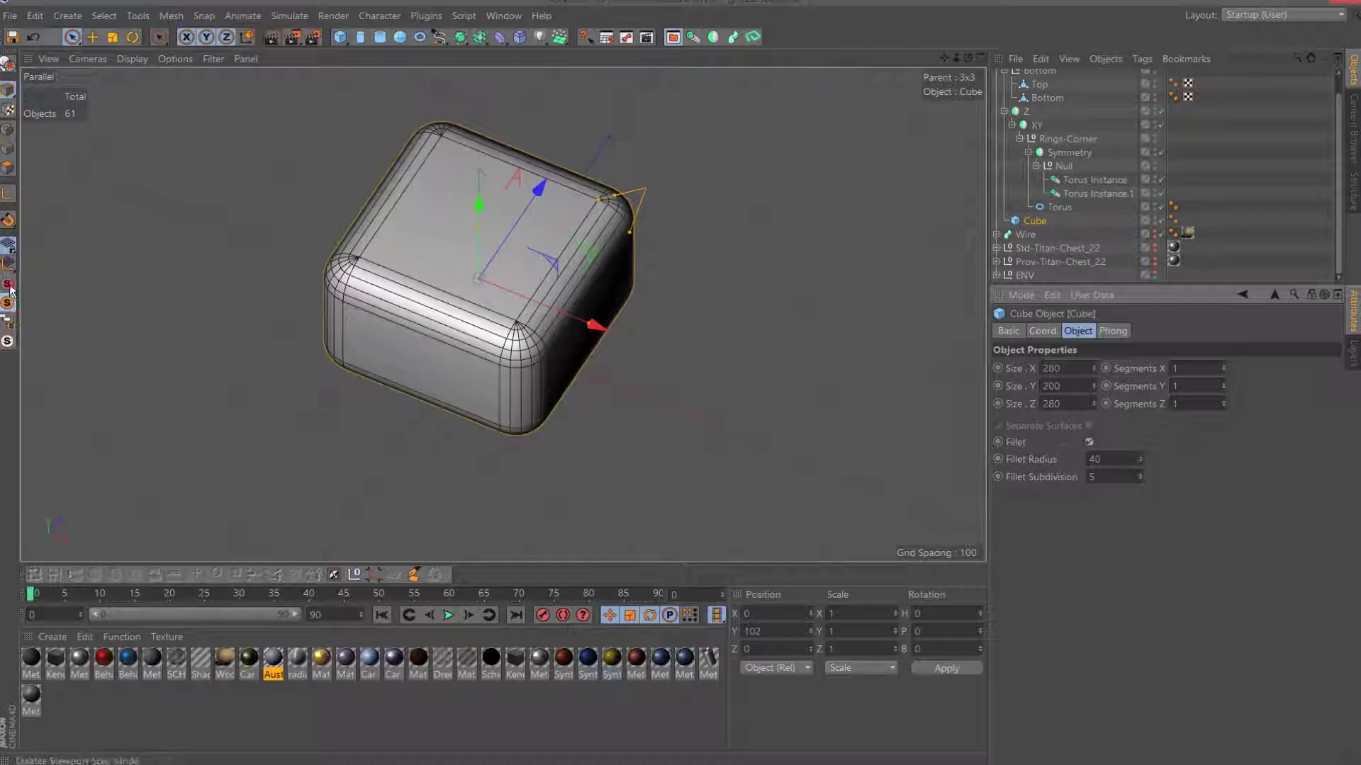
{"action": "left_click", "coordinate": [8, 284]}
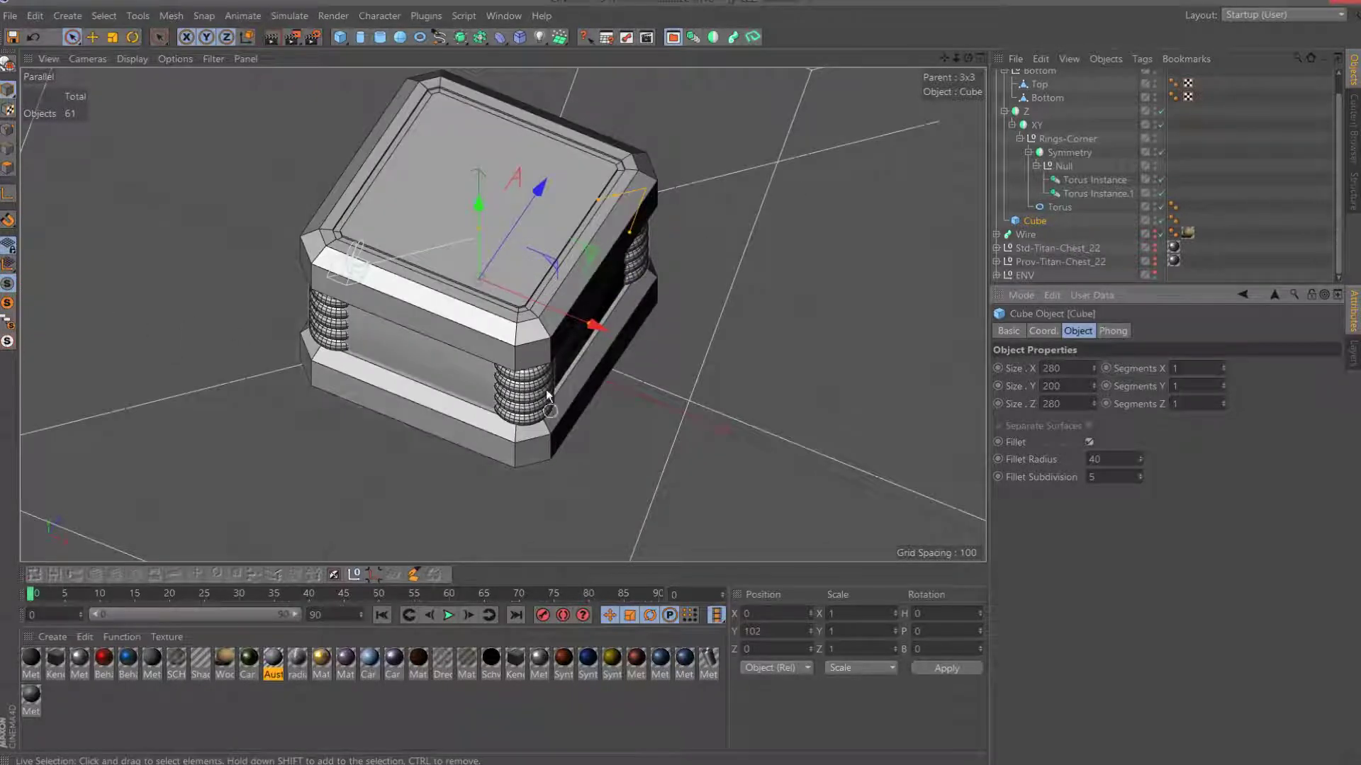
Lower the cube's Phong tag smoothing angle to 20 degrees.
{"action": "left_click", "coordinate": [1175, 221]}
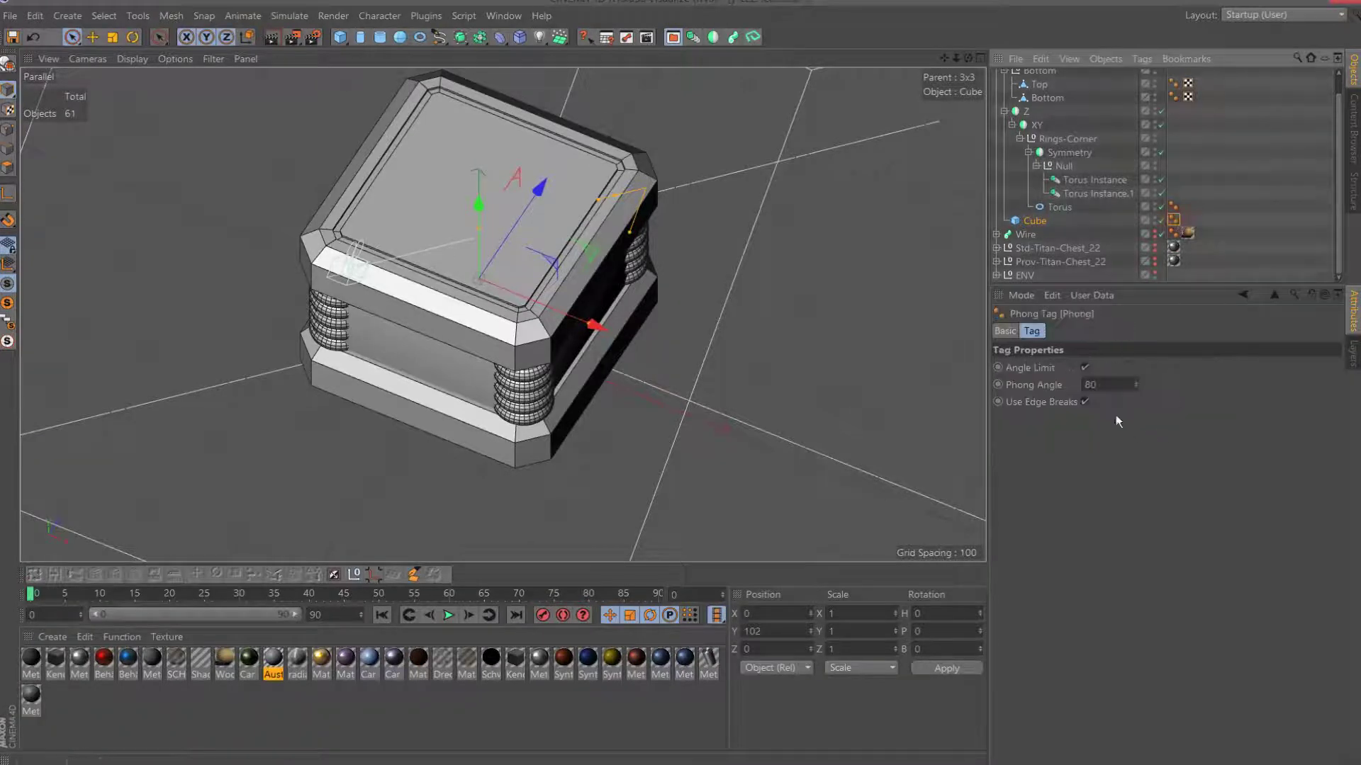
{"action": "scroll", "coordinate": [713, 299], "scroll_direction": "down", "scroll_amount": 3}
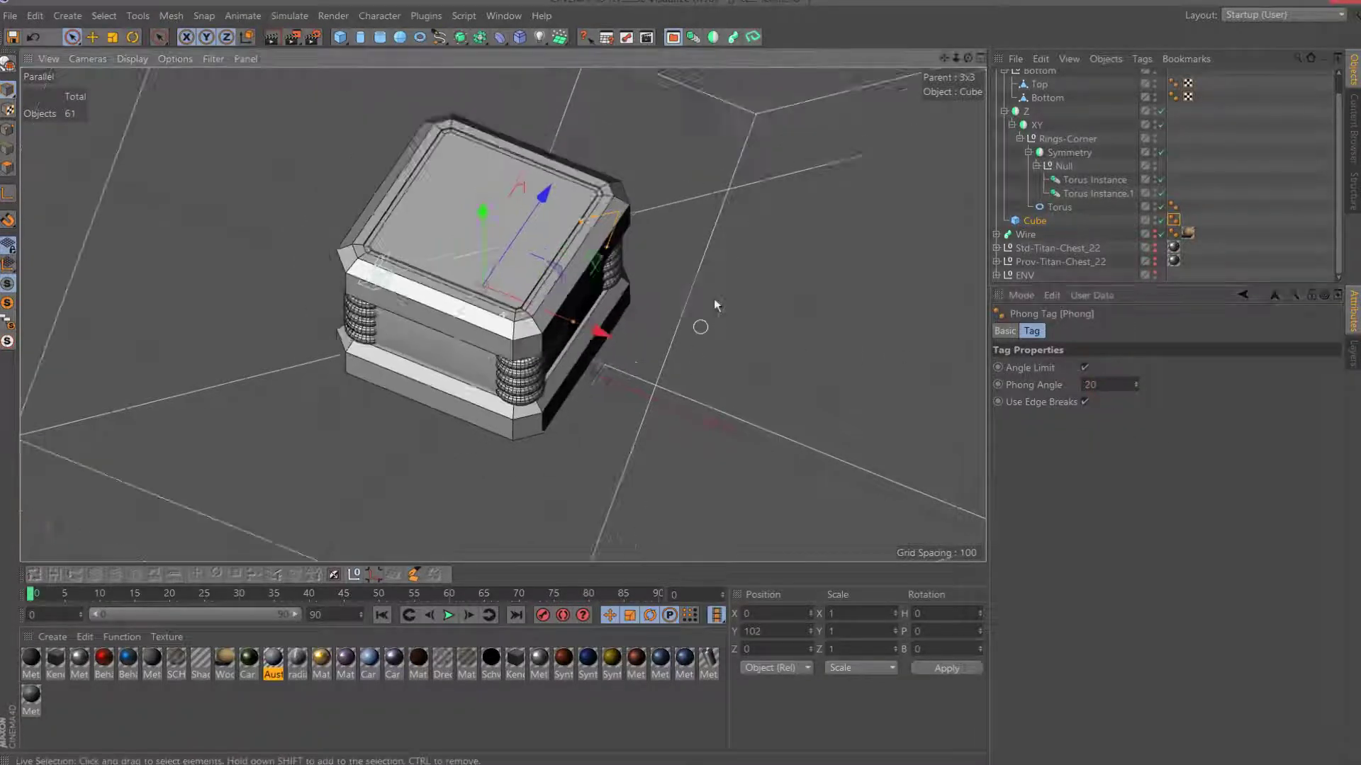
{"action": "mouse_move", "coordinate": [716, 296]}
{"action": "left_mouse_down", "text": "alt"}
{"action": "mouse_move", "coordinate": [718, 326]}
{"action": "mouse_move", "coordinate": [730, 312]}
{"action": "left_mouse_up", "text": "alt"}
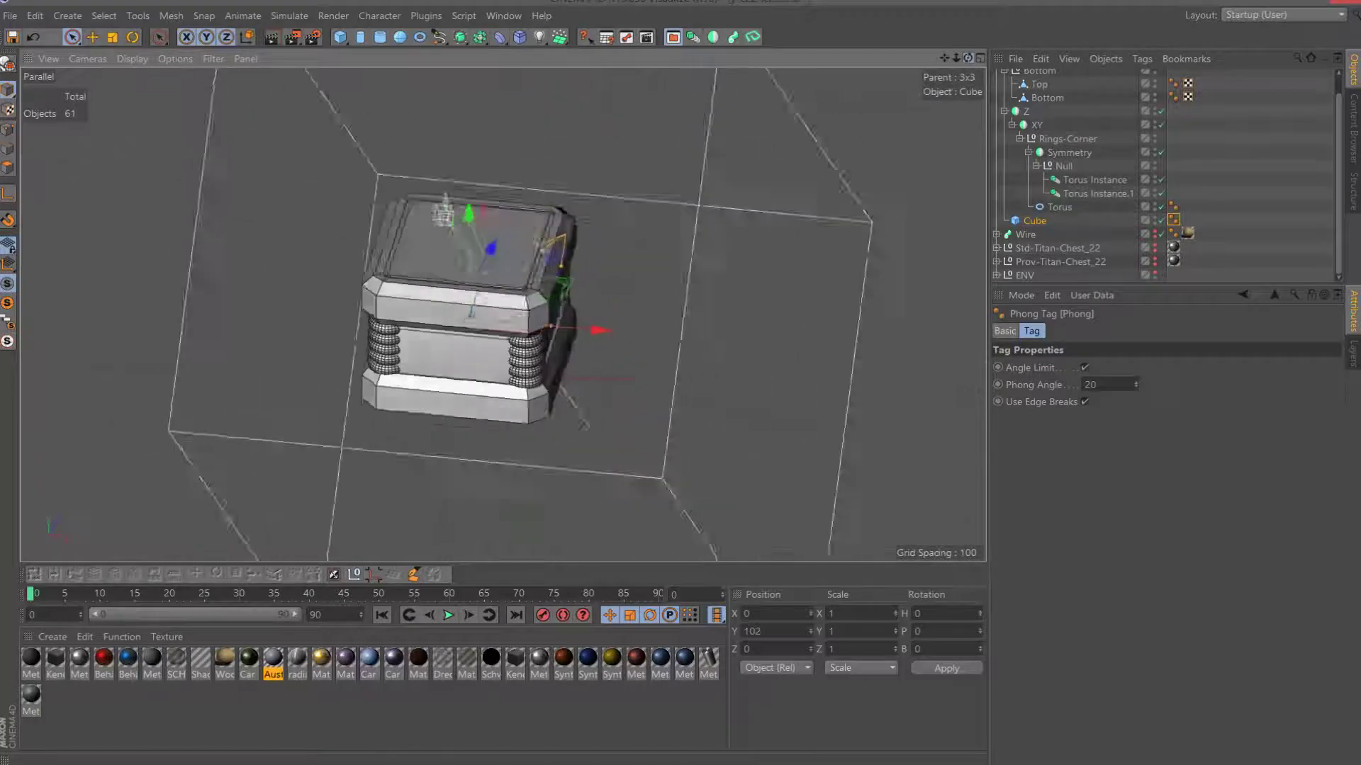
Render a preview of the chest in the Picture Viewer, inspect it, and close it.
{"action": "left_click", "coordinate": [295, 35]}
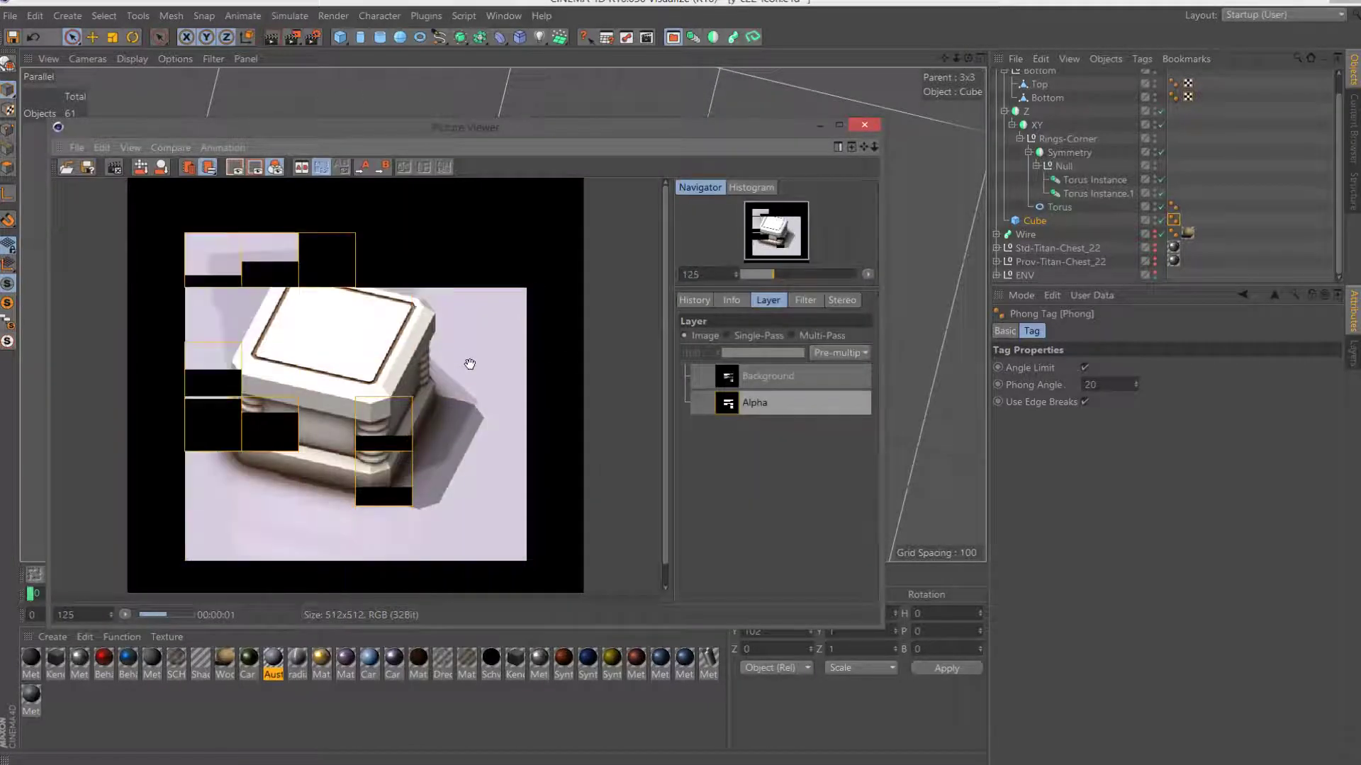
{"action": "scroll", "coordinate": [404, 405], "scroll_direction": "down", "scroll_amount": 4}
{"action": "scroll", "coordinate": [405, 405], "scroll_direction": "up", "scroll_amount": 3}
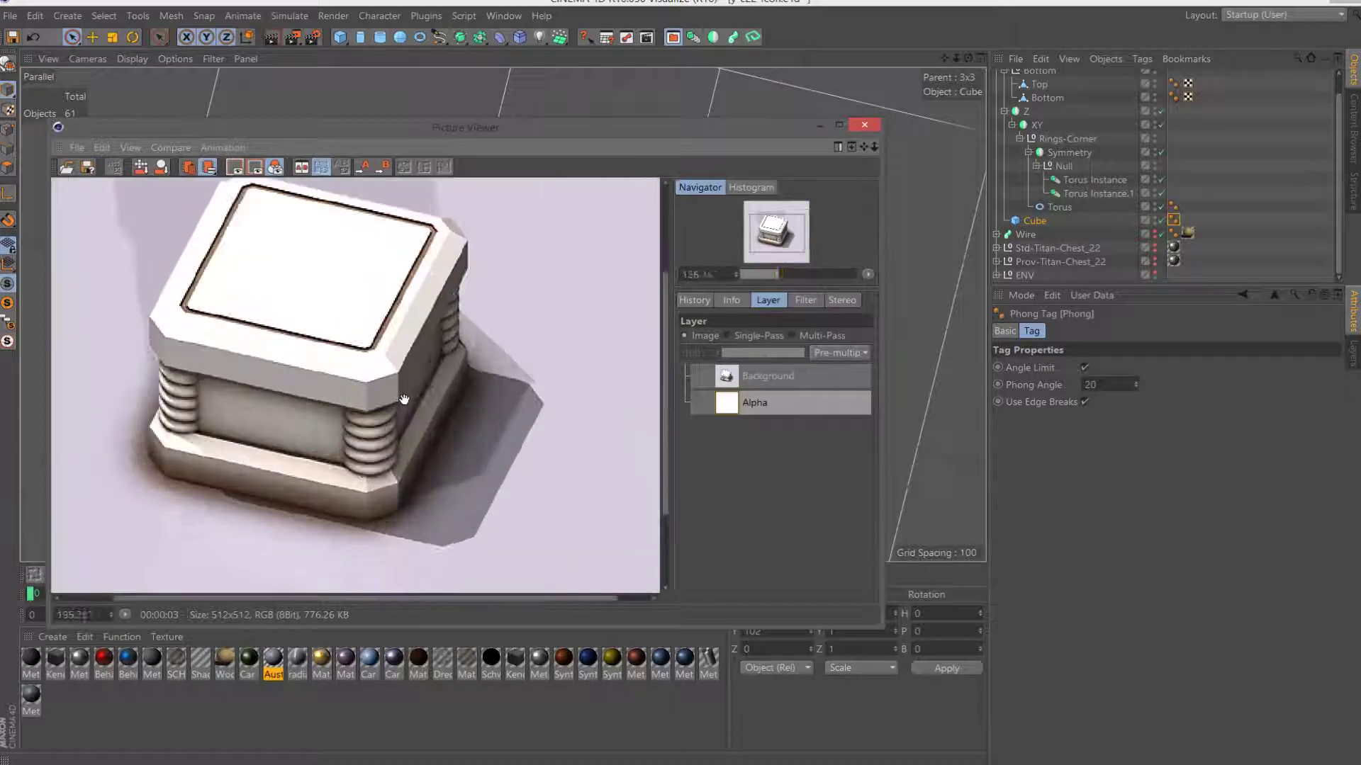
{"action": "scroll", "coordinate": [405, 403], "scroll_direction": "down", "scroll_amount": 1}
{"action": "scroll", "coordinate": [405, 401], "scroll_direction": "down", "scroll_amount": 1}
{"action": "scroll", "coordinate": [404, 398], "scroll_direction": "up", "scroll_amount": 2}
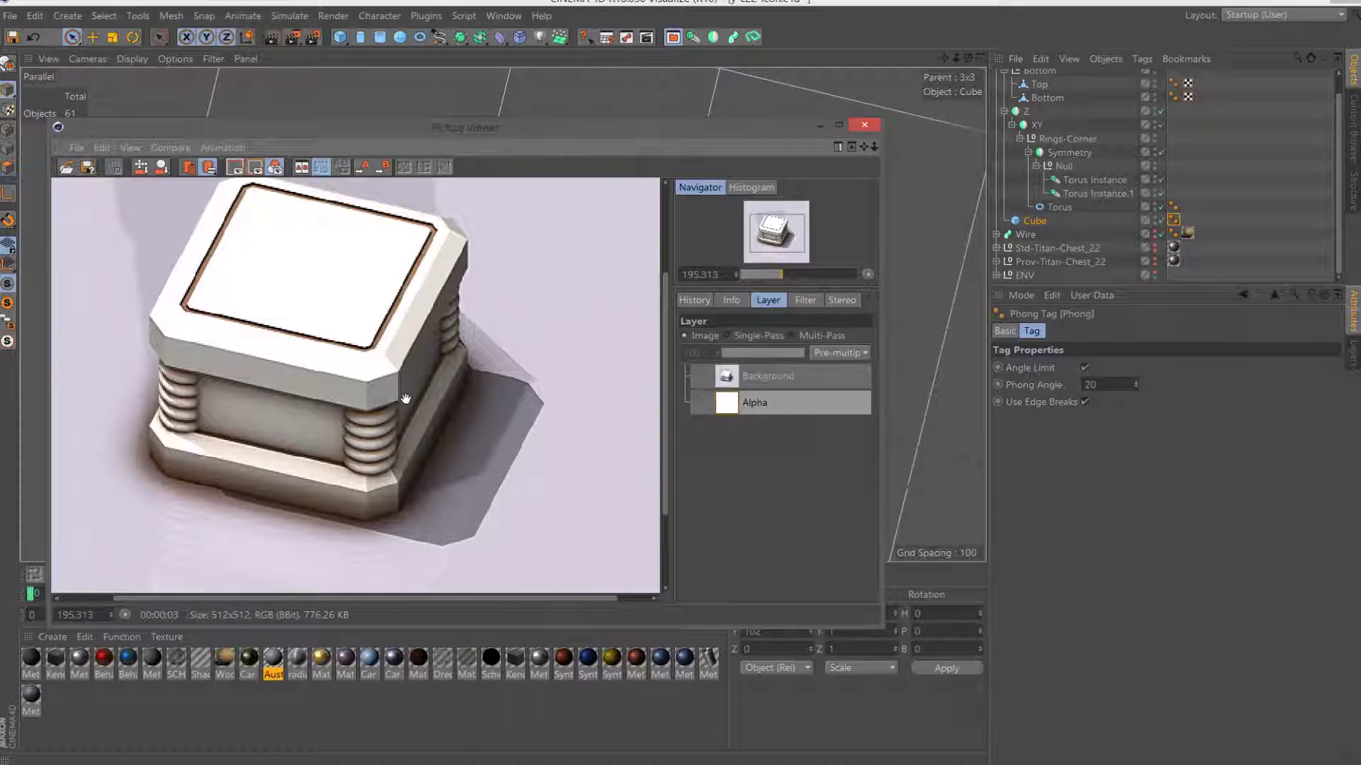
{"action": "left_click", "coordinate": [864, 127]}
{"action": "left_click_drag", "start_coordinate": [968, 57], "coordinate": [867, 83]}
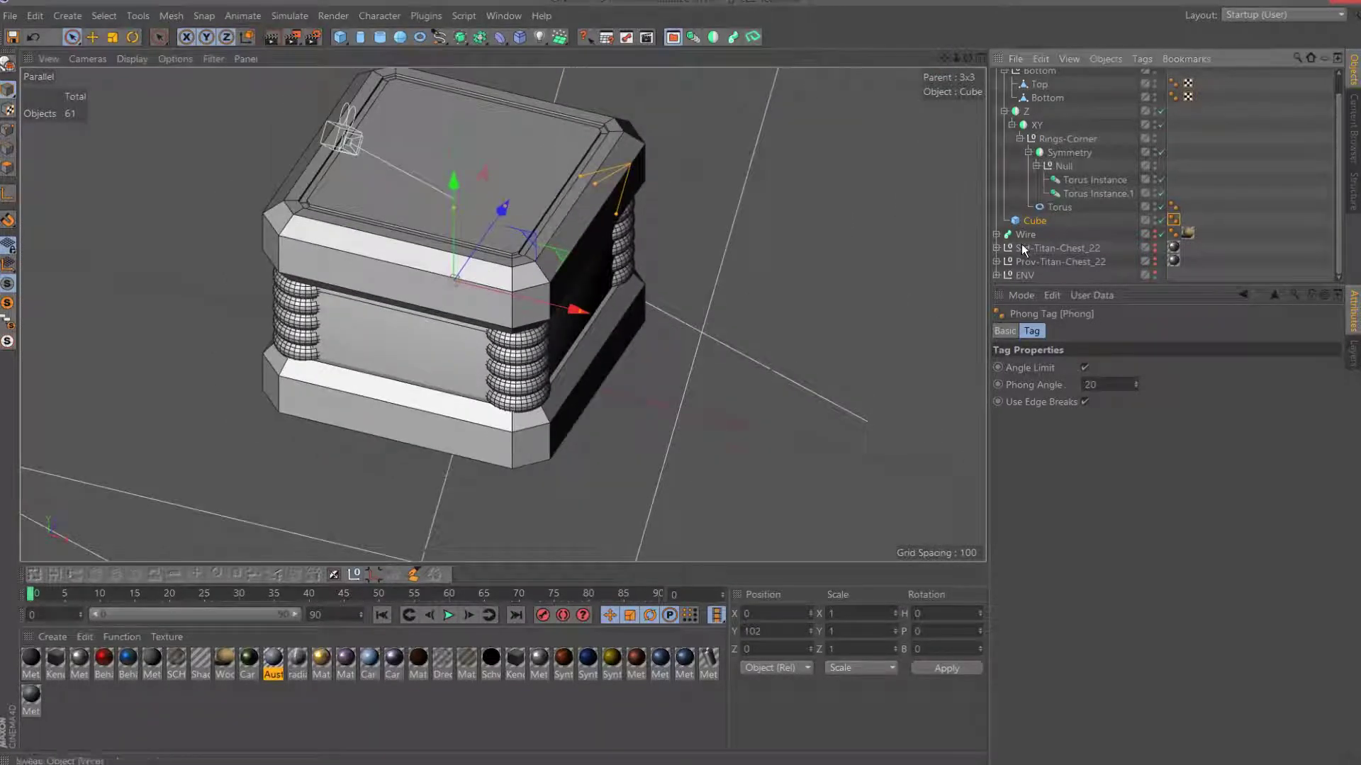
Expand Std-Titan-Chest_22, enlarge the Object Manager, and show the Griff pipe's properties.
{"action": "left_click", "coordinate": [997, 247]}
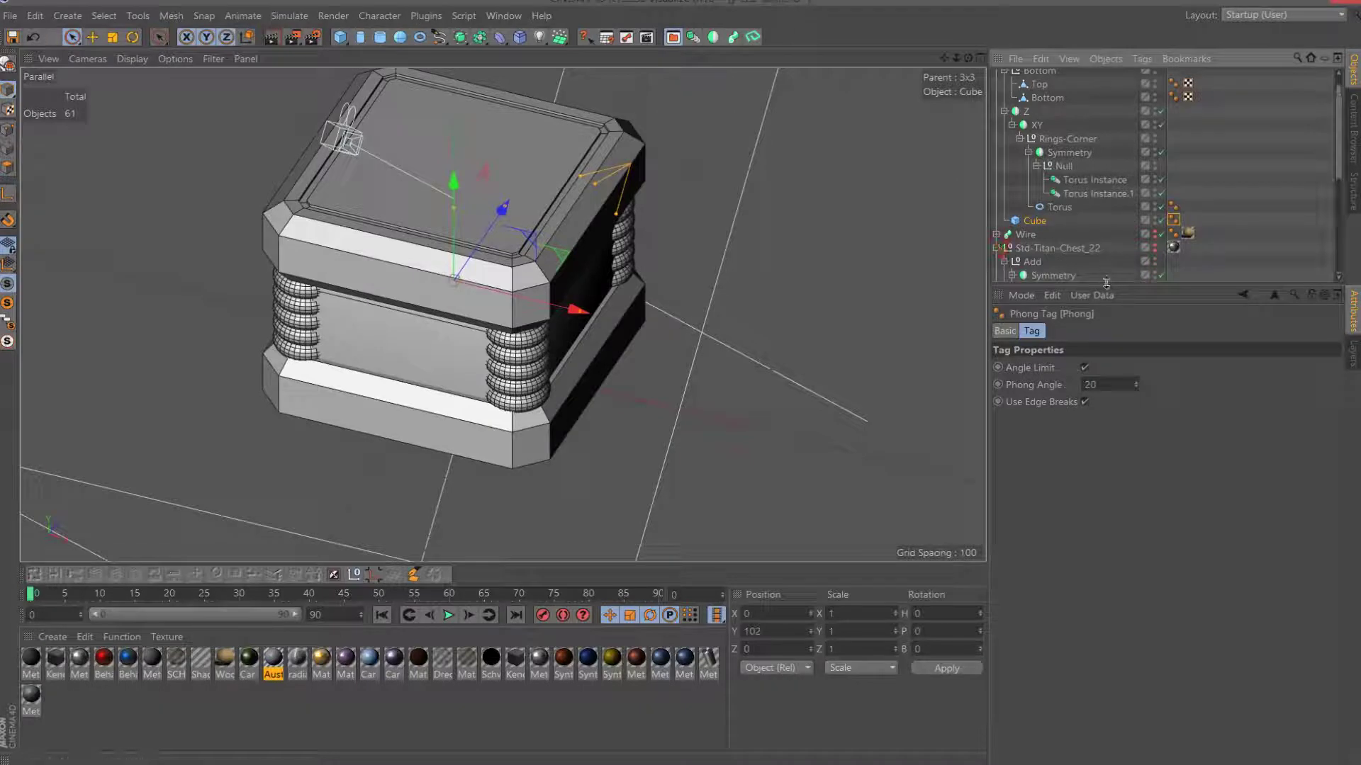
{"action": "left_click_drag", "start_coordinate": [1107, 285], "coordinate": [1111, 456]}
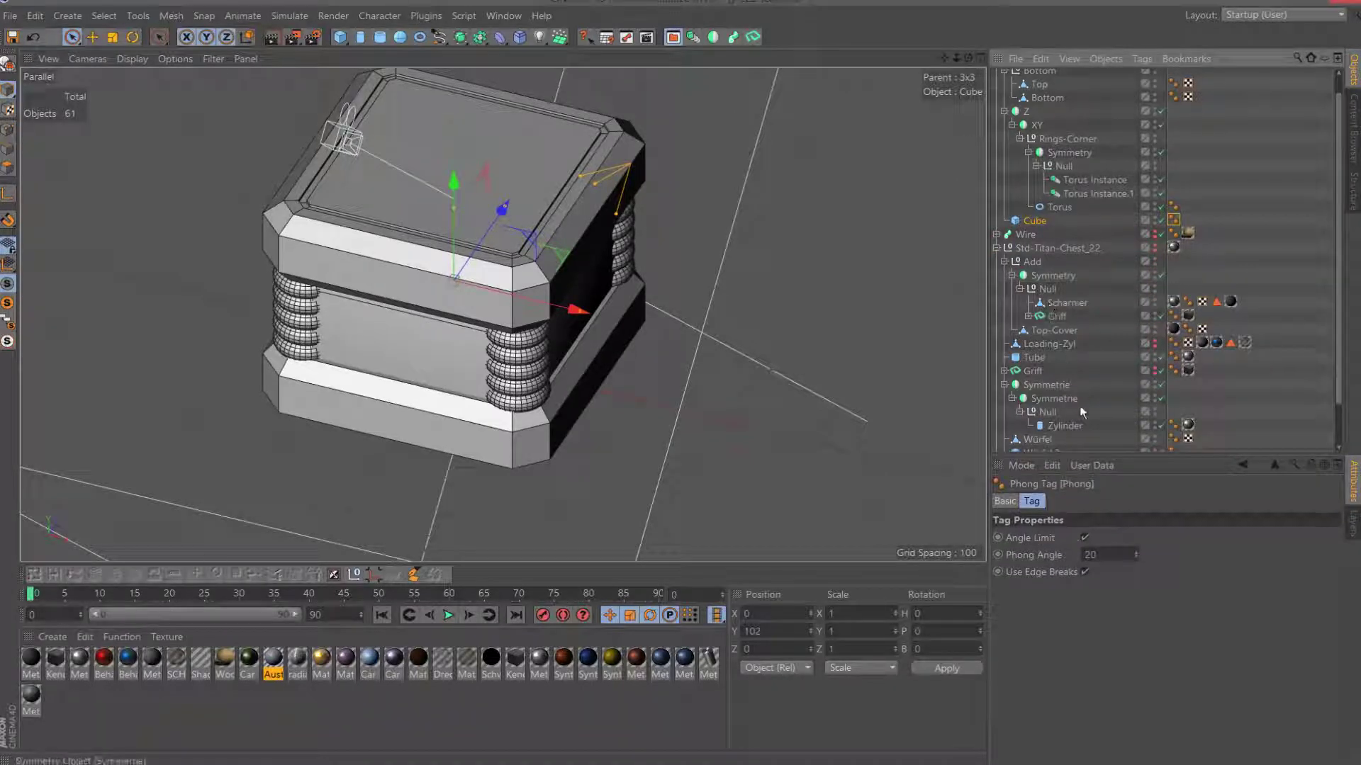
{"action": "left_click", "coordinate": [1034, 371]}
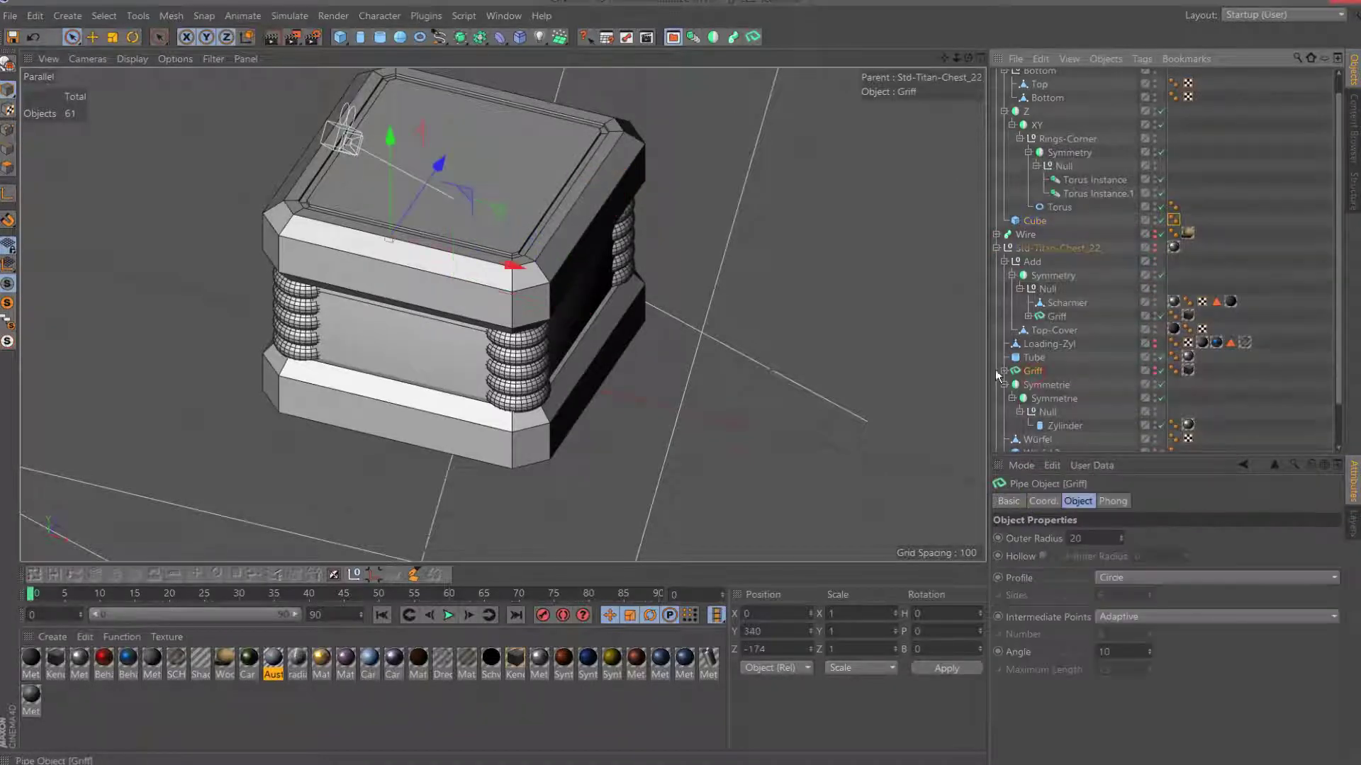
{"action": "scroll", "coordinate": [1101, 325], "scroll_direction": "down", "scroll_amount": 3}
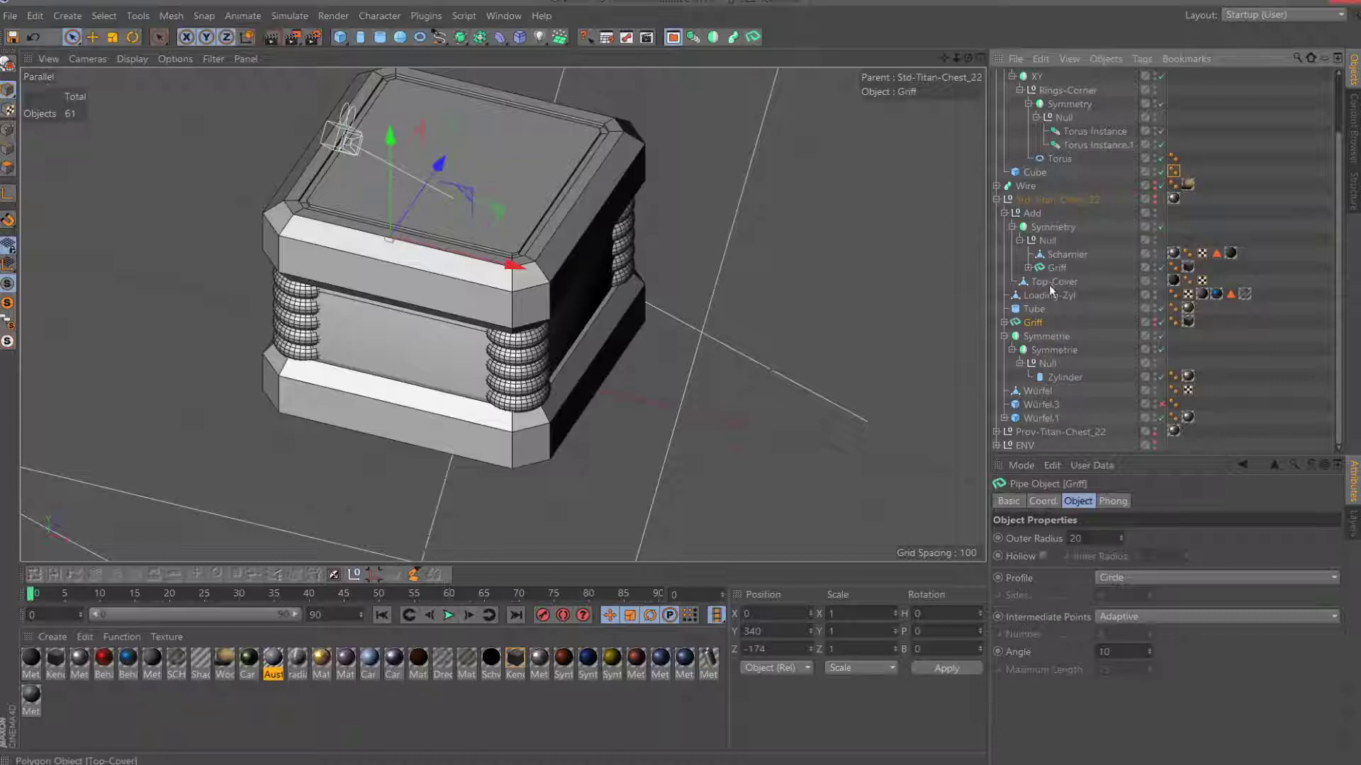
Move Würfel.1's extruded YI-22/80 label into the 3x3 group.
{"action": "left_click", "coordinate": [1003, 419]}
{"action": "left_click", "coordinate": [1054, 324]}
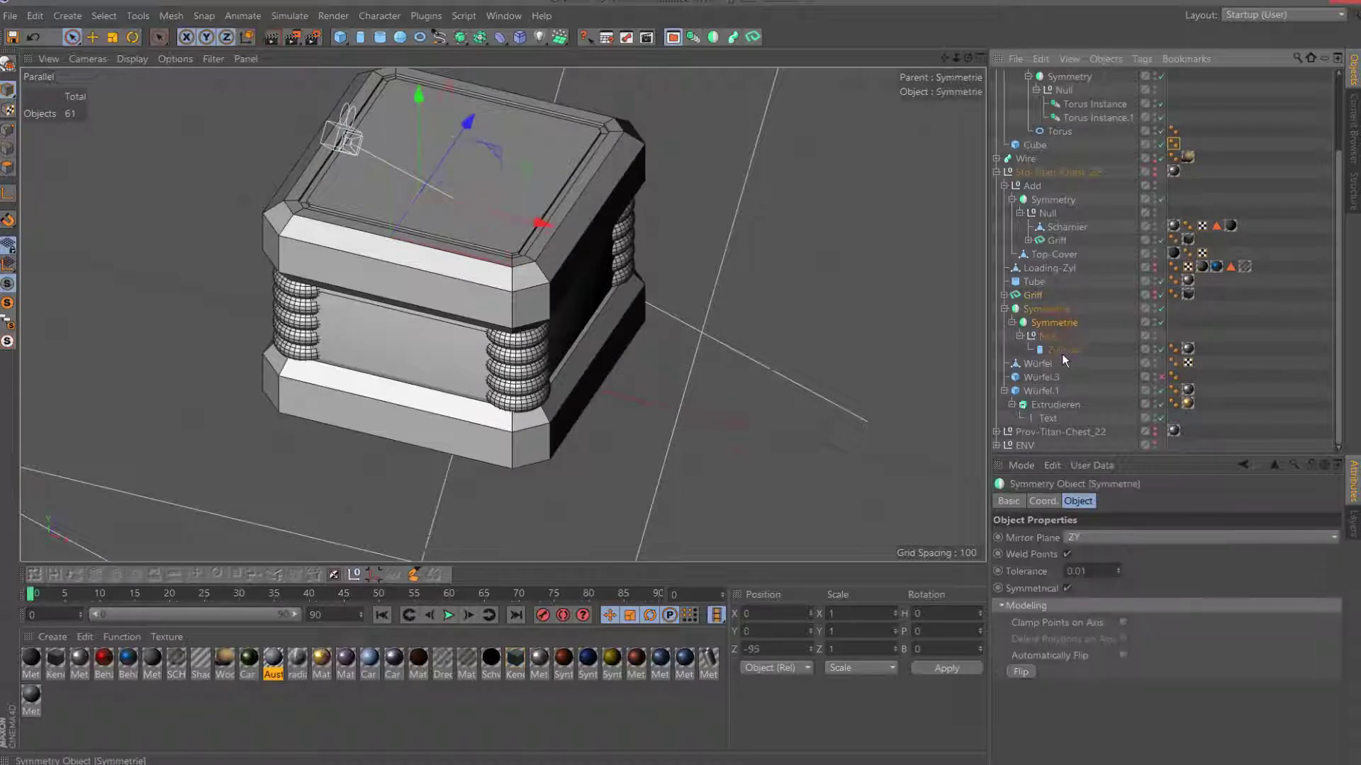
{"action": "left_click", "coordinate": [1047, 391]}
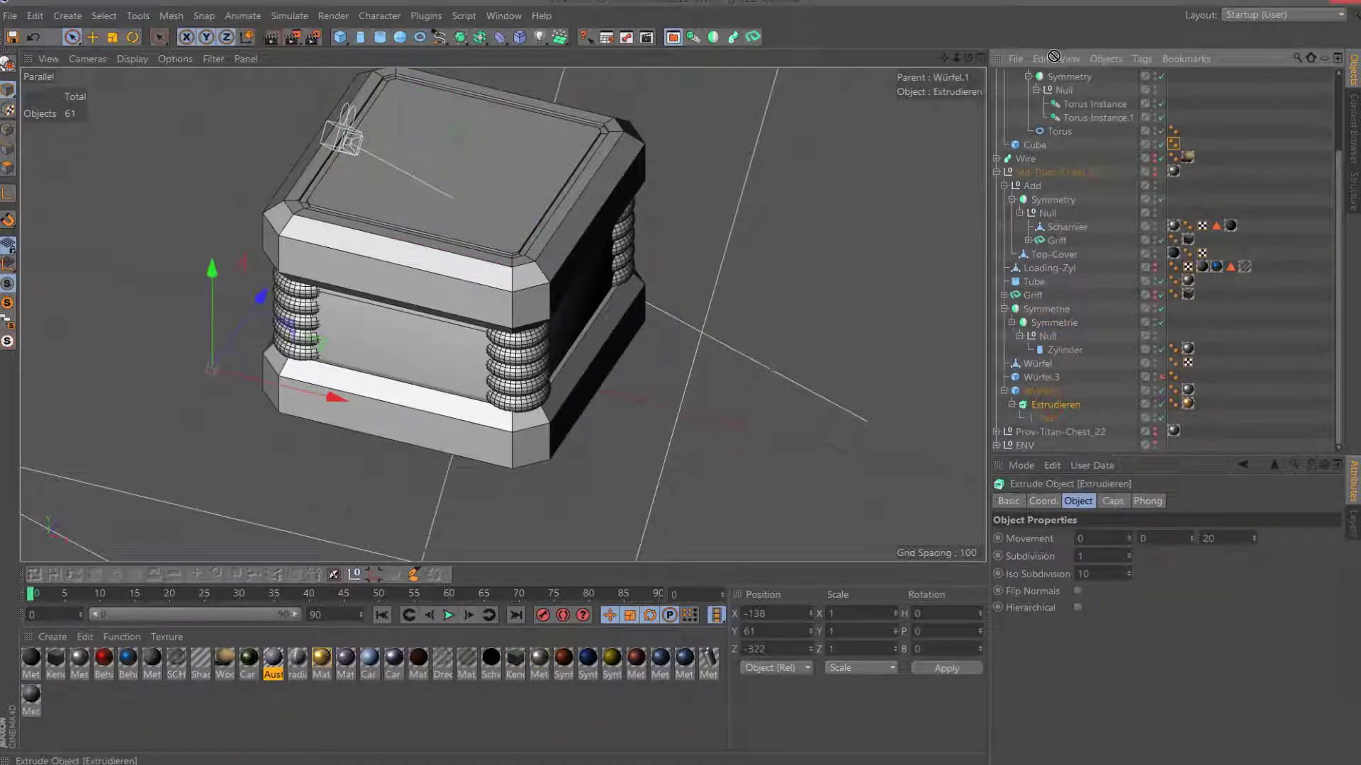
{"action": "mouse_move", "coordinate": [1053, 56]}
{"action": "left_mouse_down"}
{"action": "mouse_move", "coordinate": [1058, 82]}
{"action": "mouse_move", "coordinate": [1035, 80]}
{"action": "left_mouse_up"}
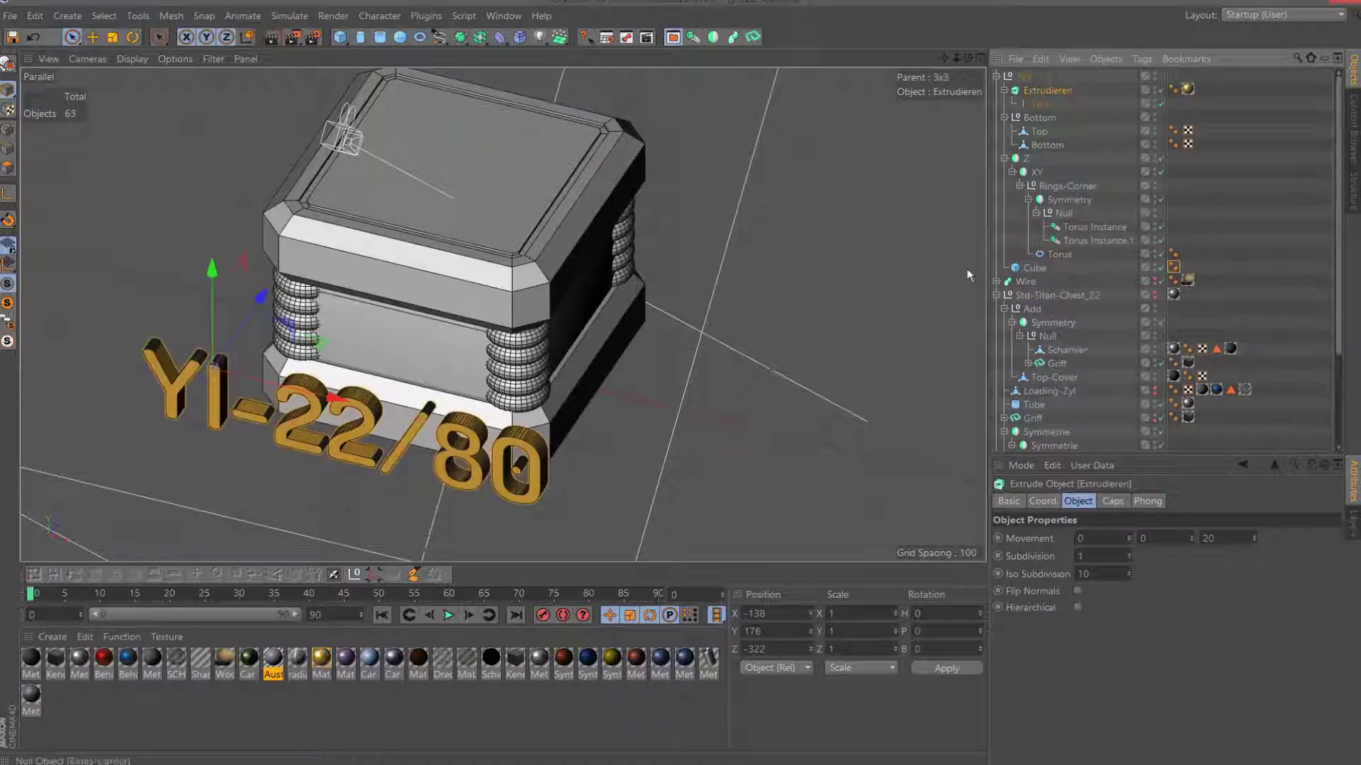
{"action": "scroll", "coordinate": [1050, 355], "scroll_direction": "down", "scroll_amount": 3}
{"action": "scroll", "coordinate": [1028, 283], "scroll_direction": "down", "scroll_amount": 4}
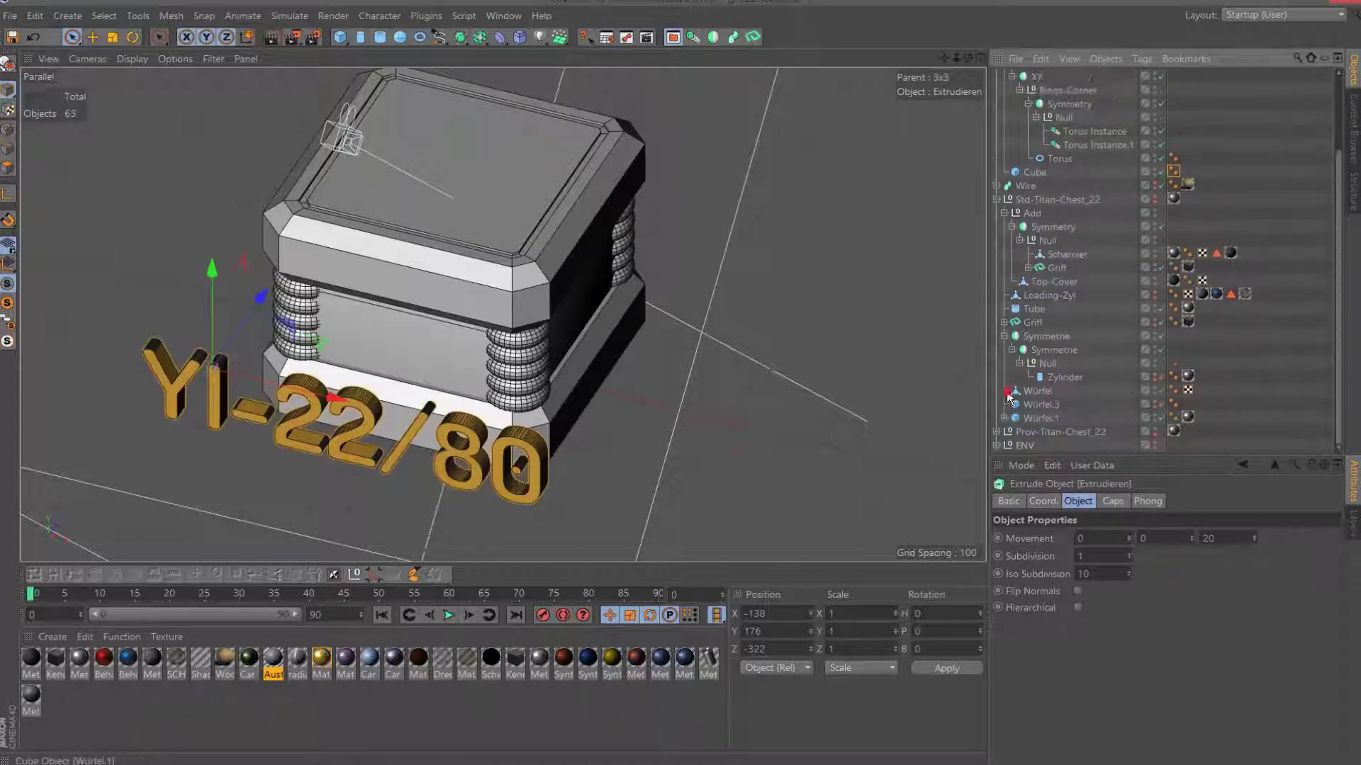
{"action": "left_click", "coordinate": [996, 200]}
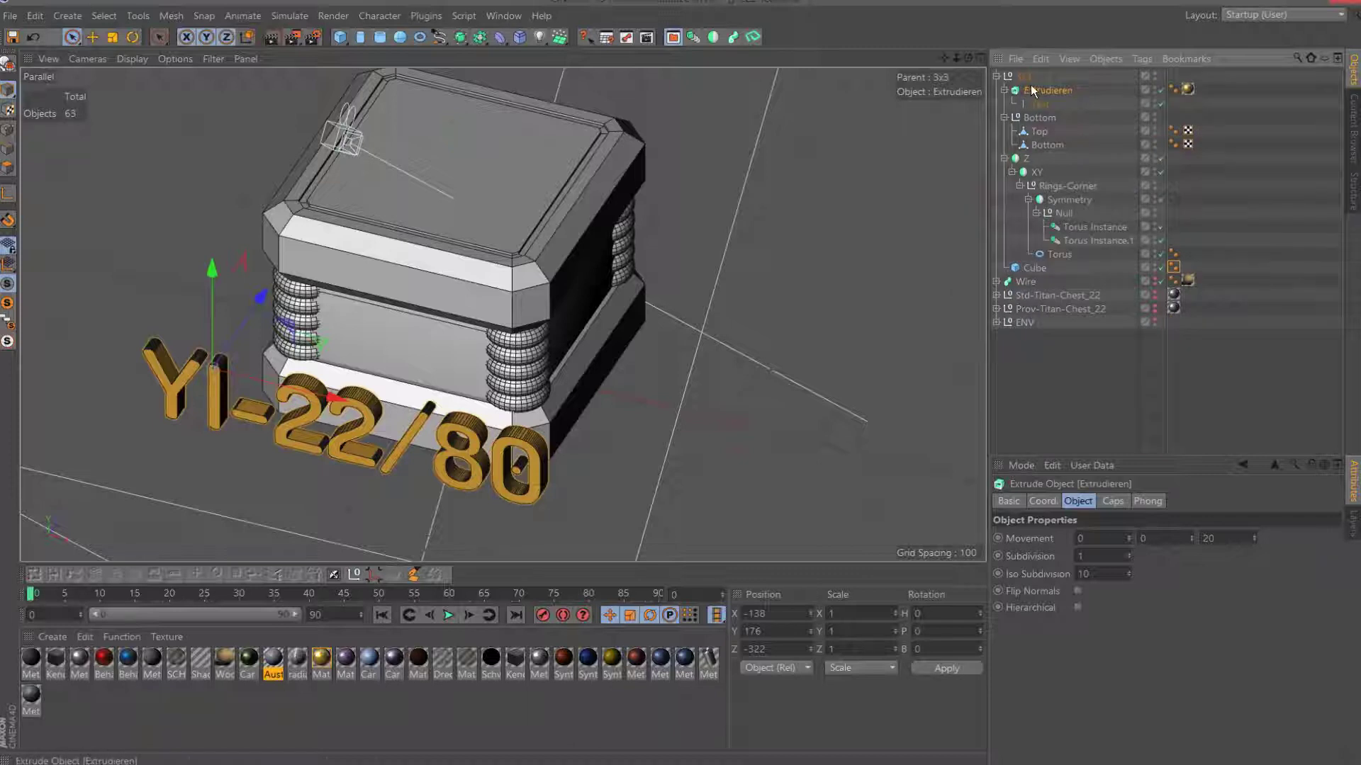
Position the label along Z against the chest front using Top and Right views.
{"action": "key", "text": "F2"}
{"action": "scroll", "coordinate": [594, 206], "scroll_direction": "down", "scroll_amount": 3}
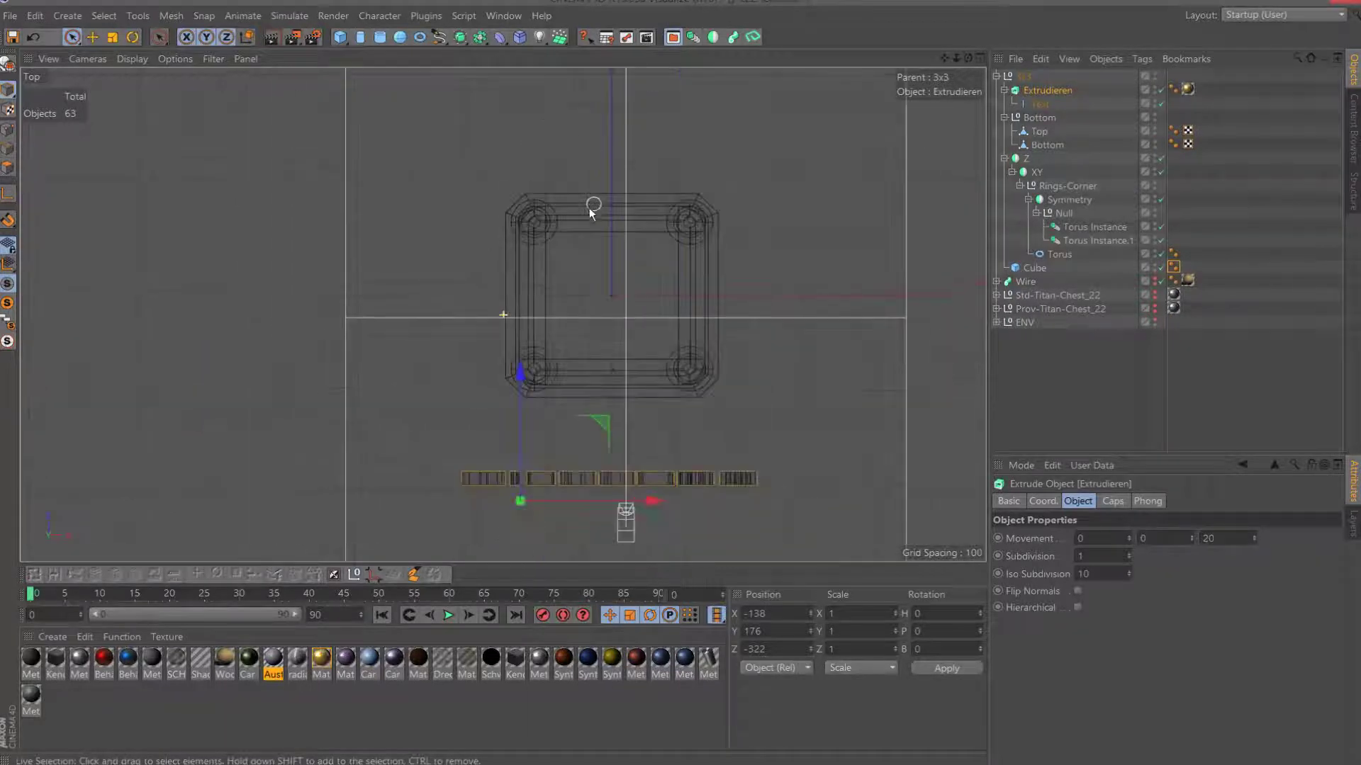
{"action": "scroll", "coordinate": [595, 212], "scroll_direction": "down", "scroll_amount": 2}
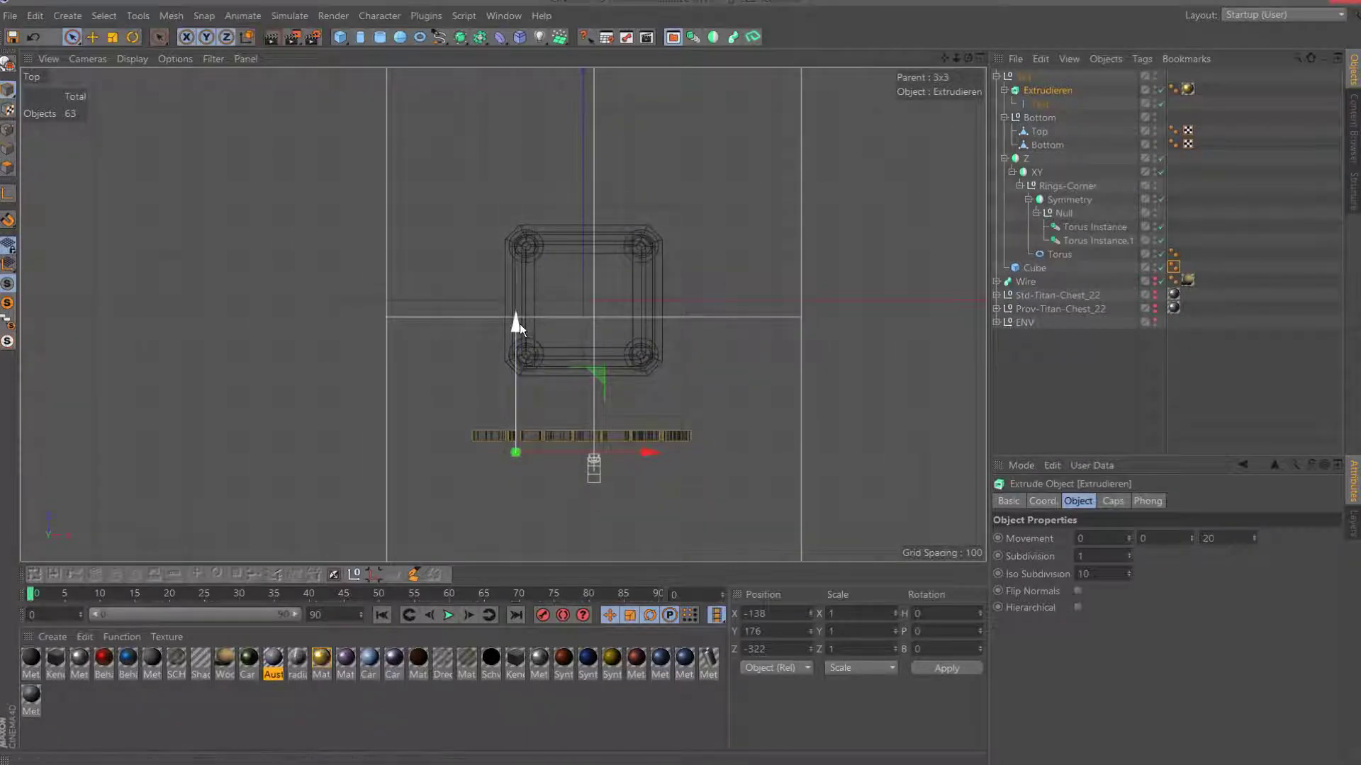
{"action": "mouse_move", "coordinate": [521, 324]}
{"action": "left_mouse_down"}
{"action": "mouse_move", "coordinate": [524, 233]}
{"action": "mouse_move", "coordinate": [525, 250]}
{"action": "left_mouse_up"}
{"action": "key", "text": "F2"}
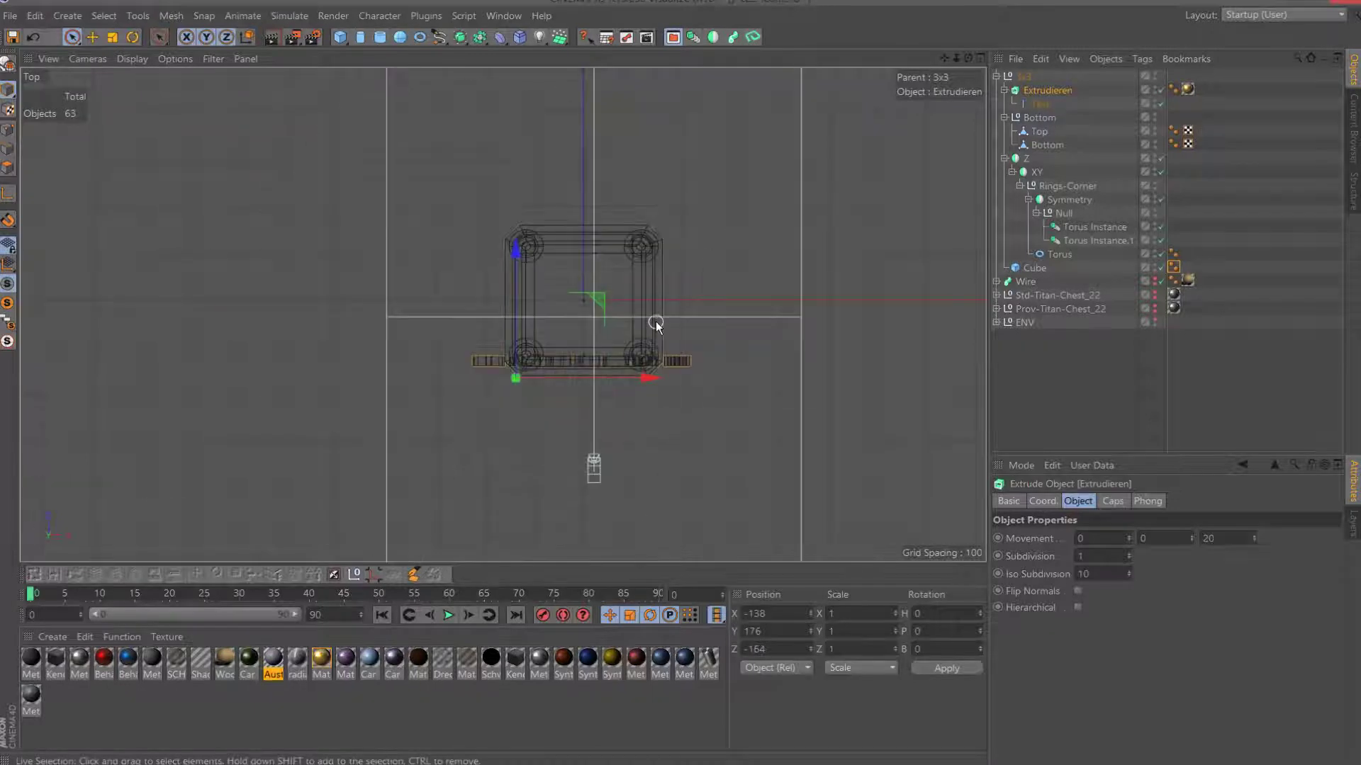
{"action": "key", "text": "F3"}
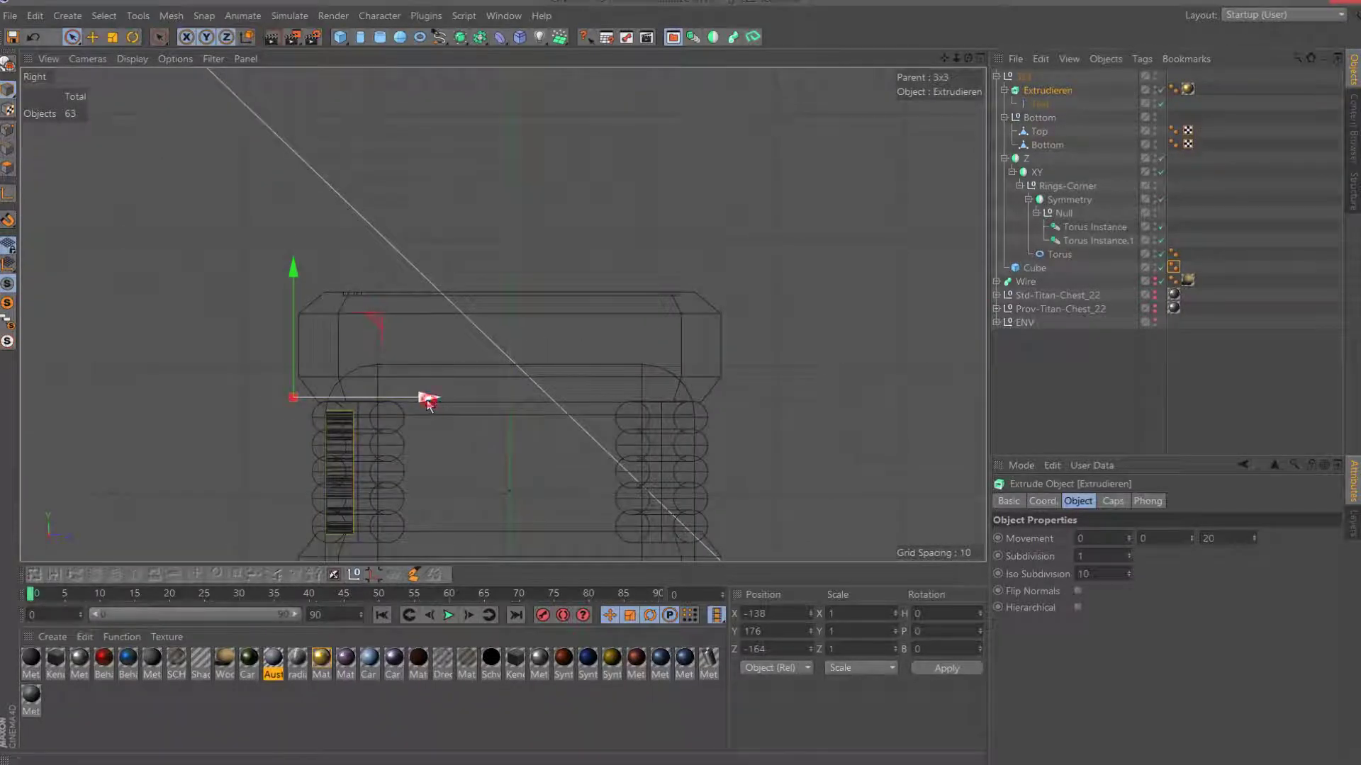
{"action": "left_click_drag", "start_coordinate": [428, 401], "coordinate": [416, 396]}
{"action": "key", "text": "F1"}
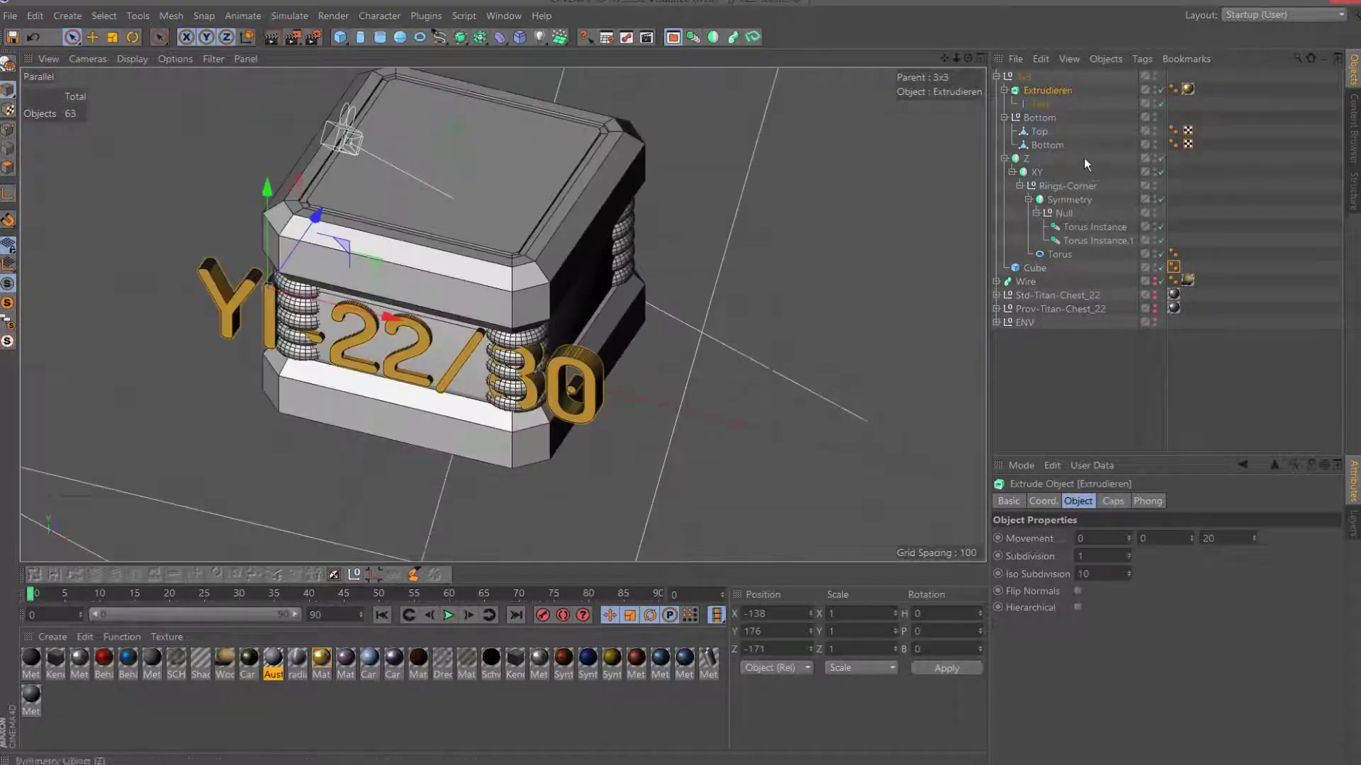
Edit the Text object's string to YI-33/80, then switch to Notepad++.
{"action": "left_click", "coordinate": [1049, 102]}
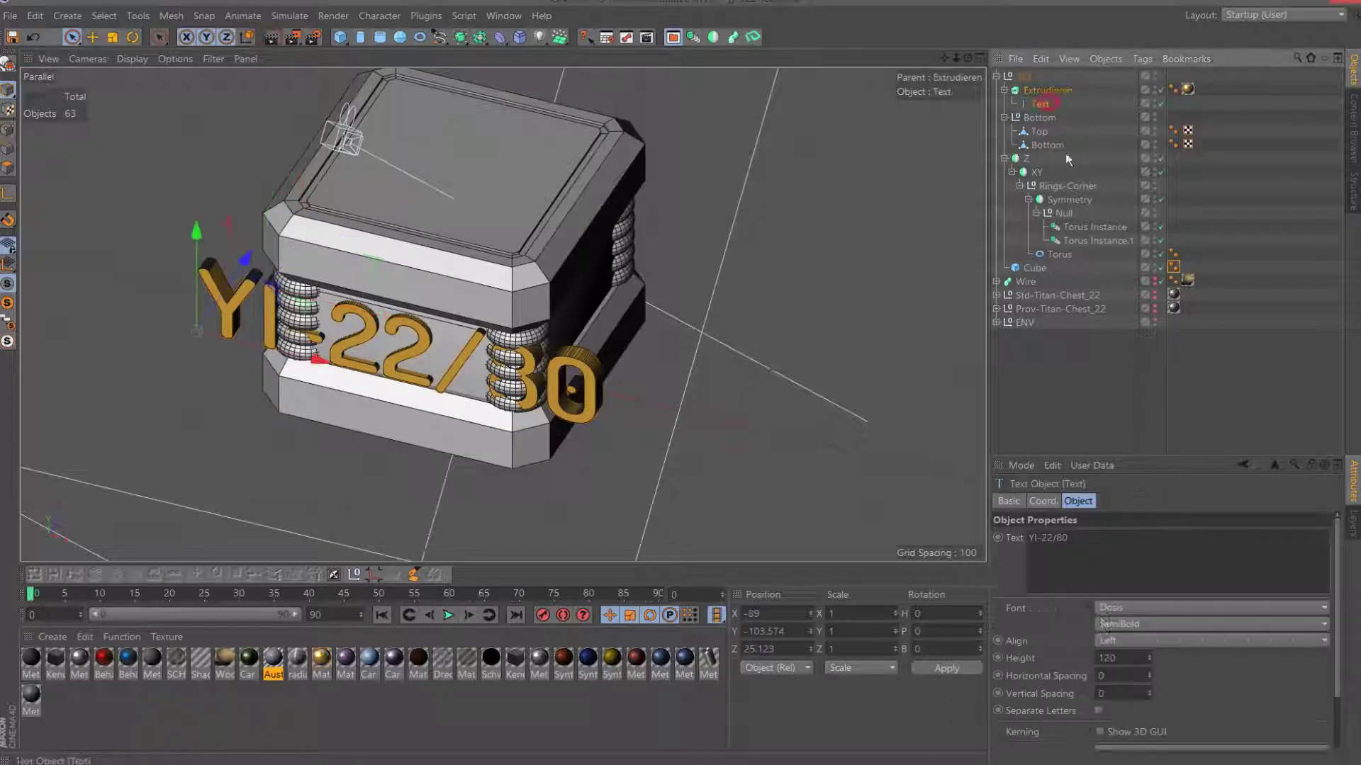
{"action": "left_click", "coordinate": [1054, 538]}
{"action": "type", "text": "33"}
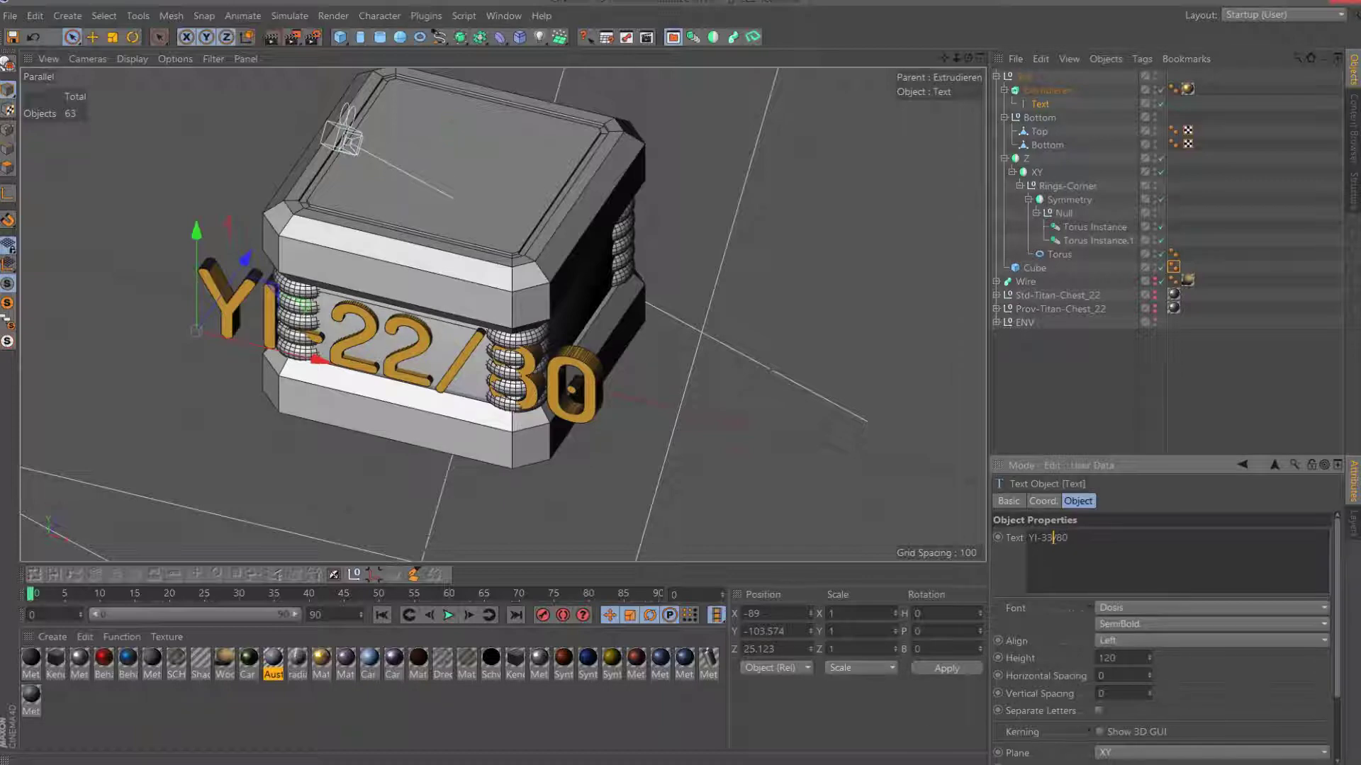
{"action": "key", "text": "alt+Tab"}
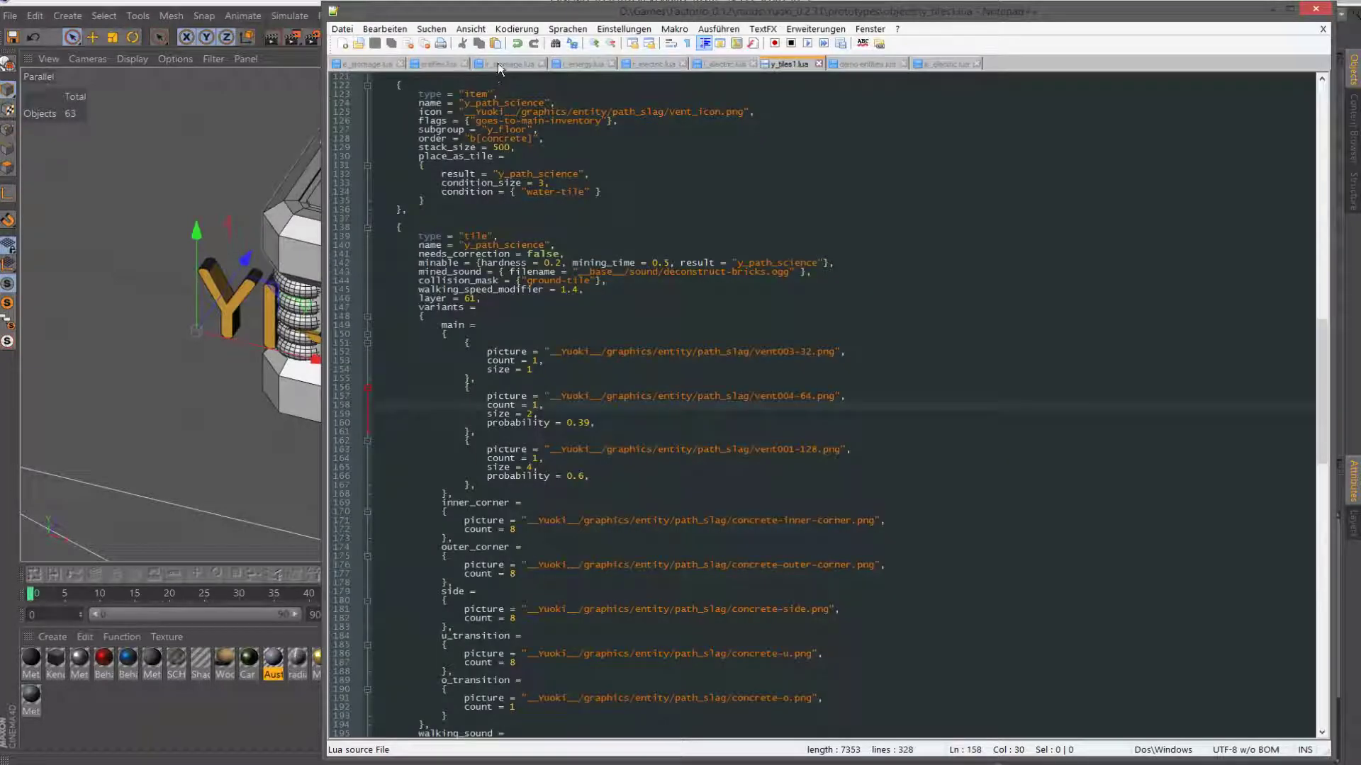
Scroll e_storage.lua's container blocks down to the bunker inventory_size lines.
{"action": "left_click", "coordinate": [376, 66]}
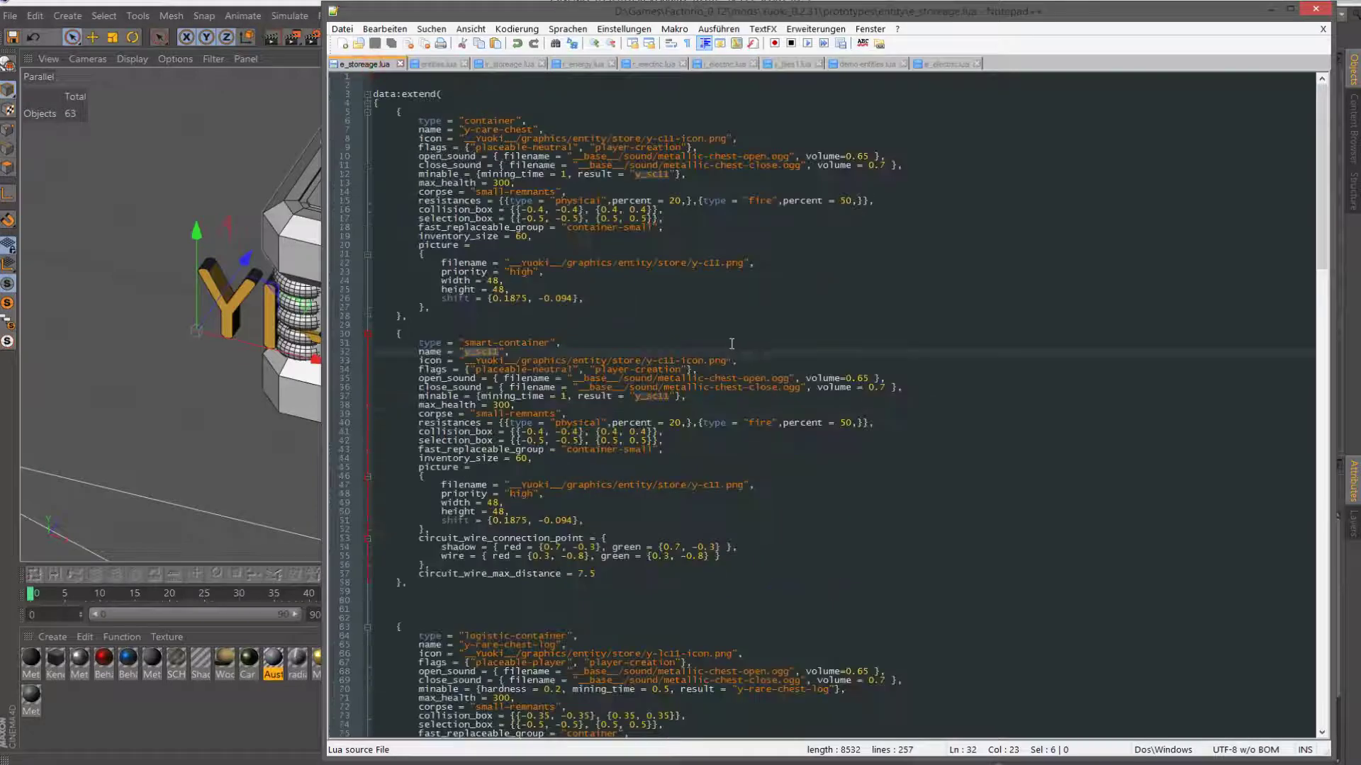
{"action": "scroll", "coordinate": [732, 344], "scroll_direction": "down", "scroll_amount": 6}
{"action": "scroll", "coordinate": [672, 384], "scroll_direction": "down", "scroll_amount": 4}
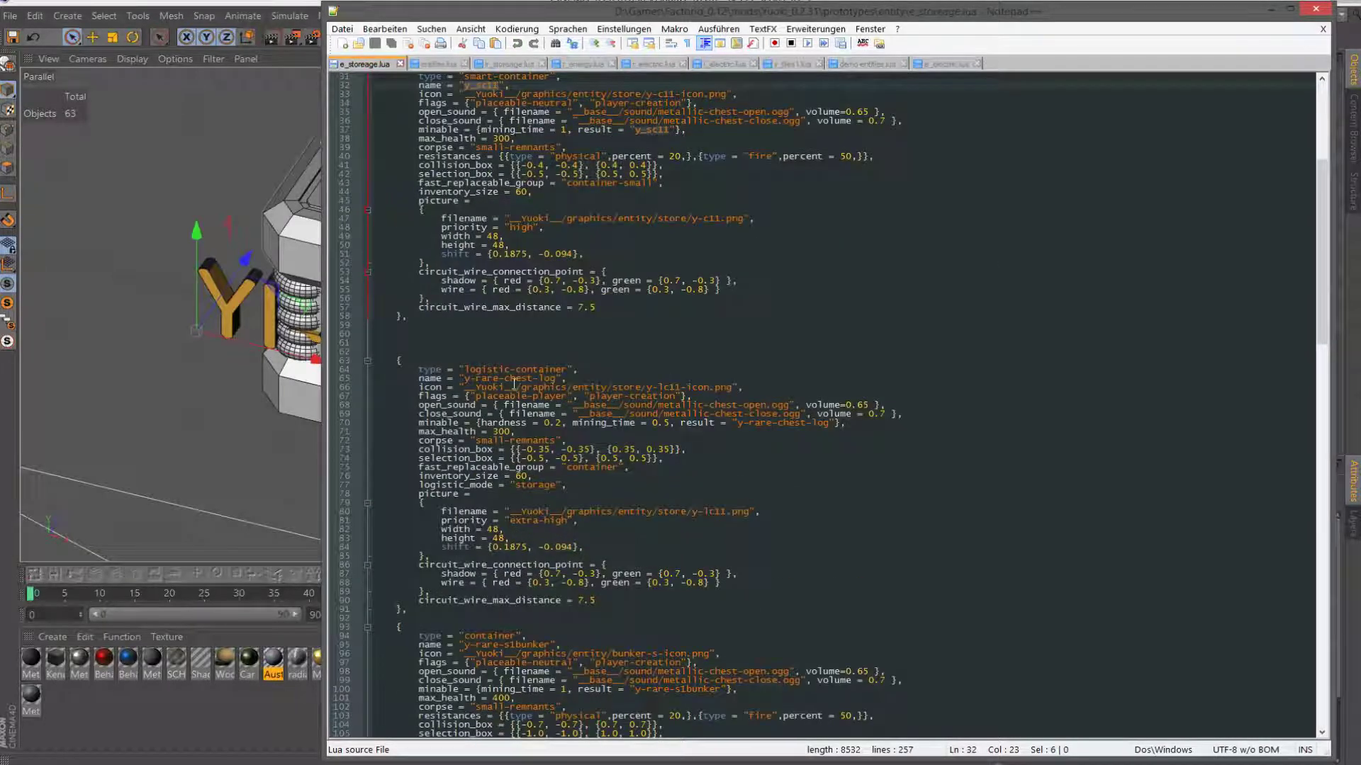
{"action": "left_click", "coordinate": [513, 379]}
{"action": "scroll", "coordinate": [524, 354], "scroll_direction": "down", "scroll_amount": 10}
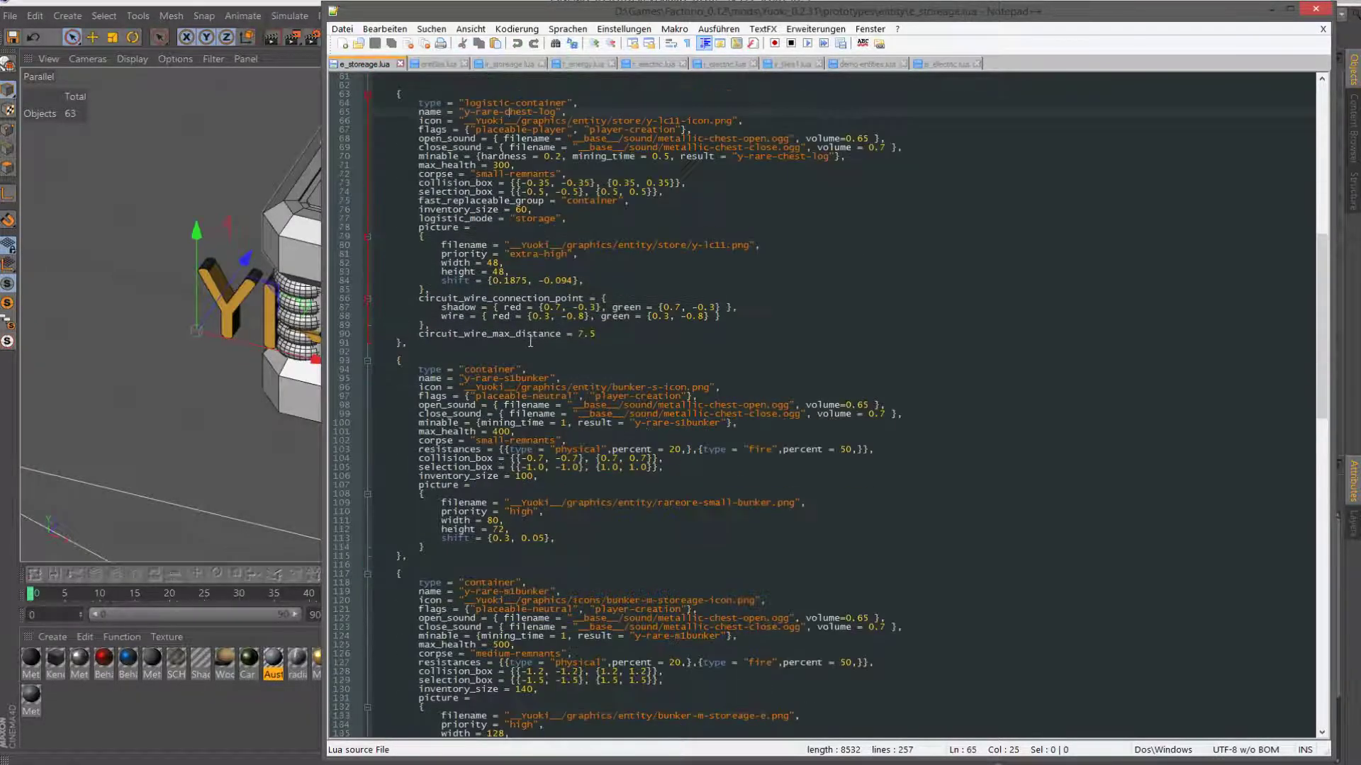
{"action": "scroll", "coordinate": [625, 513], "scroll_direction": "down", "scroll_amount": 7}
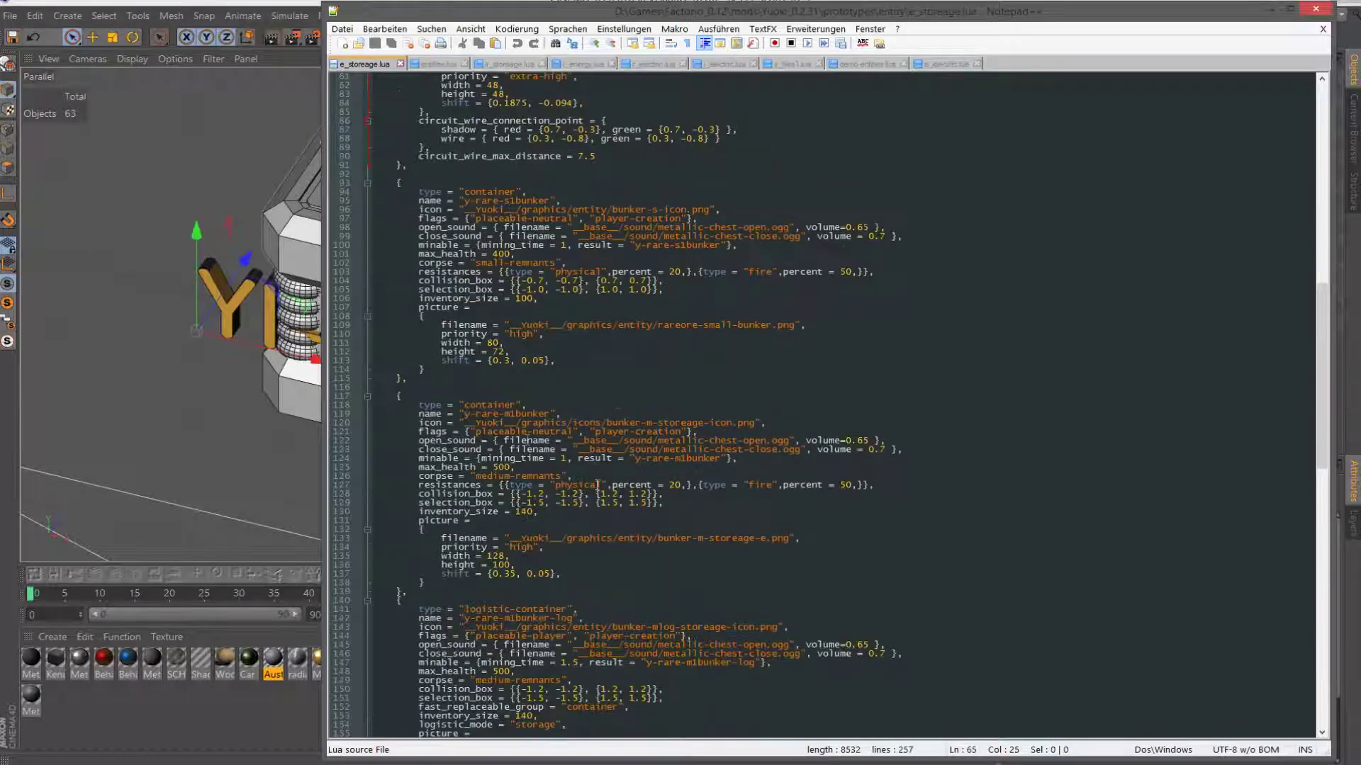
{"action": "left_click", "coordinate": [521, 511]}
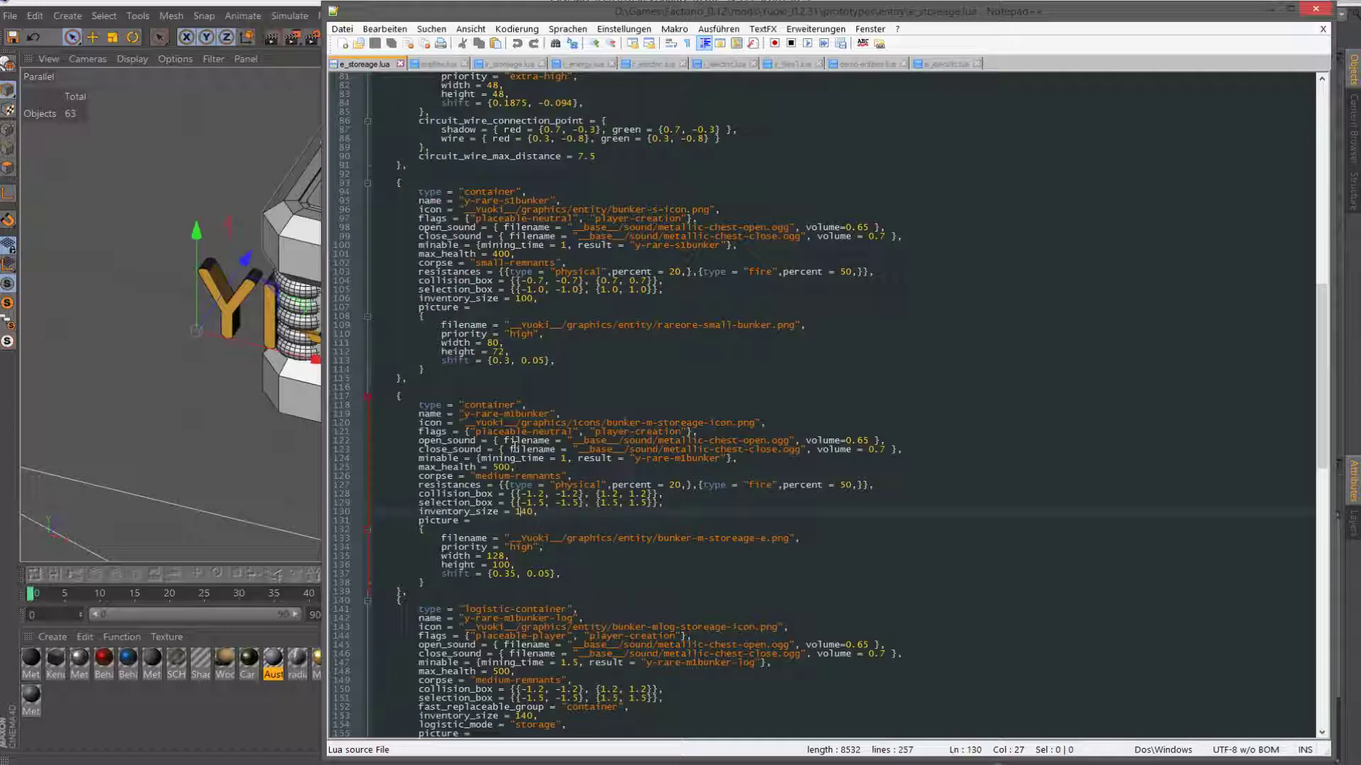
{"action": "left_click", "coordinate": [192, 212]}
{"action": "left_click", "coordinate": [1039, 103]}
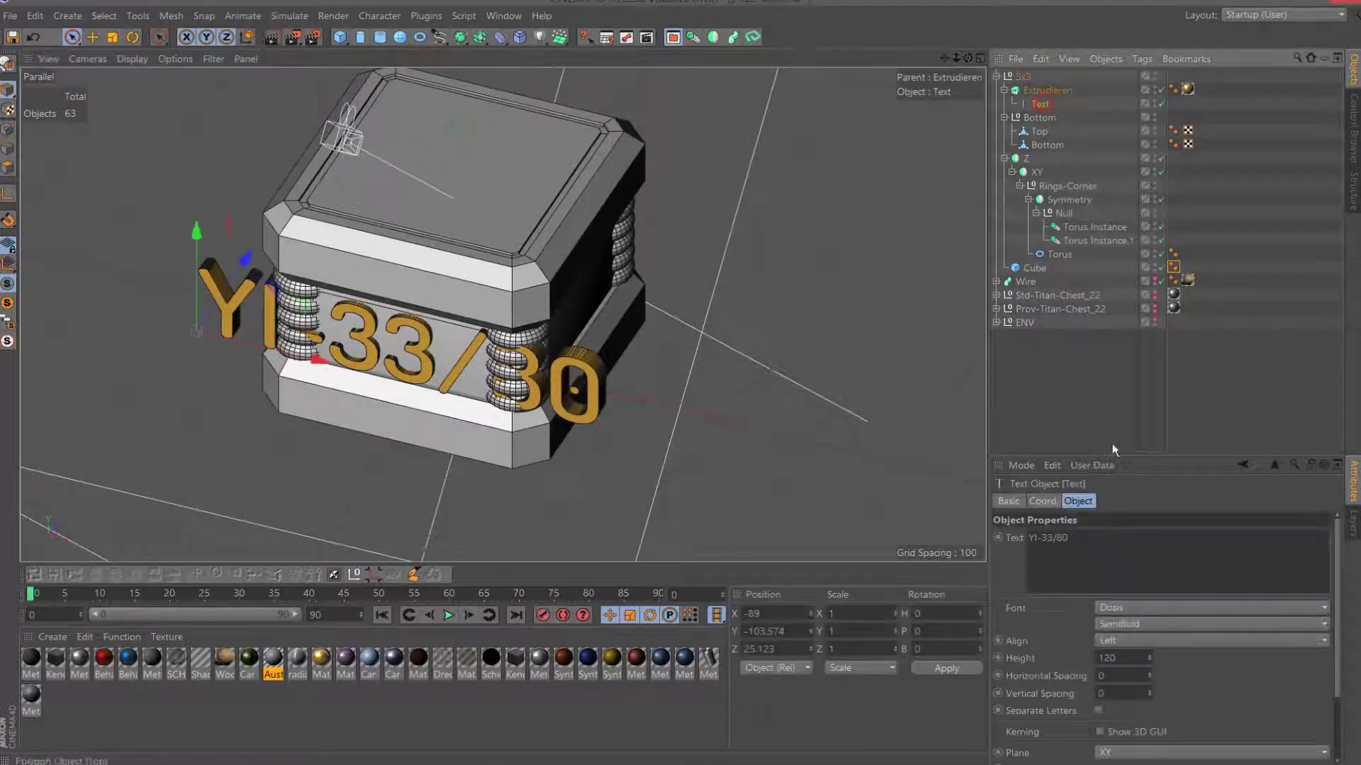
{"action": "left_click", "coordinate": [1063, 537]}
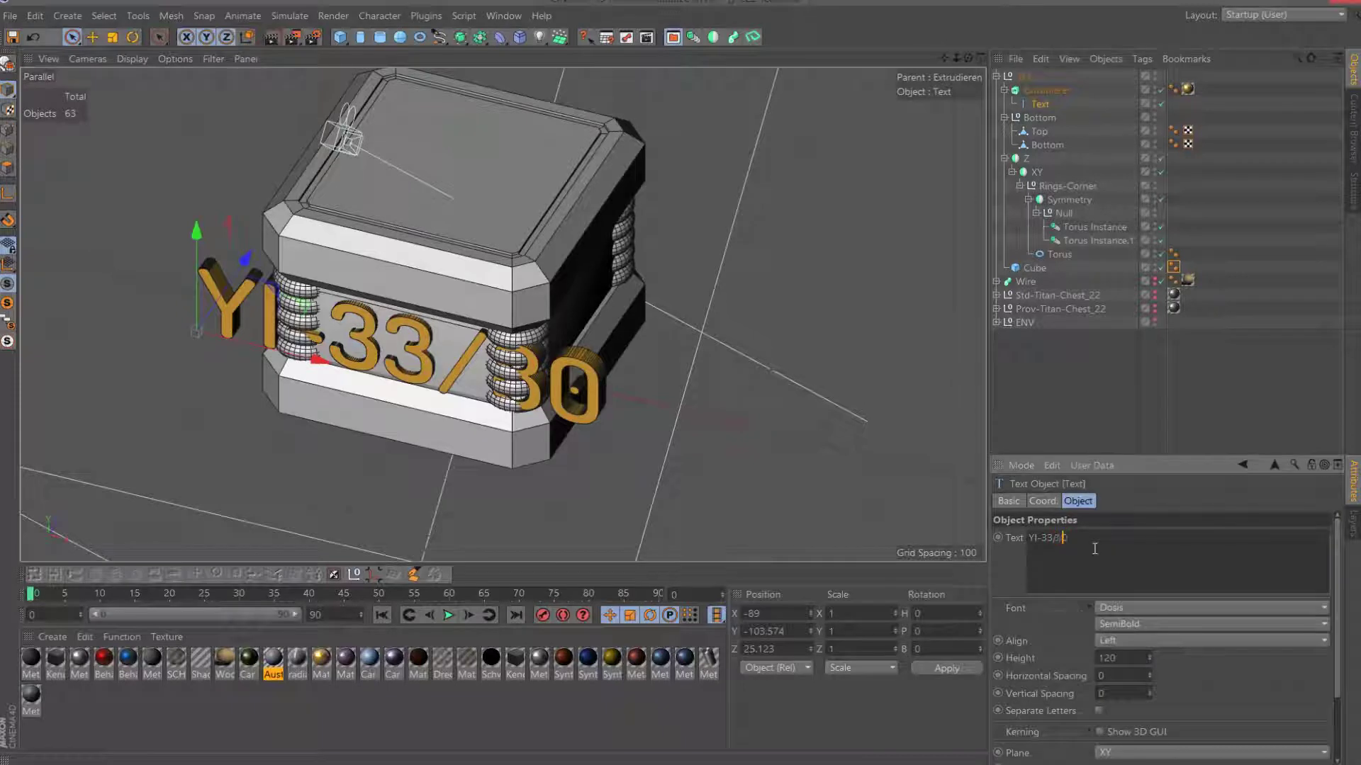
{"action": "type", "text": "14"}
{"action": "left_click", "coordinate": [1129, 665]}
{"action": "type", "text": "60"}
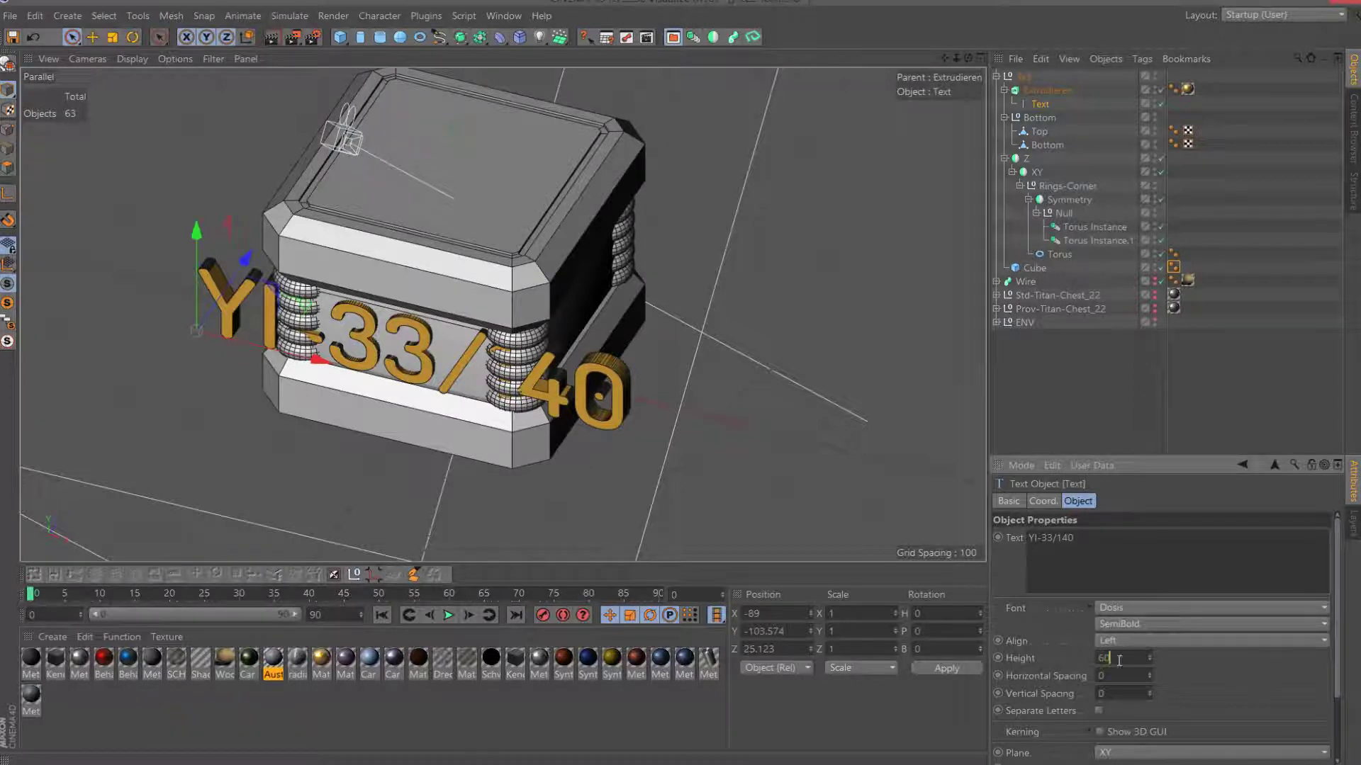
{"action": "key", "text": "Return"}
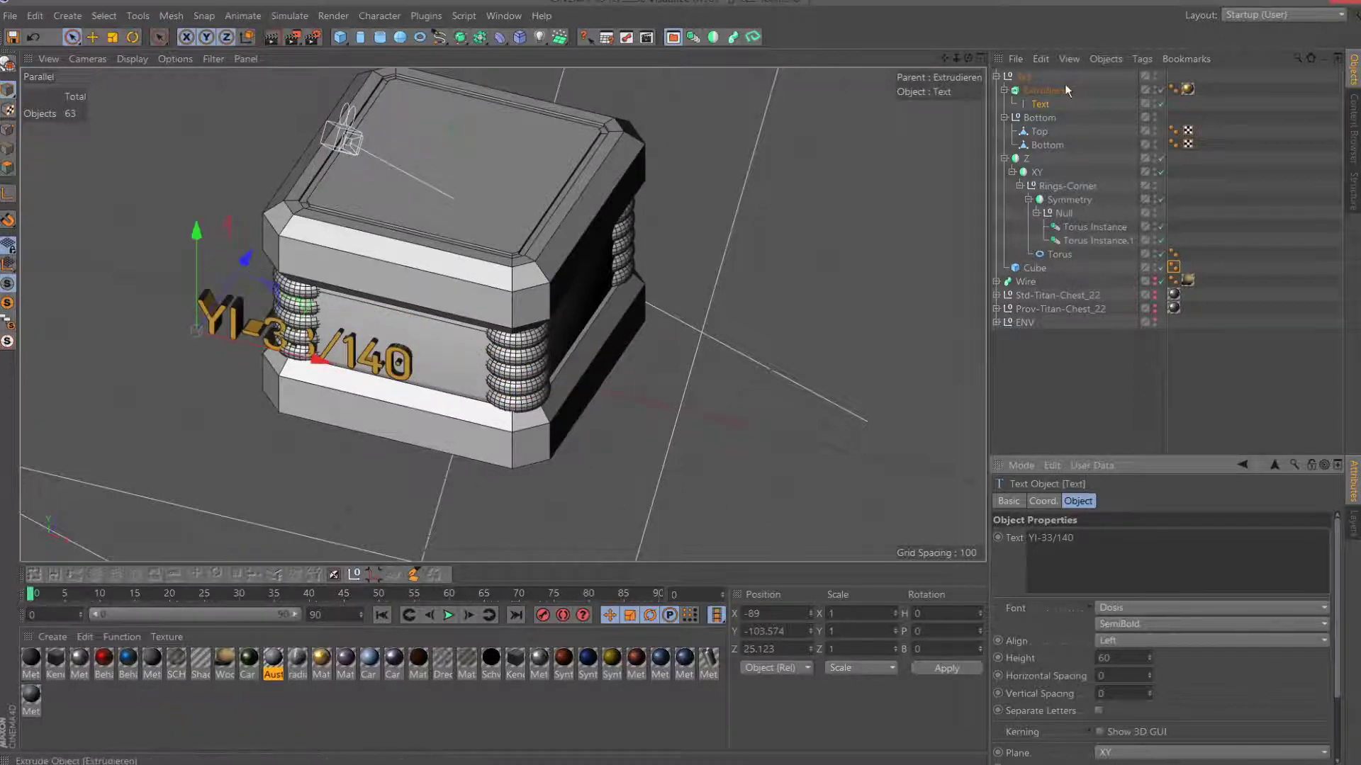
{"action": "left_click", "coordinate": [1064, 86]}
{"action": "key", "text": "F2"}
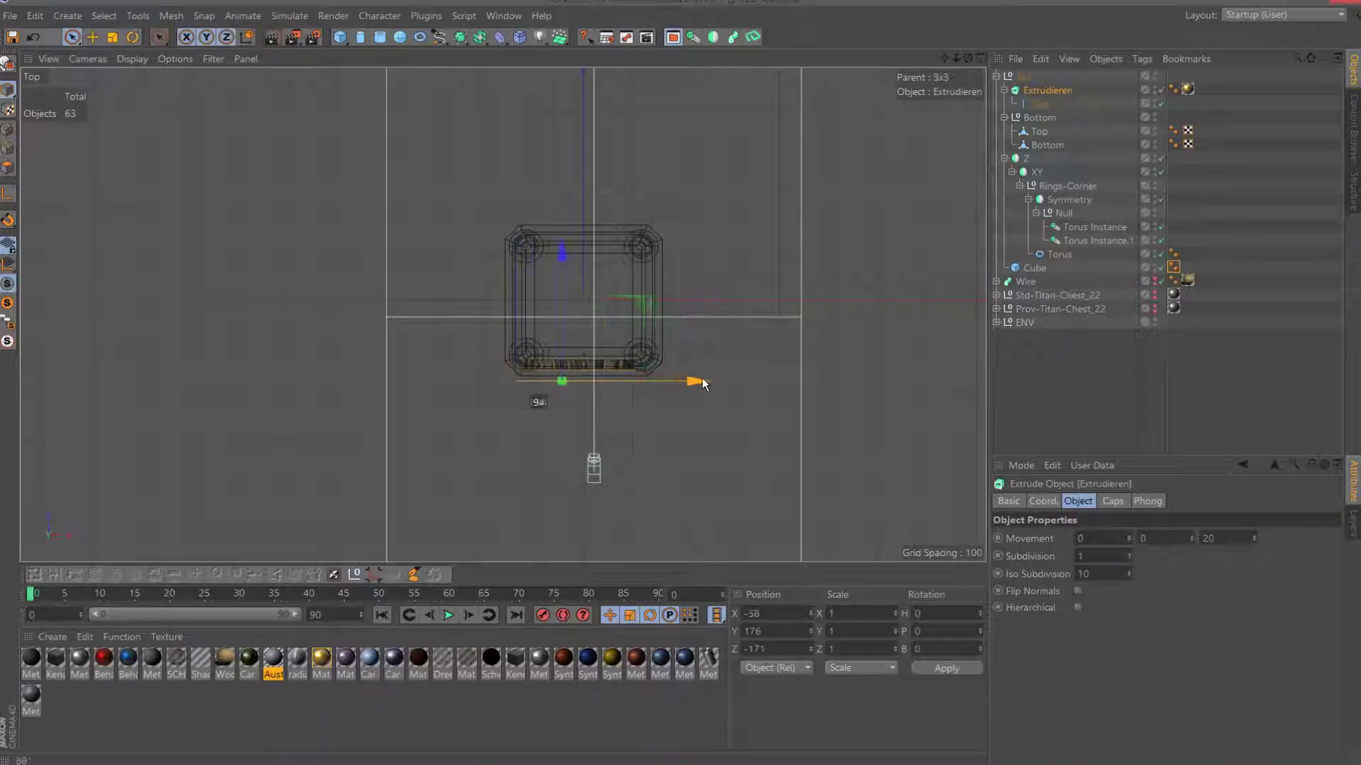
{"action": "left_click_drag", "start_coordinate": [702, 383], "coordinate": [736, 388]}
{"action": "key", "text": "F1"}
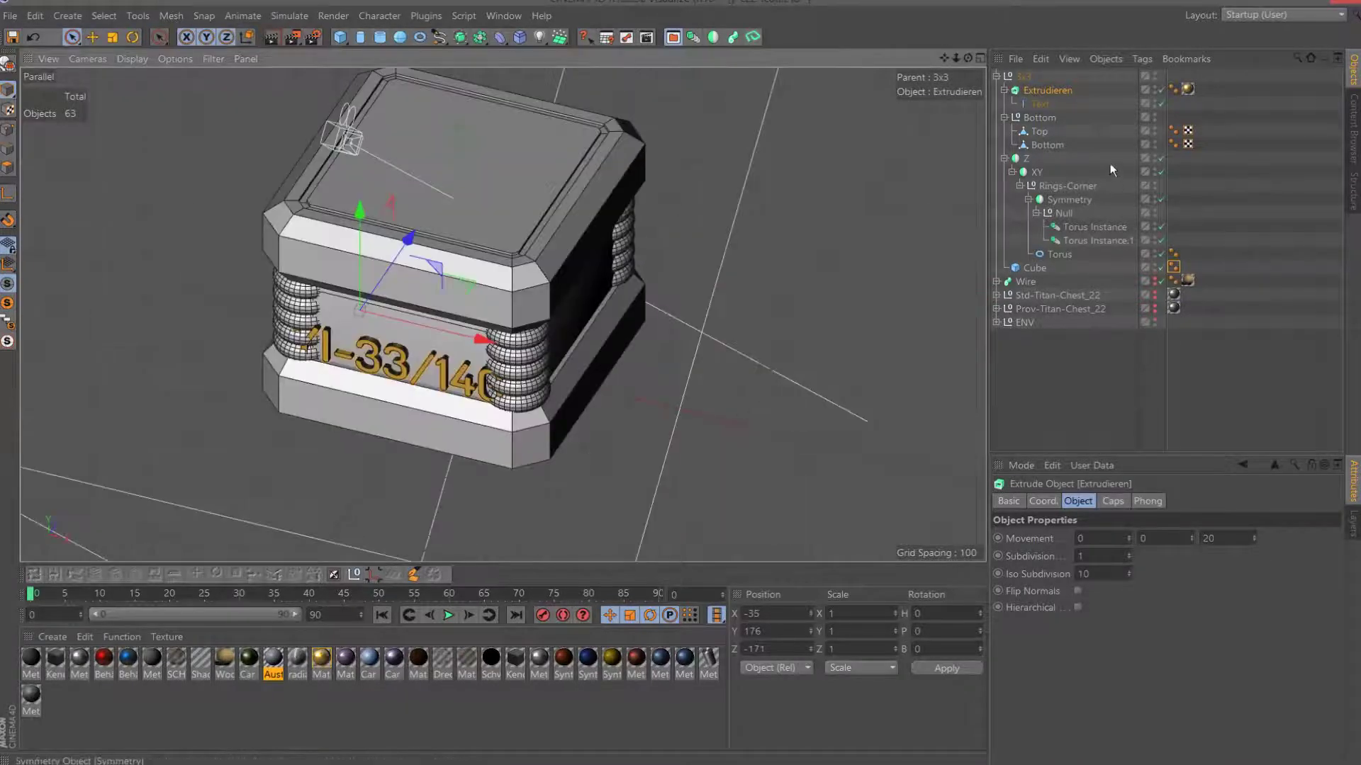
{"action": "left_click", "coordinate": [1040, 103]}
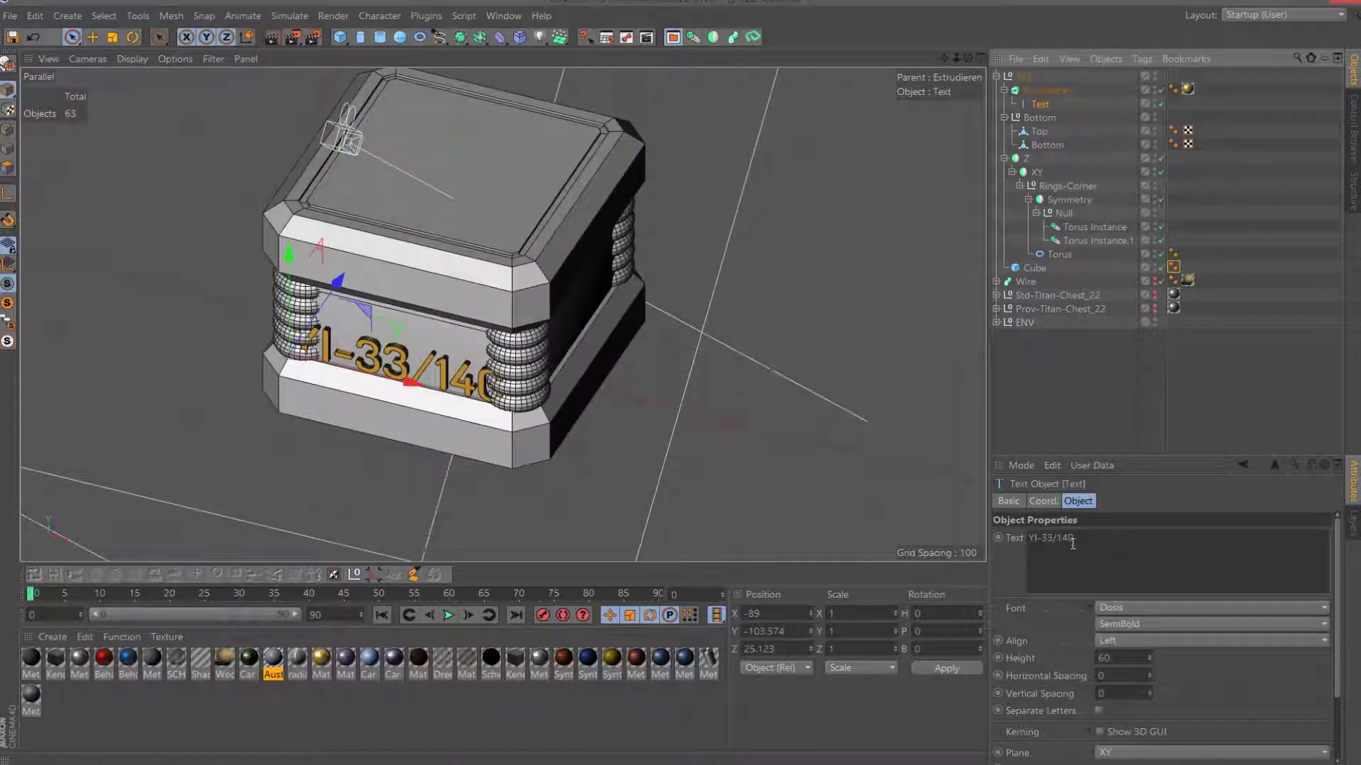
{"action": "left_click", "coordinate": [1118, 657]}
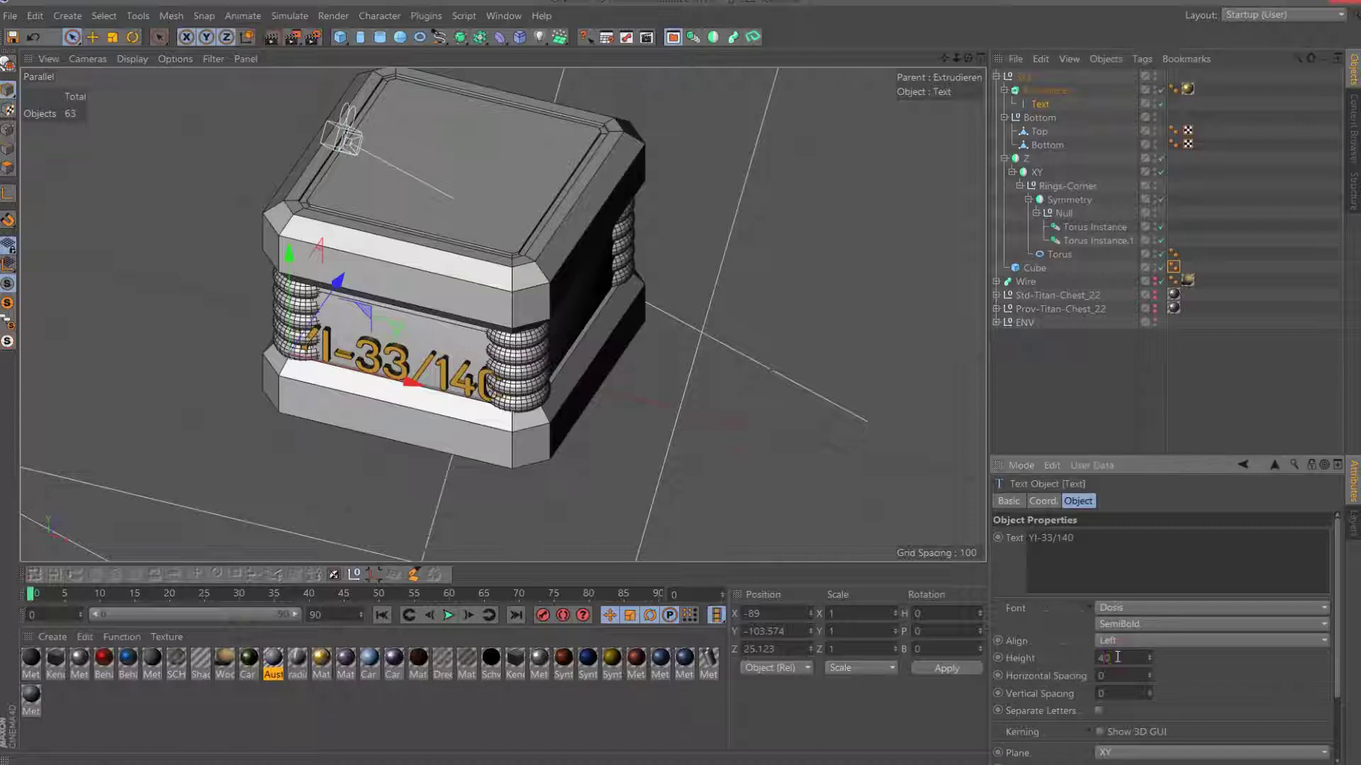
{"action": "key", "text": "Return"}
{"action": "key", "text": "F2"}
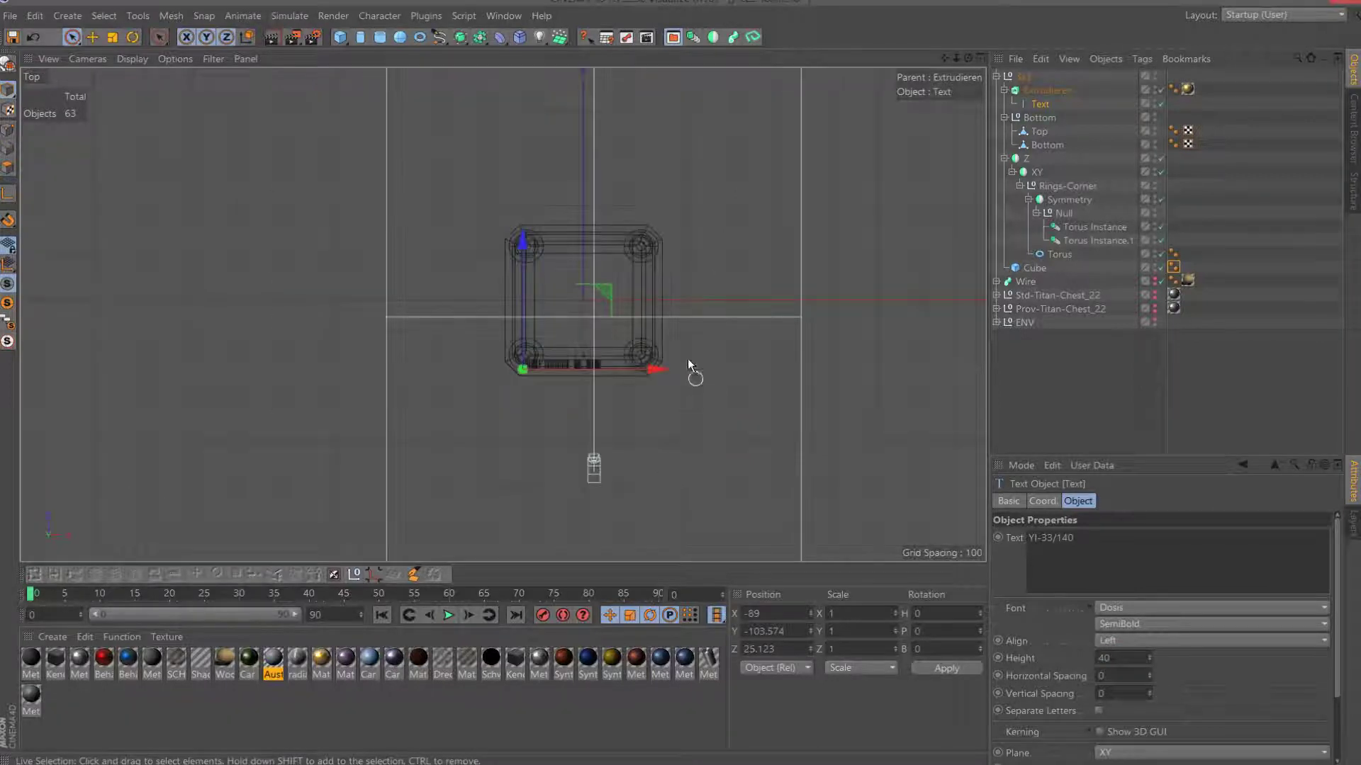
{"action": "left_click", "coordinate": [1041, 92]}
{"action": "scroll", "coordinate": [850, 257], "scroll_direction": "up", "scroll_amount": 3}
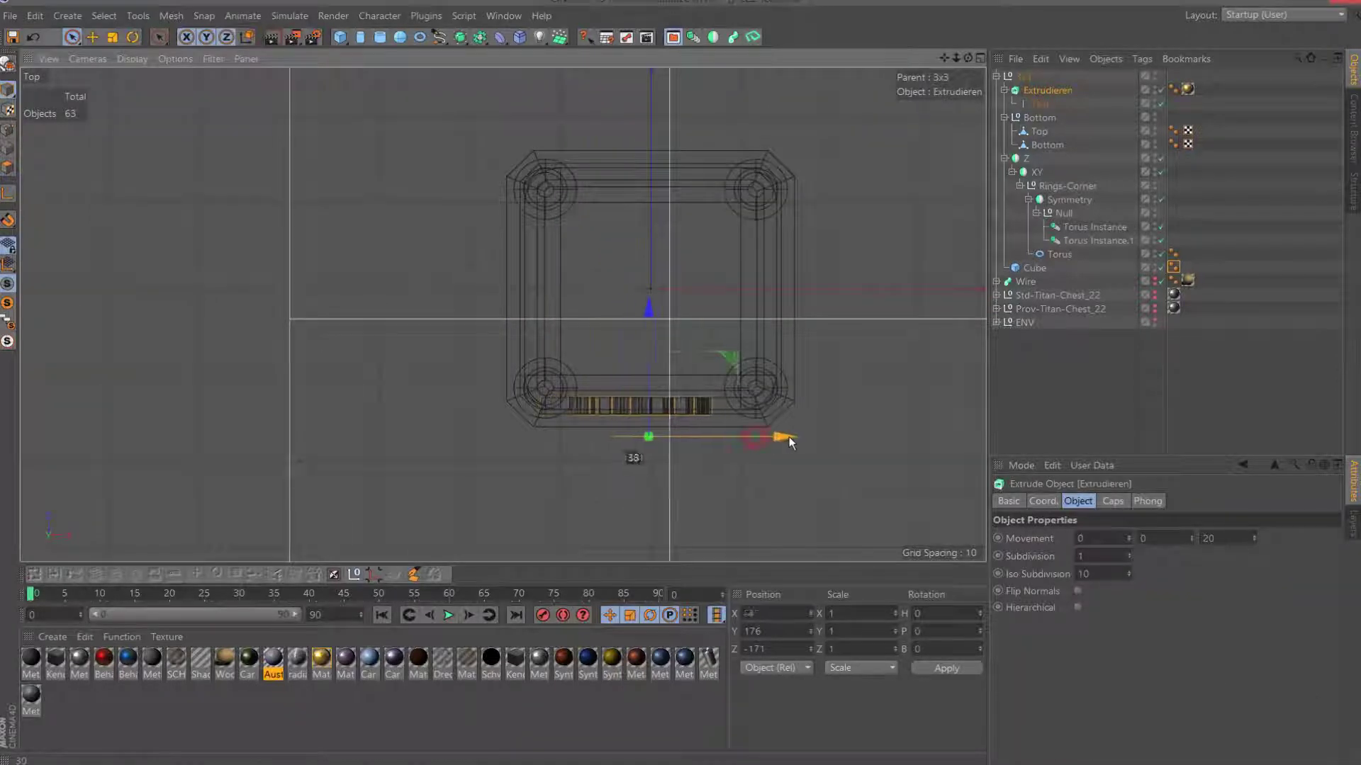
{"action": "key", "text": "F1"}
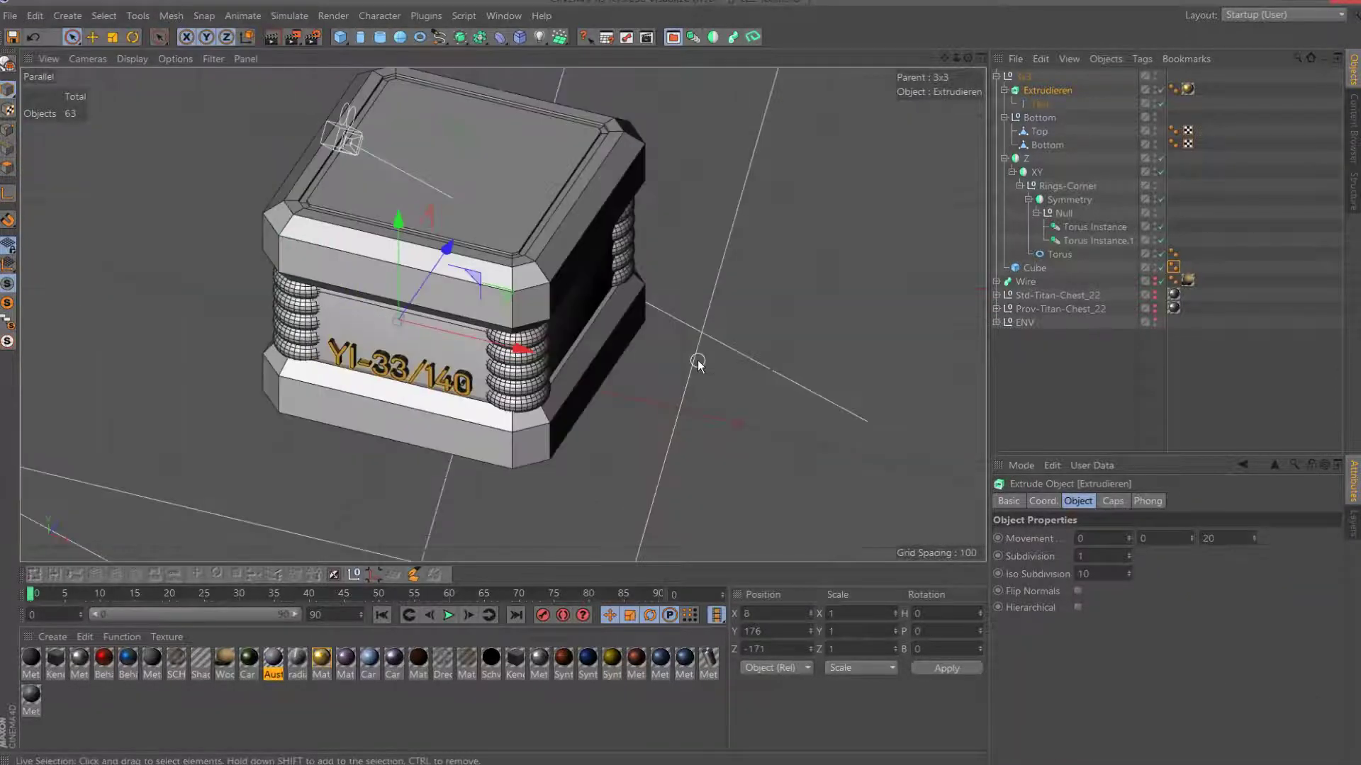
{"action": "key", "text": "F2"}
{"action": "key", "text": "F3"}
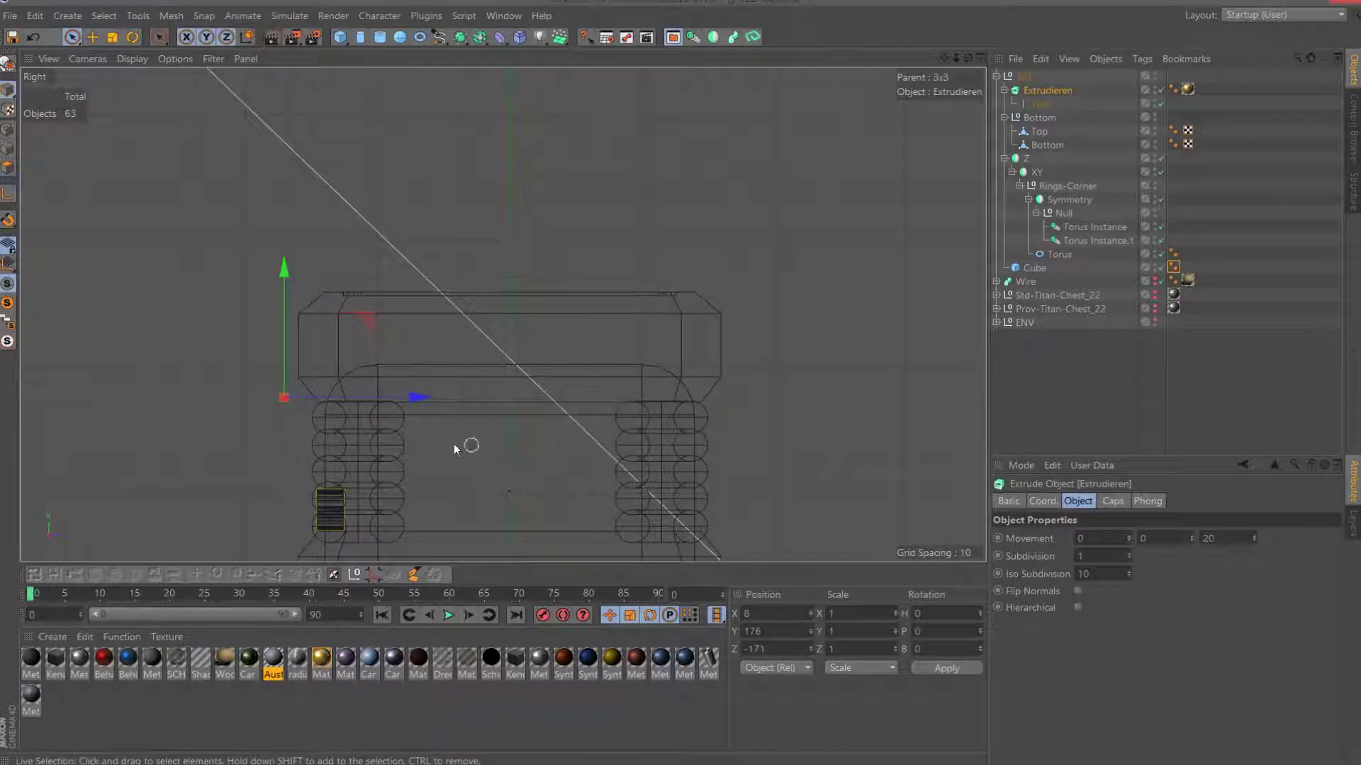
{"action": "key", "text": "F4"}
{"action": "key", "text": "F1"}
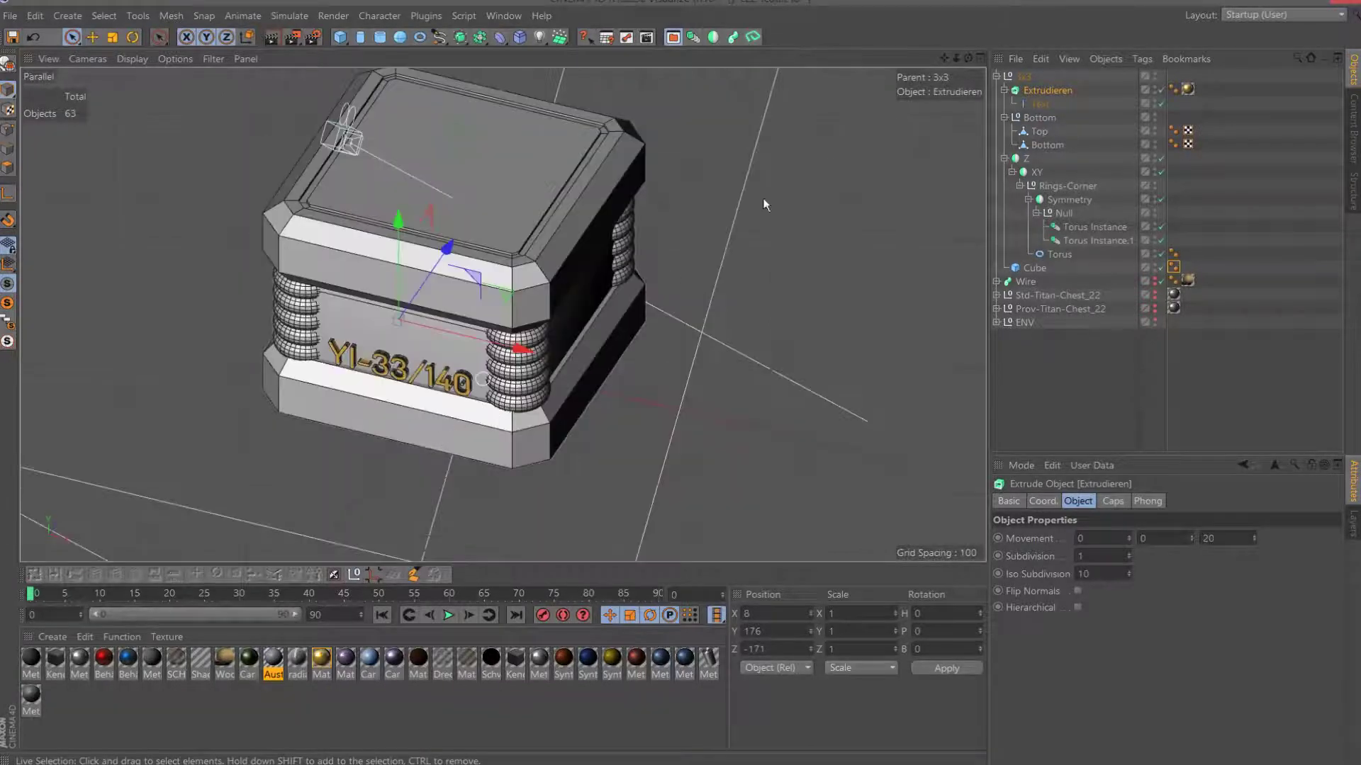
{"action": "left_click_drag", "start_coordinate": [968, 57], "coordinate": [886, 68]}
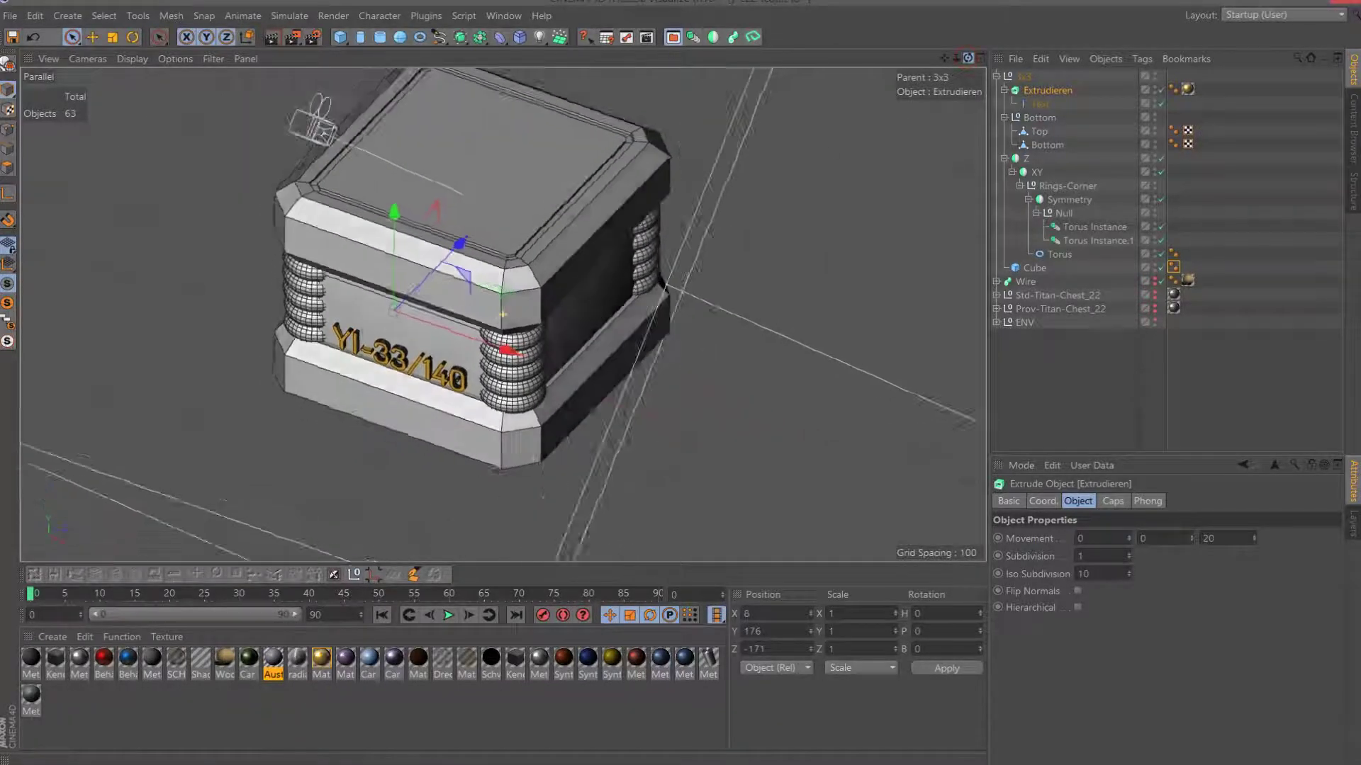
{"action": "scroll", "coordinate": [372, 204], "scroll_direction": "up", "scroll_amount": 5}
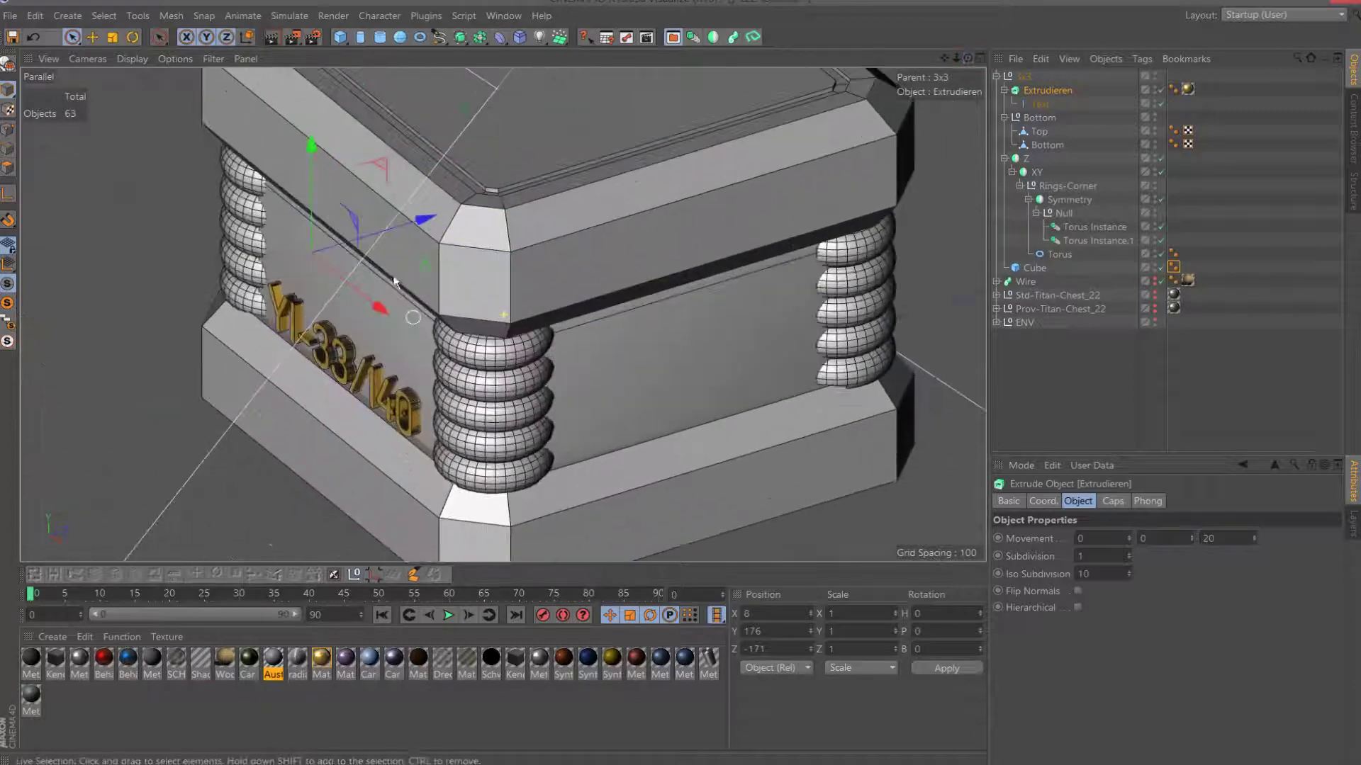
{"action": "scroll", "coordinate": [372, 204], "scroll_direction": "down", "scroll_amount": 2}
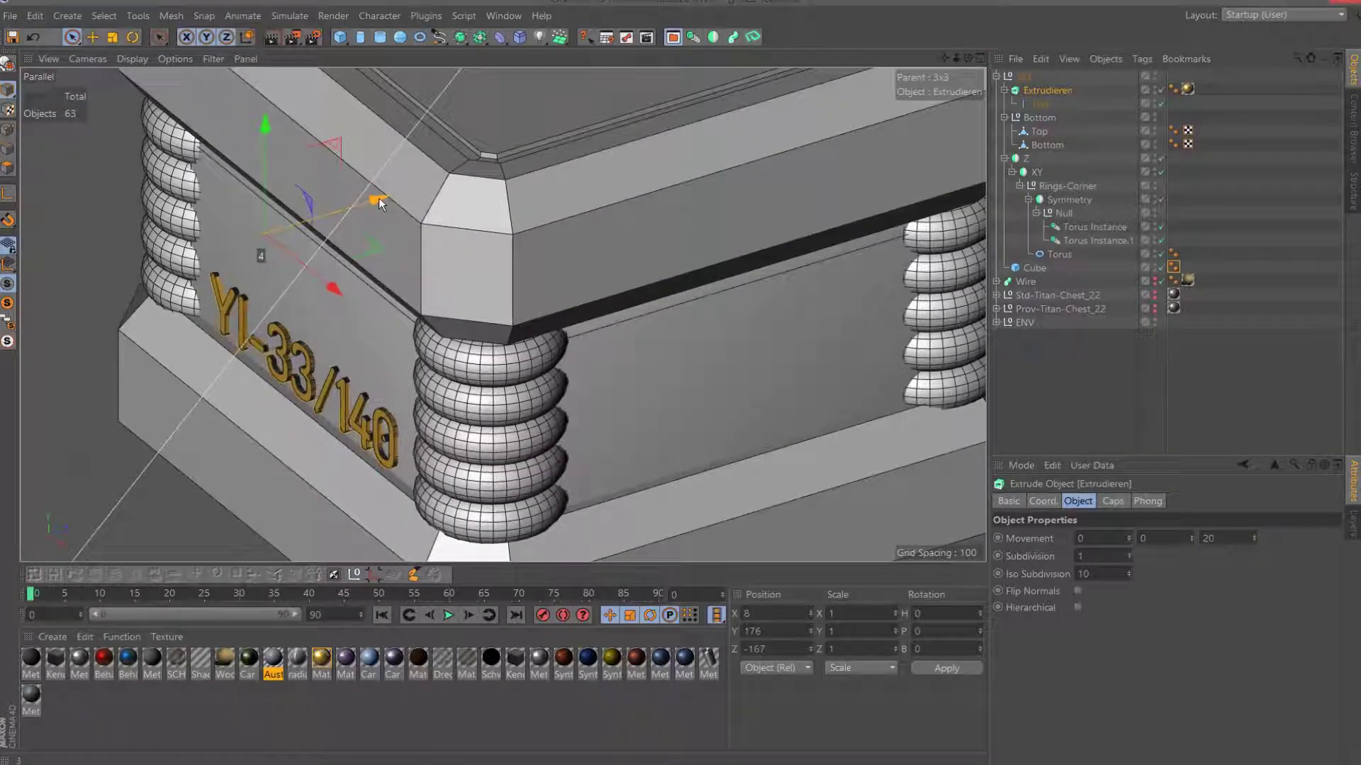
{"action": "scroll", "coordinate": [508, 365], "scroll_direction": "down", "scroll_amount": 3}
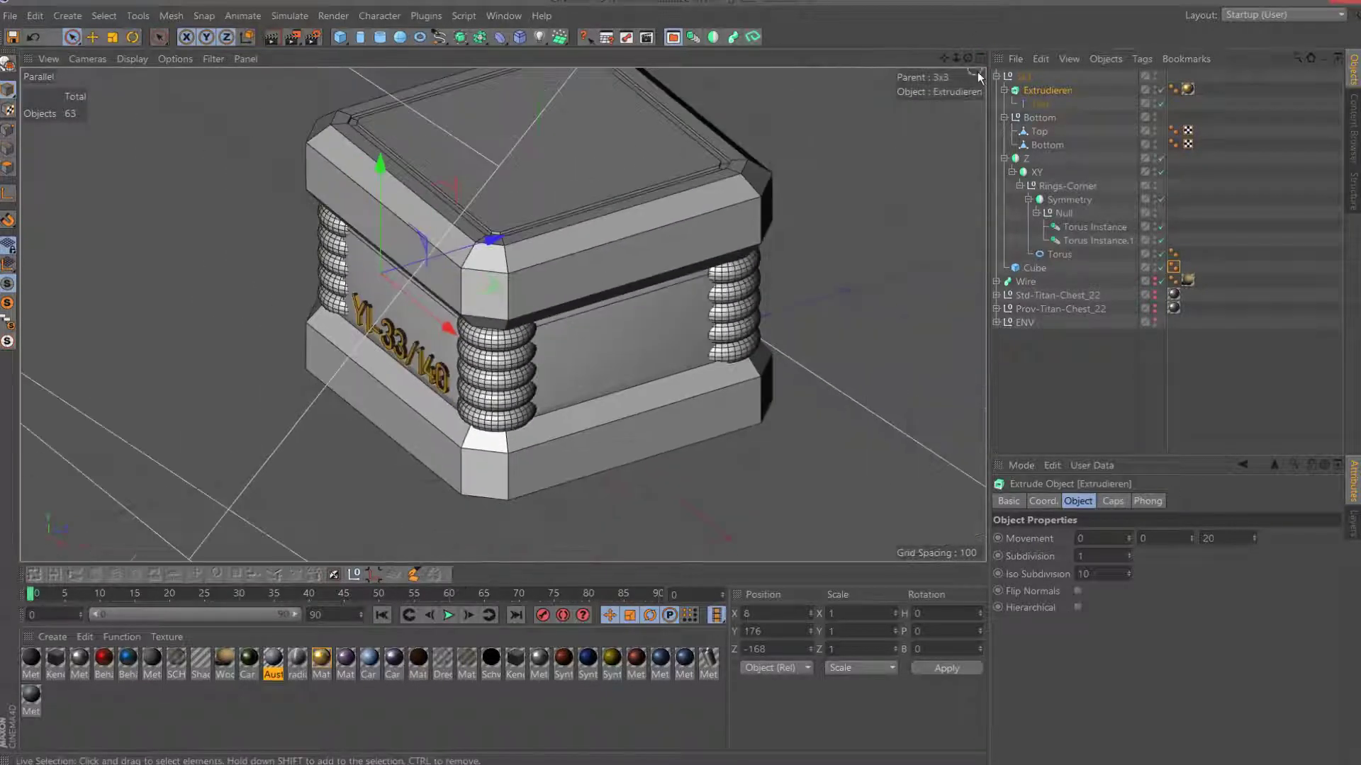
{"action": "left_click_drag", "start_coordinate": [968, 57], "coordinate": [851, 63]}
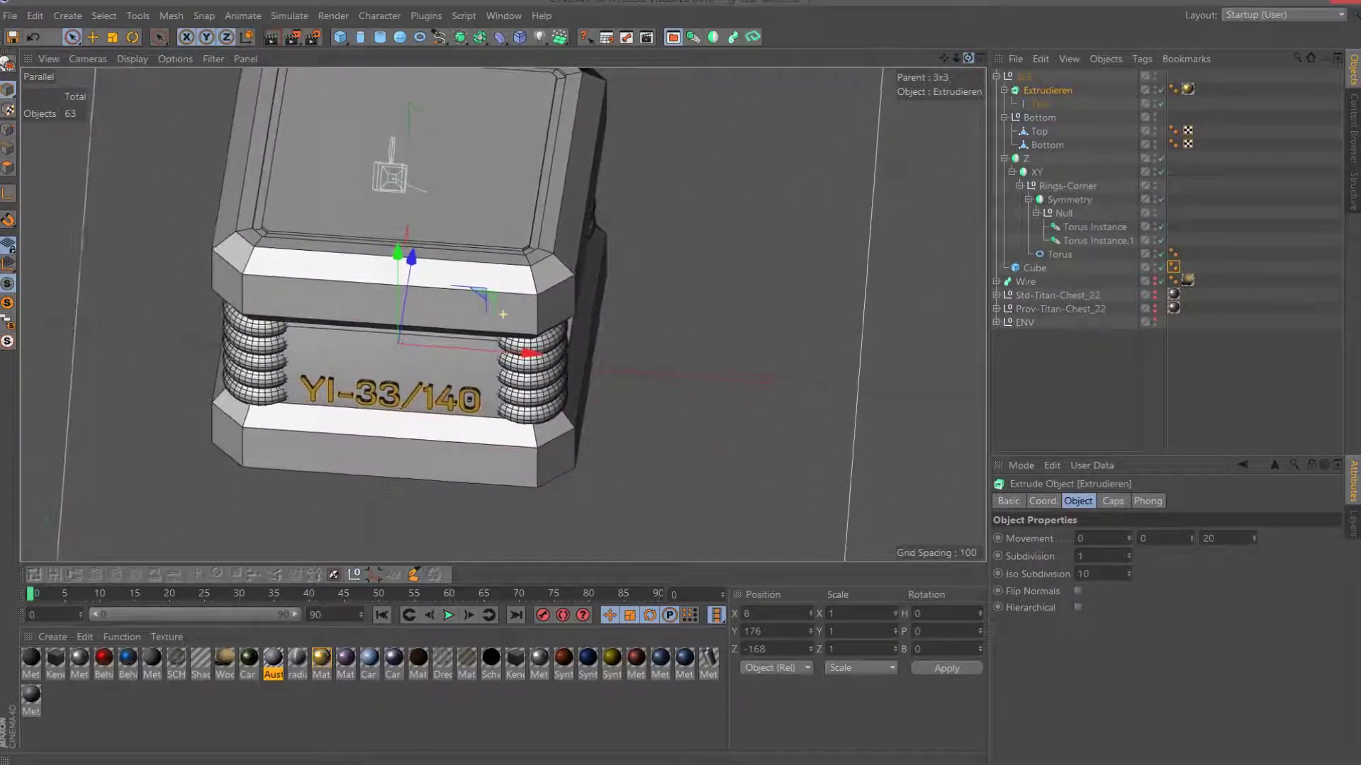
{"action": "left_click_drag", "start_coordinate": [968, 57], "coordinate": [1020, 49]}
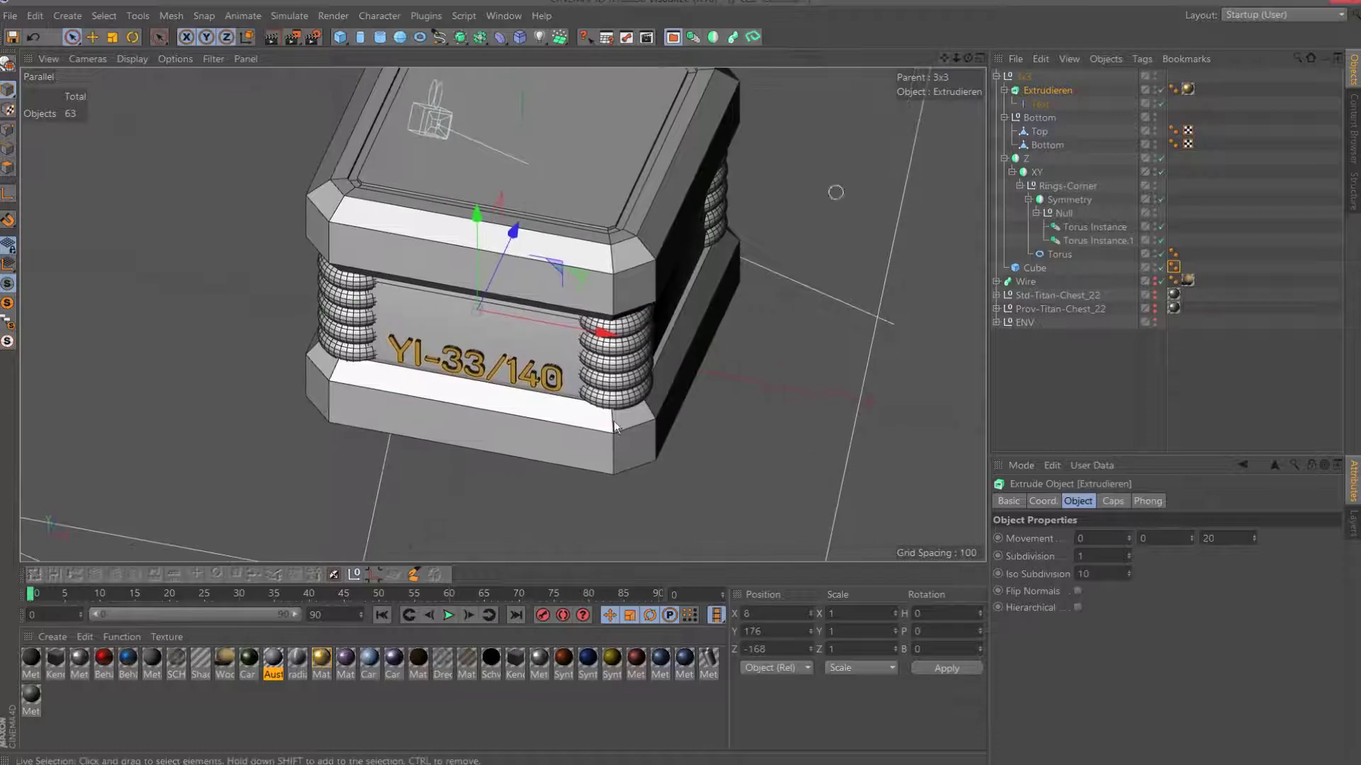
Select the Bottom object and ring-select the edges around the base's lower band.
{"action": "left_click", "coordinate": [502, 430]}
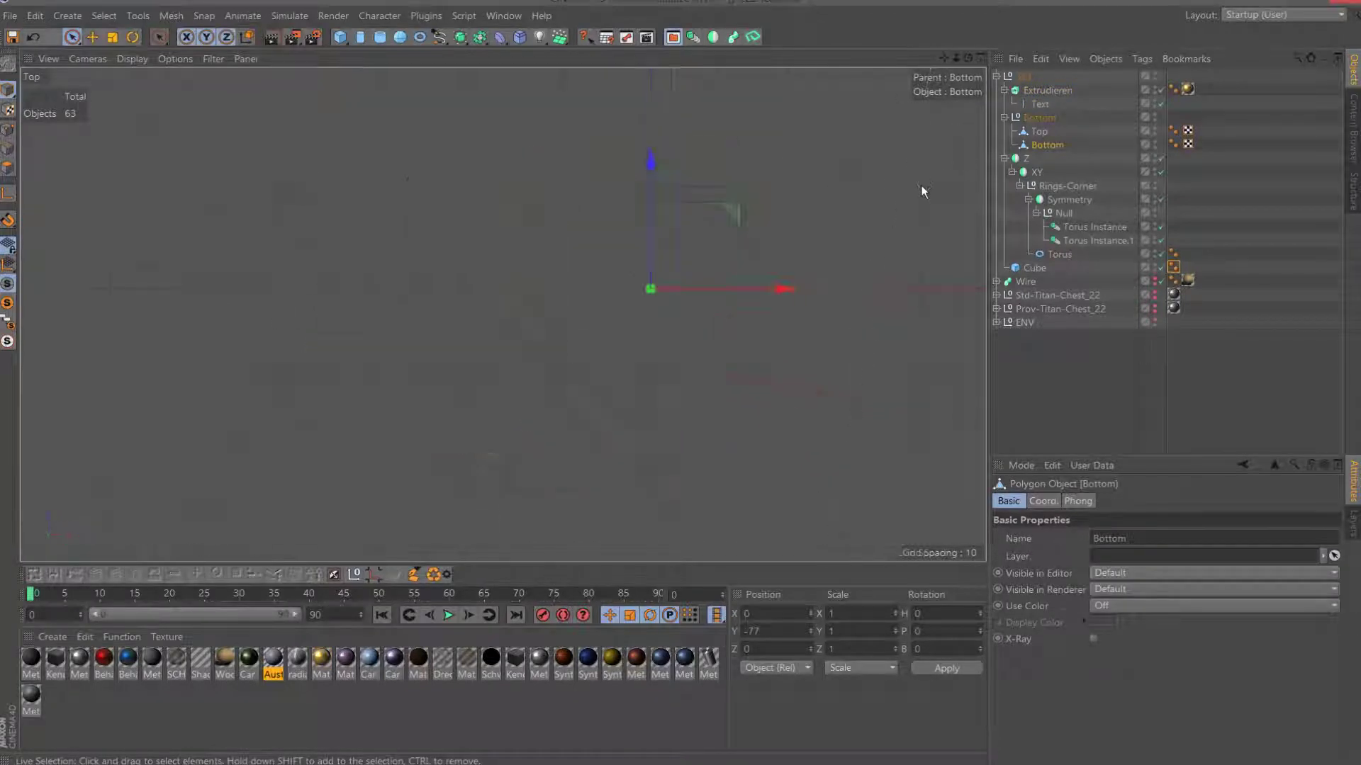
{"action": "key", "text": "F2"}
{"action": "key", "text": "F1"}
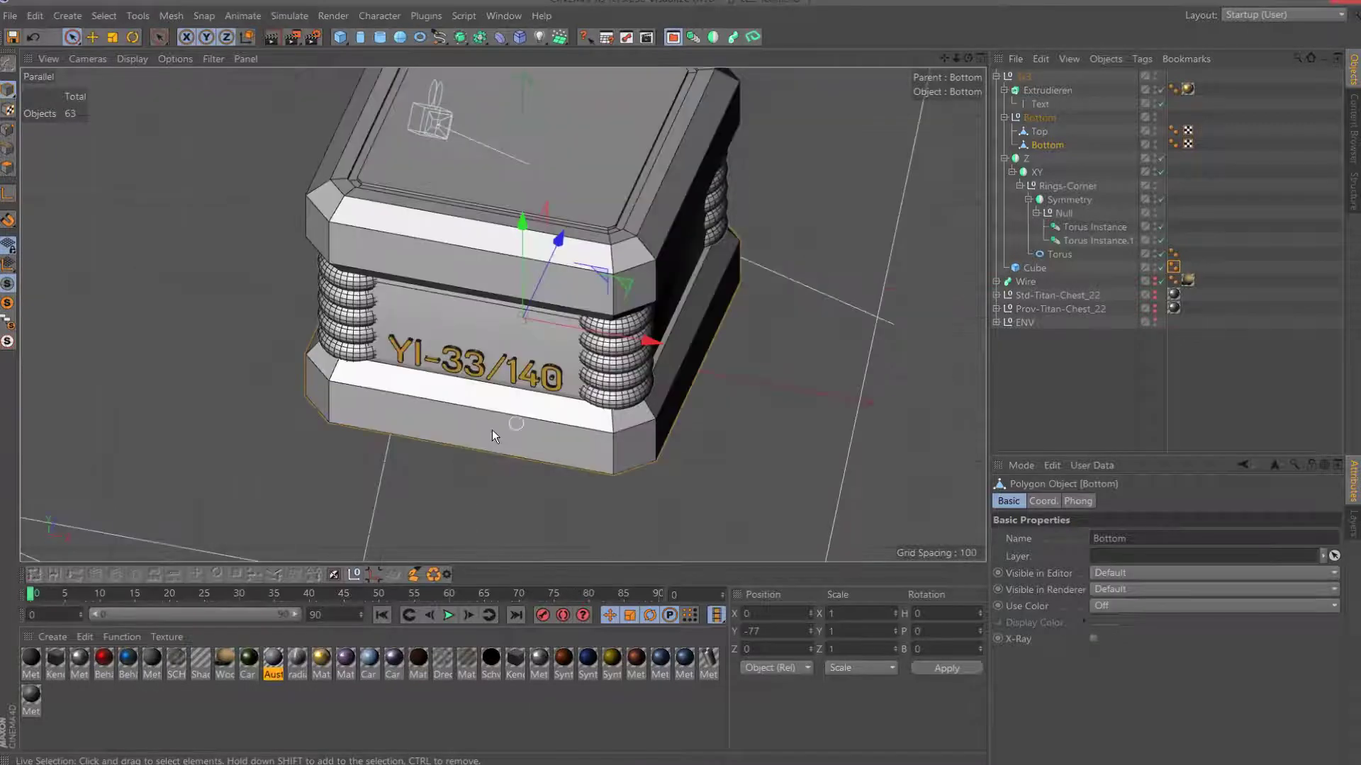
{"action": "left_click_drag", "start_coordinate": [966, 59], "coordinate": [783, 112]}
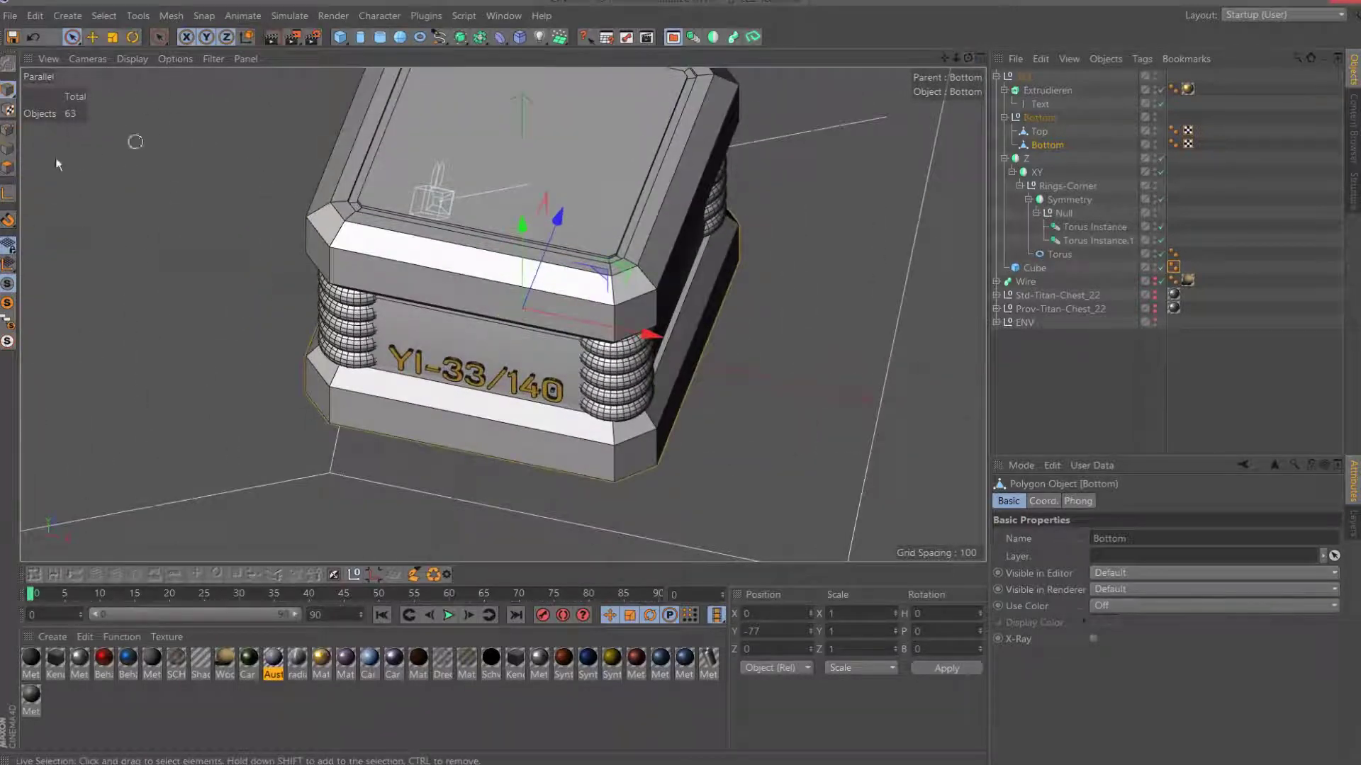
{"action": "left_click", "coordinate": [9, 150]}
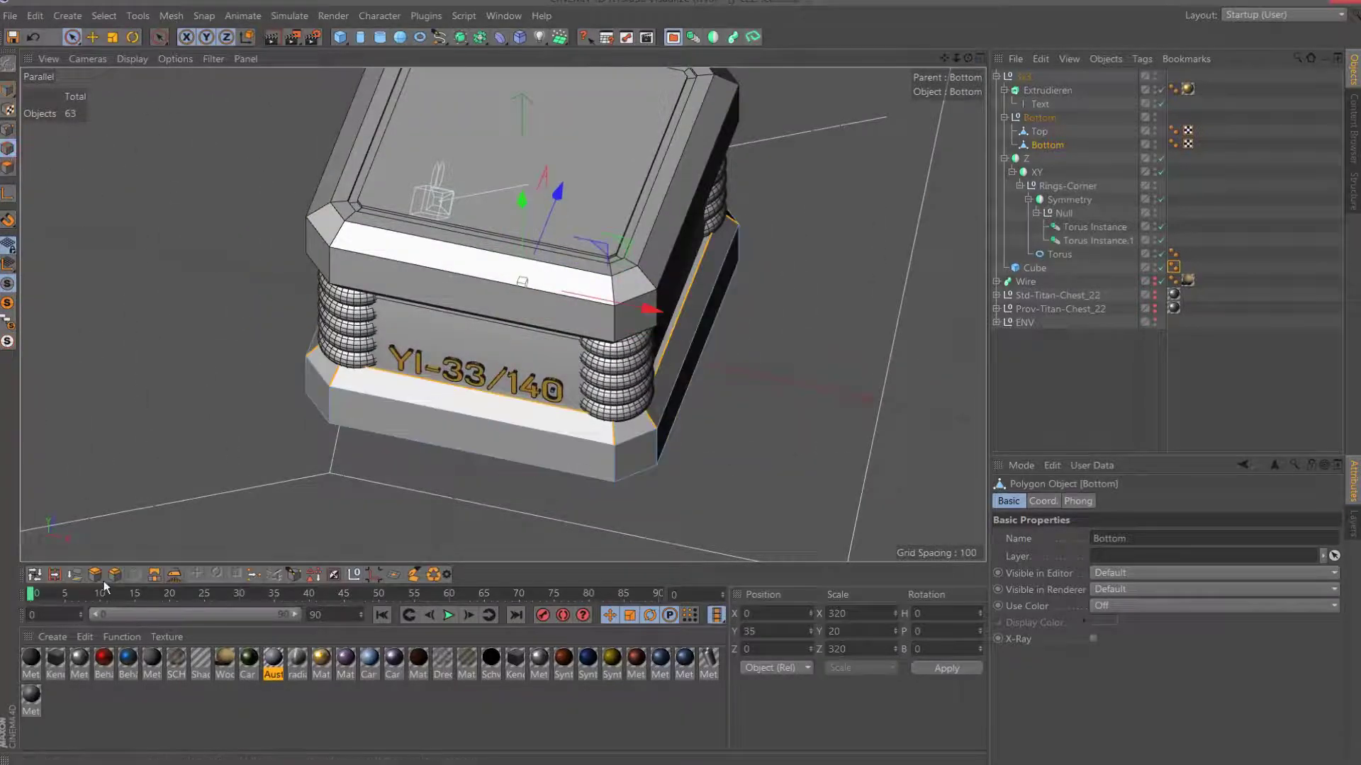
{"action": "left_click", "coordinate": [55, 576]}
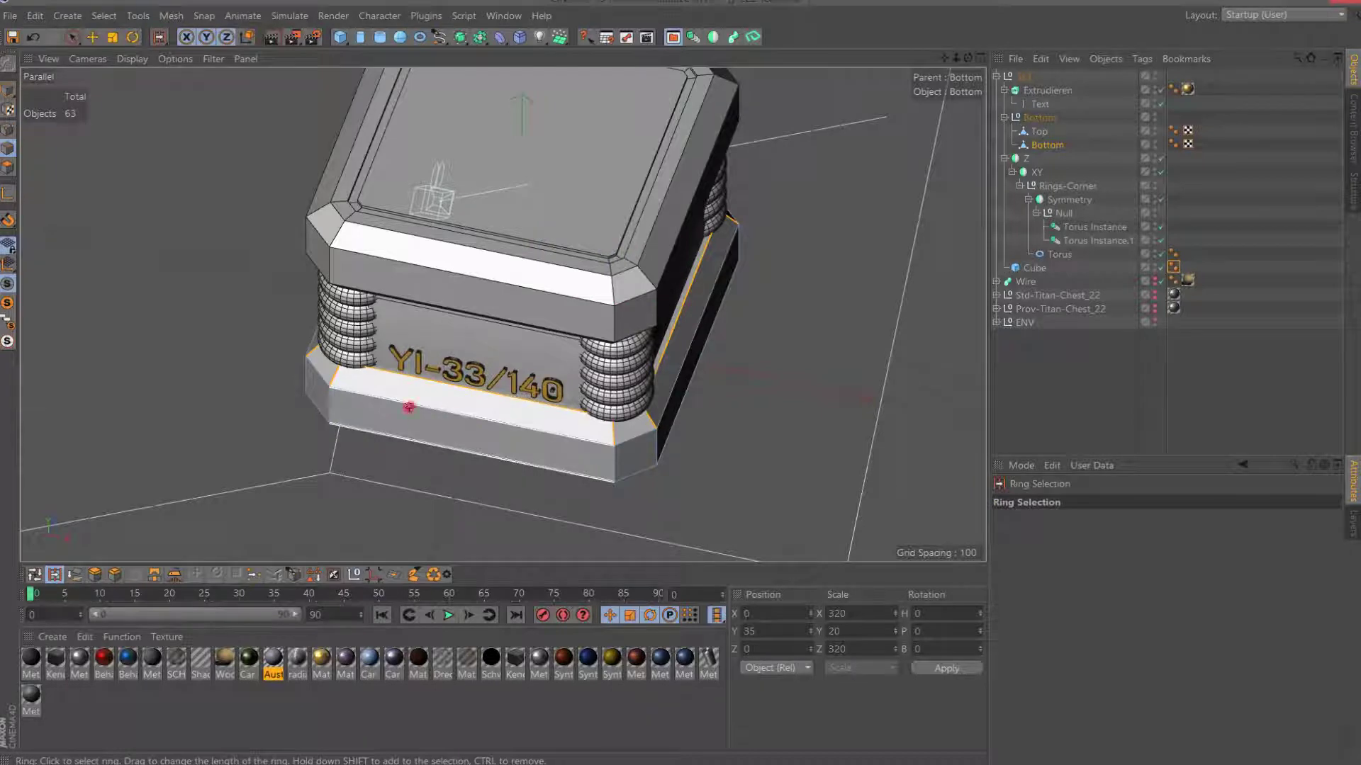
{"action": "left_click", "coordinate": [409, 407]}
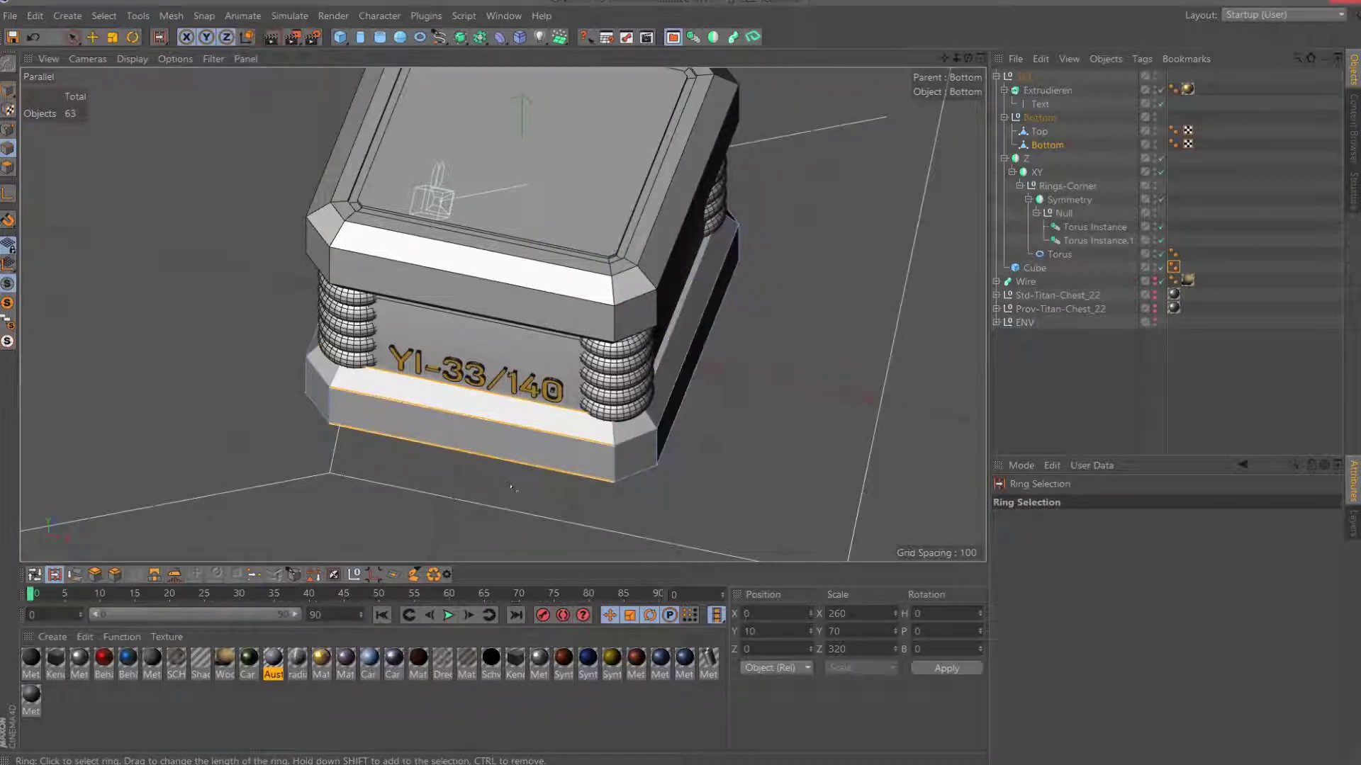
{"action": "mouse_move", "coordinate": [968, 58]}
{"action": "left_mouse_down"}
{"action": "mouse_move", "coordinate": [504, 315]}
{"action": "mouse_move", "coordinate": [597, 364]}
{"action": "left_mouse_up"}
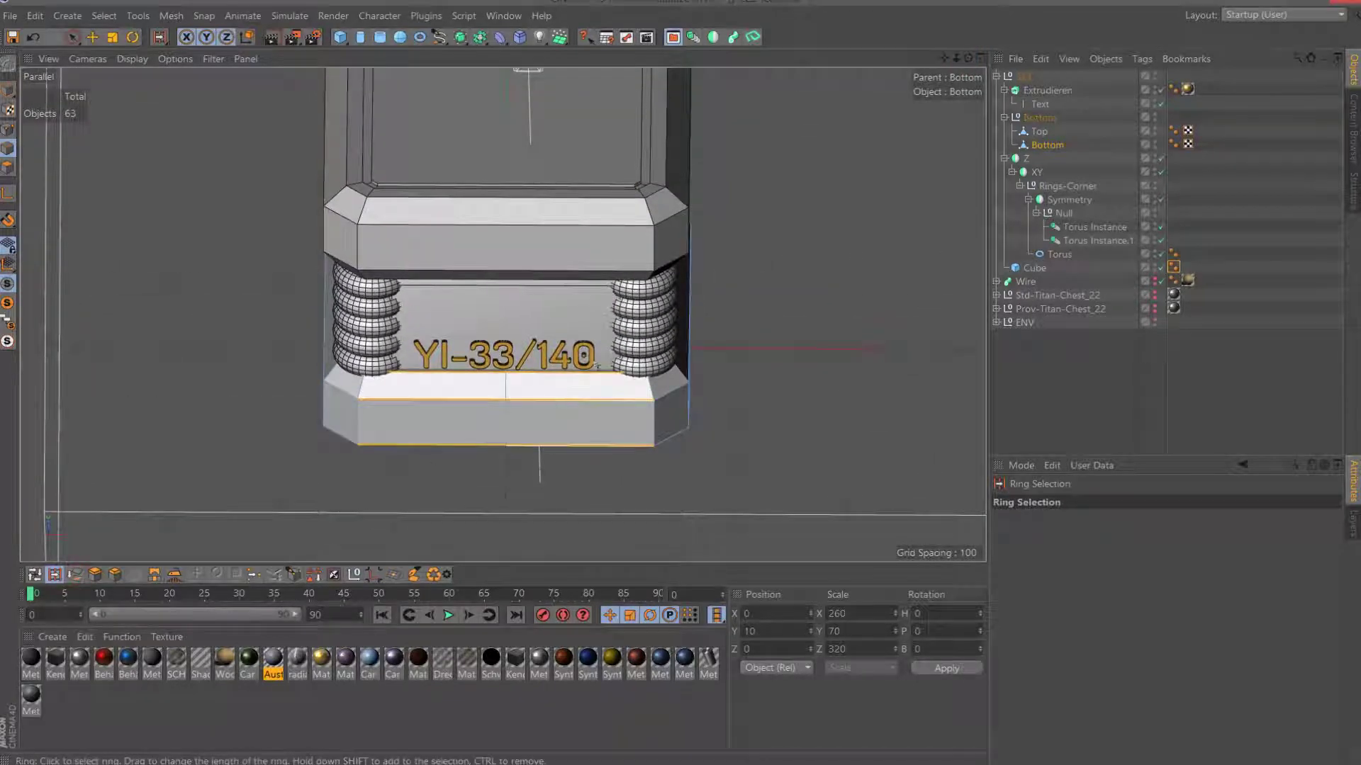
{"action": "left_click_drag", "start_coordinate": [967, 59], "coordinate": [968, 59]}
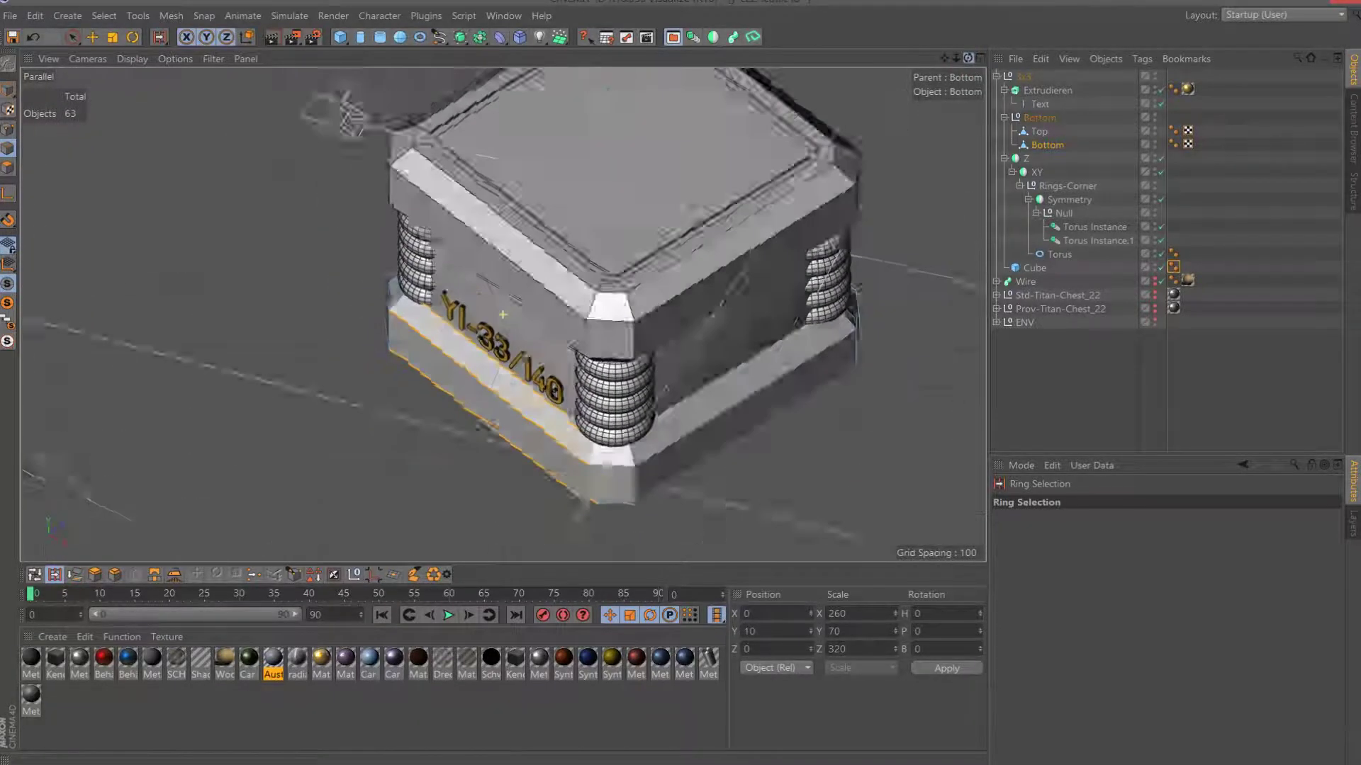
{"action": "left_click", "coordinate": [683, 471]}
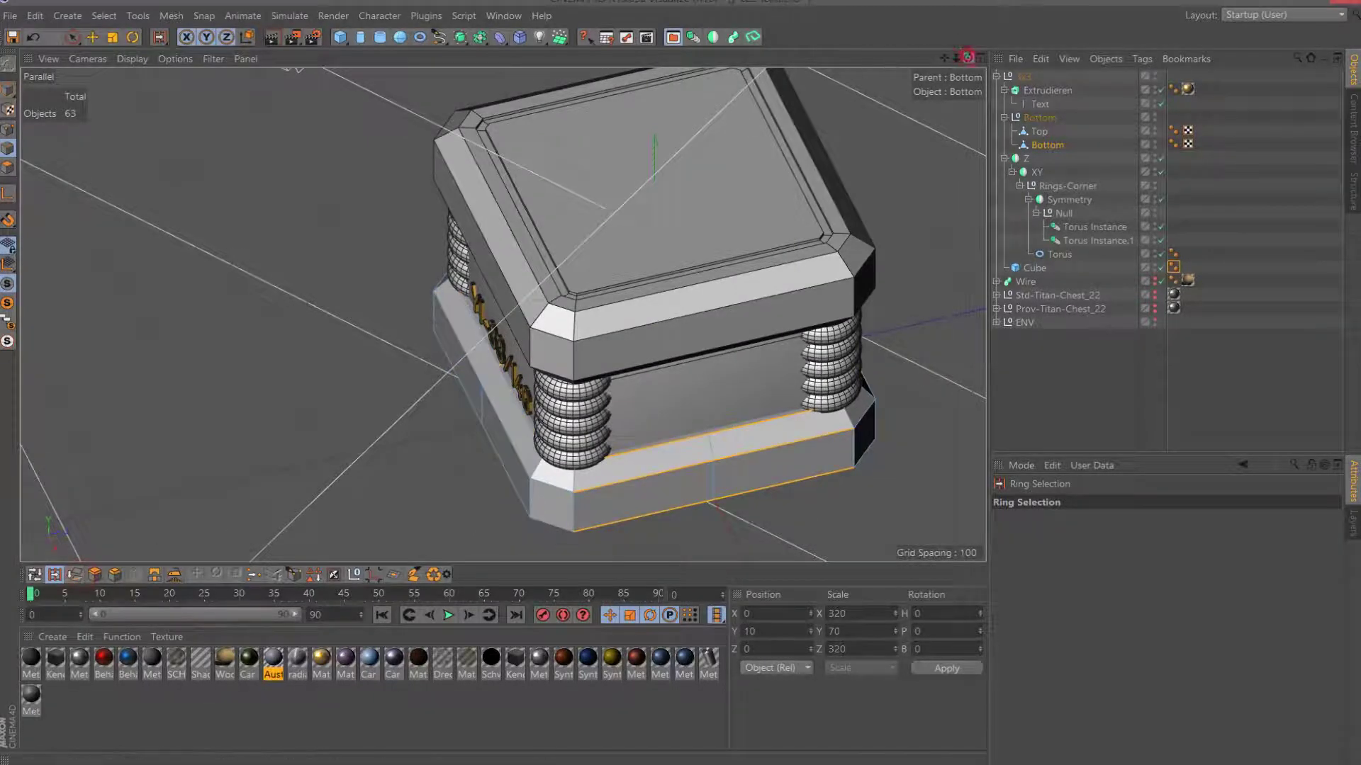
{"action": "left_click_drag", "start_coordinate": [968, 56], "coordinate": [968, 57]}
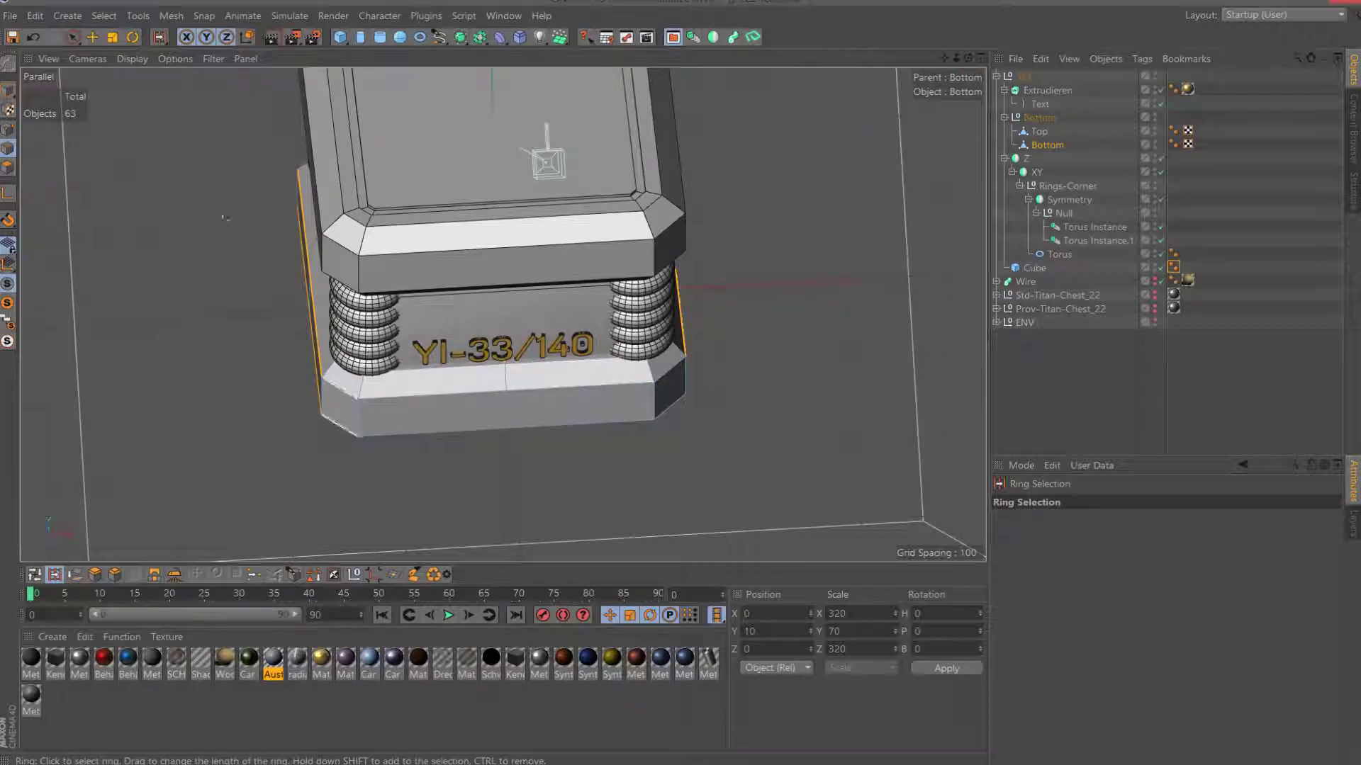
Loop-select a vertical edge loop on the base front and slide it about 41 units right.
{"action": "left_click", "coordinate": [92, 37]}
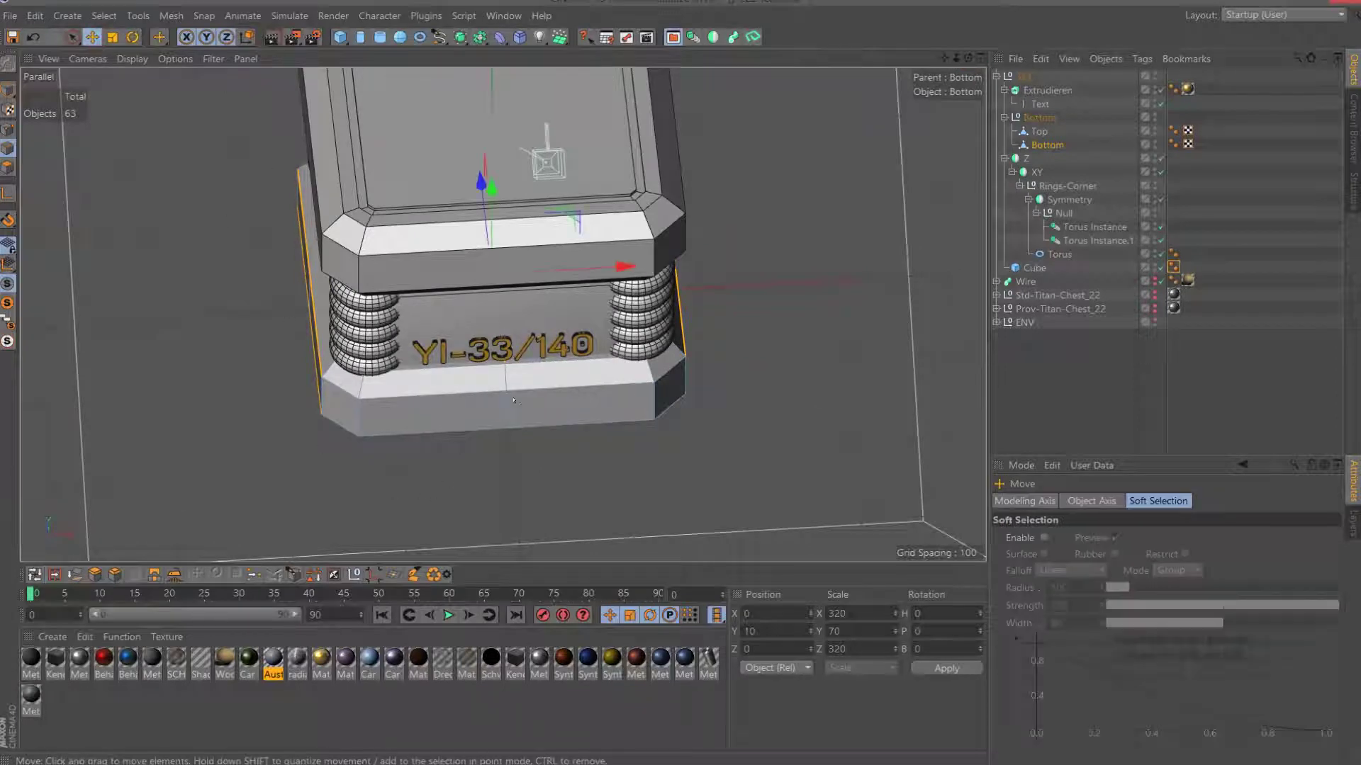
{"action": "key", "text": "u"}
{"action": "key", "text": "l"}
{"action": "scroll", "coordinate": [504, 313], "scroll_direction": "up", "scroll_amount": 2}
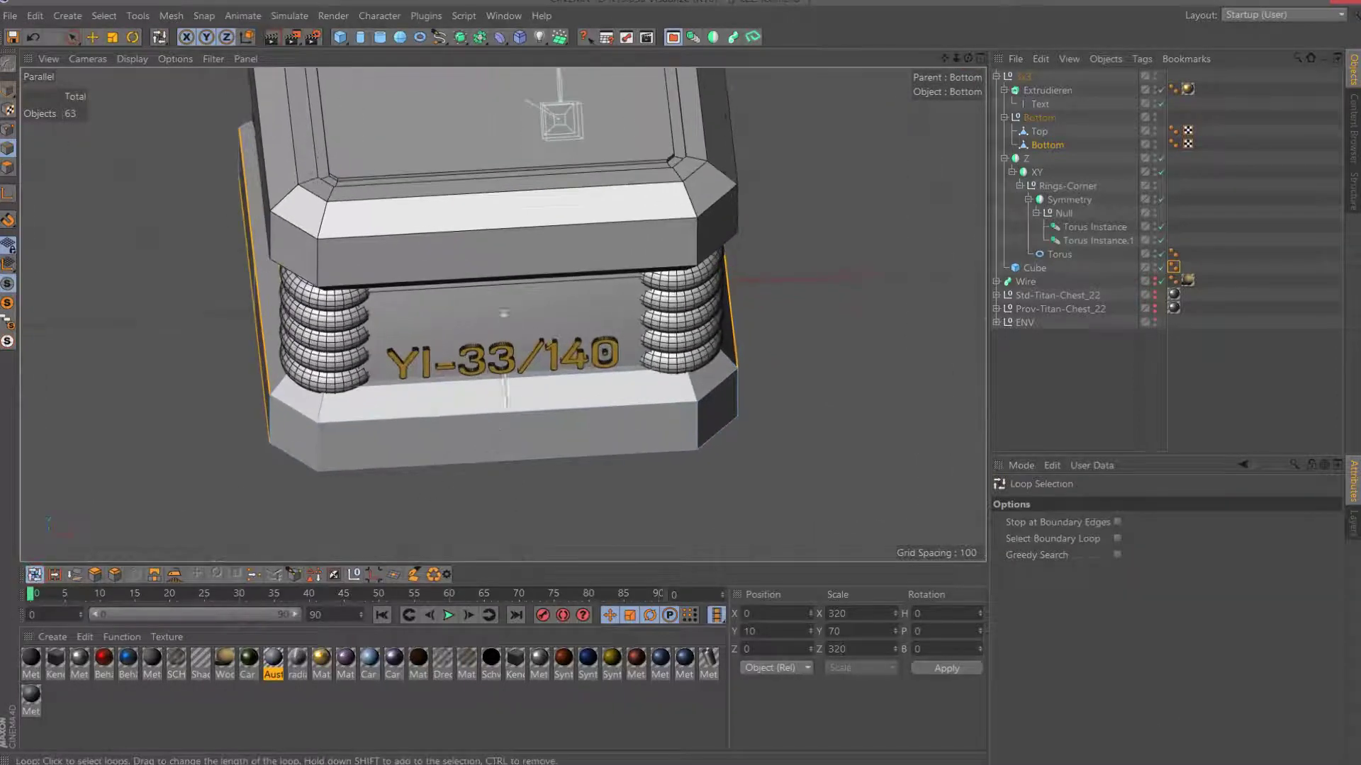
{"action": "left_click", "coordinate": [505, 432]}
{"action": "key", "text": "e"}
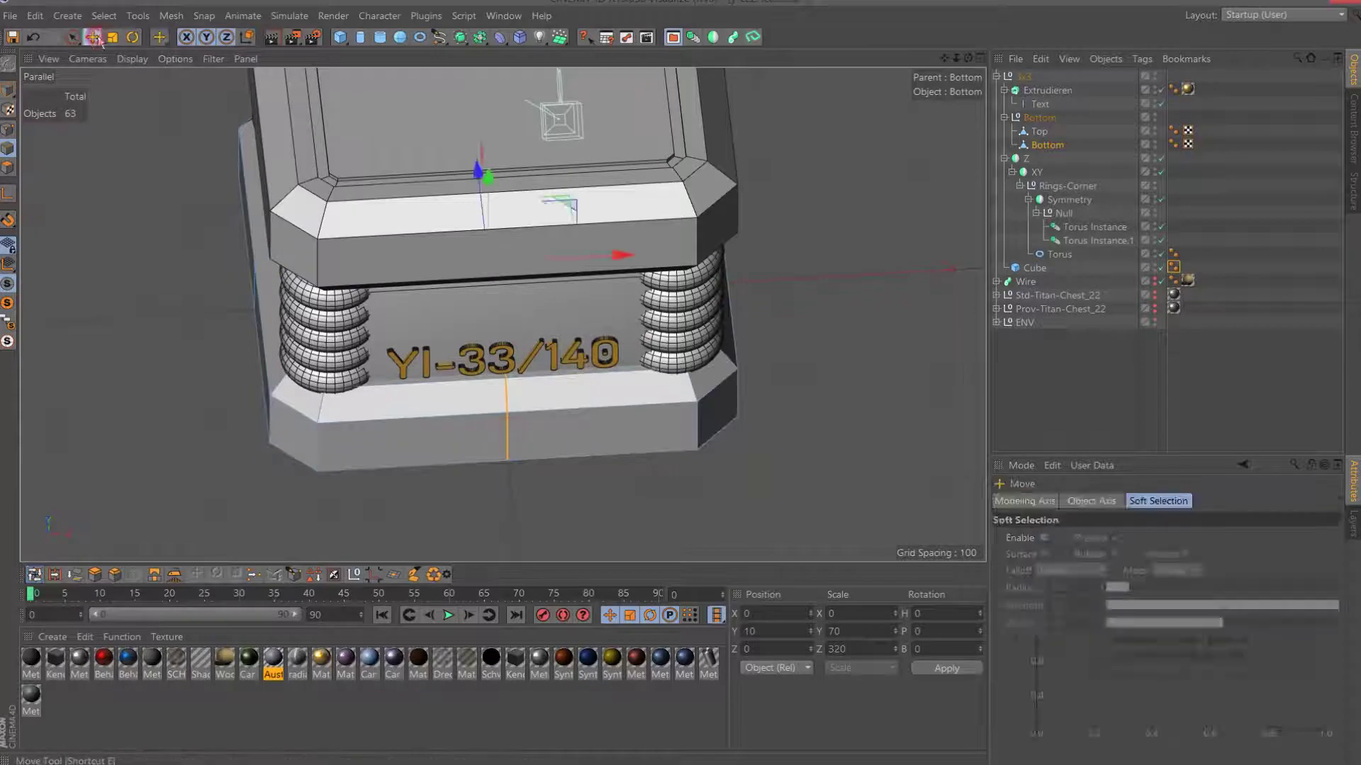
{"action": "left_click_drag", "start_coordinate": [620, 253], "coordinate": [678, 251]}
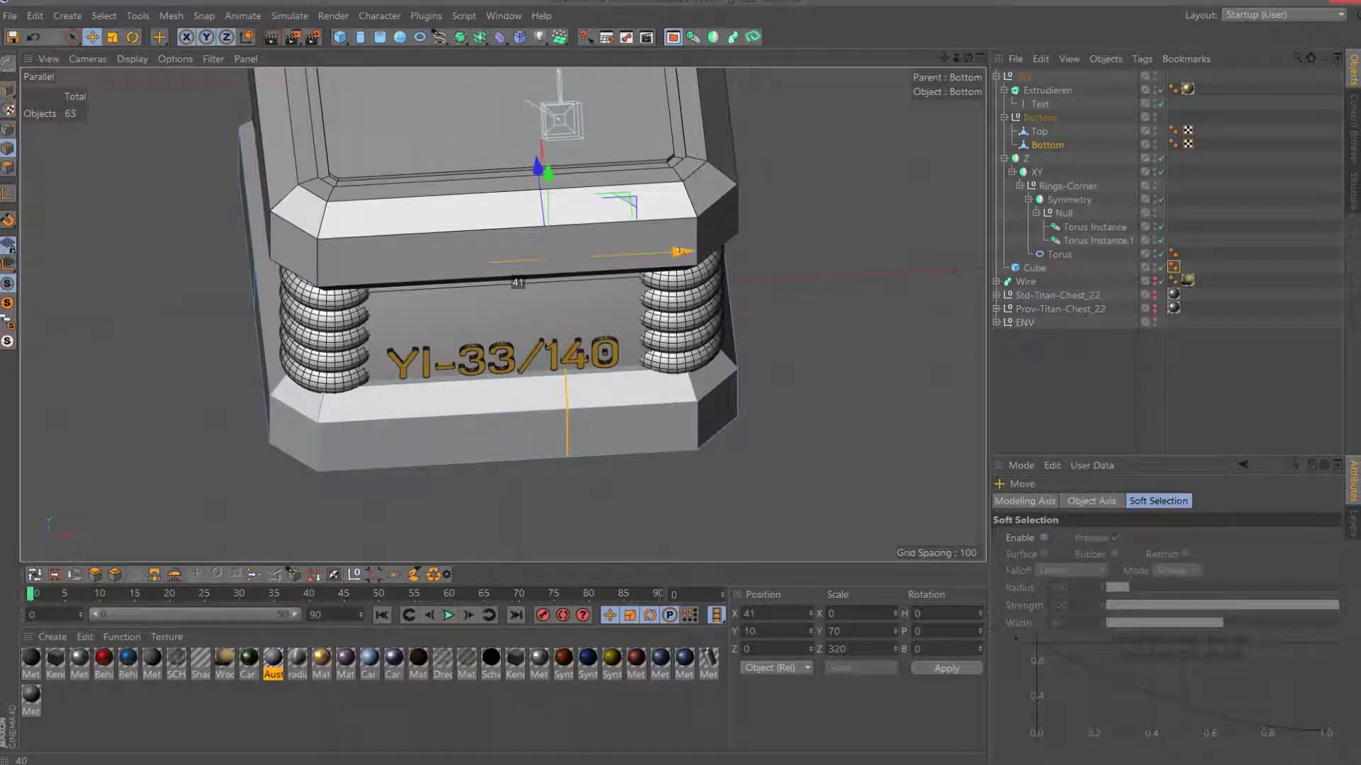
{"action": "left_click_drag", "start_coordinate": [679, 250], "coordinate": [678, 251]}
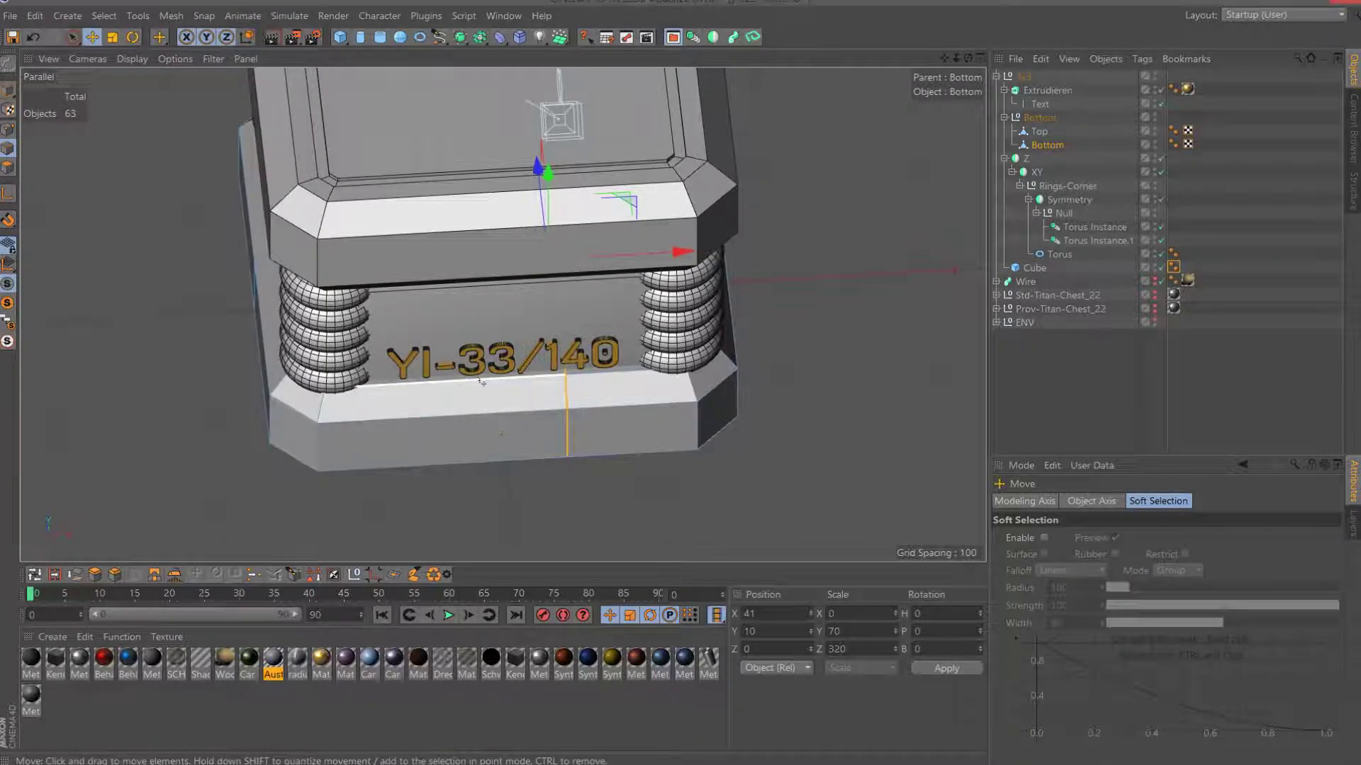
{"action": "key", "text": "k"}
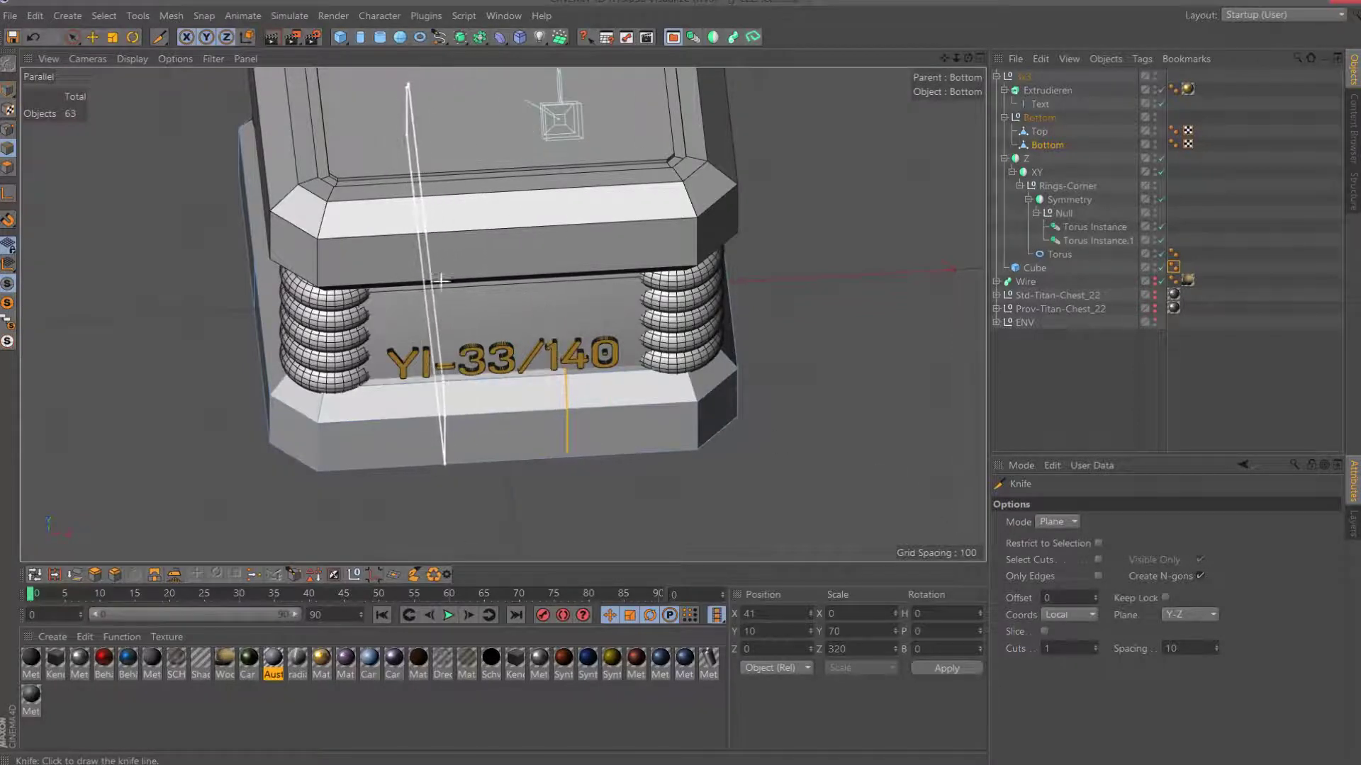
Knife-cut a vertical Y-Z edge across the base front, left of the moved loop.
{"action": "left_click", "coordinate": [469, 404]}
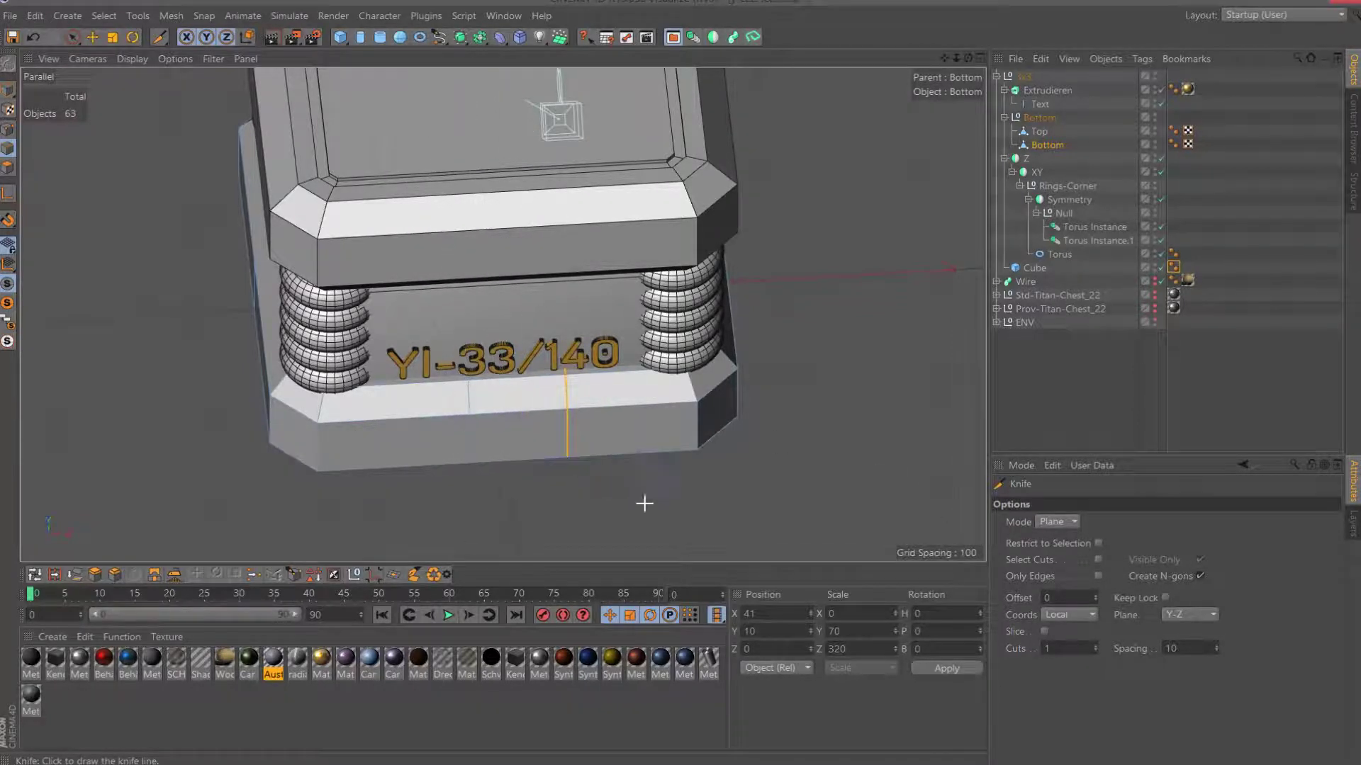
{"action": "left_click_drag", "start_coordinate": [968, 58], "coordinate": [969, 28]}
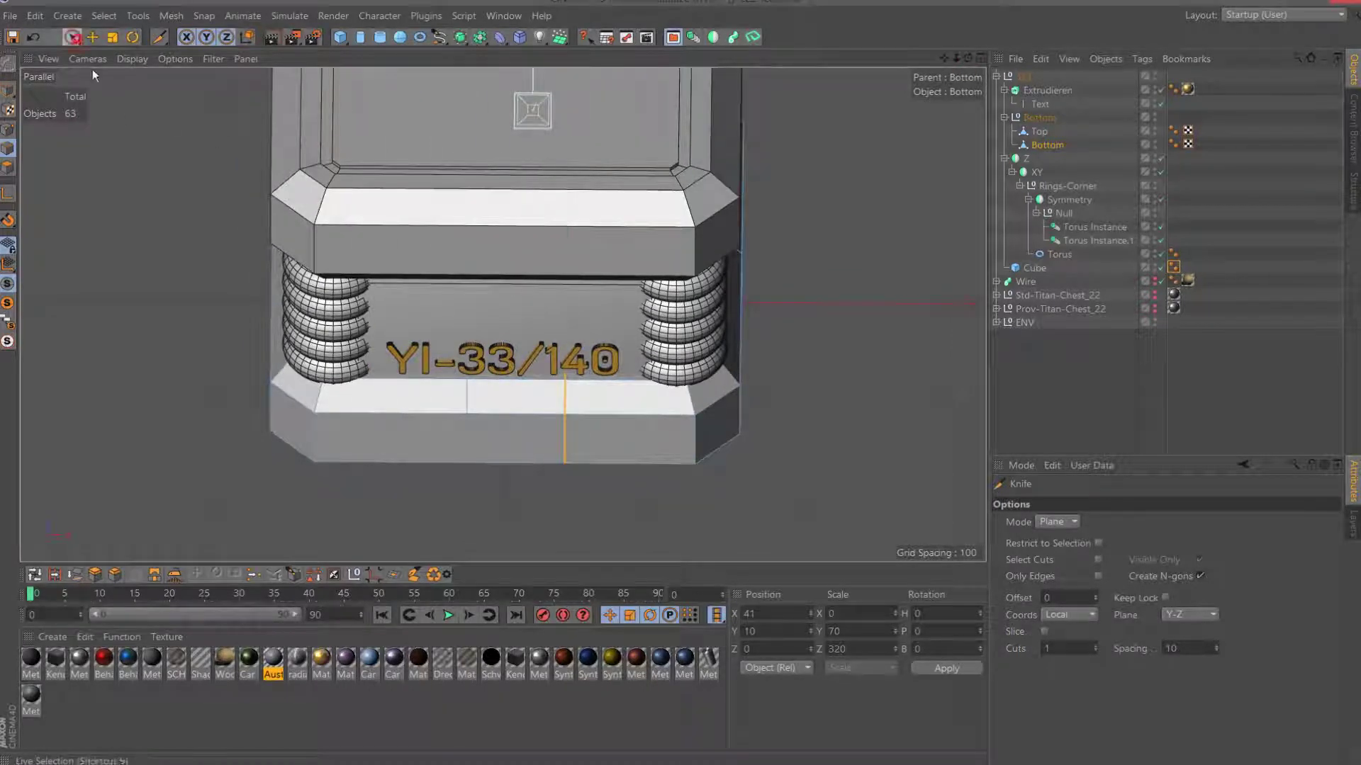
{"action": "left_click", "coordinate": [72, 37]}
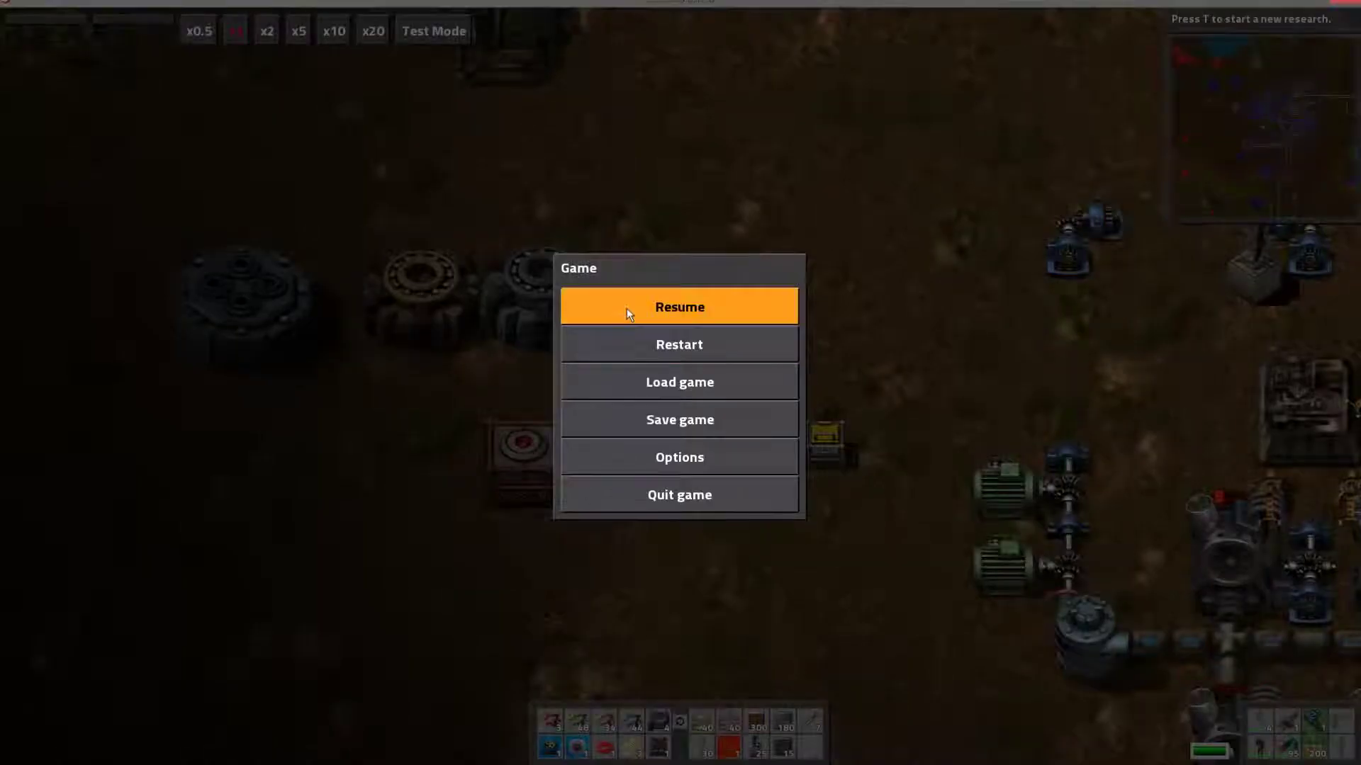
{"action": "left_click", "coordinate": [626, 309]}
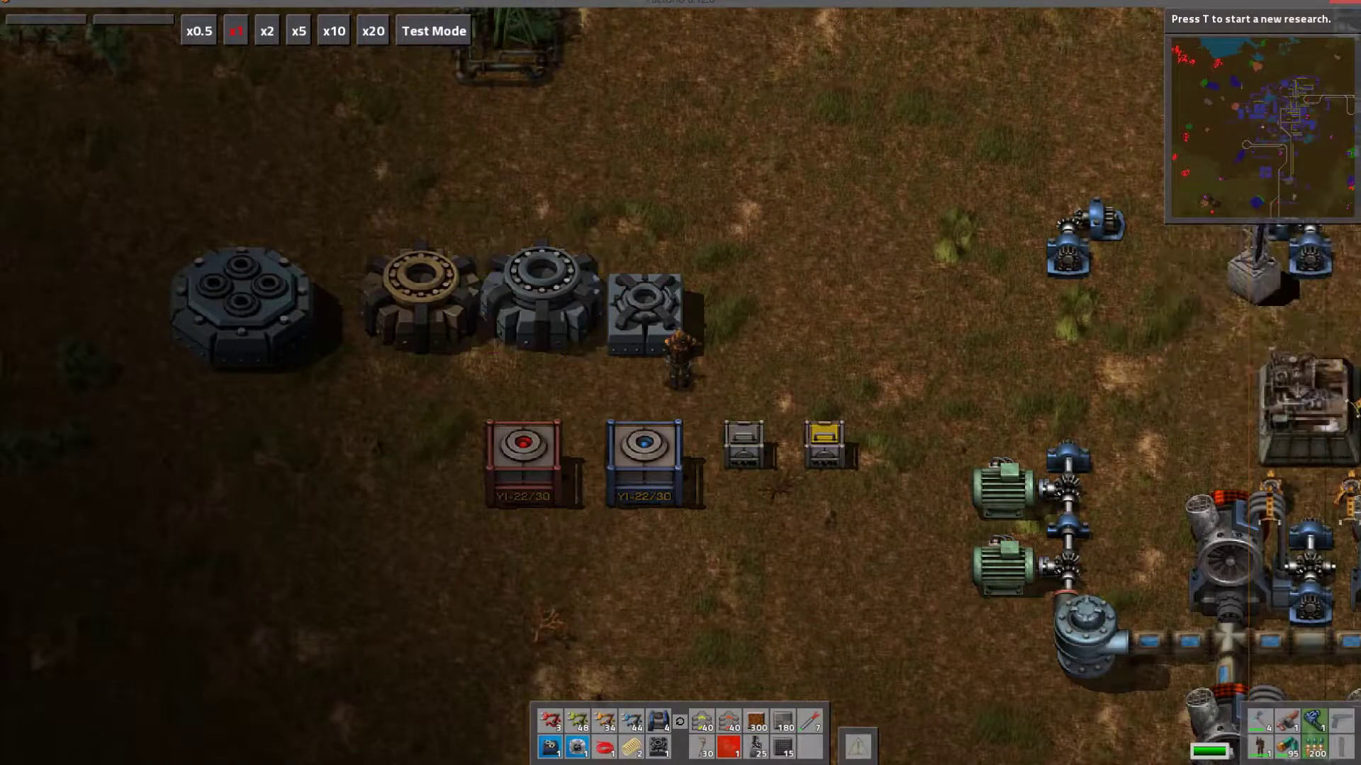
Pause Factorio with Esc to show its game menu.
{"action": "key", "text": "Escape"}
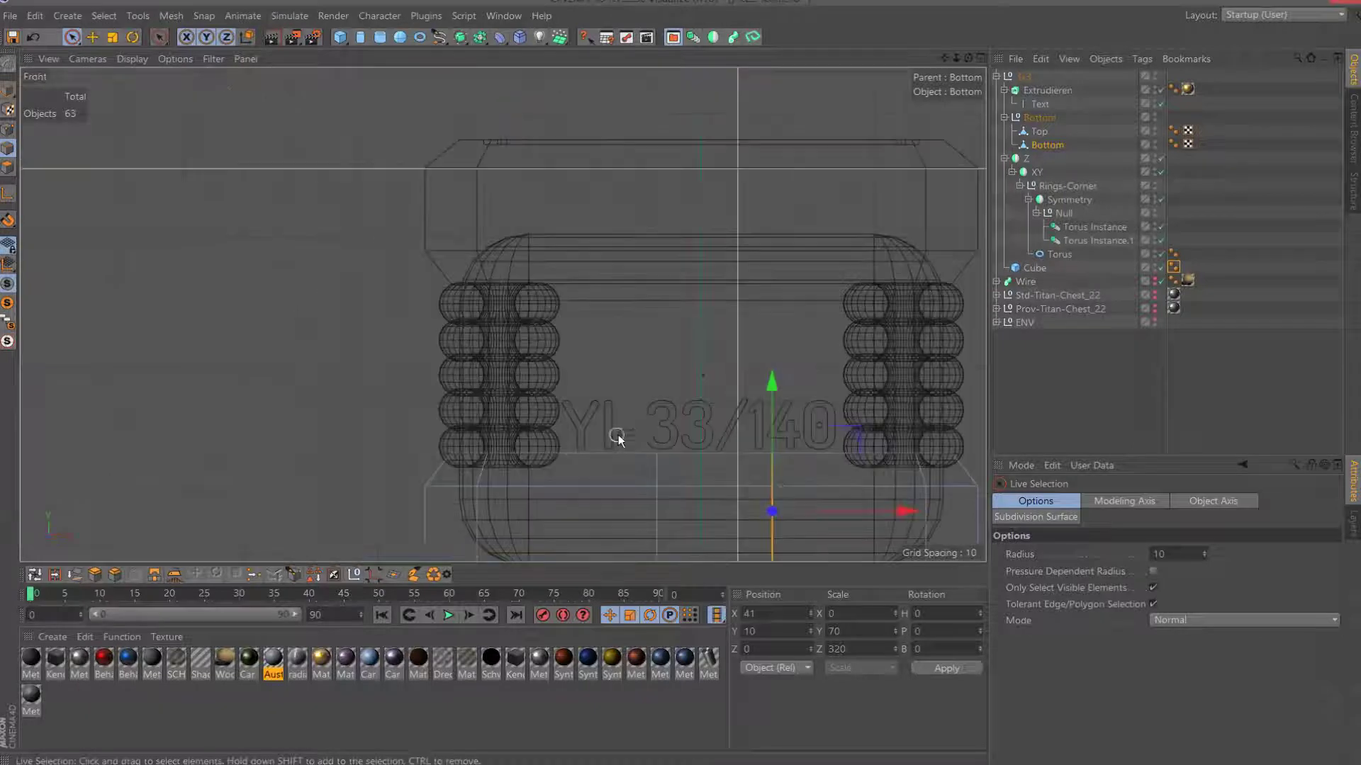
Loop-select a vertical edge loop on the base front and set its Position X to -60.
{"action": "scroll", "coordinate": [504, 314], "scroll_direction": "down", "scroll_amount": 3}
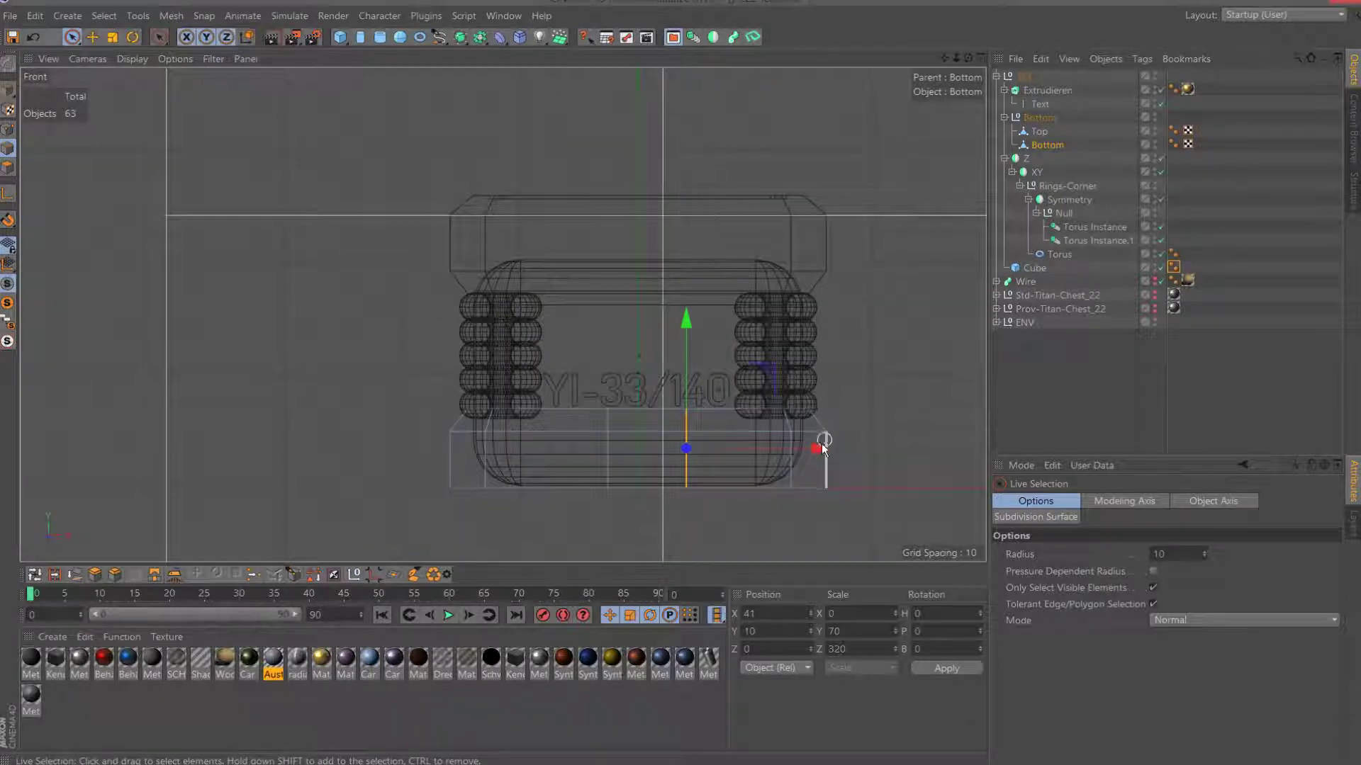
{"action": "left_click_drag", "start_coordinate": [820, 448], "coordinate": [843, 445]}
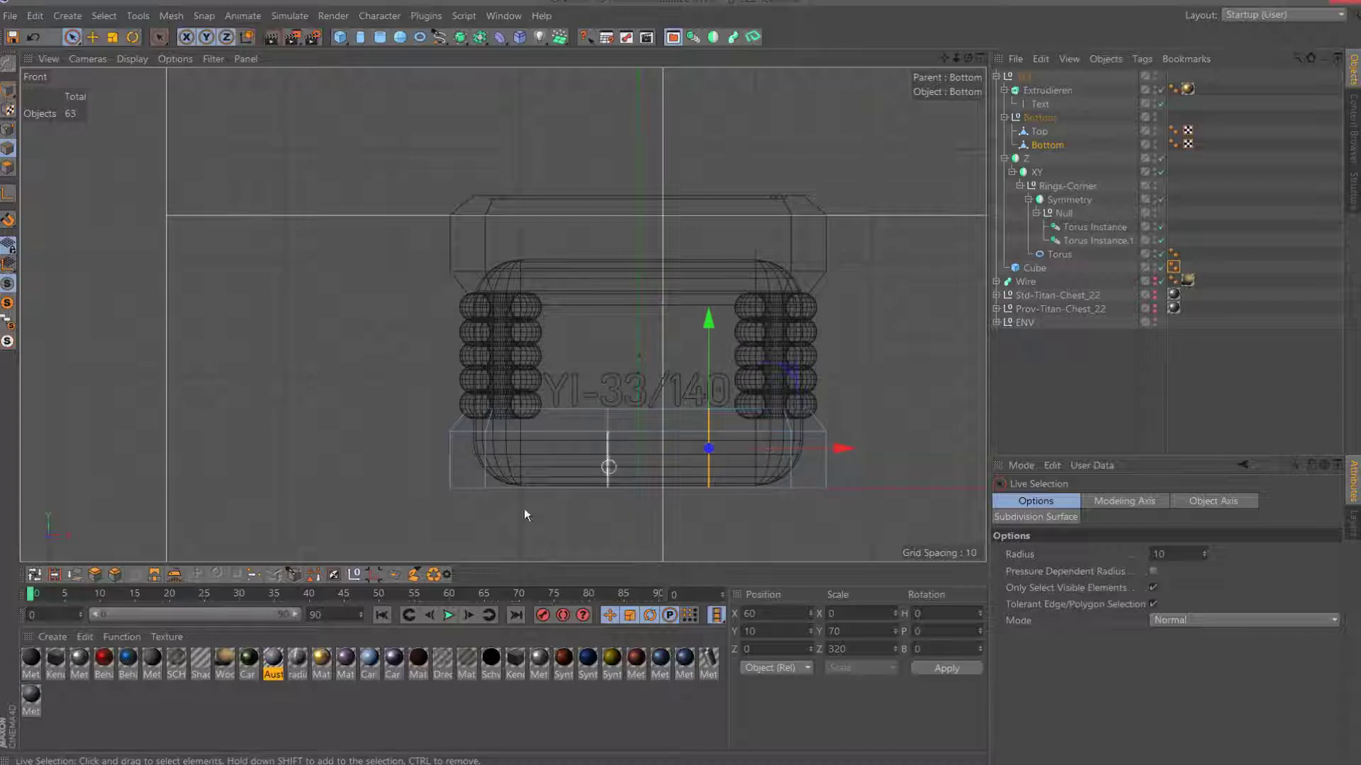
{"action": "key", "text": "u"}
{"action": "key", "text": "l"}
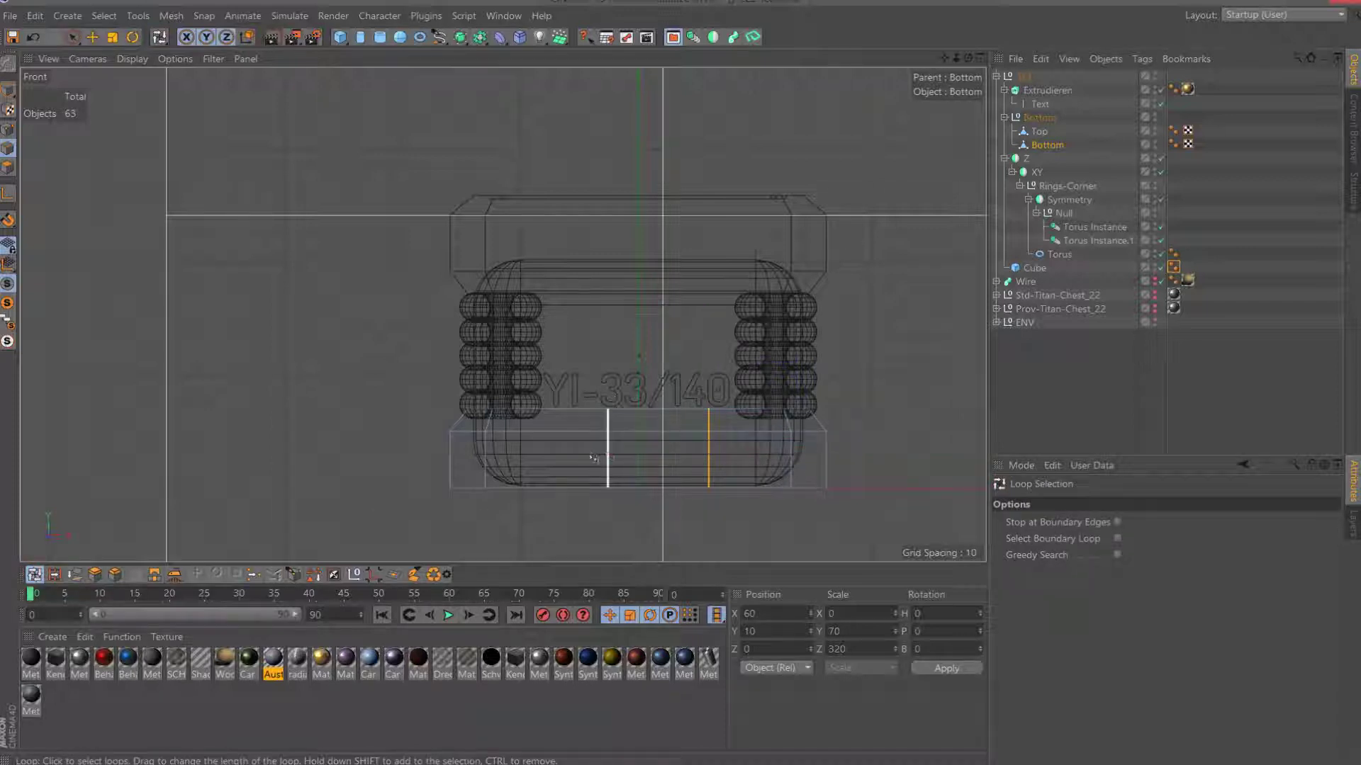
{"action": "left_click", "coordinate": [593, 459]}
{"action": "double_click", "coordinate": [752, 615]}
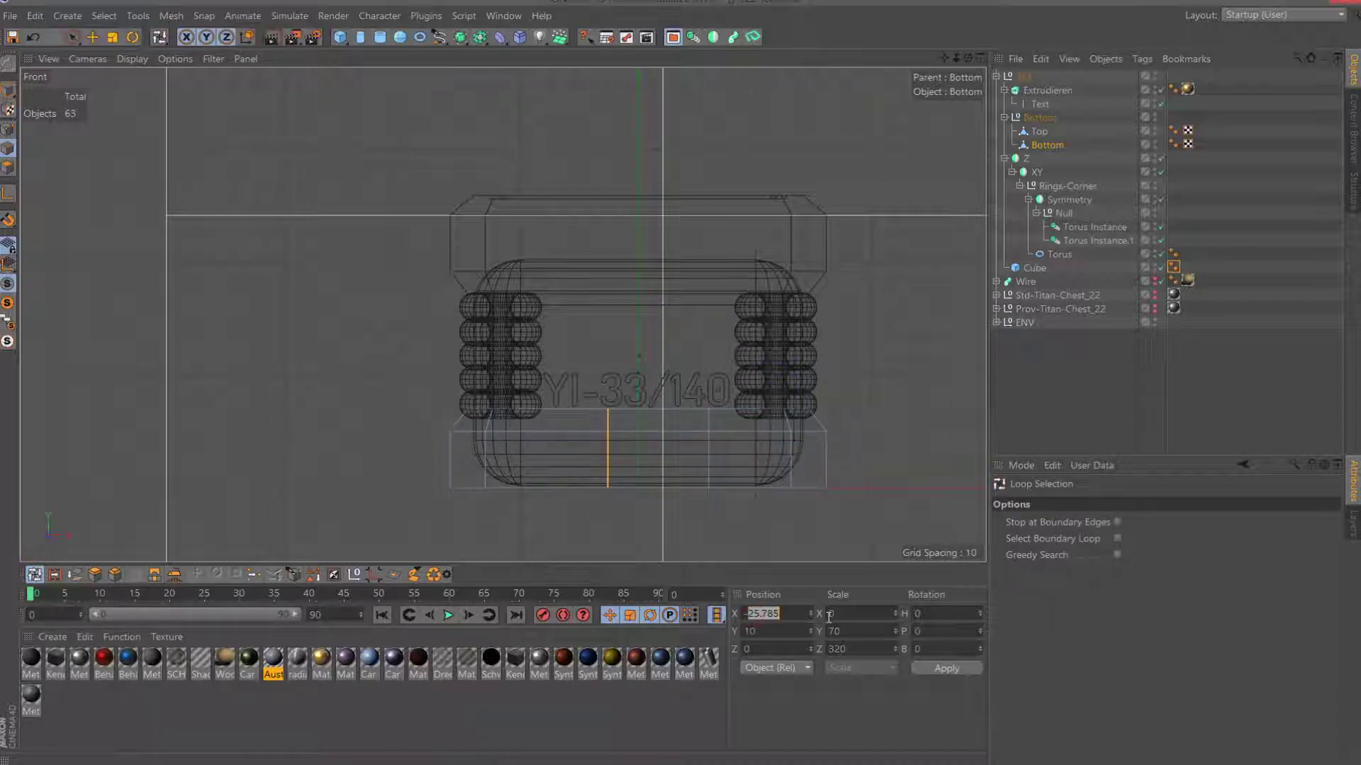
{"action": "type", "text": "-60"}
{"action": "key", "text": "Return"}
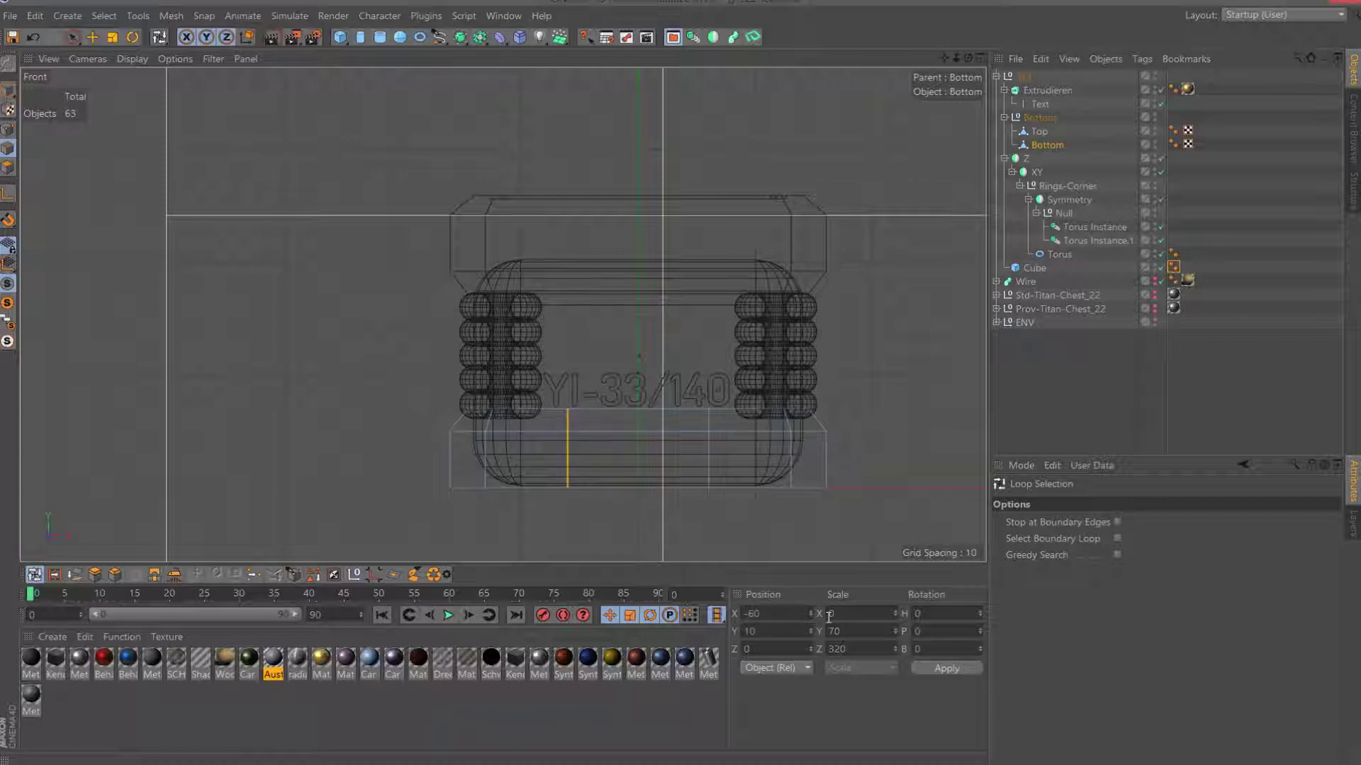
Set the second vertical edge loop's Position X to 55.
{"action": "key", "text": "F1"}
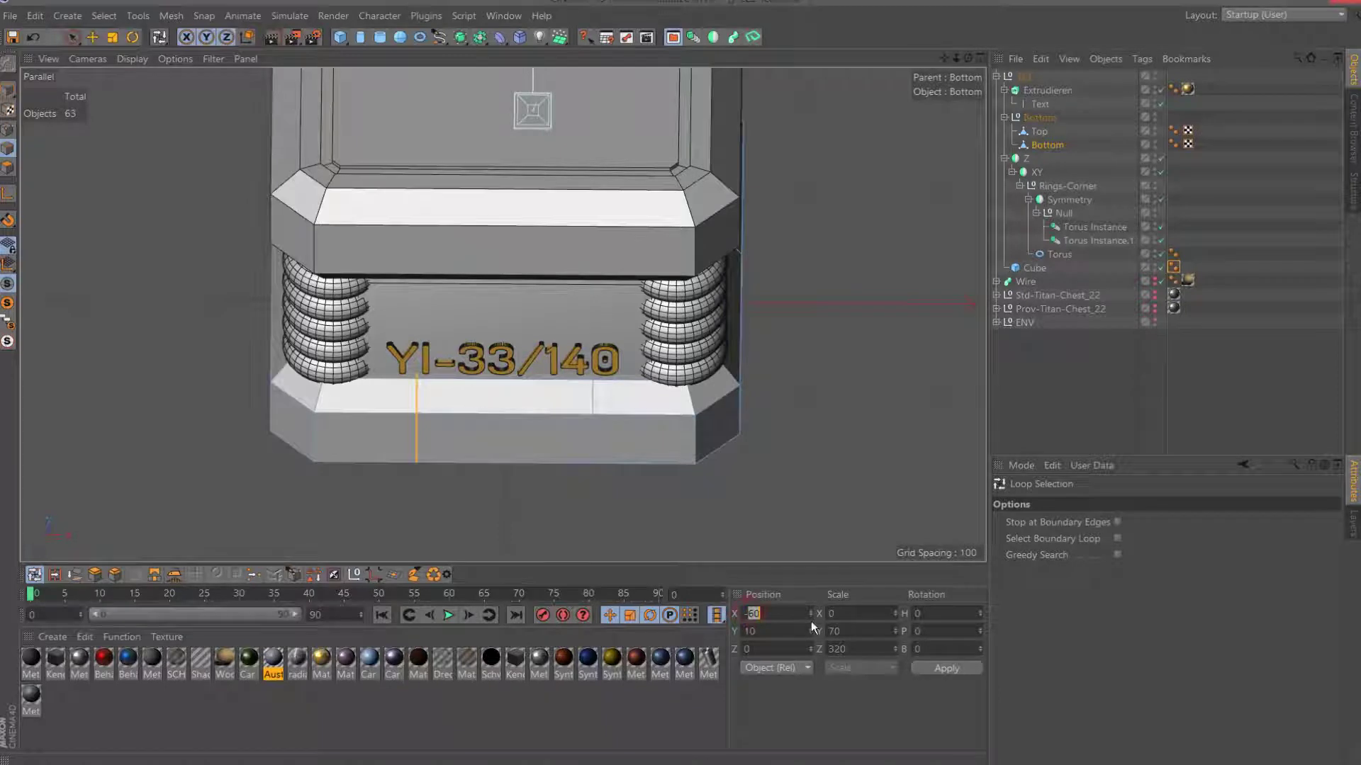
{"action": "type", "text": "60"}
{"action": "key", "text": "Return"}
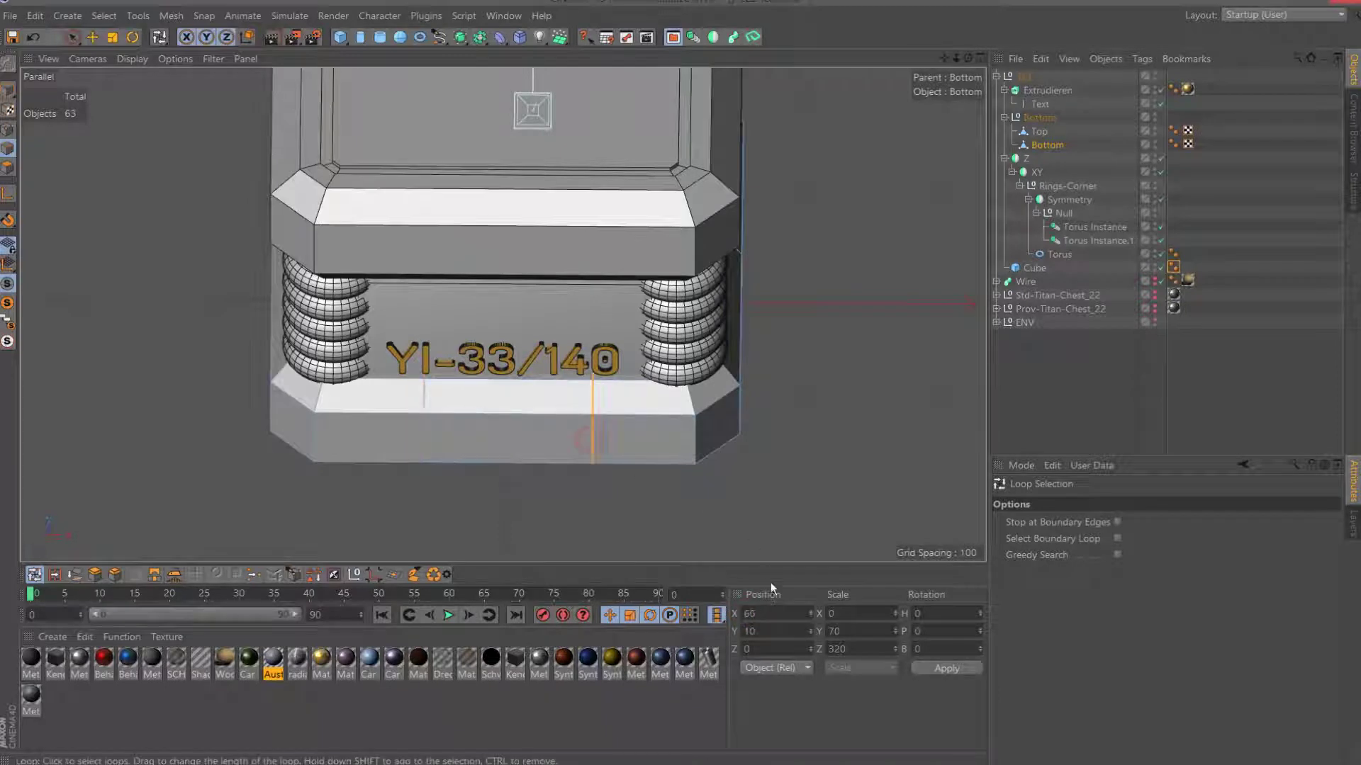
{"action": "type", "text": "5"}
{"action": "key", "text": "Return"}
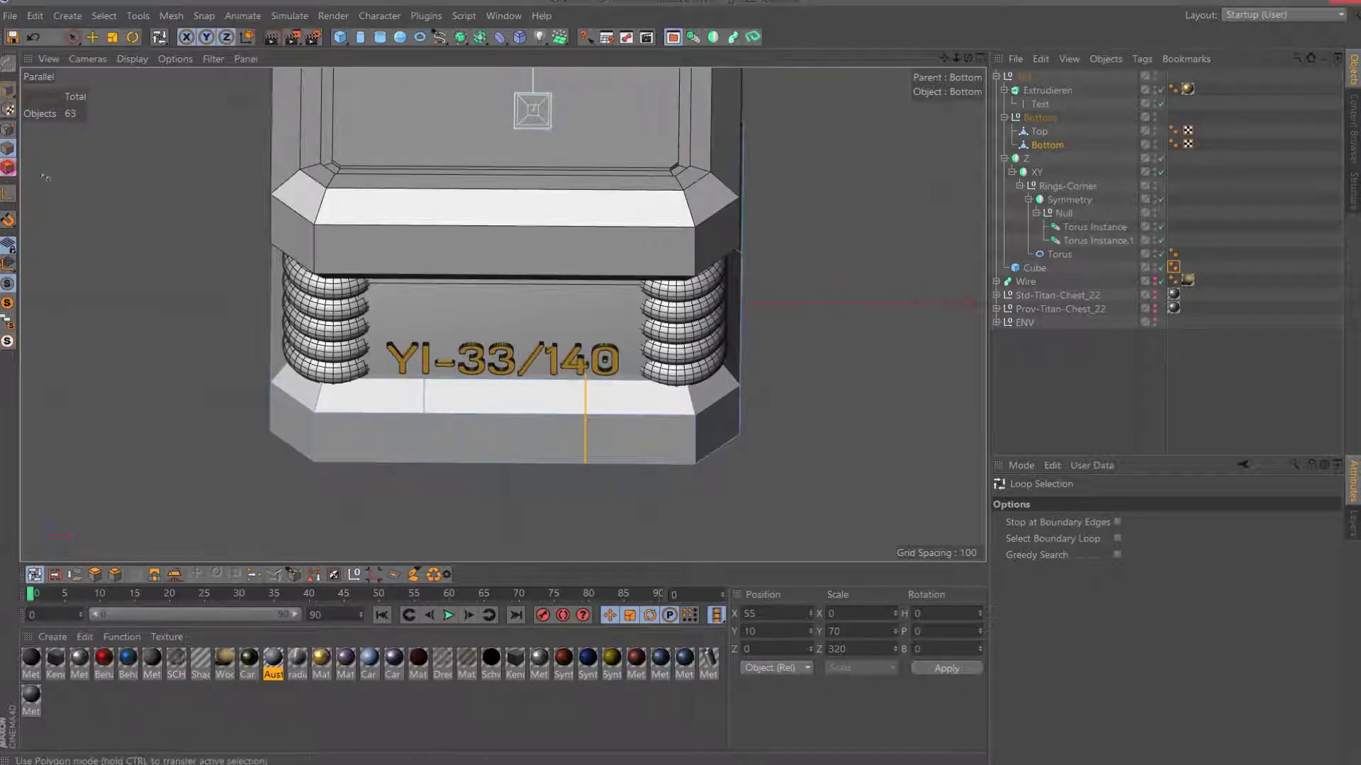
Inset the polygon strip below the label with Extrude Inner.
{"action": "left_click", "coordinate": [7, 167]}
{"action": "left_click", "coordinate": [504, 426]}
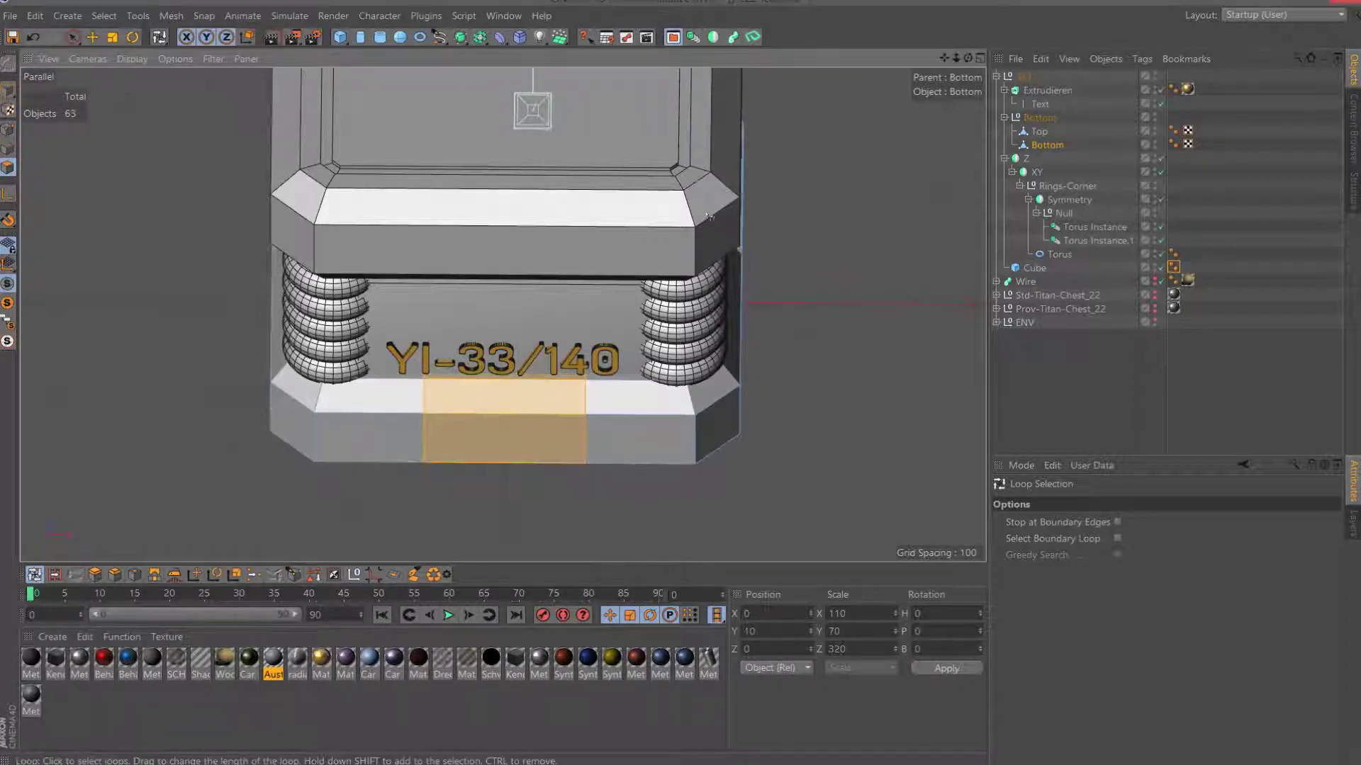
{"action": "key", "text": "i"}
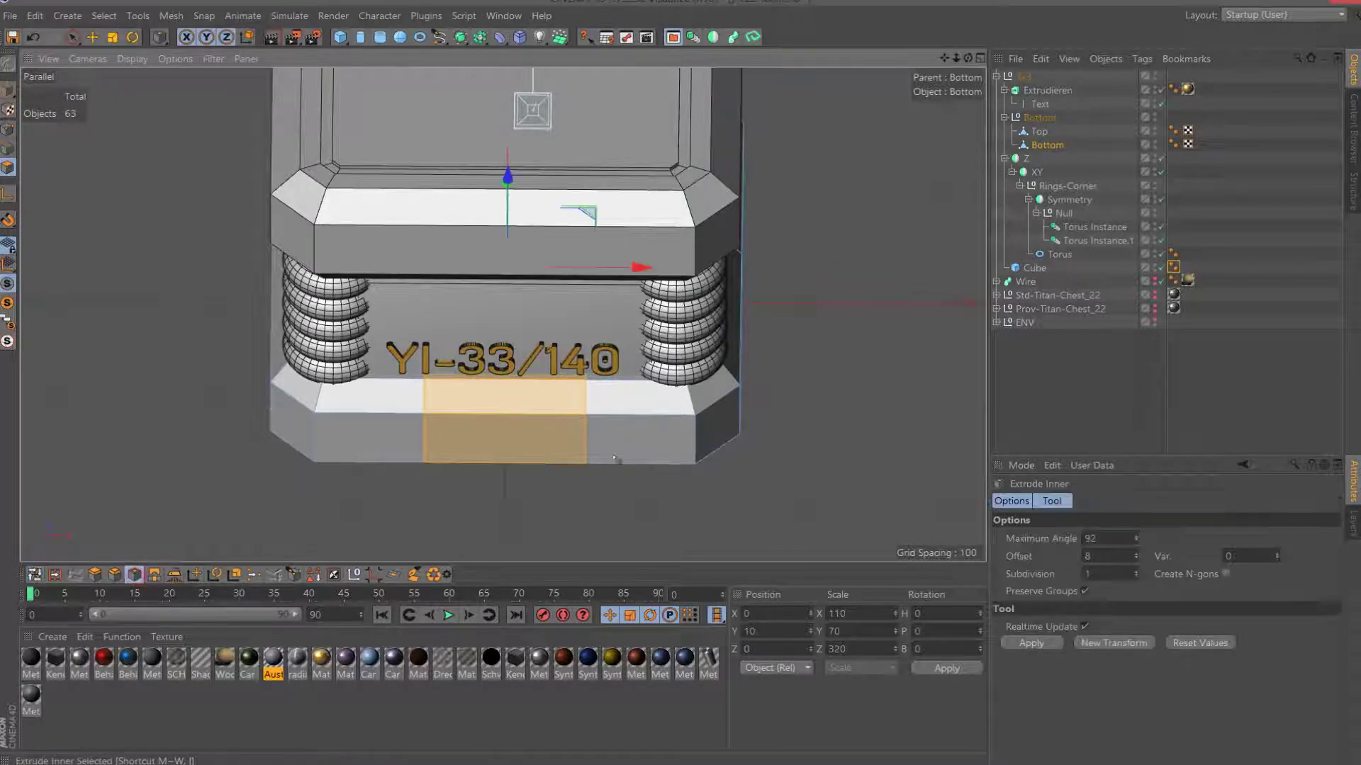
{"action": "left_click", "coordinate": [1040, 642]}
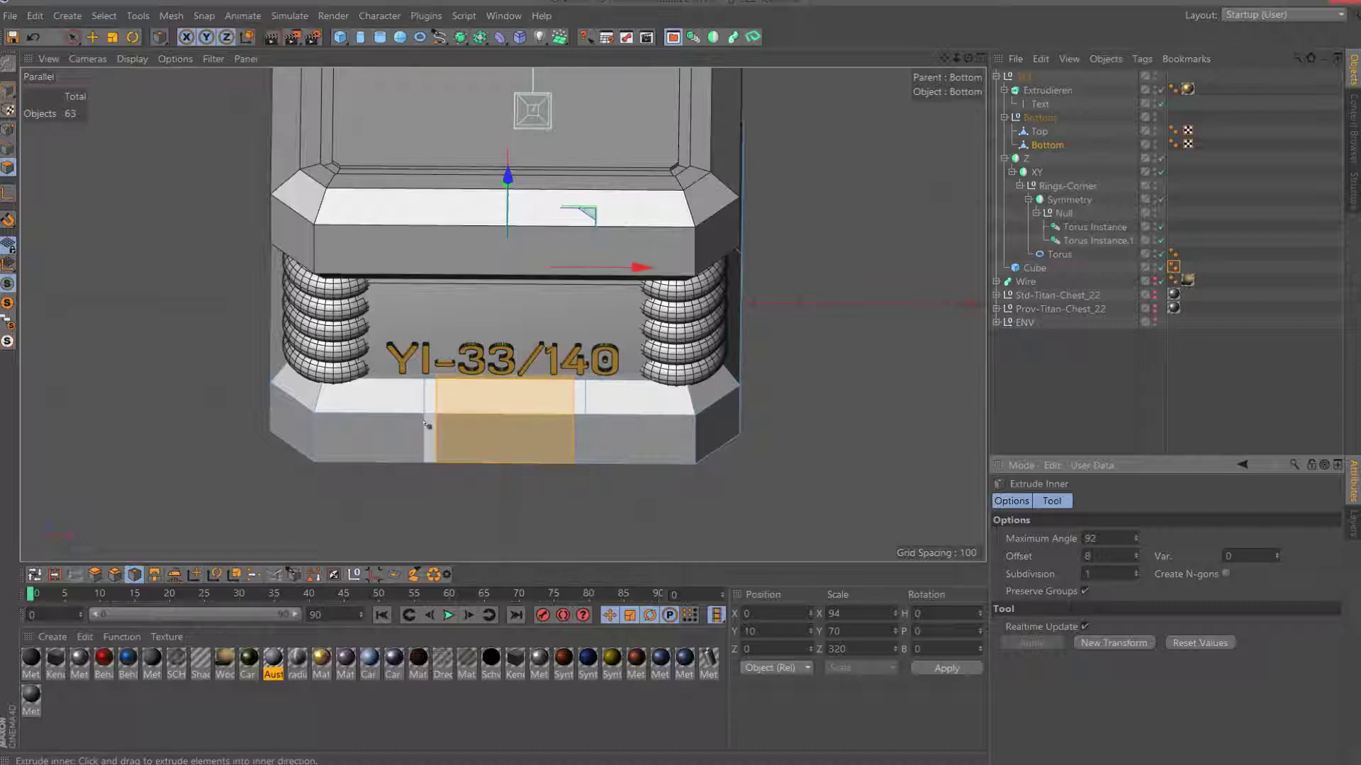
Loop-select the two narrow vertical strips and extrude them outward with Offset 3.
{"action": "left_click", "coordinate": [40, 578]}
{"action": "left_click", "coordinate": [429, 411]}
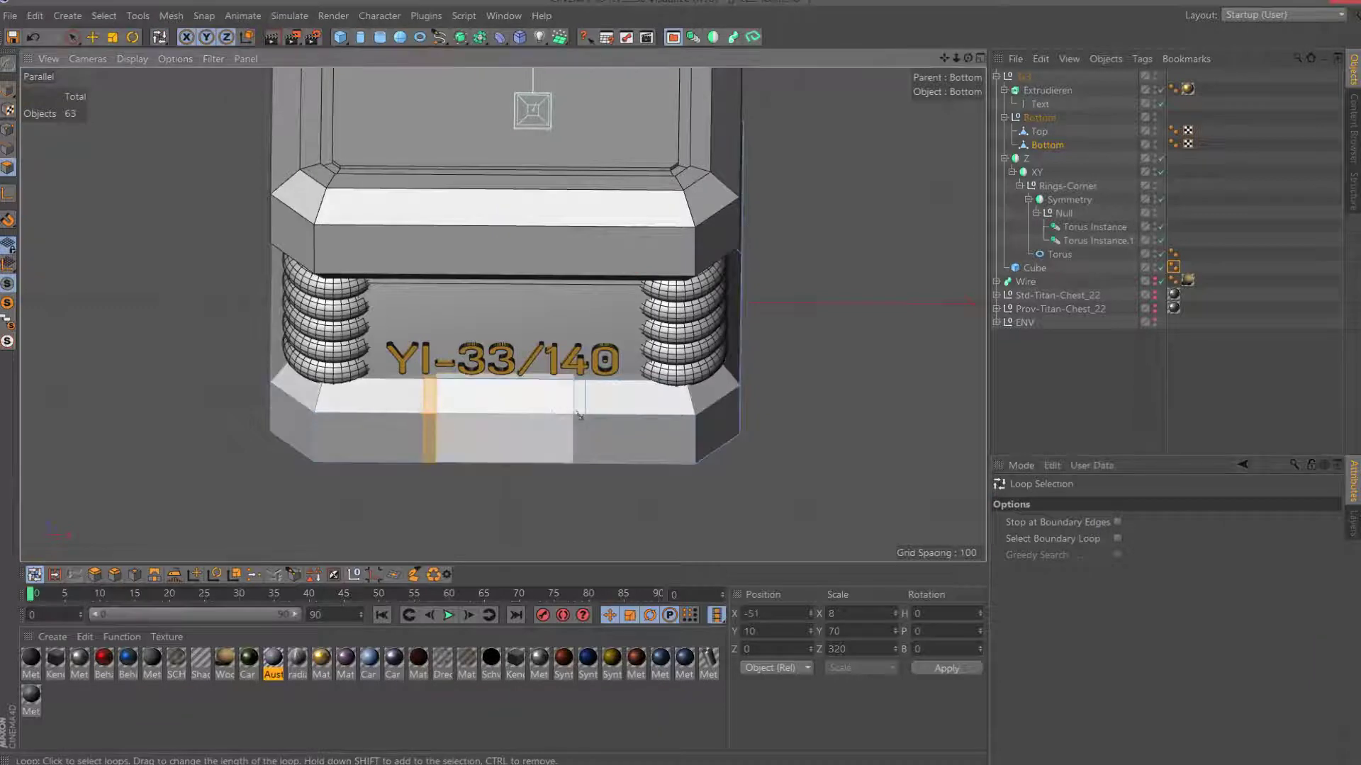
{"action": "left_click", "coordinate": [578, 415], "text": "shift"}
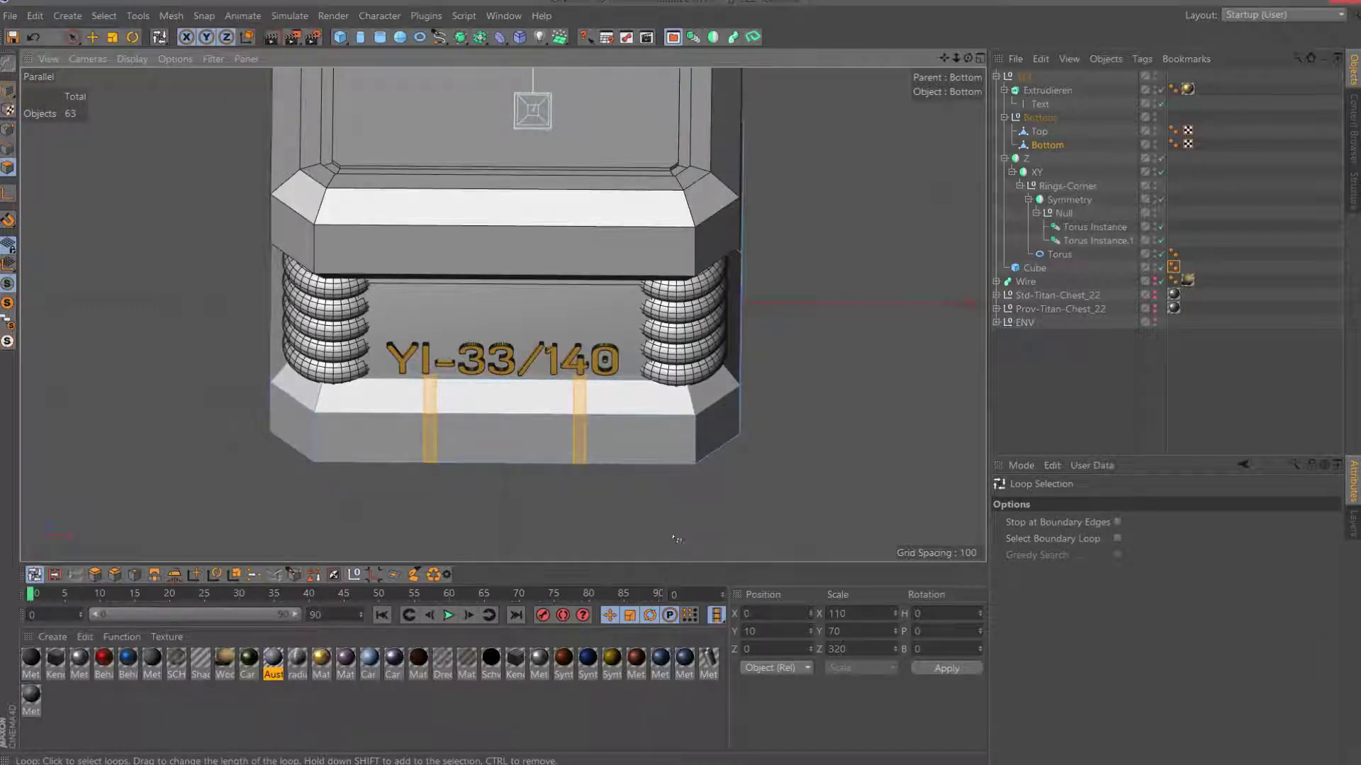
{"action": "left_click", "coordinate": [94, 574]}
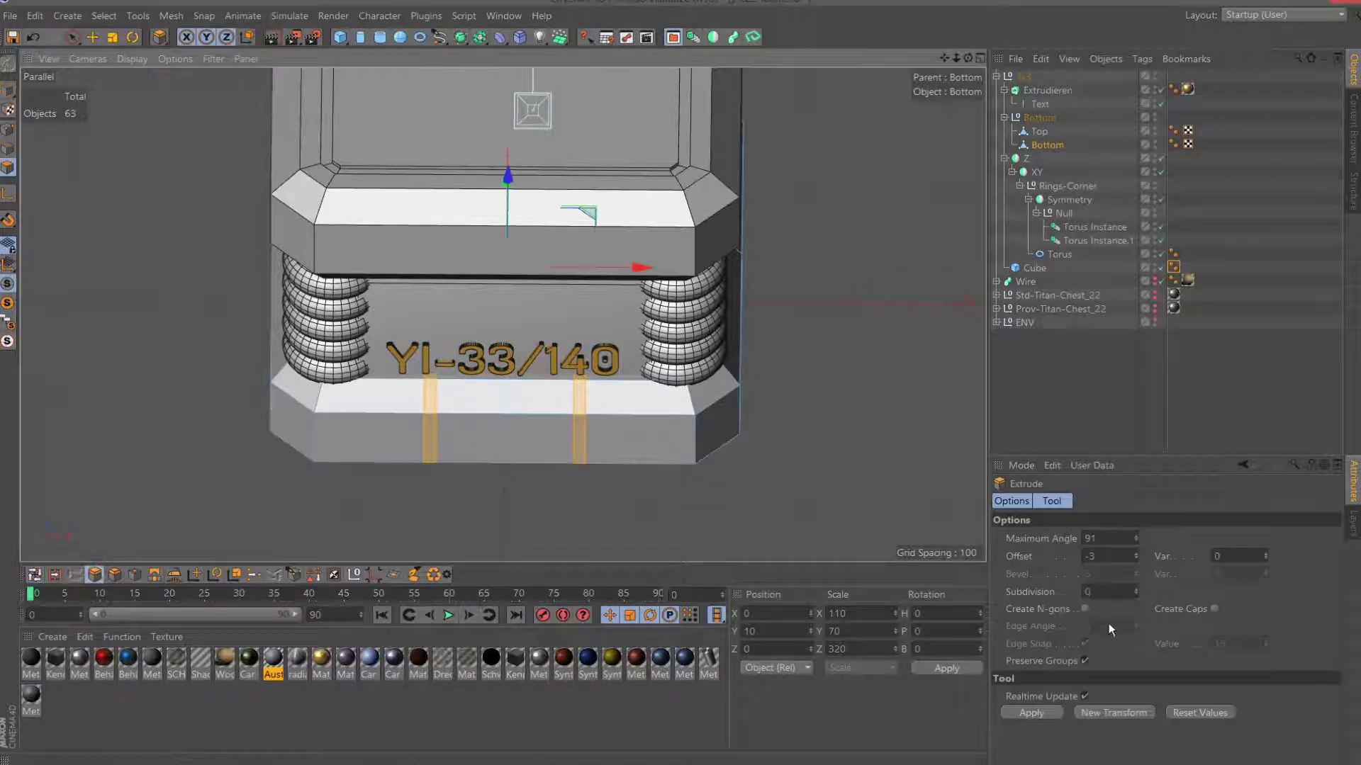
{"action": "left_click", "coordinate": [1117, 559]}
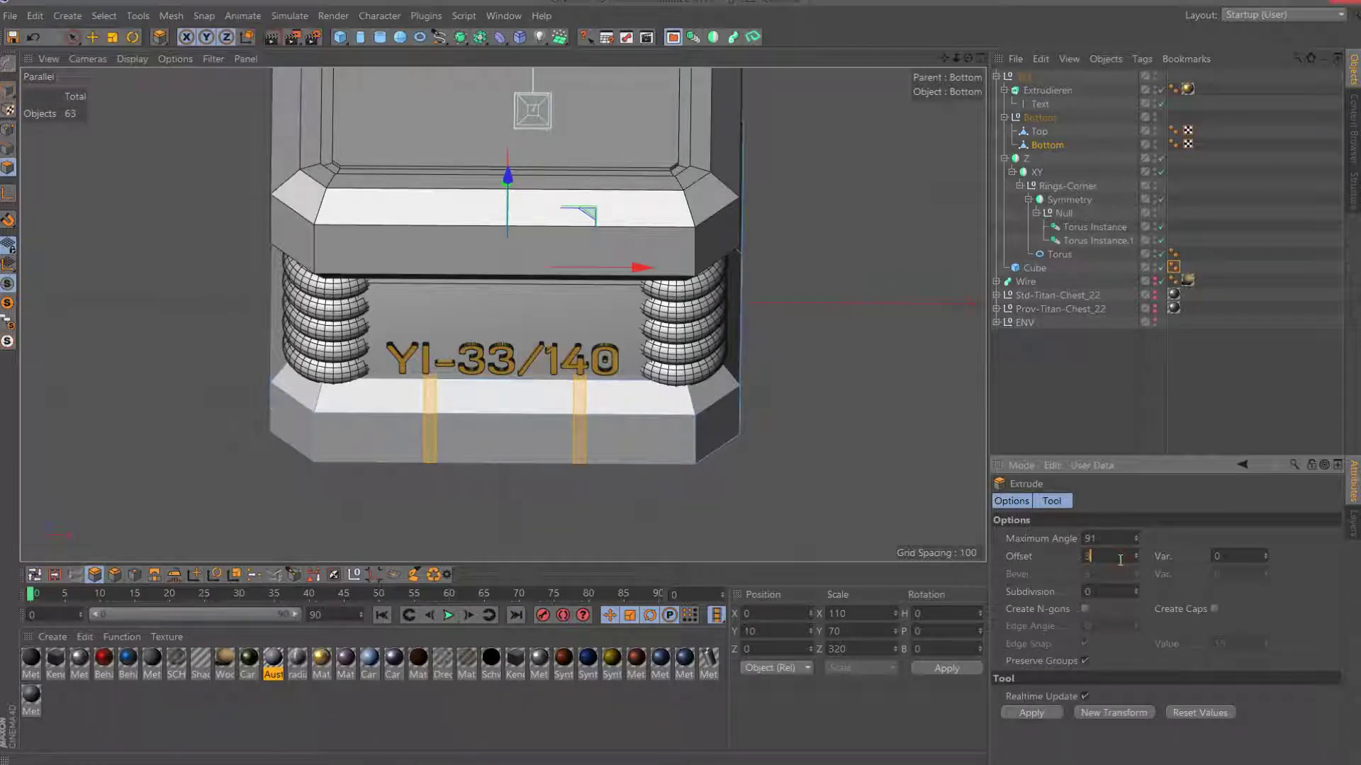
{"action": "type", "text": "3"}
{"action": "key", "text": "Return"}
Render a test preview of the chest to the Picture Viewer.
{"action": "scroll", "coordinate": [503, 298], "scroll_direction": "down", "scroll_amount": 2}
{"action": "scroll", "coordinate": [503, 298], "scroll_direction": "down", "scroll_amount": 2}
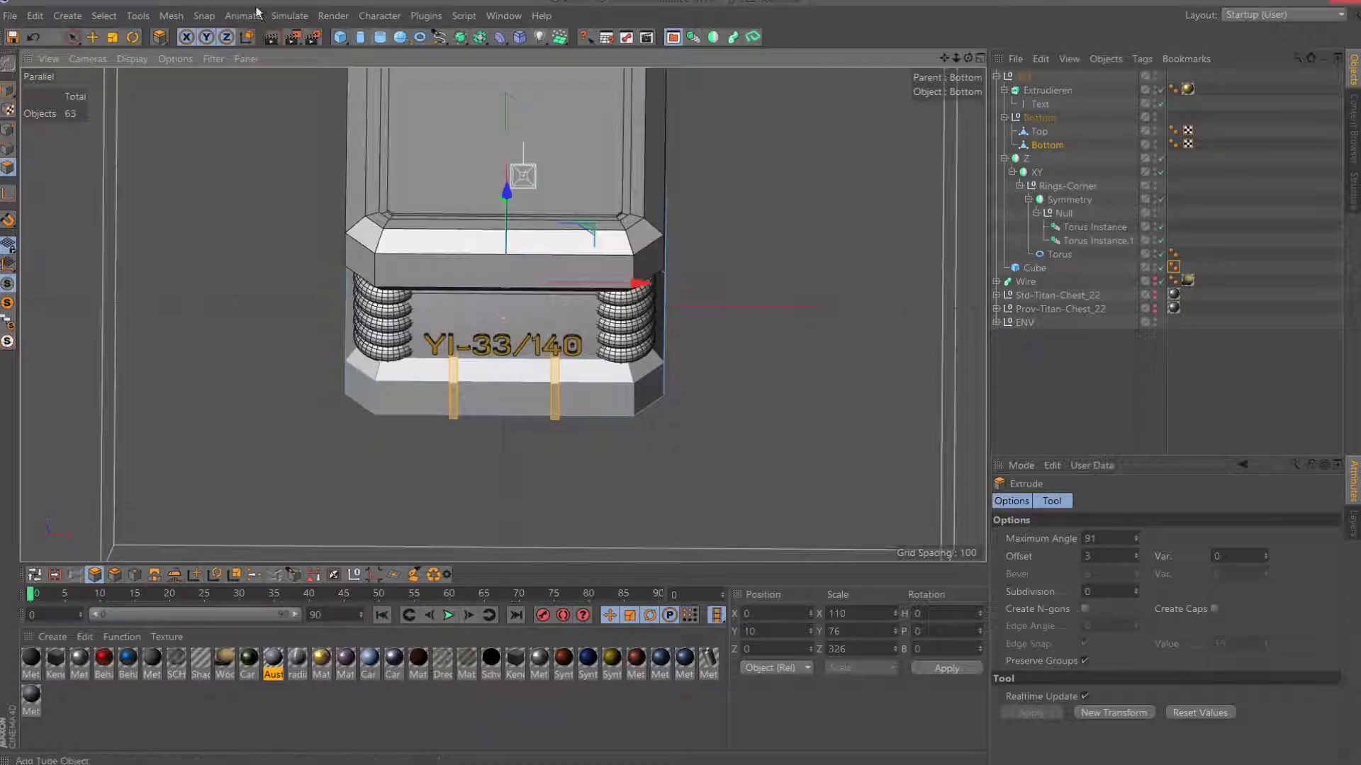
{"action": "left_click", "coordinate": [292, 36]}
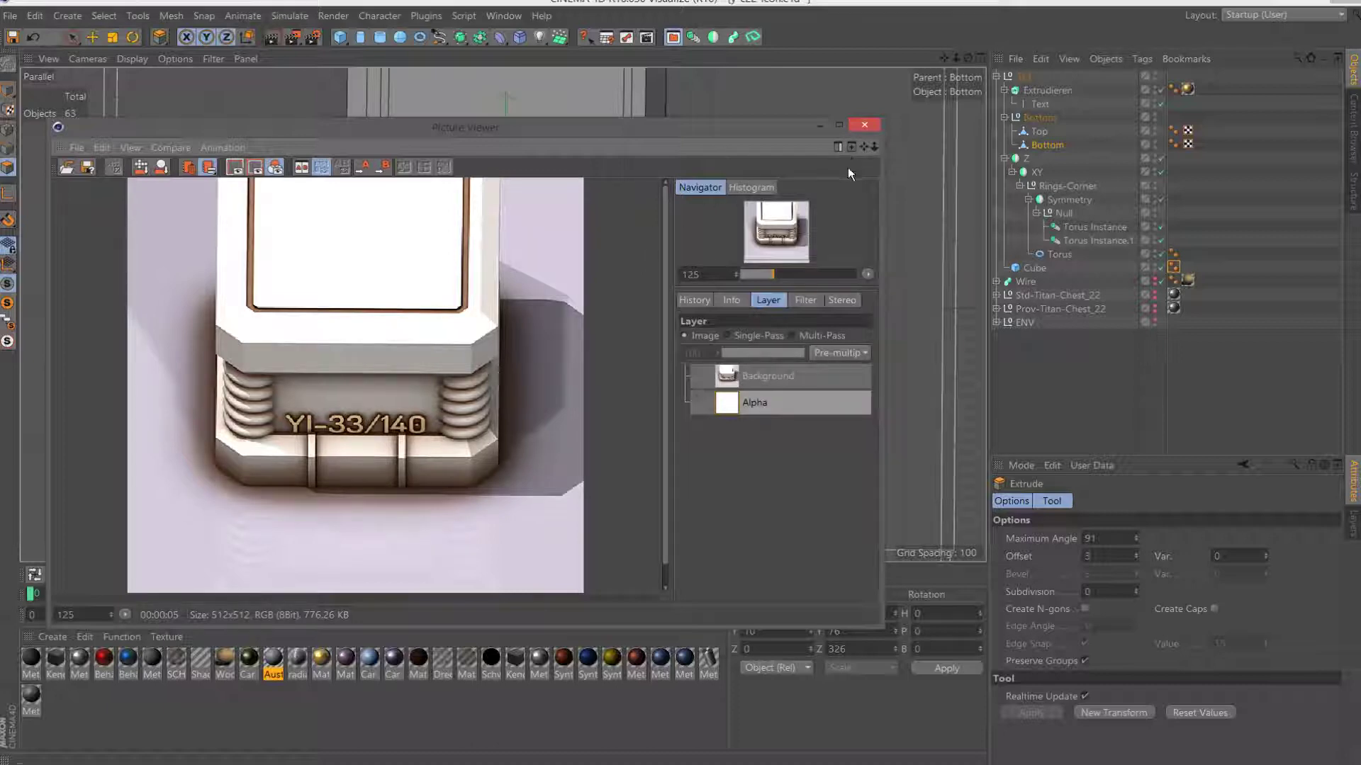
Close the render preview and return to general object selection.
{"action": "left_click", "coordinate": [862, 125]}
{"action": "scroll", "coordinate": [567, 301], "scroll_direction": "up", "scroll_amount": 3}
{"action": "scroll", "coordinate": [567, 301], "scroll_direction": "up", "scroll_amount": 3}
{"action": "scroll", "coordinate": [567, 301], "scroll_direction": "up", "scroll_amount": 2}
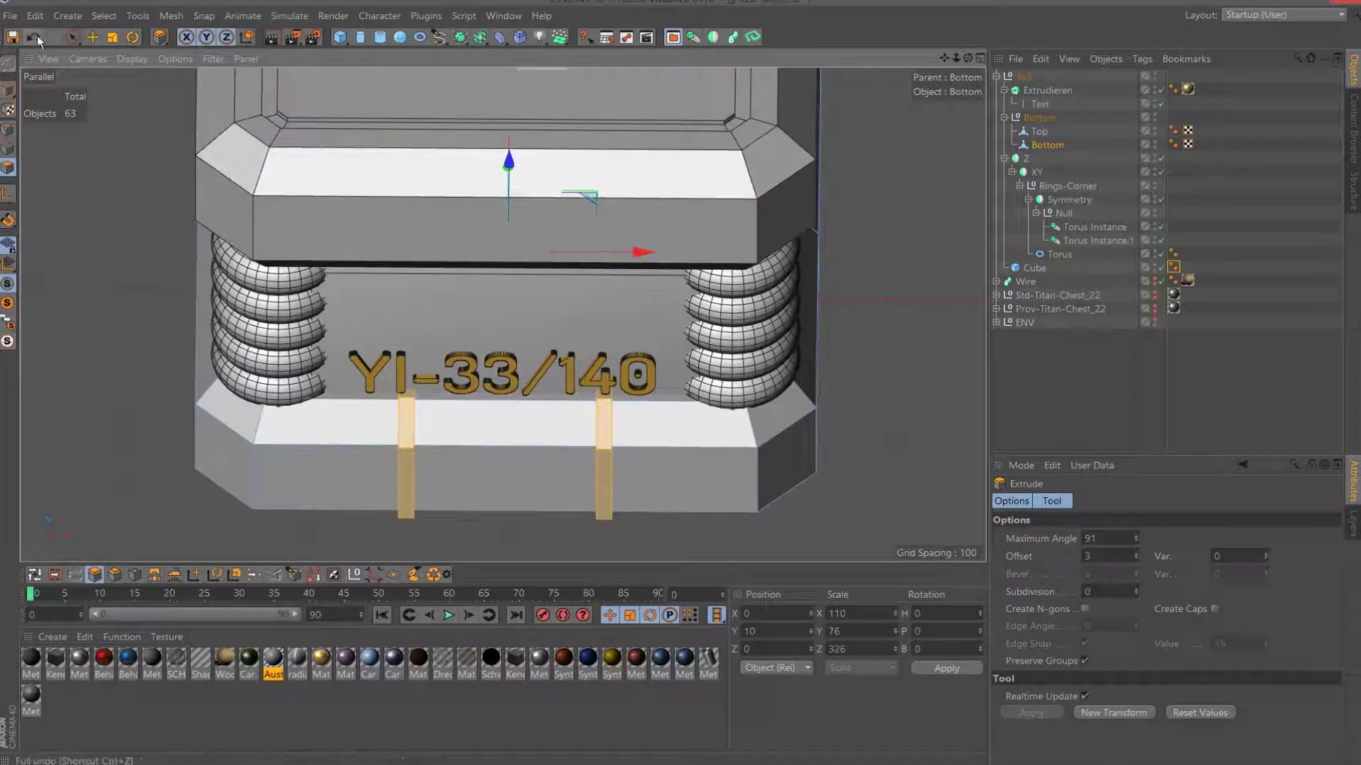
{"action": "left_click", "coordinate": [72, 37]}
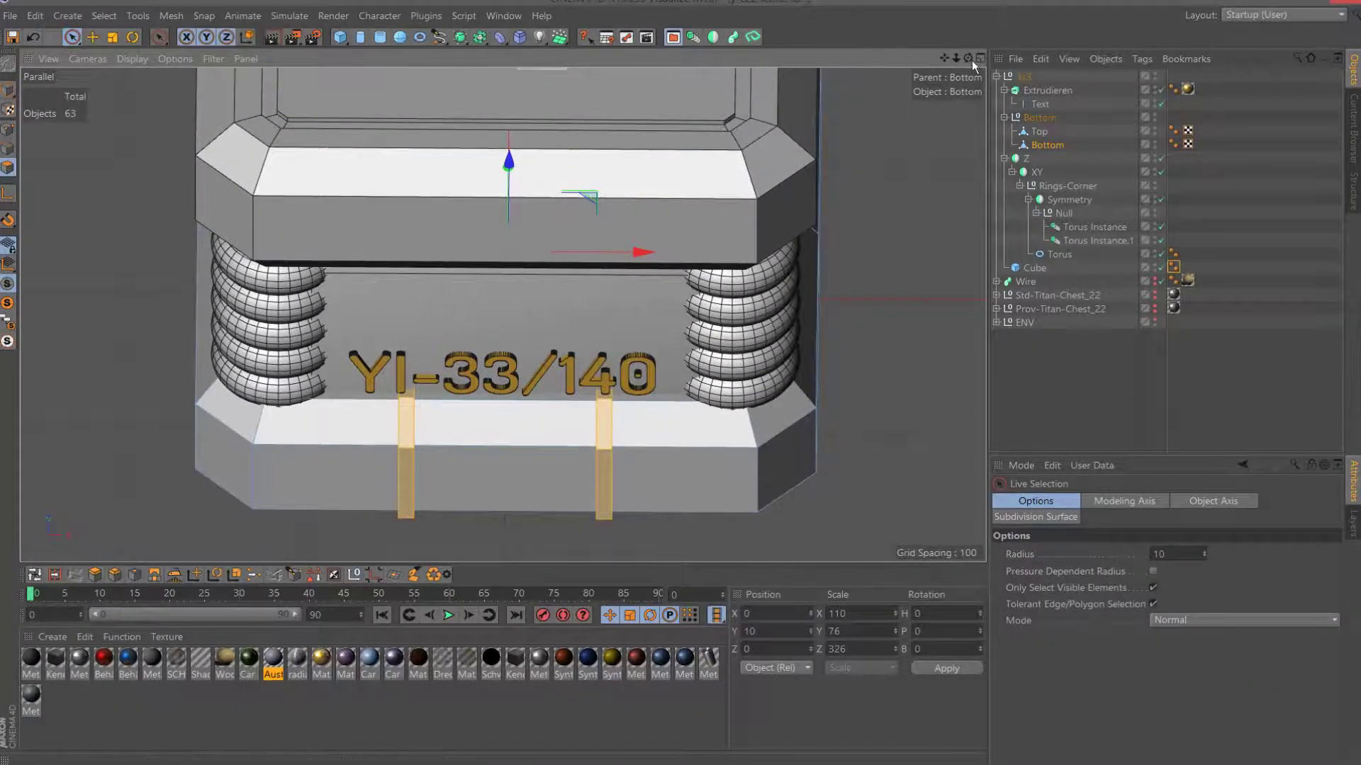
{"action": "left_click_drag", "start_coordinate": [968, 58], "coordinate": [976, 77]}
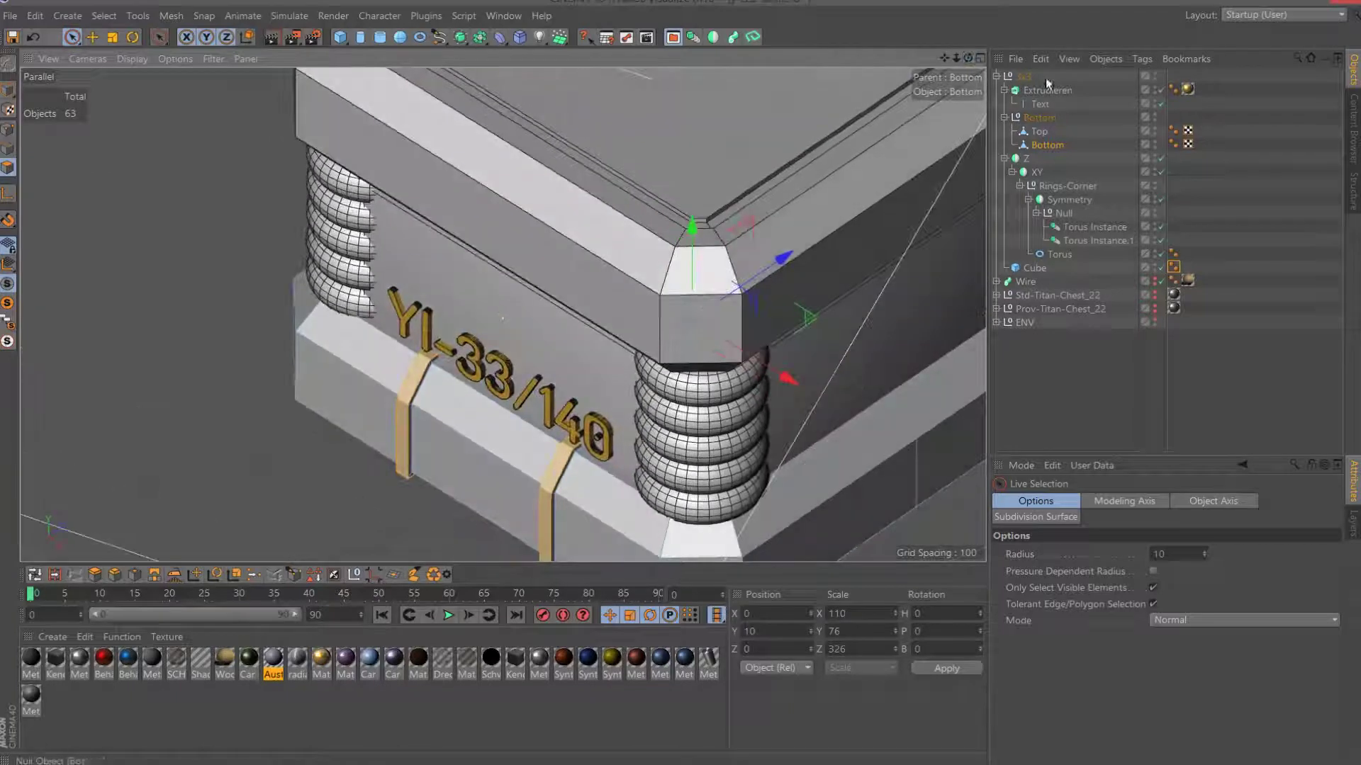
Set the inner Cube's Size X and Size Z to 284.
{"action": "left_click", "coordinate": [1045, 267]}
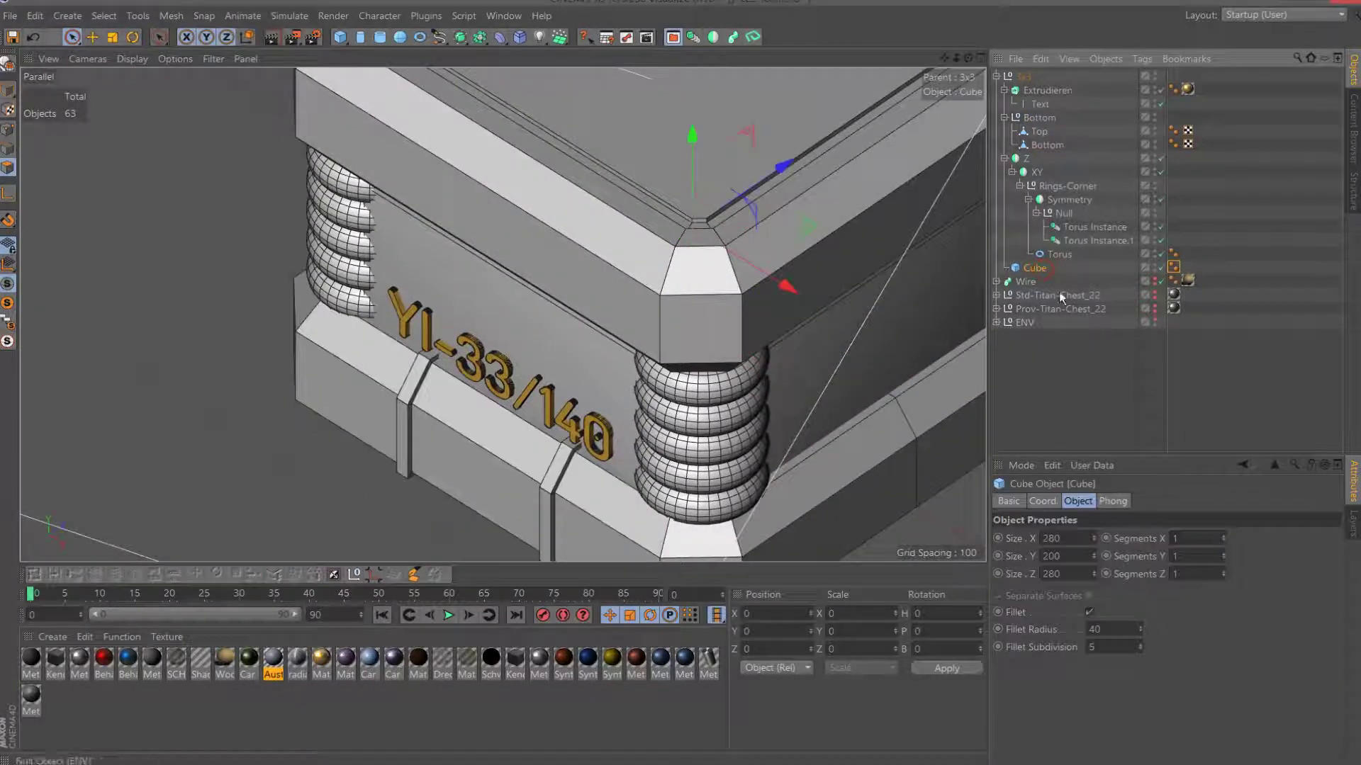
{"action": "left_click", "coordinate": [1078, 545]}
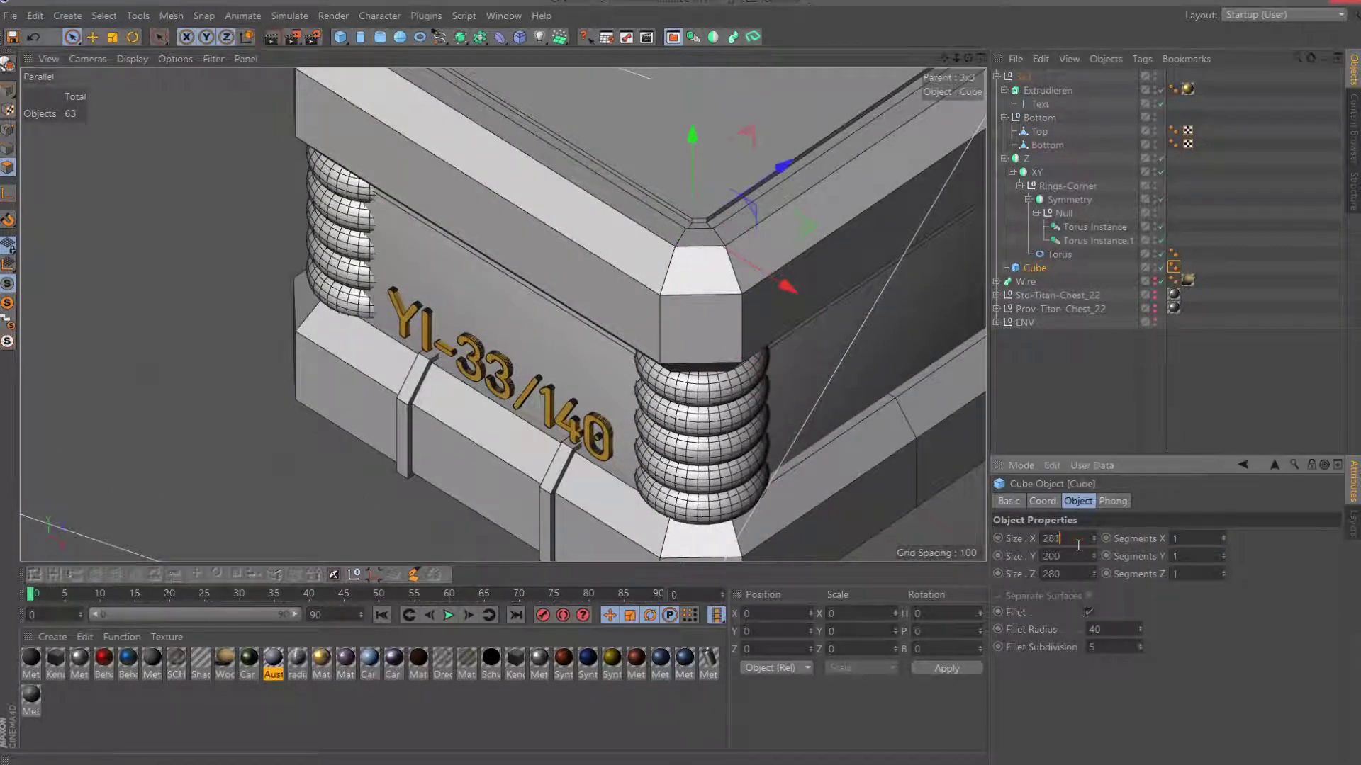
{"action": "key", "text": "BackSpace"}
{"action": "type", "text": "6"}
{"action": "key", "text": "BackSpace"}
{"action": "type", "text": "4"}
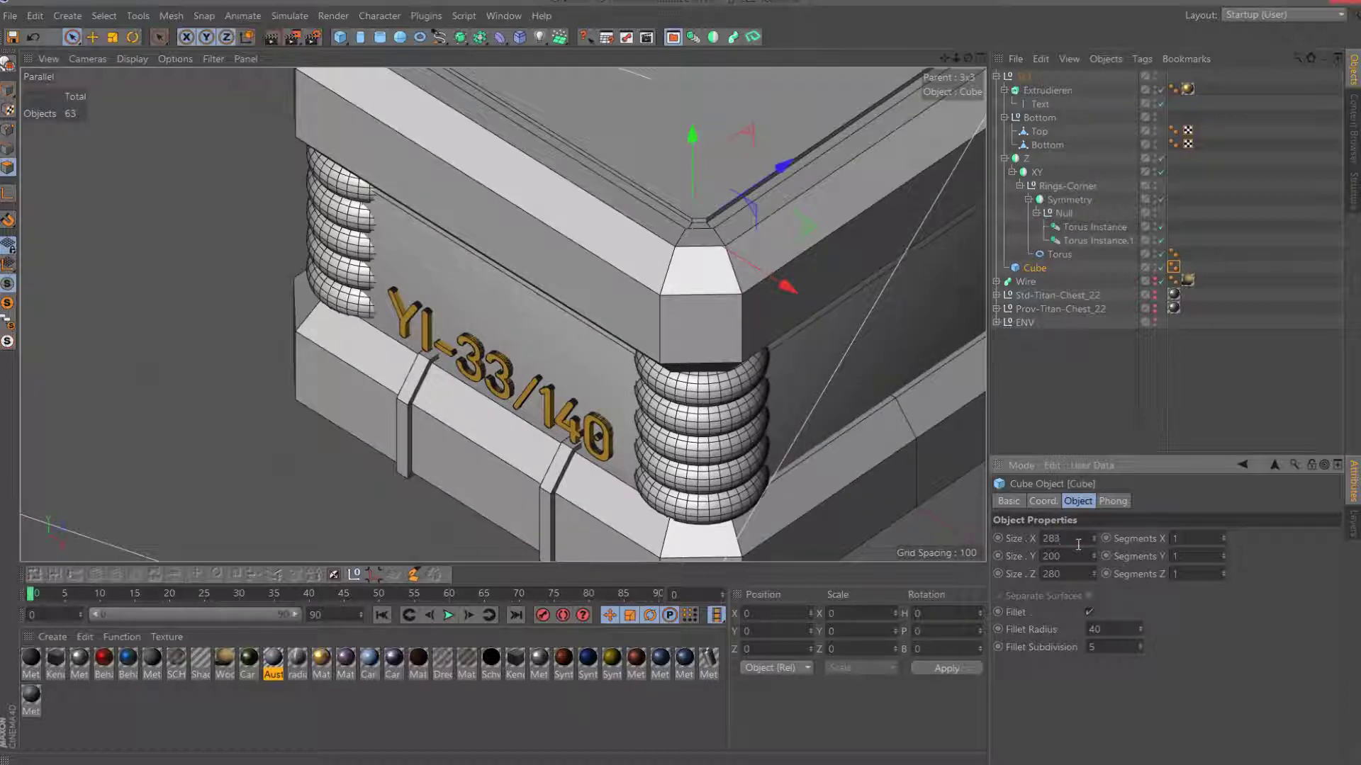
{"action": "key", "text": "BackSpace"}
{"action": "type", "text": "3"}
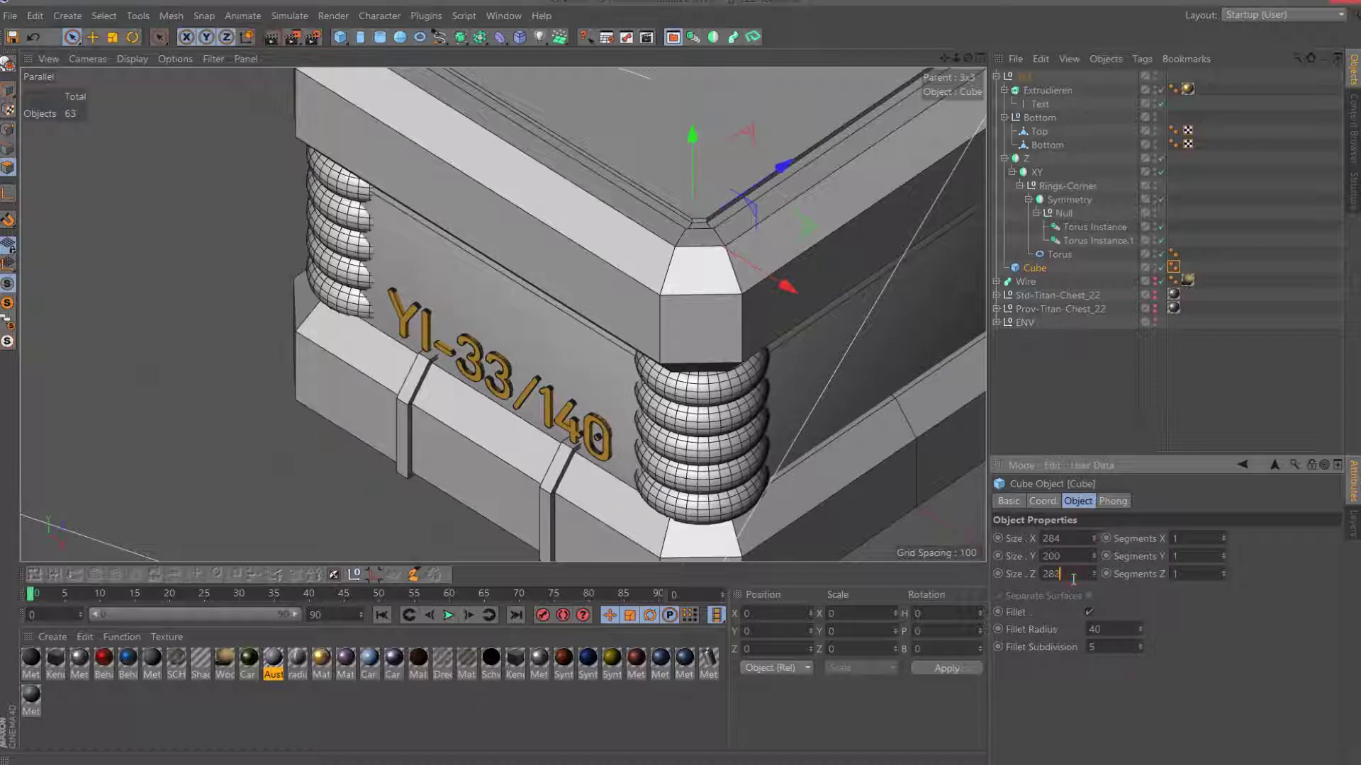
{"action": "type", "text": "4"}
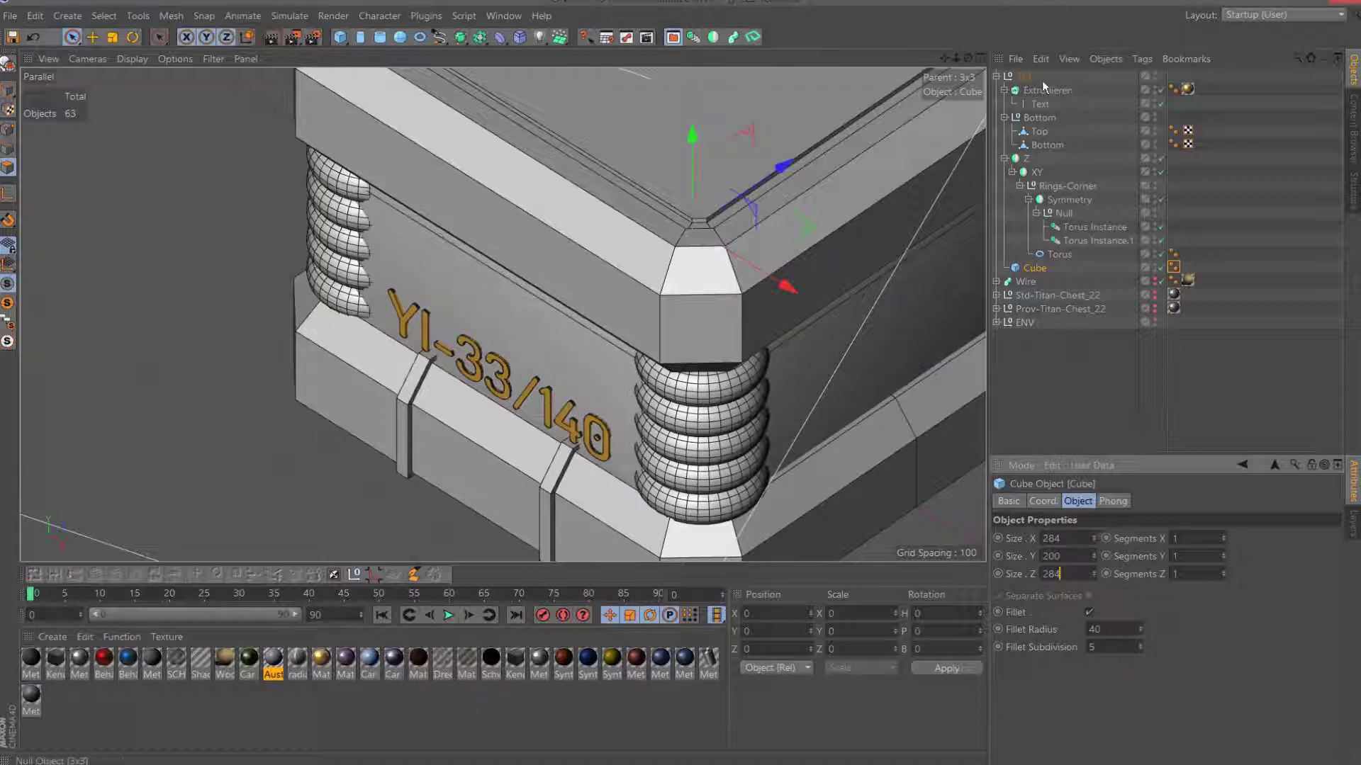
{"action": "left_click", "coordinate": [1045, 90]}
Nudge the label slightly and check a test render of the chest.
{"action": "left_click_drag", "start_coordinate": [565, 228], "coordinate": [572, 236]}
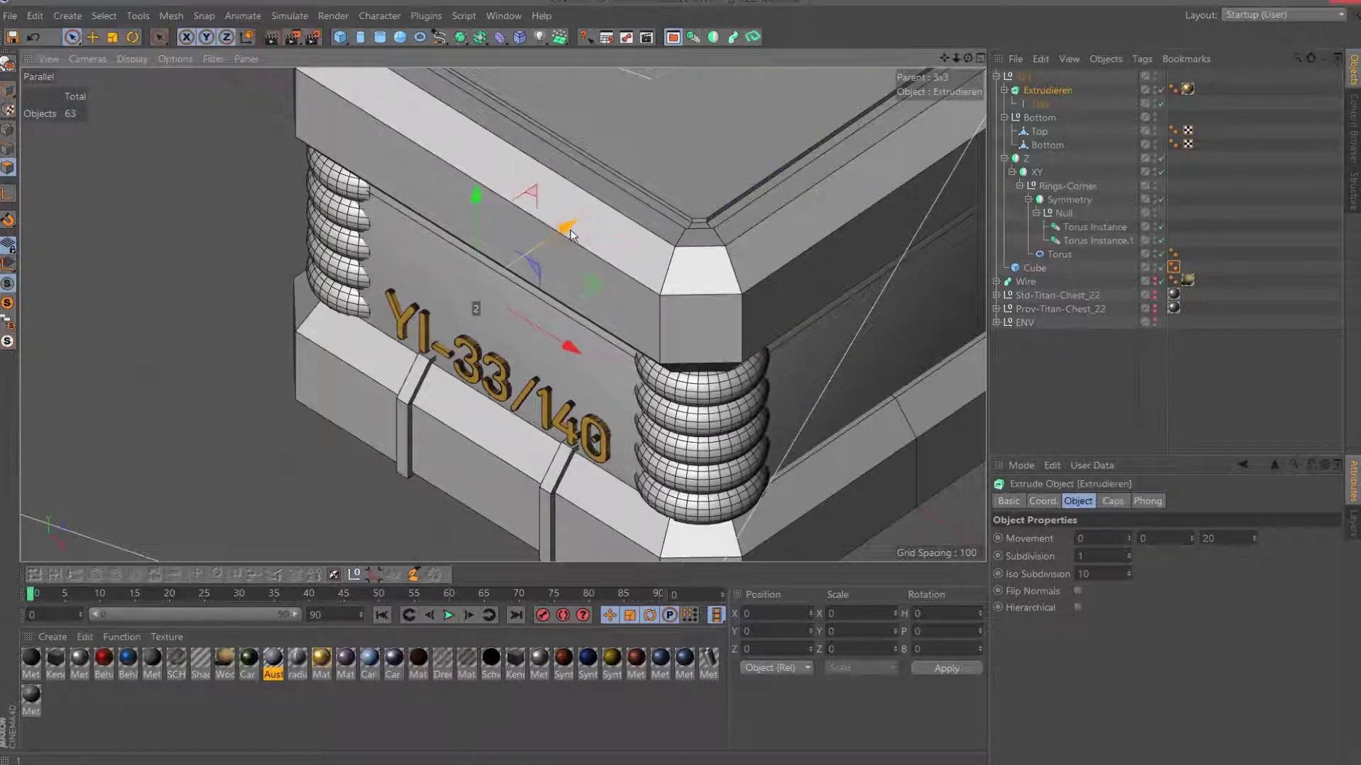
{"action": "scroll", "coordinate": [462, 204], "scroll_direction": "down", "scroll_amount": 5}
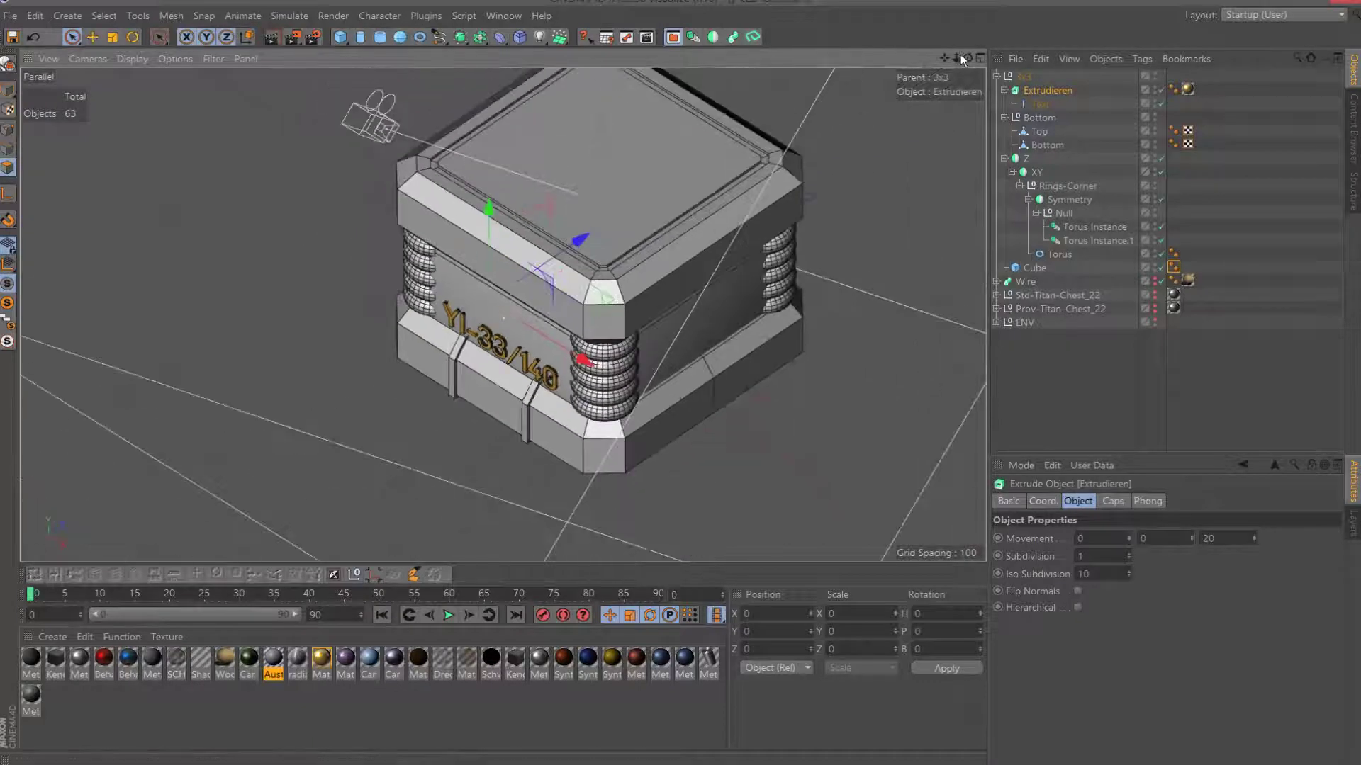
{"action": "left_click_drag", "start_coordinate": [962, 60], "coordinate": [886, 64]}
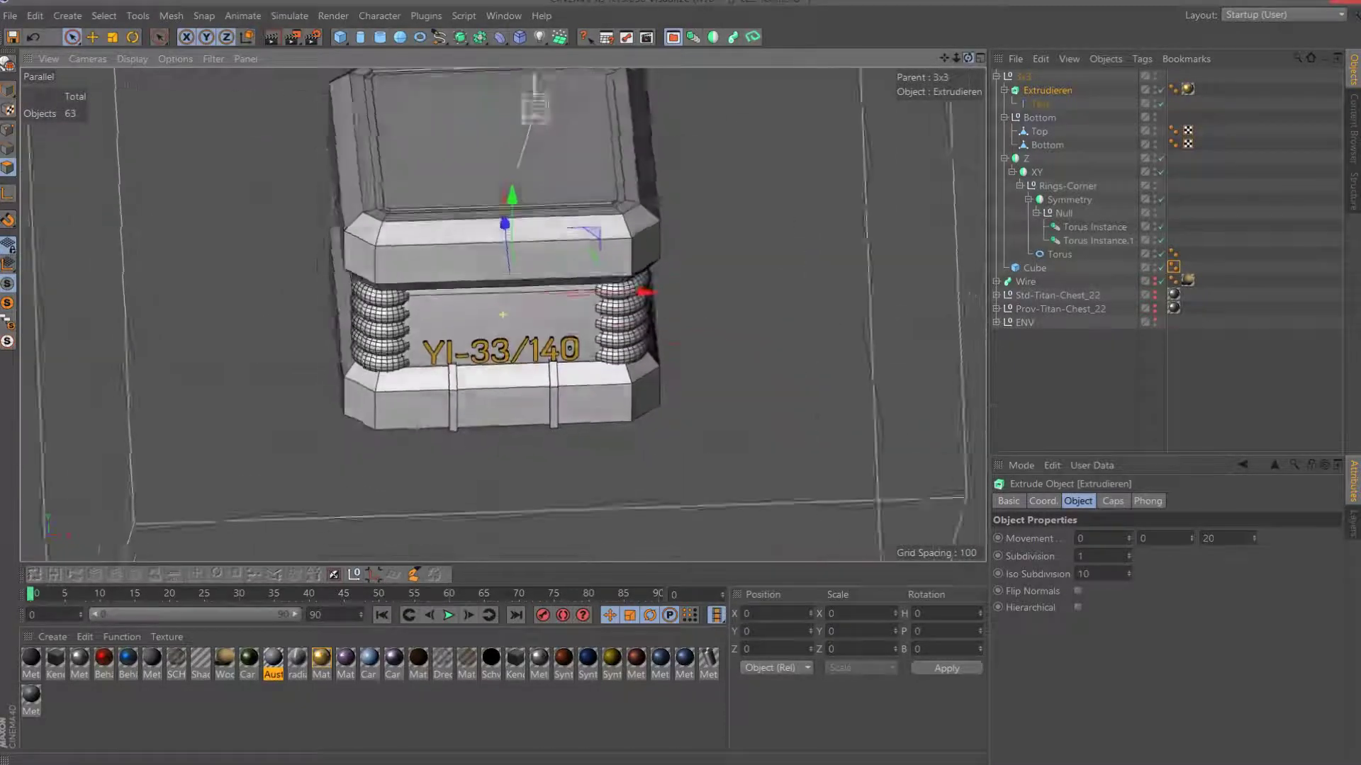
{"action": "left_click_drag", "start_coordinate": [885, 64], "coordinate": [793, 120]}
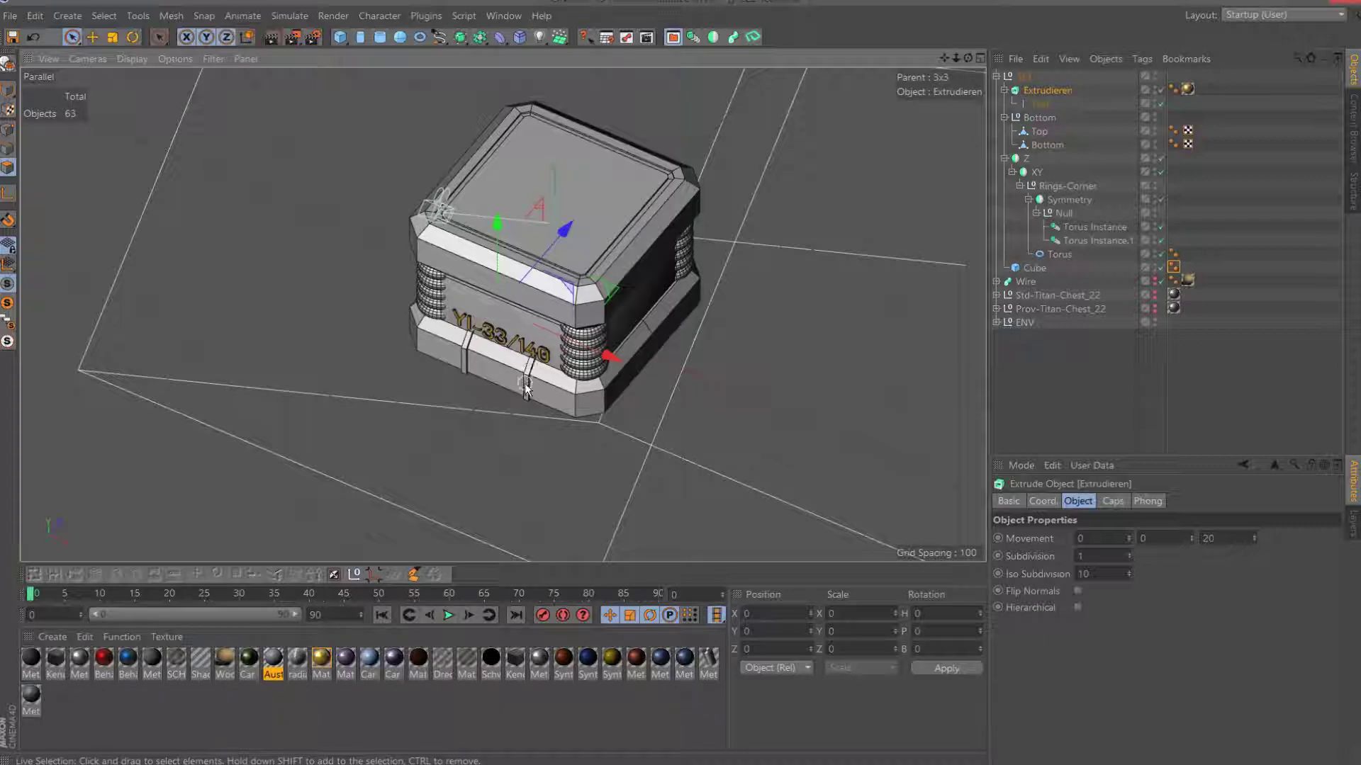
{"action": "left_click", "coordinate": [293, 37]}
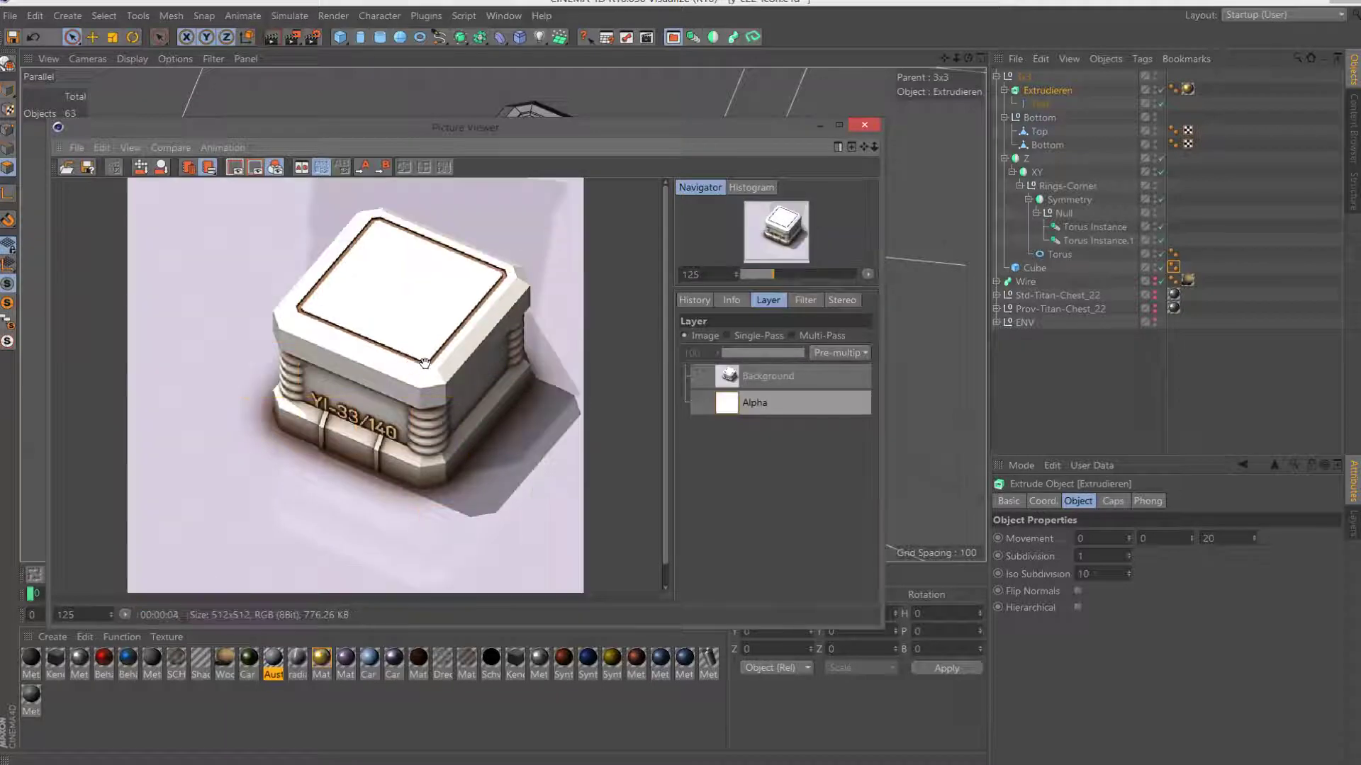
{"action": "left_click", "coordinate": [864, 125]}
Raise the gold label slightly along Y and review a second test render.
{"action": "left_click_drag", "start_coordinate": [956, 58], "coordinate": [978, 58]}
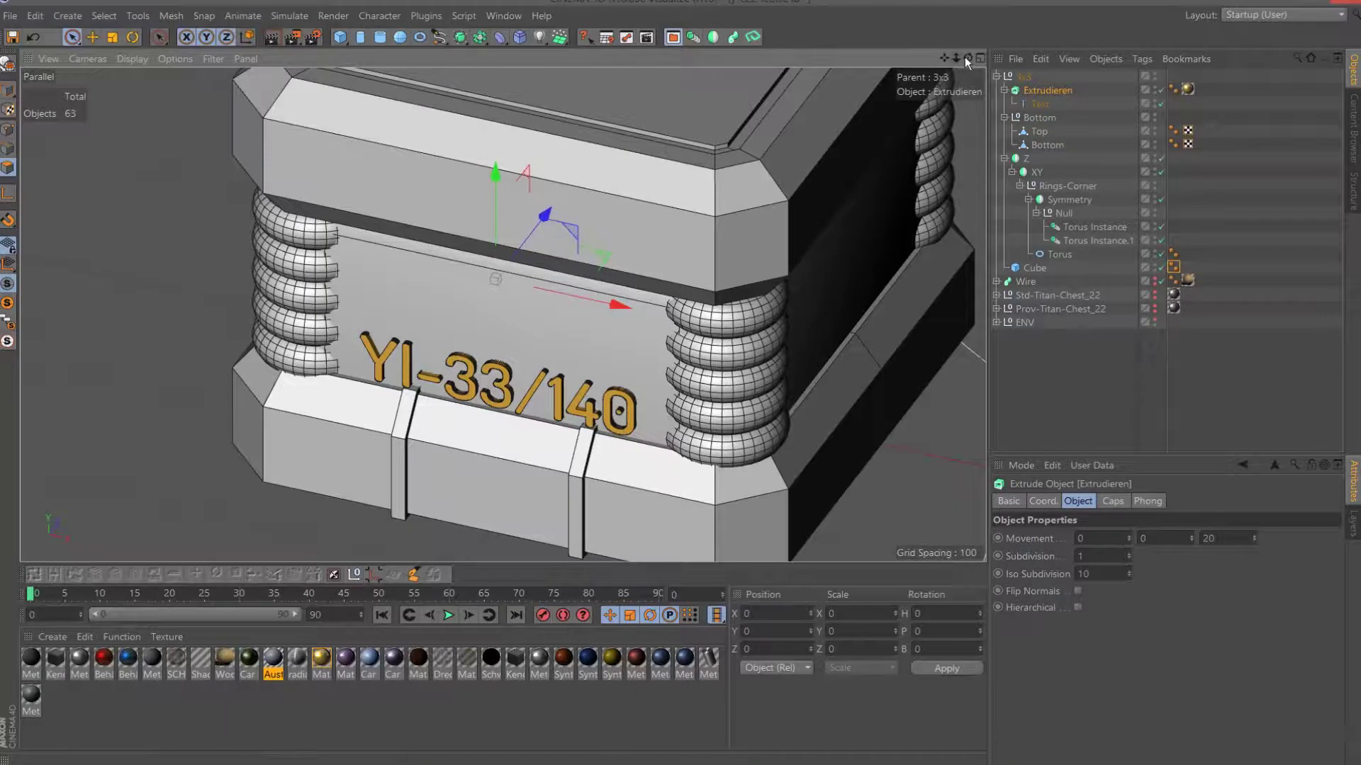
{"action": "left_click_drag", "start_coordinate": [966, 59], "coordinate": [1063, 91]}
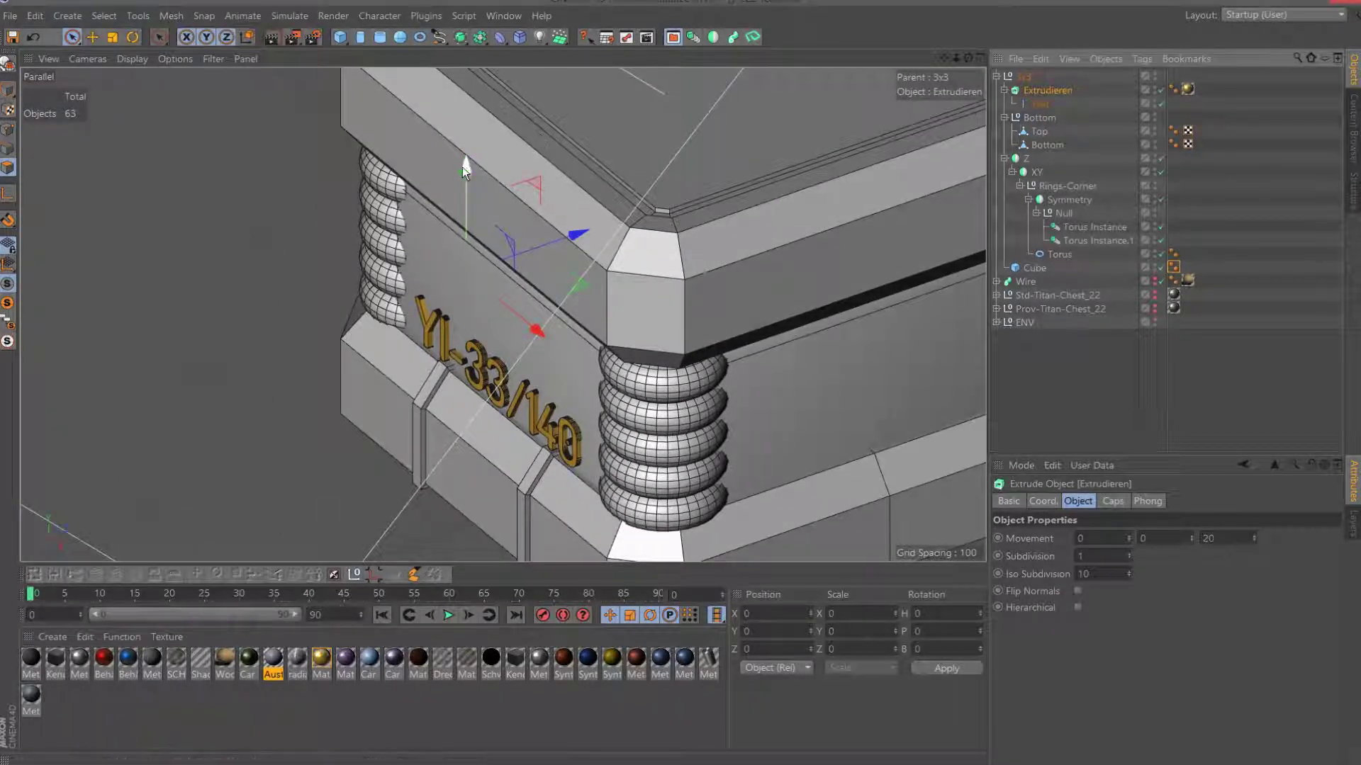
{"action": "left_click_drag", "start_coordinate": [462, 168], "coordinate": [466, 155]}
{"action": "mouse_move", "coordinate": [956, 58]}
{"action": "left_mouse_down"}
{"action": "mouse_move", "coordinate": [937, 62]}
{"action": "mouse_move", "coordinate": [966, 65]}
{"action": "mouse_move", "coordinate": [949, 71]}
{"action": "left_mouse_up"}
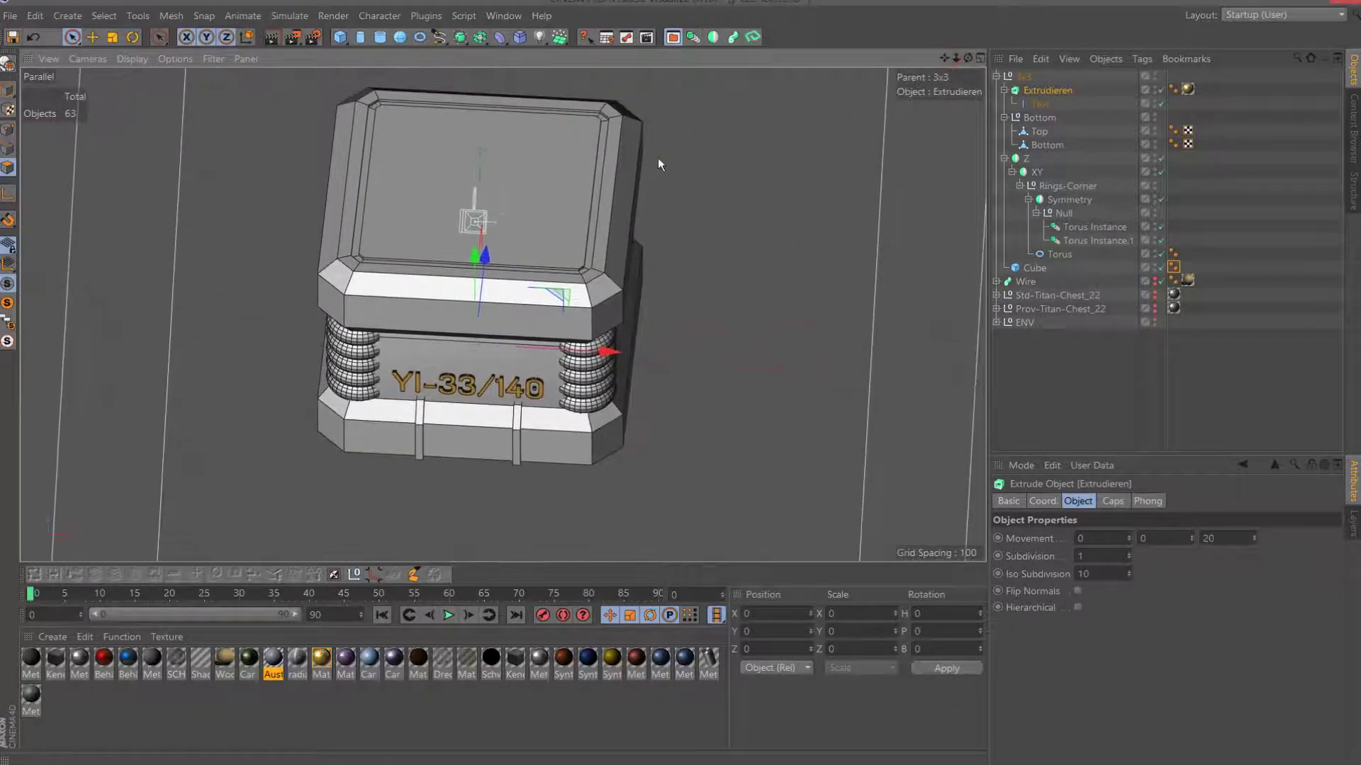
{"action": "left_click", "coordinate": [299, 36]}
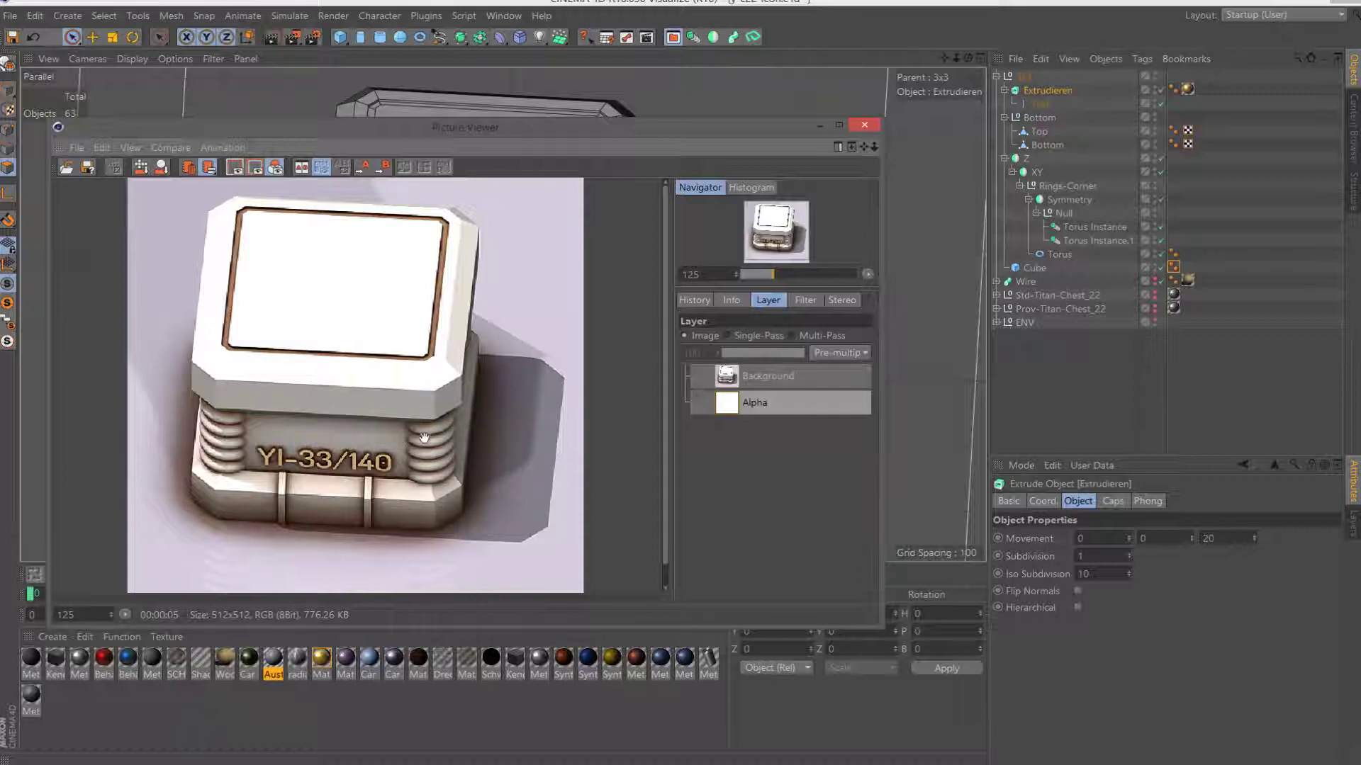
{"action": "left_click", "coordinate": [863, 125]}
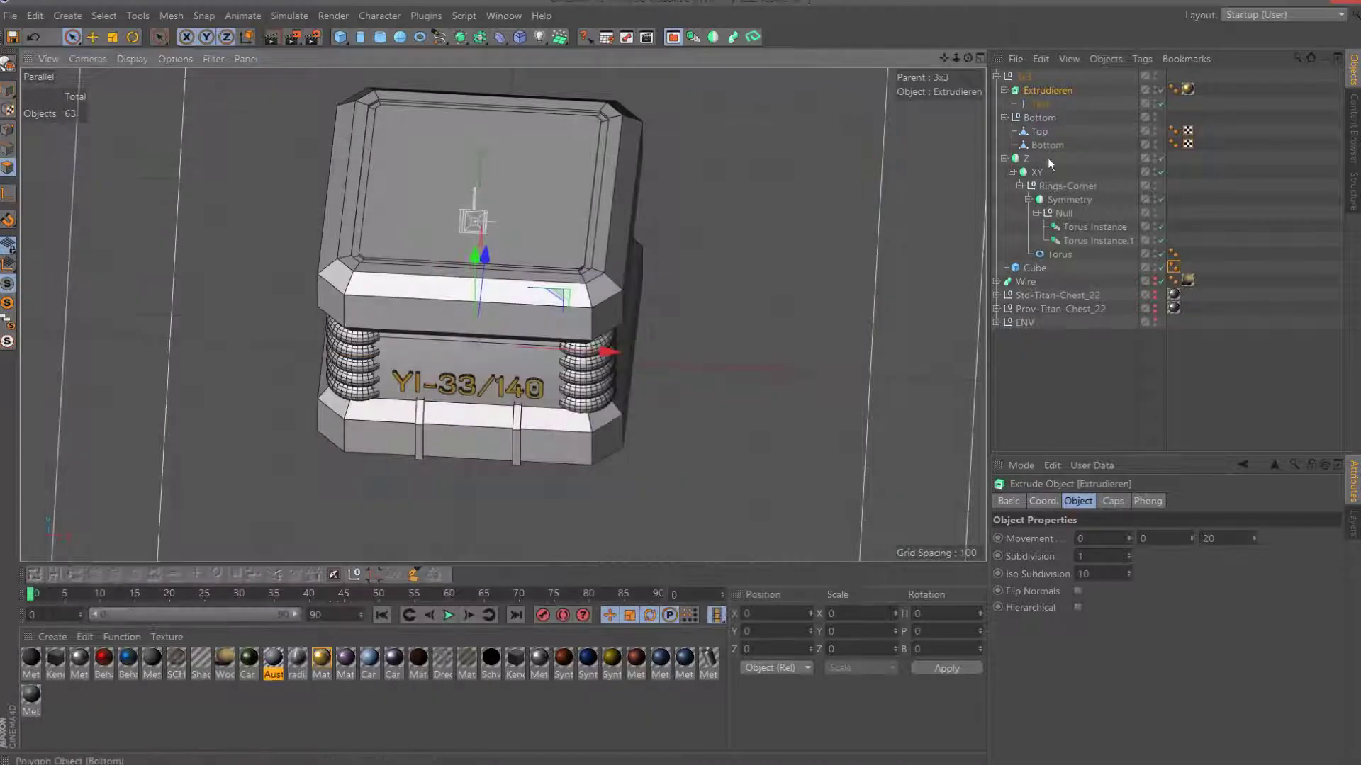
{"action": "left_click", "coordinate": [1059, 255]}
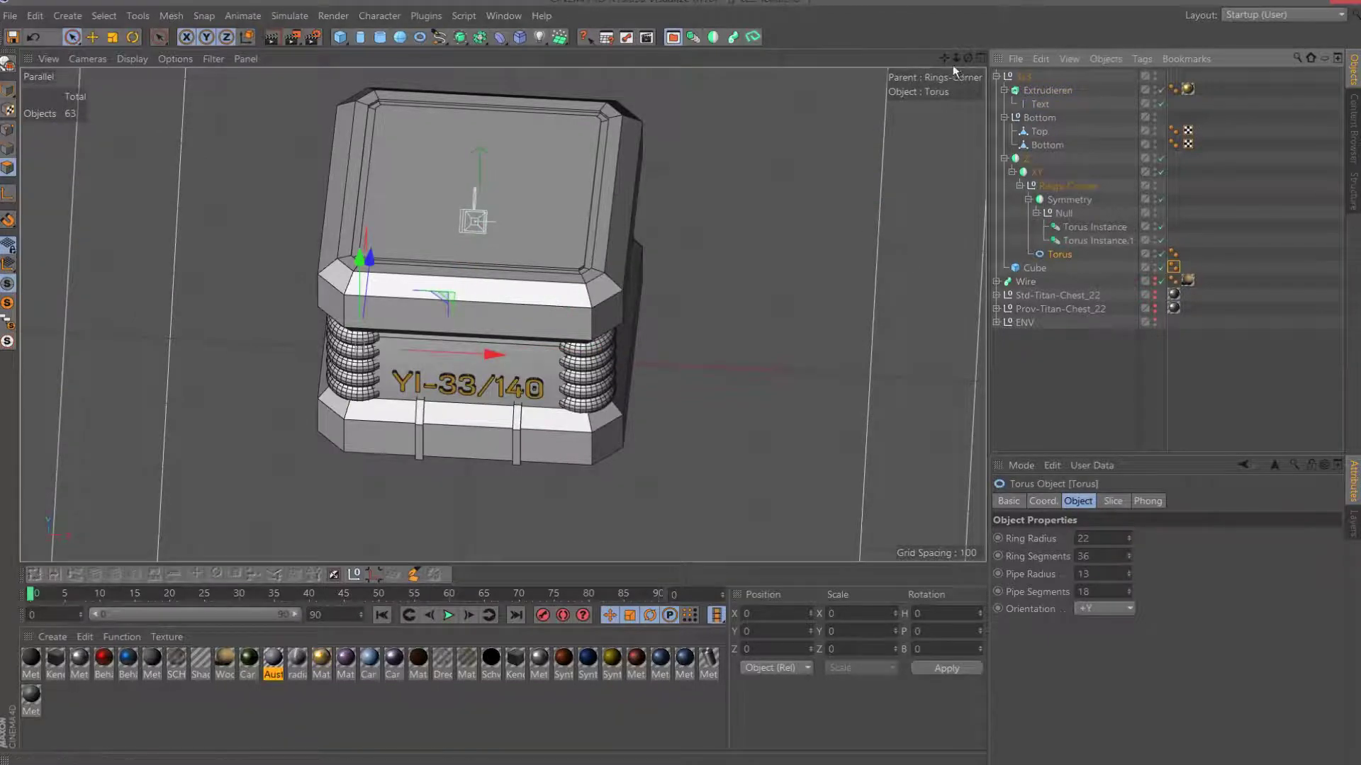
Solo the corner ring stacks and lower duplicate Torus.1 to Y −70 beneath the stack.
{"action": "left_click_drag", "start_coordinate": [967, 57], "coordinate": [976, 77]}
{"action": "left_click_drag", "start_coordinate": [1056, 256], "coordinate": [1062, 267]}
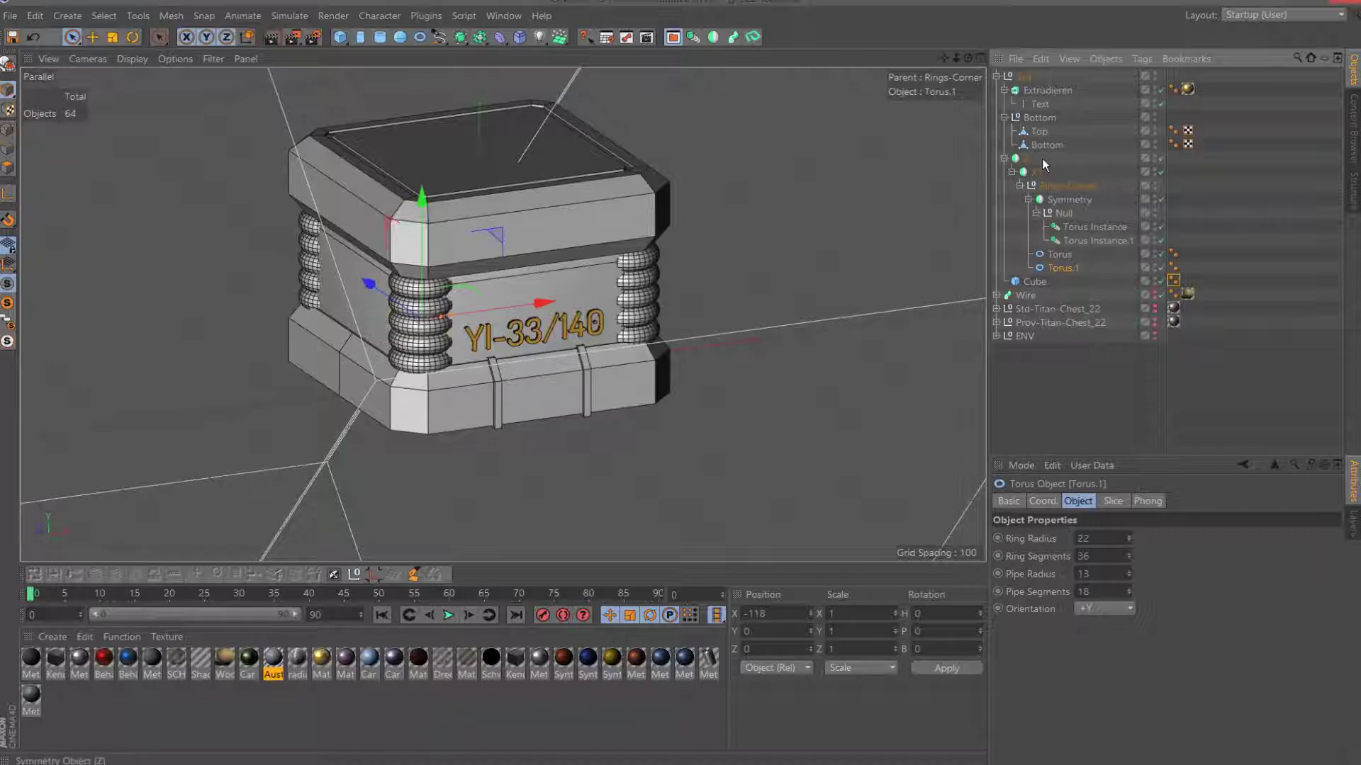
{"action": "left_click", "coordinate": [7, 304]}
{"action": "scroll", "coordinate": [470, 304], "scroll_direction": "up", "scroll_amount": 2}
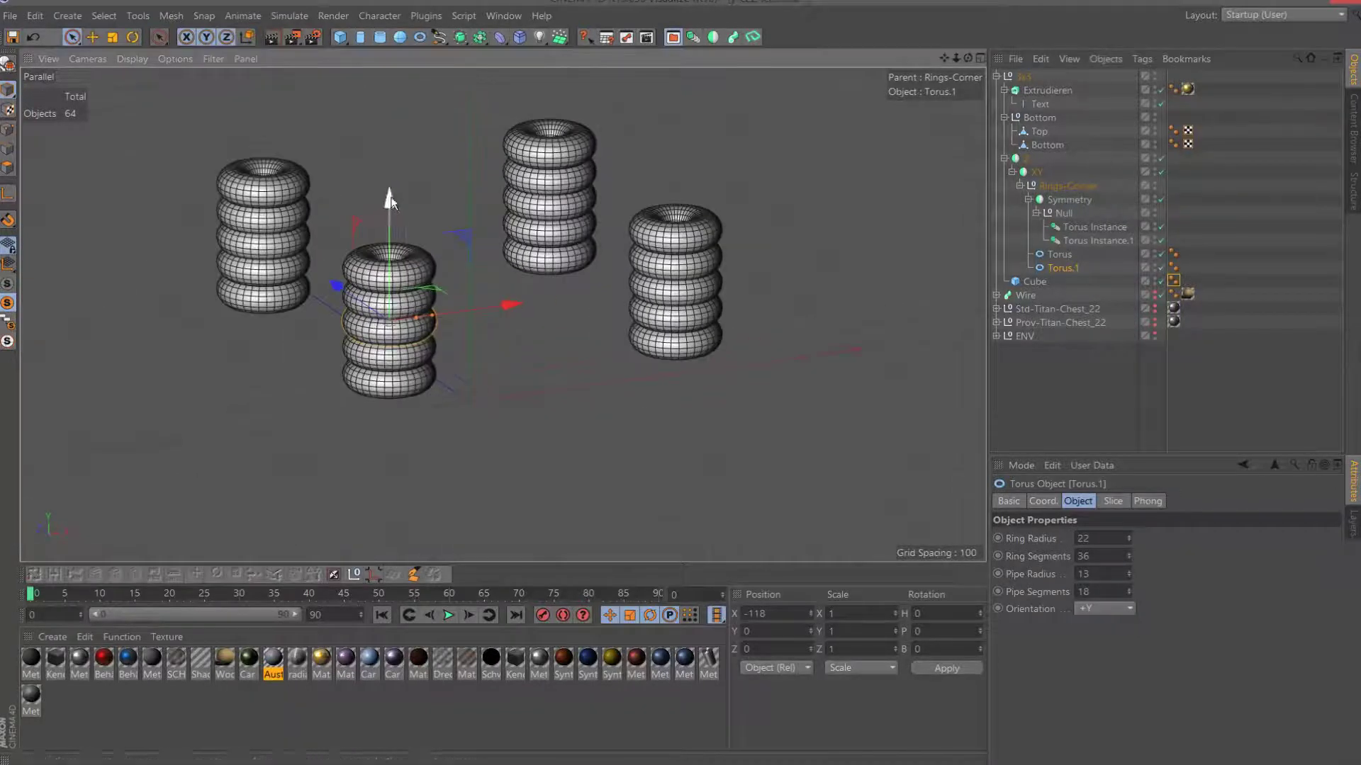
{"action": "left_click_drag", "start_coordinate": [390, 211], "coordinate": [392, 290]}
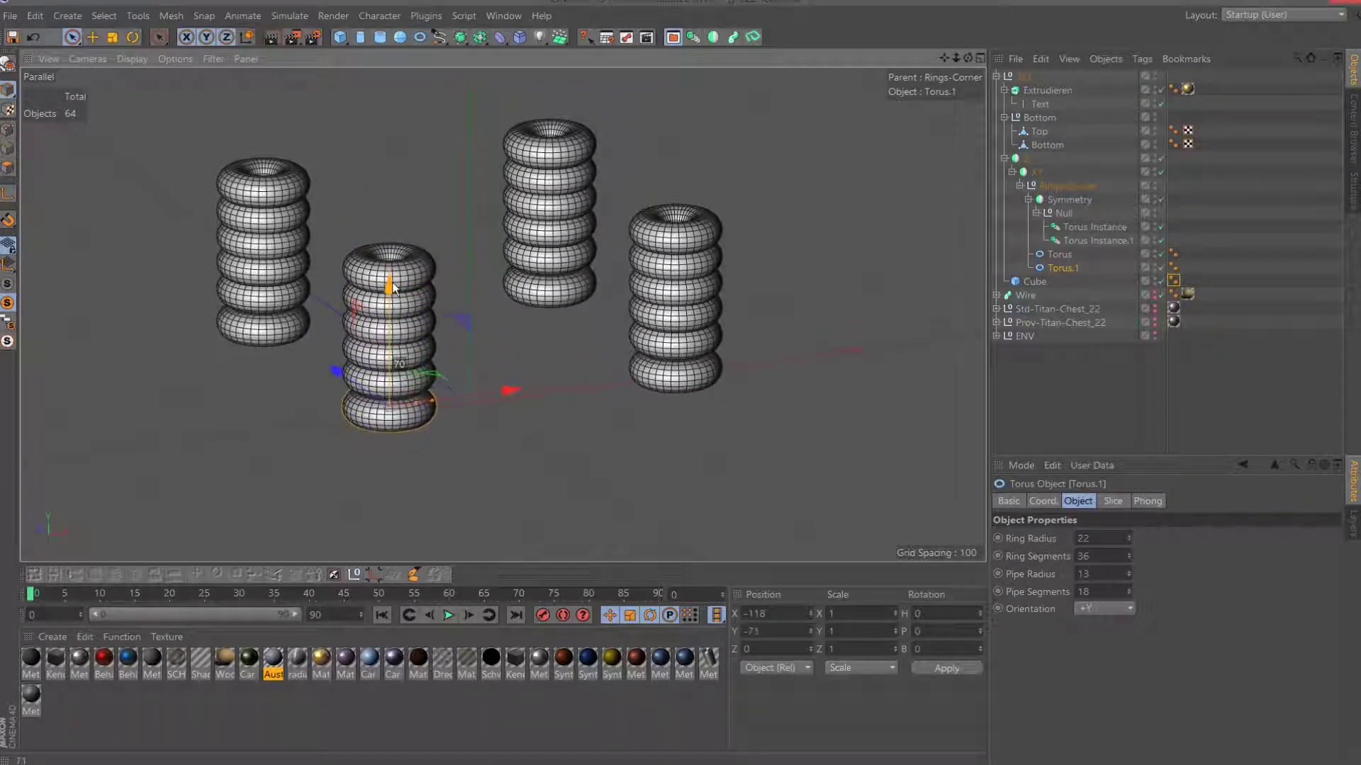
{"action": "left_click_drag", "start_coordinate": [964, 59], "coordinate": [968, 163]}
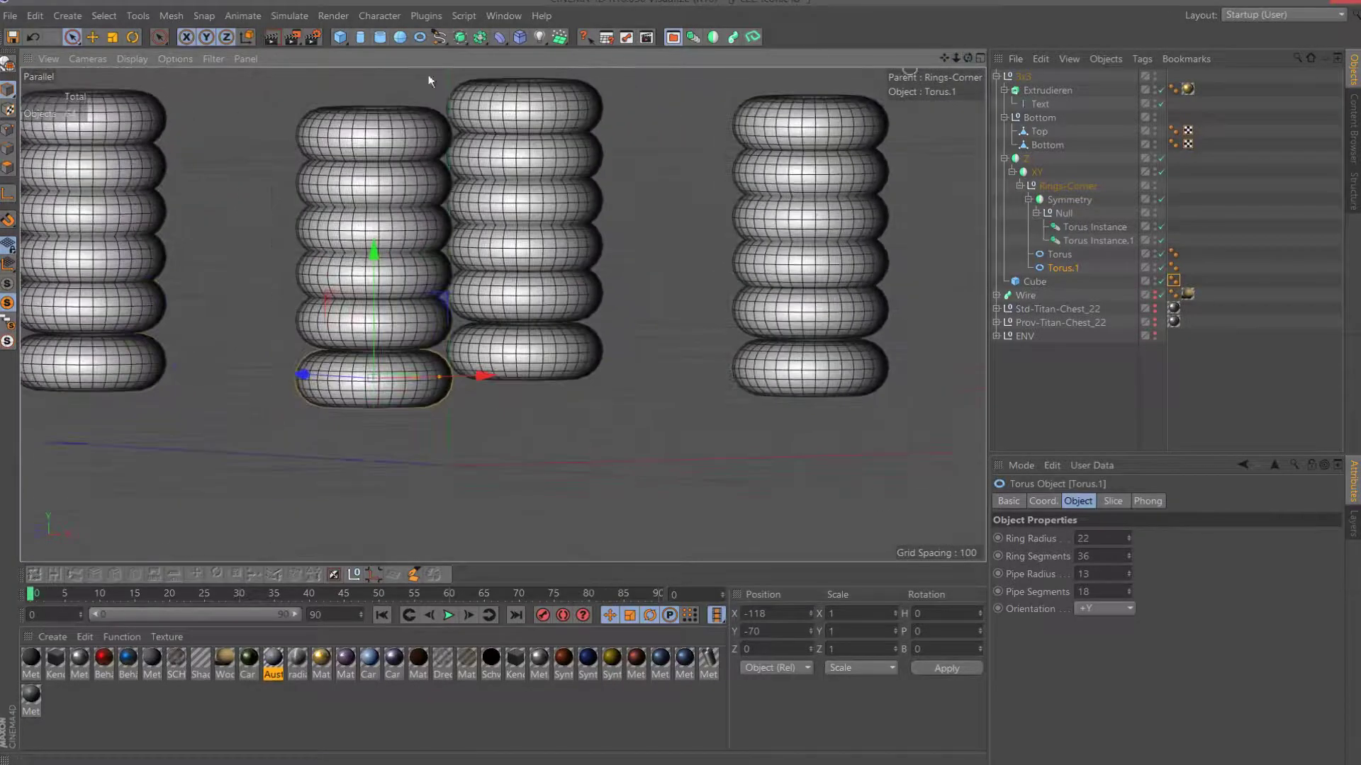
Make Torus.1 editable, pick Rectangle Selection and switch to the Right view.
{"action": "left_click", "coordinate": [9, 65]}
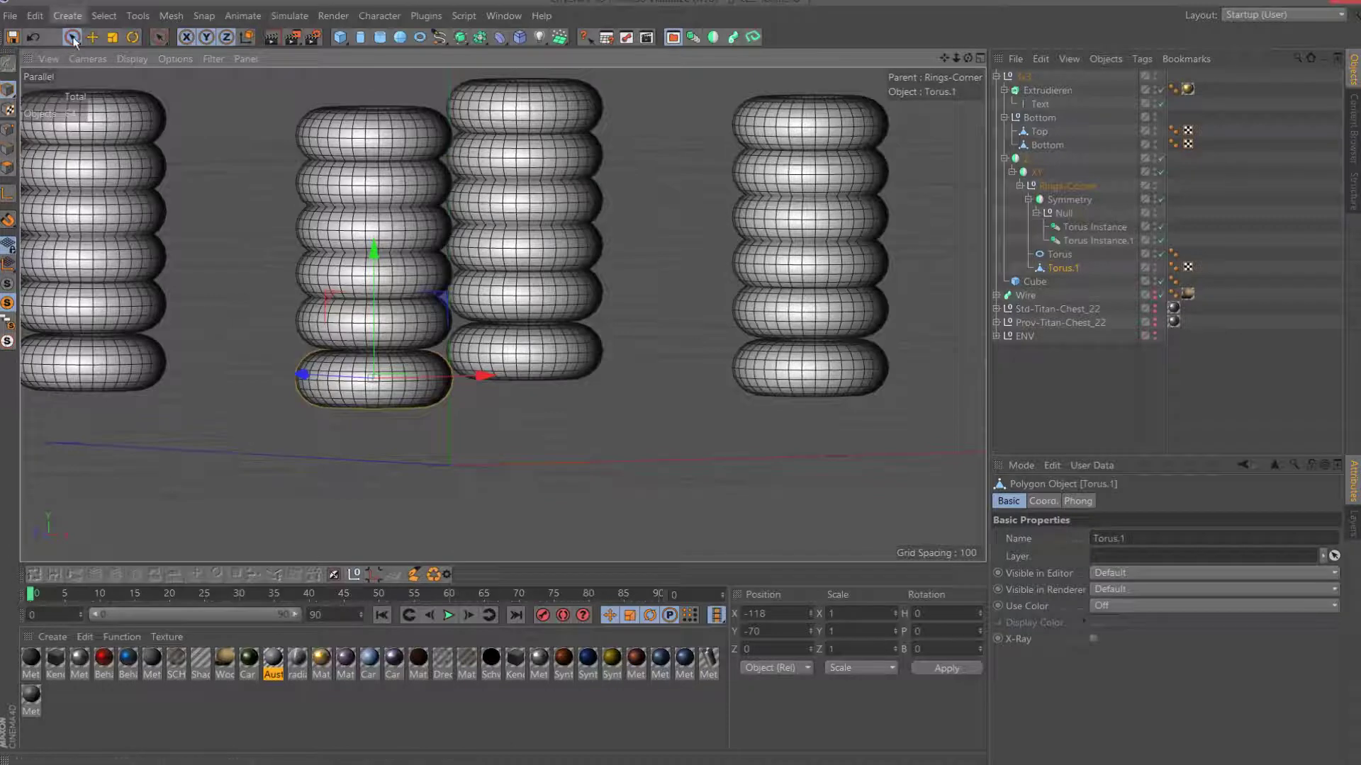
{"action": "mouse_move", "coordinate": [72, 37]}
{"action": "left_mouse_down"}
{"action": "mouse_move", "coordinate": [118, 73]}
{"action": "mouse_move", "coordinate": [118, 53]}
{"action": "left_mouse_up"}
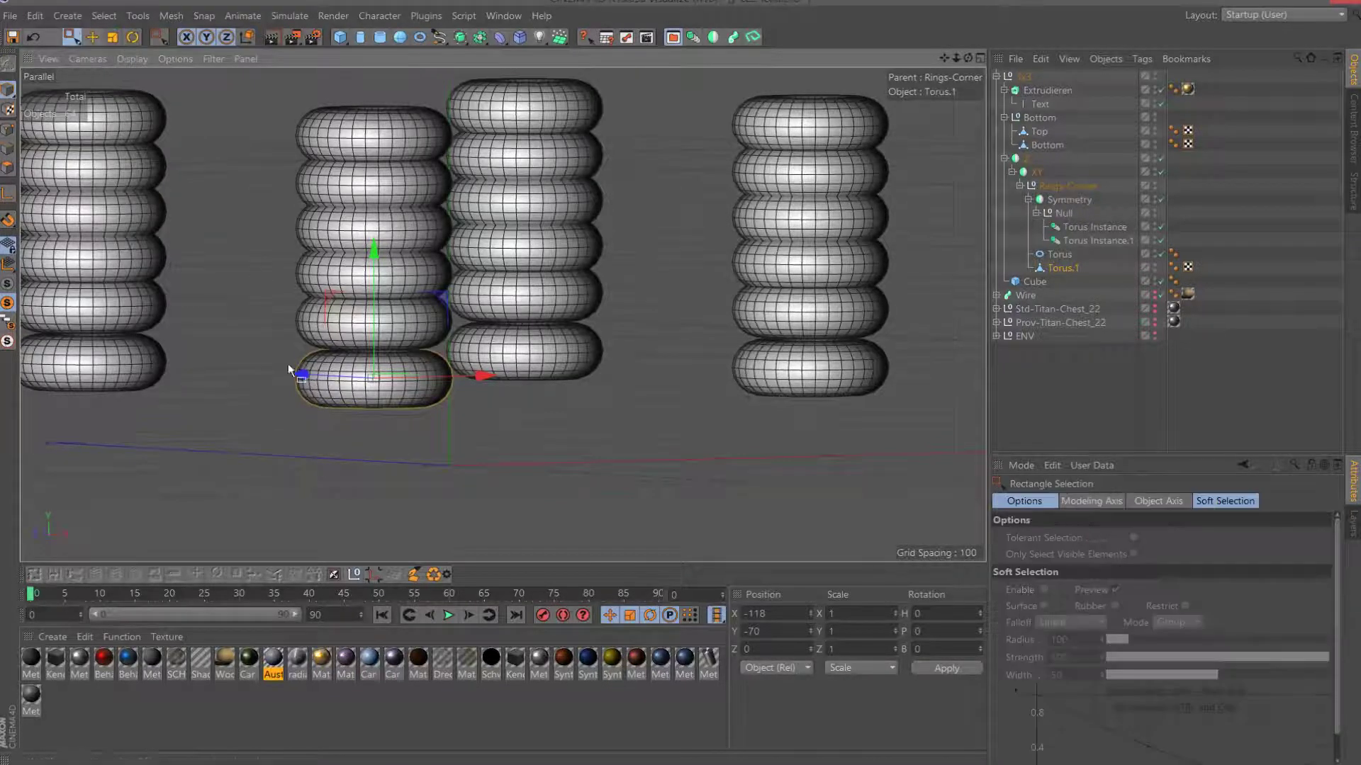
{"action": "scroll", "coordinate": [294, 411], "scroll_direction": "up", "scroll_amount": 3}
{"action": "scroll", "coordinate": [300, 458], "scroll_direction": "up", "scroll_amount": 2}
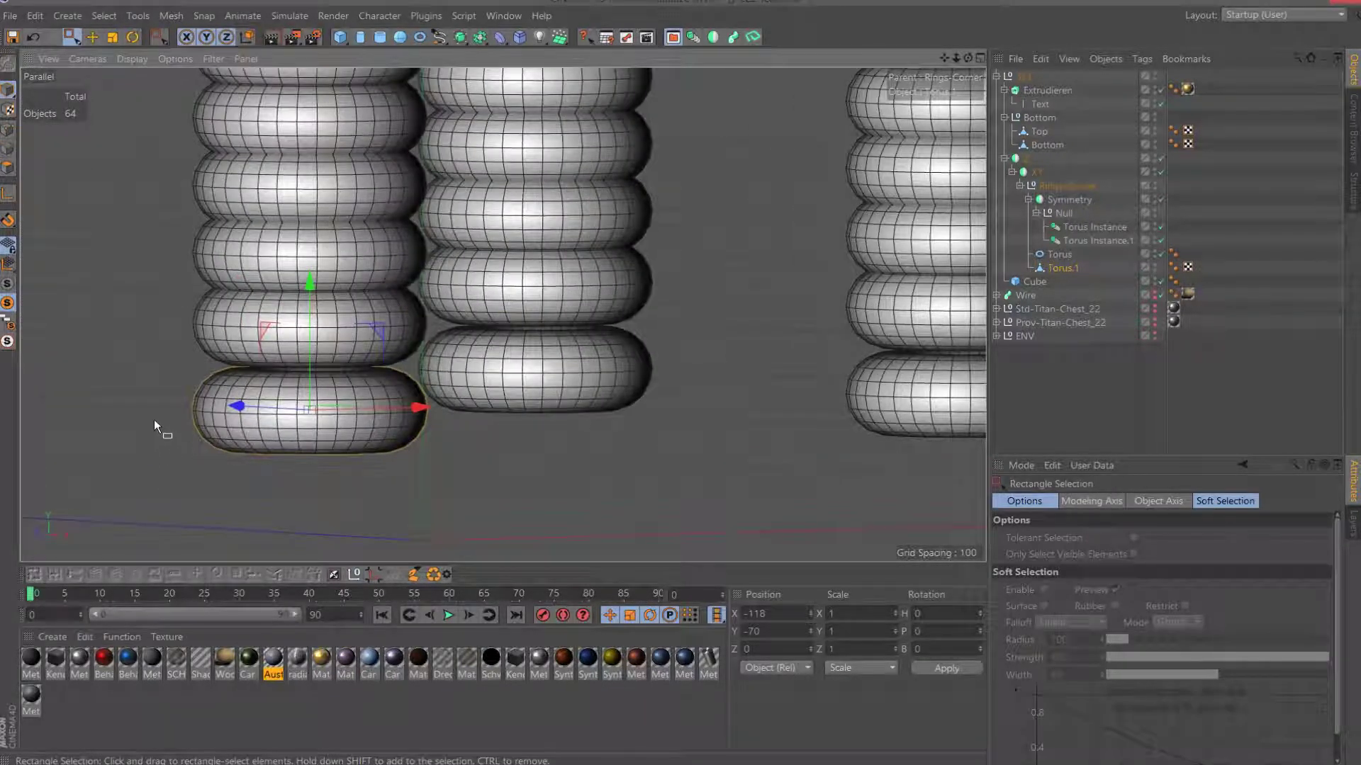
{"action": "left_click_drag", "start_coordinate": [966, 54], "coordinate": [935, 64]}
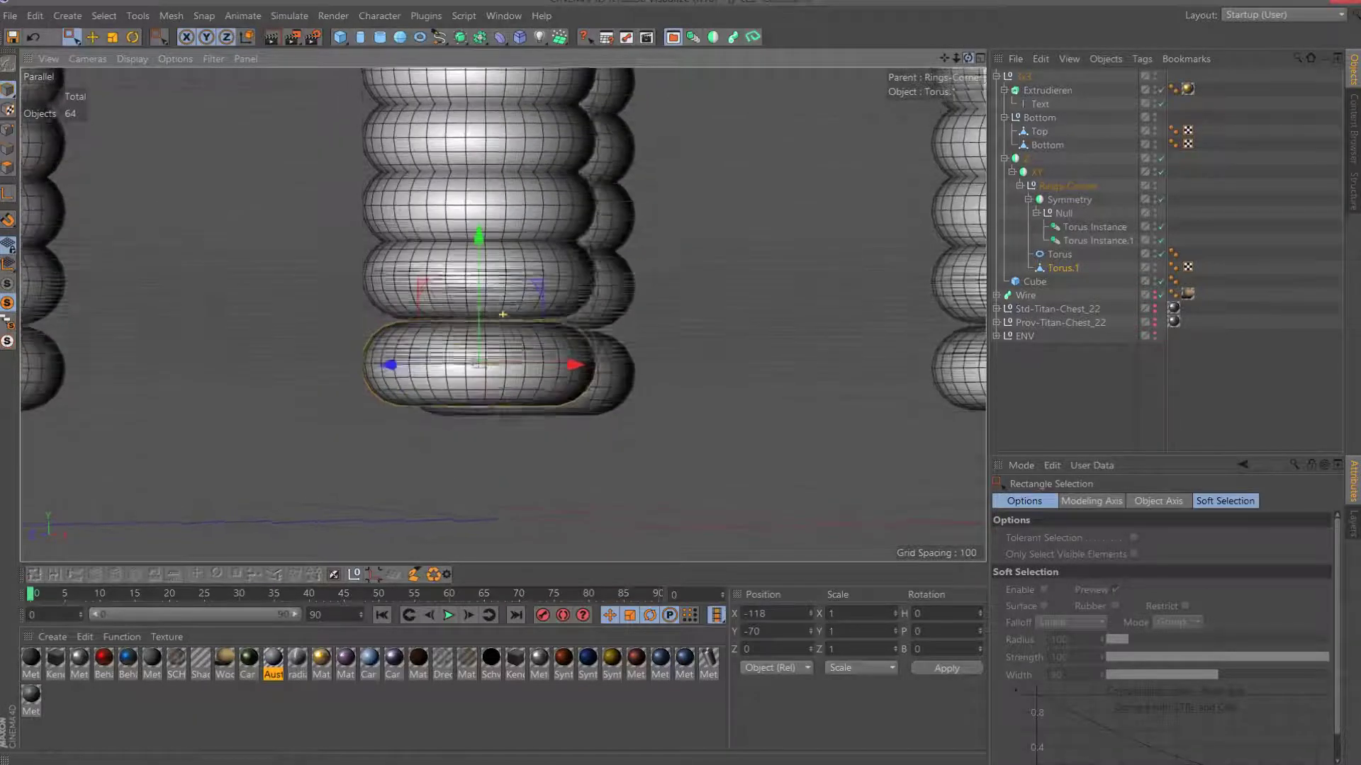
{"action": "key", "text": "F2"}
{"action": "key", "text": "F3"}
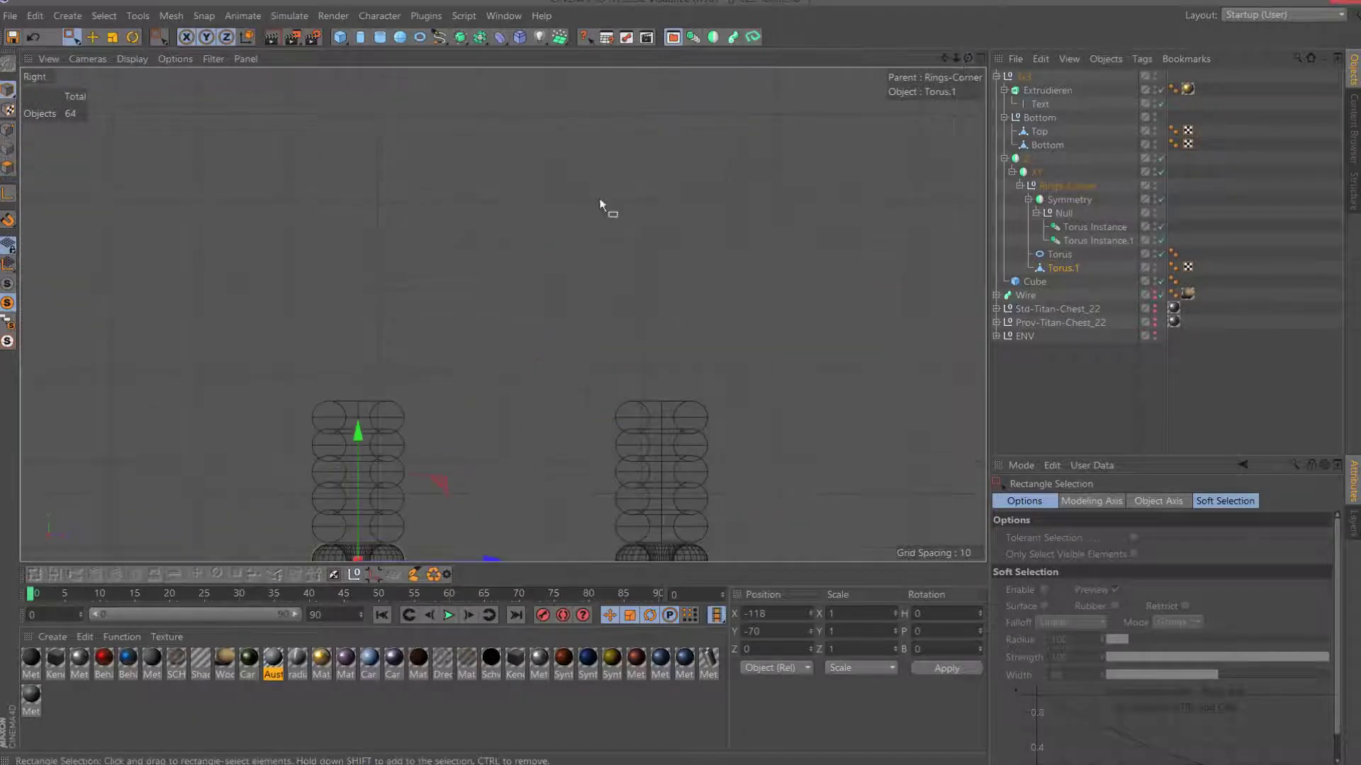
Frame the bottom torus and delete its lower-half polygons in Polygon mode.
{"action": "scroll", "coordinate": [599, 205], "scroll_direction": "down", "scroll_amount": 2}
{"action": "left_click_drag", "start_coordinate": [943, 58], "coordinate": [619, 235]}
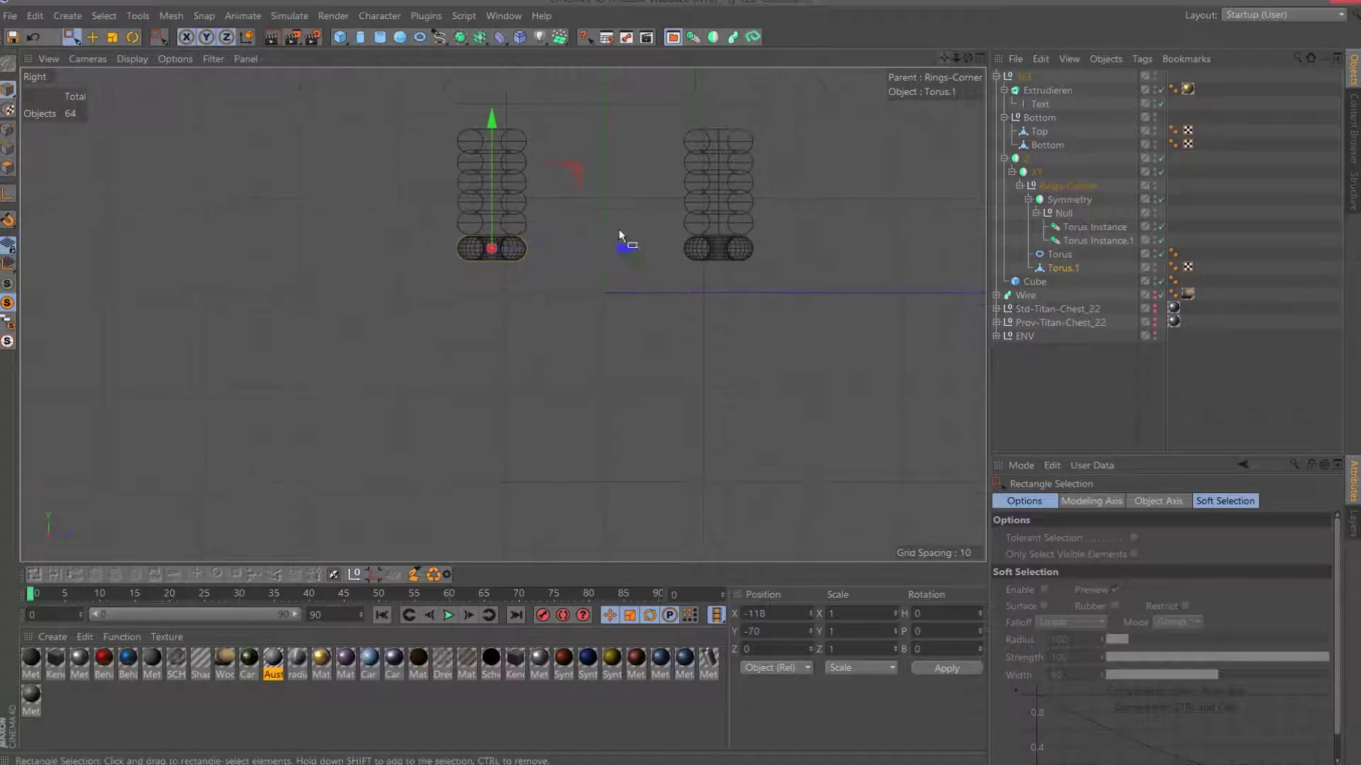
{"action": "scroll", "coordinate": [501, 313], "scroll_direction": "up", "scroll_amount": 3}
{"action": "scroll", "coordinate": [502, 313], "scroll_direction": "up", "scroll_amount": 1}
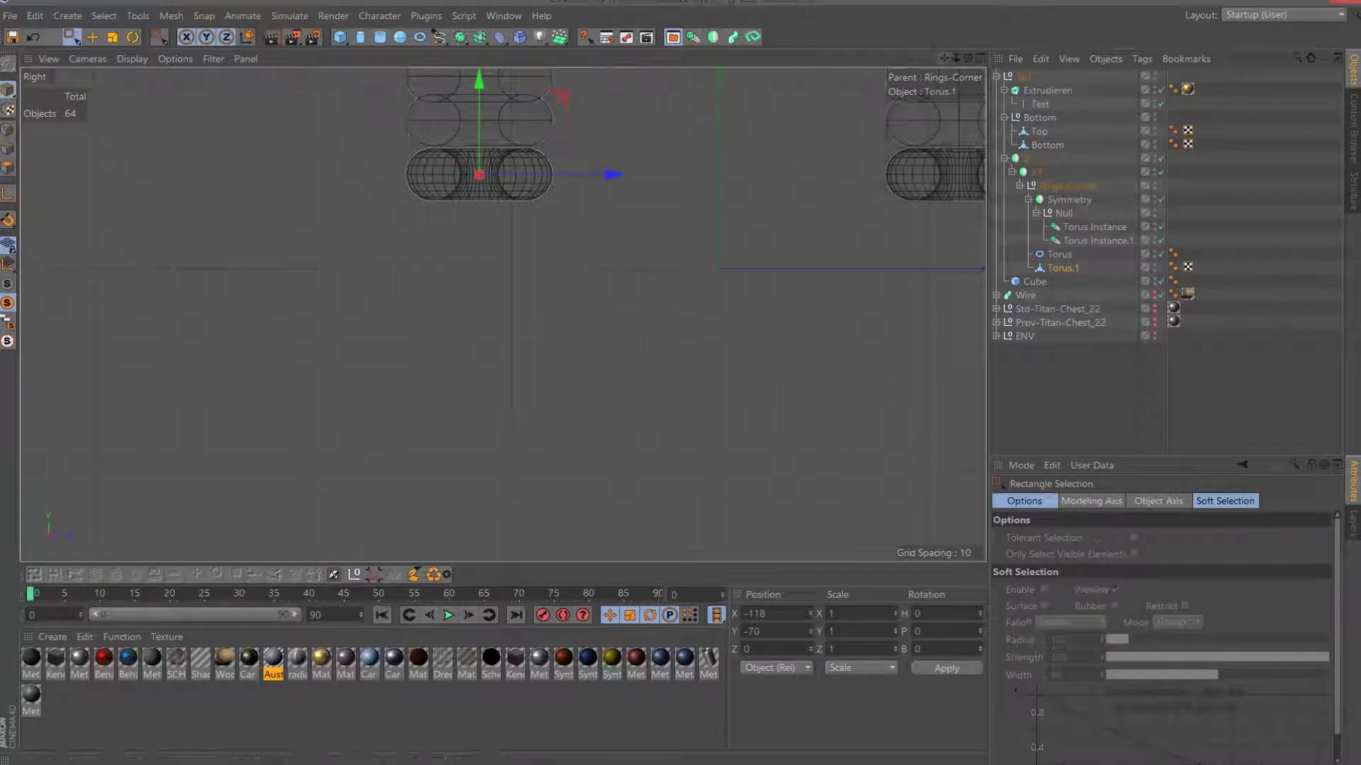
{"action": "left_click_drag", "start_coordinate": [943, 58], "coordinate": [486, 416]}
{"action": "scroll", "coordinate": [486, 417], "scroll_direction": "up", "scroll_amount": 2}
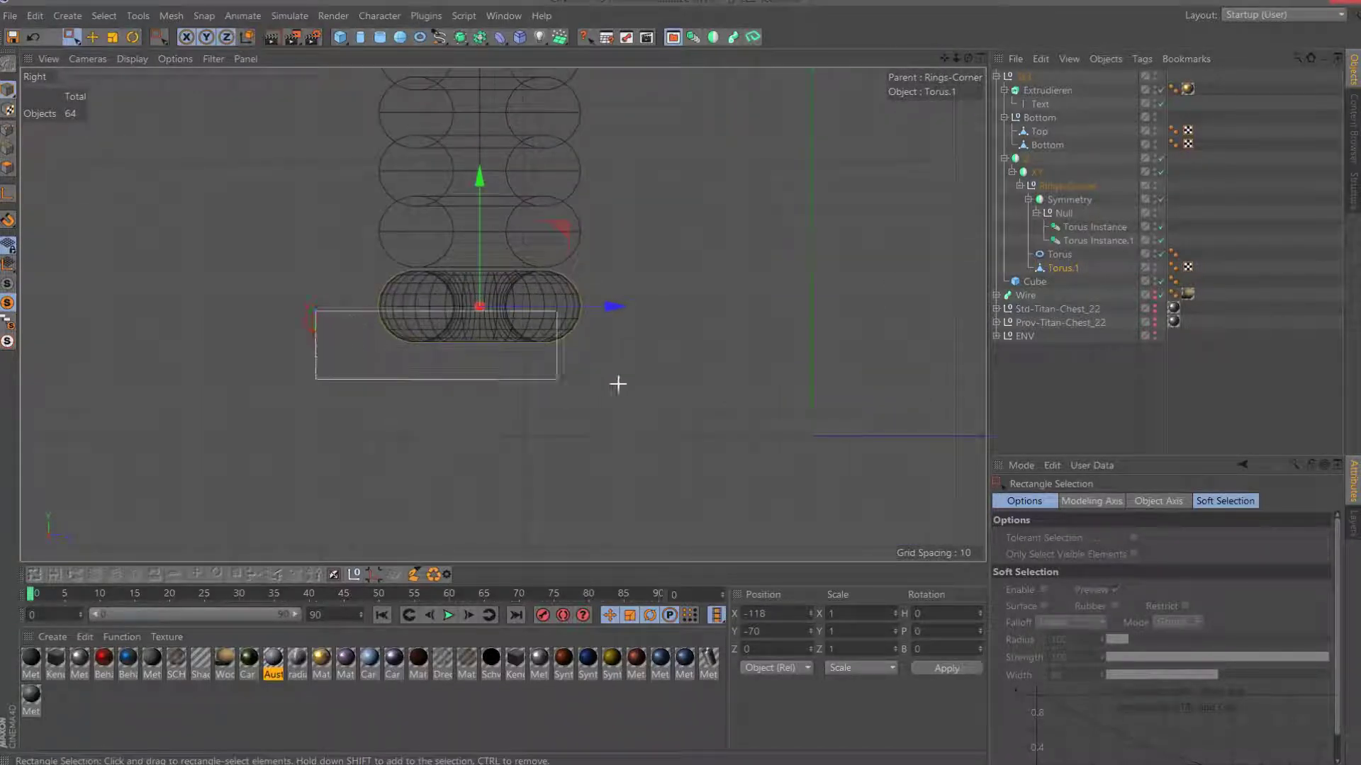
{"action": "left_click_drag", "start_coordinate": [331, 317], "coordinate": [682, 394]}
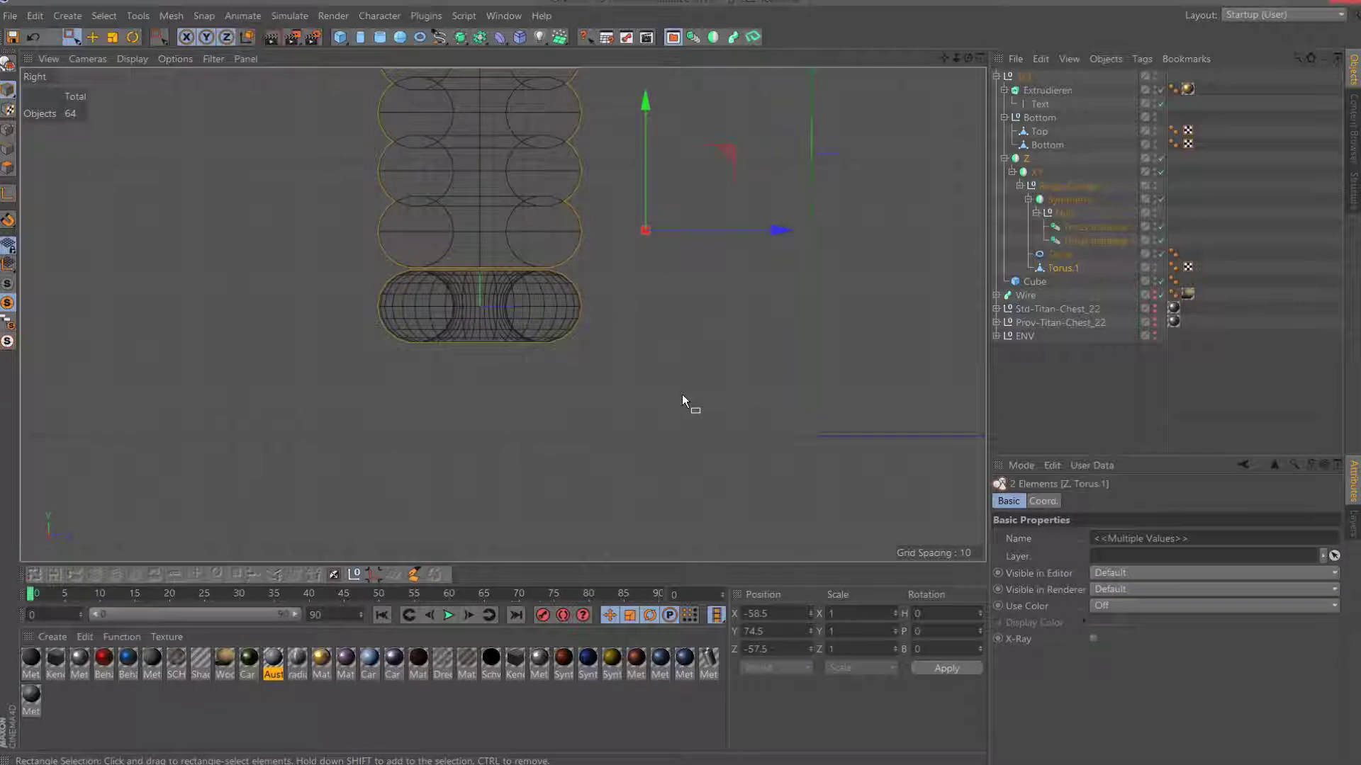
{"action": "left_click", "coordinate": [1062, 267]}
{"action": "left_click", "coordinate": [10, 168]}
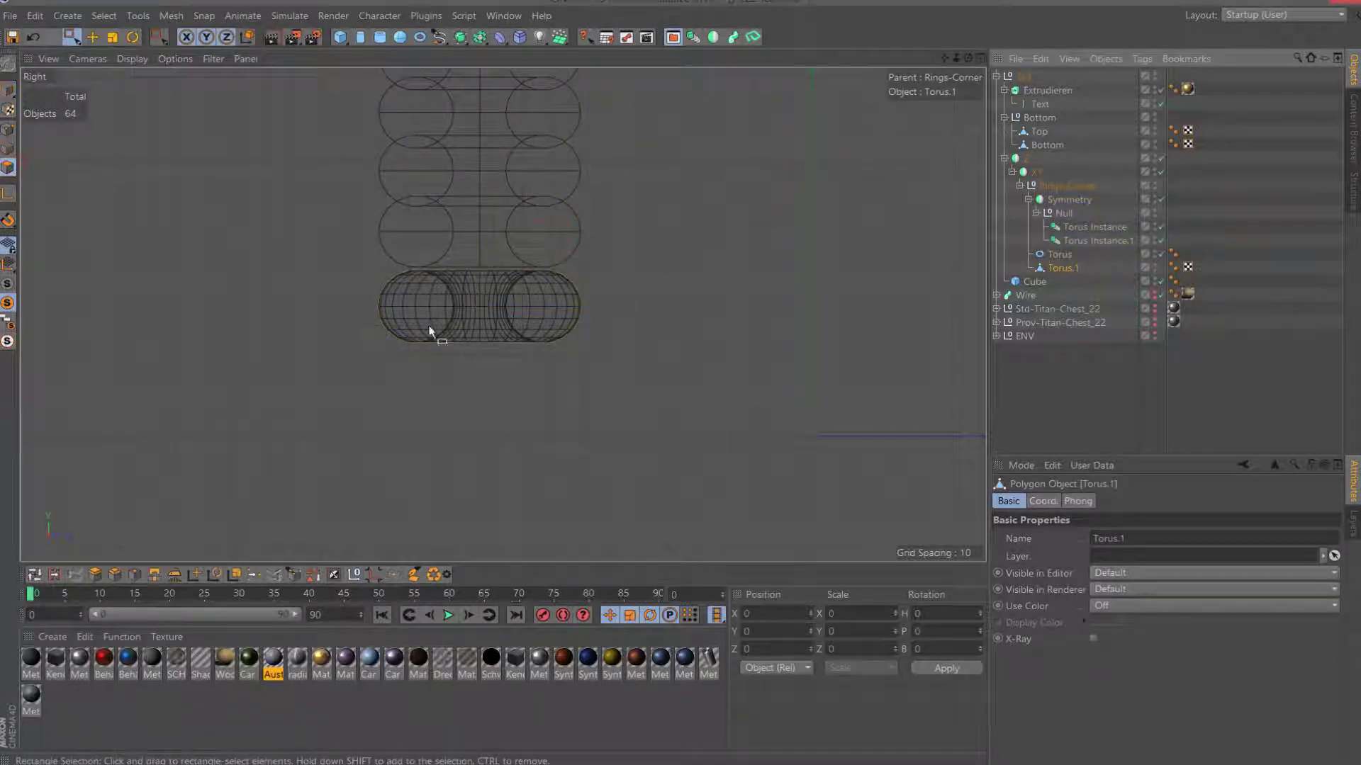
{"action": "left_click_drag", "start_coordinate": [324, 304], "coordinate": [688, 419]}
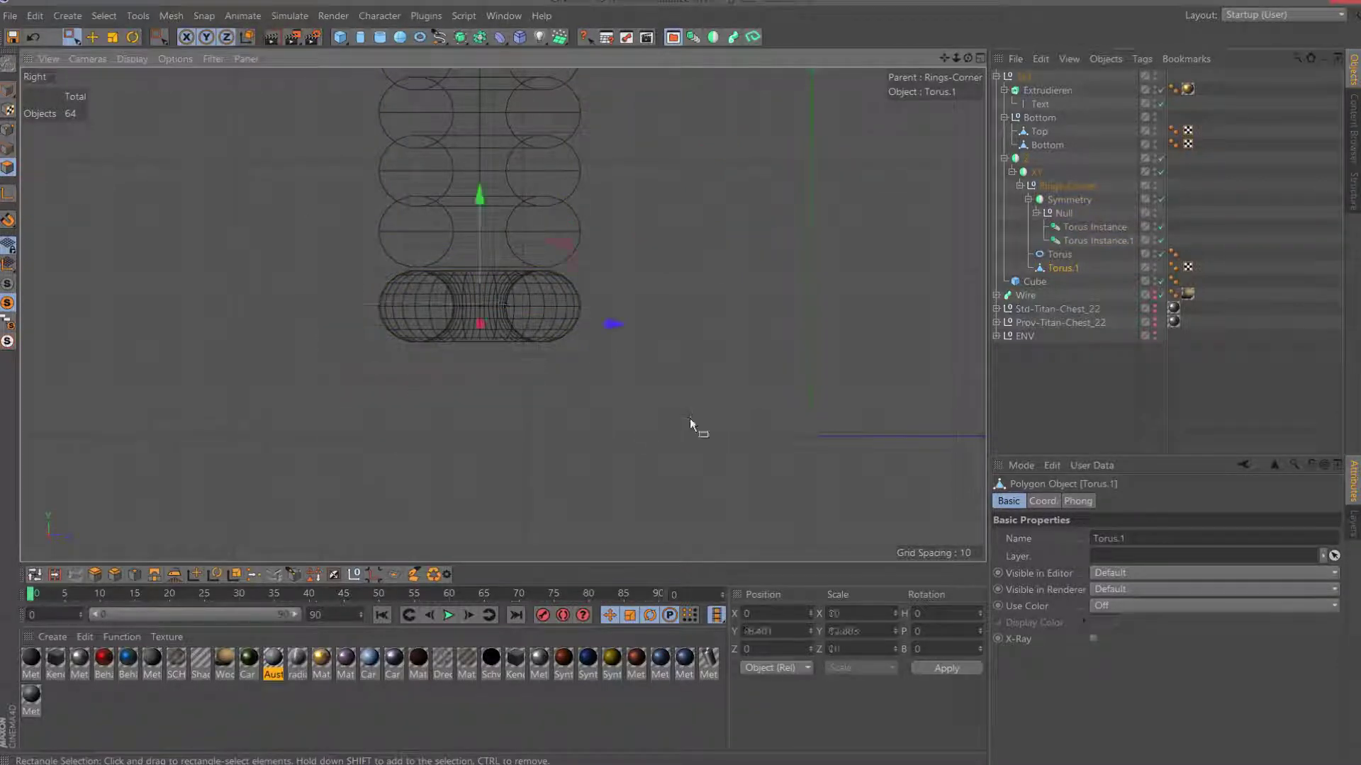
{"action": "key", "text": "Delete"}
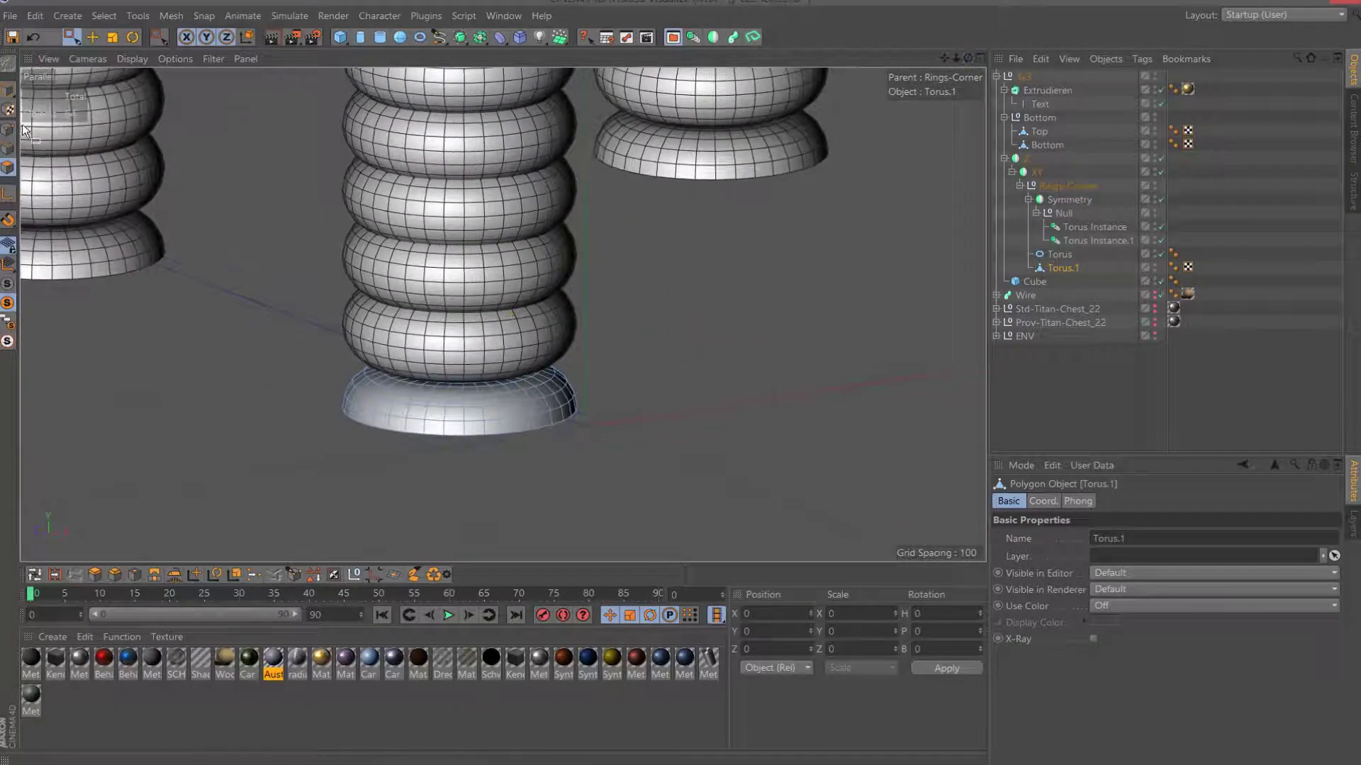
Select the bottom edge loop of the half-torus base with Loop Selection.
{"action": "left_click", "coordinate": [7, 130]}
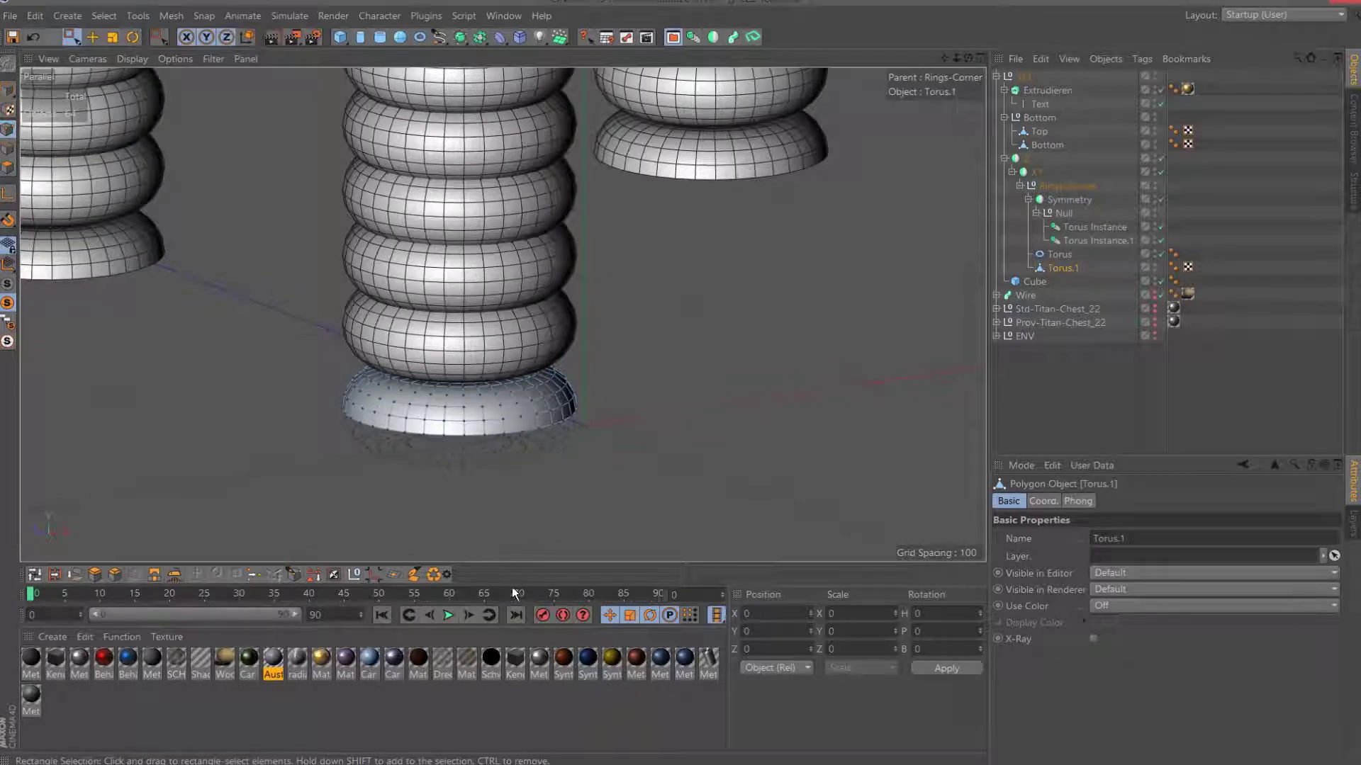
{"action": "key", "text": "ctrl+a"}
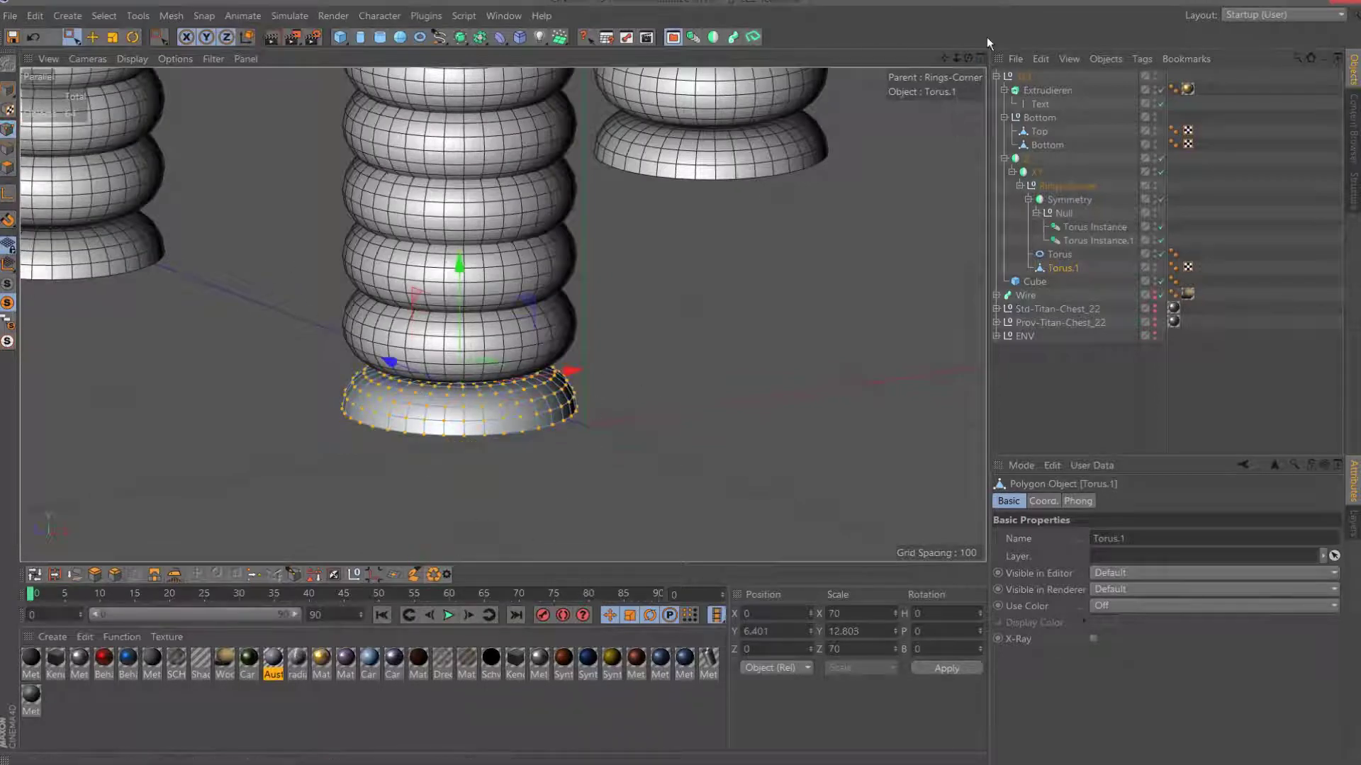
{"action": "left_click_drag", "start_coordinate": [968, 58], "coordinate": [949, 85]}
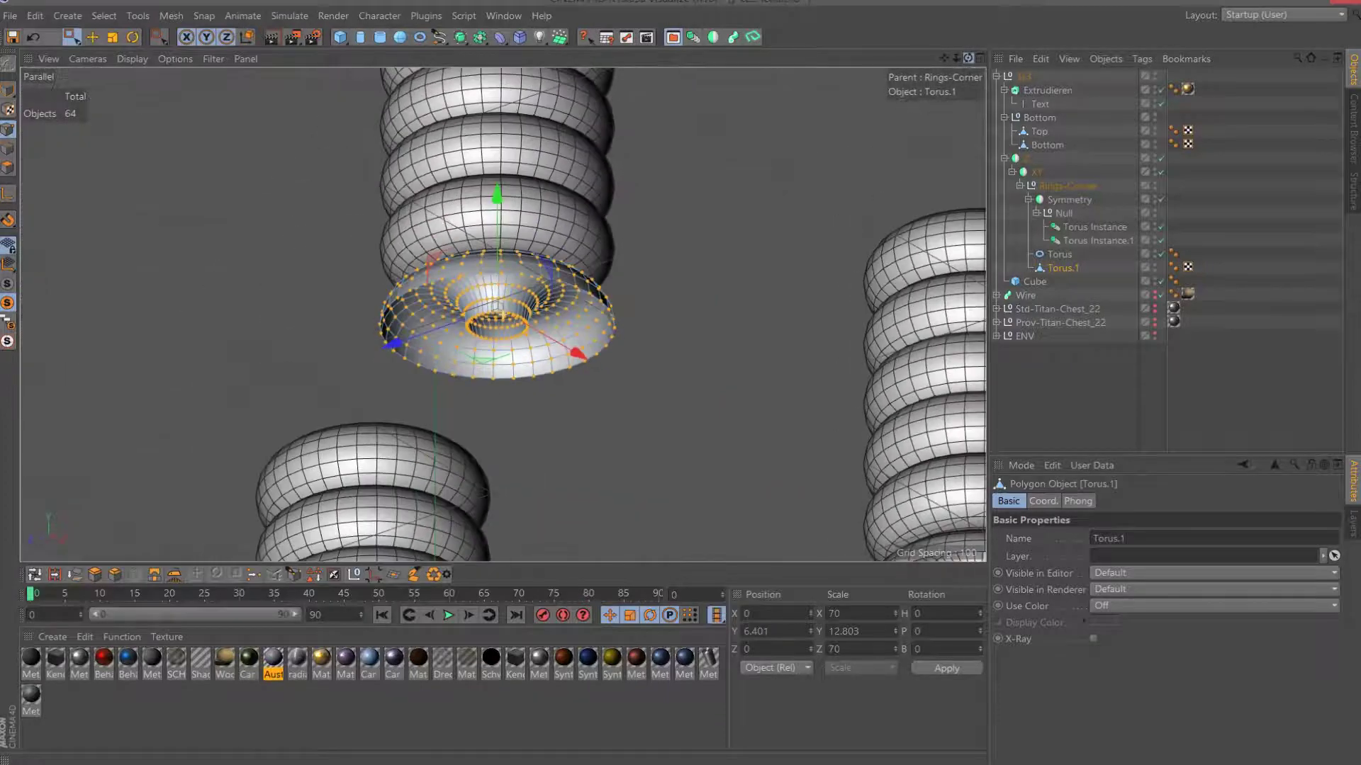
{"action": "left_click_drag", "start_coordinate": [503, 314], "coordinate": [222, 272]}
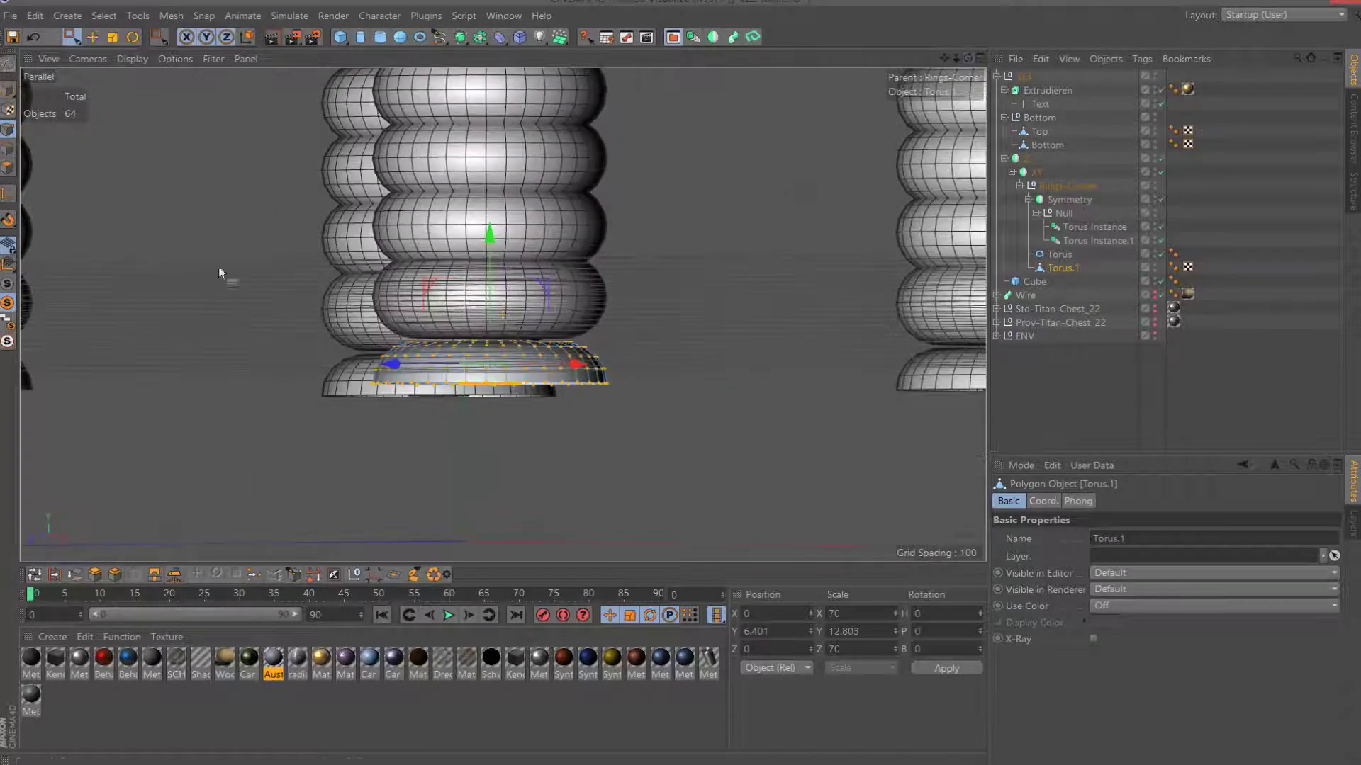
{"action": "left_click", "coordinate": [8, 147]}
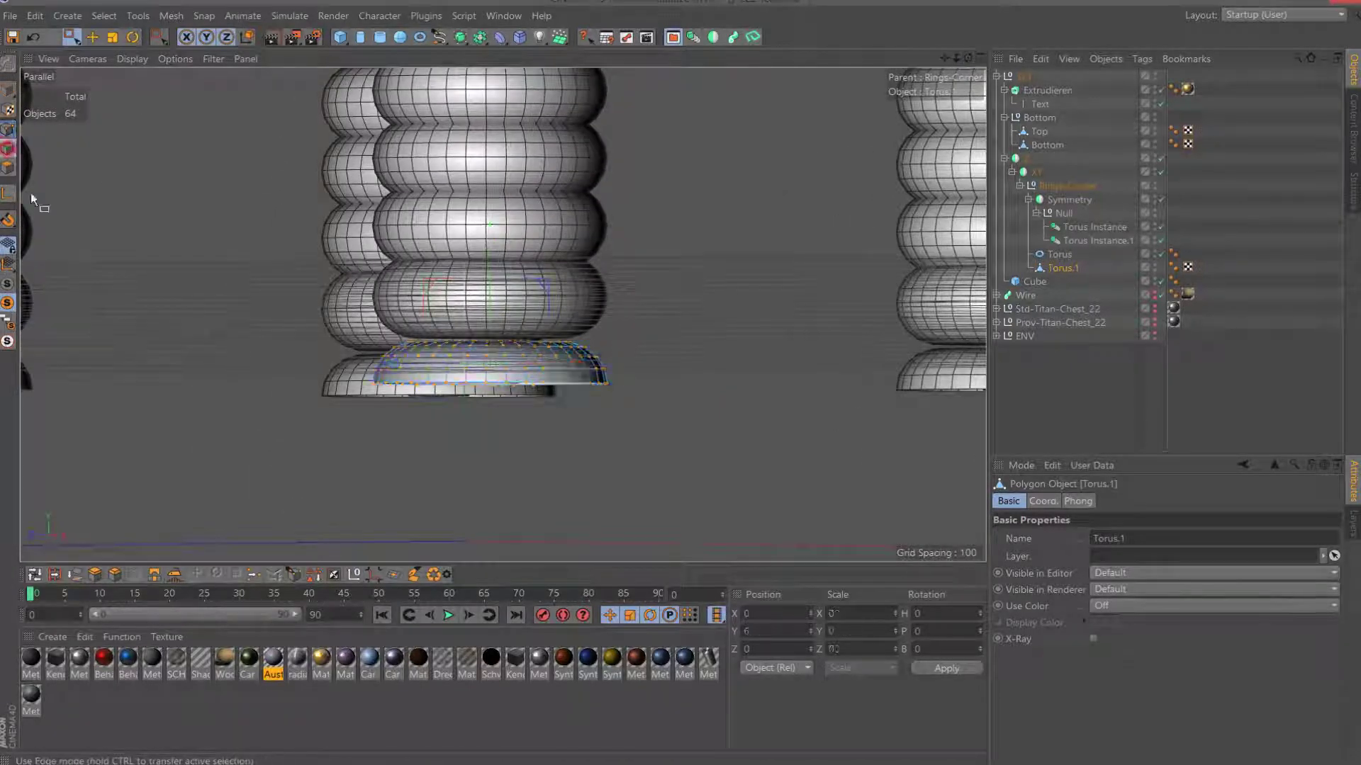
{"action": "left_click", "coordinate": [35, 574]}
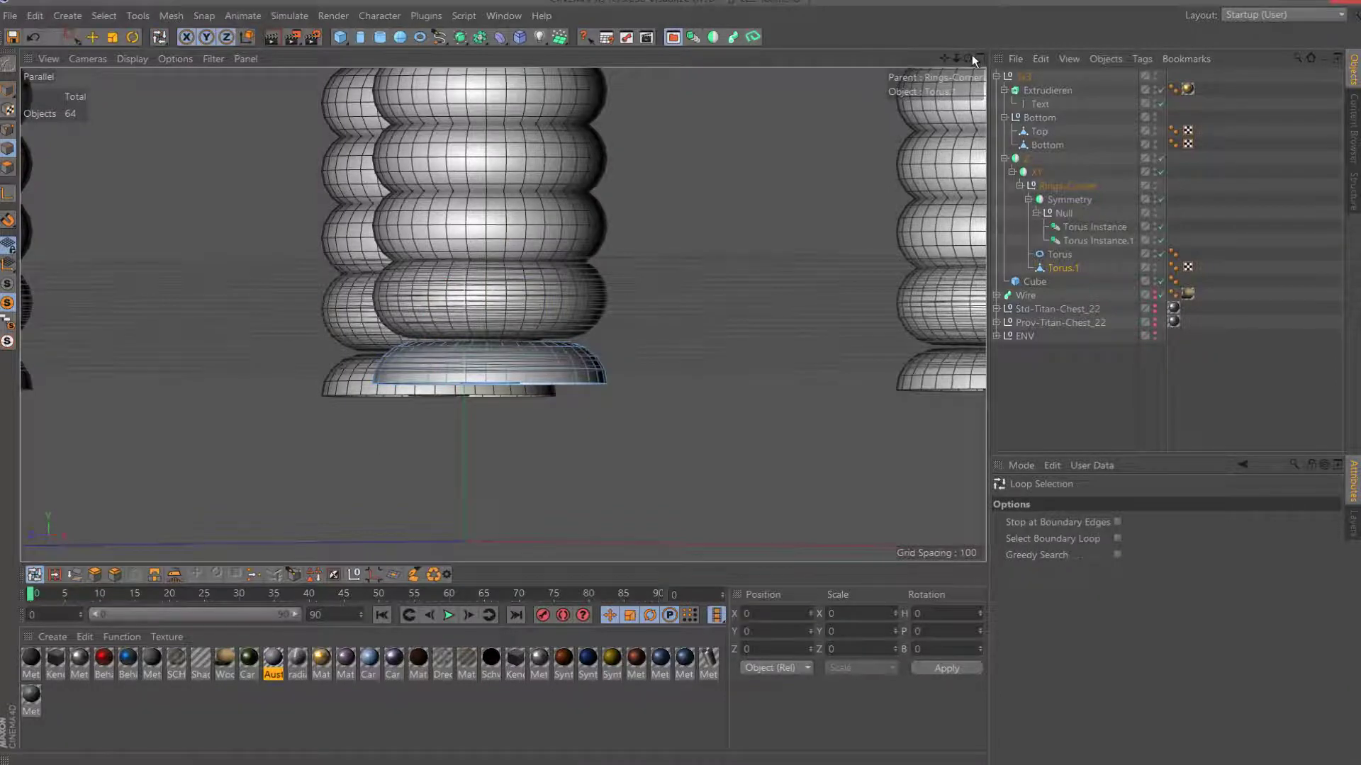
{"action": "left_click_drag", "start_coordinate": [968, 56], "coordinate": [523, 471]}
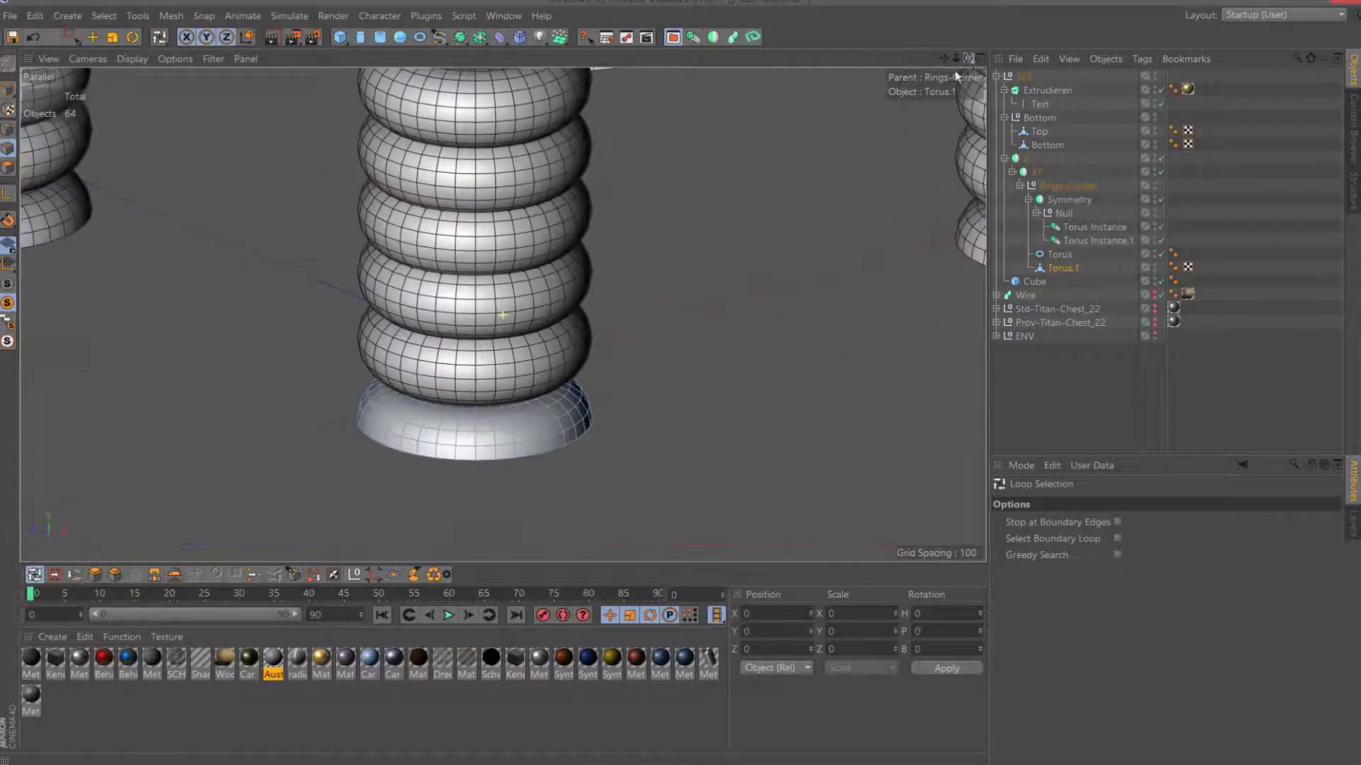
{"action": "left_click", "coordinate": [527, 460]}
Extrude the bottom edge loop downward into a taller cylindrical foot.
{"action": "left_click", "coordinate": [94, 576]}
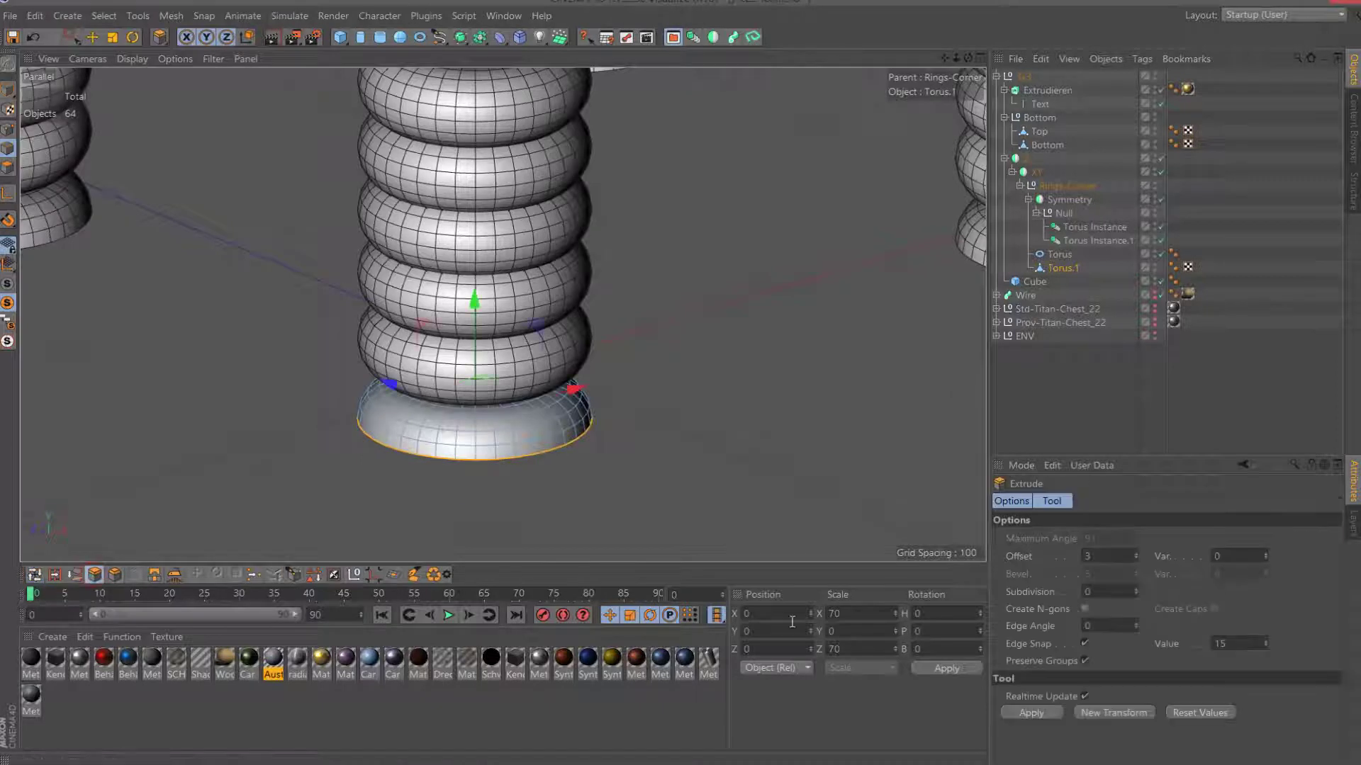
{"action": "left_click", "coordinate": [1031, 713]}
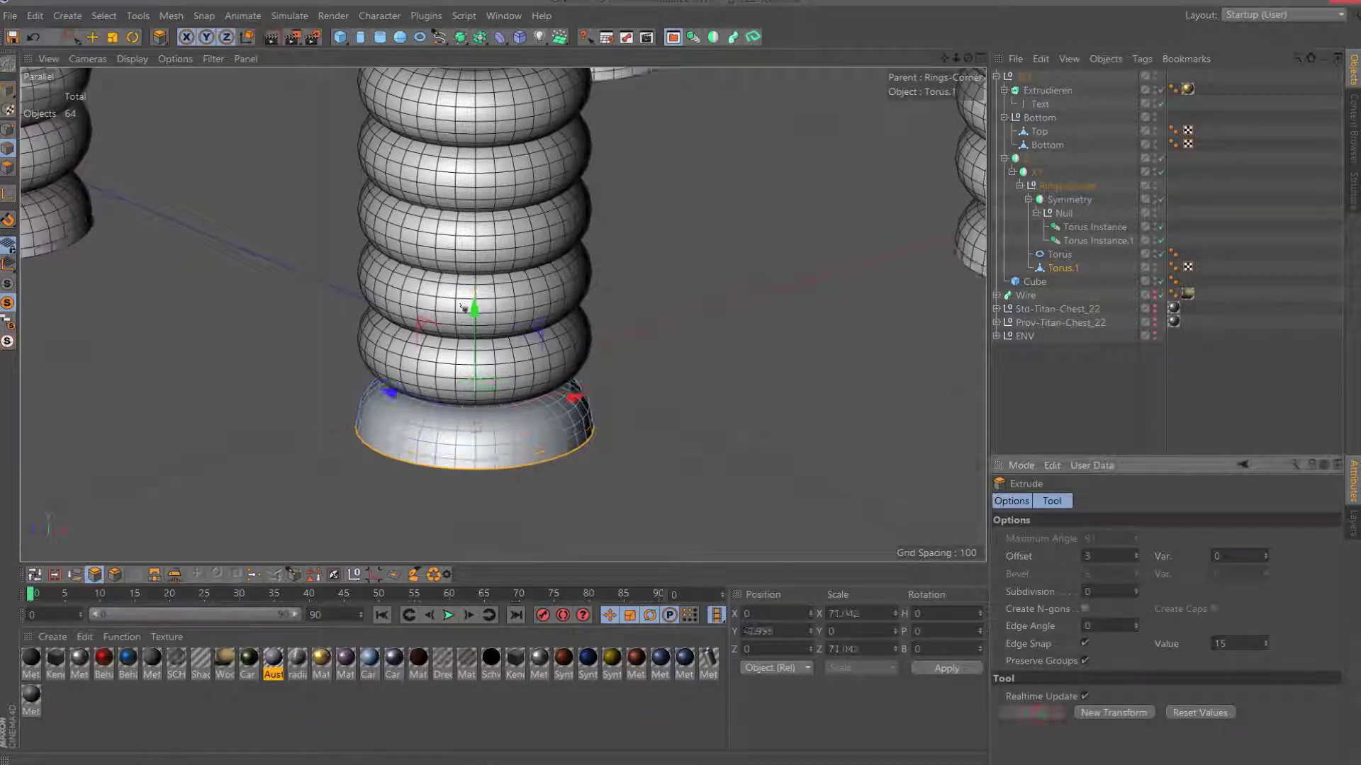
{"action": "left_click_drag", "start_coordinate": [472, 307], "coordinate": [475, 357]}
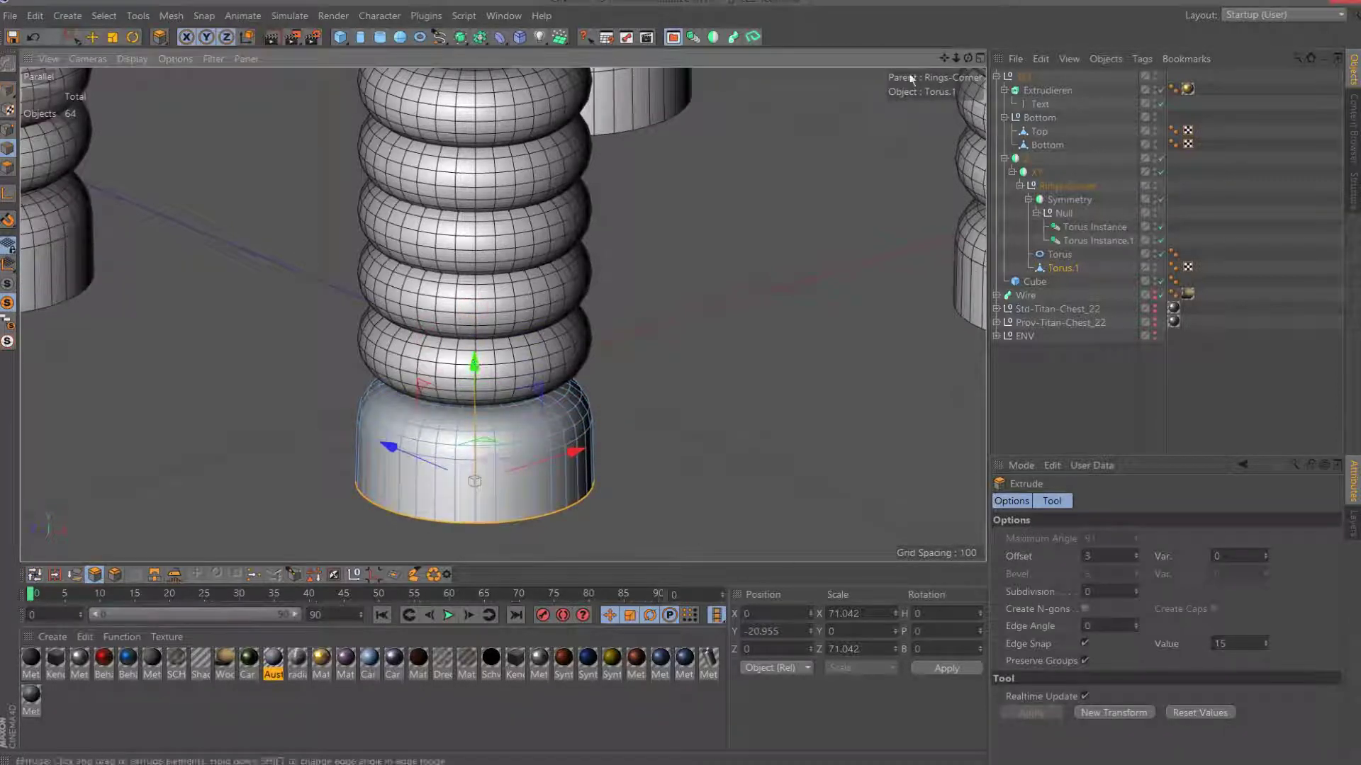
{"action": "mouse_move", "coordinate": [968, 57]}
{"action": "left_mouse_down"}
{"action": "mouse_move", "coordinate": [976, 75]}
{"action": "mouse_move", "coordinate": [914, 42]}
{"action": "left_mouse_up"}
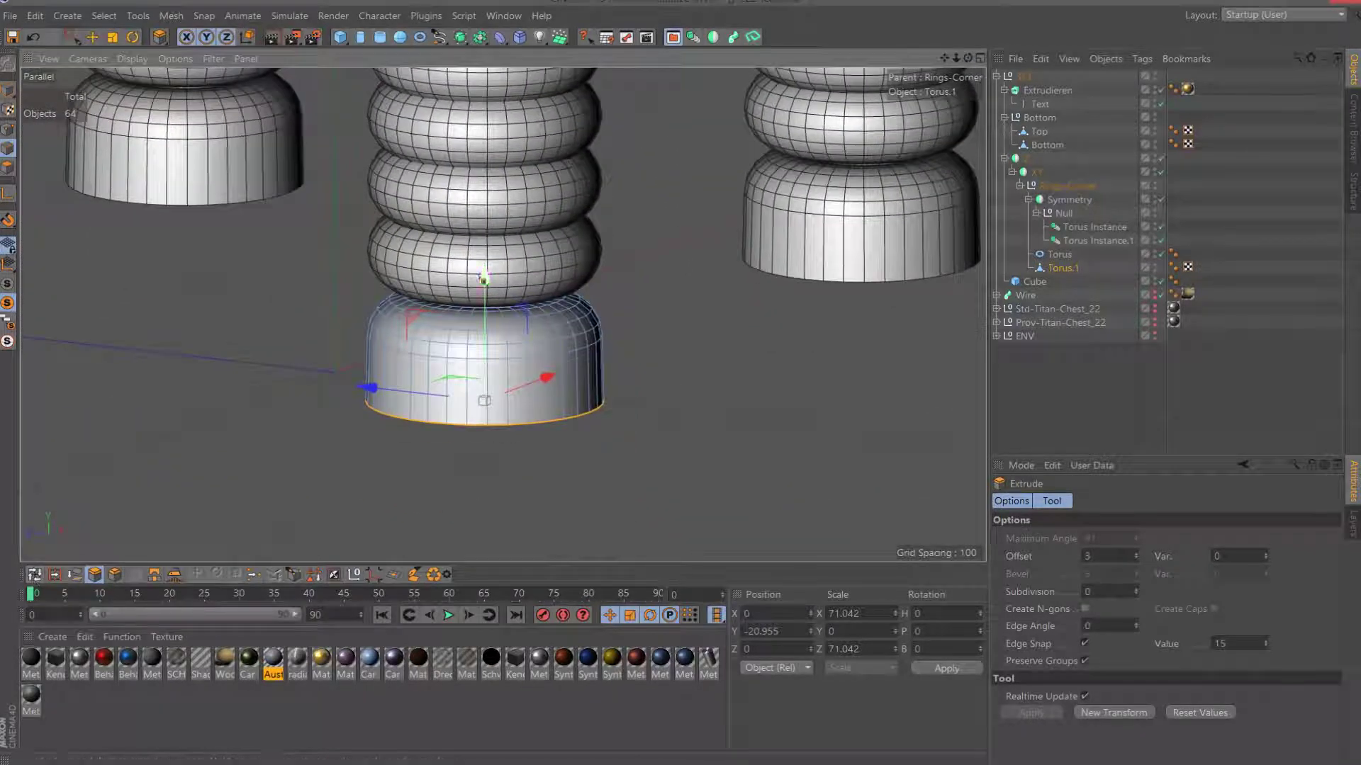
{"action": "mouse_move", "coordinate": [480, 279]}
{"action": "left_mouse_down"}
{"action": "mouse_move", "coordinate": [967, 41]}
{"action": "mouse_move", "coordinate": [968, 57]}
{"action": "left_mouse_up"}
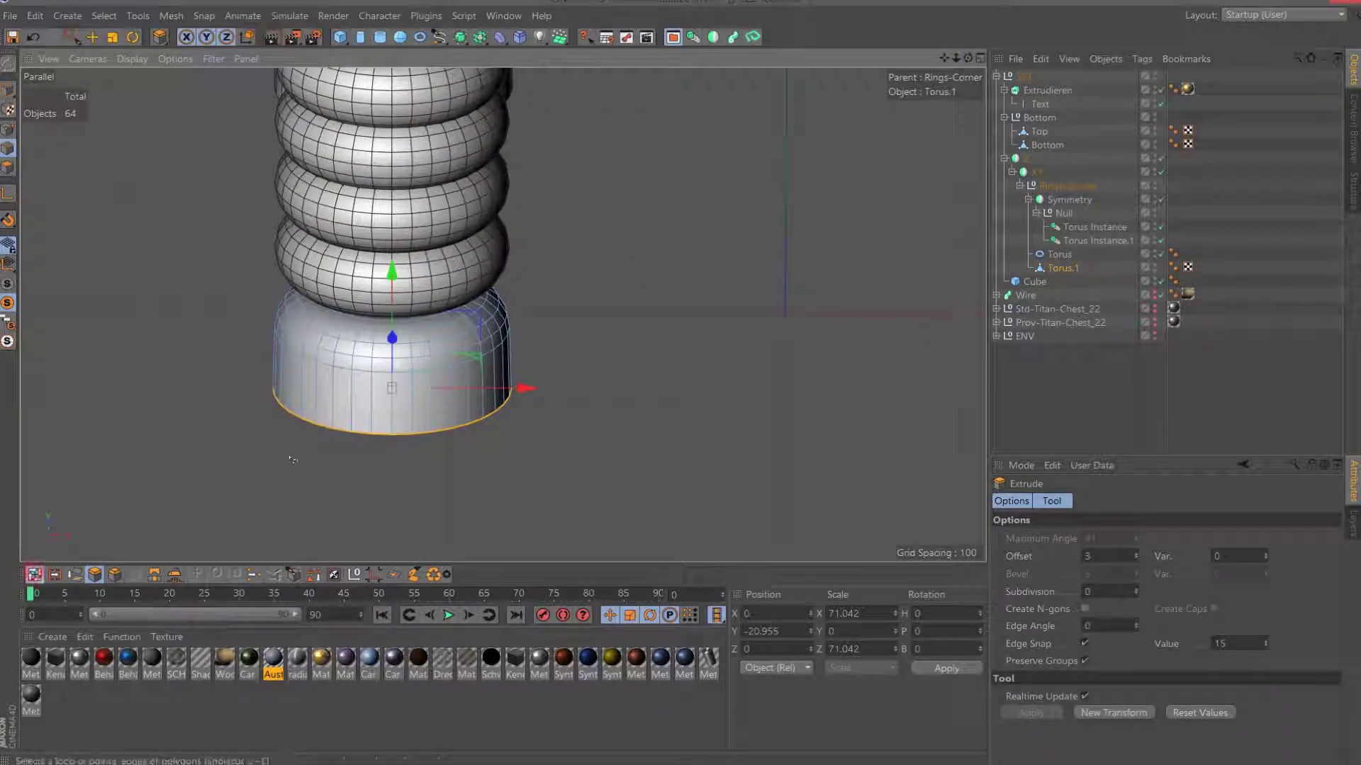
Loop-select the base's bottom rim and scale it to width 70.
{"action": "left_click", "coordinate": [34, 574]}
{"action": "left_click", "coordinate": [55, 574]}
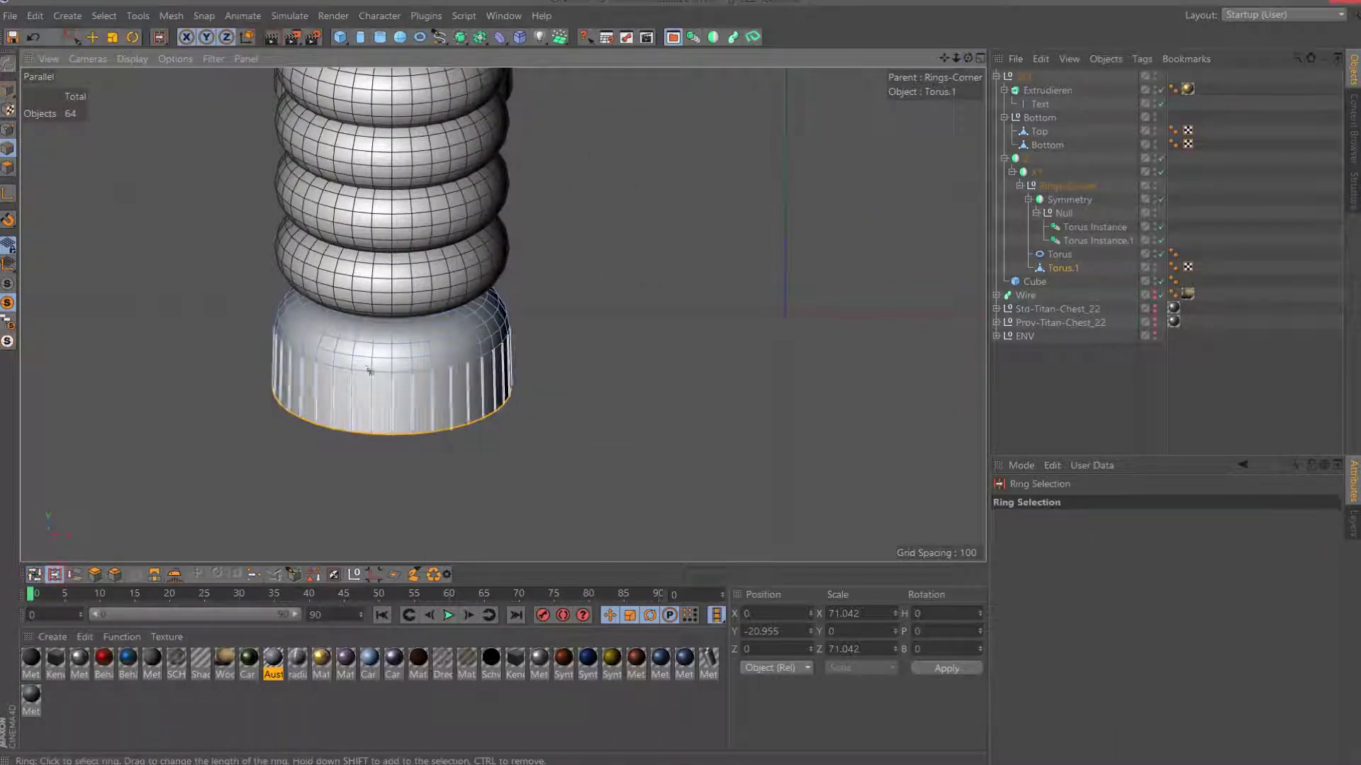
{"action": "left_click", "coordinate": [365, 396]}
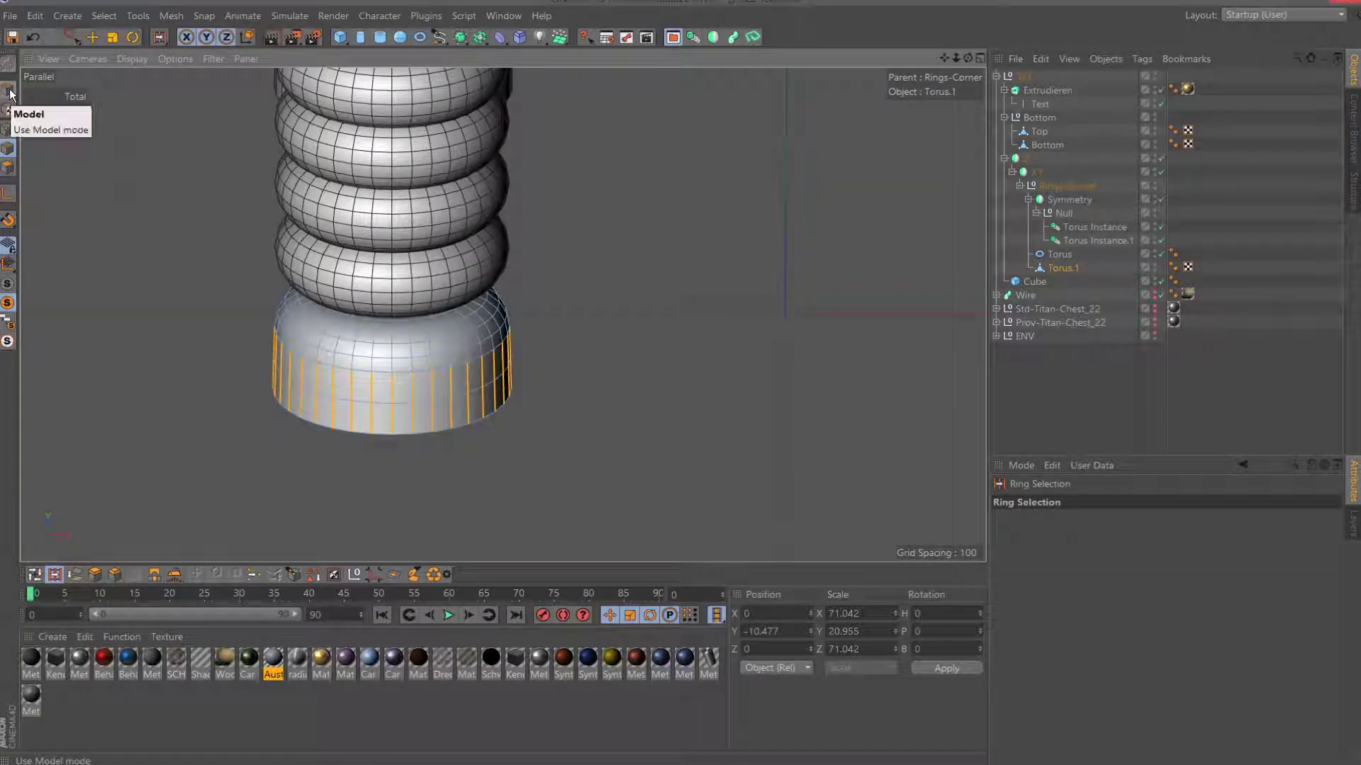
{"action": "left_click", "coordinate": [32, 37]}
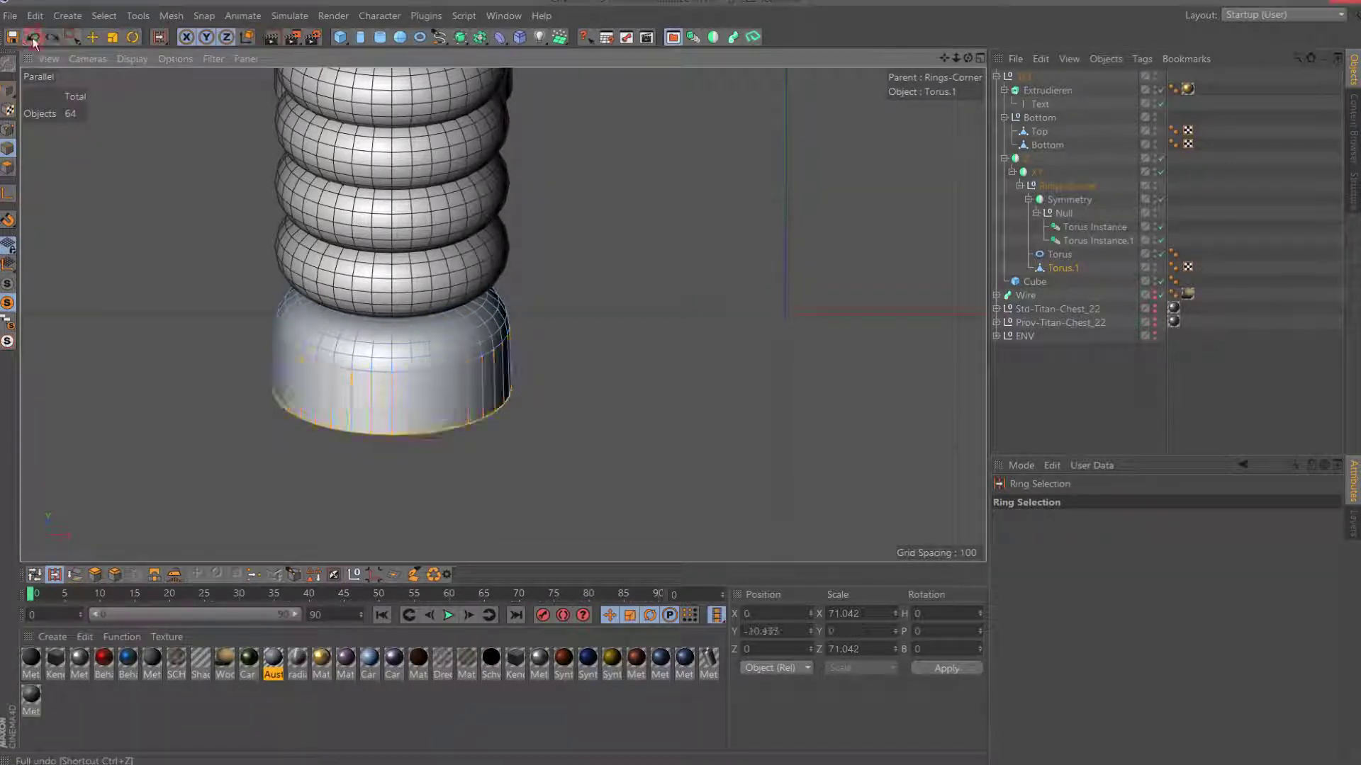
{"action": "left_click", "coordinate": [34, 577]}
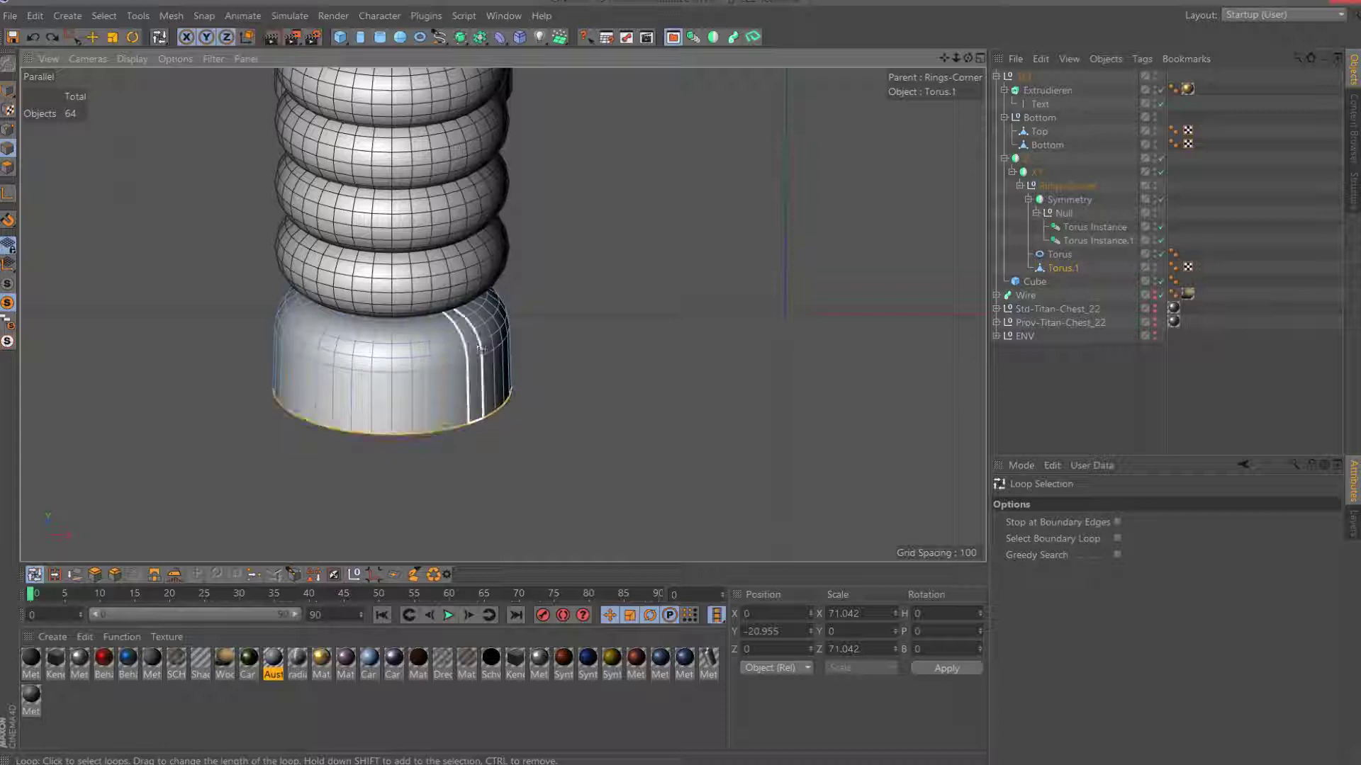
{"action": "left_click", "coordinate": [479, 360]}
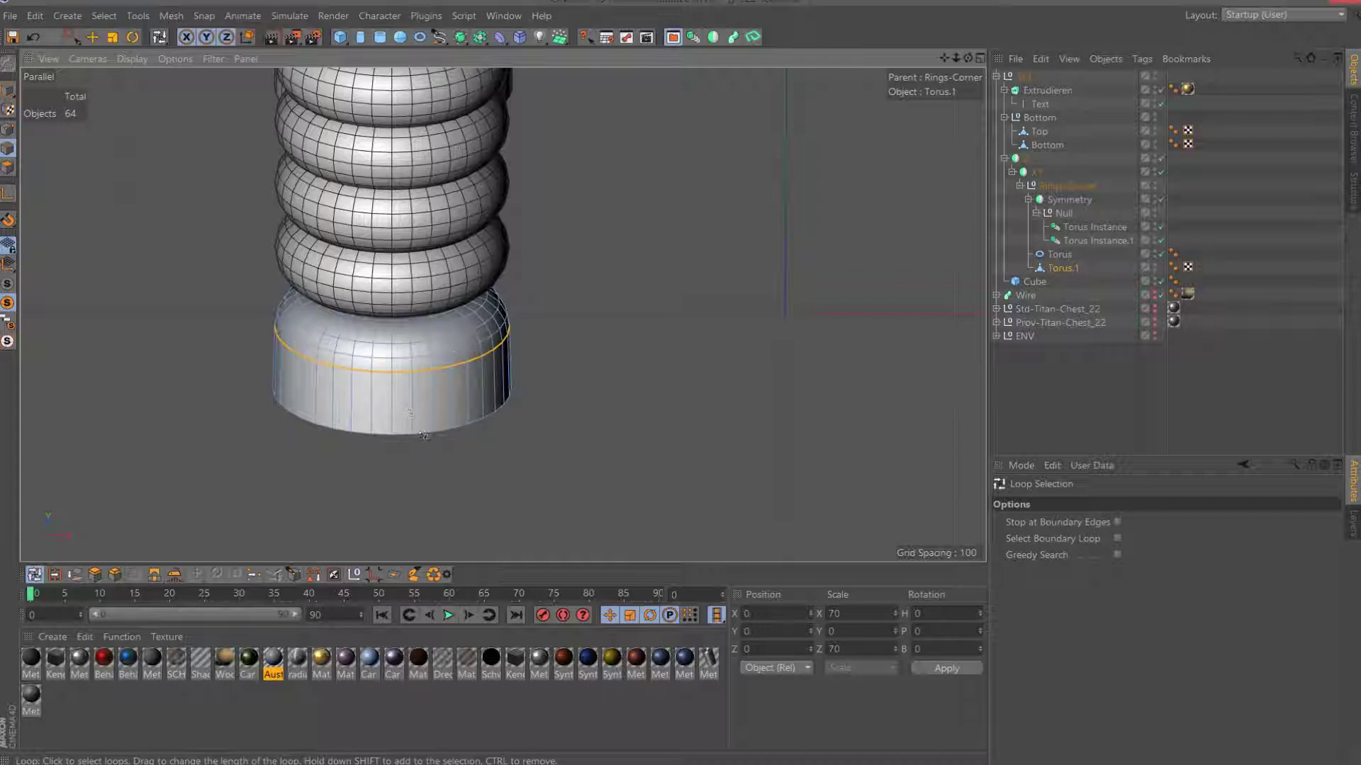
{"action": "left_click", "coordinate": [431, 434]}
{"action": "double_click", "coordinate": [869, 613]}
{"action": "type", "text": "7"}
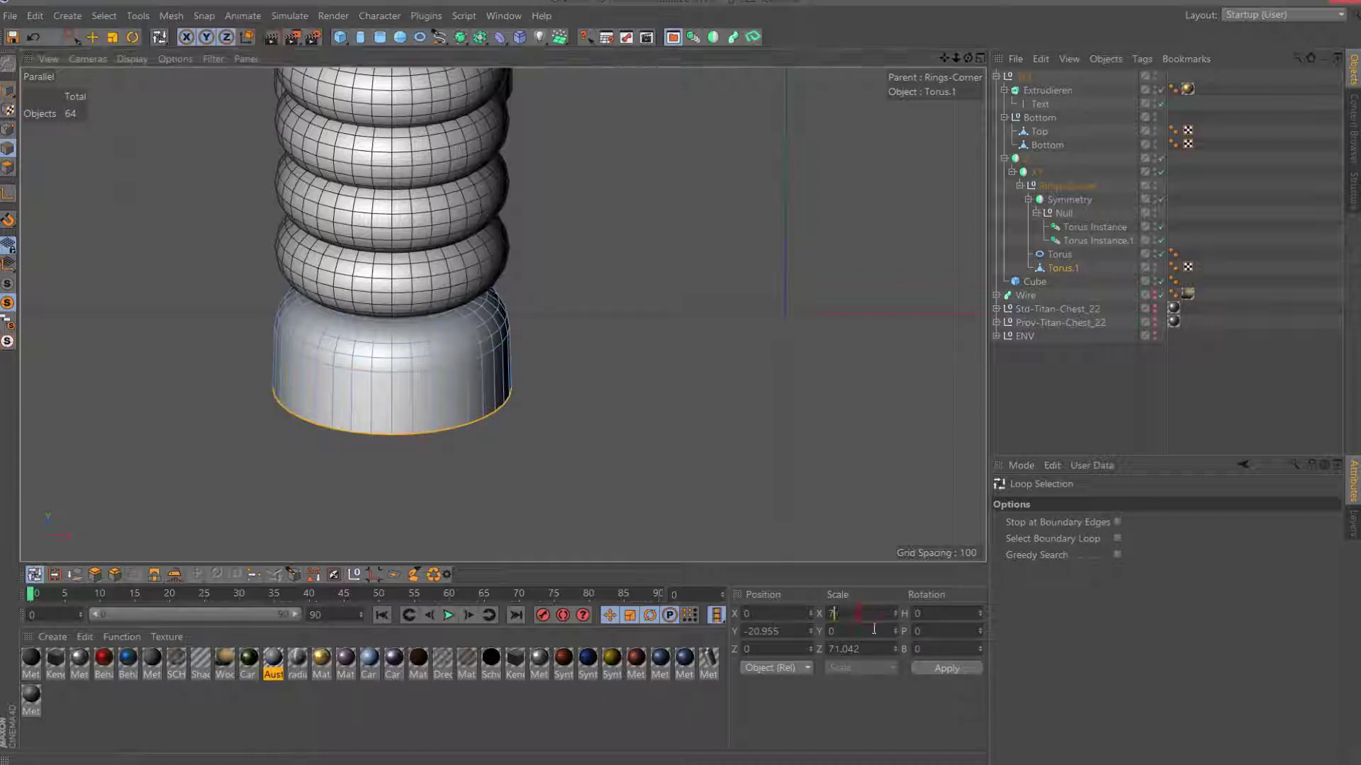
{"action": "left_click", "coordinate": [944, 668]}
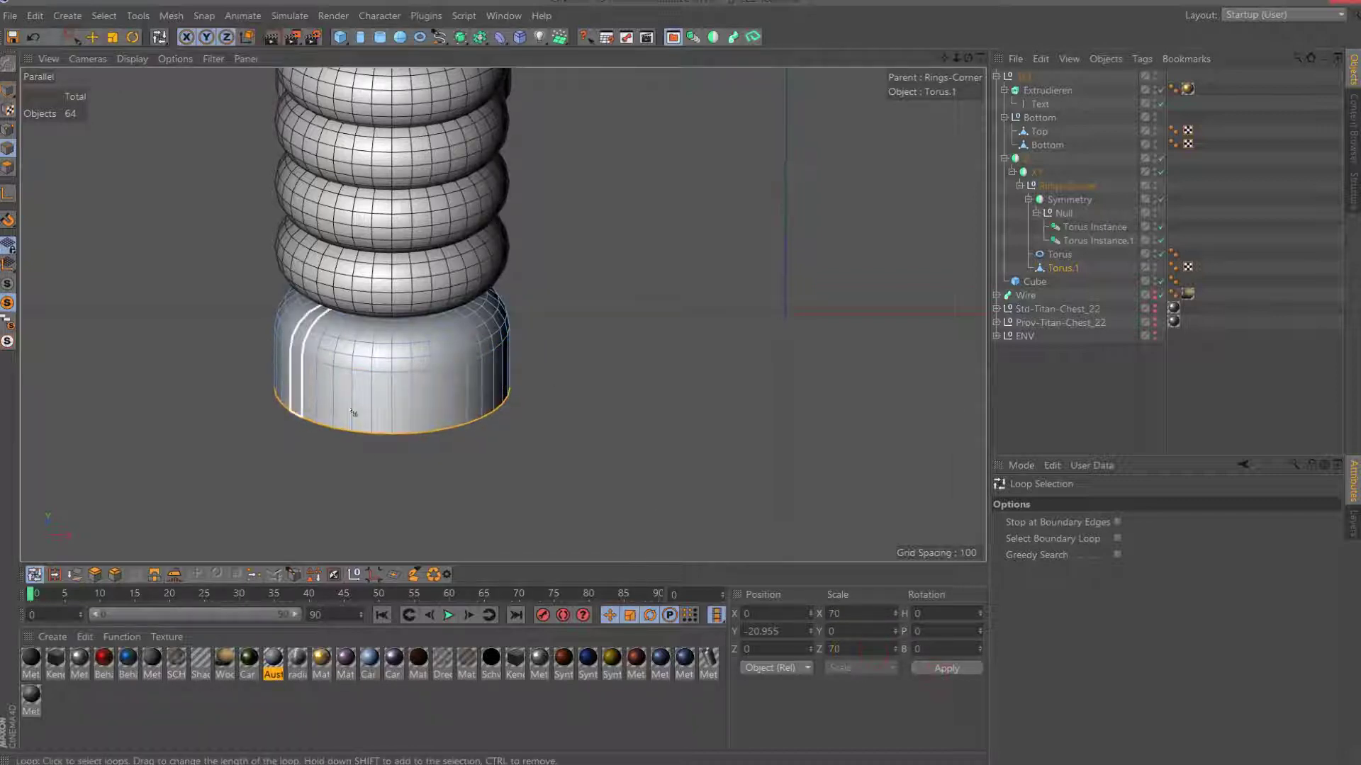
Loop-select the edge loop around the foot's middle and activate the Move tool.
{"action": "left_click", "coordinate": [56, 574]}
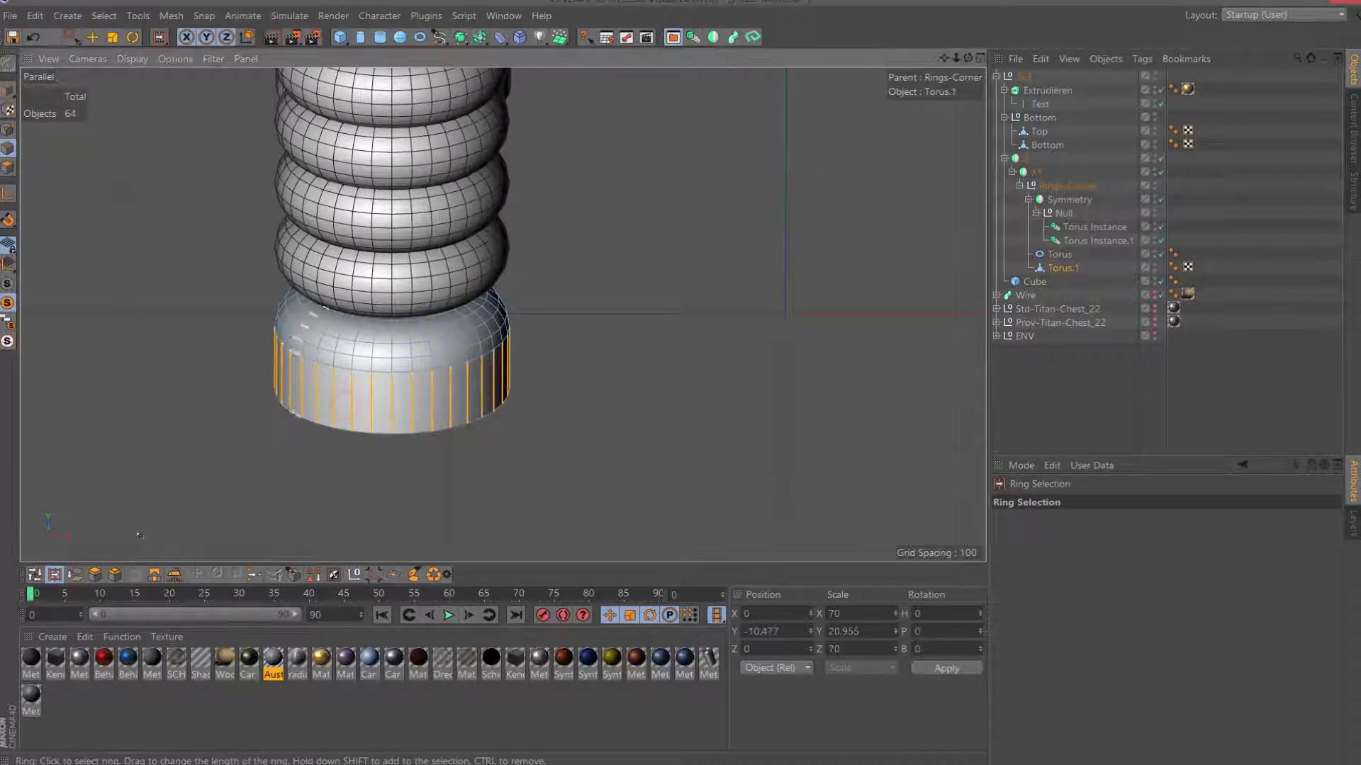
{"action": "left_click", "coordinate": [75, 39]}
{"action": "left_click", "coordinate": [96, 56]}
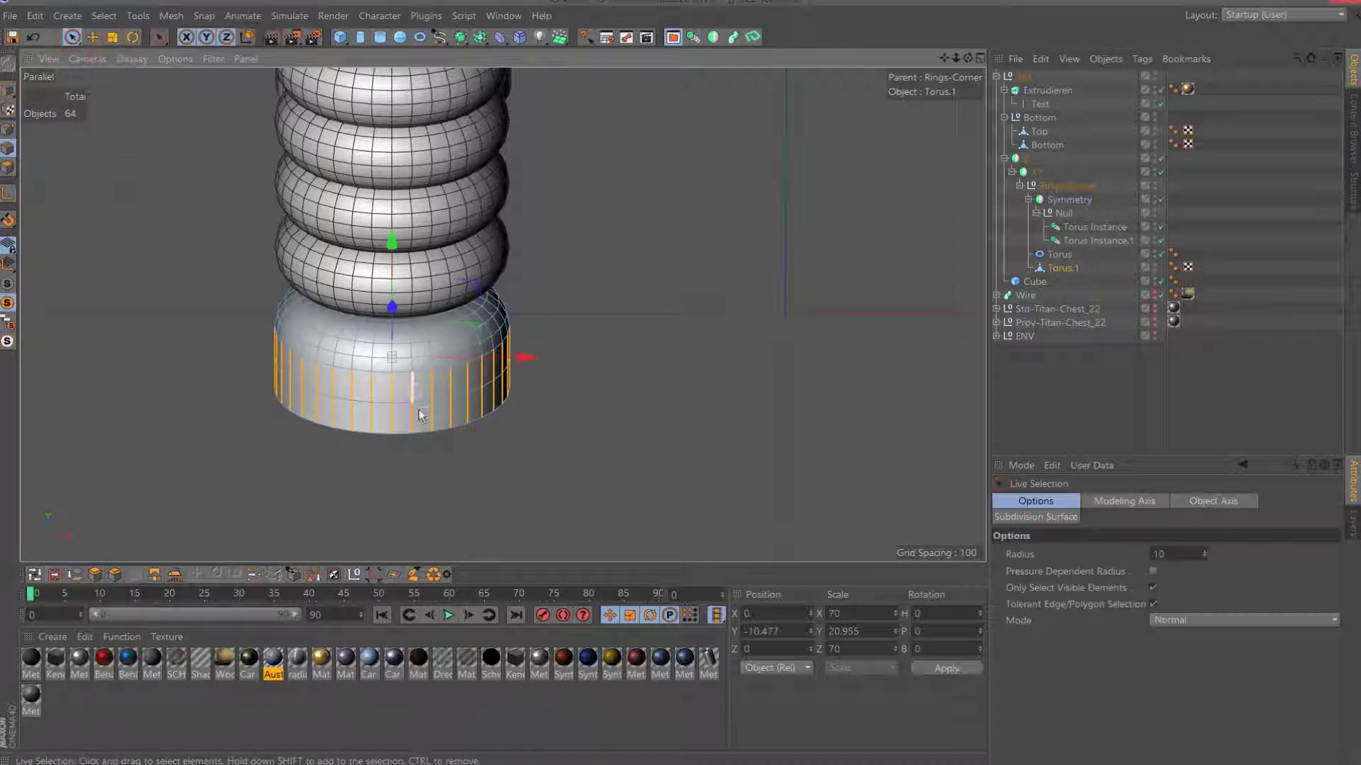
{"action": "left_click", "coordinate": [34, 574]}
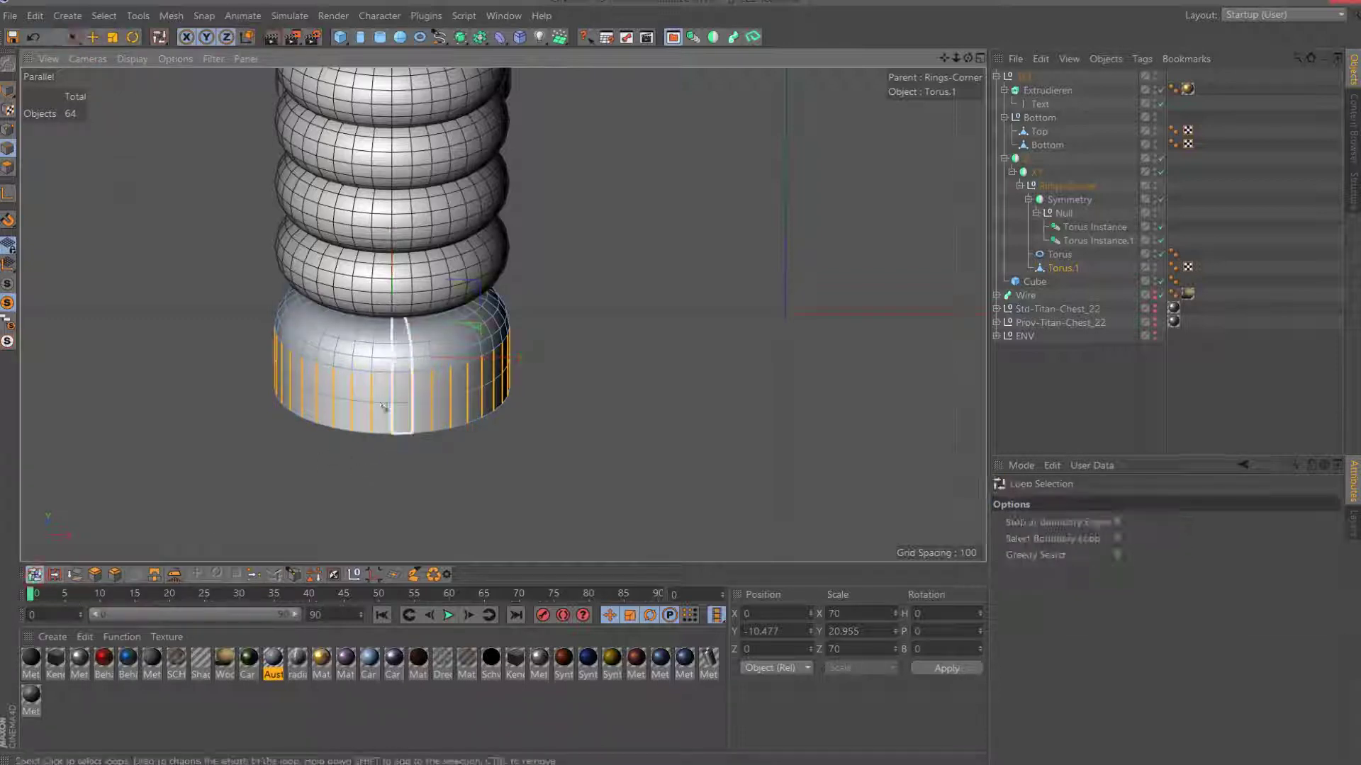
{"action": "left_click", "coordinate": [383, 405]}
{"action": "key", "text": "e"}
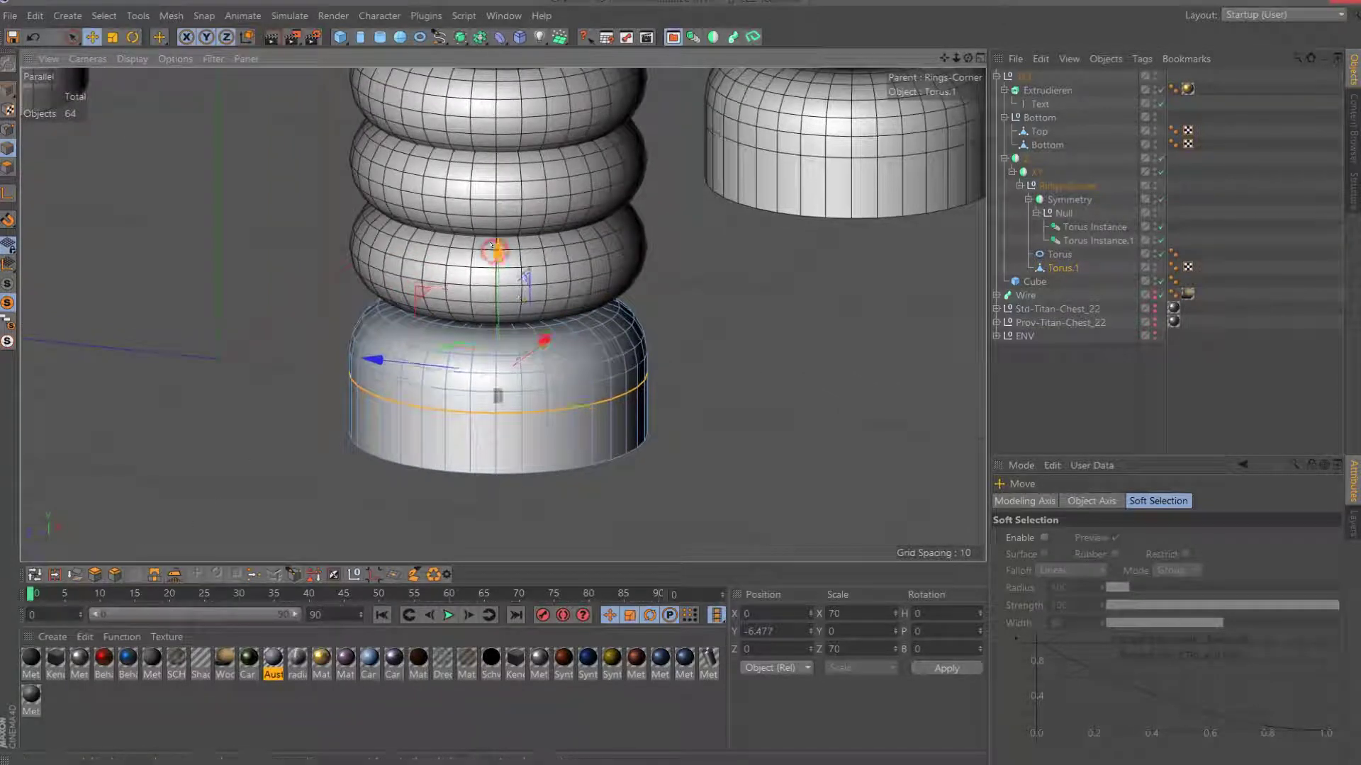
Loop-select a polygon band around the foot and extrude it with offset -1.
{"action": "left_click", "coordinate": [34, 574]}
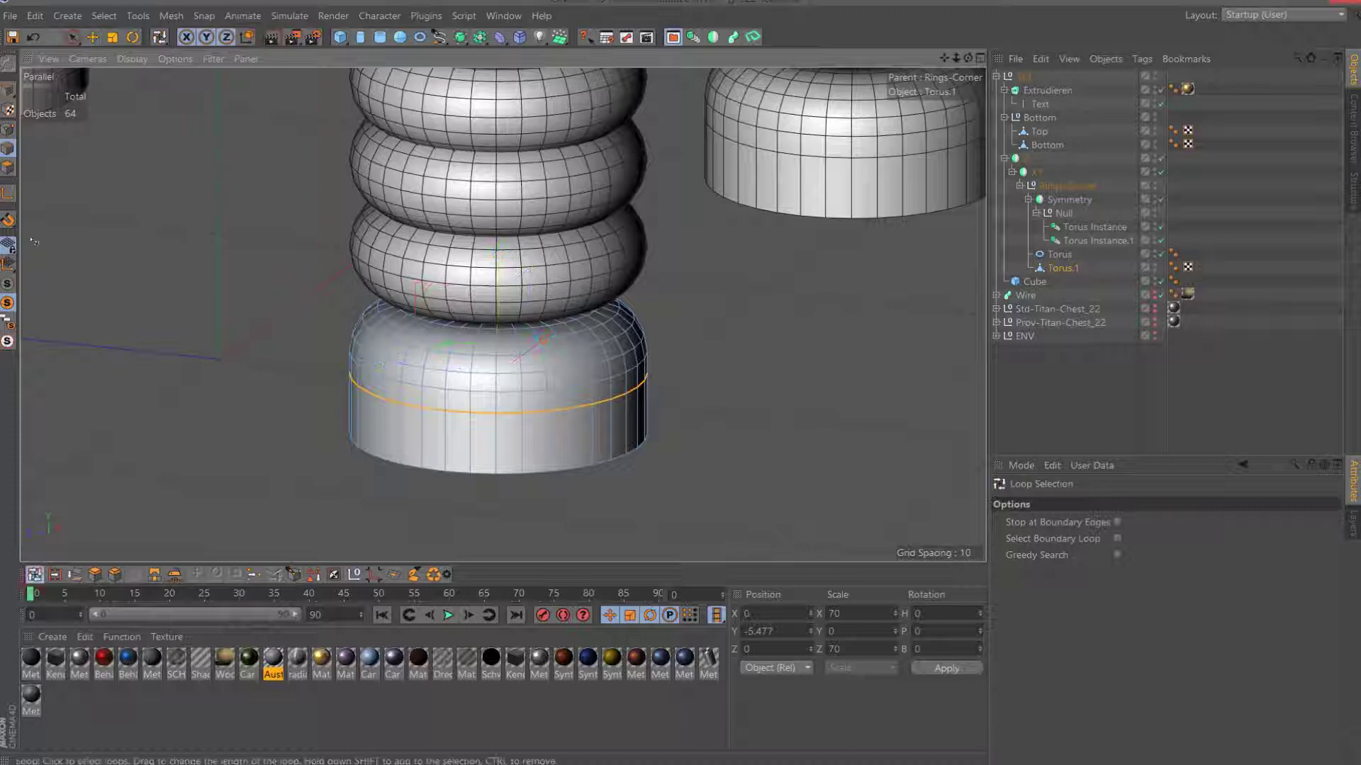
{"action": "left_click", "coordinate": [8, 167]}
{"action": "left_click", "coordinate": [465, 403]}
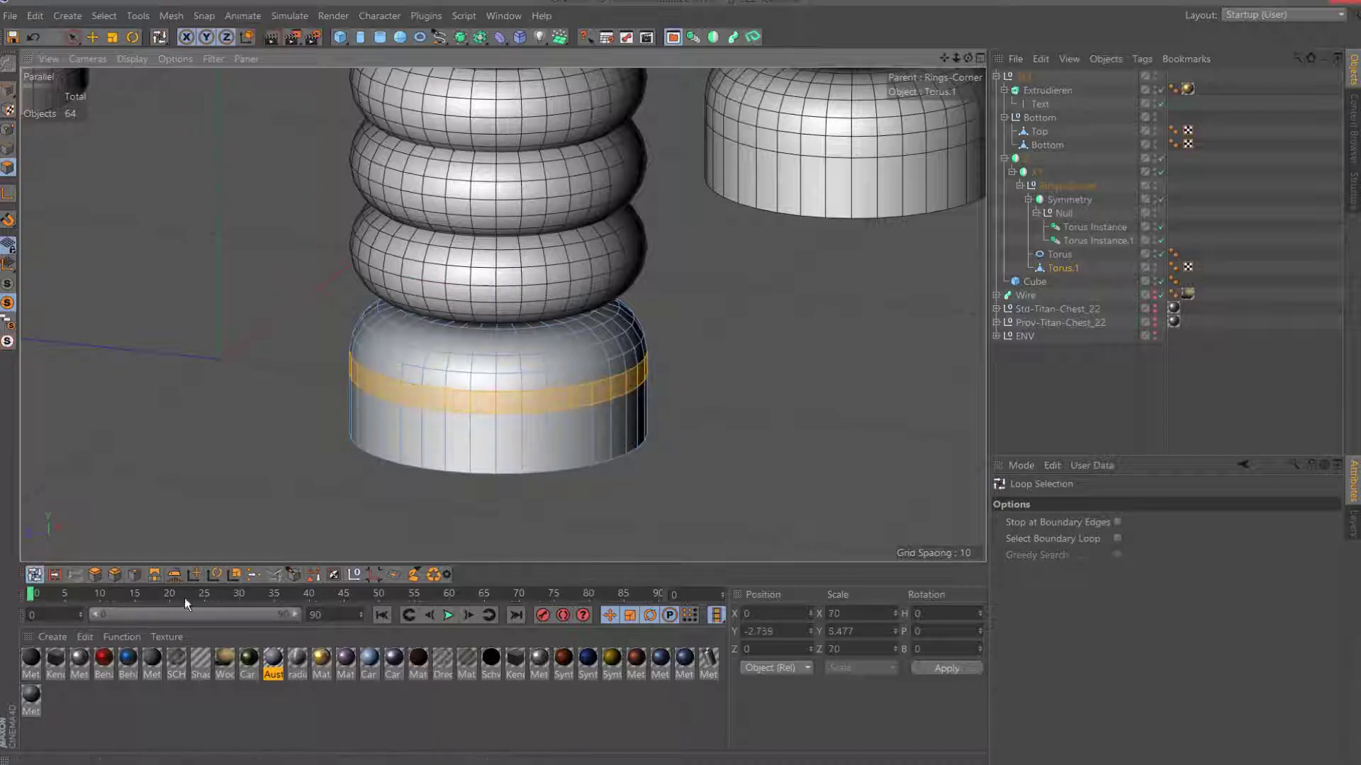
{"action": "left_click", "coordinate": [95, 576]}
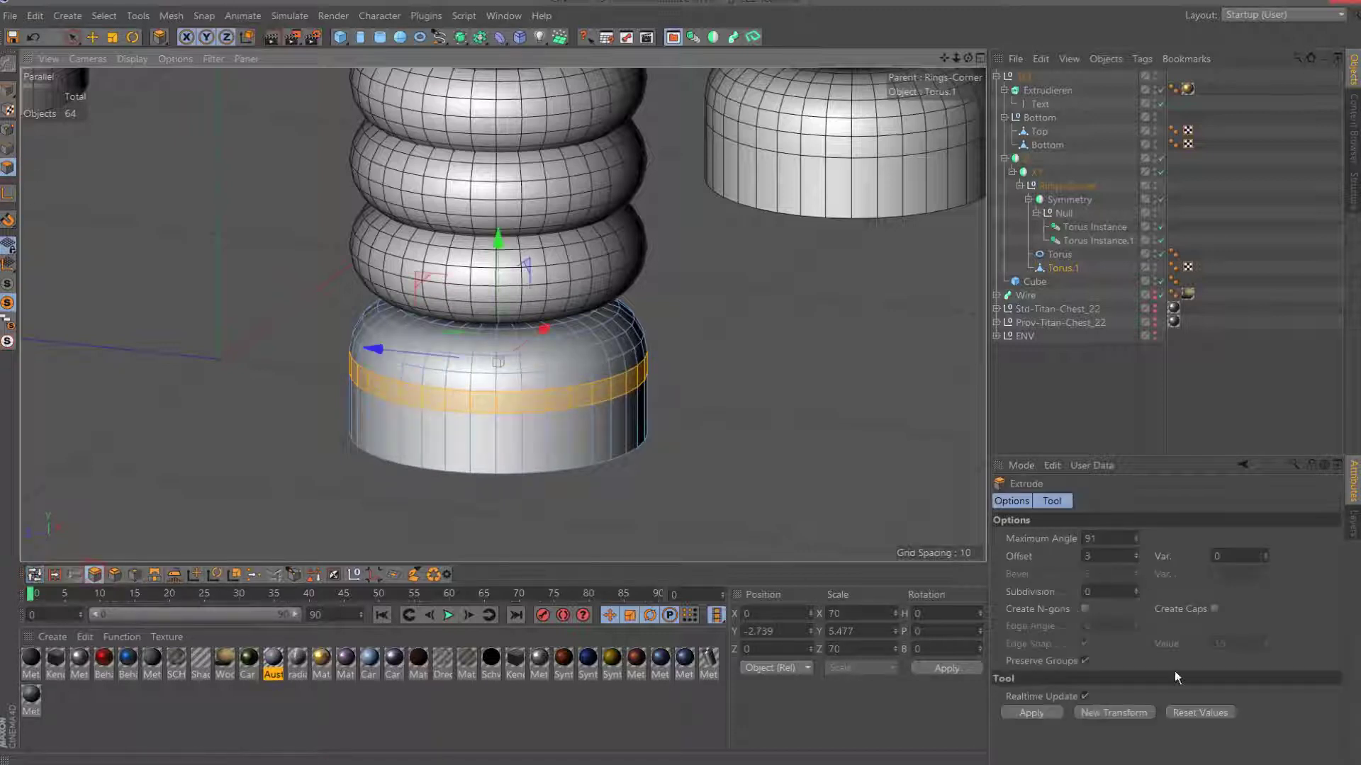
{"action": "left_click", "coordinate": [1113, 556]}
{"action": "type", "text": "-1"}
{"action": "key", "text": "Return"}
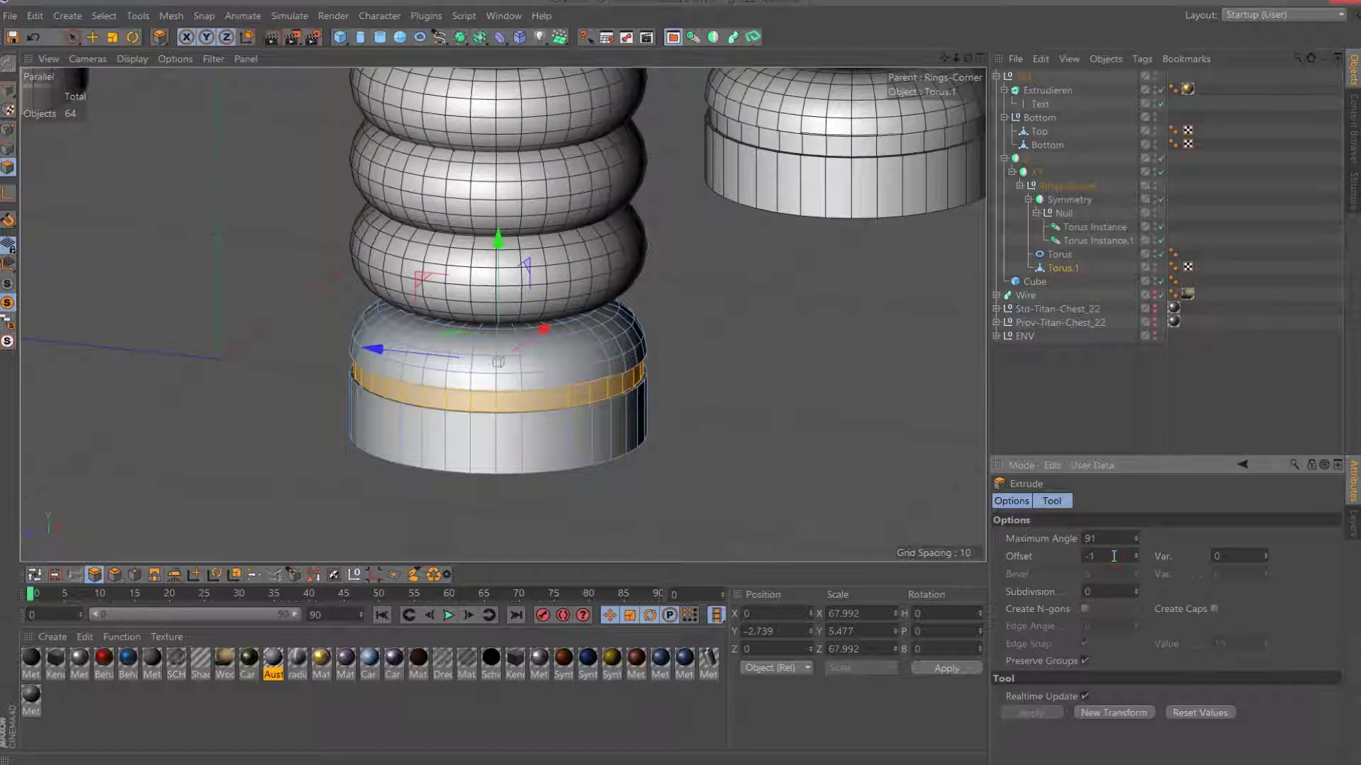
{"action": "mouse_move", "coordinate": [956, 58]}
{"action": "left_mouse_down"}
{"action": "mouse_move", "coordinate": [946, 65]}
{"action": "mouse_move", "coordinate": [1006, 70]}
{"action": "left_mouse_up"}
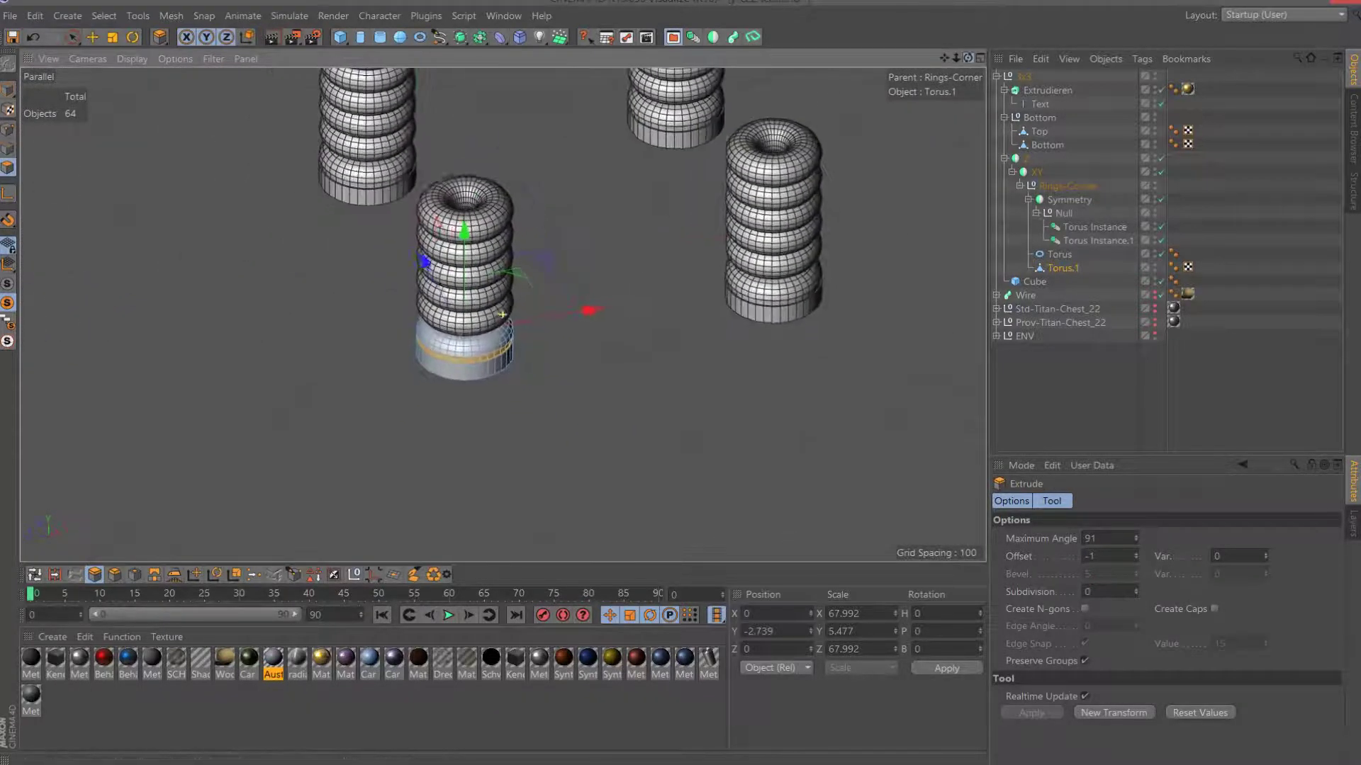
{"action": "left_click", "coordinate": [291, 39]}
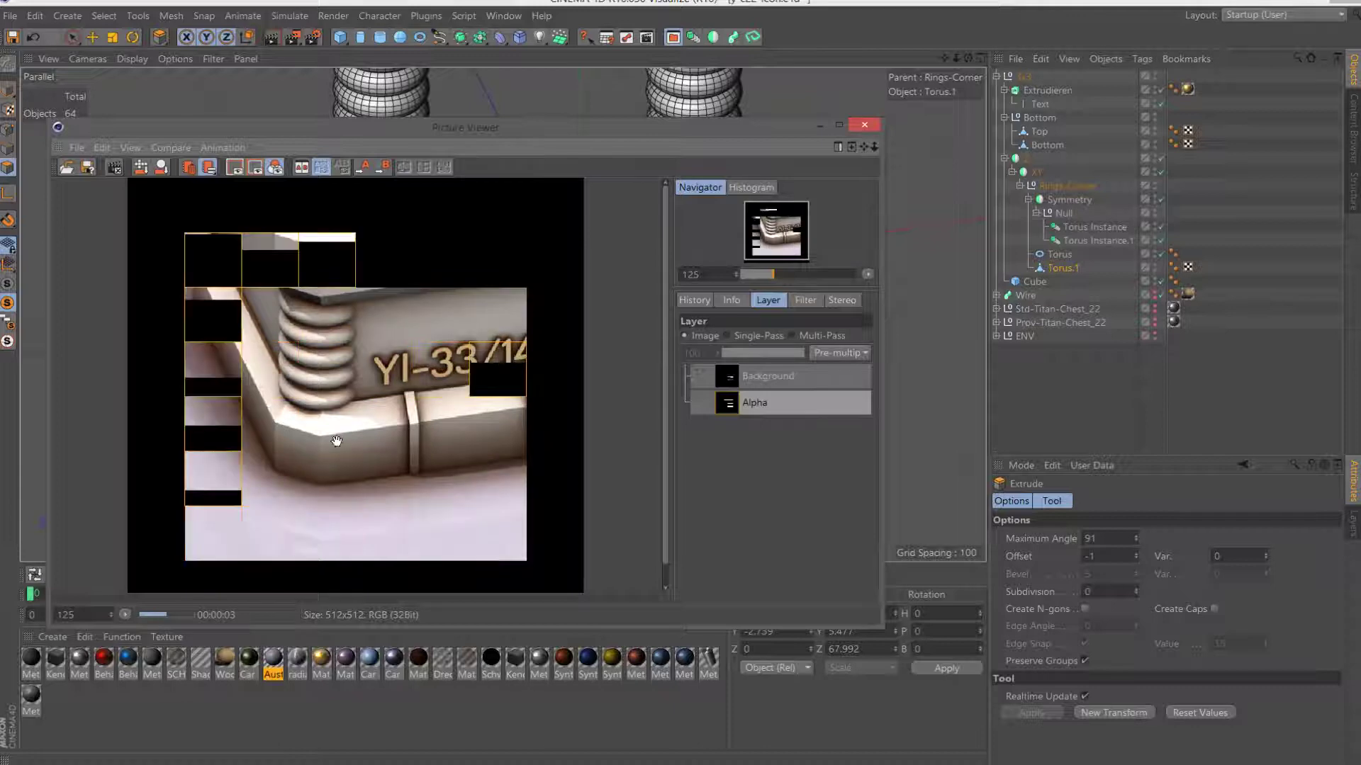
{"action": "left_click", "coordinate": [865, 125]}
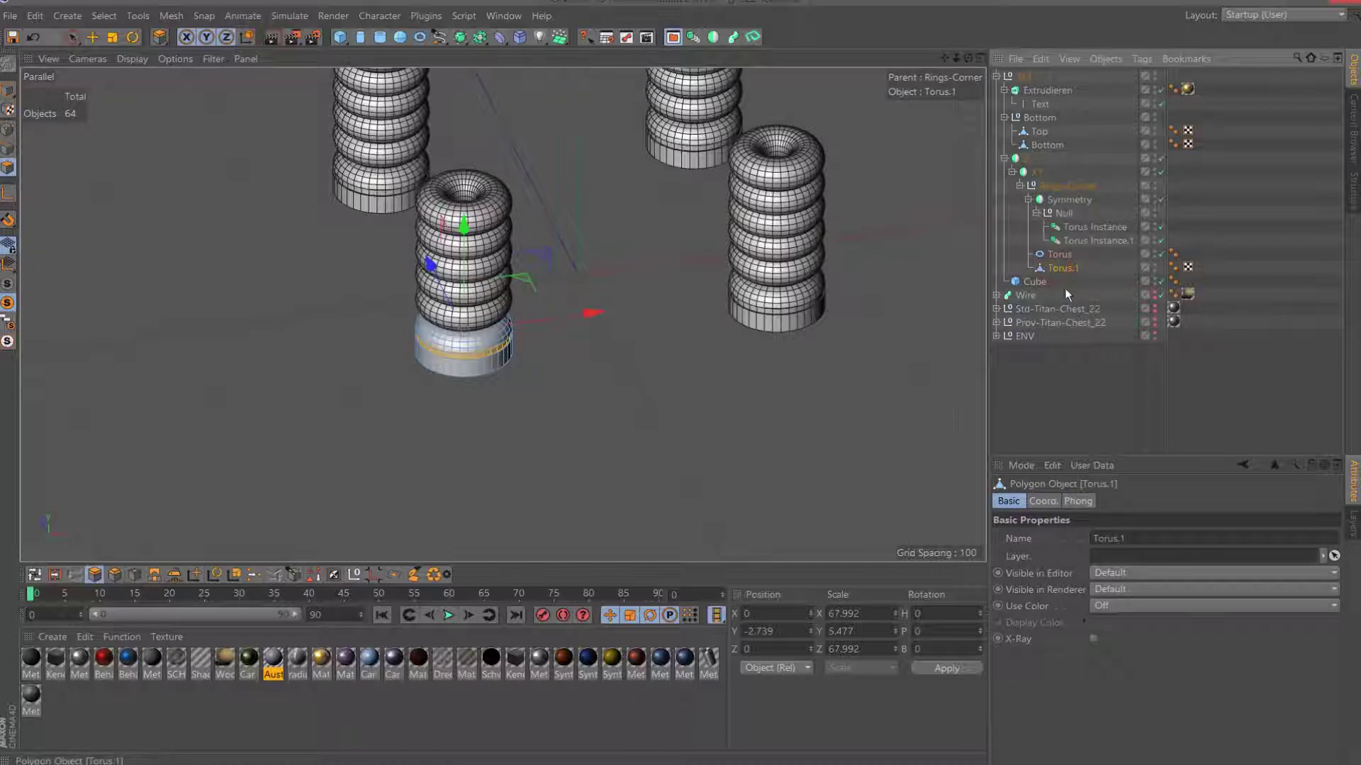
In the side view, lower Torus Instance by 2 units and Torus Instance.1 by 4.
{"action": "left_click", "coordinate": [10, 90]}
{"action": "key", "text": "F2"}
{"action": "key", "text": "F3"}
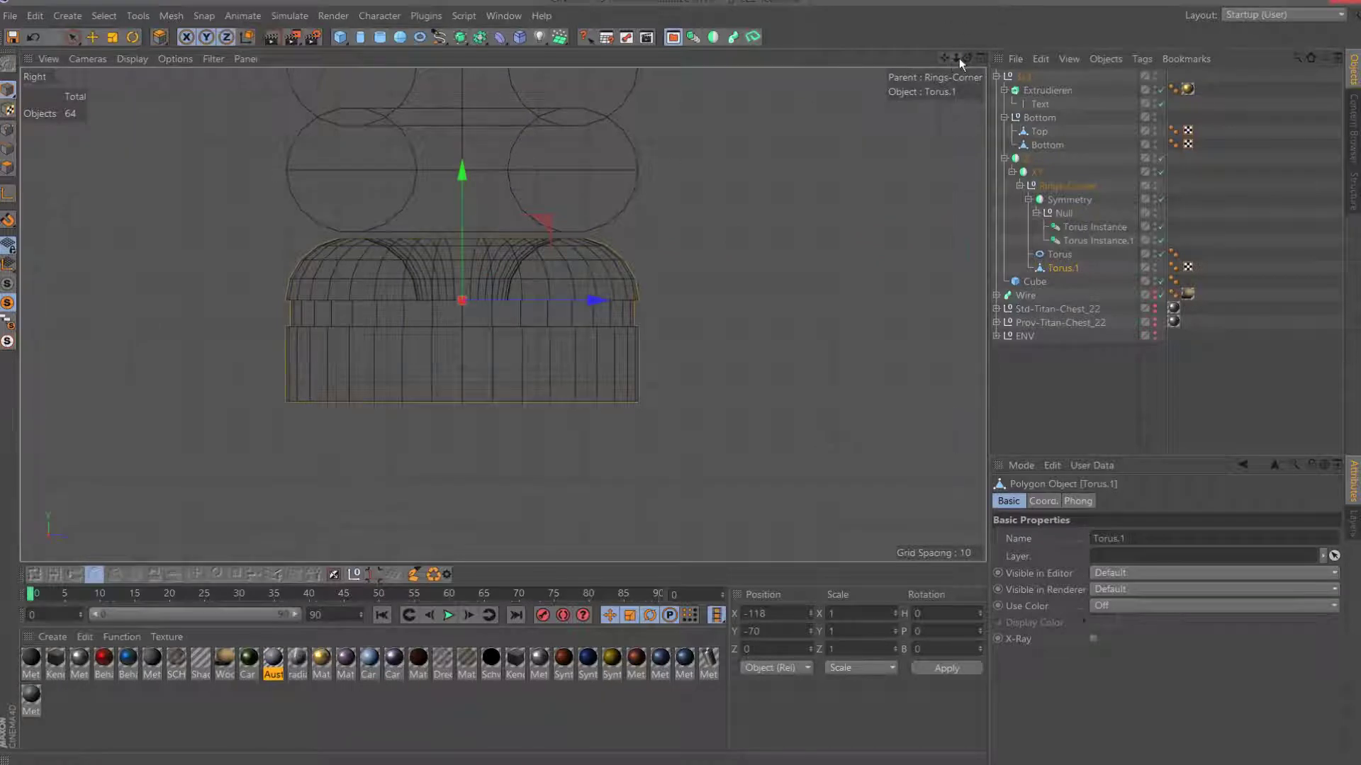
{"action": "left_click_drag", "start_coordinate": [959, 59], "coordinate": [980, 161]}
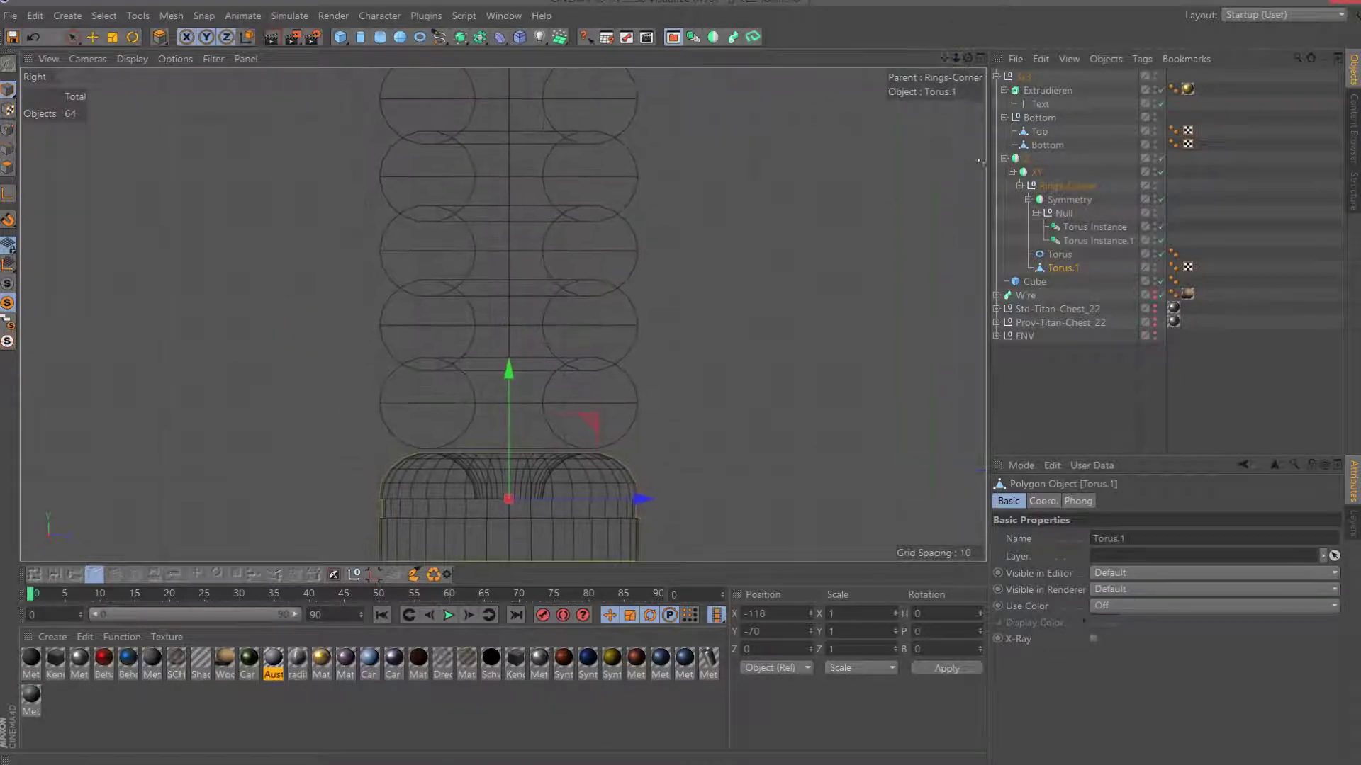
{"action": "left_click", "coordinate": [1071, 228]}
{"action": "left_click_drag", "start_coordinate": [508, 80], "coordinate": [505, 87]}
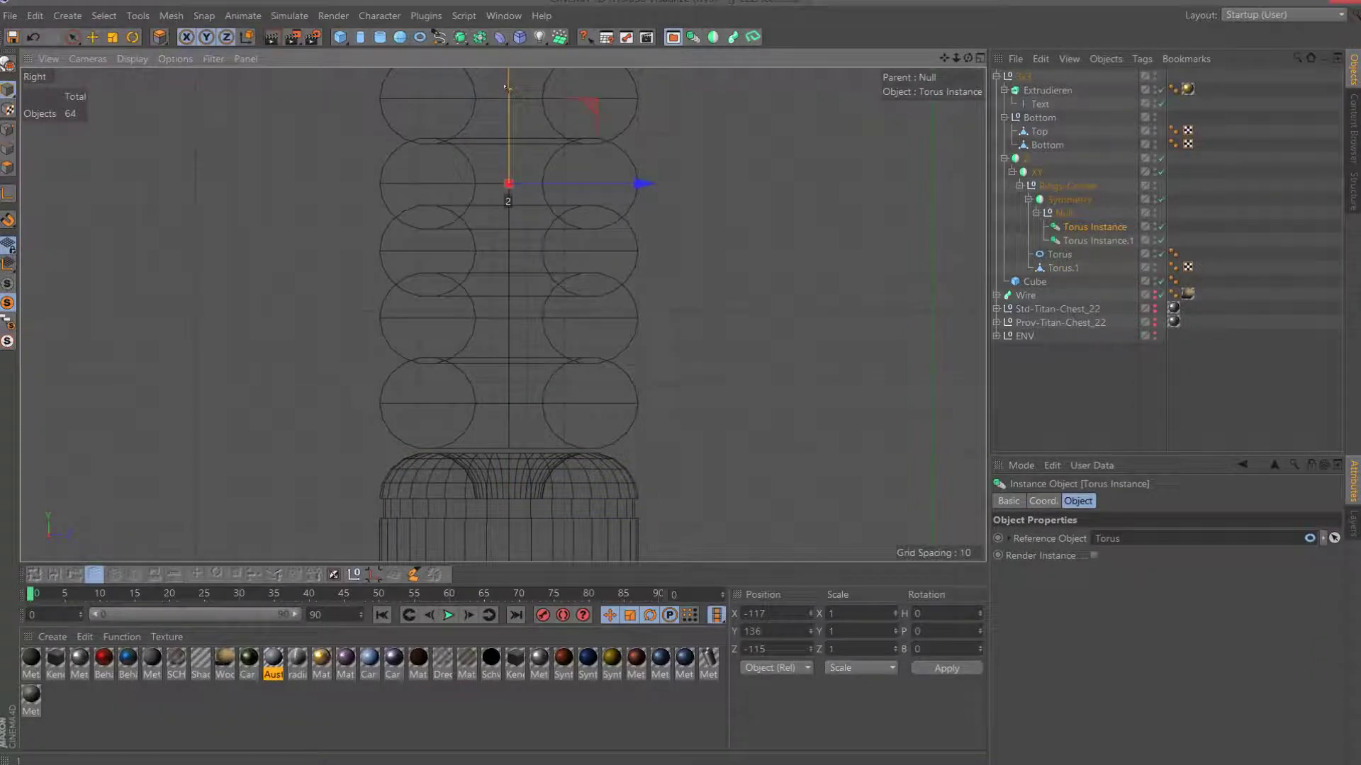
{"action": "left_click", "coordinate": [1060, 255]}
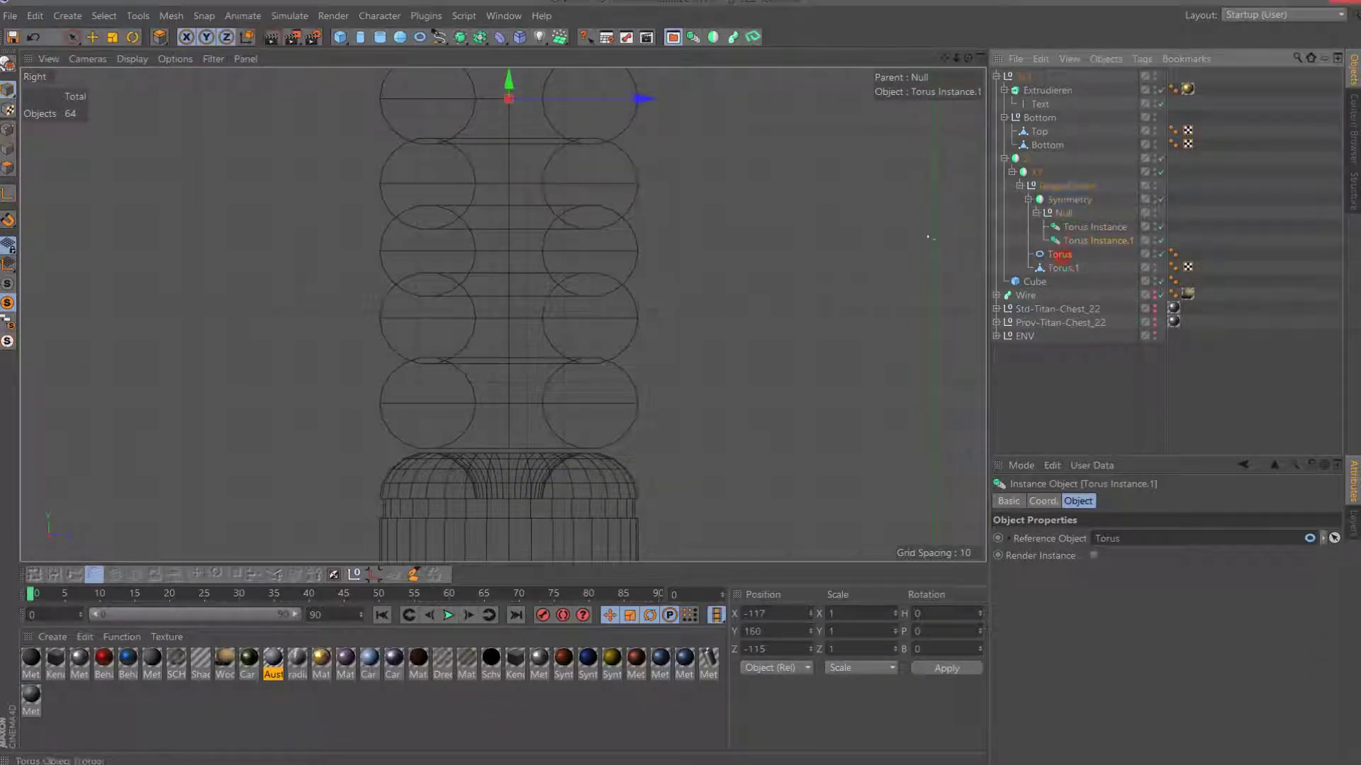
{"action": "left_click", "coordinate": [1097, 242]}
{"action": "left_click_drag", "start_coordinate": [501, 82], "coordinate": [503, 95]}
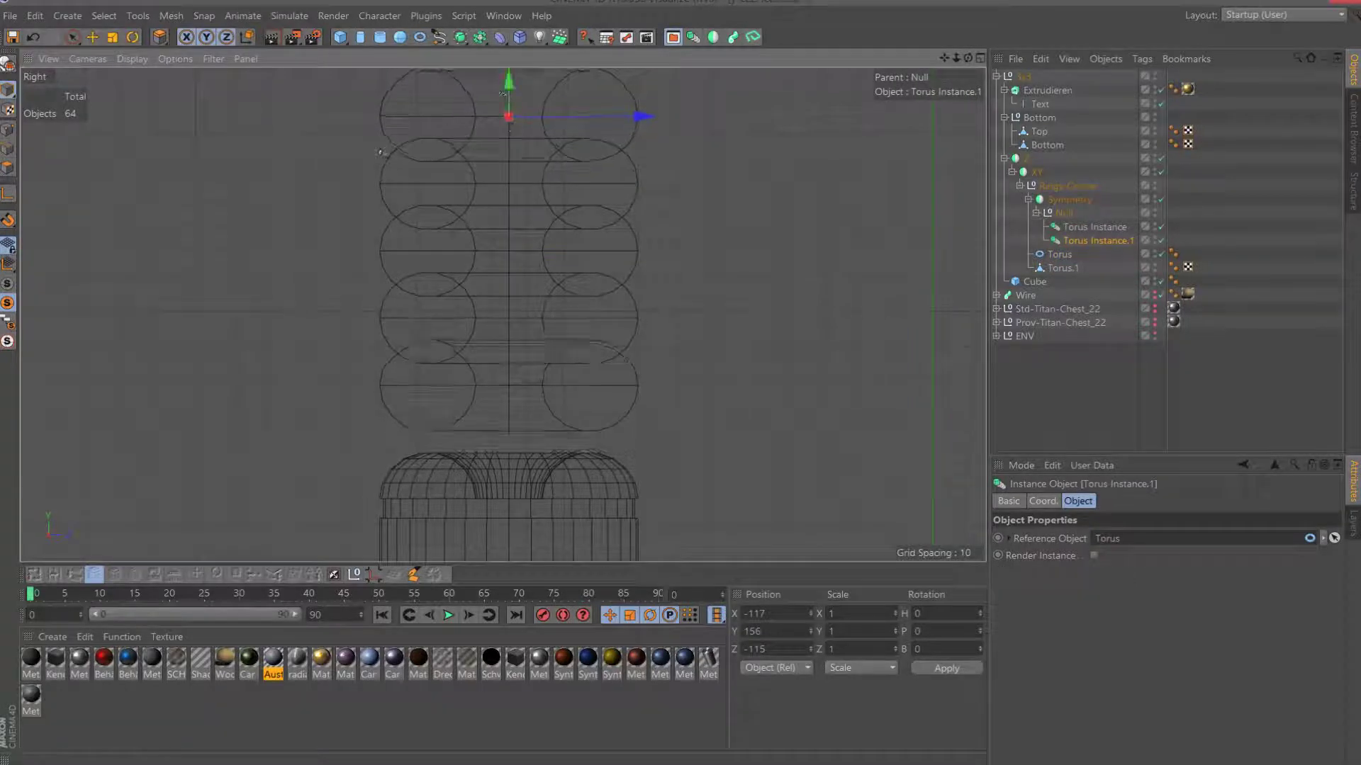
Raise Torus.1 from Y −70 to −56 and turn off Viewport Solo.
{"action": "left_click", "coordinate": [1067, 269]}
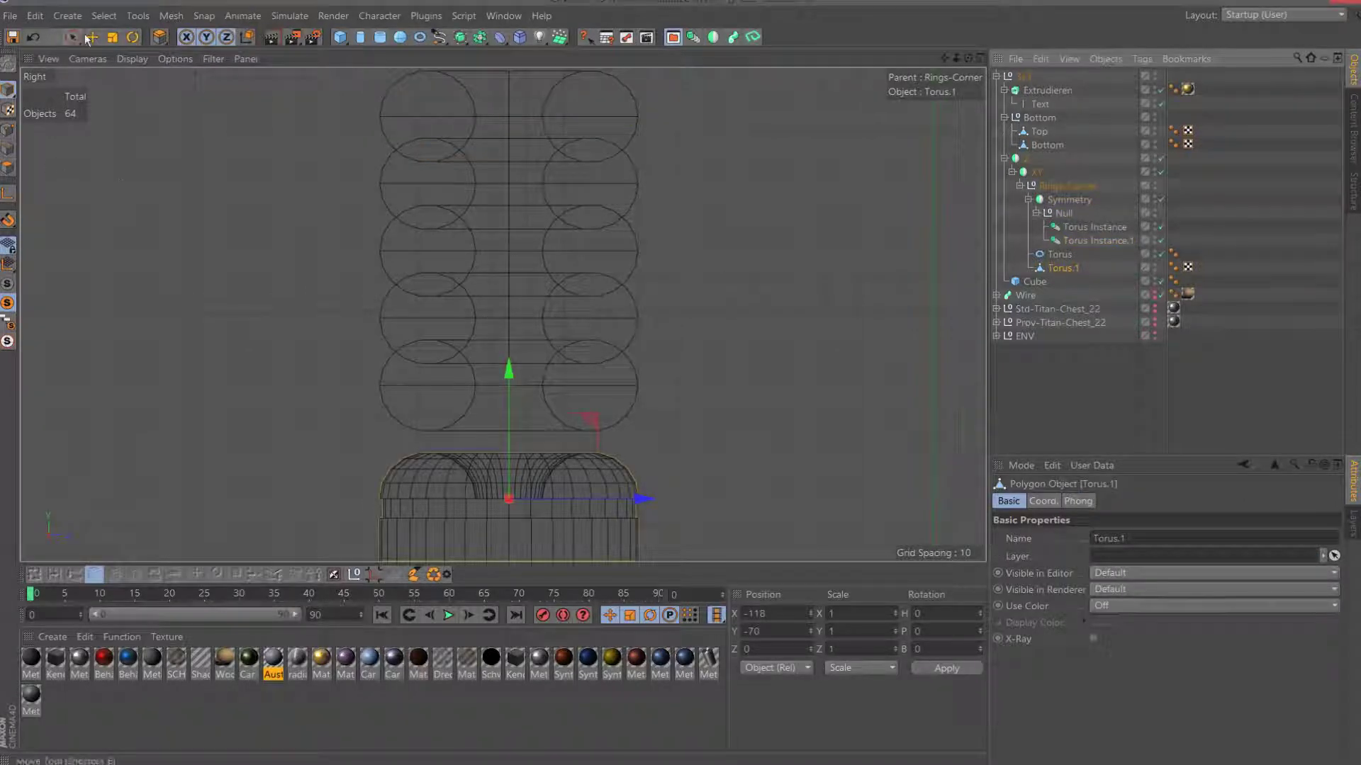
{"action": "left_click", "coordinate": [89, 38]}
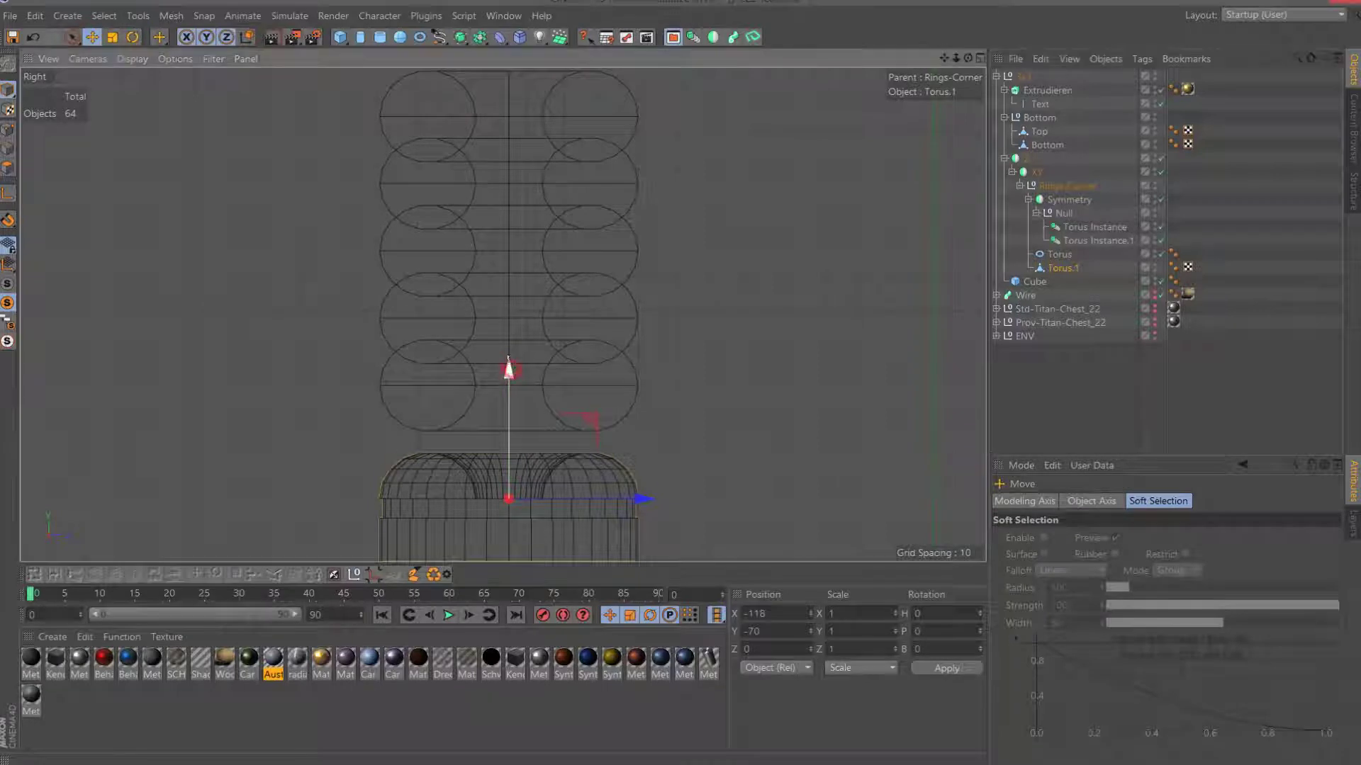
{"action": "left_click_drag", "start_coordinate": [508, 369], "coordinate": [509, 319]}
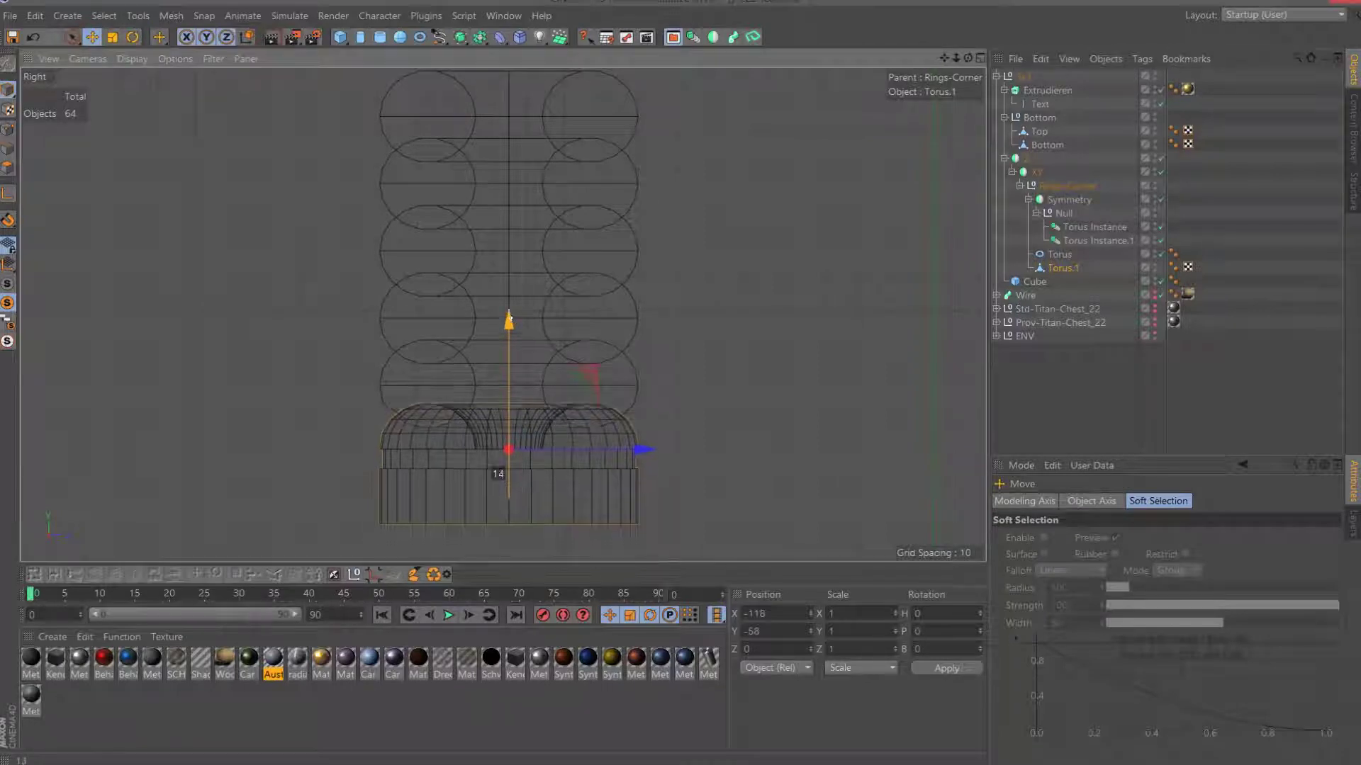
{"action": "left_click_drag", "start_coordinate": [511, 320], "coordinate": [780, 169], "text": "alt"}
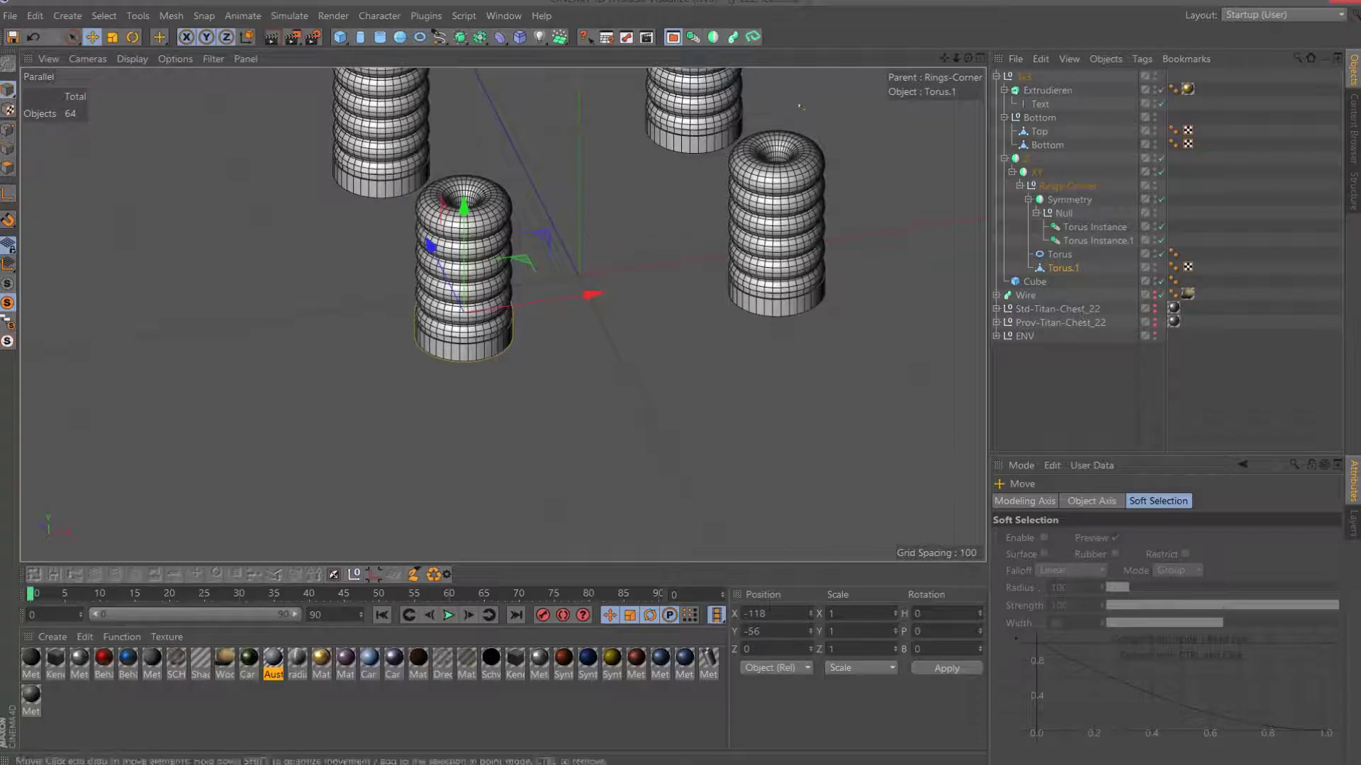
{"action": "left_click", "coordinate": [7, 287]}
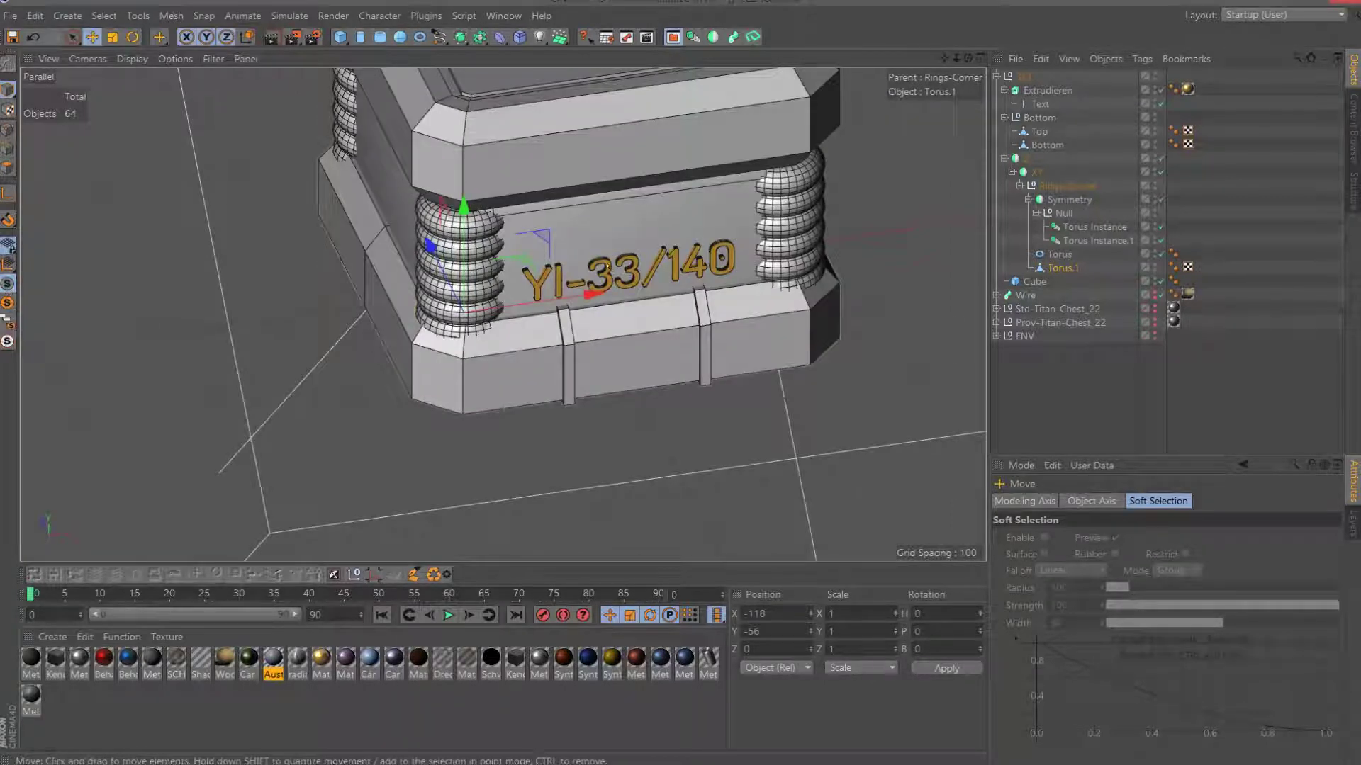
Select Rings-Corner and raise it along Y in the Right view.
{"action": "scroll", "coordinate": [608, 267], "scroll_direction": "up", "scroll_amount": 1}
{"action": "scroll", "coordinate": [606, 266], "scroll_direction": "up", "scroll_amount": 2}
{"action": "scroll", "coordinate": [600, 265], "scroll_direction": "up", "scroll_amount": 2}
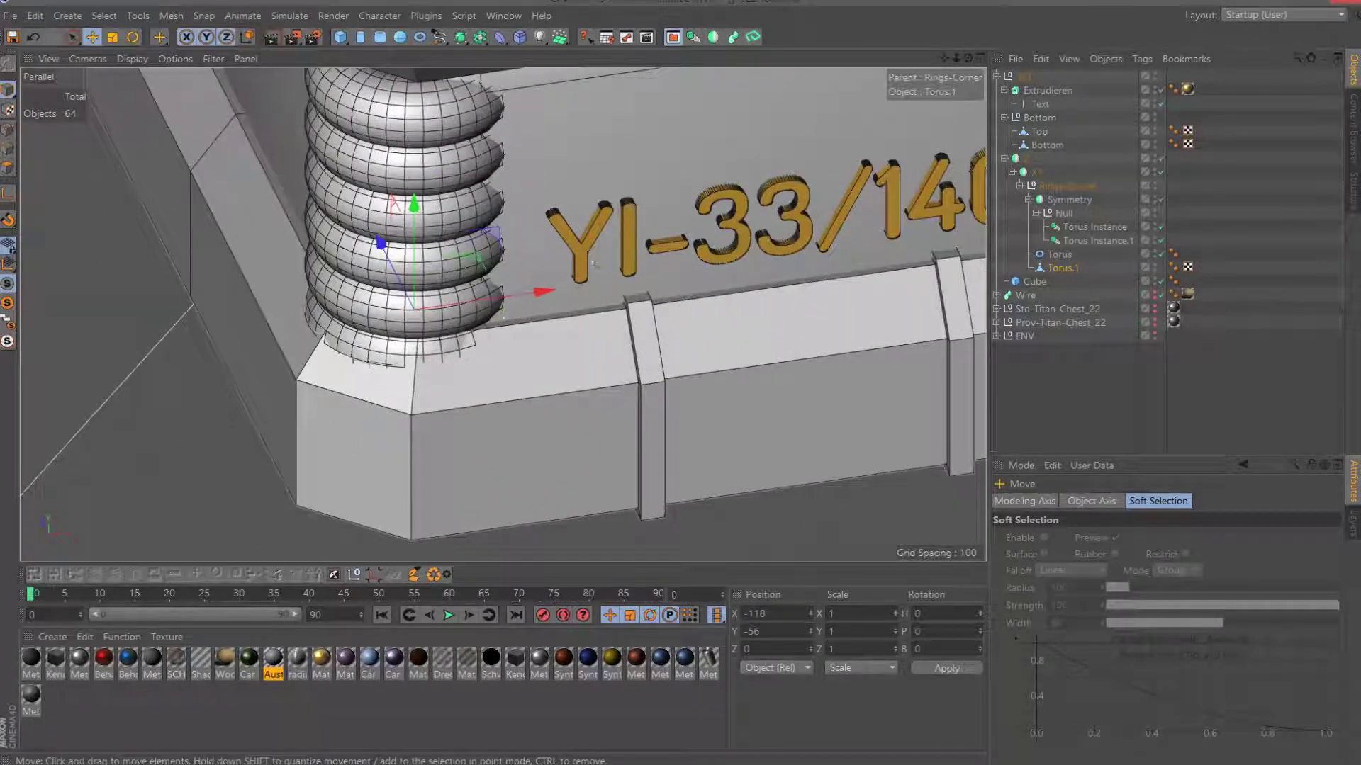
{"action": "left_click", "coordinate": [1062, 186]}
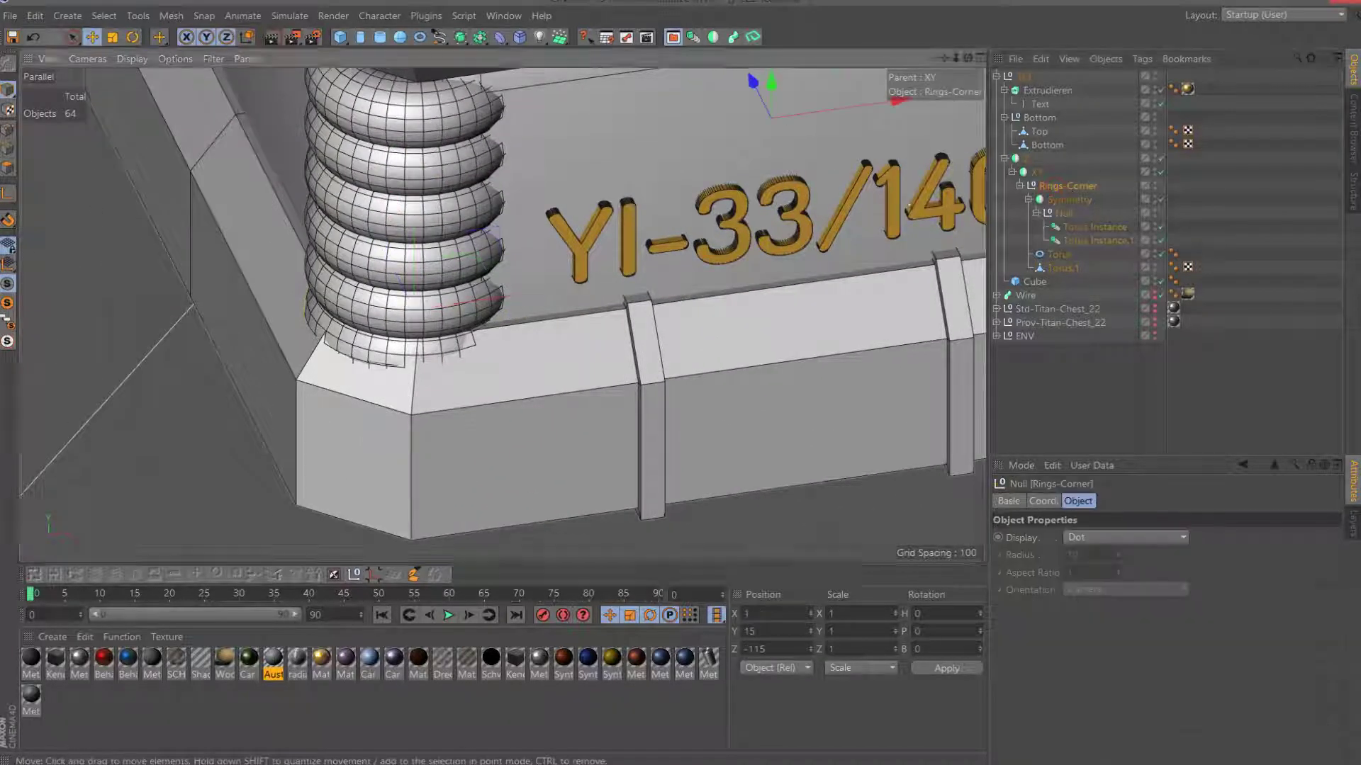
{"action": "key", "text": "F3"}
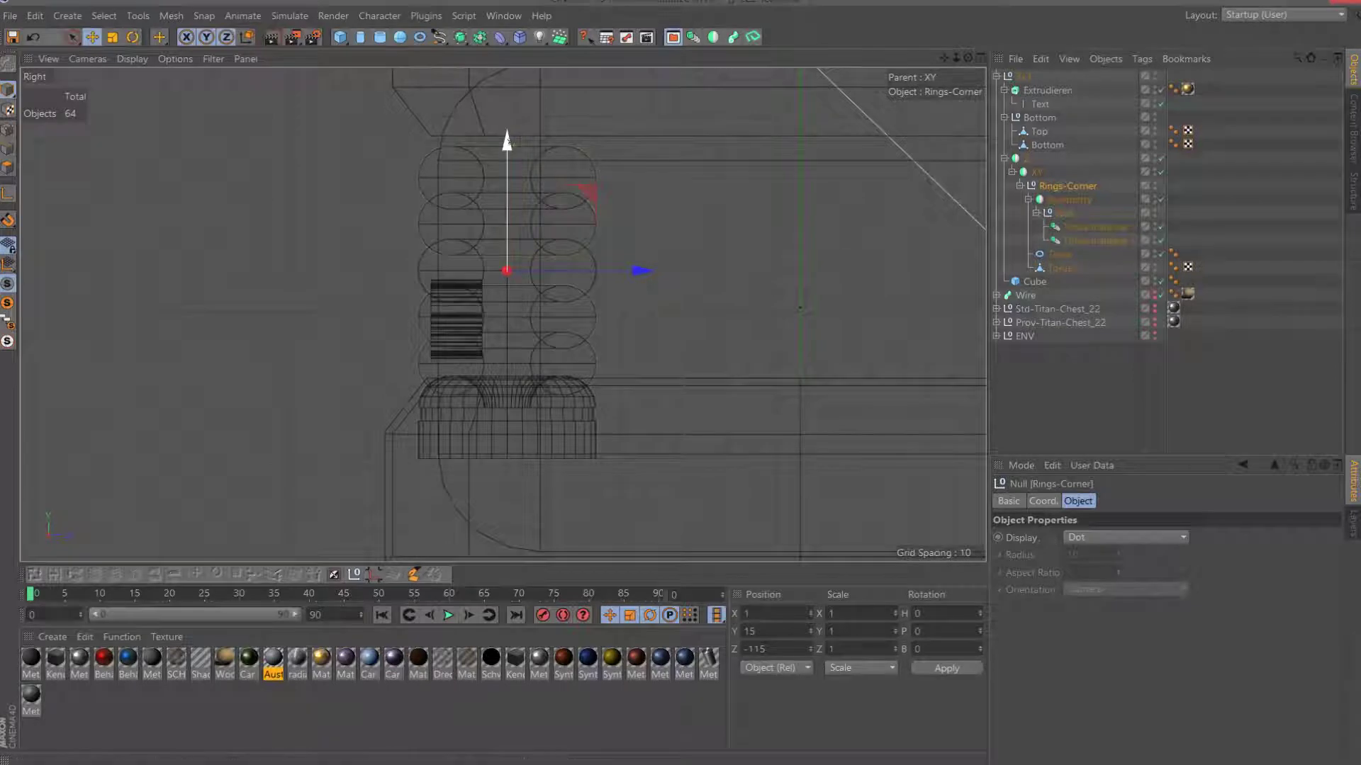
{"action": "left_click_drag", "start_coordinate": [507, 293], "coordinate": [495, 250]}
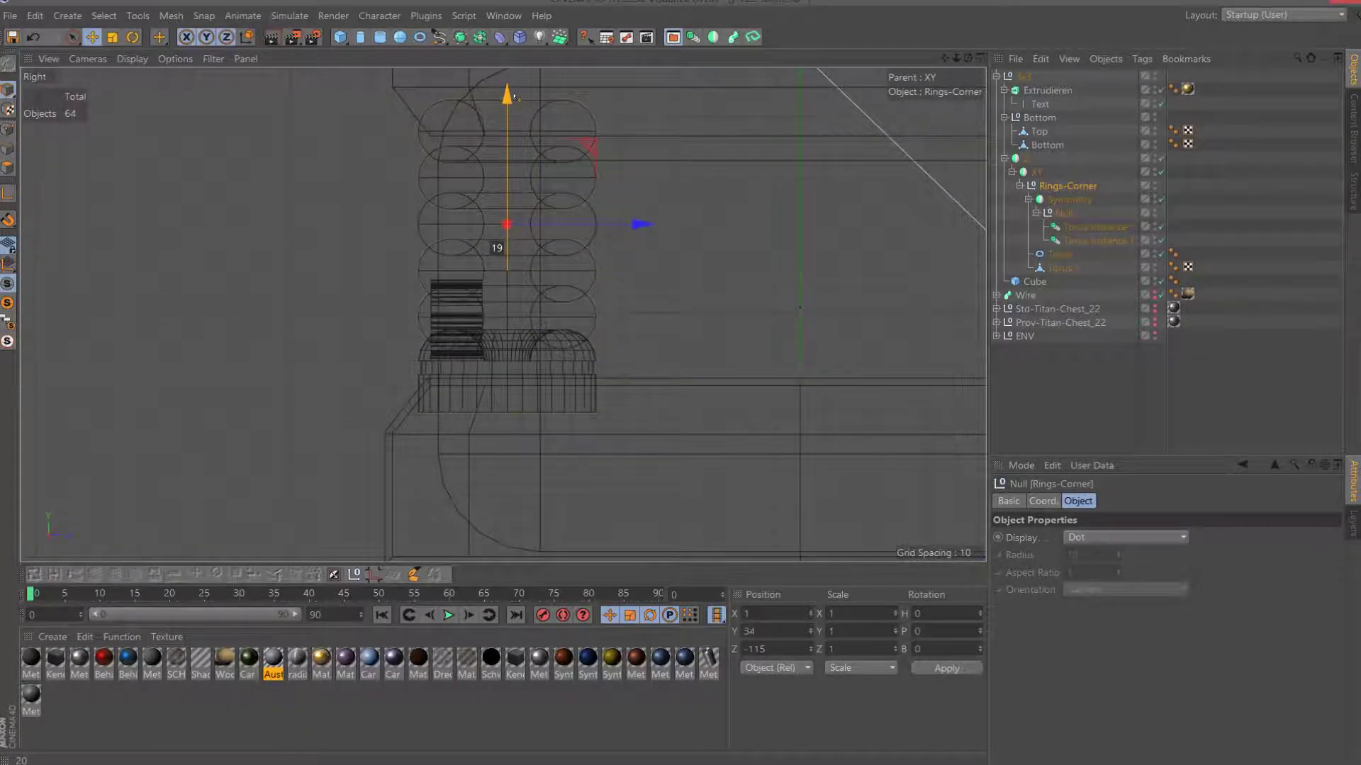
{"action": "key", "text": "F1"}
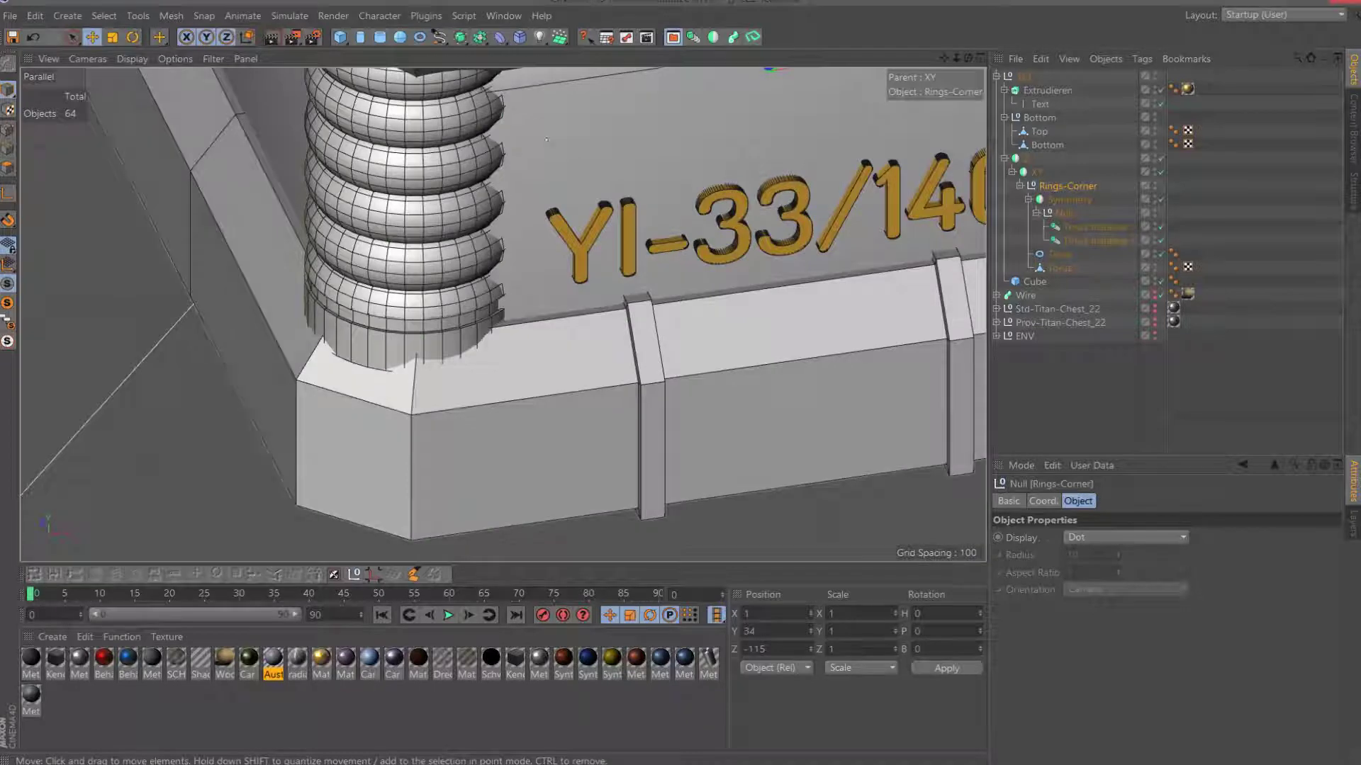
Fine-tune and inspect the ring stacks' fit beside the YI-33/140 label.
{"action": "left_click_drag", "start_coordinate": [959, 57], "coordinate": [935, 75]}
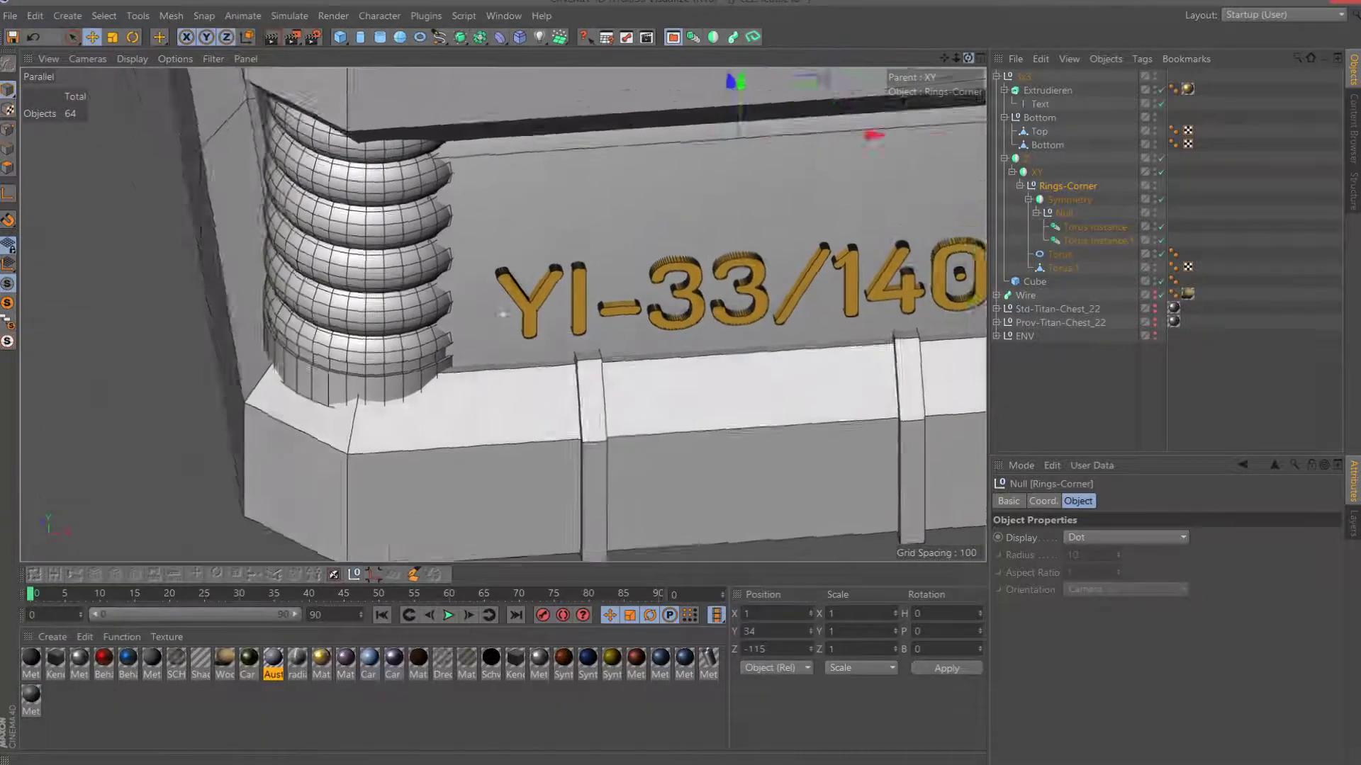
{"action": "left_click_drag", "start_coordinate": [766, 88], "coordinate": [766, 88]}
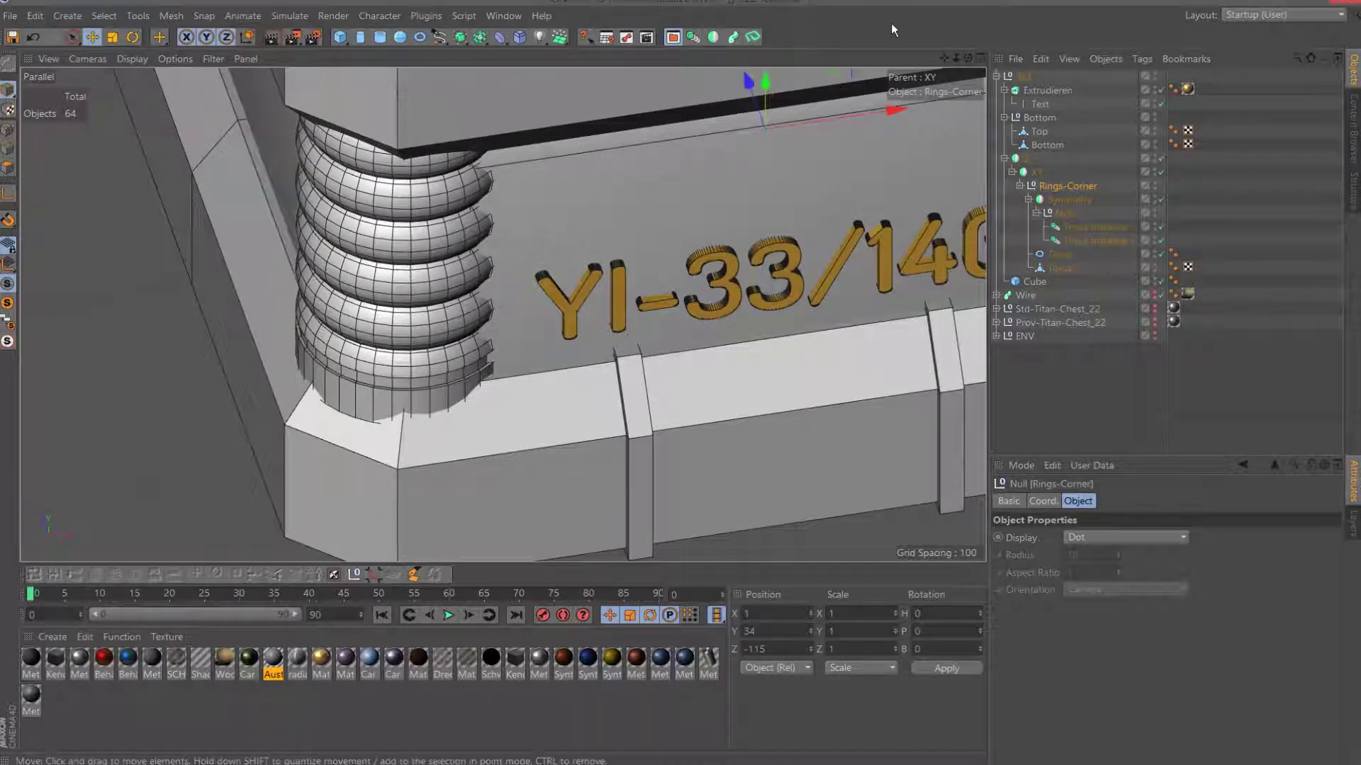
{"action": "left_click_drag", "start_coordinate": [968, 58], "coordinate": [968, 58]}
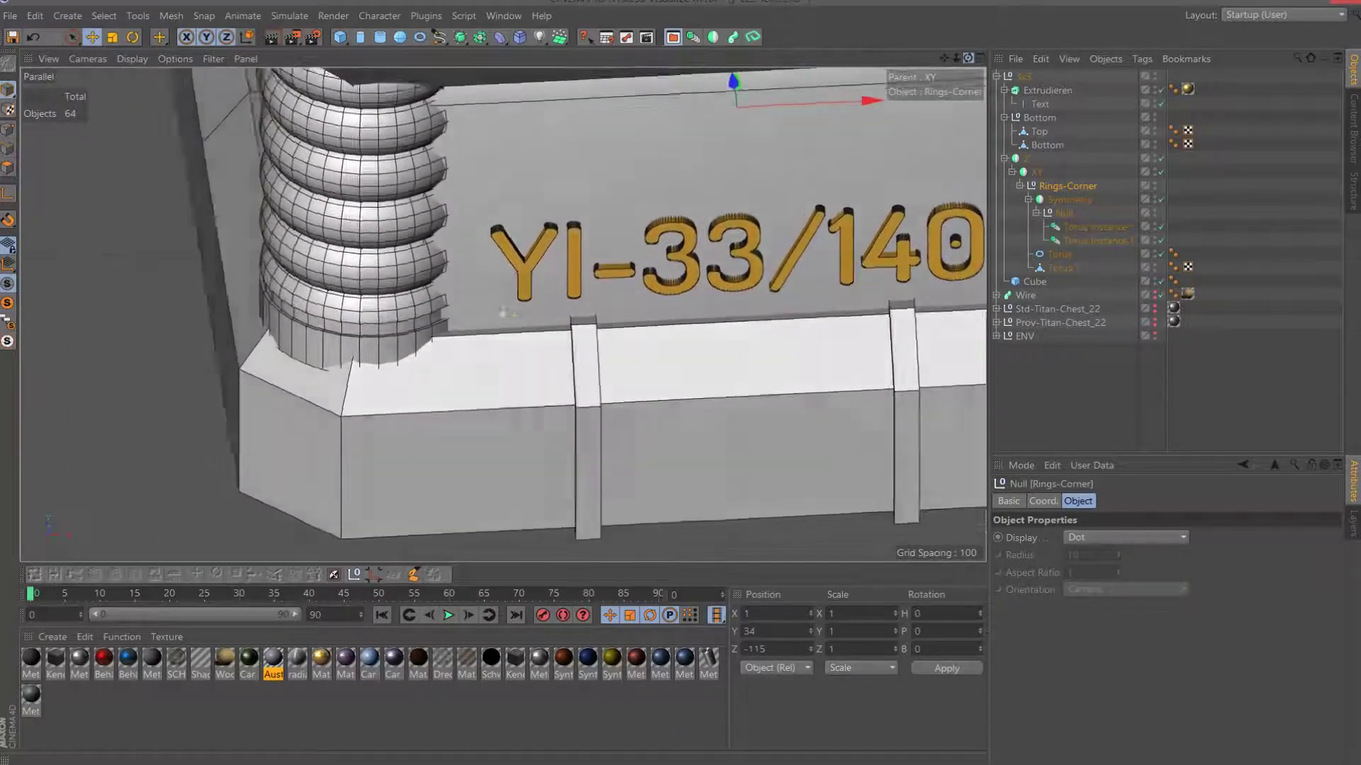
{"action": "left_click_drag", "start_coordinate": [507, 308], "coordinate": [369, 323], "text": "alt"}
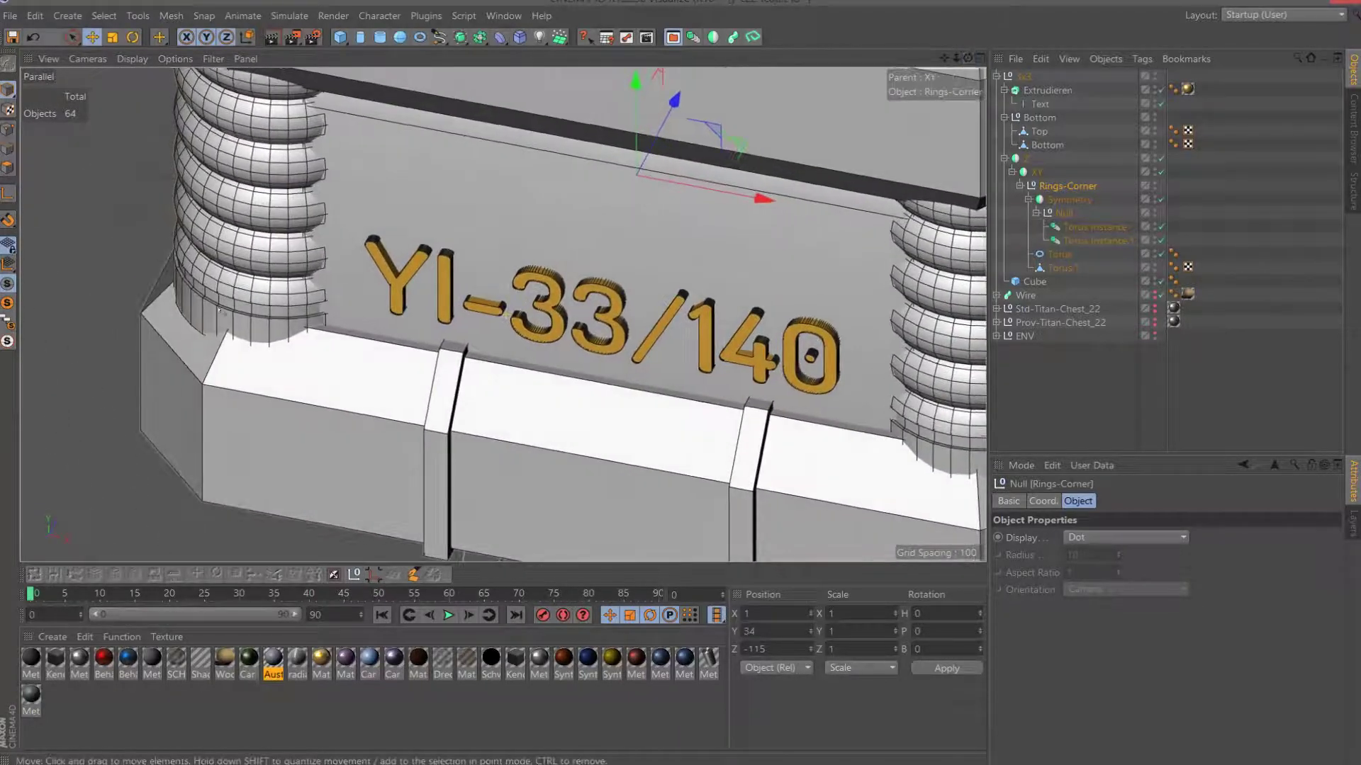
{"action": "scroll", "coordinate": [550, 295], "scroll_direction": "down", "scroll_amount": 5}
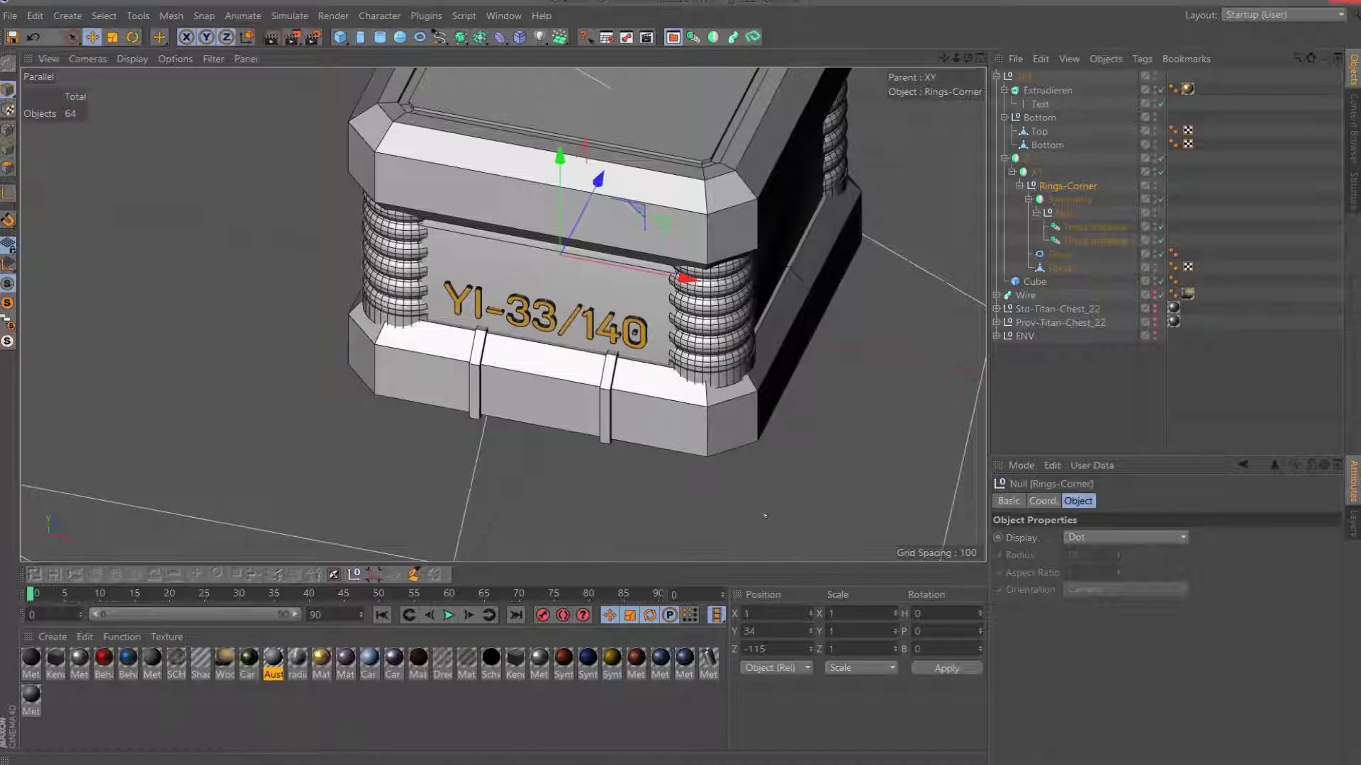
{"action": "scroll", "coordinate": [814, 228], "scroll_direction": "up", "scroll_amount": 2}
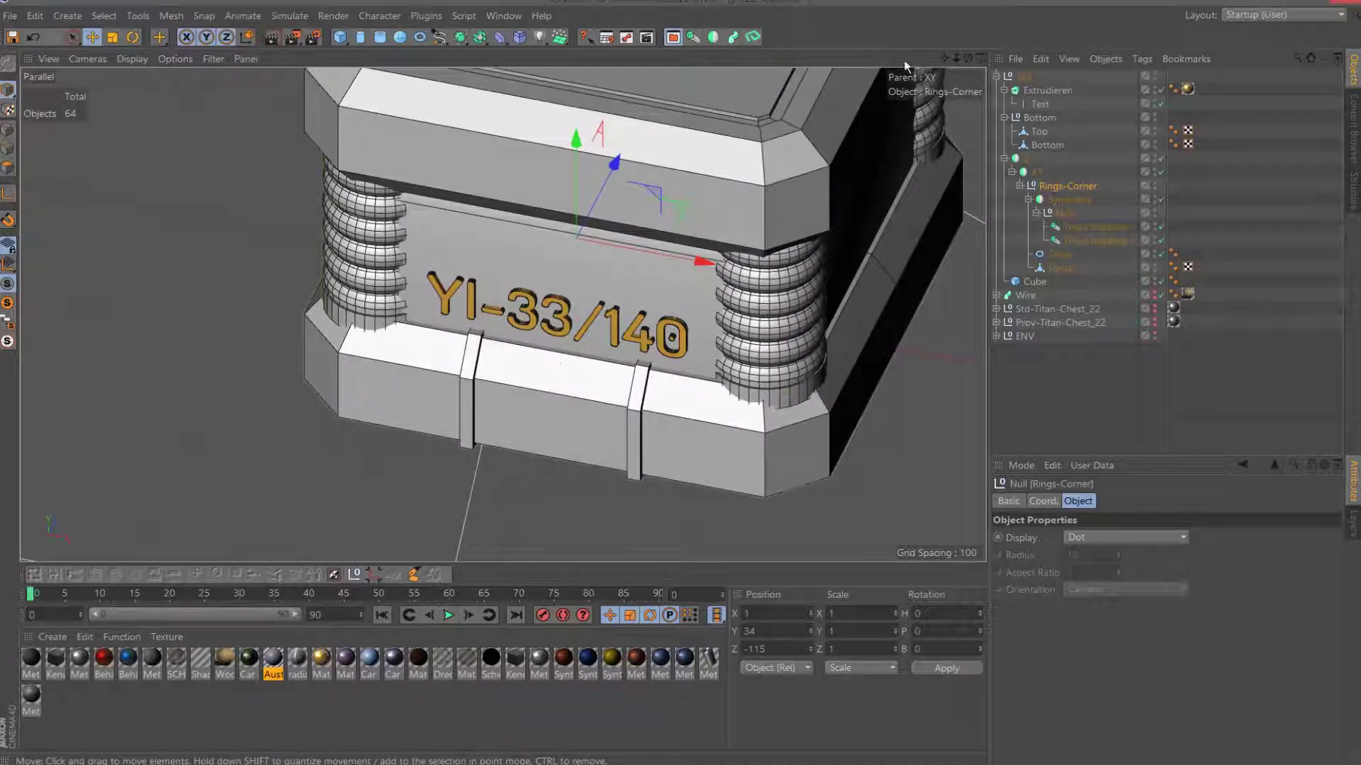
{"action": "mouse_move", "coordinate": [966, 58]}
{"action": "left_mouse_down"}
{"action": "mouse_move", "coordinate": [885, 85]}
{"action": "mouse_move", "coordinate": [921, 78]}
{"action": "mouse_move", "coordinate": [1099, 210]}
{"action": "left_mouse_up"}
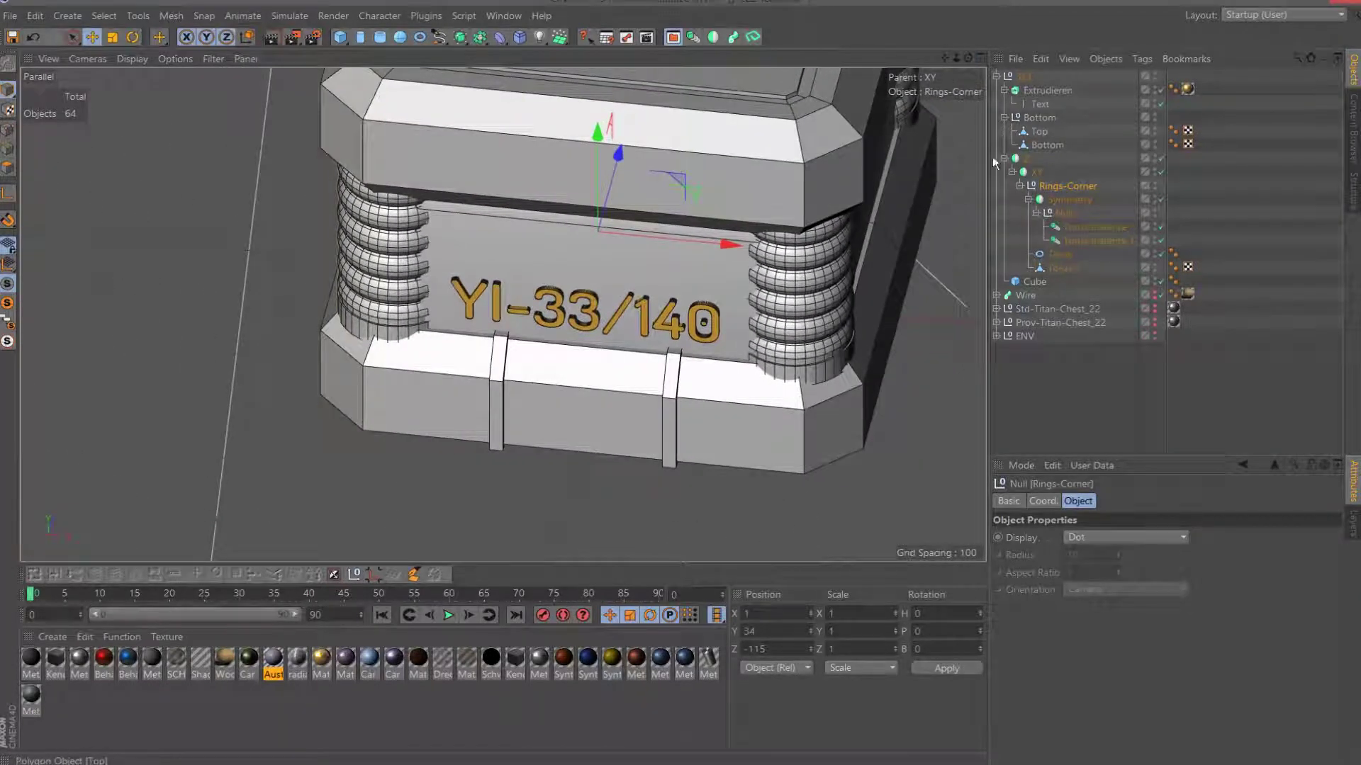
{"action": "left_click_drag", "start_coordinate": [967, 59], "coordinate": [974, 67]}
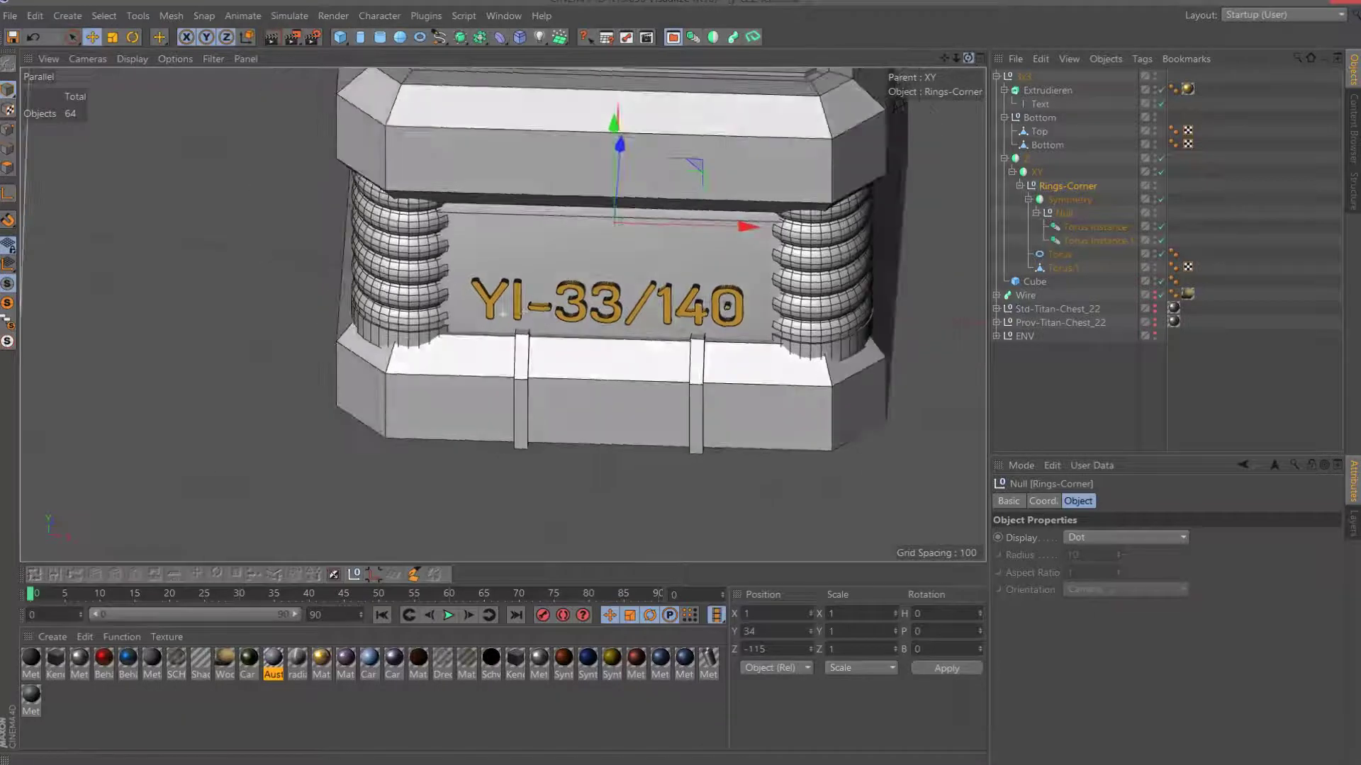
Move the bottom edge loop of Torus.1 down to the base in side view.
{"action": "left_click", "coordinate": [1061, 267]}
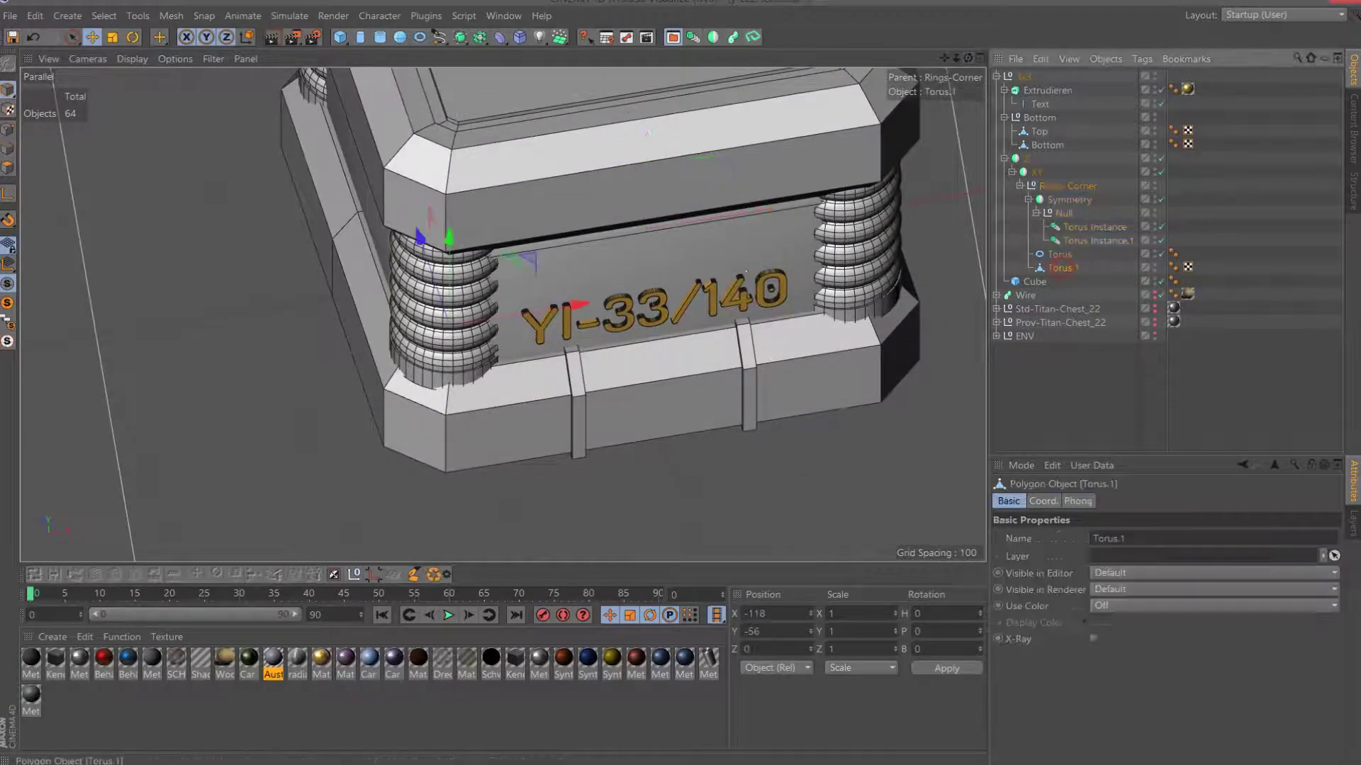
{"action": "key", "text": "F2"}
{"action": "key", "text": "F3"}
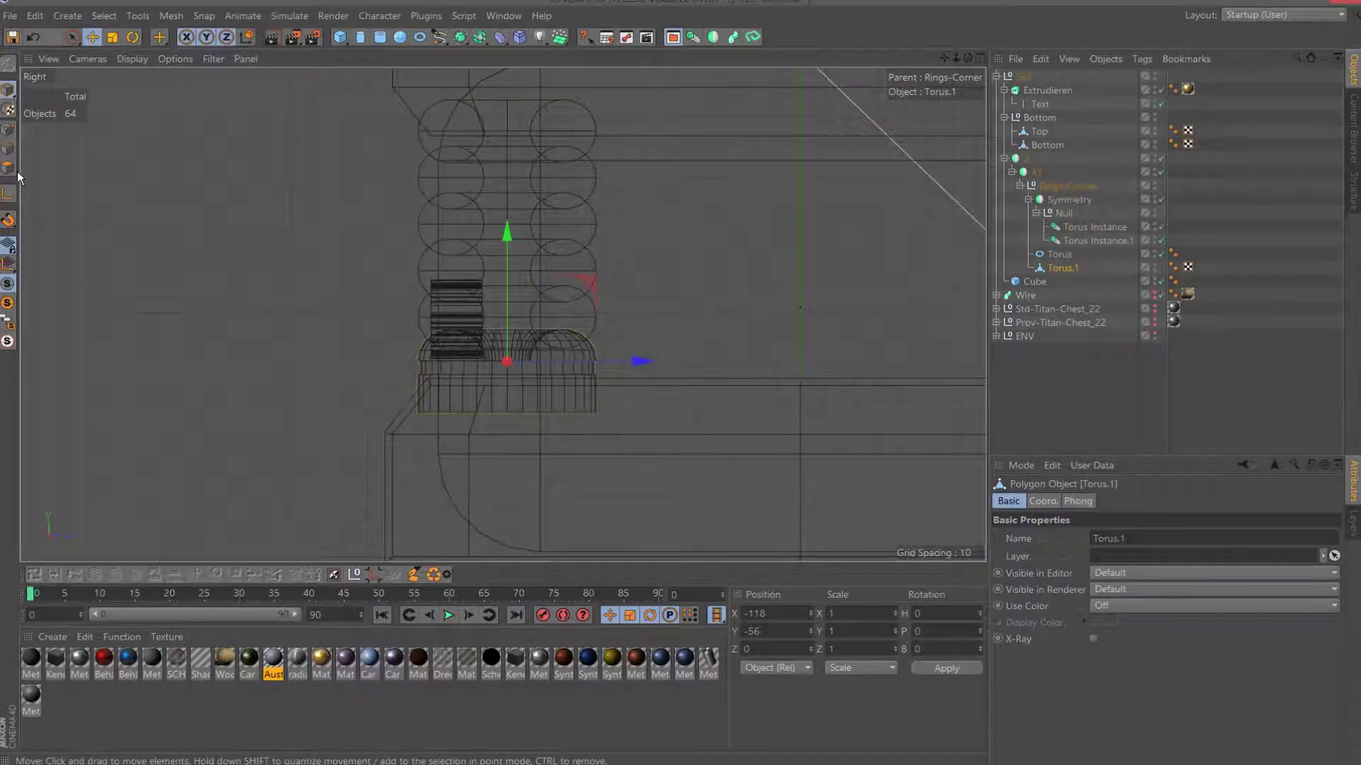
{"action": "left_click", "coordinate": [7, 147]}
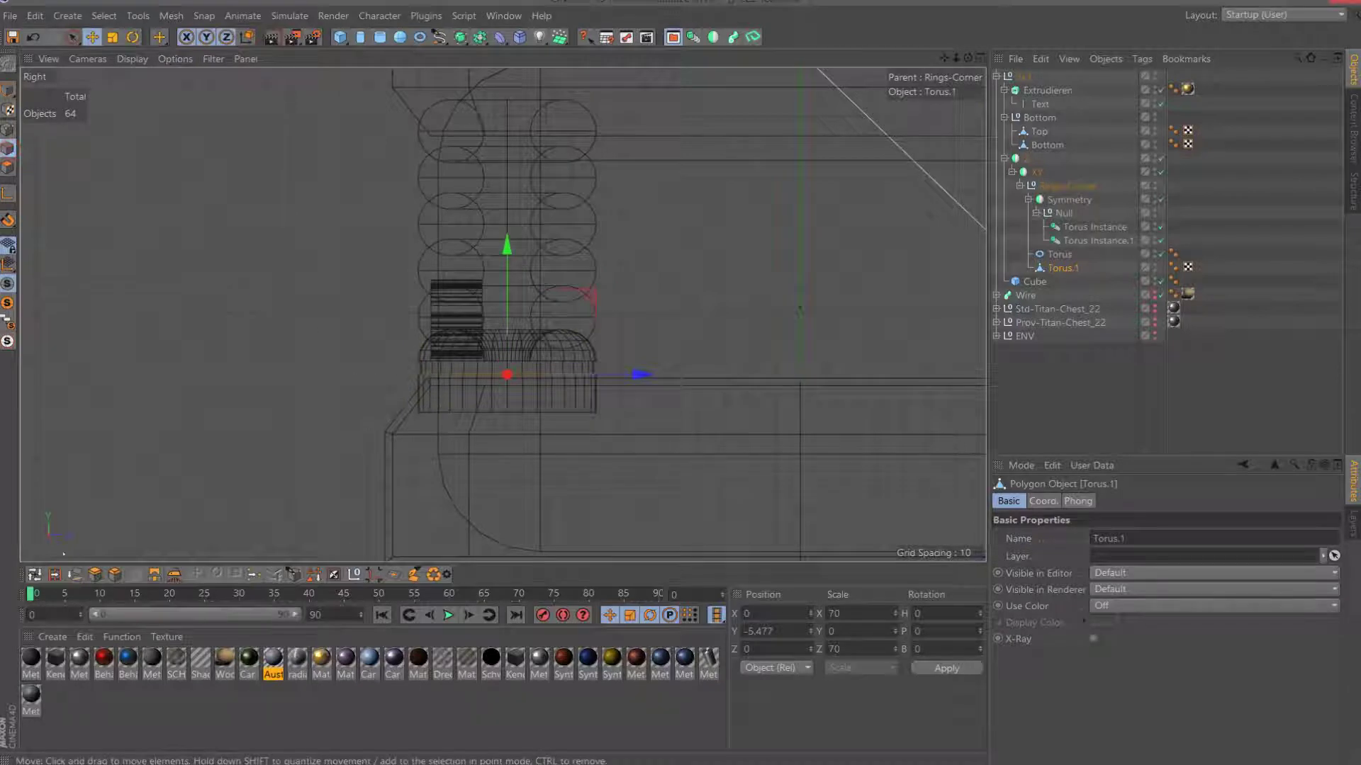
{"action": "left_click", "coordinate": [34, 574]}
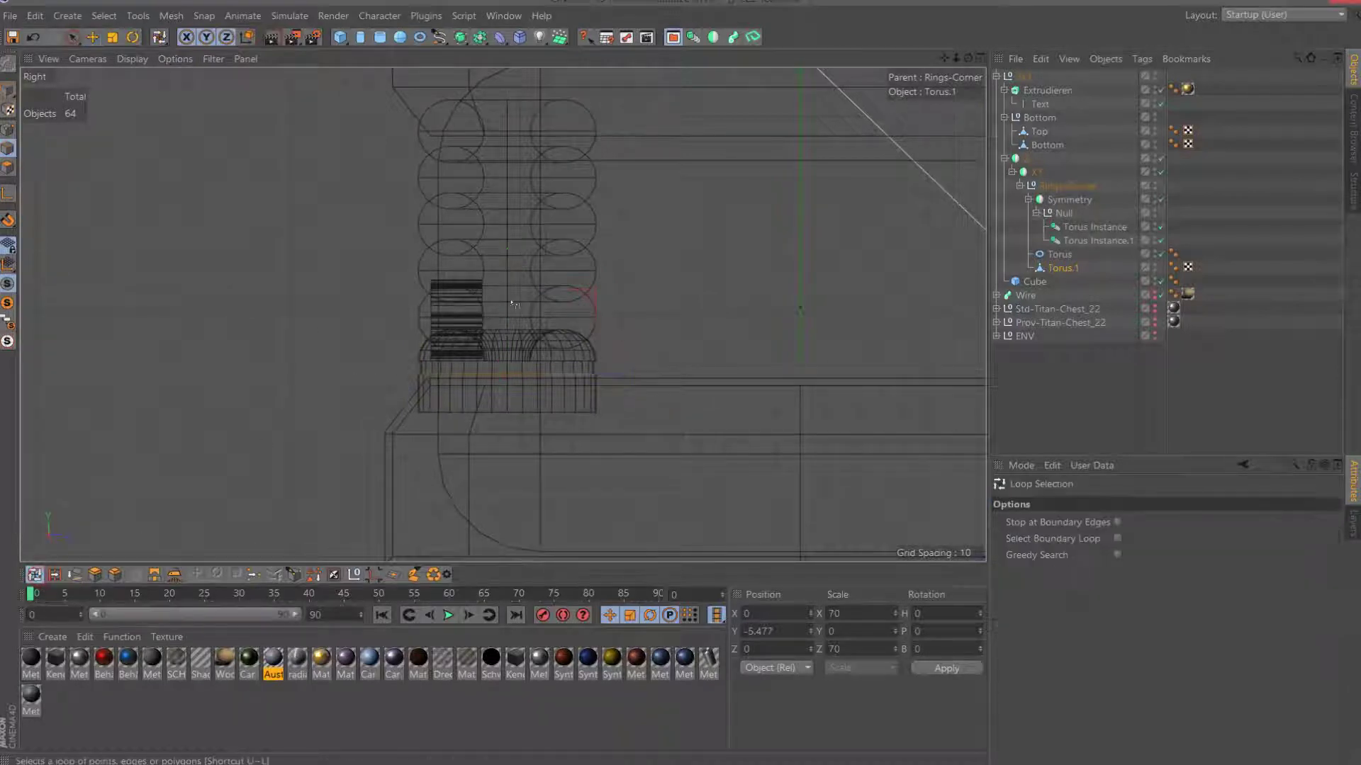
{"action": "left_click", "coordinate": [503, 412]}
{"action": "left_click", "coordinate": [71, 37]}
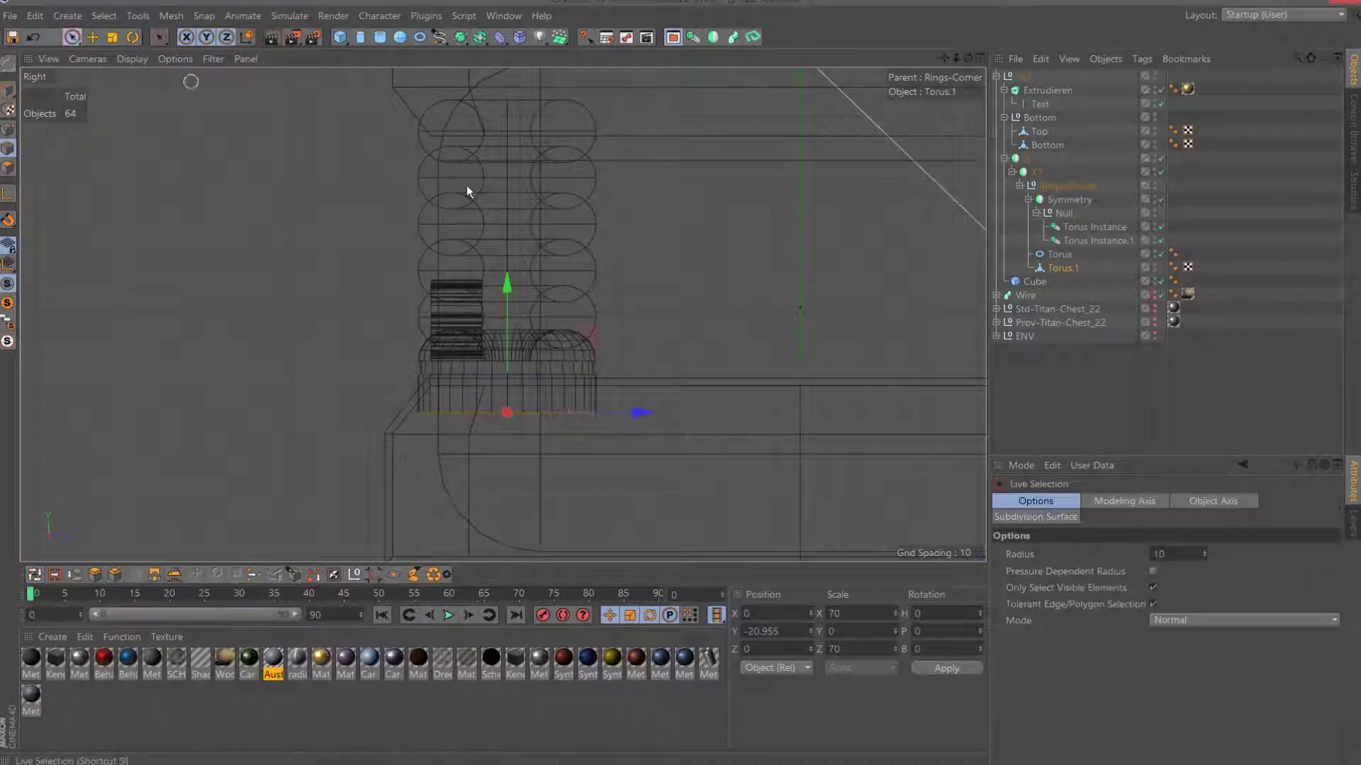
{"action": "left_click_drag", "start_coordinate": [510, 288], "coordinate": [510, 312]}
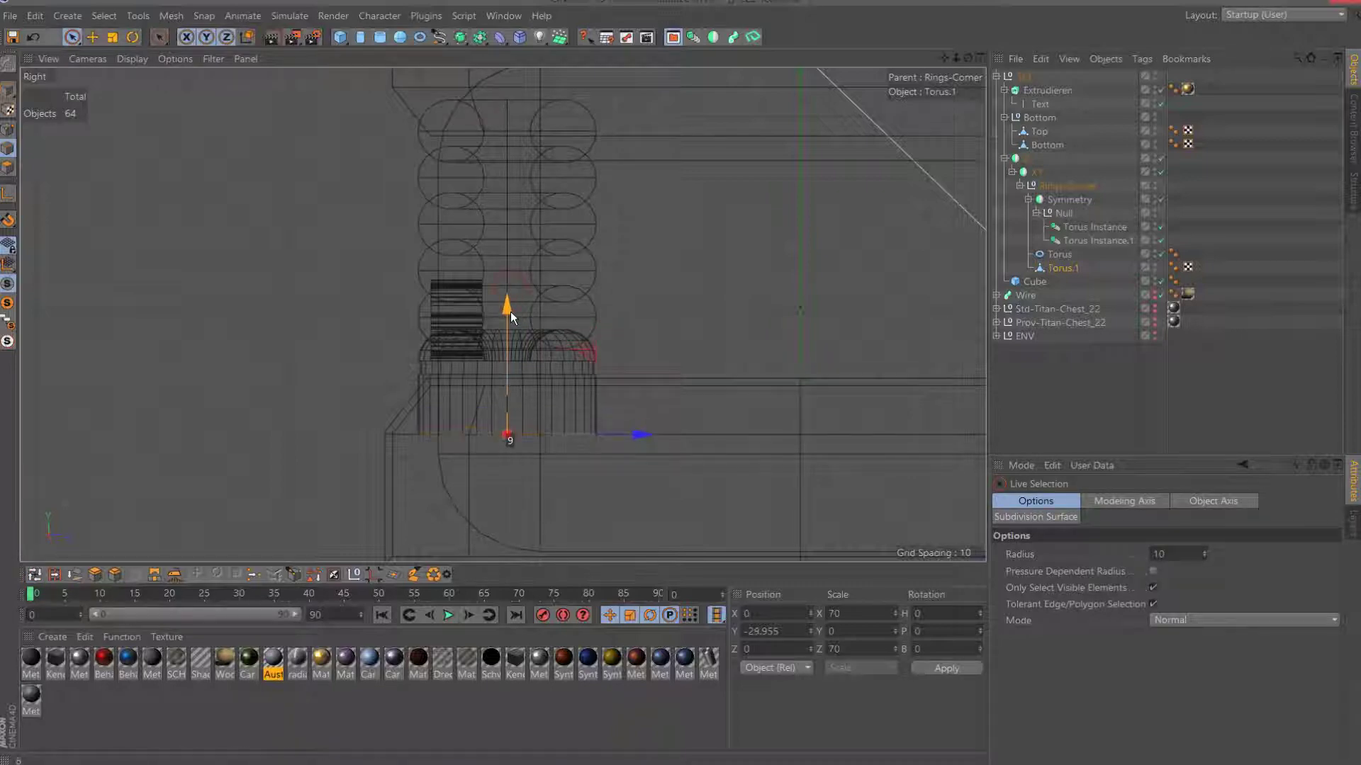
Render a preview of the whole chest and close the Picture Viewer.
{"action": "key", "text": "F1"}
{"action": "scroll", "coordinate": [561, 282], "scroll_direction": "down", "scroll_amount": 5}
{"action": "scroll", "coordinate": [694, 189], "scroll_direction": "down", "scroll_amount": 3}
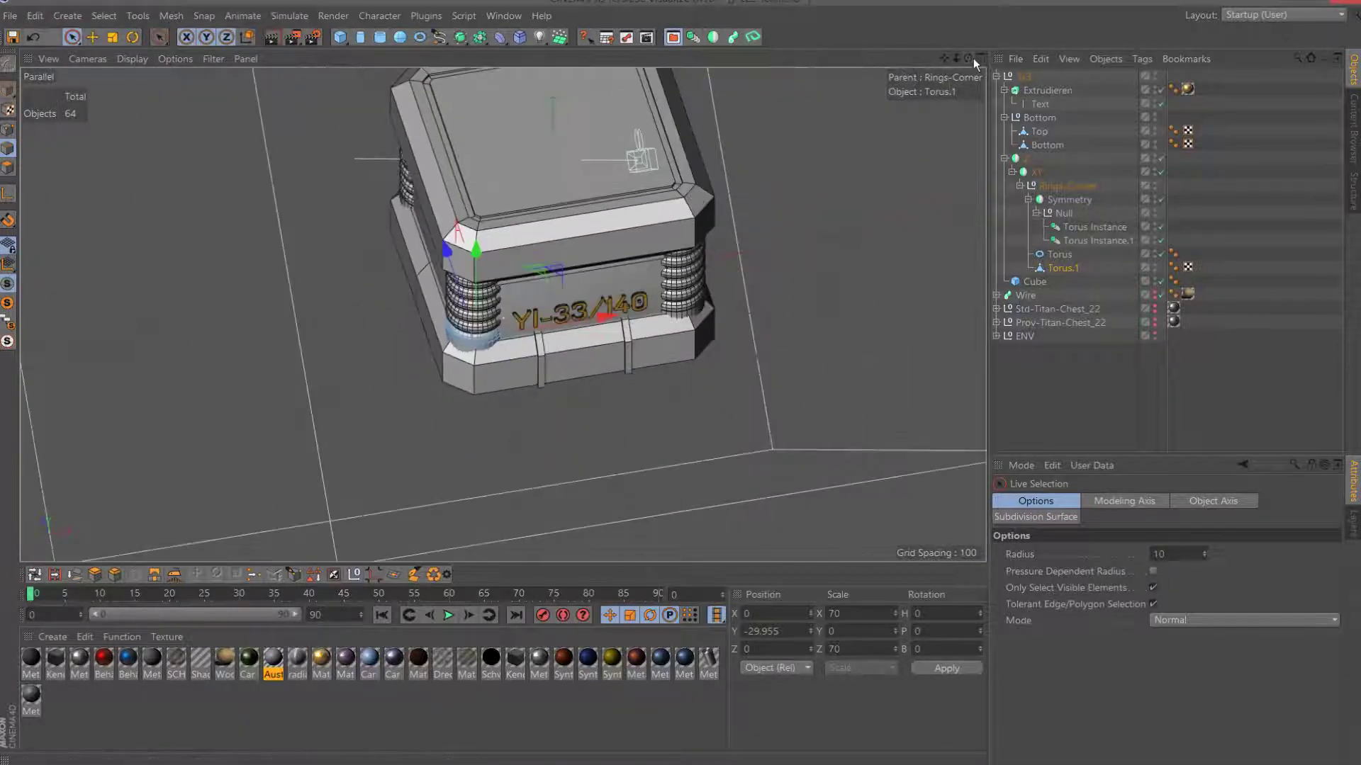
{"action": "mouse_move", "coordinate": [968, 58]}
{"action": "left_mouse_down"}
{"action": "mouse_move", "coordinate": [977, 64]}
{"action": "mouse_move", "coordinate": [365, 53]}
{"action": "left_mouse_up"}
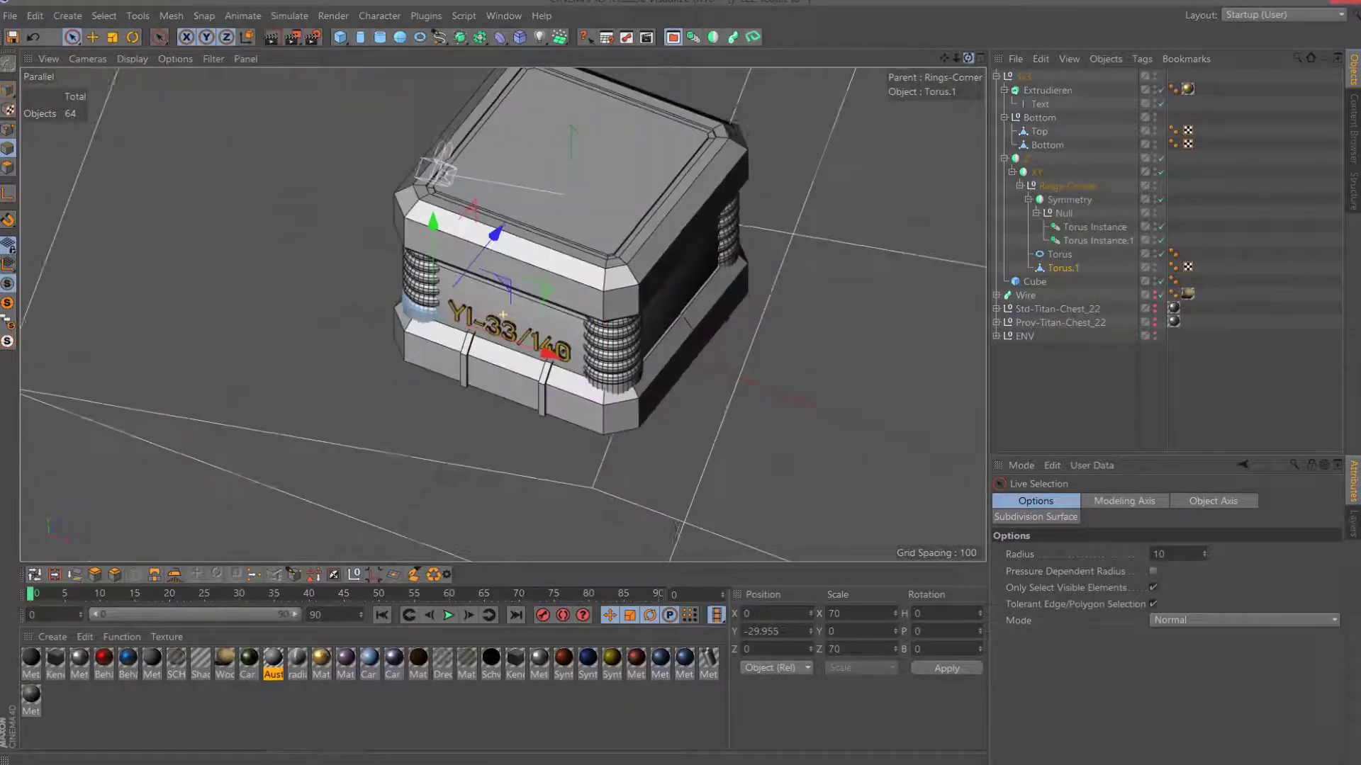
{"action": "left_click", "coordinate": [300, 34]}
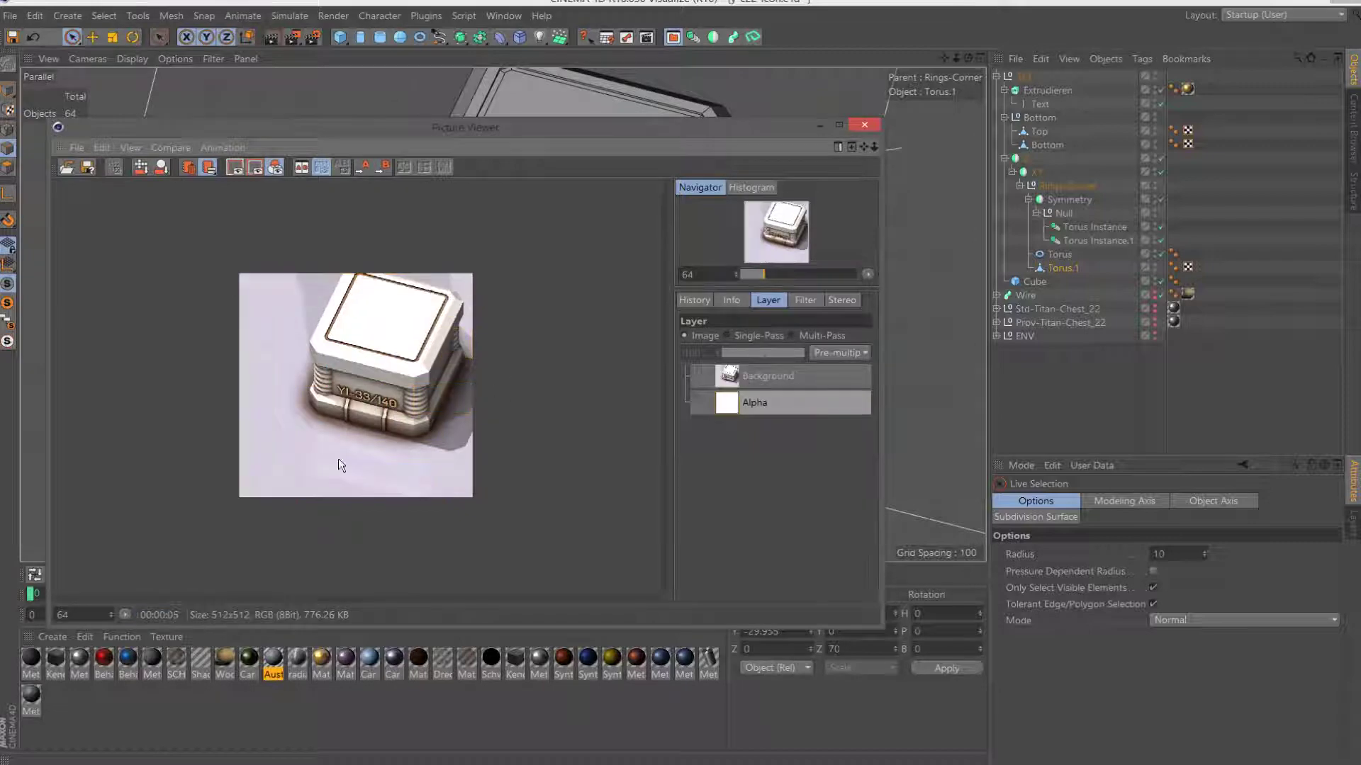
{"action": "scroll", "coordinate": [455, 470], "scroll_direction": "up", "scroll_amount": 3}
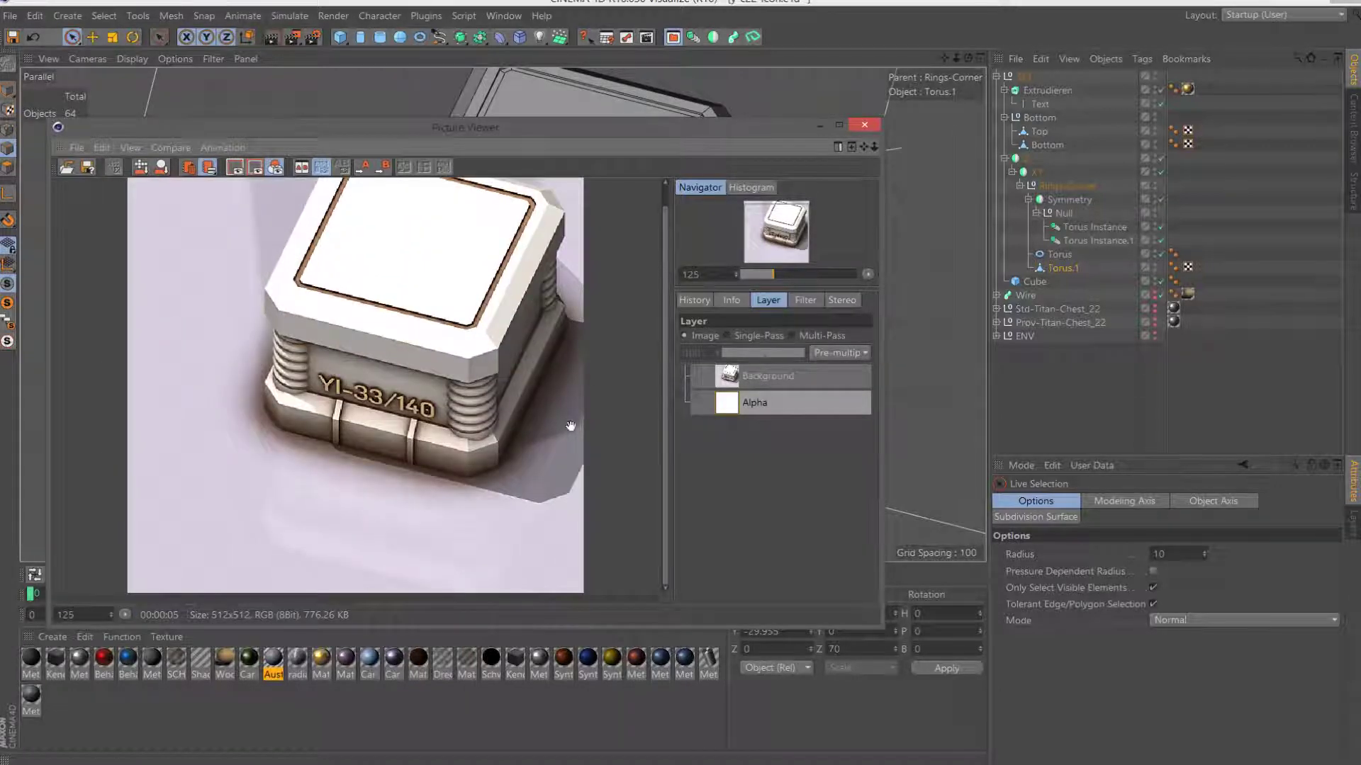
{"action": "left_click", "coordinate": [863, 124]}
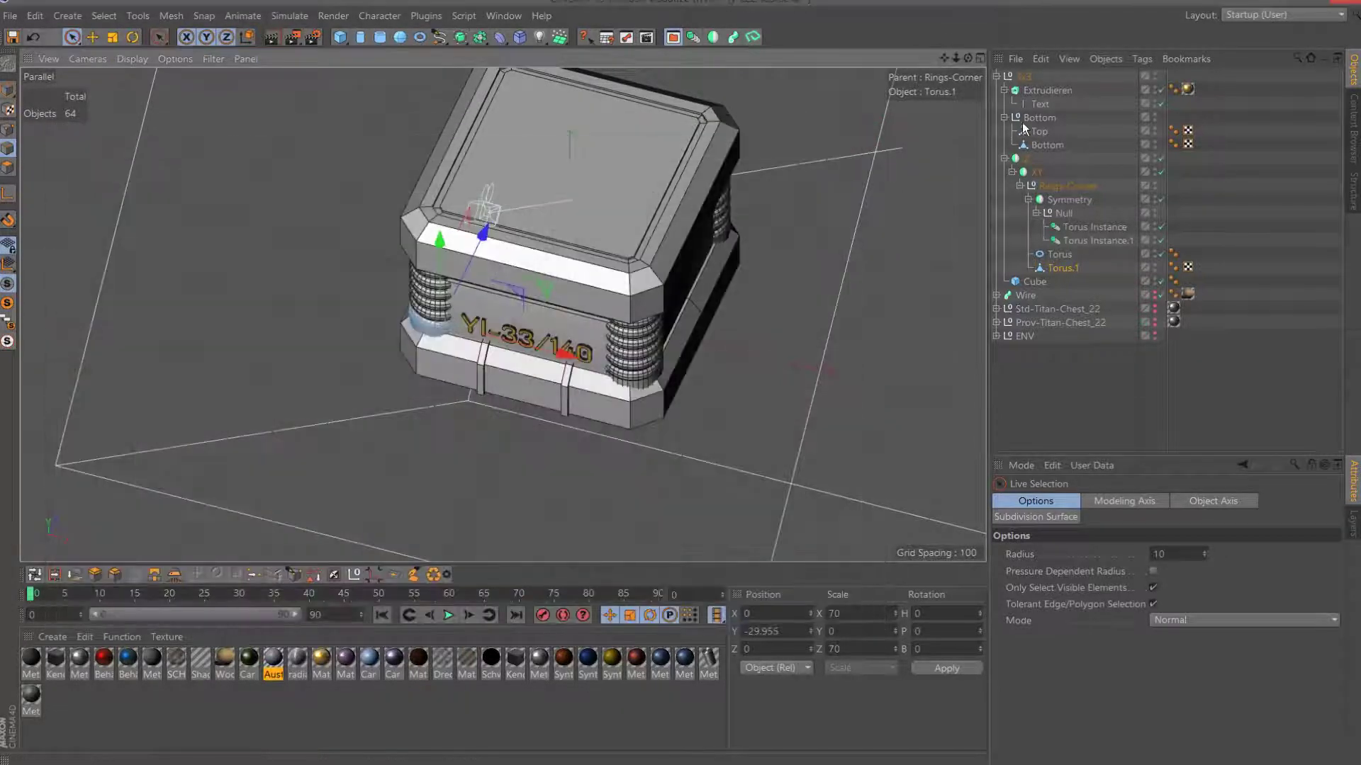
Hide the Symmetry Z group holding the ring stacks and inspect the lid corner.
{"action": "left_click", "coordinate": [1026, 159]}
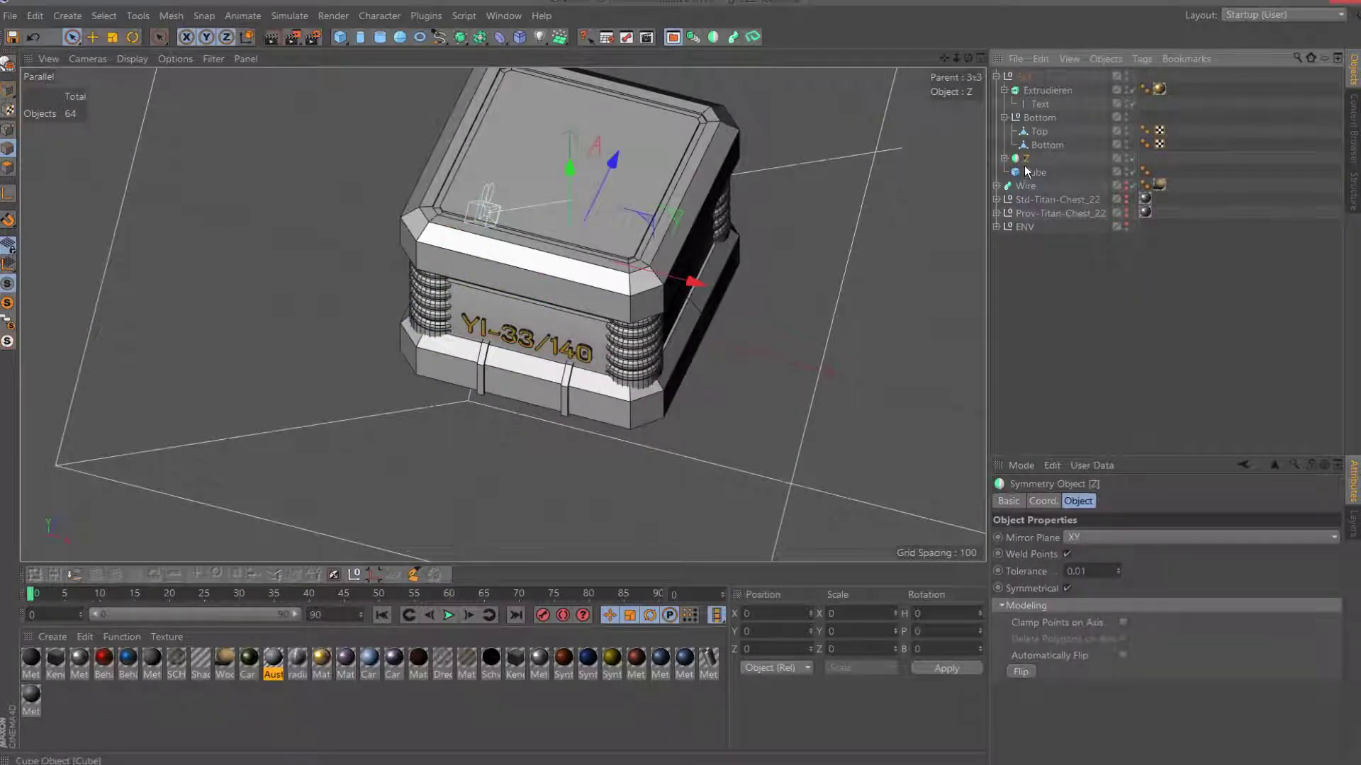
{"action": "left_click", "coordinate": [1127, 157]}
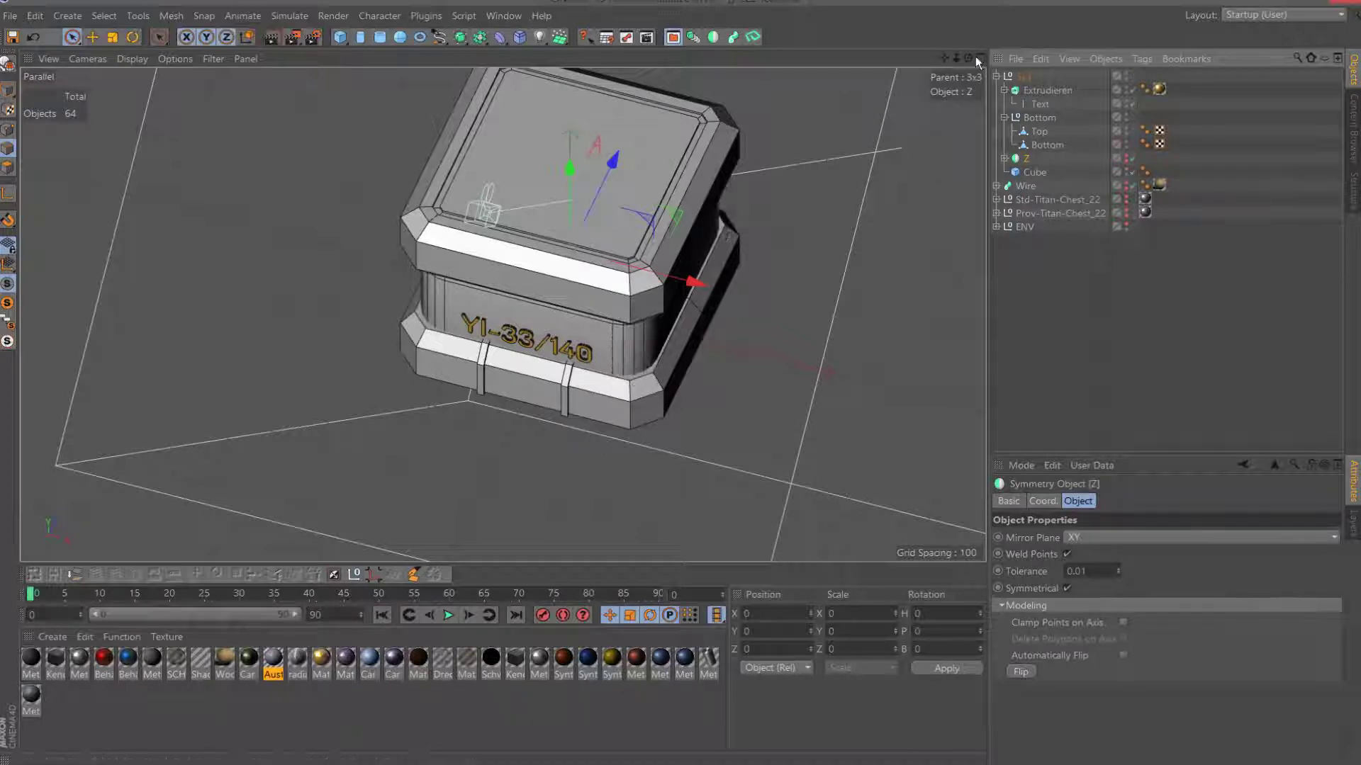
{"action": "mouse_move", "coordinate": [968, 58]}
{"action": "left_mouse_down"}
{"action": "mouse_move", "coordinate": [503, 314]}
{"action": "mouse_move", "coordinate": [950, 69]}
{"action": "left_mouse_up"}
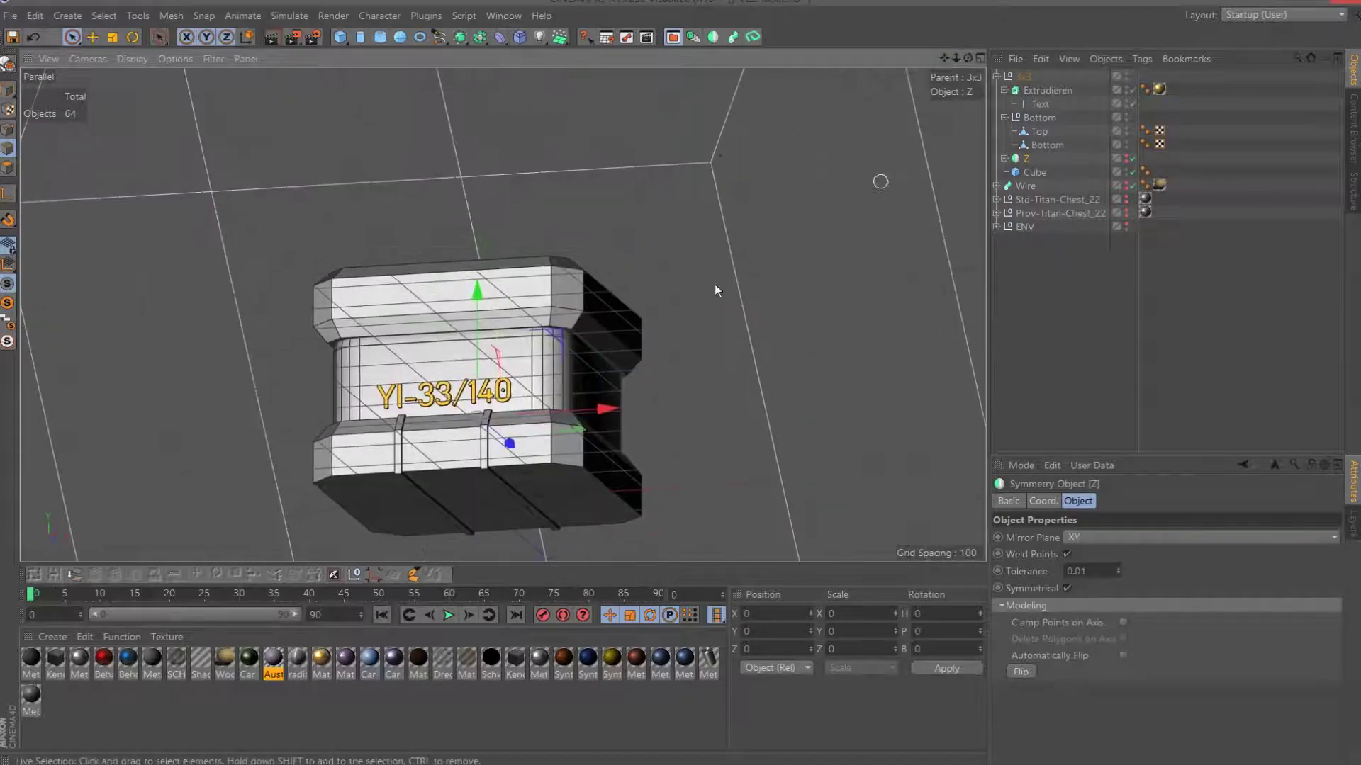
{"action": "left_click_drag", "start_coordinate": [950, 68], "coordinate": [613, 360]}
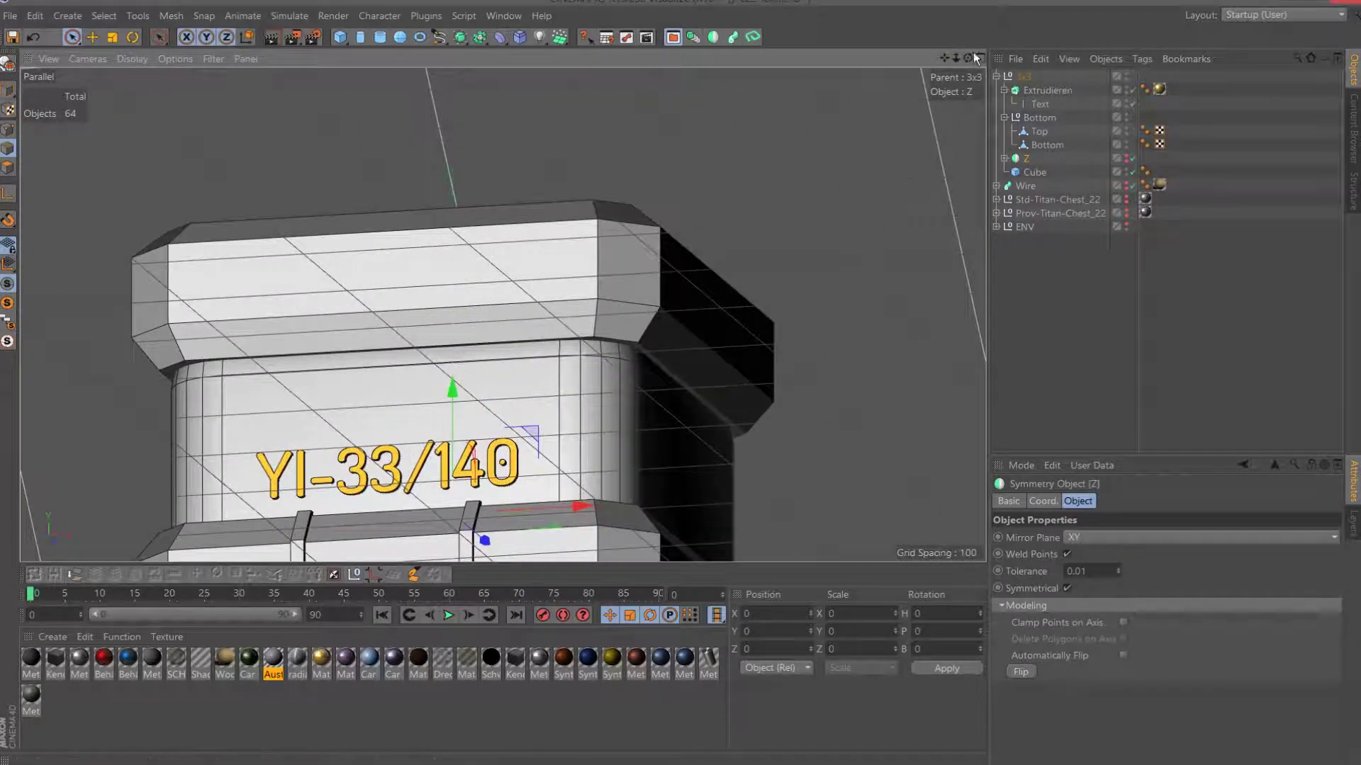
{"action": "left_click_drag", "start_coordinate": [968, 58], "coordinate": [921, 99]}
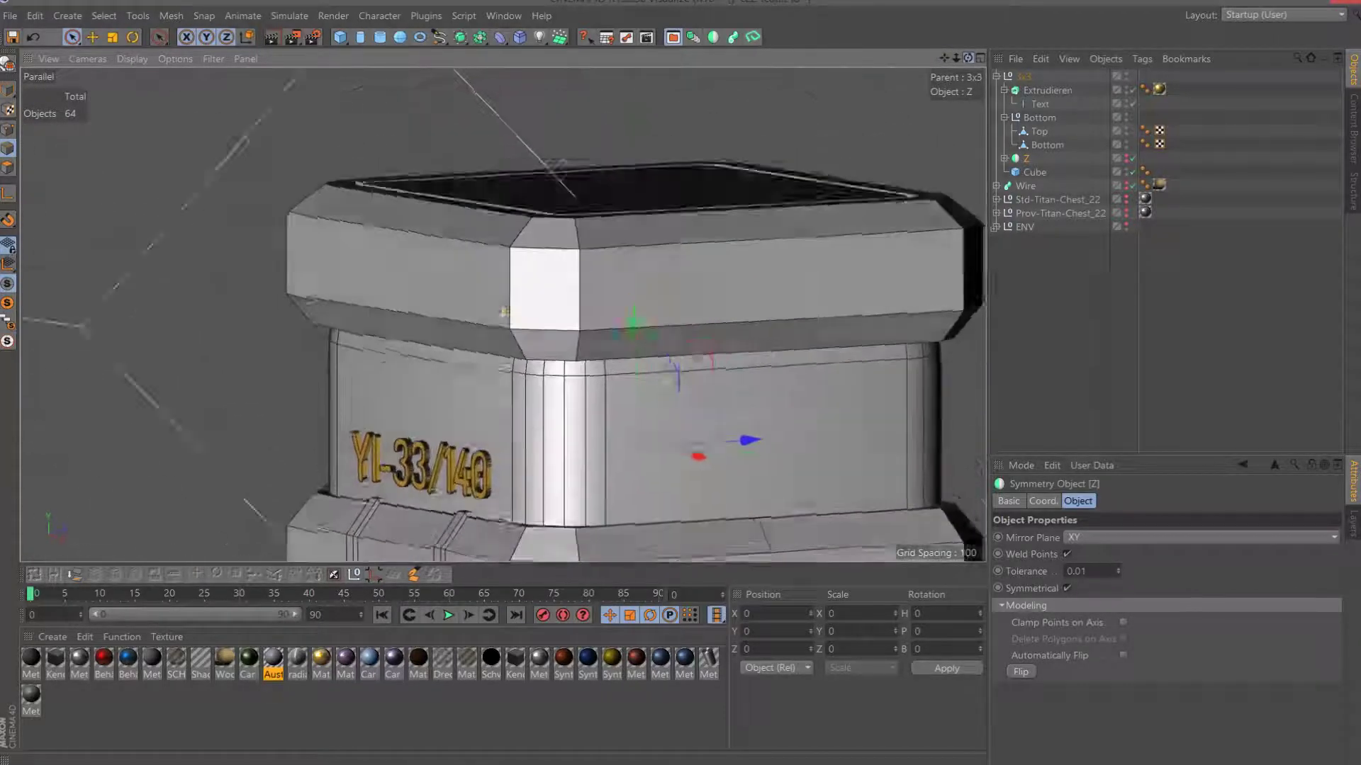
{"action": "left_click_drag", "start_coordinate": [967, 58], "coordinate": [967, 58]}
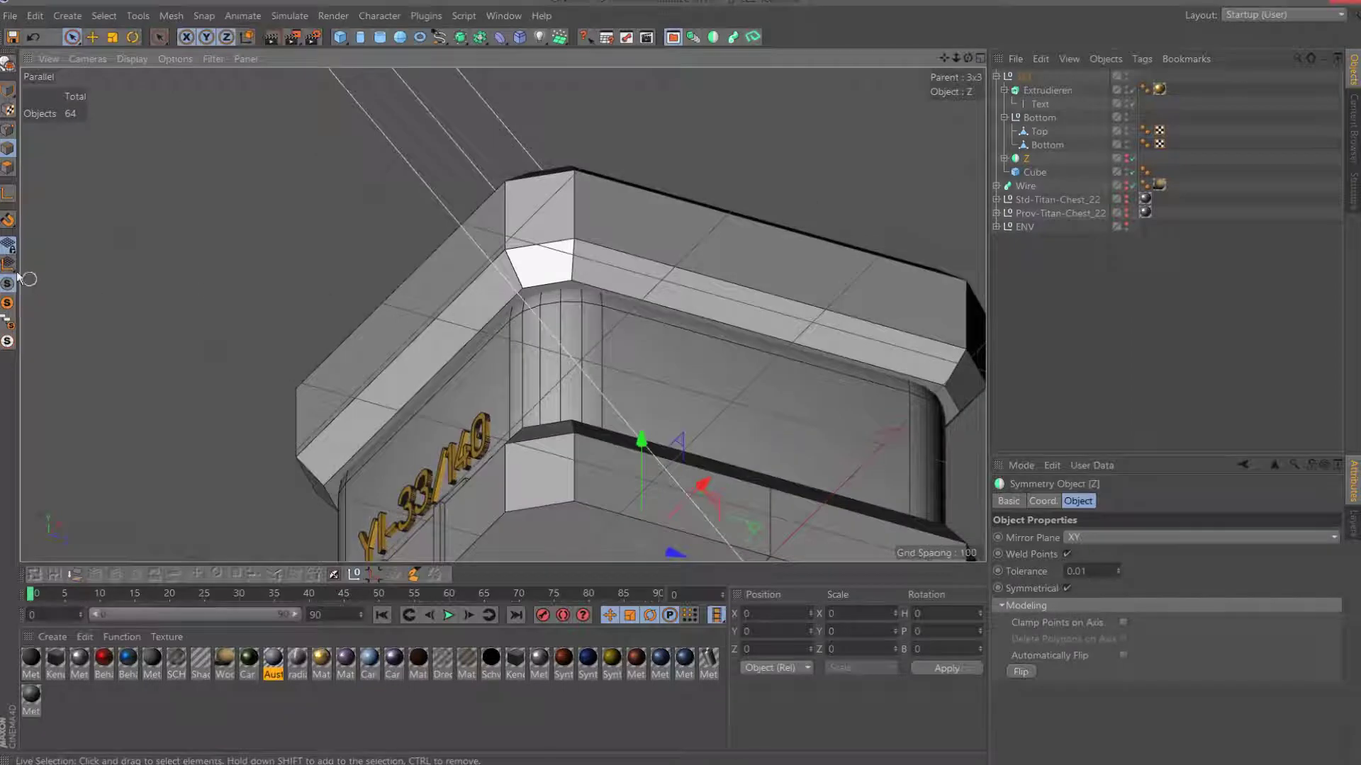
Select the Bottom object in polygon mode and view the lid's underside bevel.
{"action": "key", "text": "Return"}
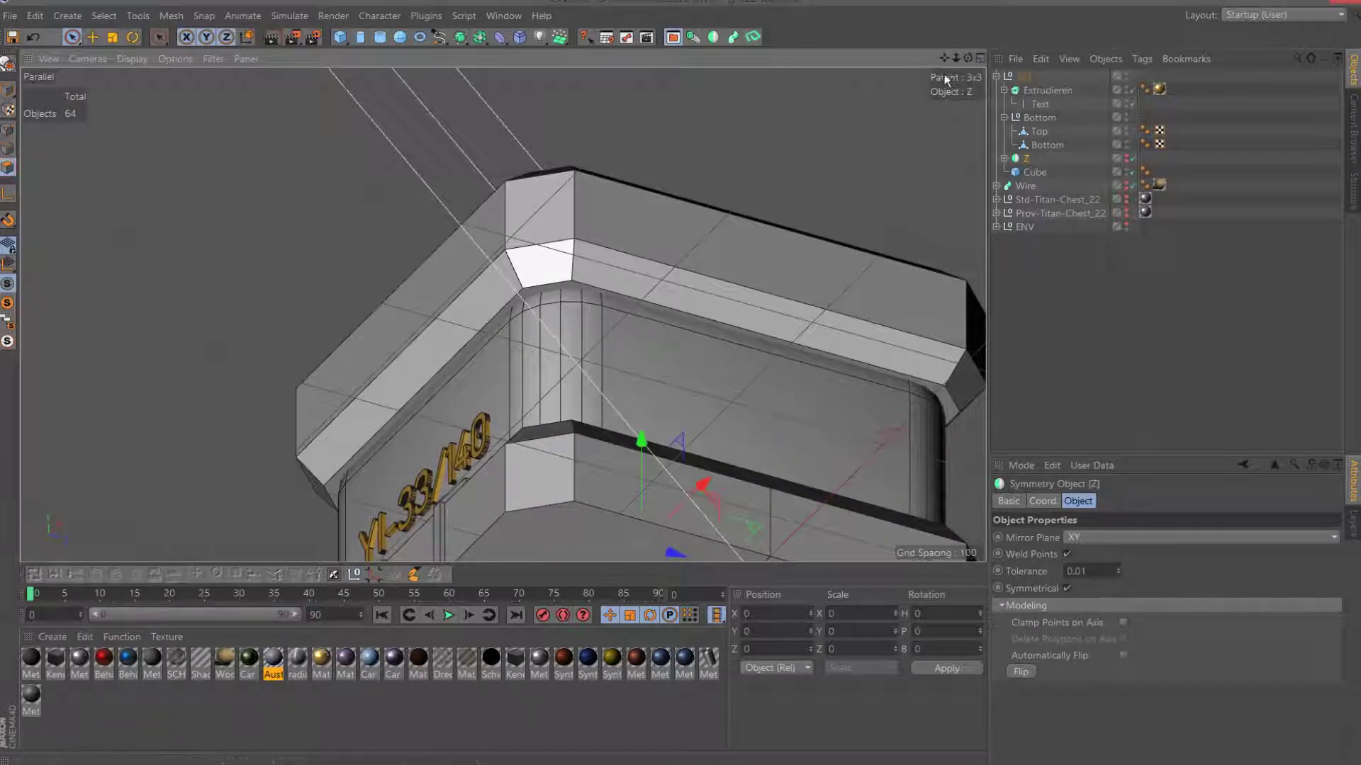
{"action": "left_click_drag", "start_coordinate": [965, 58], "coordinate": [1035, 76]}
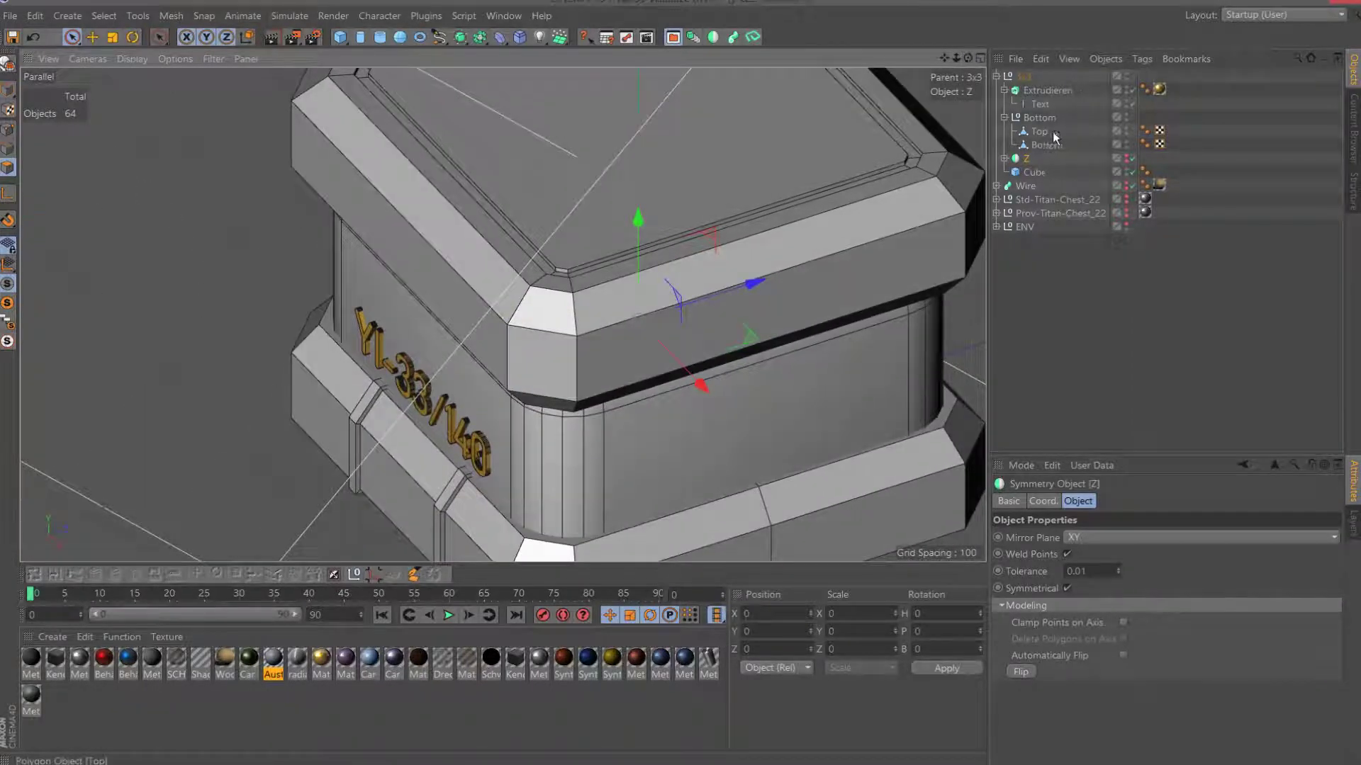
{"action": "left_click", "coordinate": [1045, 146]}
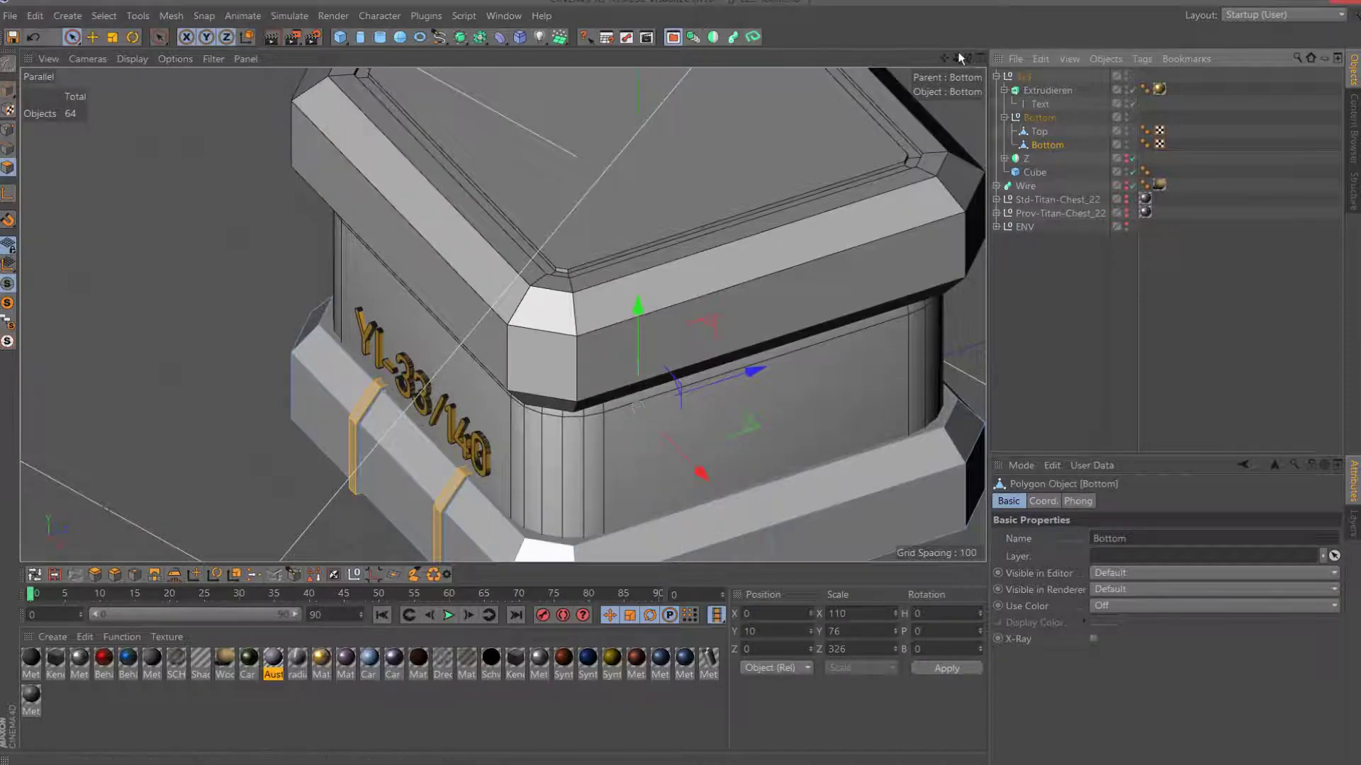
{"action": "left_click_drag", "start_coordinate": [960, 55], "coordinate": [545, 333]}
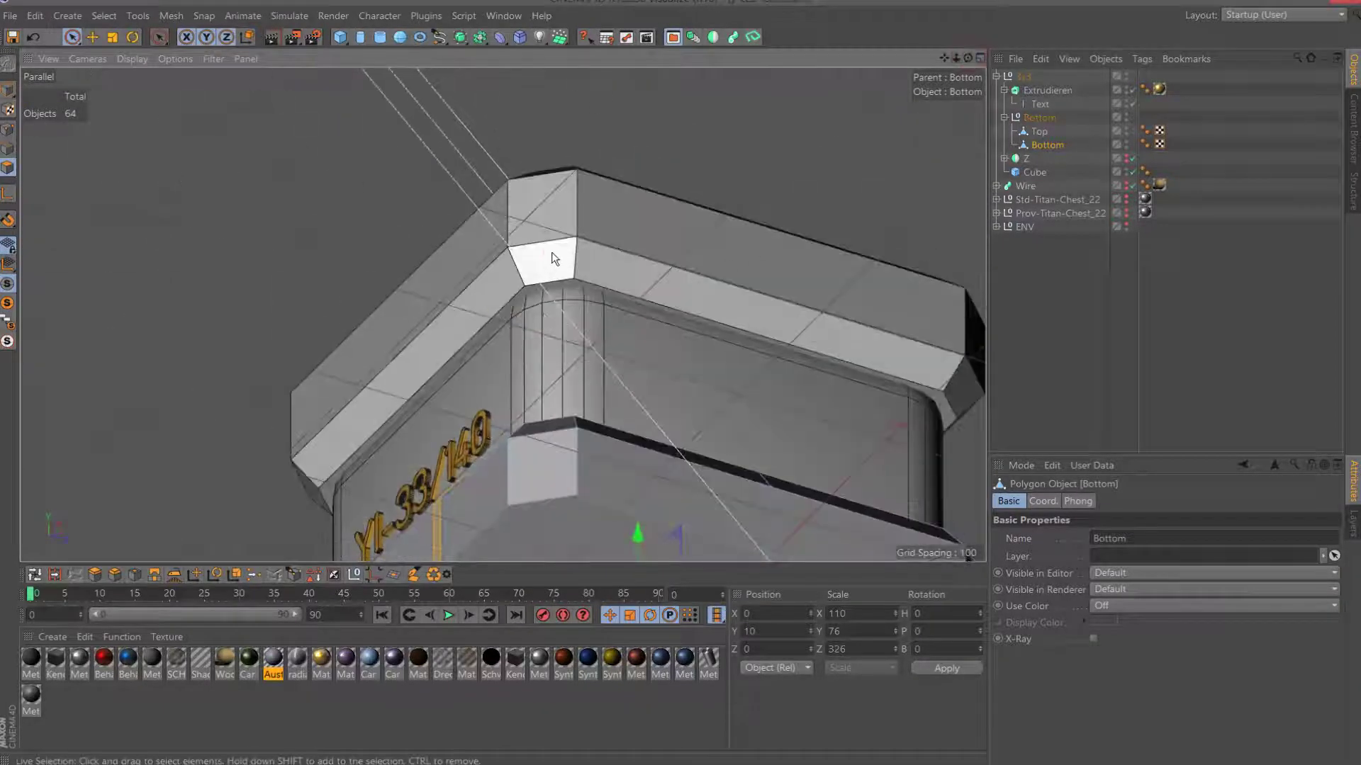
Duplicate Top as Top.1, hide Cube, and inset Top.1's underside polygons by 8.
{"action": "left_click", "coordinate": [1040, 133]}
{"action": "left_click_drag", "start_coordinate": [1040, 133], "coordinate": [1049, 144], "text": "ctrl"}
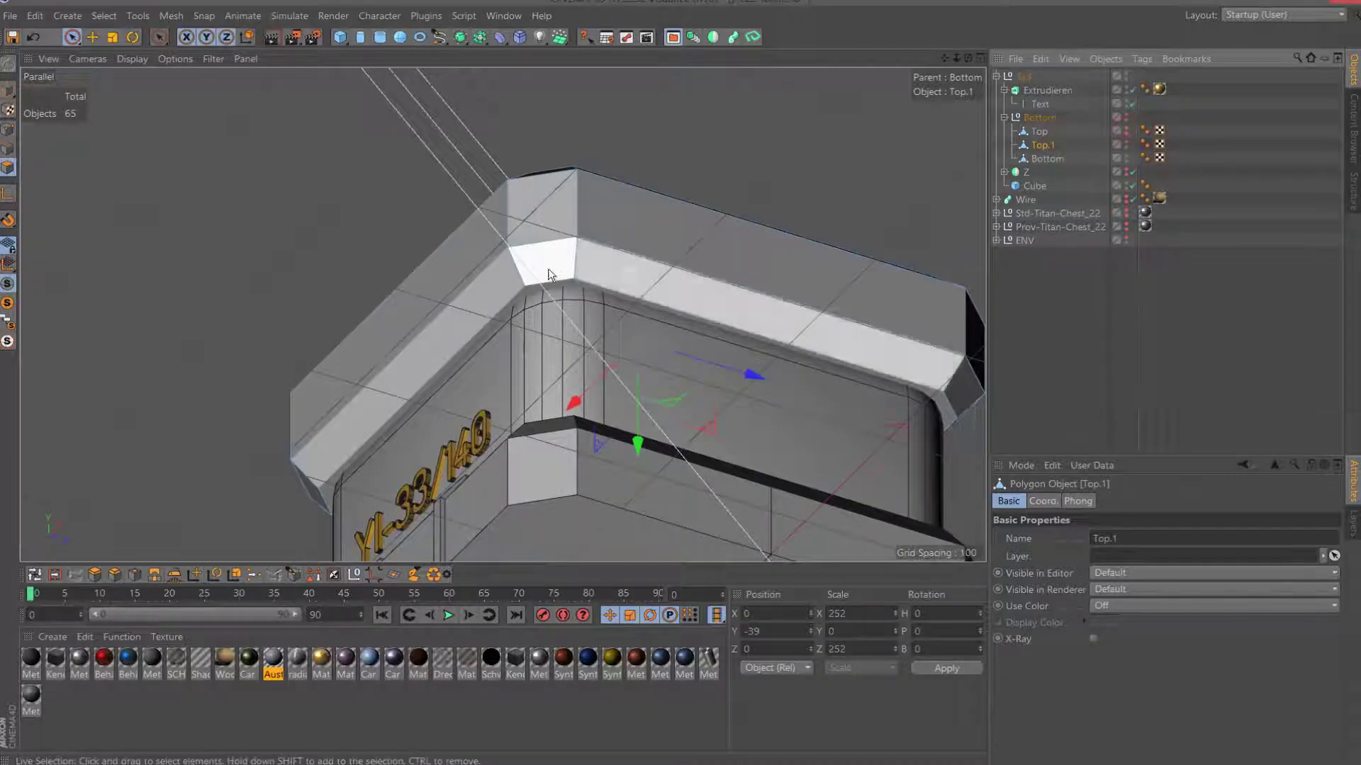
{"action": "left_click_drag", "start_coordinate": [560, 292], "coordinate": [805, 266]}
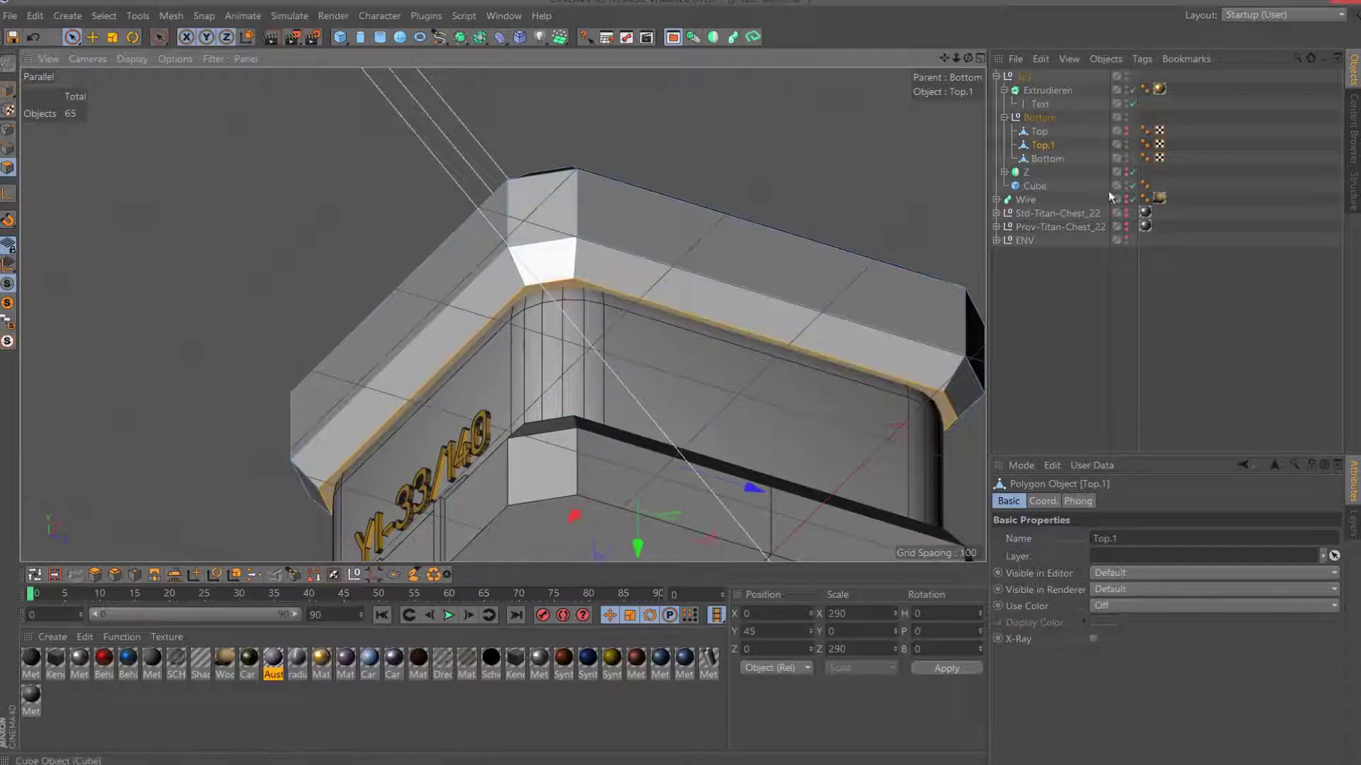
{"action": "left_click", "coordinate": [1132, 187]}
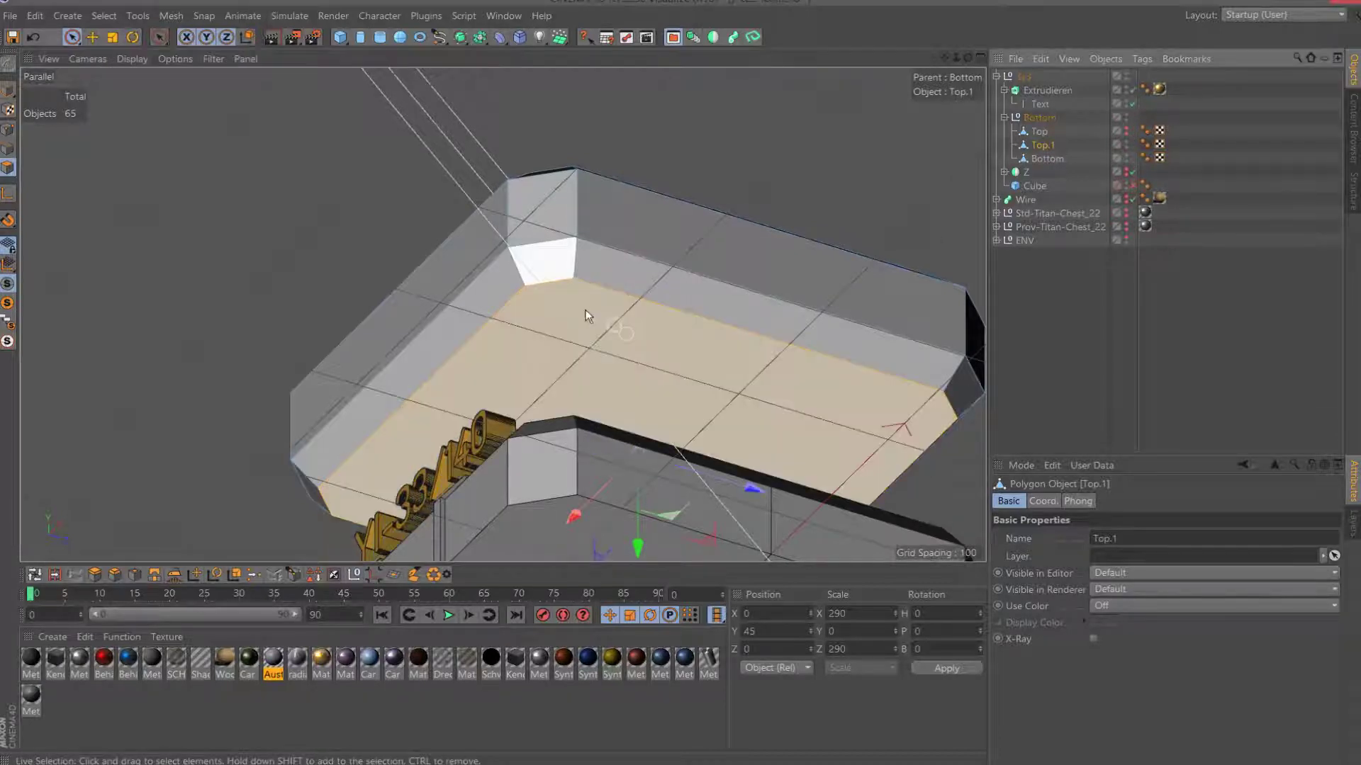
{"action": "left_click", "coordinate": [134, 575]}
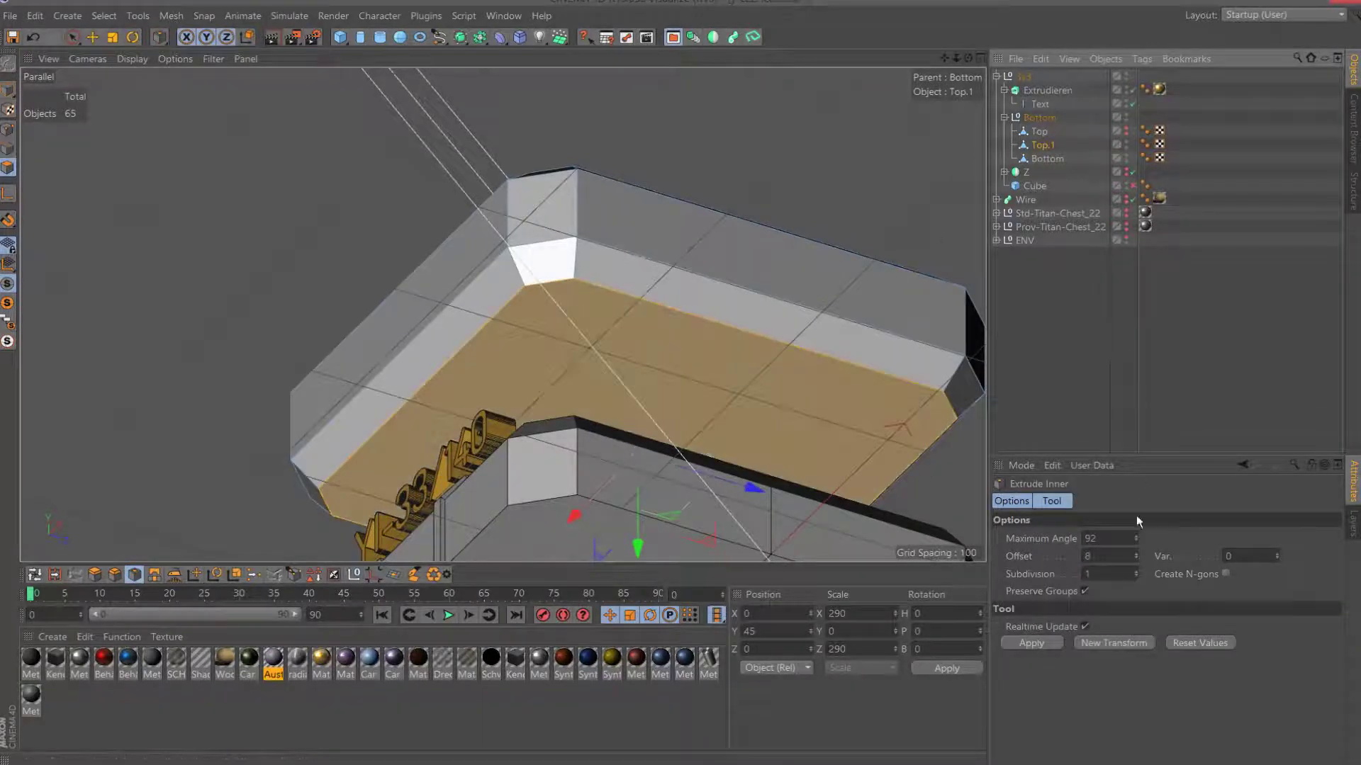
{"action": "left_click", "coordinate": [1056, 643]}
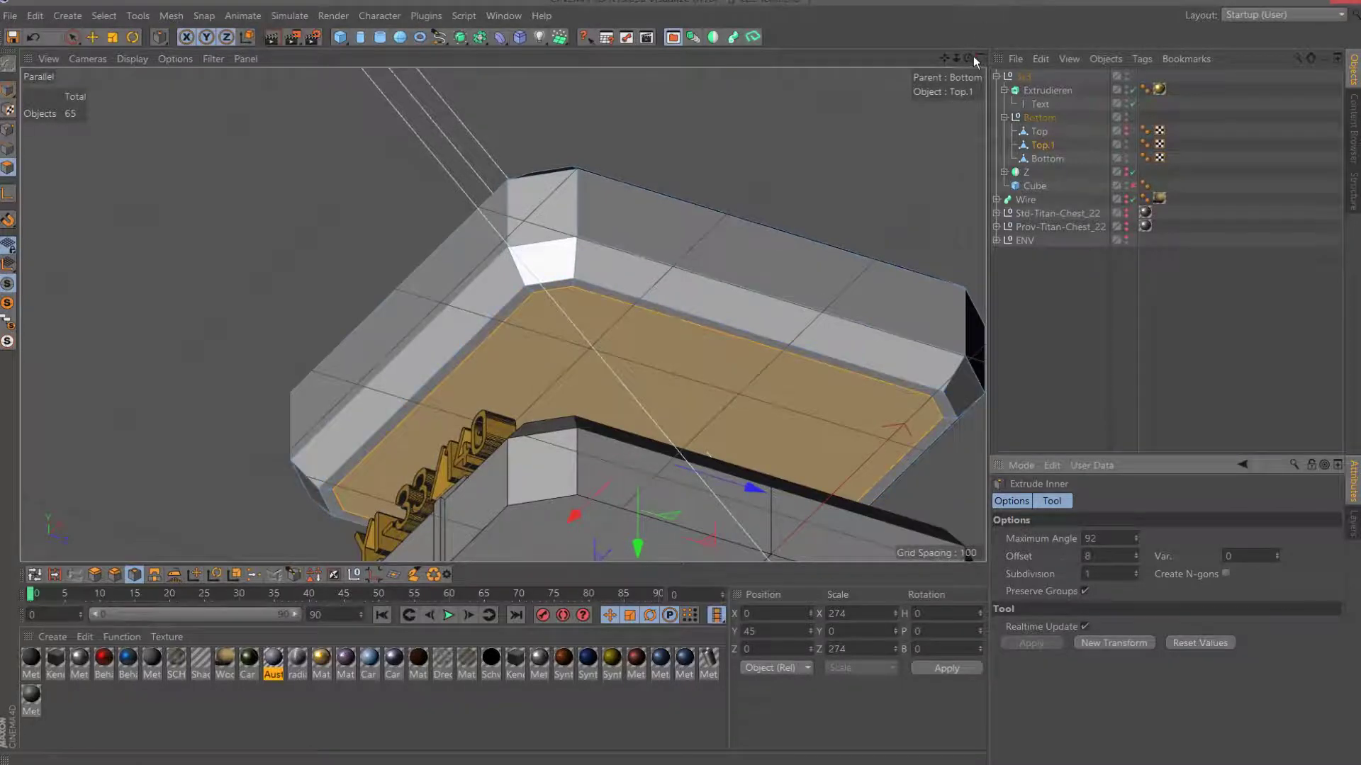
{"action": "mouse_move", "coordinate": [970, 57]}
{"action": "left_mouse_down"}
{"action": "mouse_move", "coordinate": [941, 55]}
{"action": "mouse_move", "coordinate": [940, 28]}
{"action": "mouse_move", "coordinate": [985, 58]}
{"action": "left_mouse_up"}
{"action": "left_click_drag", "start_coordinate": [503, 314], "coordinate": [552, 298], "text": "alt"}
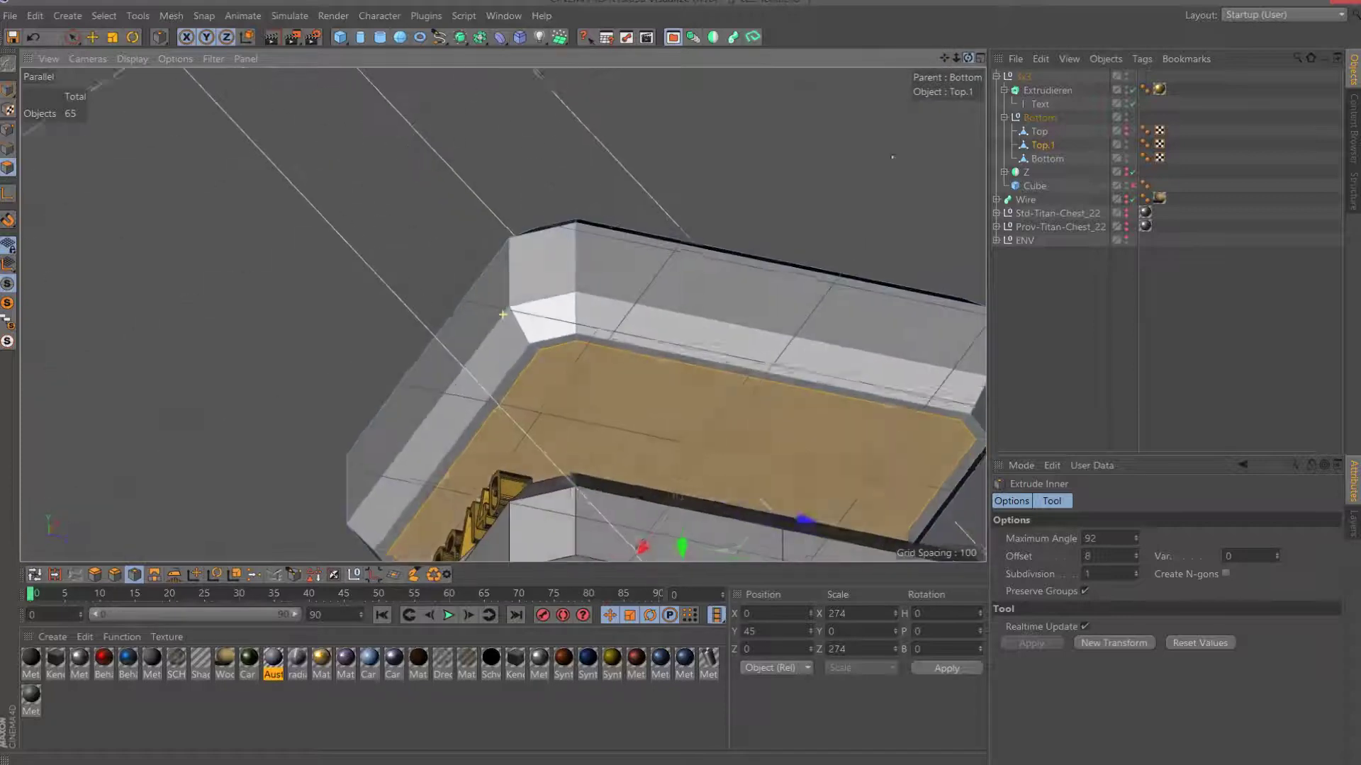
Extrude the inset underside 20 units down into a lower lip.
{"action": "key", "text": "d"}
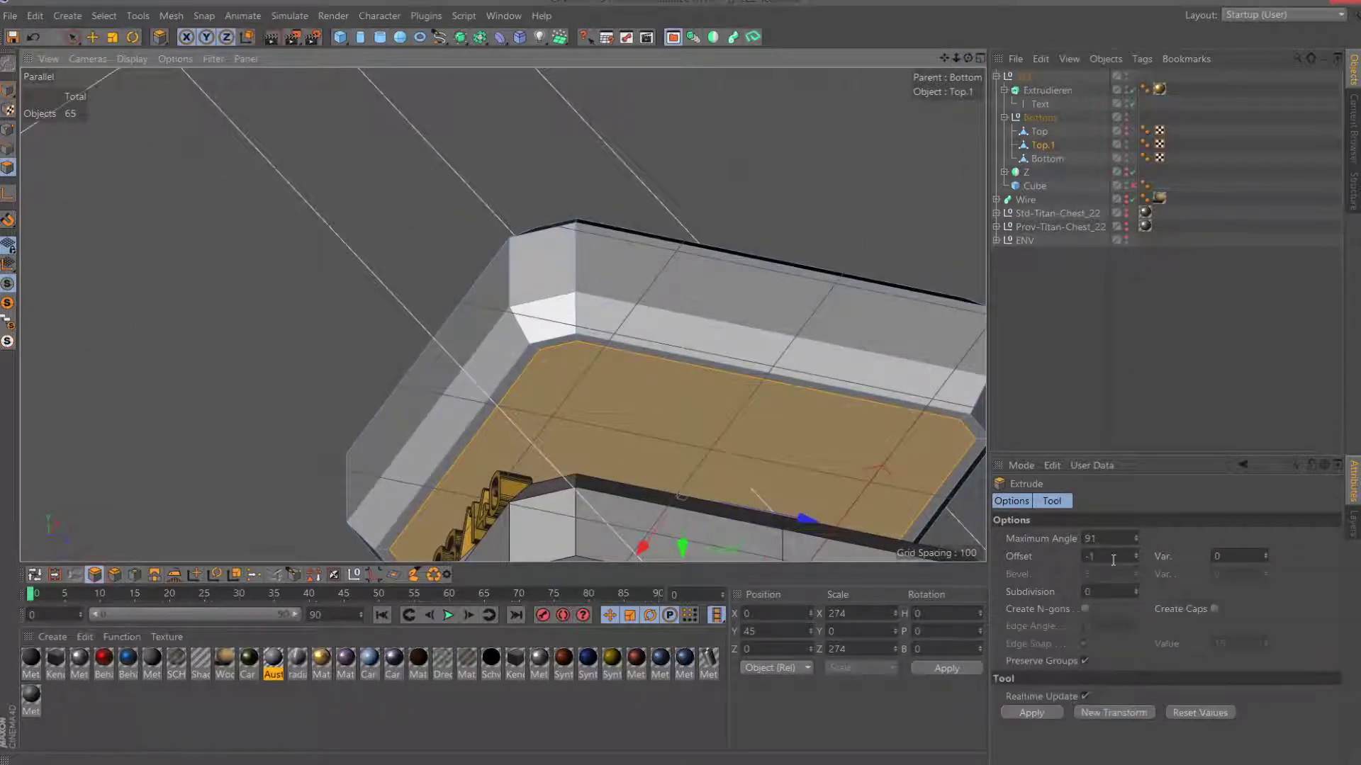
{"action": "double_click", "coordinate": [1113, 554]}
{"action": "type", "text": "0"}
{"action": "key", "text": "Return"}
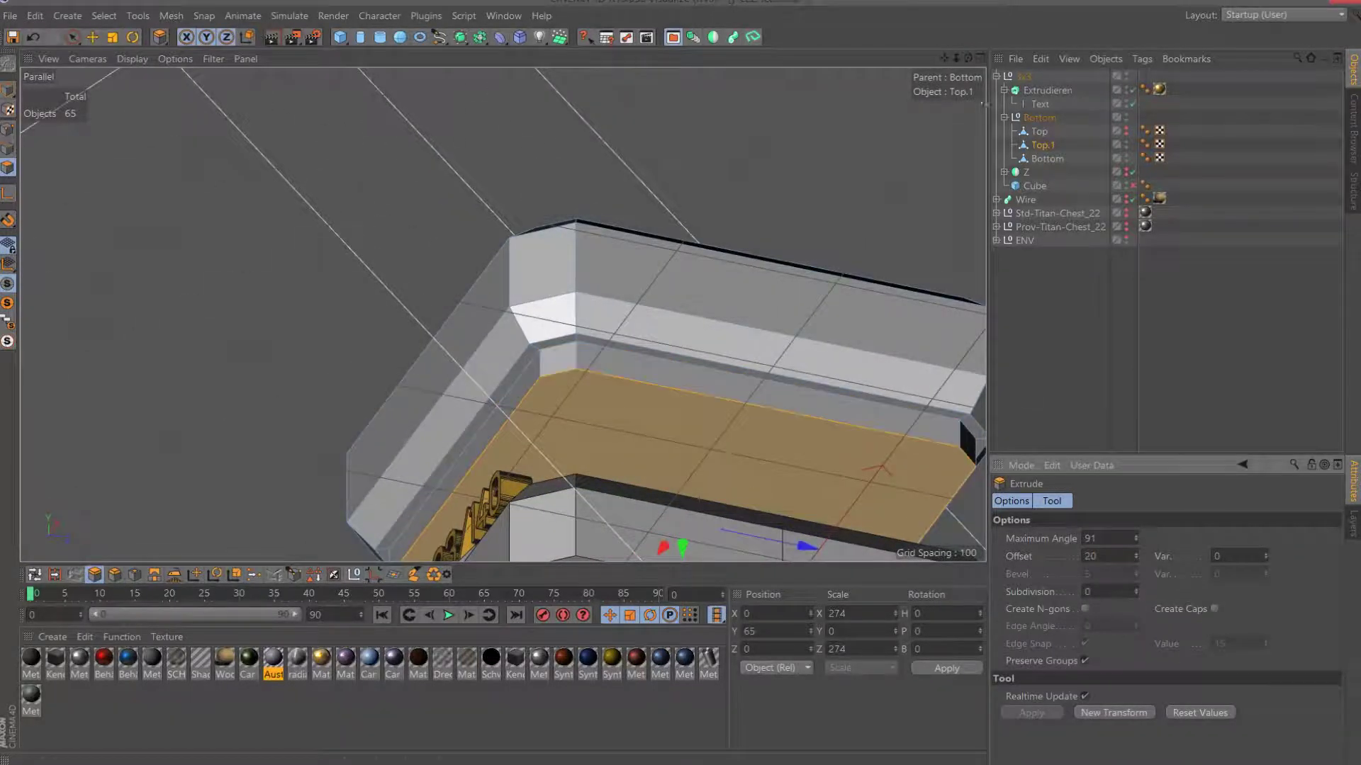
{"action": "left_click_drag", "start_coordinate": [968, 59], "coordinate": [975, 59]}
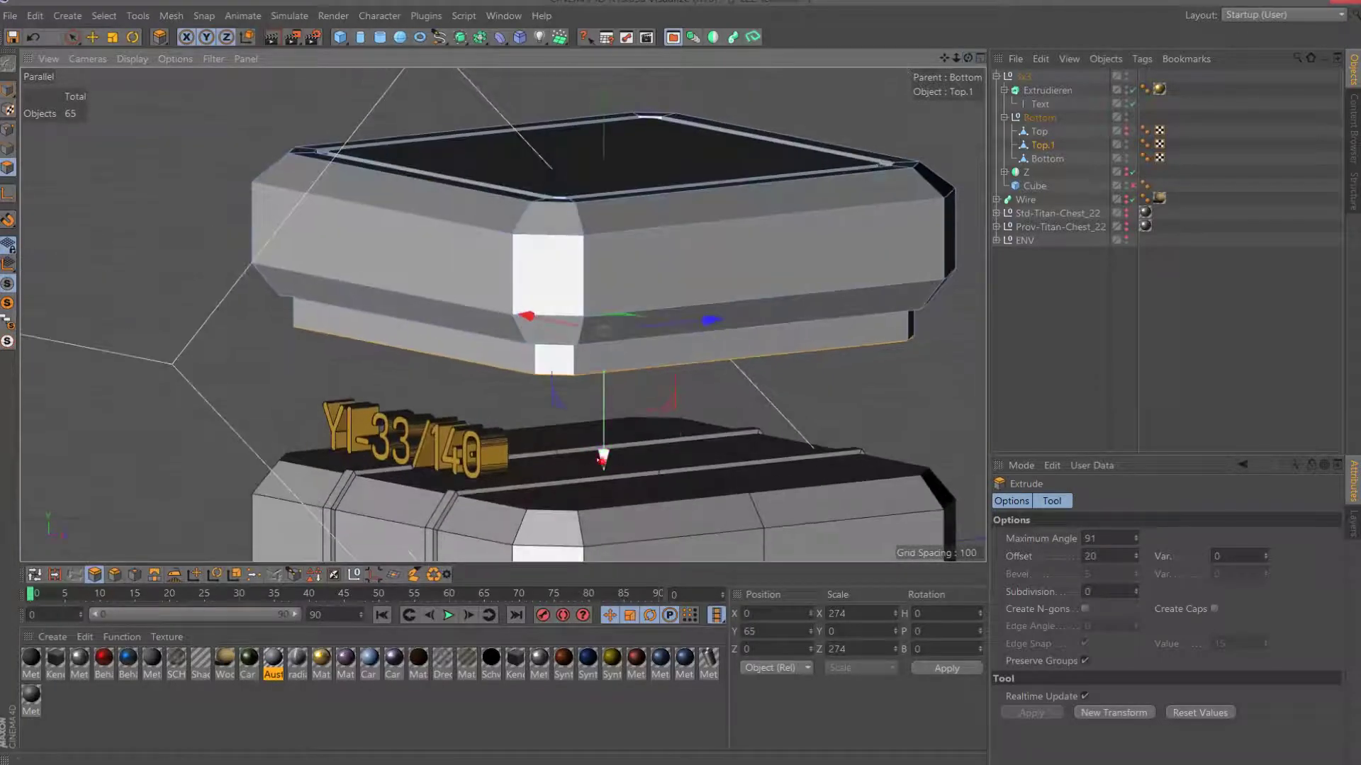
{"action": "left_click_drag", "start_coordinate": [603, 457], "coordinate": [603, 464]}
{"action": "left_click", "coordinate": [71, 37]}
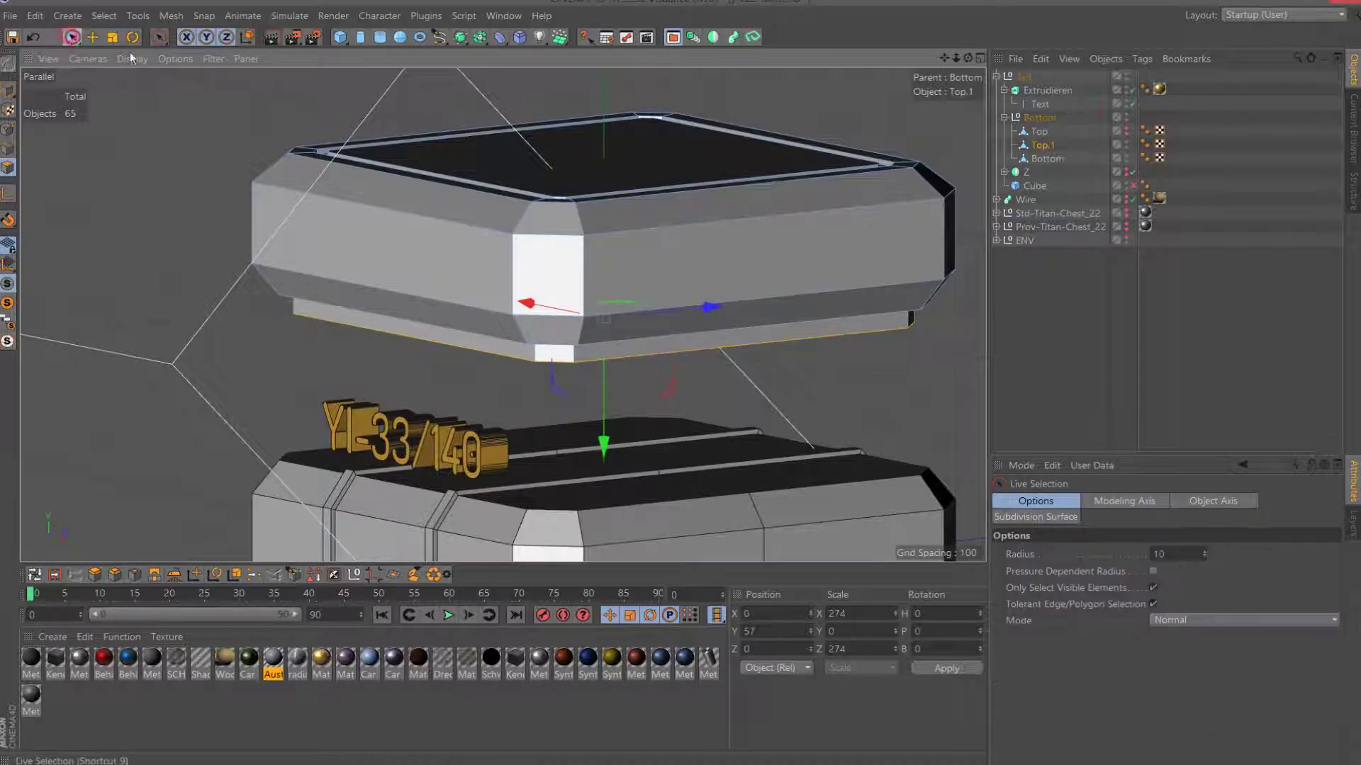
{"action": "left_click", "coordinate": [1041, 159]}
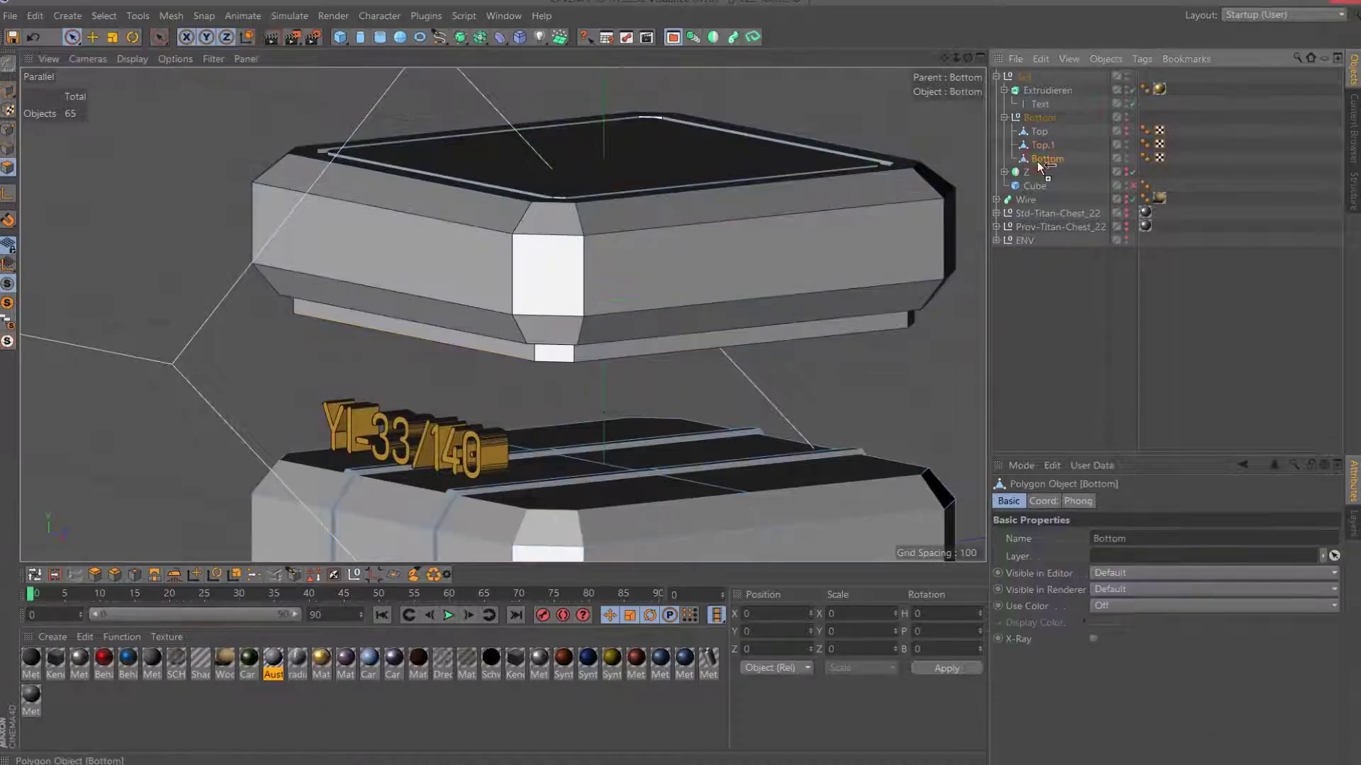
{"action": "left_click_drag", "start_coordinate": [1038, 161], "coordinate": [1052, 171], "text": "ctrl"}
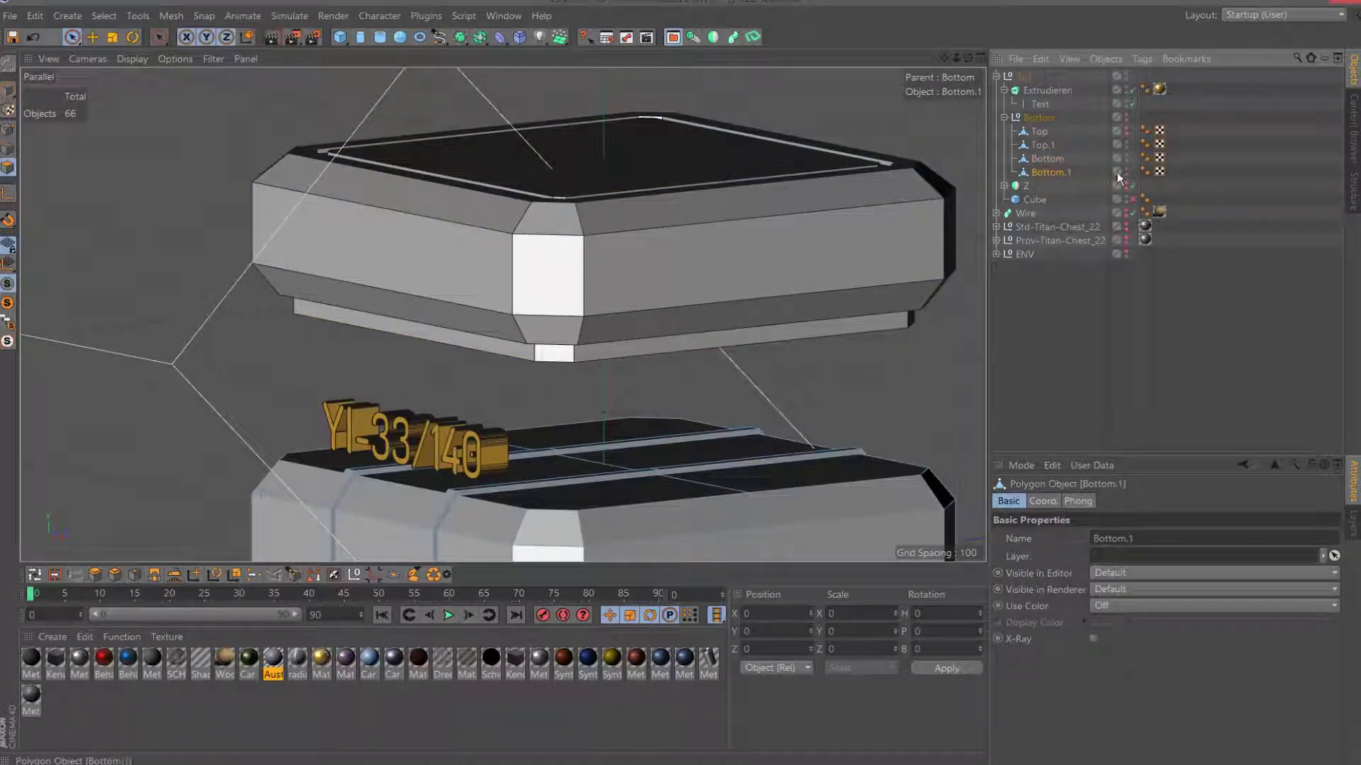
{"action": "left_click", "coordinate": [1059, 159]}
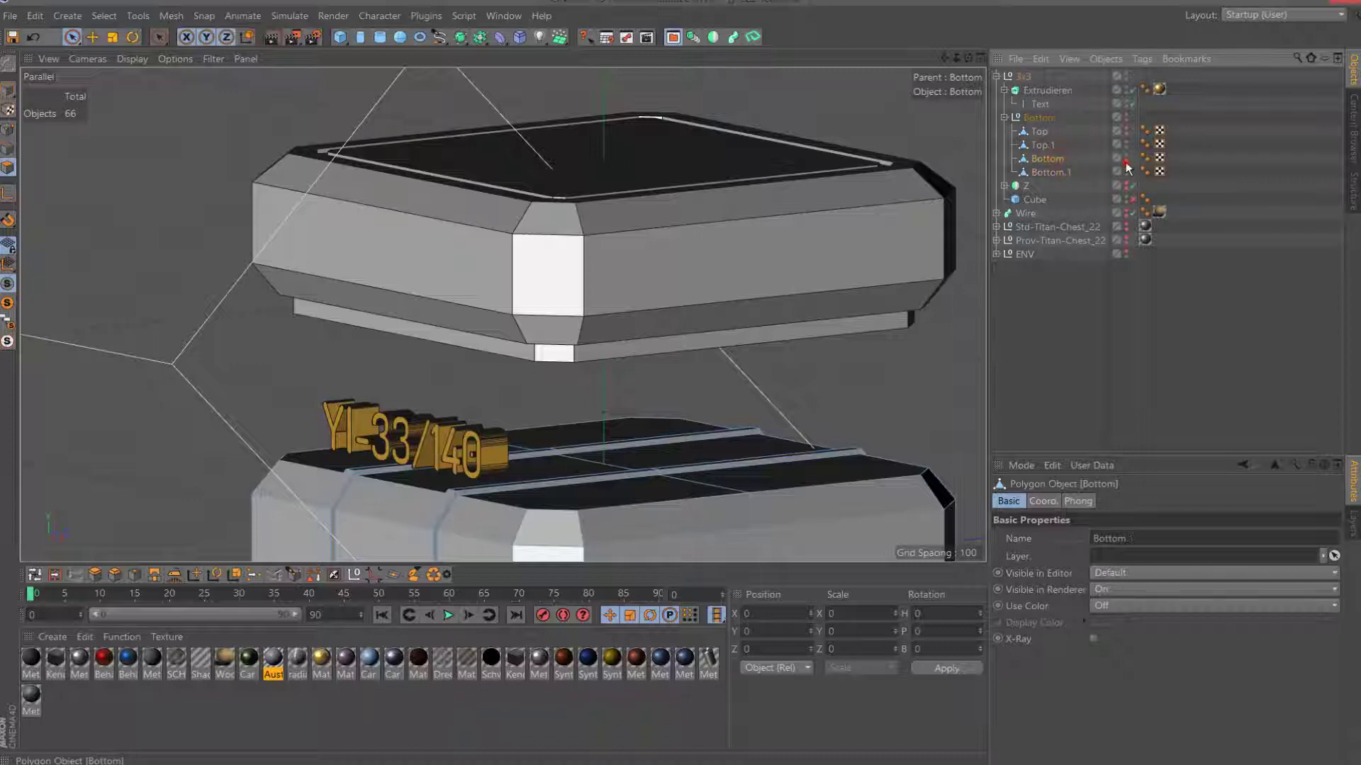
{"action": "left_click", "coordinate": [1126, 163]}
{"action": "left_click_drag", "start_coordinate": [426, 305], "coordinate": [503, 314], "text": "alt"}
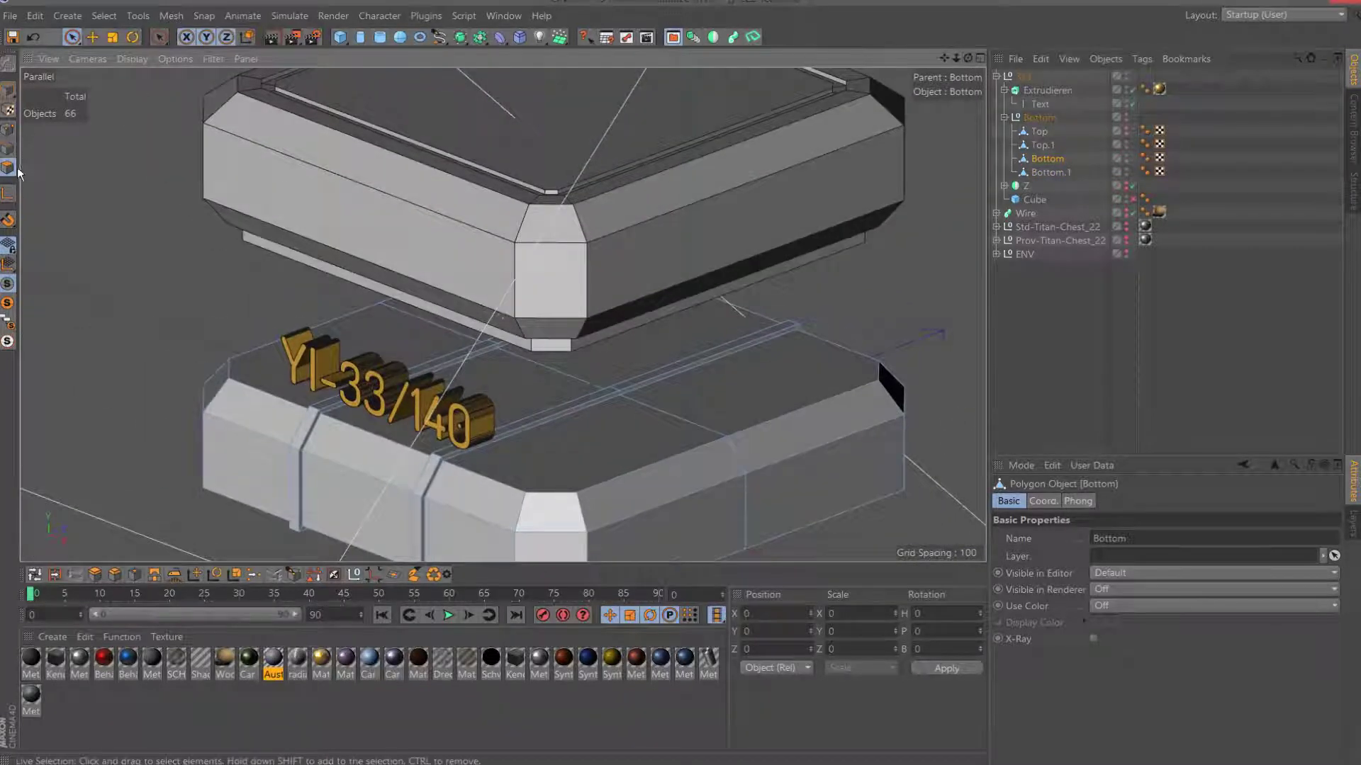
{"action": "left_click", "coordinate": [484, 385]}
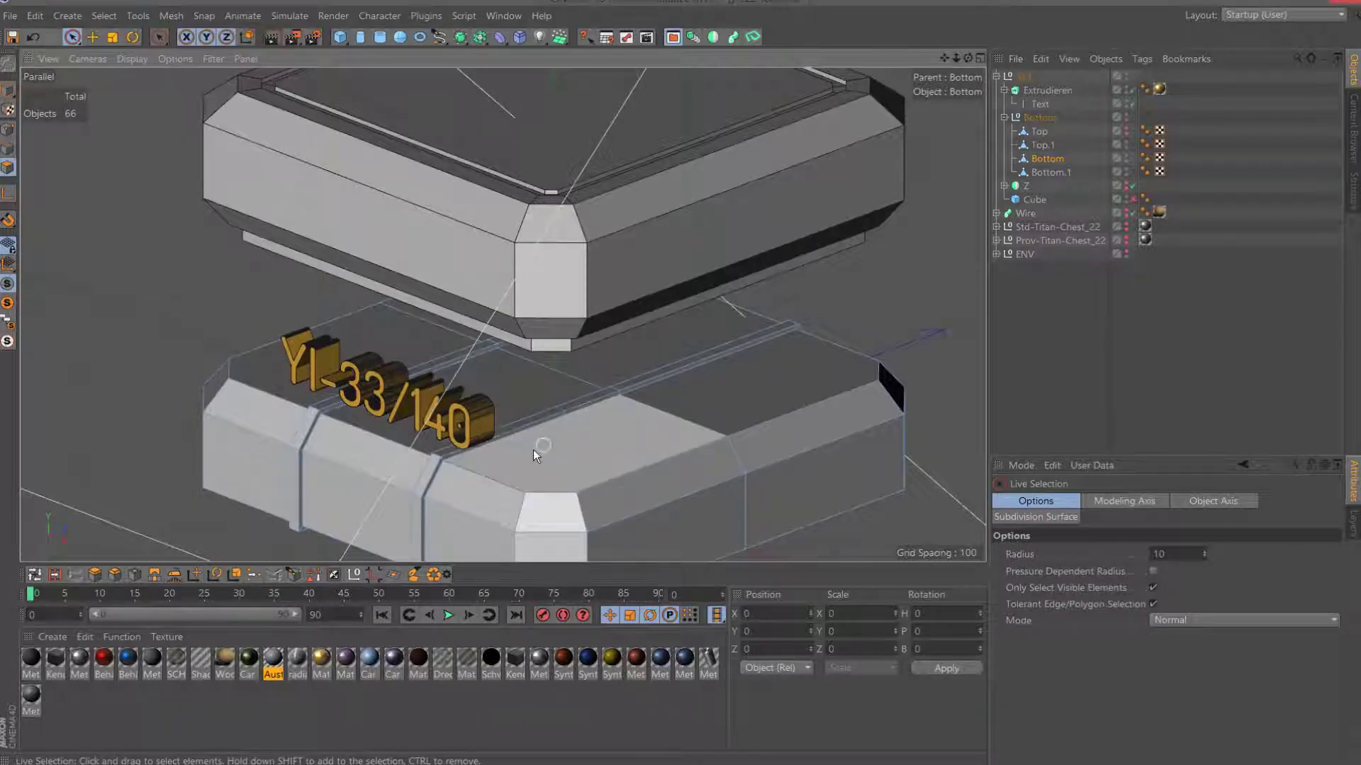
{"action": "scroll", "coordinate": [531, 448], "scroll_direction": "up", "scroll_amount": 1}
{"action": "scroll", "coordinate": [532, 448], "scroll_direction": "up", "scroll_amount": 1}
{"action": "scroll", "coordinate": [531, 448], "scroll_direction": "up", "scroll_amount": 1}
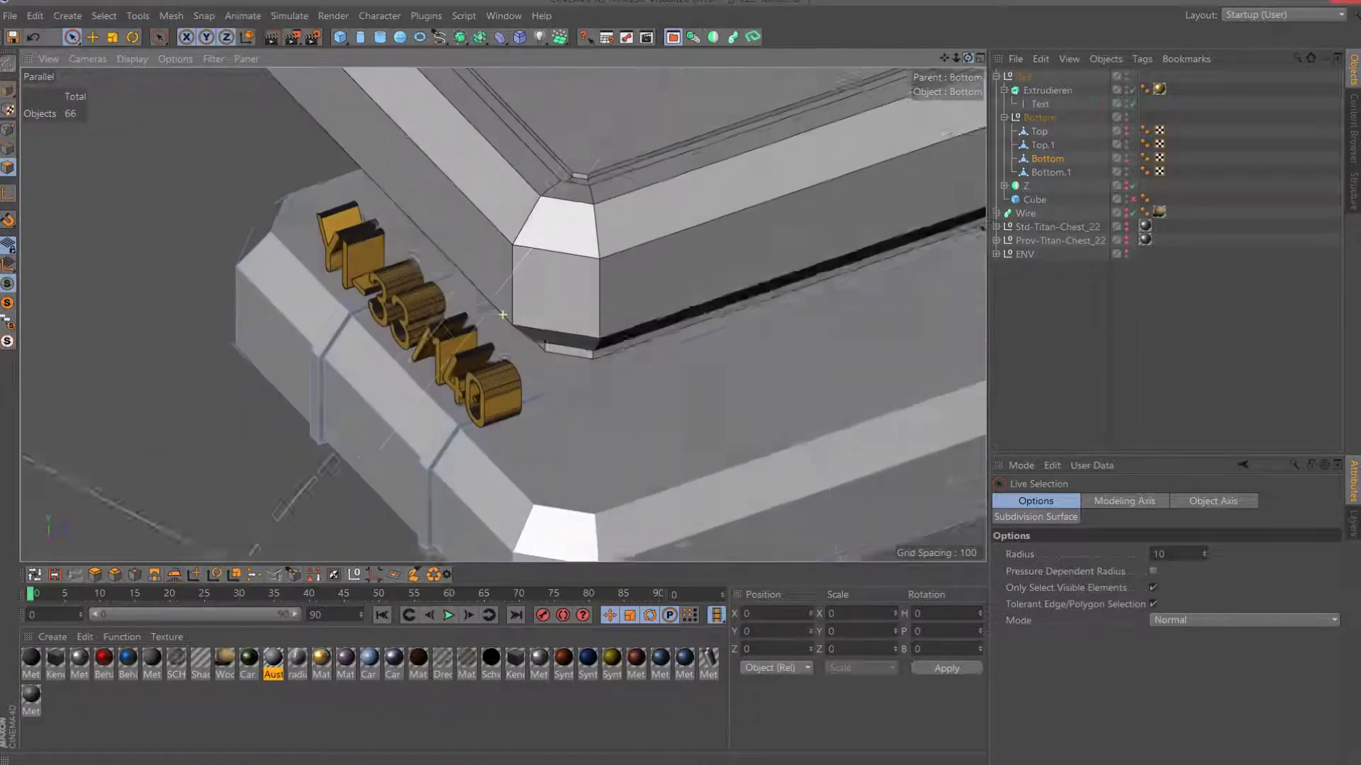
{"action": "left_click_drag", "start_coordinate": [453, 298], "coordinate": [503, 313], "text": "alt"}
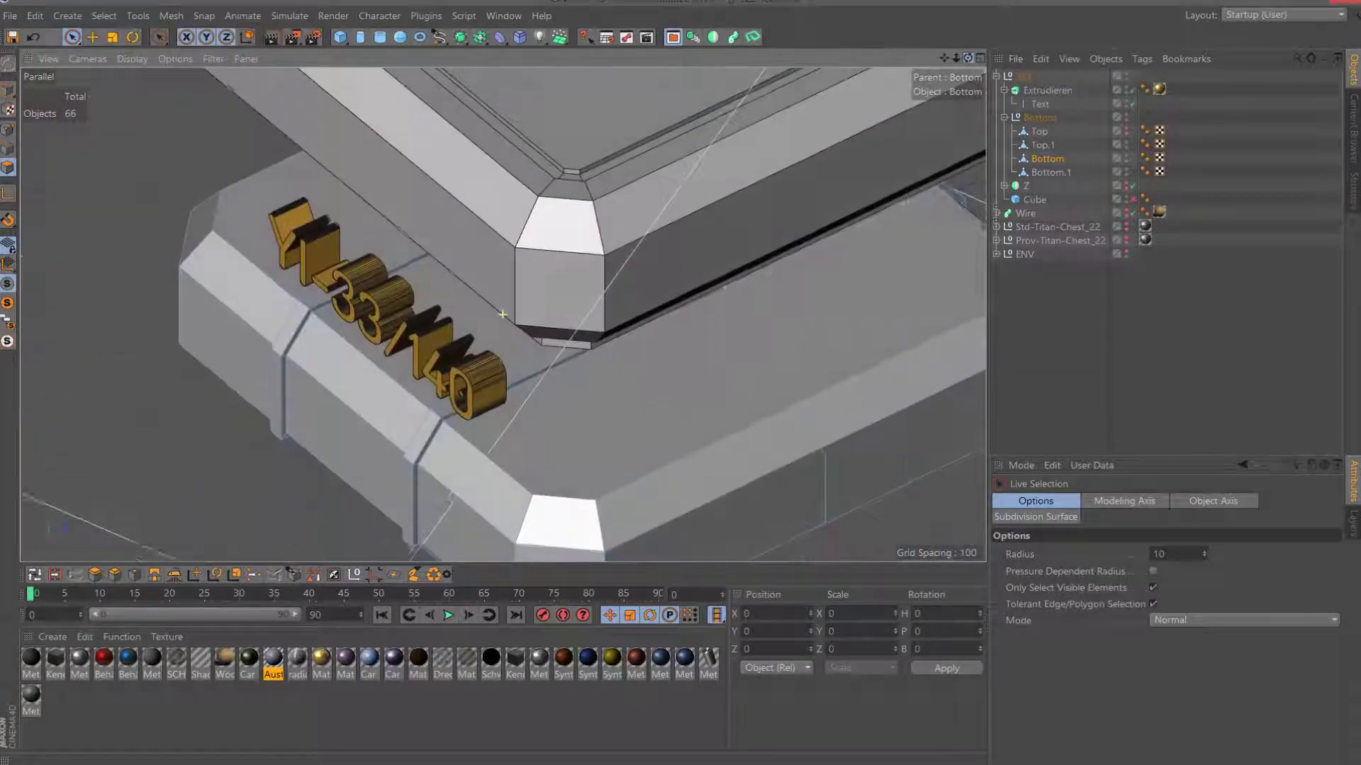
{"action": "left_click", "coordinate": [675, 396]}
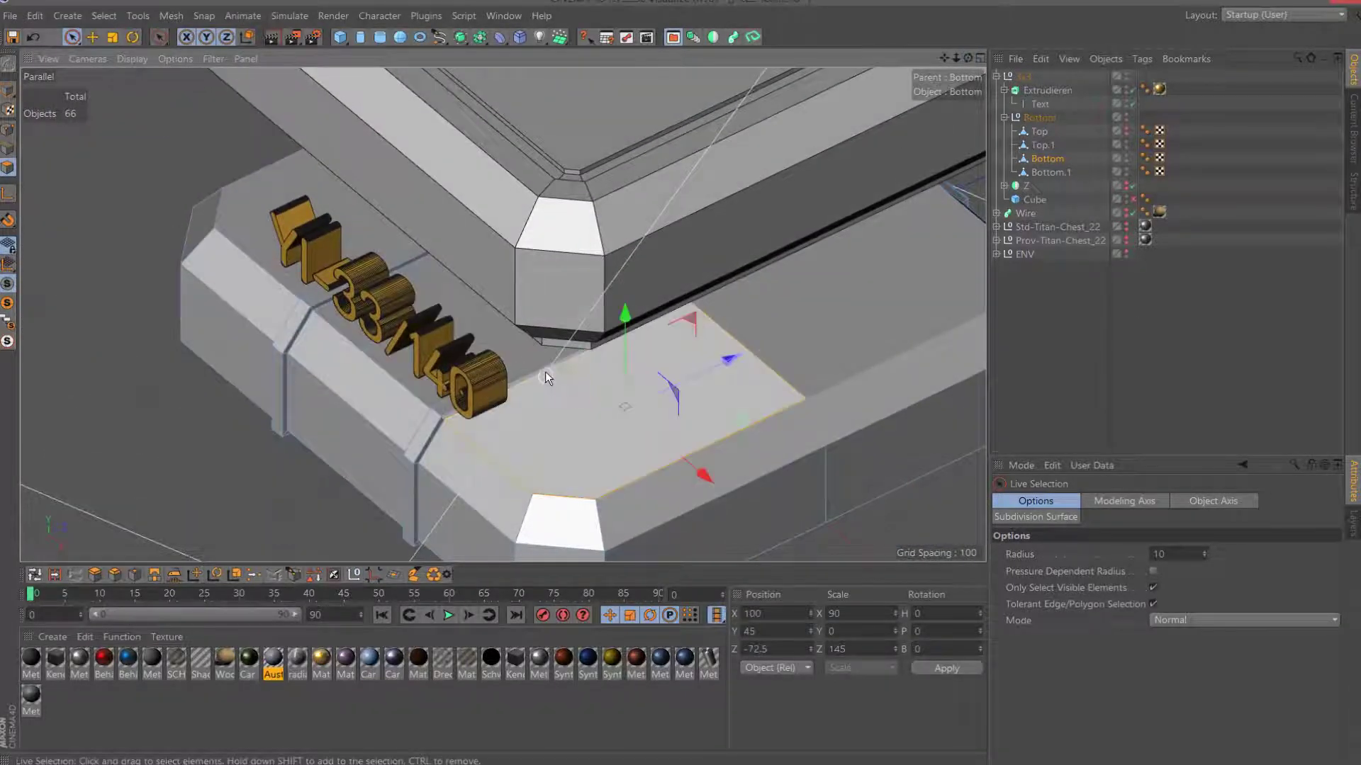
{"action": "left_click", "coordinate": [531, 360], "text": "shift"}
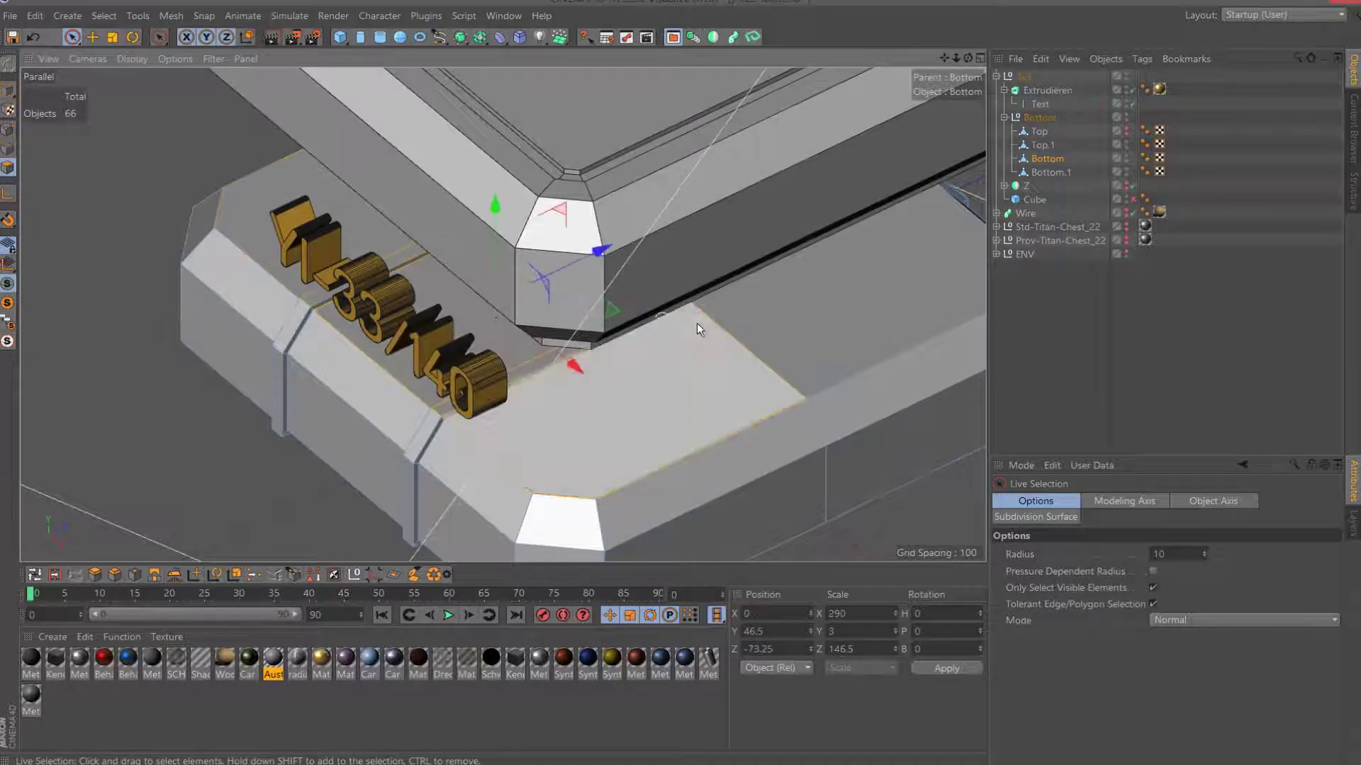
{"action": "left_click_drag", "start_coordinate": [453, 297], "coordinate": [546, 340], "text": "alt"}
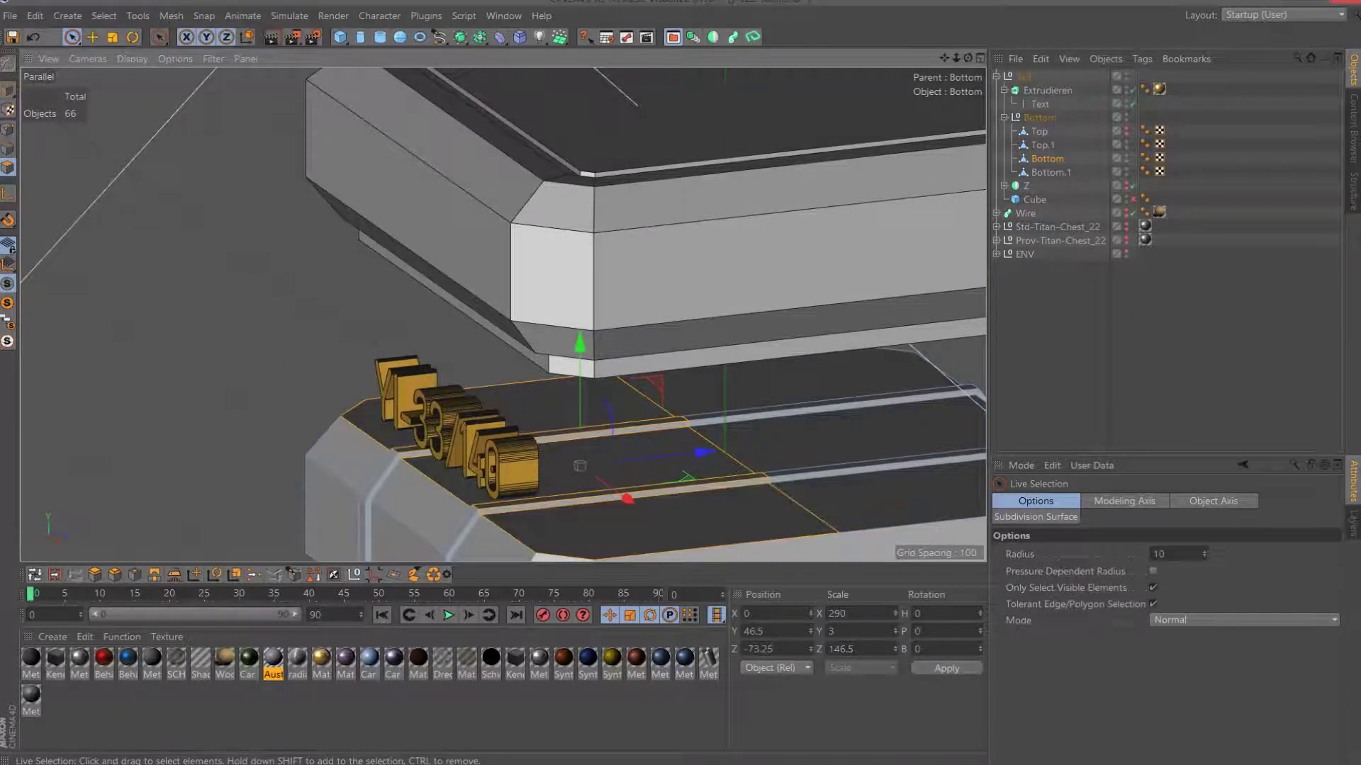
{"action": "left_click", "coordinate": [8, 130]}
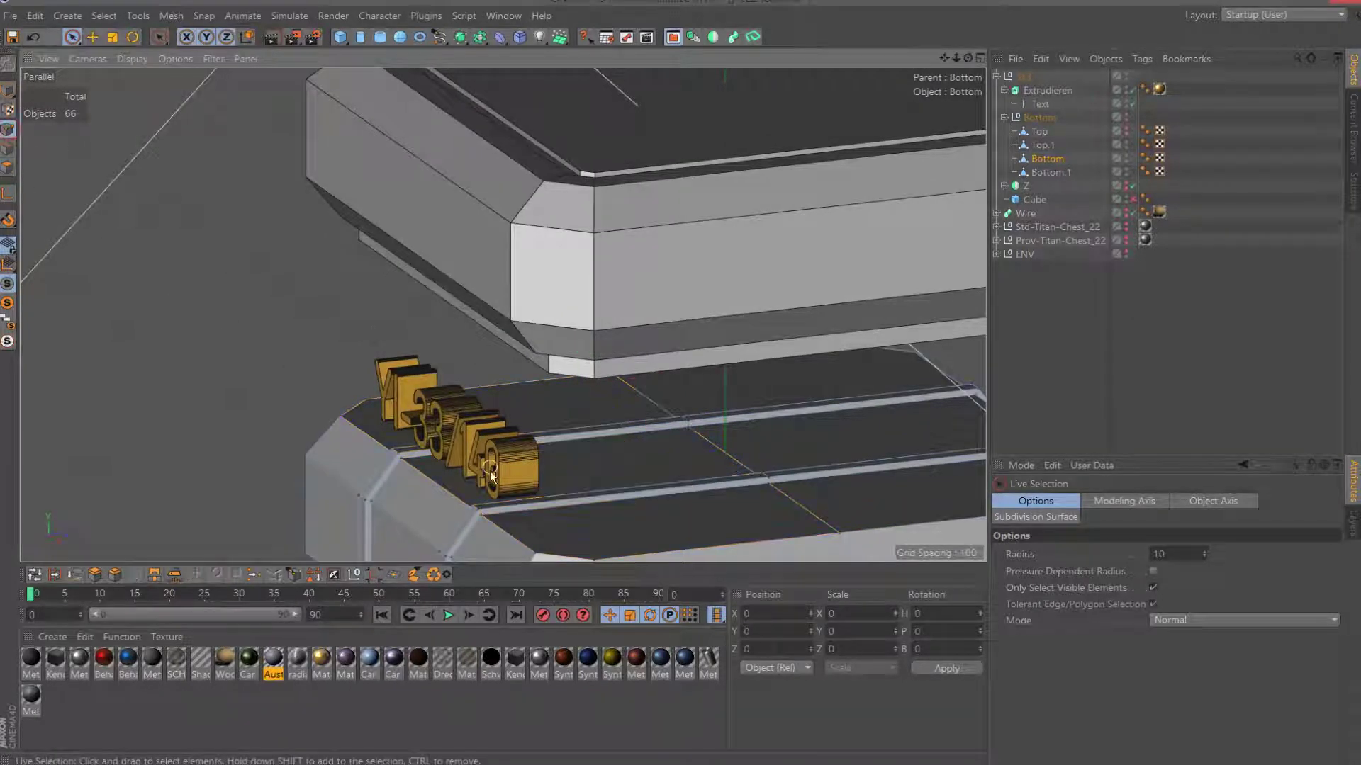
{"action": "left_click", "coordinate": [479, 507]}
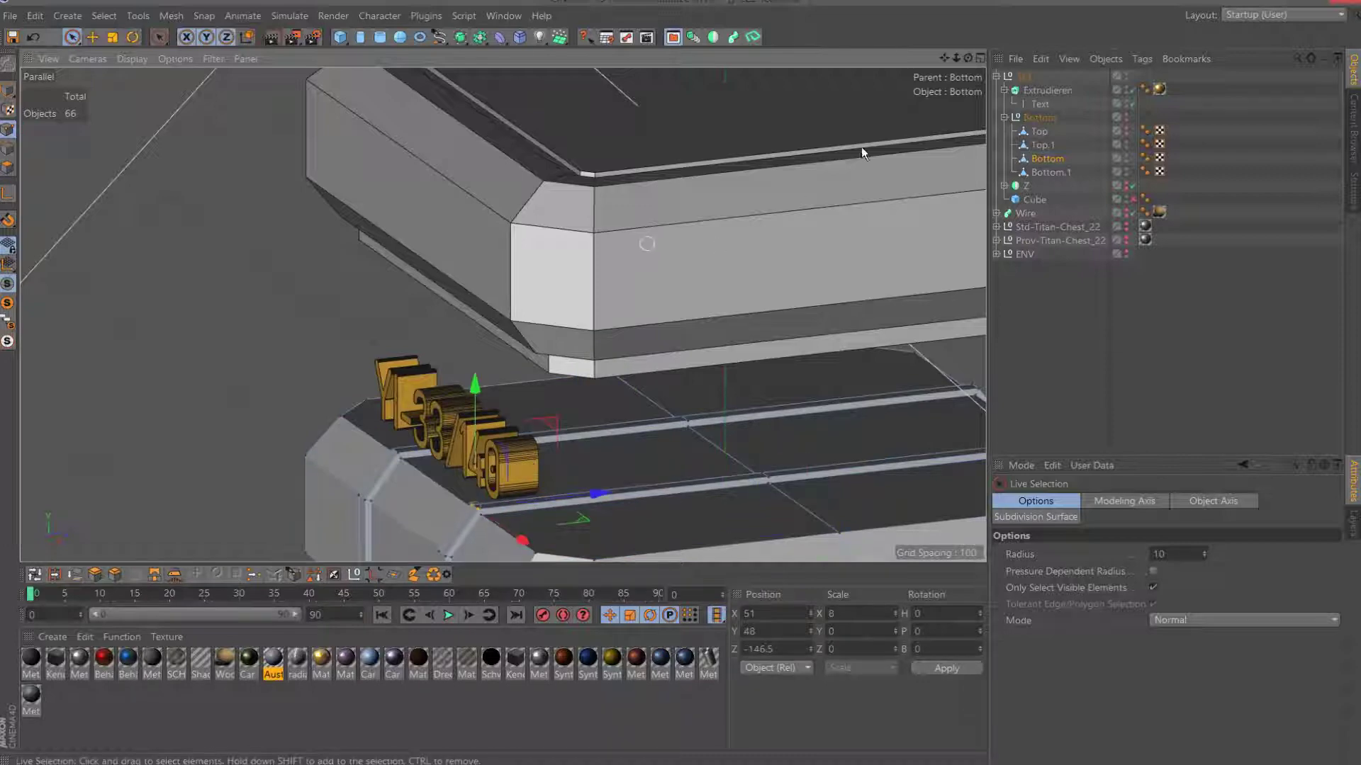
{"action": "left_click_drag", "start_coordinate": [970, 58], "coordinate": [885, 114]}
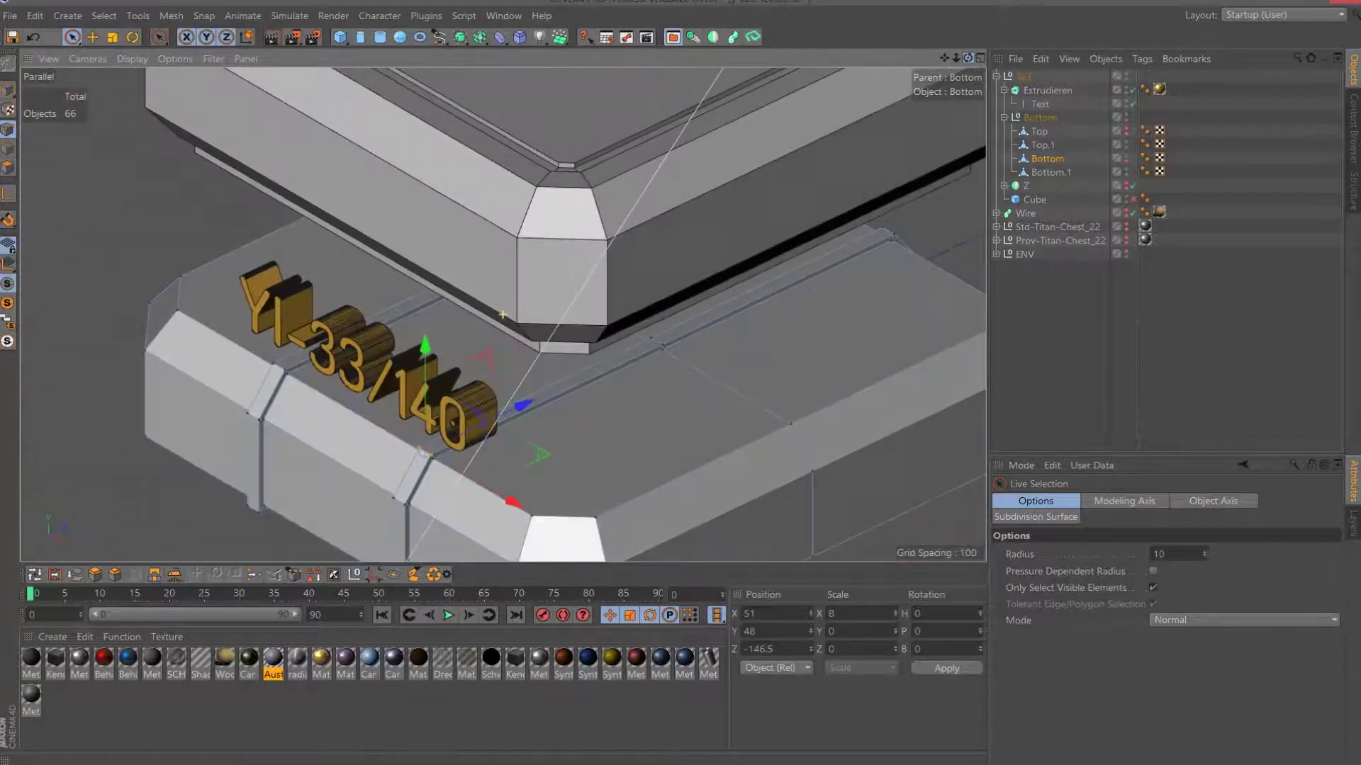
{"action": "left_click_drag", "start_coordinate": [967, 58], "coordinate": [967, 58]}
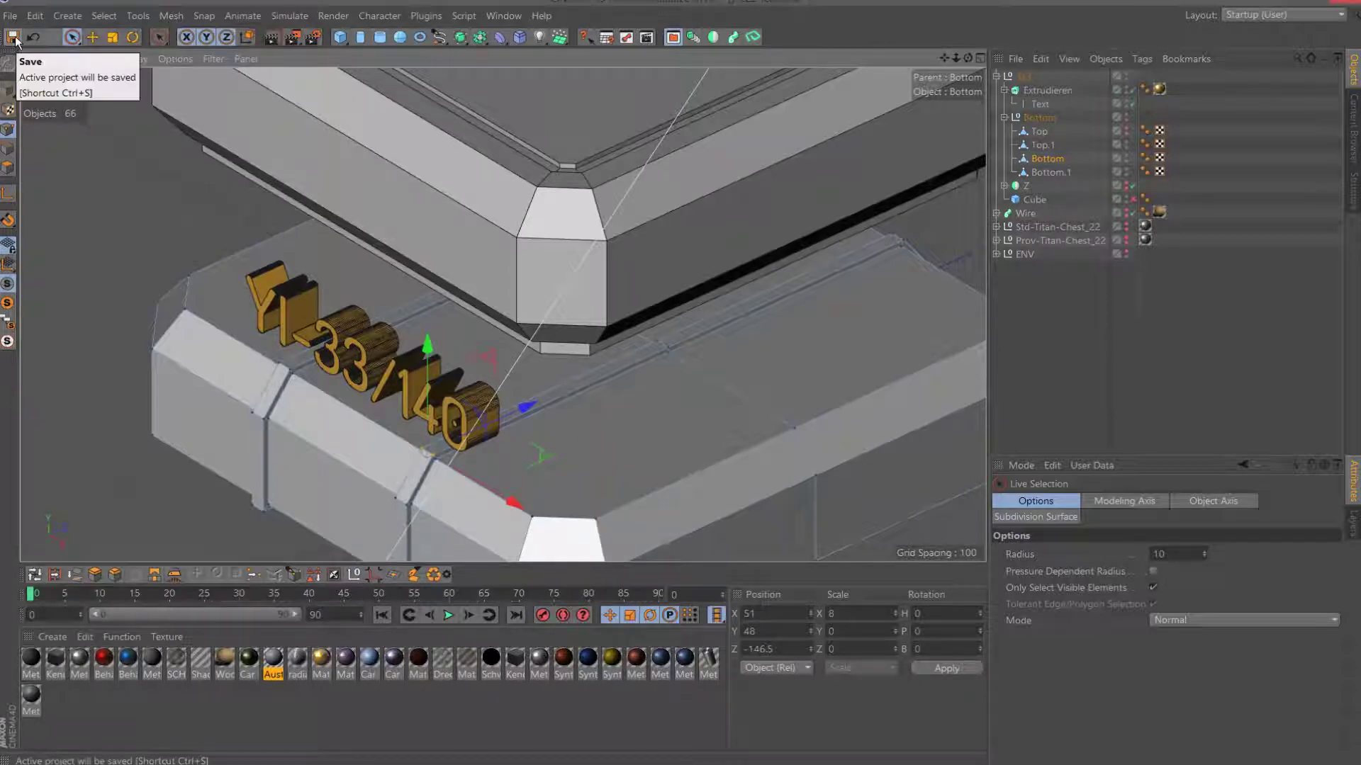
In Model mode, delete the extra Bottom.1 object and select Top.1.
{"action": "left_click", "coordinate": [8, 89]}
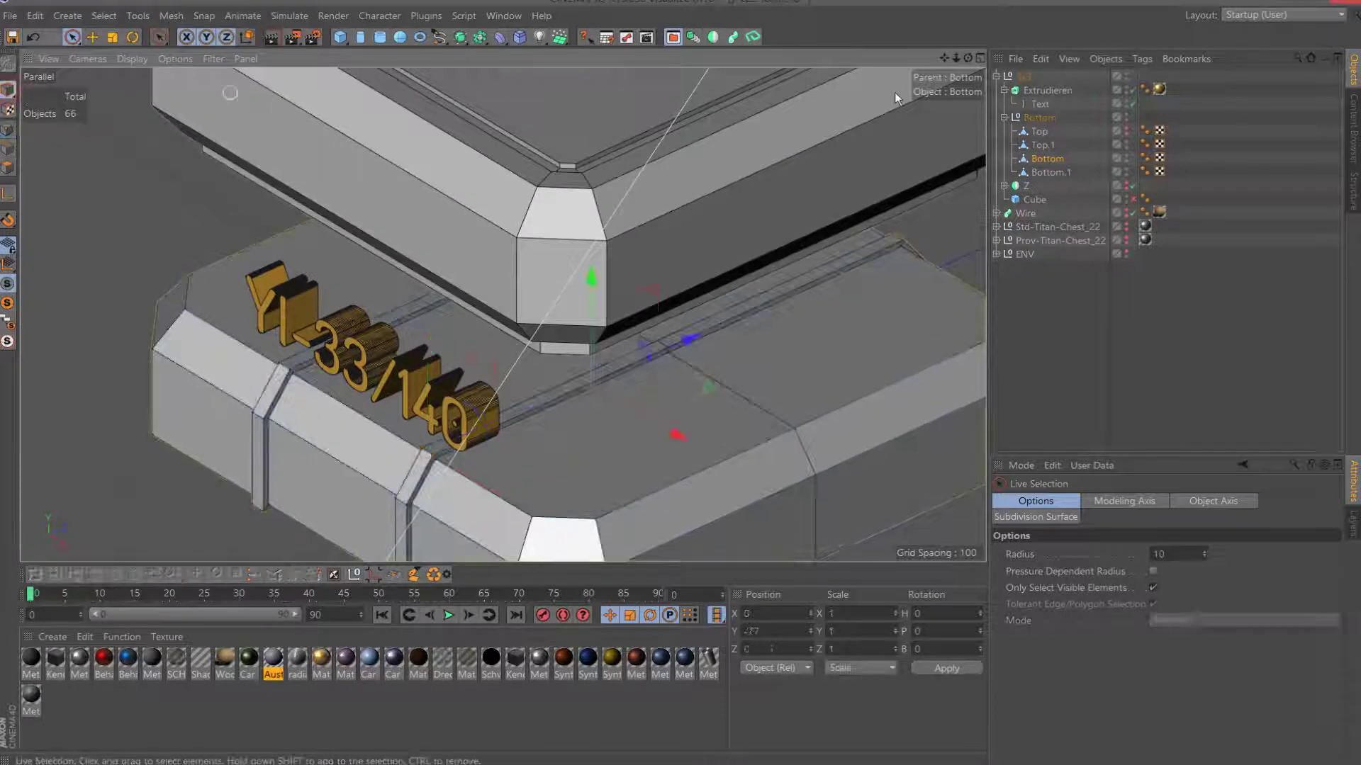
{"action": "left_click", "coordinate": [1067, 173]}
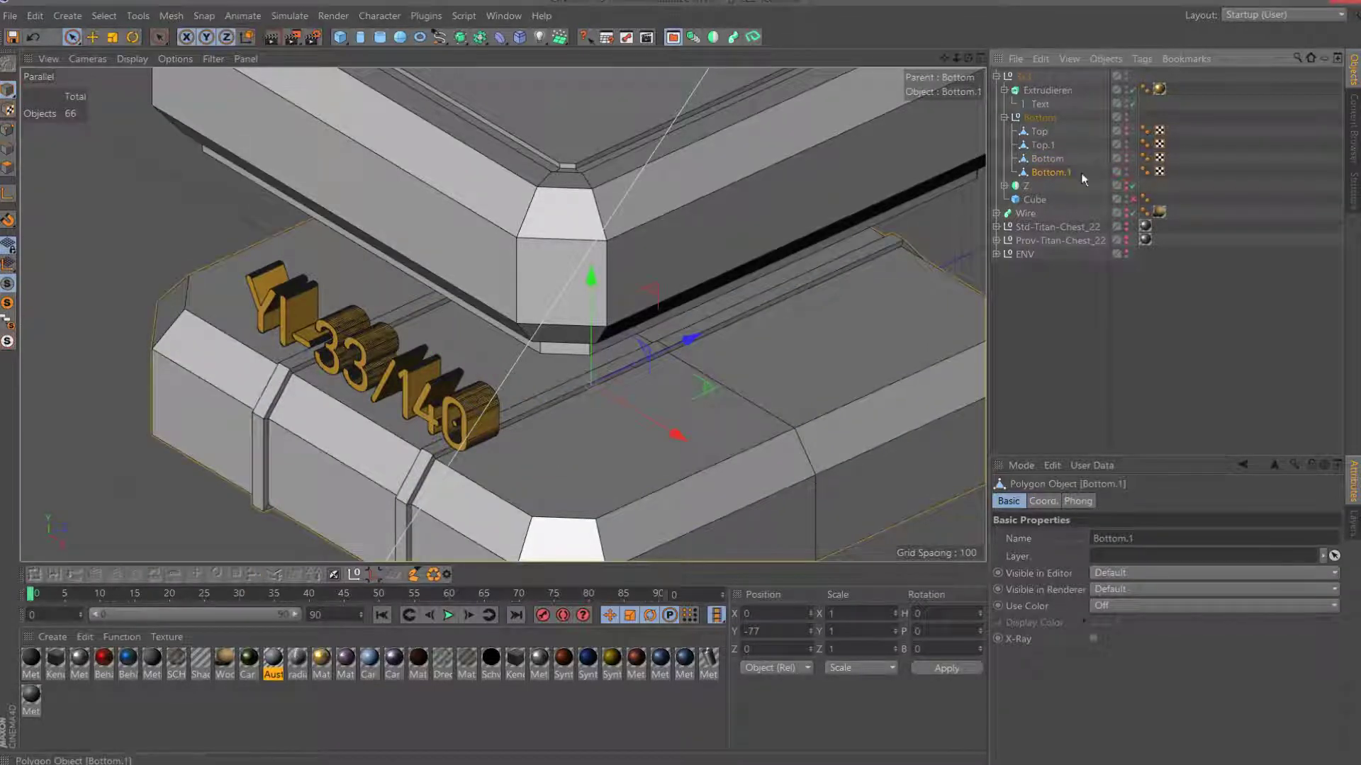
{"action": "key", "text": "Delete"}
{"action": "left_click", "coordinate": [1052, 146]}
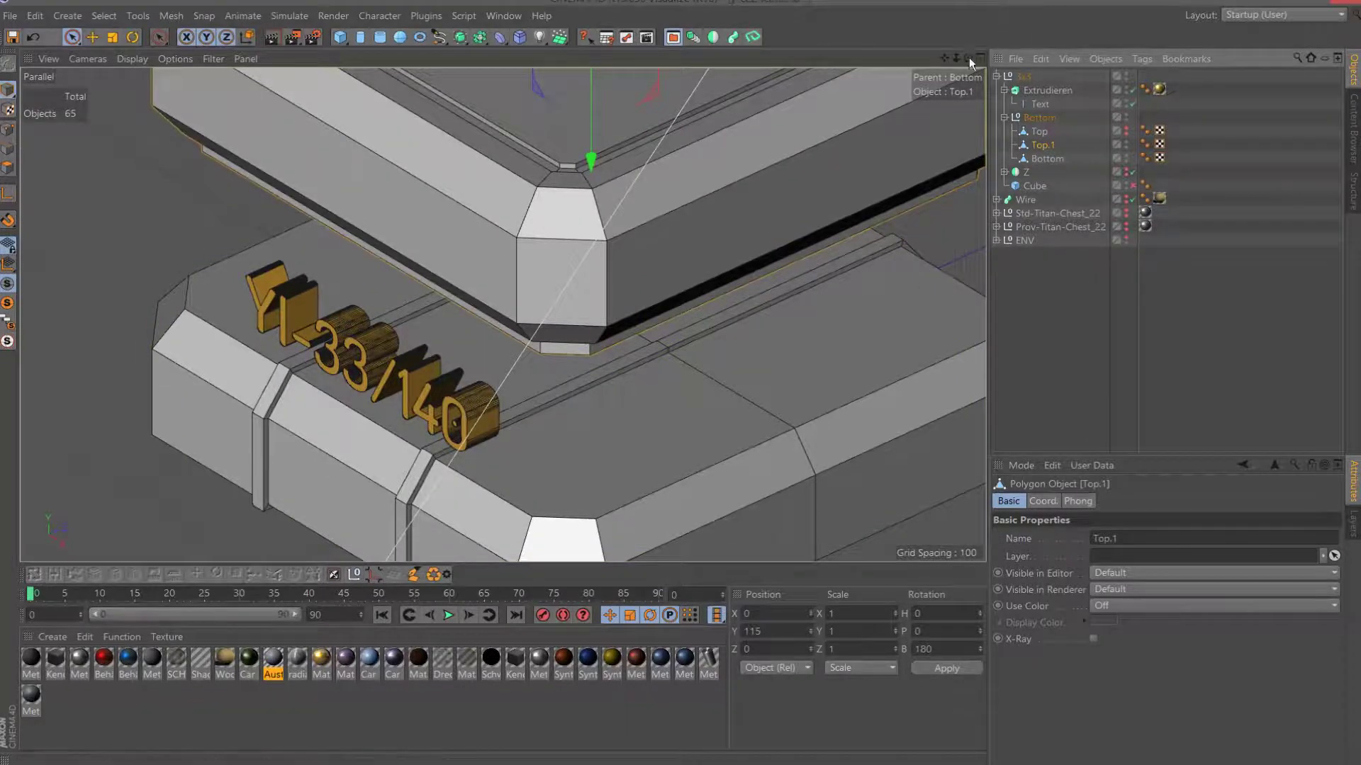
Move Top.1 up in the Right view so the lid sits at Y 147.
{"action": "left_click_drag", "start_coordinate": [968, 58], "coordinate": [968, 114]}
{"action": "mouse_move", "coordinate": [503, 314]}
{"action": "left_mouse_down", "text": "alt"}
{"action": "mouse_move", "coordinate": [639, 440]}
{"action": "mouse_move", "coordinate": [679, 384]}
{"action": "left_mouse_up", "text": "alt"}
{"action": "left_click", "coordinate": [8, 167]}
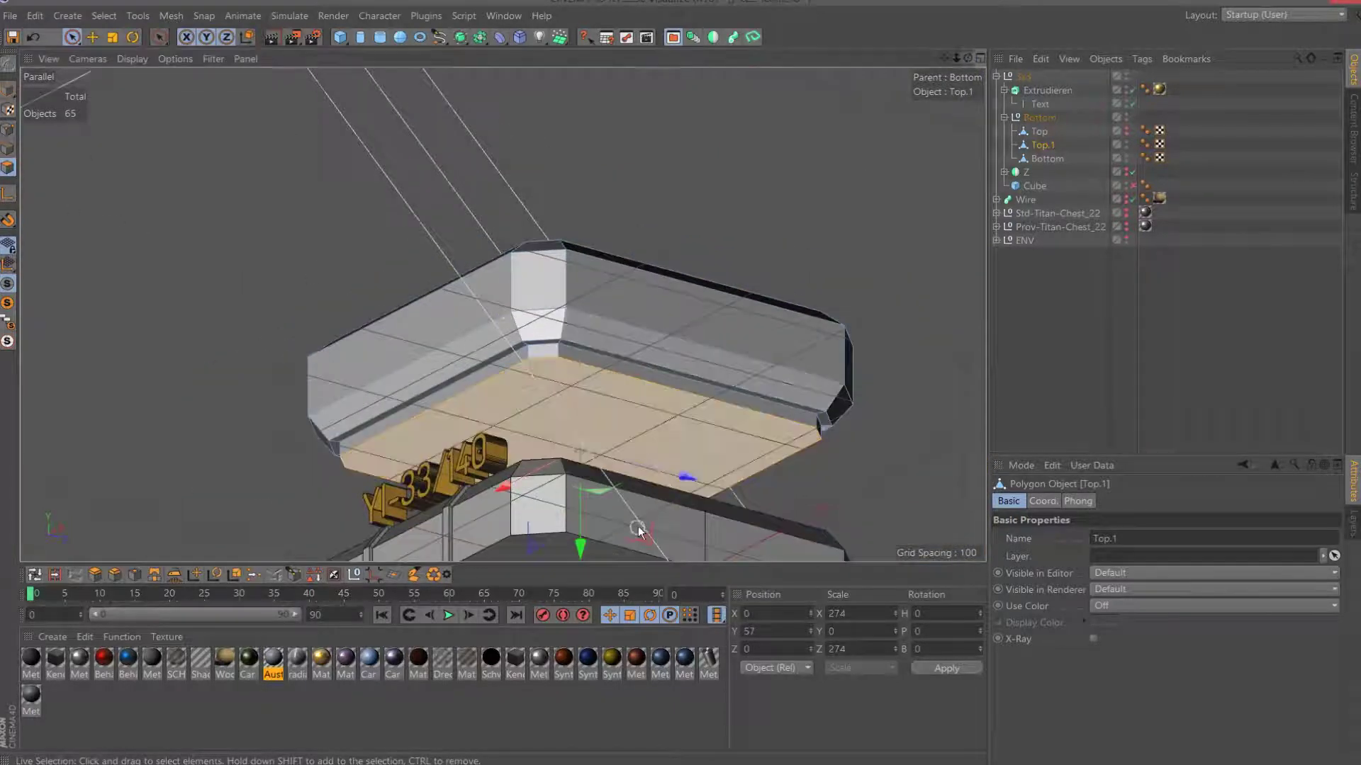
{"action": "key", "text": "F3"}
{"action": "scroll", "coordinate": [501, 314], "scroll_direction": "down", "scroll_amount": 2}
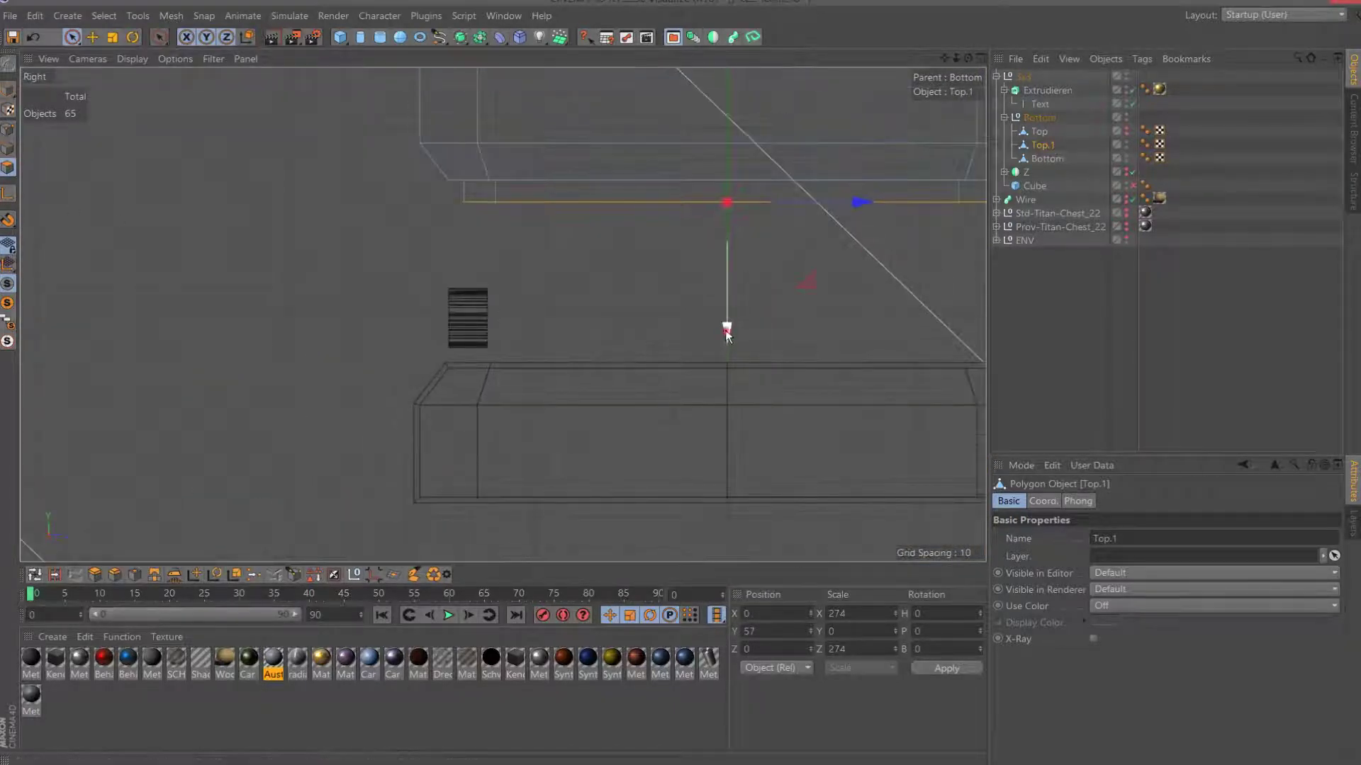
{"action": "mouse_move", "coordinate": [729, 333]}
{"action": "left_mouse_down"}
{"action": "mouse_move", "coordinate": [734, 510]}
{"action": "mouse_move", "coordinate": [737, 498]}
{"action": "left_mouse_up"}
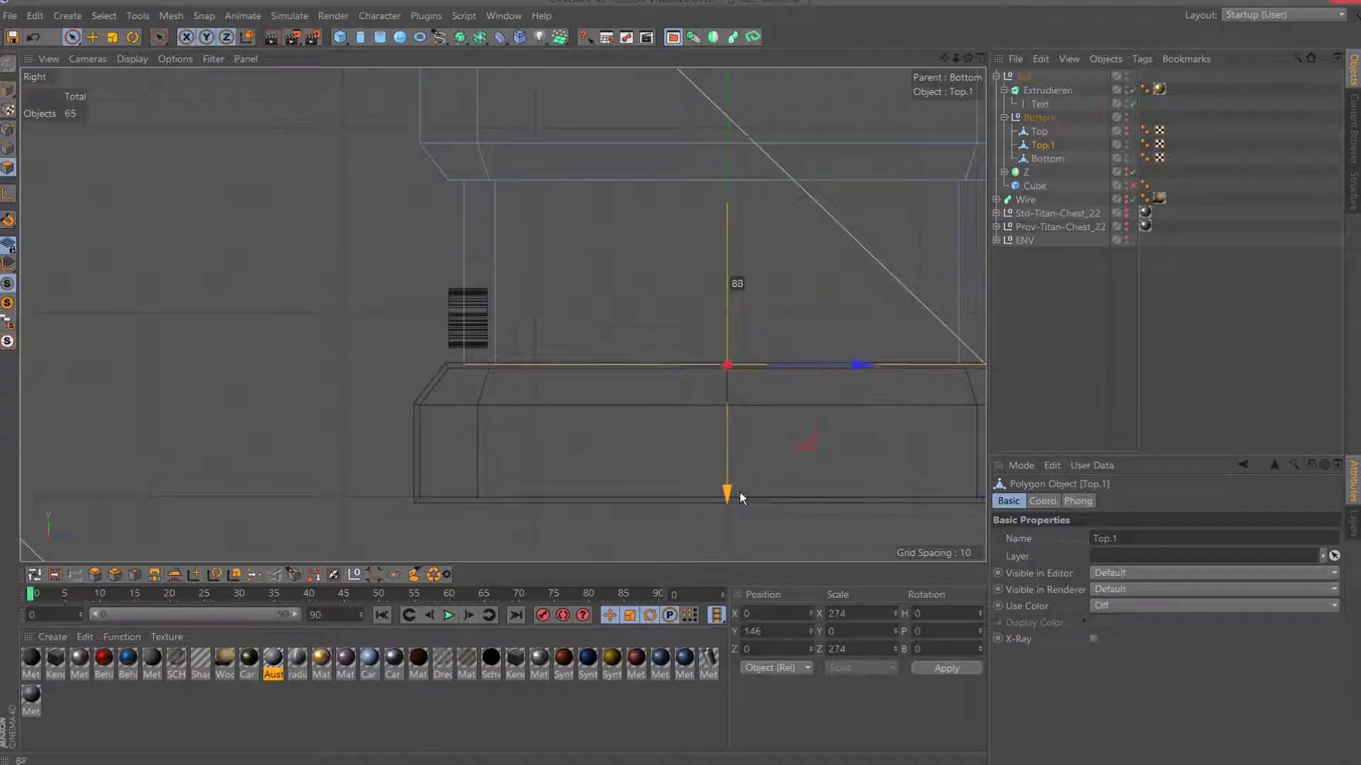
{"action": "key", "text": "F1"}
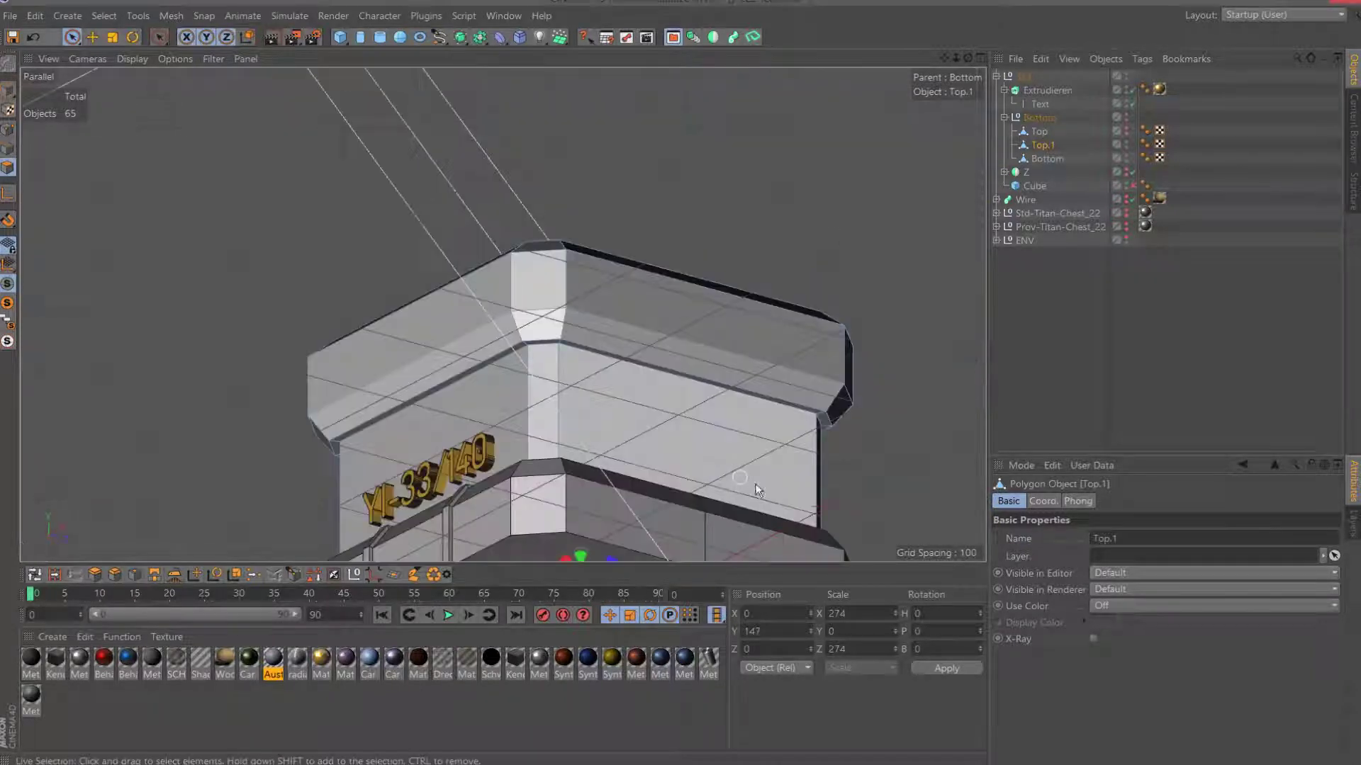
{"action": "left_click_drag", "start_coordinate": [968, 58], "coordinate": [968, 58]}
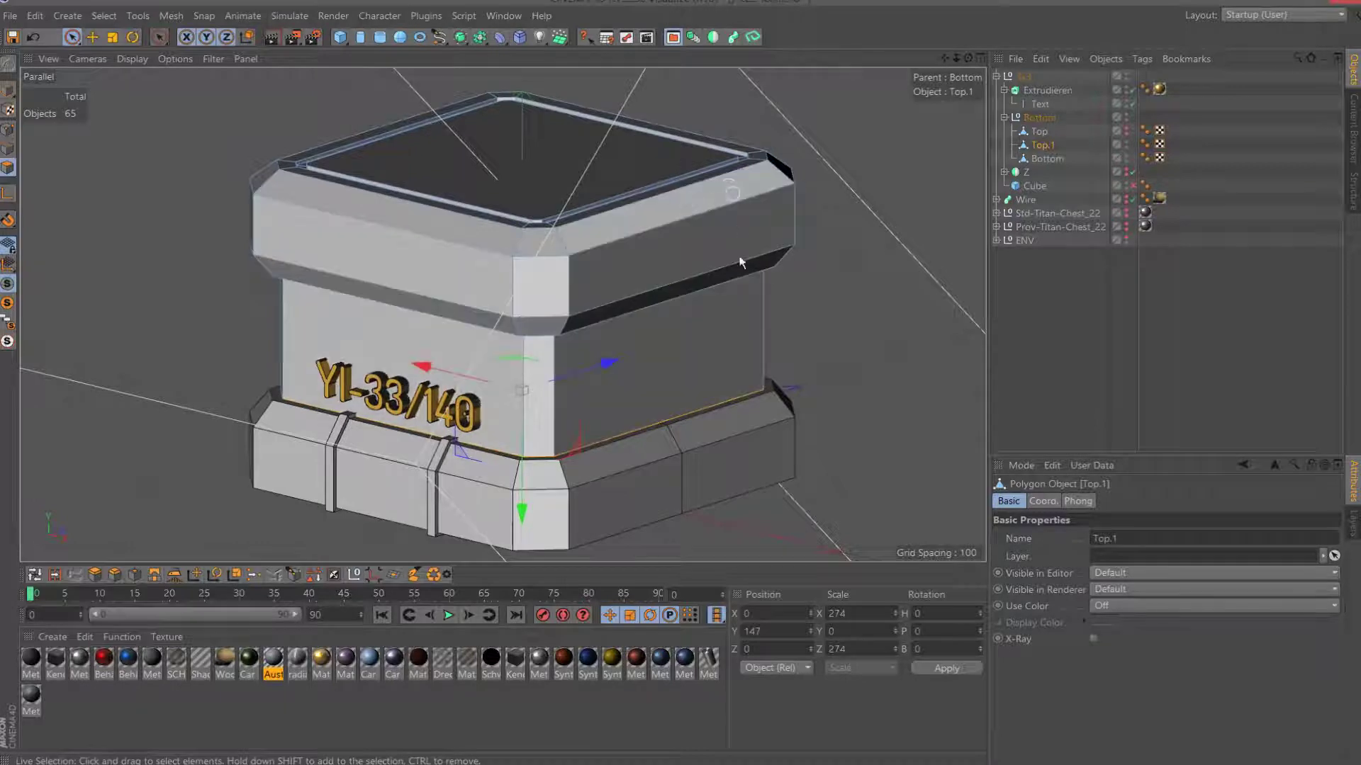
Briefly show and hide the Z ring stacks, then orbit to a near-frontal chest view.
{"action": "left_click_drag", "start_coordinate": [968, 58], "coordinate": [968, 58]}
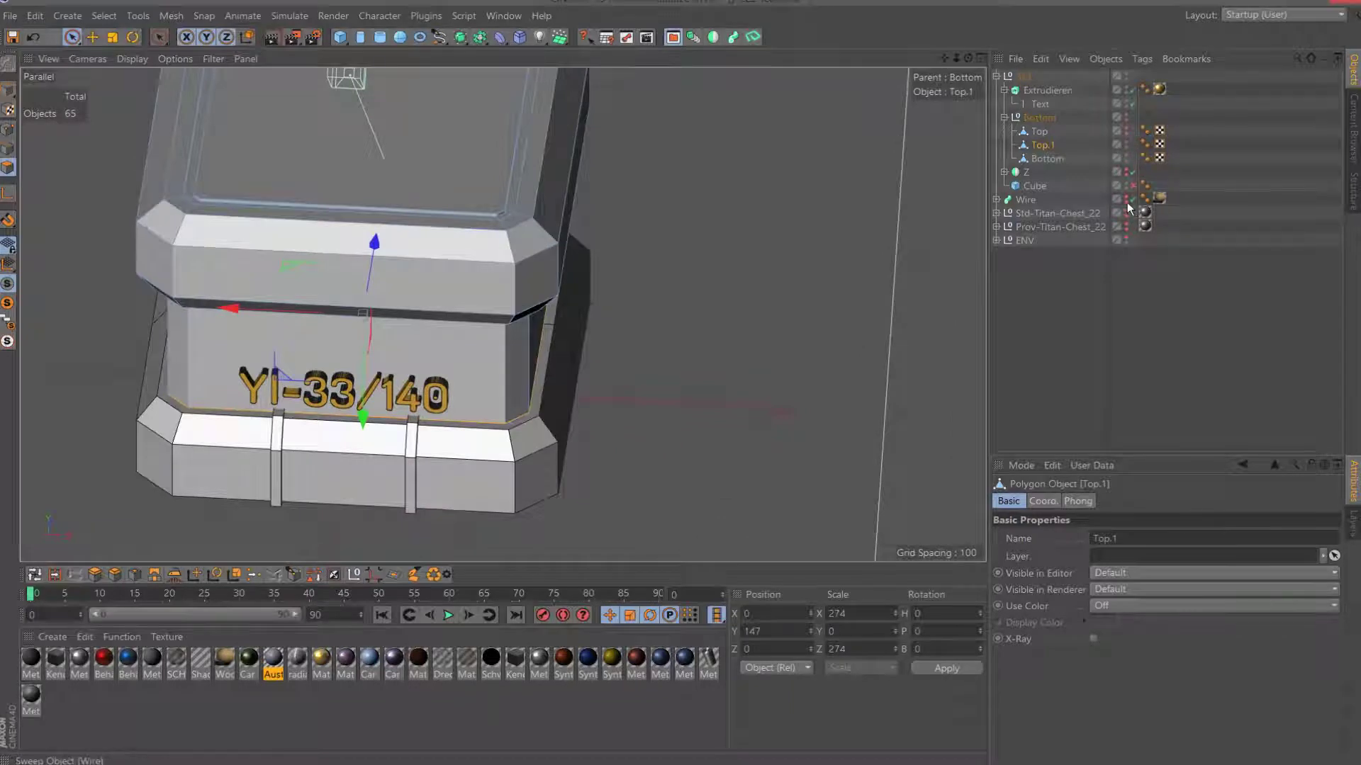
{"action": "left_click", "coordinate": [1125, 168]}
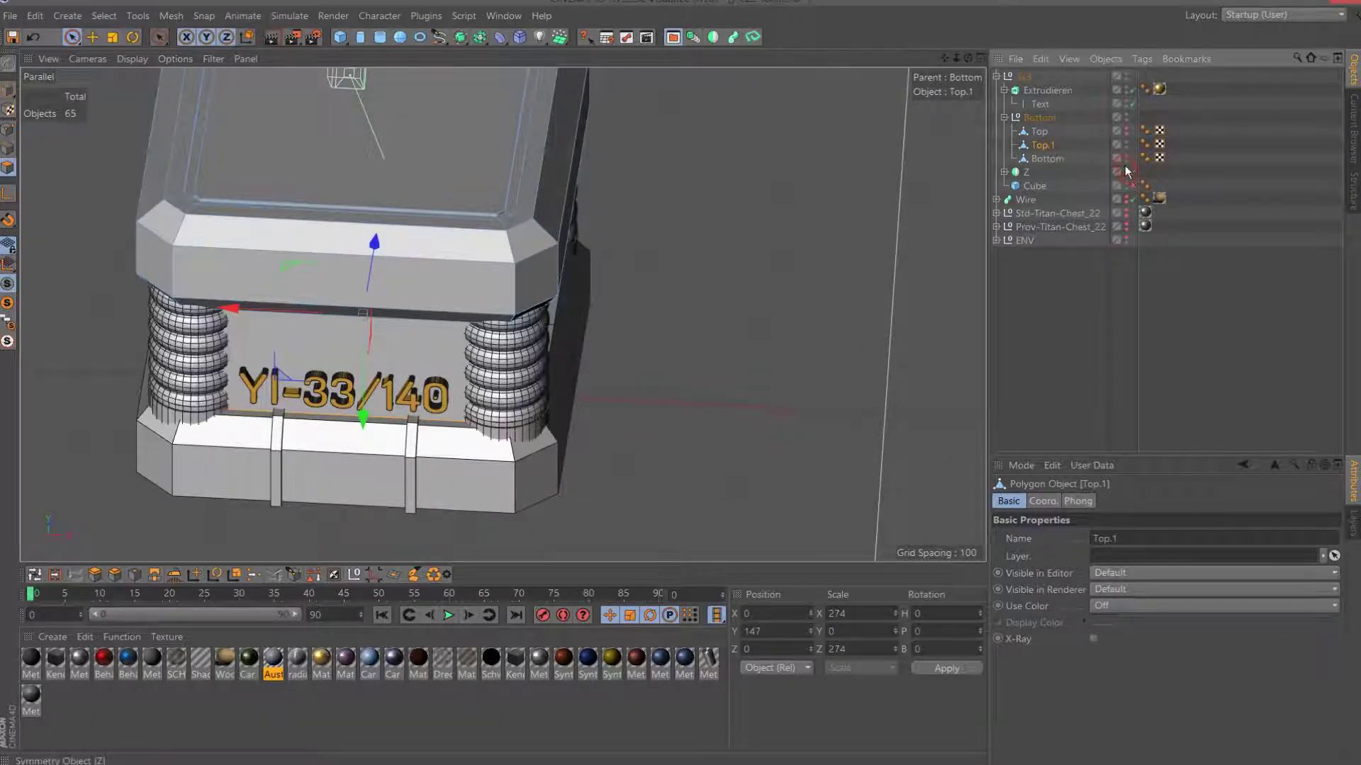
{"action": "left_click", "coordinate": [1125, 168]}
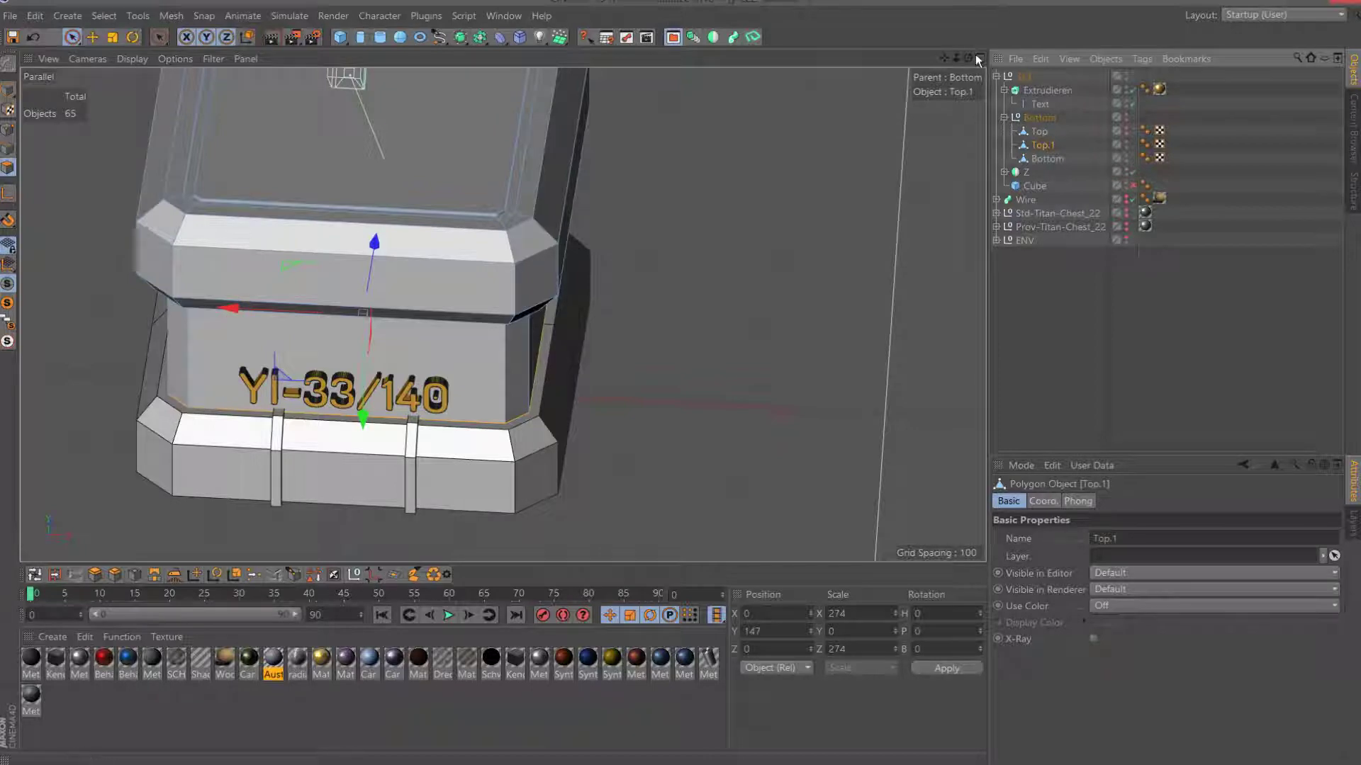
{"action": "left_click_drag", "start_coordinate": [967, 56], "coordinate": [968, 58]}
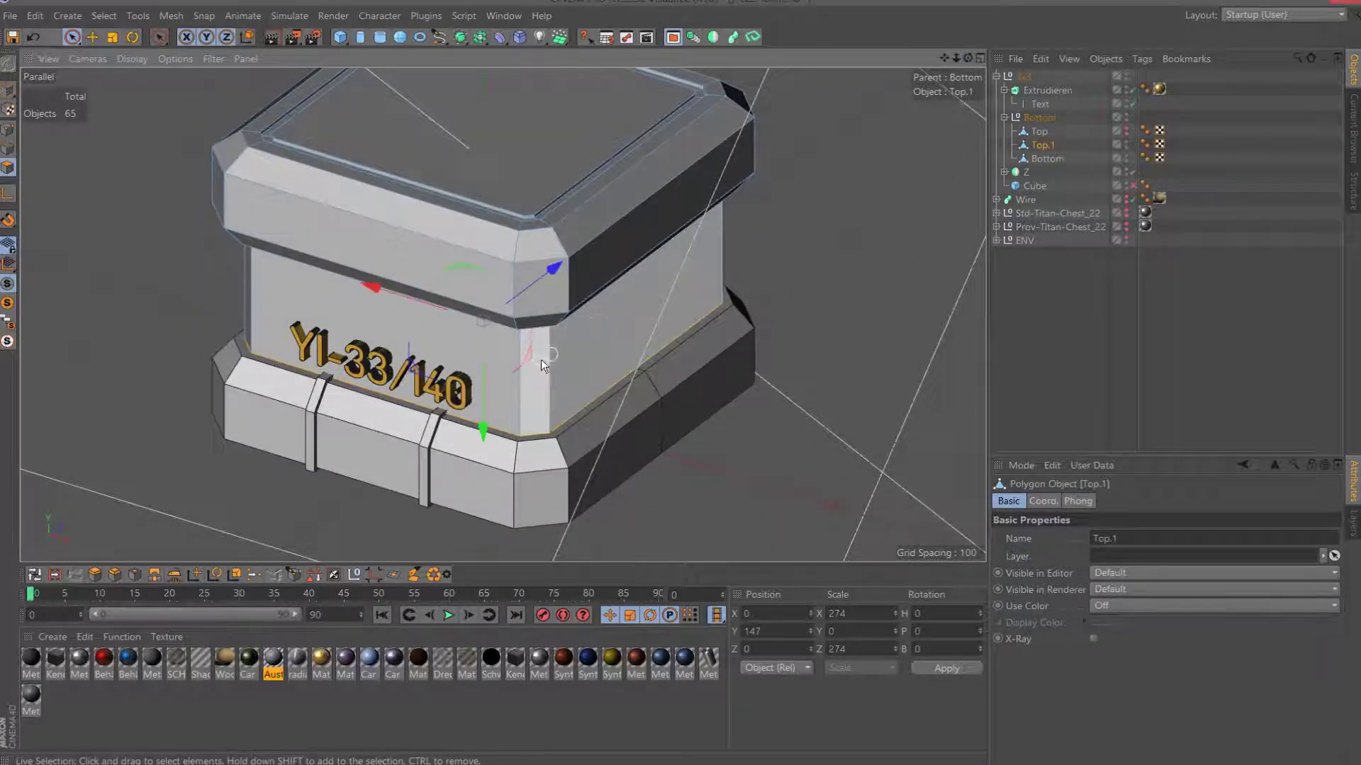
Scale the front corner face of the body to 20 on X and Z.
{"action": "left_click", "coordinate": [538, 362]}
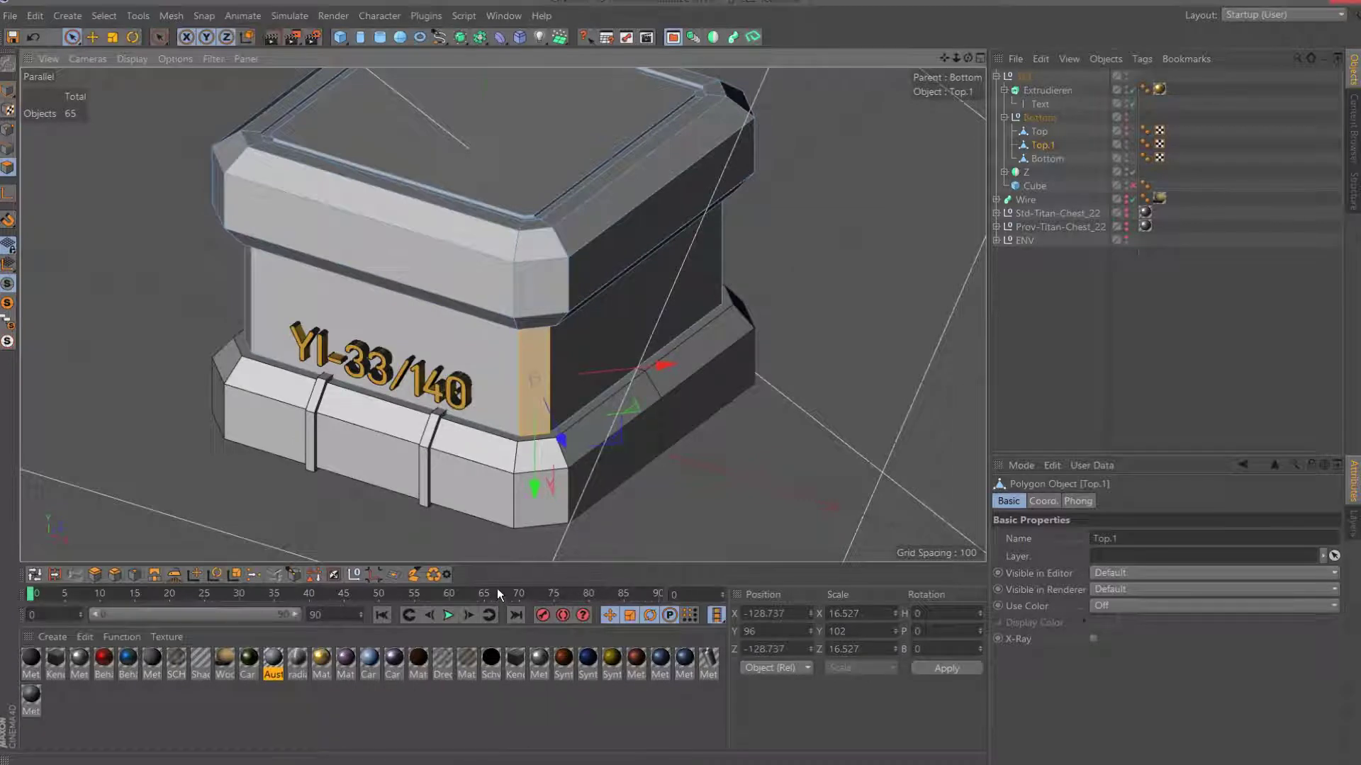
{"action": "left_click", "coordinate": [873, 613]}
{"action": "type", "text": "20"}
{"action": "left_click", "coordinate": [873, 649]}
{"action": "type", "text": "20"}
{"action": "key", "text": "Return"}
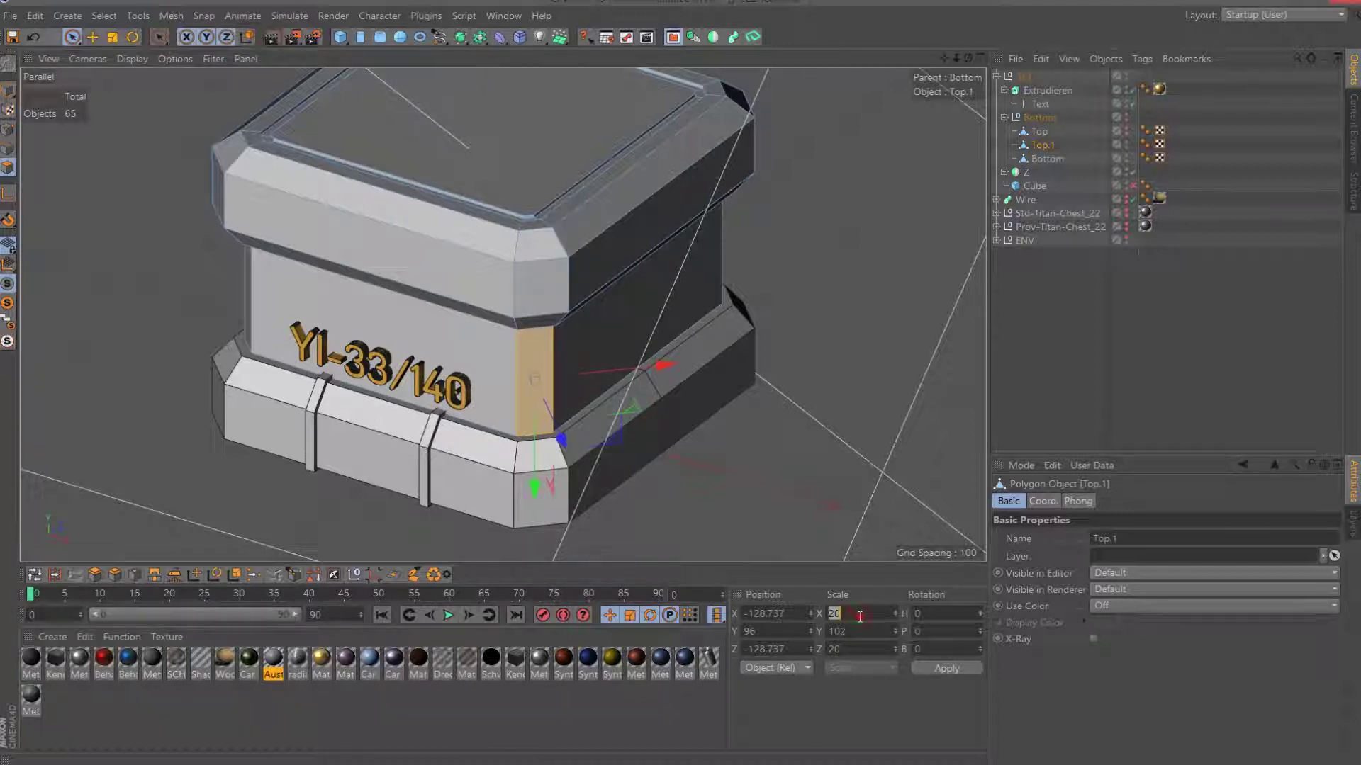
{"action": "type", "text": "30"}
Undo a trial scale of 30 and select the narrow front-left corner face.
{"action": "left_click", "coordinate": [942, 670]}
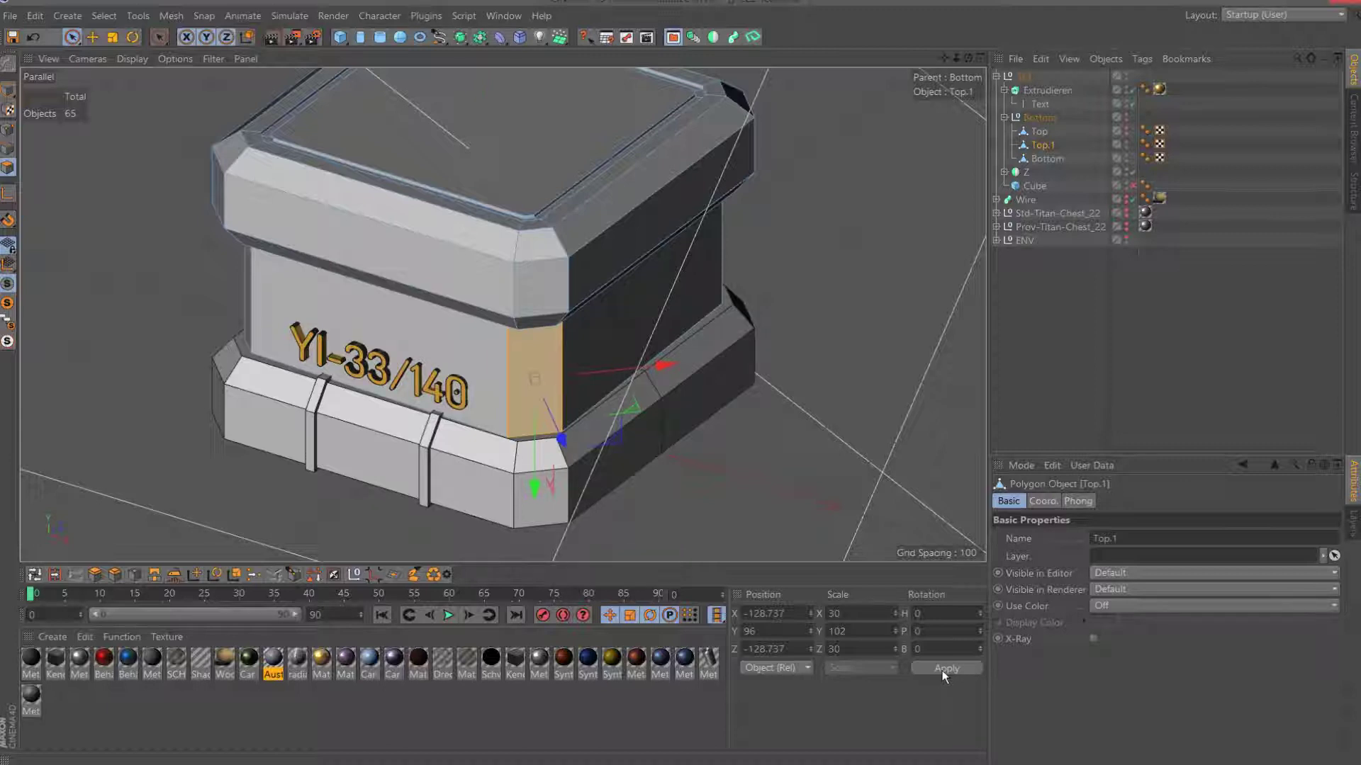
{"action": "left_click", "coordinate": [34, 39]}
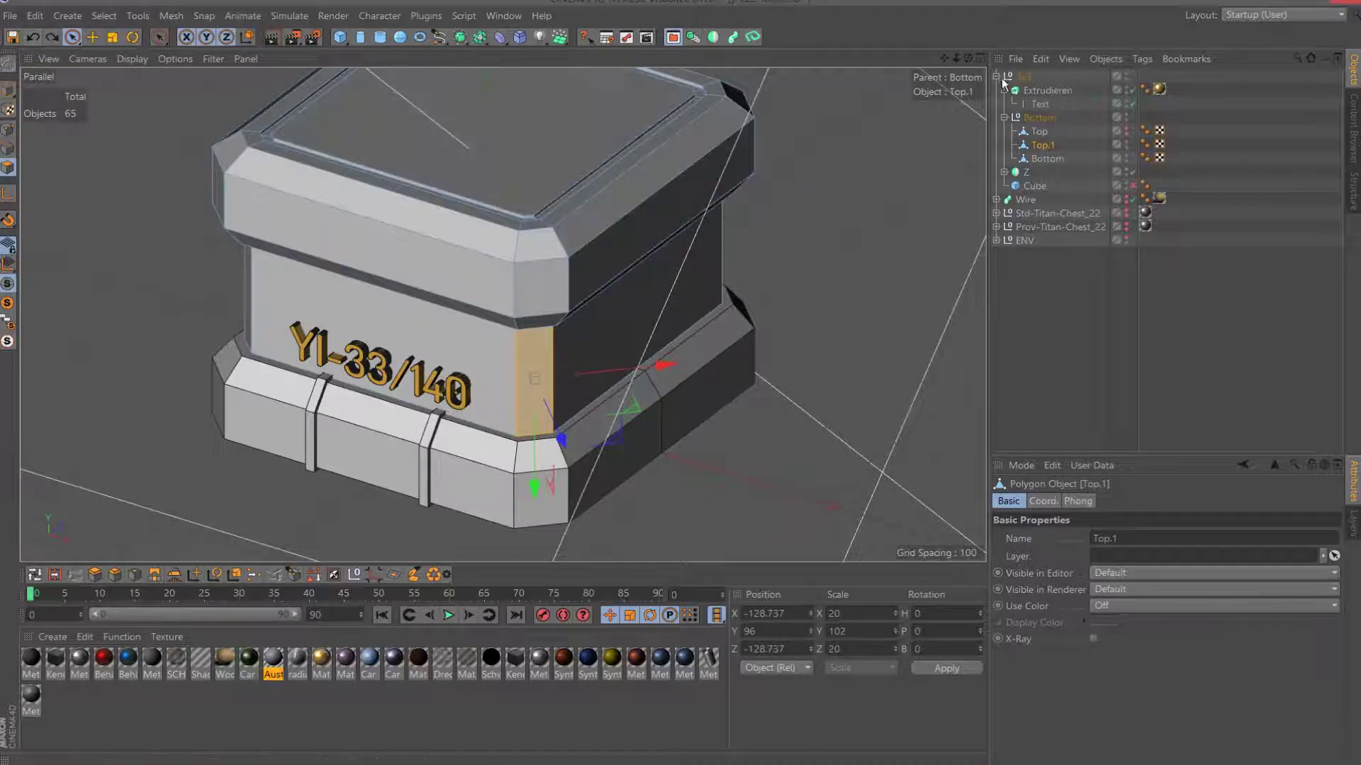
{"action": "left_click_drag", "start_coordinate": [972, 57], "coordinate": [176, 456]}
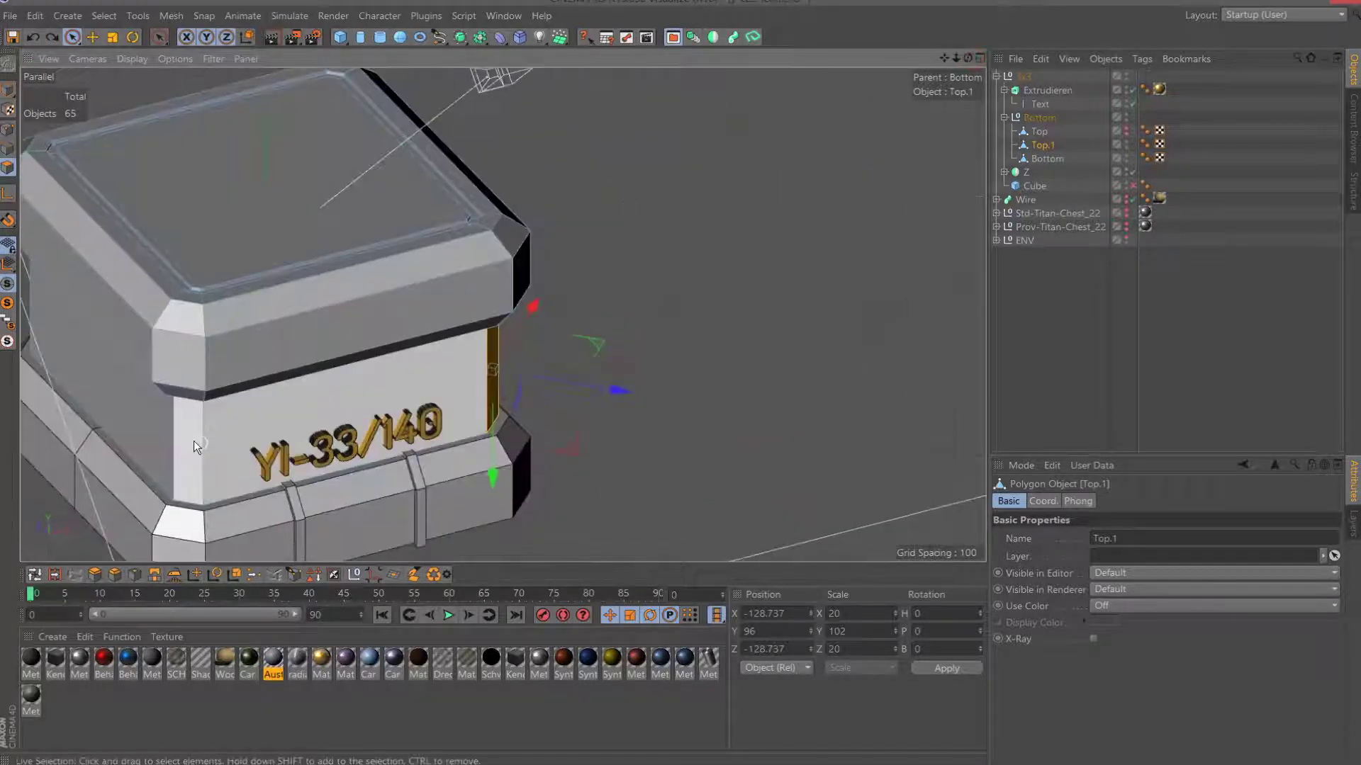
{"action": "left_click", "coordinate": [194, 441]}
{"action": "left_click_drag", "start_coordinate": [968, 58], "coordinate": [742, 56]}
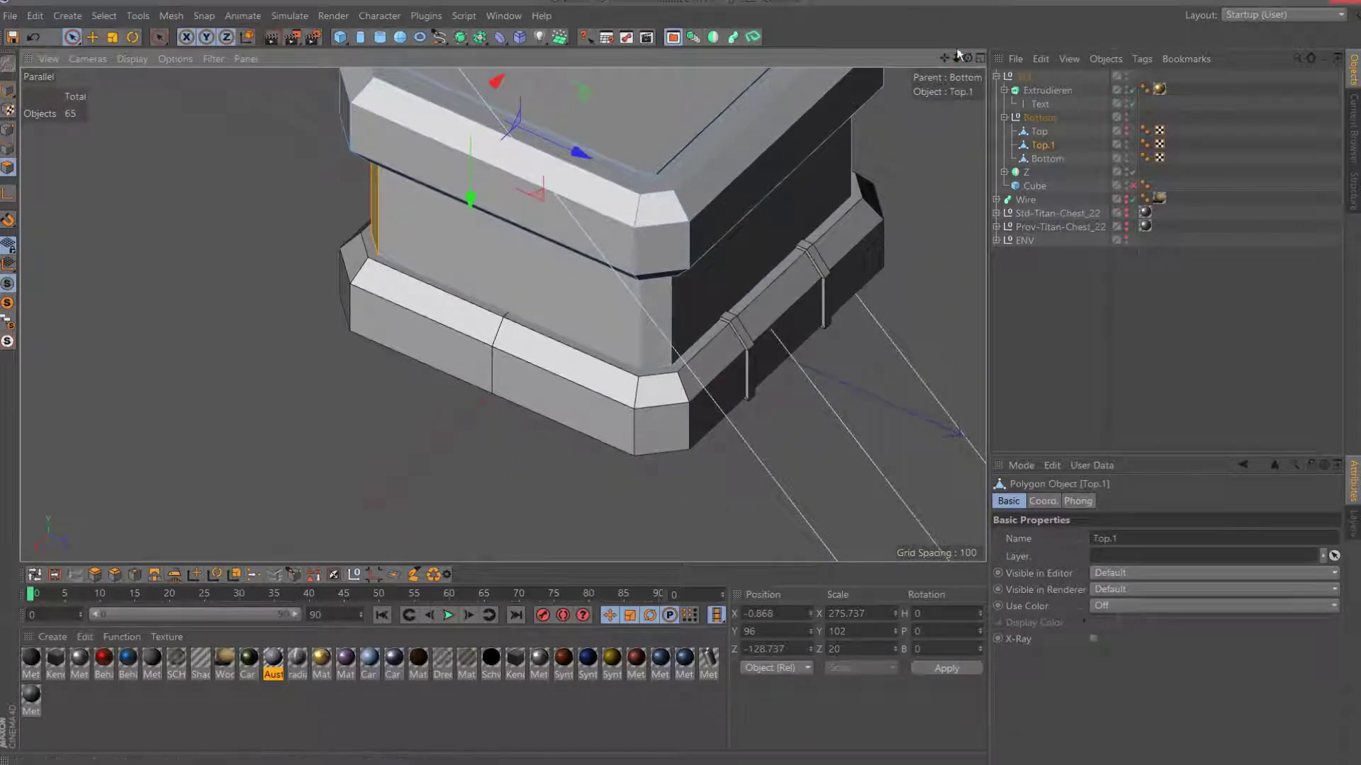
Cut horizontal edge loops around the crate body's sides with Ring Selection and Connect.
{"action": "left_click_drag", "start_coordinate": [970, 57], "coordinate": [157, 572]}
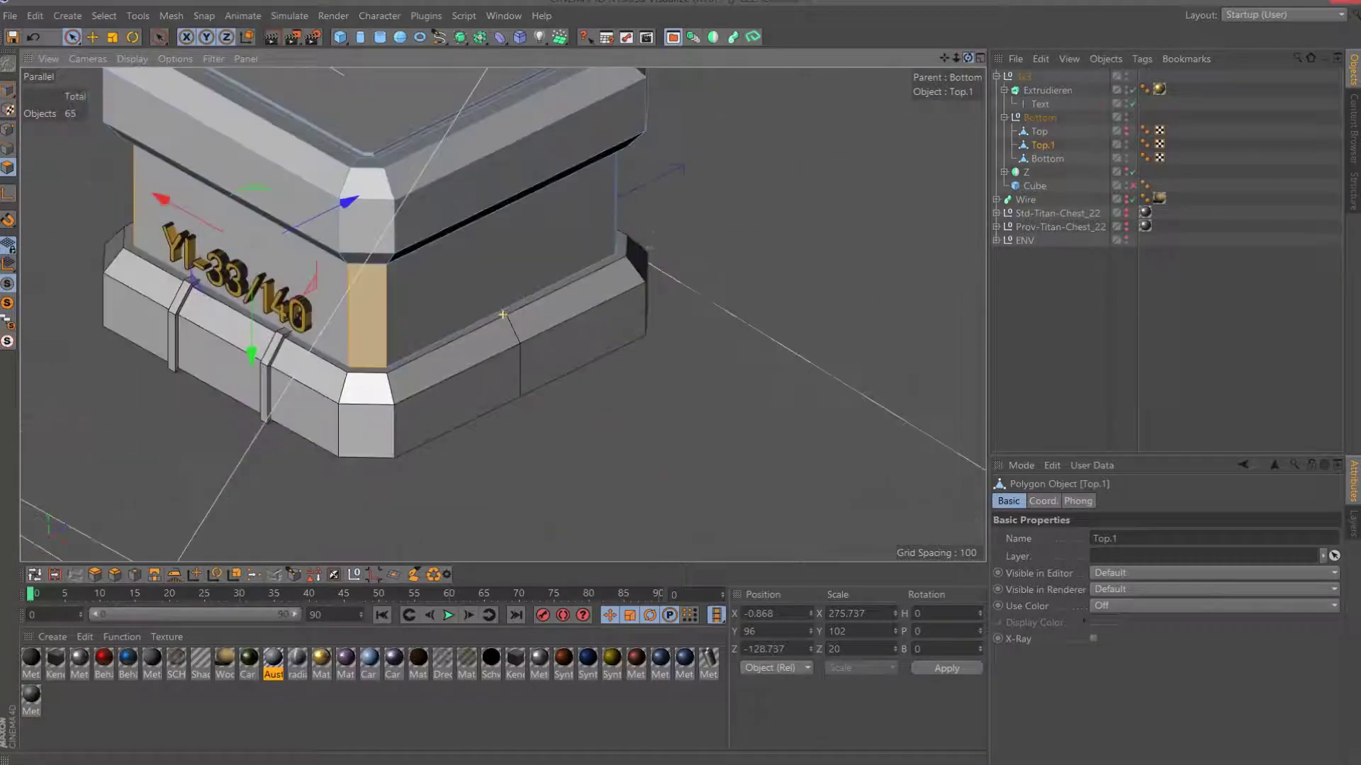
{"action": "left_click", "coordinate": [54, 574]}
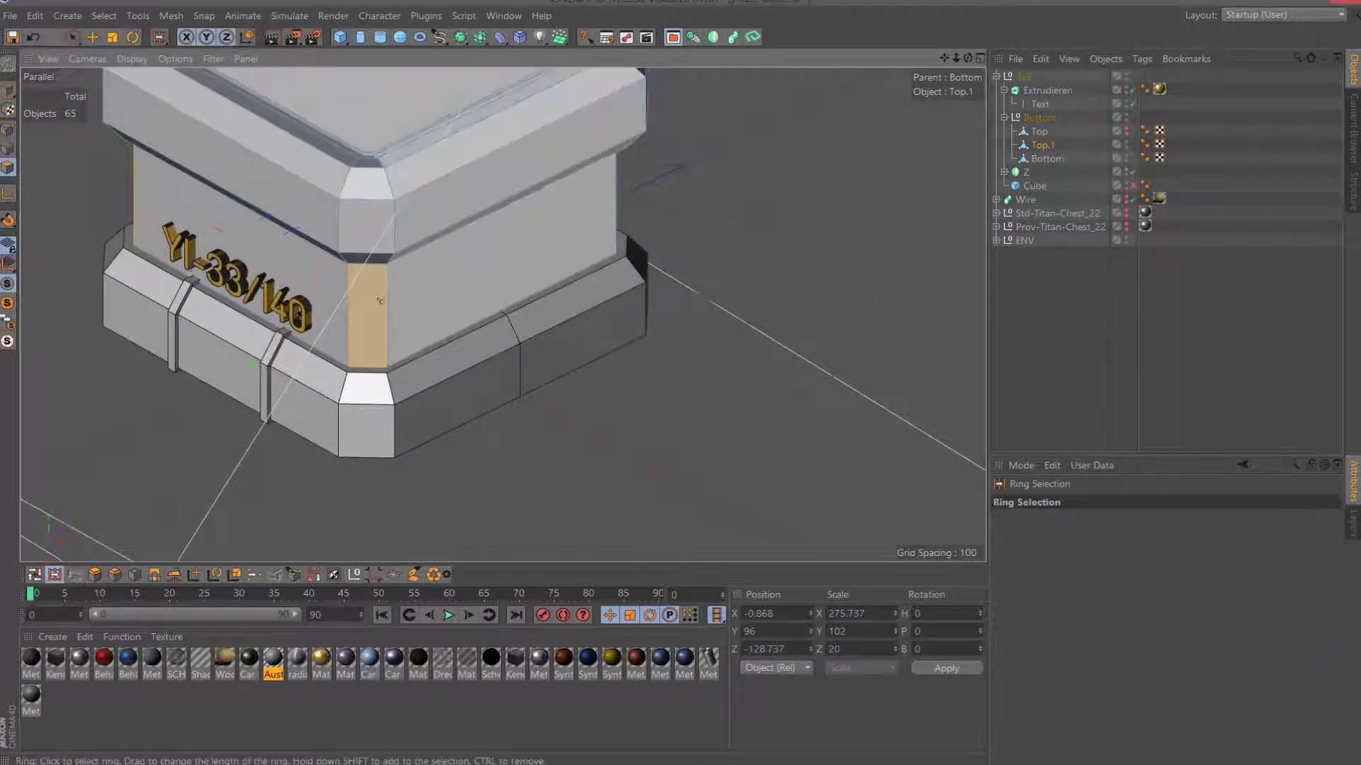
{"action": "left_click", "coordinate": [389, 315]}
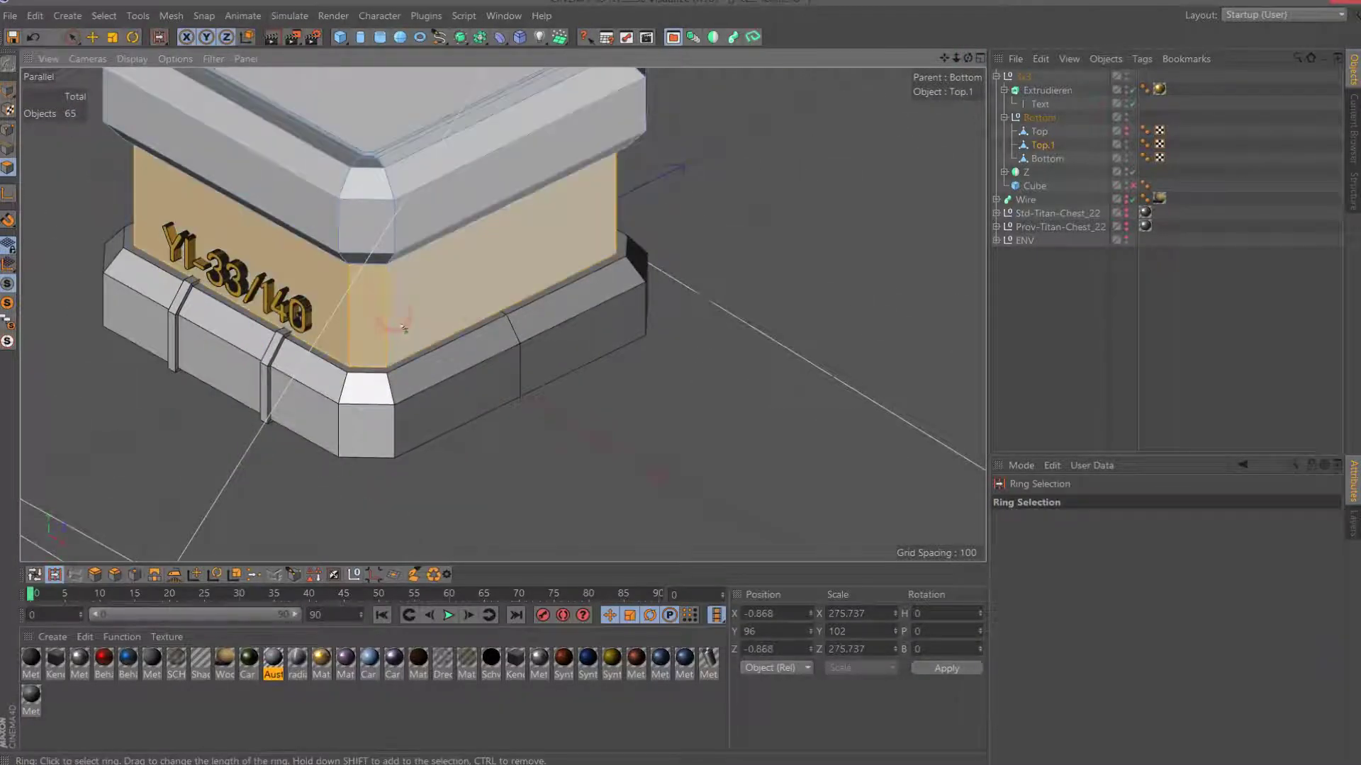
{"action": "left_click", "coordinate": [8, 148]}
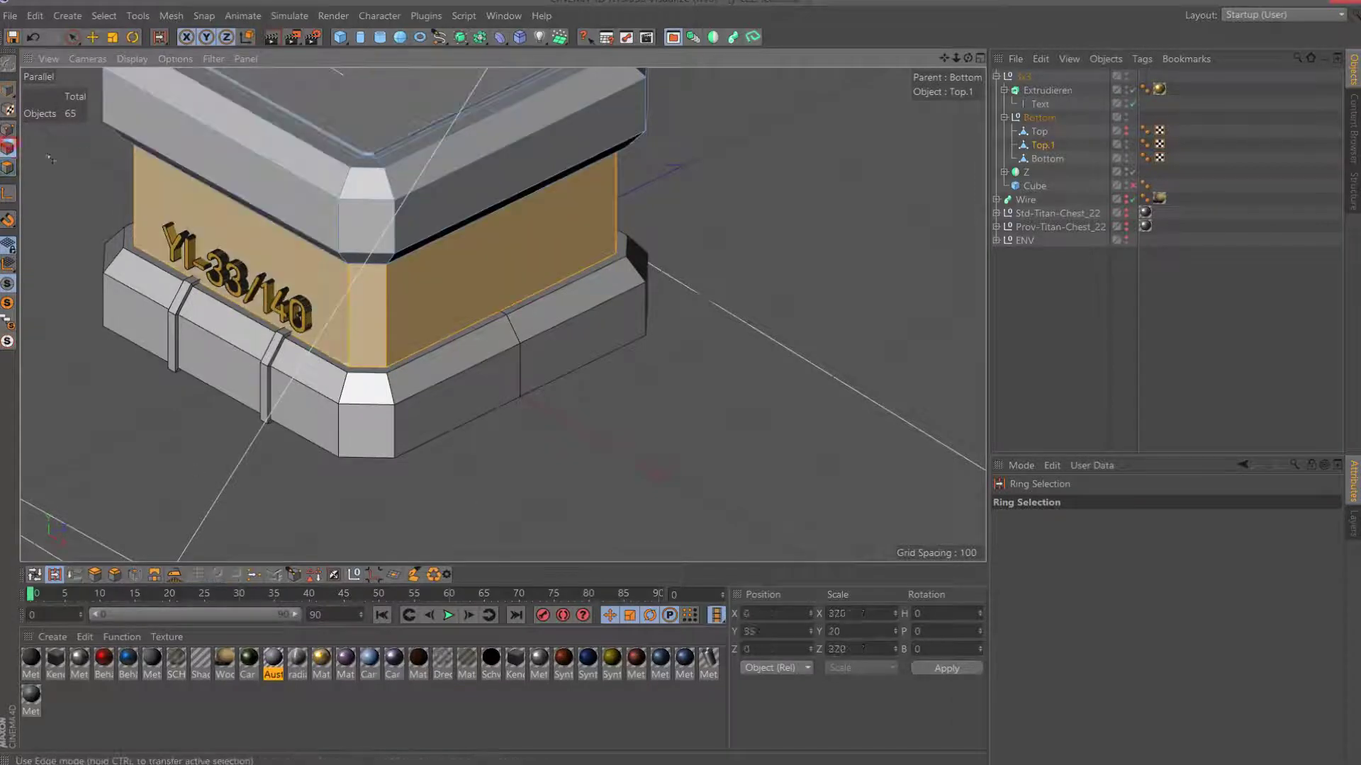
{"action": "left_click", "coordinate": [374, 323]}
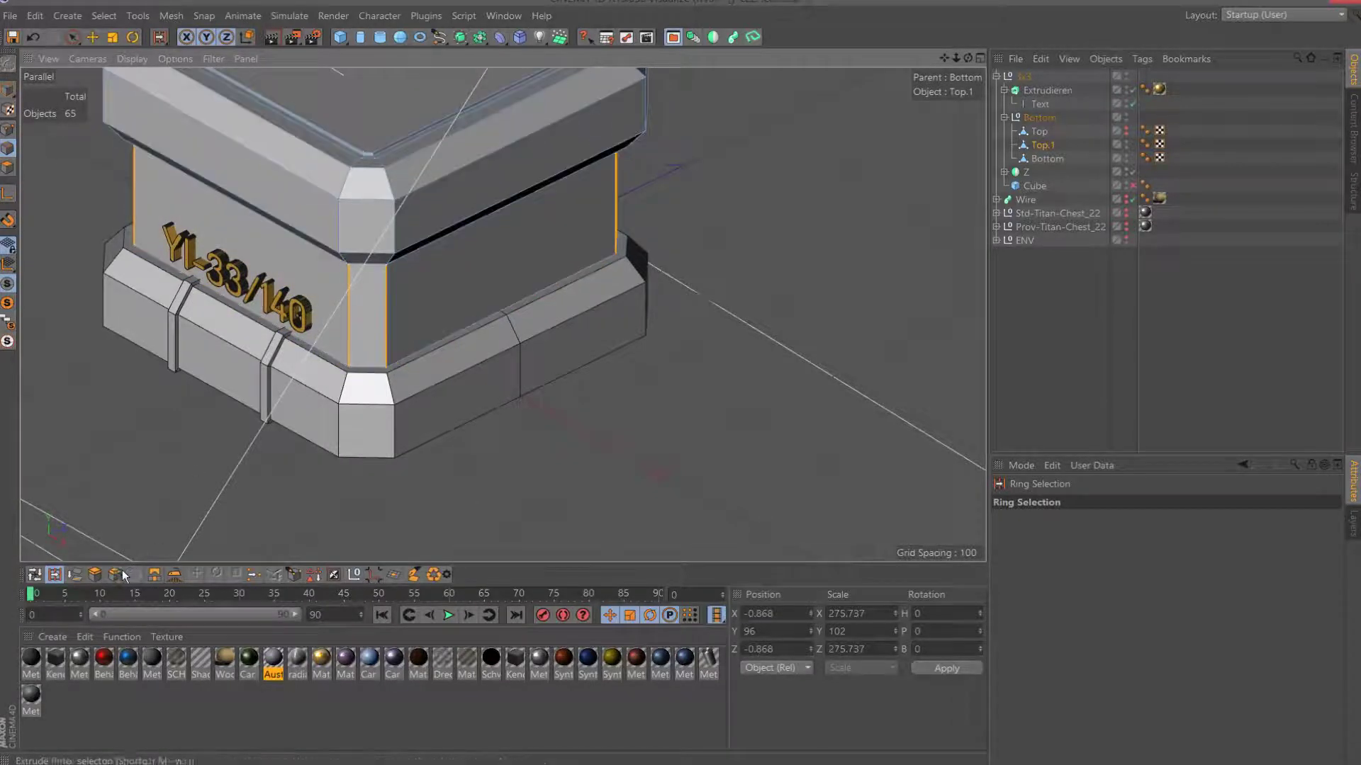
{"action": "left_click", "coordinate": [81, 577]}
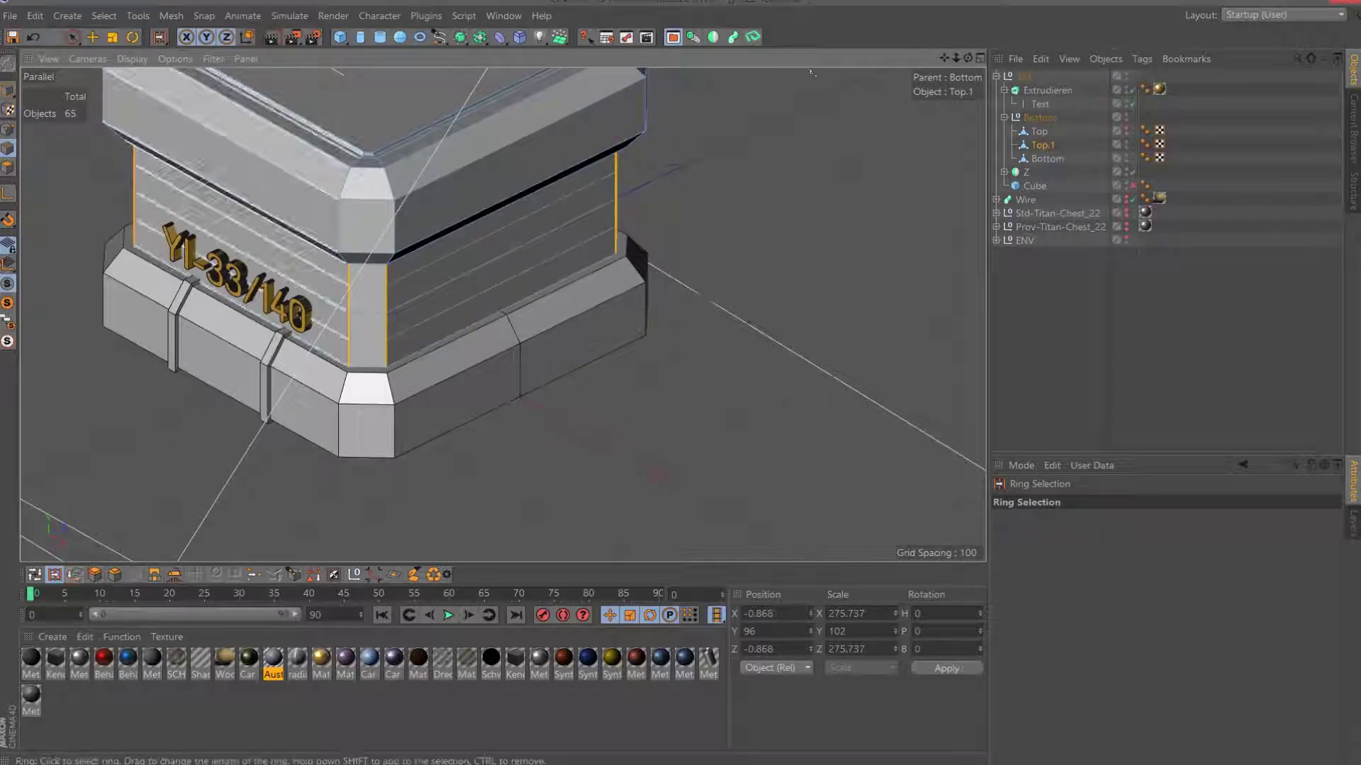
{"action": "left_click_drag", "start_coordinate": [503, 314], "coordinate": [502, 314], "text": "alt"}
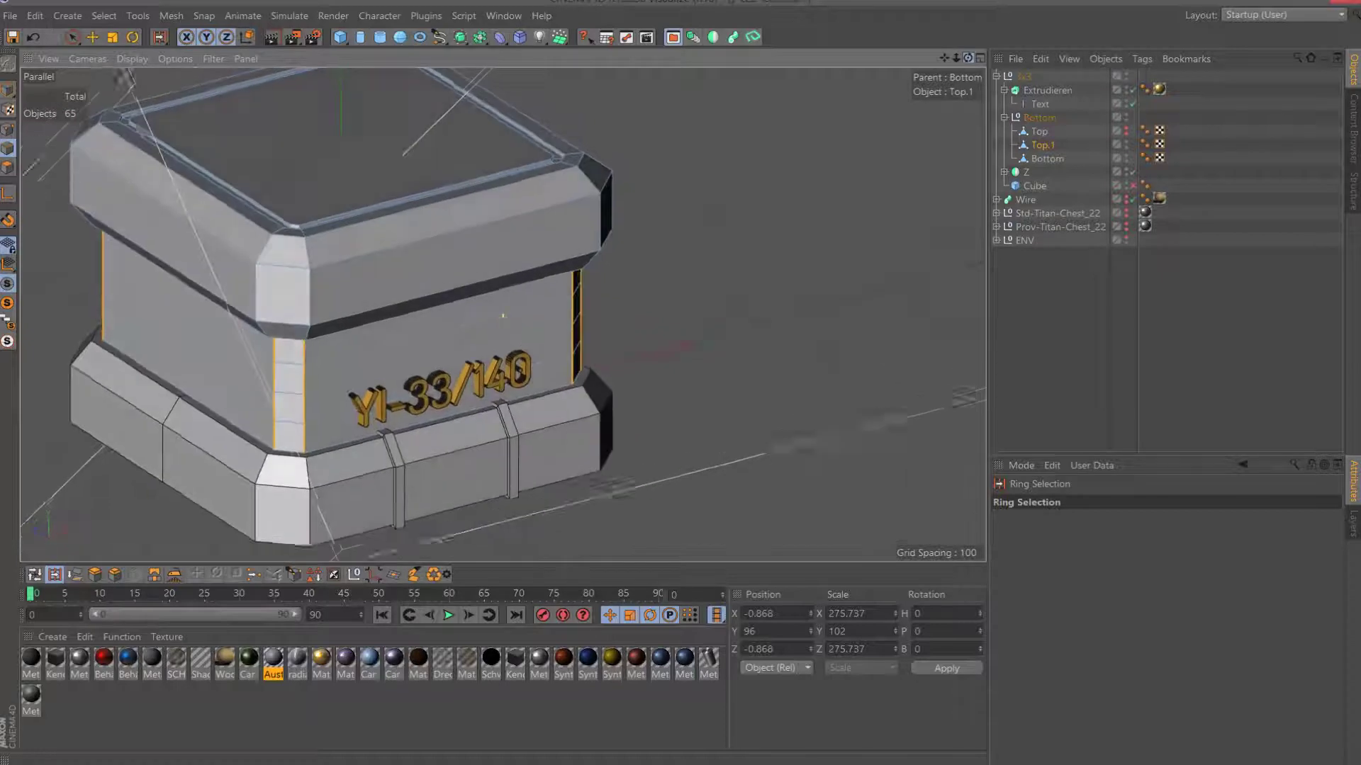
In Polygon mode, select the first corner column polygon of the crate body.
{"action": "left_click", "coordinate": [9, 87]}
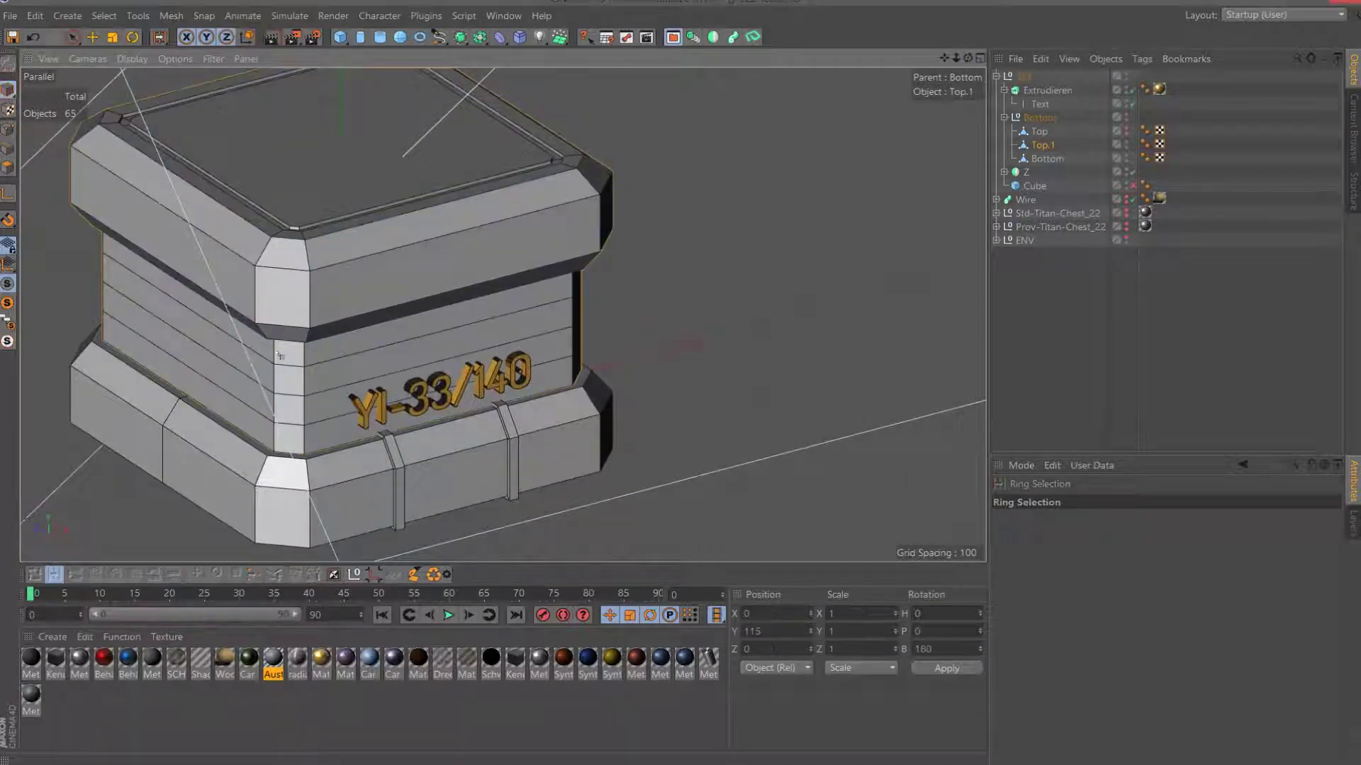
{"action": "left_click", "coordinate": [8, 167]}
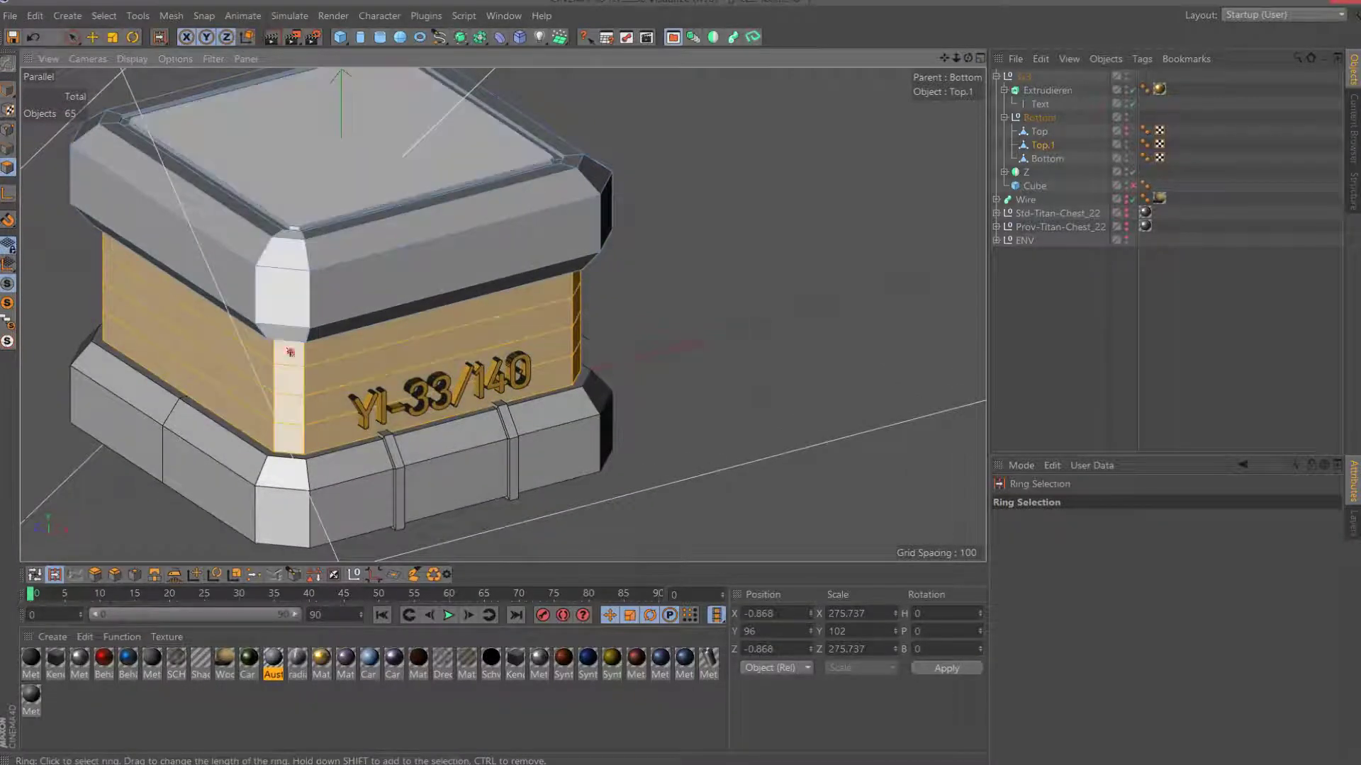
{"action": "left_click", "coordinate": [307, 368]}
{"action": "key", "text": "space"}
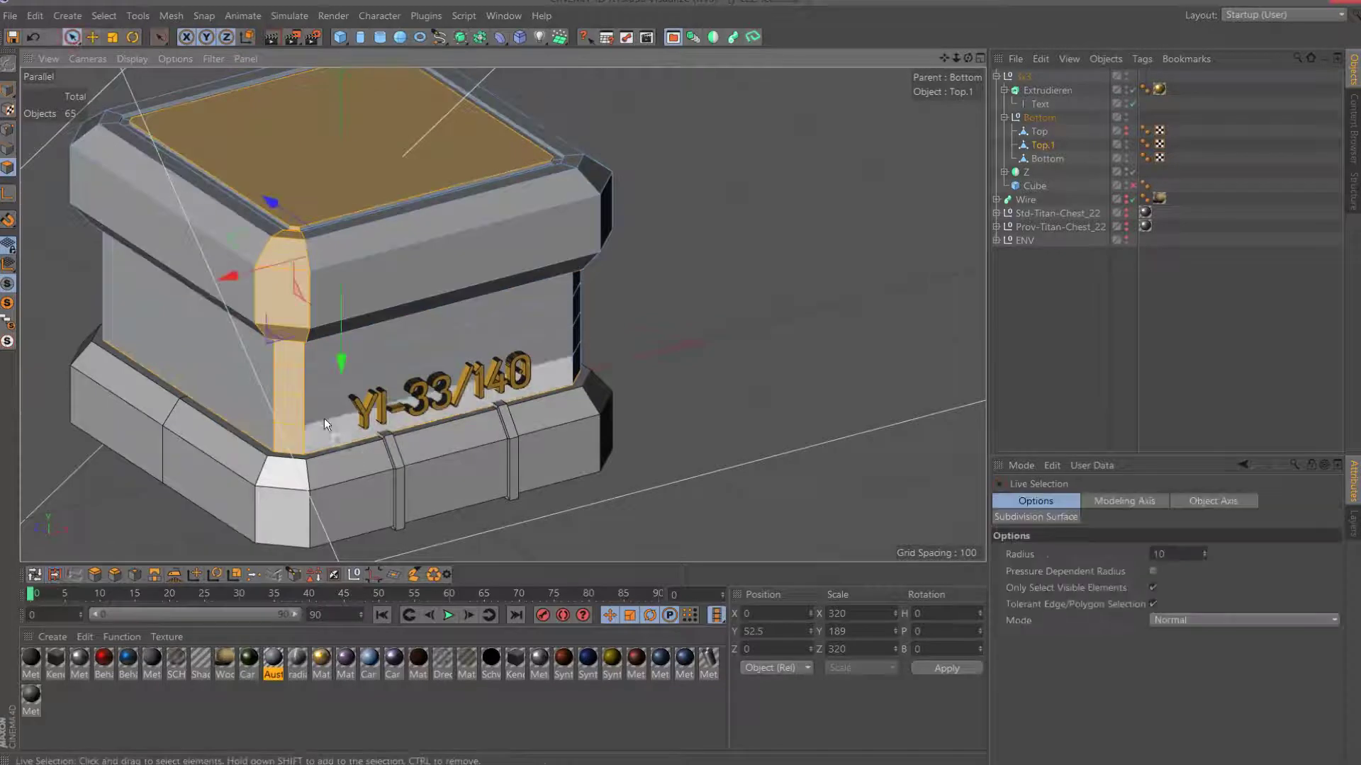
{"action": "left_click", "coordinate": [290, 369]}
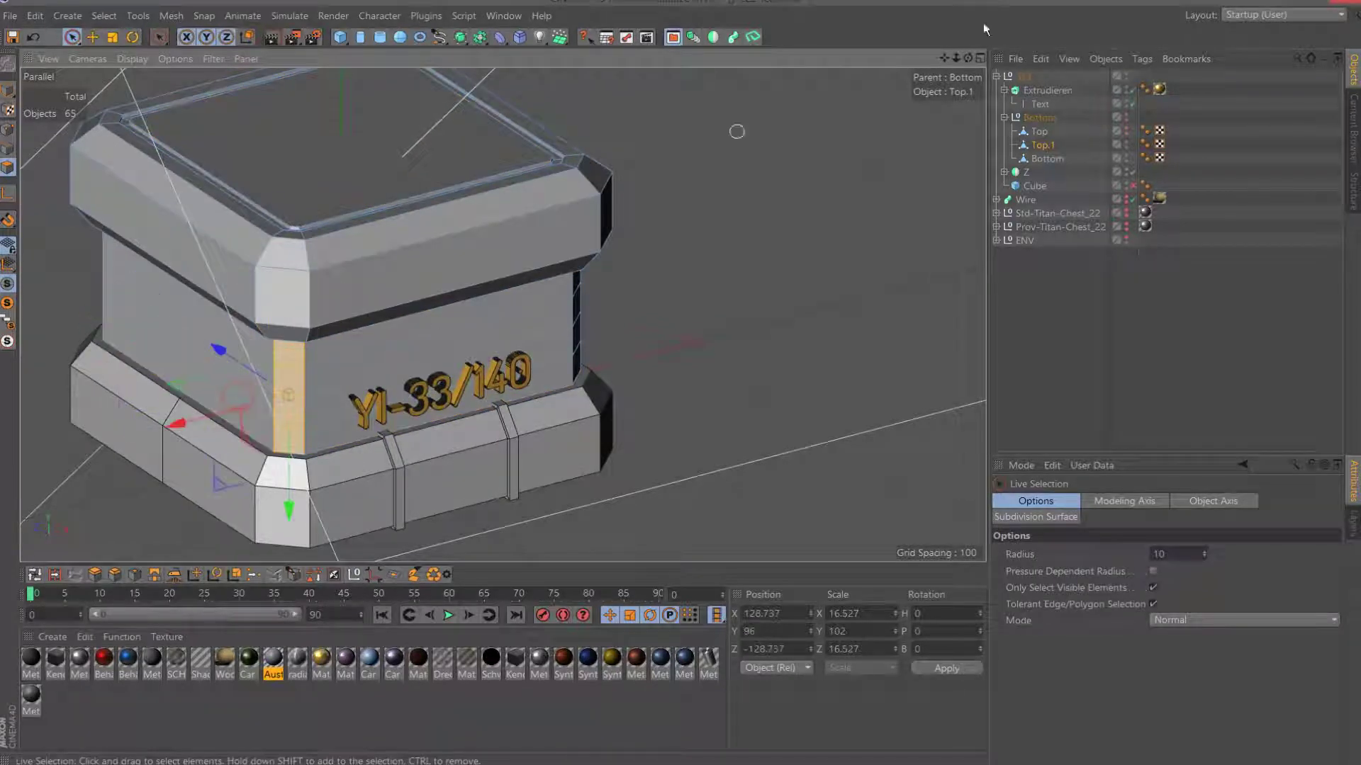
Add the corner strips on the remaining corners to the polygon selection.
{"action": "mouse_move", "coordinate": [968, 59]}
{"action": "left_mouse_down"}
{"action": "mouse_move", "coordinate": [503, 314]}
{"action": "mouse_move", "coordinate": [480, 243]}
{"action": "left_mouse_up"}
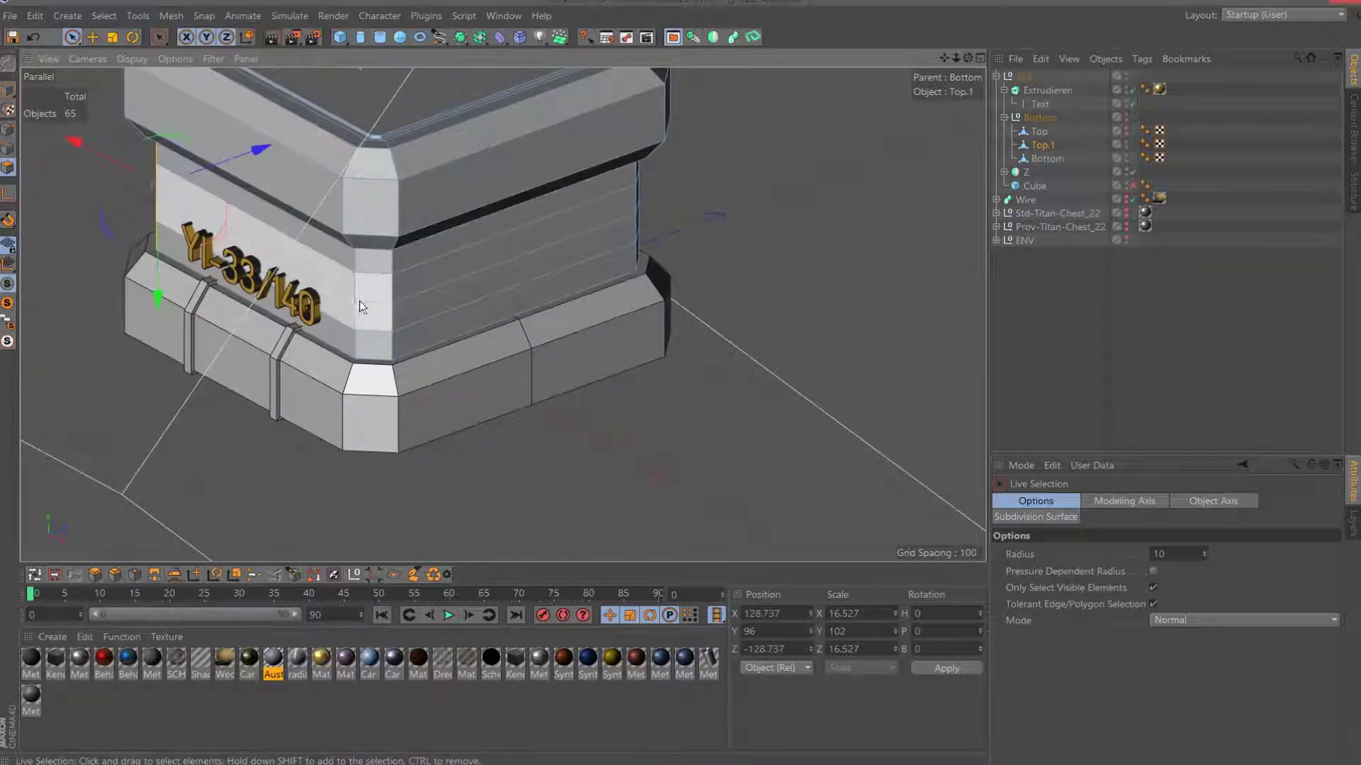
{"action": "left_click", "coordinate": [374, 280]}
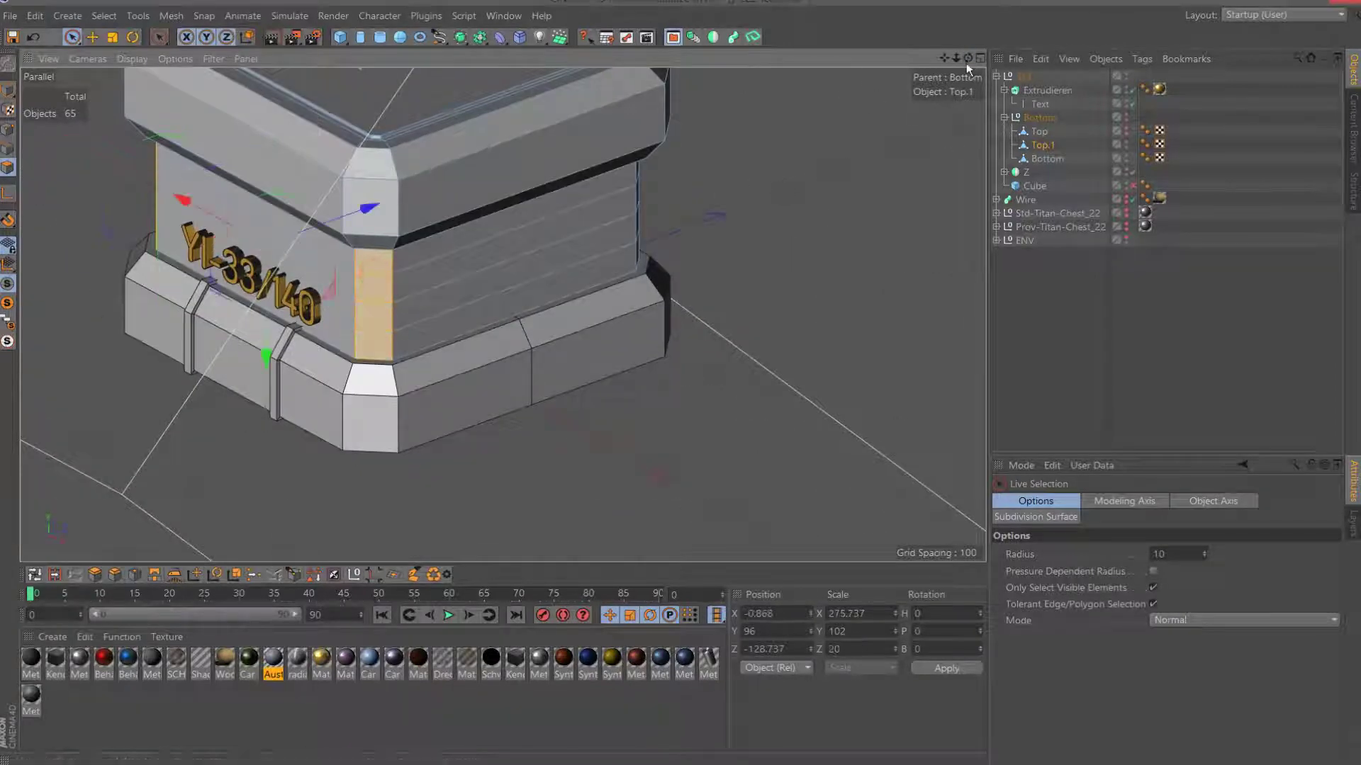
{"action": "left_click_drag", "start_coordinate": [966, 60], "coordinate": [1140, 34]}
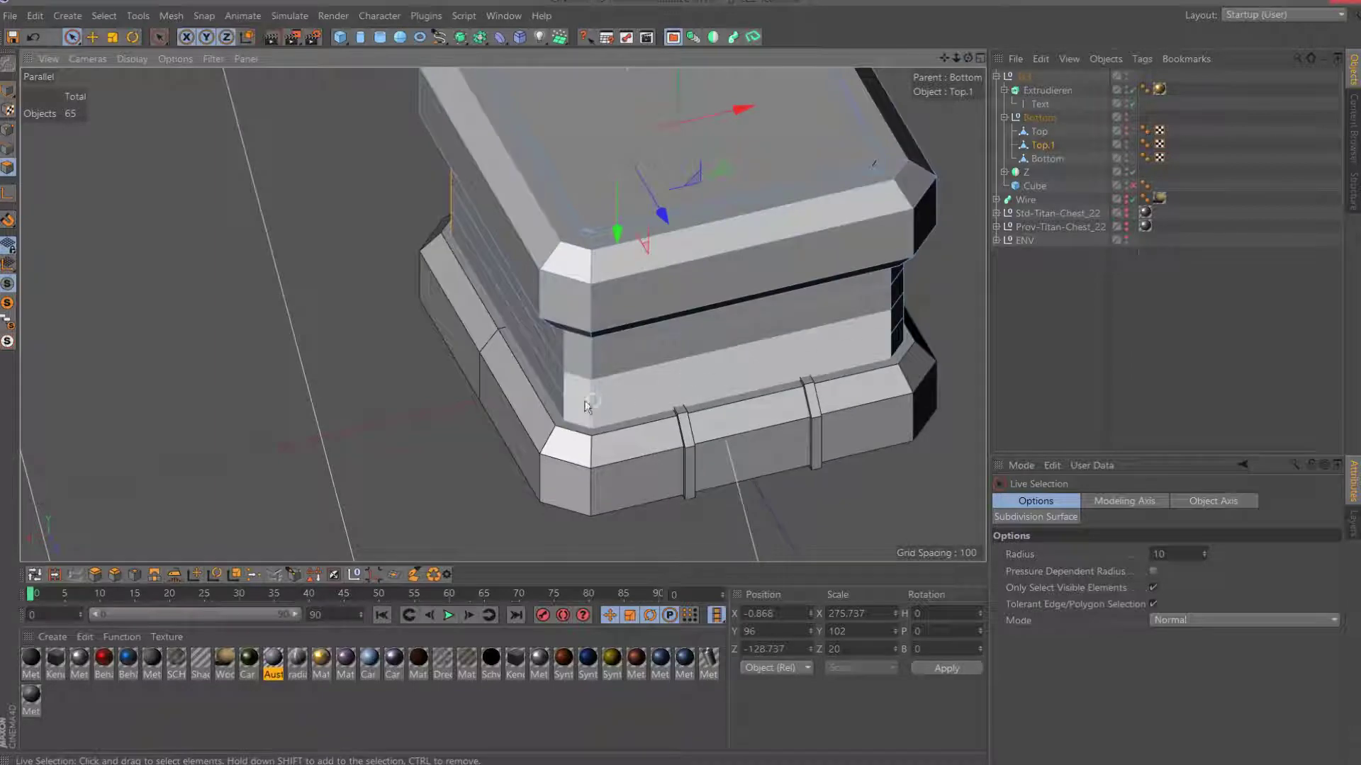
{"action": "left_click_drag", "start_coordinate": [585, 406], "coordinate": [581, 386]}
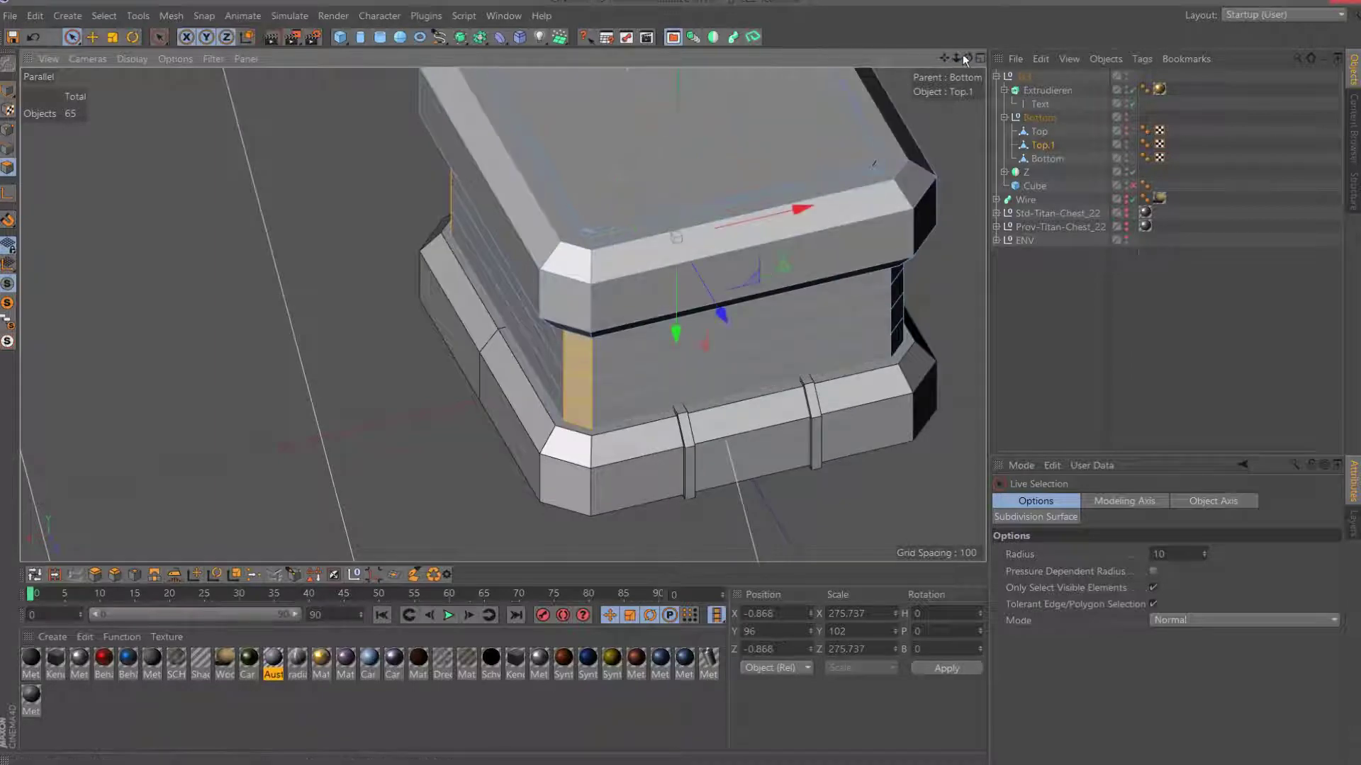
{"action": "left_click_drag", "start_coordinate": [967, 60], "coordinate": [1027, 64]}
{"action": "left_click_drag", "start_coordinate": [672, 492], "coordinate": [675, 445], "text": "shift"}
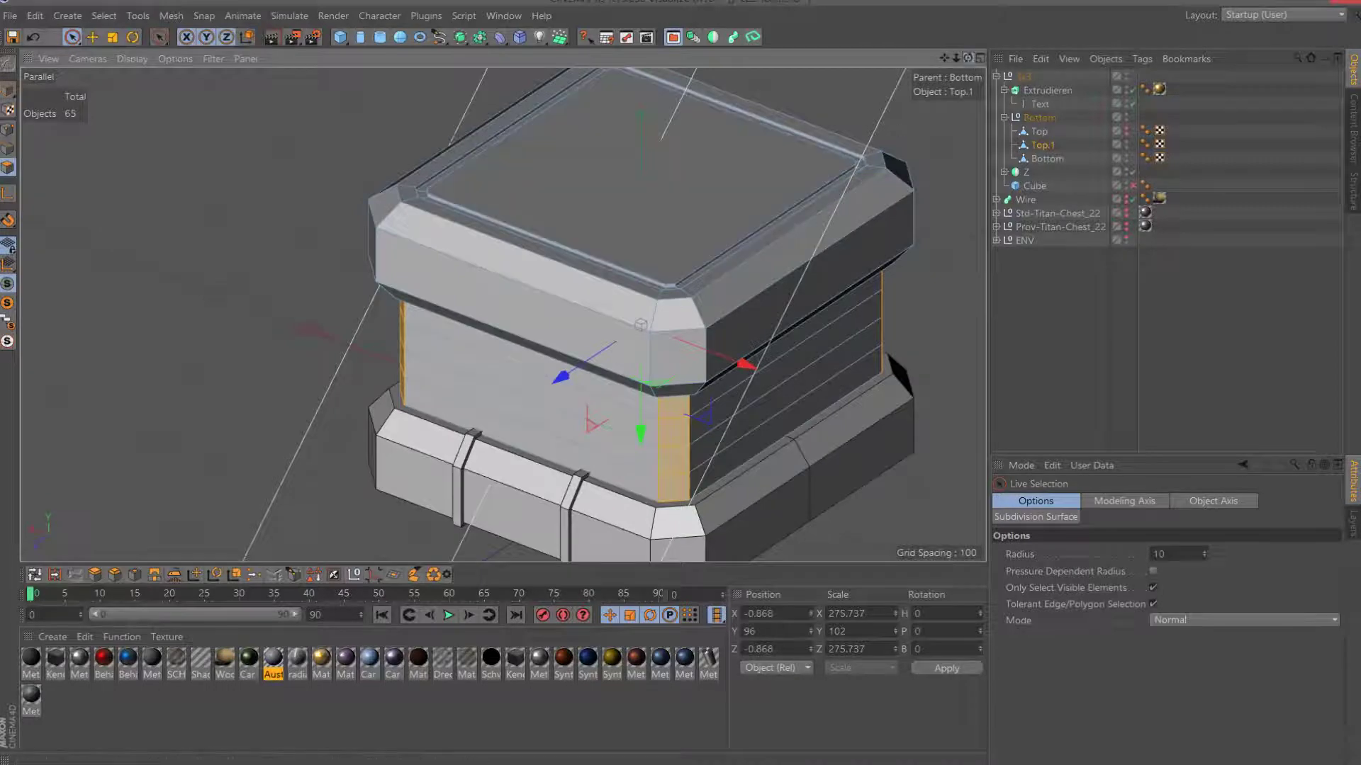
{"action": "mouse_move", "coordinate": [967, 58]}
{"action": "left_mouse_down"}
{"action": "mouse_move", "coordinate": [1006, 67]}
{"action": "mouse_move", "coordinate": [573, 511]}
{"action": "left_mouse_up"}
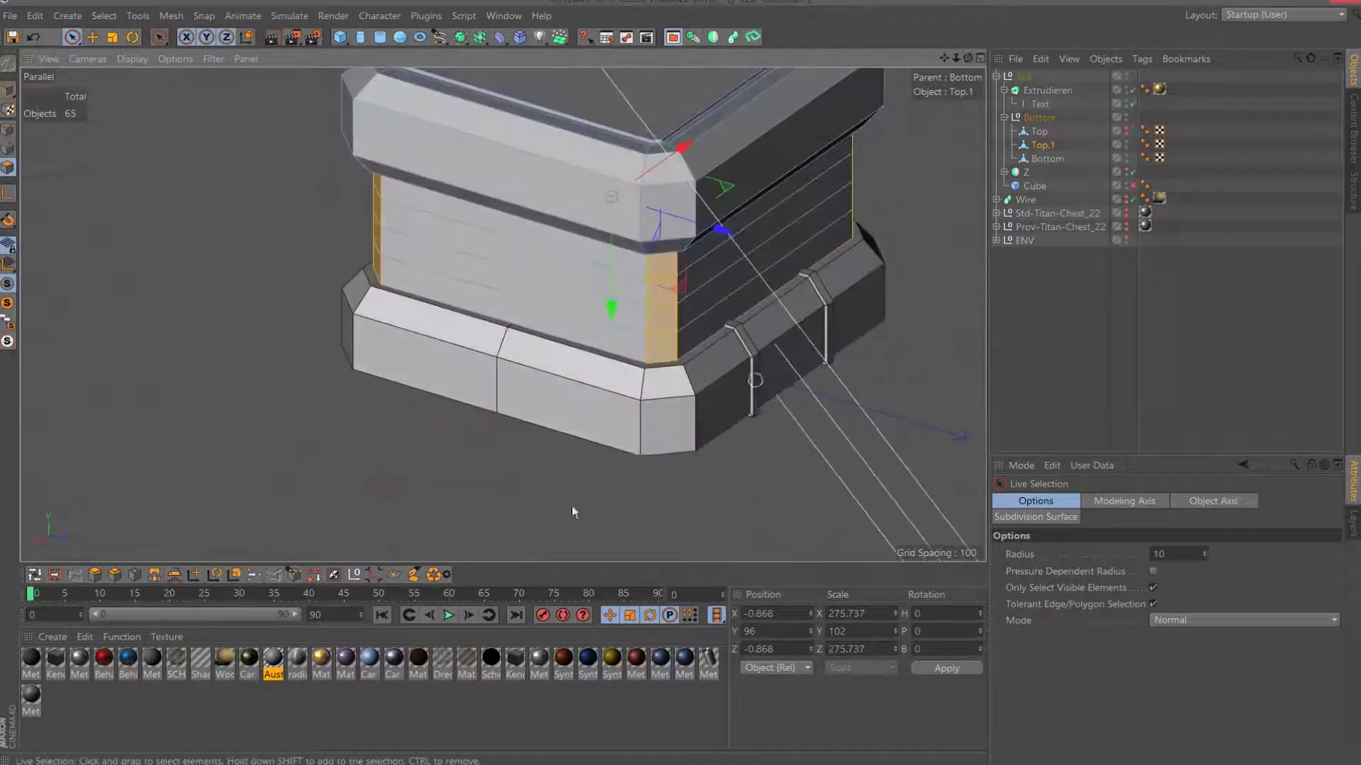
Extrude the corner strips by 1, then inset them with Extrude Inner at -8.
{"action": "left_click", "coordinate": [101, 577]}
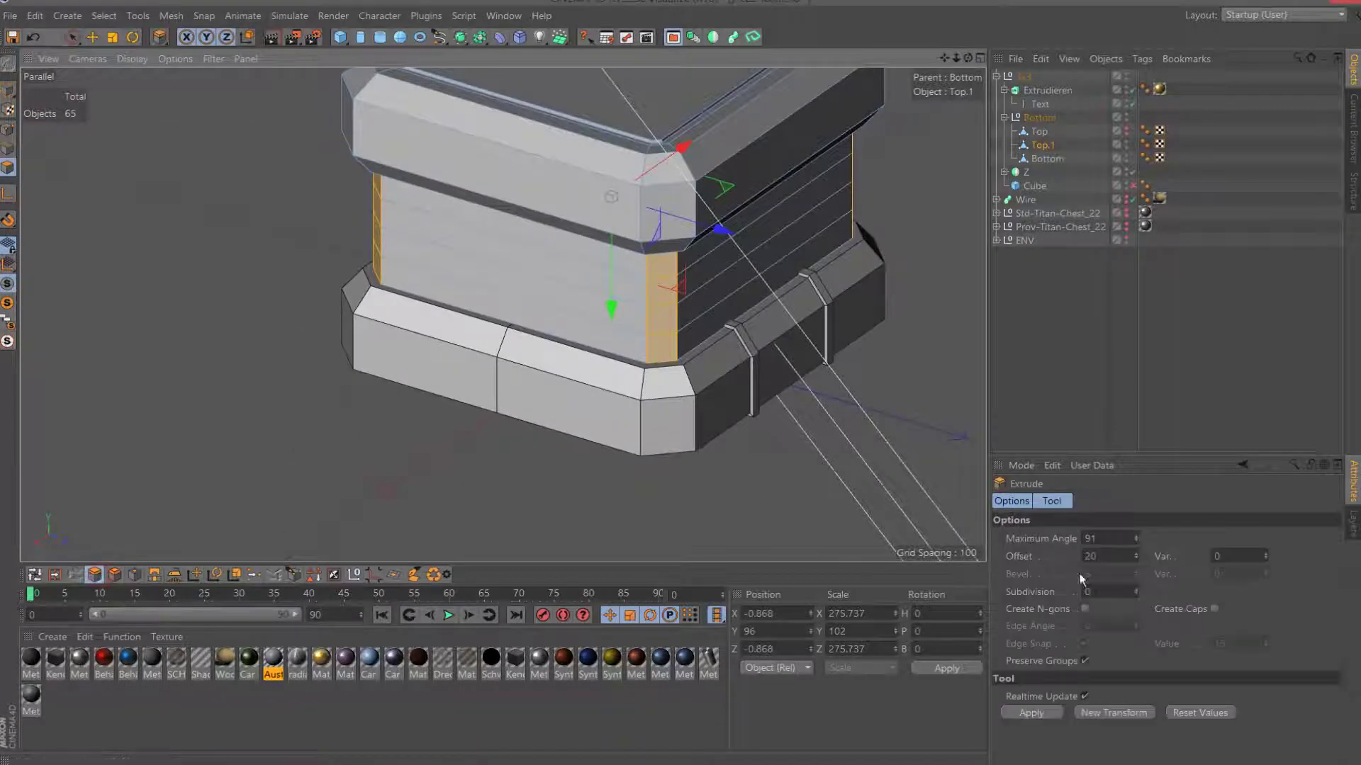
{"action": "left_click", "coordinate": [1109, 558]}
{"action": "type", "text": "1"}
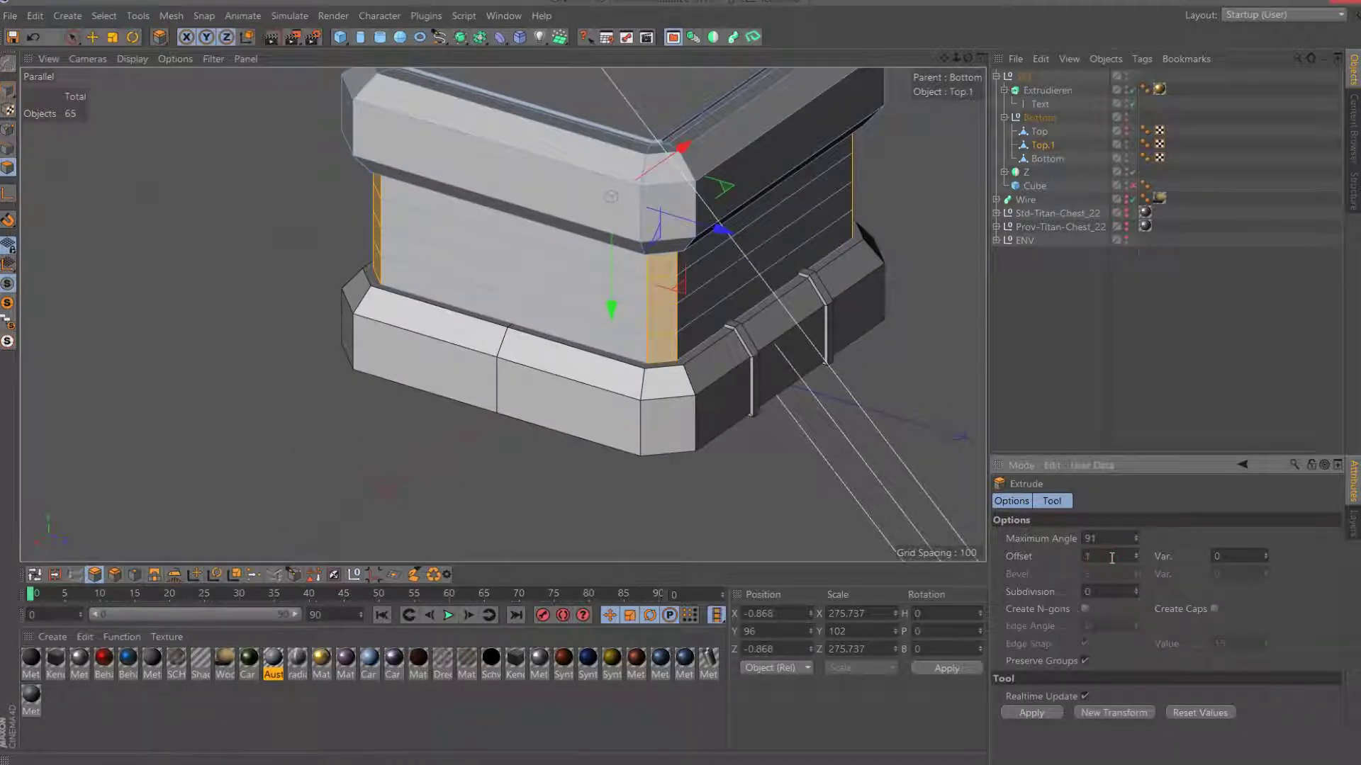
{"action": "key", "text": "Return"}
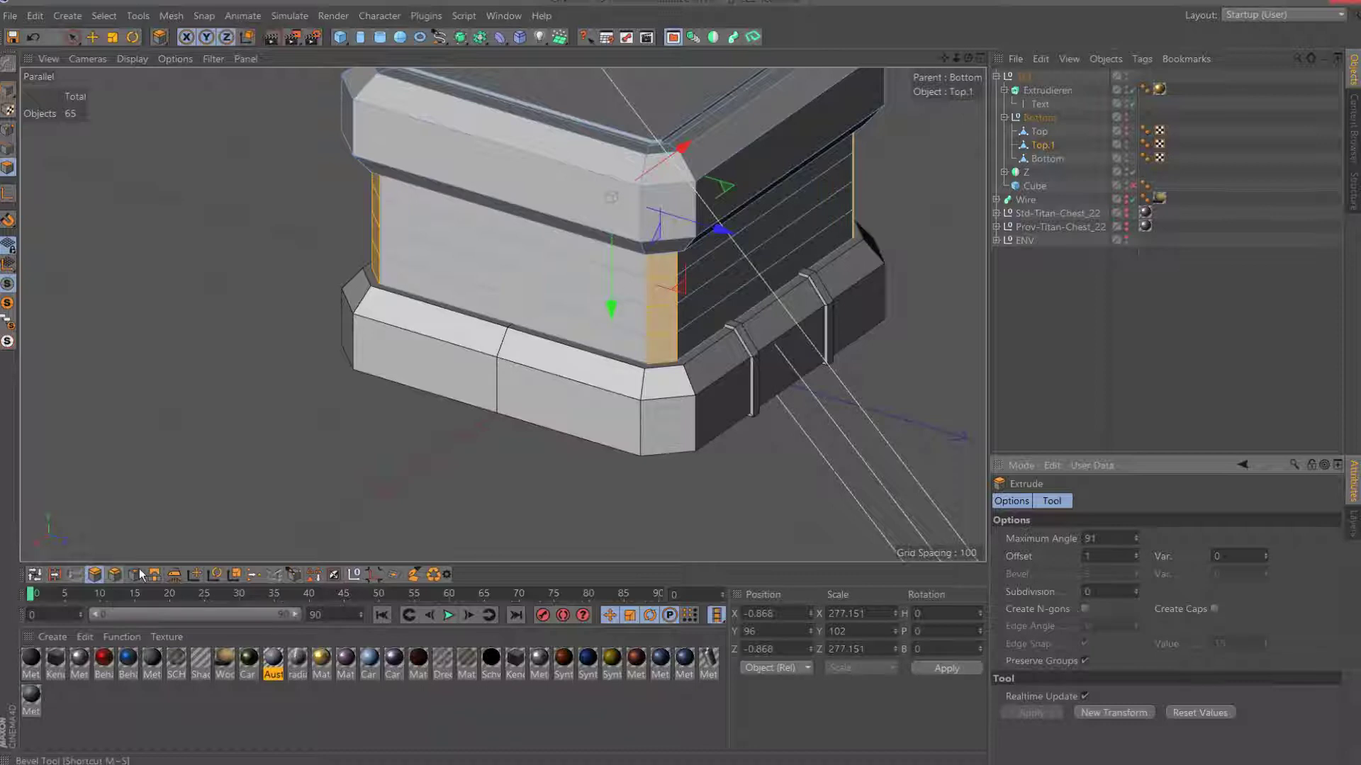
{"action": "left_click", "coordinate": [139, 575]}
{"action": "left_click", "coordinate": [1048, 642]}
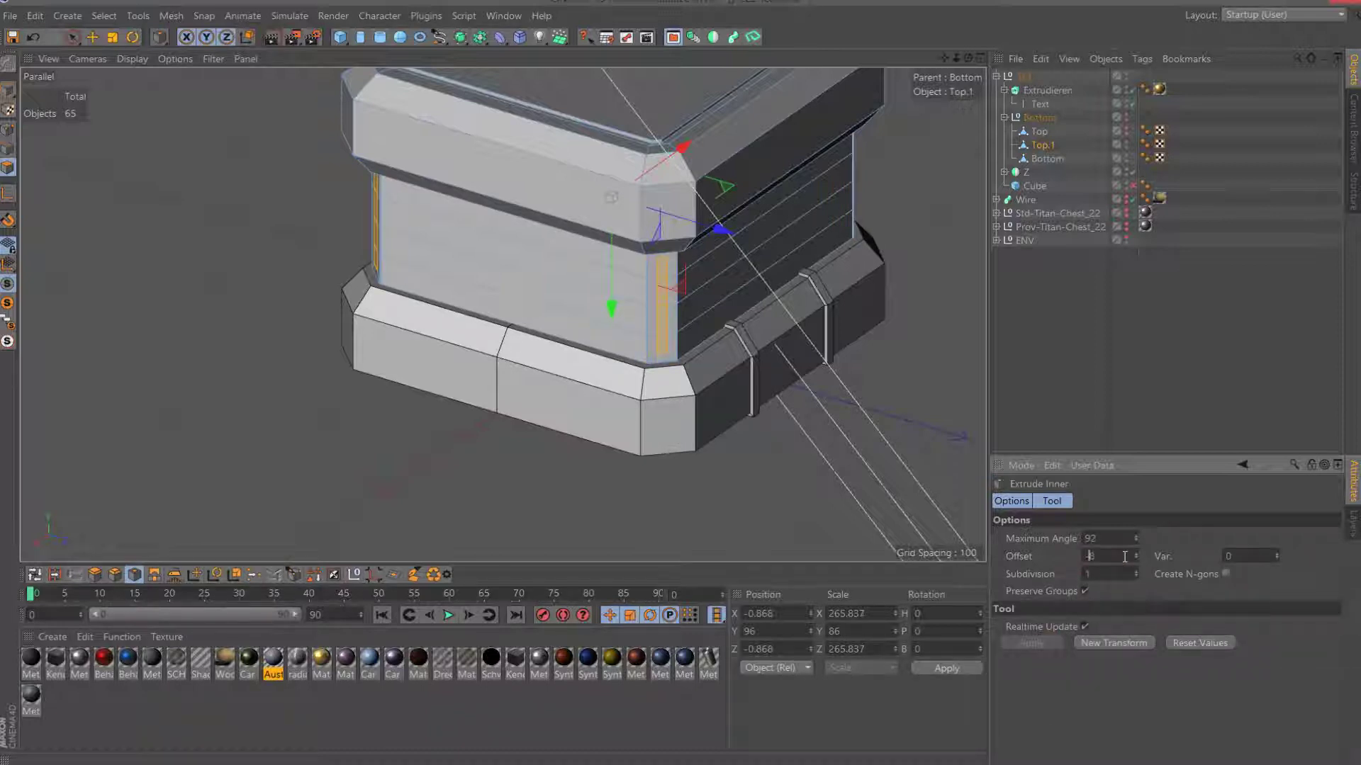
{"action": "key", "text": "Return"}
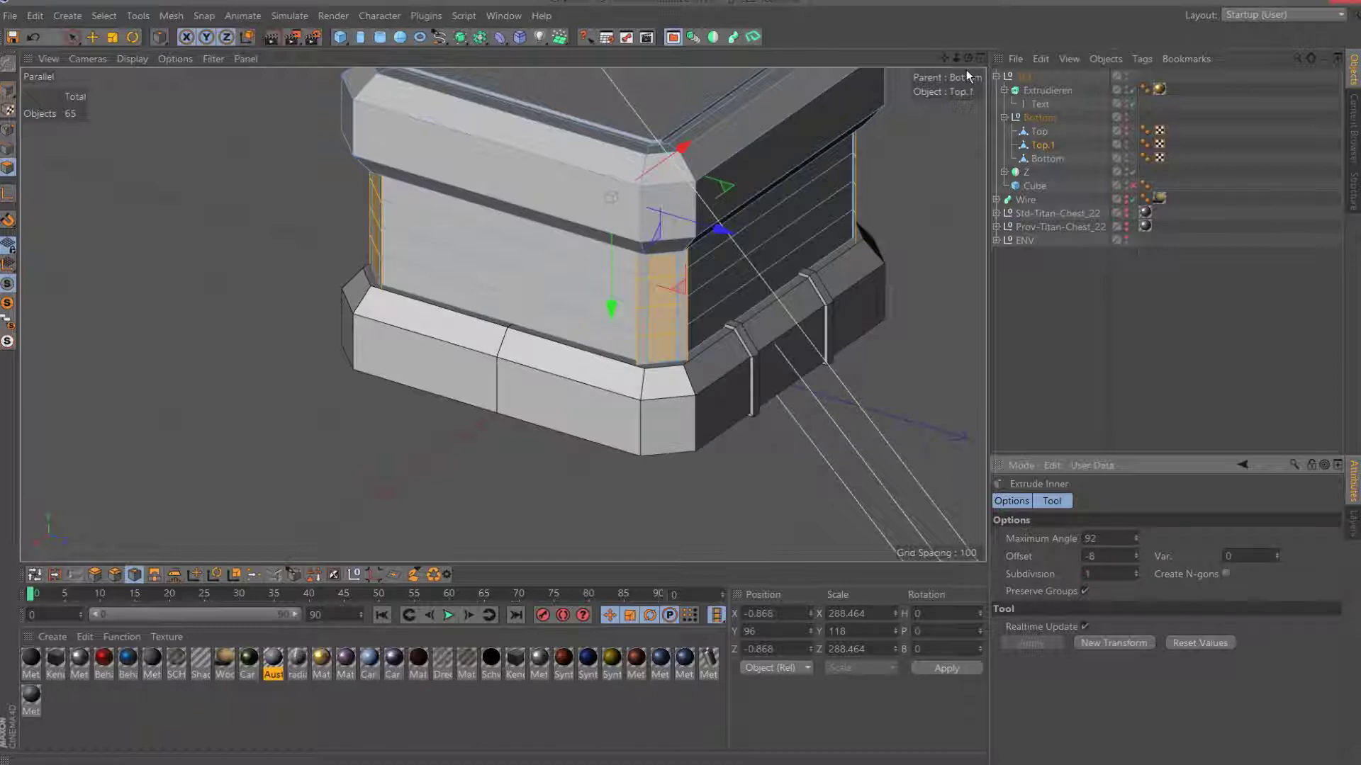
{"action": "mouse_move", "coordinate": [611, 196]}
{"action": "left_mouse_down", "text": "alt"}
{"action": "mouse_move", "coordinate": [601, 255]}
{"action": "mouse_move", "coordinate": [488, 188]}
{"action": "mouse_move", "coordinate": [503, 314]}
{"action": "mouse_move", "coordinate": [98, 614]}
{"action": "left_mouse_up", "text": "alt"}
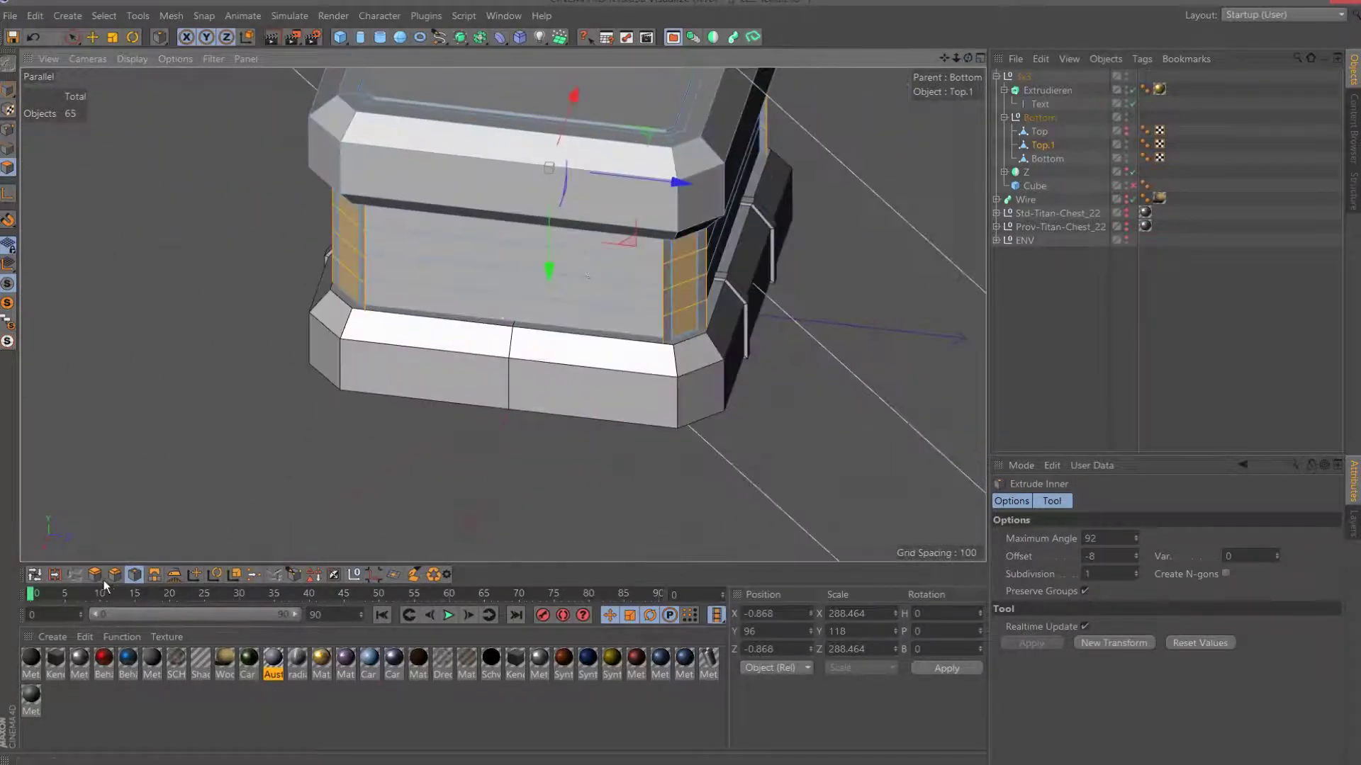
Try deeper strip extrusions from 10 up to 18, then undo the last one.
{"action": "left_click", "coordinate": [95, 575]}
{"action": "left_click", "coordinate": [1095, 713]}
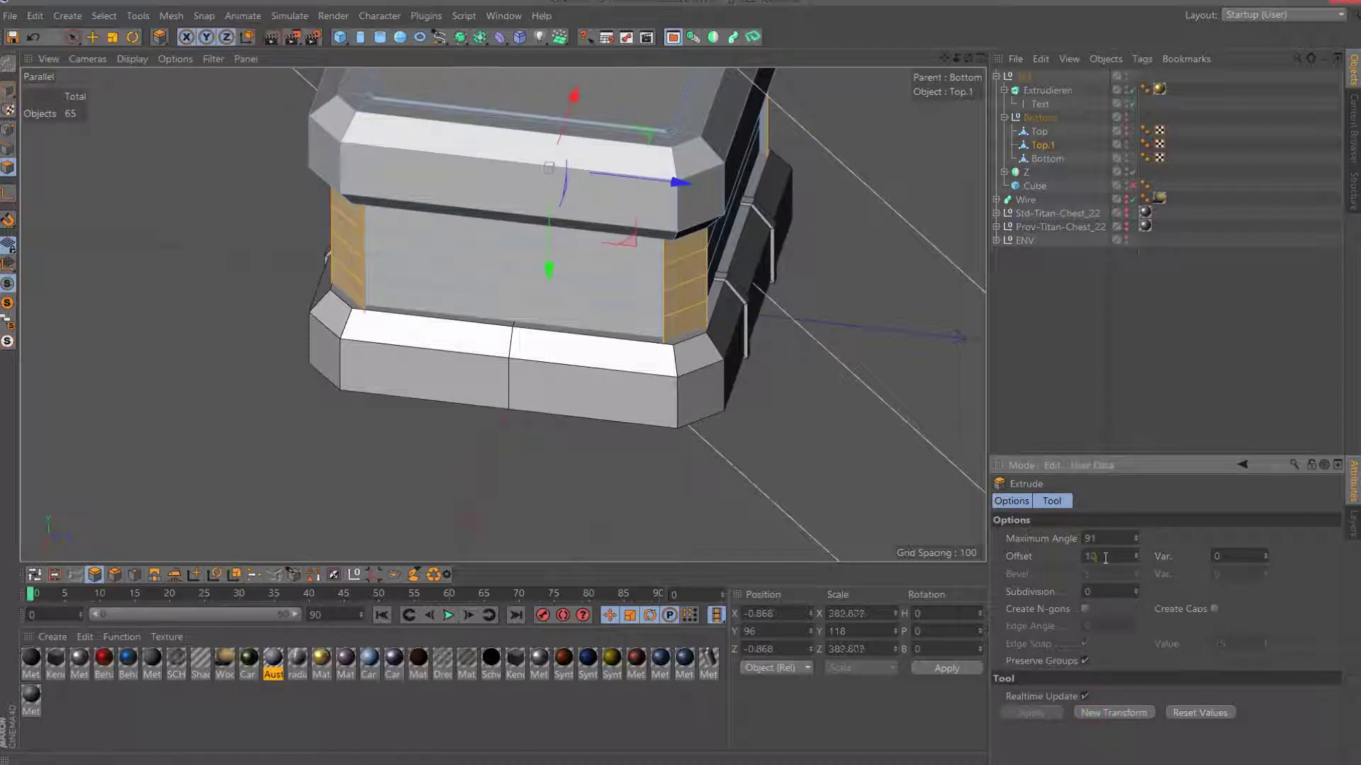
{"action": "key", "text": "Return"}
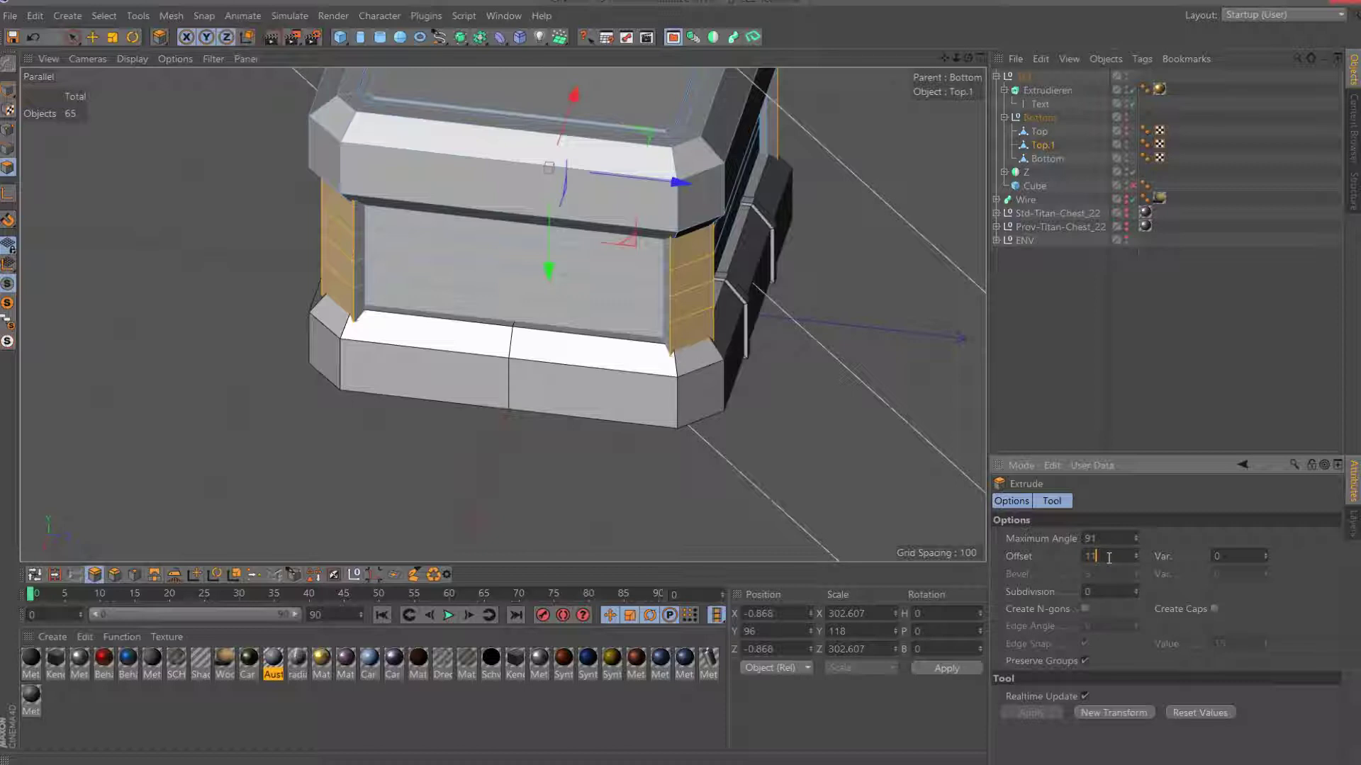
{"action": "type", "text": "2"}
{"action": "key", "text": "Return"}
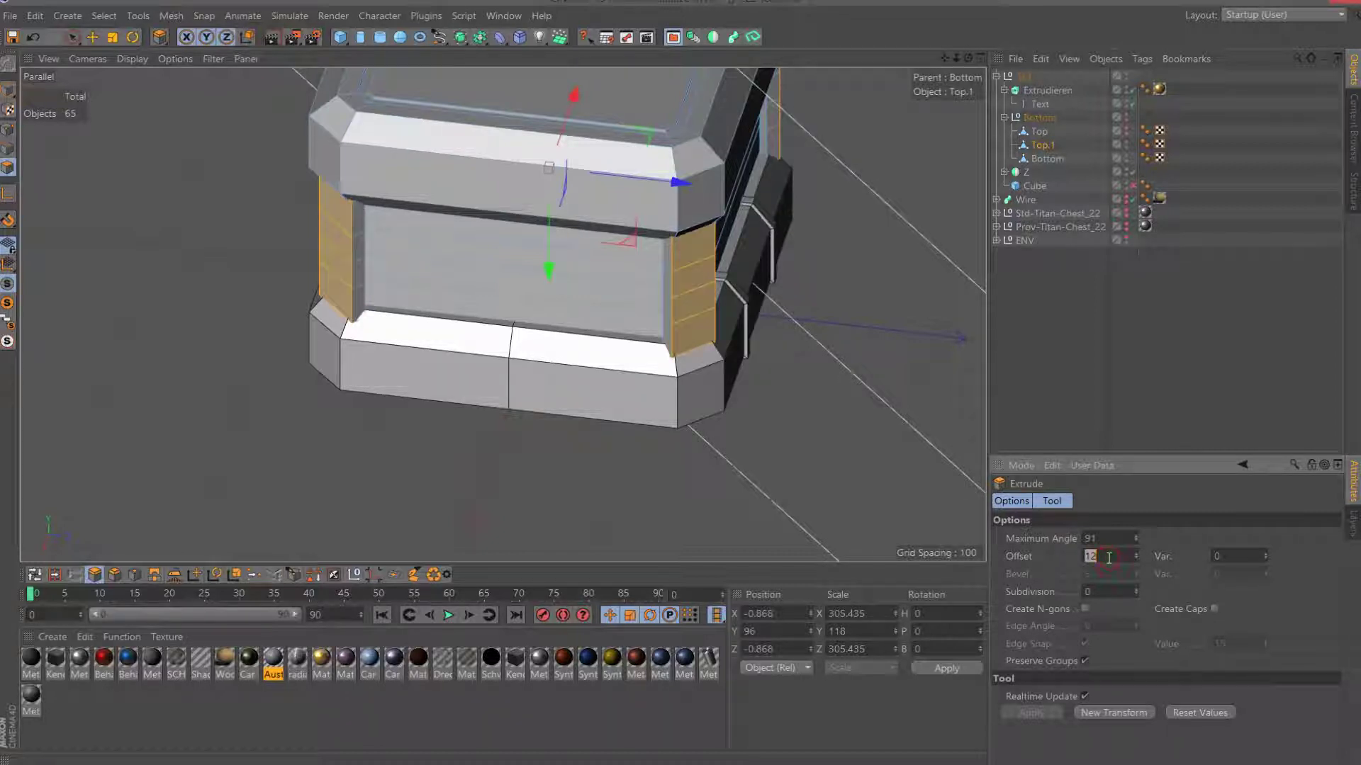
{"action": "type", "text": "15"}
{"action": "key", "text": "Return"}
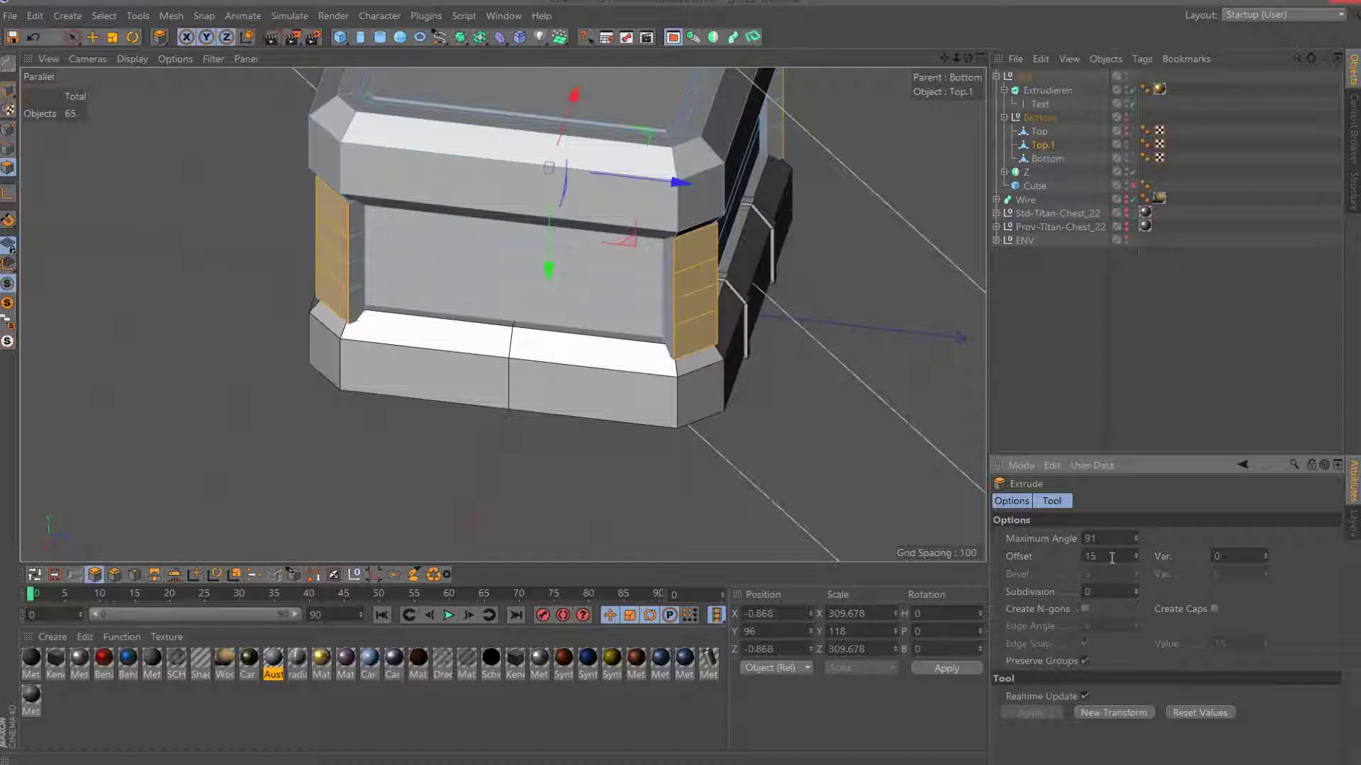
{"action": "type", "text": "16"}
{"action": "key", "text": "Return"}
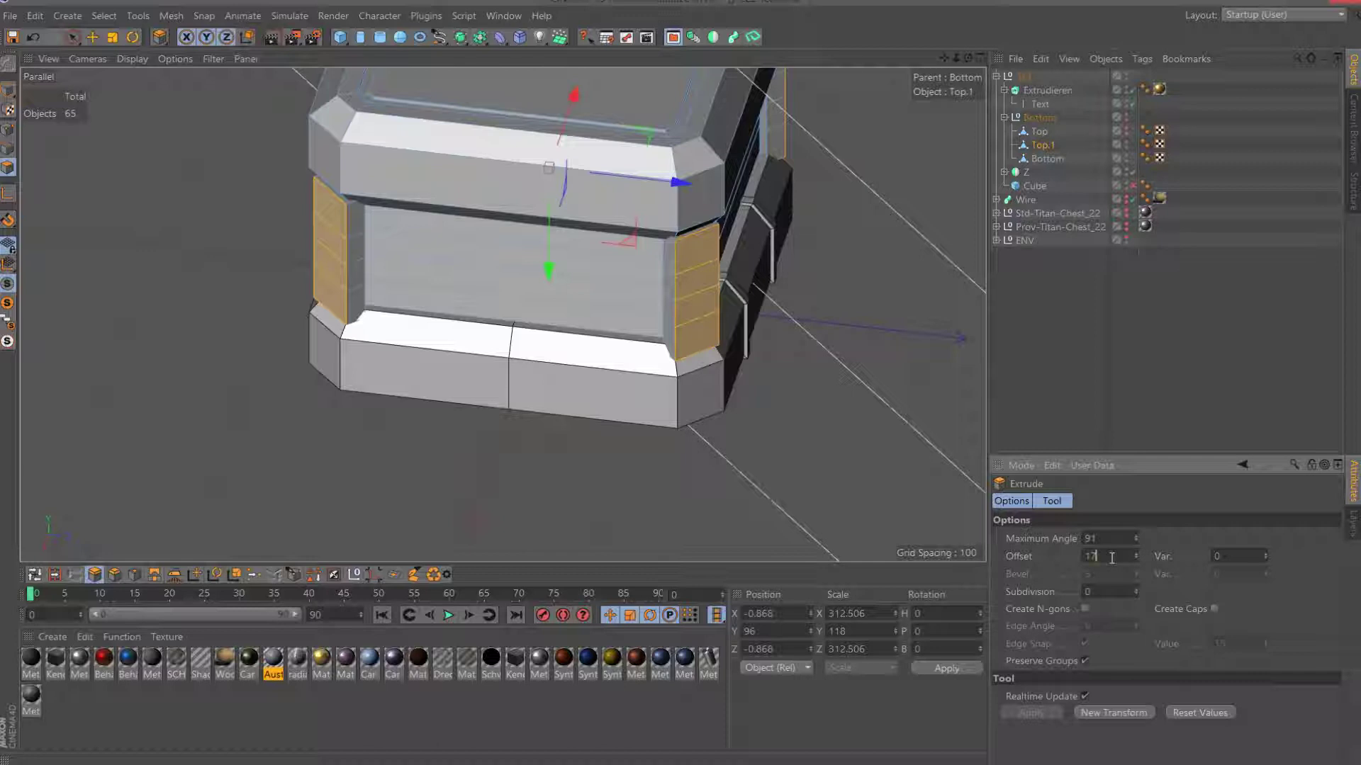
{"action": "key", "text": "BackSpace"}
{"action": "type", "text": "8"}
{"action": "key", "text": "Return"}
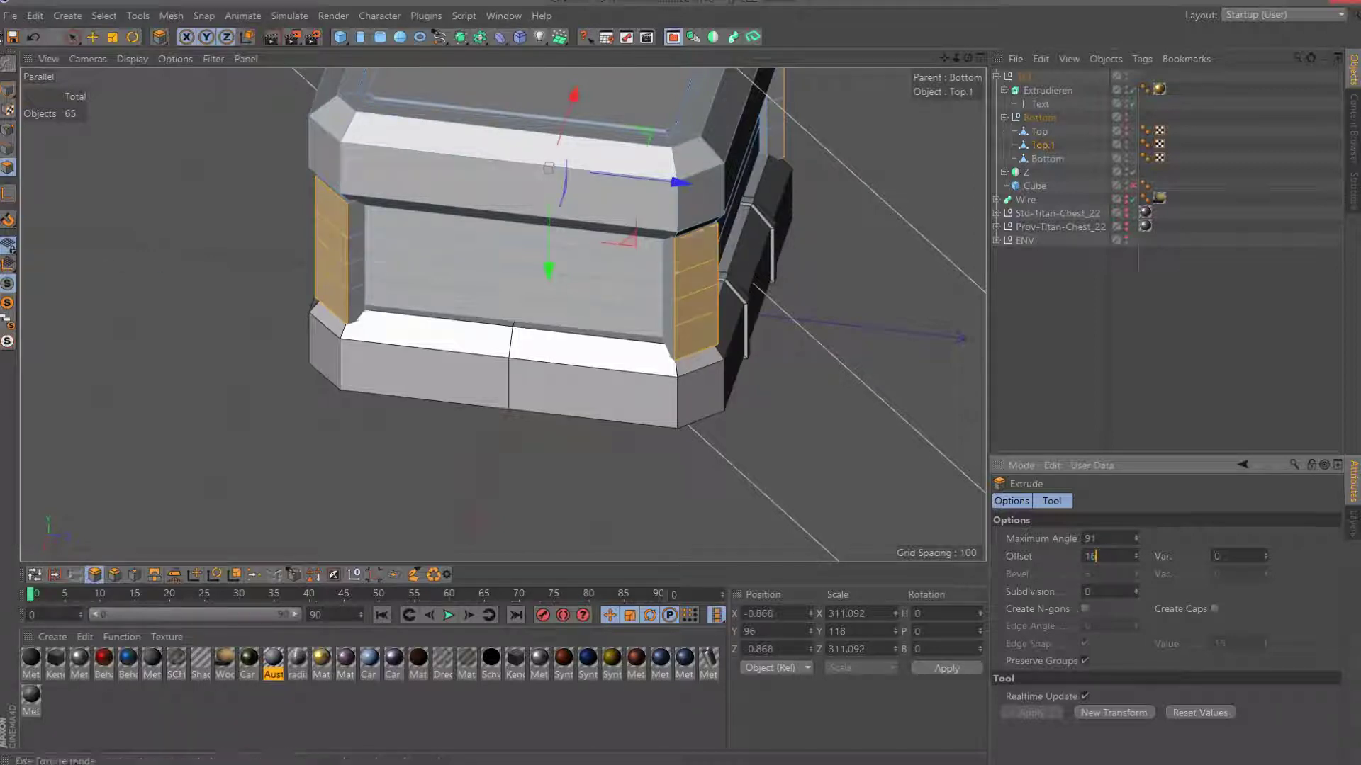
{"action": "left_click_drag", "start_coordinate": [32, 38], "coordinate": [50, 78]}
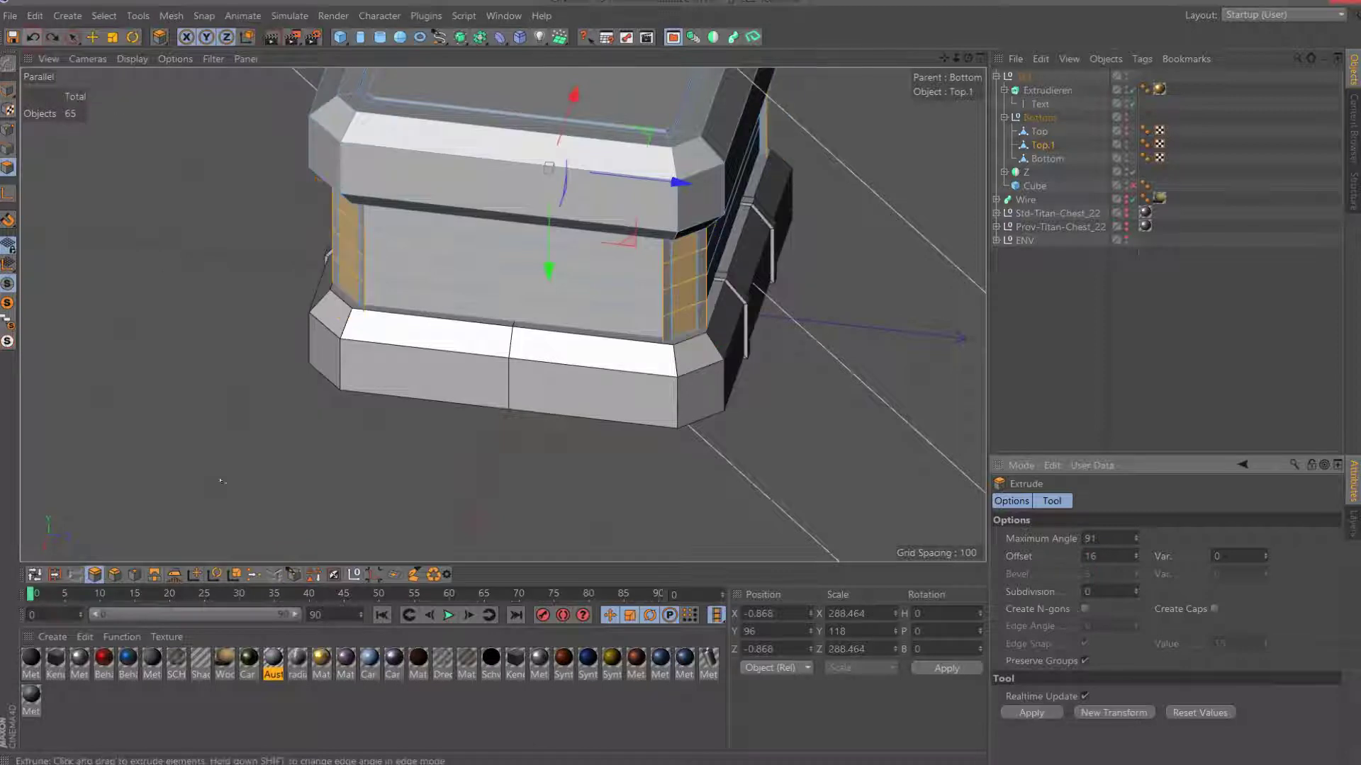
Start beveling the side strips, testing bevel offsets of 1 and -42.
{"action": "left_click", "coordinate": [115, 576]}
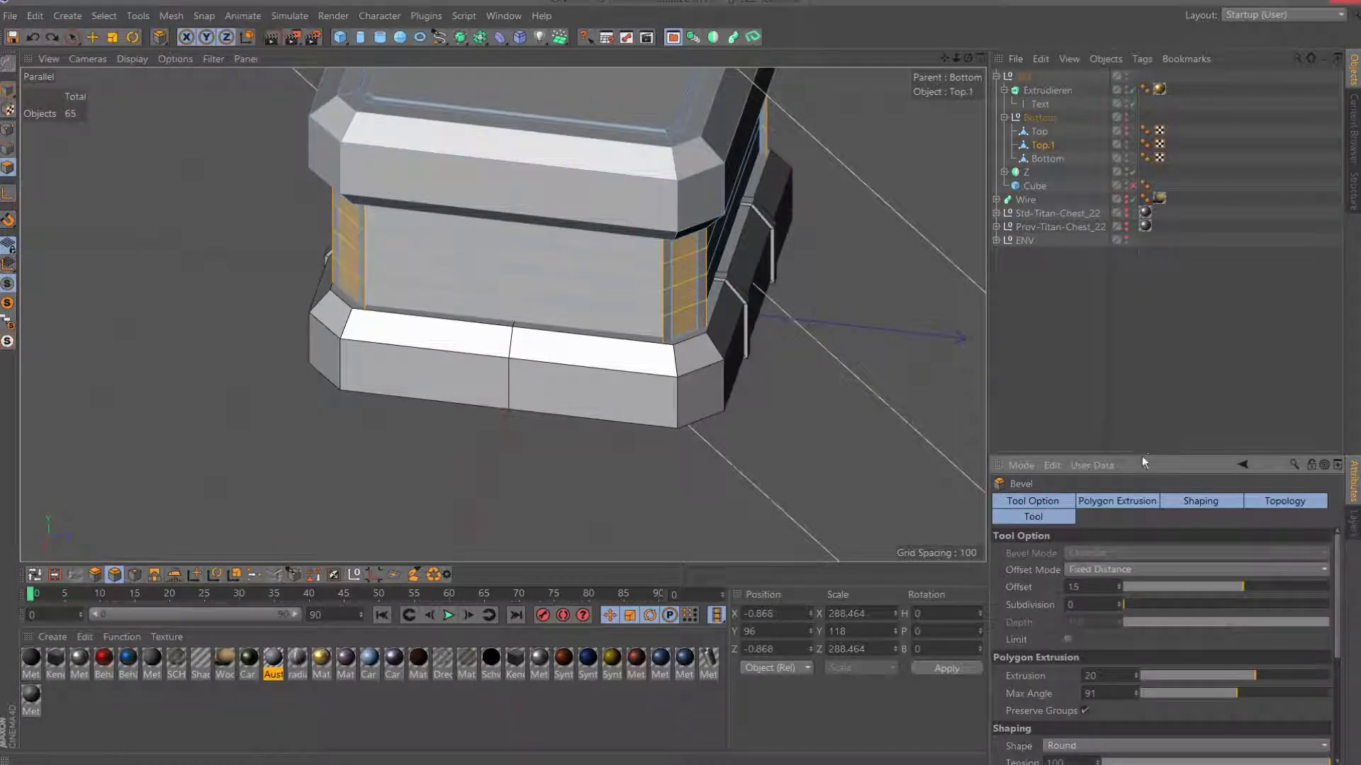
{"action": "left_click_drag", "start_coordinate": [1142, 454], "coordinate": [1142, 250]}
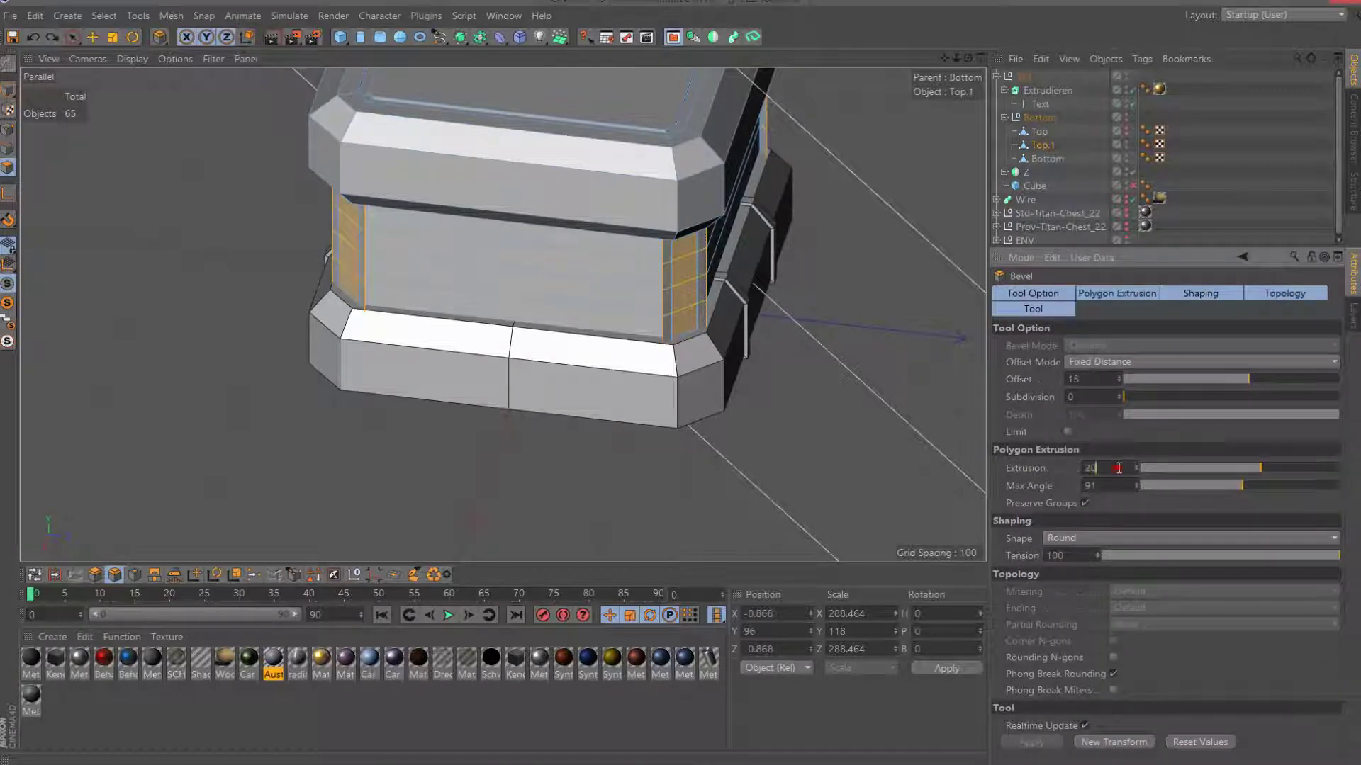
{"action": "left_click", "coordinate": [1101, 748]}
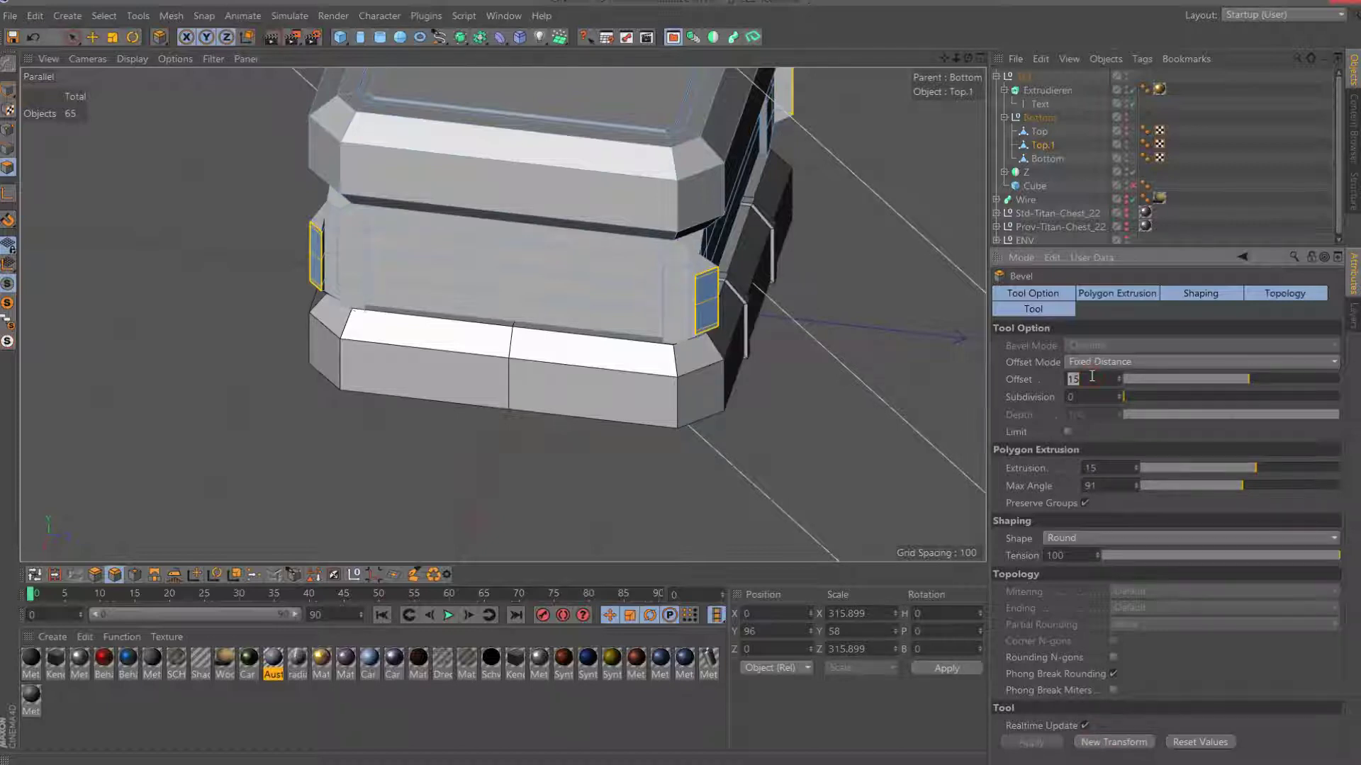
{"action": "type", "text": "1"}
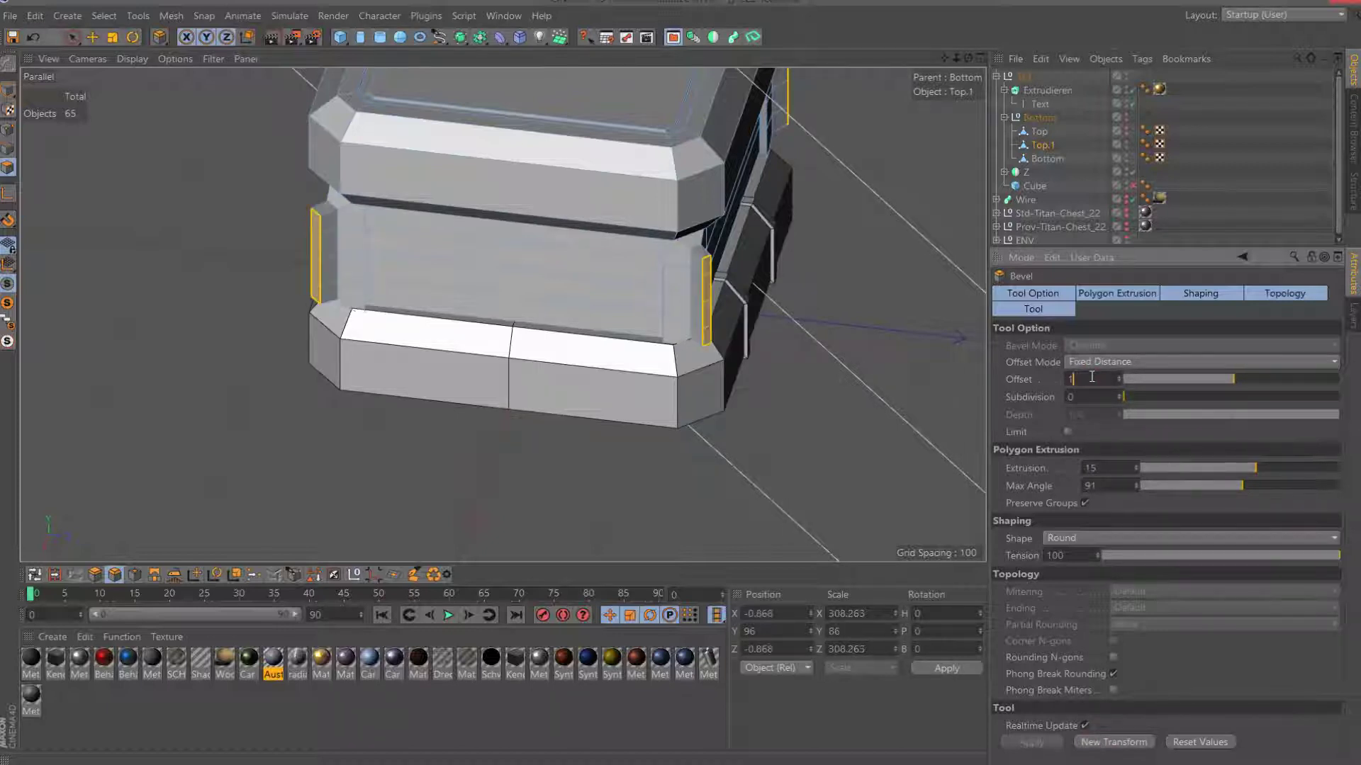
{"action": "key", "text": "BackSpace"}
{"action": "type", "text": "-4"}
{"action": "type", "text": "2"}
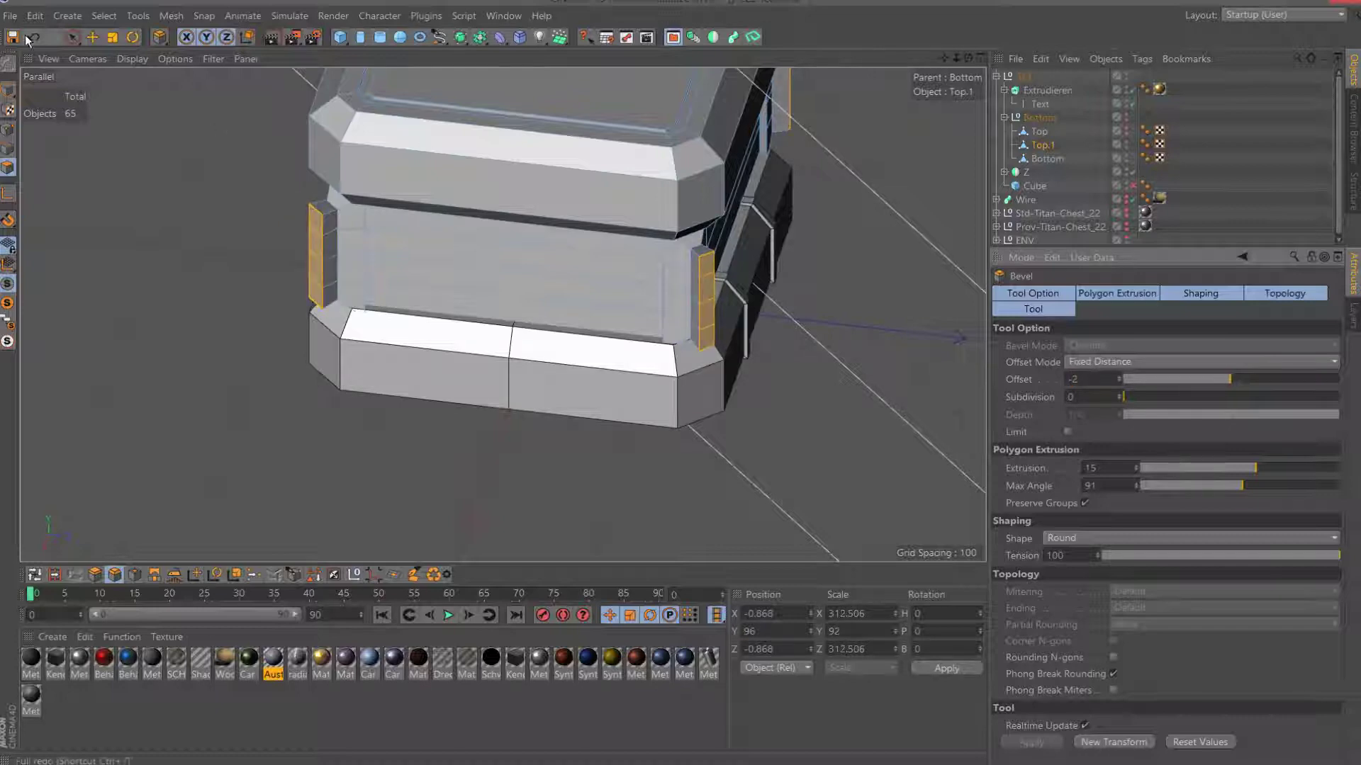
Apply the side-strip bevel with offset 5 and extrusion 15.
{"action": "left_click", "coordinate": [31, 38]}
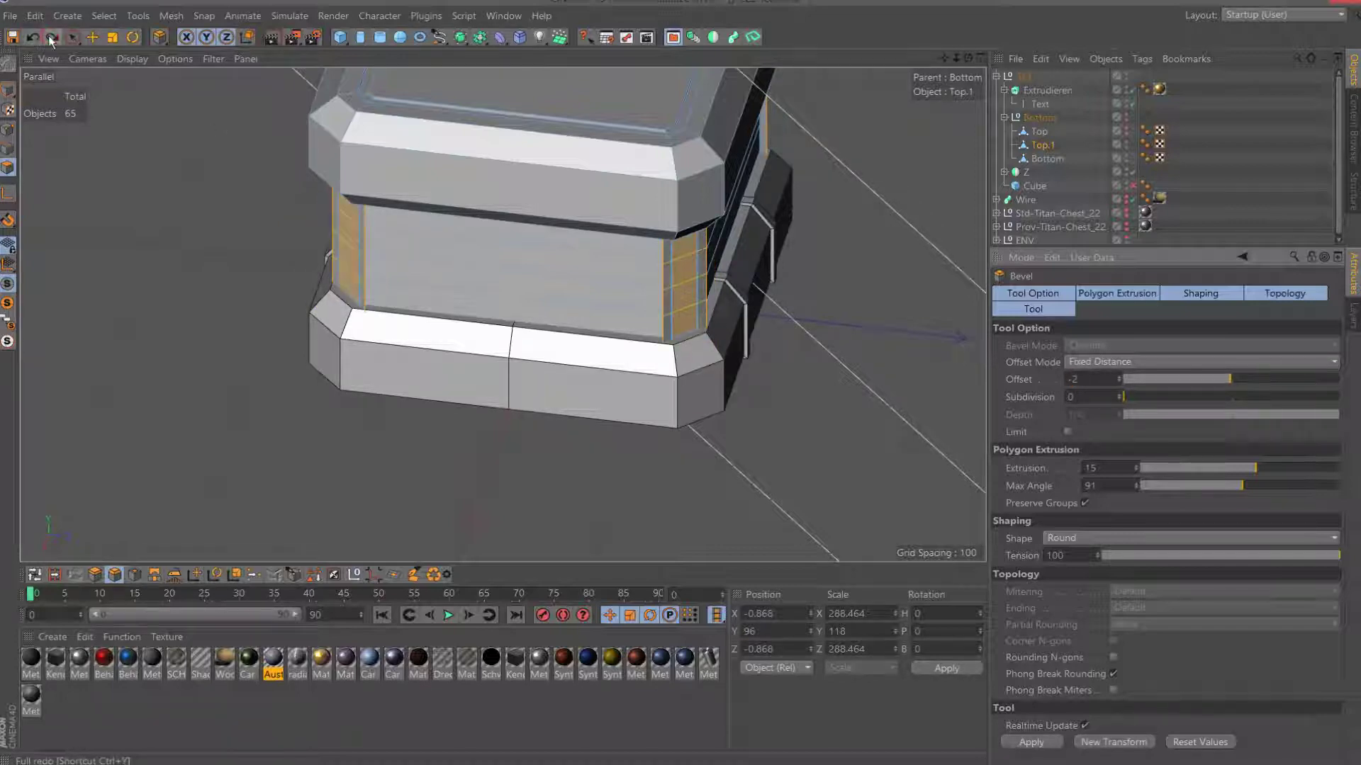
{"action": "left_click", "coordinate": [51, 38]}
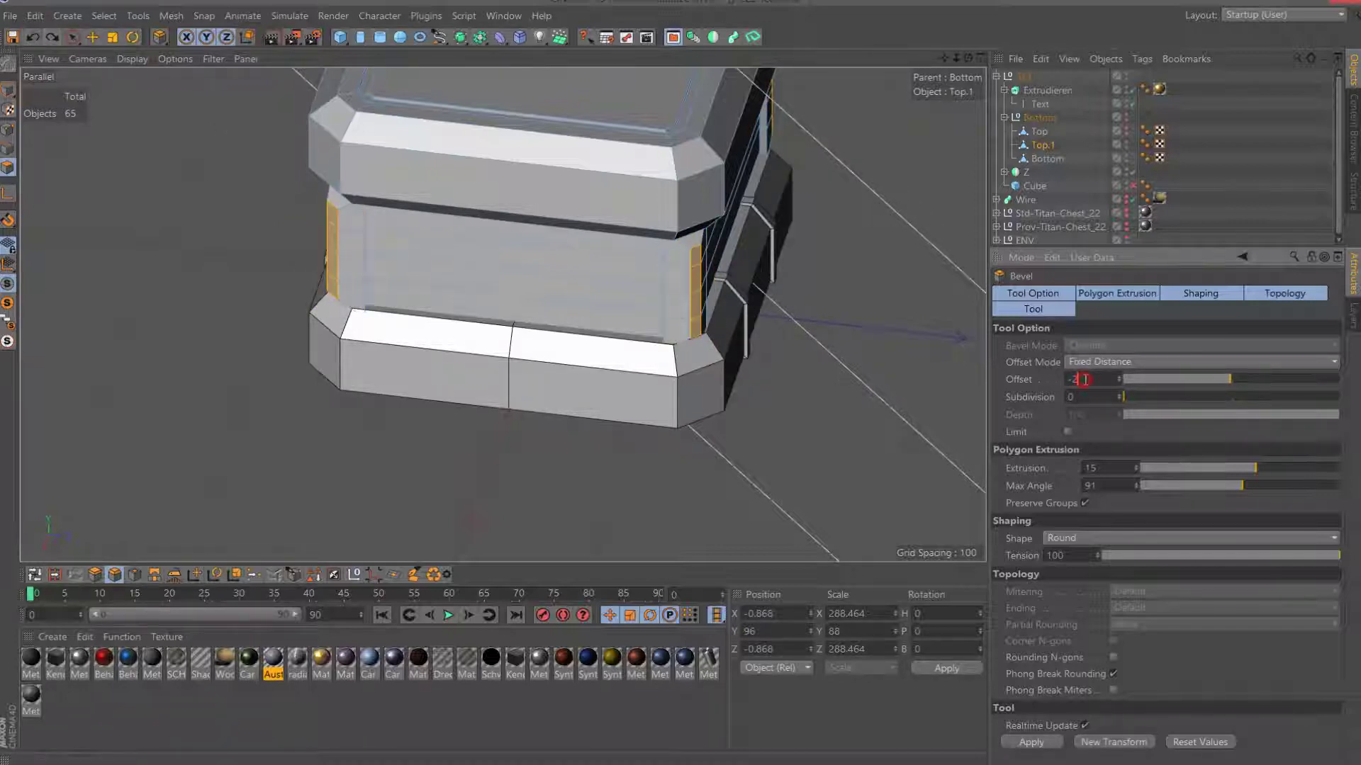
{"action": "type", "text": "5"}
{"action": "key", "text": "Return"}
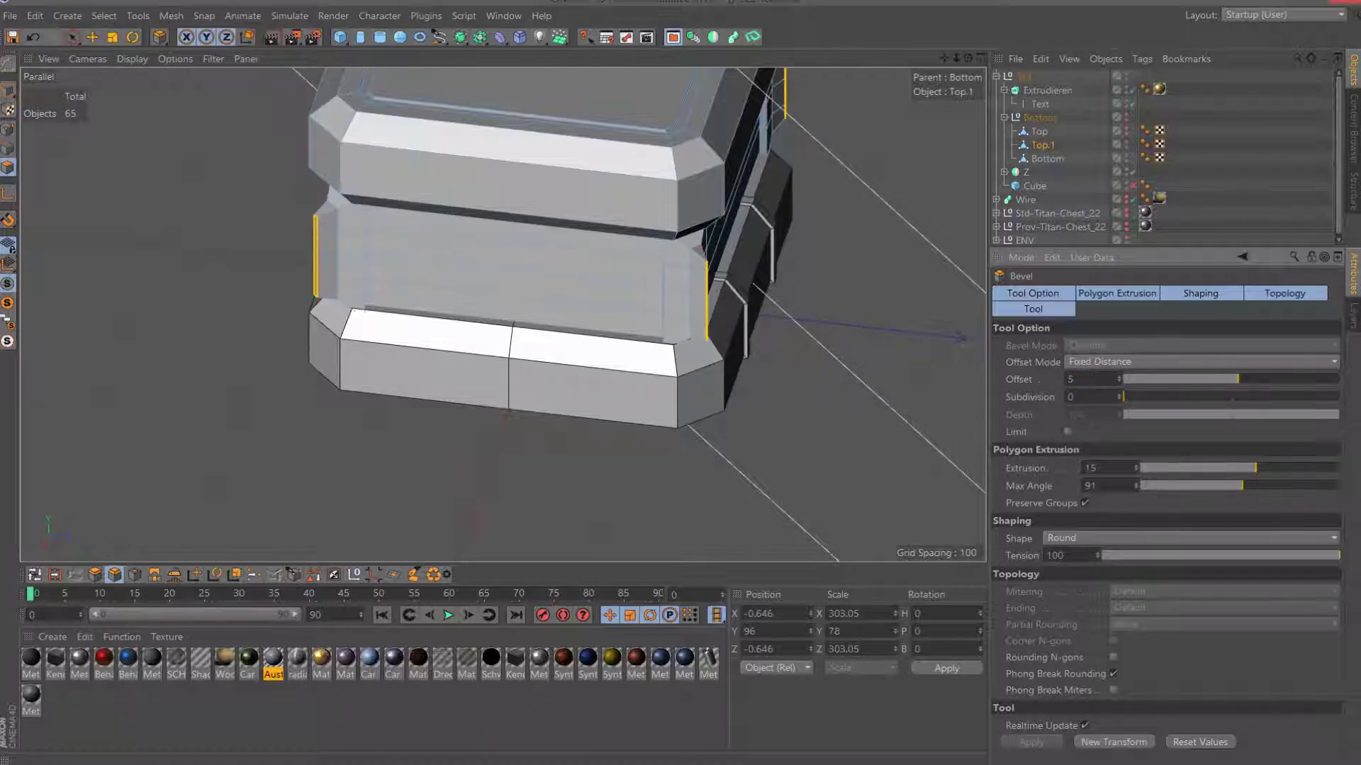
{"action": "left_click", "coordinate": [37, 39]}
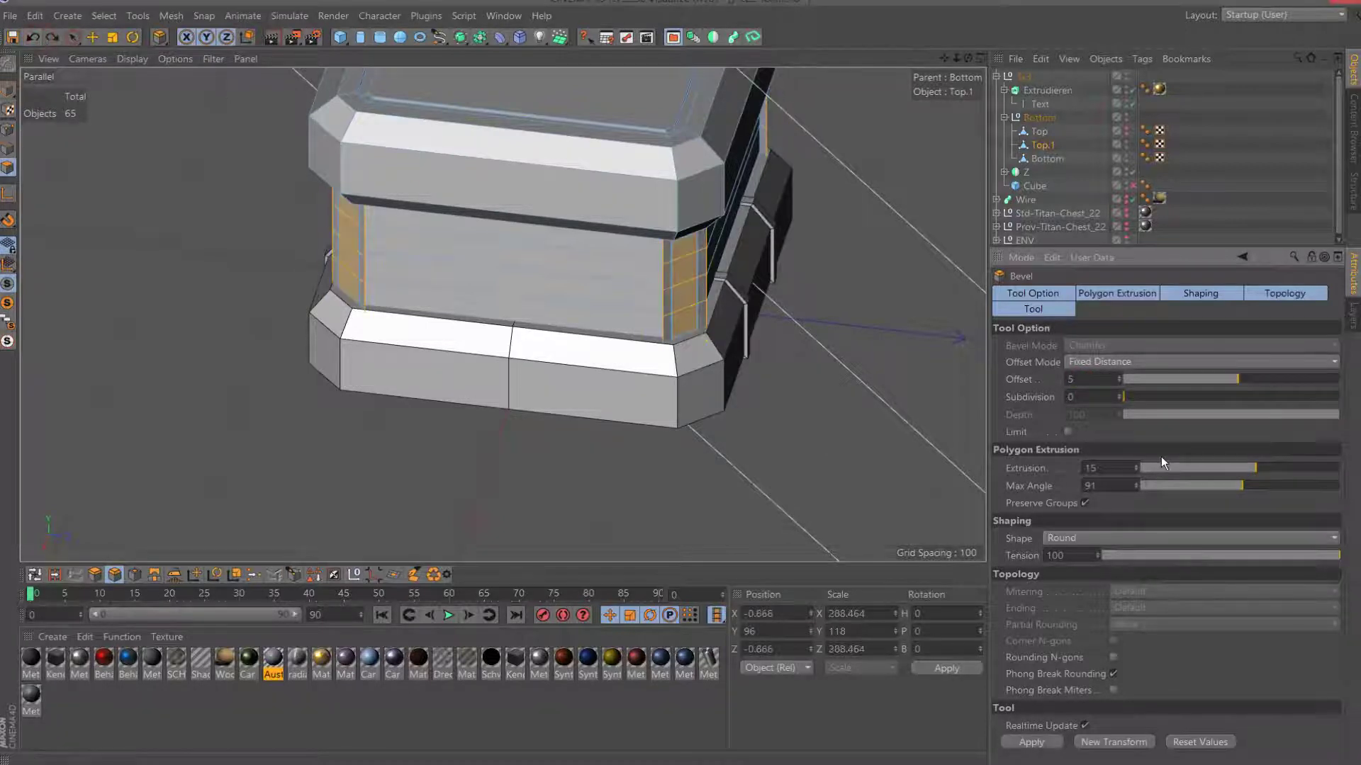
{"action": "left_click", "coordinate": [1050, 744]}
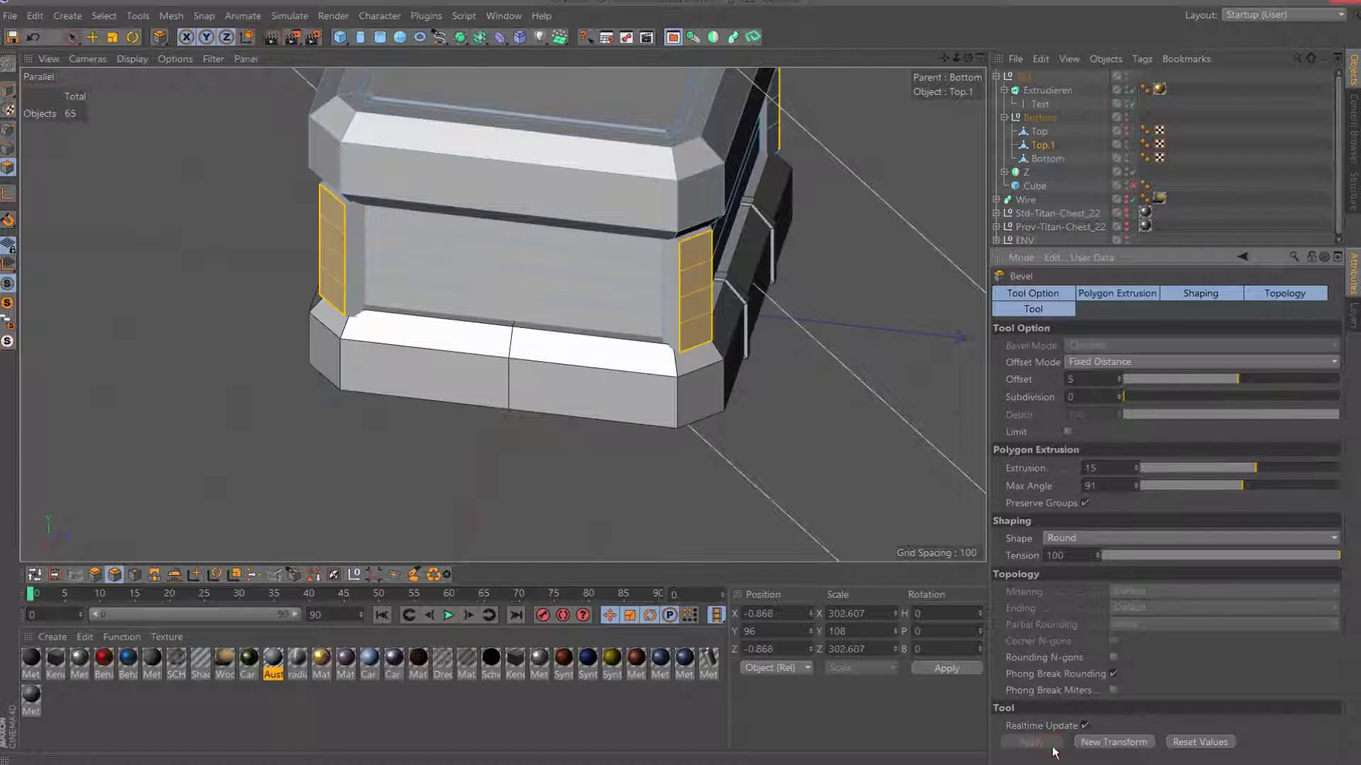
Pick a corner column edge with Live Selection in Edge mode.
{"action": "mouse_move", "coordinate": [956, 58]}
{"action": "left_mouse_down"}
{"action": "mouse_move", "coordinate": [962, 71]}
{"action": "mouse_move", "coordinate": [966, 56]}
{"action": "left_mouse_up"}
{"action": "left_click", "coordinate": [7, 148]}
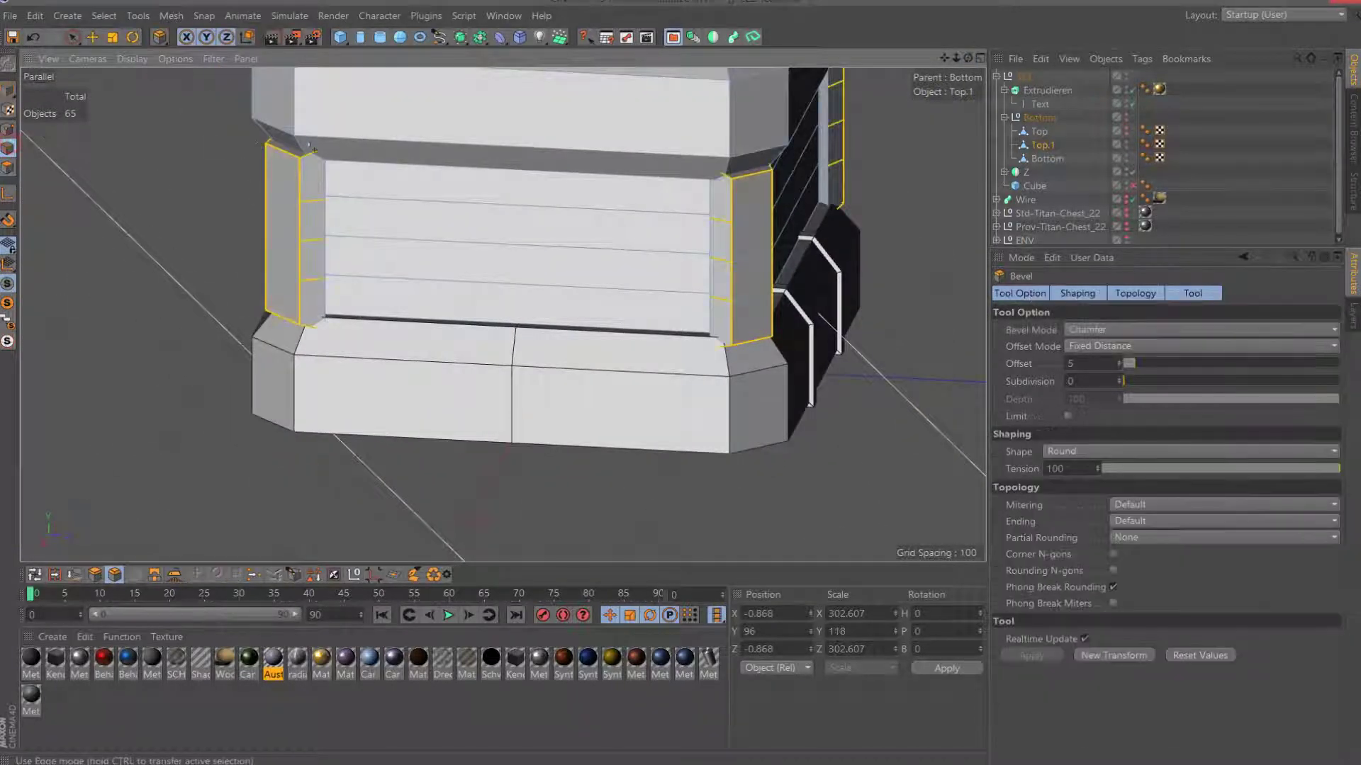
{"action": "left_click", "coordinate": [72, 37]}
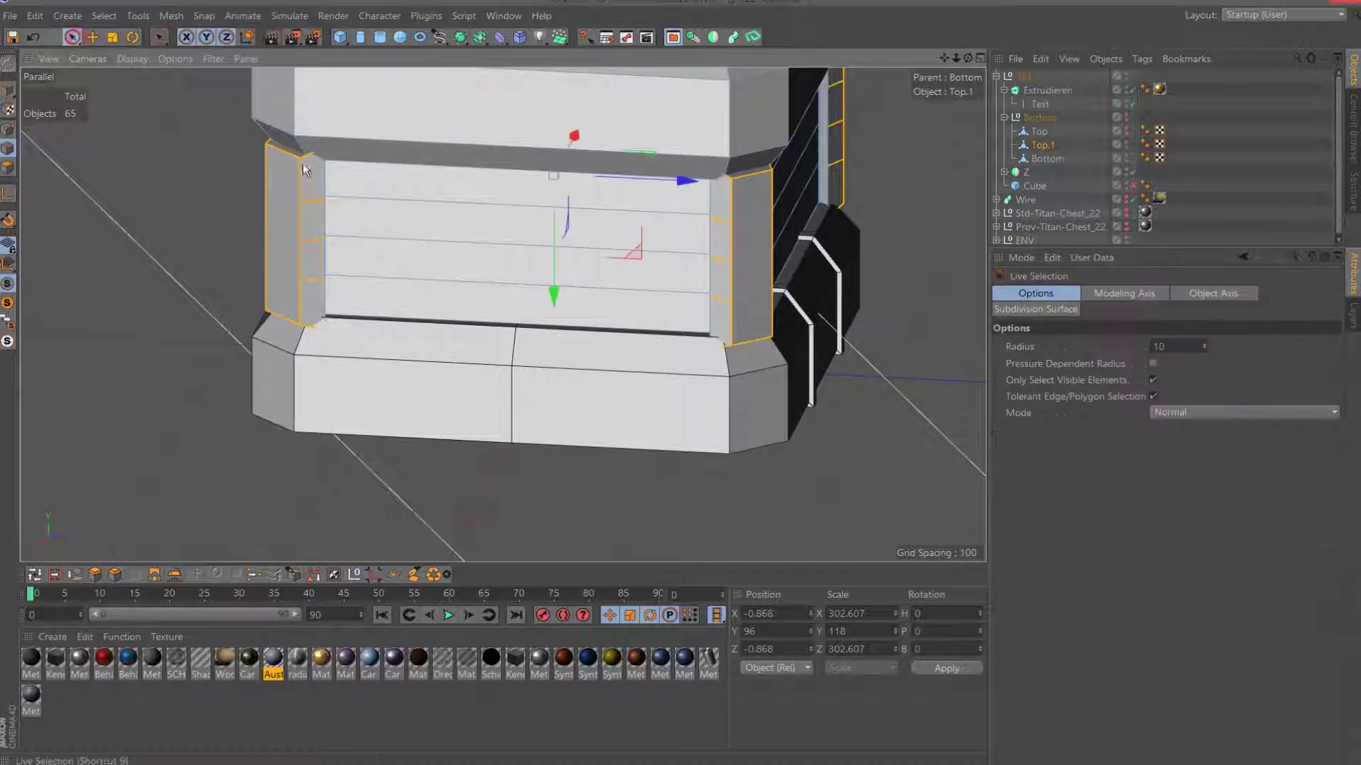
{"action": "left_click", "coordinate": [284, 150]}
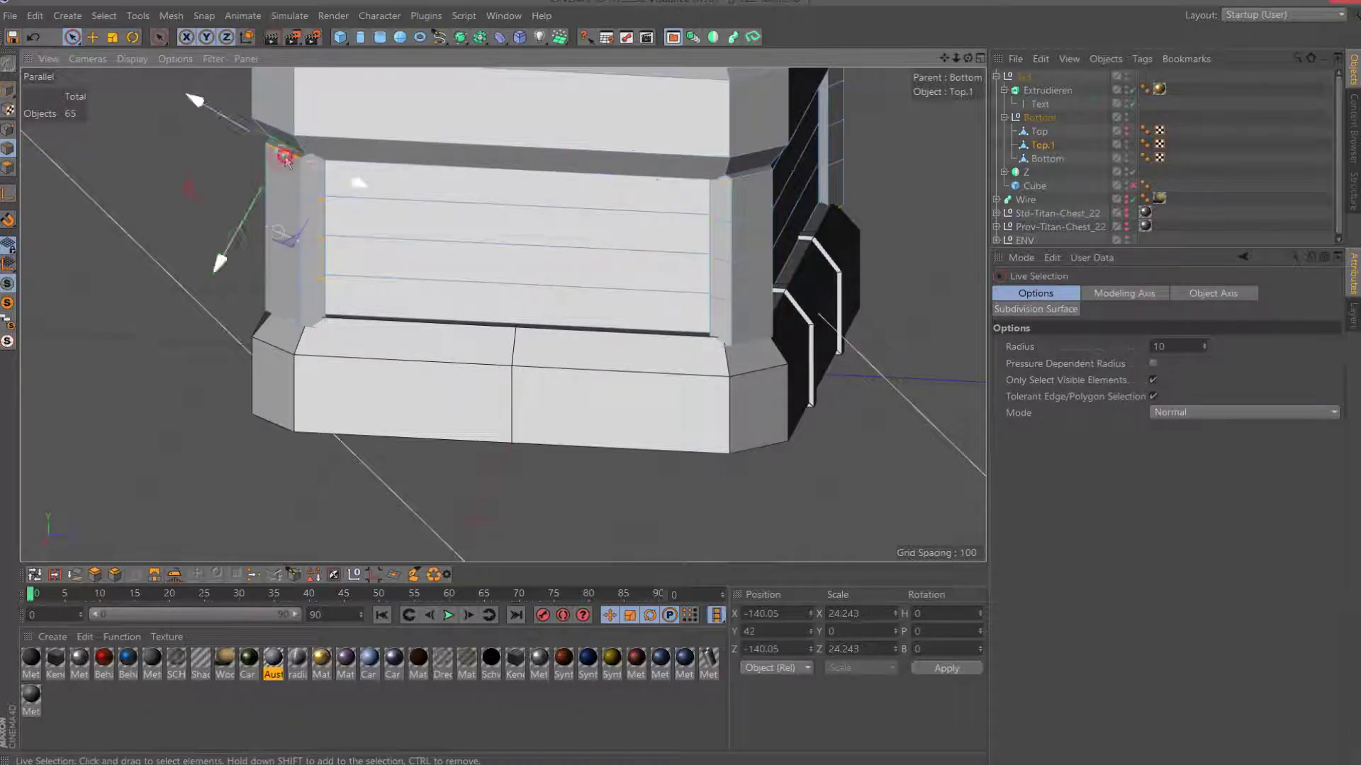
Add the remaining left and right corner column edges to the selection.
{"action": "left_click", "coordinate": [281, 323], "text": "shift"}
{"action": "left_click", "coordinate": [757, 183], "text": "shift"}
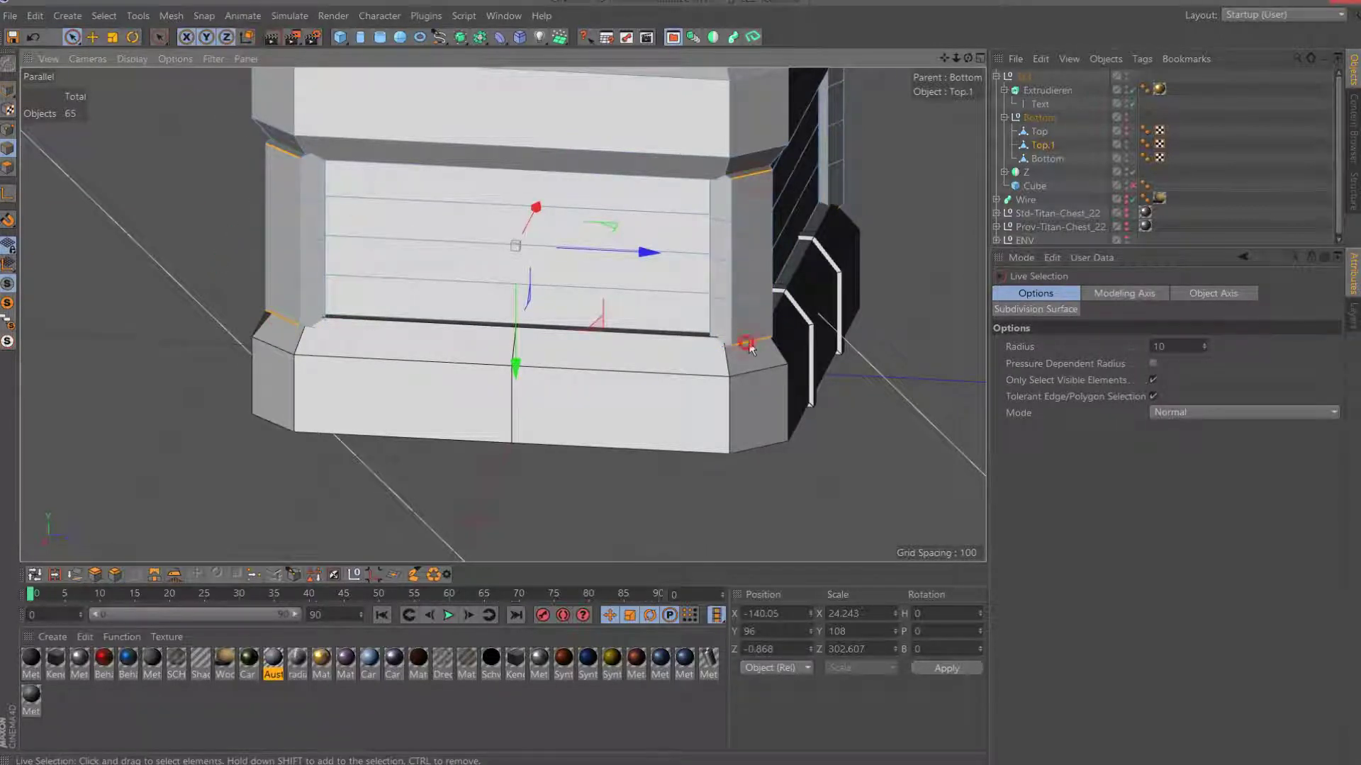
{"action": "left_click", "coordinate": [745, 342], "text": "shift"}
{"action": "scroll", "coordinate": [846, 129], "scroll_direction": "down", "scroll_amount": 3}
{"action": "left_click_drag", "start_coordinate": [967, 58], "coordinate": [653, 261]}
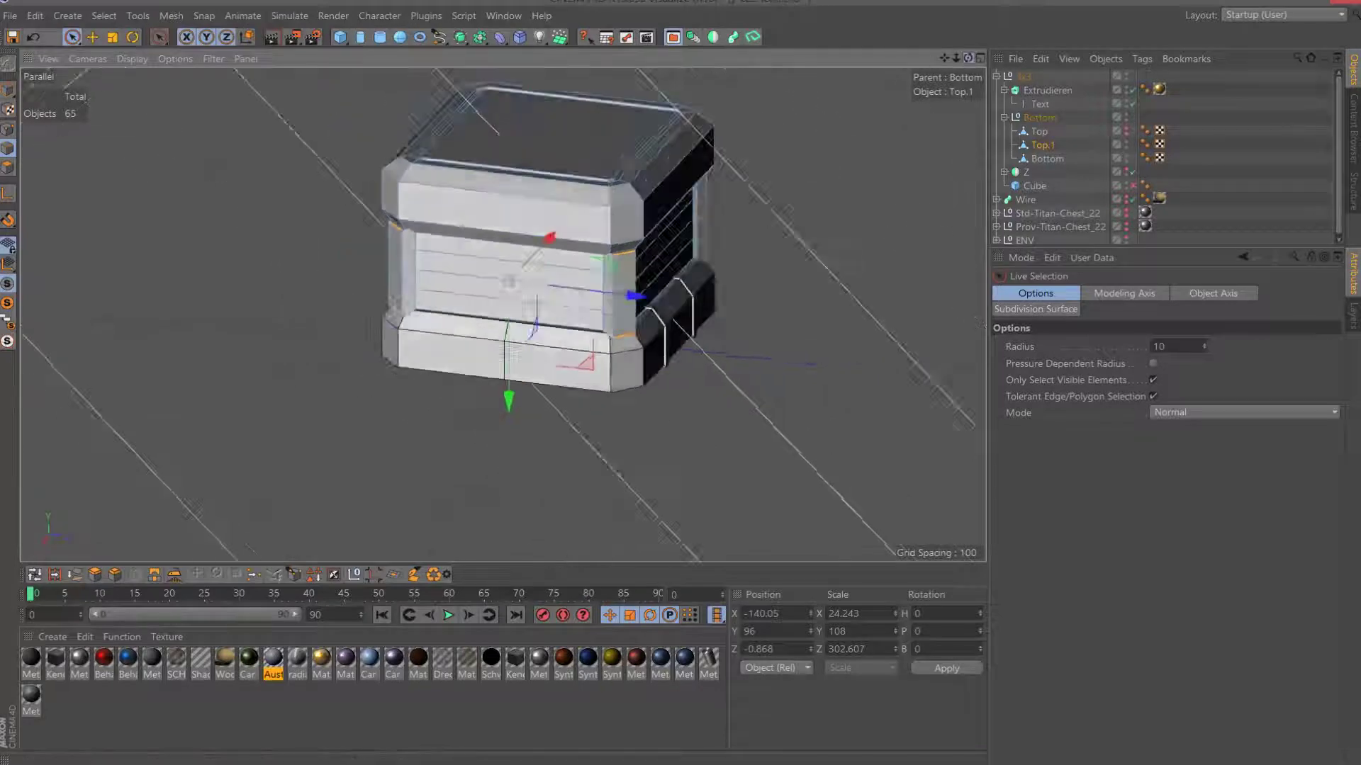
{"action": "scroll", "coordinate": [653, 261], "scroll_direction": "up", "scroll_amount": 3}
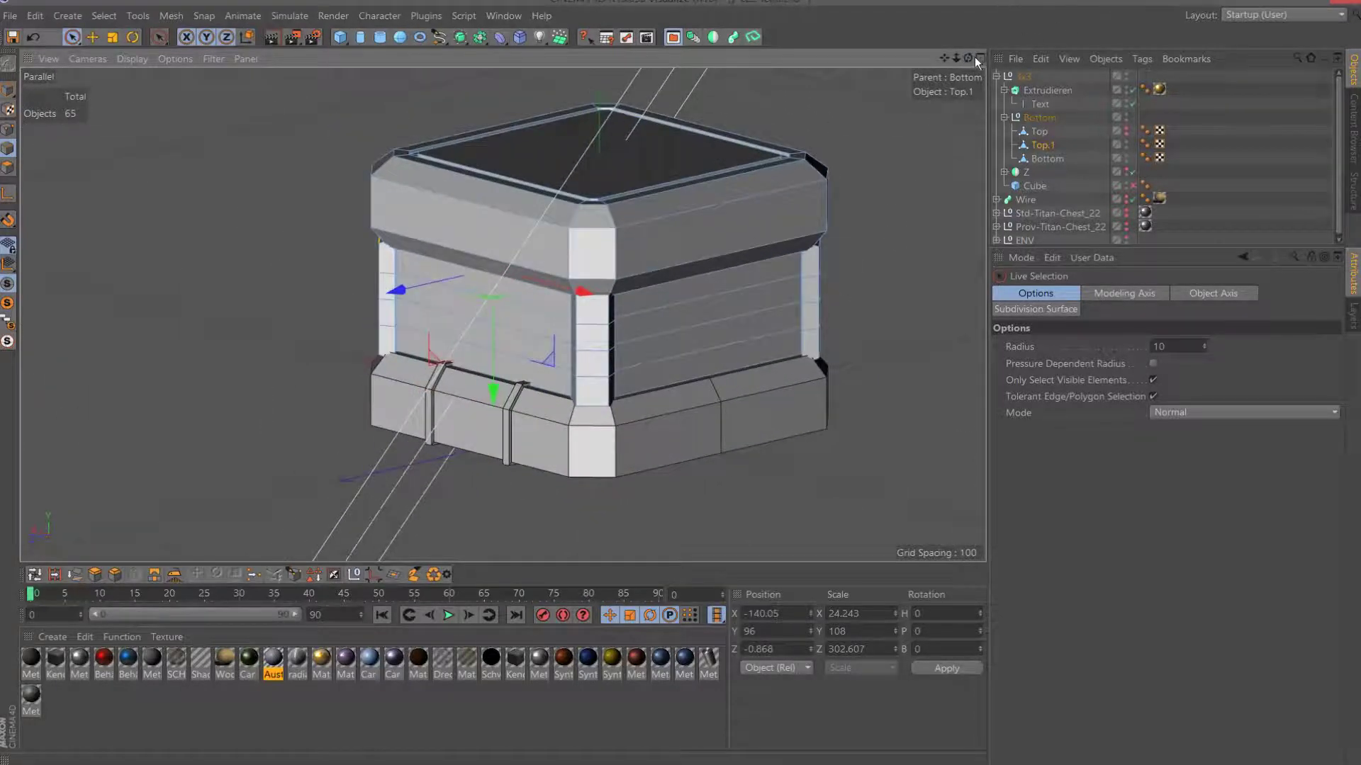
{"action": "left_click_drag", "start_coordinate": [968, 58], "coordinate": [117, 2]}
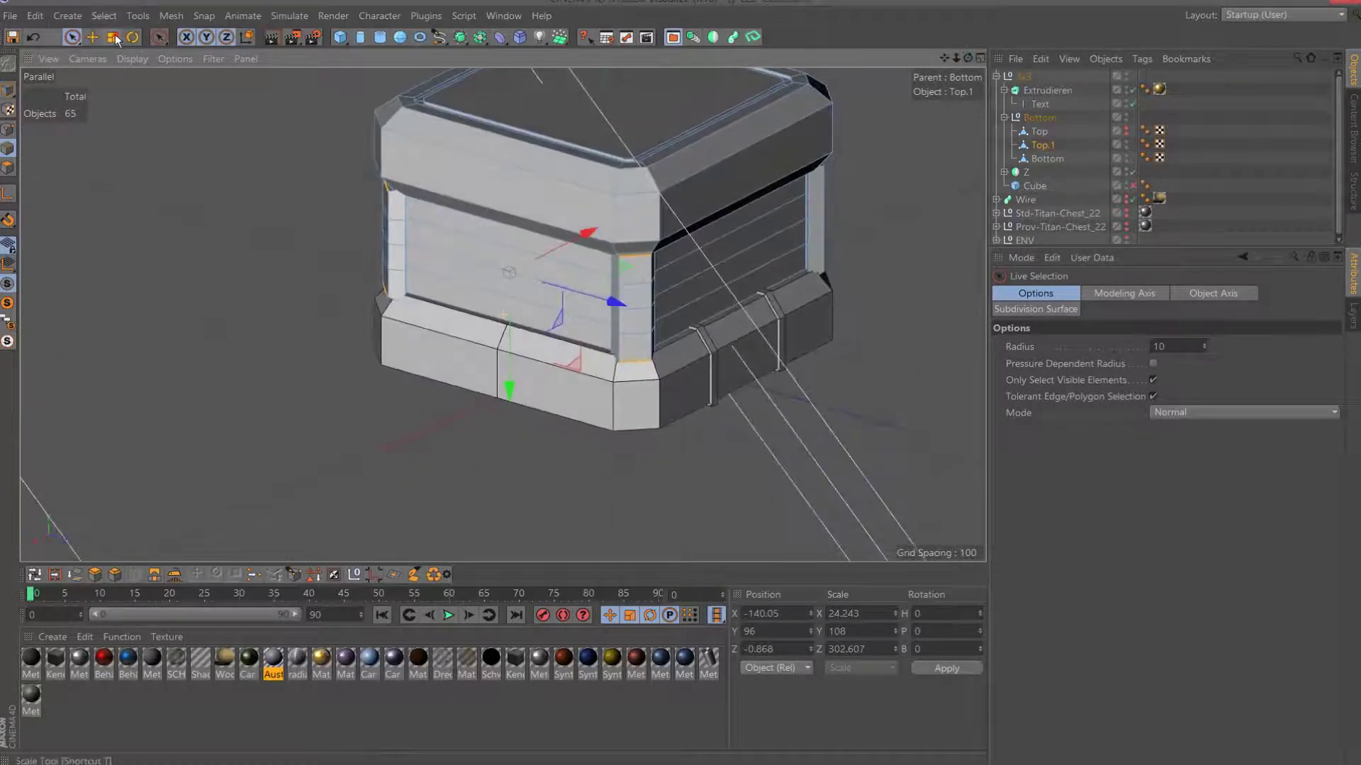
Scale the column edges taller along Y in Right view, to about 129.
{"action": "left_click", "coordinate": [114, 37]}
{"action": "key", "text": "F3"}
{"action": "scroll", "coordinate": [592, 358], "scroll_direction": "up", "scroll_amount": 5}
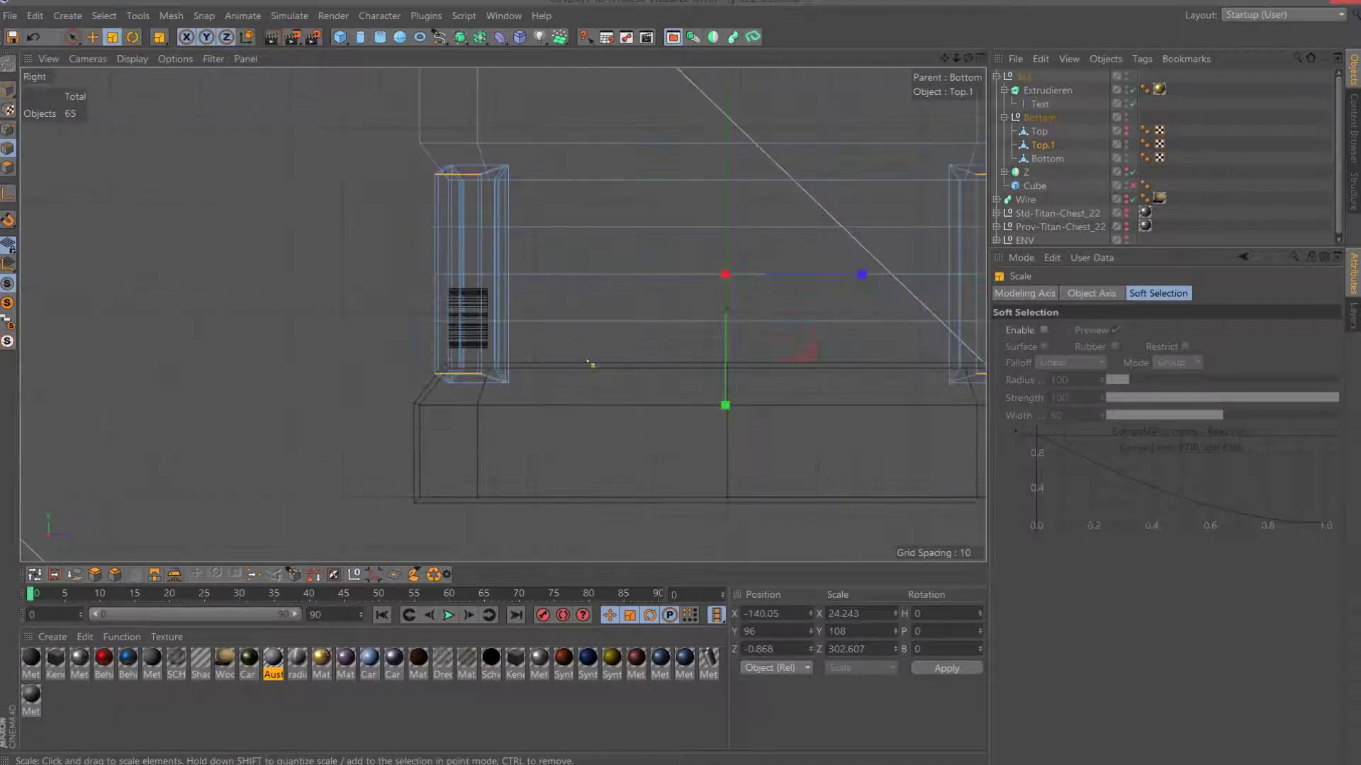
{"action": "left_click_drag", "start_coordinate": [787, 394], "coordinate": [787, 417]}
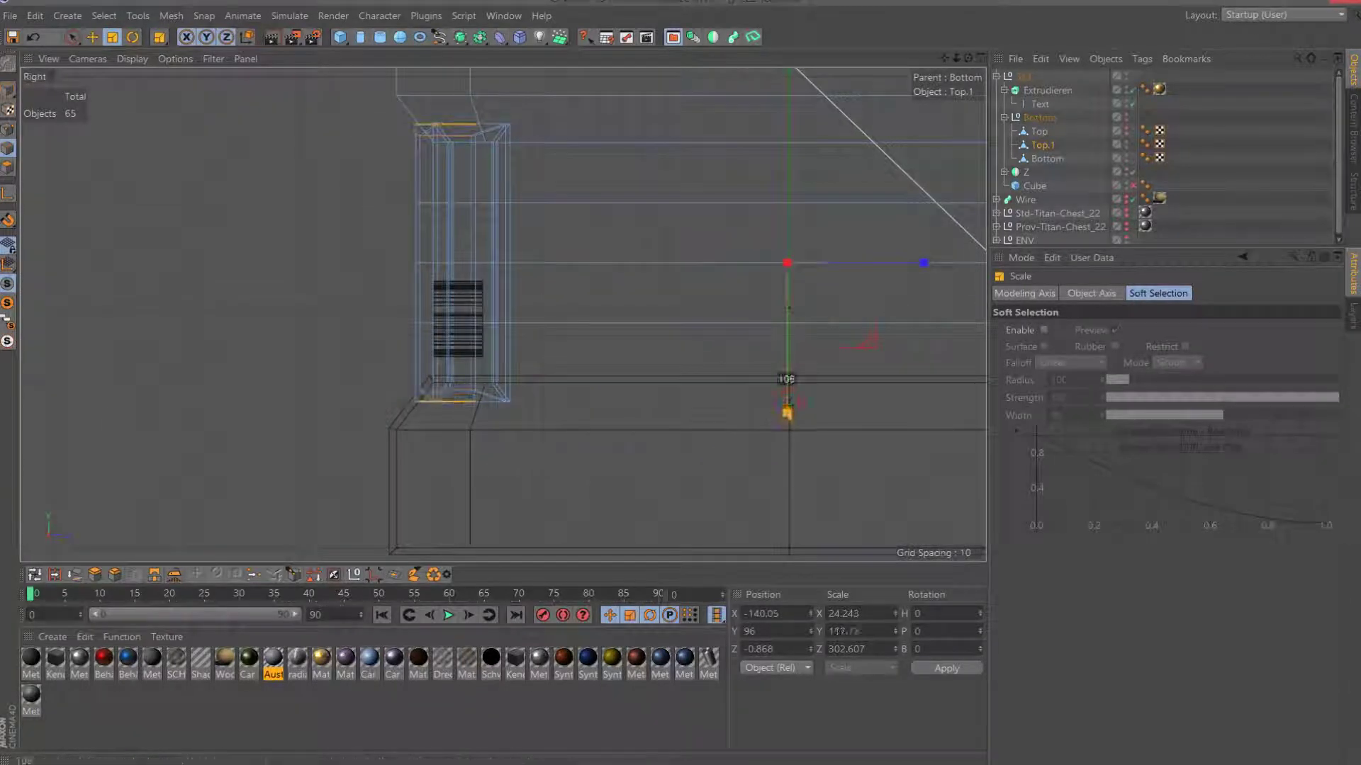
{"action": "key", "text": "F1"}
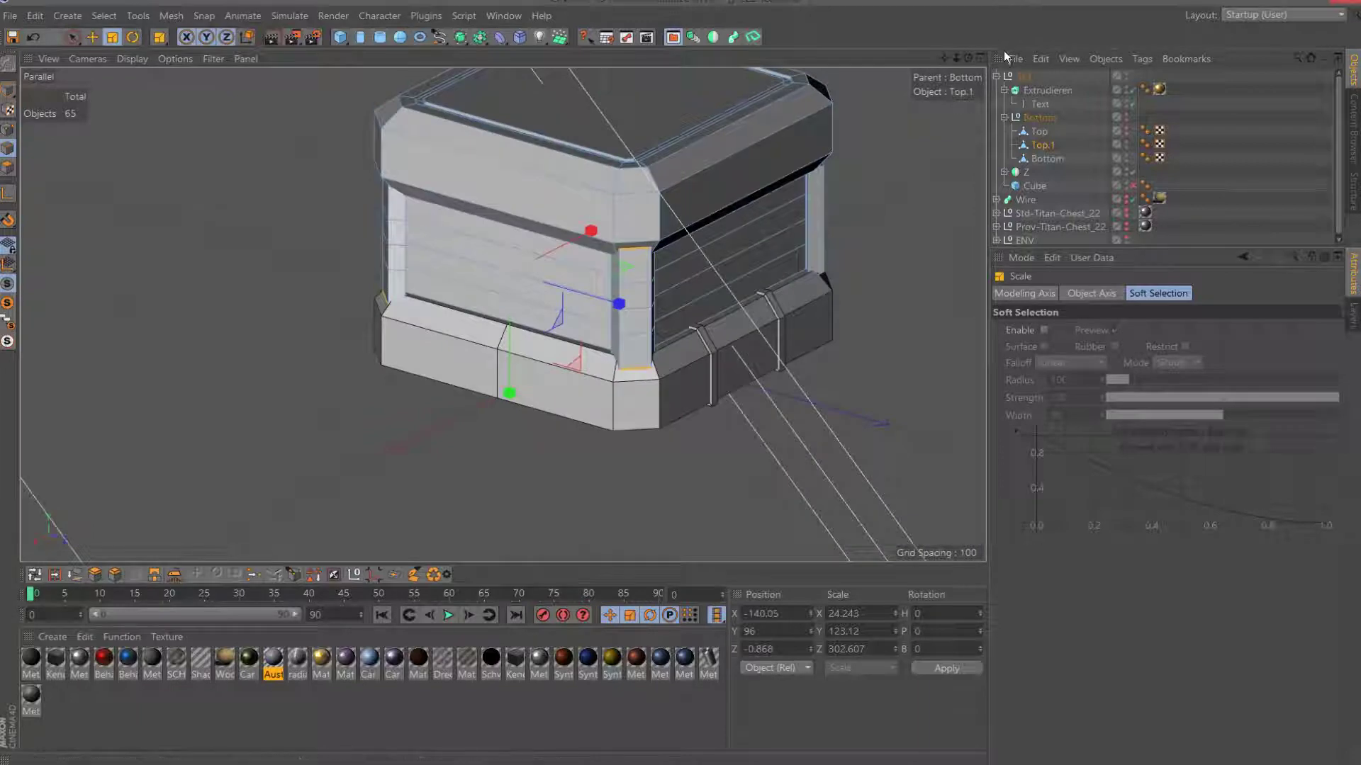
{"action": "mouse_move", "coordinate": [968, 57]}
{"action": "left_mouse_down"}
{"action": "mouse_move", "coordinate": [921, 78]}
{"action": "mouse_move", "coordinate": [921, 92]}
{"action": "mouse_move", "coordinate": [992, 57]}
{"action": "left_mouse_up"}
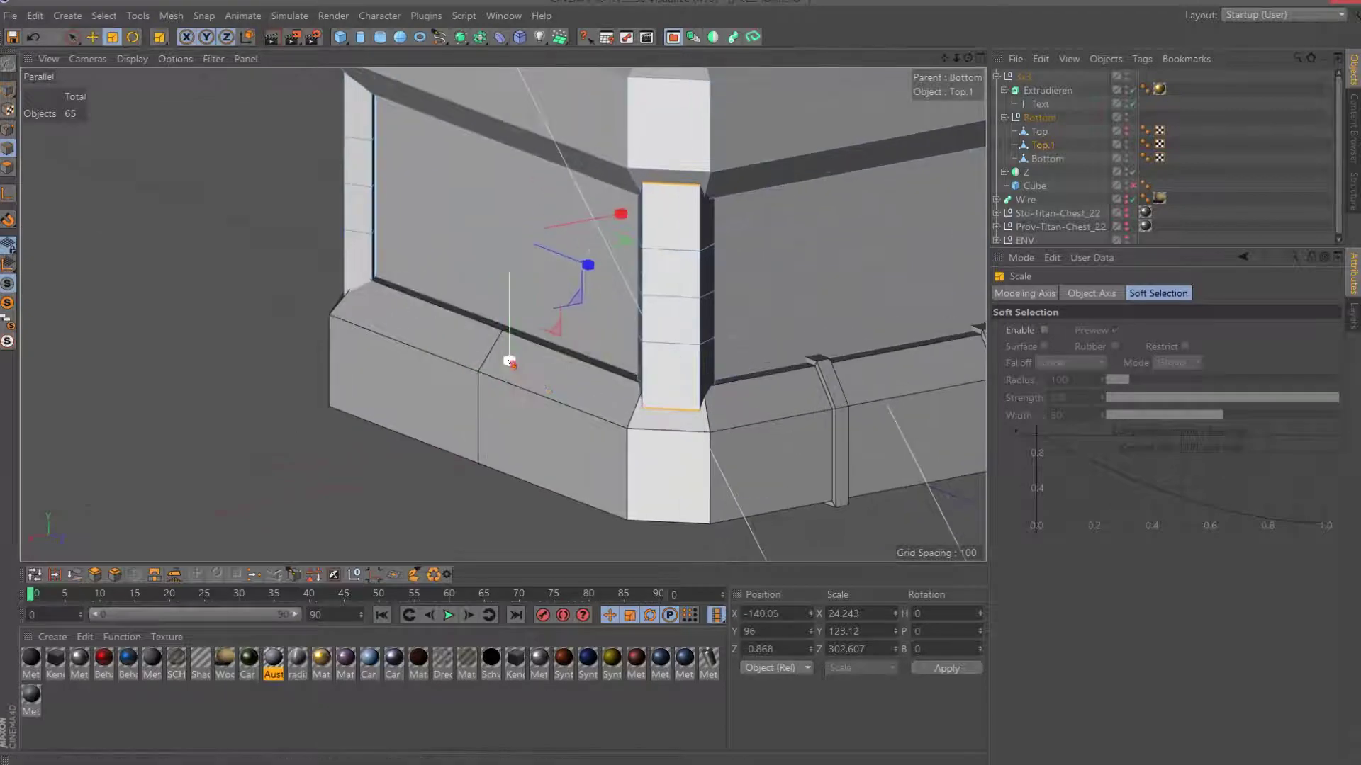
{"action": "left_click_drag", "start_coordinate": [509, 368], "coordinate": [509, 367]}
{"action": "left_click_drag", "start_coordinate": [956, 58], "coordinate": [988, 33]}
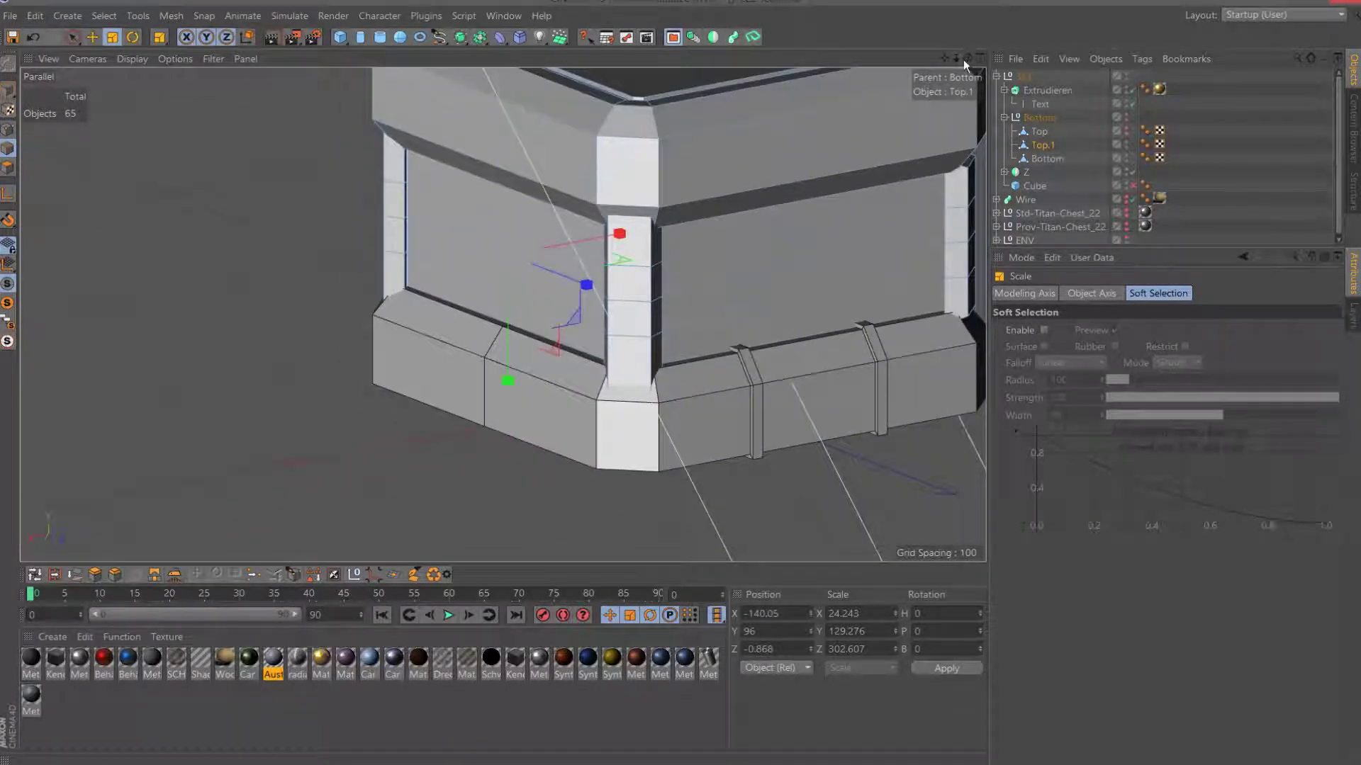
{"action": "left_click_drag", "start_coordinate": [965, 59], "coordinate": [921, 68]}
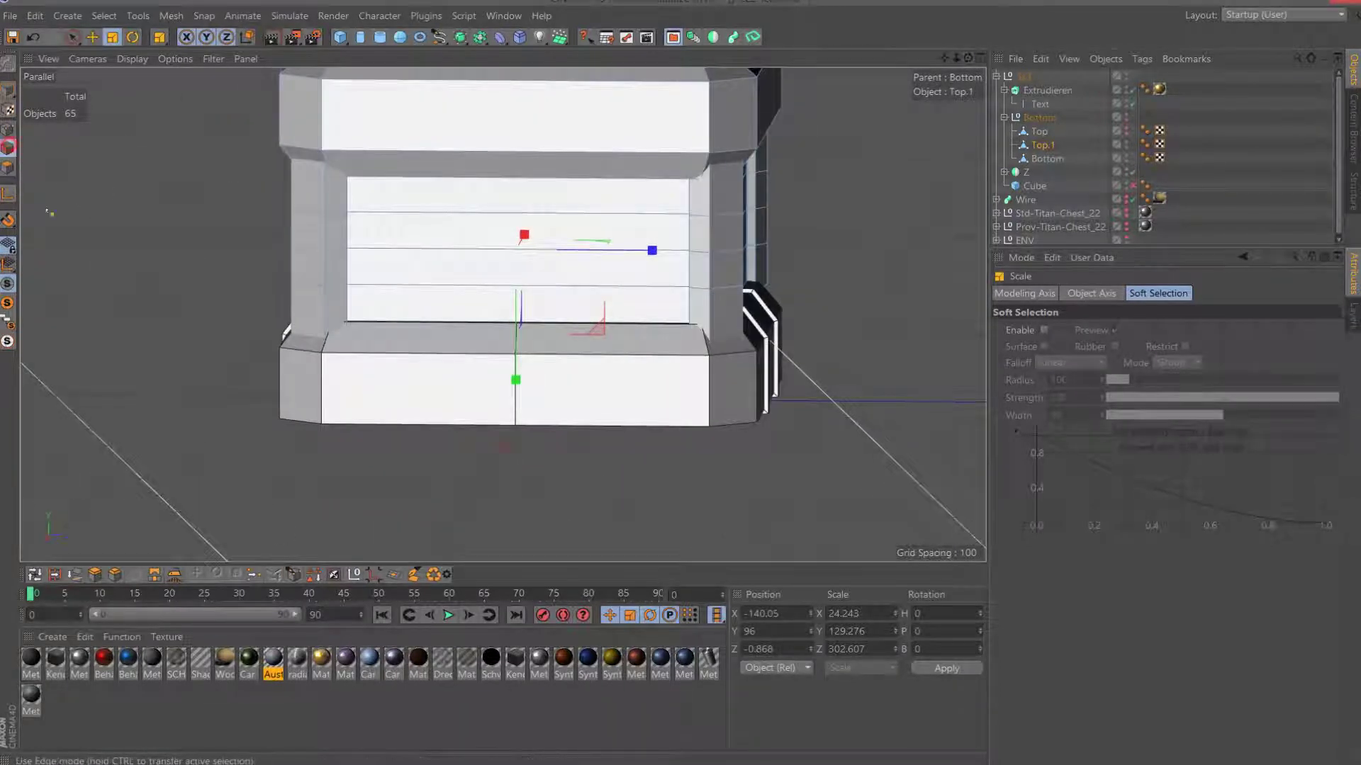
Move two front-panel edge loops, one up toward the top band, one down toward the base.
{"action": "left_click", "coordinate": [34, 574]}
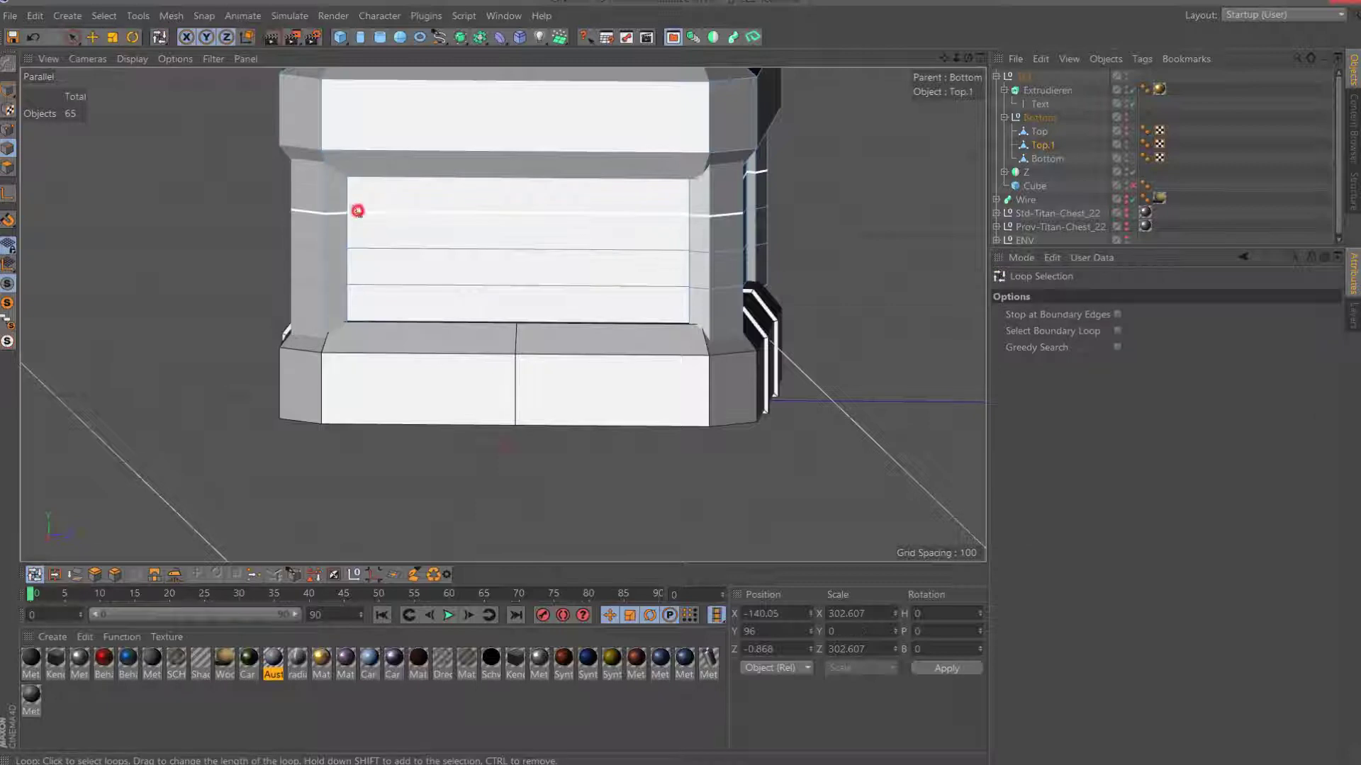
{"action": "left_click", "coordinate": [354, 212]}
{"action": "left_click", "coordinate": [87, 38]}
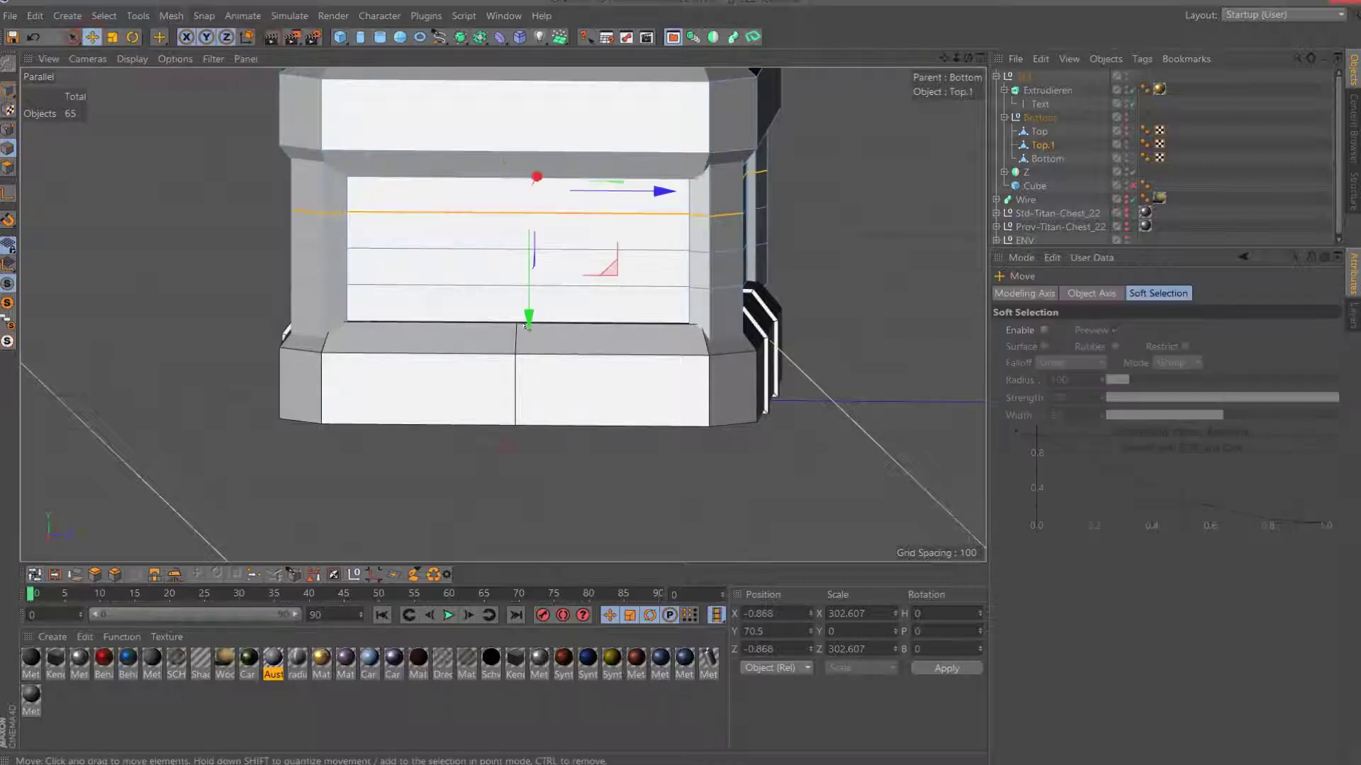
{"action": "left_click_drag", "start_coordinate": [529, 315], "coordinate": [528, 289]}
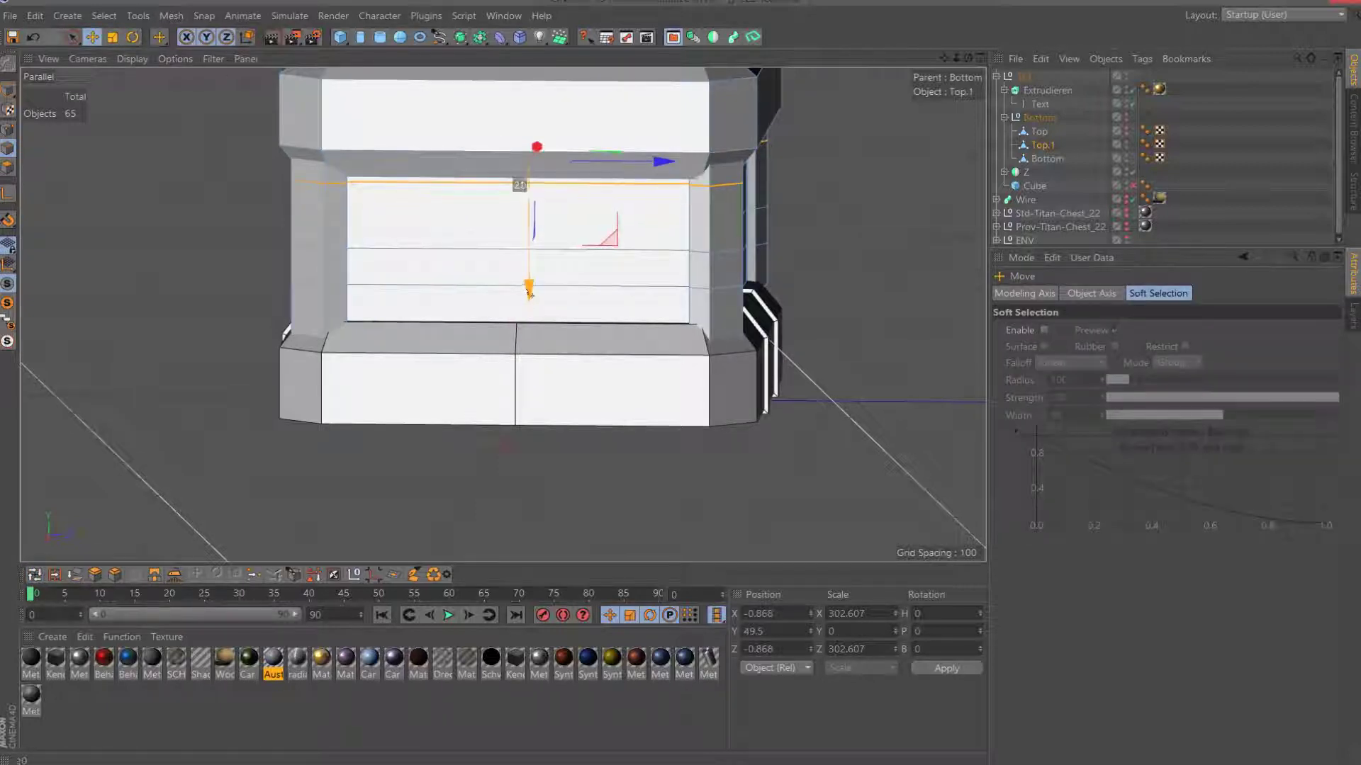
{"action": "left_click", "coordinate": [34, 574]}
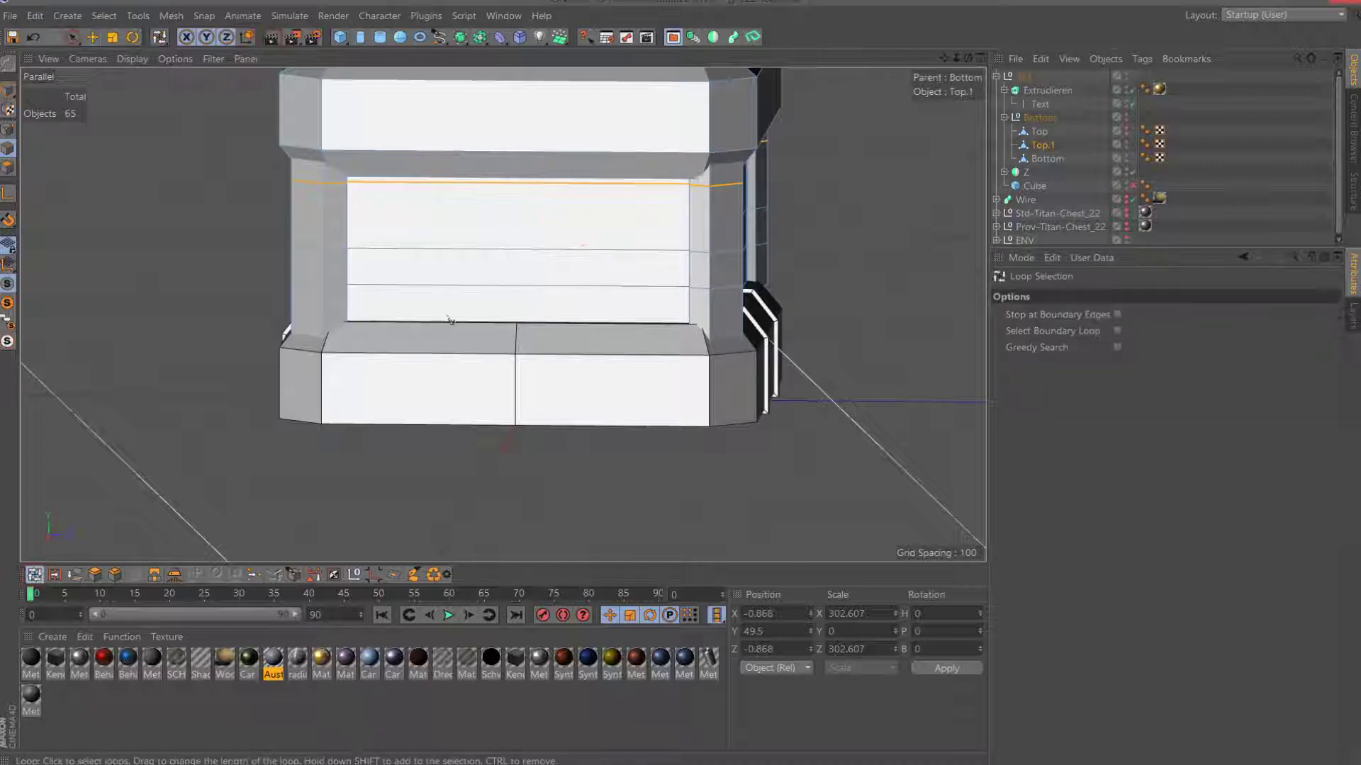
{"action": "left_click", "coordinate": [447, 287], "text": "shift"}
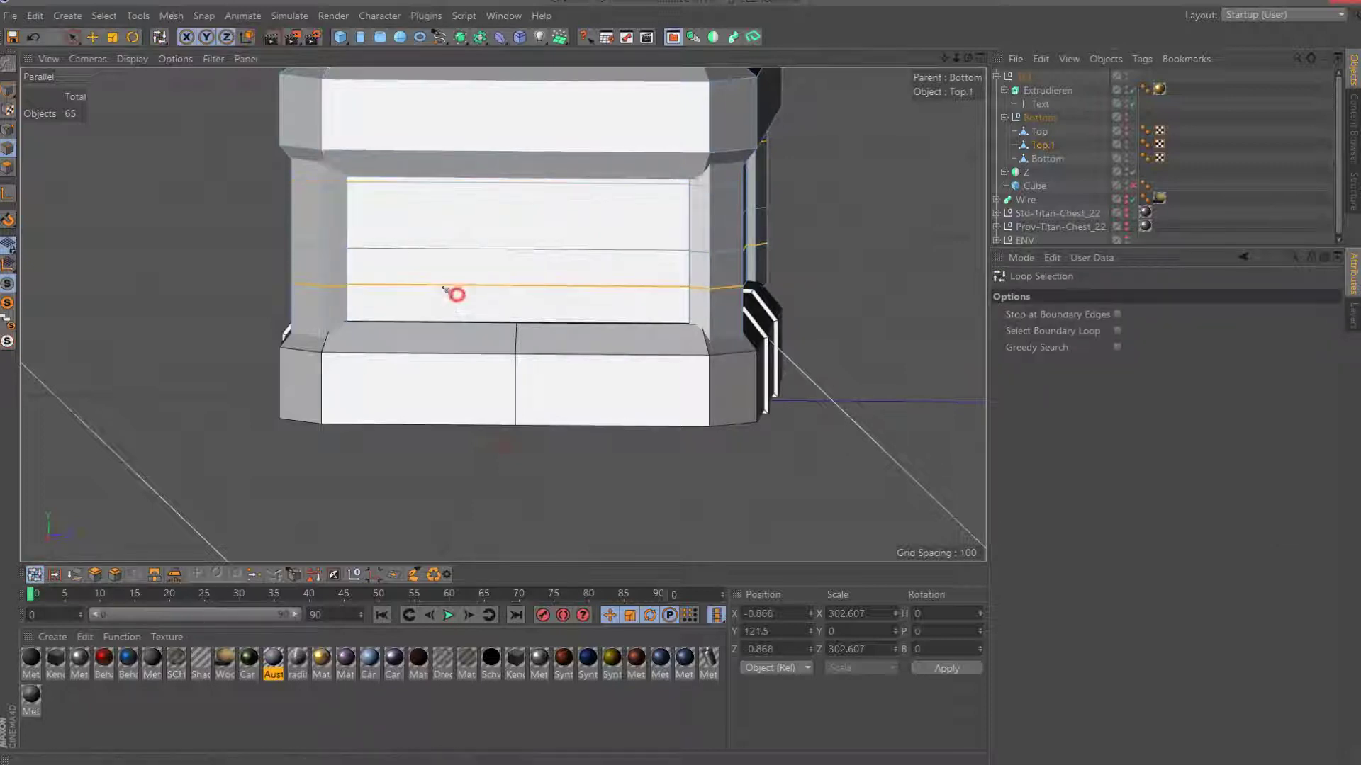
{"action": "left_click", "coordinate": [92, 38]}
{"action": "left_click_drag", "start_coordinate": [533, 393], "coordinate": [528, 418]}
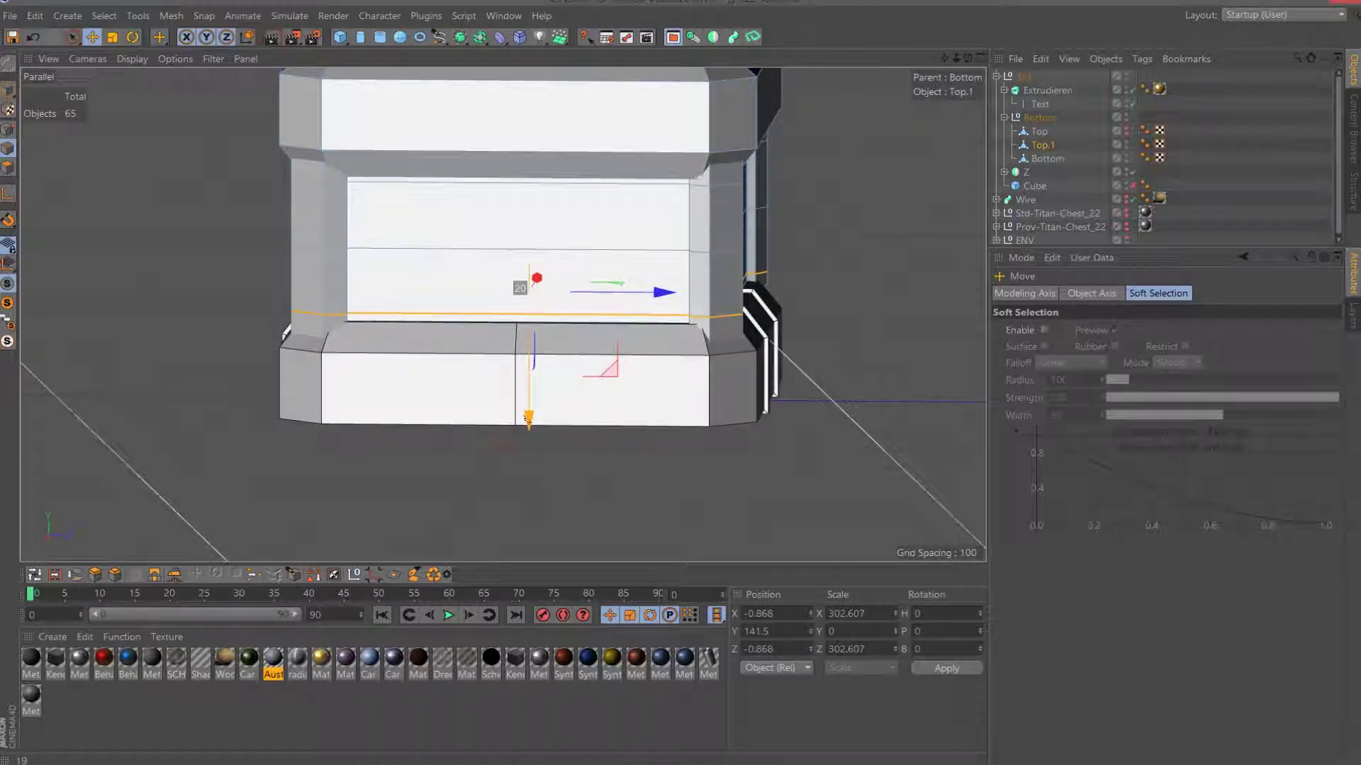
{"action": "mouse_move", "coordinate": [528, 418]}
{"action": "left_mouse_down"}
{"action": "mouse_move", "coordinate": [503, 314]}
{"action": "mouse_move", "coordinate": [418, 236]}
{"action": "left_mouse_up"}
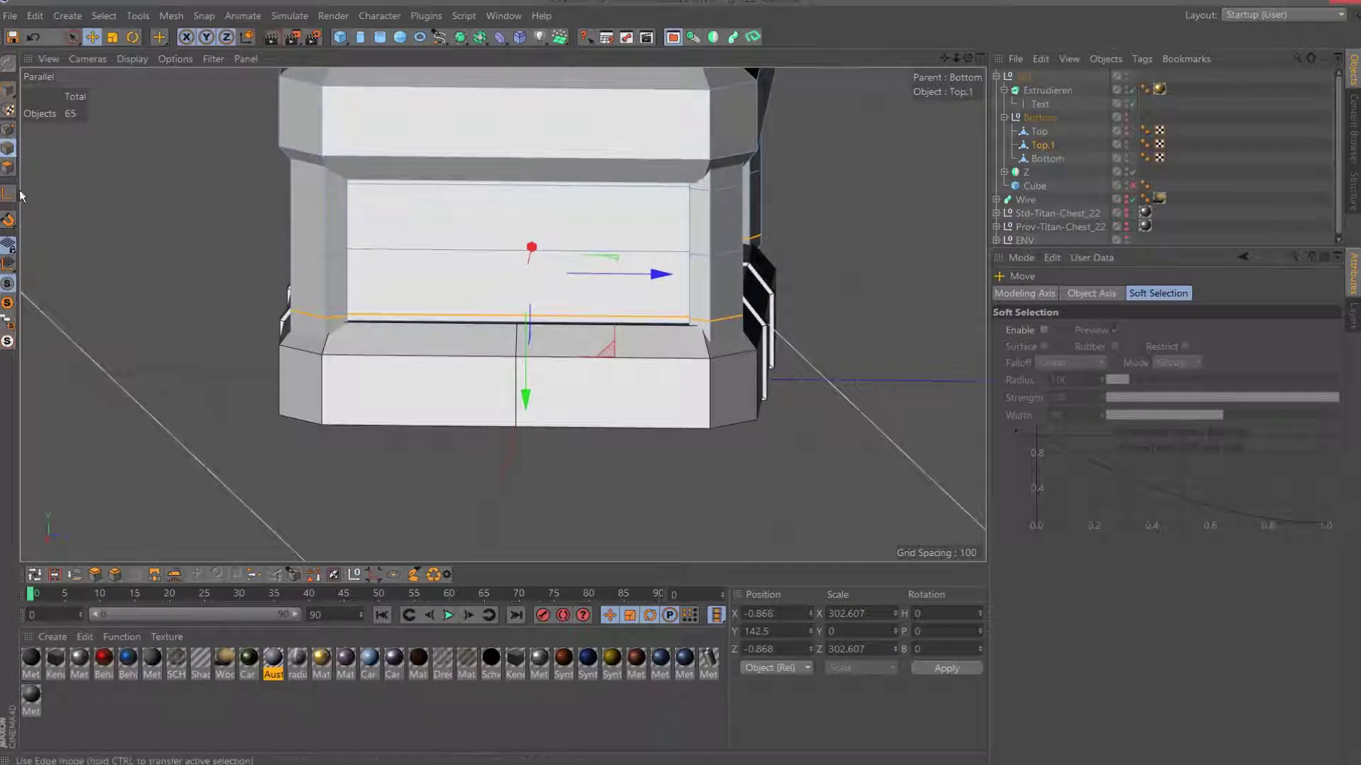
Connect the front panel's vertical edge ring to add new horizontal edge loops.
{"action": "left_click", "coordinate": [54, 574]}
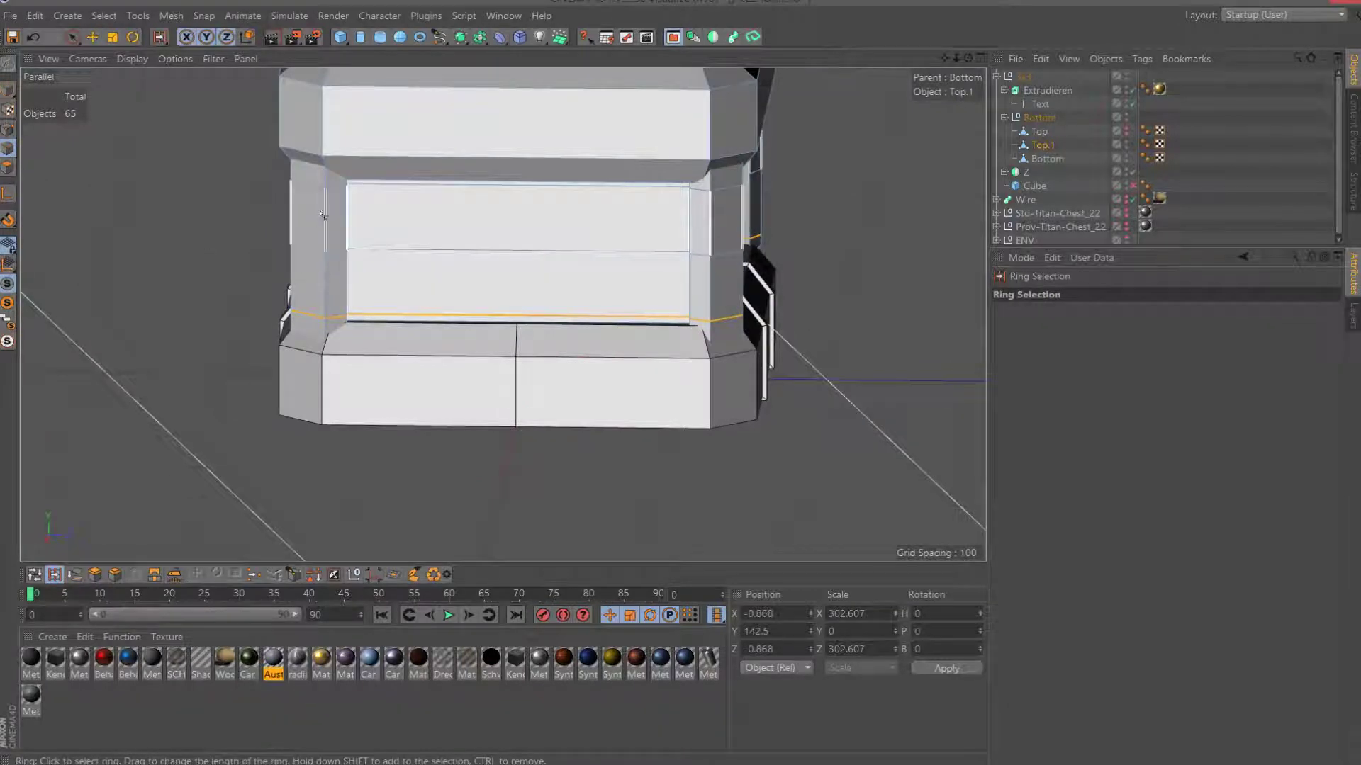
{"action": "left_click", "coordinate": [337, 273]}
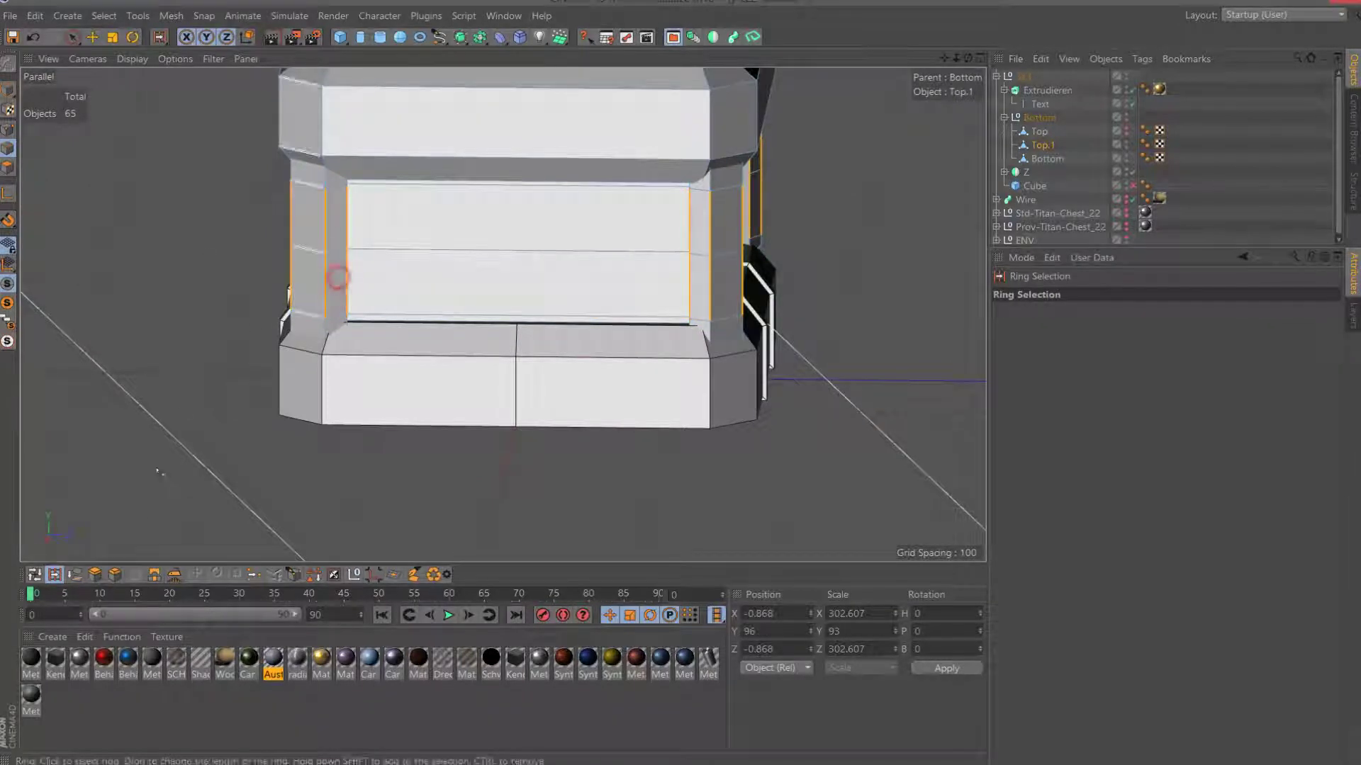
{"action": "left_click", "coordinate": [80, 577]}
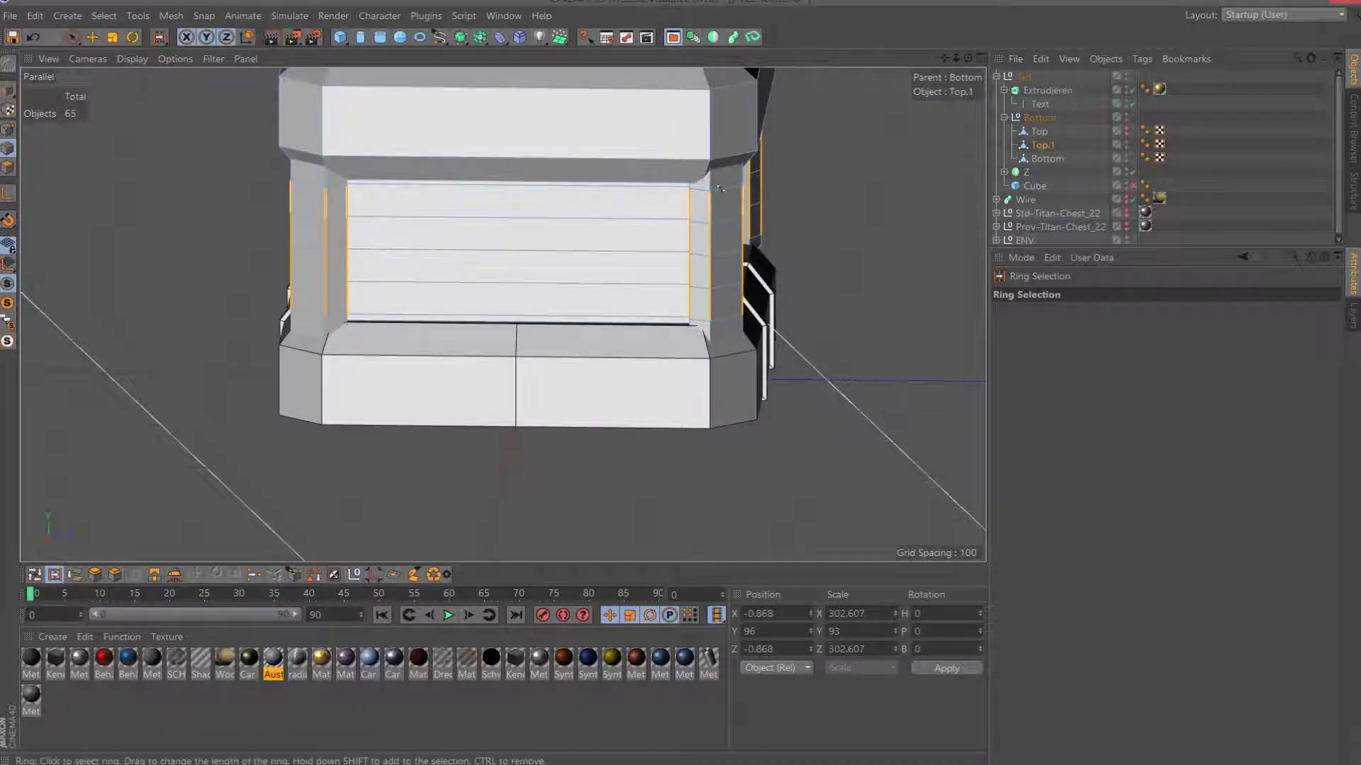
{"action": "left_click", "coordinate": [72, 38]}
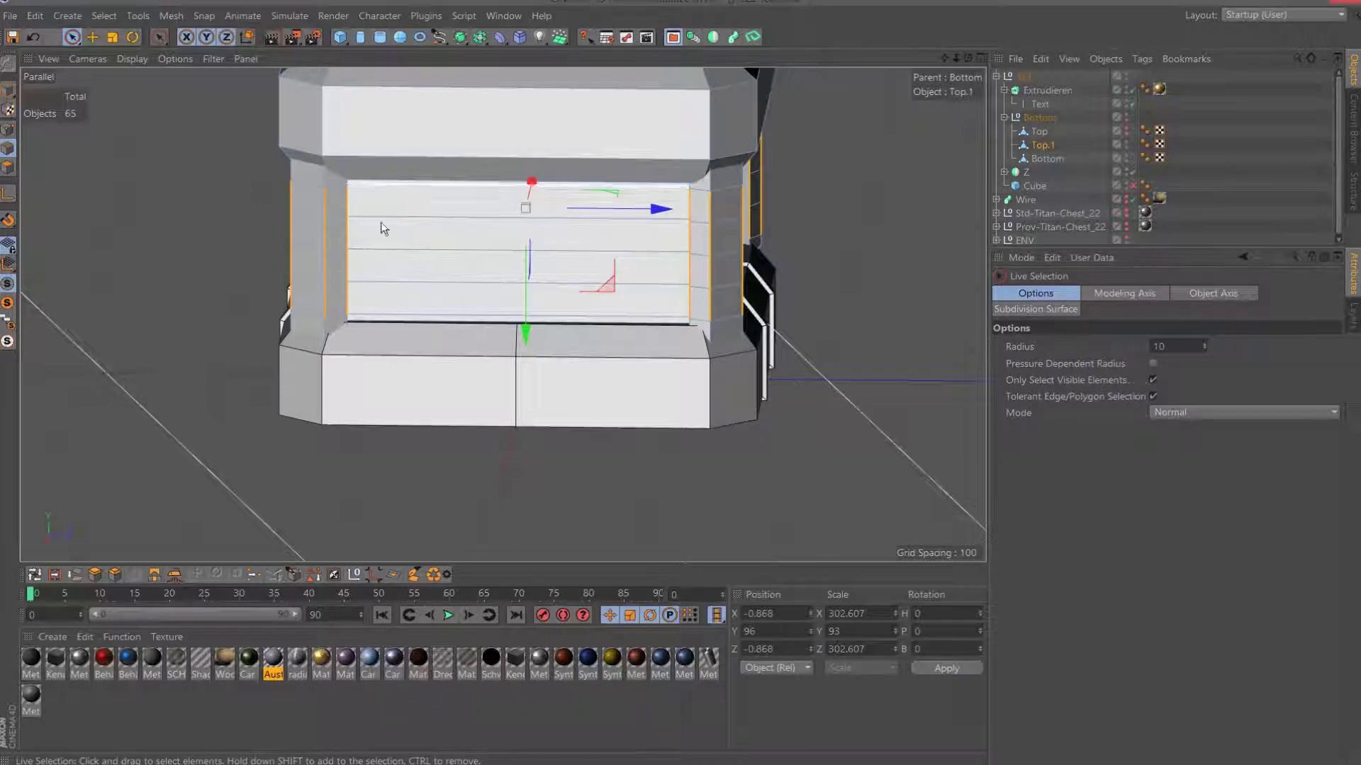
{"action": "left_click", "coordinate": [12, 168]}
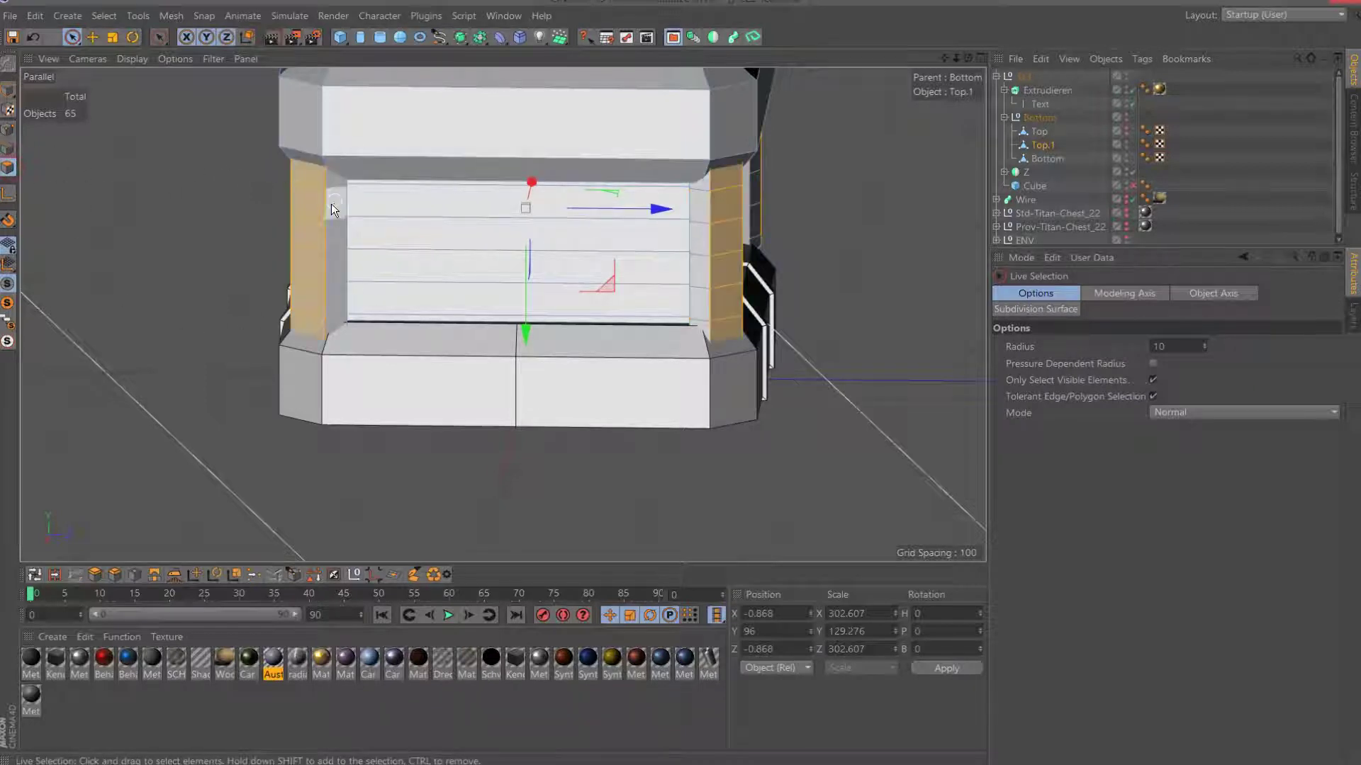
Inset two horizontal polygon rings around the crate with Extrude Inner at offset 2.
{"action": "left_click", "coordinate": [34, 574]}
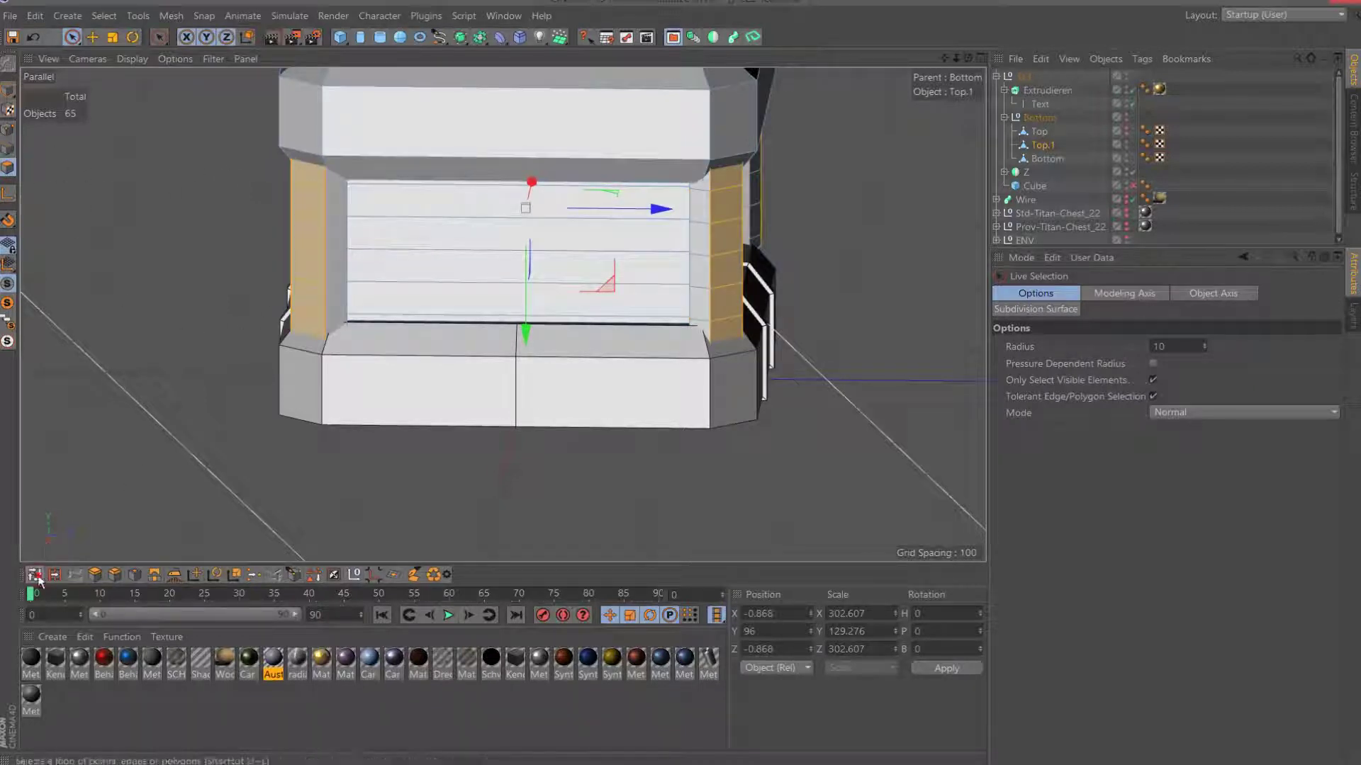
{"action": "left_click", "coordinate": [330, 201]}
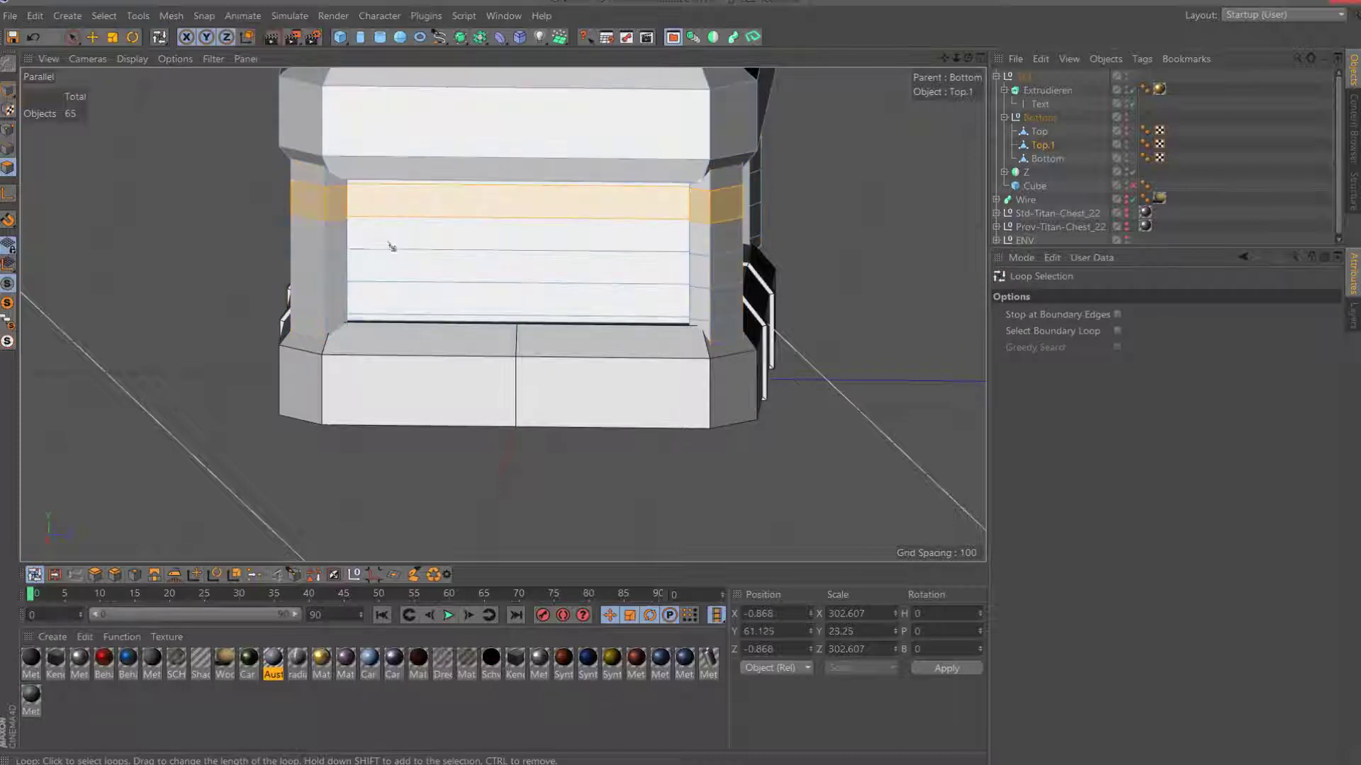
{"action": "left_click", "coordinate": [340, 267], "text": "shift"}
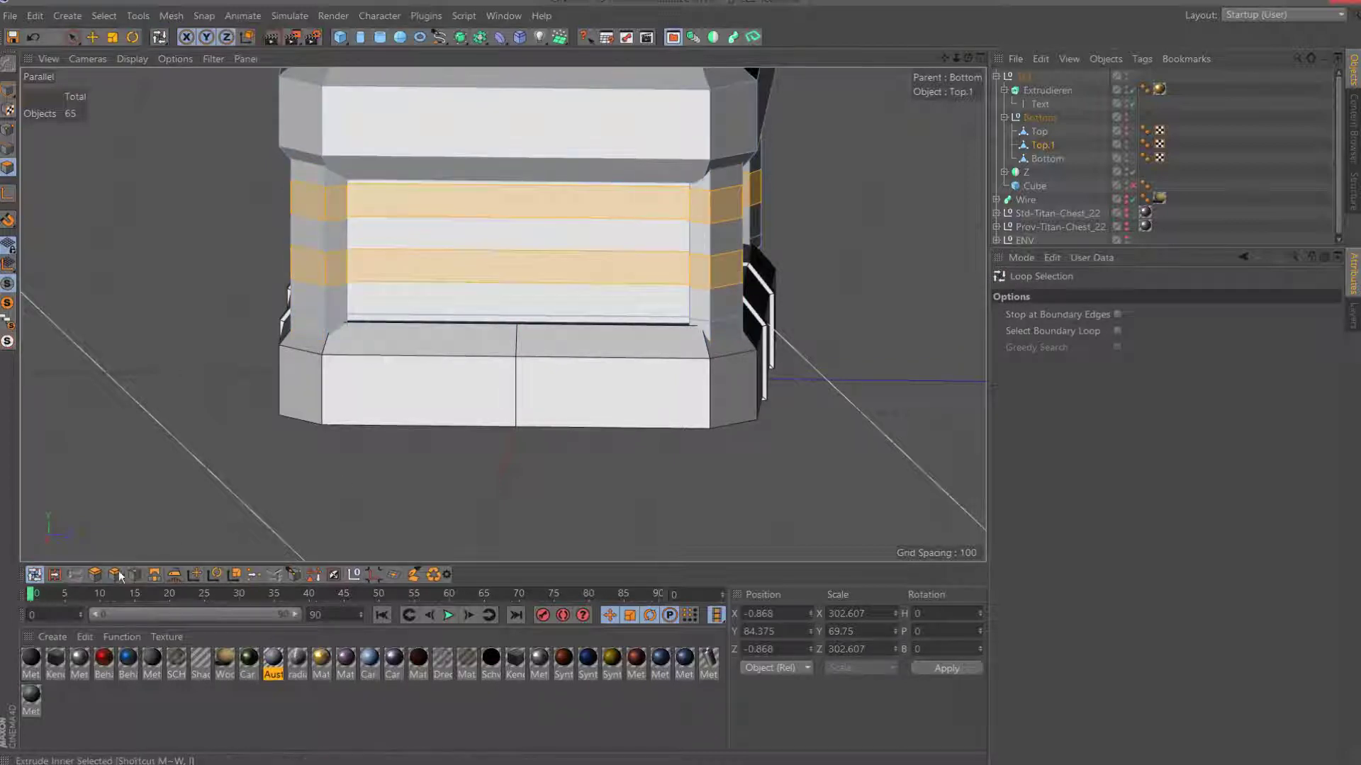
{"action": "left_click", "coordinate": [96, 574]}
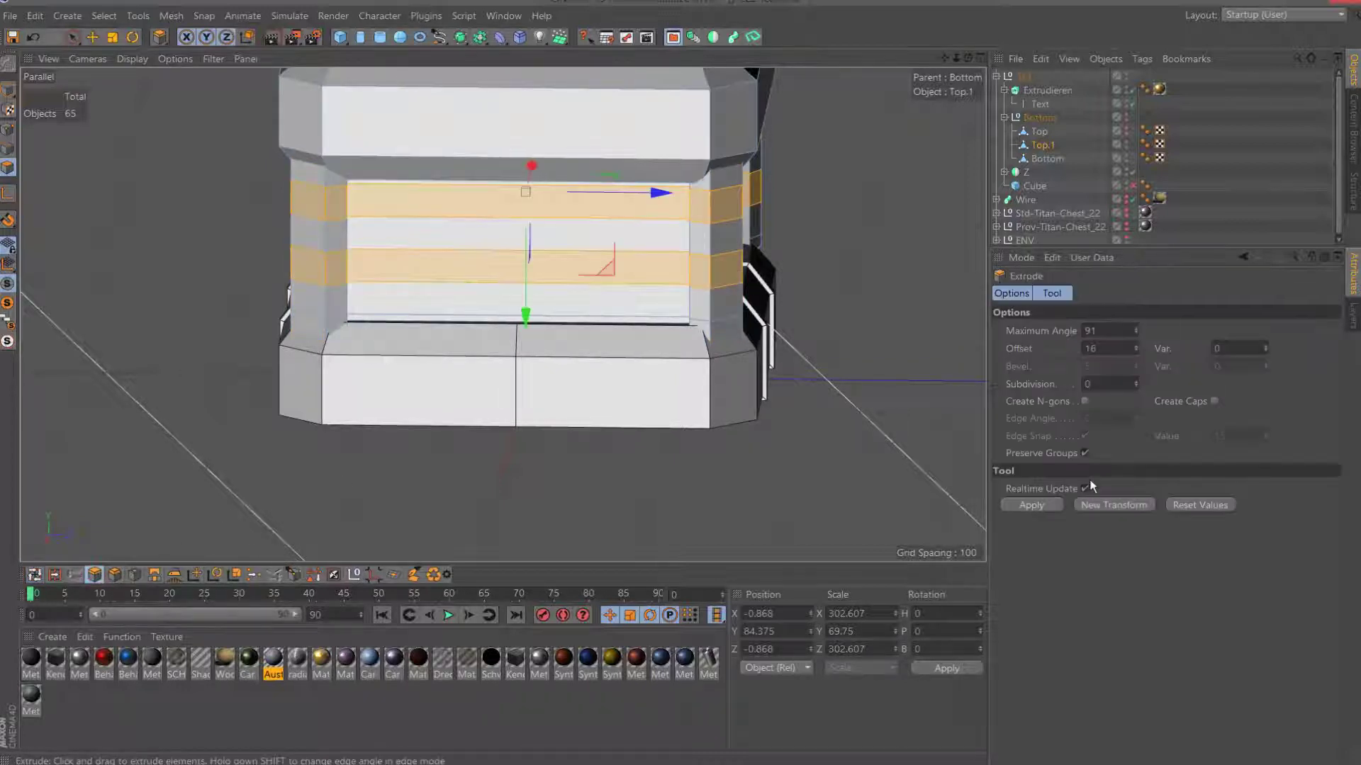
{"action": "left_click", "coordinate": [134, 574]}
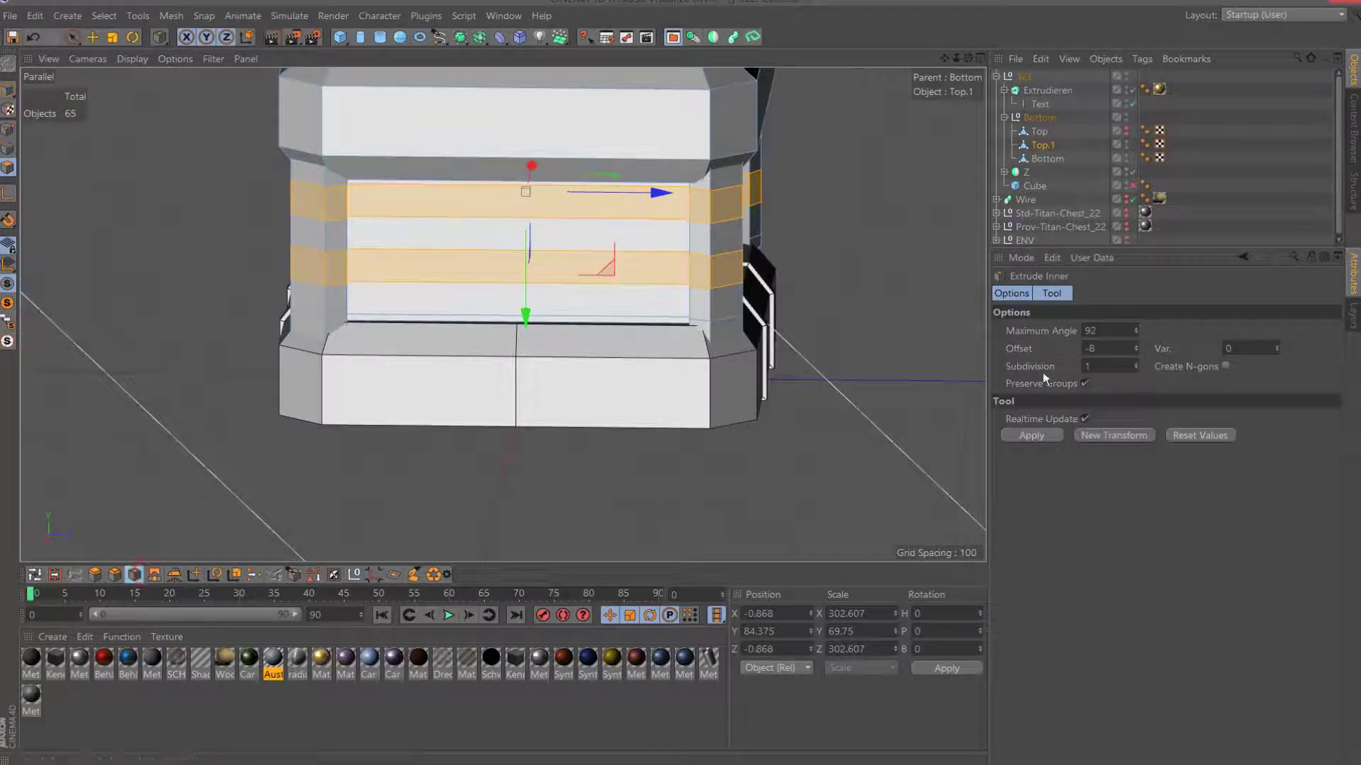
{"action": "double_click", "coordinate": [1127, 346]}
{"action": "type", "text": "-"}
{"action": "key", "text": "Return"}
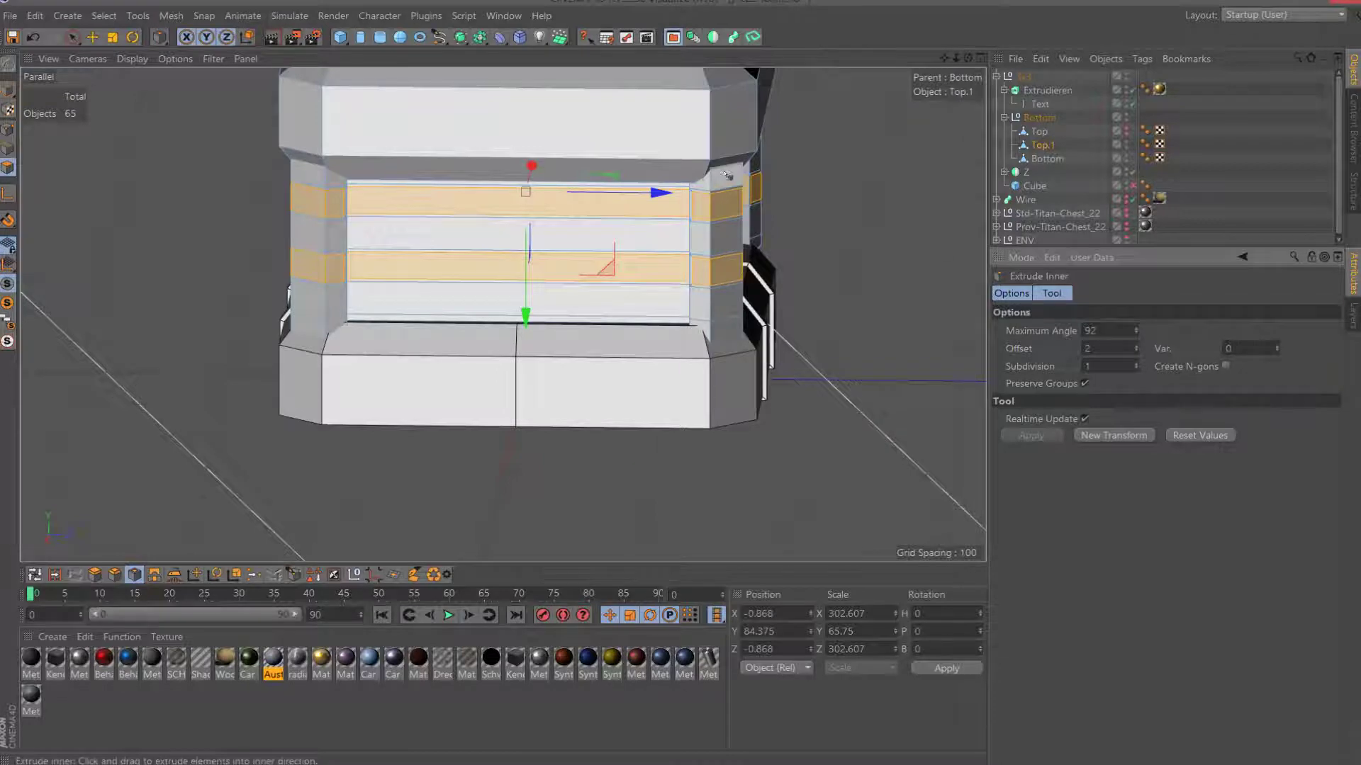
Review and undo the inset, then select only the left pillar's upper band.
{"action": "scroll", "coordinate": [503, 298], "scroll_direction": "up", "scroll_amount": 3}
{"action": "scroll", "coordinate": [503, 297], "scroll_direction": "up", "scroll_amount": 2}
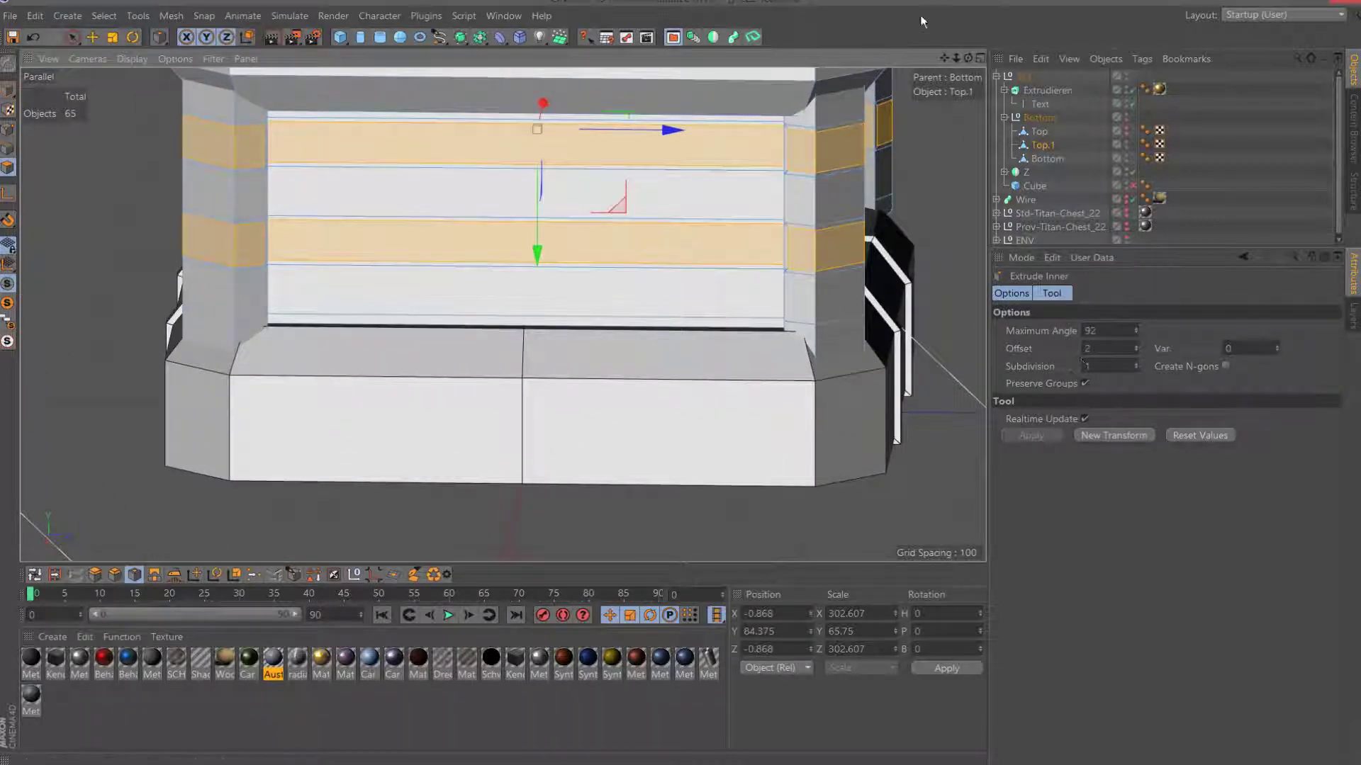
{"action": "left_click_drag", "start_coordinate": [968, 57], "coordinate": [914, 78]}
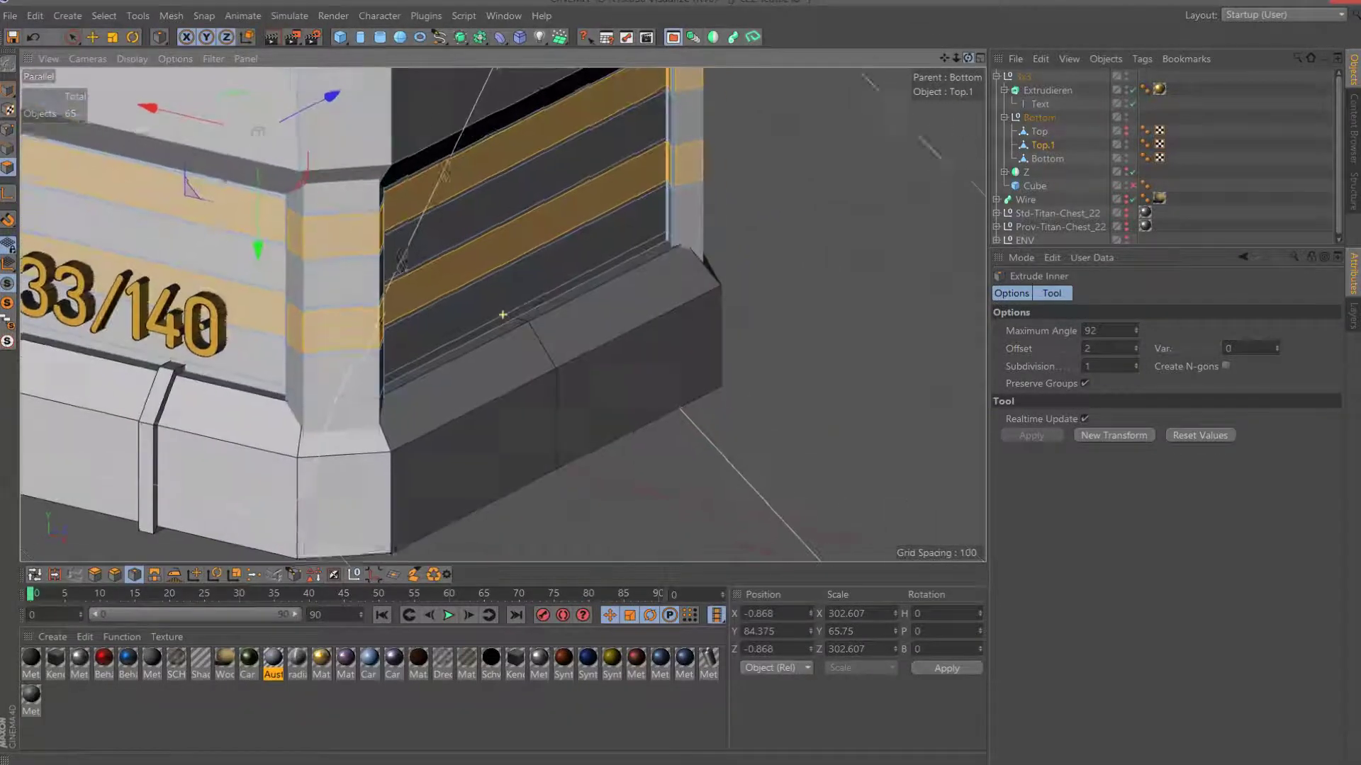
{"action": "left_click_drag", "start_coordinate": [502, 314], "coordinate": [397, 305], "text": "alt"}
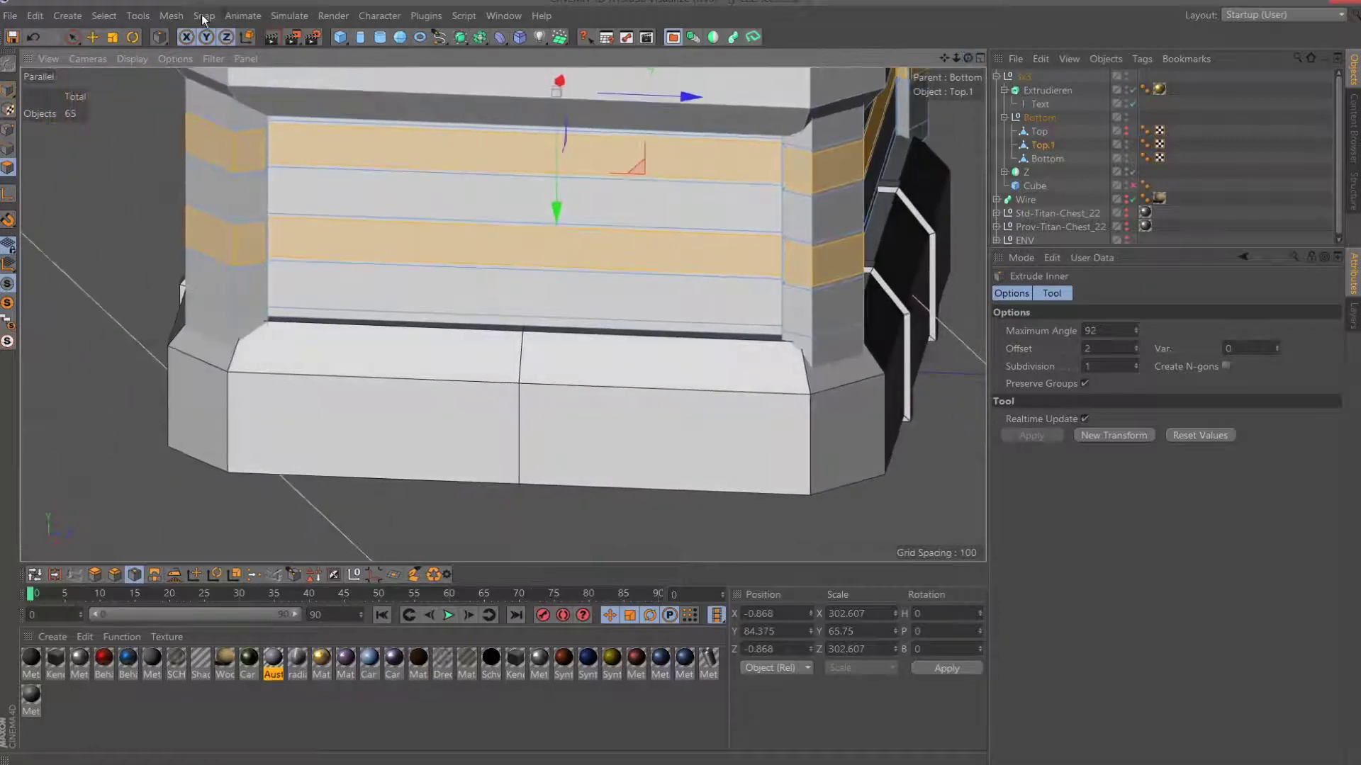
{"action": "left_click", "coordinate": [30, 39]}
{"action": "left_click", "coordinate": [30, 37]}
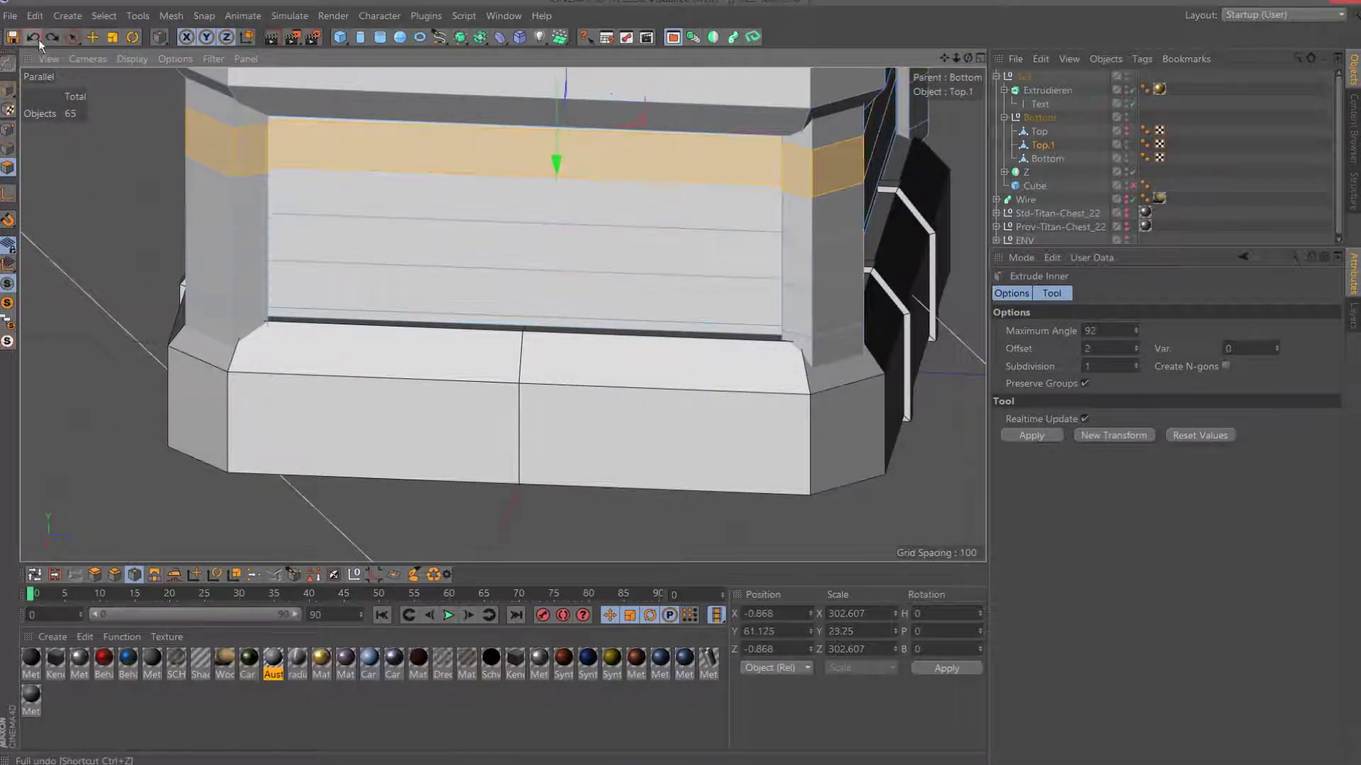
{"action": "left_click", "coordinate": [33, 38]}
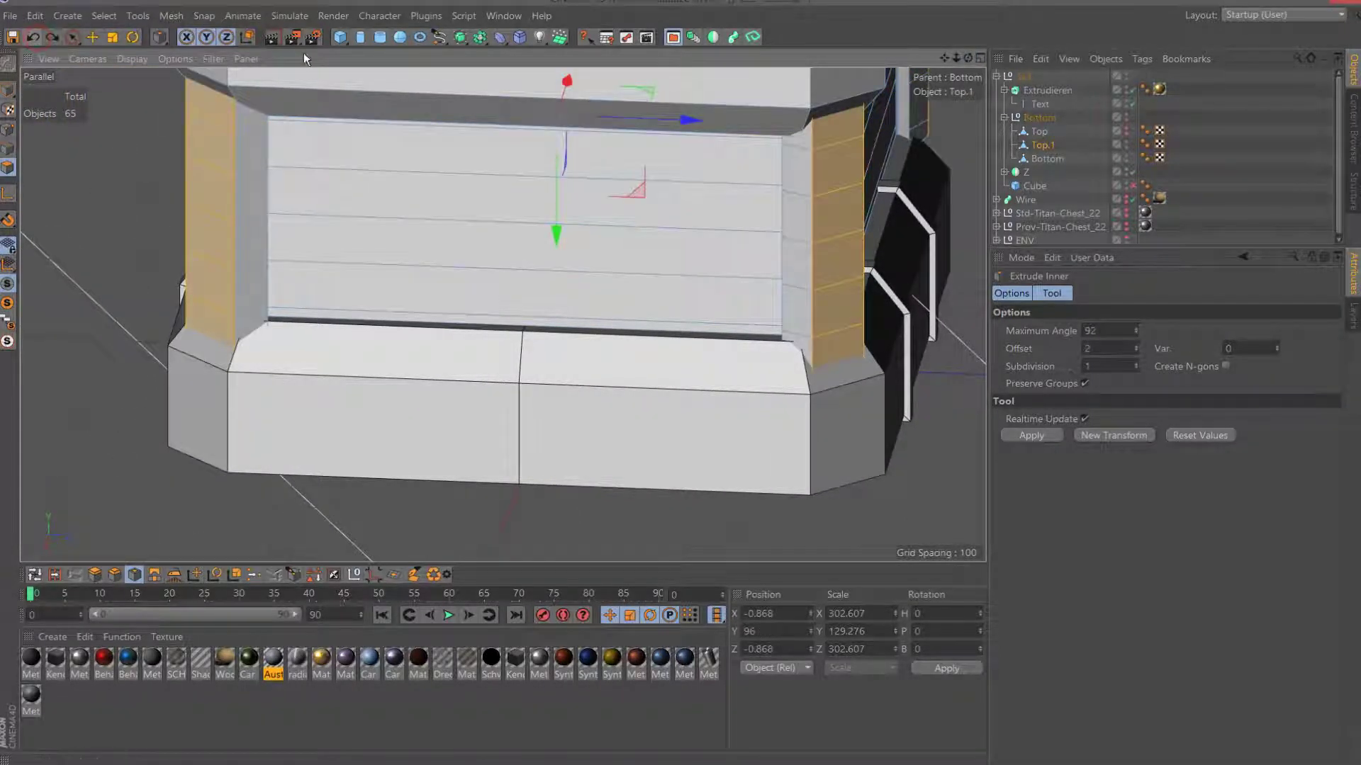
{"action": "left_click", "coordinate": [71, 37]}
{"action": "left_click", "coordinate": [234, 143]}
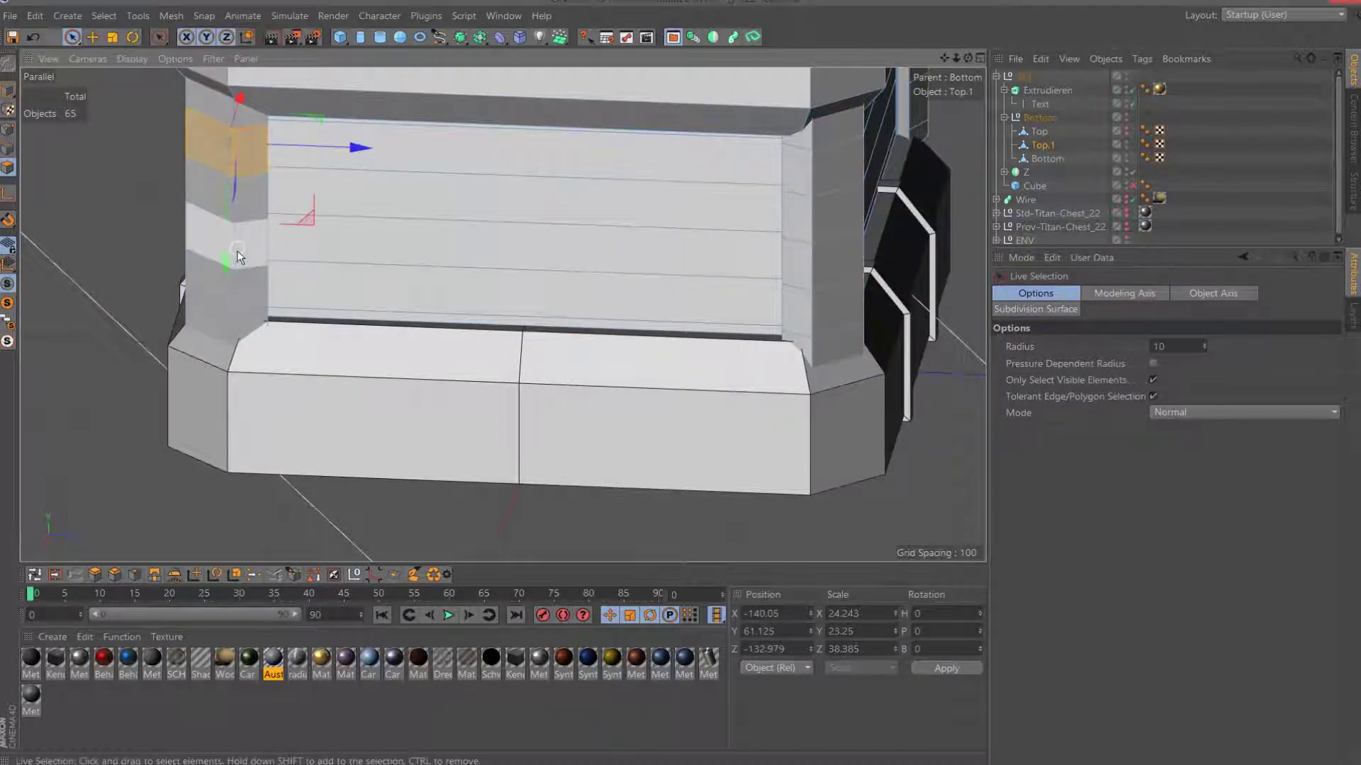
Add the upper and lower bands on both corner pillars to the selection.
{"action": "left_click", "coordinate": [235, 244], "text": "shift"}
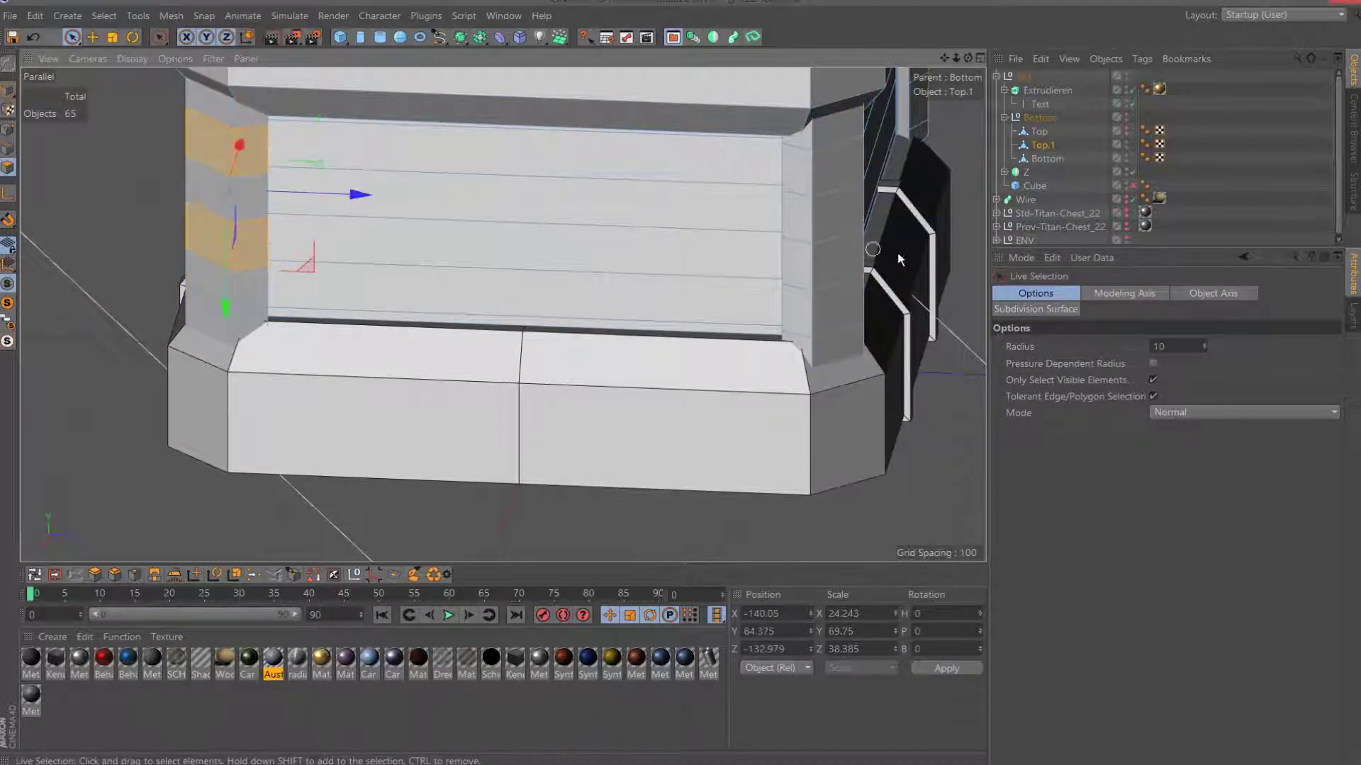
{"action": "left_click", "coordinate": [810, 249], "text": "shift"}
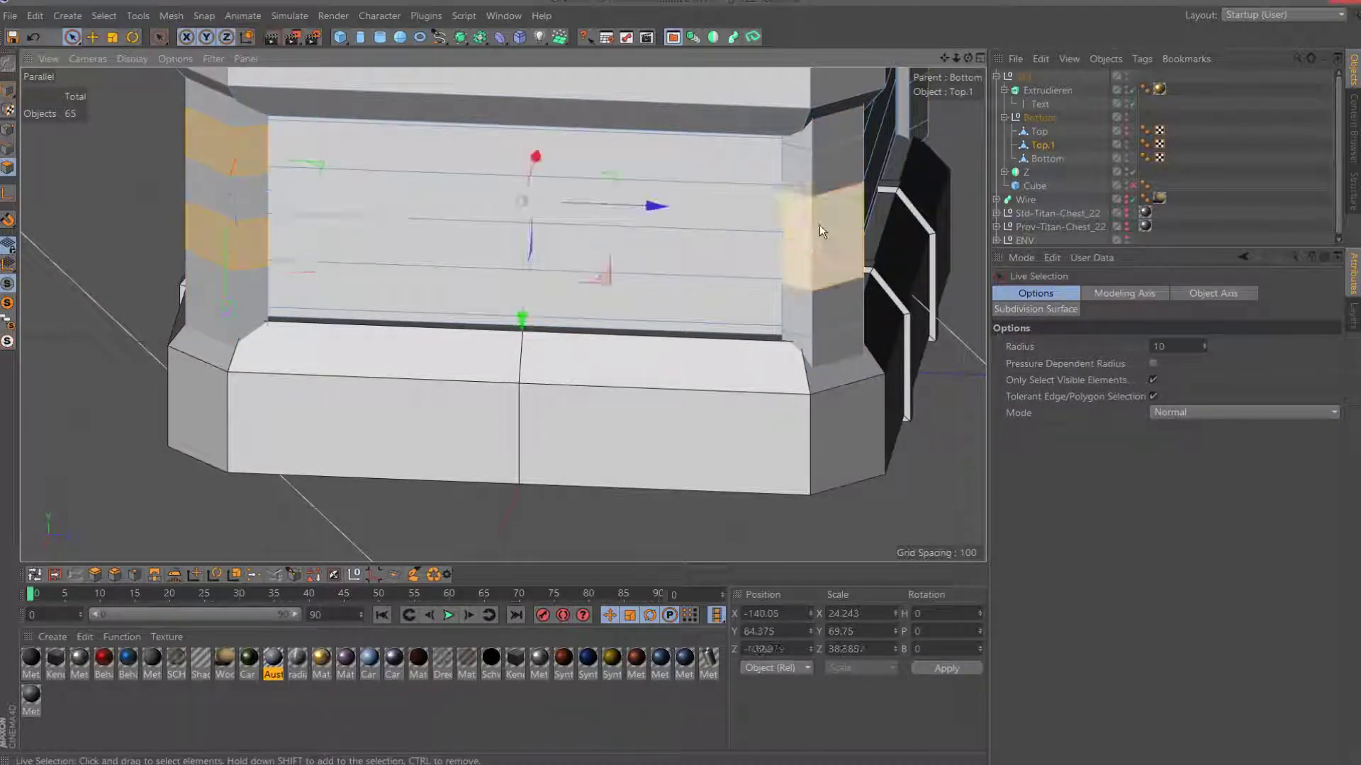
{"action": "left_click", "coordinate": [814, 180], "text": "shift"}
{"action": "left_click_drag", "start_coordinate": [968, 57], "coordinate": [708, 213]}
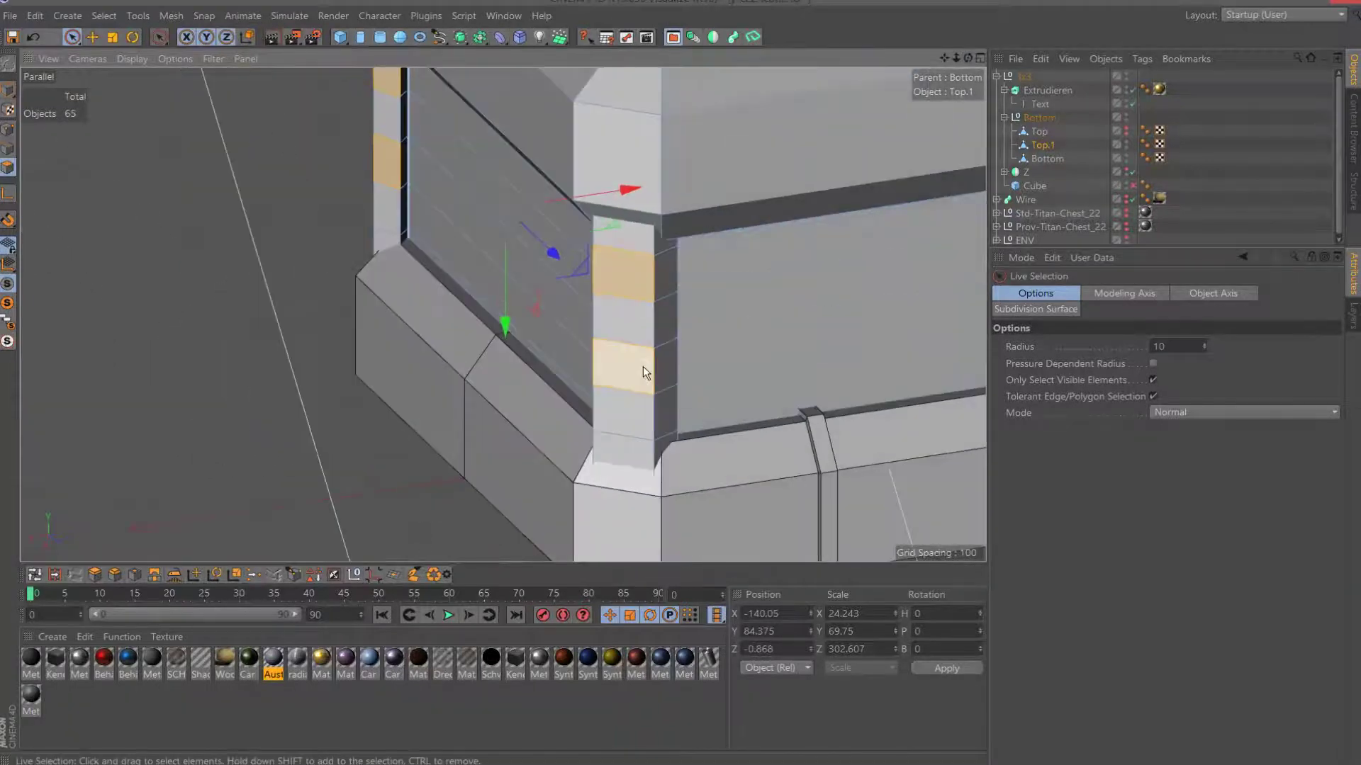
{"action": "left_click", "coordinate": [653, 371], "text": "shift"}
Add the chamfered corner faces beside the upper and lower bands.
{"action": "scroll", "coordinate": [562, 243], "scroll_direction": "down", "scroll_amount": 5}
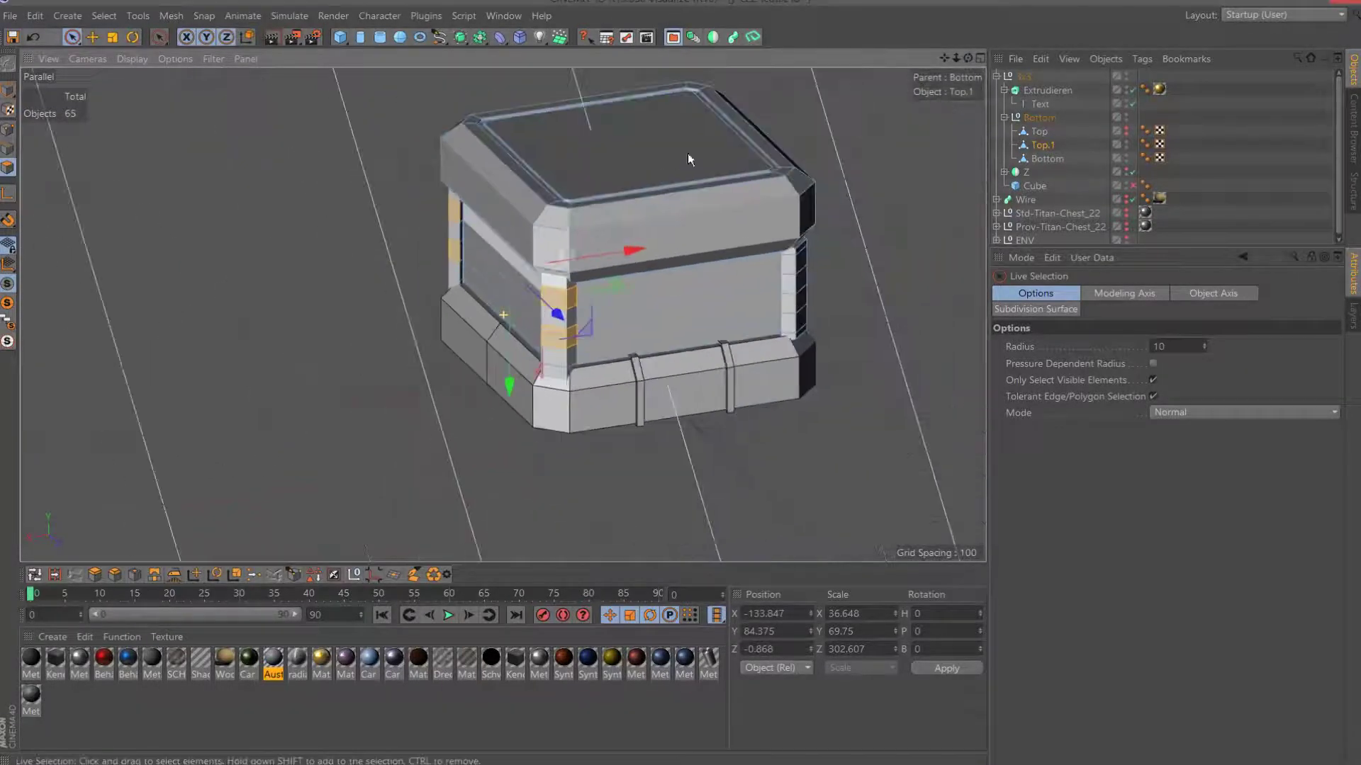
{"action": "mouse_move", "coordinate": [968, 58]}
{"action": "left_mouse_down"}
{"action": "mouse_move", "coordinate": [880, 80]}
{"action": "mouse_move", "coordinate": [894, 78]}
{"action": "mouse_move", "coordinate": [857, 69]}
{"action": "left_mouse_up"}
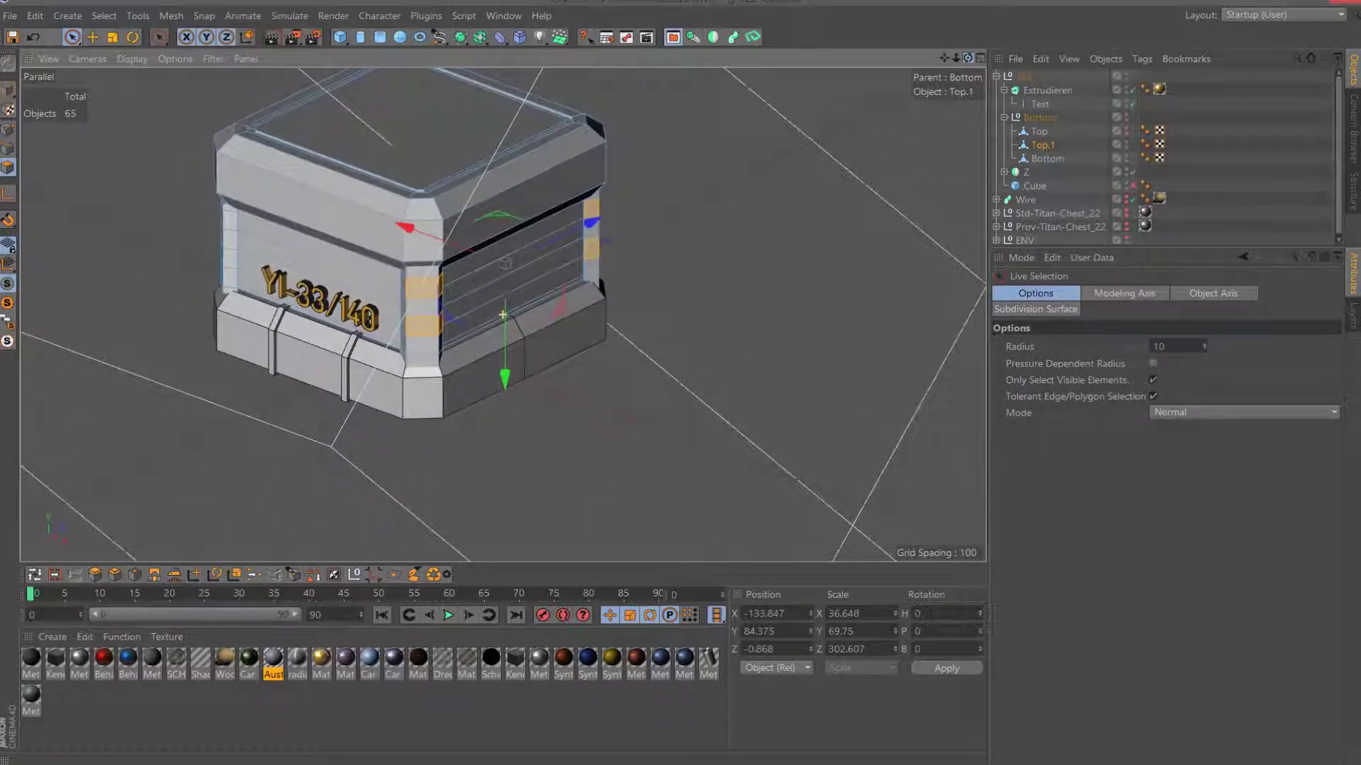
{"action": "left_click_drag", "start_coordinate": [967, 58], "coordinate": [692, 241]}
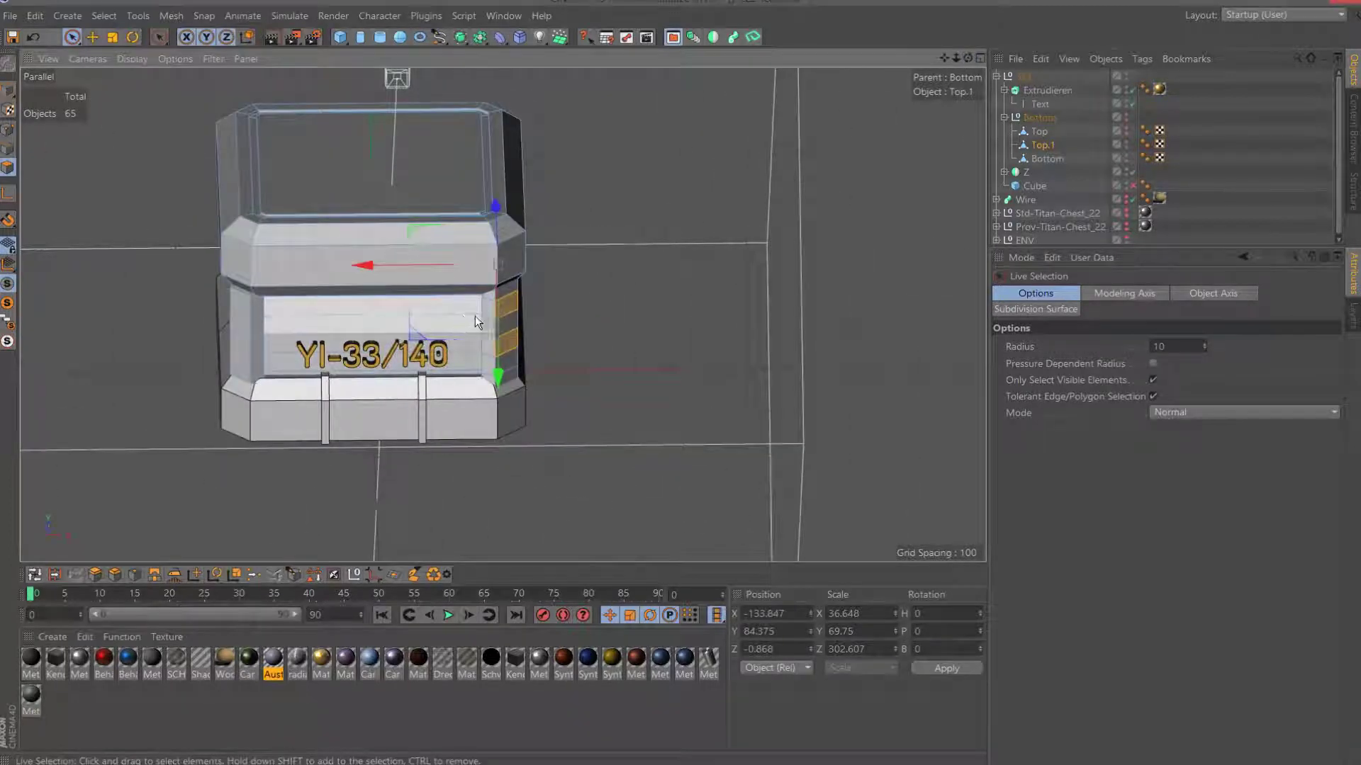
{"action": "scroll", "coordinate": [488, 305], "scroll_direction": "up", "scroll_amount": 3}
{"action": "left_click", "coordinate": [483, 302], "text": "shift"}
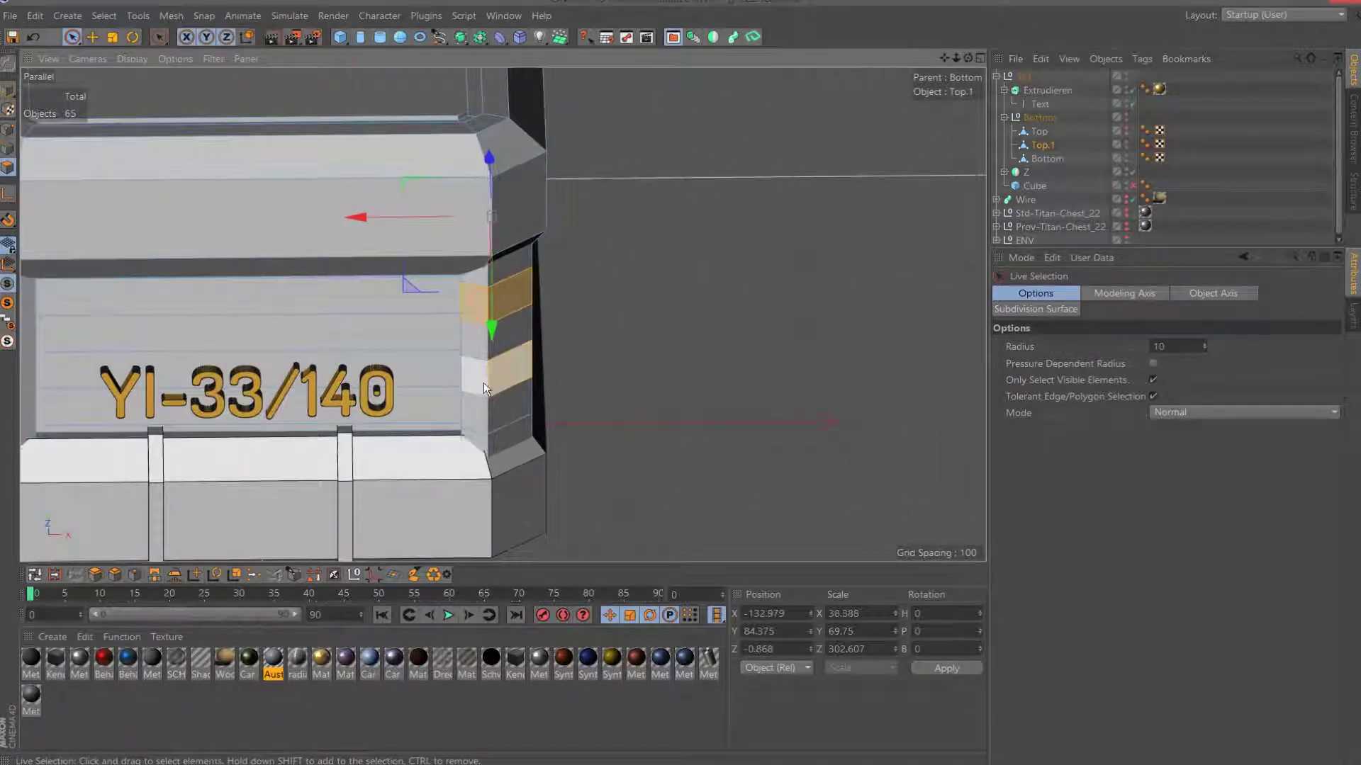
{"action": "left_click", "coordinate": [483, 383], "text": "shift"}
{"action": "scroll", "coordinate": [659, 262], "scroll_direction": "down", "scroll_amount": 2}
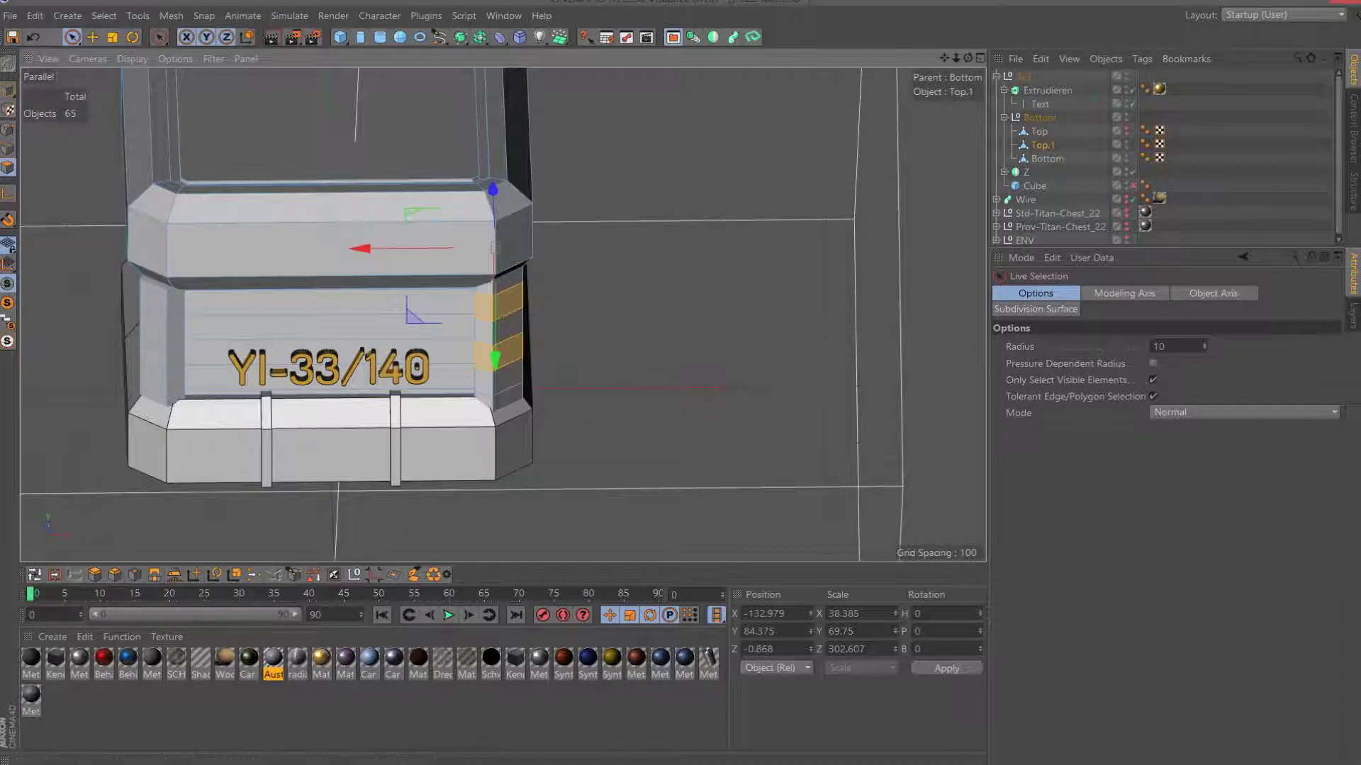
{"action": "left_click_drag", "start_coordinate": [967, 59], "coordinate": [229, 640]}
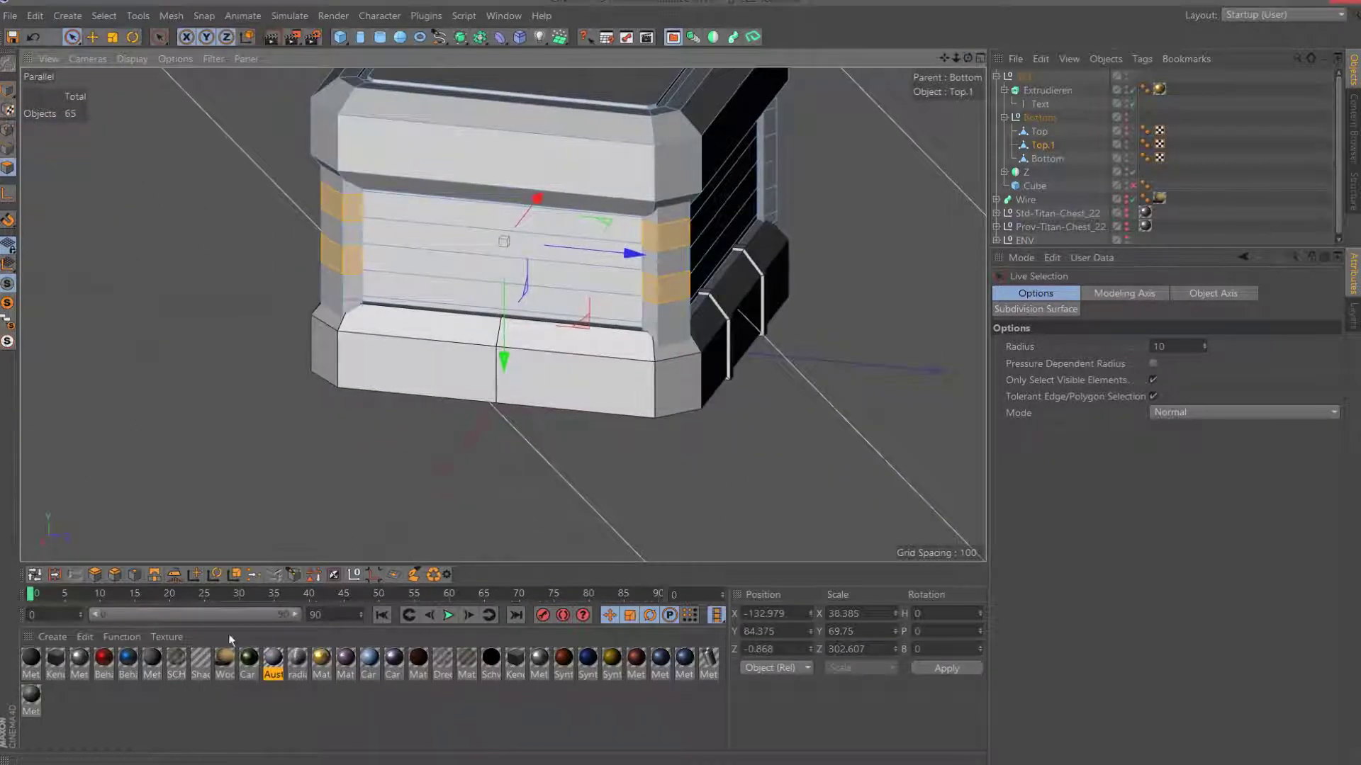
Inset the selected pillar bands, then bevel them outward.
{"action": "left_click", "coordinate": [134, 574]}
{"action": "left_click", "coordinate": [1057, 435]}
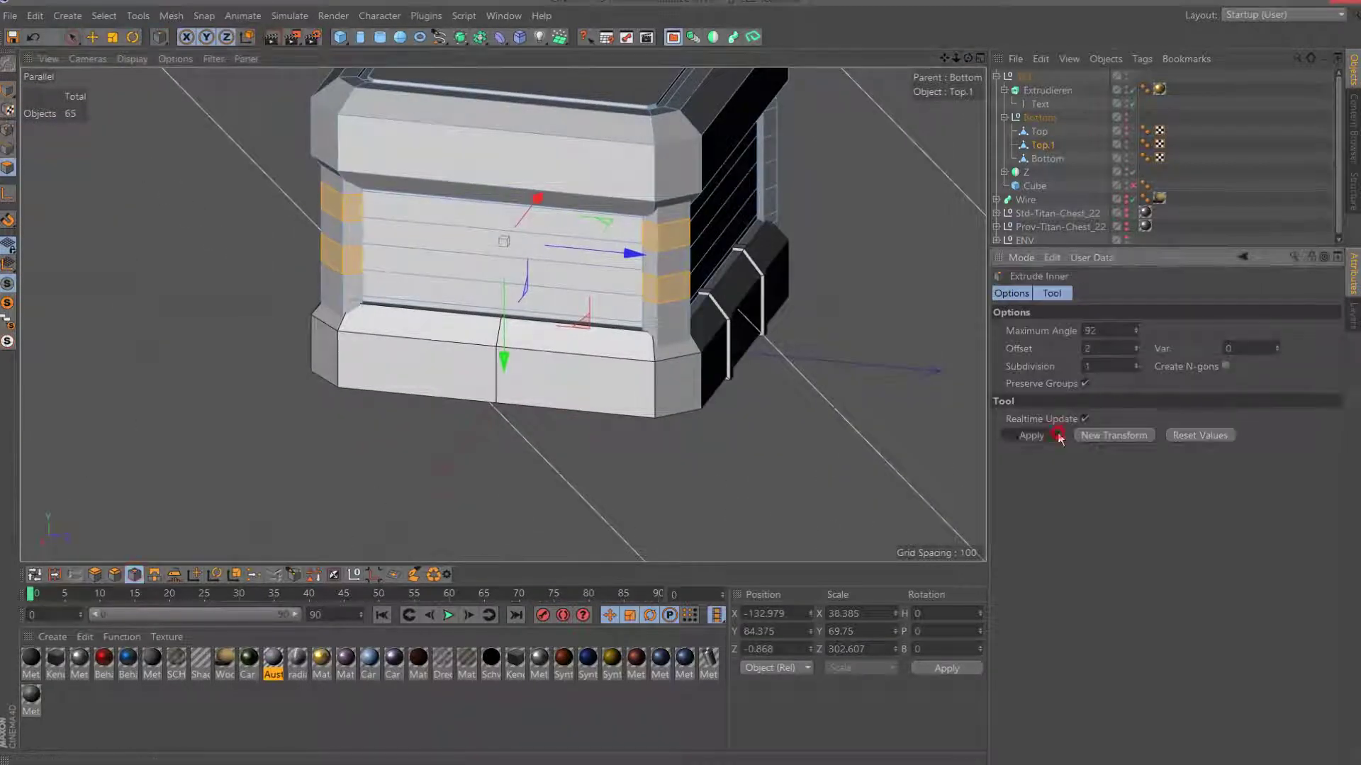
{"action": "scroll", "coordinate": [502, 317], "scroll_direction": "up", "scroll_amount": 3}
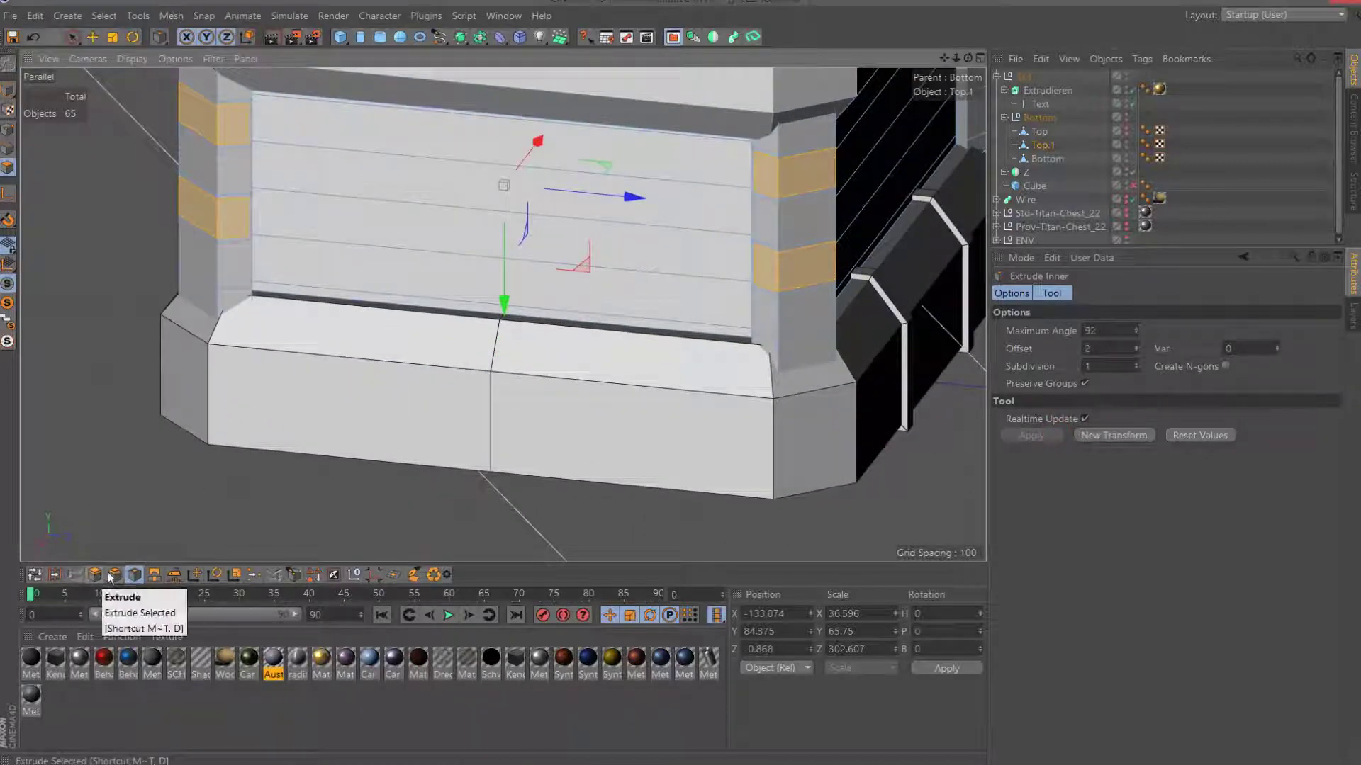
{"action": "left_click", "coordinate": [114, 574]}
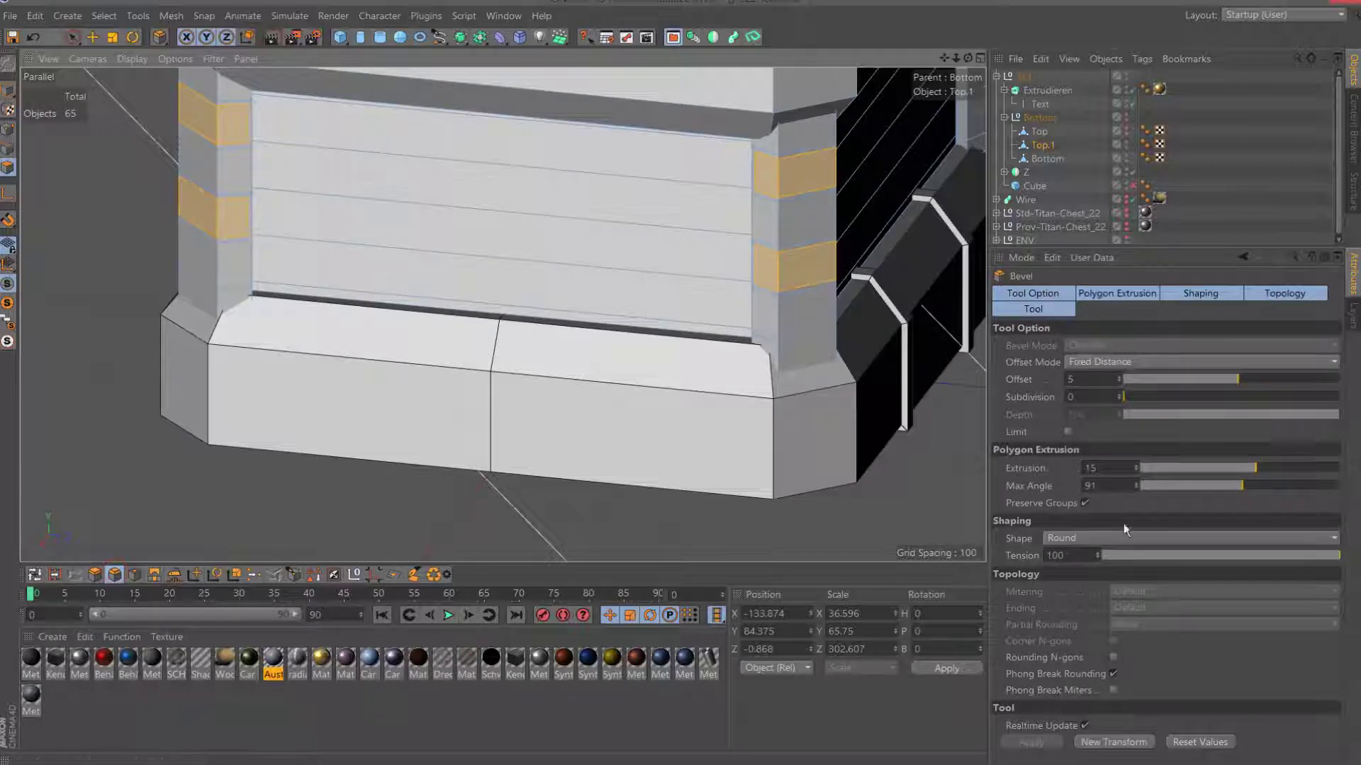
{"action": "left_click", "coordinate": [1078, 383]}
{"action": "type", "text": "5"}
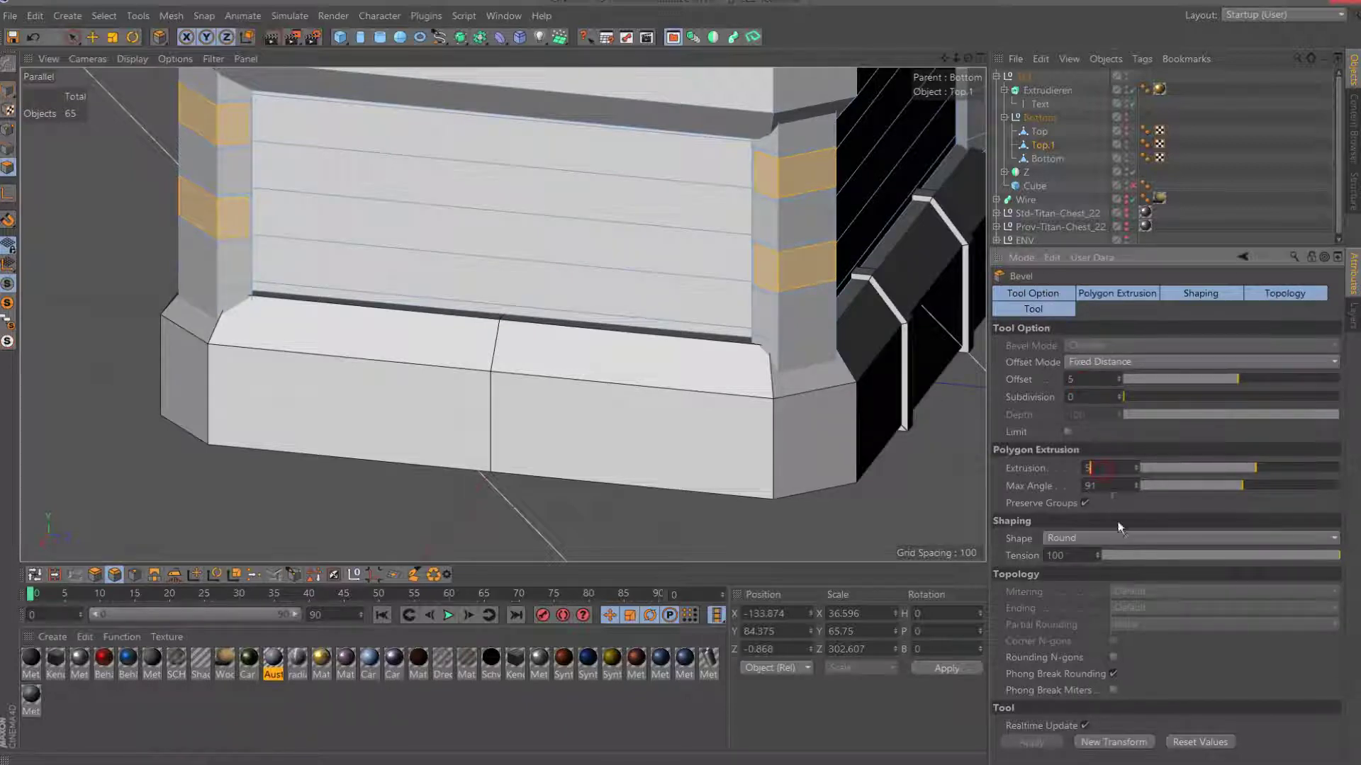
{"action": "left_click", "coordinate": [1114, 742]}
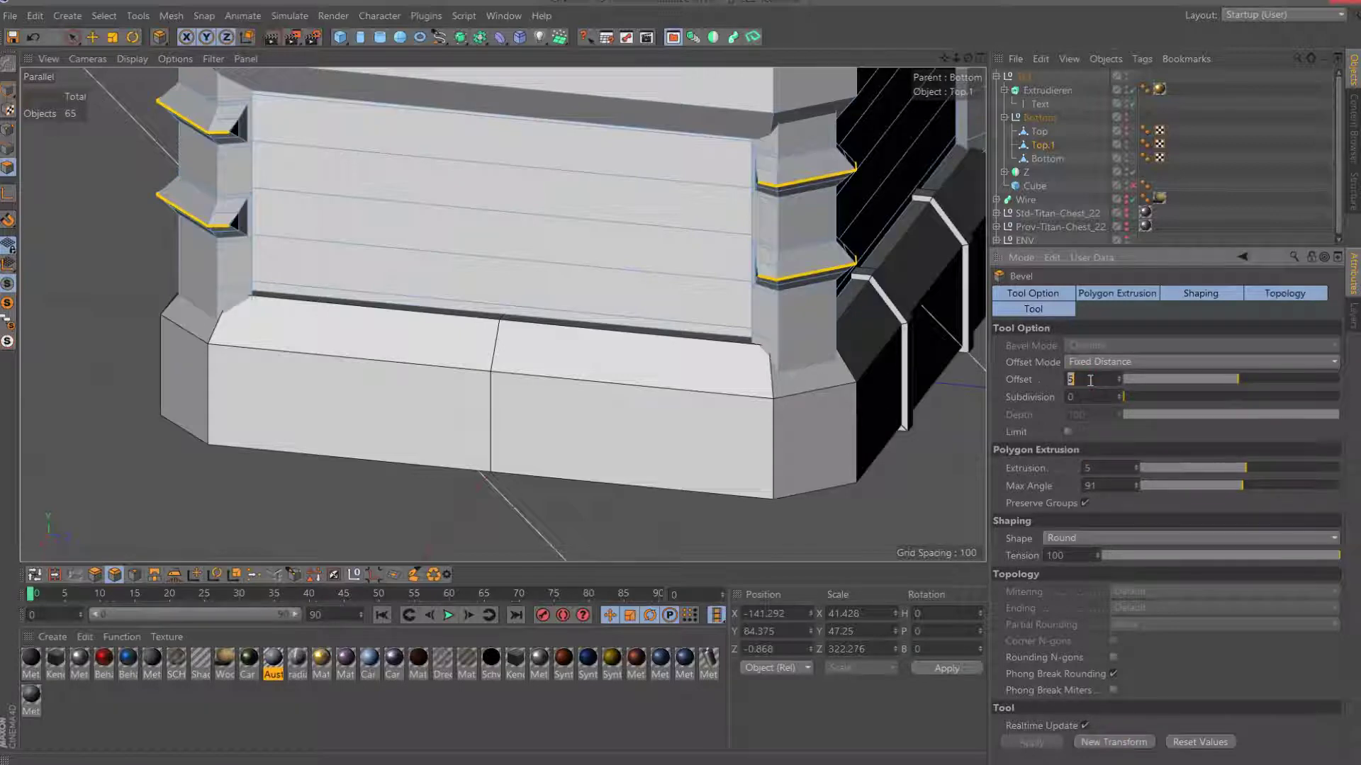
Undo and reapply the band bevel with an offset of 1.
{"action": "key", "text": "ctrl+z"}
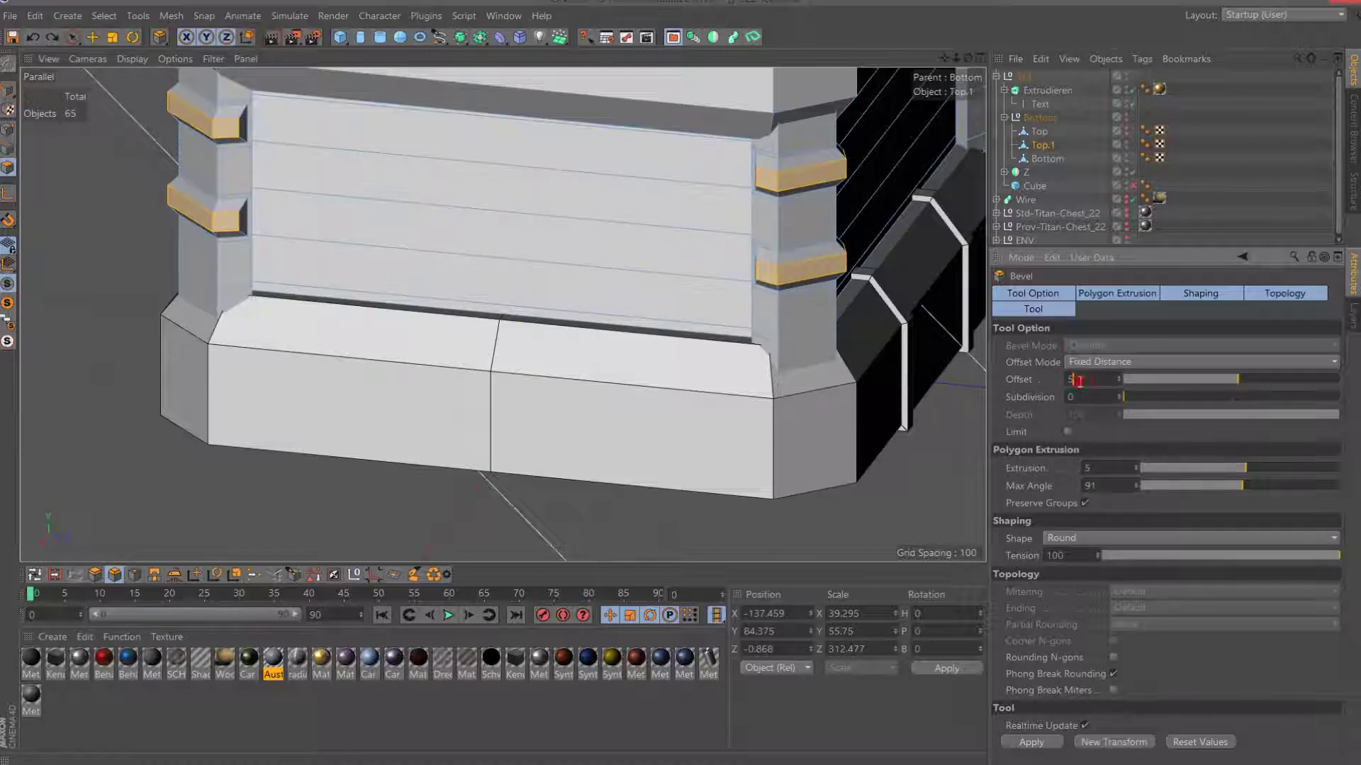
{"action": "type", "text": "1"}
{"action": "key", "text": "Return"}
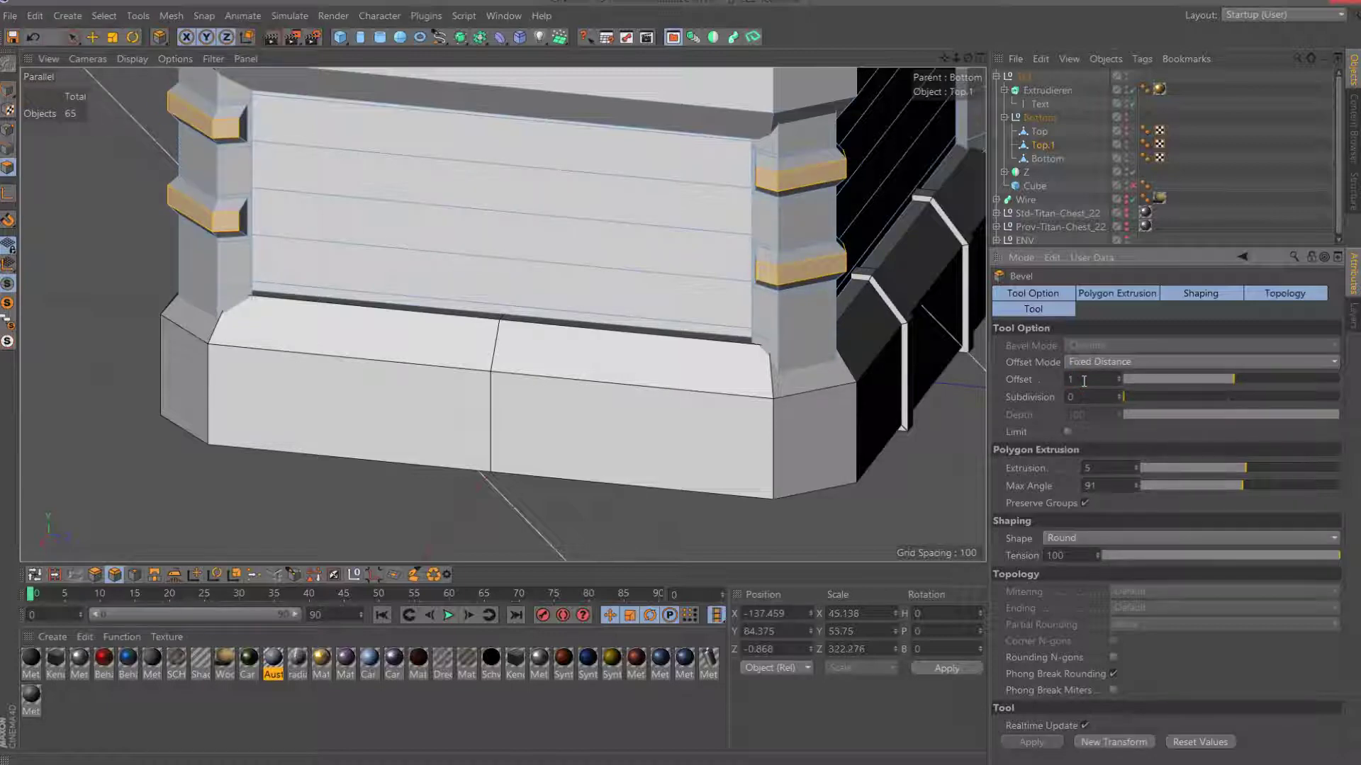
{"action": "key", "text": "ctrl+z"}
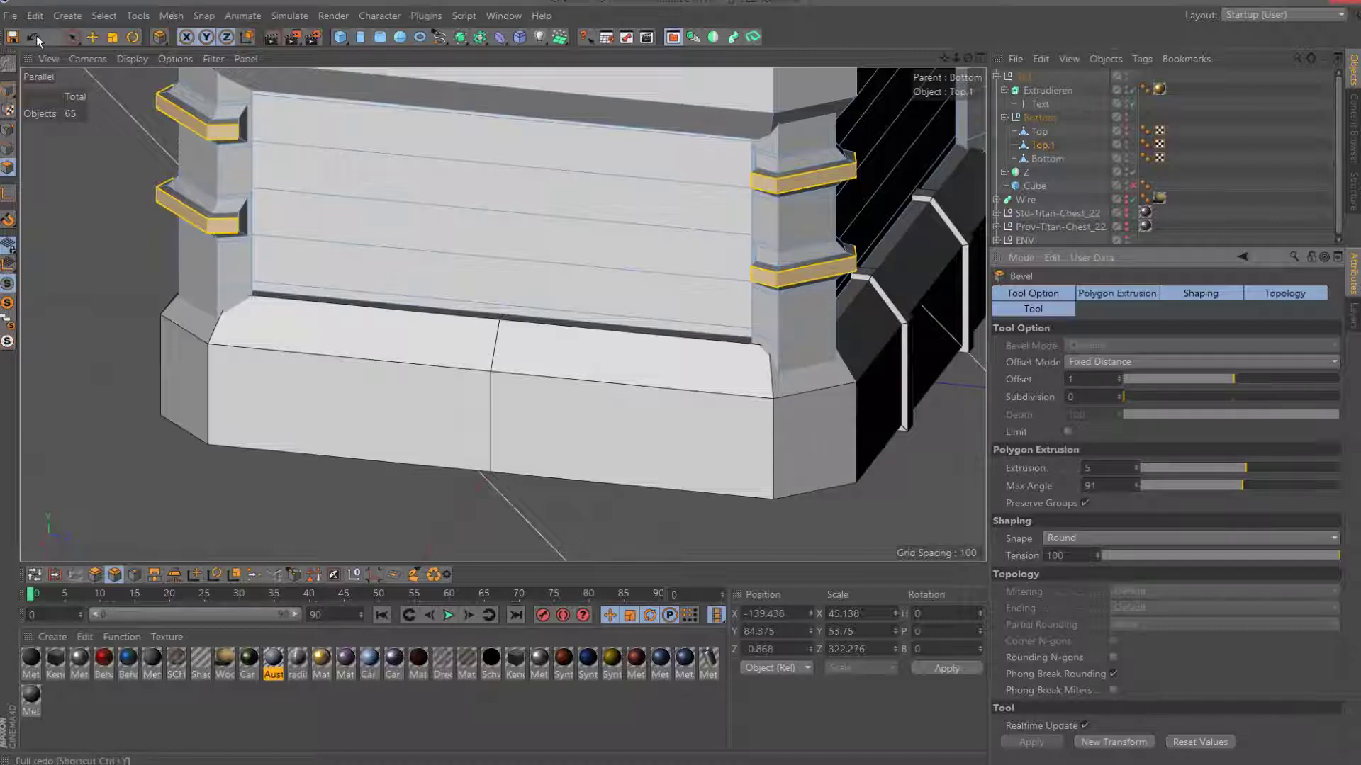
{"action": "left_click", "coordinate": [1029, 744]}
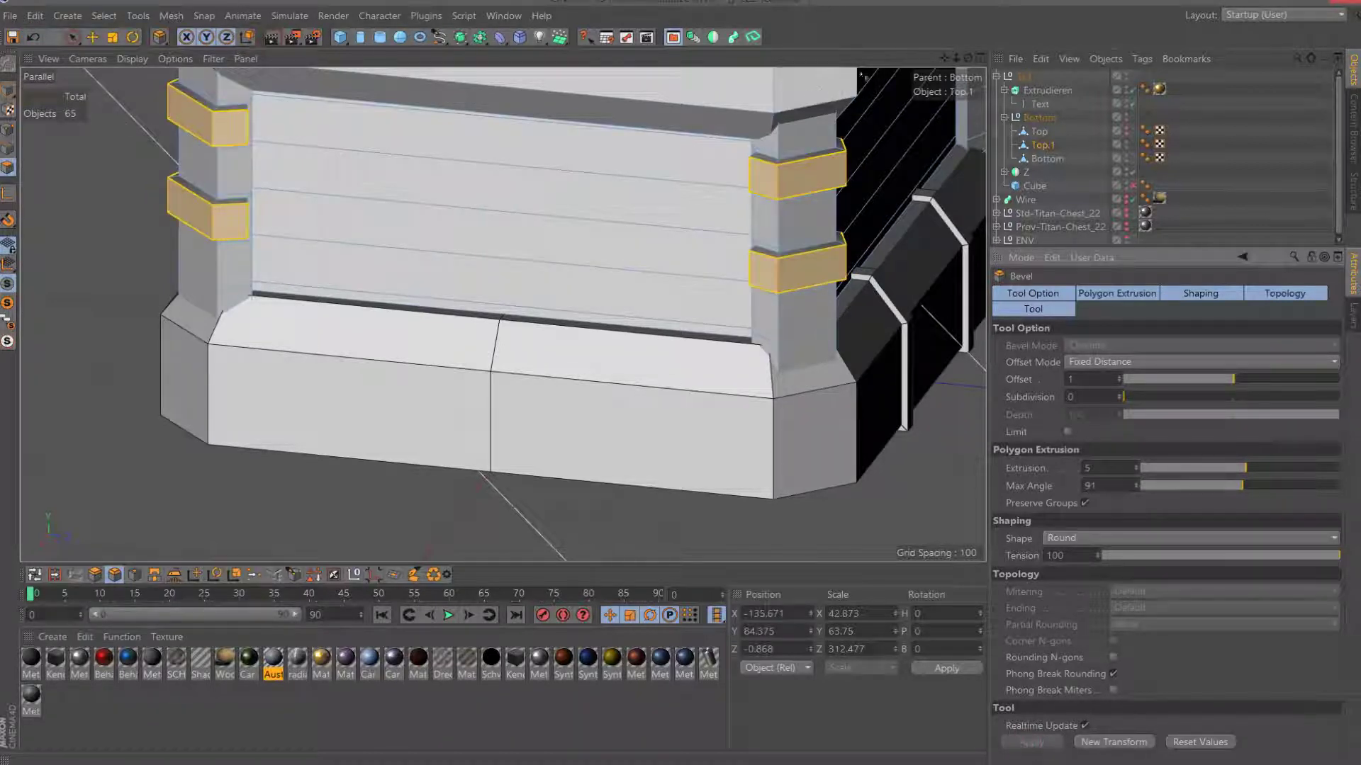
Retune the band bevel to offset 2 and extrusion 4.
{"action": "scroll", "coordinate": [947, 305], "scroll_direction": "down", "scroll_amount": 3}
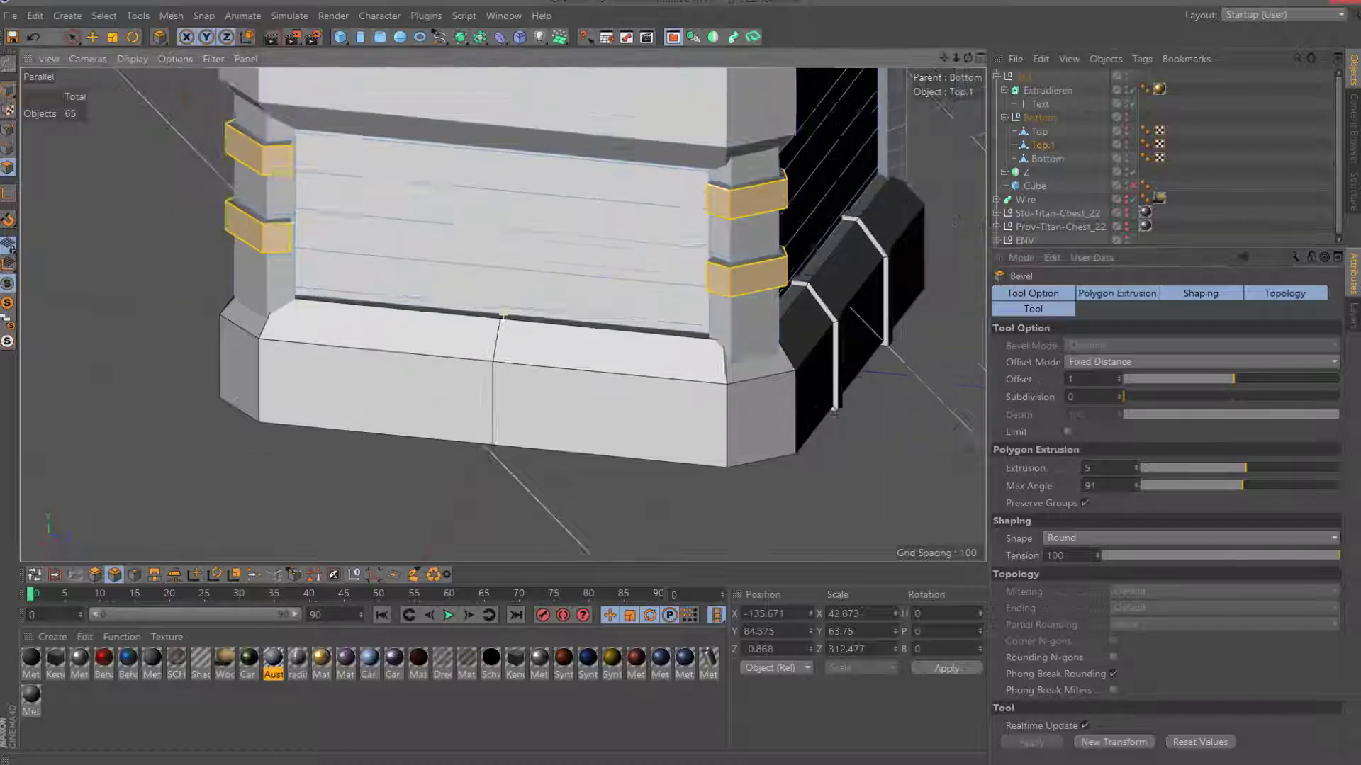
{"action": "scroll", "coordinate": [742, 171], "scroll_direction": "down", "scroll_amount": 2}
{"action": "scroll", "coordinate": [741, 171], "scroll_direction": "up", "scroll_amount": 2}
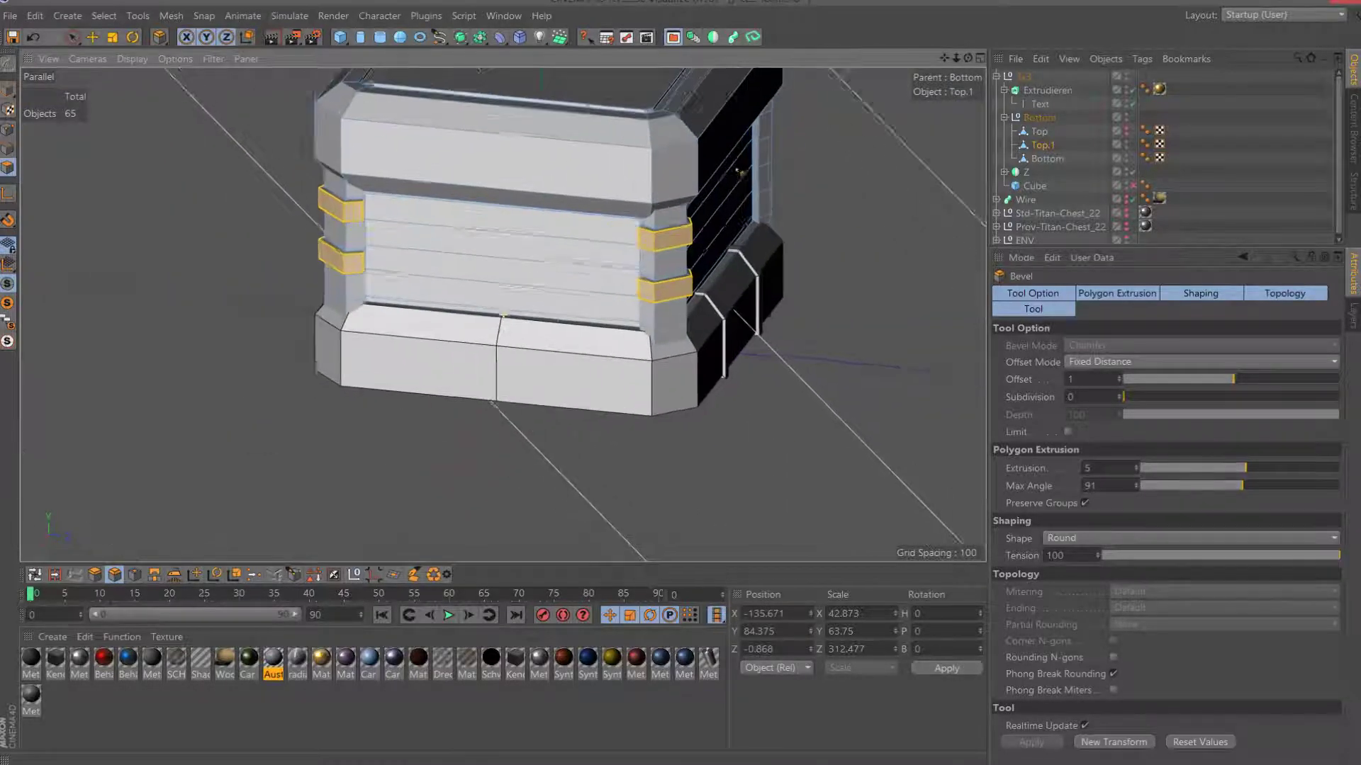
{"action": "scroll", "coordinate": [737, 169], "scroll_direction": "up", "scroll_amount": 2}
{"action": "left_click", "coordinate": [1095, 375]}
{"action": "type", "text": "2"}
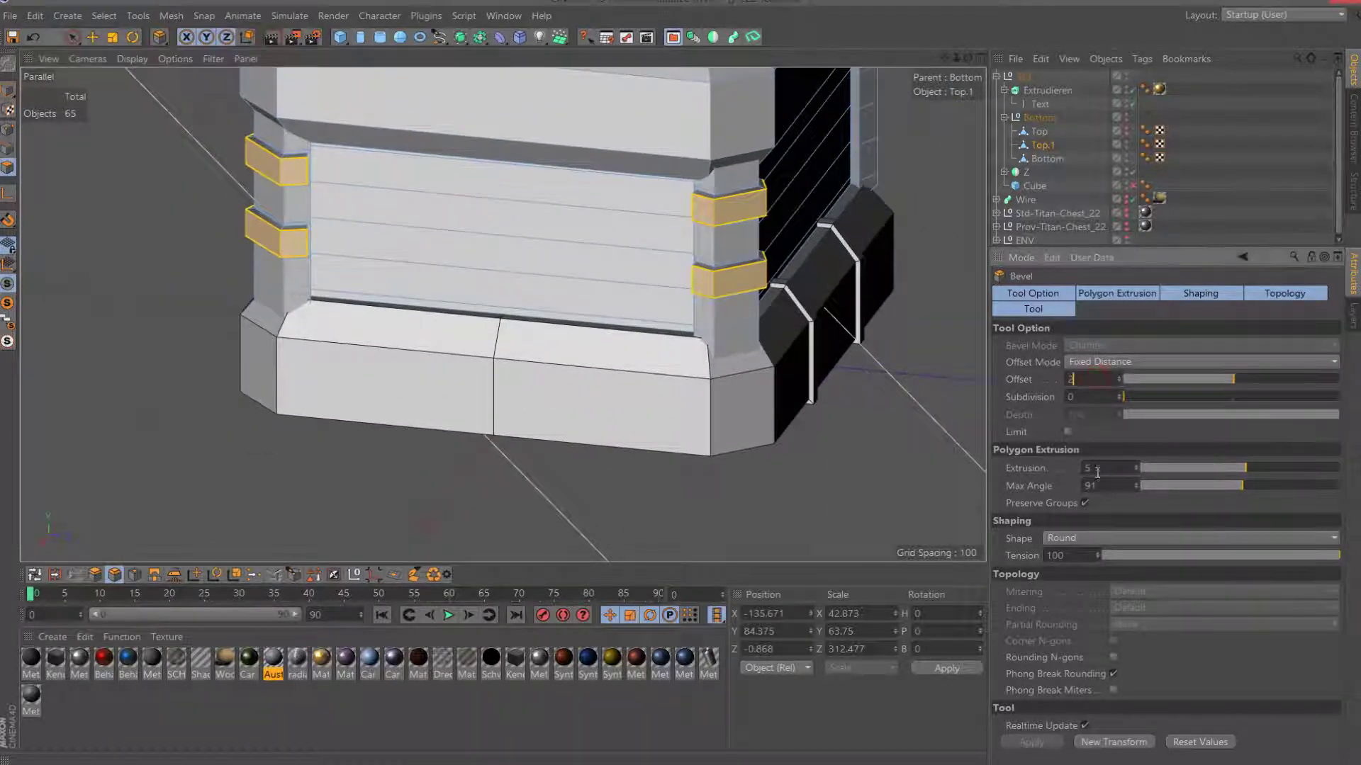
{"action": "left_click", "coordinate": [1097, 469]}
{"action": "type", "text": "4"}
{"action": "key", "text": "Return"}
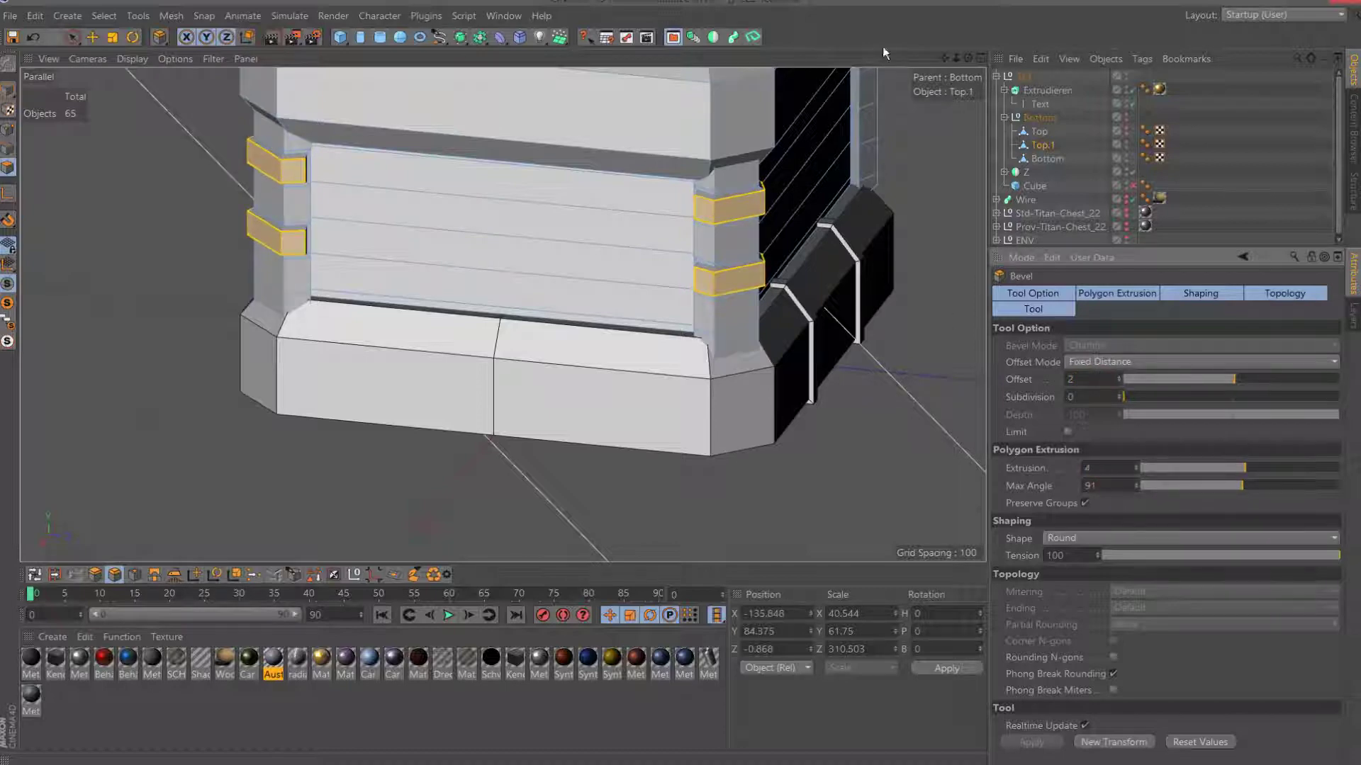
{"action": "left_click_drag", "start_coordinate": [355, 284], "coordinate": [425, 283], "text": "alt"}
{"action": "left_click", "coordinate": [72, 37]}
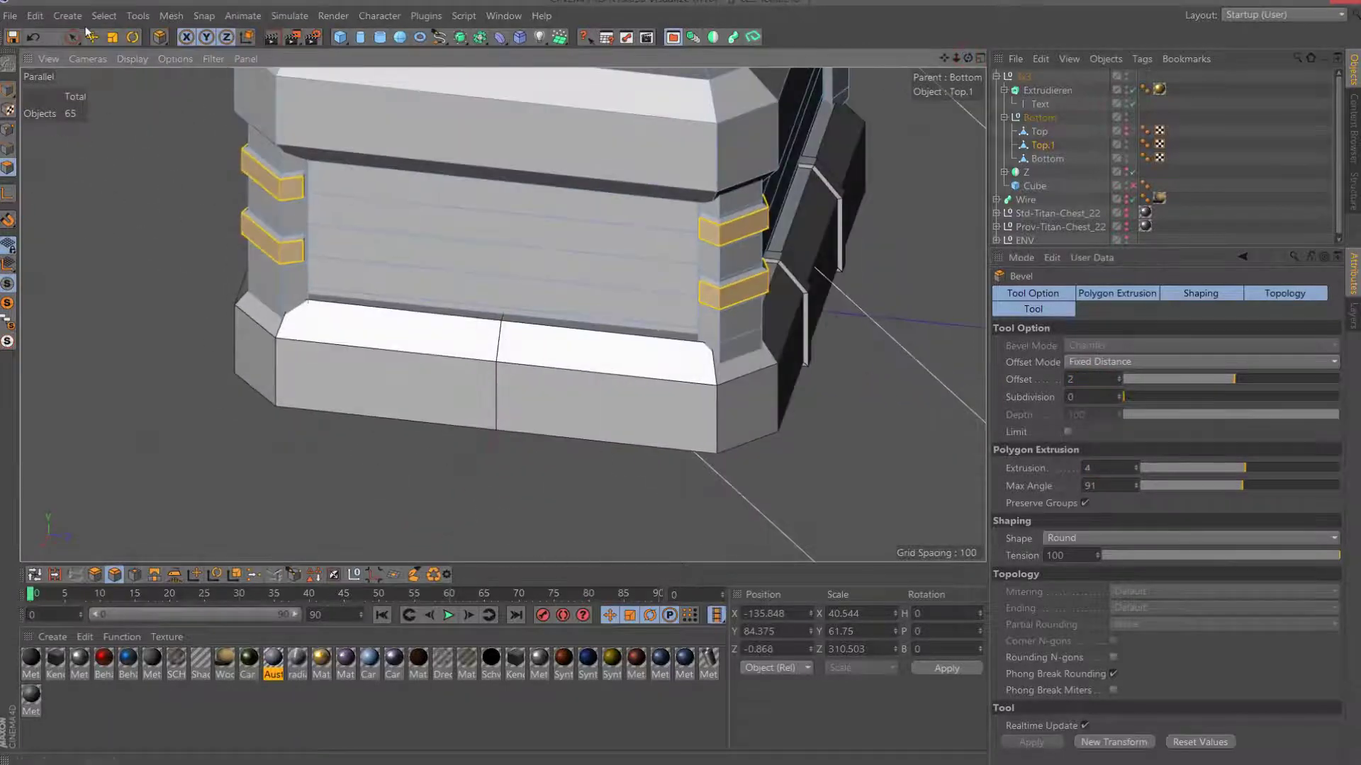
Select the band polygons on the left side, the right side and the lower YI-33/140 side.
{"action": "left_click_drag", "start_coordinate": [282, 212], "coordinate": [288, 280]}
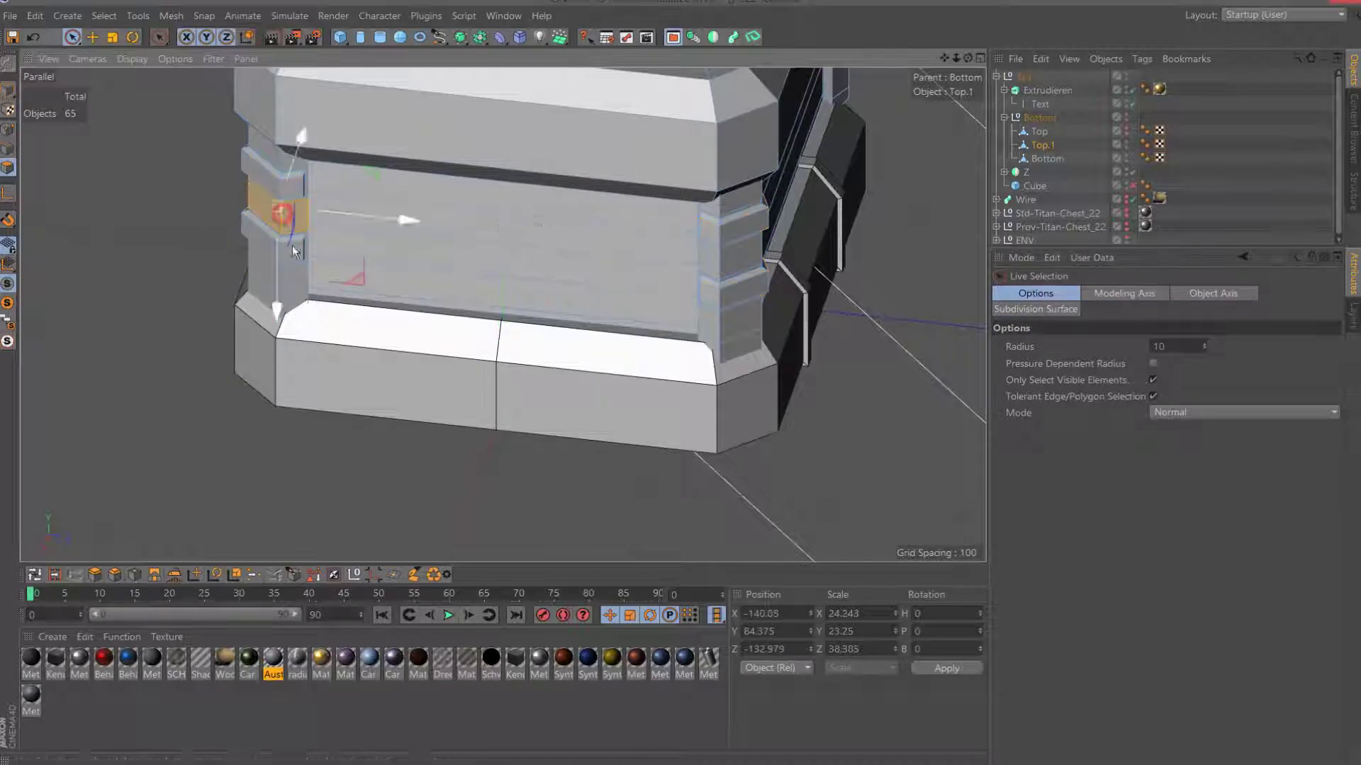
{"action": "left_click", "coordinate": [720, 320], "text": "shift"}
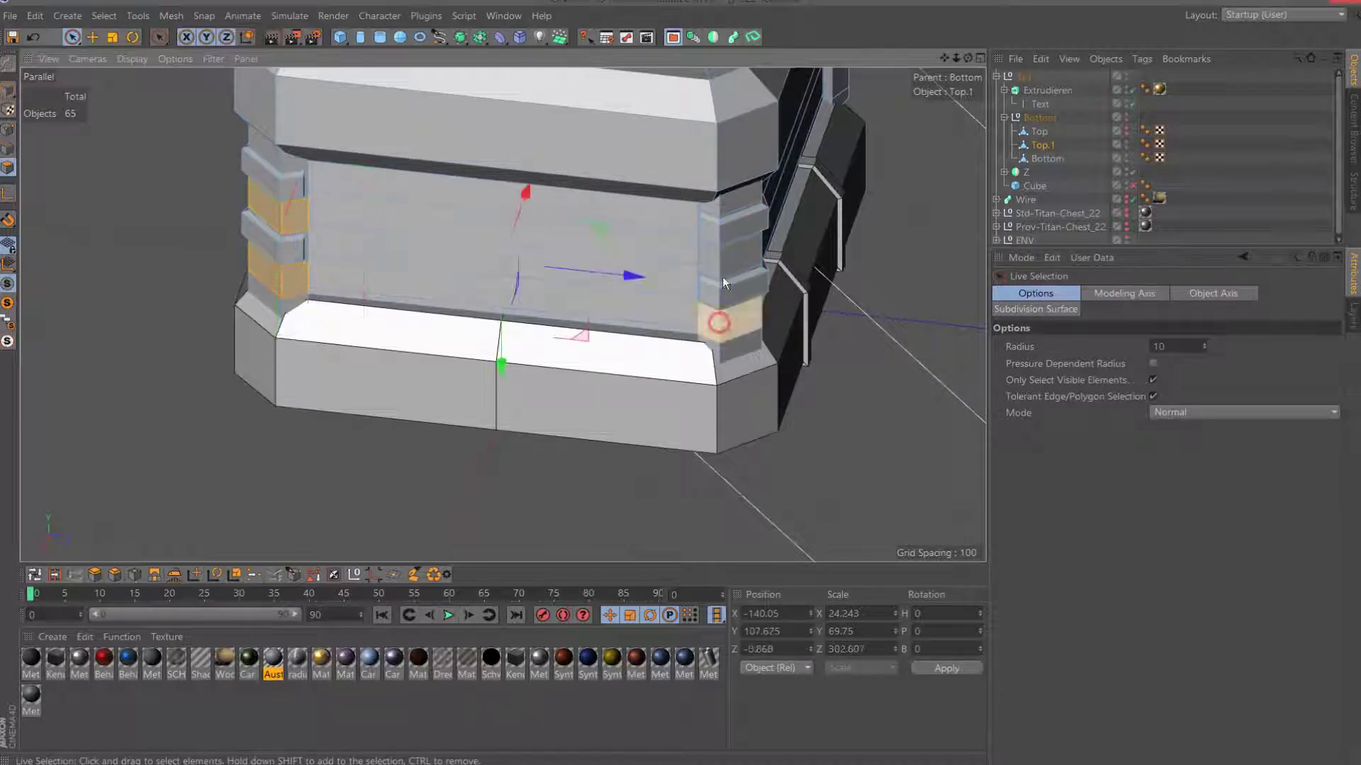
{"action": "left_click", "coordinate": [721, 270], "text": "shift"}
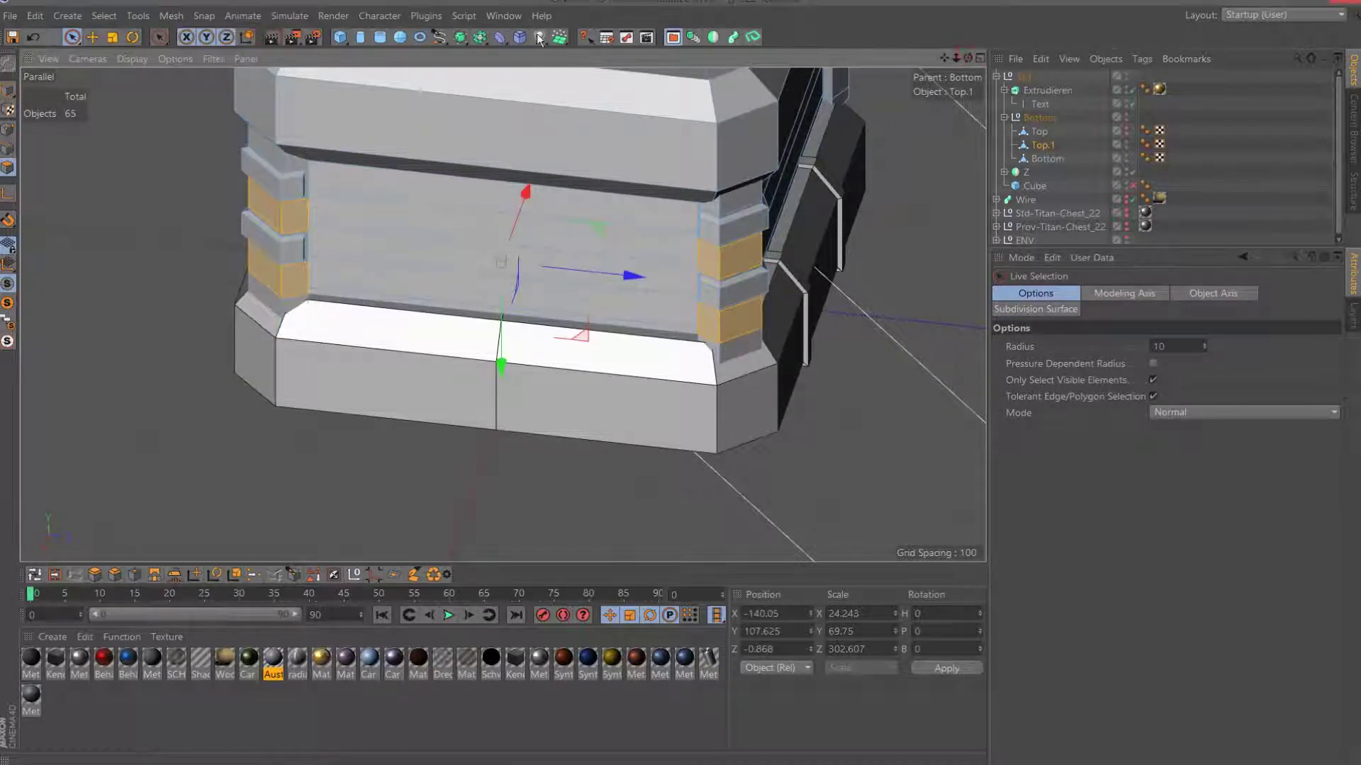
{"action": "left_click_drag", "start_coordinate": [969, 57], "coordinate": [642, 320]}
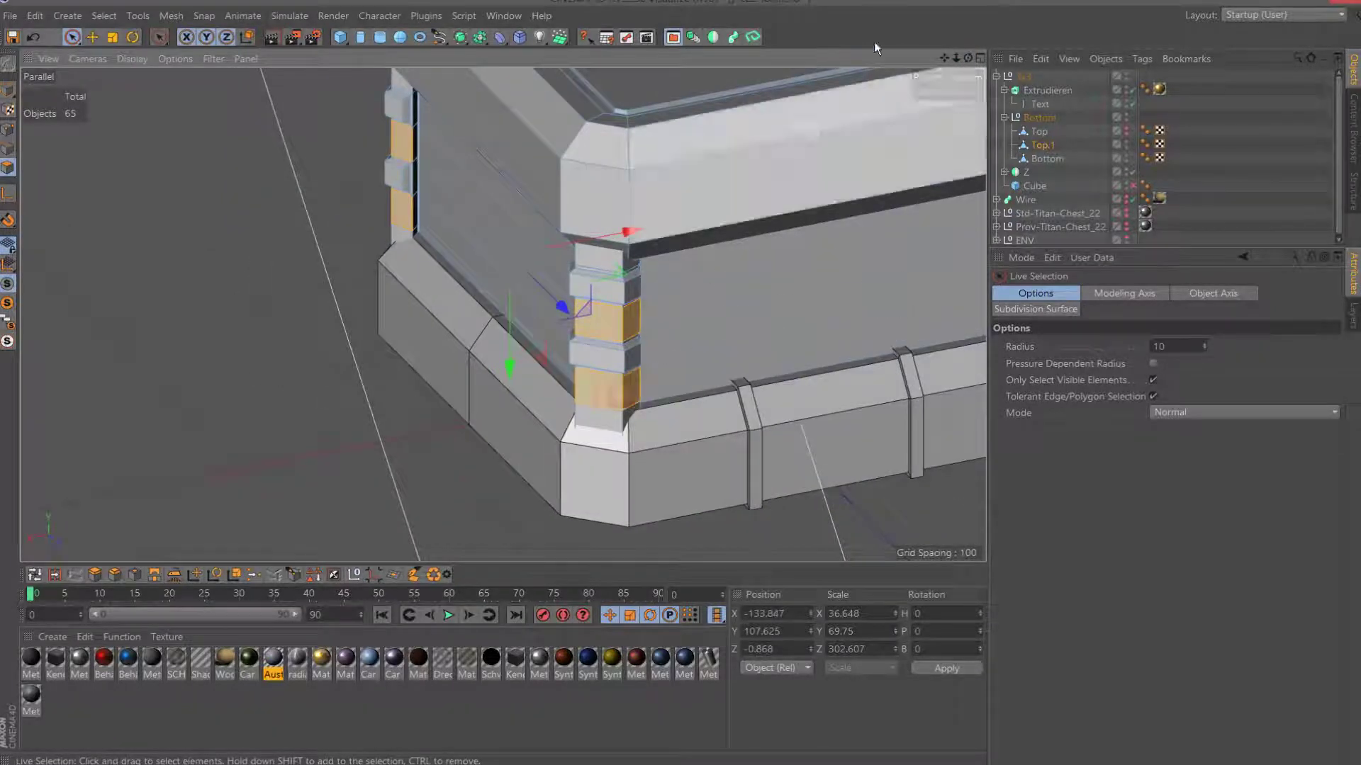
{"action": "left_click_drag", "start_coordinate": [968, 57], "coordinate": [709, 64]}
{"action": "left_click_drag", "start_coordinate": [503, 314], "coordinate": [470, 342], "text": "alt"}
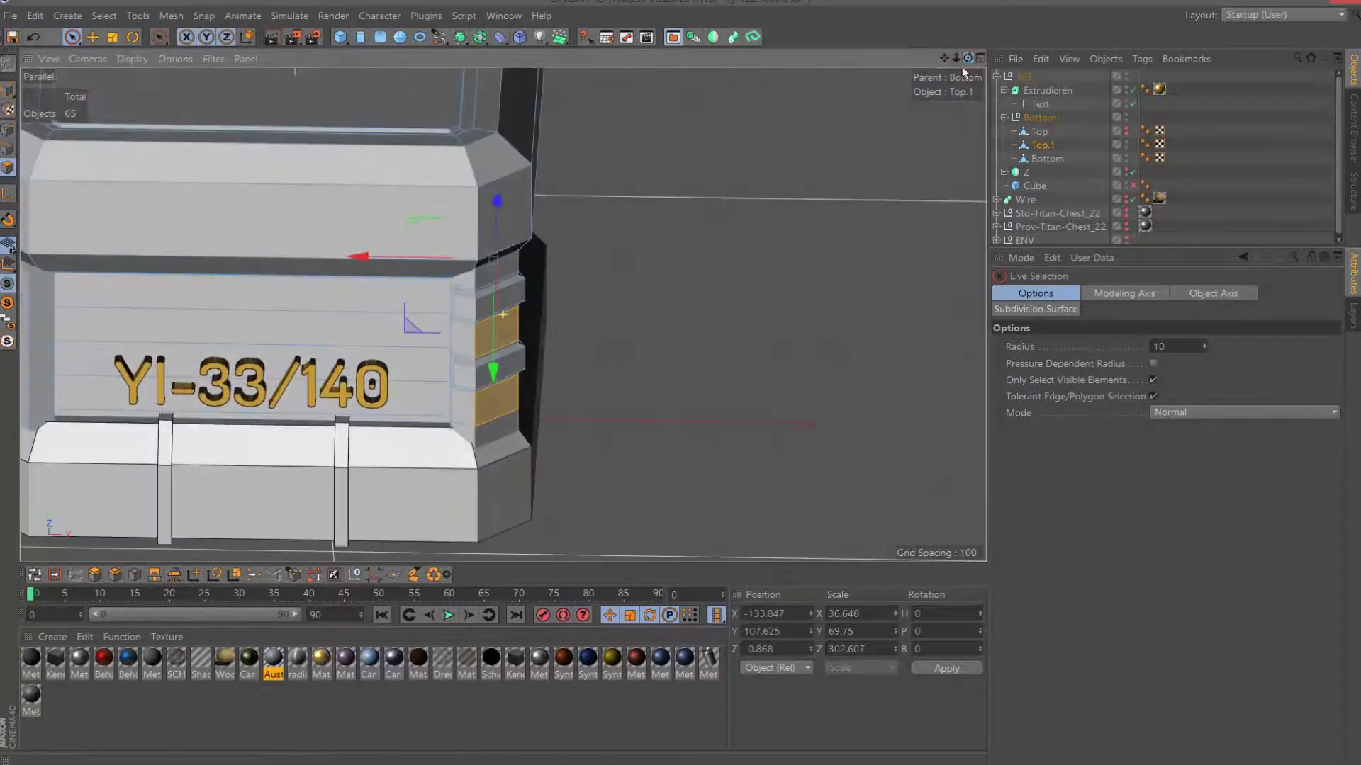
{"action": "left_click", "coordinate": [478, 416], "text": "shift"}
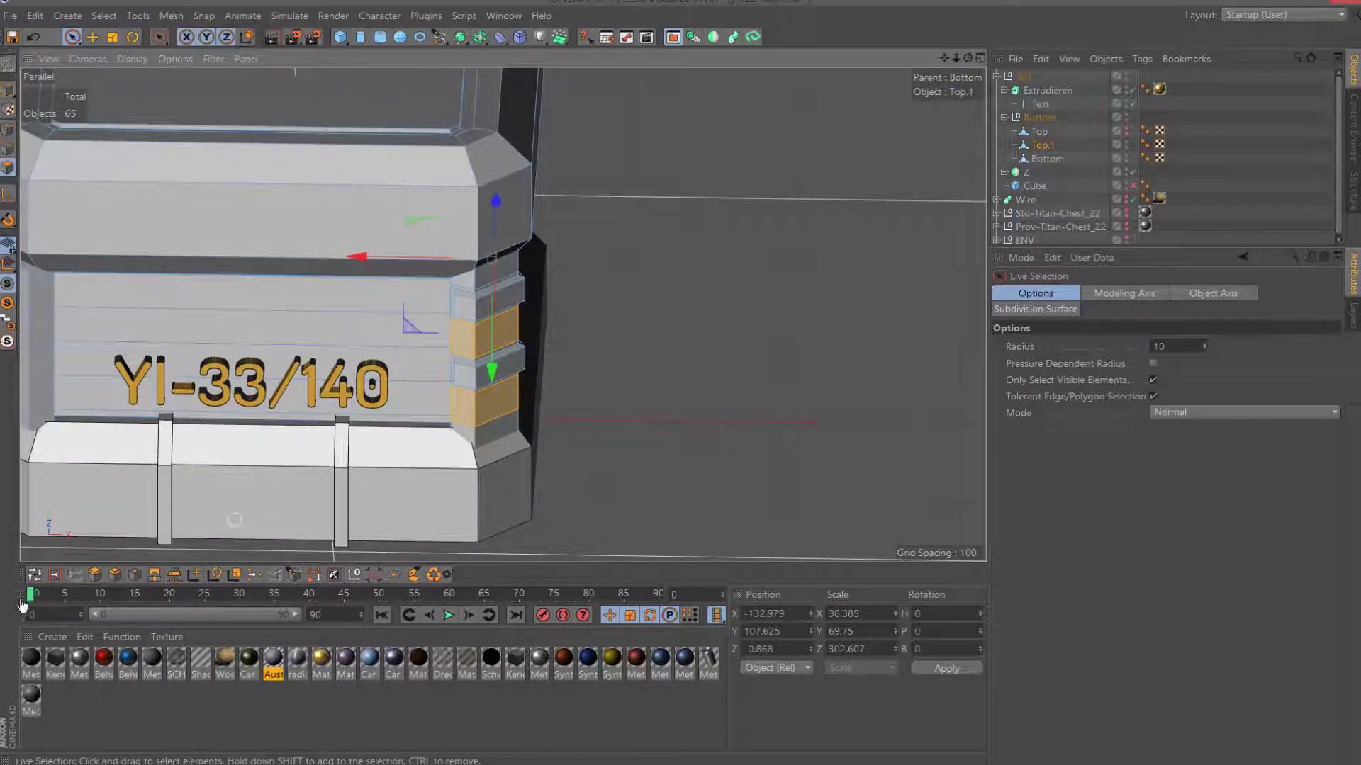
Inset the selected band faces with Extrude Inner, then apply a new Bevel transform.
{"action": "left_click", "coordinate": [135, 575]}
{"action": "left_click", "coordinate": [1053, 435]}
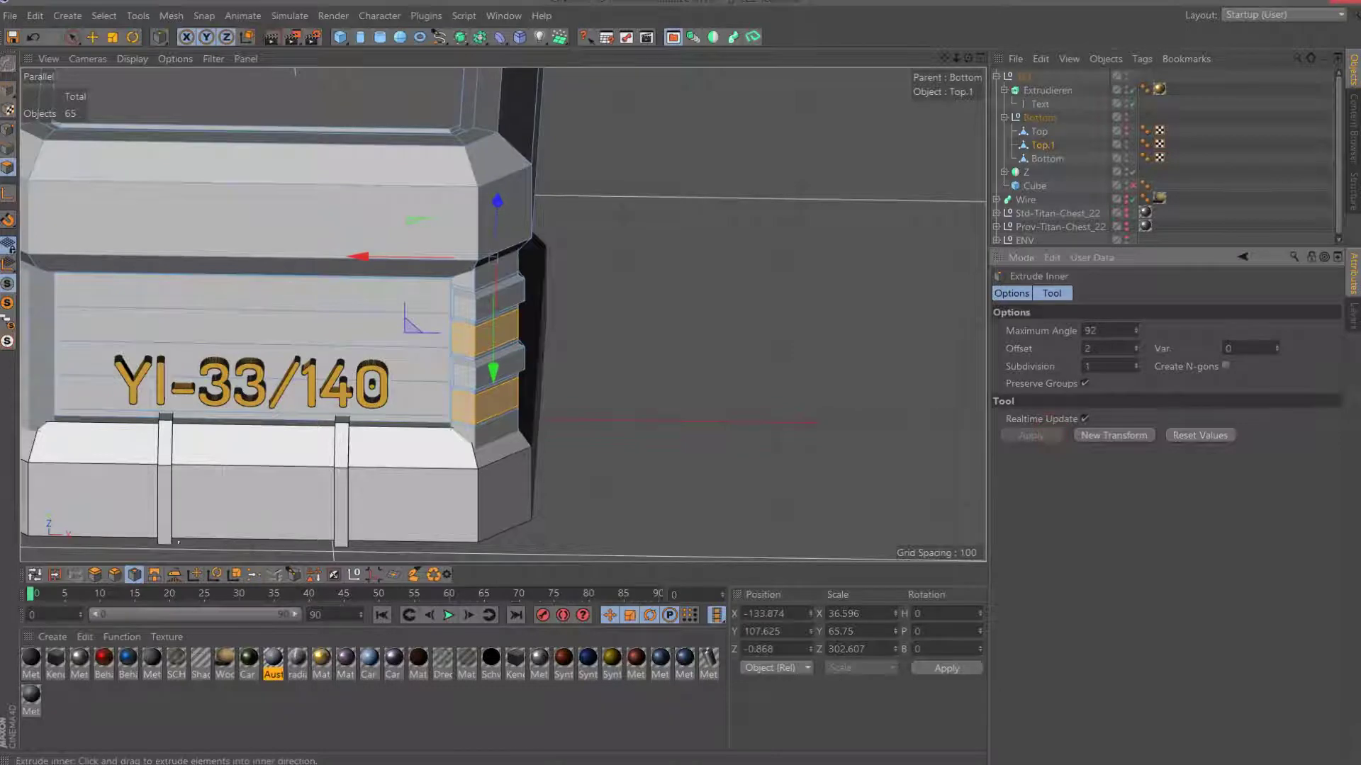
{"action": "left_click", "coordinate": [116, 576]}
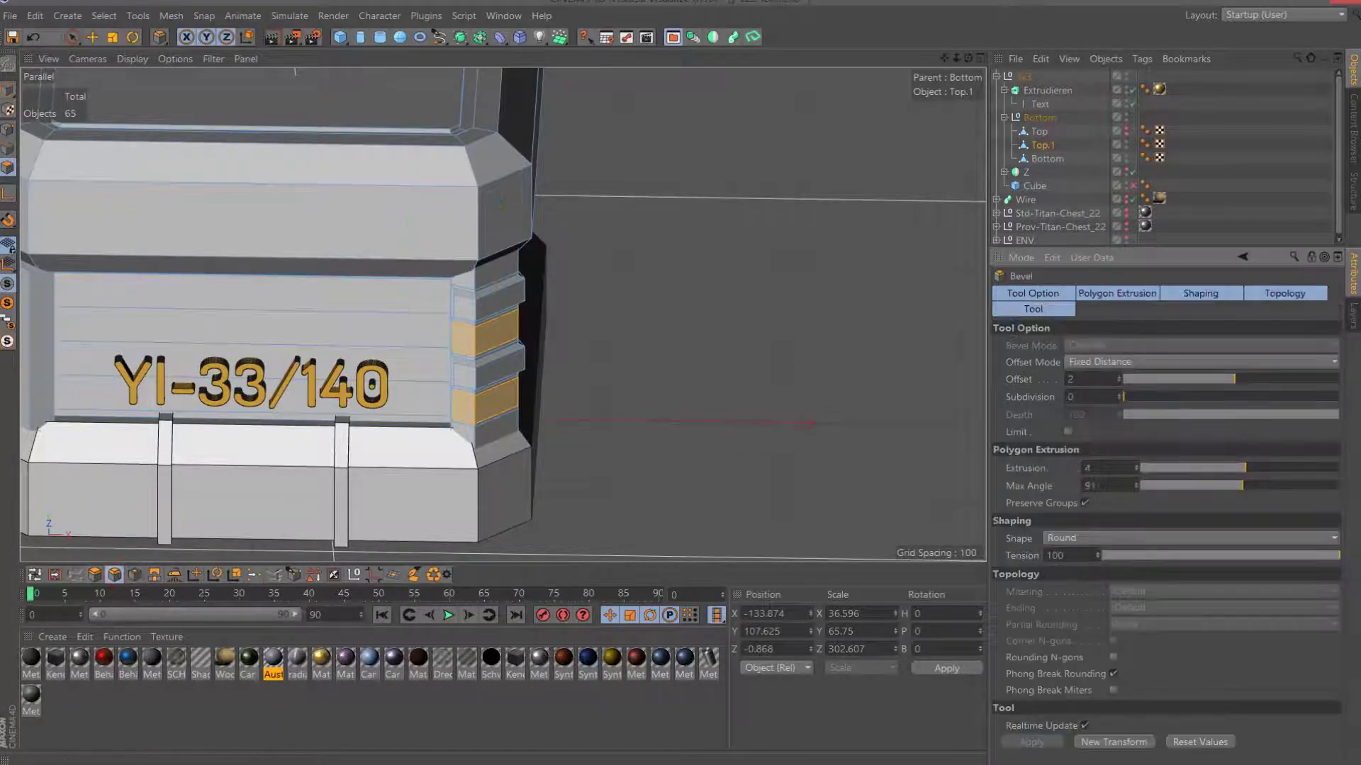
{"action": "left_click", "coordinate": [1131, 739]}
{"action": "left_click_drag", "start_coordinate": [539, 269], "coordinate": [503, 314], "text": "alt"}
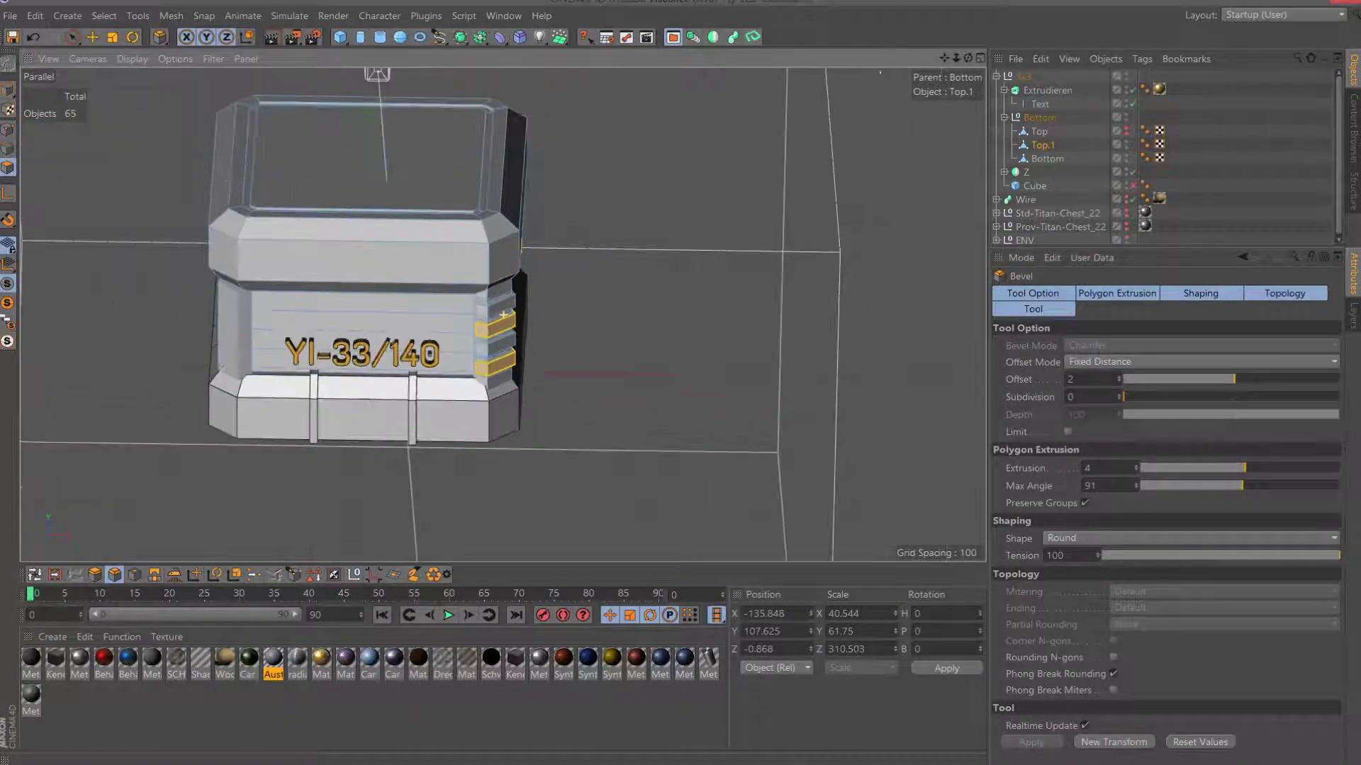
{"action": "left_click_drag", "start_coordinate": [967, 57], "coordinate": [886, 99]}
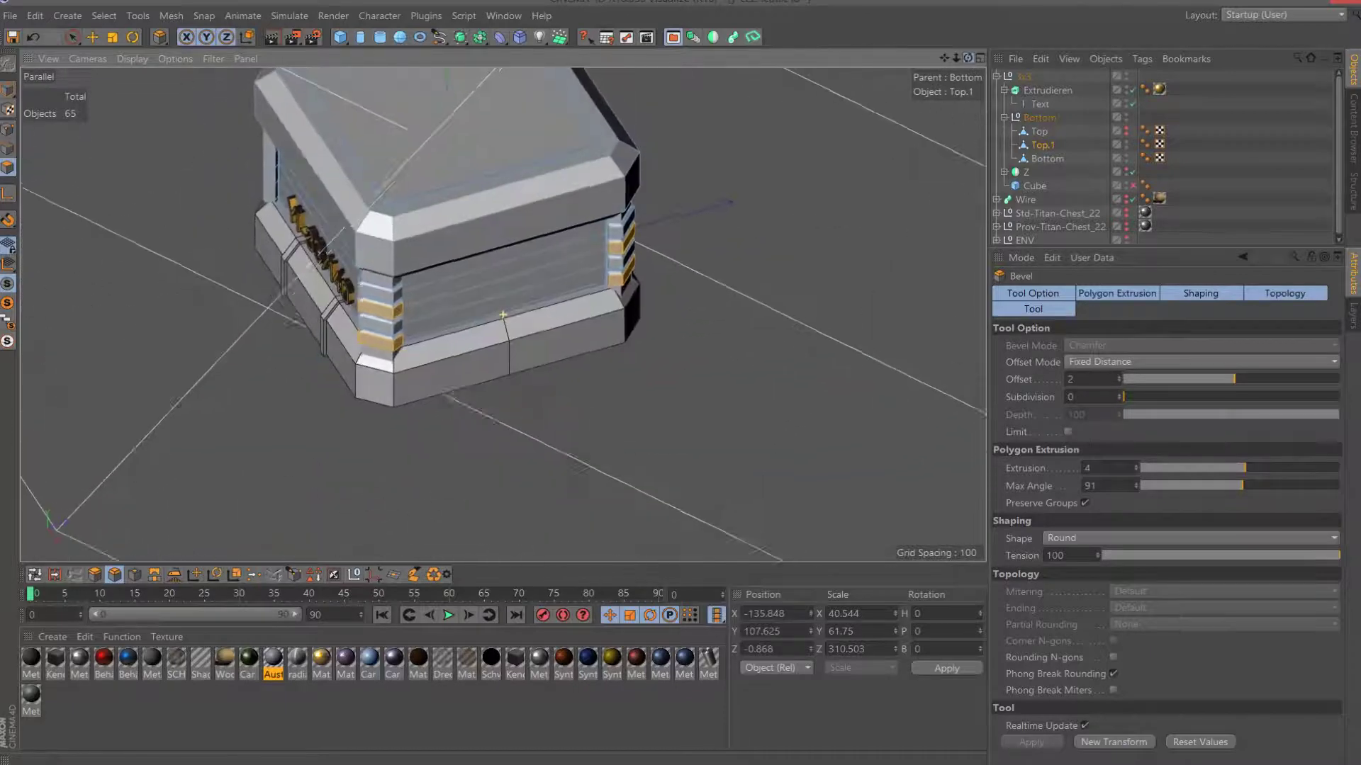
{"action": "left_click", "coordinate": [292, 36]}
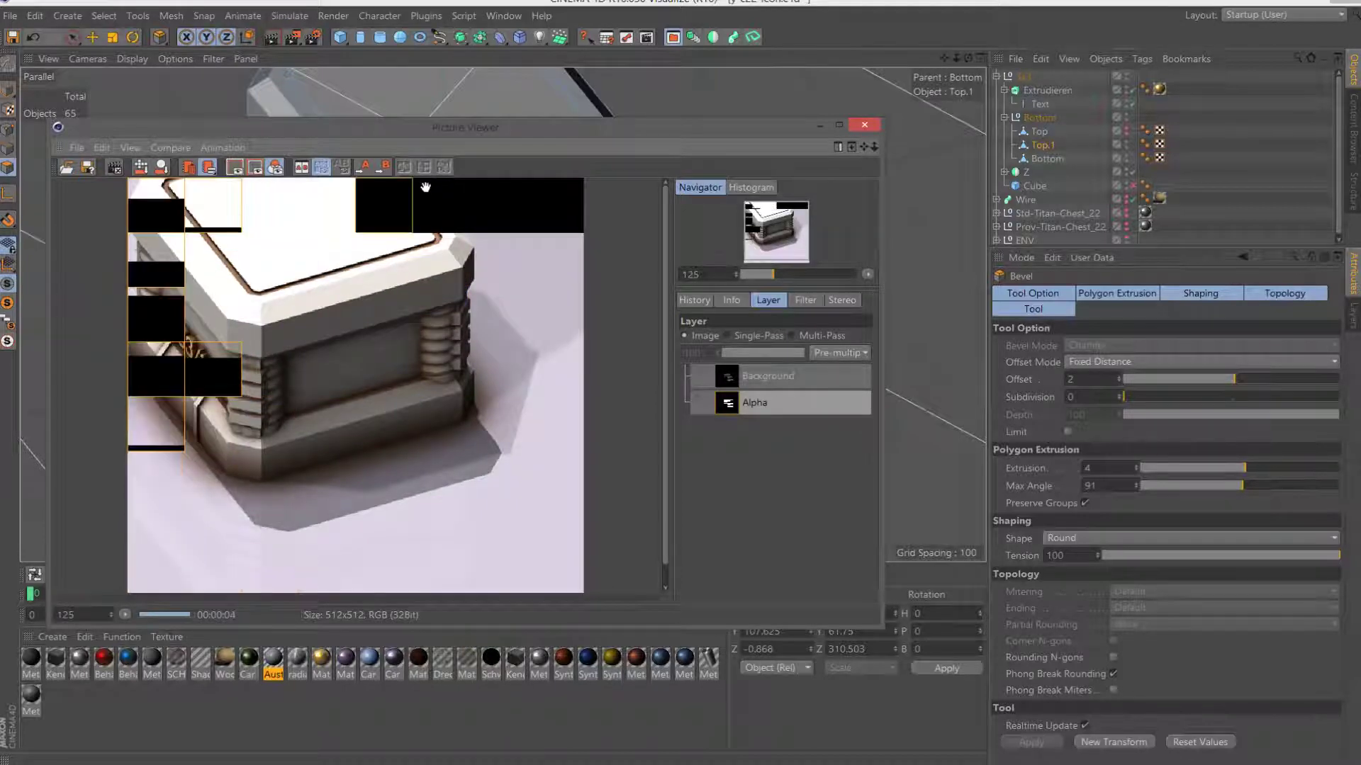
{"action": "left_click", "coordinate": [864, 126]}
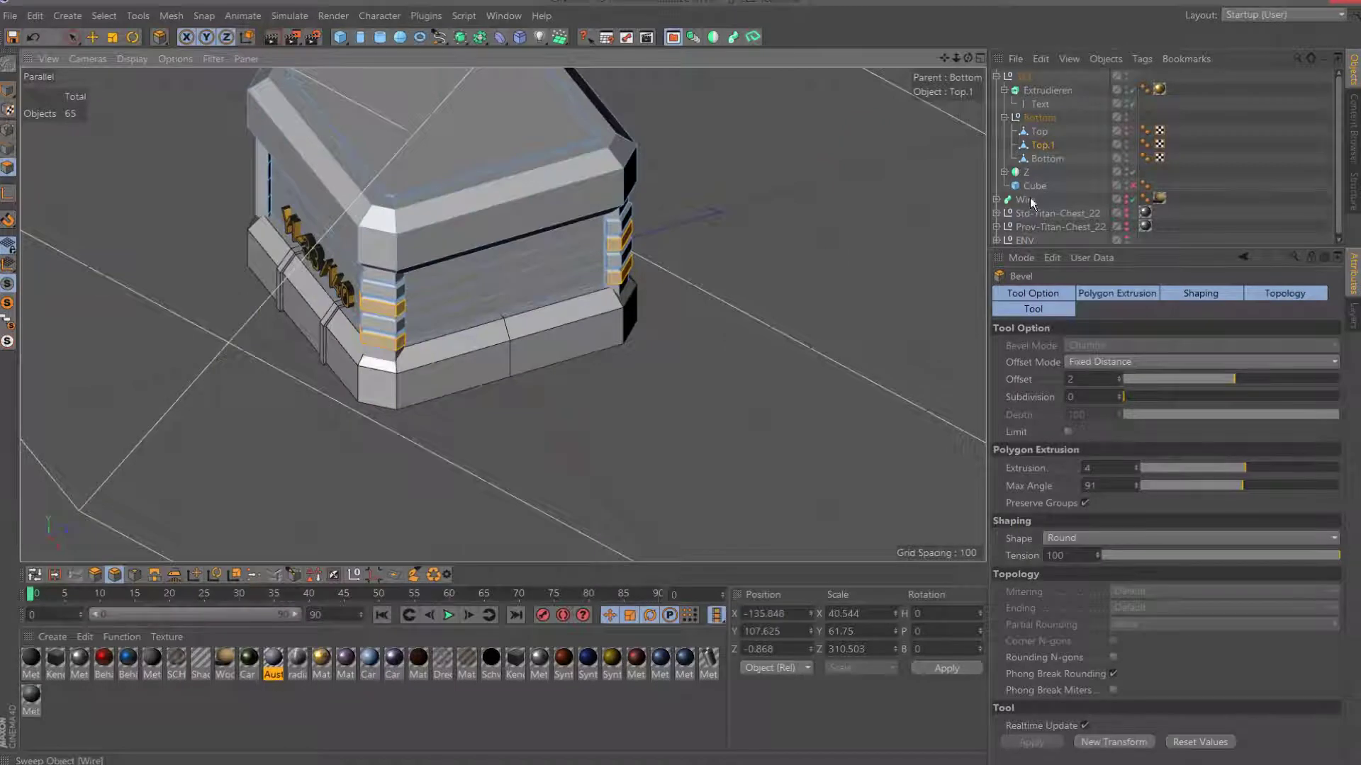
Rotate the Top.1 lid a quarter turn, setting its H rotation to -90.
{"action": "left_click", "coordinate": [1024, 173]}
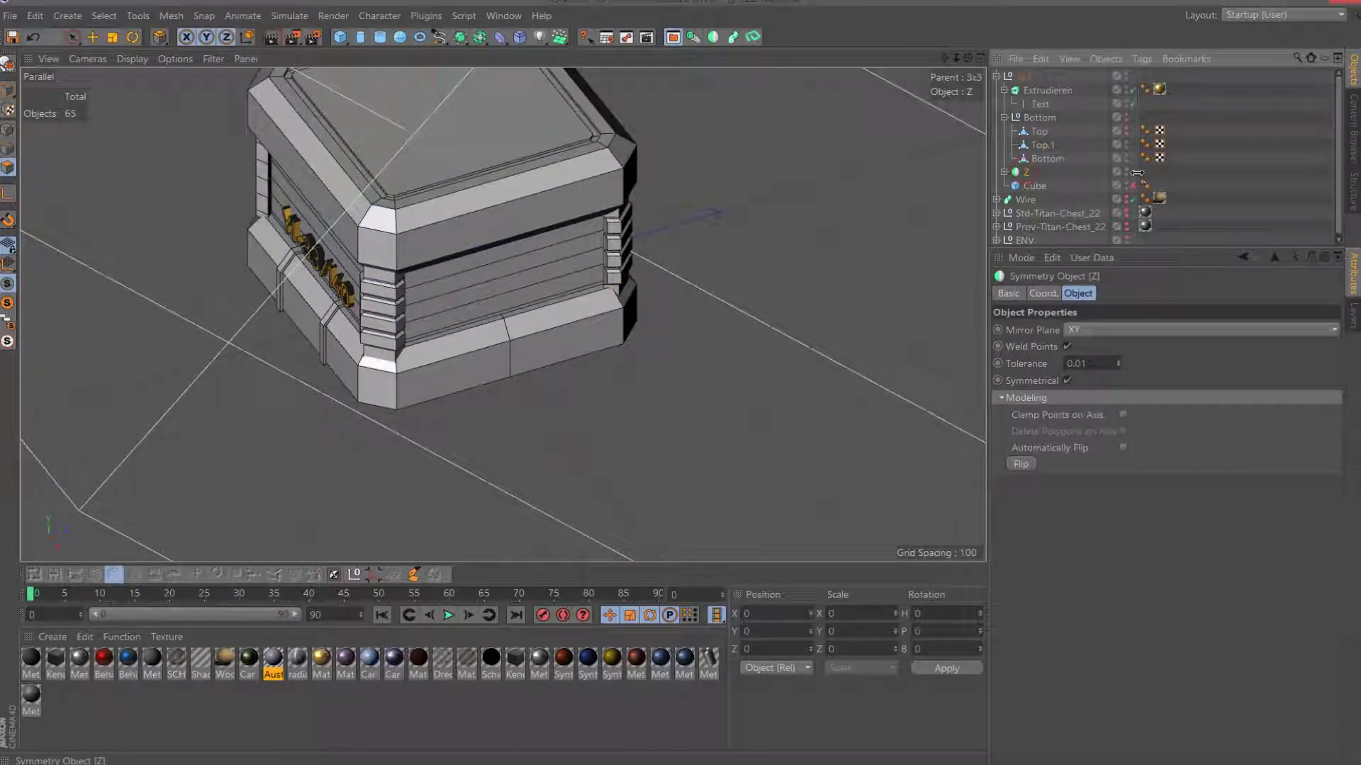
{"action": "left_click", "coordinate": [1041, 145]}
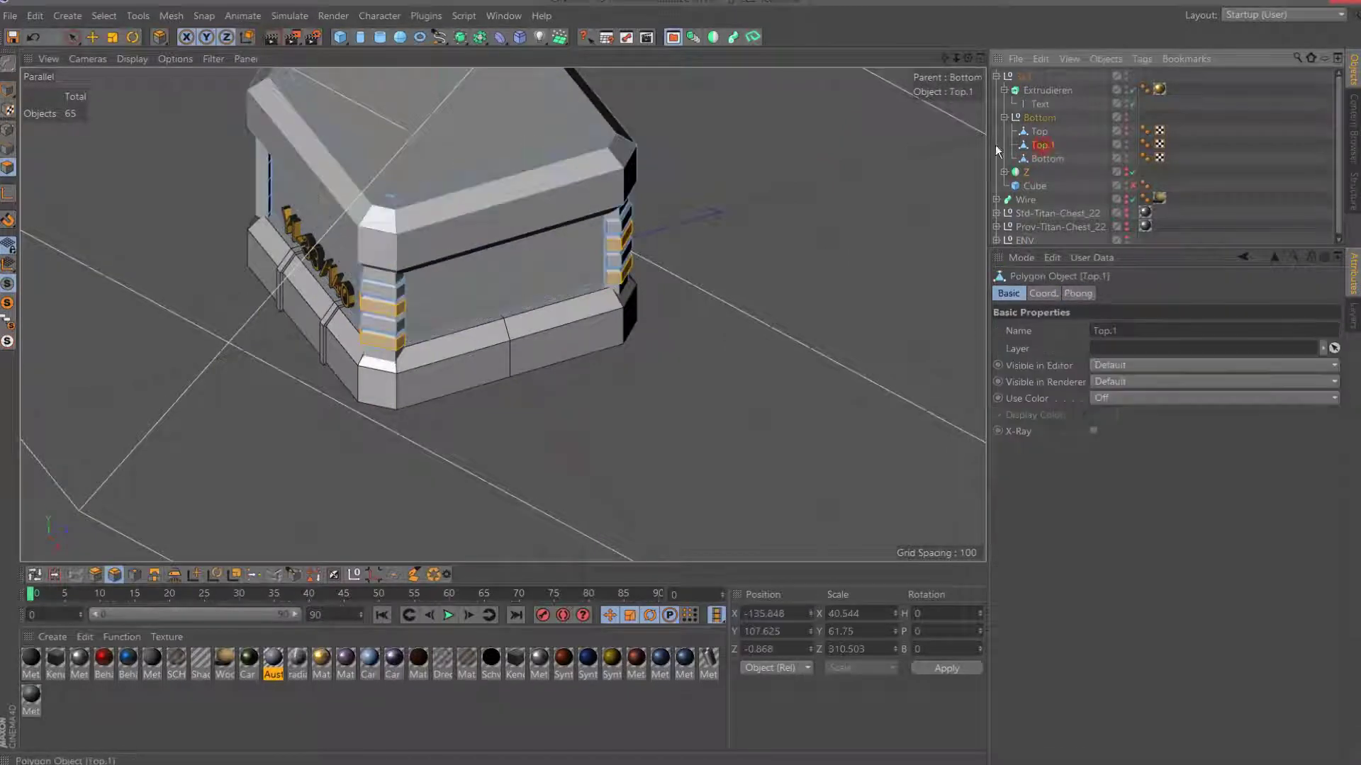
{"action": "left_click", "coordinate": [8, 90]}
{"action": "key", "text": "r"}
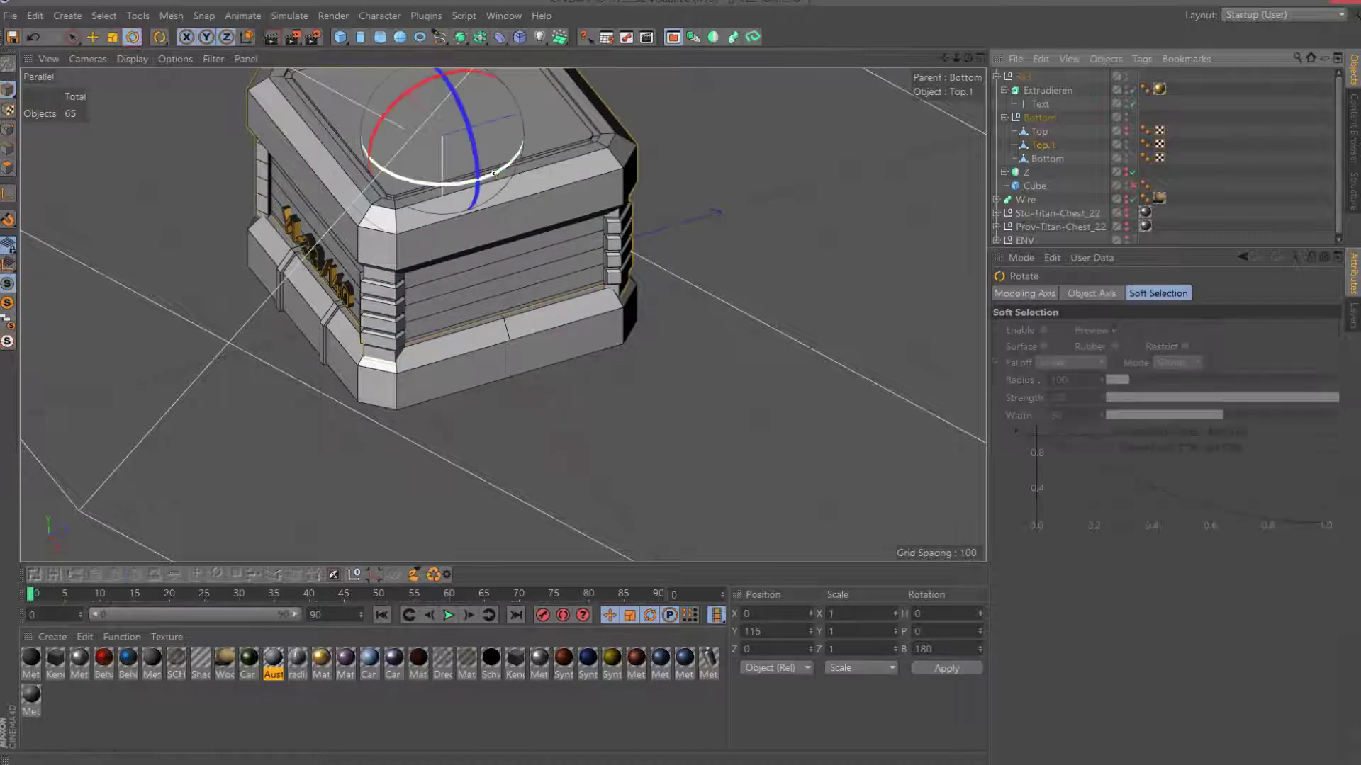
{"action": "left_click_drag", "start_coordinate": [465, 192], "coordinate": [331, 197]}
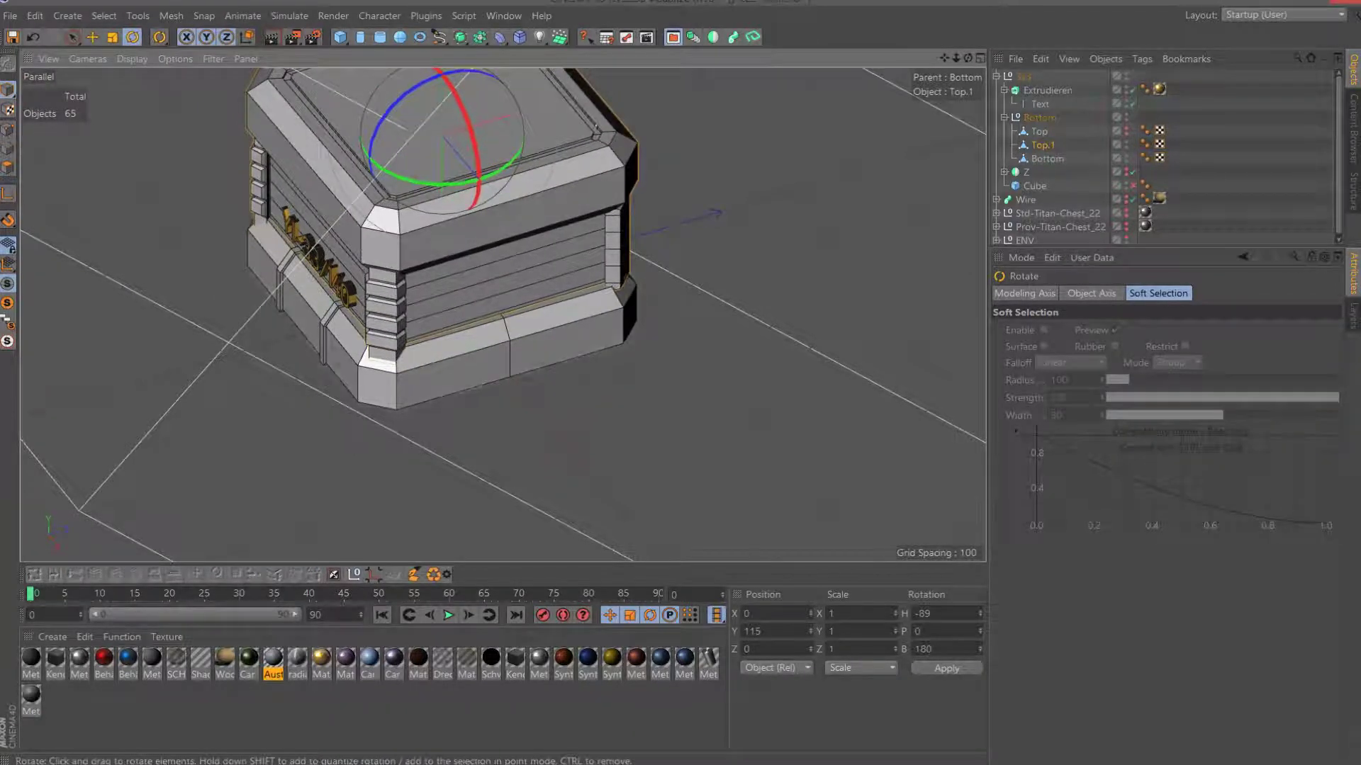
{"action": "left_click", "coordinate": [944, 613]}
{"action": "type", "text": "-90"}
{"action": "left_click", "coordinate": [945, 672]}
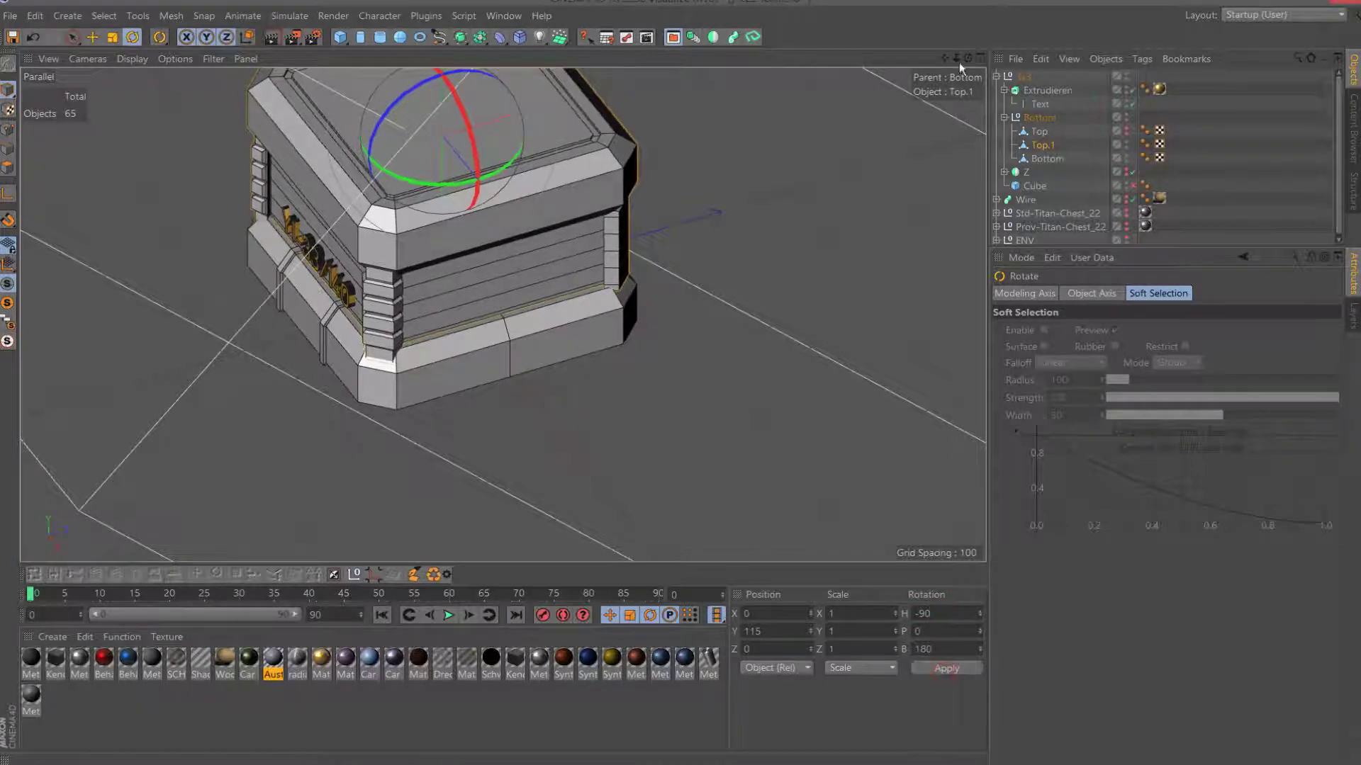
{"action": "left_click_drag", "start_coordinate": [967, 58], "coordinate": [886, 71]}
{"action": "mouse_move", "coordinate": [968, 58]}
{"action": "left_mouse_down"}
{"action": "mouse_move", "coordinate": [968, 68]}
{"action": "mouse_move", "coordinate": [1119, 92]}
{"action": "left_mouse_up"}
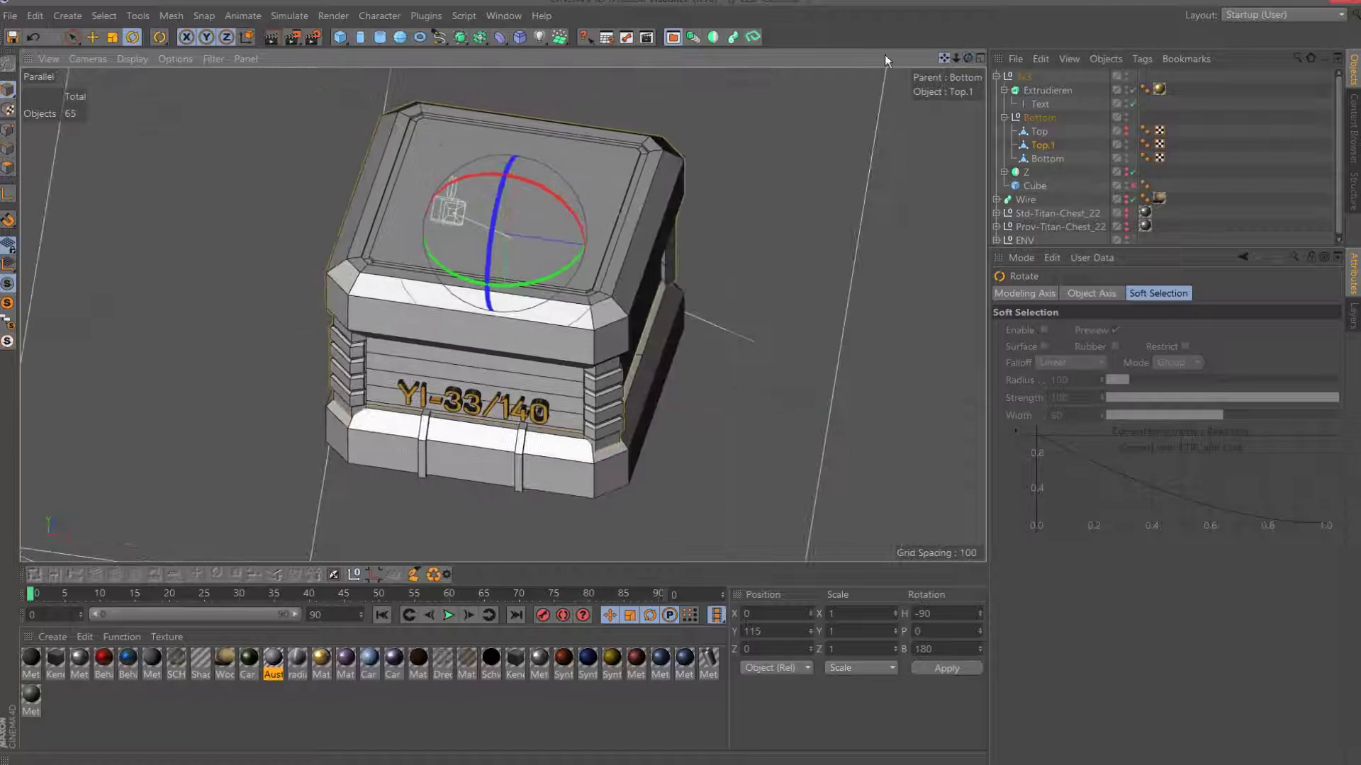
{"action": "left_click", "coordinate": [292, 37]}
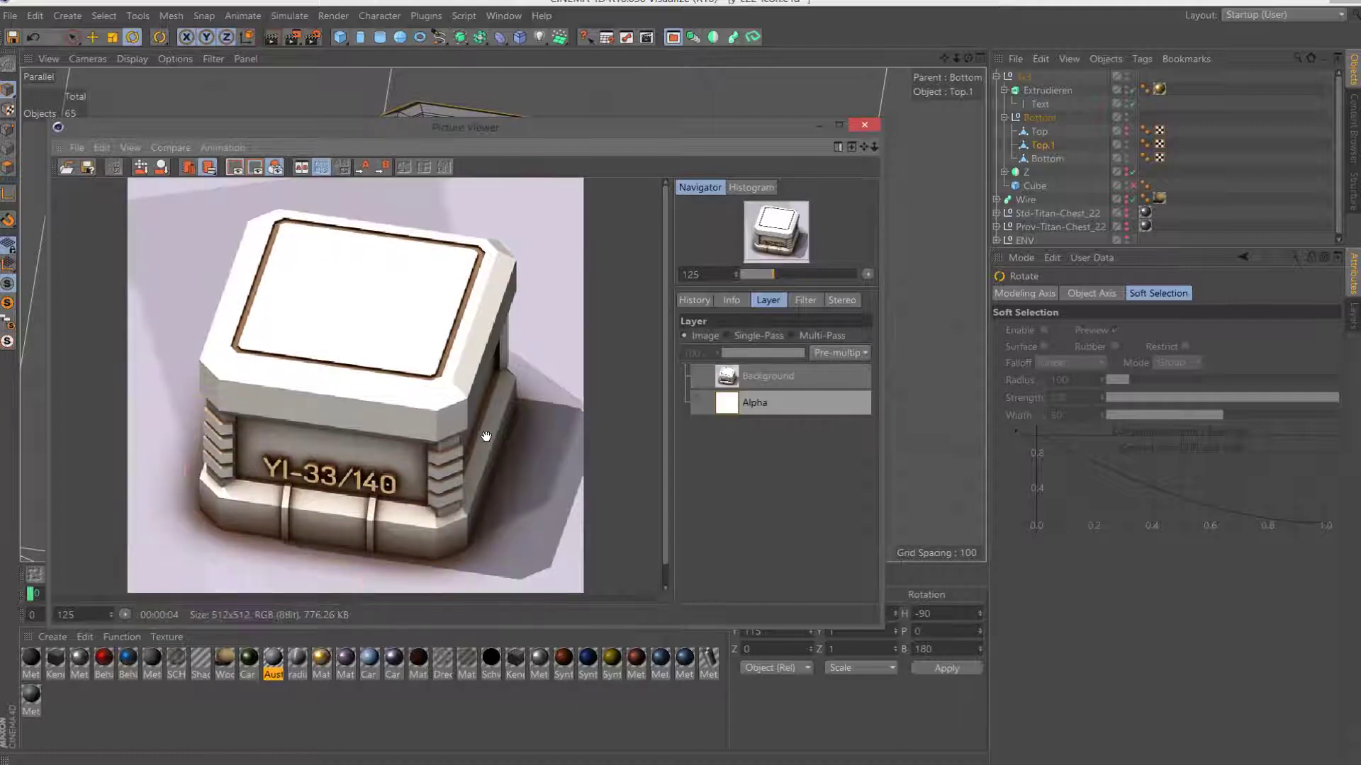
{"action": "scroll", "coordinate": [486, 438], "scroll_direction": "down", "scroll_amount": 3}
{"action": "scroll", "coordinate": [486, 437], "scroll_direction": "down", "scroll_amount": 1}
{"action": "scroll", "coordinate": [486, 437], "scroll_direction": "up", "scroll_amount": 2}
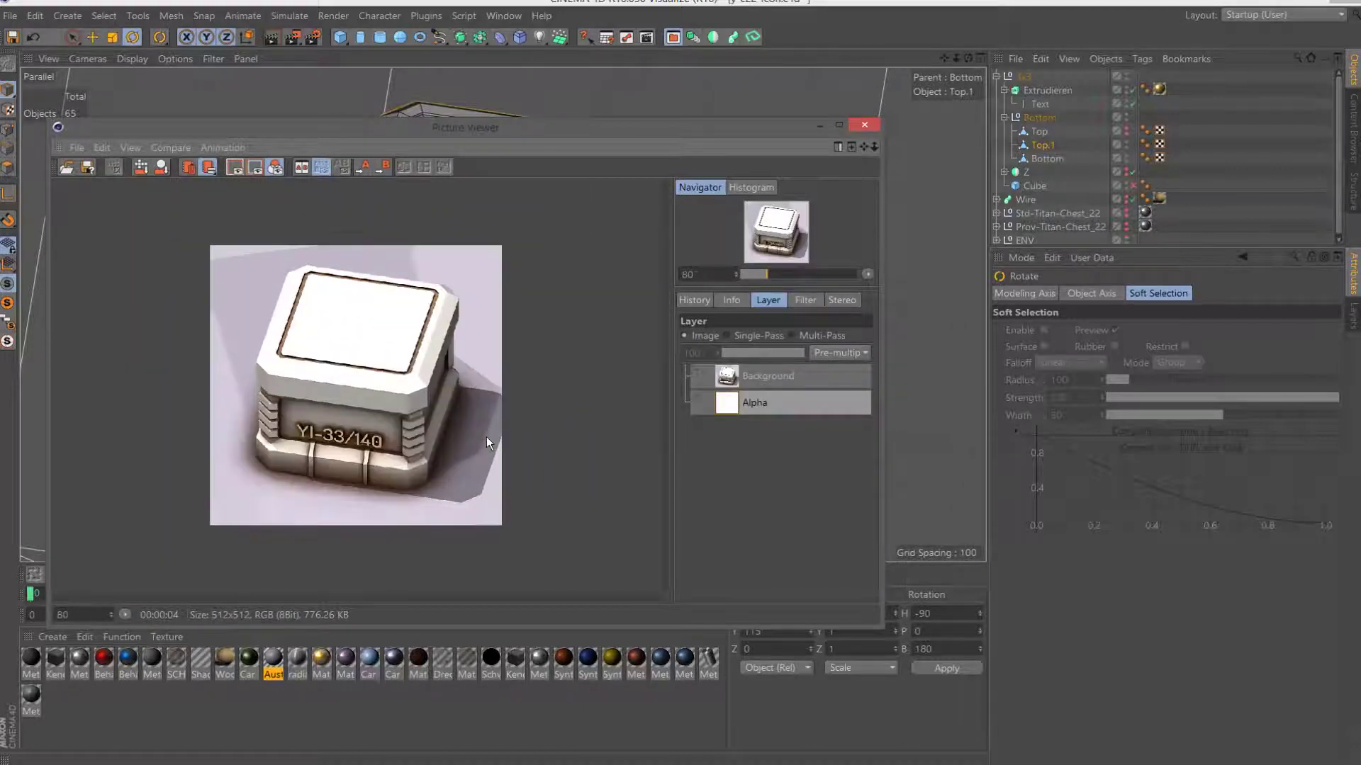
{"action": "scroll", "coordinate": [486, 437], "scroll_direction": "up", "scroll_amount": 2}
{"action": "scroll", "coordinate": [486, 437], "scroll_direction": "up", "scroll_amount": 2}
{"action": "scroll", "coordinate": [486, 436], "scroll_direction": "down", "scroll_amount": 1}
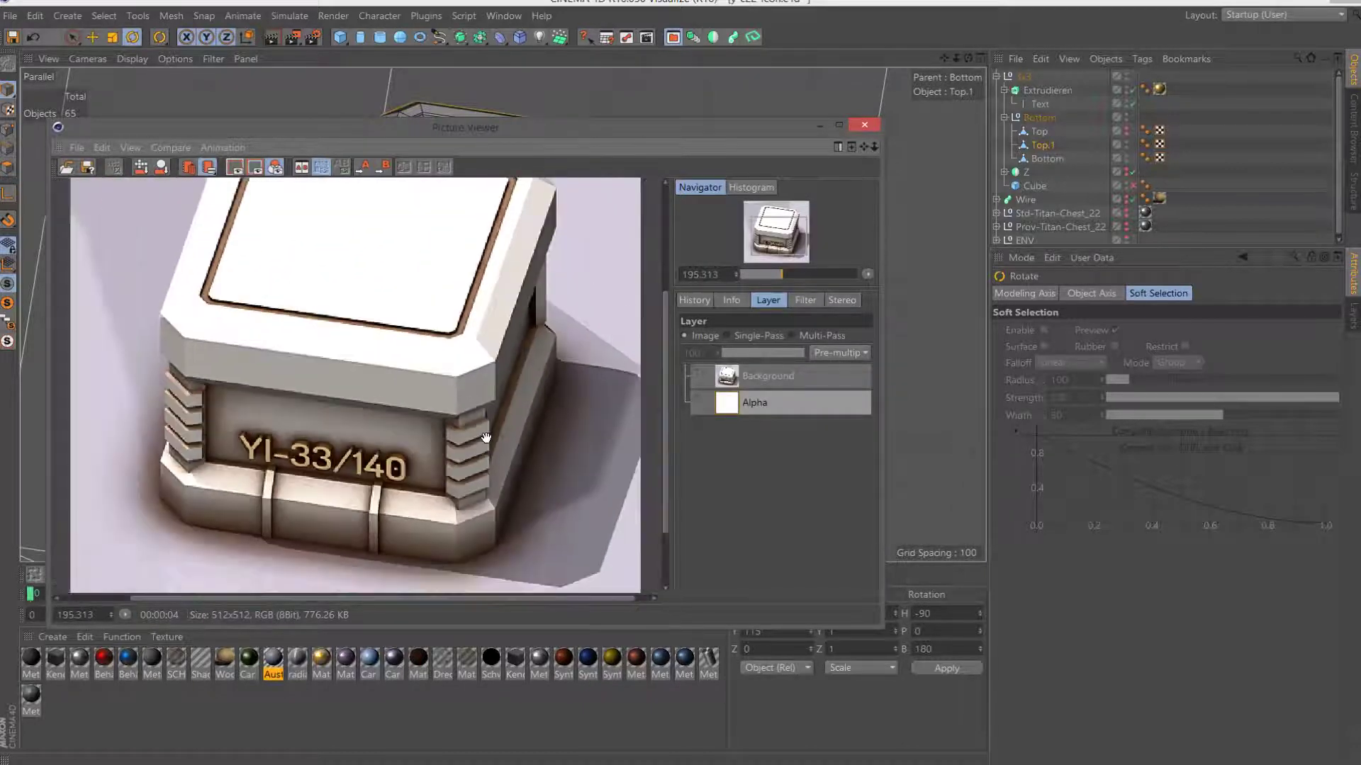
{"action": "scroll", "coordinate": [487, 437], "scroll_direction": "down", "scroll_amount": 2}
{"action": "scroll", "coordinate": [485, 439], "scroll_direction": "down", "scroll_amount": 1}
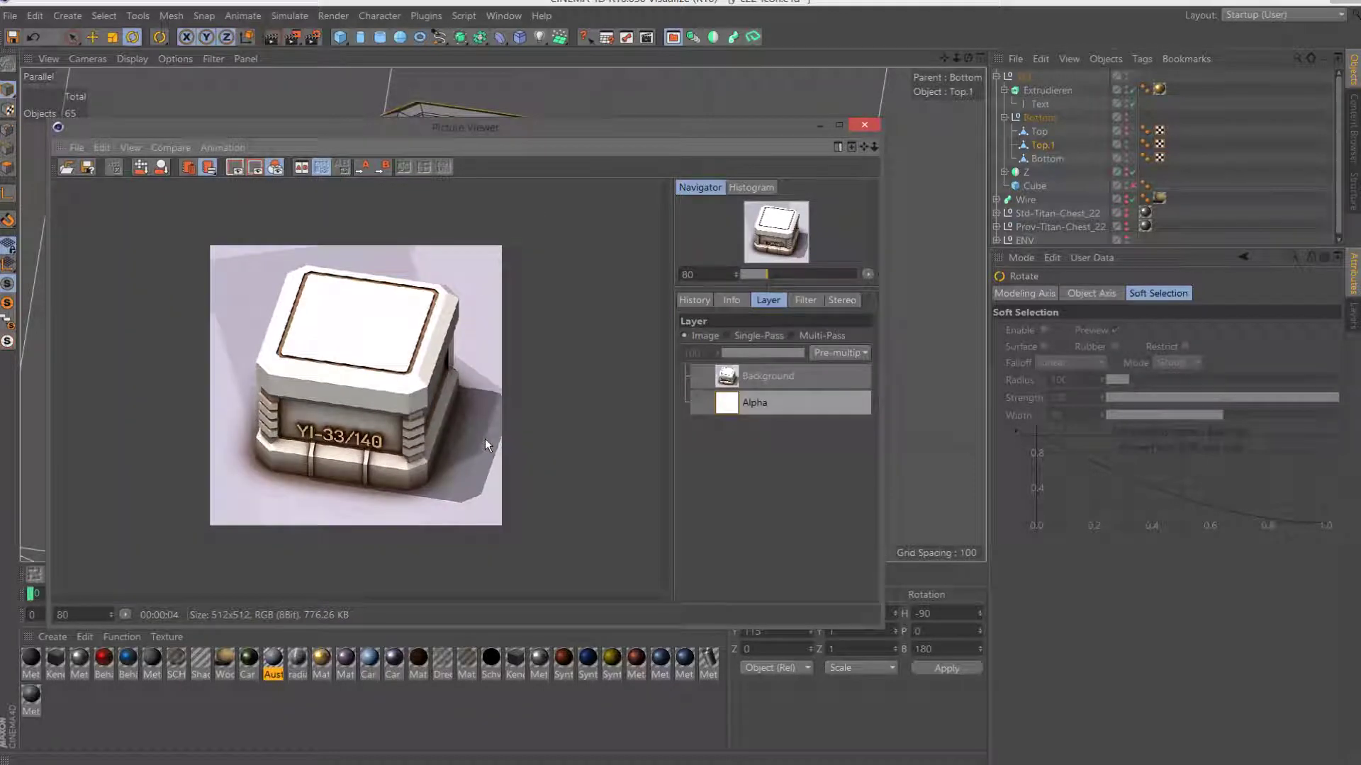
{"action": "scroll", "coordinate": [485, 445], "scroll_direction": "down", "scroll_amount": 1}
{"action": "scroll", "coordinate": [486, 445], "scroll_direction": "up", "scroll_amount": 1}
{"action": "scroll", "coordinate": [485, 439], "scroll_direction": "up", "scroll_amount": 3}
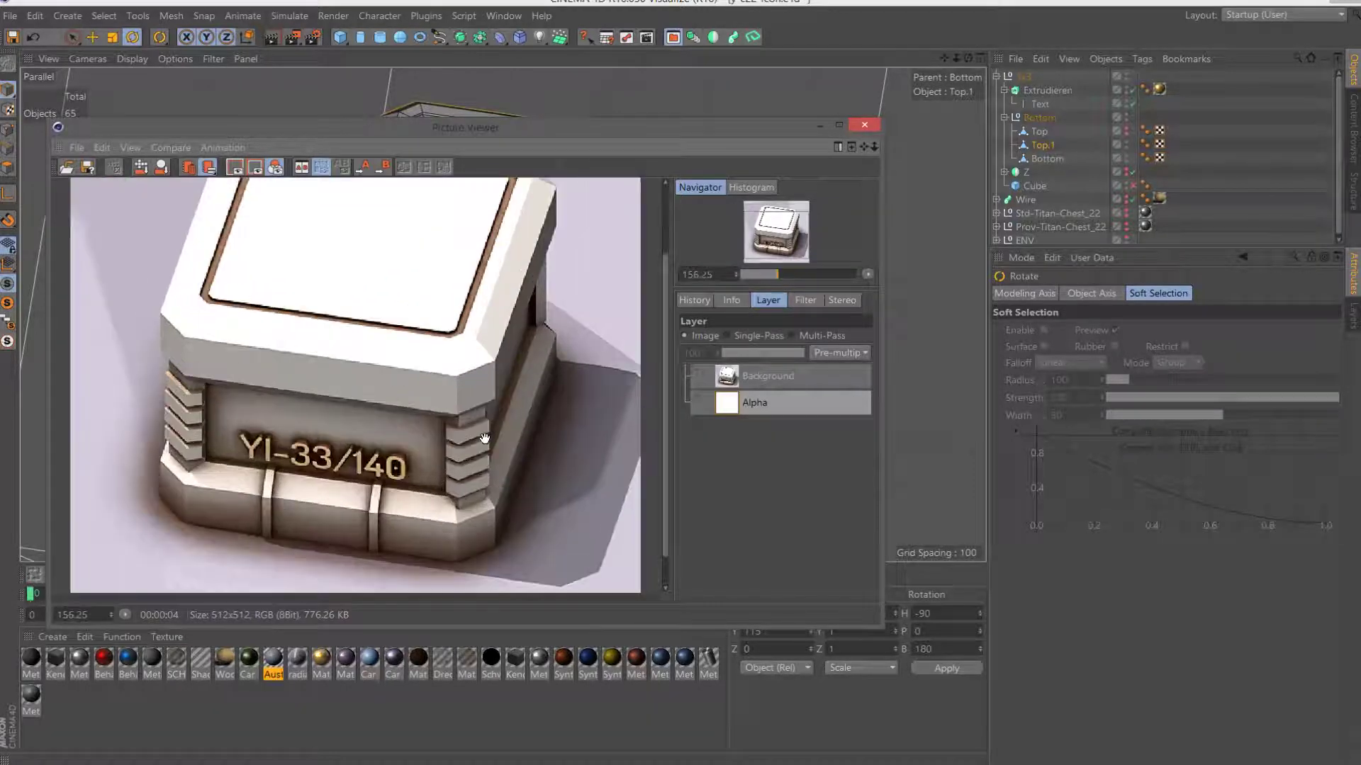
{"action": "left_click", "coordinate": [867, 127]}
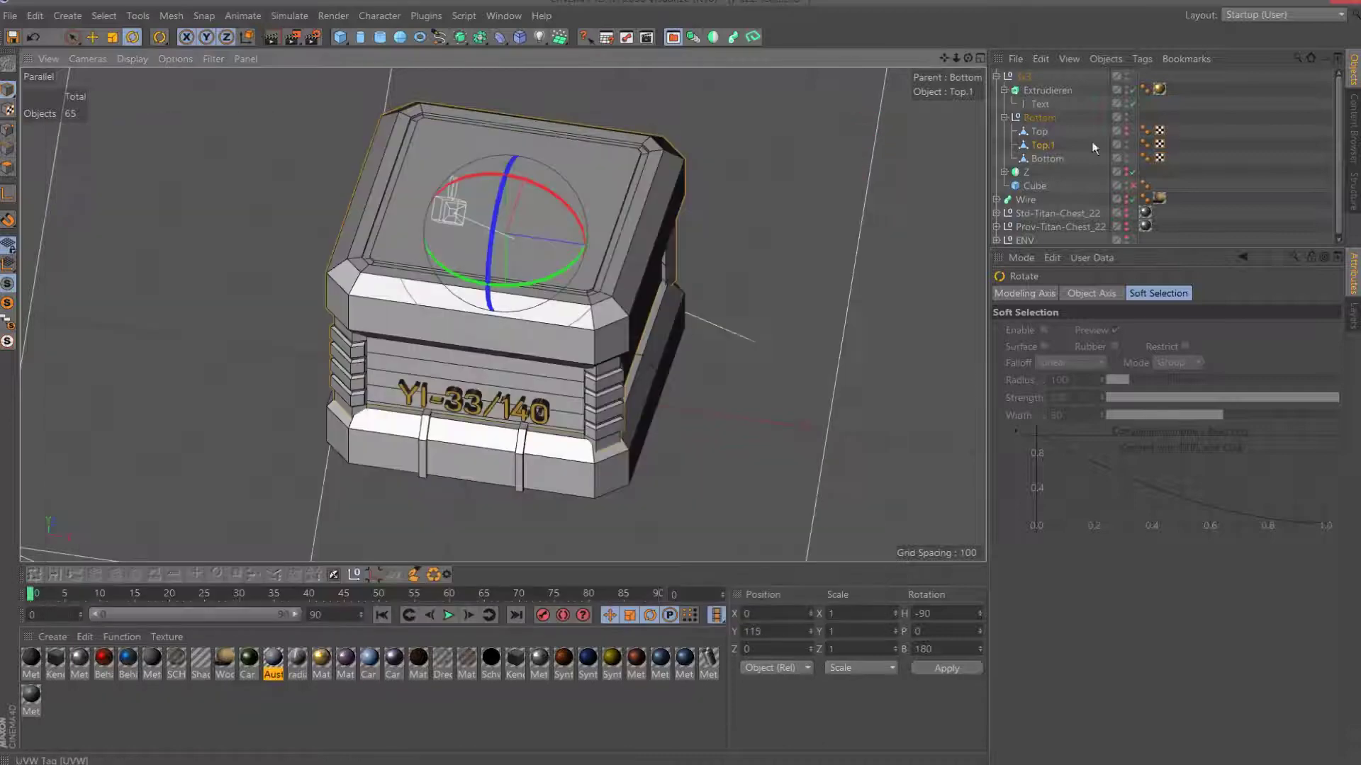
Toggle the ribbed cylinders and lid visibility, then re-render the crate.
{"action": "left_click", "coordinate": [1127, 181]}
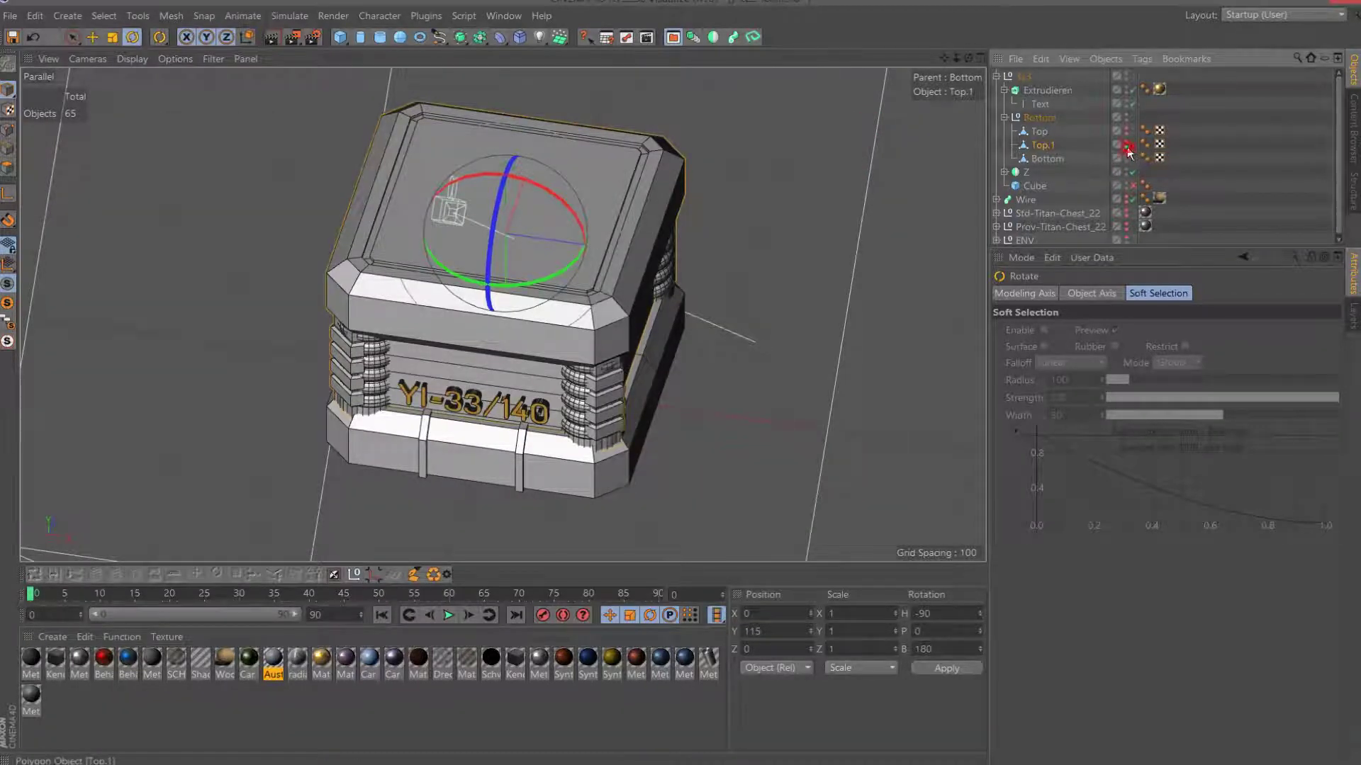
{"action": "left_click", "coordinate": [1126, 145]}
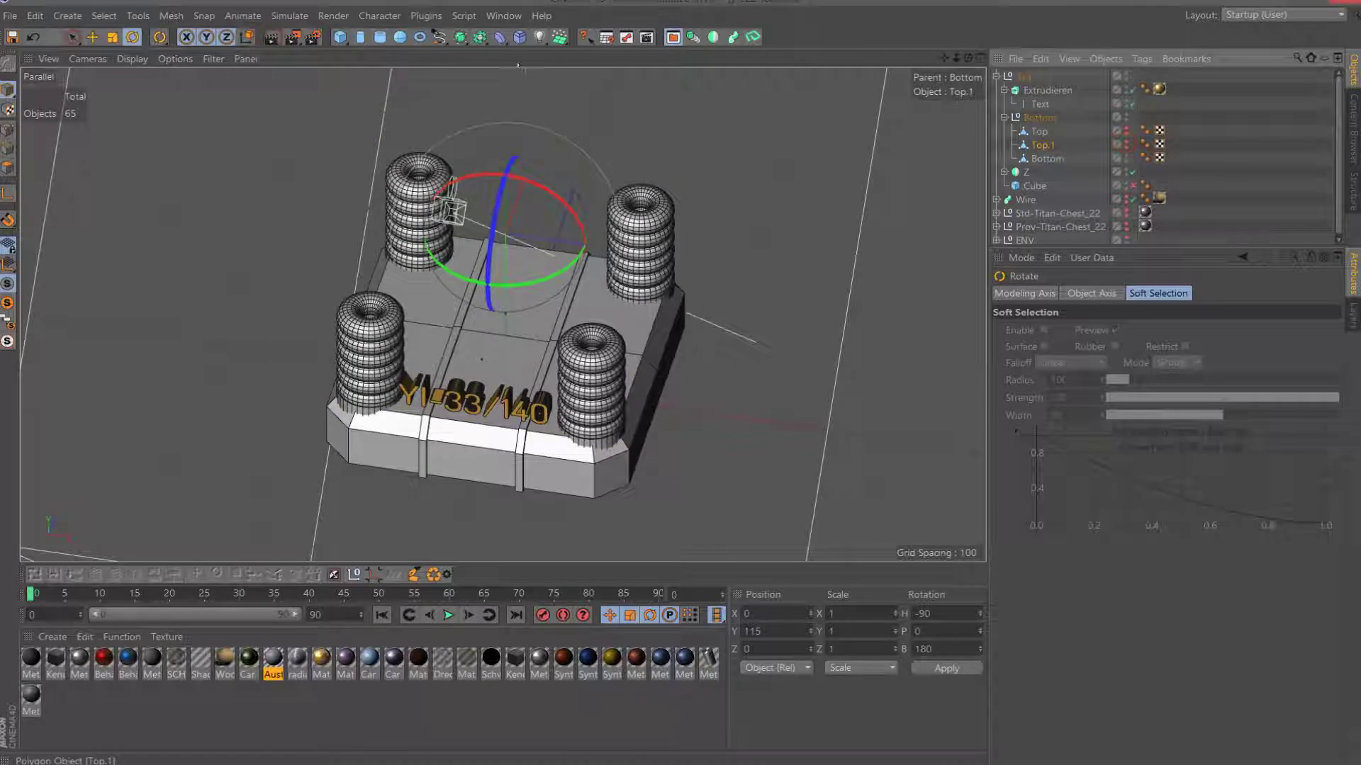
{"action": "left_click", "coordinate": [1127, 131]}
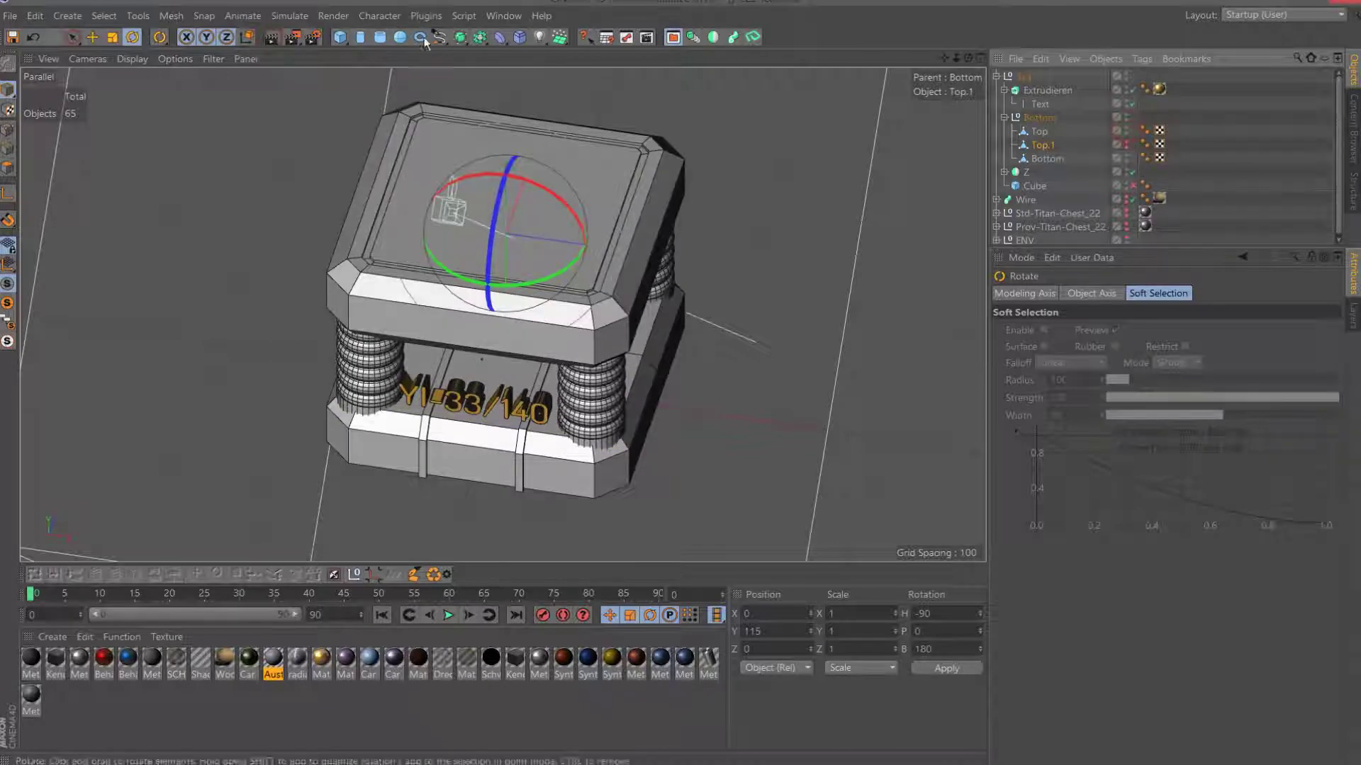
{"action": "key", "text": "shift+r"}
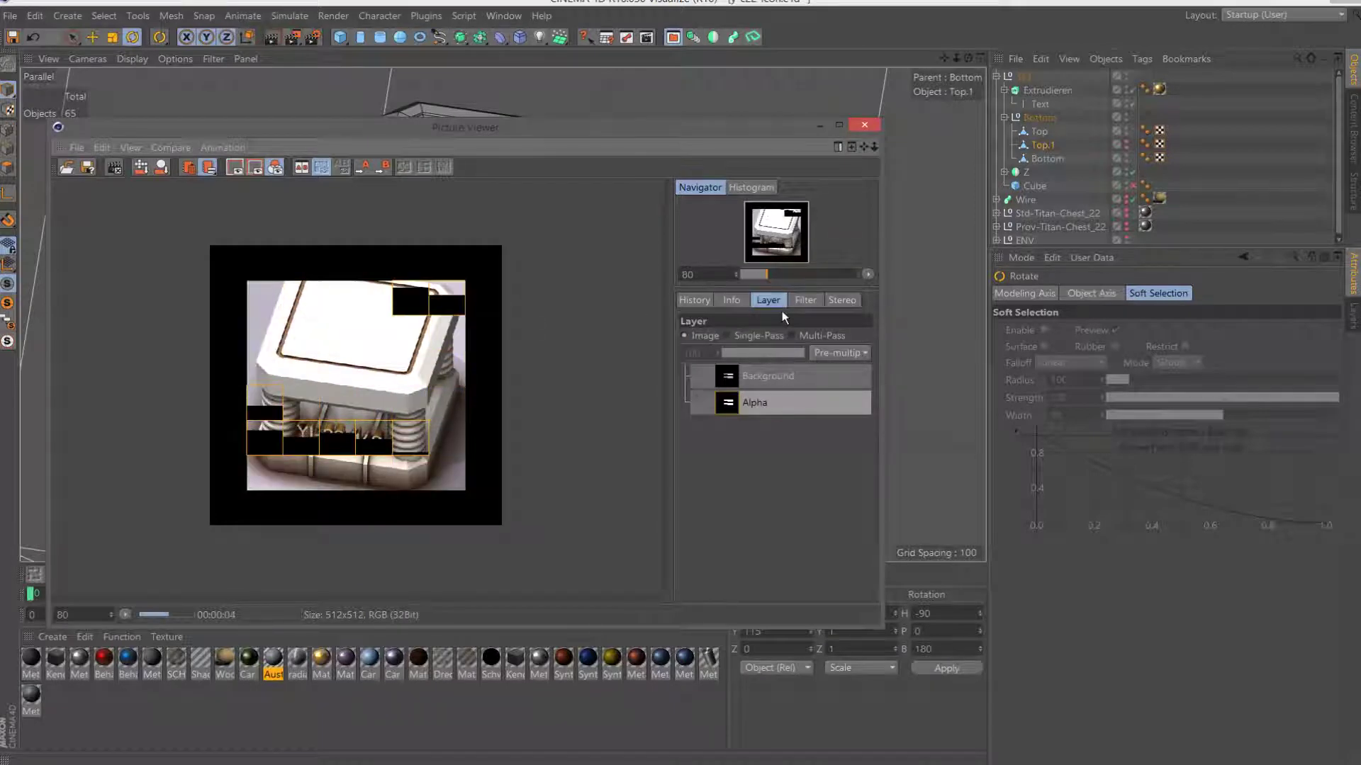
Compare the new render with the previous one in the History list, then close the viewer.
{"action": "left_click", "coordinate": [696, 302]}
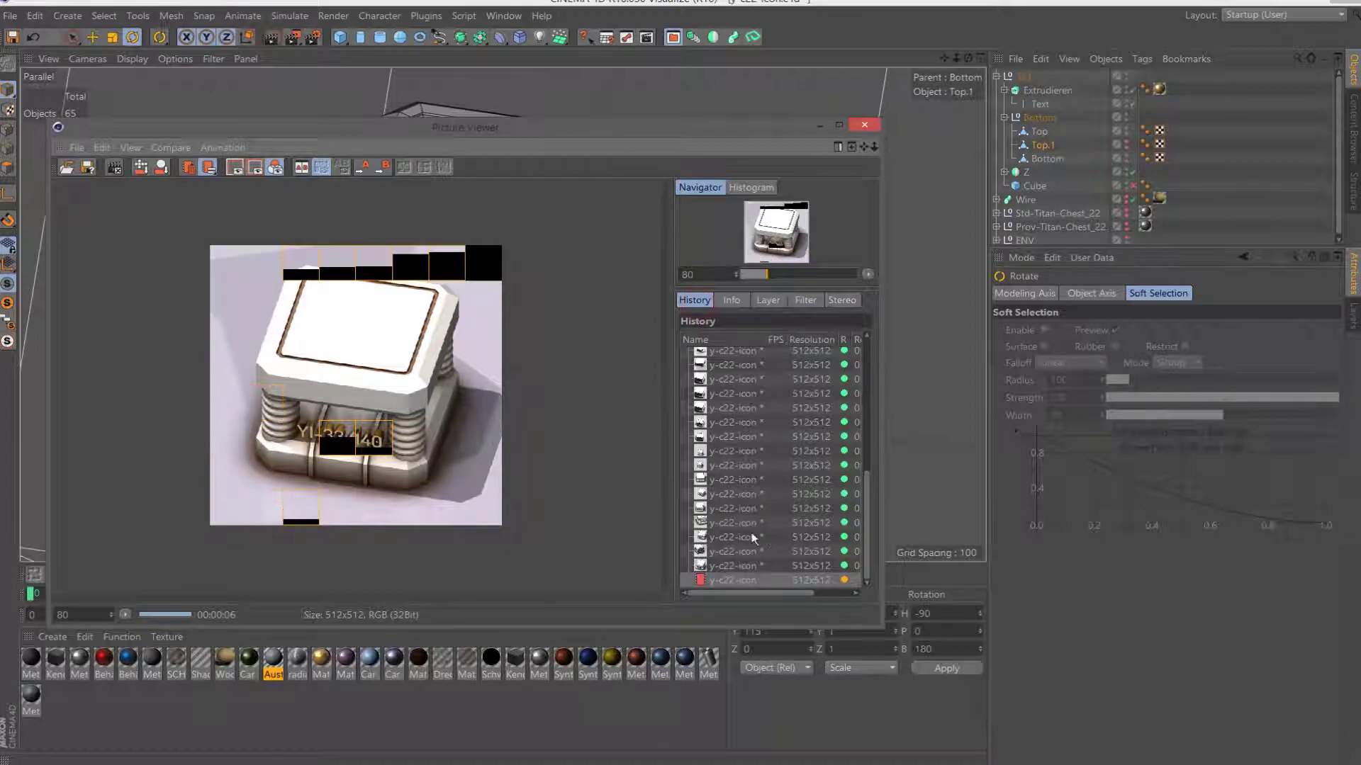
{"action": "left_click", "coordinate": [740, 565]}
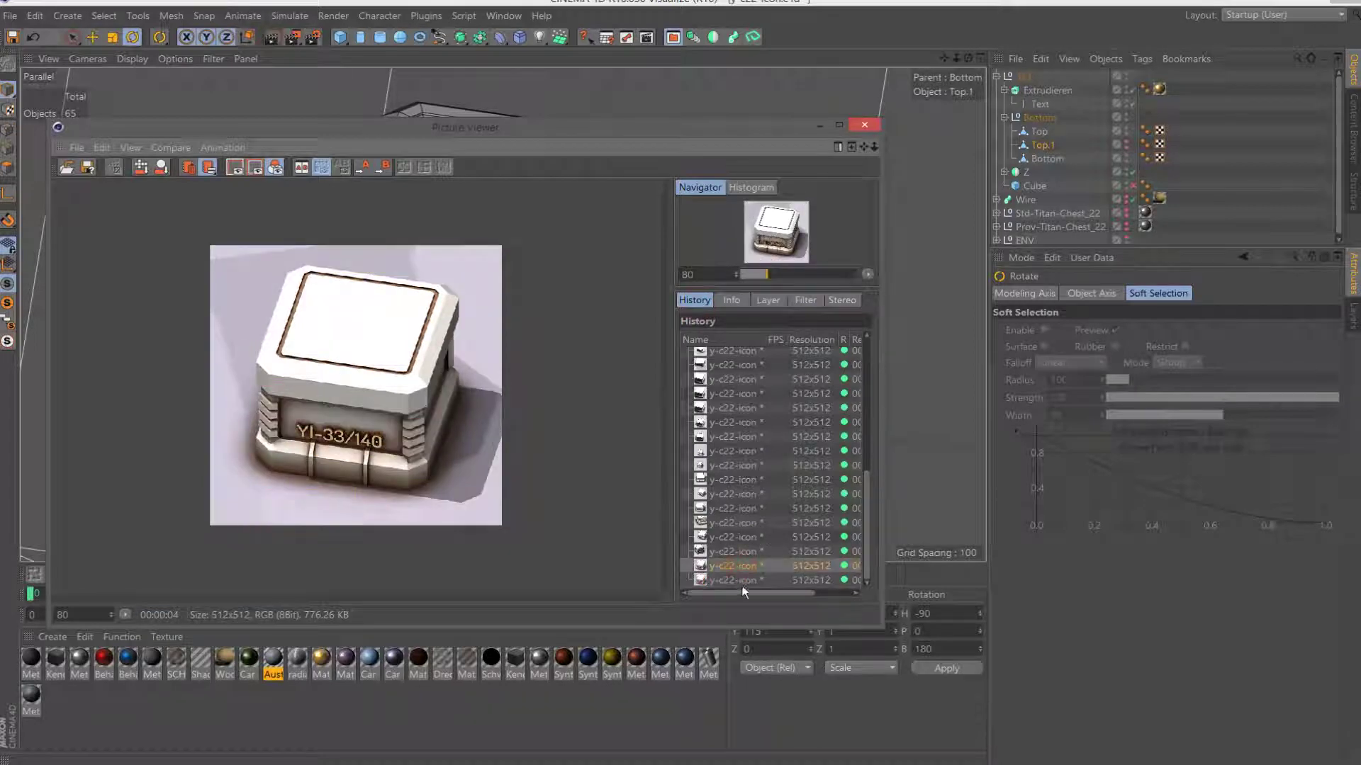
{"action": "left_click", "coordinate": [741, 586]}
{"action": "left_click", "coordinate": [864, 125]}
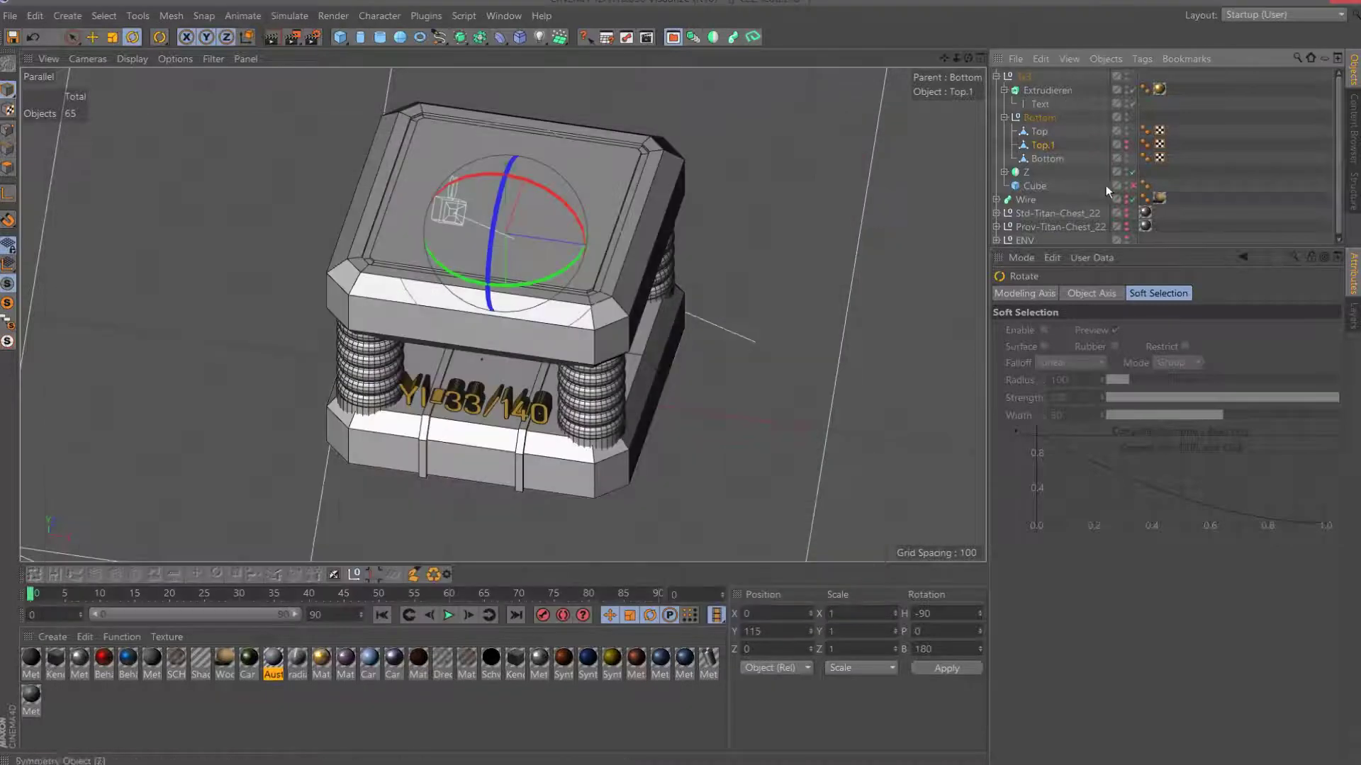
Hide the Top and Z symmetry objects in the viewport.
{"action": "left_click", "coordinate": [1125, 131]}
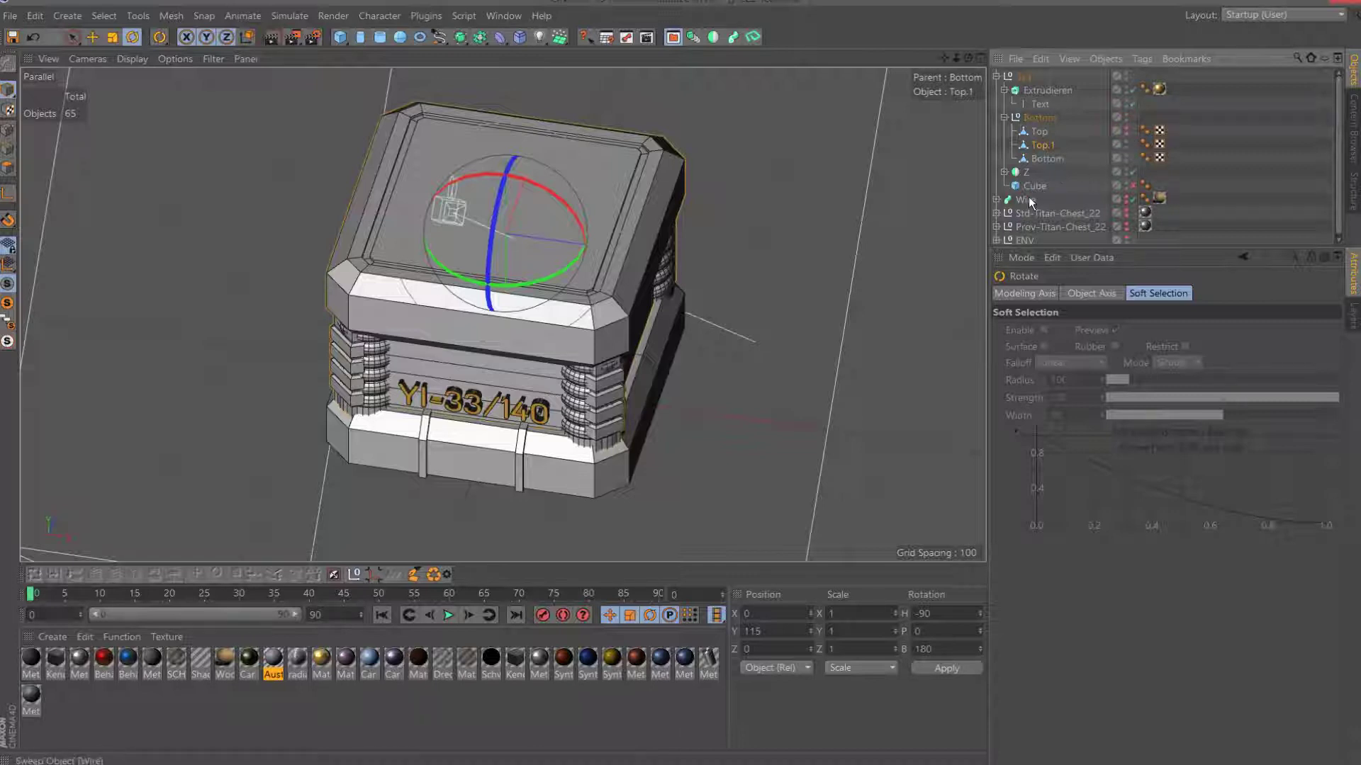
{"action": "left_click", "coordinate": [1028, 172]}
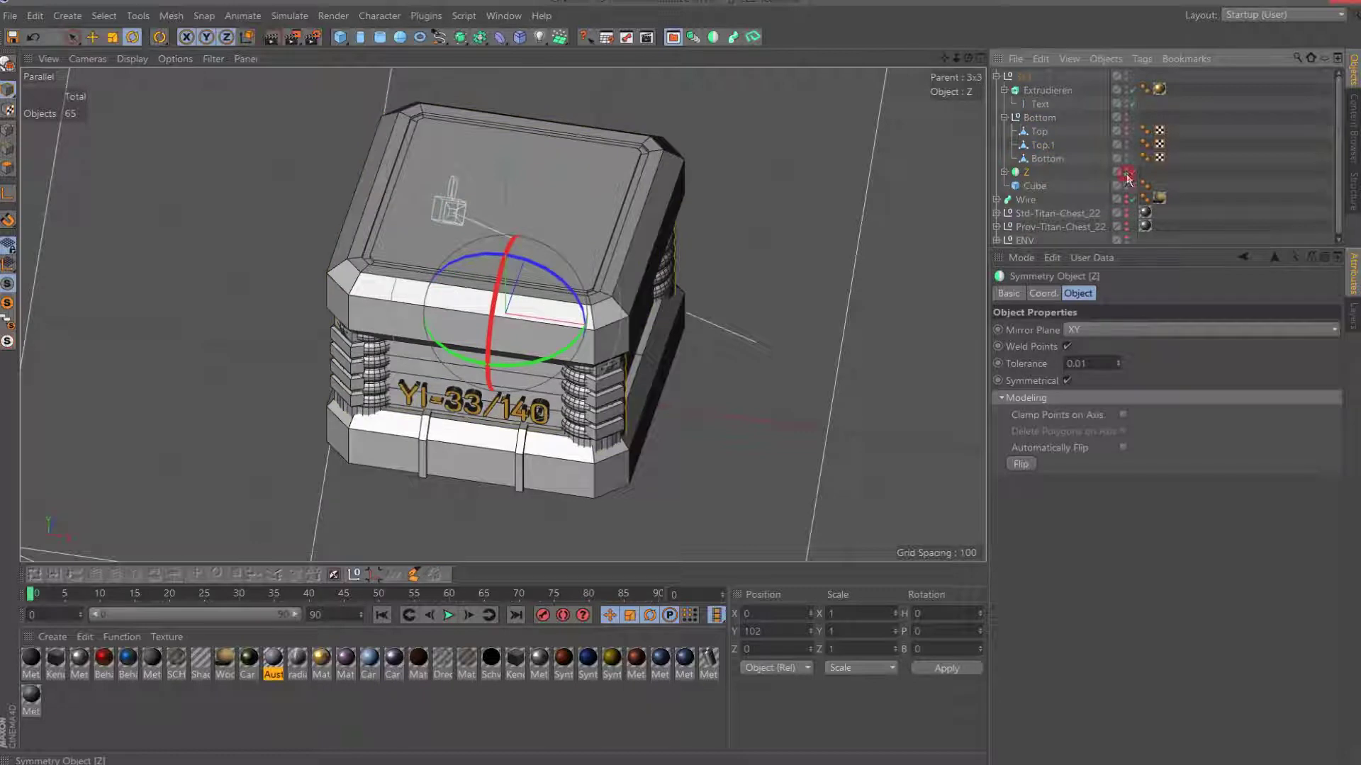
{"action": "left_click", "coordinate": [1126, 173]}
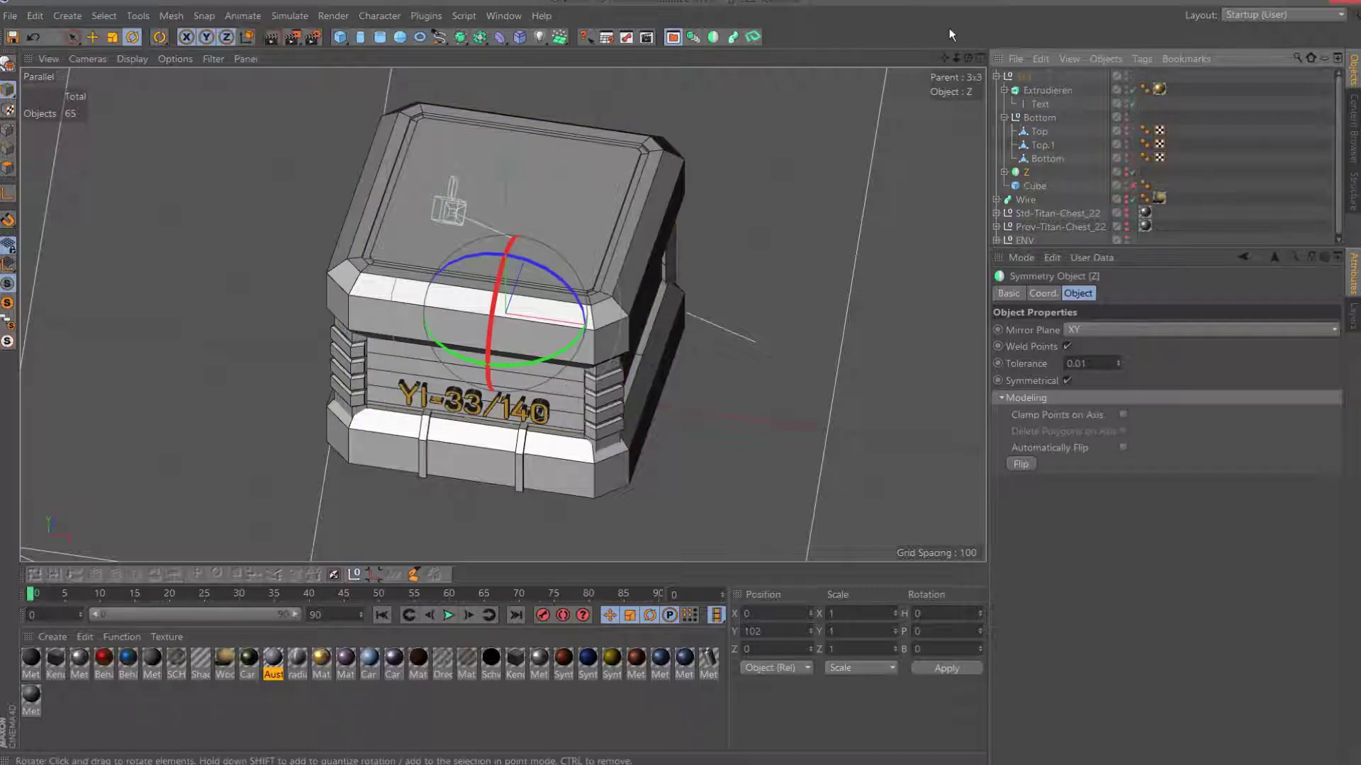
Add a Bevel deformer under Top.1 with offset 0.5 and render to the Picture Viewer.
{"action": "left_click", "coordinate": [520, 38]}
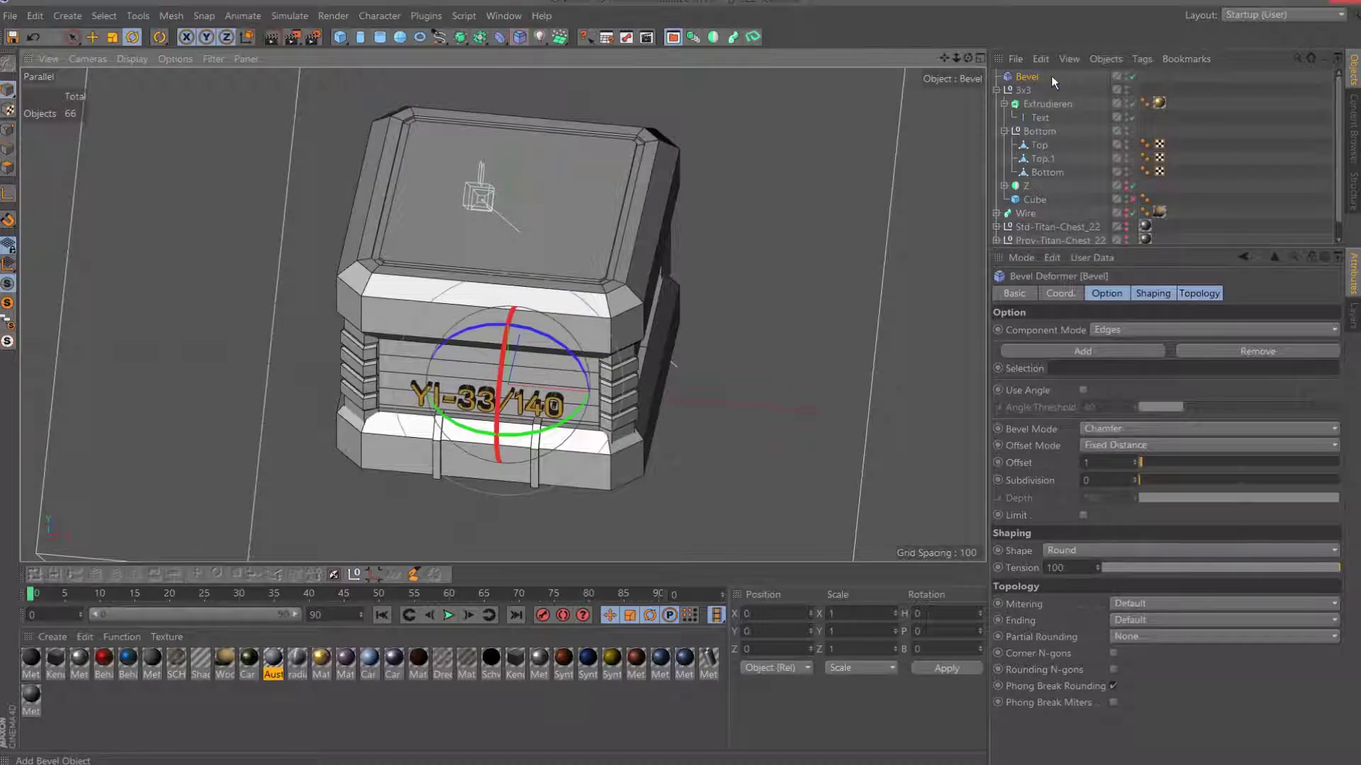
{"action": "mouse_move", "coordinate": [1052, 82]}
{"action": "left_mouse_down"}
{"action": "mouse_move", "coordinate": [1054, 172]}
{"action": "mouse_move", "coordinate": [1048, 158]}
{"action": "left_mouse_up"}
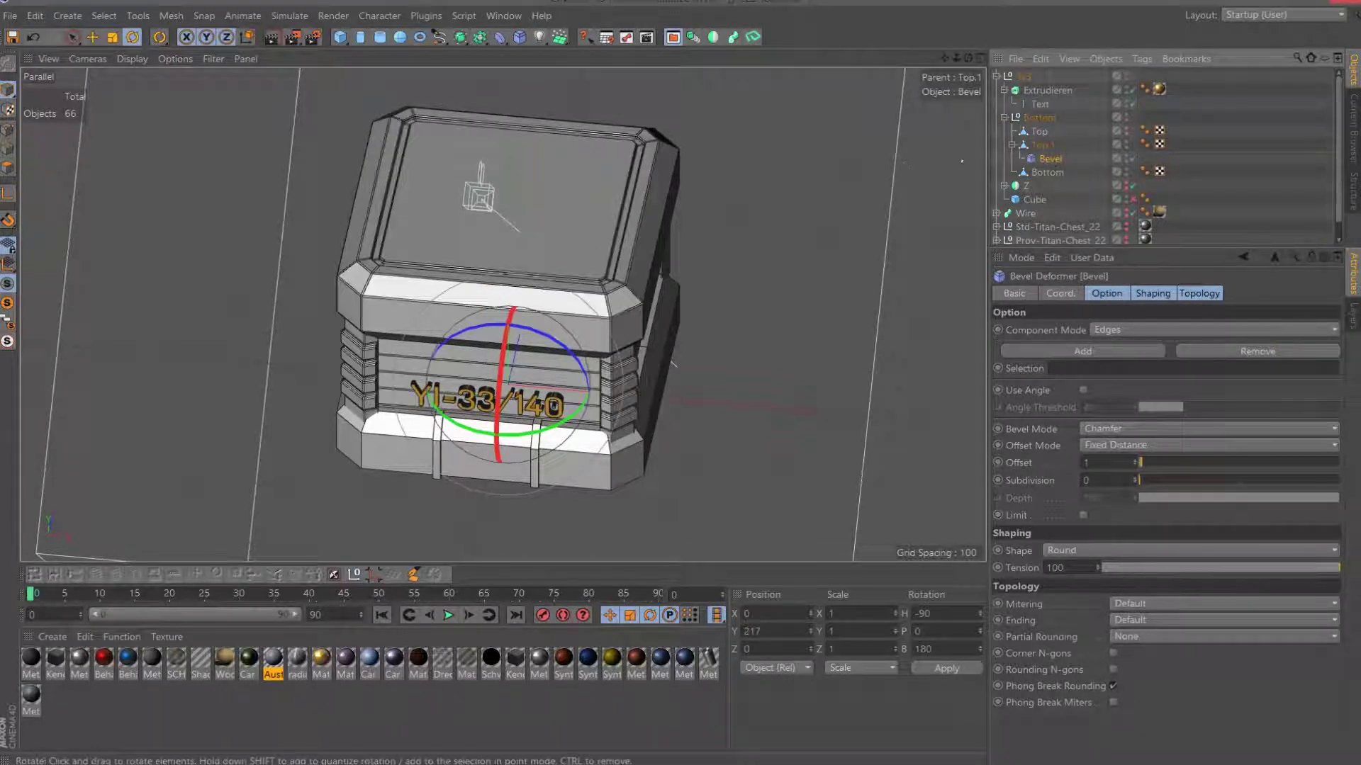
{"action": "left_click", "coordinate": [1107, 469]}
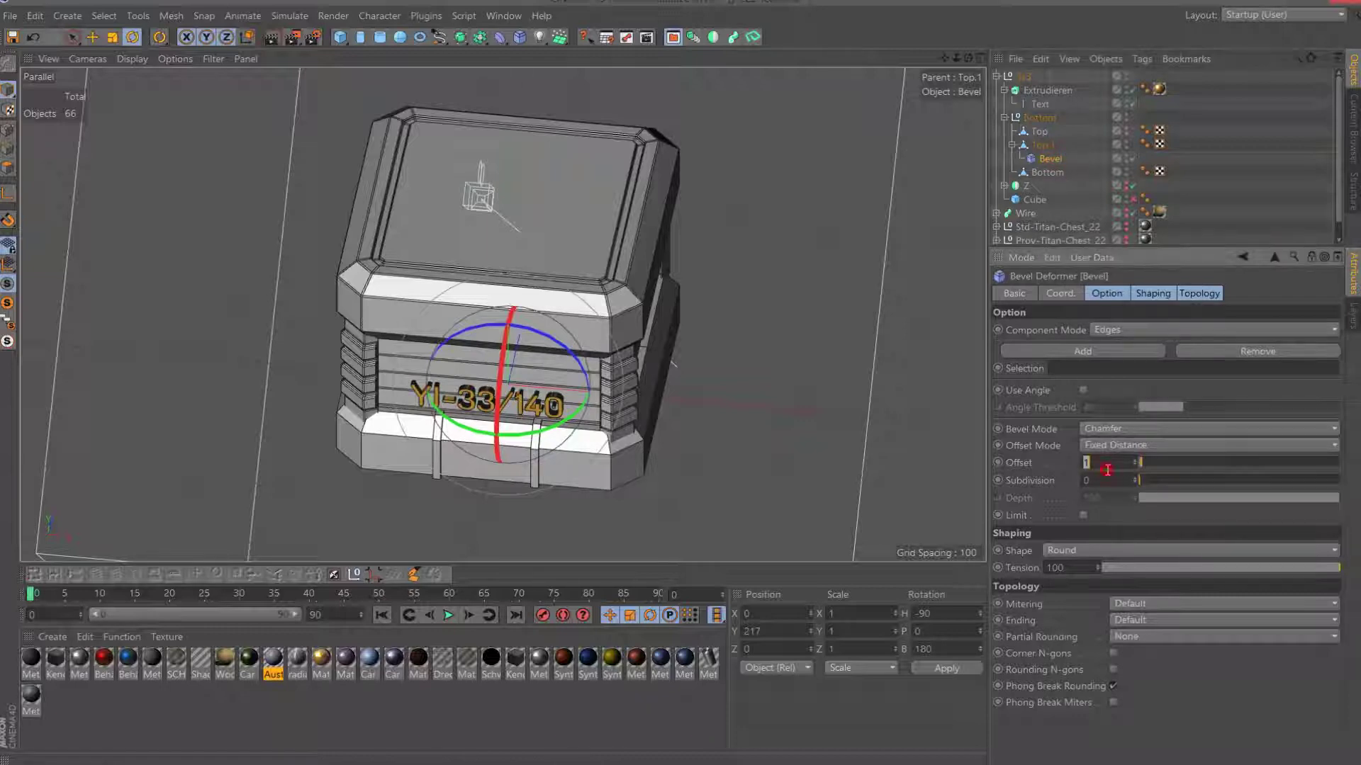
{"action": "type", "text": ".5"}
{"action": "key", "text": "Return"}
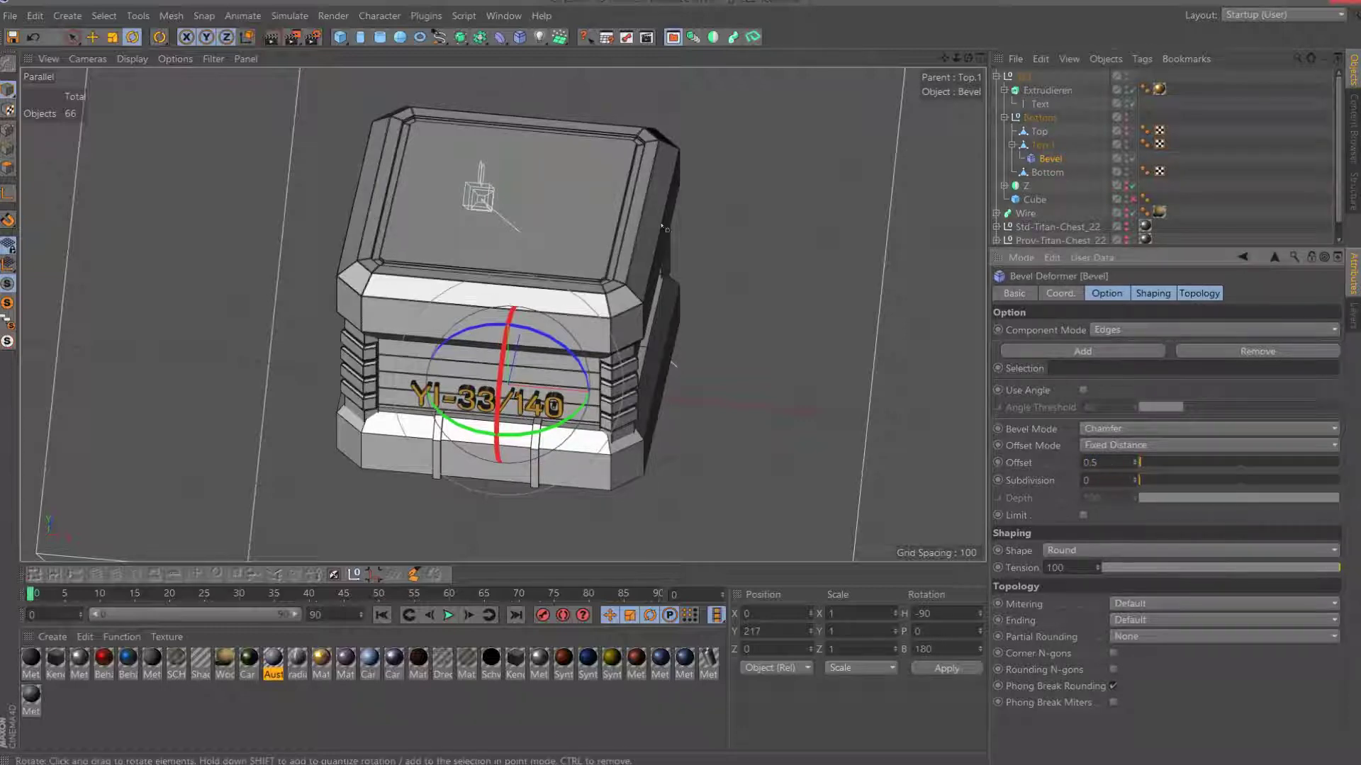
{"action": "left_click", "coordinate": [294, 40]}
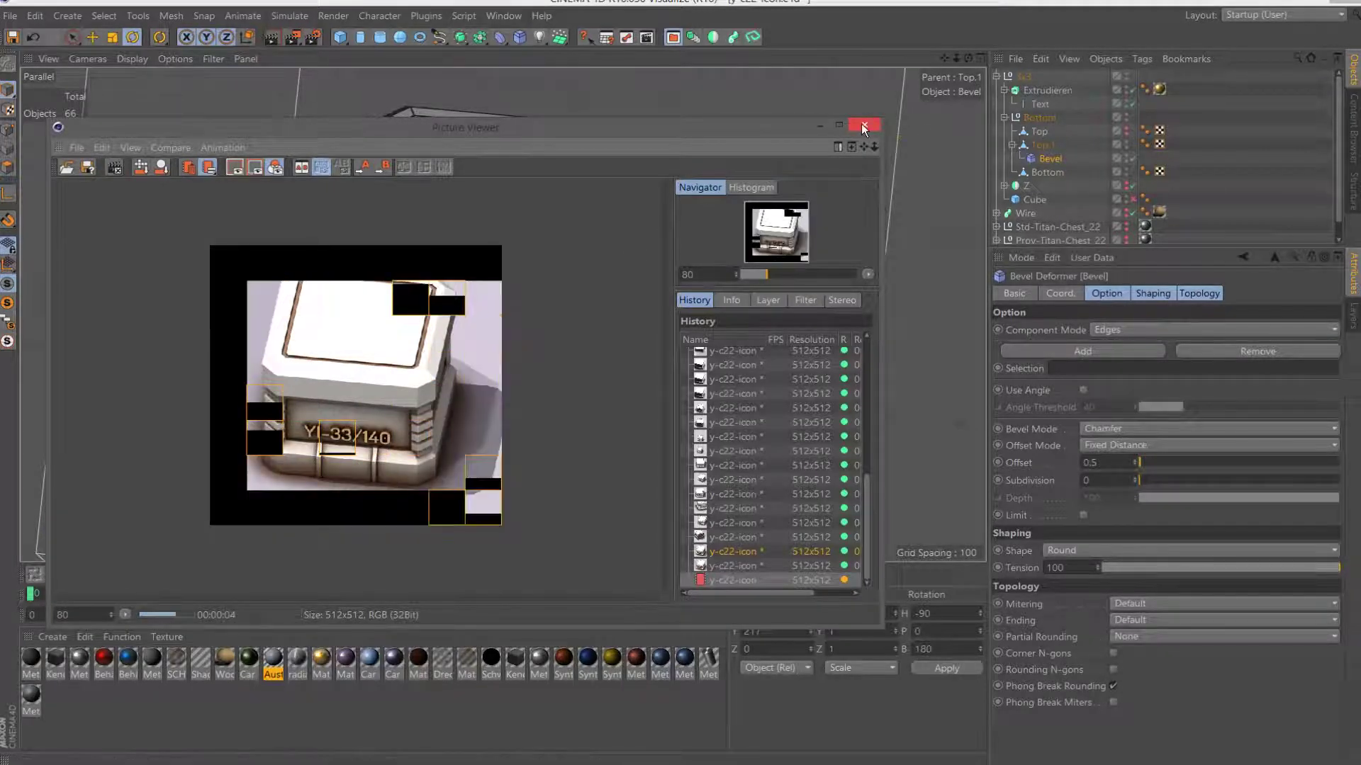
Close the Picture Viewer and change the Top.1 Bevel deformer's offset to 1.
{"action": "left_click", "coordinate": [719, 443]}
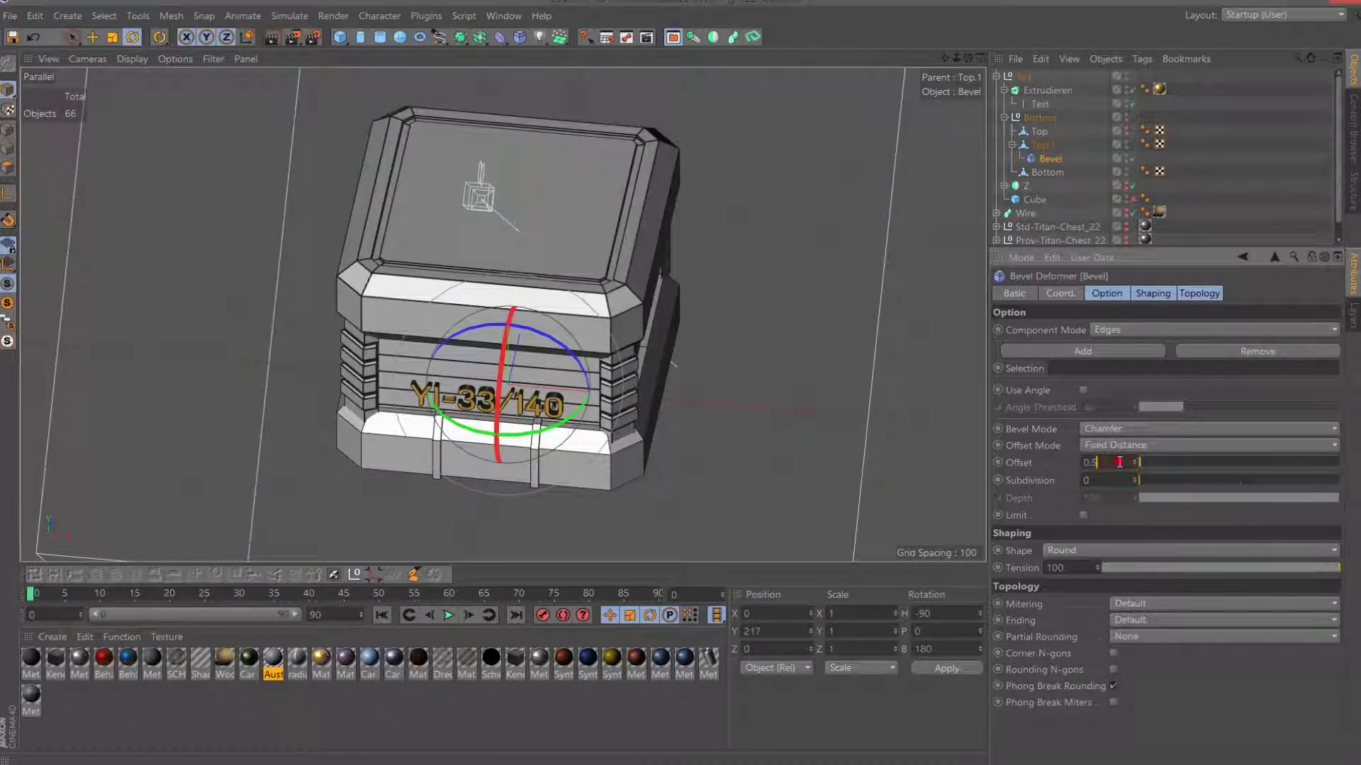
{"action": "type", "text": "1"}
{"action": "key", "text": "Return"}
{"action": "mouse_move", "coordinate": [956, 58]}
{"action": "left_mouse_down"}
{"action": "mouse_move", "coordinate": [924, 41]}
{"action": "mouse_move", "coordinate": [936, 78]}
{"action": "left_mouse_up"}
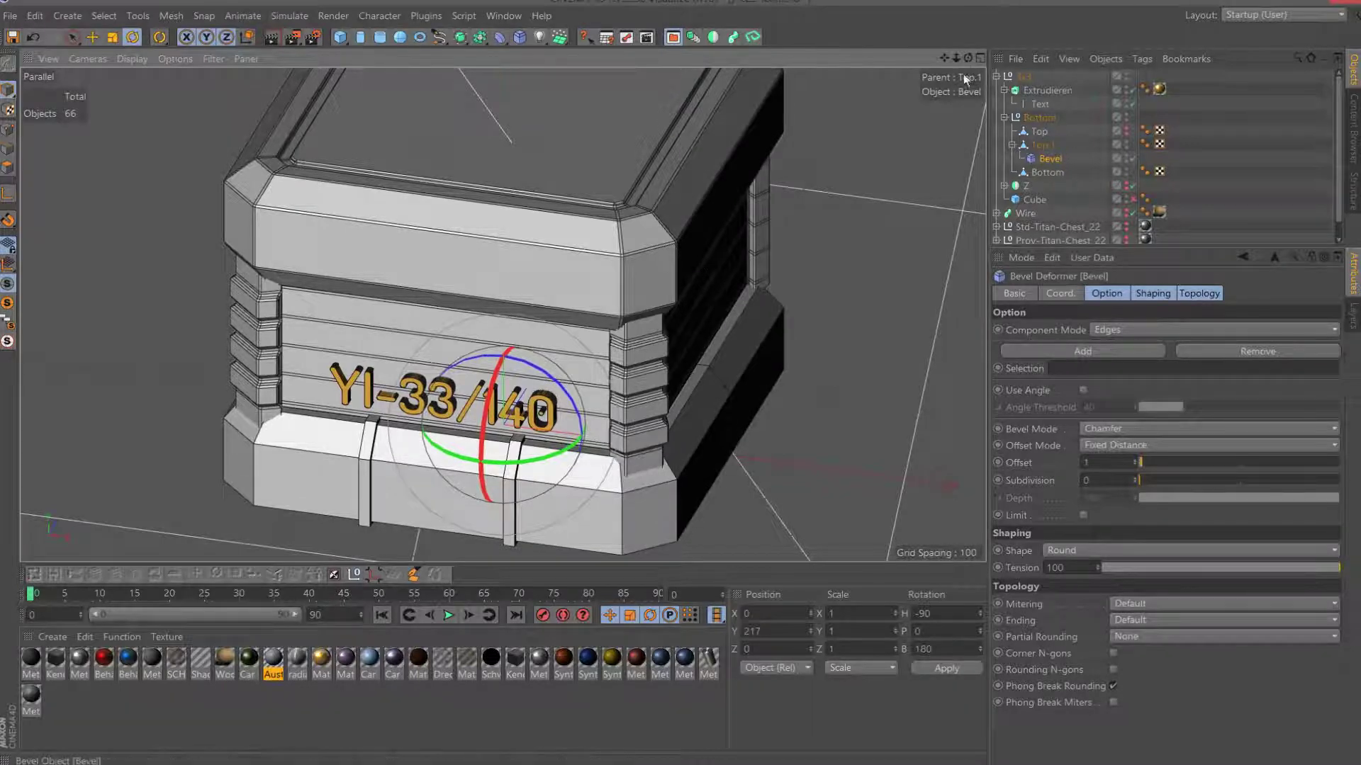
{"action": "left_click_drag", "start_coordinate": [967, 60], "coordinate": [943, 78]}
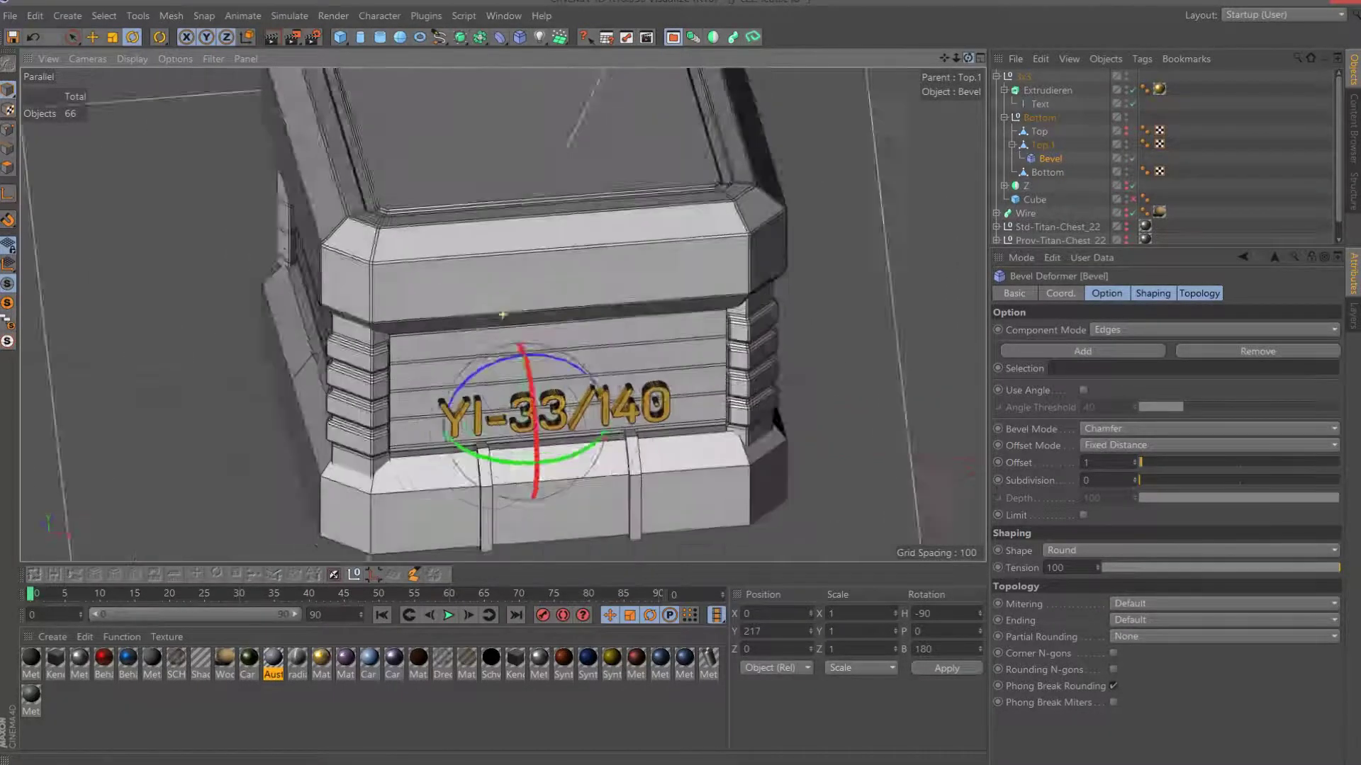
{"action": "left_click_drag", "start_coordinate": [517, 409], "coordinate": [452, 406], "text": "alt"}
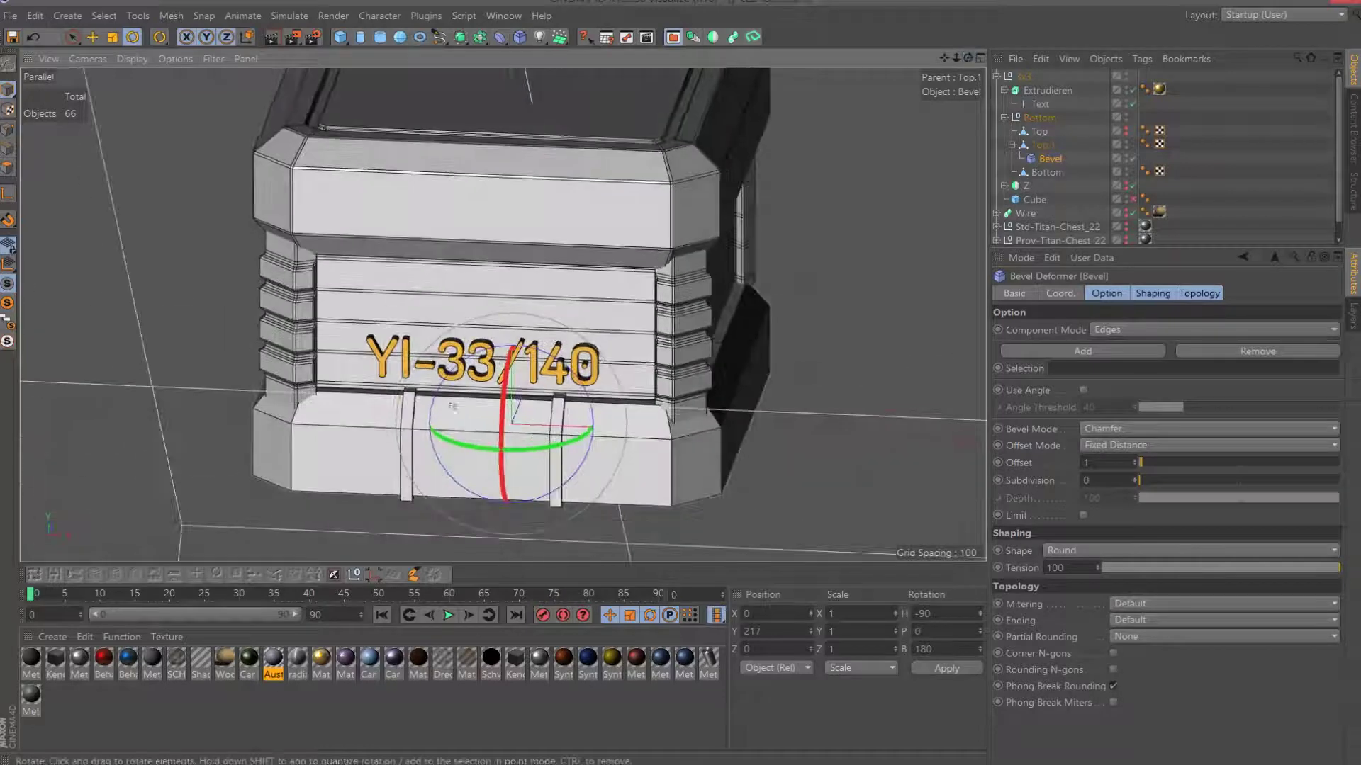
Select Top.1 in front view and set up the Knife in Edge mode, X-Y plane, bevel disabled.
{"action": "left_click", "coordinate": [1042, 144]}
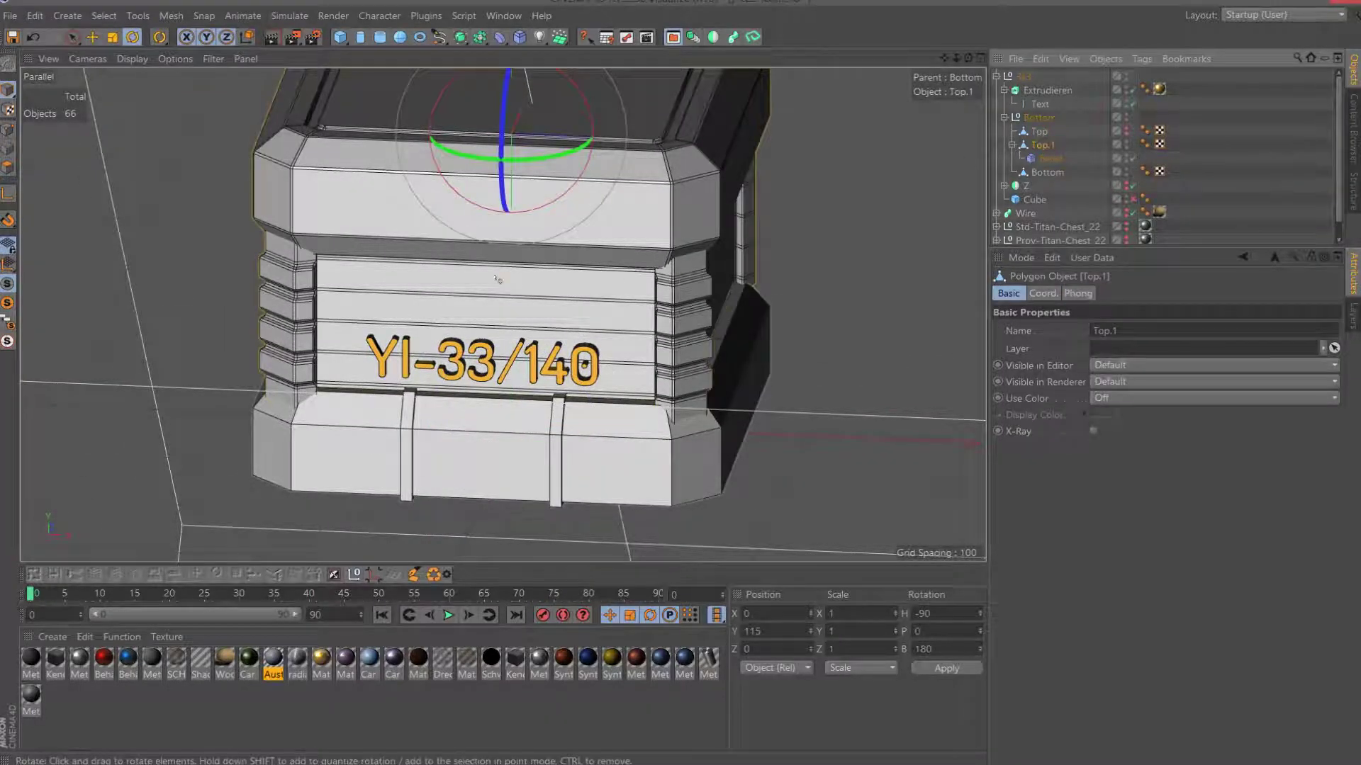
{"action": "key", "text": "F2"}
{"action": "key", "text": "F3"}
{"action": "key", "text": "F4"}
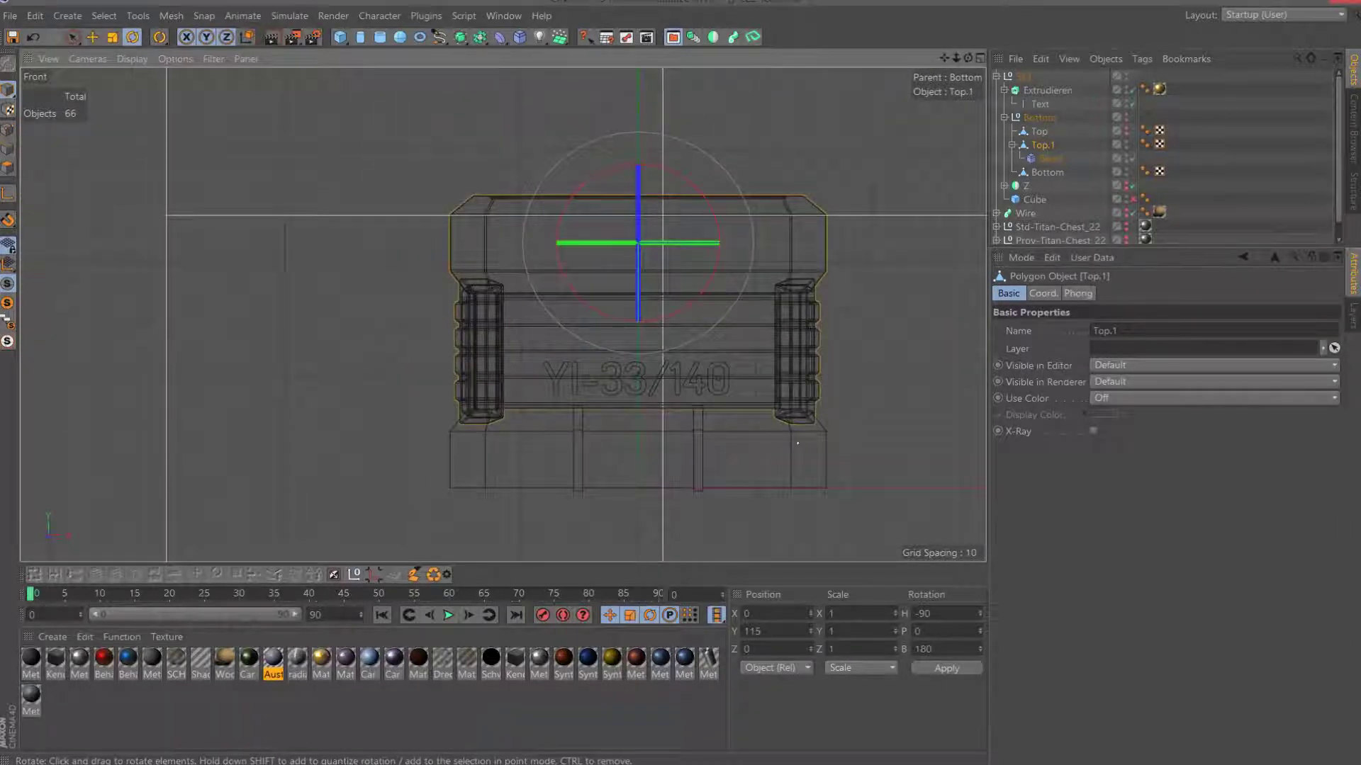
{"action": "scroll", "coordinate": [503, 315], "scroll_direction": "up", "scroll_amount": 2}
{"action": "scroll", "coordinate": [503, 315], "scroll_direction": "up", "scroll_amount": 2}
{"action": "scroll", "coordinate": [503, 315], "scroll_direction": "up", "scroll_amount": 1}
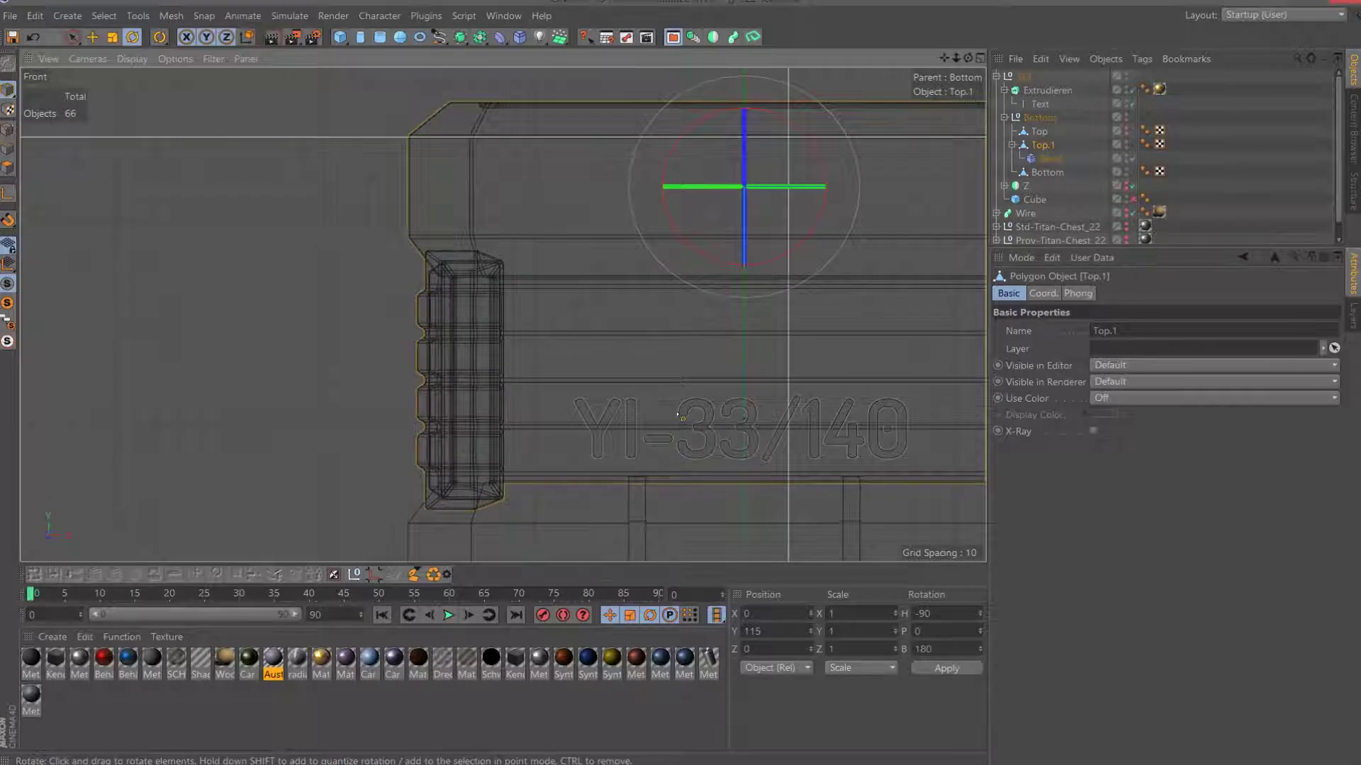
{"action": "key", "text": "k"}
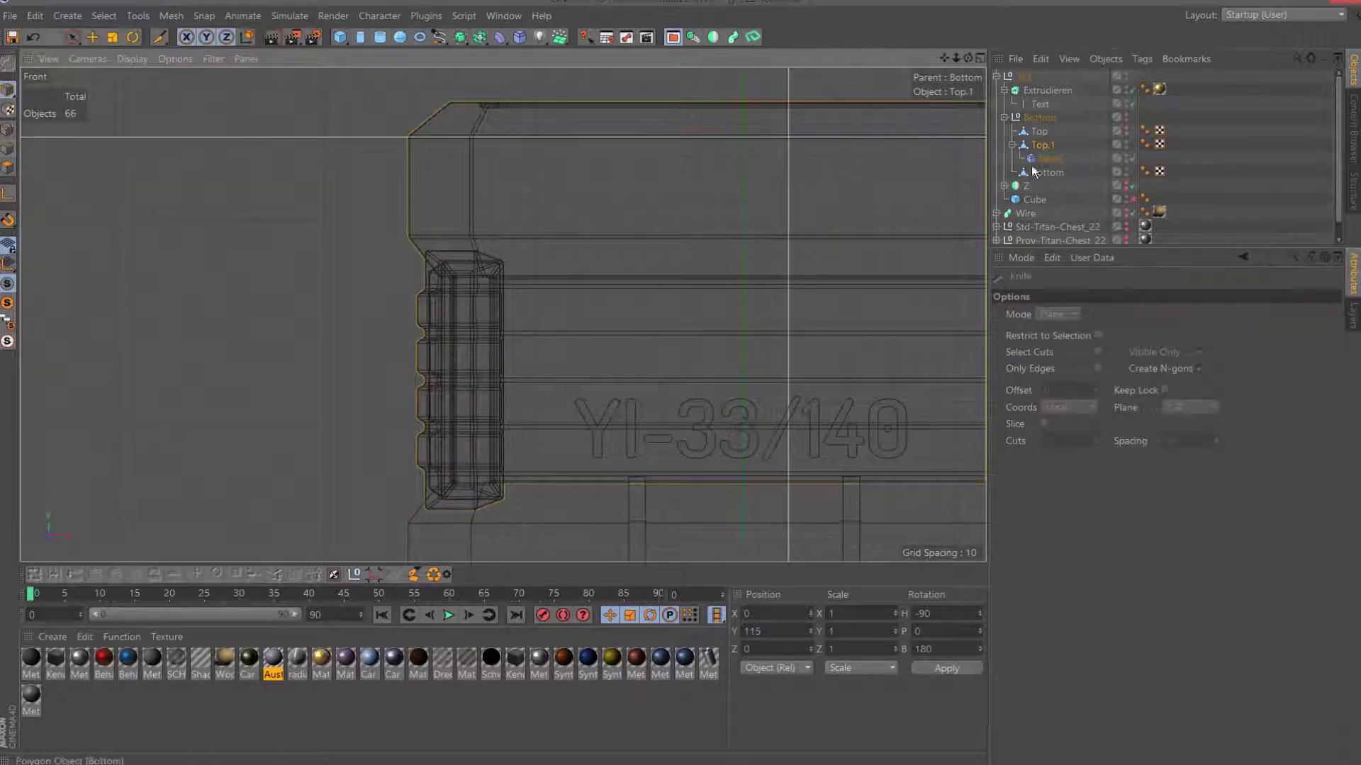
{"action": "left_click", "coordinate": [1131, 159]}
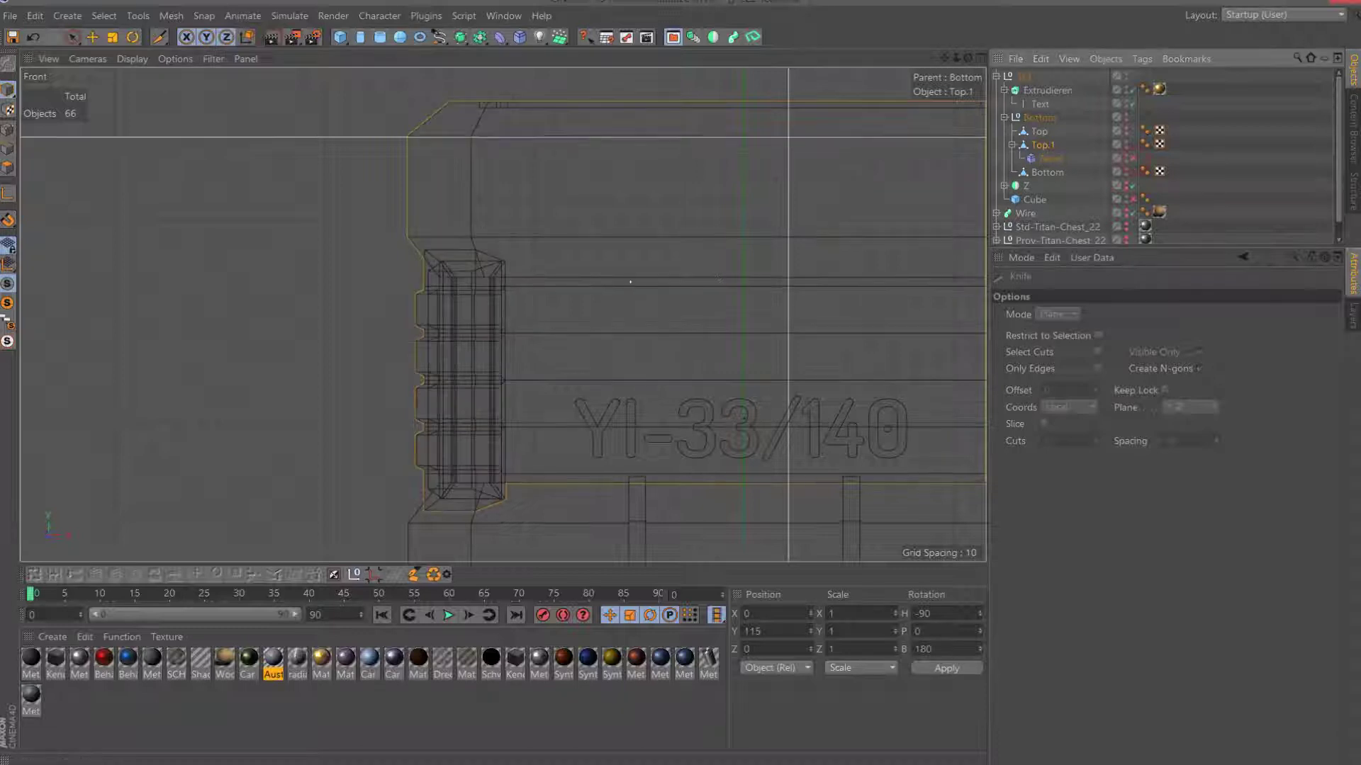
{"action": "left_click", "coordinate": [10, 148]}
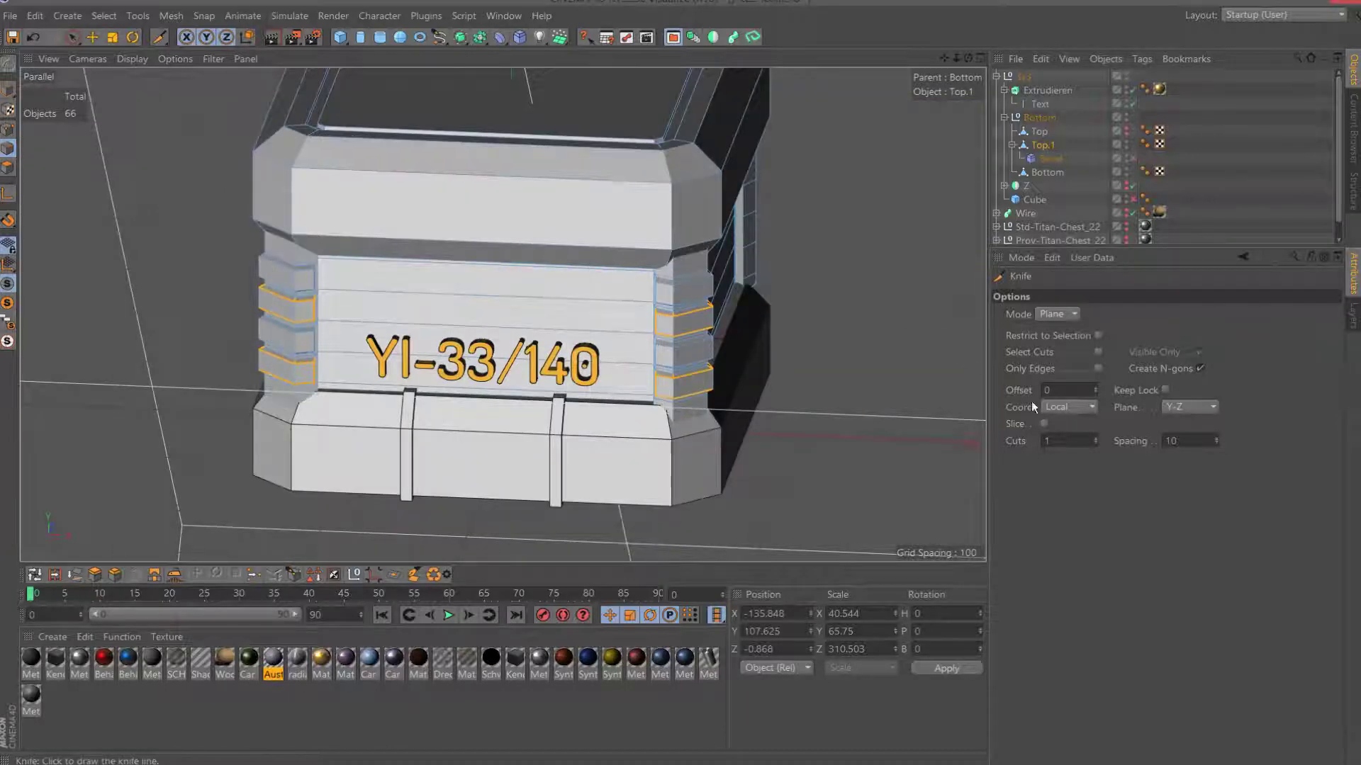
{"action": "left_click", "coordinate": [1167, 412]}
Cut four vertical knife lines through the Top.1 front, in two close pairs.
{"action": "key", "text": "F2"}
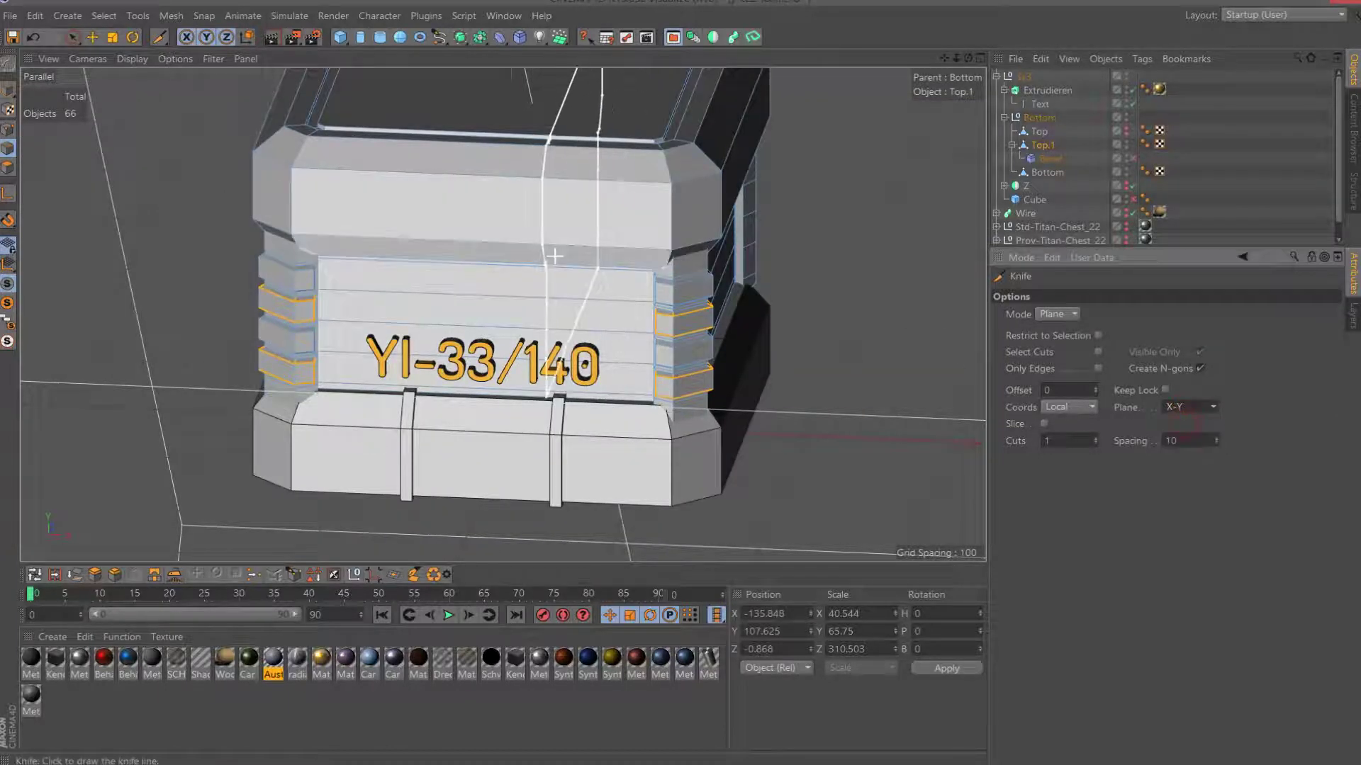
{"action": "key", "text": "F3"}
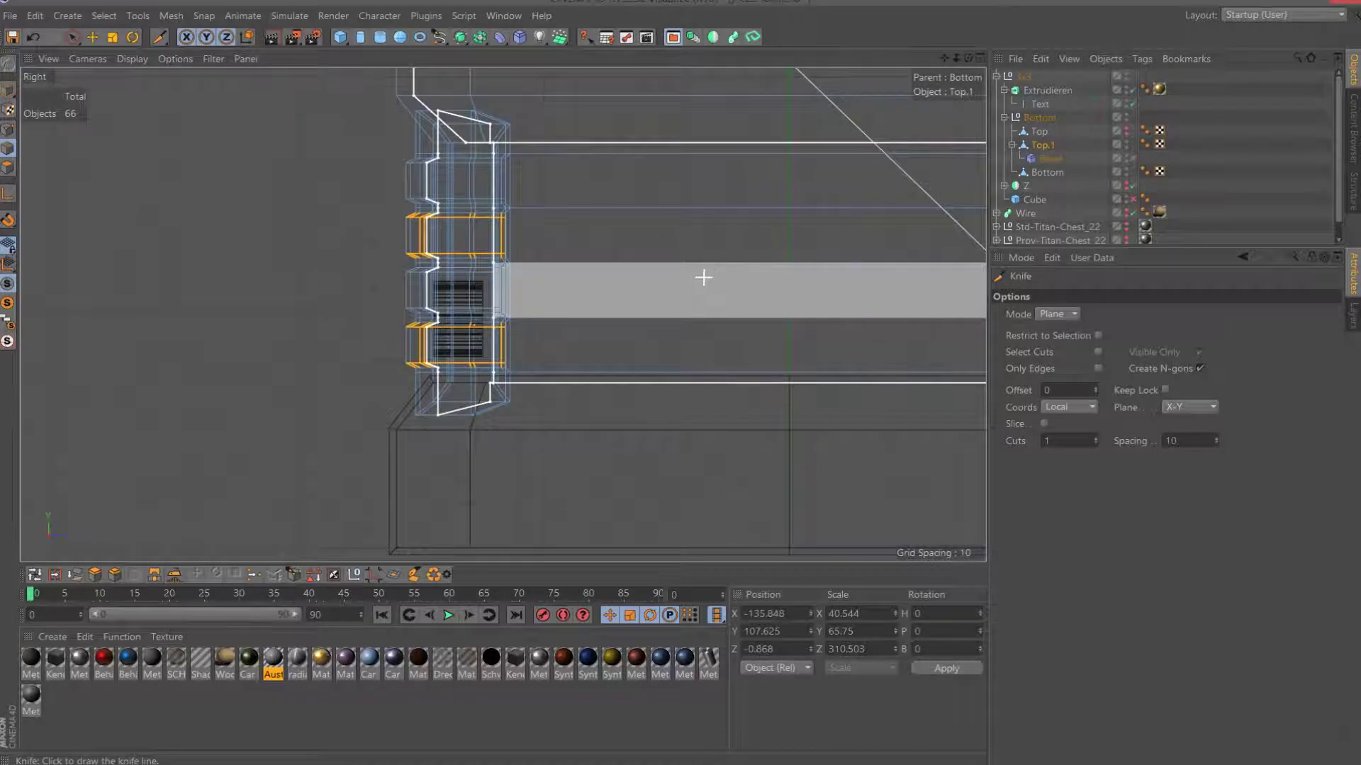
{"action": "key", "text": "F4"}
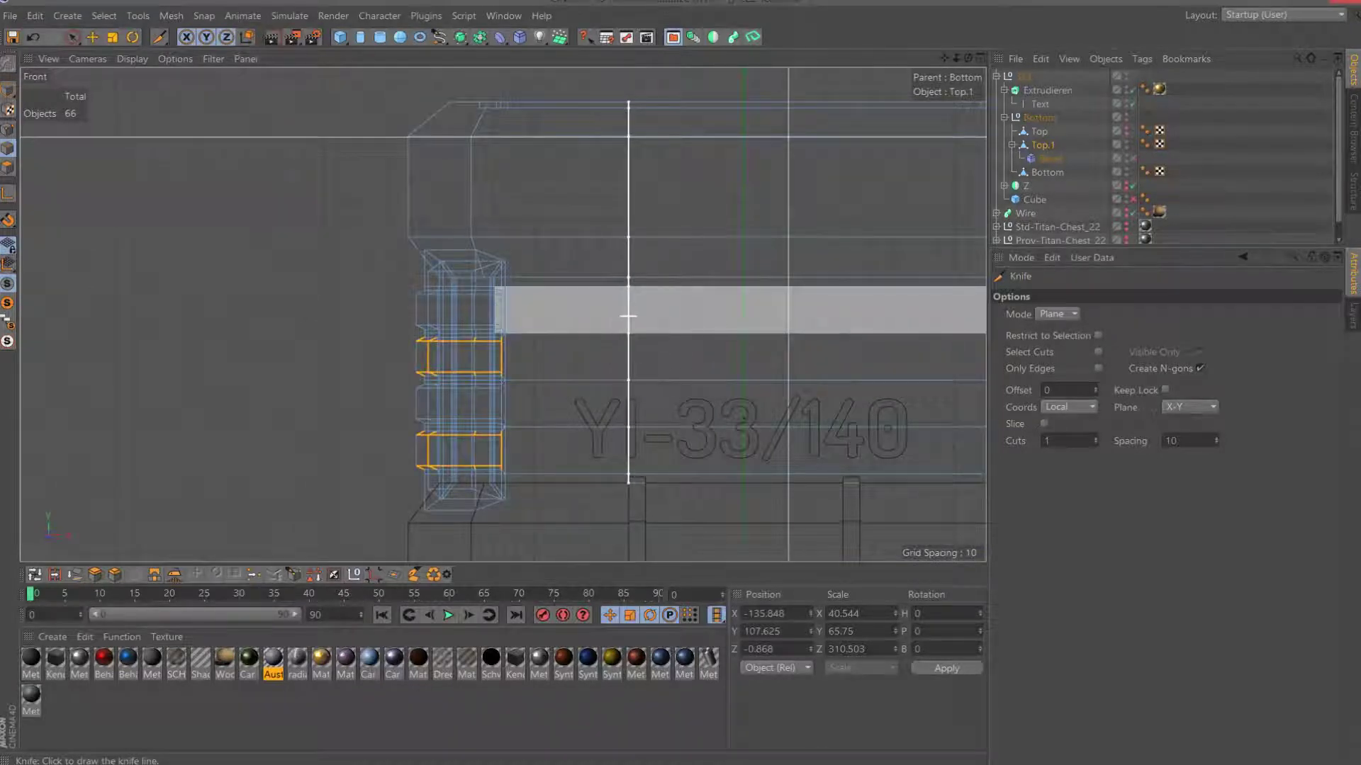
{"action": "left_click", "coordinate": [628, 316]}
{"action": "left_click", "coordinate": [644, 316]}
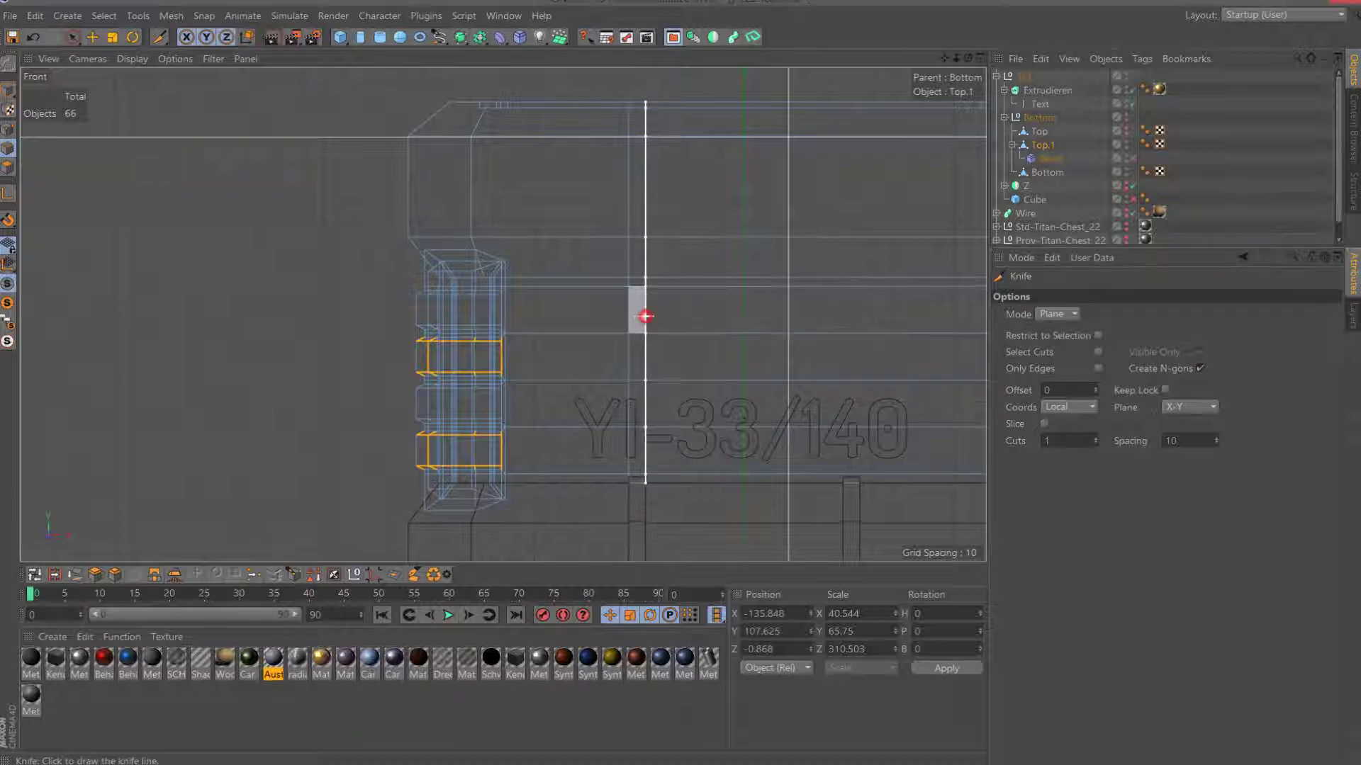
{"action": "left_click", "coordinate": [842, 316]}
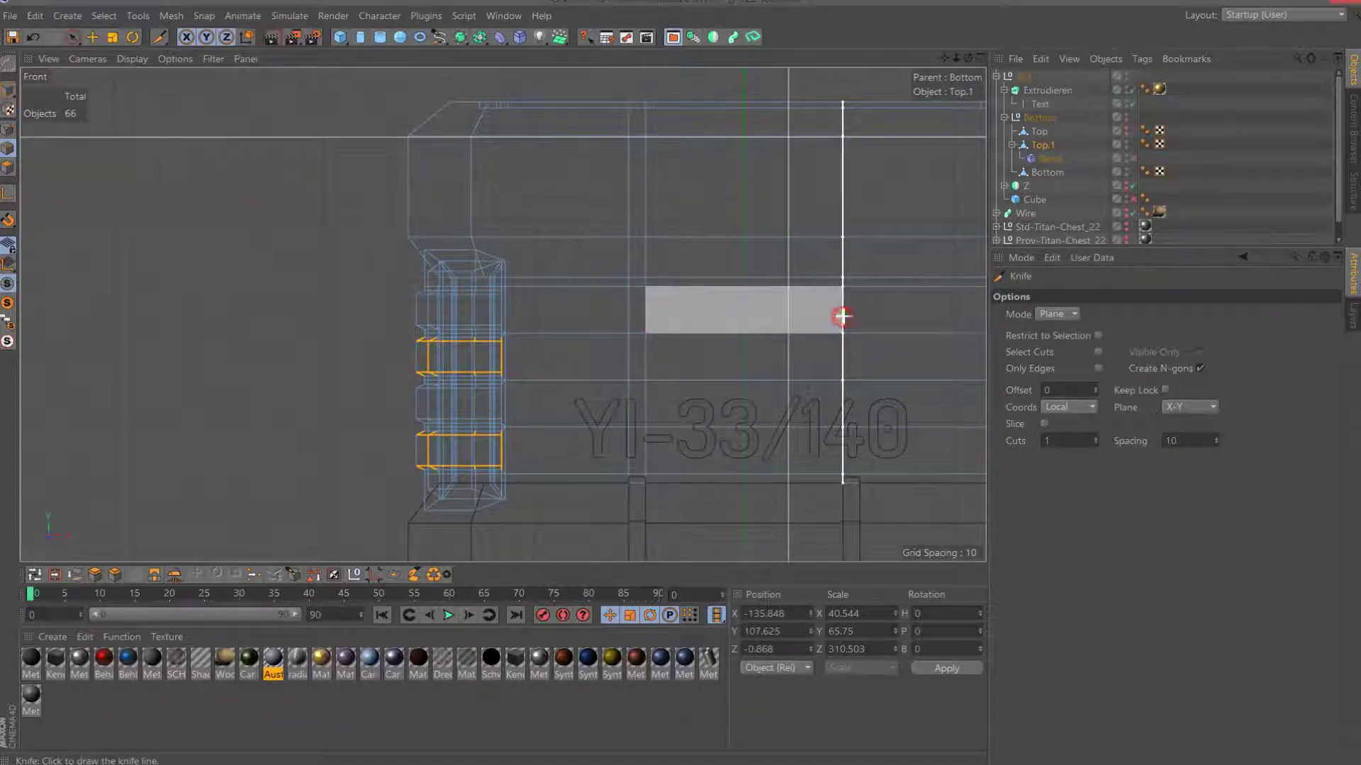
{"action": "left_click", "coordinate": [859, 317]}
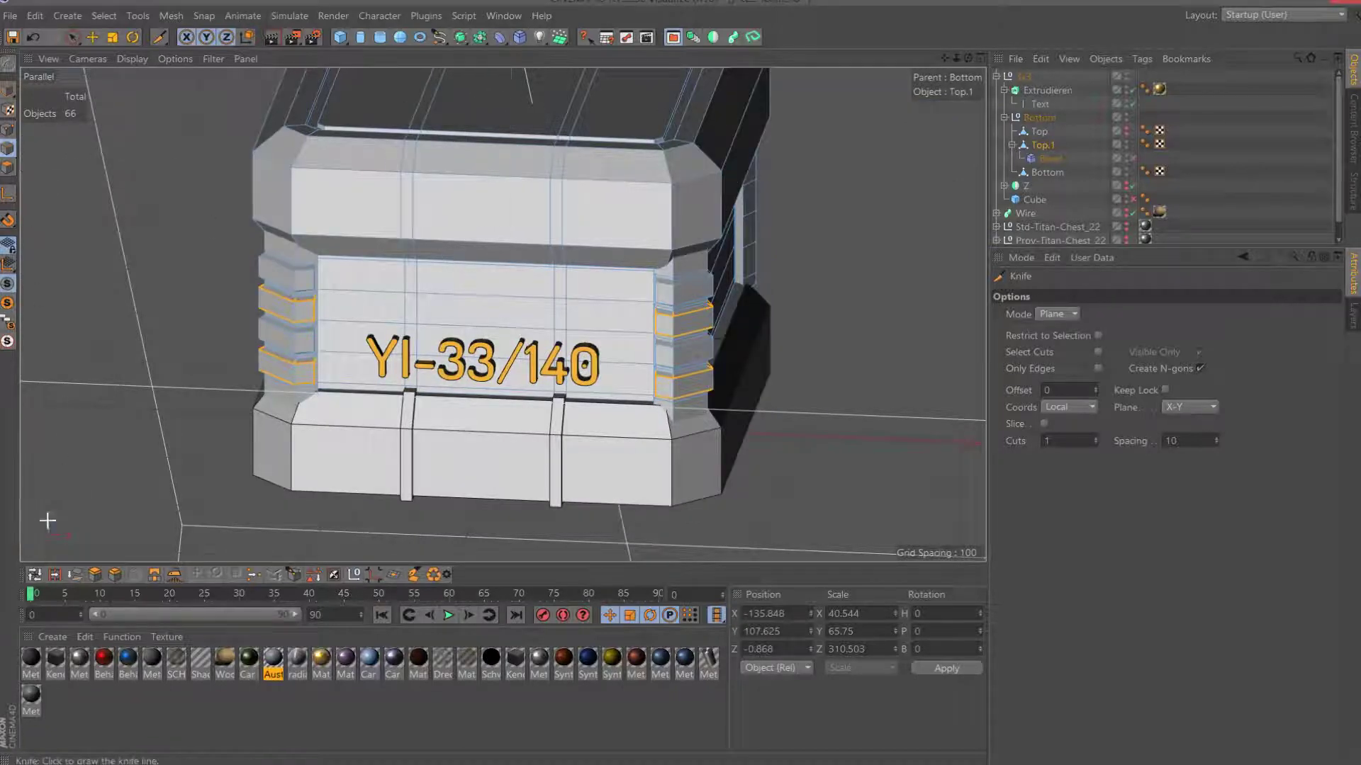
{"action": "left_click", "coordinate": [34, 574]}
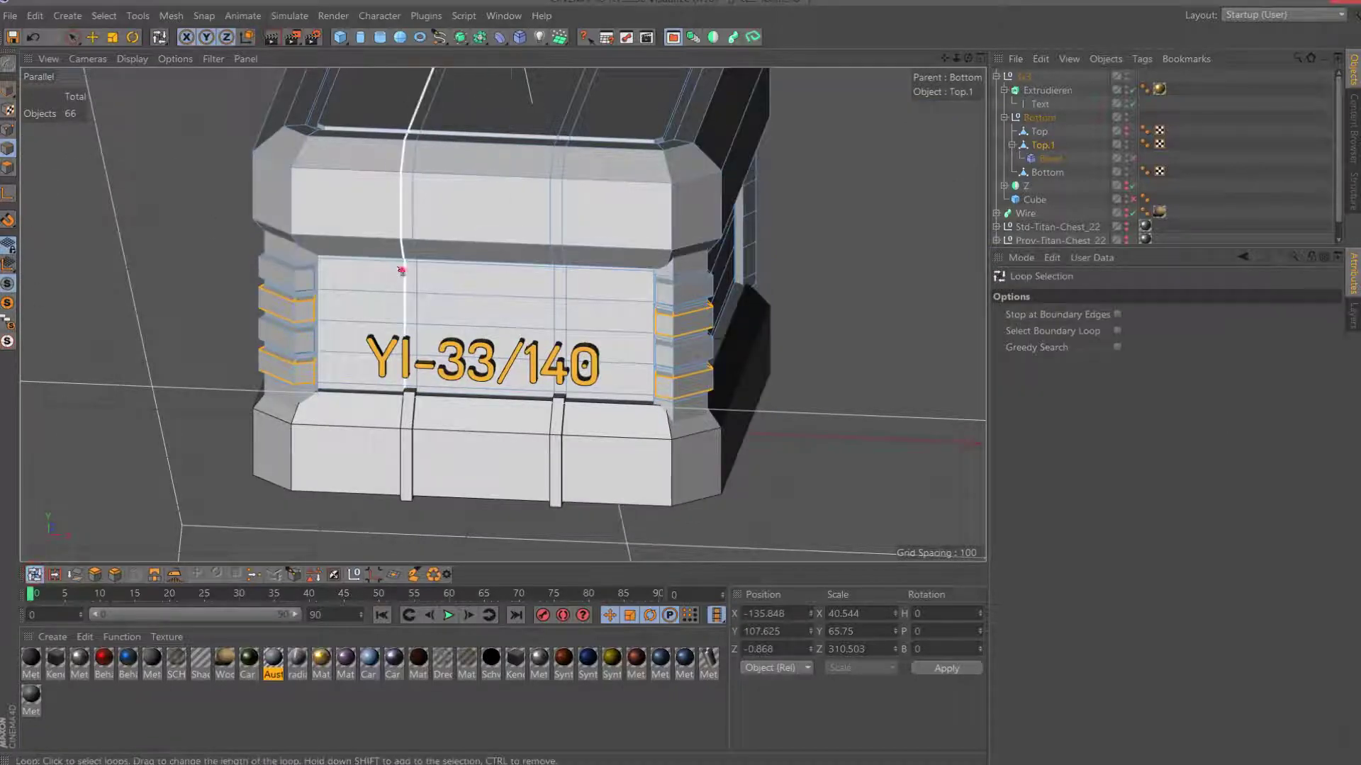
Reposition the front vertical edge loops beside the lettering by editing their Z position values.
{"action": "left_click", "coordinate": [400, 270]}
{"action": "left_click", "coordinate": [401, 272]}
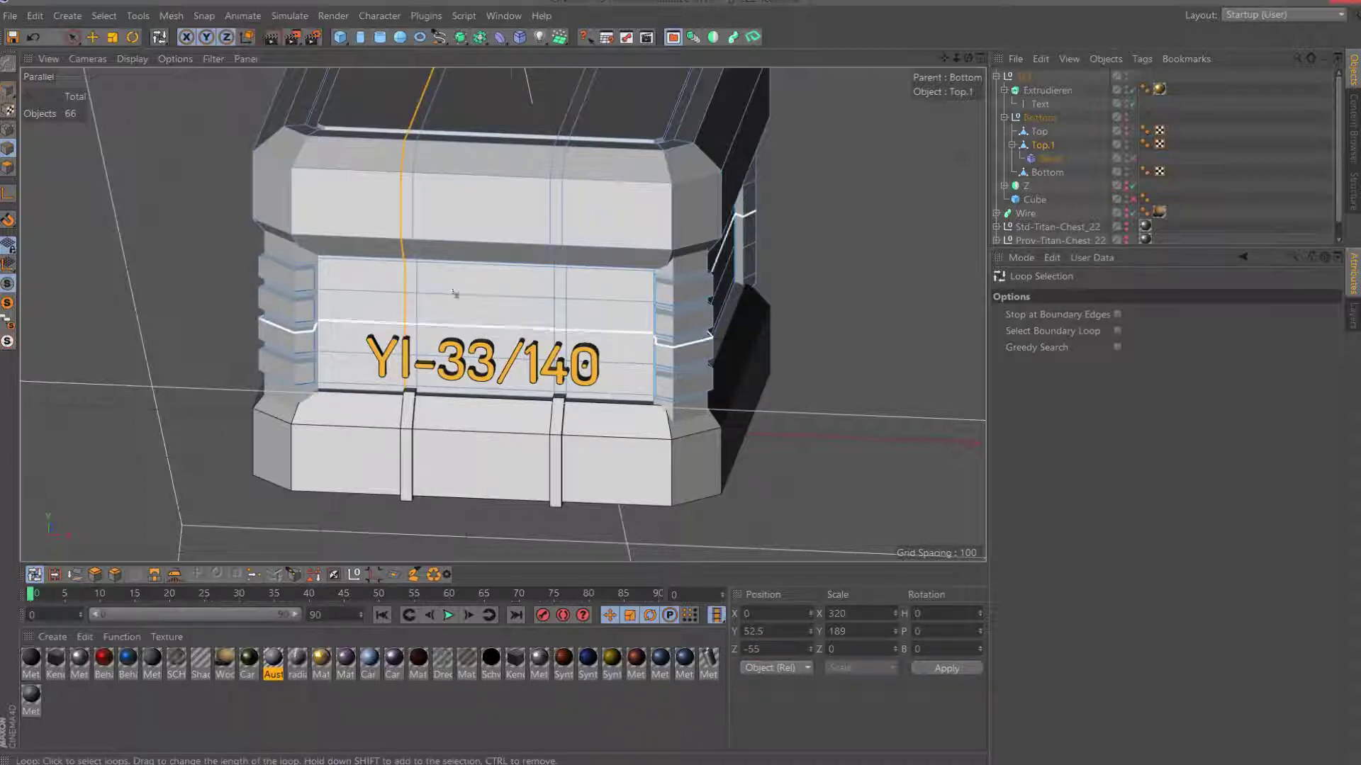
{"action": "key", "text": "Return"}
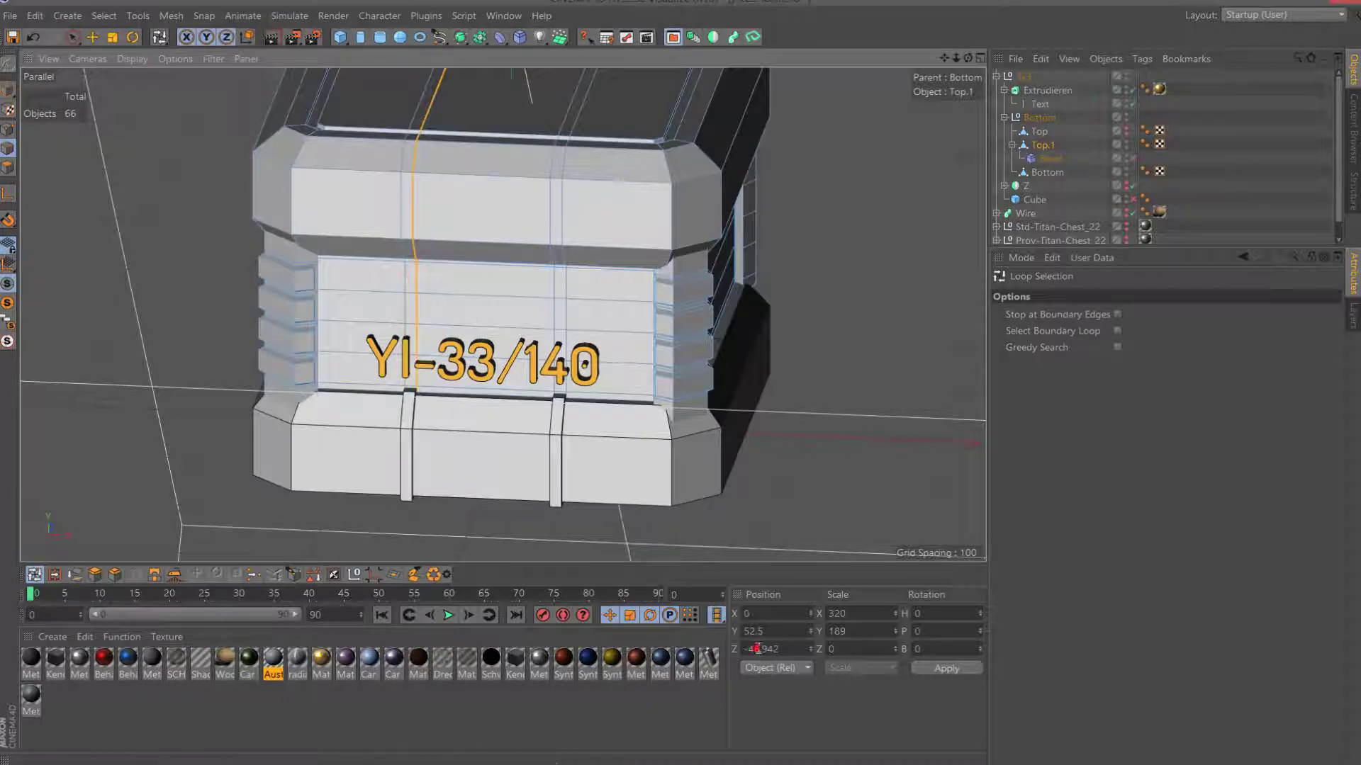
{"action": "double_click", "coordinate": [757, 648]}
{"action": "type", "text": "-46"}
{"action": "key", "text": "Return"}
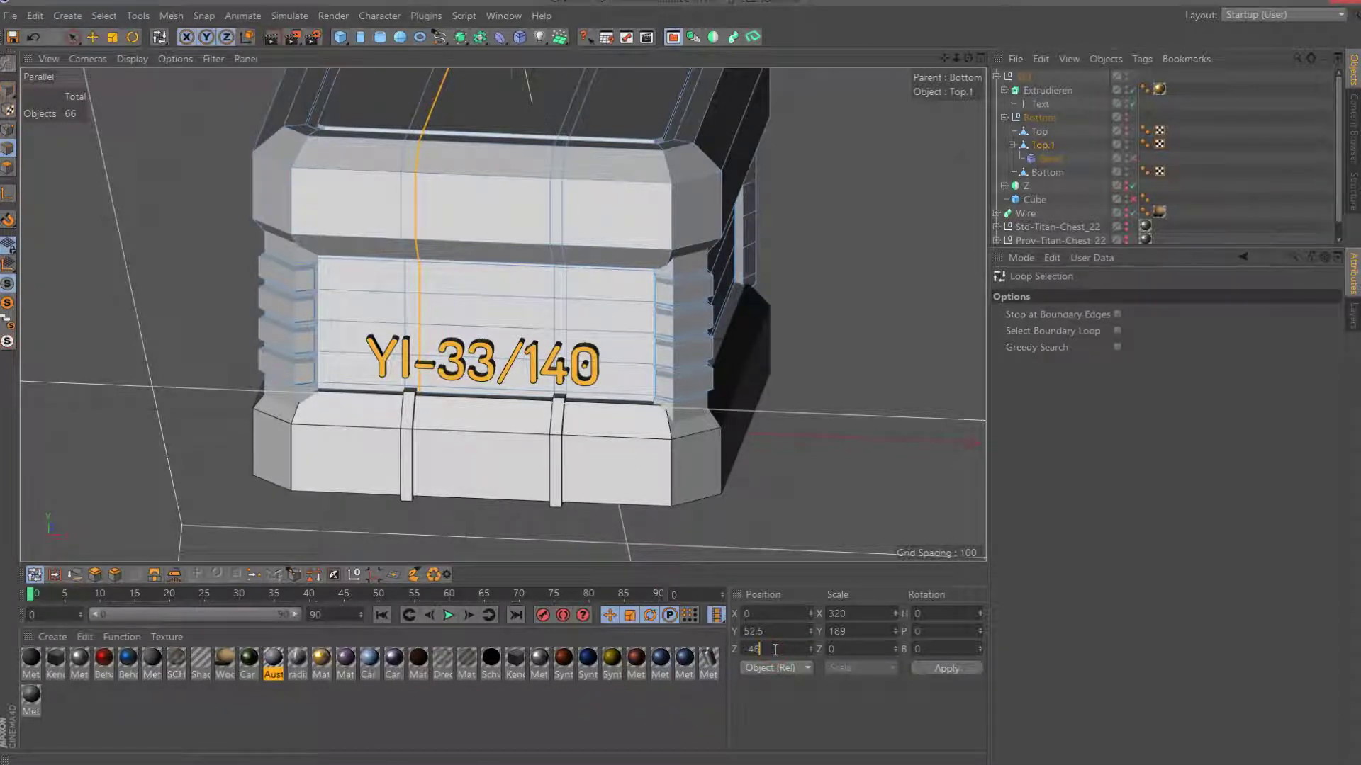
{"action": "left_click", "coordinate": [552, 251]}
{"action": "left_click", "coordinate": [754, 650]}
{"action": "mouse_move", "coordinate": [755, 649]}
{"action": "left_mouse_down"}
{"action": "mouse_move", "coordinate": [790, 649]}
{"action": "mouse_move", "coordinate": [764, 669]}
{"action": "mouse_move", "coordinate": [773, 652]}
{"action": "left_mouse_up"}
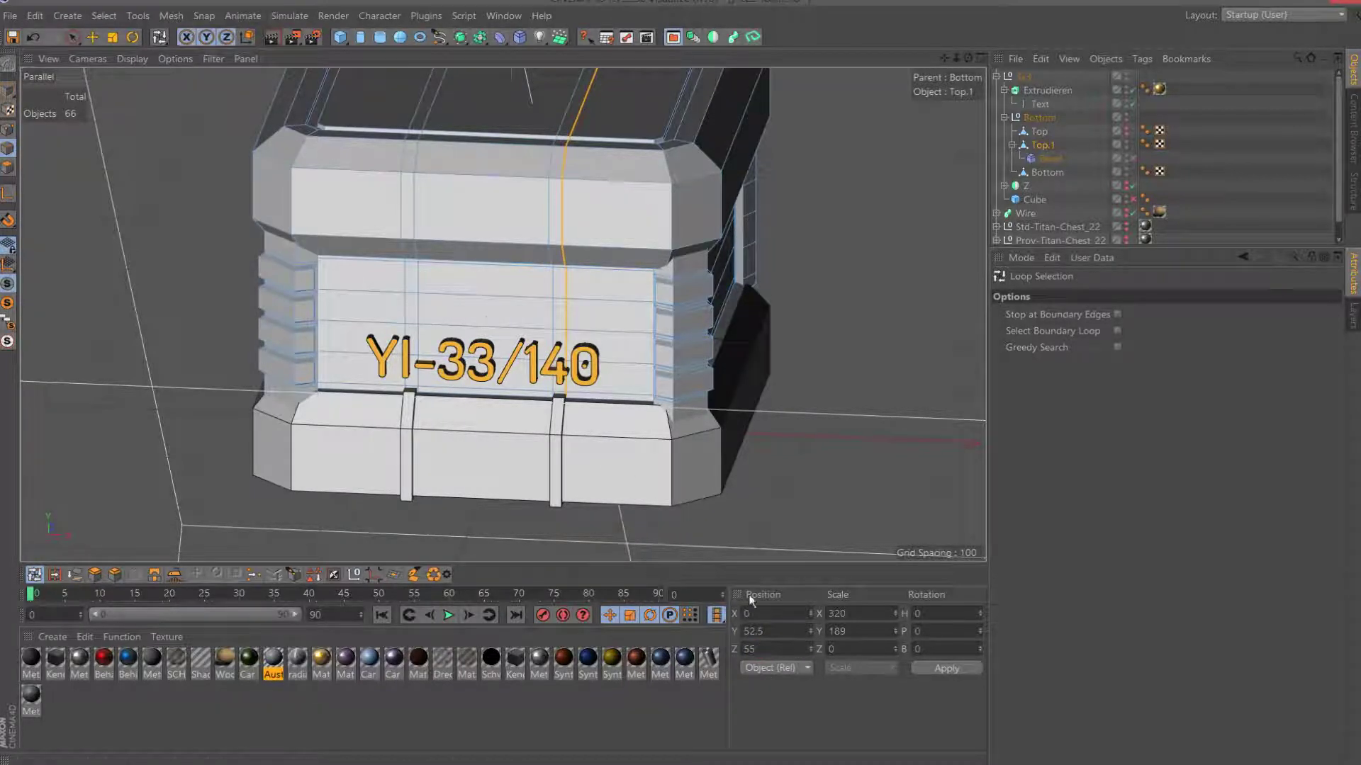
Frame the chest and zoom in straight-on to the YI-33/140 lettering.
{"action": "key", "text": "h"}
{"action": "left_click_drag", "start_coordinate": [970, 54], "coordinate": [960, 42]}
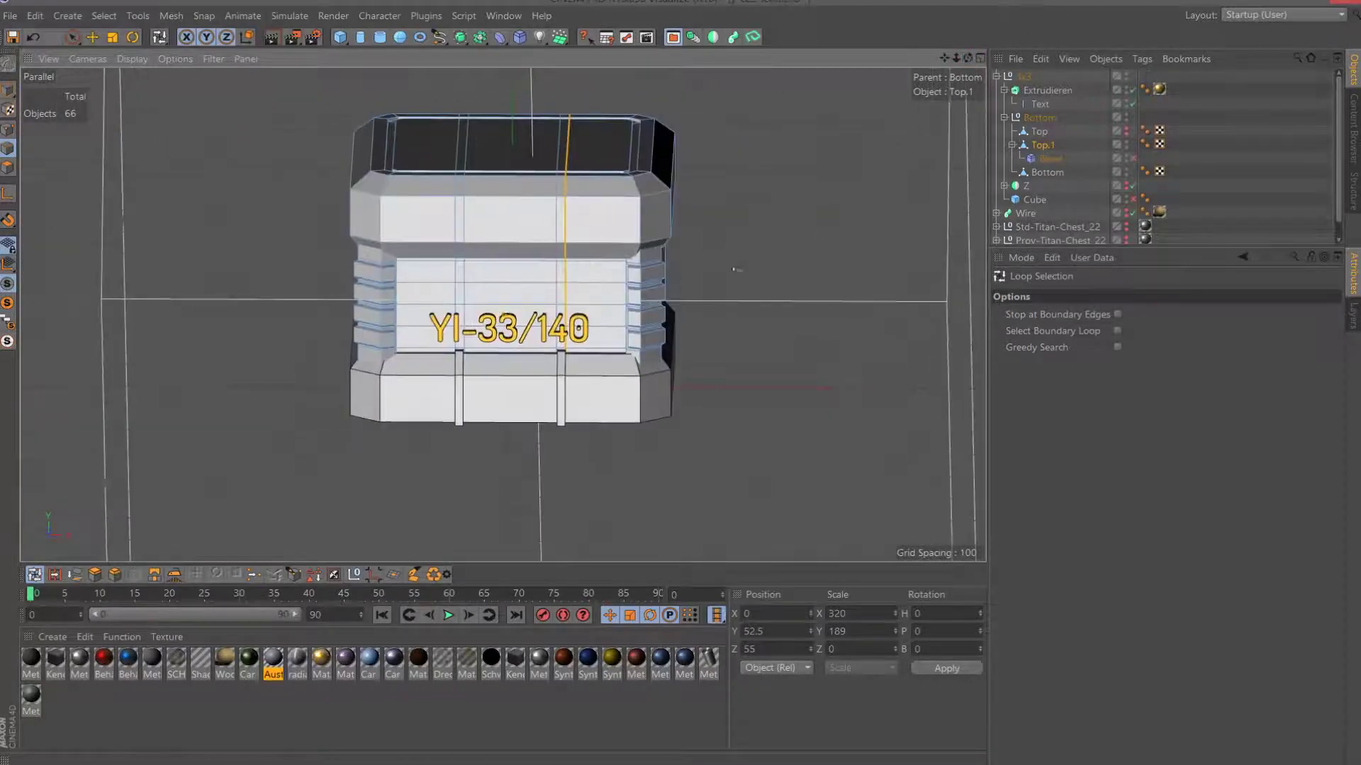
{"action": "scroll", "coordinate": [573, 299], "scroll_direction": "up", "scroll_amount": 3}
{"action": "scroll", "coordinate": [638, 326], "scroll_direction": "up", "scroll_amount": 3}
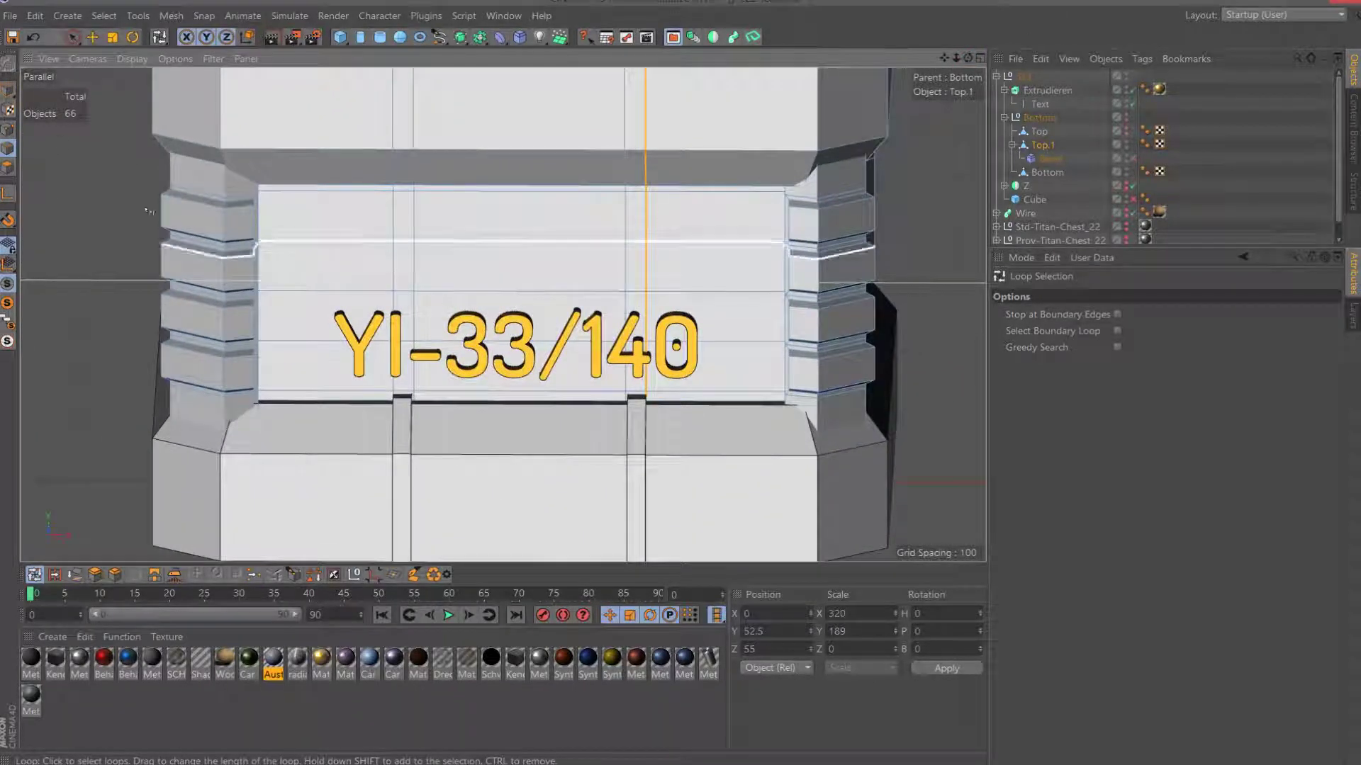
Select the two narrow vertical front strips plus the bevel face above each, using Live Selection.
{"action": "left_click", "coordinate": [14, 170]}
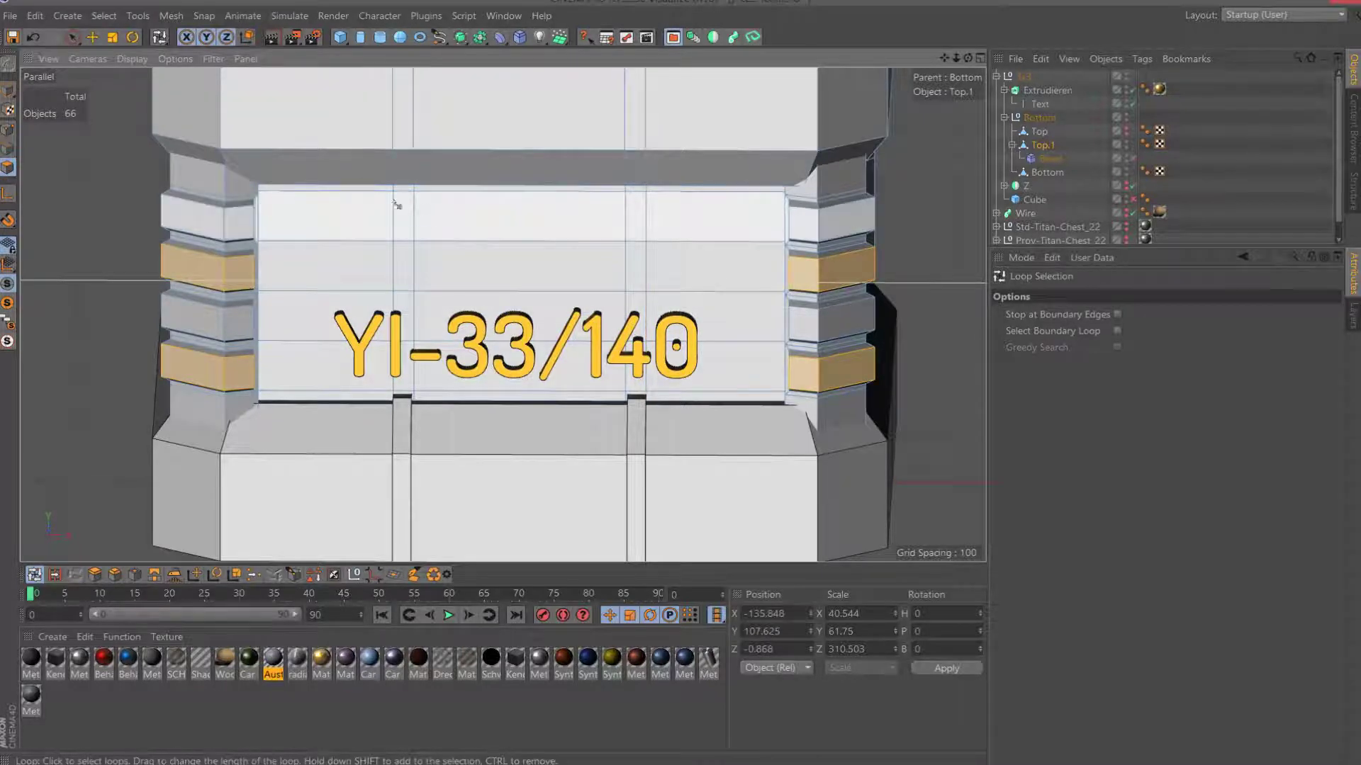
{"action": "key", "text": "space"}
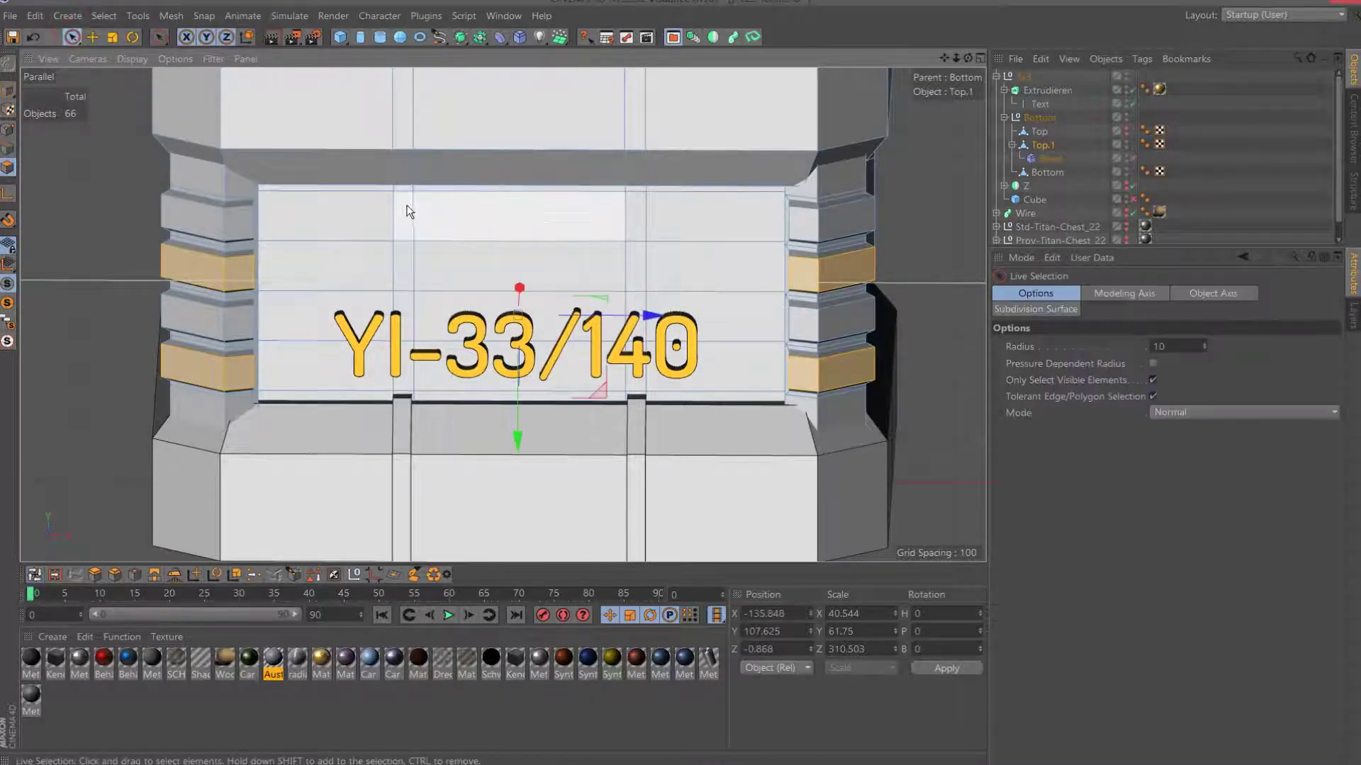
{"action": "left_click", "coordinate": [406, 213]}
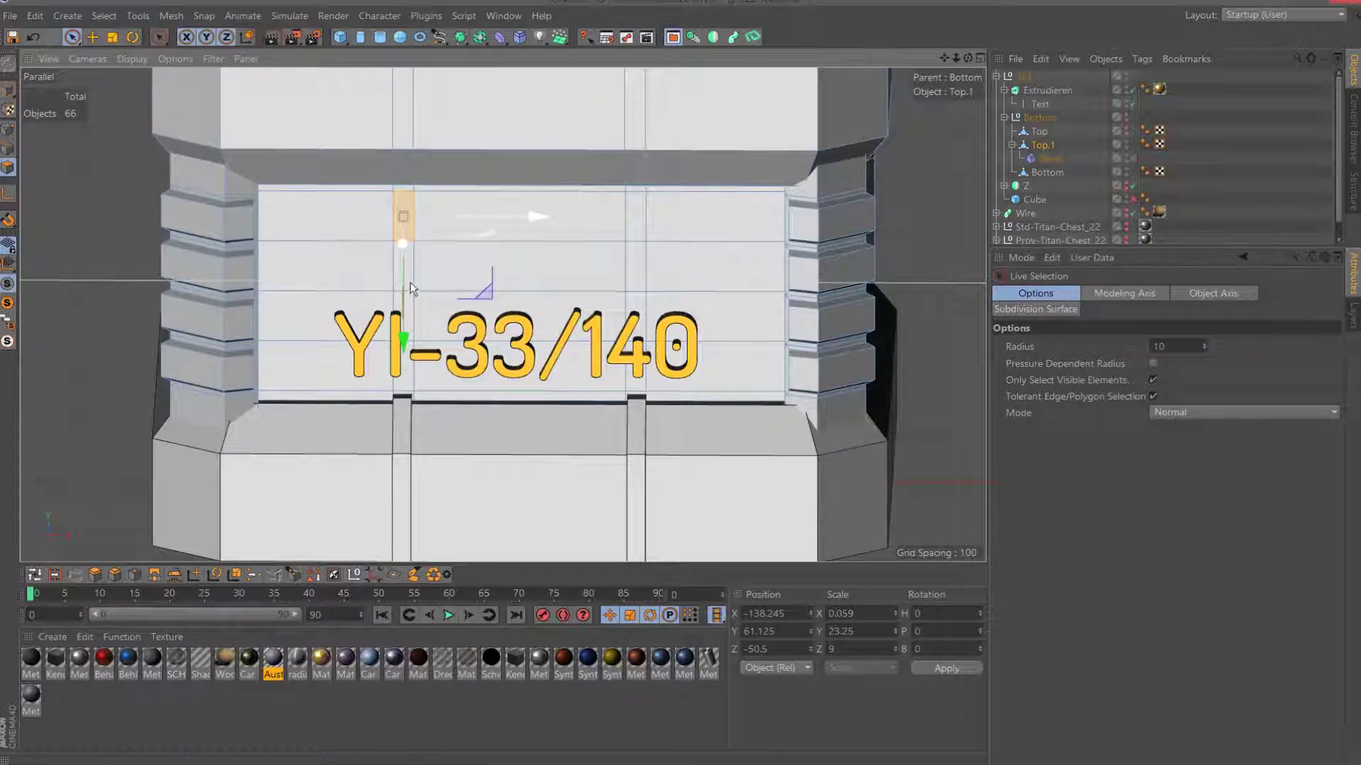
{"action": "mouse_move", "coordinate": [428, 274]}
{"action": "left_mouse_down", "text": "shift"}
{"action": "mouse_move", "coordinate": [614, 384]}
{"action": "mouse_move", "coordinate": [628, 227]}
{"action": "mouse_move", "coordinate": [553, 386]}
{"action": "left_mouse_up", "text": "shift"}
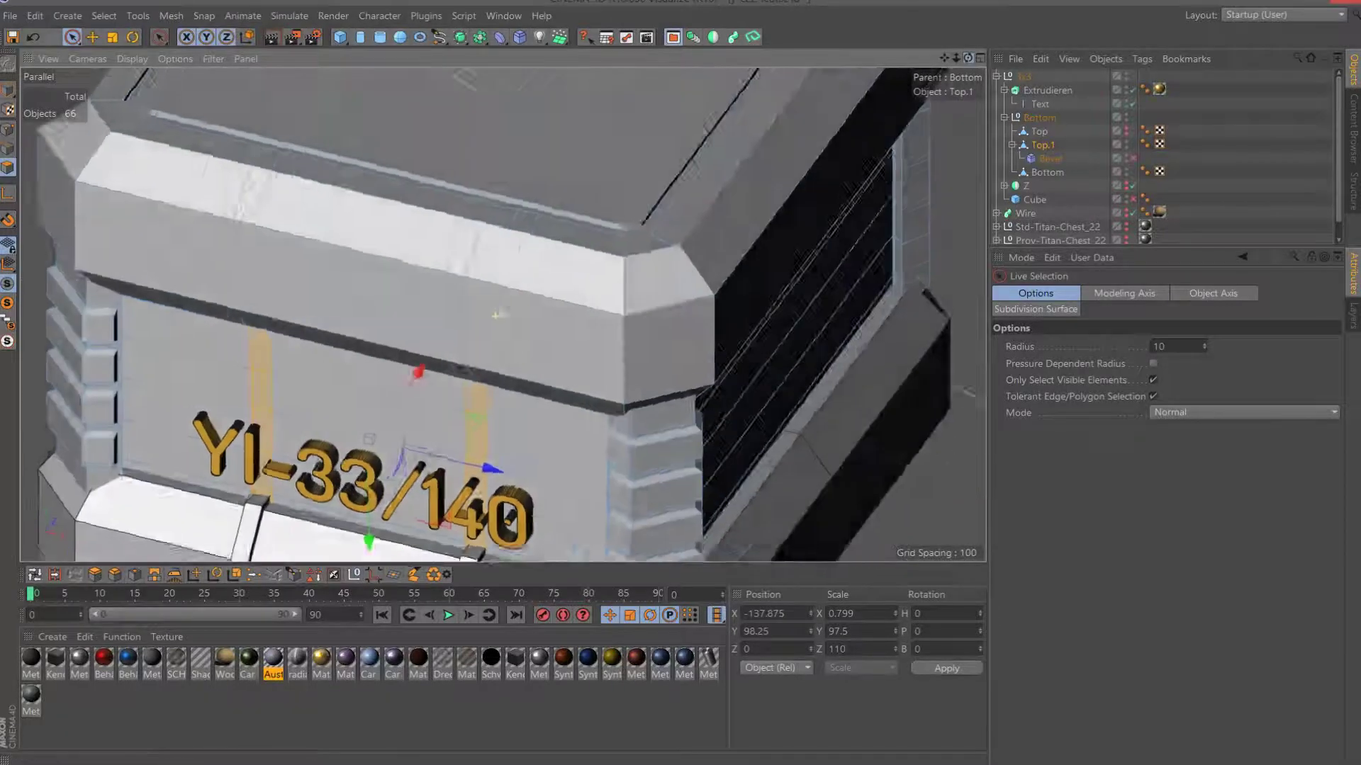
{"action": "left_click_drag", "start_coordinate": [967, 58], "coordinate": [335, 150]}
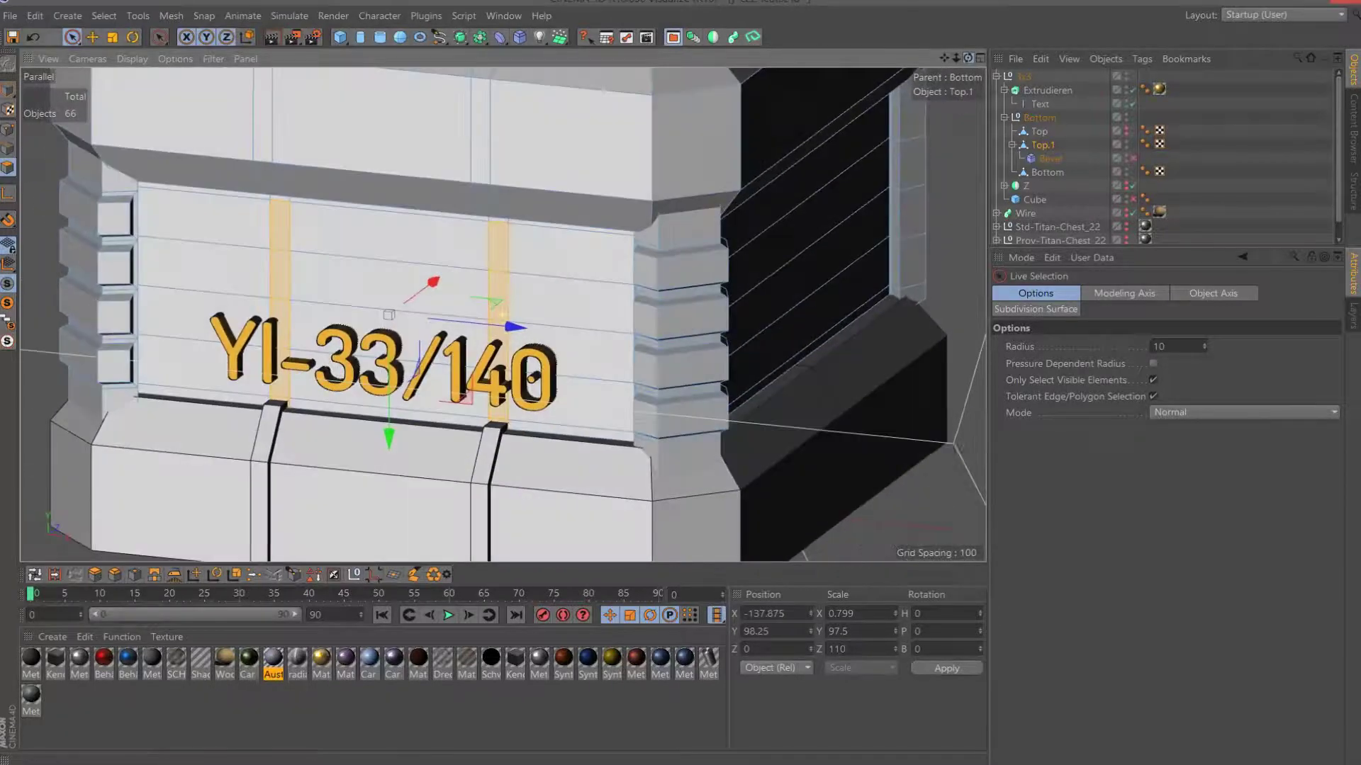
{"action": "left_click", "coordinate": [278, 197], "text": "shift"}
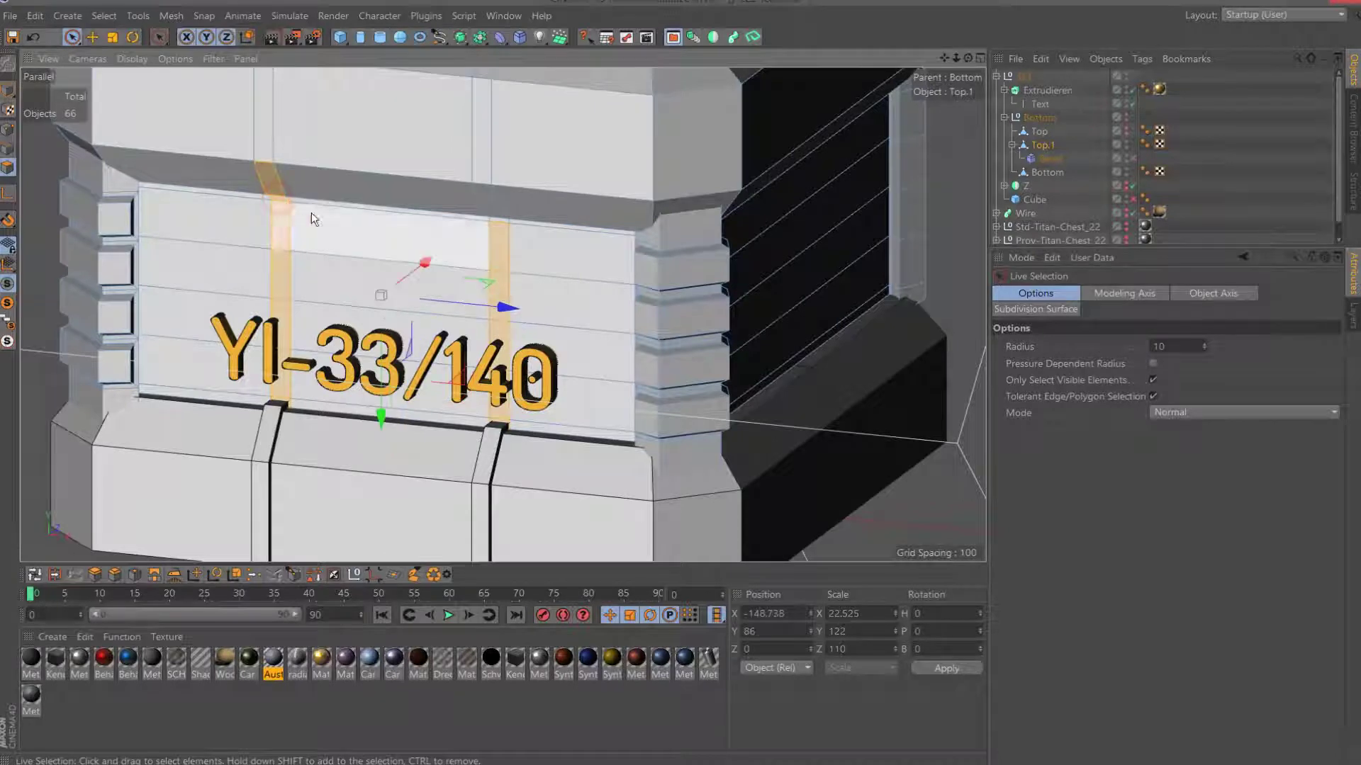
{"action": "left_click", "coordinate": [496, 218], "text": "shift"}
{"action": "mouse_move", "coordinate": [968, 58]}
{"action": "left_mouse_down"}
{"action": "mouse_move", "coordinate": [921, 92]}
{"action": "mouse_move", "coordinate": [893, 78]}
{"action": "mouse_move", "coordinate": [931, 126]}
{"action": "mouse_move", "coordinate": [907, 177]}
{"action": "left_mouse_up"}
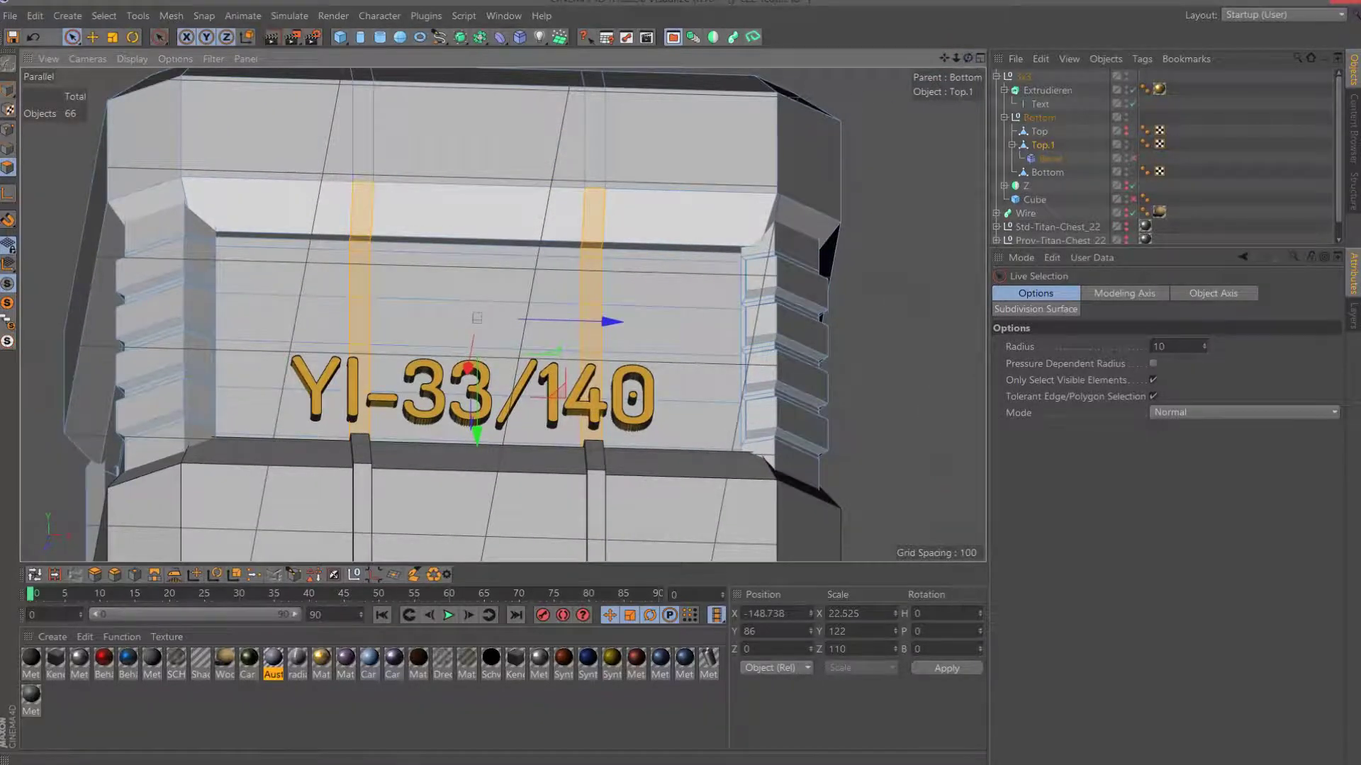
{"action": "left_click_drag", "start_coordinate": [967, 58], "coordinate": [942, 141]}
{"action": "mouse_move", "coordinate": [956, 58]}
{"action": "left_mouse_down"}
{"action": "mouse_move", "coordinate": [978, 58]}
{"action": "mouse_move", "coordinate": [942, 114]}
{"action": "left_mouse_up"}
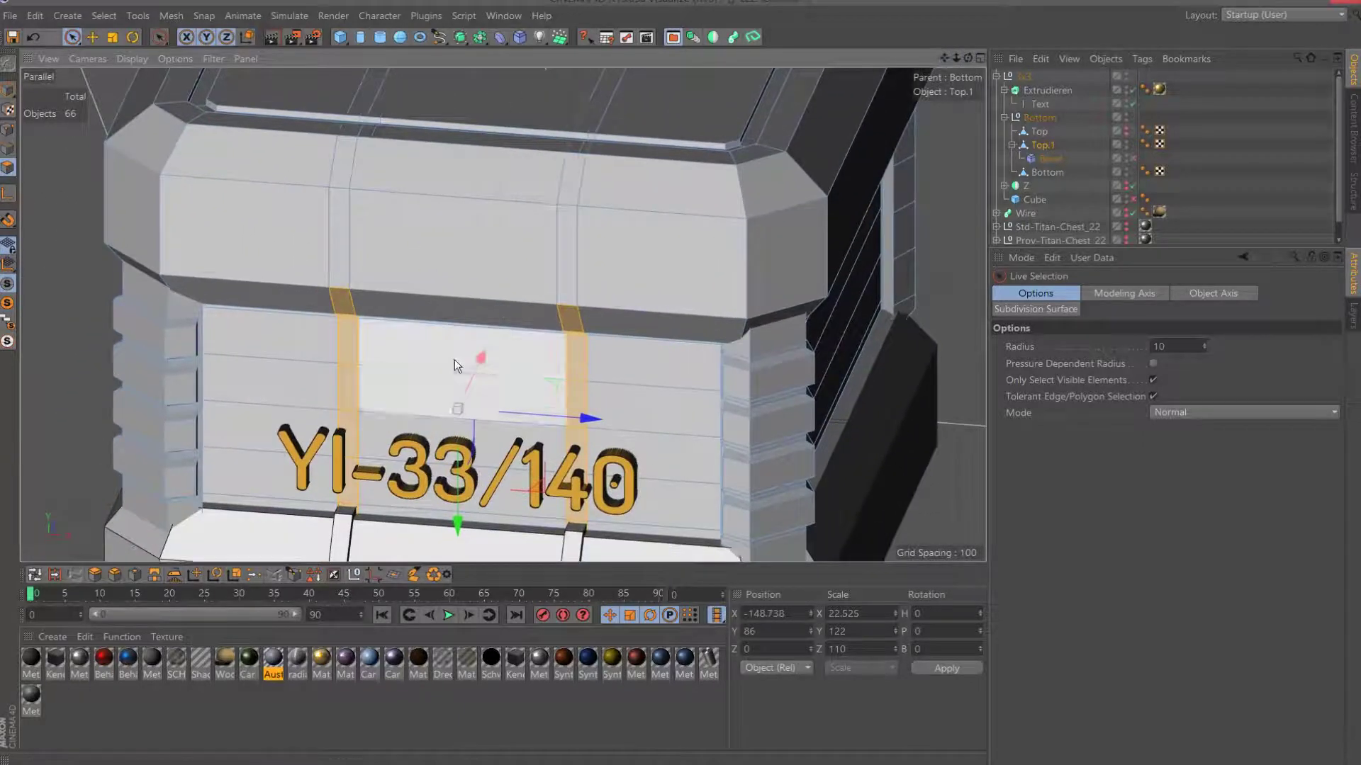
Extrude the two selected strips outward with an offset of 2.
{"action": "left_click", "coordinate": [97, 576]}
{"action": "double_click", "coordinate": [1101, 349]}
{"action": "type", "text": "2"}
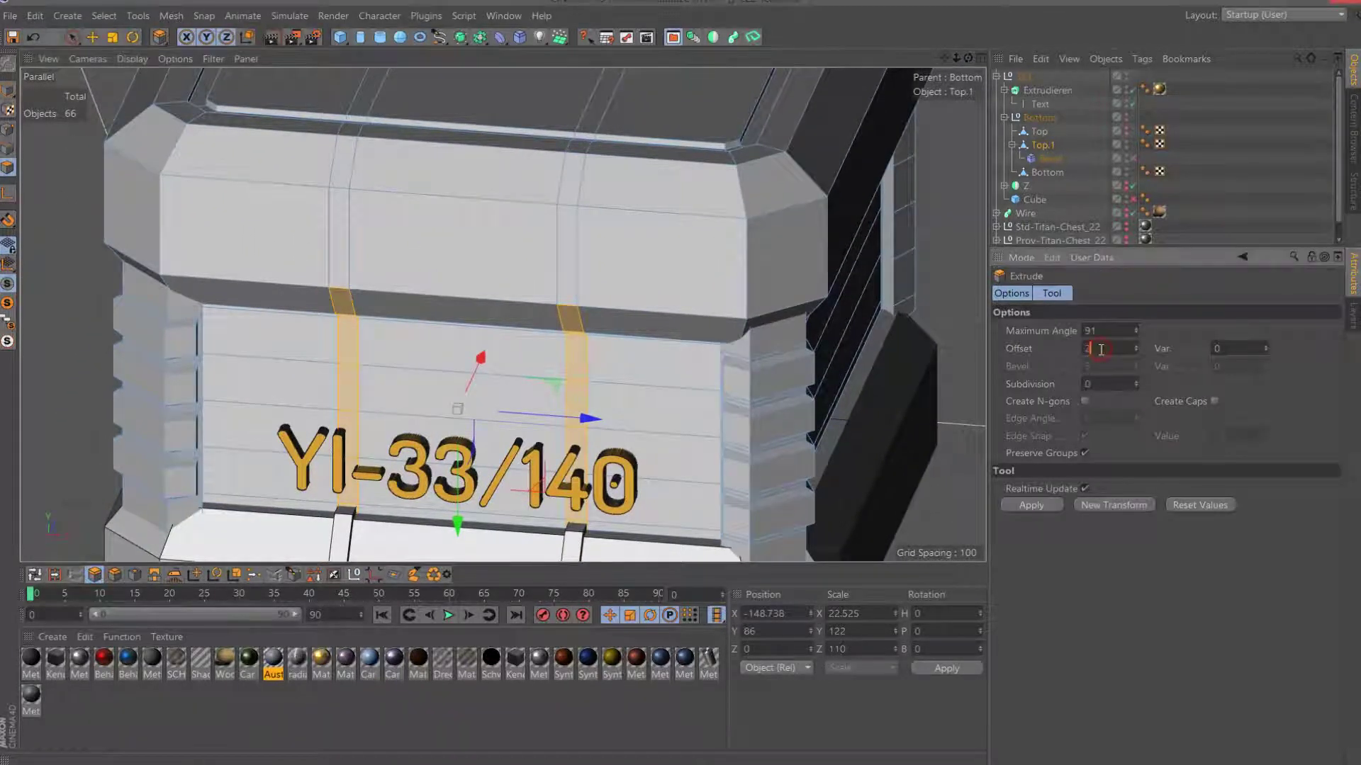
{"action": "key", "text": "Return"}
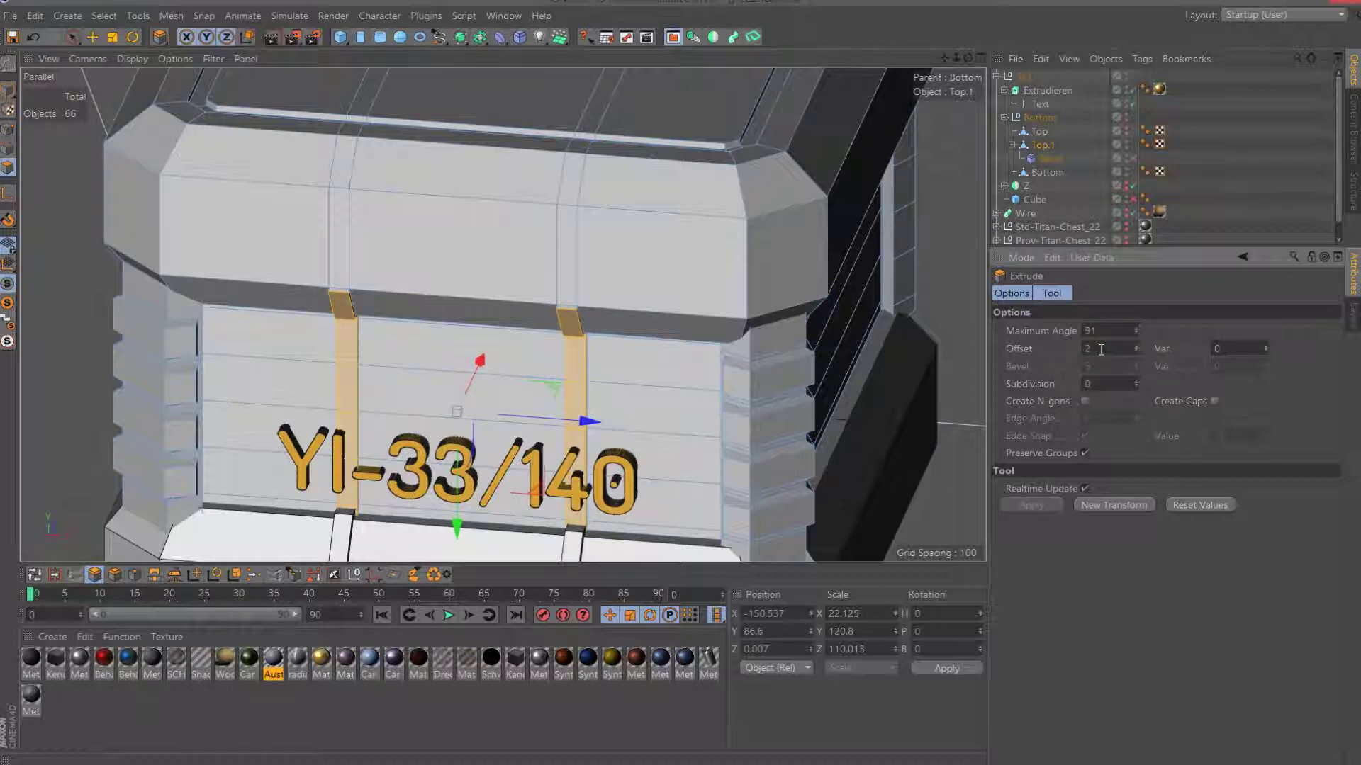
Select the edge at the strap's top joint and zoom in on it.
{"action": "left_click_drag", "start_coordinate": [969, 60], "coordinate": [307, 152]}
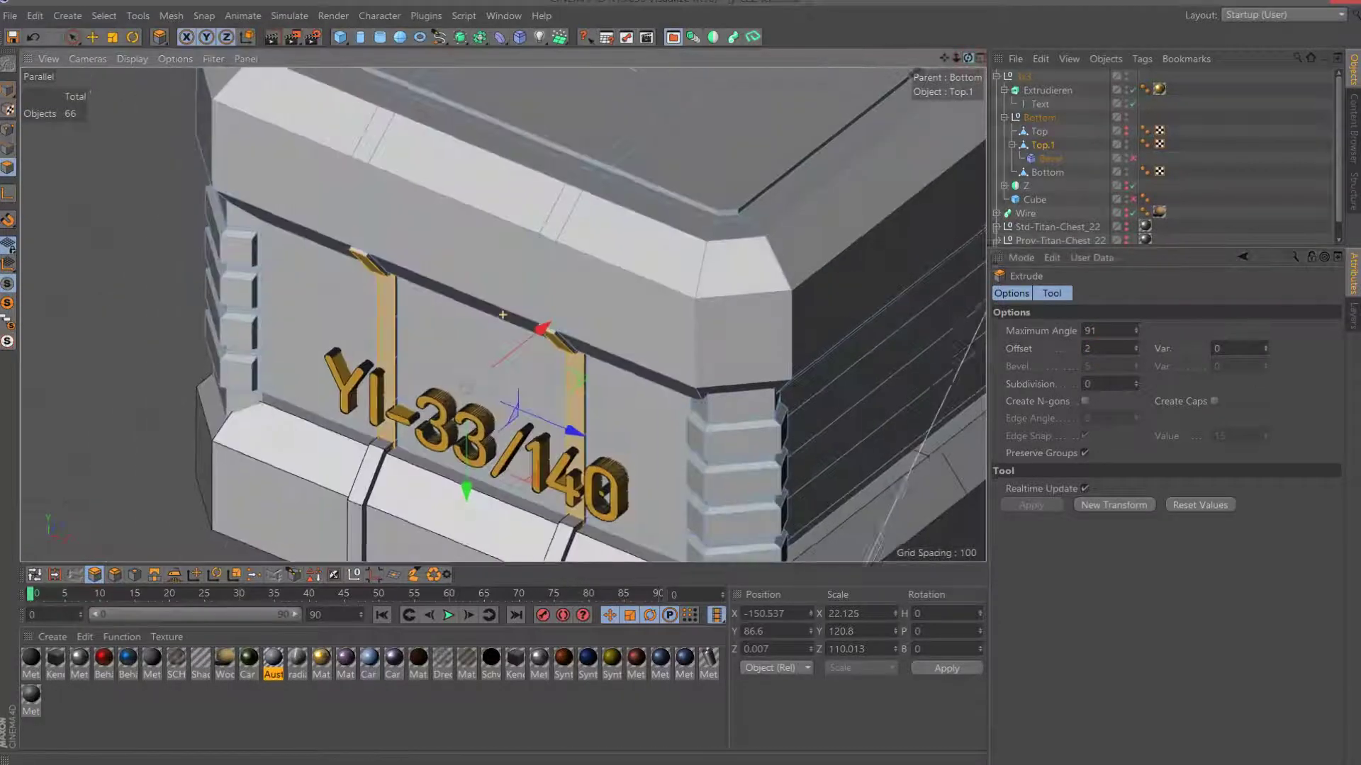
{"action": "scroll", "coordinate": [306, 151], "scroll_direction": "up", "scroll_amount": 5}
{"action": "scroll", "coordinate": [306, 151], "scroll_direction": "up", "scroll_amount": 5}
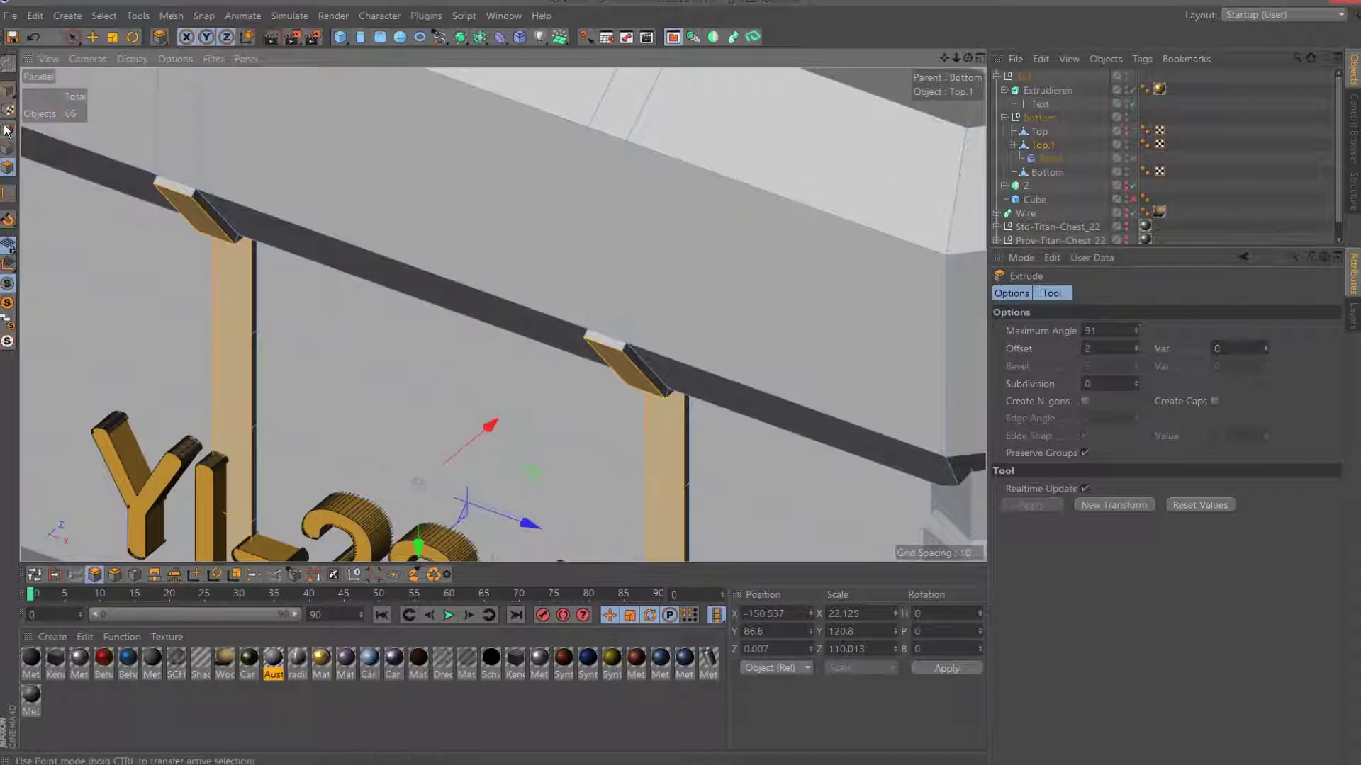
{"action": "left_click", "coordinate": [150, 182]}
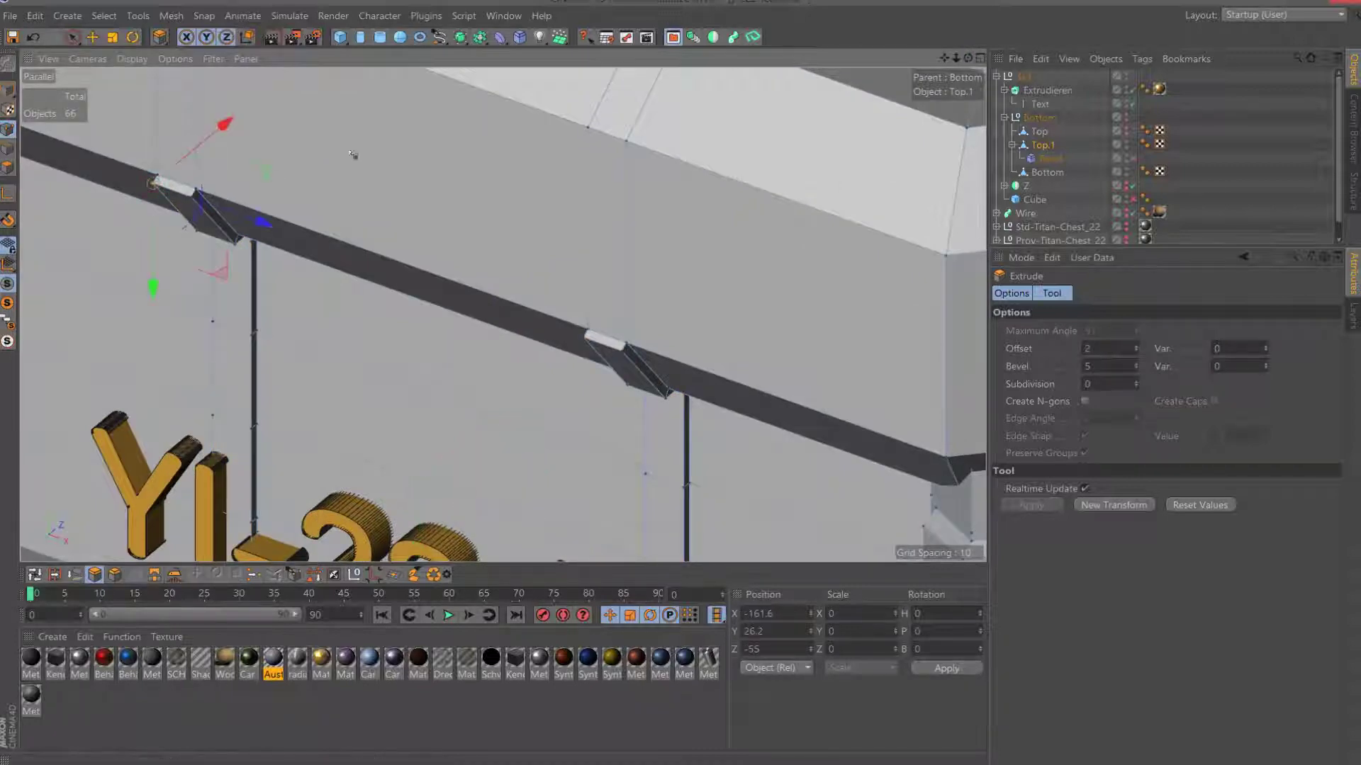
{"action": "left_click_drag", "start_coordinate": [947, 56], "coordinate": [238, 5]}
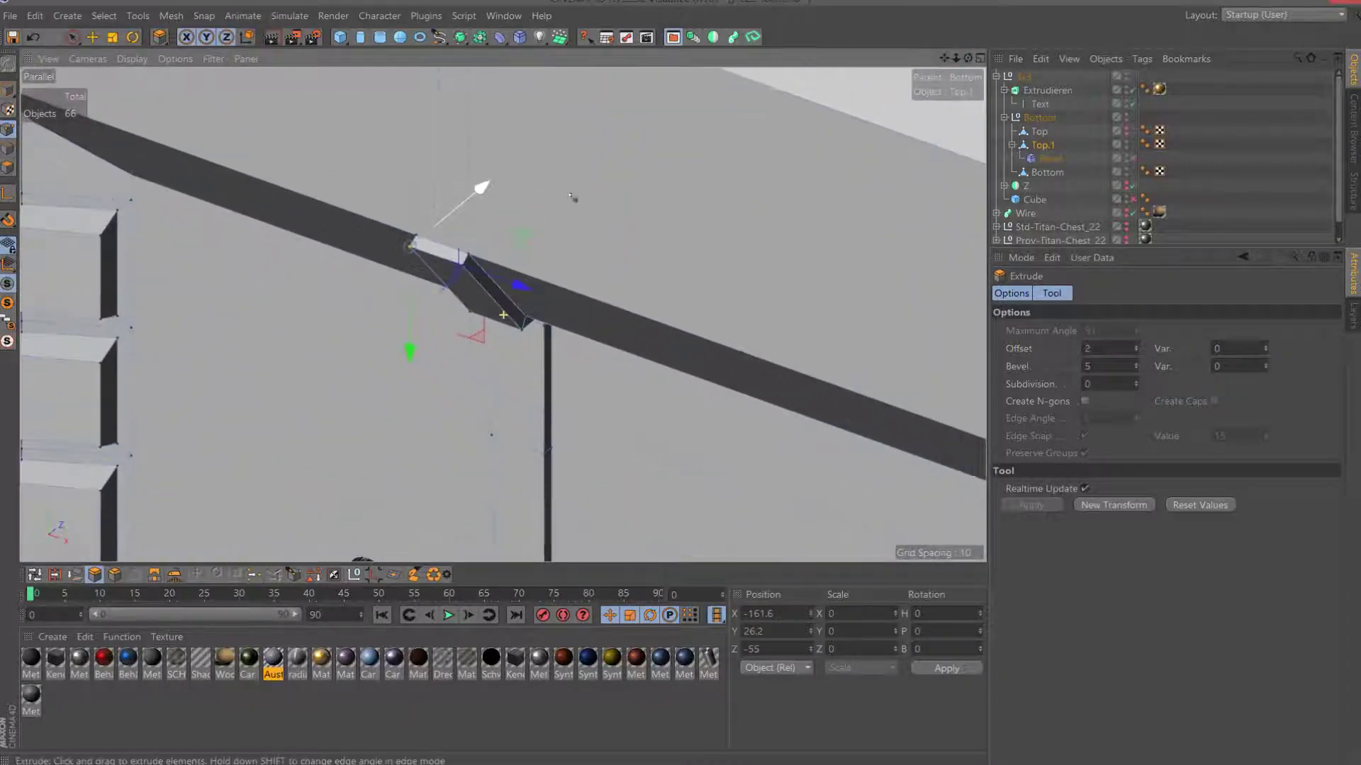
Select the right strap's joint edge and nudge it slightly sideways.
{"action": "key", "text": "space"}
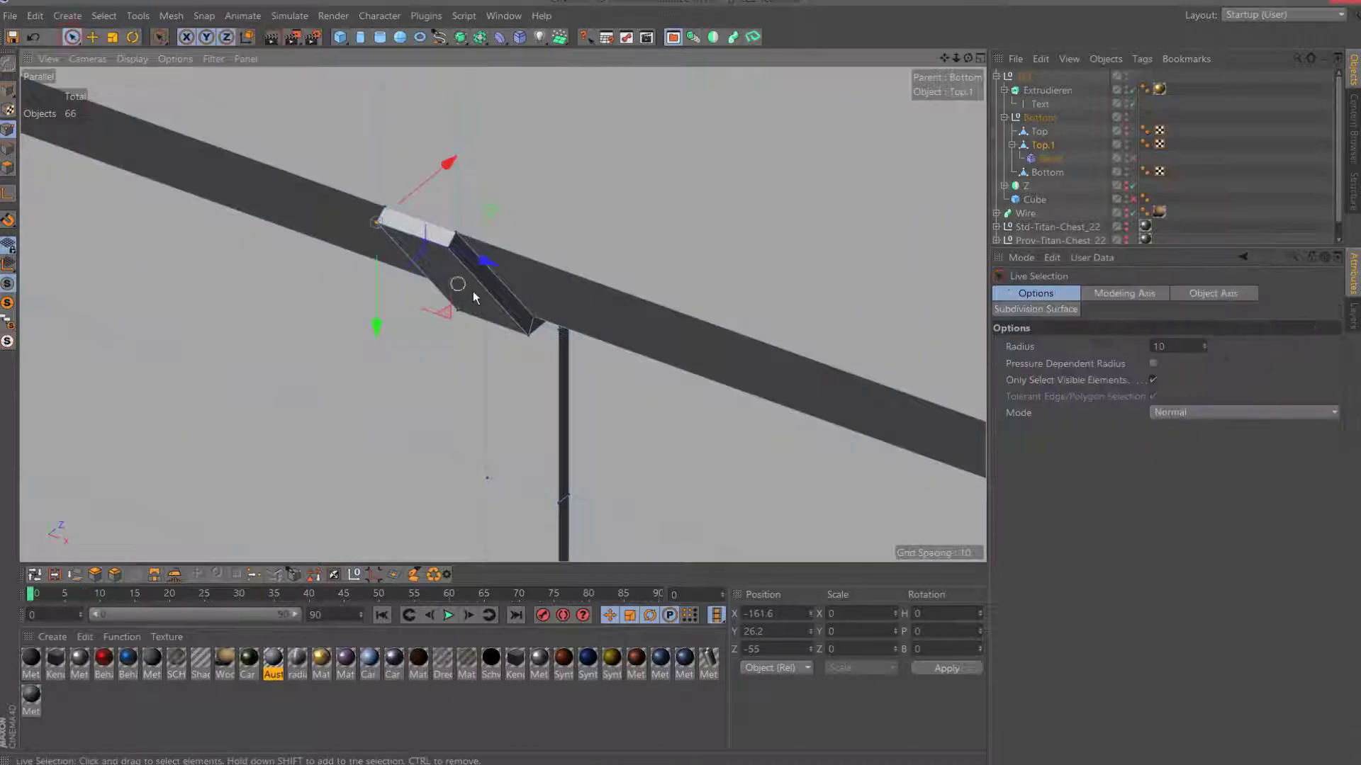
{"action": "left_click", "coordinate": [445, 297]}
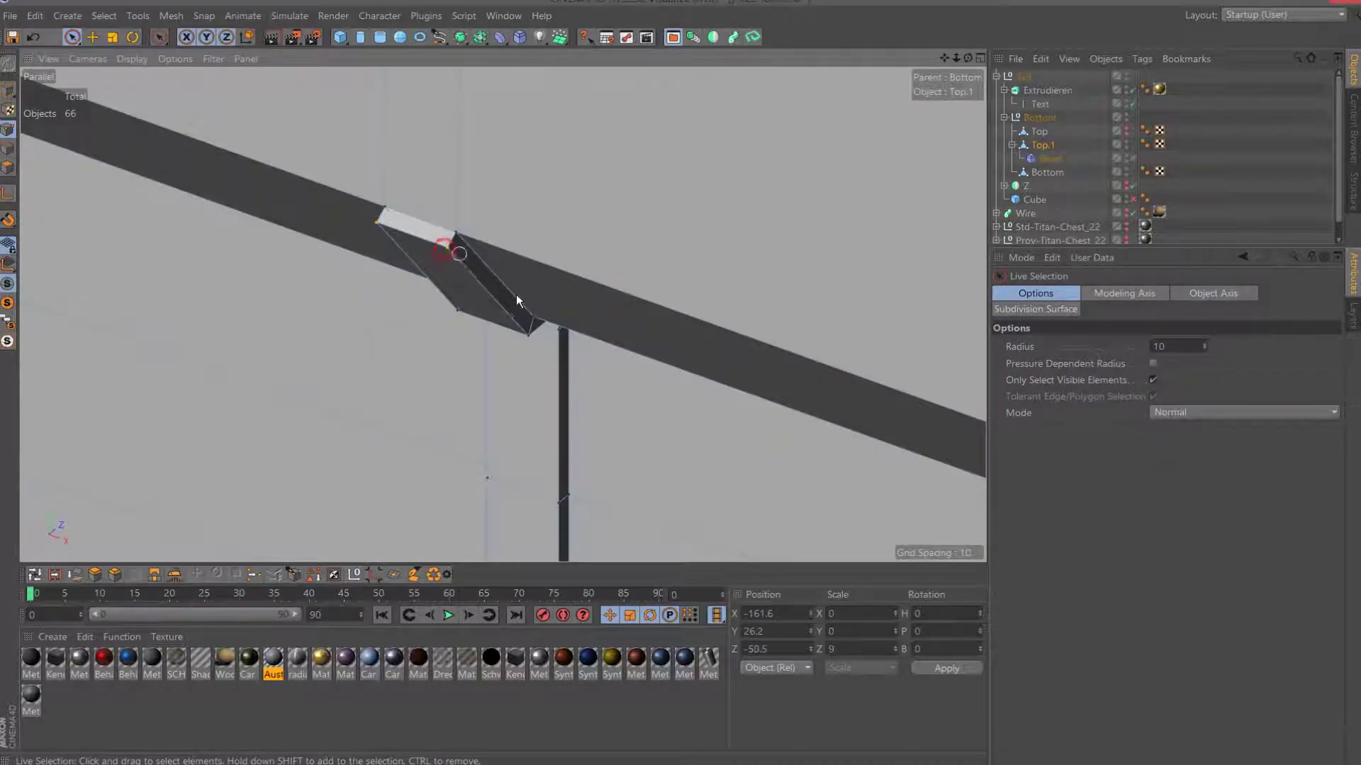
{"action": "scroll", "coordinate": [524, 302], "scroll_direction": "down", "scroll_amount": 5}
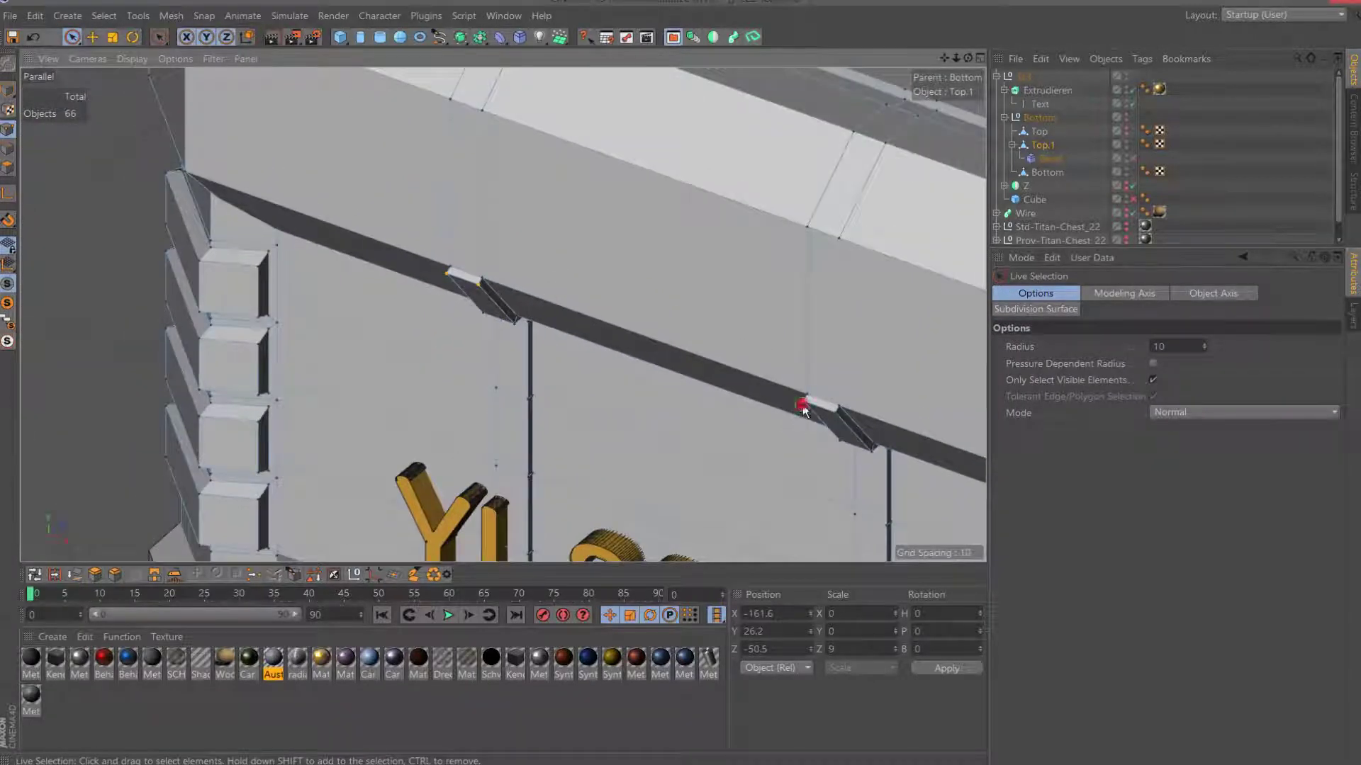
{"action": "left_click", "coordinate": [804, 410]}
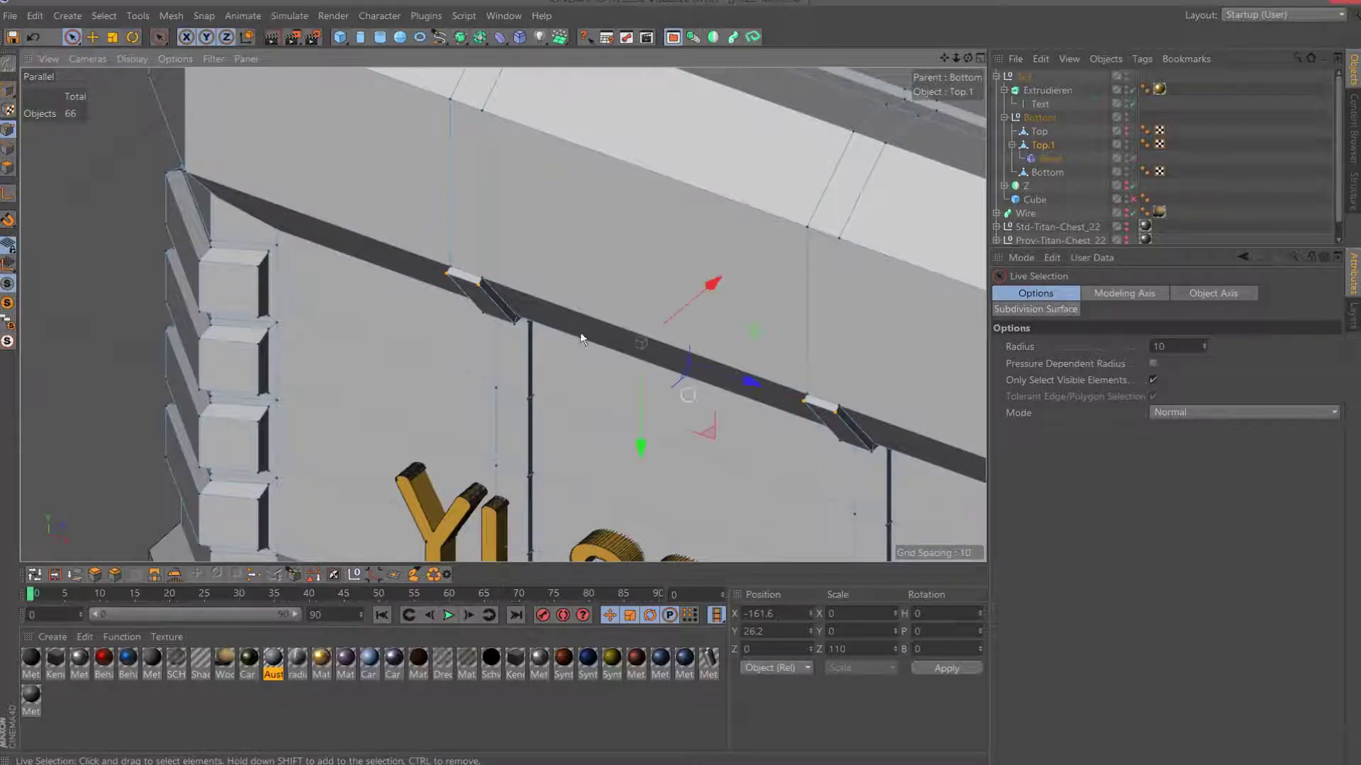
{"action": "scroll", "coordinate": [568, 204], "scroll_direction": "up", "scroll_amount": 3}
{"action": "scroll", "coordinate": [568, 203], "scroll_direction": "up", "scroll_amount": 2}
{"action": "left_click", "coordinate": [797, 299]}
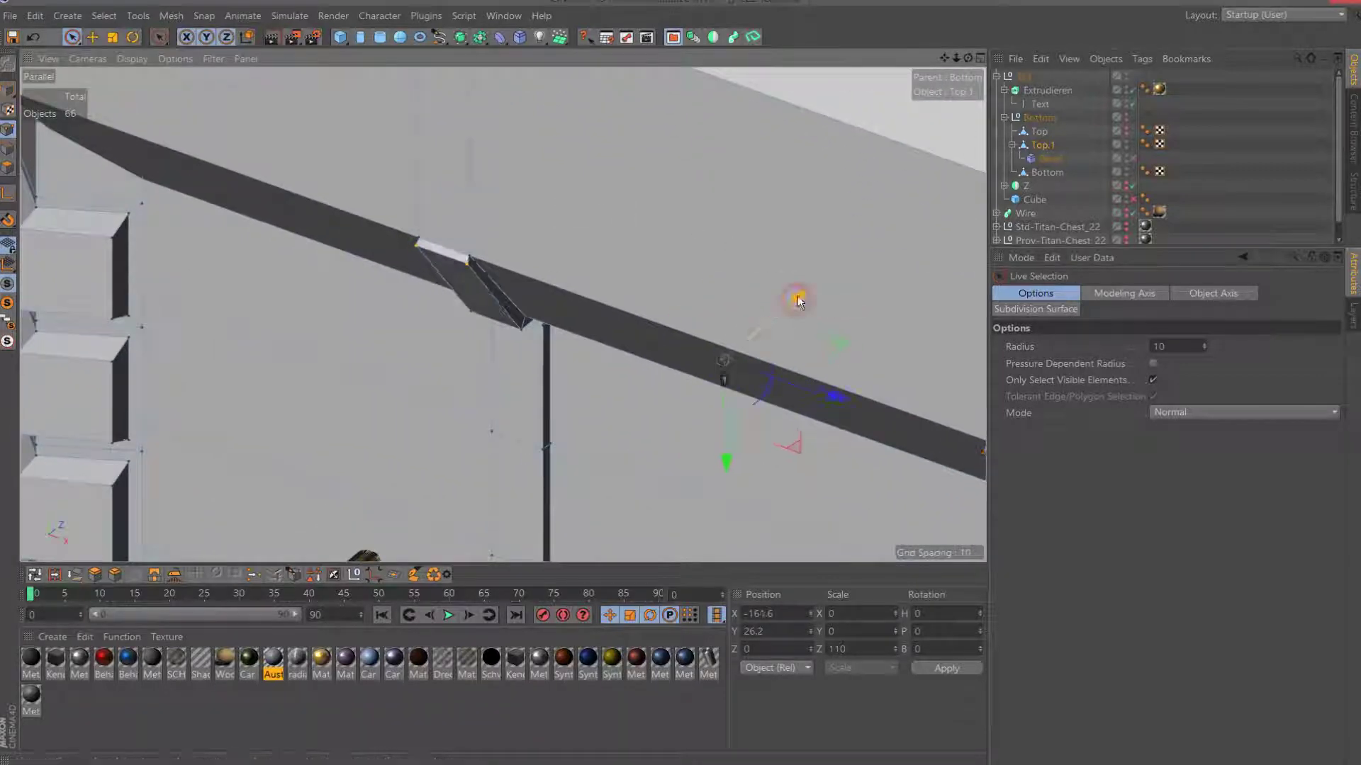
{"action": "left_click_drag", "start_coordinate": [799, 299], "coordinate": [803, 296]}
Switch to a side view and zoom in closely on the strap joint.
{"action": "key", "text": "F2"}
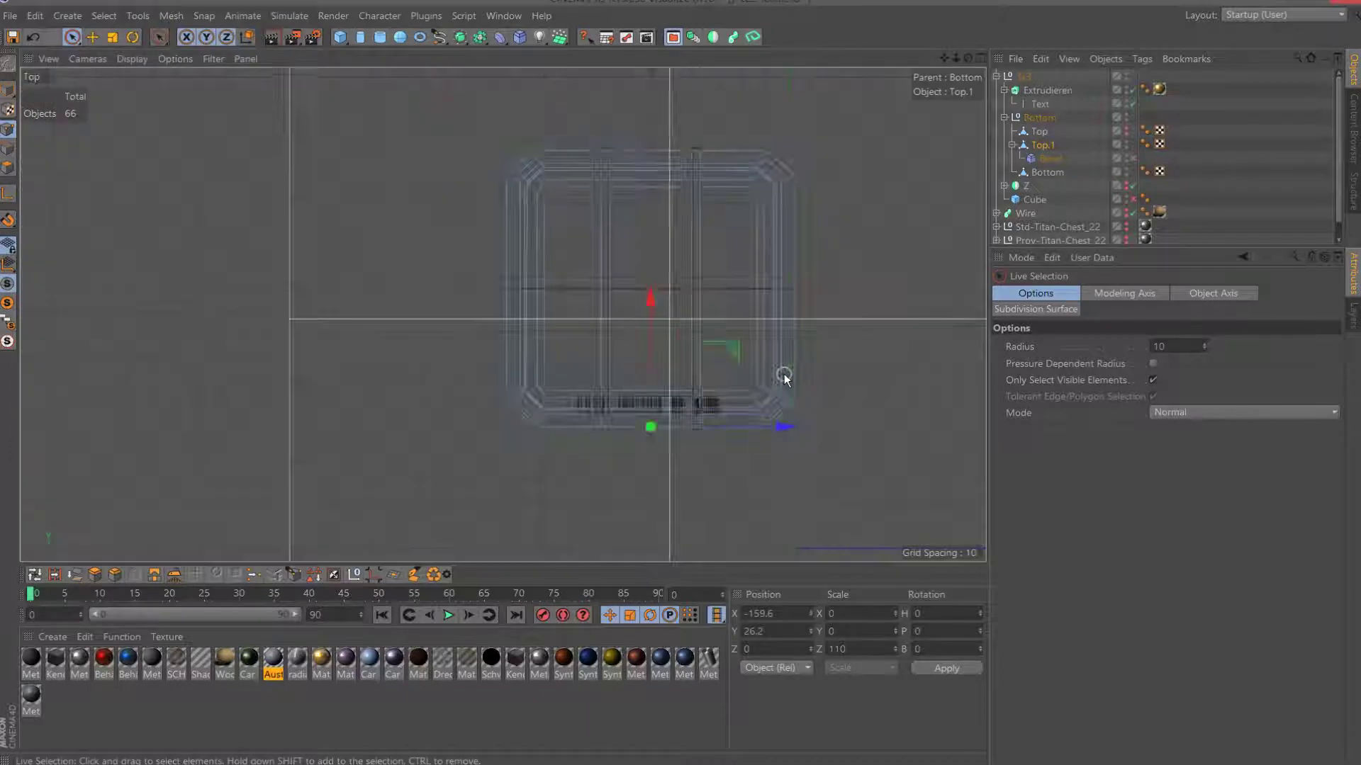
{"action": "key", "text": "F3"}
{"action": "left_click", "coordinate": [669, 305]}
{"action": "left_click_drag", "start_coordinate": [944, 59], "coordinate": [943, 212]}
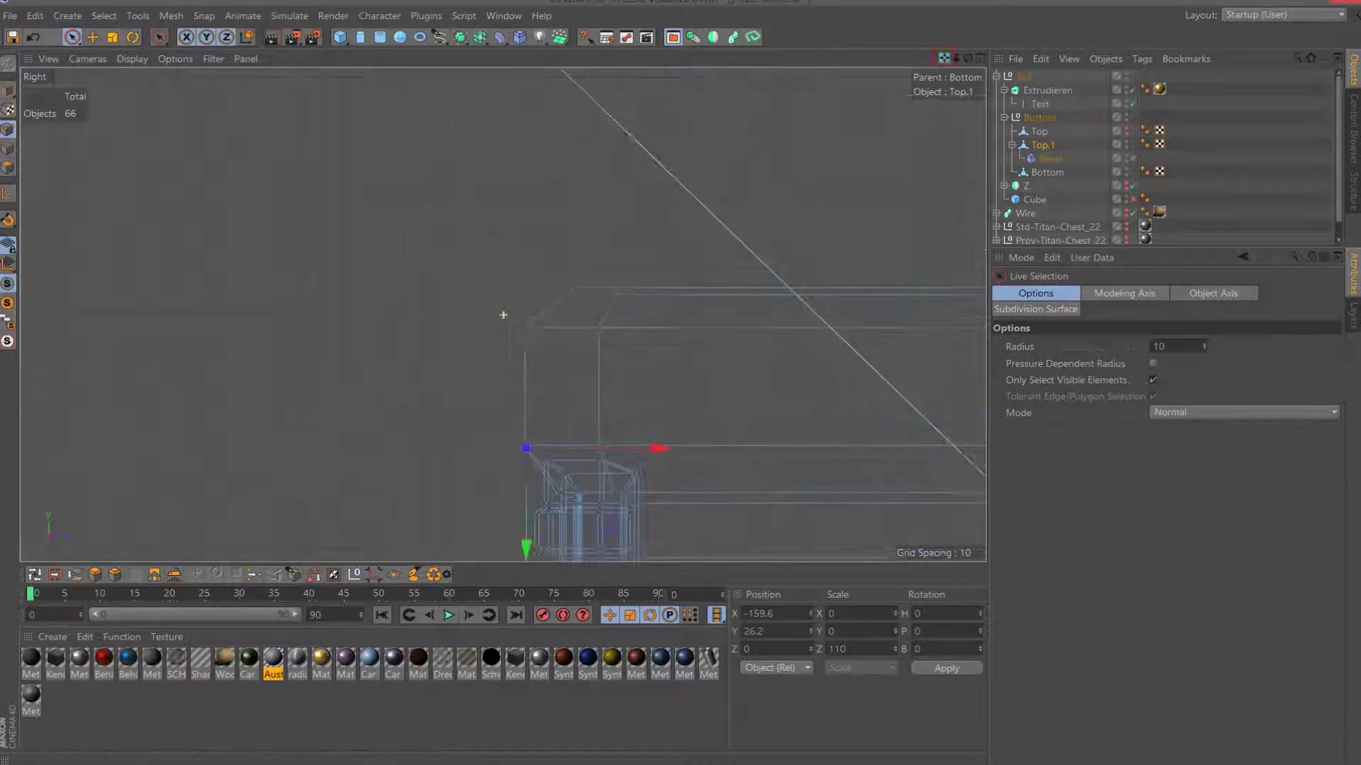
{"action": "scroll", "coordinate": [628, 518], "scroll_direction": "up", "scroll_amount": 5}
{"action": "scroll", "coordinate": [629, 518], "scroll_direction": "up", "scroll_amount": 2}
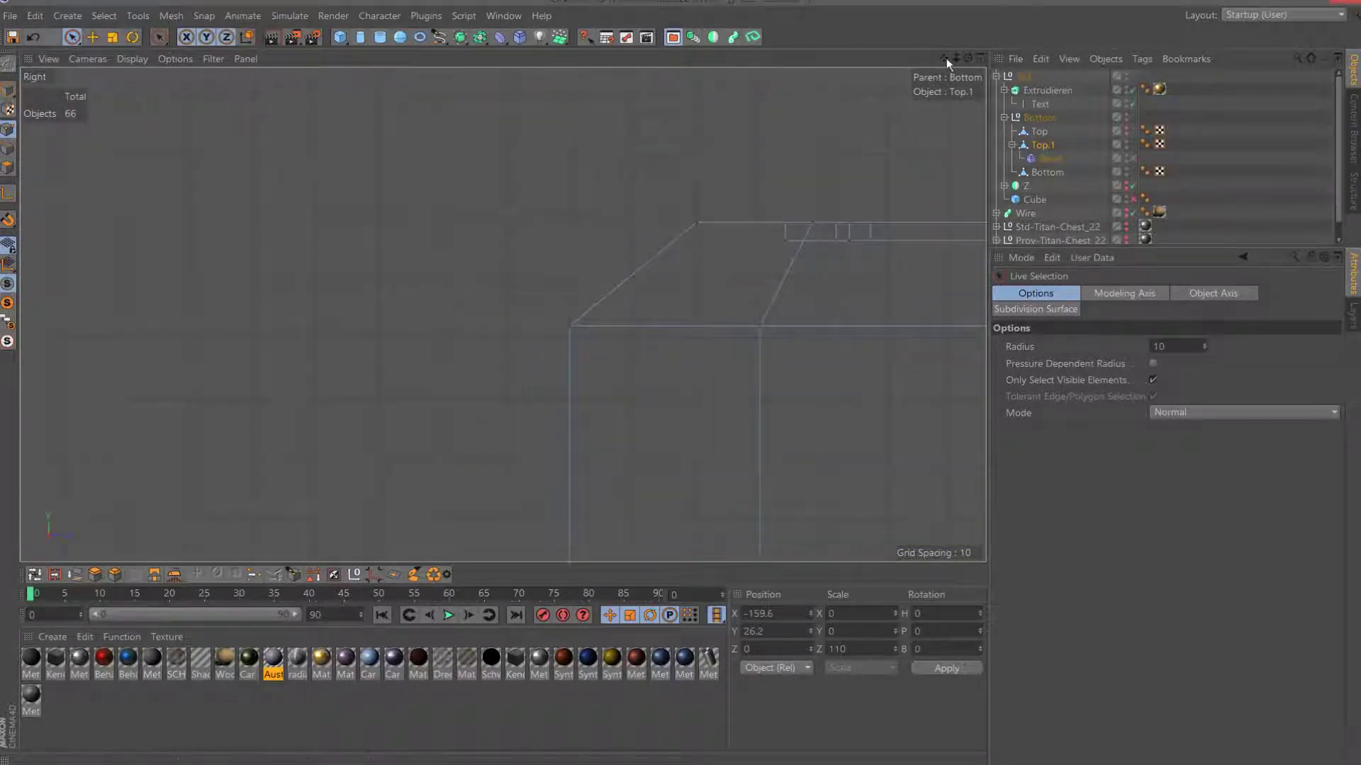
{"action": "mouse_move", "coordinate": [946, 63]}
{"action": "left_mouse_down"}
{"action": "mouse_move", "coordinate": [444, 526]}
{"action": "mouse_move", "coordinate": [447, 510]}
{"action": "left_mouse_up"}
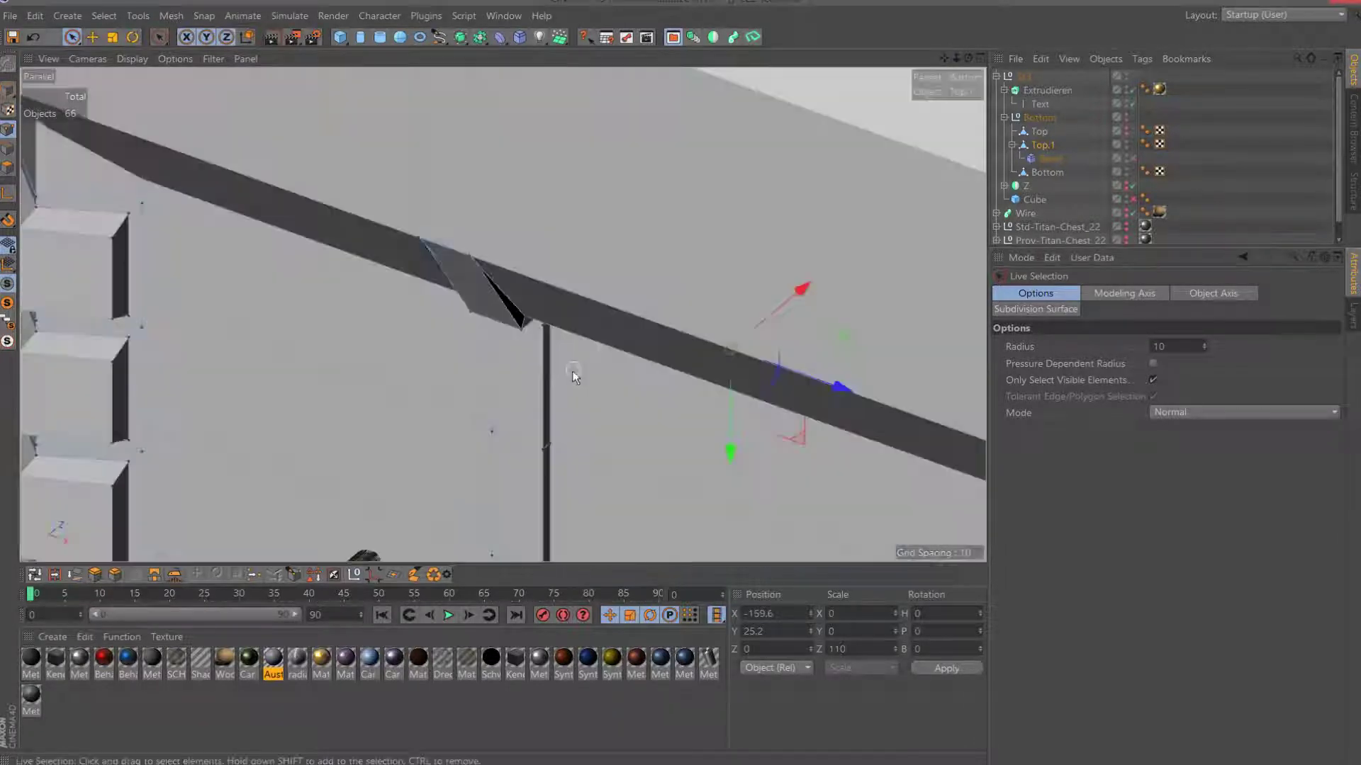
Switch to Model mode and run Mesh Optimize to merge duplicate points.
{"action": "left_click", "coordinate": [573, 385]}
{"action": "scroll", "coordinate": [482, 333], "scroll_direction": "down", "scroll_amount": 3}
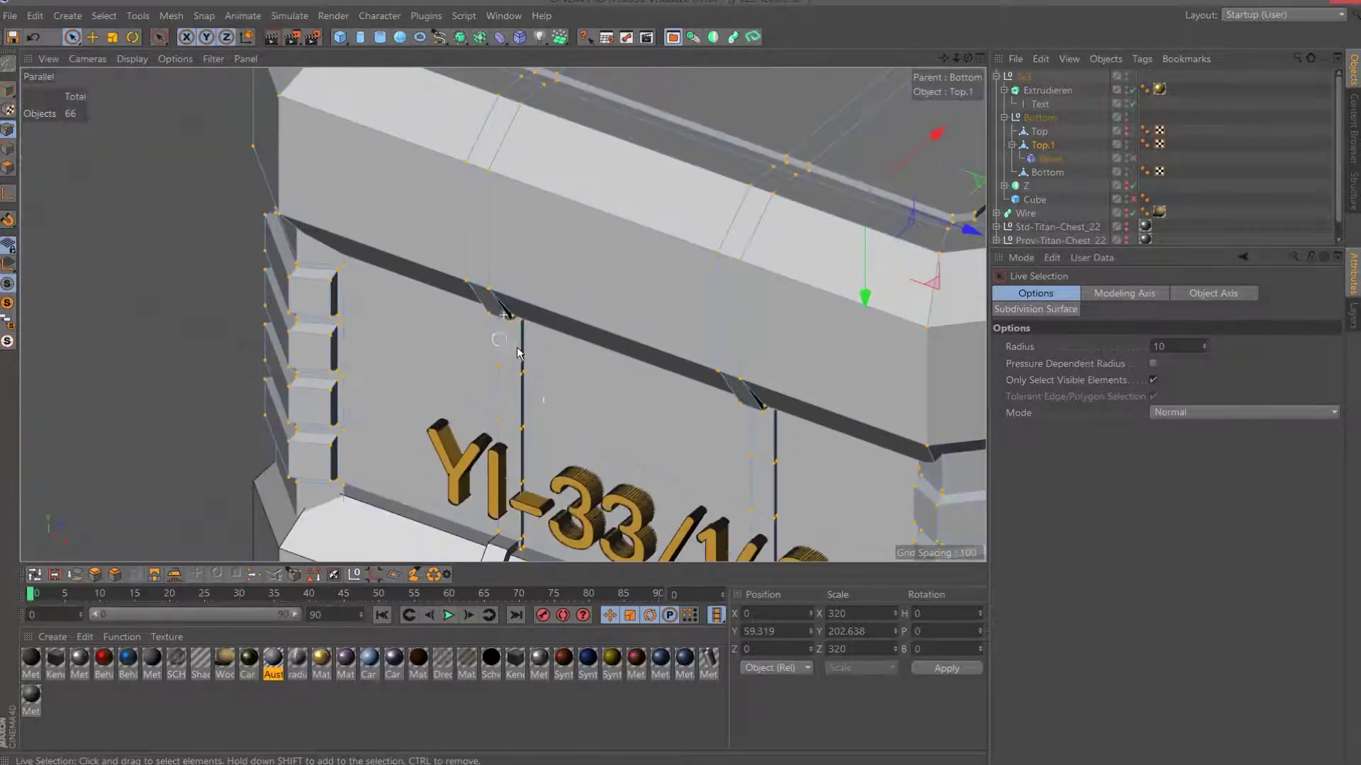
{"action": "left_click", "coordinate": [446, 576]}
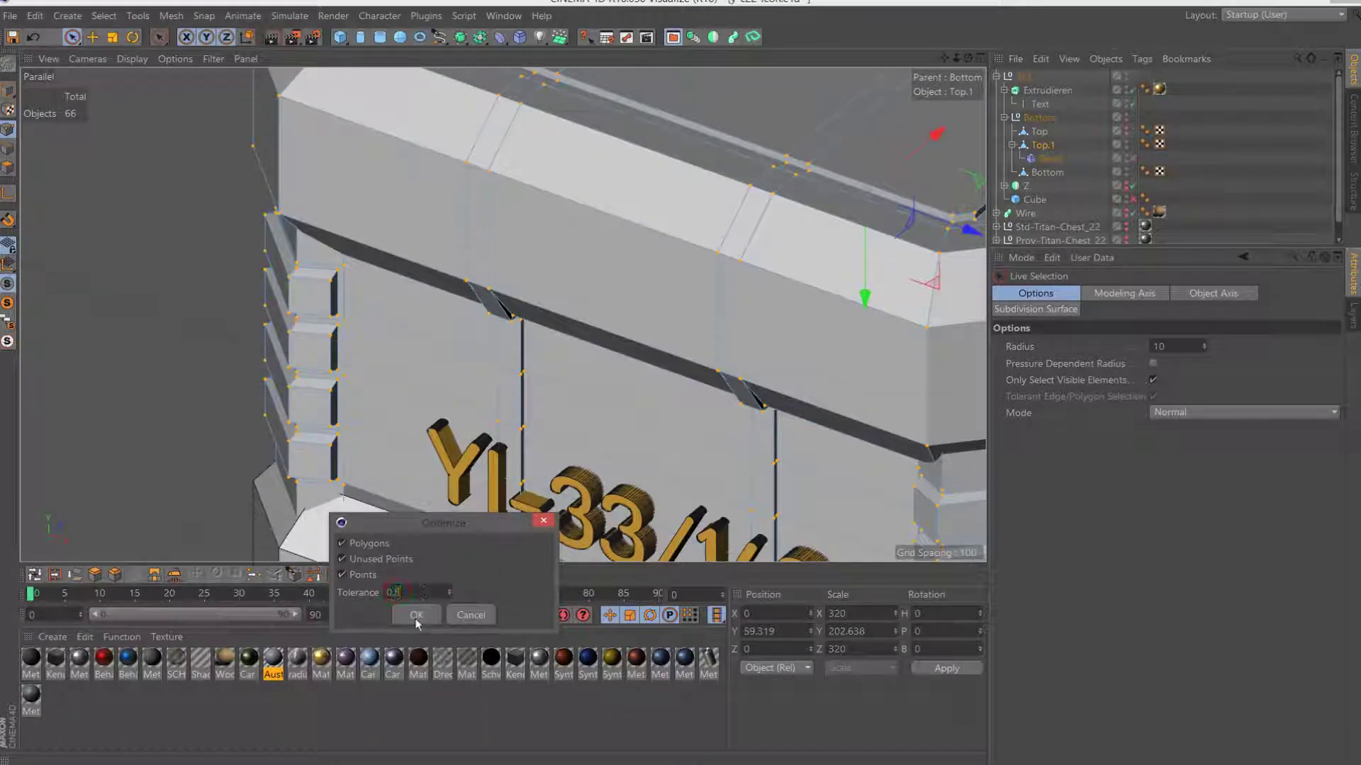
{"action": "left_click", "coordinate": [416, 617]}
{"action": "scroll", "coordinate": [712, 269], "scroll_direction": "down", "scroll_amount": 3}
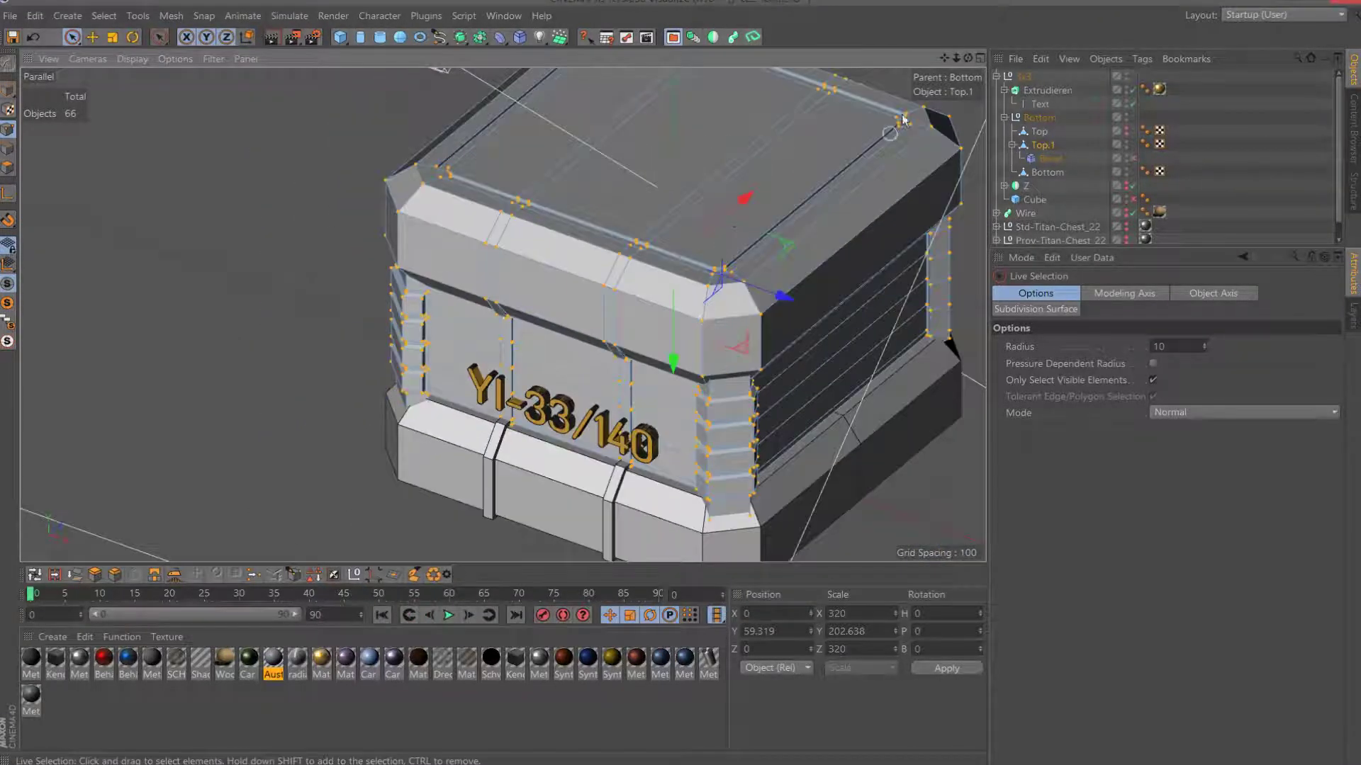
{"action": "scroll", "coordinate": [903, 121], "scroll_direction": "down", "scroll_amount": 3}
{"action": "left_click_drag", "start_coordinate": [966, 58], "coordinate": [886, 64]}
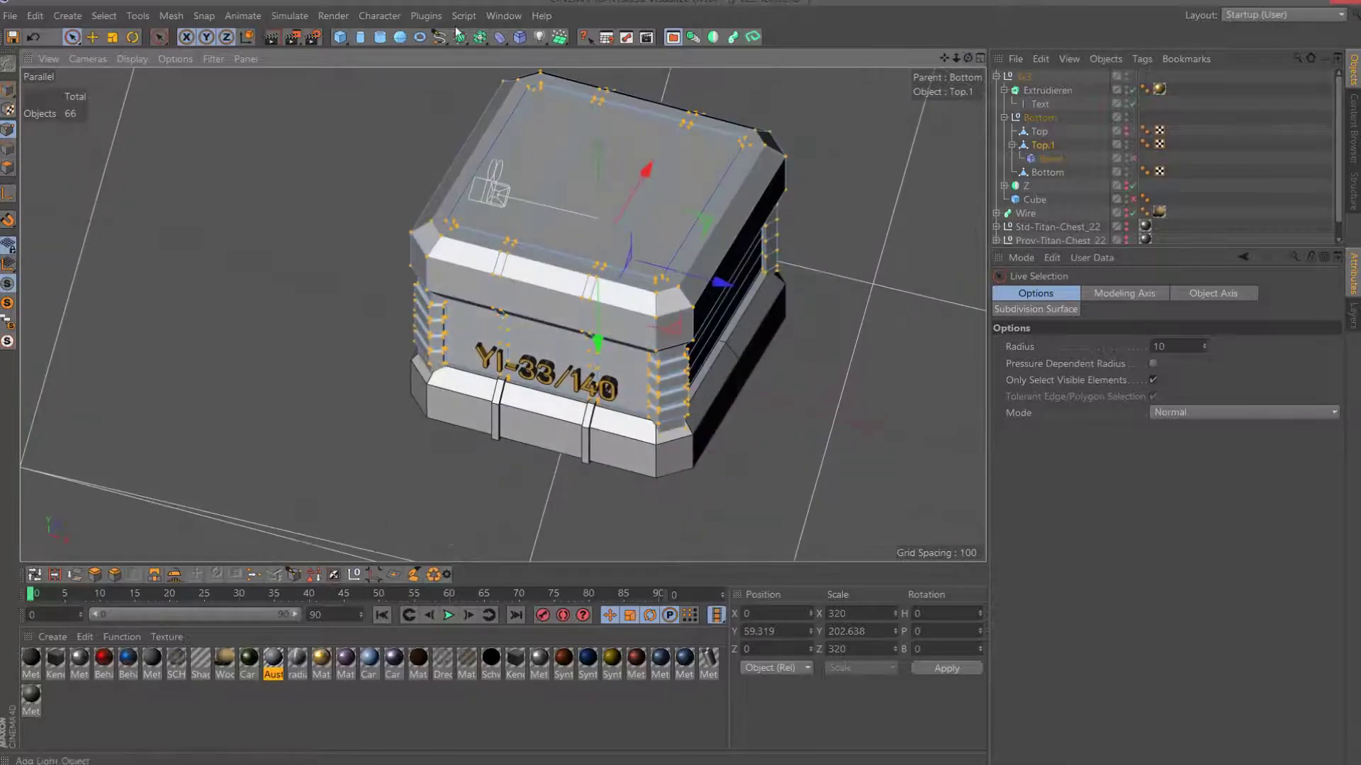
Render a test image of the strapped YI-33/140 chest, zoom to inspect it, then close the Picture Viewer.
{"action": "left_click", "coordinate": [310, 44]}
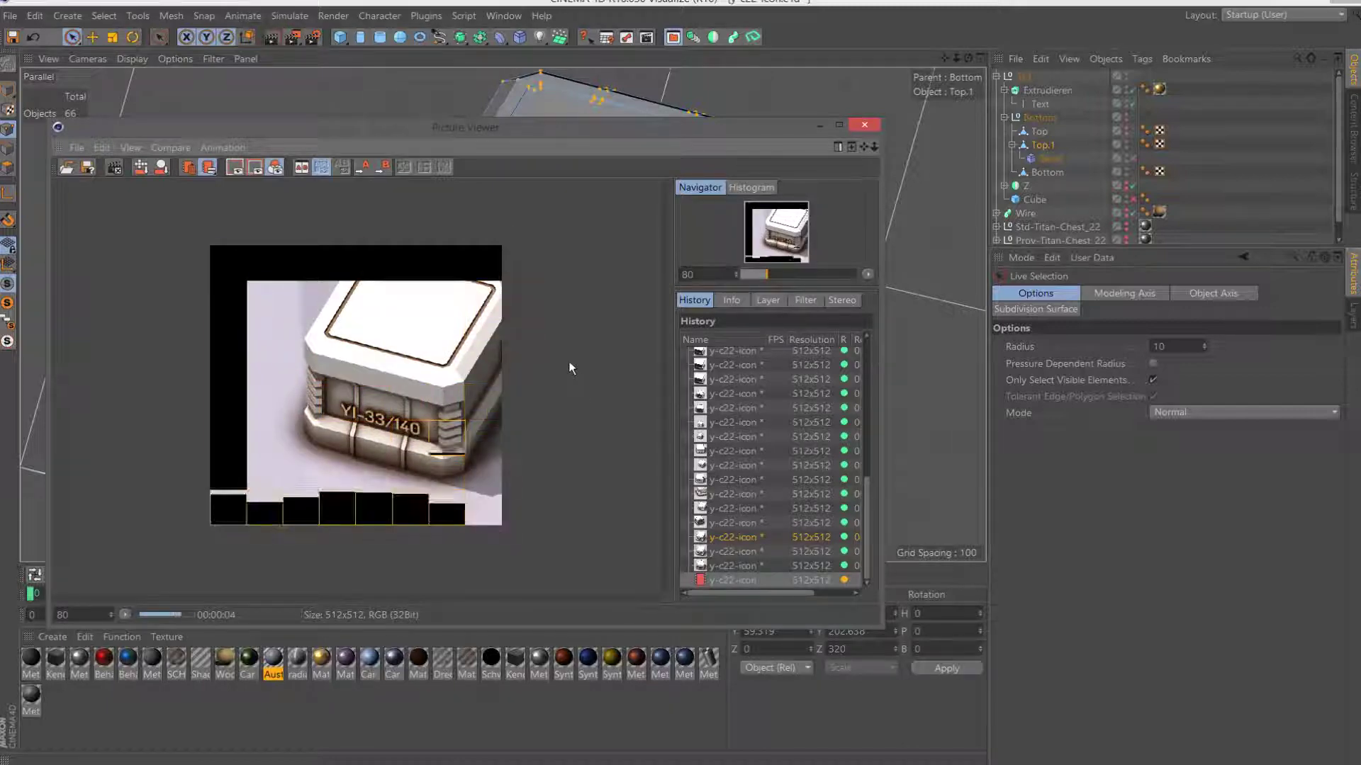
{"action": "scroll", "coordinate": [559, 360], "scroll_direction": "up", "scroll_amount": 3}
{"action": "scroll", "coordinate": [557, 357], "scroll_direction": "down", "scroll_amount": 3}
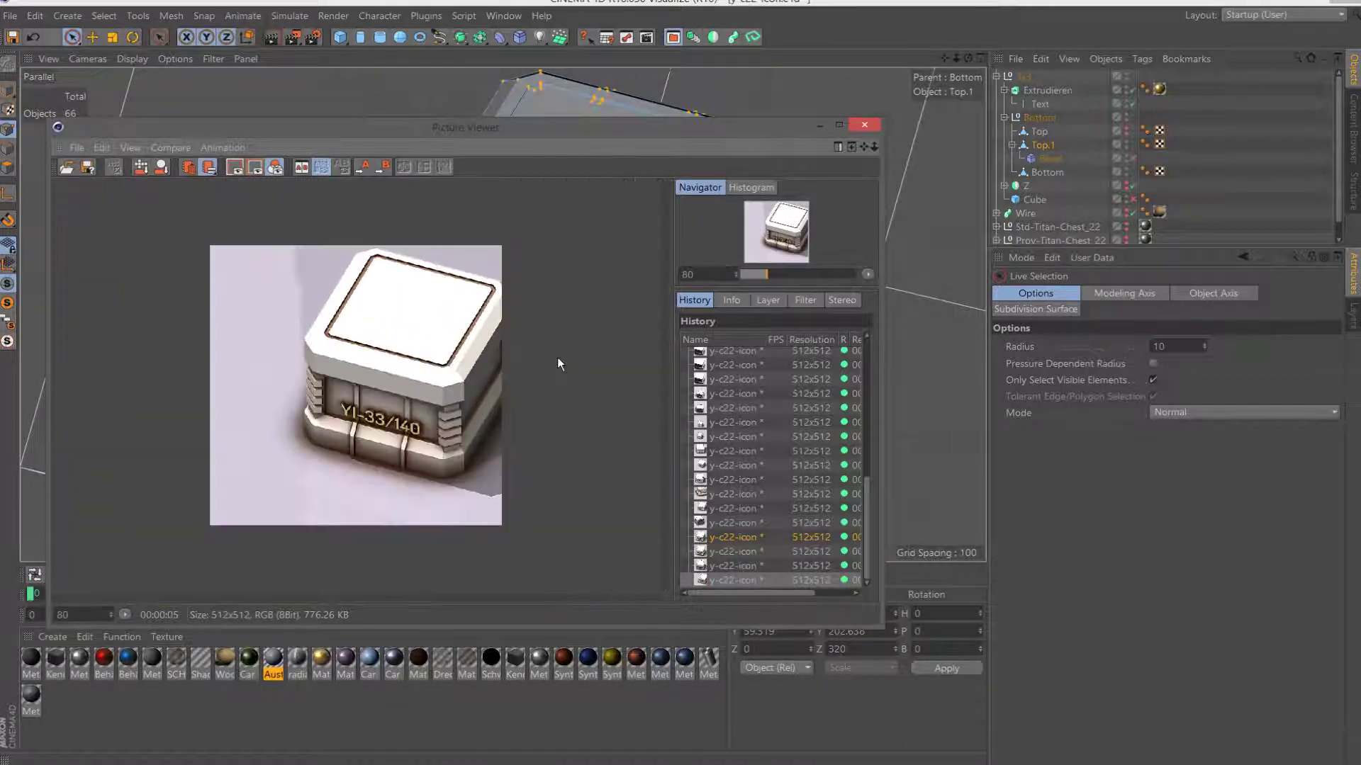
{"action": "scroll", "coordinate": [557, 358], "scroll_direction": "down", "scroll_amount": 2}
{"action": "scroll", "coordinate": [557, 357], "scroll_direction": "up", "scroll_amount": 1}
{"action": "scroll", "coordinate": [557, 359], "scroll_direction": "up", "scroll_amount": 1}
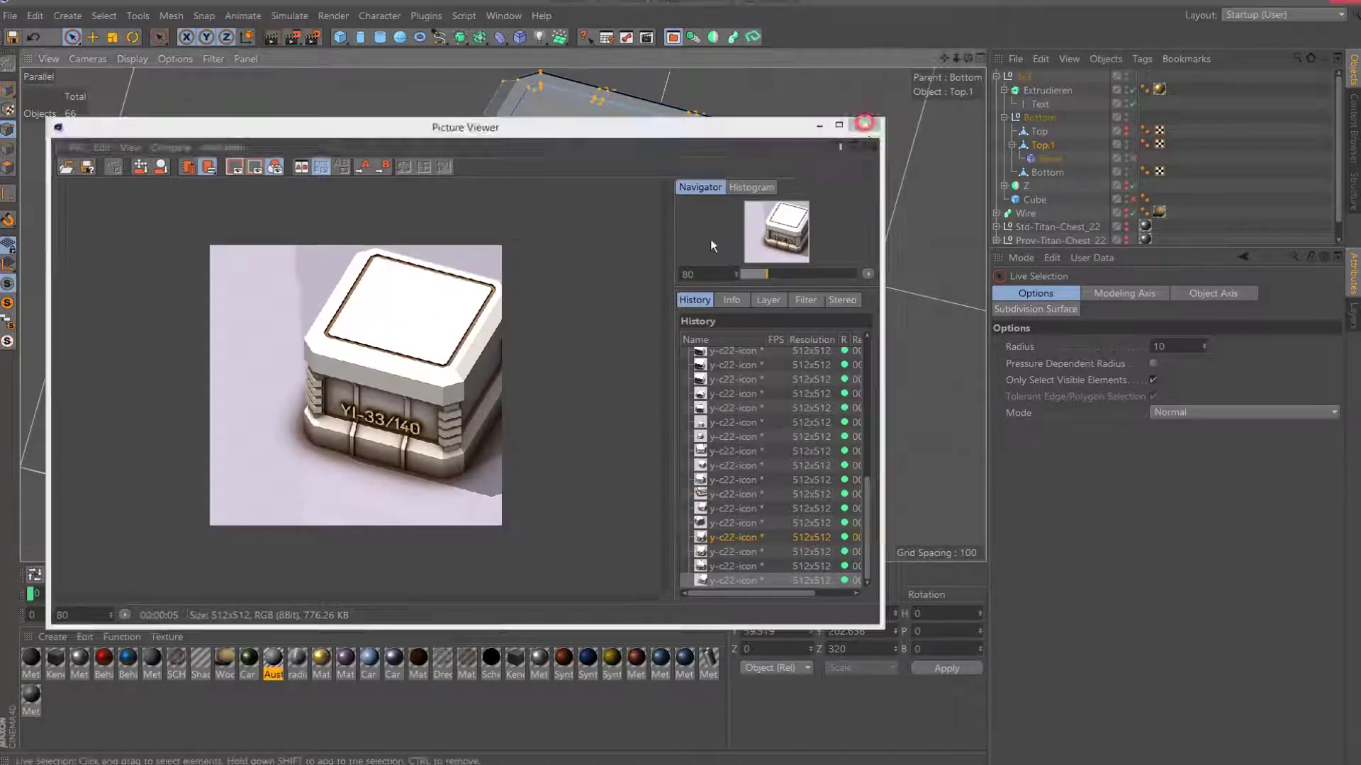
{"action": "left_click", "coordinate": [864, 124]}
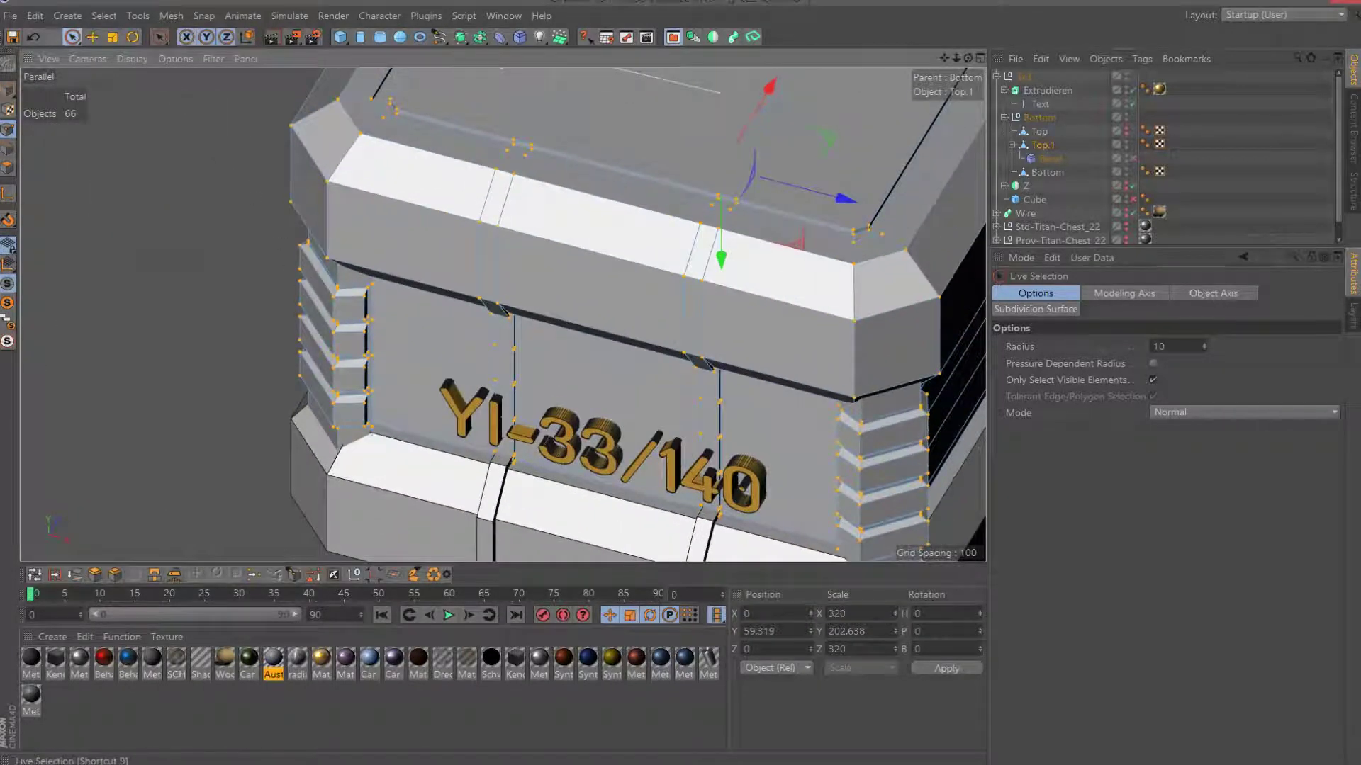
Switch to Model mode, select the Bottom group and reframe the view around the whole chest.
{"action": "left_click", "coordinate": [23, 94]}
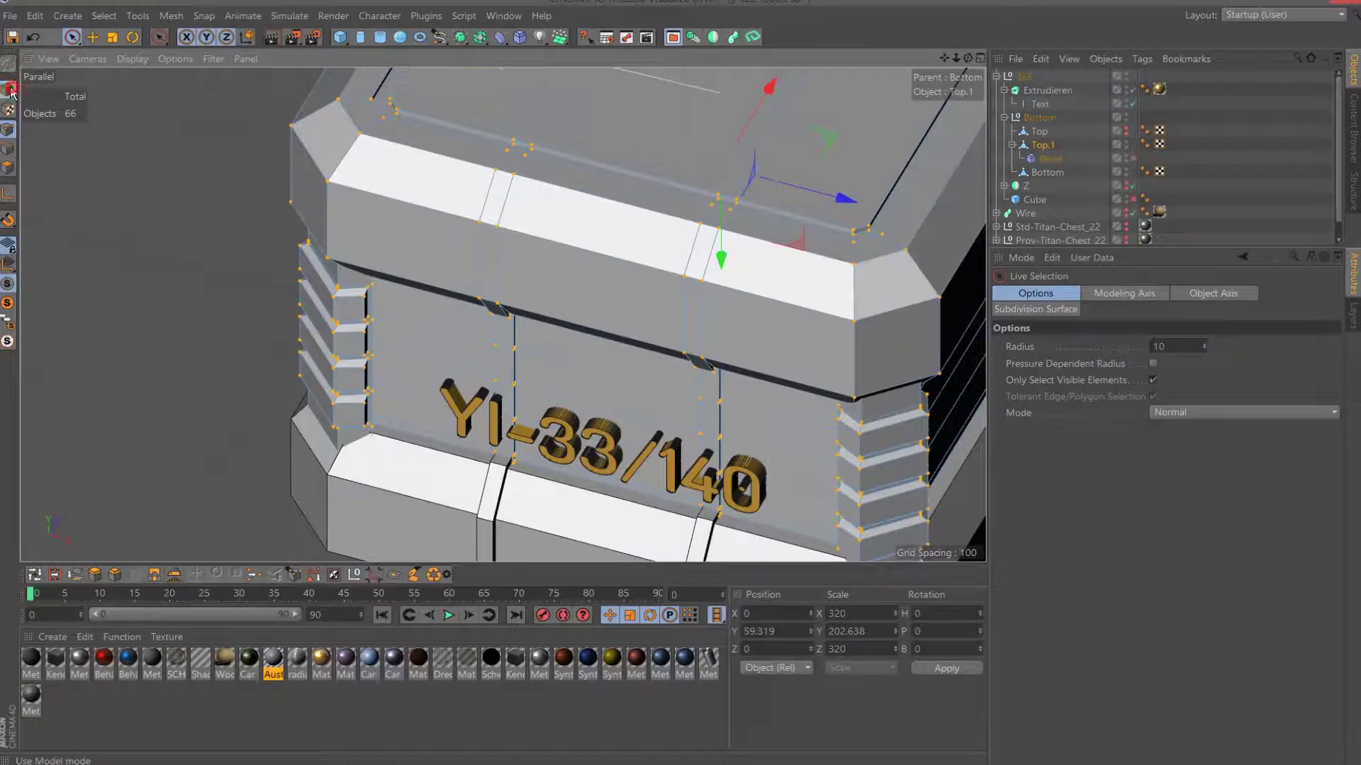
{"action": "left_click", "coordinate": [1039, 118]}
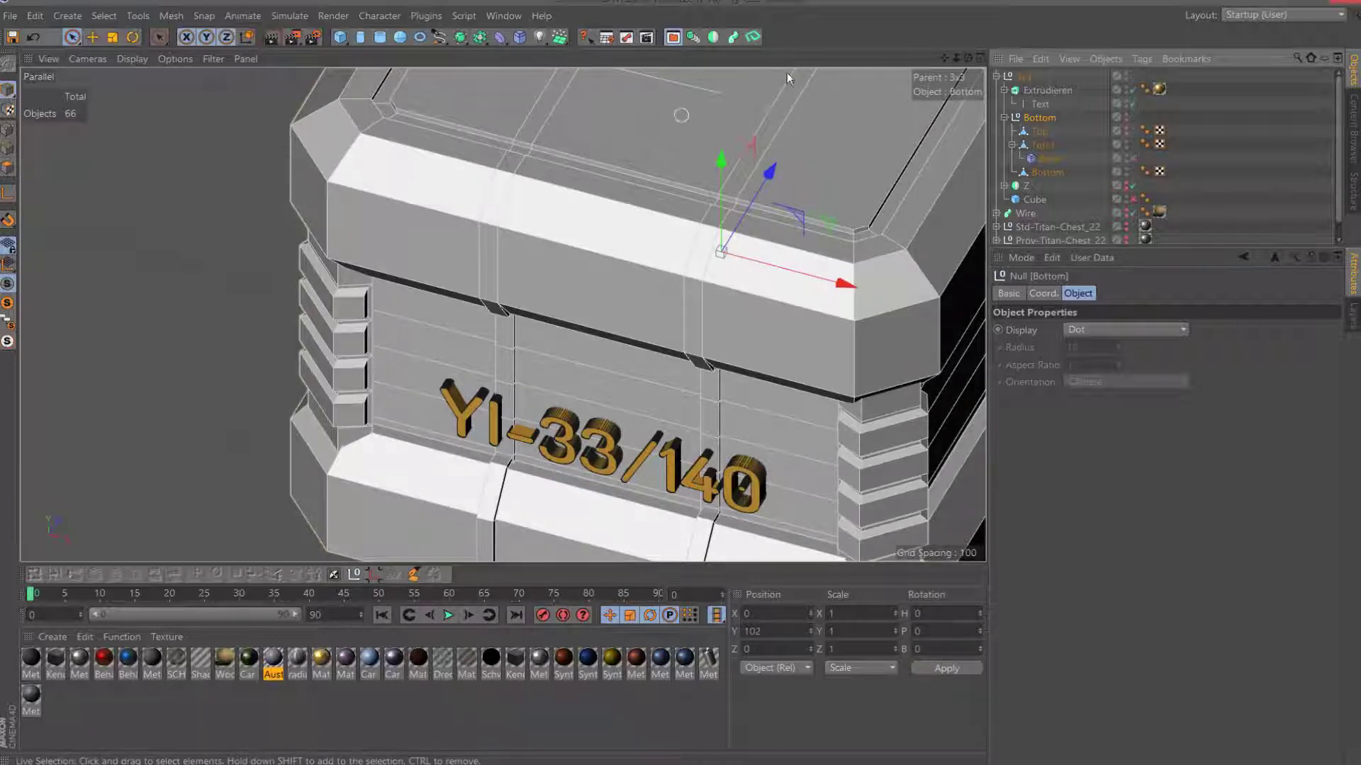
{"action": "left_click_drag", "start_coordinate": [956, 58], "coordinate": [711, 191]}
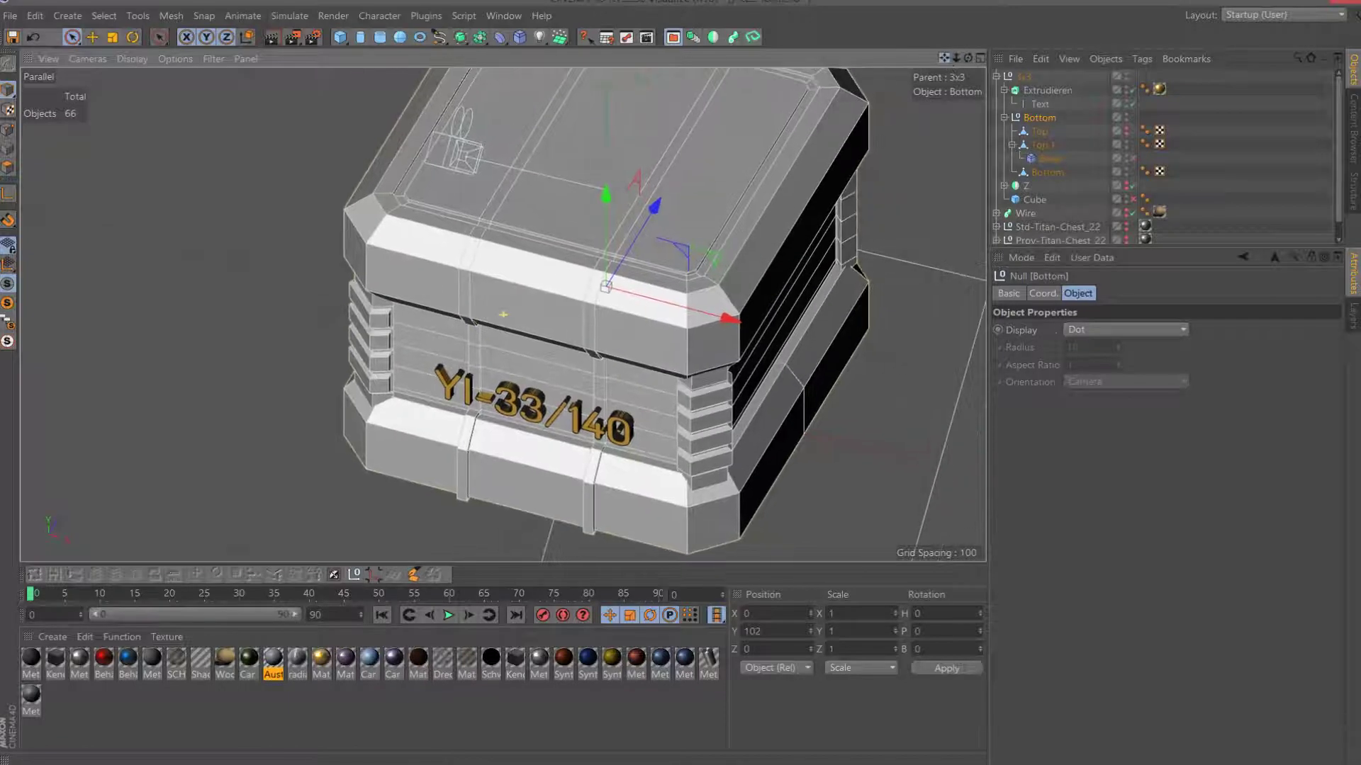
{"action": "left_click_drag", "start_coordinate": [944, 58], "coordinate": [388, 262]}
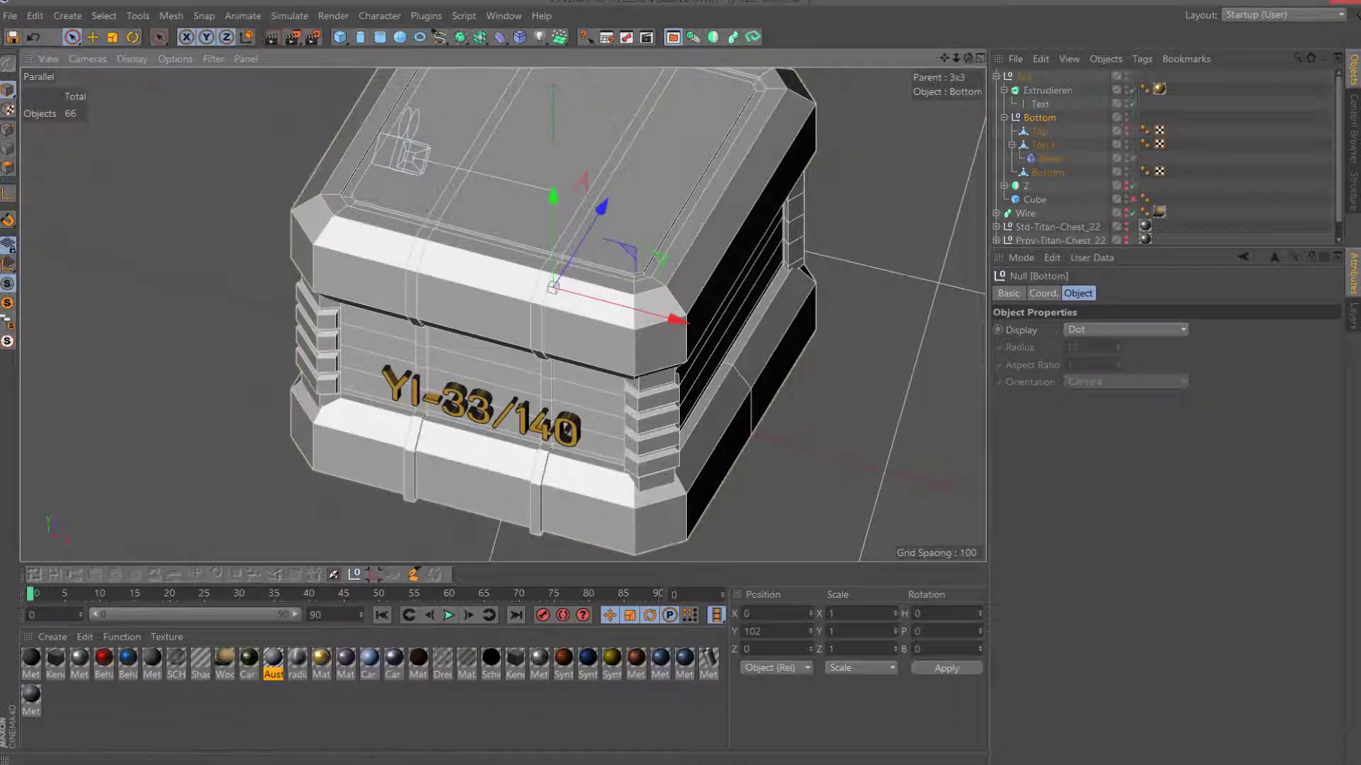
{"action": "left_click_drag", "start_coordinate": [968, 57], "coordinate": [968, 107]}
{"action": "left_click_drag", "start_coordinate": [496, 319], "coordinate": [624, 425], "text": "alt"}
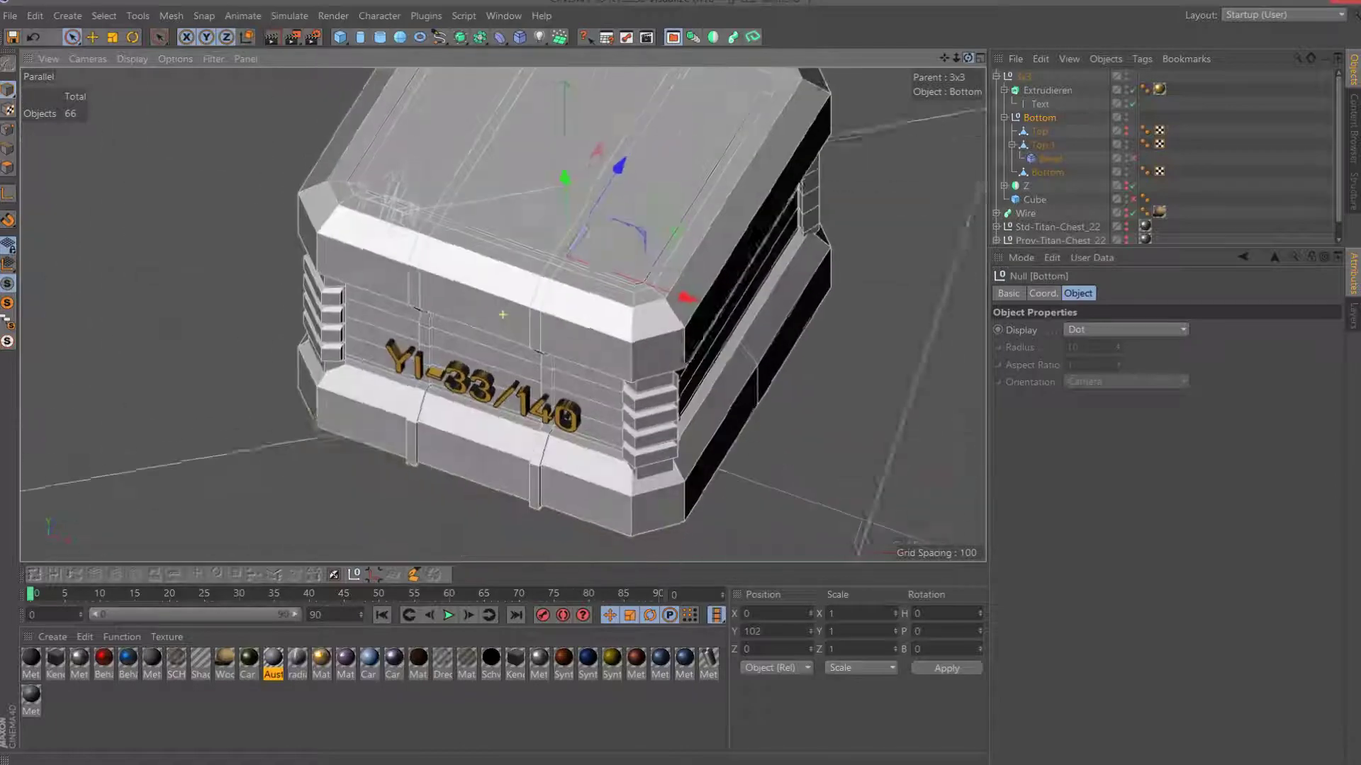
Nudge the extruded YI-33/140 text along Z from -170 to -167.
{"action": "left_click", "coordinate": [627, 426]}
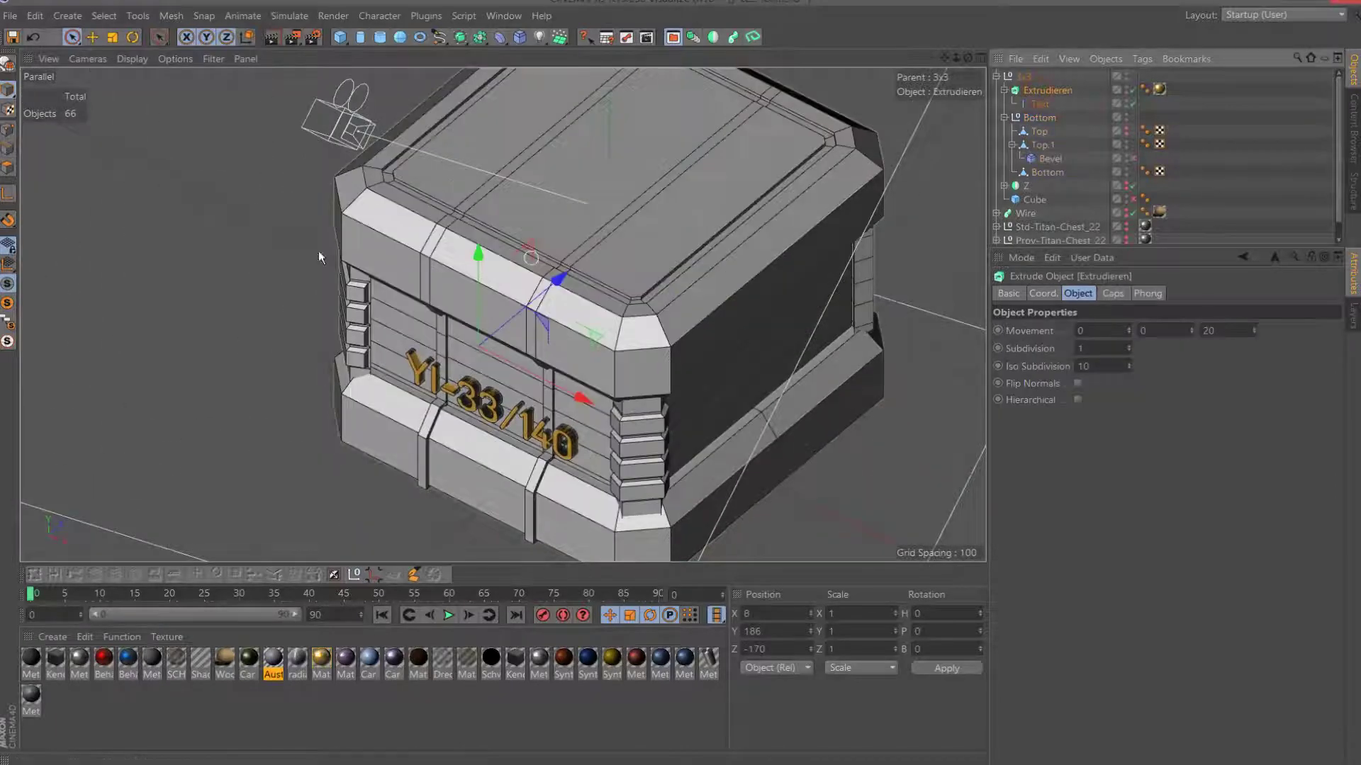
{"action": "left_click", "coordinate": [557, 283]}
{"action": "left_click_drag", "start_coordinate": [558, 283], "coordinate": [559, 279]}
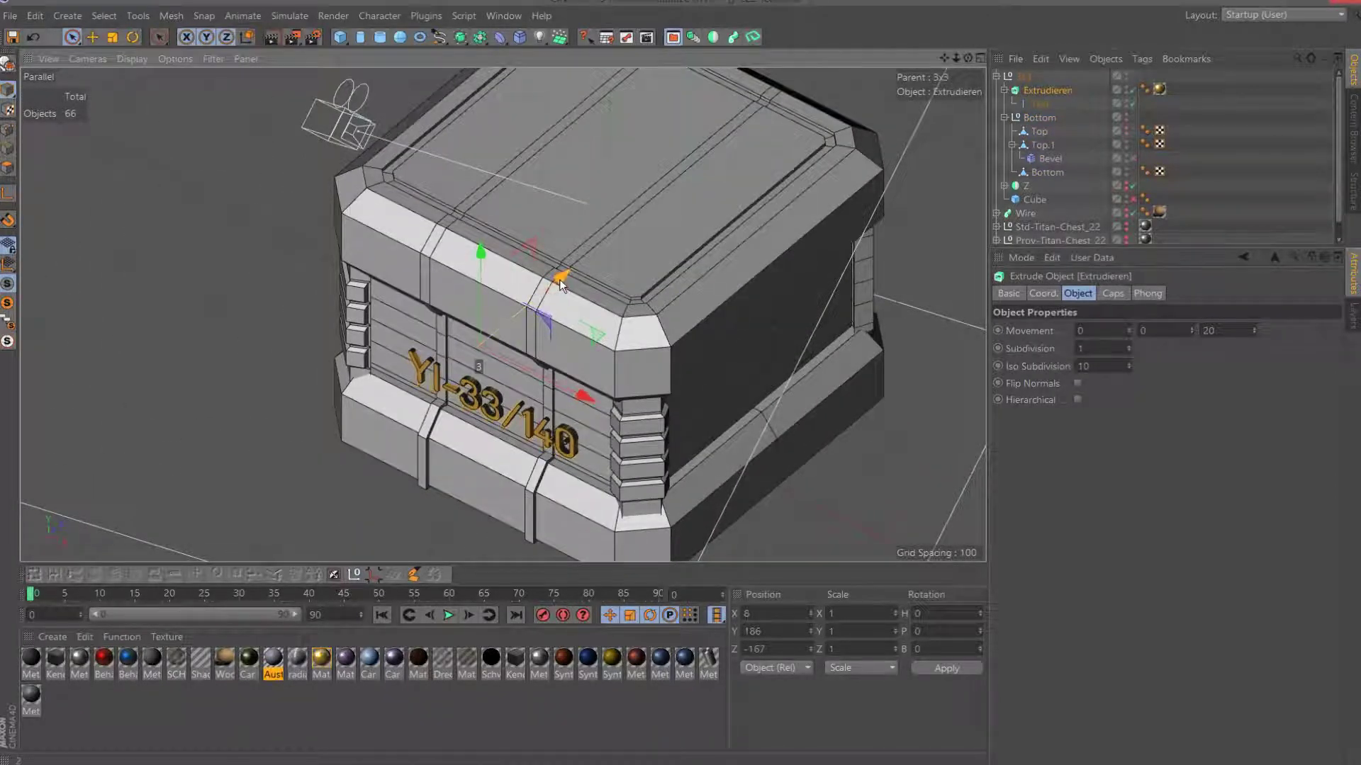
{"action": "scroll", "coordinate": [720, 197], "scroll_direction": "down", "scroll_amount": 3}
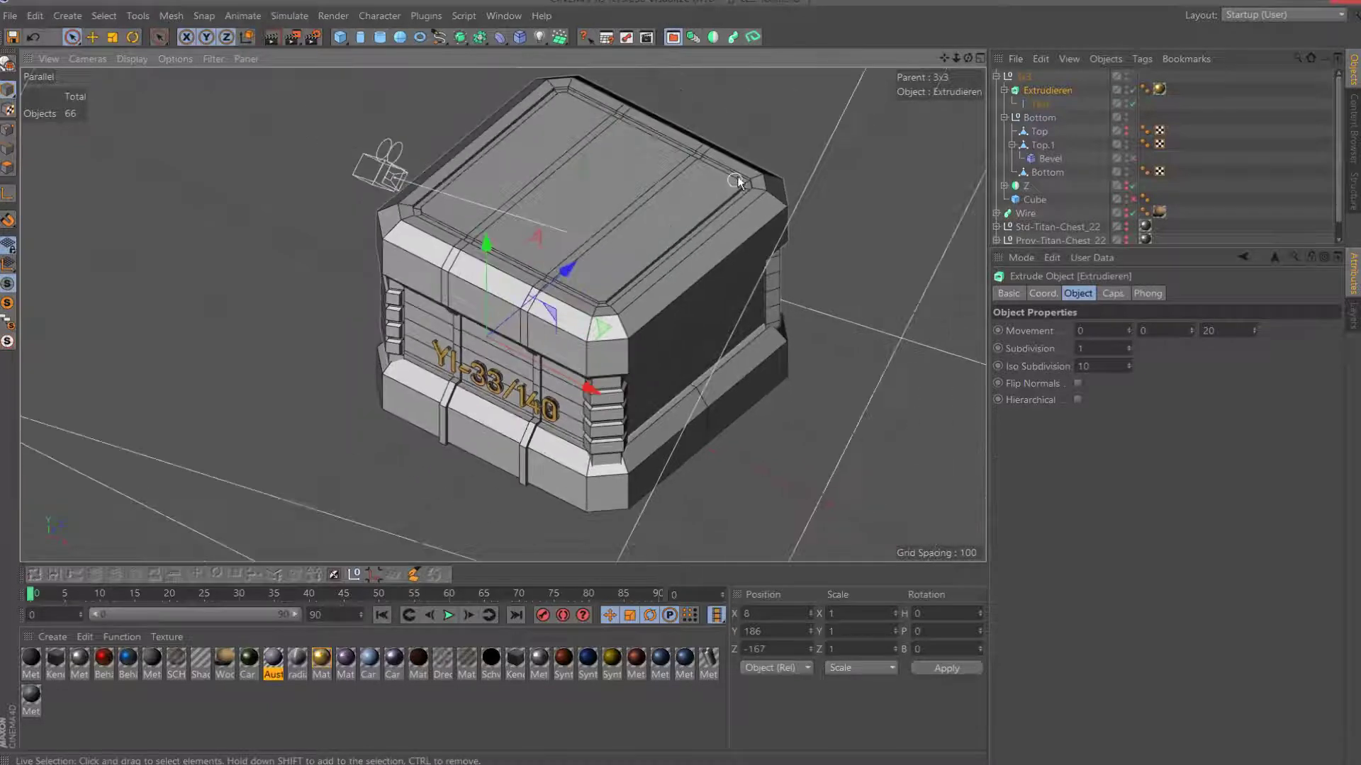
{"action": "scroll", "coordinate": [700, 147], "scroll_direction": "down", "scroll_amount": 2}
{"action": "left_click_drag", "start_coordinate": [971, 57], "coordinate": [914, 78]}
{"action": "scroll", "coordinate": [496, 78], "scroll_direction": "up", "scroll_amount": 2}
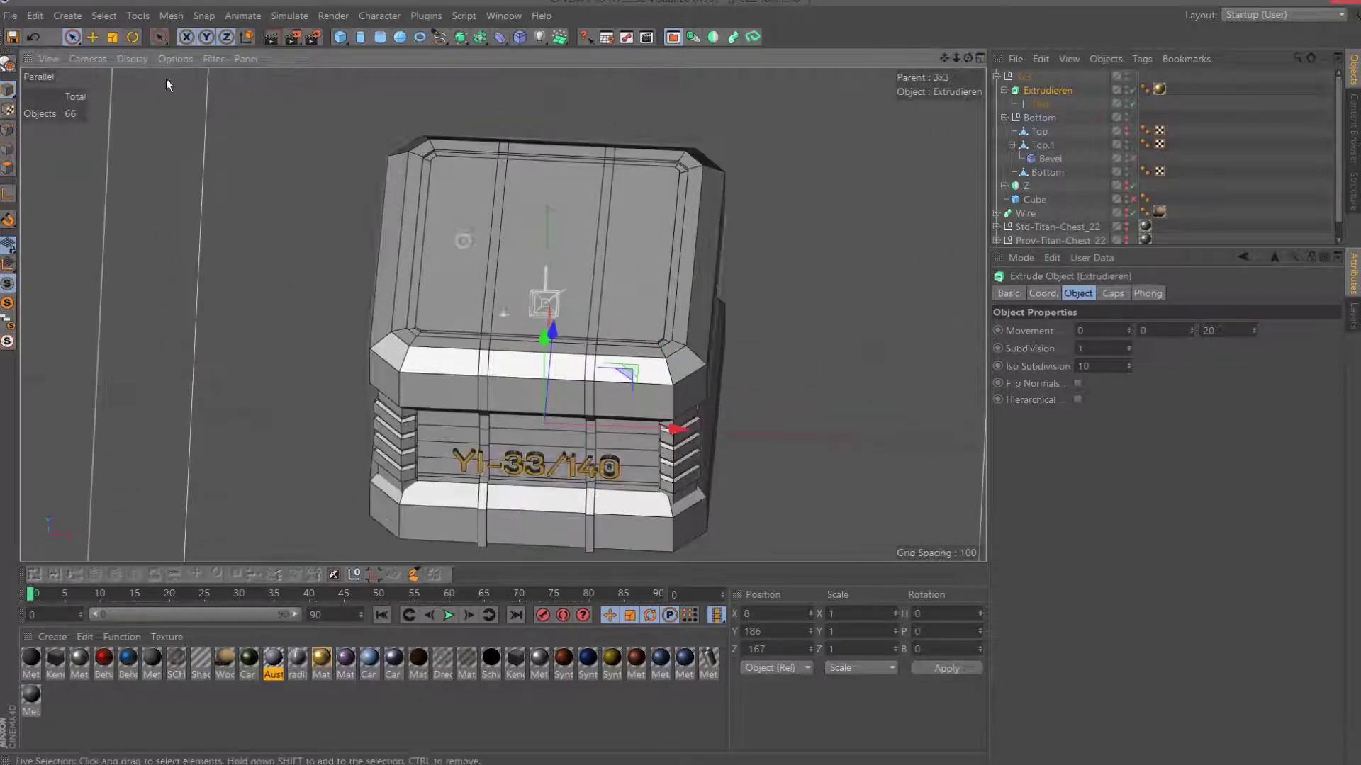
{"action": "scroll", "coordinate": [158, 82], "scroll_direction": "up", "scroll_amount": 2}
{"action": "scroll", "coordinate": [561, 246], "scroll_direction": "up", "scroll_amount": 1}
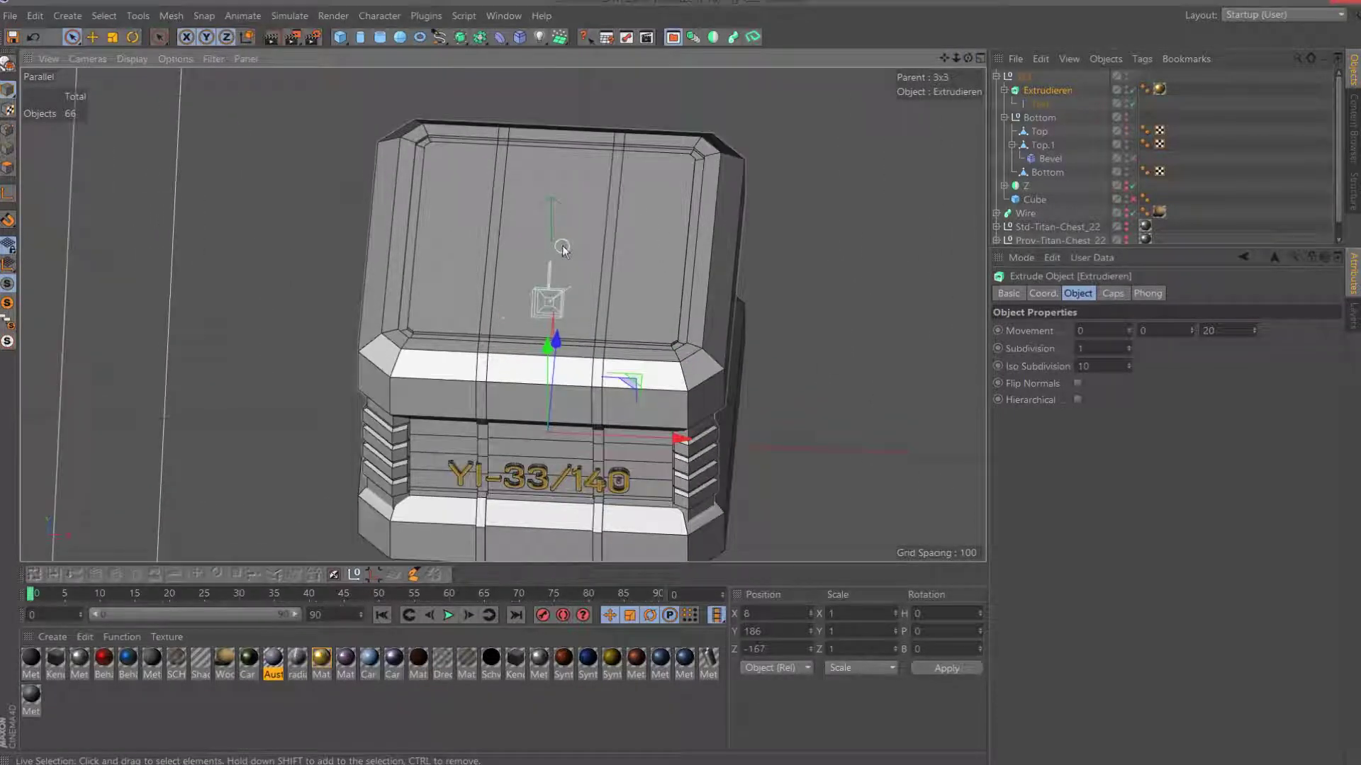
Select the Top.1 lid, try a polygon selection on it, then undo.
{"action": "left_click", "coordinate": [643, 235]}
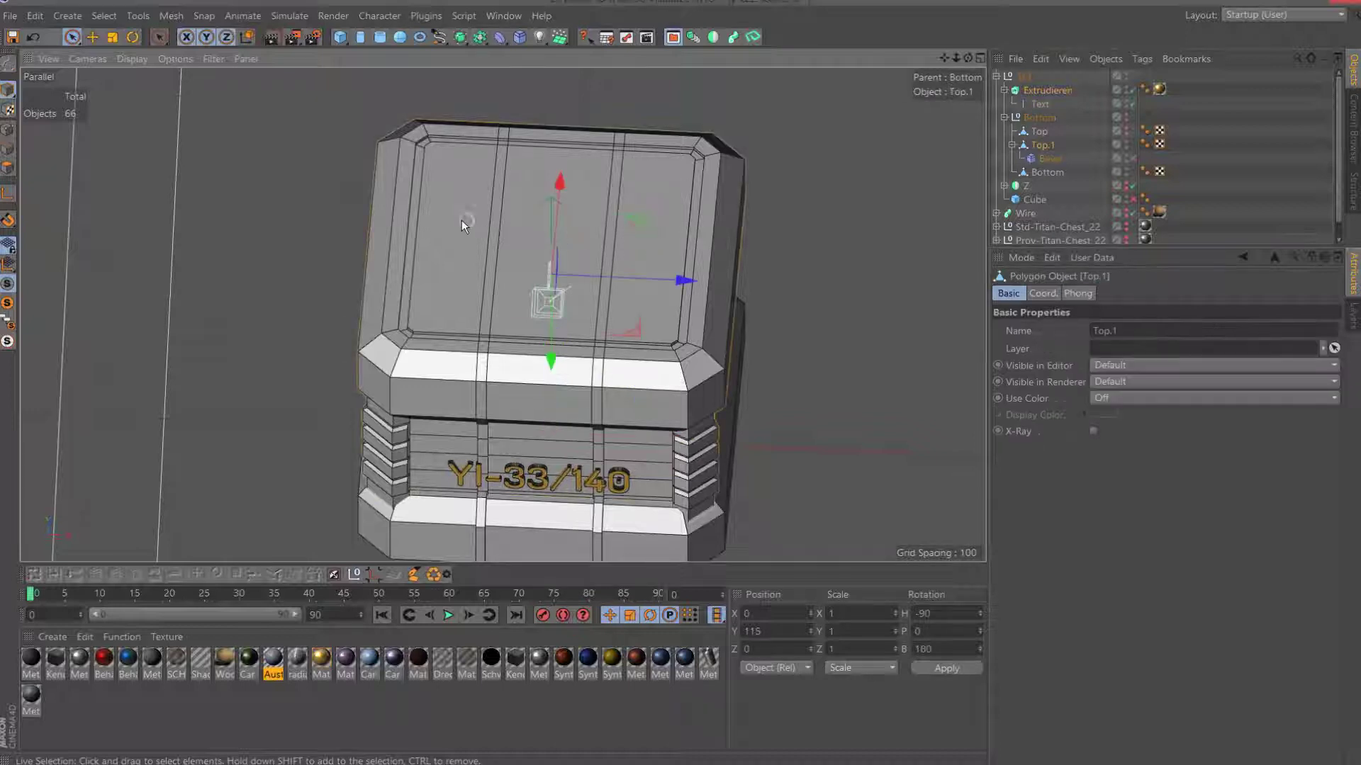
{"action": "left_click", "coordinate": [7, 168]}
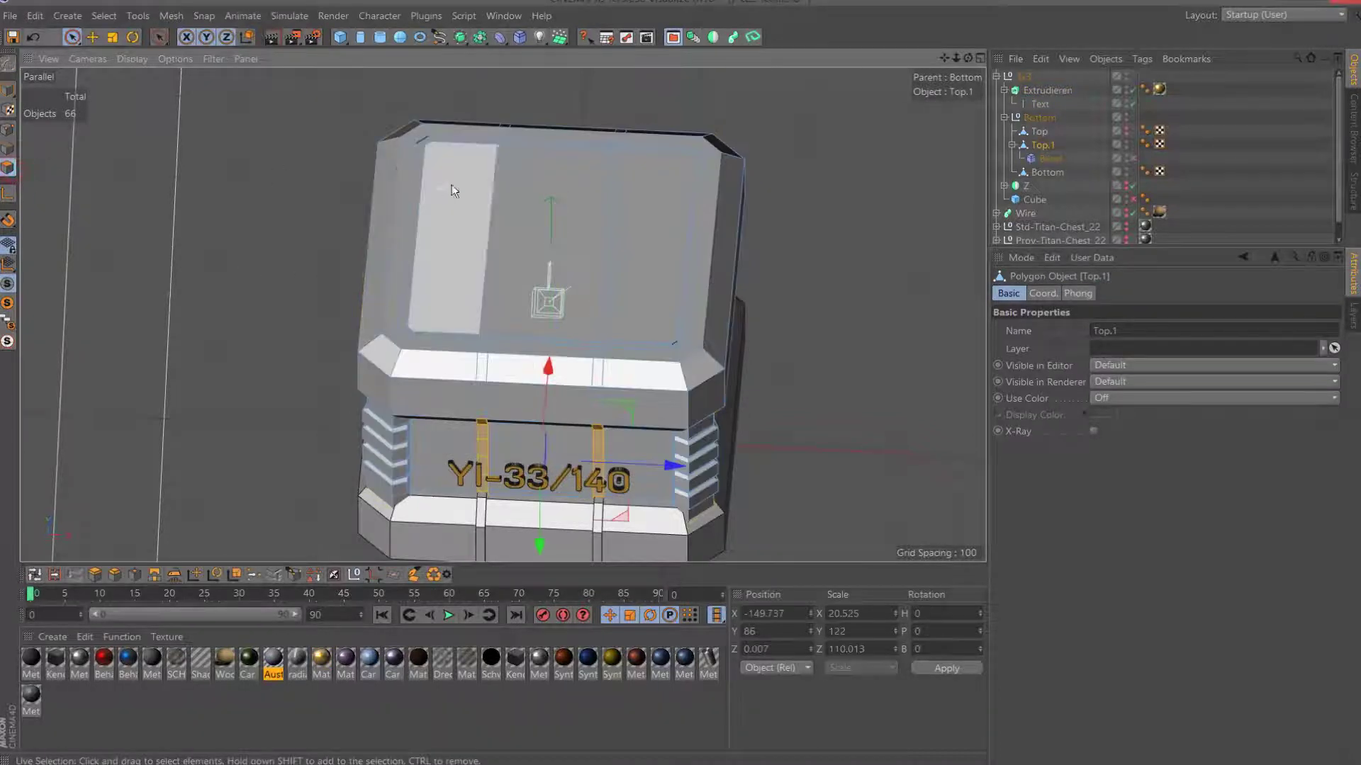
{"action": "left_click_drag", "start_coordinate": [452, 185], "coordinate": [499, 206]}
{"action": "key", "text": "ctrl+z"}
{"action": "key", "text": "ctrl+z"}
{"action": "key", "text": "ctrl+z"}
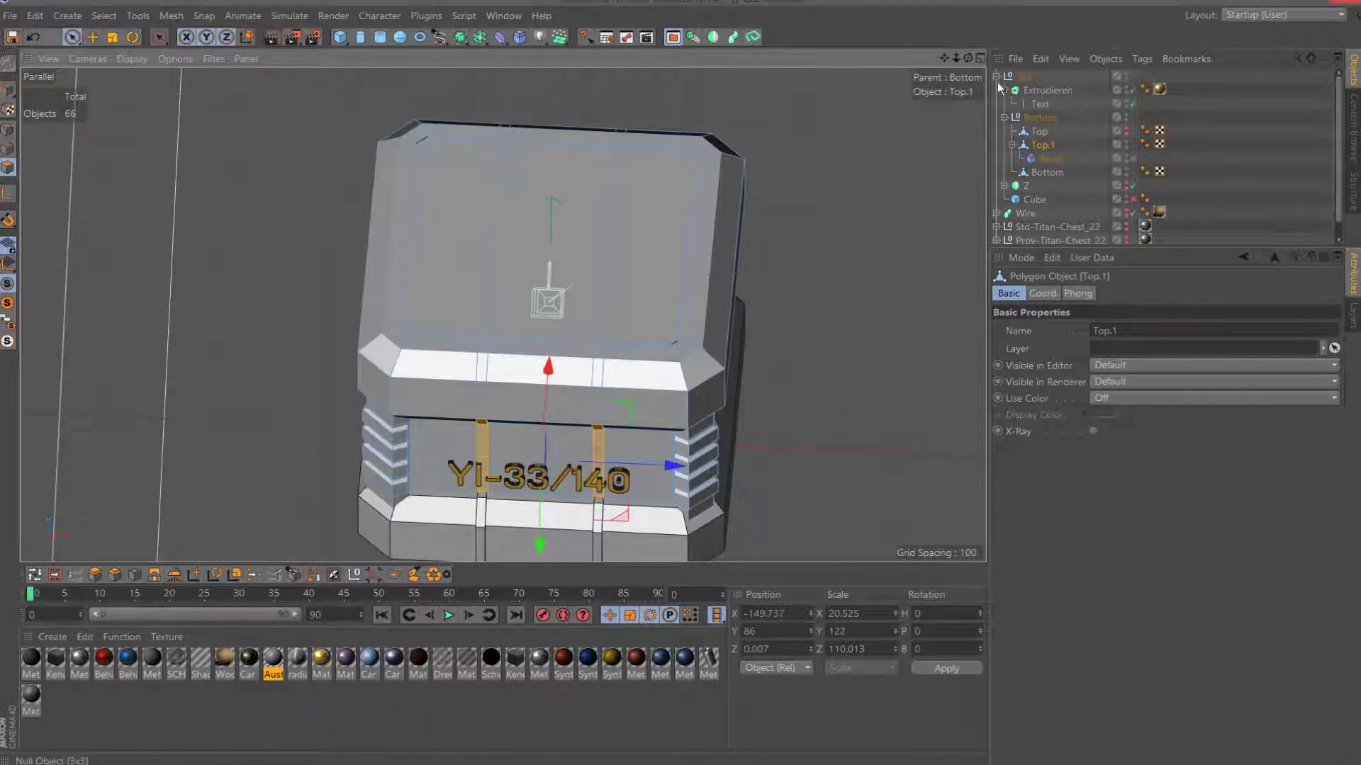
Collapse the crate hierarchy, expand Std-Titan-Chest_22 and select its Add null.
{"action": "left_click", "coordinate": [997, 77]}
{"action": "left_click", "coordinate": [1056, 104]}
{"action": "left_click", "coordinate": [996, 104]}
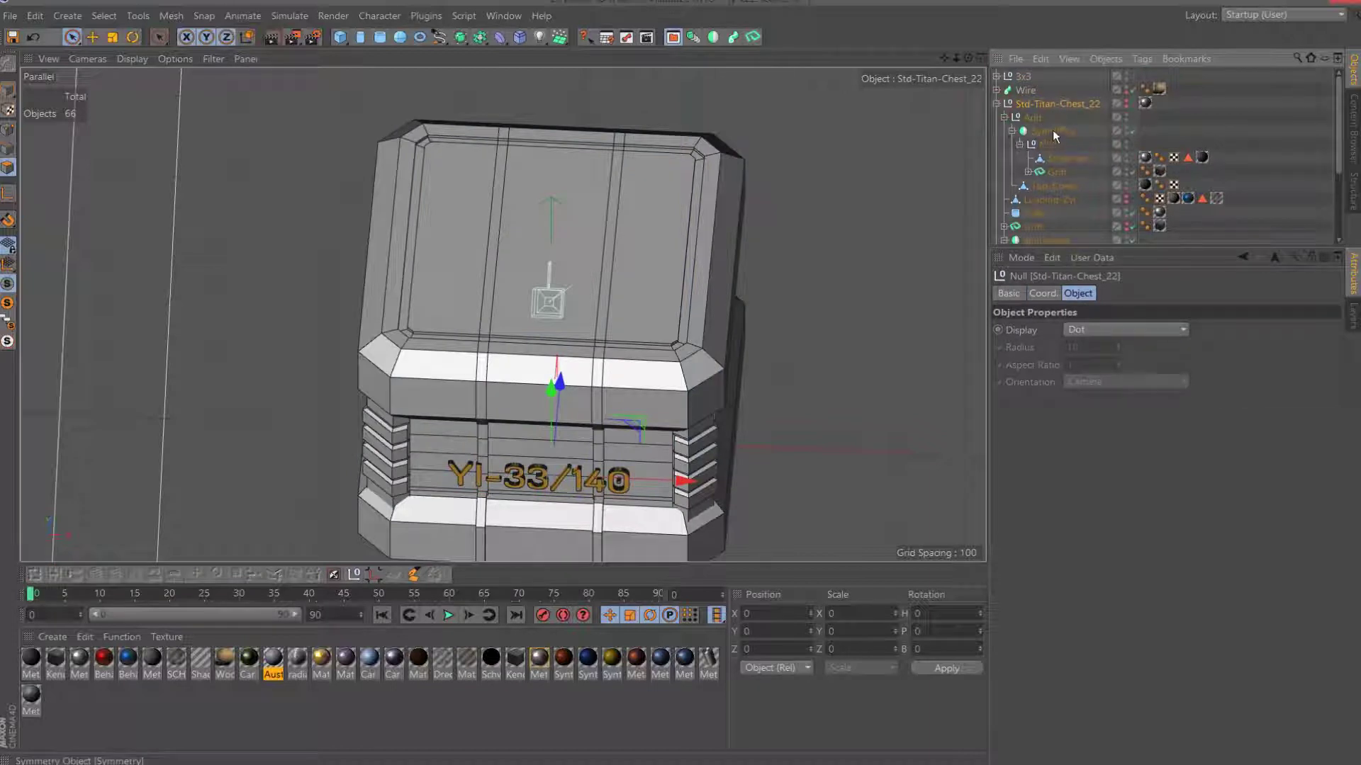
{"action": "left_click", "coordinate": [1031, 117]}
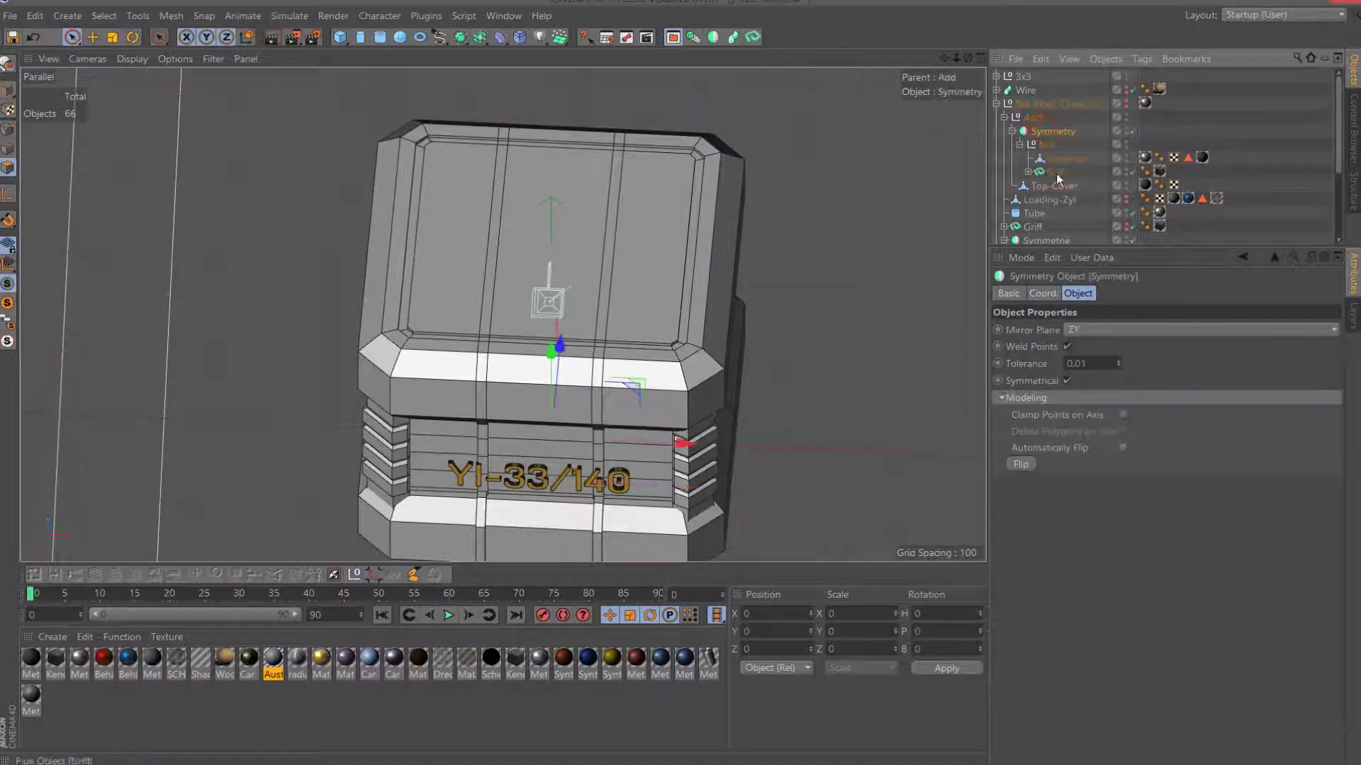
{"action": "left_click", "coordinate": [1056, 173]}
{"action": "left_click", "coordinate": [1054, 132]}
{"action": "left_click", "coordinate": [1033, 118]}
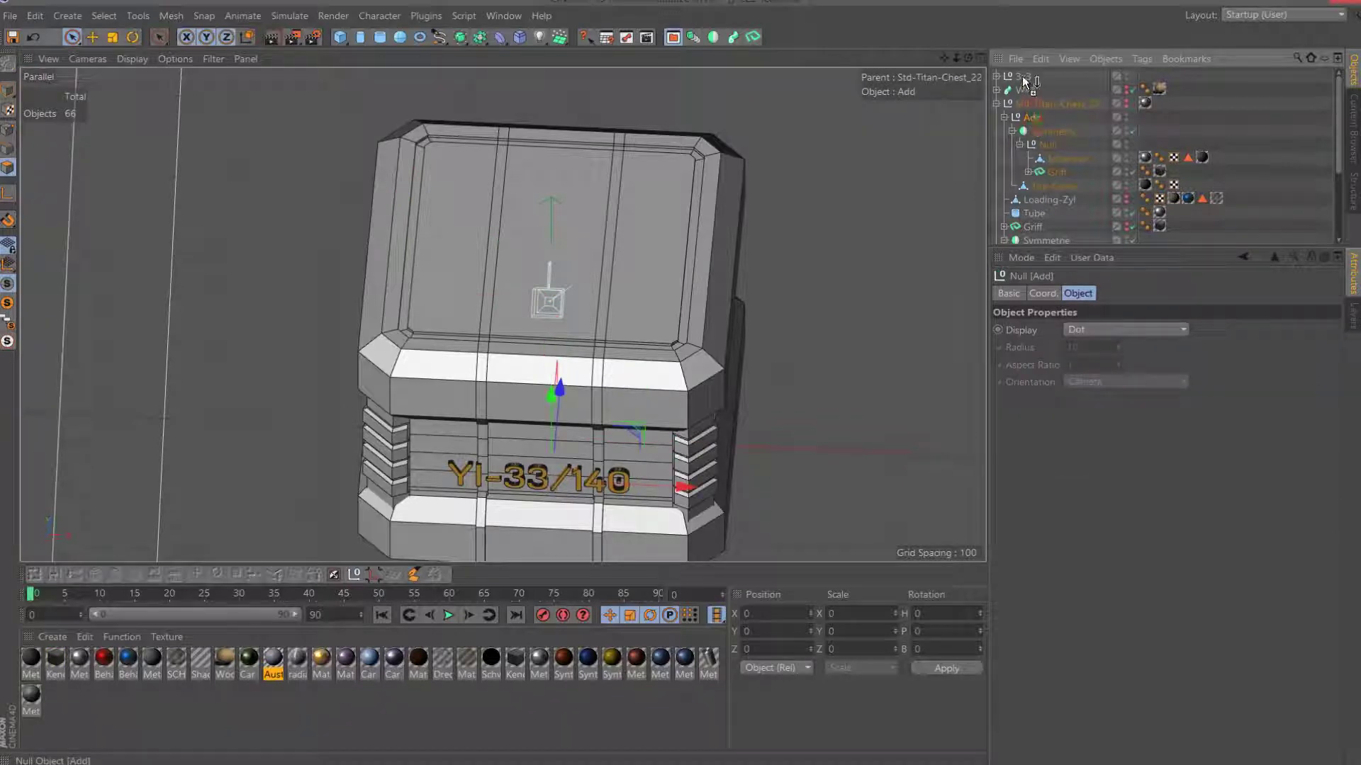
Copy the Add group of hinges and handles into the crate scene and view it from the top.
{"action": "left_click_drag", "start_coordinate": [1031, 76], "coordinate": [1028, 73], "text": "ctrl"}
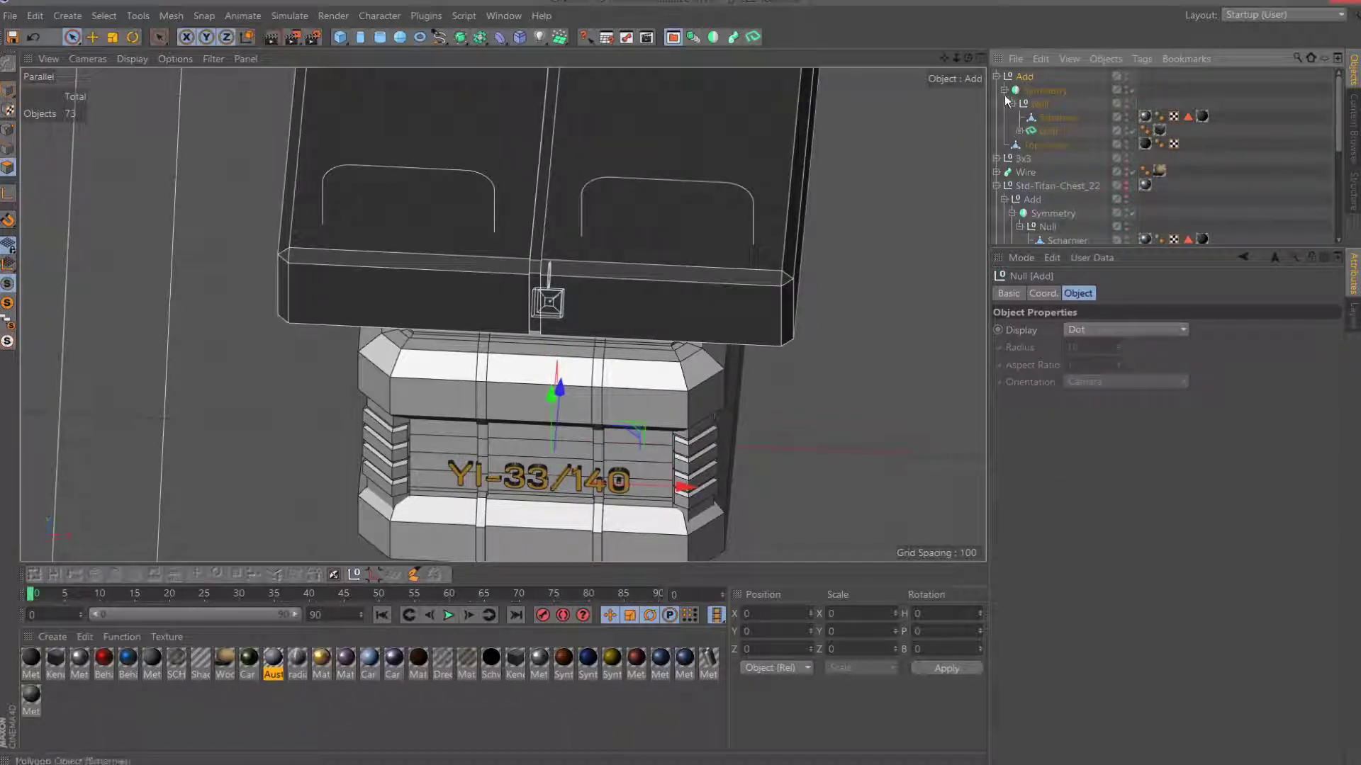
{"action": "scroll", "coordinate": [746, 167], "scroll_direction": "down", "scroll_amount": 5}
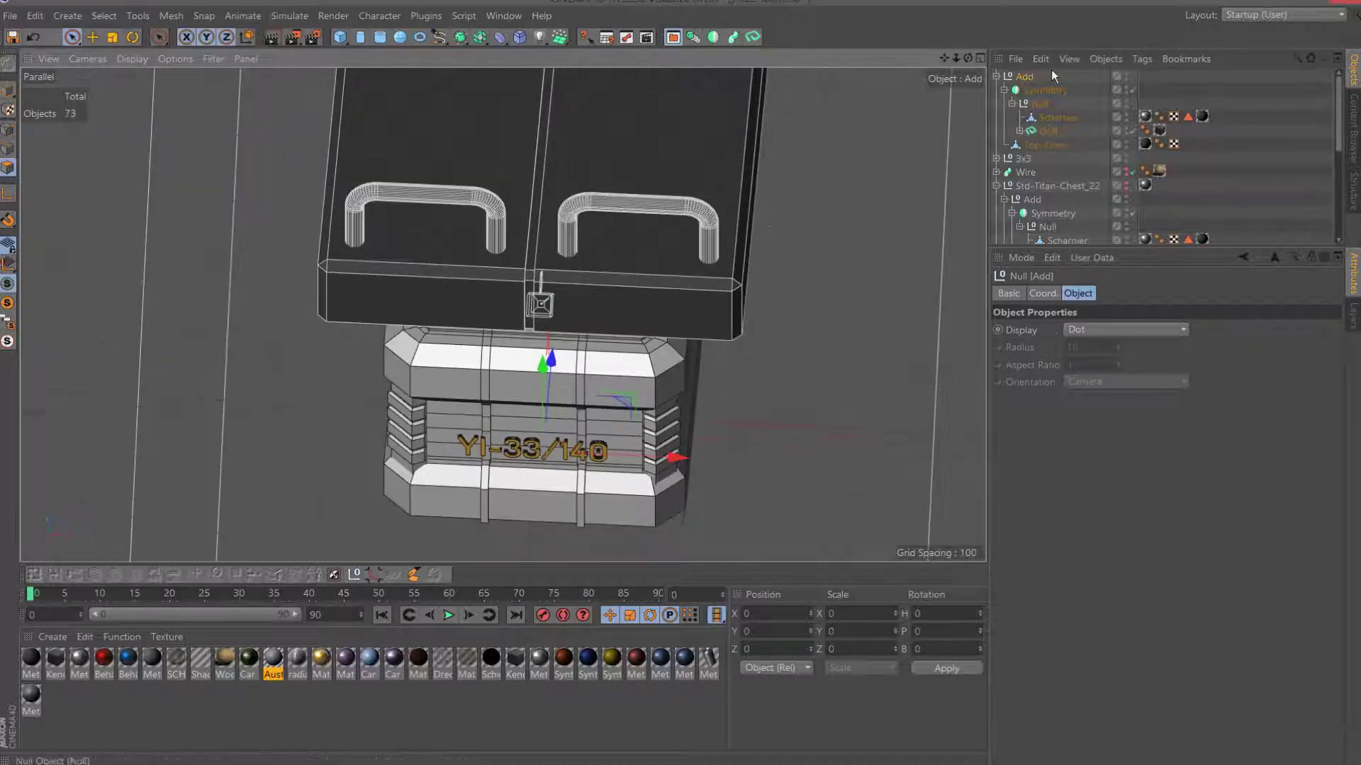
{"action": "left_click_drag", "start_coordinate": [709, 185], "coordinate": [746, 168], "text": "alt"}
{"action": "scroll", "coordinate": [746, 168], "scroll_direction": "down", "scroll_amount": 2}
{"action": "key", "text": "F2"}
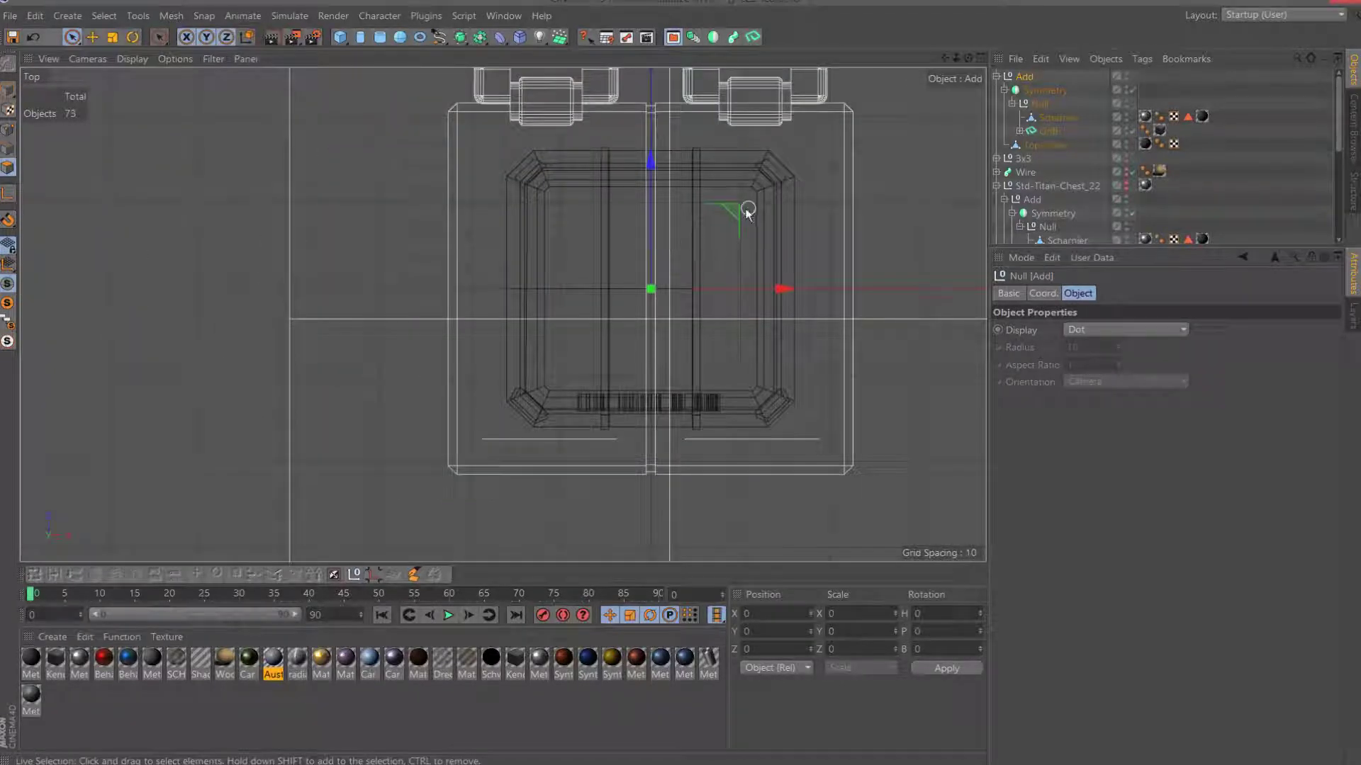
{"action": "scroll", "coordinate": [747, 211], "scroll_direction": "down", "scroll_amount": 3}
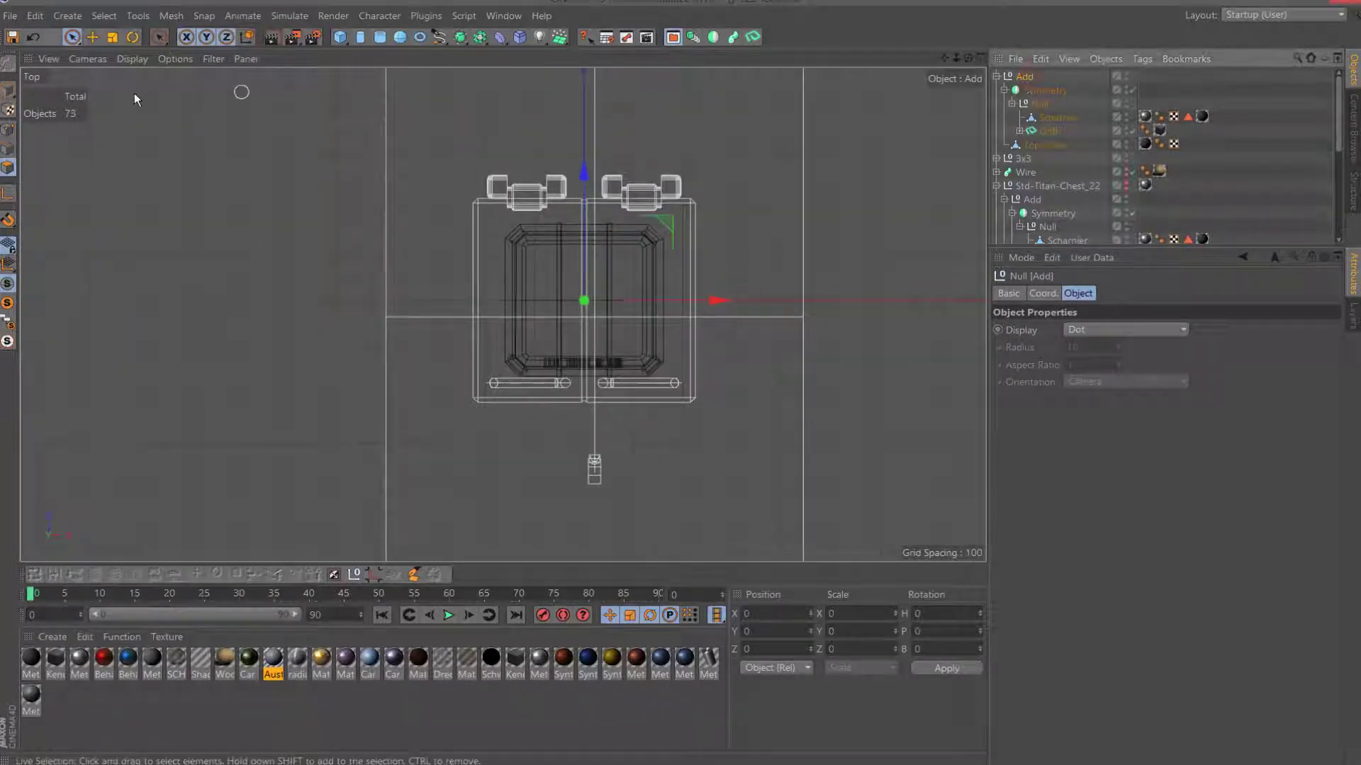
{"action": "left_click", "coordinate": [8, 89]}
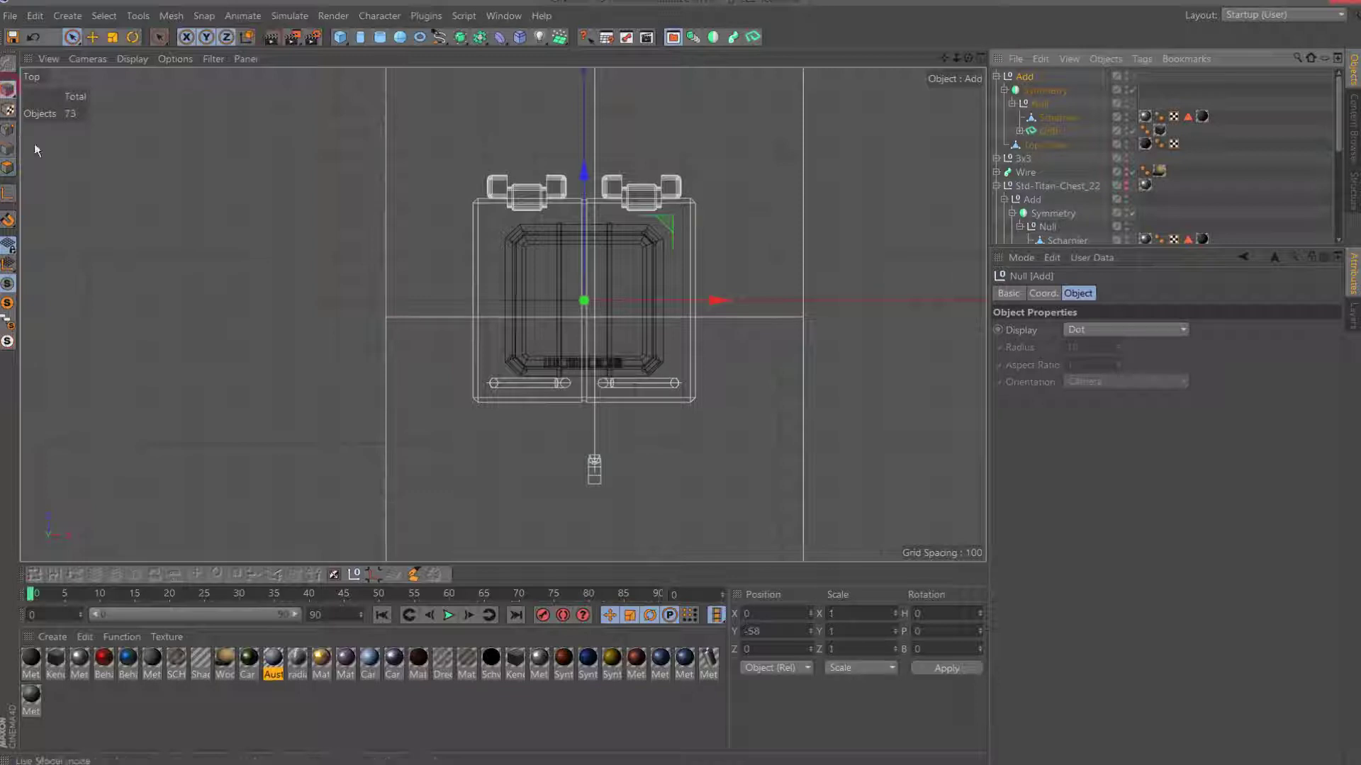
Scale the copied Add group by 0.8 repeatedly in the Coordinate Manager.
{"action": "left_click", "coordinate": [852, 619]}
{"action": "type", "text": "0.8"}
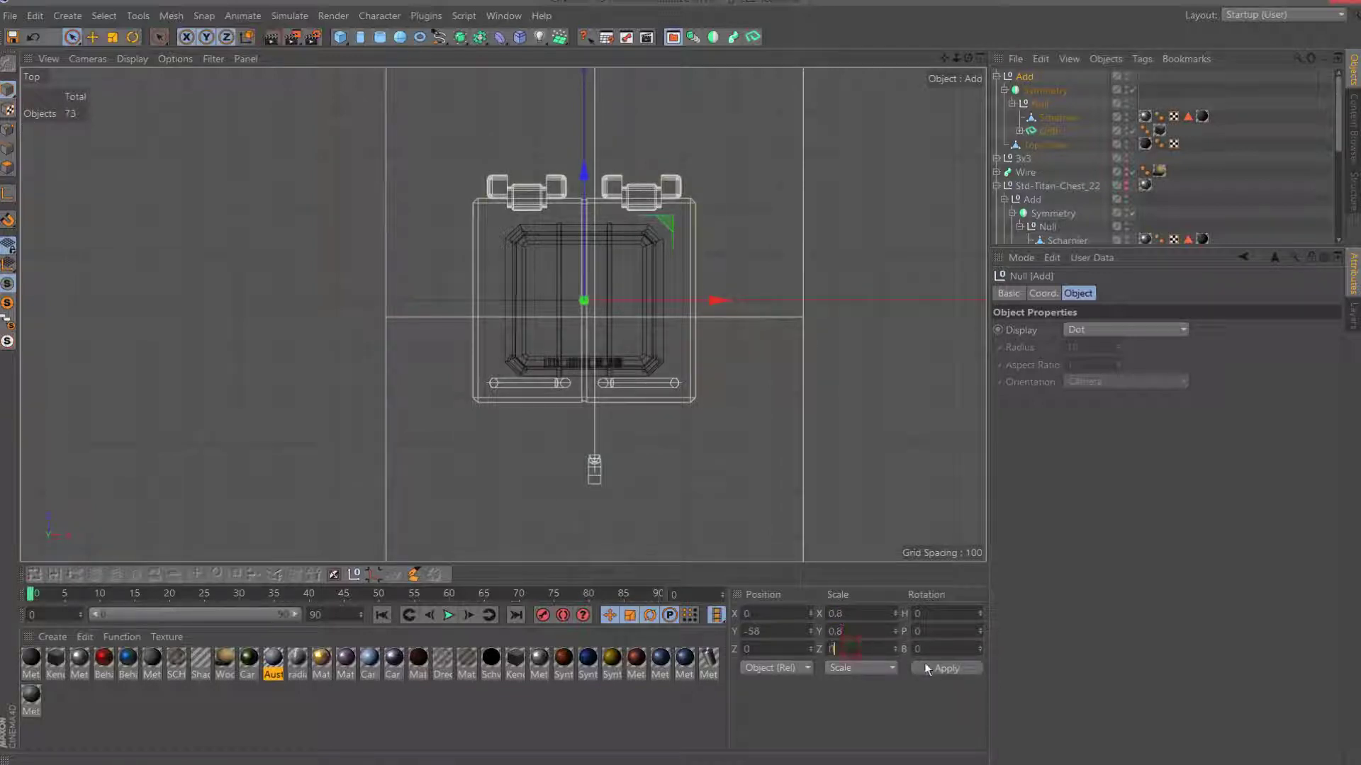
{"action": "left_click", "coordinate": [928, 668]}
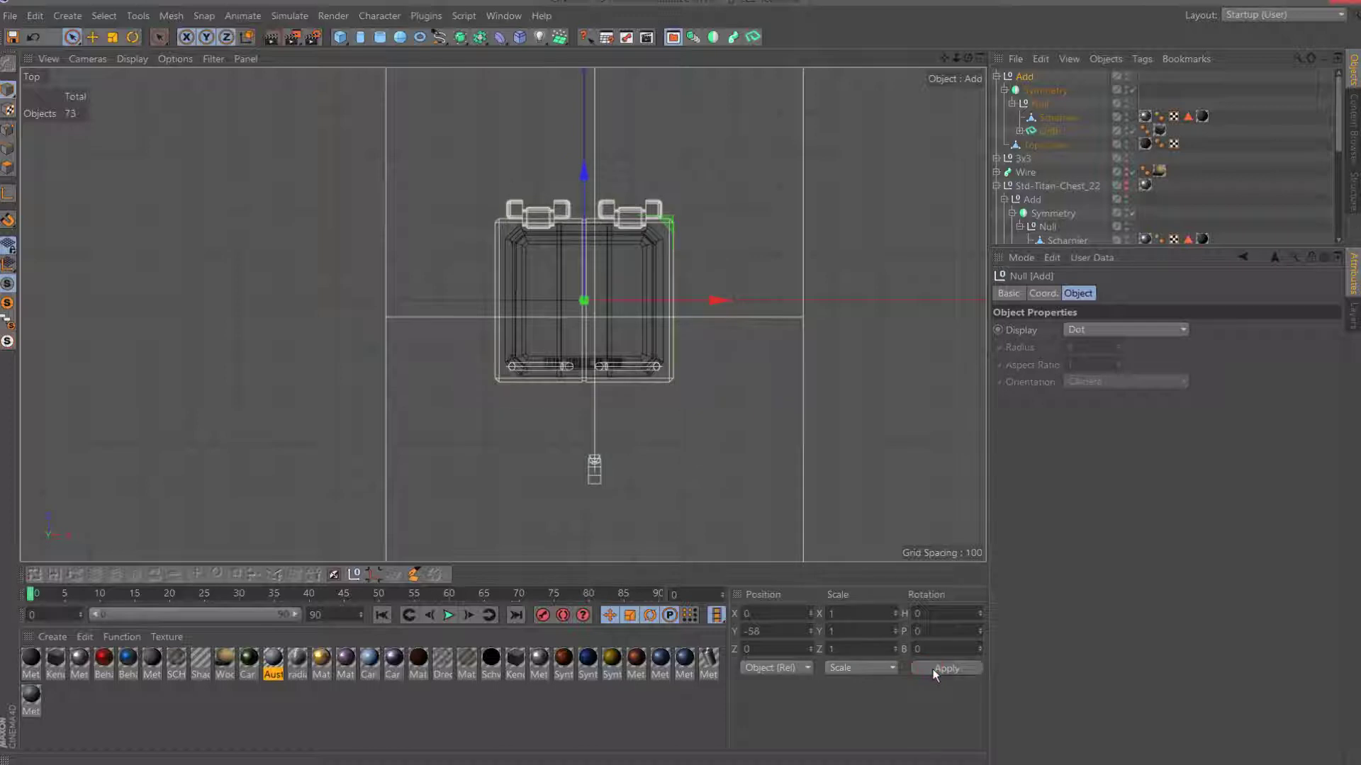
{"action": "left_click", "coordinate": [856, 615]}
{"action": "left_click", "coordinate": [931, 671]}
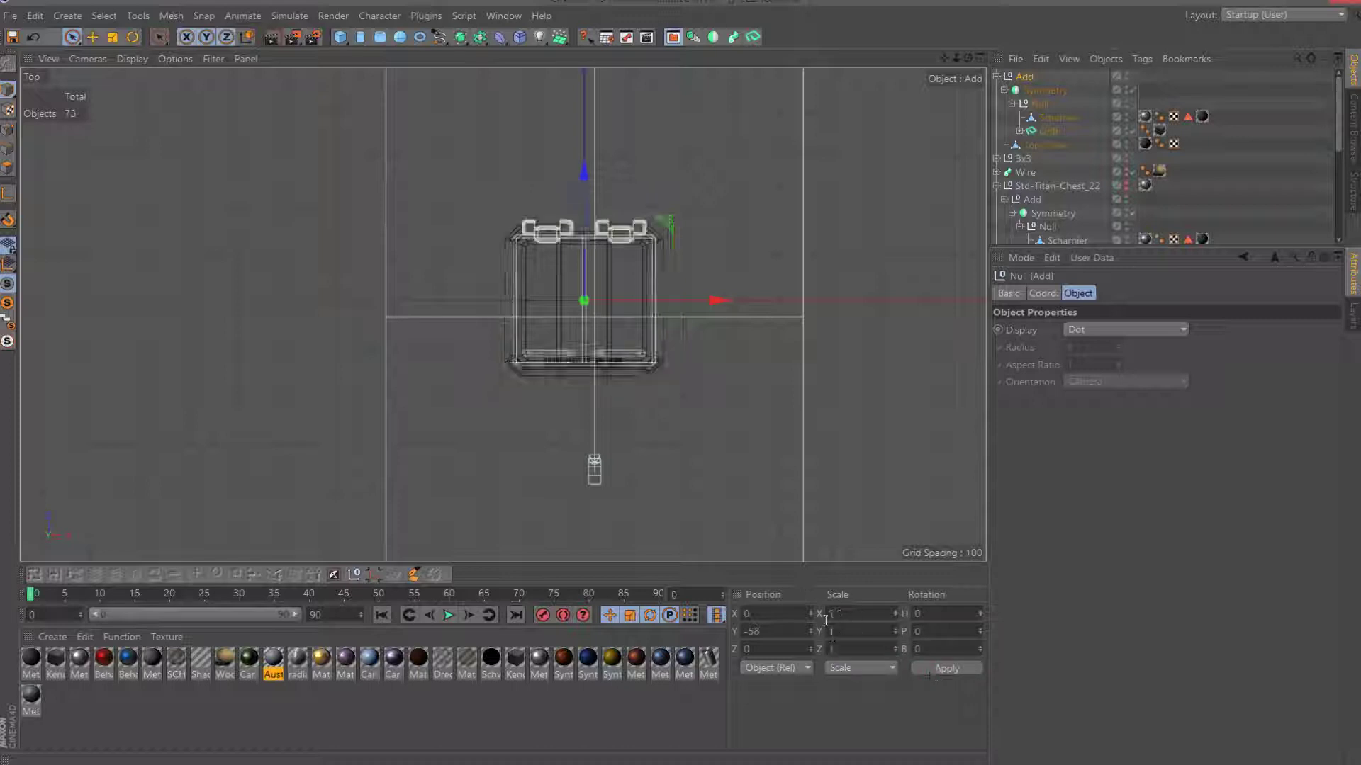
{"action": "left_click", "coordinate": [849, 613]}
{"action": "left_click", "coordinate": [933, 670]}
{"action": "scroll", "coordinate": [747, 373], "scroll_direction": "up", "scroll_amount": 2}
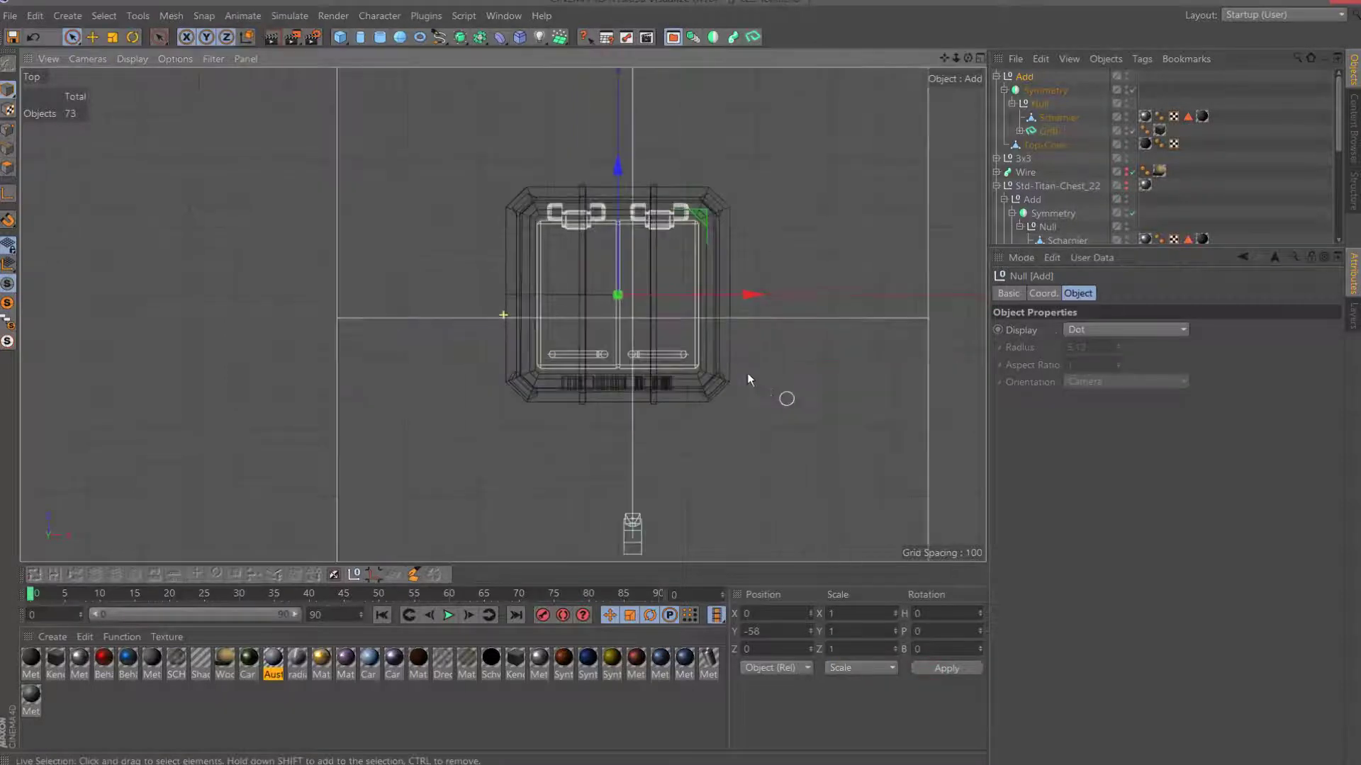
{"action": "scroll", "coordinate": [747, 373], "scroll_direction": "up", "scroll_amount": 3}
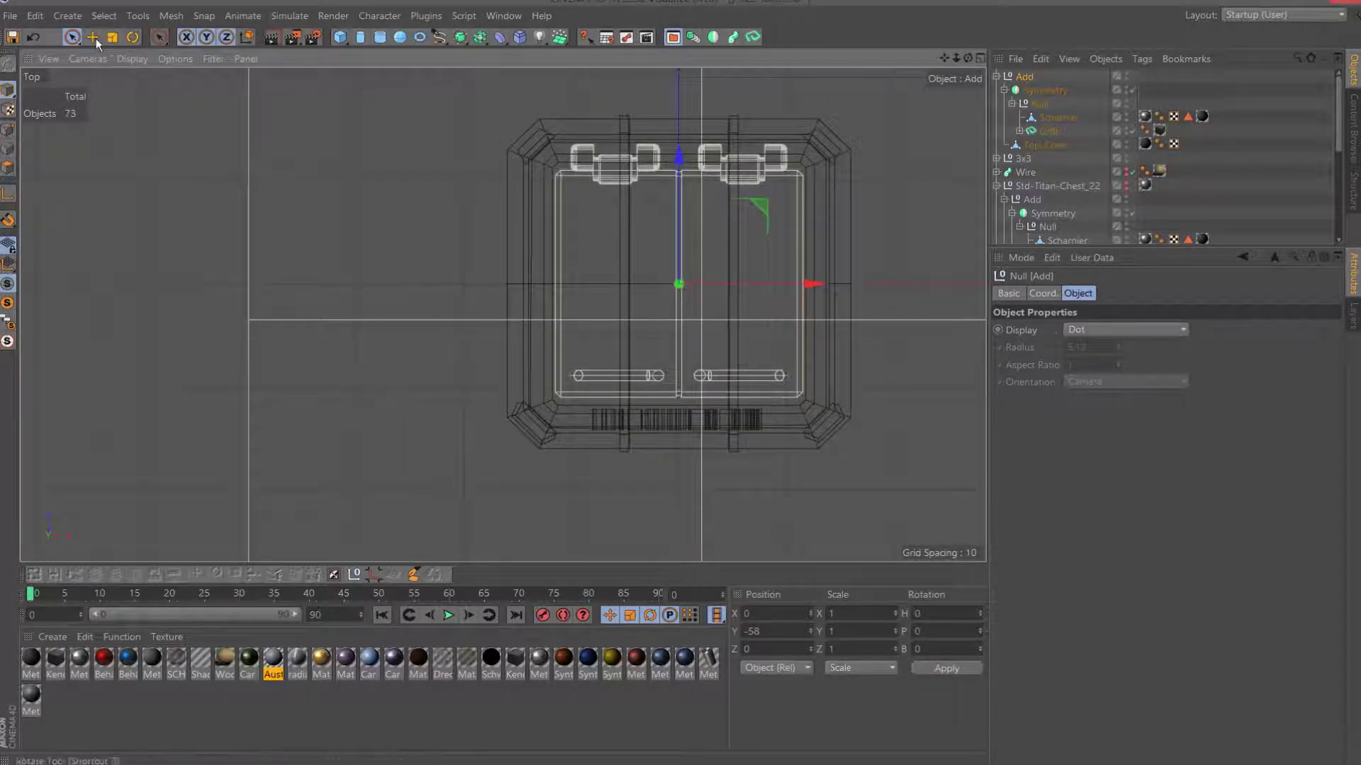
Interactively fine-tune the group's scale to about 96 percent to fit the lid.
{"action": "left_click", "coordinate": [114, 37]}
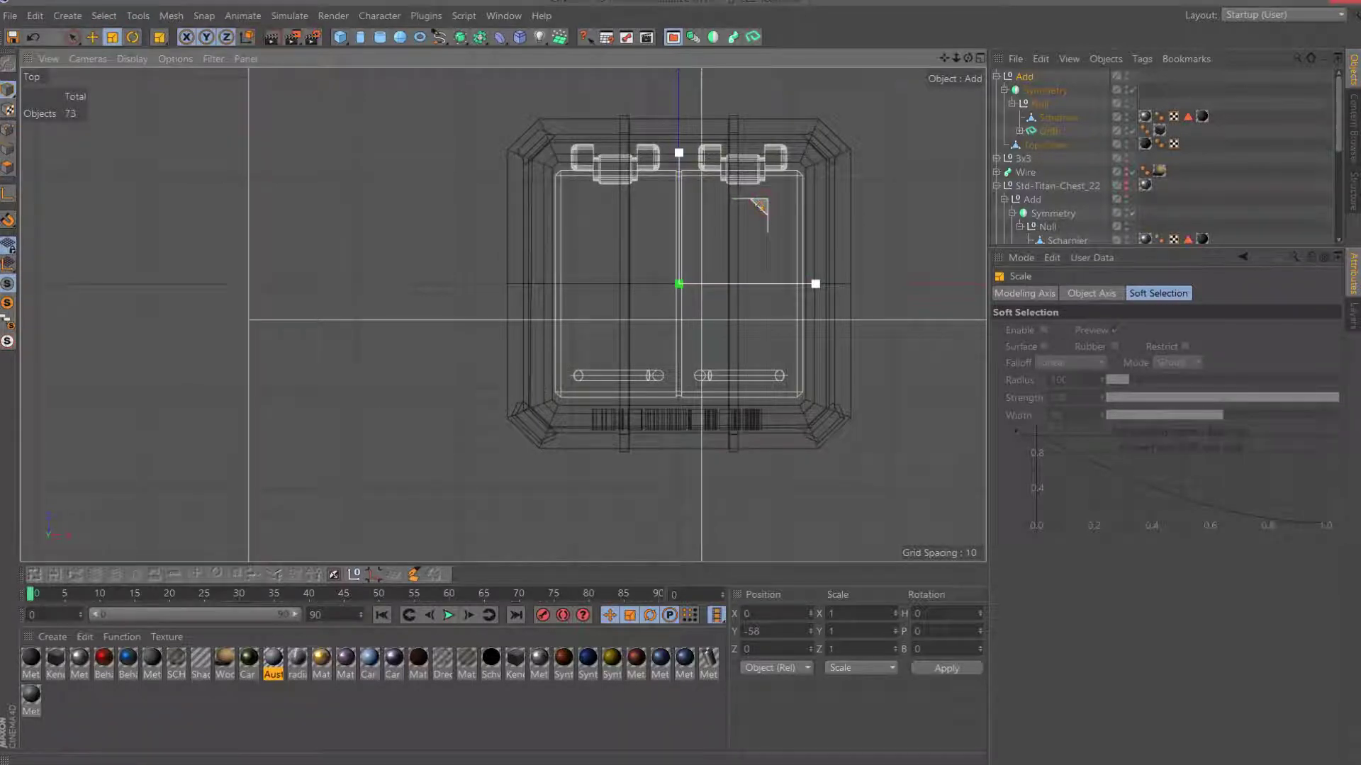
{"action": "mouse_move", "coordinate": [760, 206]}
{"action": "left_mouse_down"}
{"action": "mouse_move", "coordinate": [729, 244]}
{"action": "mouse_move", "coordinate": [735, 232]}
{"action": "left_mouse_up"}
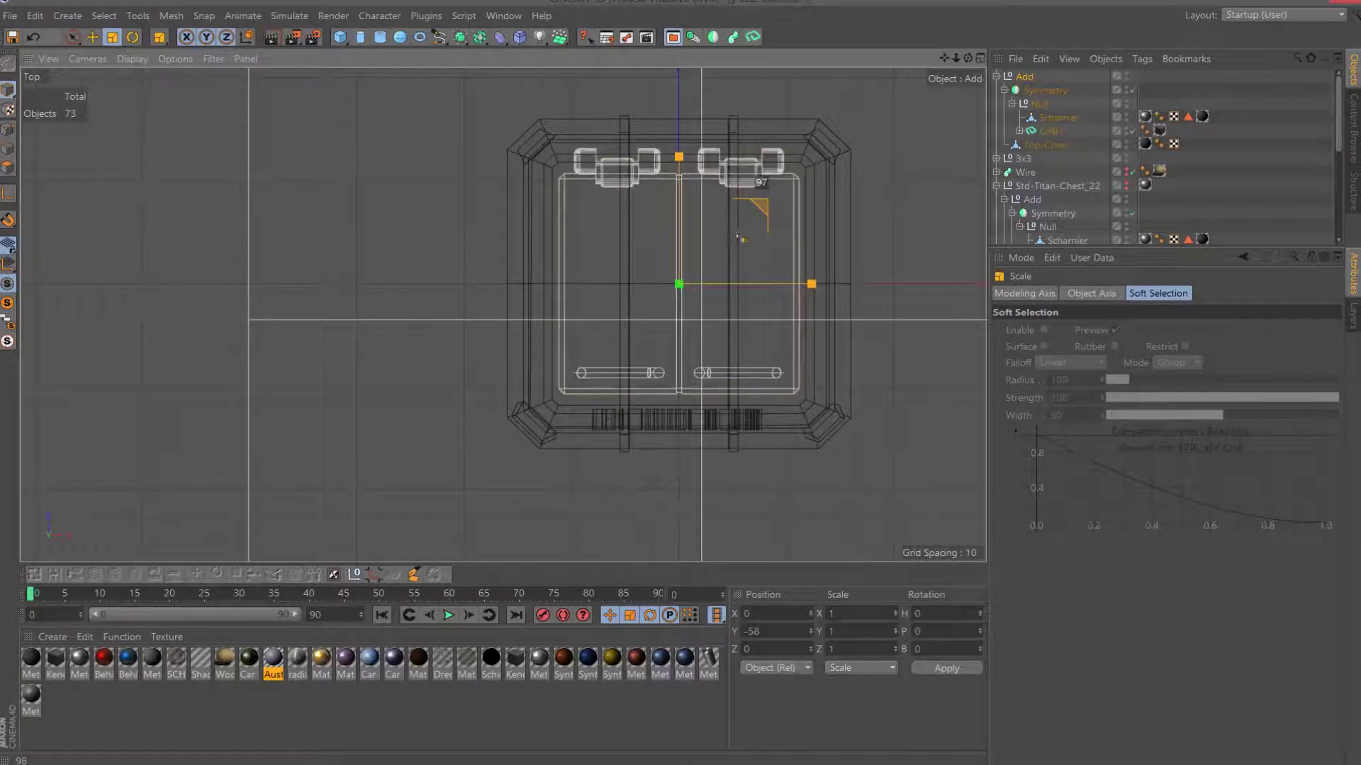
{"action": "left_click_drag", "start_coordinate": [735, 232], "coordinate": [736, 239]}
{"action": "left_click_drag", "start_coordinate": [734, 239], "coordinate": [728, 240]}
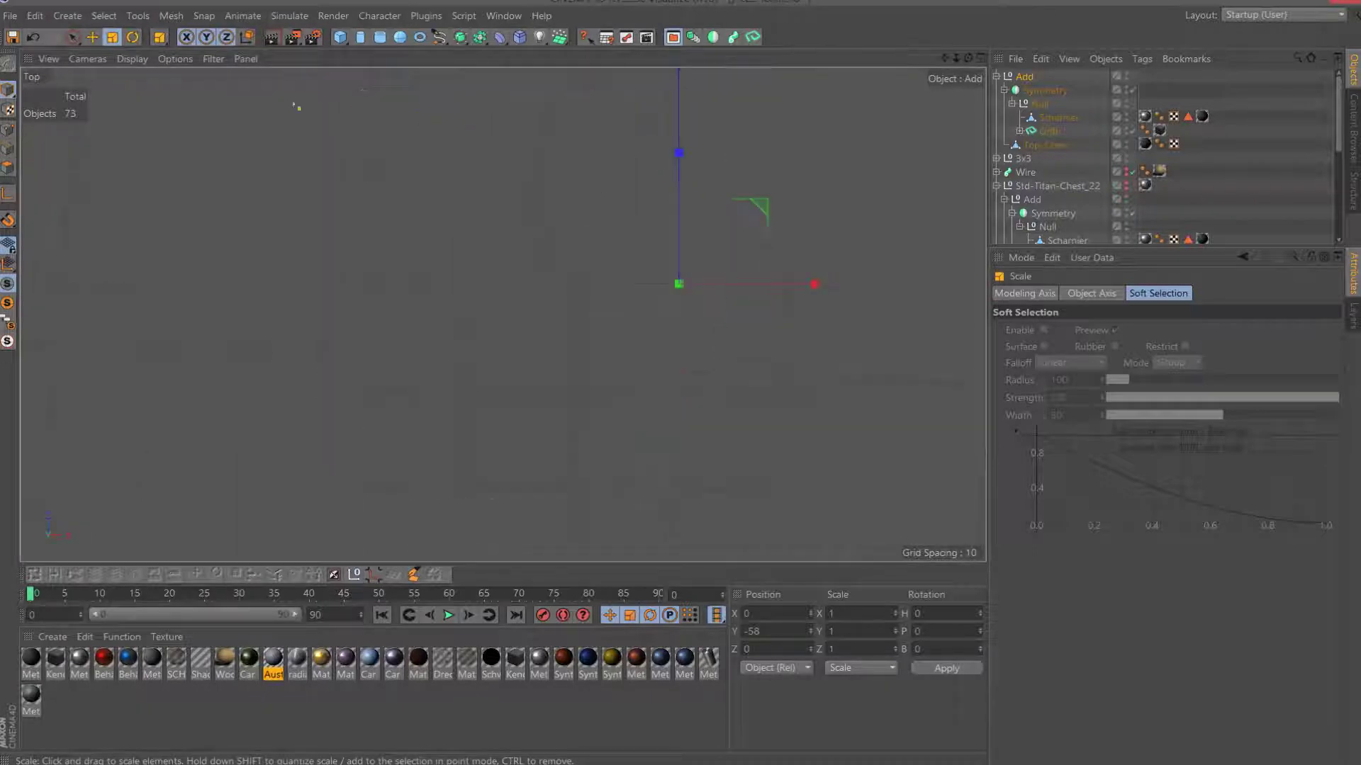
Raise the handle group from Y -58 to 5 onto the lid, then return to perspective.
{"action": "left_click", "coordinate": [73, 37]}
{"action": "scroll", "coordinate": [700, 227], "scroll_direction": "down", "scroll_amount": 2}
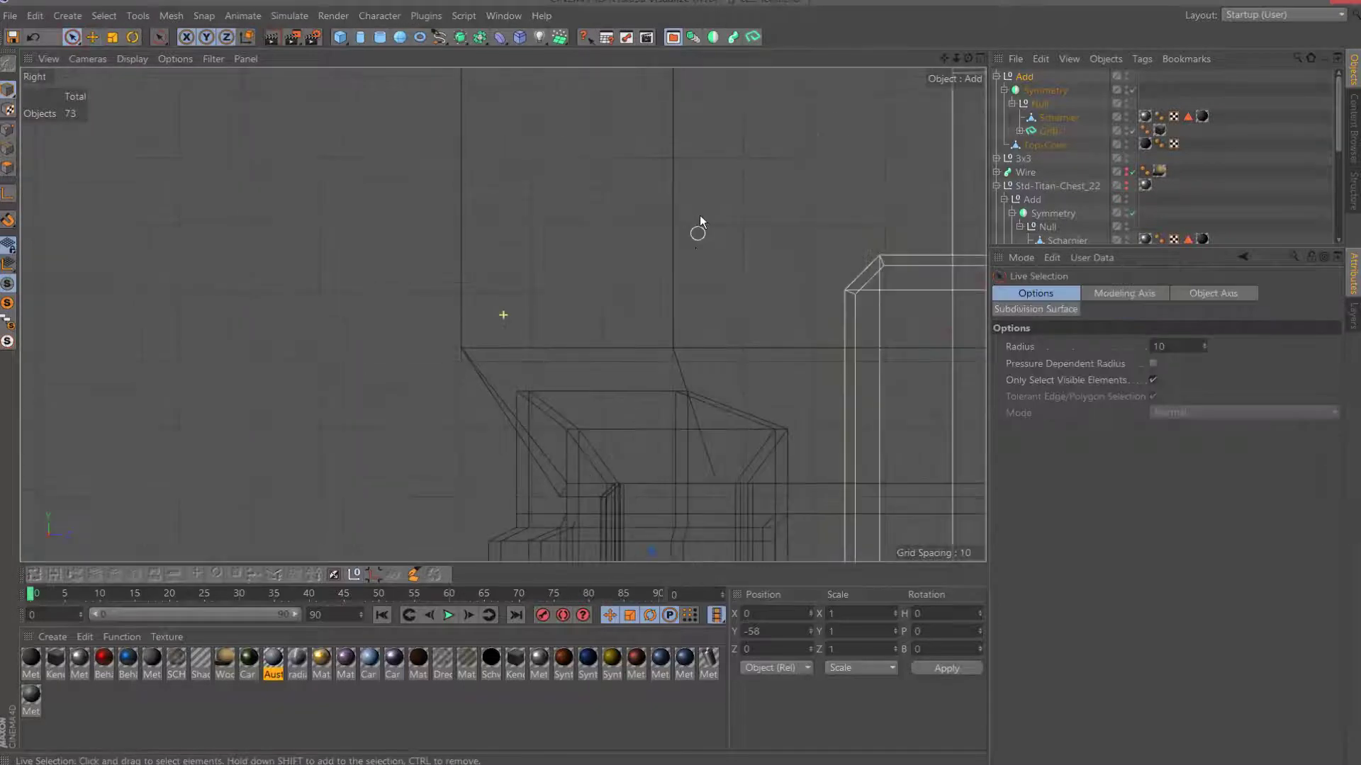
{"action": "scroll", "coordinate": [699, 227], "scroll_direction": "down", "scroll_amount": 3}
{"action": "scroll", "coordinate": [705, 213], "scroll_direction": "down", "scroll_amount": 3}
{"action": "scroll", "coordinate": [766, 216], "scroll_direction": "down", "scroll_amount": 3}
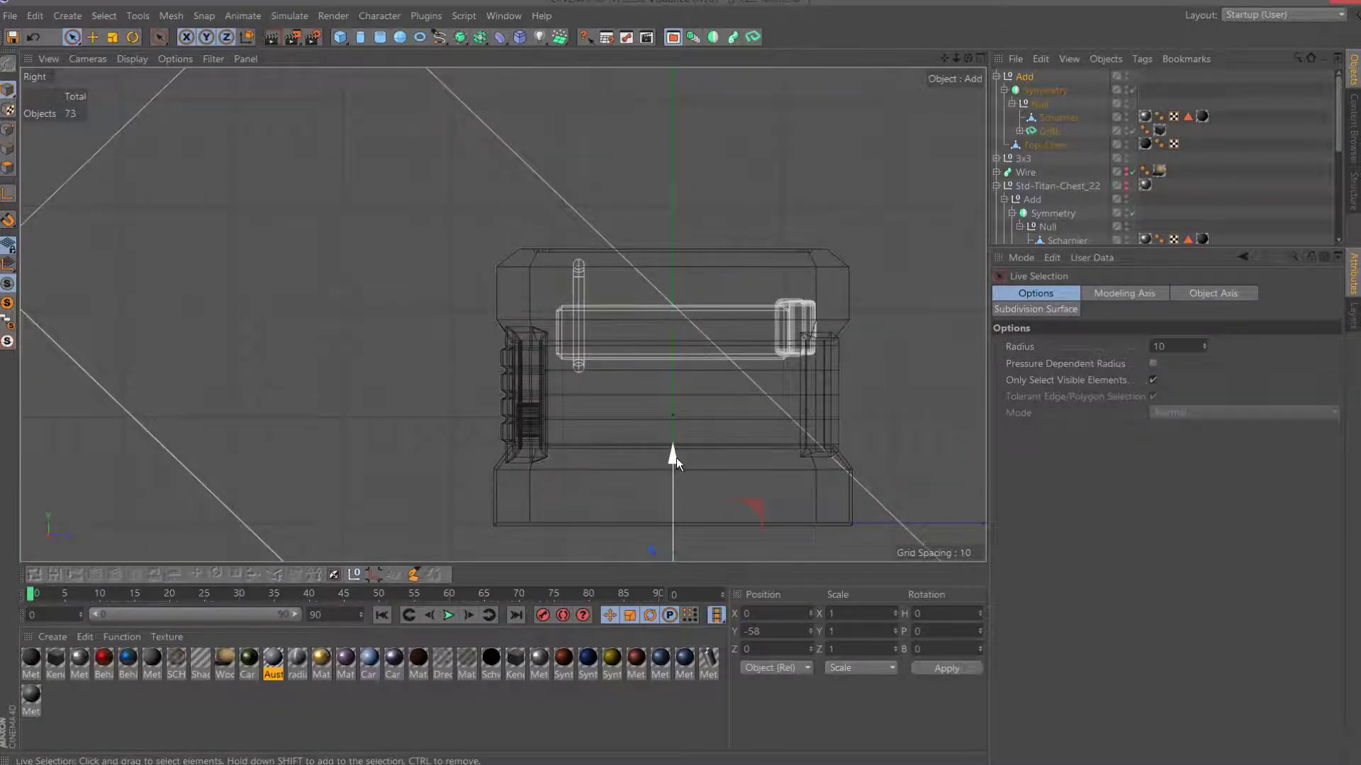
{"action": "left_click_drag", "start_coordinate": [675, 457], "coordinate": [675, 390]}
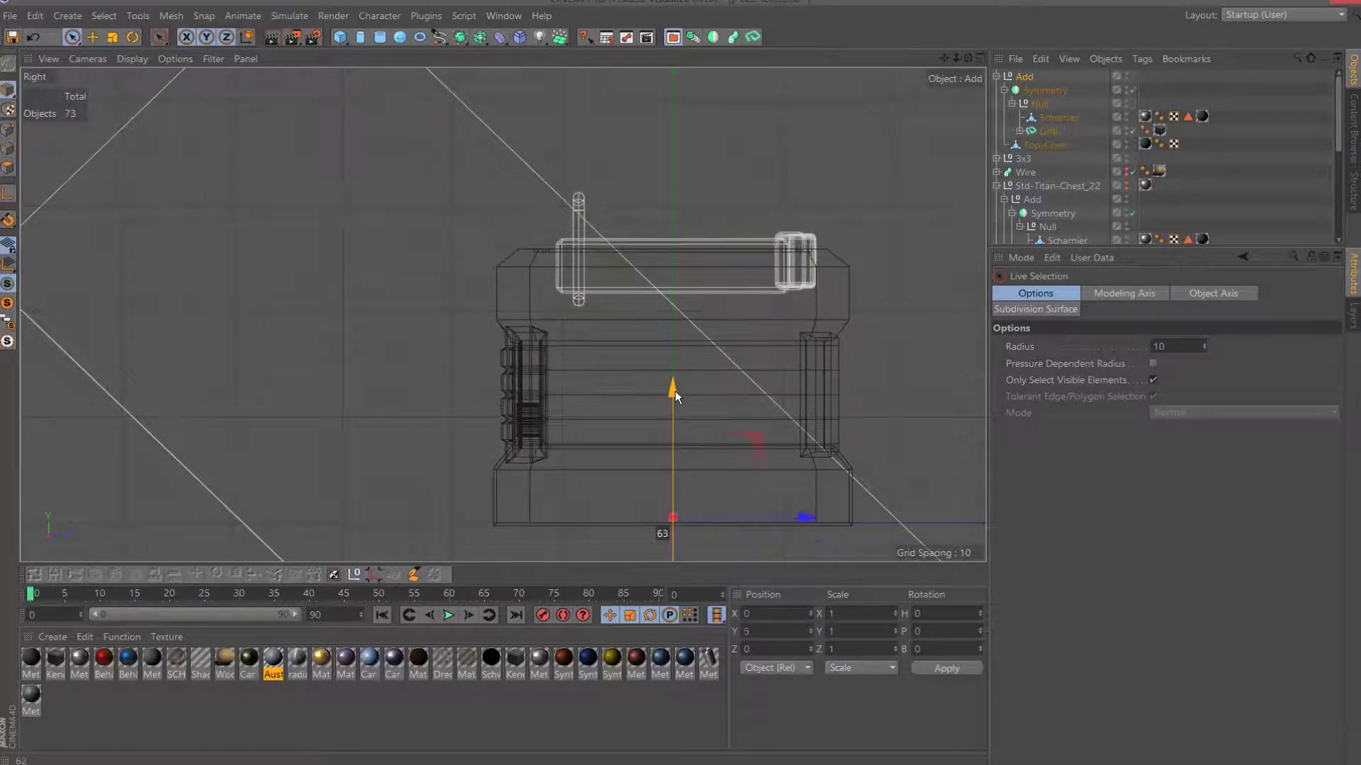
{"action": "key", "text": "F1"}
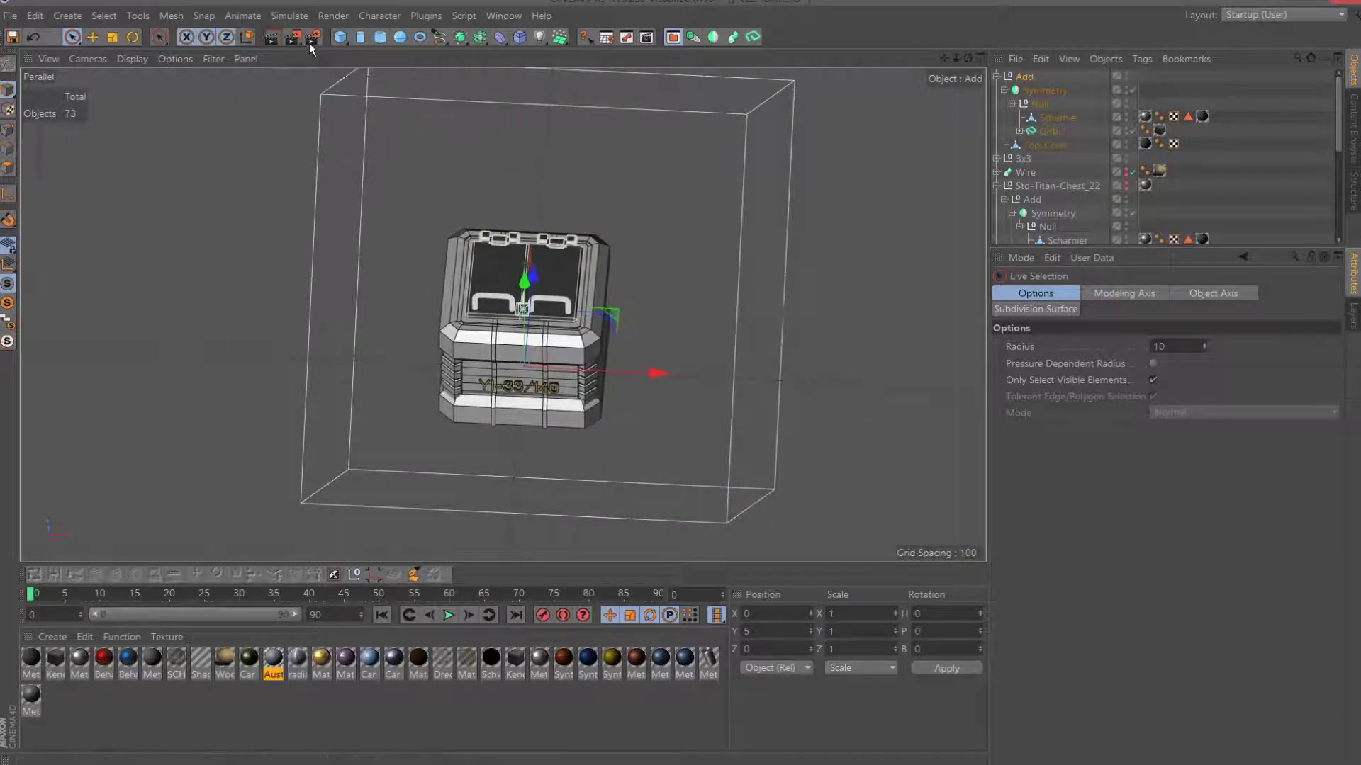
Render a preview of the chest with its new hinges and handles, inspect the lettering, then close it.
{"action": "left_click", "coordinate": [292, 37]}
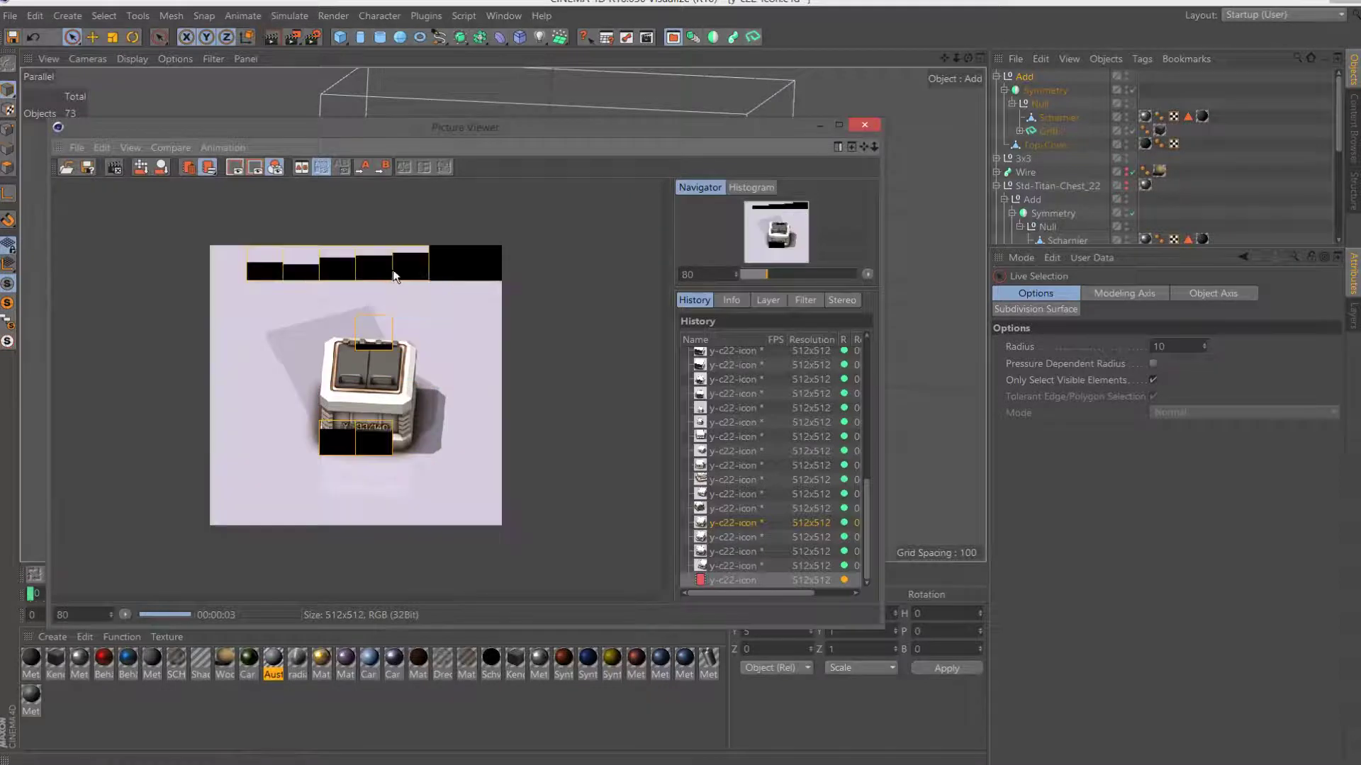
{"action": "scroll", "coordinate": [395, 276], "scroll_direction": "up", "scroll_amount": 2}
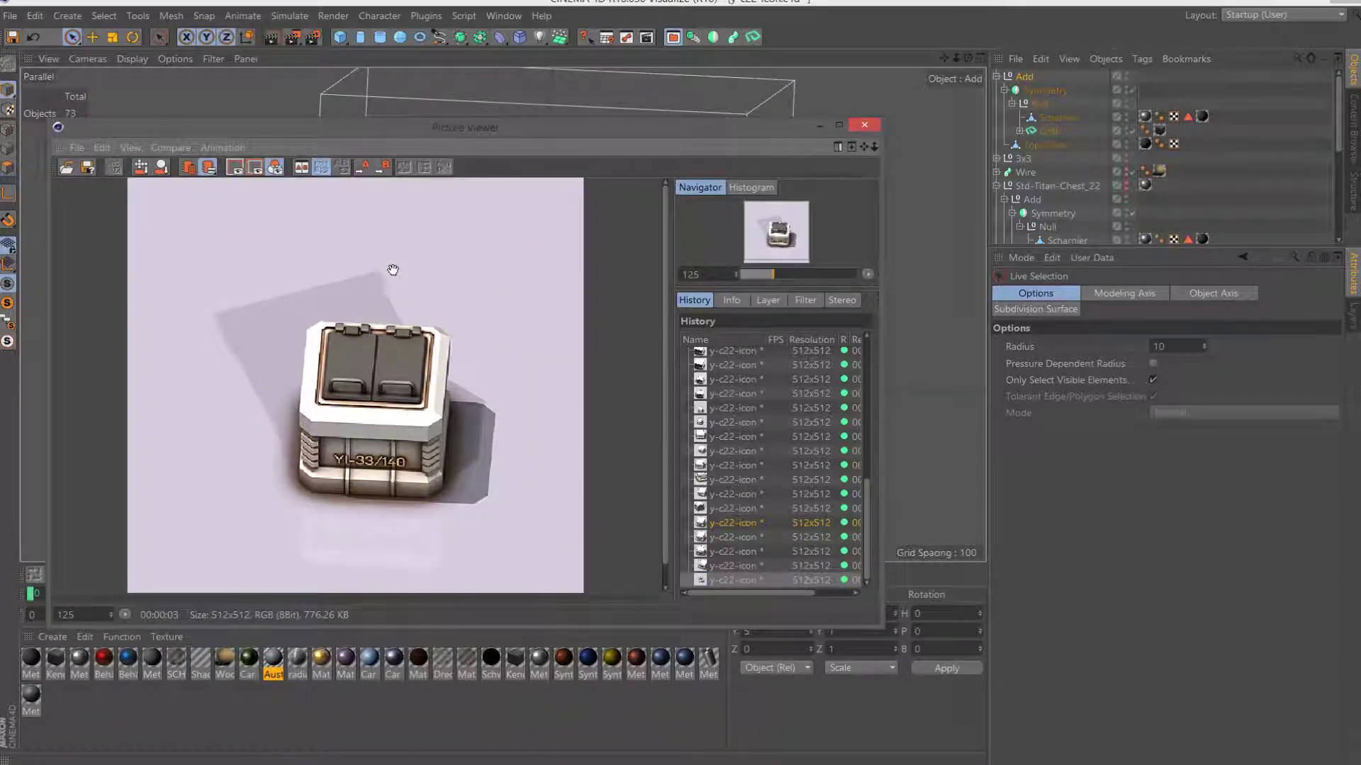
{"action": "scroll", "coordinate": [393, 270], "scroll_direction": "down", "scroll_amount": 1}
{"action": "scroll", "coordinate": [393, 269], "scroll_direction": "down", "scroll_amount": 2}
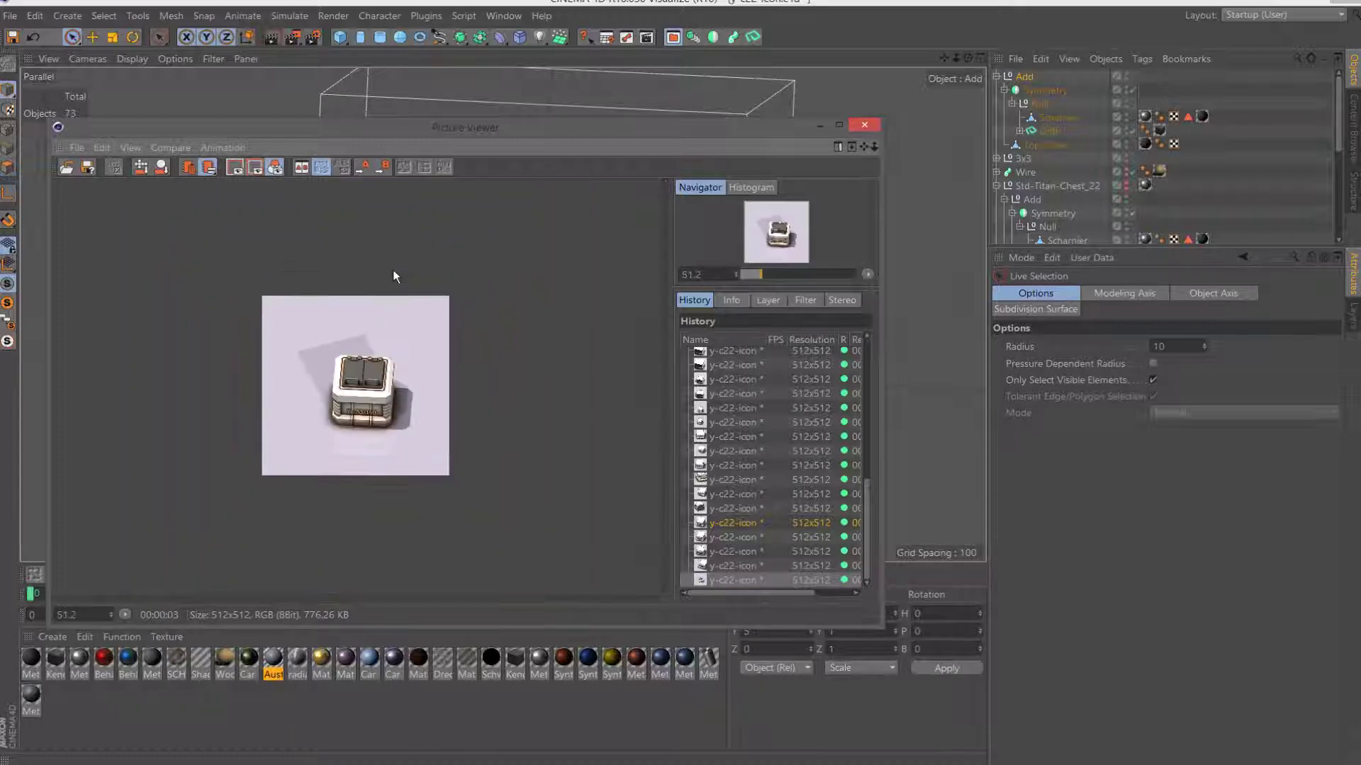
{"action": "scroll", "coordinate": [393, 270], "scroll_direction": "up", "scroll_amount": 3}
{"action": "scroll", "coordinate": [392, 270], "scroll_direction": "up", "scroll_amount": 3}
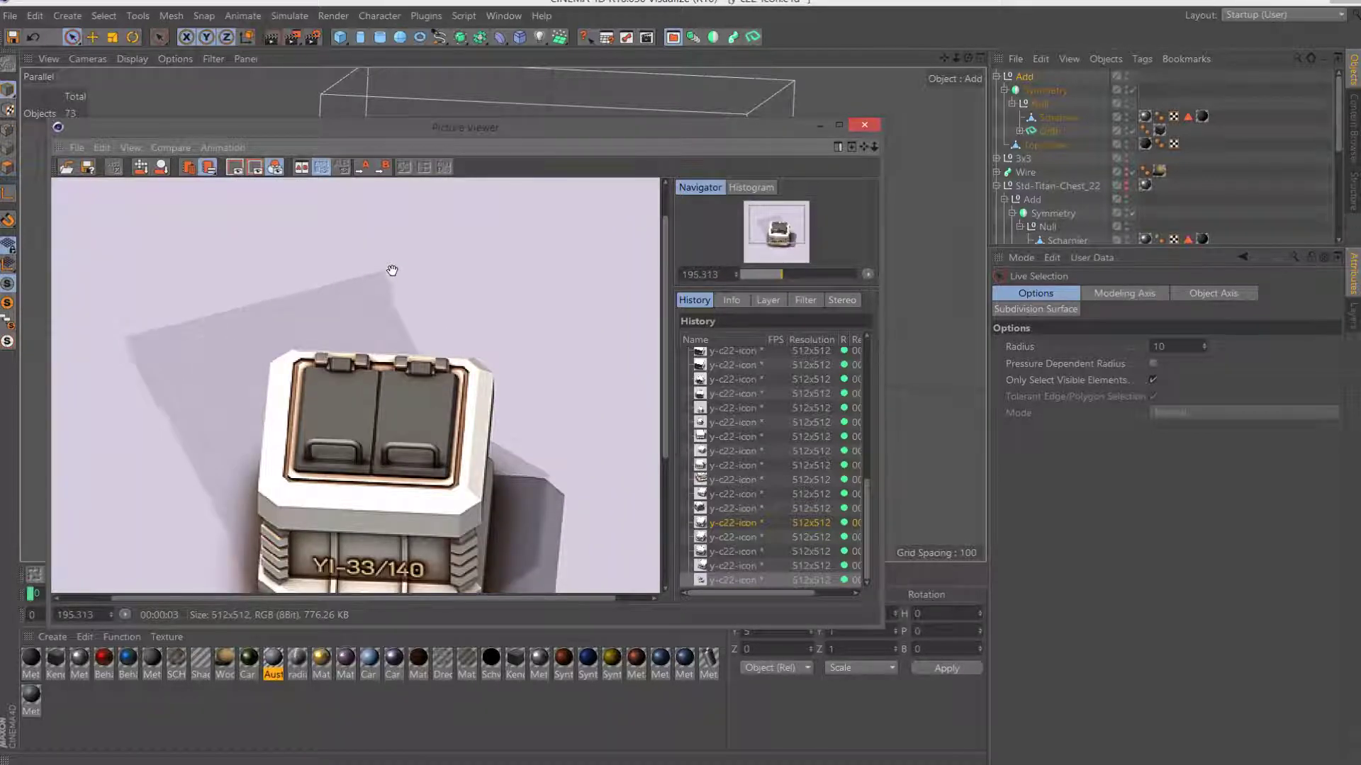
{"action": "left_click", "coordinate": [861, 126]}
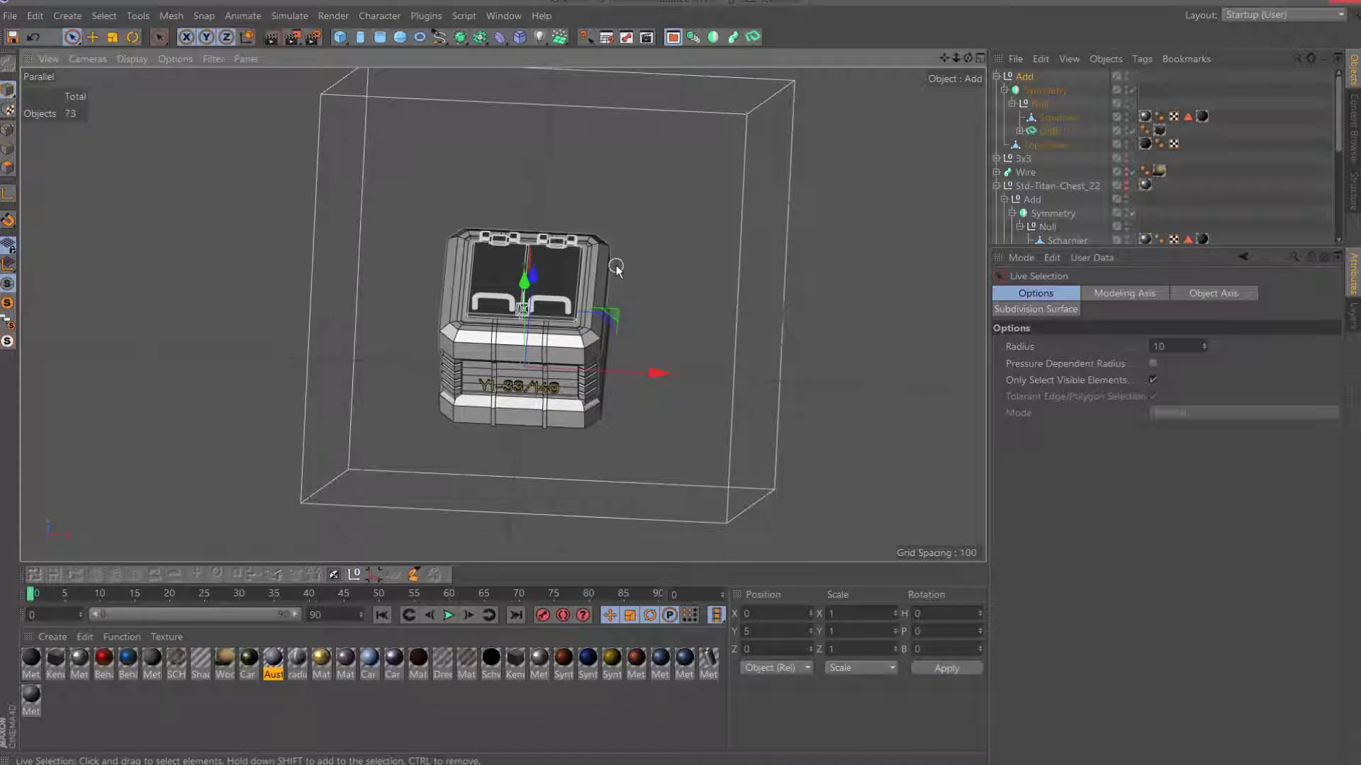
Zoom in, select Griff then the Scharnier hinge, and switch to the Top view.
{"action": "scroll", "coordinate": [573, 259], "scroll_direction": "up", "scroll_amount": 3}
{"action": "scroll", "coordinate": [638, 213], "scroll_direction": "up", "scroll_amount": 3}
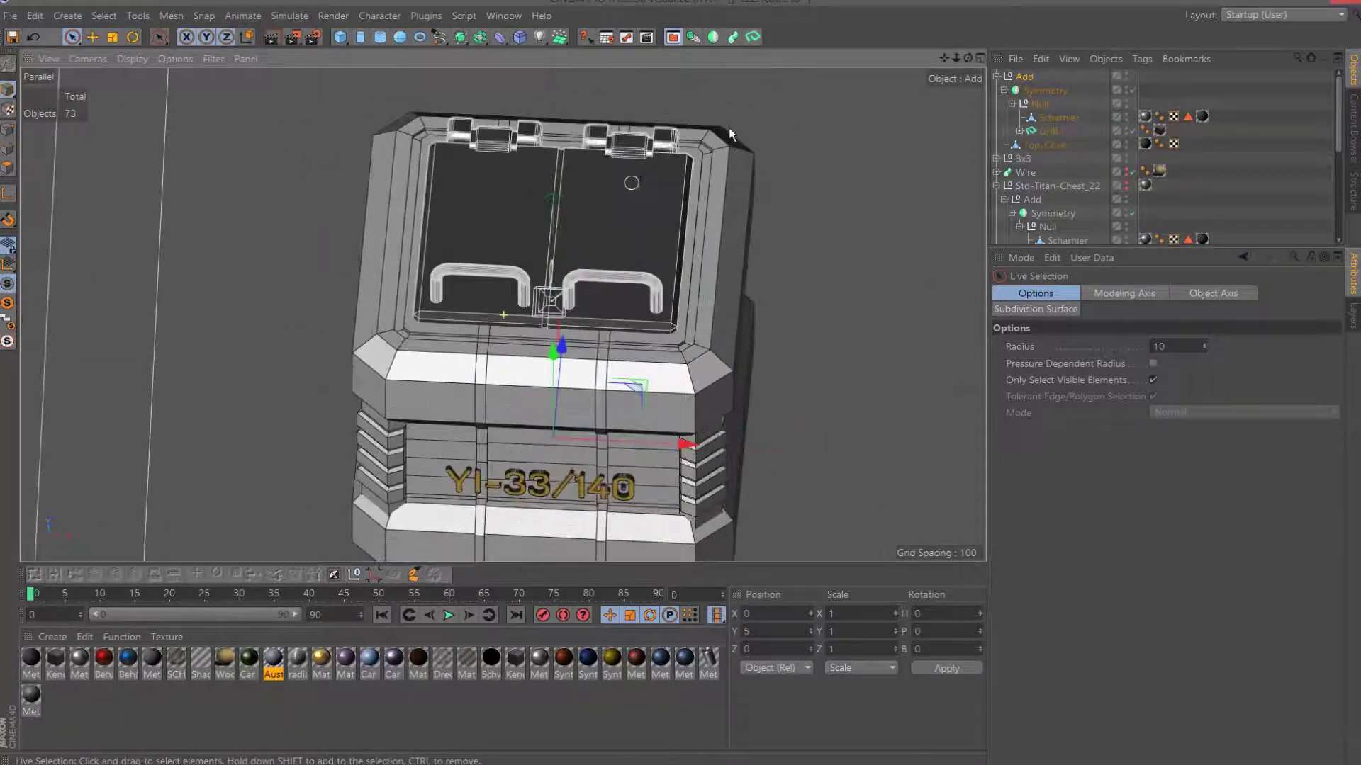
{"action": "left_click", "coordinate": [1048, 131]}
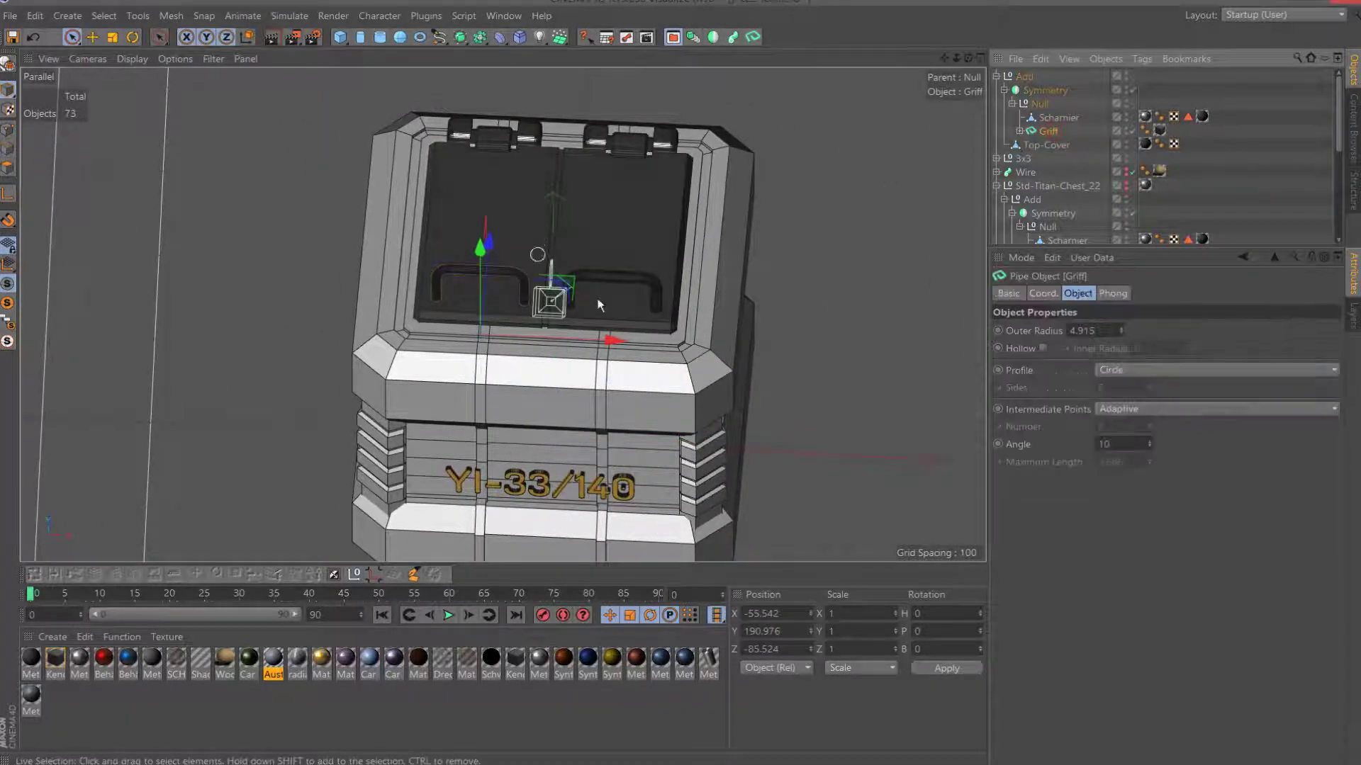
{"action": "left_click", "coordinate": [1058, 117]}
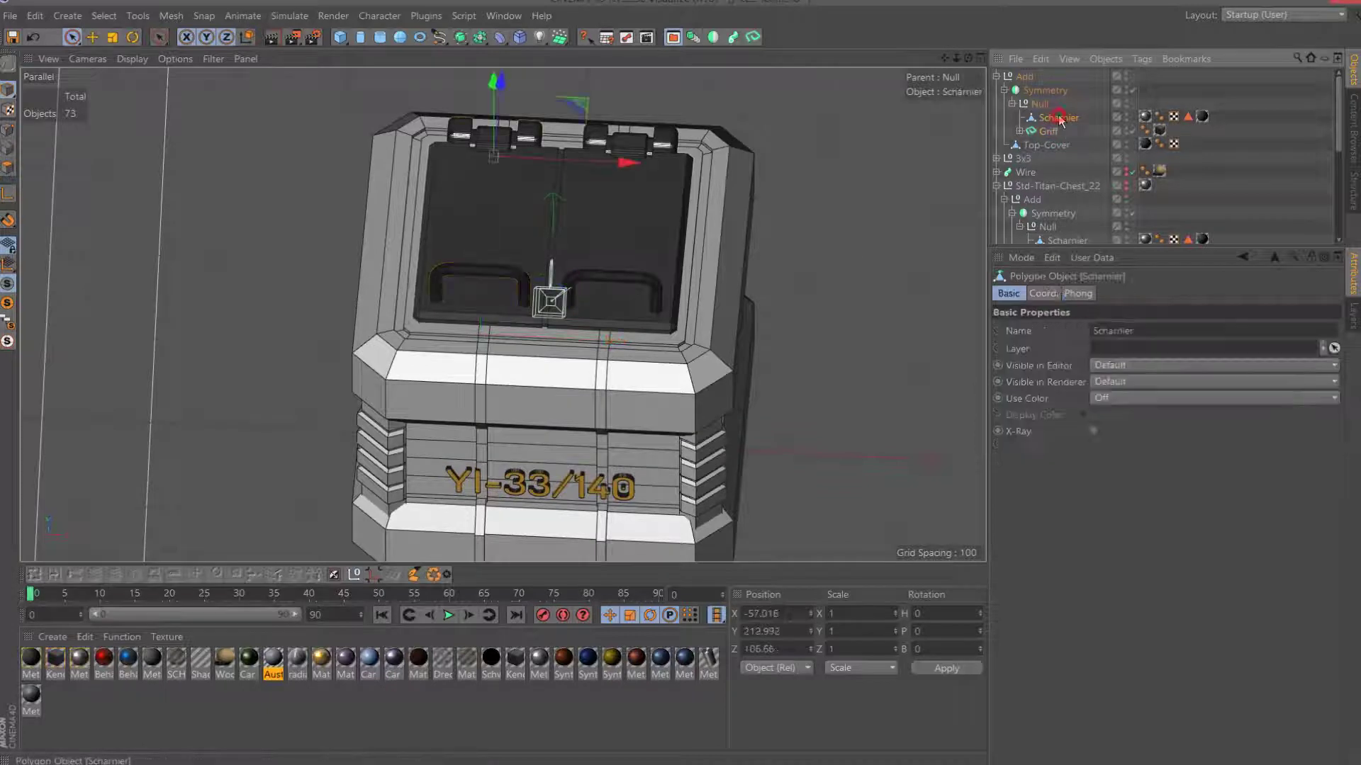
{"action": "key", "text": "F2"}
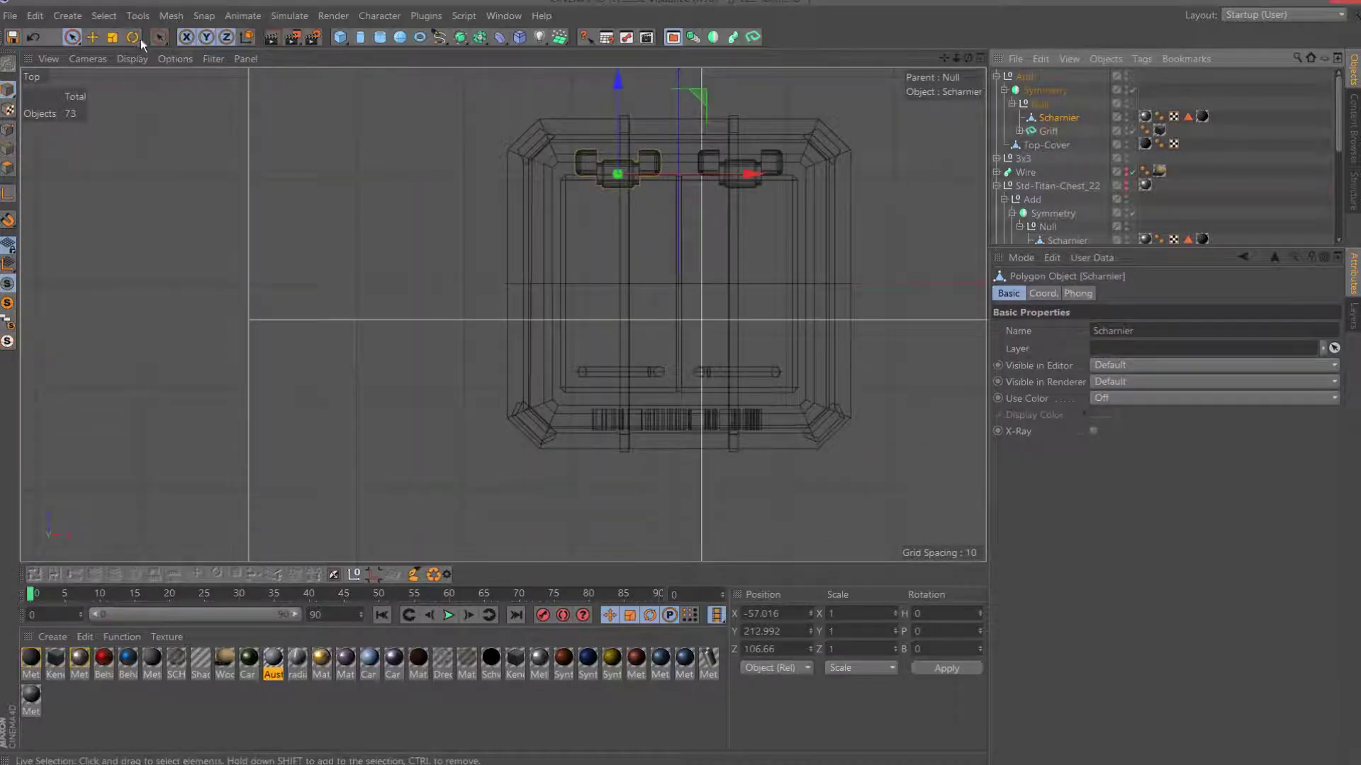
Rotate the Scharnier hinge to H 90 and move it to the lid's side at X -113, Z 0.
{"action": "left_click", "coordinate": [133, 37]}
{"action": "left_click_drag", "start_coordinate": [563, 120], "coordinate": [574, 209]}
{"action": "left_click", "coordinate": [92, 37]}
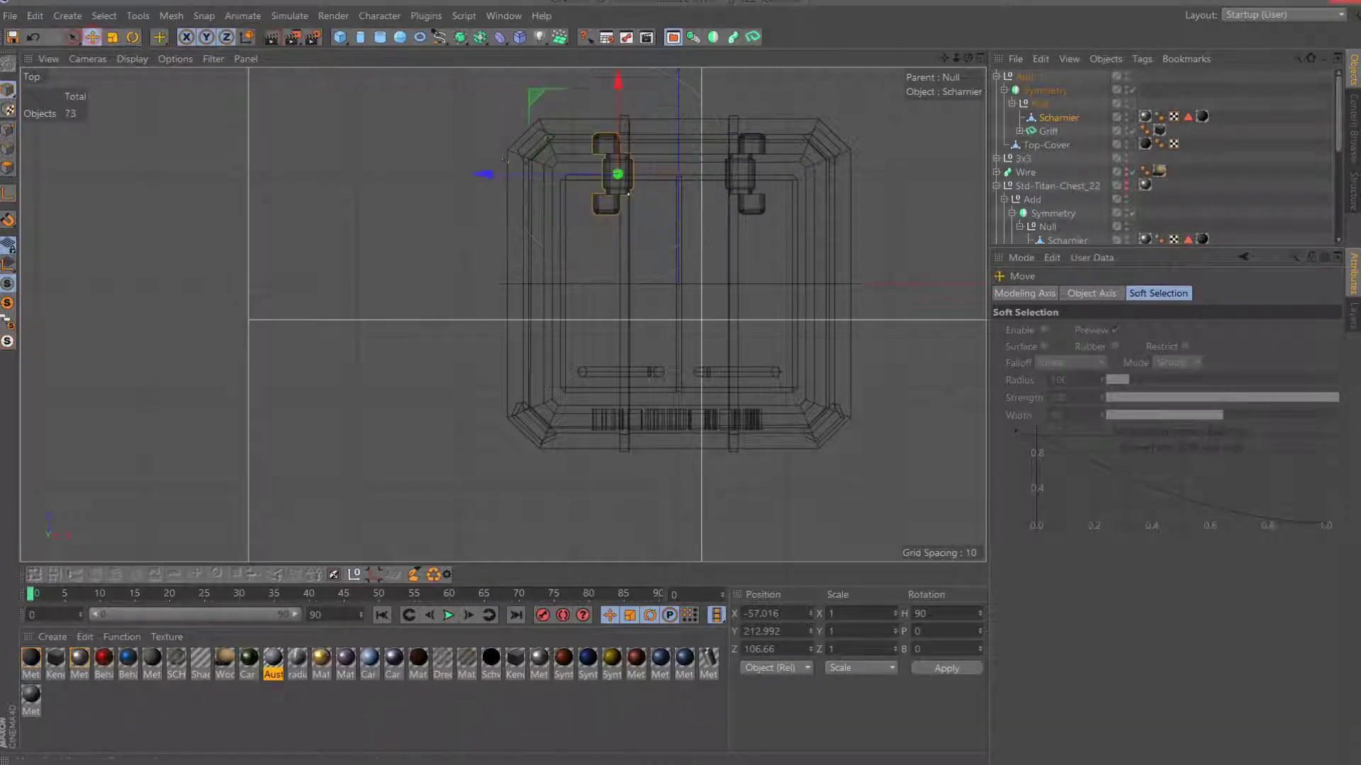
{"action": "left_click_drag", "start_coordinate": [618, 174], "coordinate": [567, 229]}
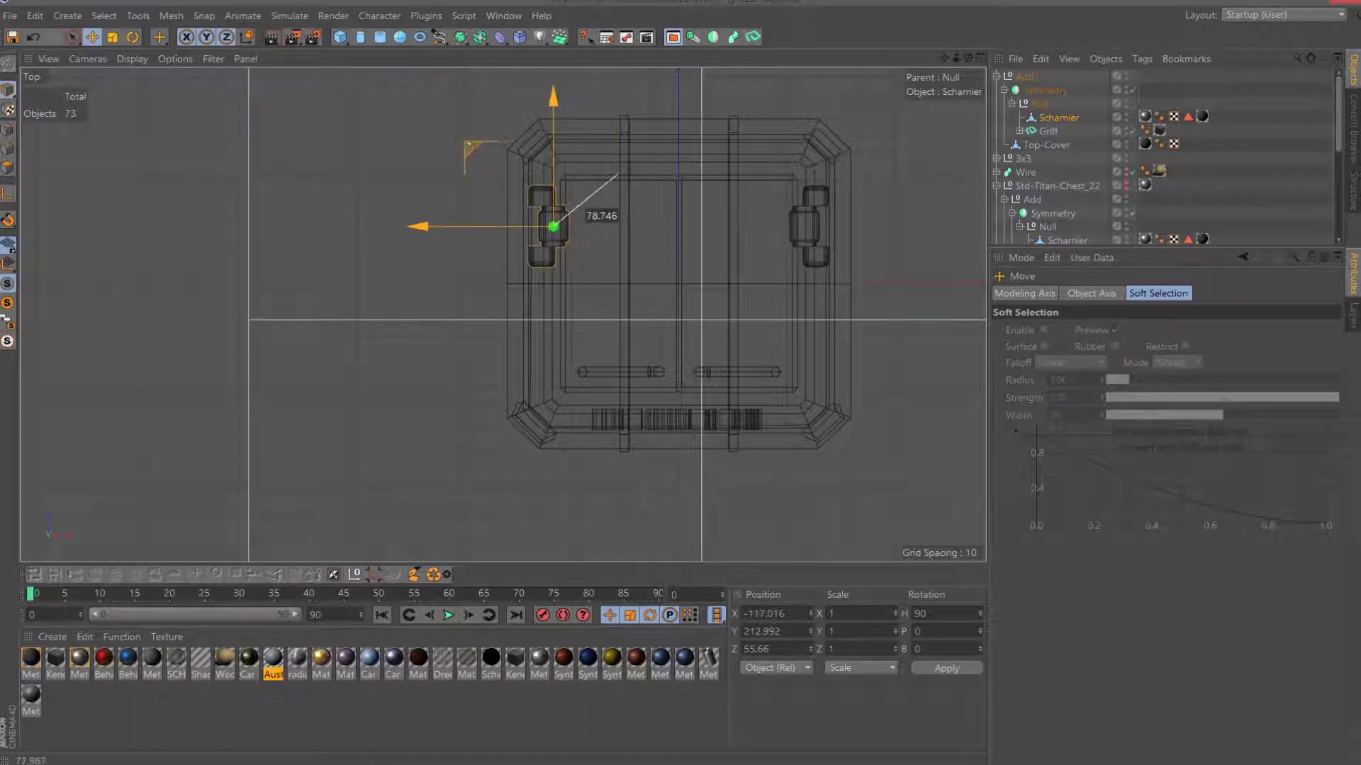
{"action": "left_click_drag", "start_coordinate": [567, 229], "coordinate": [557, 226]}
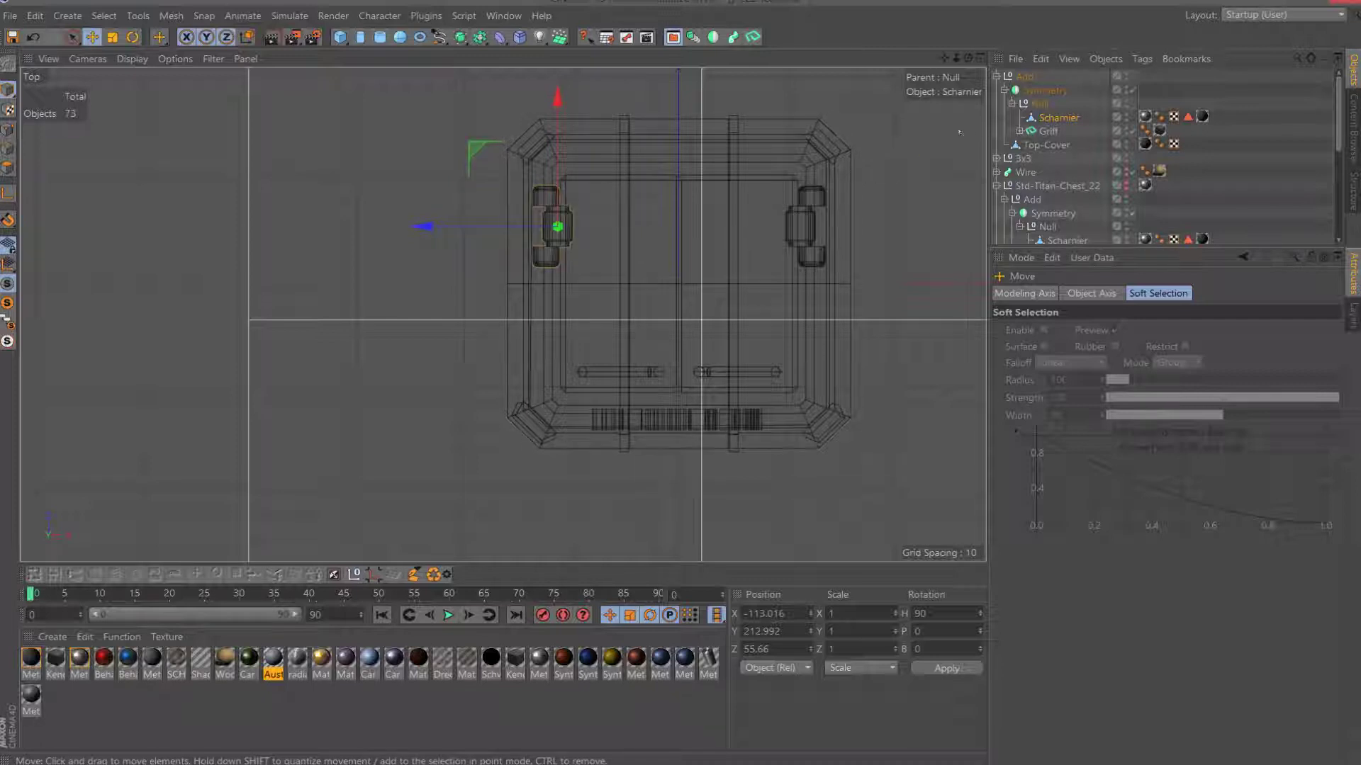
{"action": "mouse_move", "coordinate": [557, 96]}
{"action": "left_mouse_down"}
{"action": "mouse_move", "coordinate": [557, 170]}
{"action": "mouse_move", "coordinate": [558, 156]}
{"action": "left_mouse_up"}
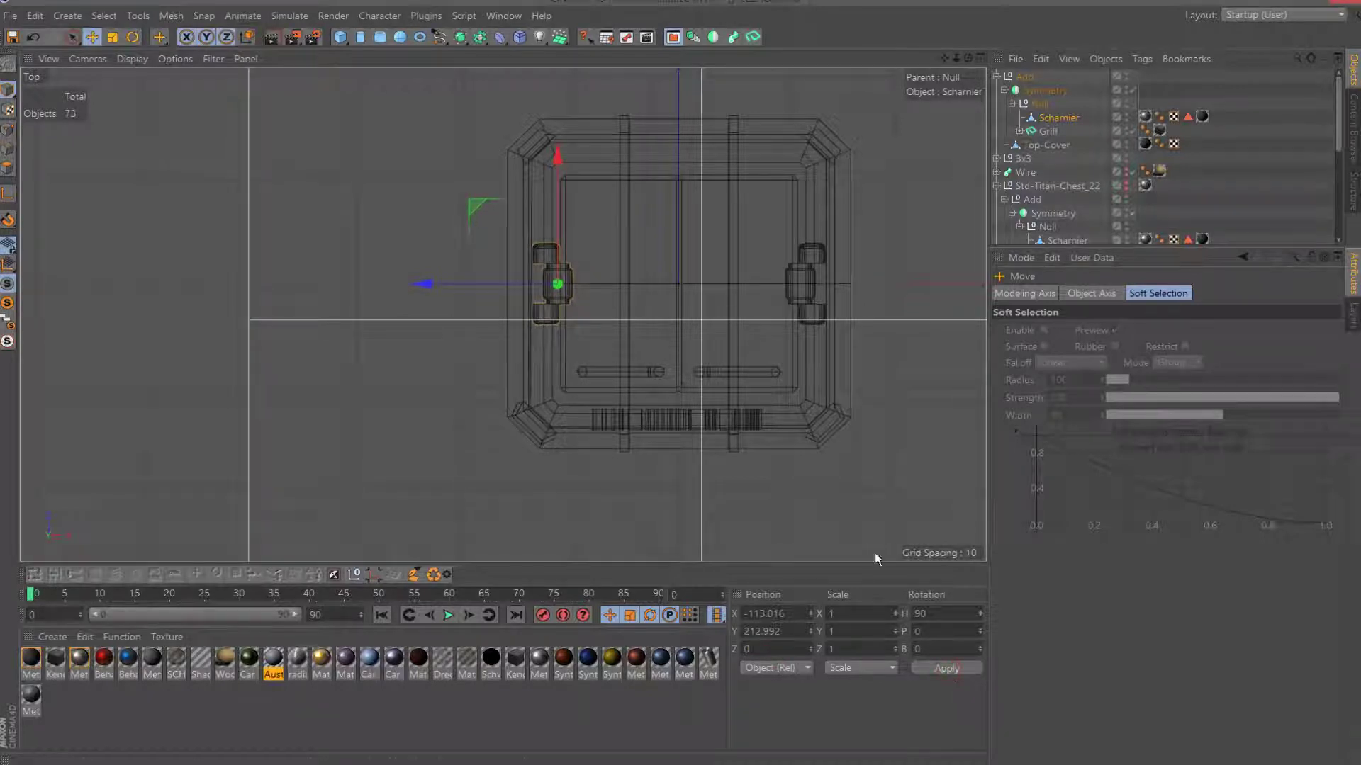
{"action": "left_click", "coordinate": [1049, 132]}
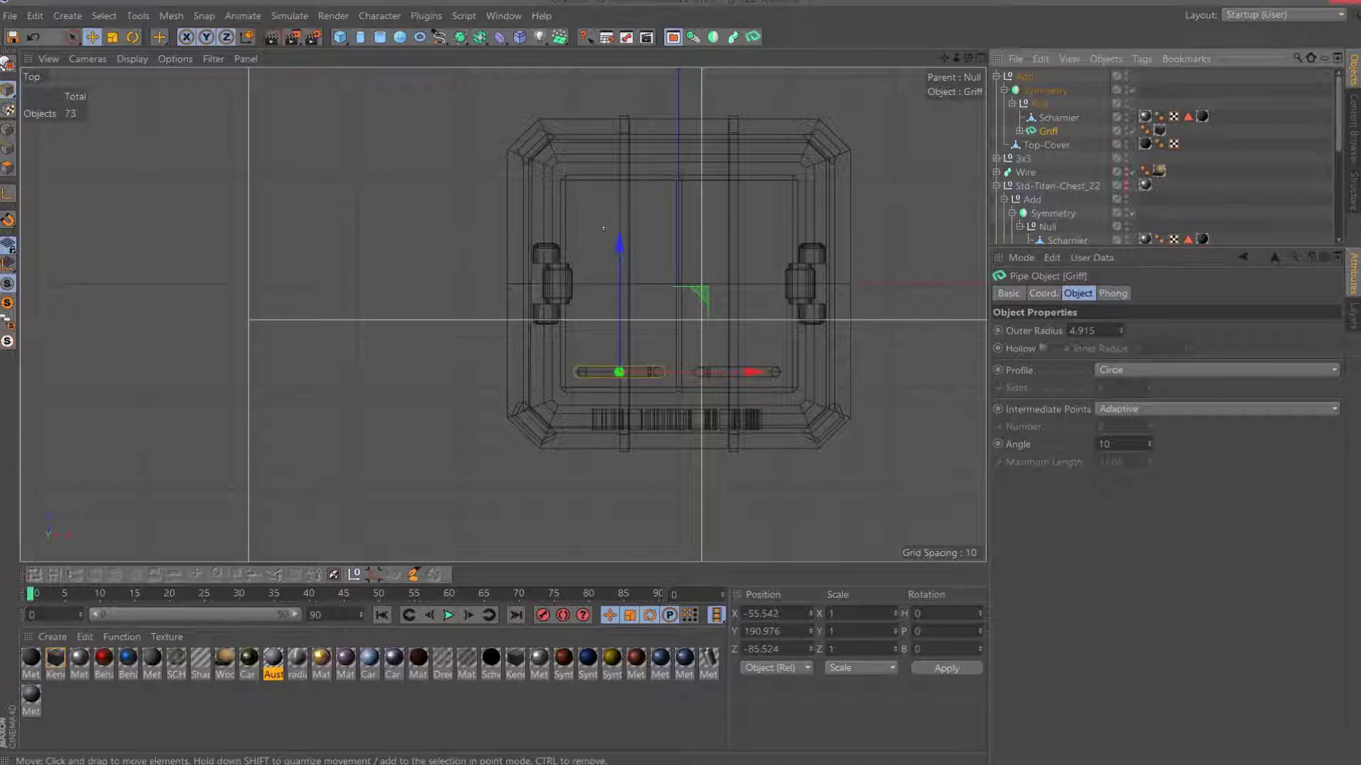
Rotate the Griff handle to H 90 and move it near the lid's centre, checking in perspective.
{"action": "left_click", "coordinate": [132, 36]}
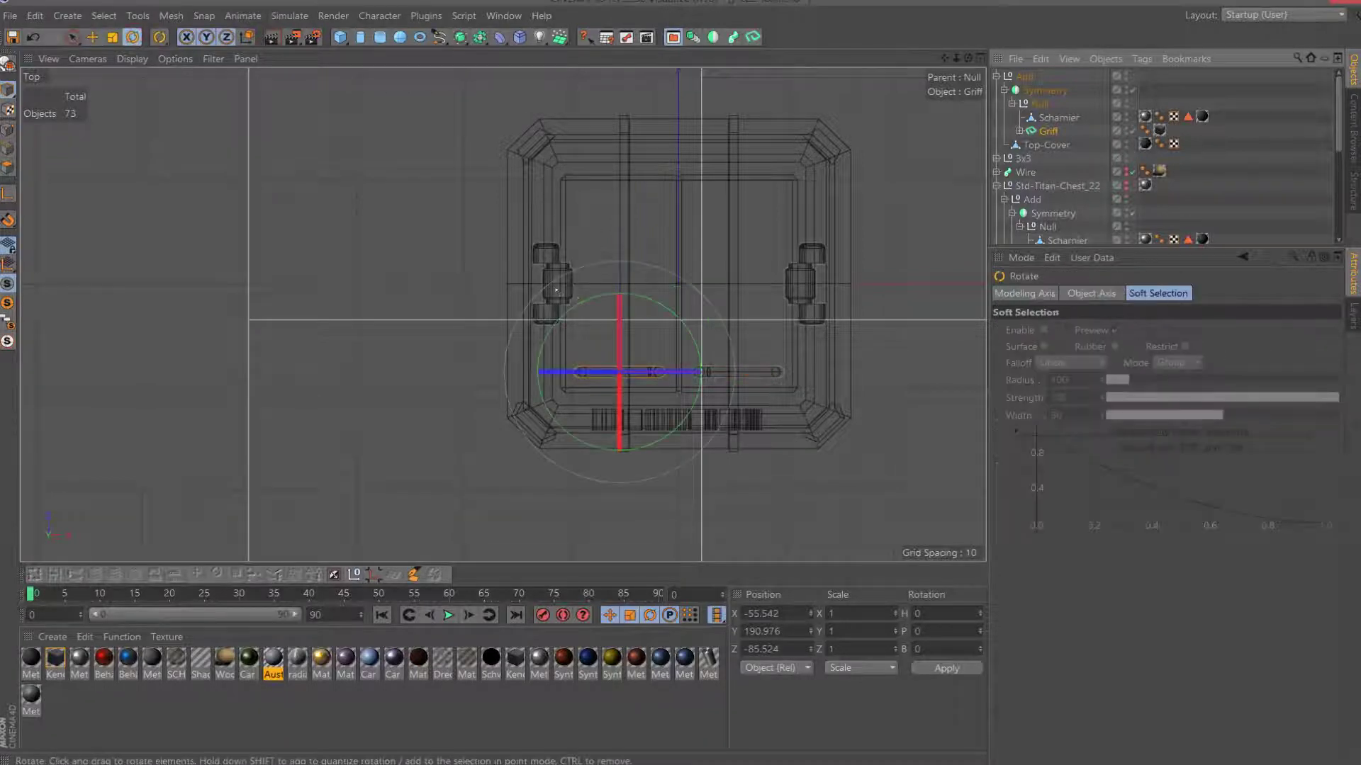
{"action": "left_click_drag", "start_coordinate": [555, 290], "coordinate": [562, 399]}
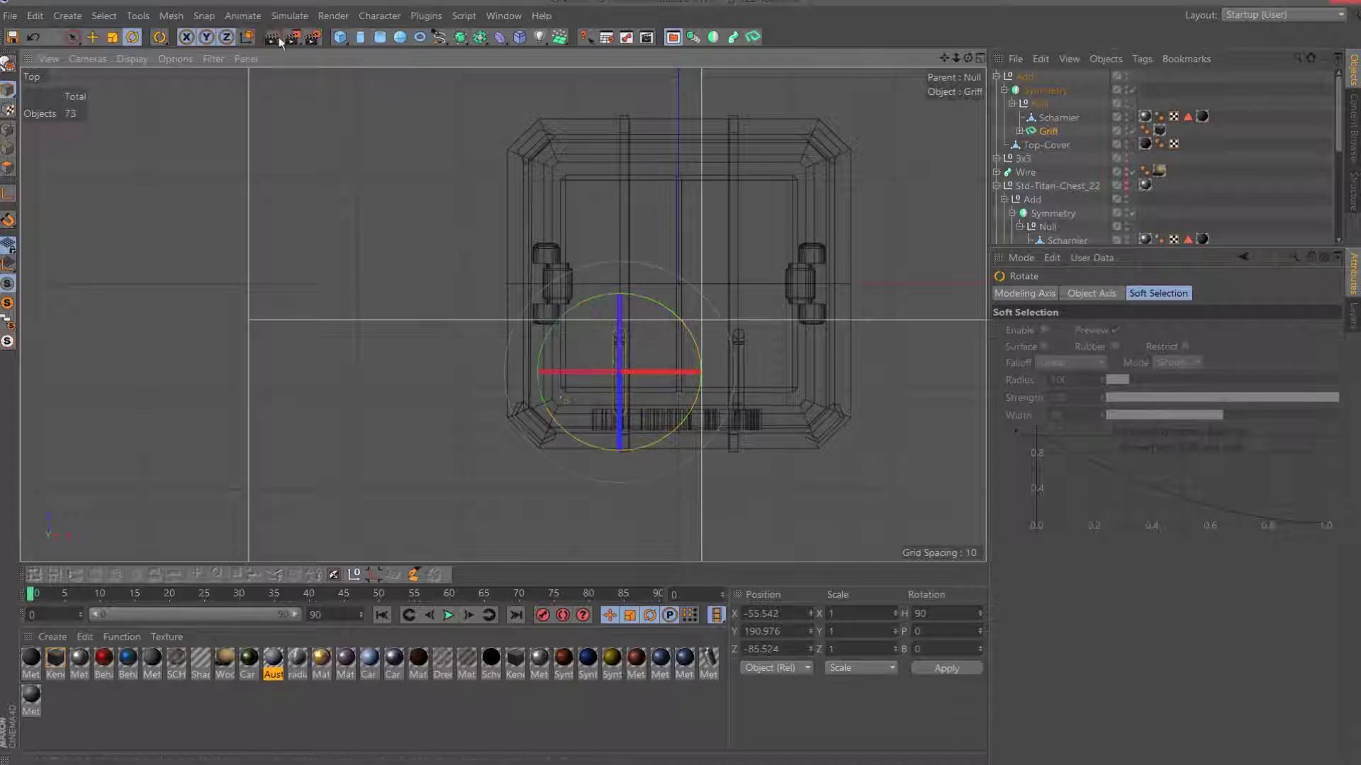
{"action": "key", "text": "e"}
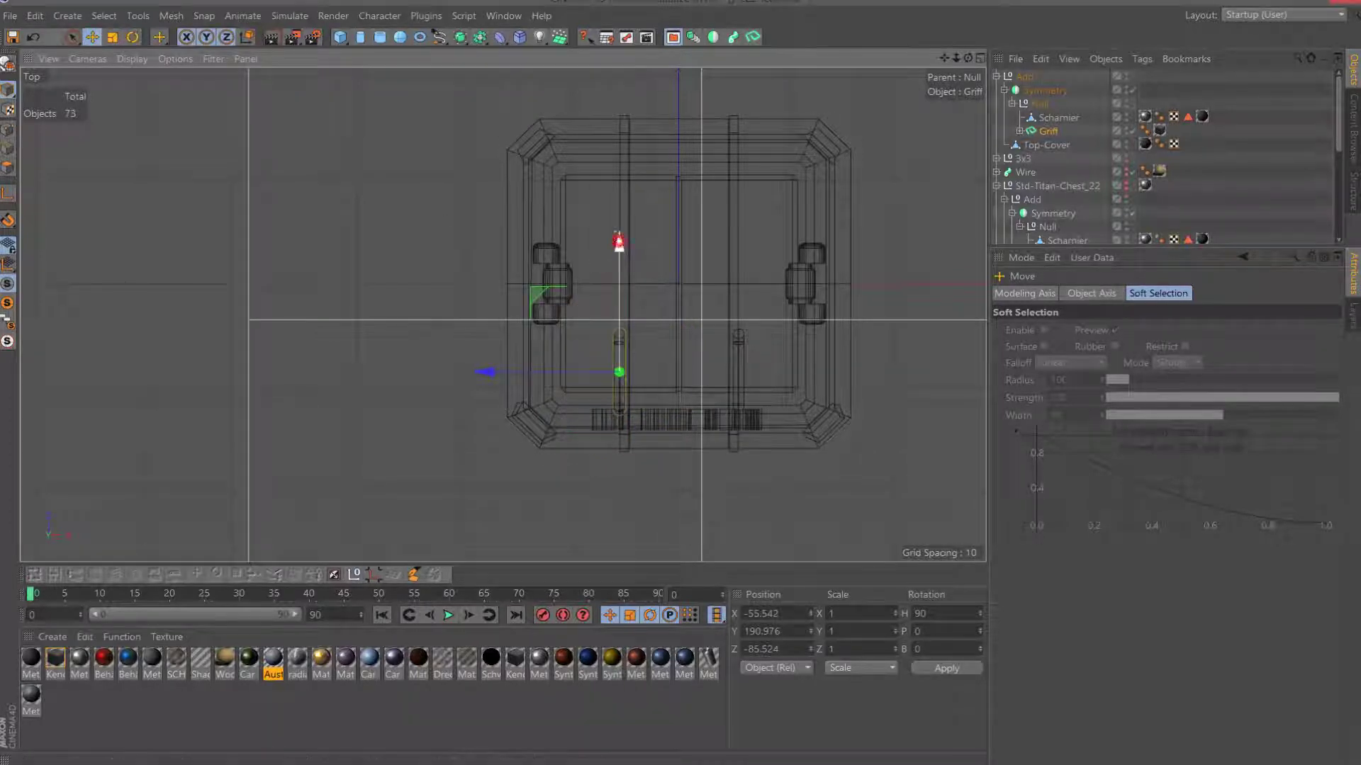
{"action": "left_click_drag", "start_coordinate": [622, 238], "coordinate": [618, 152]}
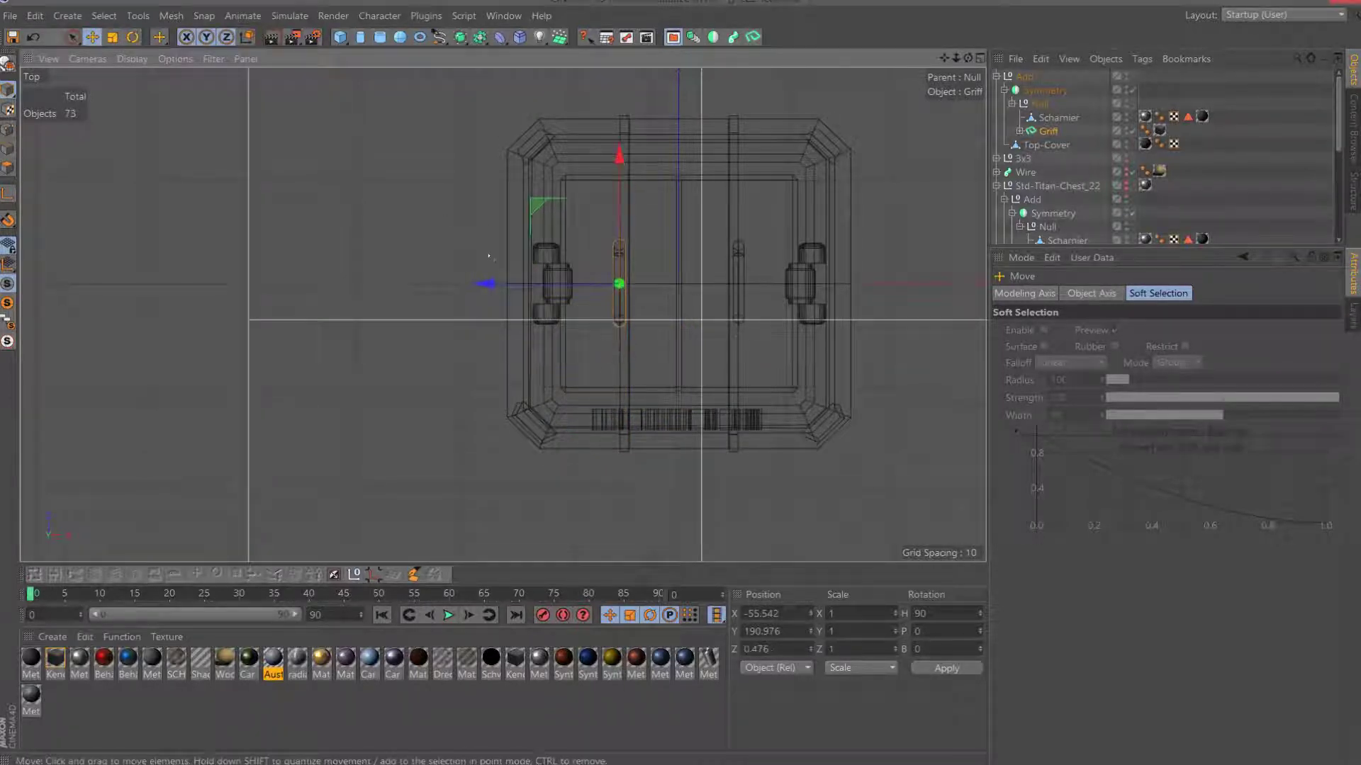
{"action": "left_click_drag", "start_coordinate": [486, 284], "coordinate": [523, 283]}
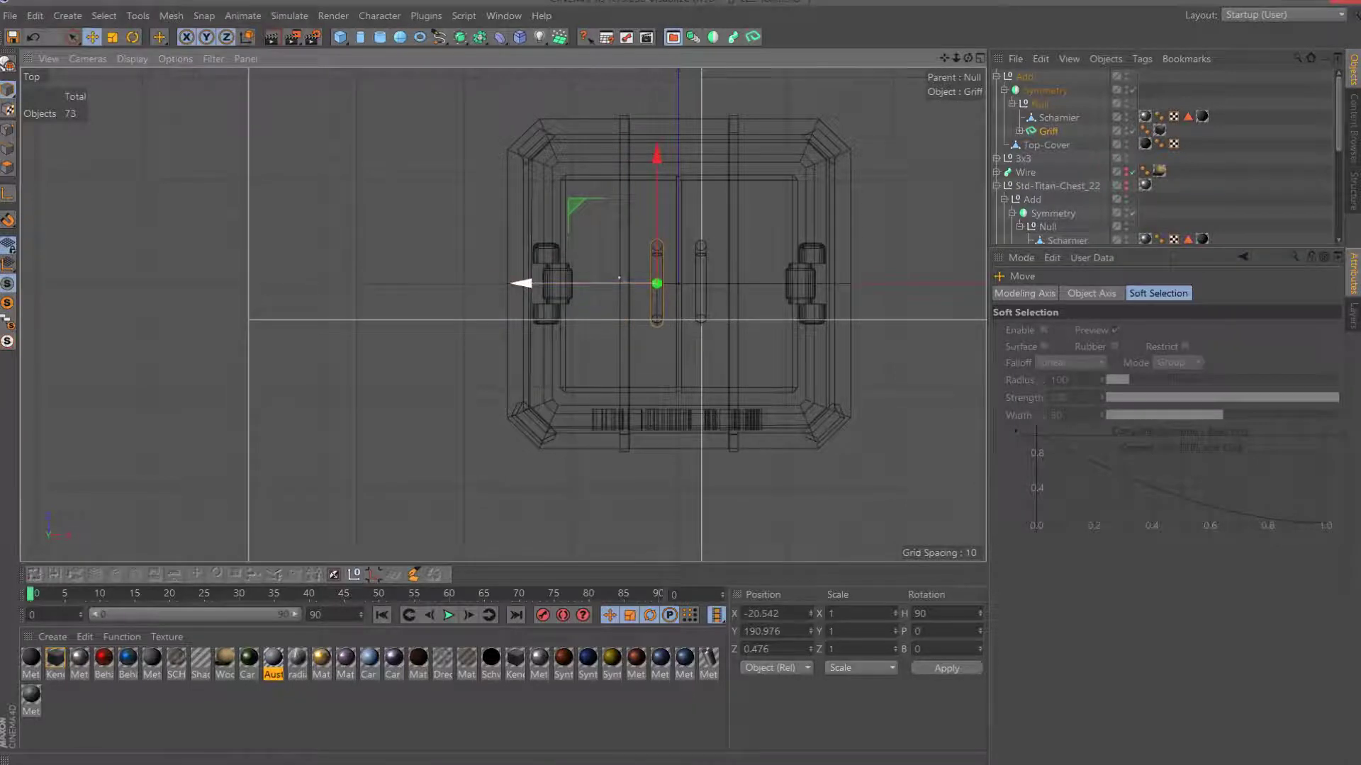
{"action": "key", "text": "F1"}
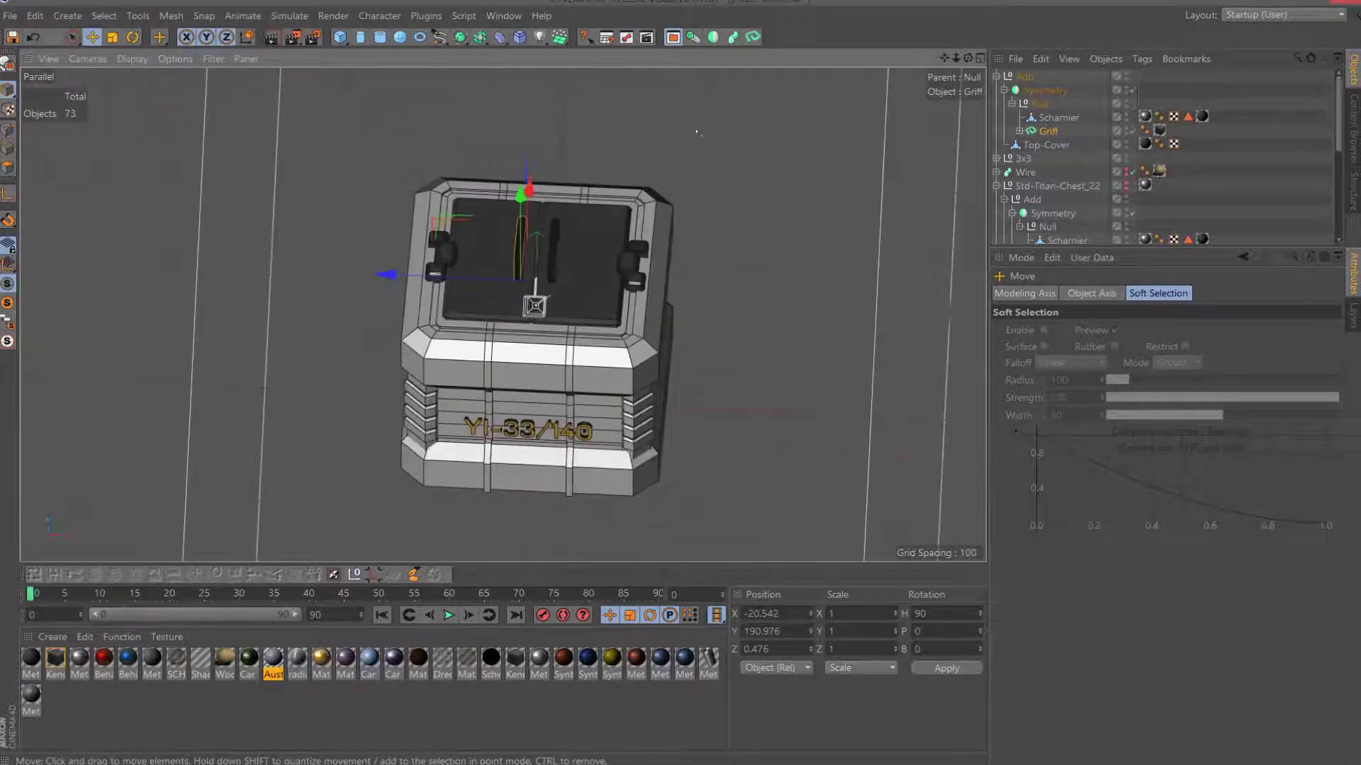
{"action": "key", "text": "F2"}
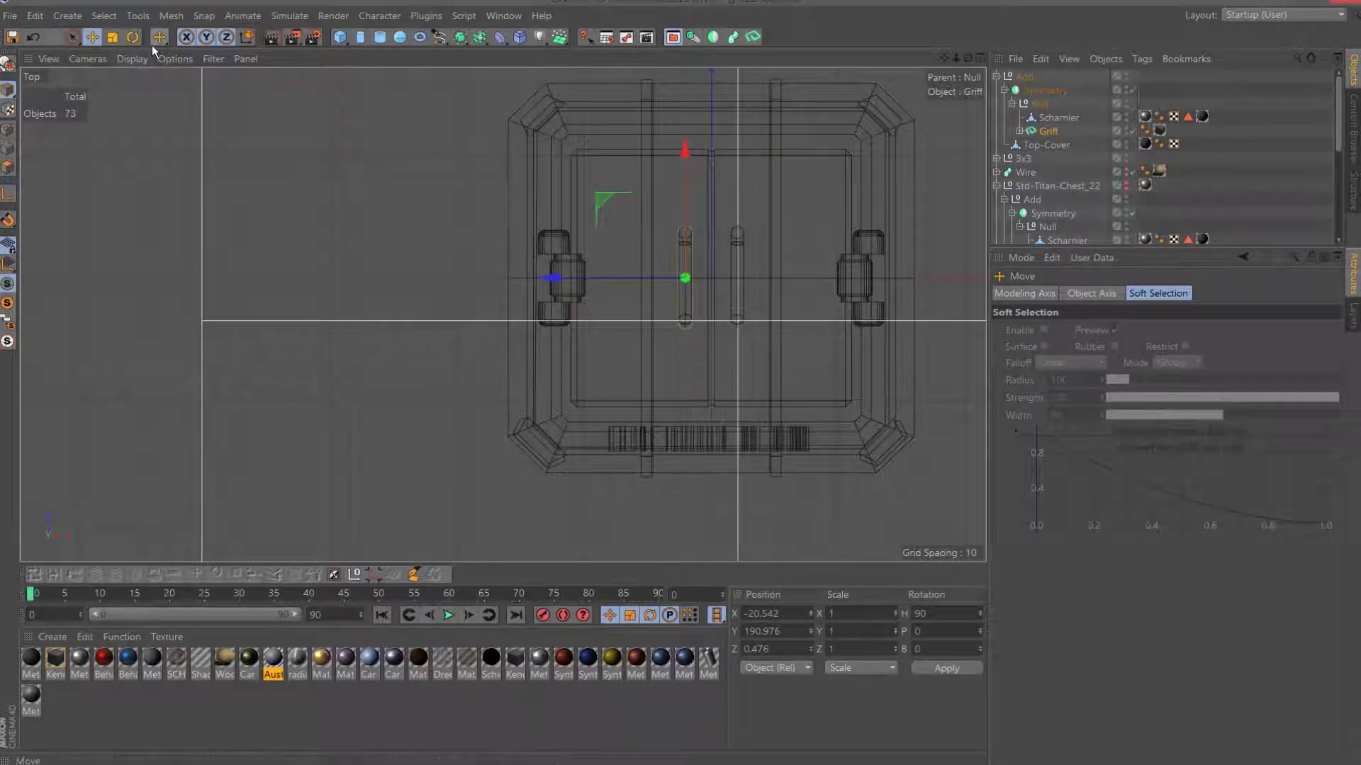
Reset Griff's heading, angle it to H 45 and move it lower-left into a V shape.
{"action": "left_click", "coordinate": [132, 37]}
{"action": "mouse_move", "coordinate": [732, 234]}
{"action": "left_mouse_down"}
{"action": "mouse_move", "coordinate": [714, 211]}
{"action": "mouse_move", "coordinate": [756, 243]}
{"action": "left_mouse_up"}
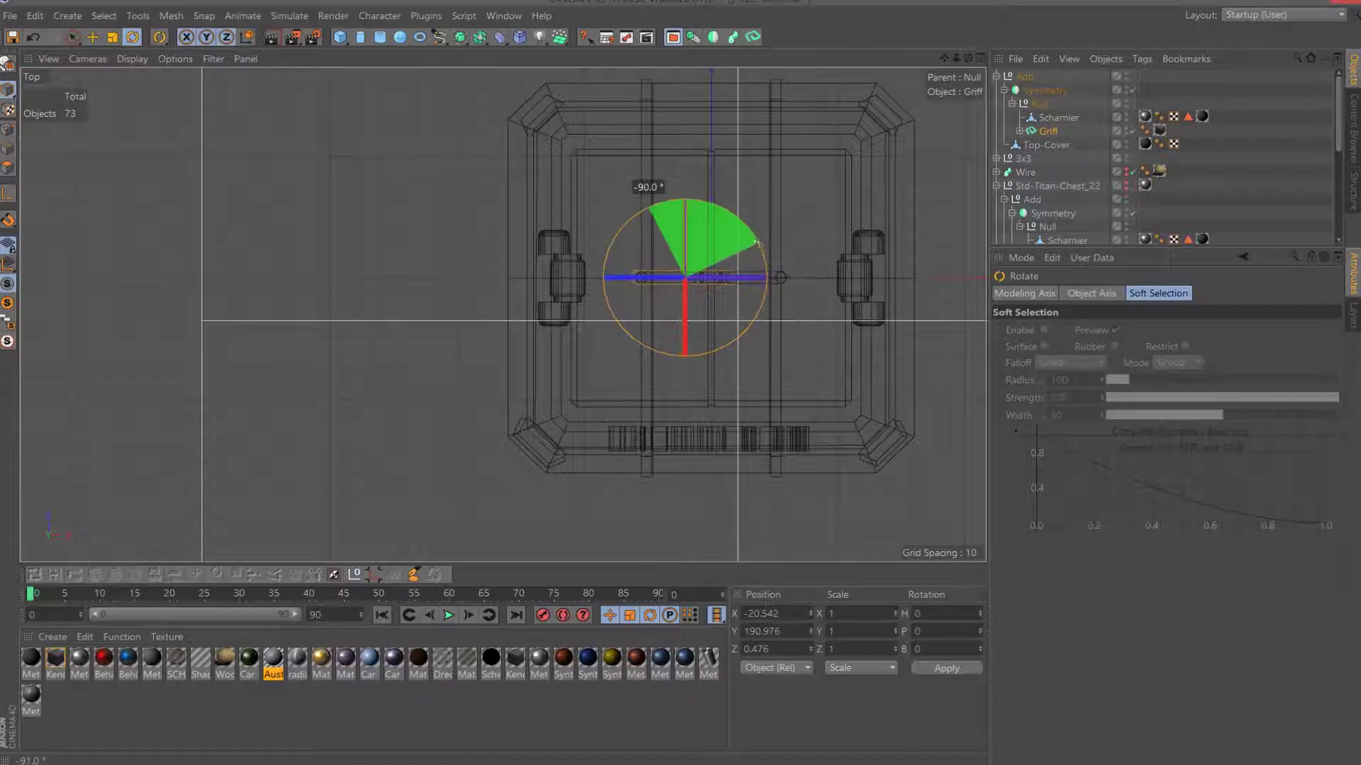
{"action": "left_click", "coordinate": [92, 37]}
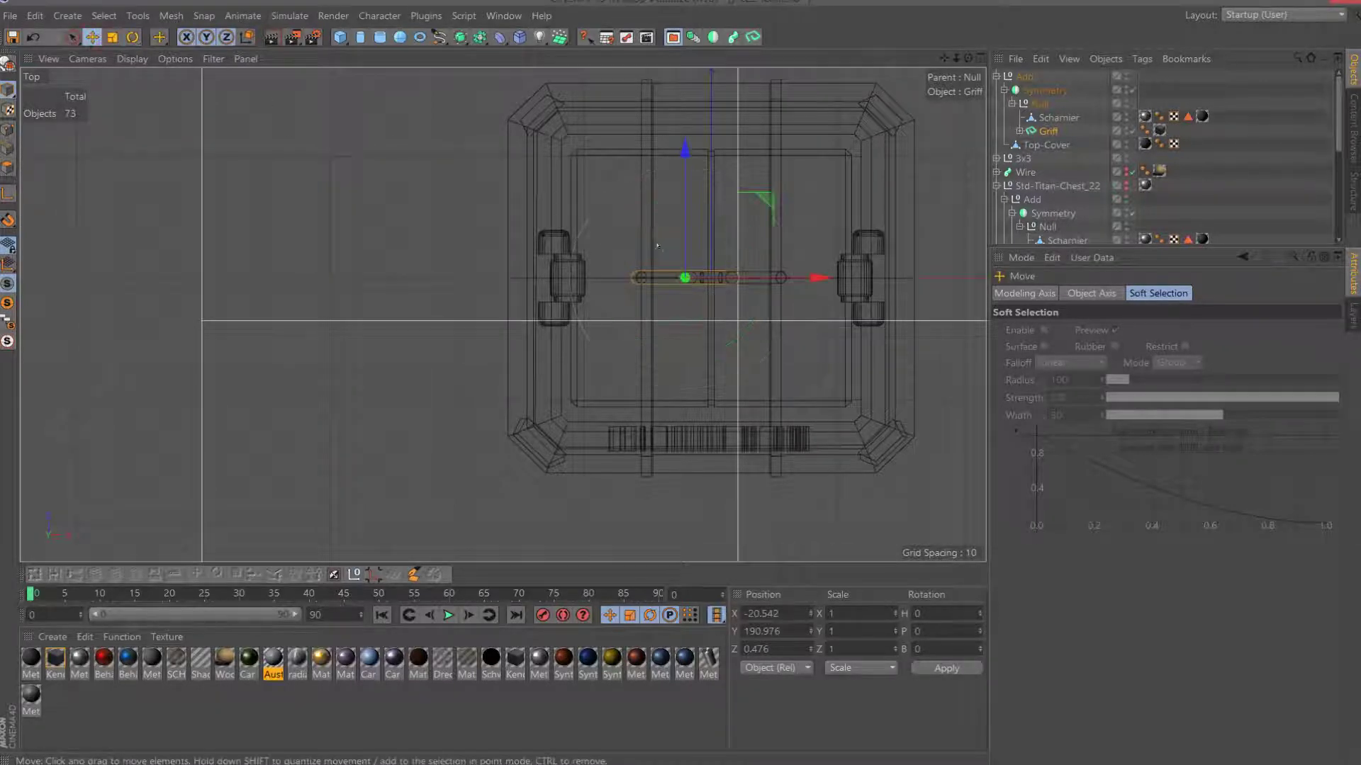
{"action": "key", "text": "r"}
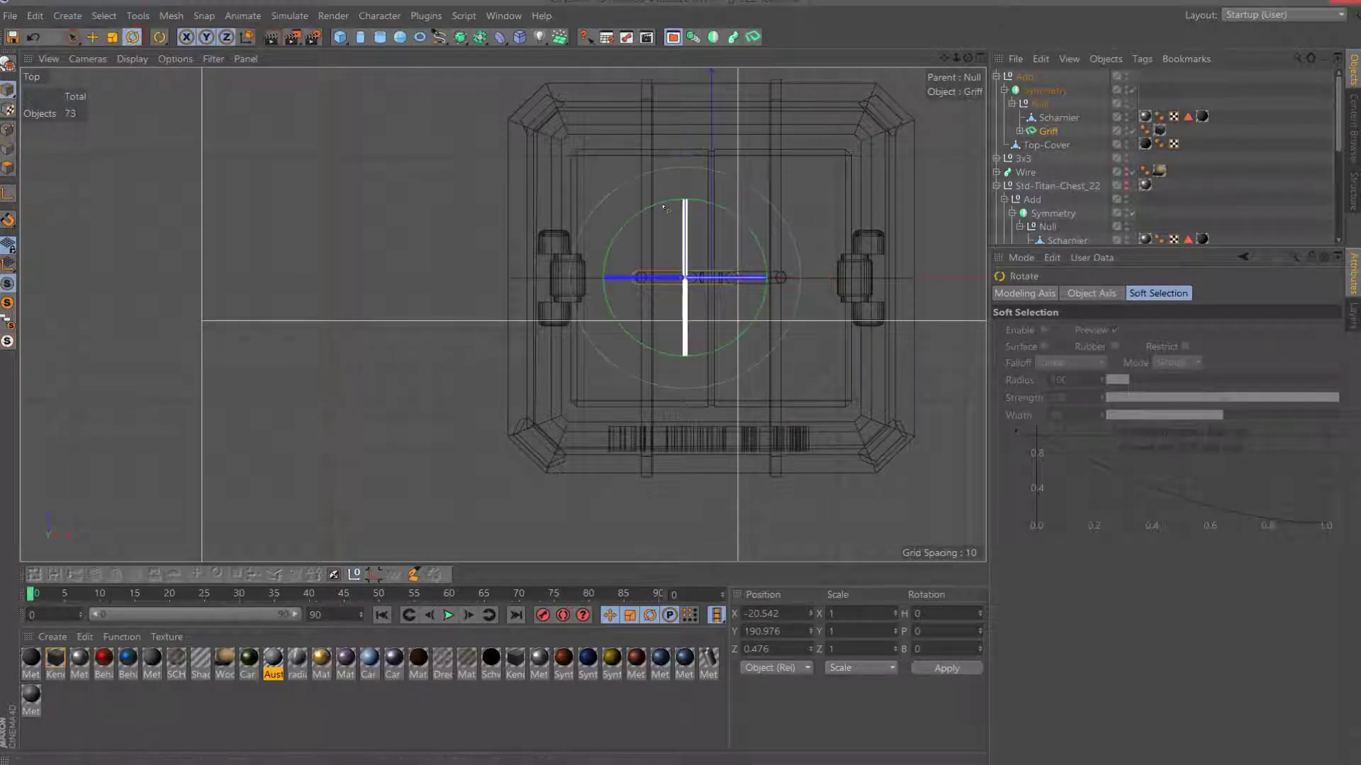
{"action": "left_click_drag", "start_coordinate": [665, 207], "coordinate": [641, 260]}
{"action": "key", "text": "e"}
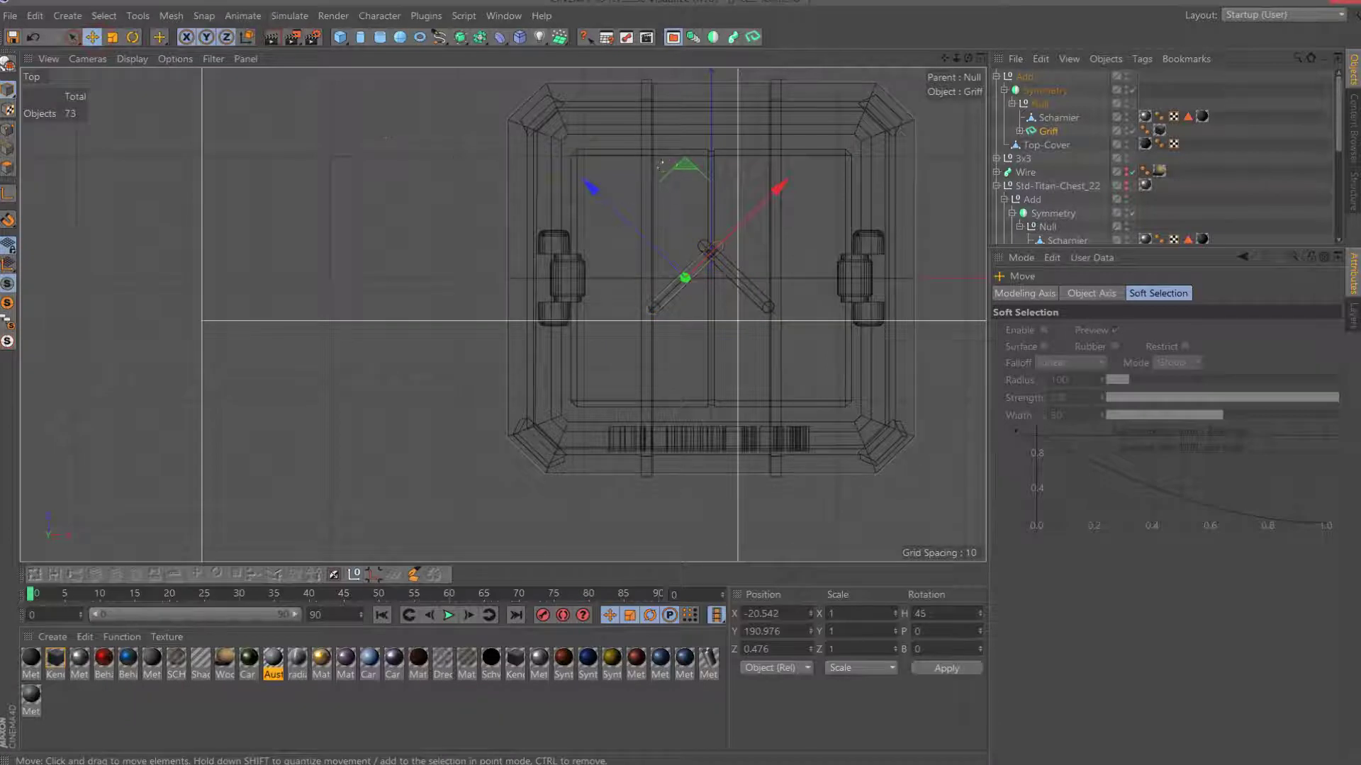
{"action": "left_click_drag", "start_coordinate": [661, 165], "coordinate": [661, 246]}
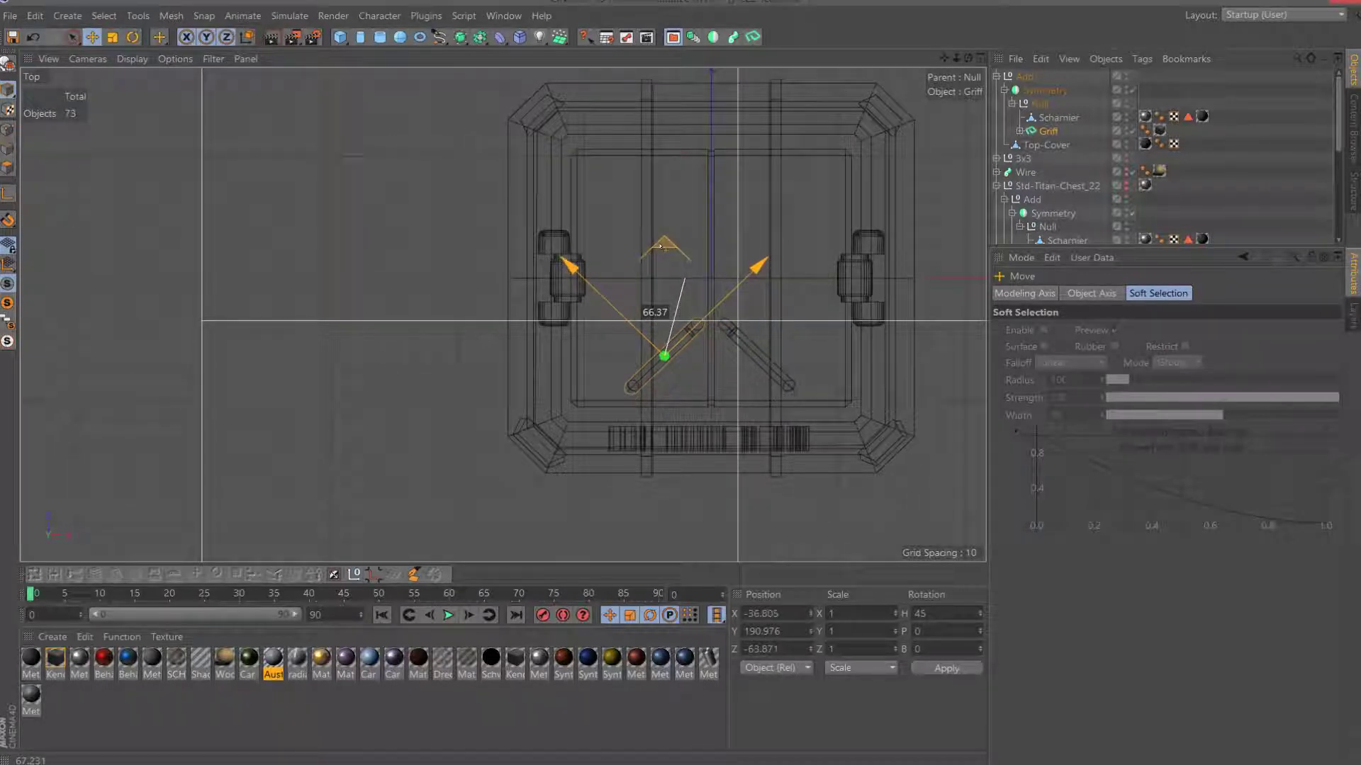
{"action": "left_click_drag", "start_coordinate": [661, 246], "coordinate": [661, 245]}
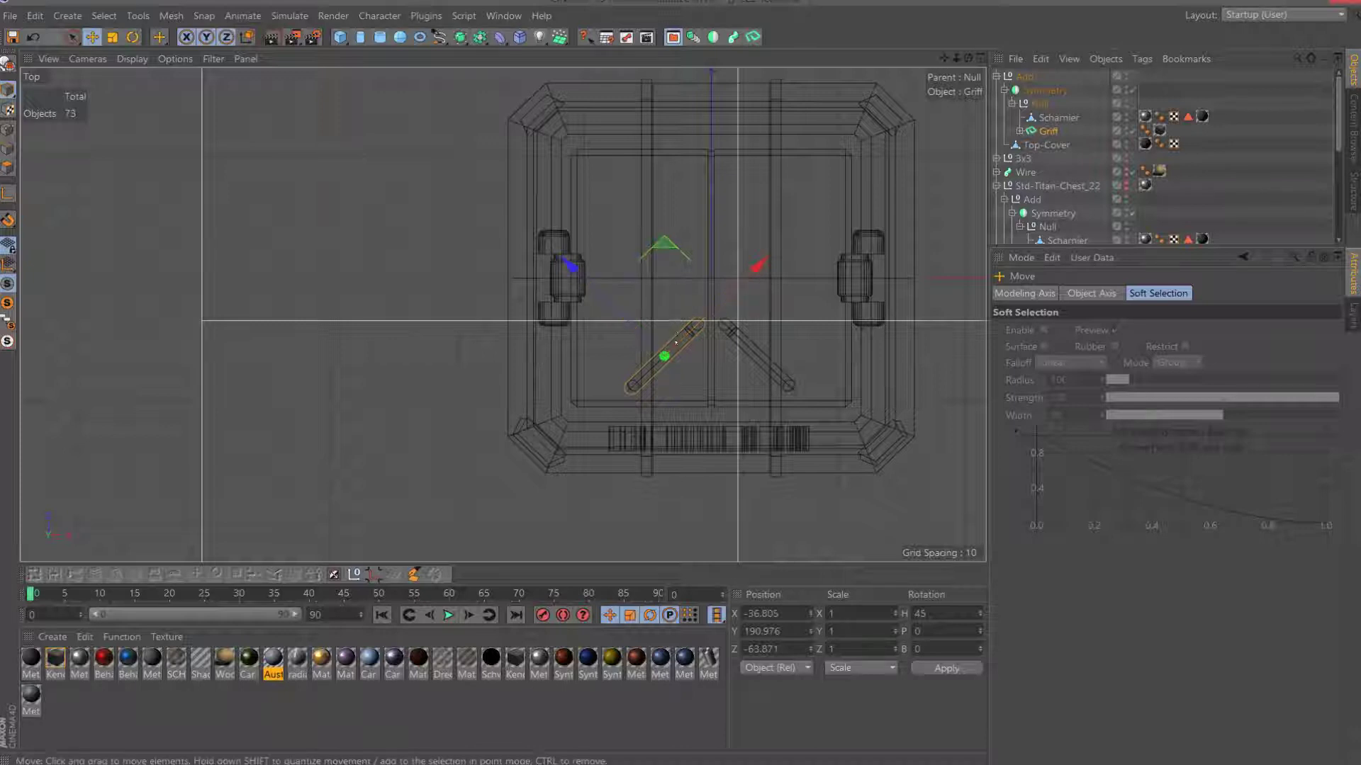
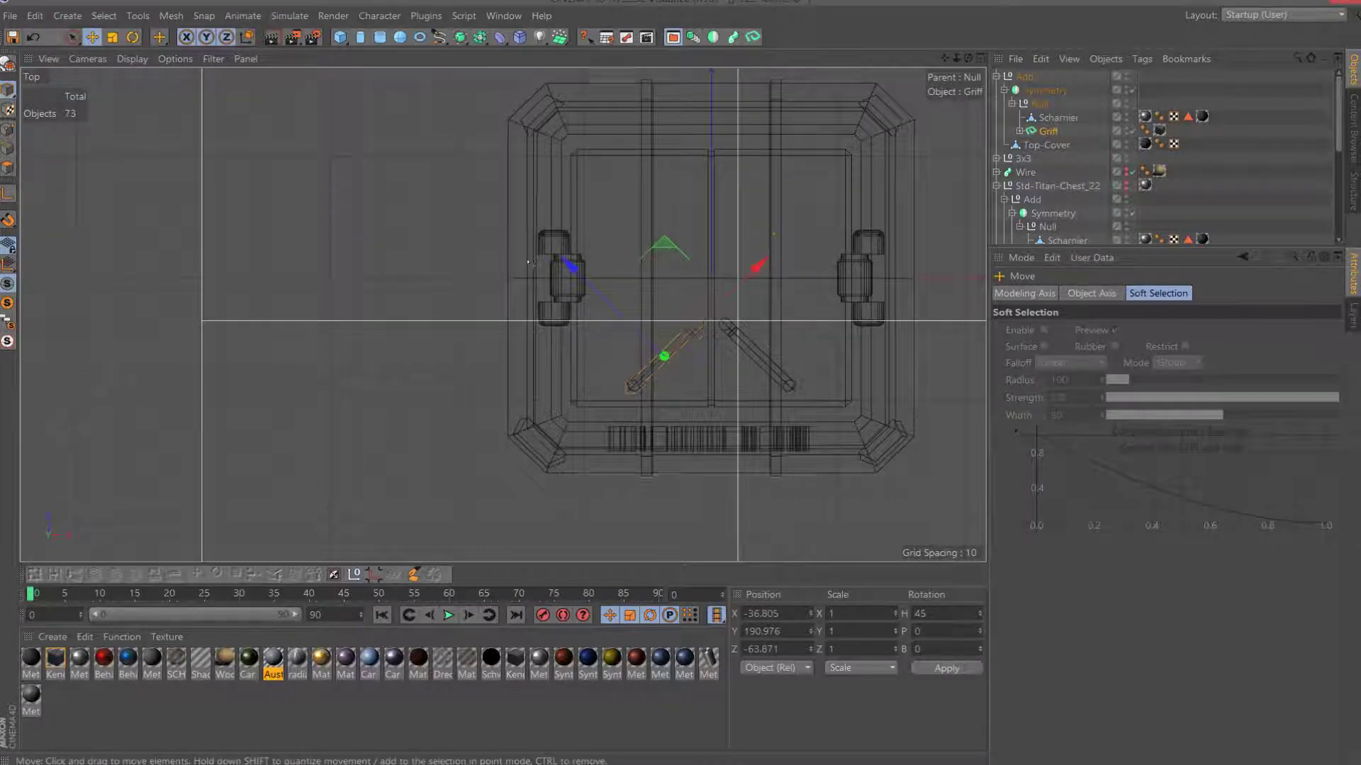
Try a copy of the Griff handle rotated to -45 heading, then delete the copy.
{"action": "left_click", "coordinate": [1048, 132]}
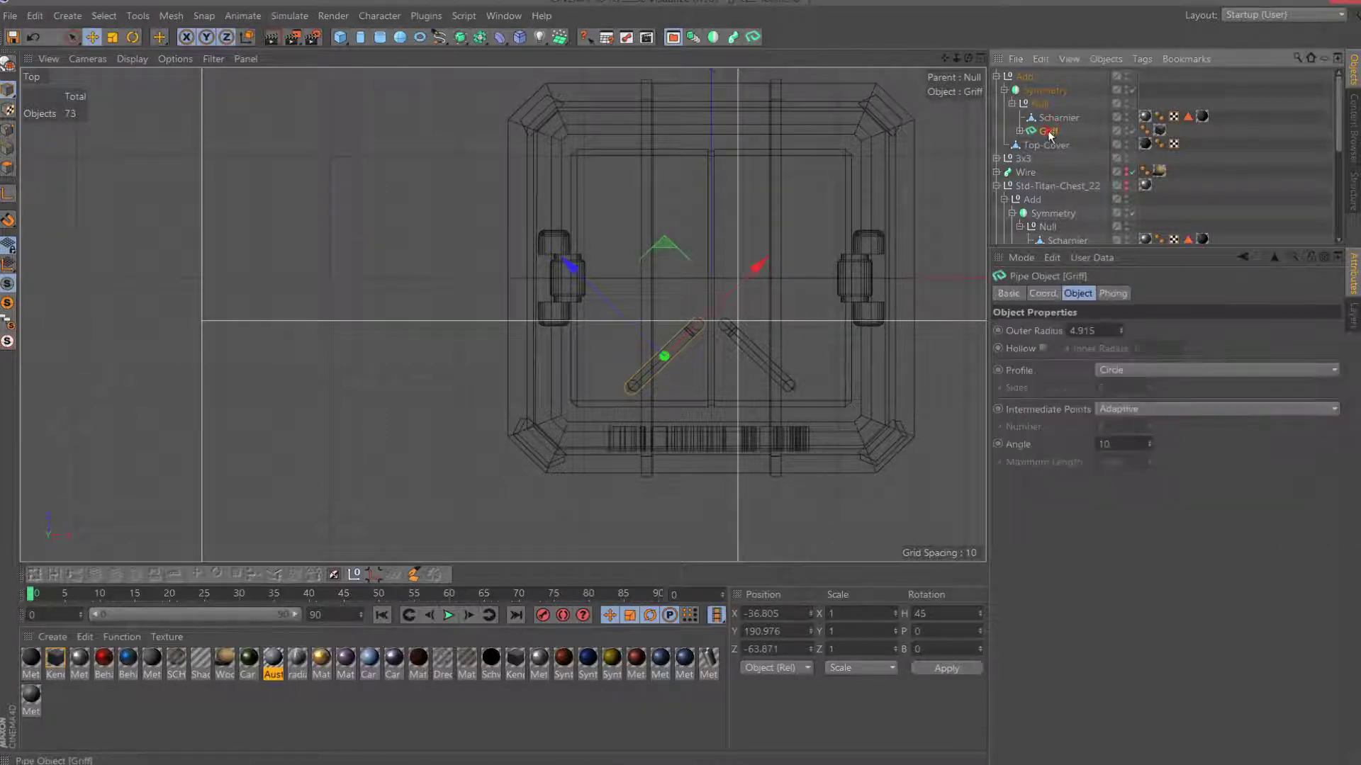
{"action": "left_click_drag", "start_coordinate": [1049, 130], "coordinate": [1050, 131], "text": "ctrl"}
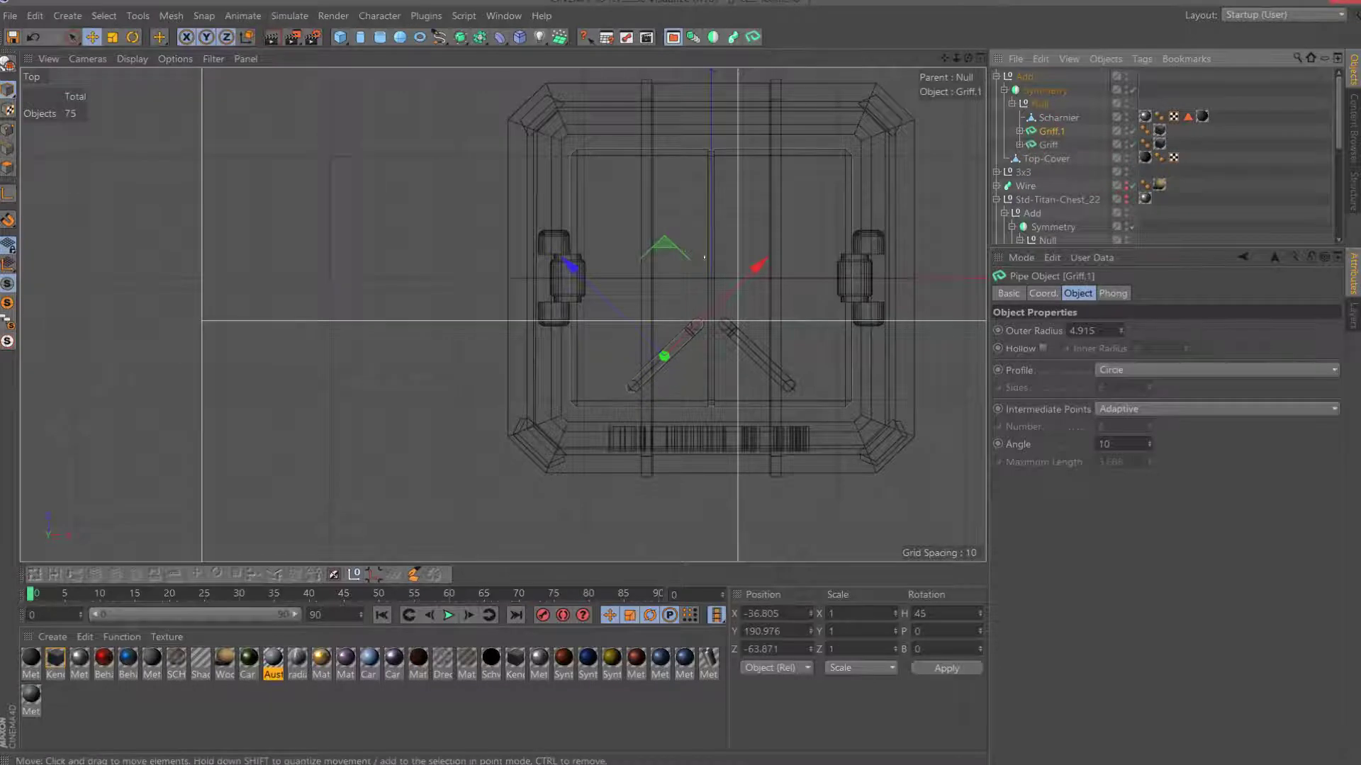
{"action": "left_click_drag", "start_coordinate": [664, 356], "coordinate": [665, 200]}
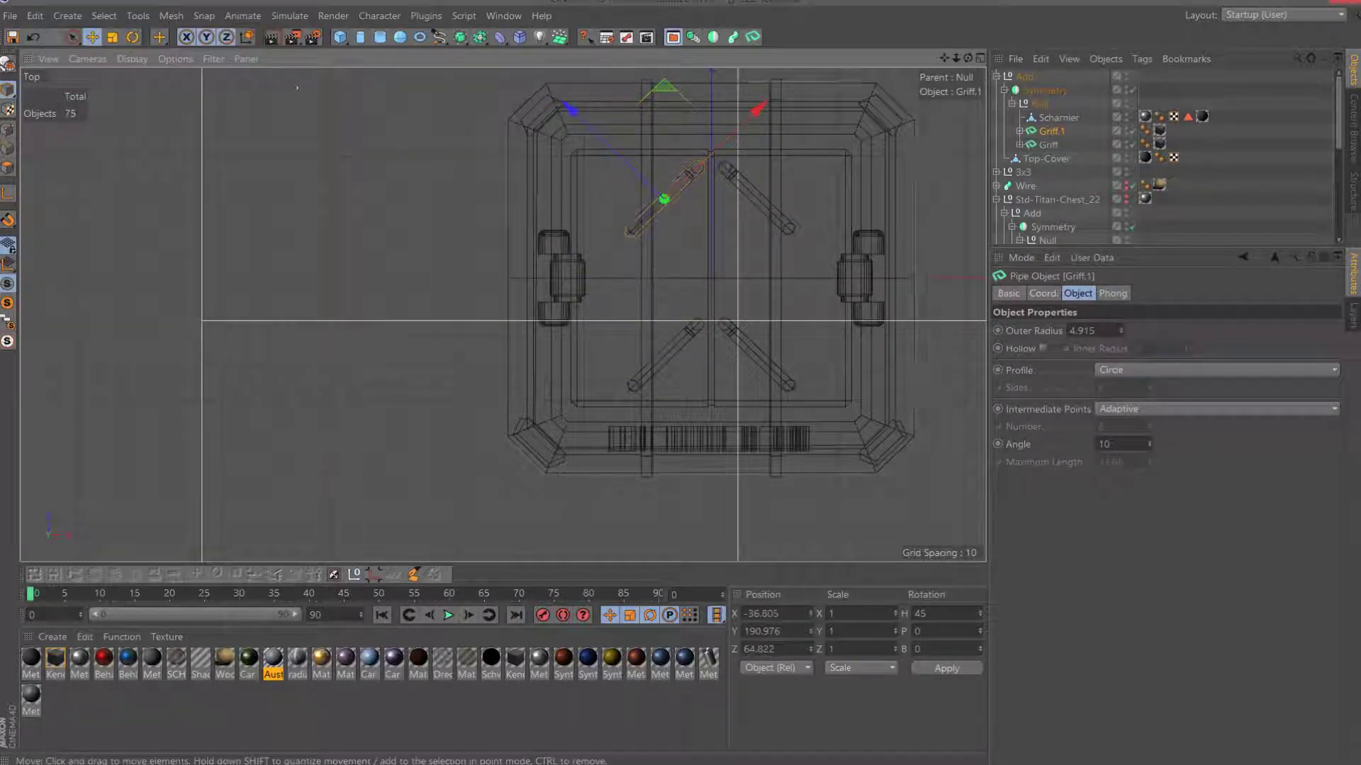
{"action": "left_click", "coordinate": [916, 613]}
{"action": "type", "text": "-45"}
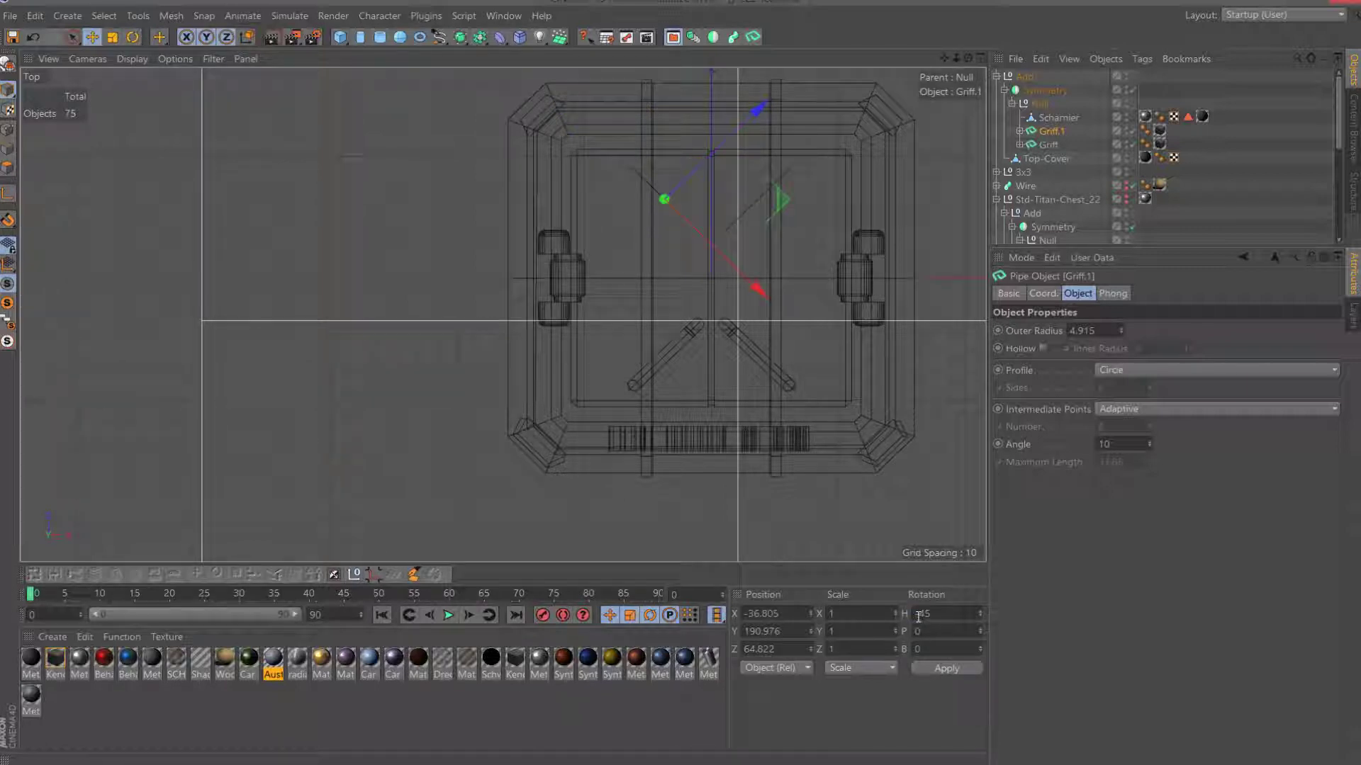
{"action": "key", "text": "Return"}
{"action": "left_click_drag", "start_coordinate": [772, 219], "coordinate": [777, 199]}
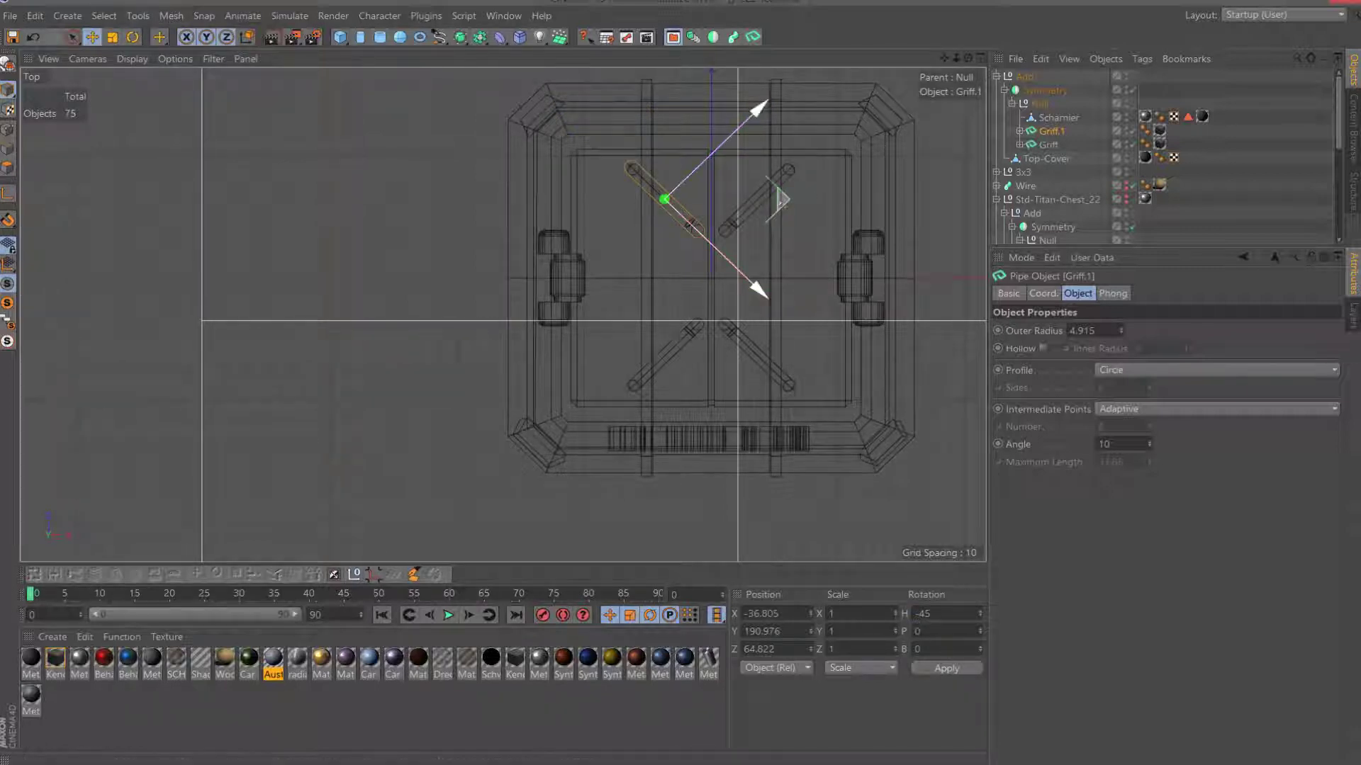
{"action": "left_click", "coordinate": [781, 199]}
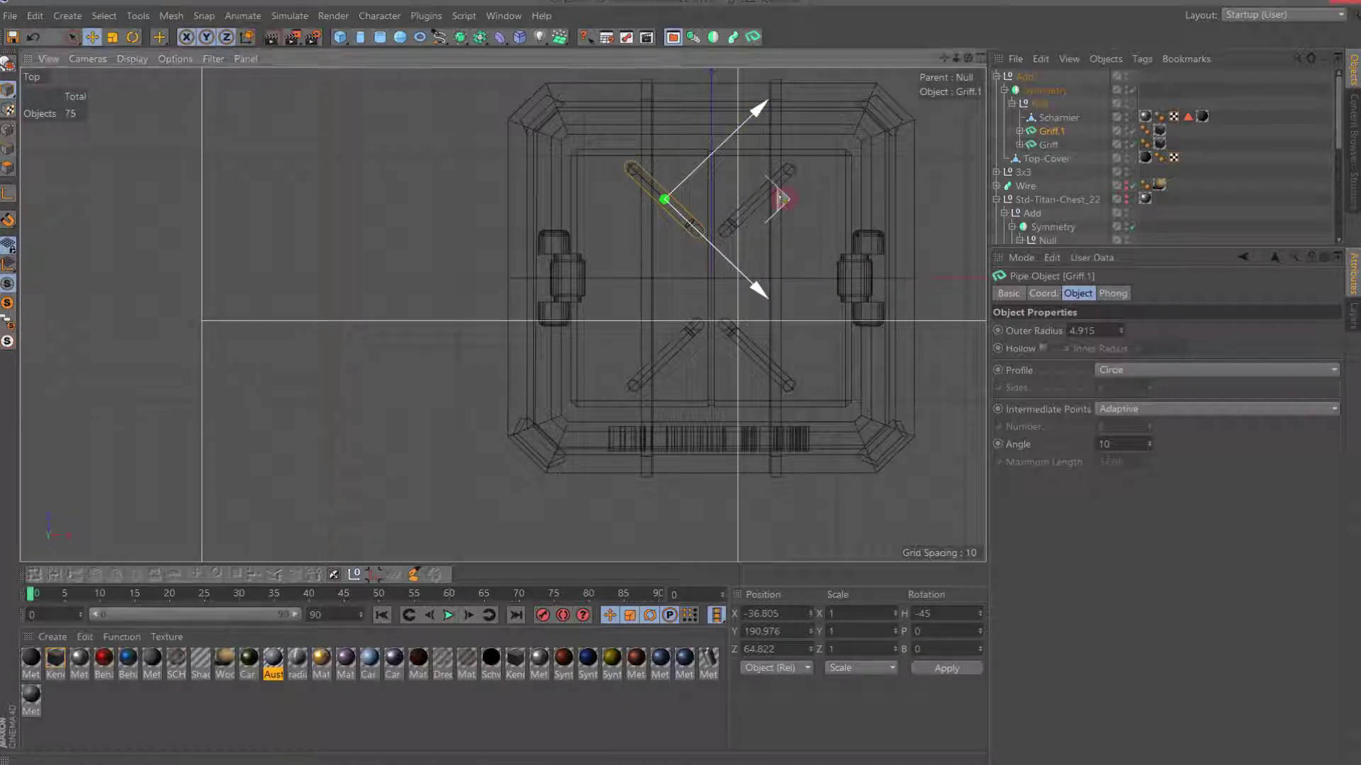
{"action": "left_click", "coordinate": [1054, 135]}
{"action": "key", "text": "Delete"}
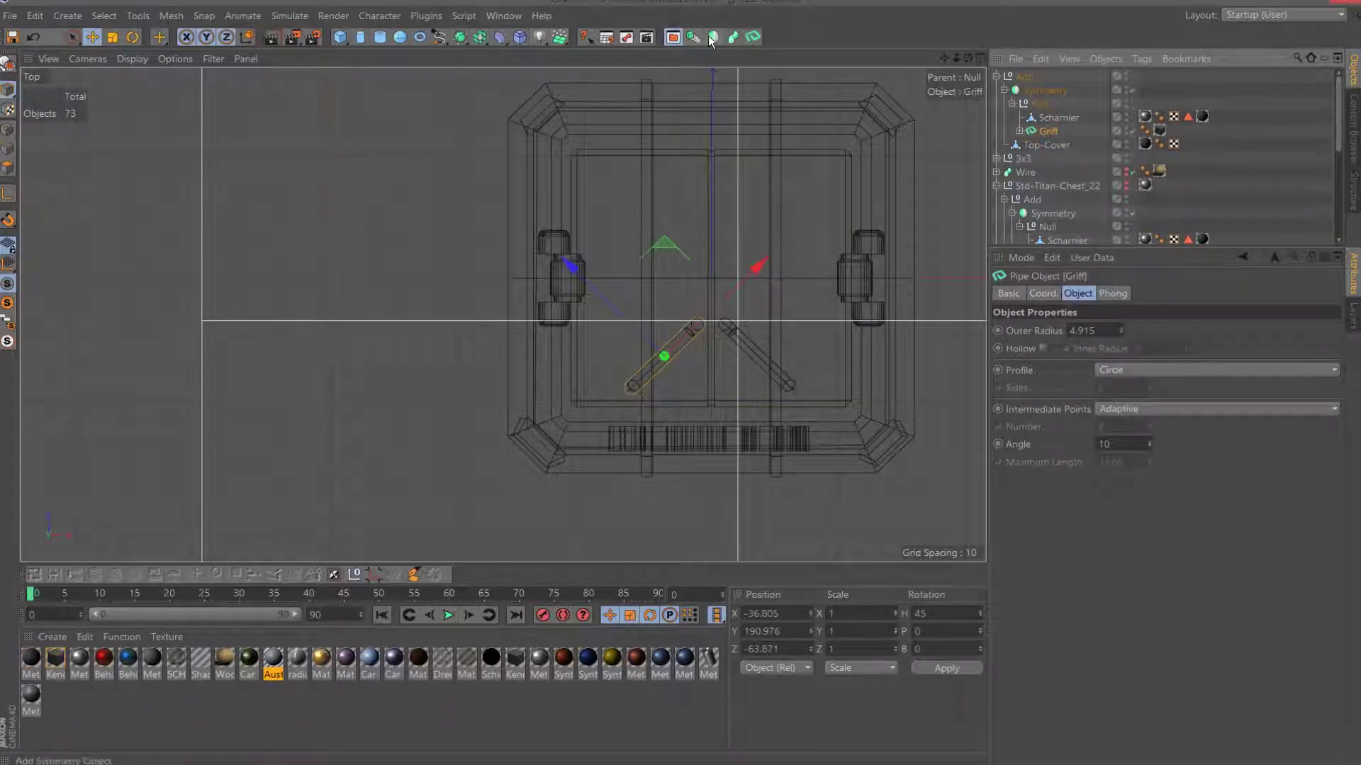
Nest Griff under a new Symmetry object mirrored on the XY plane.
{"action": "left_click", "coordinate": [557, 37]}
{"action": "left_click_drag", "start_coordinate": [1049, 136], "coordinate": [1060, 134]}
{"action": "left_click", "coordinate": [1056, 144]}
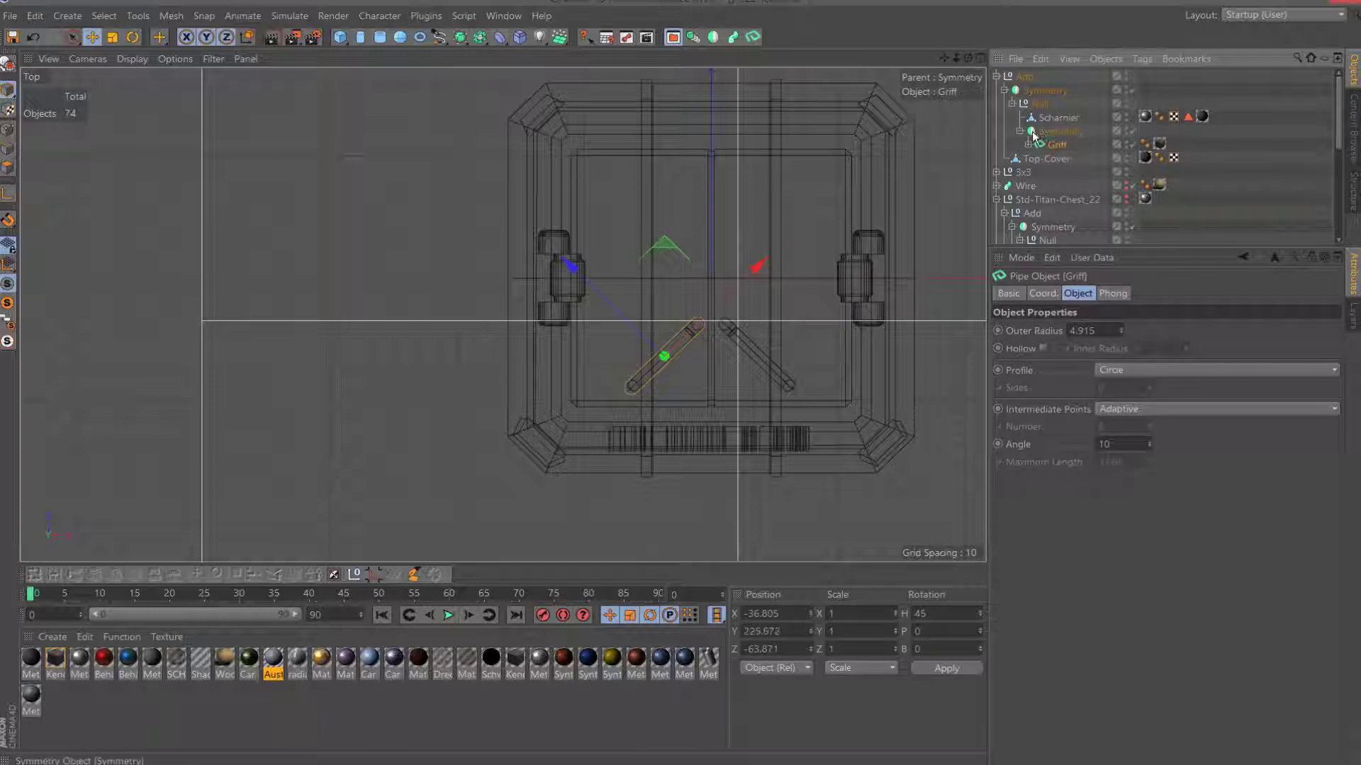
{"action": "left_click", "coordinate": [1063, 131]}
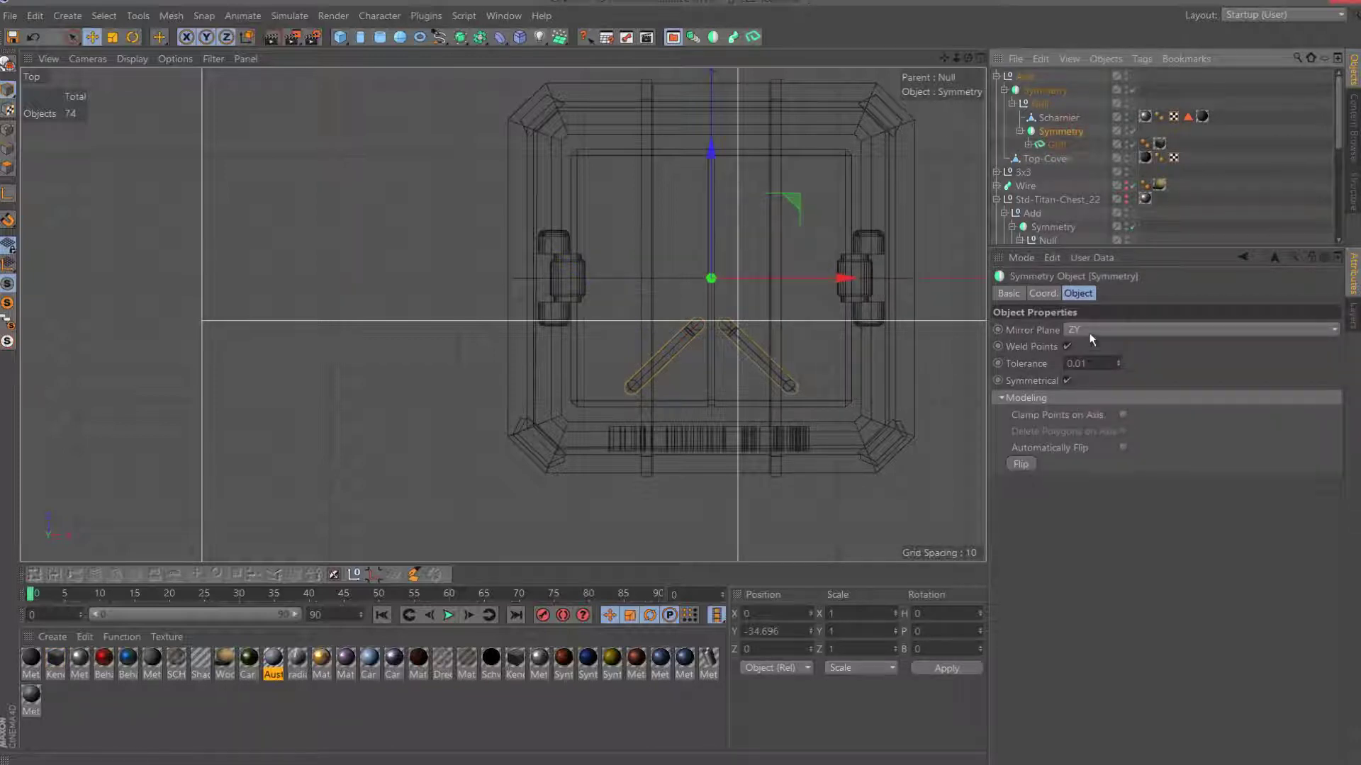
{"action": "left_click", "coordinate": [1092, 330]}
{"action": "left_click", "coordinate": [1086, 360]}
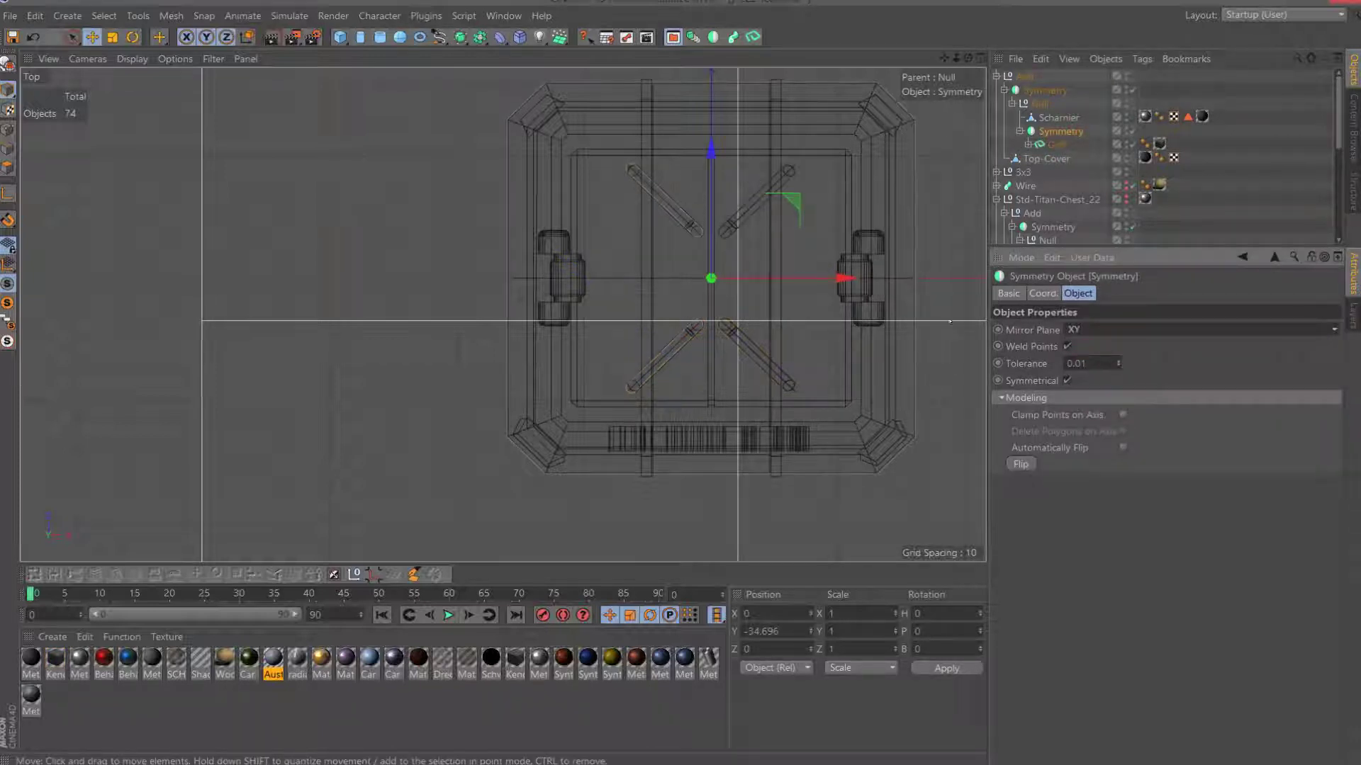
Lower the Griff handle down onto the lid in the Right view.
{"action": "mouse_move", "coordinate": [949, 321]}
{"action": "left_mouse_down", "text": "alt"}
{"action": "mouse_move", "coordinate": [801, 253]}
{"action": "mouse_move", "coordinate": [776, 206]}
{"action": "left_mouse_up", "text": "alt"}
{"action": "key", "text": "F3"}
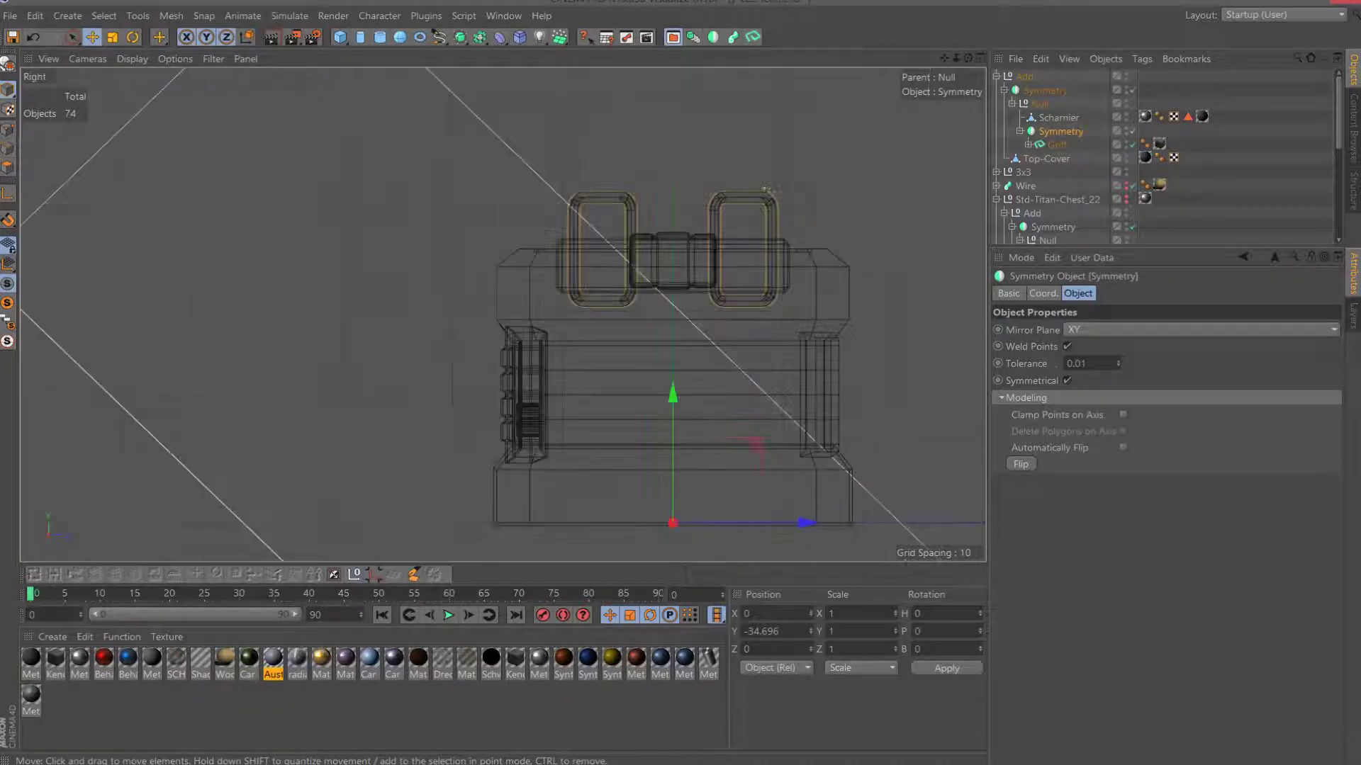
{"action": "scroll", "coordinate": [765, 189], "scroll_direction": "up", "scroll_amount": 3}
{"action": "left_click", "coordinate": [1056, 145]}
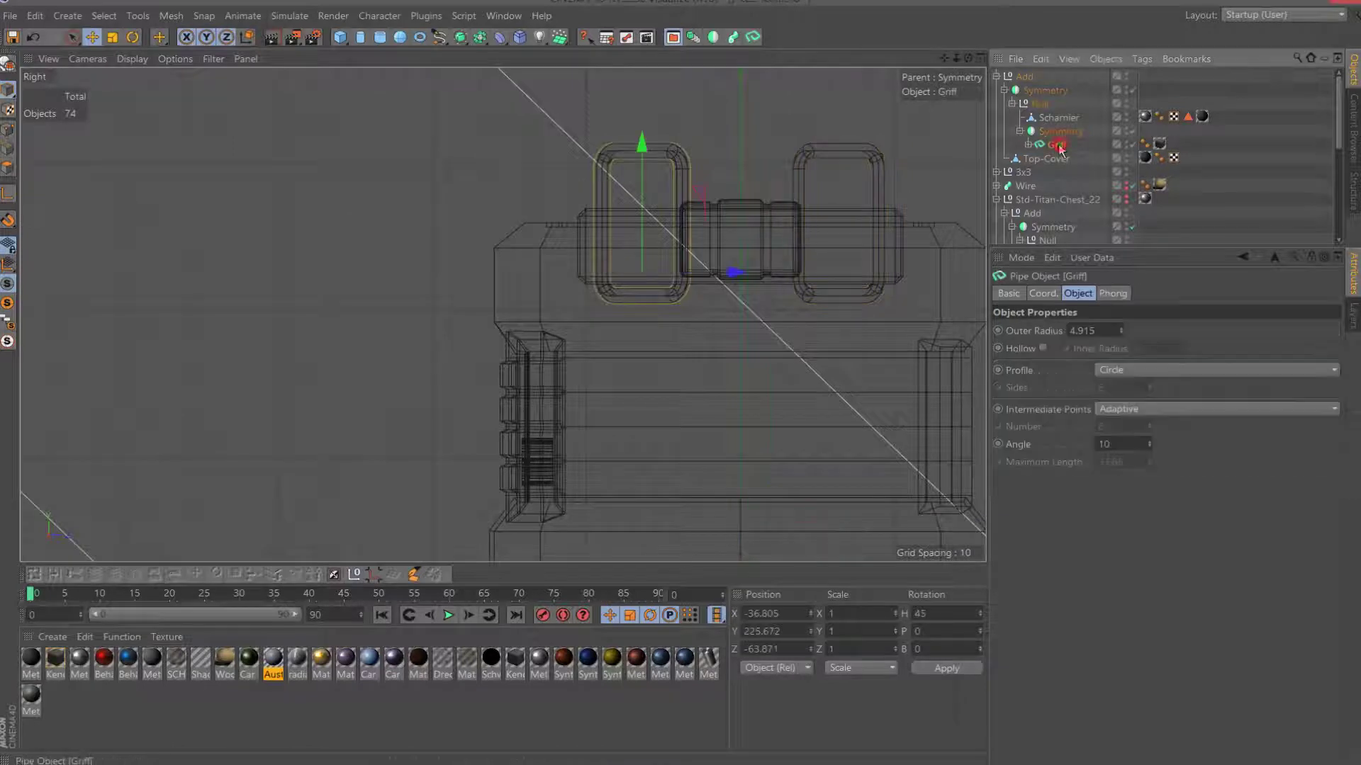
{"action": "scroll", "coordinate": [743, 429], "scroll_direction": "down", "scroll_amount": 3}
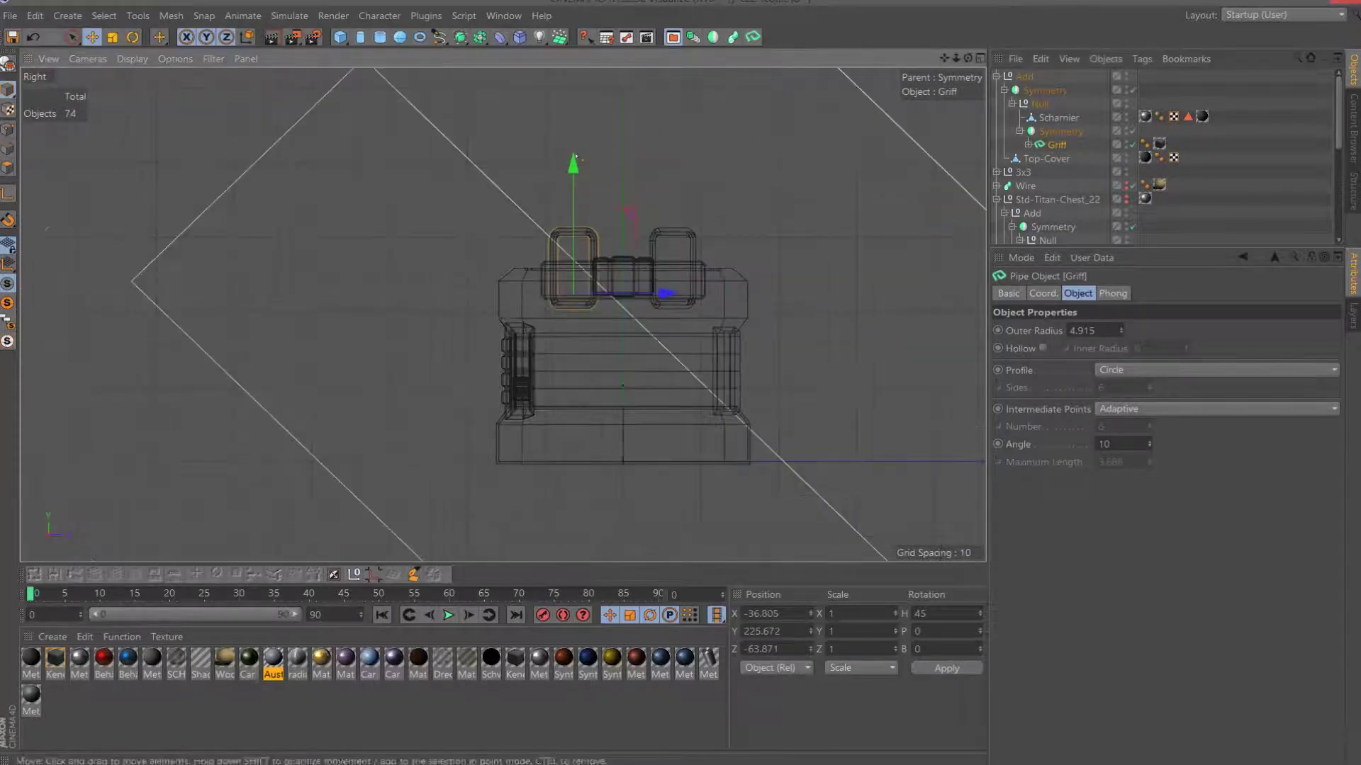
{"action": "left_click_drag", "start_coordinate": [572, 212], "coordinate": [572, 173]}
{"action": "key", "text": "F1"}
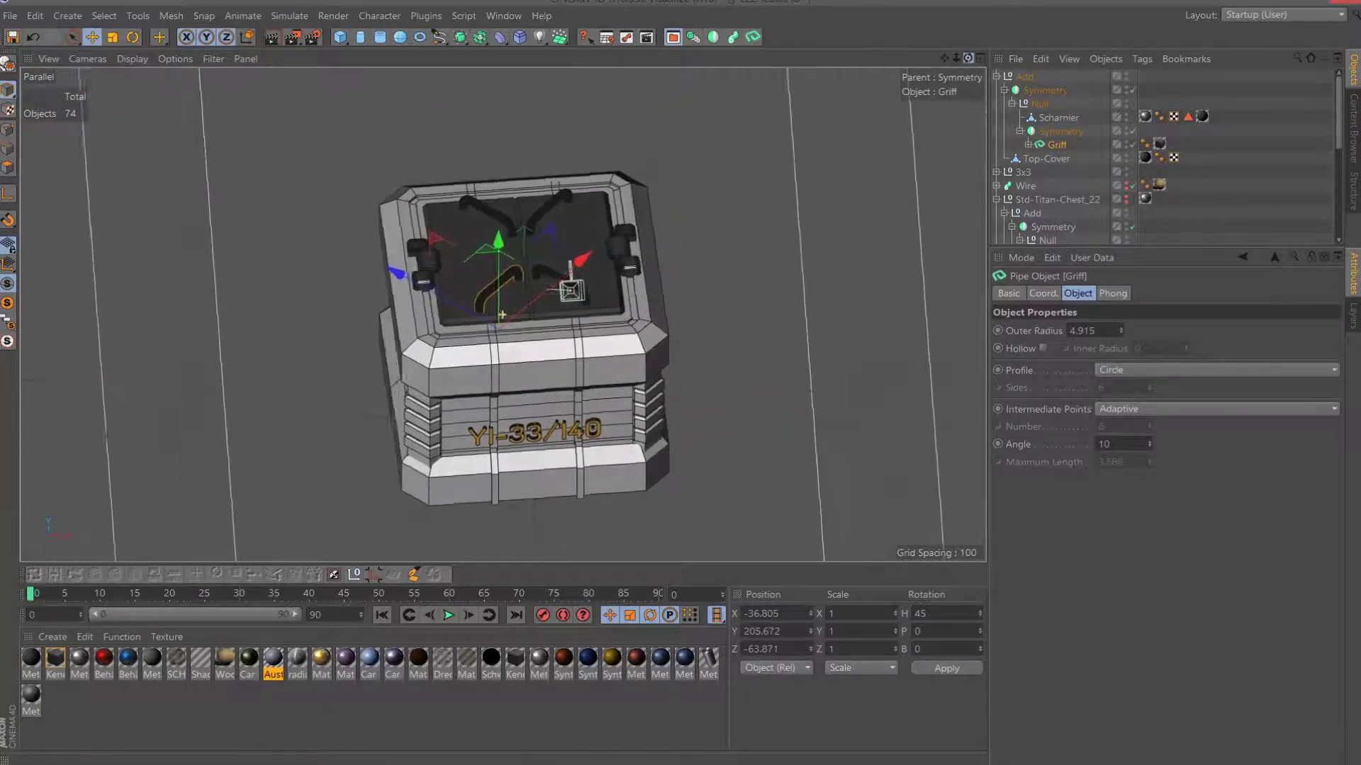
{"action": "left_click_drag", "start_coordinate": [971, 66], "coordinate": [972, 71]}
Render a test image of the crate to the Picture Viewer, then close it.
{"action": "left_click", "coordinate": [296, 40]}
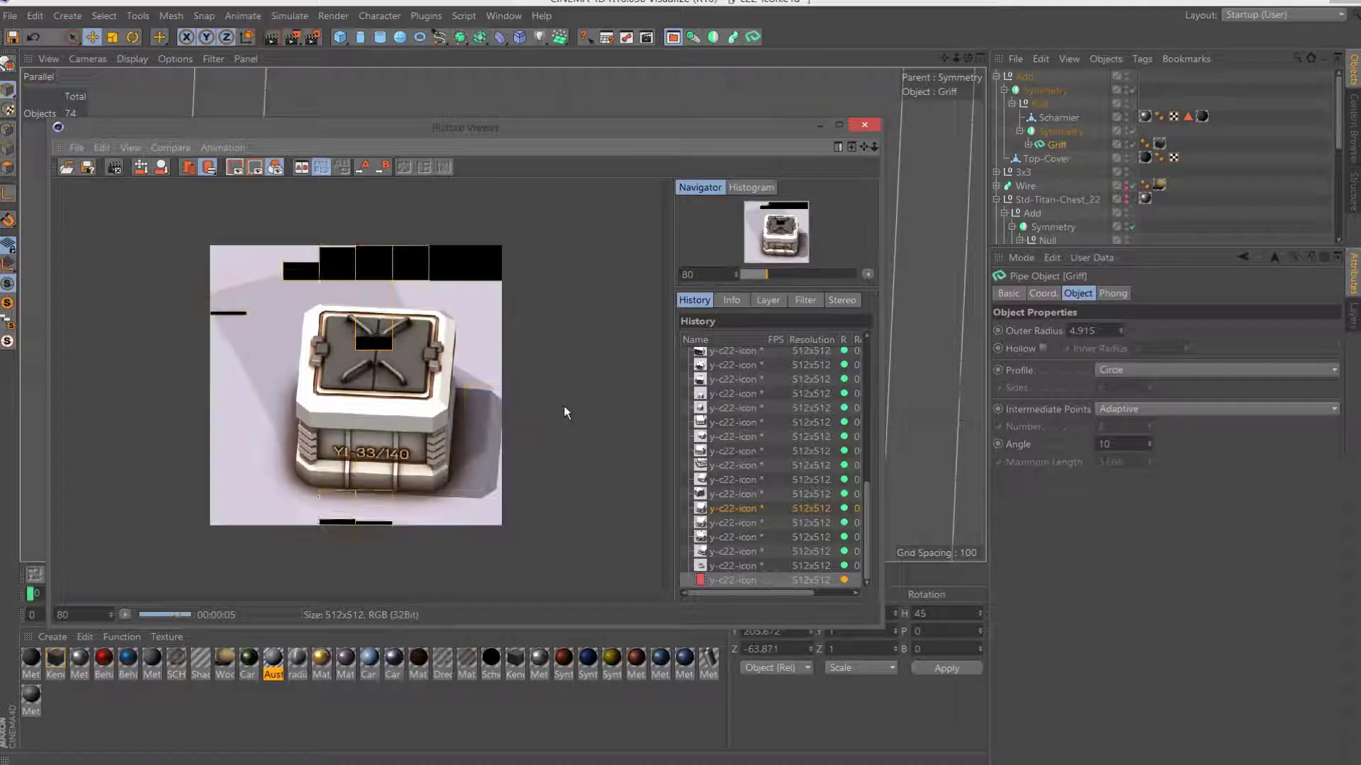
{"action": "scroll", "coordinate": [563, 405], "scroll_direction": "up", "scroll_amount": 3}
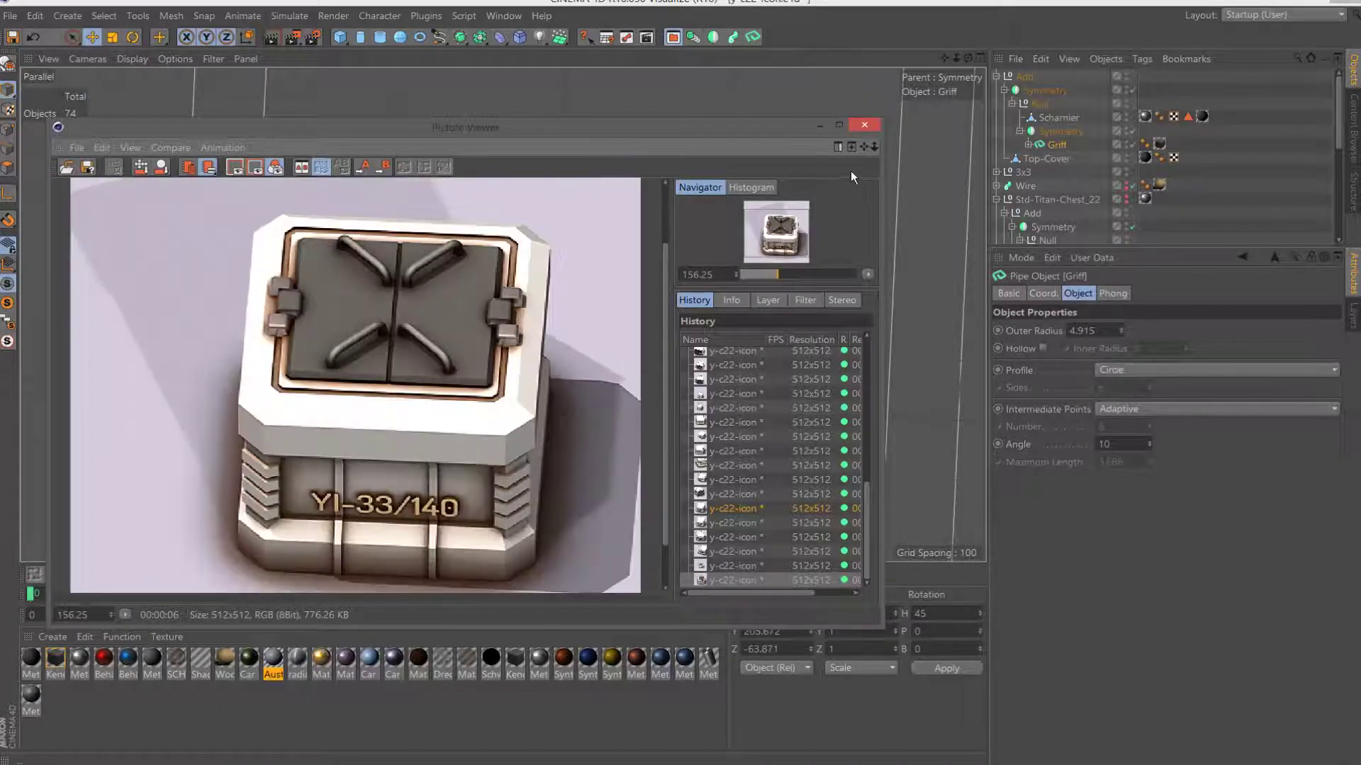
{"action": "left_click", "coordinate": [864, 125]}
Rotate Griff to a shallower 33 heading and nudge it on the lid.
{"action": "scroll", "coordinate": [503, 315], "scroll_direction": "up", "scroll_amount": 2}
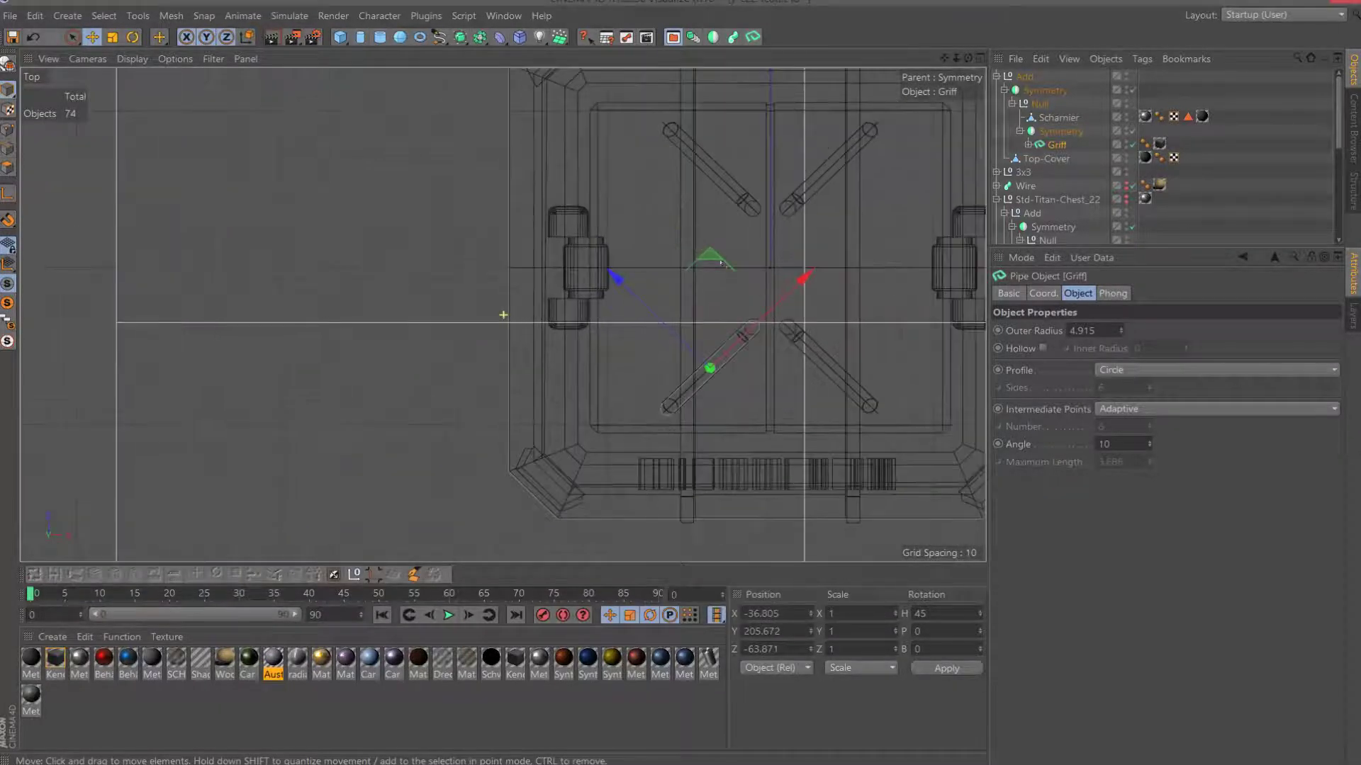
{"action": "left_click", "coordinate": [133, 36]}
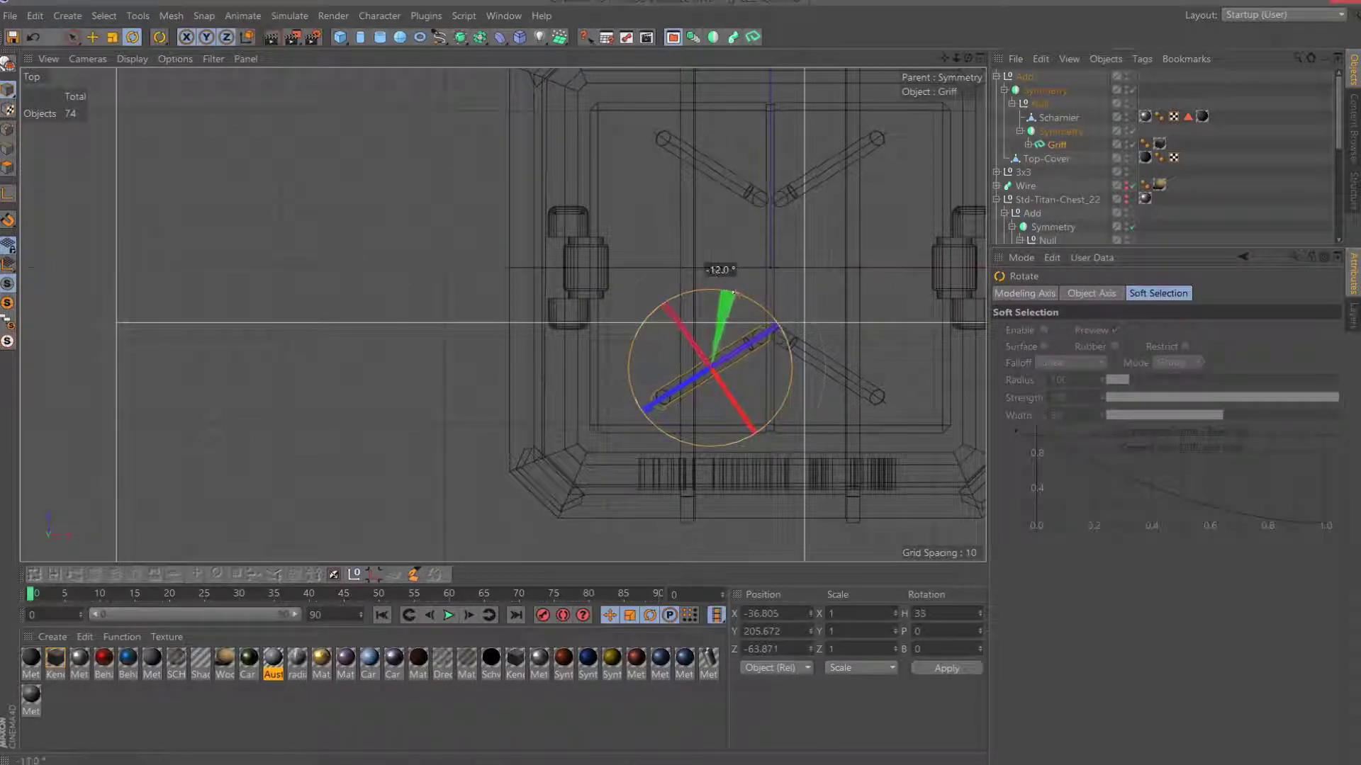
{"action": "left_click_drag", "start_coordinate": [717, 291], "coordinate": [723, 269]}
{"action": "left_click", "coordinate": [92, 37]}
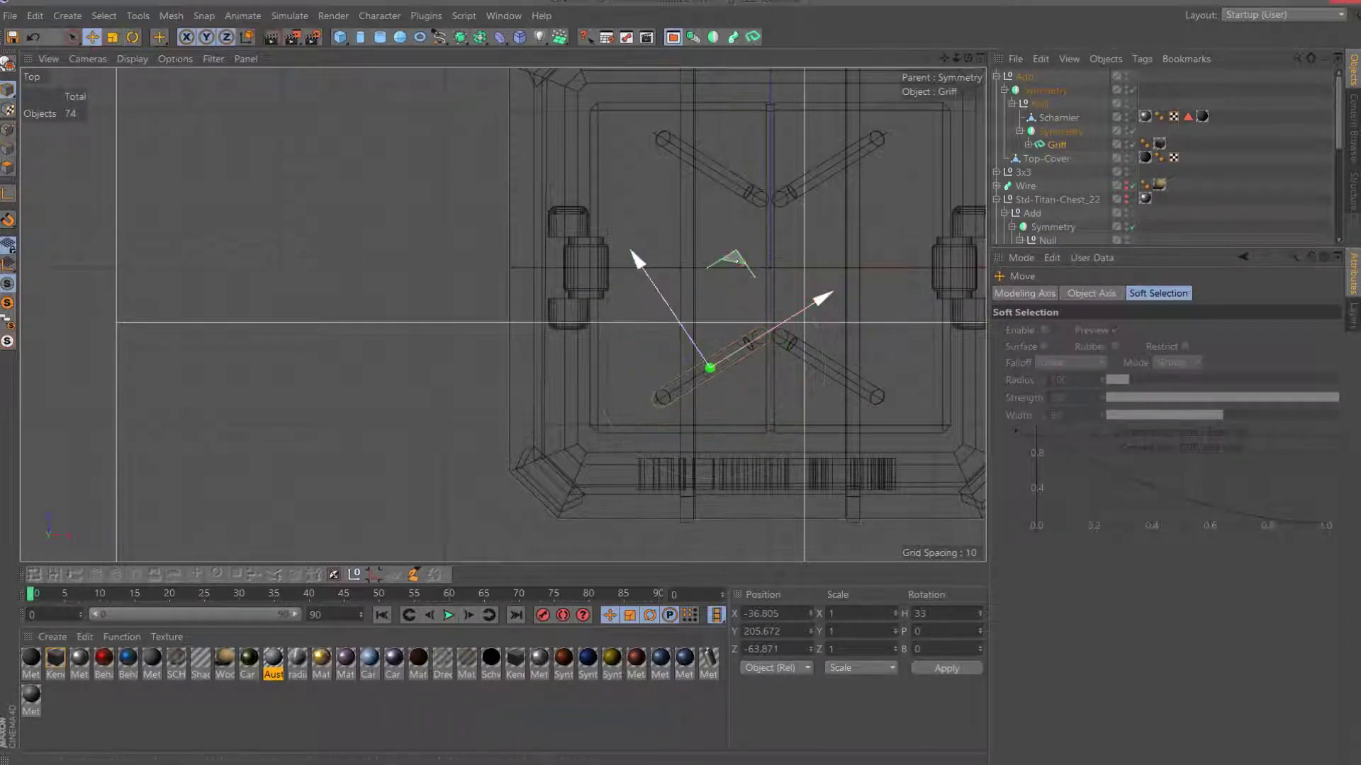
{"action": "left_click_drag", "start_coordinate": [710, 368], "coordinate": [708, 383]}
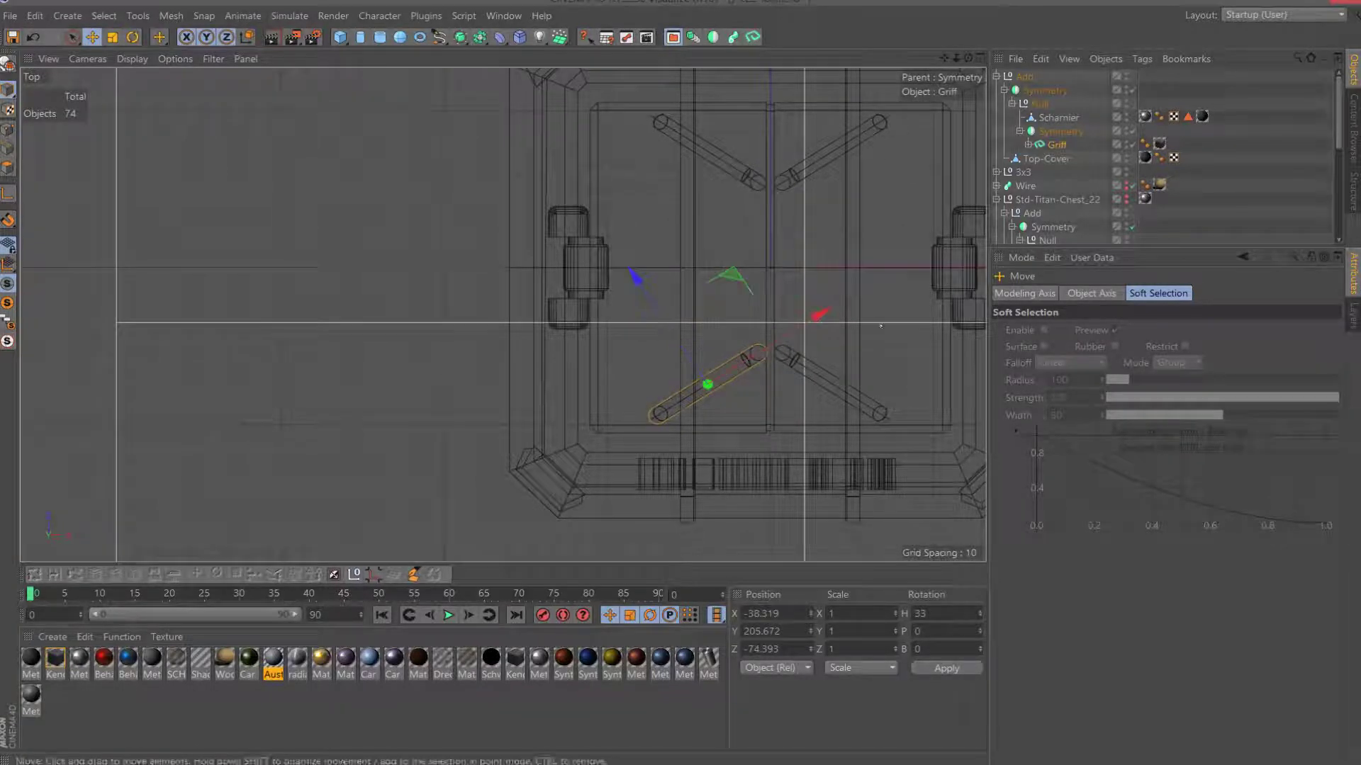
Resize Griff's child Rectangle profile to width 50 and height 90.
{"action": "left_click", "coordinate": [1026, 145]}
{"action": "left_click", "coordinate": [1063, 160]}
{"action": "key", "text": "F1"}
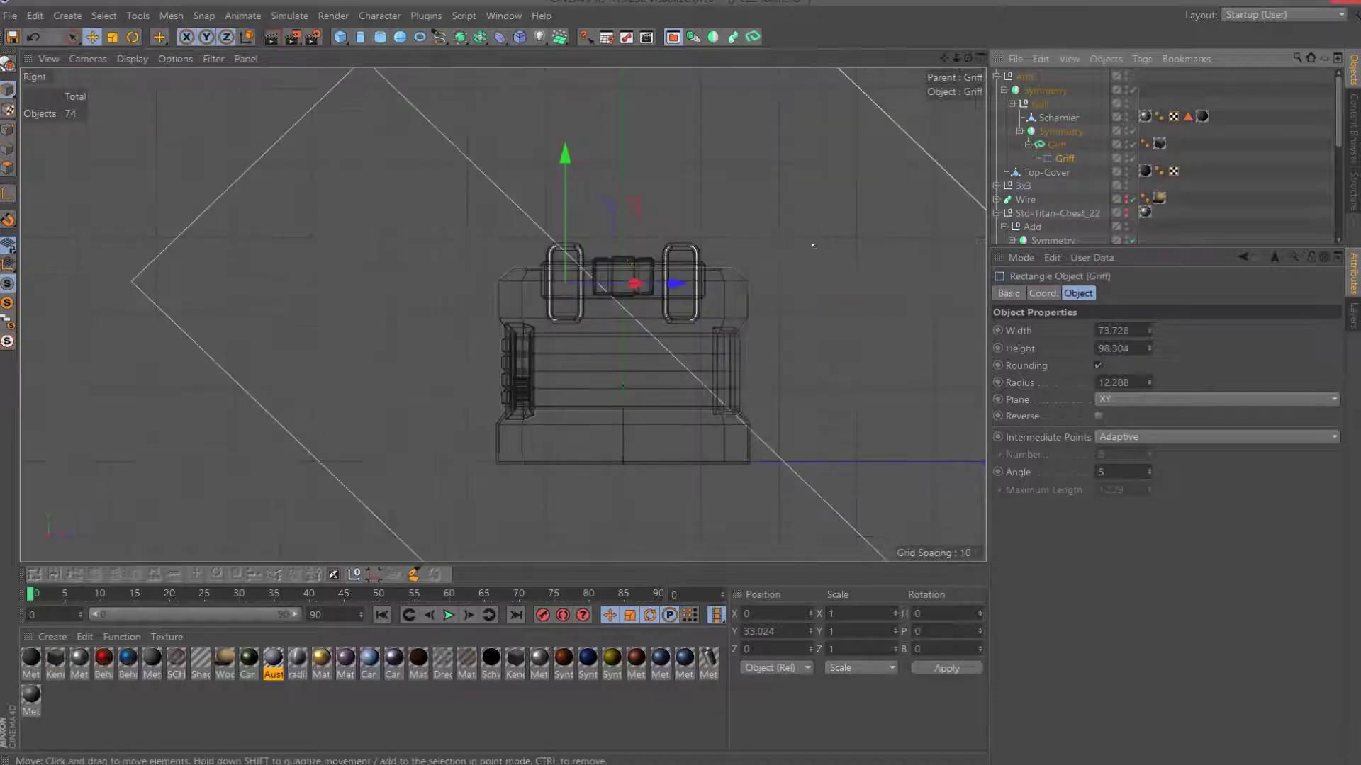
{"action": "key", "text": "F4"}
{"action": "key", "text": "F1"}
{"action": "type", "text": "50"}
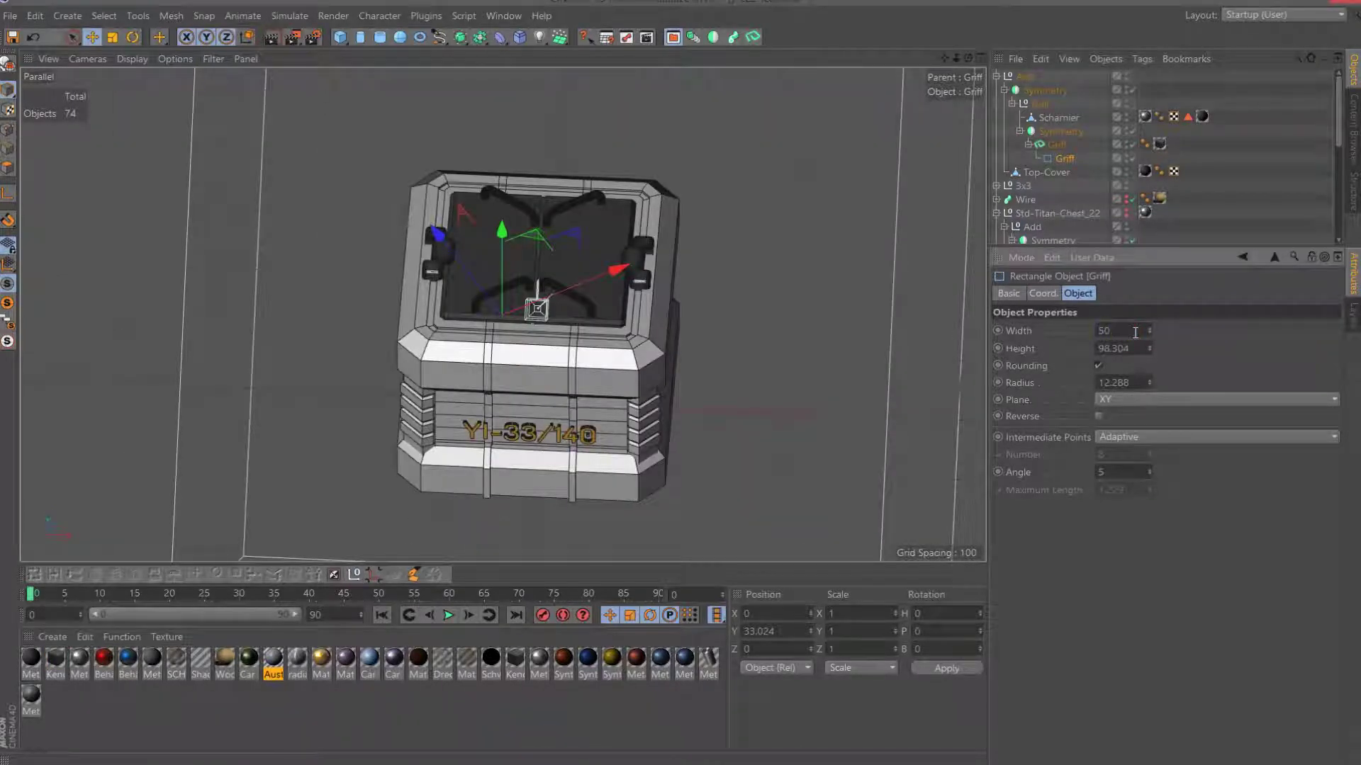
{"action": "key", "text": "Return"}
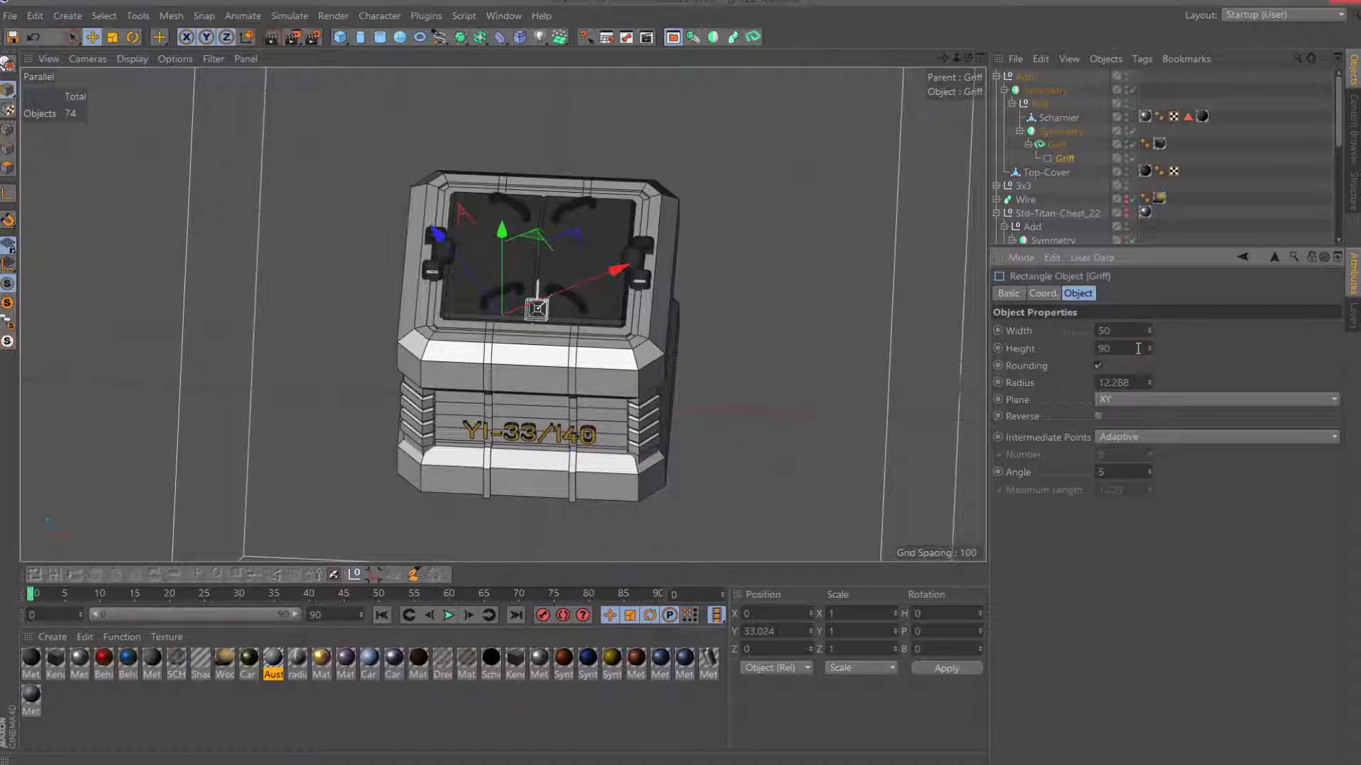
Raise the Griff handle slightly in the Right view.
{"action": "left_click", "coordinate": [1056, 144]}
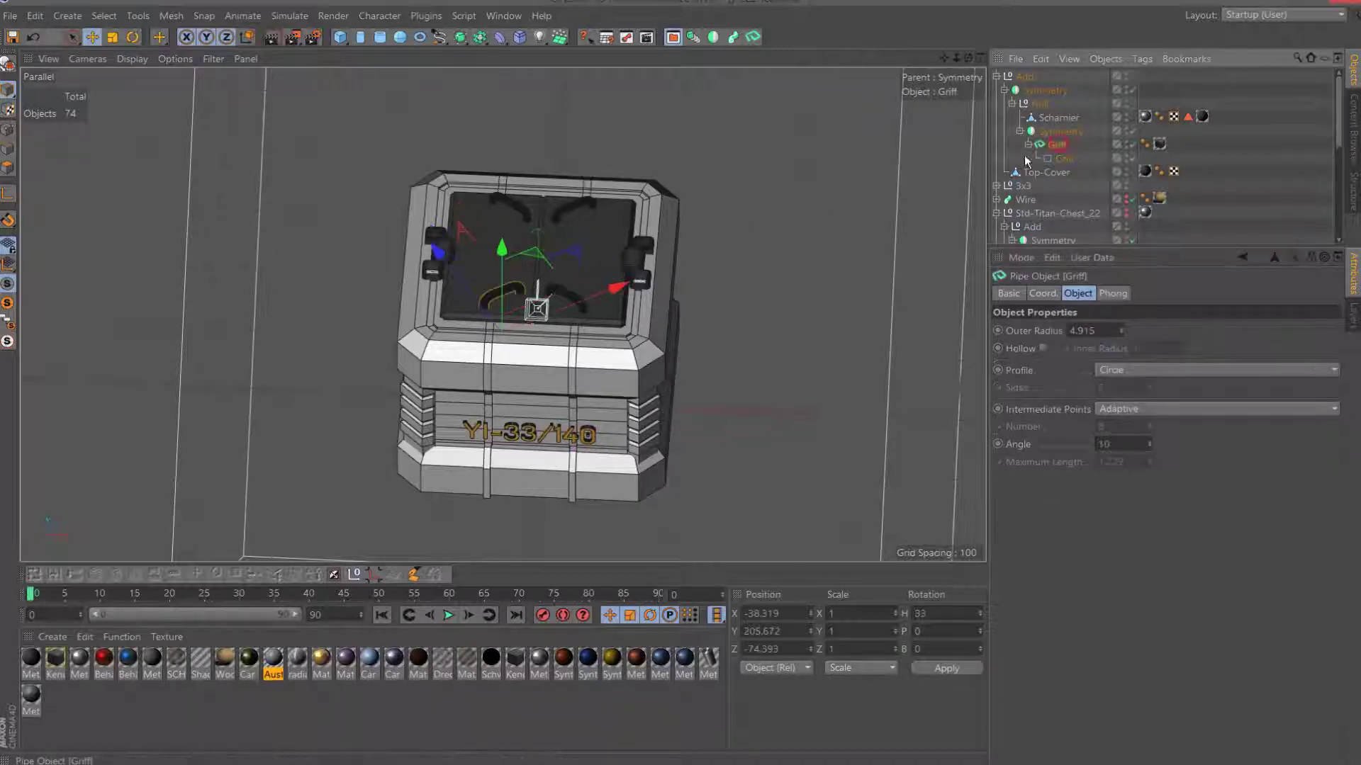
{"action": "key", "text": "F3"}
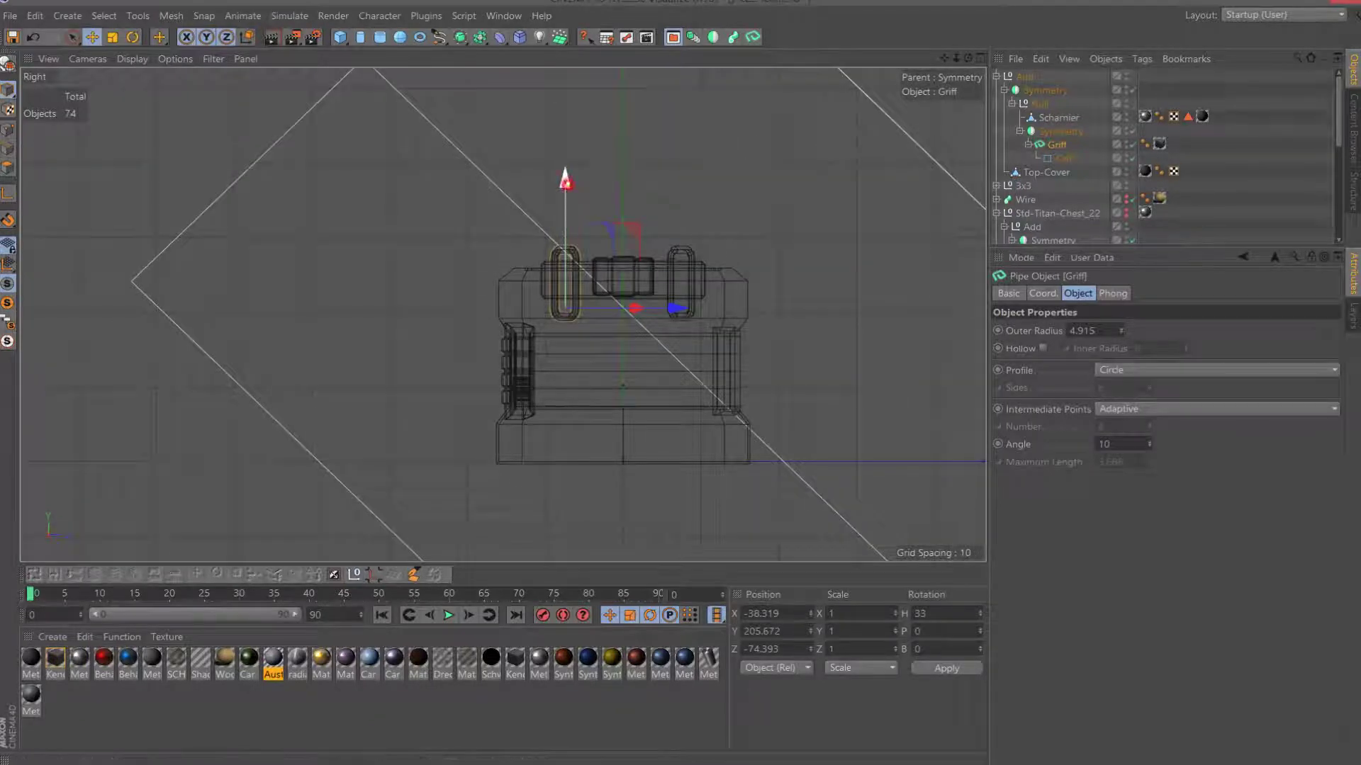
{"action": "left_click_drag", "start_coordinate": [571, 184], "coordinate": [572, 175]}
{"action": "key", "text": "F1"}
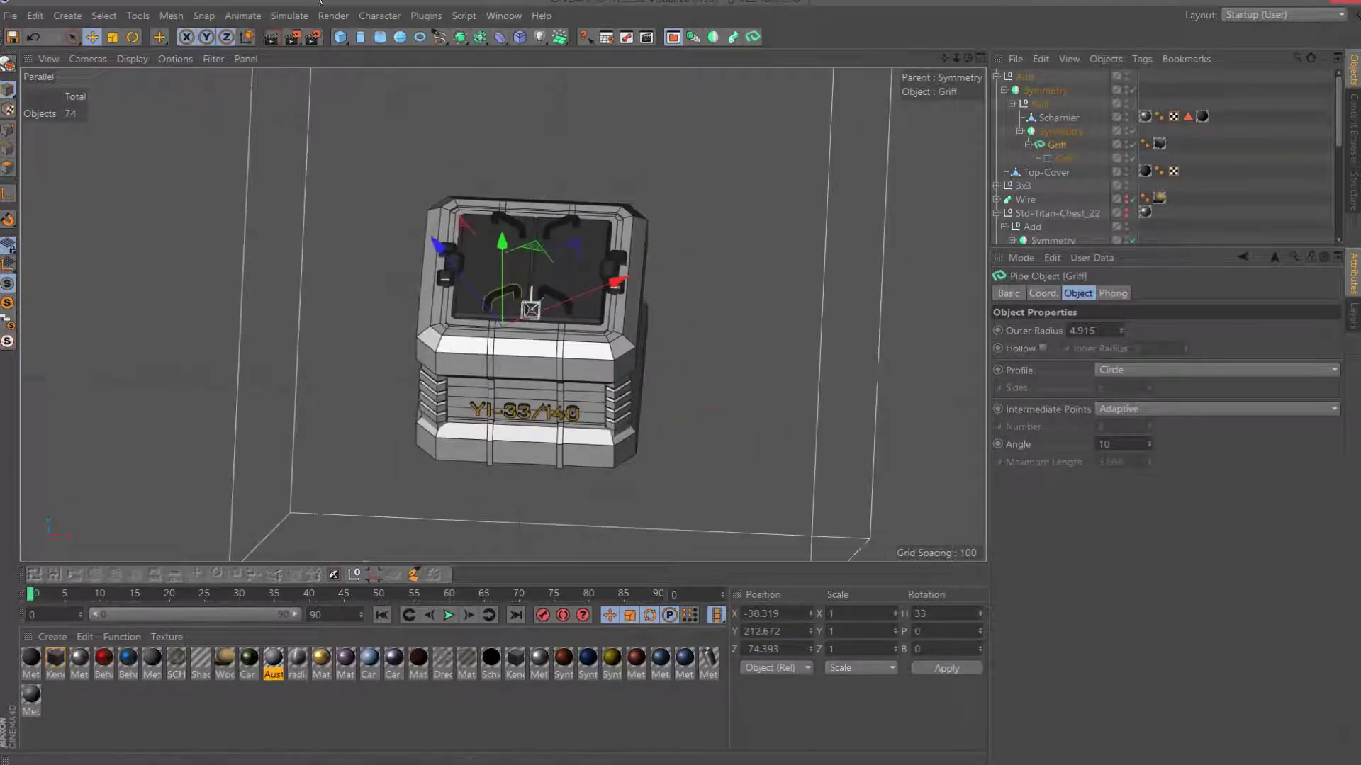
Render the crate with its smaller X-shaped handles, zoom in, and close the Picture Viewer.
{"action": "left_click", "coordinate": [293, 36]}
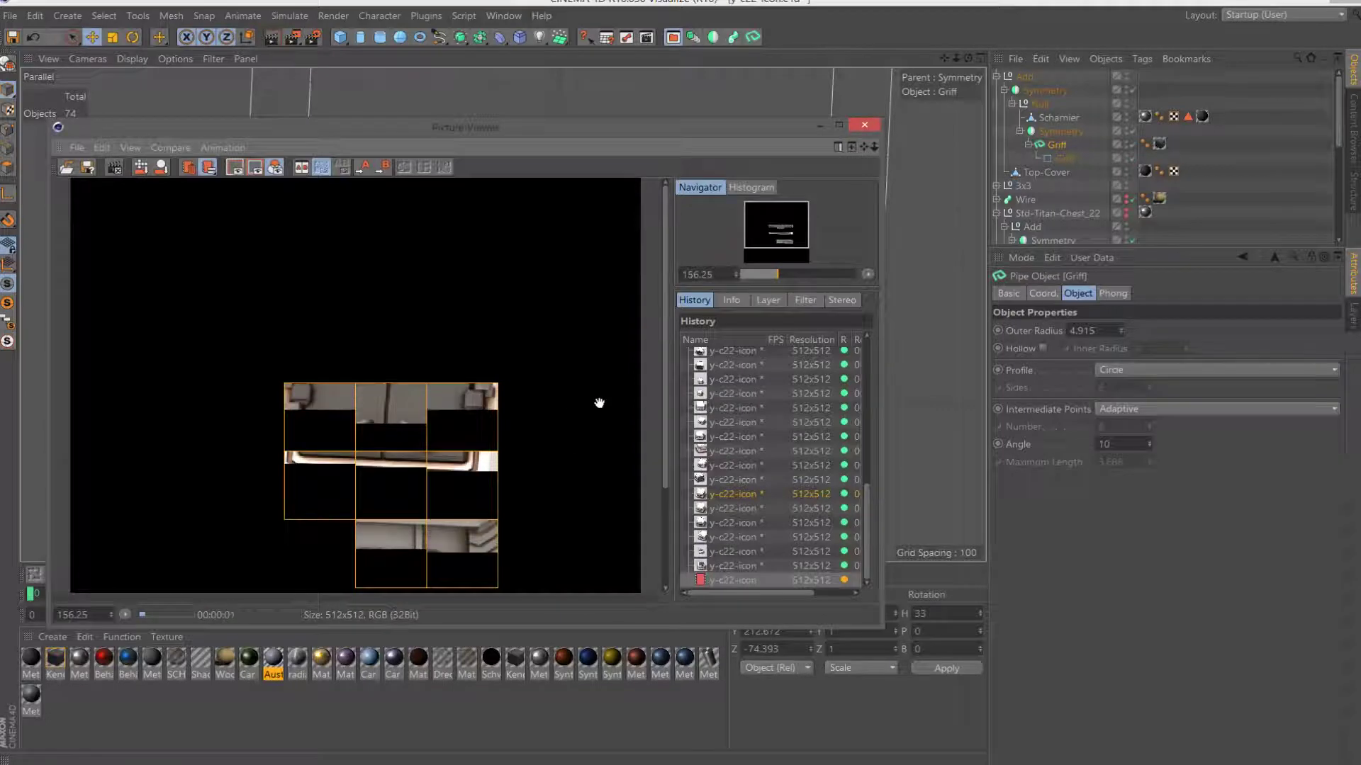
{"action": "scroll", "coordinate": [538, 393], "scroll_direction": "down", "scroll_amount": 3}
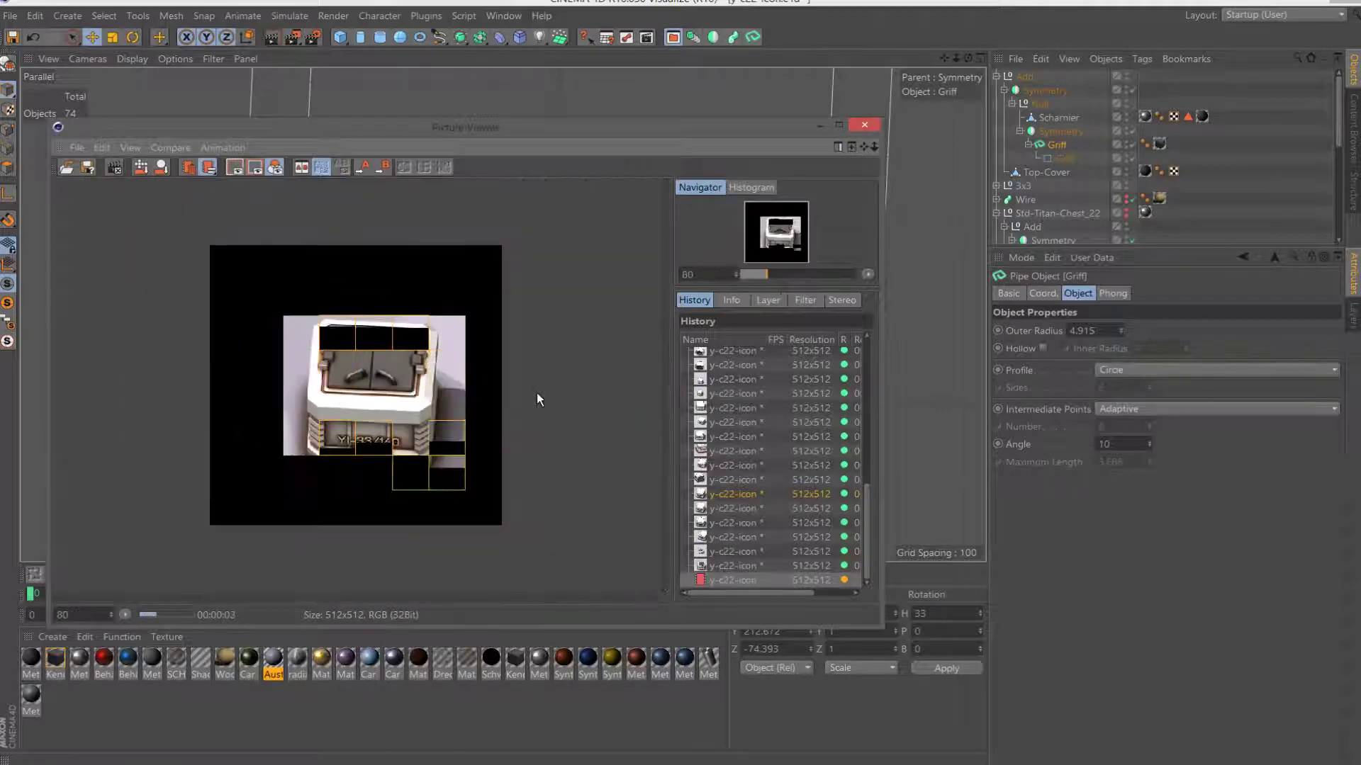
{"action": "scroll", "coordinate": [537, 392], "scroll_direction": "up", "scroll_amount": 2}
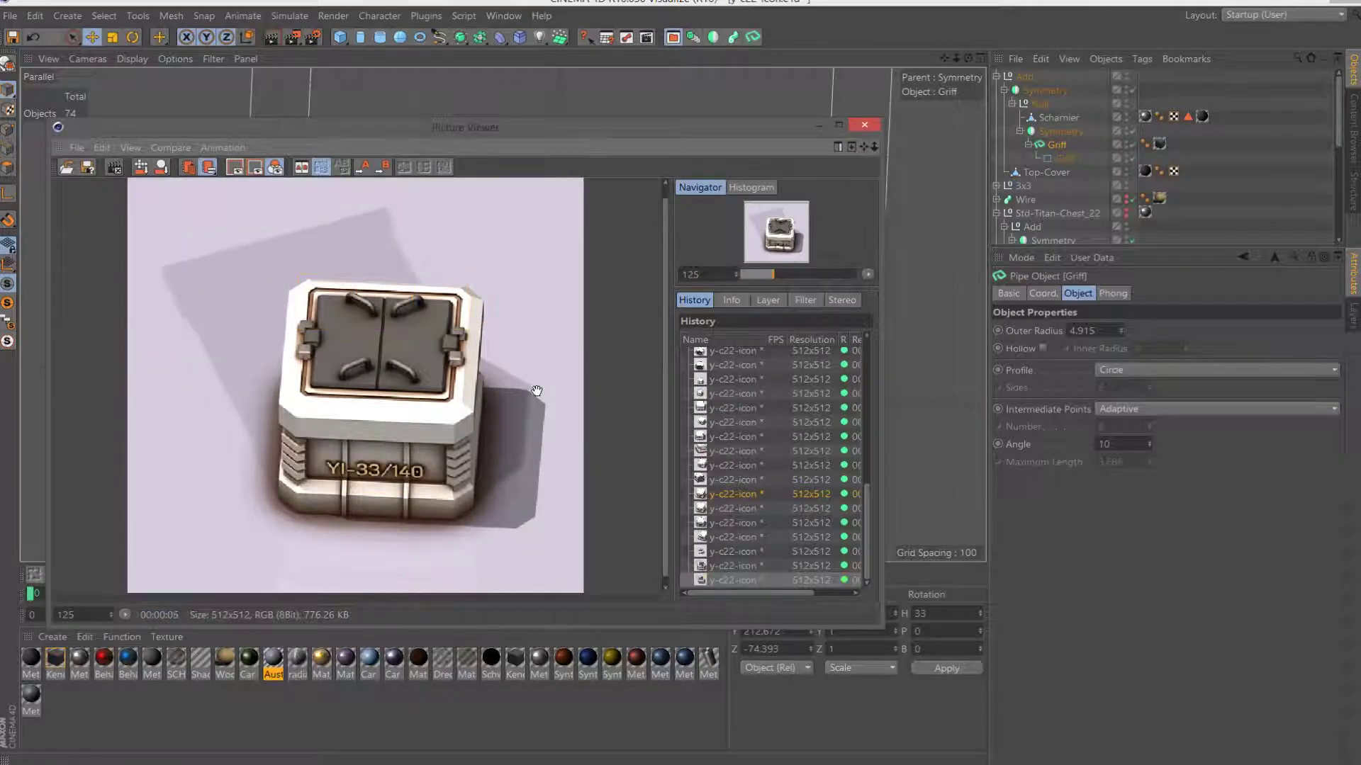
{"action": "scroll", "coordinate": [527, 391], "scroll_direction": "down", "scroll_amount": 2}
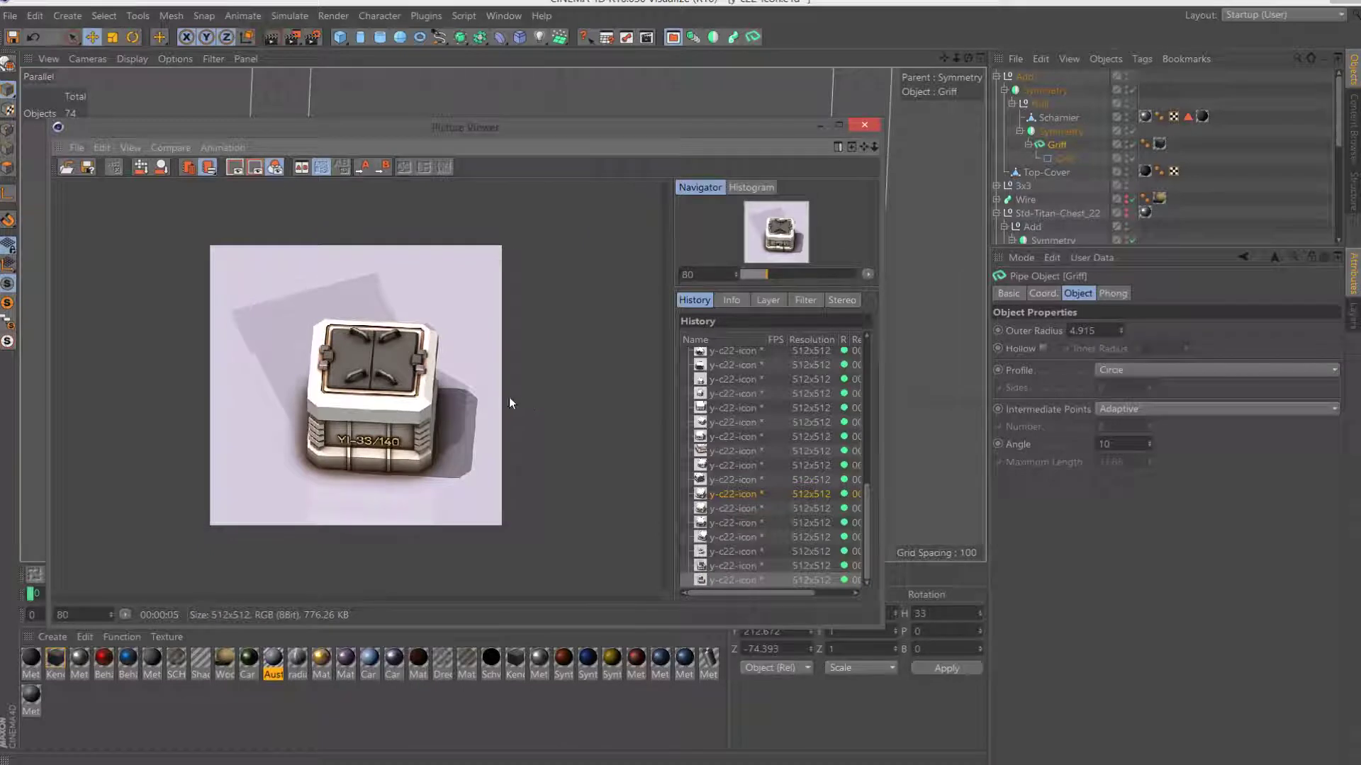
{"action": "scroll", "coordinate": [509, 399], "scroll_direction": "up", "scroll_amount": 1}
{"action": "scroll", "coordinate": [509, 397], "scroll_direction": "up", "scroll_amount": 1}
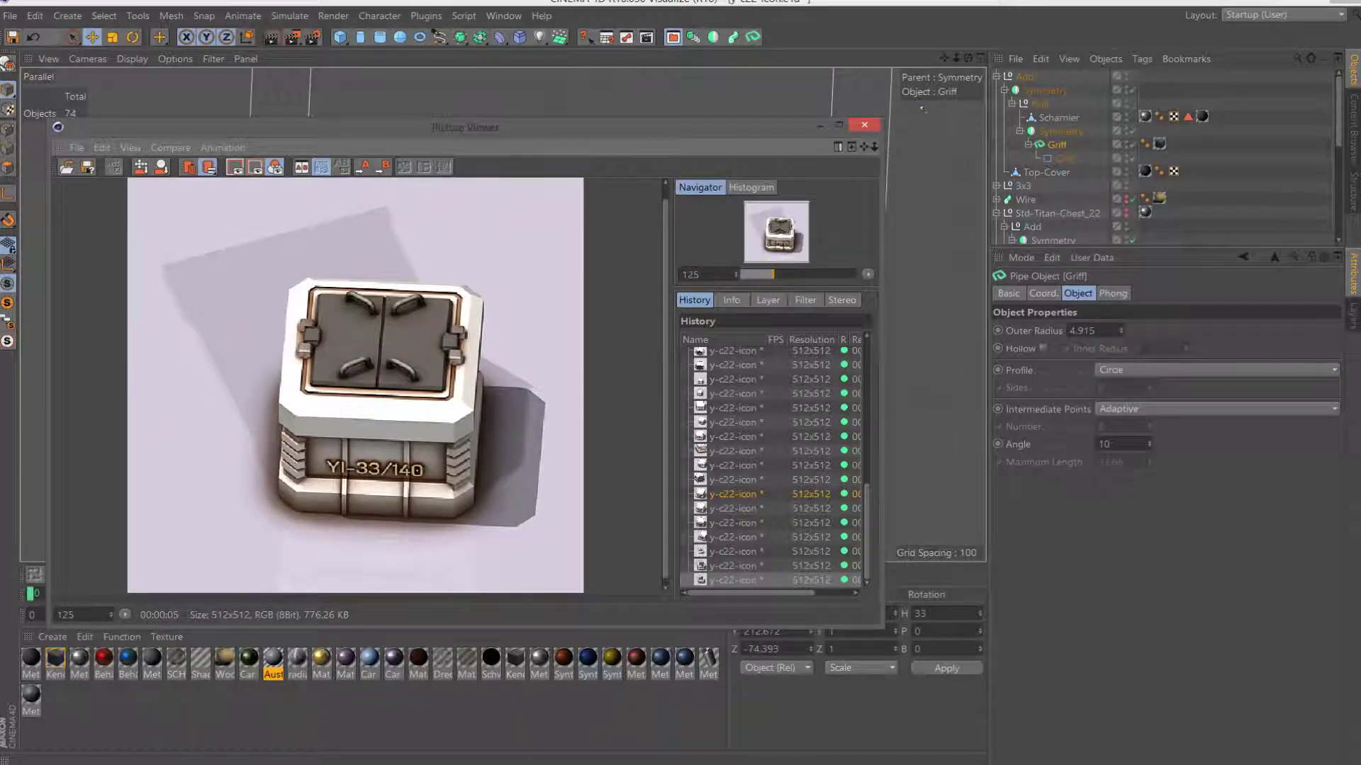
{"action": "left_click", "coordinate": [863, 125]}
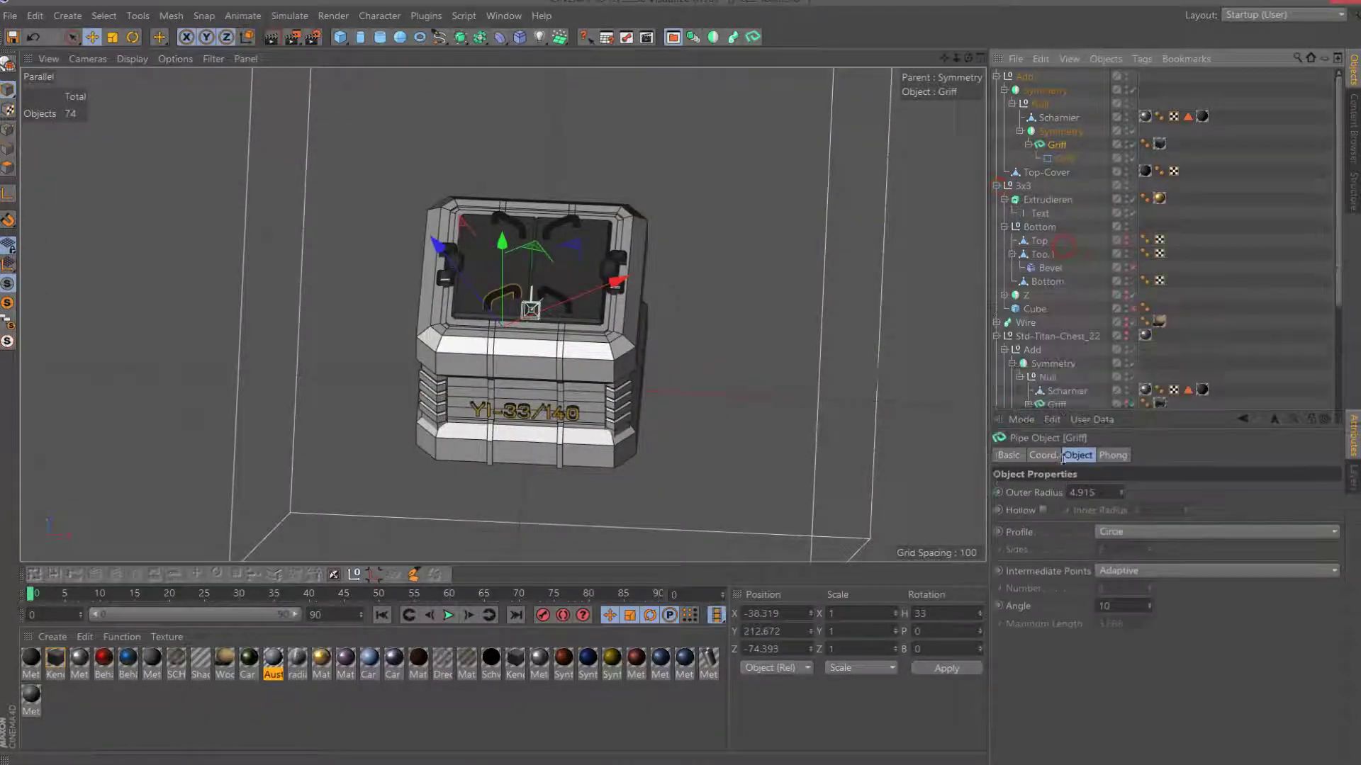
Move the Add group inside the 3x3 group.
{"action": "left_click", "coordinate": [997, 186]}
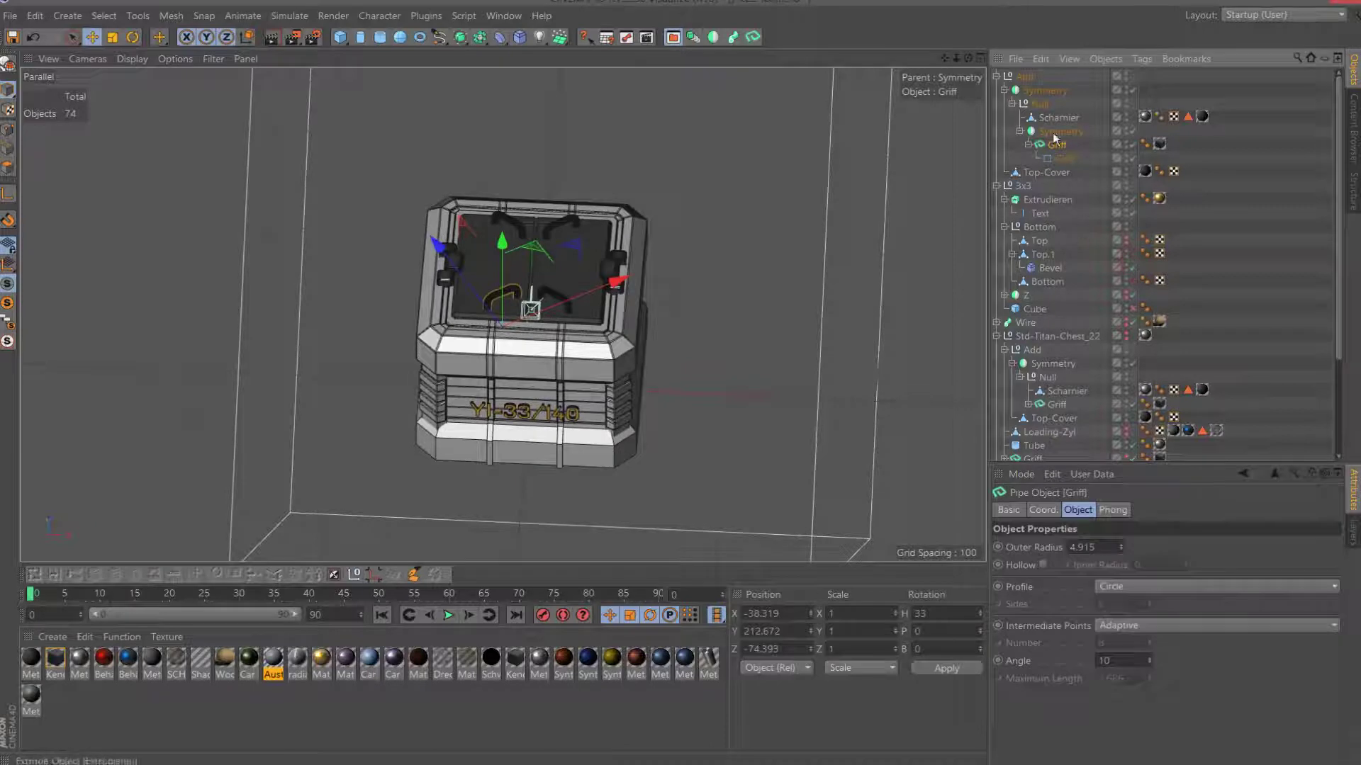
{"action": "left_click", "coordinate": [1022, 78]}
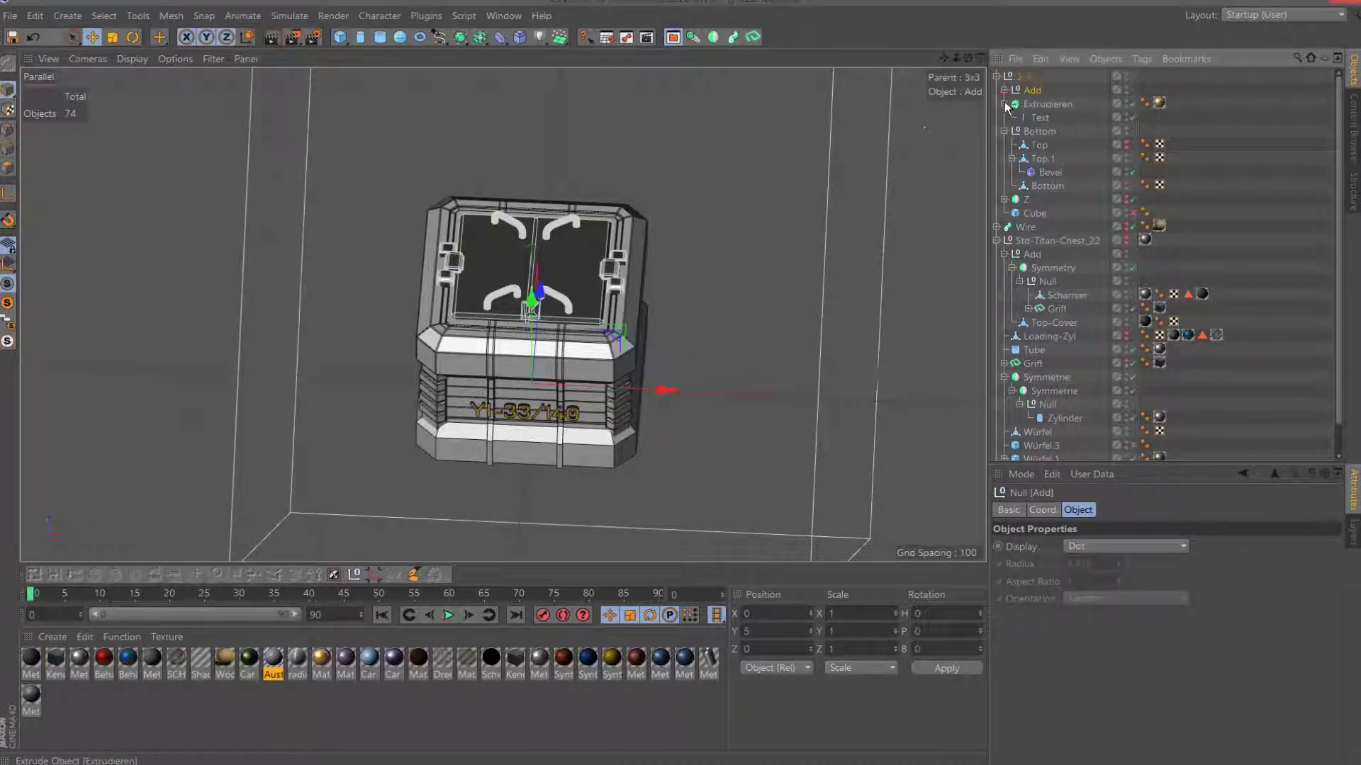
{"action": "left_click_drag", "start_coordinate": [1031, 103], "coordinate": [1029, 99]}
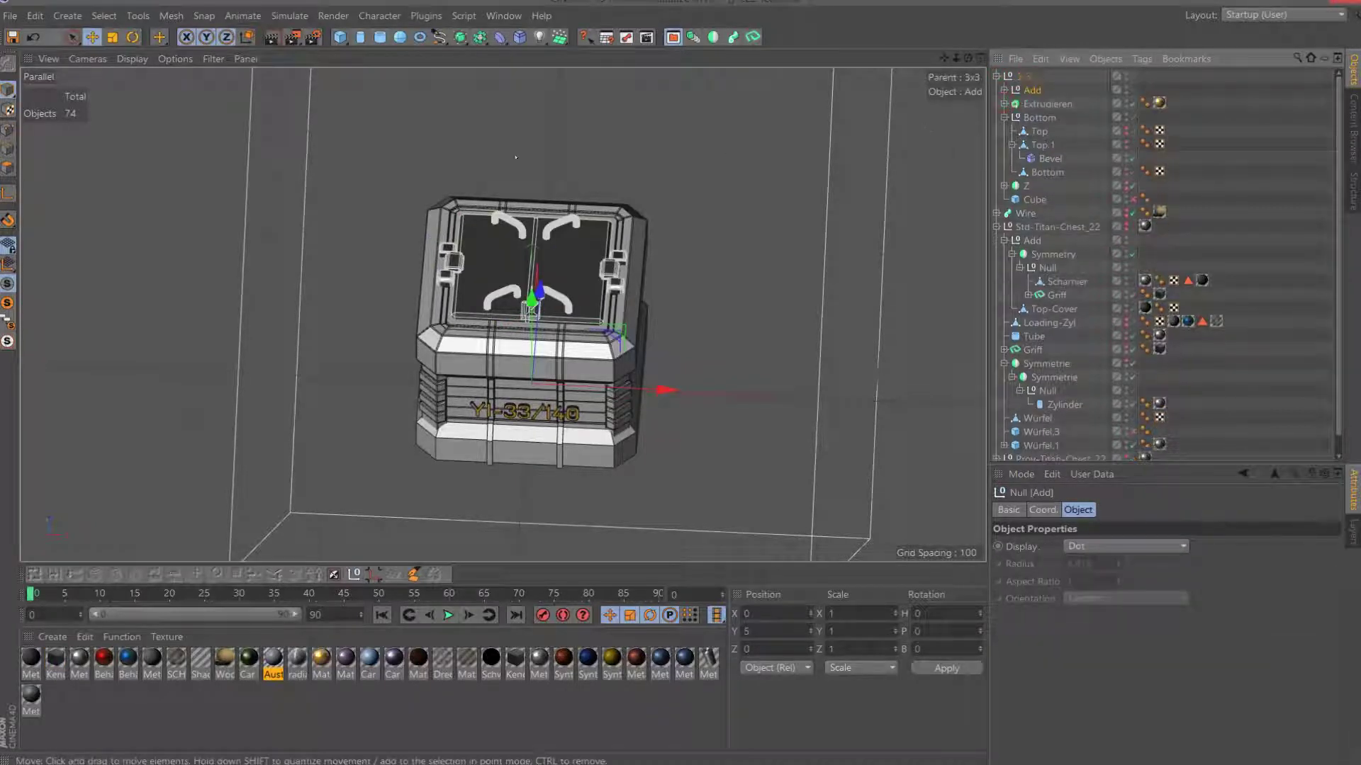
Check a fresh test render, then select the Scharnier hinge inside Add.
{"action": "left_click", "coordinate": [292, 38]}
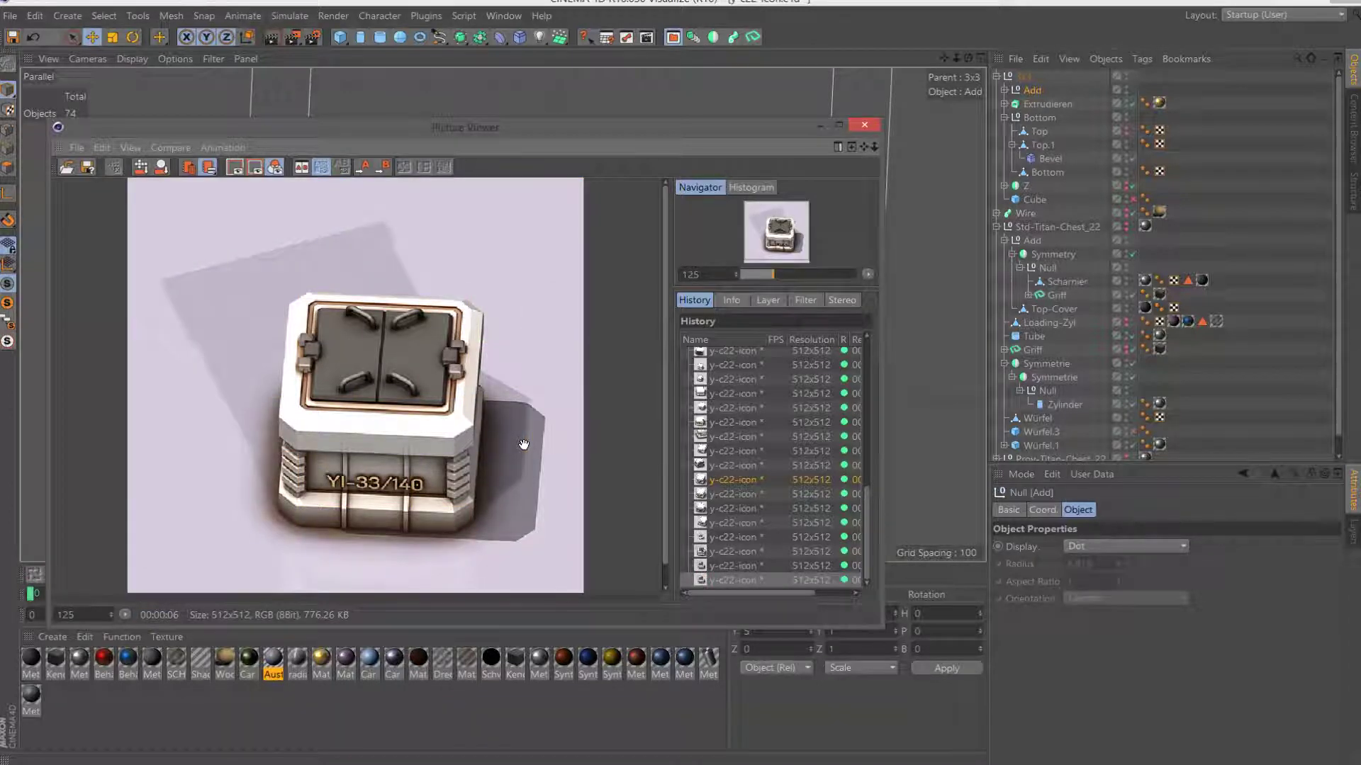
{"action": "scroll", "coordinate": [443, 441], "scroll_direction": "down", "scroll_amount": 1}
{"action": "scroll", "coordinate": [444, 441], "scroll_direction": "down", "scroll_amount": 1}
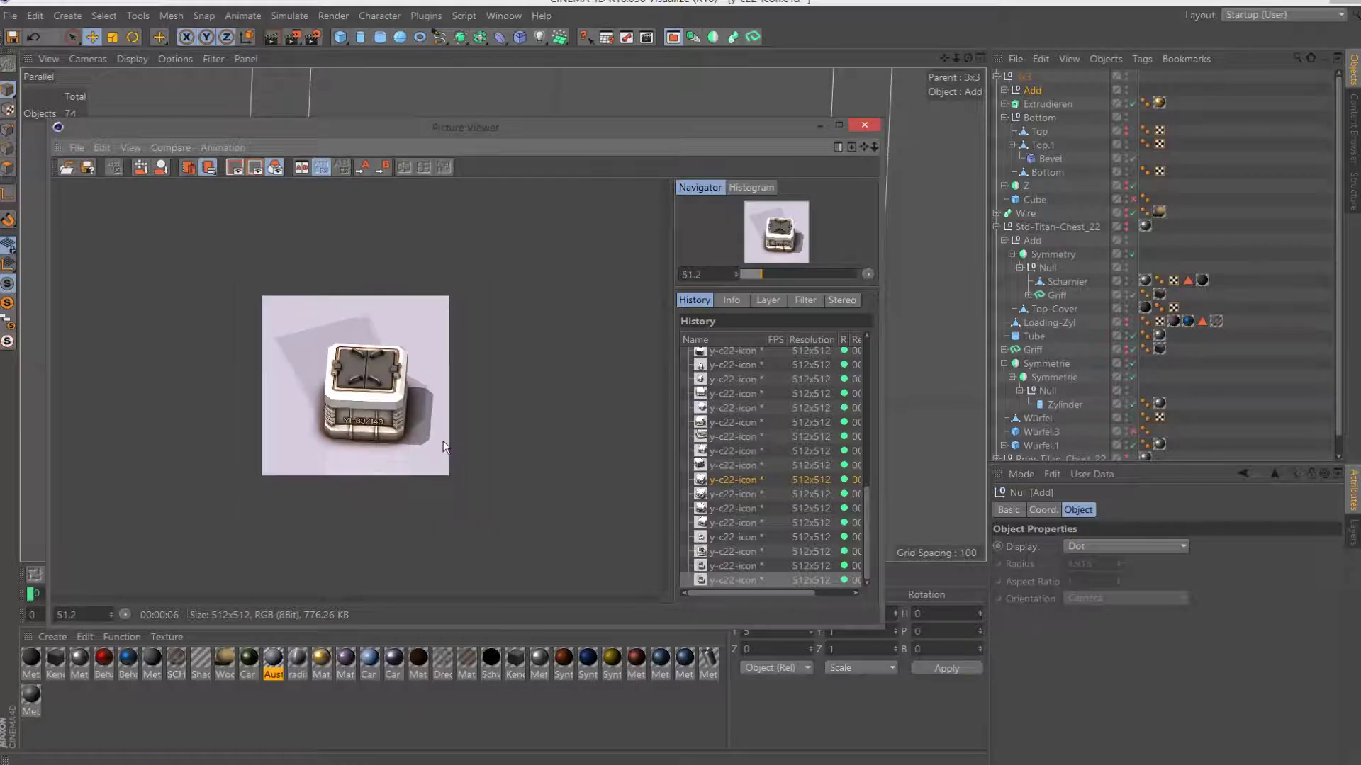
{"action": "scroll", "coordinate": [444, 440], "scroll_direction": "up", "scroll_amount": 1}
{"action": "scroll", "coordinate": [441, 440], "scroll_direction": "up", "scroll_amount": 3}
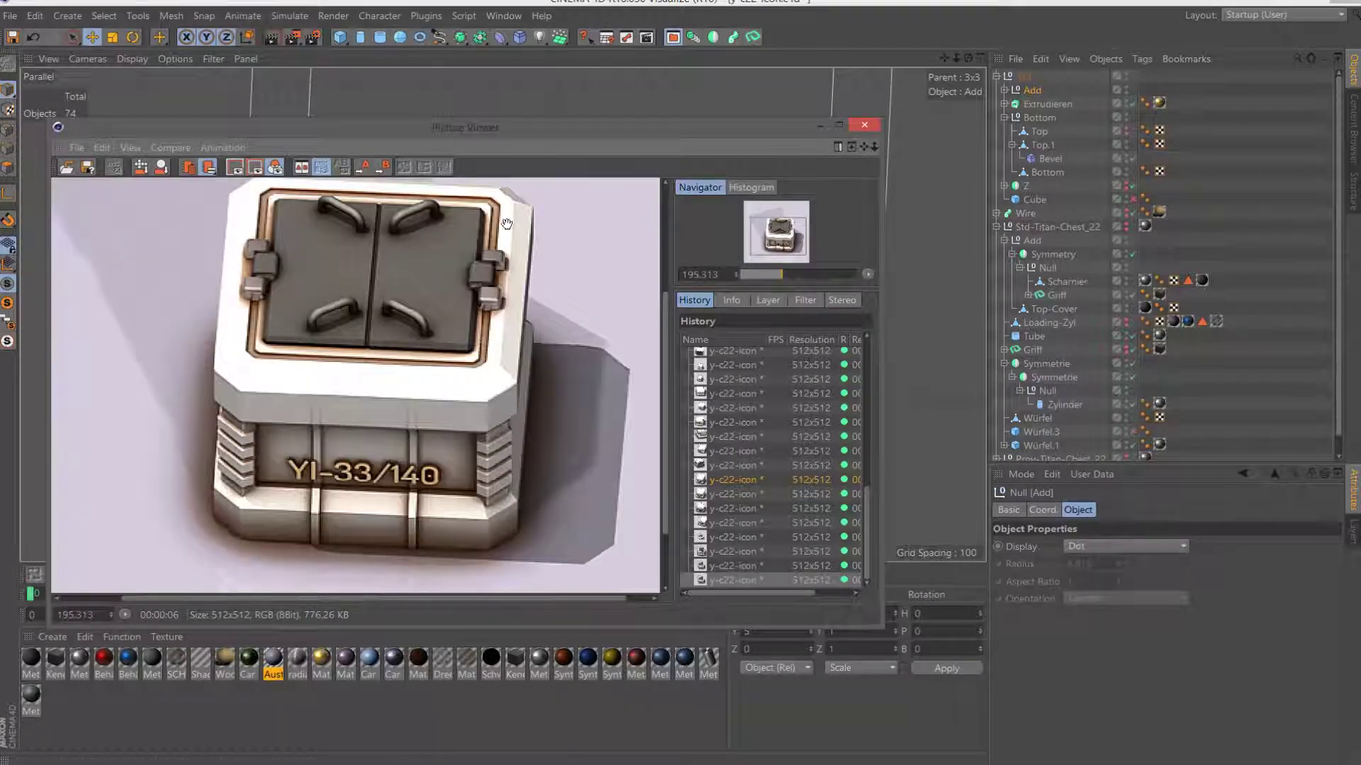
{"action": "left_click", "coordinate": [863, 128]}
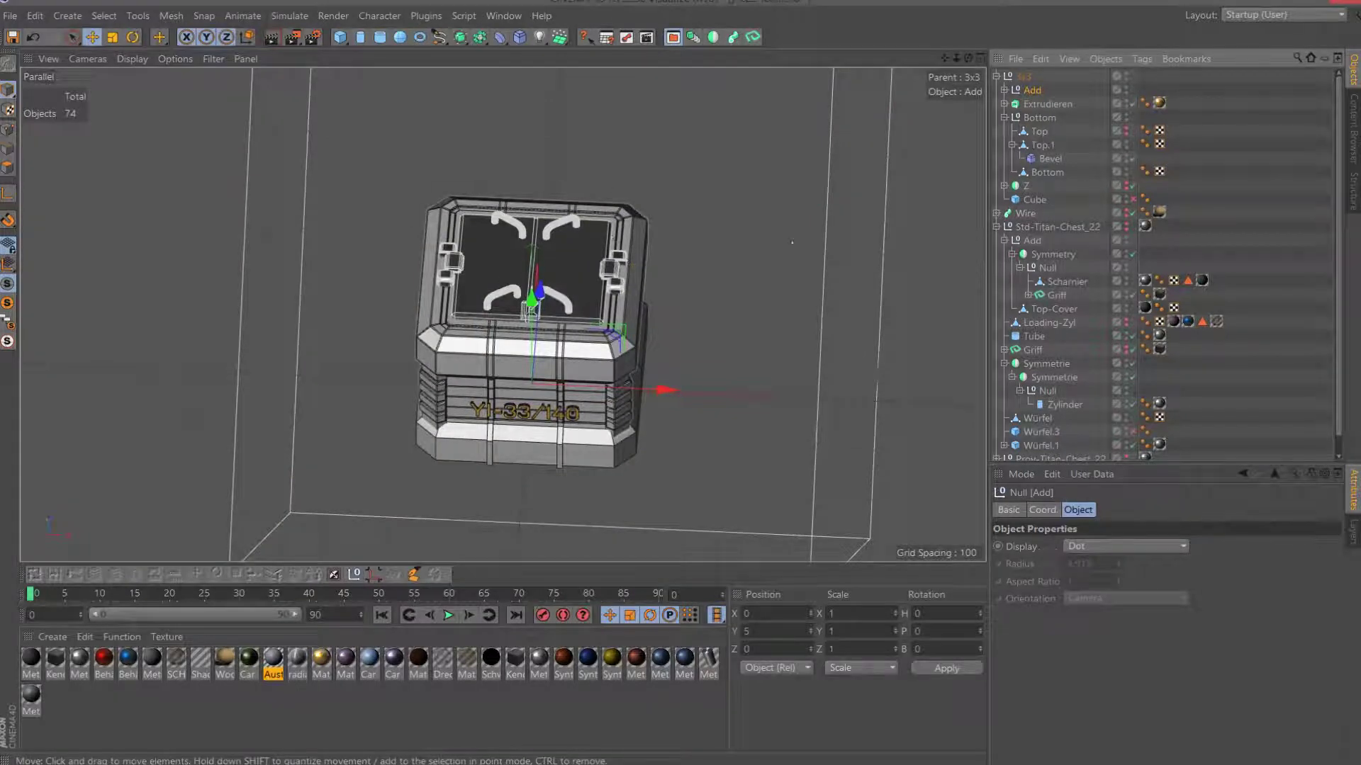
{"action": "left_click", "coordinate": [1004, 90]}
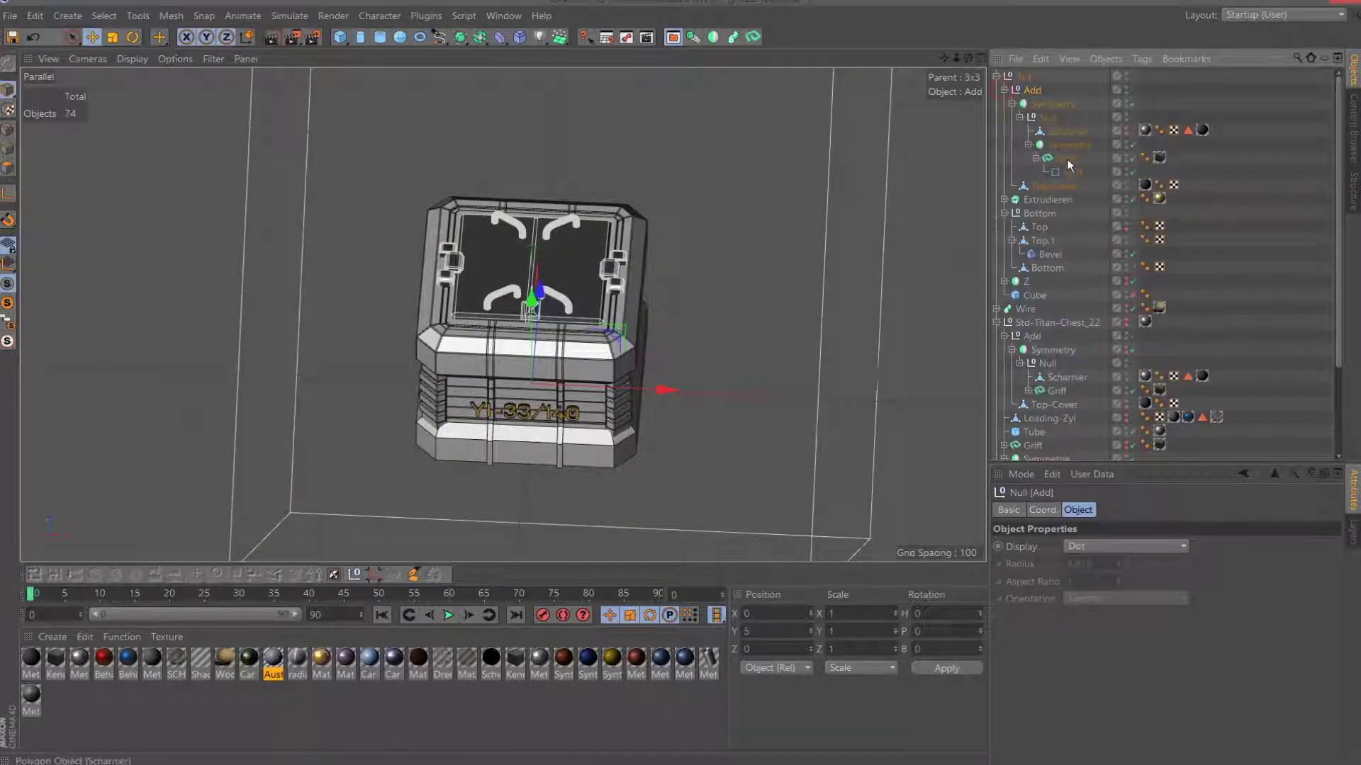
{"action": "left_click", "coordinate": [1063, 136]}
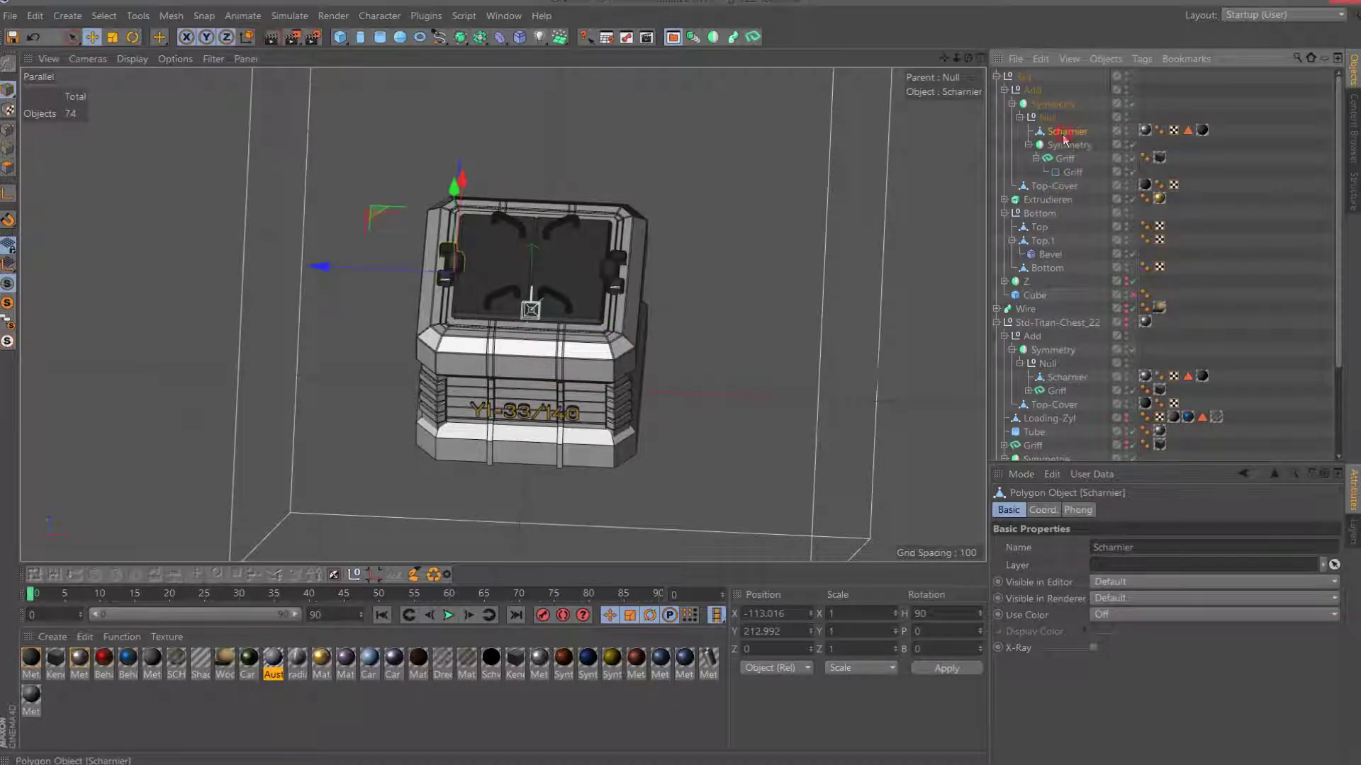
Create a null (Alt+G) under the inner Symmetry to hold Scharnier.
{"action": "left_click", "coordinate": [1063, 137], "text": "ctrl"}
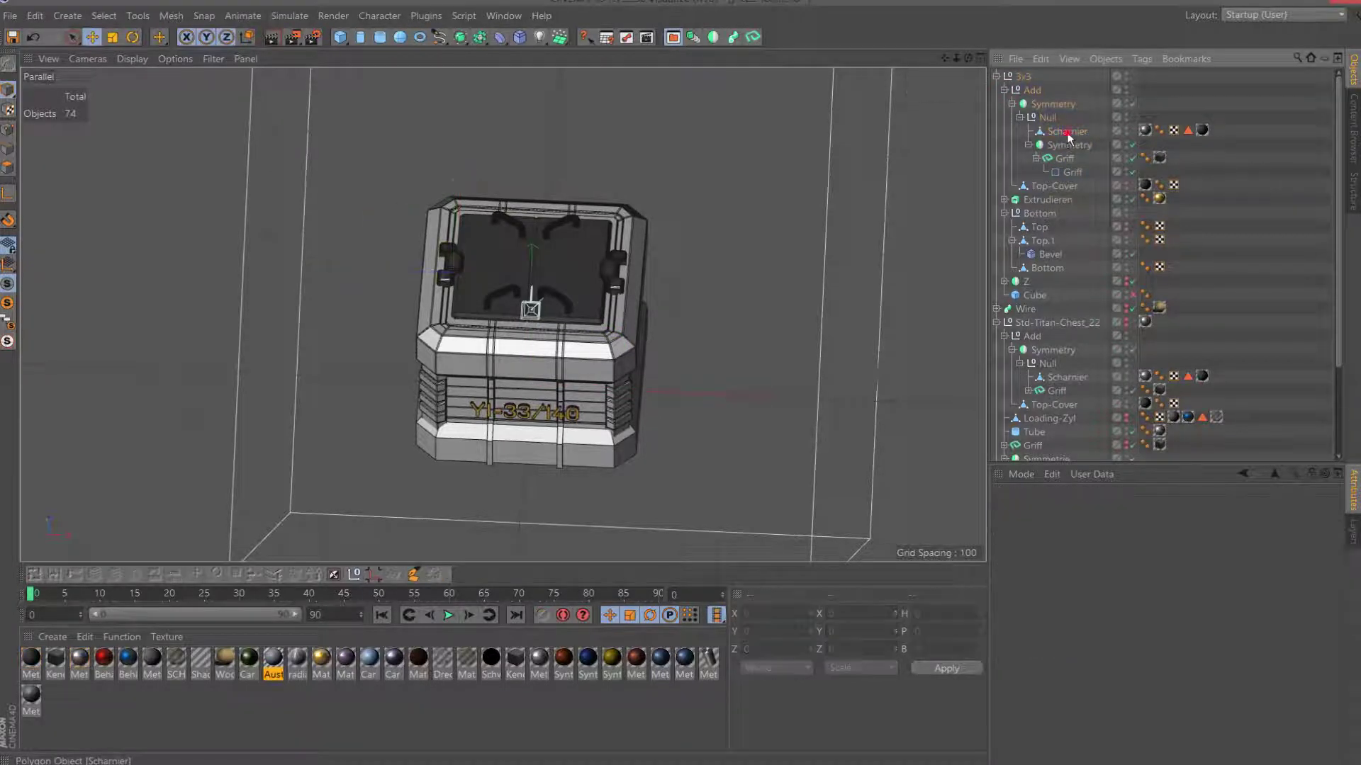
{"action": "left_click", "coordinate": [1067, 135]}
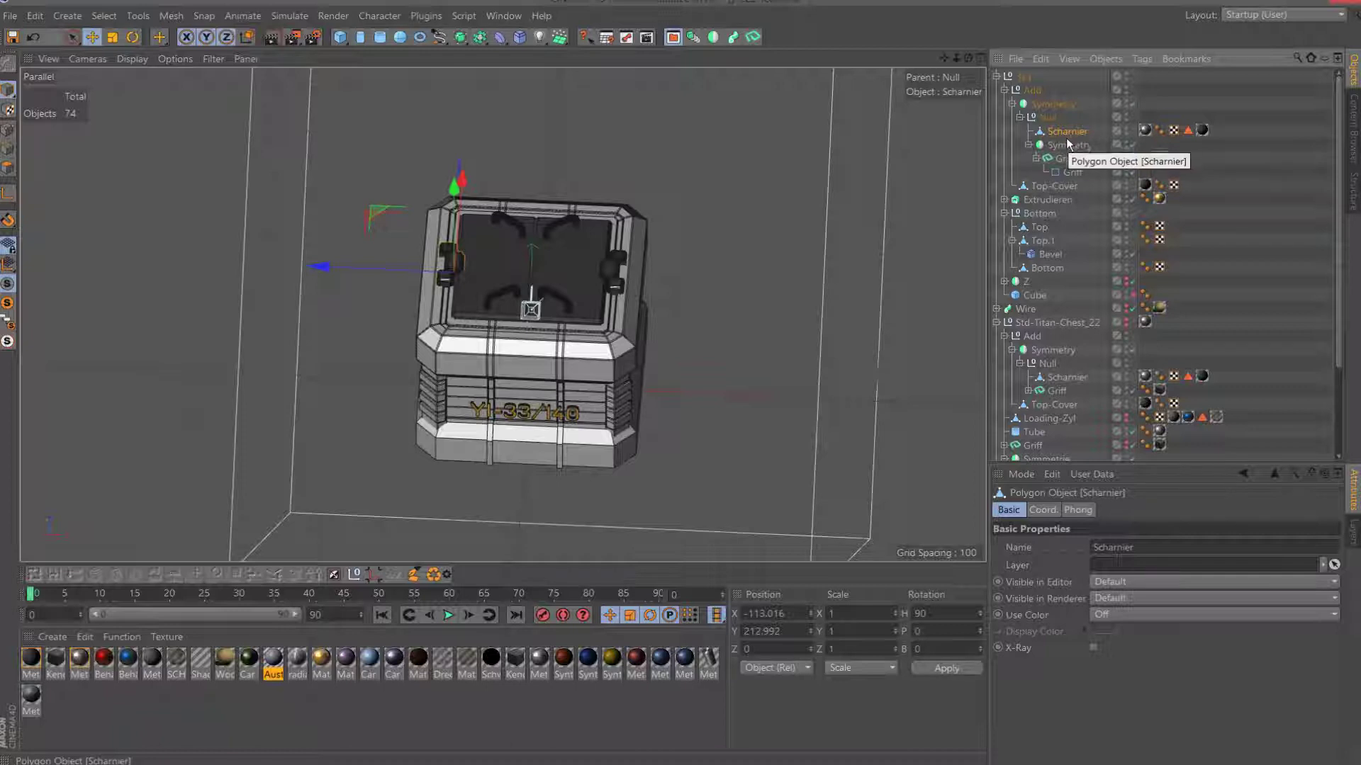
{"action": "key", "text": "alt+g"}
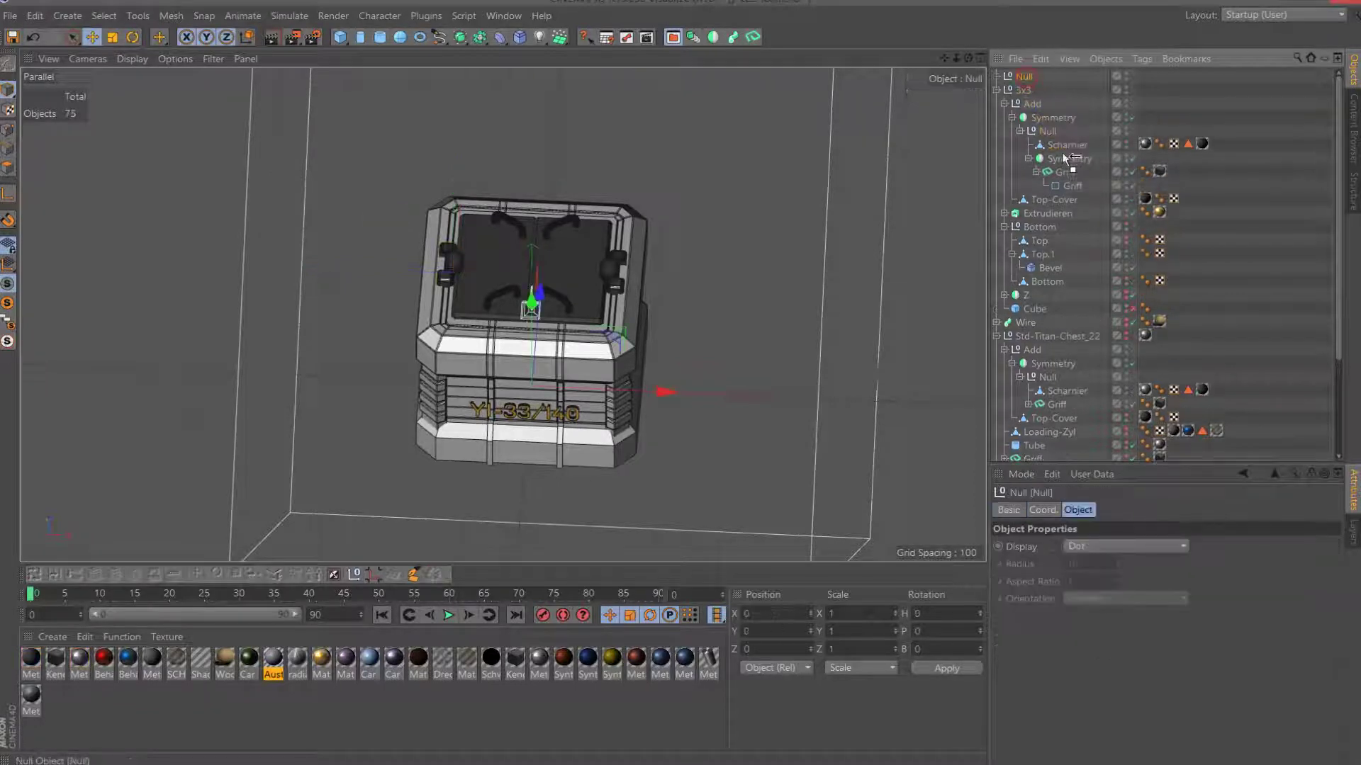
{"action": "left_click_drag", "start_coordinate": [1063, 163], "coordinate": [1073, 162]}
{"action": "left_click", "coordinate": [1065, 171]}
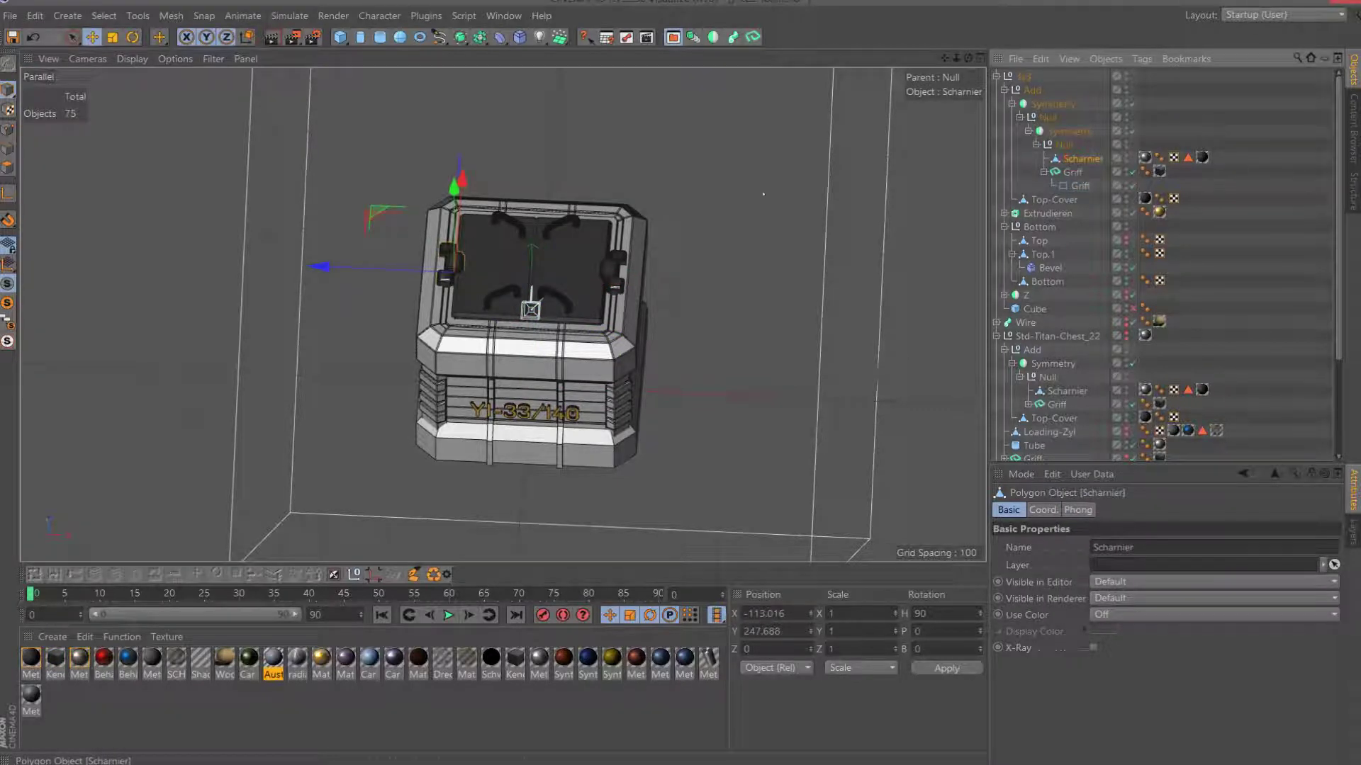
Move the Scharnier hinge onto the lid edge in Top view.
{"action": "key", "text": "F2"}
{"action": "scroll", "coordinate": [585, 212], "scroll_direction": "up", "scroll_amount": 5}
{"action": "mouse_move", "coordinate": [585, 206]}
{"action": "left_mouse_down"}
{"action": "mouse_move", "coordinate": [585, 156]}
{"action": "mouse_move", "coordinate": [585, 363]}
{"action": "left_mouse_up"}
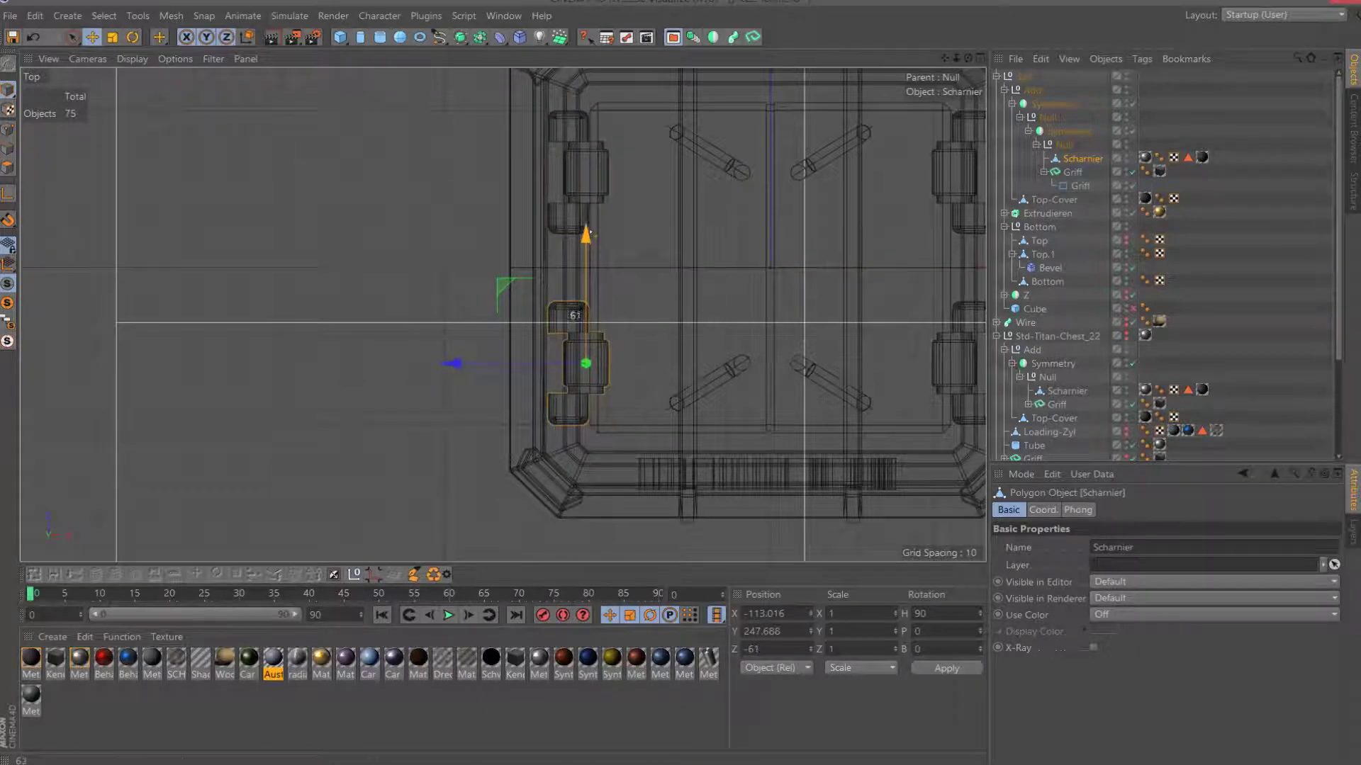
Set the Scharnier hinge's X scale to 0.75 in the Coordinates manager.
{"action": "left_click", "coordinate": [855, 672]}
{"action": "left_click", "coordinate": [849, 611]}
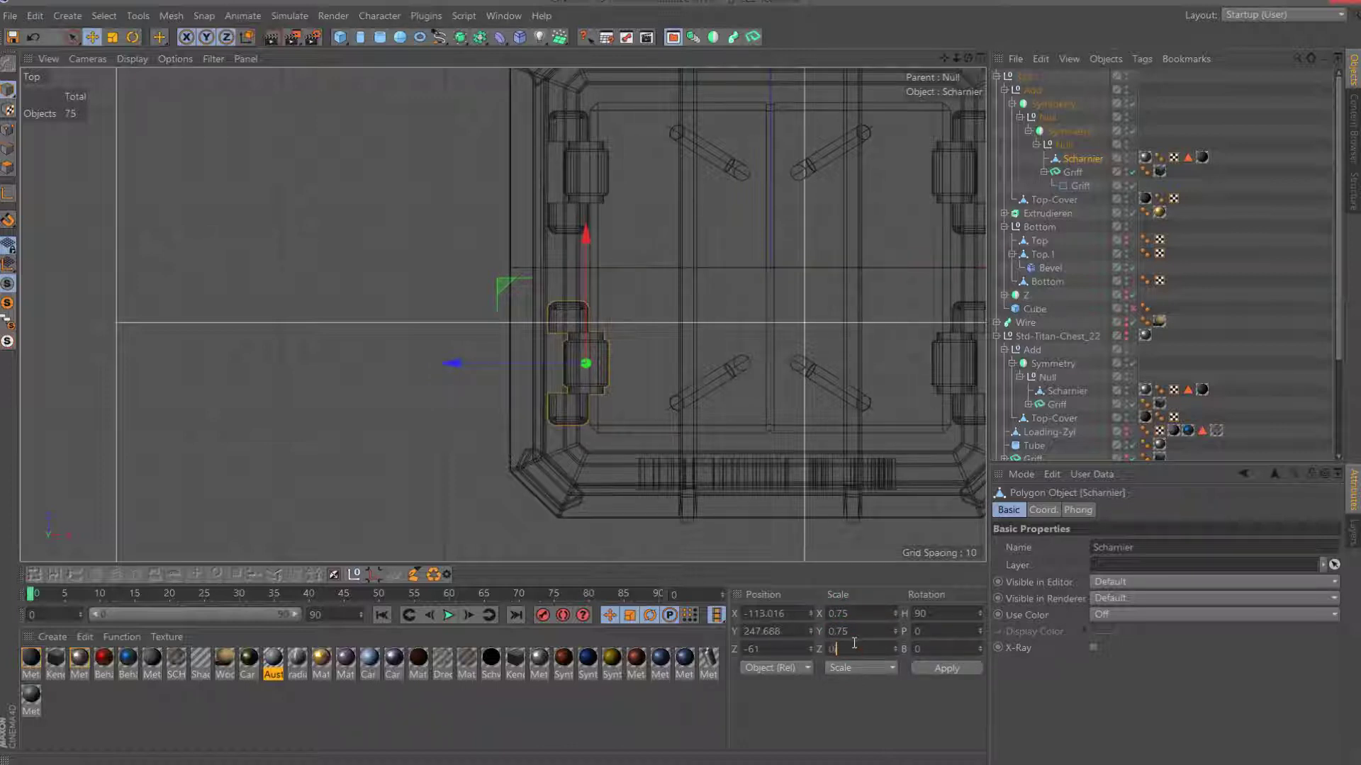
{"action": "key", "text": "Return"}
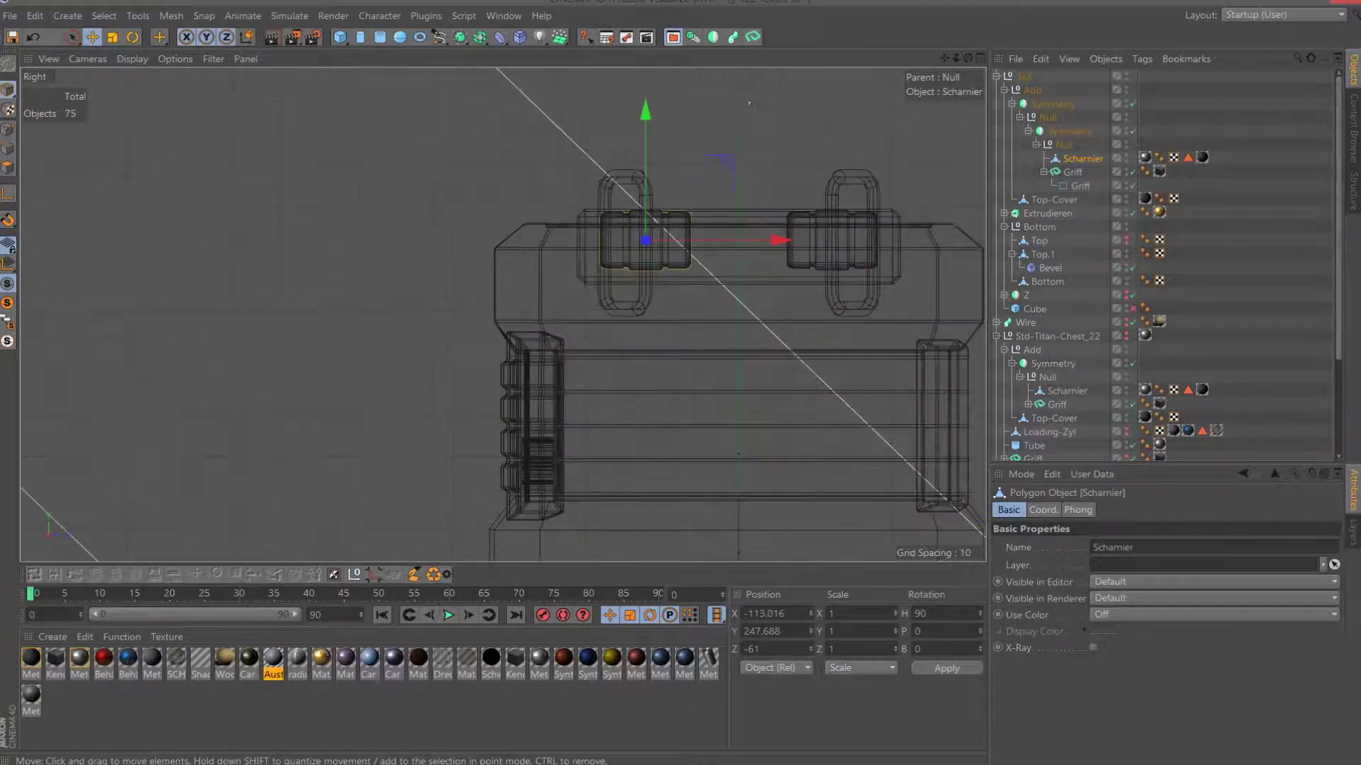
Raise the hinge slightly and shift it sideways into place on the lid.
{"action": "left_click_drag", "start_coordinate": [968, 57], "coordinate": [921, 100]}
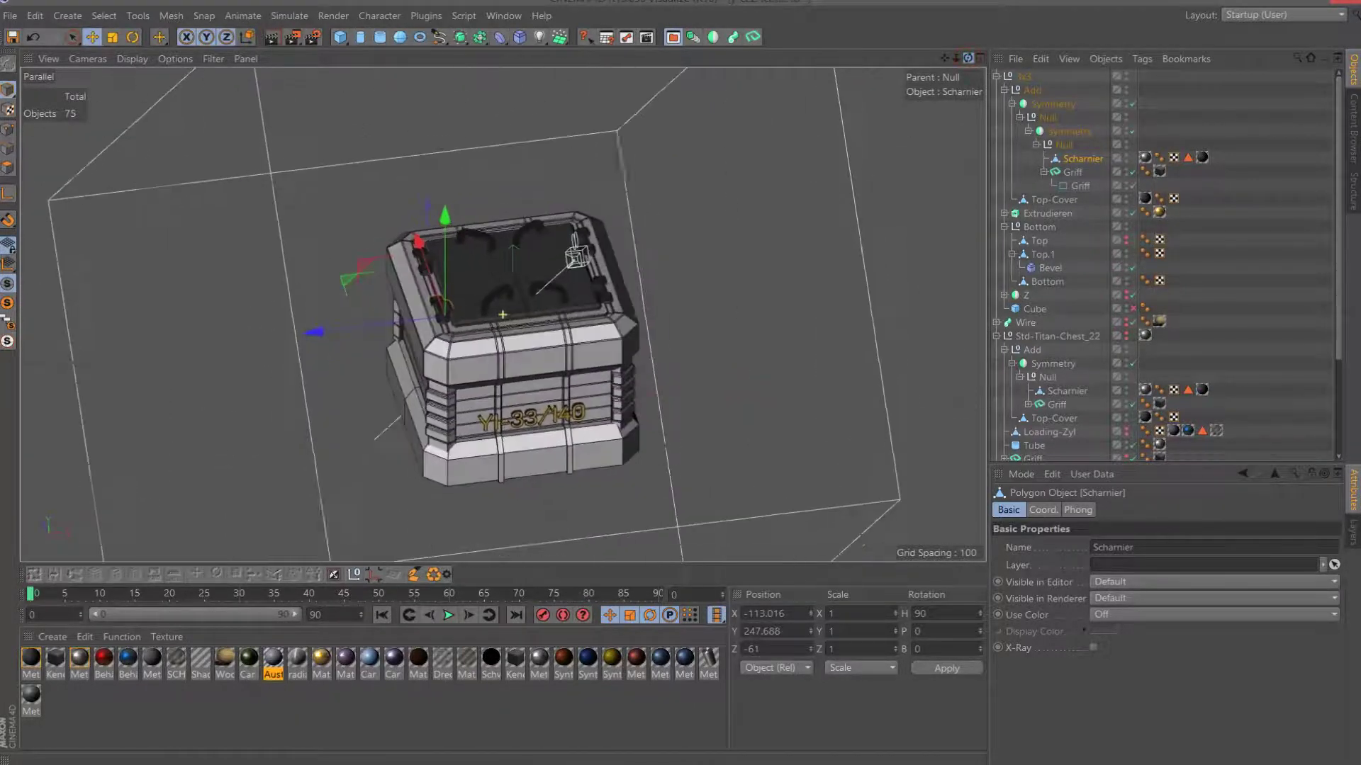
{"action": "mouse_move", "coordinate": [968, 58]}
{"action": "left_mouse_down"}
{"action": "mouse_move", "coordinate": [938, 58]}
{"action": "mouse_move", "coordinate": [929, 142]}
{"action": "left_mouse_up"}
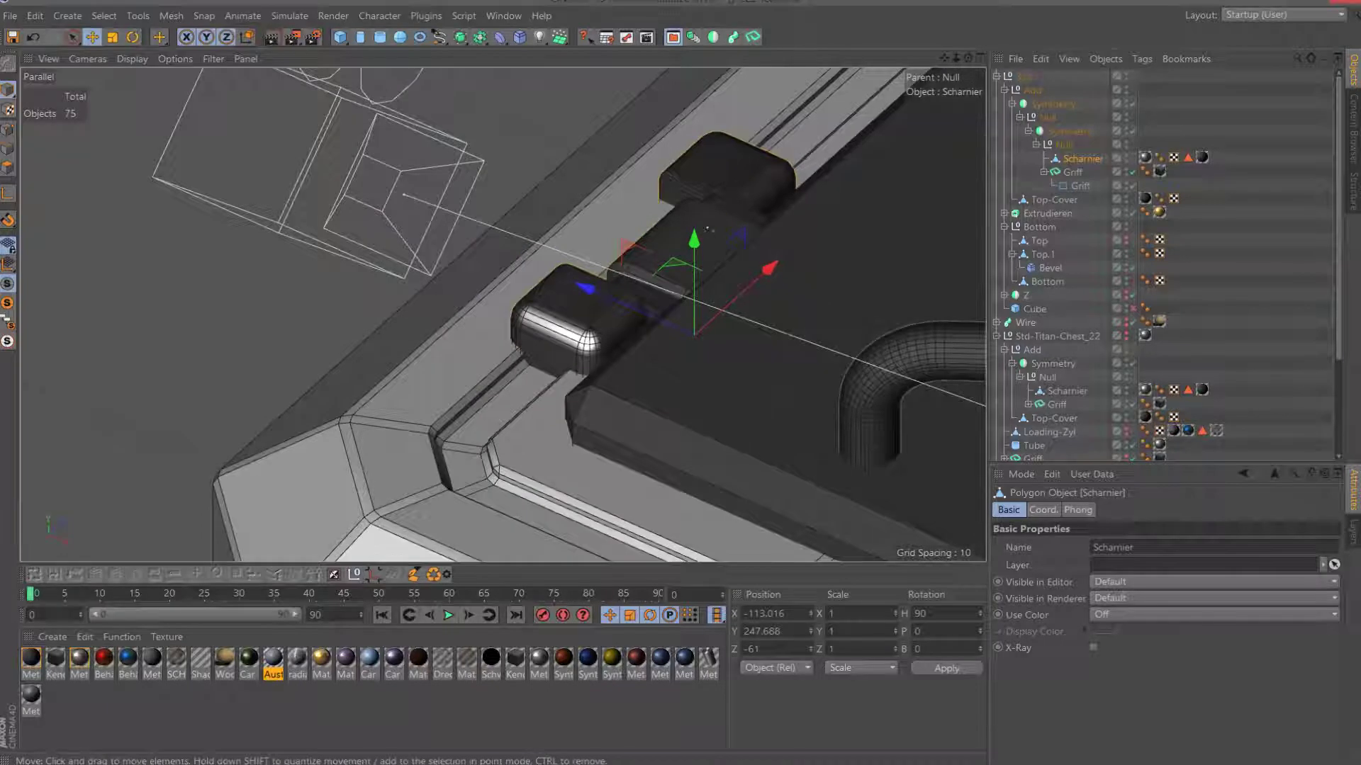
{"action": "left_click_drag", "start_coordinate": [695, 239], "coordinate": [706, 201]}
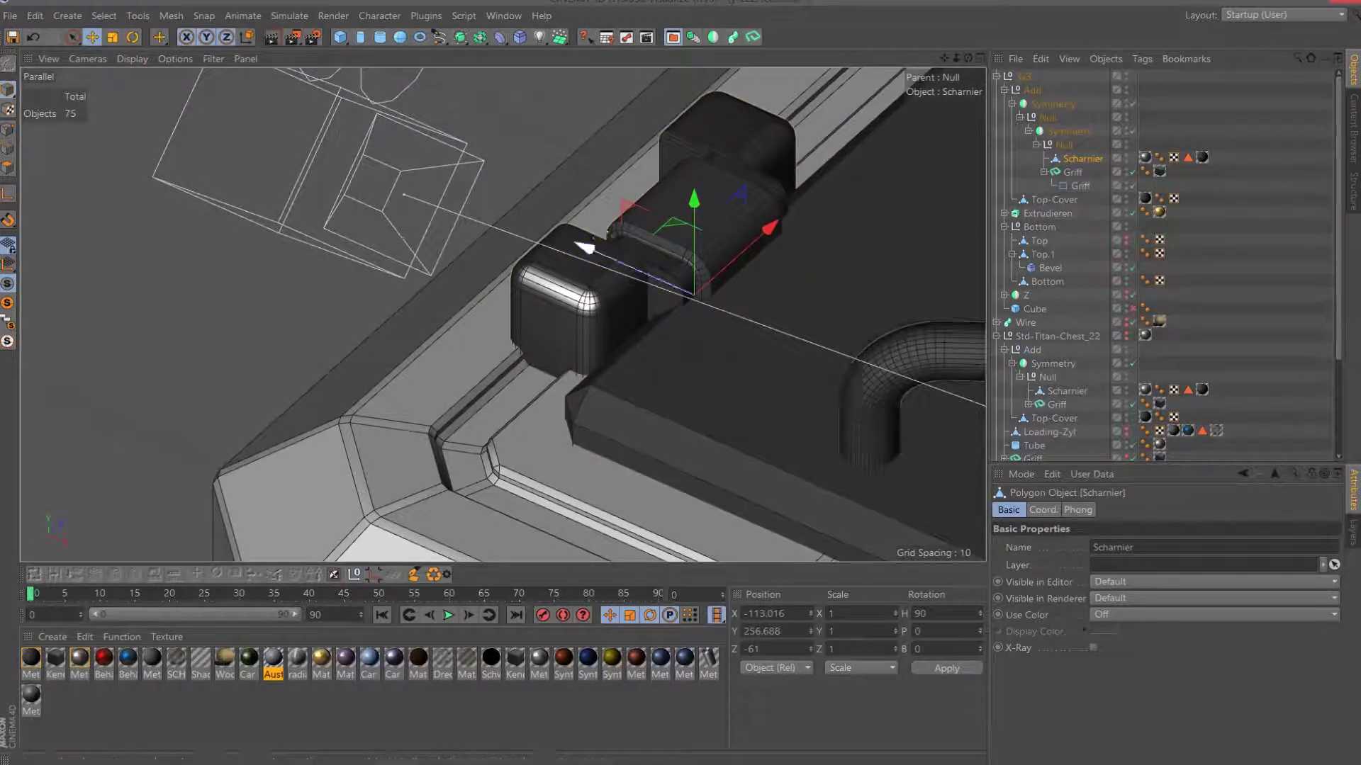
{"action": "left_click_drag", "start_coordinate": [585, 246], "coordinate": [594, 251]}
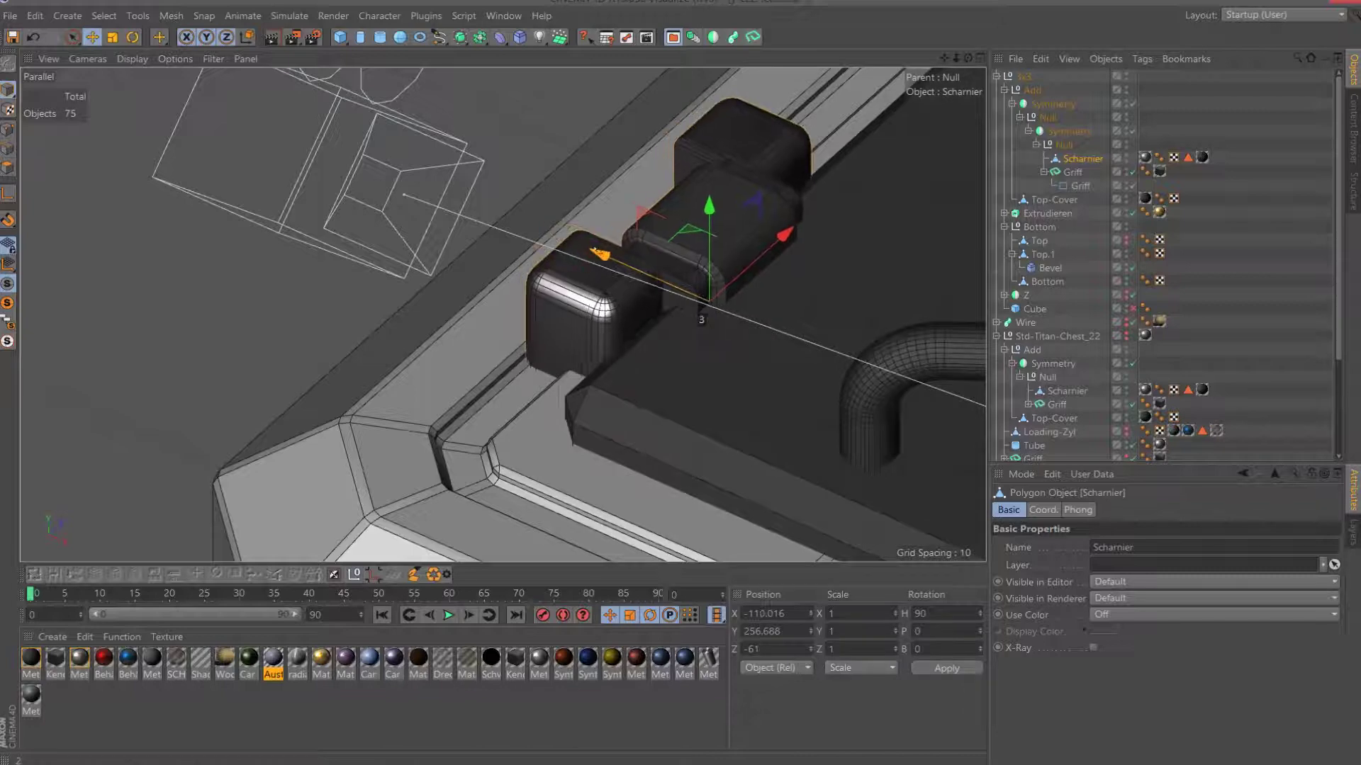
{"action": "scroll", "coordinate": [714, 236], "scroll_direction": "down", "scroll_amount": 4}
{"action": "scroll", "coordinate": [714, 236], "scroll_direction": "down", "scroll_amount": 5}
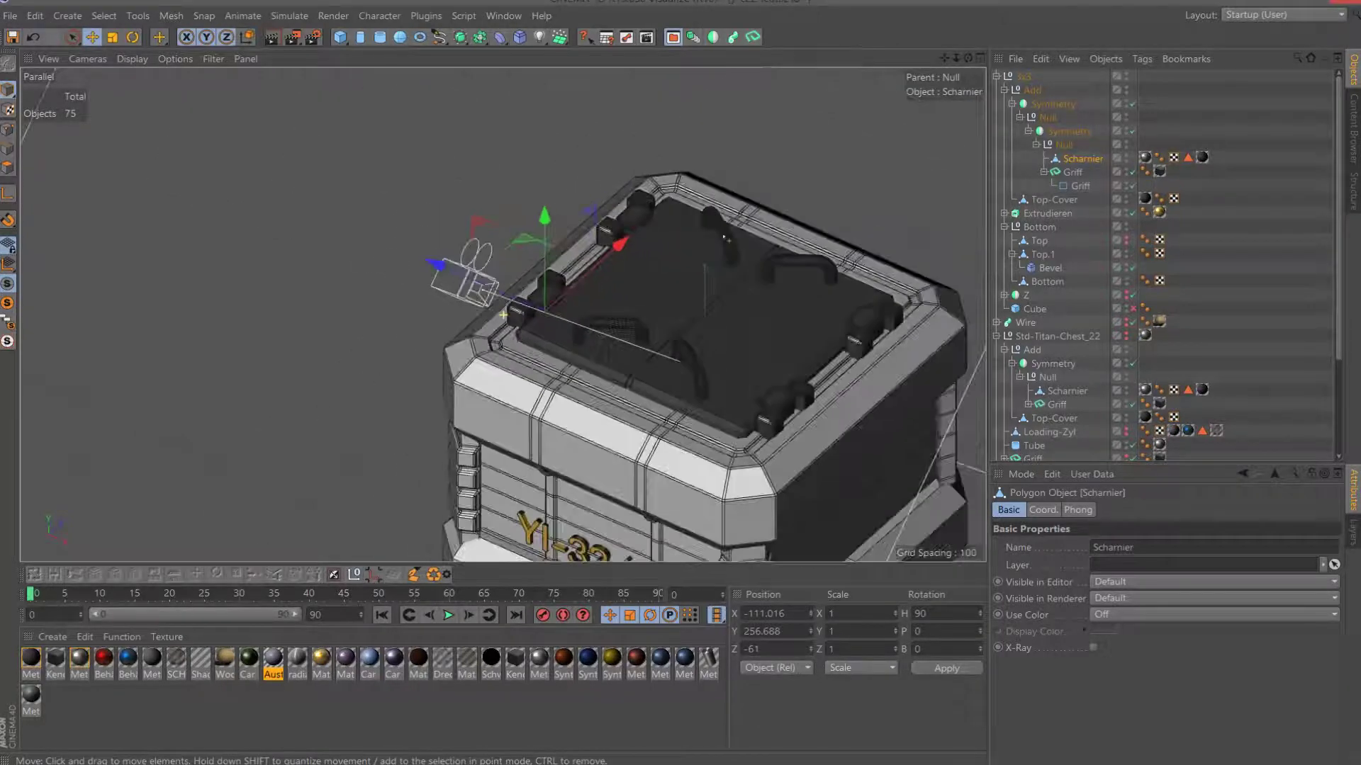
{"action": "left_click_drag", "start_coordinate": [972, 55], "coordinate": [921, 67]}
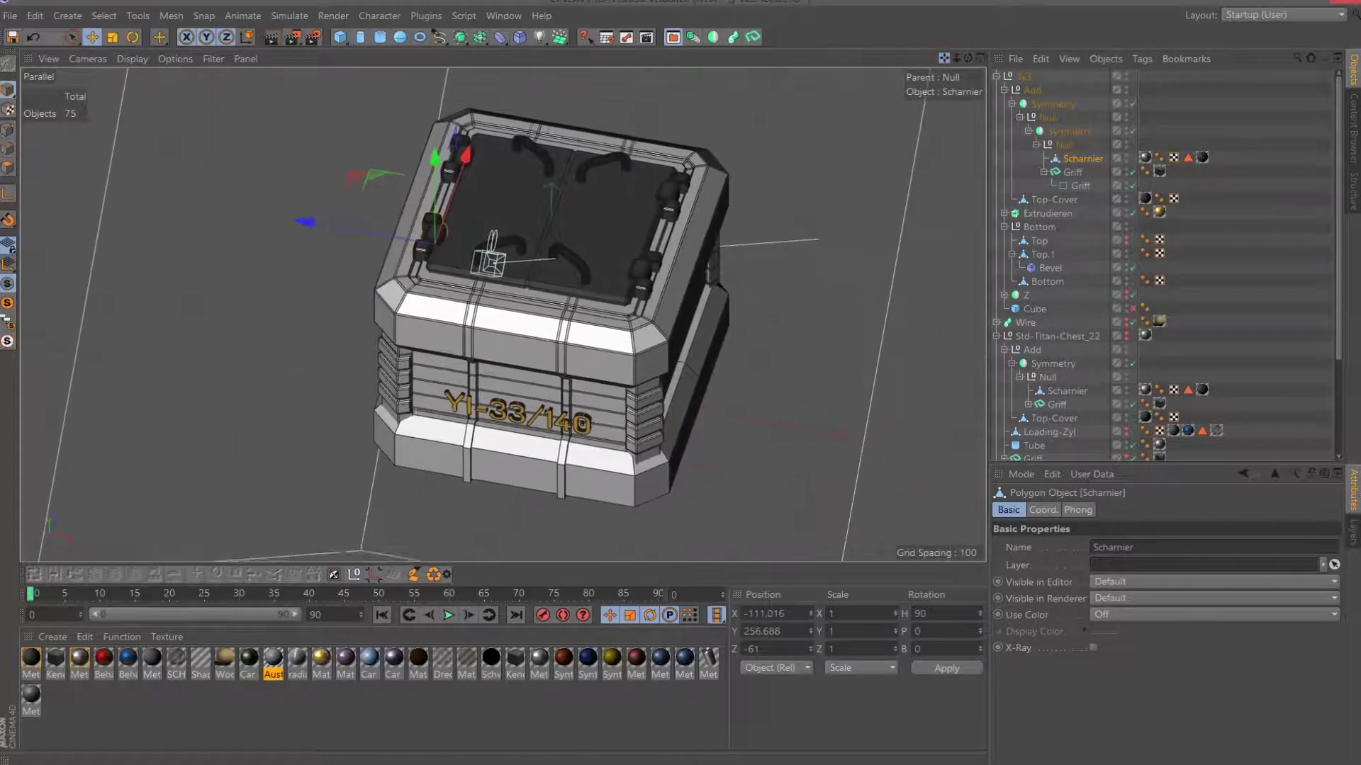
Render the crate, zoom in on the resized hinges, and close the Picture Viewer.
{"action": "left_click", "coordinate": [293, 37]}
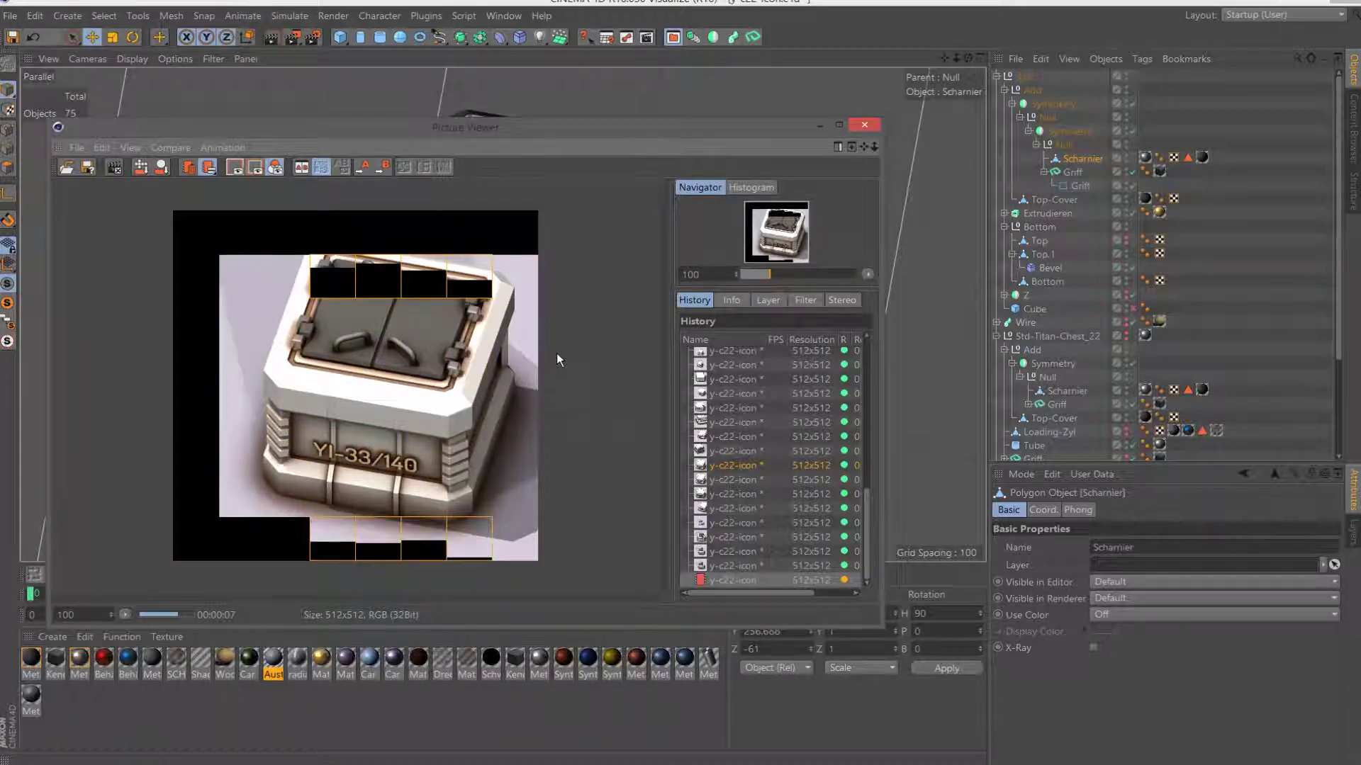
{"action": "scroll", "coordinate": [550, 350], "scroll_direction": "up", "scroll_amount": 3}
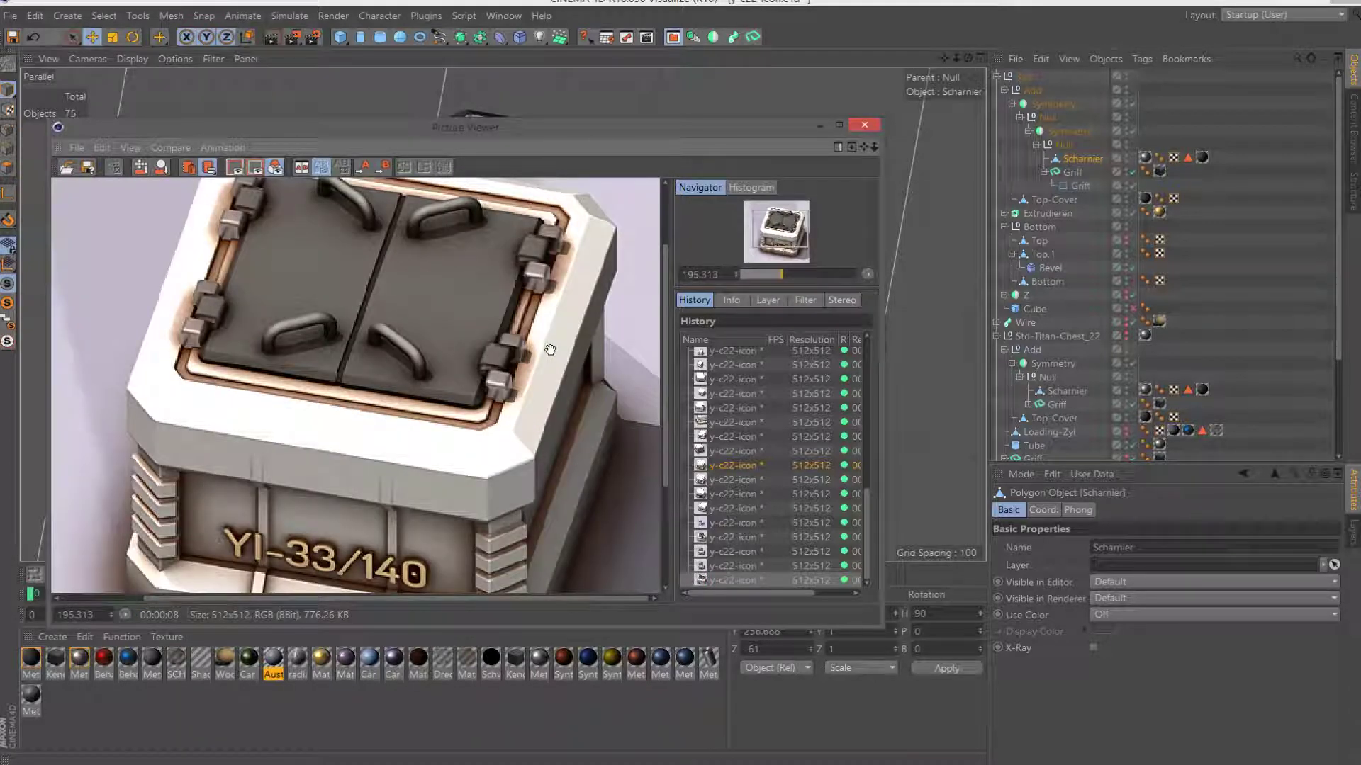
{"action": "scroll", "coordinate": [550, 350], "scroll_direction": "up", "scroll_amount": 1}
{"action": "scroll", "coordinate": [550, 350], "scroll_direction": "up", "scroll_amount": 2}
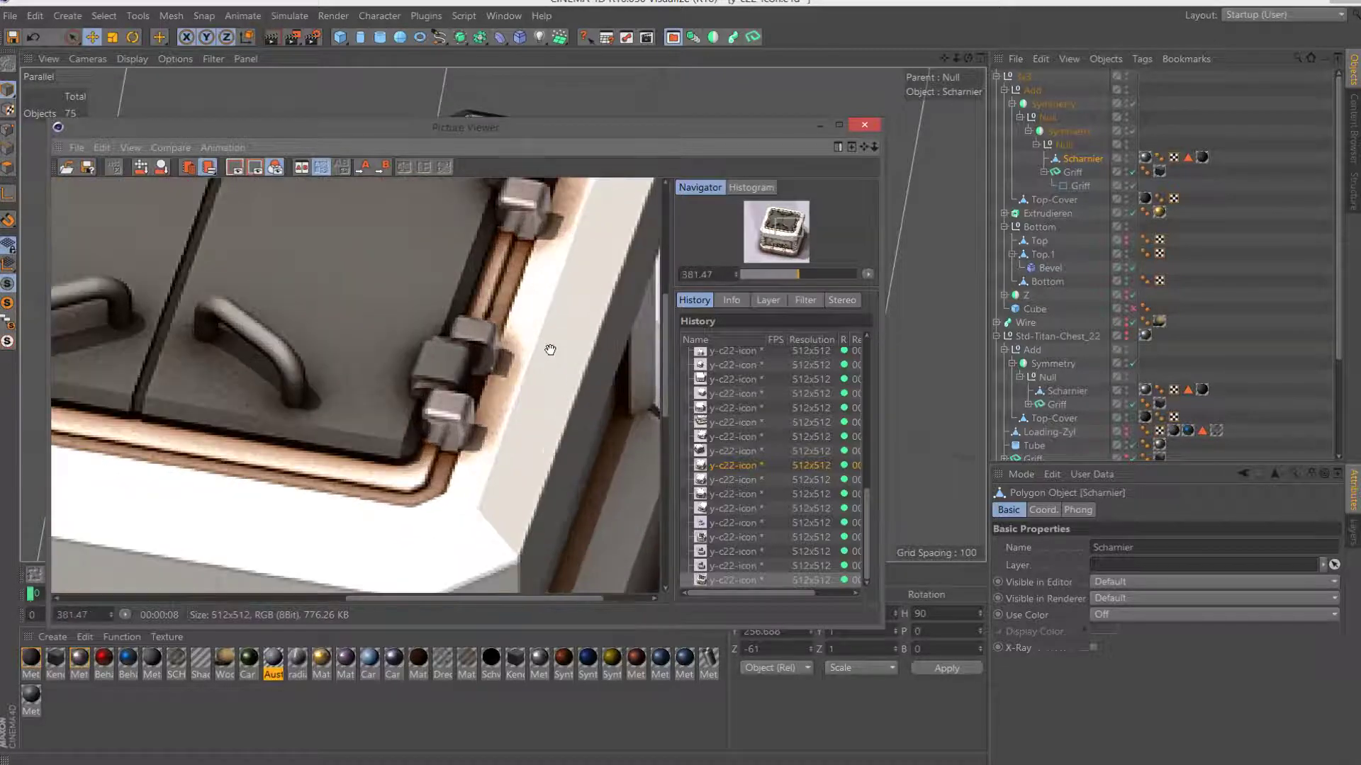
{"action": "left_click", "coordinate": [864, 124]}
{"action": "scroll", "coordinate": [967, 155], "scroll_direction": "up", "scroll_amount": 3}
{"action": "scroll", "coordinate": [967, 155], "scroll_direction": "up", "scroll_amount": 3}
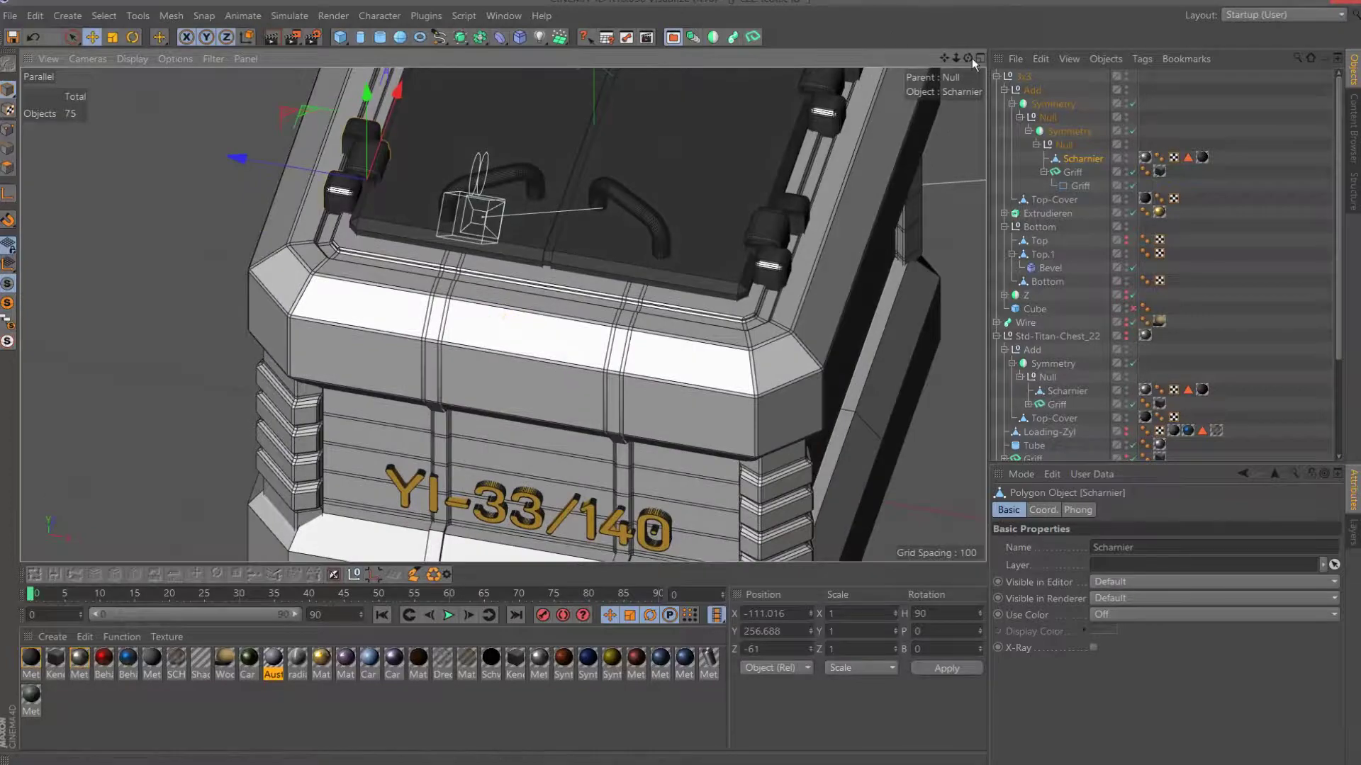
Scale up the Scharnier hinge's end-cap polygons in Polygon mode.
{"action": "mouse_move", "coordinate": [968, 58]}
{"action": "left_mouse_down"}
{"action": "mouse_move", "coordinate": [921, 68]}
{"action": "mouse_move", "coordinate": [921, 85]}
{"action": "left_mouse_up"}
{"action": "scroll", "coordinate": [488, 287], "scroll_direction": "up", "scroll_amount": 3}
{"action": "scroll", "coordinate": [488, 286], "scroll_direction": "up", "scroll_amount": 3}
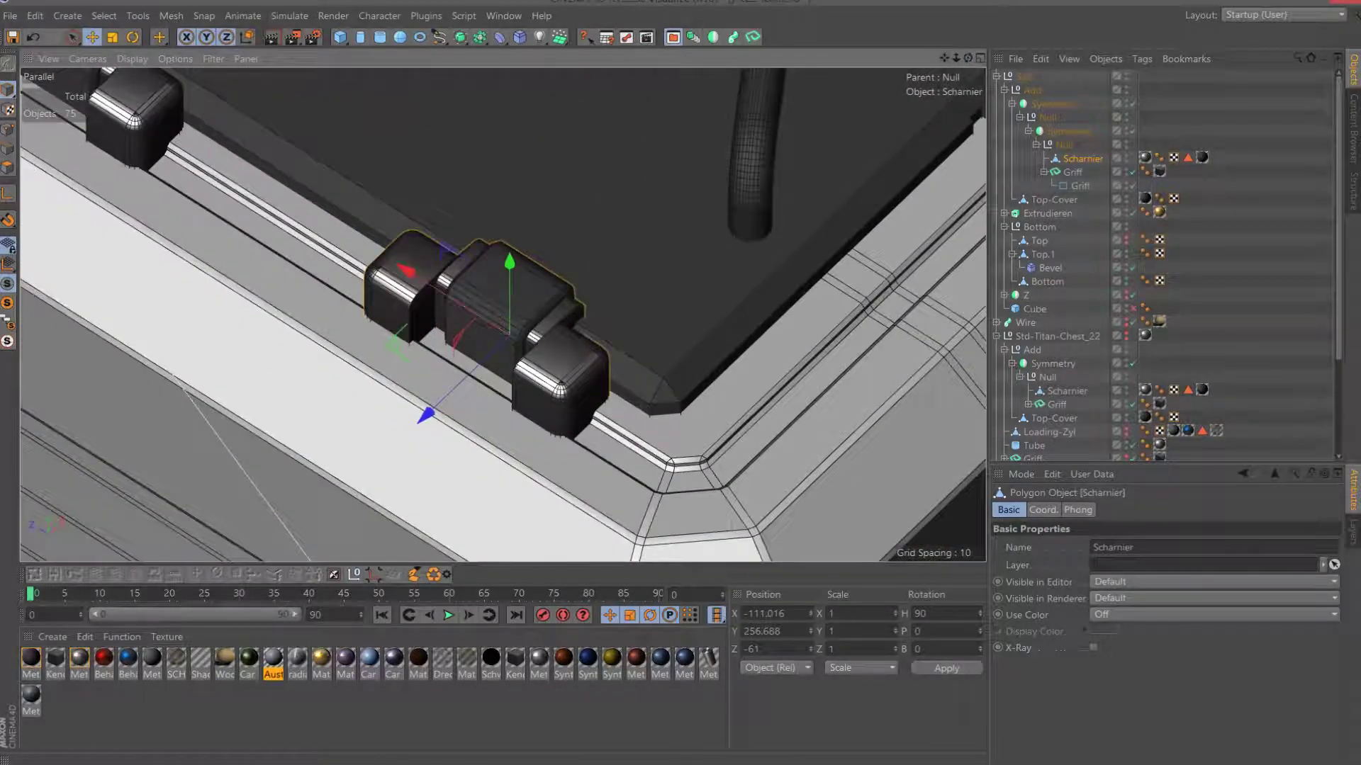
{"action": "left_click", "coordinate": [7, 167]}
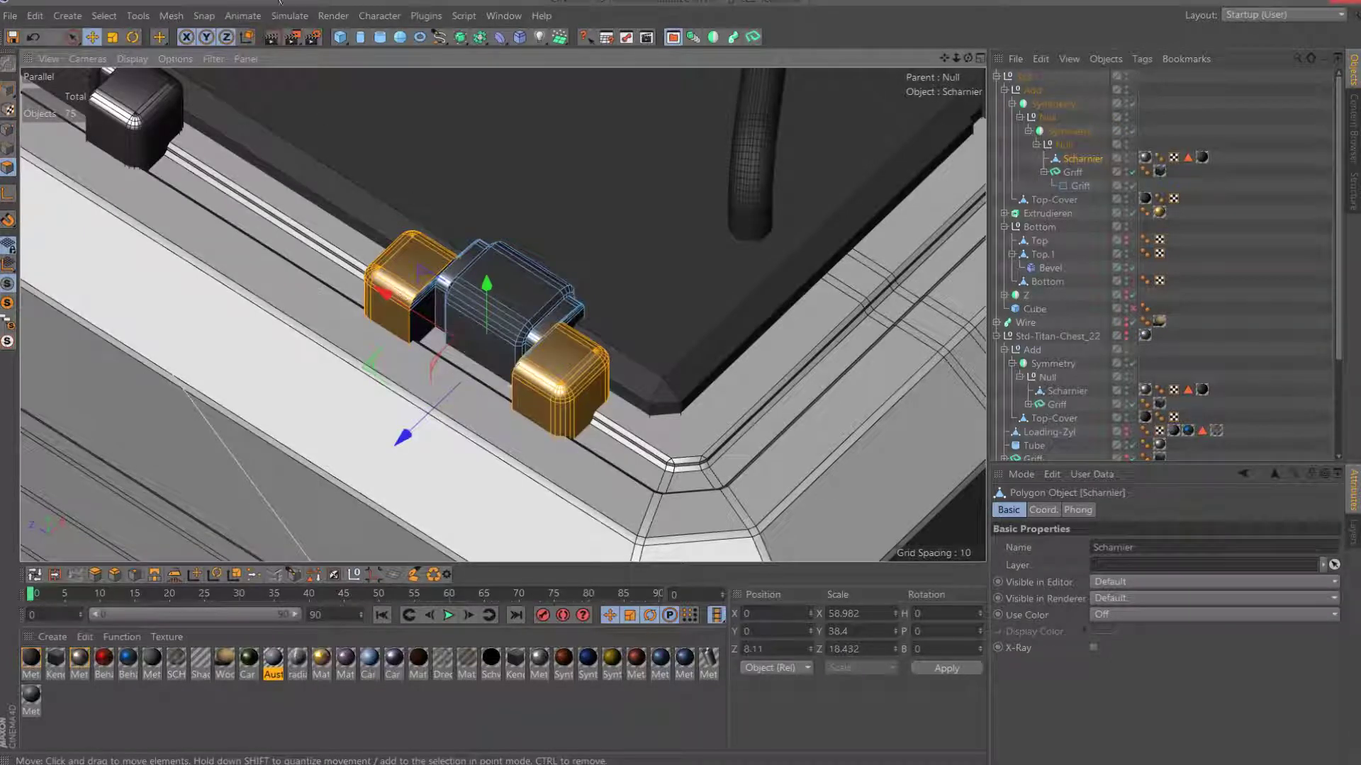
{"action": "key", "text": "t"}
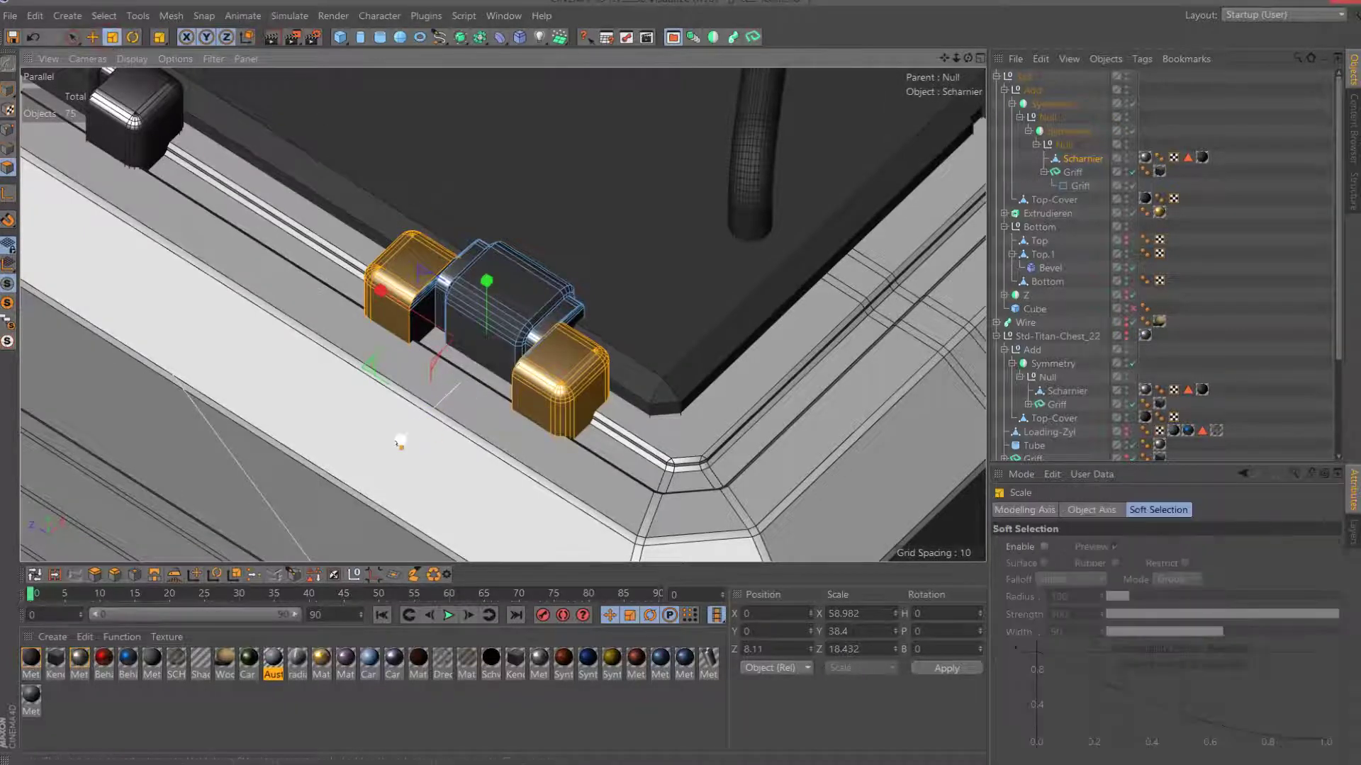
{"action": "left_click_drag", "start_coordinate": [394, 435], "coordinate": [352, 452]}
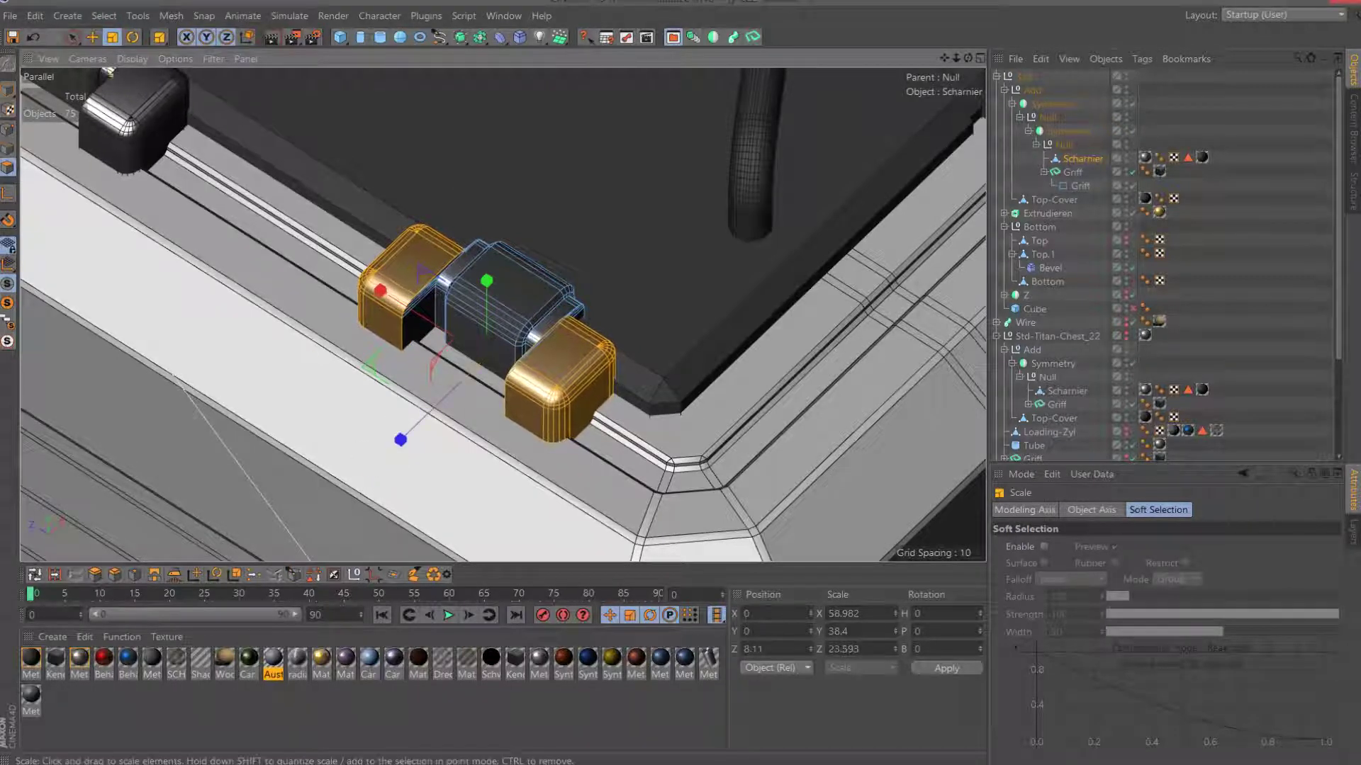
Slide the hinge 5 units along Z (8.11 to 13.11), undo a -12° turn, lower it 3 on Y.
{"action": "left_click", "coordinate": [91, 37]}
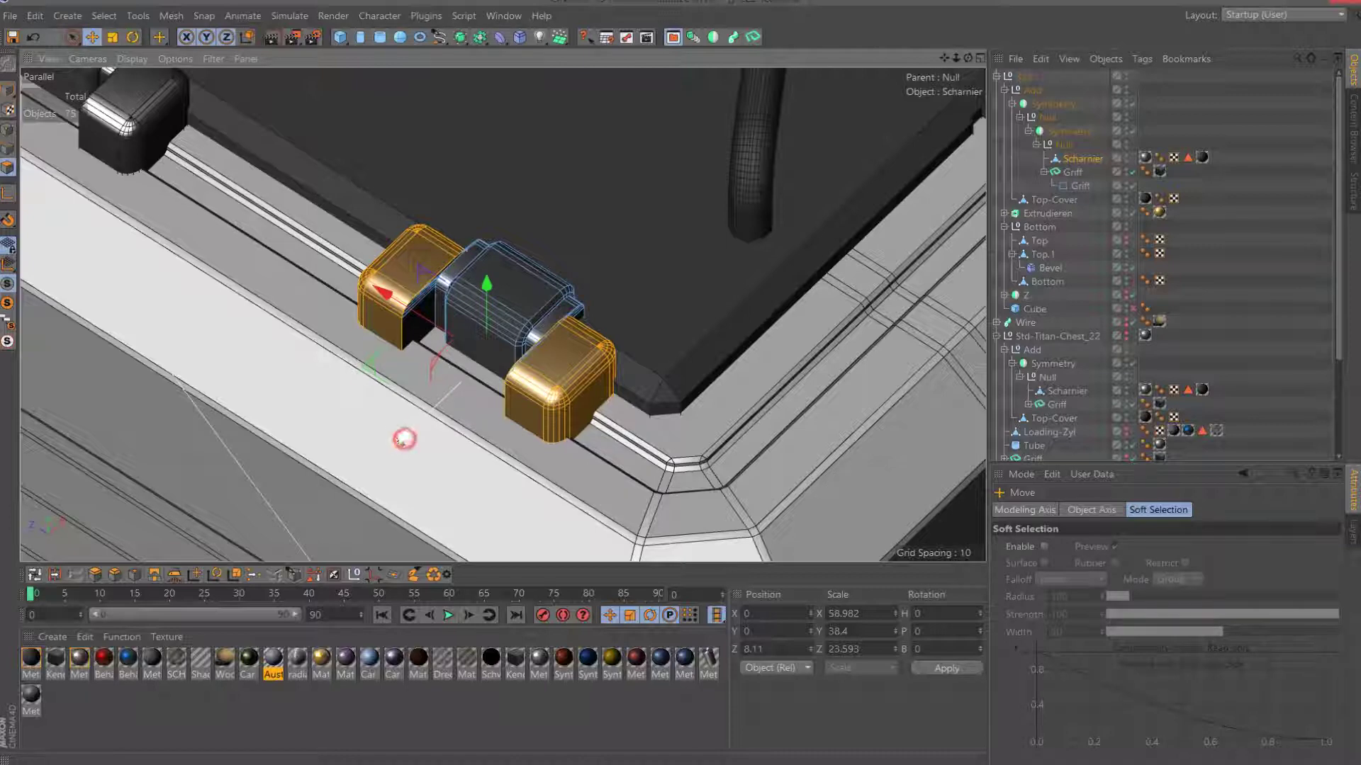
{"action": "left_click_drag", "start_coordinate": [404, 439], "coordinate": [388, 451]}
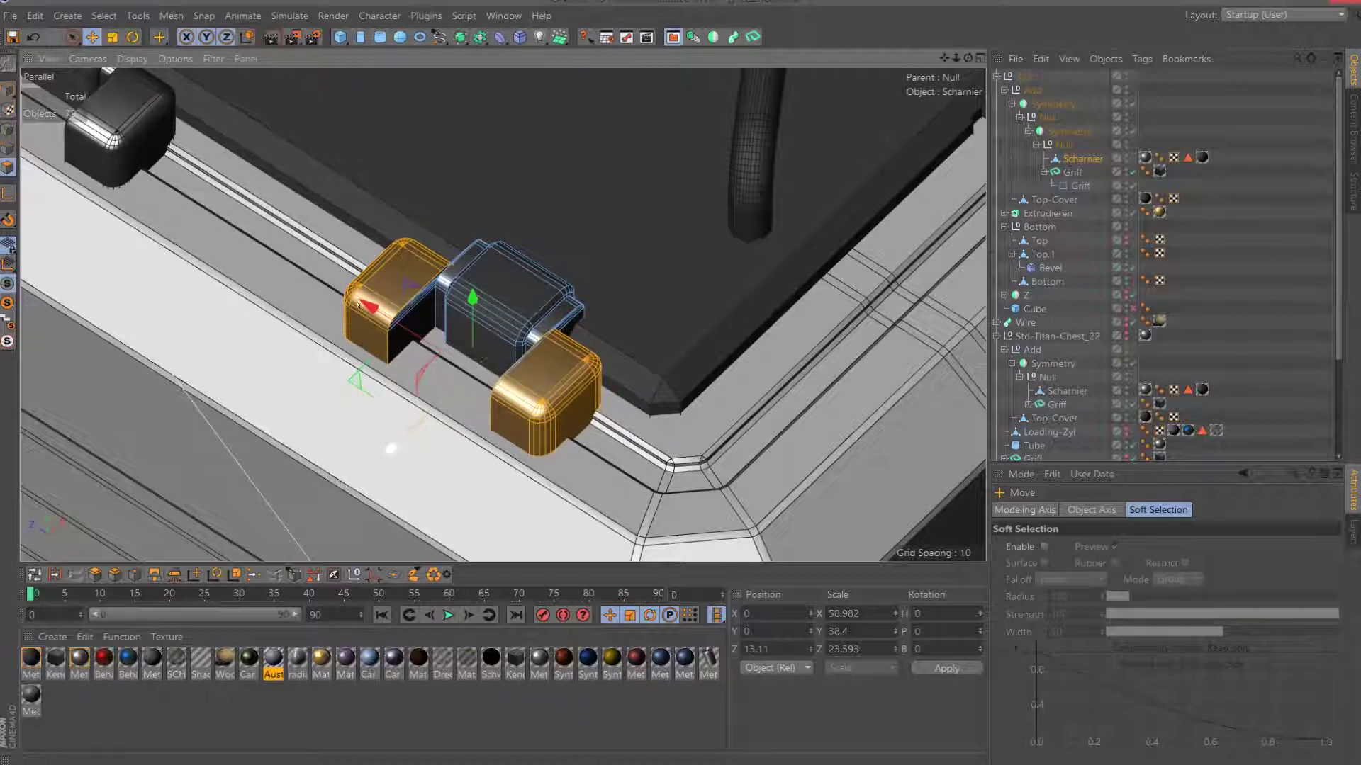
{"action": "key", "text": "r"}
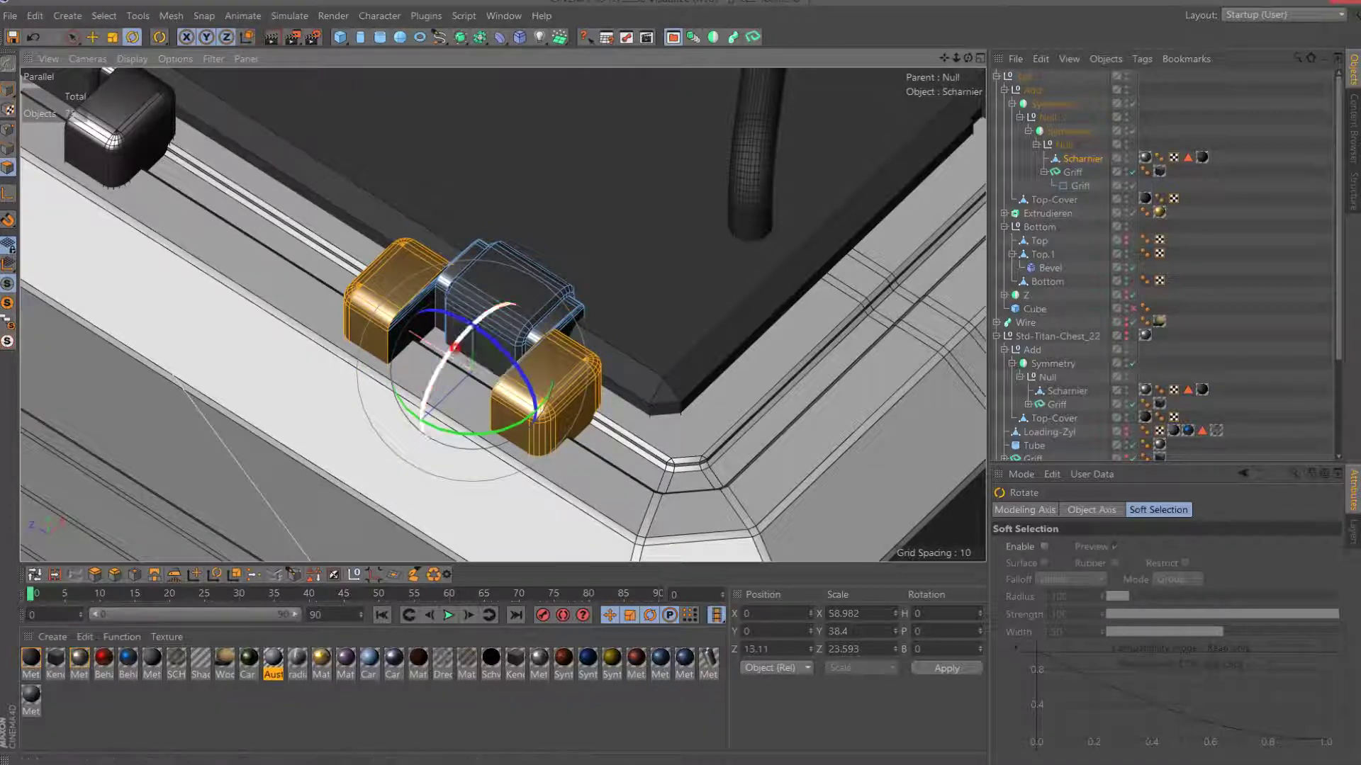
{"action": "left_click_drag", "start_coordinate": [453, 348], "coordinate": [449, 363]}
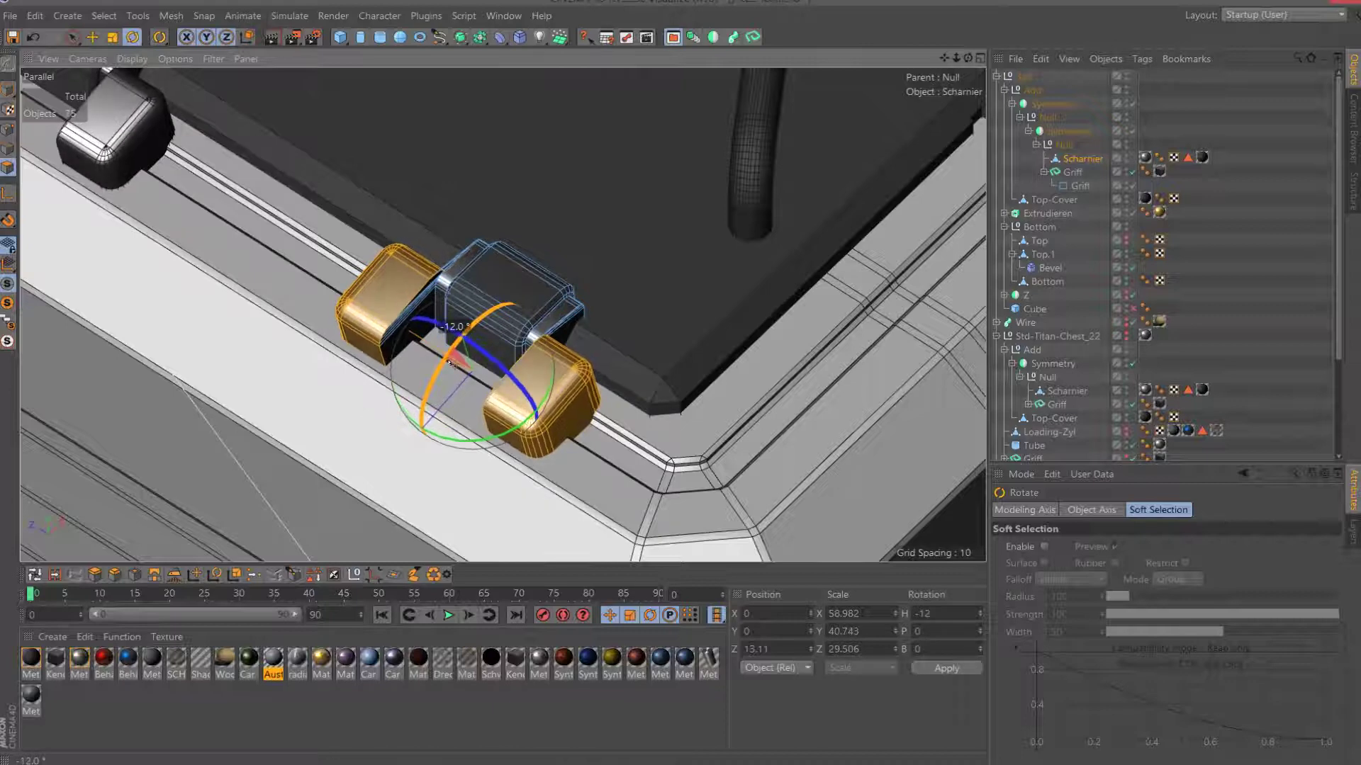
{"action": "key", "text": "ctrl+z"}
{"action": "left_click_drag", "start_coordinate": [496, 284], "coordinate": [98, 51], "text": "alt"}
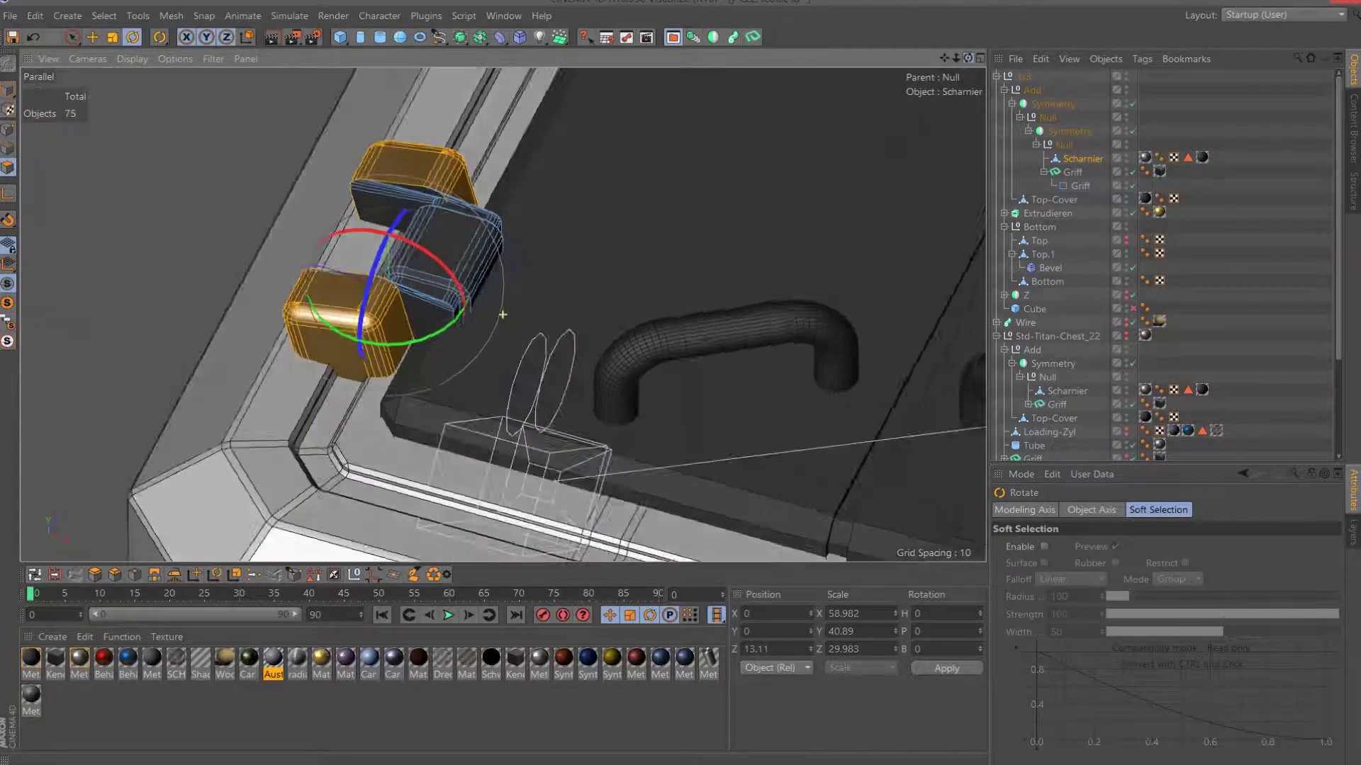
{"action": "left_click", "coordinate": [92, 37]}
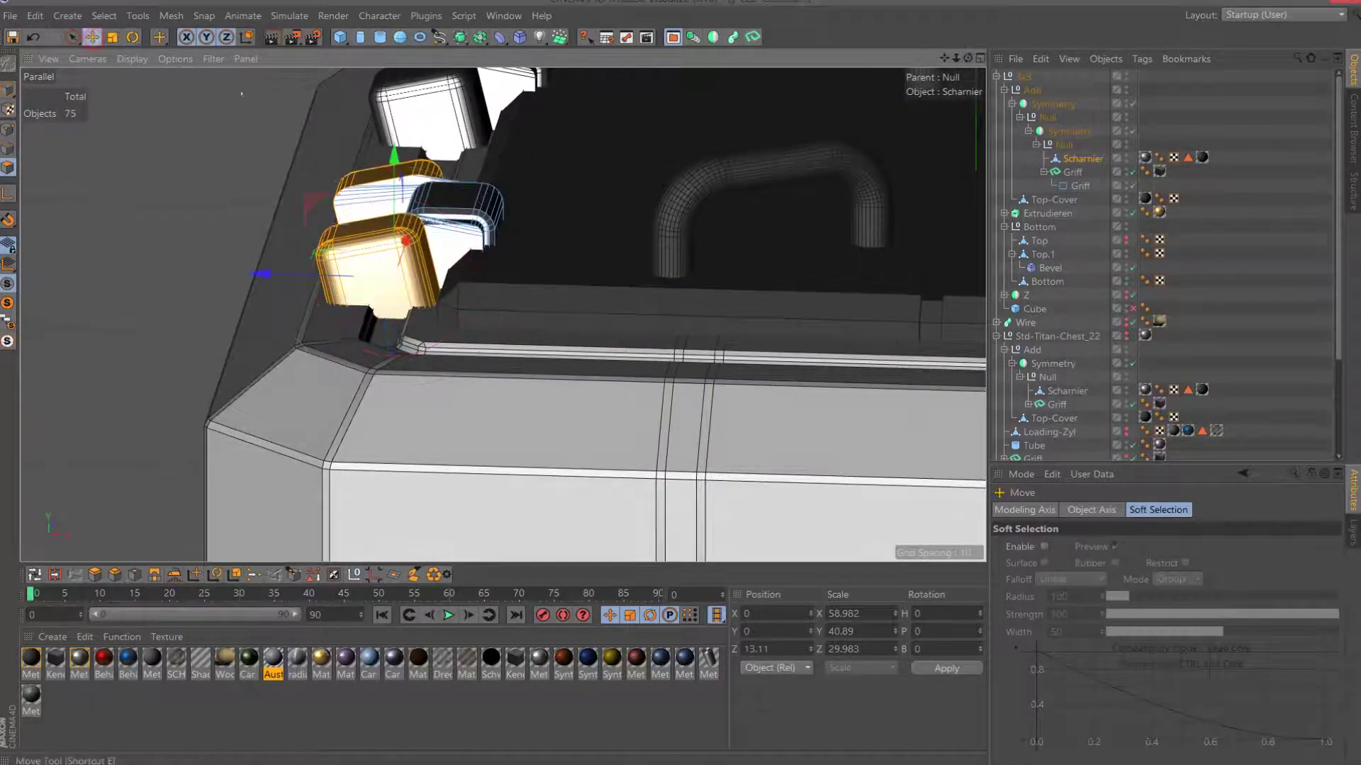
{"action": "left_click_drag", "start_coordinate": [395, 162], "coordinate": [396, 172]}
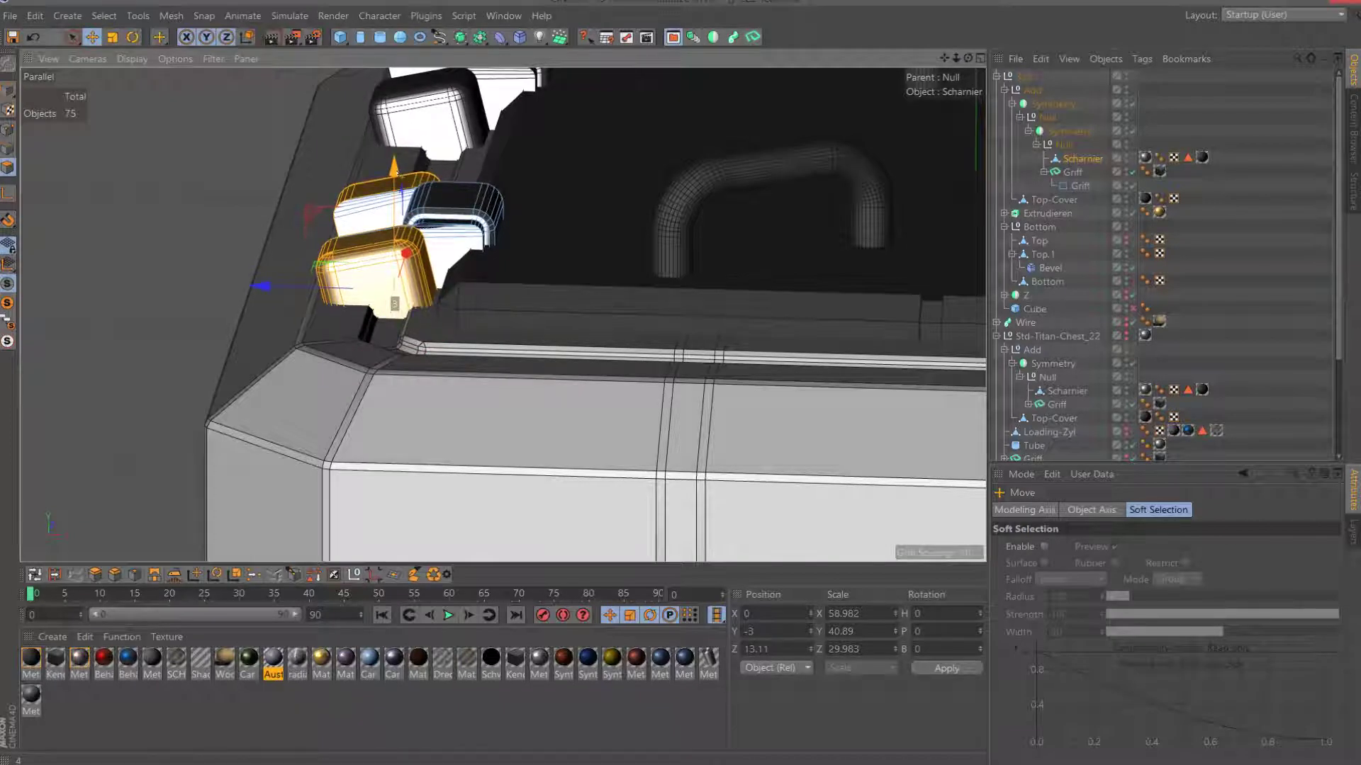
{"action": "left_click", "coordinate": [9, 131]}
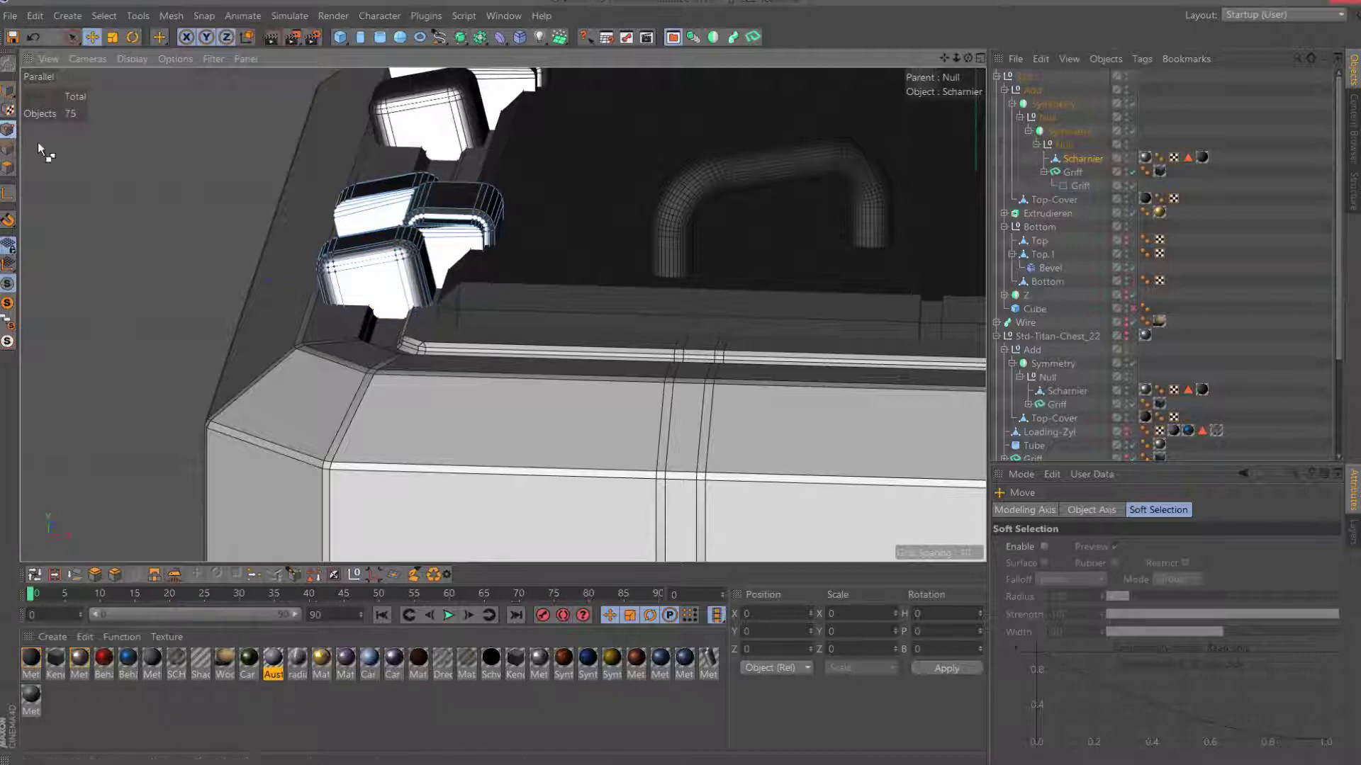
Select the hinge middle block's front face plus its top bevel faces.
{"action": "key", "text": "ctrl+a"}
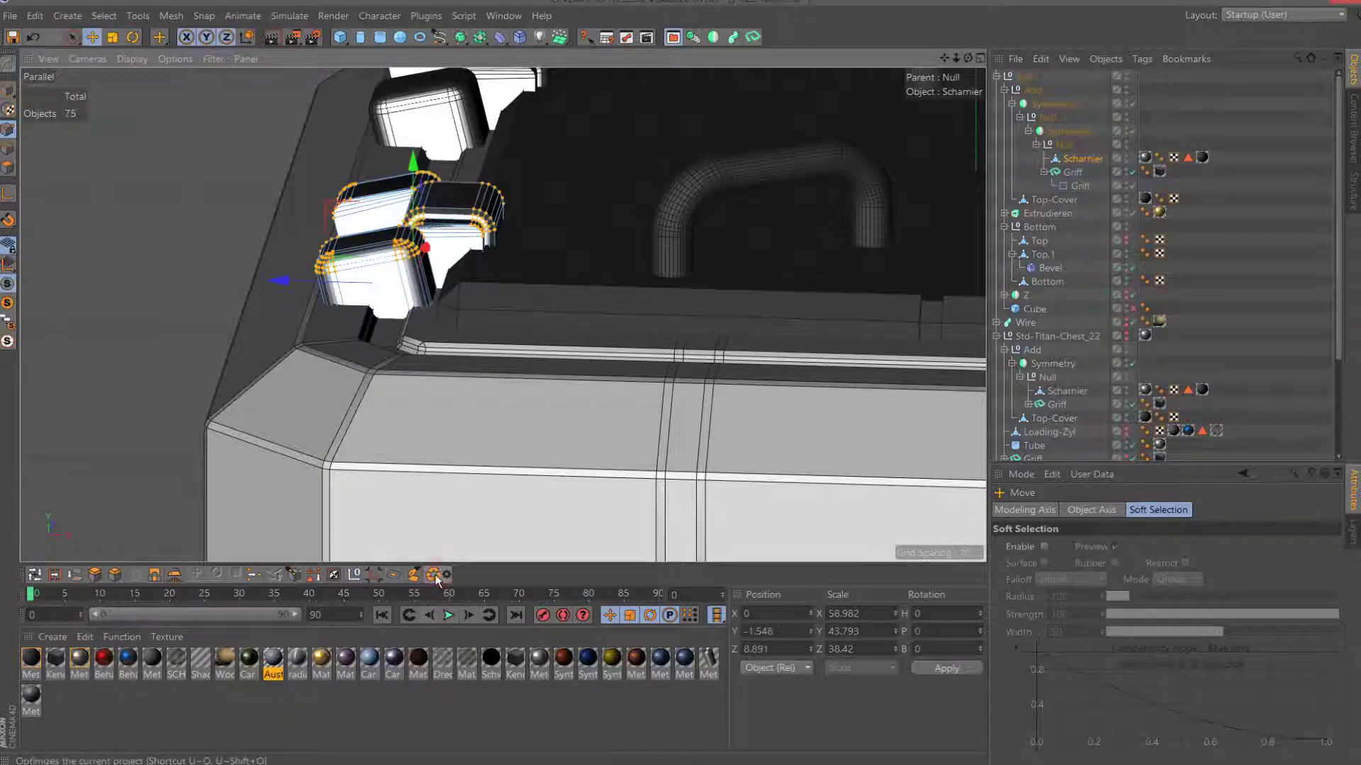
{"action": "left_click_drag", "start_coordinate": [967, 58], "coordinate": [936, 85]}
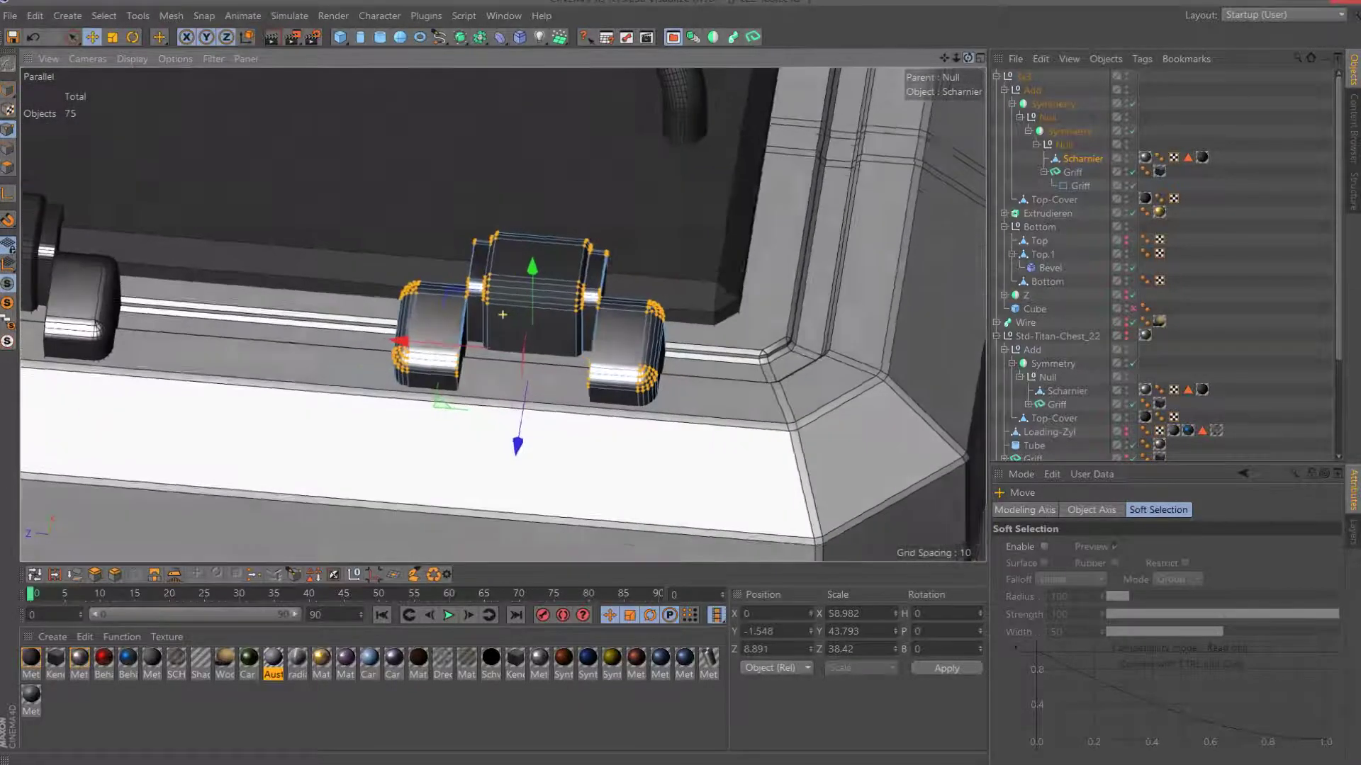
{"action": "scroll", "coordinate": [531, 318], "scroll_direction": "up", "scroll_amount": 5}
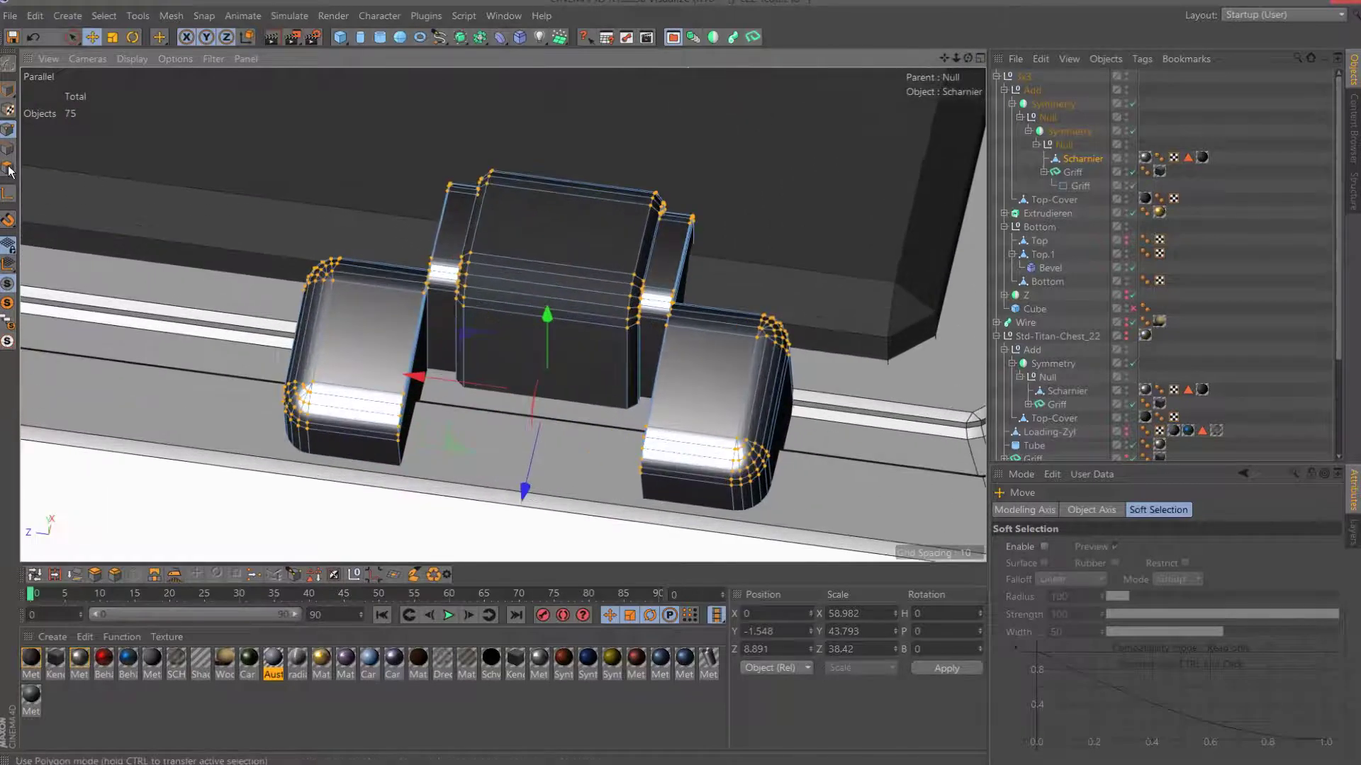
{"action": "left_click", "coordinate": [10, 170]}
{"action": "left_click", "coordinate": [509, 339]}
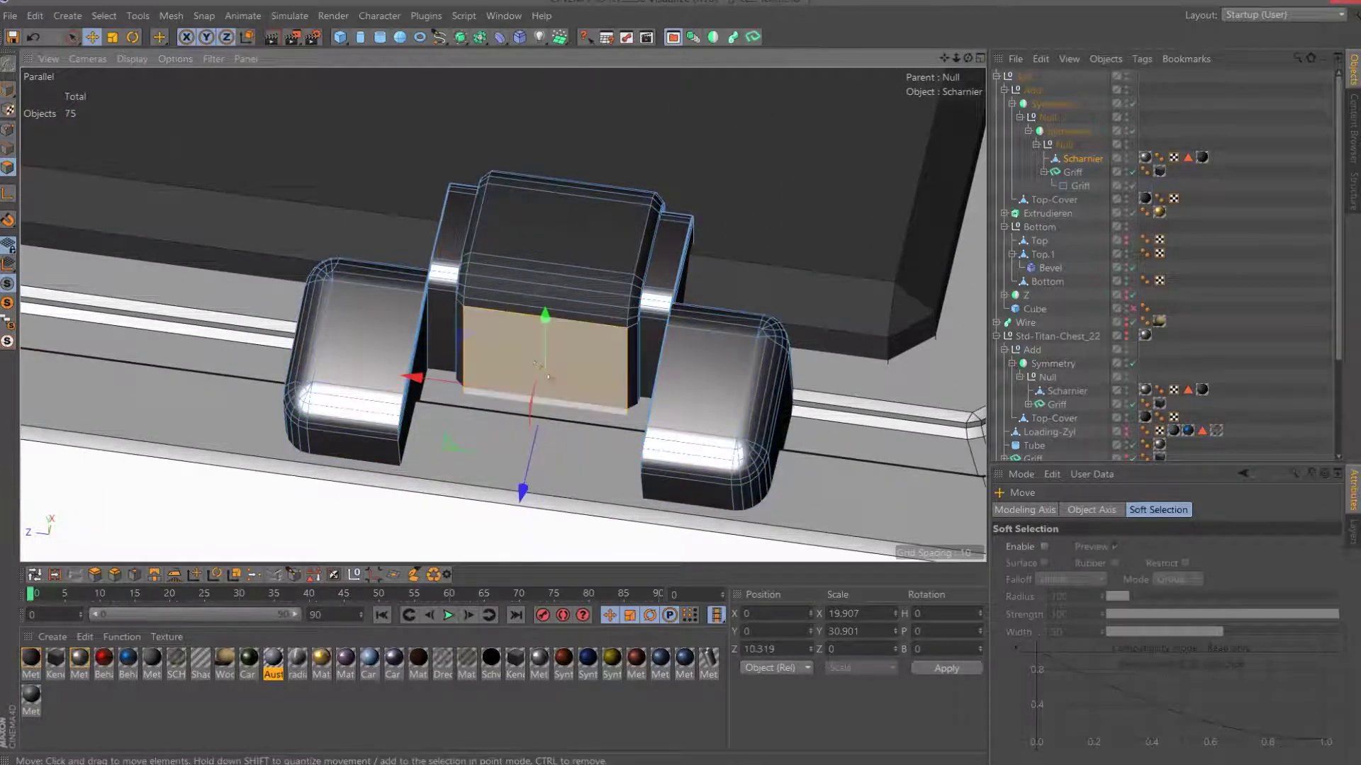
{"action": "key", "text": "space"}
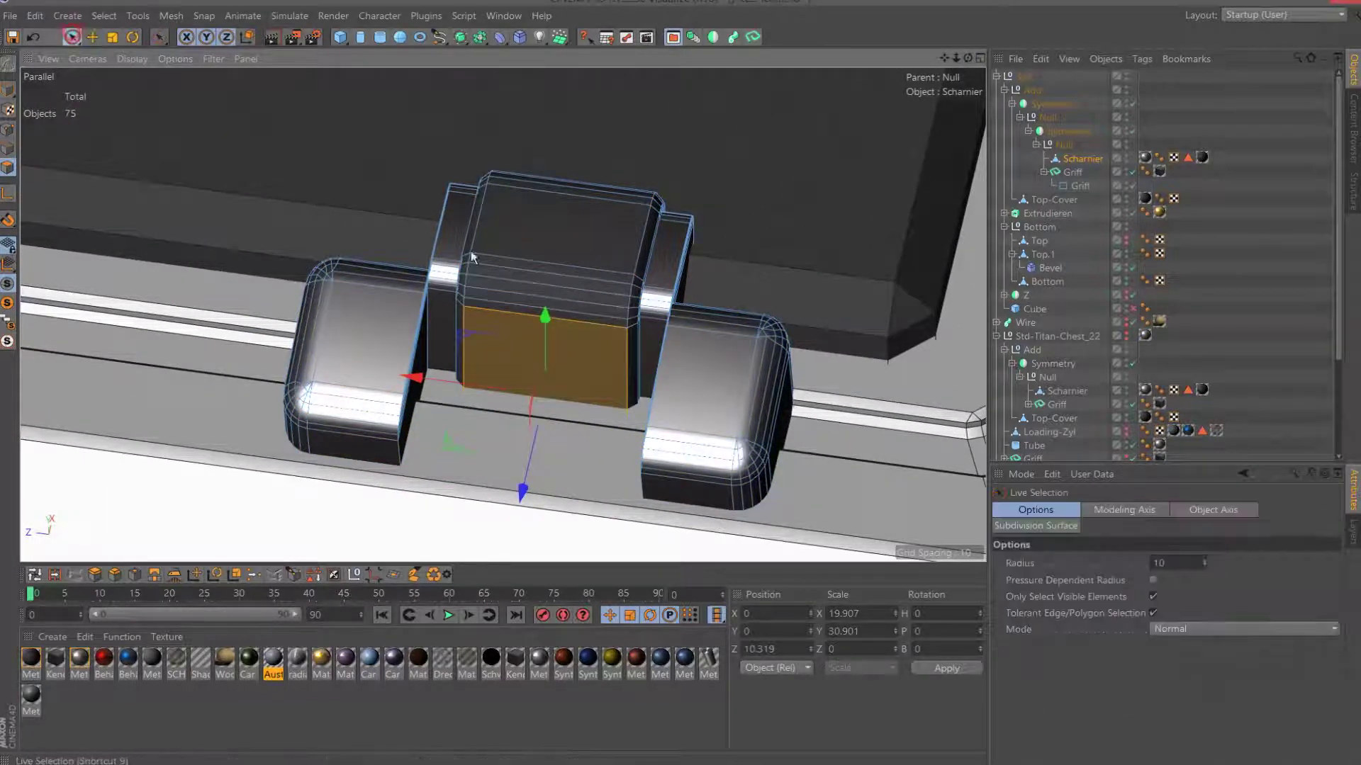
{"action": "left_click_drag", "start_coordinate": [557, 294], "coordinate": [552, 280], "text": "shift"}
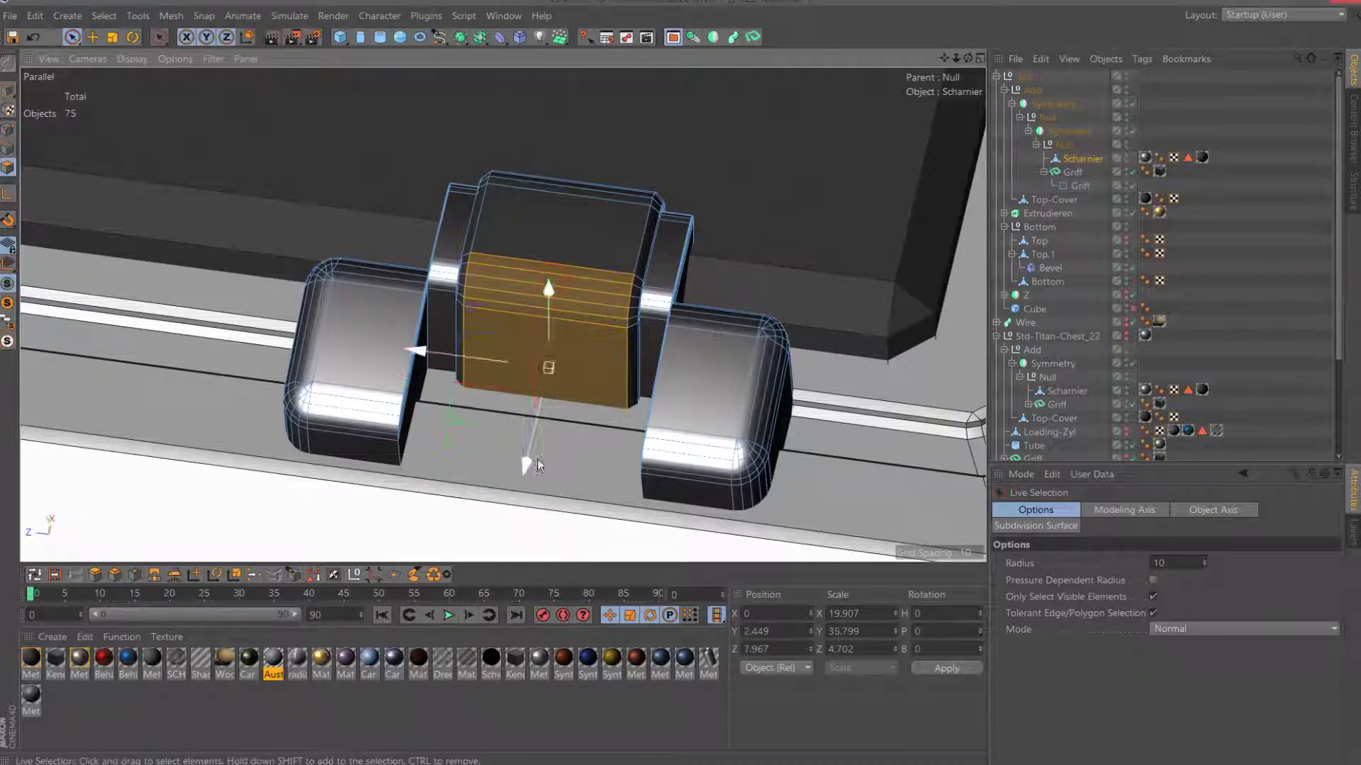
Push the selected faces 3 units forward along Z and reframe the crate.
{"action": "left_click_drag", "start_coordinate": [530, 468], "coordinate": [524, 487]}
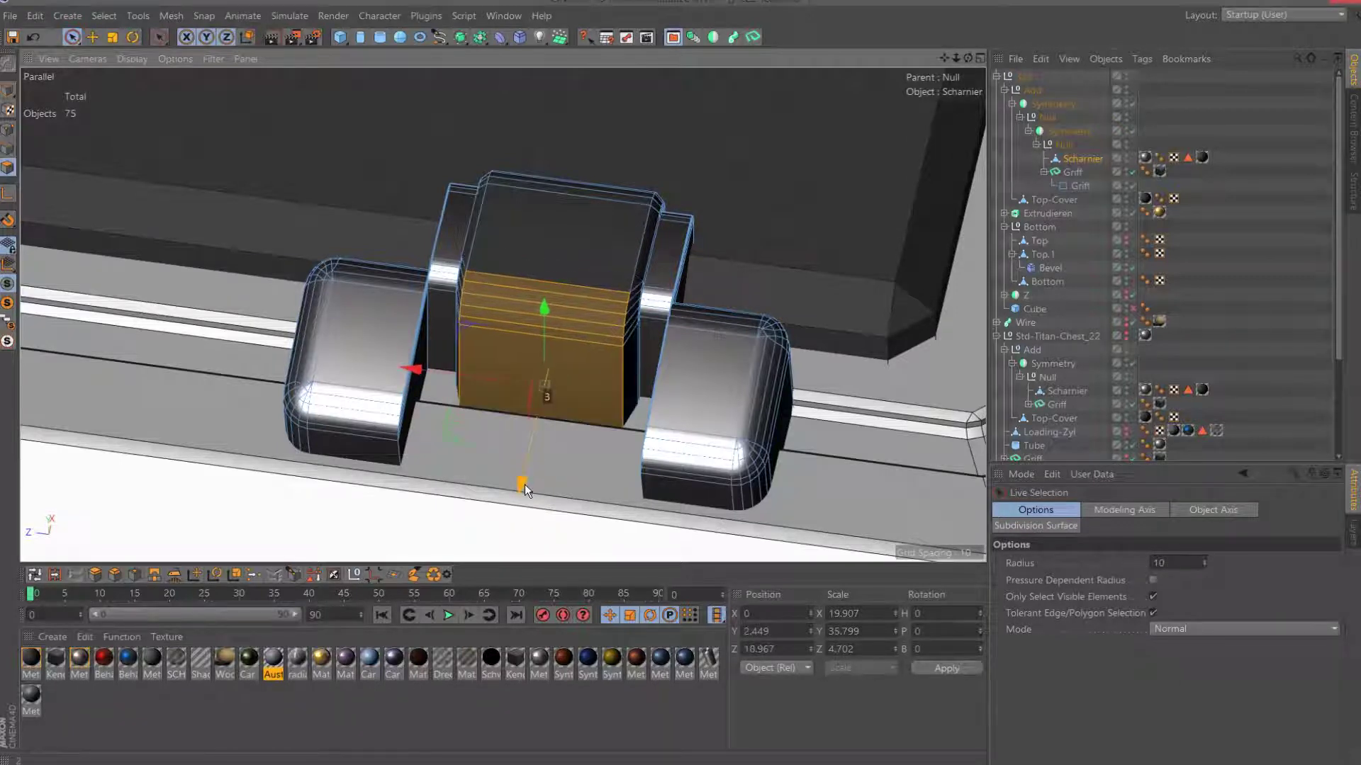
{"action": "mouse_move", "coordinate": [525, 484]}
{"action": "left_mouse_down", "text": "alt"}
{"action": "mouse_move", "coordinate": [670, 273]}
{"action": "mouse_move", "coordinate": [745, 286]}
{"action": "left_mouse_up", "text": "alt"}
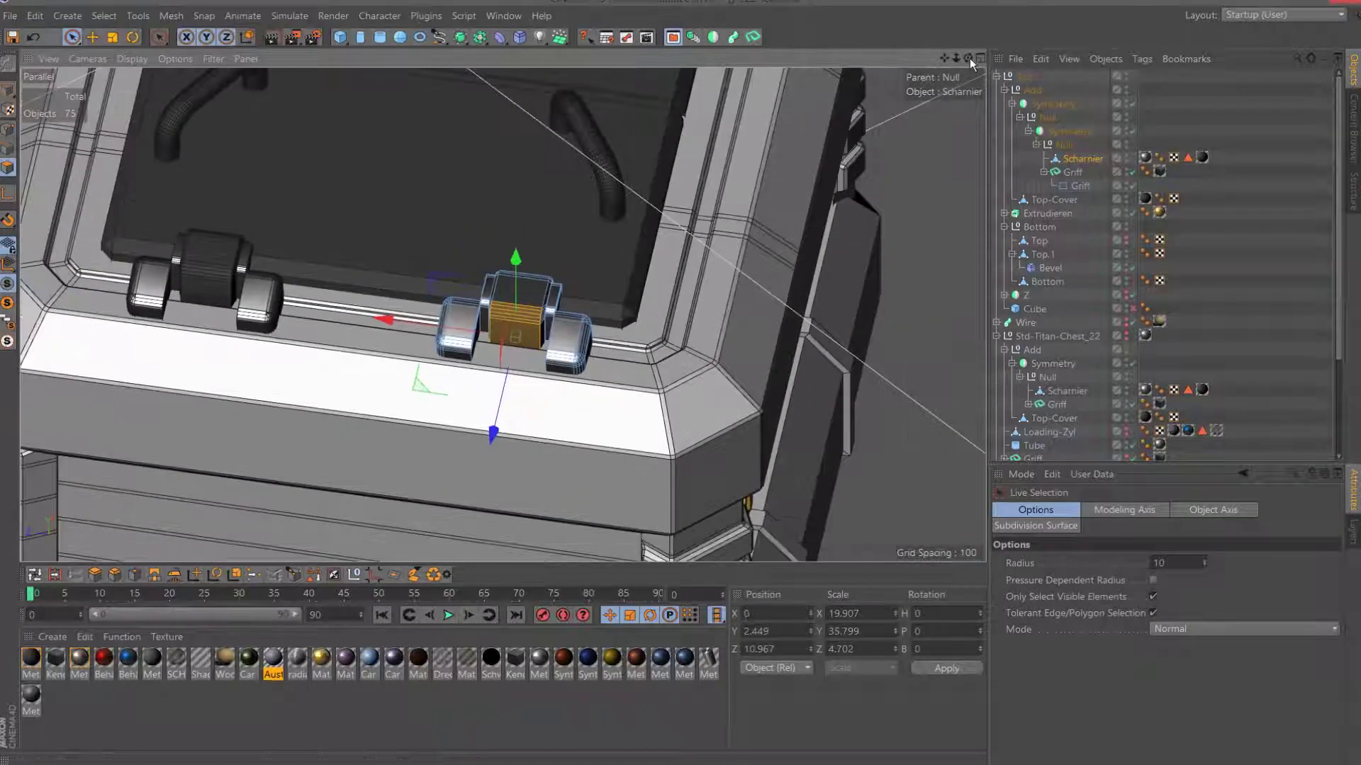
{"action": "left_click_drag", "start_coordinate": [968, 58], "coordinate": [870, 188]}
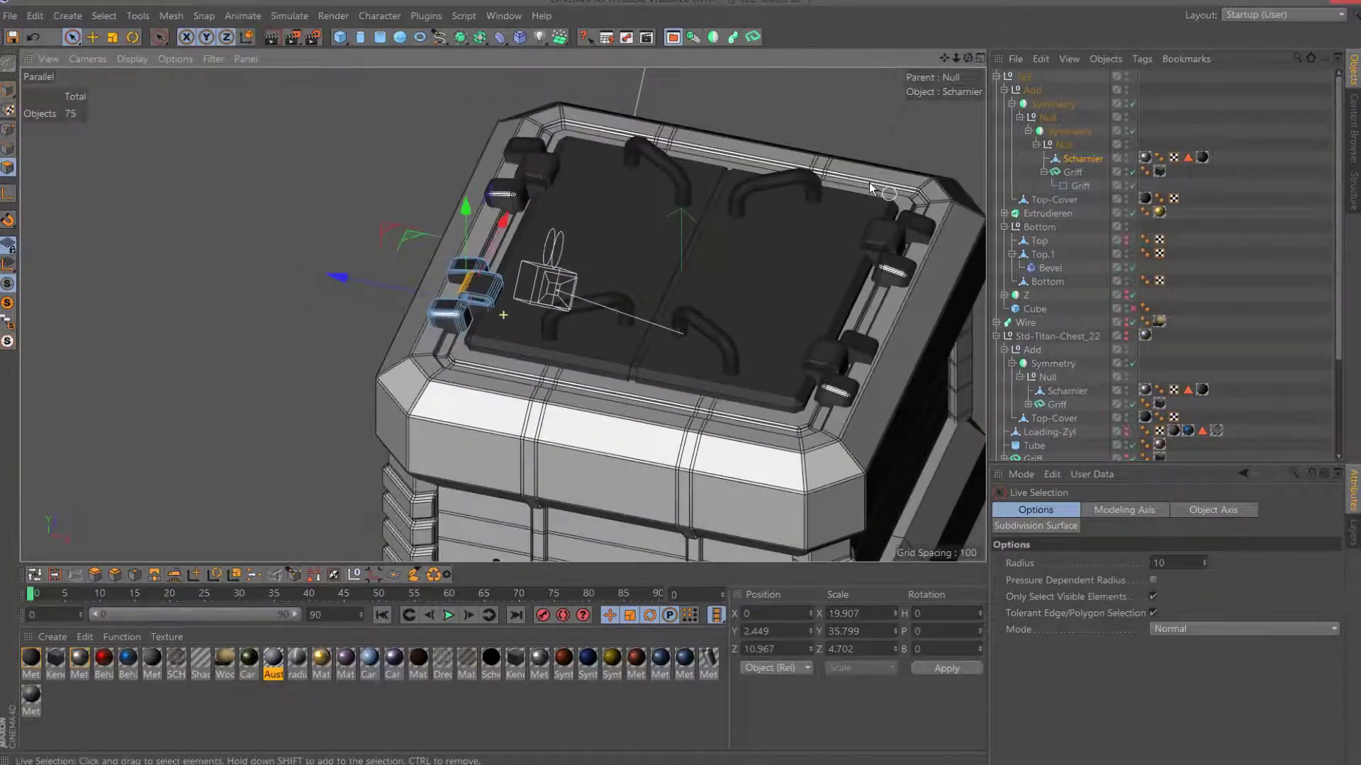
{"action": "scroll", "coordinate": [870, 188], "scroll_direction": "down", "scroll_amount": 3}
{"action": "scroll", "coordinate": [671, 219], "scroll_direction": "down", "scroll_amount": 3}
{"action": "scroll", "coordinate": [671, 219], "scroll_direction": "down", "scroll_amount": 3}
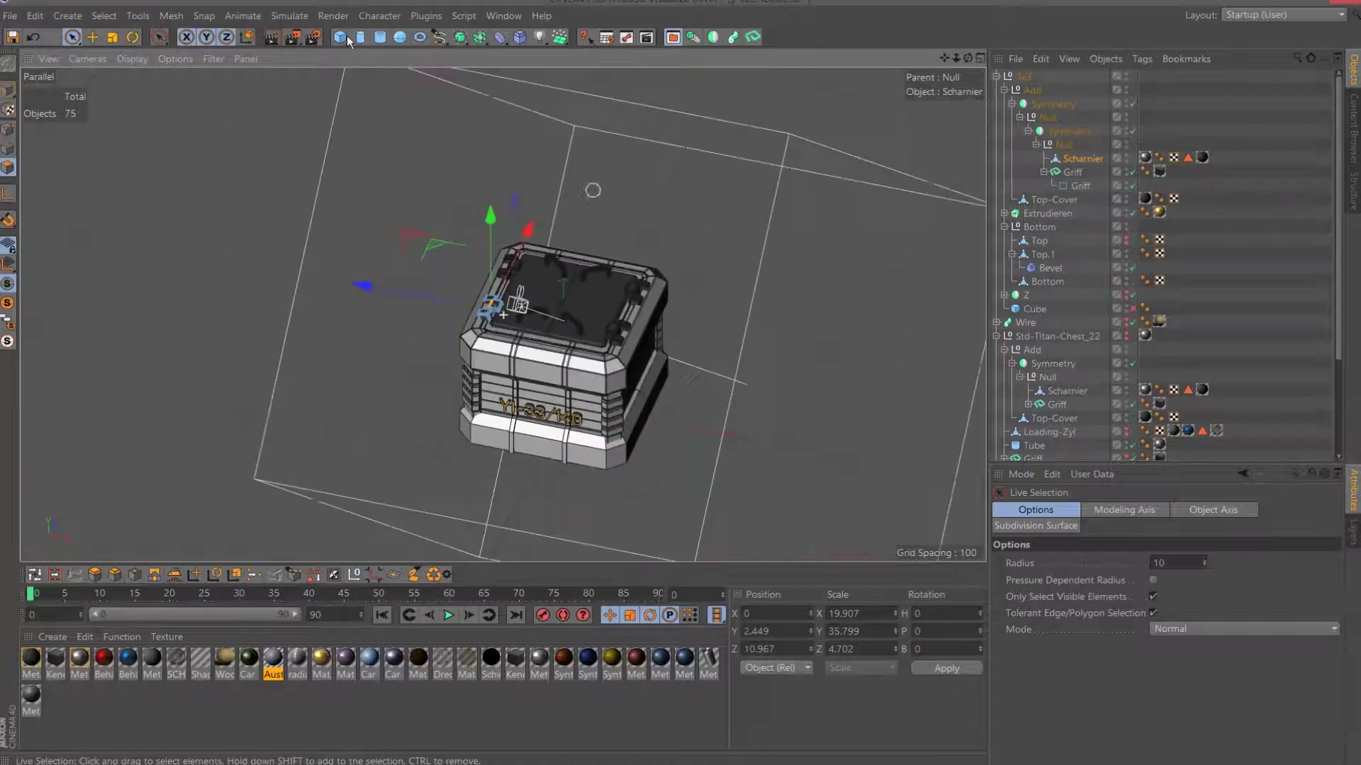
{"action": "left_click", "coordinate": [291, 36]}
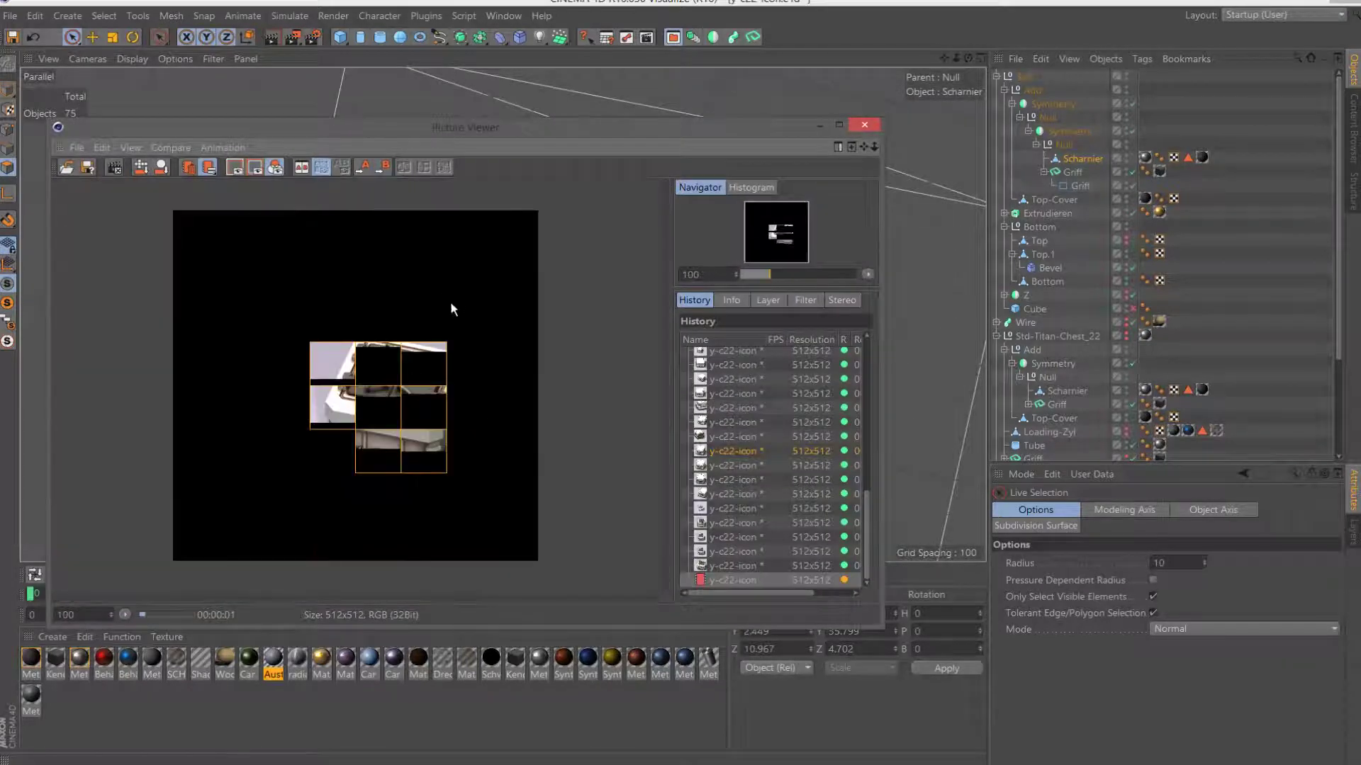
{"action": "scroll", "coordinate": [489, 395], "scroll_direction": "up", "scroll_amount": 3}
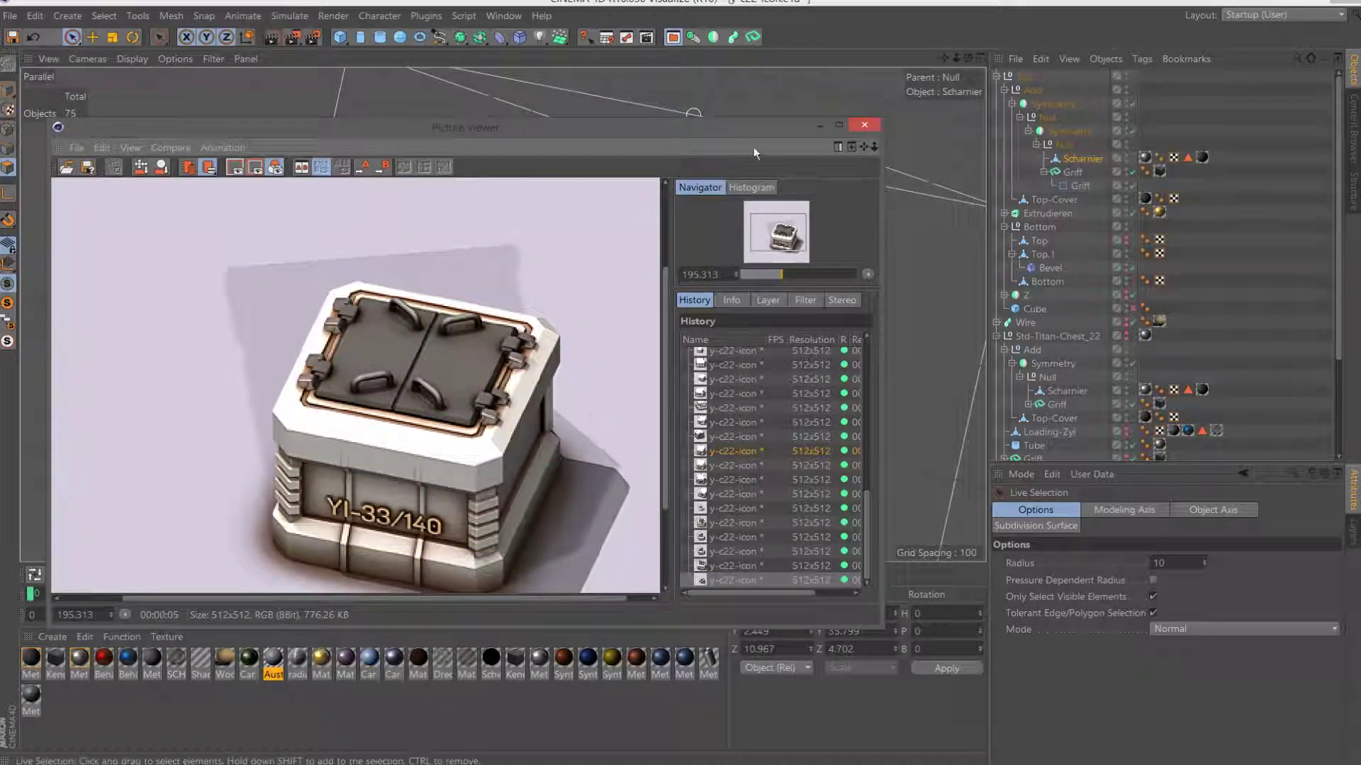
{"action": "left_click", "coordinate": [864, 126]}
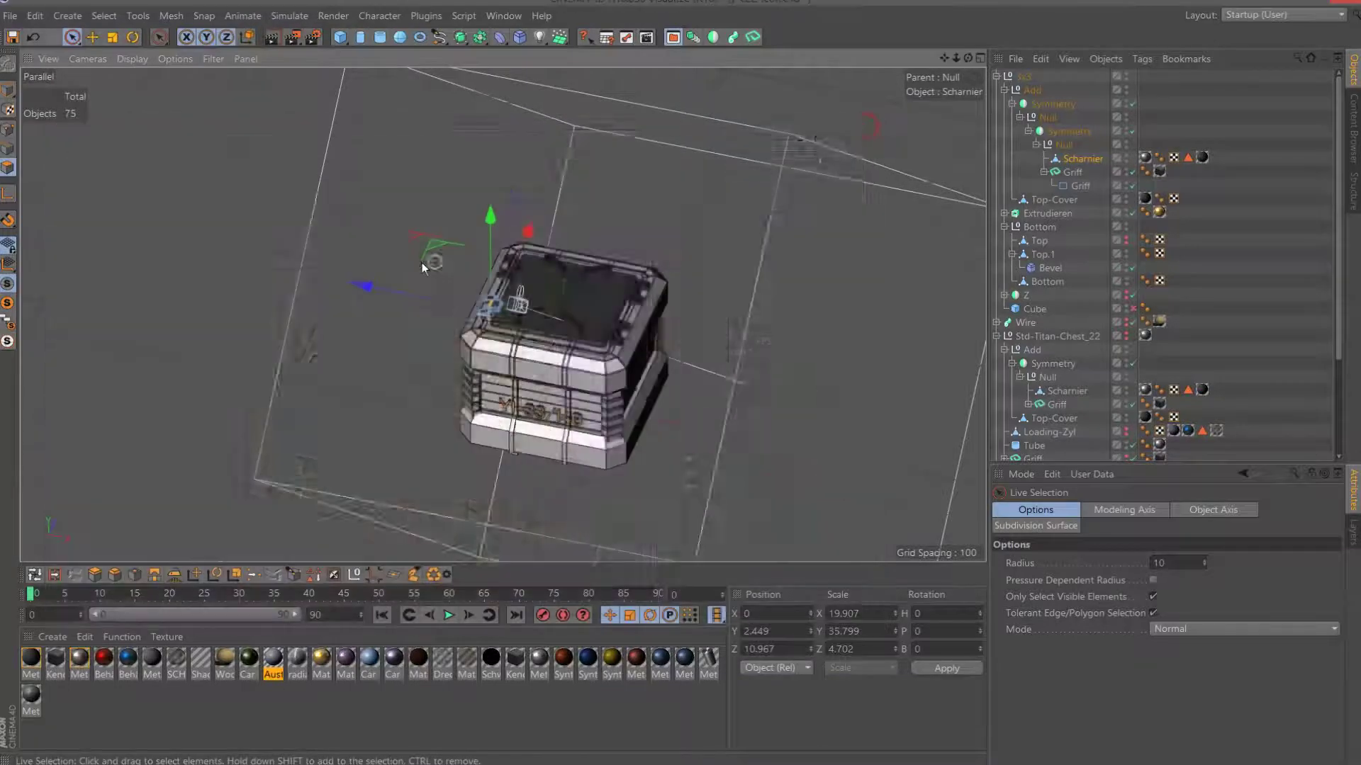
{"action": "scroll", "coordinate": [422, 262], "scroll_direction": "up", "scroll_amount": 3}
{"action": "scroll", "coordinate": [411, 273], "scroll_direction": "up", "scroll_amount": 3}
{"action": "scroll", "coordinate": [392, 287], "scroll_direction": "up", "scroll_amount": 3}
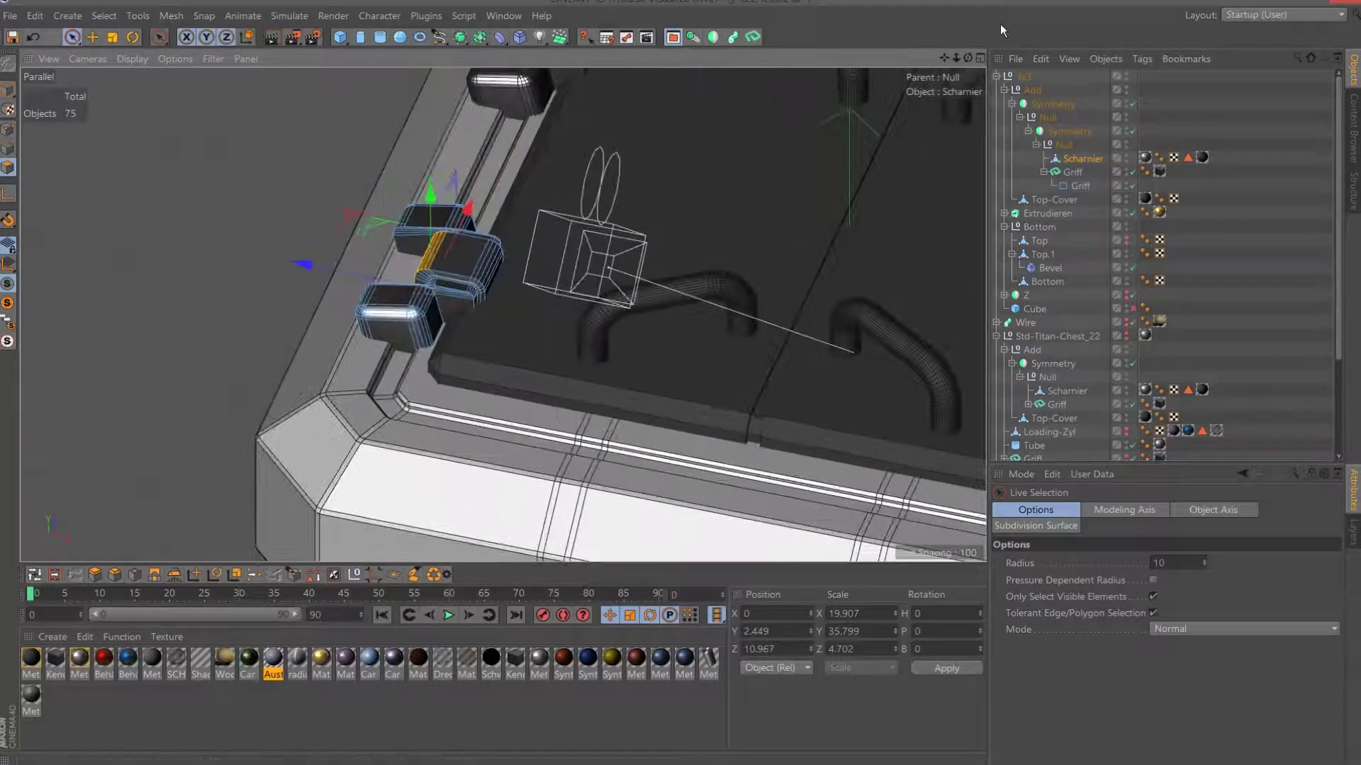
{"action": "left_click_drag", "start_coordinate": [971, 61], "coordinate": [1034, 207]}
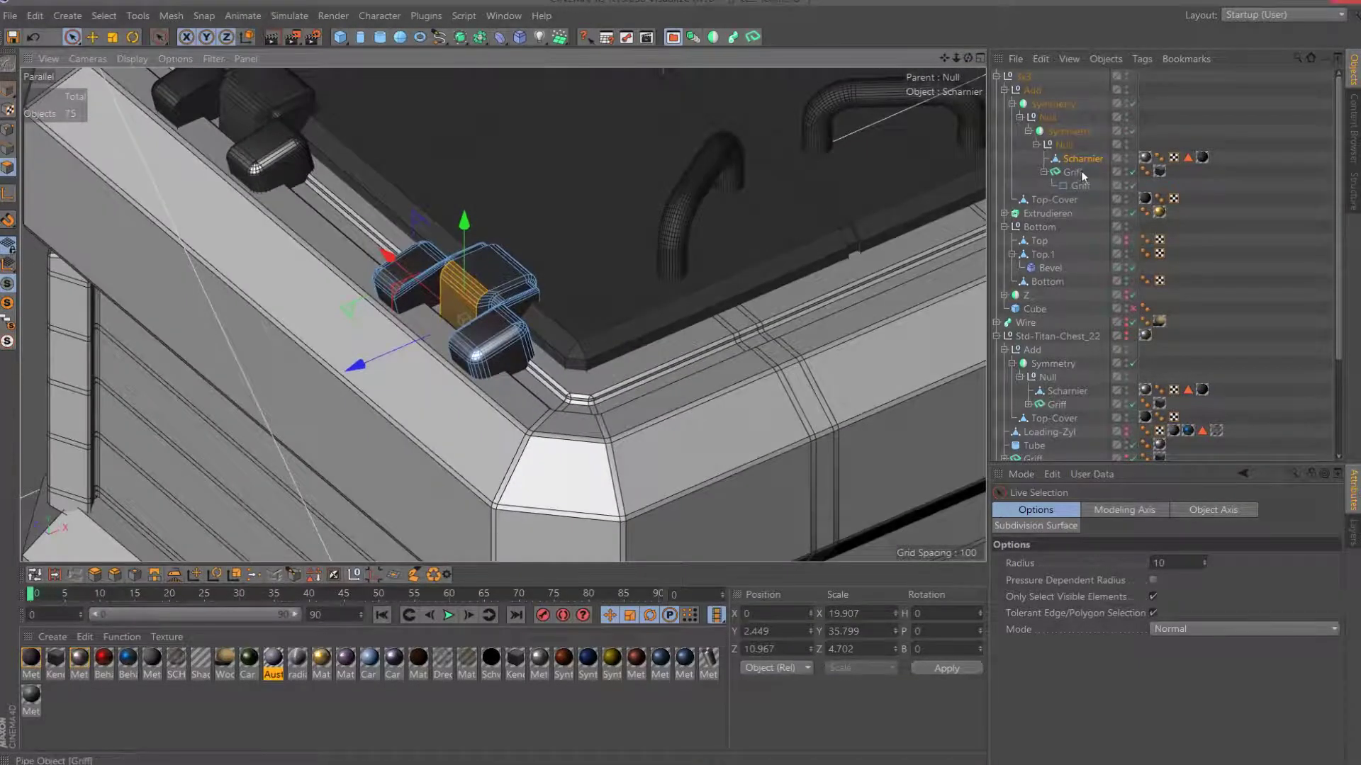
{"action": "scroll", "coordinate": [541, 312], "scroll_direction": "up", "scroll_amount": 2}
{"action": "scroll", "coordinate": [521, 316], "scroll_direction": "up", "scroll_amount": 2}
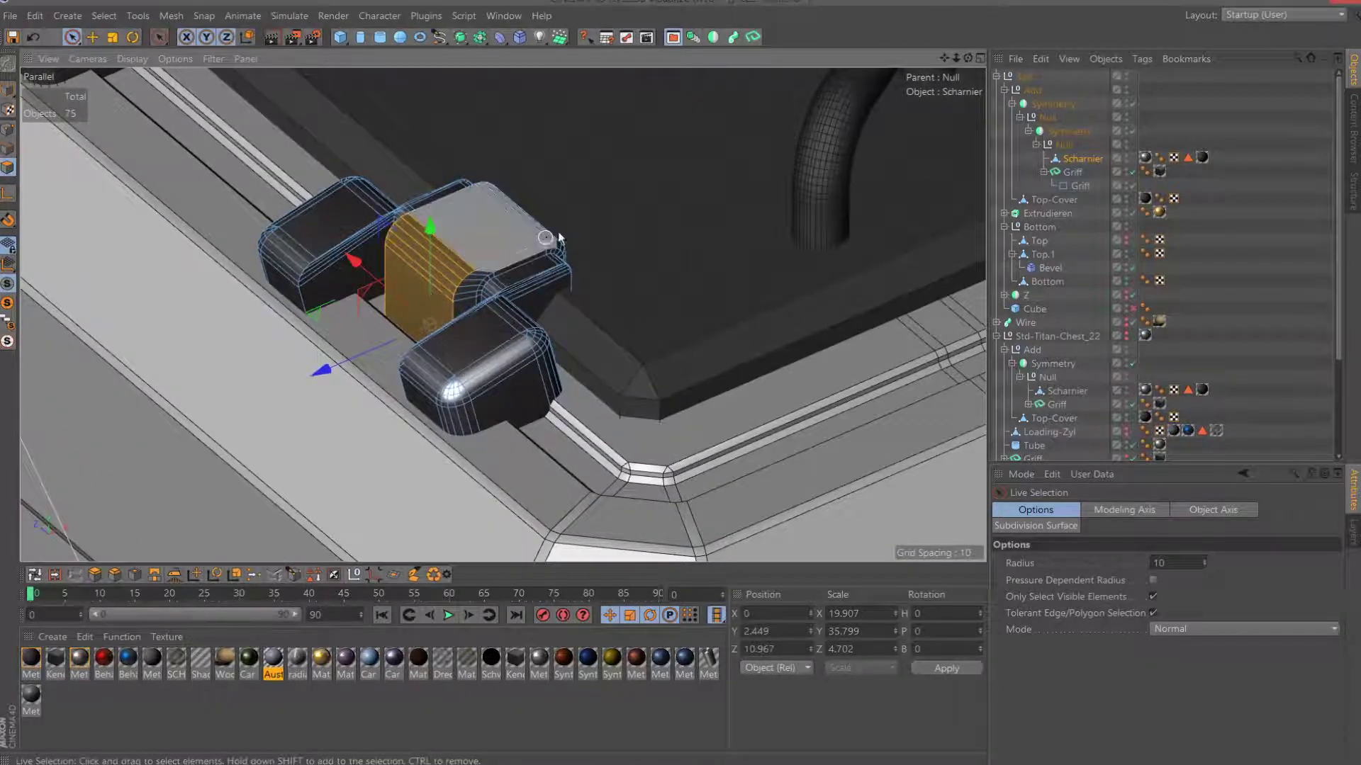
{"action": "left_click_drag", "start_coordinate": [967, 57], "coordinate": [885, 78]}
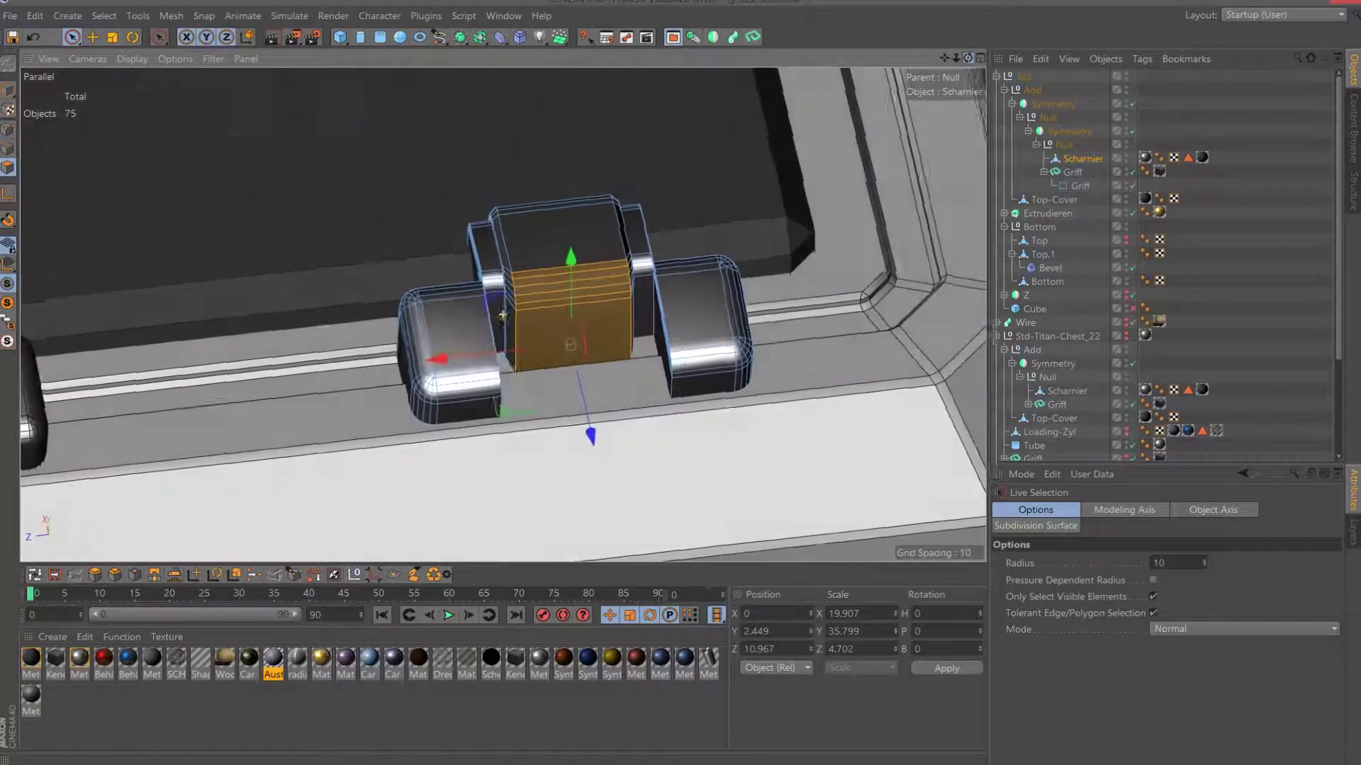
{"action": "left_click_drag", "start_coordinate": [502, 315], "coordinate": [539, 333], "text": "alt"}
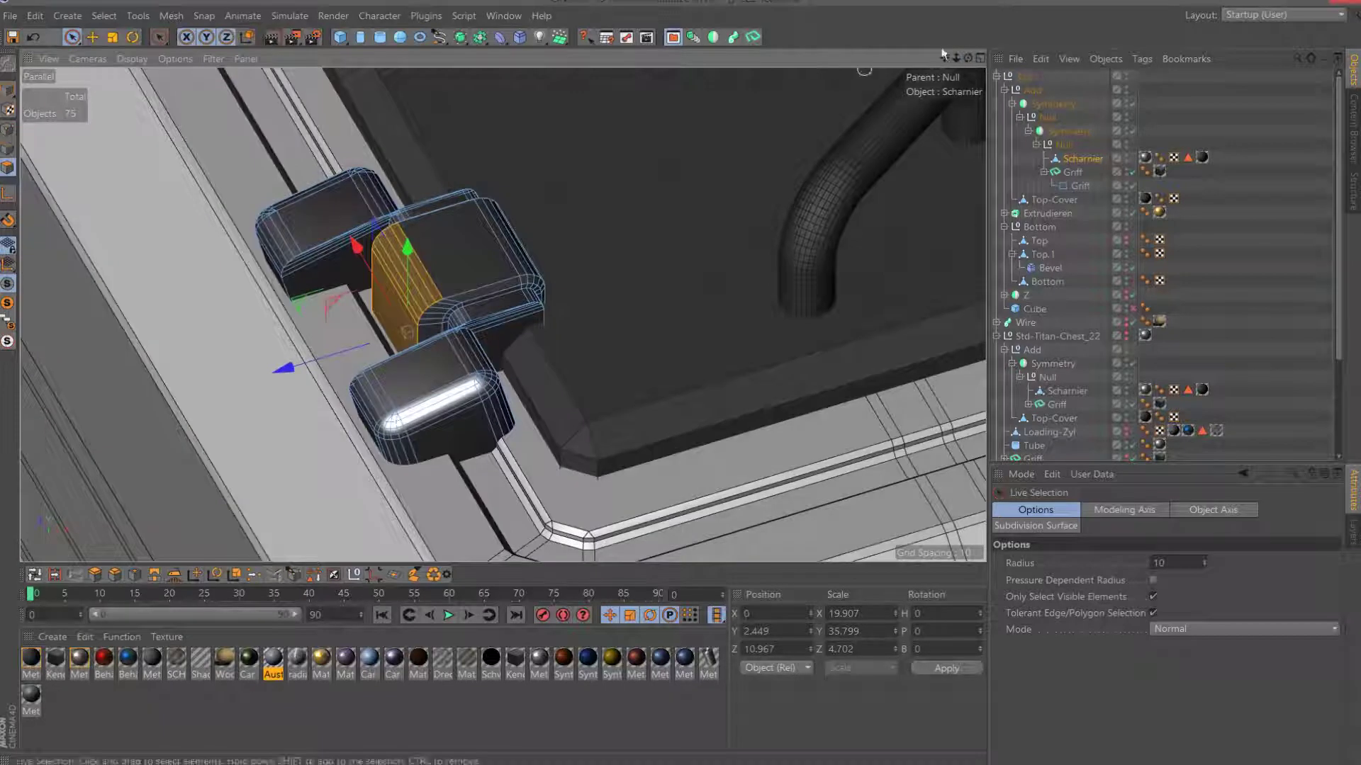
{"action": "left_click_drag", "start_coordinate": [968, 58], "coordinate": [887, 57]}
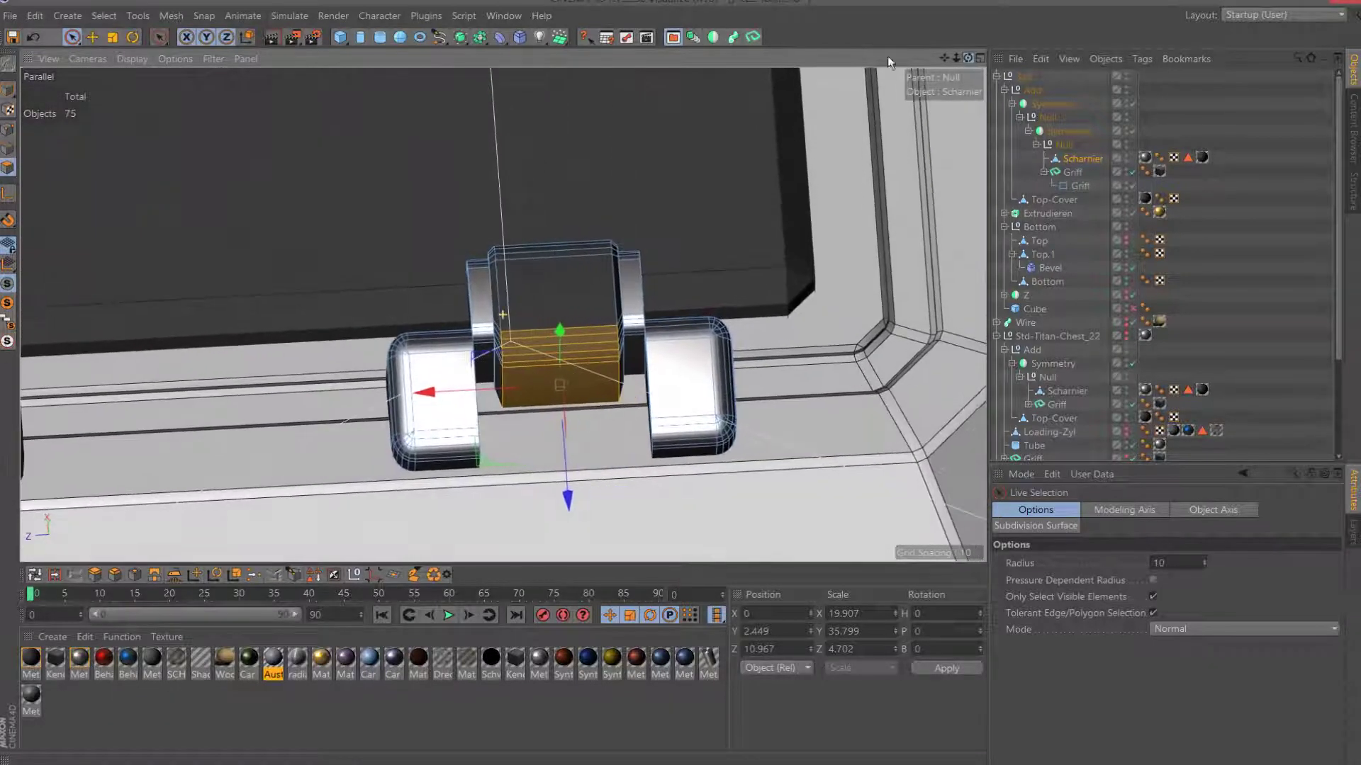
Box-select the Scharnier hinge's middle block polygons with Rectangle Selection.
{"action": "left_click", "coordinate": [158, 39]}
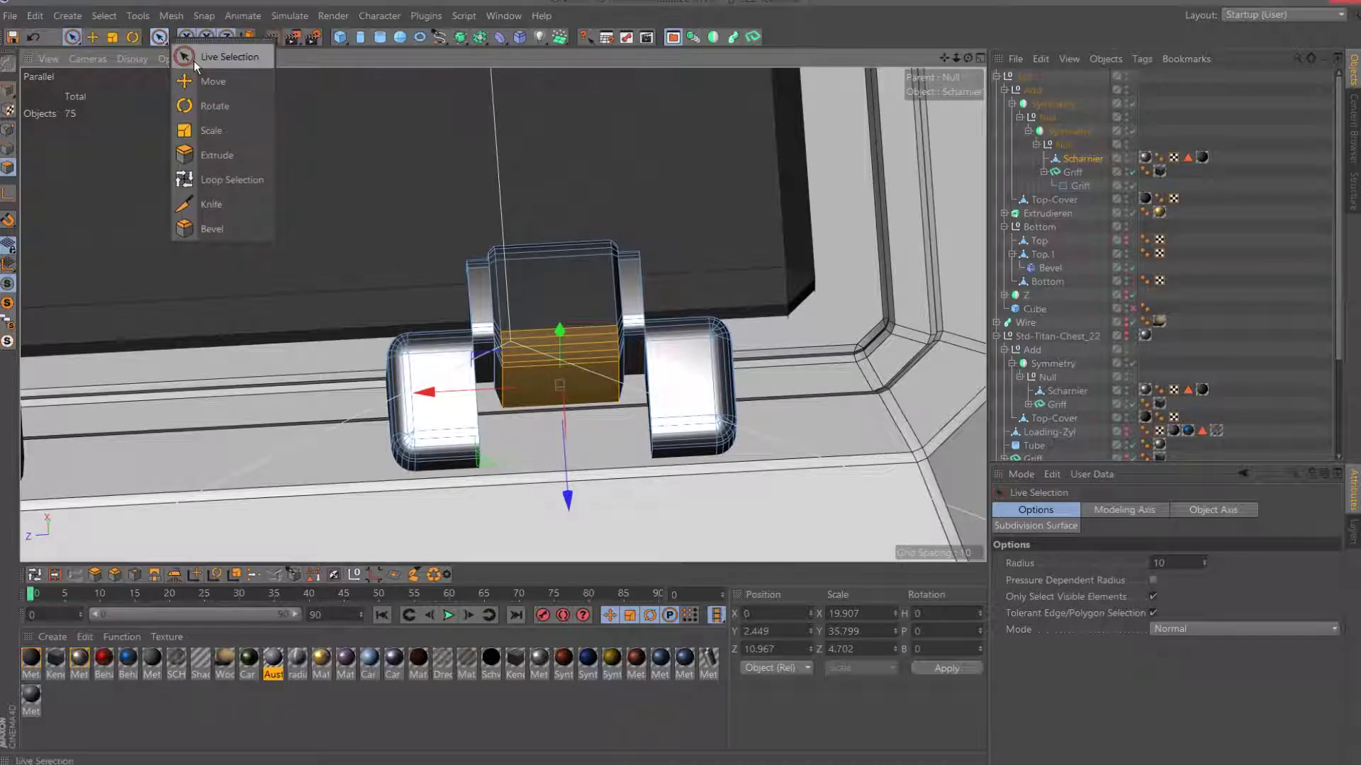
{"action": "left_click_drag", "start_coordinate": [71, 37], "coordinate": [127, 57]}
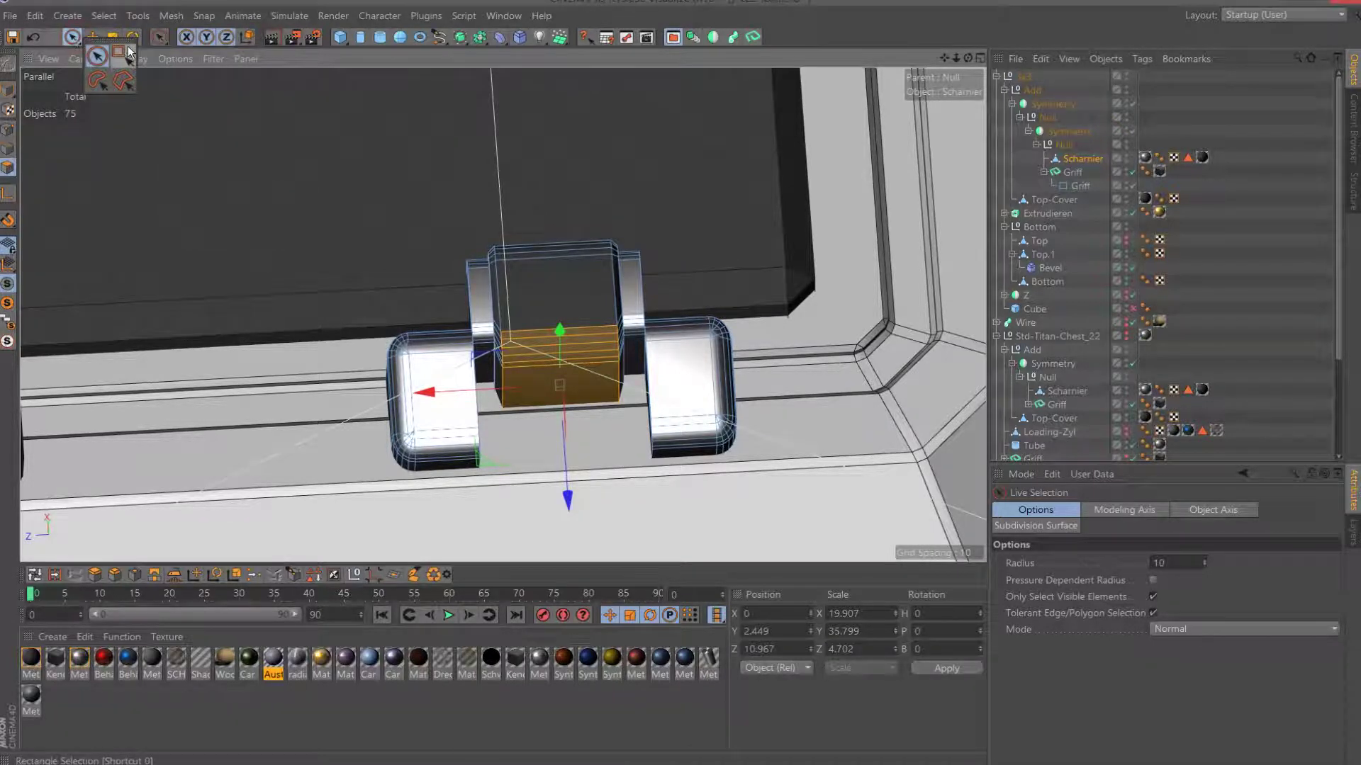
{"action": "left_click_drag", "start_coordinate": [452, 170], "coordinate": [646, 436]}
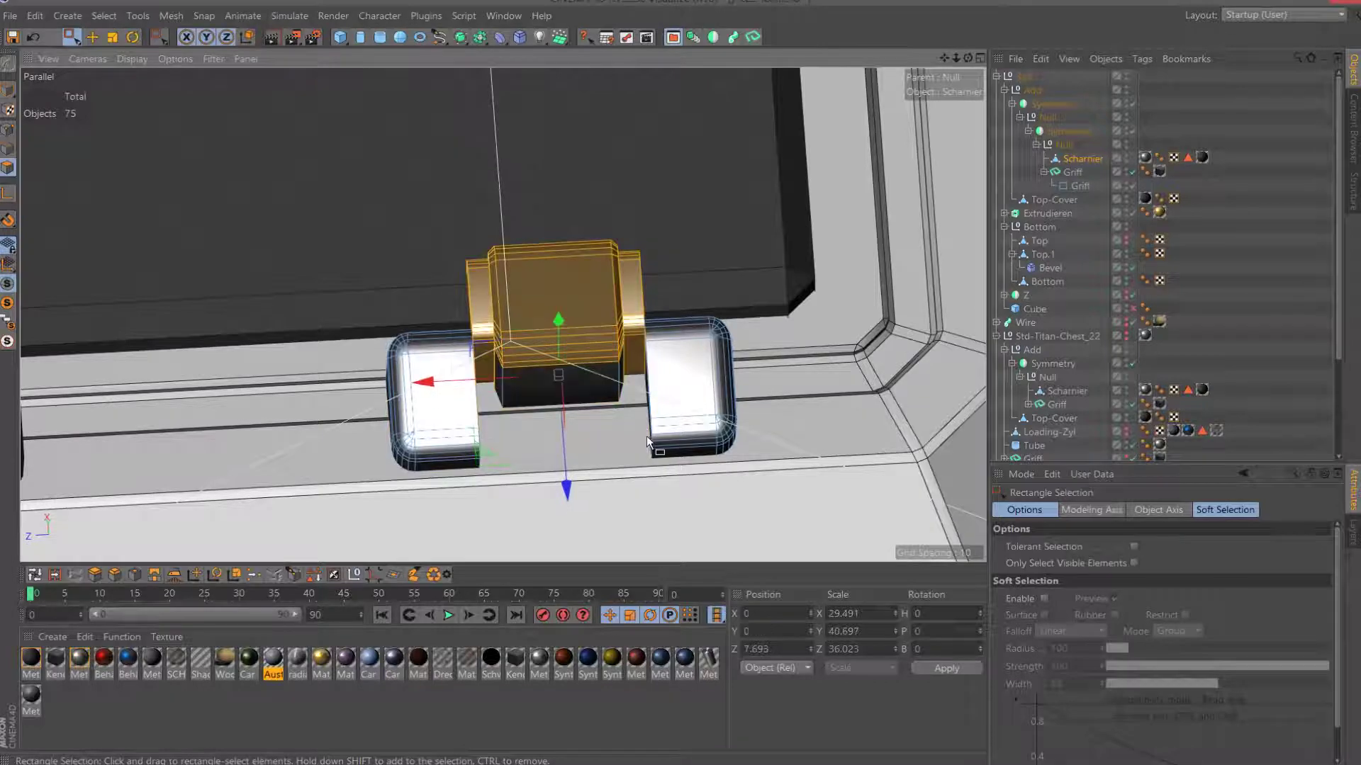
{"action": "left_click", "coordinate": [965, 53]}
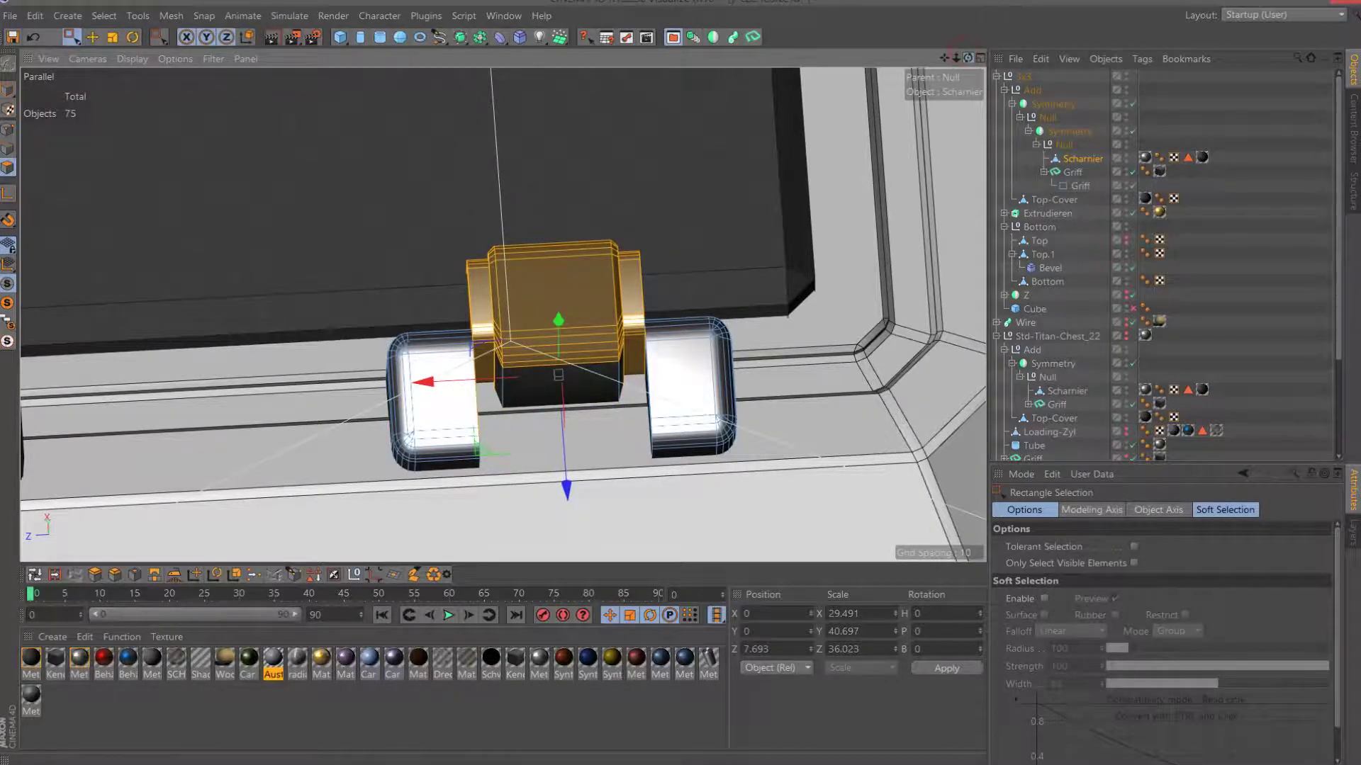
{"action": "mouse_move", "coordinate": [966, 53]}
{"action": "left_mouse_down"}
{"action": "mouse_move", "coordinate": [502, 314]}
{"action": "mouse_move", "coordinate": [478, 180]}
{"action": "left_mouse_up"}
{"action": "left_click_drag", "start_coordinate": [561, 331], "coordinate": [640, 427]}
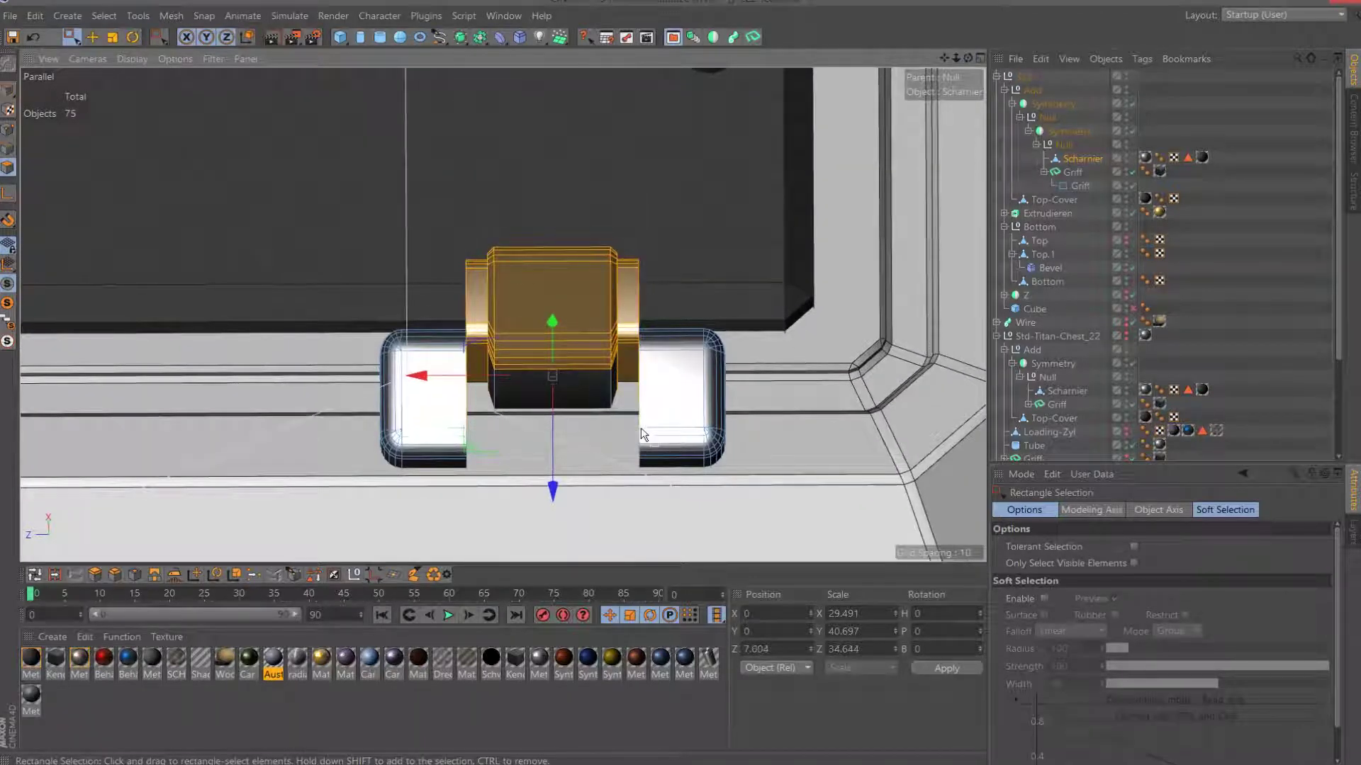
{"action": "left_click_drag", "start_coordinate": [482, 205], "coordinate": [623, 429]}
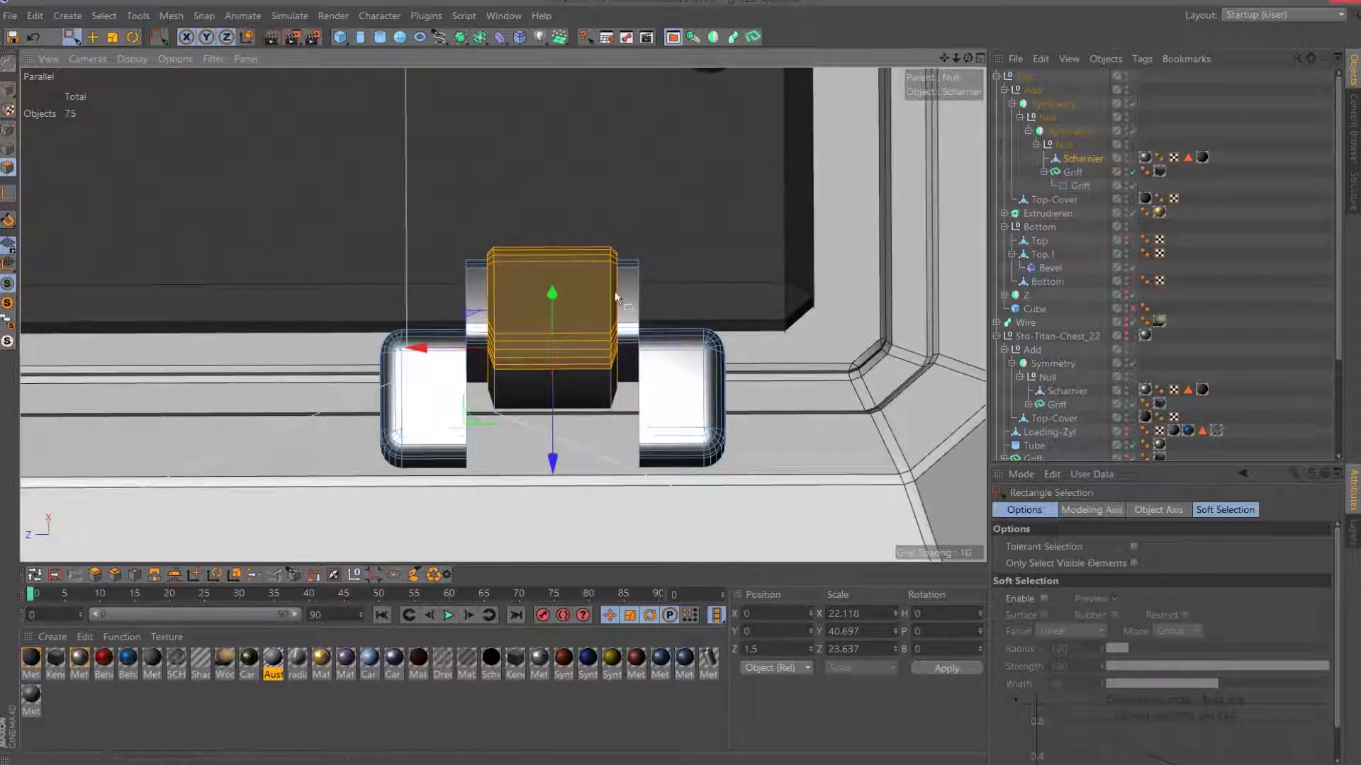
Rectangle-select the right and left outer blocks of the Scharnier hinge.
{"action": "left_click", "coordinate": [1188, 159]}
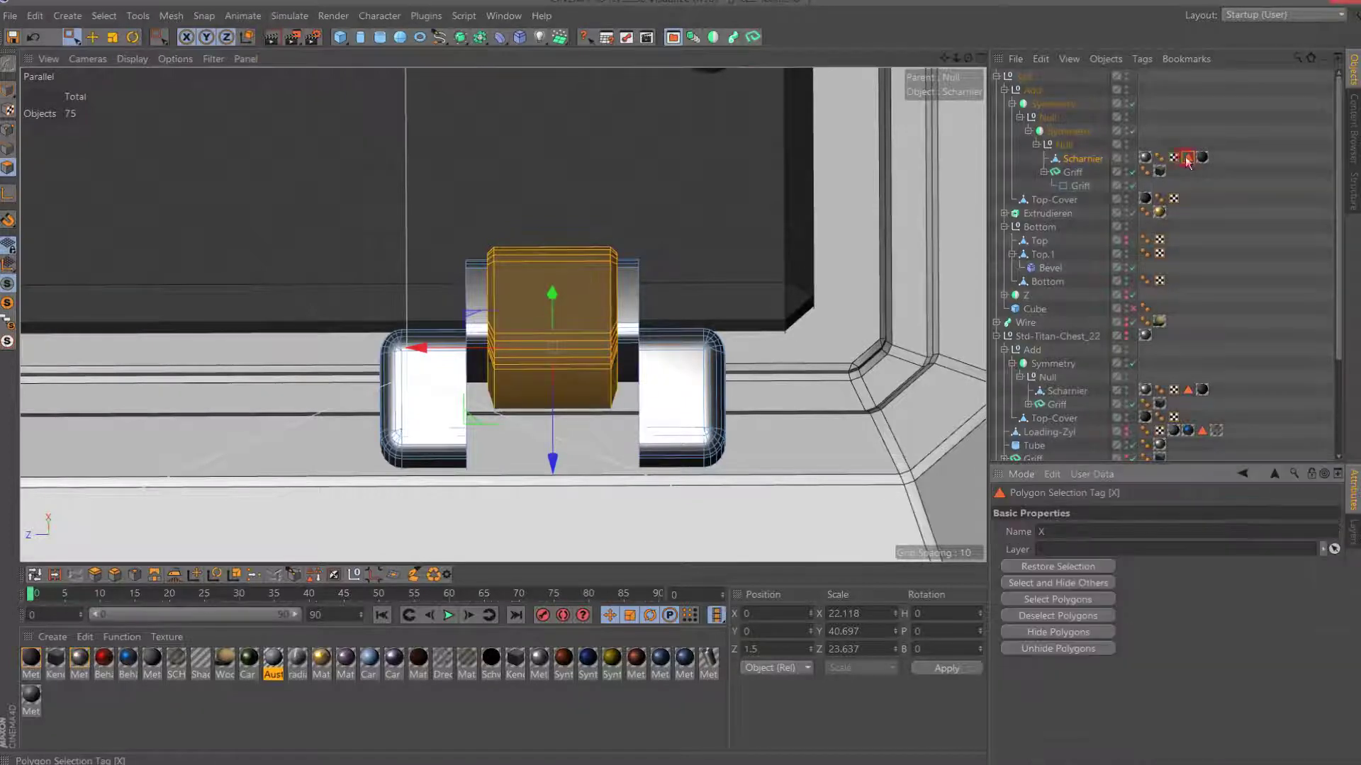
{"action": "left_click_drag", "start_coordinate": [967, 58], "coordinate": [967, 58]}
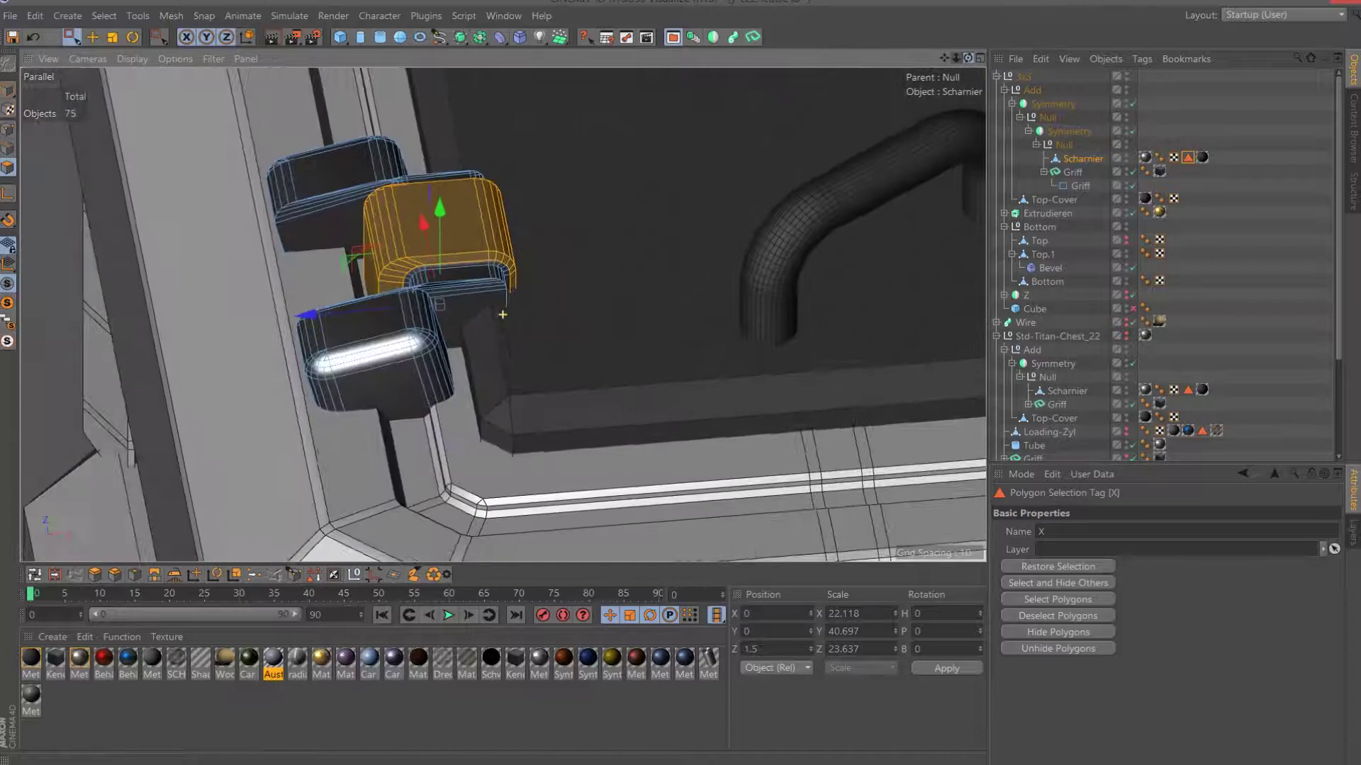
{"action": "left_click_drag", "start_coordinate": [503, 314], "coordinate": [1166, 165], "text": "alt"}
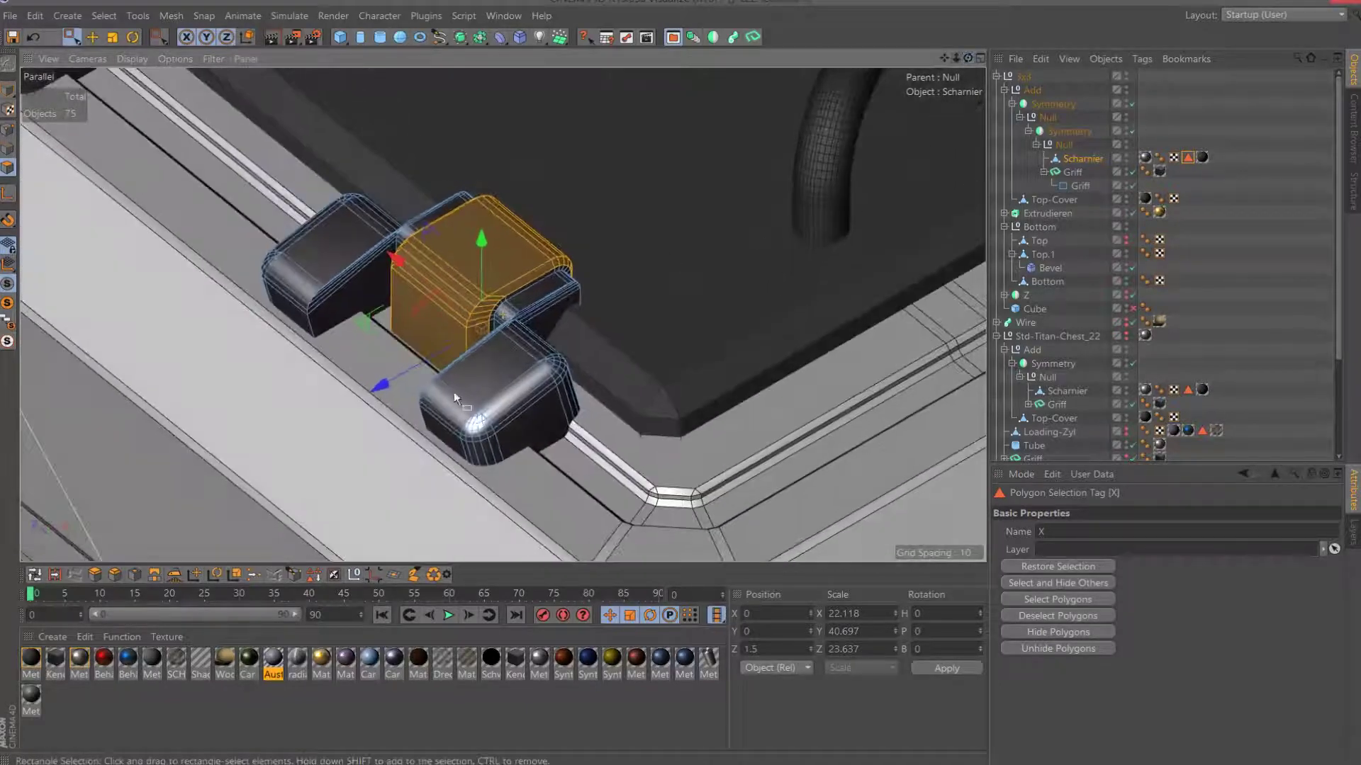
{"action": "left_click_drag", "start_coordinate": [967, 58], "coordinate": [502, 66]}
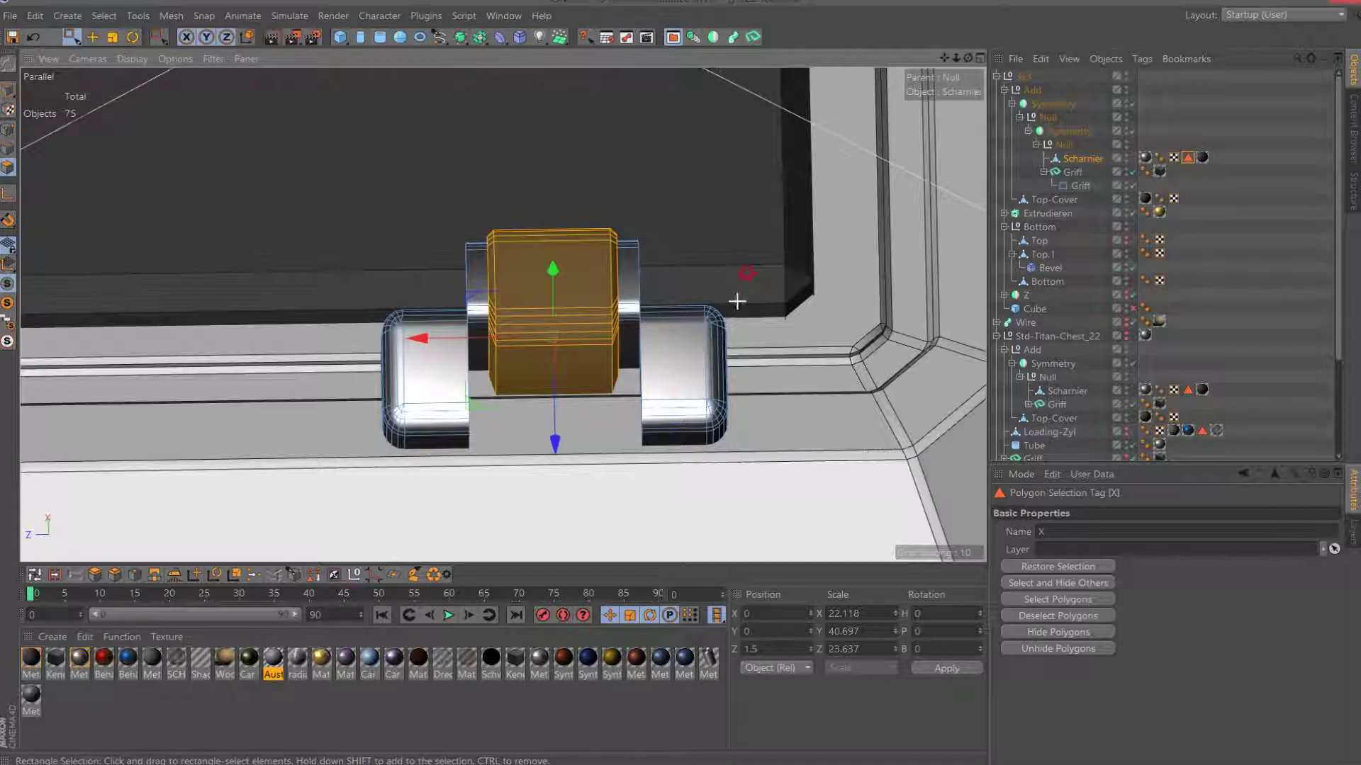
{"action": "left_click_drag", "start_coordinate": [687, 437], "coordinate": [635, 507]}
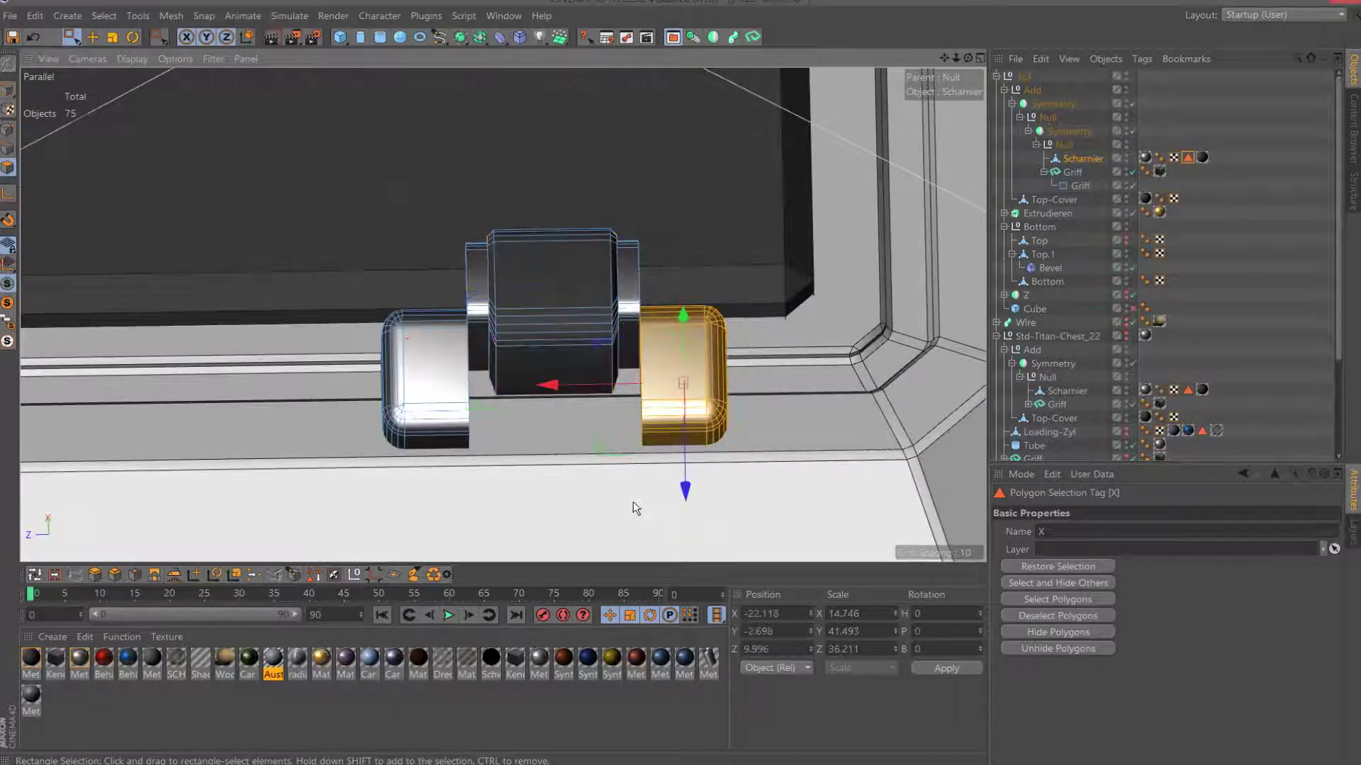
{"action": "left_click_drag", "start_coordinate": [334, 266], "coordinate": [478, 477], "text": "shift"}
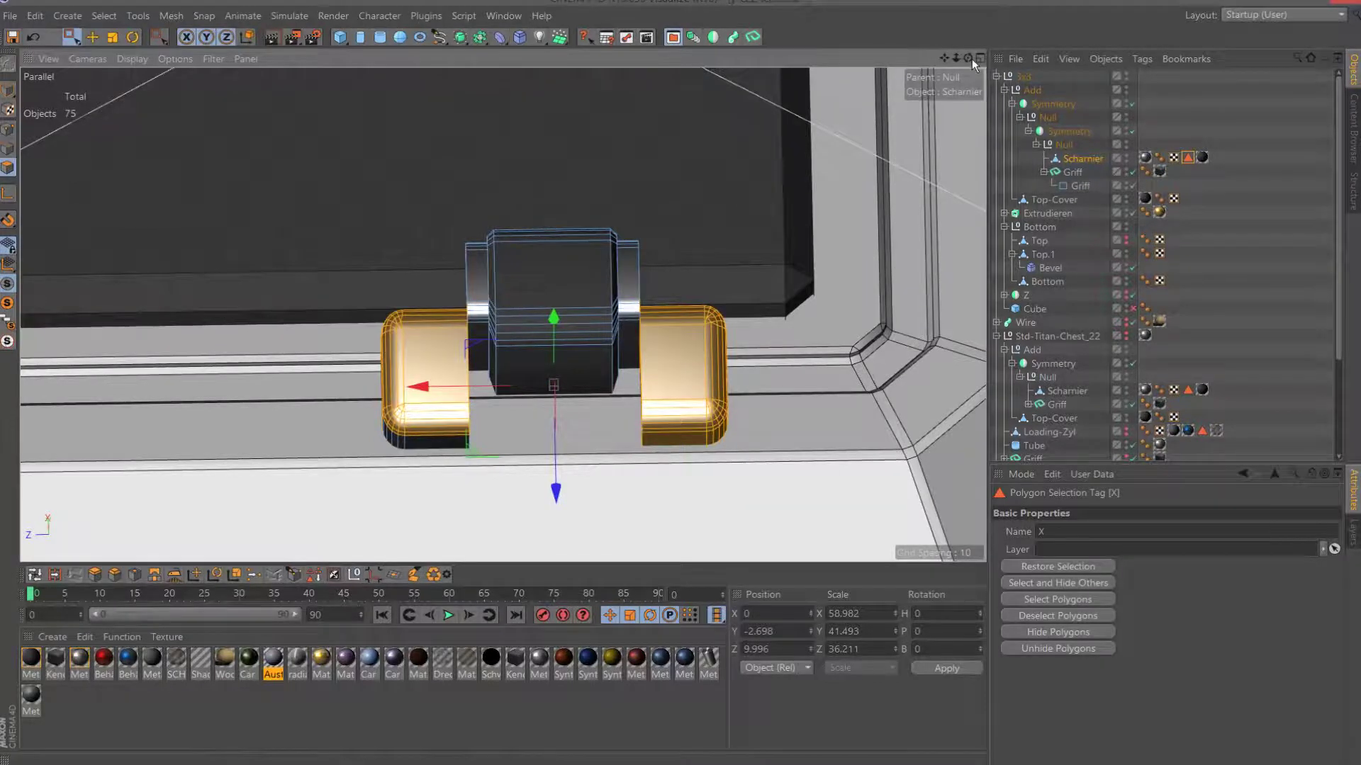
{"action": "left_click_drag", "start_coordinate": [969, 59], "coordinate": [949, 64]}
{"action": "left_click_drag", "start_coordinate": [503, 315], "coordinate": [471, 441]}
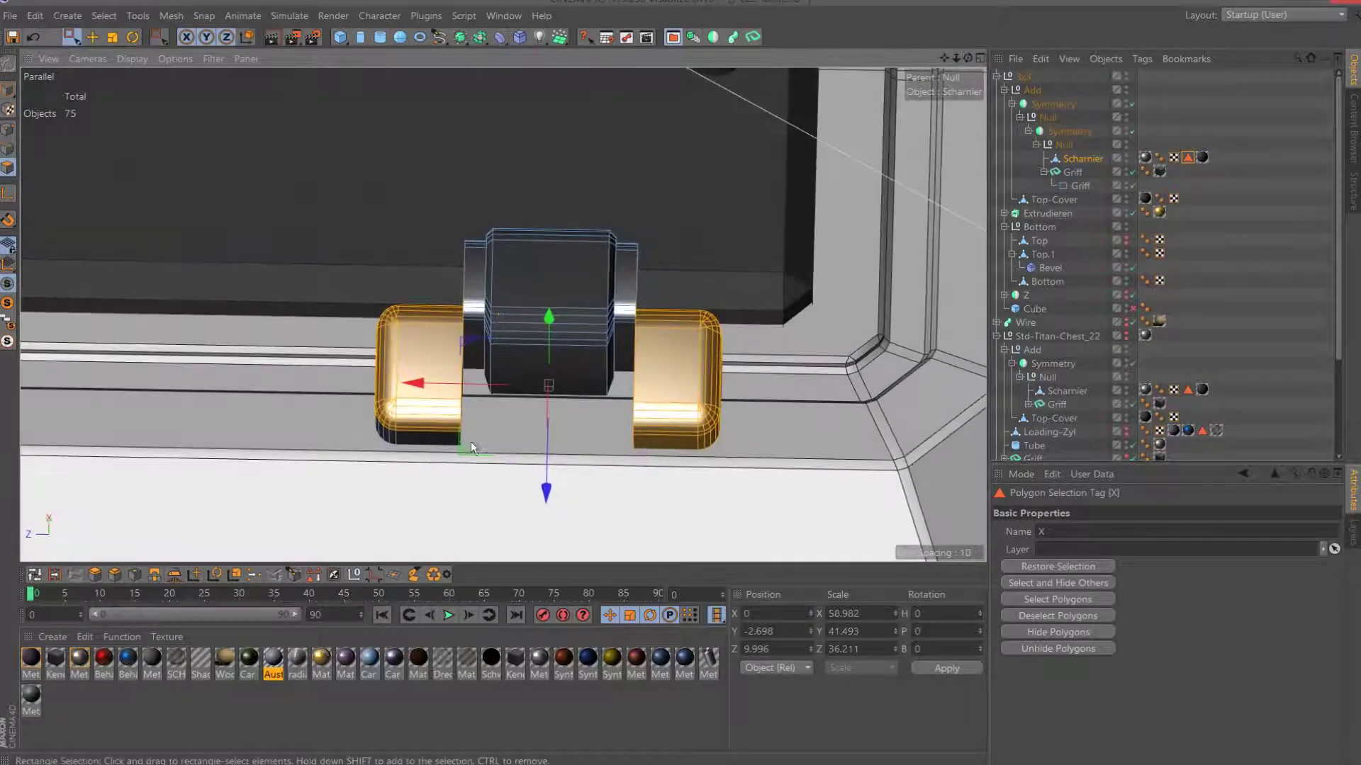
{"action": "left_click_drag", "start_coordinate": [474, 489], "coordinate": [360, 258]}
Switch to Live Selection and undo an accidental nudge of the hinge blocks.
{"action": "left_click", "coordinate": [73, 37]}
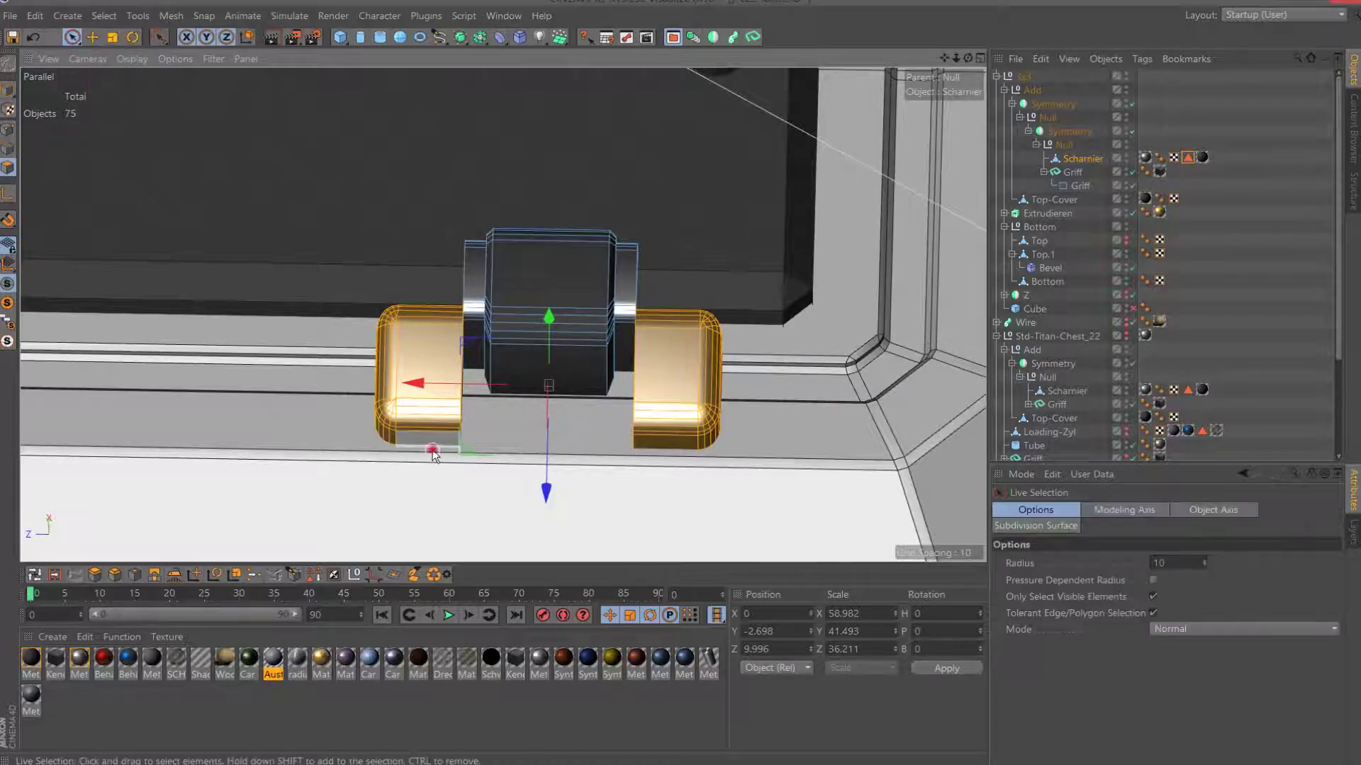
{"action": "mouse_move", "coordinate": [968, 59]}
{"action": "left_mouse_down"}
{"action": "mouse_move", "coordinate": [502, 314]}
{"action": "mouse_move", "coordinate": [647, 191]}
{"action": "left_mouse_up"}
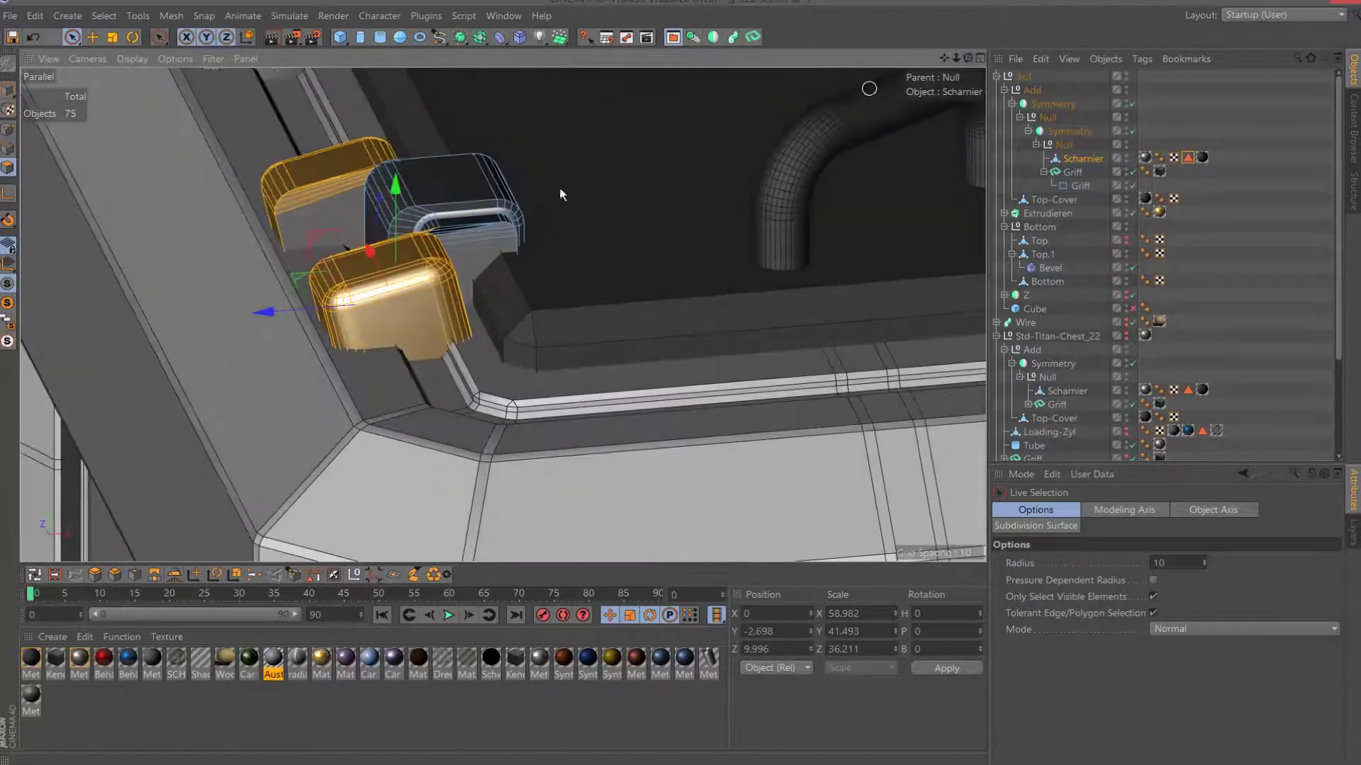
{"action": "left_click_drag", "start_coordinate": [266, 319], "coordinate": [252, 316]}
{"action": "left_click", "coordinate": [33, 38]}
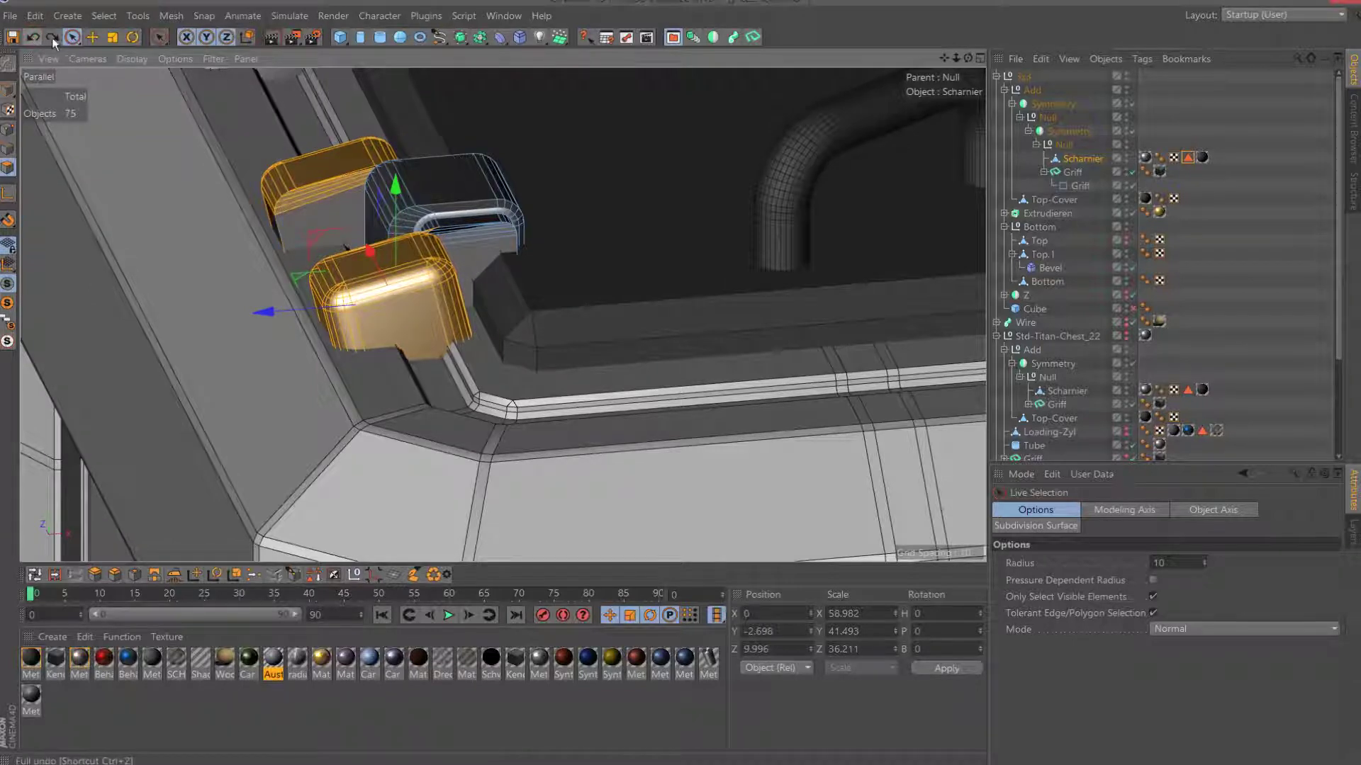
{"action": "left_click", "coordinate": [329, 211]}
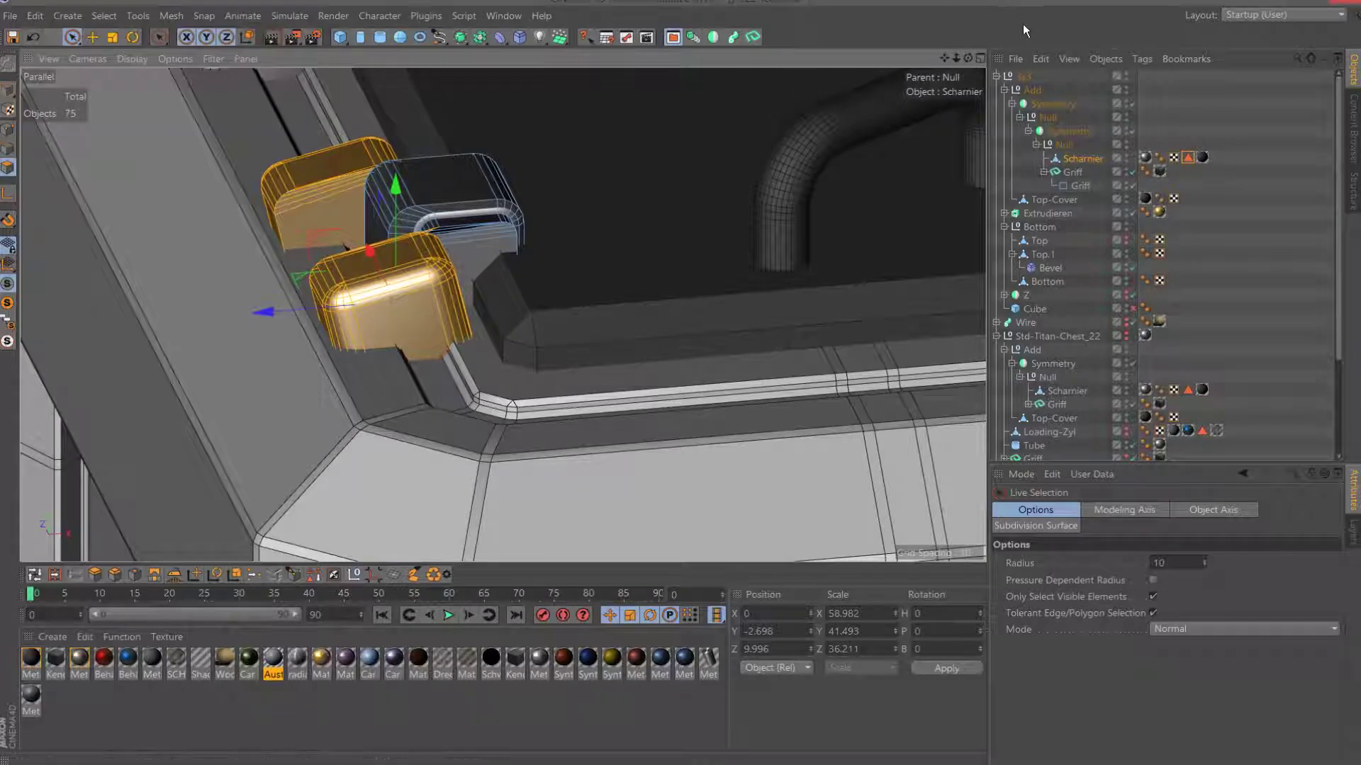
Zoom in on the hinge, trial-select side face polygons, then clear the selection.
{"action": "left_click_drag", "start_coordinate": [962, 58], "coordinate": [489, 279]}
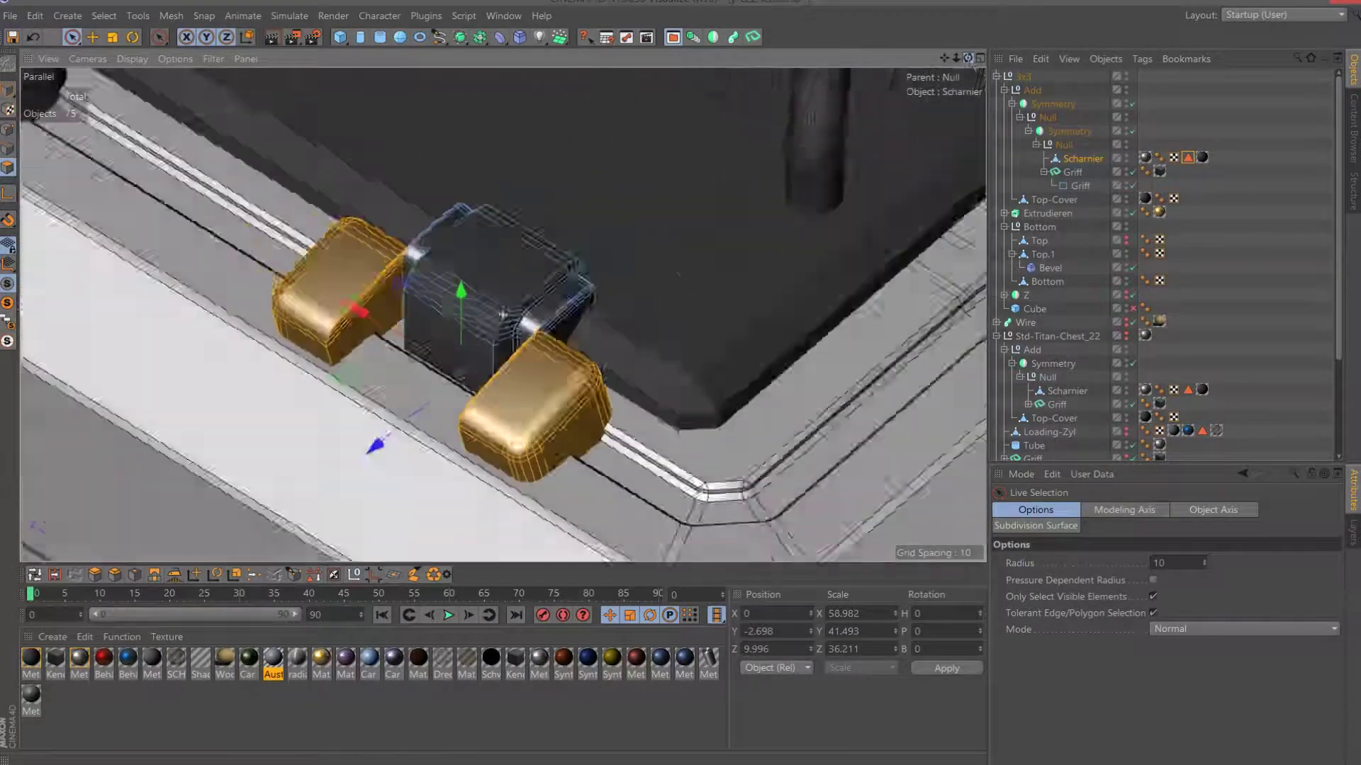
{"action": "scroll", "coordinate": [489, 279], "scroll_direction": "up", "scroll_amount": 2}
{"action": "scroll", "coordinate": [546, 258], "scroll_direction": "up", "scroll_amount": 2}
{"action": "scroll", "coordinate": [547, 320], "scroll_direction": "up", "scroll_amount": 2}
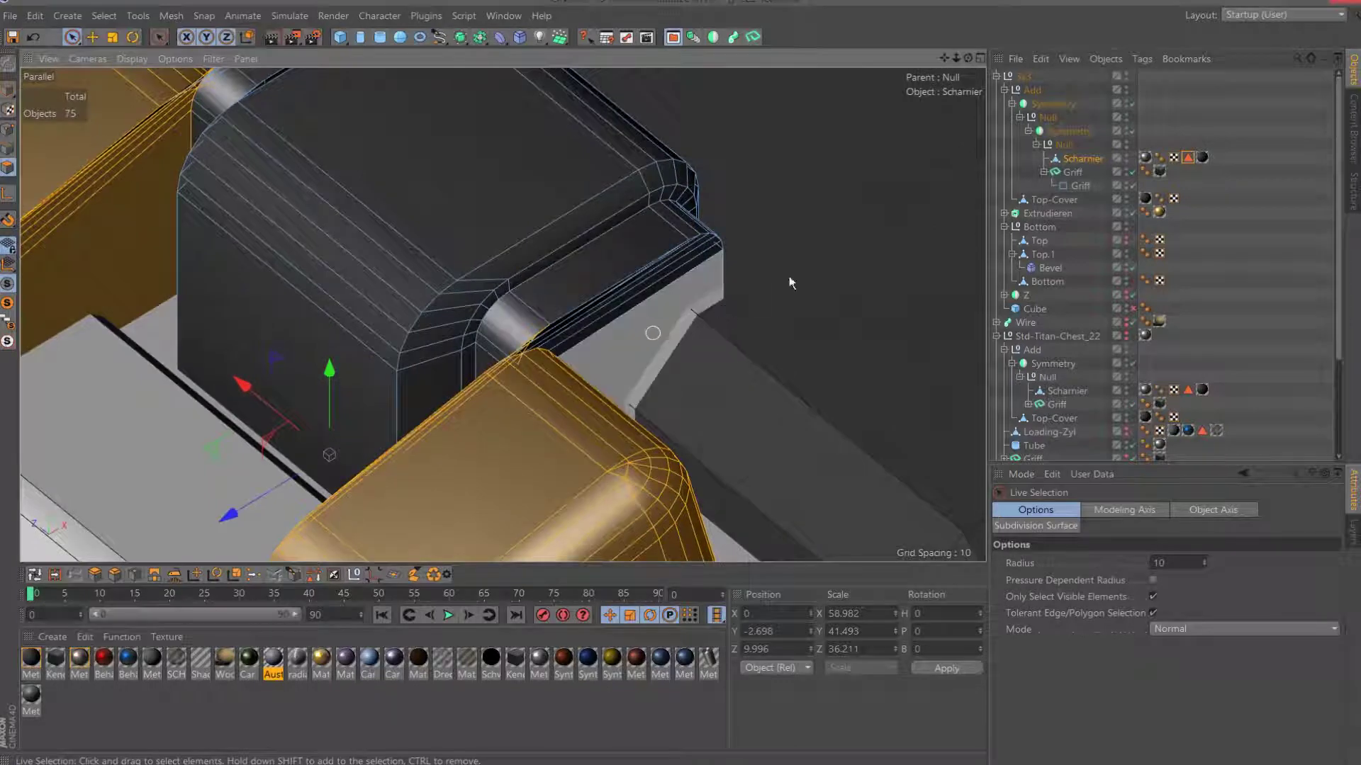
{"action": "mouse_move", "coordinate": [968, 58]}
{"action": "left_mouse_down"}
{"action": "mouse_move", "coordinate": [930, 78]}
{"action": "mouse_move", "coordinate": [705, 328]}
{"action": "left_mouse_up"}
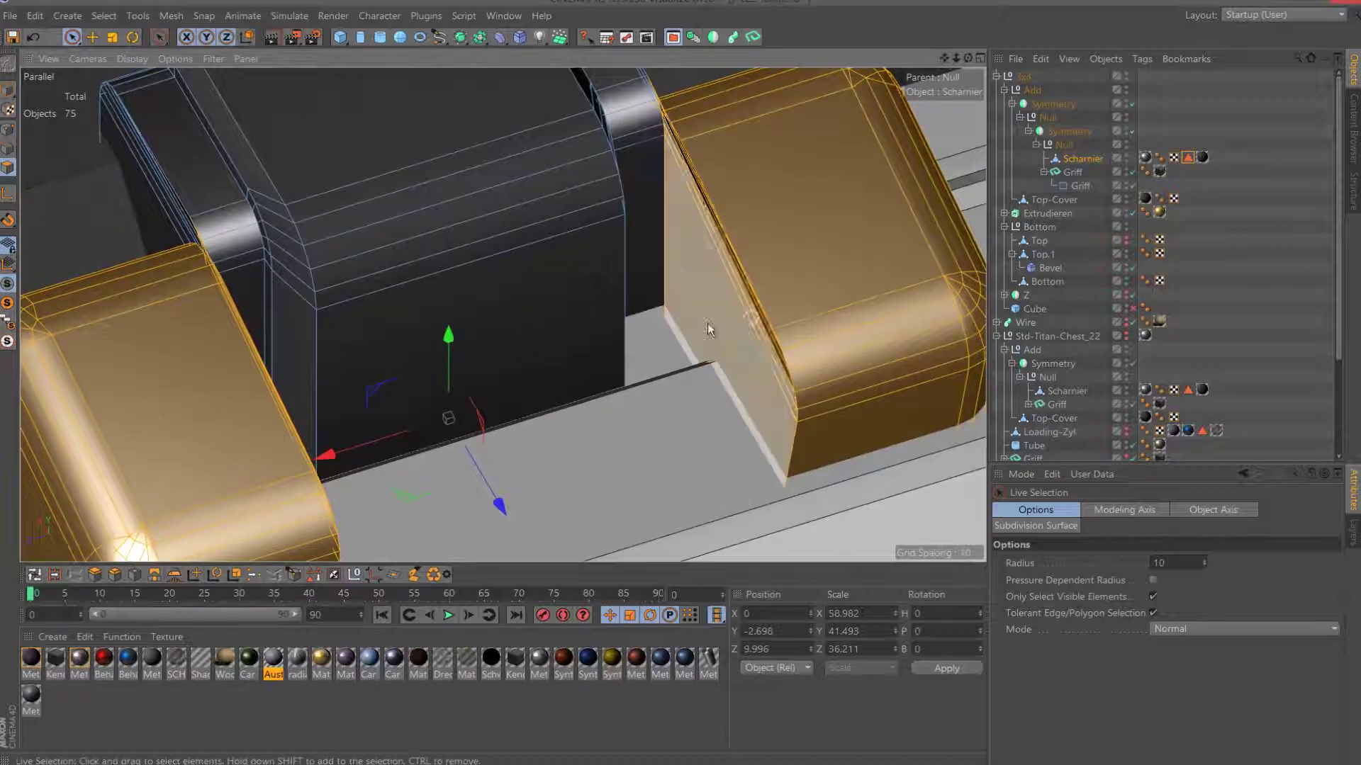
{"action": "left_click", "coordinate": [674, 289]}
{"action": "scroll", "coordinate": [686, 234], "scroll_direction": "up", "scroll_amount": 3}
{"action": "left_click", "coordinate": [687, 189]}
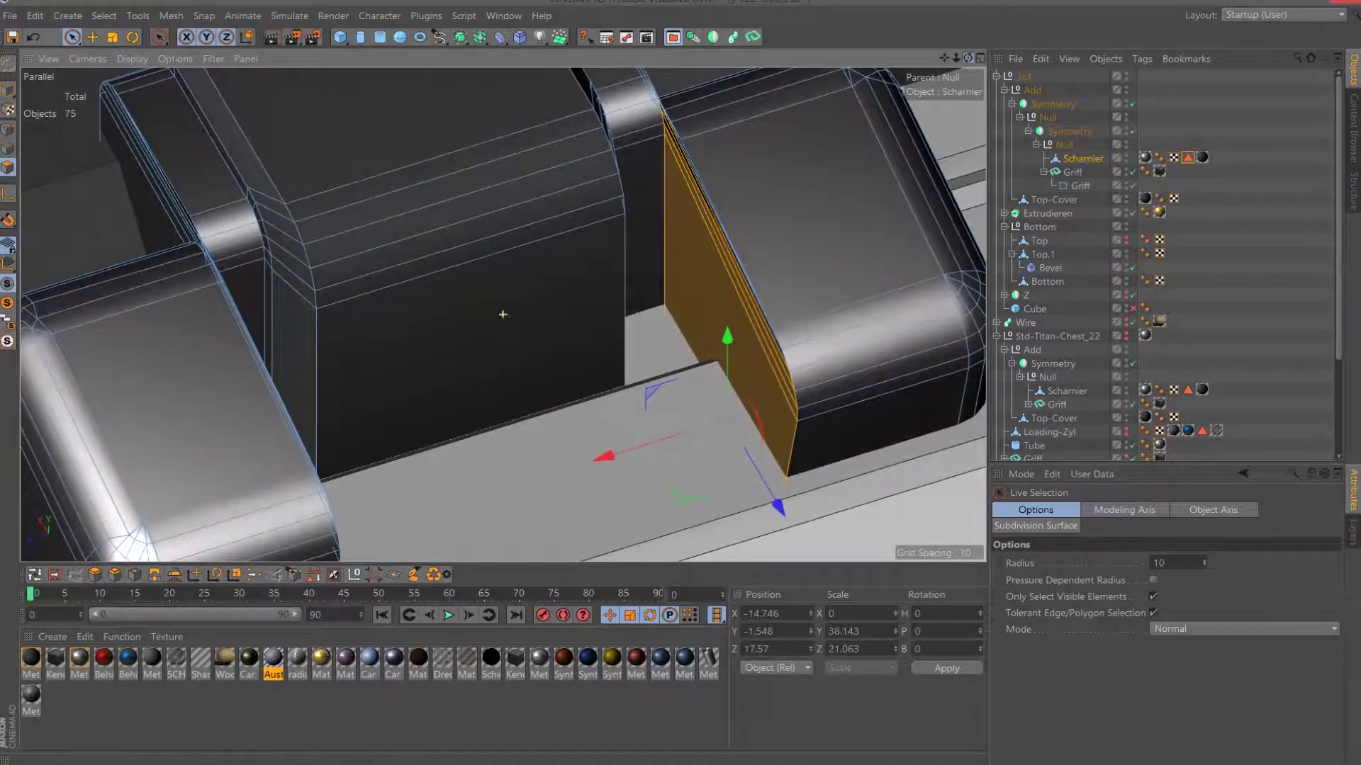
{"action": "left_click_drag", "start_coordinate": [968, 58], "coordinate": [815, 106]}
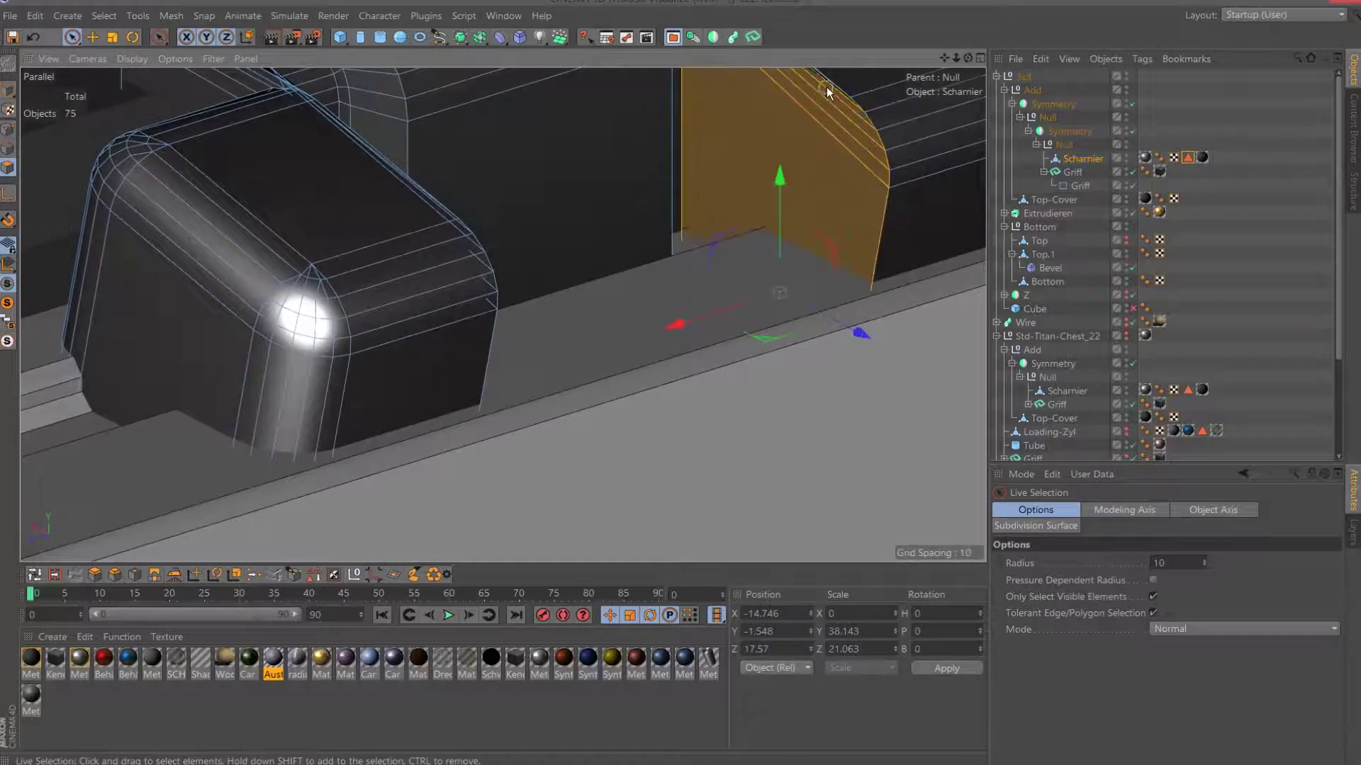
{"action": "left_click", "coordinate": [815, 111], "text": "shift"}
{"action": "left_click", "coordinate": [814, 109]}
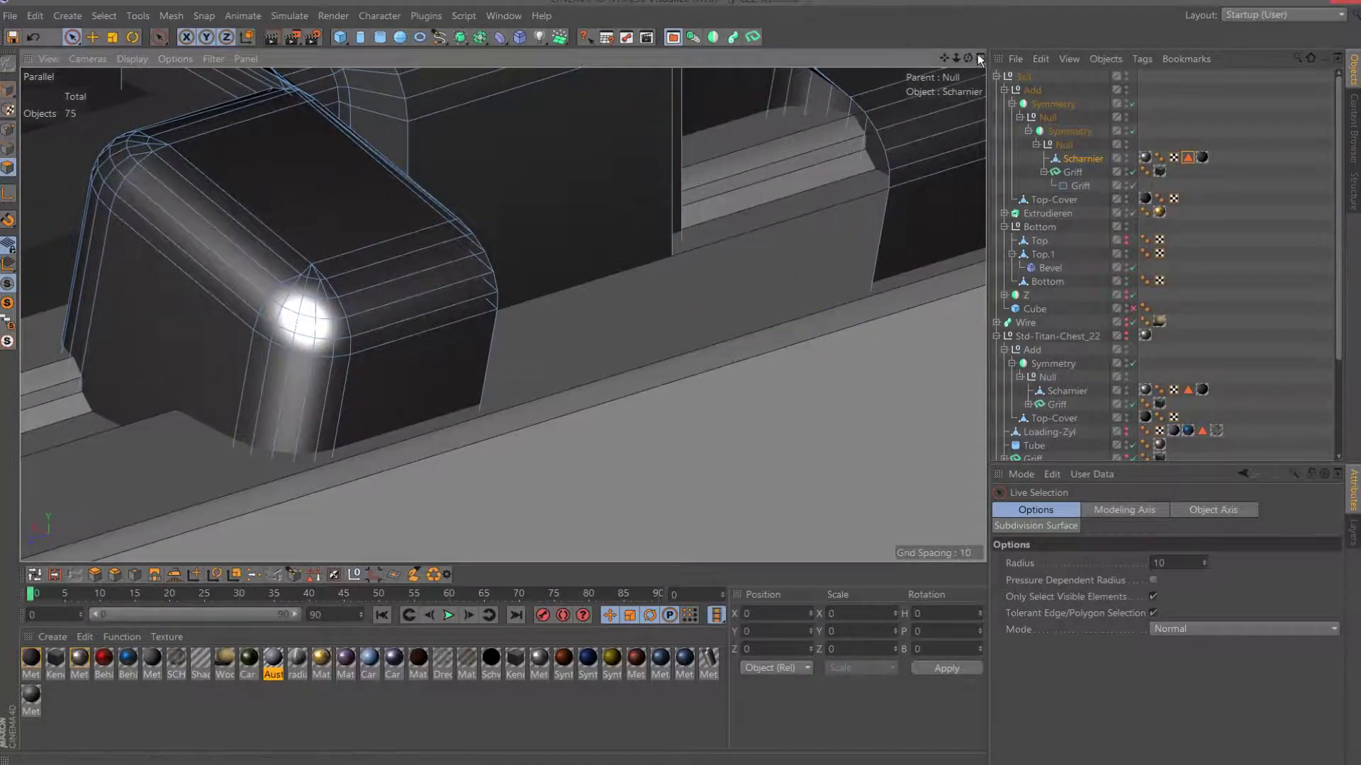
Delete the sloped face and top-strip polygons, plus the left block's inner side face.
{"action": "left_click_drag", "start_coordinate": [968, 58], "coordinate": [885, 106]}
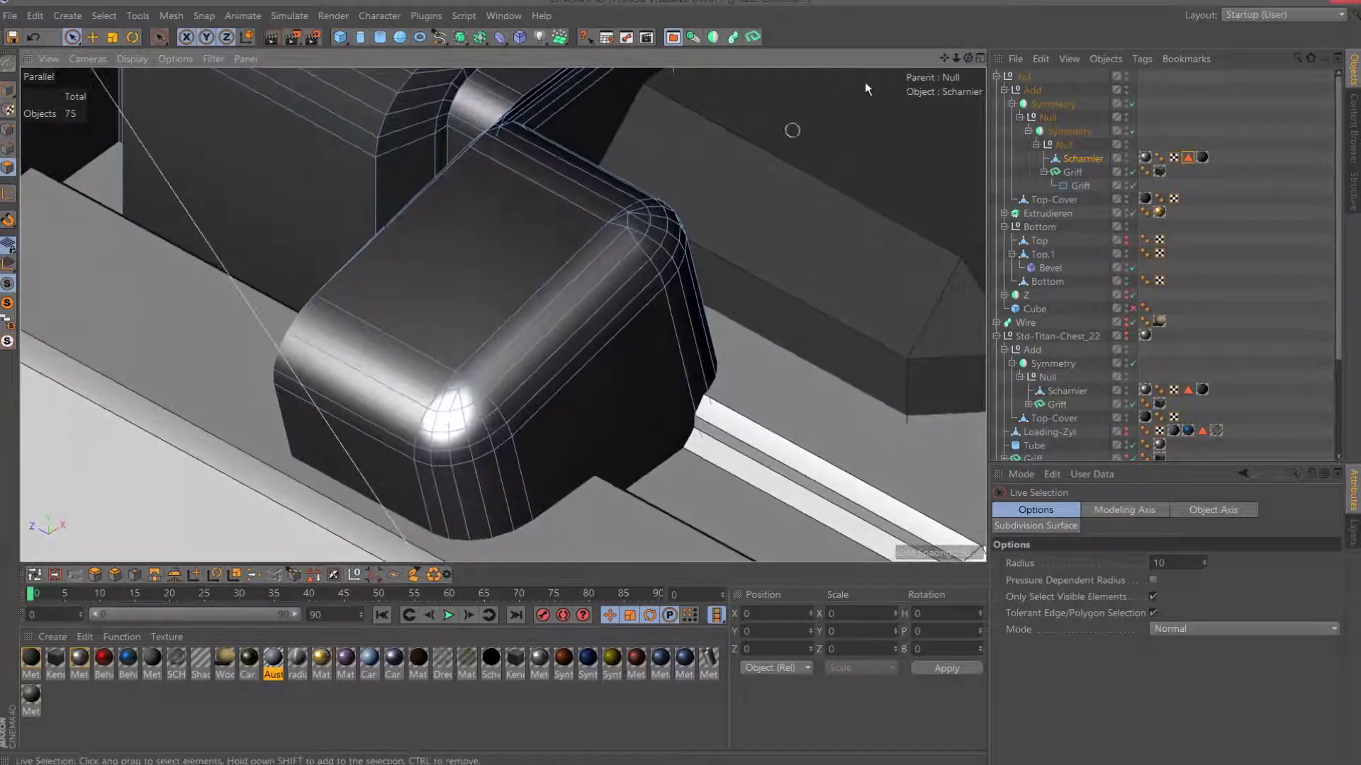
{"action": "left_click_drag", "start_coordinate": [943, 58], "coordinate": [874, 84]}
{"action": "left_click", "coordinate": [655, 248]}
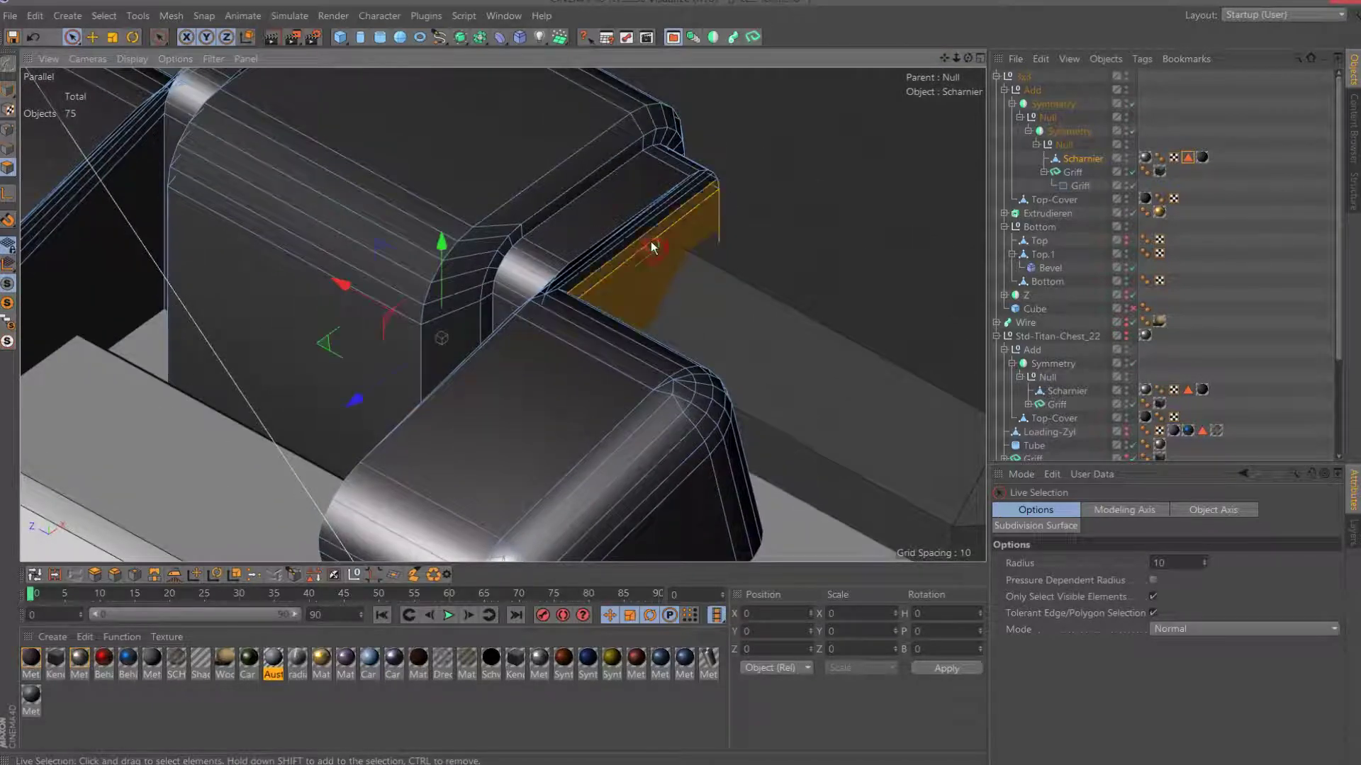
{"action": "left_click", "coordinate": [638, 224], "text": "shift"}
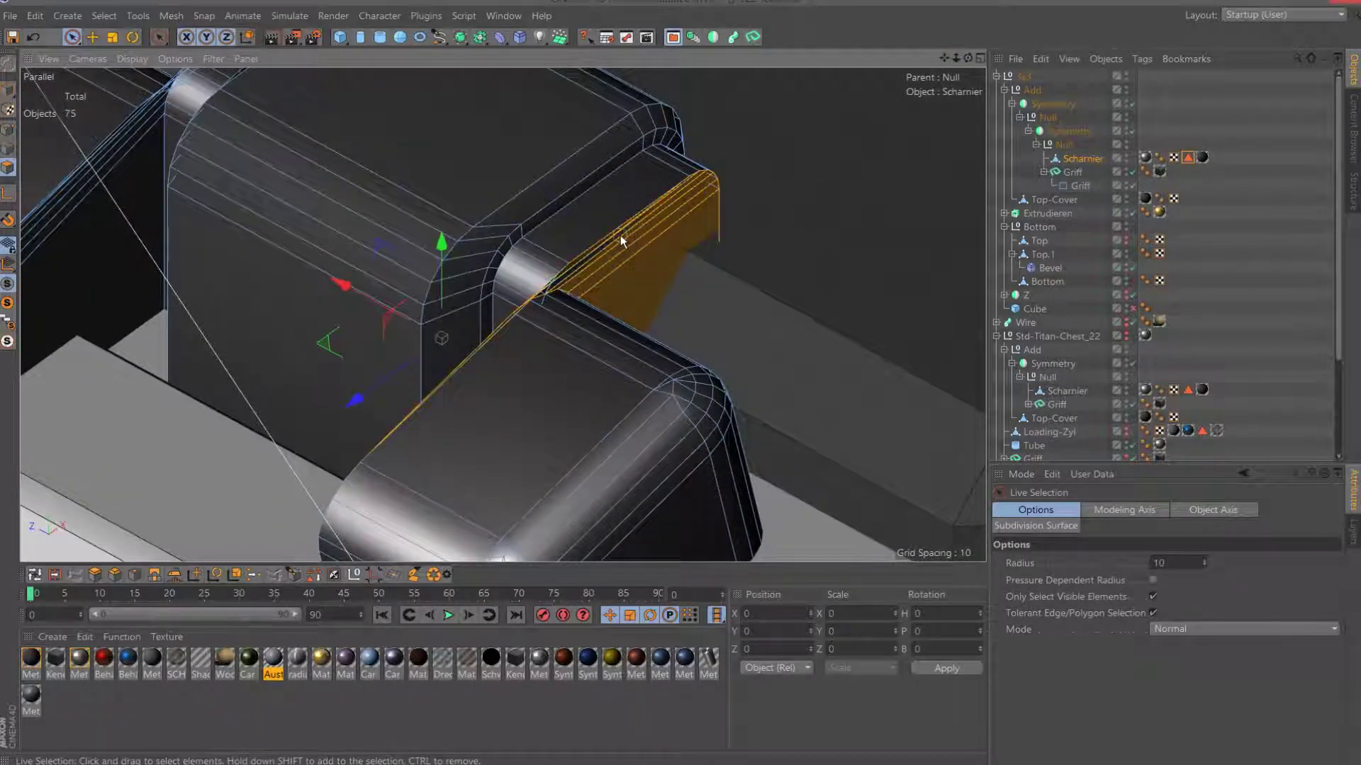
{"action": "left_click", "coordinate": [621, 241], "text": "shift"}
{"action": "key", "text": "Delete"}
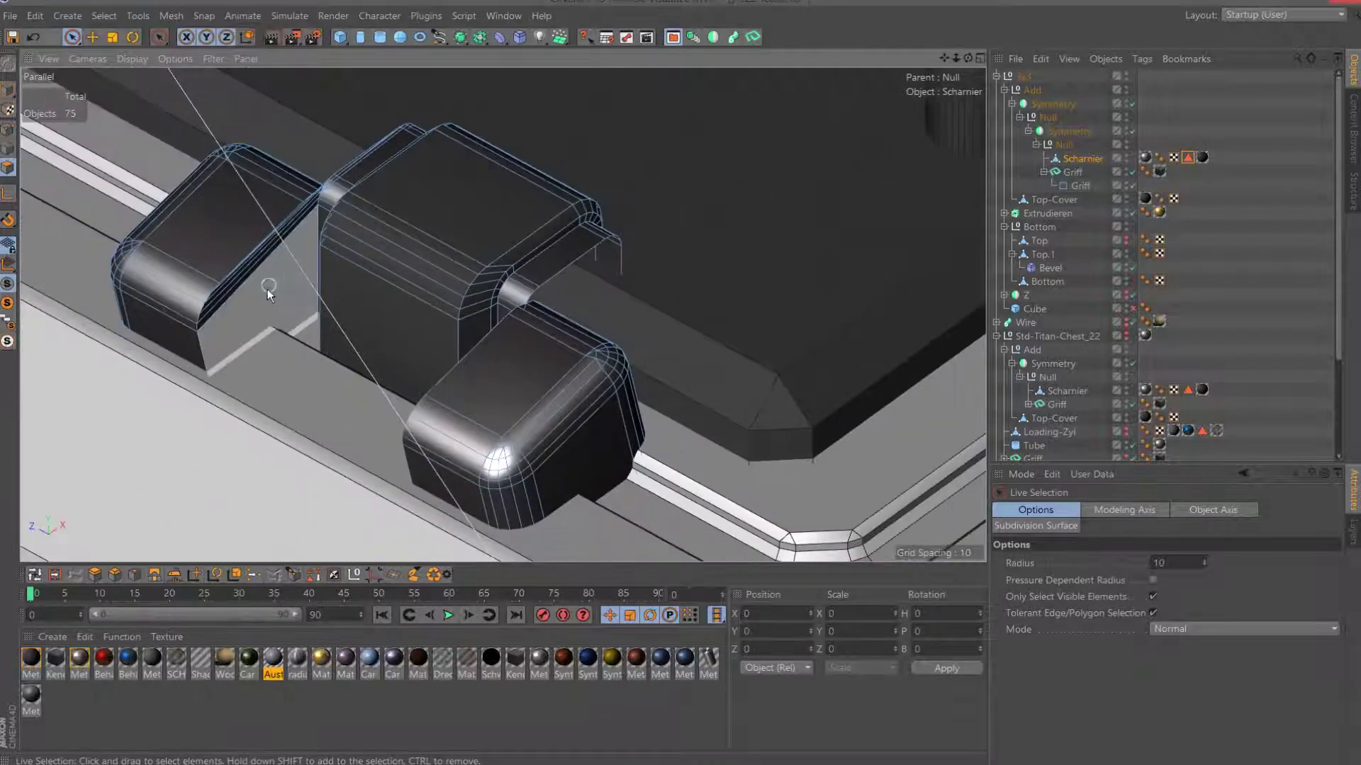
{"action": "left_click", "coordinate": [262, 292]}
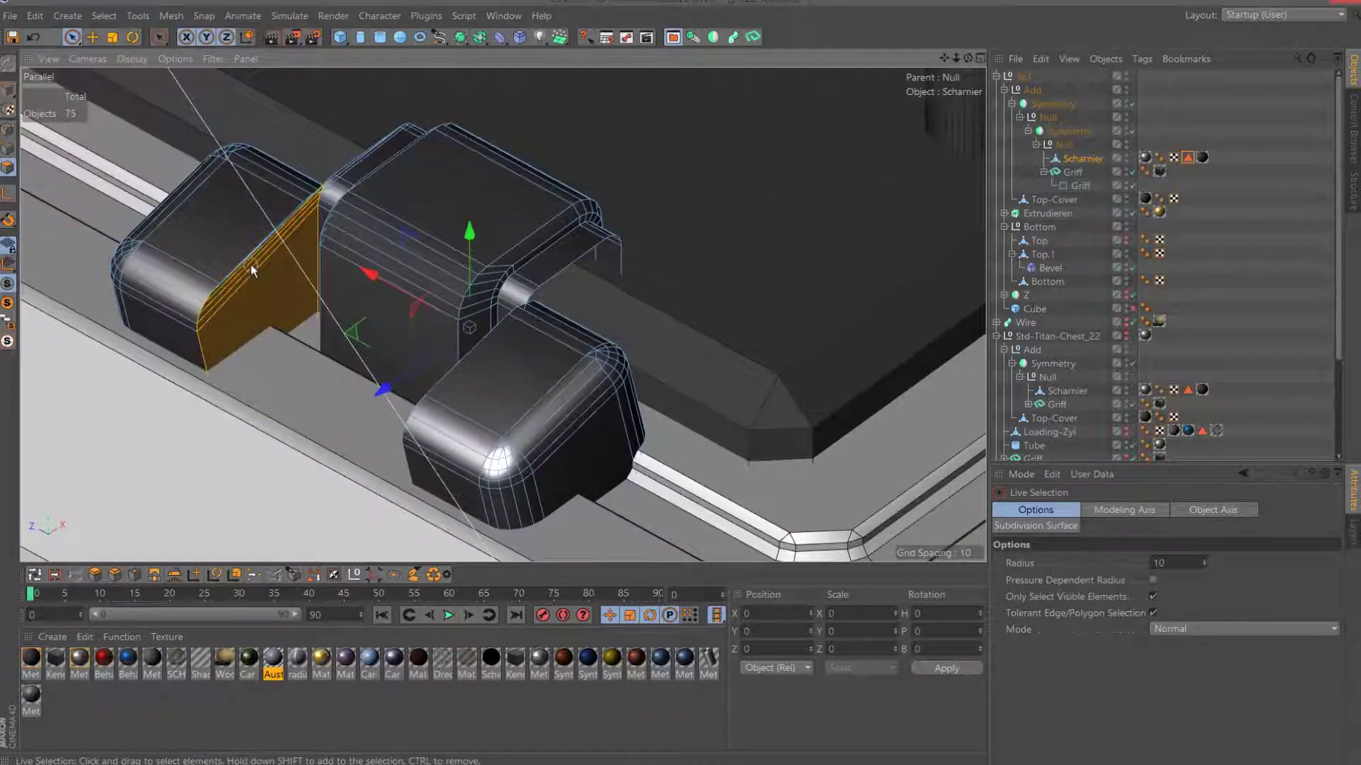
{"action": "key", "text": "Delete"}
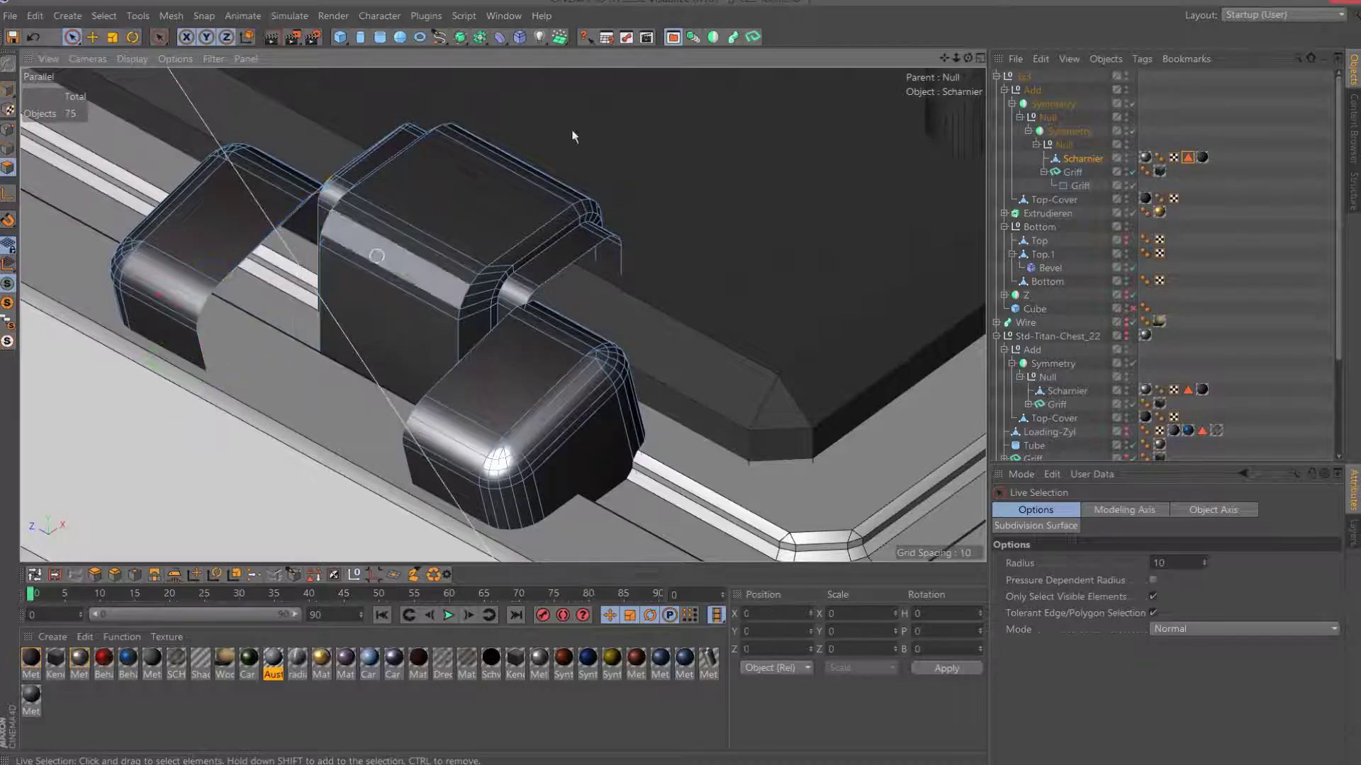
Delete the T-shaped top polygon and adjoining top strip between the blocks.
{"action": "left_click_drag", "start_coordinate": [496, 283], "coordinate": [512, 420], "text": "alt"}
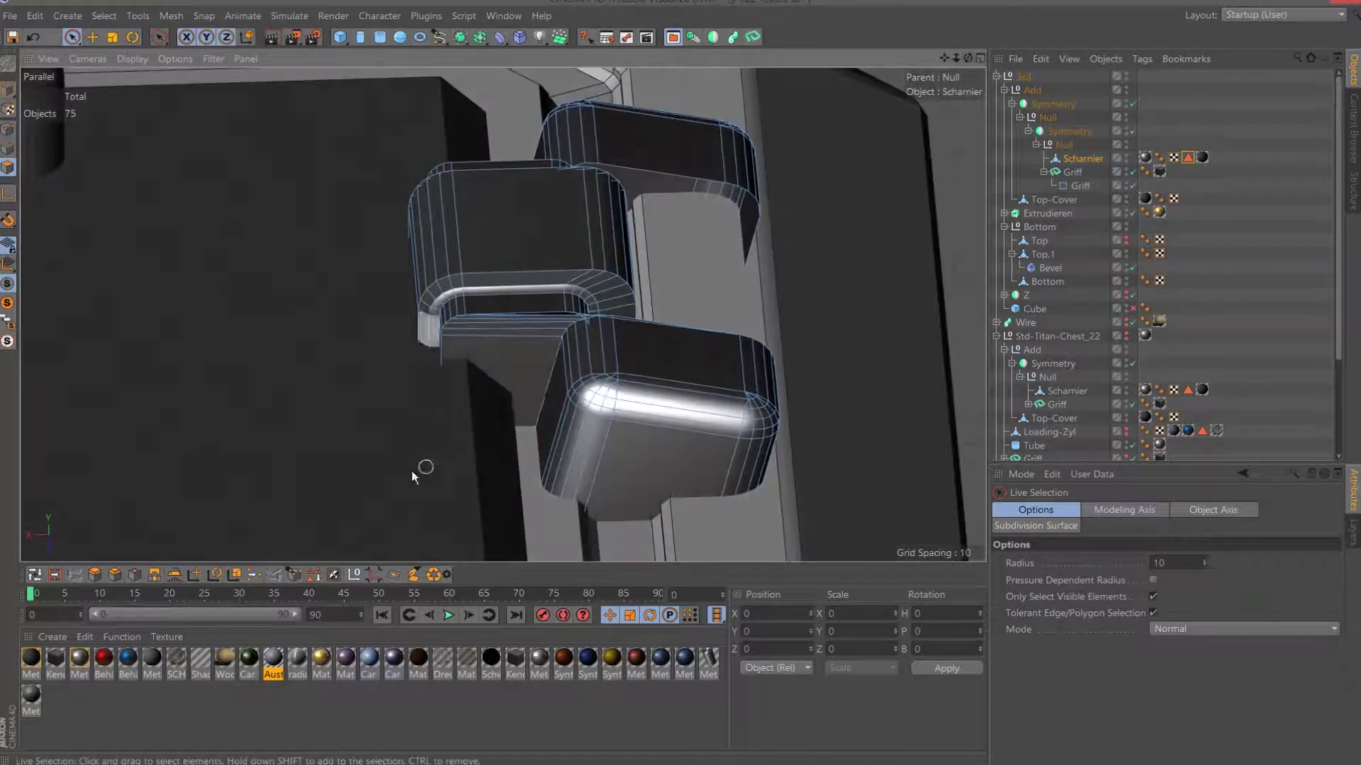
{"action": "left_click", "coordinate": [516, 348]}
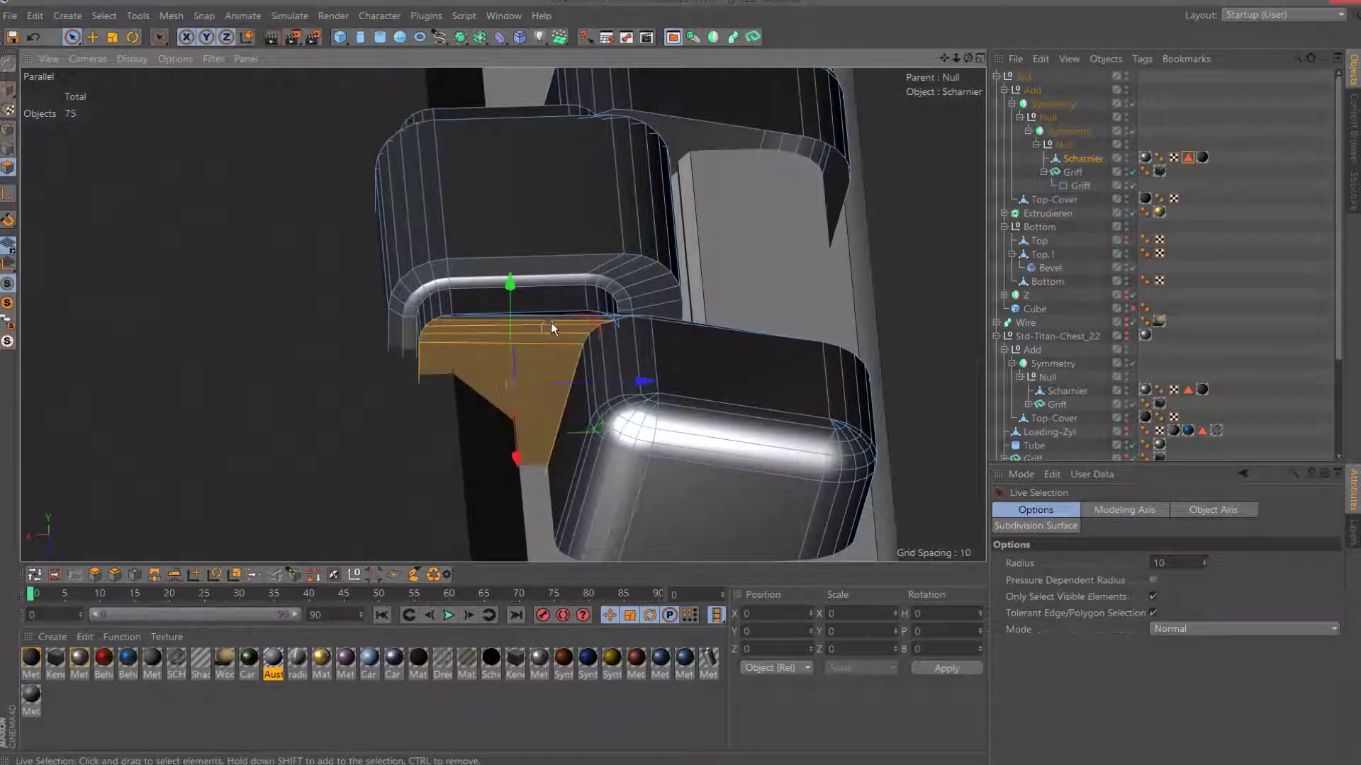
{"action": "left_click", "coordinate": [552, 321]}
{"action": "left_click", "coordinate": [540, 364], "text": "shift"}
{"action": "key", "text": "Delete"}
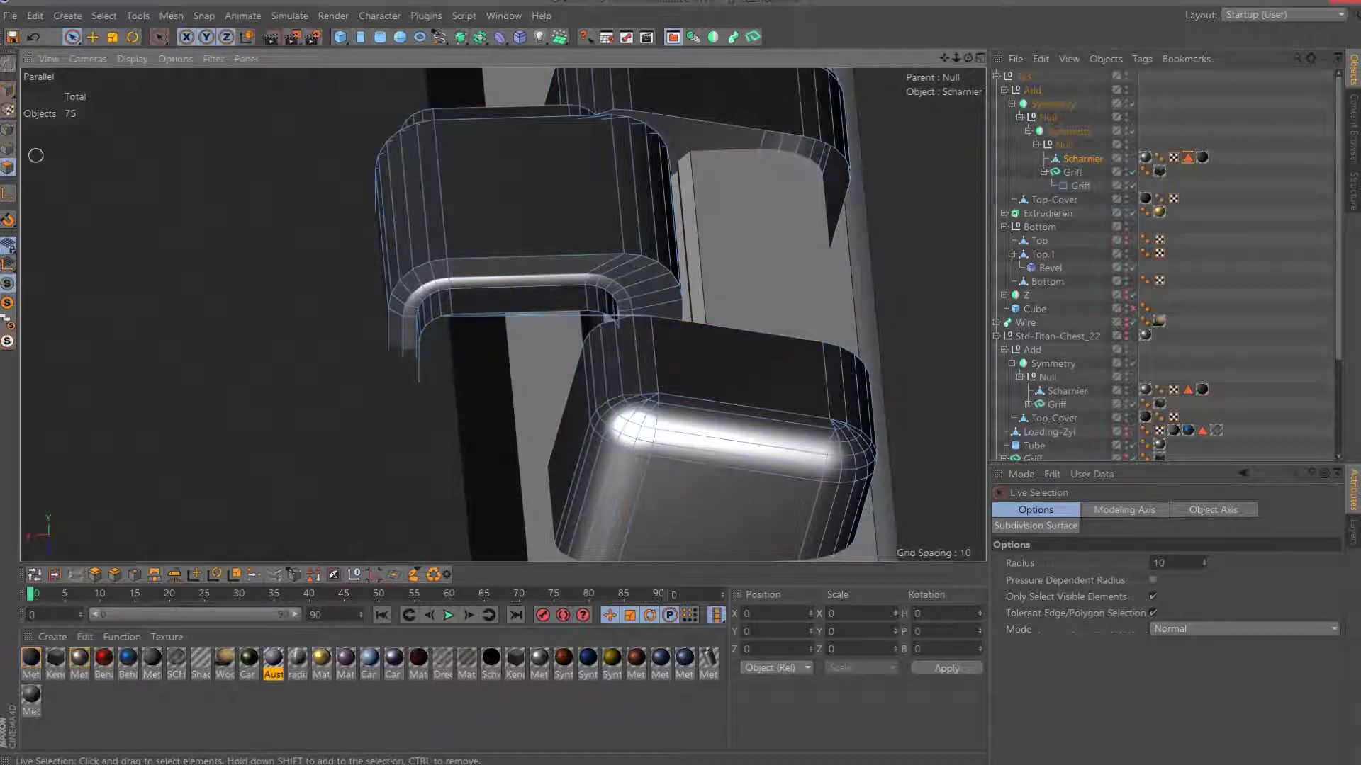
Inspect the edges around the gap in Edges mode, then return to Polygons mode.
{"action": "left_click", "coordinate": [9, 149]}
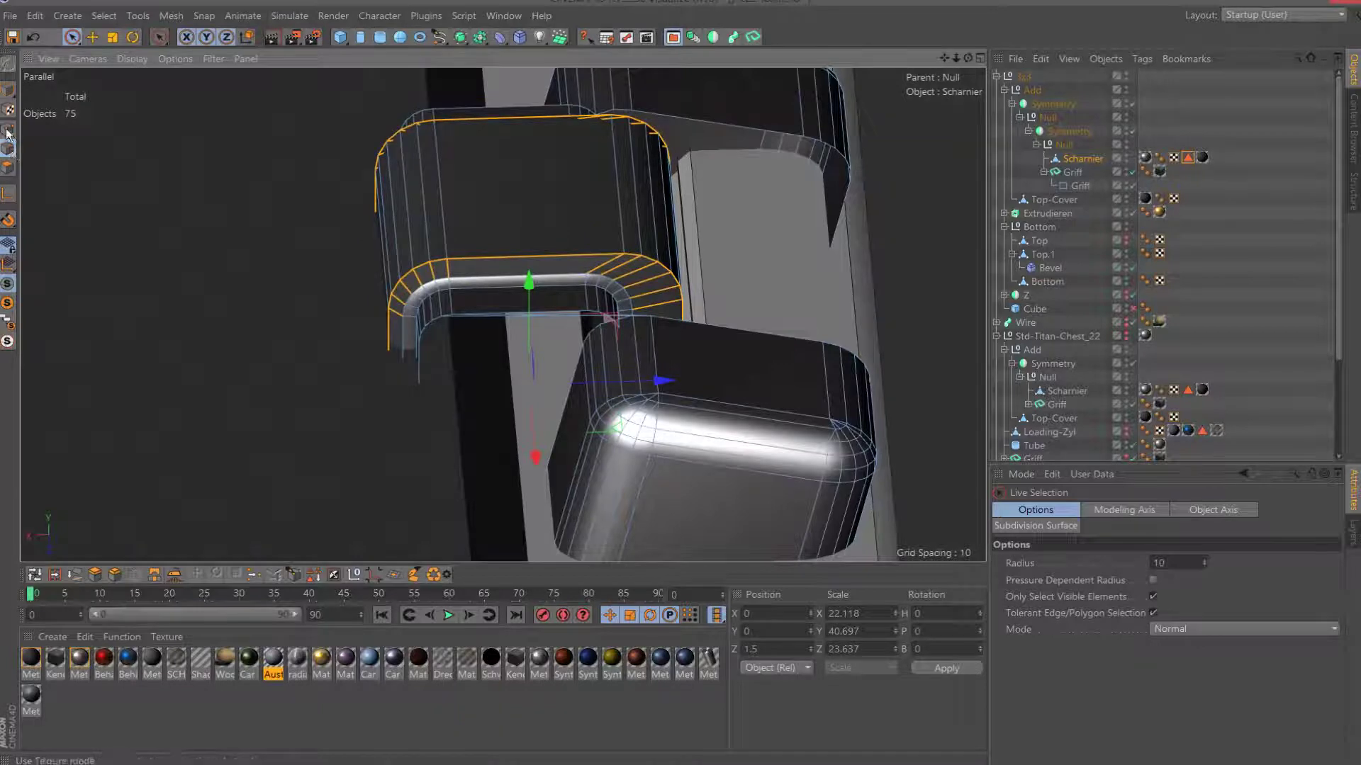
{"action": "left_click", "coordinate": [9, 131]}
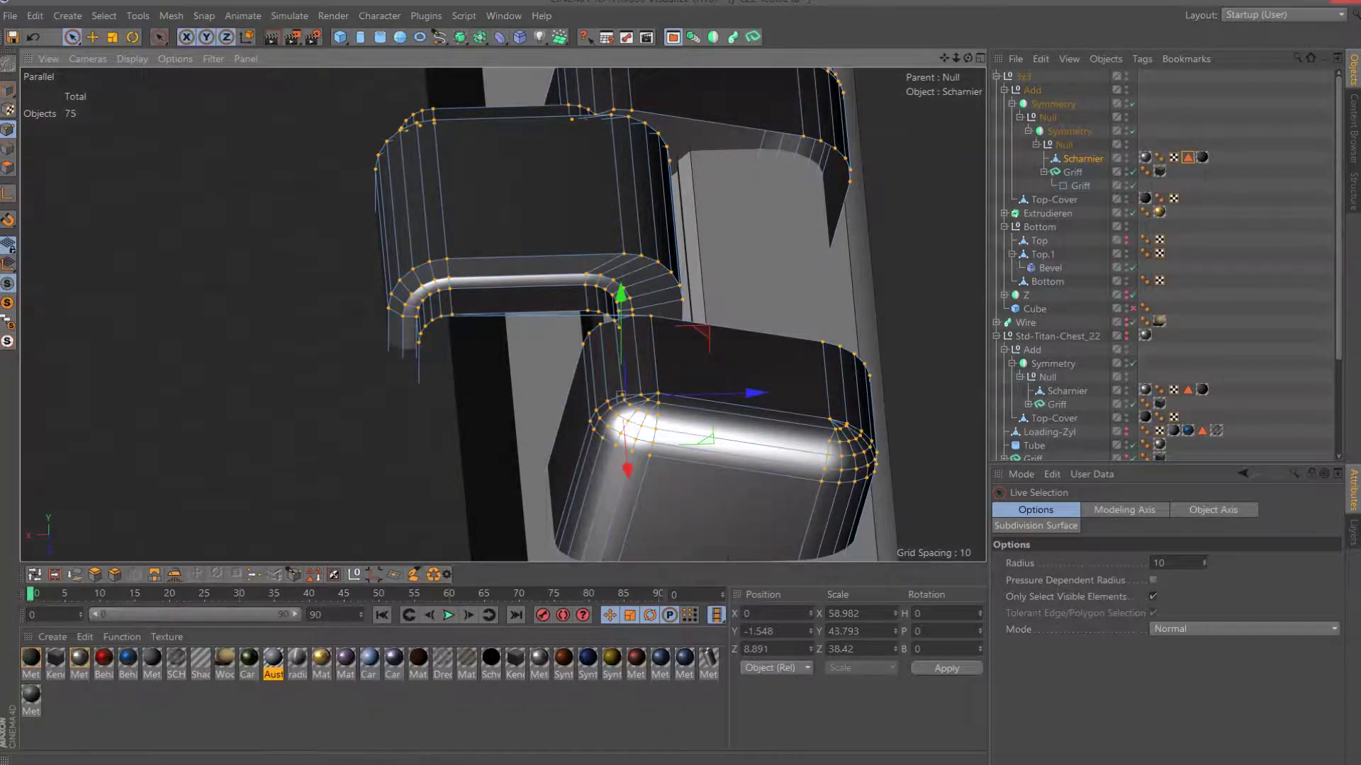
{"action": "left_click_drag", "start_coordinate": [968, 58], "coordinate": [502, 314]}
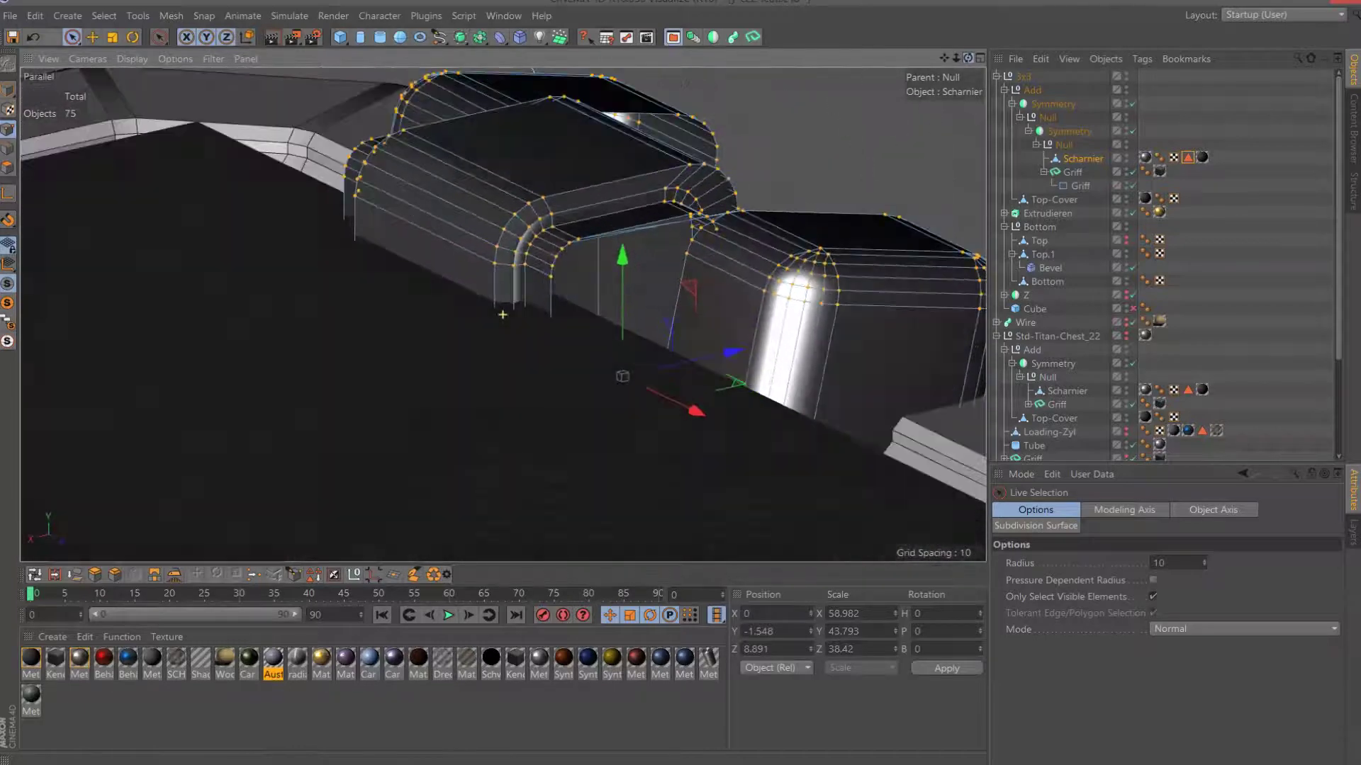
{"action": "right_click_drag", "start_coordinate": [502, 314], "coordinate": [834, 268], "text": "alt"}
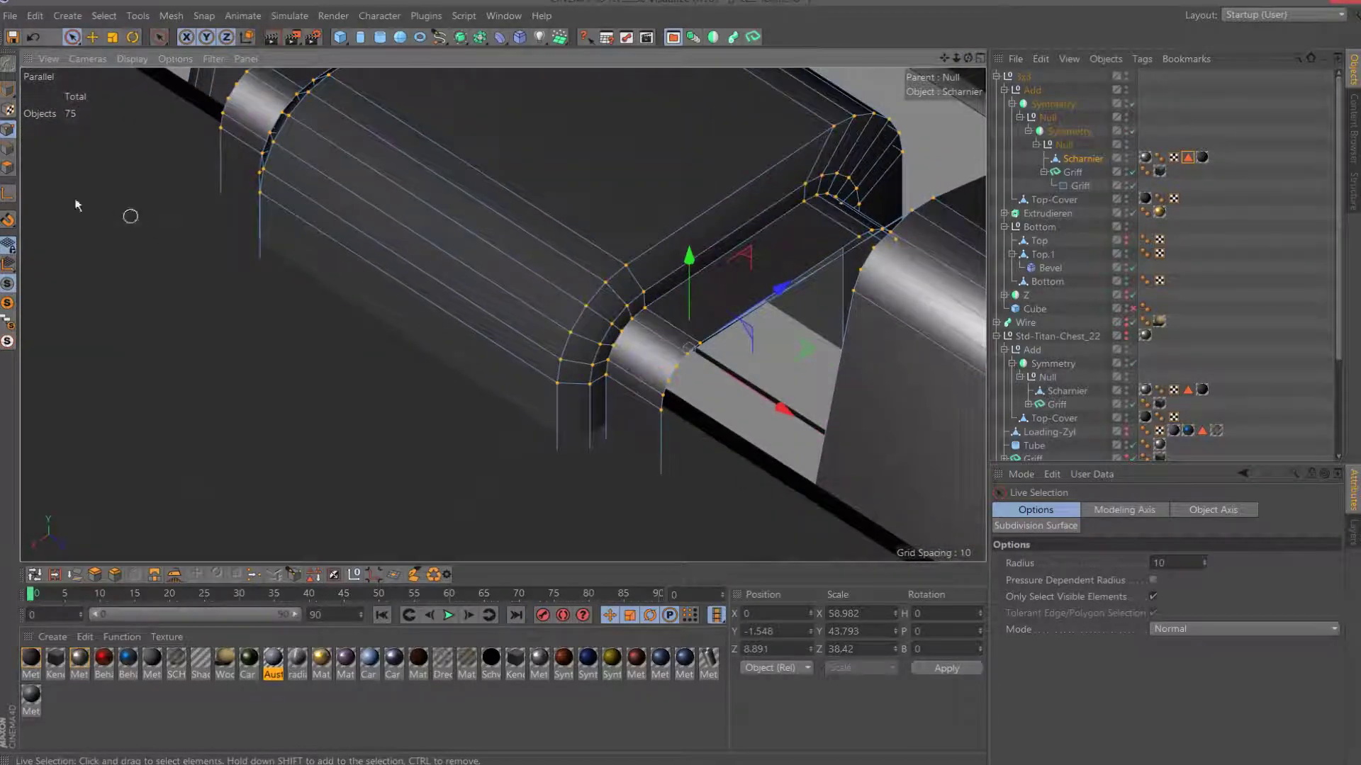
{"action": "left_click", "coordinate": [8, 148]}
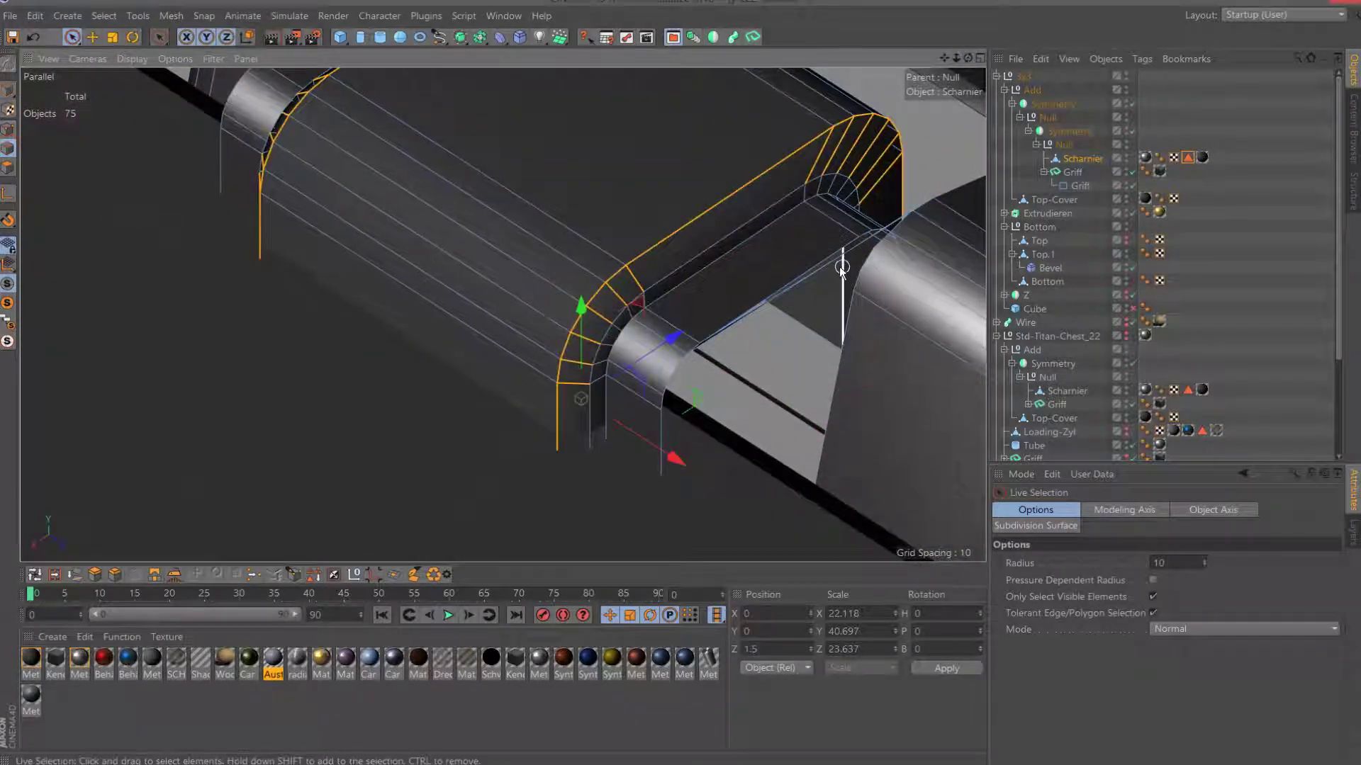
{"action": "left_click", "coordinate": [839, 265]}
{"action": "left_click", "coordinate": [827, 326]}
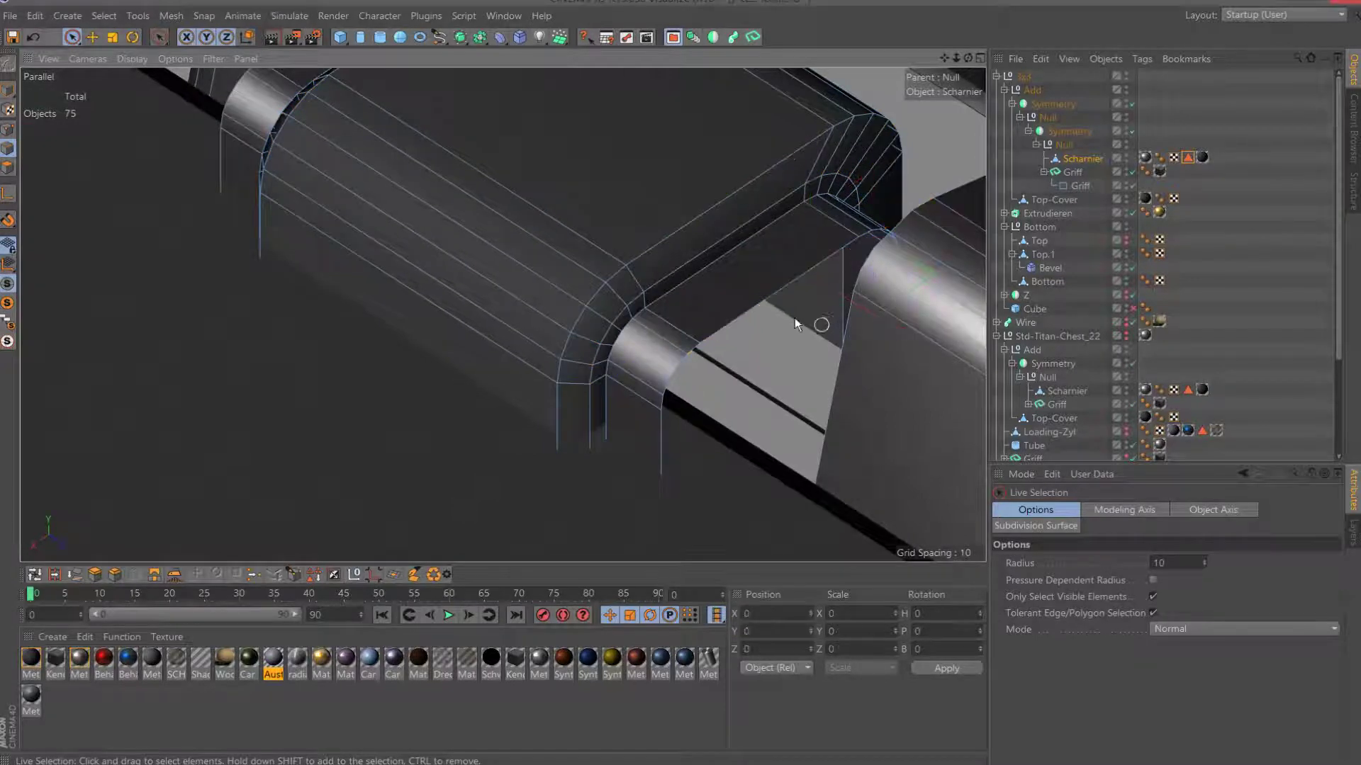
{"action": "left_click_drag", "start_coordinate": [808, 319], "coordinate": [28, 233], "text": "alt"}
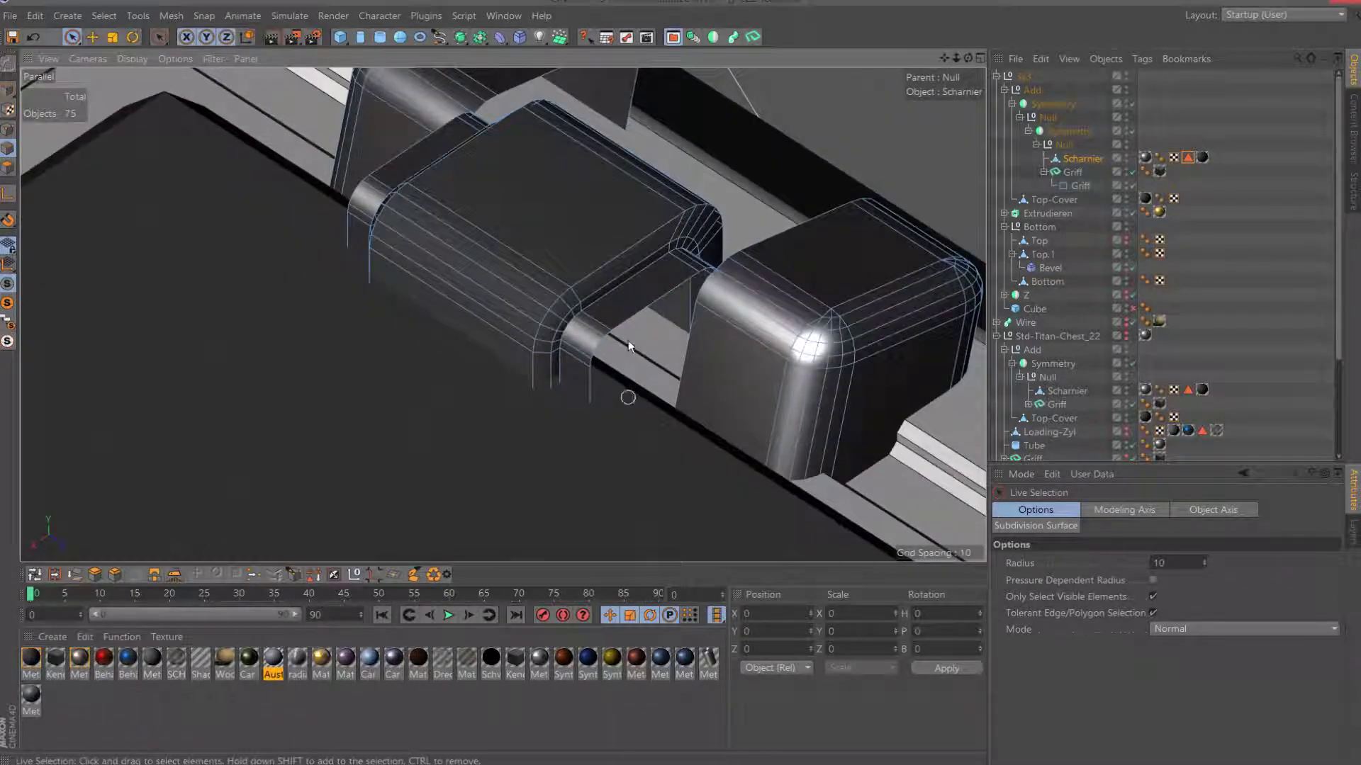
{"action": "left_click", "coordinate": [7, 167]}
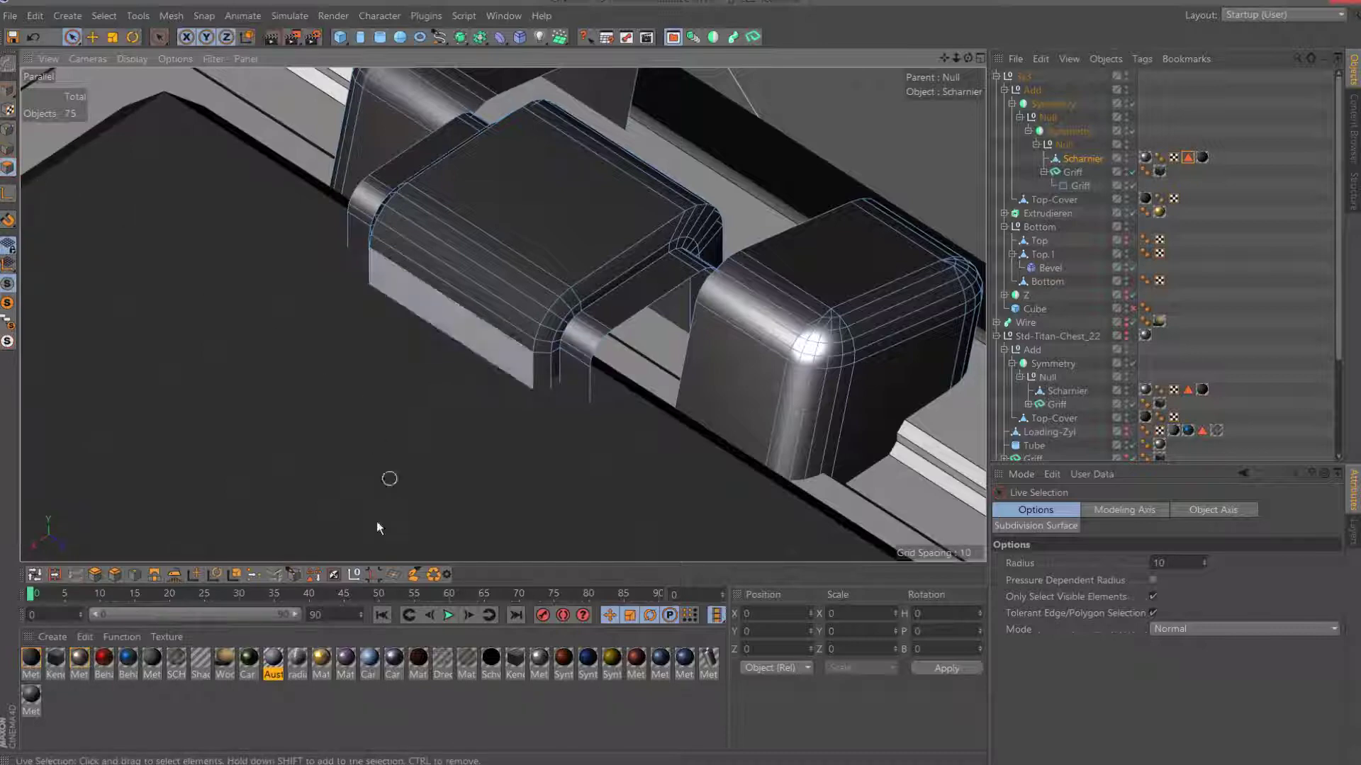
Use Close Polygon Hole to fill the four open holes around the hinge blocks.
{"action": "left_click", "coordinate": [395, 577]}
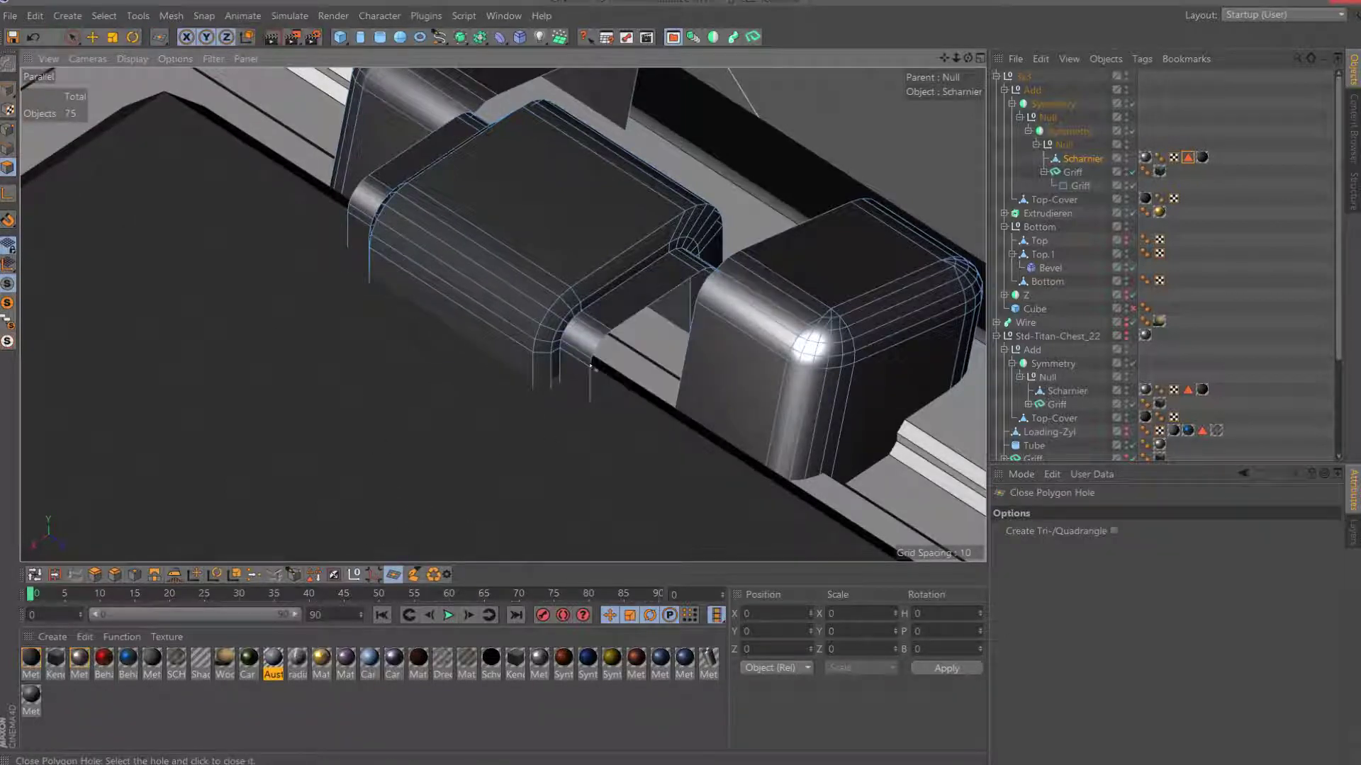
{"action": "left_click", "coordinate": [594, 374]}
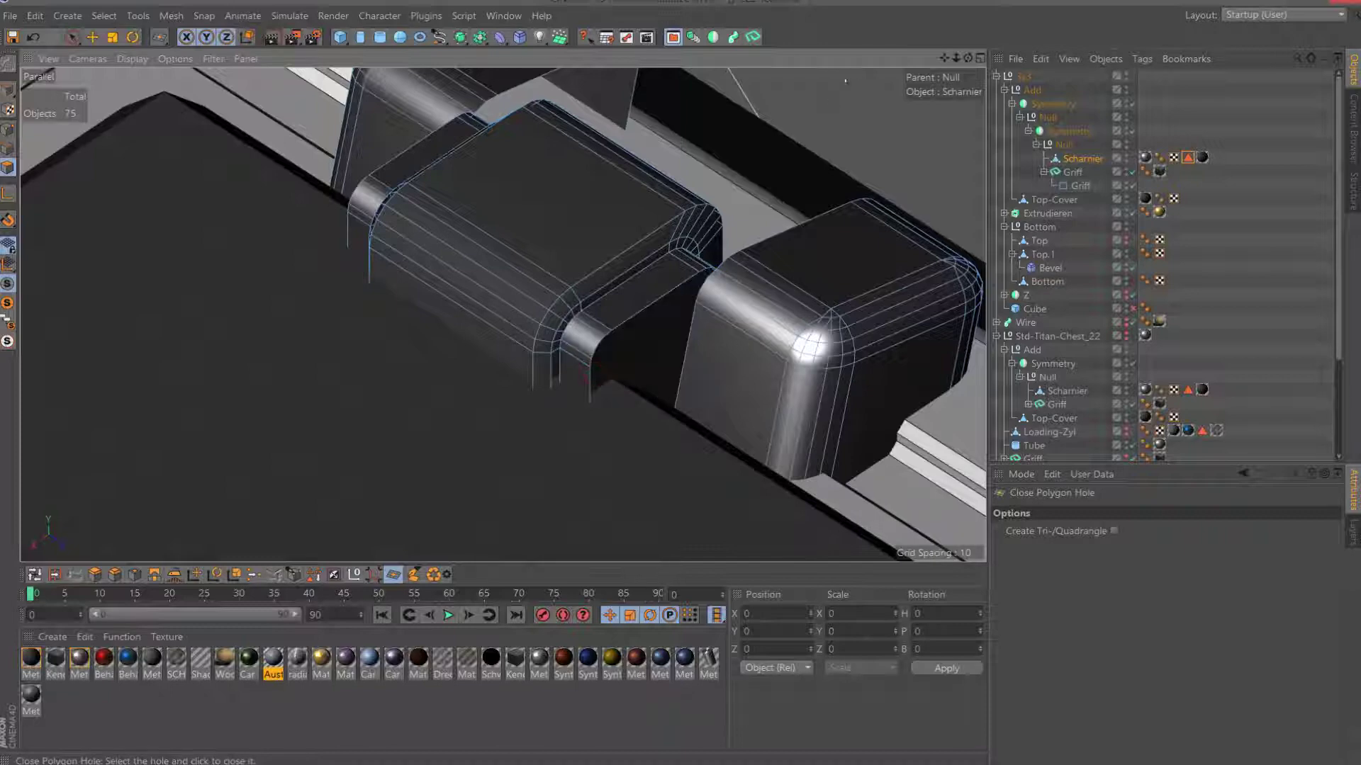
{"action": "left_click_drag", "start_coordinate": [975, 61], "coordinate": [502, 314]}
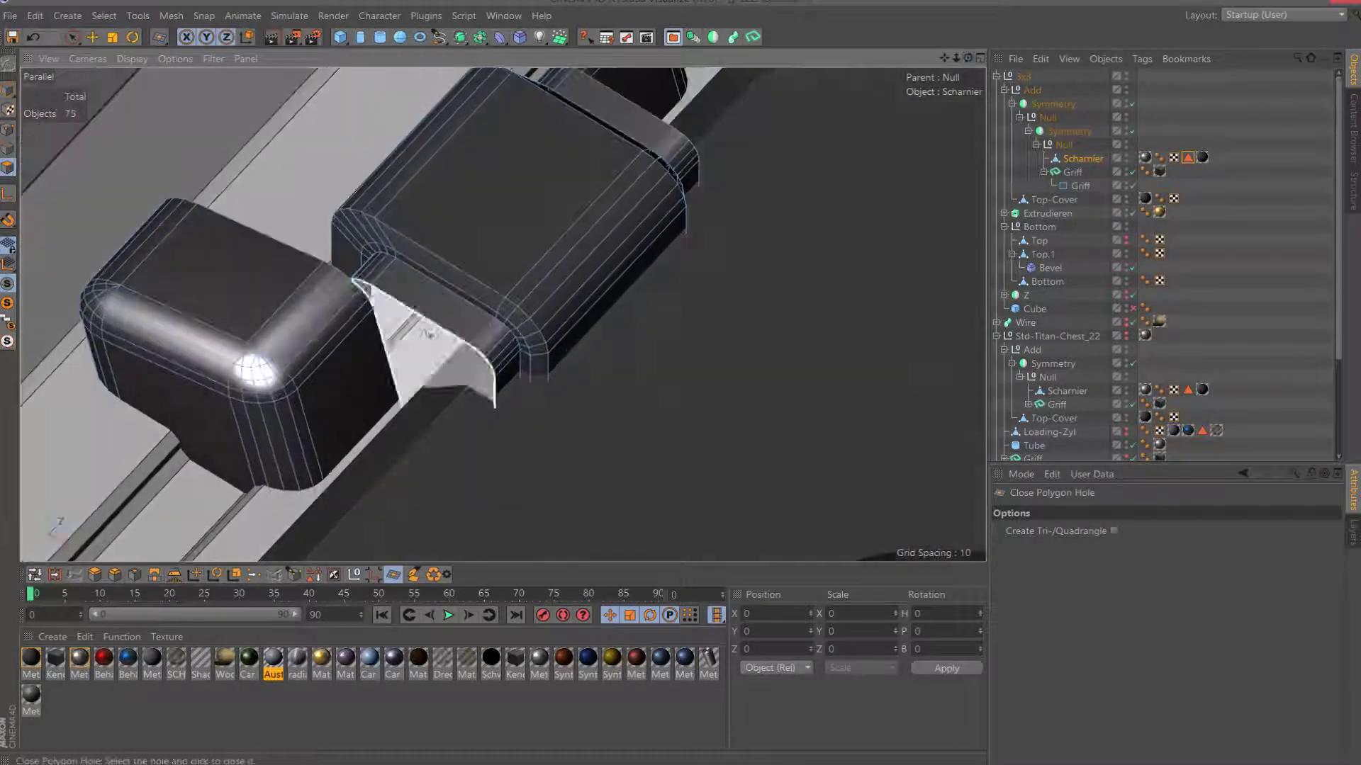
{"action": "left_click", "coordinate": [436, 340]}
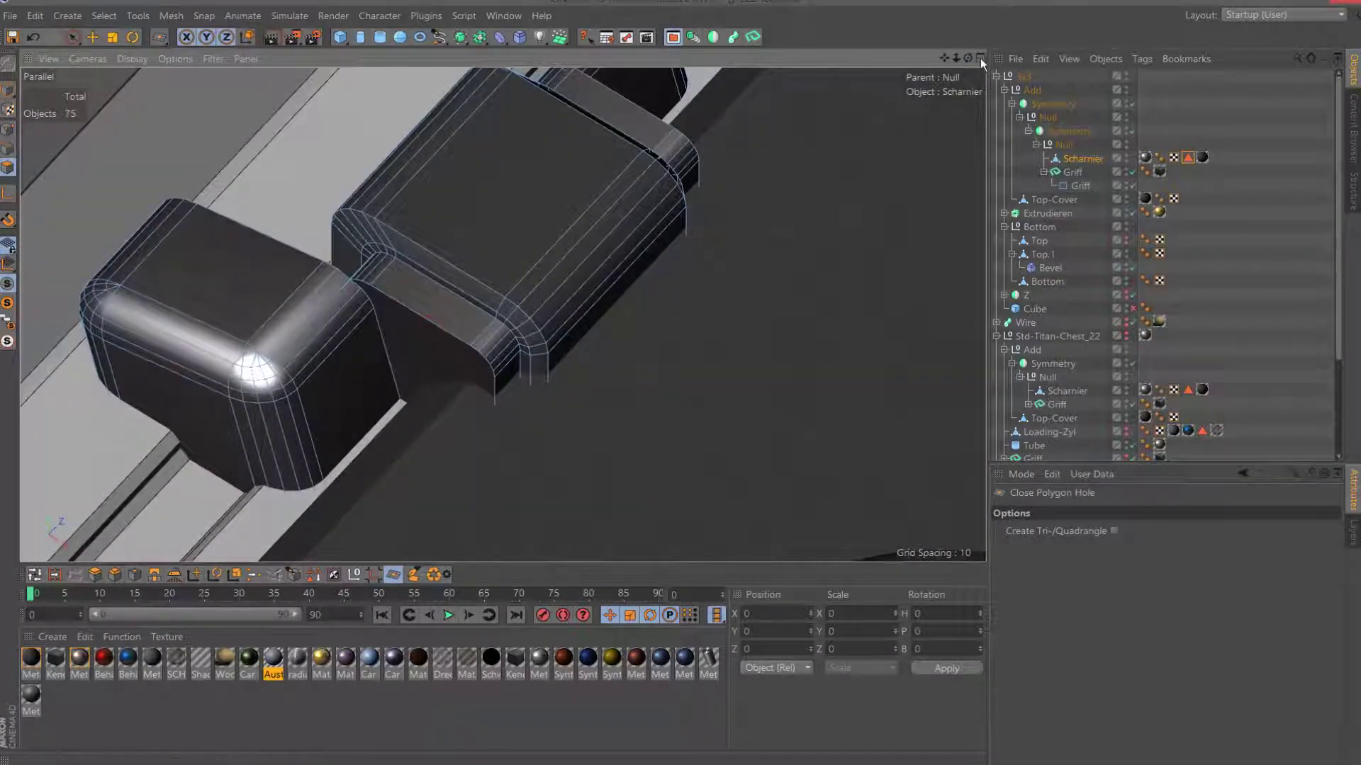
{"action": "left_click_drag", "start_coordinate": [501, 313], "coordinate": [224, 211], "text": "alt"}
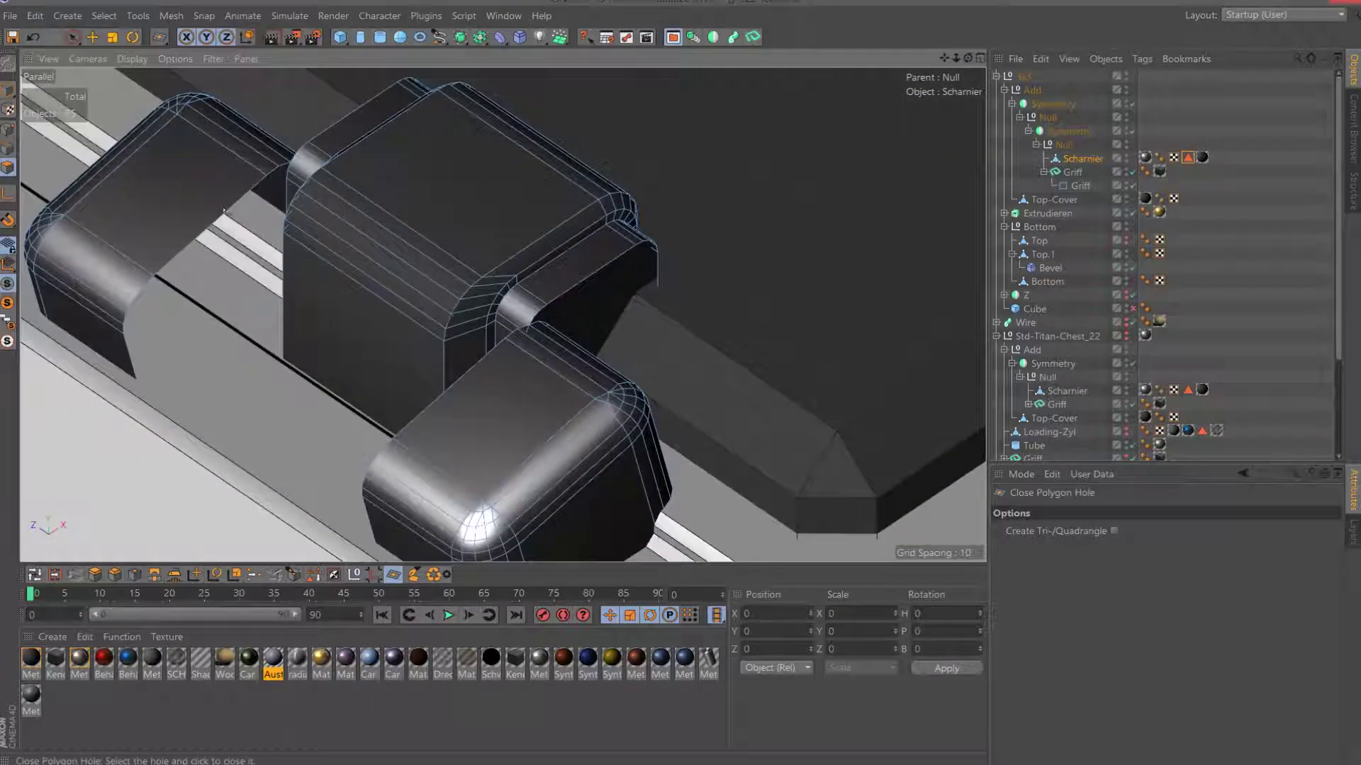
{"action": "left_click", "coordinate": [230, 210]}
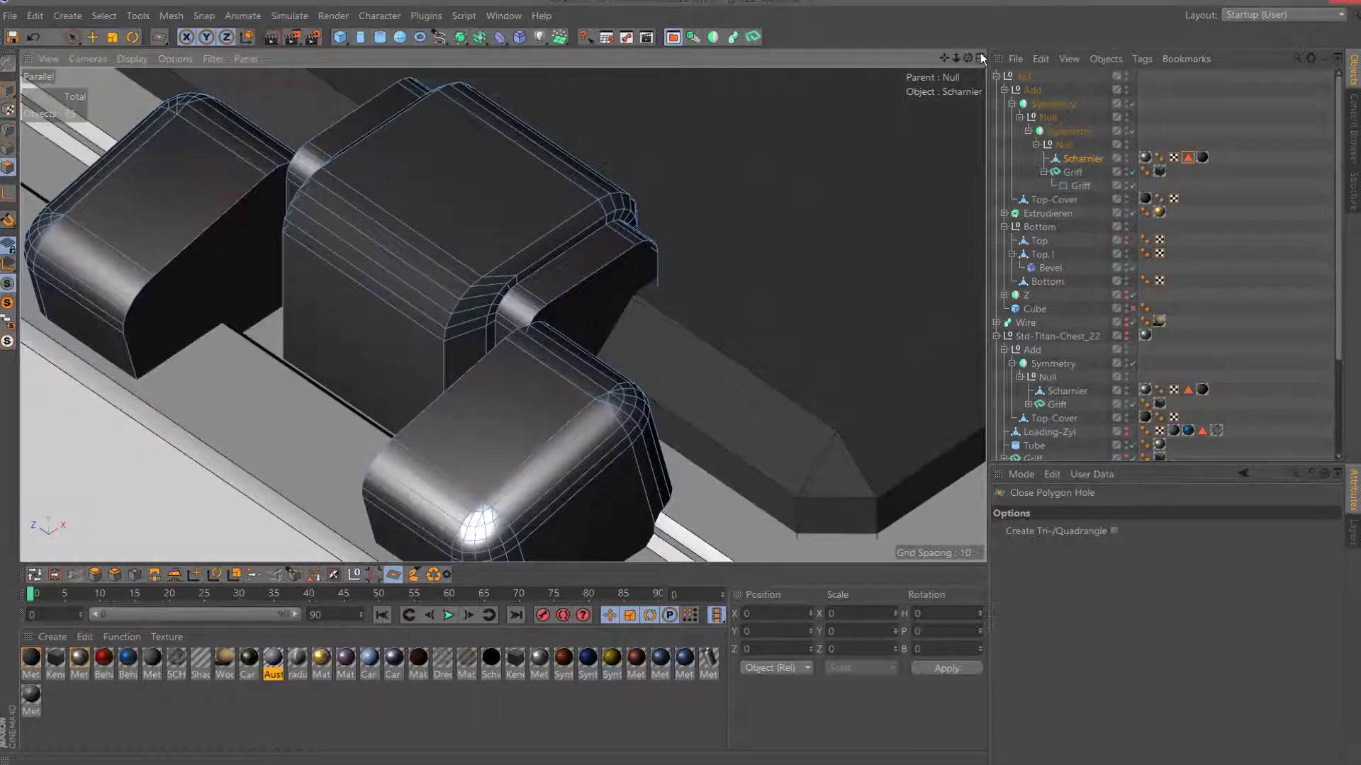
{"action": "left_click_drag", "start_coordinate": [921, 177], "coordinate": [839, 236], "text": "alt"}
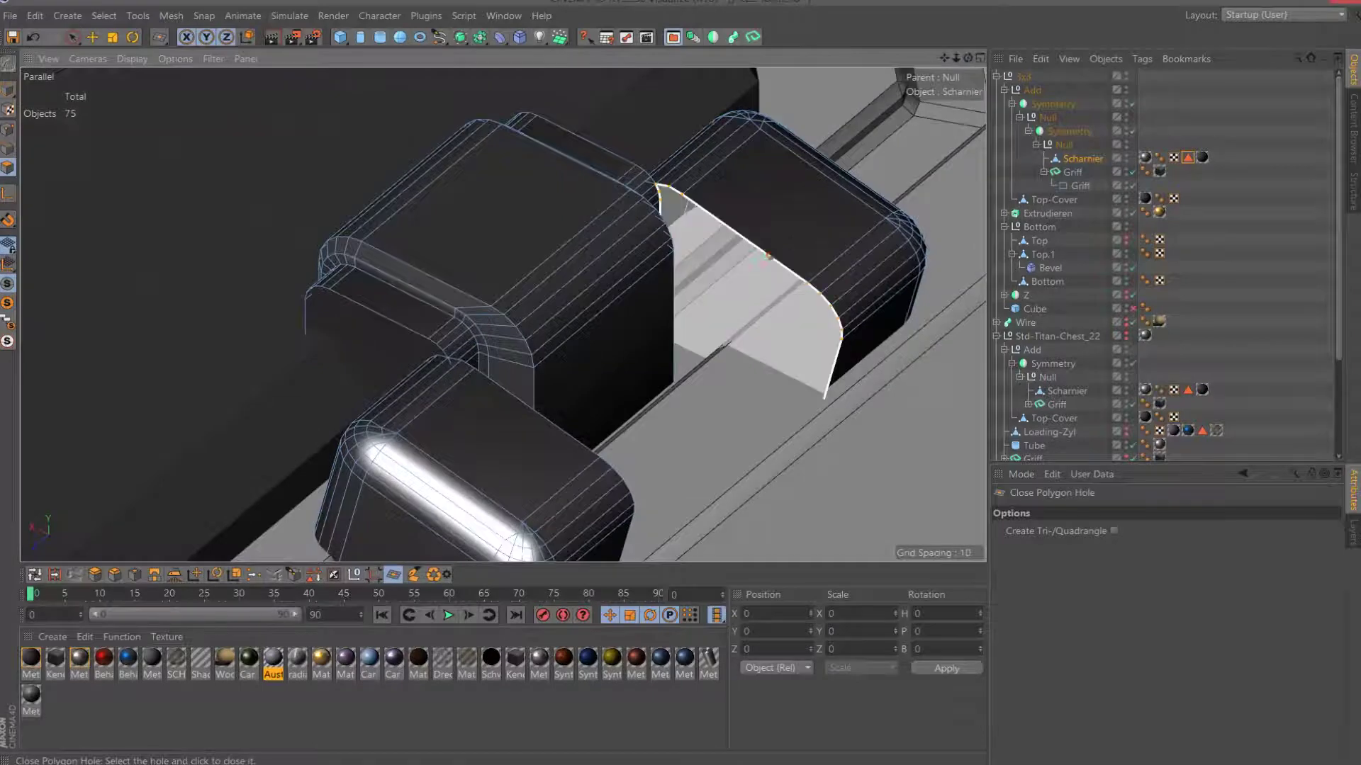
{"action": "left_click", "coordinate": [776, 256]}
{"action": "left_click_drag", "start_coordinate": [967, 54], "coordinate": [453, 343]}
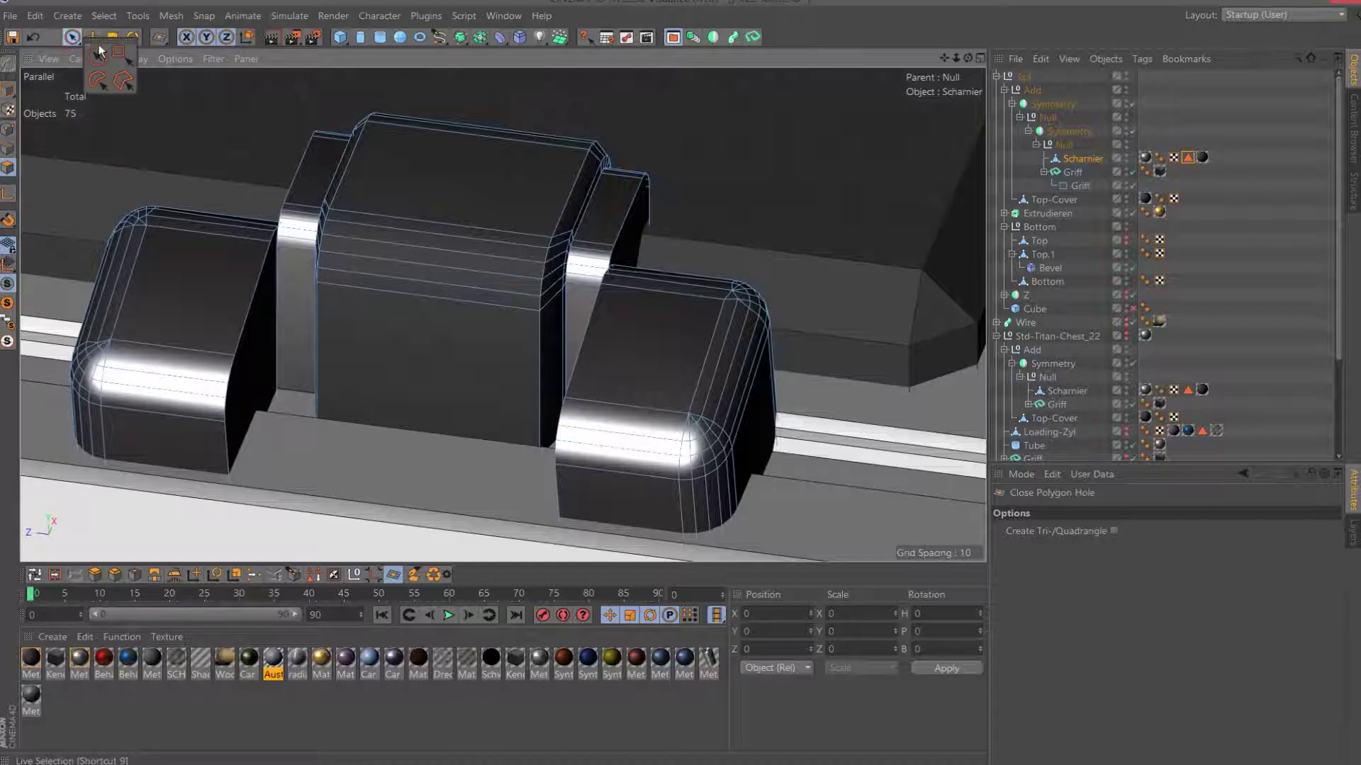
Solo the hinge and handle, and box-select both outer hinge cylinders.
{"action": "left_click_drag", "start_coordinate": [73, 40], "coordinate": [93, 40]}
{"action": "mouse_move", "coordinate": [744, 234]}
{"action": "left_mouse_down", "text": "alt"}
{"action": "mouse_move", "coordinate": [782, 243]}
{"action": "mouse_move", "coordinate": [992, 39]}
{"action": "mouse_move", "coordinate": [496, 283]}
{"action": "left_mouse_up", "text": "alt"}
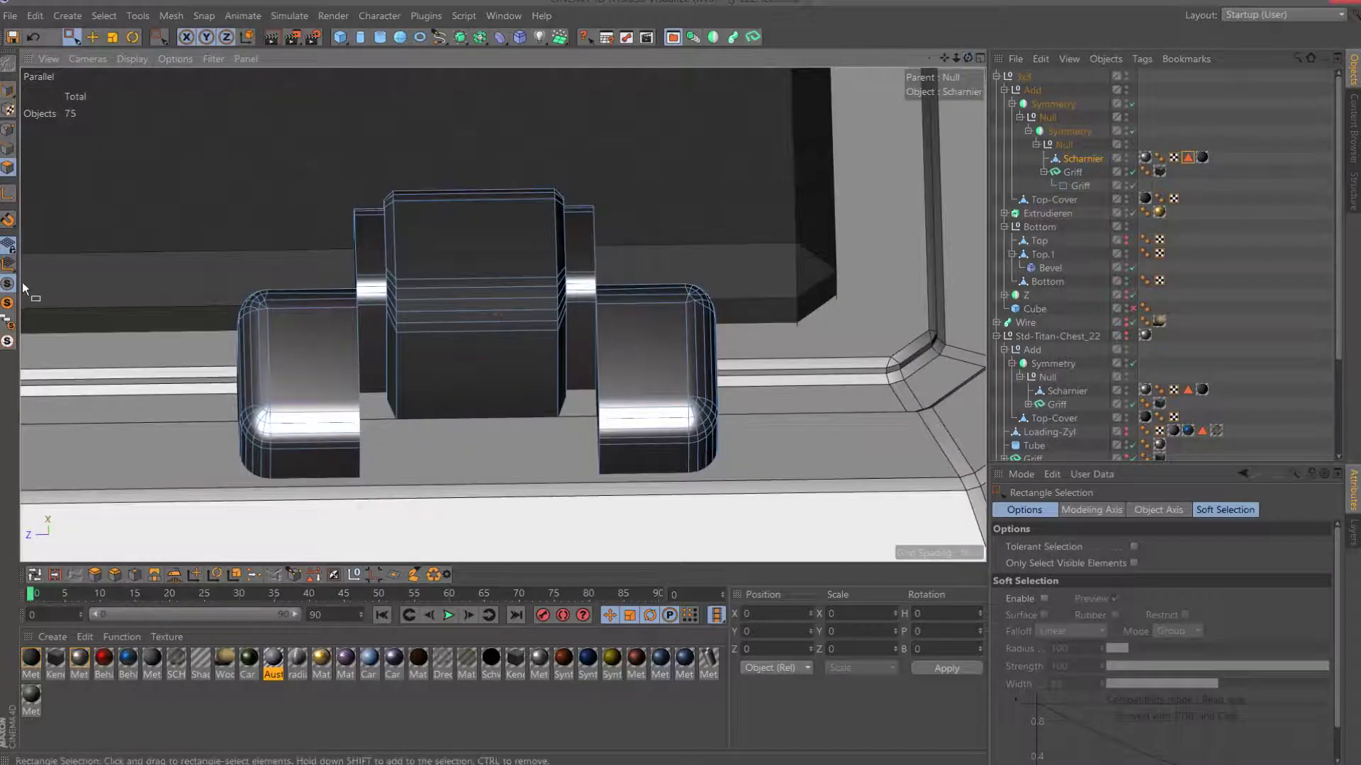
{"action": "left_click", "coordinate": [9, 303]}
{"action": "scroll", "coordinate": [651, 324], "scroll_direction": "down", "scroll_amount": 3}
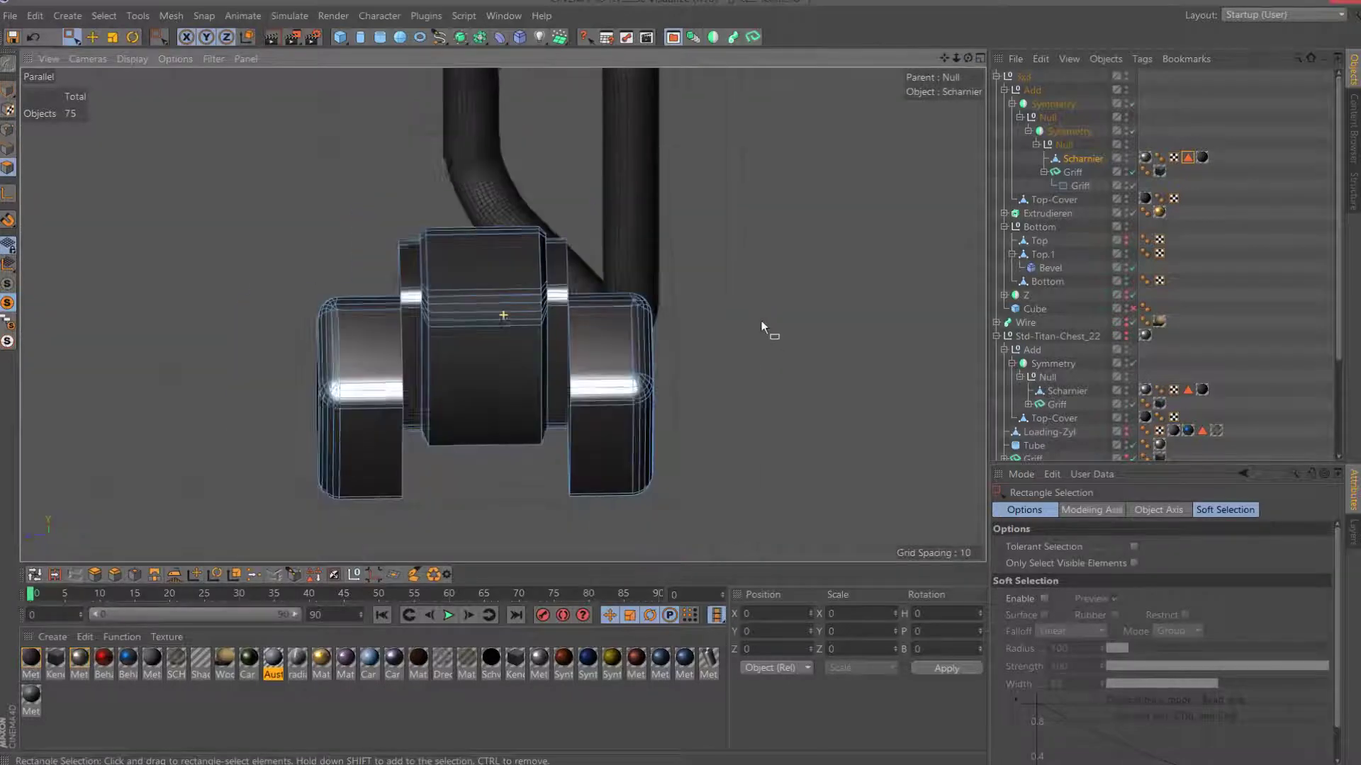
{"action": "scroll", "coordinate": [764, 322], "scroll_direction": "down", "scroll_amount": 2}
{"action": "left_click_drag", "start_coordinate": [657, 505], "coordinate": [551, 198]}
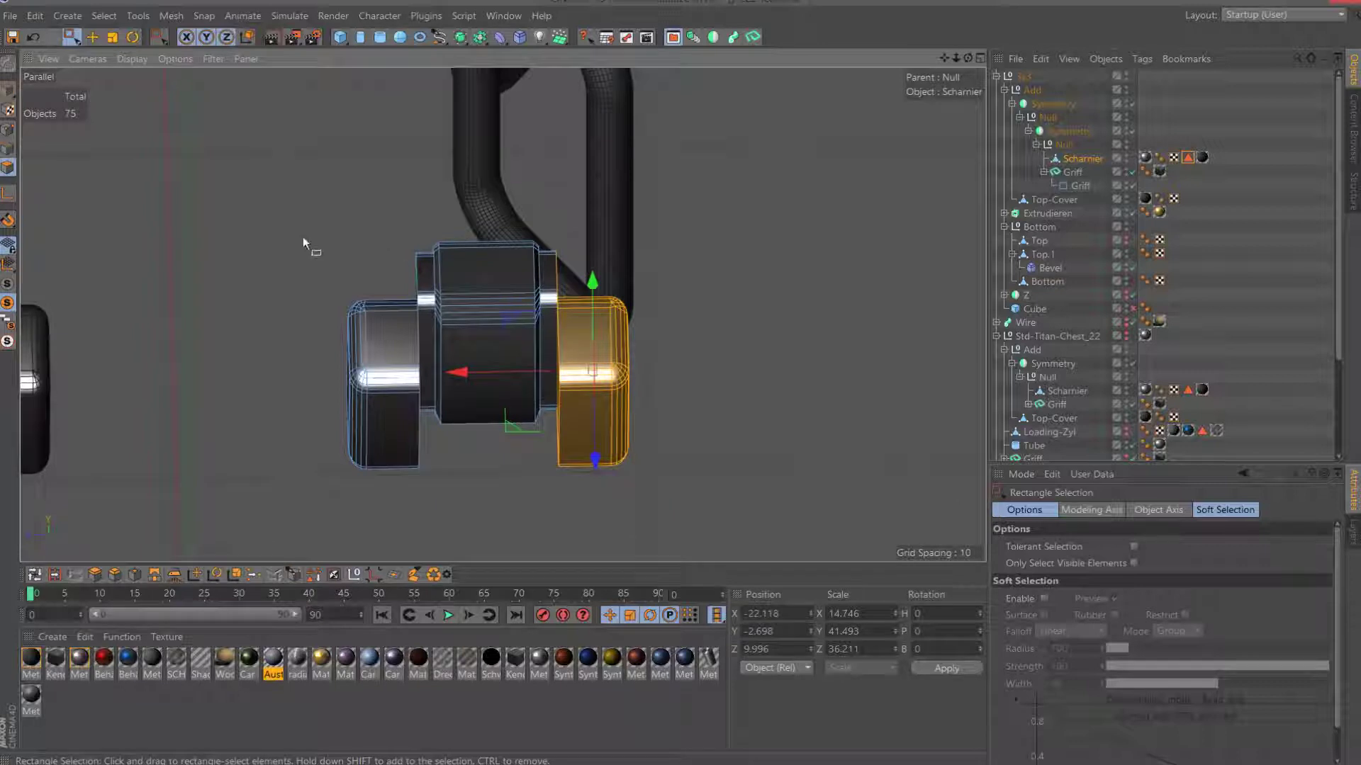
{"action": "left_click_drag", "start_coordinate": [304, 243], "coordinate": [428, 510], "text": "shift"}
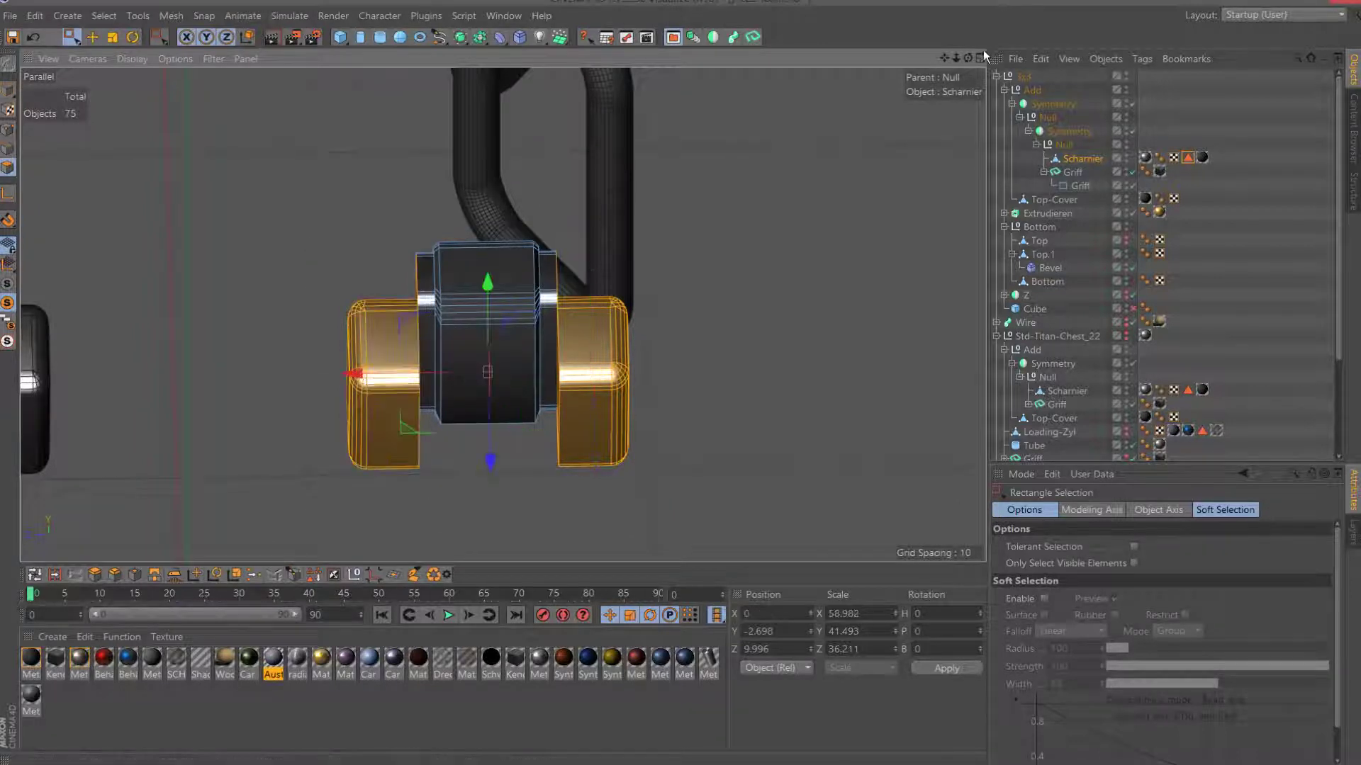
{"action": "left_click_drag", "start_coordinate": [967, 59], "coordinate": [475, 70]}
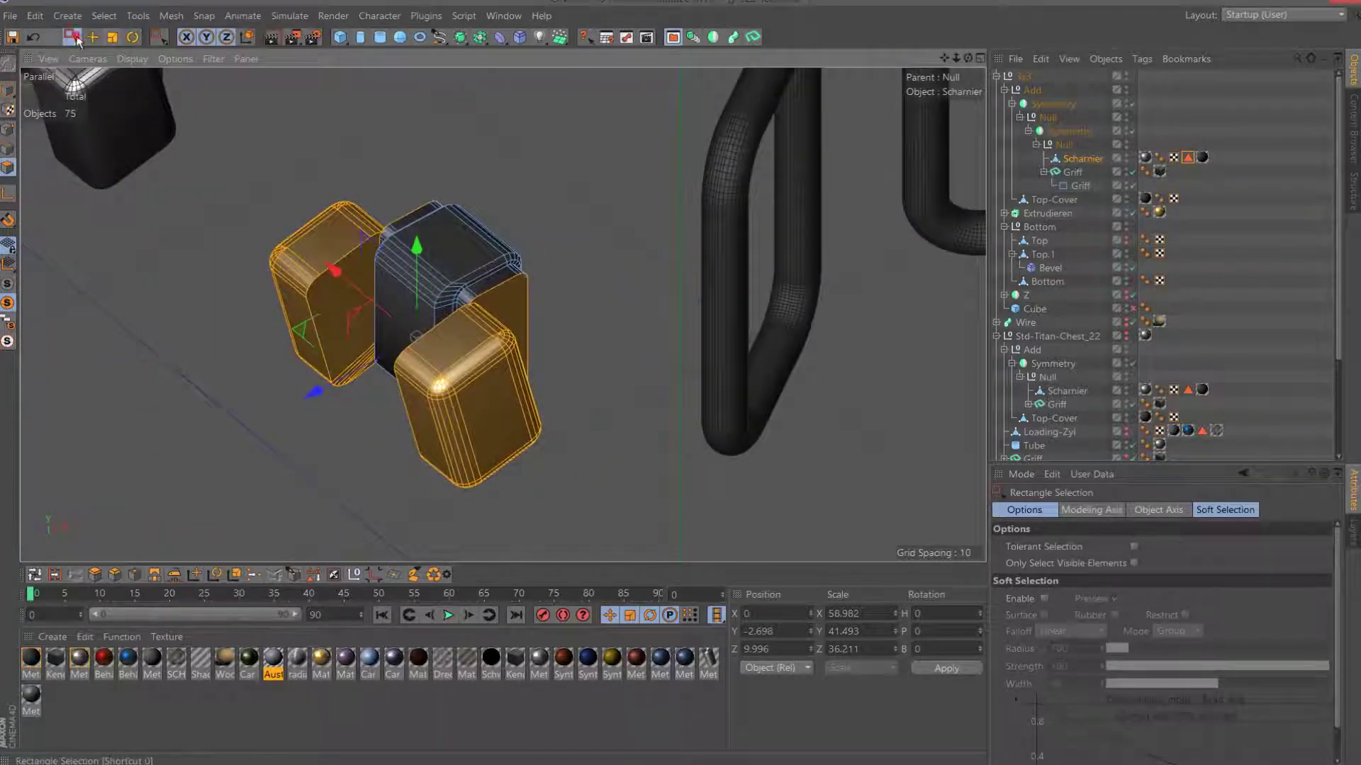
Move both outer hinge cylinders along Z to 11.11.
{"action": "left_click_drag", "start_coordinate": [68, 39], "coordinate": [83, 44]}
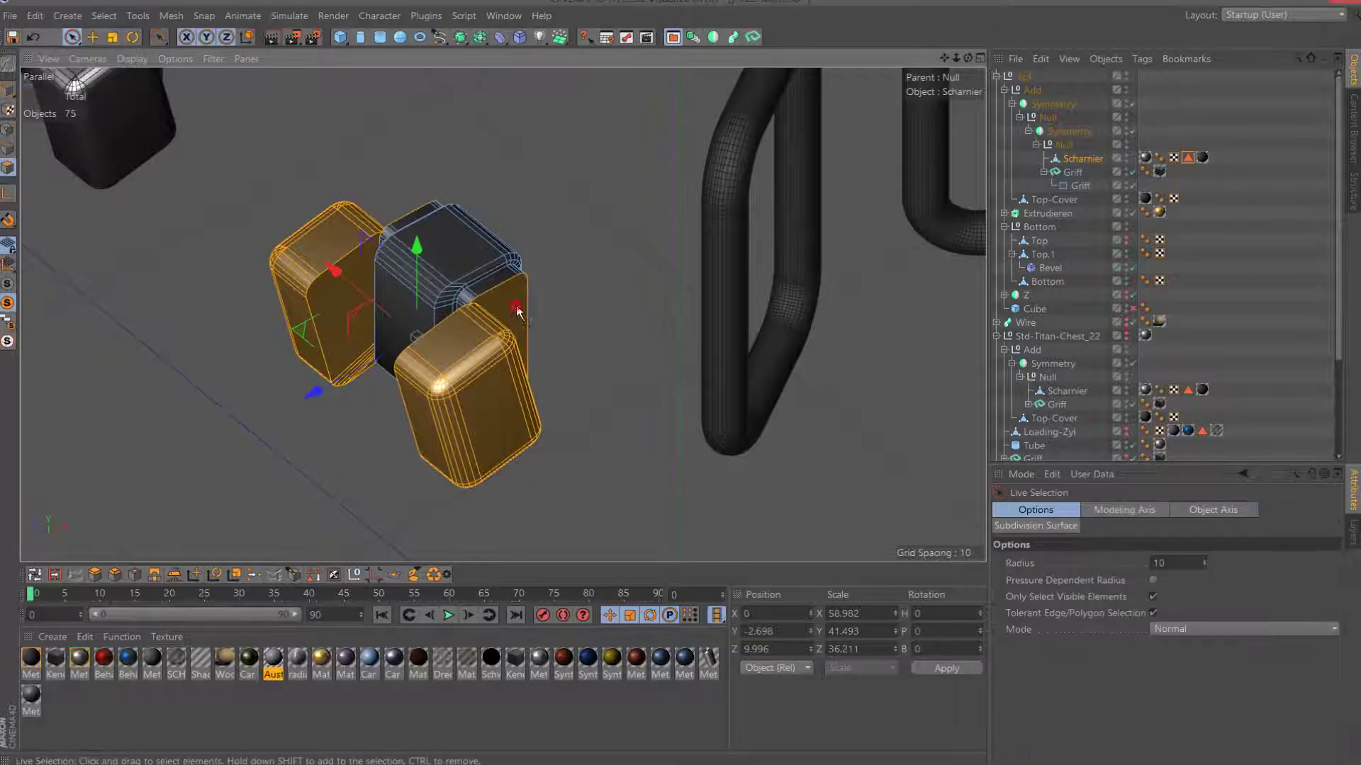
{"action": "left_click_drag", "start_coordinate": [965, 58], "coordinate": [716, 367]}
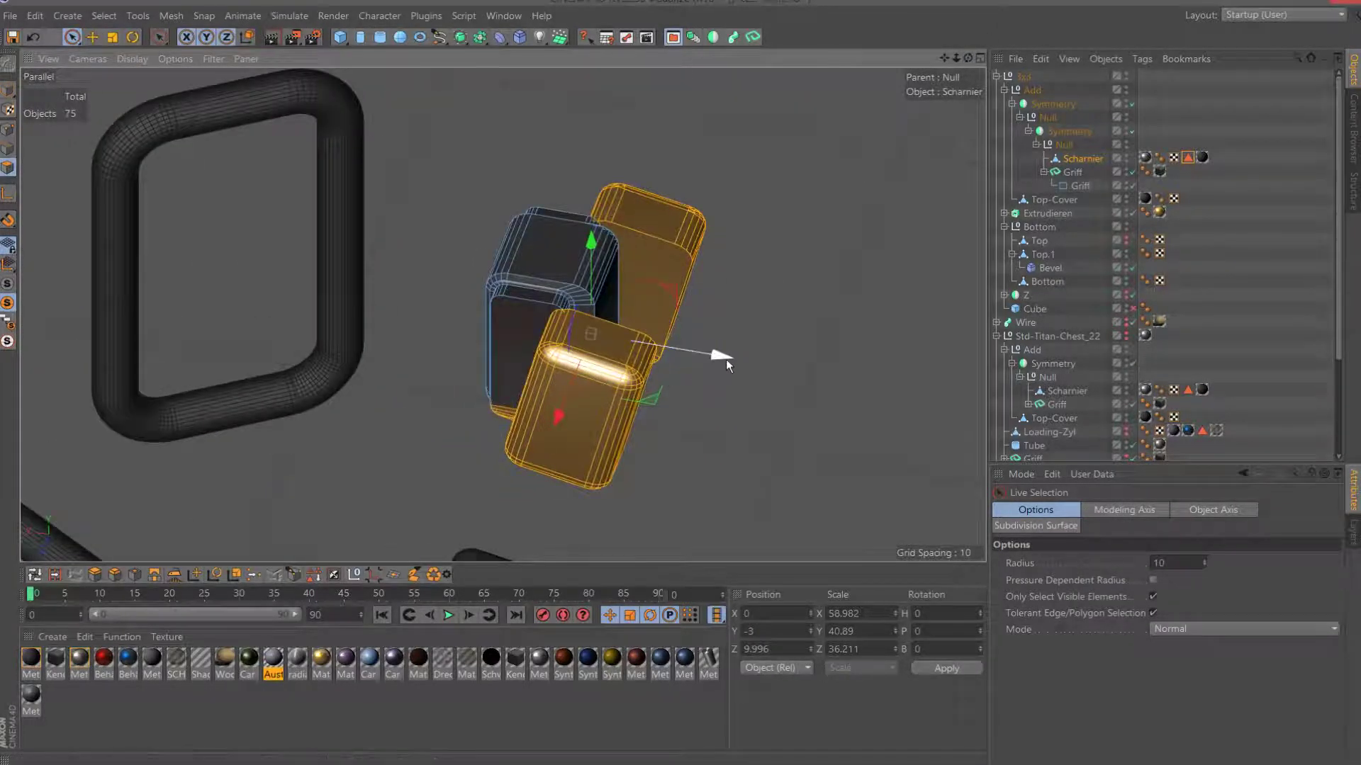
{"action": "left_click_drag", "start_coordinate": [965, 58], "coordinate": [815, 177]}
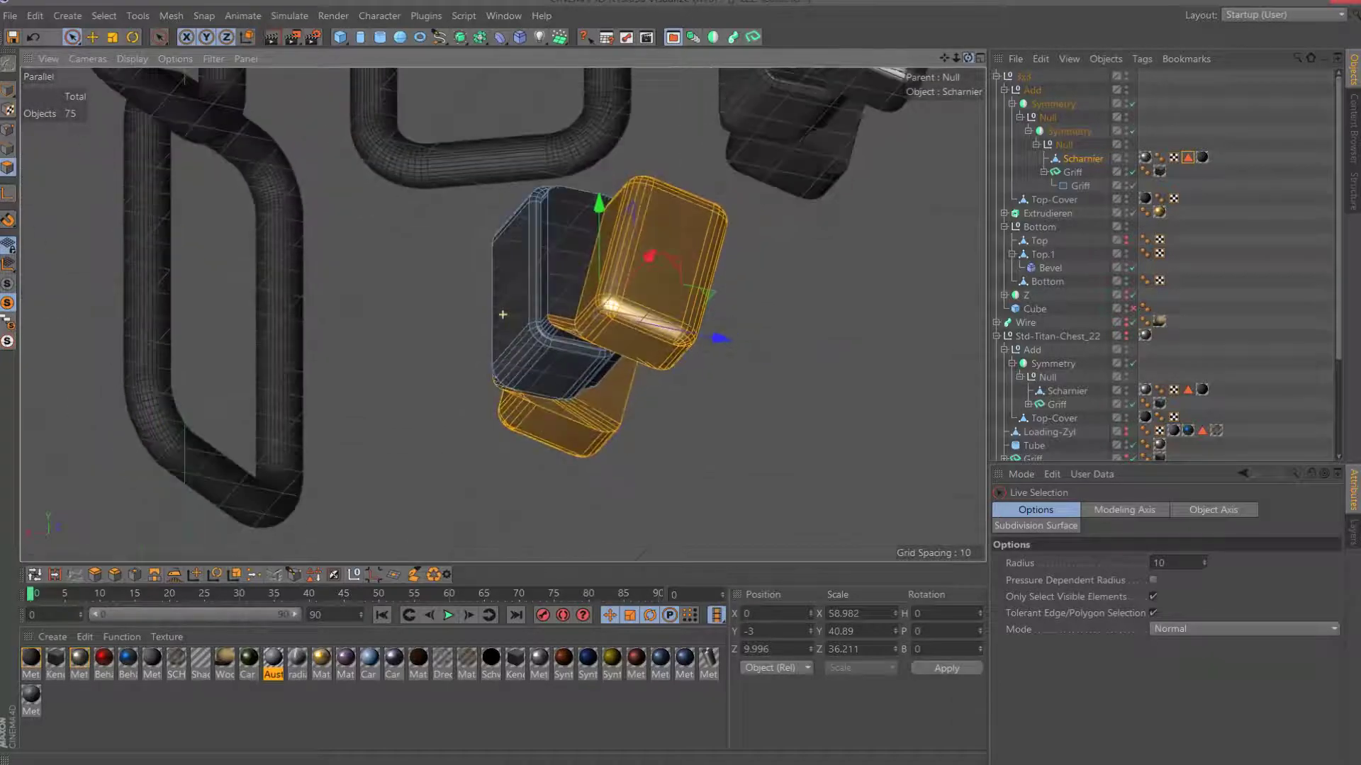
{"action": "mouse_move", "coordinate": [503, 314]}
{"action": "left_mouse_down", "text": "alt"}
{"action": "mouse_move", "coordinate": [540, 534]}
{"action": "mouse_move", "coordinate": [604, 348]}
{"action": "left_mouse_up", "text": "alt"}
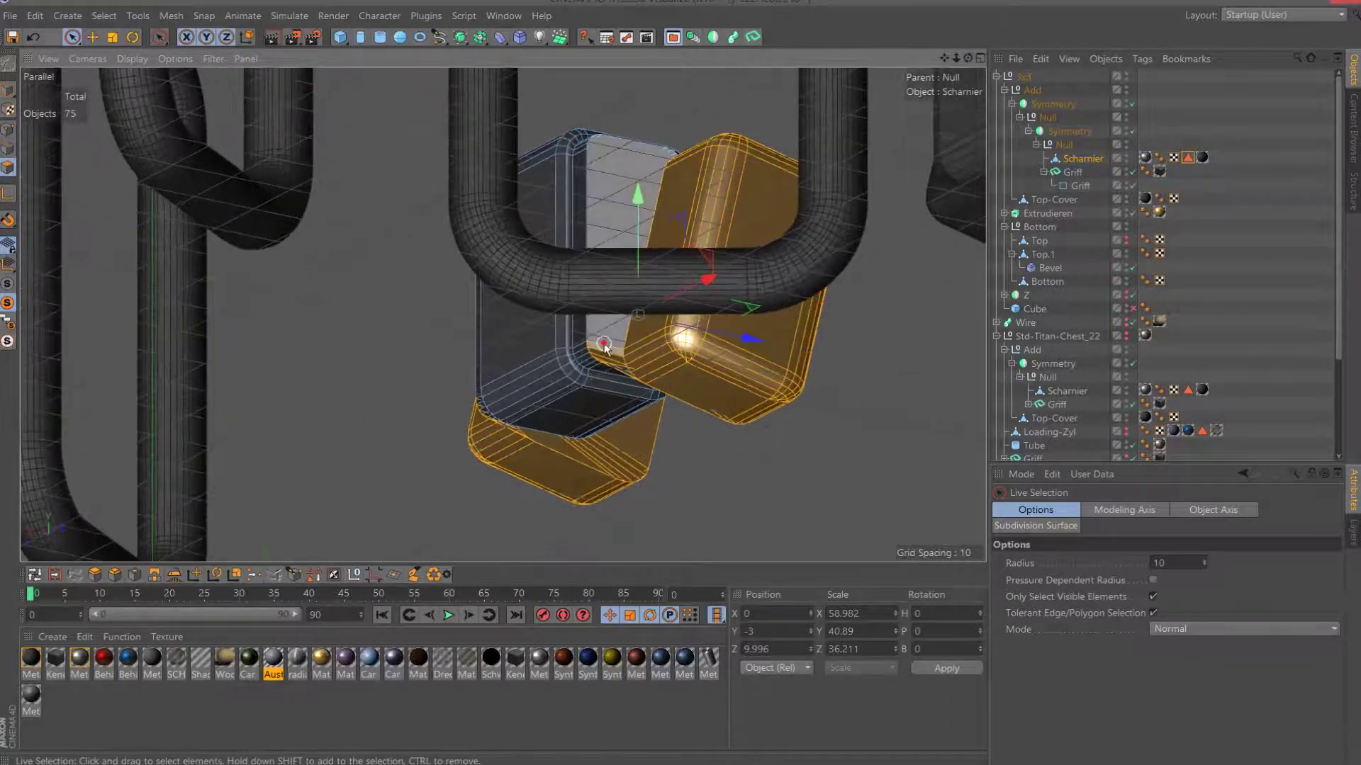
{"action": "left_click_drag", "start_coordinate": [965, 57], "coordinate": [914, 113]}
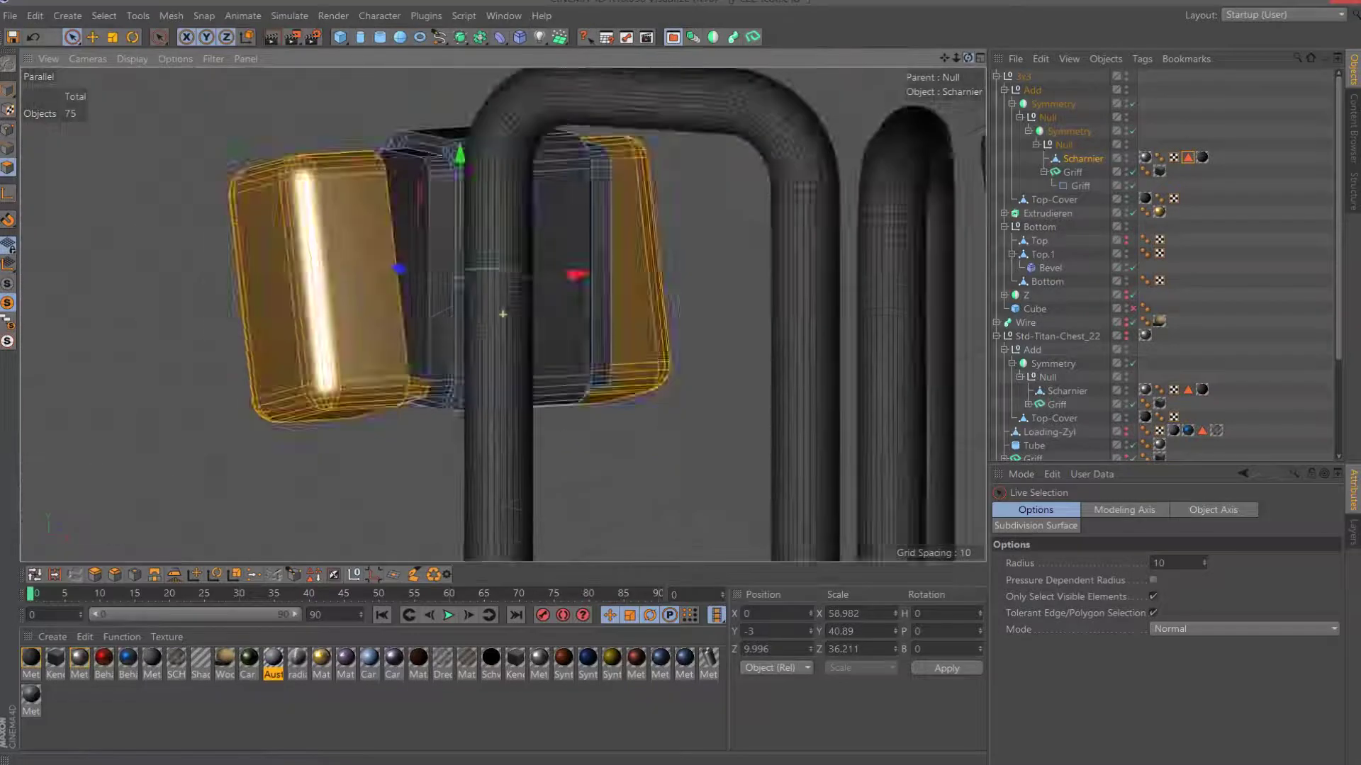
{"action": "left_click_drag", "start_coordinate": [502, 314], "coordinate": [437, 447], "text": "alt"}
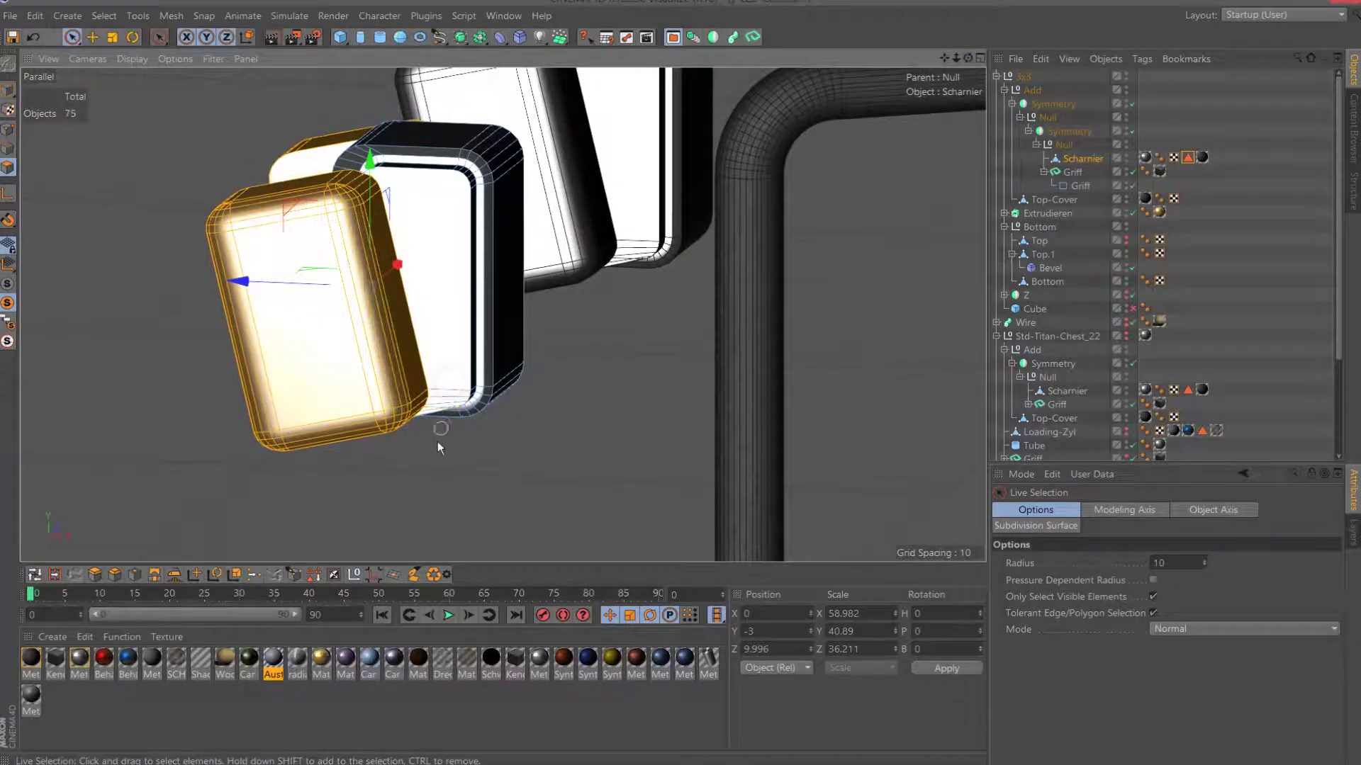
{"action": "left_click_drag", "start_coordinate": [211, 279], "coordinate": [227, 282]}
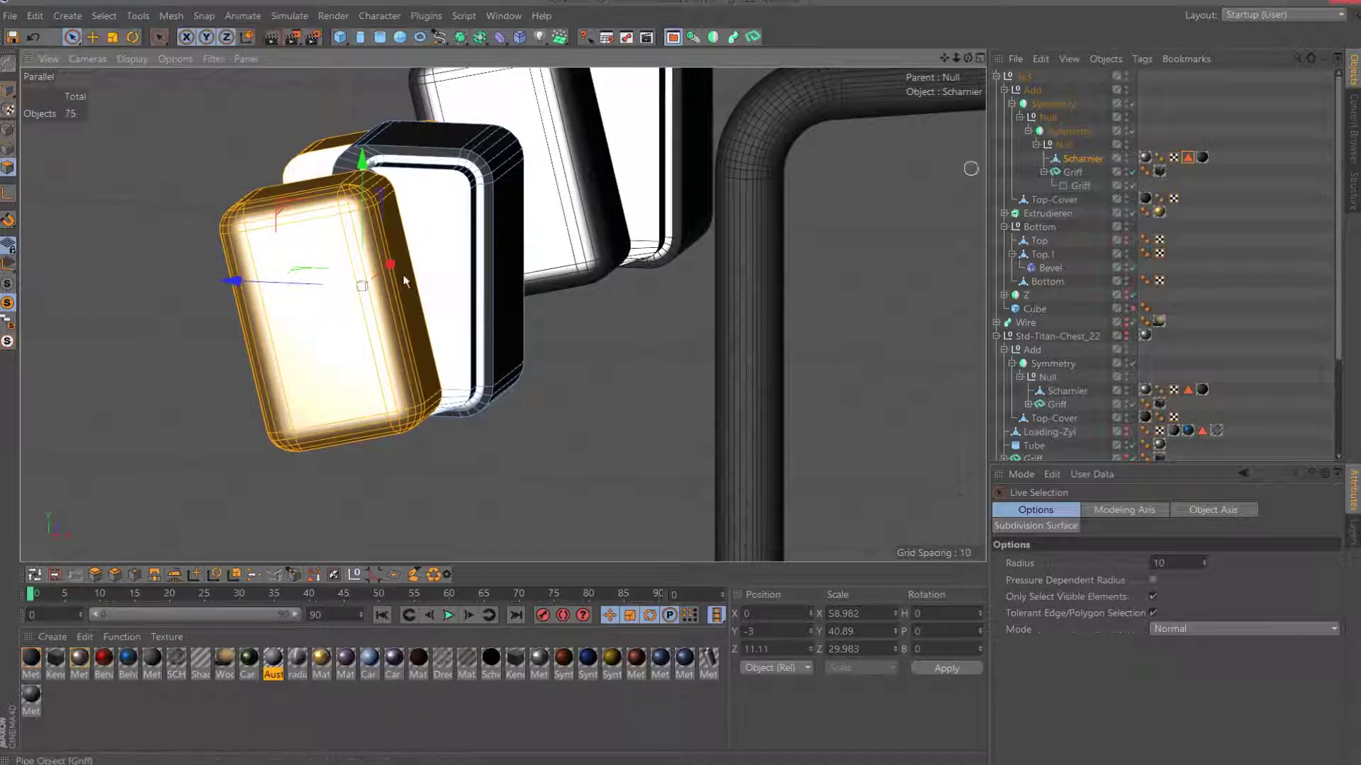
{"action": "left_click_drag", "start_coordinate": [967, 58], "coordinate": [886, 64]}
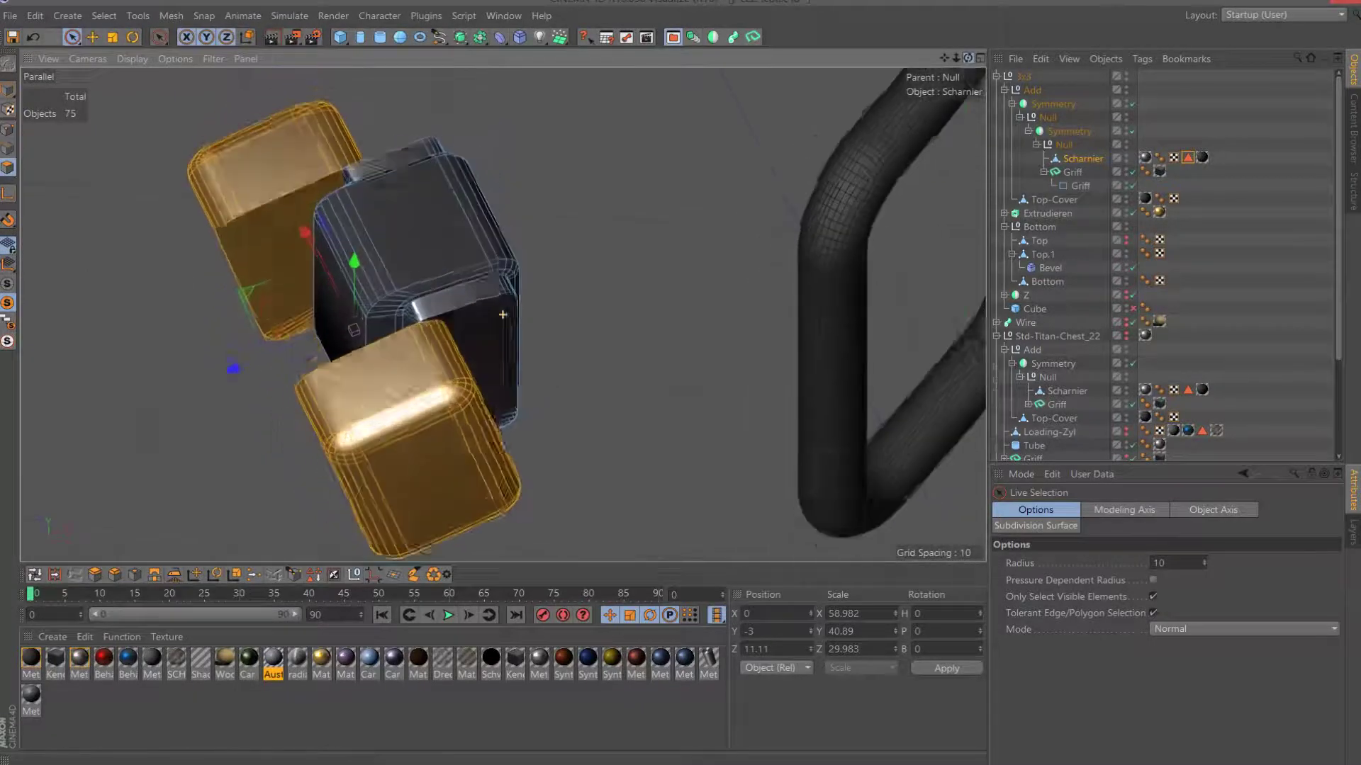
Turn off Viewport Solo, zoom out to the full chest, and lower the hinge cylinders to Y -9.
{"action": "left_click", "coordinate": [8, 89]}
{"action": "scroll", "coordinate": [134, 254], "scroll_direction": "down", "scroll_amount": 2}
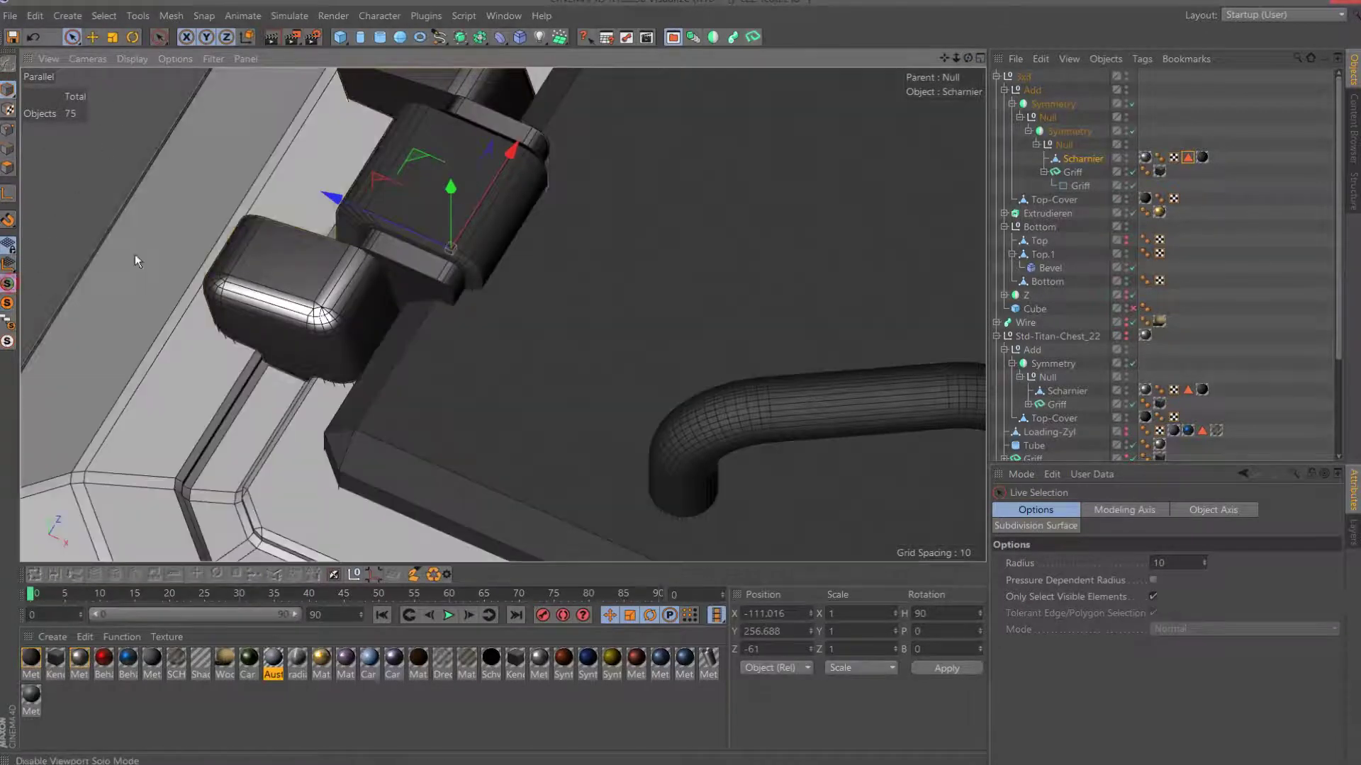
{"action": "scroll", "coordinate": [531, 220], "scroll_direction": "down", "scroll_amount": 2}
{"action": "scroll", "coordinate": [614, 182], "scroll_direction": "down", "scroll_amount": 2}
{"action": "scroll", "coordinate": [637, 184], "scroll_direction": "down", "scroll_amount": 3}
{"action": "scroll", "coordinate": [683, 190], "scroll_direction": "down", "scroll_amount": 2}
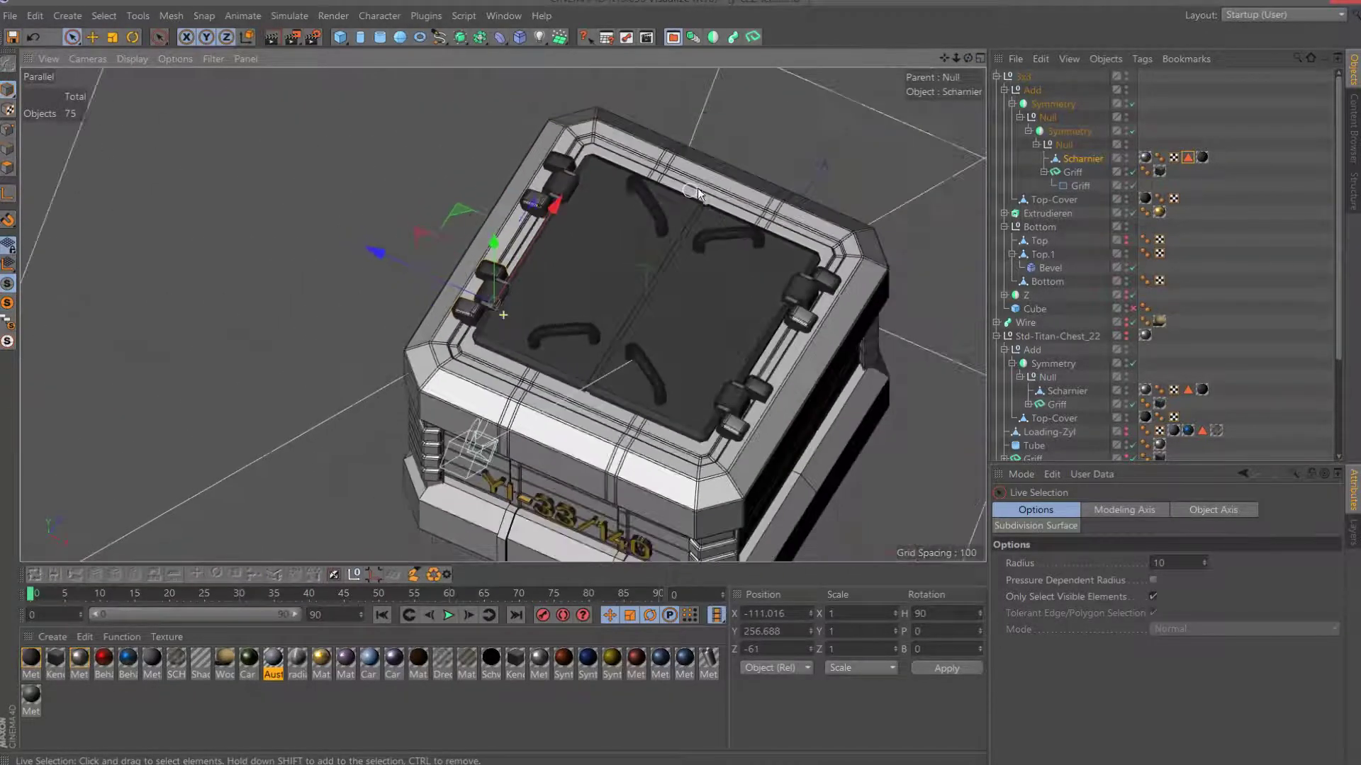
{"action": "left_click_drag", "start_coordinate": [964, 63], "coordinate": [914, 86]}
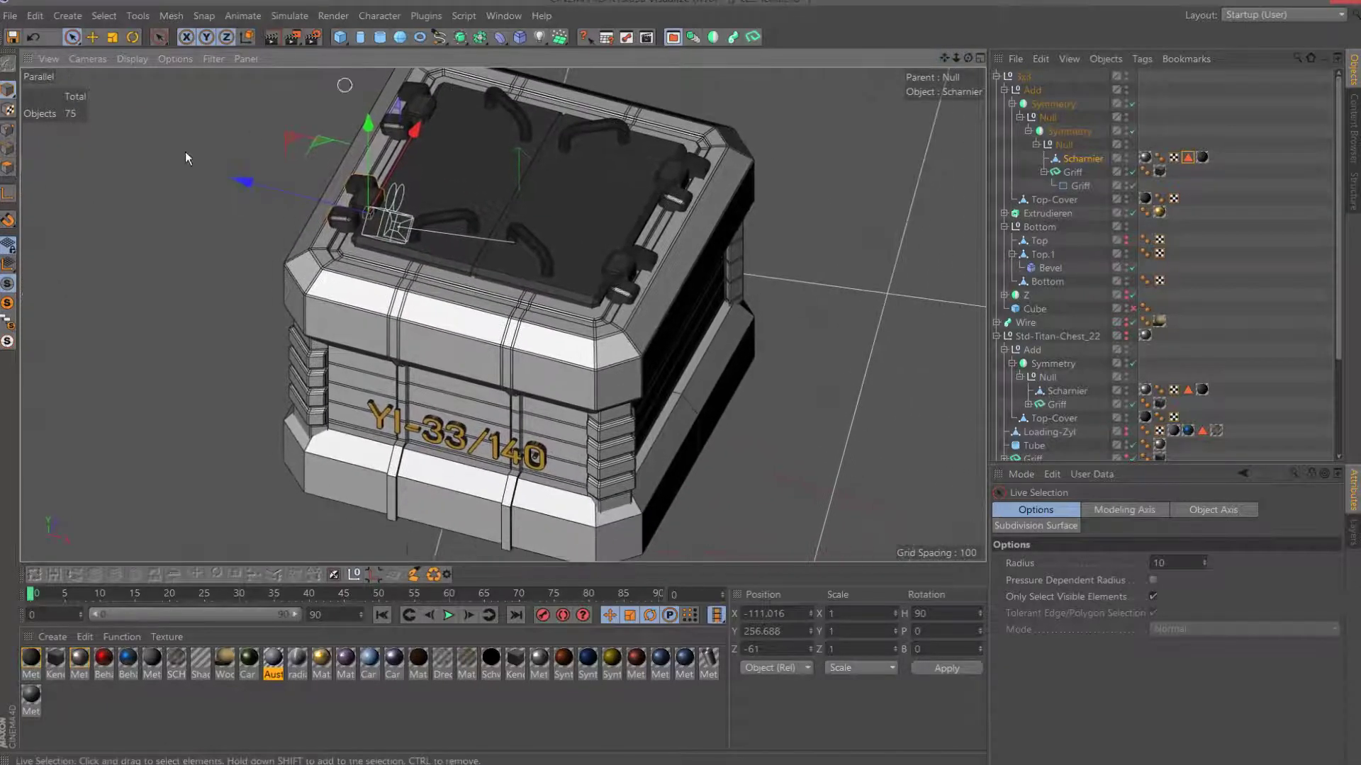
{"action": "left_click", "coordinate": [6, 172]}
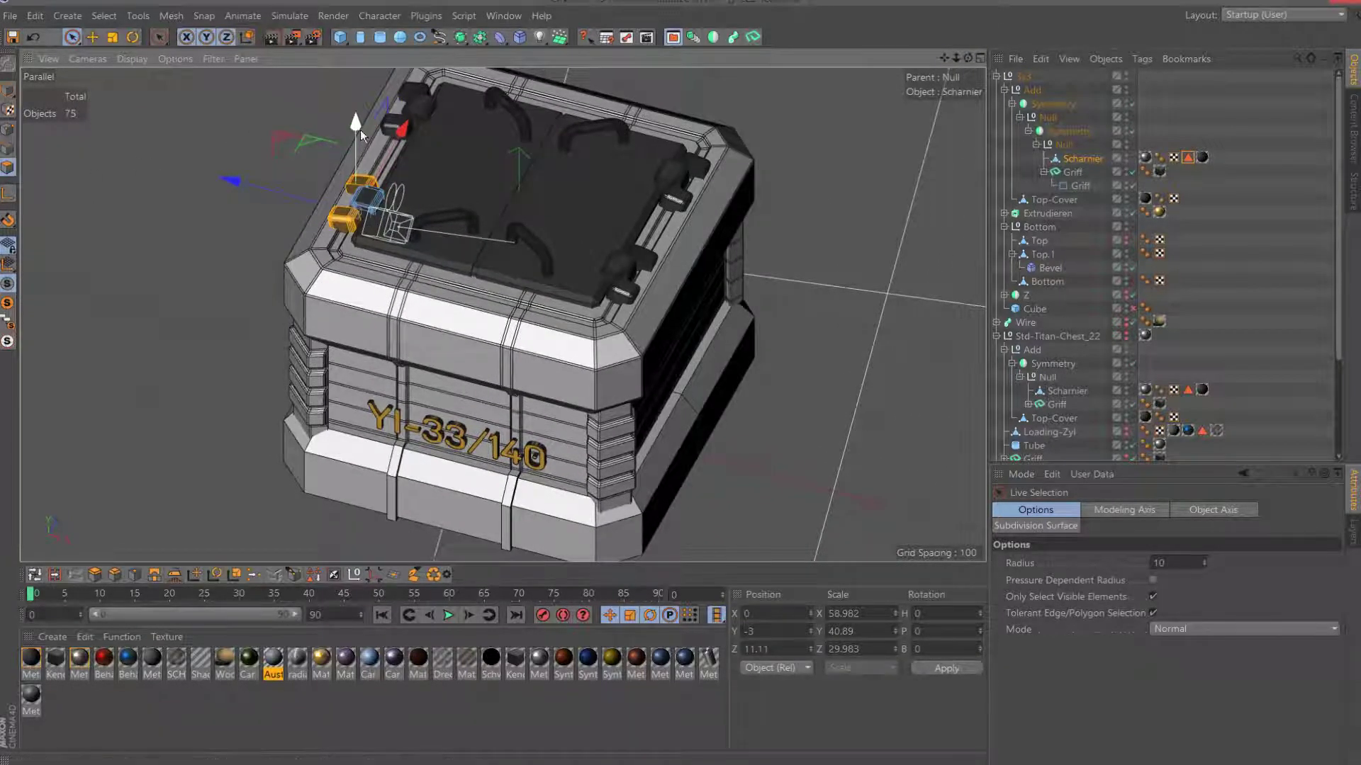
{"action": "left_click_drag", "start_coordinate": [357, 125], "coordinate": [359, 126]}
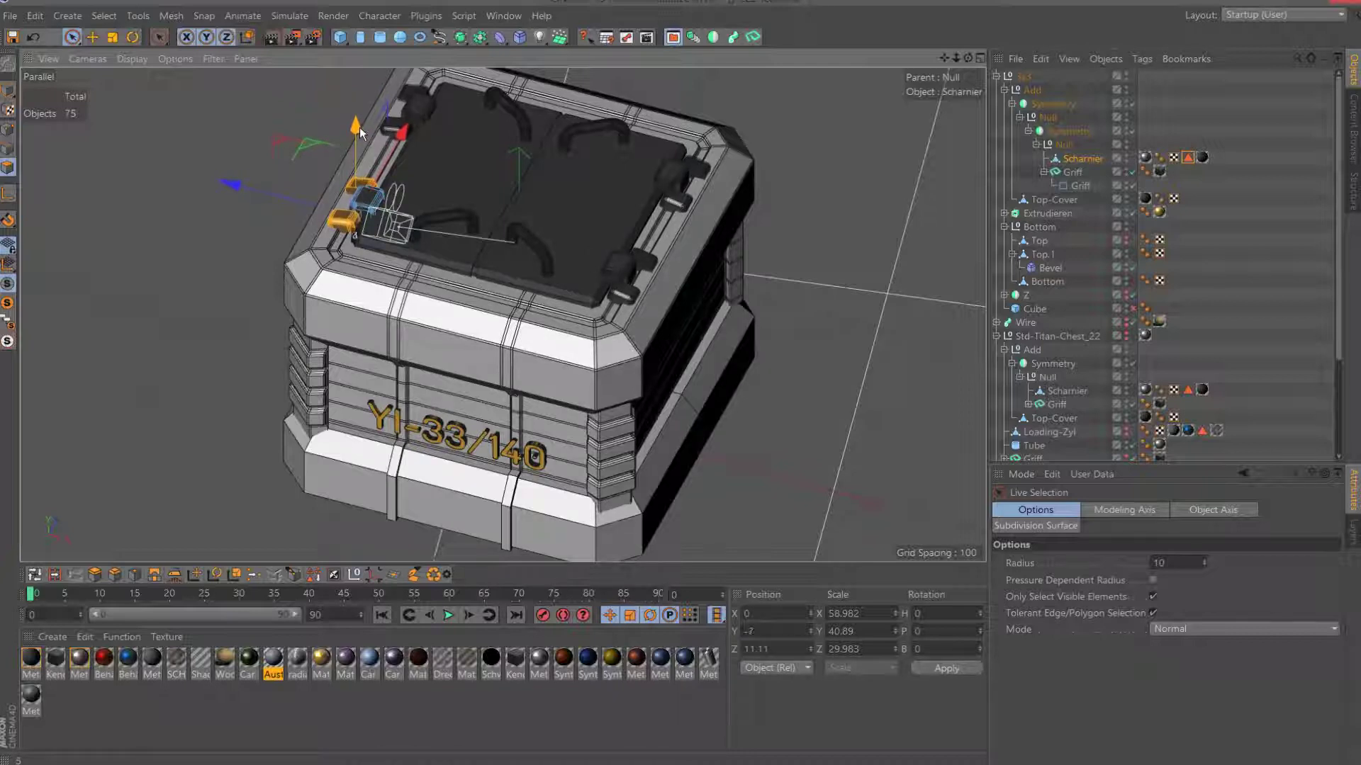
{"action": "left_click", "coordinate": [296, 37]}
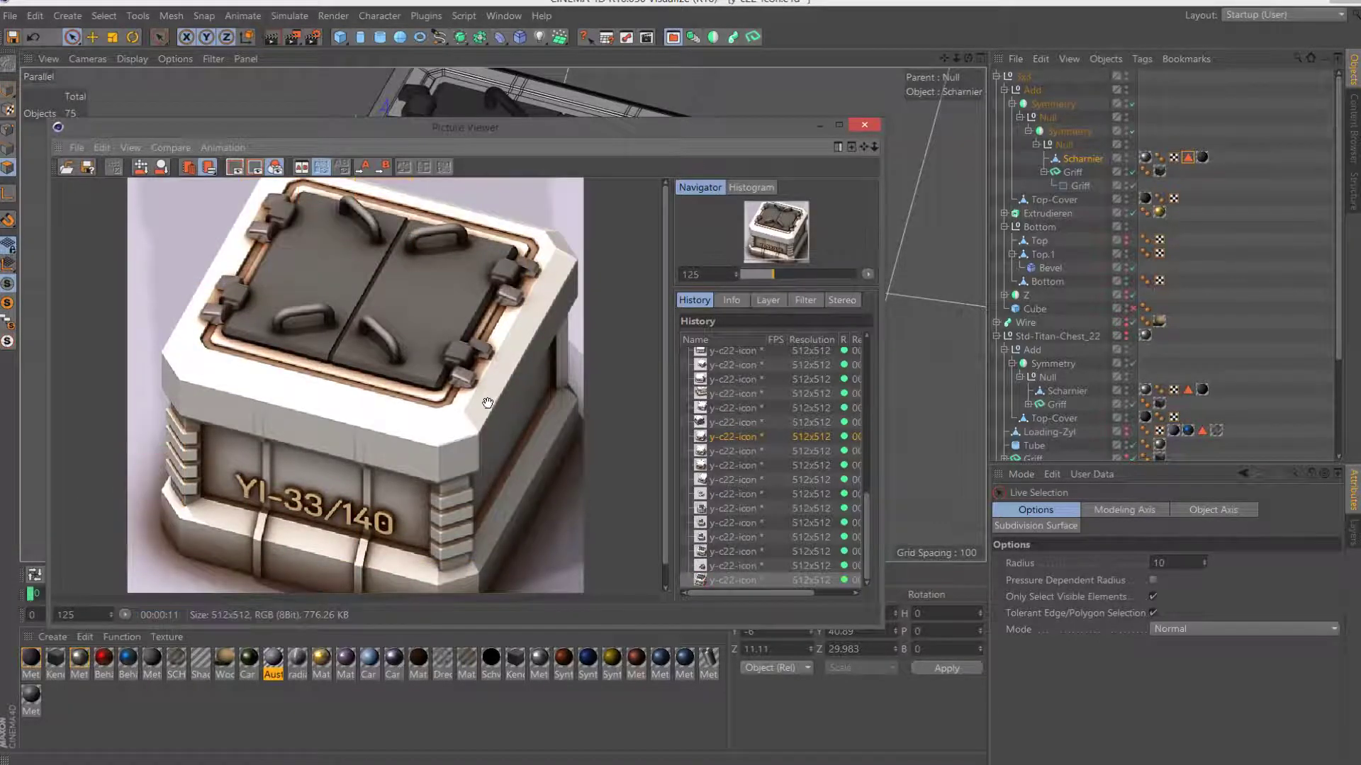
{"action": "scroll", "coordinate": [488, 402], "scroll_direction": "down", "scroll_amount": 2}
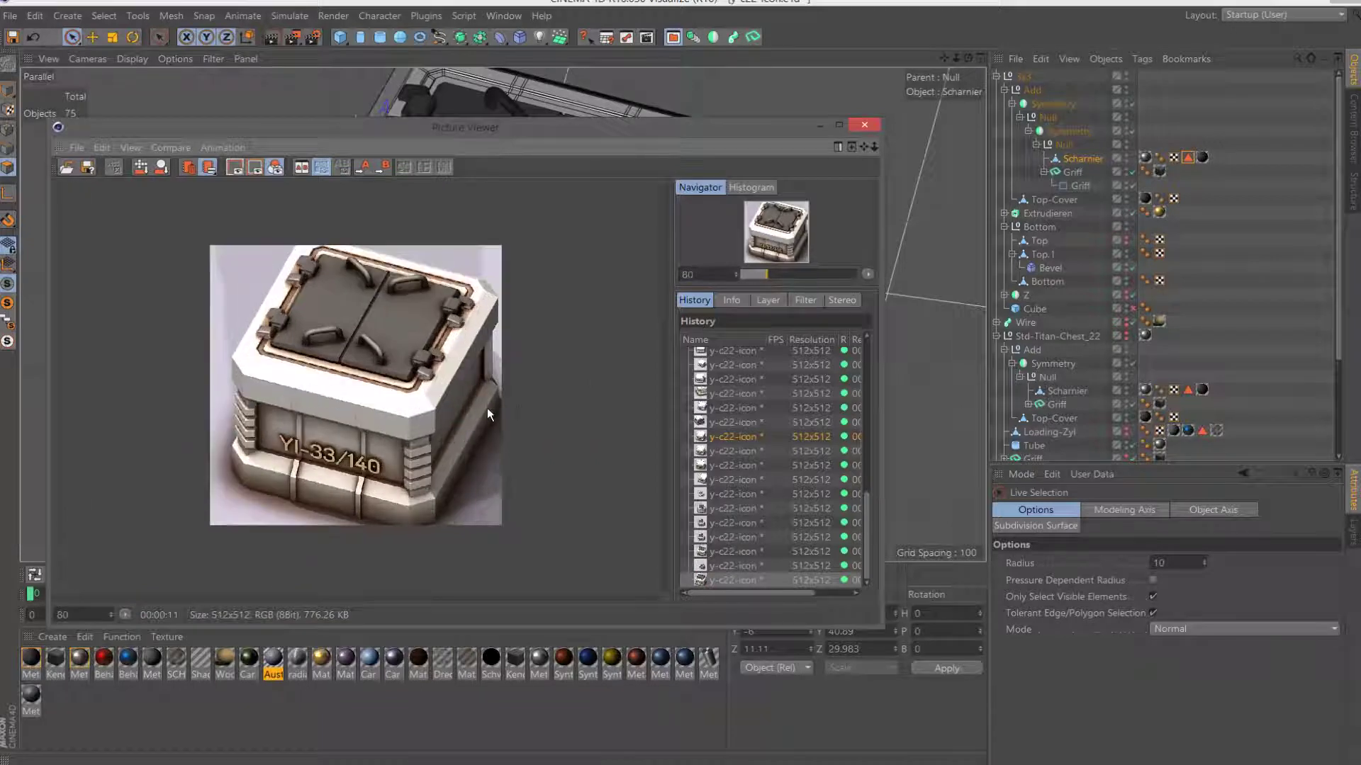
Ctrl-drag a copy of Top.1's Bevel deformer onto the Bottom object.
{"action": "left_click", "coordinate": [869, 127]}
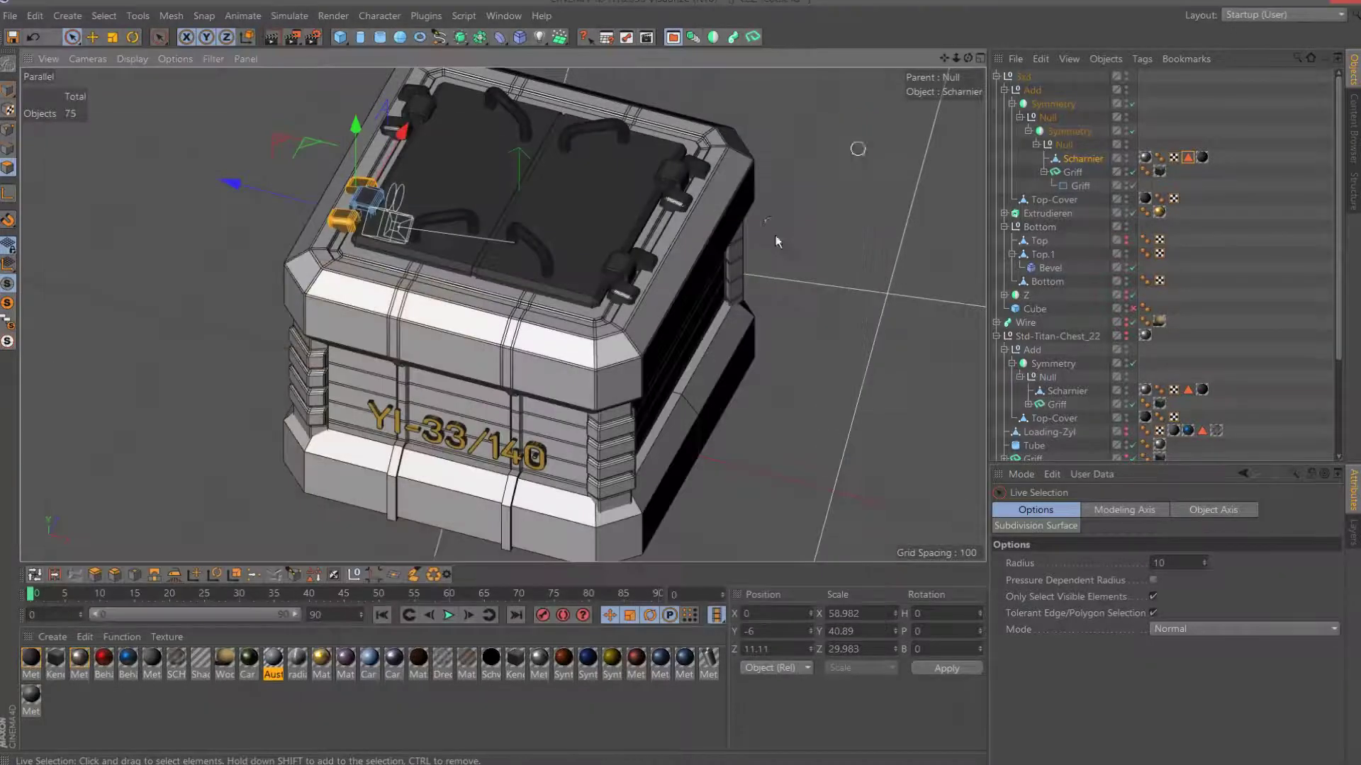
{"action": "scroll", "coordinate": [775, 232], "scroll_direction": "up", "scroll_amount": 2}
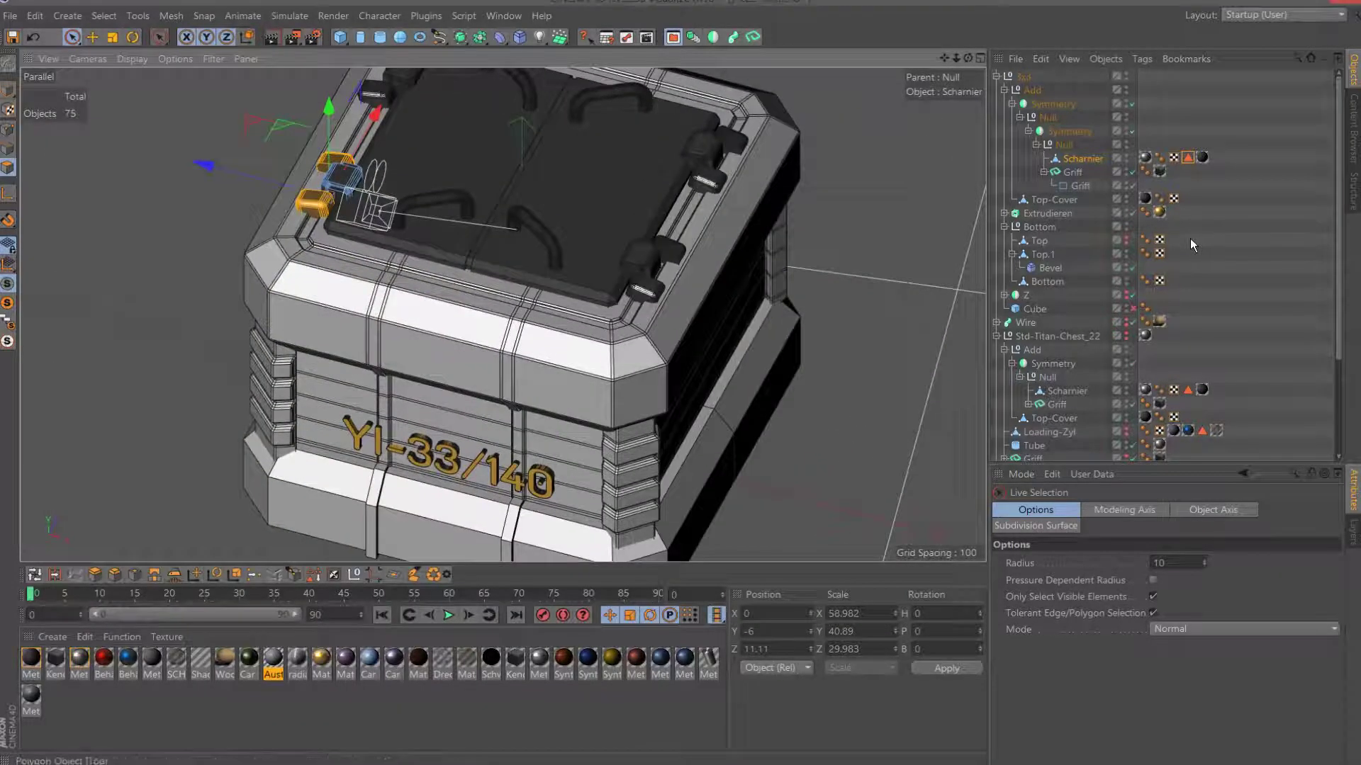
{"action": "left_click", "coordinate": [1047, 268]}
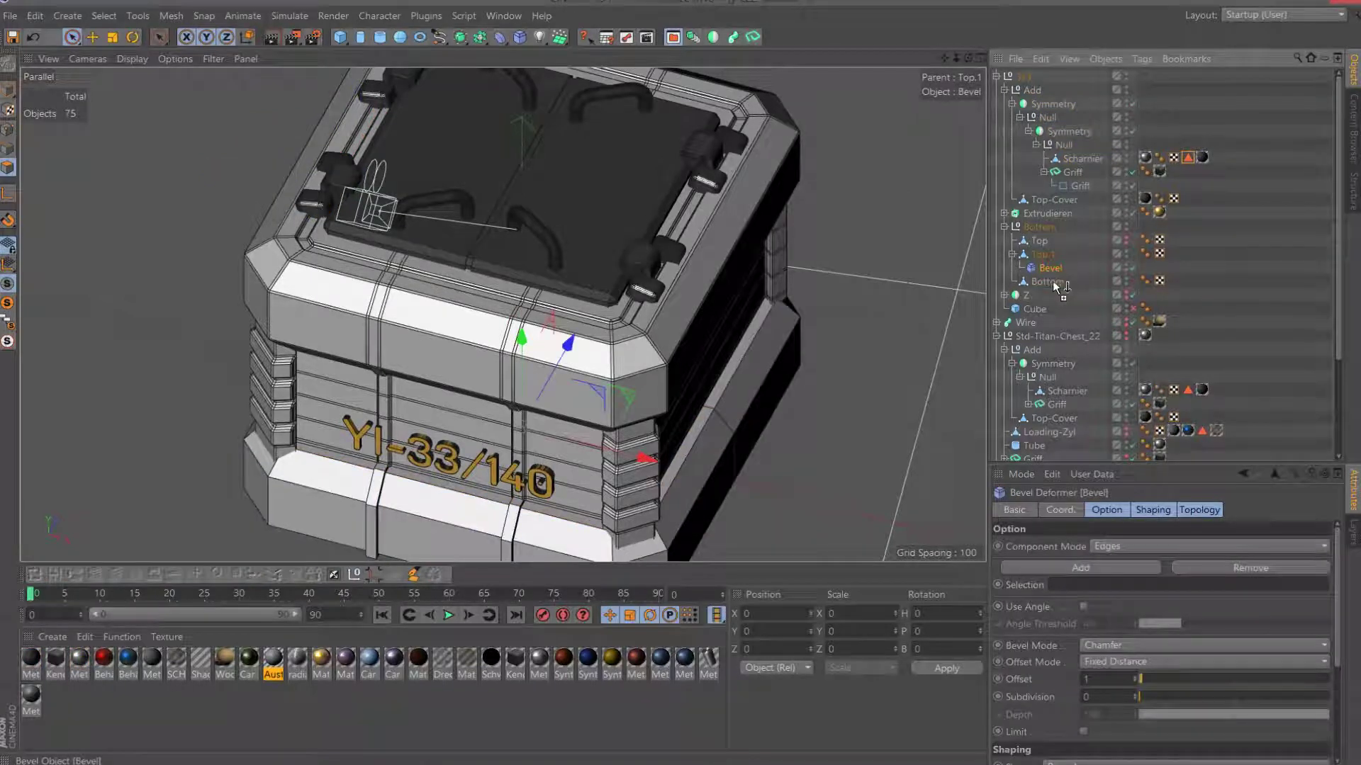
{"action": "left_click_drag", "start_coordinate": [1053, 283], "coordinate": [1051, 281], "text": "ctrl"}
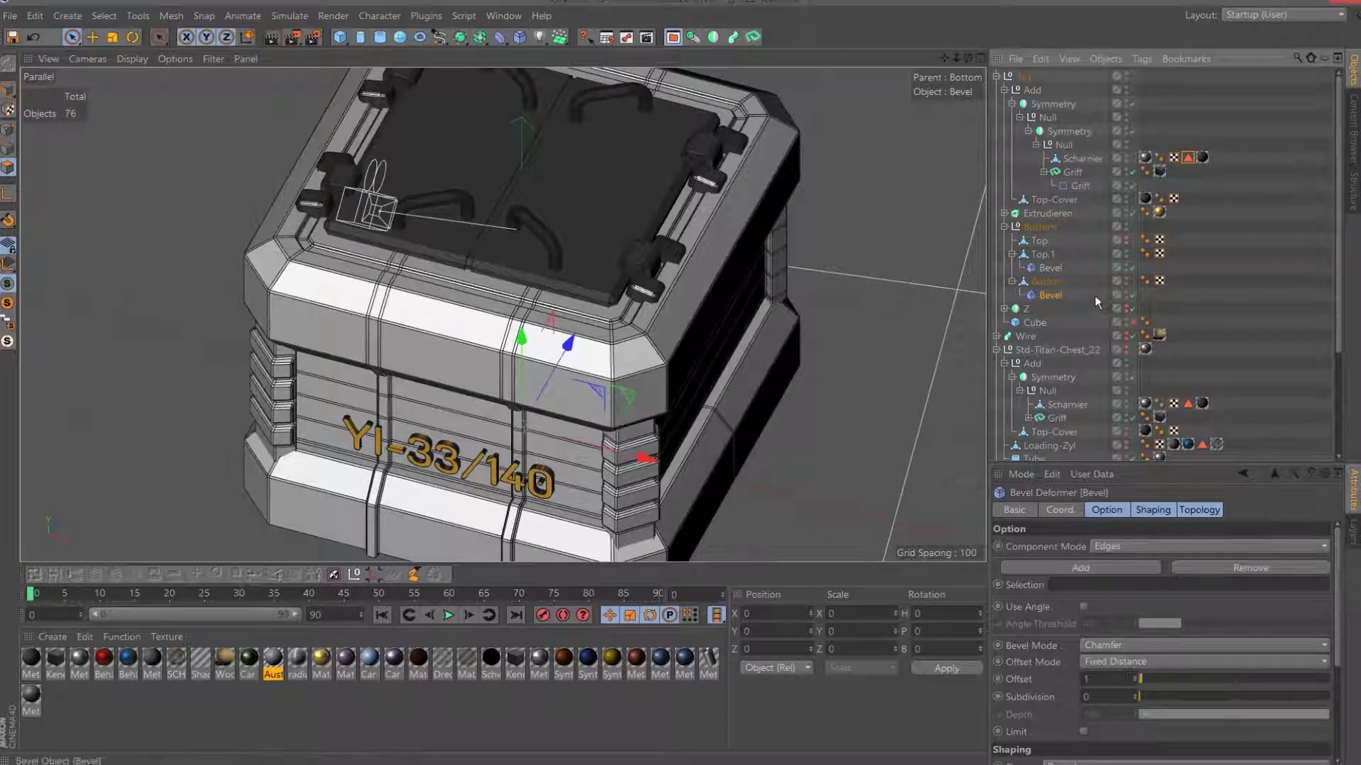
{"action": "scroll", "coordinate": [662, 302], "scroll_direction": "down", "scroll_amount": 2}
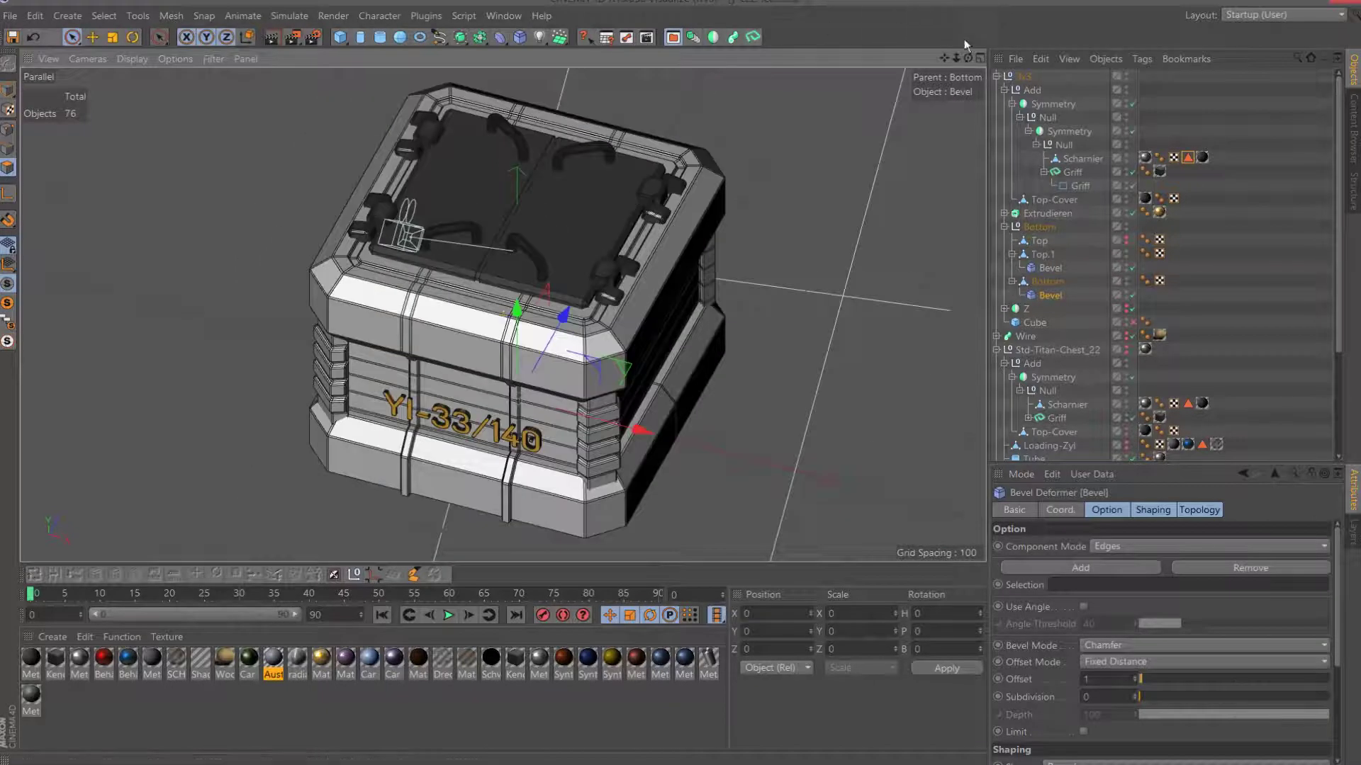
Expand the ENV group and leave the Kamera_view camera view.
{"action": "left_click_drag", "start_coordinate": [968, 57], "coordinate": [950, 67]}
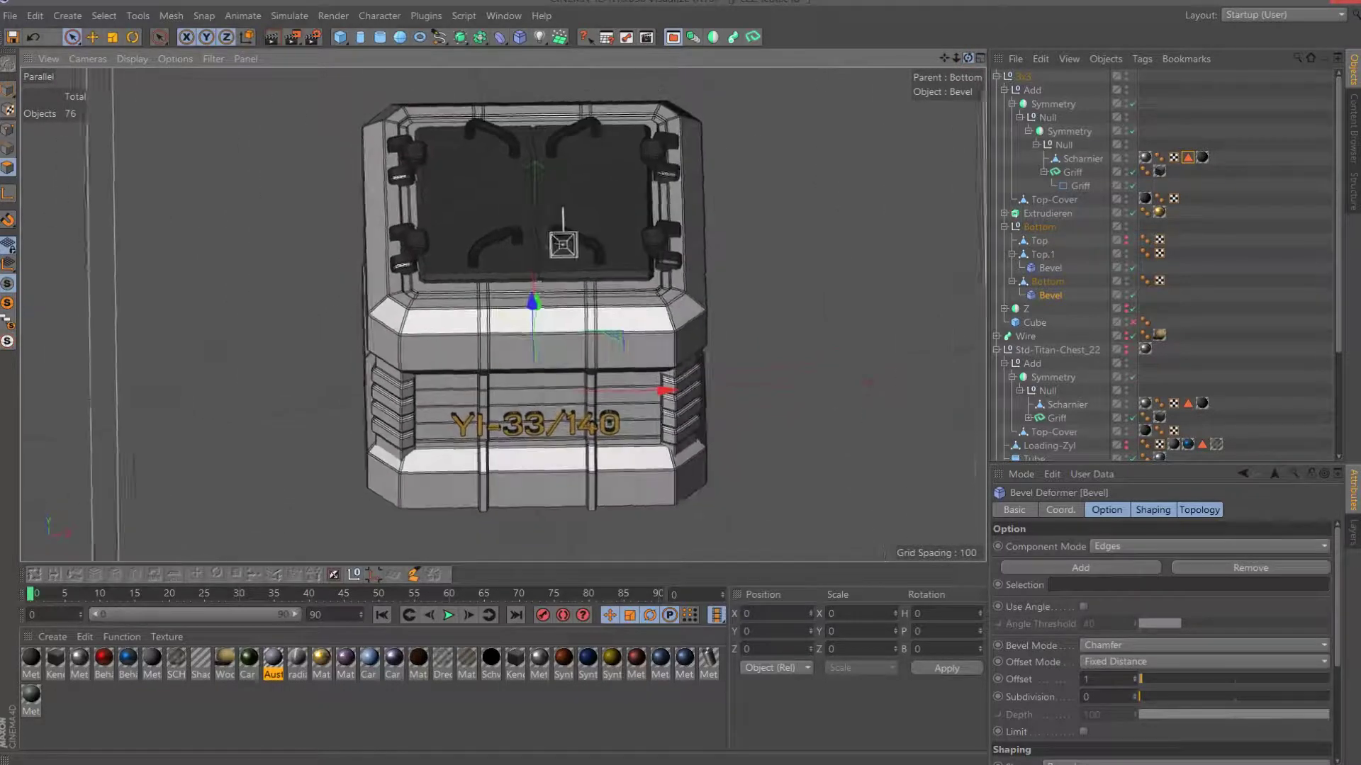
{"action": "mouse_move", "coordinate": [950, 67]}
{"action": "left_mouse_down"}
{"action": "mouse_move", "coordinate": [919, 76]}
{"action": "mouse_move", "coordinate": [944, 61]}
{"action": "mouse_move", "coordinate": [875, 61]}
{"action": "left_mouse_up"}
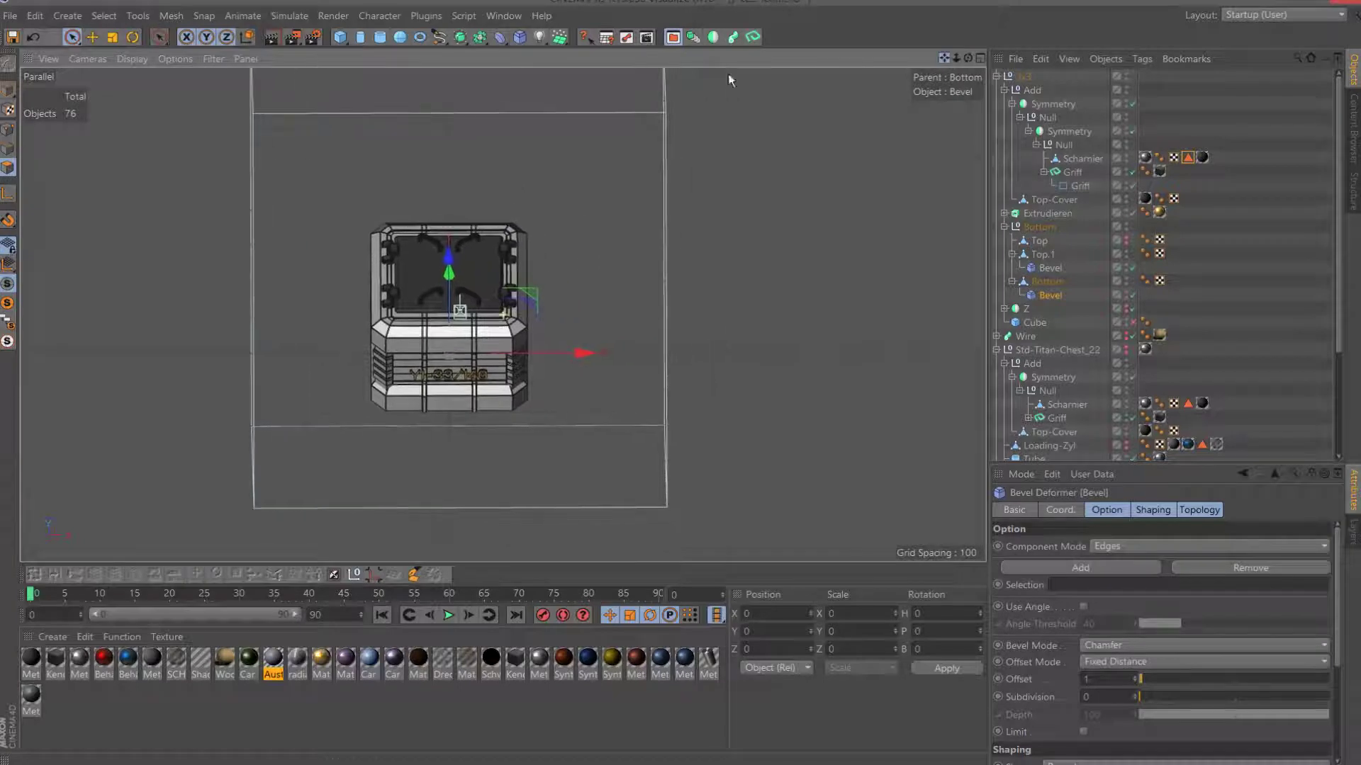
{"action": "scroll", "coordinate": [1160, 366], "scroll_direction": "down", "scroll_amount": 5}
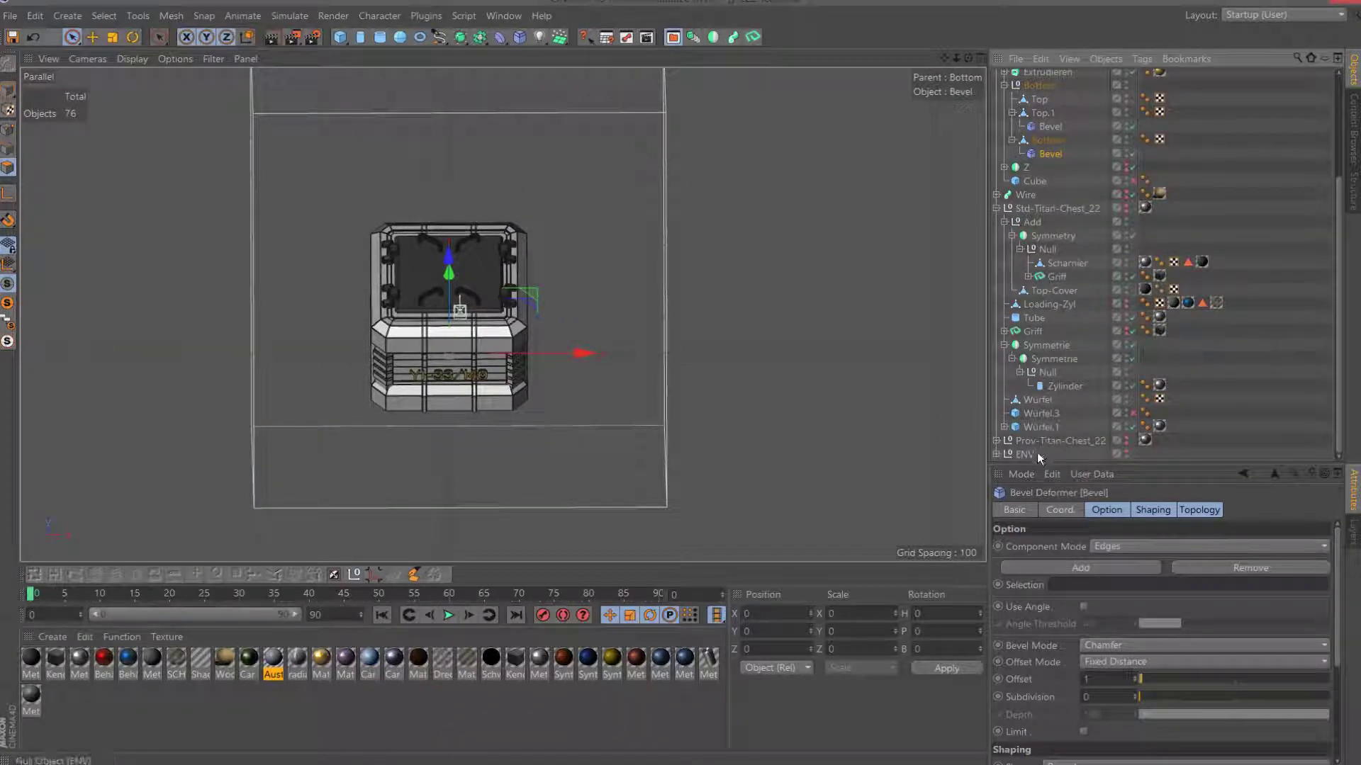
{"action": "left_click", "coordinate": [997, 455]}
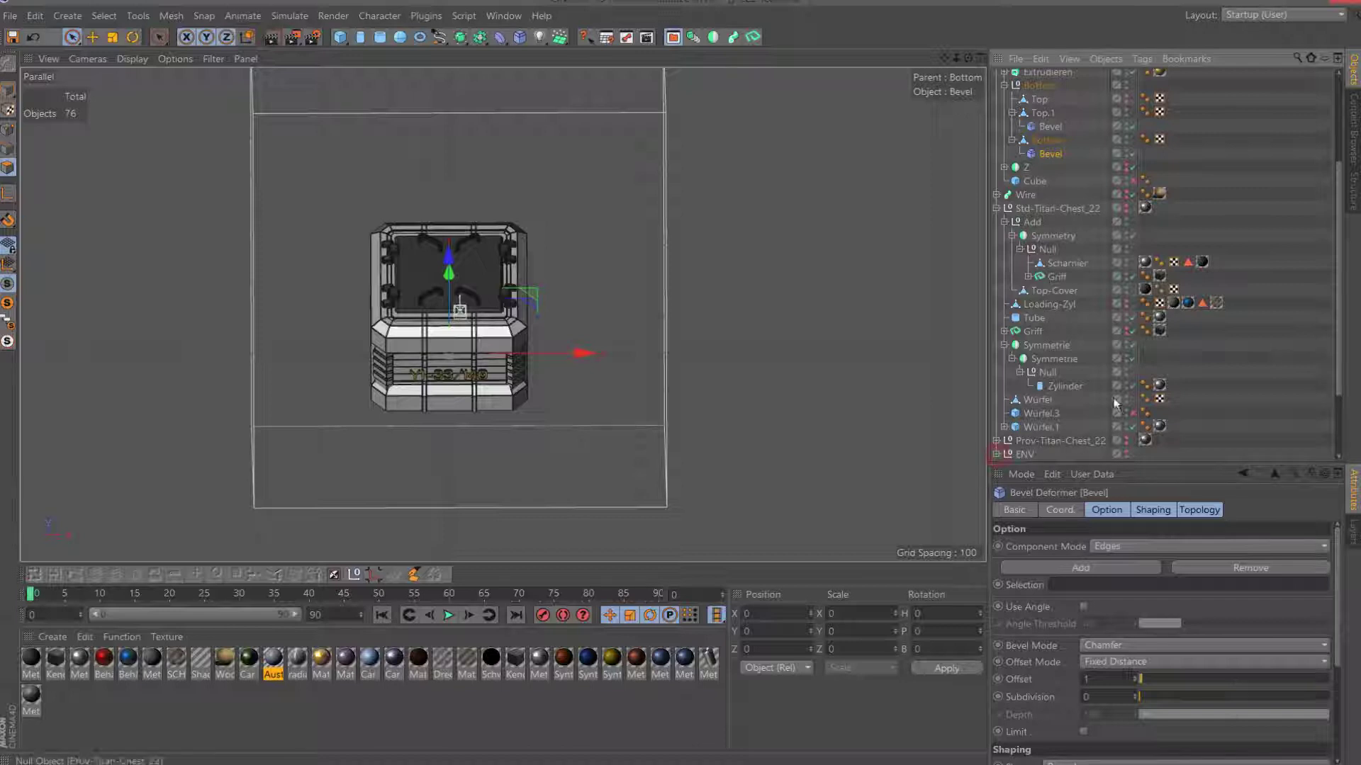
{"action": "scroll", "coordinate": [1152, 425], "scroll_direction": "down", "scroll_amount": 3}
{"action": "left_click", "coordinate": [1131, 455]}
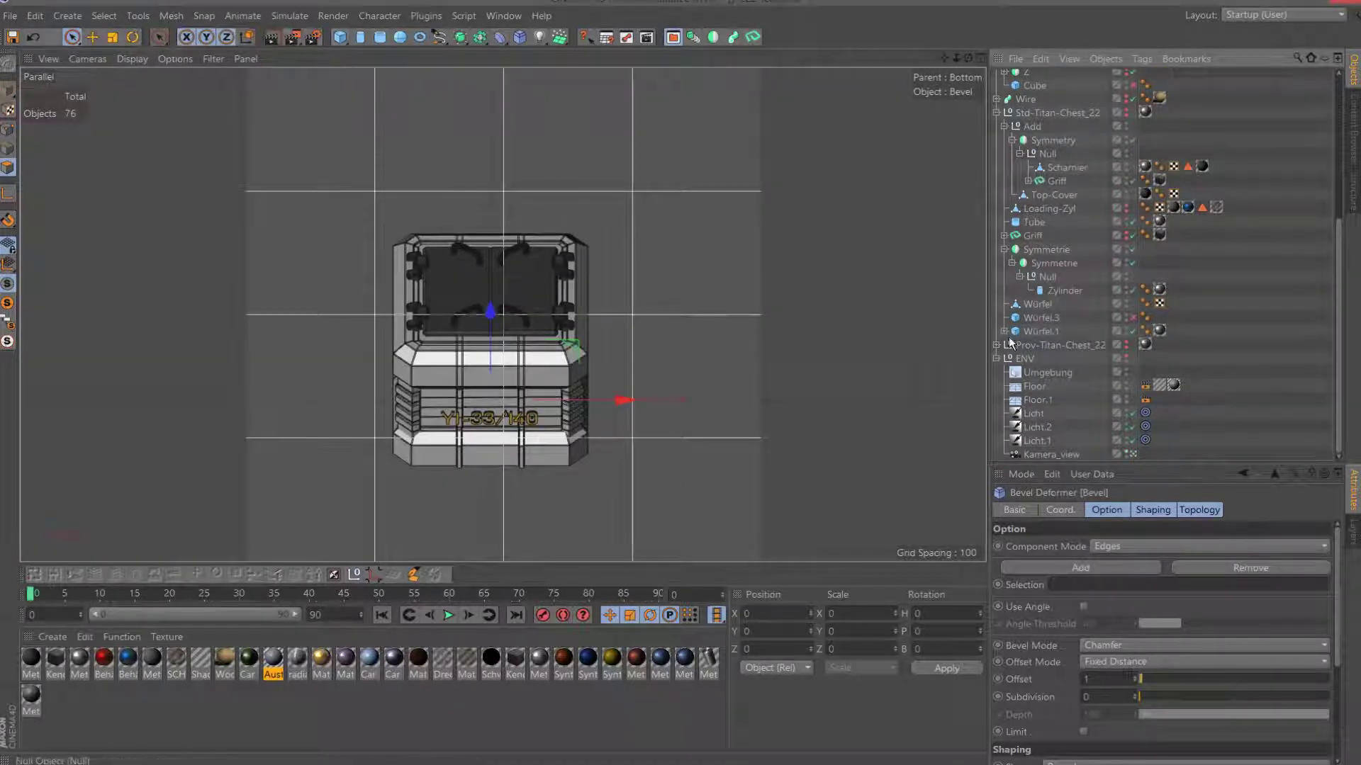
Set the render output Width and Height to 128×128.
{"action": "left_click", "coordinate": [1050, 455]}
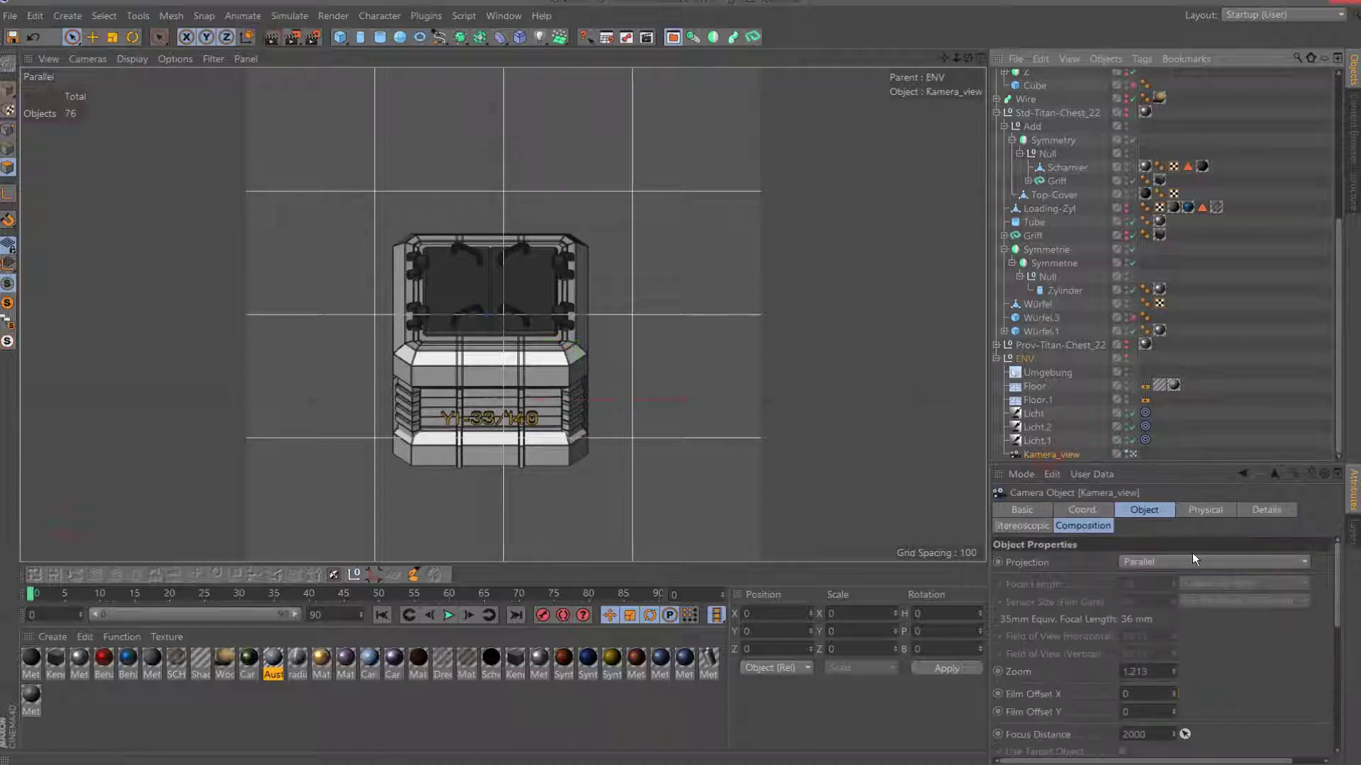
{"action": "left_click", "coordinate": [1086, 510]}
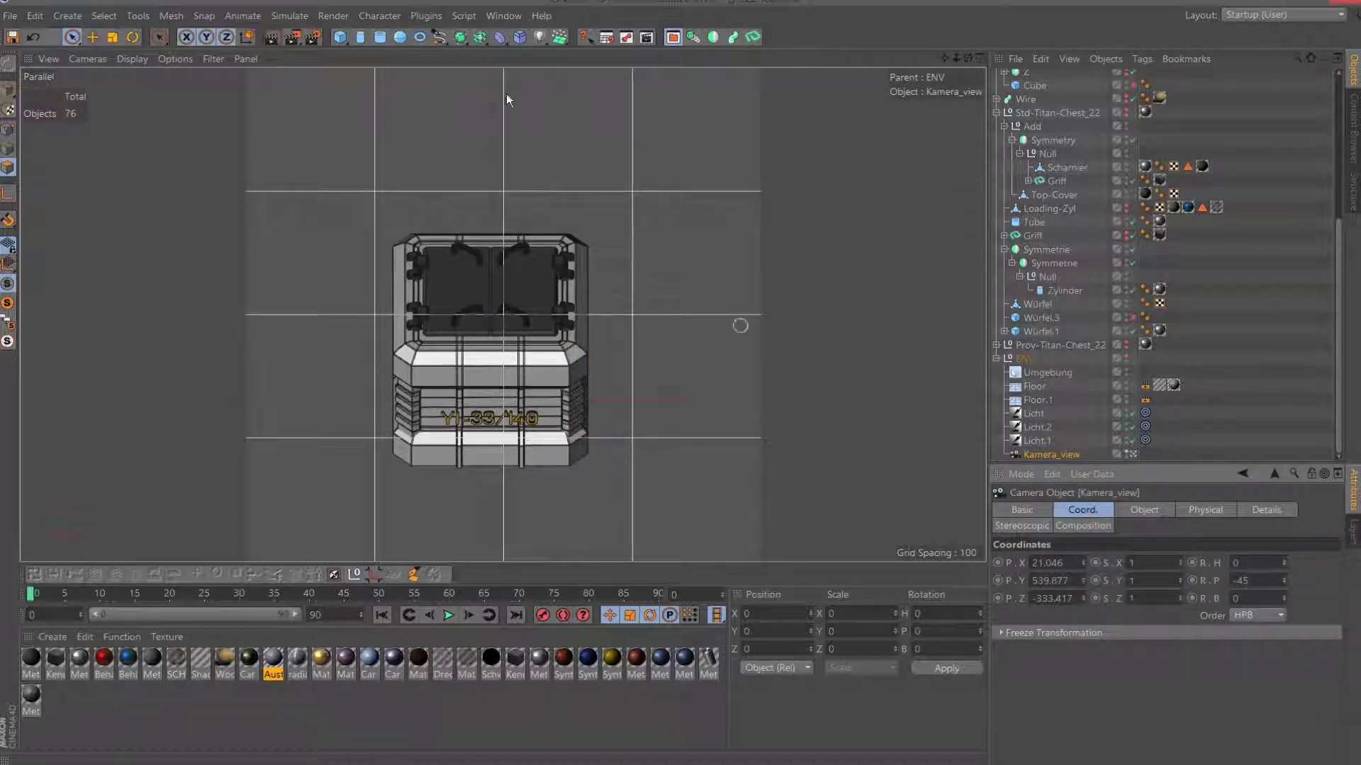
{"action": "left_click", "coordinate": [312, 37]}
{"action": "type", "text": "128"}
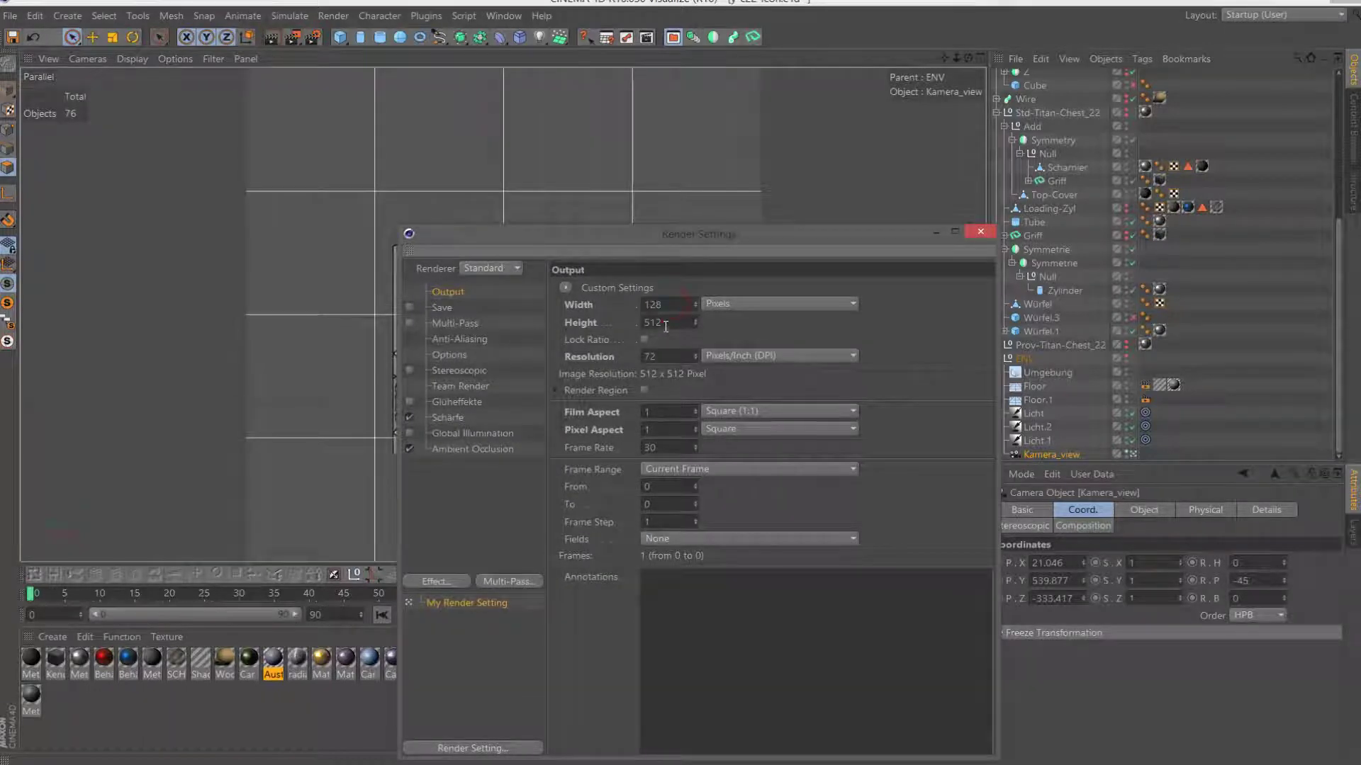
{"action": "left_click", "coordinate": [665, 325]}
{"action": "type", "text": "1"}
{"action": "key", "text": "Return"}
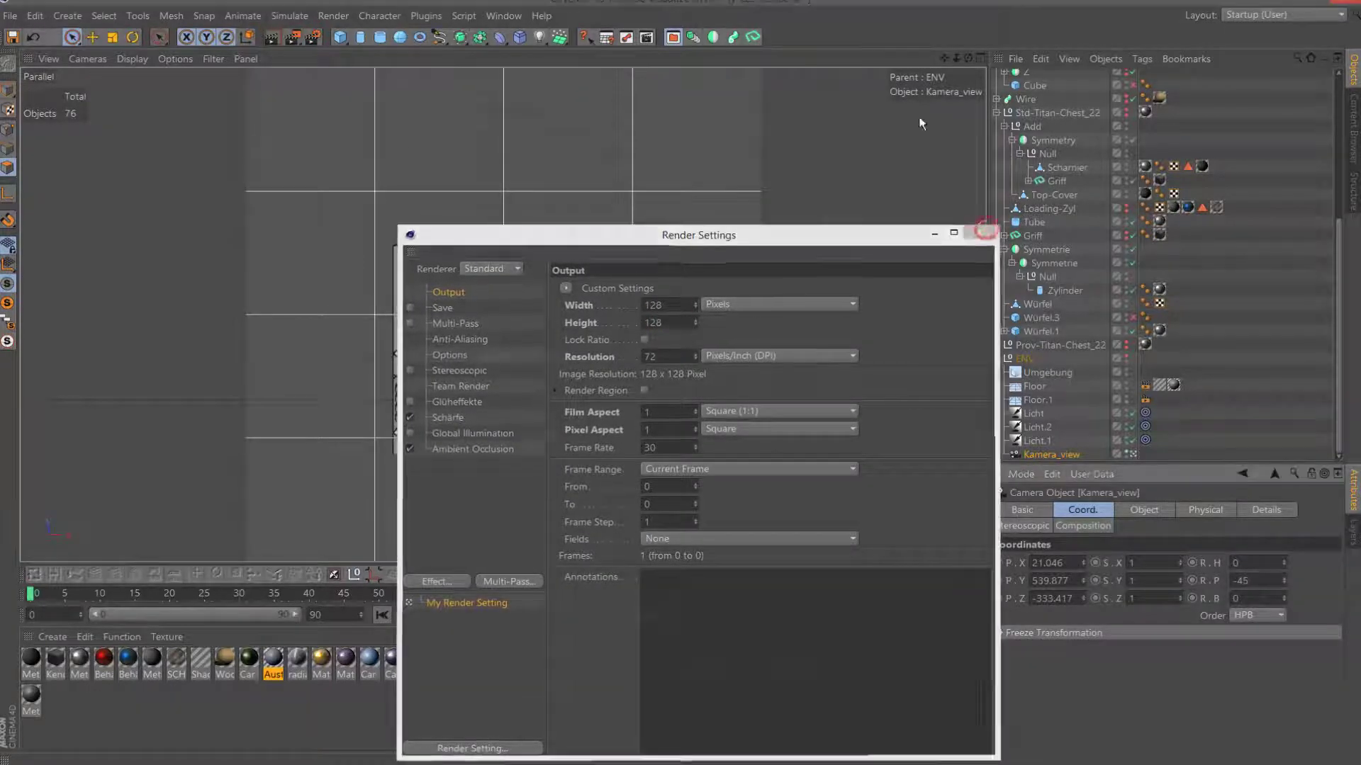
{"action": "left_click", "coordinate": [981, 232]}
Move Kamera_view so the crate fills the frame and test-render the 128×128 icon.
{"action": "mouse_move", "coordinate": [950, 60]}
{"action": "left_mouse_down"}
{"action": "mouse_move", "coordinate": [921, 78]}
{"action": "mouse_move", "coordinate": [967, 66]}
{"action": "mouse_move", "coordinate": [945, 60]}
{"action": "left_mouse_up"}
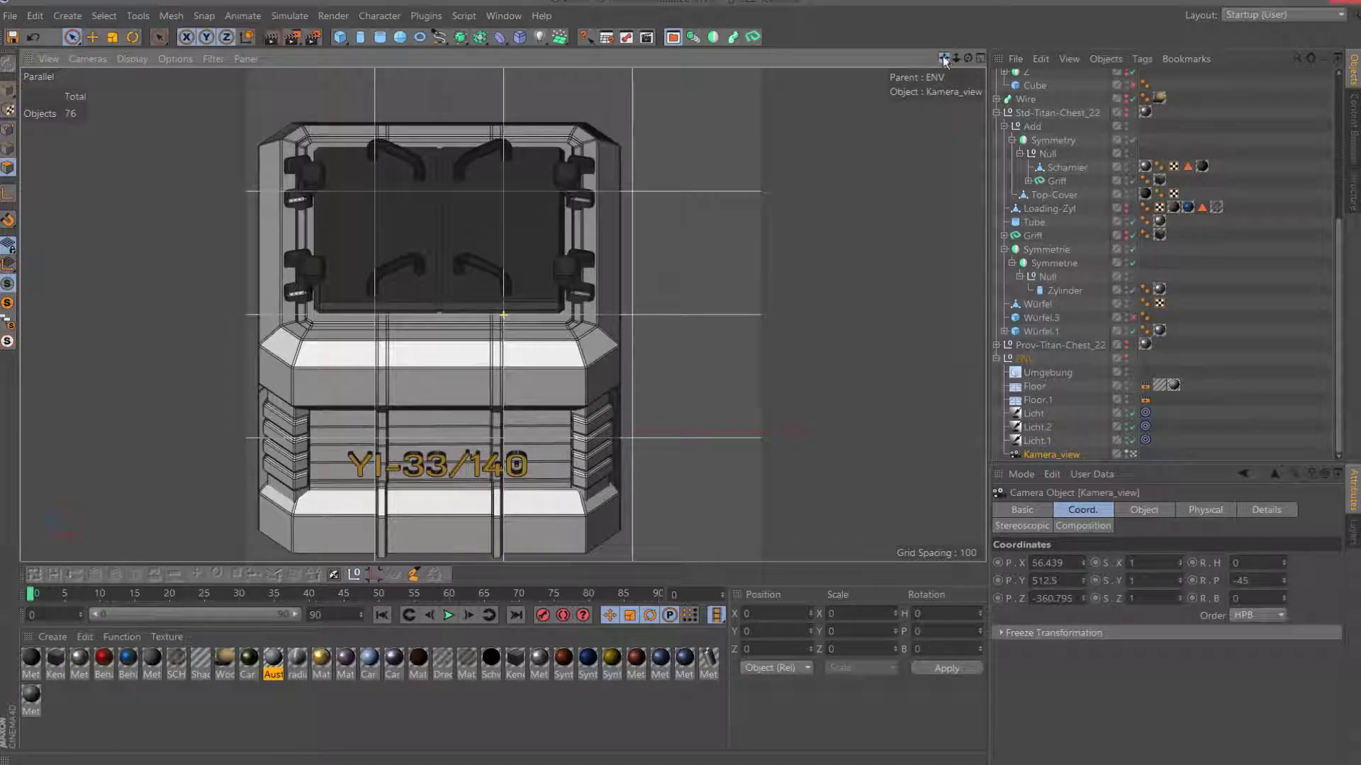
{"action": "left_click", "coordinate": [292, 36]}
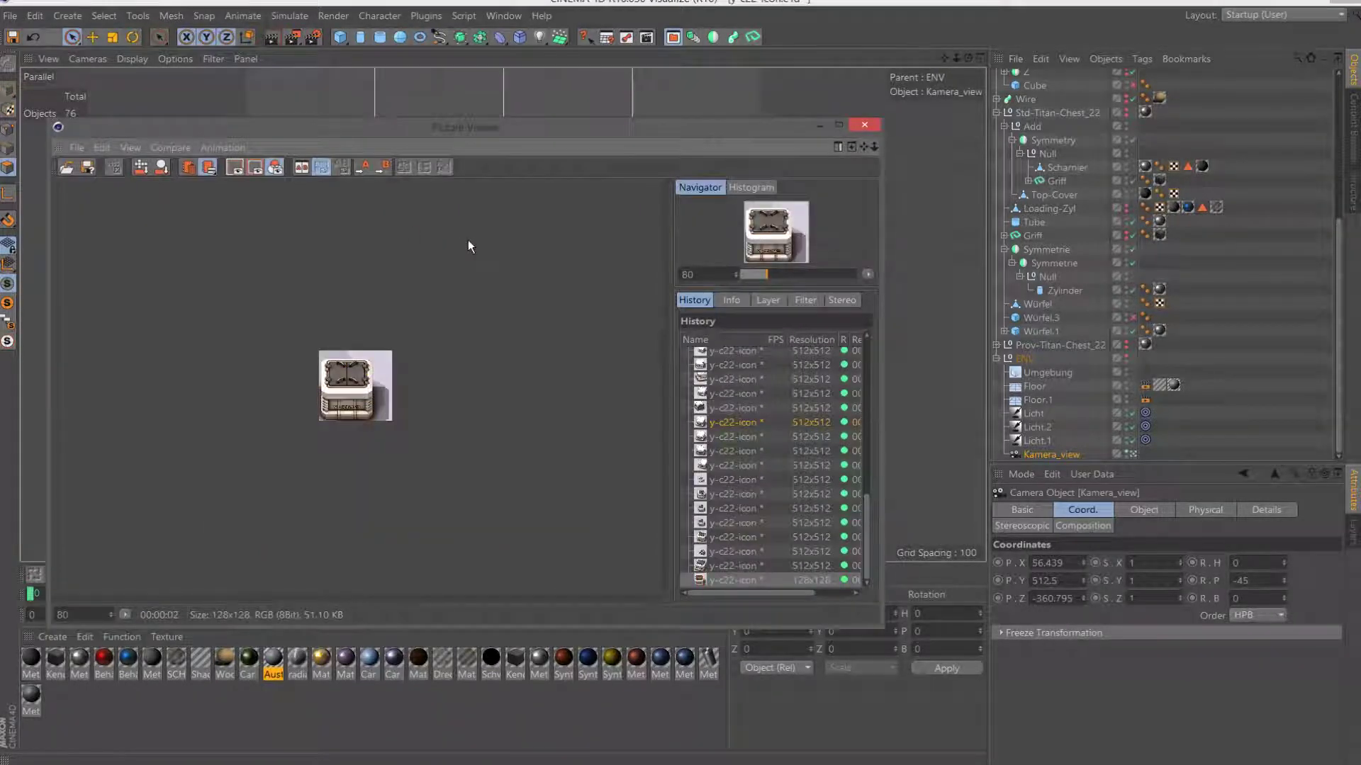
{"action": "scroll", "coordinate": [487, 372], "scroll_direction": "up", "scroll_amount": 1}
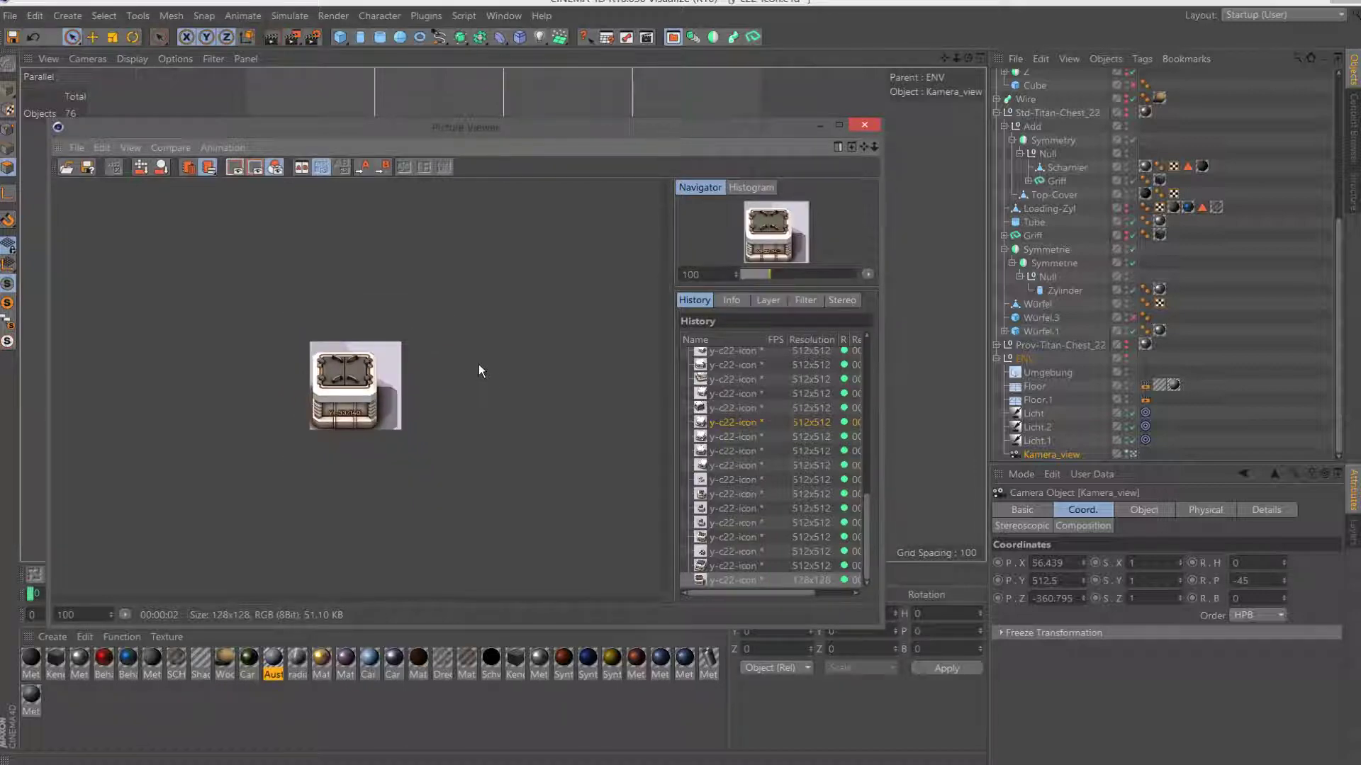
{"action": "scroll", "coordinate": [479, 364], "scroll_direction": "up", "scroll_amount": 2}
{"action": "scroll", "coordinate": [476, 370], "scroll_direction": "up", "scroll_amount": 1}
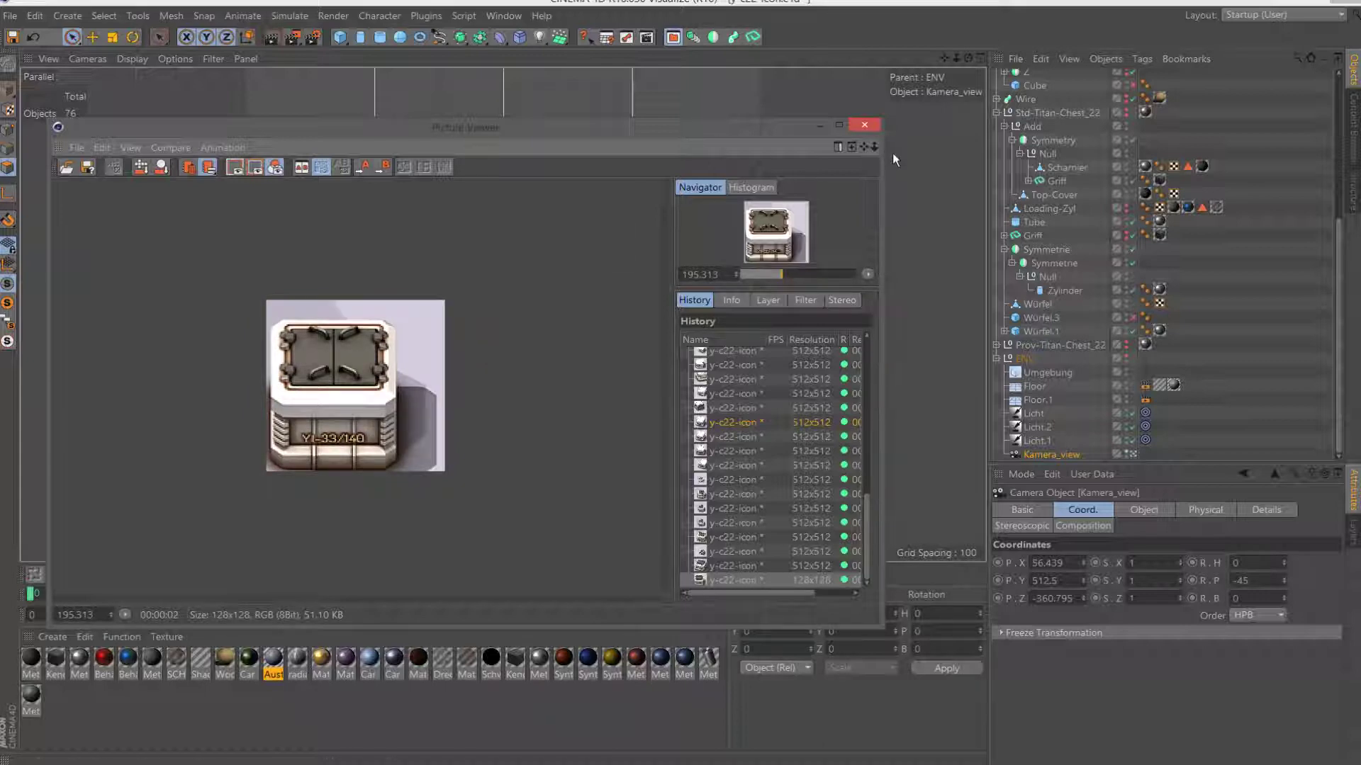
{"action": "left_click", "coordinate": [864, 124]}
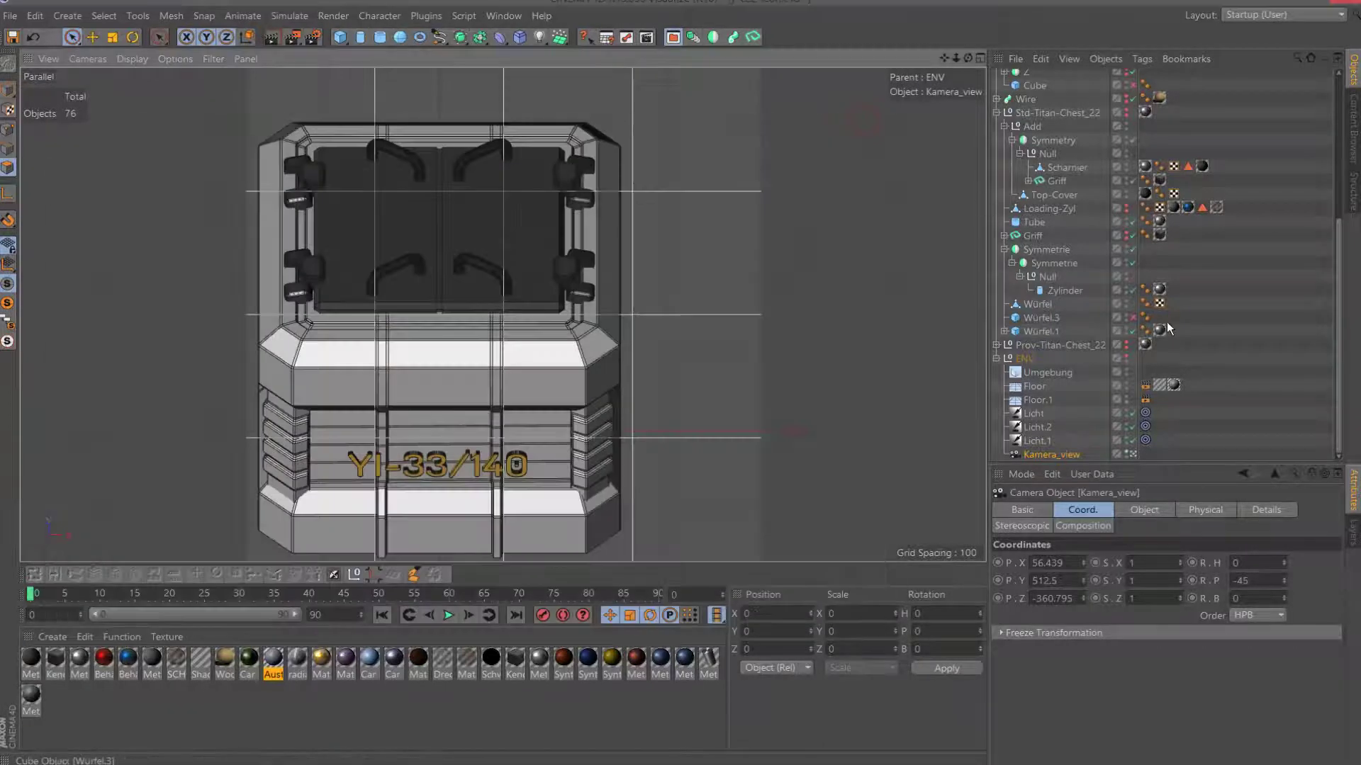
Leave the camera view, orbit the chest, and inspect the Metal - Steel Grip Squares material.
{"action": "left_click", "coordinate": [1132, 455]}
{"action": "left_click_drag", "start_coordinate": [968, 60], "coordinate": [922, 121]}
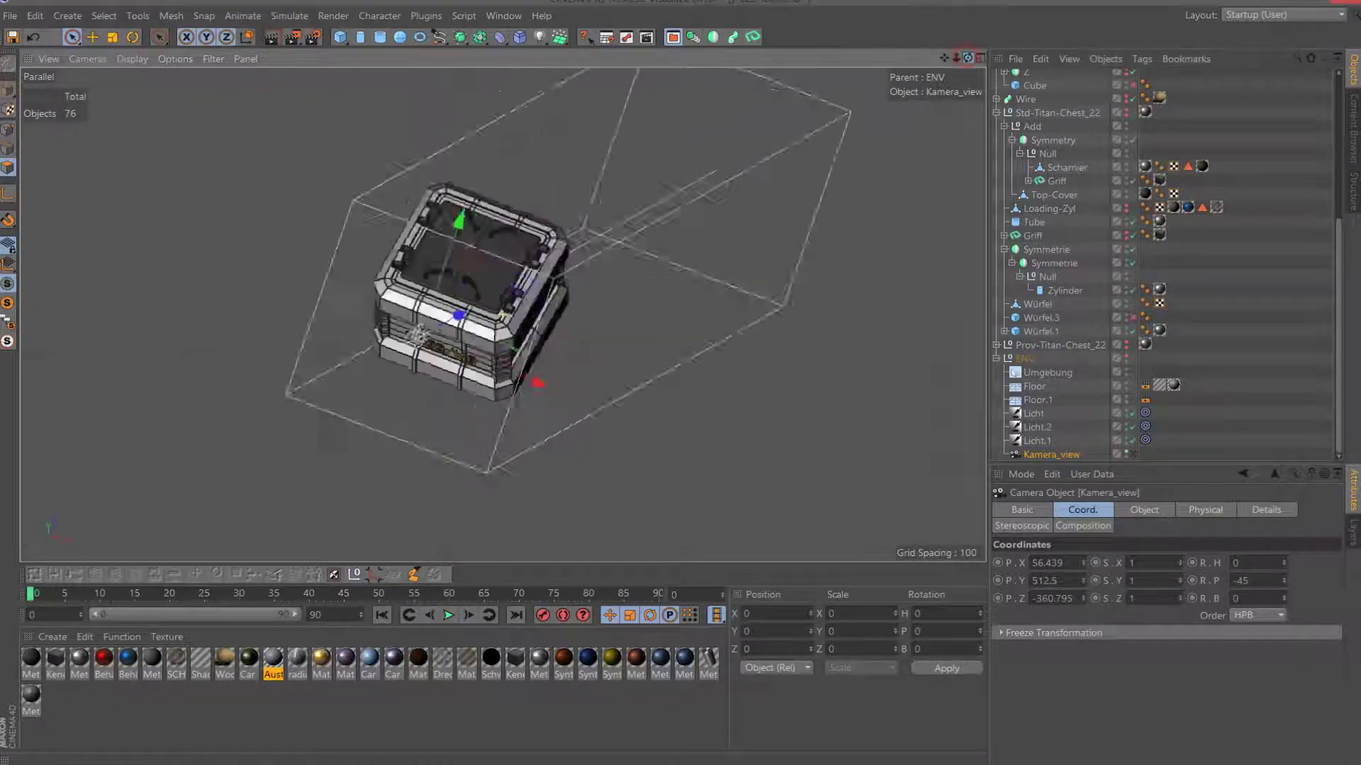
{"action": "scroll", "coordinate": [1184, 125], "scroll_direction": "up", "scroll_amount": 5}
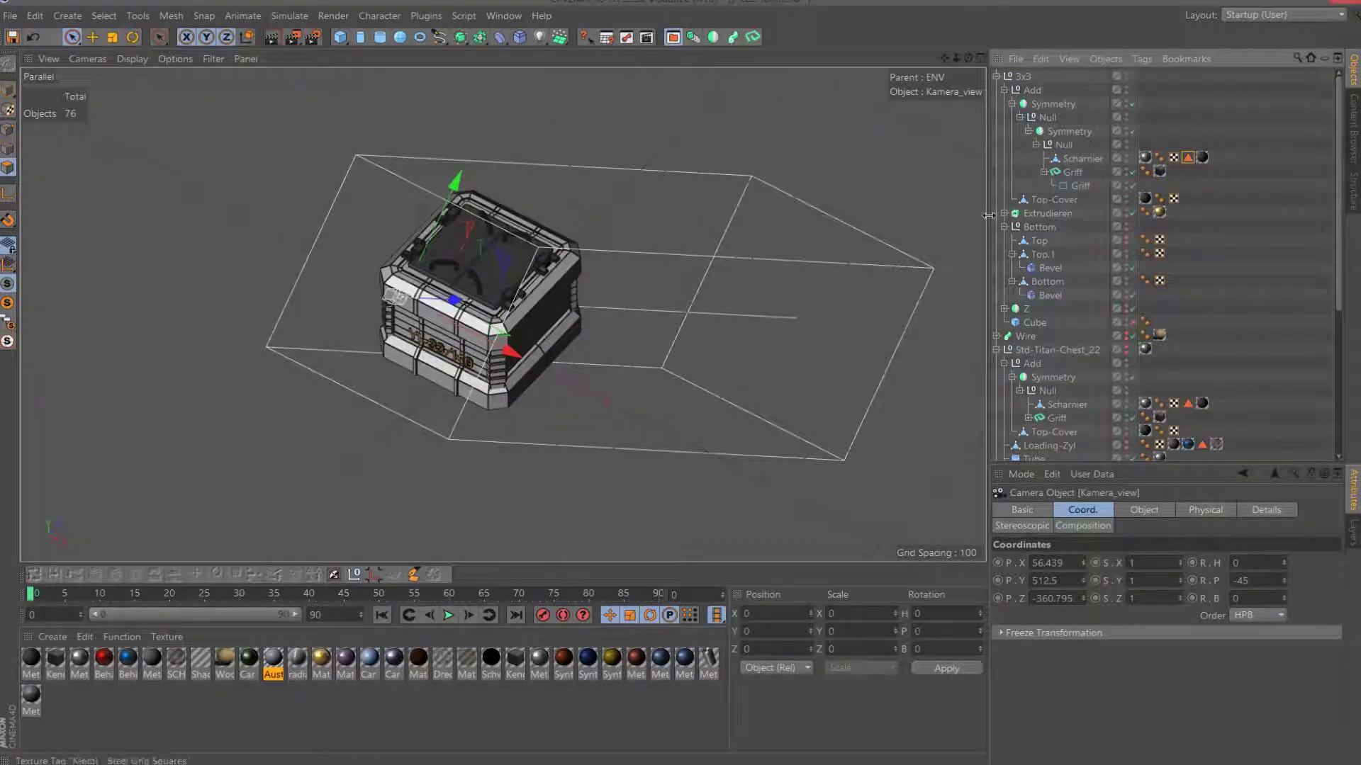
{"action": "scroll", "coordinate": [534, 431], "scroll_direction": "up", "scroll_amount": 3}
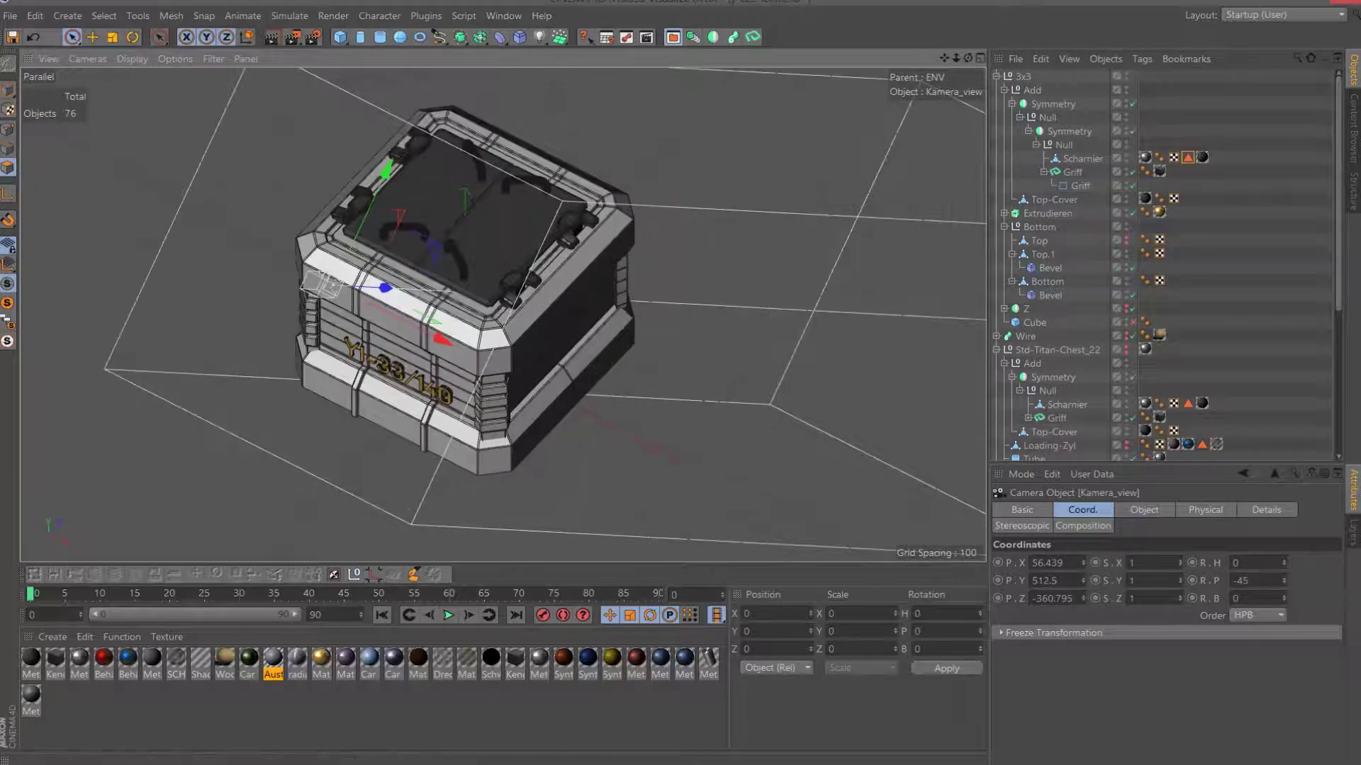
{"action": "left_click_drag", "start_coordinate": [968, 59], "coordinate": [953, 71]}
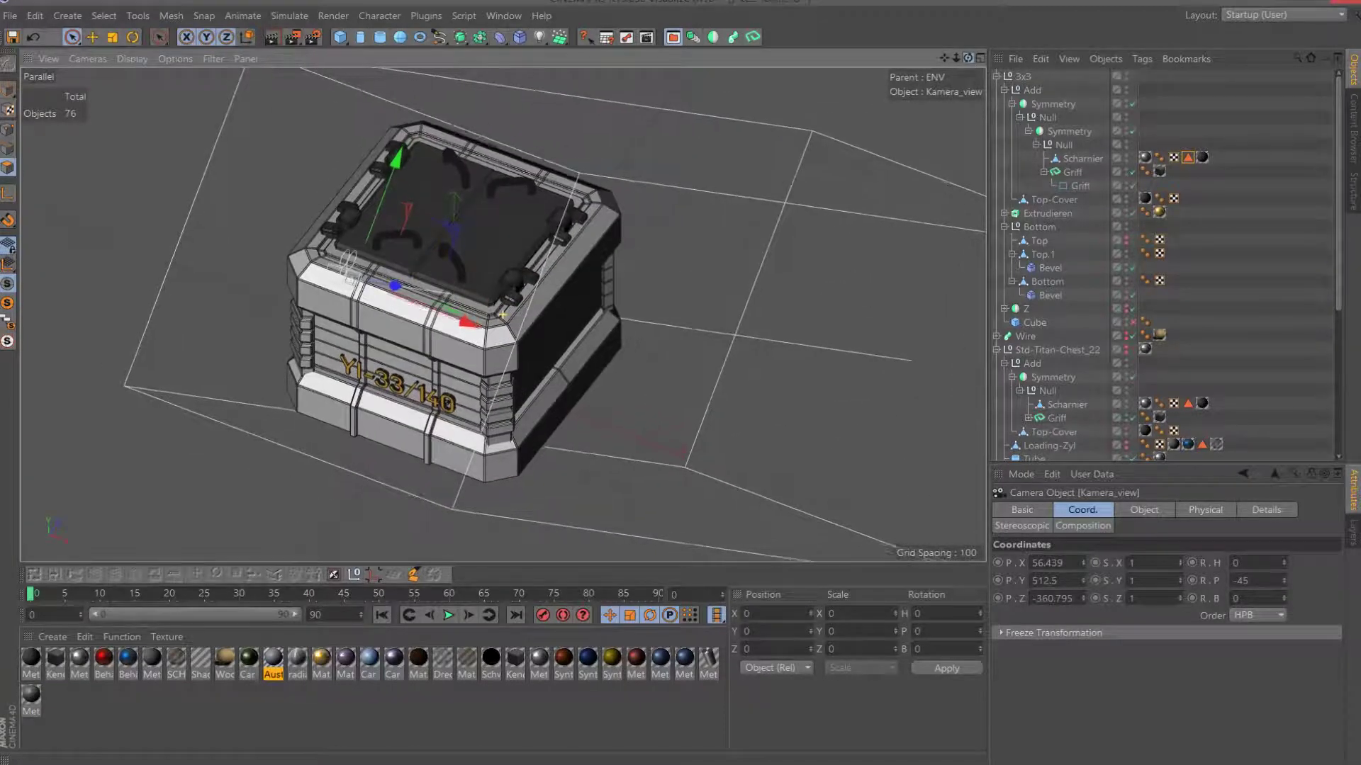
{"action": "left_click", "coordinate": [547, 662]}
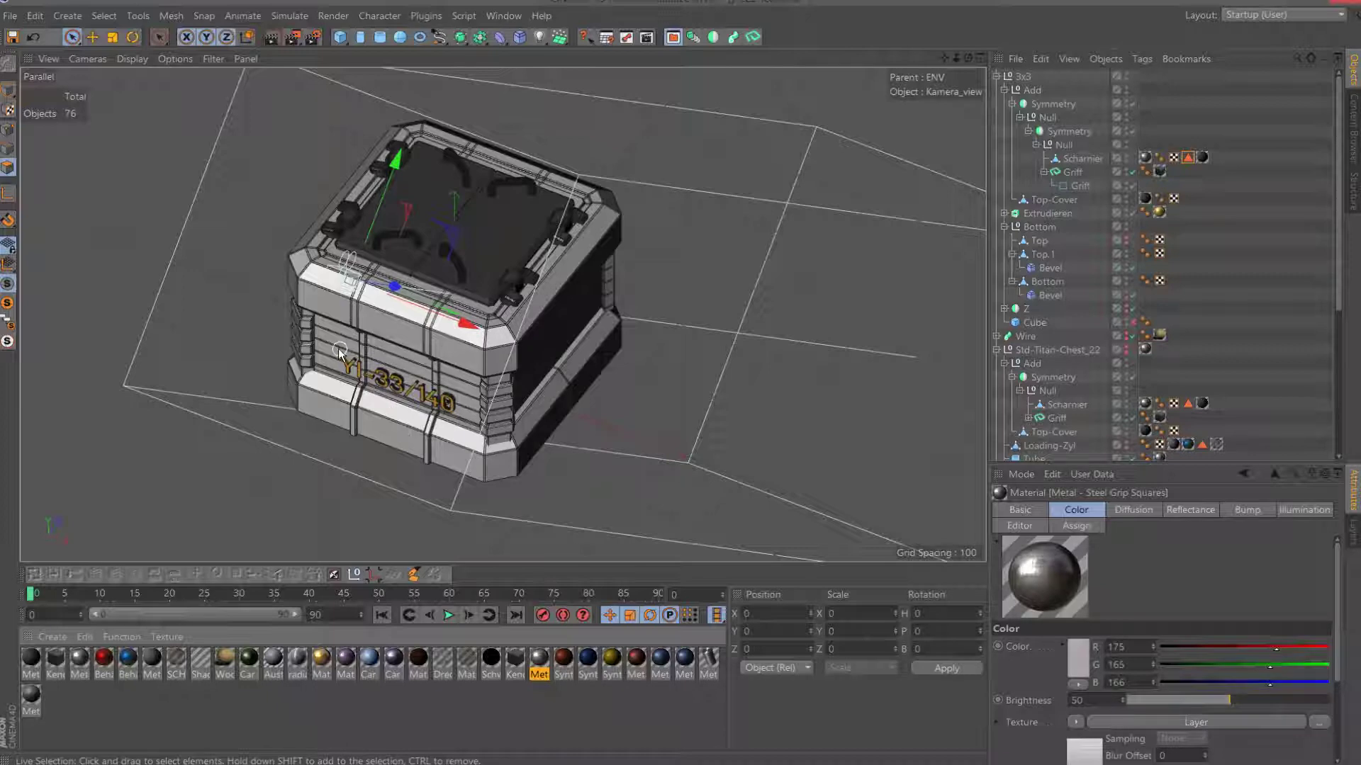
Disable the Bevel under Top.1 and enable the Bevel under Bottom.
{"action": "left_click", "coordinate": [10, 89]}
{"action": "left_click", "coordinate": [345, 298]}
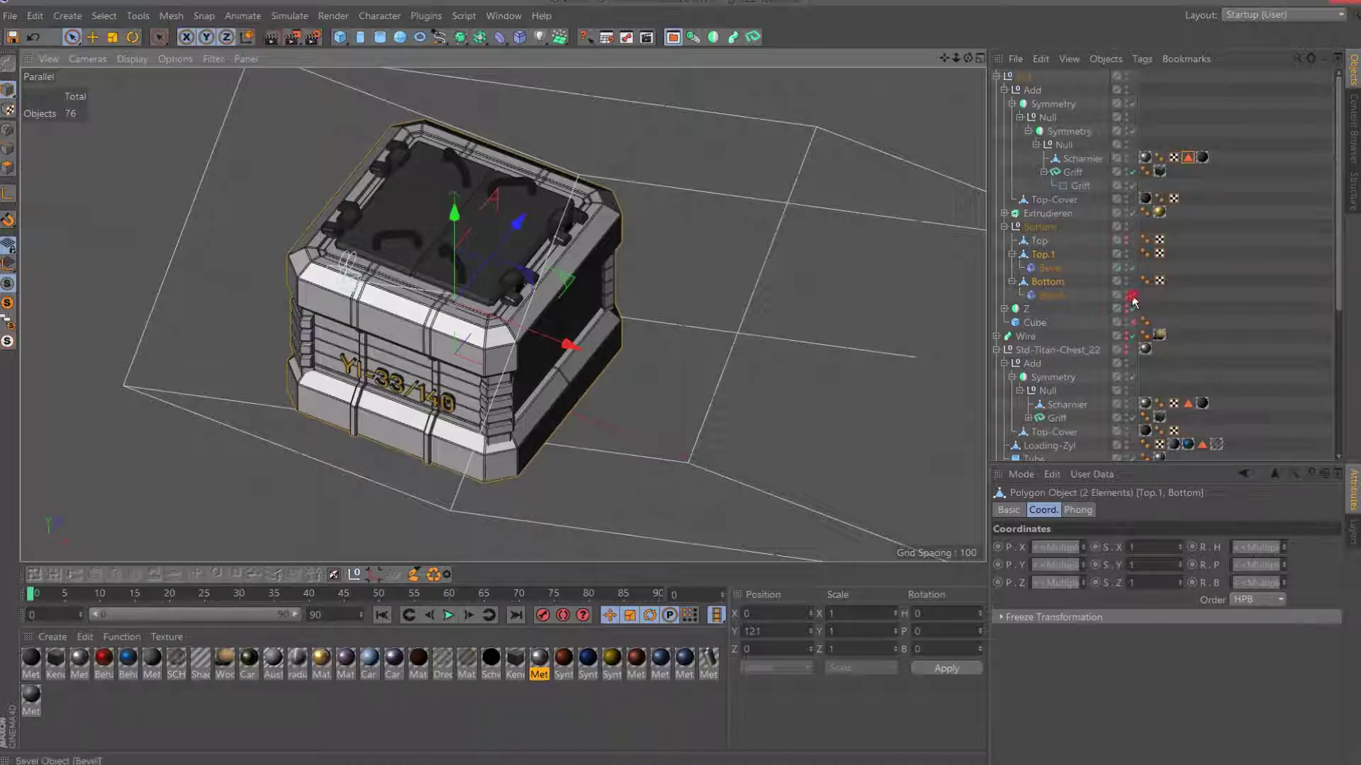
{"action": "left_click", "coordinate": [1047, 281]}
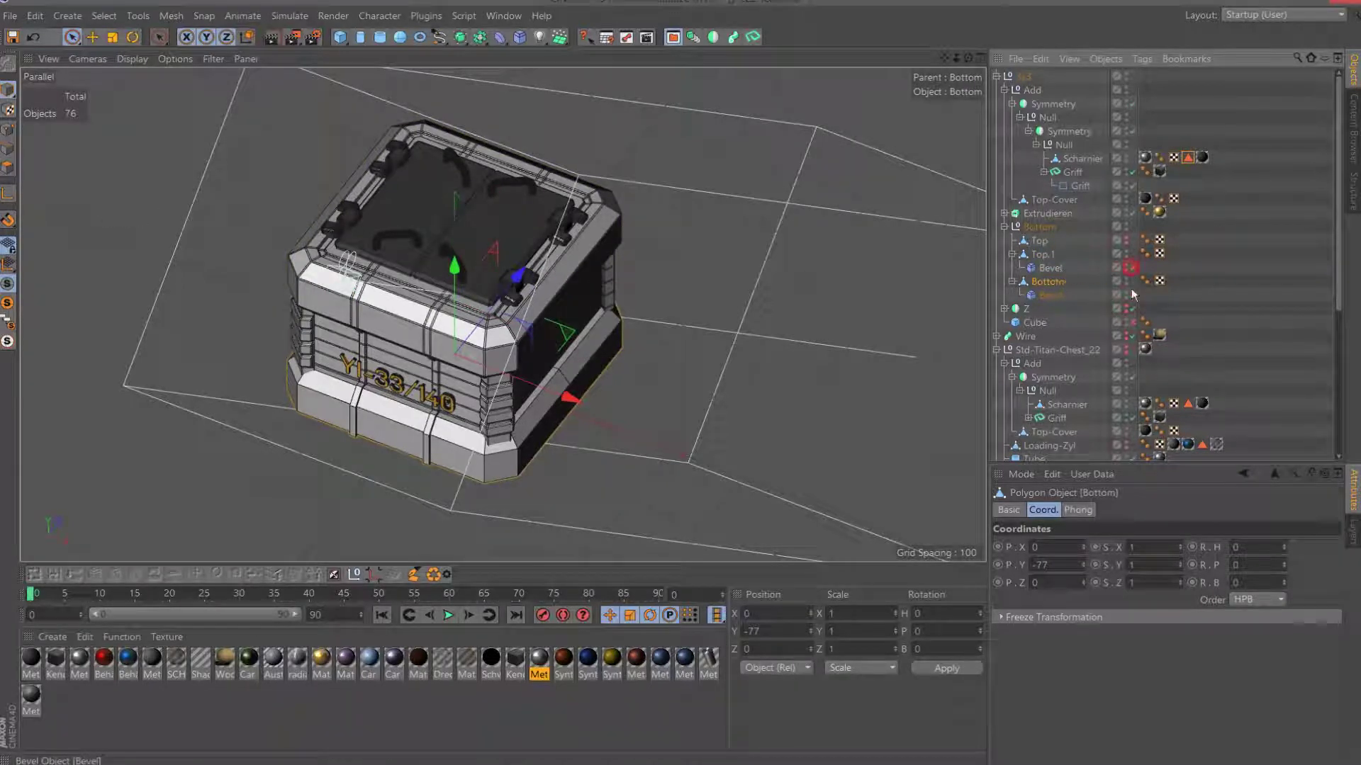
{"action": "left_click_drag", "start_coordinate": [1132, 268], "coordinate": [1132, 295]}
{"action": "left_click", "coordinate": [1055, 257]}
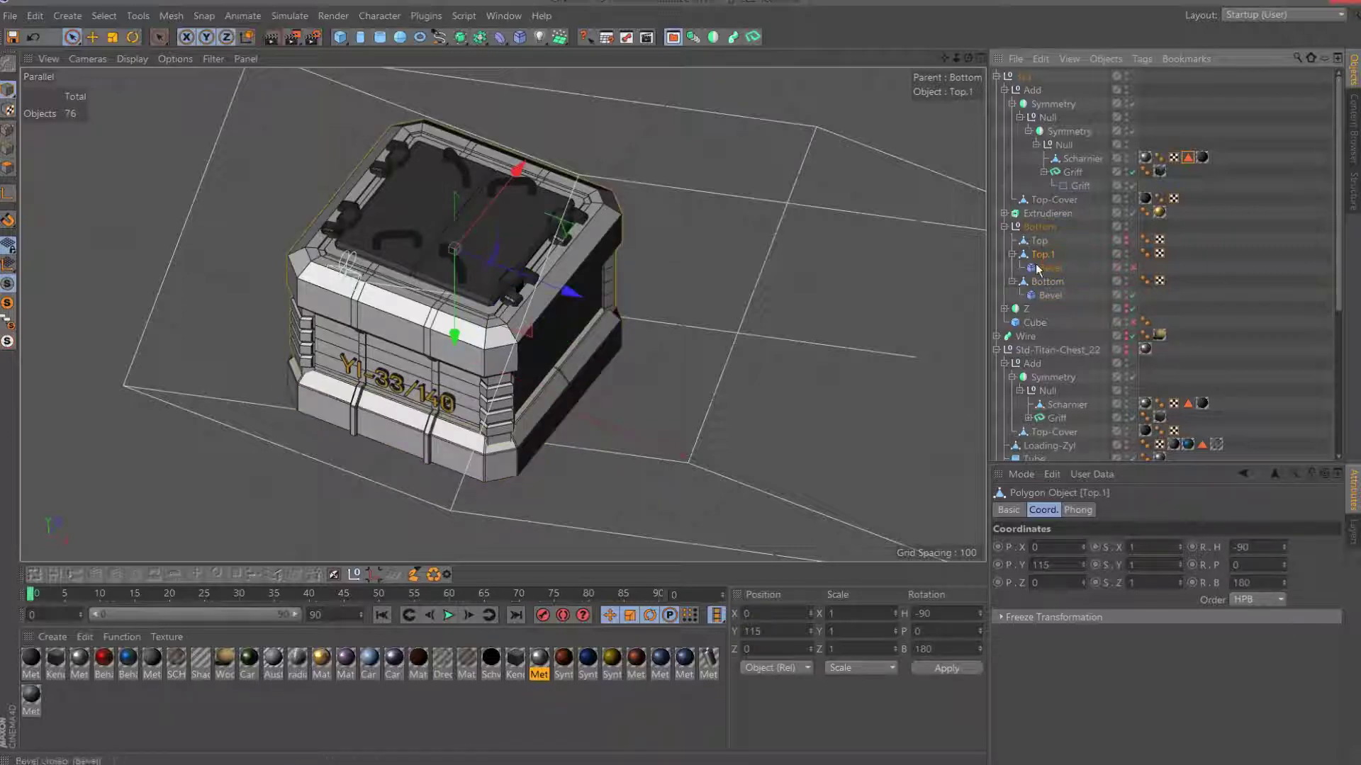
Loop-select polygon loops on Top.1's upper rim and save them as Polygon Selection.
{"action": "left_click", "coordinate": [10, 169]}
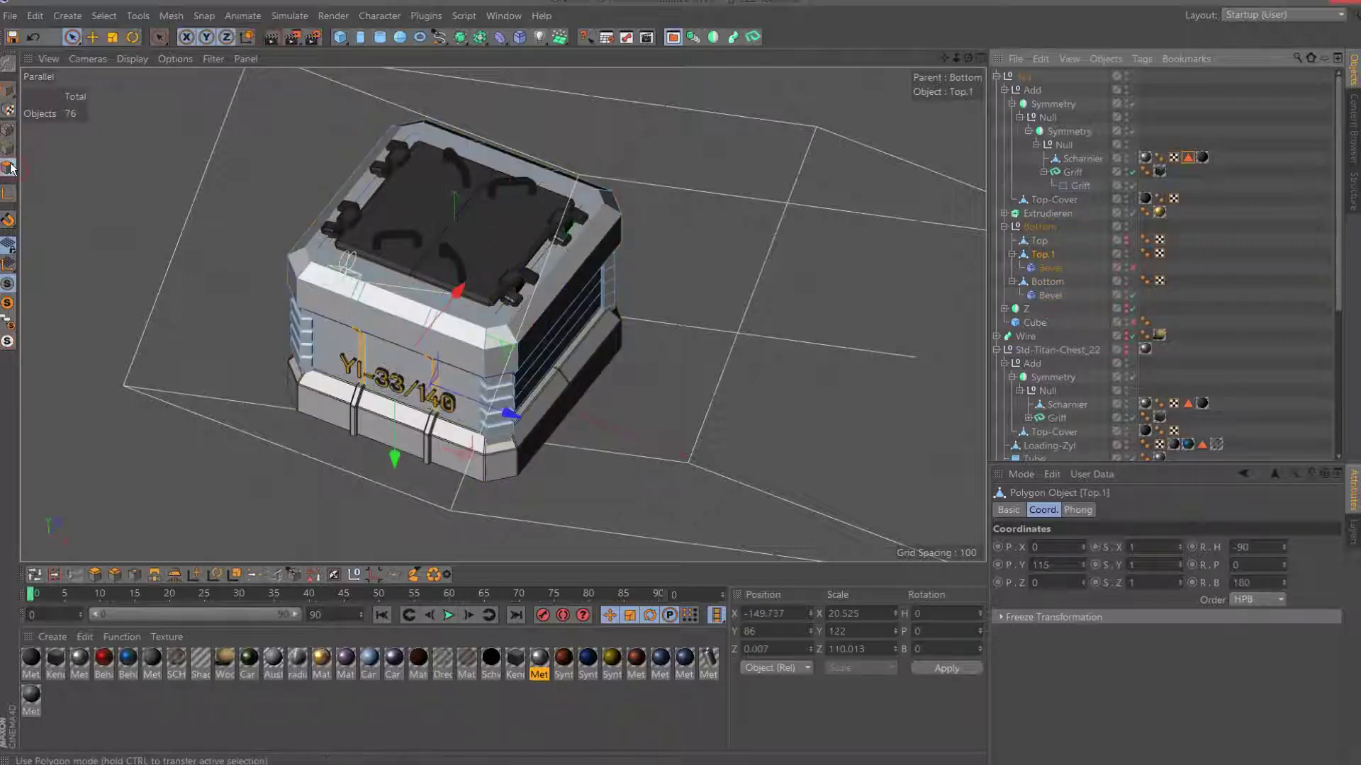
{"action": "left_click", "coordinate": [34, 573]}
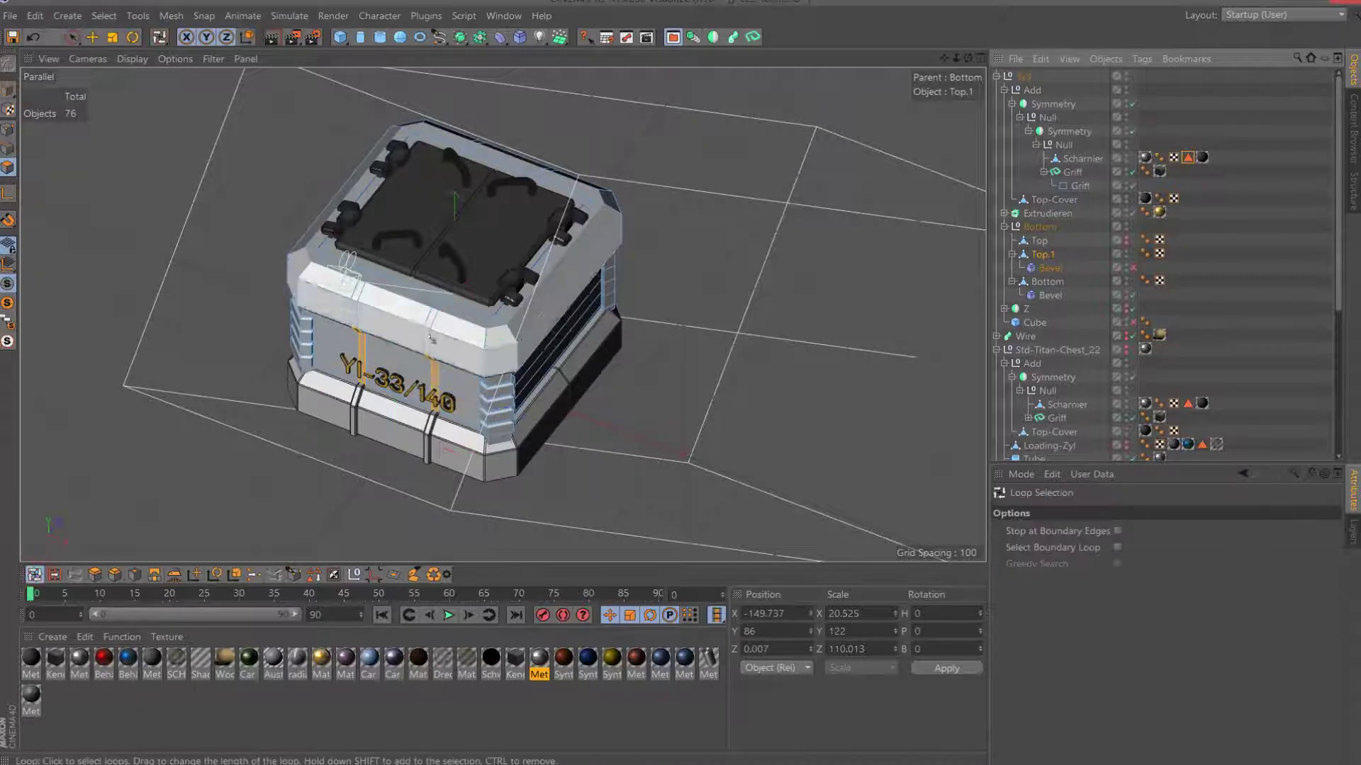
{"action": "left_click", "coordinate": [488, 337]}
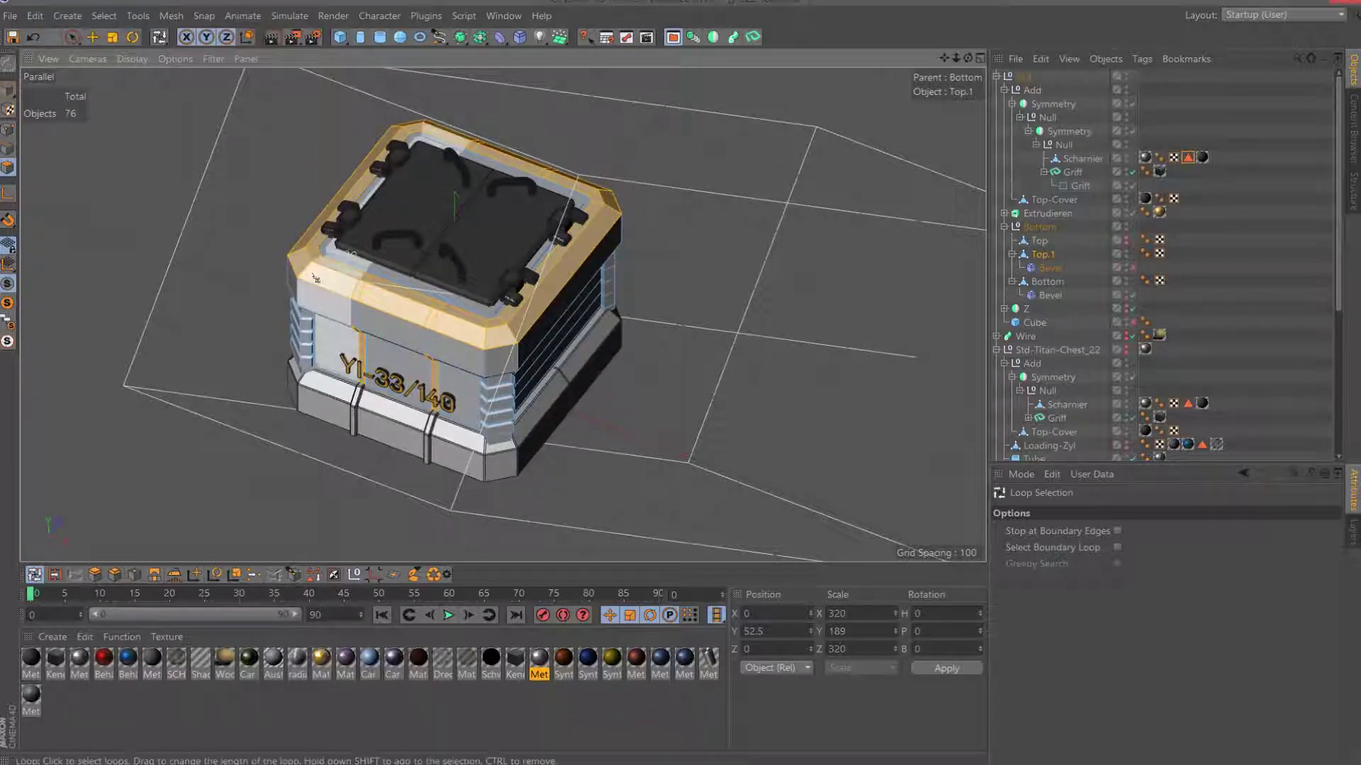
{"action": "left_click", "coordinate": [314, 255]}
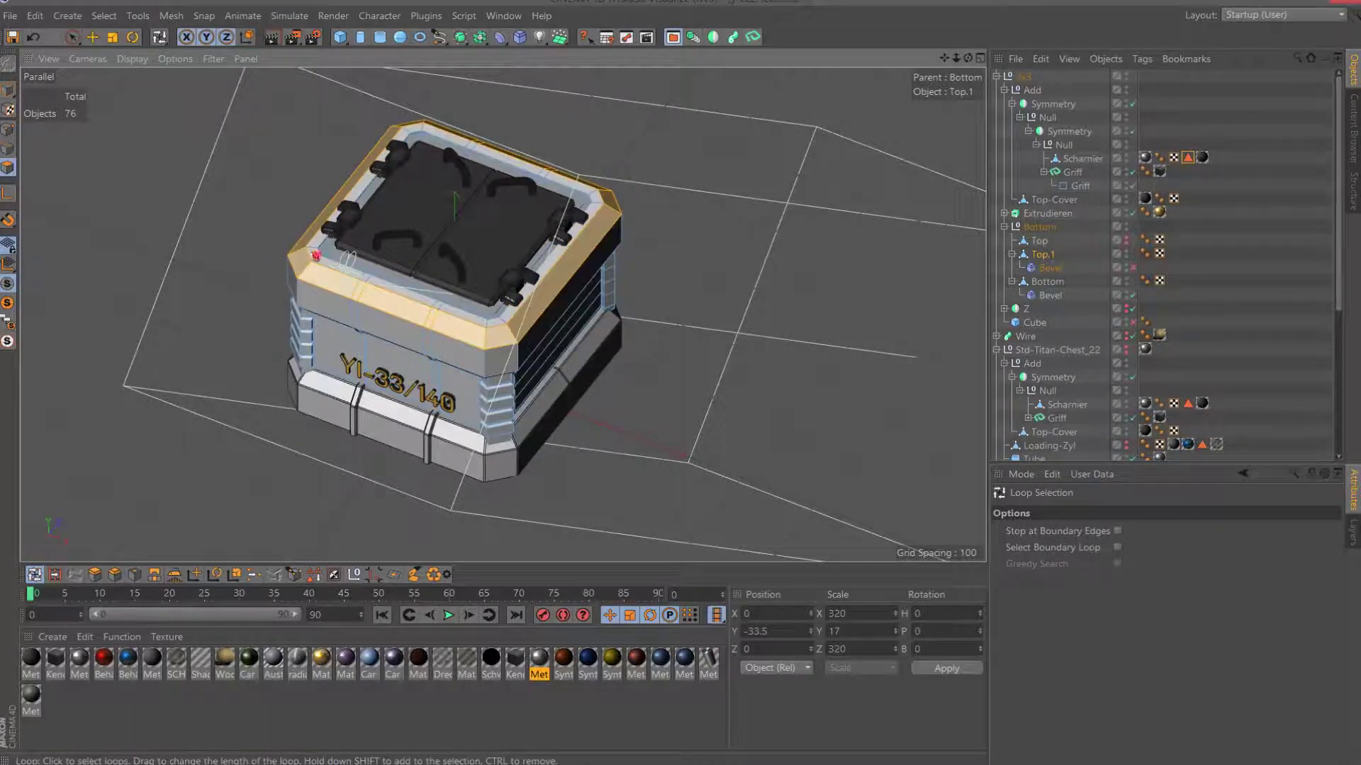
{"action": "left_click", "coordinate": [483, 361], "text": "shift"}
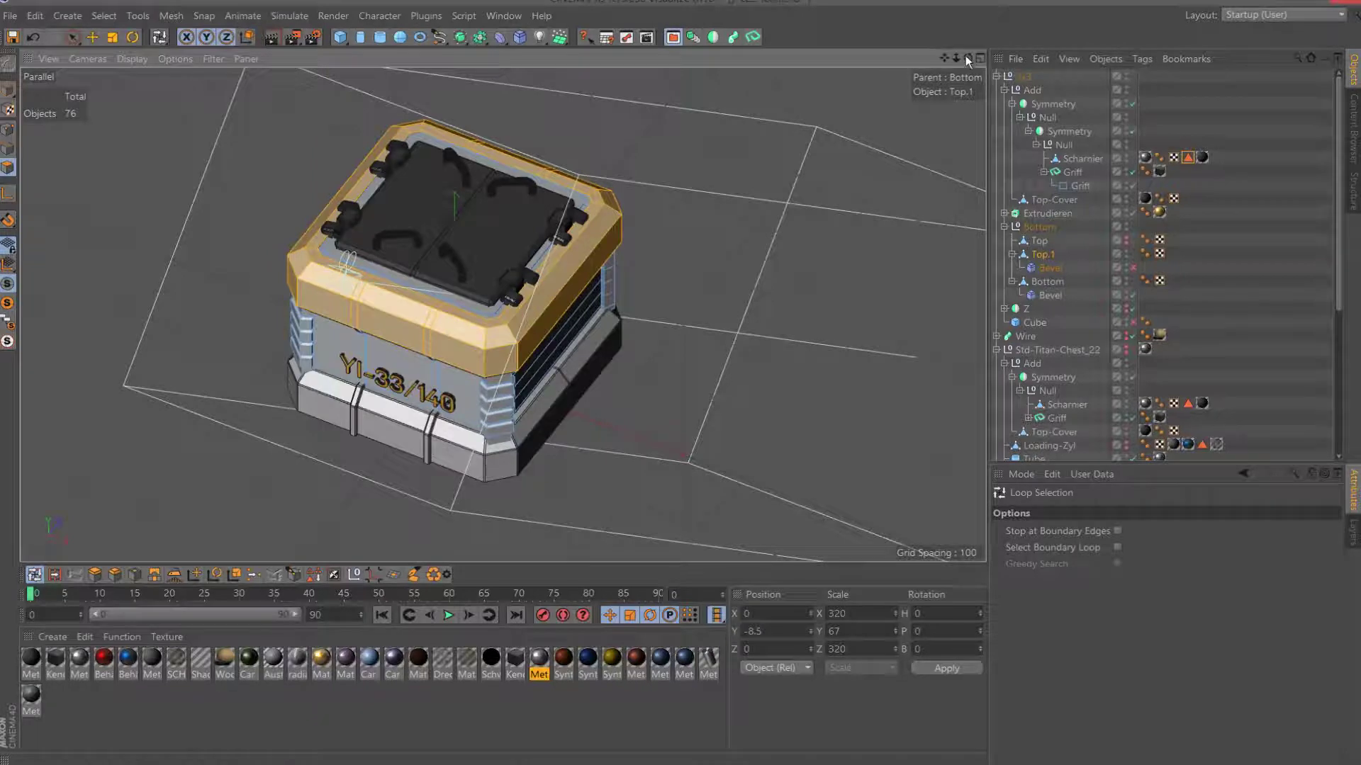
{"action": "left_click_drag", "start_coordinate": [968, 57], "coordinate": [890, 108]}
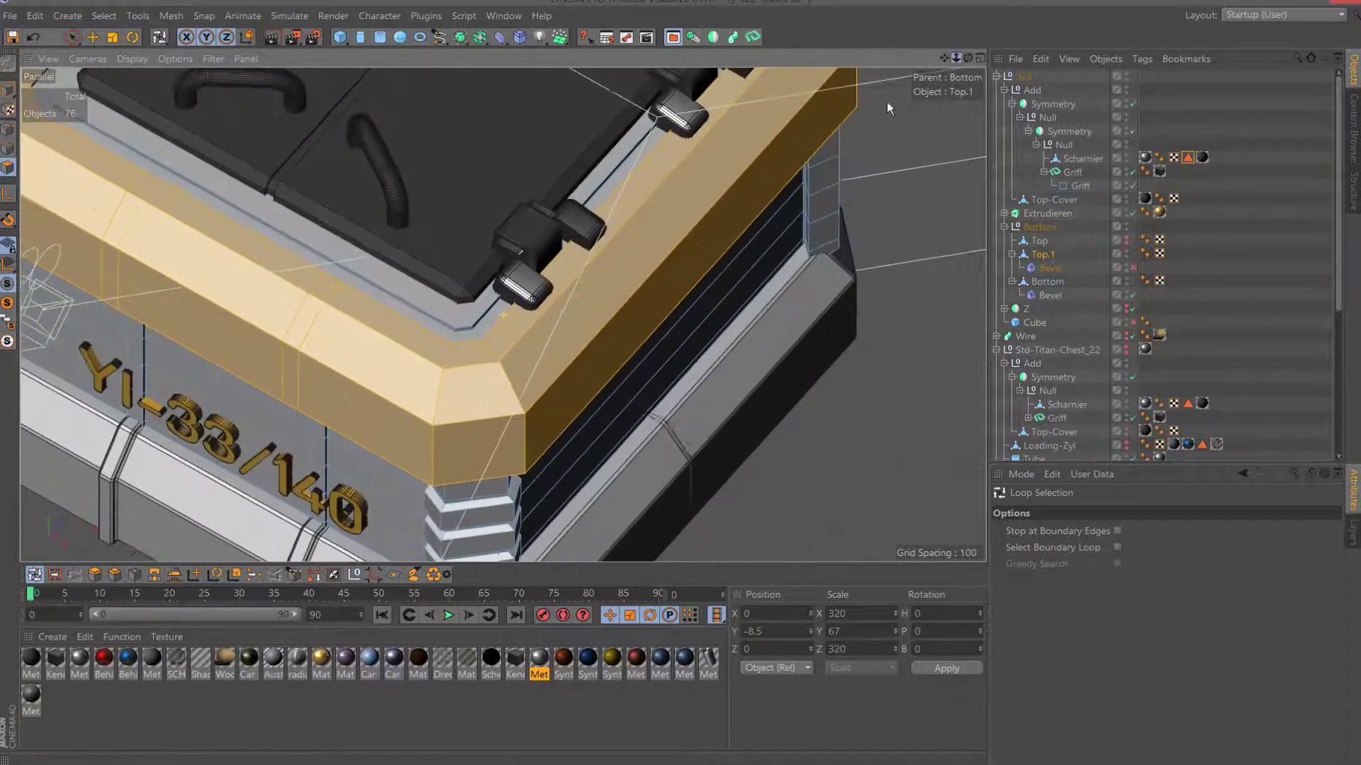
{"action": "left_click", "coordinate": [455, 303]}
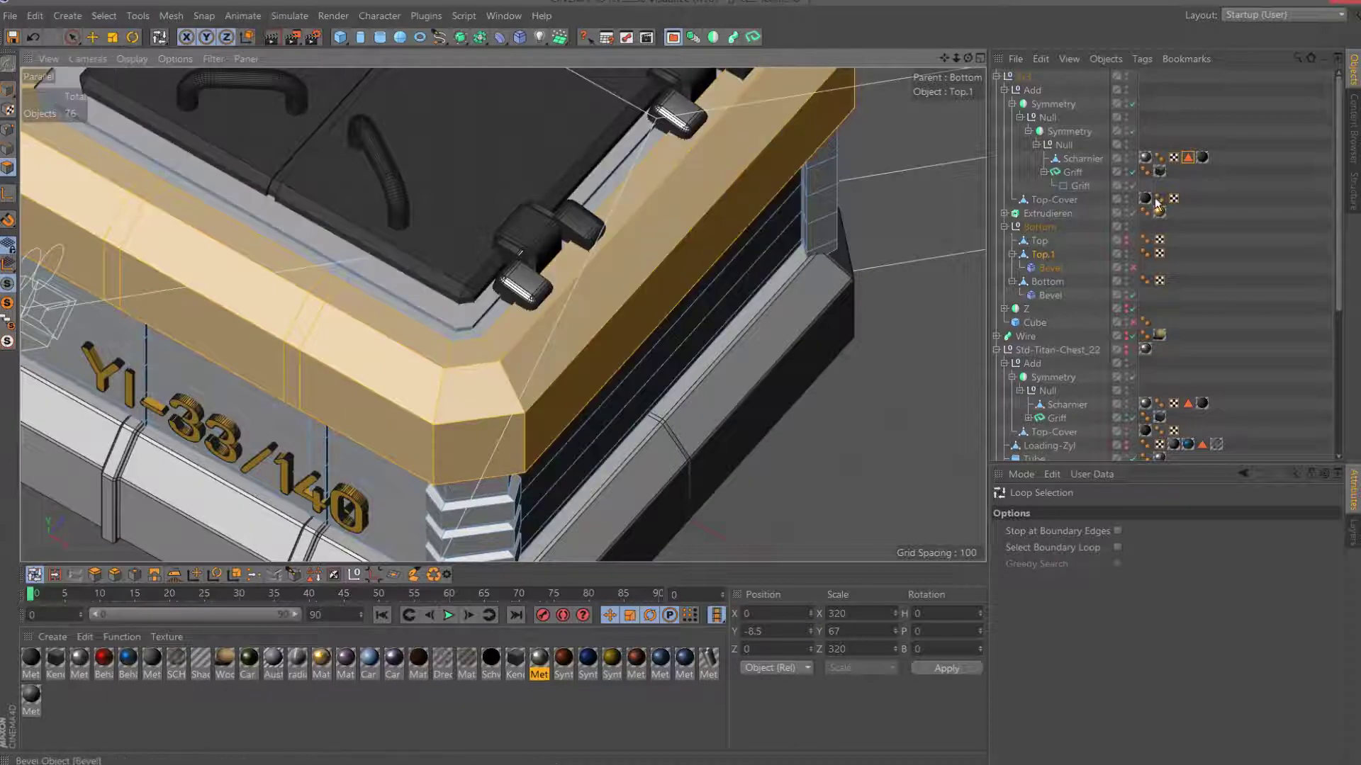
{"action": "left_click", "coordinate": [316, 579]}
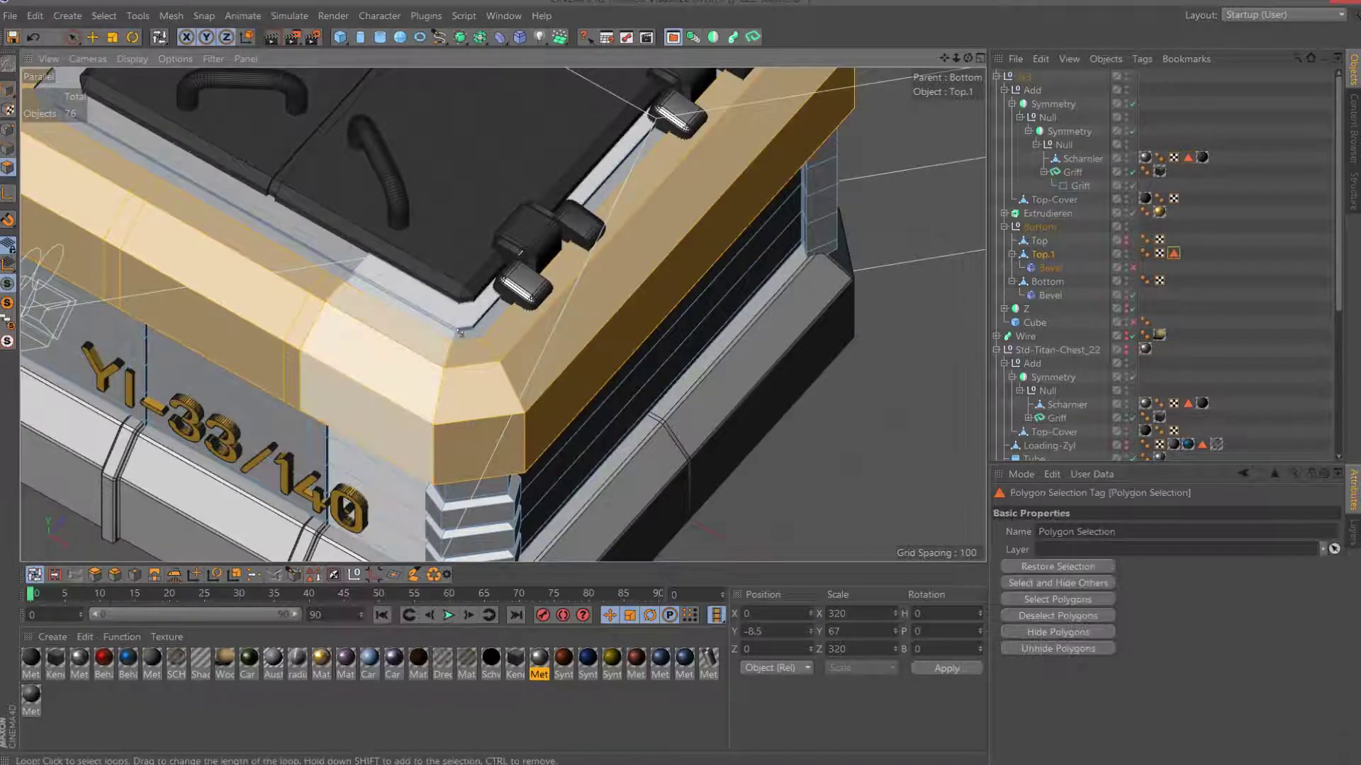
Select only the thin loop below the lid and save it as Polygon Selection.1.
{"action": "left_click", "coordinate": [475, 334]}
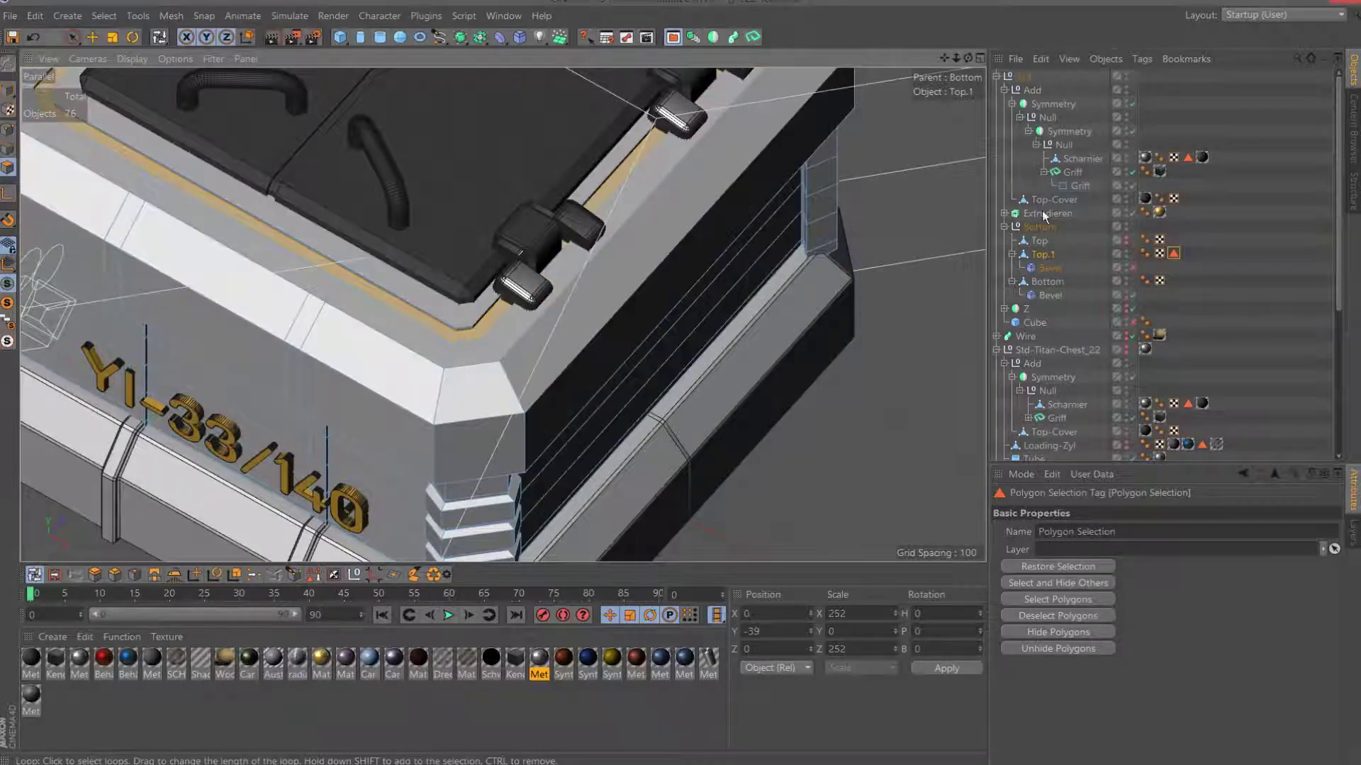
{"action": "left_click", "coordinate": [1145, 253]}
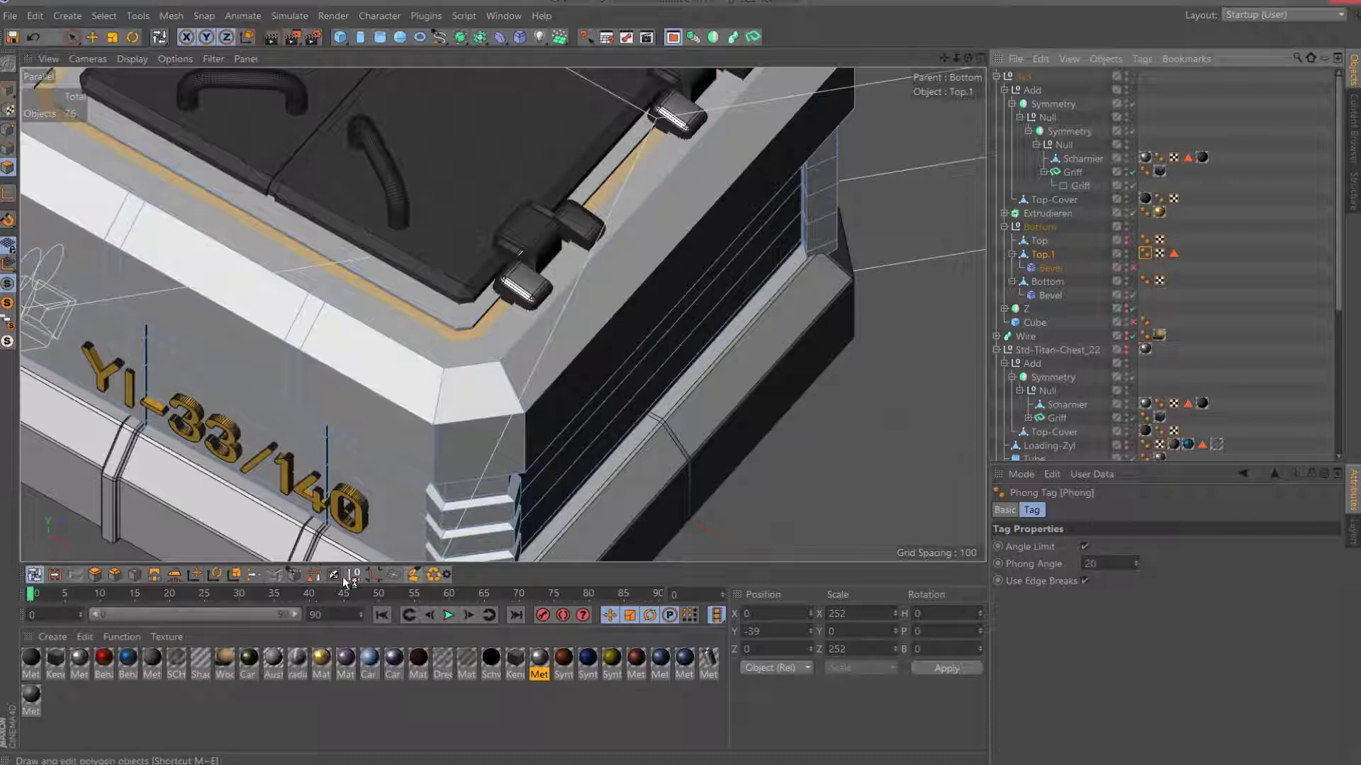
{"action": "left_click", "coordinate": [314, 574]}
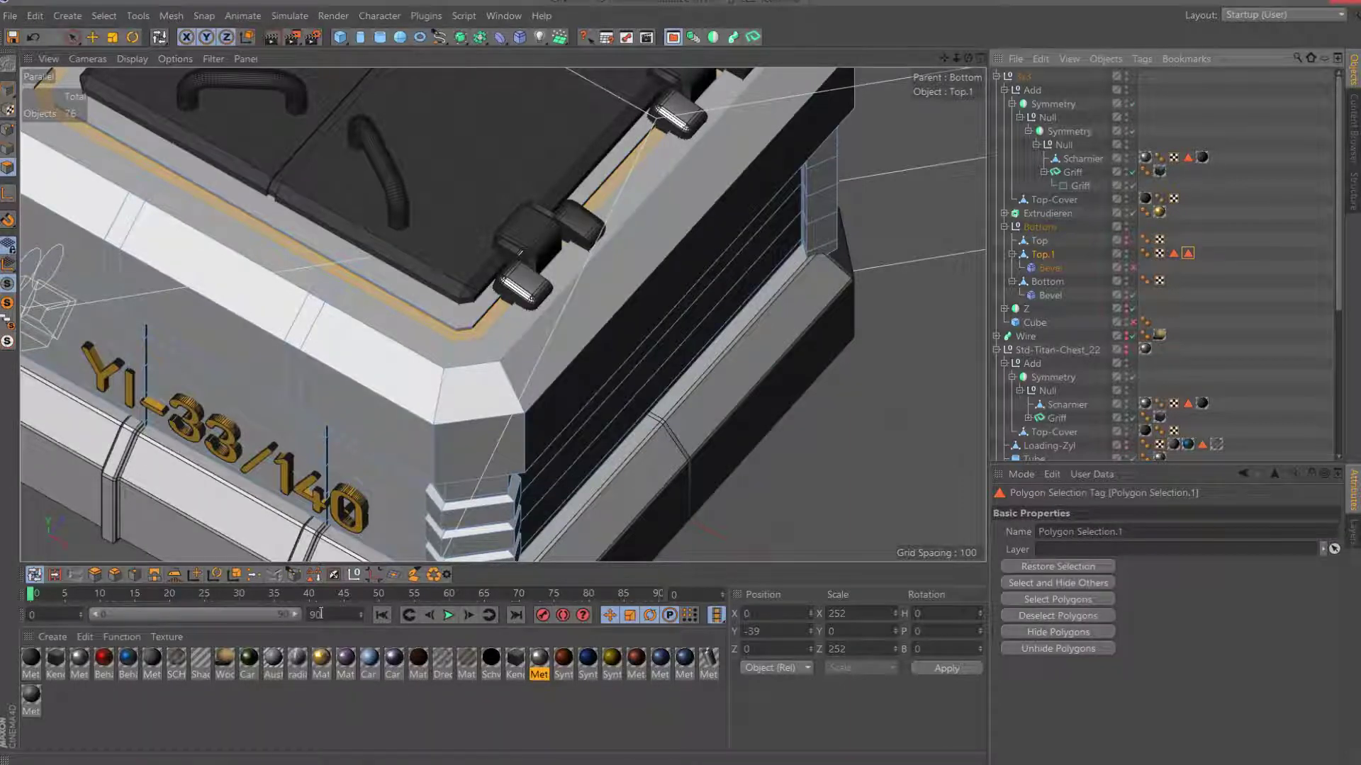
Create a new material with Luminance enabled and coloured deep orange (255/104/28).
{"action": "left_click", "coordinate": [52, 636]}
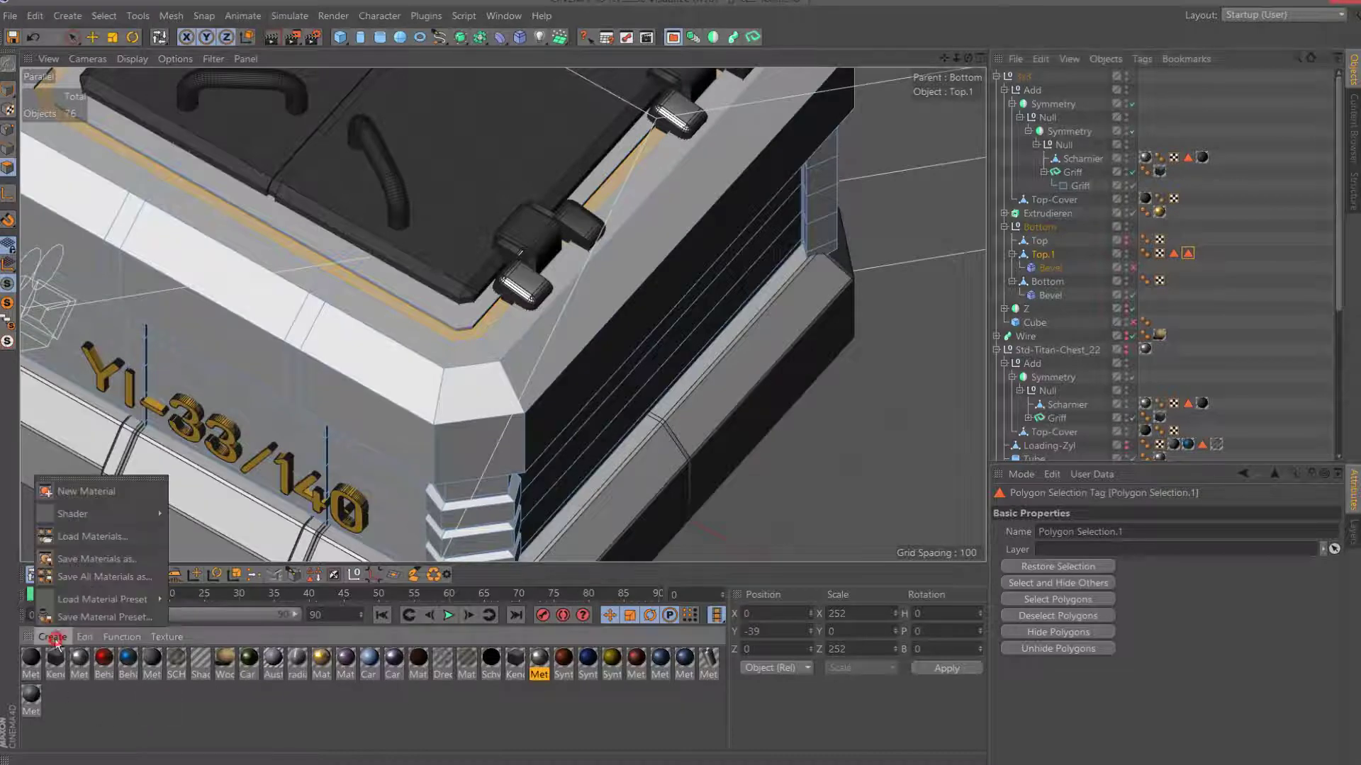
{"action": "left_click", "coordinate": [50, 483]}
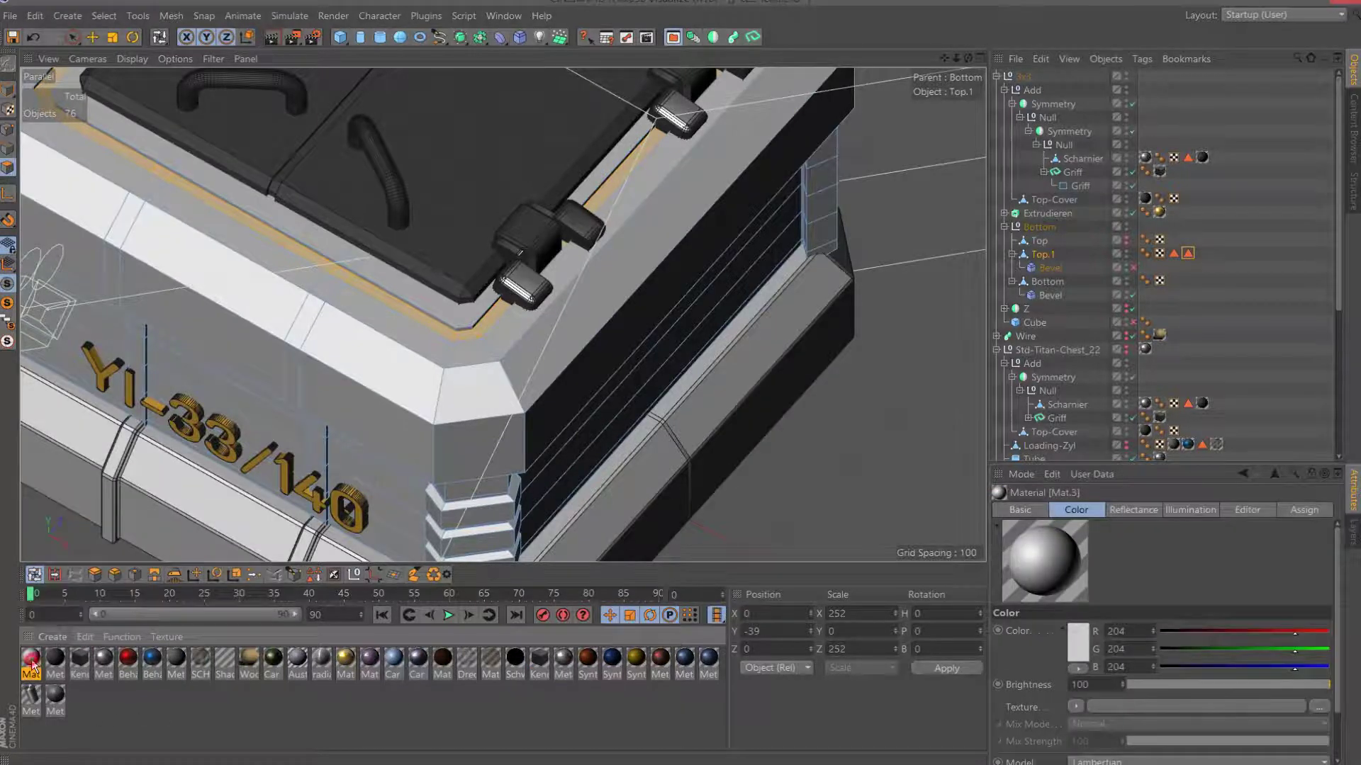
{"action": "double_click", "coordinate": [31, 660]}
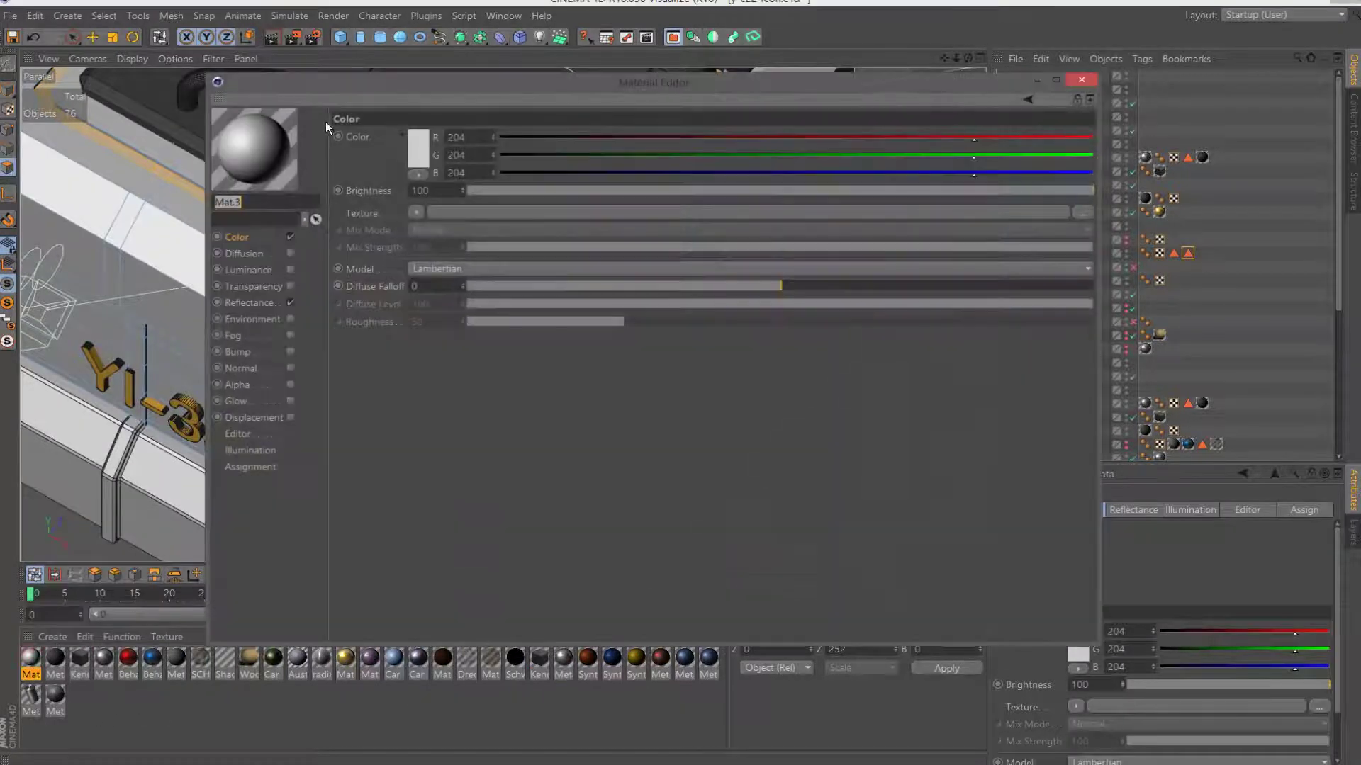
{"action": "left_click", "coordinate": [281, 268]}
{"action": "left_click", "coordinate": [290, 270]}
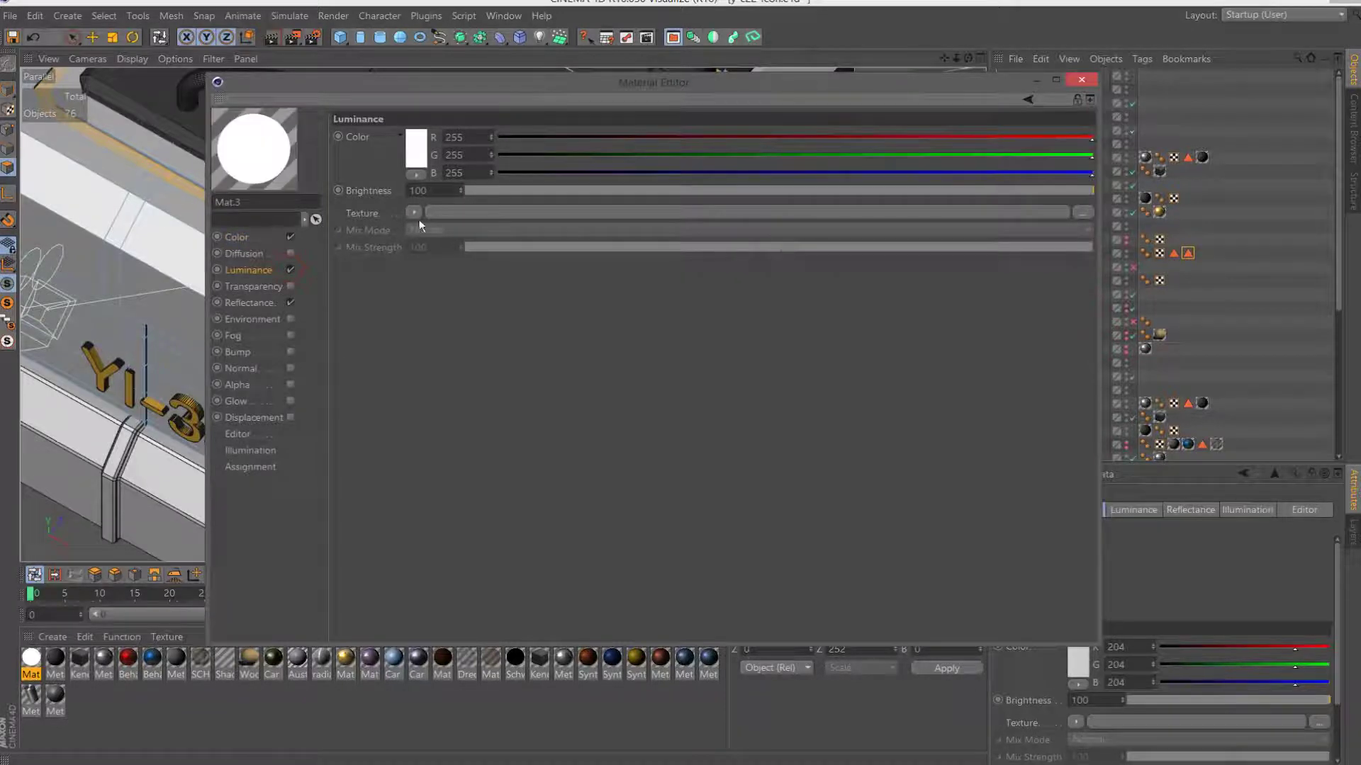
{"action": "left_click_drag", "start_coordinate": [950, 190], "coordinate": [1015, 157]}
{"action": "left_click_drag", "start_coordinate": [838, 161], "coordinate": [822, 157]}
{"action": "left_click_drag", "start_coordinate": [704, 170], "coordinate": [680, 172]}
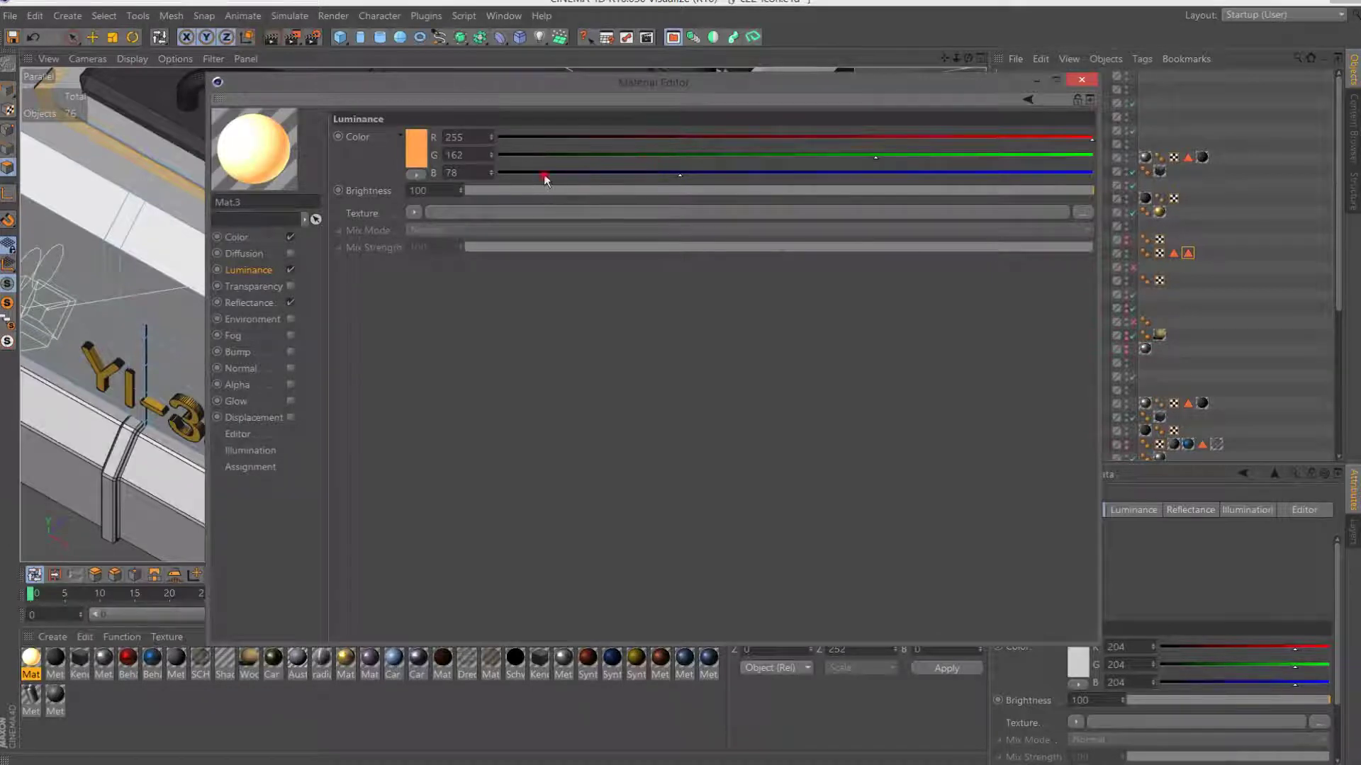
{"action": "left_click_drag", "start_coordinate": [543, 175], "coordinate": [563, 174]}
{"action": "left_click_drag", "start_coordinate": [683, 161], "coordinate": [740, 156]}
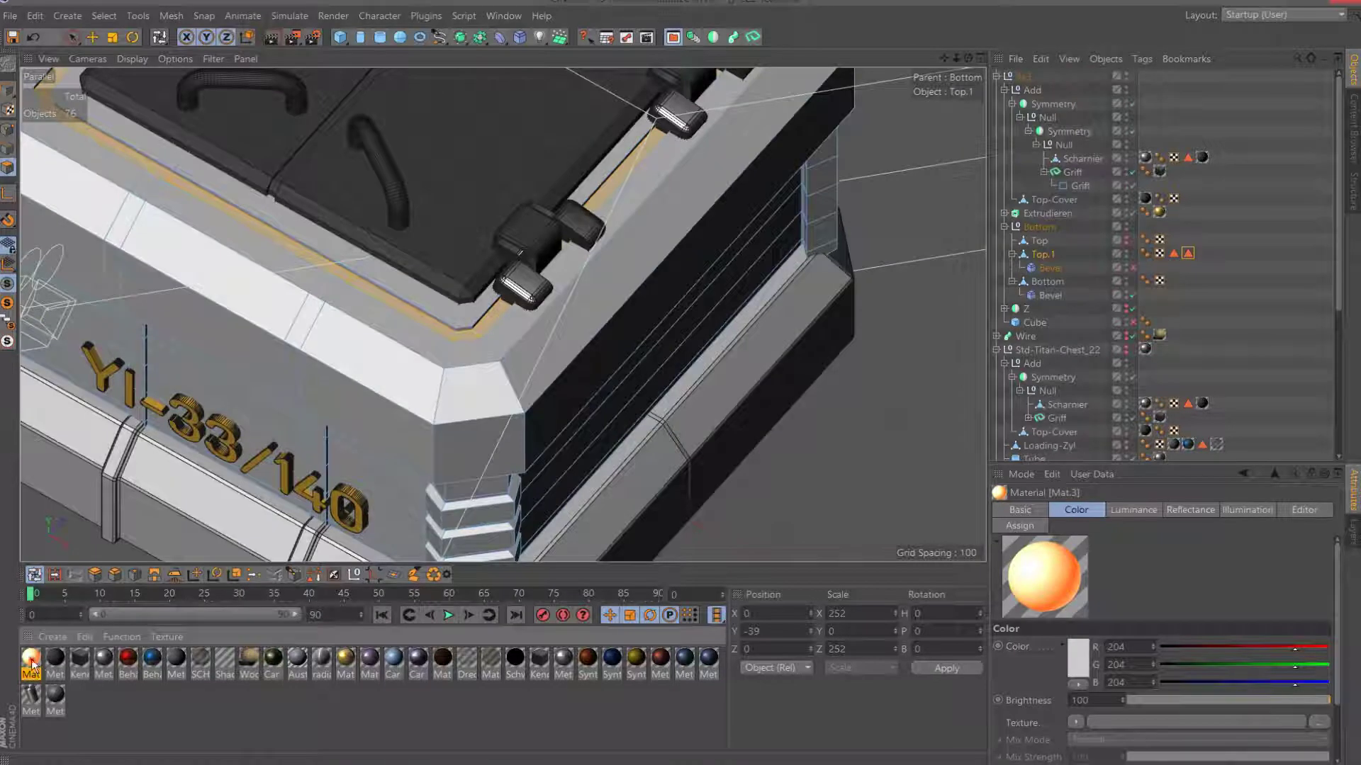
Apply the orange material to the lid, then move its texture tag onto Top.1.
{"action": "left_click_drag", "start_coordinate": [32, 663], "coordinate": [615, 275]}
{"action": "left_click_drag", "start_coordinate": [447, 343], "coordinate": [452, 334]}
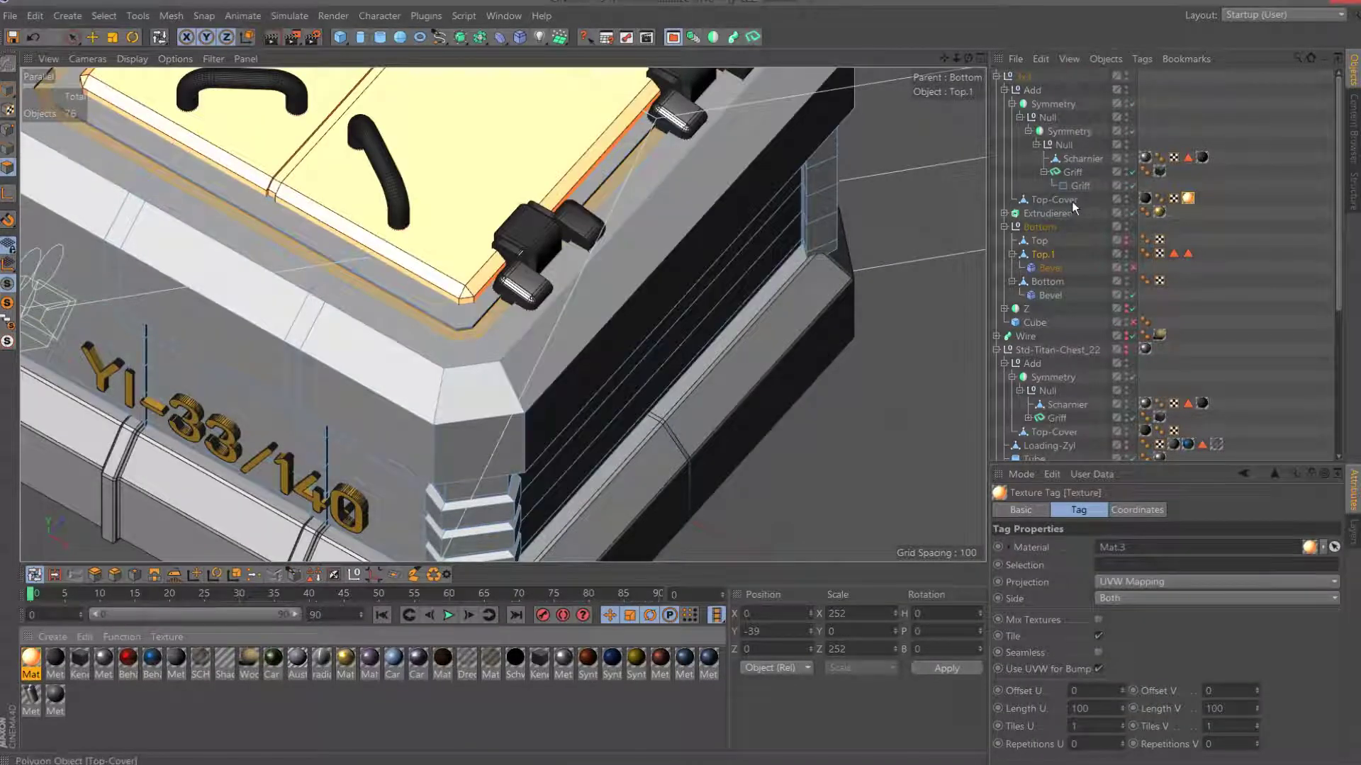
{"action": "left_click", "coordinate": [1102, 203]}
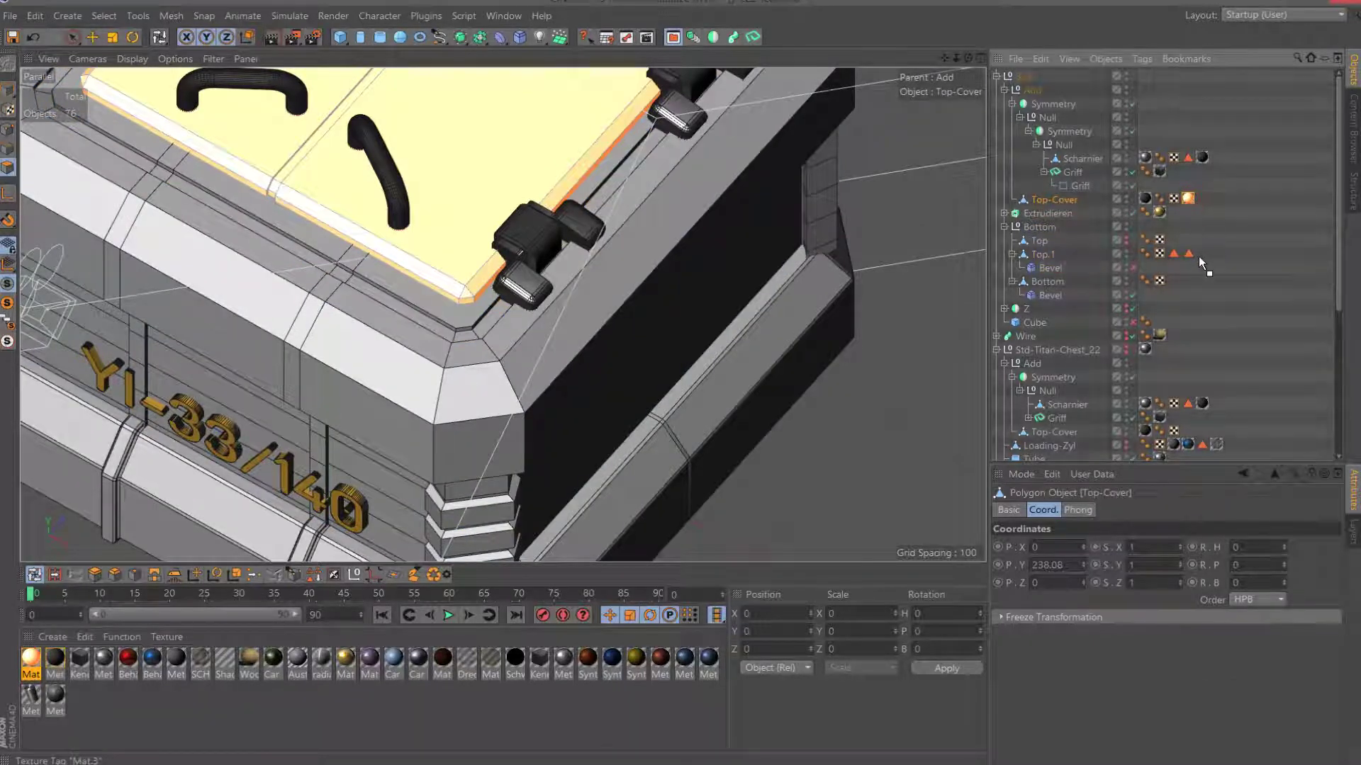
{"action": "left_click_drag", "start_coordinate": [1198, 257], "coordinate": [1200, 254]}
{"action": "left_click", "coordinate": [1188, 254]}
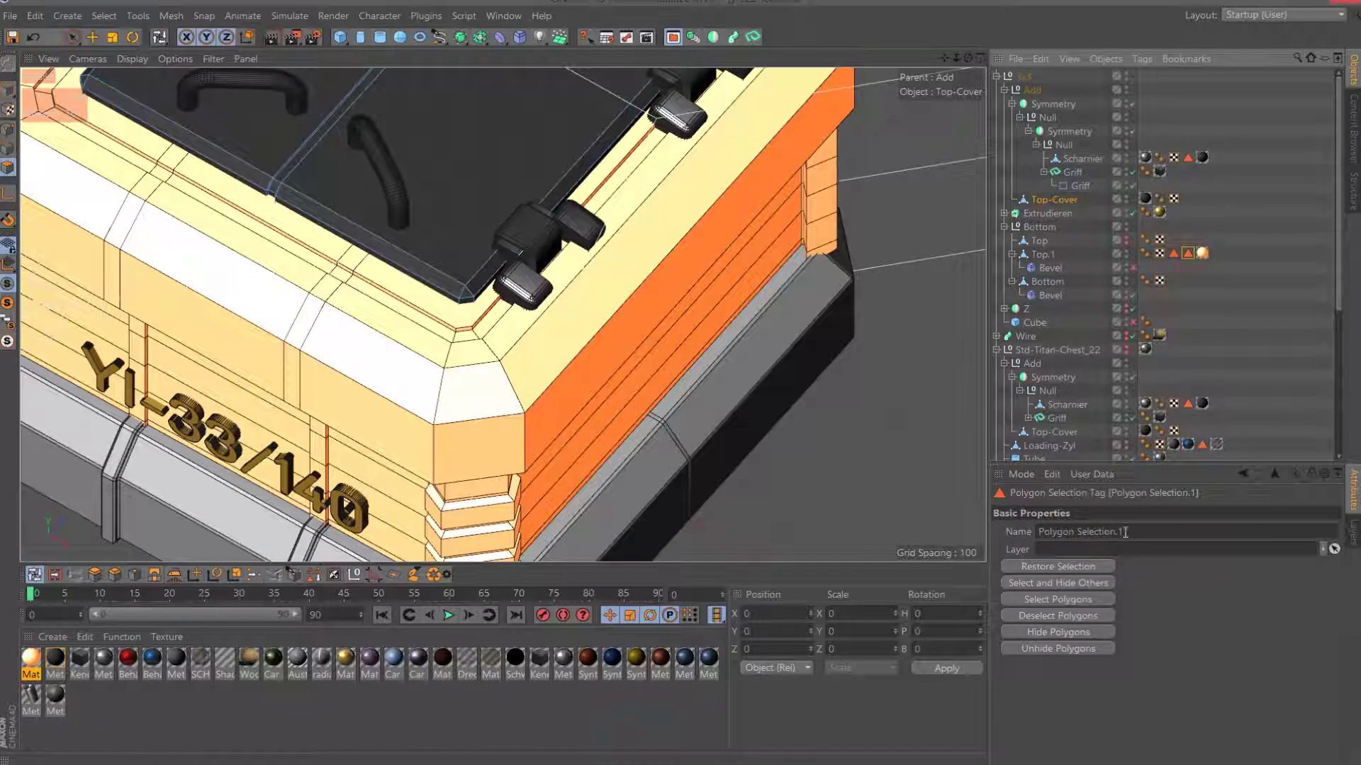
Name the rim polygon selection Y and restrict the orange texture tag to selection Y.
{"action": "key", "text": "ctrl+a"}
{"action": "type", "text": "Y"}
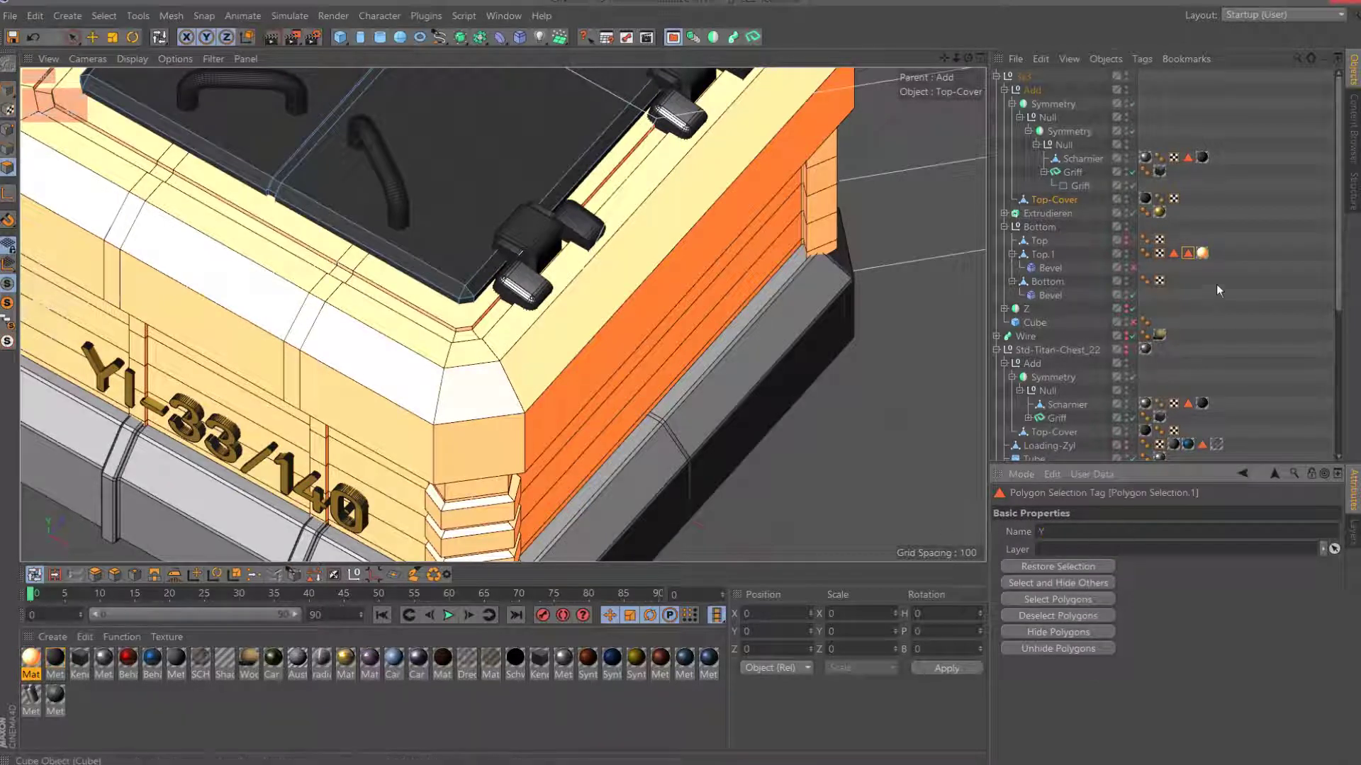
{"action": "left_click", "coordinate": [1202, 253]}
{"action": "type", "text": "Y"}
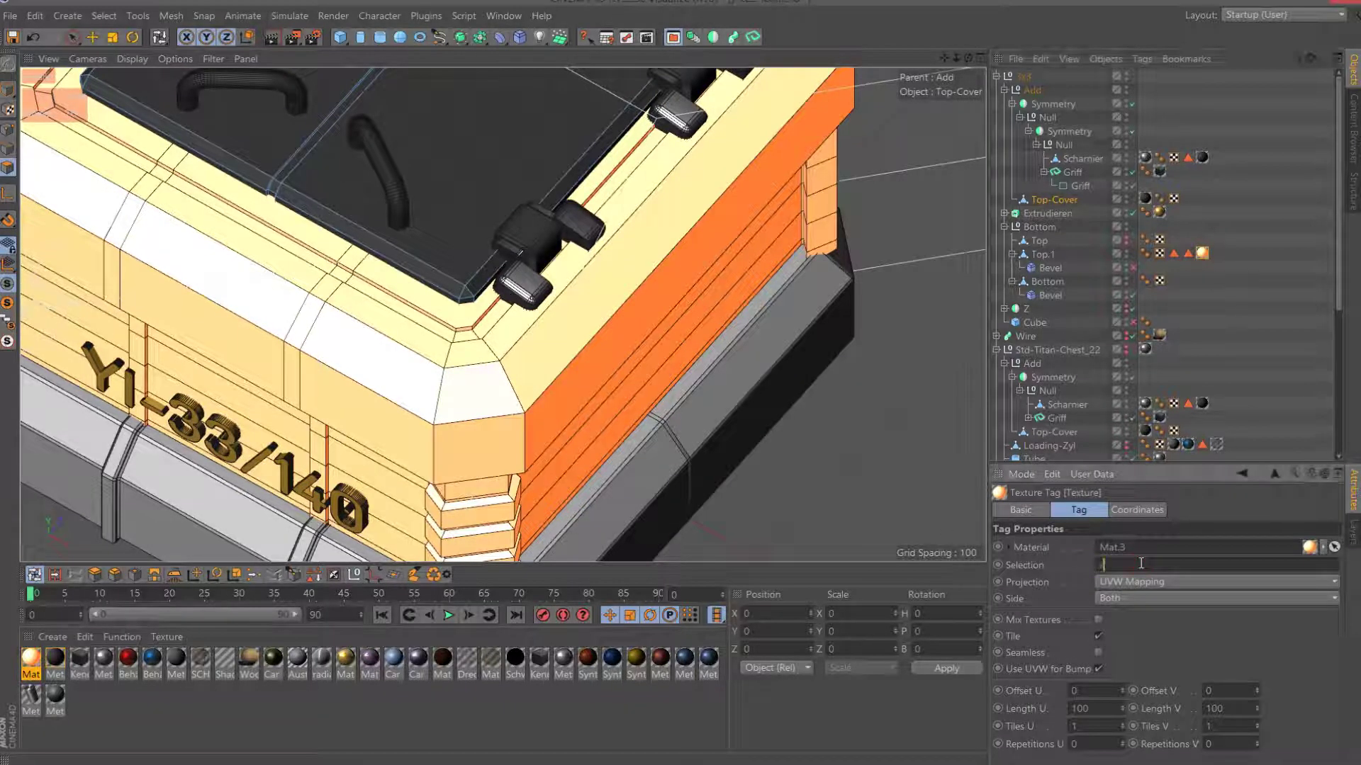
{"action": "key", "text": "Return"}
Render a test image of the crate in the Picture Viewer, then close it.
{"action": "scroll", "coordinate": [730, 182], "scroll_direction": "down", "scroll_amount": 5}
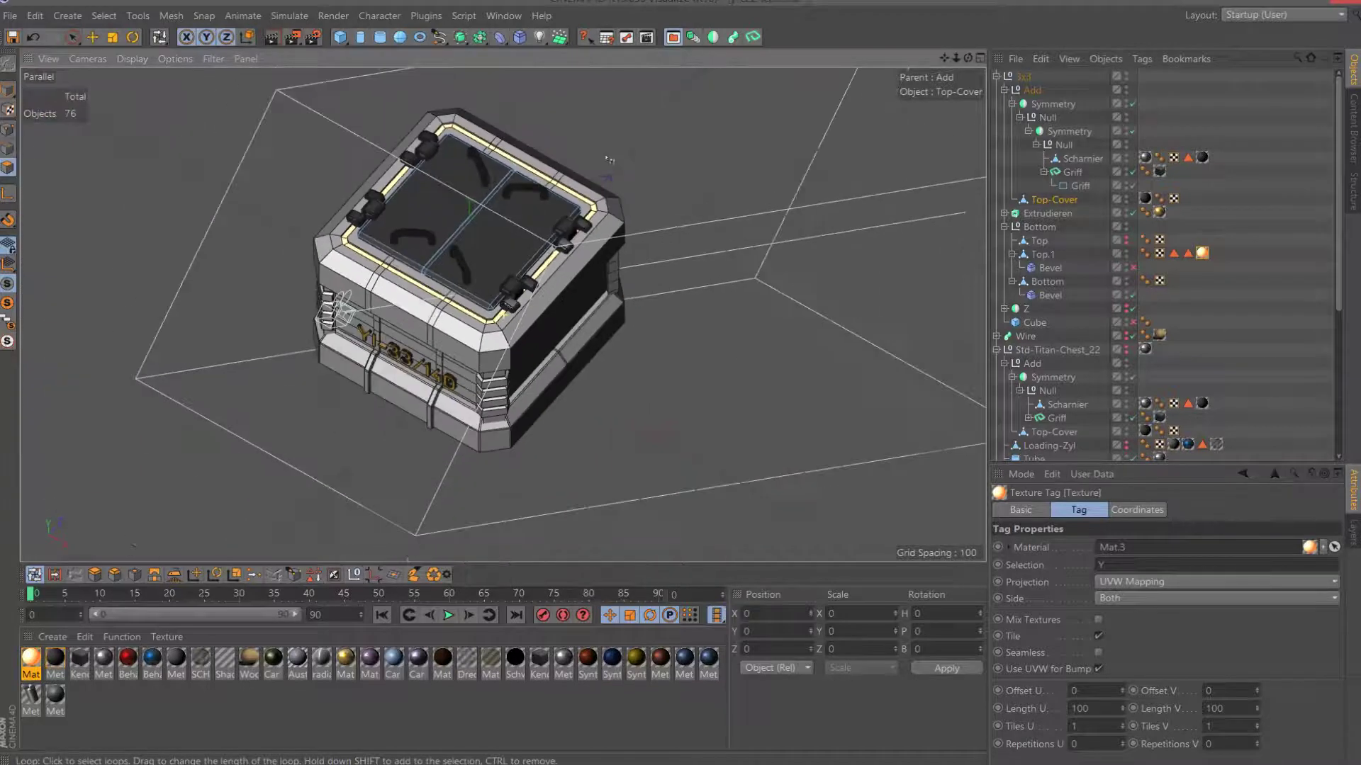
{"action": "scroll", "coordinate": [729, 182], "scroll_direction": "up", "scroll_amount": 3}
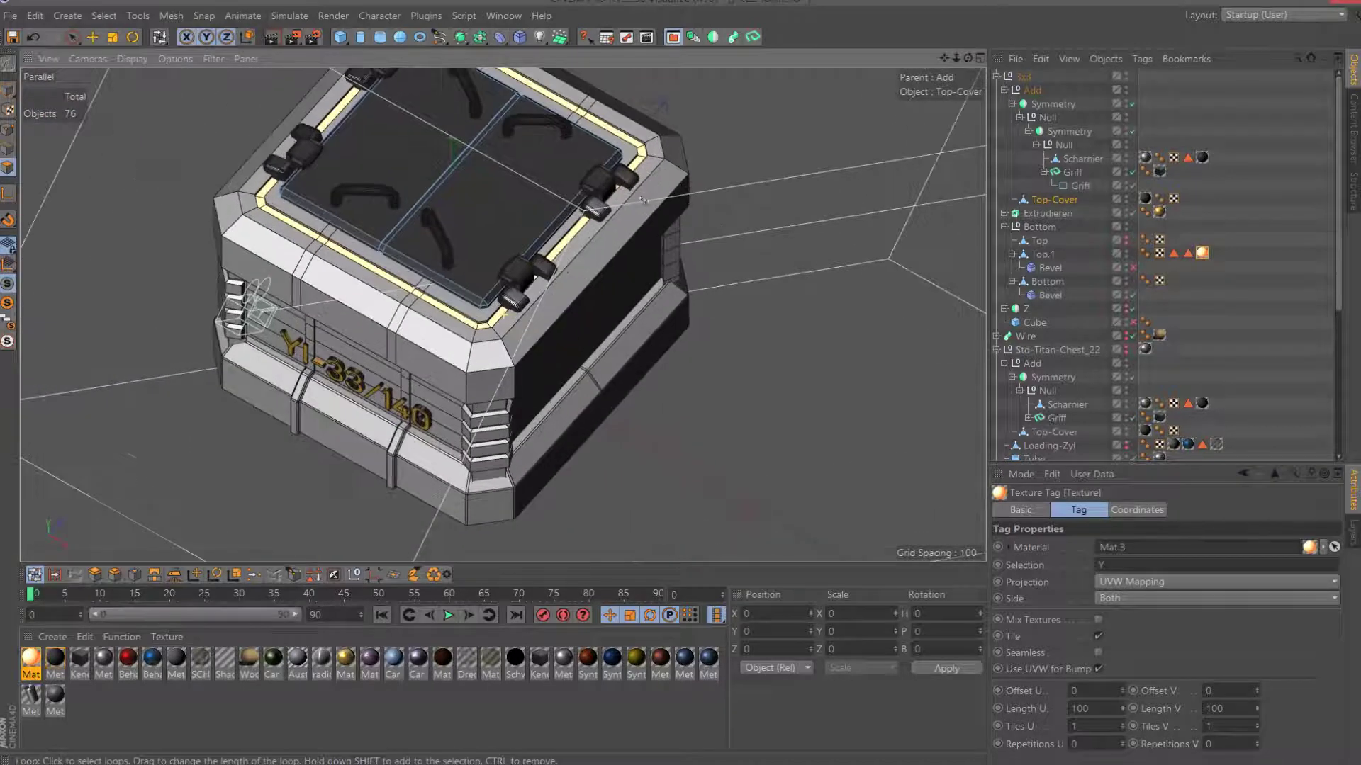
{"action": "left_click", "coordinate": [300, 39]}
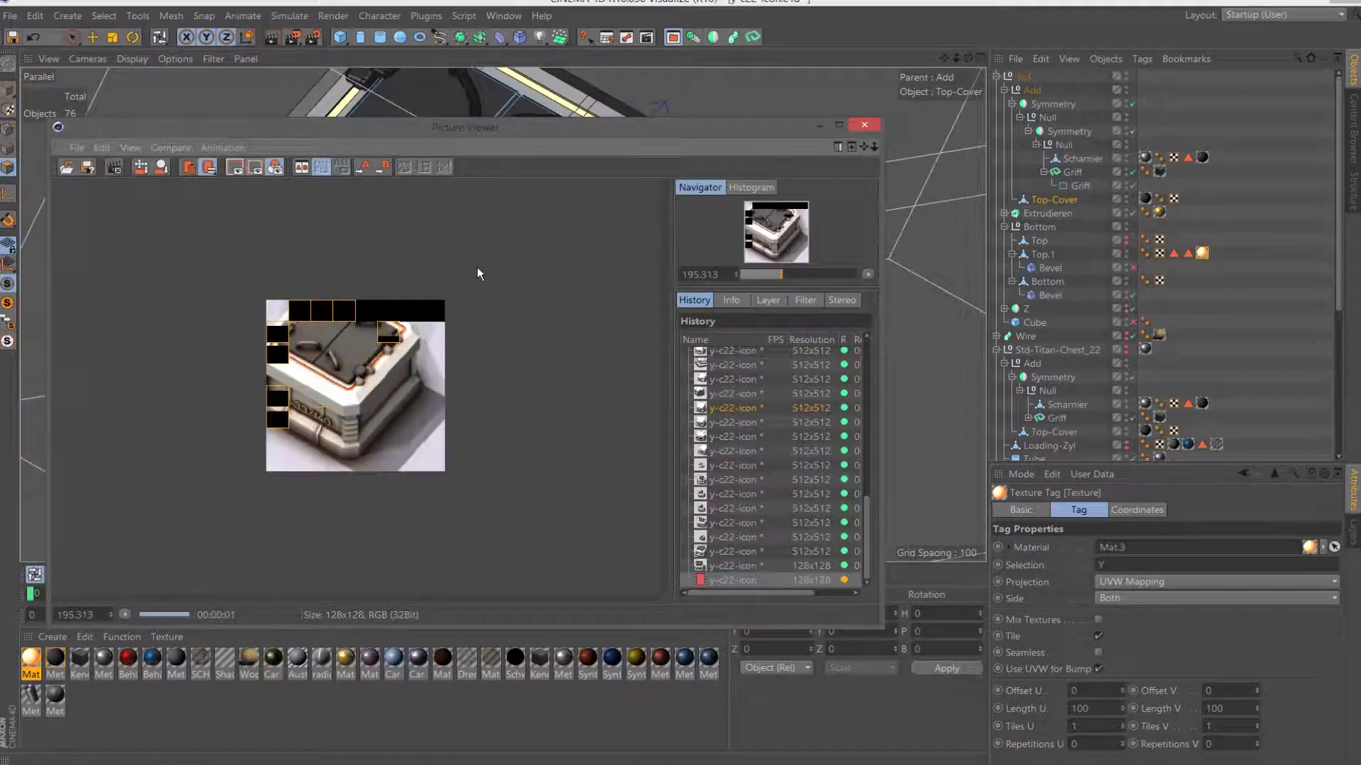
{"action": "scroll", "coordinate": [386, 336], "scroll_direction": "up", "scroll_amount": 3}
{"action": "scroll", "coordinate": [385, 336], "scroll_direction": "down", "scroll_amount": 2}
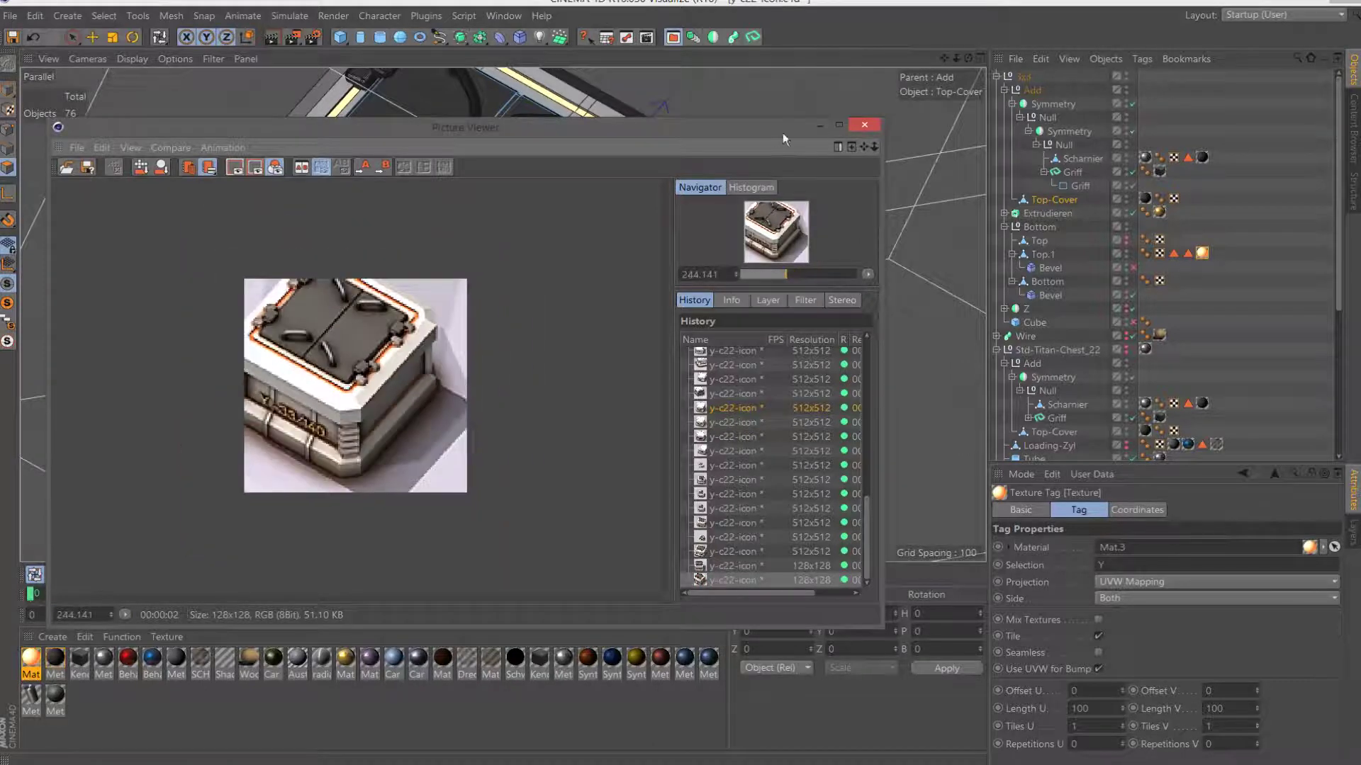
{"action": "left_click", "coordinate": [864, 125]}
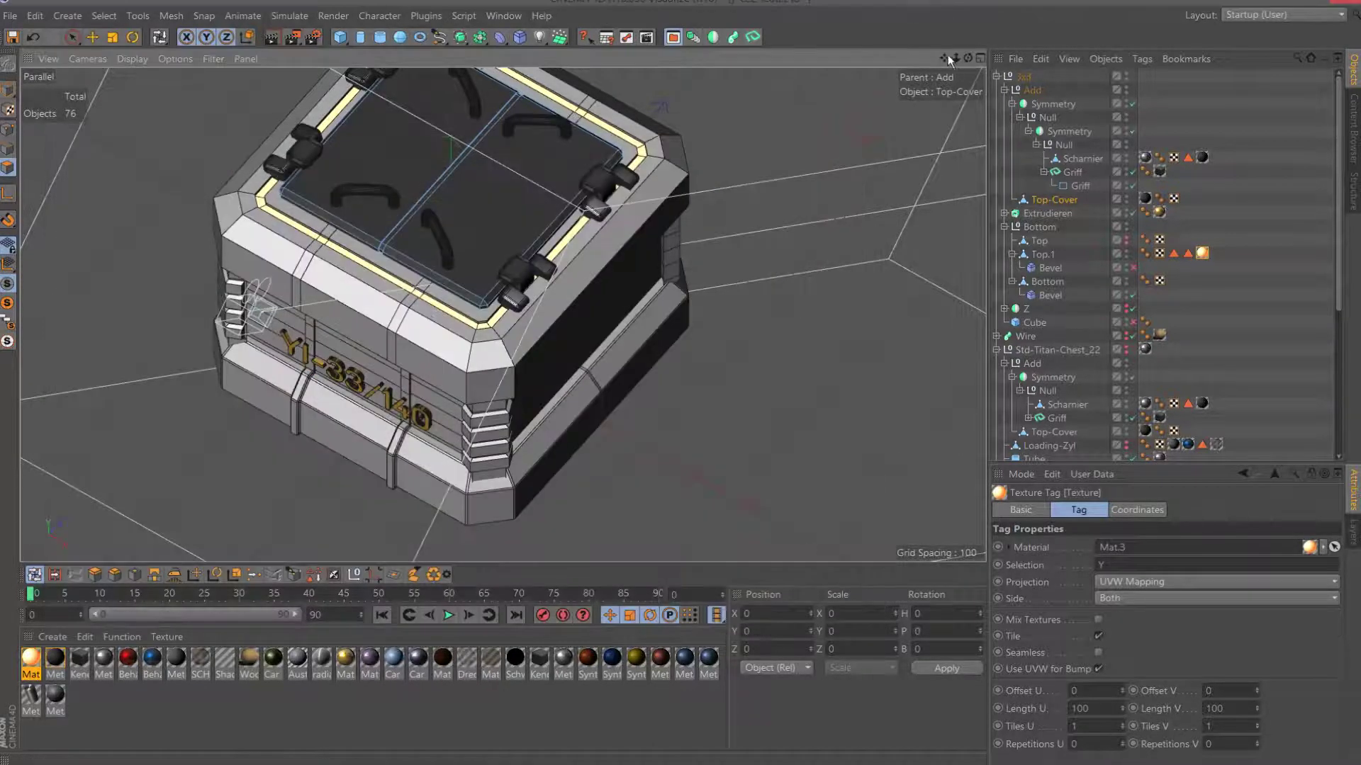
Apply the Metal - Steel Grip Squares material to Top.1.
{"action": "left_click_drag", "start_coordinate": [967, 57], "coordinate": [965, 71]}
{"action": "left_click_drag", "start_coordinate": [877, 64], "coordinate": [804, 173], "text": "alt"}
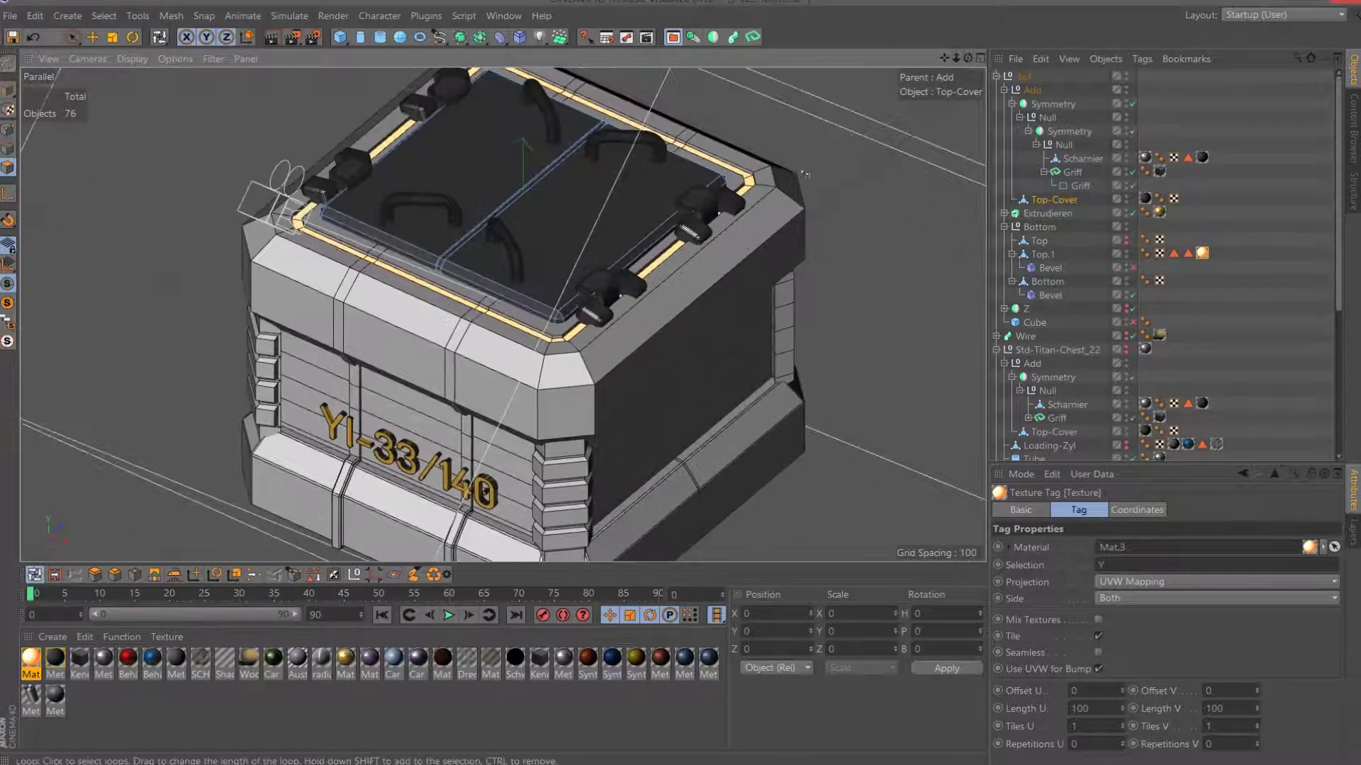
{"action": "left_click", "coordinate": [103, 665]}
{"action": "left_click", "coordinate": [88, 662]}
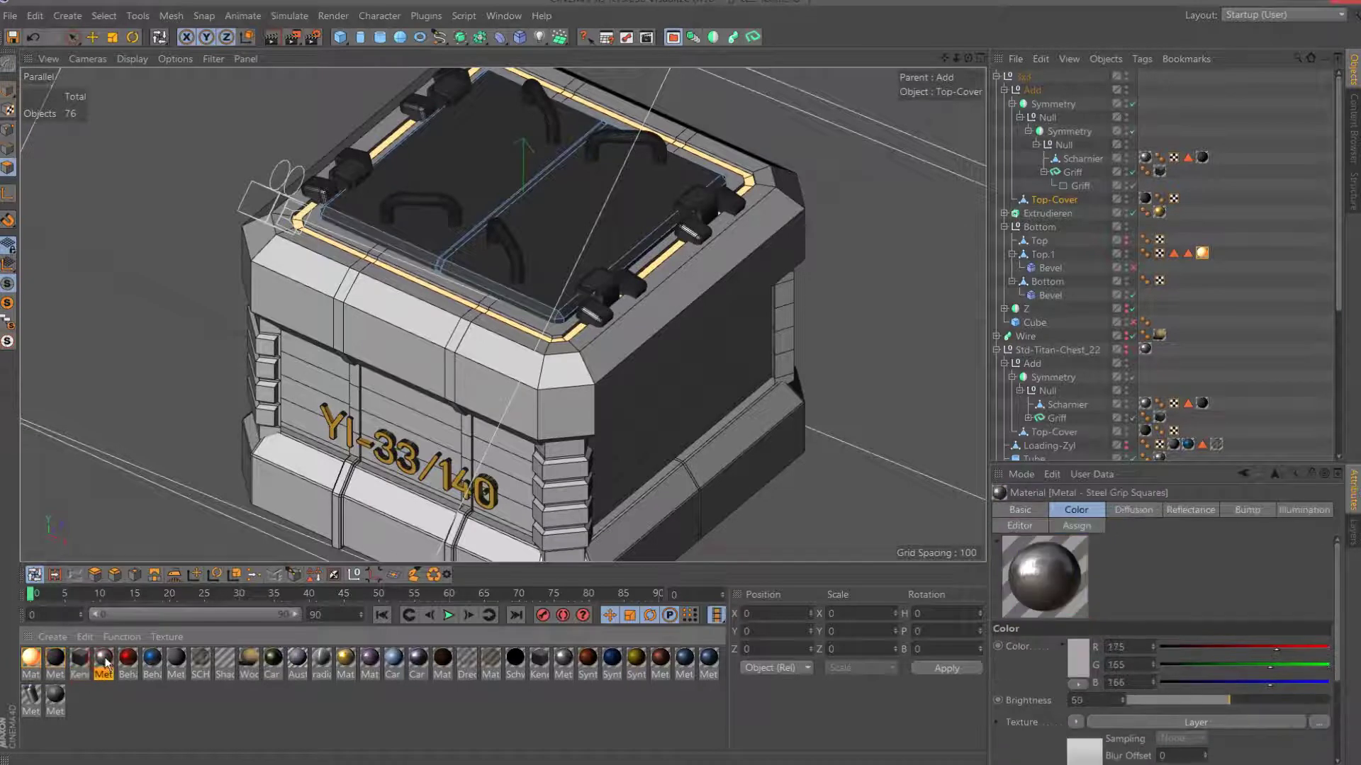
{"action": "left_click_drag", "start_coordinate": [114, 660], "coordinate": [1022, 78]}
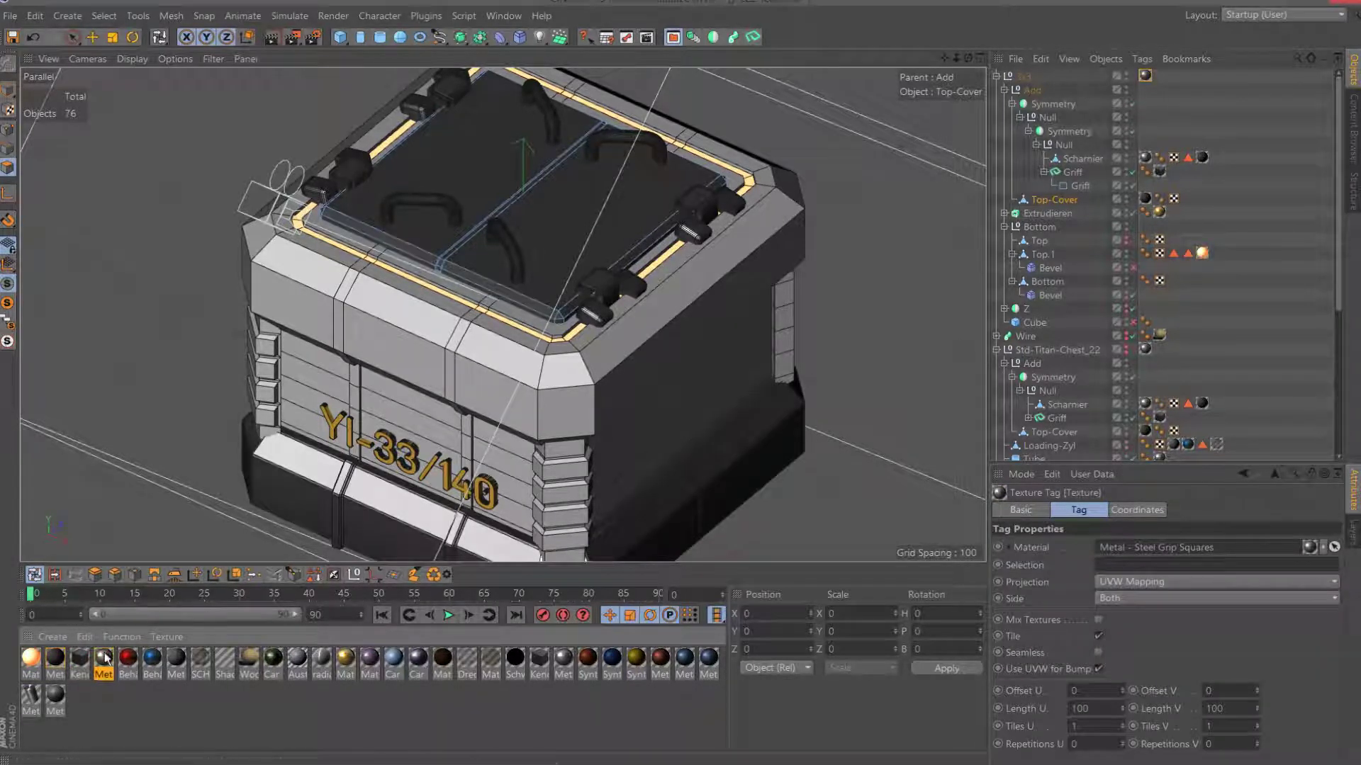
{"action": "left_click_drag", "start_coordinate": [1038, 362], "coordinate": [1052, 255]}
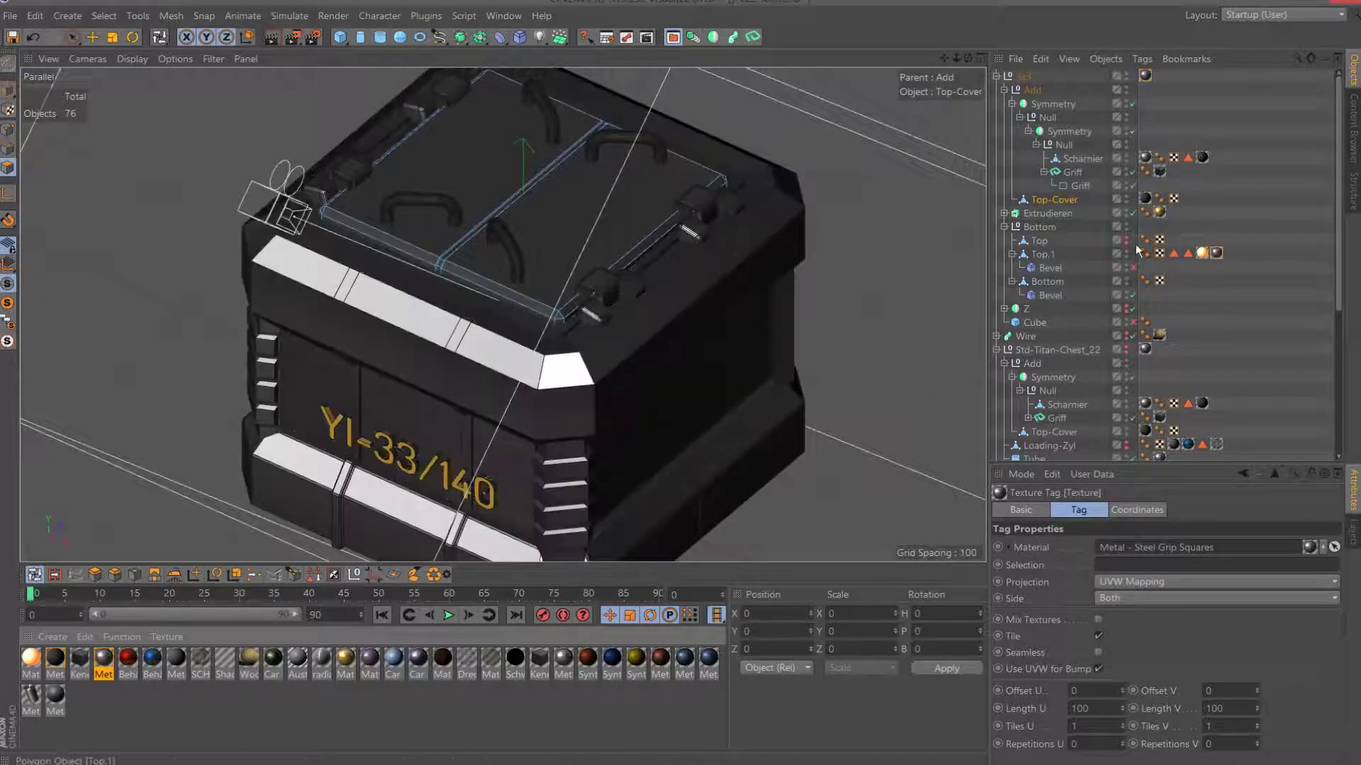
Rearrange Top.1's material tags and apply Kendo Brushed Metal to Top.1.
{"action": "left_click_drag", "start_coordinate": [1216, 253], "coordinate": [1174, 253]}
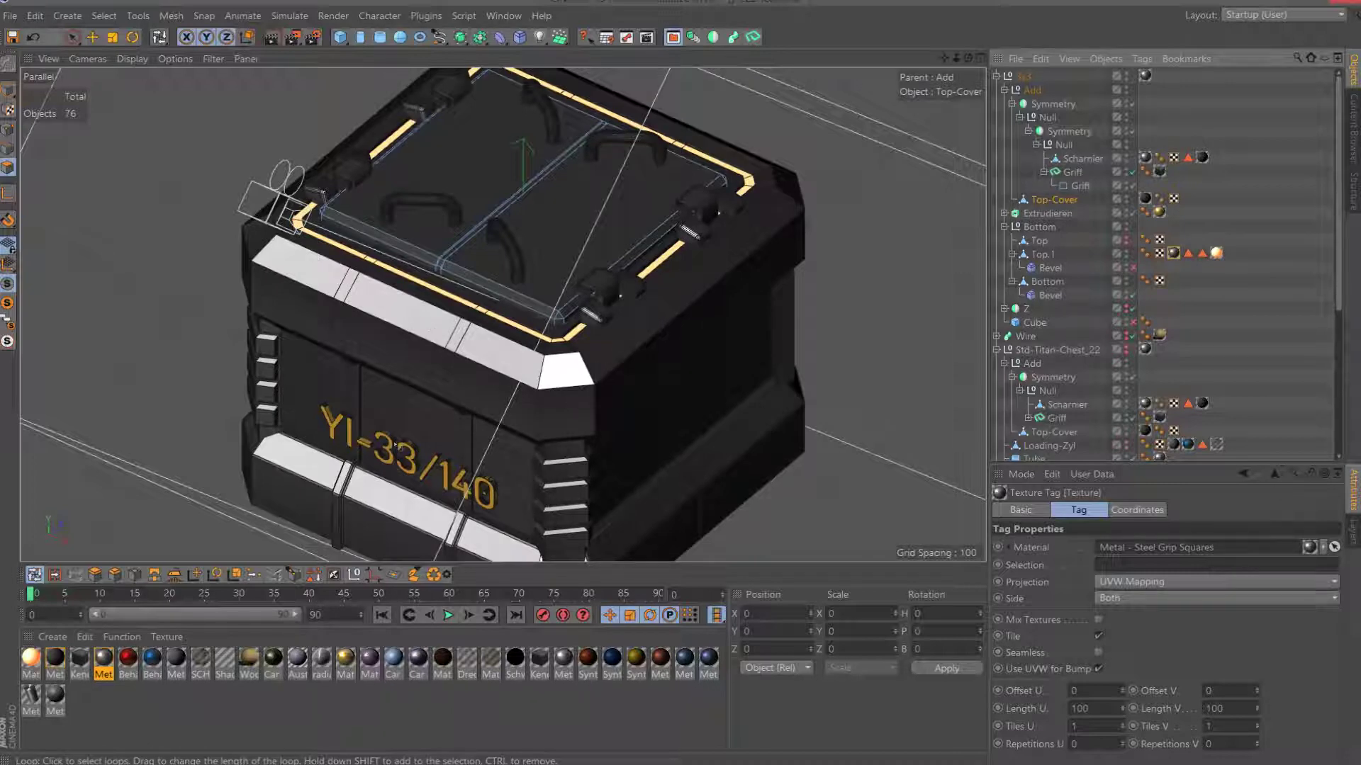
{"action": "left_click", "coordinate": [542, 662]}
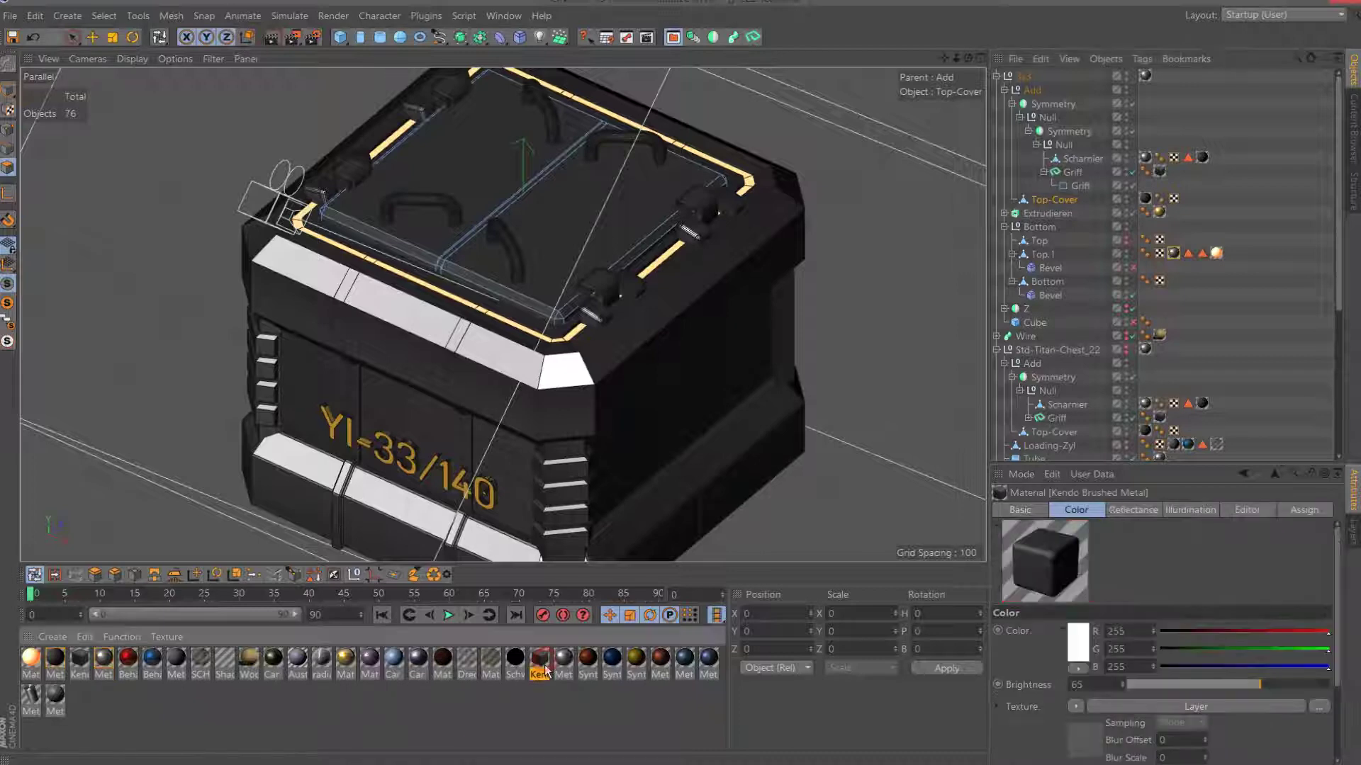
{"action": "mouse_move", "coordinate": [1170, 251]}
{"action": "left_mouse_down"}
{"action": "mouse_move", "coordinate": [1056, 260]}
{"action": "mouse_move", "coordinate": [1204, 253]}
{"action": "left_mouse_up"}
Rename Top.1's polygon selection to X and limit the Kendo Brushed Metal texture to X.
{"action": "left_click", "coordinate": [1187, 253]}
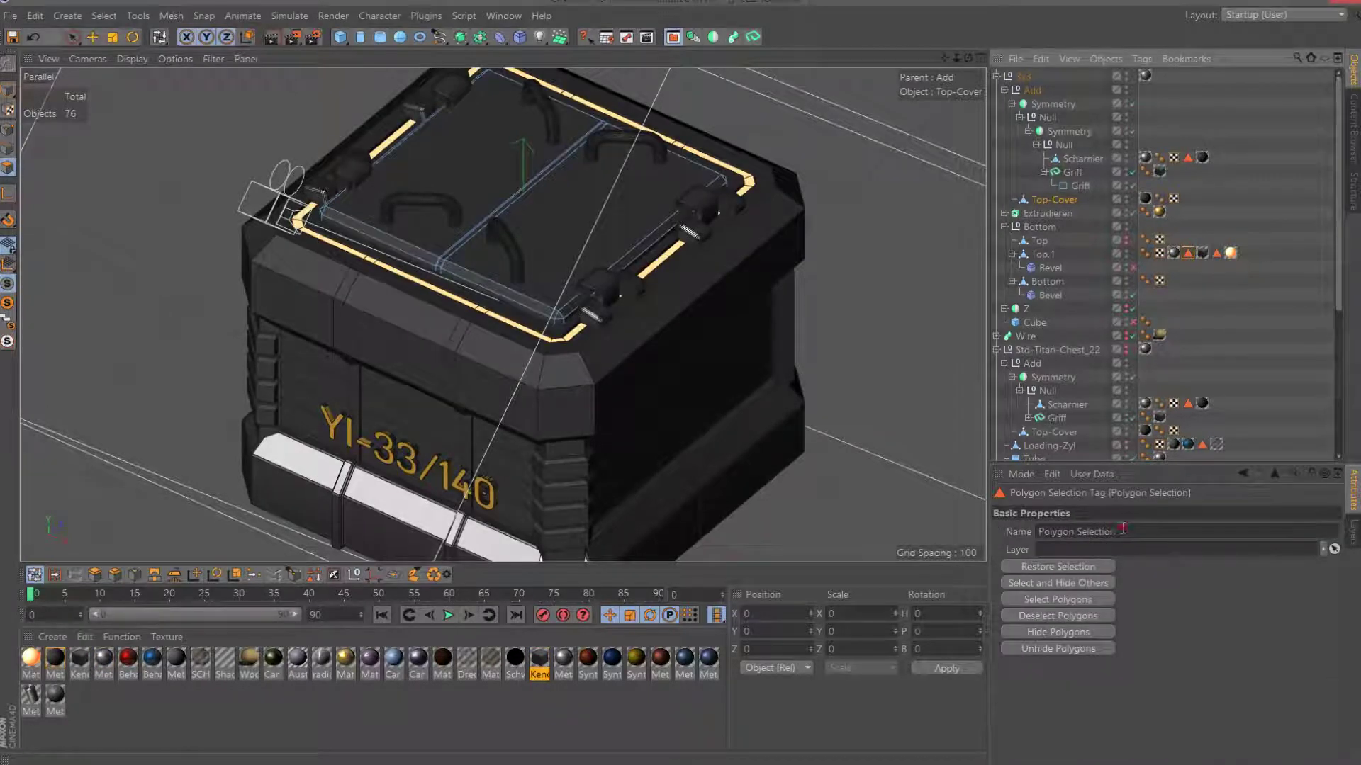
{"action": "triple_click", "coordinate": [1123, 530]}
{"action": "type", "text": "X"}
{"action": "key", "text": "Return"}
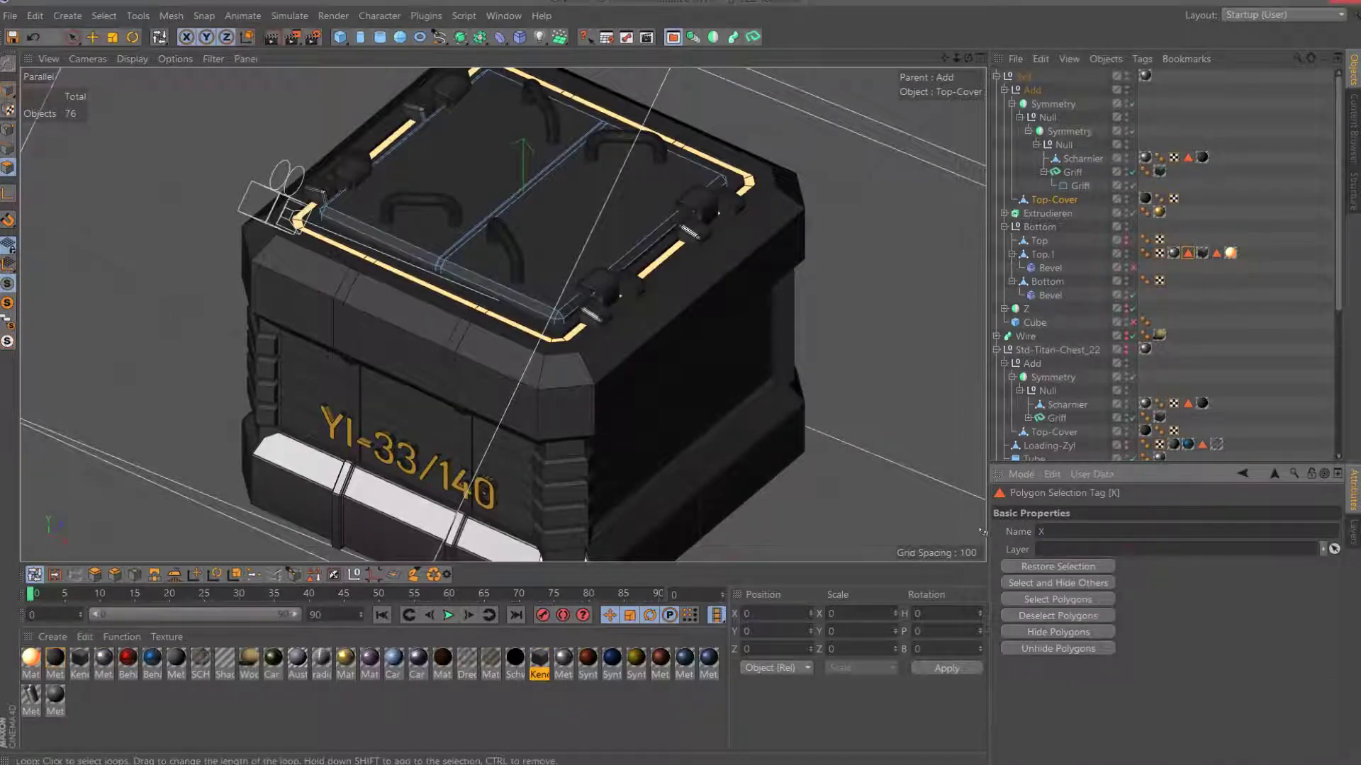
{"action": "left_click", "coordinate": [1203, 253]}
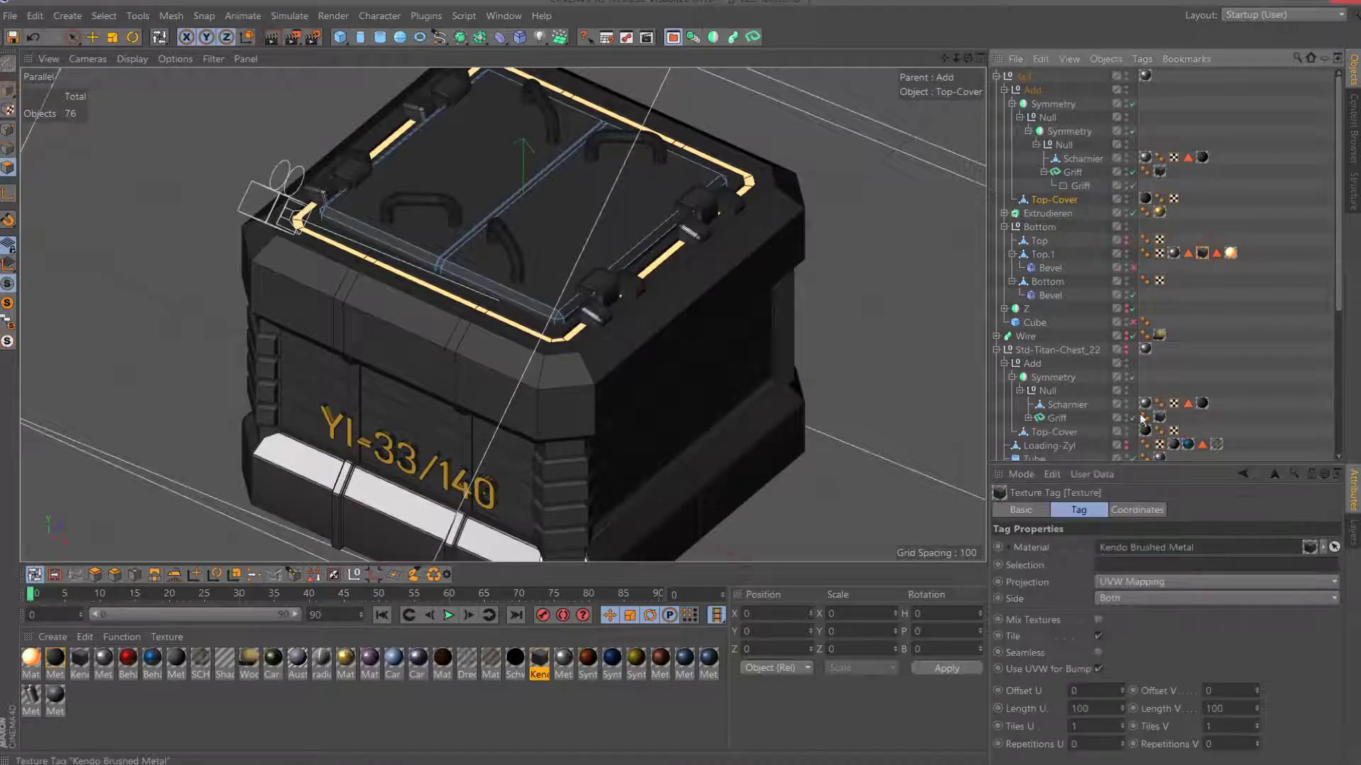
{"action": "left_click", "coordinate": [1136, 565]}
{"action": "type", "text": "X"}
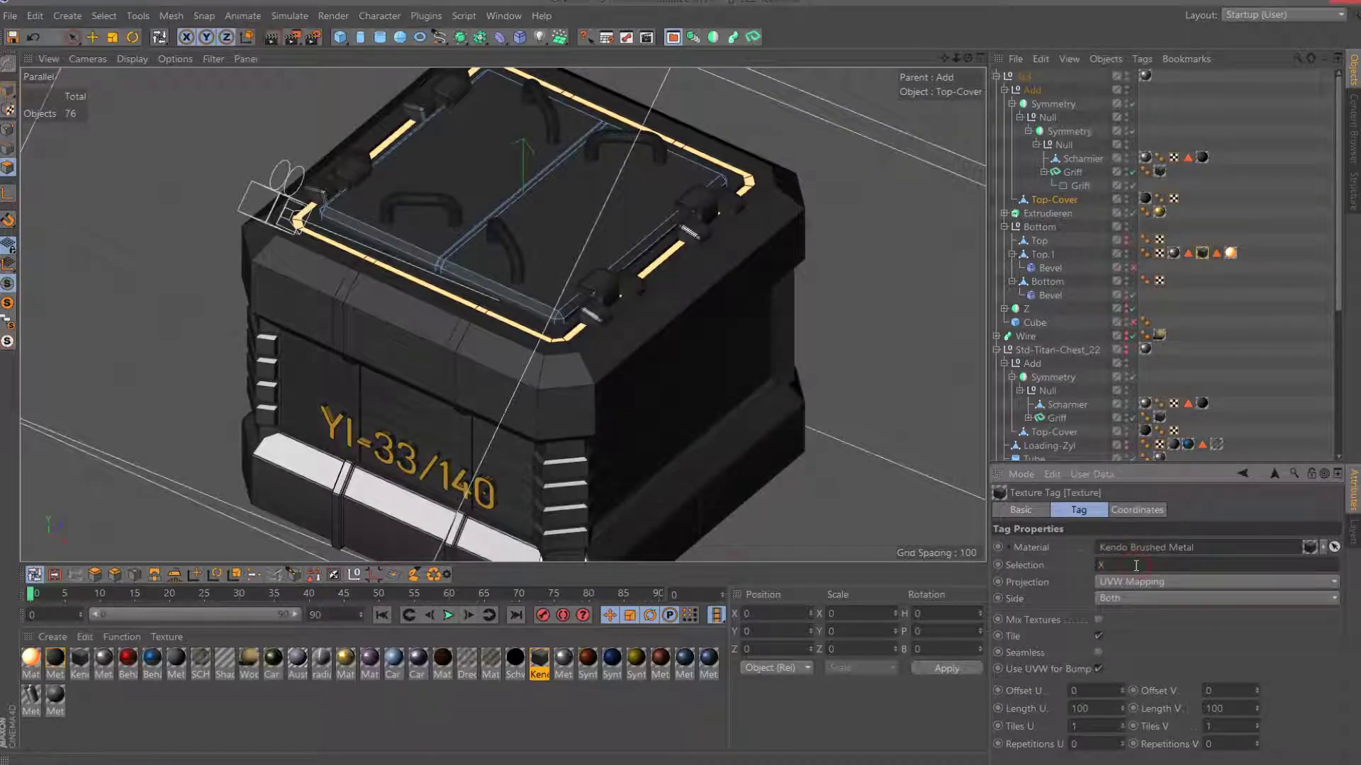
{"action": "scroll", "coordinate": [503, 314], "scroll_direction": "down", "scroll_amount": 3}
{"action": "scroll", "coordinate": [503, 314], "scroll_direction": "down", "scroll_amount": 3}
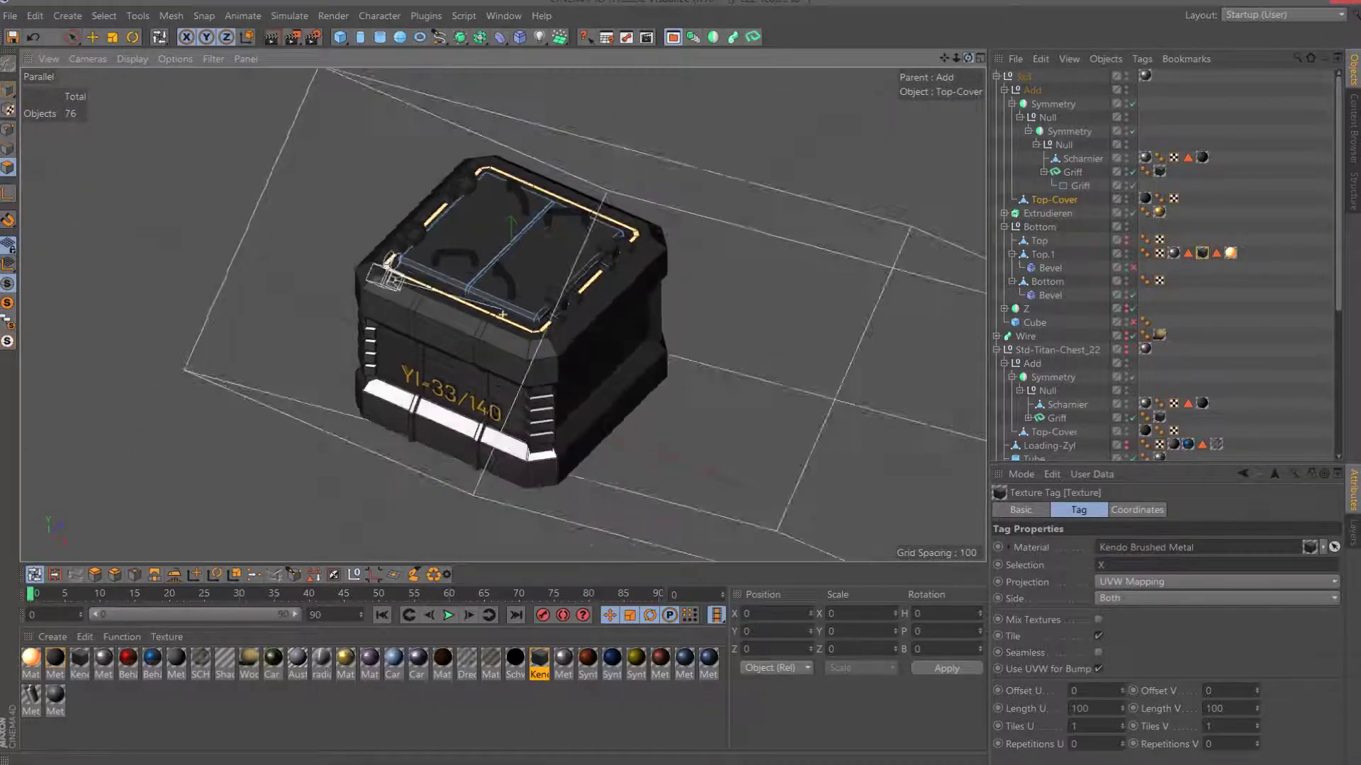
Set the render output to 512×512 pixels and render the crate to the Picture Viewer.
{"action": "key", "text": "ctrl+b"}
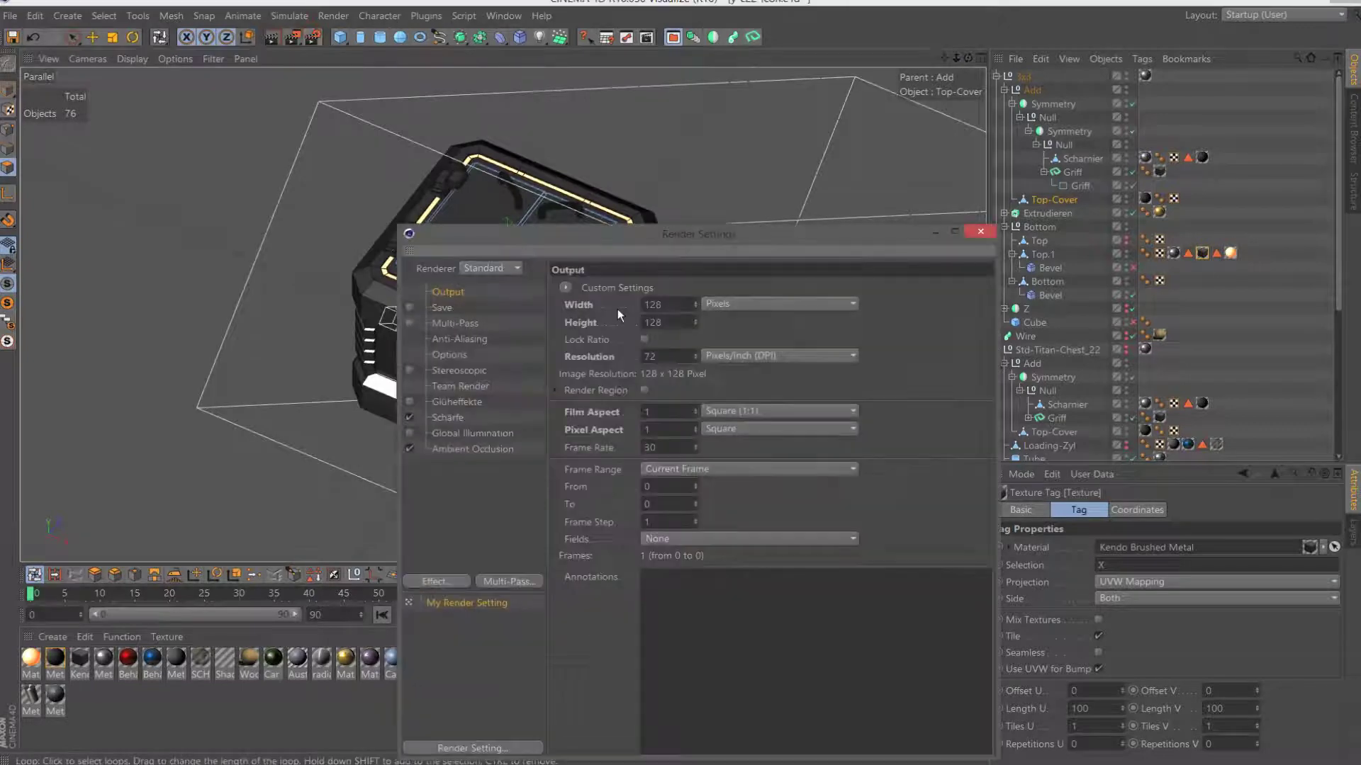
{"action": "left_click", "coordinate": [667, 319]}
{"action": "type", "text": "8"}
{"action": "double_click", "coordinate": [671, 319]}
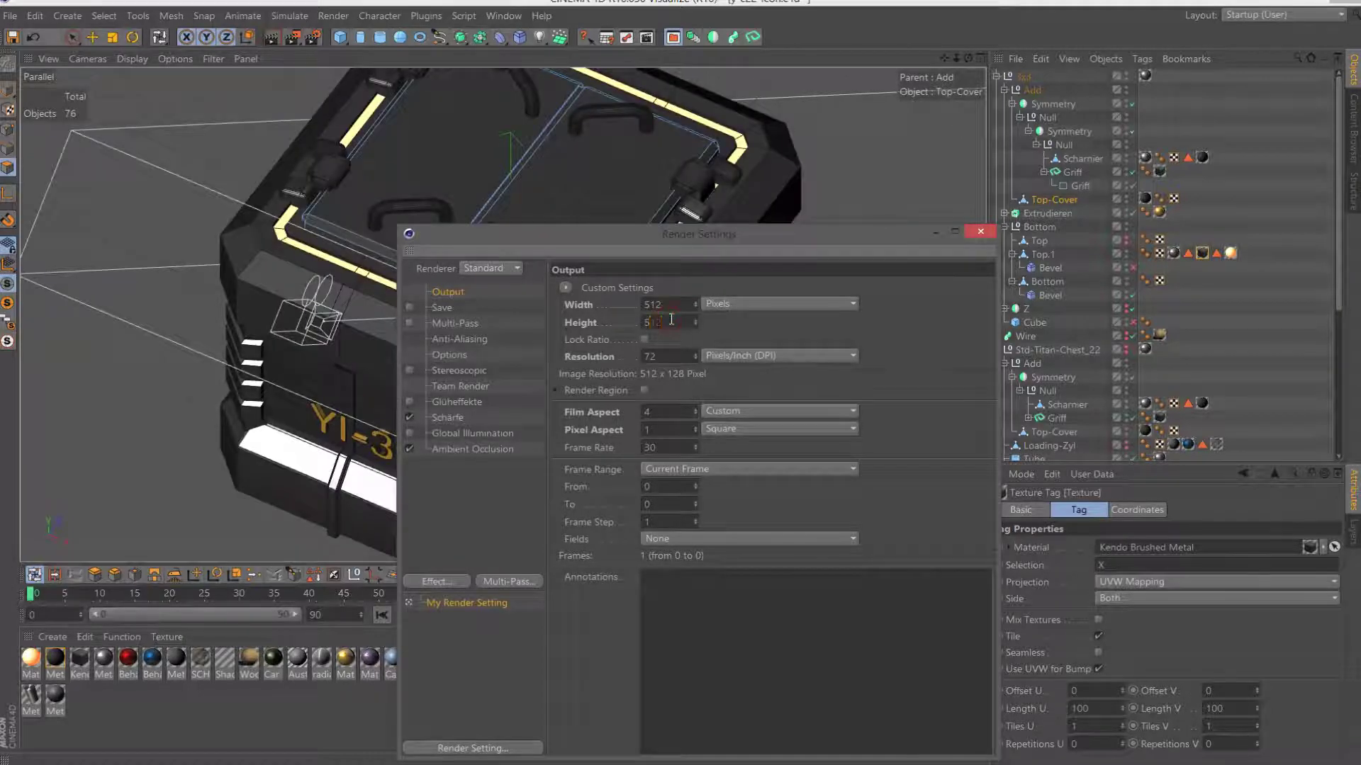
{"action": "key", "text": "Return"}
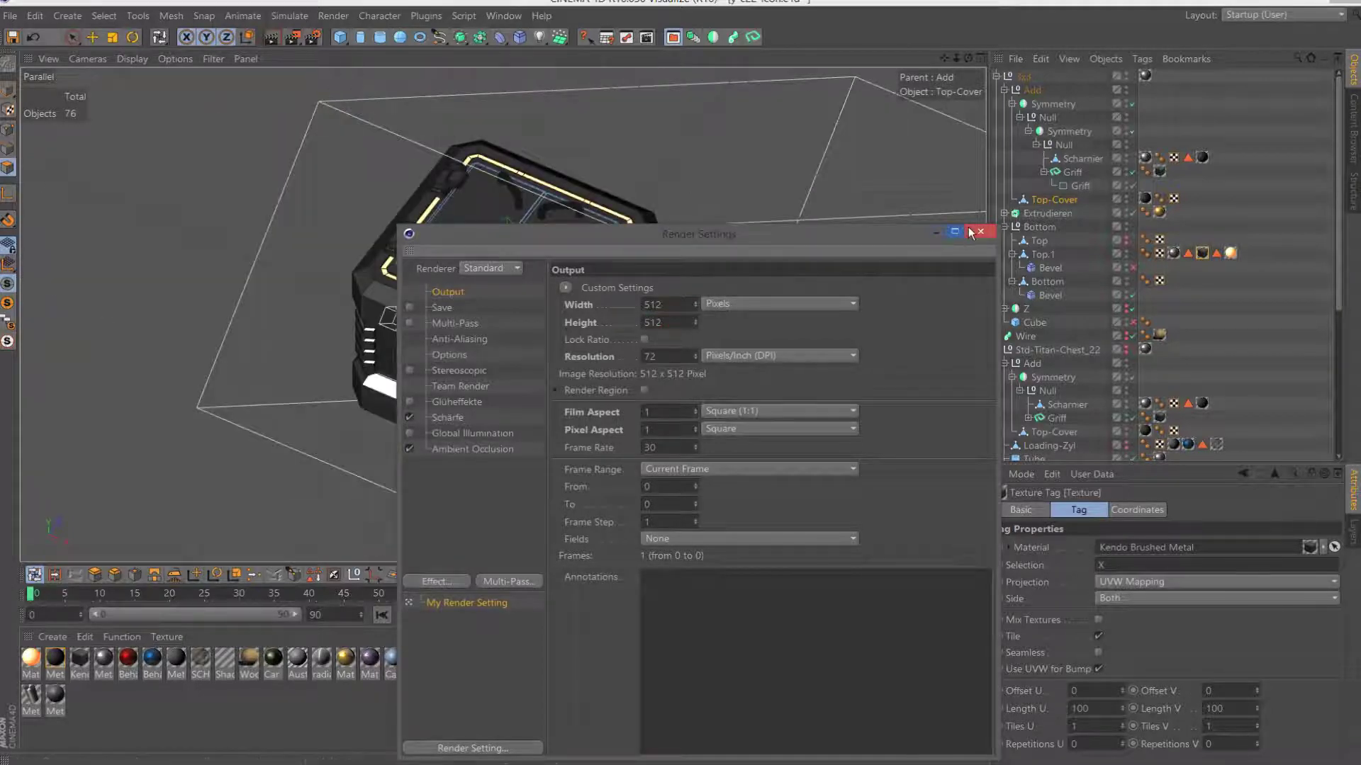
{"action": "left_click", "coordinate": [980, 231]}
{"action": "left_click", "coordinate": [292, 36]}
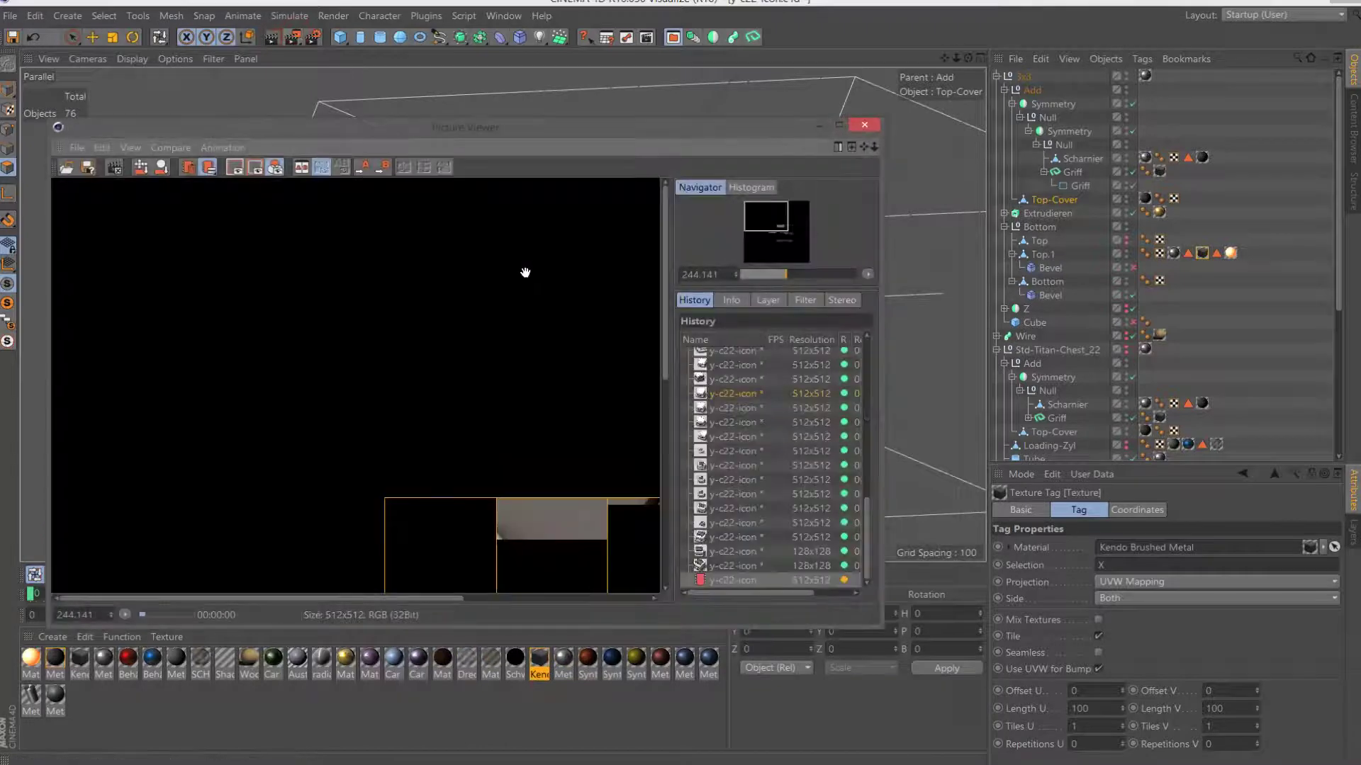
Inspect the finished 512×512 render in the Picture Viewer, then close it.
{"action": "scroll", "coordinate": [523, 275], "scroll_direction": "down", "scroll_amount": 3}
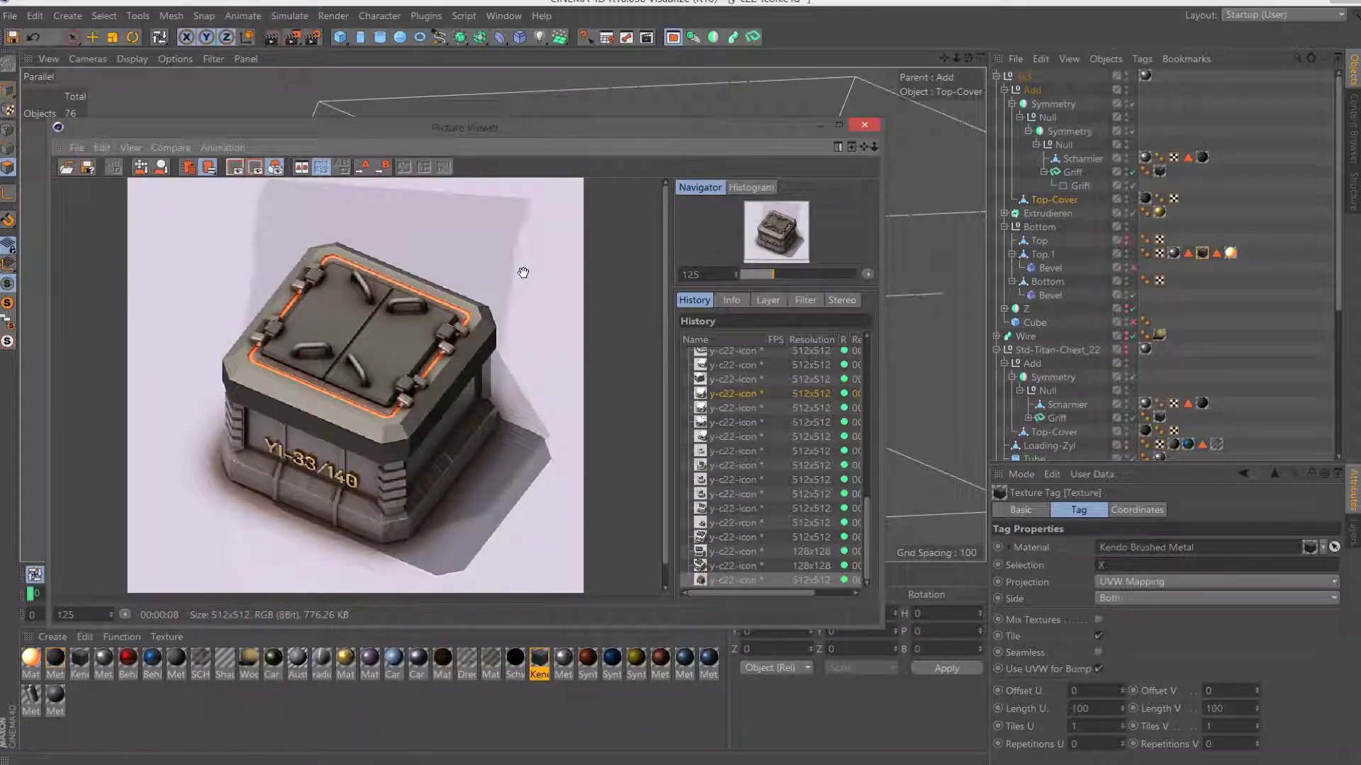
{"action": "scroll", "coordinate": [516, 338], "scroll_direction": "down", "scroll_amount": 2}
{"action": "scroll", "coordinate": [516, 333], "scroll_direction": "down", "scroll_amount": 2}
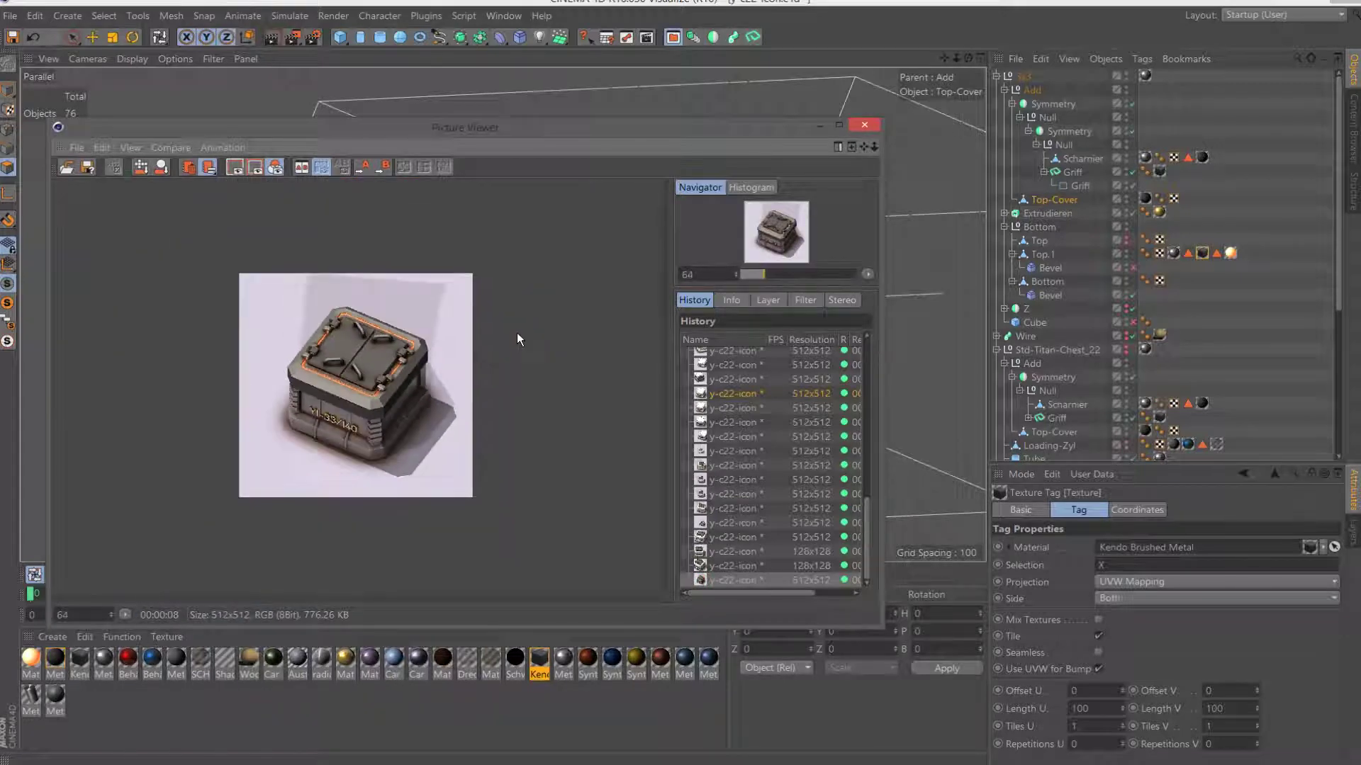
{"action": "scroll", "coordinate": [517, 333], "scroll_direction": "up", "scroll_amount": 3}
{"action": "scroll", "coordinate": [518, 332], "scroll_direction": "up", "scroll_amount": 2}
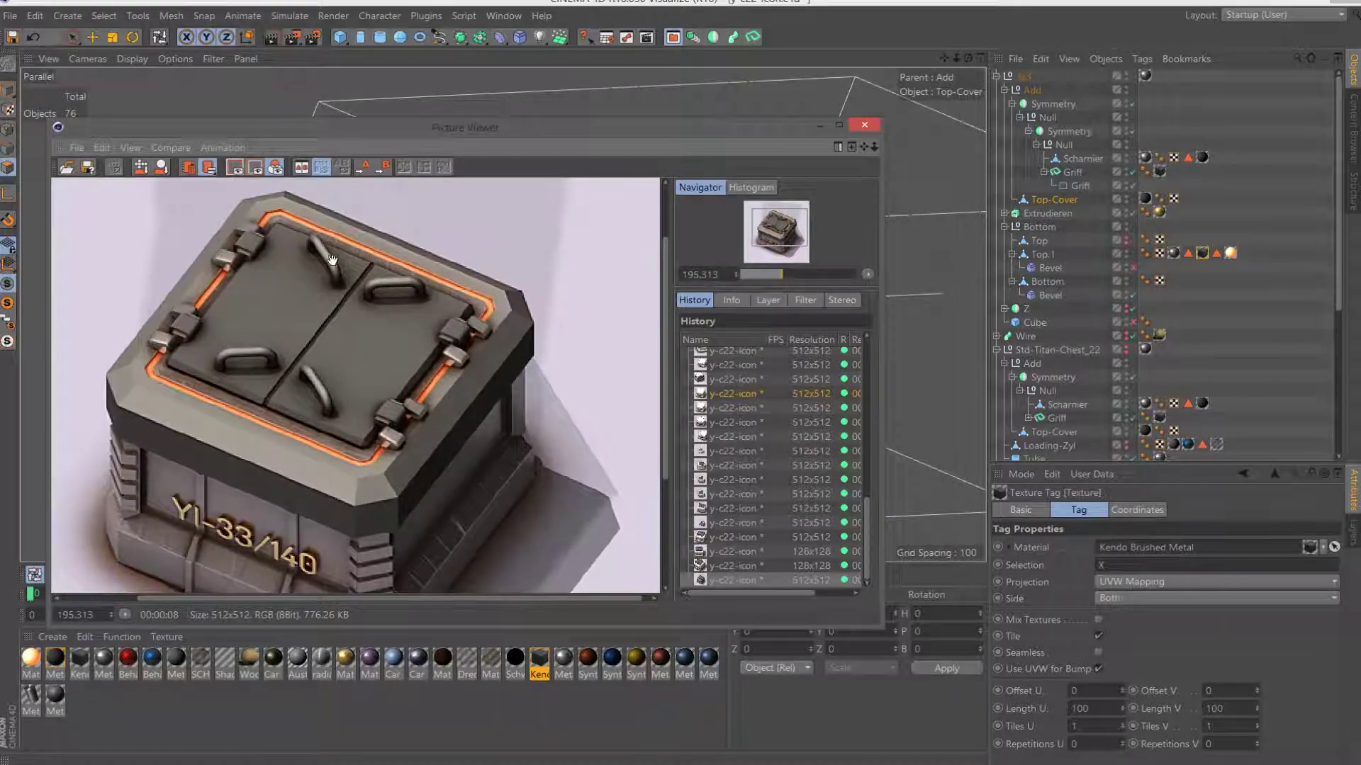
{"action": "left_click", "coordinate": [865, 125]}
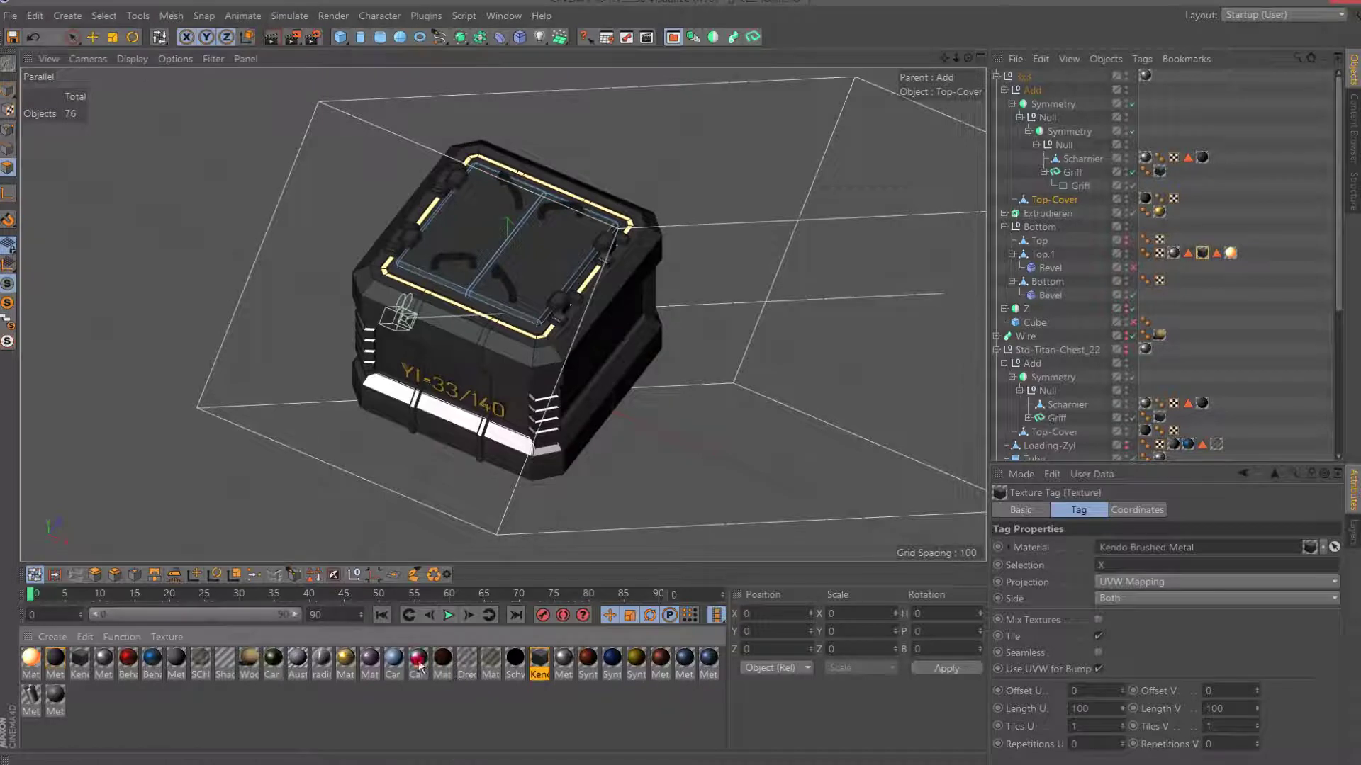
Put the purple Mat material on Top.1's last texture tag and render again.
{"action": "left_click", "coordinate": [369, 659]}
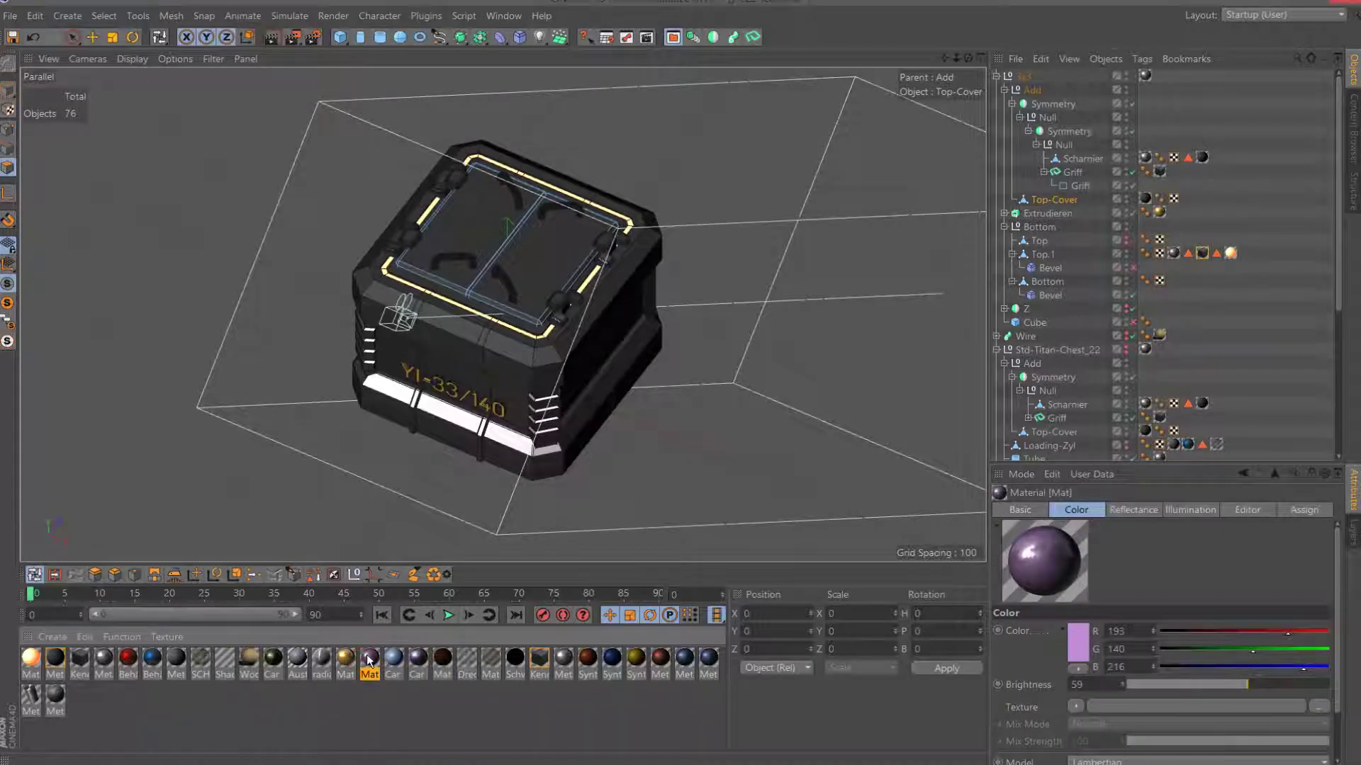
{"action": "left_click_drag", "start_coordinate": [1140, 223], "coordinate": [1230, 253]}
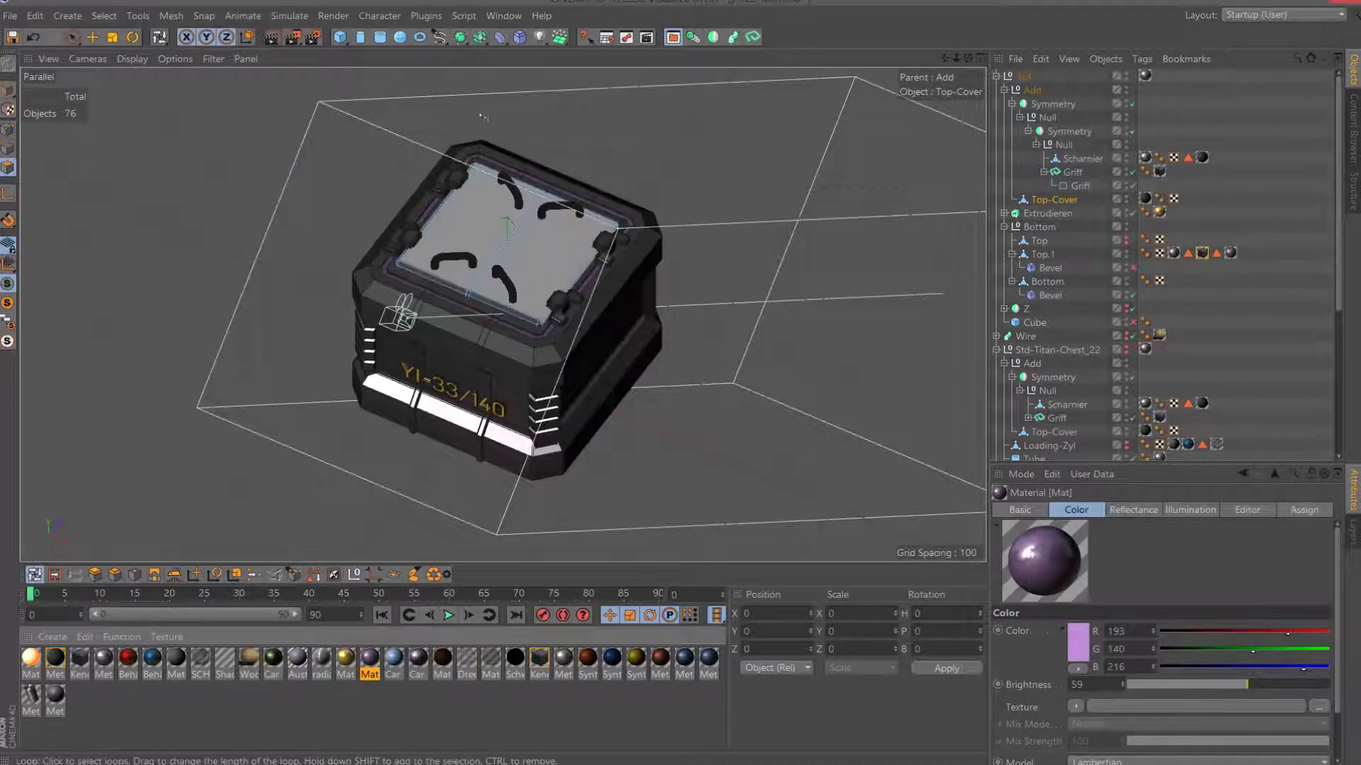
{"action": "left_click", "coordinate": [294, 36]}
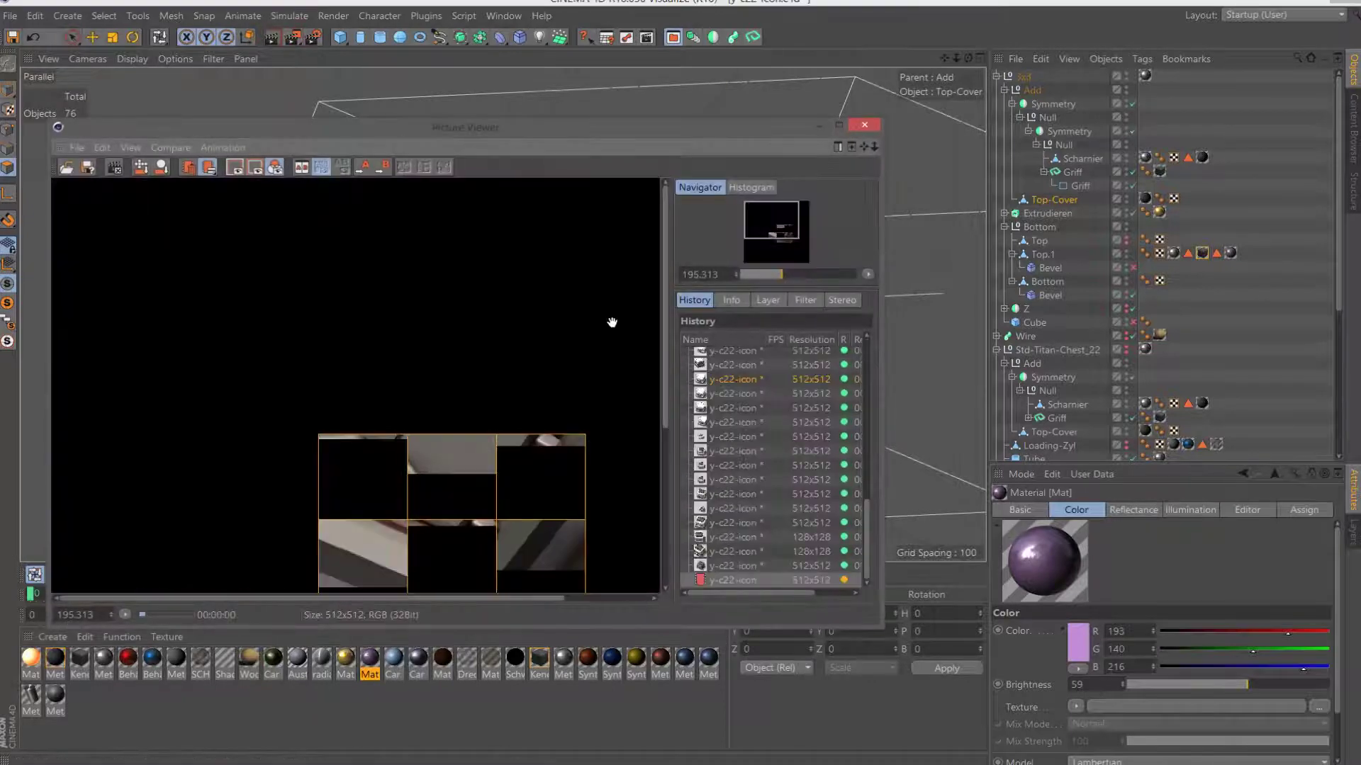
Zoom into the latest crate render in the Picture Viewer, then close it.
{"action": "scroll", "coordinate": [570, 346], "scroll_direction": "down", "scroll_amount": 1}
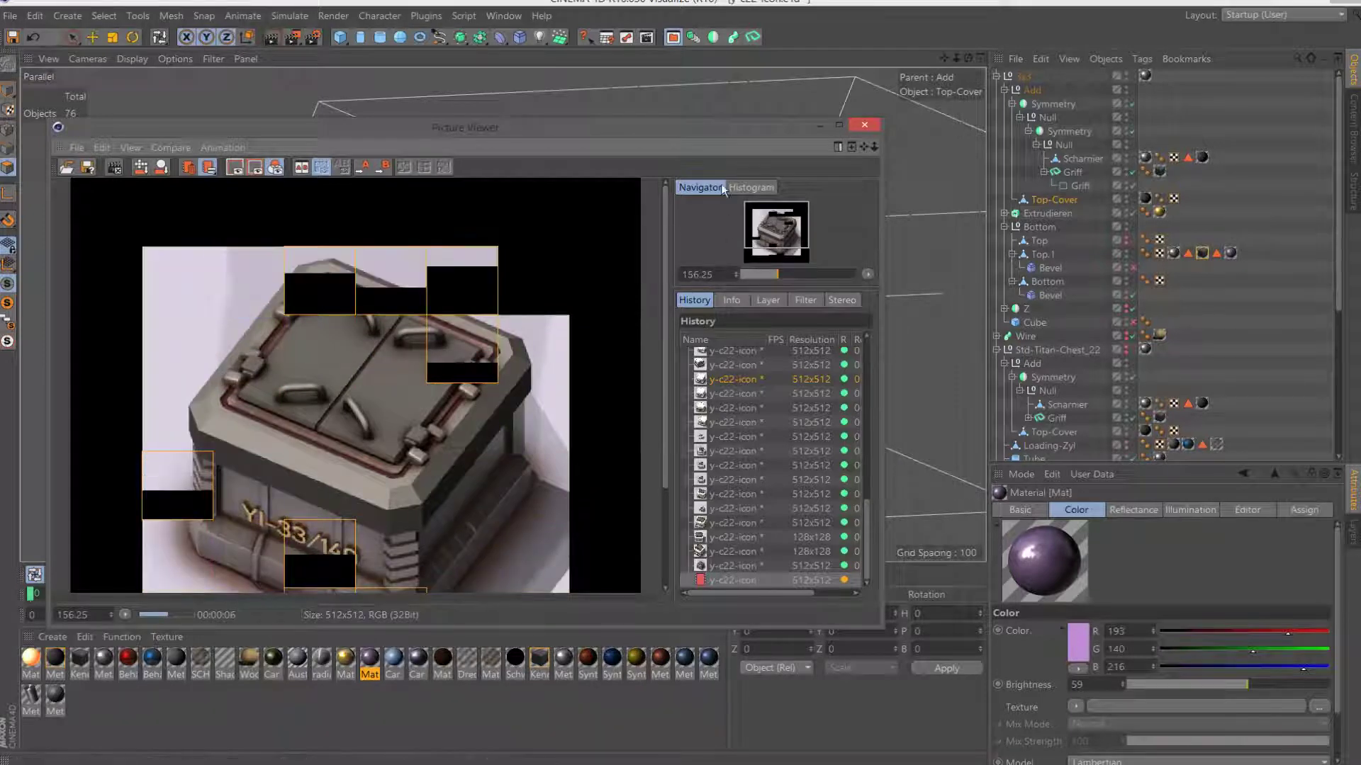
{"action": "left_click", "coordinate": [871, 125]}
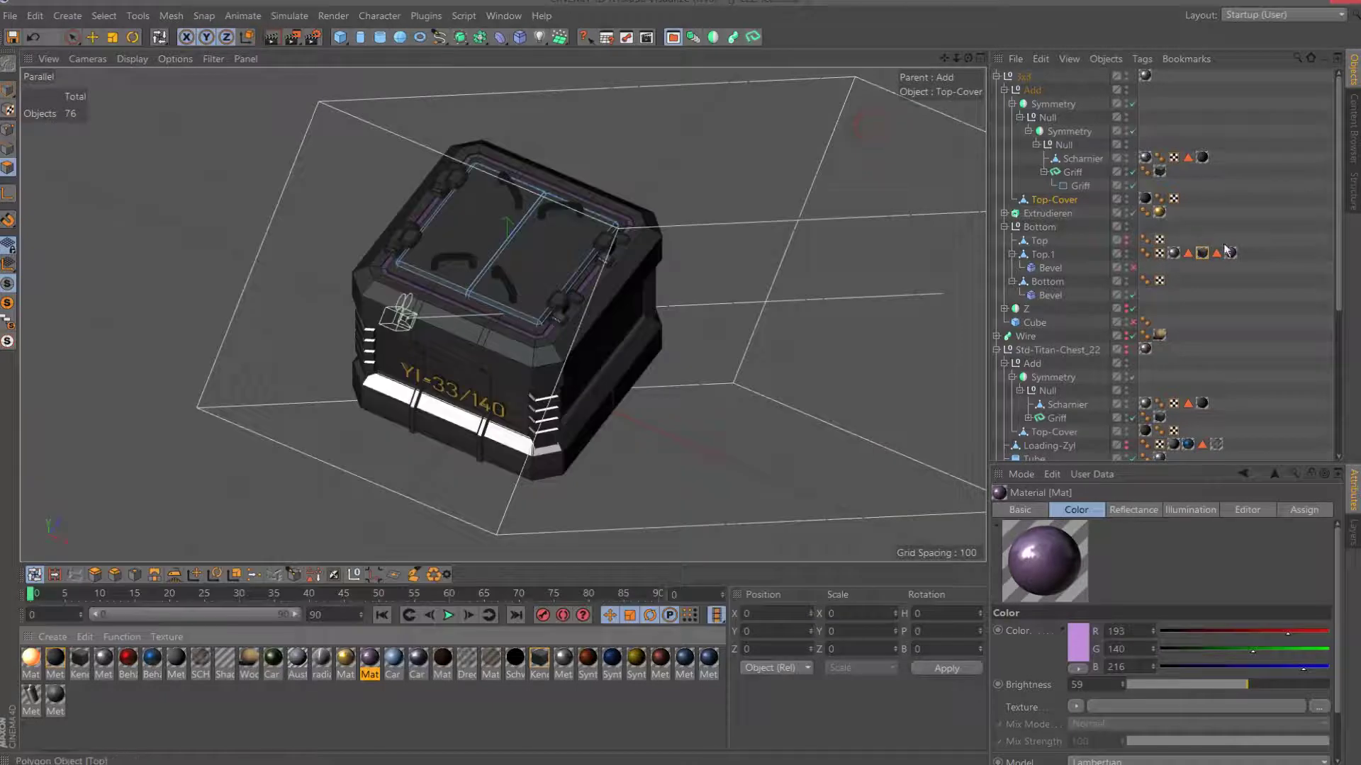
Delete the purple material tag from Top.1.
{"action": "left_click", "coordinate": [1229, 253]}
{"action": "key", "text": "Delete"}
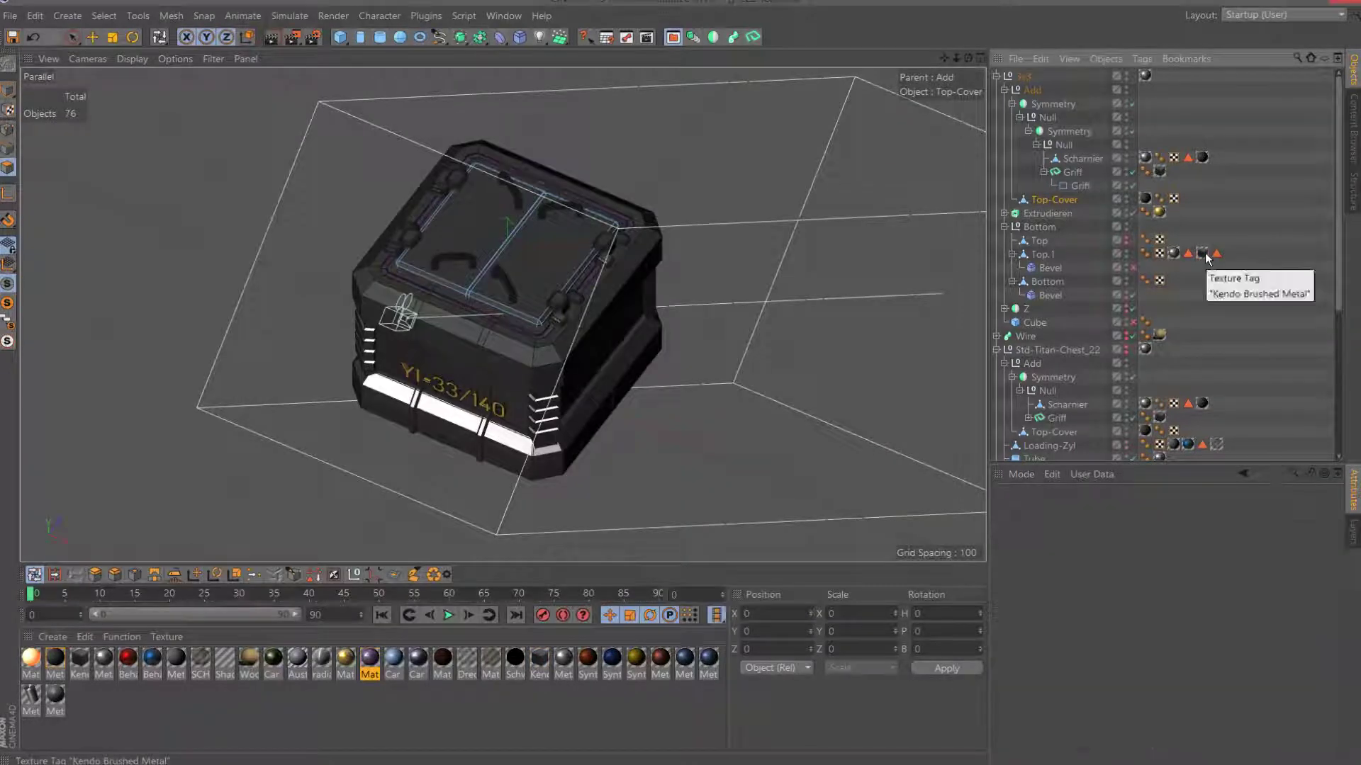
{"action": "left_click_drag", "start_coordinate": [968, 56], "coordinate": [583, 532]}
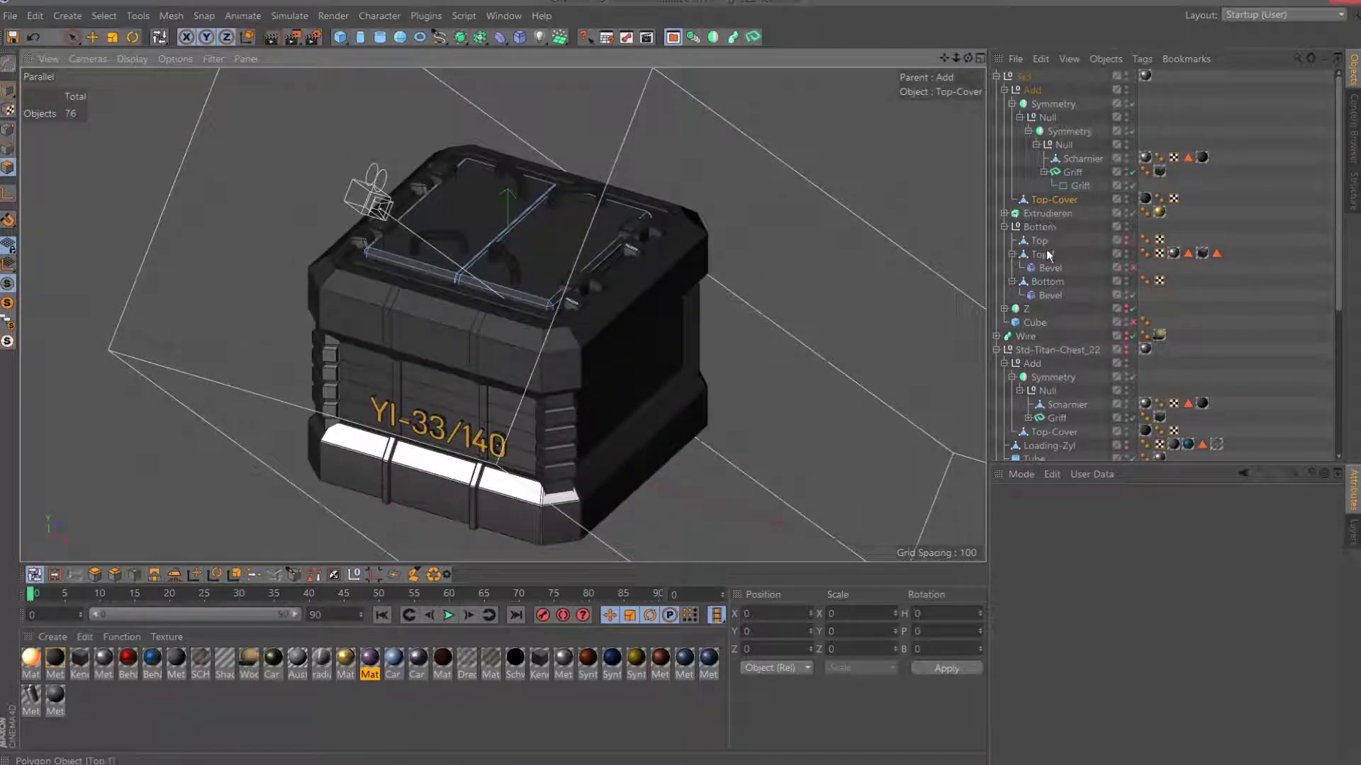
Apply Metal - Stainless Steel Sand Blasted to the Bottom object and render the crate.
{"action": "left_click", "coordinate": [1046, 281]}
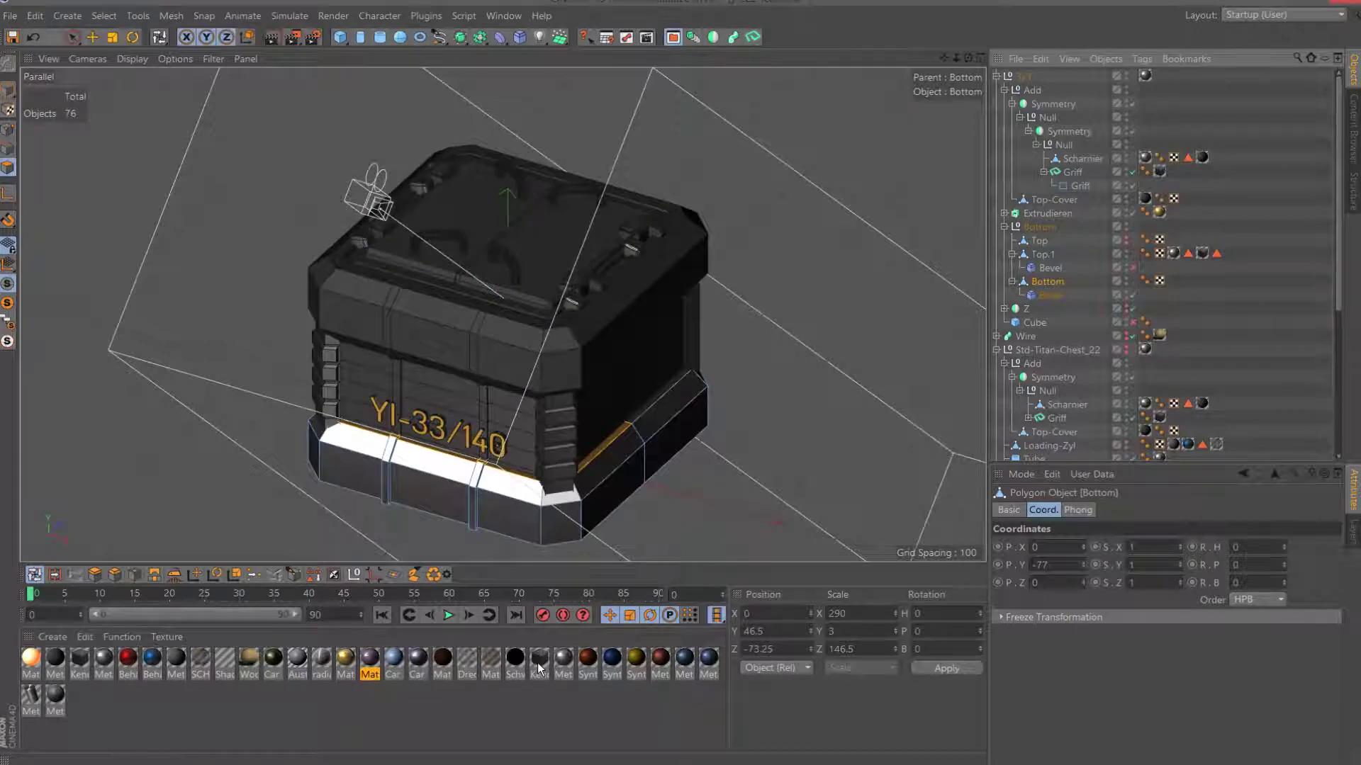
{"action": "left_click", "coordinate": [82, 659]}
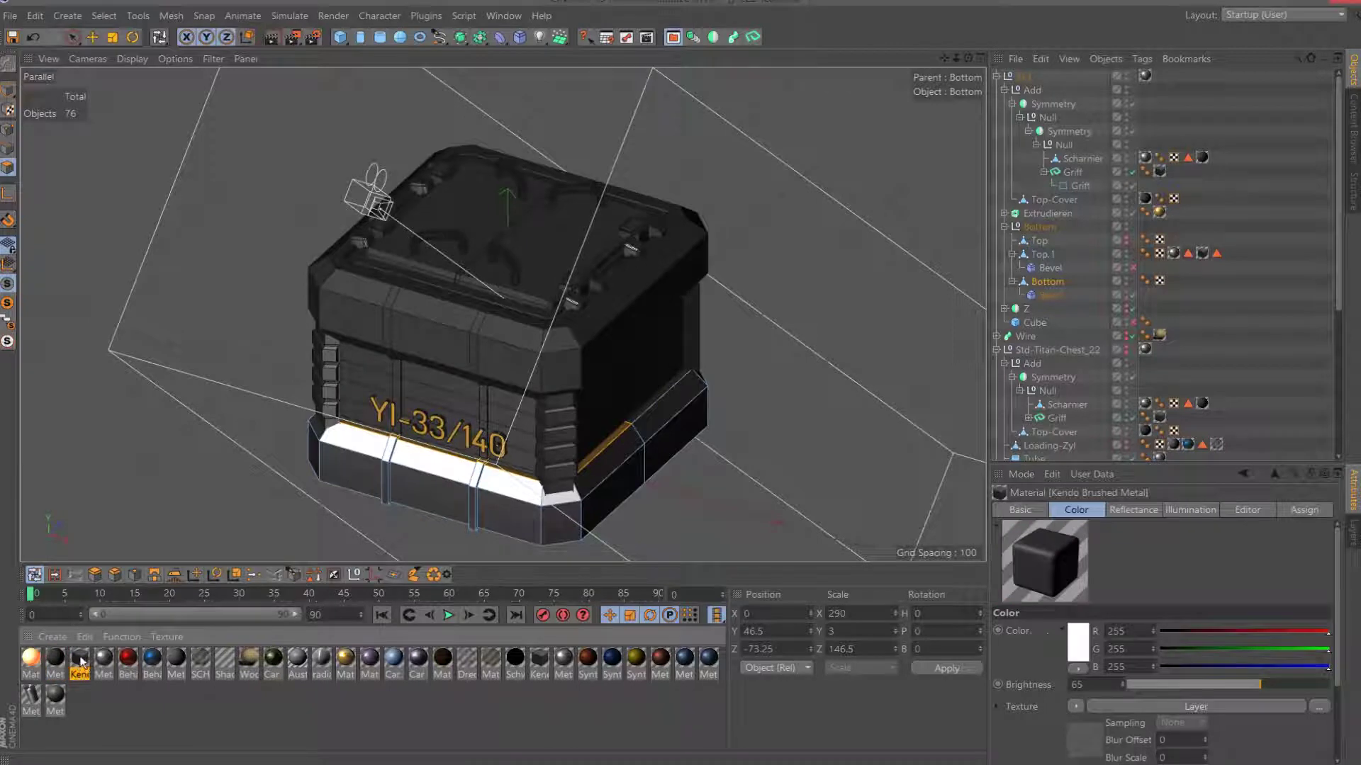
{"action": "left_click", "coordinate": [177, 663]}
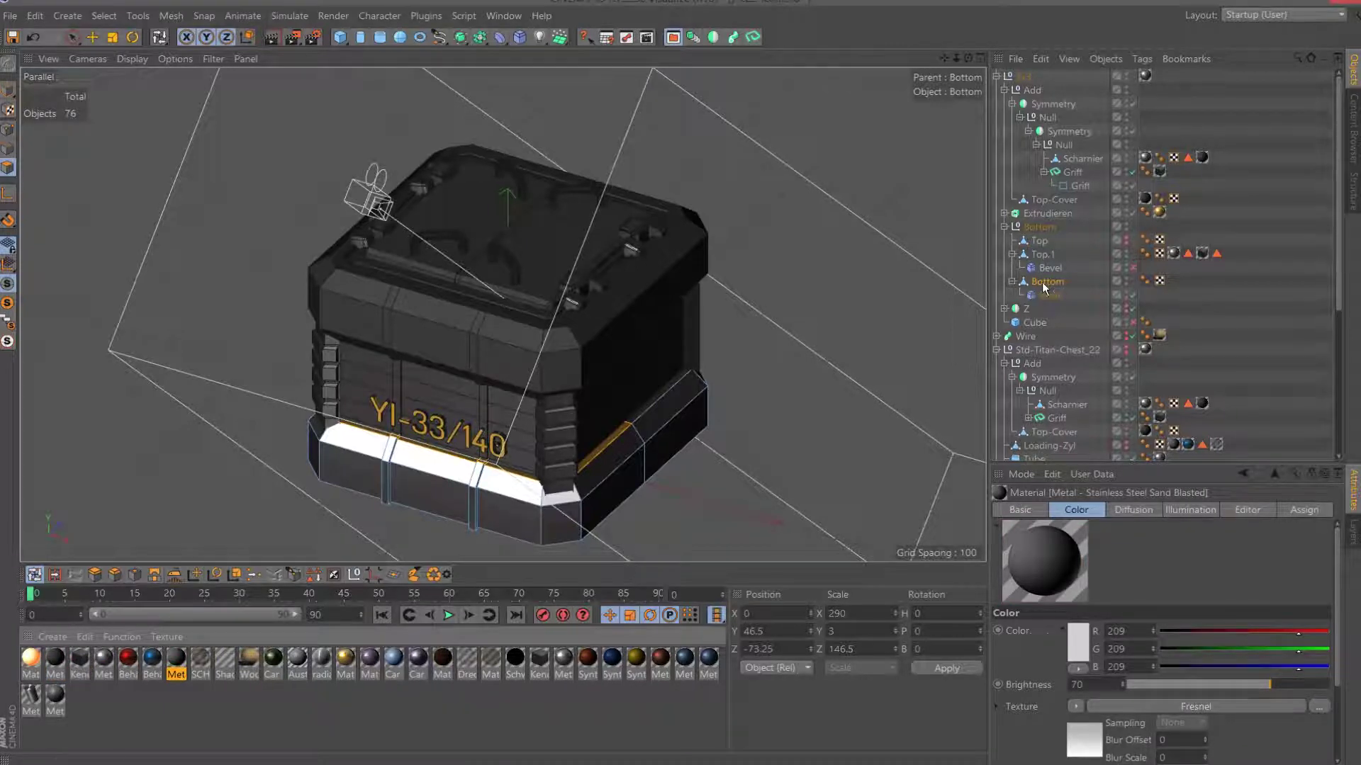
{"action": "left_click_drag", "start_coordinate": [178, 669], "coordinate": [1048, 281]}
{"action": "left_click", "coordinate": [292, 36]}
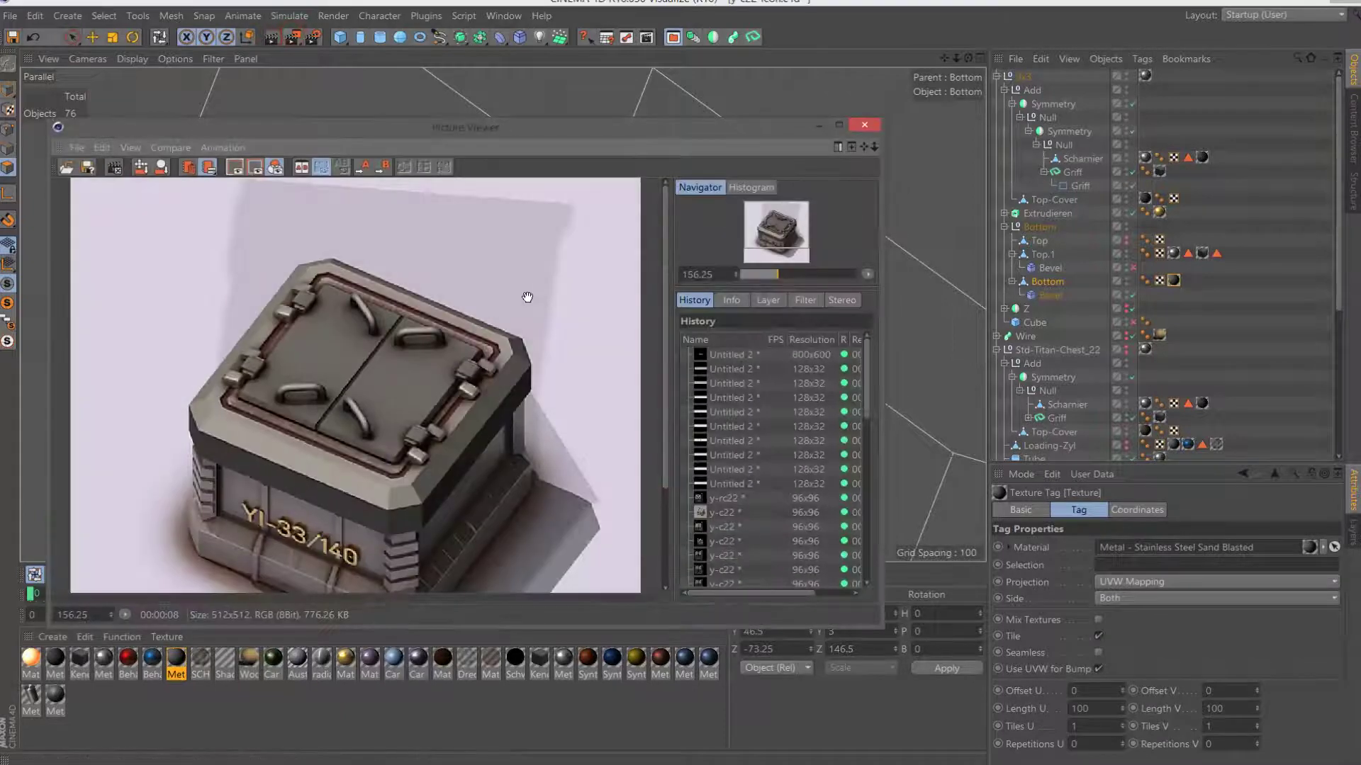
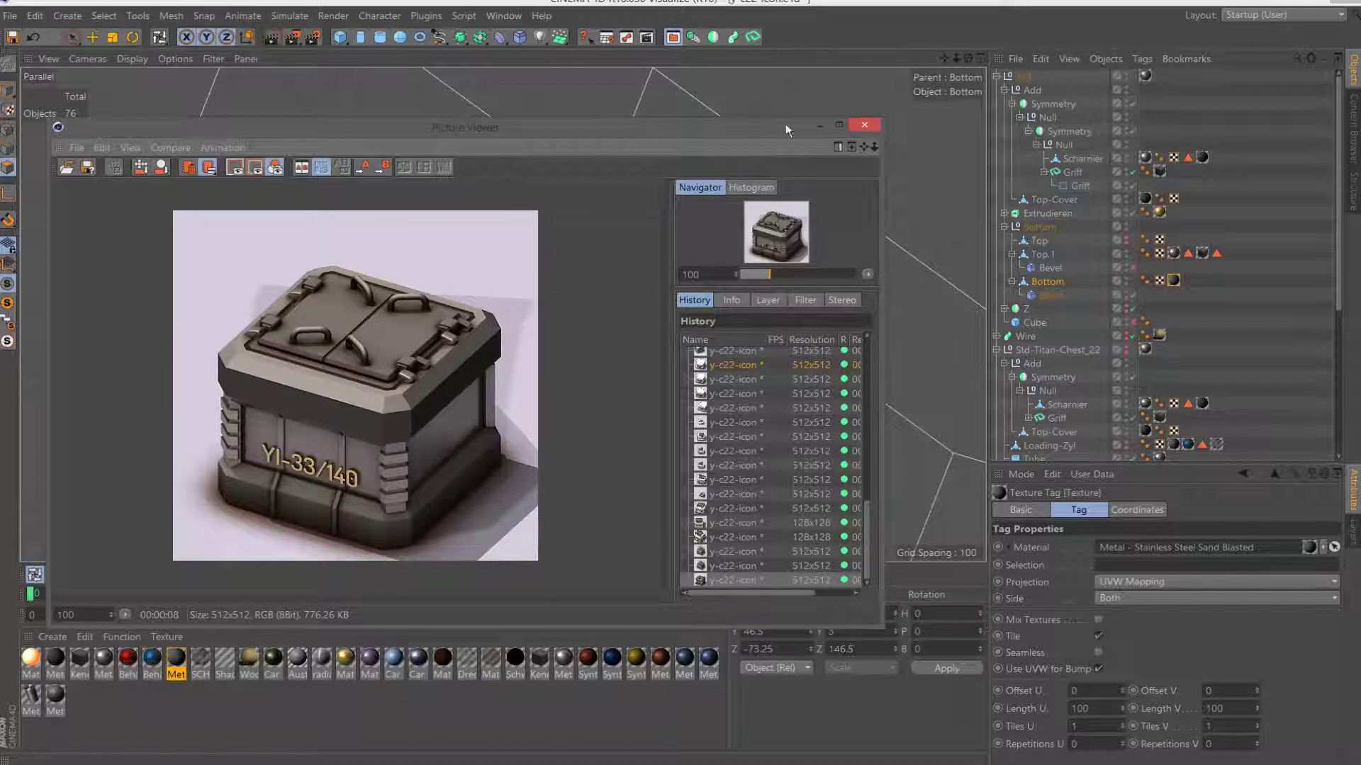
Turn off Bump on the Steel Grip Squares metal material in the Material Editor.
{"action": "left_click", "coordinate": [866, 126]}
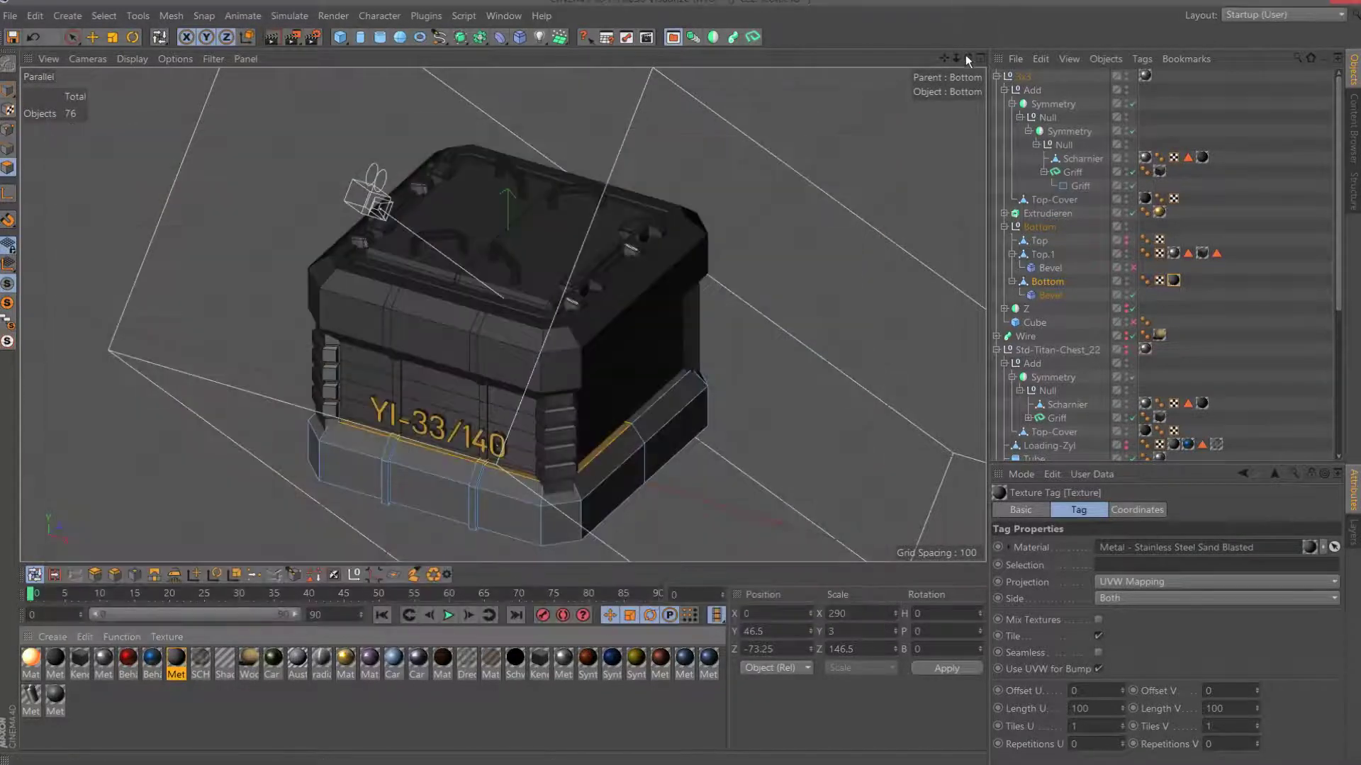
{"action": "left_click_drag", "start_coordinate": [496, 425], "coordinate": [569, 438], "text": "alt"}
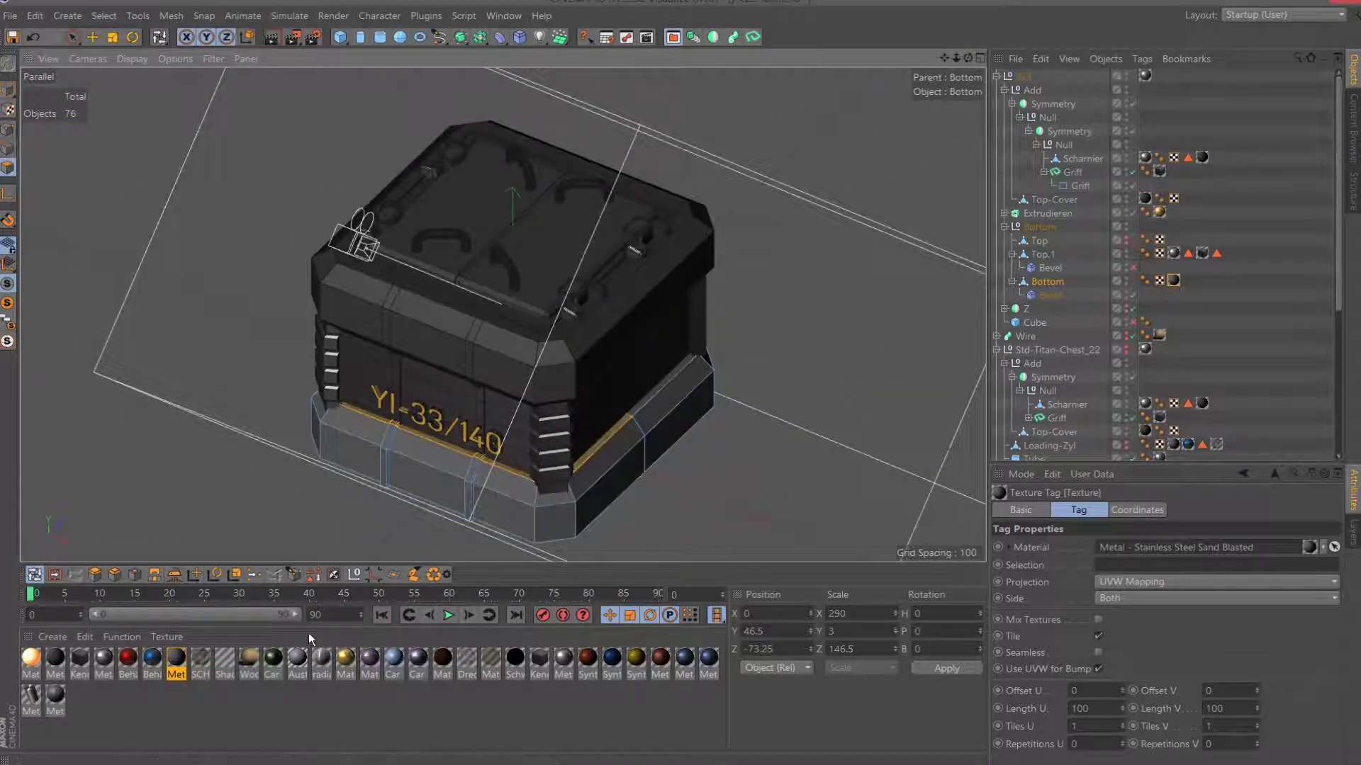
{"action": "left_click", "coordinate": [563, 660]}
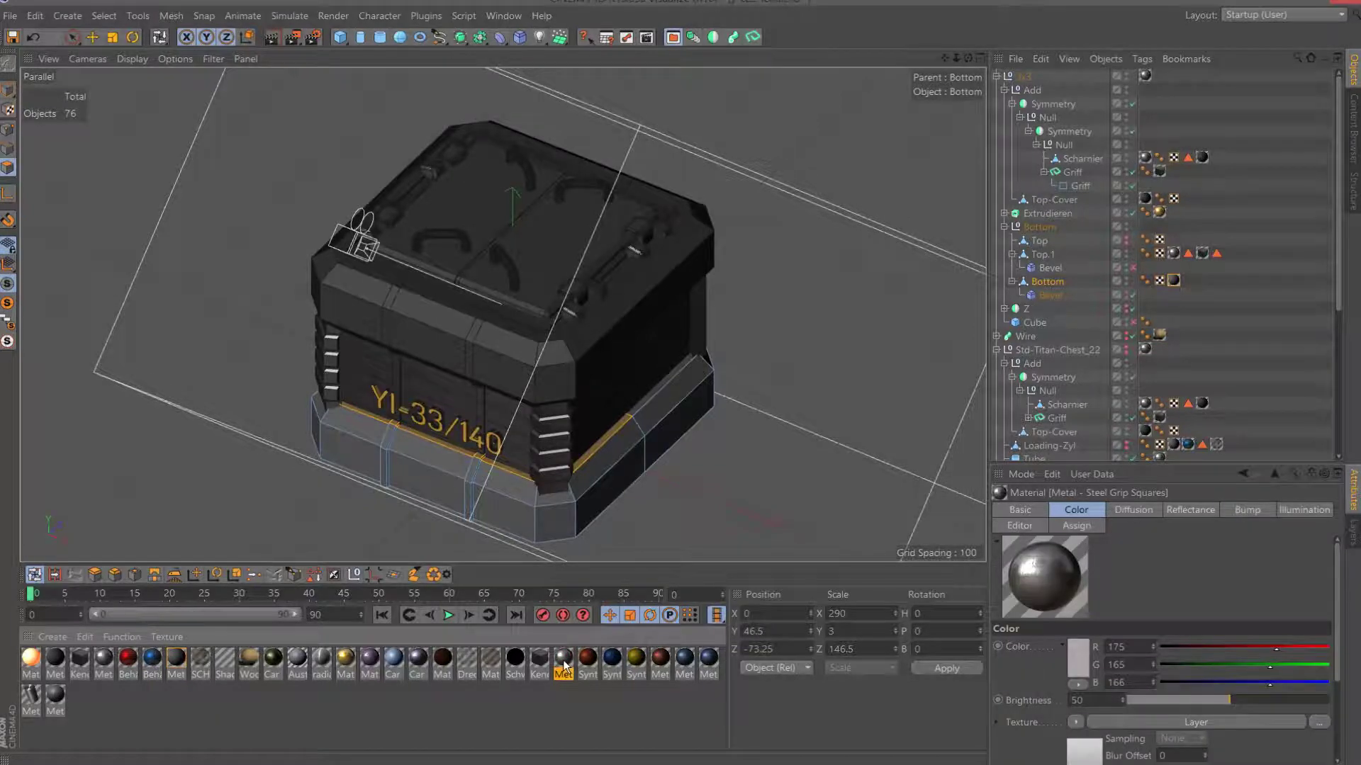
{"action": "double_click", "coordinate": [563, 661]}
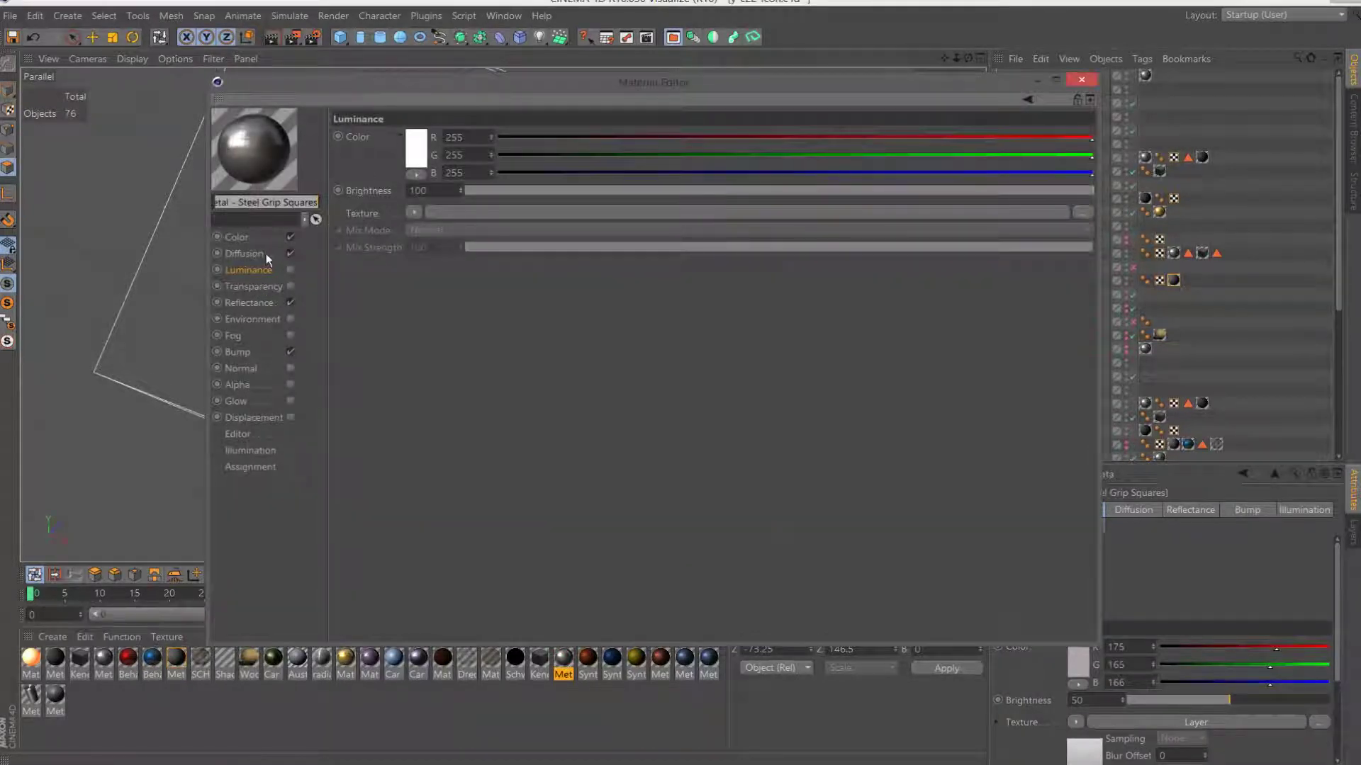
{"action": "left_click", "coordinate": [244, 254]}
{"action": "left_click", "coordinate": [248, 302]}
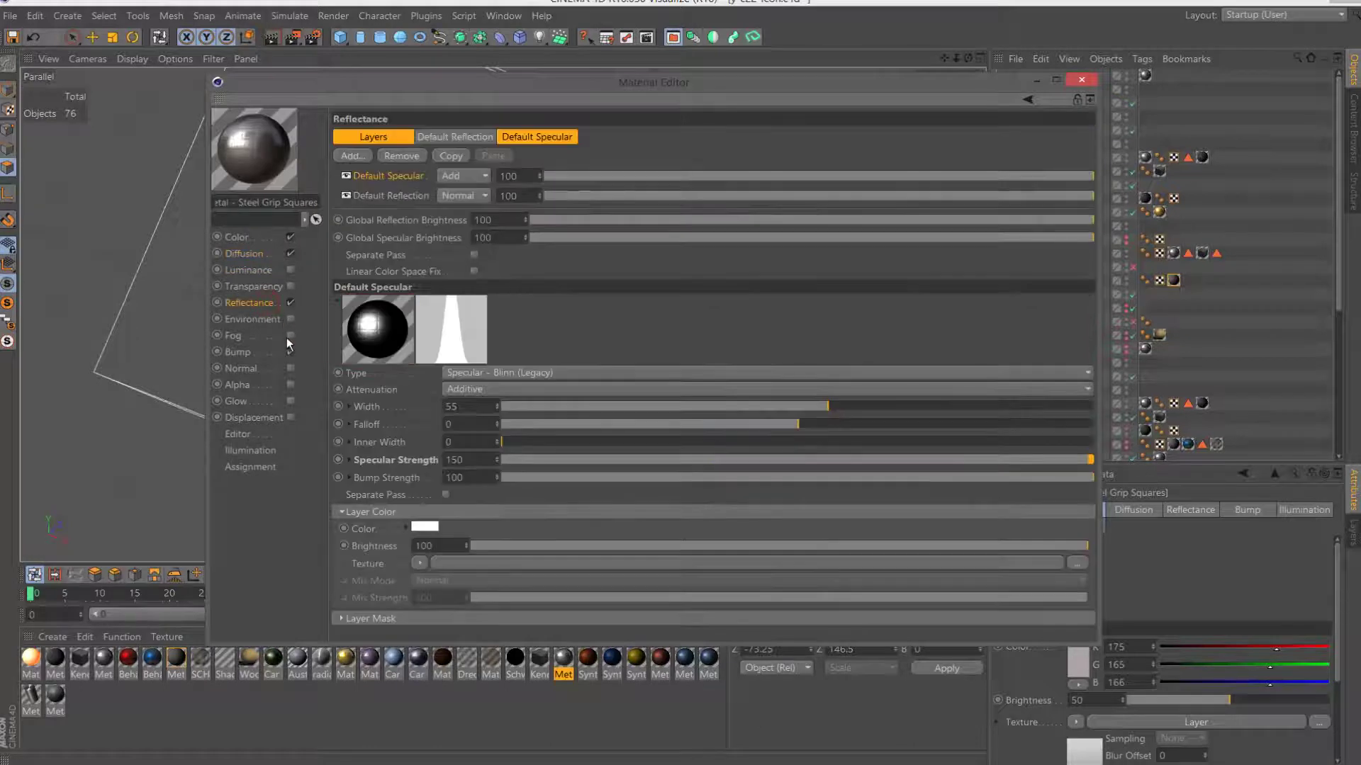
{"action": "left_click", "coordinate": [291, 353]}
{"action": "left_click", "coordinate": [274, 236]}
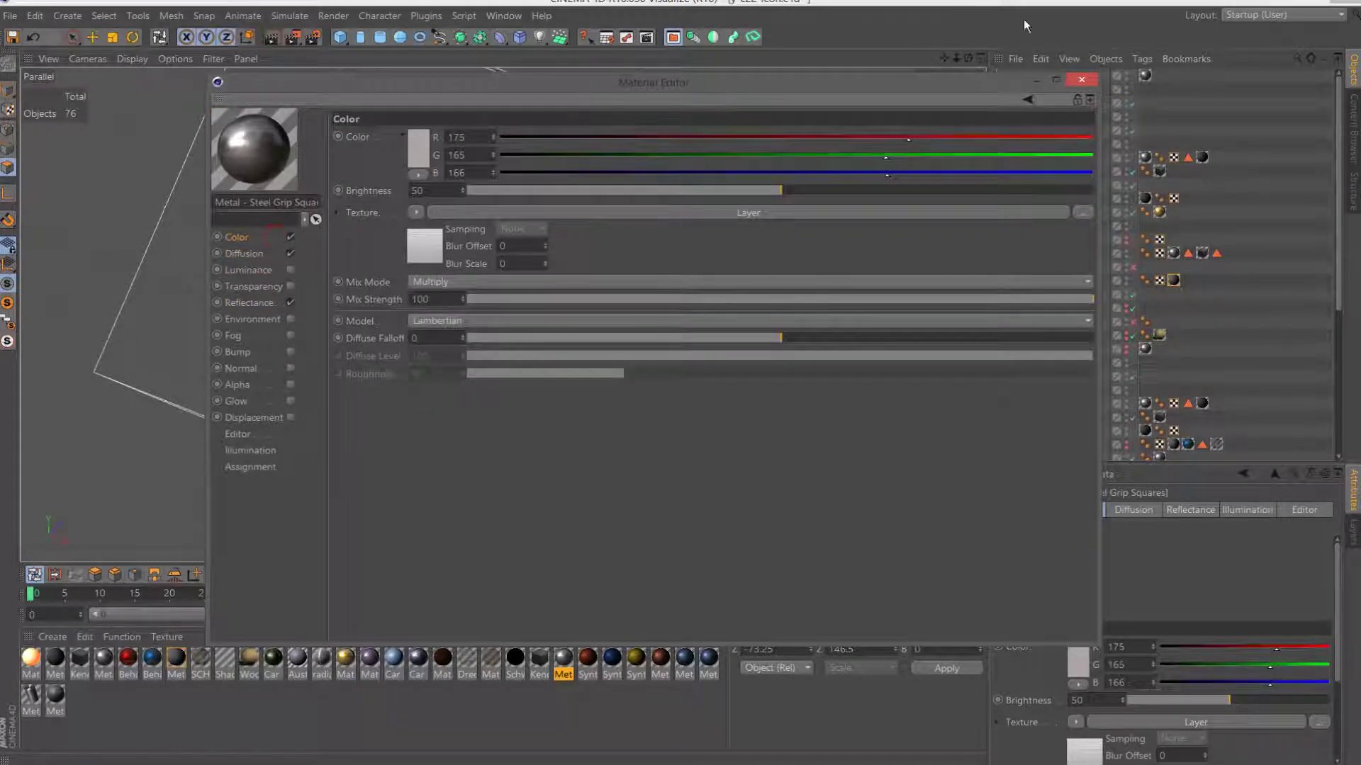
{"action": "left_click", "coordinate": [1073, 84]}
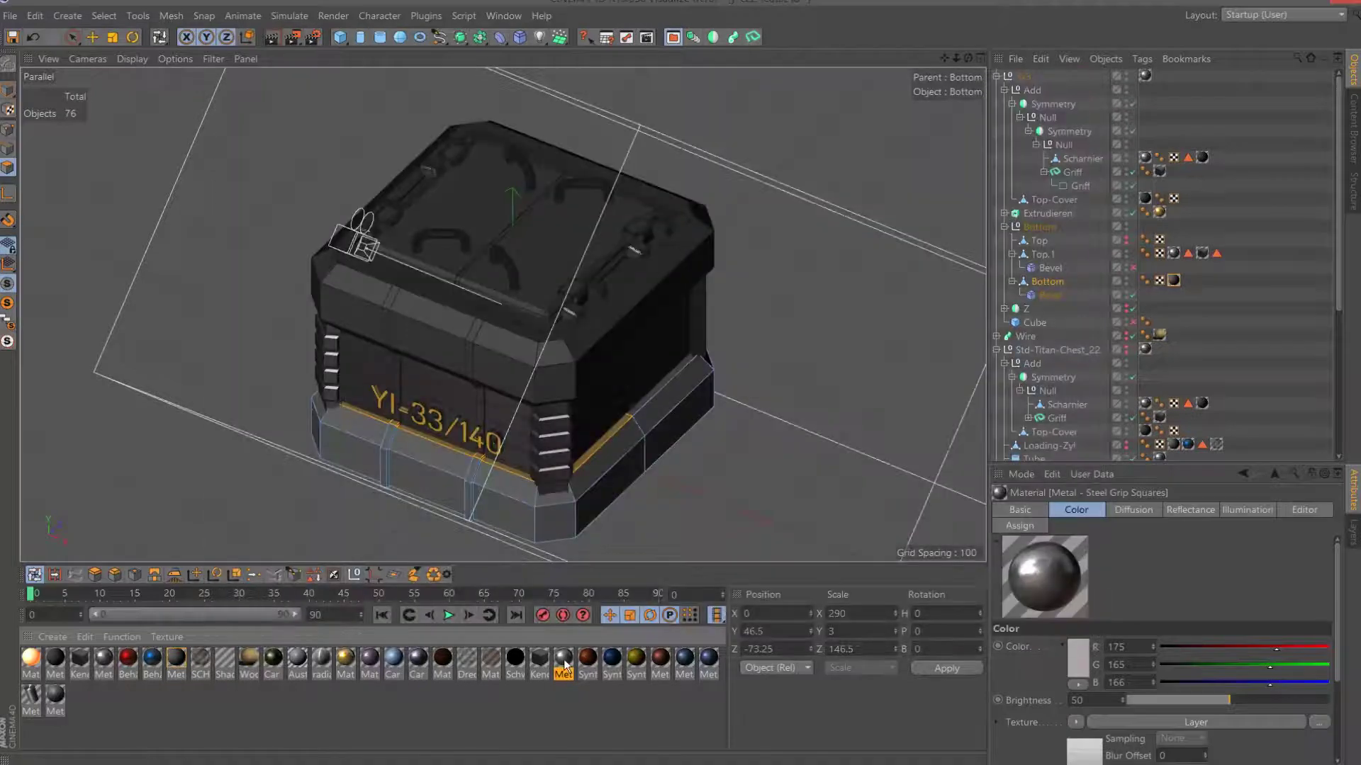
Replace Top.1's texture with Metal - Stainless Steel Brushed Radial Auto Planar.
{"action": "left_click_drag", "start_coordinate": [563, 663], "coordinate": [1162, 295]}
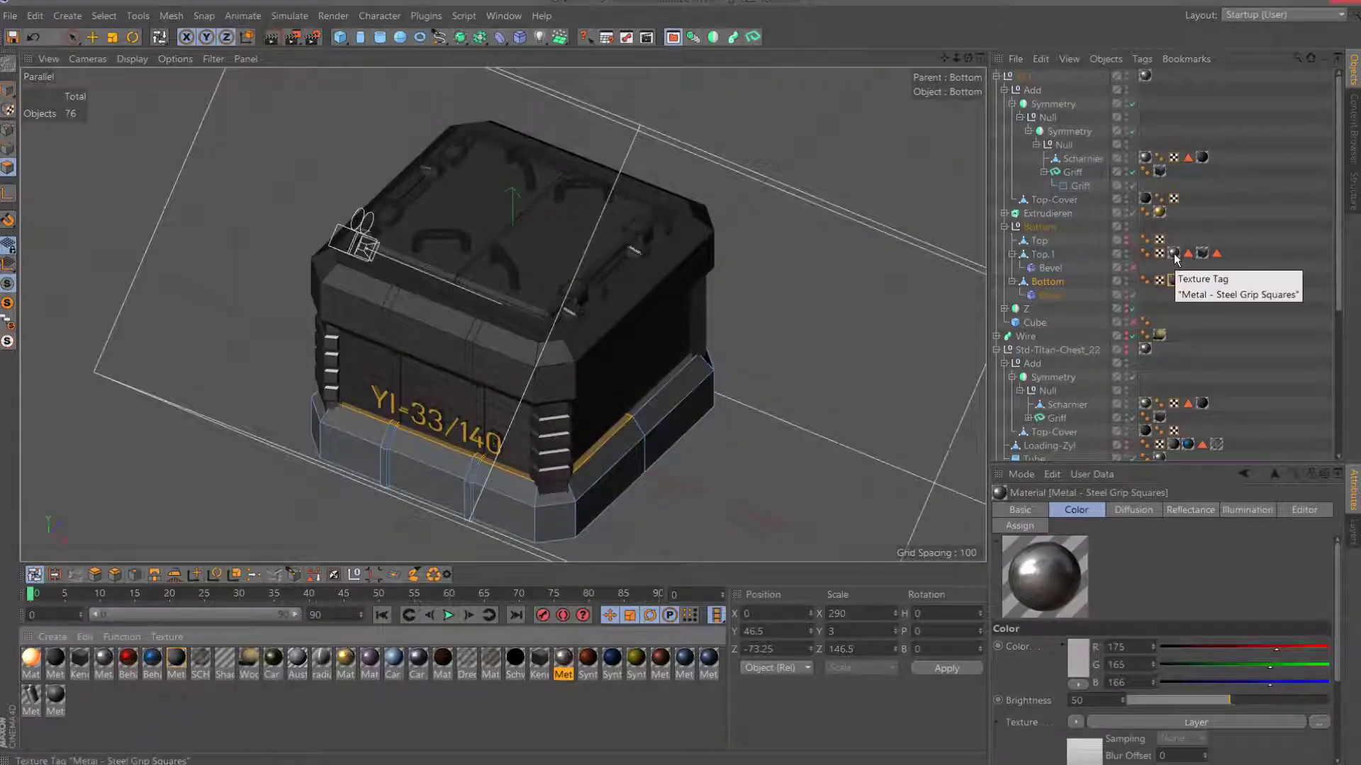
{"action": "left_click", "coordinate": [1051, 255]}
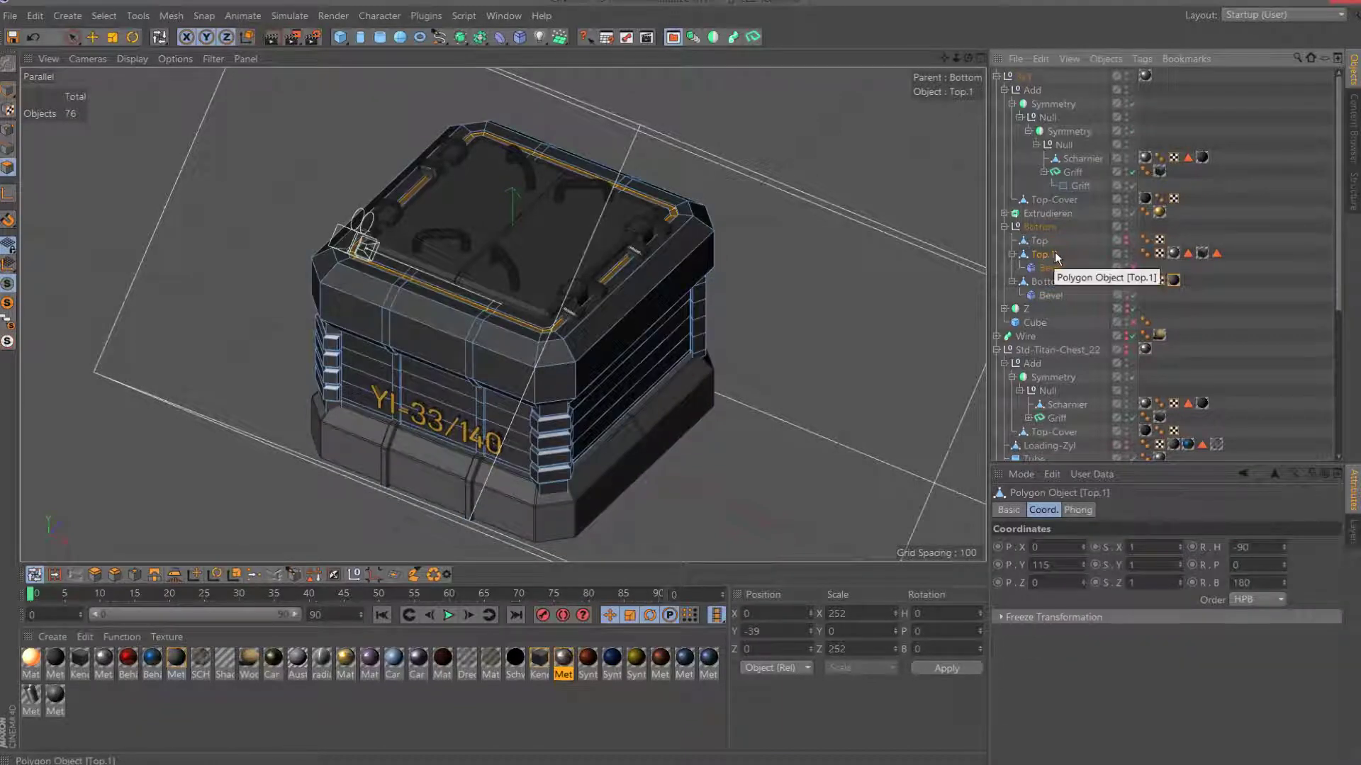
{"action": "left_click", "coordinate": [1202, 254]}
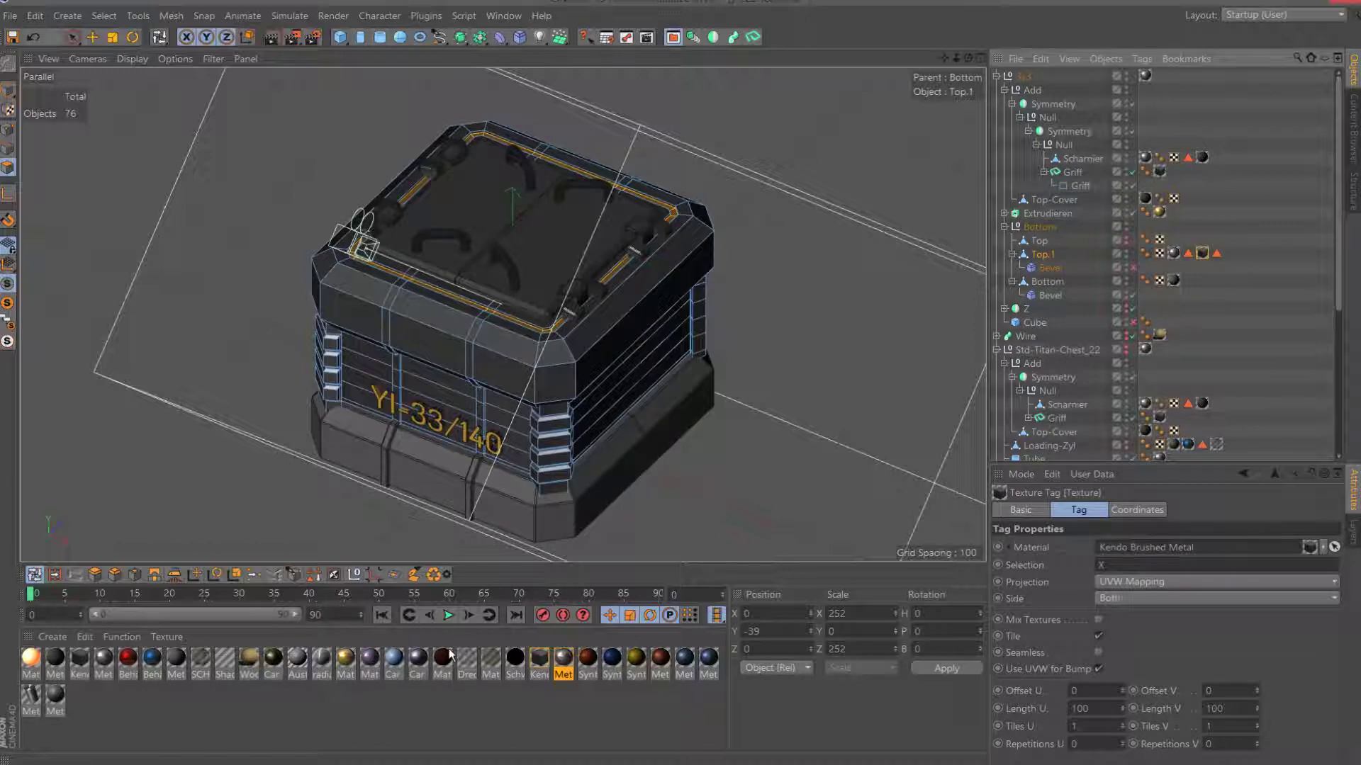
{"action": "left_click", "coordinate": [709, 659]}
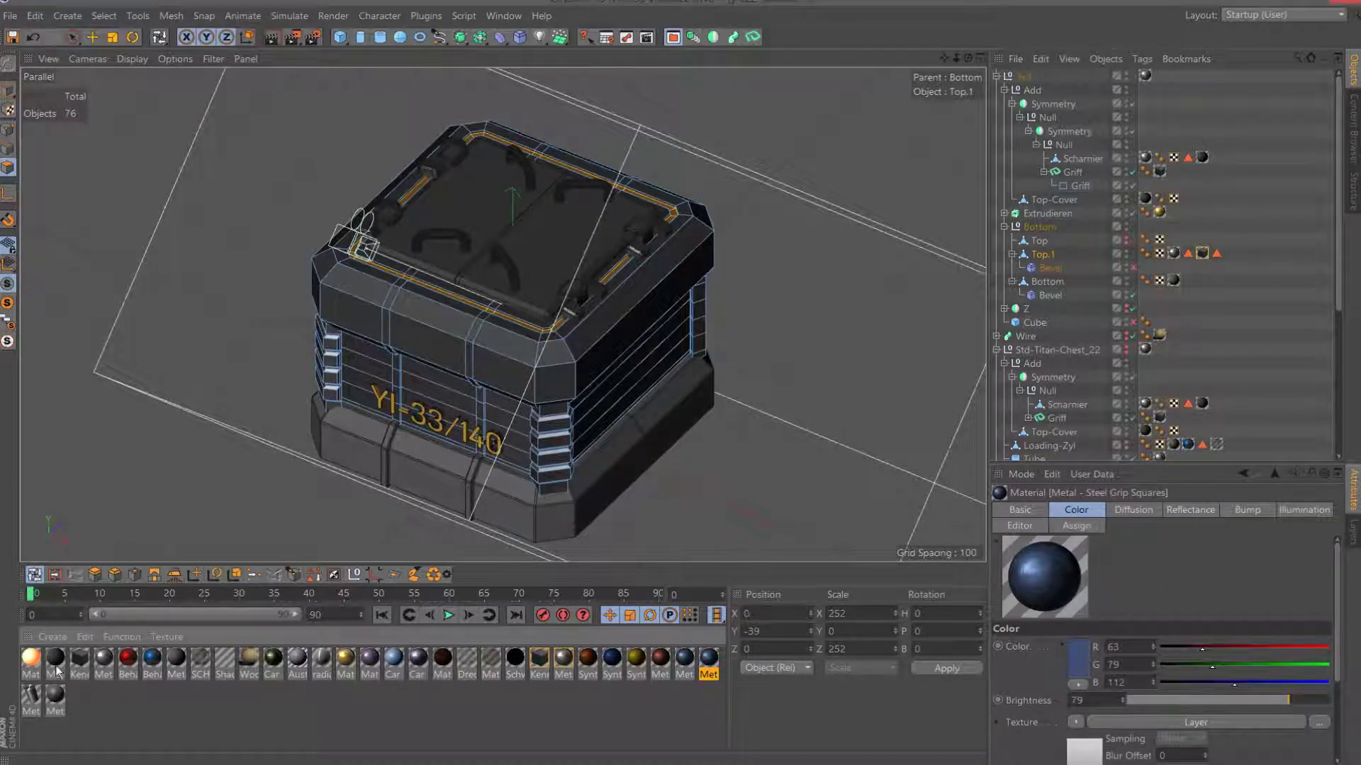
{"action": "left_click", "coordinate": [57, 695]}
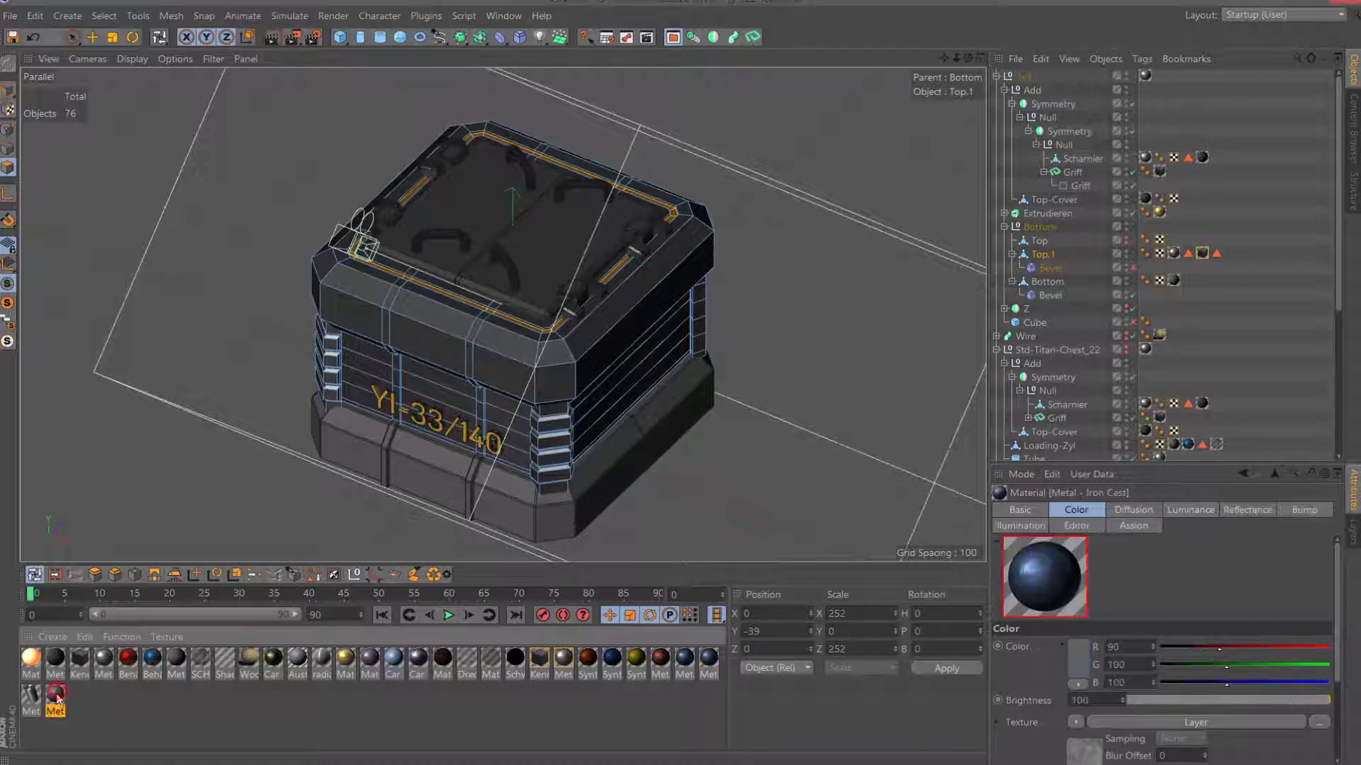
{"action": "left_click", "coordinate": [33, 699]}
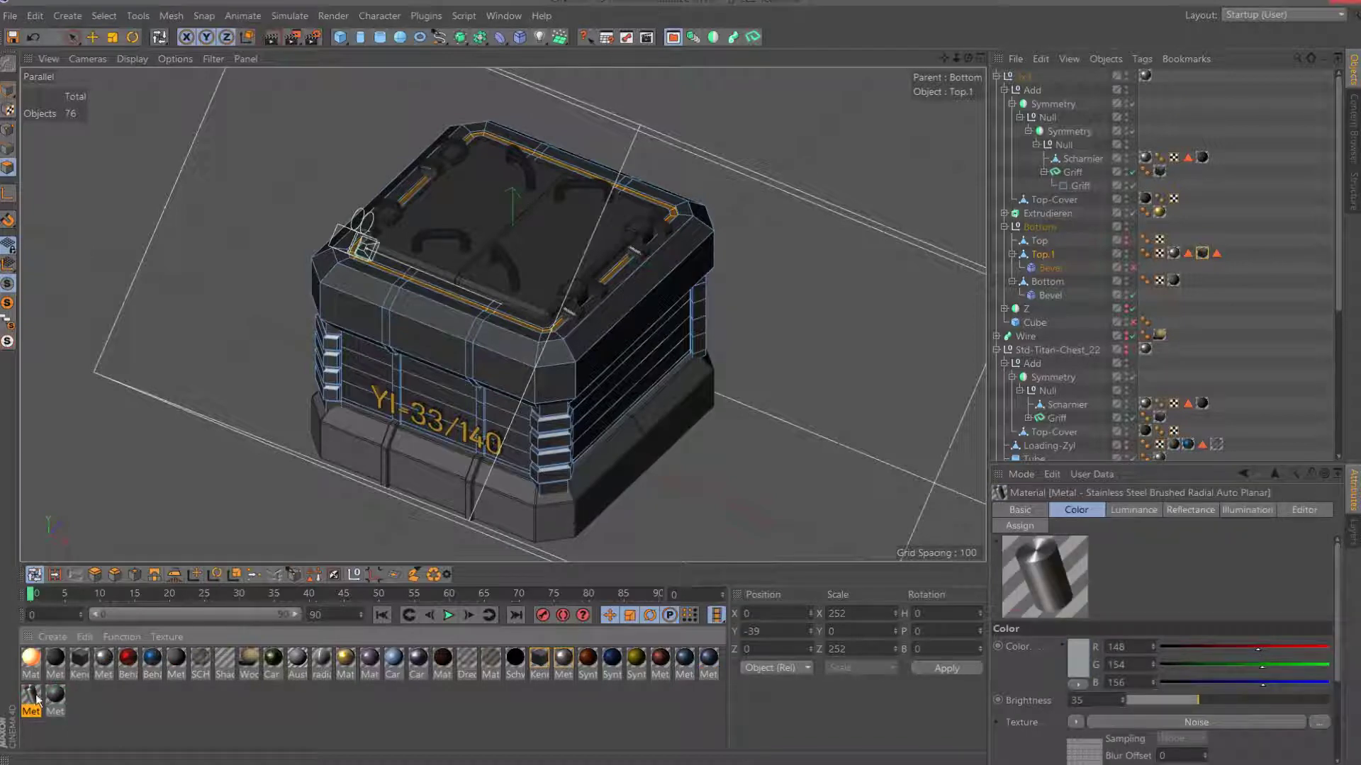
{"action": "left_click_drag", "start_coordinate": [961, 309], "coordinate": [1205, 255]}
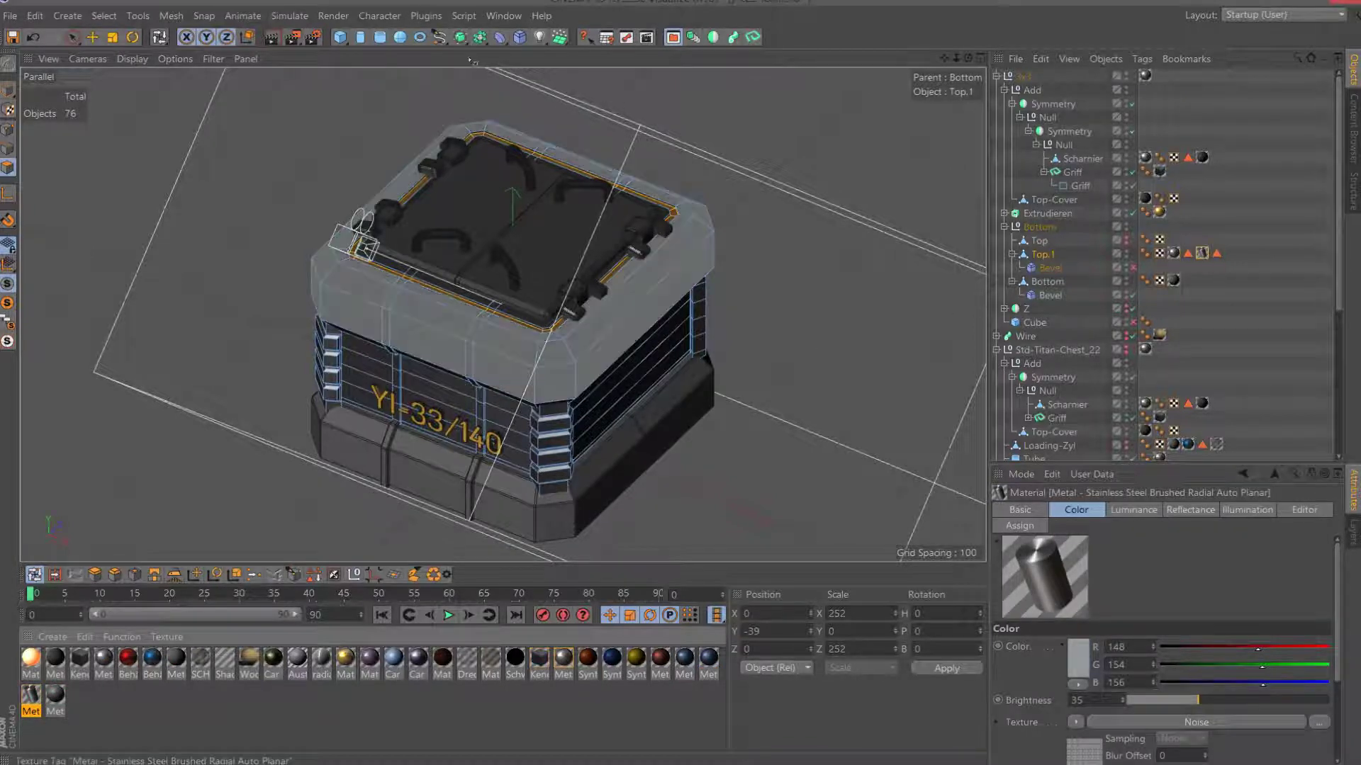
Render a test preview of the chest to the Picture Viewer and inspect it.
{"action": "left_click", "coordinate": [298, 37]}
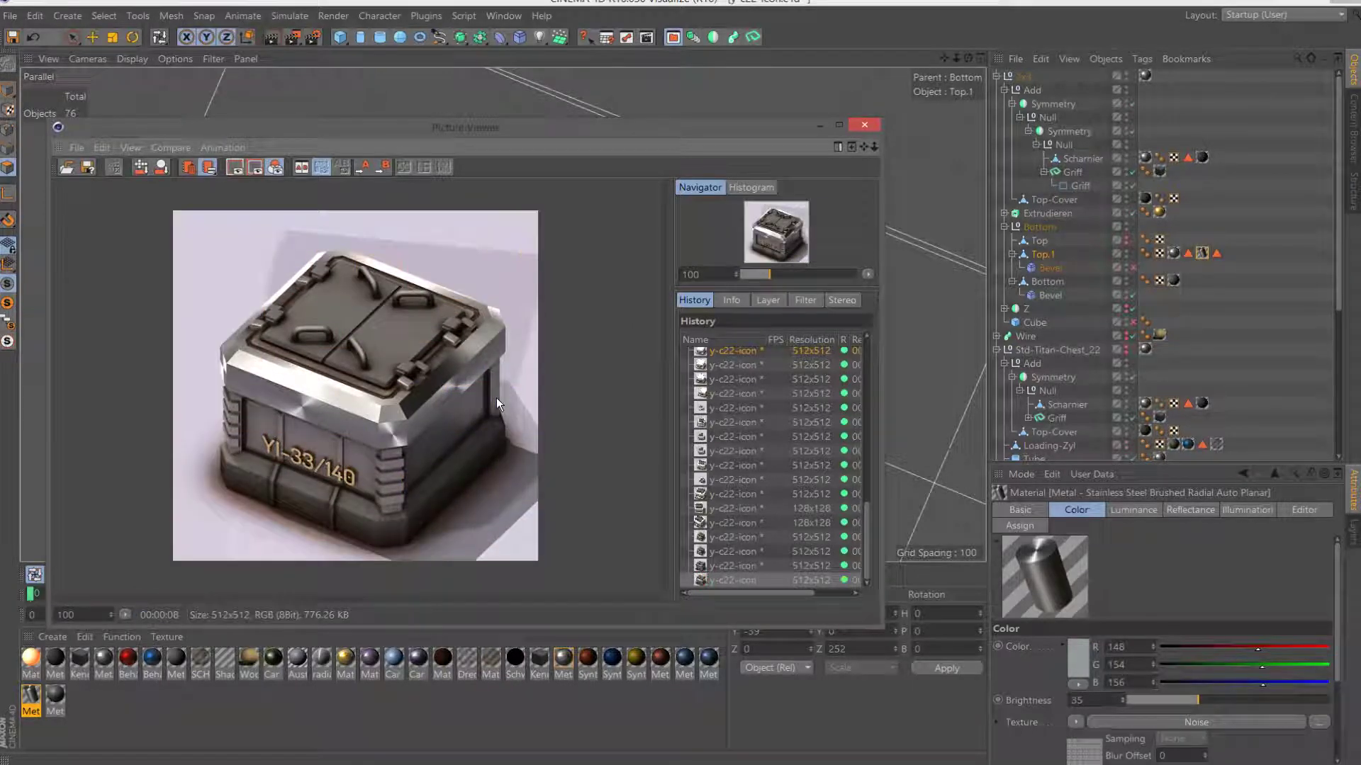
{"action": "scroll", "coordinate": [496, 397], "scroll_direction": "down", "scroll_amount": 1}
{"action": "scroll", "coordinate": [496, 398], "scroll_direction": "down", "scroll_amount": 1}
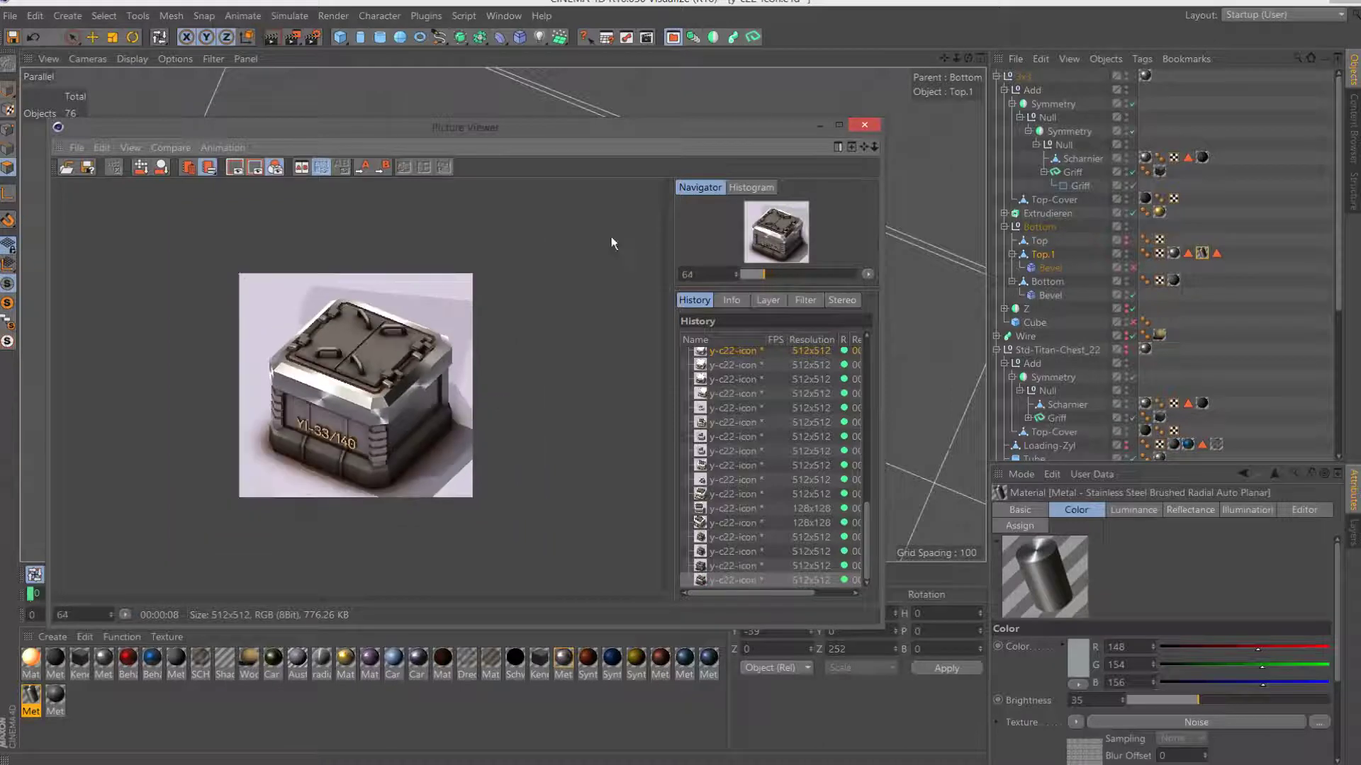
{"action": "left_click", "coordinate": [864, 125]}
{"action": "scroll", "coordinate": [1105, 319], "scroll_direction": "down", "scroll_amount": 5}
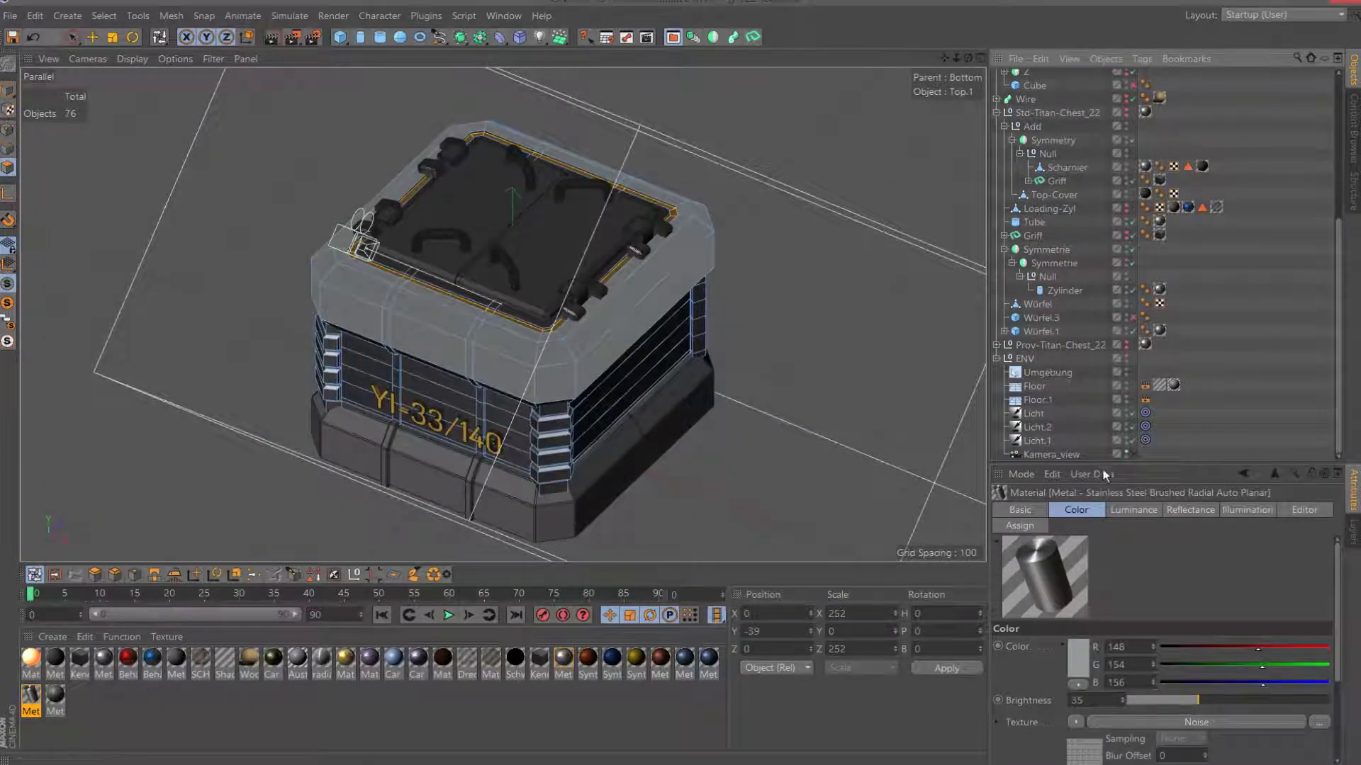
Disable the Umgebung environment and set its Environment Strength to 0.
{"action": "left_click_drag", "start_coordinate": [1108, 469], "coordinate": [1105, 611]}
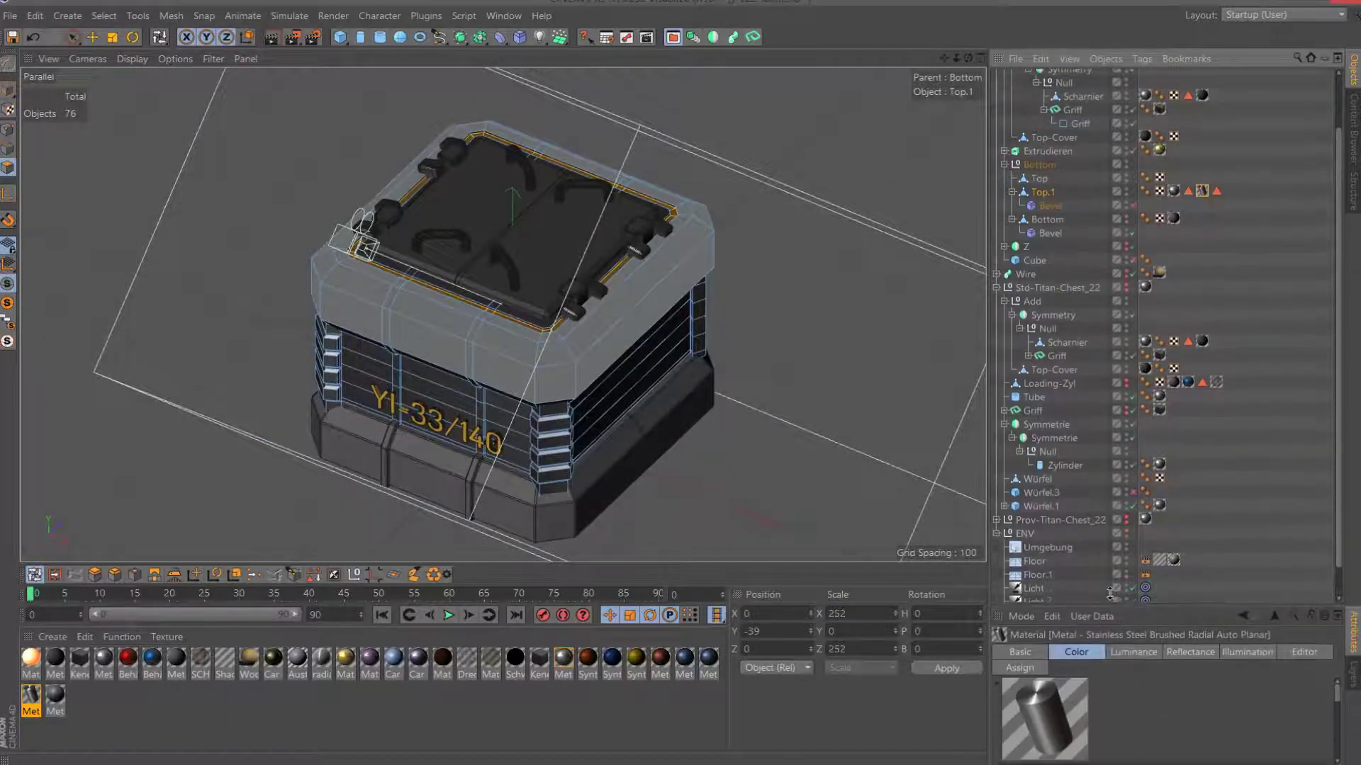
{"action": "left_click", "coordinate": [1063, 547]}
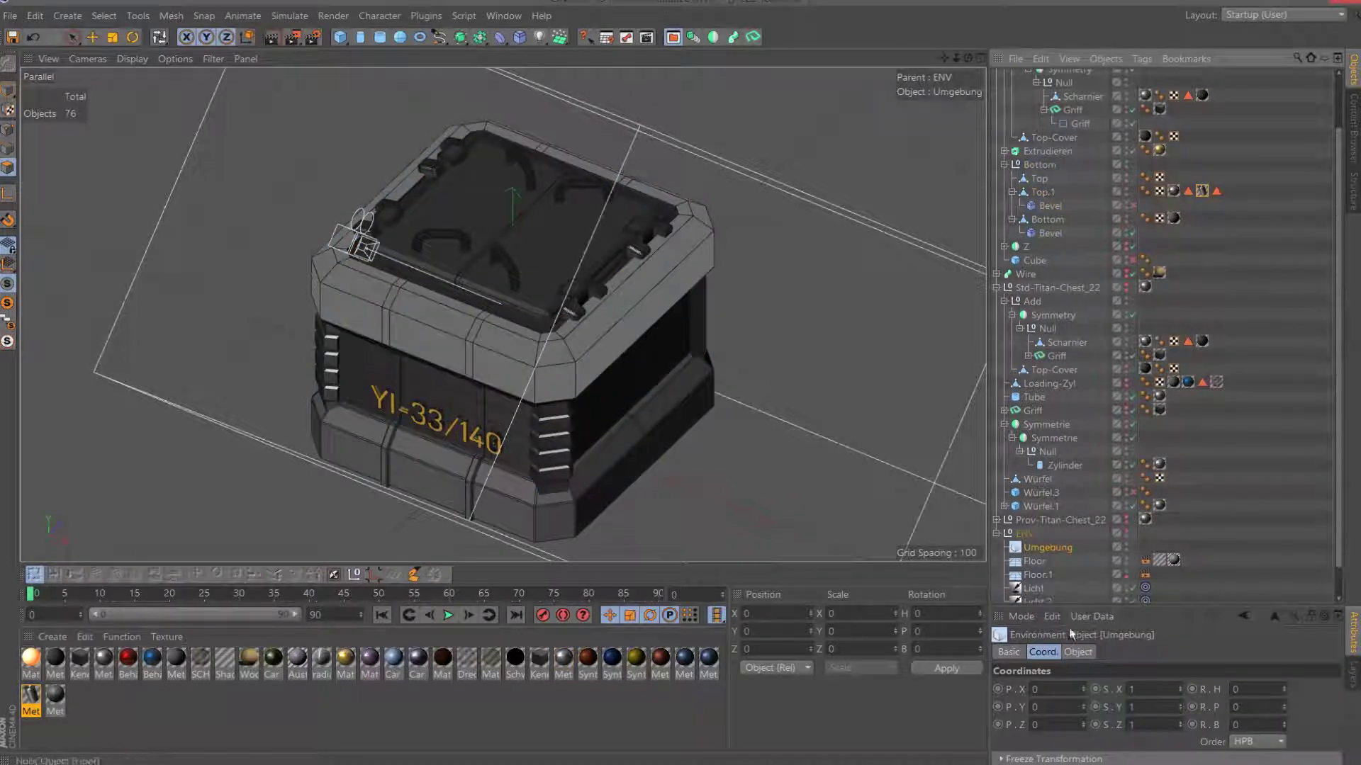
{"action": "left_click", "coordinate": [1071, 655]}
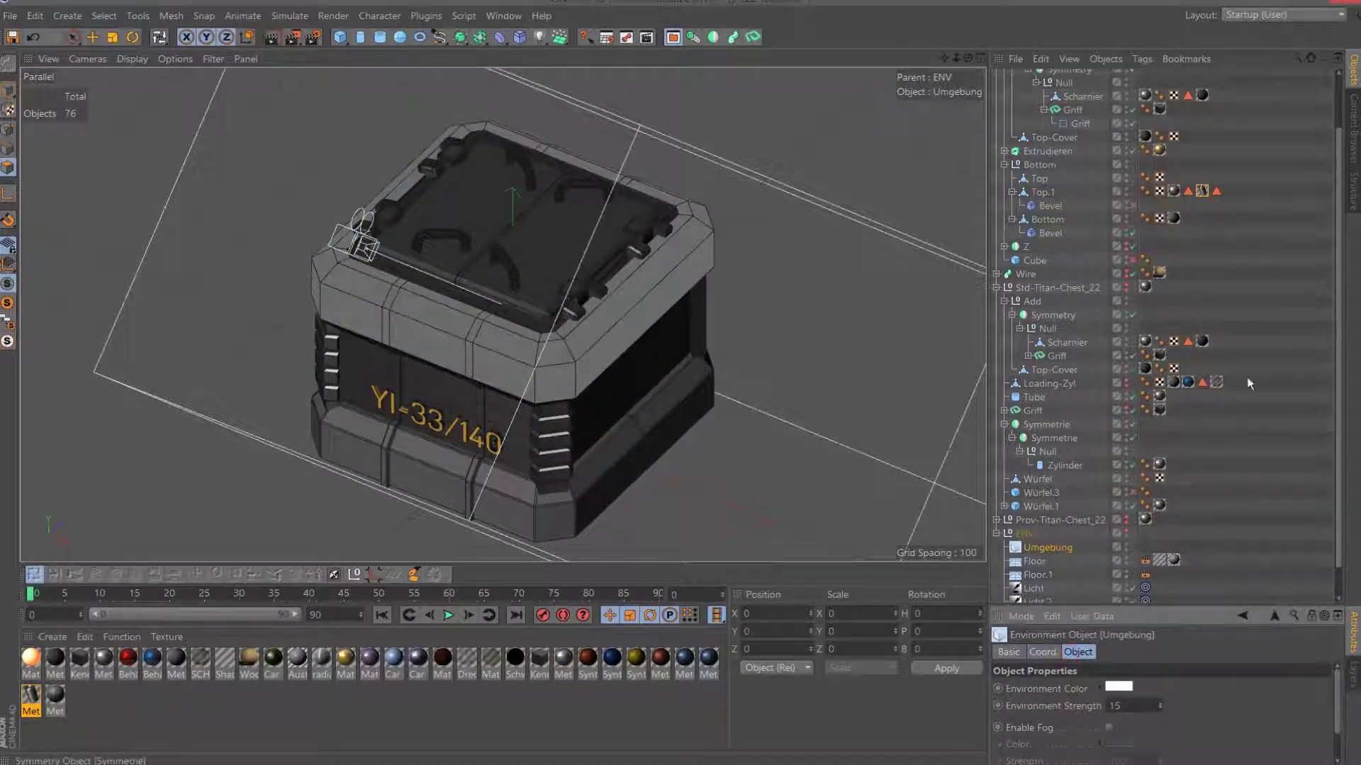
{"action": "left_click", "coordinate": [1127, 546]}
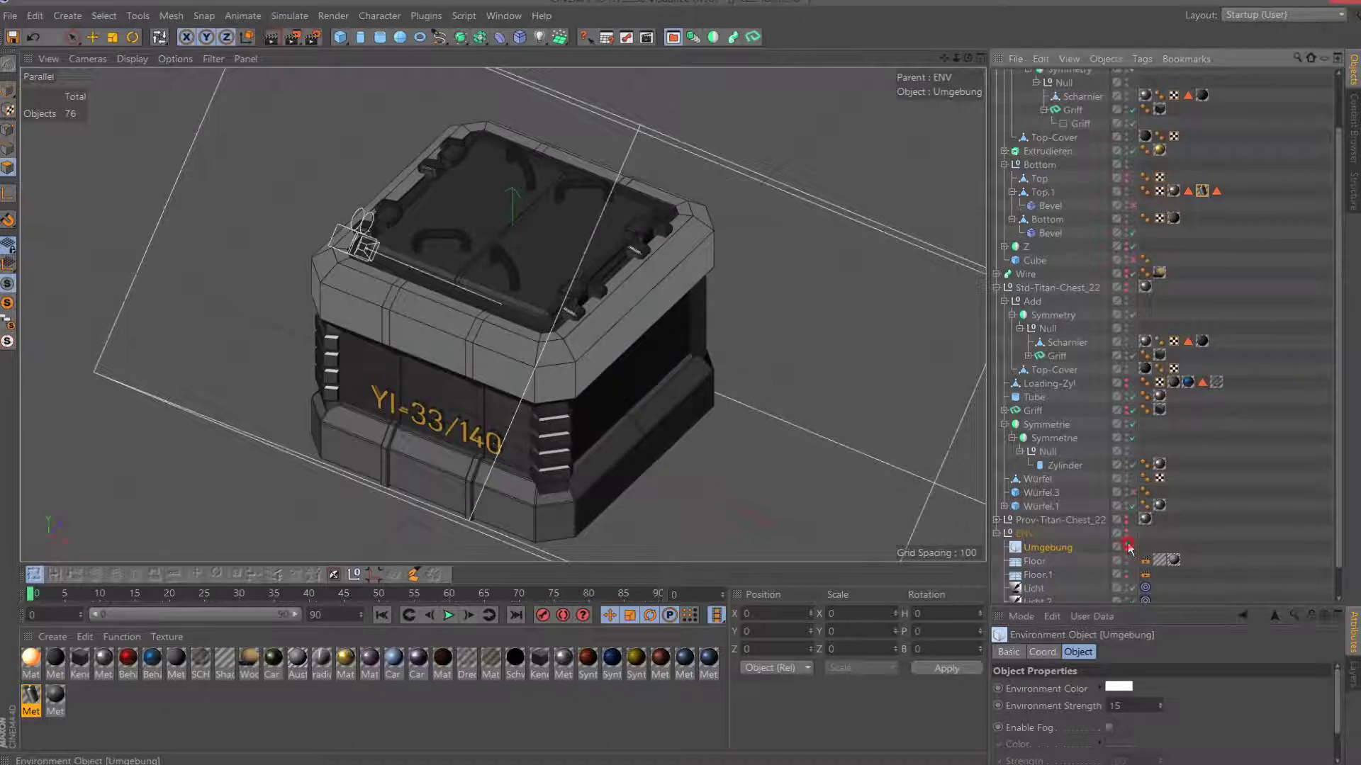
{"action": "double_click", "coordinate": [1127, 705]}
{"action": "type", "text": "0"}
{"action": "key", "text": "Return"}
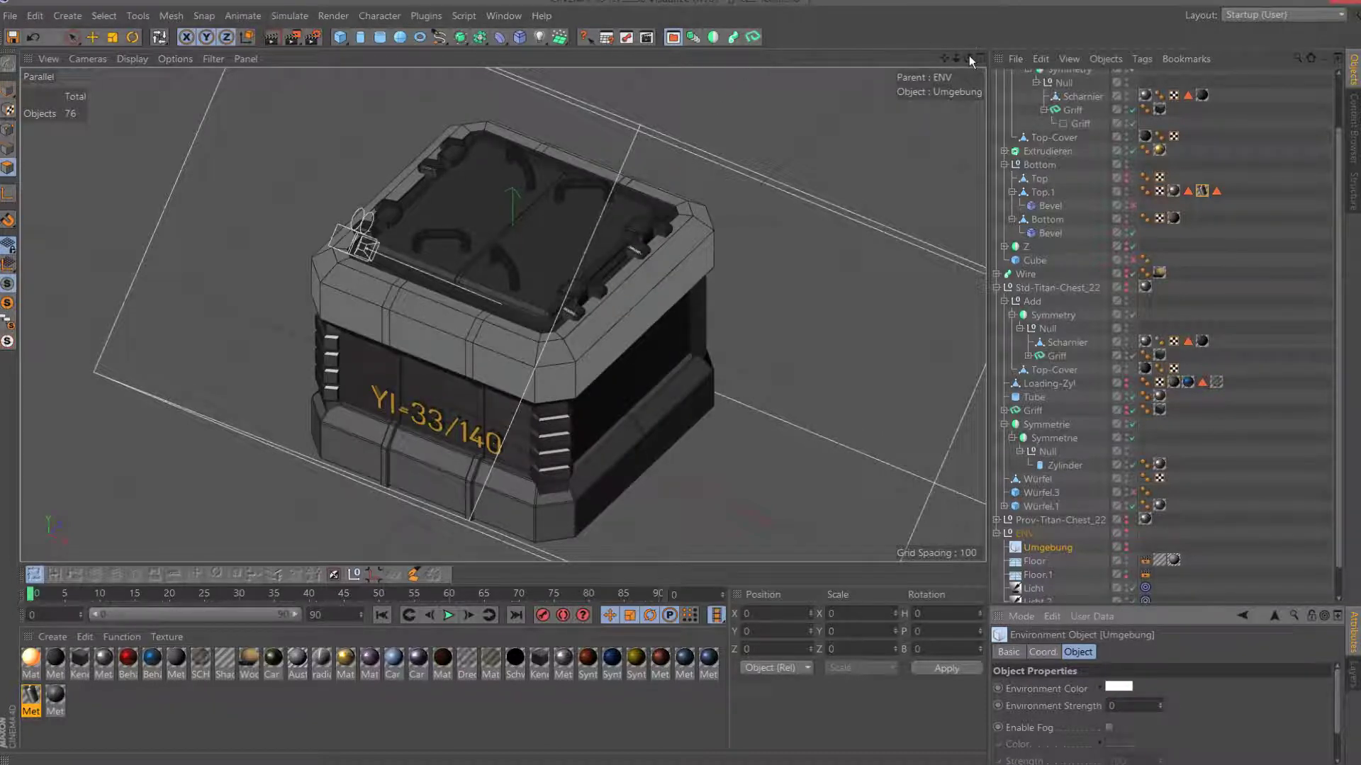
Give the Floor the black Schwarz material and render to check the black background.
{"action": "left_click_drag", "start_coordinate": [956, 58], "coordinate": [893, 68]}
{"action": "scroll", "coordinate": [1169, 496], "scroll_direction": "down", "scroll_amount": 2}
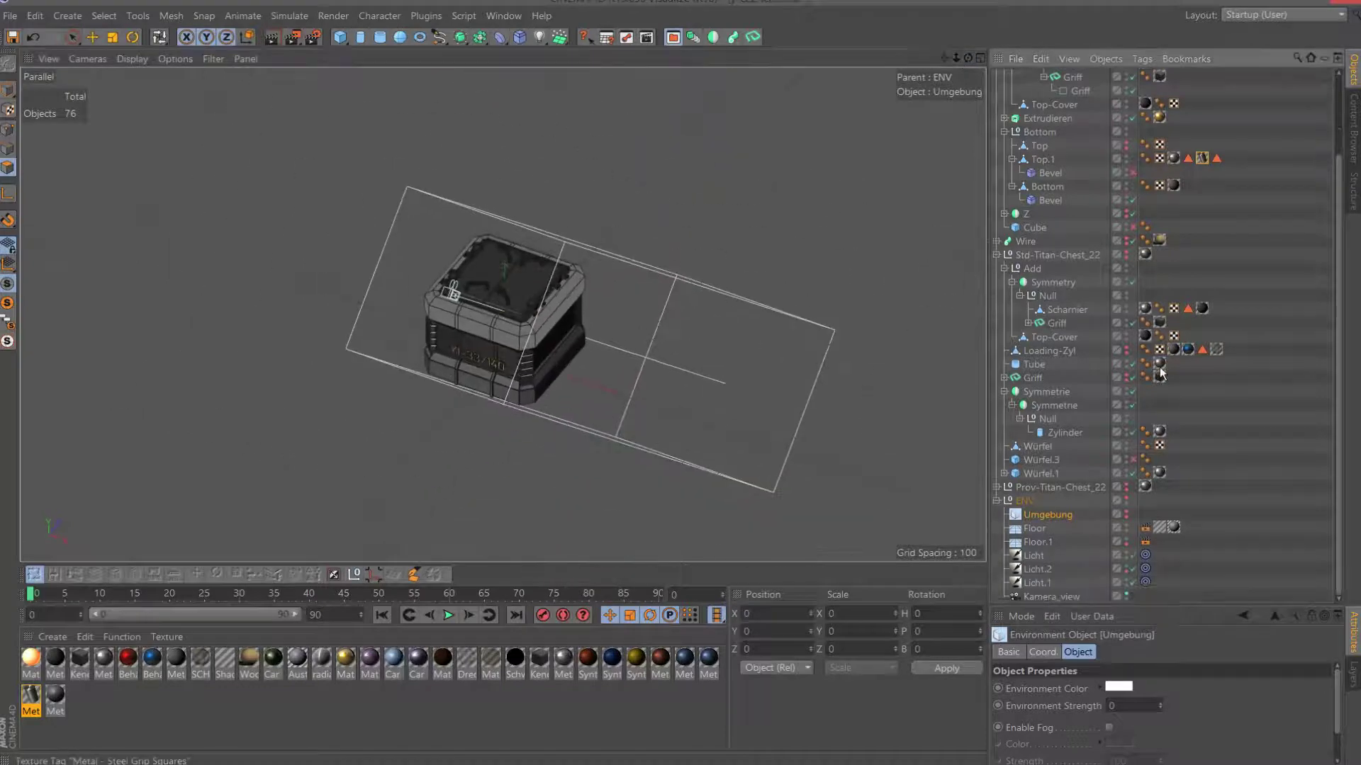
{"action": "left_click", "coordinate": [1174, 528]}
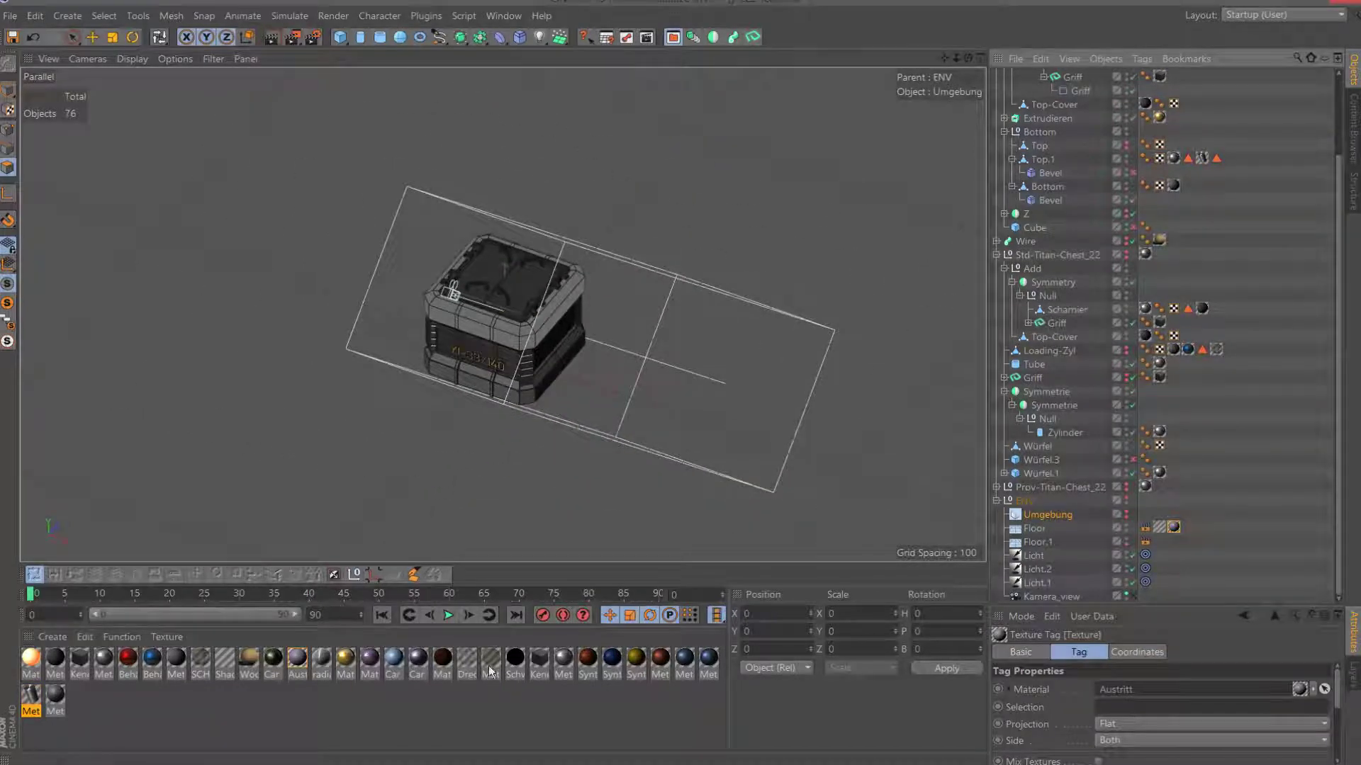
{"action": "left_click", "coordinate": [515, 659]}
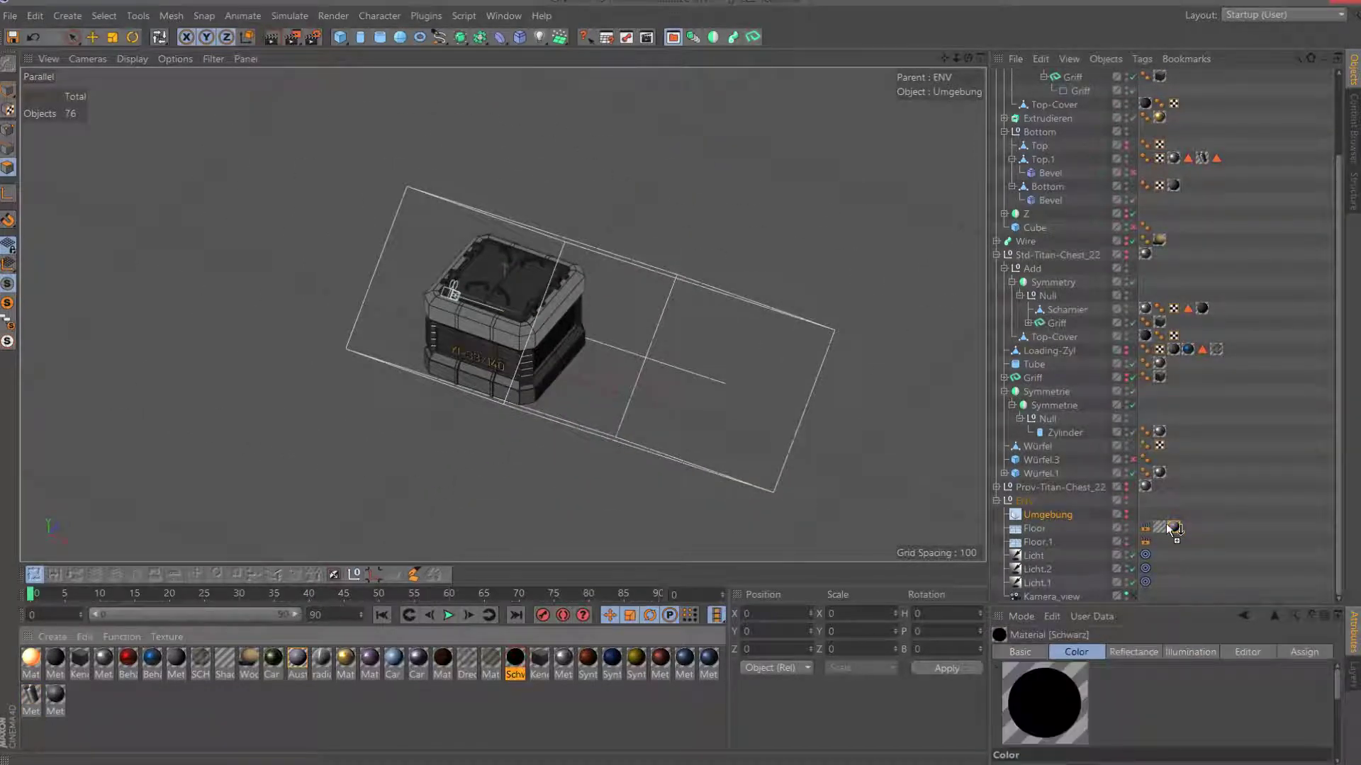
{"action": "left_click_drag", "start_coordinate": [1171, 530], "coordinate": [1173, 528]}
{"action": "left_click", "coordinate": [293, 38]}
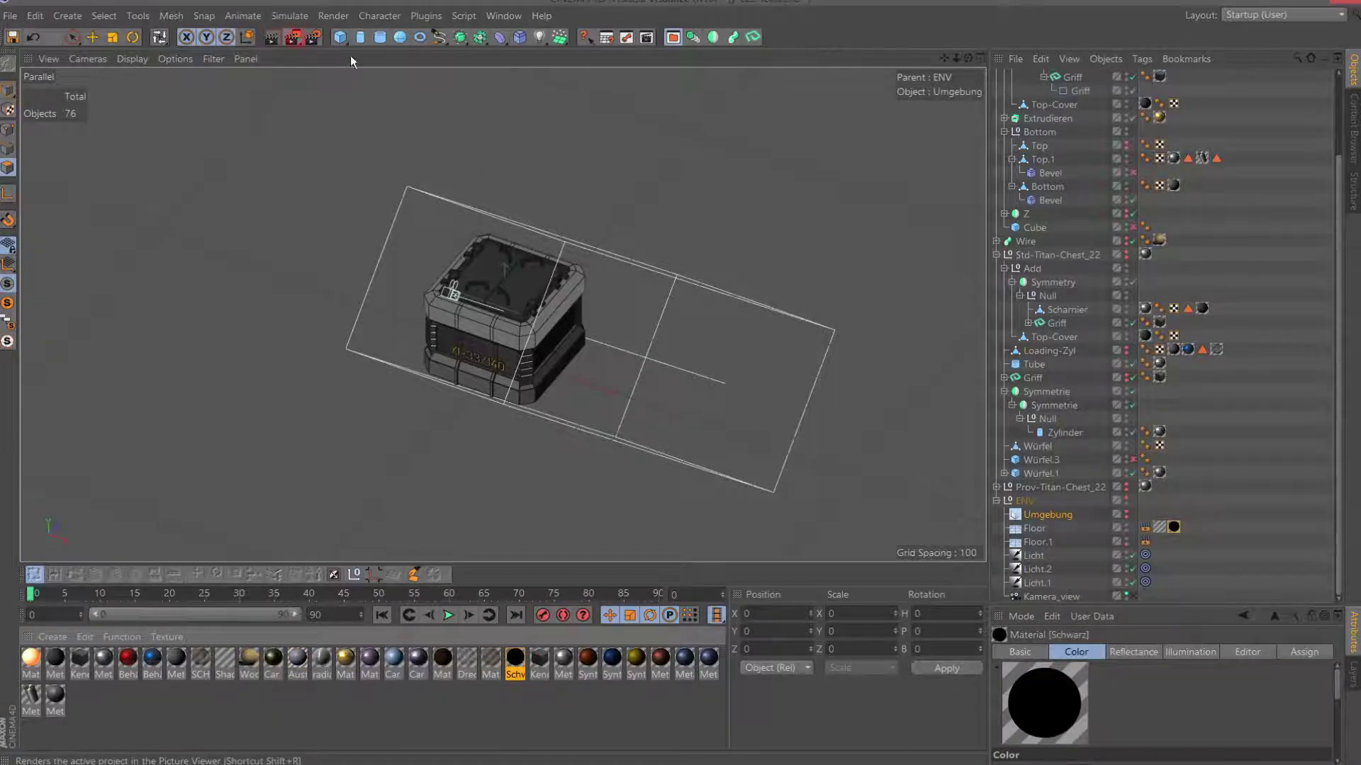
{"action": "scroll", "coordinate": [432, 369], "scroll_direction": "up", "scroll_amount": 2}
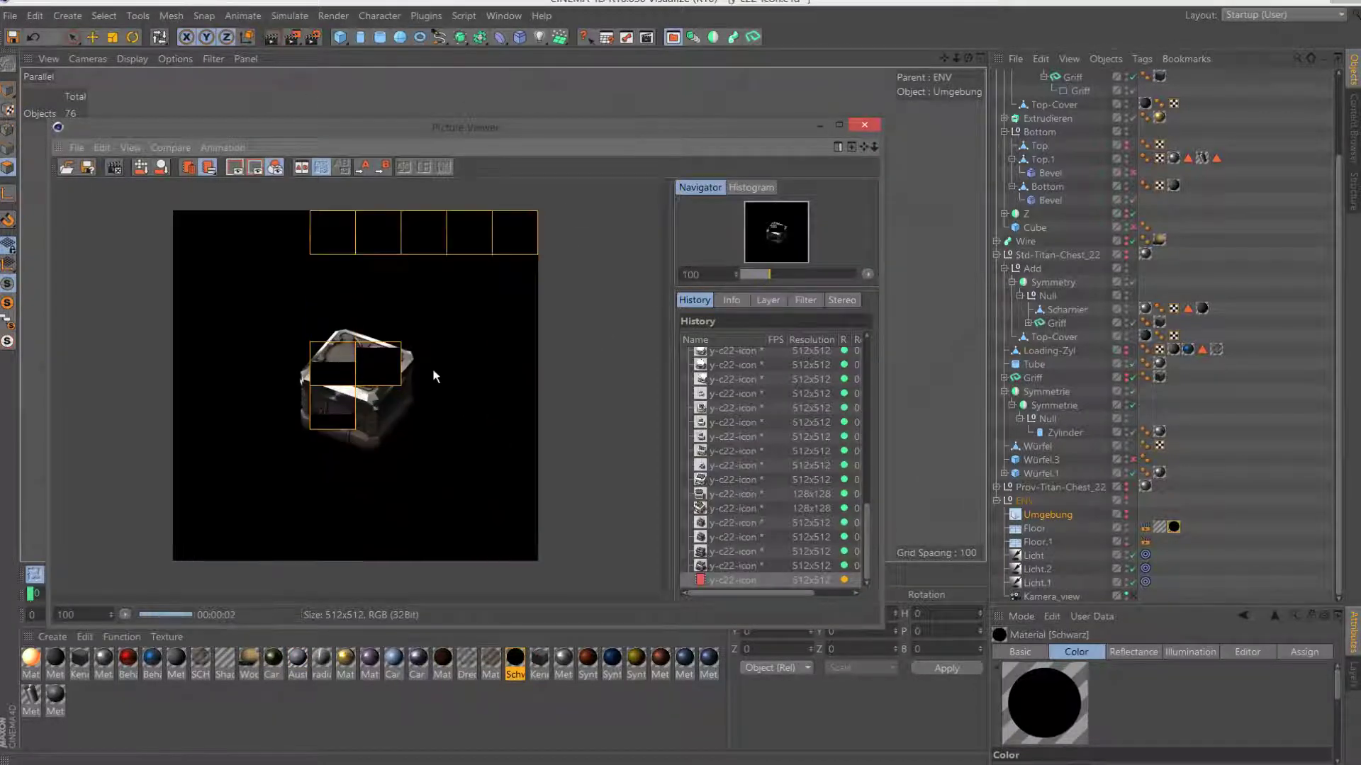
{"action": "scroll", "coordinate": [434, 368], "scroll_direction": "up", "scroll_amount": 2}
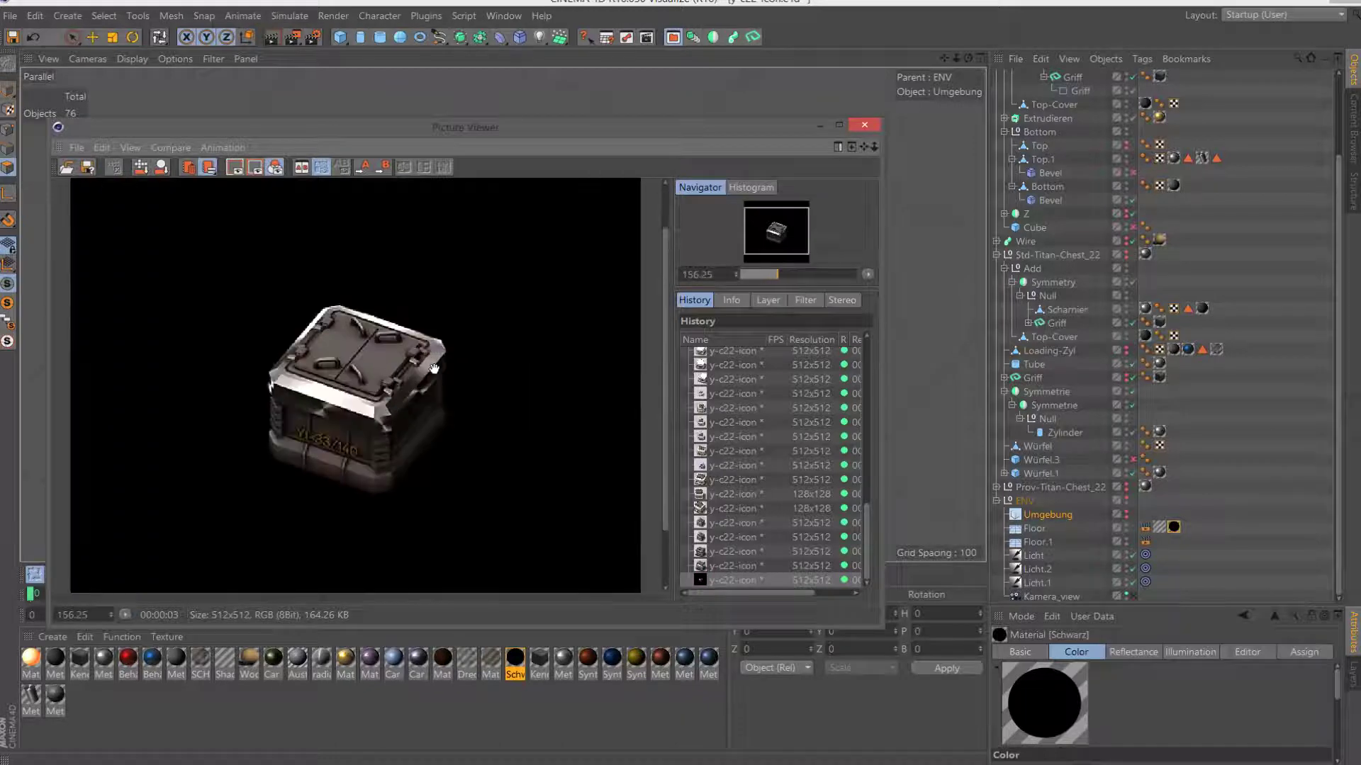
Put the radial material on Top.1 and check it in a test render.
{"action": "left_click", "coordinate": [865, 125]}
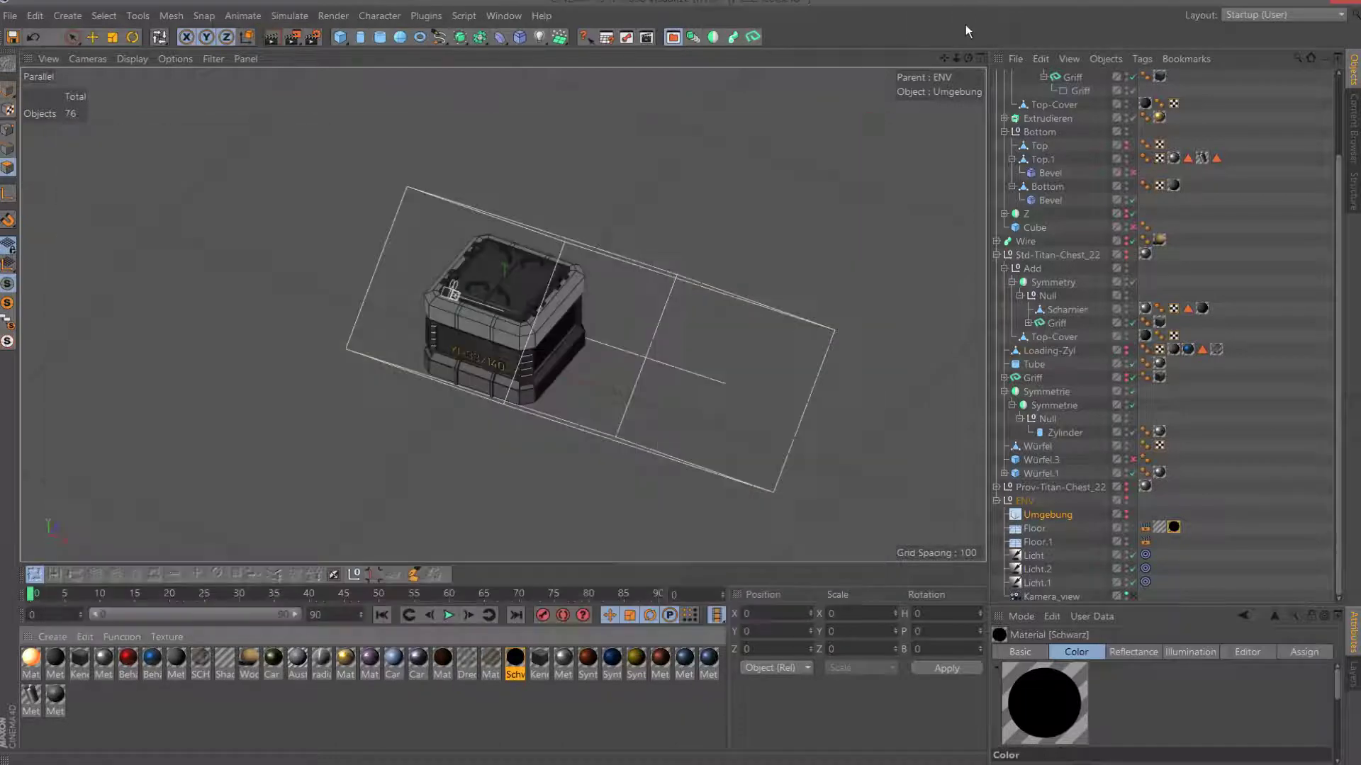
{"action": "left_click_drag", "start_coordinate": [958, 58], "coordinate": [1007, 85]}
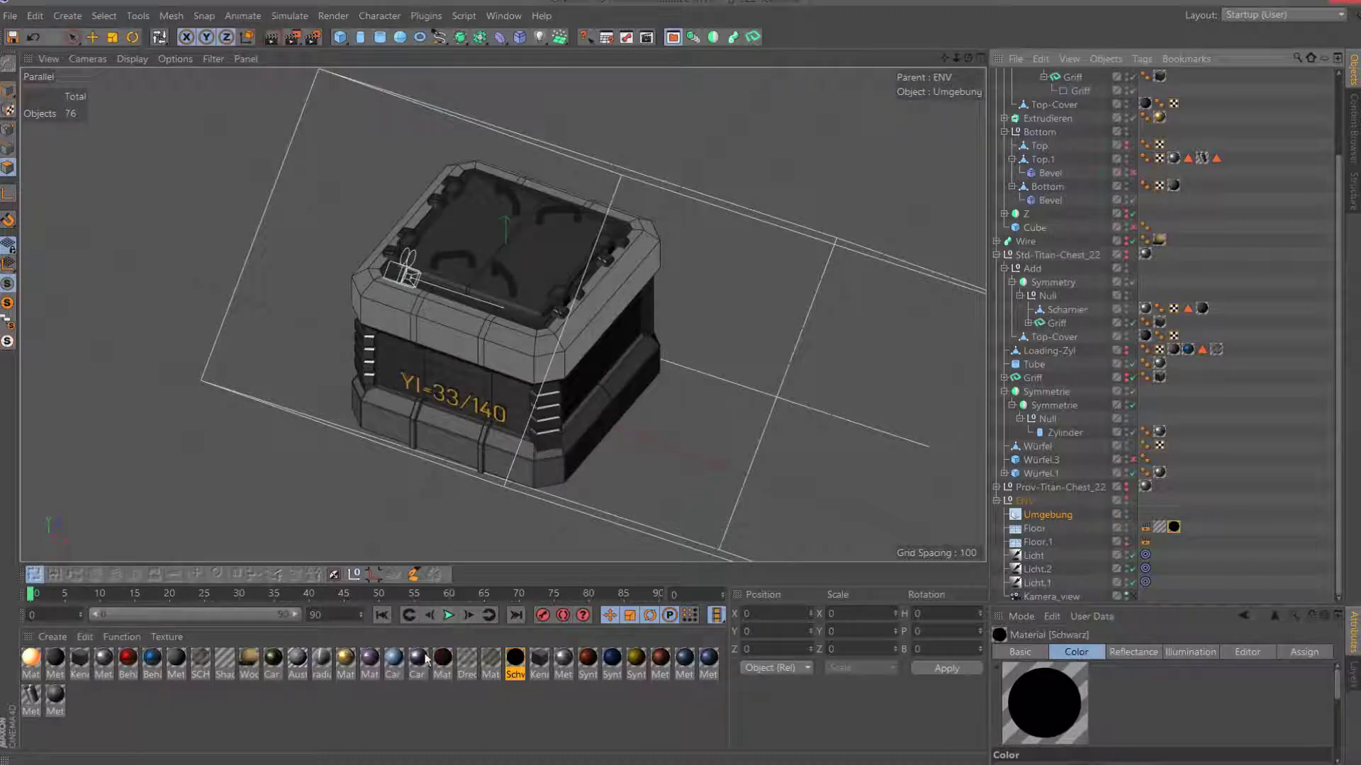
{"action": "left_click", "coordinate": [321, 666]}
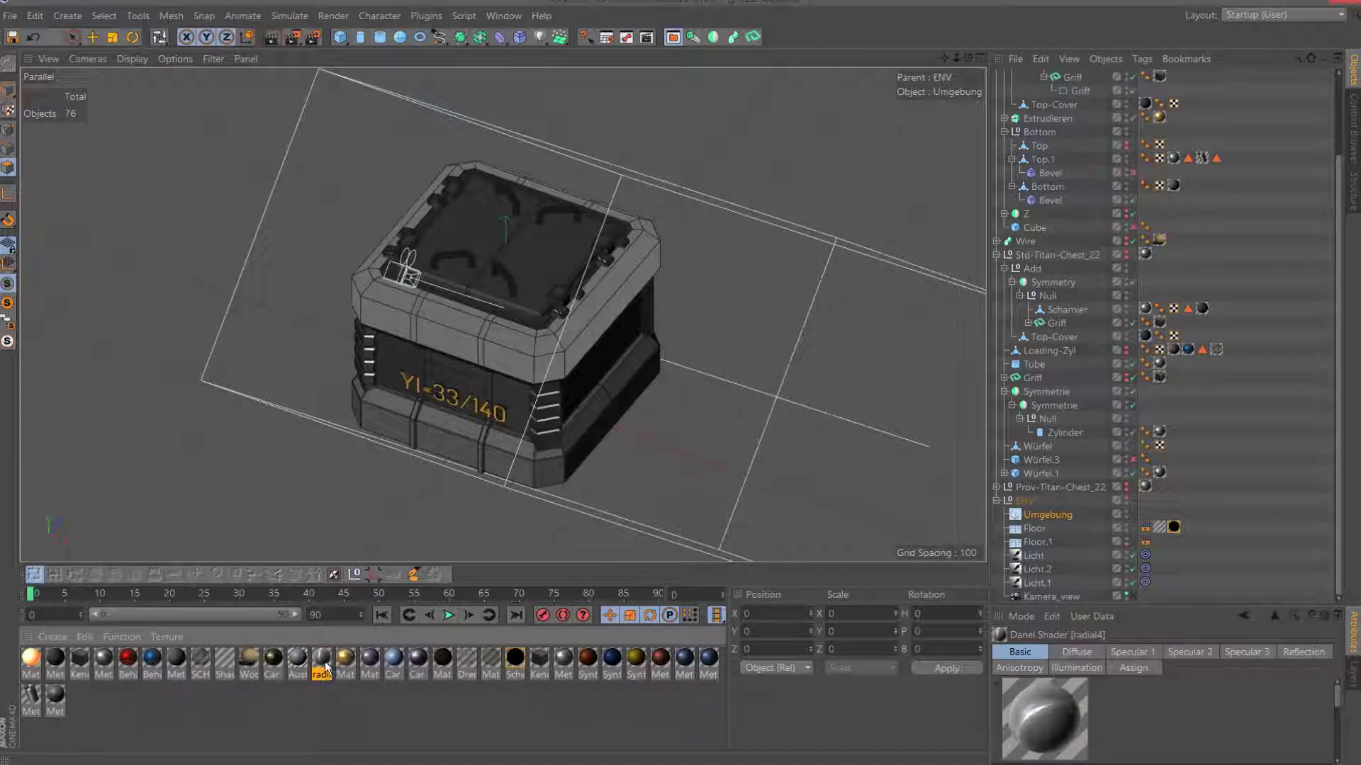
{"action": "left_click_drag", "start_coordinate": [325, 666], "coordinate": [1201, 158]}
{"action": "left_click", "coordinate": [293, 37]}
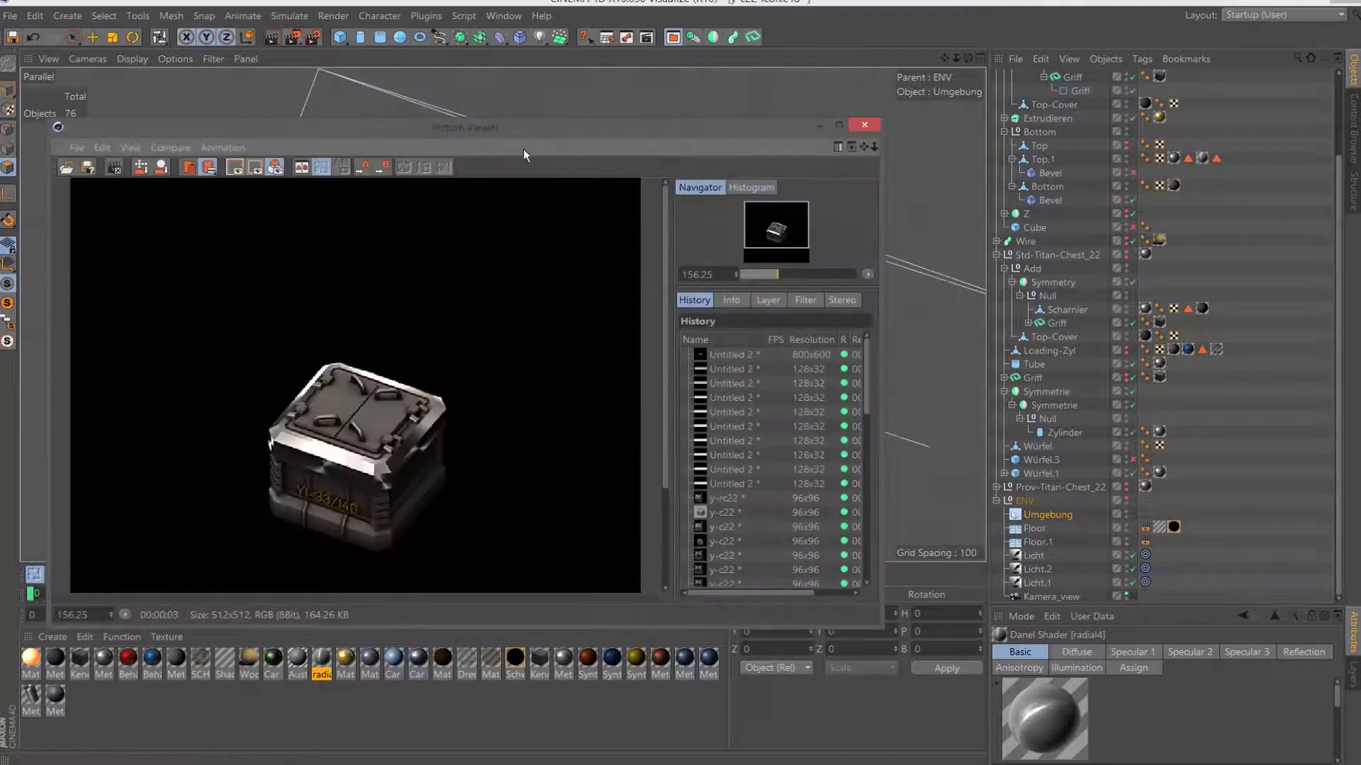
{"action": "scroll", "coordinate": [495, 380], "scroll_direction": "down", "scroll_amount": 2}
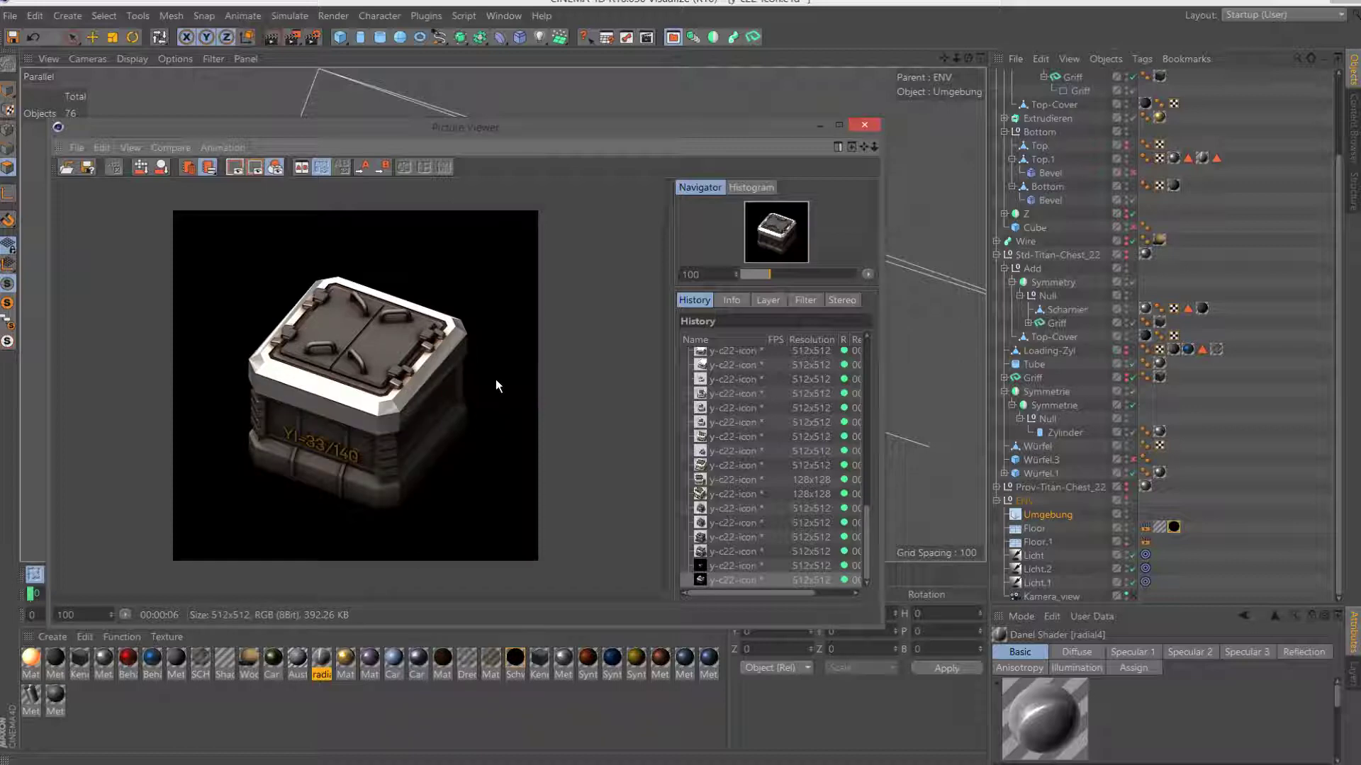
{"action": "left_click", "coordinate": [864, 130]}
Apply Car Paint - Matte Blue to the Bottom part and render again.
{"action": "left_click", "coordinate": [393, 660]}
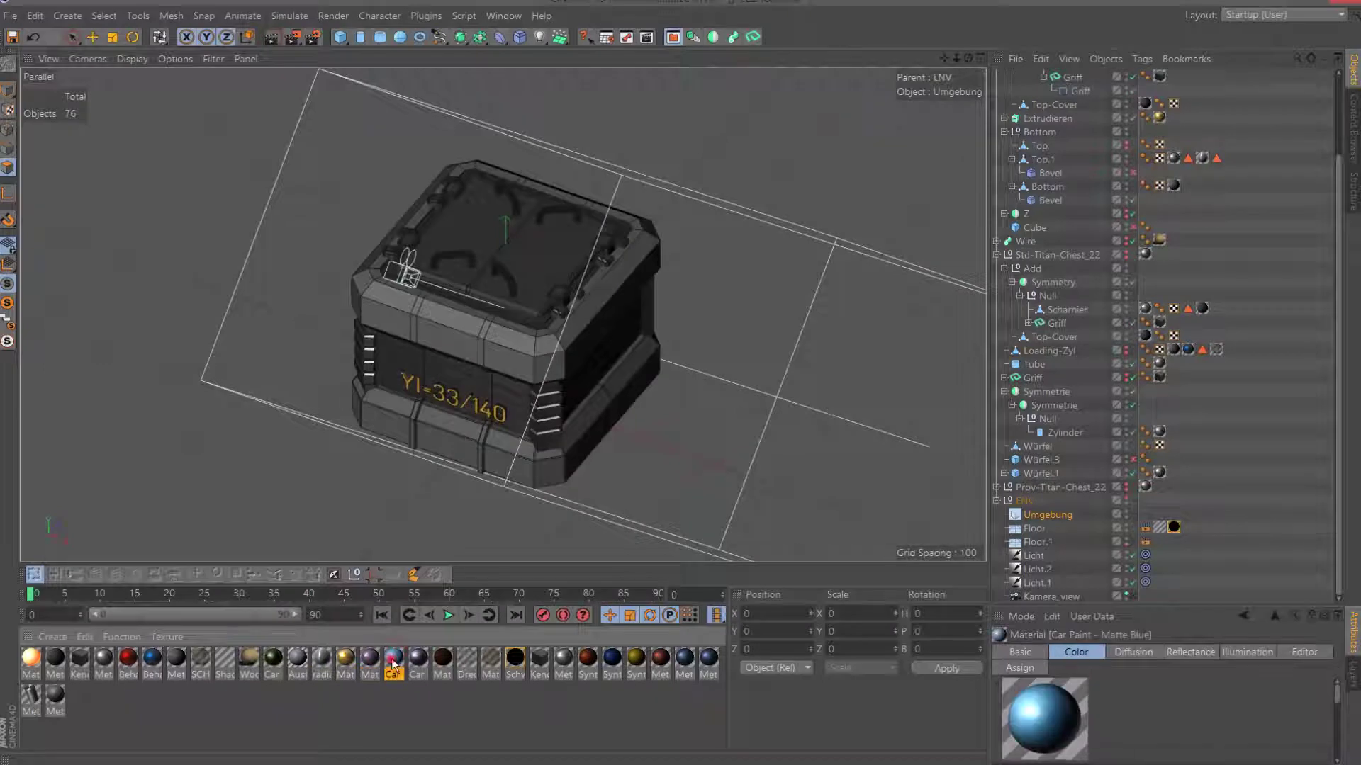
{"action": "mouse_move", "coordinate": [393, 663]}
{"action": "left_mouse_down"}
{"action": "mouse_move", "coordinate": [1200, 162]}
{"action": "mouse_move", "coordinate": [1179, 239]}
{"action": "left_mouse_up"}
{"action": "left_click_drag", "start_coordinate": [1179, 190], "coordinate": [1177, 188]}
{"action": "left_click", "coordinate": [293, 37]}
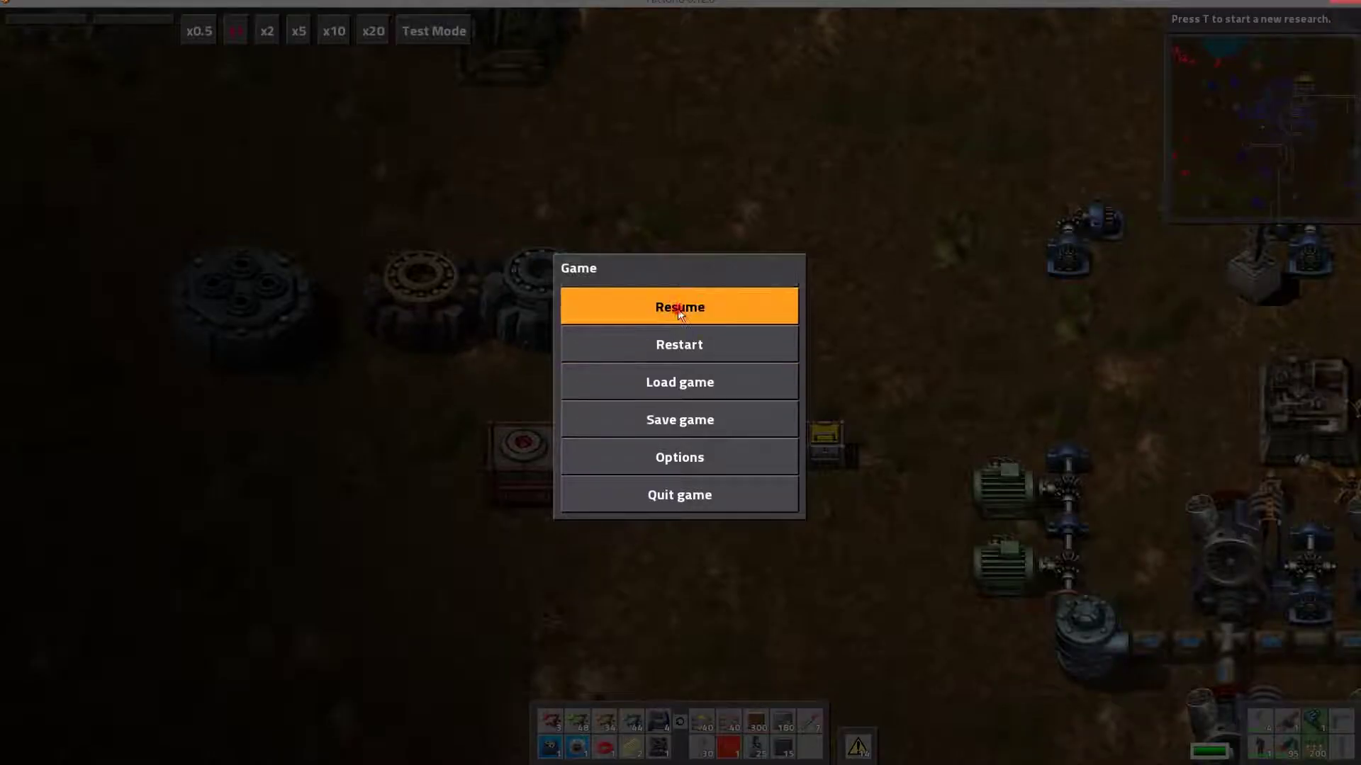
Resume Factorio, review the YI-Basics crafting recipes, then close the inventory and open the pause menu.
{"action": "left_click", "coordinate": [678, 307]}
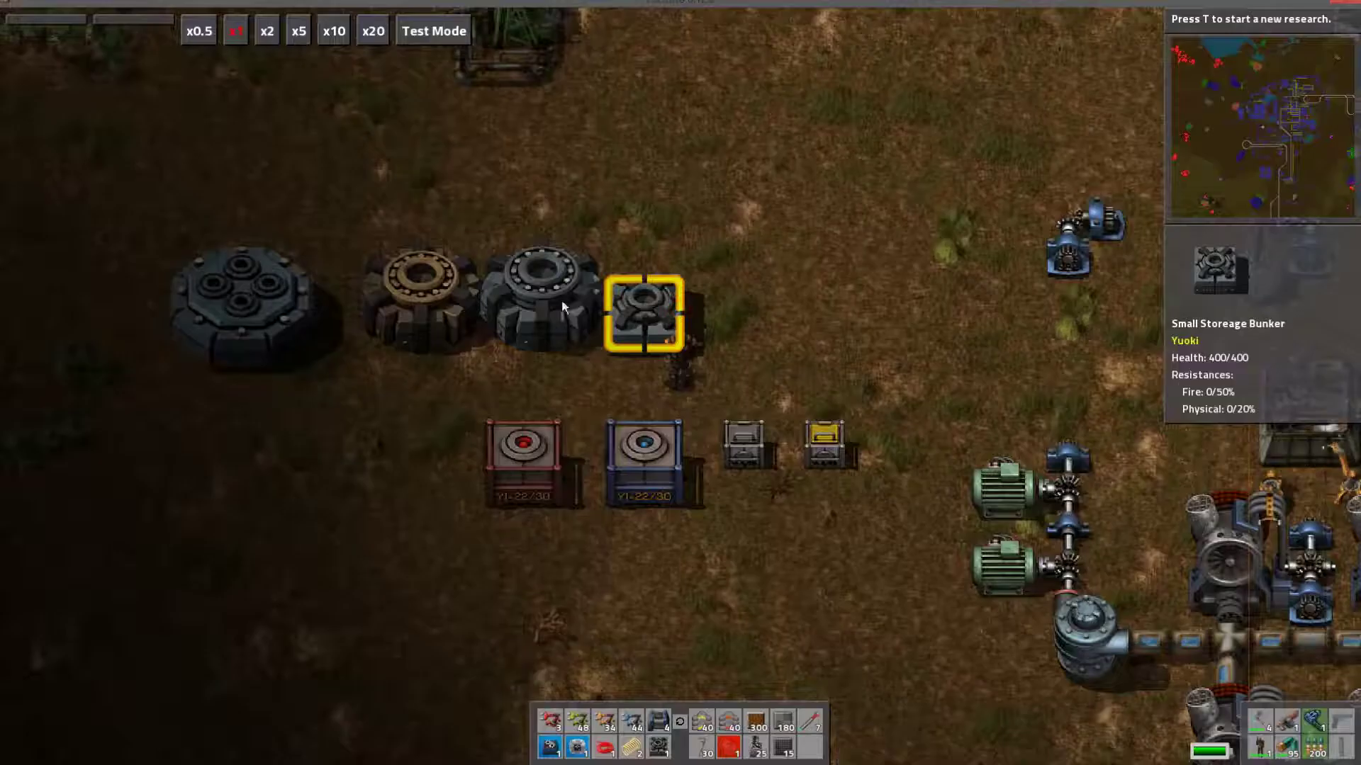
{"action": "key", "text": "e"}
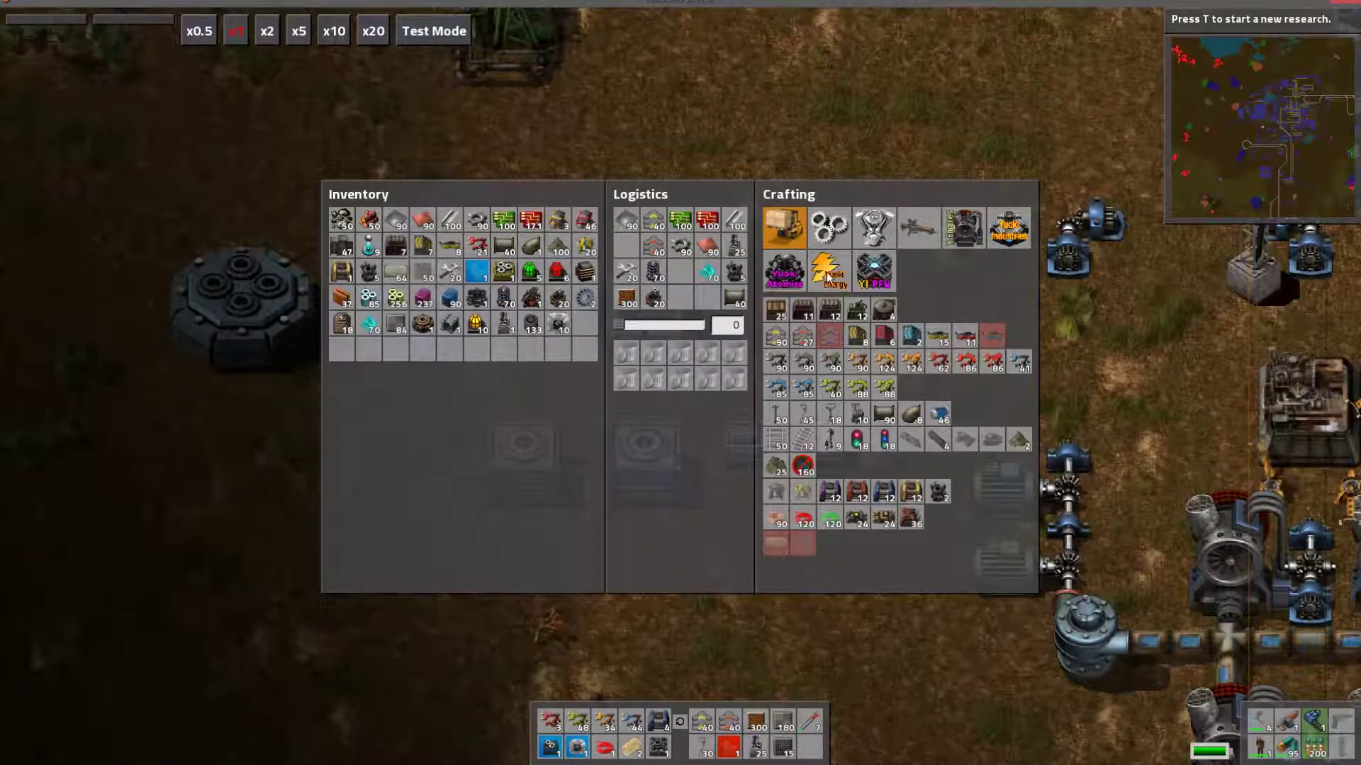
{"action": "left_click", "coordinate": [829, 276]}
{"action": "left_click", "coordinate": [874, 270]}
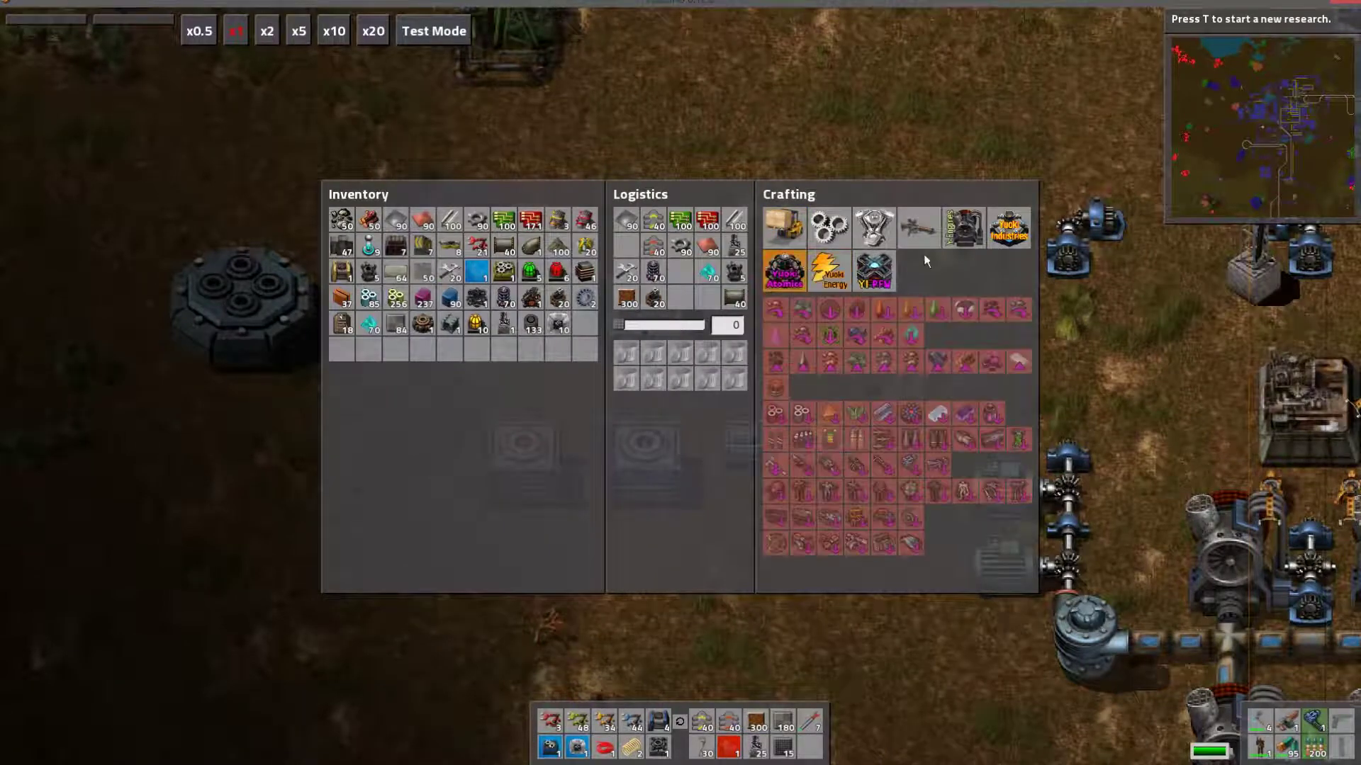
{"action": "left_click", "coordinate": [1010, 229]}
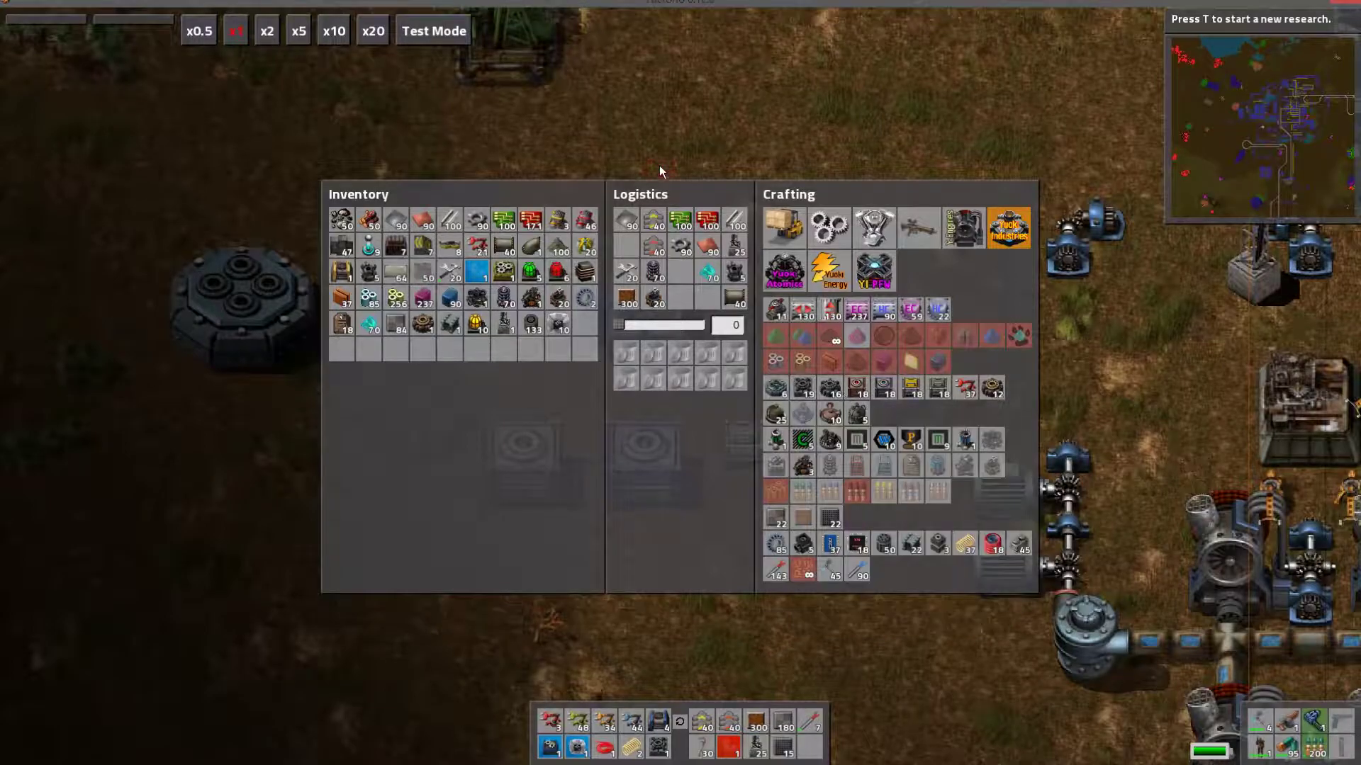
{"action": "key", "text": "e"}
{"action": "key", "text": "Escape"}
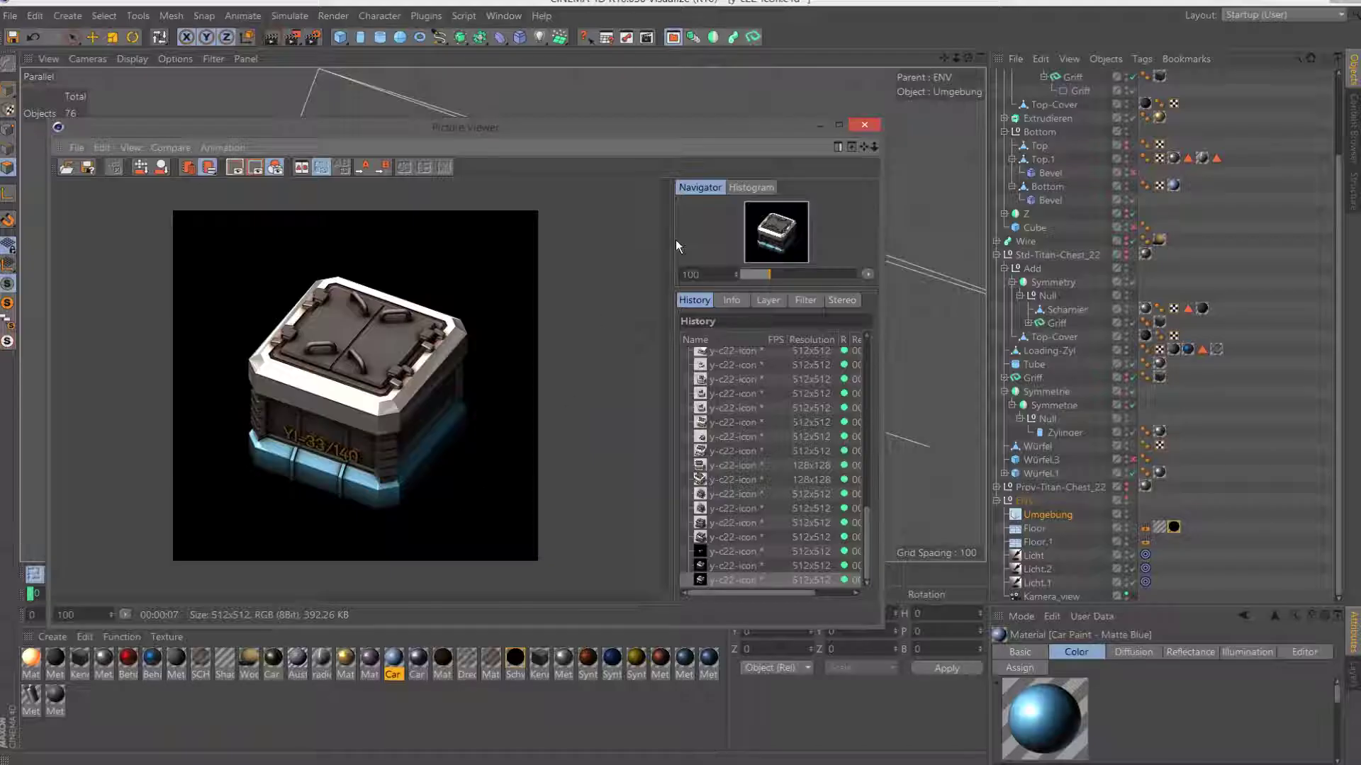
Add the orange Mat.3 to Top.1, restricted to the Y selection.
{"action": "scroll", "coordinate": [522, 401], "scroll_direction": "up", "scroll_amount": 2}
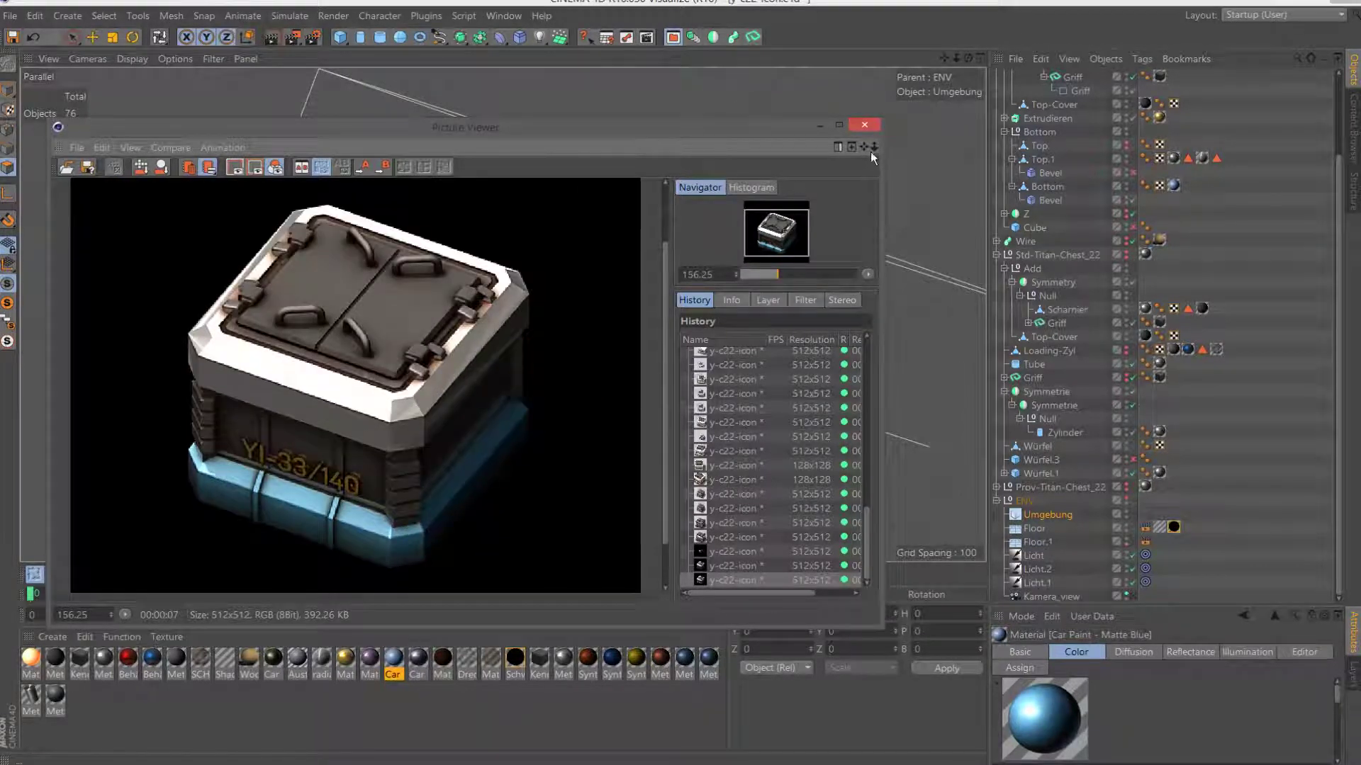
{"action": "left_click", "coordinate": [870, 126]}
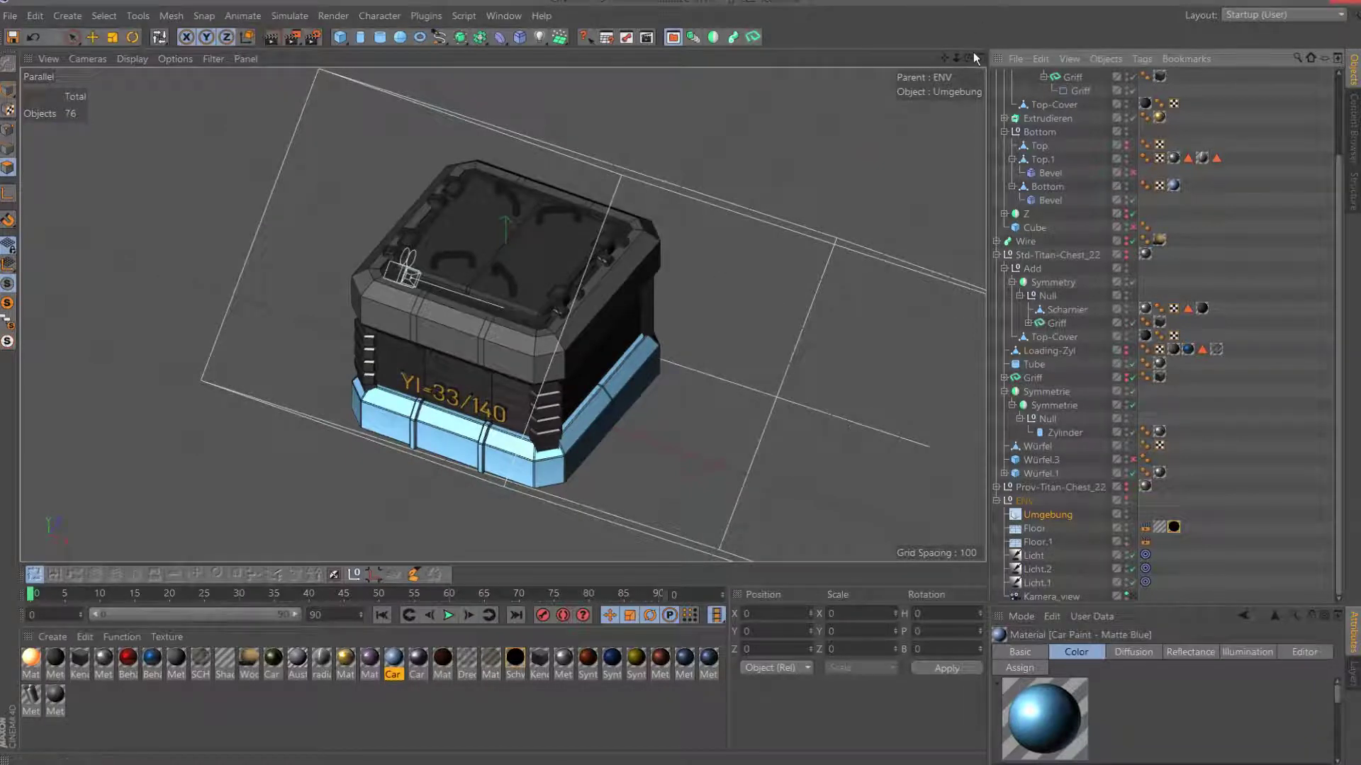
{"action": "left_click_drag", "start_coordinate": [969, 58], "coordinate": [133, 712]}
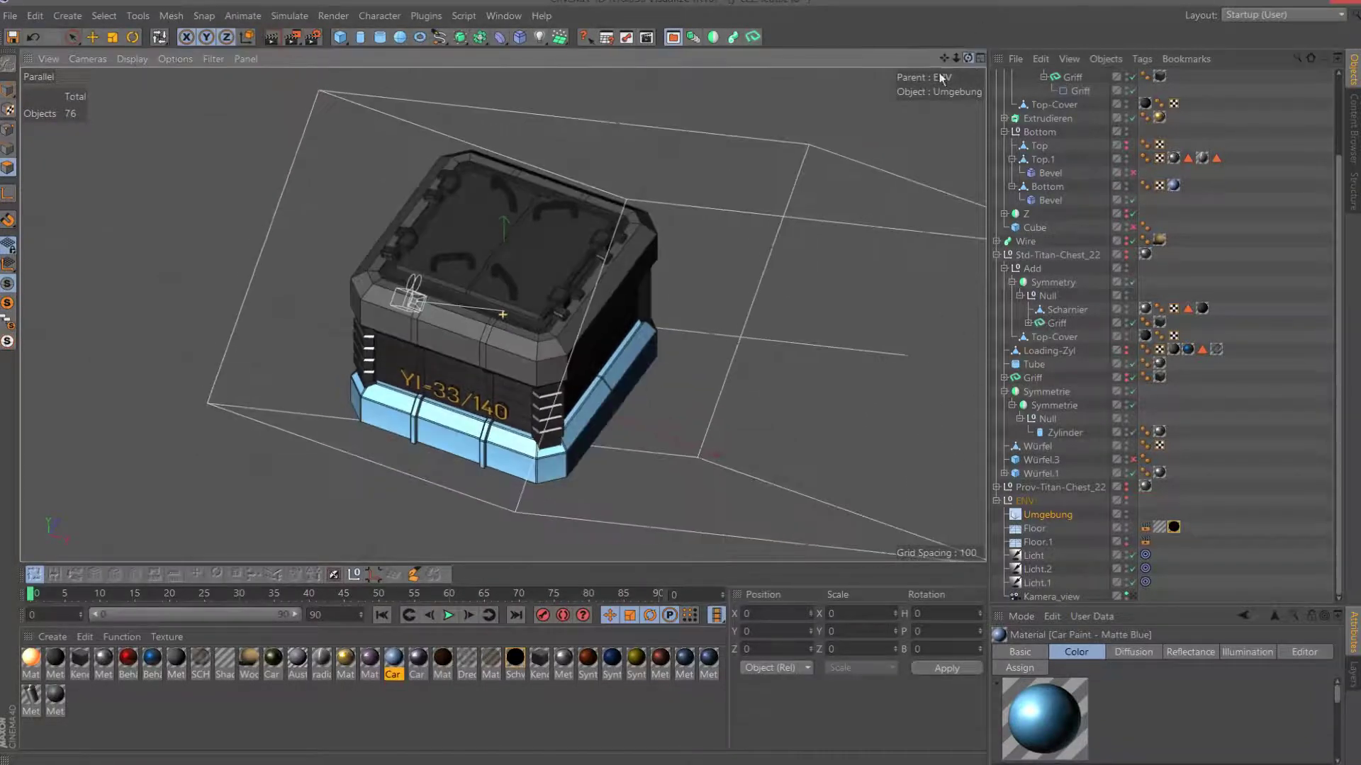
{"action": "left_click", "coordinate": [35, 663]}
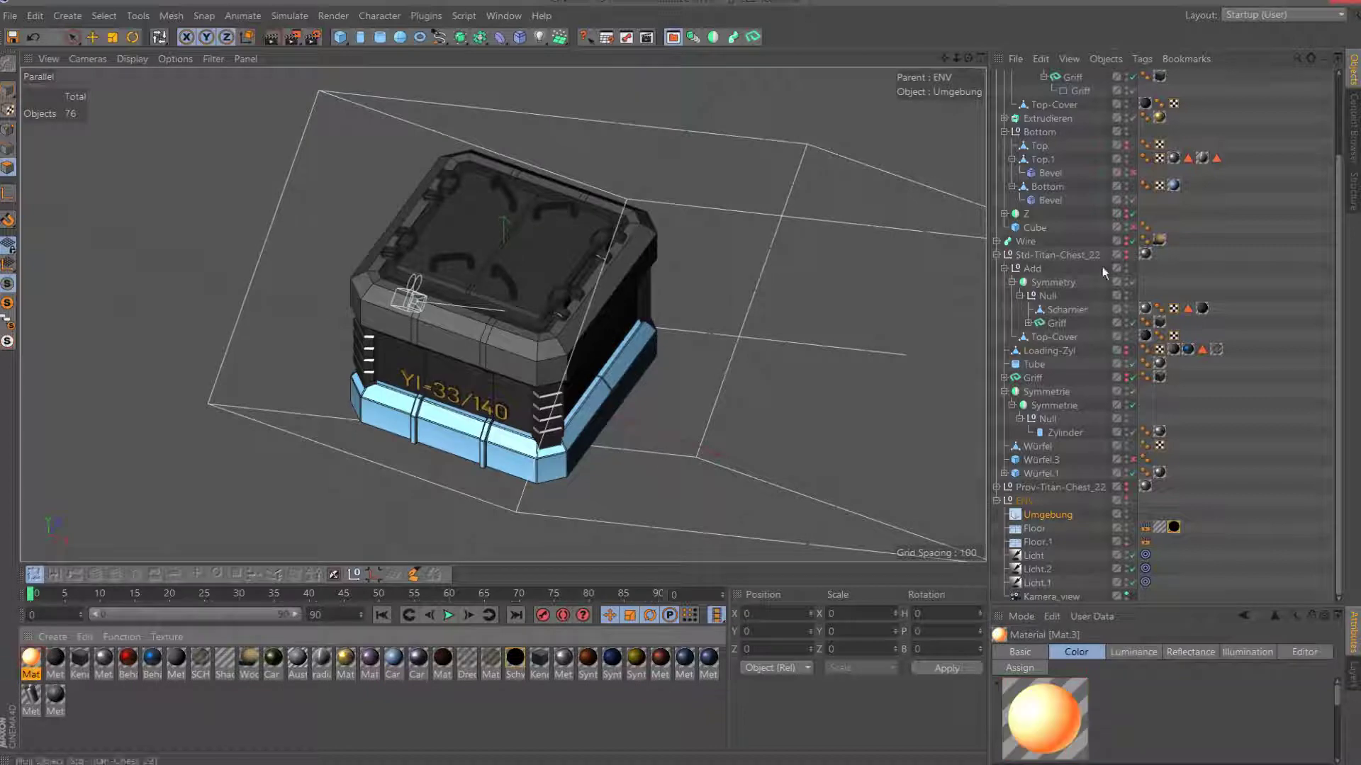
{"action": "scroll", "coordinate": [1107, 266], "scroll_direction": "up", "scroll_amount": 5}
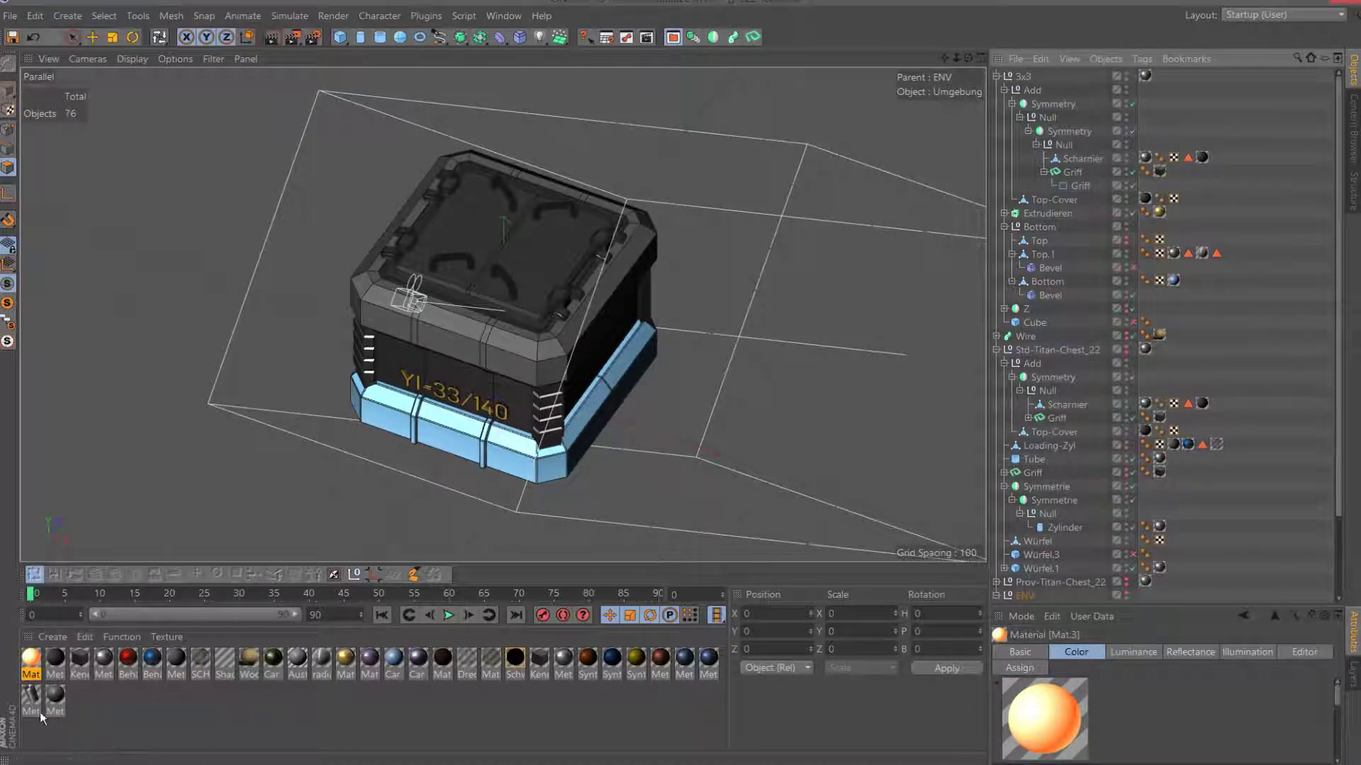
{"action": "left_click_drag", "start_coordinate": [32, 667], "coordinate": [1043, 254]}
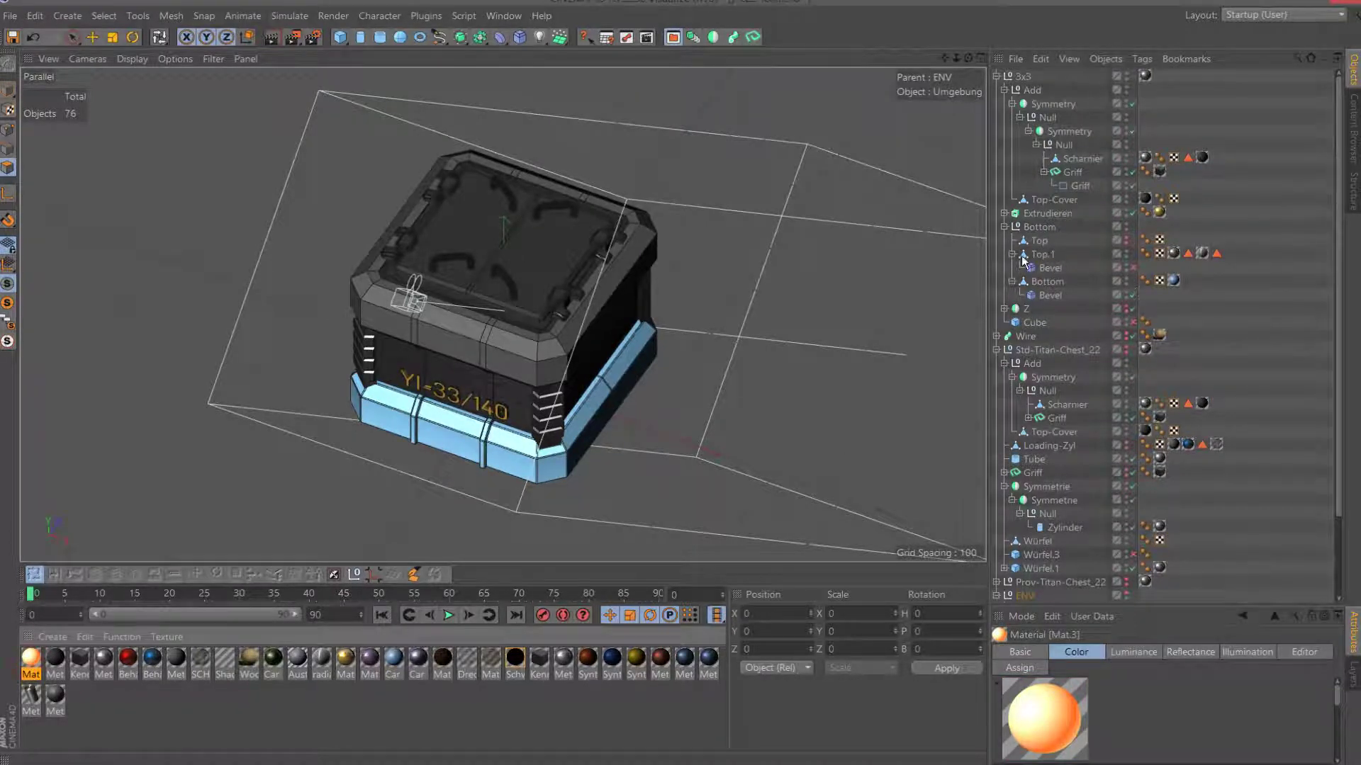
{"action": "left_click", "coordinate": [1216, 253]}
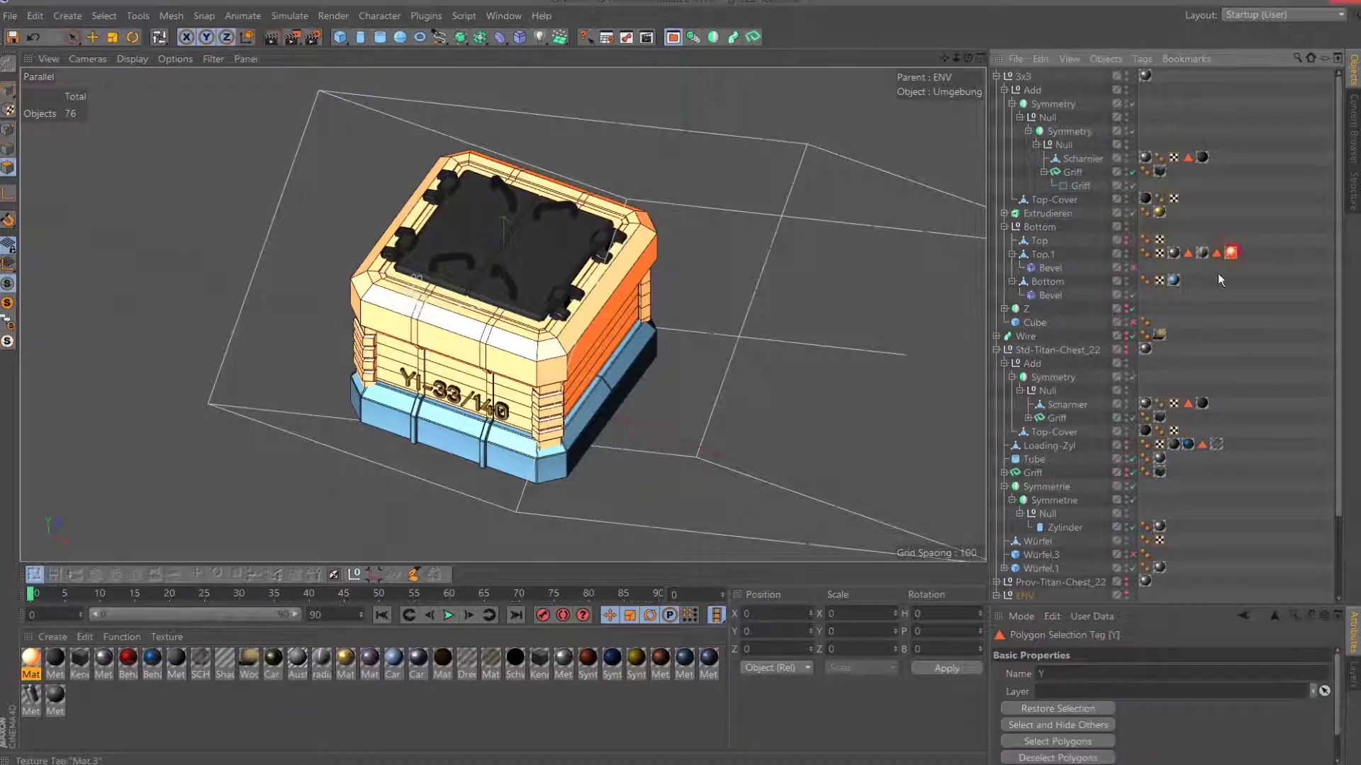
{"action": "left_click", "coordinate": [1123, 709]}
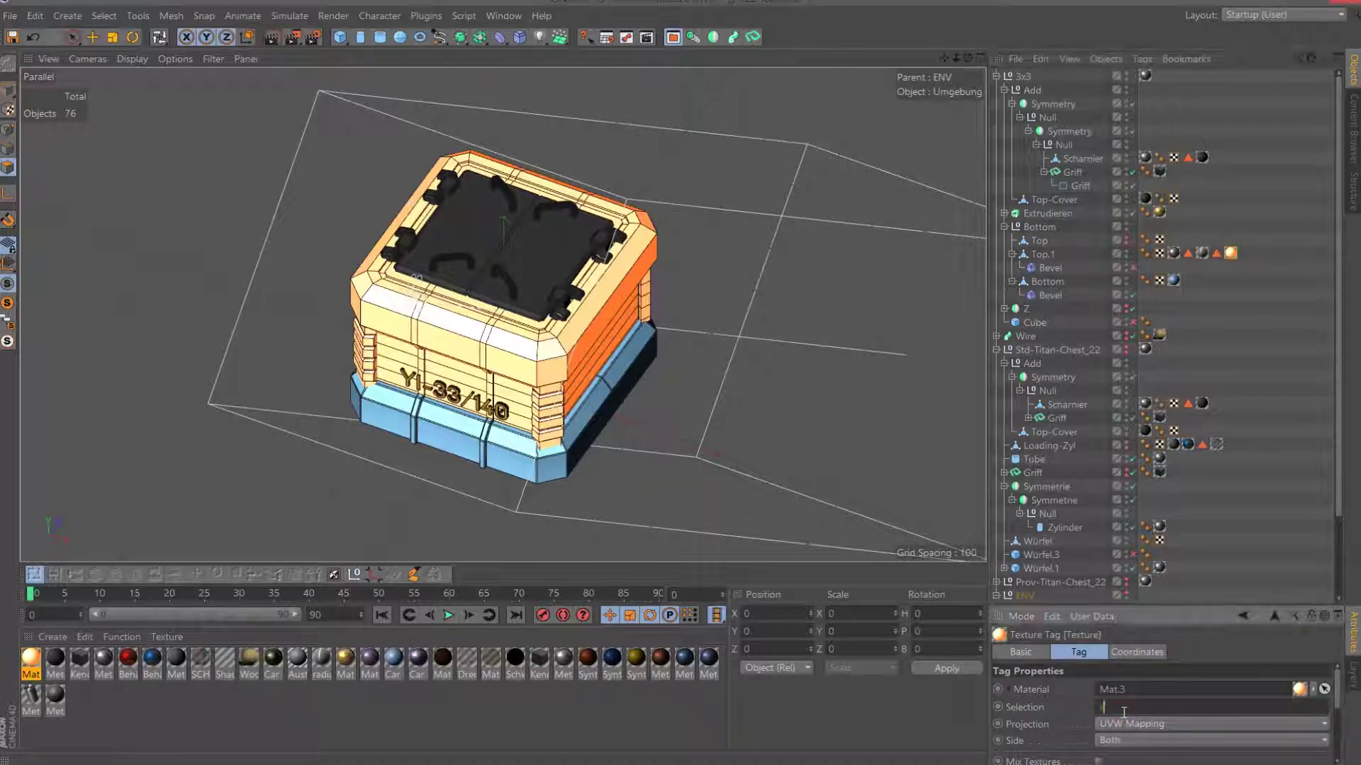
{"action": "type", "text": "Y"}
{"action": "key", "text": "Return"}
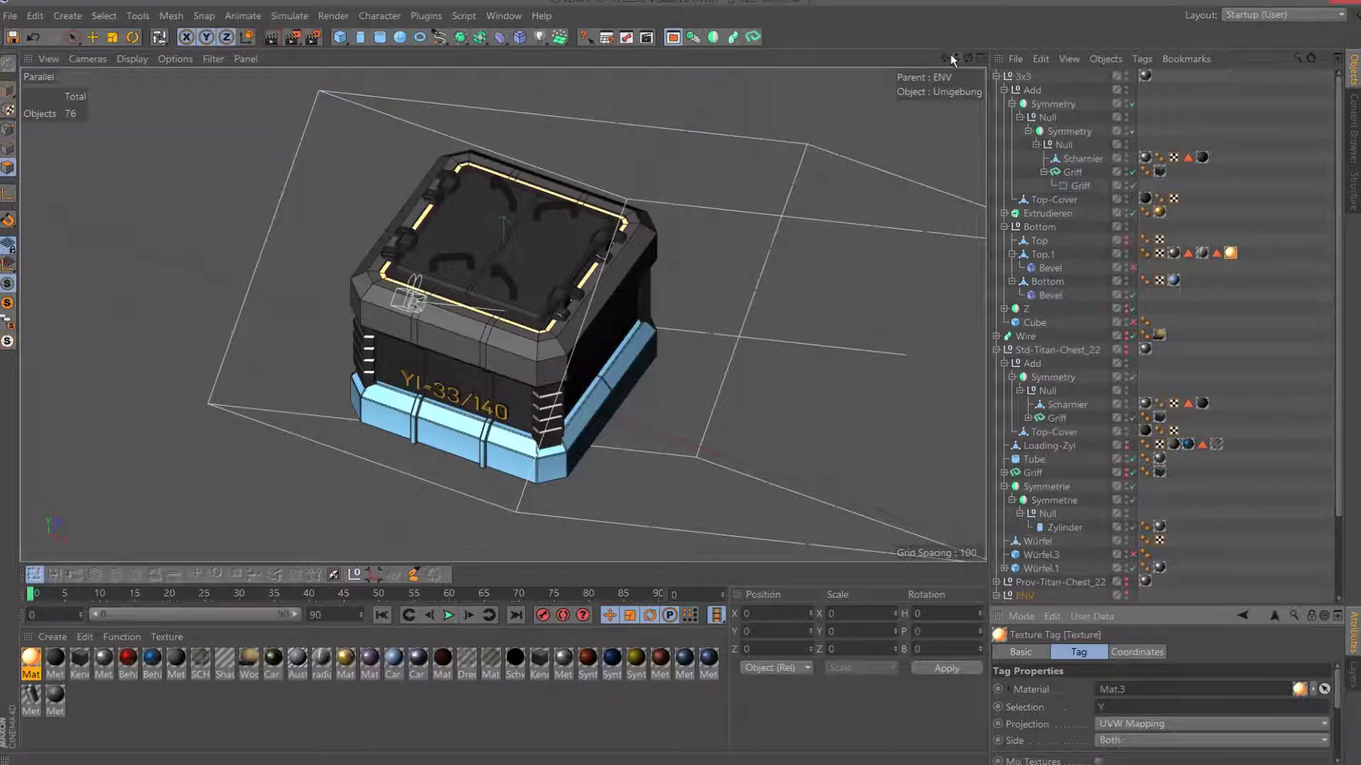
Inspect the new orange trim and compare the grey, Steel Grip and blue metal materials.
{"action": "left_click_drag", "start_coordinate": [950, 54], "coordinate": [972, 56]}
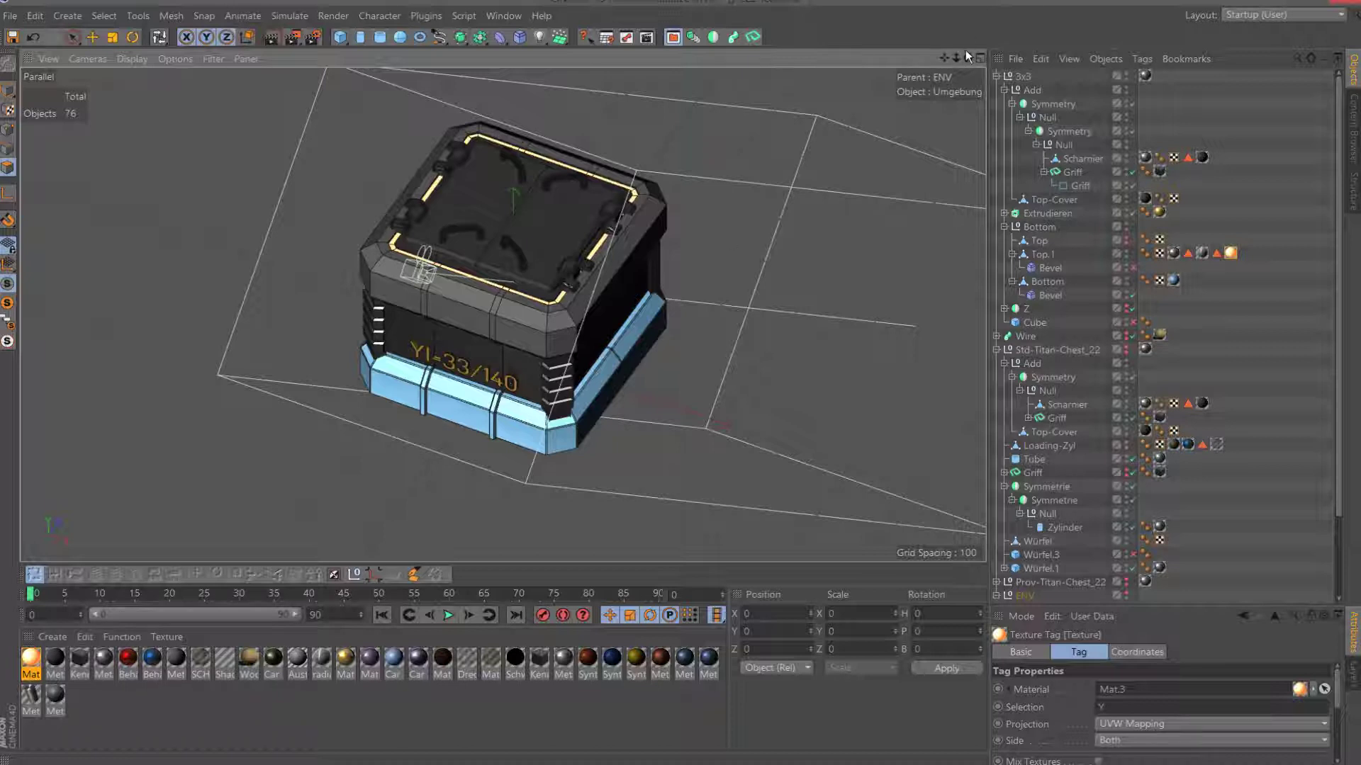
{"action": "left_click_drag", "start_coordinate": [968, 55], "coordinate": [977, 58]}
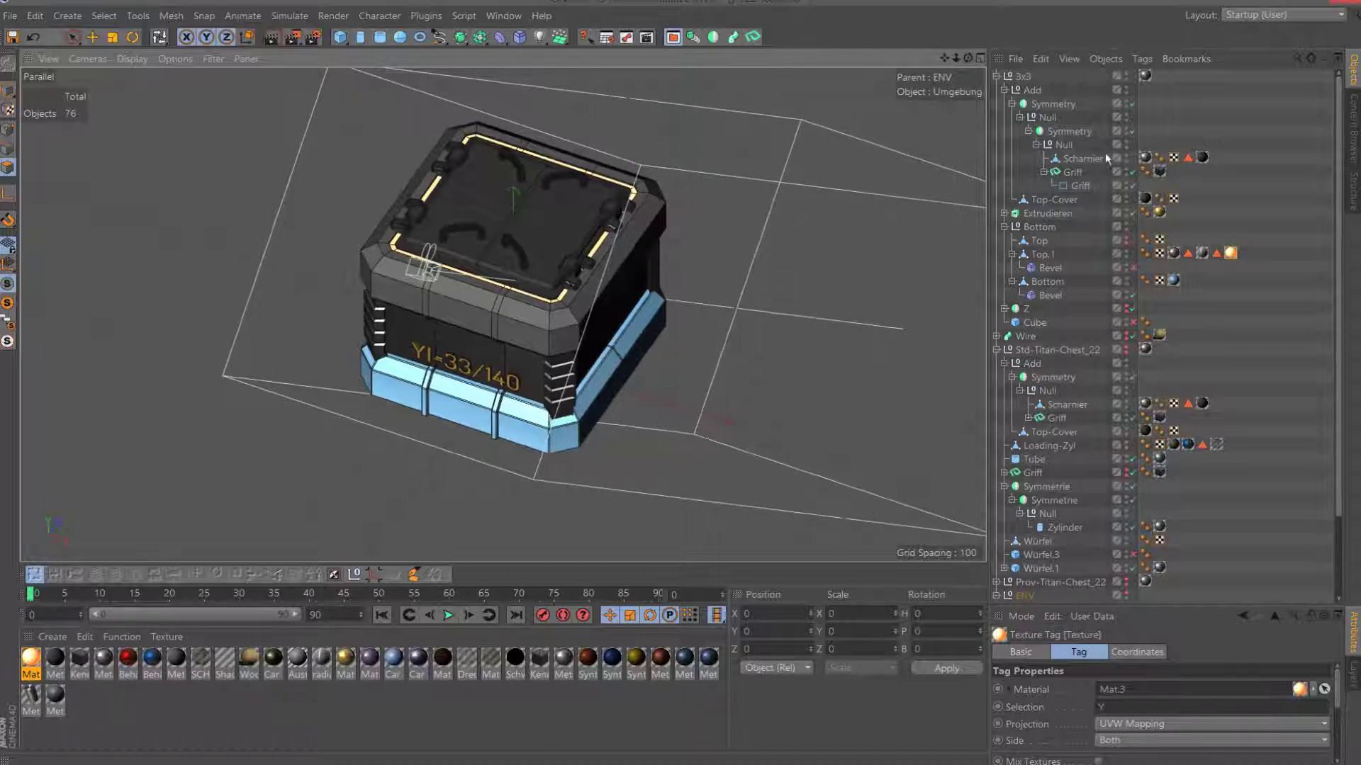
{"action": "left_click", "coordinate": [1175, 281]}
{"action": "left_click", "coordinate": [684, 659]}
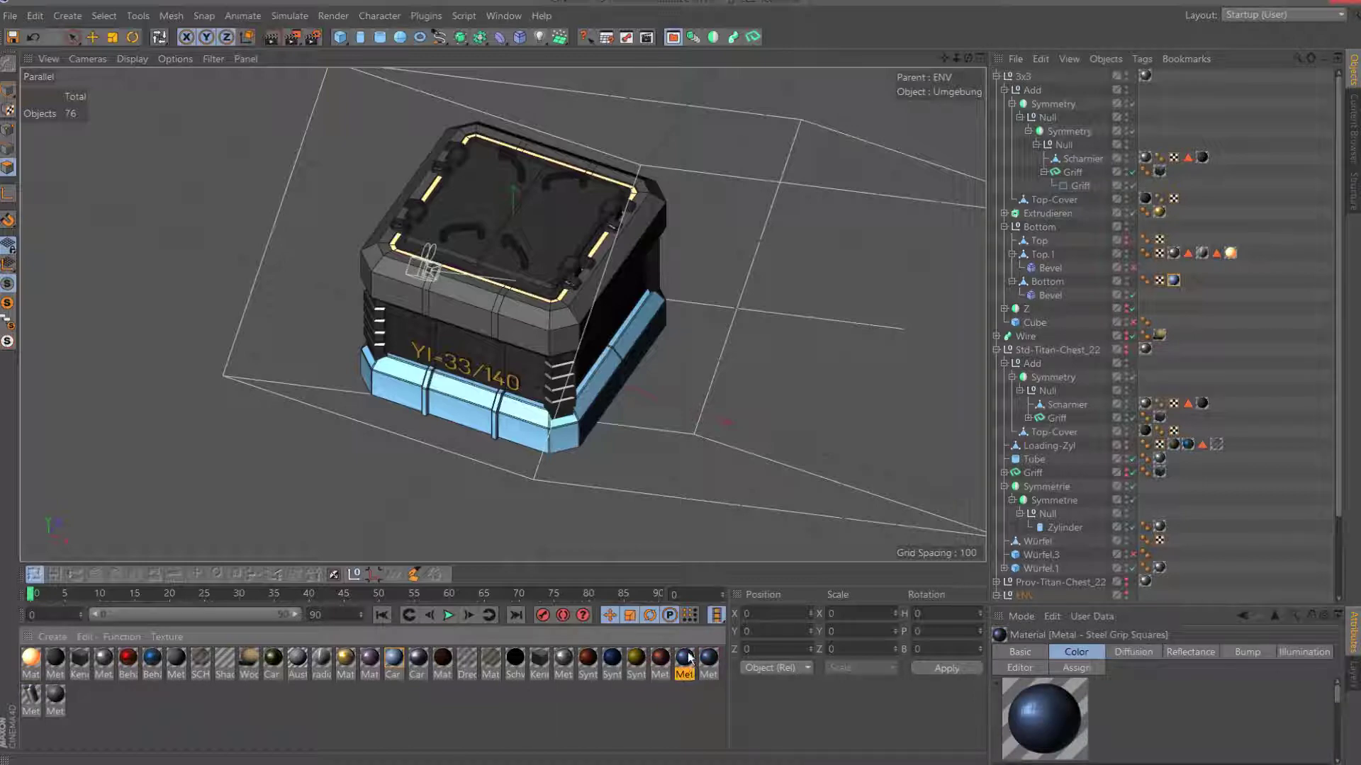
{"action": "left_click", "coordinate": [564, 662]}
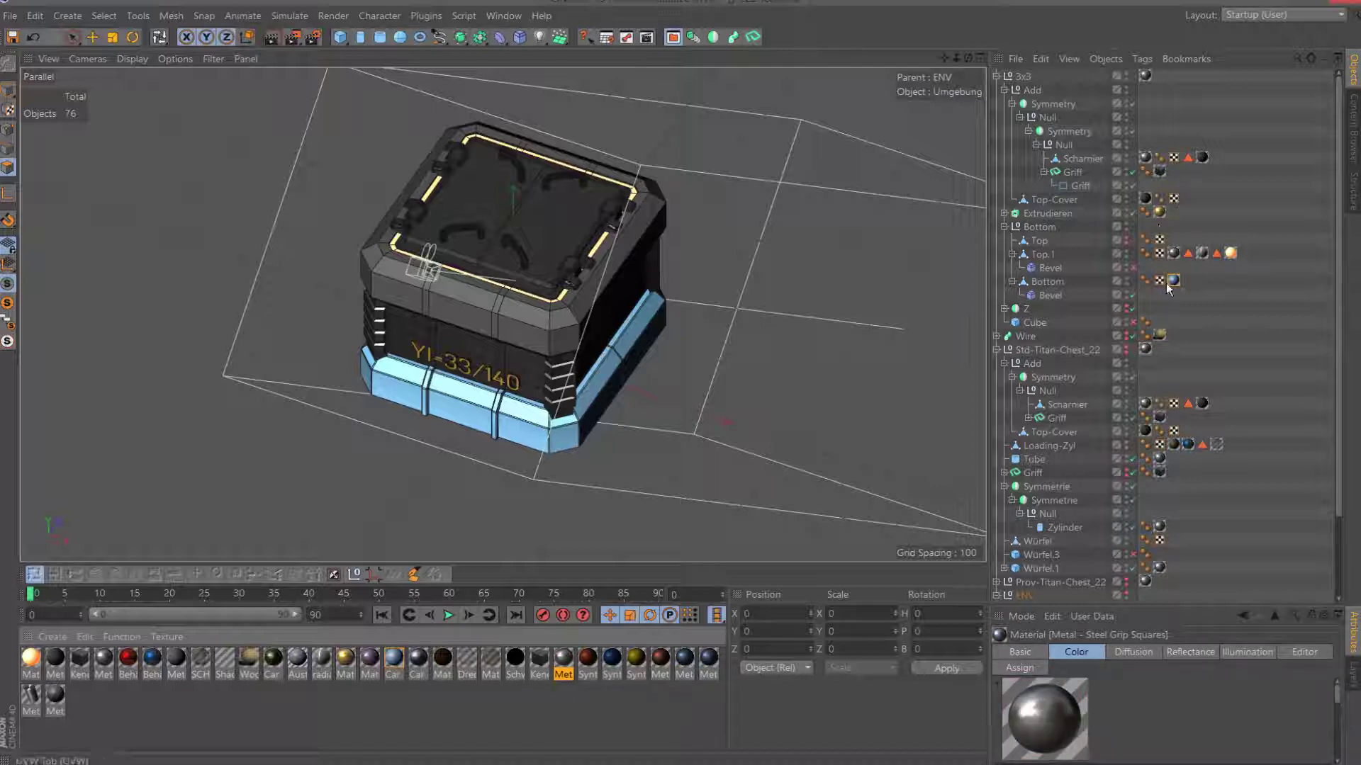
{"action": "left_click", "coordinate": [708, 659]}
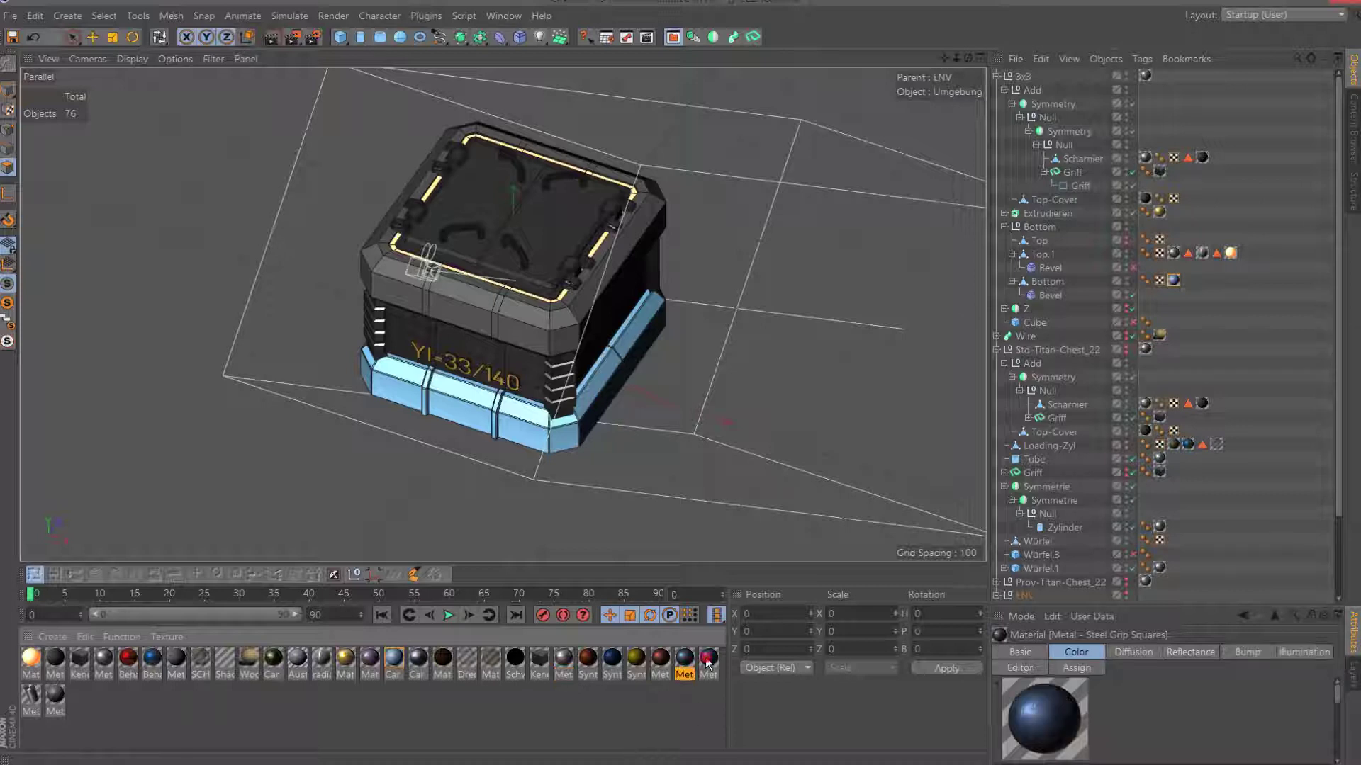
{"action": "left_click", "coordinate": [560, 662]}
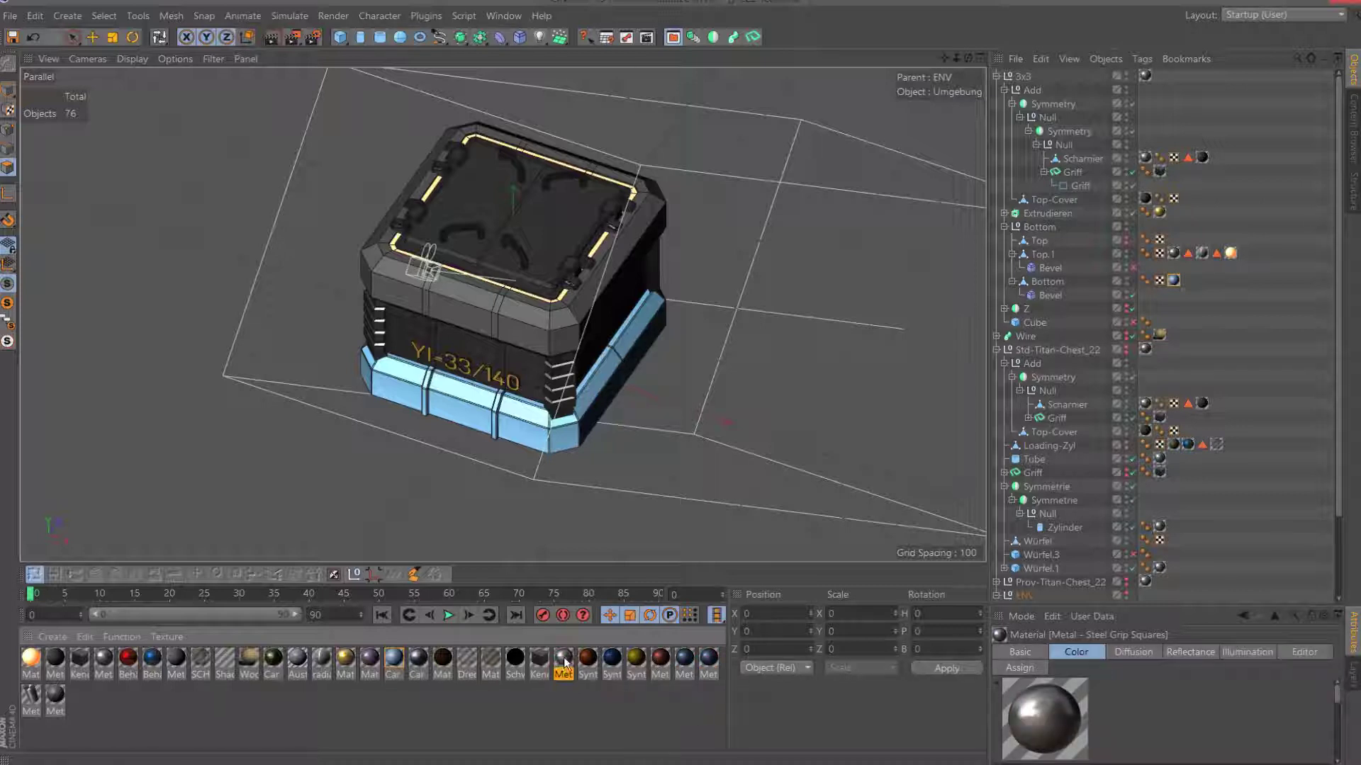
Create a new Nukei shader material and apply it to Top.1.
{"action": "double_click", "coordinate": [564, 660]}
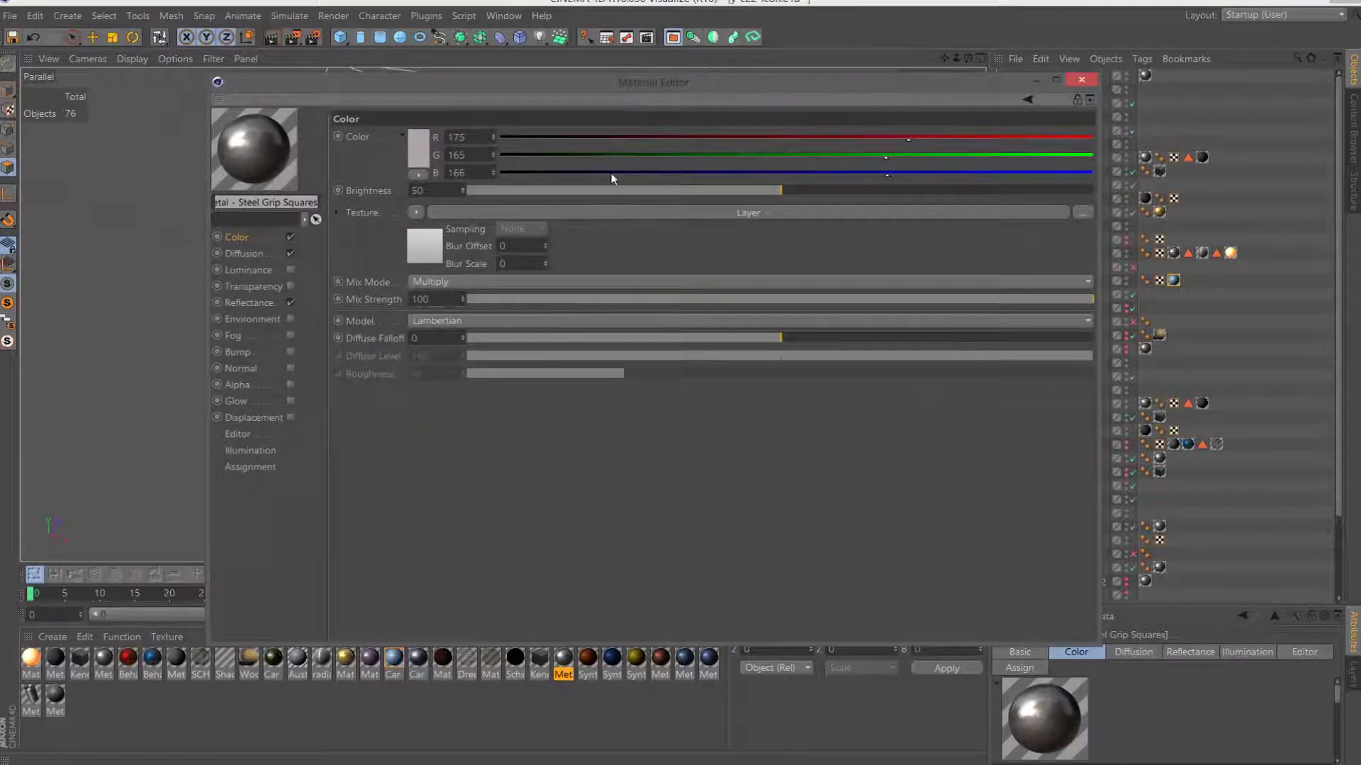
{"action": "left_click", "coordinate": [1081, 79]}
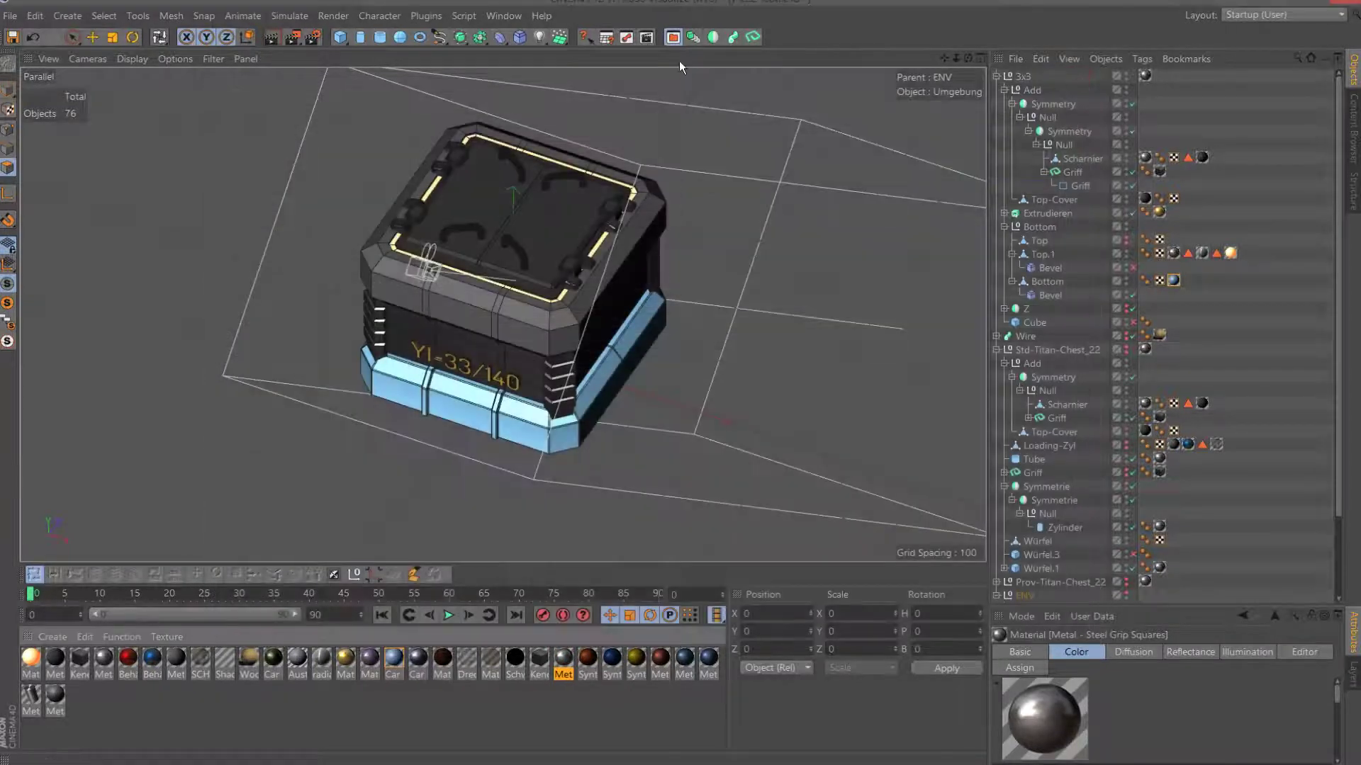
{"action": "left_click", "coordinate": [539, 664]}
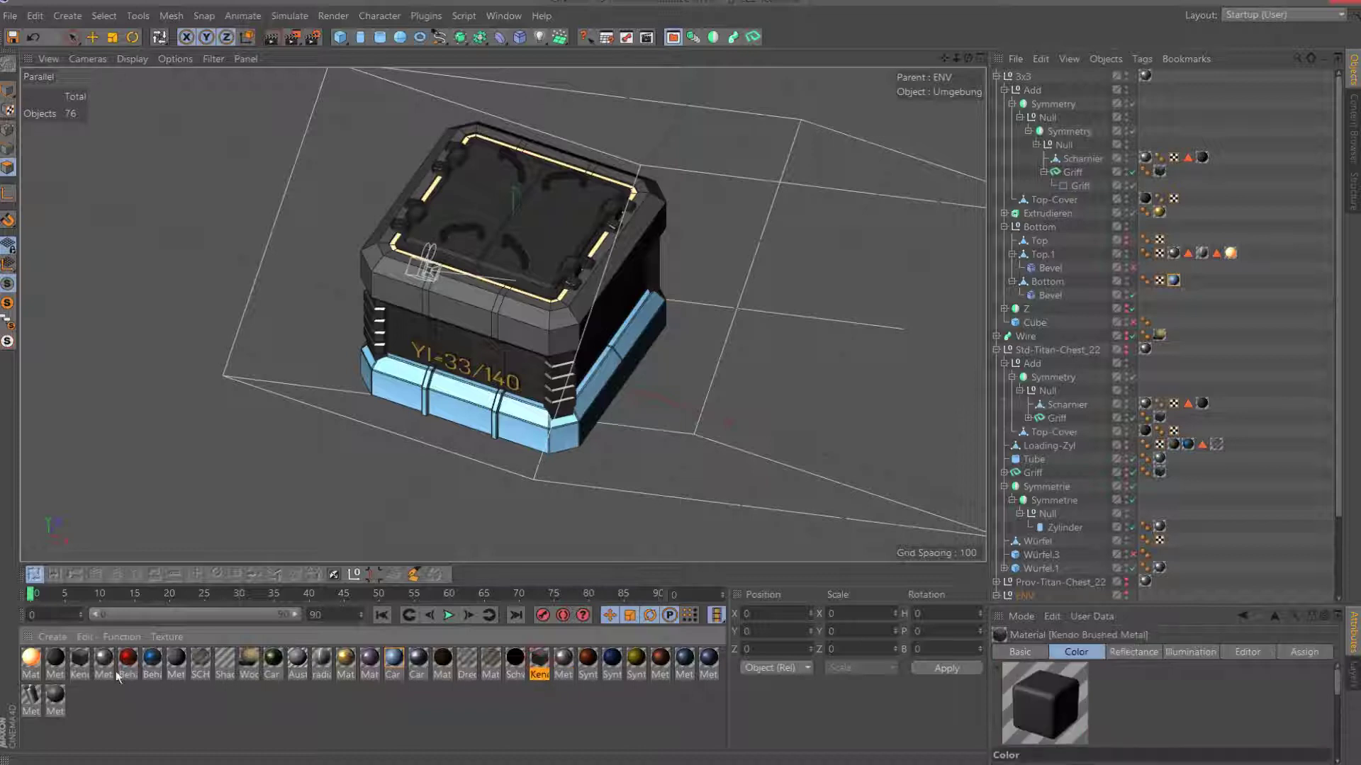
{"action": "left_click", "coordinate": [67, 635]}
{"action": "mouse_move", "coordinate": [96, 513]}
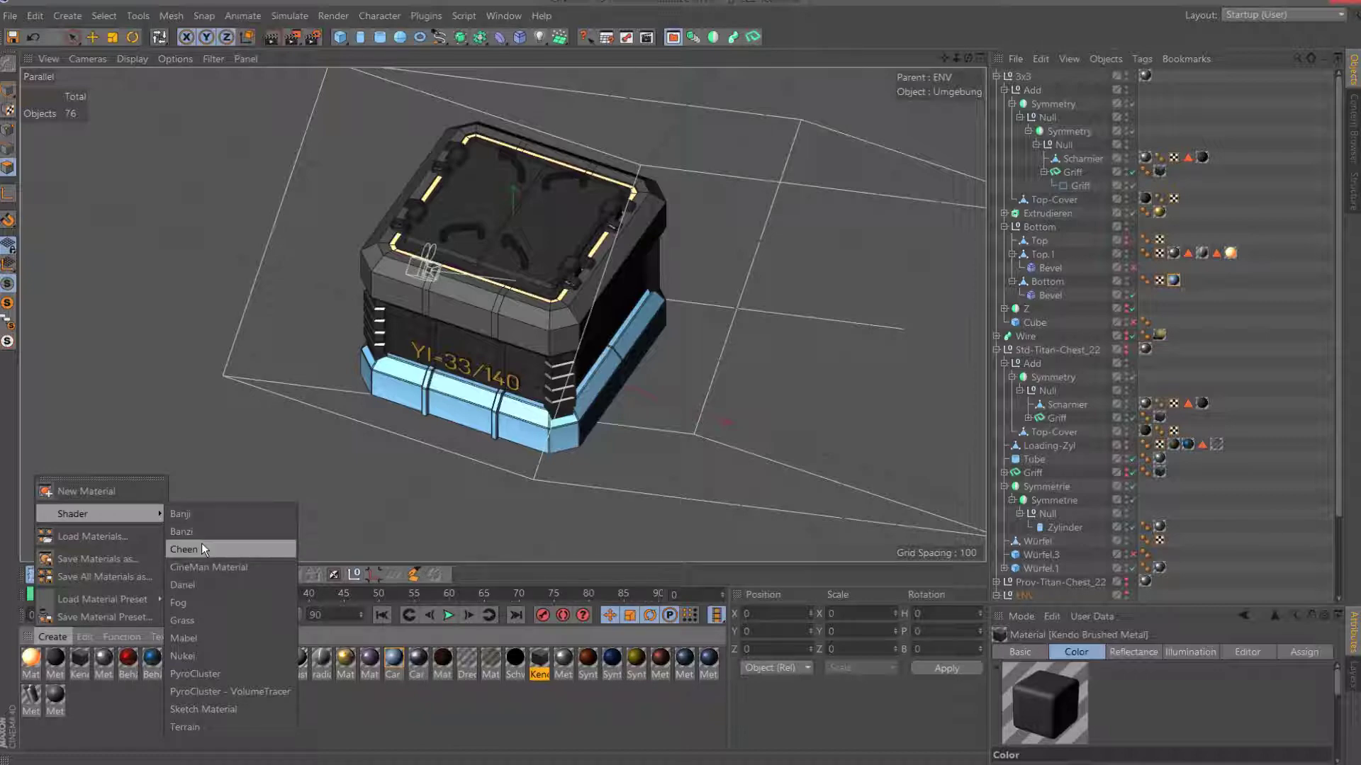
{"action": "left_click", "coordinate": [206, 656]}
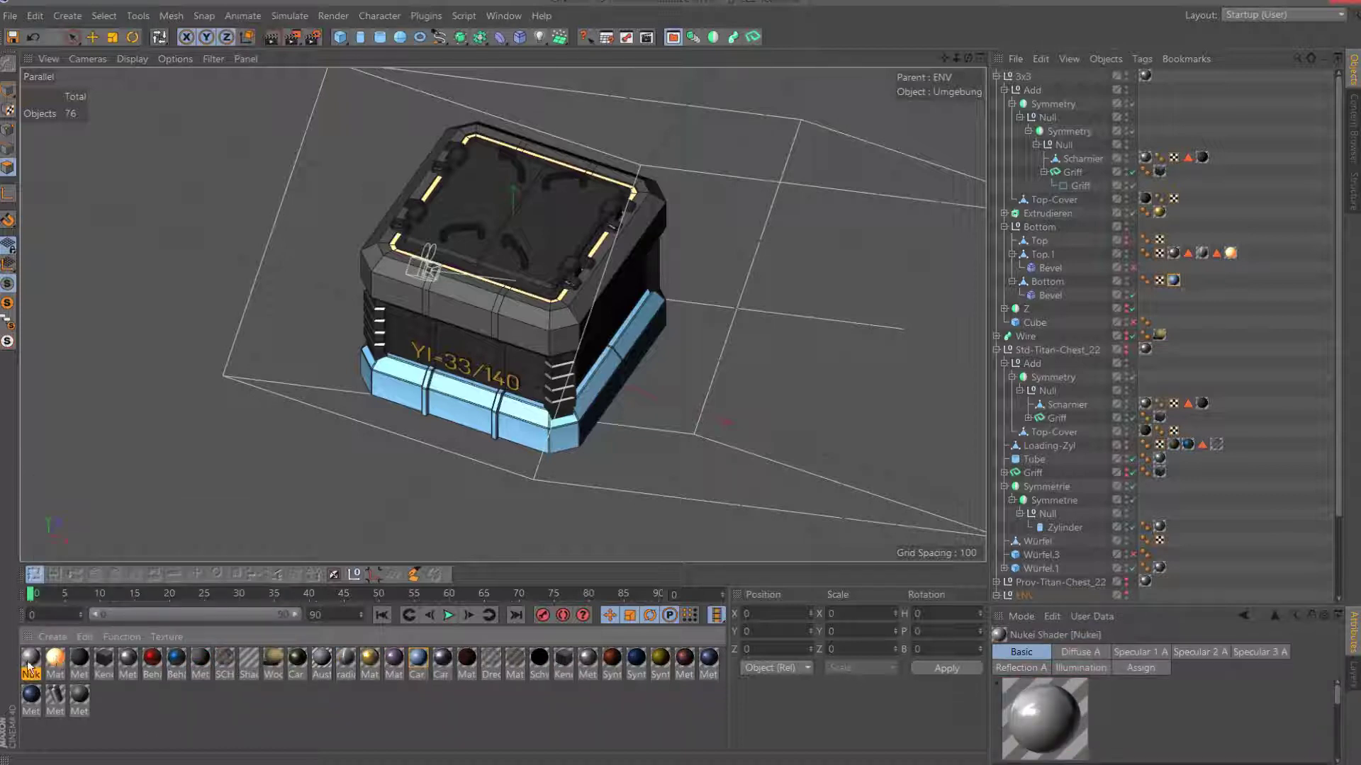
{"action": "left_click_drag", "start_coordinate": [47, 660], "coordinate": [1198, 252]}
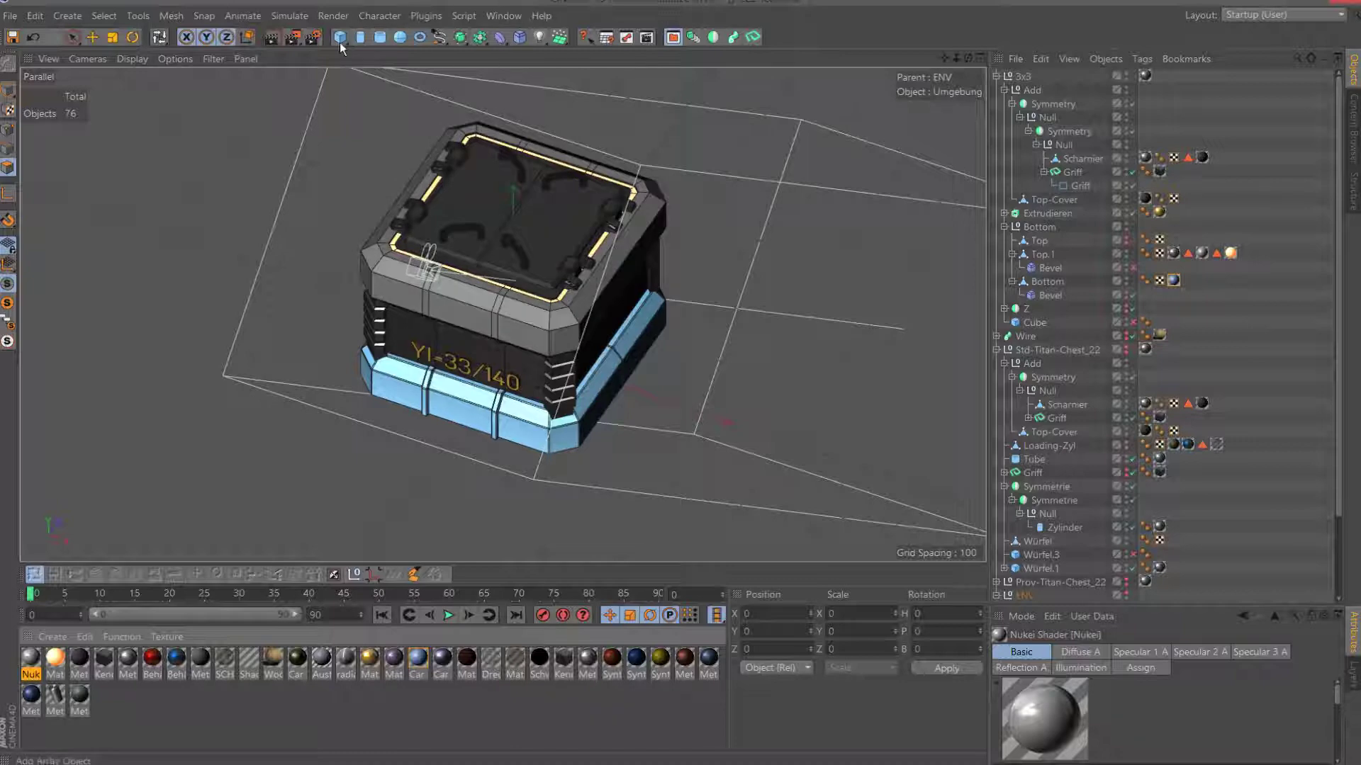
Render a test image of the chest, then close the Picture Viewer.
{"action": "left_click", "coordinate": [294, 39]}
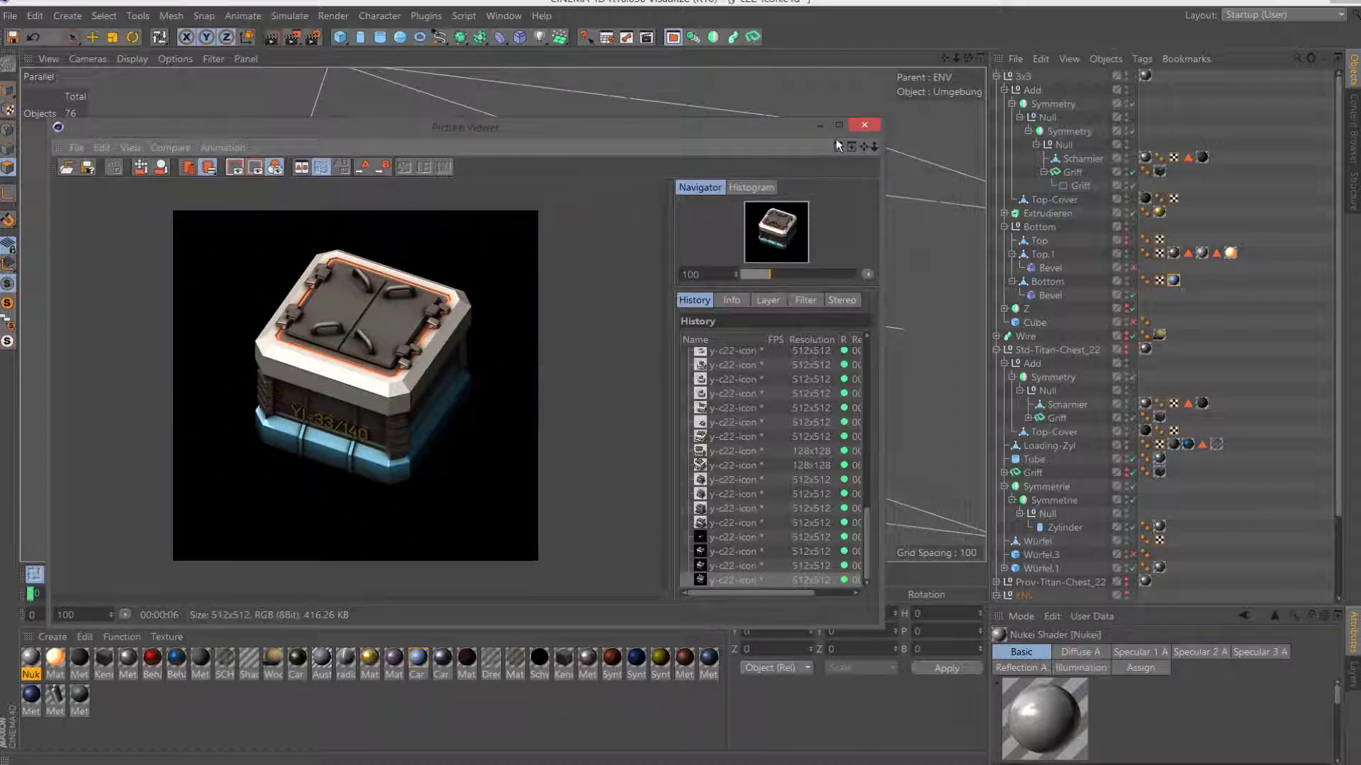
{"action": "left_click", "coordinate": [866, 126]}
{"action": "left_click_drag", "start_coordinate": [968, 59], "coordinate": [164, 659]}
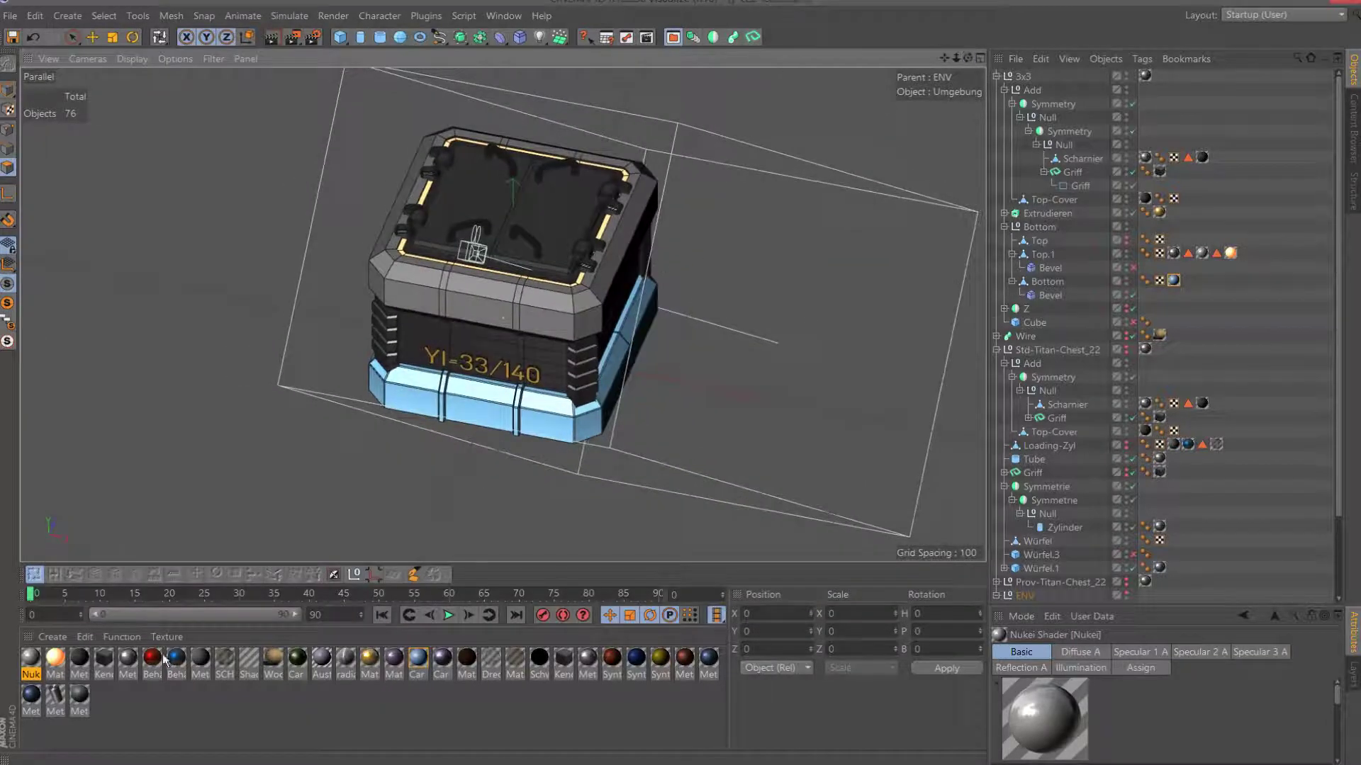
Apply Metal - Steel Grip Squares to the chest's top object.
{"action": "mouse_move", "coordinate": [37, 664]}
{"action": "left_mouse_down"}
{"action": "mouse_move", "coordinate": [1196, 240]}
{"action": "mouse_move", "coordinate": [1173, 235]}
{"action": "left_mouse_up"}
{"action": "left_click_drag", "start_coordinate": [1182, 286], "coordinate": [1175, 255]}
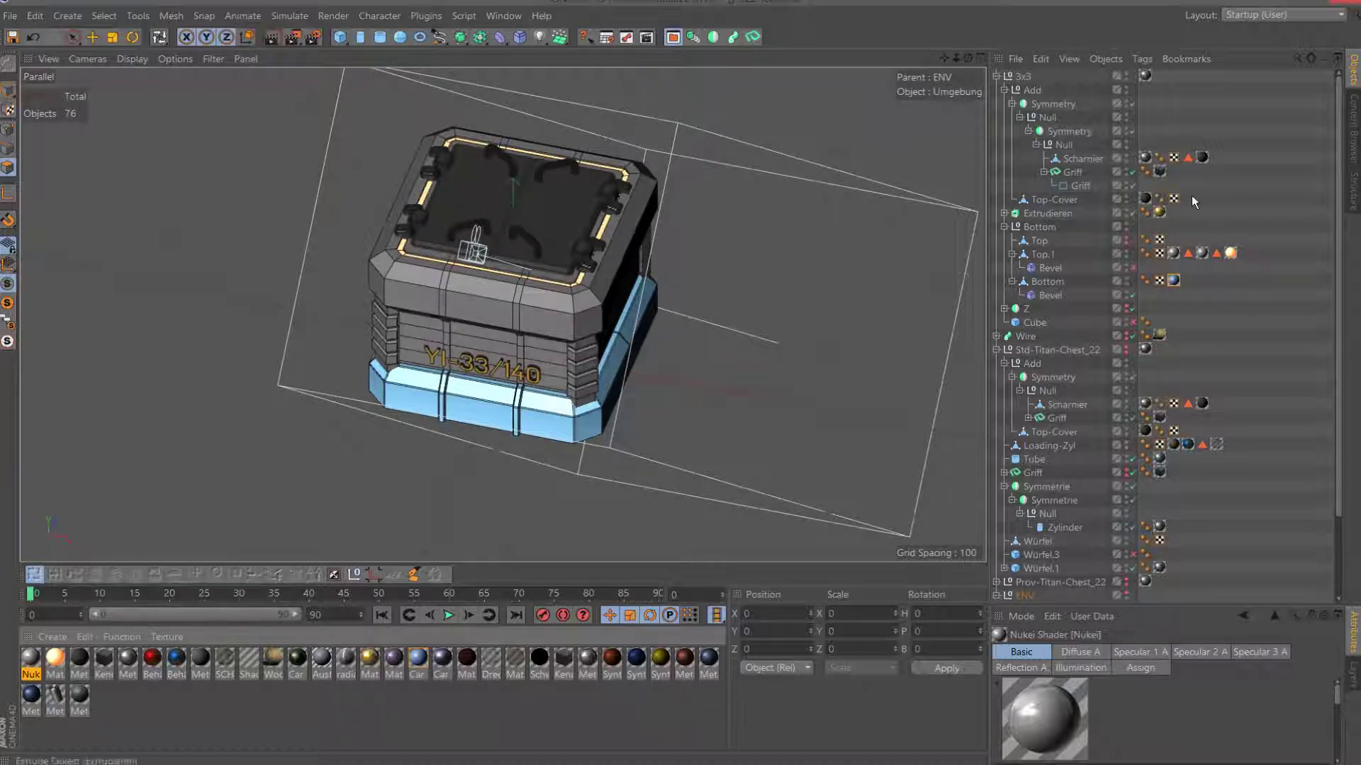
{"action": "left_click", "coordinate": [132, 665]}
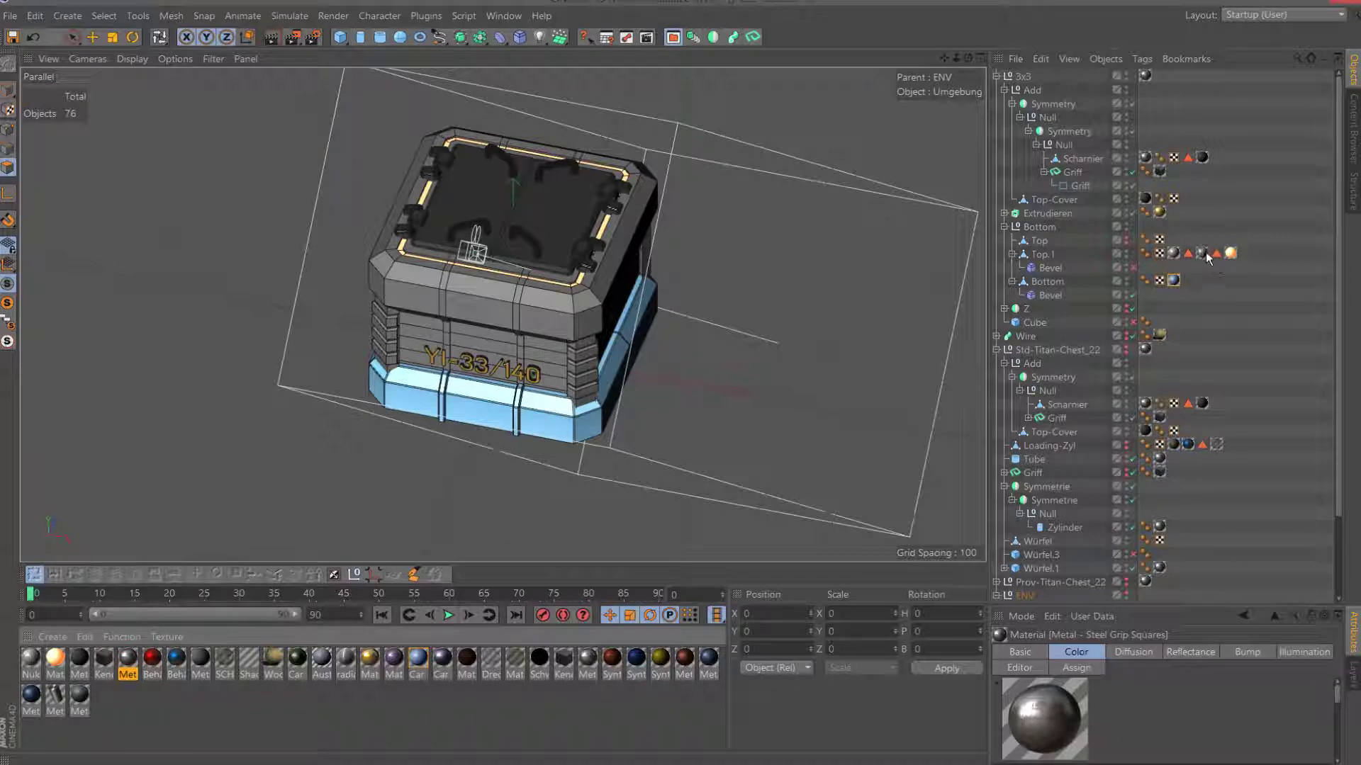
{"action": "left_click_drag", "start_coordinate": [132, 665], "coordinate": [1208, 257]}
Disable Bump, tweak the base colour RGB, and tint the Reflectance layer colour pale light blue.
{"action": "double_click", "coordinate": [125, 662]}
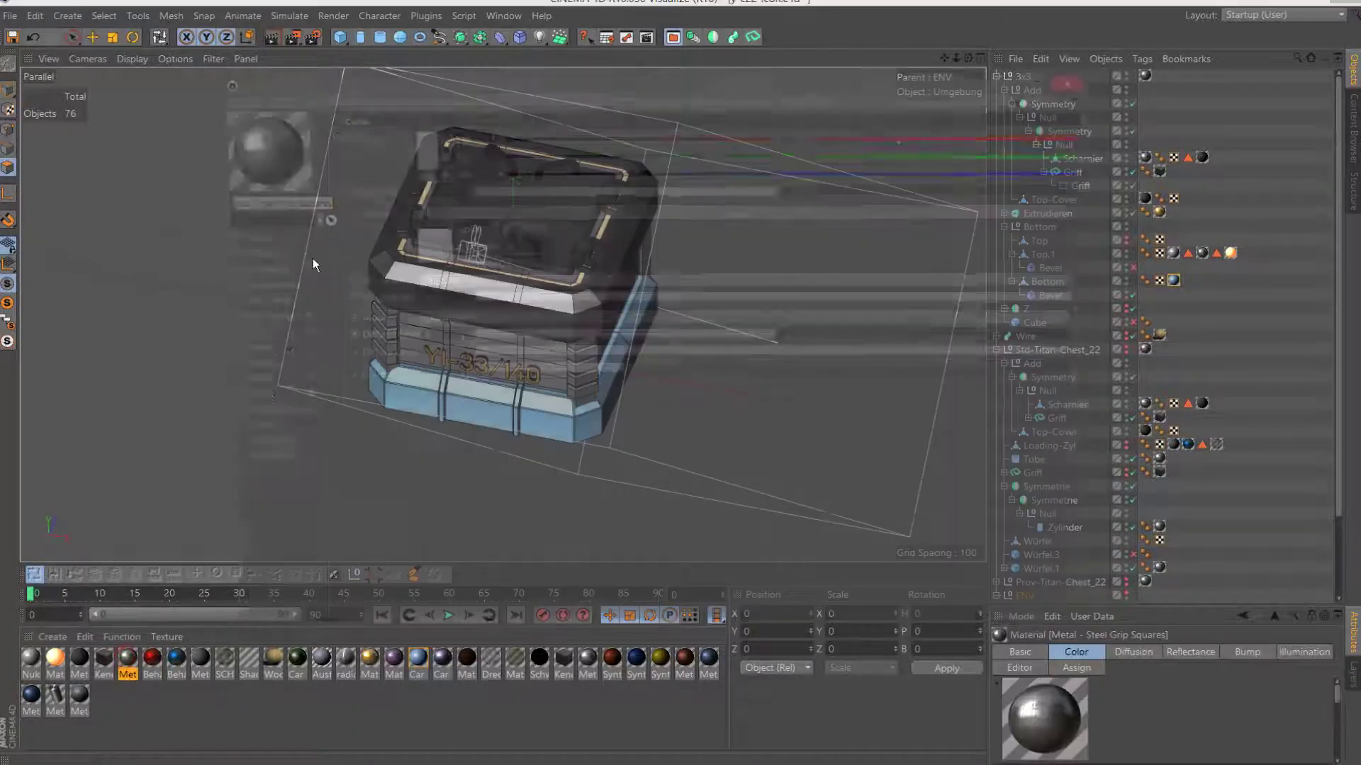
{"action": "left_click", "coordinate": [290, 351]}
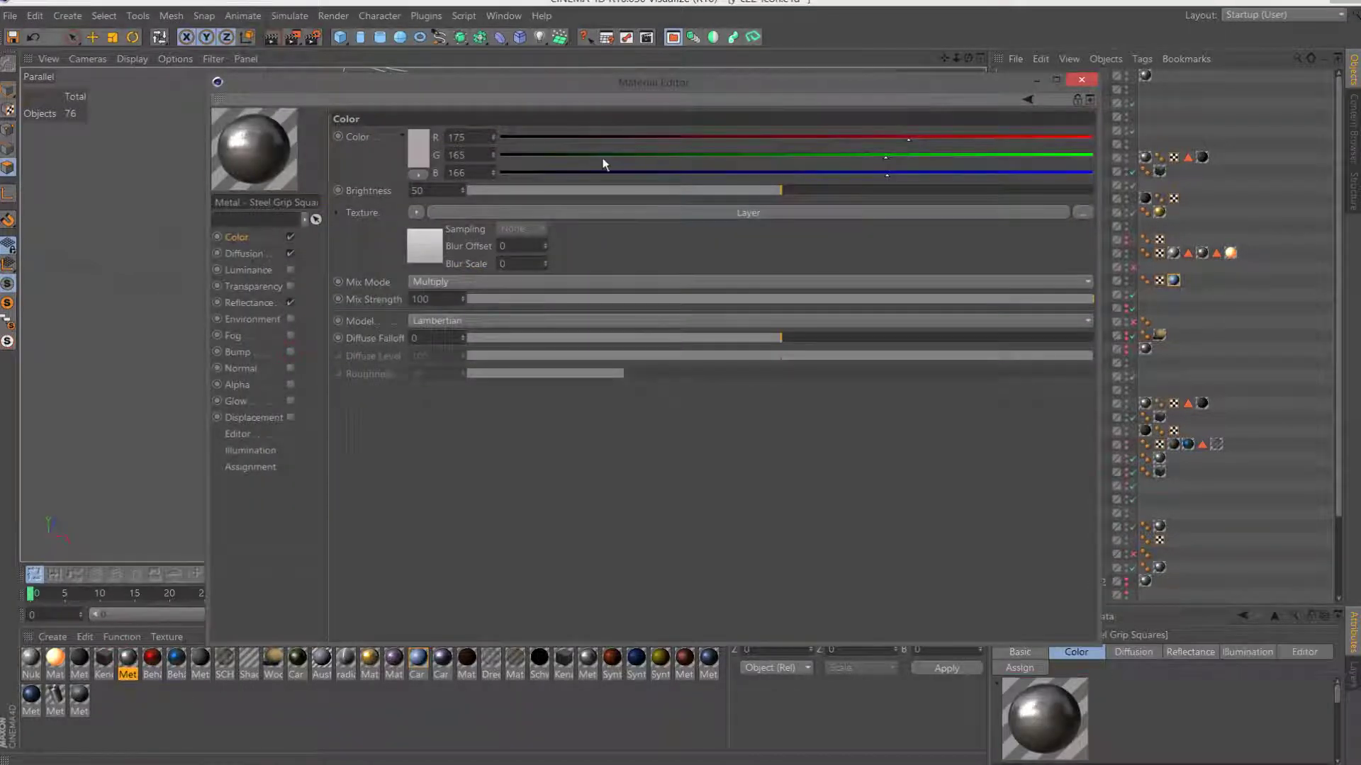
{"action": "left_click_drag", "start_coordinate": [887, 137], "coordinate": [883, 137]}
{"action": "left_click", "coordinate": [897, 154]}
{"action": "left_click", "coordinate": [264, 254]}
{"action": "left_click", "coordinate": [265, 302]}
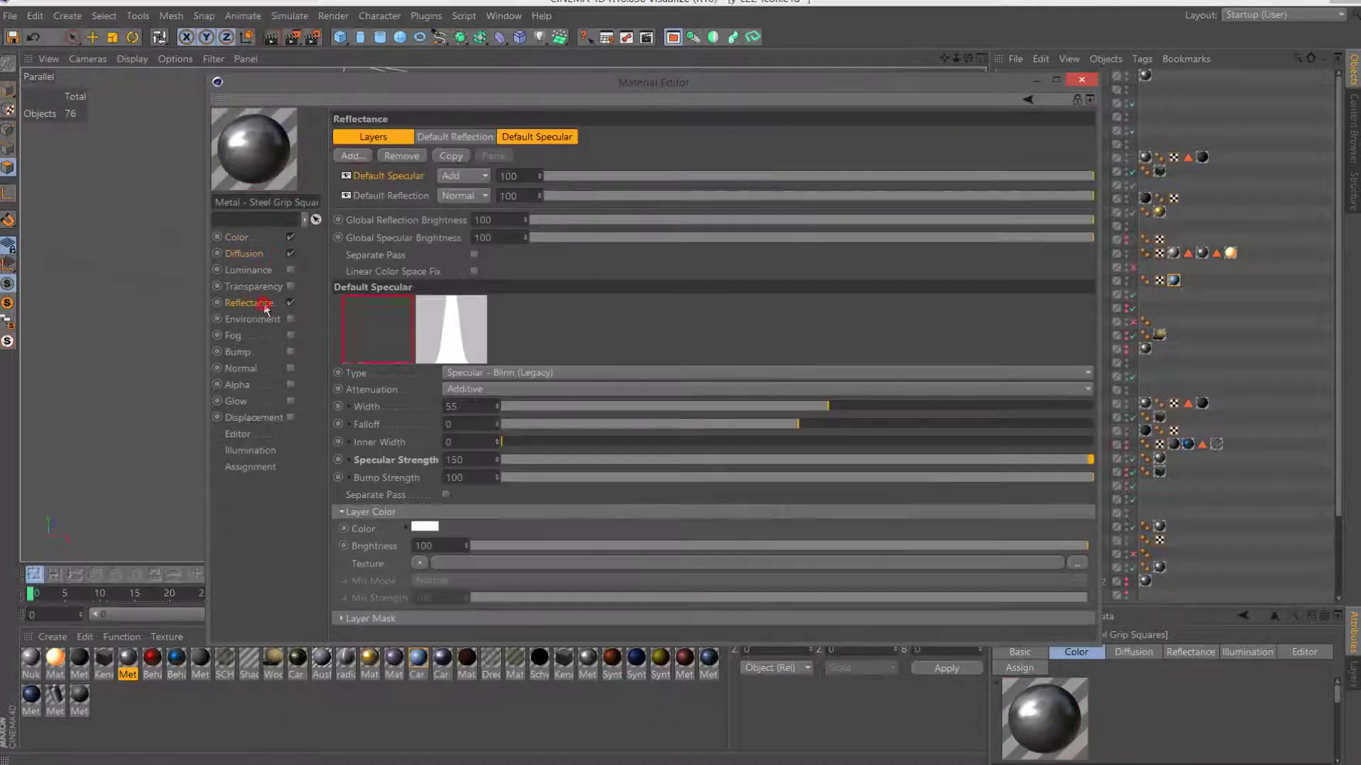
{"action": "left_click", "coordinate": [429, 528]}
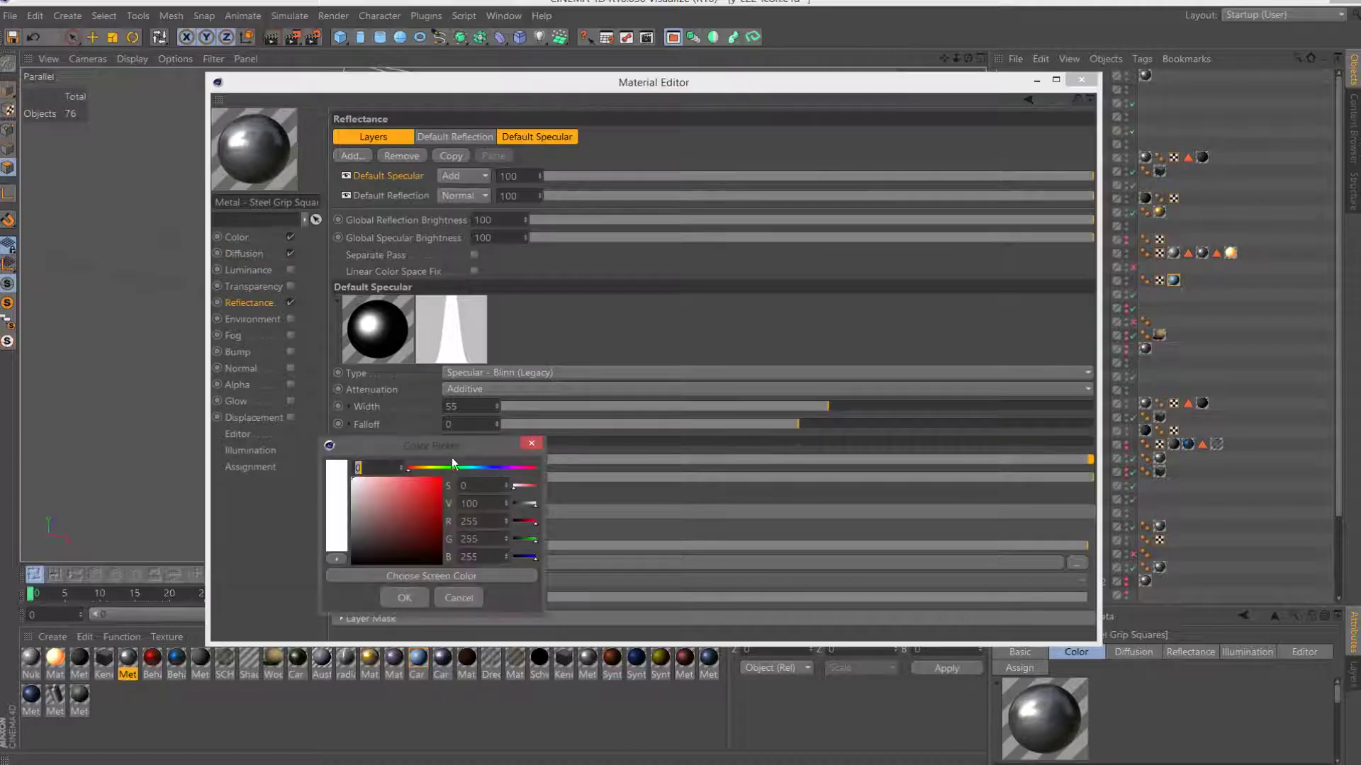
{"action": "left_click", "coordinate": [474, 468]}
{"action": "left_click_drag", "start_coordinate": [474, 468], "coordinate": [479, 468]}
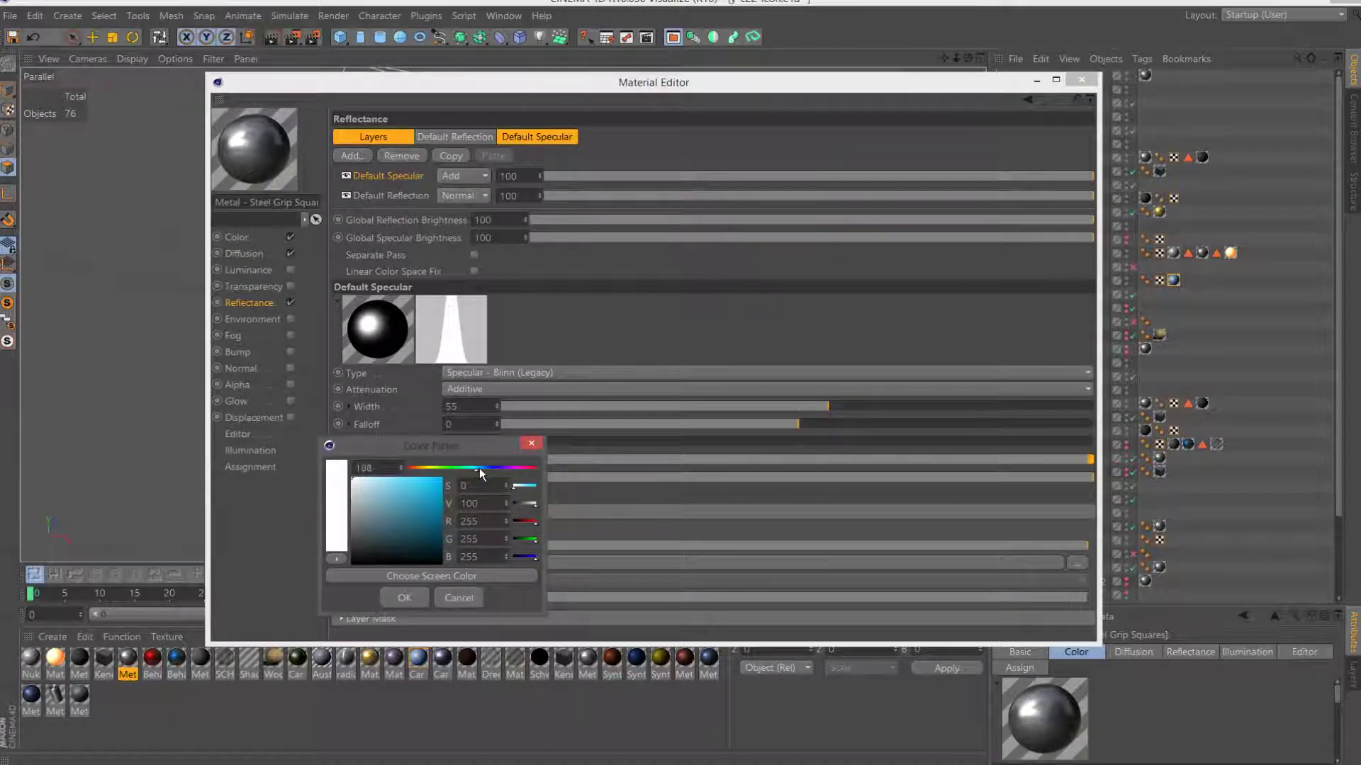
{"action": "left_click", "coordinate": [375, 482]}
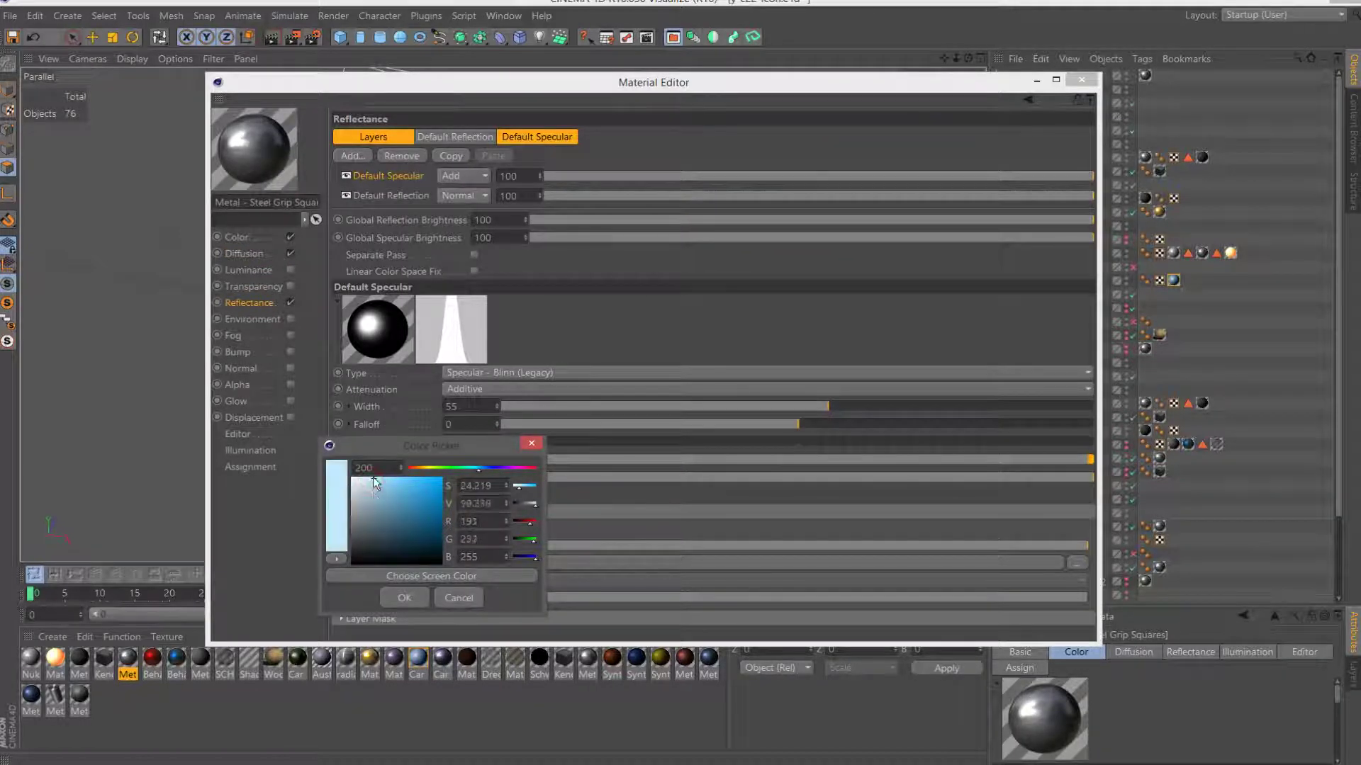
{"action": "left_click", "coordinate": [402, 598]}
{"action": "left_click", "coordinate": [1081, 79]}
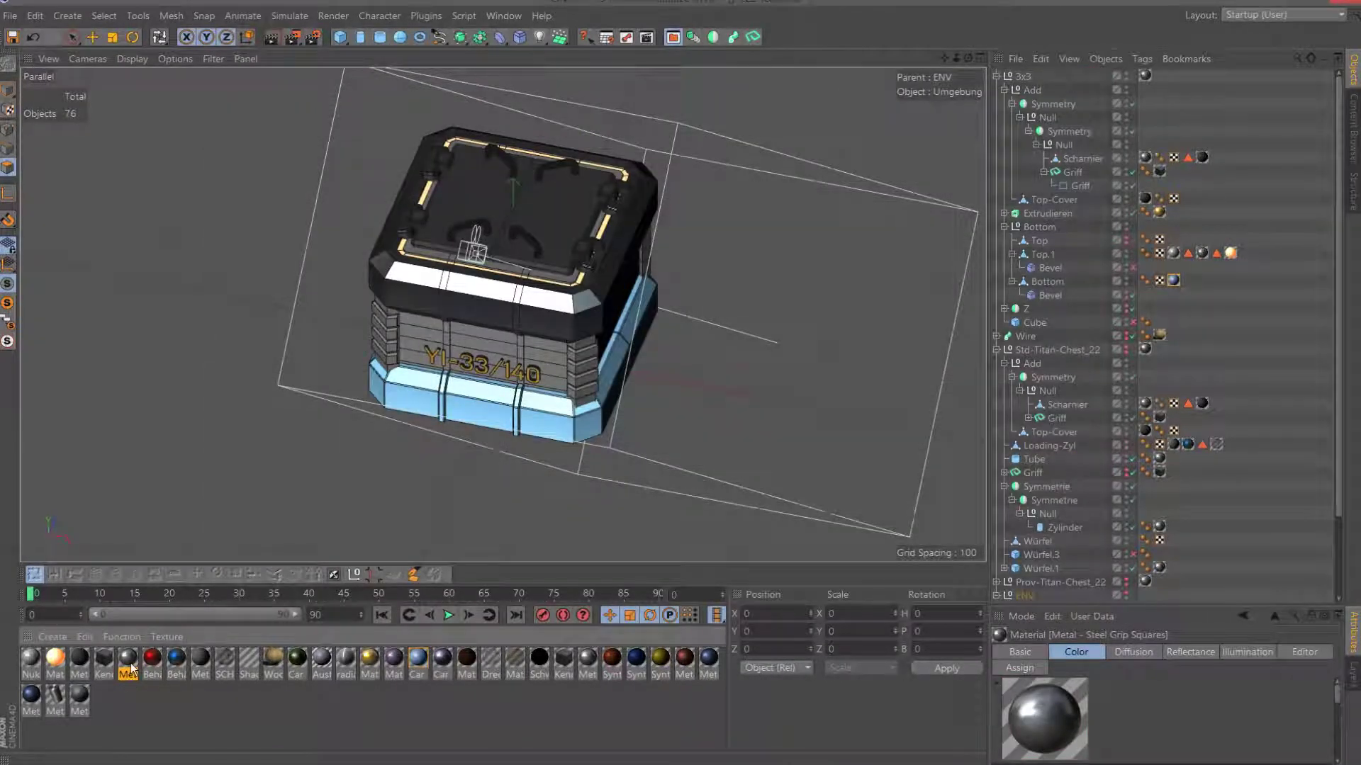
Apply the Steel Grip metal to Bottom and paste a duplicate of the material.
{"action": "left_click_drag", "start_coordinate": [131, 668], "coordinate": [1173, 281]}
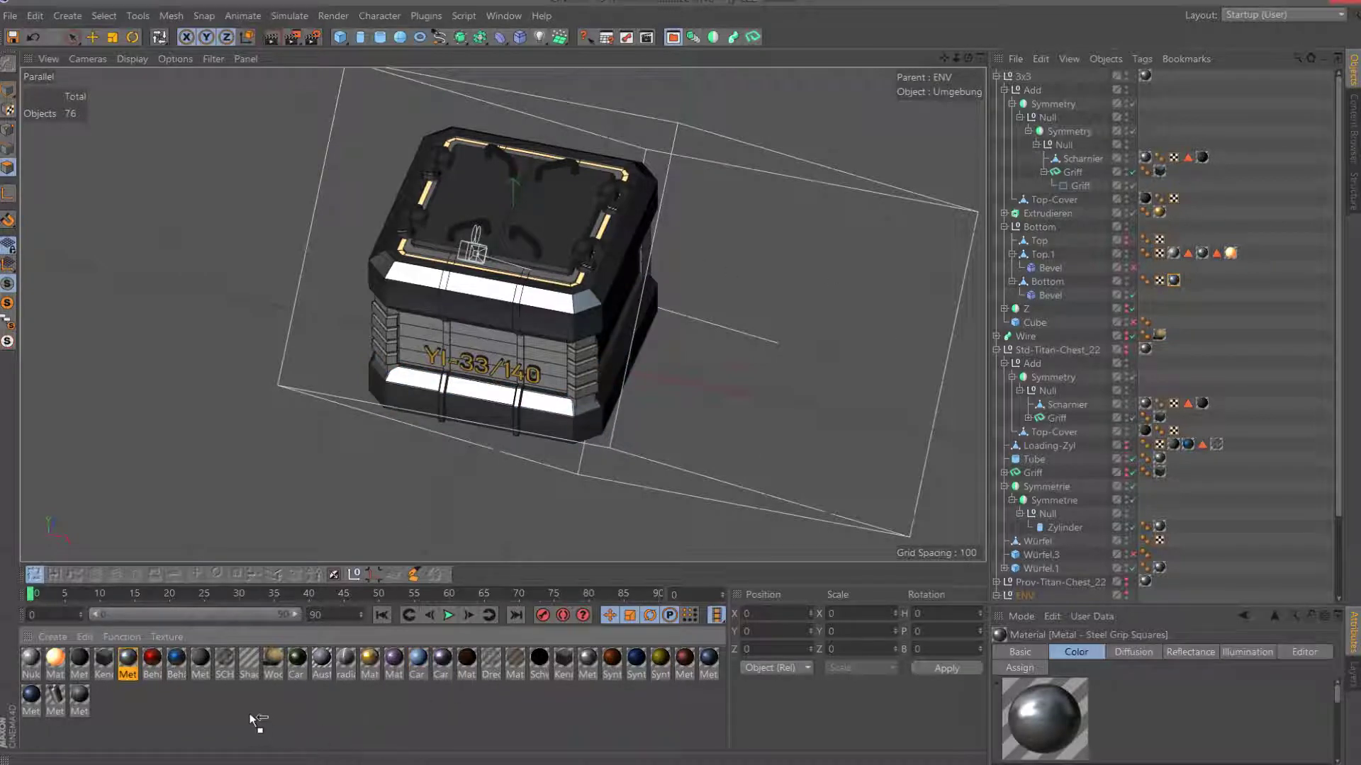
{"action": "key", "text": "ctrl+x"}
{"action": "key", "text": "ctrl+v"}
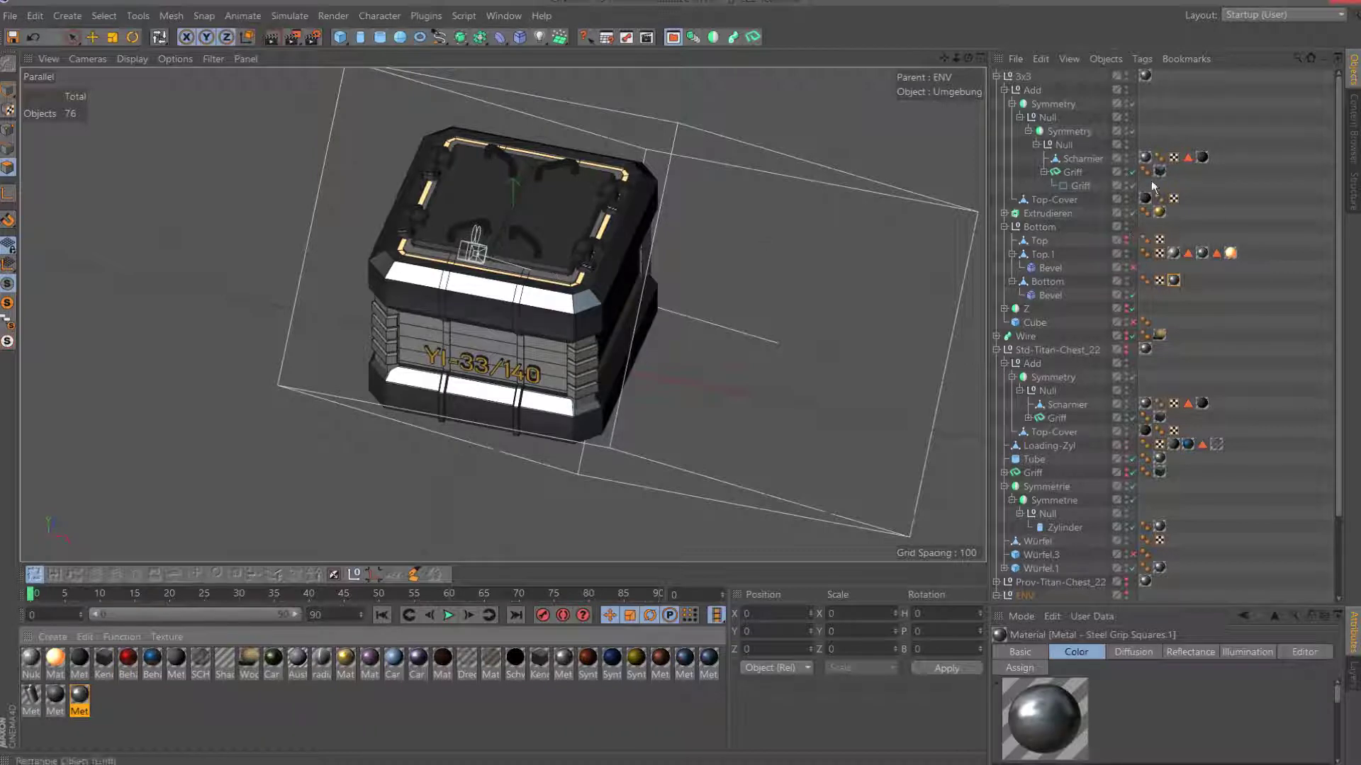
Restore Top.1's rim polygon selection with Live Selection, then render a preview.
{"action": "left_click", "coordinate": [1053, 254]}
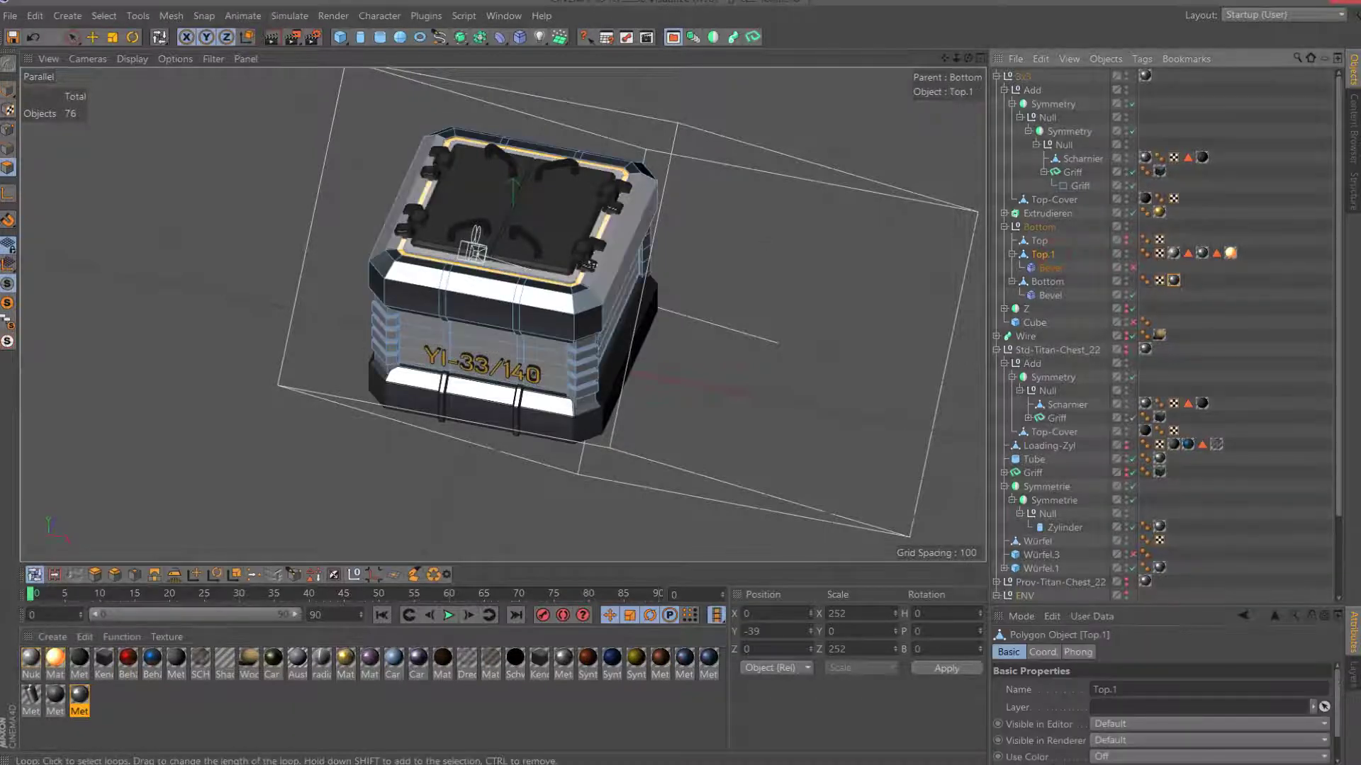
{"action": "left_click", "coordinate": [73, 37]}
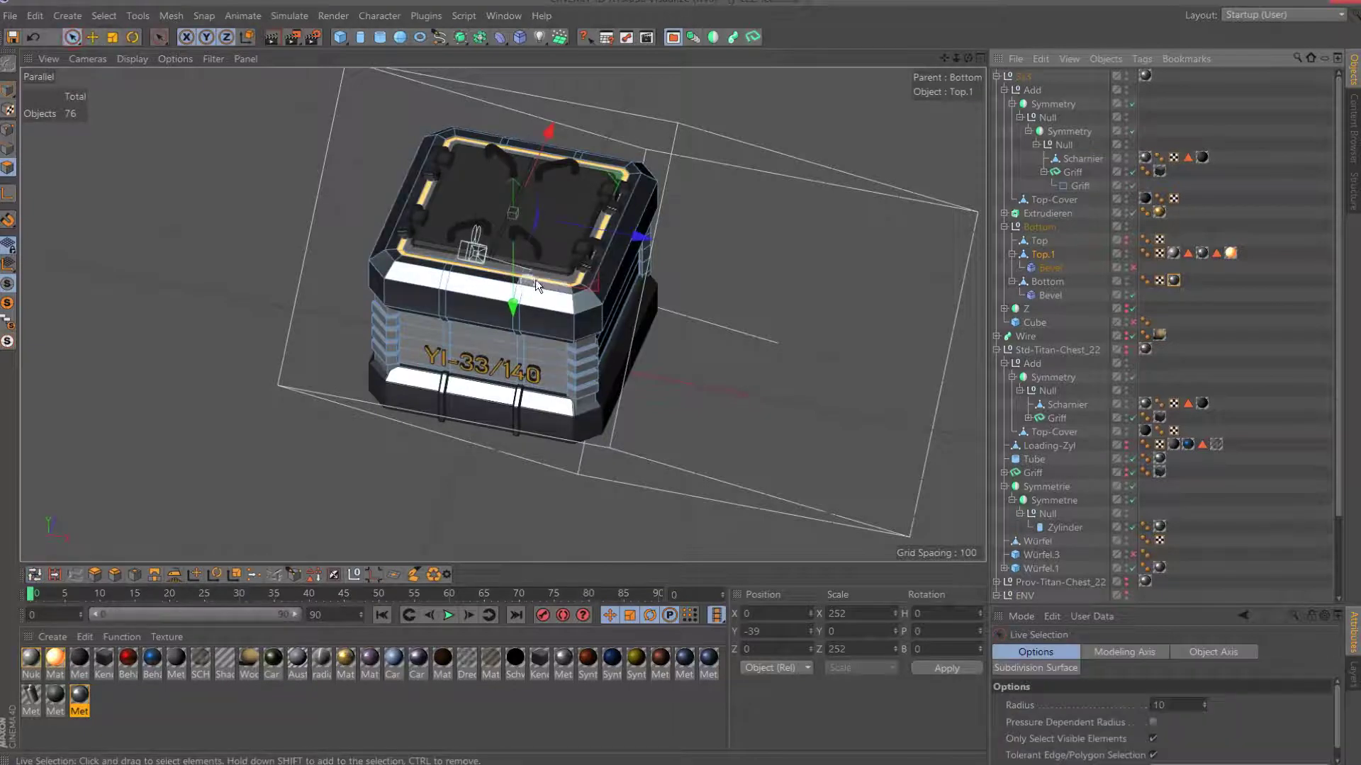
{"action": "left_click", "coordinate": [579, 321]}
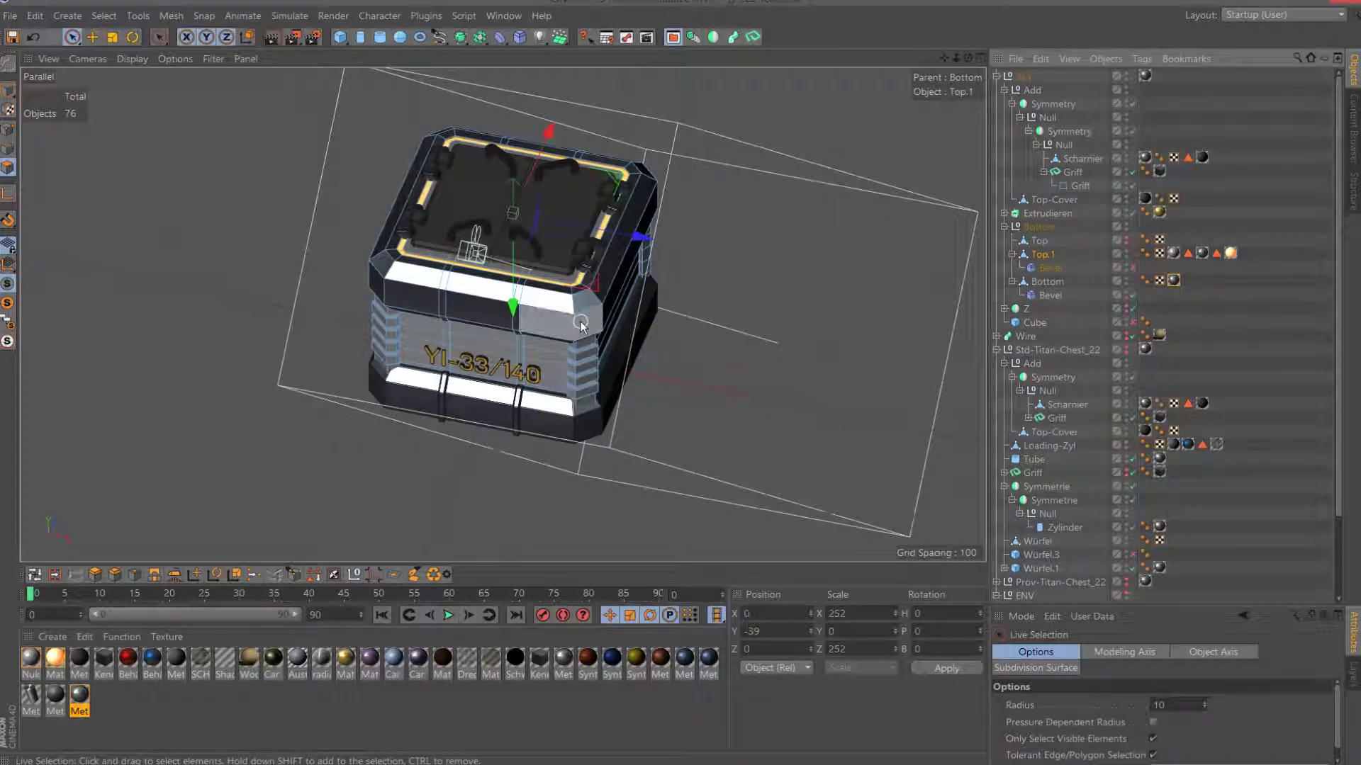
{"action": "double_click", "coordinate": [1187, 253]}
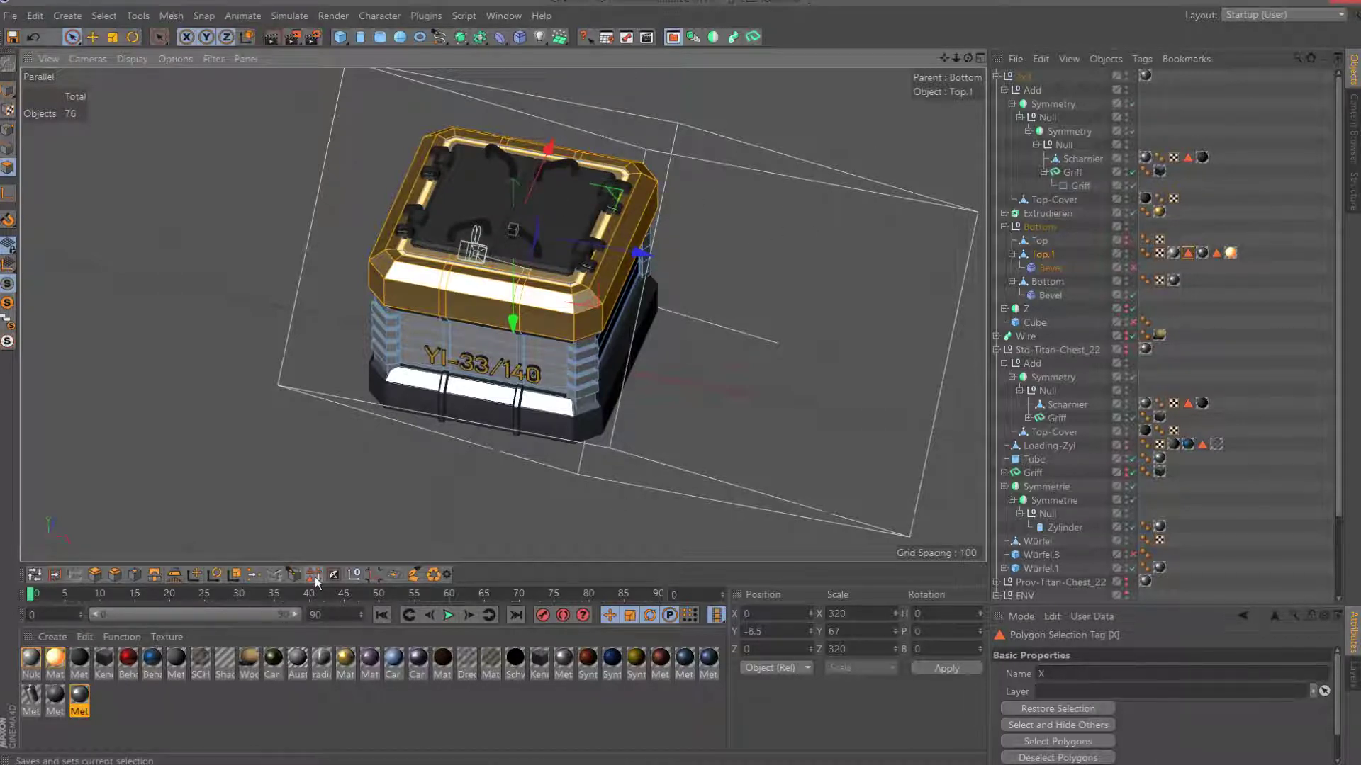
{"action": "left_click", "coordinate": [292, 38]}
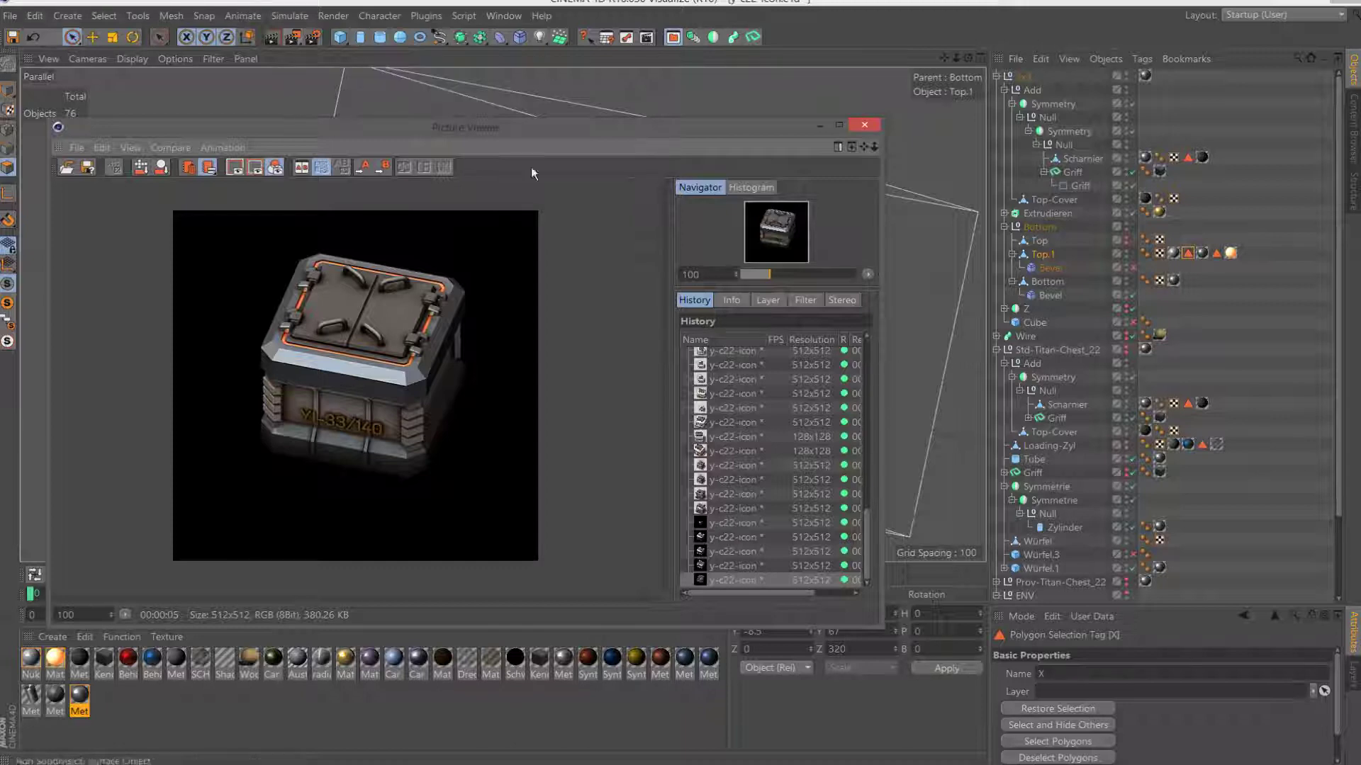
Put the blue Behälters material on Top.1 and check it in a test render.
{"action": "left_click", "coordinate": [871, 126]}
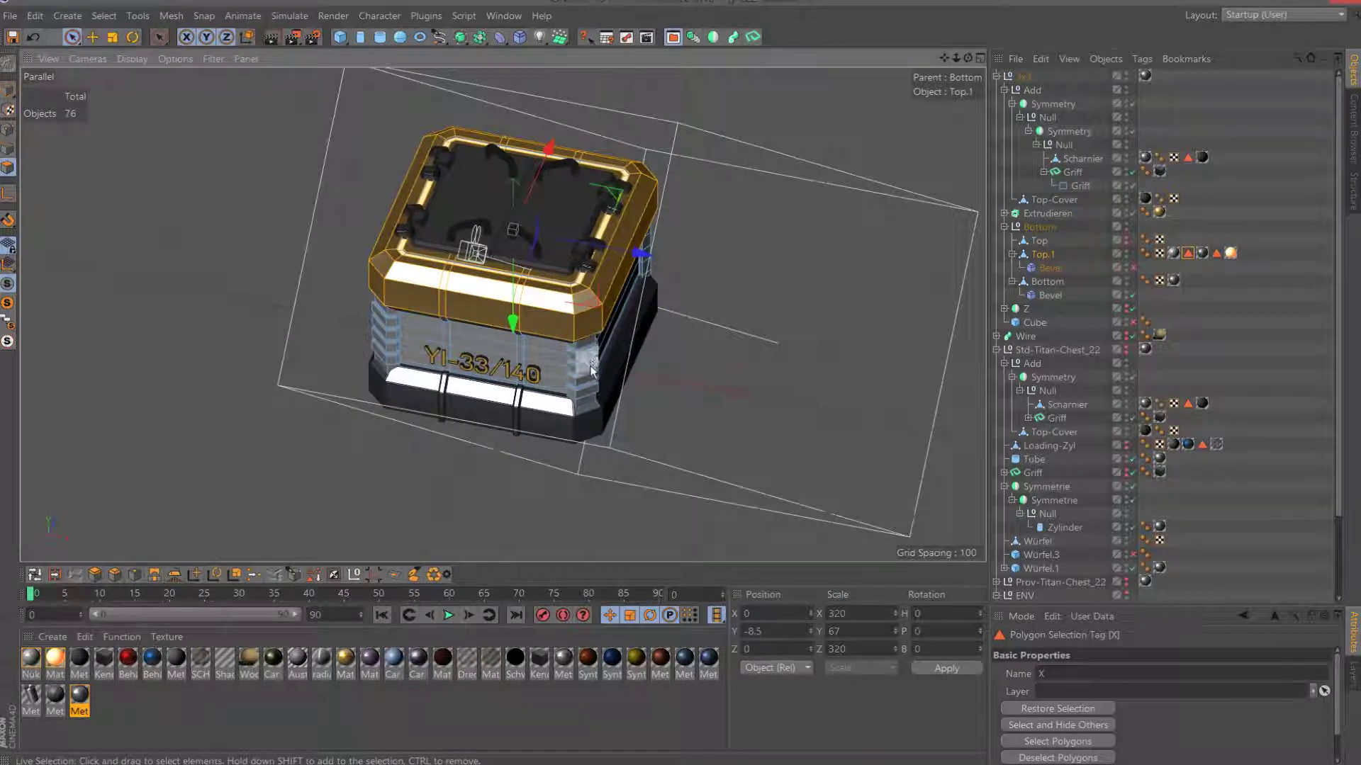
{"action": "left_click", "coordinate": [130, 660]}
{"action": "mouse_move", "coordinate": [157, 662]}
{"action": "left_mouse_down"}
{"action": "mouse_move", "coordinate": [1190, 277]}
{"action": "mouse_move", "coordinate": [1174, 288]}
{"action": "mouse_move", "coordinate": [1174, 255]}
{"action": "left_mouse_up"}
{"action": "left_click", "coordinate": [296, 37]}
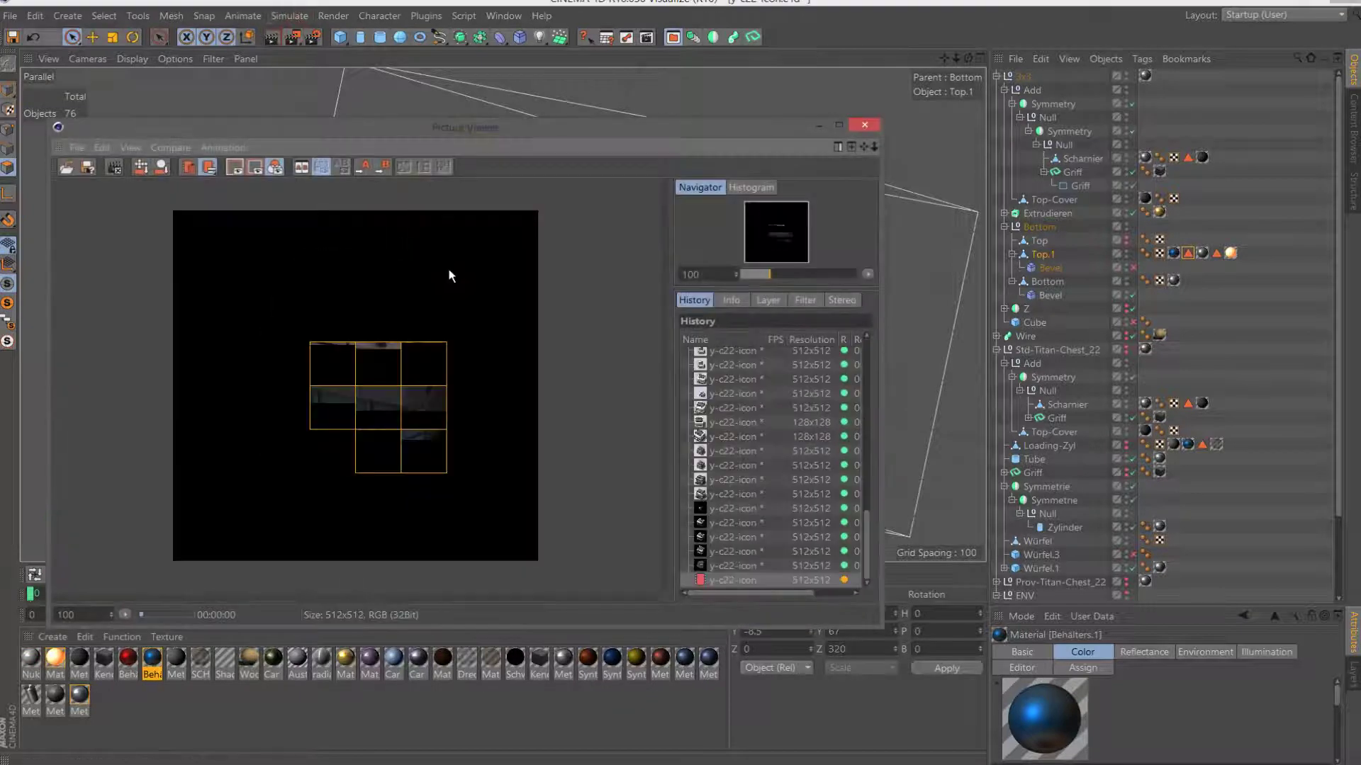
{"action": "scroll", "coordinate": [447, 391], "scroll_direction": "up", "scroll_amount": 3}
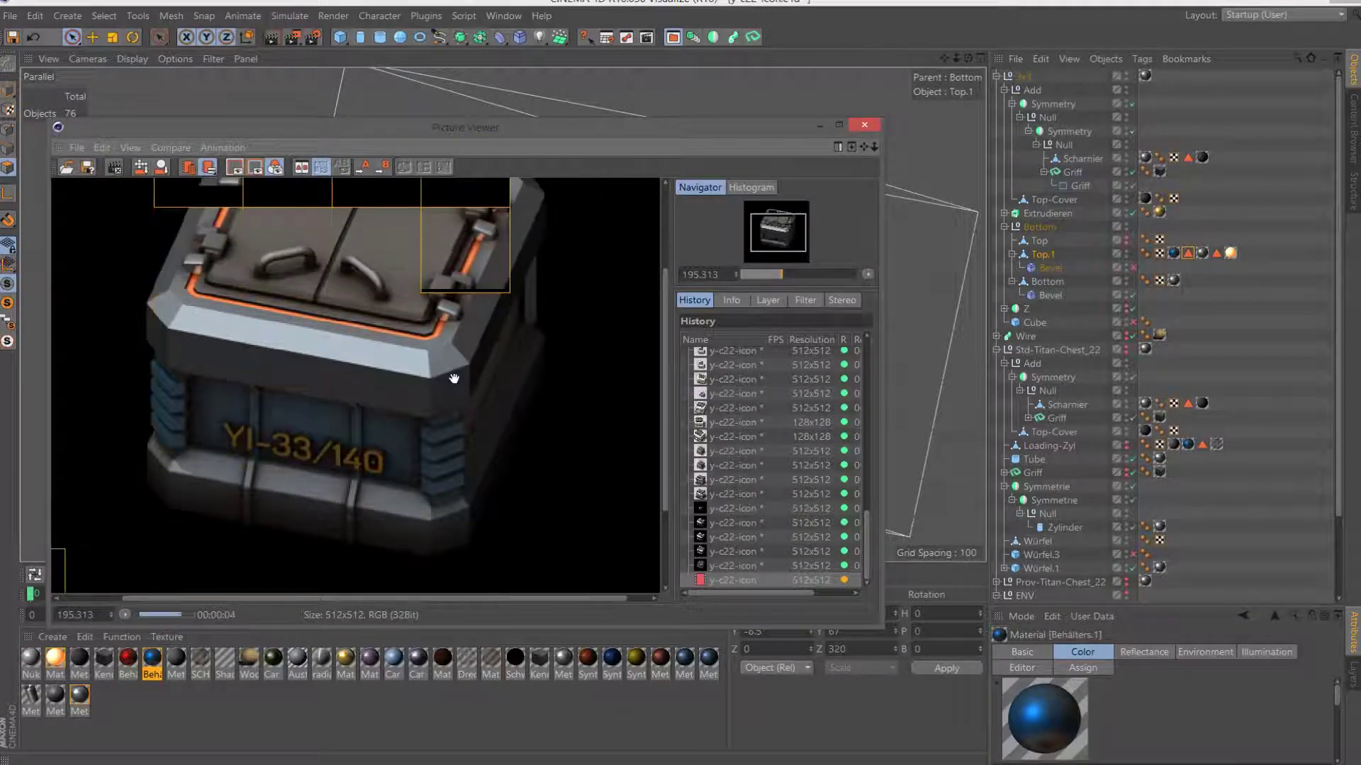
{"action": "left_click", "coordinate": [865, 125]}
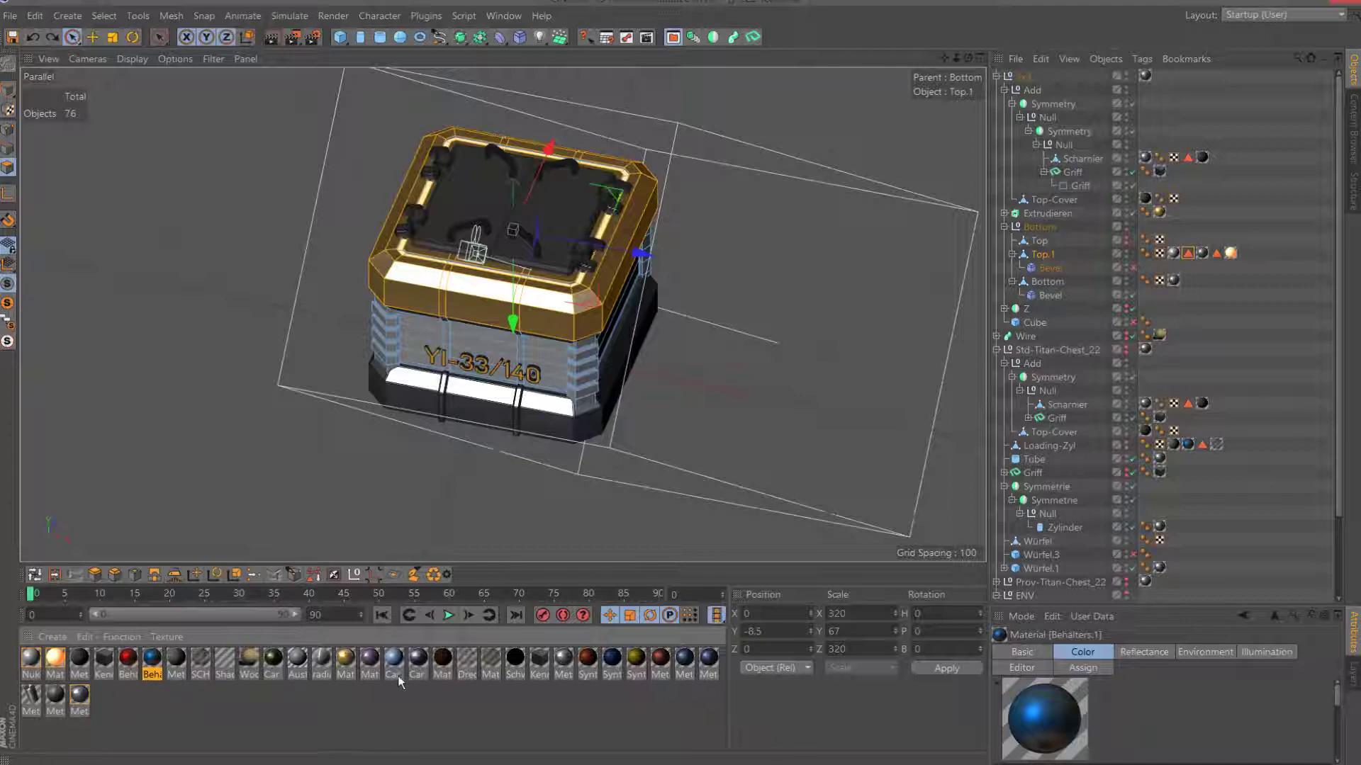
Apply radial4 to Top.1, switch the Wire tag from Mat.1 to Mat.3, and render.
{"action": "left_click_drag", "start_coordinate": [322, 659], "coordinate": [1241, 125]}
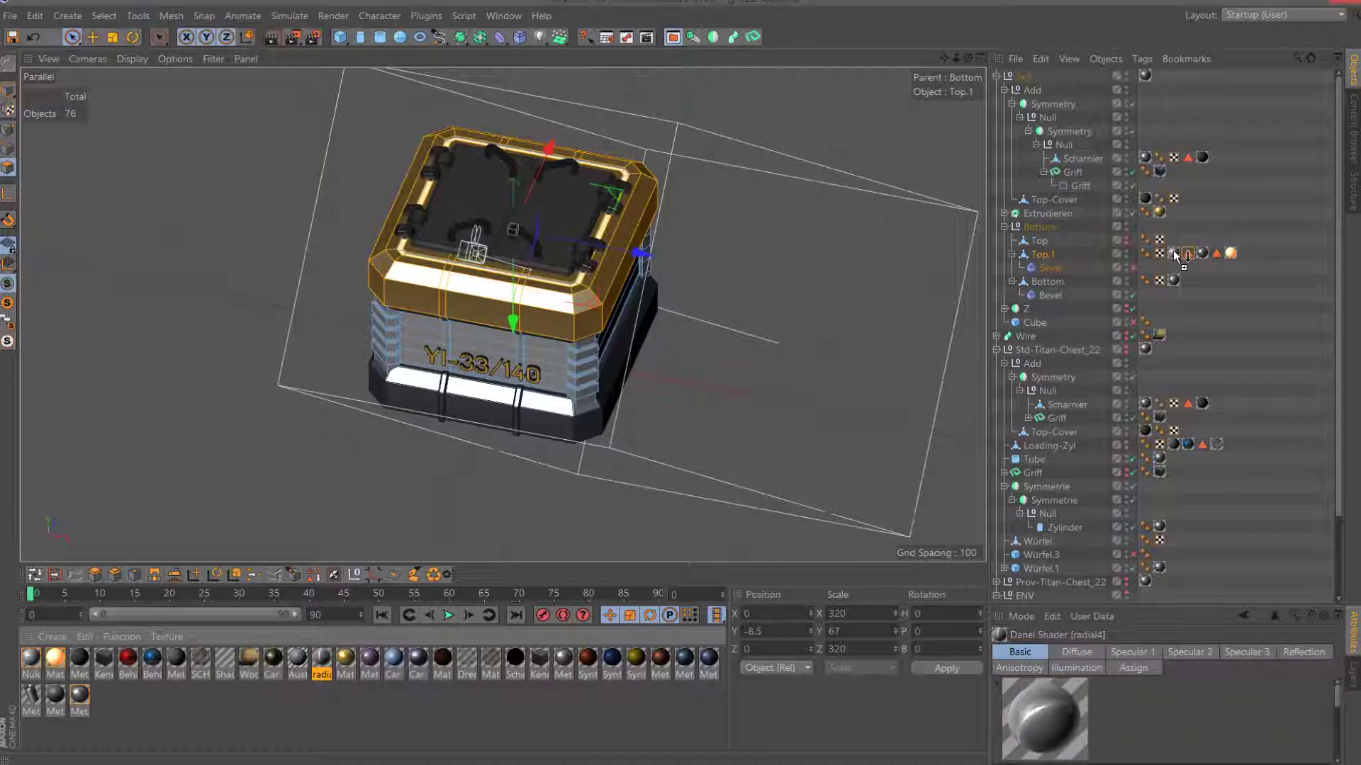
{"action": "left_click_drag", "start_coordinate": [1195, 245], "coordinate": [1175, 255]}
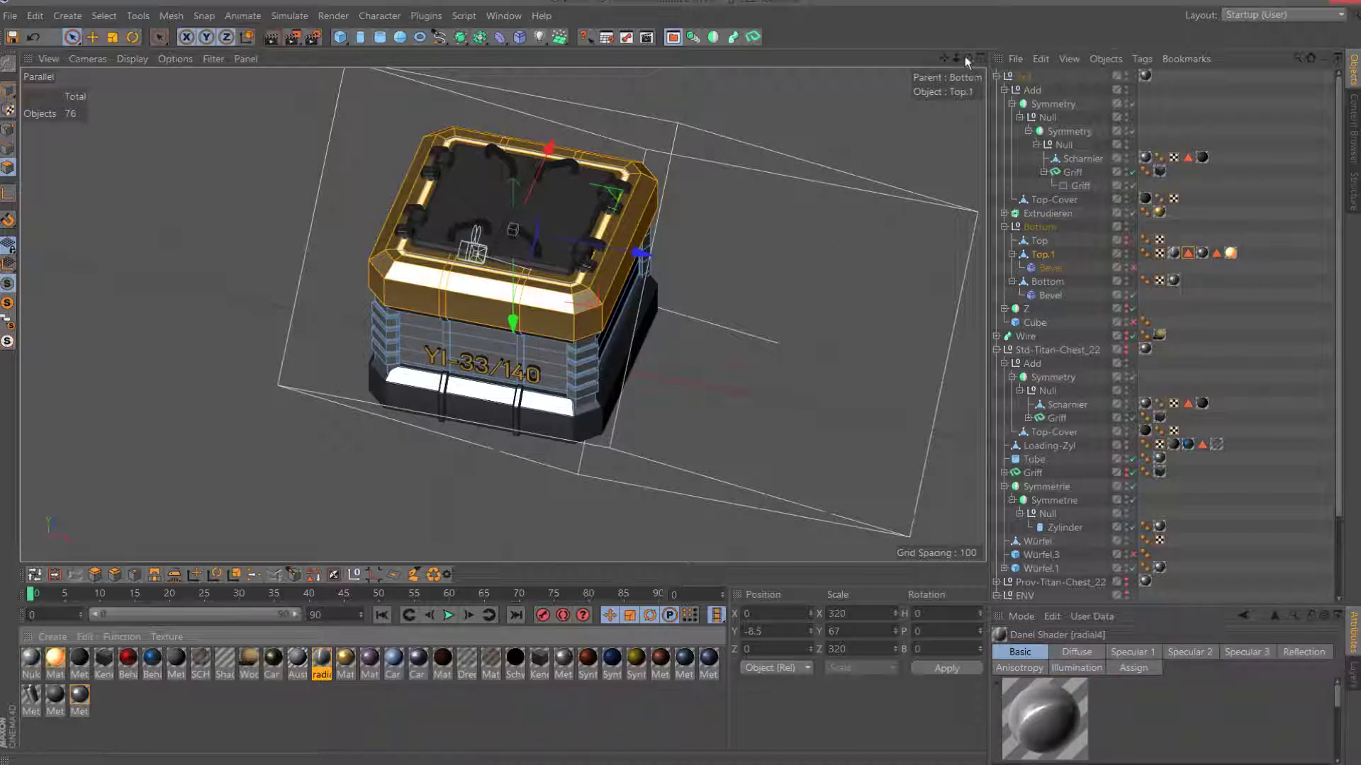
{"action": "left_click_drag", "start_coordinate": [959, 62], "coordinate": [985, 67]}
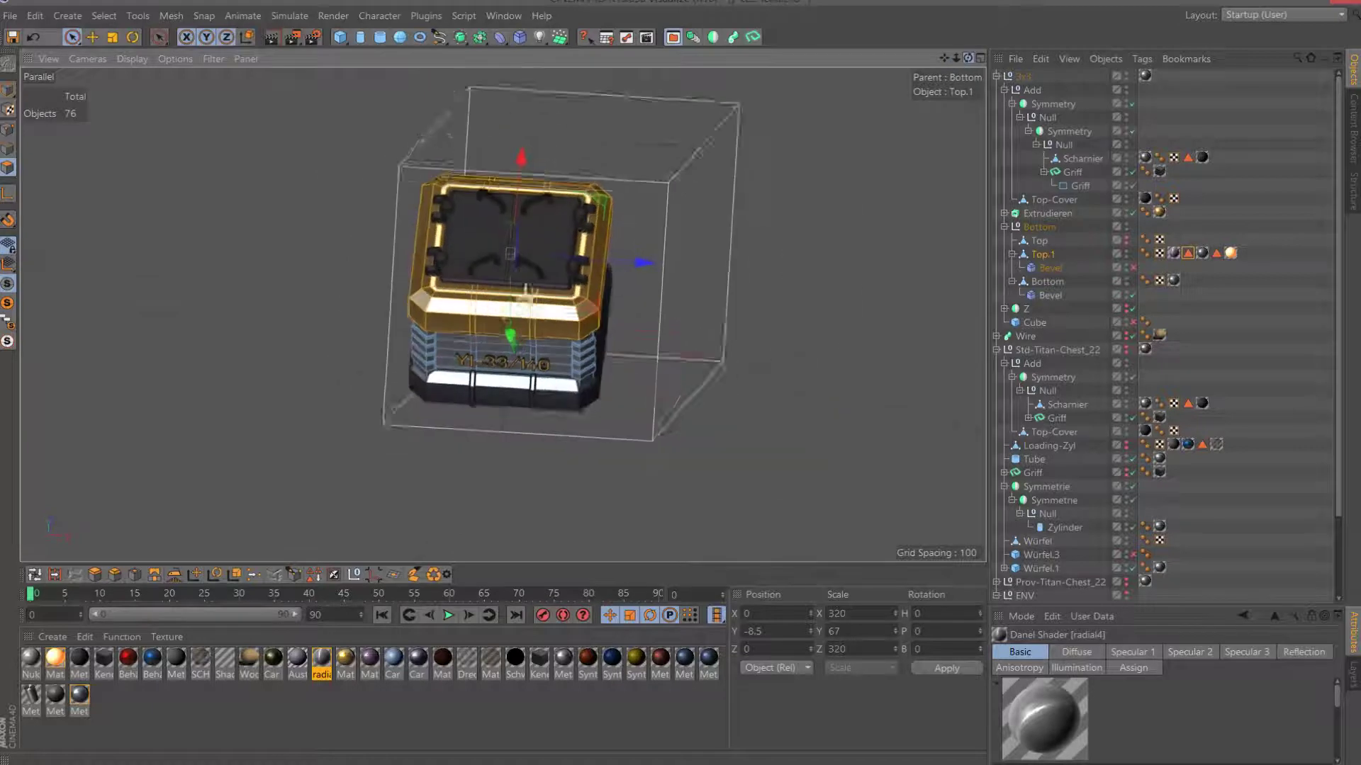
{"action": "left_click", "coordinate": [1160, 336]}
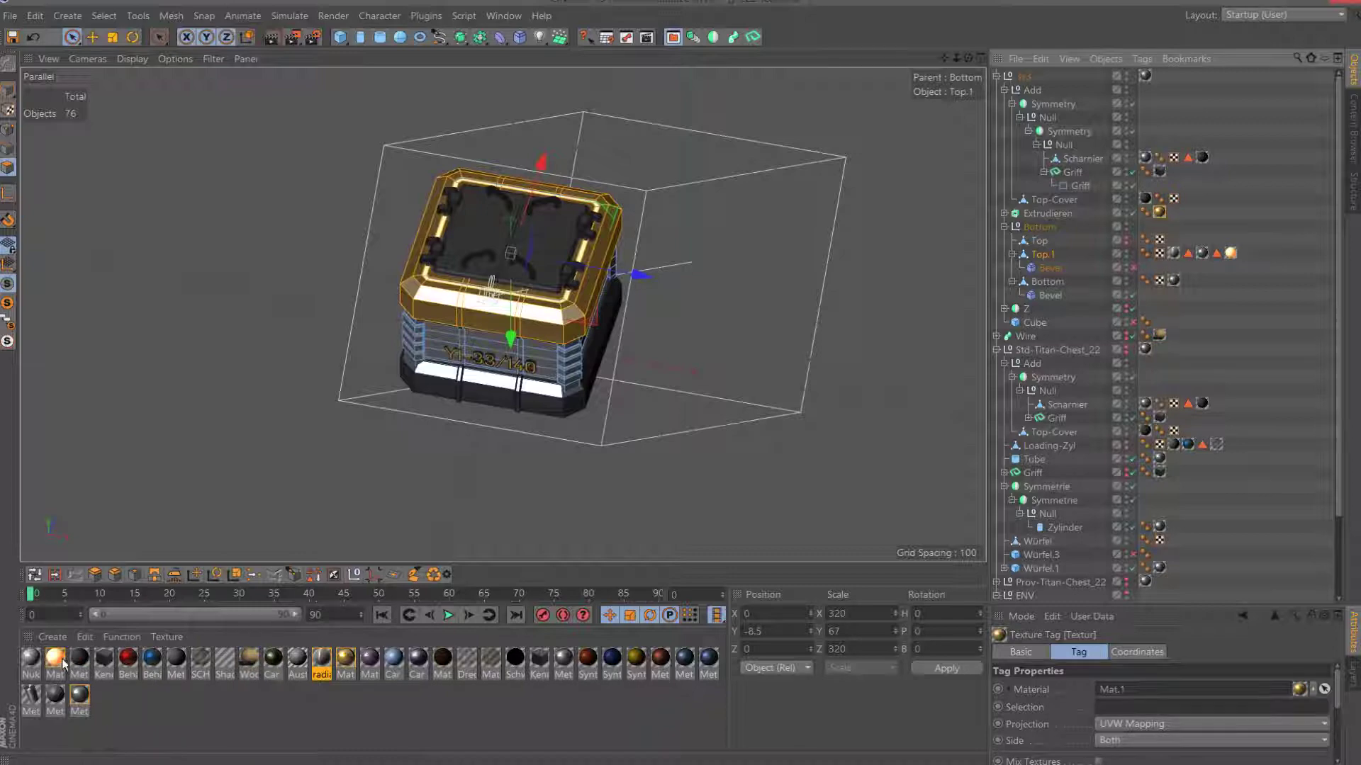
{"action": "left_click_drag", "start_coordinate": [57, 659], "coordinate": [1160, 213]}
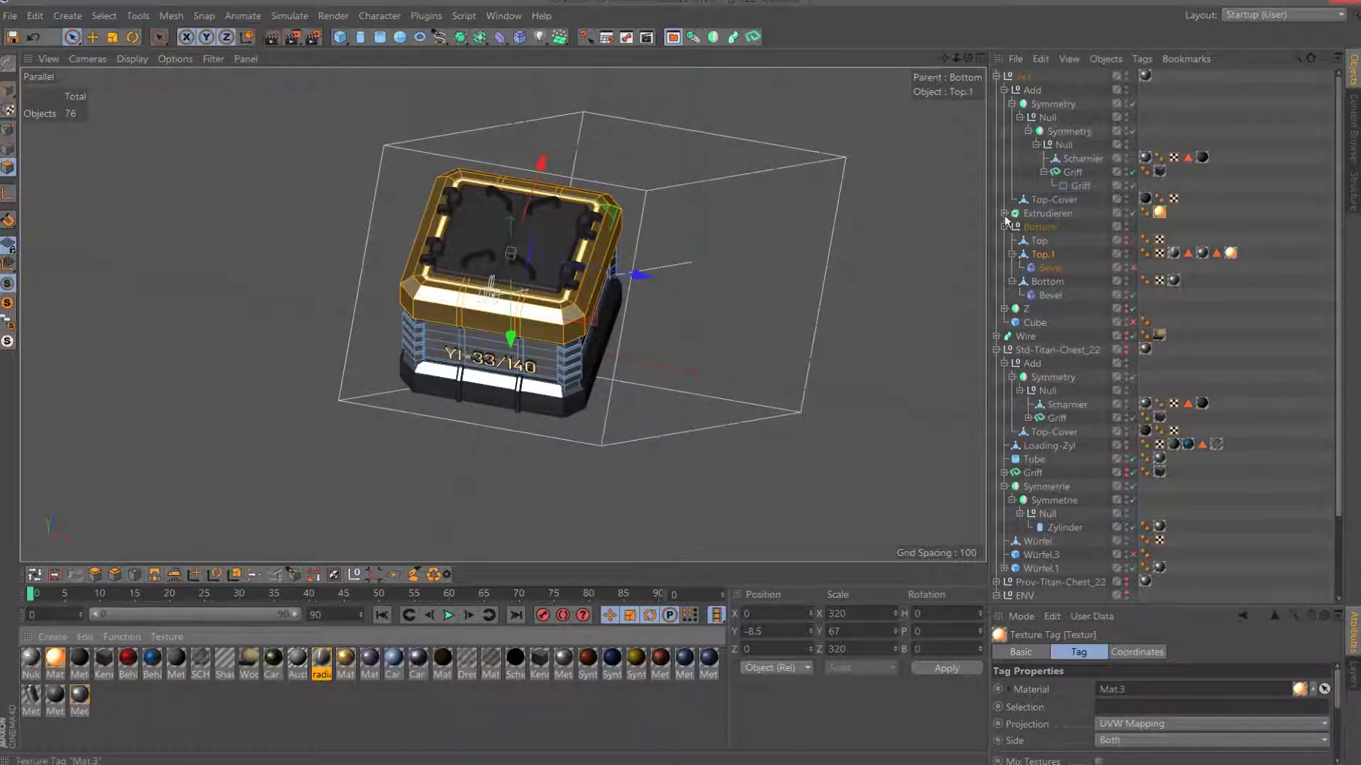
{"action": "left_click", "coordinate": [292, 37]}
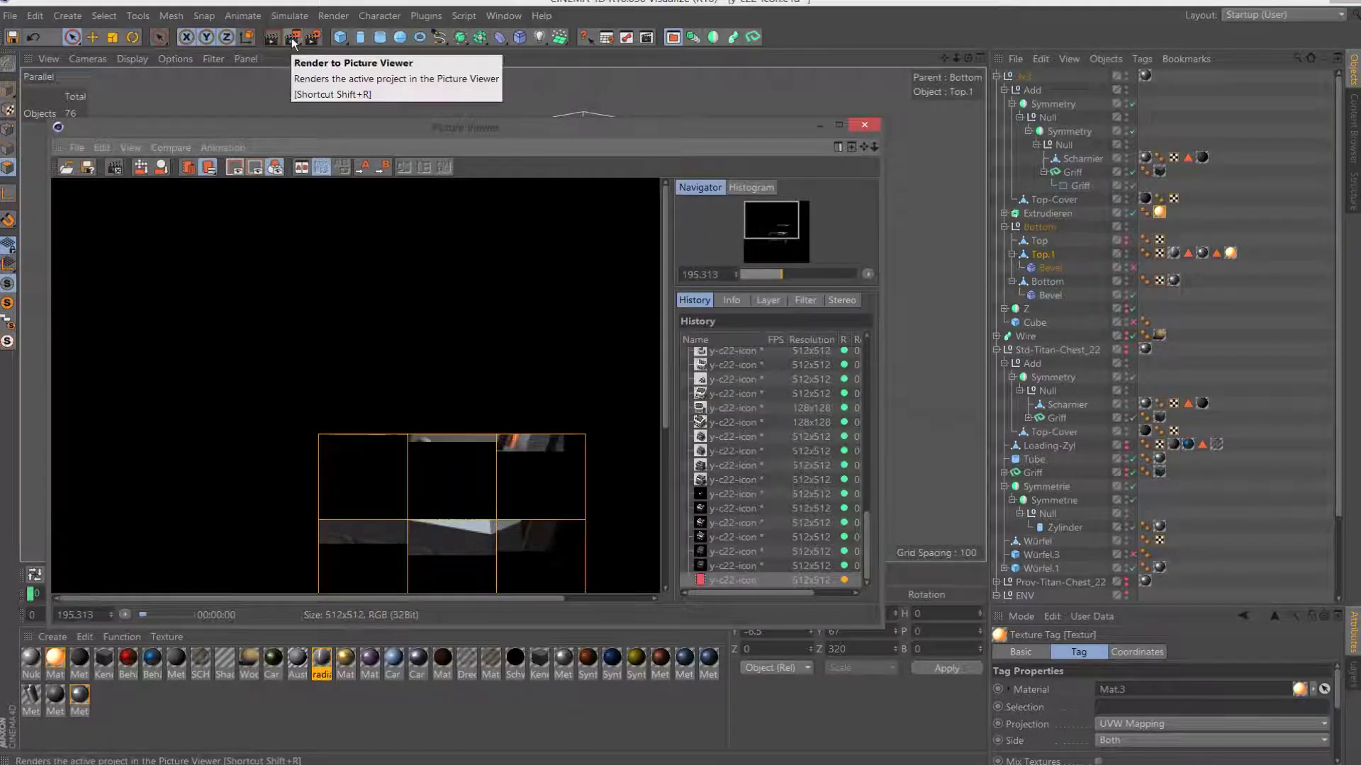
Activate the Kamera_view front camera, save the project, and render a new image.
{"action": "scroll", "coordinate": [474, 319], "scroll_direction": "down", "scroll_amount": 3}
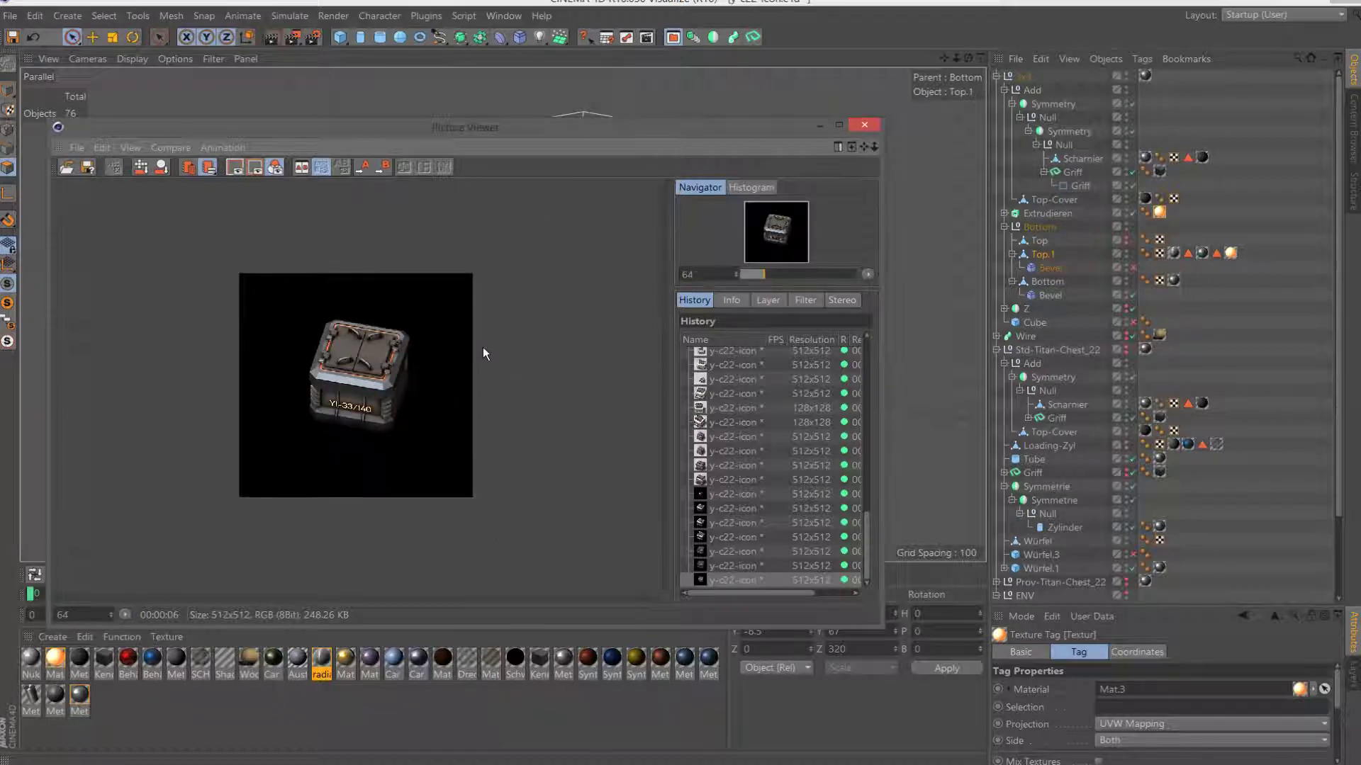
{"action": "scroll", "coordinate": [483, 347], "scroll_direction": "up", "scroll_amount": 1}
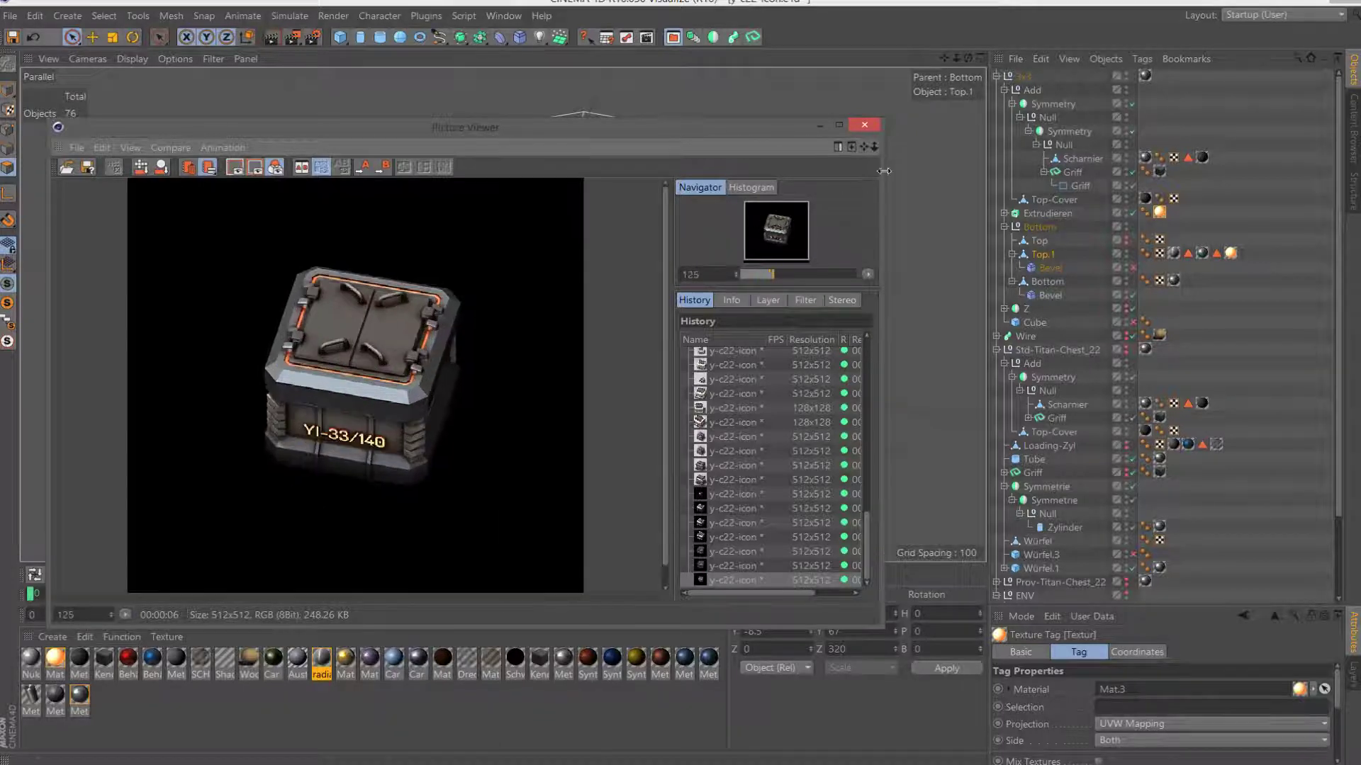
{"action": "left_click", "coordinate": [874, 129]}
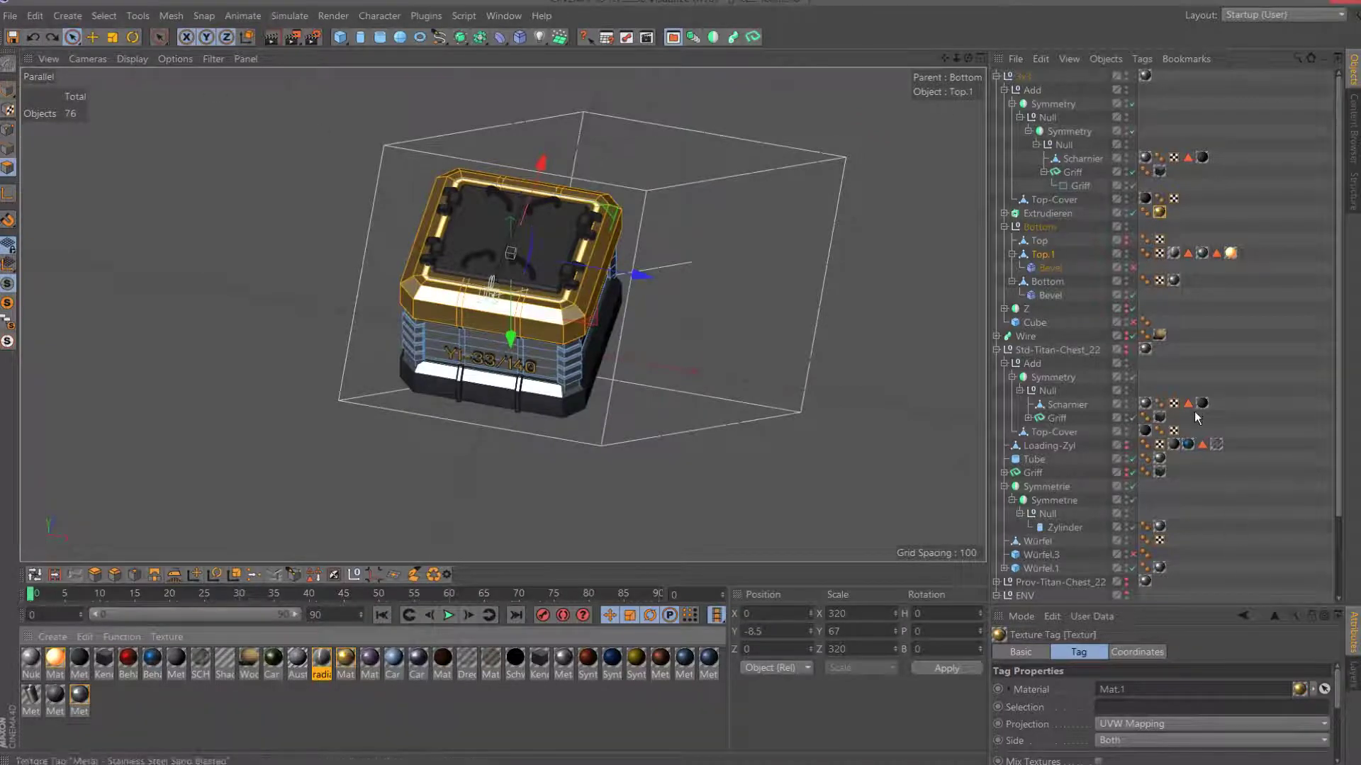
{"action": "scroll", "coordinate": [1118, 558], "scroll_direction": "down", "scroll_amount": 3}
{"action": "left_click", "coordinate": [1128, 596]}
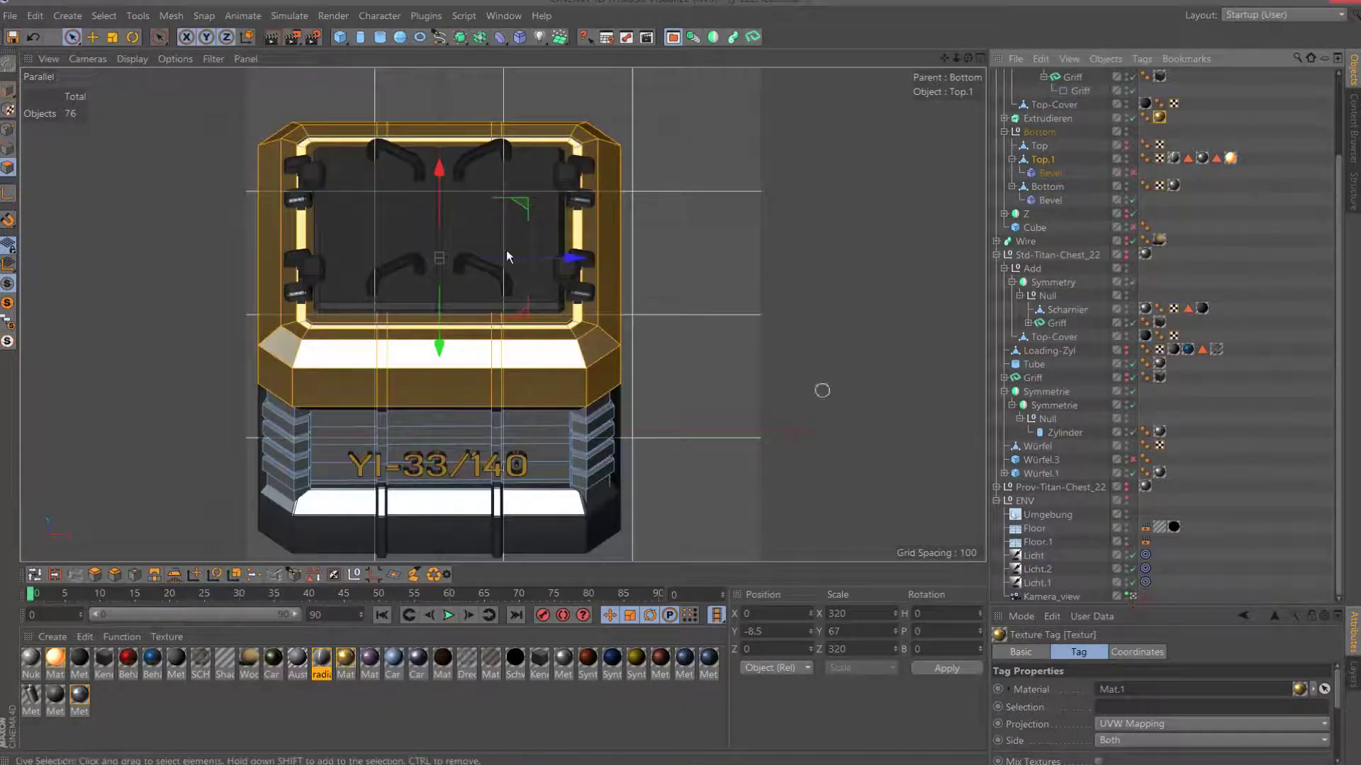
{"action": "left_click", "coordinate": [12, 37]}
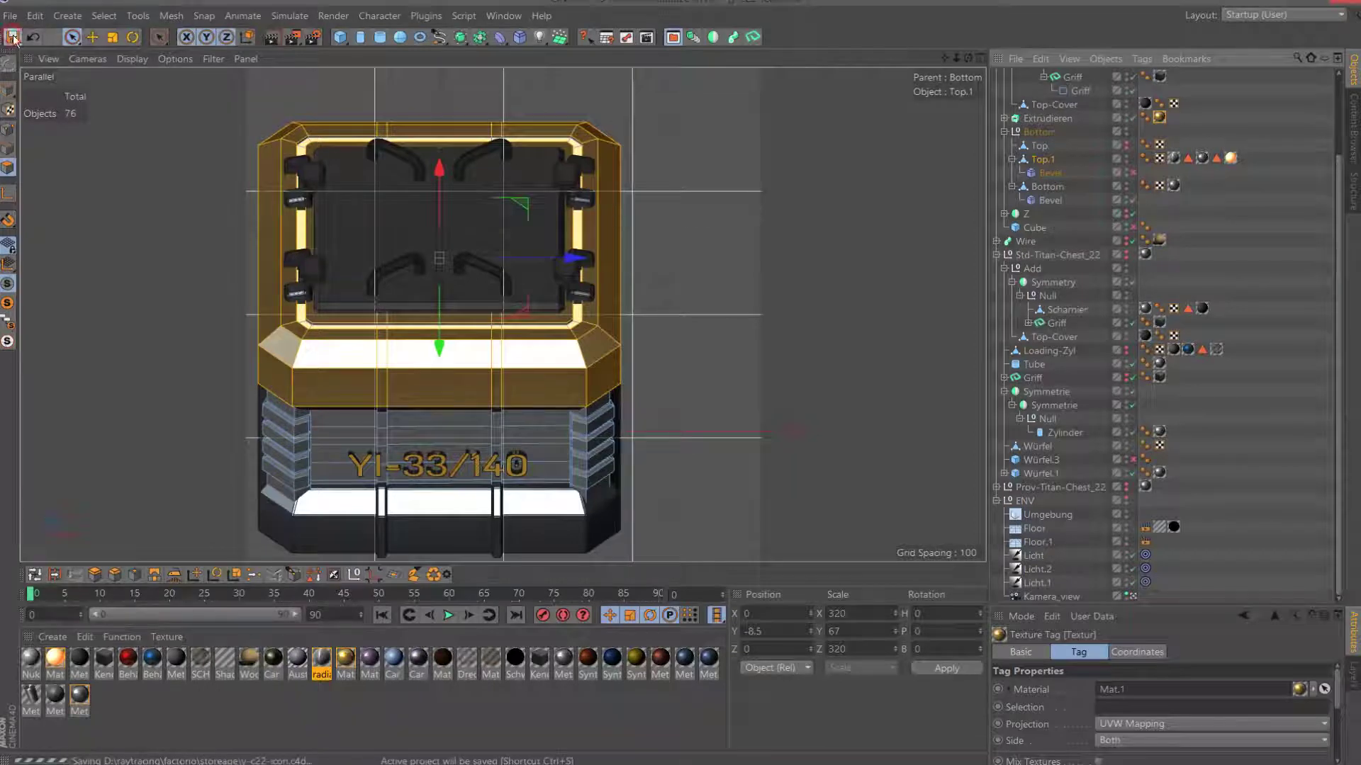
{"action": "left_click", "coordinate": [291, 37]}
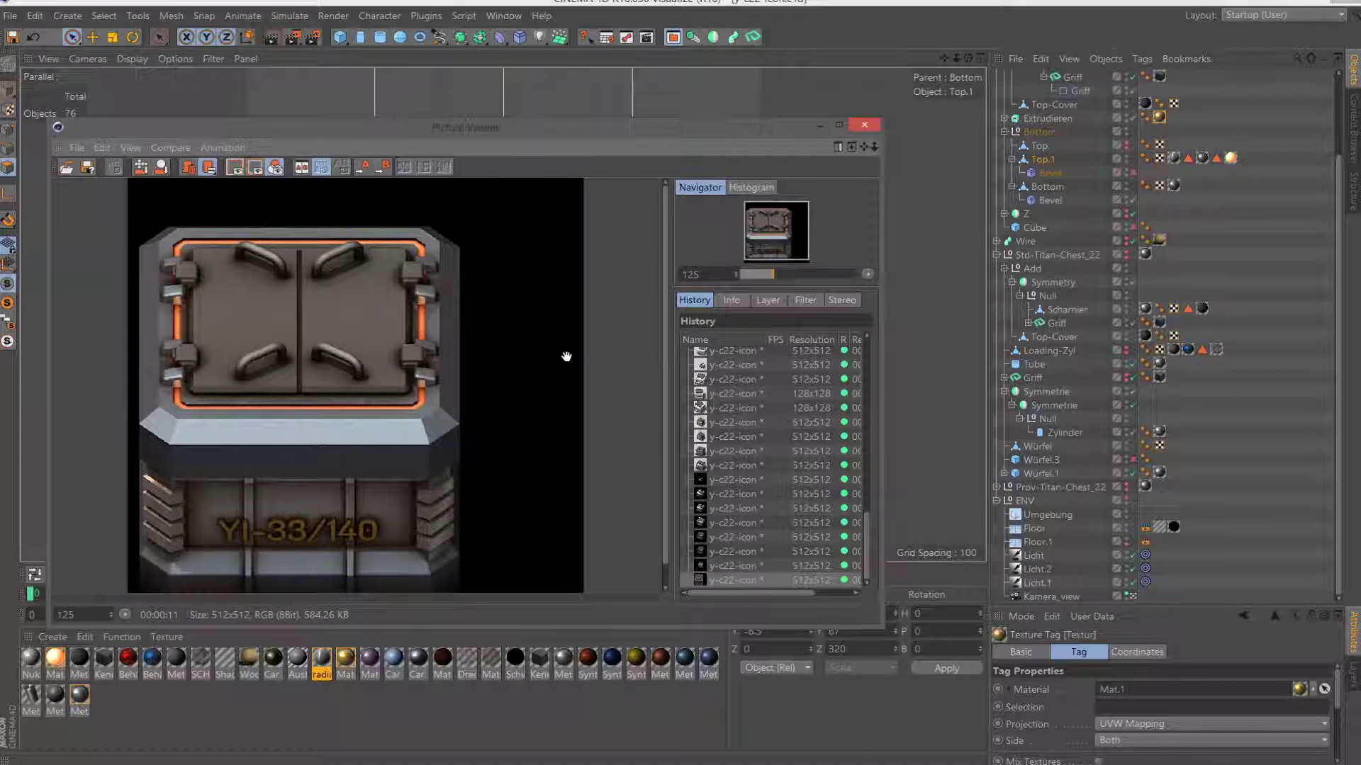
Check the render's image layers and alpha, then delete the Floor texture tag.
{"action": "left_click", "coordinate": [734, 300]}
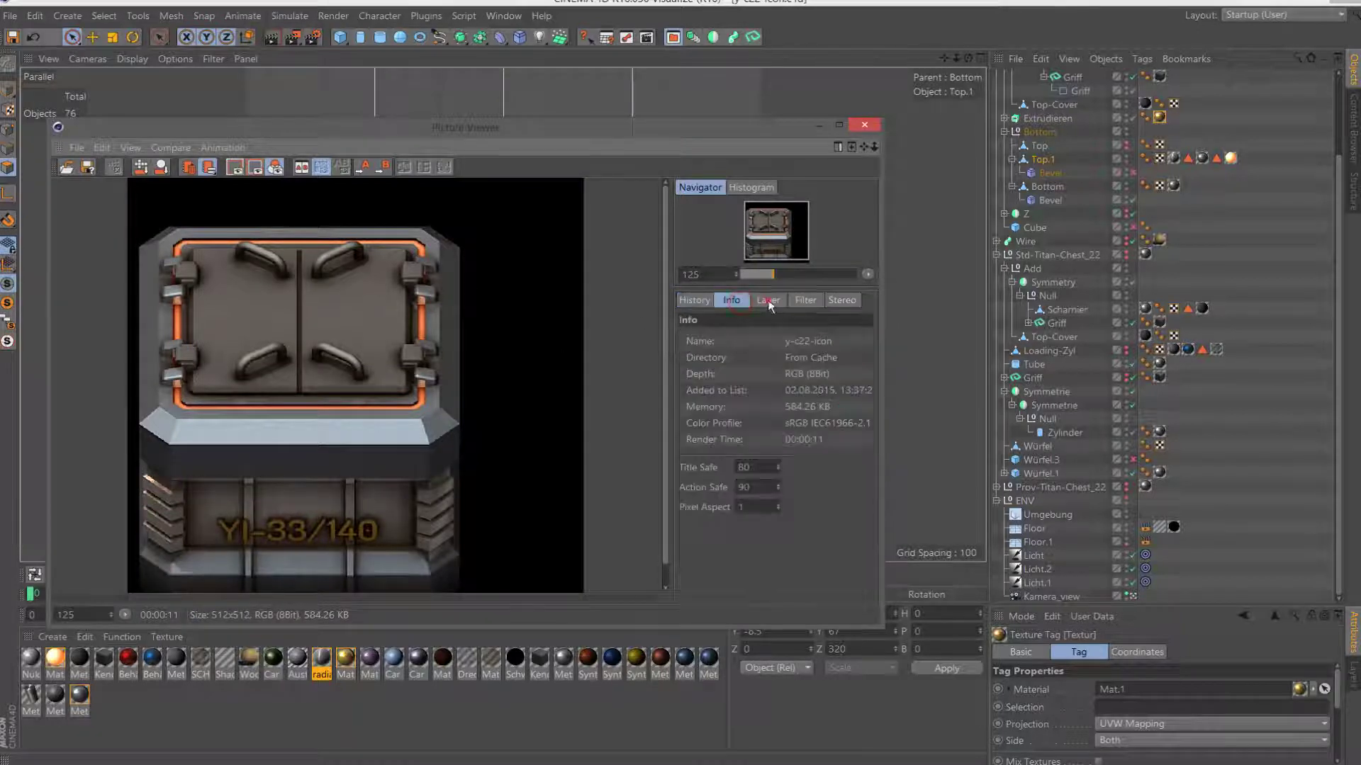
{"action": "left_click", "coordinate": [728, 336]}
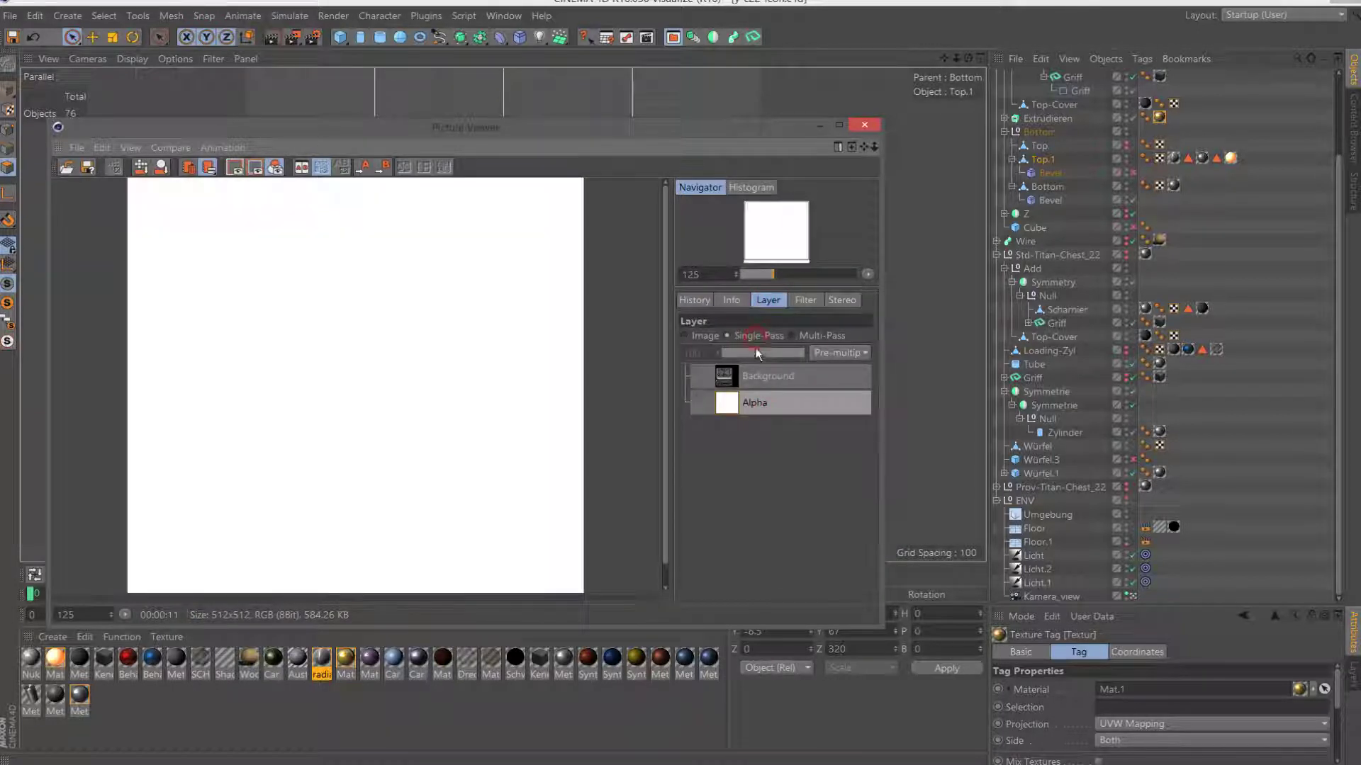
{"action": "left_click", "coordinate": [716, 336]}
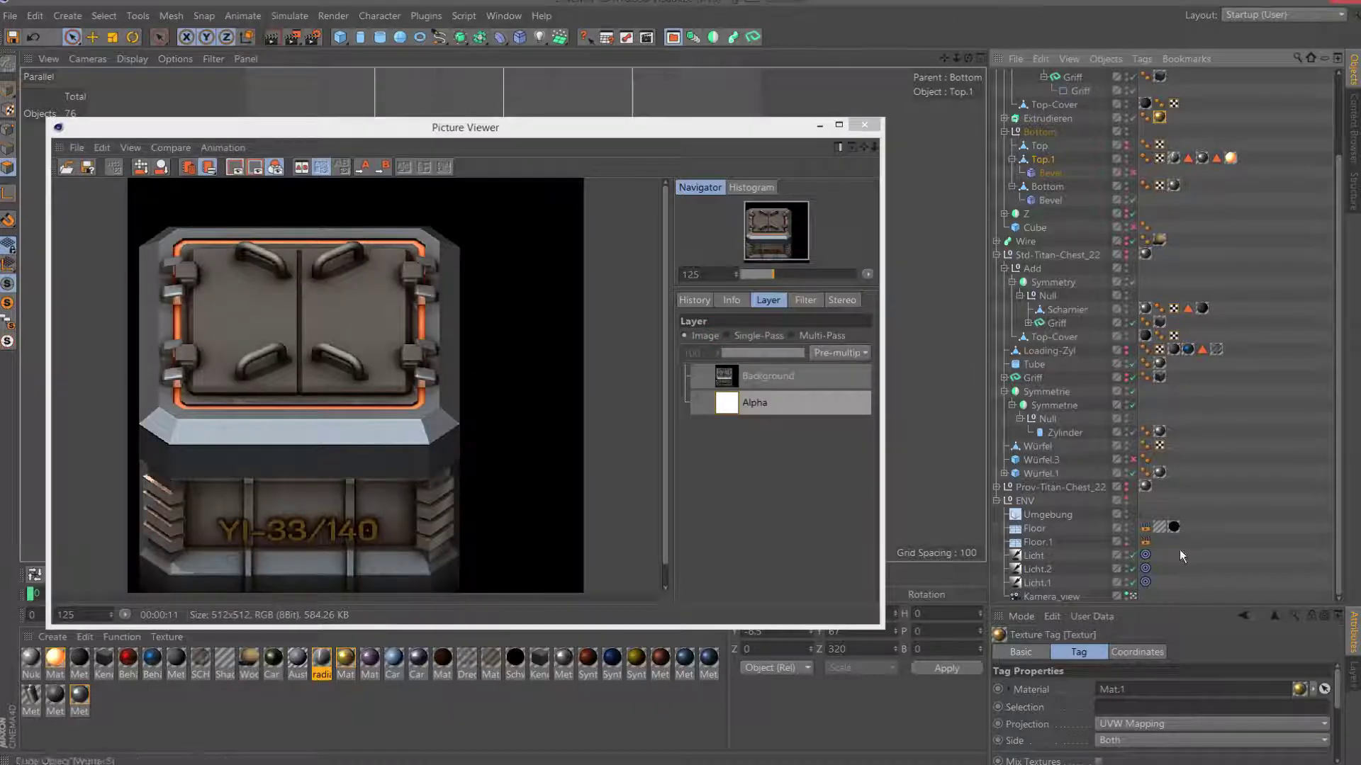
{"action": "key", "text": "Delete"}
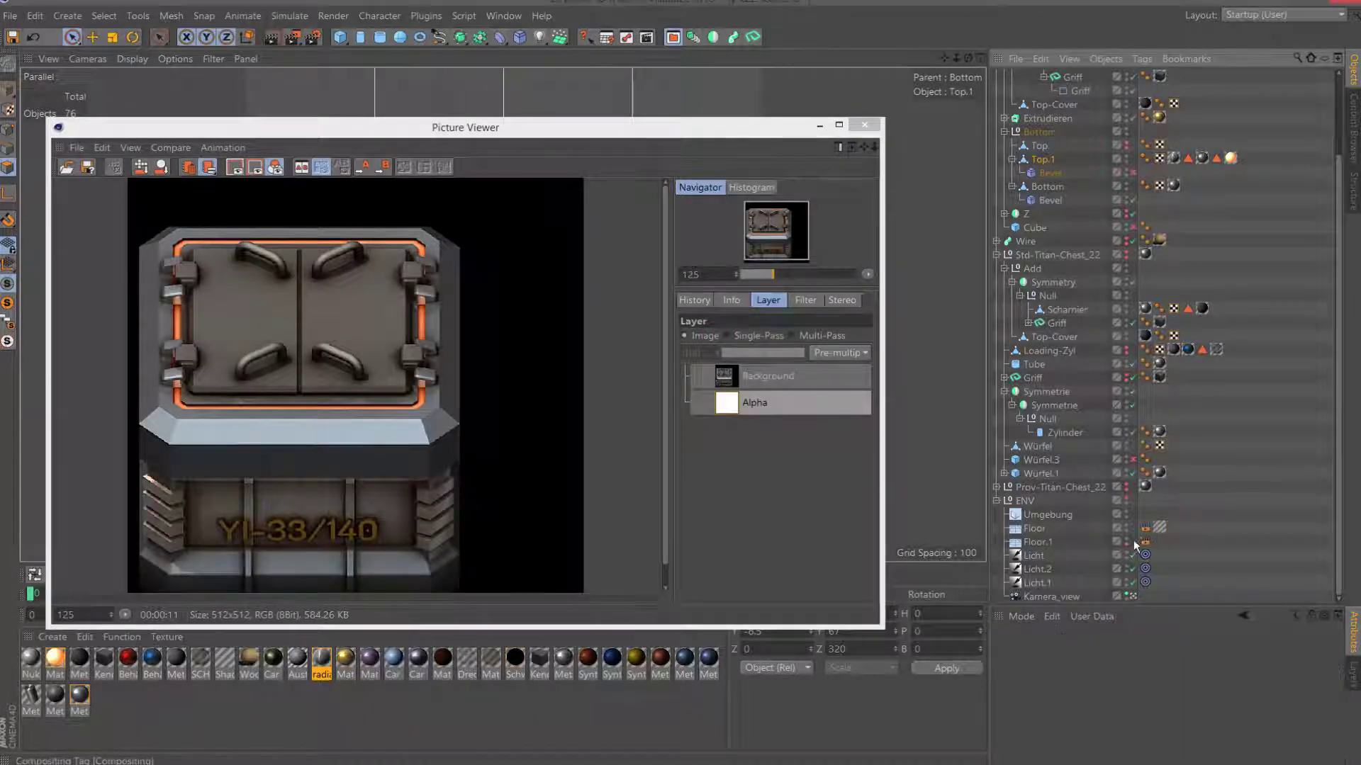
Zoom through the rendered image and close the Picture Viewer.
{"action": "scroll", "coordinate": [445, 322], "scroll_direction": "down", "scroll_amount": 1}
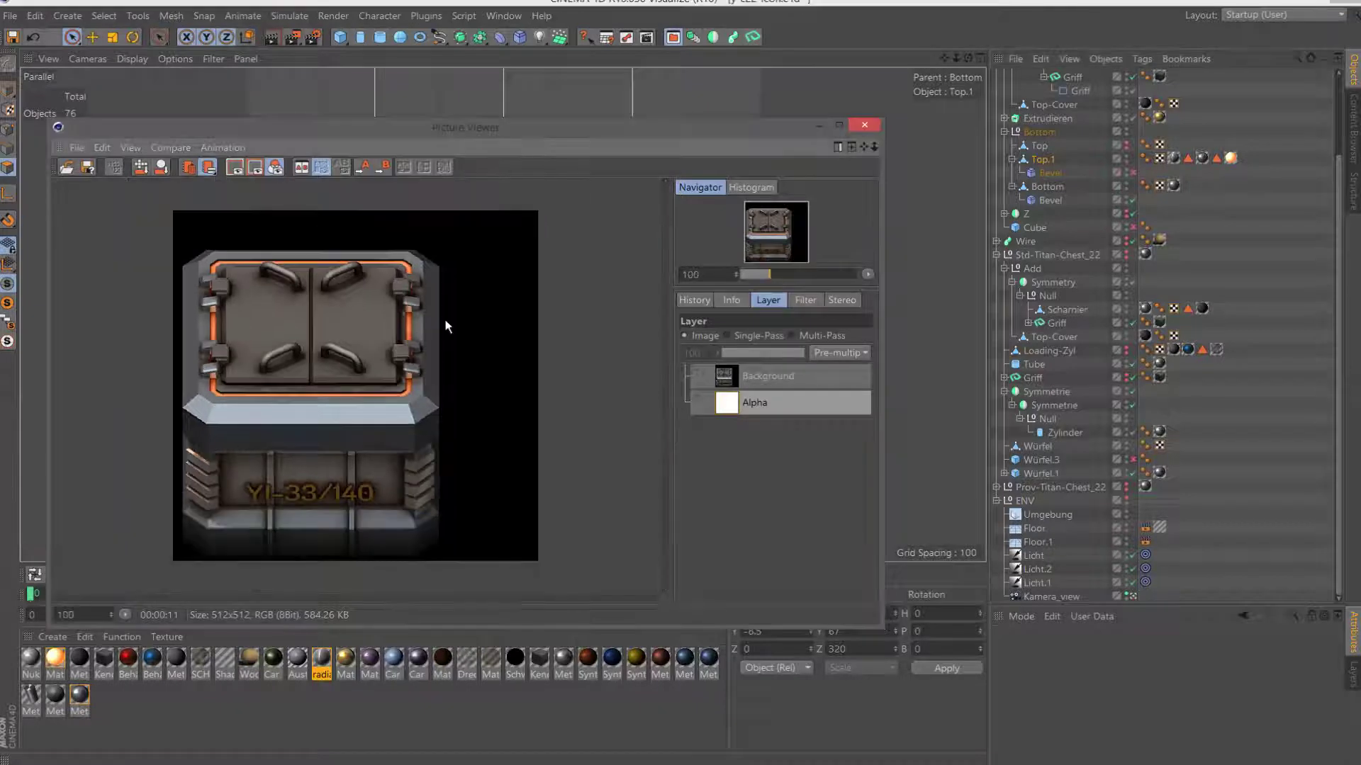
{"action": "scroll", "coordinate": [445, 323], "scroll_direction": "down", "scroll_amount": 1}
{"action": "scroll", "coordinate": [445, 322], "scroll_direction": "down", "scroll_amount": 1}
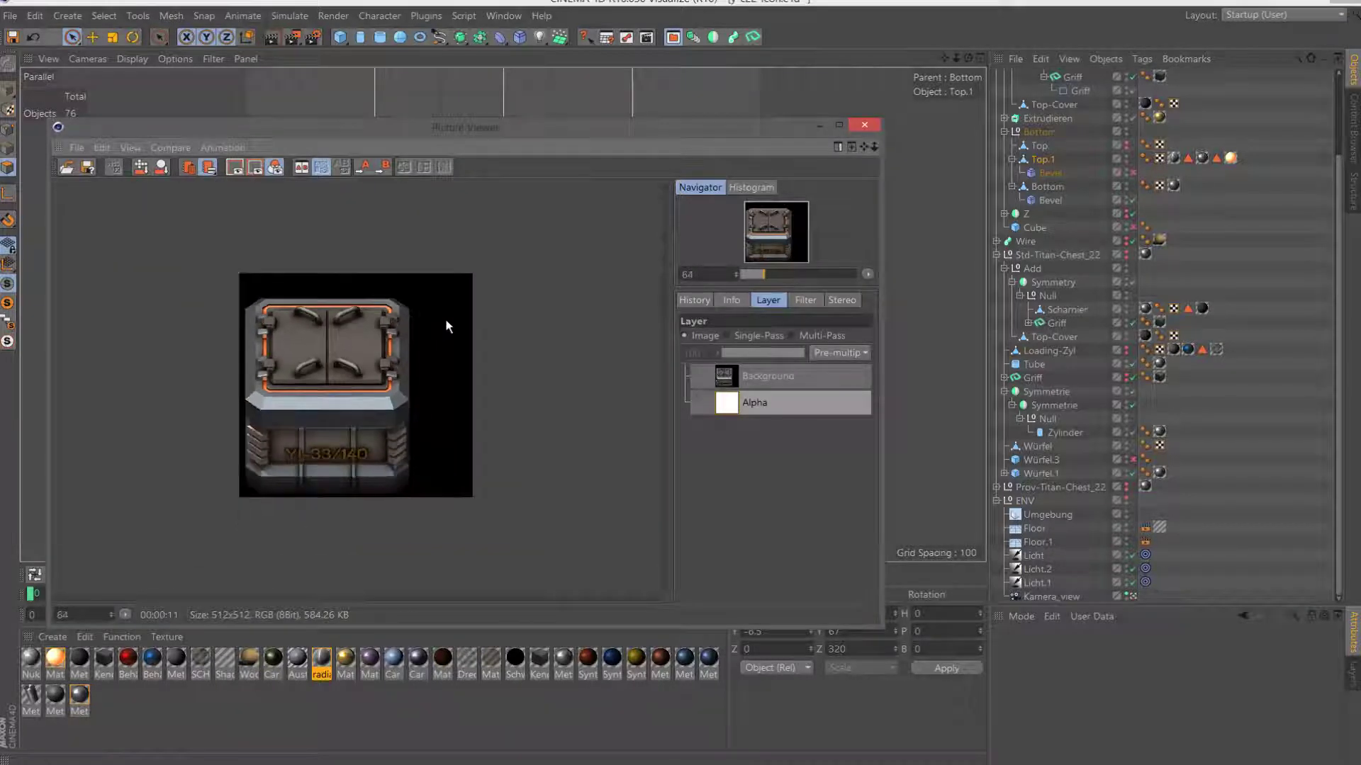
{"action": "scroll", "coordinate": [445, 322], "scroll_direction": "down", "scroll_amount": 3}
{"action": "scroll", "coordinate": [445, 322], "scroll_direction": "down", "scroll_amount": 2}
{"action": "scroll", "coordinate": [445, 322], "scroll_direction": "up", "scroll_amount": 4}
{"action": "scroll", "coordinate": [447, 325], "scroll_direction": "up", "scroll_amount": 2}
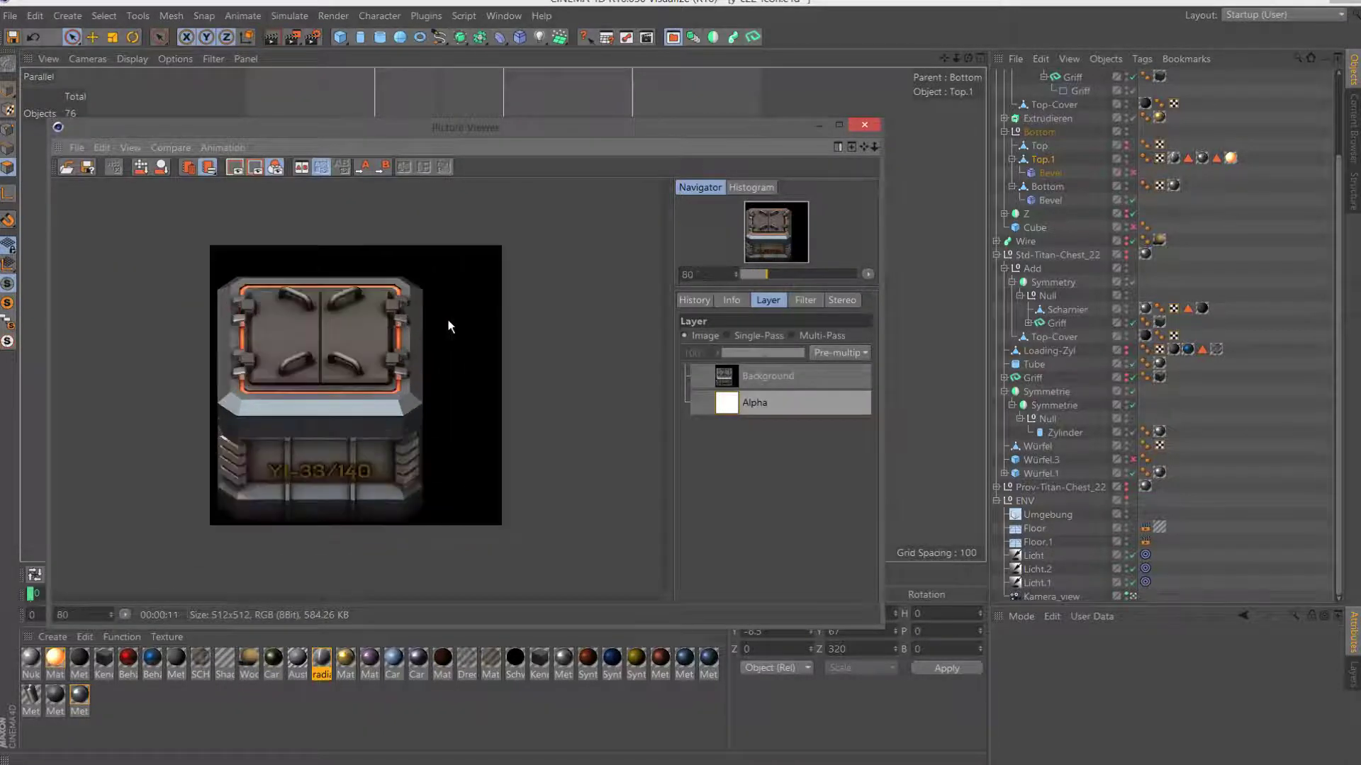
{"action": "scroll", "coordinate": [474, 322], "scroll_direction": "up", "scroll_amount": 1}
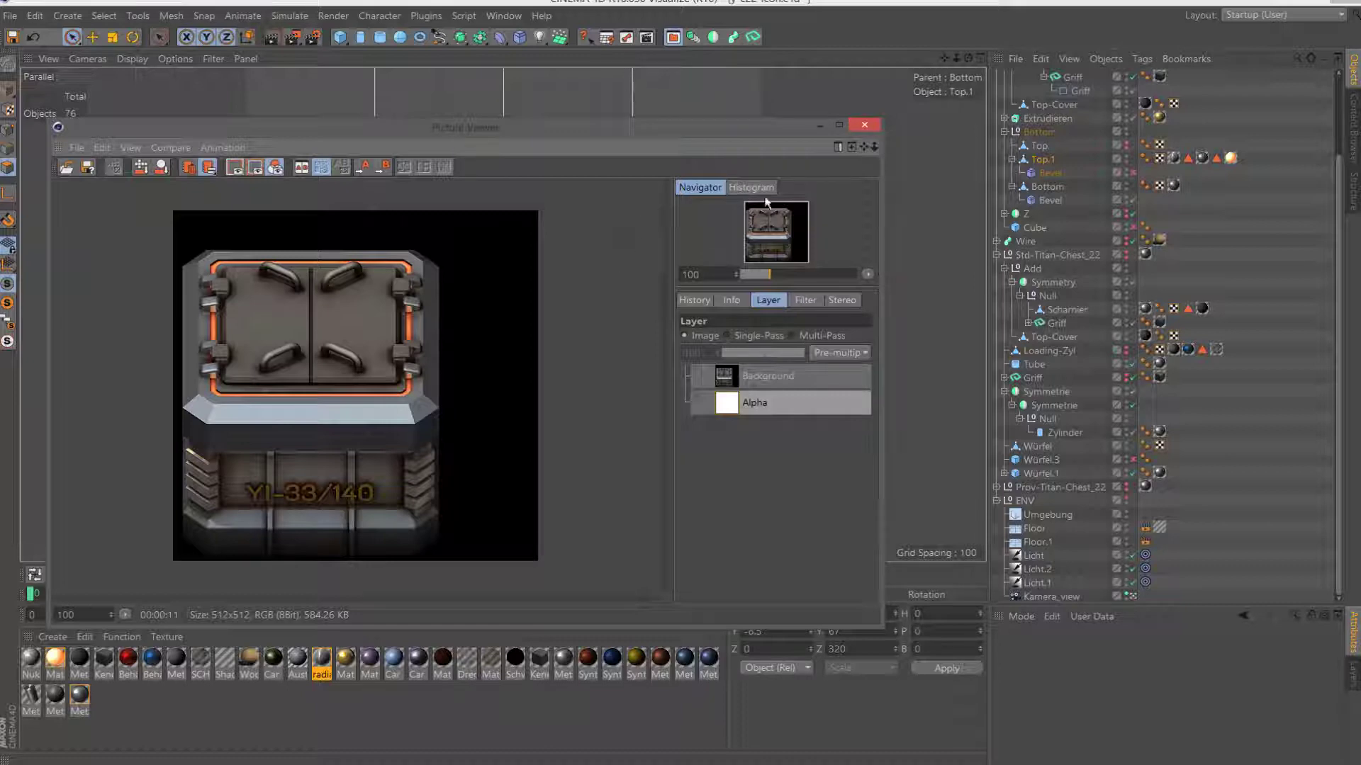
{"action": "left_click", "coordinate": [864, 124]}
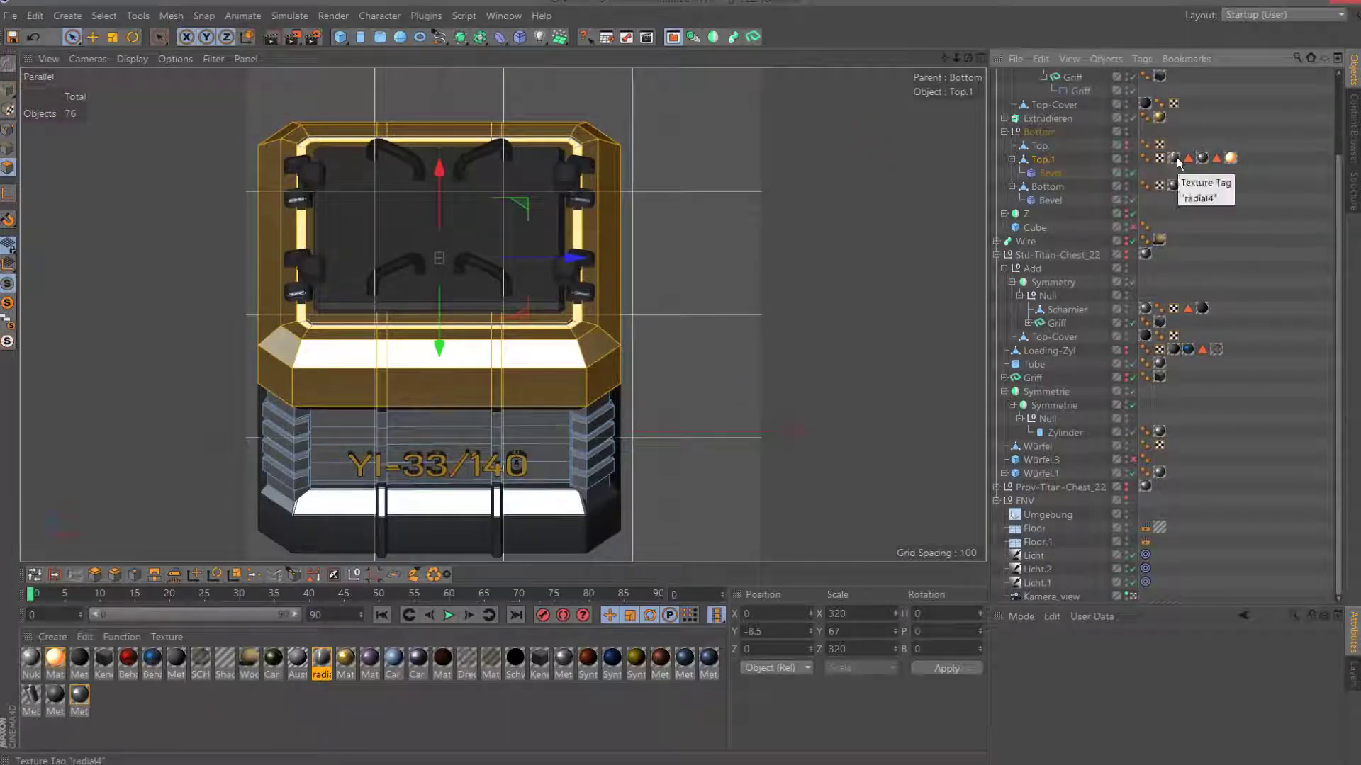
Lower the Color brightness of Top.1's Steel Grip Squares metal material.
{"action": "left_click", "coordinate": [1202, 157]}
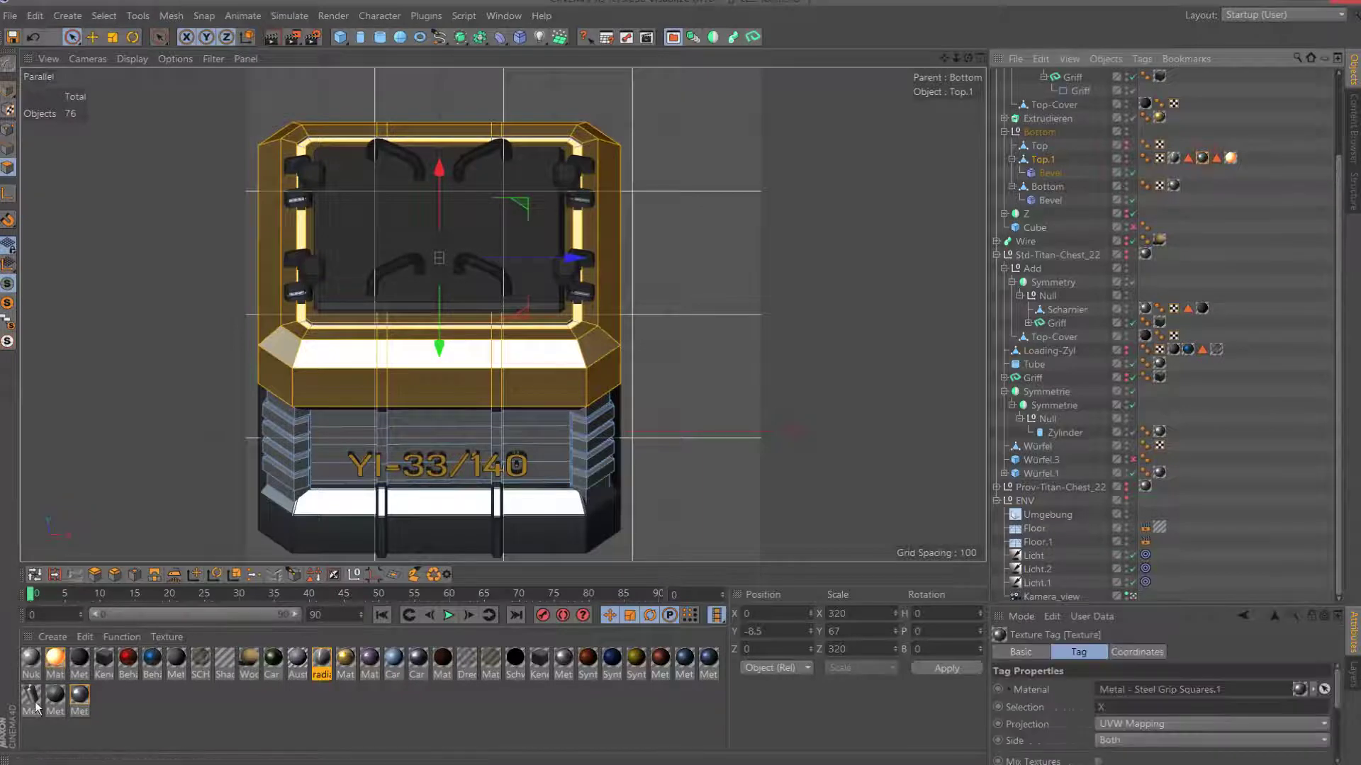
{"action": "double_click", "coordinate": [79, 697]}
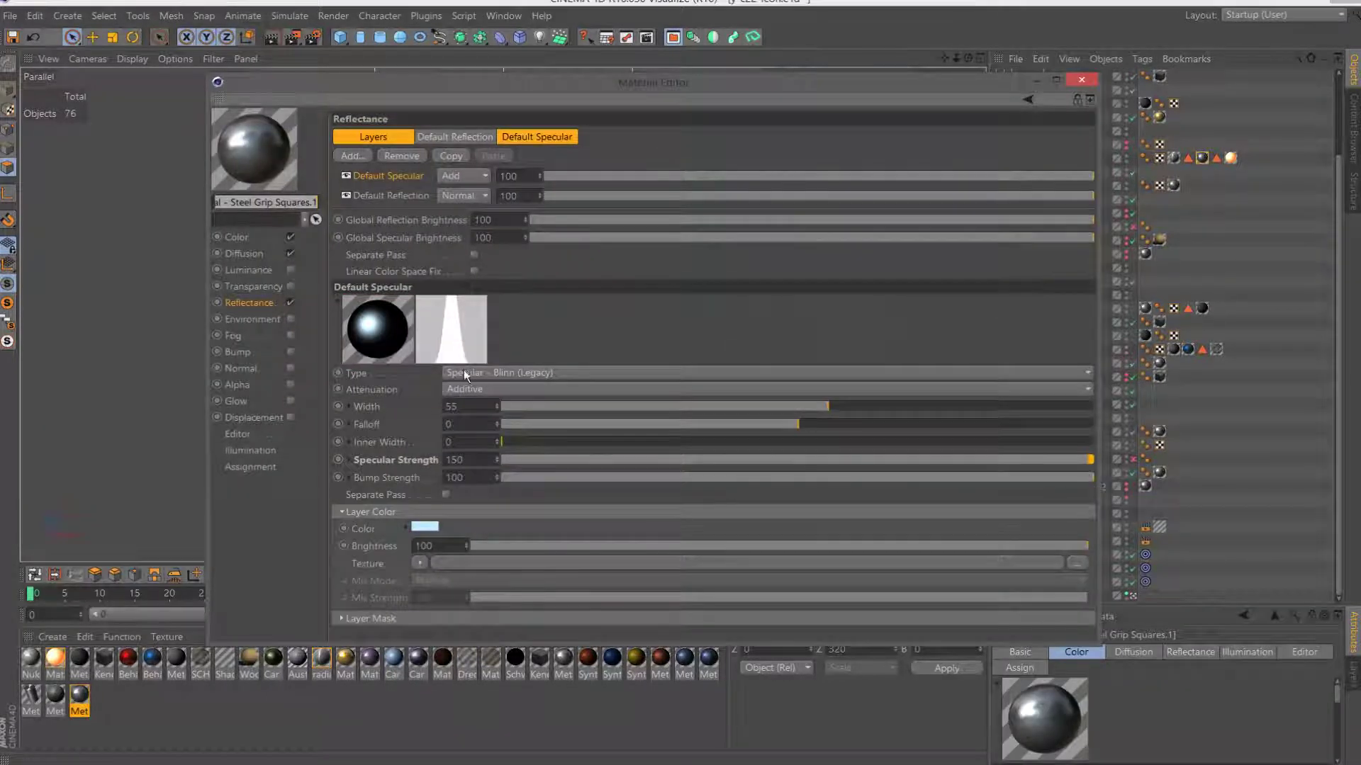
{"action": "left_click", "coordinate": [236, 238]}
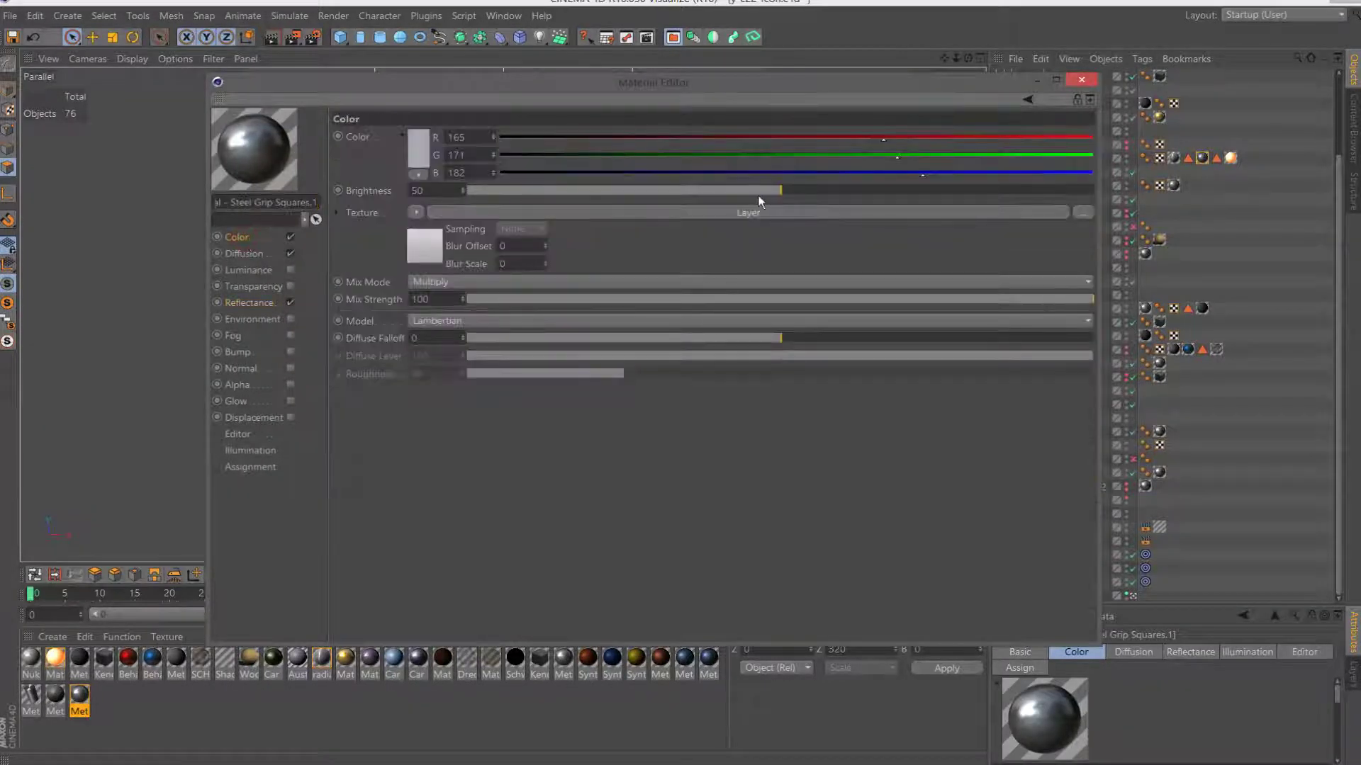
{"action": "left_click_drag", "start_coordinate": [758, 197], "coordinate": [734, 194]}
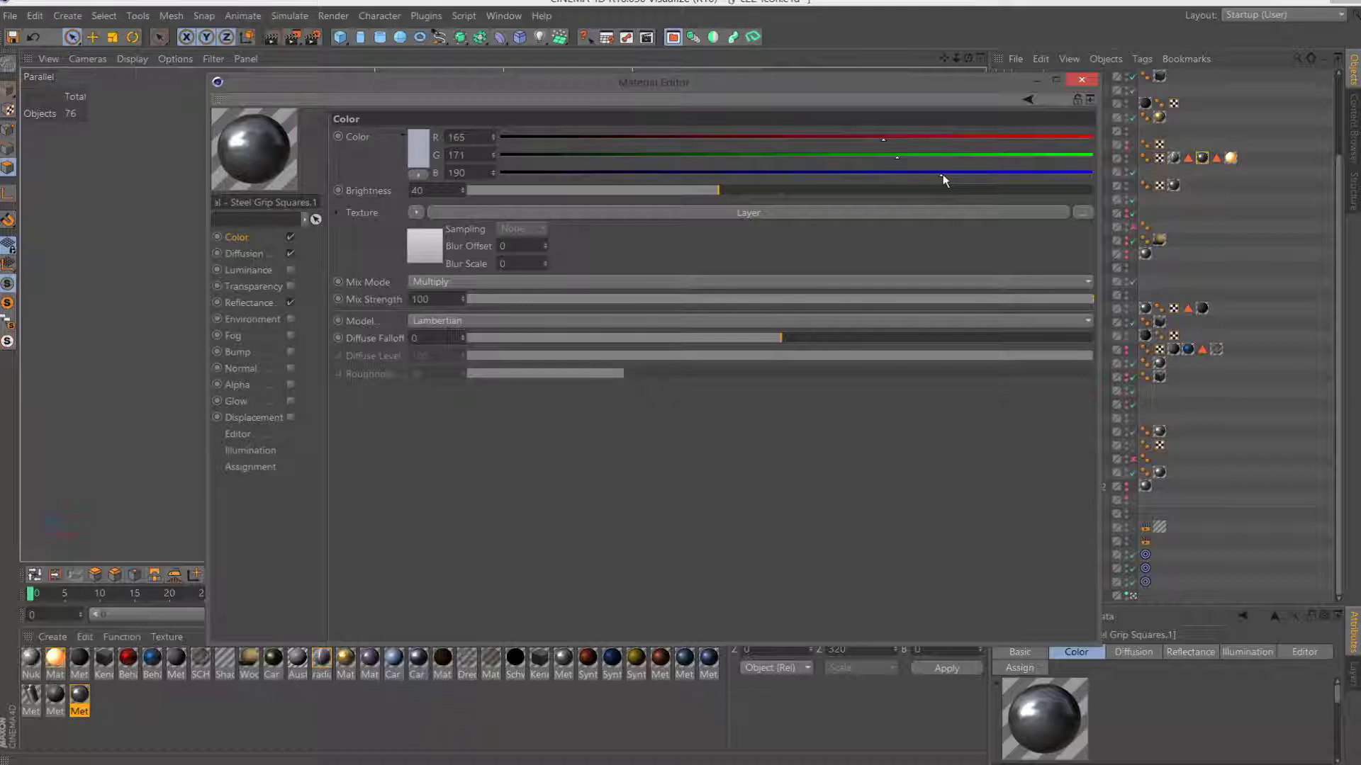
Give the Reflectance layer colour a slightly more saturated light-blue tint.
{"action": "left_click", "coordinate": [282, 304]}
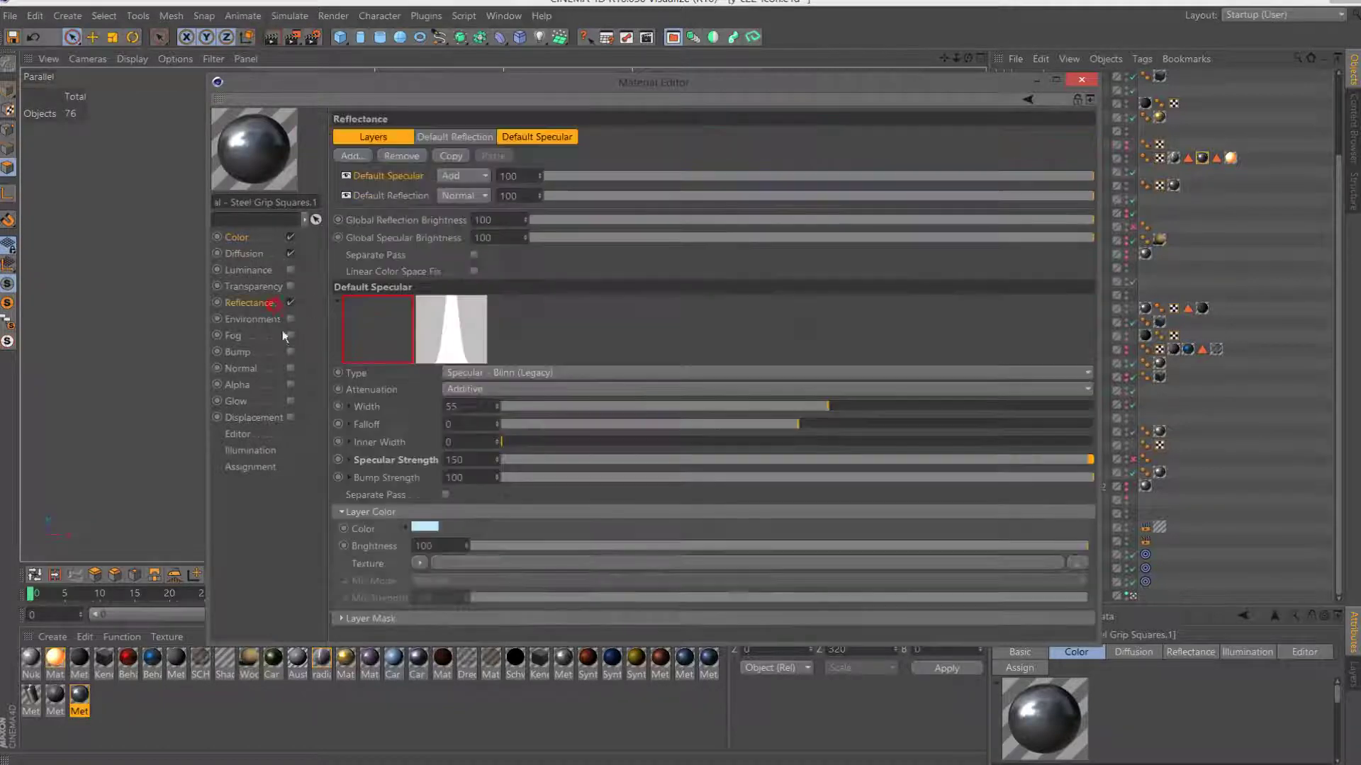
{"action": "left_click", "coordinate": [427, 527]}
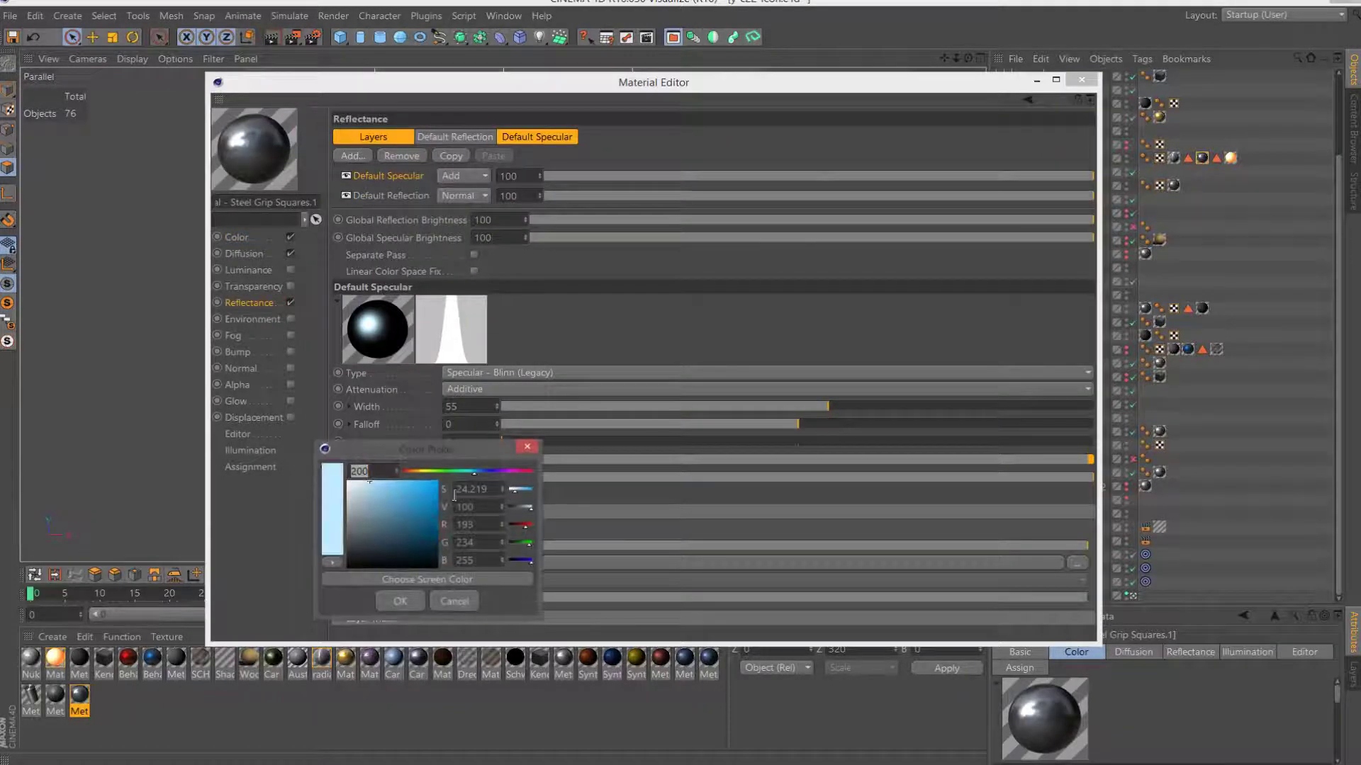
{"action": "left_click_drag", "start_coordinate": [372, 482], "coordinate": [380, 484]}
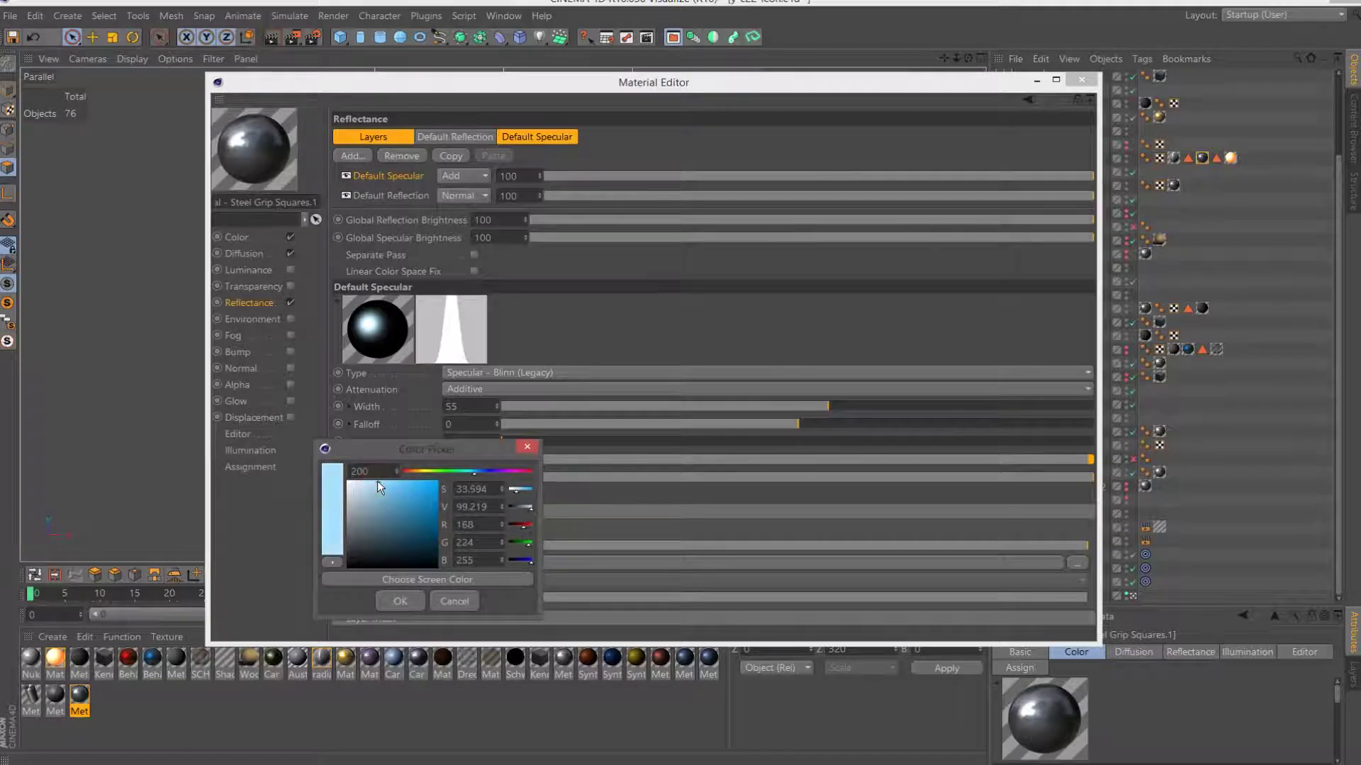
{"action": "left_click_drag", "start_coordinate": [479, 478], "coordinate": [480, 477]}
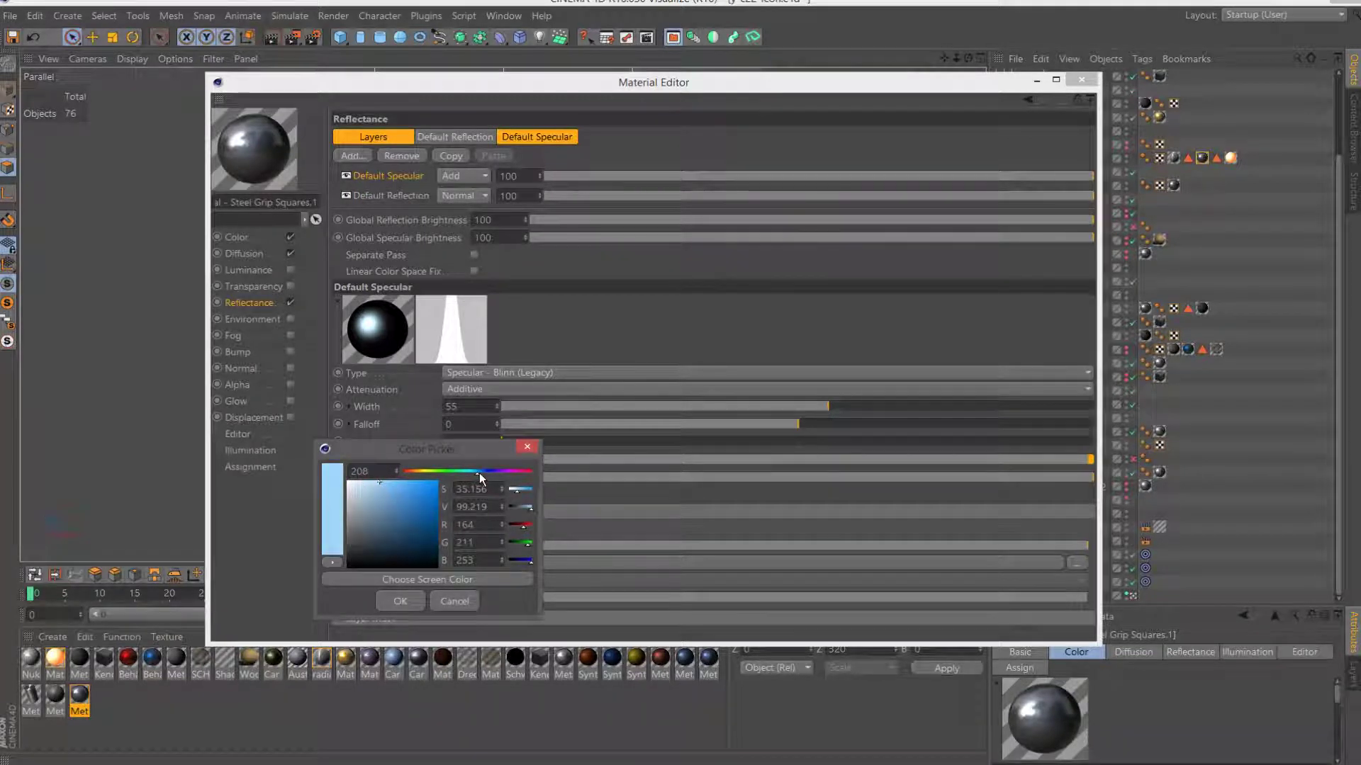
{"action": "left_click", "coordinate": [399, 603]}
{"action": "left_click", "coordinate": [1082, 79]}
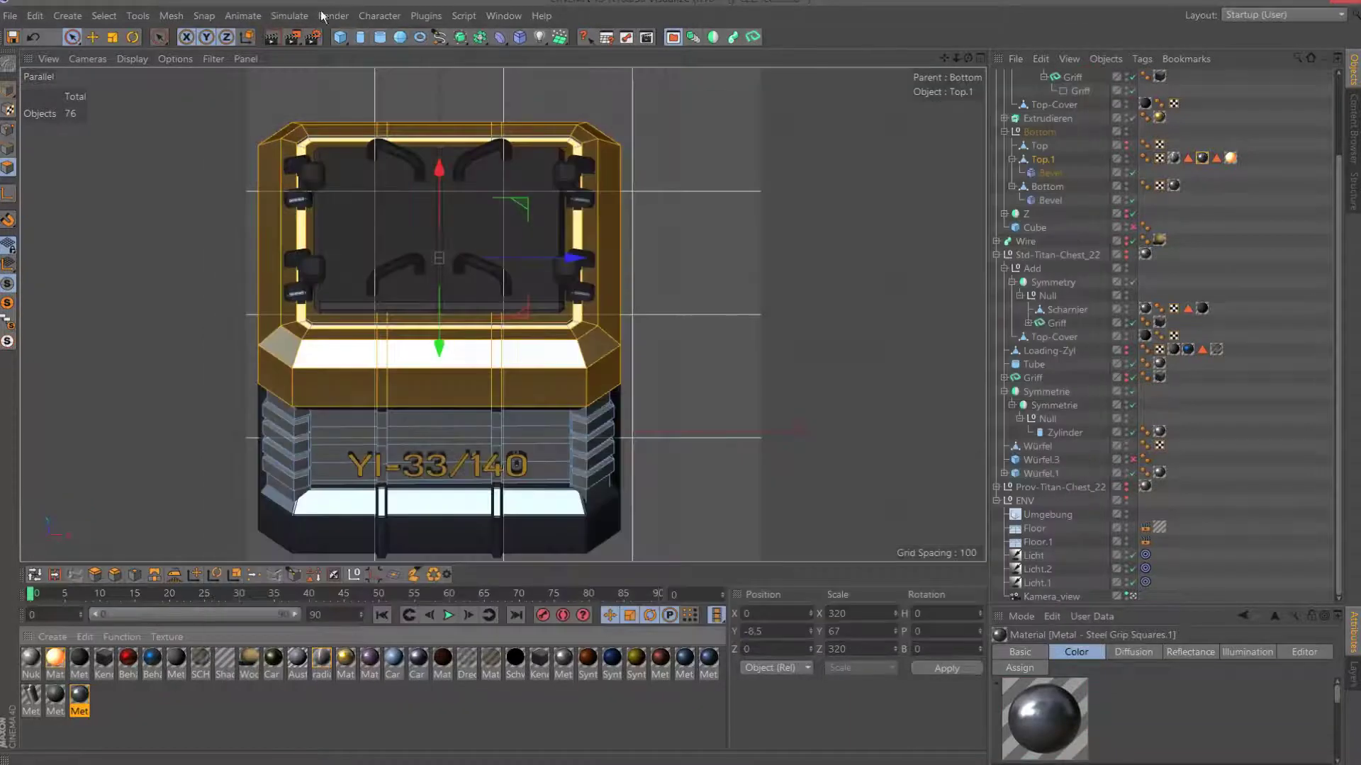
{"action": "left_click", "coordinate": [292, 37]}
{"action": "scroll", "coordinate": [475, 276], "scroll_direction": "down", "scroll_amount": 1}
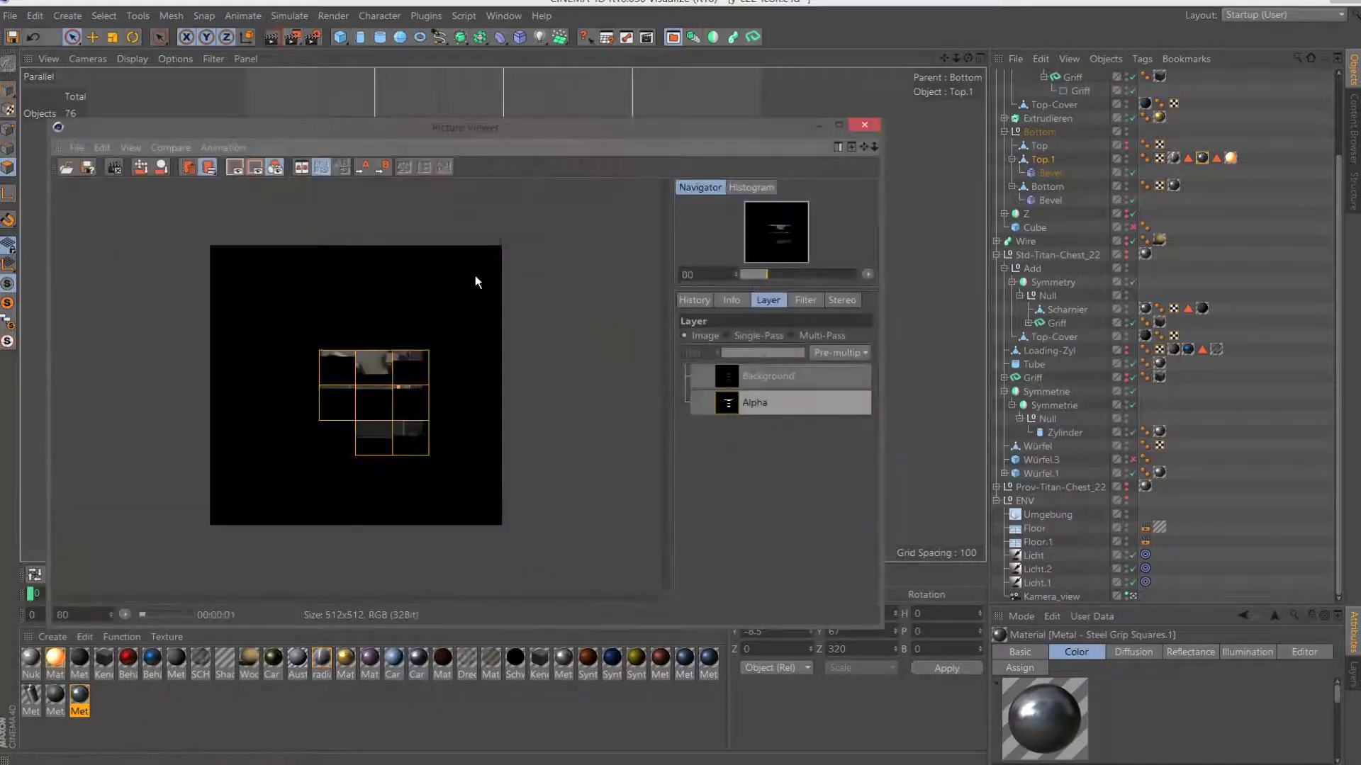
{"action": "scroll", "coordinate": [476, 276], "scroll_direction": "up", "scroll_amount": 1}
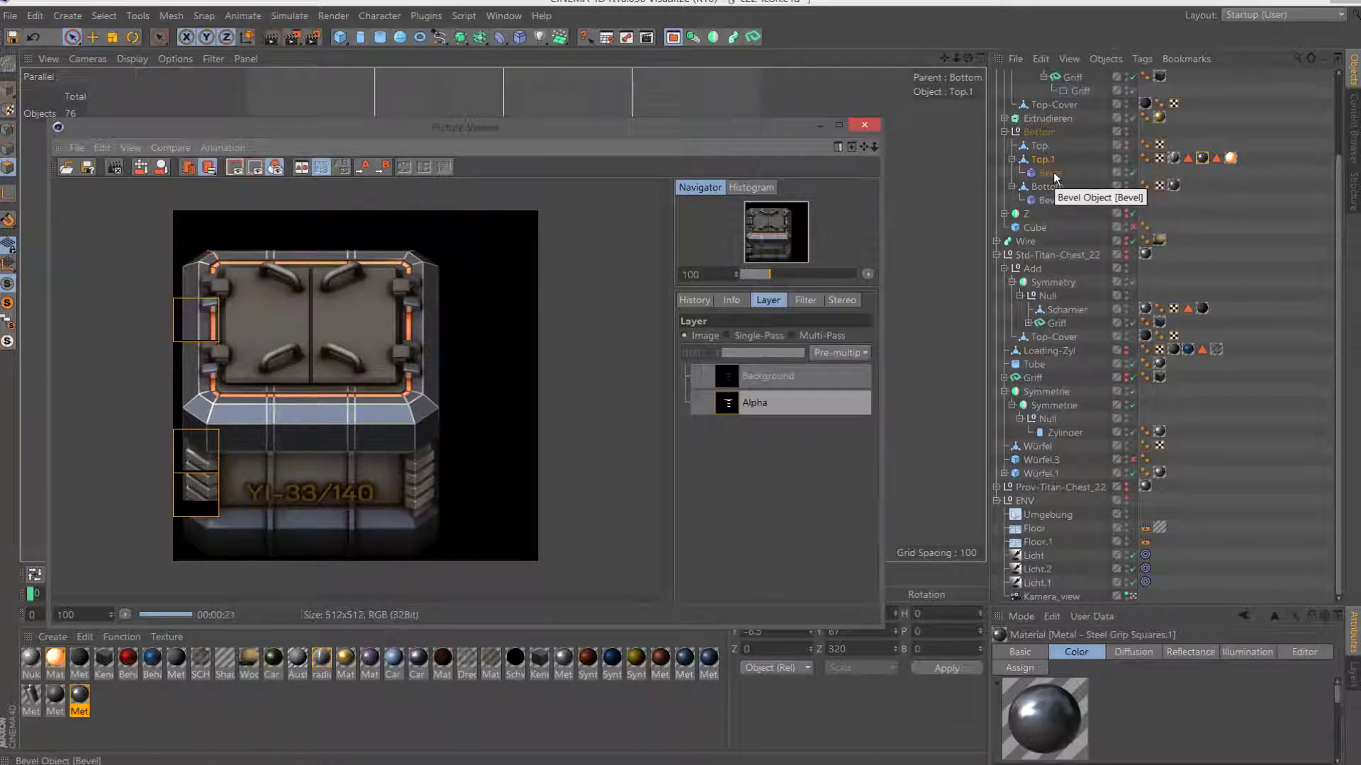
{"action": "scroll", "coordinate": [379, 410], "scroll_direction": "down", "scroll_amount": 3}
{"action": "scroll", "coordinate": [389, 376], "scroll_direction": "down", "scroll_amount": 2}
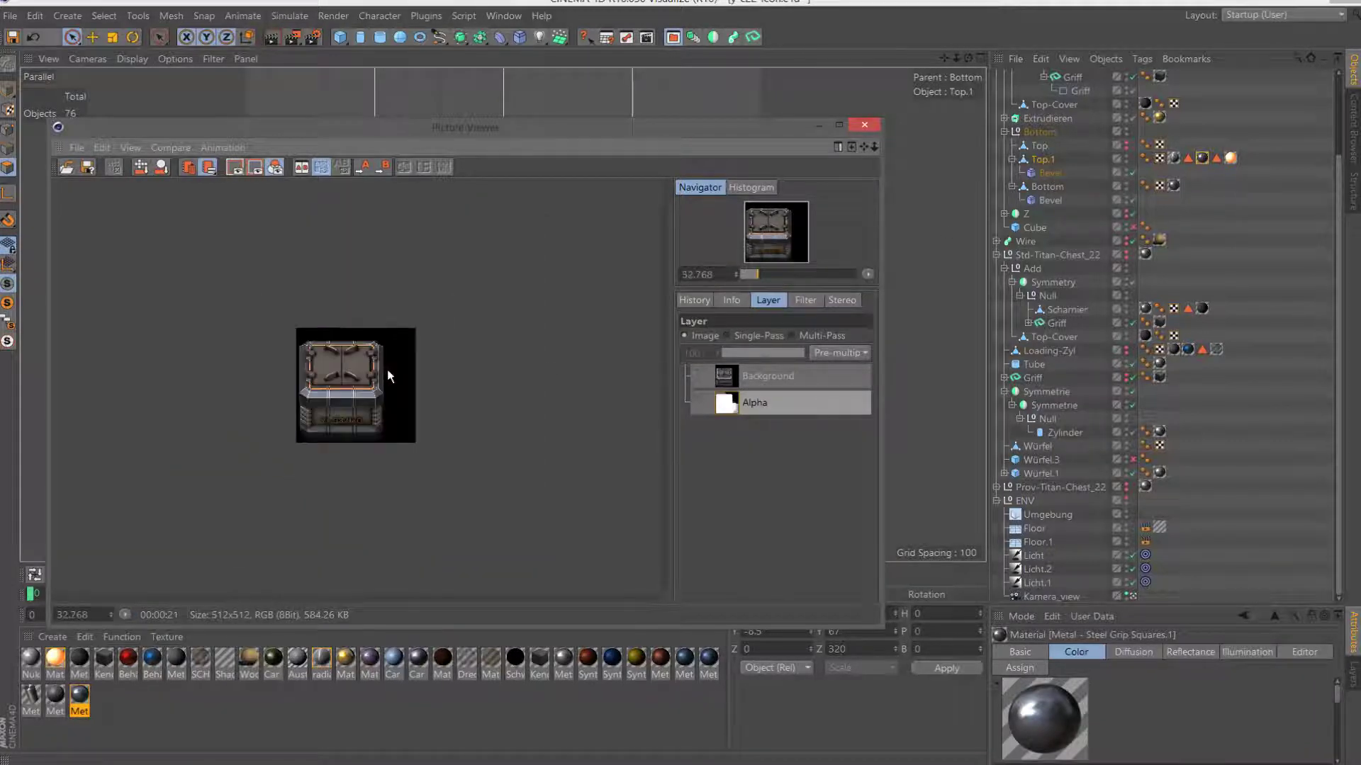
{"action": "scroll", "coordinate": [388, 375], "scroll_direction": "up", "scroll_amount": 5}
{"action": "scroll", "coordinate": [389, 367], "scroll_direction": "up", "scroll_amount": 2}
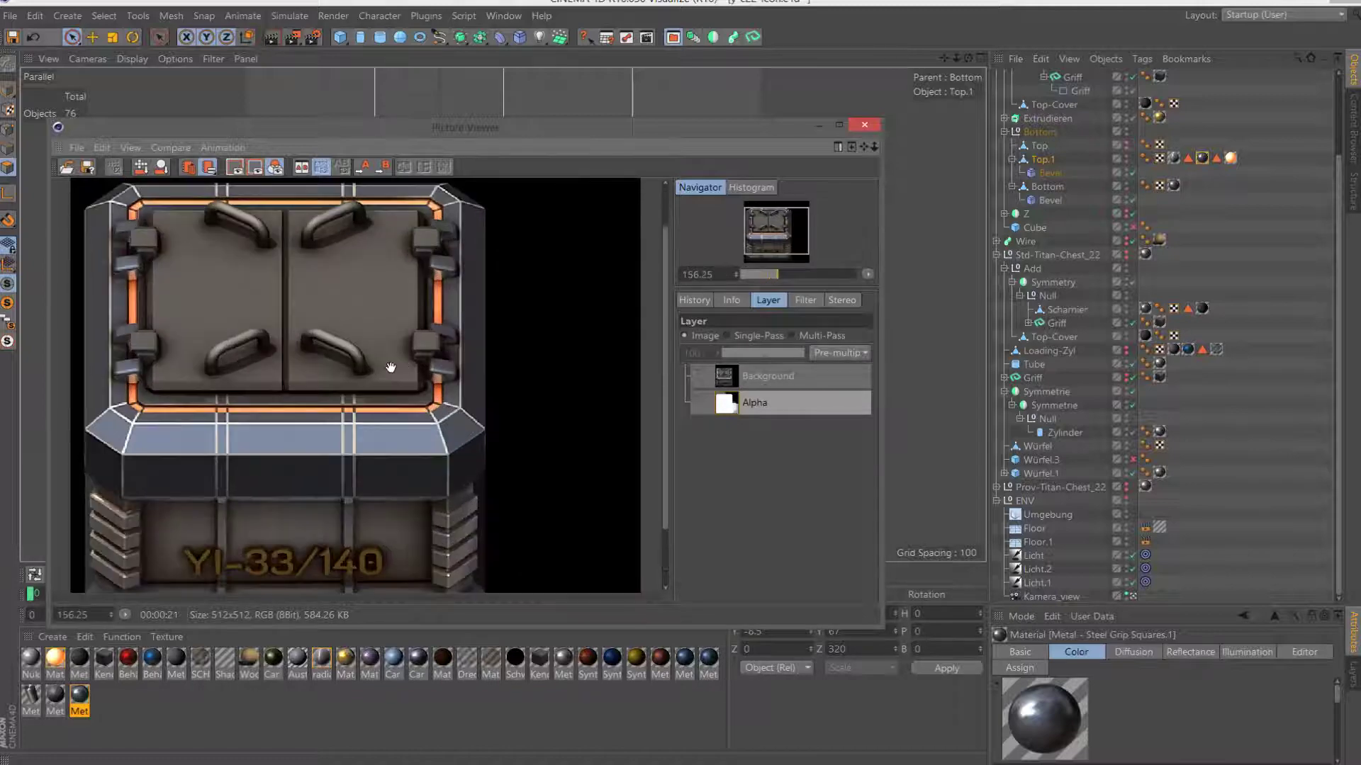
{"action": "left_click", "coordinate": [864, 125]}
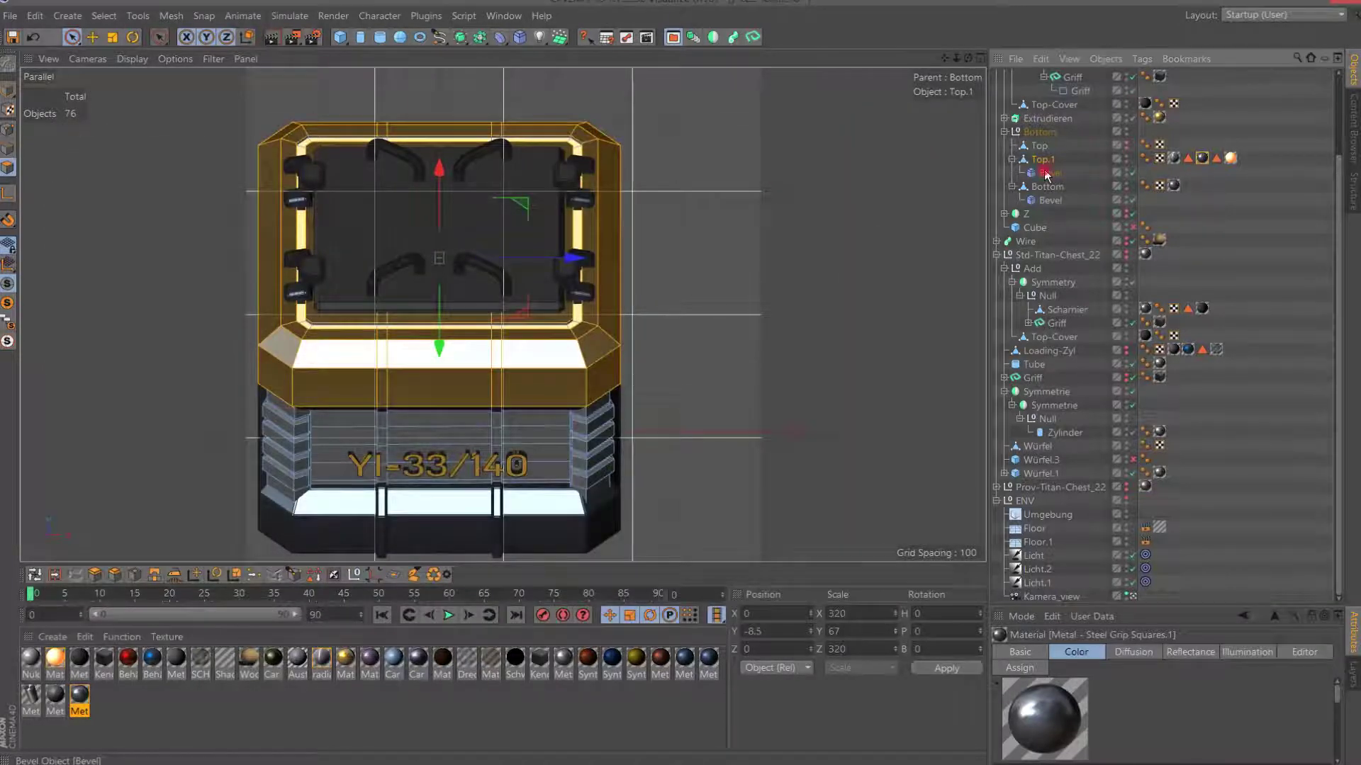
Move the Bevel from Top.1 into Bottom, test-render, and close the viewer.
{"action": "left_click", "coordinate": [1046, 174]}
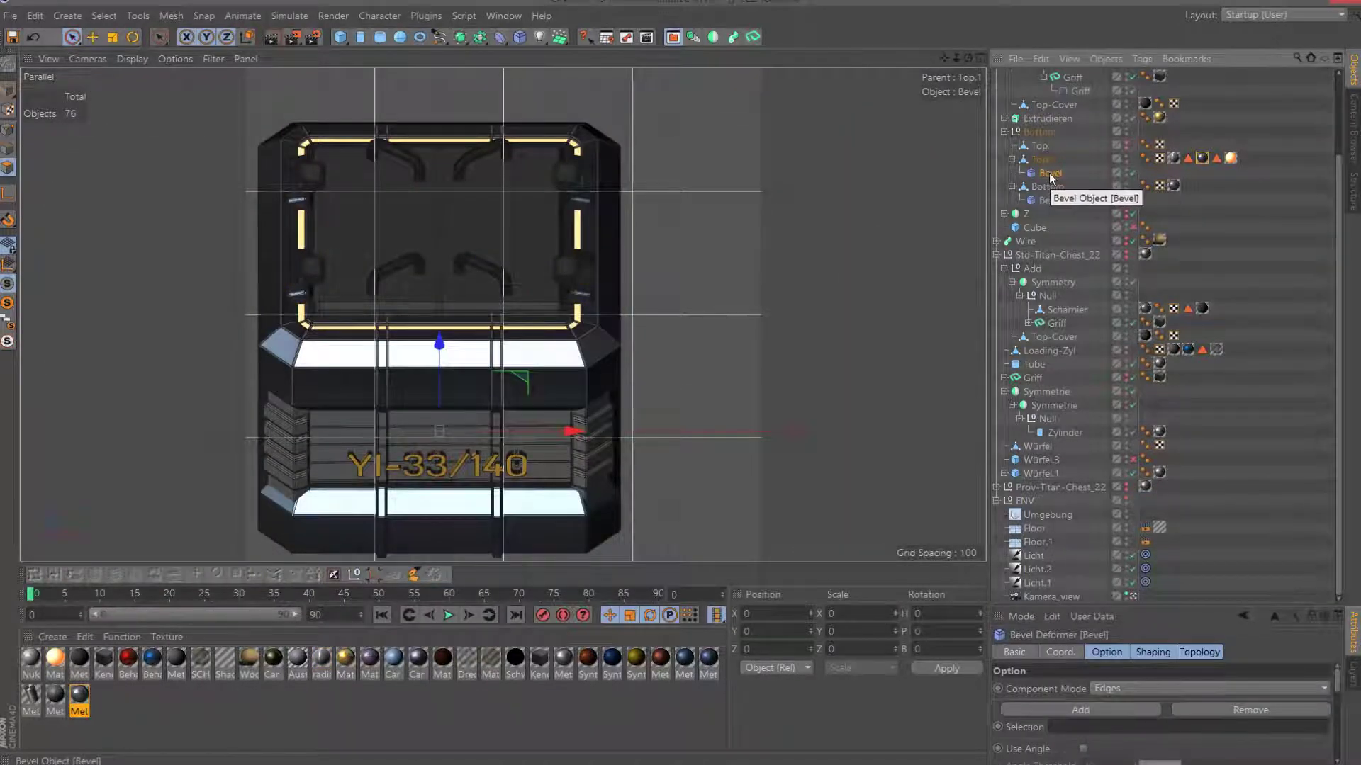
{"action": "left_click_drag", "start_coordinate": [1050, 178], "coordinate": [1046, 157]}
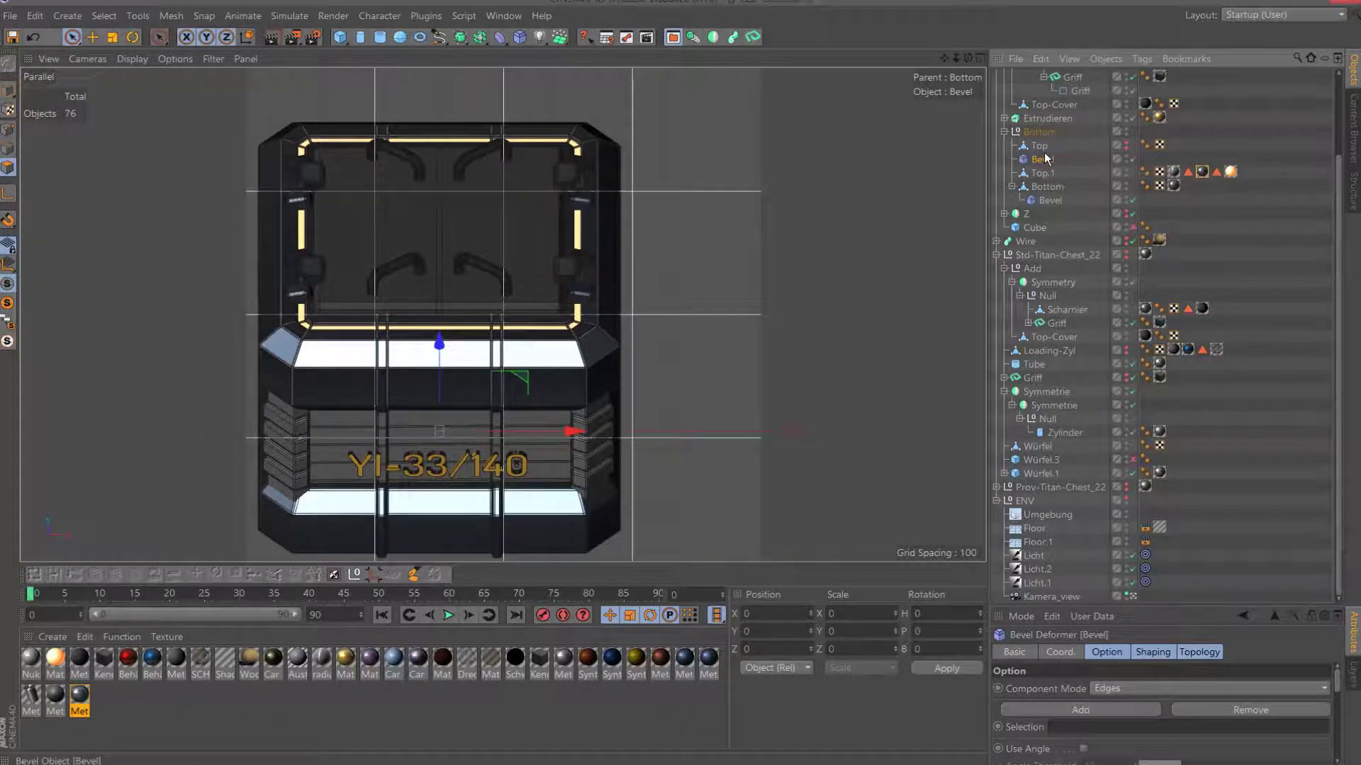
{"action": "left_click", "coordinate": [293, 39]}
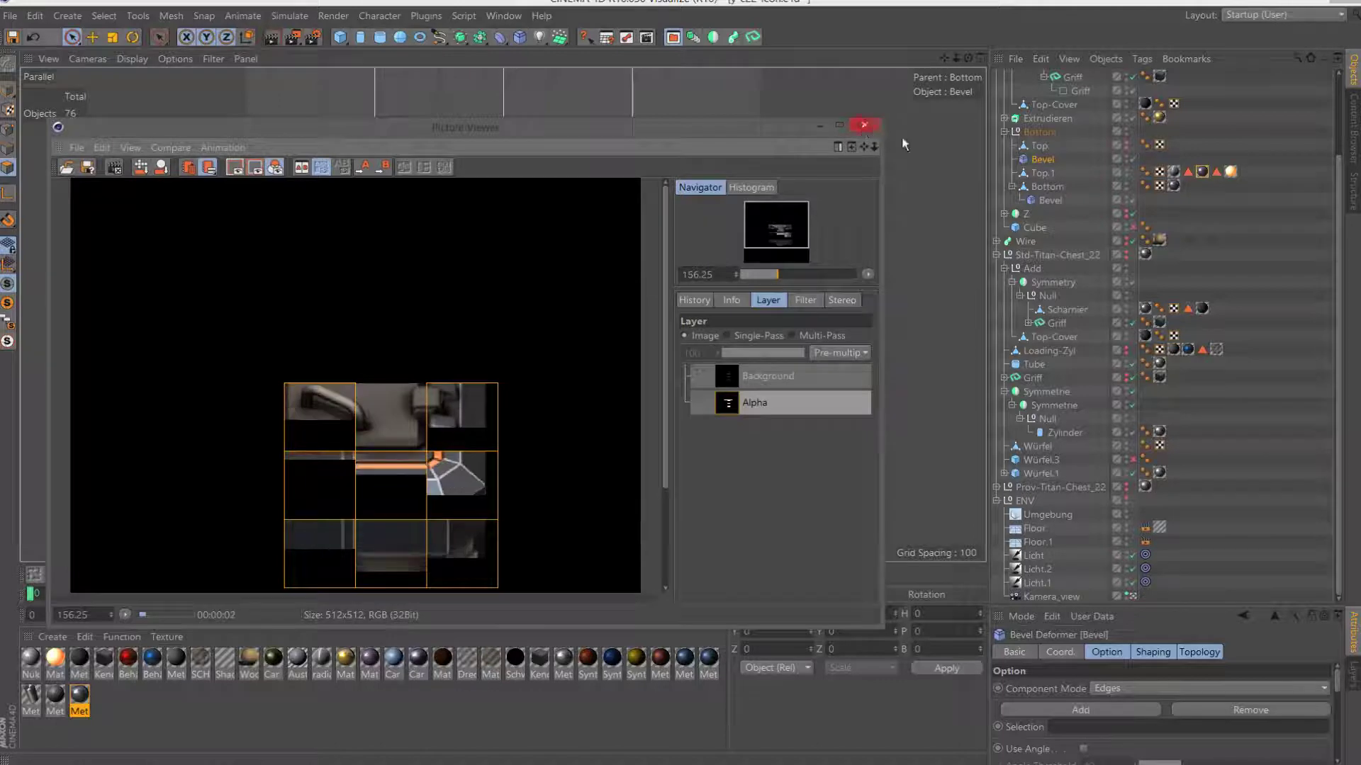
{"action": "left_click", "coordinate": [708, 440]}
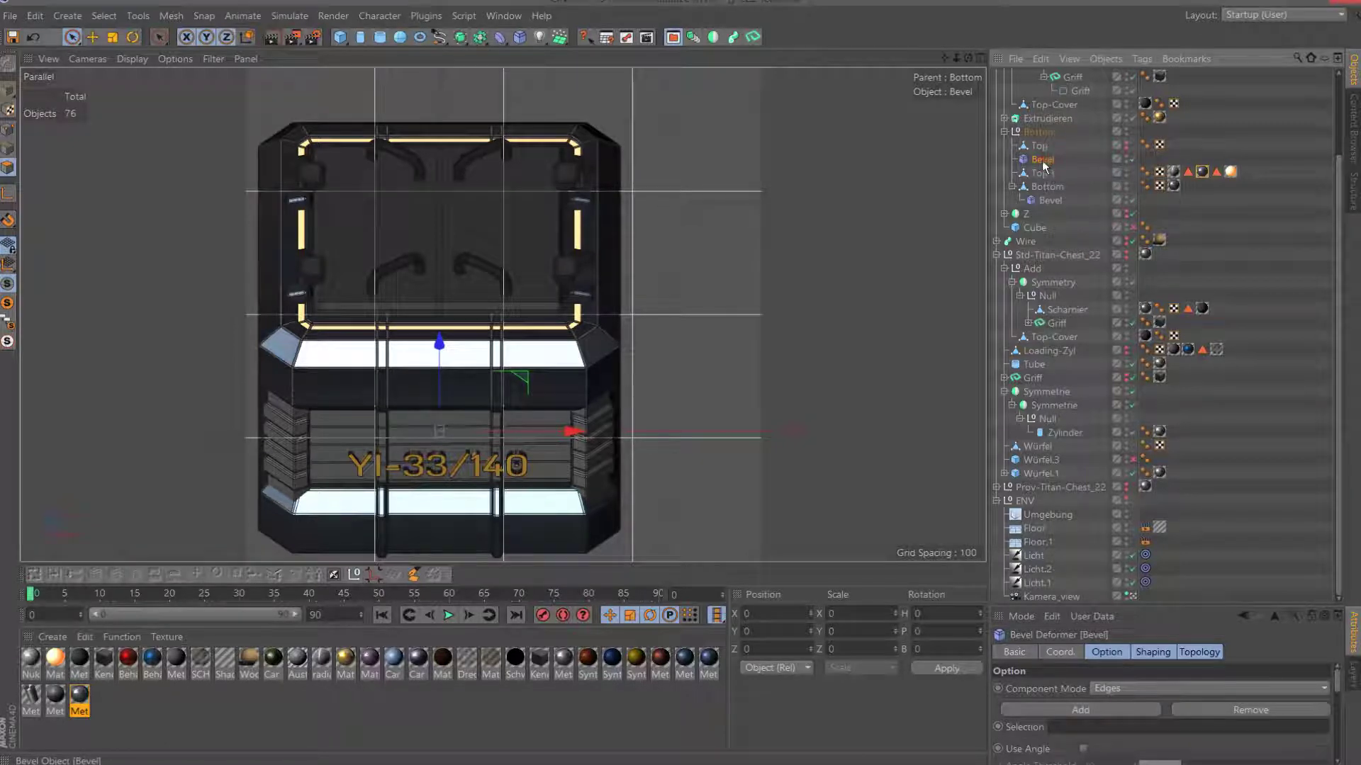
Return the Bevel under Top.1, enable Corner N-gons, then delete it.
{"action": "left_click_drag", "start_coordinate": [1047, 173], "coordinate": [1048, 174]}
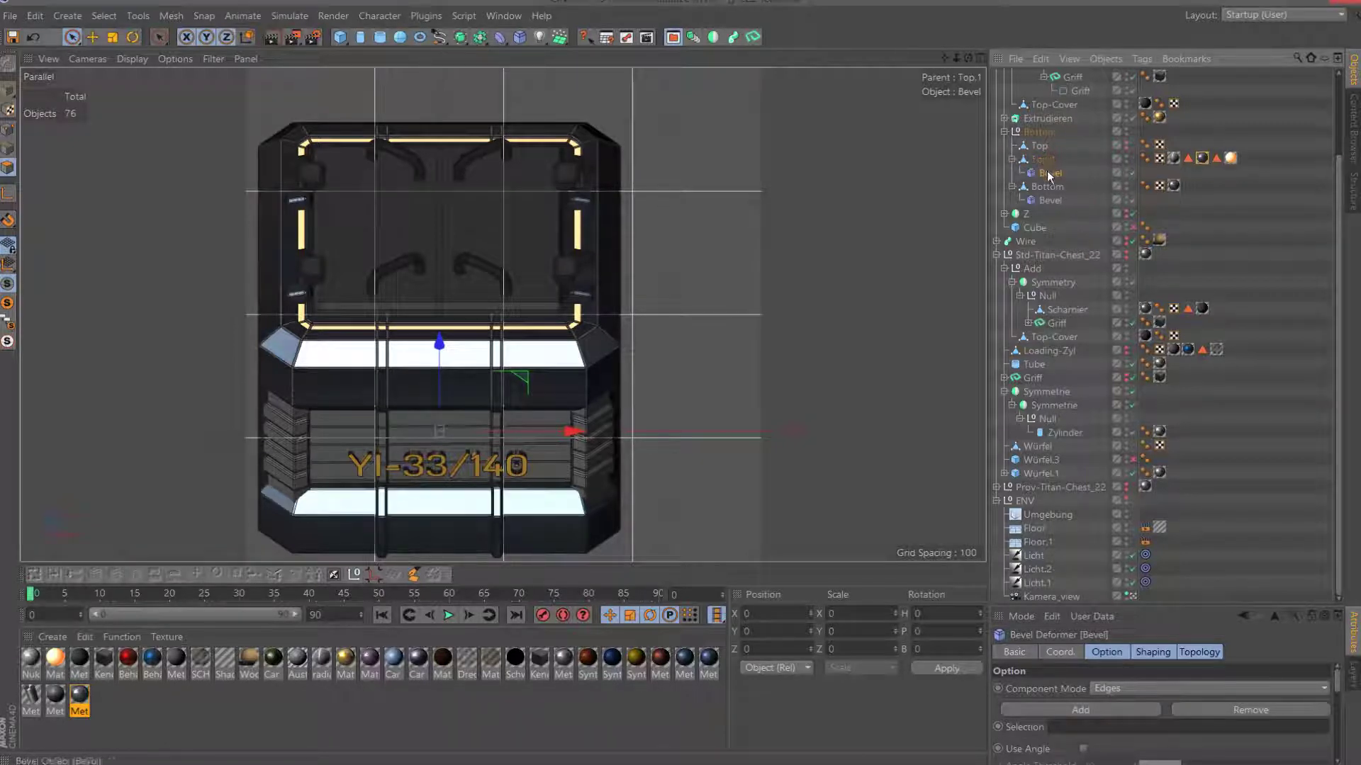
{"action": "left_click_drag", "start_coordinate": [1144, 603], "coordinate": [1146, 256]}
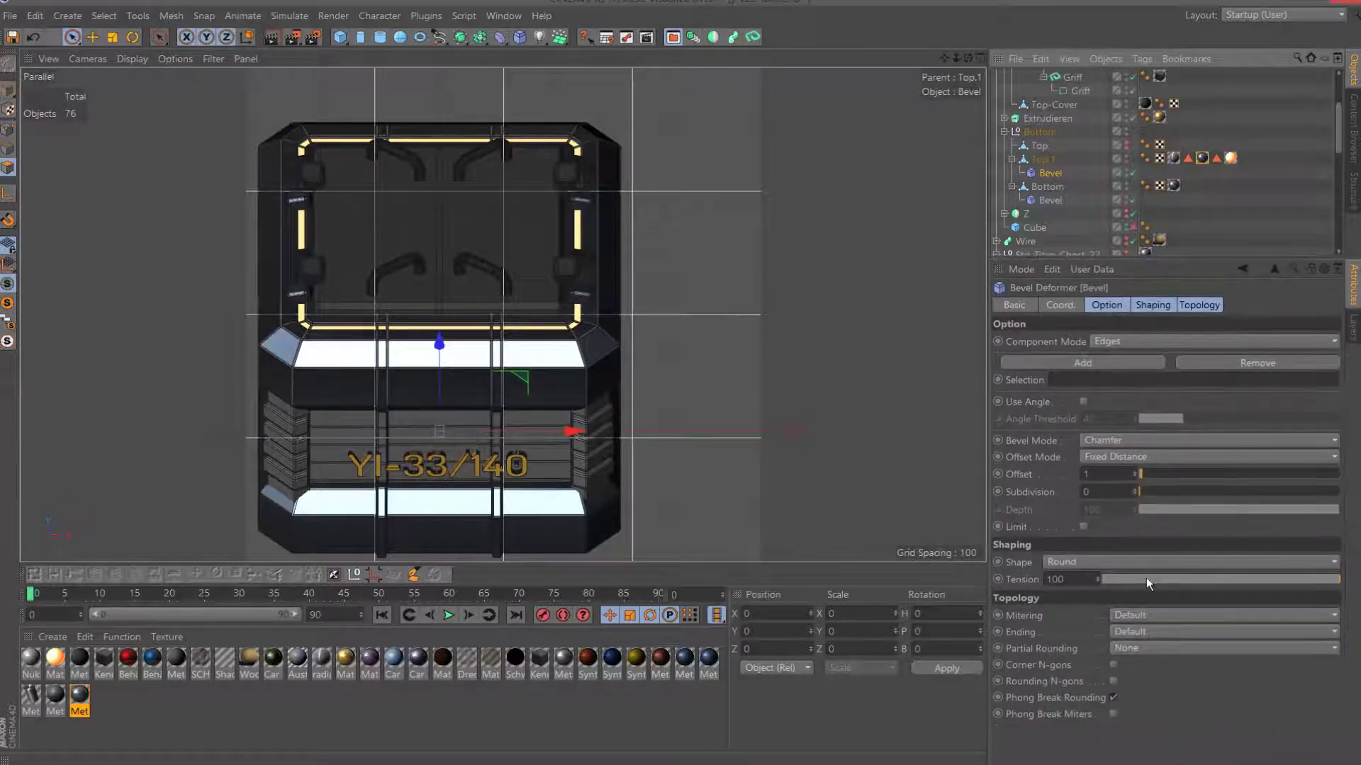
{"action": "left_click", "coordinate": [1113, 665]}
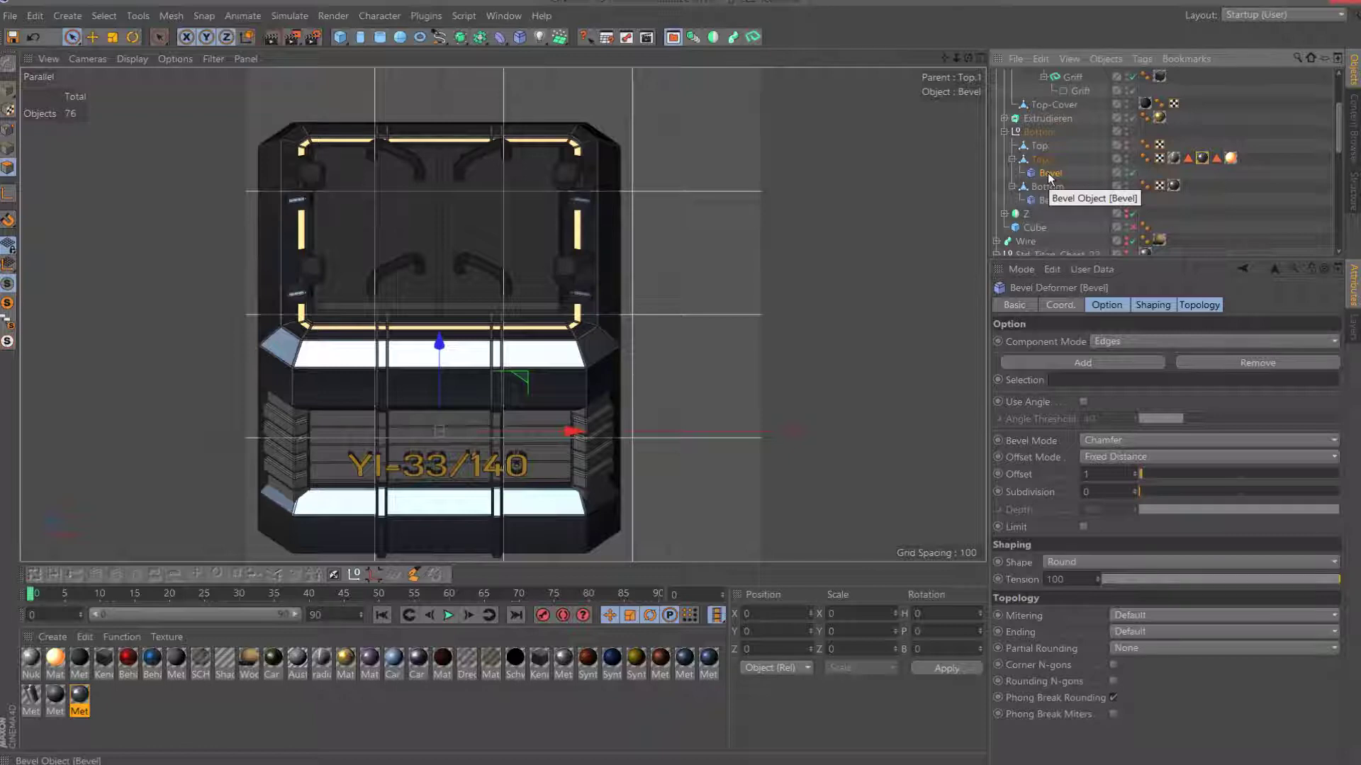
{"action": "left_click", "coordinate": [1050, 177]}
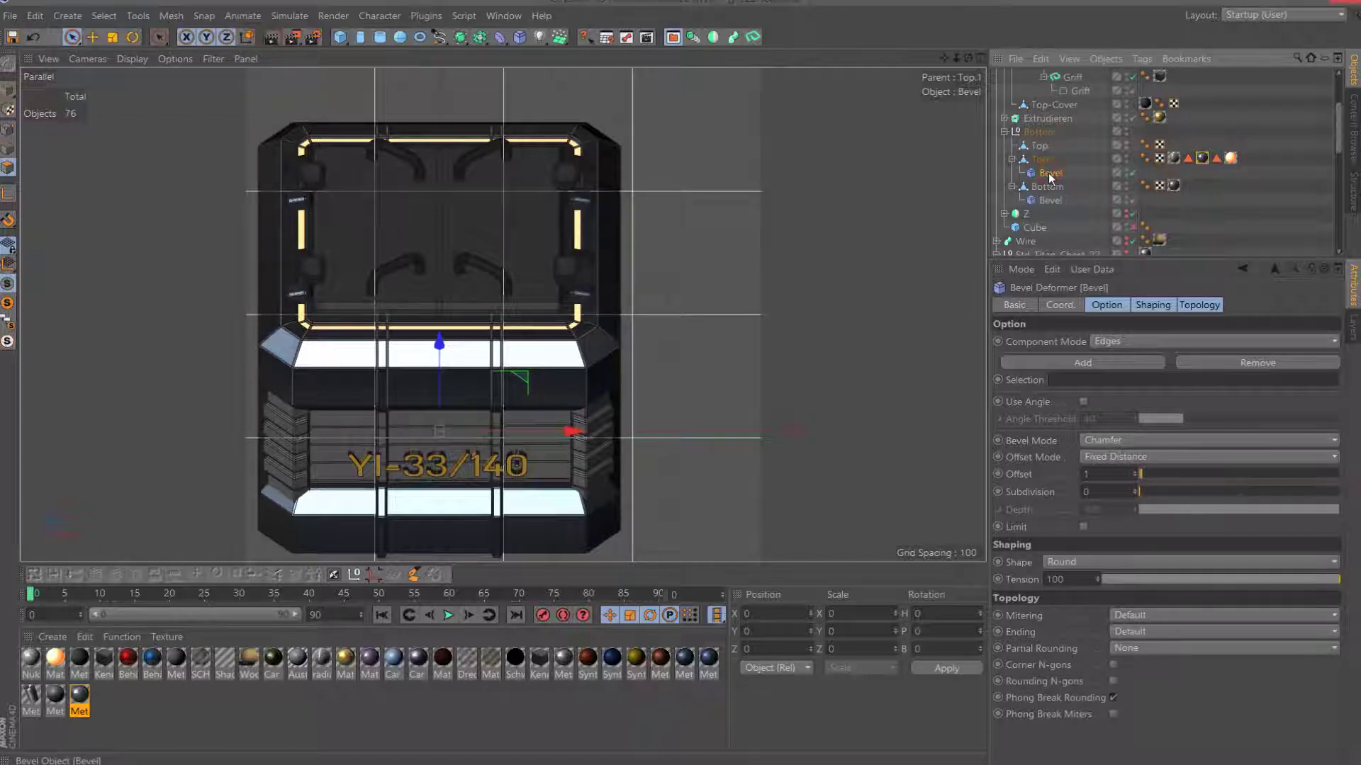
{"action": "key", "text": "Delete"}
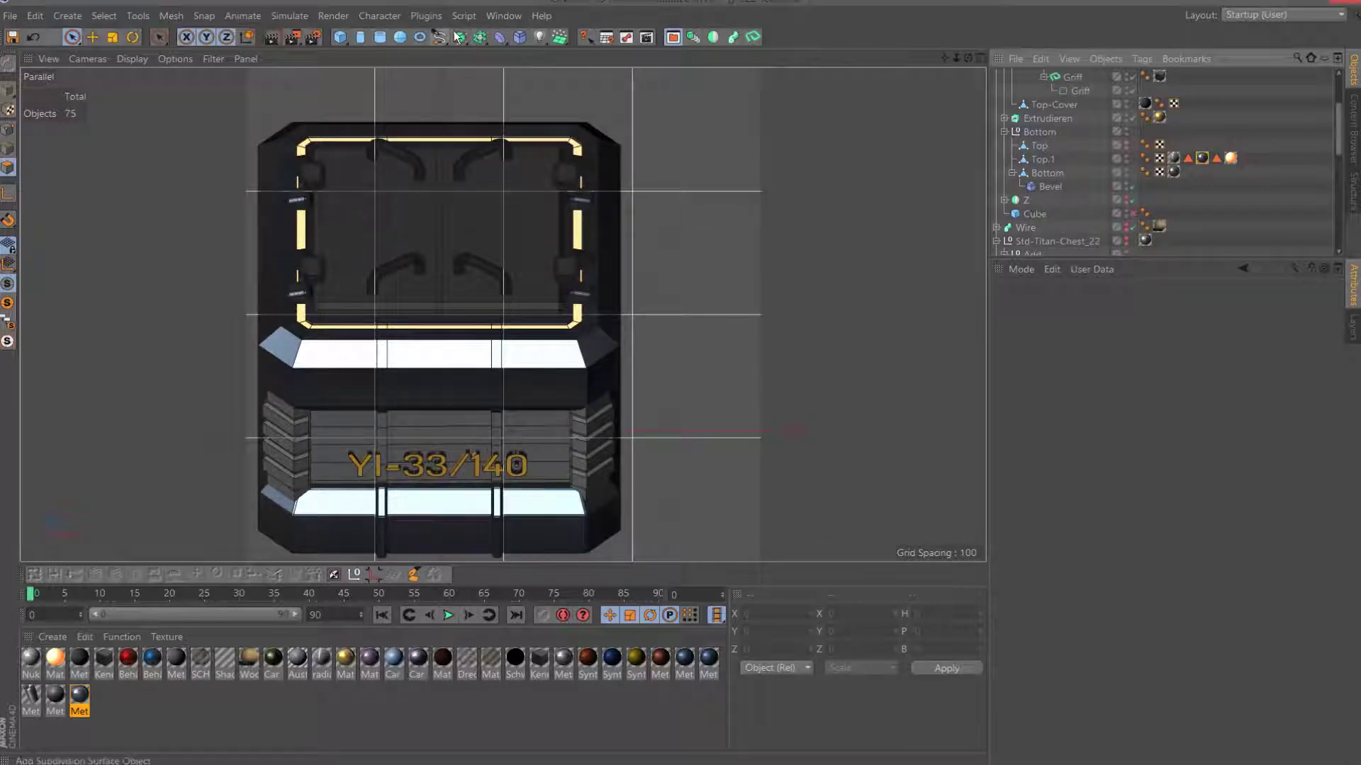
Nest Top.1 under a new Subdivision Surface and render the chest to Picture Viewer.
{"action": "left_click_drag", "start_coordinate": [459, 39], "coordinate": [512, 55]}
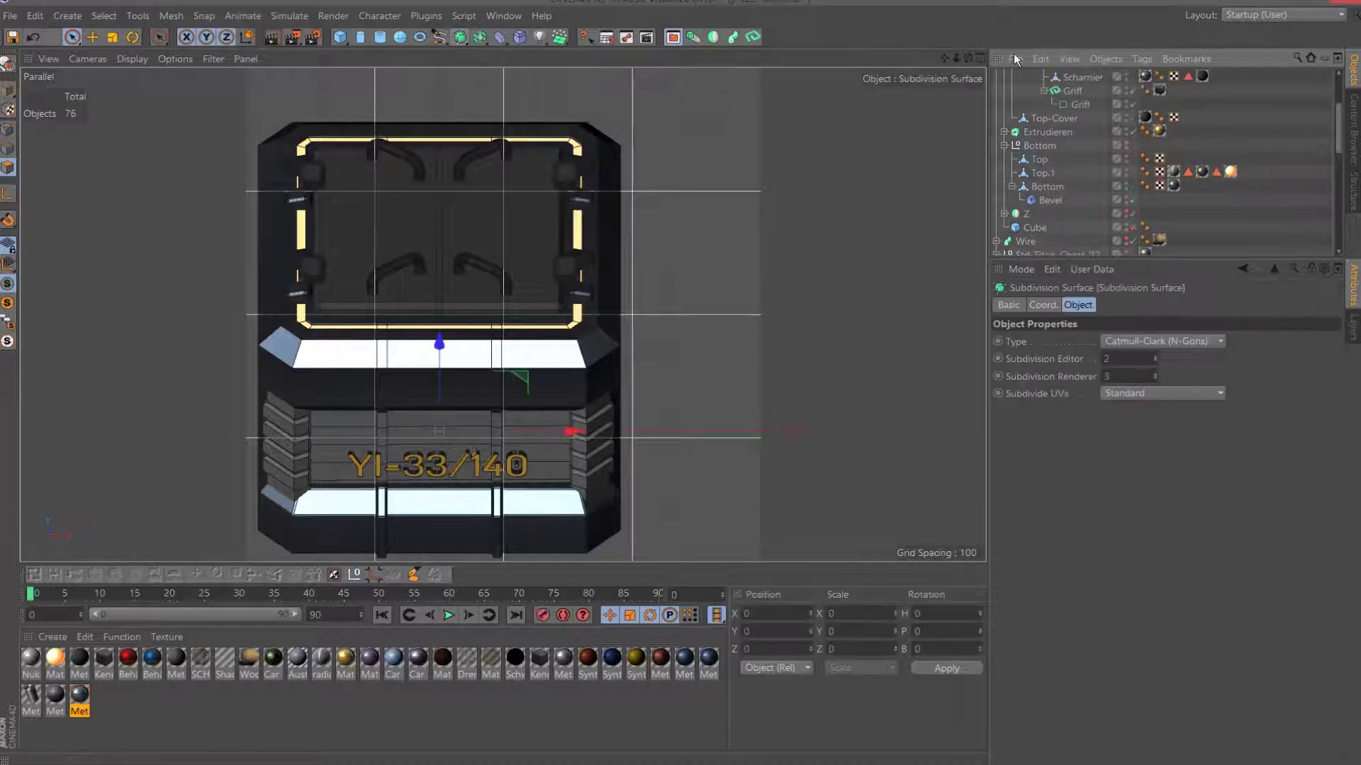
{"action": "mouse_move", "coordinate": [1049, 76]}
{"action": "left_mouse_down"}
{"action": "mouse_move", "coordinate": [1049, 226]}
{"action": "mouse_move", "coordinate": [1045, 79]}
{"action": "left_mouse_up"}
{"action": "left_click", "coordinate": [1043, 90]}
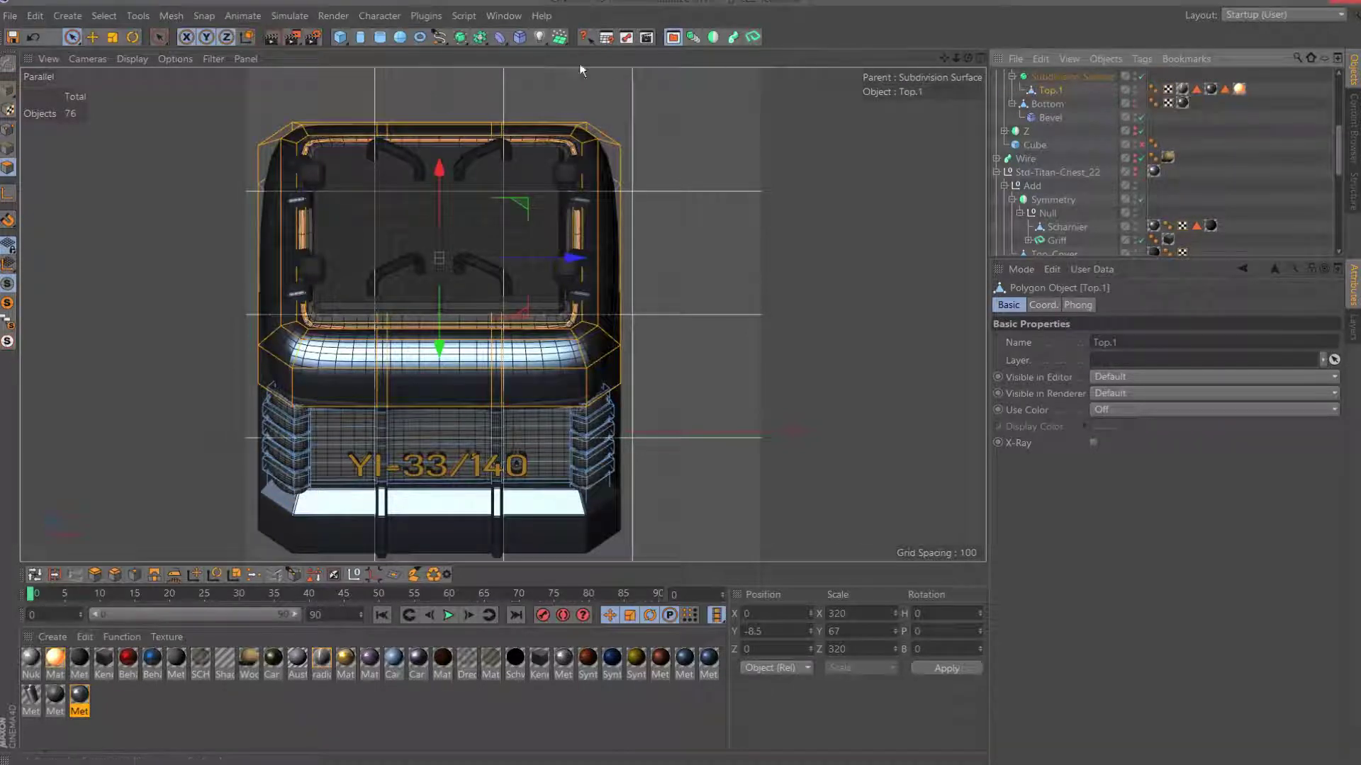
{"action": "left_click", "coordinate": [292, 37]}
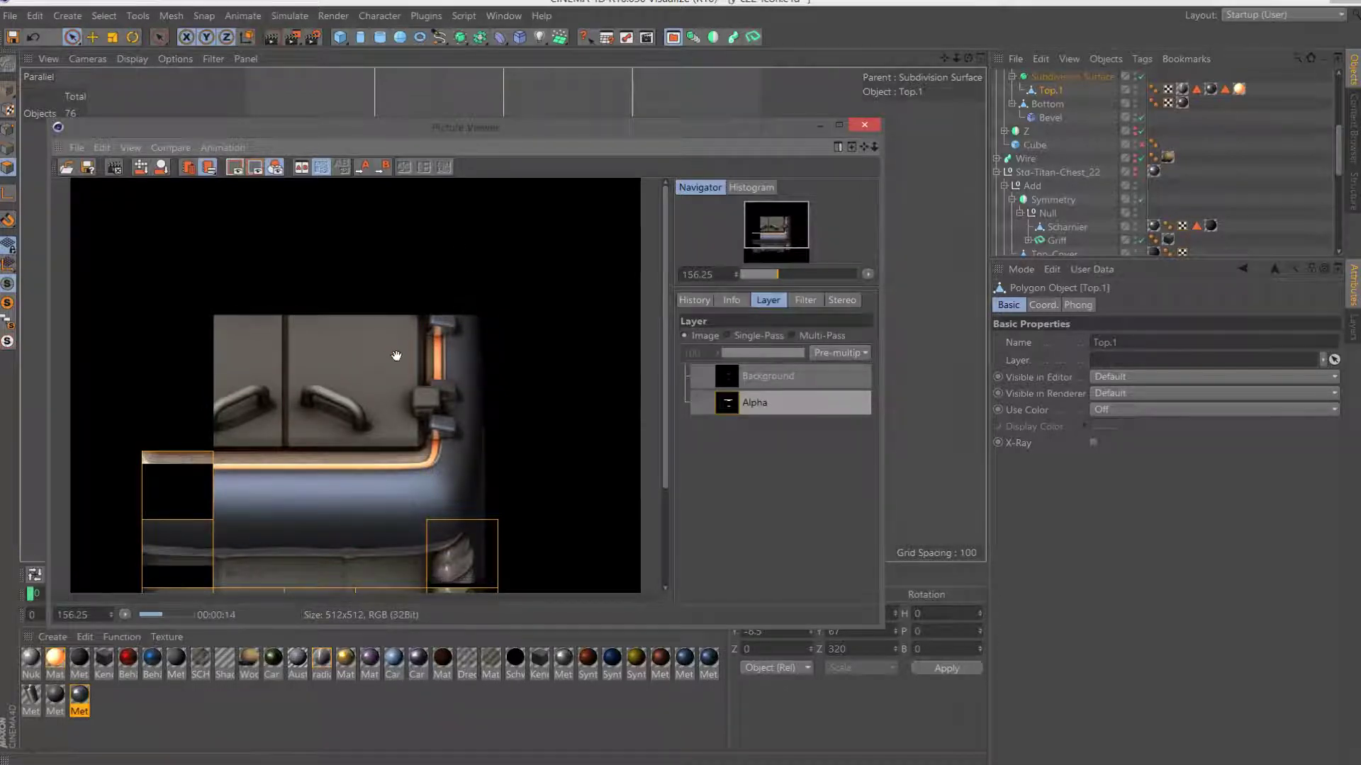
Check the render's alpha, then delete an unsaved earlier render from History.
{"action": "scroll", "coordinate": [394, 355], "scroll_direction": "down", "scroll_amount": 2}
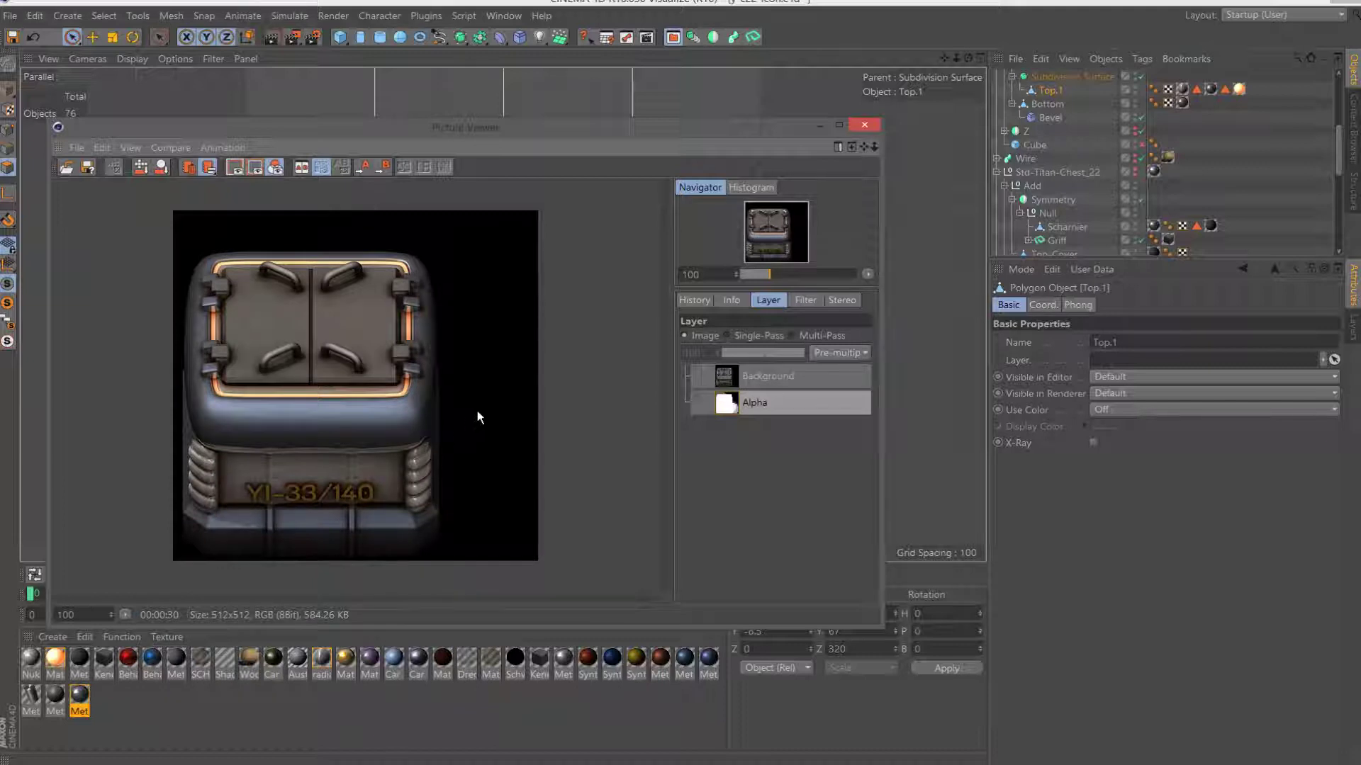
{"action": "left_click", "coordinate": [755, 403]}
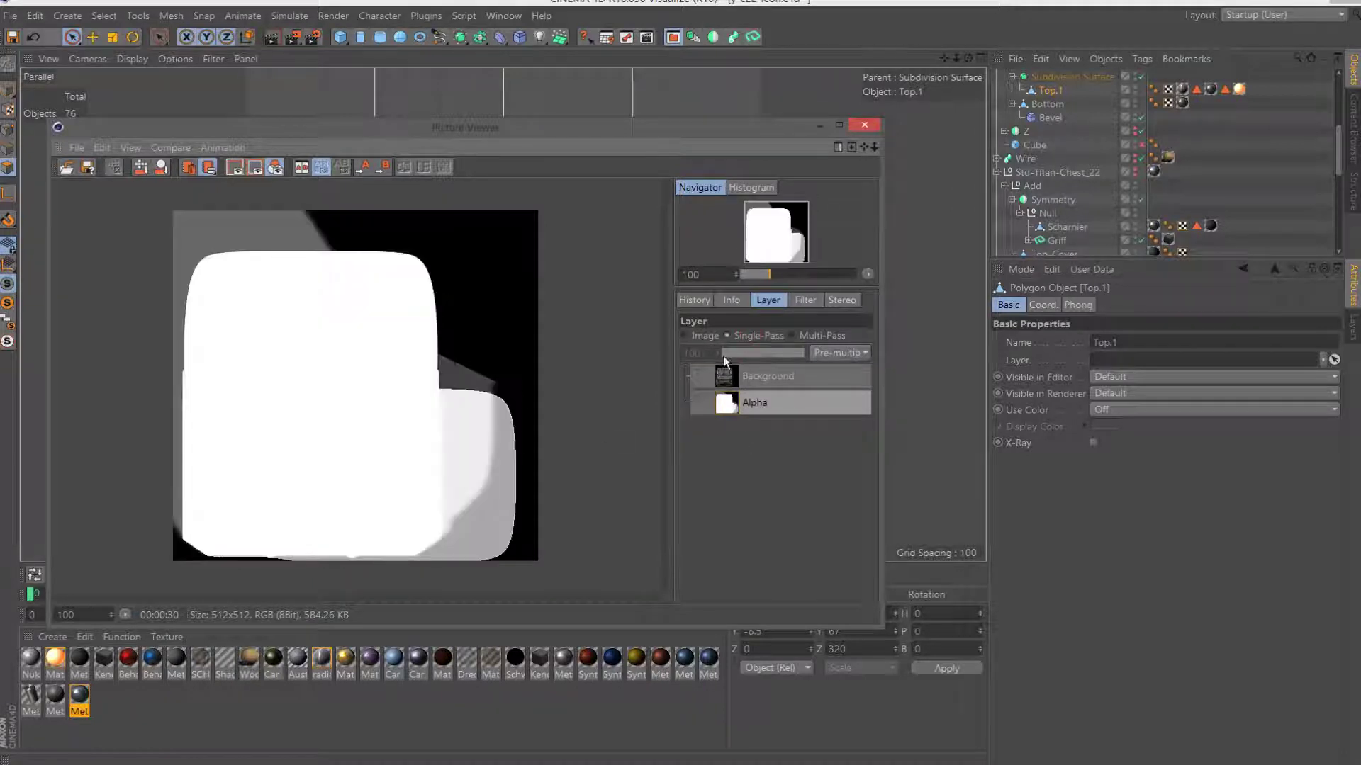
{"action": "left_click", "coordinate": [698, 337]}
{"action": "left_click", "coordinate": [695, 301]}
{"action": "scroll", "coordinate": [728, 468], "scroll_direction": "down", "scroll_amount": 5}
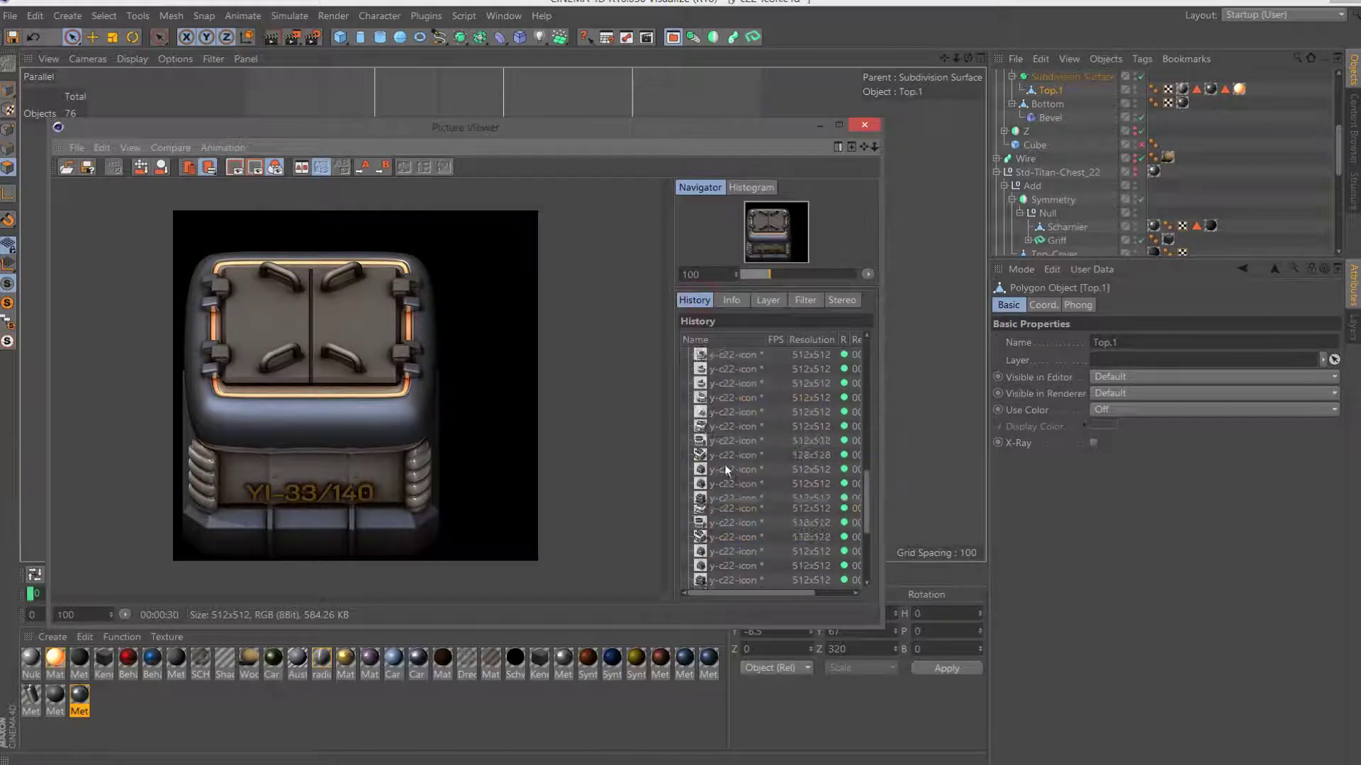
{"action": "scroll", "coordinate": [729, 471], "scroll_direction": "down", "scroll_amount": 3}
{"action": "left_click", "coordinate": [721, 566]}
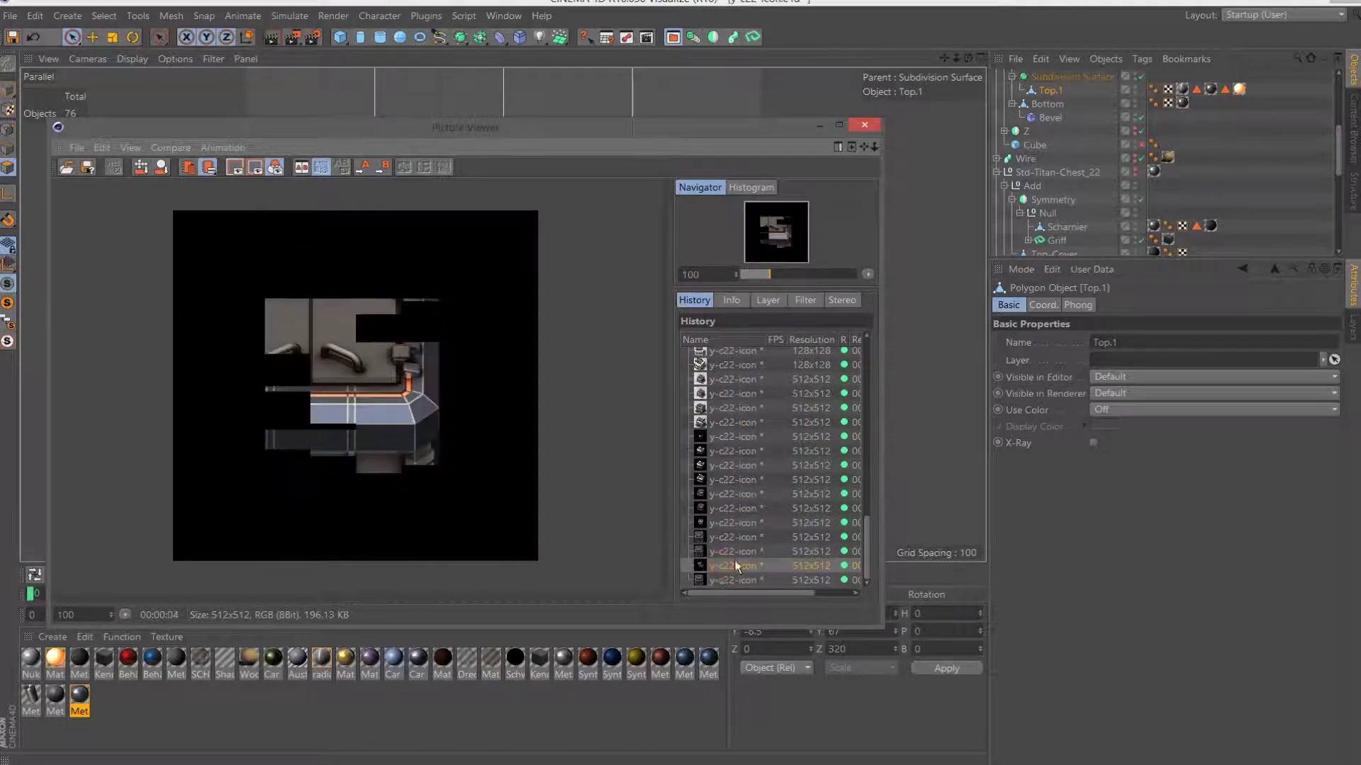
{"action": "key", "text": "Delete"}
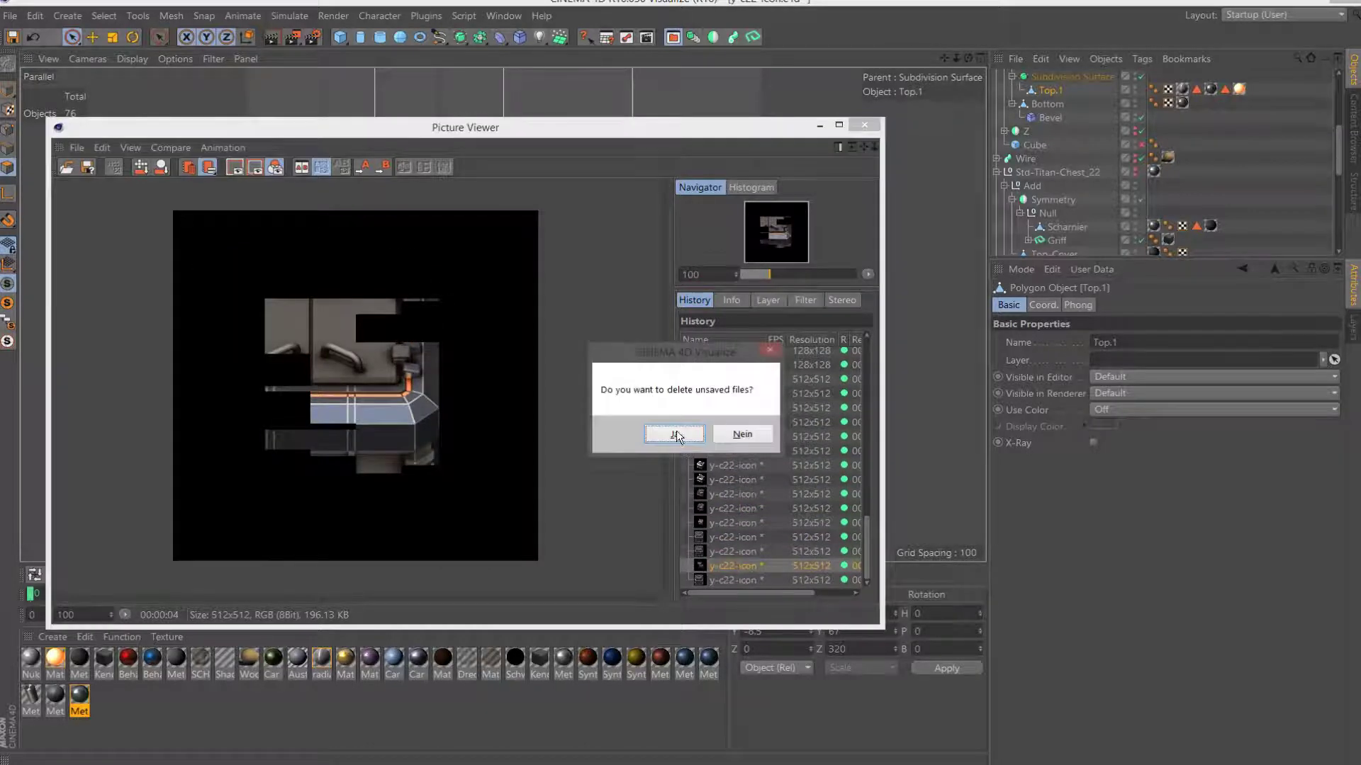
{"action": "left_click", "coordinate": [677, 436]}
Compare the latest and remaining earlier renders, then close the Picture Viewer.
{"action": "left_click", "coordinate": [723, 551]}
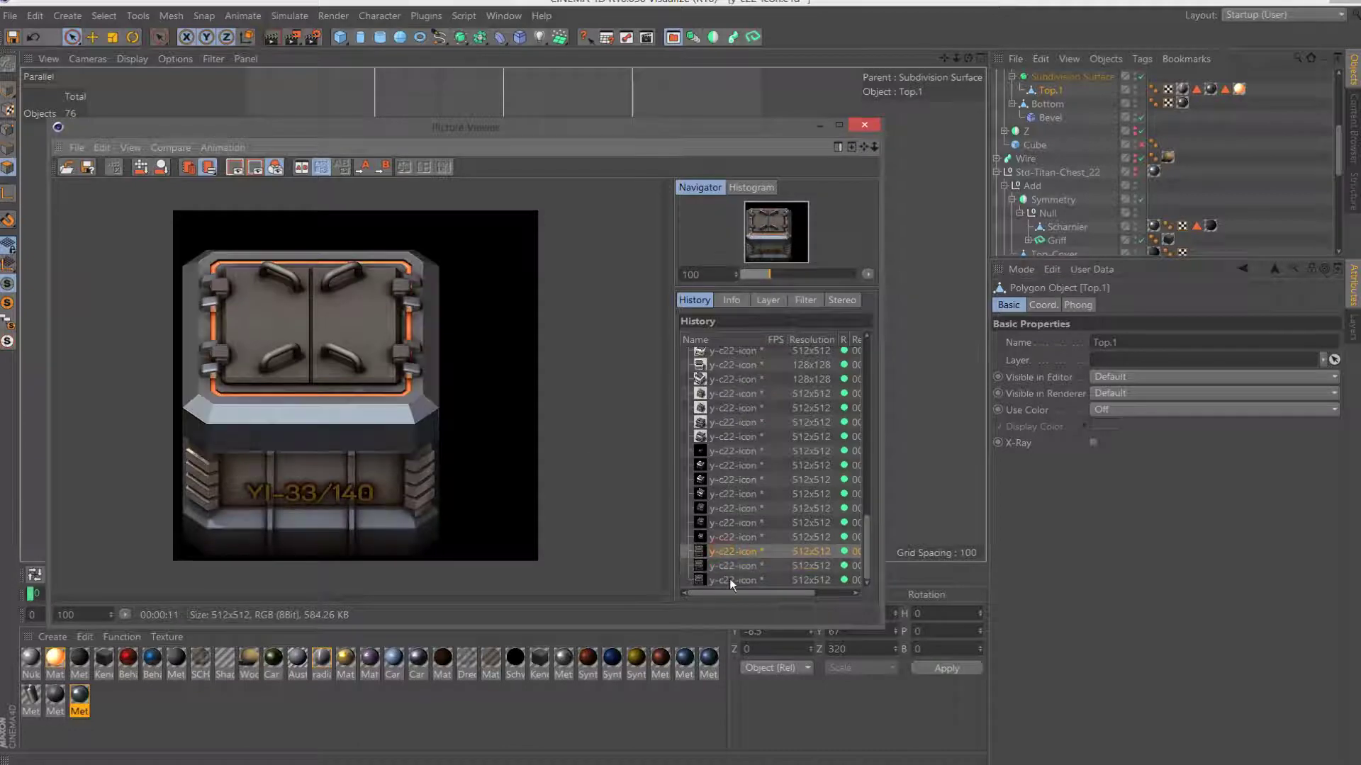
{"action": "left_click", "coordinate": [733, 581]}
{"action": "left_click", "coordinate": [732, 565]}
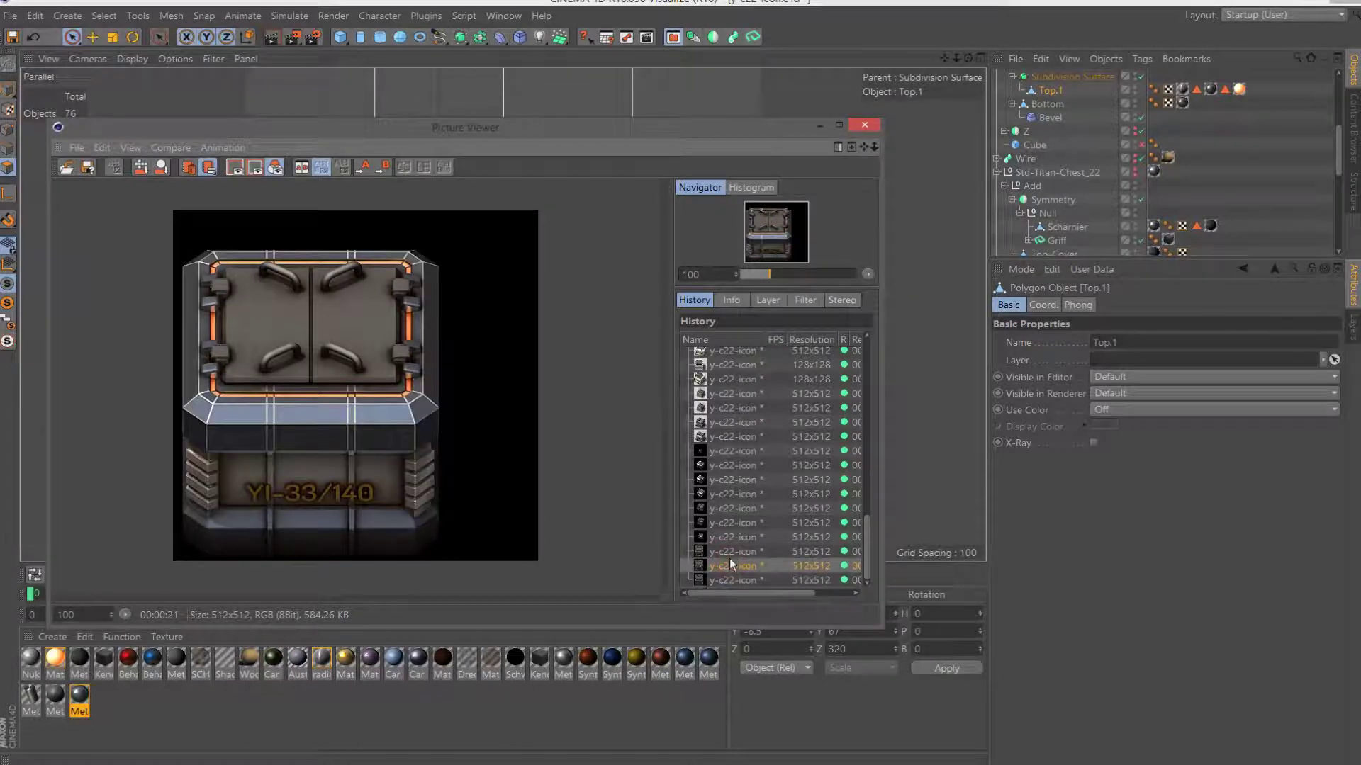
{"action": "left_click", "coordinate": [732, 552]}
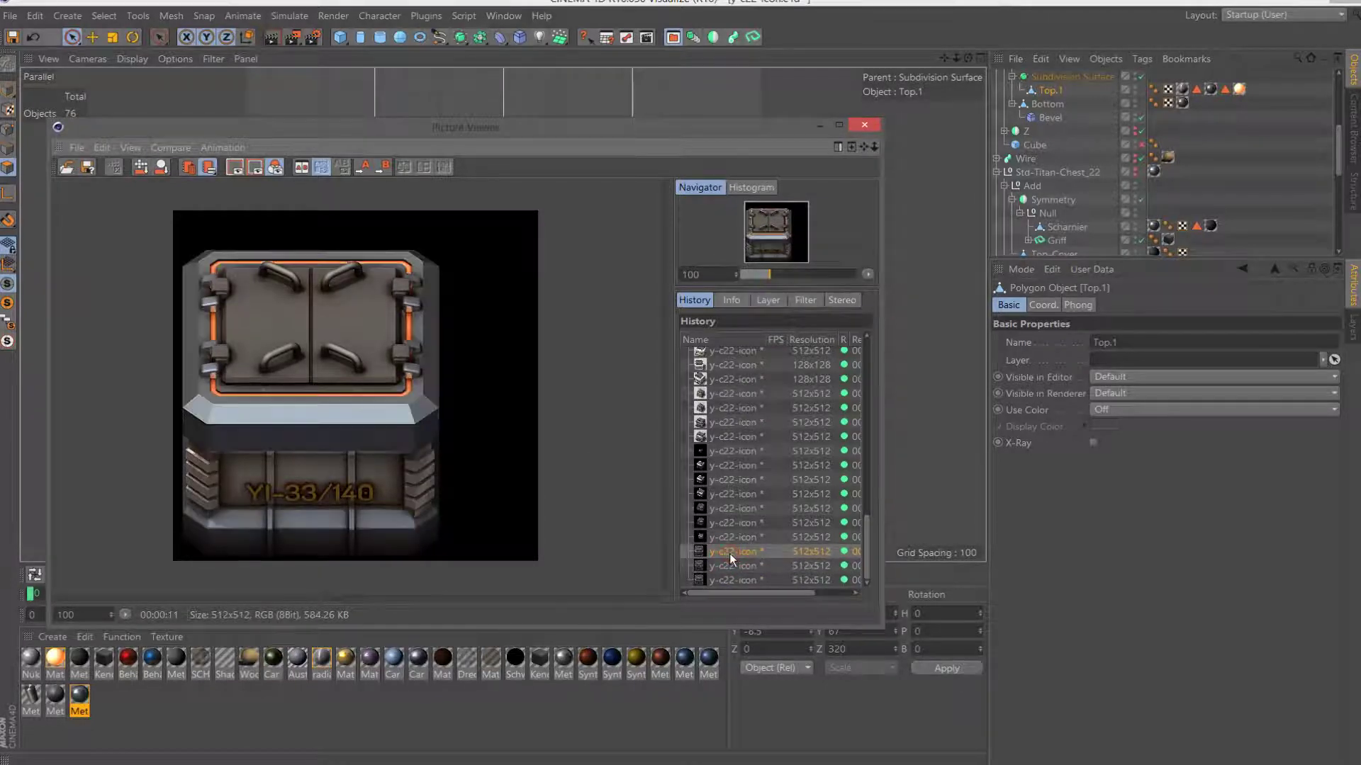
{"action": "scroll", "coordinate": [466, 387], "scroll_direction": "down", "scroll_amount": 2}
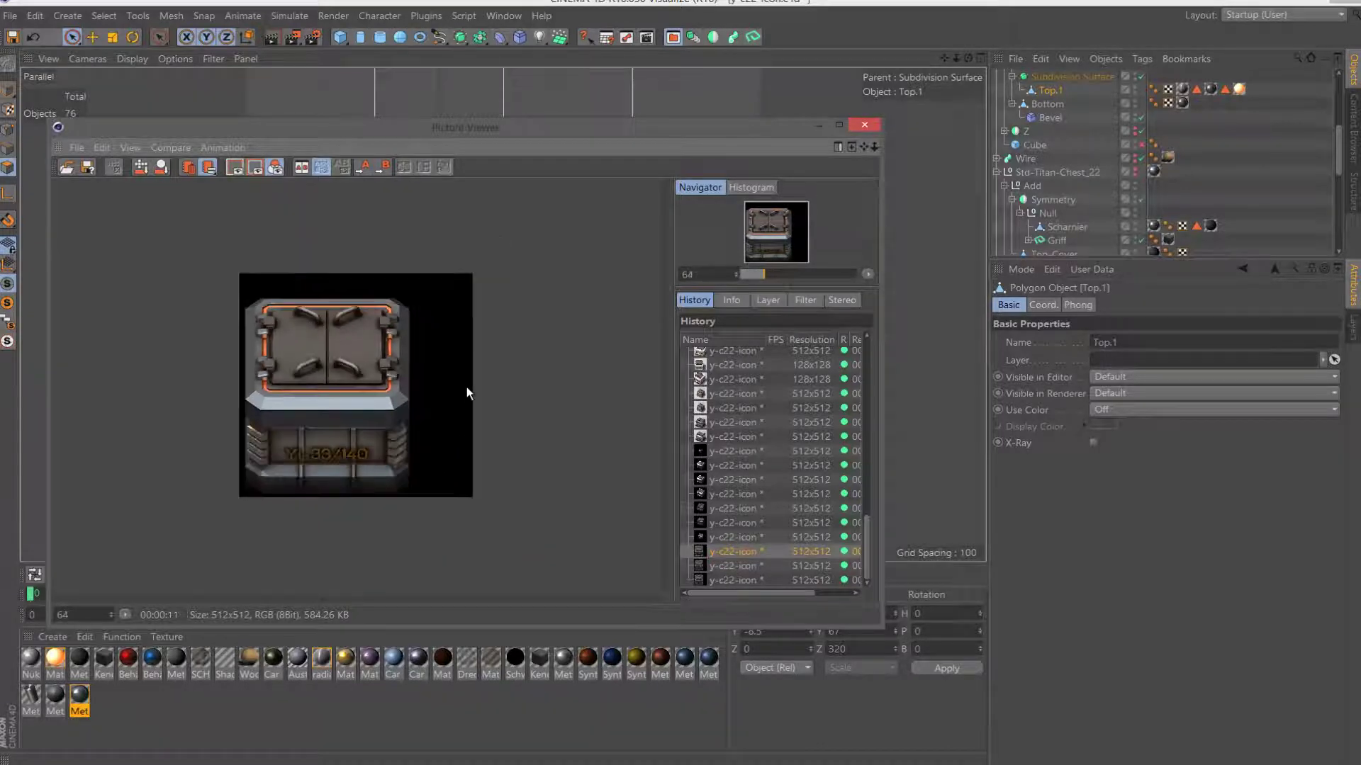
{"action": "scroll", "coordinate": [466, 387], "scroll_direction": "down", "scroll_amount": 4}
{"action": "scroll", "coordinate": [466, 387], "scroll_direction": "up", "scroll_amount": 3}
{"action": "left_click", "coordinate": [863, 127]}
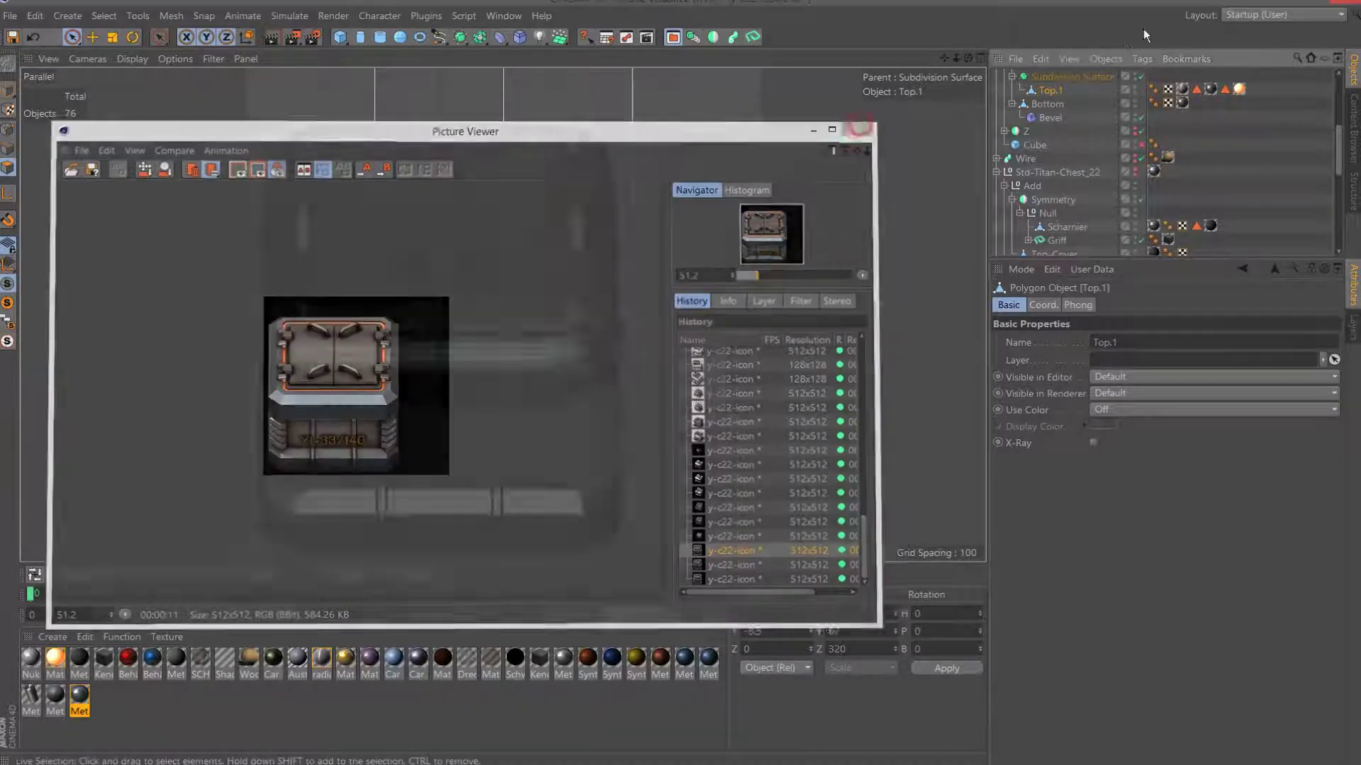
{"action": "scroll", "coordinate": [1063, 226], "scroll_direction": "down", "scroll_amount": 4}
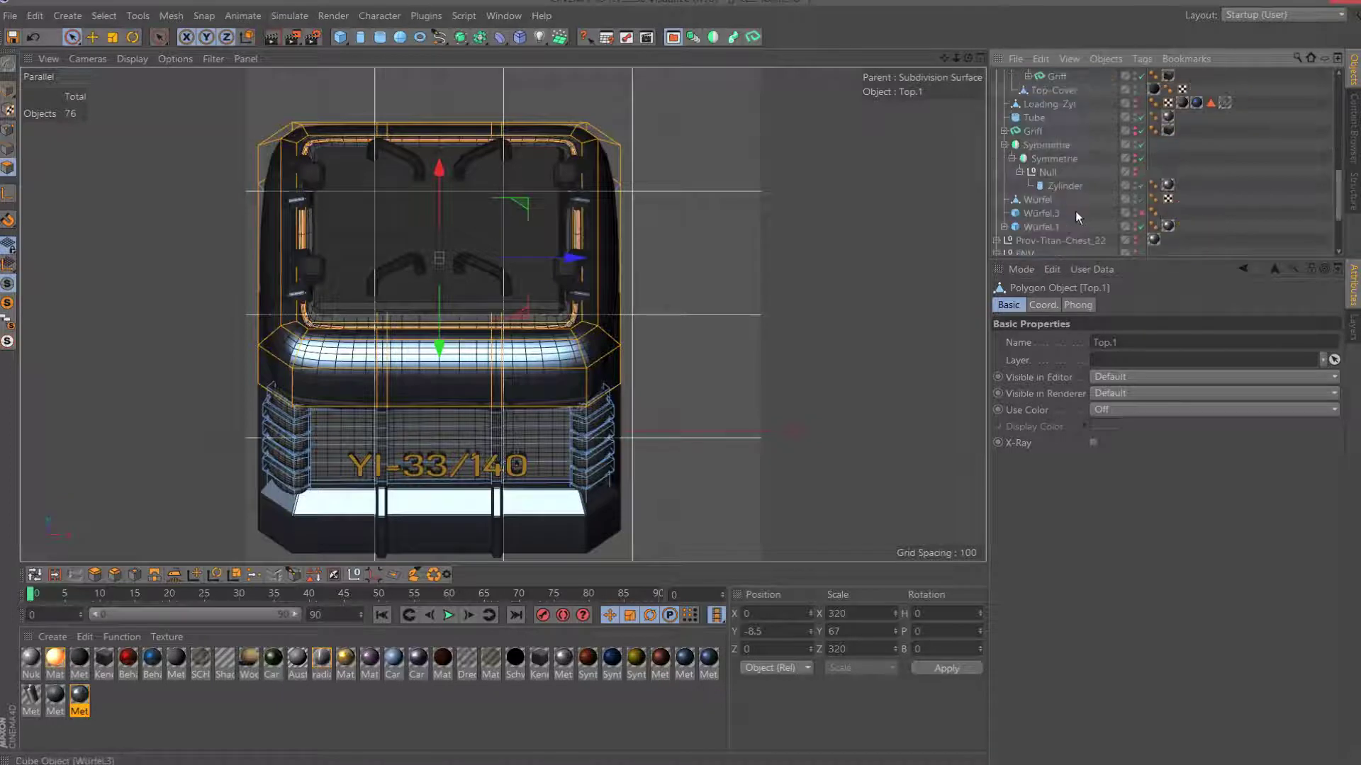
Add a Bevel deformer under Top.1 and remove the Subdivision Surface.
{"action": "scroll", "coordinate": [1058, 135], "scroll_direction": "up", "scroll_amount": 4}
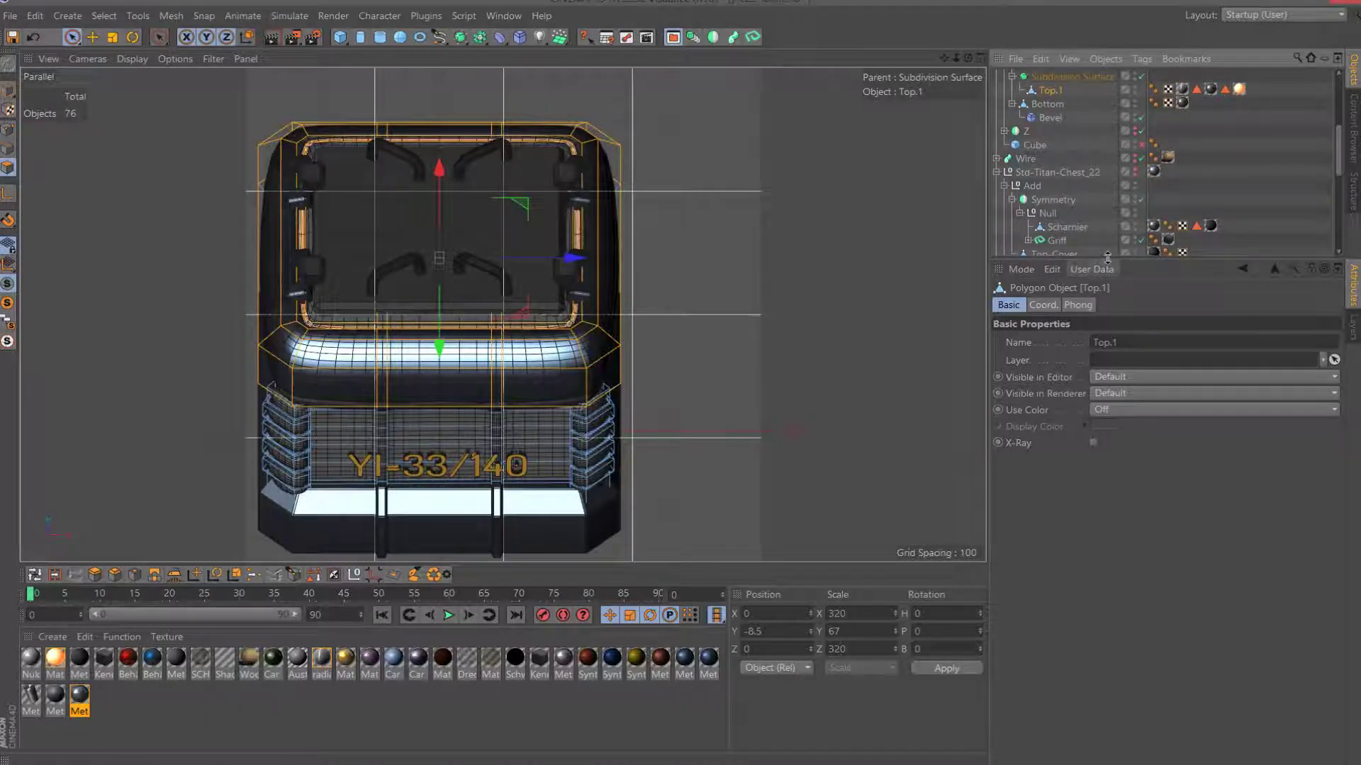
{"action": "left_click_drag", "start_coordinate": [1104, 262], "coordinate": [1102, 510]}
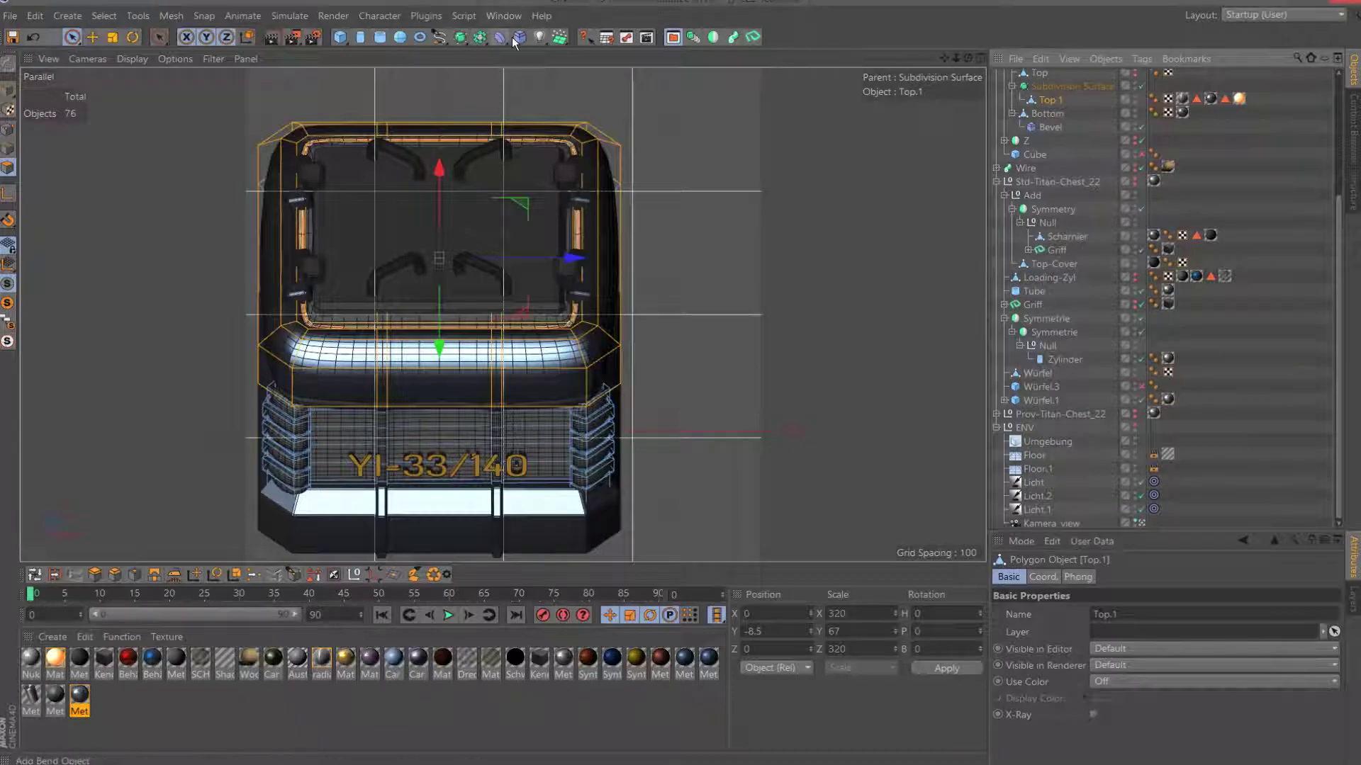
{"action": "left_click", "coordinate": [522, 39]}
{"action": "scroll", "coordinate": [1063, 93], "scroll_direction": "up", "scroll_amount": 4}
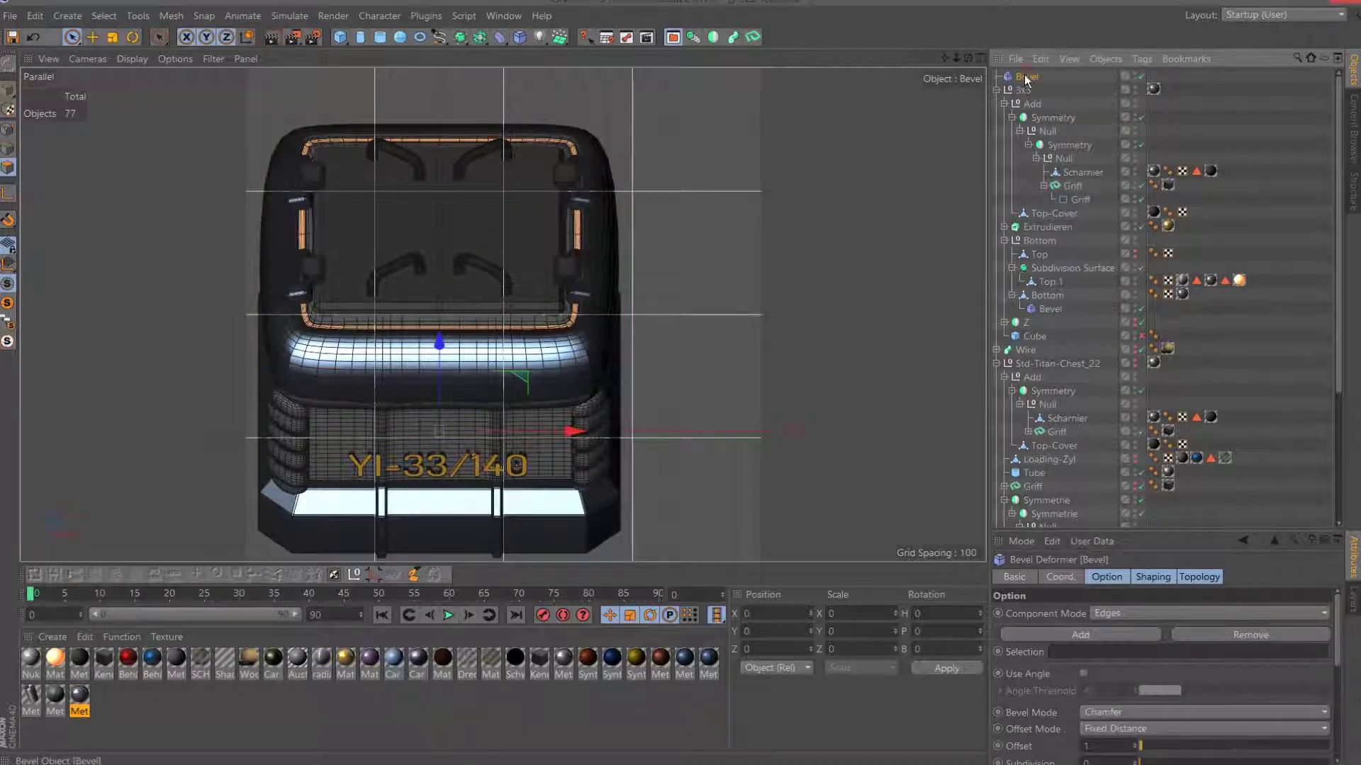
{"action": "mouse_move", "coordinate": [1028, 78]}
{"action": "left_mouse_down"}
{"action": "mouse_move", "coordinate": [1067, 262]}
{"action": "mouse_move", "coordinate": [1056, 283]}
{"action": "left_mouse_up"}
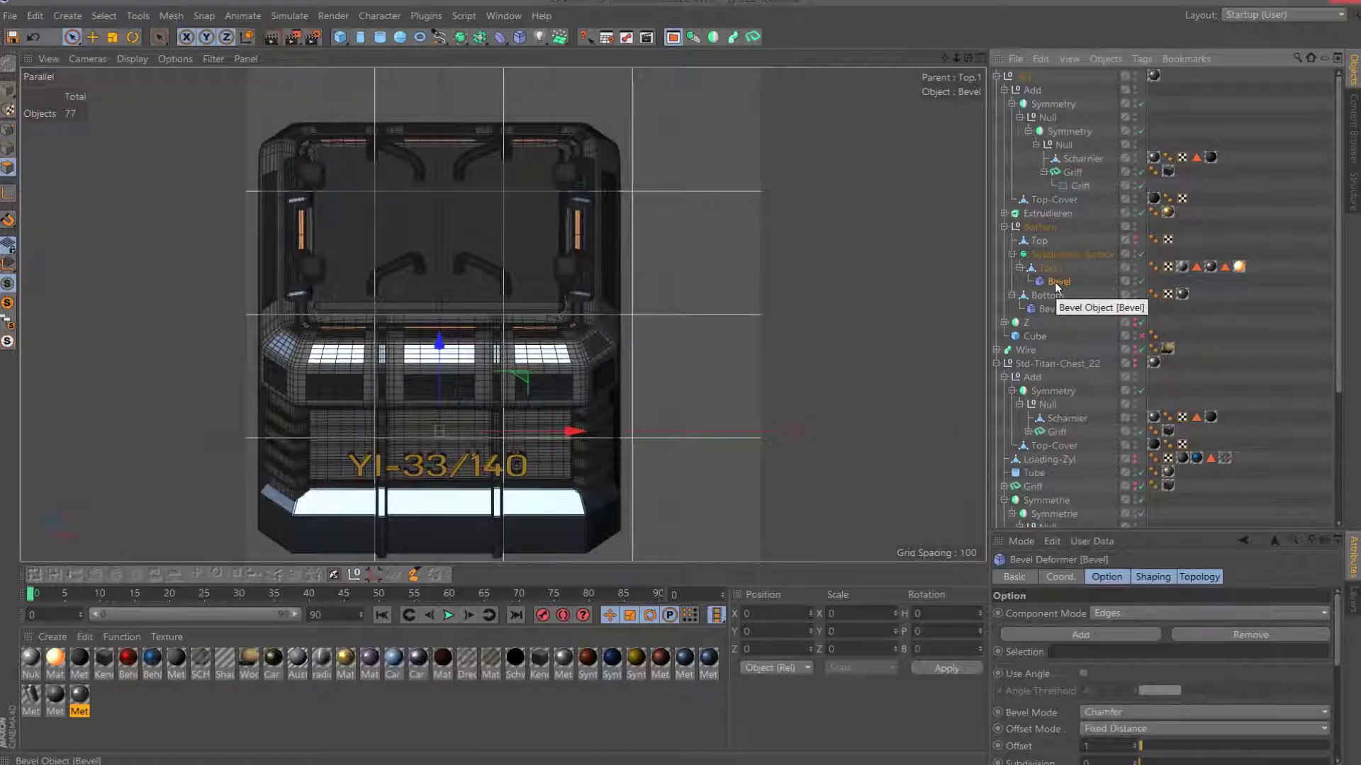
{"action": "left_click_drag", "start_coordinate": [1056, 285], "coordinate": [1049, 268]}
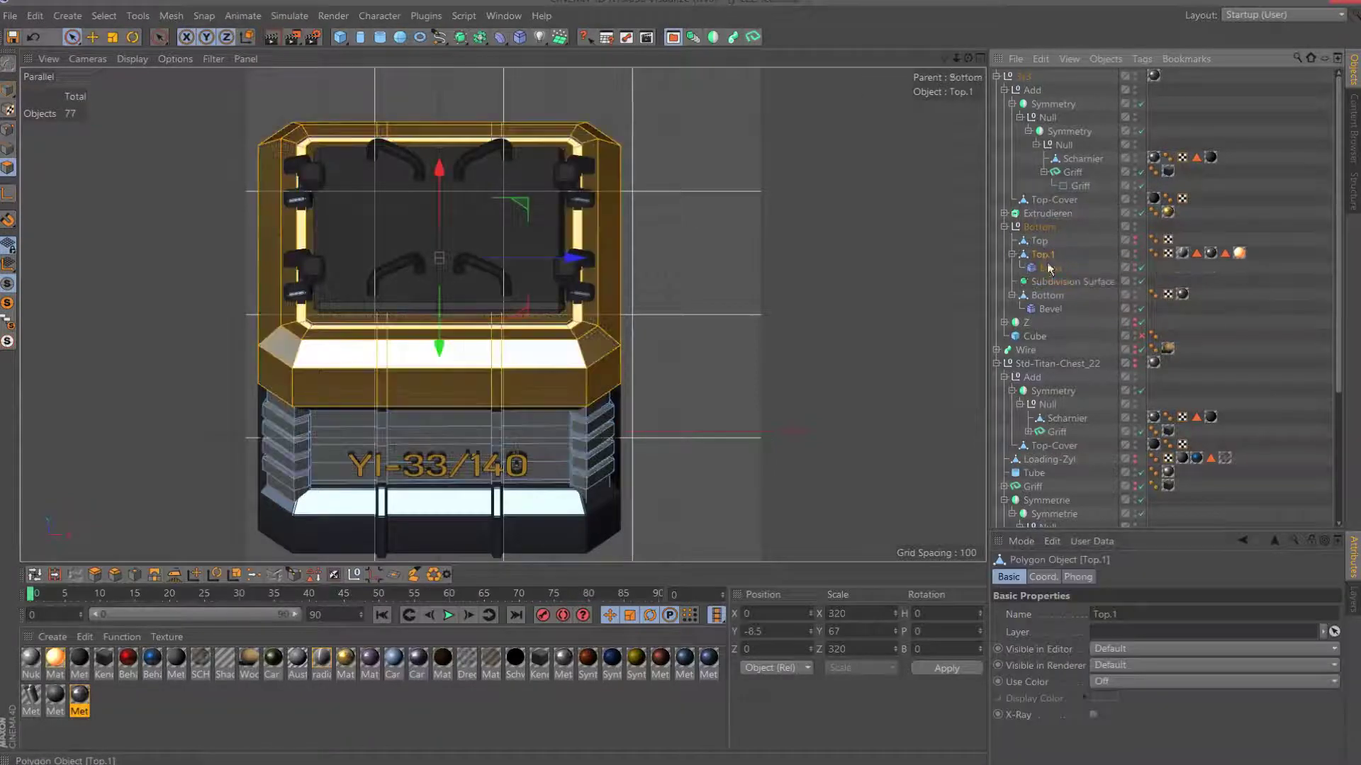
{"action": "left_click", "coordinate": [1050, 268]}
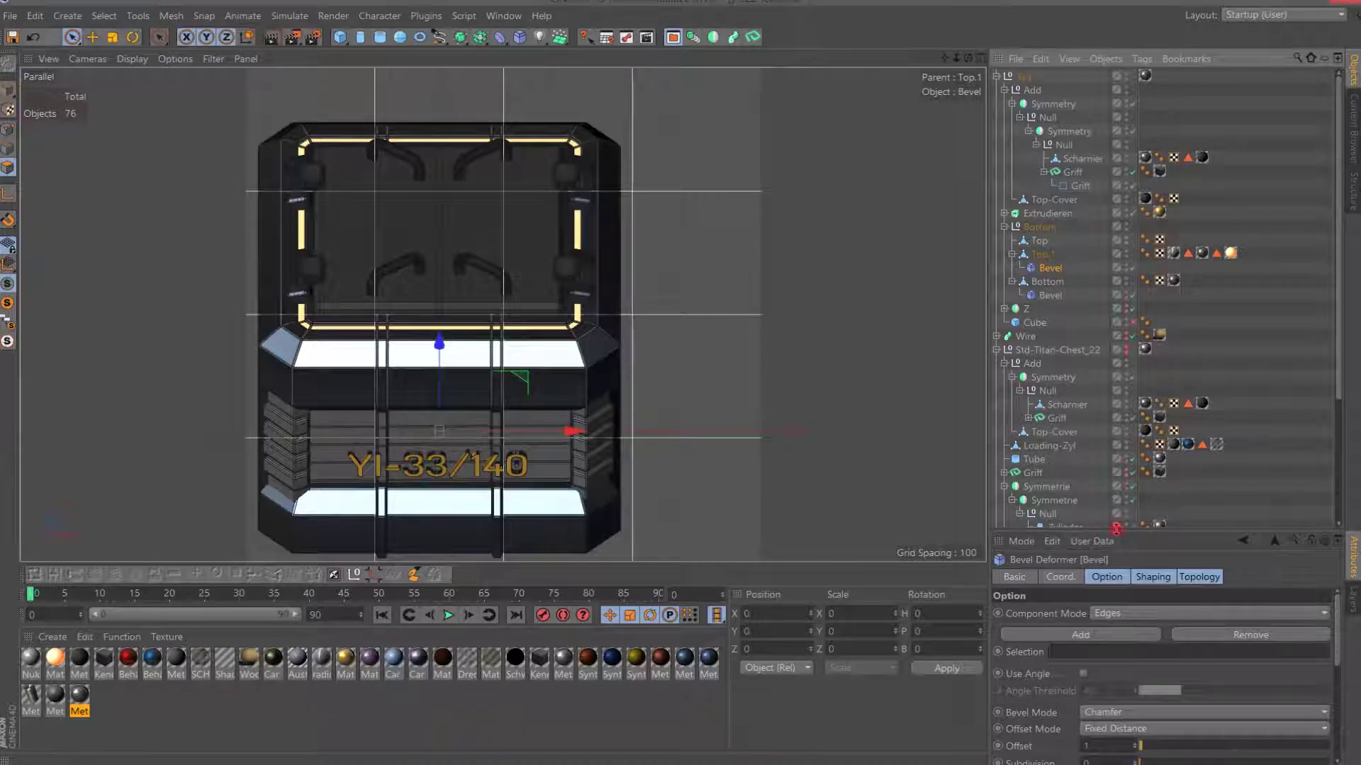
Raise the Bevel's Offset from 0.5 to 1.
{"action": "left_click_drag", "start_coordinate": [1116, 529], "coordinate": [1116, 327]}
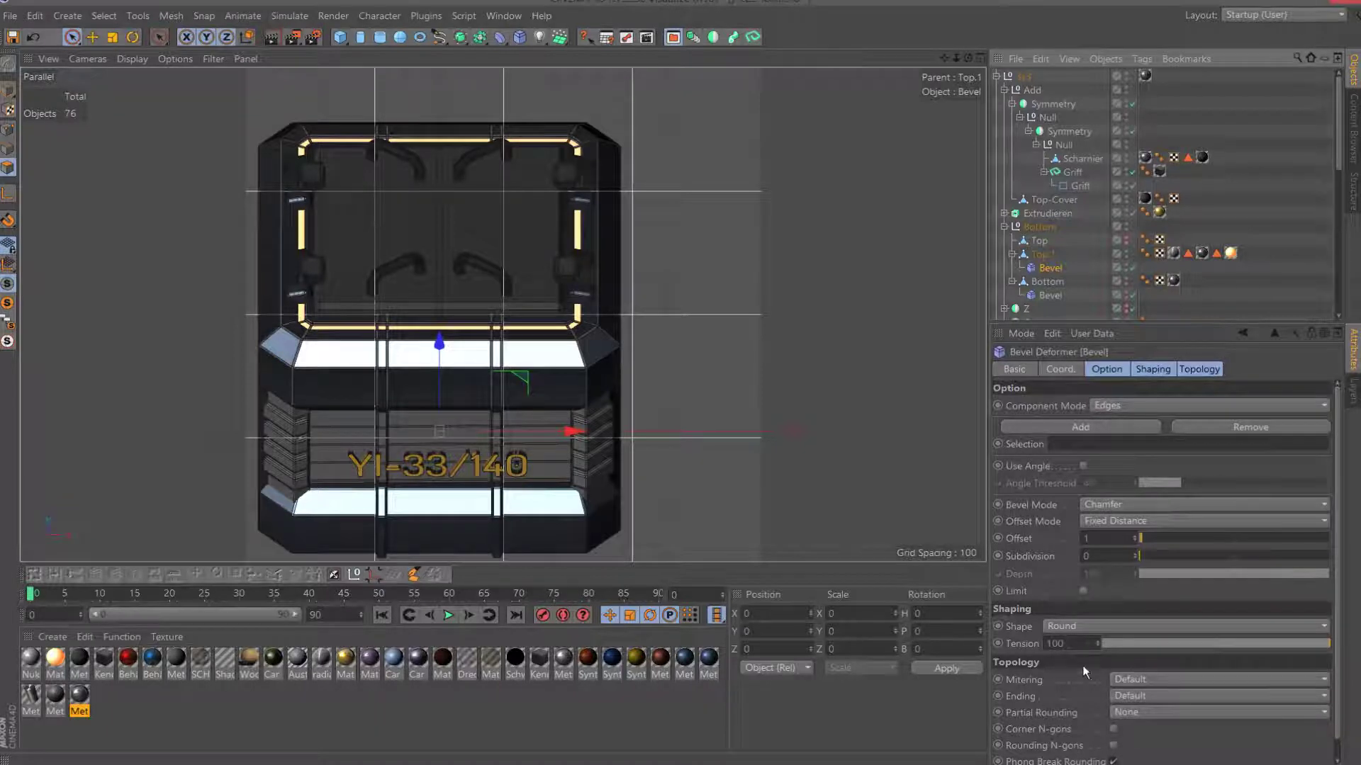
{"action": "left_click", "coordinate": [1108, 538]}
{"action": "type", "text": "0.5"}
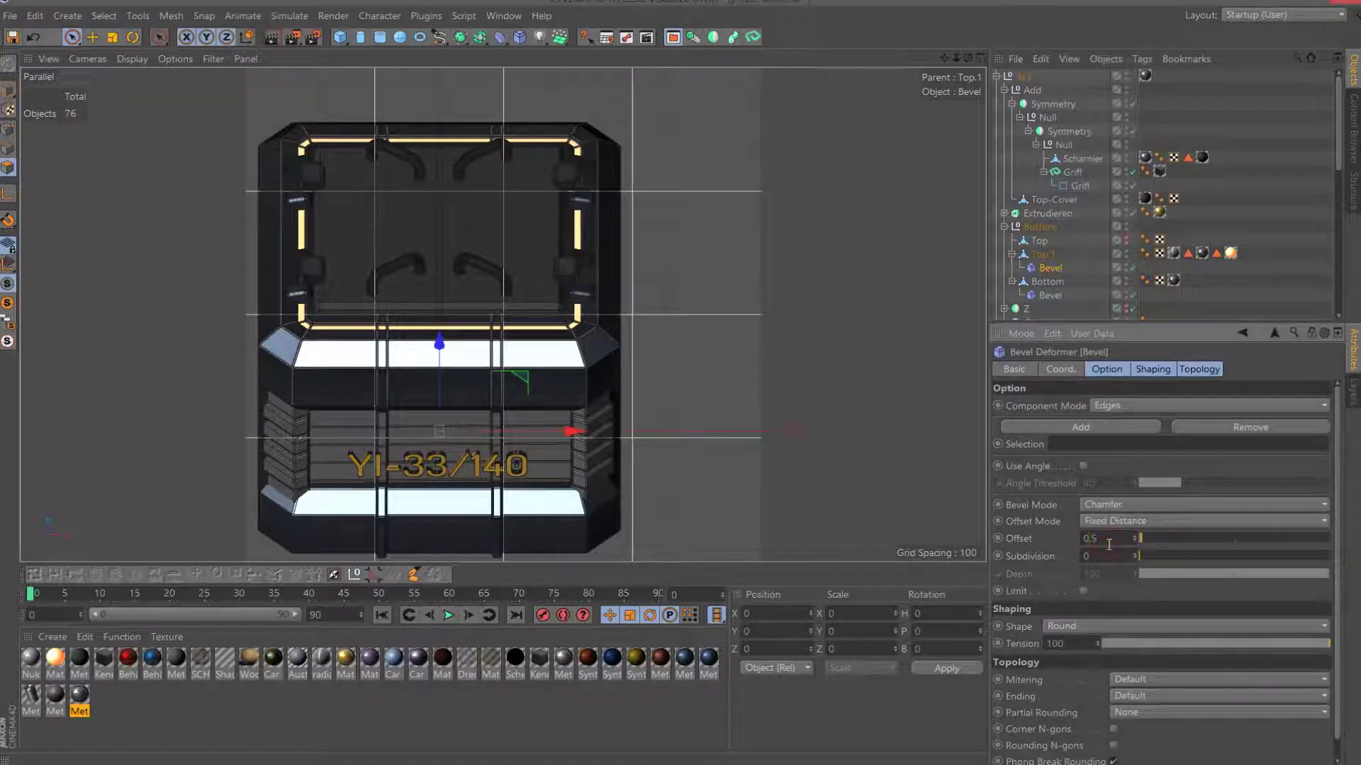
{"action": "key", "text": "Return"}
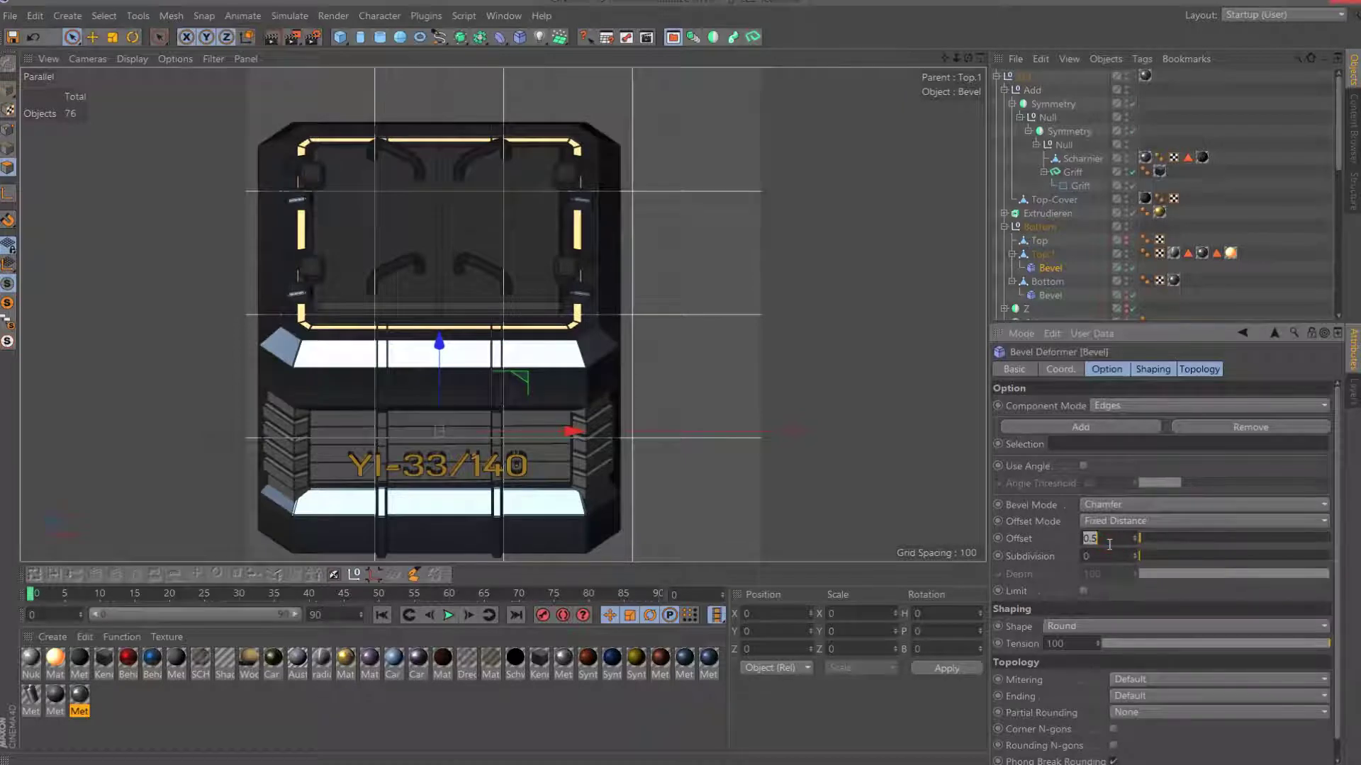
{"action": "type", "text": "1"}
{"action": "key", "text": "Return"}
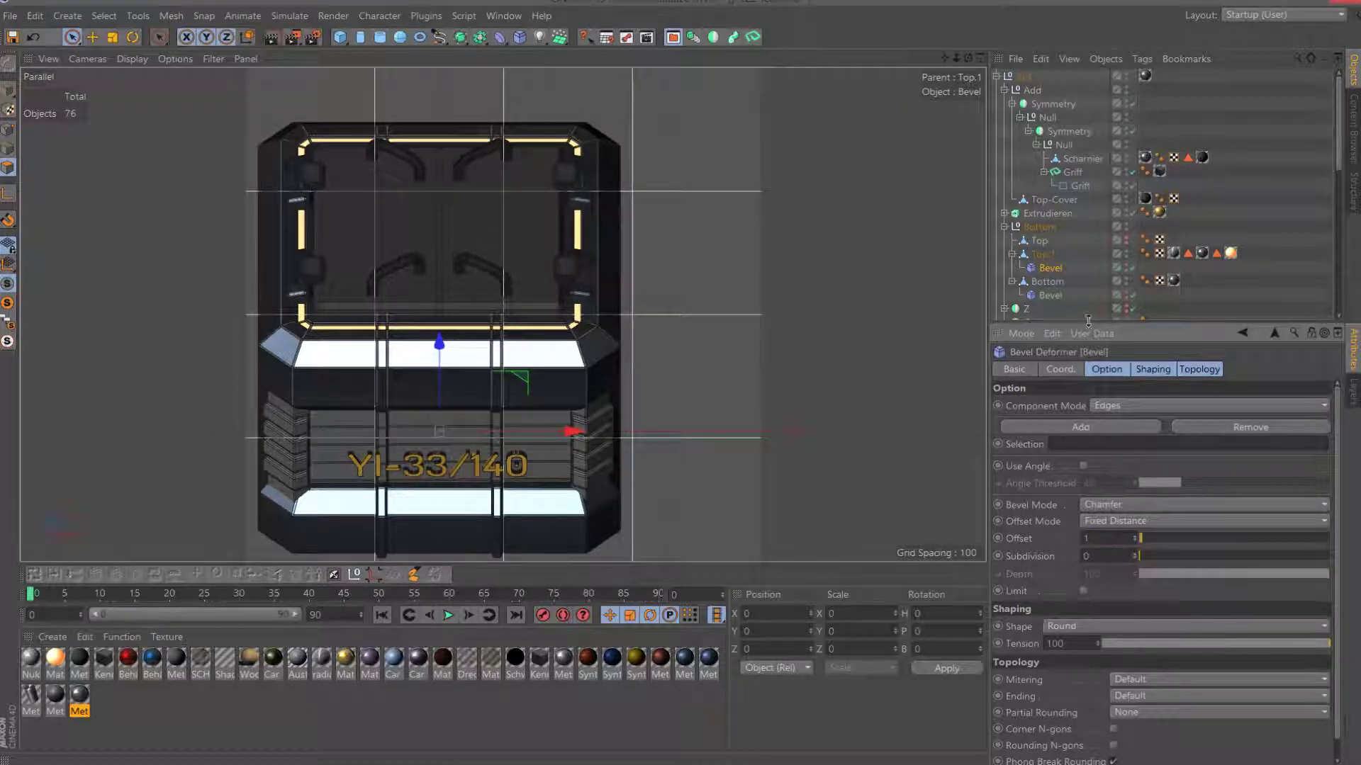
Apply Metal - Steel Grip Squares.1 to Top.1's texture tag and start a Shift+R render.
{"action": "left_click", "coordinate": [1200, 253]}
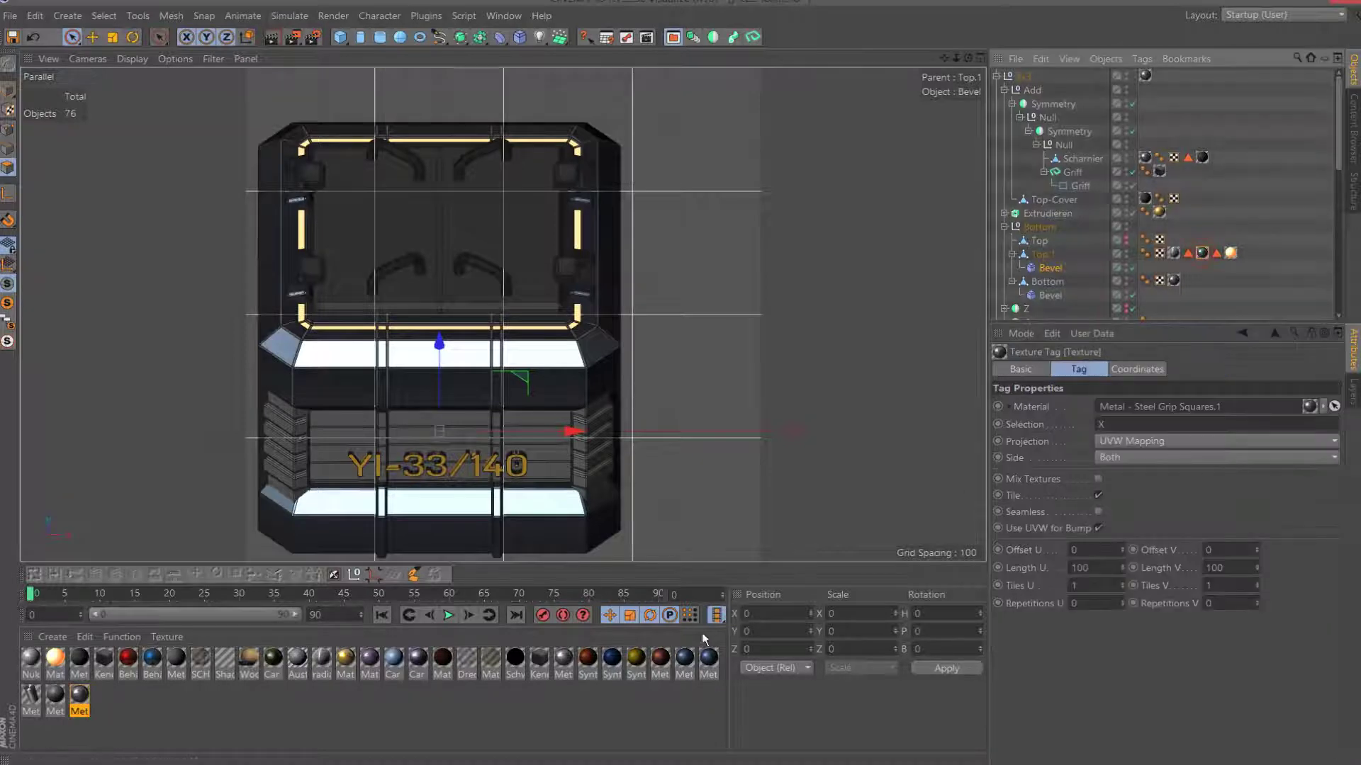
{"action": "left_click_drag", "start_coordinate": [79, 695], "coordinate": [1048, 268]}
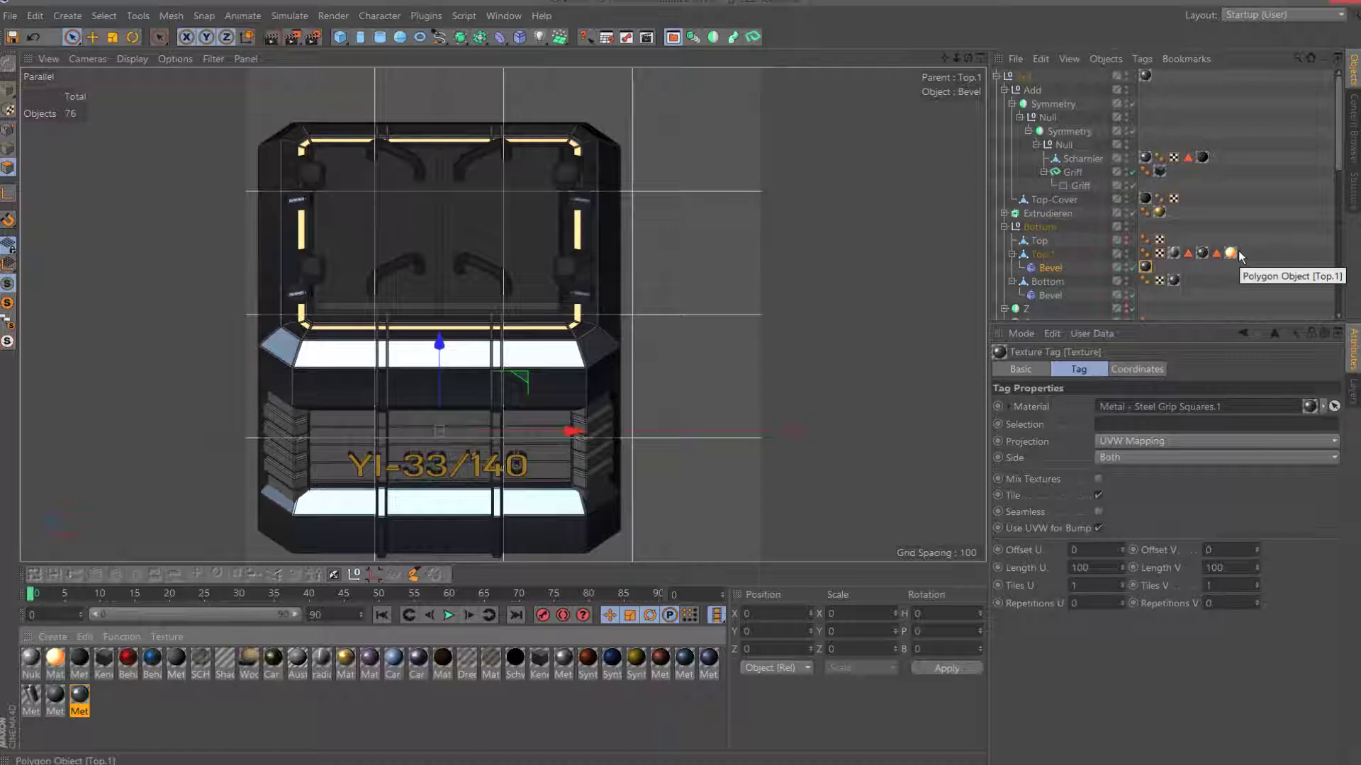
{"action": "left_click", "coordinate": [1173, 253]}
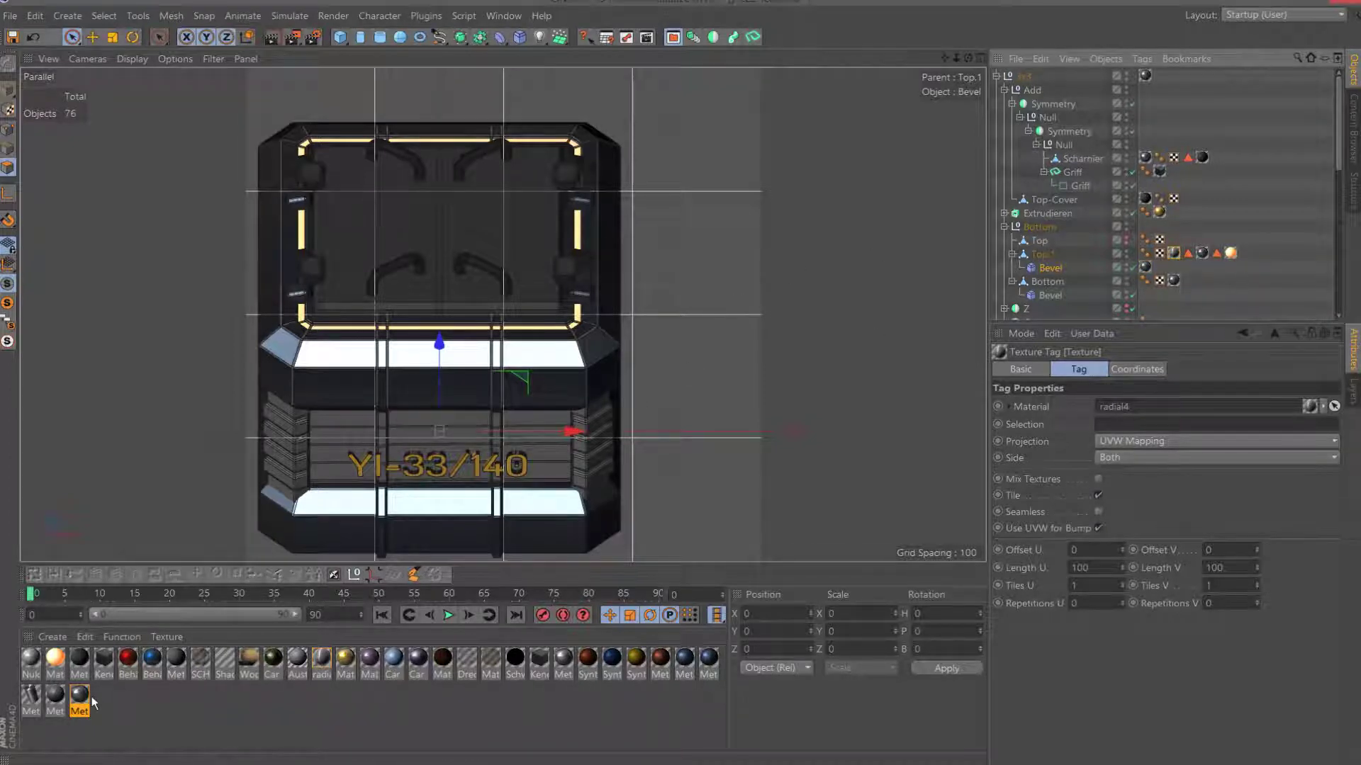
{"action": "left_click_drag", "start_coordinate": [92, 702], "coordinate": [1175, 256]}
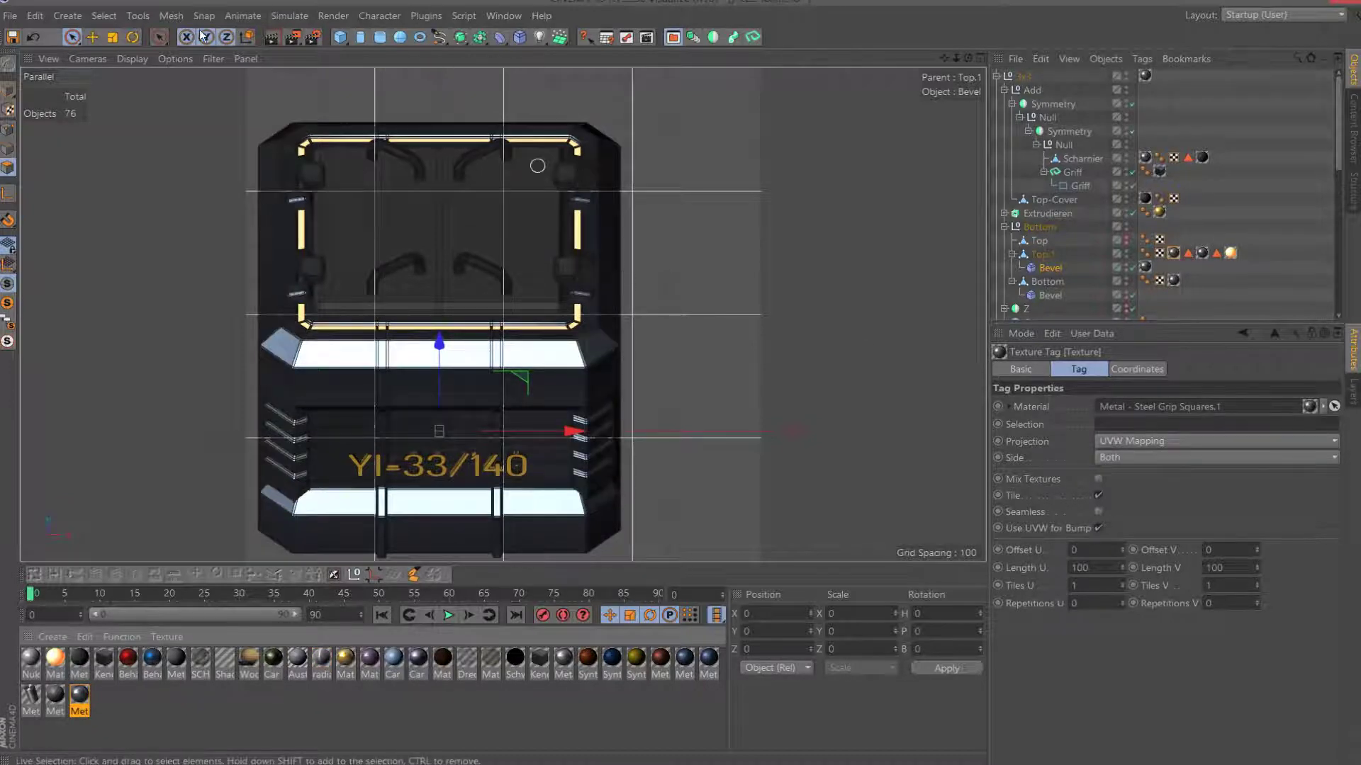
{"action": "left_click", "coordinate": [293, 39]}
{"action": "key", "text": "shift+r"}
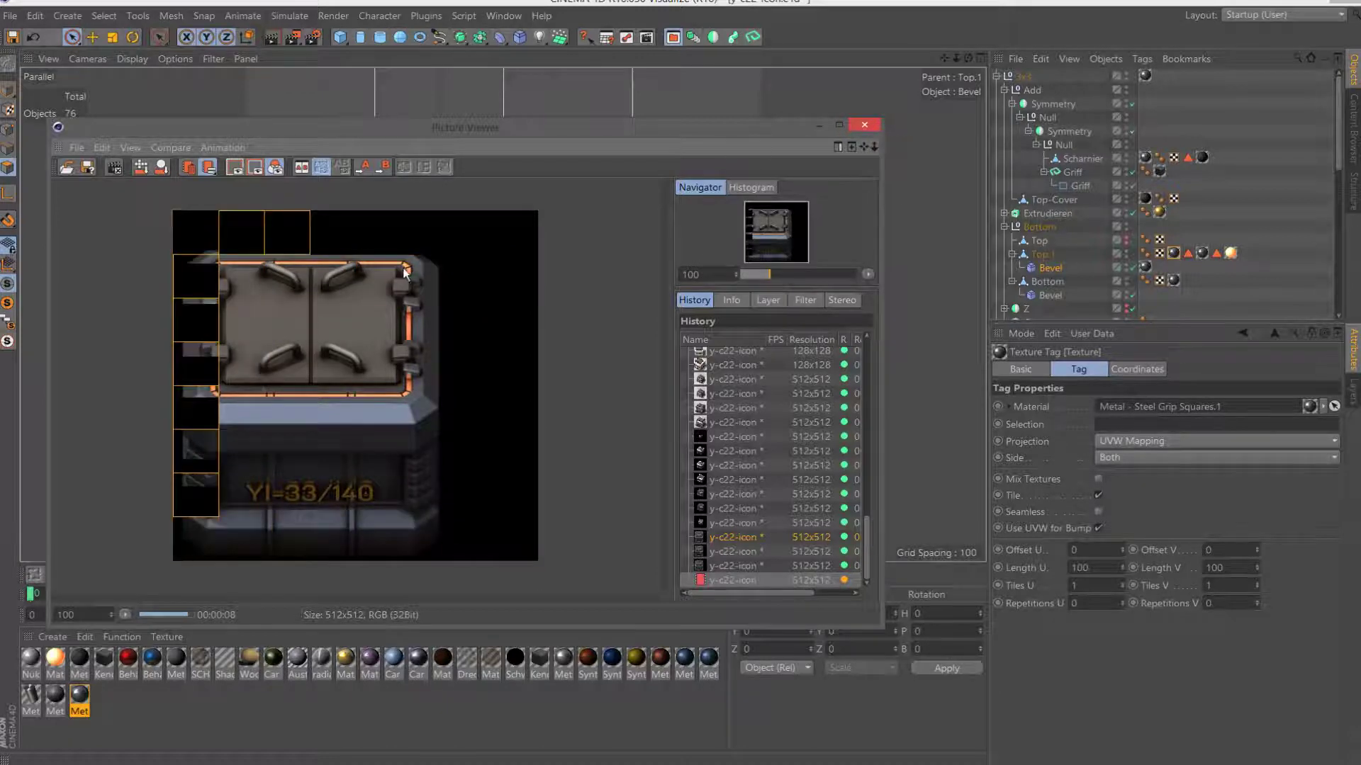
Zoom in and out on the Steel Grip lid render, then close the Picture Viewer.
{"action": "scroll", "coordinate": [404, 268], "scroll_direction": "up", "scroll_amount": 4}
{"action": "scroll", "coordinate": [556, 351], "scroll_direction": "down", "scroll_amount": 2}
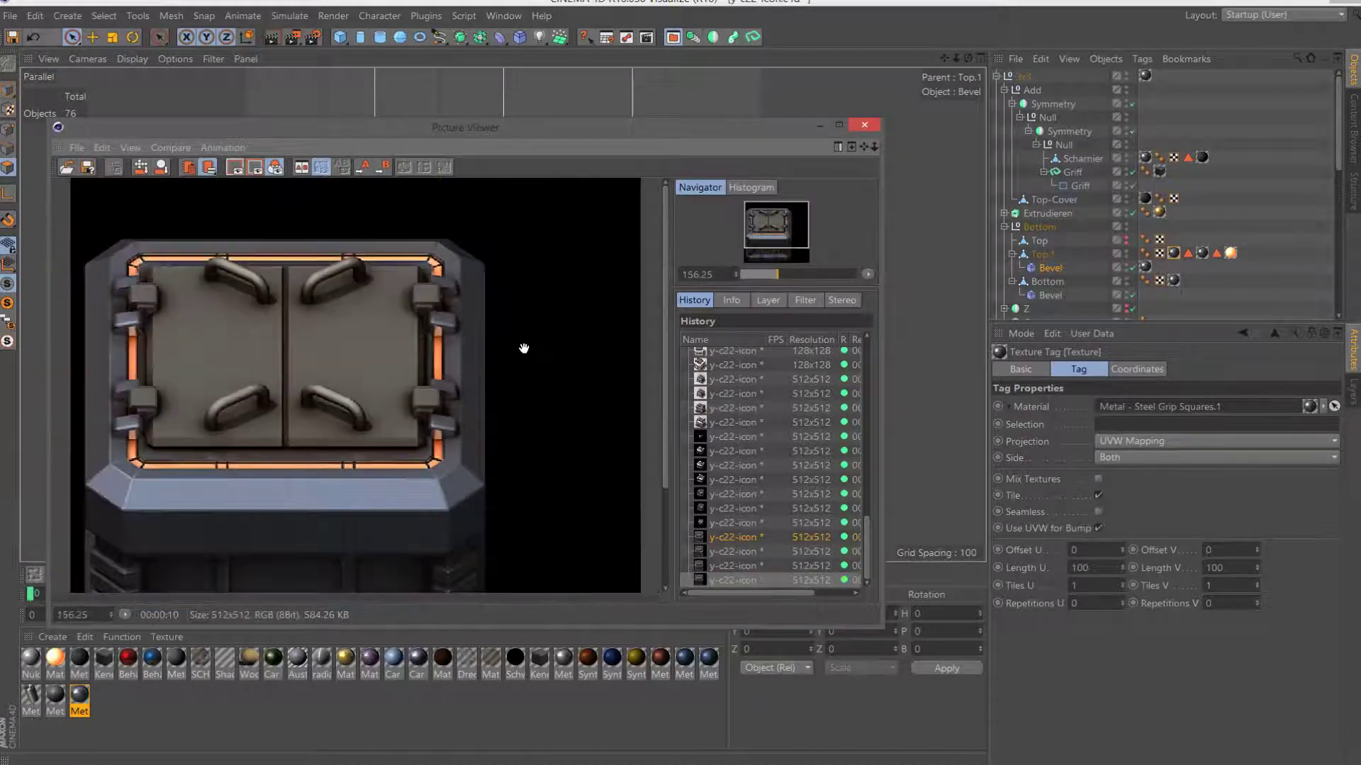
{"action": "scroll", "coordinate": [522, 349], "scroll_direction": "down", "scroll_amount": 5}
{"action": "scroll", "coordinate": [498, 345], "scroll_direction": "up", "scroll_amount": 1}
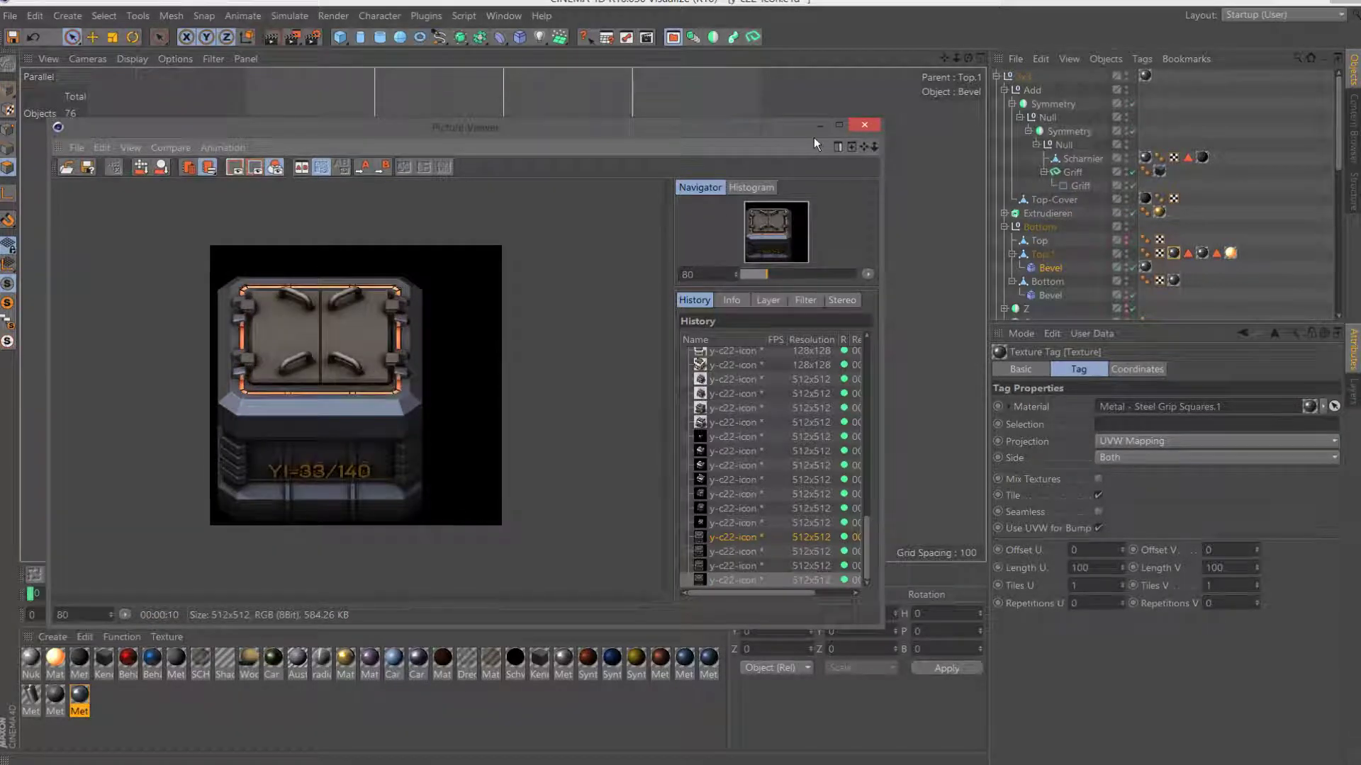
{"action": "left_click", "coordinate": [863, 126]}
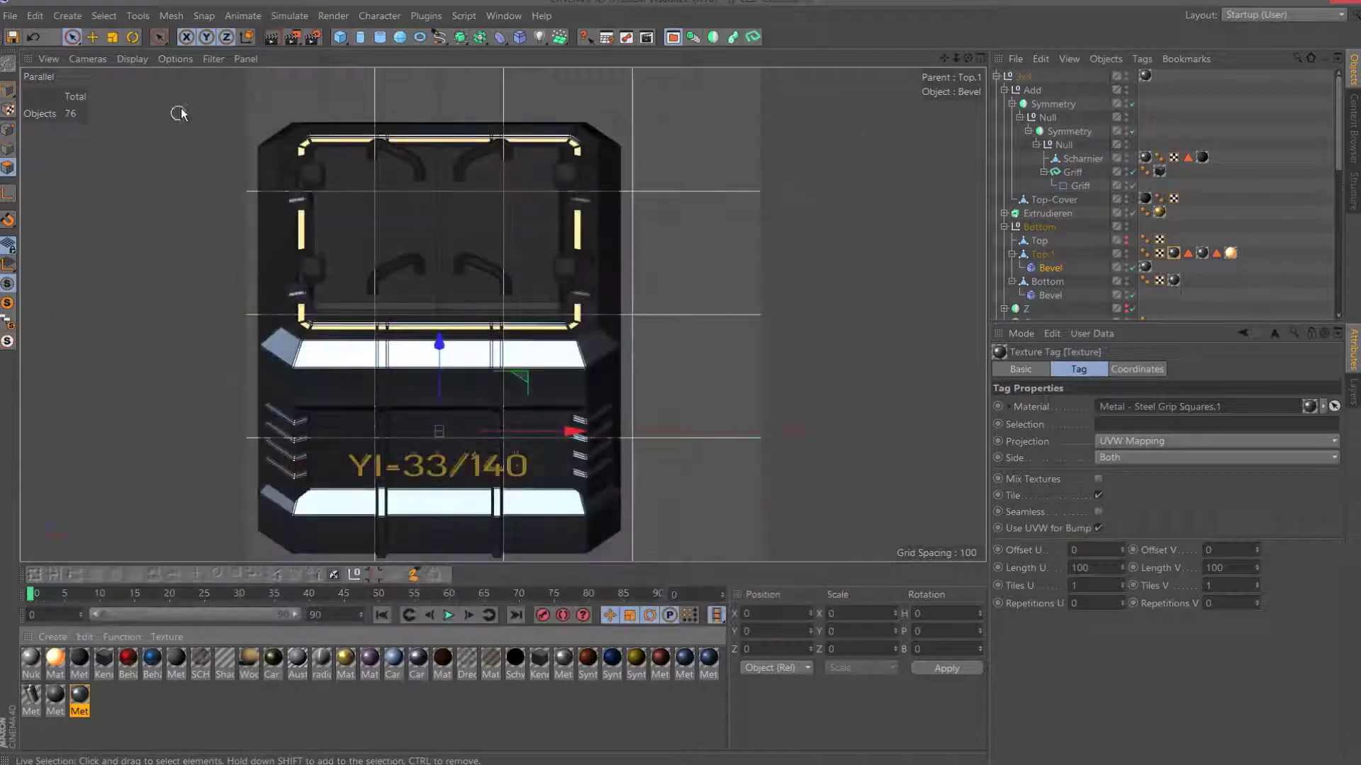
Undo and redo the material change, then delete Top.1's Bevel deformer and select Top.1.
{"action": "left_click", "coordinate": [34, 38]}
{"action": "left_click", "coordinate": [34, 38]}
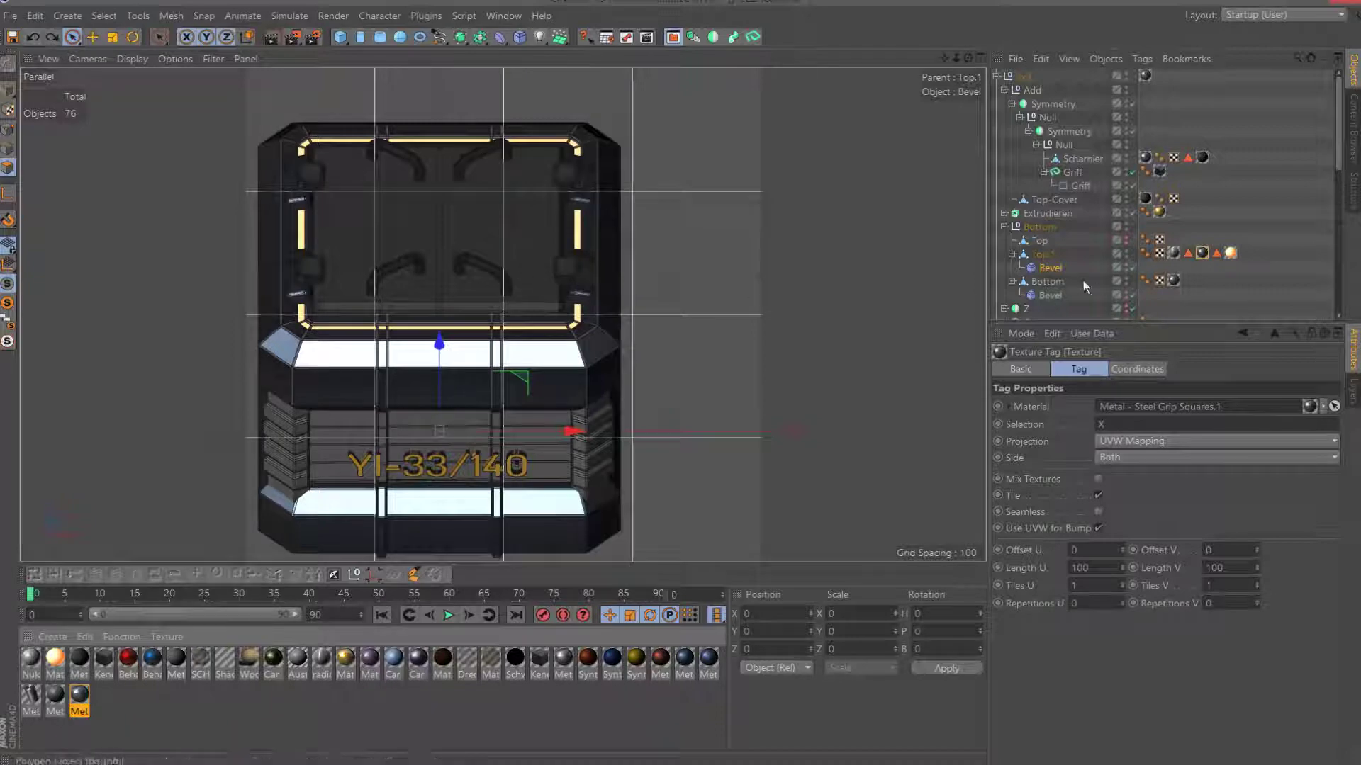
{"action": "left_click", "coordinate": [1050, 267]}
{"action": "key", "text": "Delete"}
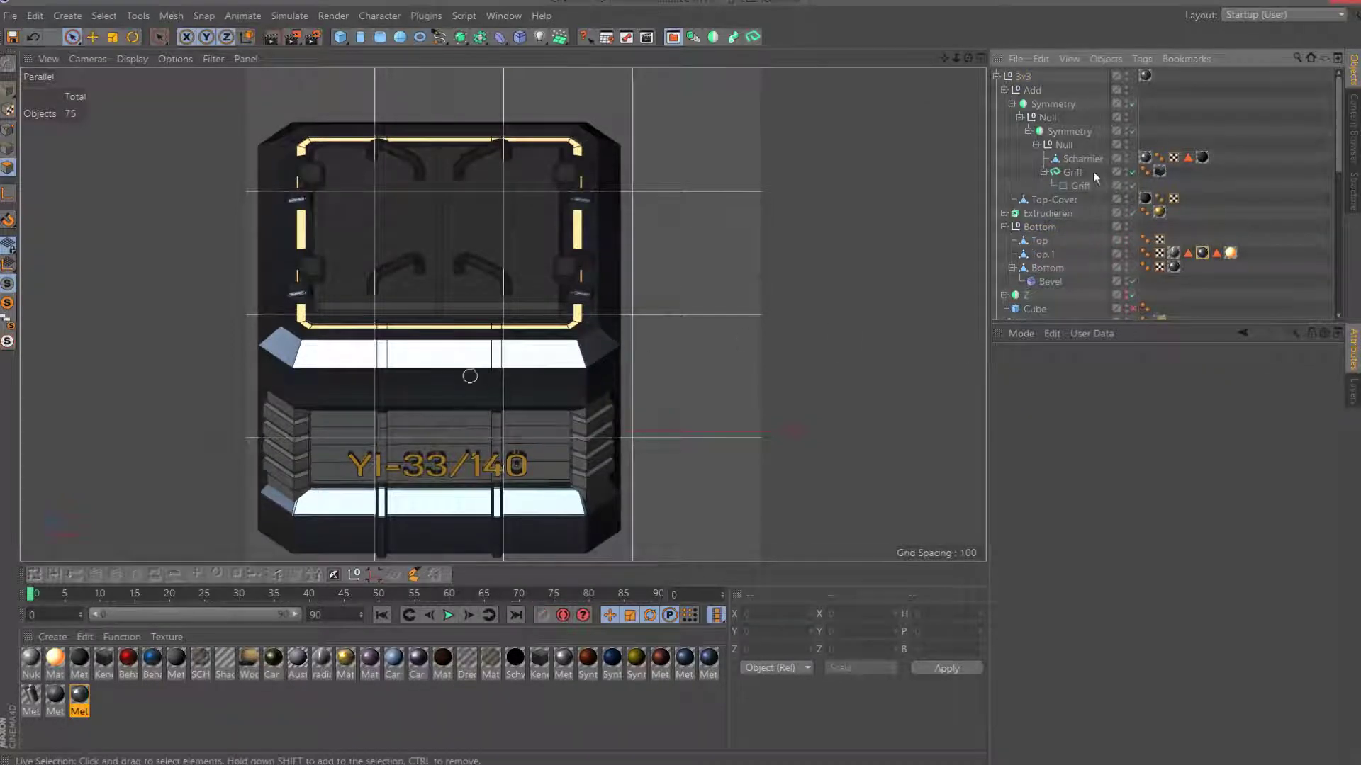
{"action": "left_click", "coordinate": [1046, 255]}
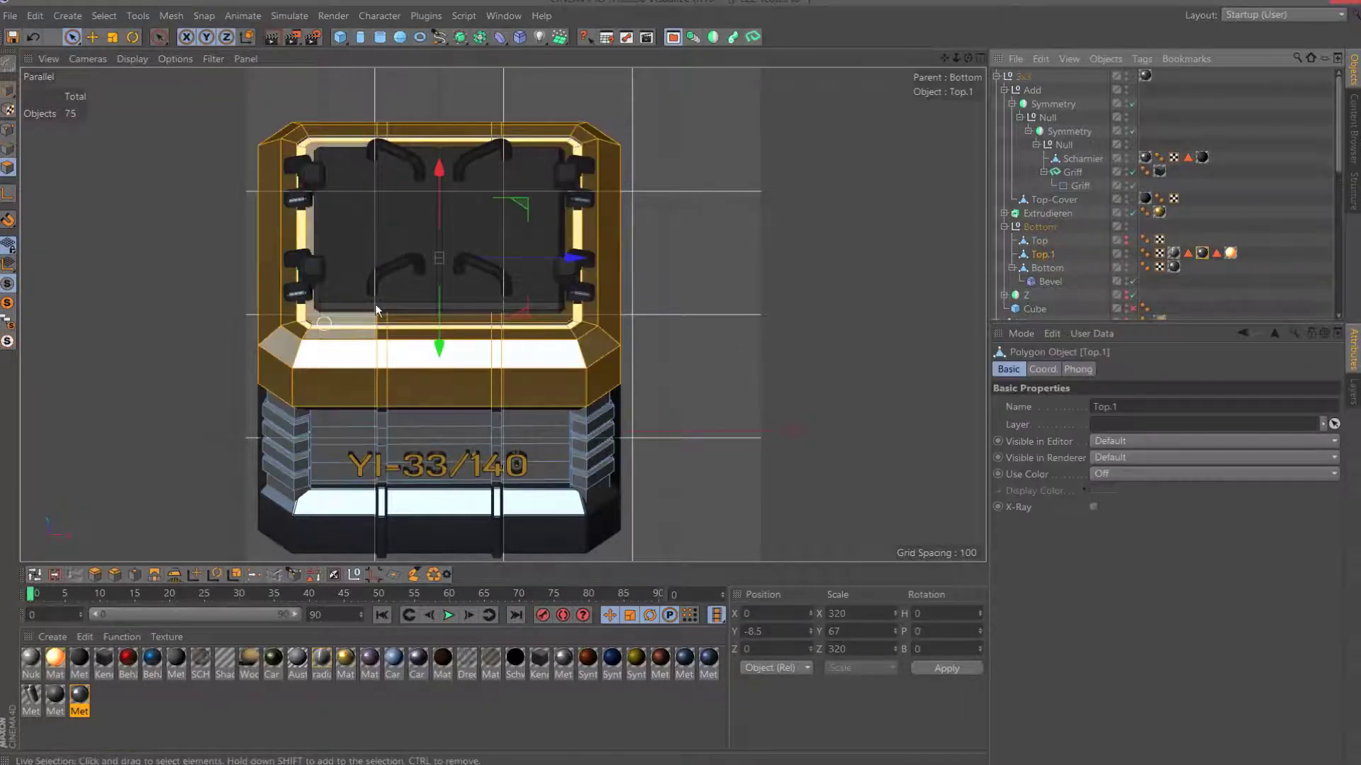
Loop-select a horizontal face band on Top.1 and bring up the Bevel tool.
{"action": "scroll", "coordinate": [340, 312], "scroll_direction": "up", "scroll_amount": 2}
{"action": "scroll", "coordinate": [414, 270], "scroll_direction": "down", "scroll_amount": 1}
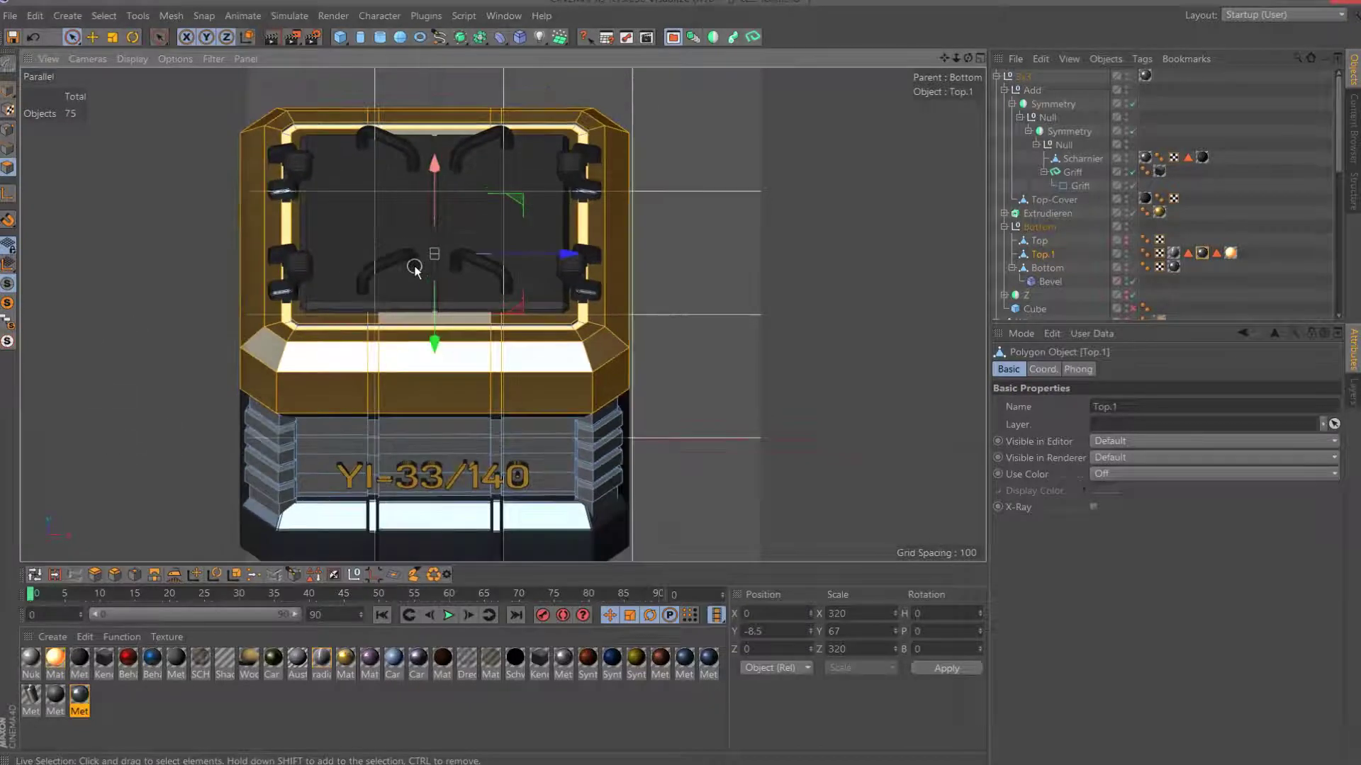
{"action": "scroll", "coordinate": [305, 280], "scroll_direction": "down", "scroll_amount": 1}
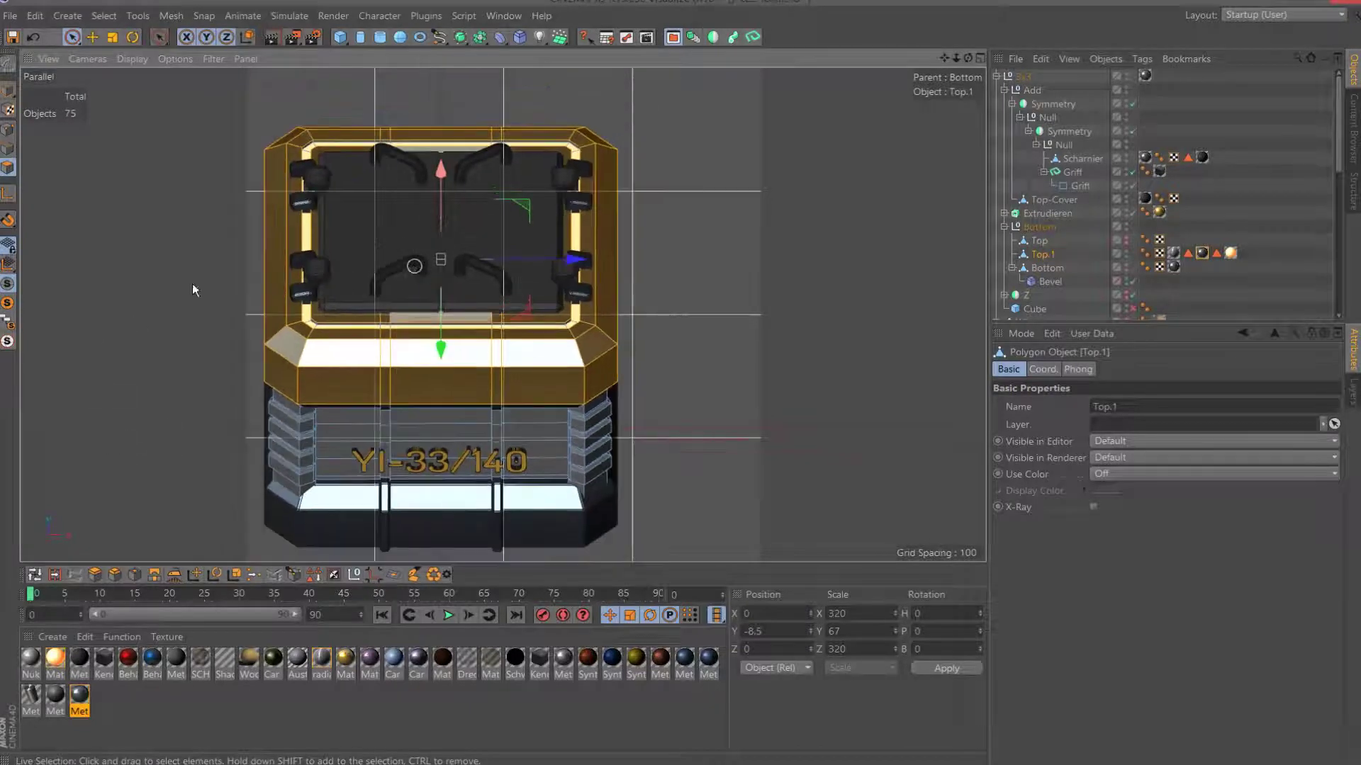
{"action": "left_click", "coordinate": [34, 574]}
{"action": "left_click", "coordinate": [298, 378]}
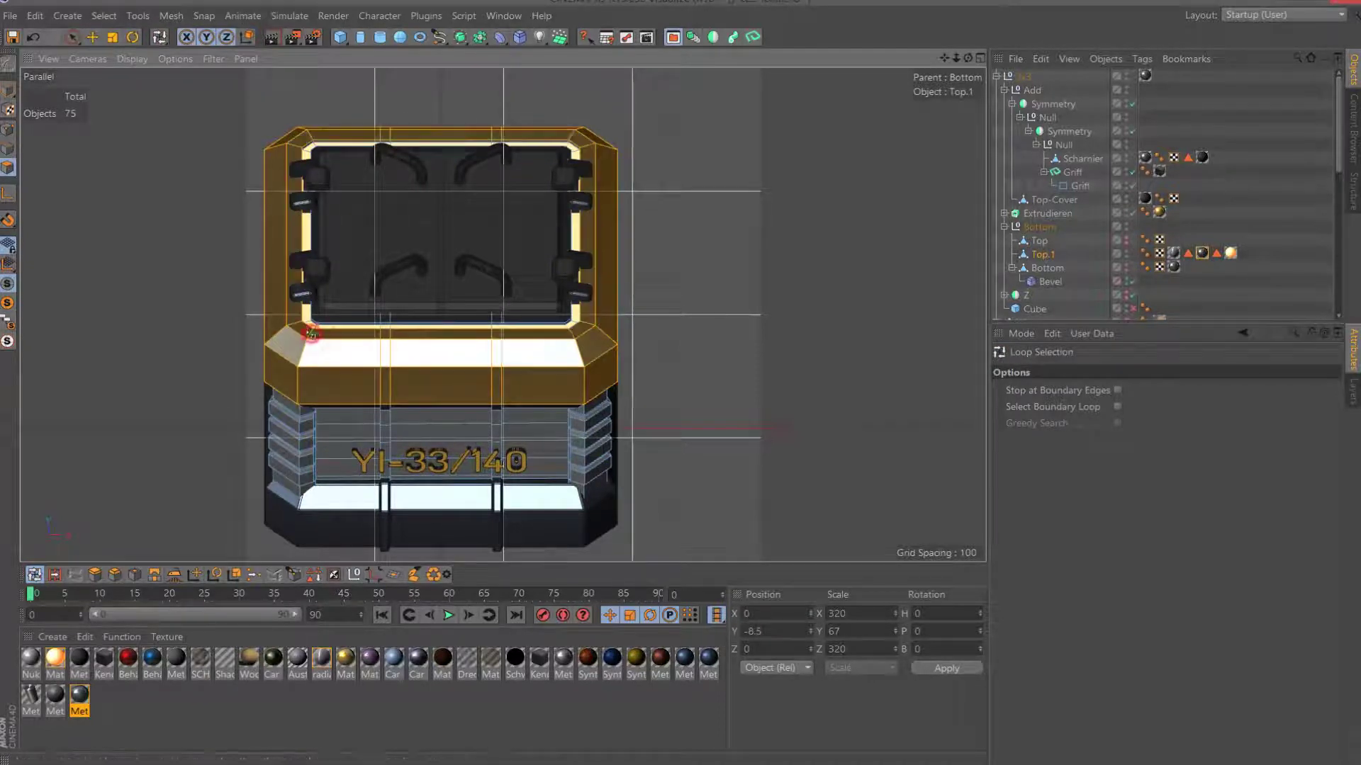
{"action": "left_click", "coordinate": [114, 574]}
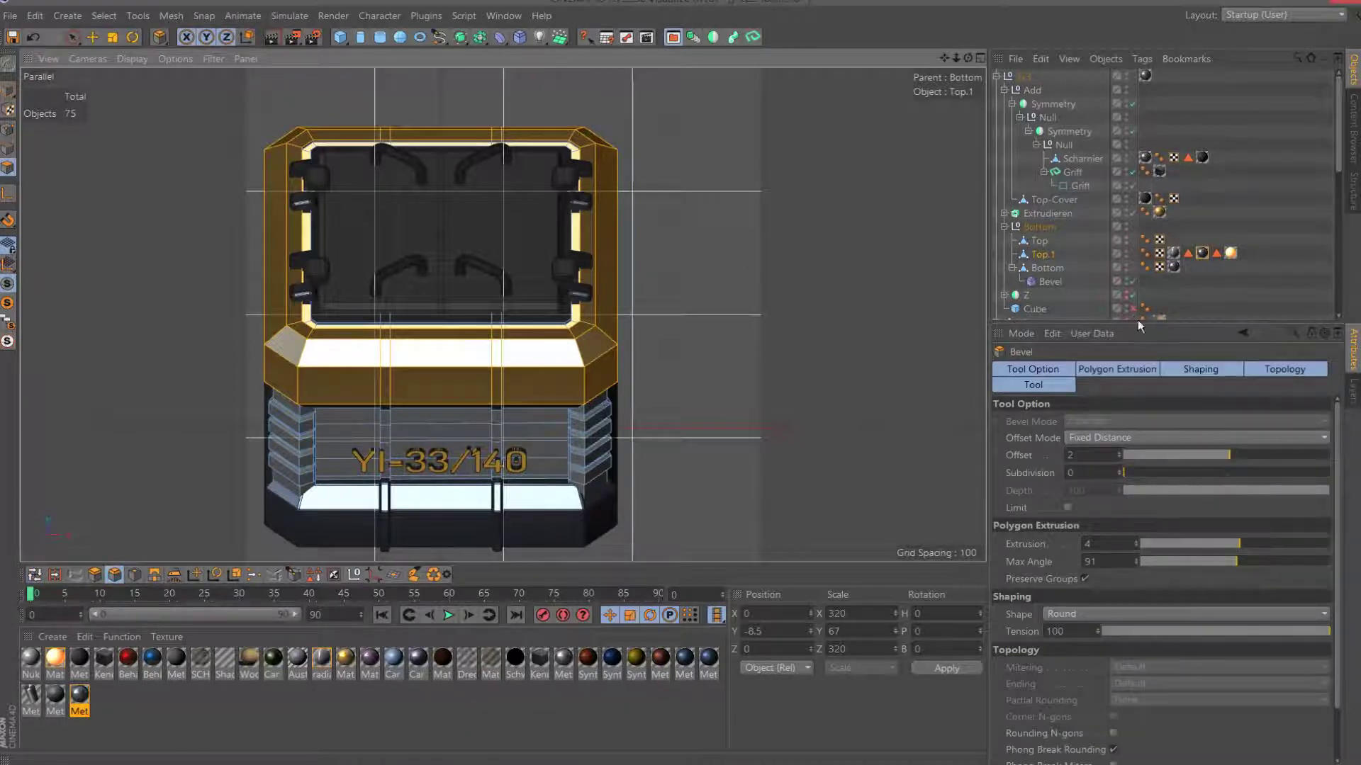
{"action": "mouse_move", "coordinate": [1136, 324]}
{"action": "left_mouse_down"}
{"action": "mouse_move", "coordinate": [1131, 163]}
{"action": "mouse_move", "coordinate": [1131, 194]}
{"action": "left_mouse_up"}
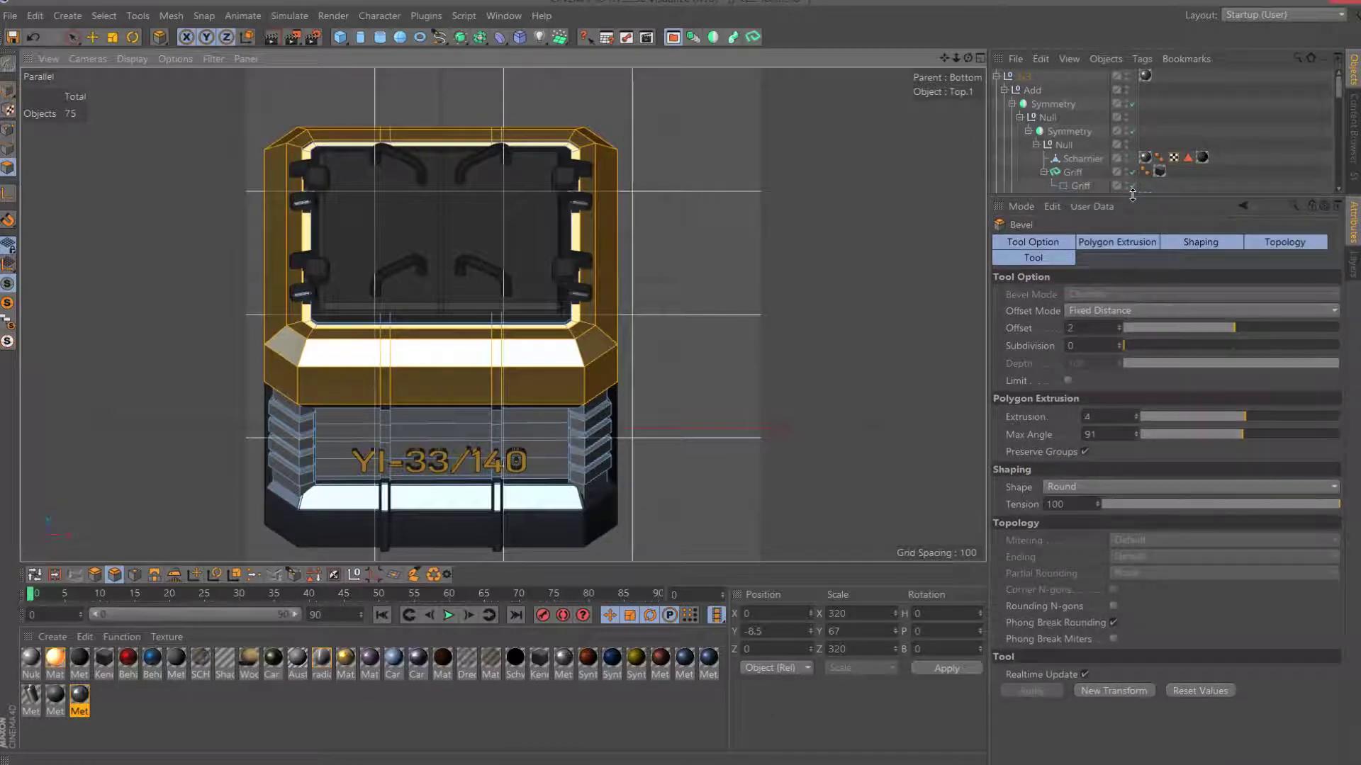
Ring-select the upper band's edges and chamfer them 2 units with 1 subdivision.
{"action": "left_click", "coordinate": [9, 147]}
{"action": "left_click", "coordinate": [34, 574]}
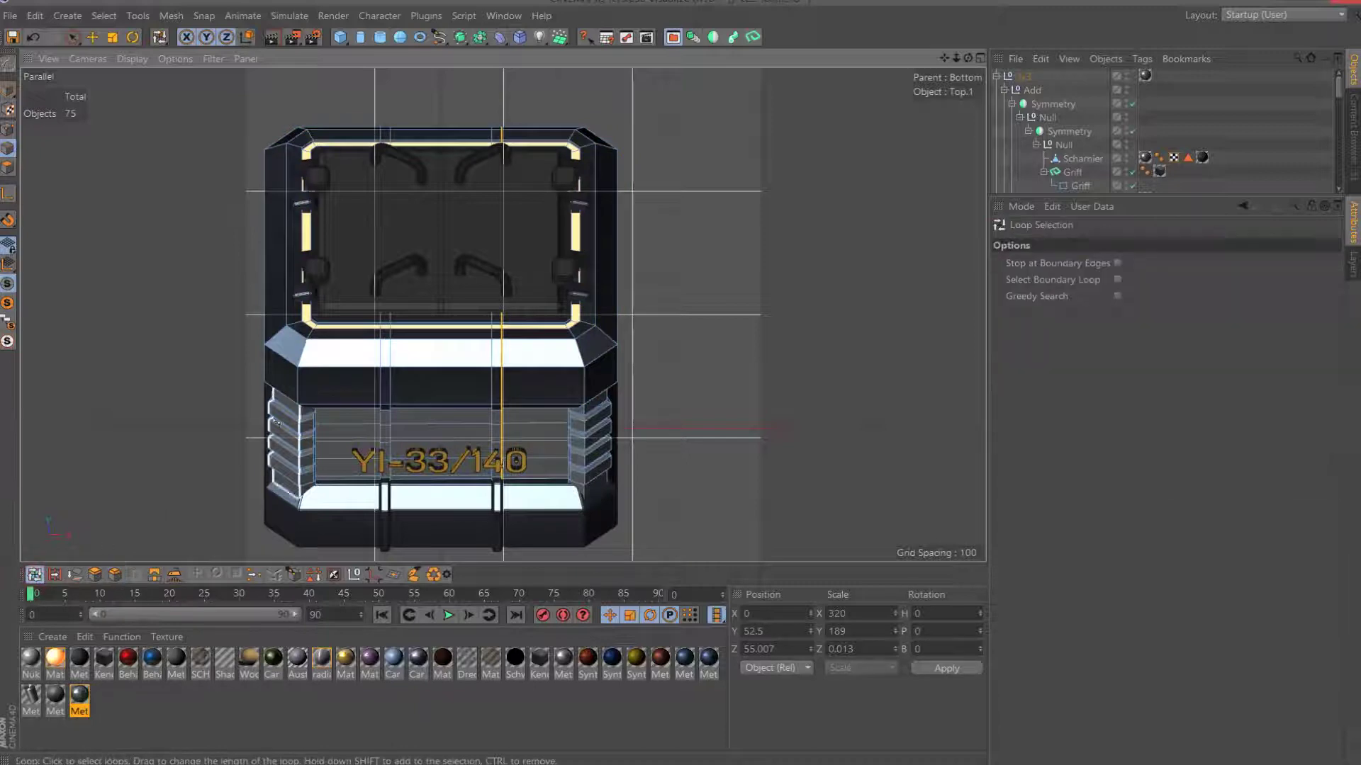
{"action": "left_click", "coordinate": [54, 574]}
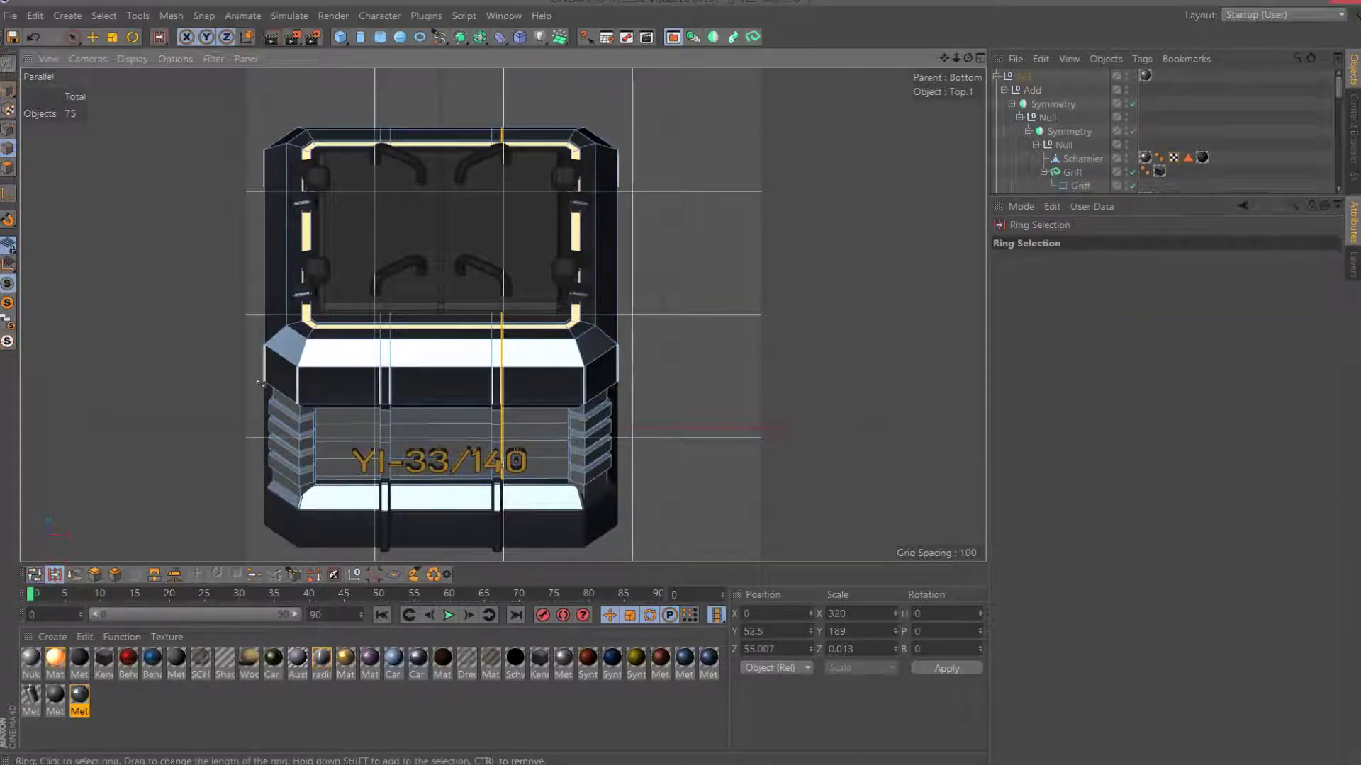
{"action": "left_click", "coordinate": [306, 345]}
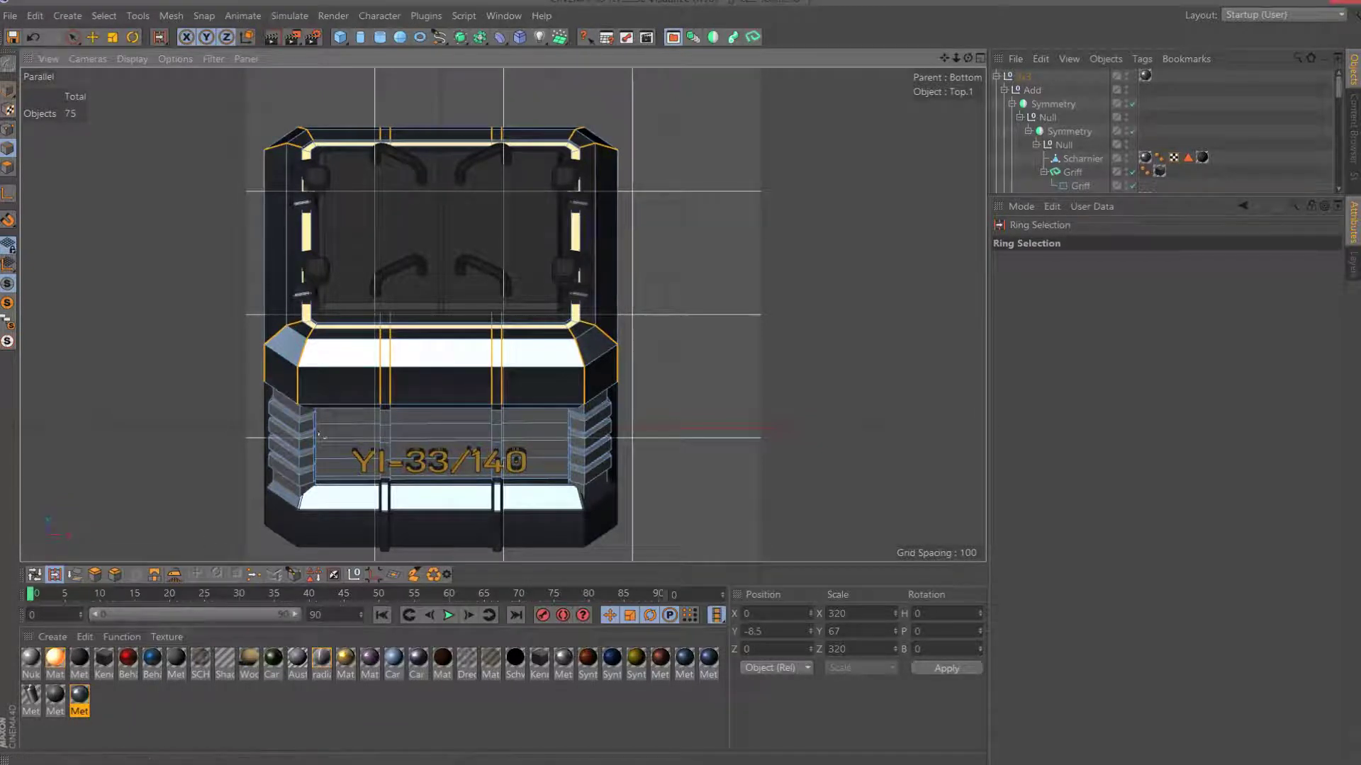
{"action": "left_click", "coordinate": [115, 574]}
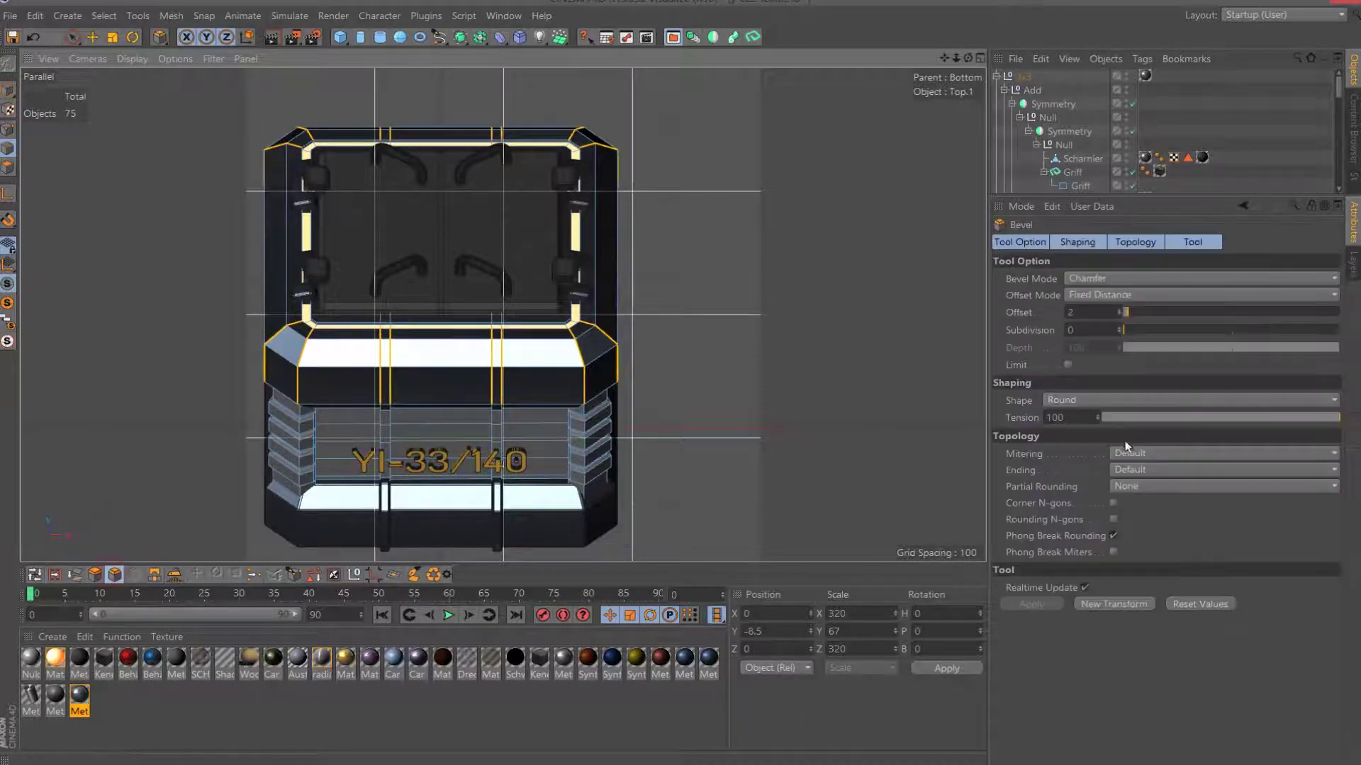
{"action": "left_click", "coordinate": [1093, 605]}
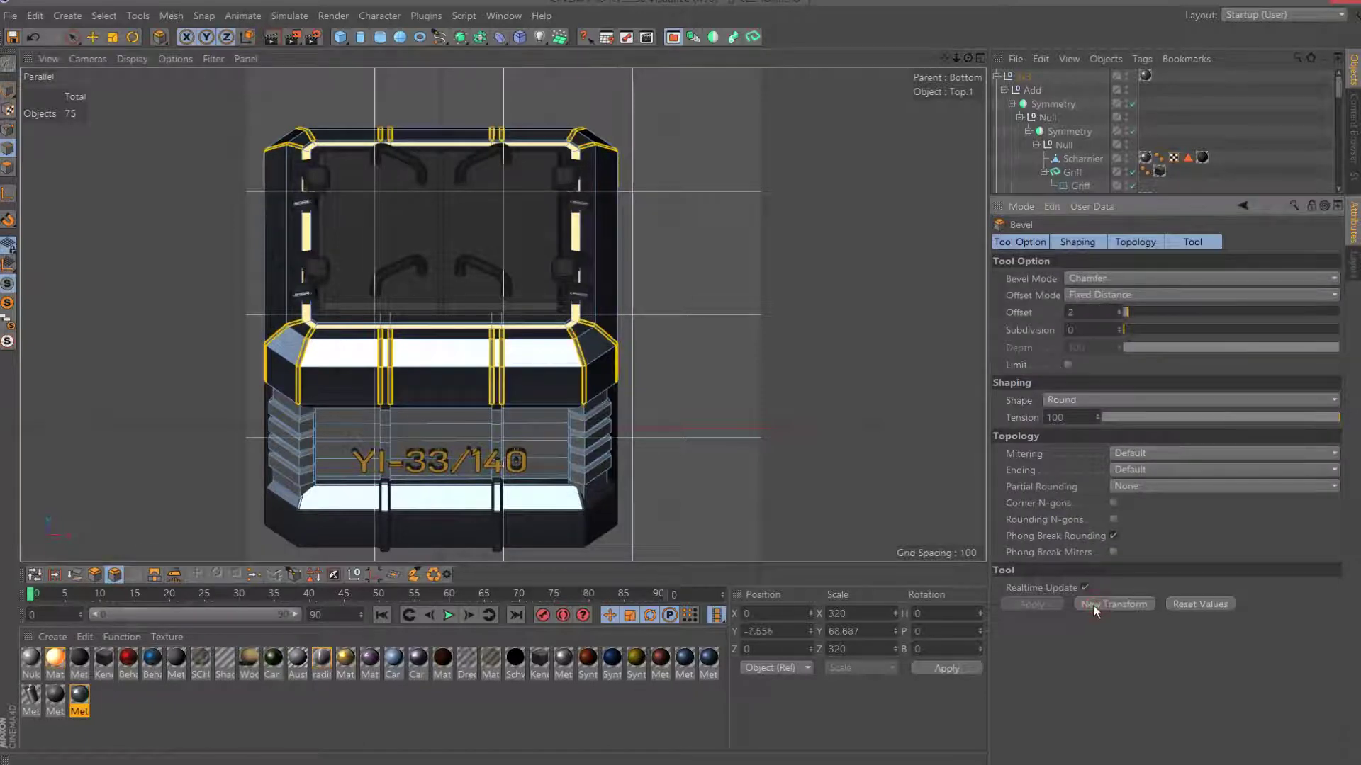
{"action": "left_click", "coordinate": [1099, 330]}
{"action": "type", "text": "1"}
{"action": "key", "text": "Return"}
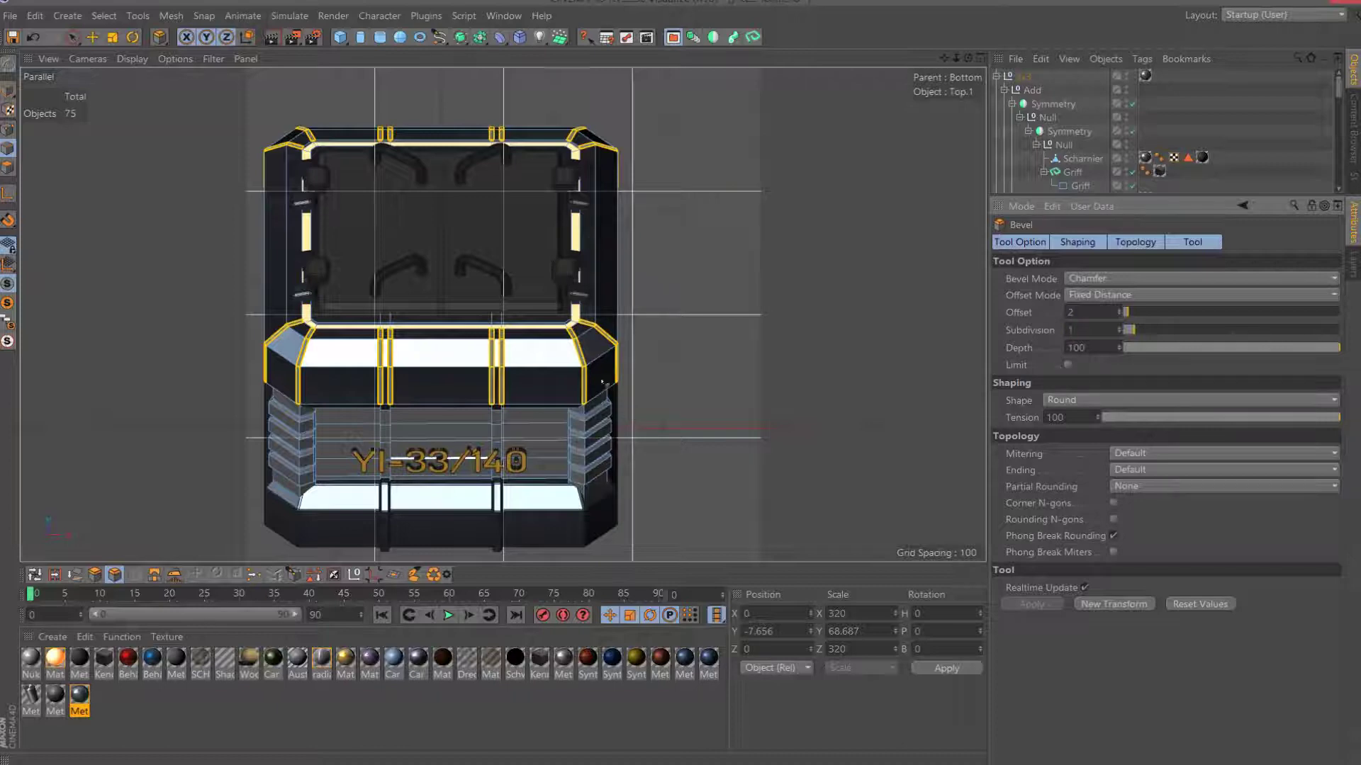
Select Top.1's X polygon selection tag to examine it.
{"action": "left_click", "coordinate": [1188, 157]}
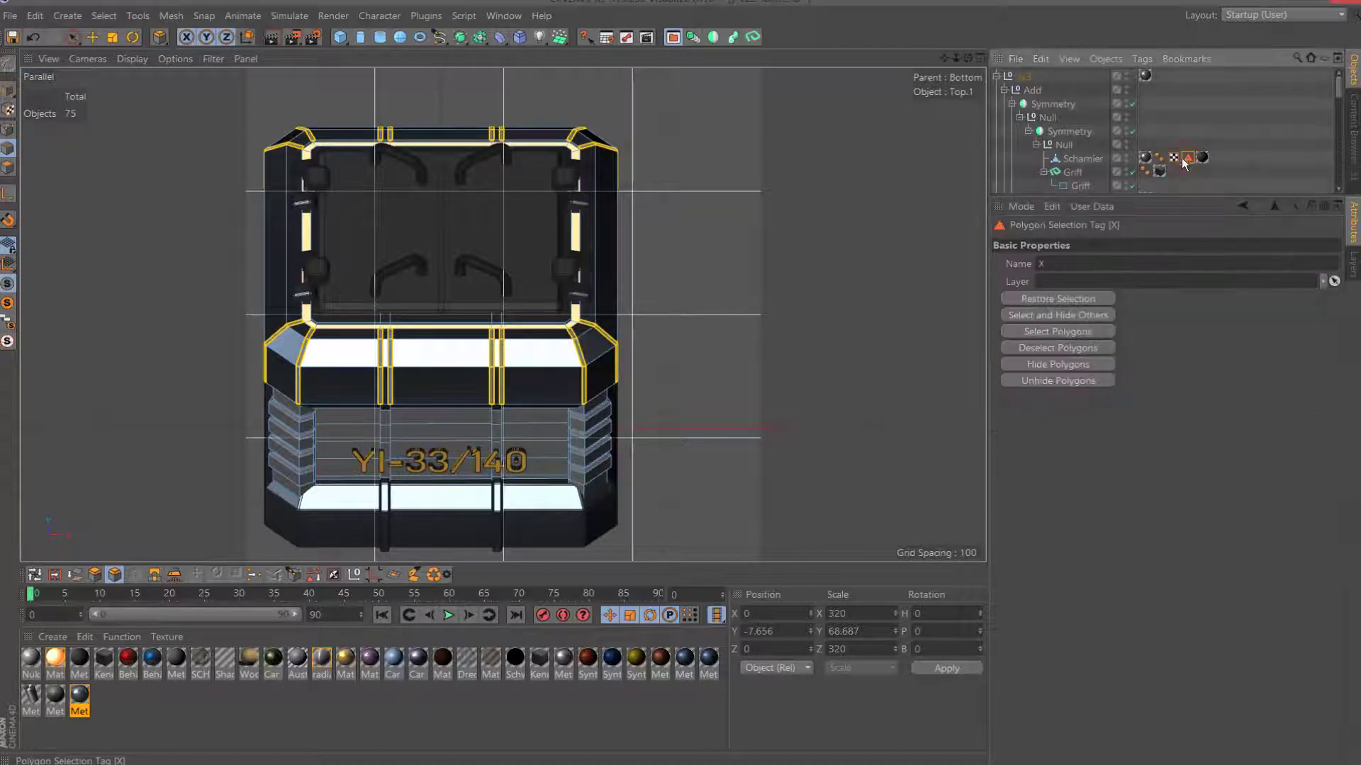
{"action": "left_click_drag", "start_coordinate": [1147, 200], "coordinate": [1147, 397]}
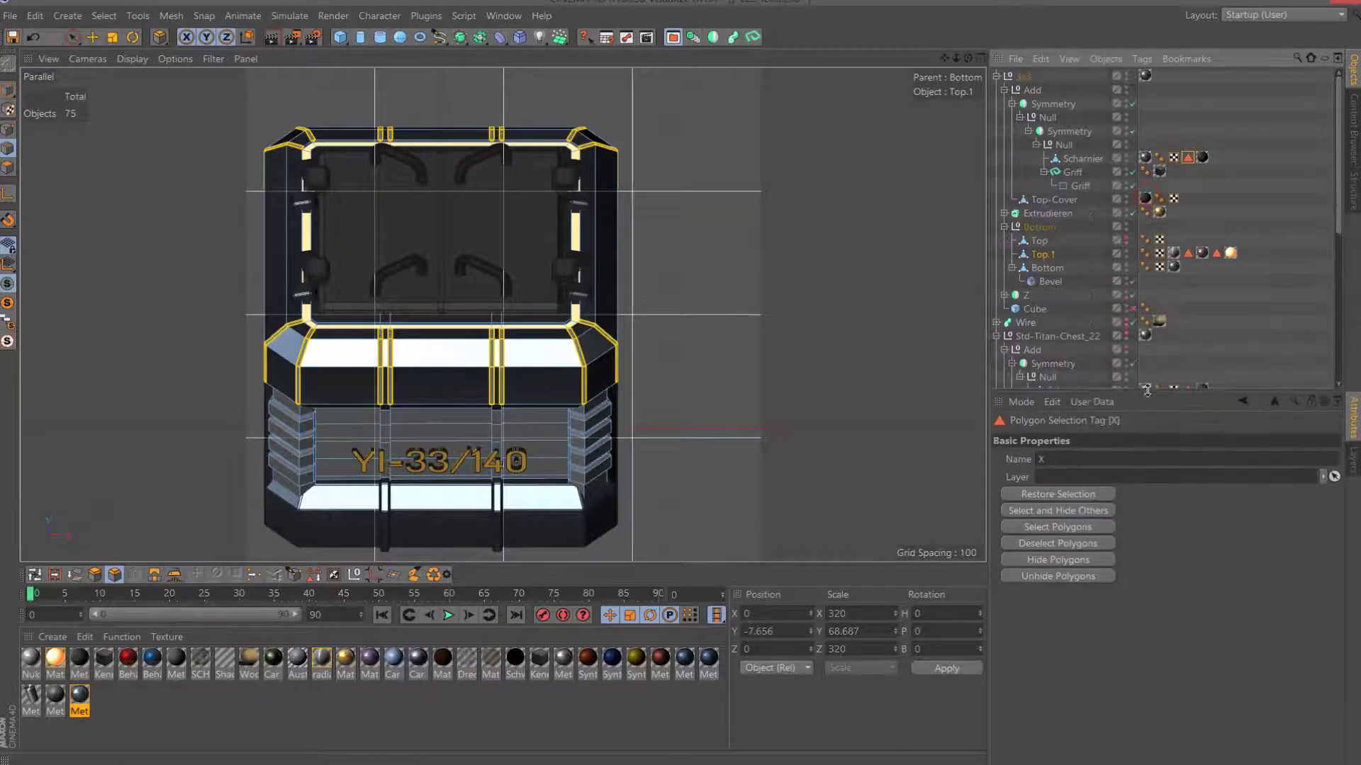
{"action": "left_click", "coordinate": [1188, 253]}
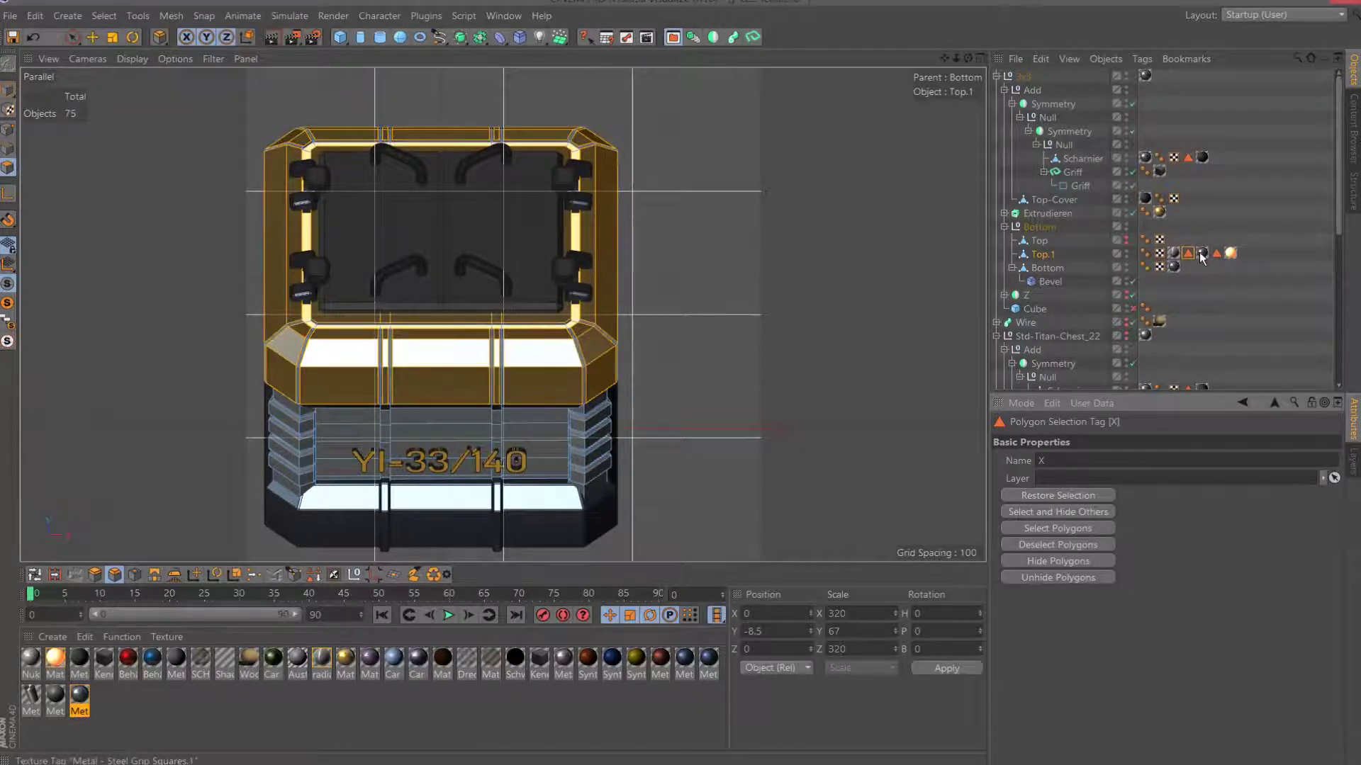
{"action": "left_click", "coordinate": [293, 38]}
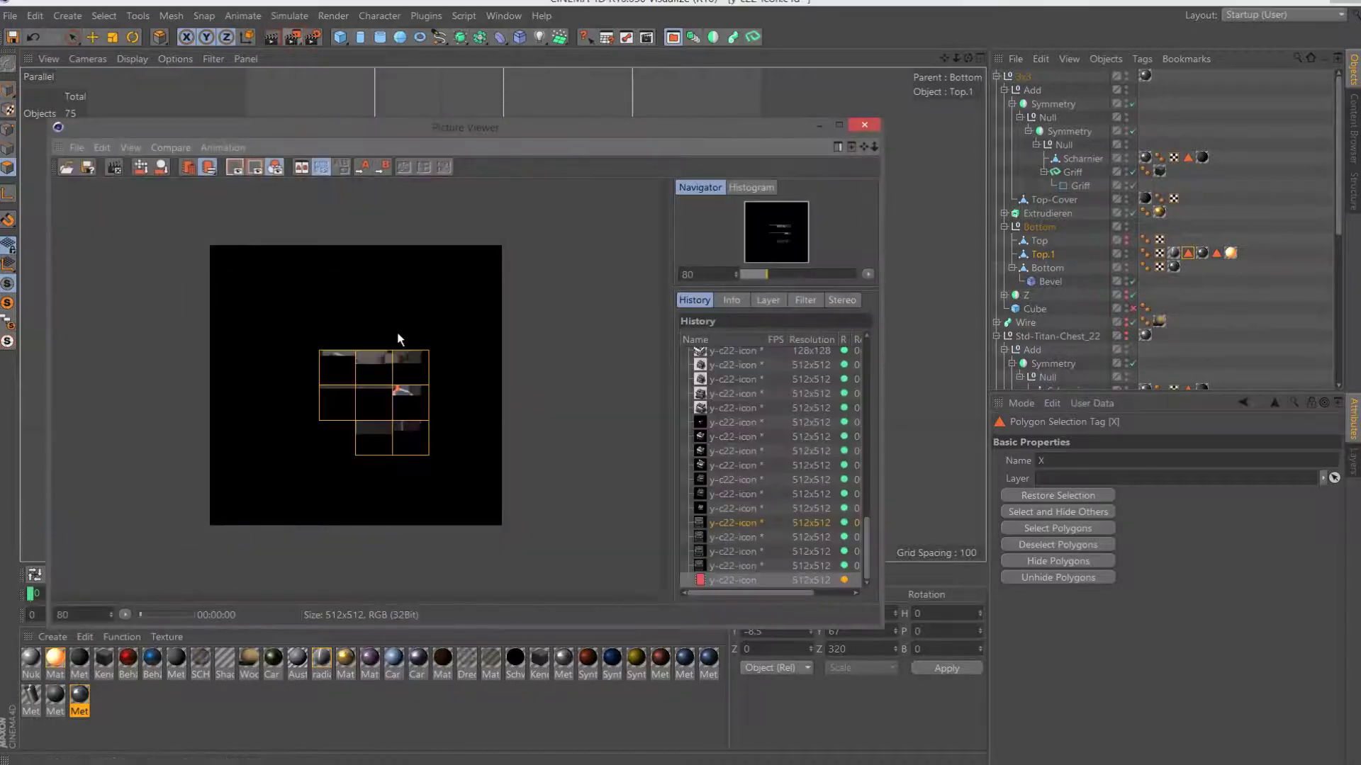
{"action": "left_click", "coordinate": [864, 124]}
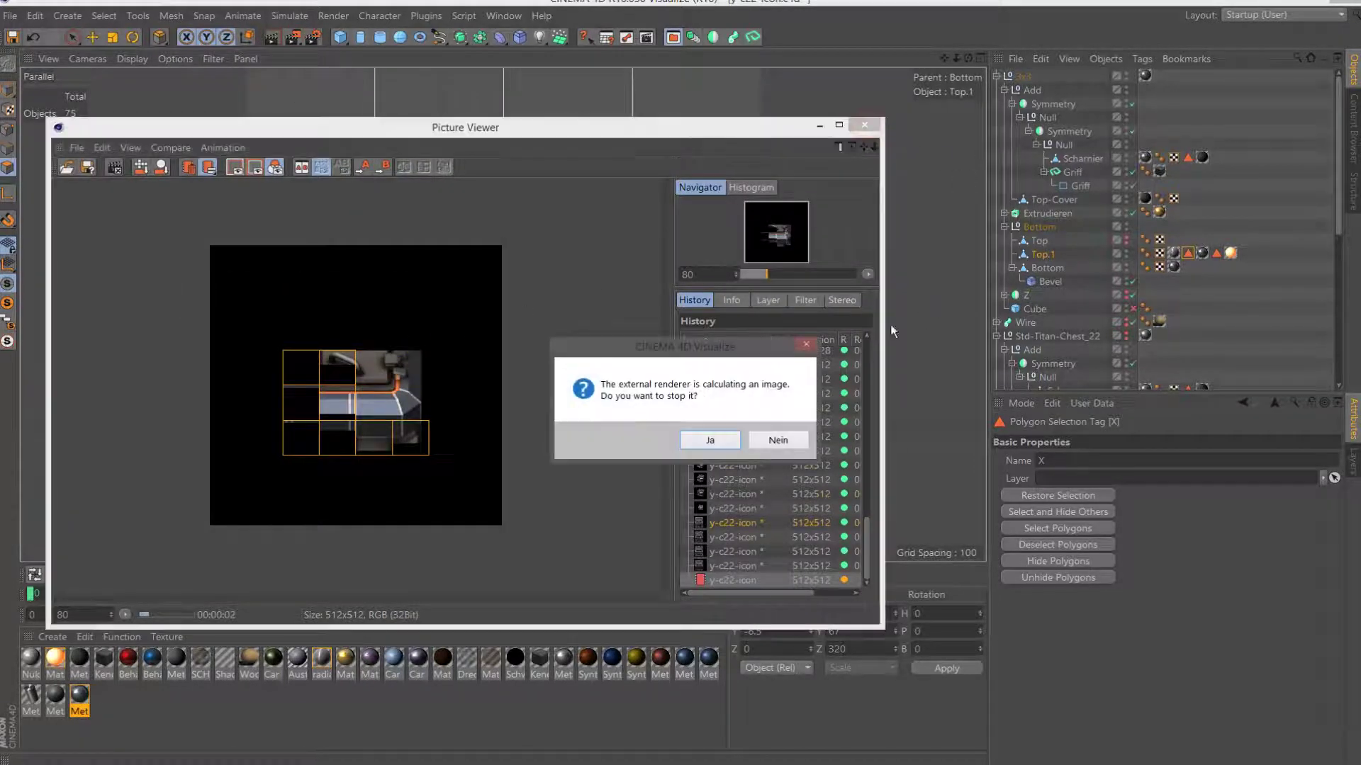
{"action": "left_click", "coordinate": [721, 440]}
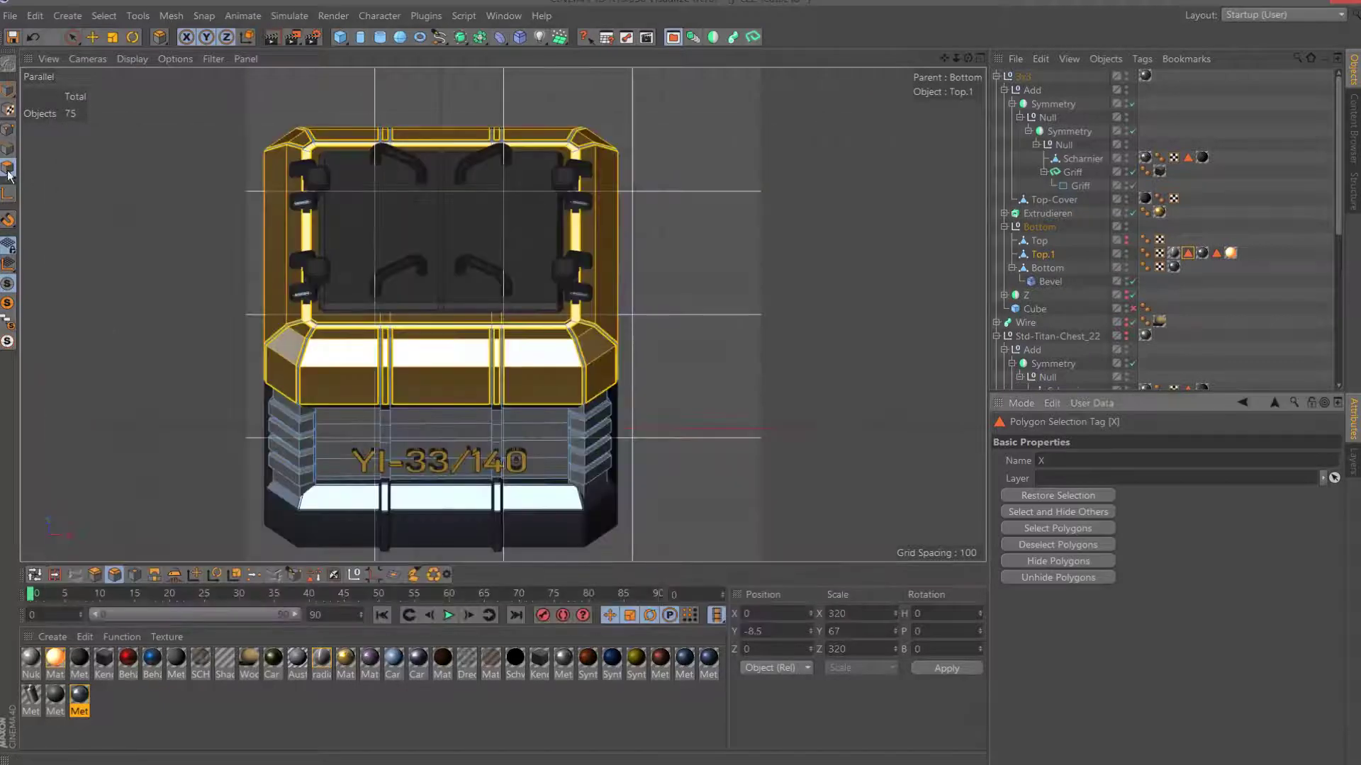
Try loop-selecting Top.1's band, then switch to a centred Right view.
{"action": "left_click", "coordinate": [34, 574]}
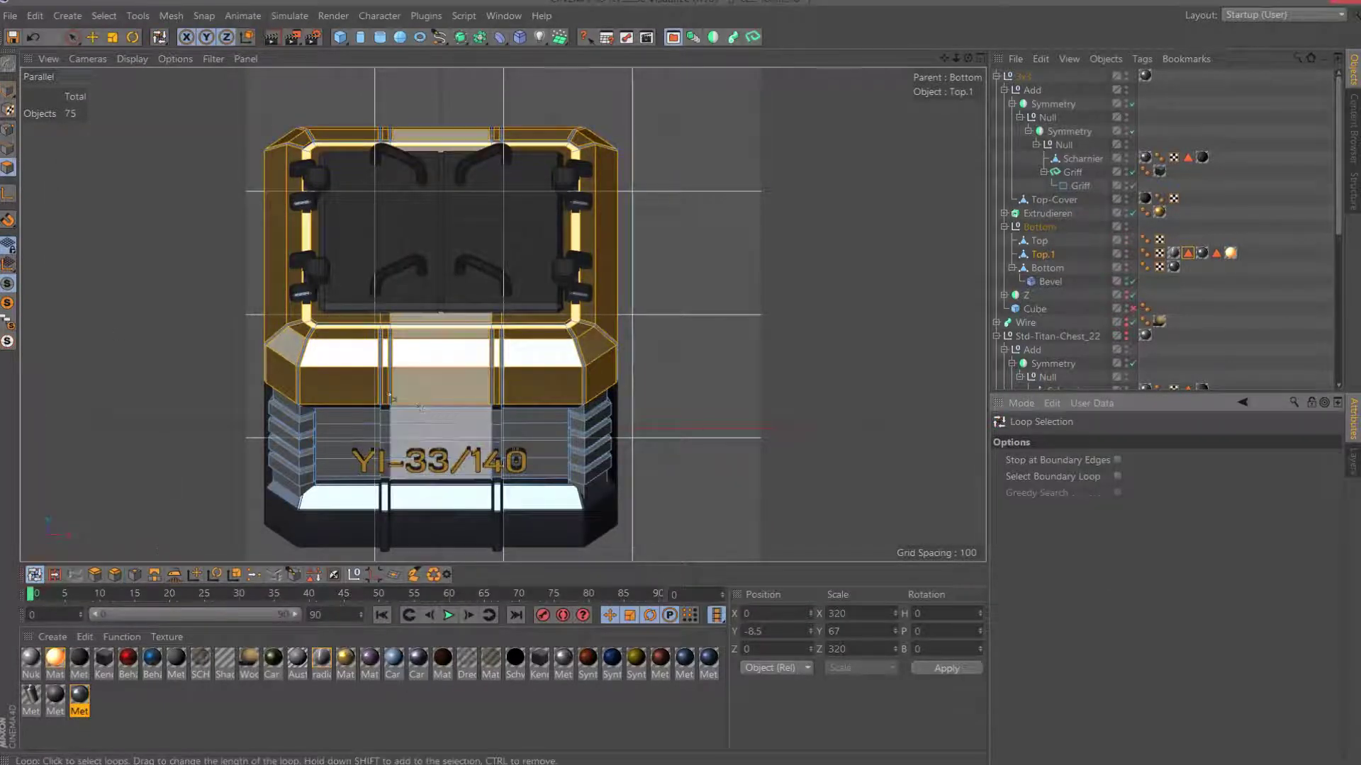
{"action": "left_click", "coordinate": [375, 379]}
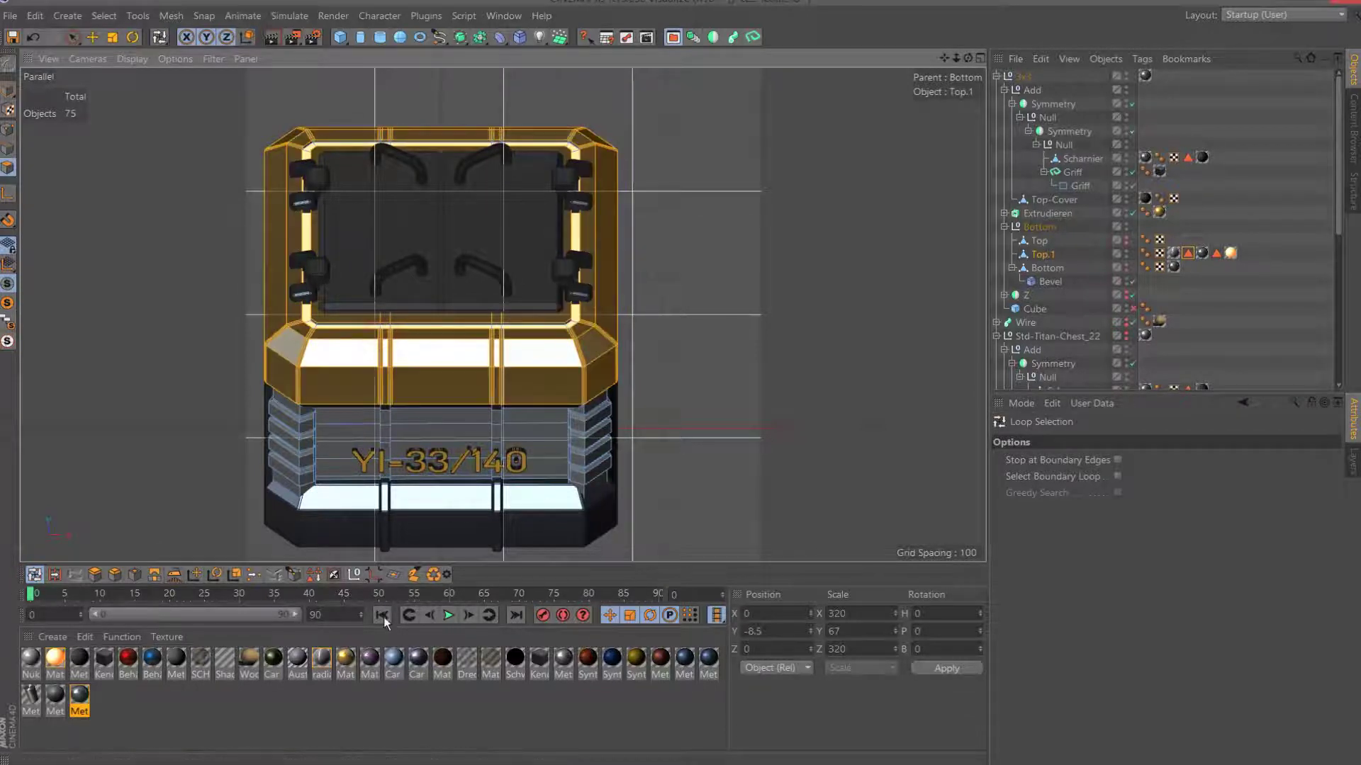
{"action": "left_click", "coordinate": [1187, 252]}
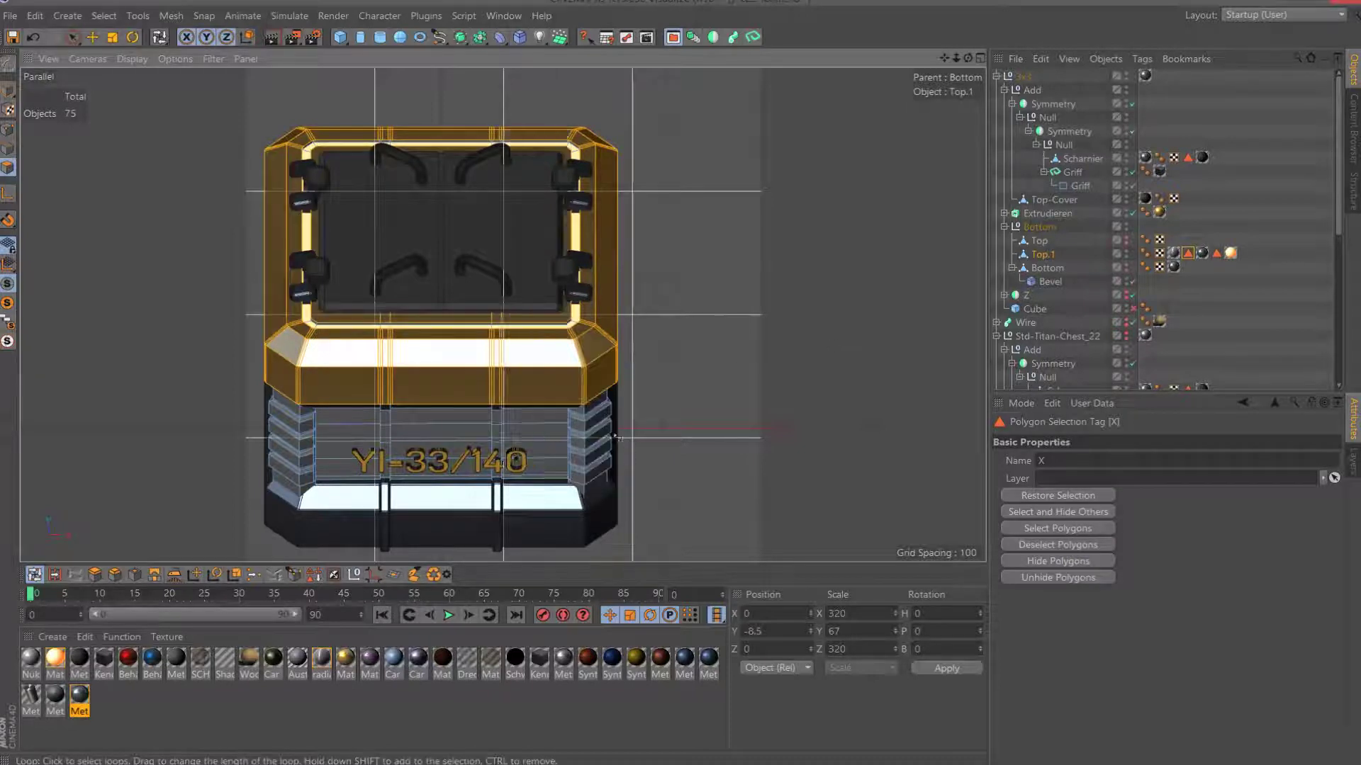
{"action": "left_click", "coordinate": [365, 485]}
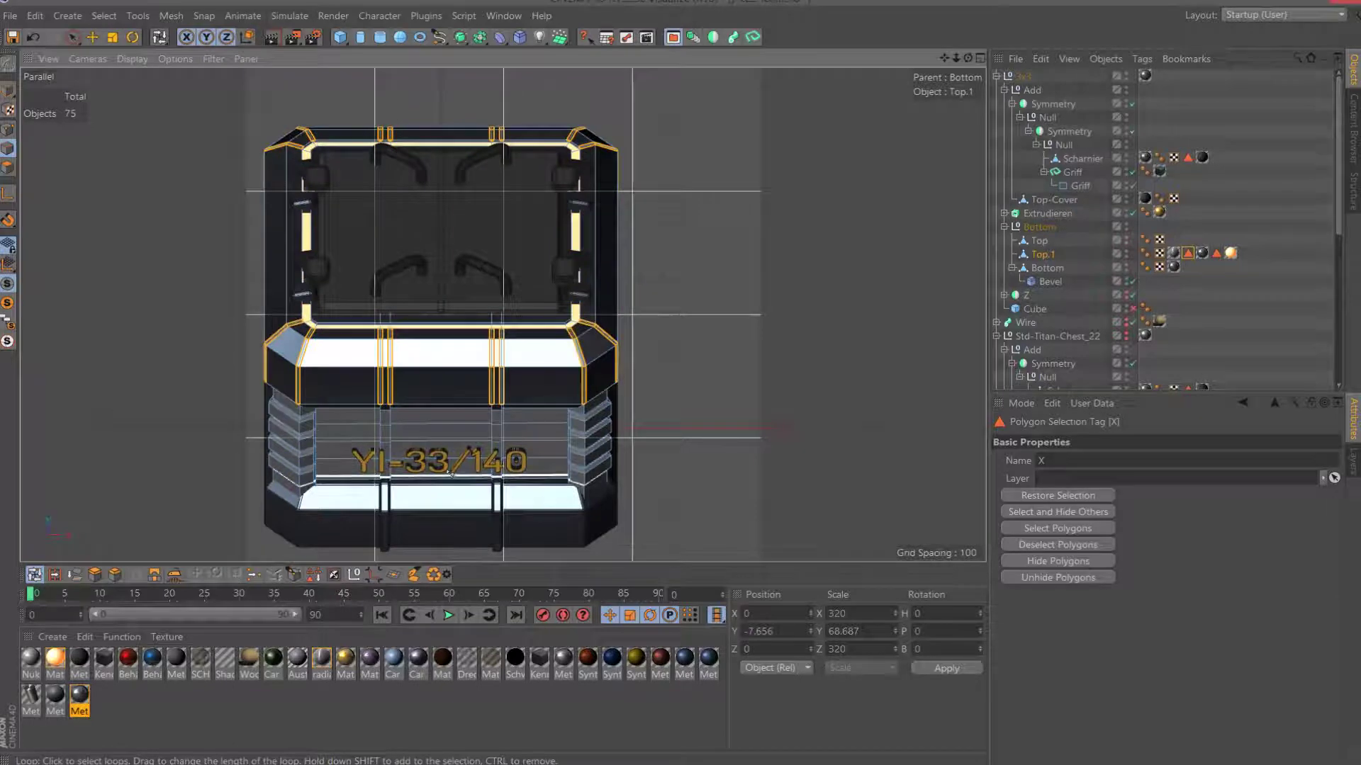
{"action": "key", "text": "F2"}
{"action": "key", "text": "F3"}
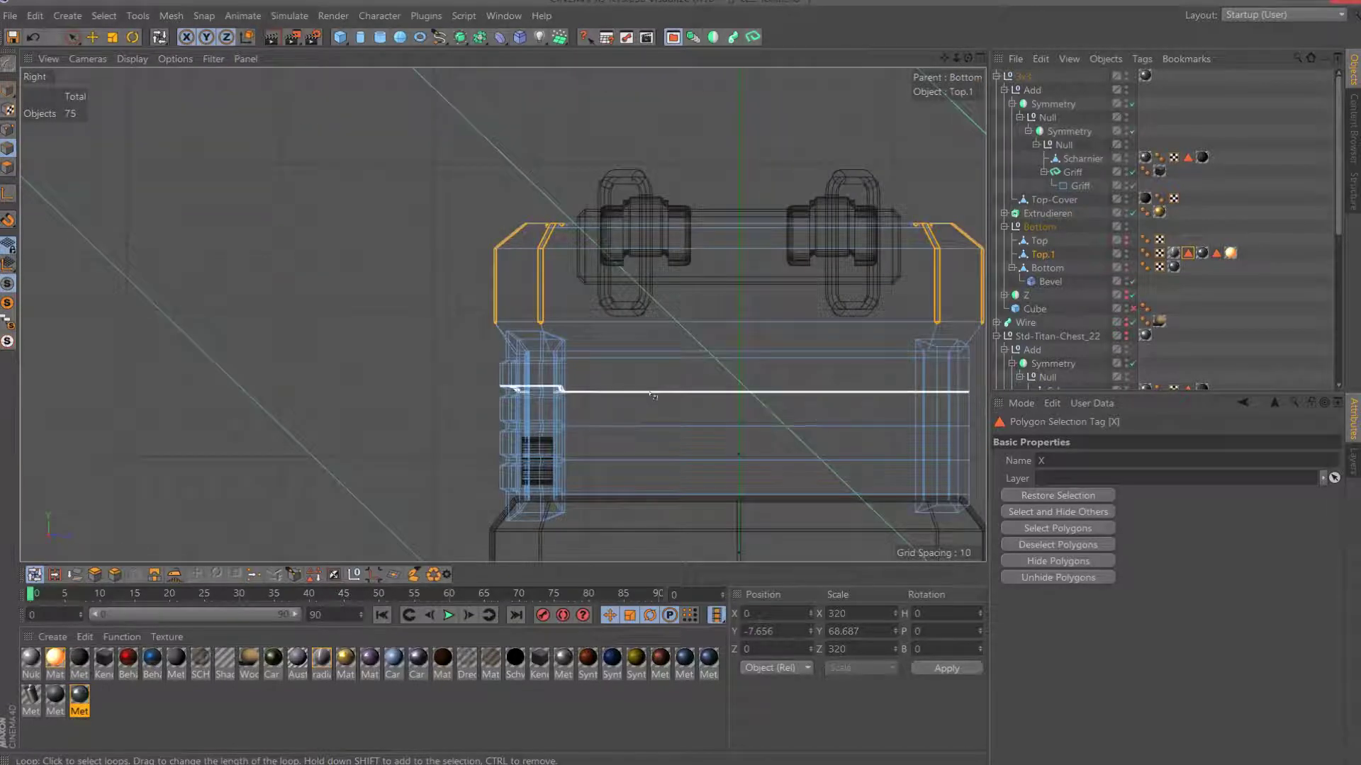
{"action": "left_click_drag", "start_coordinate": [944, 58], "coordinate": [230, 221]}
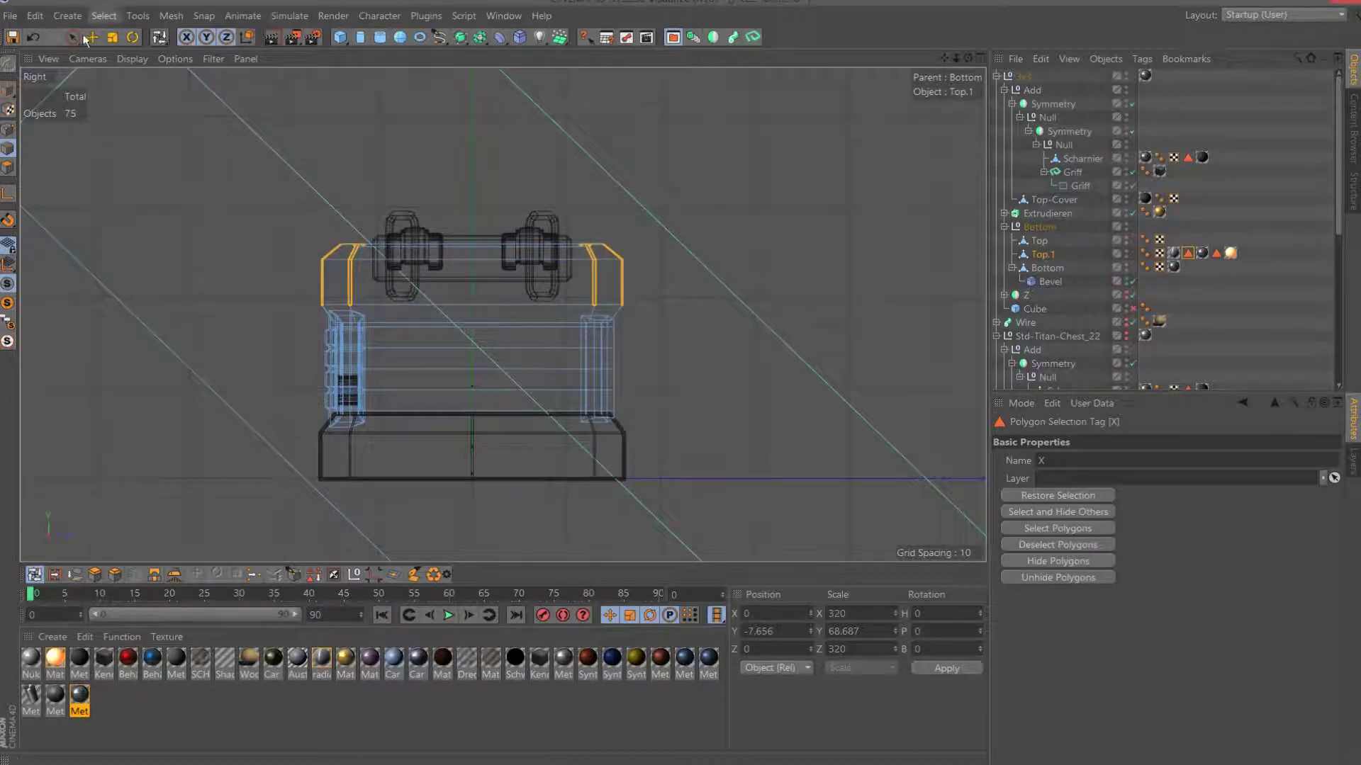
Box-select the lower band edges and bevel them at 1.5 offset, 1 subdivision.
{"action": "mouse_move", "coordinate": [72, 37]}
{"action": "left_mouse_down"}
{"action": "mouse_move", "coordinate": [100, 58]}
{"action": "mouse_move", "coordinate": [118, 53]}
{"action": "left_mouse_up"}
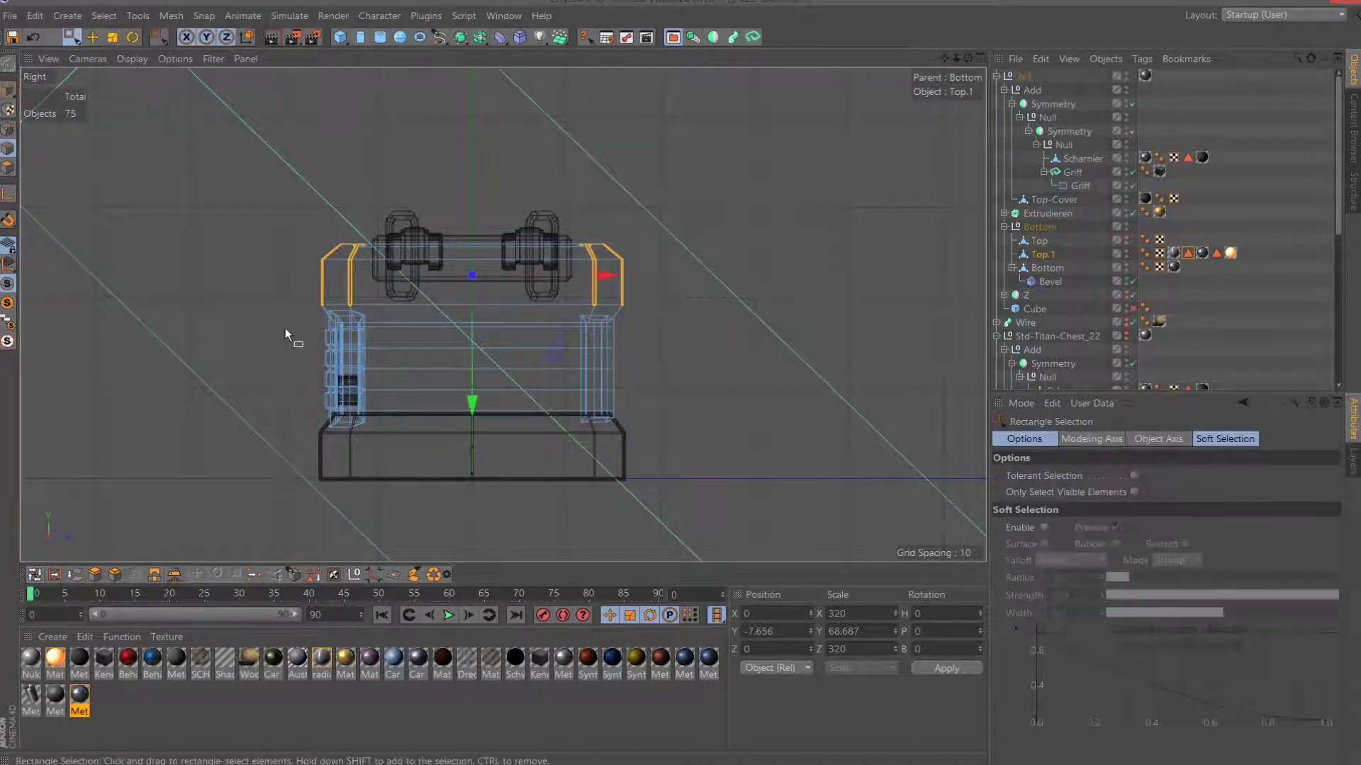
{"action": "left_click_drag", "start_coordinate": [278, 314], "coordinate": [679, 417]}
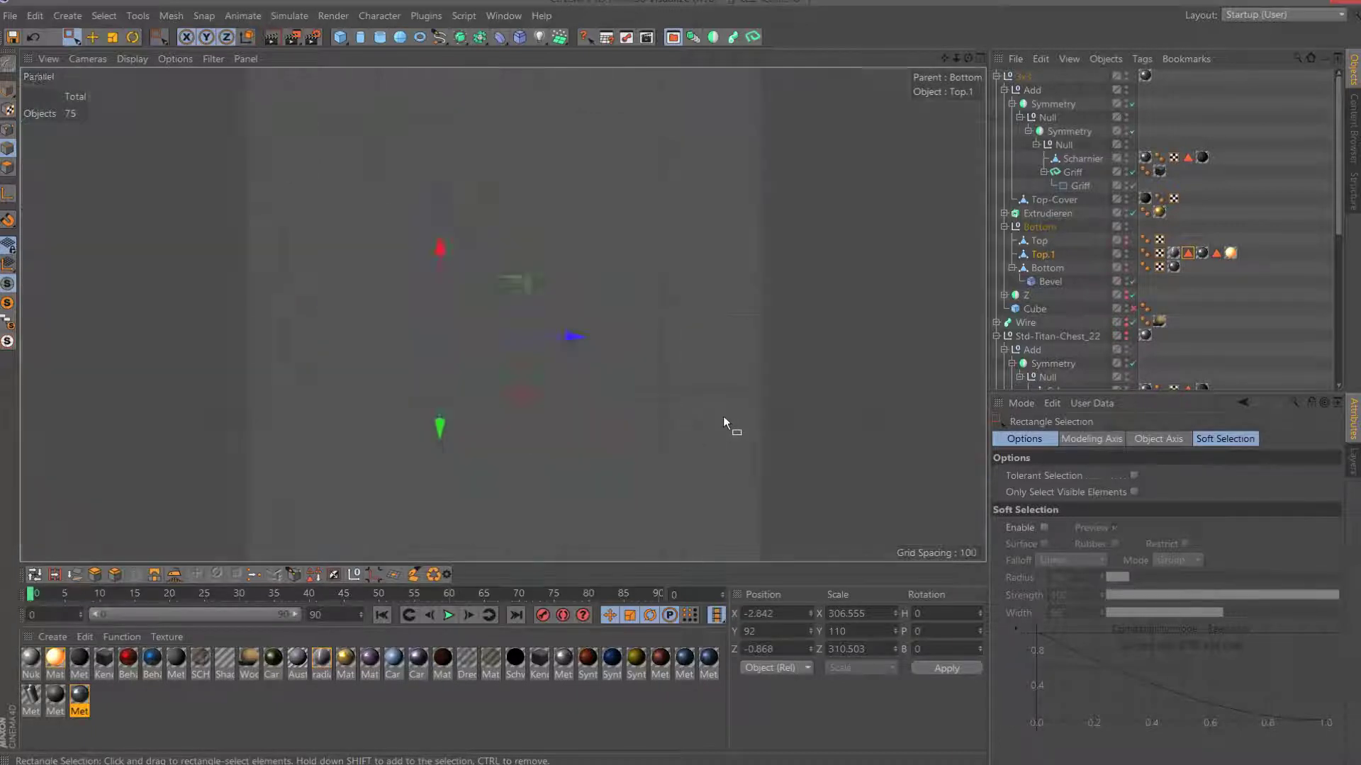
{"action": "left_click", "coordinate": [115, 574]}
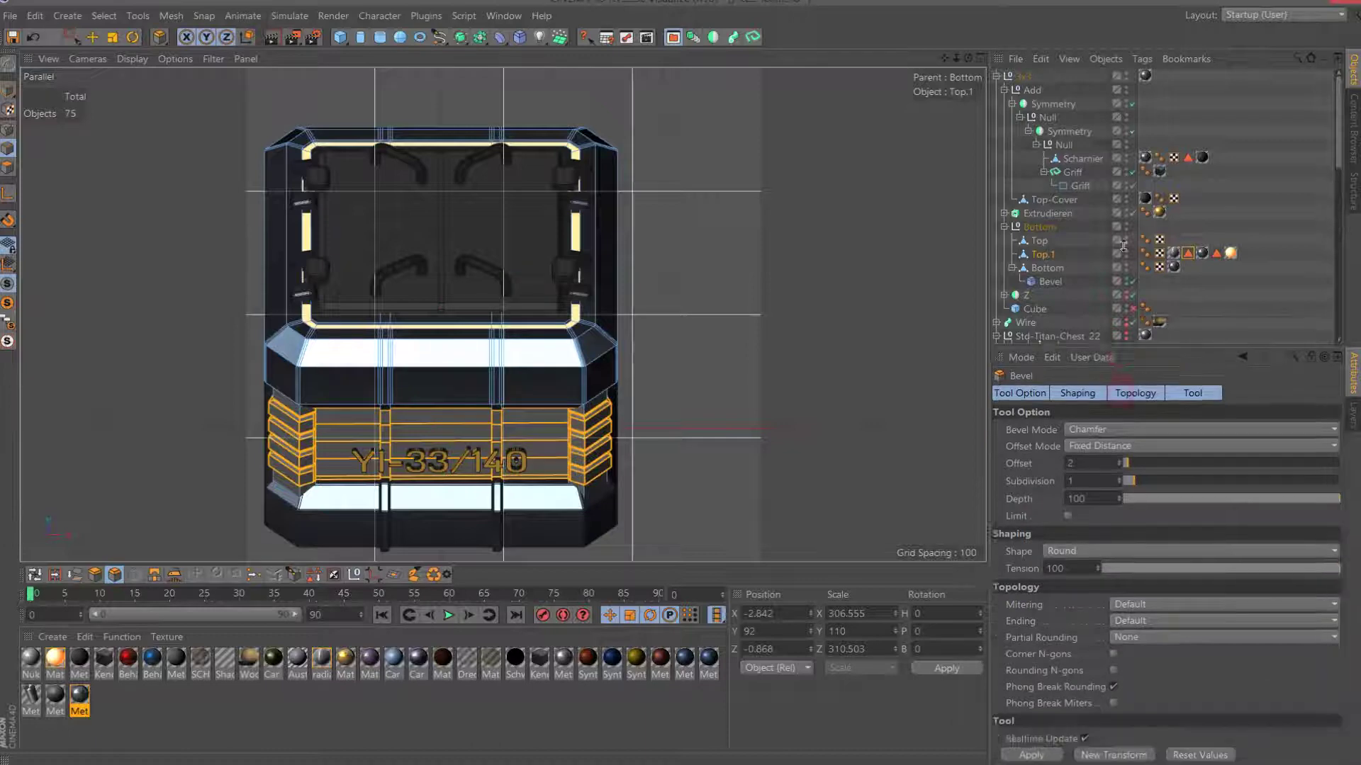
{"action": "left_click_drag", "start_coordinate": [1120, 393], "coordinate": [1120, 191]}
{"action": "double_click", "coordinate": [1089, 306]}
{"action": "type", "text": "1"}
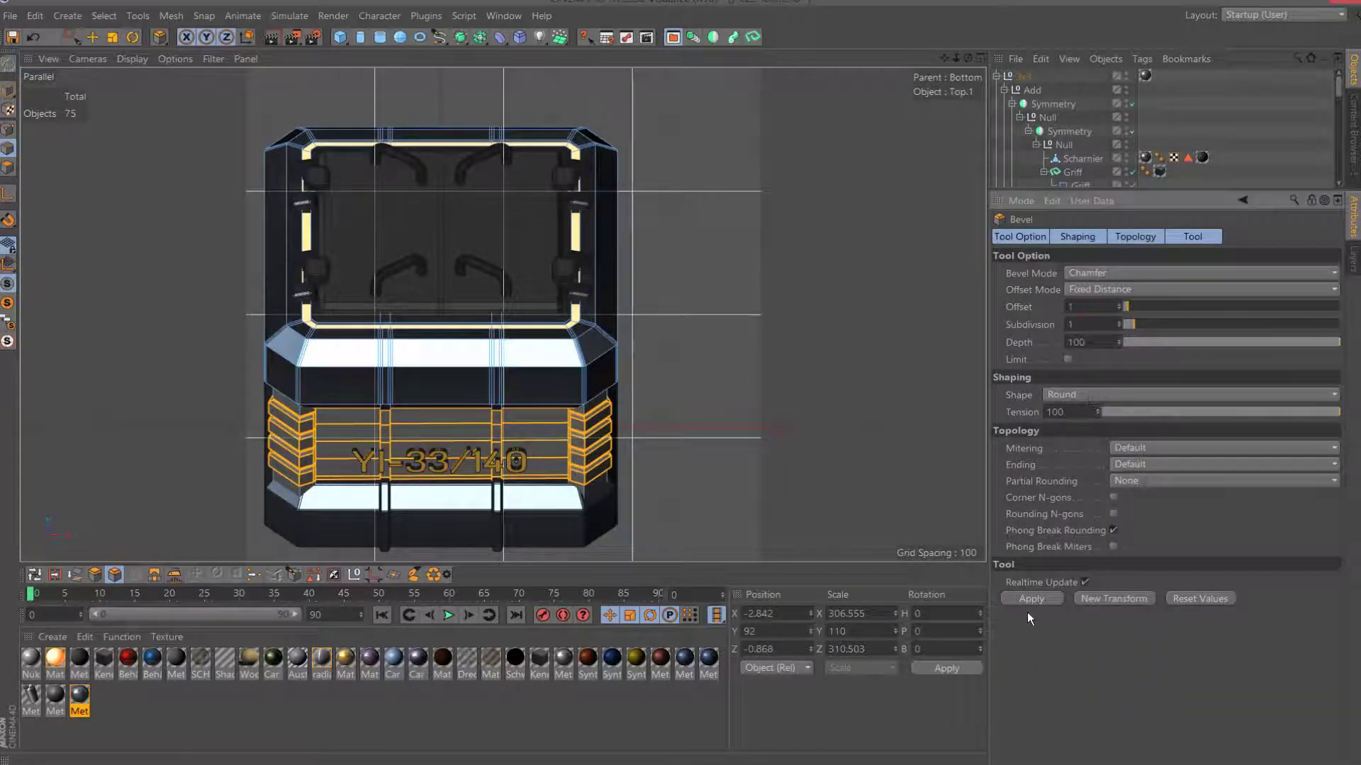
{"action": "left_click", "coordinate": [1029, 600]}
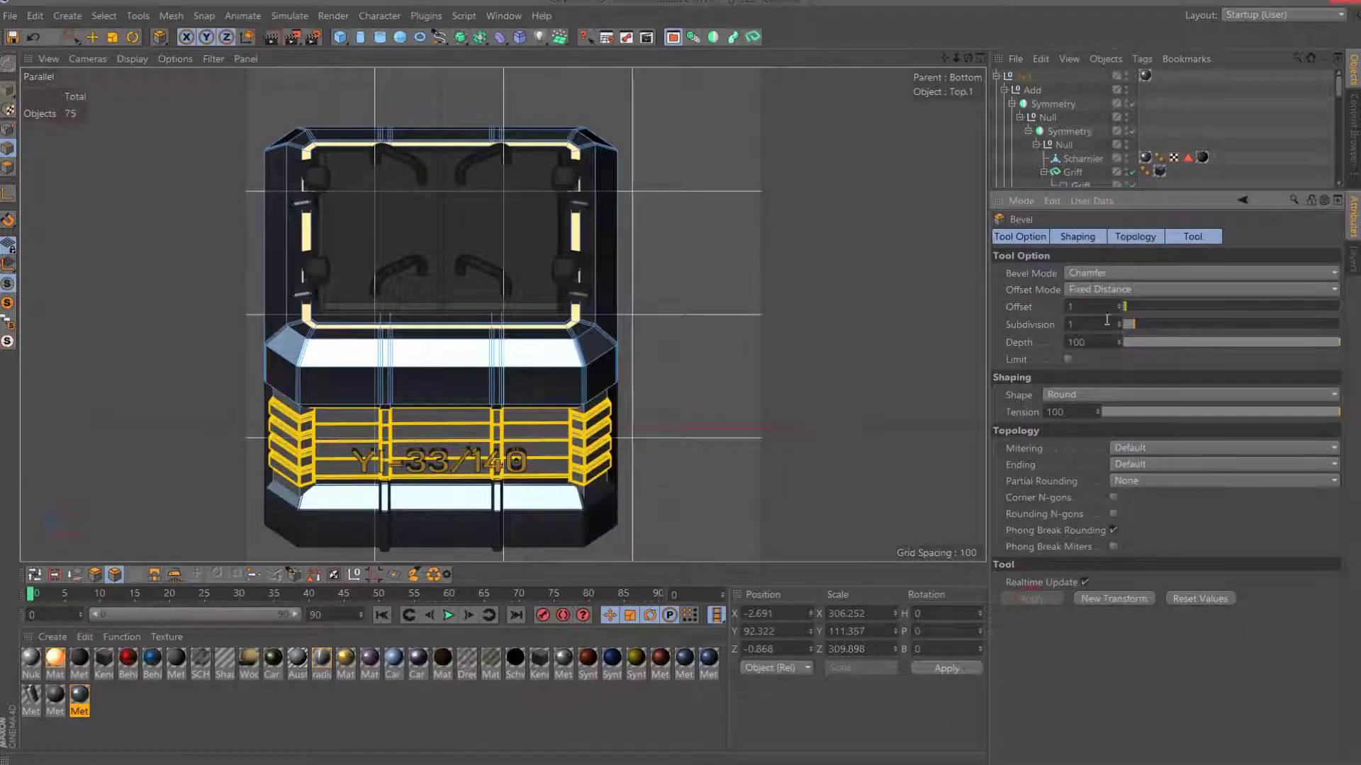
{"action": "key", "text": "Return"}
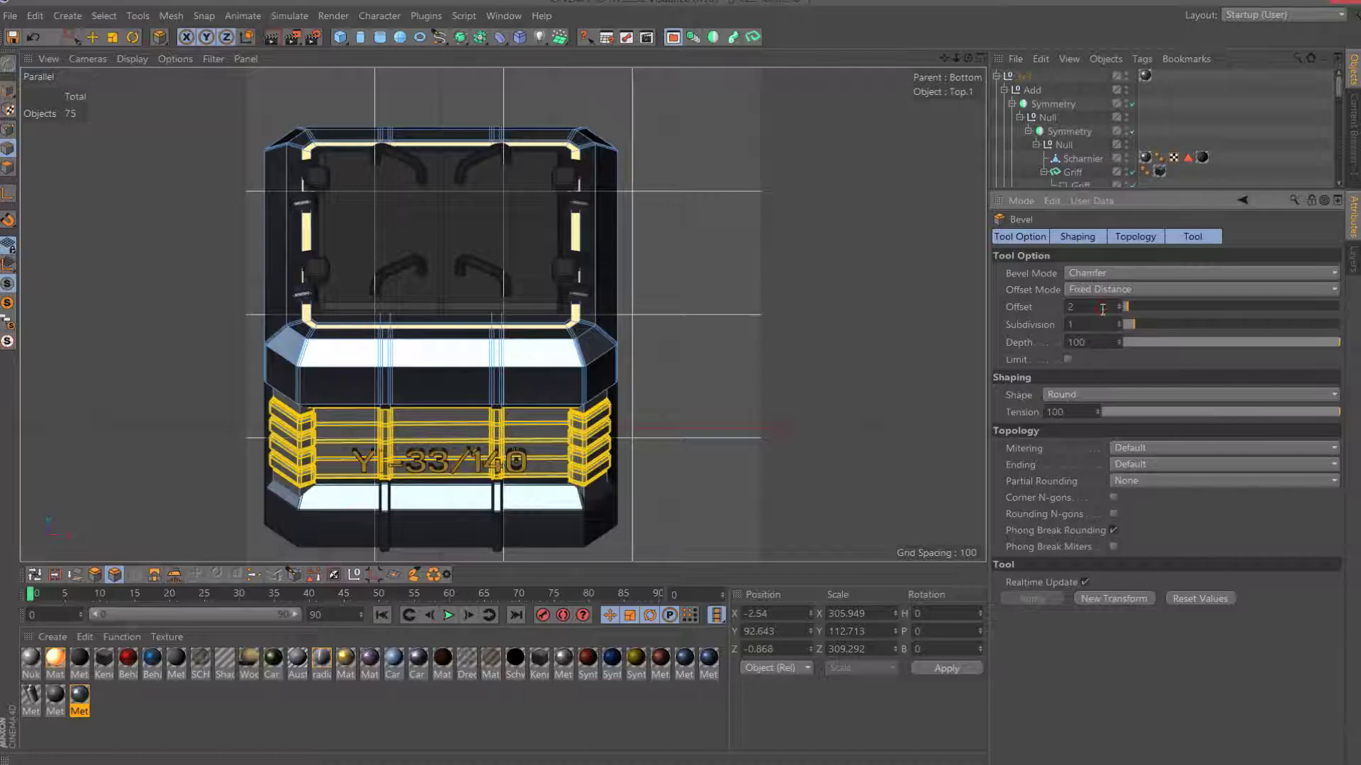
{"action": "type", "text": "1.5"}
{"action": "key", "text": "Return"}
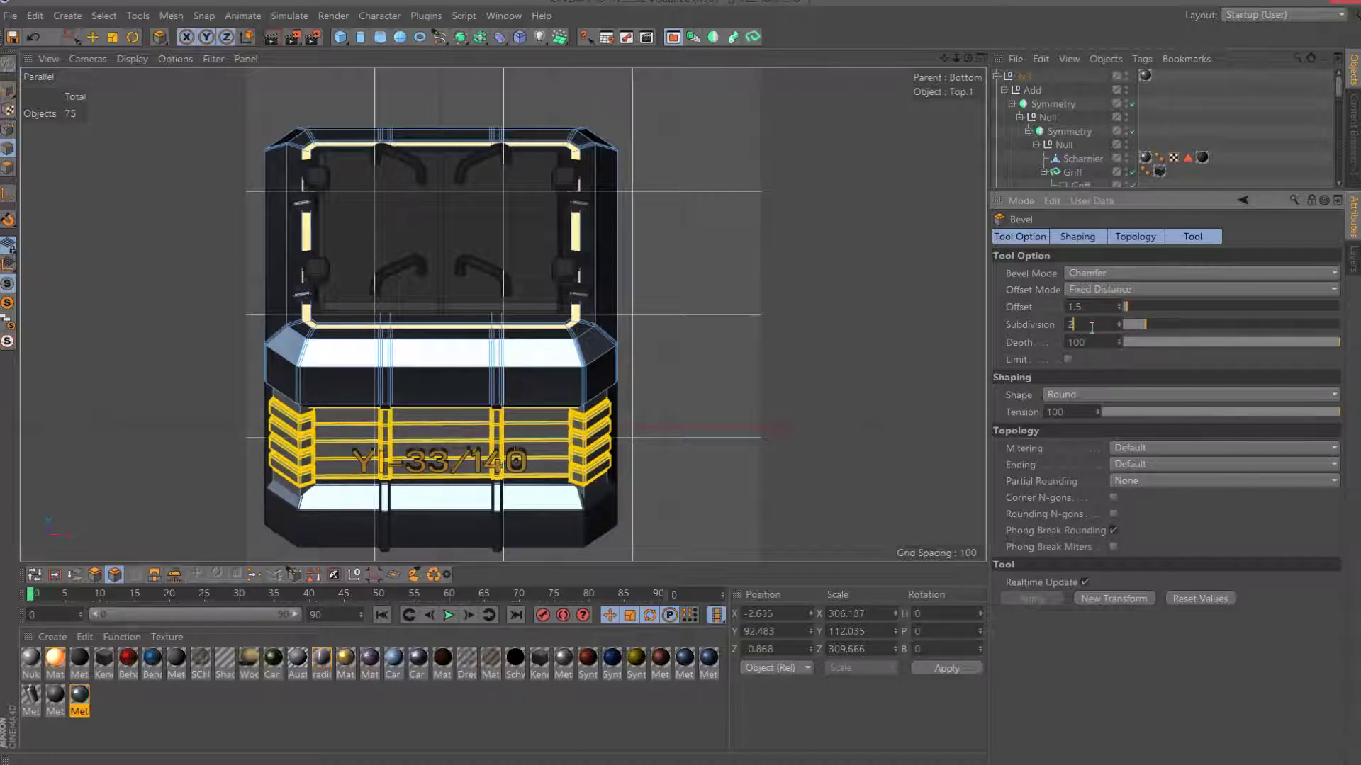
{"action": "type", "text": "1"}
{"action": "key", "text": "Return"}
{"action": "left_click", "coordinate": [8, 89]}
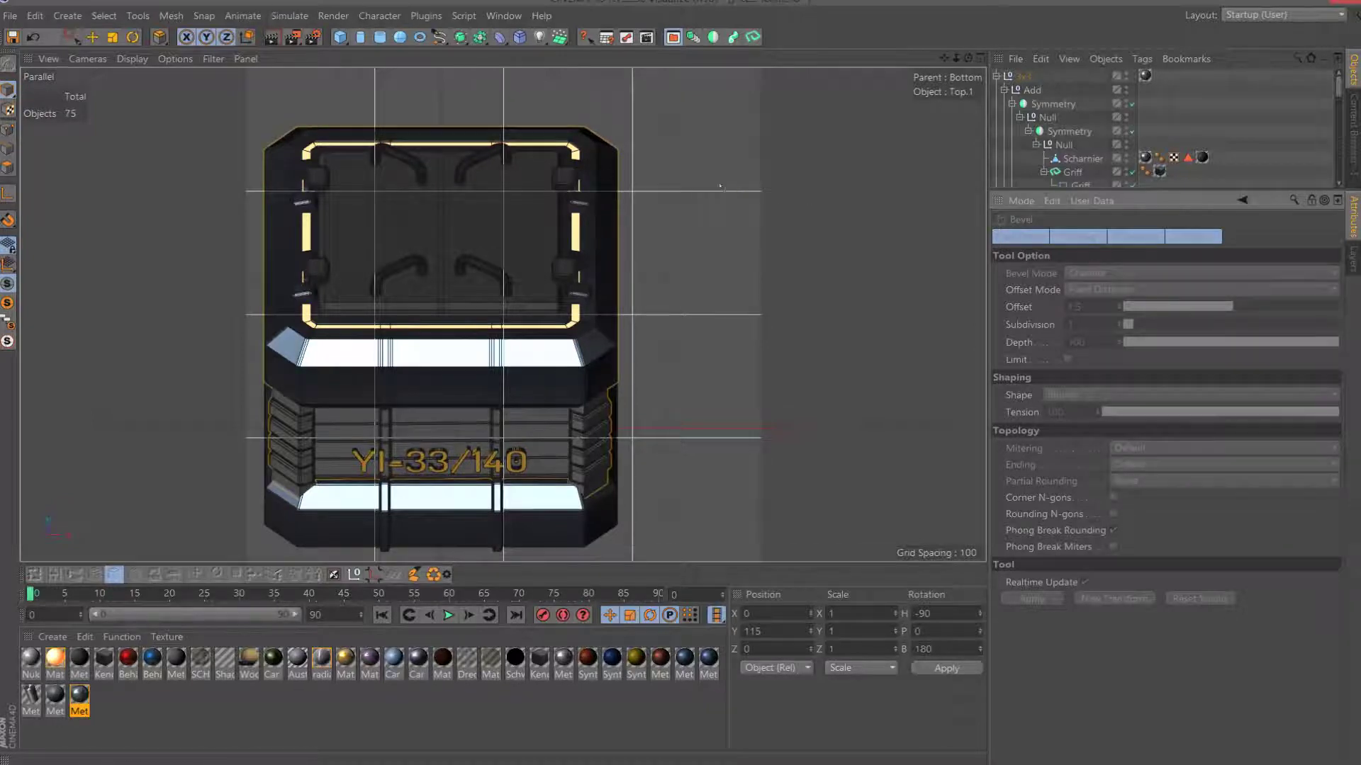
{"action": "left_click", "coordinate": [294, 37]}
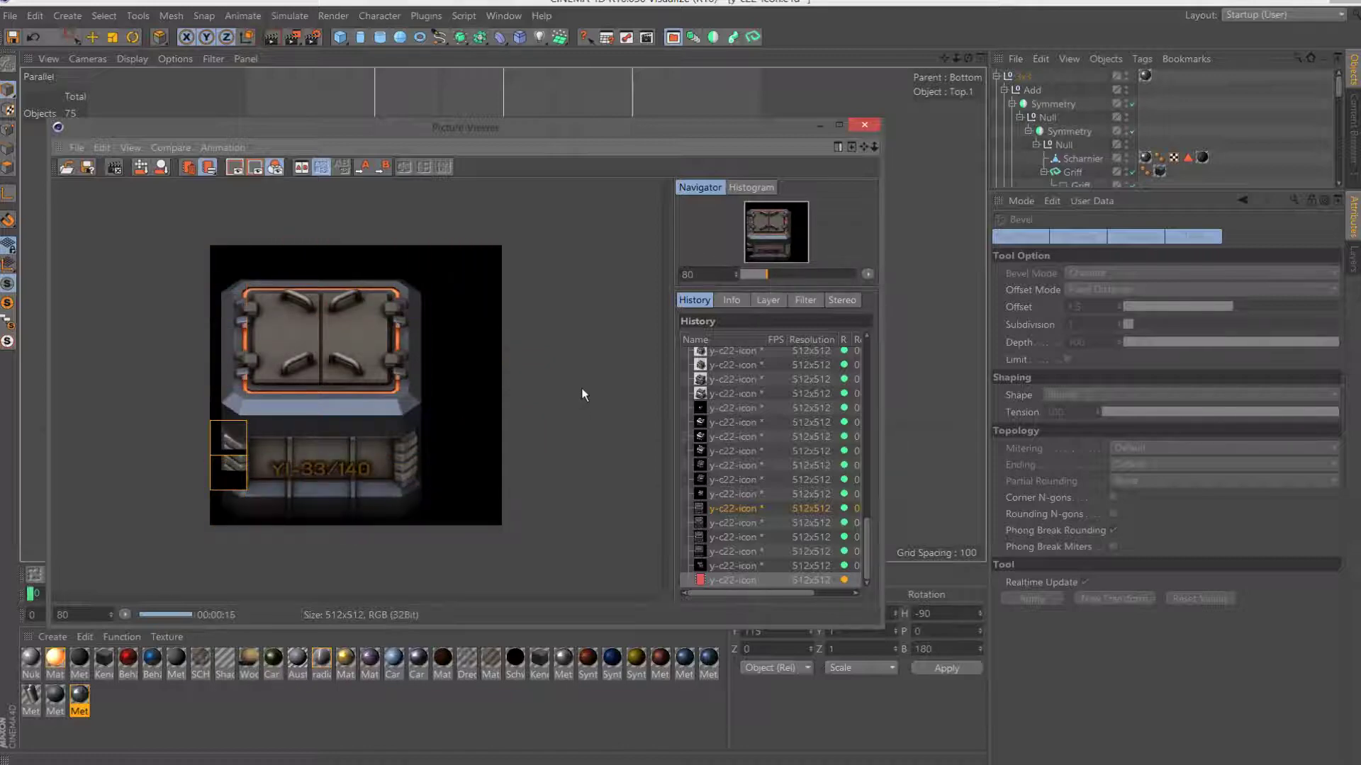
{"action": "scroll", "coordinate": [541, 389], "scroll_direction": "down", "scroll_amount": 1}
{"action": "scroll", "coordinate": [533, 369], "scroll_direction": "down", "scroll_amount": 1}
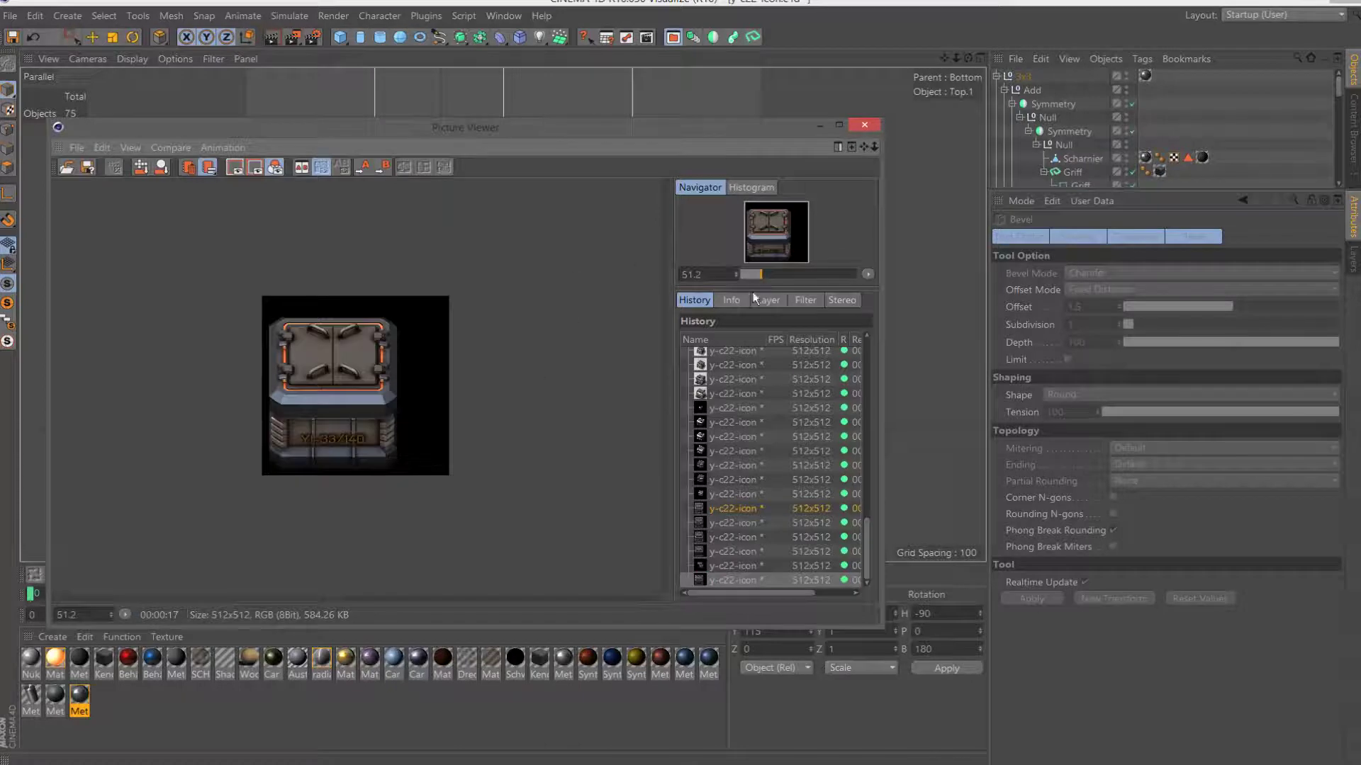
{"action": "left_click", "coordinate": [768, 302]}
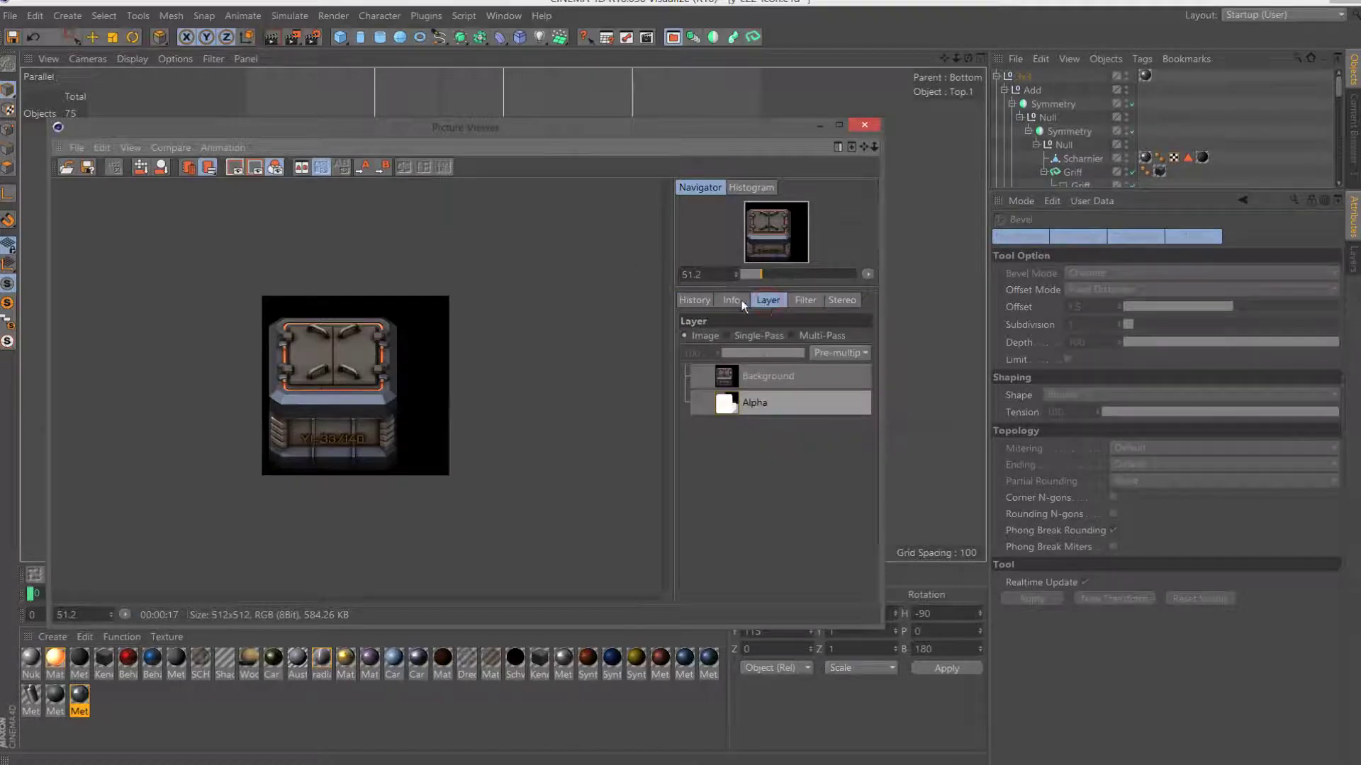
{"action": "left_click", "coordinate": [744, 340]}
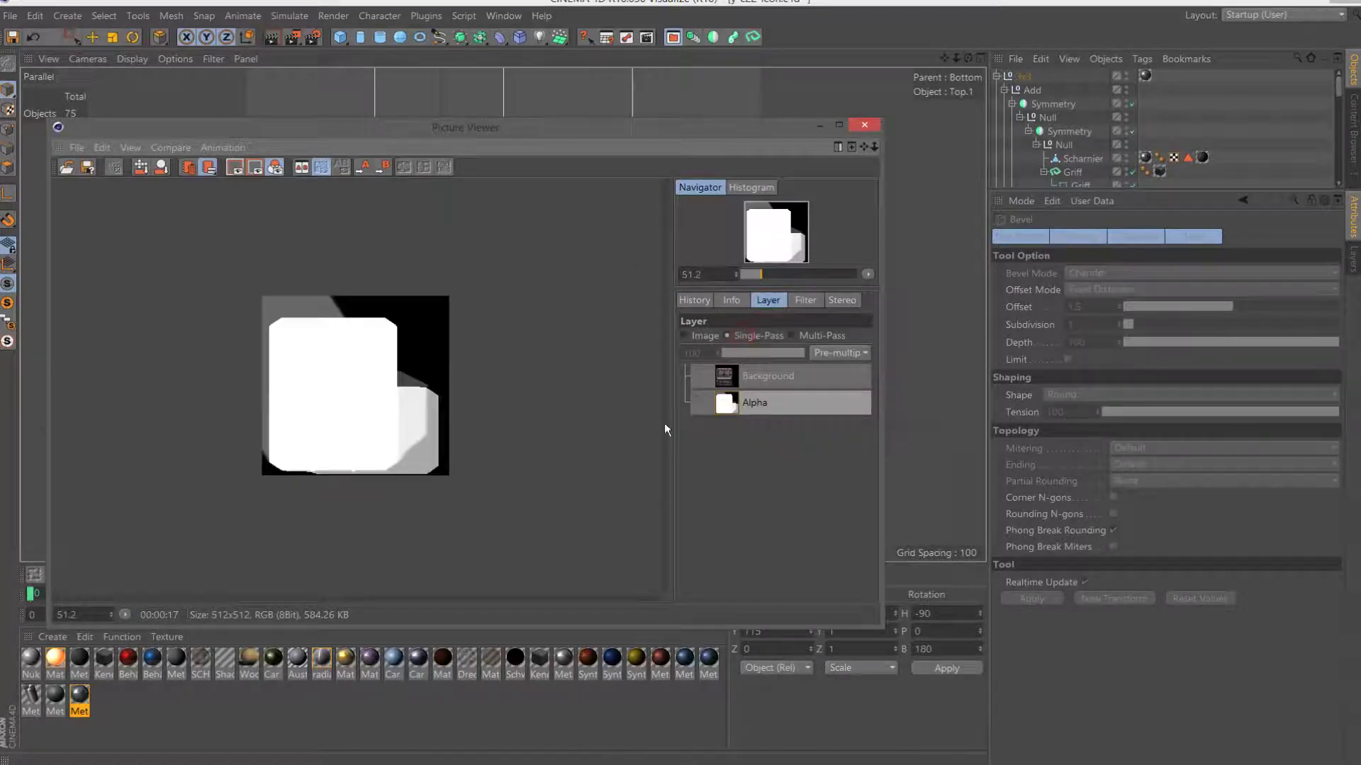
{"action": "left_click", "coordinate": [865, 126]}
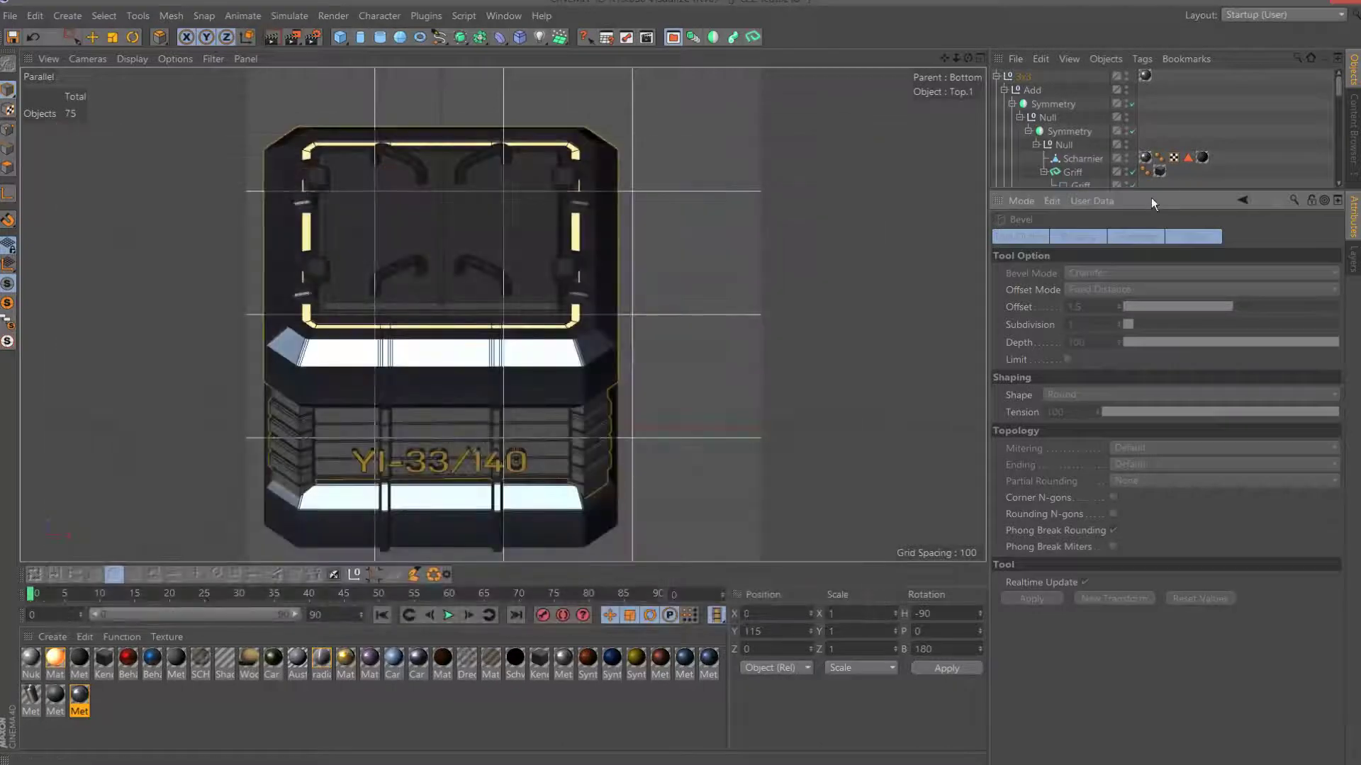
Expand the Object Manager, select Licht.2 and view the scene from the top.
{"action": "left_click_drag", "start_coordinate": [1151, 189], "coordinate": [1159, 693]}
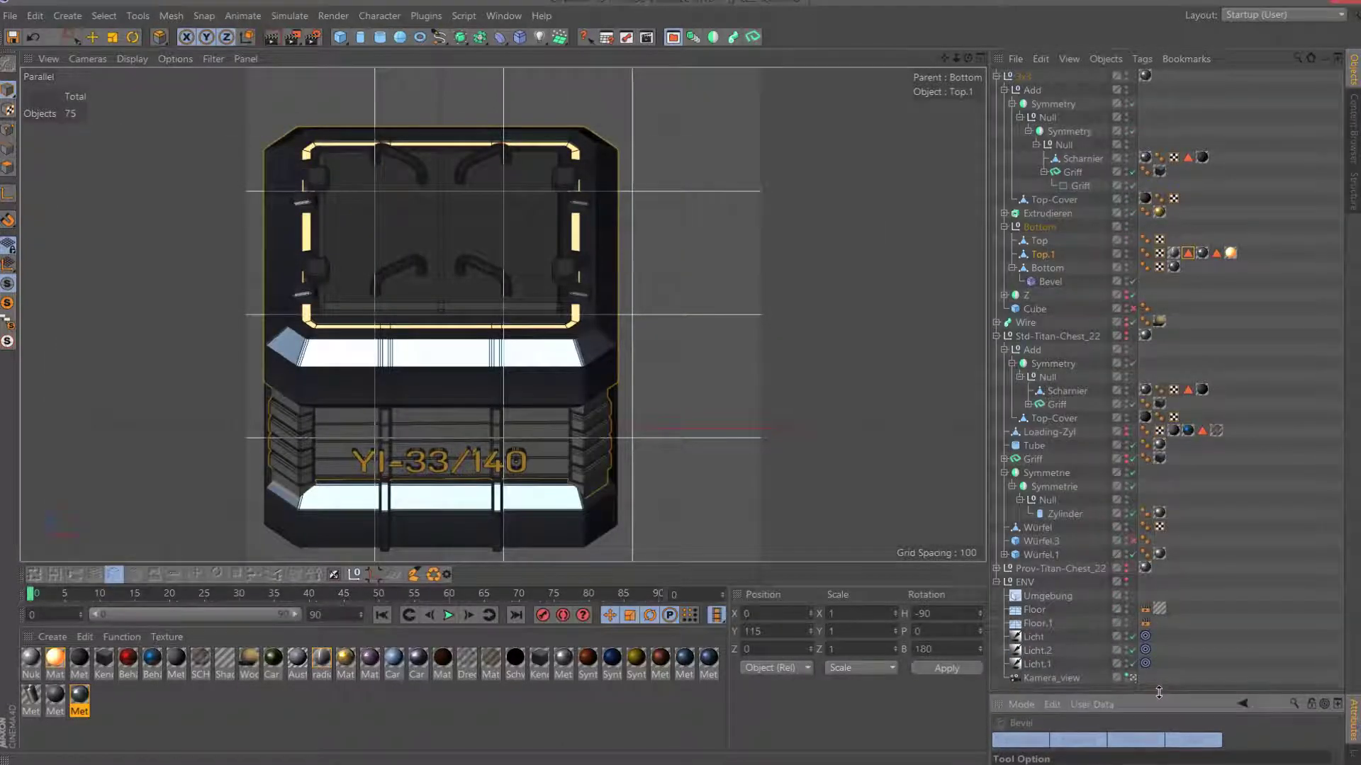
{"action": "left_click", "coordinate": [1036, 650]}
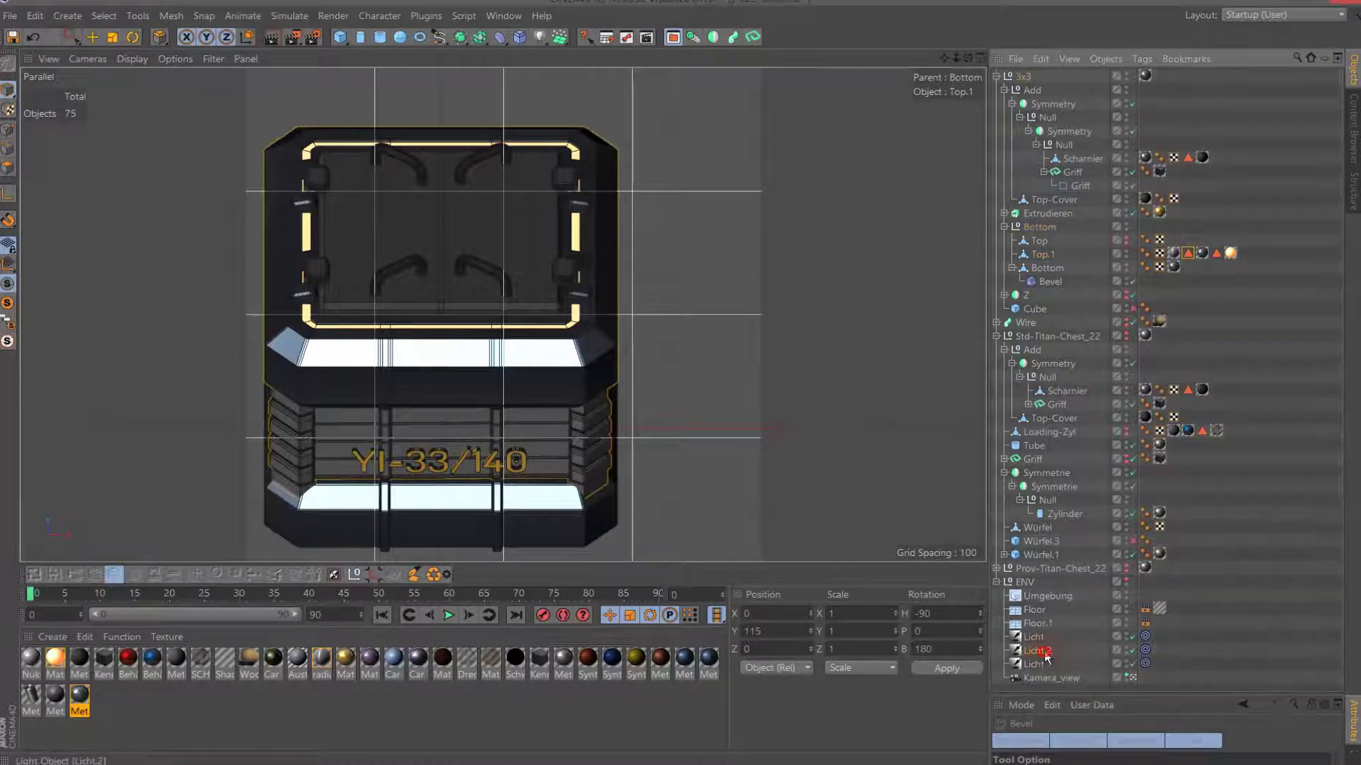
{"action": "key", "text": "F2"}
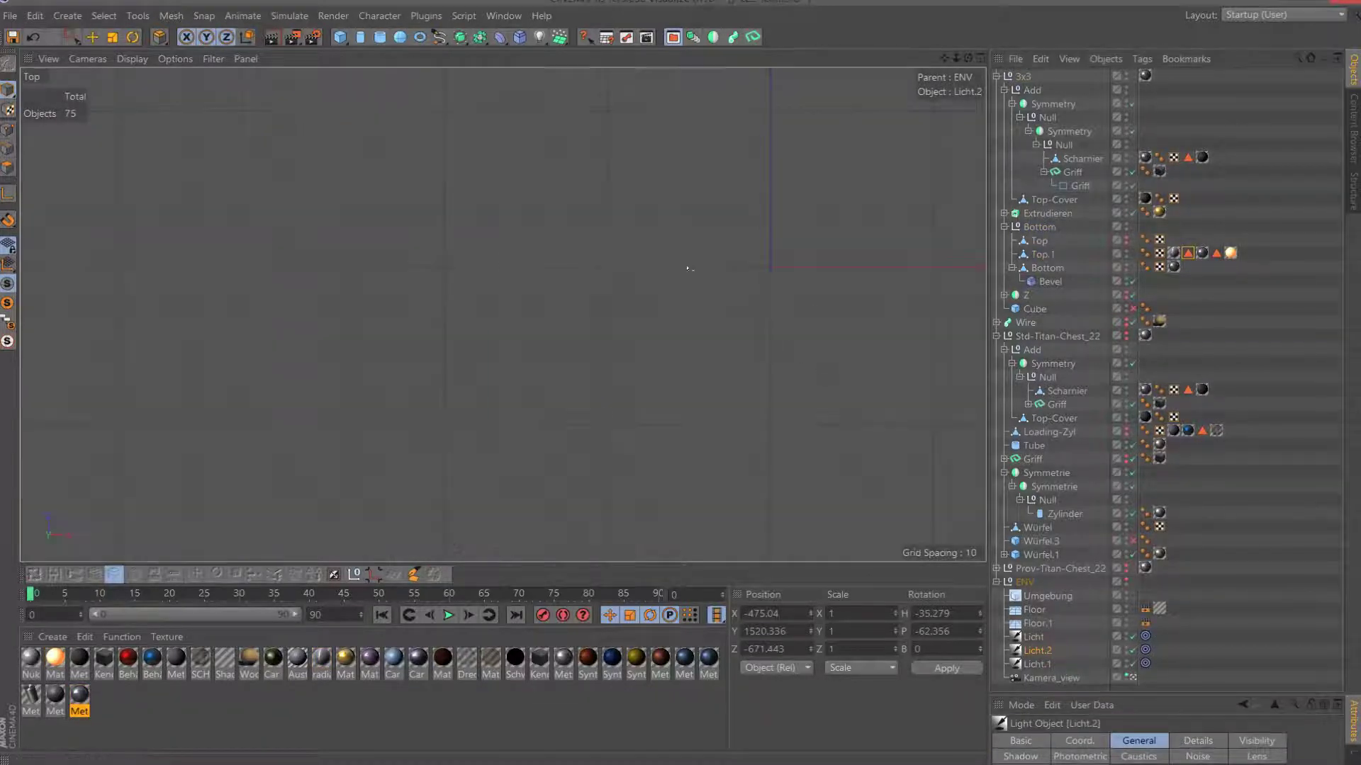
{"action": "scroll", "coordinate": [503, 314], "scroll_direction": "down", "scroll_amount": 3}
{"action": "scroll", "coordinate": [503, 315], "scroll_direction": "down", "scroll_amount": 2}
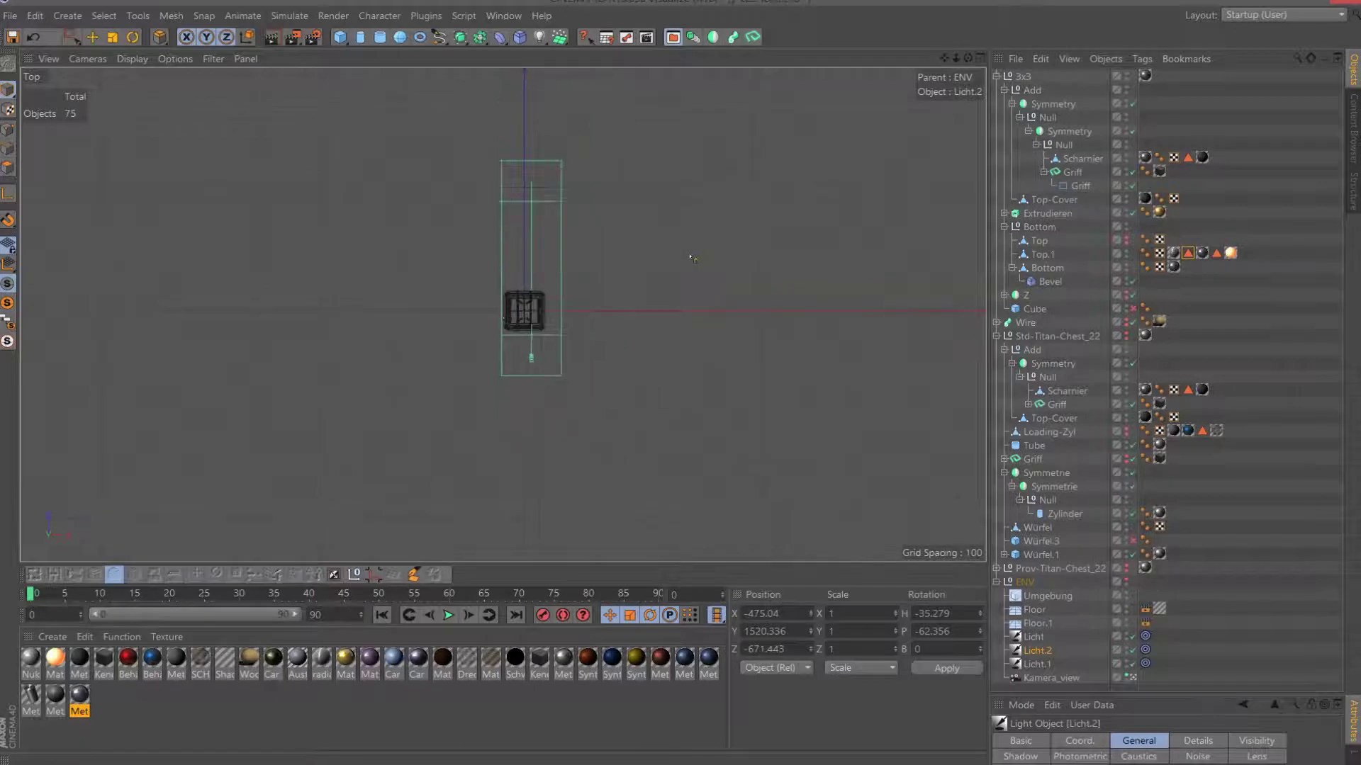
{"action": "scroll", "coordinate": [503, 314], "scroll_direction": "down", "scroll_amount": 1}
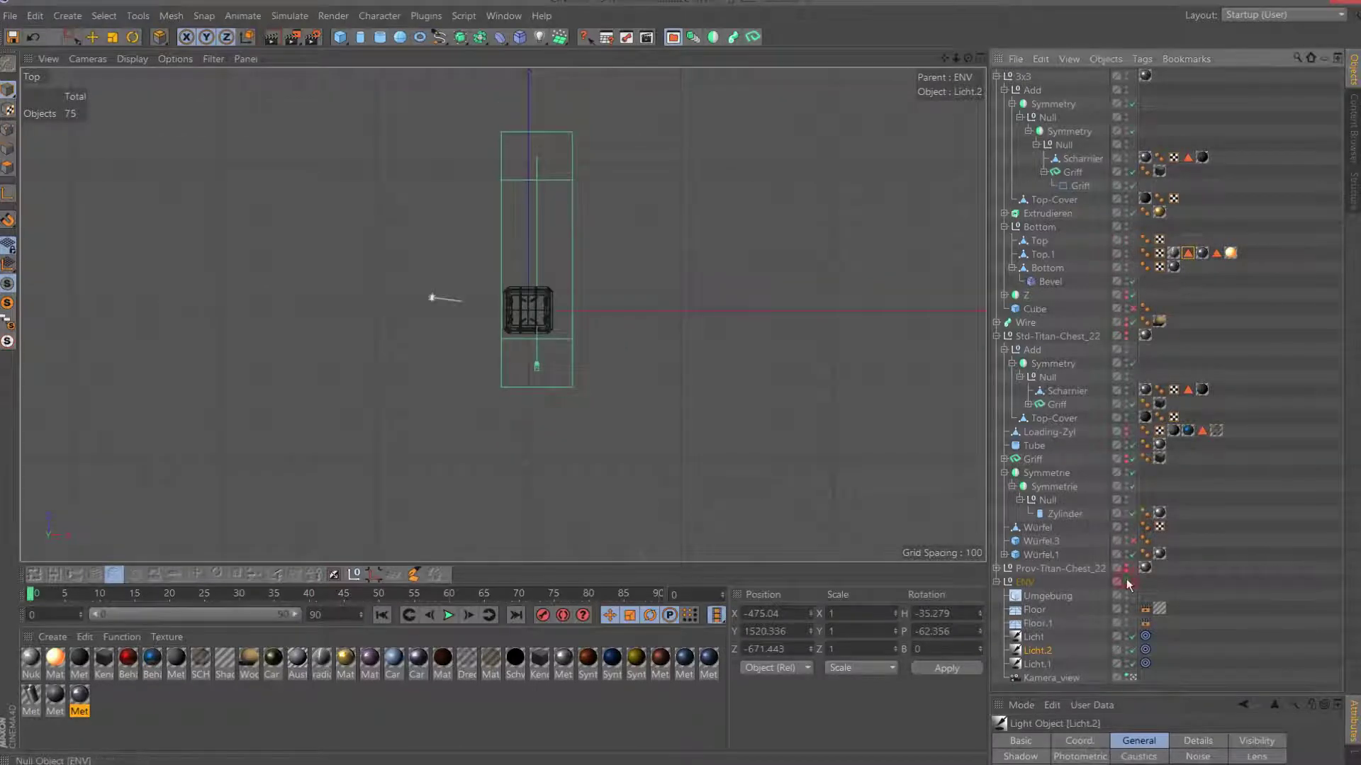
{"action": "scroll", "coordinate": [503, 315], "scroll_direction": "down", "scroll_amount": 2}
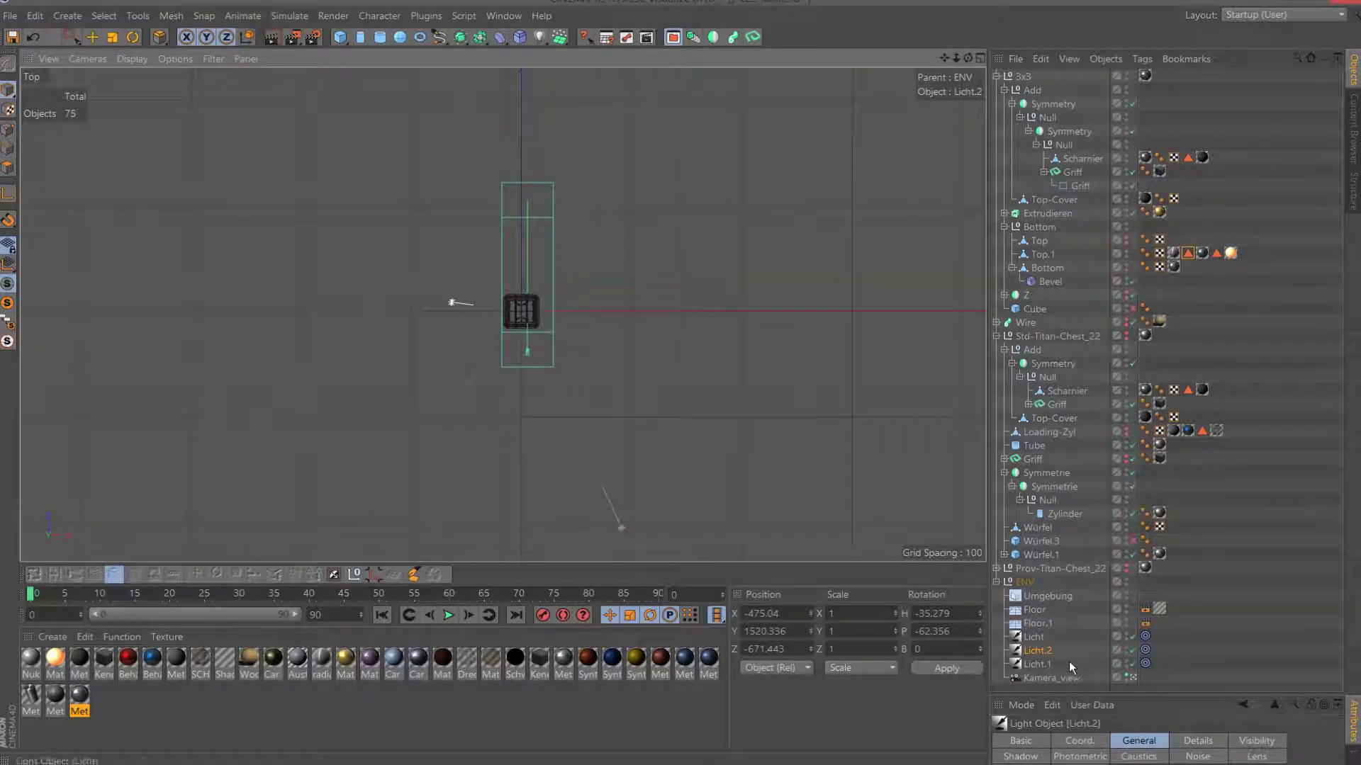
Browse the settings of lights Licht.1, Licht and Licht.2.
{"action": "left_click", "coordinate": [1049, 663]}
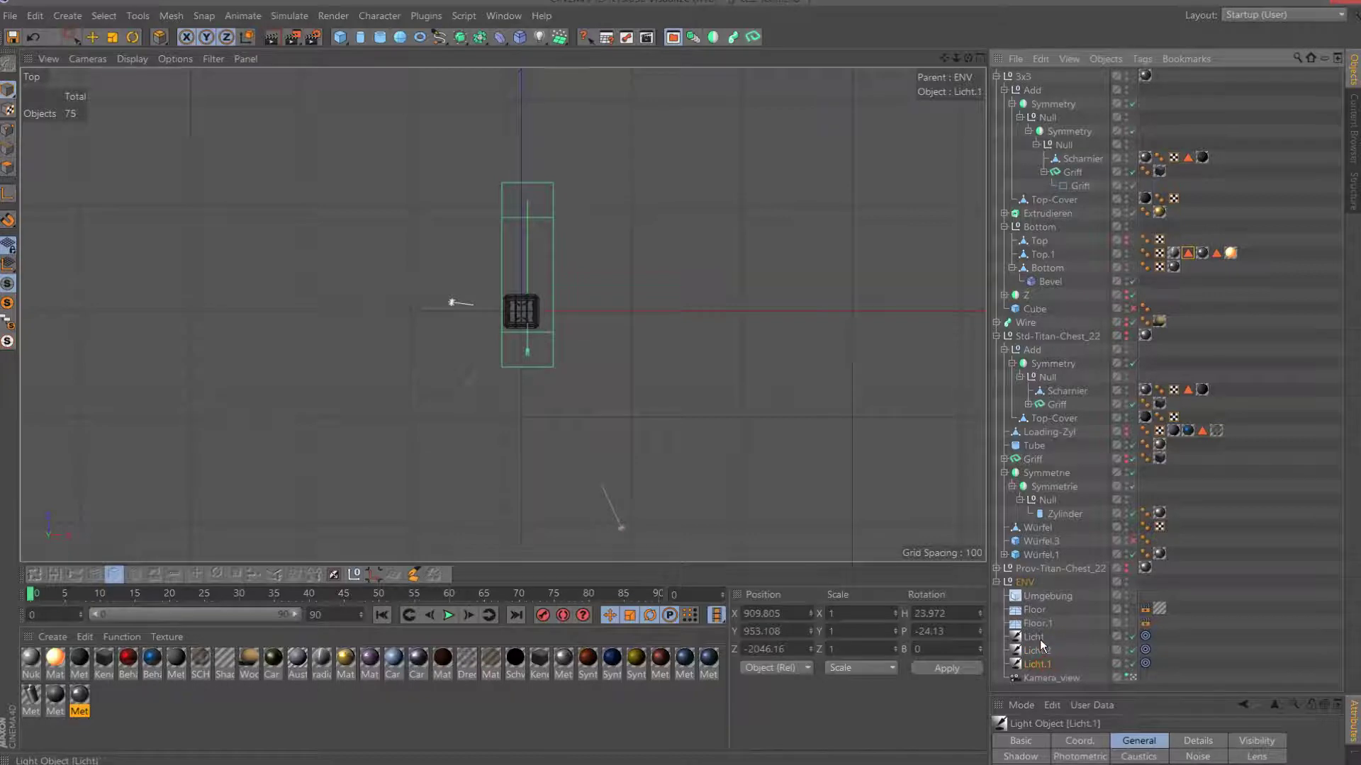
{"action": "left_click", "coordinate": [1039, 638]}
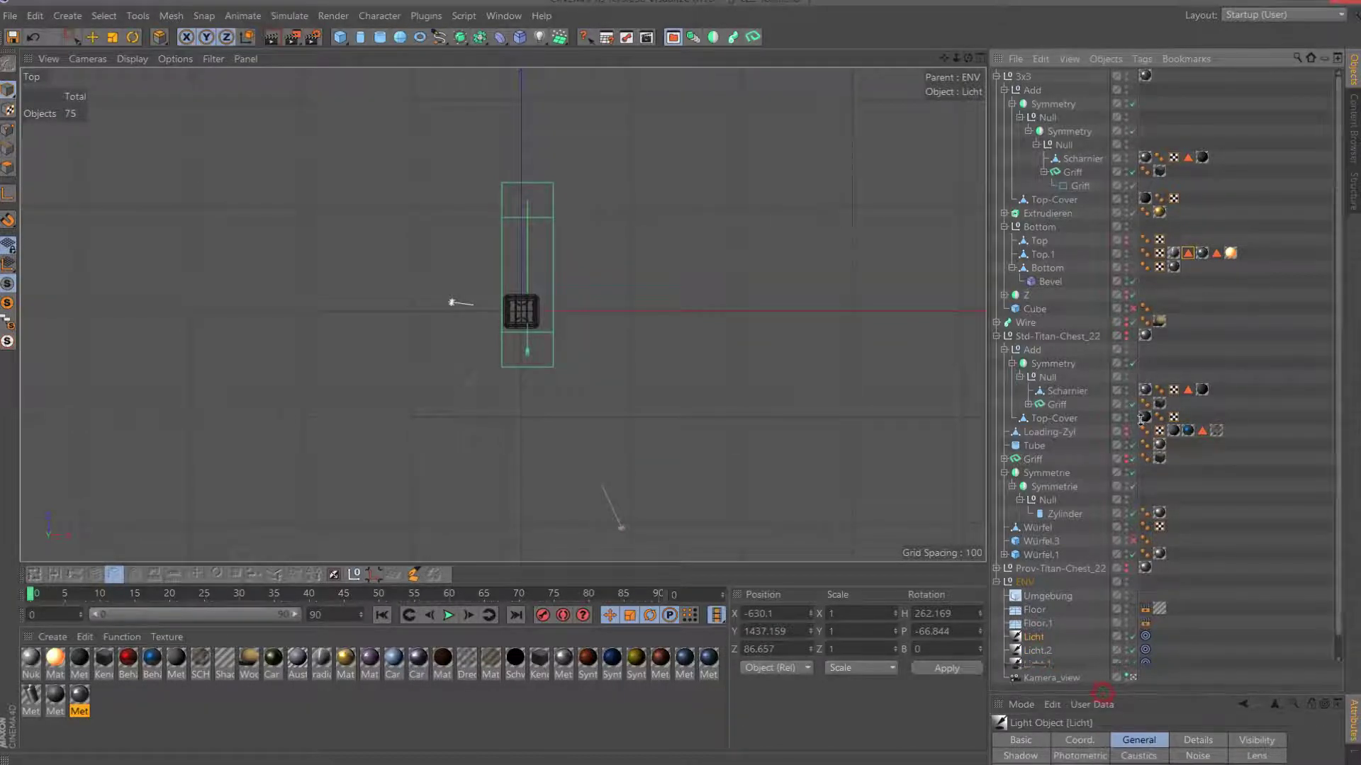
{"action": "mouse_move", "coordinate": [1102, 686]}
{"action": "left_mouse_down"}
{"action": "mouse_move", "coordinate": [1134, 316]}
{"action": "mouse_move", "coordinate": [1139, 365]}
{"action": "left_mouse_up"}
{"action": "scroll", "coordinate": [1123, 286], "scroll_direction": "down", "scroll_amount": 3}
{"action": "scroll", "coordinate": [1124, 286], "scroll_direction": "down", "scroll_amount": 3}
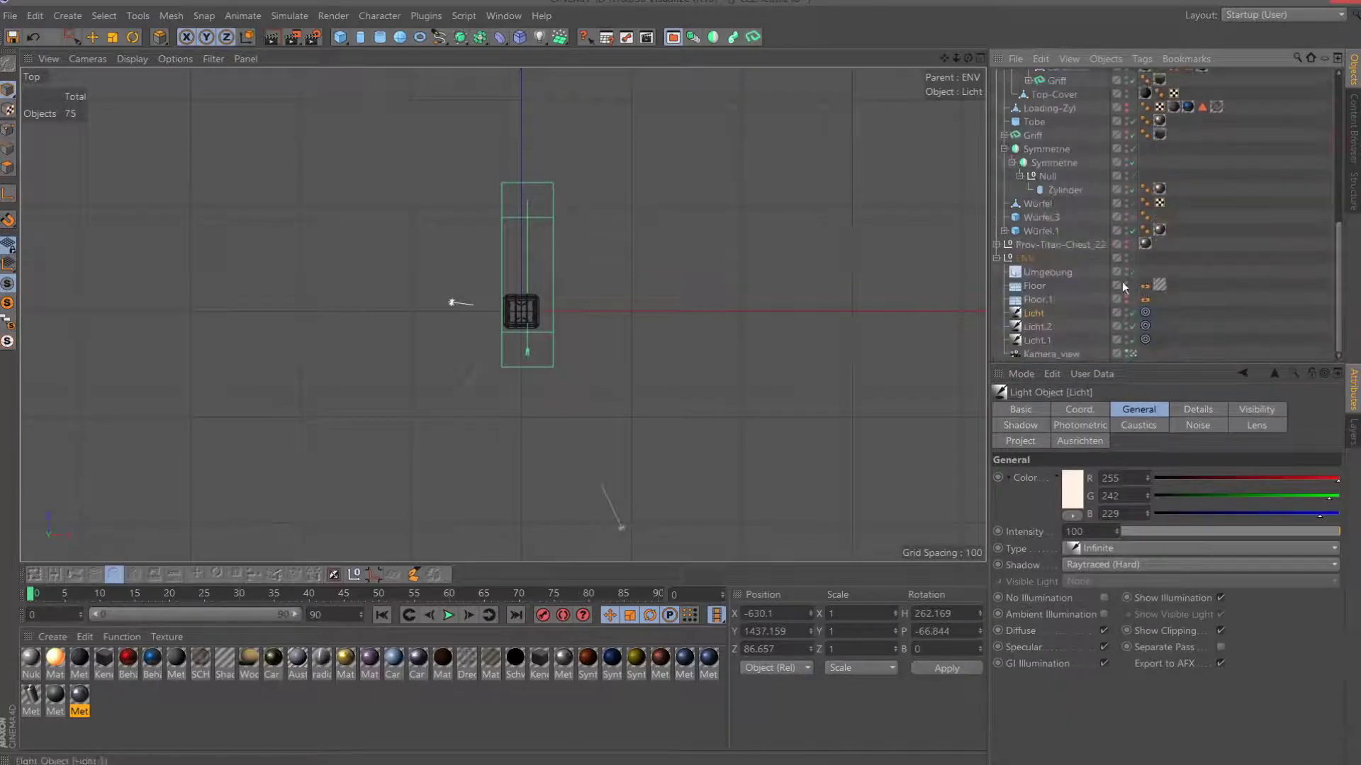
{"action": "left_click", "coordinate": [1049, 326]}
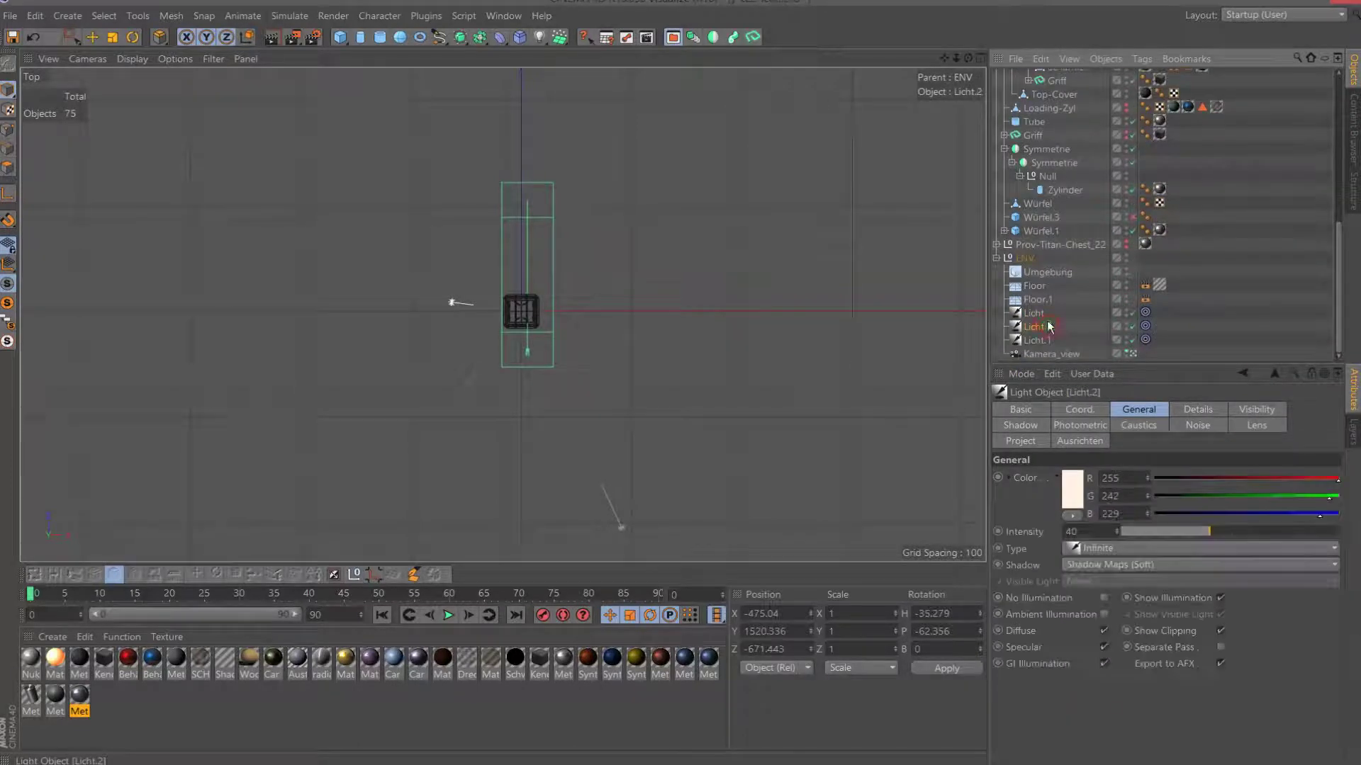
Set Licht.1's Shadow to None and Intensity to 70, then show the camera view.
{"action": "left_click", "coordinate": [73, 38]}
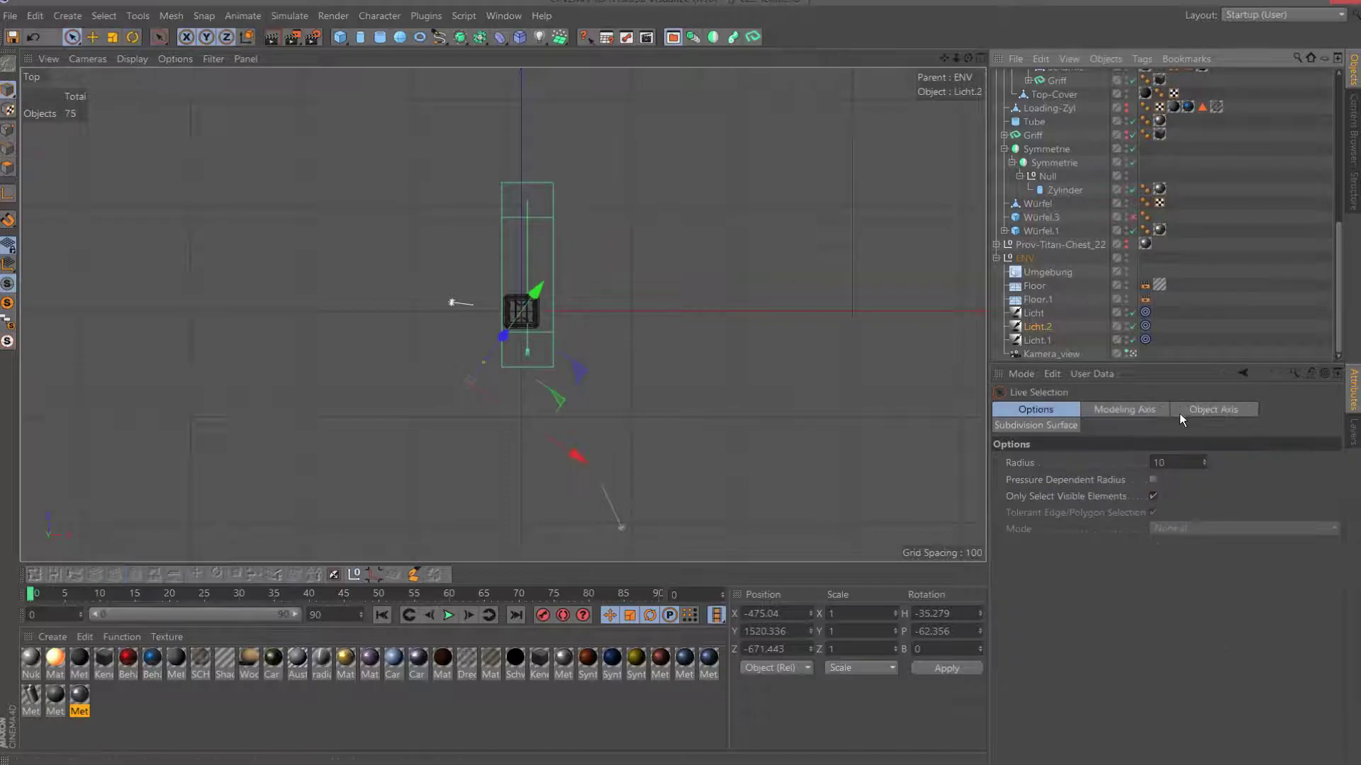
{"action": "left_click", "coordinate": [1036, 315], "text": "ctrl"}
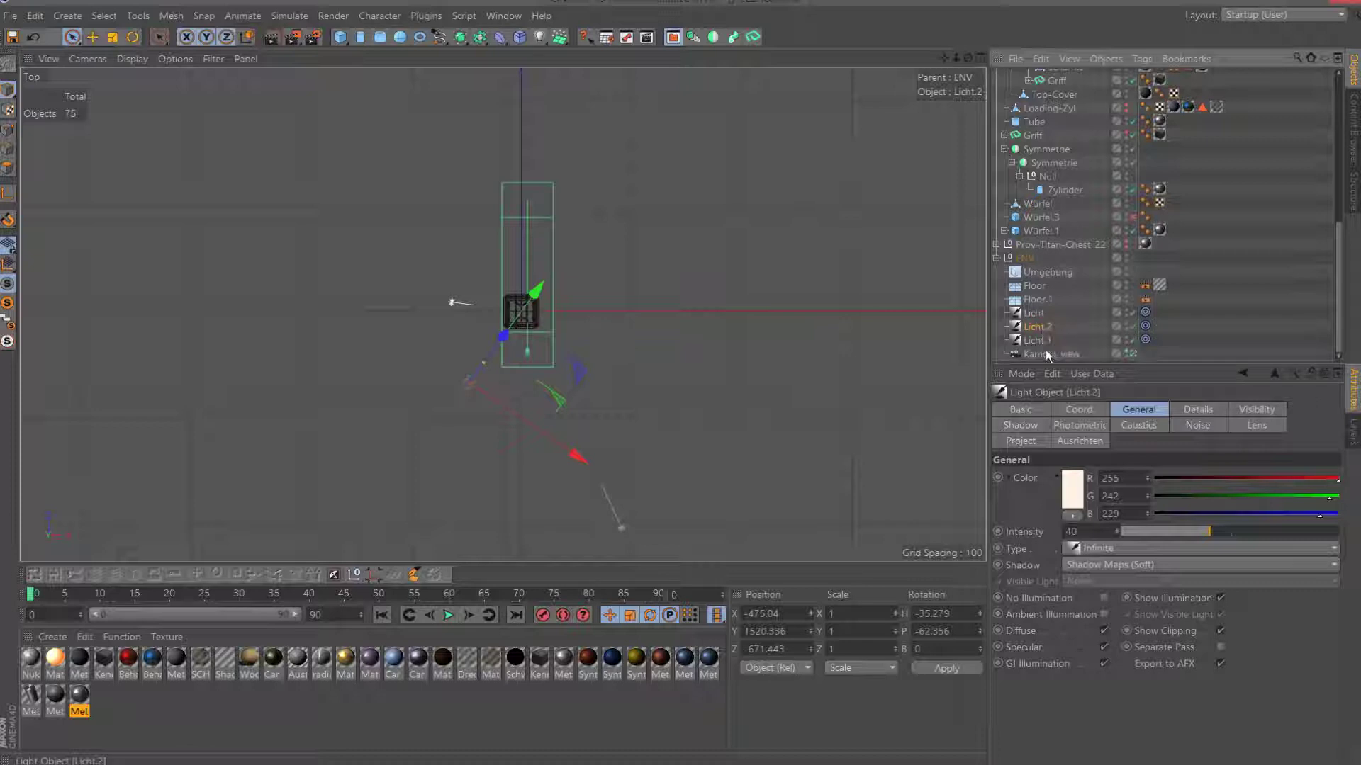
{"action": "left_click", "coordinate": [1043, 342]}
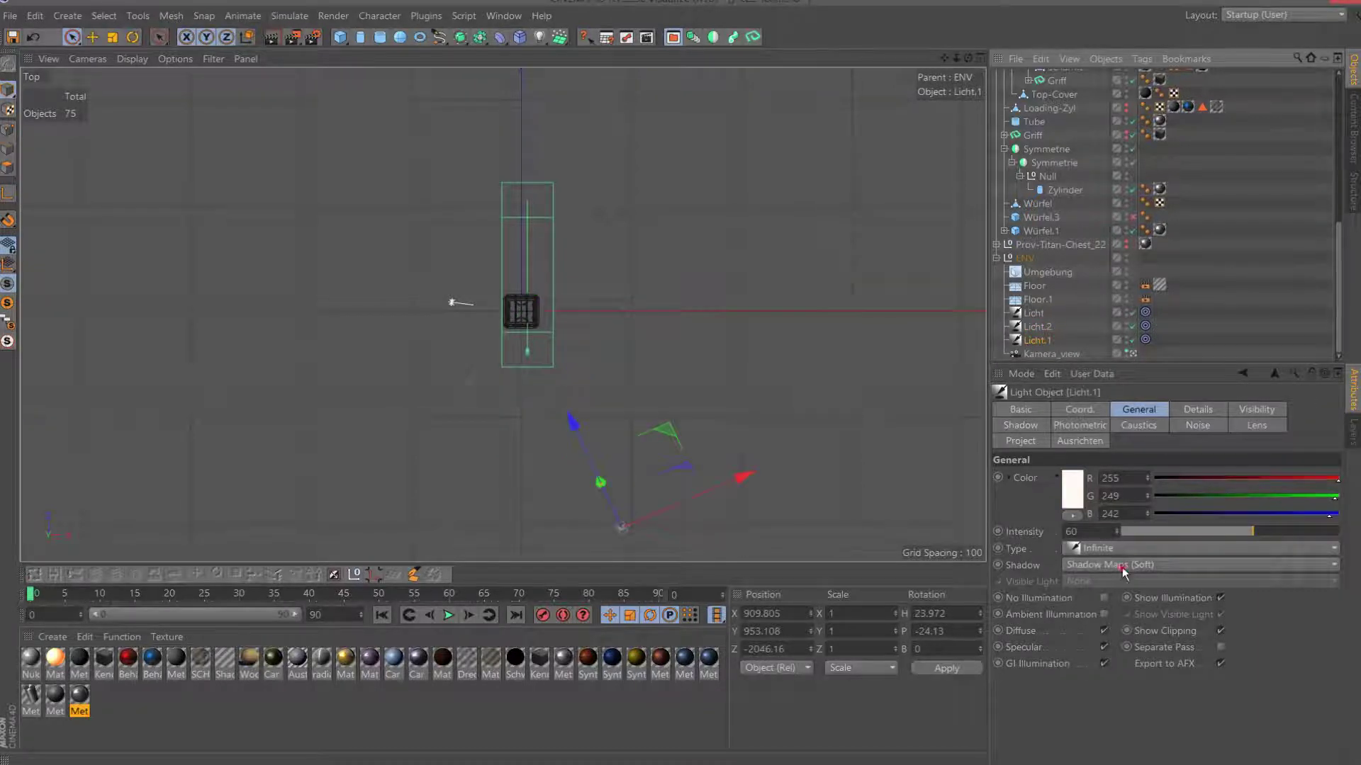
{"action": "left_click", "coordinate": [1121, 567]}
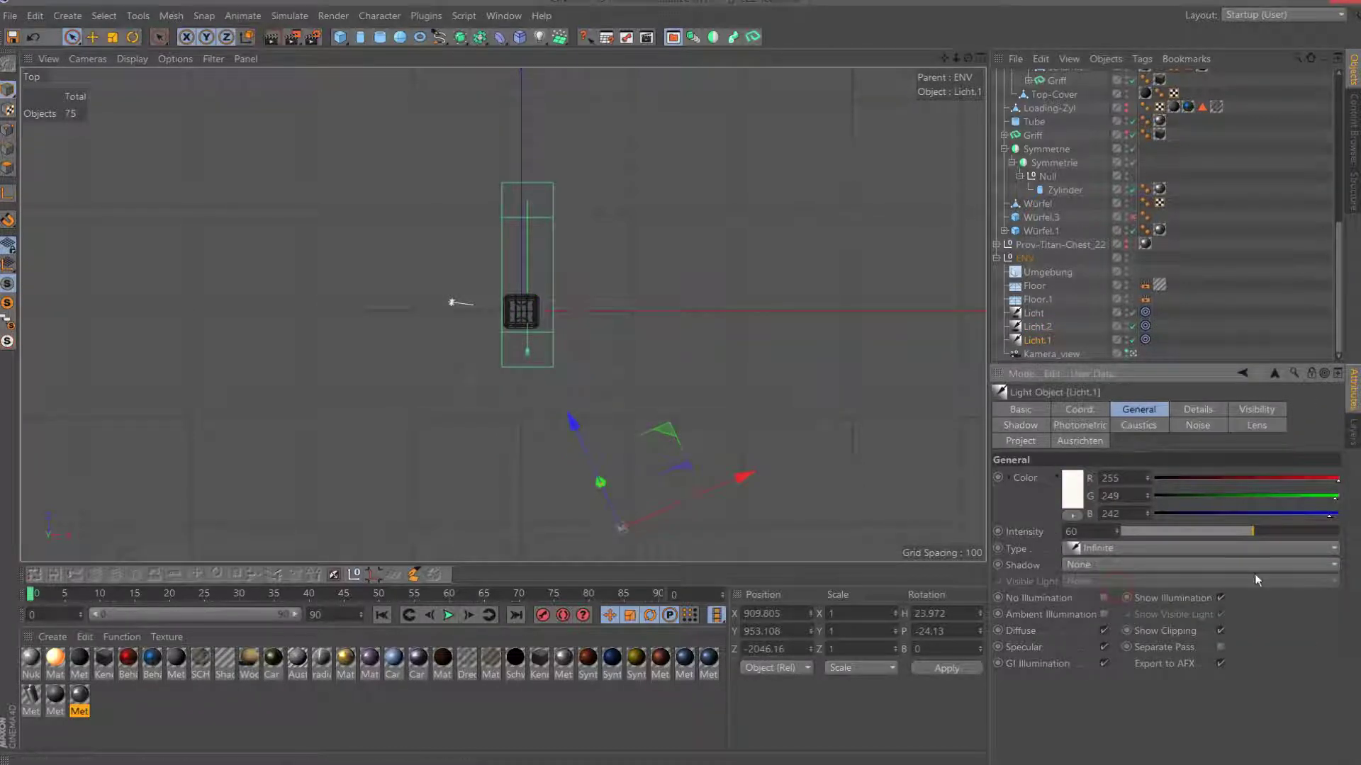
{"action": "left_click_drag", "start_coordinate": [1259, 532], "coordinate": [1276, 534]}
{"action": "middle_click", "coordinate": [815, 174]}
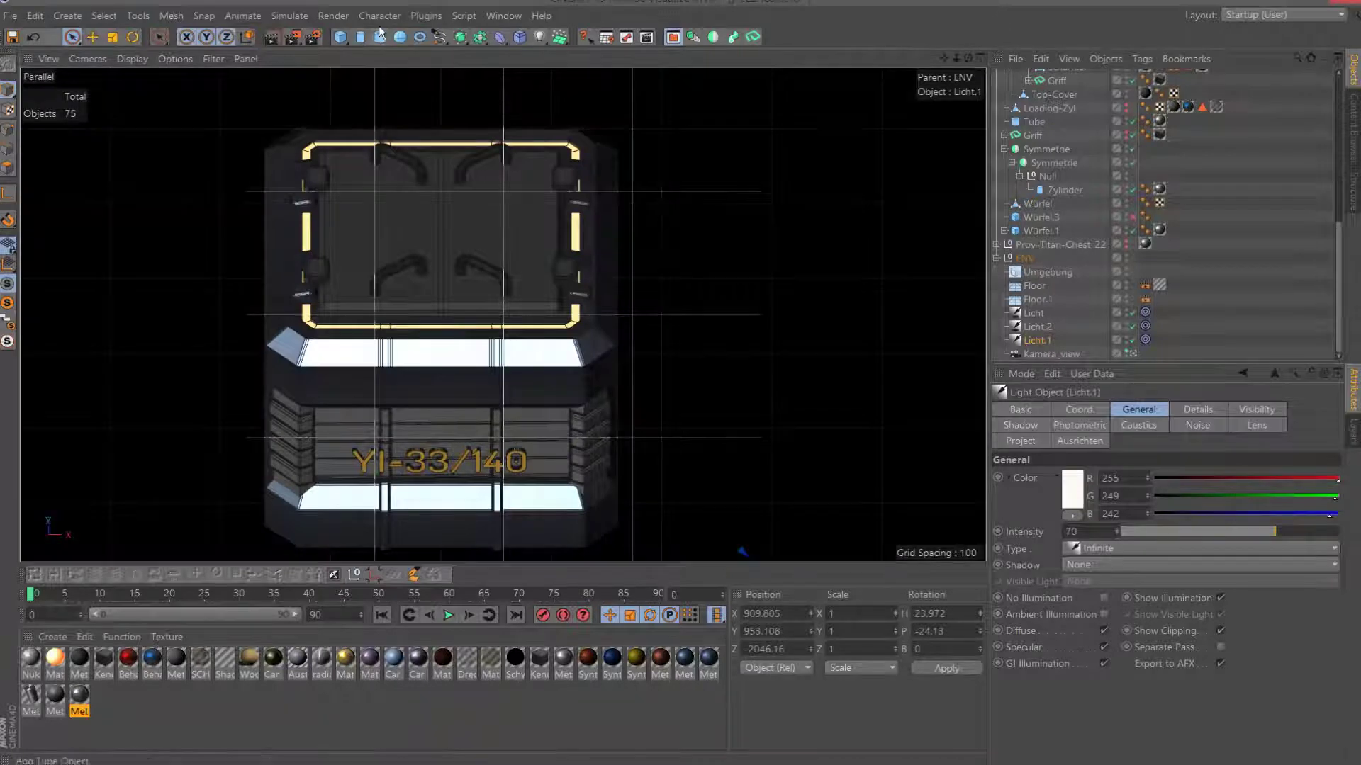
Set the render output Width and Height to 128 × 128 pixels in Render Settings.
{"action": "left_click", "coordinate": [312, 37]}
{"action": "left_click", "coordinate": [669, 310]}
{"action": "key", "text": "BackSpace"}
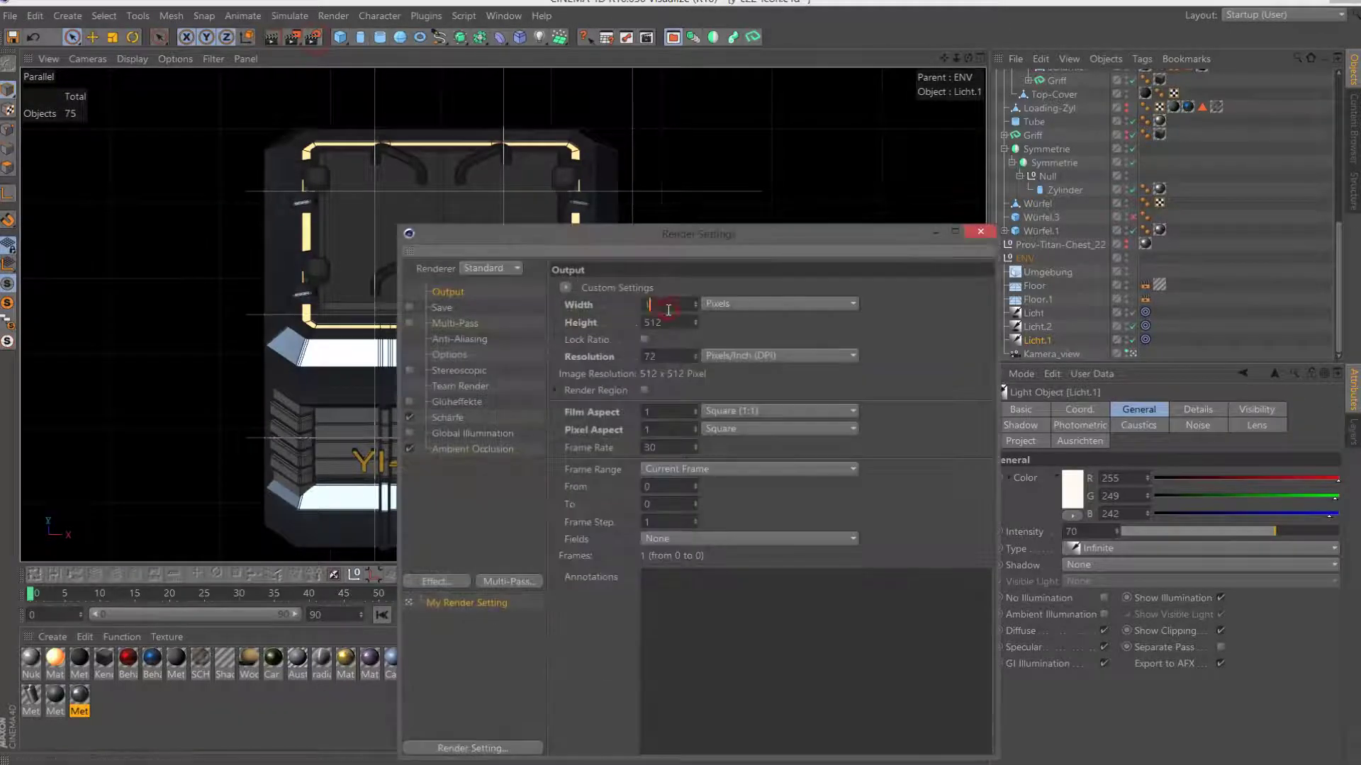
{"action": "type", "text": "128"}
{"action": "key", "text": "Tab"}
{"action": "type", "text": "128"}
{"action": "key", "text": "Return"}
{"action": "left_click", "coordinate": [980, 232]}
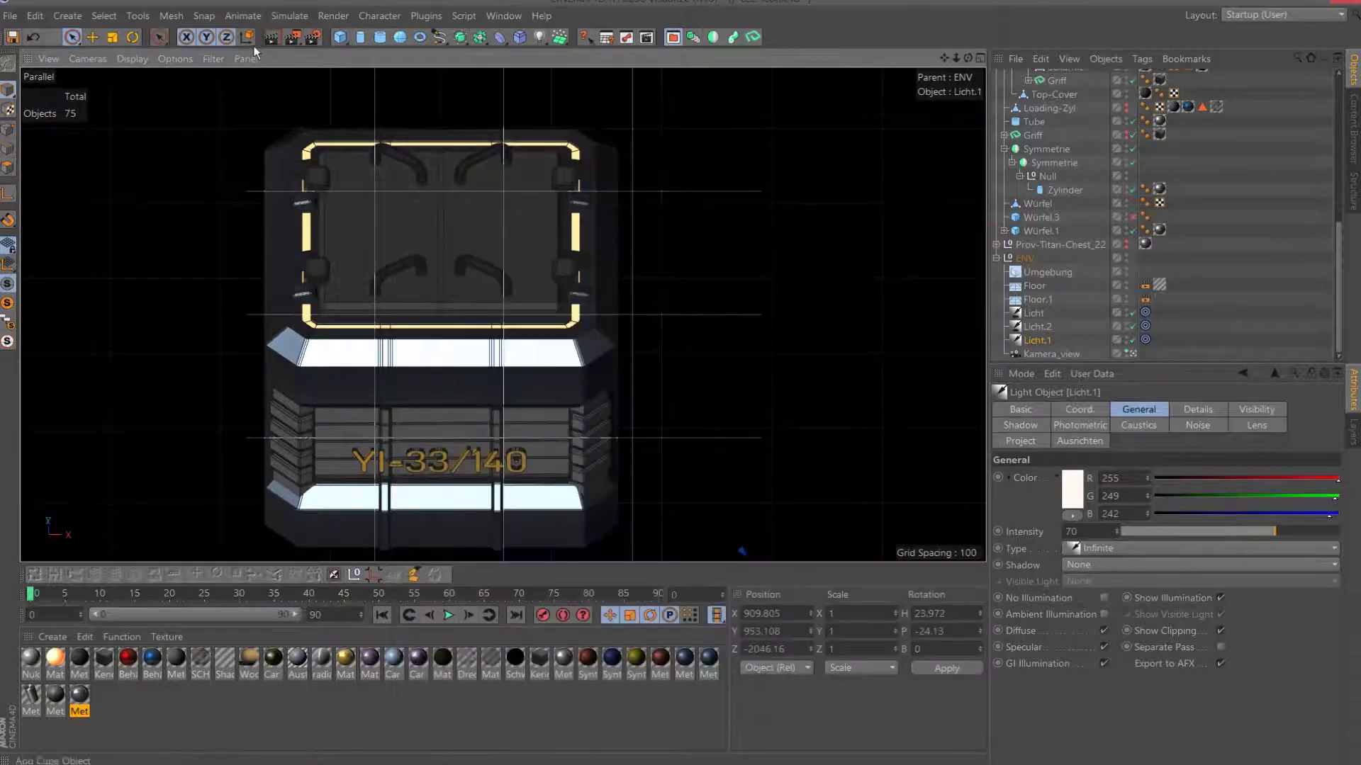
Render a test image of the chest to the Picture Viewer and close it.
{"action": "left_click", "coordinate": [292, 37]}
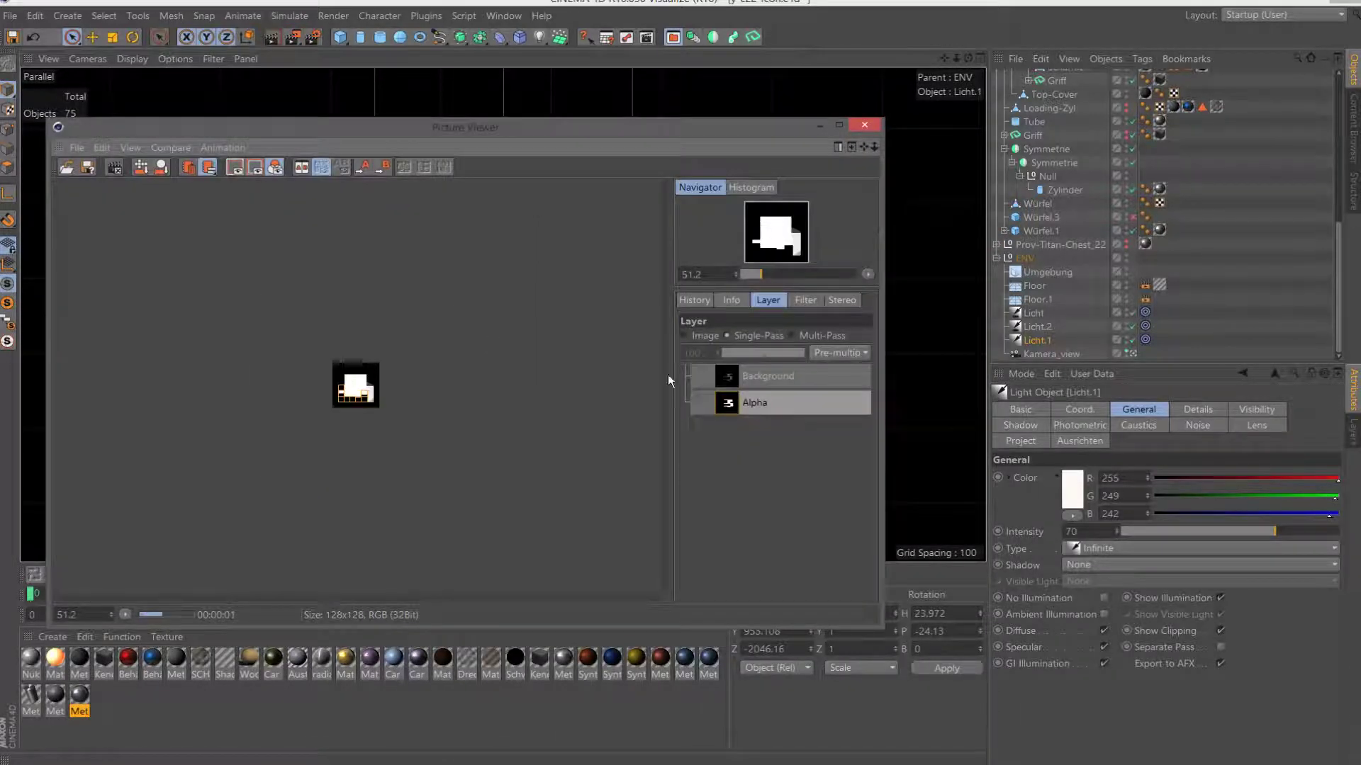
{"action": "scroll", "coordinate": [523, 353], "scroll_direction": "up", "scroll_amount": 2}
{"action": "scroll", "coordinate": [524, 350], "scroll_direction": "up", "scroll_amount": 3}
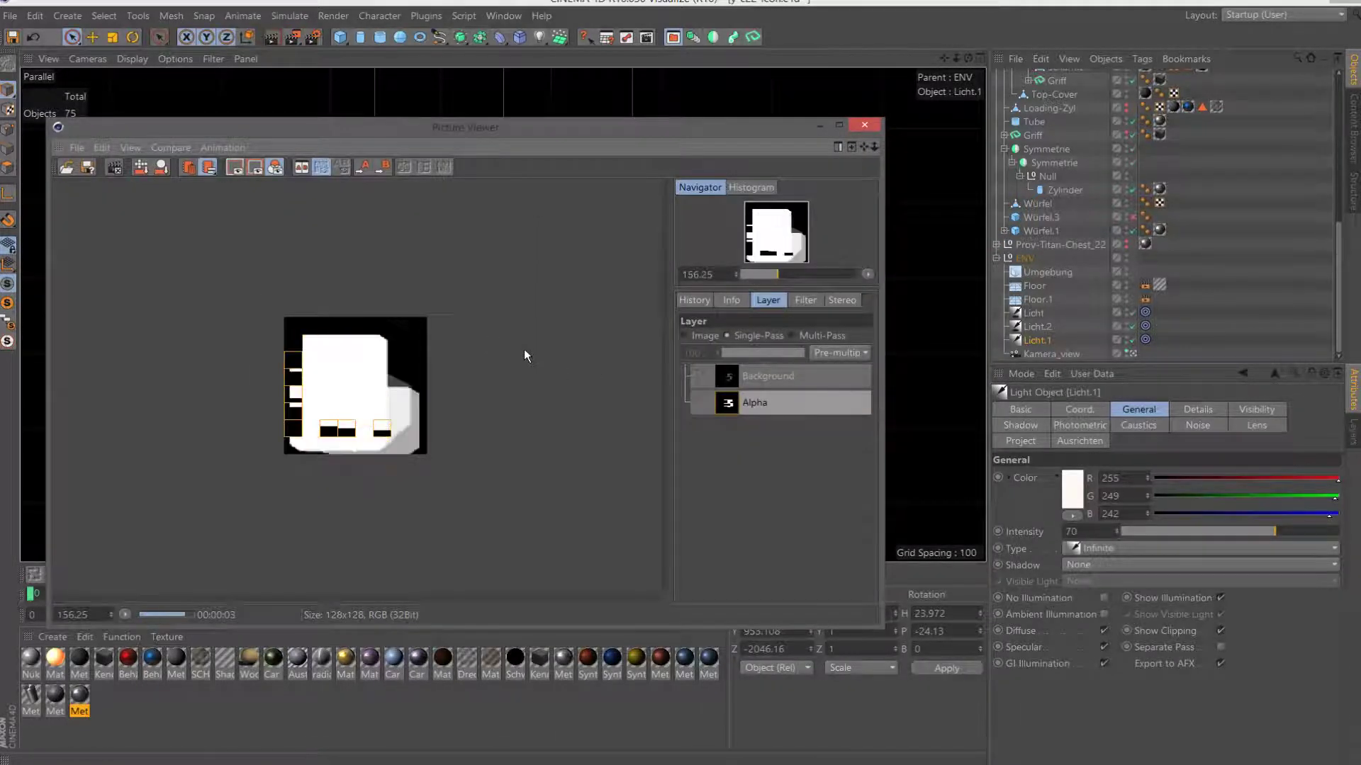
{"action": "left_click", "coordinate": [875, 125]}
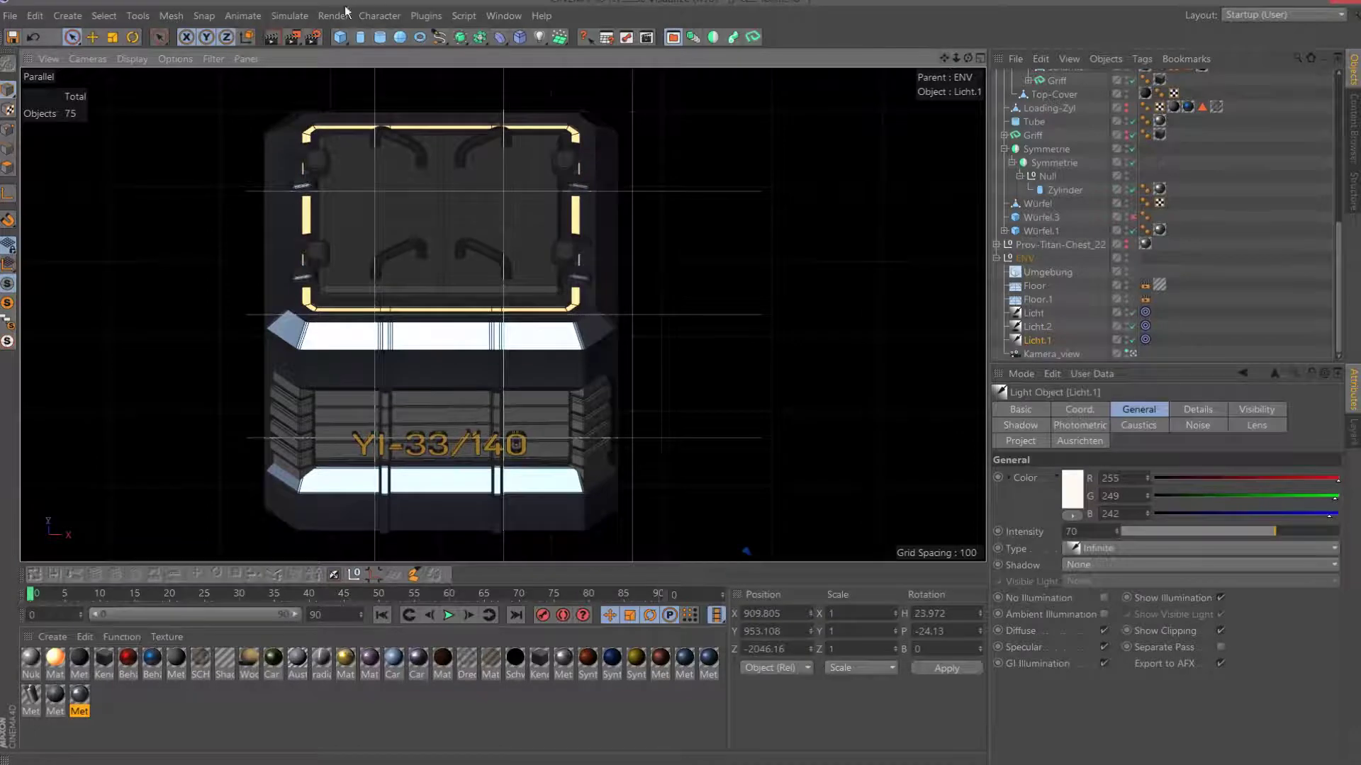
Render the chest again, inspect the colour Image layer instead of alpha, then close the viewer.
{"action": "left_click", "coordinate": [292, 36]}
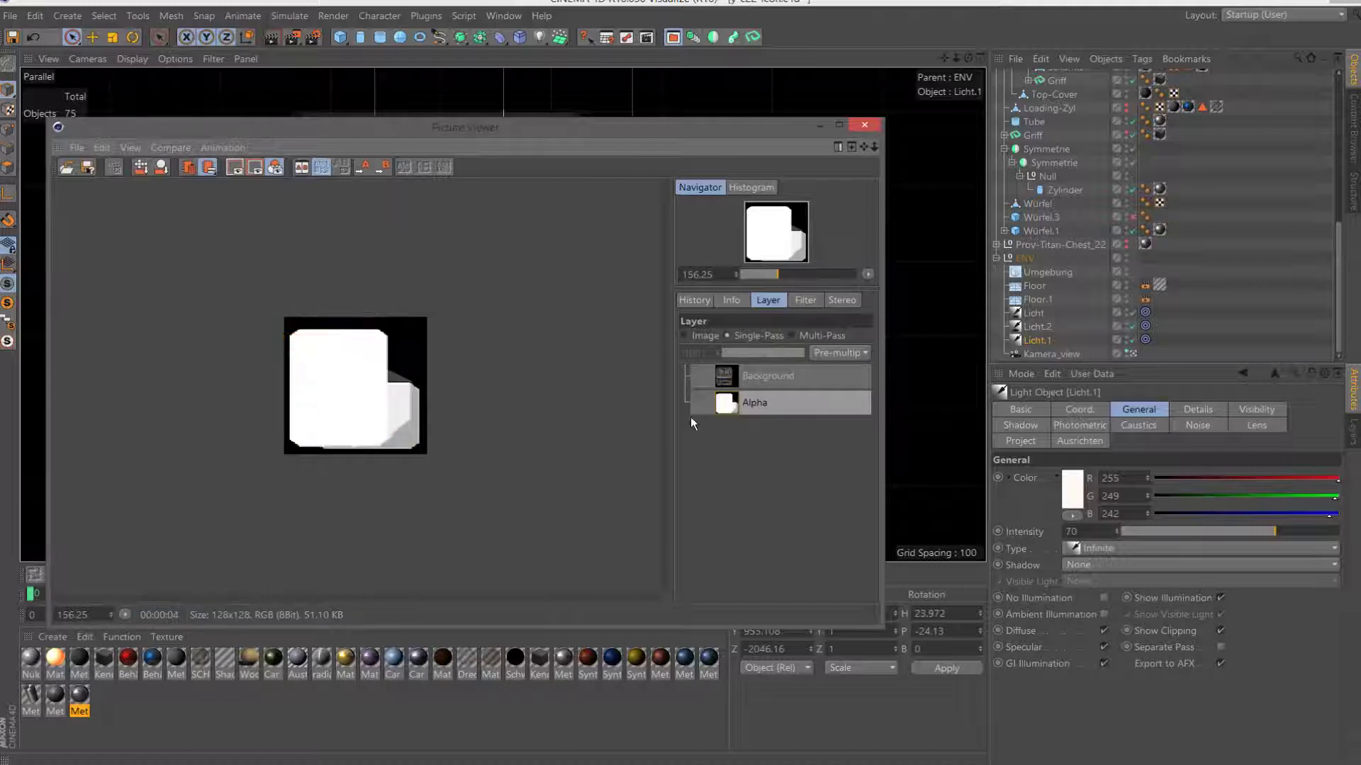
{"action": "left_click", "coordinate": [700, 335]}
{"action": "scroll", "coordinate": [414, 383], "scroll_direction": "up", "scroll_amount": 1}
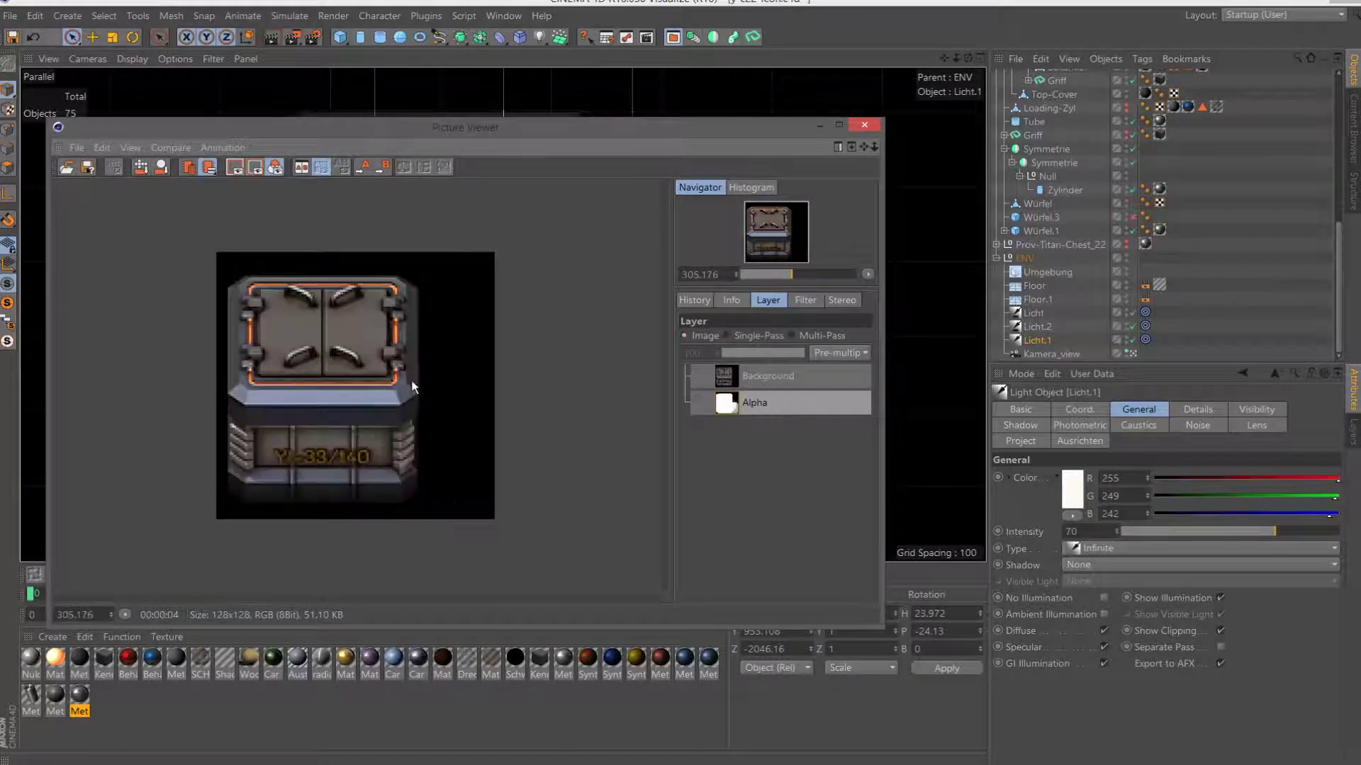
{"action": "scroll", "coordinate": [414, 384], "scroll_direction": "down", "scroll_amount": 1}
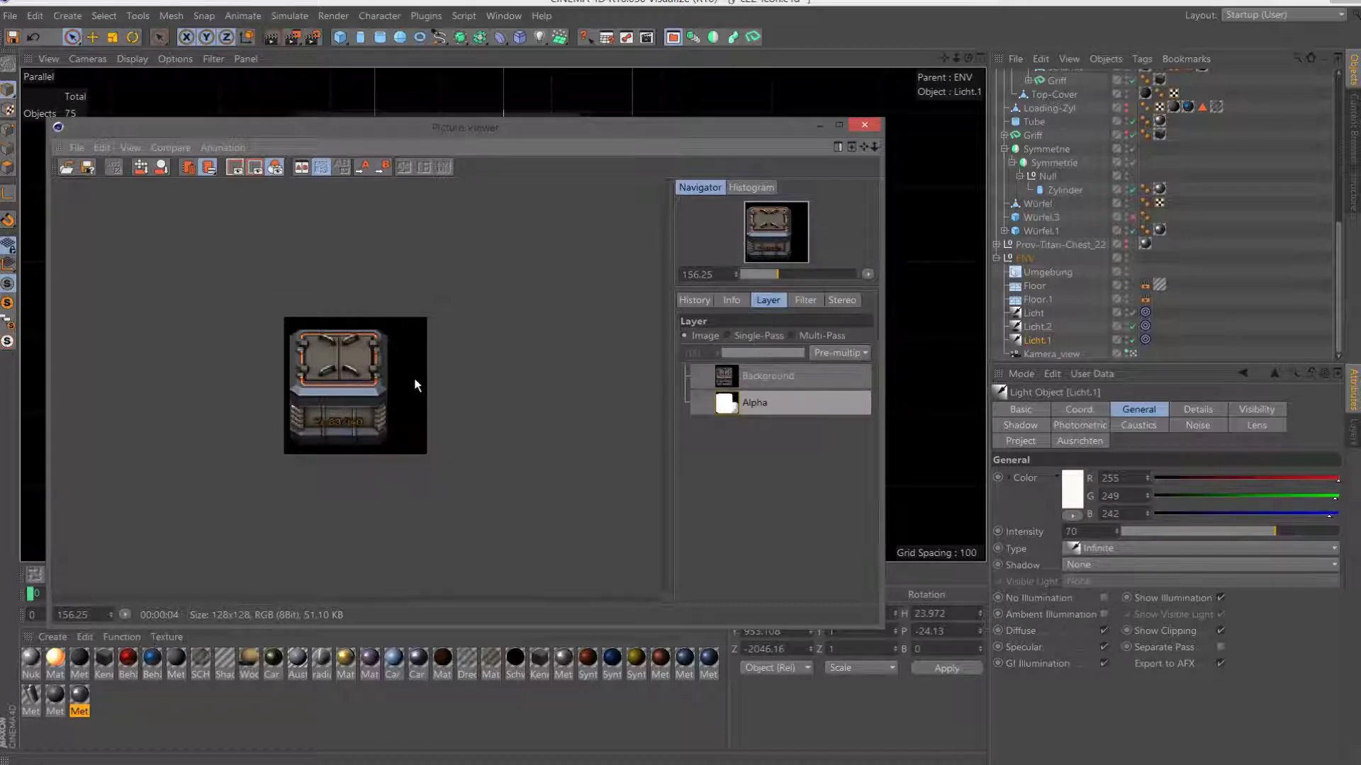
{"action": "scroll", "coordinate": [411, 425], "scroll_direction": "up", "scroll_amount": 4}
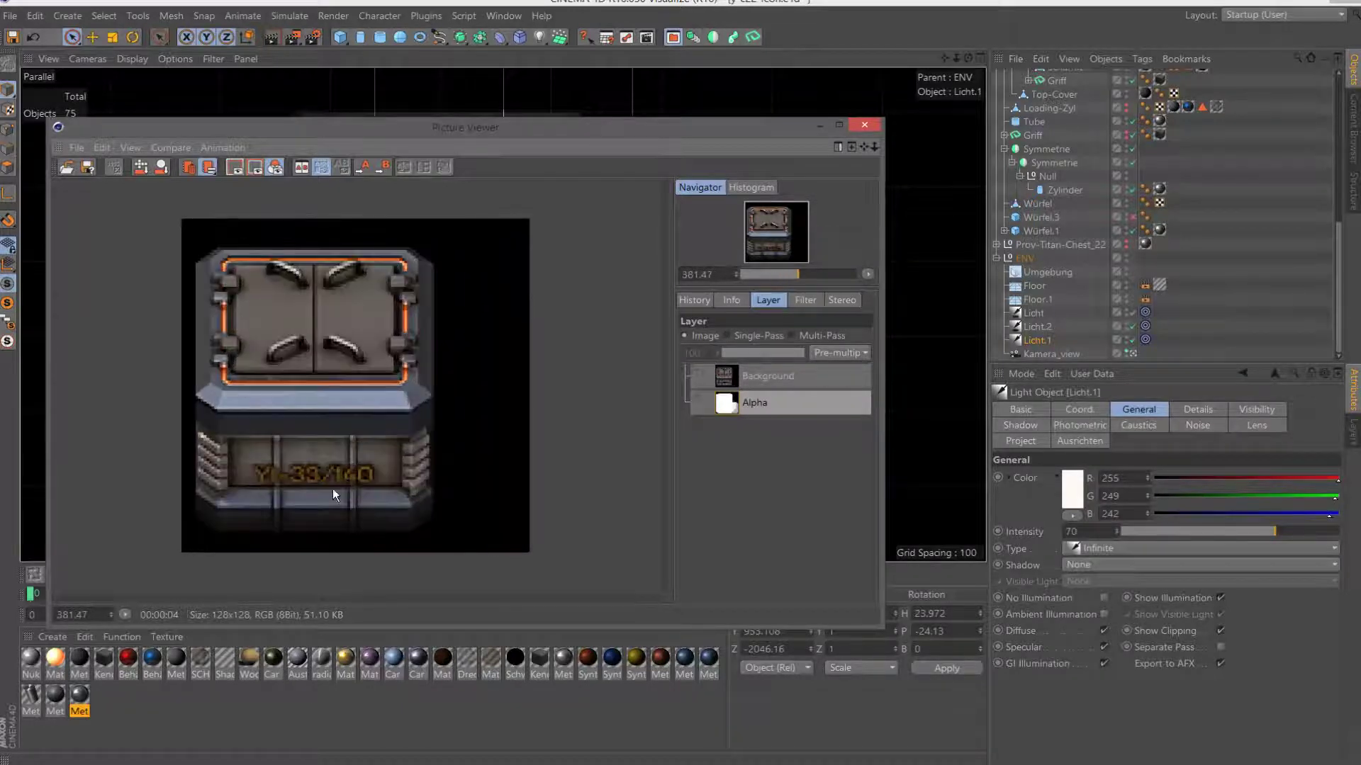
{"action": "left_click", "coordinate": [864, 126]}
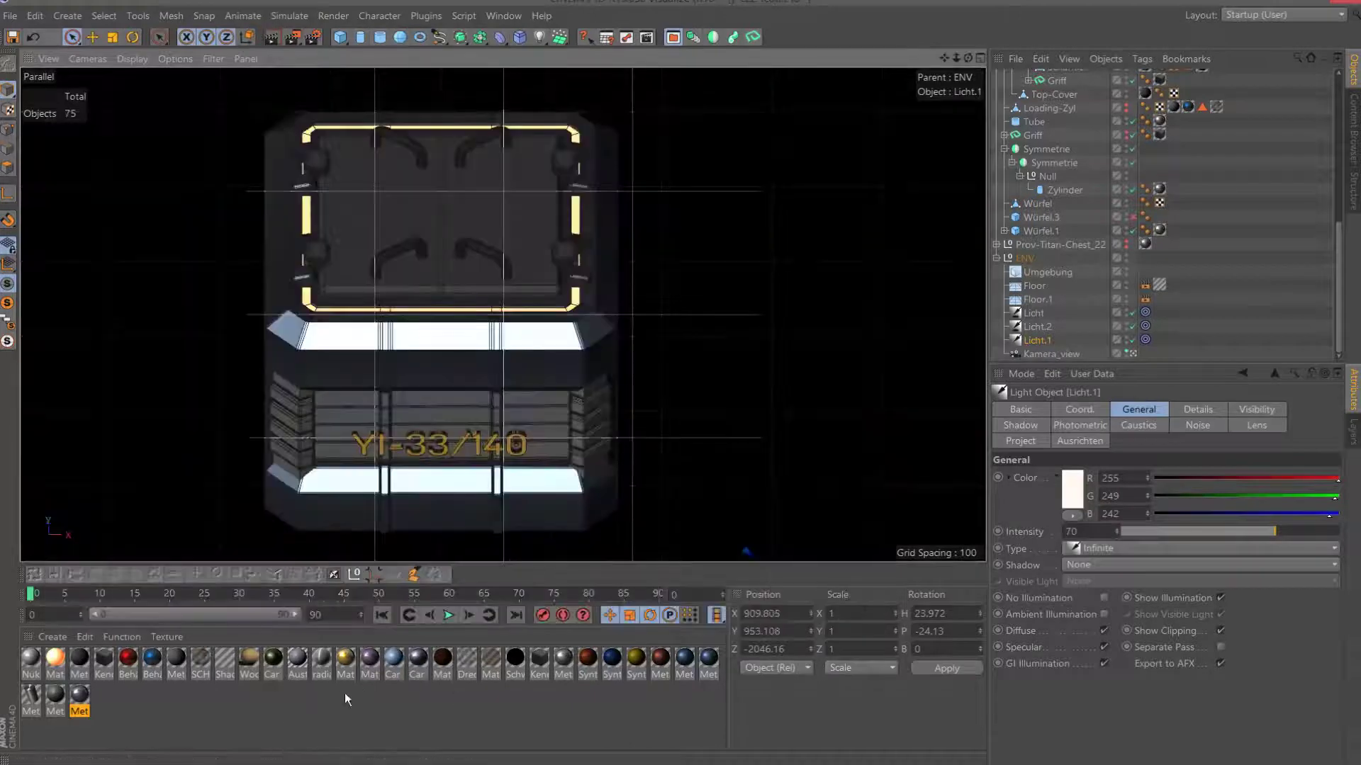
Enable Luminance on the gold Mat.1 material for an orange glow and render a preview.
{"action": "double_click", "coordinate": [352, 668]}
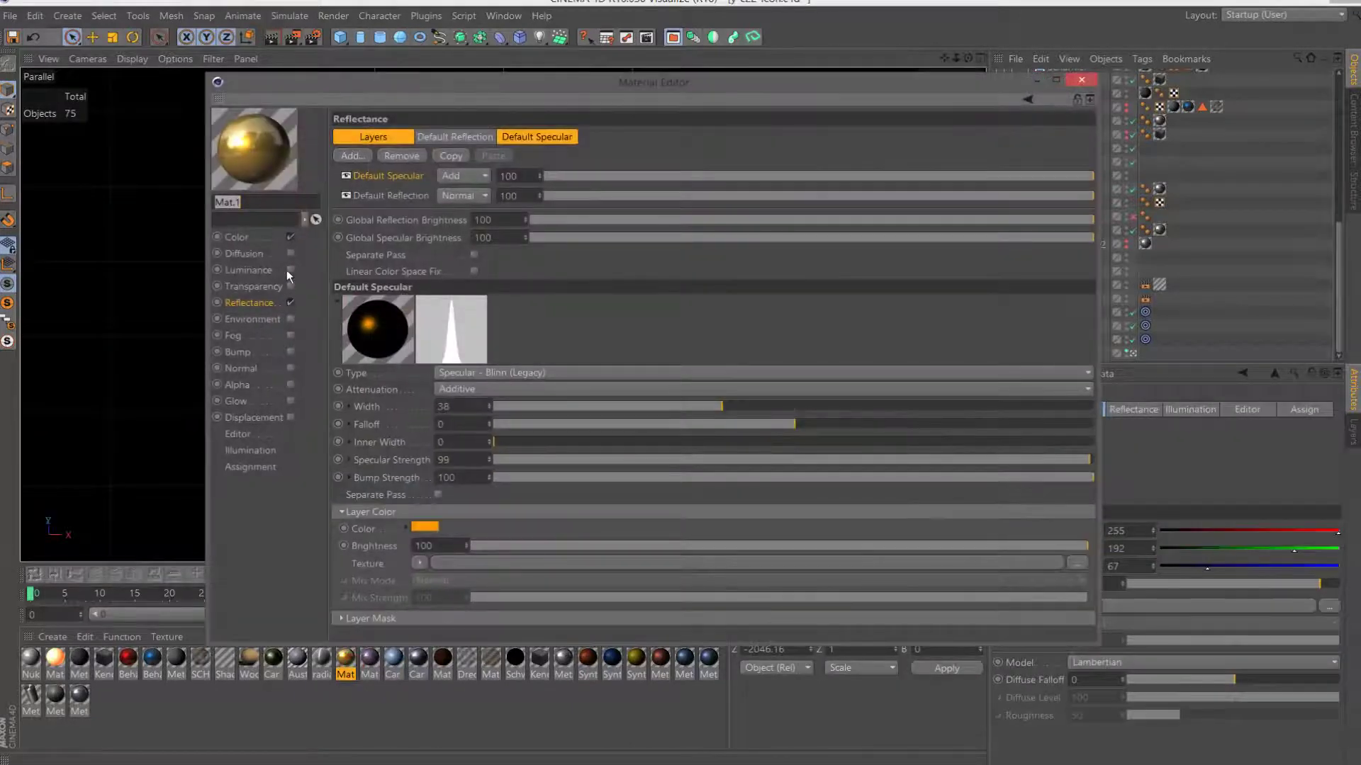
{"action": "left_click", "coordinate": [291, 270]}
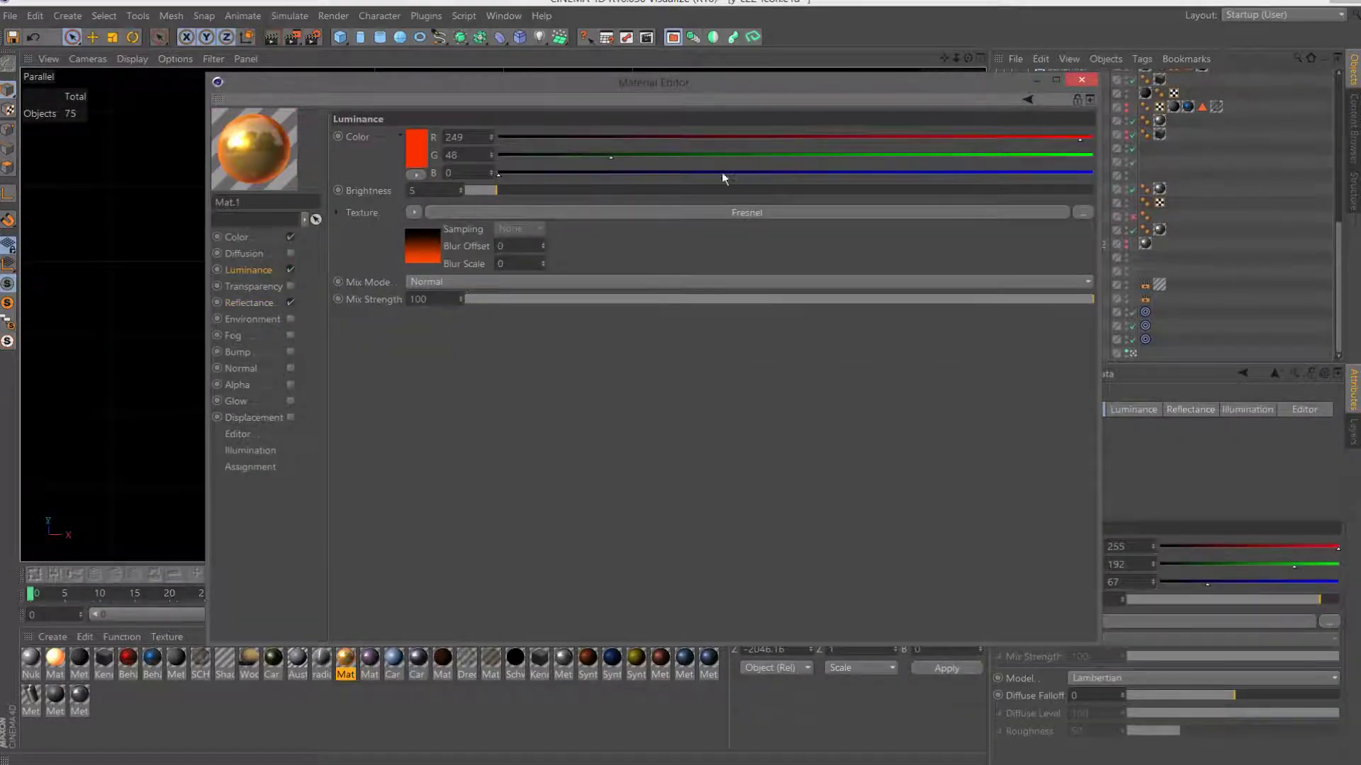
{"action": "left_click", "coordinate": [292, 37]}
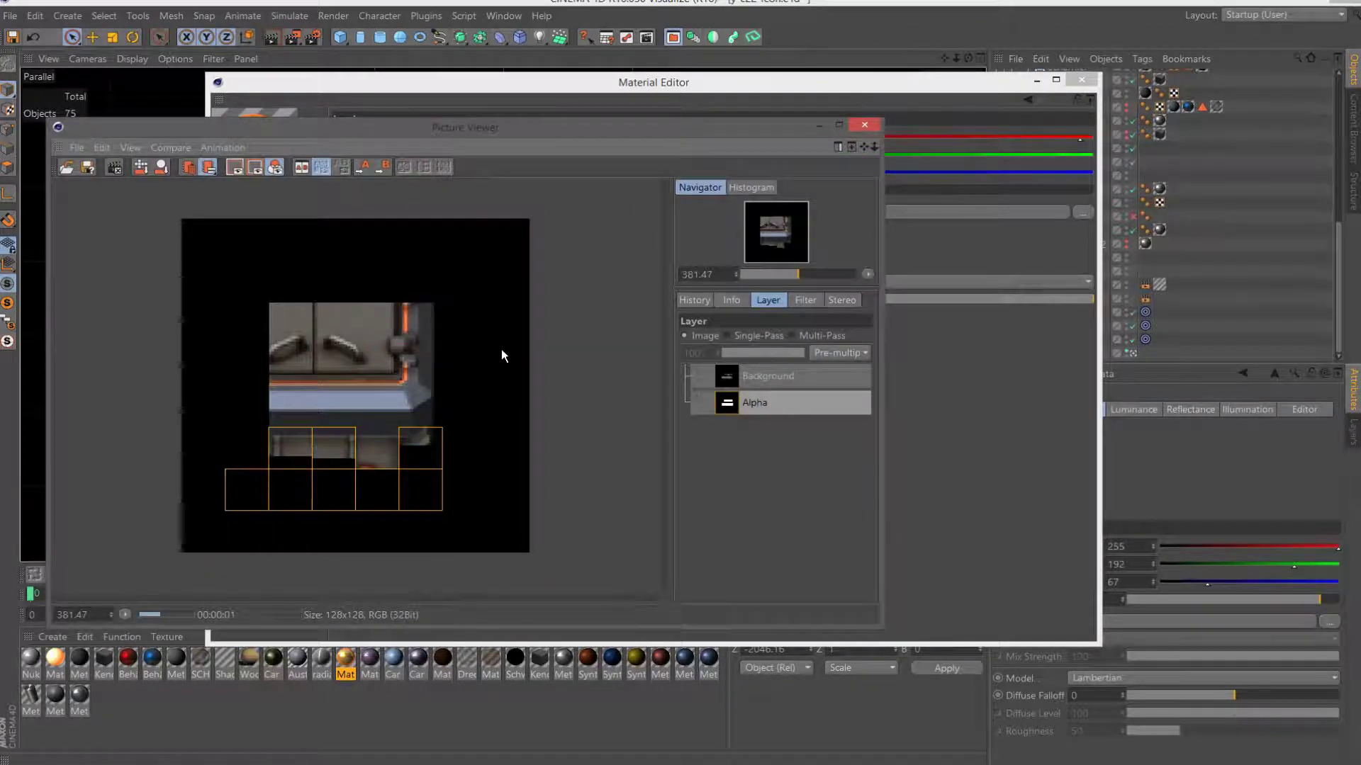
Set the Schärfe sharpening strength to 25 in Render Settings.
{"action": "left_click", "coordinate": [312, 37]}
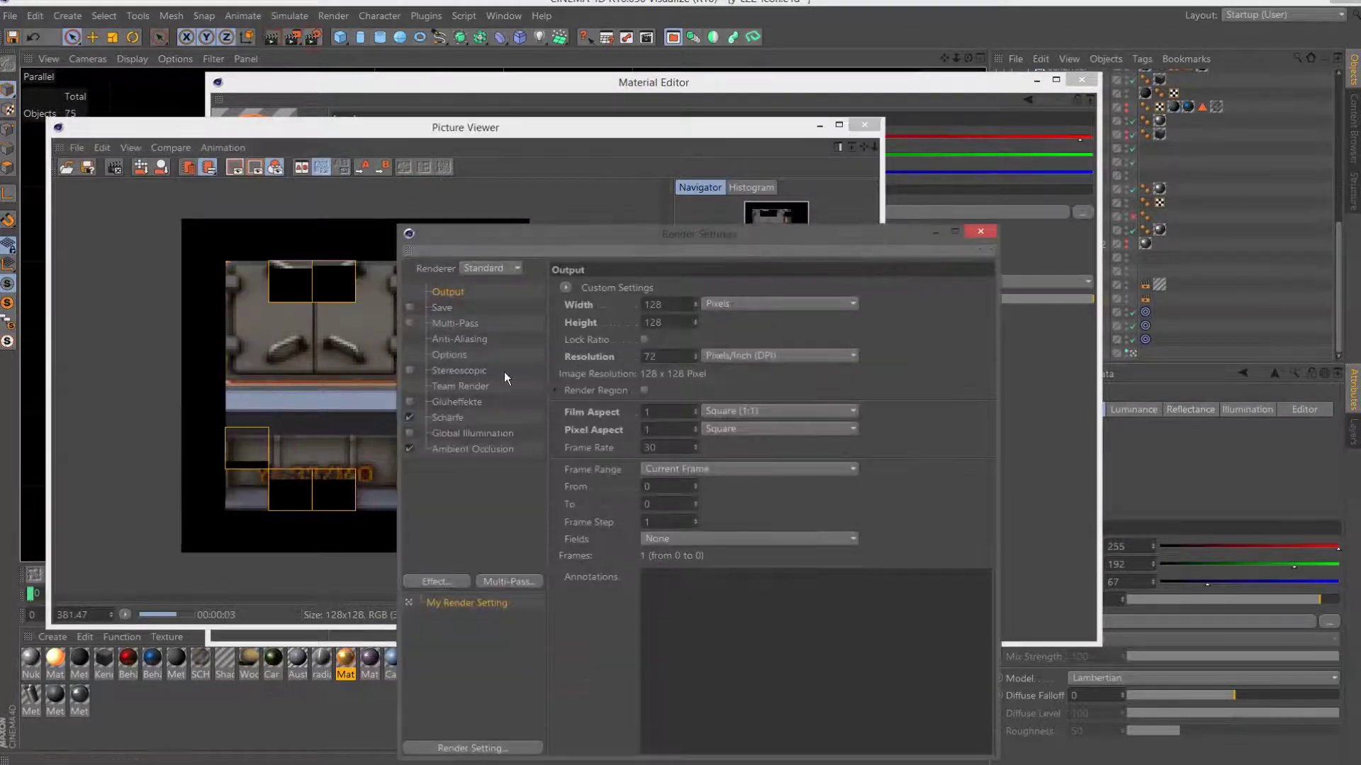
{"action": "left_click", "coordinate": [448, 417]}
{"action": "left_click", "coordinate": [641, 309]}
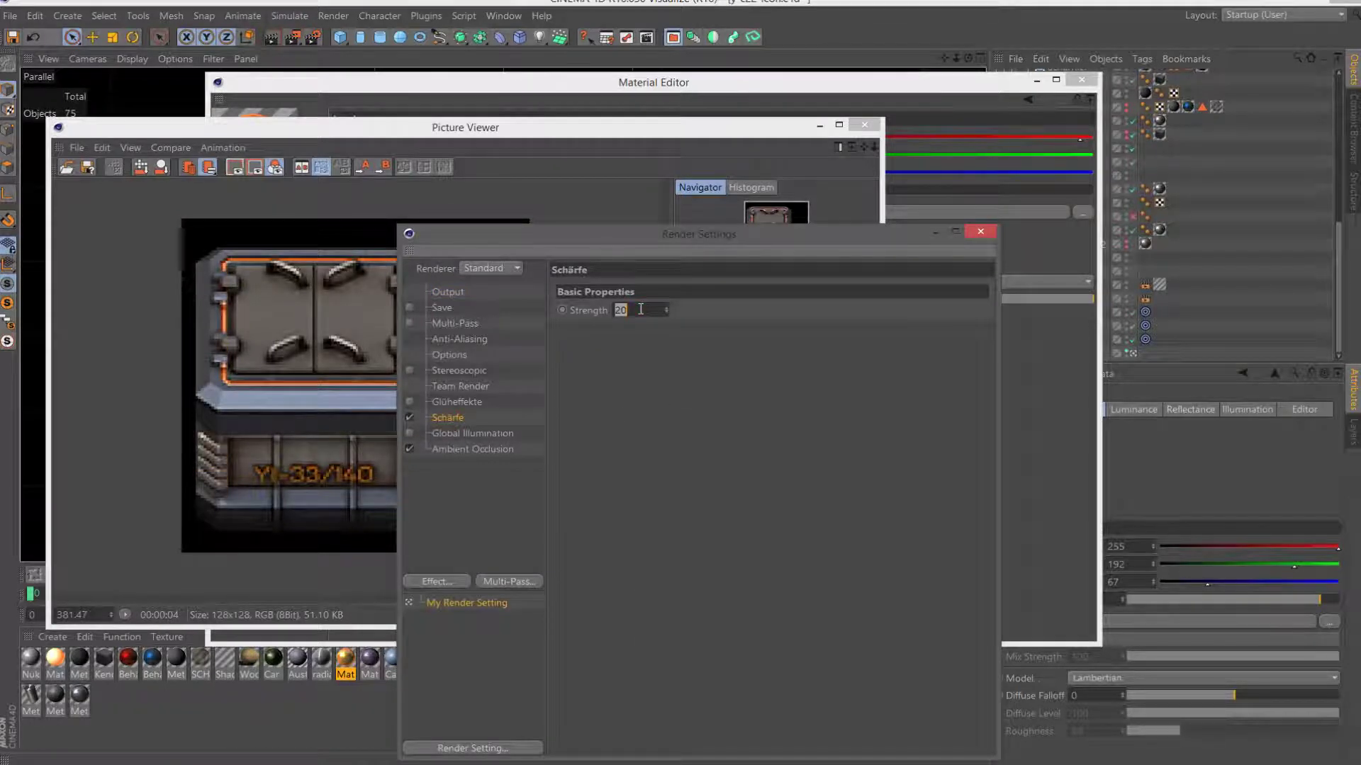
{"action": "type", "text": "23"}
{"action": "key", "text": "Return"}
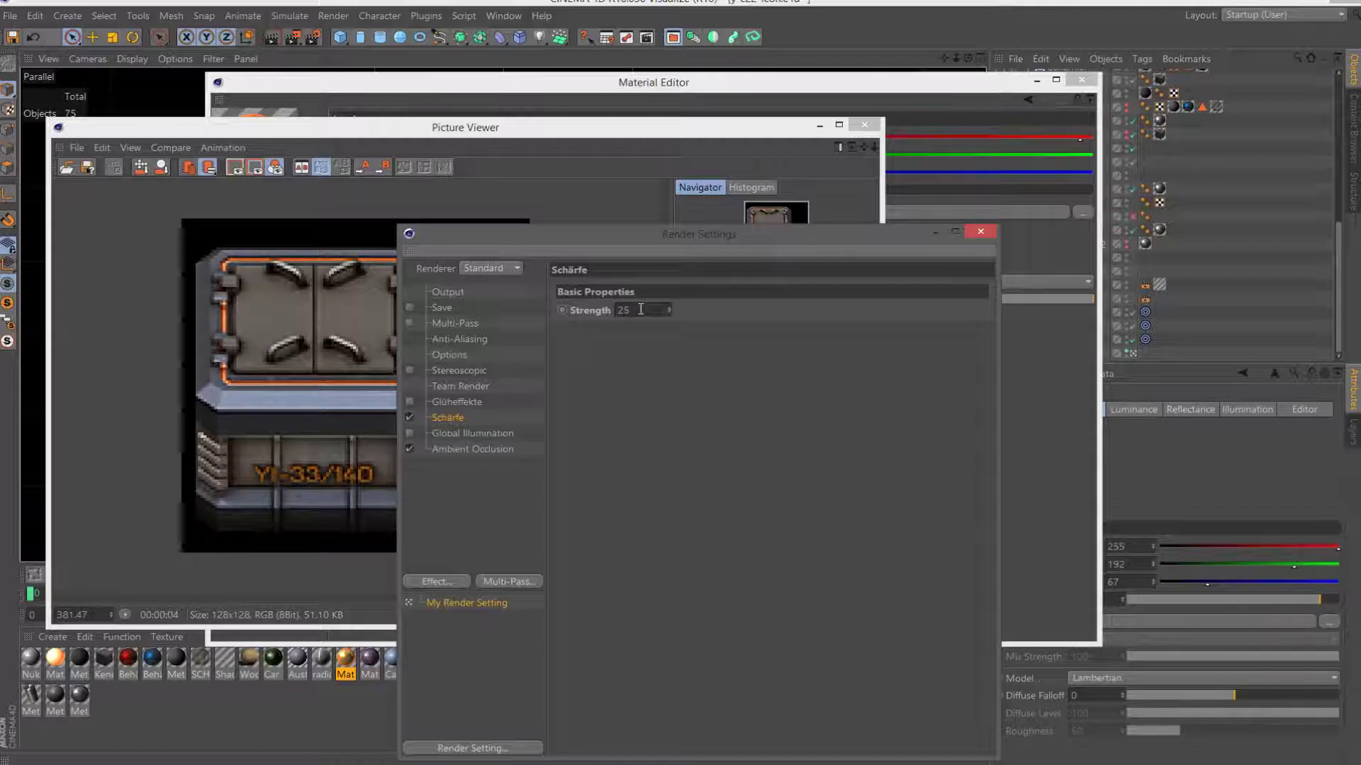
{"action": "left_click", "coordinate": [980, 233]}
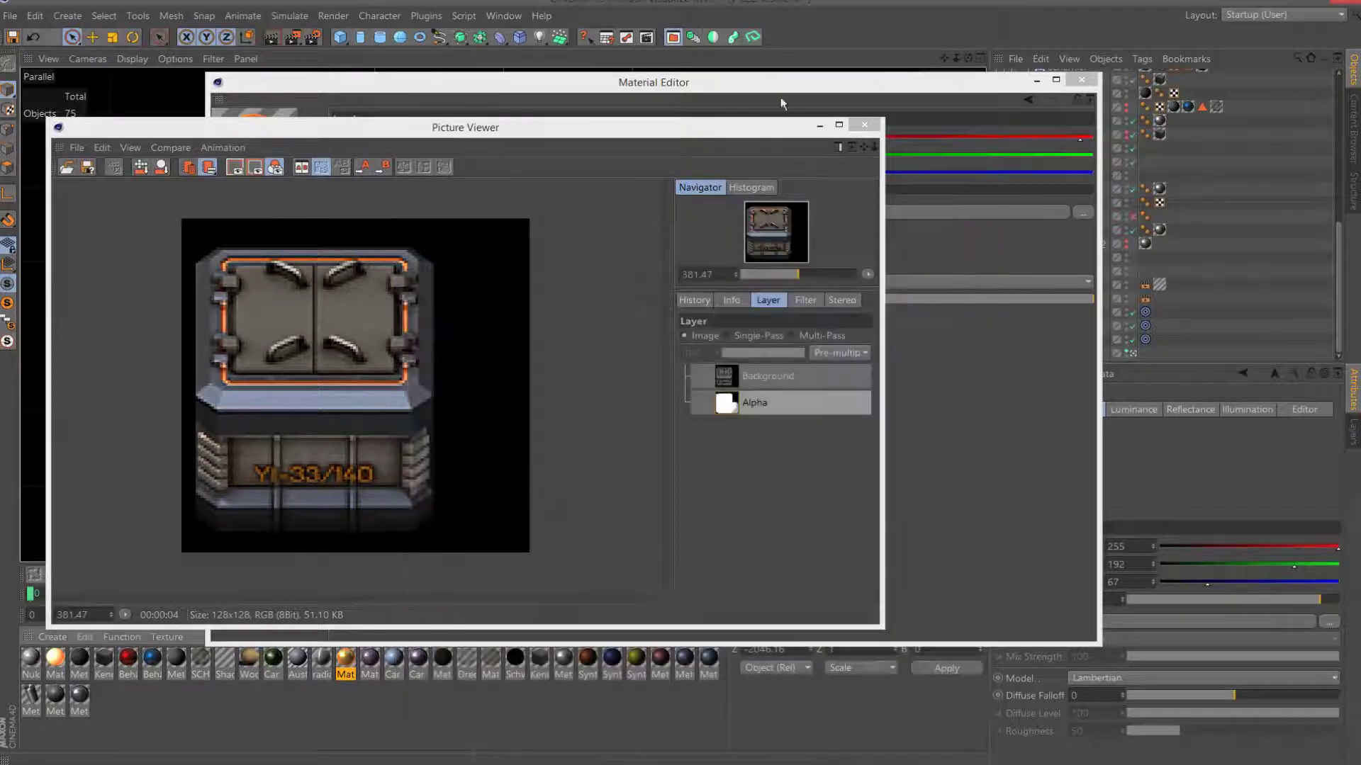
Select the latest 128×128 render in the Picture Viewer history and start a fresh render.
{"action": "scroll", "coordinate": [533, 250], "scroll_direction": "down", "scroll_amount": 3}
{"action": "scroll", "coordinate": [536, 248], "scroll_direction": "down", "scroll_amount": 2}
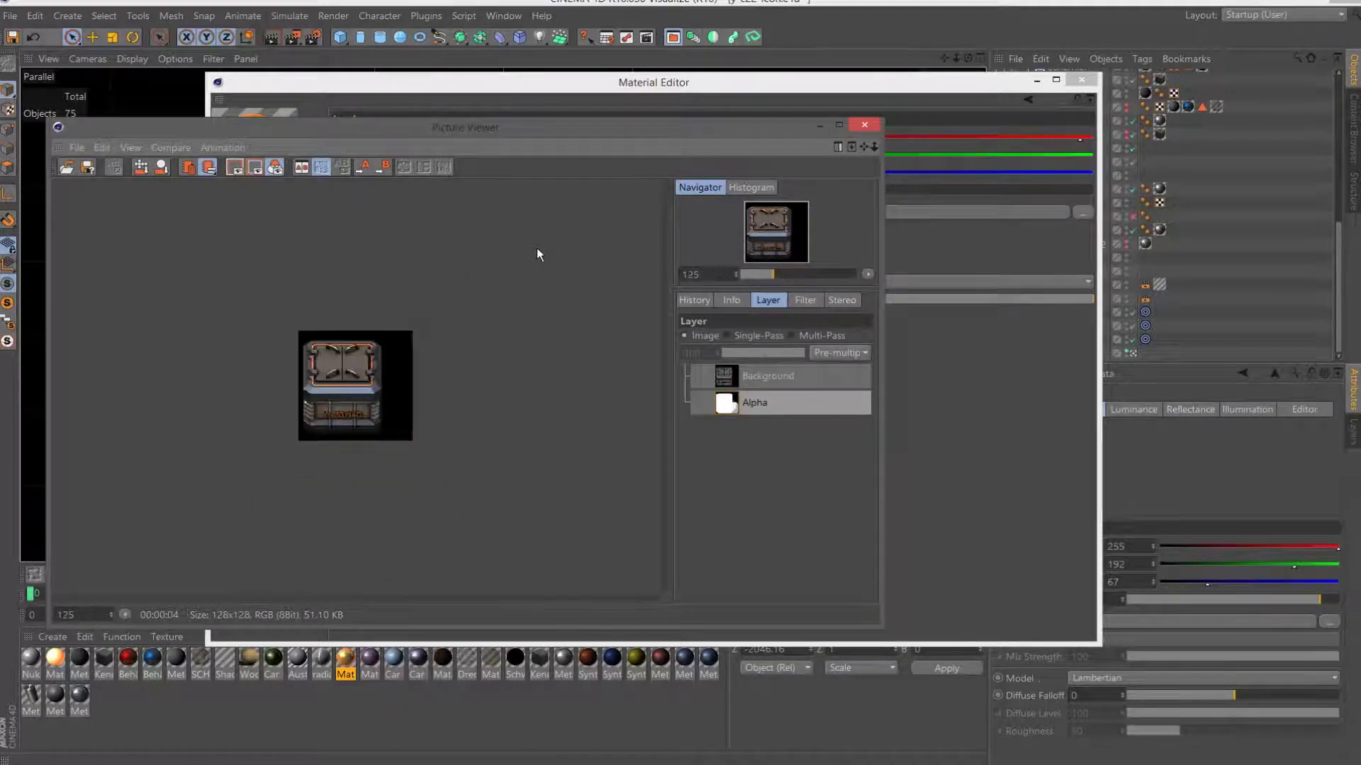
{"action": "left_click", "coordinate": [693, 300]}
{"action": "scroll", "coordinate": [748, 488], "scroll_direction": "down", "scroll_amount": 3}
{"action": "scroll", "coordinate": [747, 486], "scroll_direction": "down", "scroll_amount": 5}
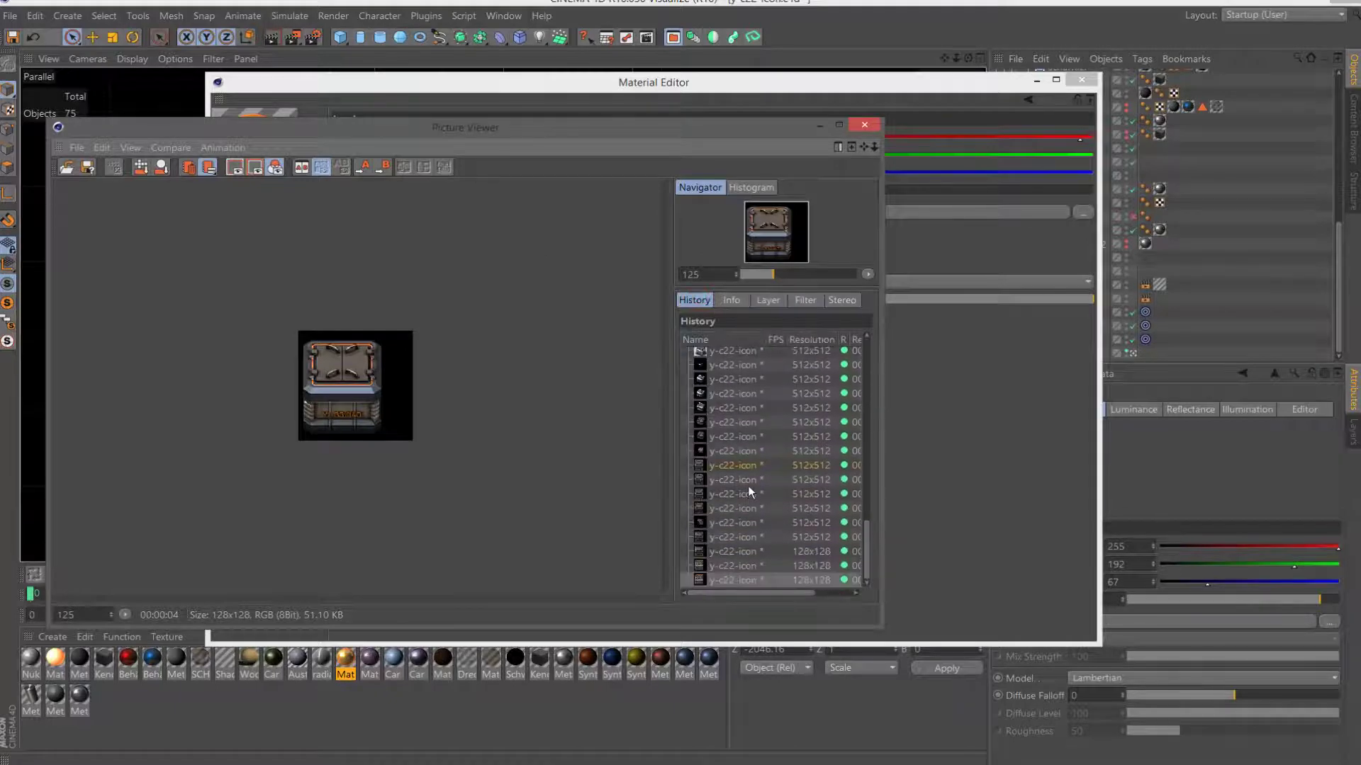
{"action": "left_click", "coordinate": [720, 567]}
{"action": "left_click", "coordinate": [725, 578]}
{"action": "left_click", "coordinate": [730, 581]}
{"action": "left_click", "coordinate": [291, 37]}
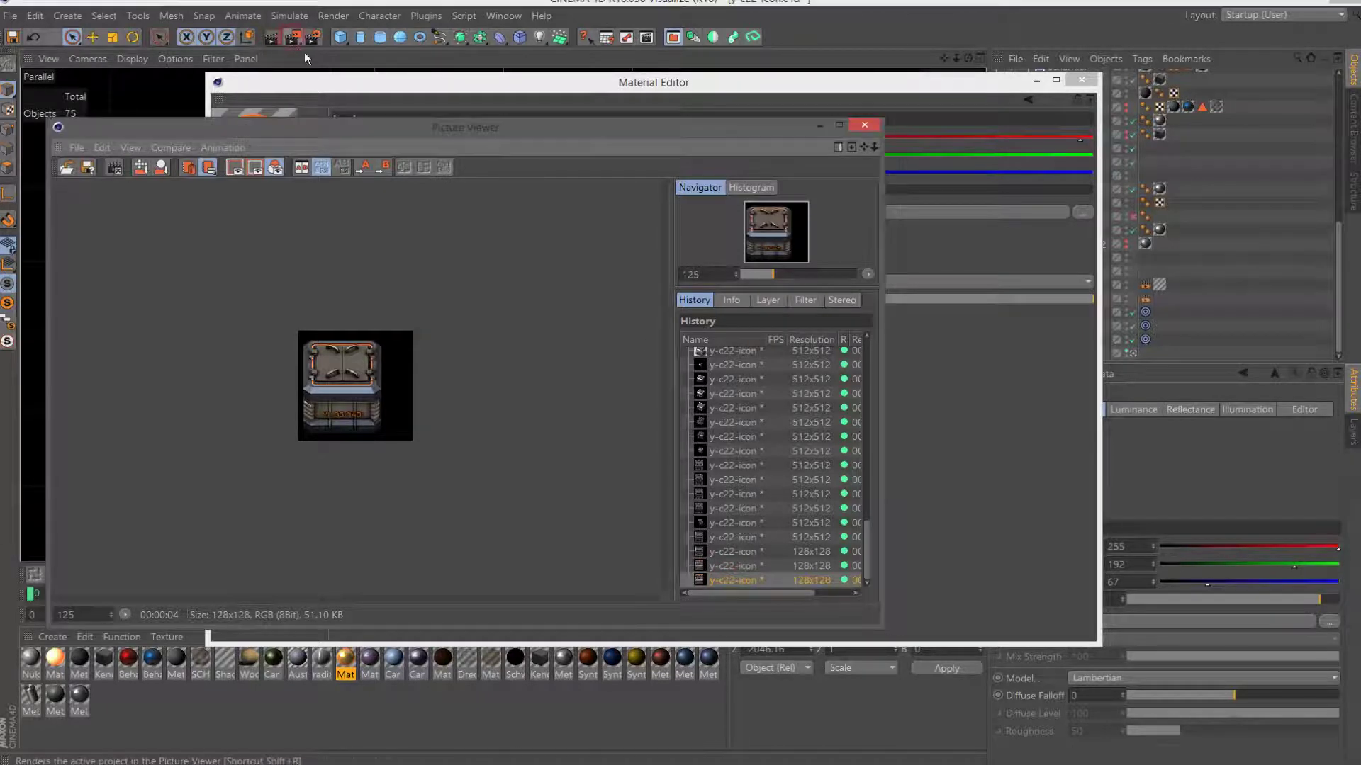
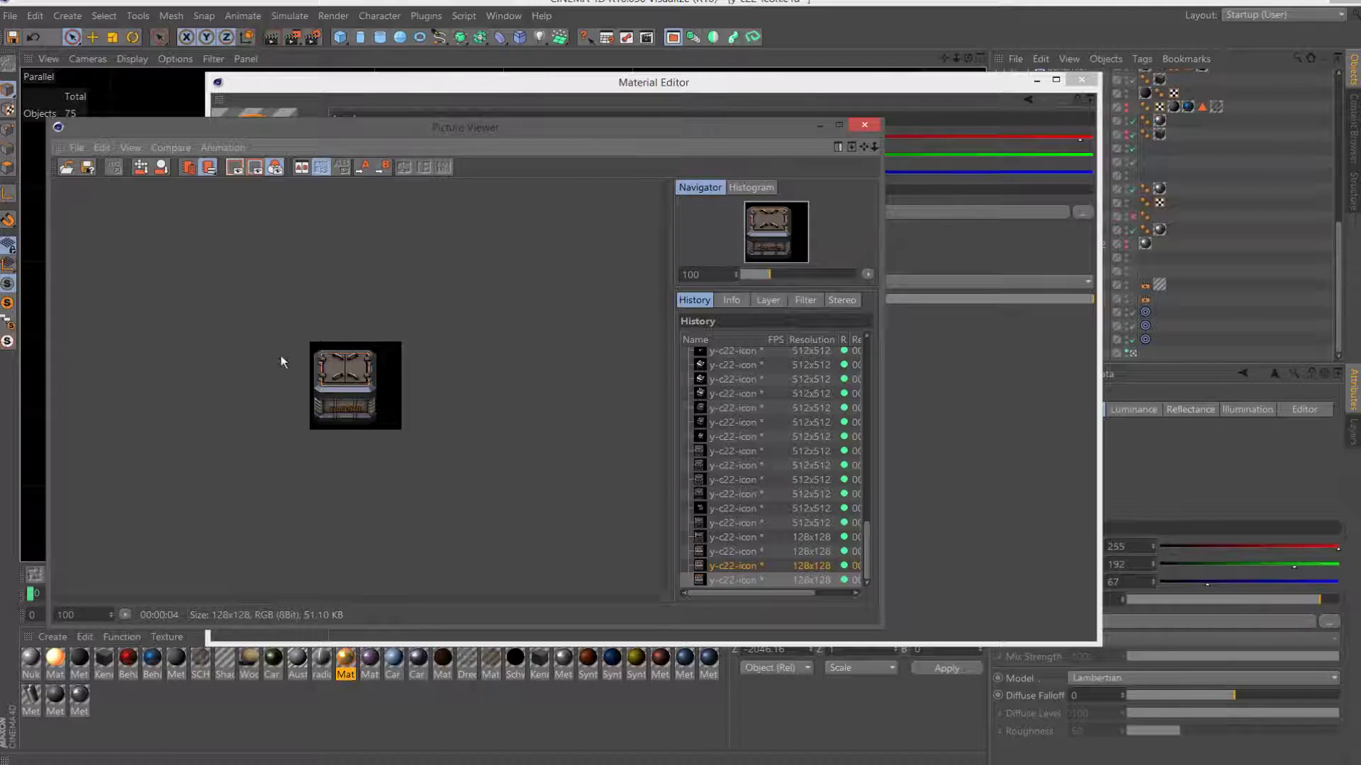
Close the render preview and Mat.1 editor, then open the Metal - Steel Grip Squares.1 material.
{"action": "left_click", "coordinate": [863, 125]}
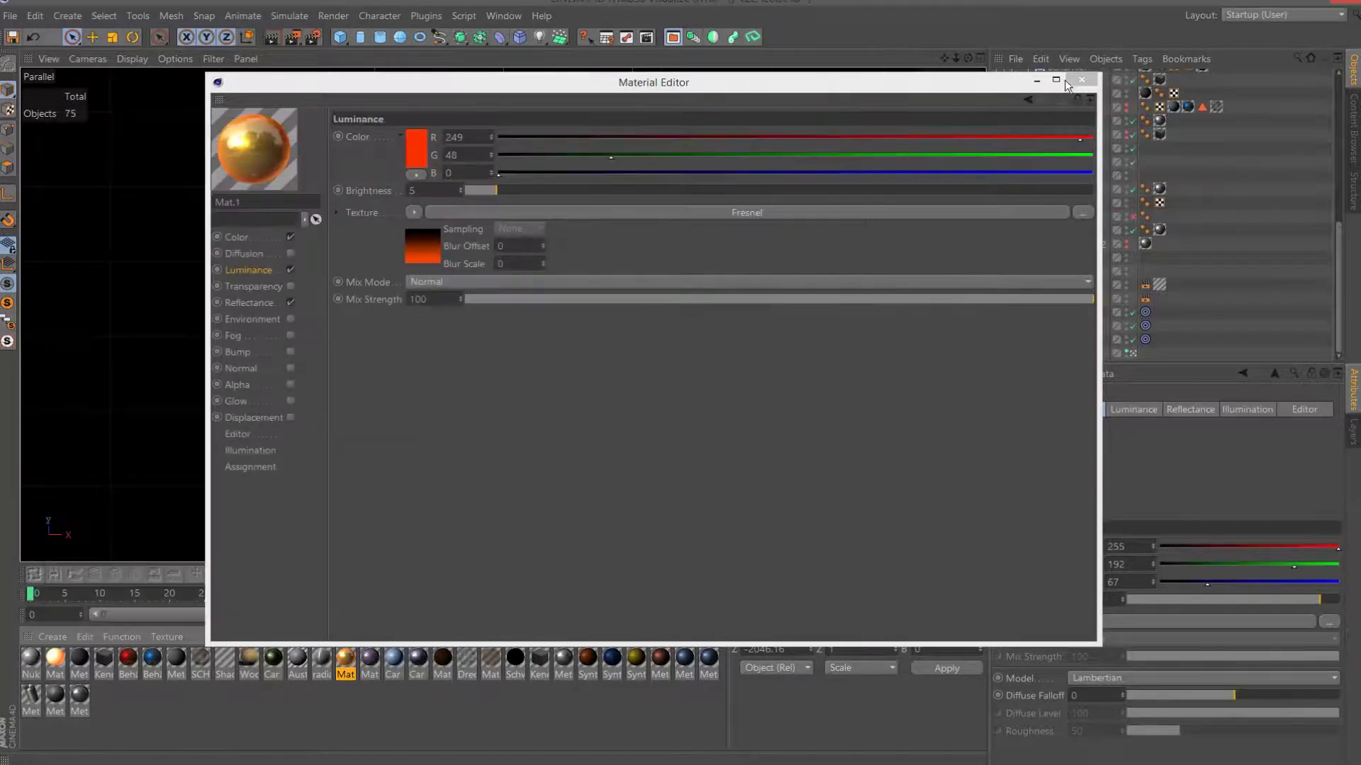
{"action": "left_click", "coordinate": [1081, 79]}
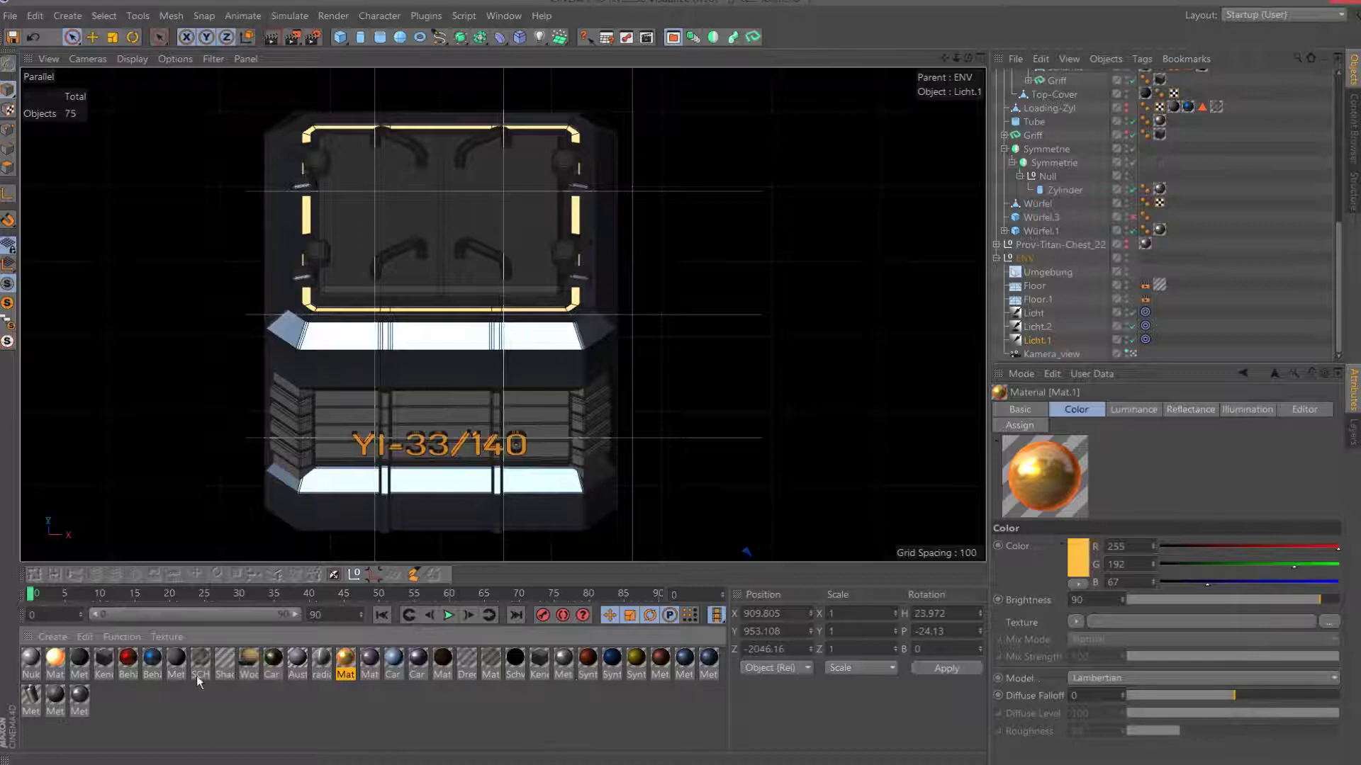
{"action": "double_click", "coordinate": [80, 696]}
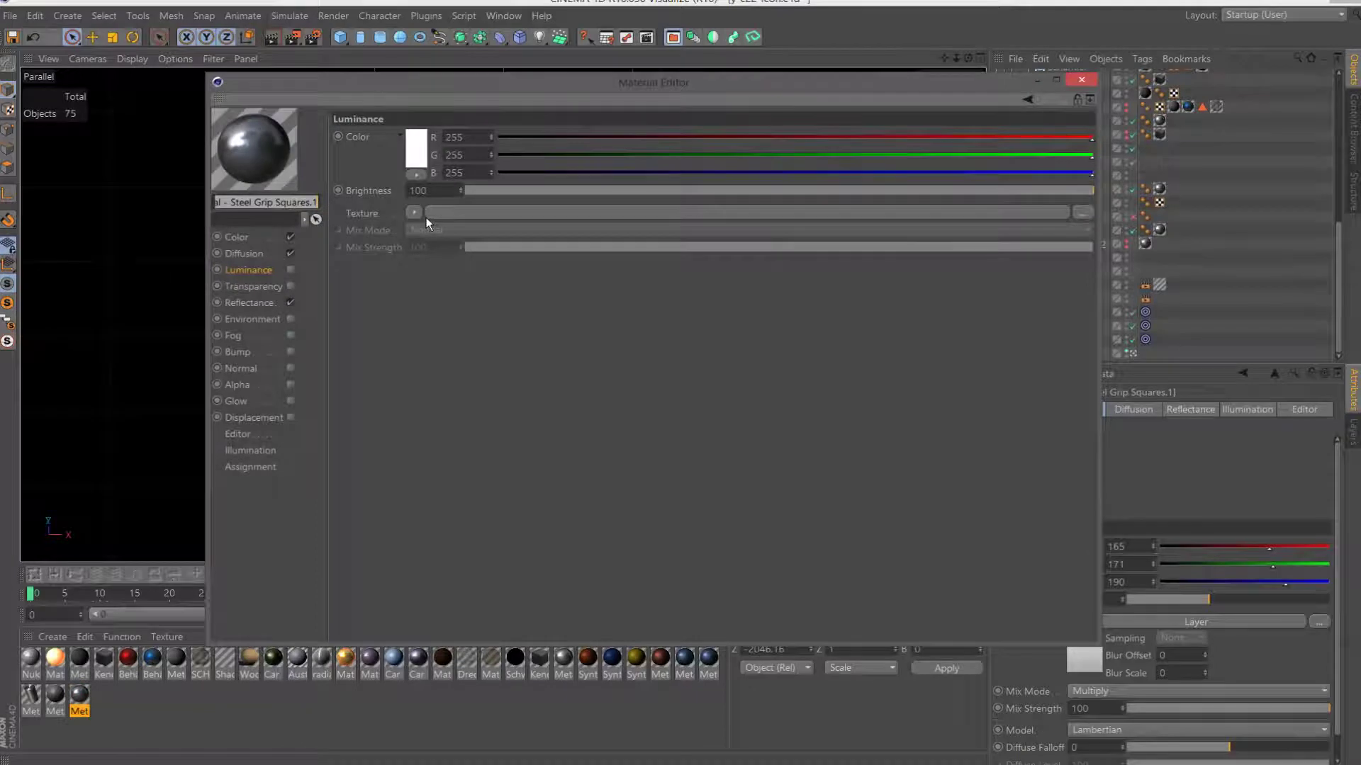
Reduce the blue in Steel Grip Squares' colour, tint its reflectance layer green, and render a preview.
{"action": "left_click", "coordinate": [263, 240]}
{"action": "left_click_drag", "start_coordinate": [911, 173], "coordinate": [885, 179]}
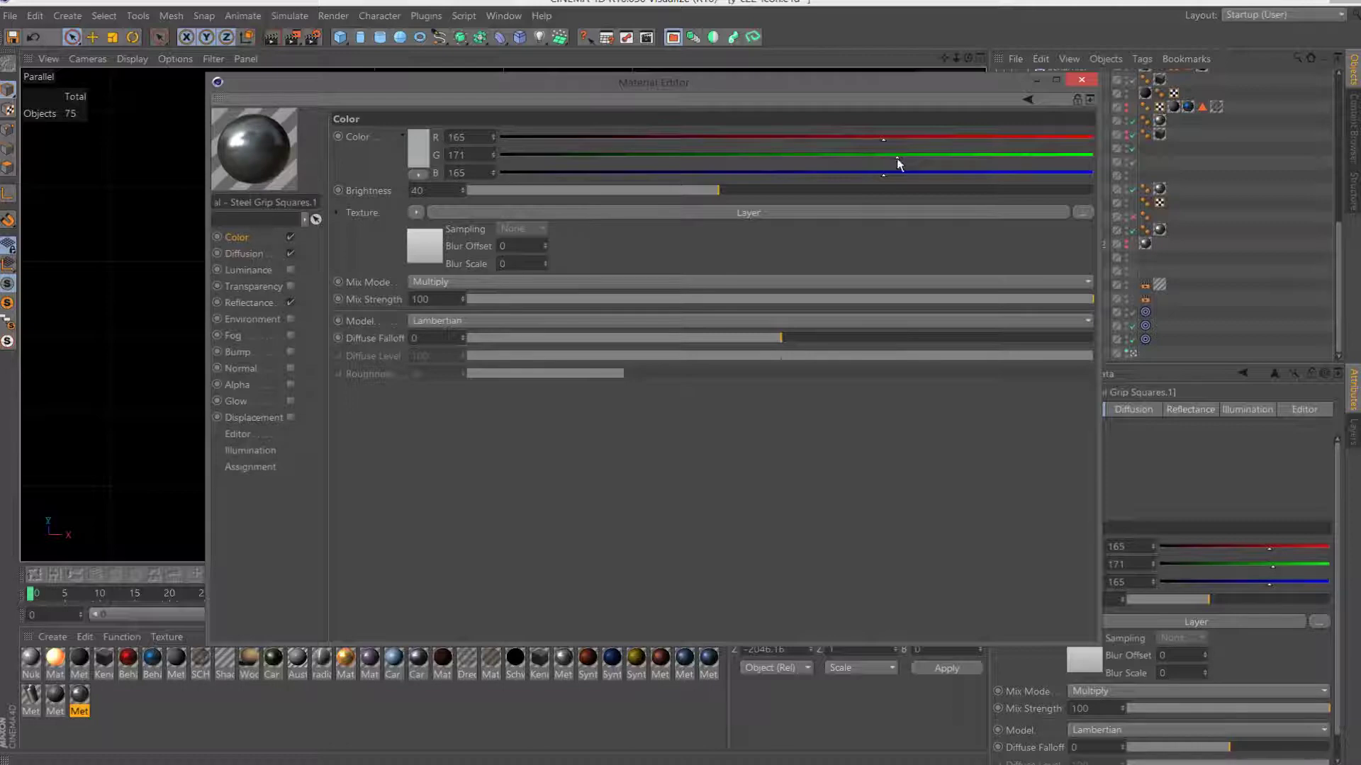
{"action": "left_click", "coordinate": [248, 303]}
{"action": "left_click", "coordinate": [421, 527]}
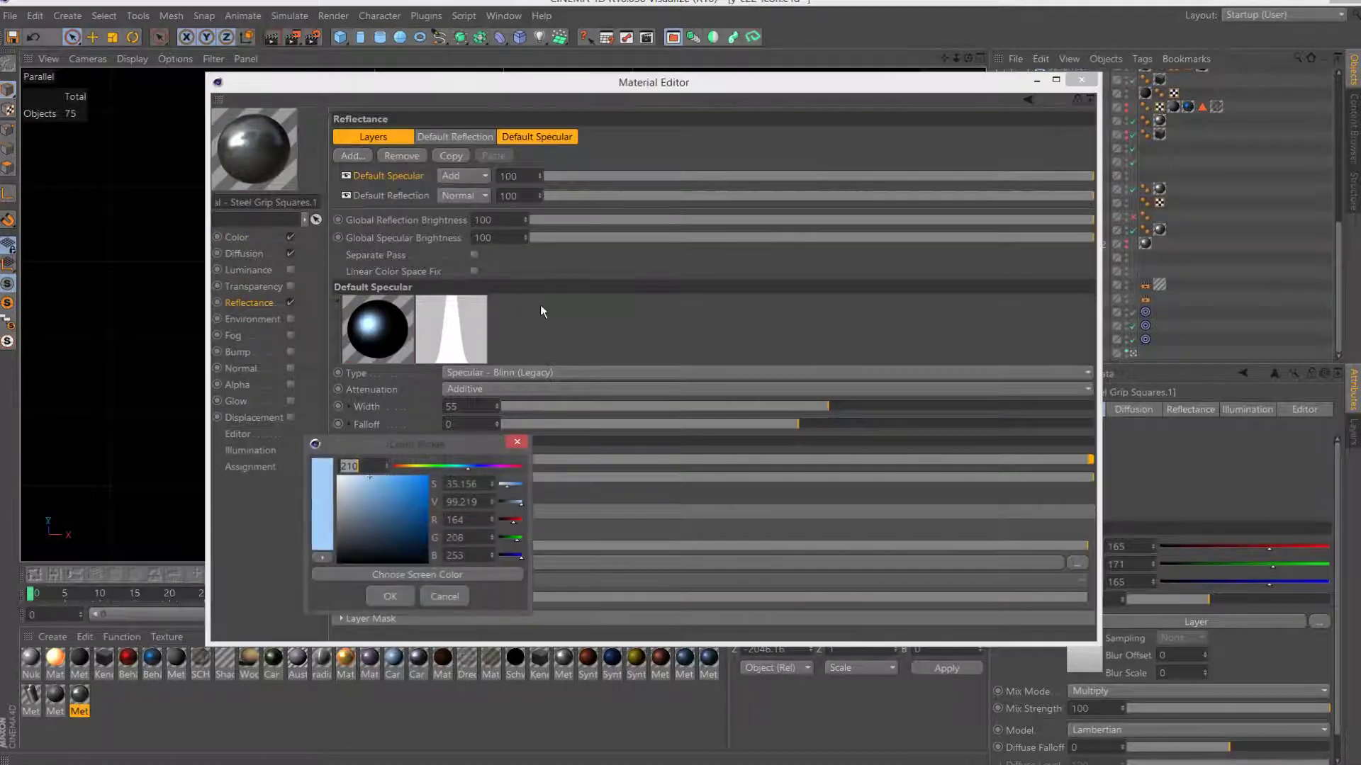
{"action": "left_click_drag", "start_coordinate": [459, 468], "coordinate": [439, 469]}
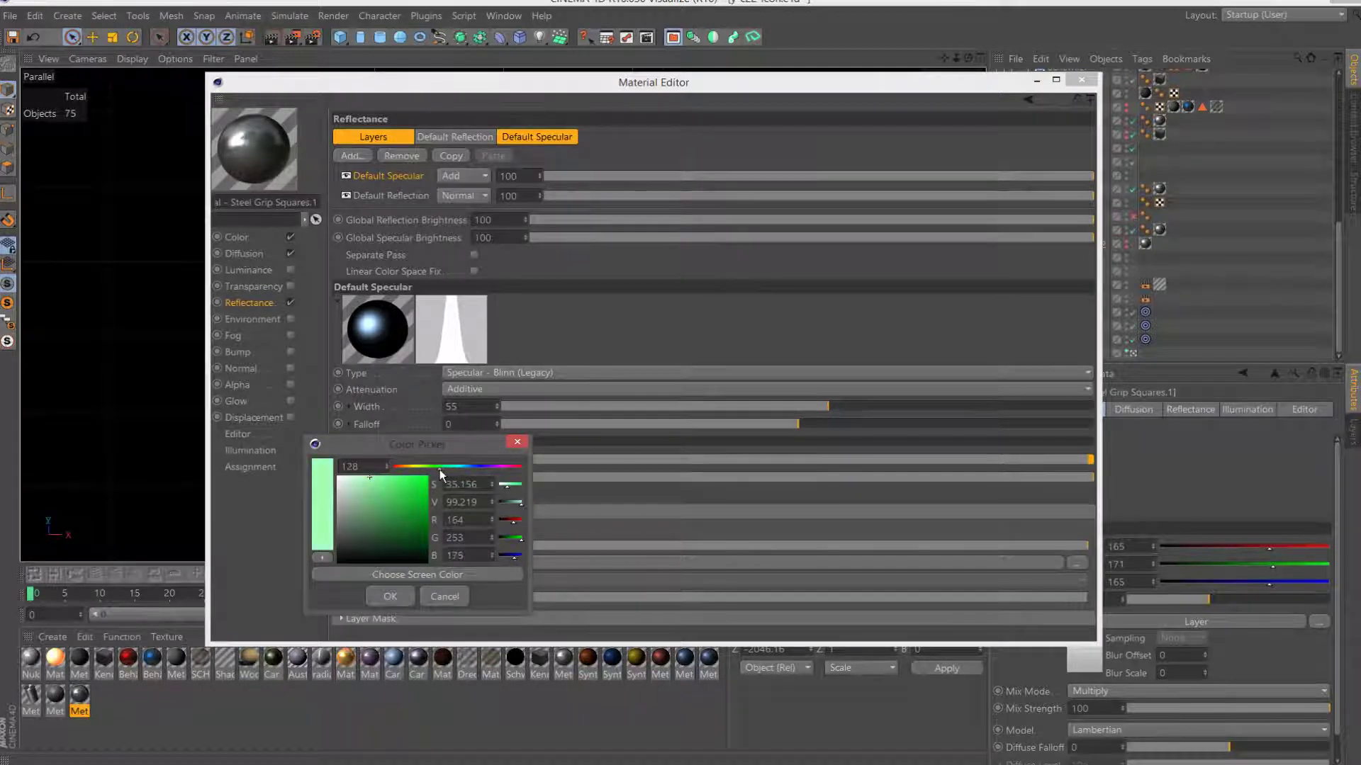
{"action": "left_click", "coordinate": [389, 596]}
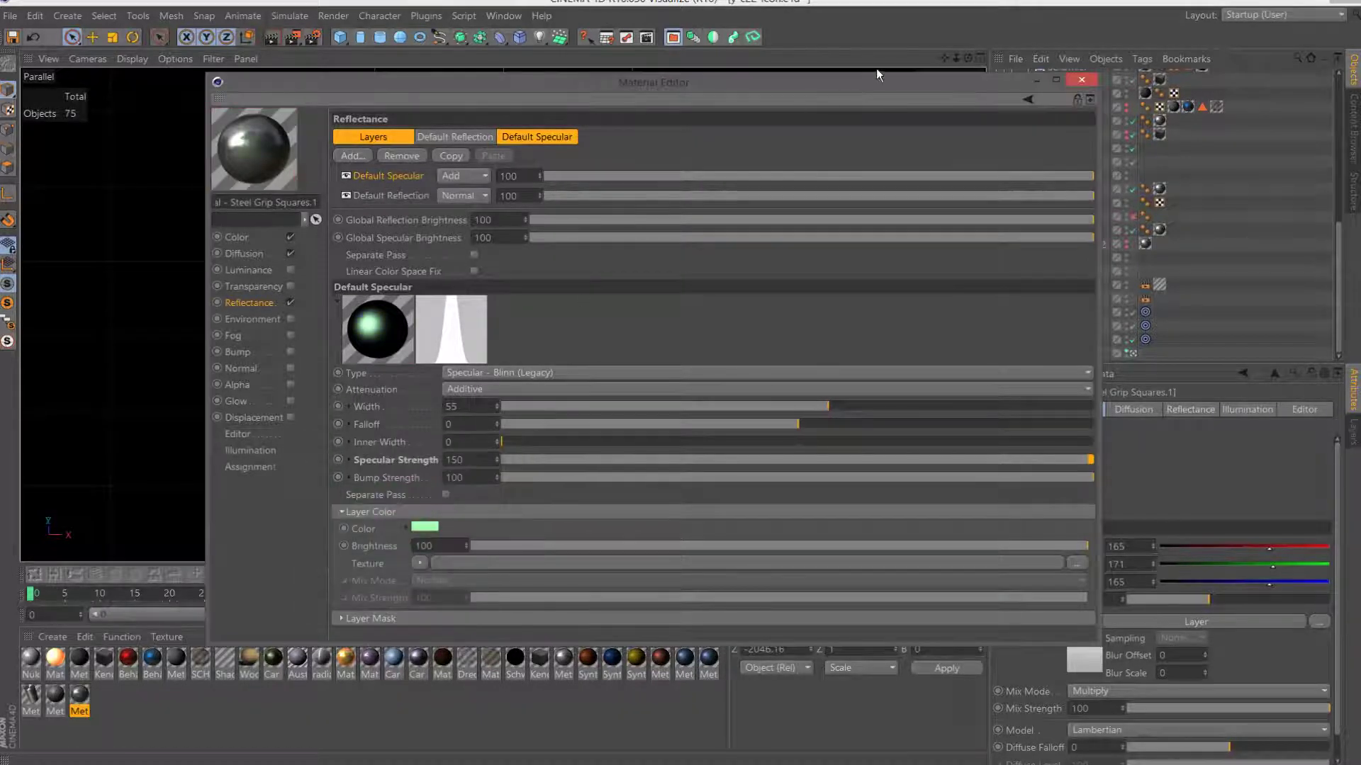
{"action": "left_click", "coordinate": [1081, 80]}
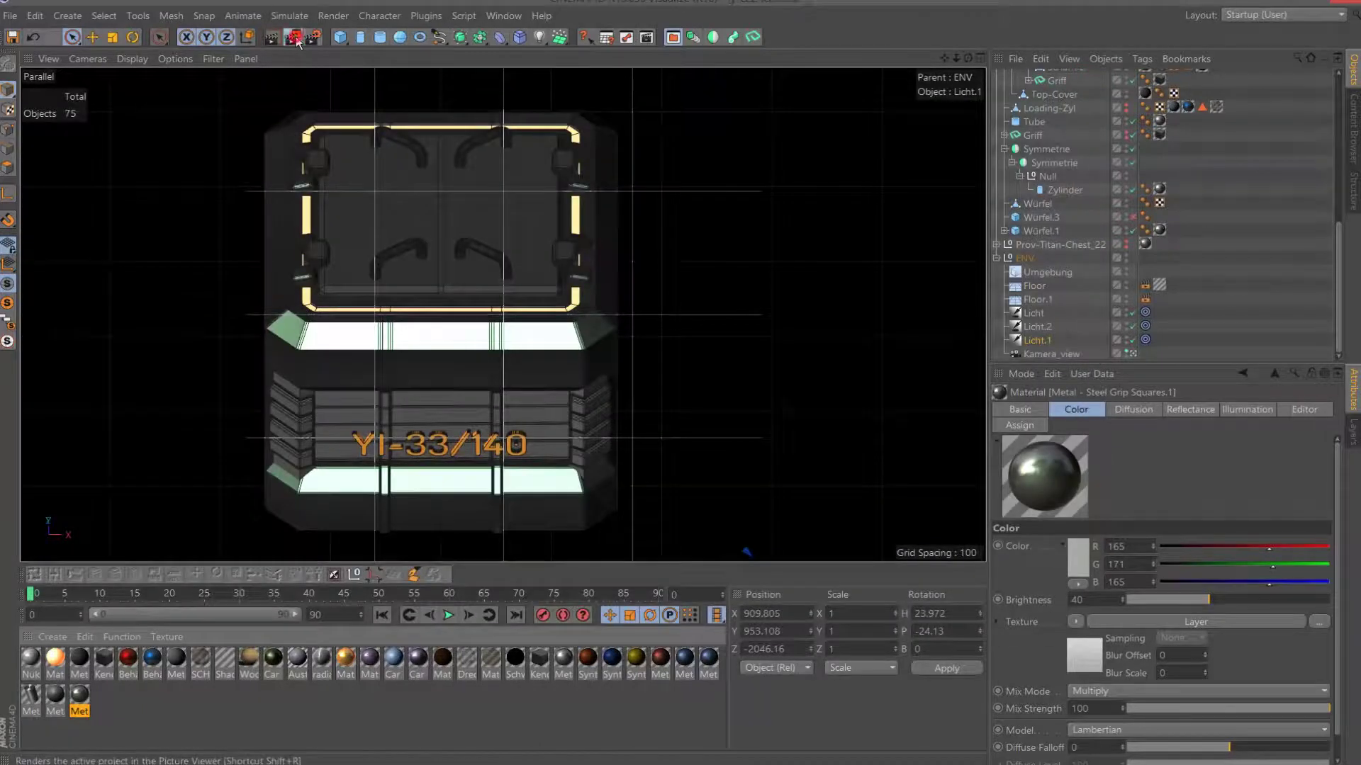
{"action": "left_click", "coordinate": [293, 37]}
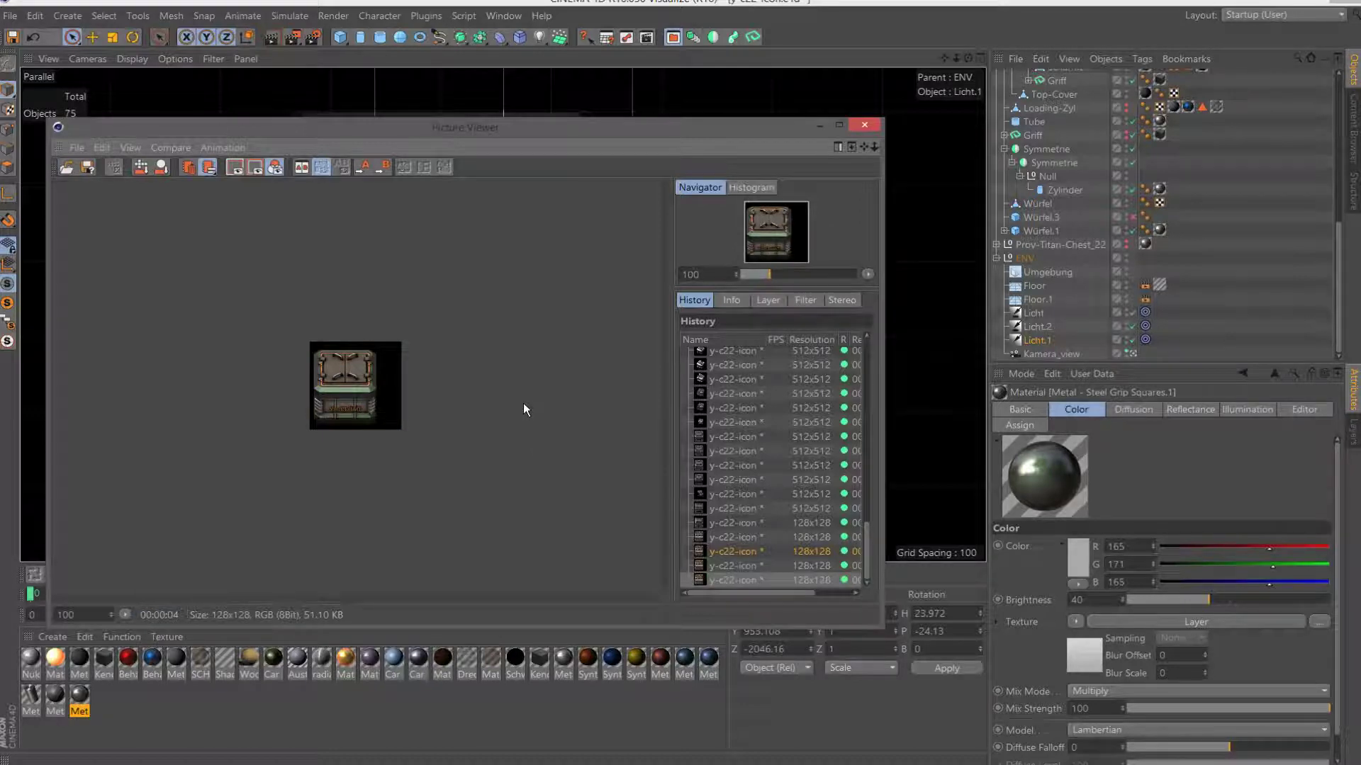
Zoom in and out on the 128×128 chest icon render to inspect it.
{"action": "scroll", "coordinate": [486, 408], "scroll_direction": "up", "scroll_amount": 2}
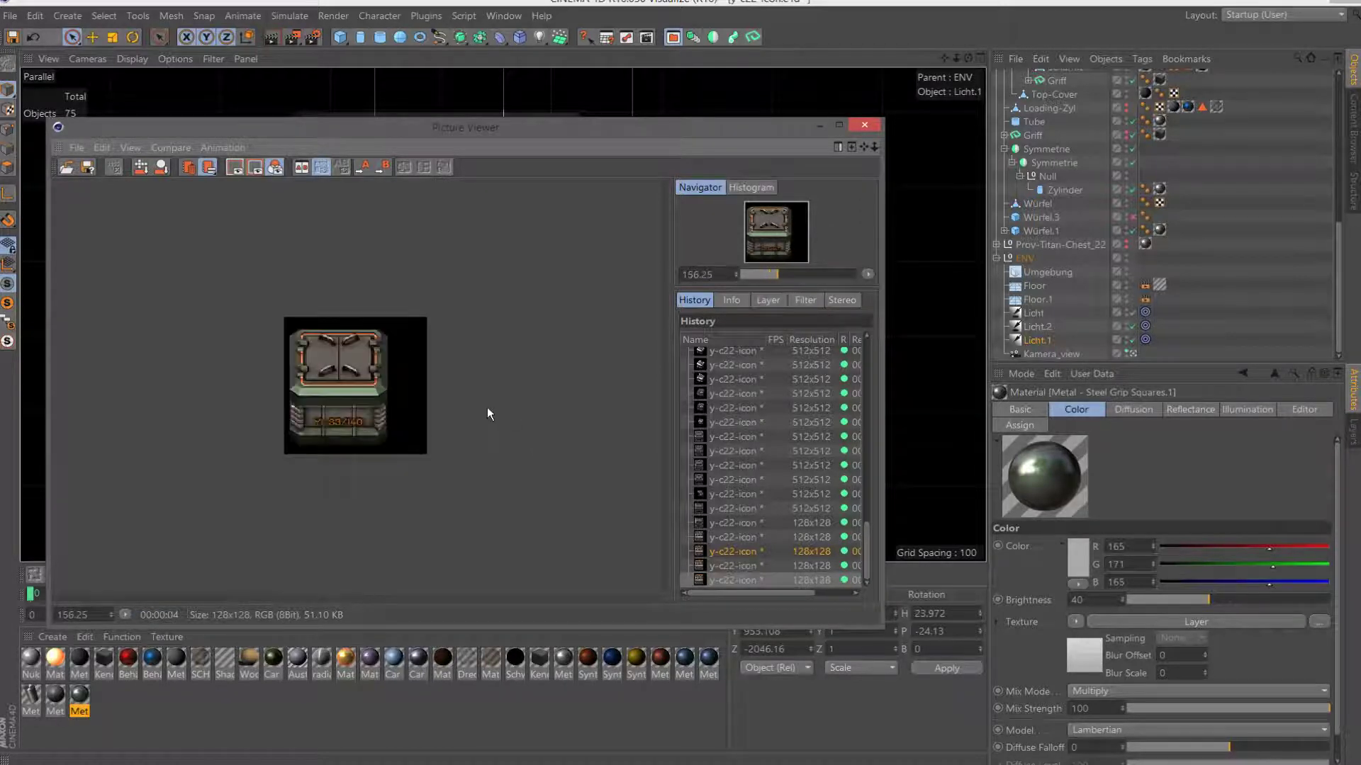
{"action": "scroll", "coordinate": [487, 407], "scroll_direction": "down", "scroll_amount": 1}
{"action": "scroll", "coordinate": [491, 404], "scroll_direction": "down", "scroll_amount": 1}
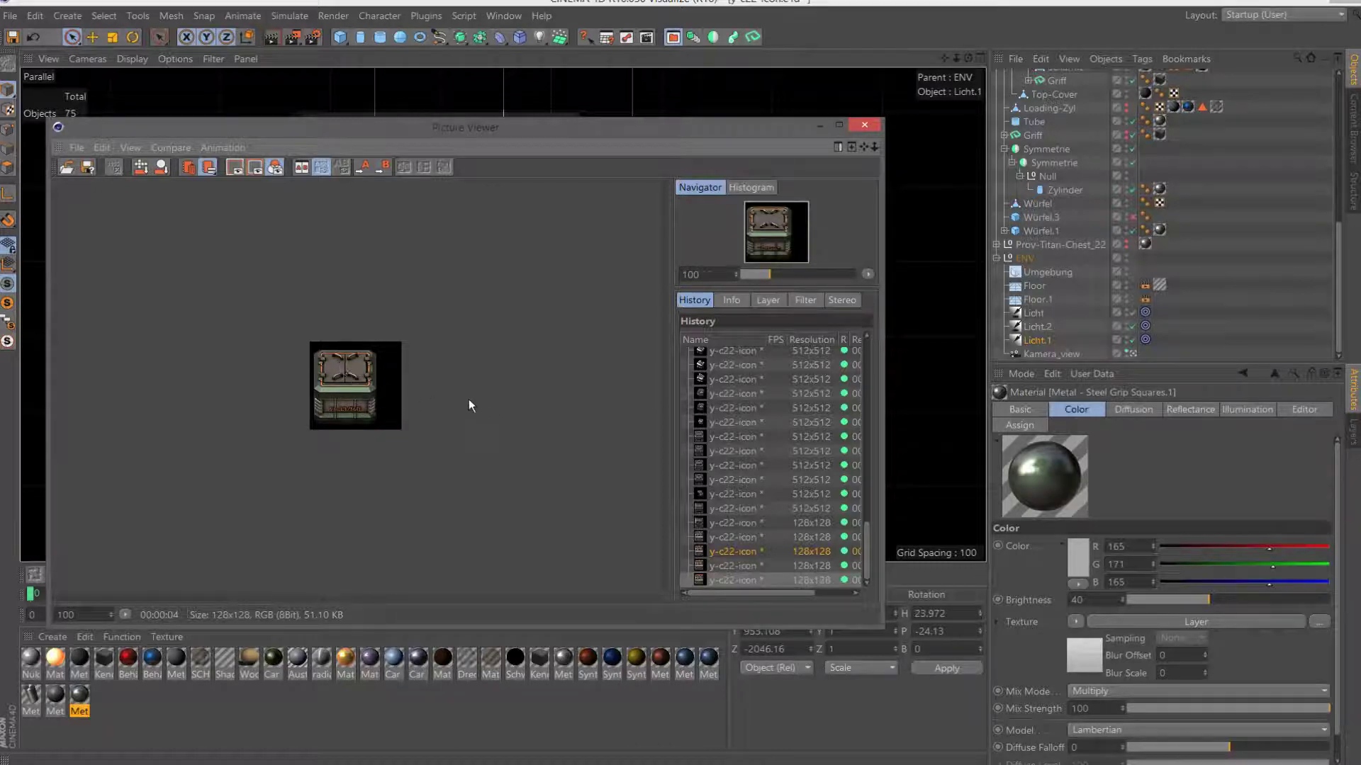
{"action": "scroll", "coordinate": [469, 406], "scroll_direction": "up", "scroll_amount": 2}
Open Mat.3 and shift its luminance from orange to blue by raising blue and lowering red.
{"action": "left_click", "coordinate": [864, 128]}
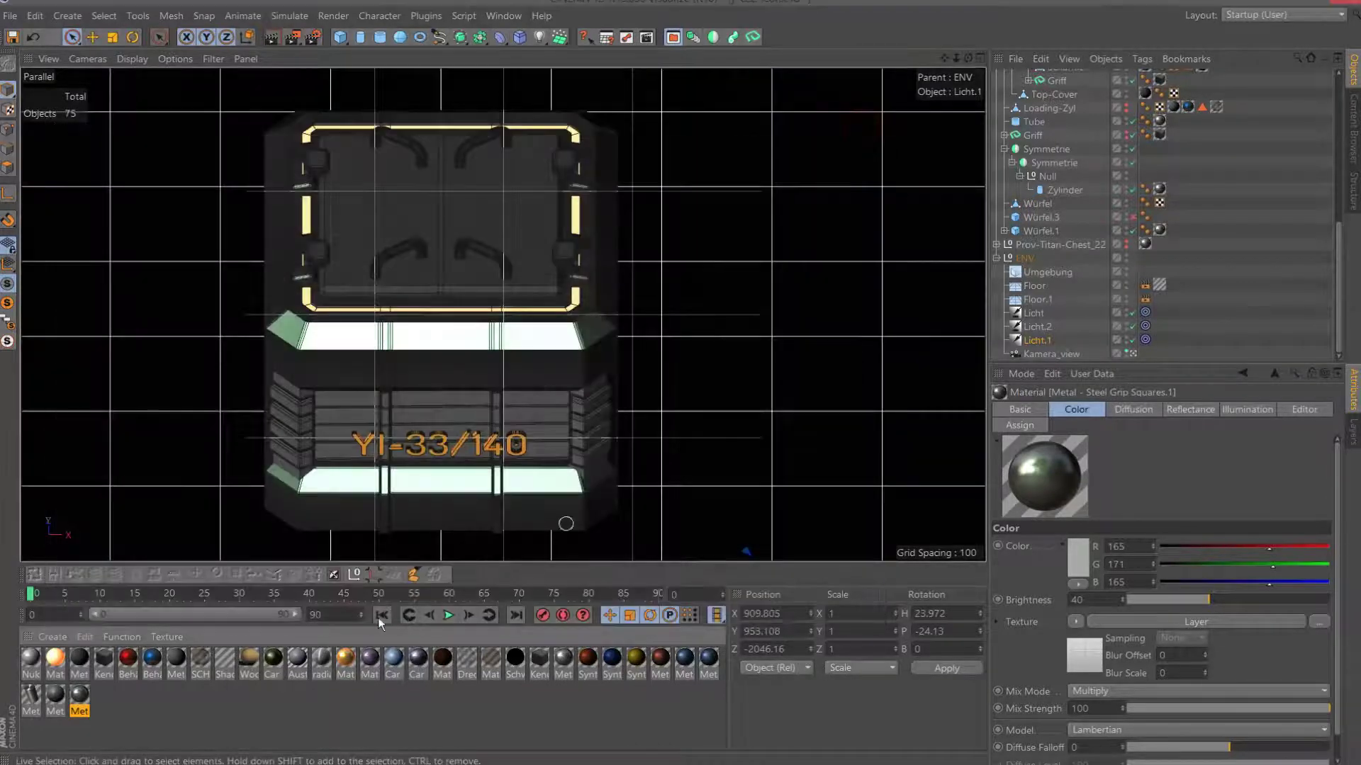
{"action": "left_click", "coordinate": [351, 668]}
{"action": "double_click", "coordinate": [57, 666]}
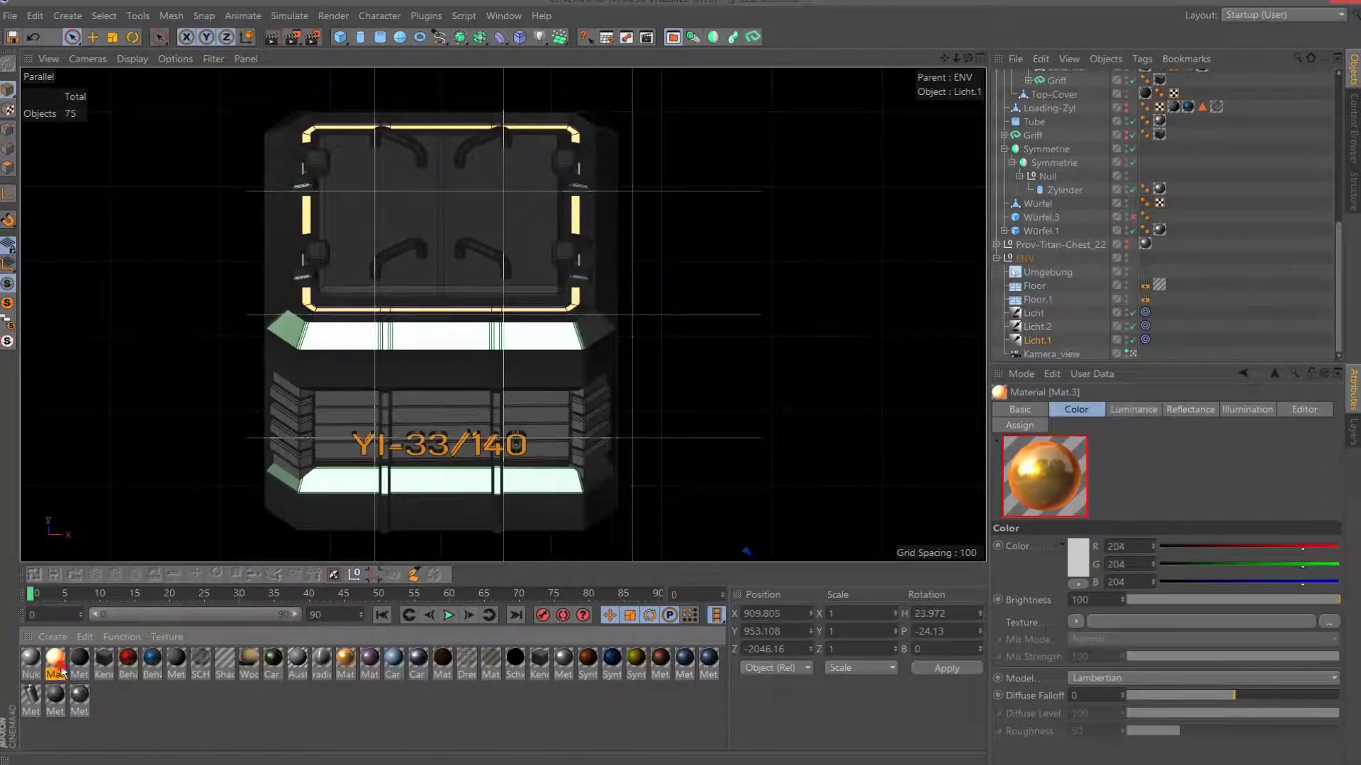
{"action": "left_click", "coordinate": [265, 239]}
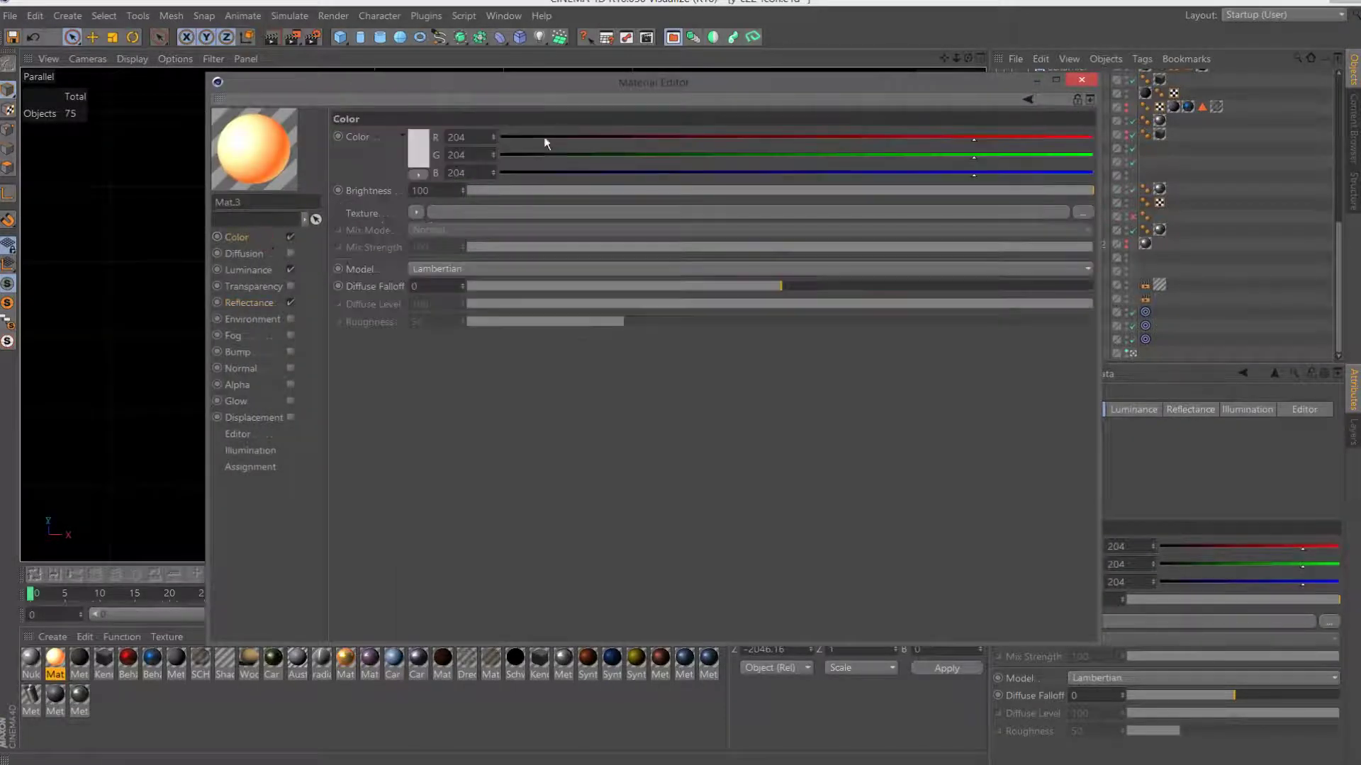
{"action": "left_click", "coordinate": [264, 274]}
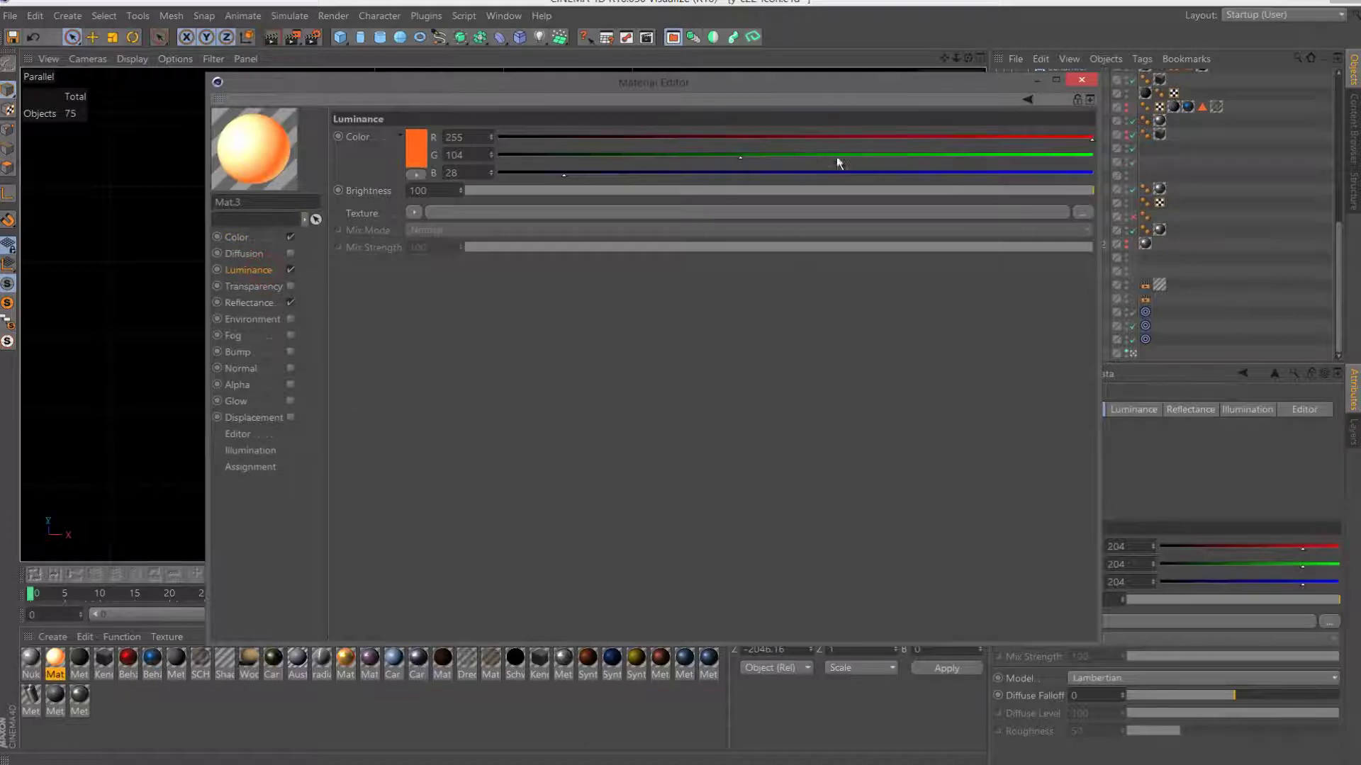
{"action": "left_click_drag", "start_coordinate": [772, 177], "coordinate": [792, 173]}
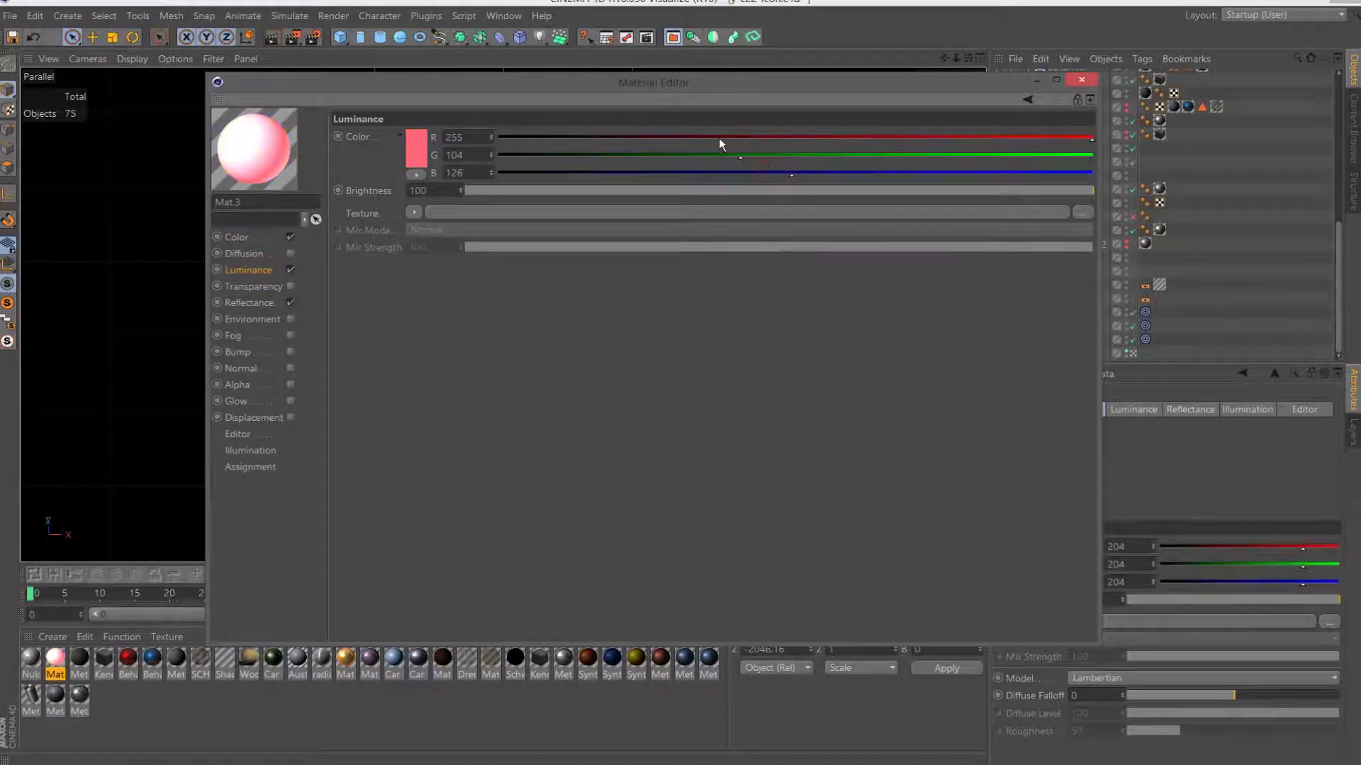
{"action": "left_click", "coordinate": [724, 137]}
{"action": "left_click_drag", "start_coordinate": [815, 136], "coordinate": [634, 134]}
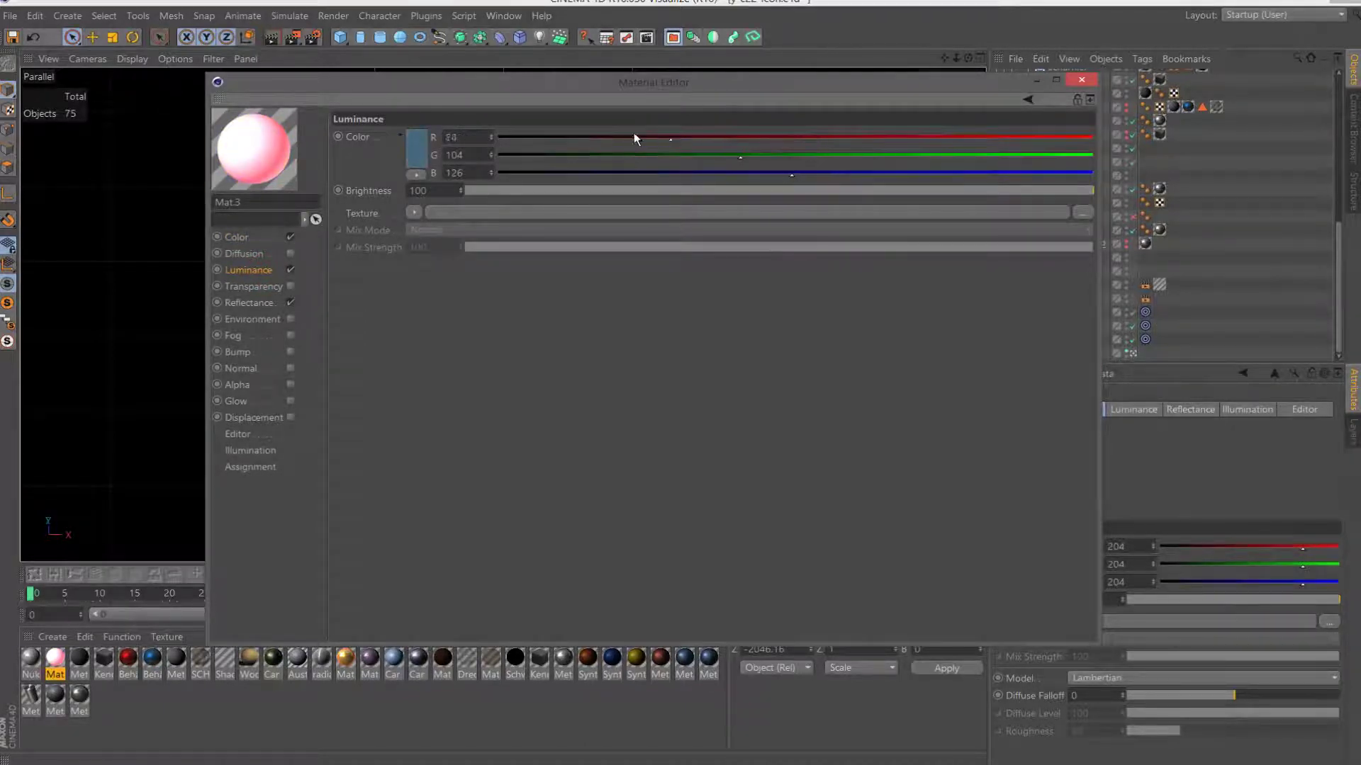
Render the chest icon with the blue glow and zoom in to inspect it.
{"action": "left_click", "coordinate": [293, 38]}
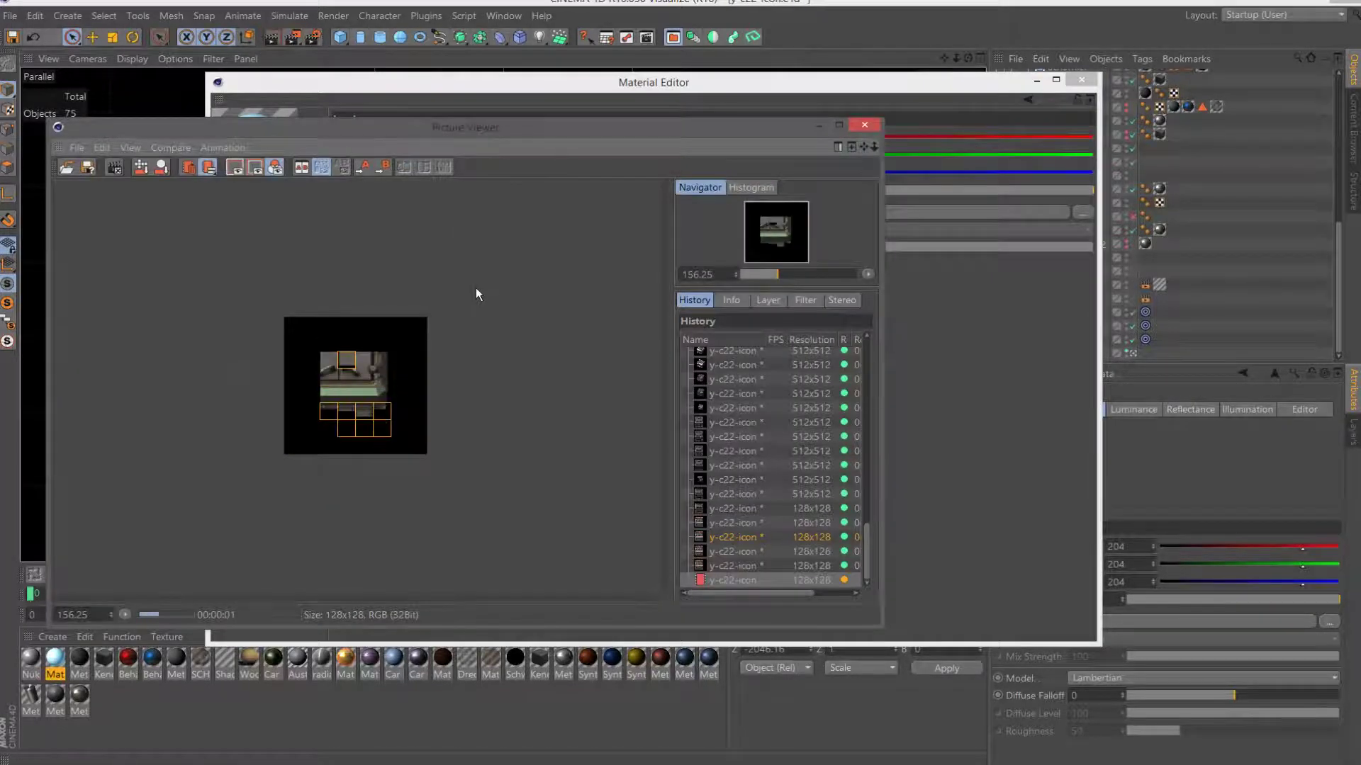
{"action": "scroll", "coordinate": [476, 294], "scroll_direction": "up", "scroll_amount": 2}
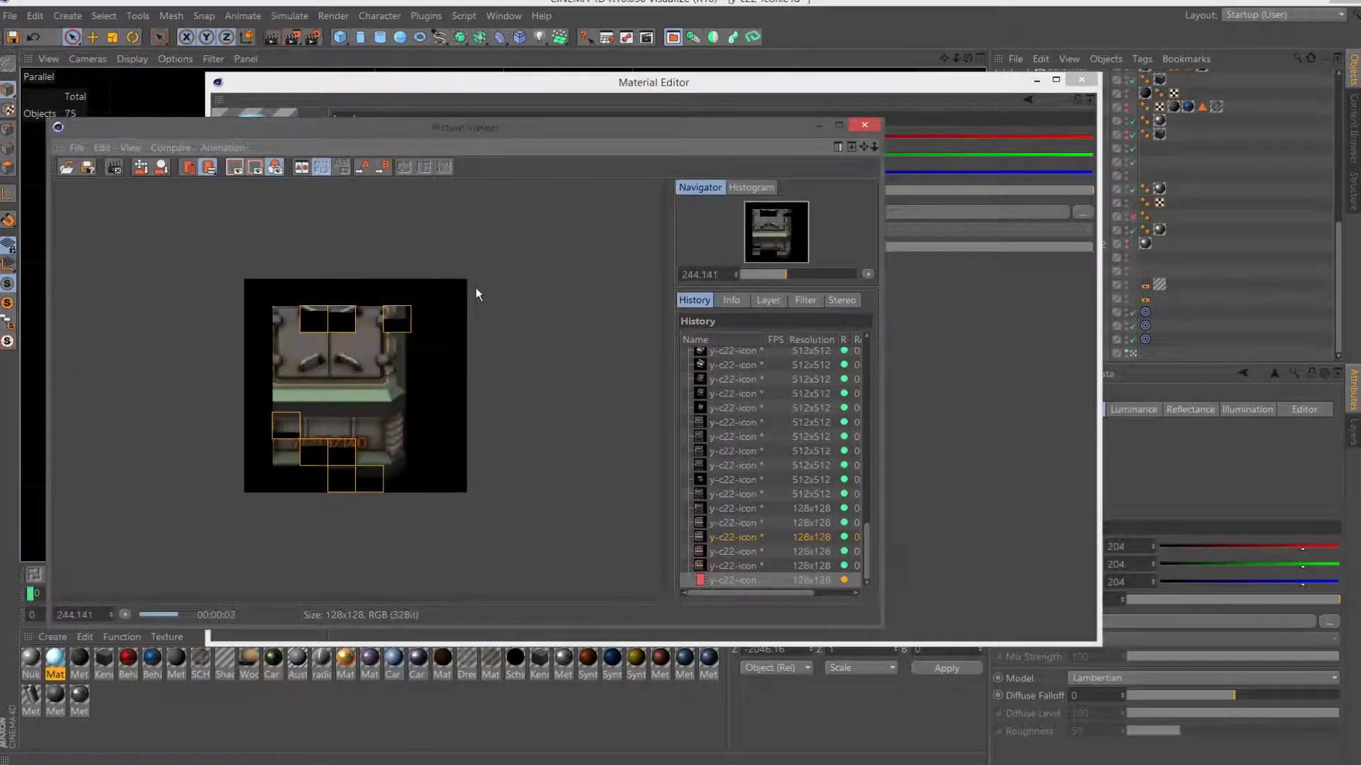
{"action": "scroll", "coordinate": [512, 294], "scroll_direction": "down", "scroll_amount": 2}
{"action": "scroll", "coordinate": [512, 294], "scroll_direction": "down", "scroll_amount": 2}
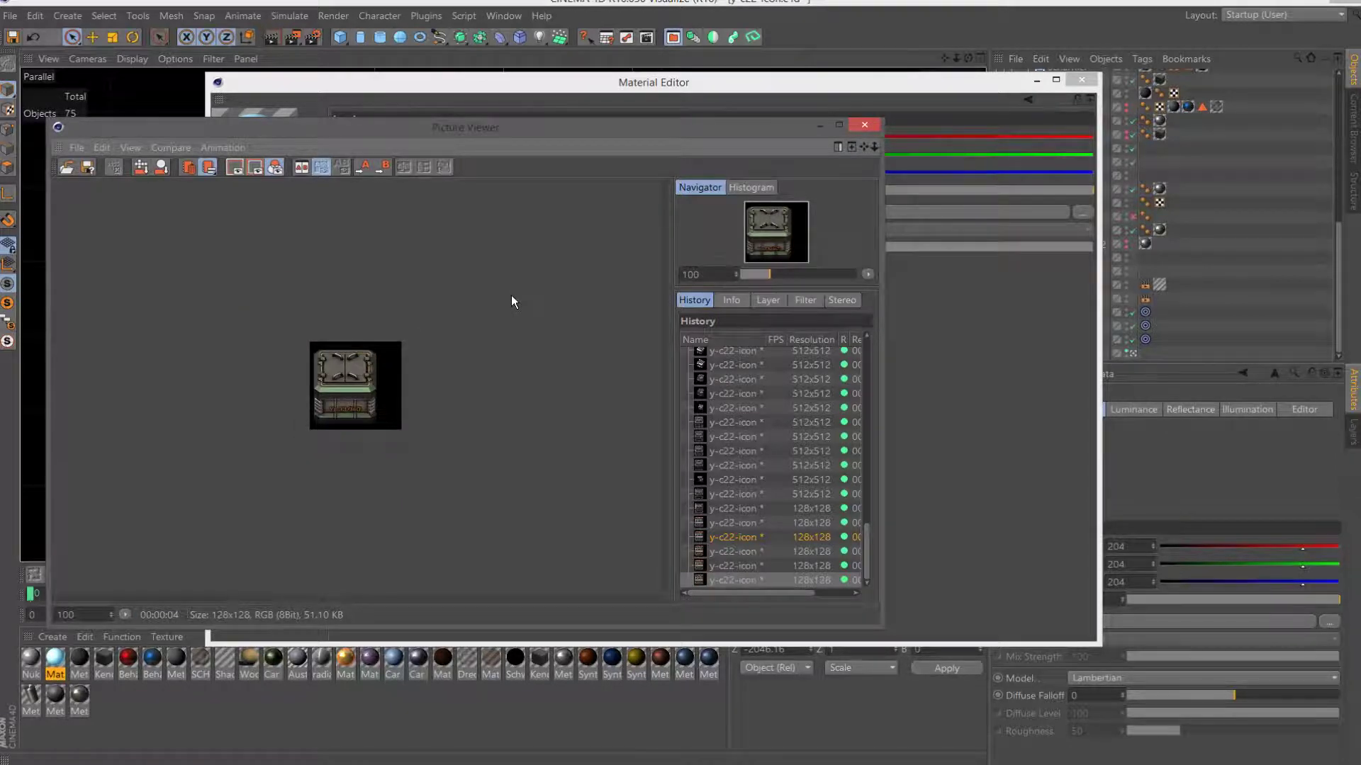
{"action": "scroll", "coordinate": [512, 294], "scroll_direction": "up", "scroll_amount": 1}
{"action": "scroll", "coordinate": [512, 295], "scroll_direction": "up", "scroll_amount": 1}
{"action": "scroll", "coordinate": [512, 295], "scroll_direction": "up", "scroll_amount": 1}
{"action": "scroll", "coordinate": [512, 301], "scroll_direction": "up", "scroll_amount": 2}
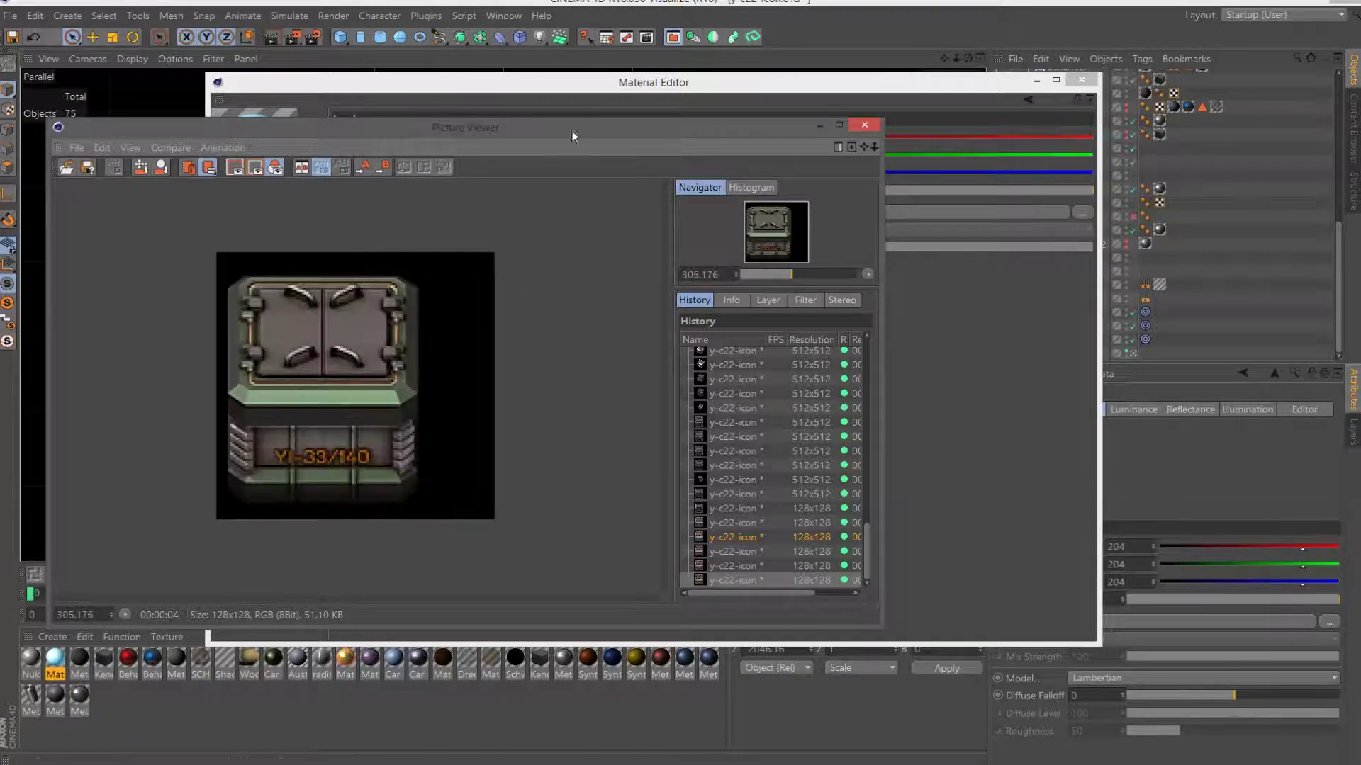
Tint Mat.3's base colour green, darken the glow's red to 5, and re-render.
{"action": "left_click", "coordinate": [866, 125]}
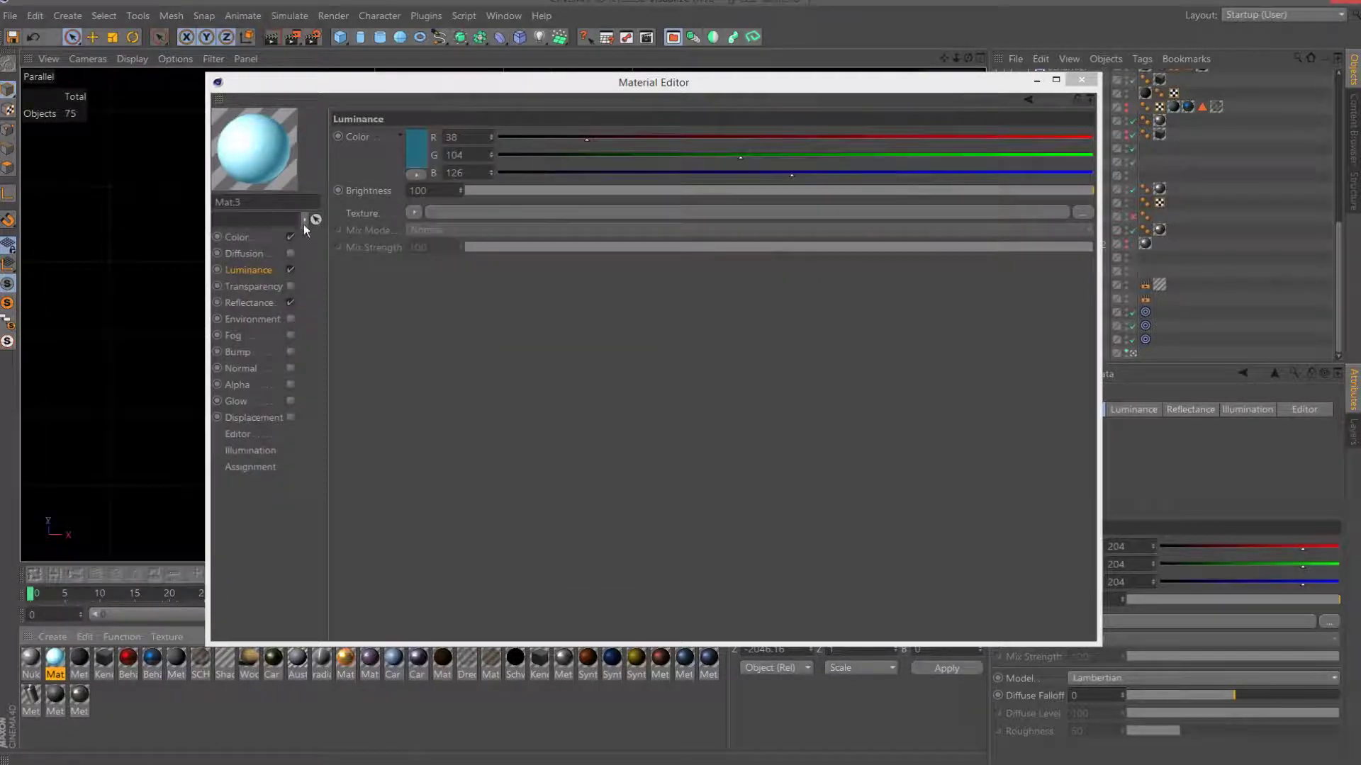
{"action": "left_click", "coordinate": [276, 239]}
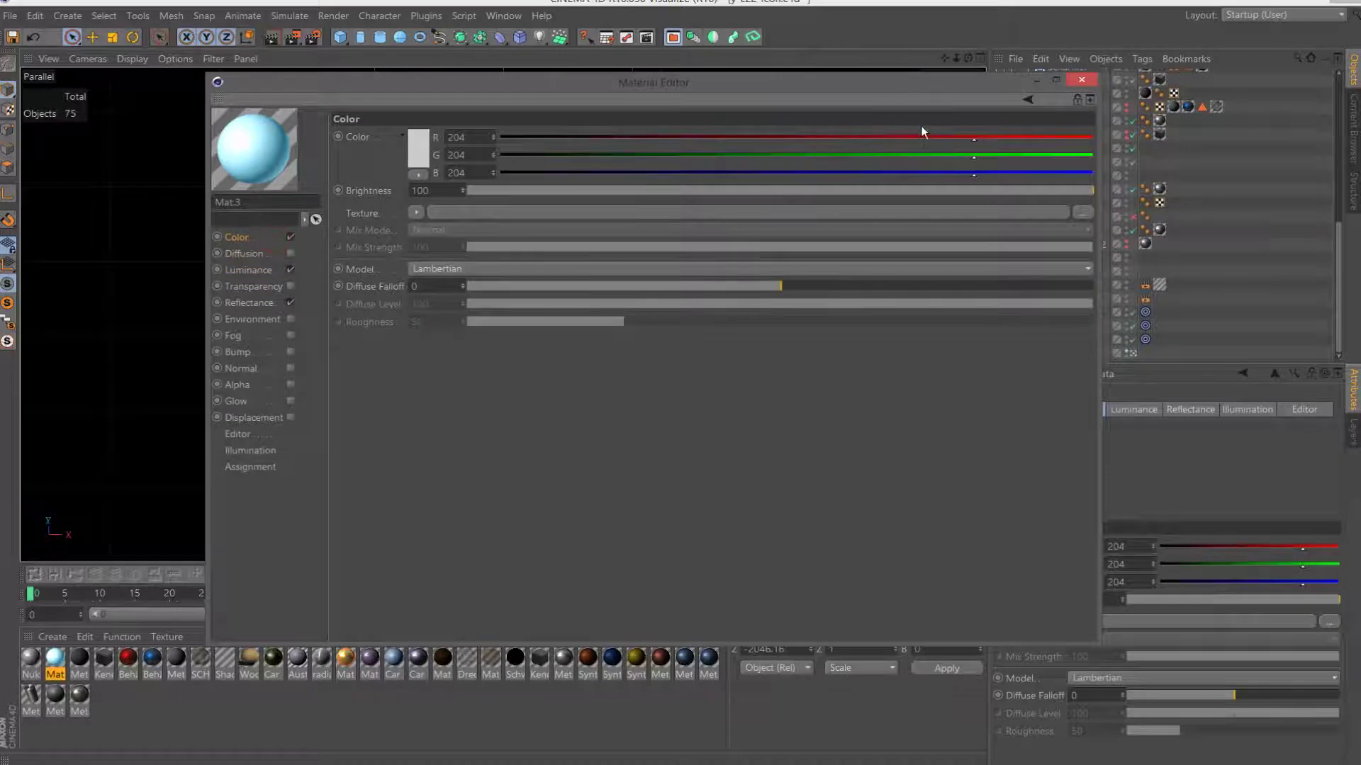
{"action": "mouse_move", "coordinate": [916, 137]}
{"action": "left_mouse_down"}
{"action": "mouse_move", "coordinate": [807, 137]}
{"action": "mouse_move", "coordinate": [806, 173]}
{"action": "left_mouse_up"}
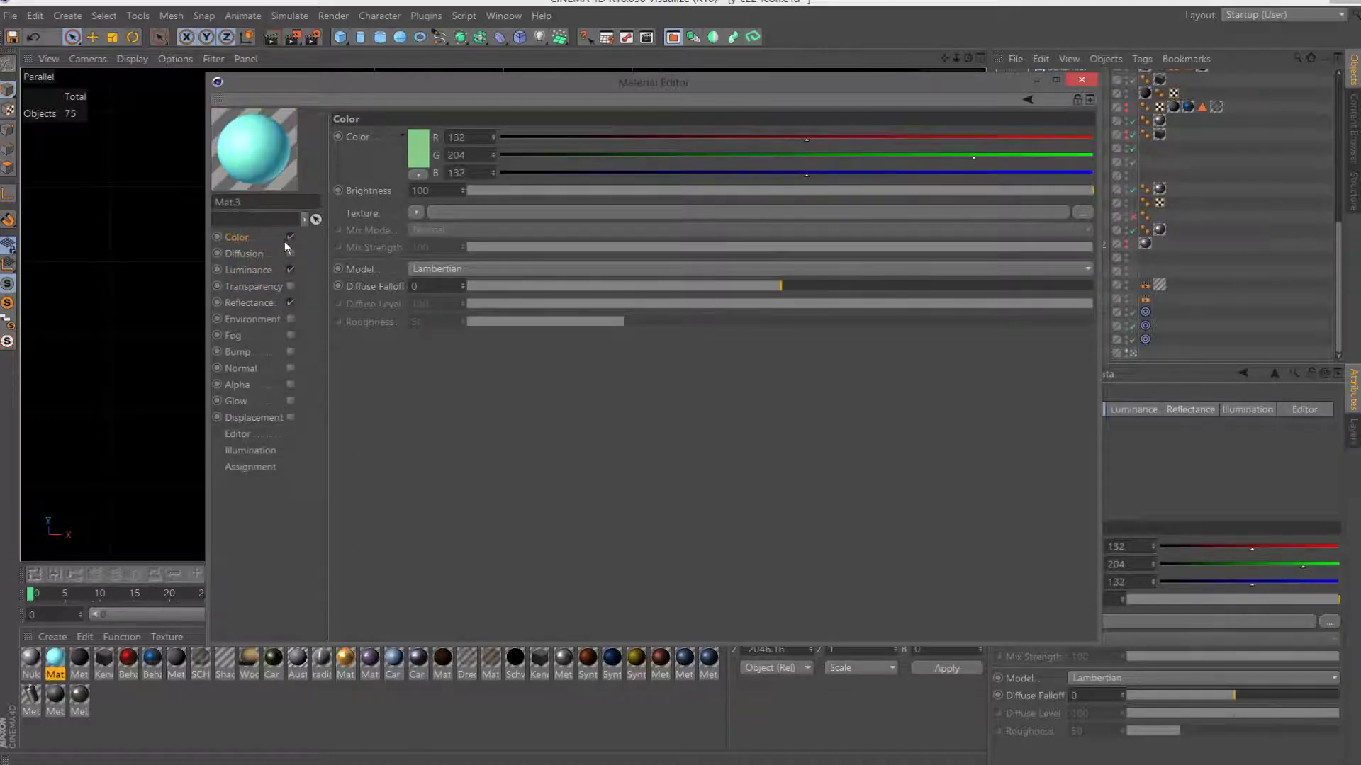
{"action": "left_click", "coordinate": [272, 274]}
{"action": "left_click_drag", "start_coordinate": [580, 137], "coordinate": [509, 138]}
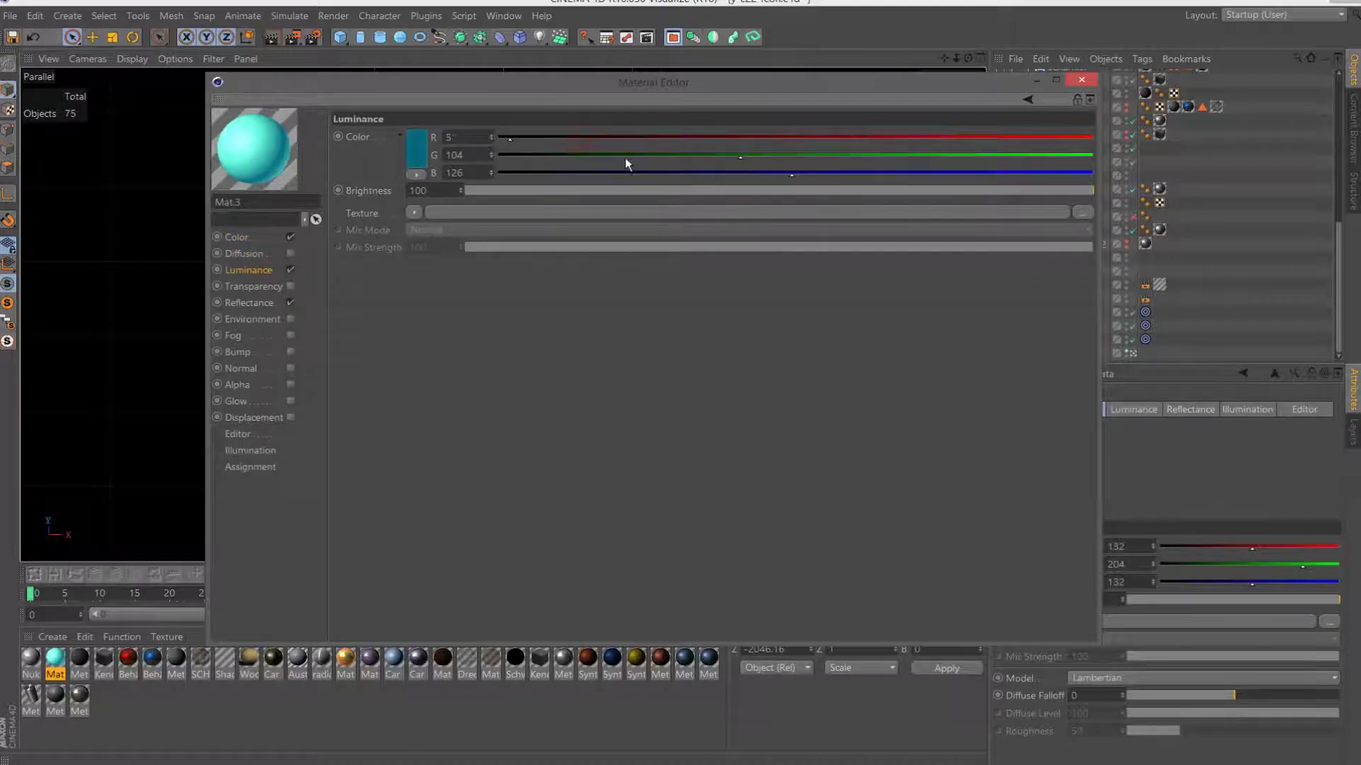
{"action": "left_click", "coordinate": [627, 155]}
{"action": "left_click", "coordinate": [292, 37]}
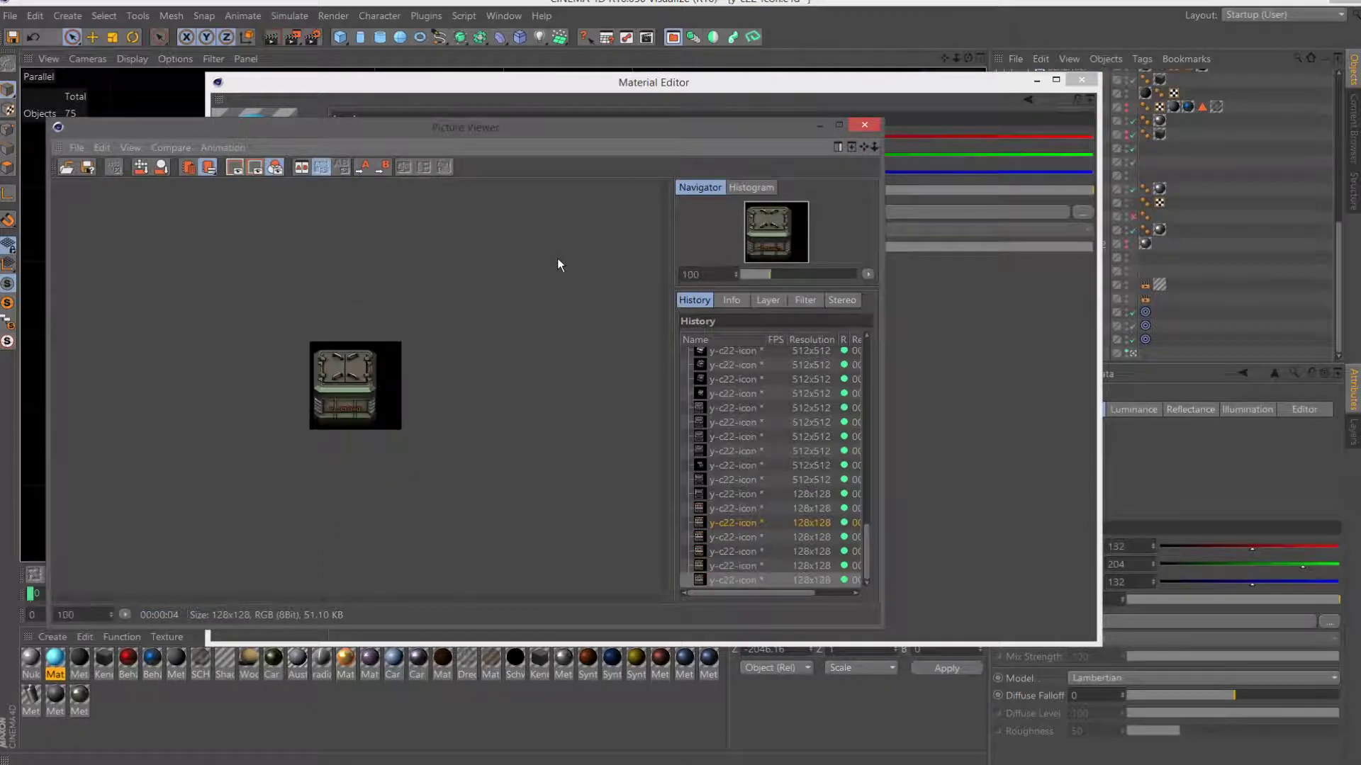
Zoom in and out on the finished chest icon render to check it.
{"action": "scroll", "coordinate": [557, 261], "scroll_direction": "up", "scroll_amount": 2}
{"action": "scroll", "coordinate": [560, 258], "scroll_direction": "up", "scroll_amount": 2}
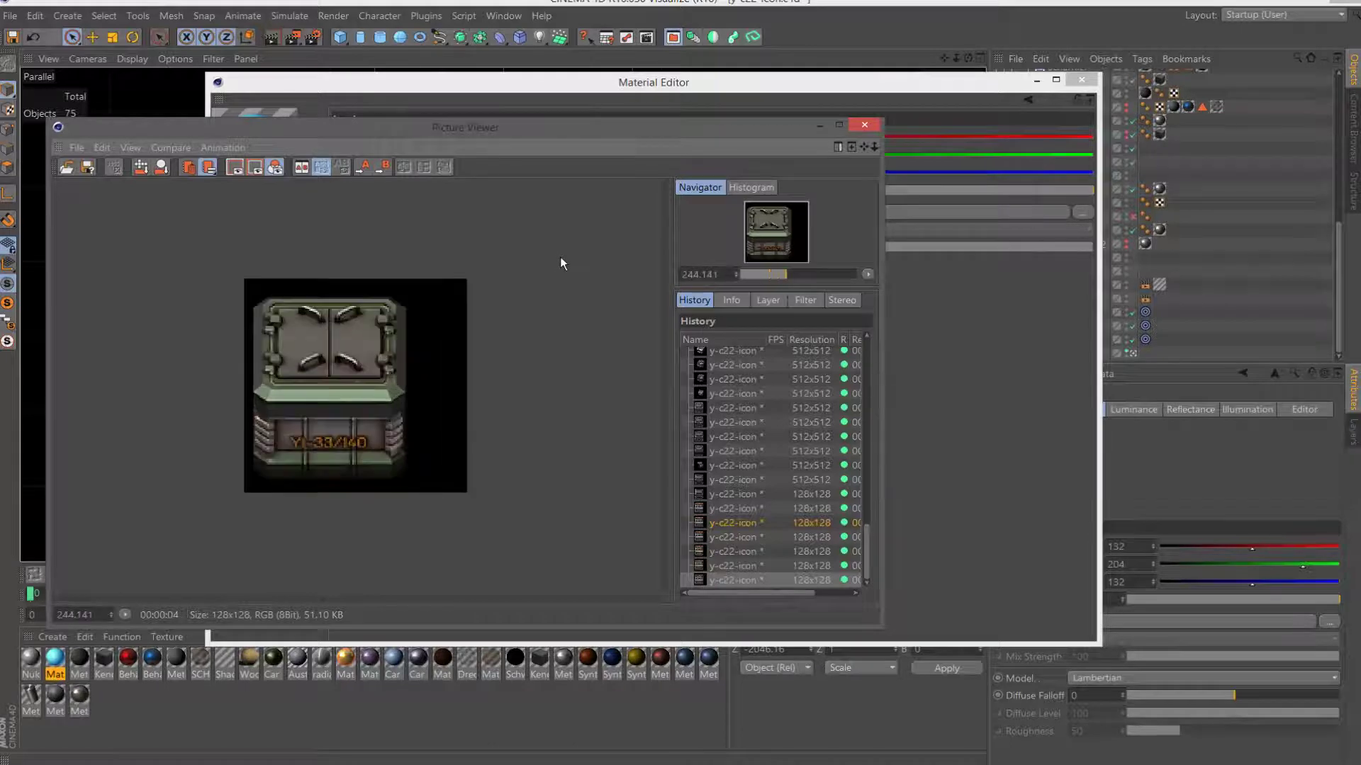
{"action": "scroll", "coordinate": [561, 263], "scroll_direction": "down", "scroll_amount": 1}
{"action": "scroll", "coordinate": [561, 268], "scroll_direction": "down", "scroll_amount": 2}
{"action": "scroll", "coordinate": [561, 270], "scroll_direction": "down", "scroll_amount": 1}
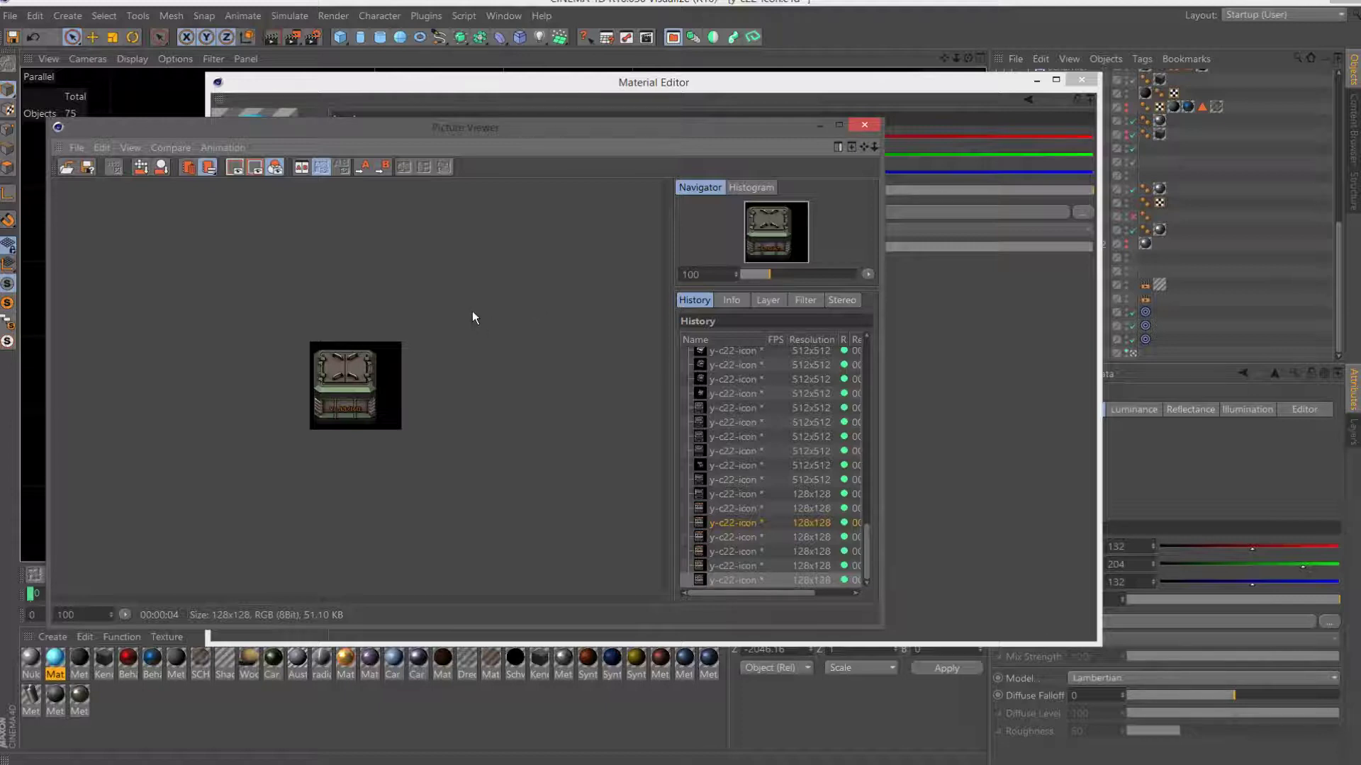
Save the render as PNG y-cg33.png in the storeage folder and close the Picture Viewer.
{"action": "left_click", "coordinate": [88, 169]}
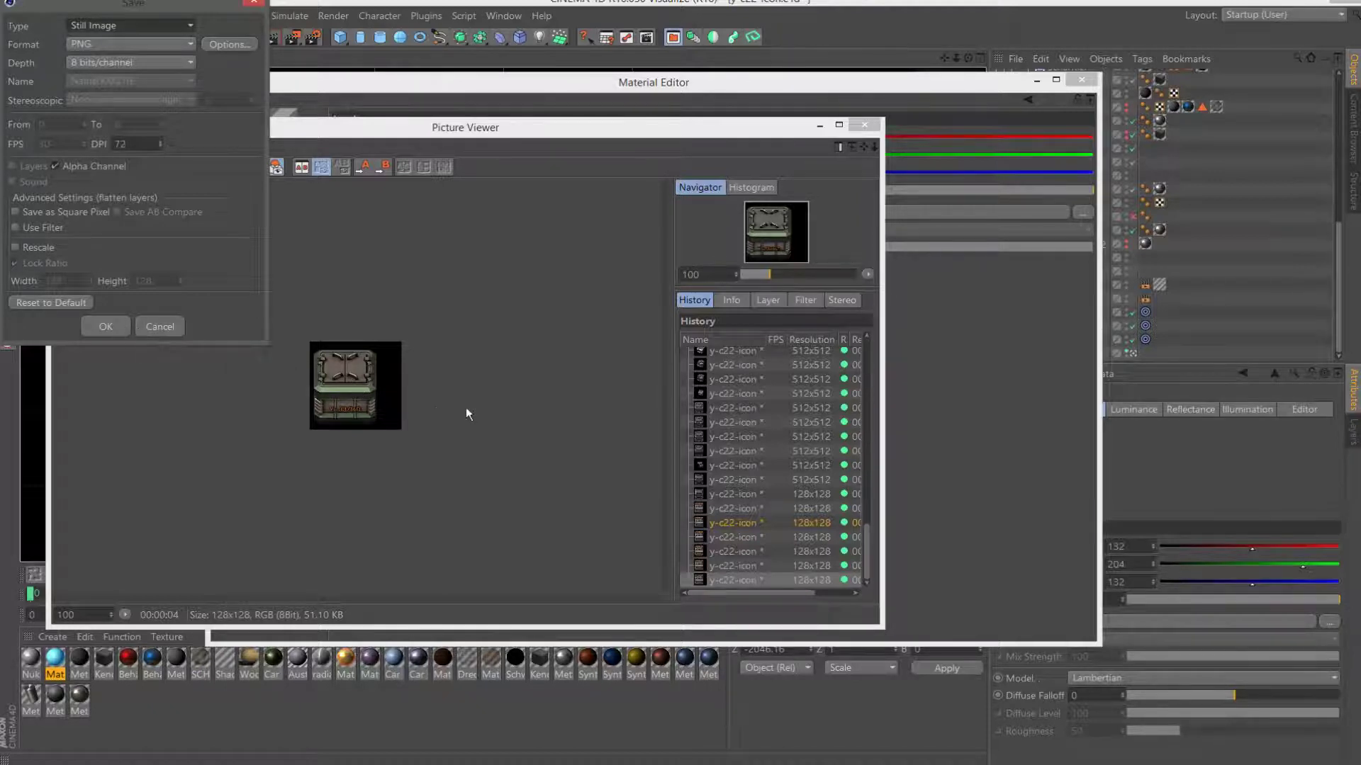
{"action": "left_click", "coordinate": [110, 326]}
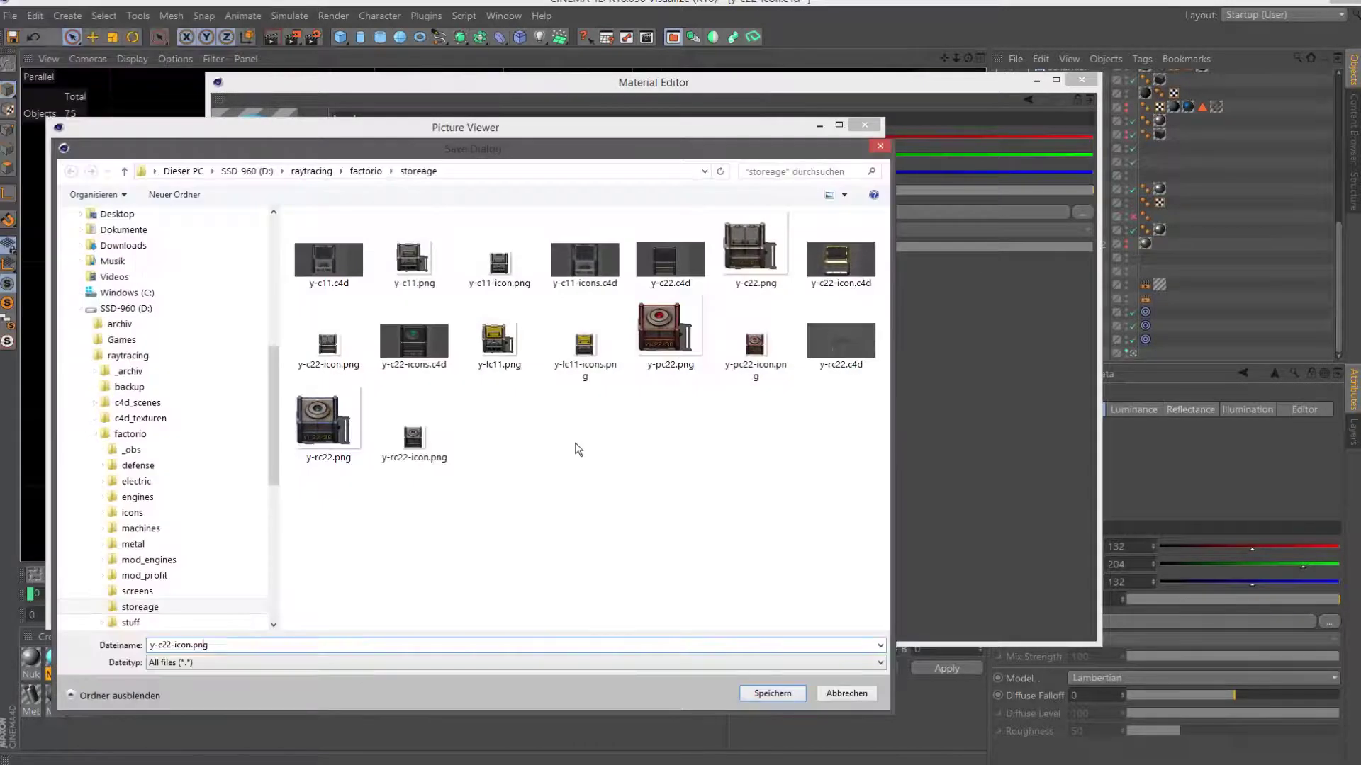
{"action": "key", "text": "BackSpace"}
{"action": "key", "text": "BackSpace"}
{"action": "type", "text": "33"}
{"action": "type", "text": "g"}
{"action": "key", "text": "Delete"}
{"action": "key", "text": "Delete"}
{"action": "key", "text": "Delete"}
{"action": "key", "text": "Delete"}
{"action": "key", "text": "Delete"}
{"action": "key", "text": "Return"}
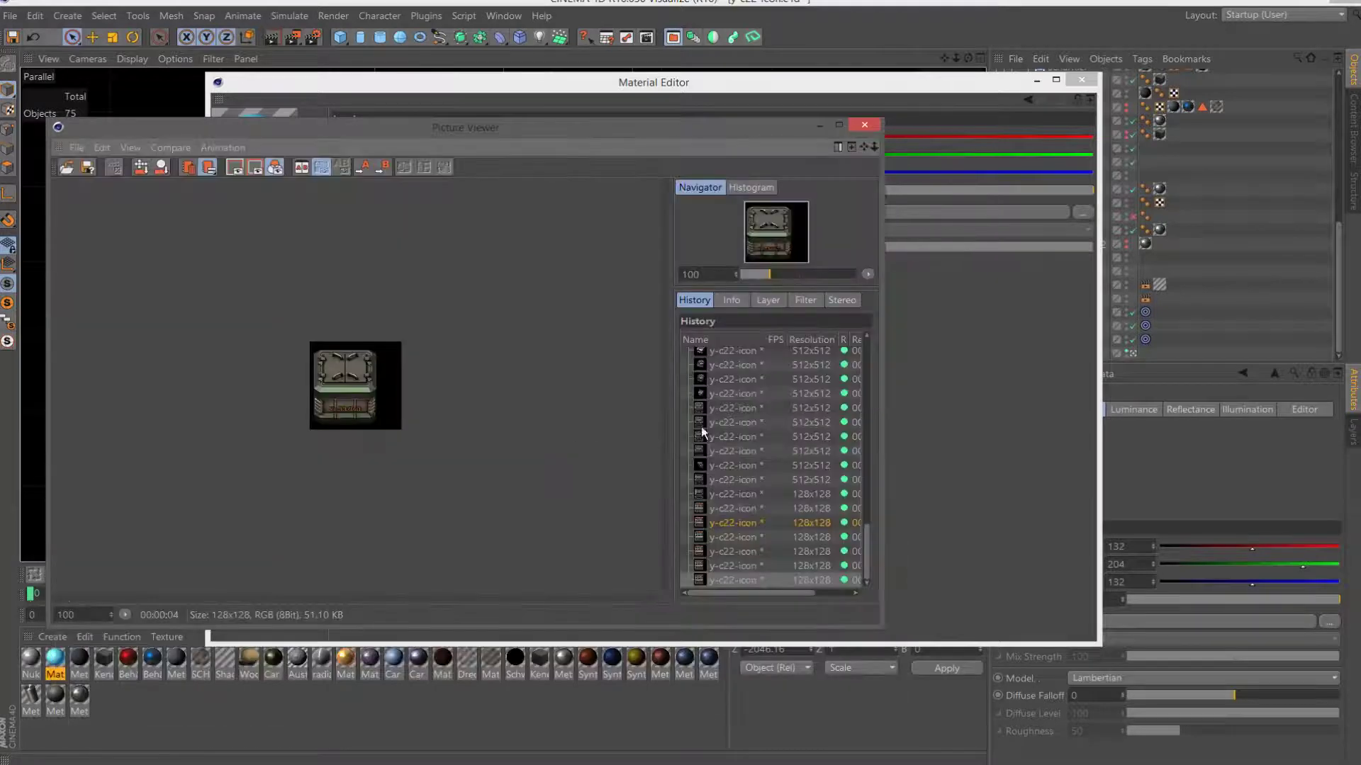
{"action": "left_click", "coordinate": [863, 126]}
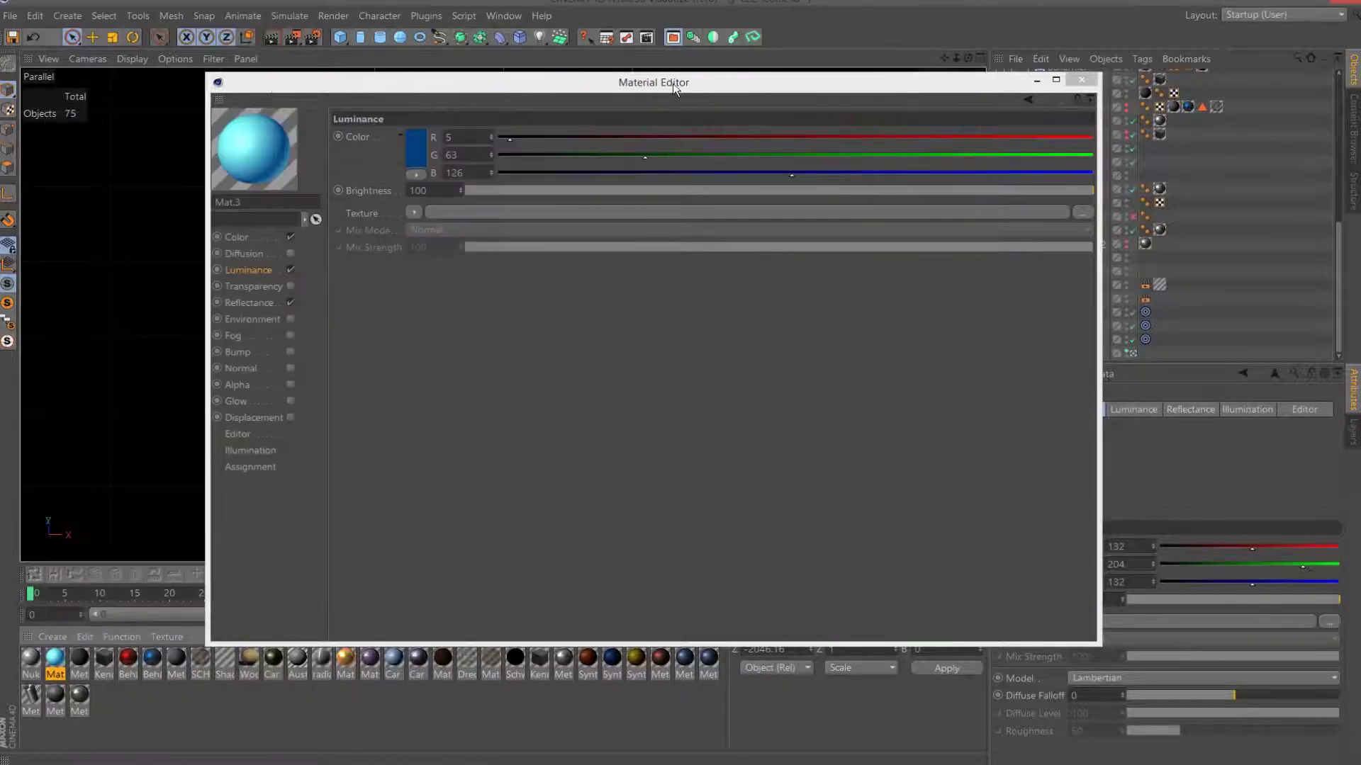
Close the Material Editor with Alt+F4 to reveal the teal-glowing chest.
{"action": "key", "text": "alt+F4"}
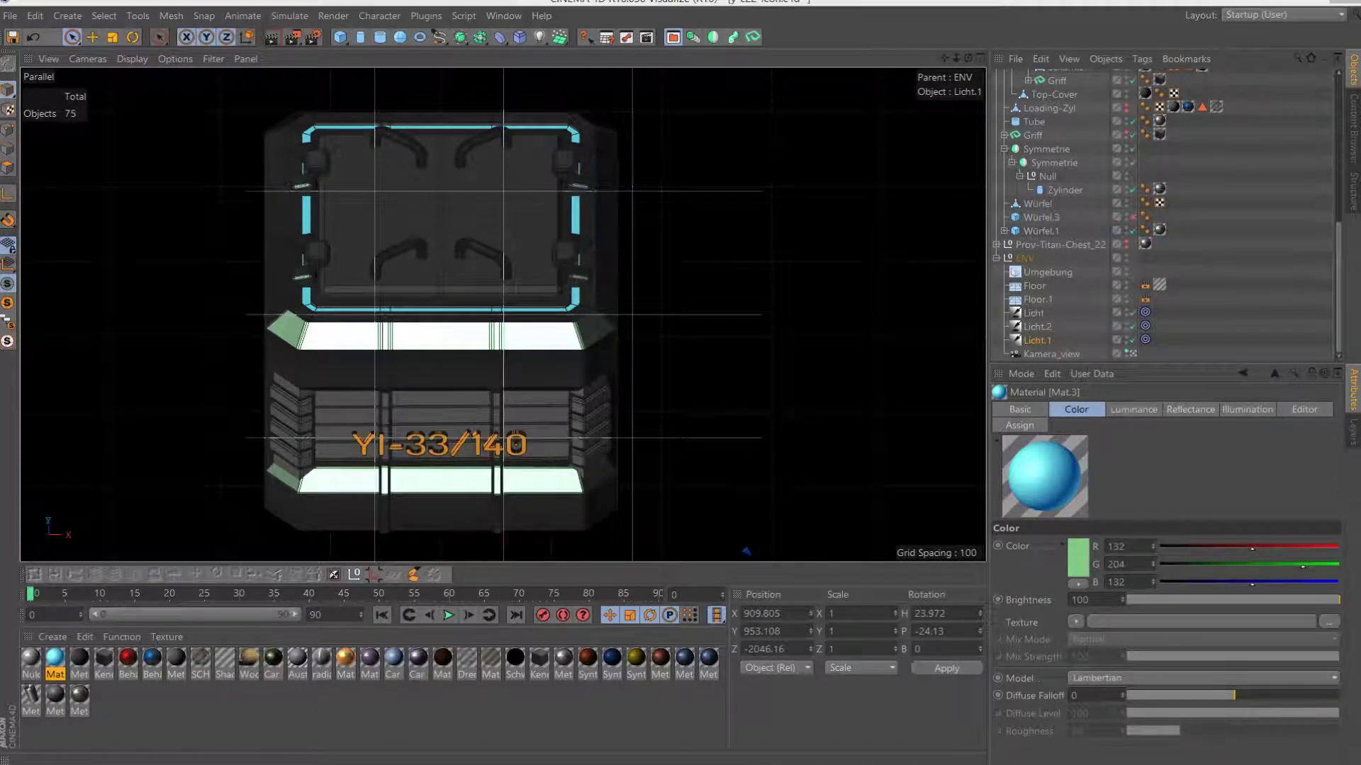
Load y-cg33.png from the factorio storeage folder into cGFXShift's 3×3 128-pixel grid.
{"action": "left_click", "coordinate": [345, 269]}
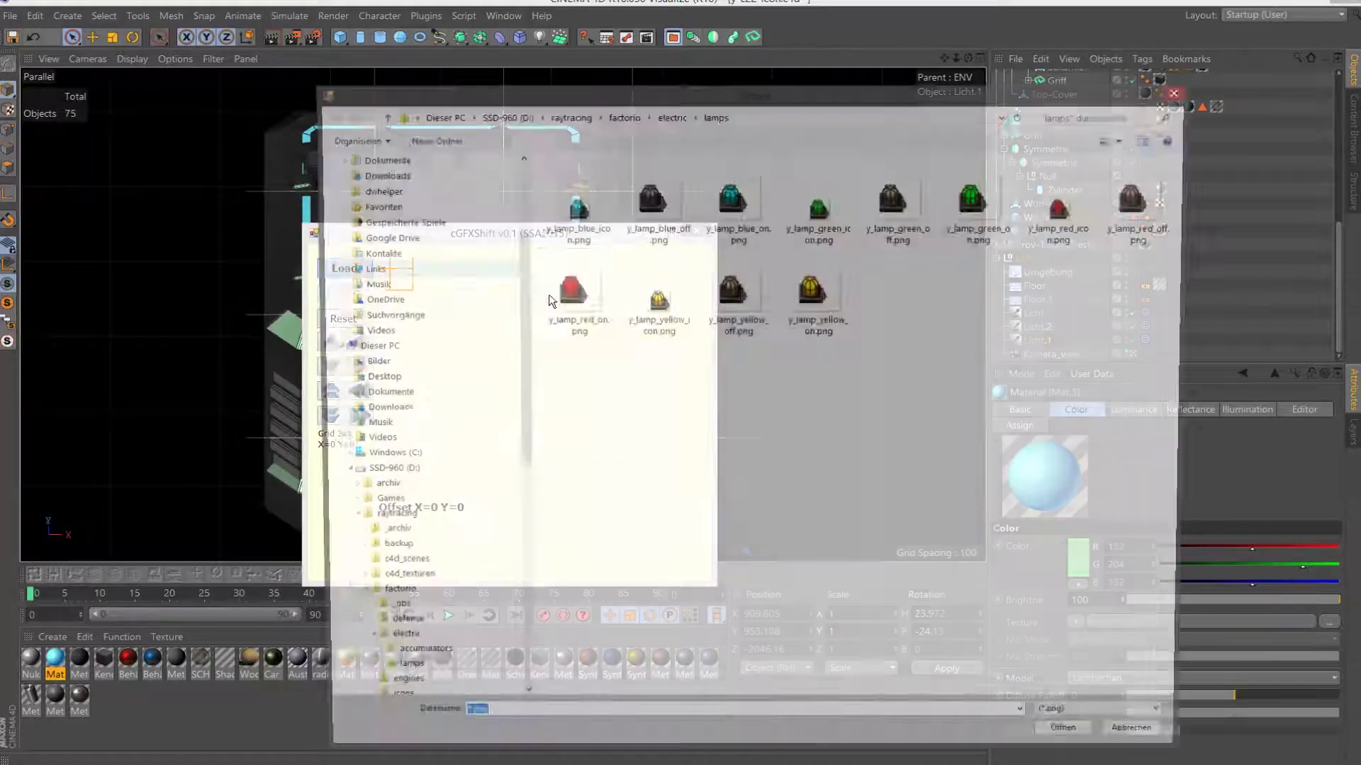
{"action": "left_click", "coordinate": [522, 409]}
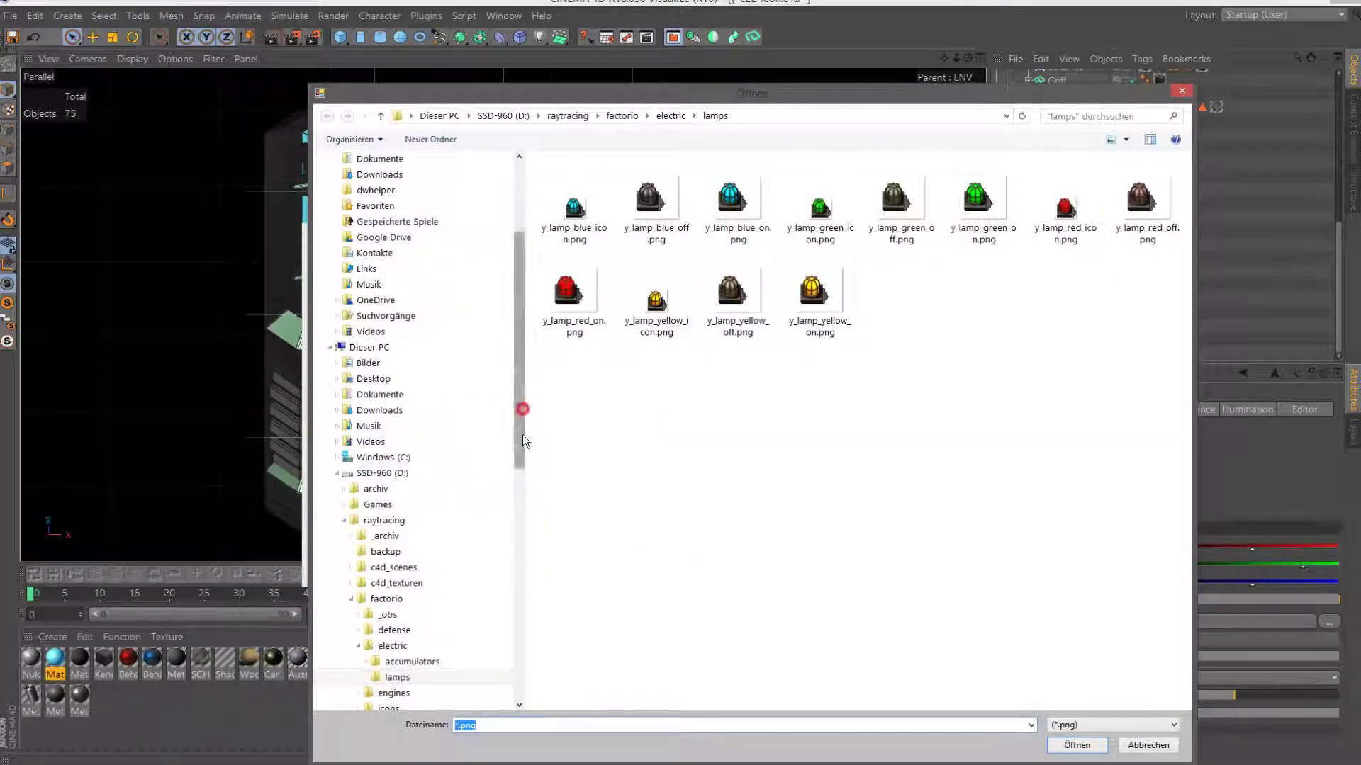
{"action": "left_click_drag", "start_coordinate": [521, 435], "coordinate": [521, 543]}
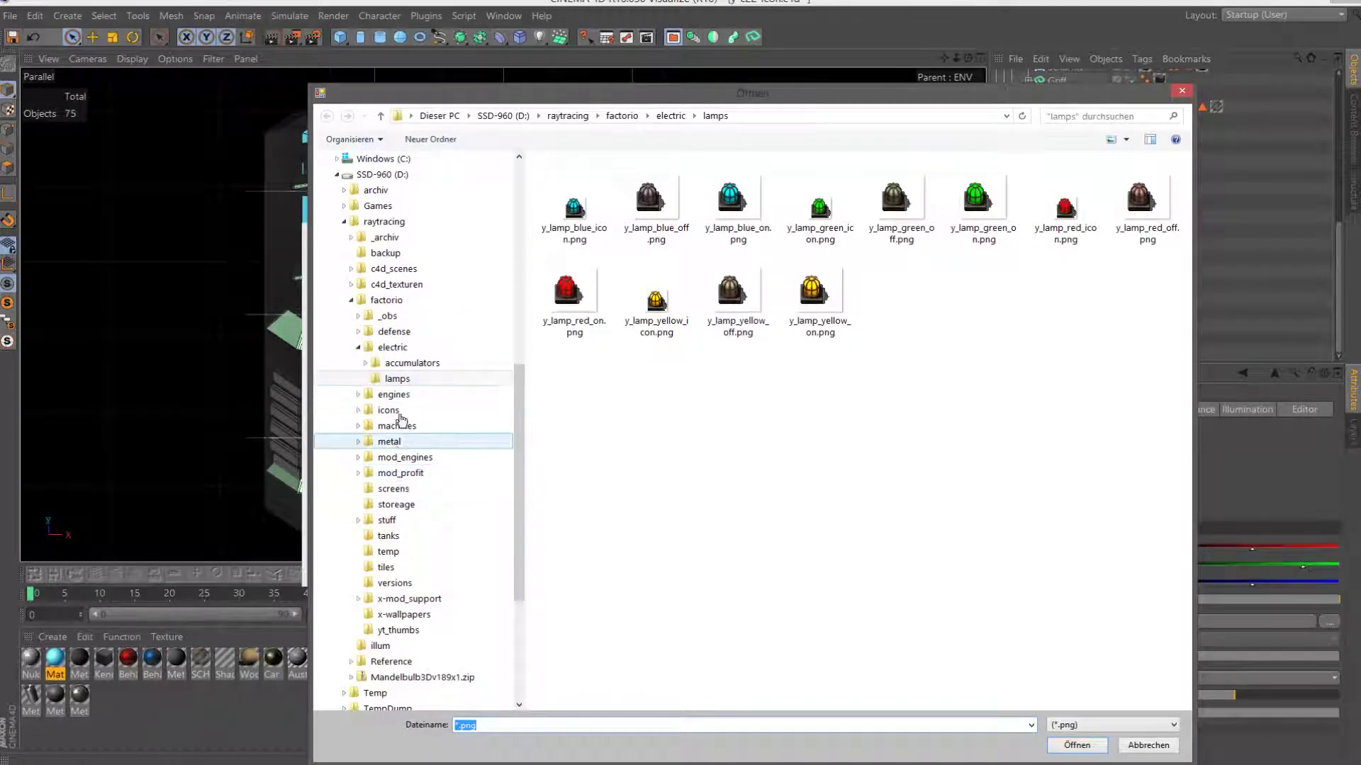
{"action": "left_click", "coordinate": [395, 505]}
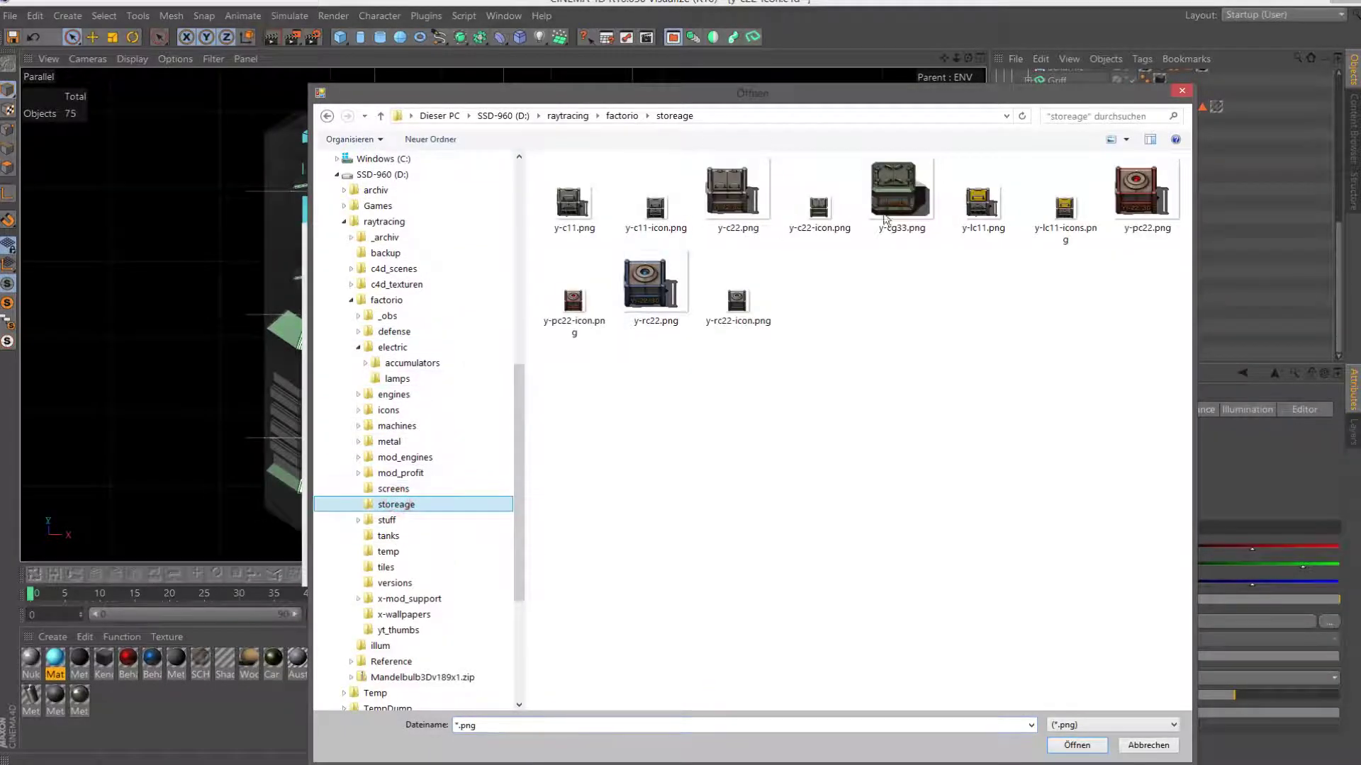
{"action": "left_click", "coordinate": [914, 205]}
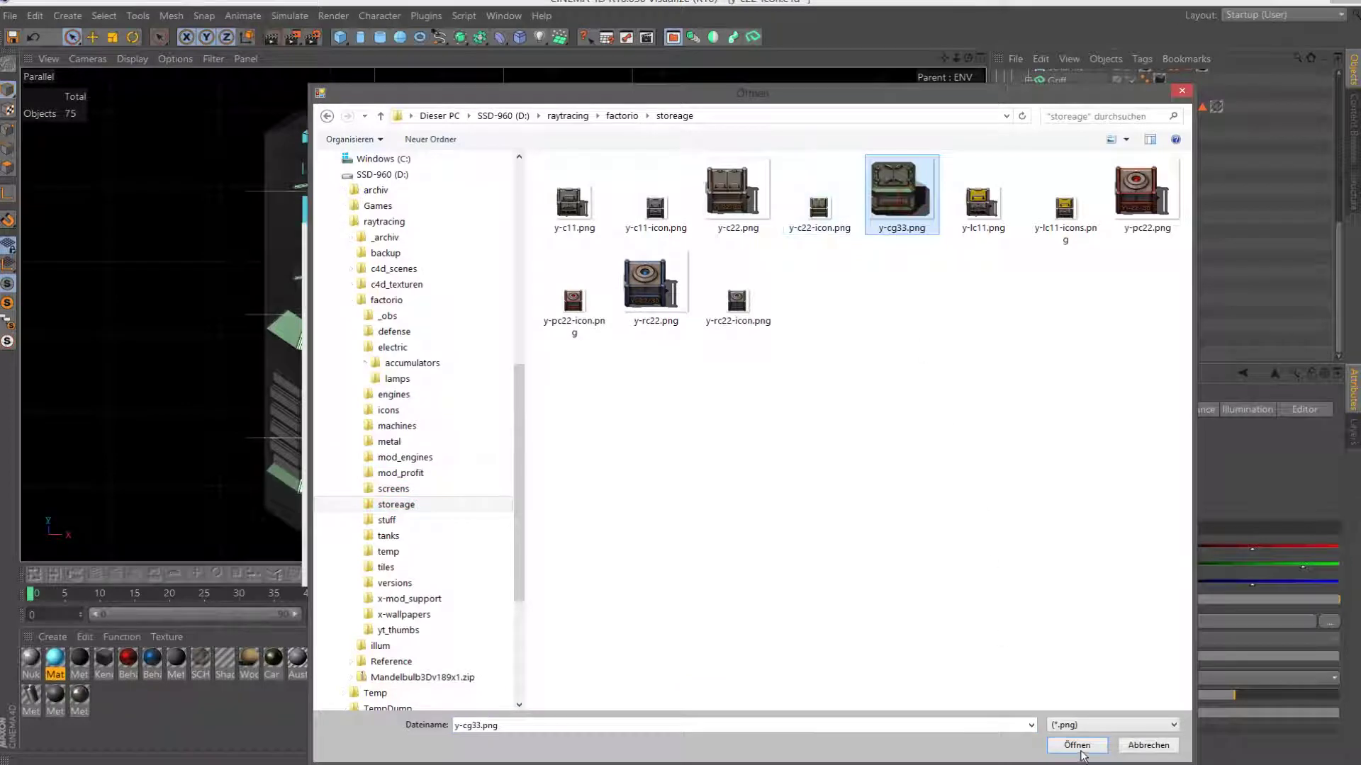
{"action": "left_click", "coordinate": [1080, 750]}
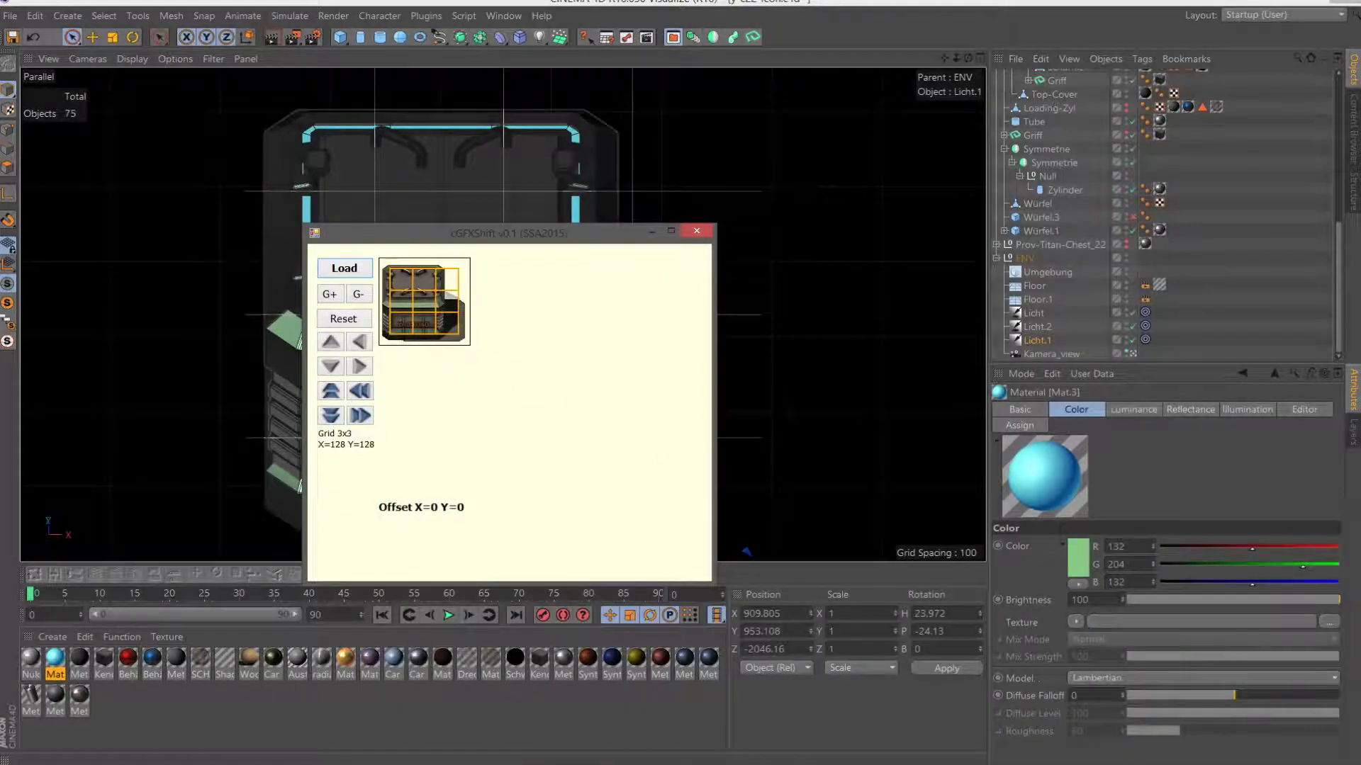
Place e_storeage.lua in Notepad++ beside cGFXShift and bring up the mod's graphics Explorer window.
{"action": "key", "text": "alt+Tab"}
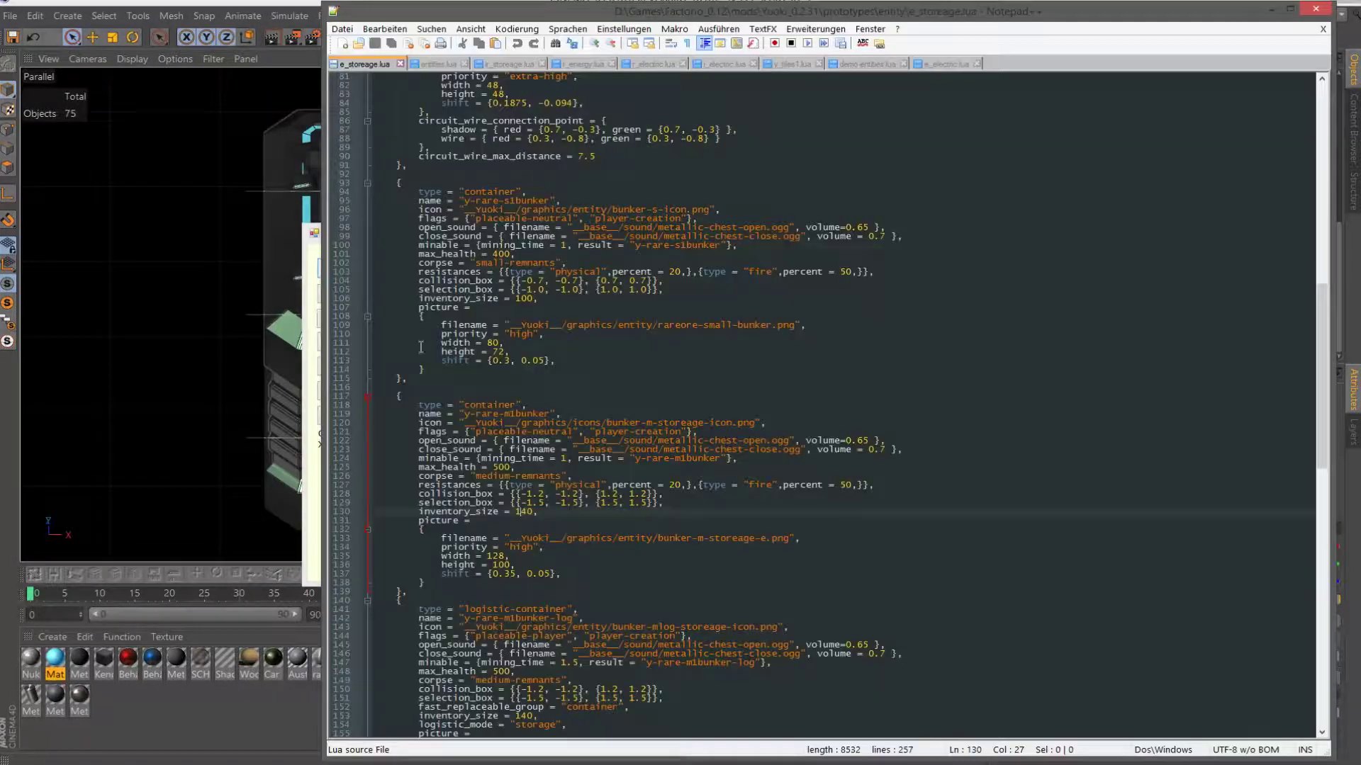
{"action": "left_click_drag", "start_coordinate": [324, 324], "coordinate": [586, 324]}
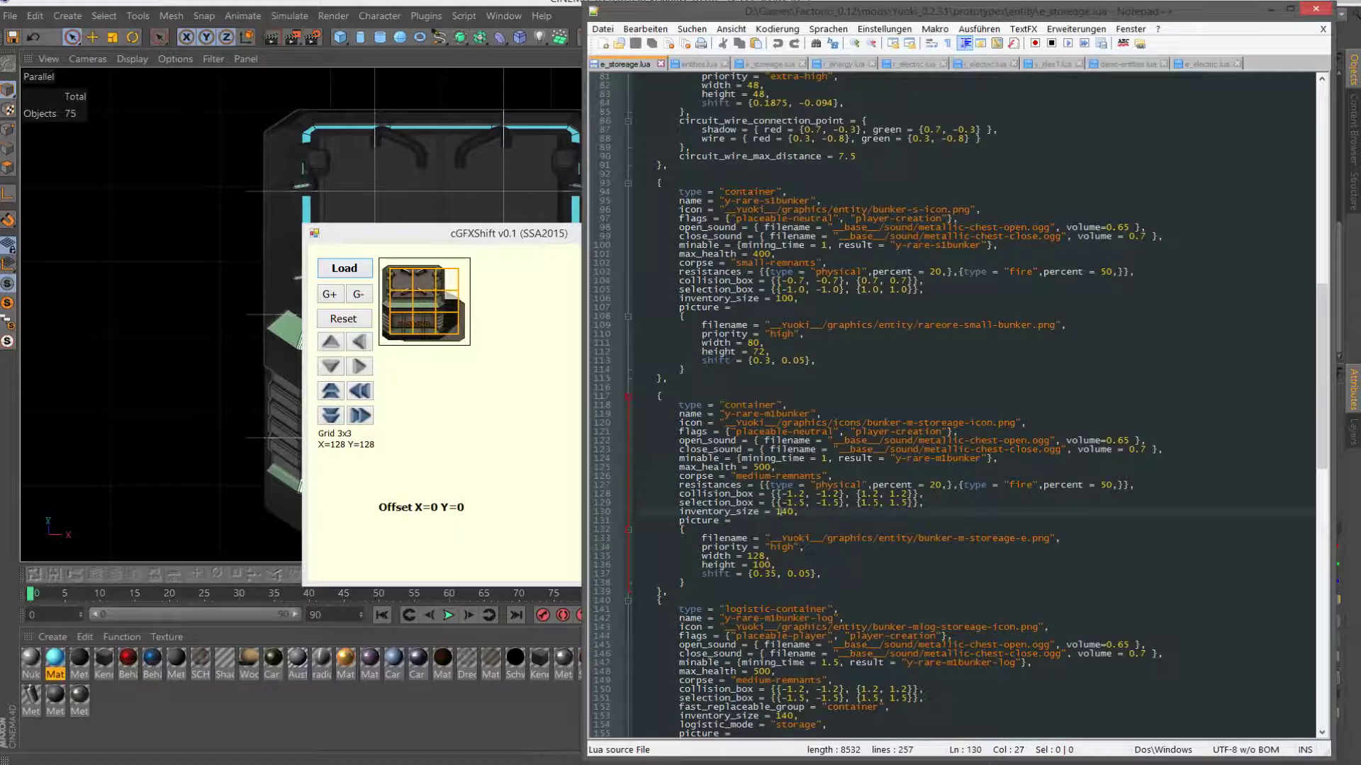
{"action": "left_click", "coordinate": [535, 754]}
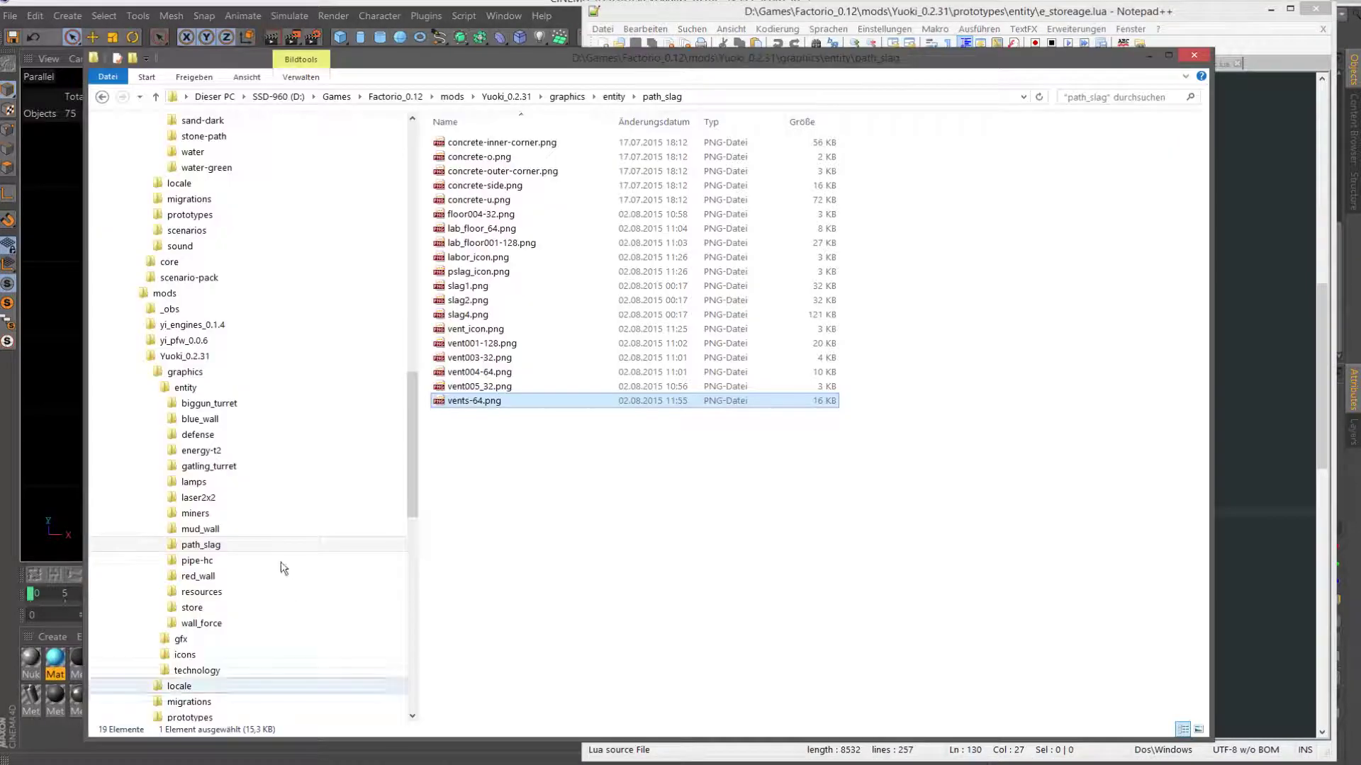
{"action": "mouse_move", "coordinate": [232, 375]}
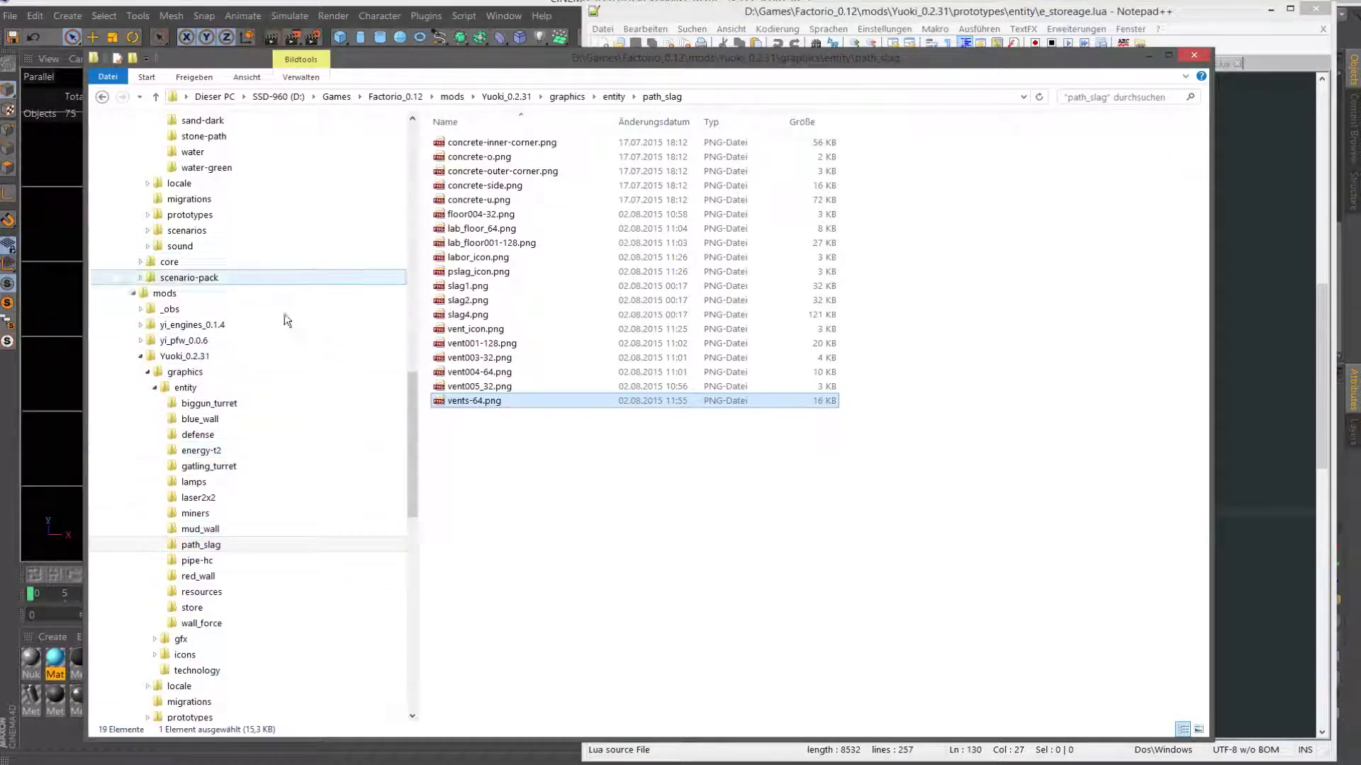
Copy y-cg33.png from the storeage render folder.
{"action": "left_click", "coordinate": [154, 388]}
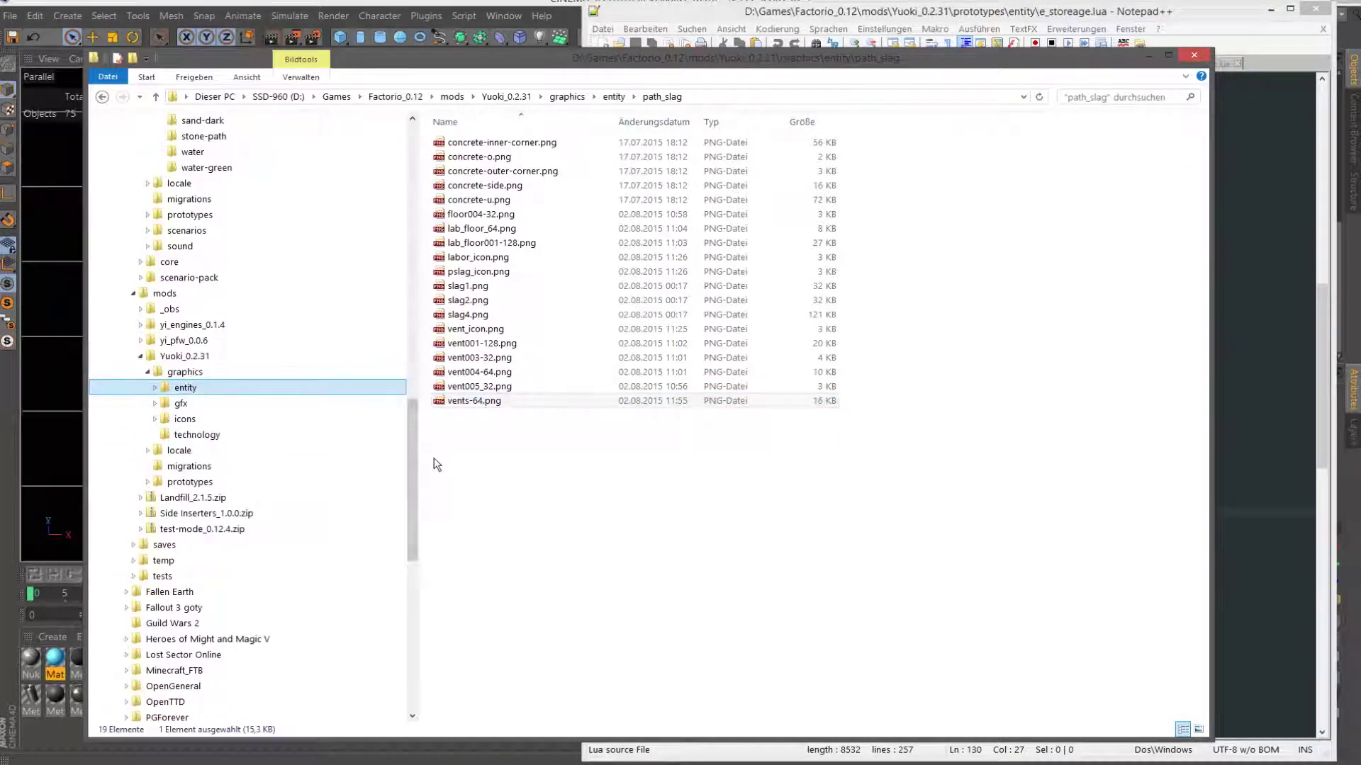
{"action": "key", "text": "alt+Tab"}
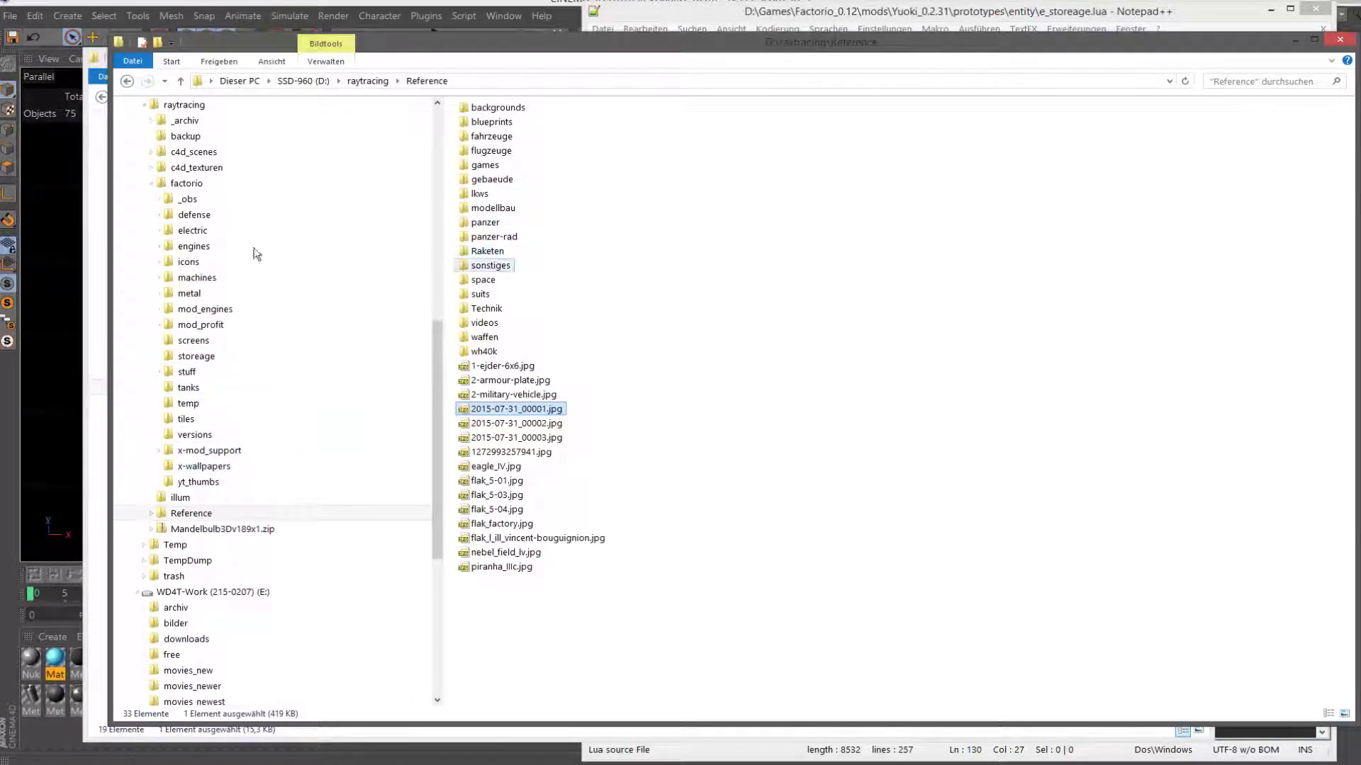
{"action": "mouse_move", "coordinate": [193, 340]}
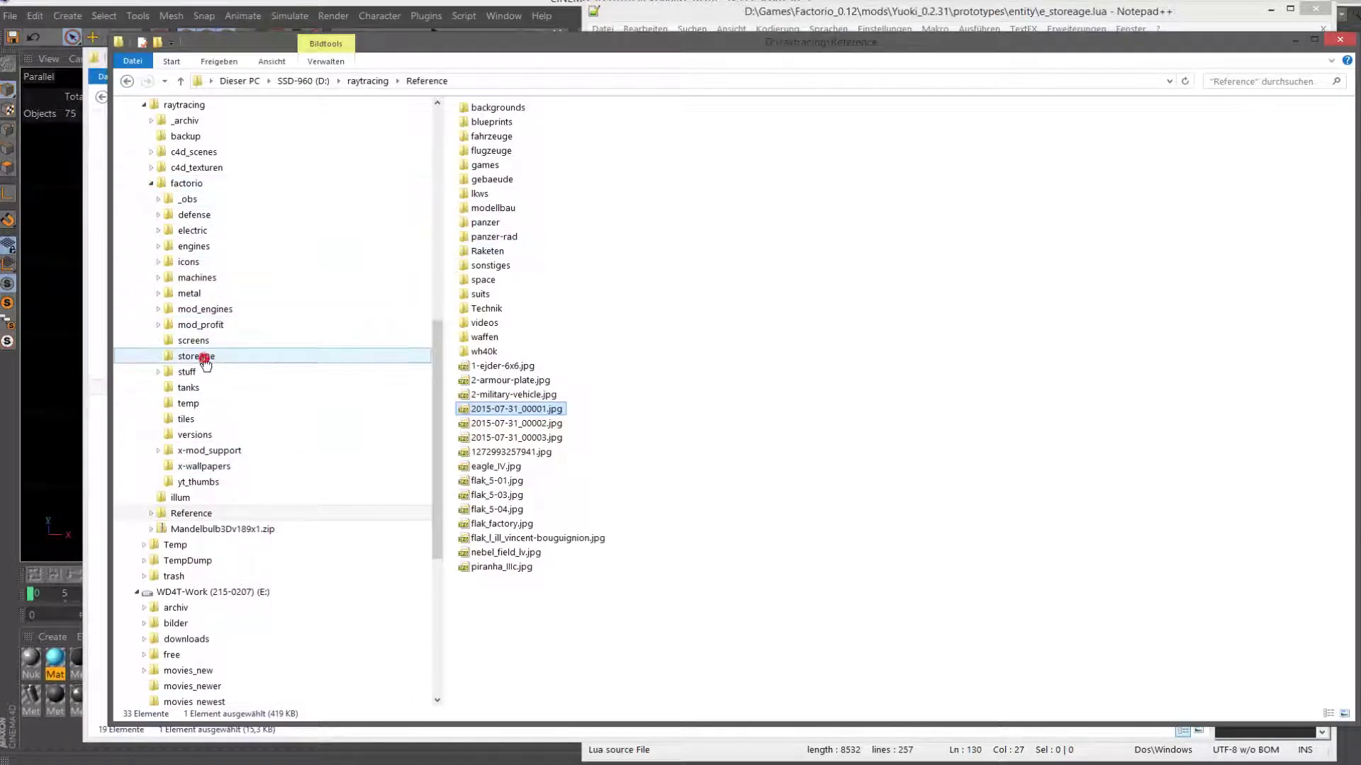
{"action": "left_click", "coordinate": [208, 357]}
{"action": "right_click", "coordinate": [888, 125]}
{"action": "left_click", "coordinate": [1227, 319]}
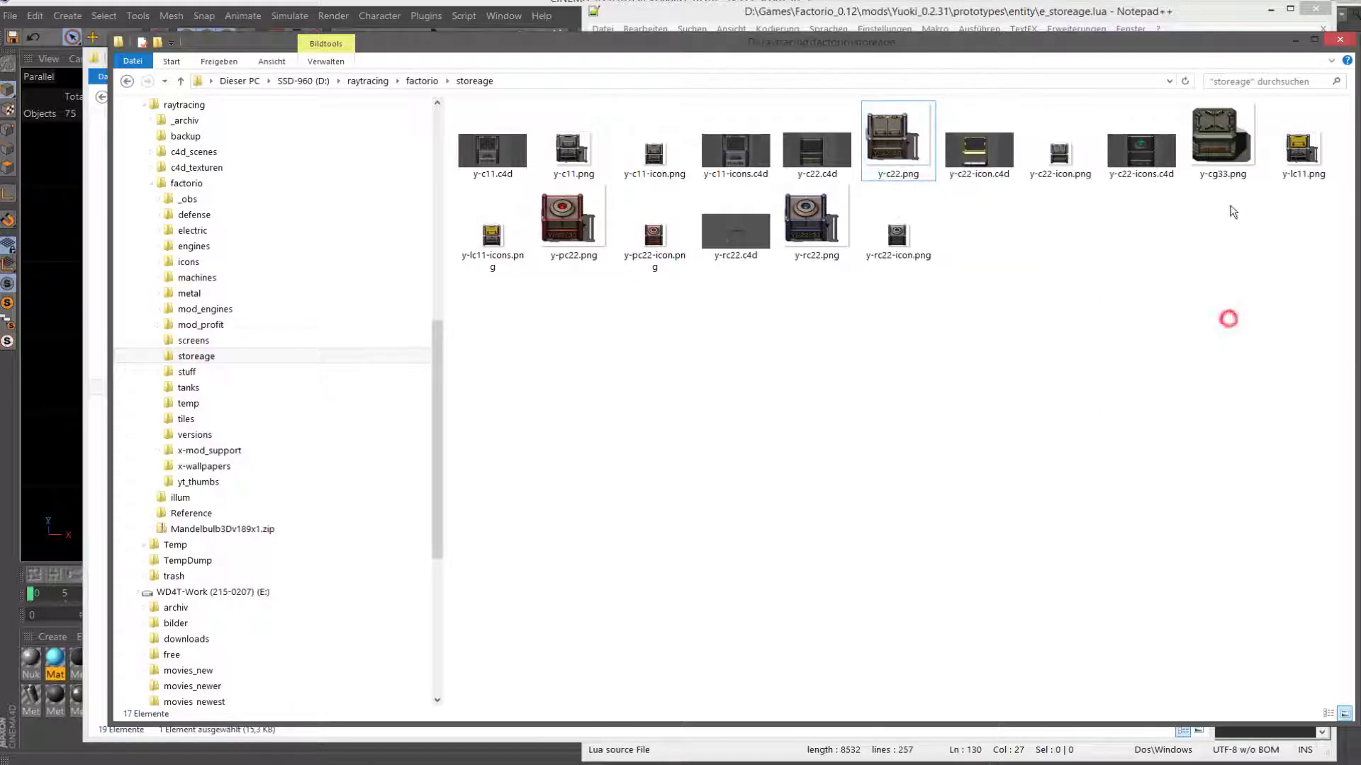
{"action": "left_click", "coordinate": [1223, 138]}
{"action": "right_click", "coordinate": [1222, 141]}
{"action": "left_click", "coordinate": [1210, 365]}
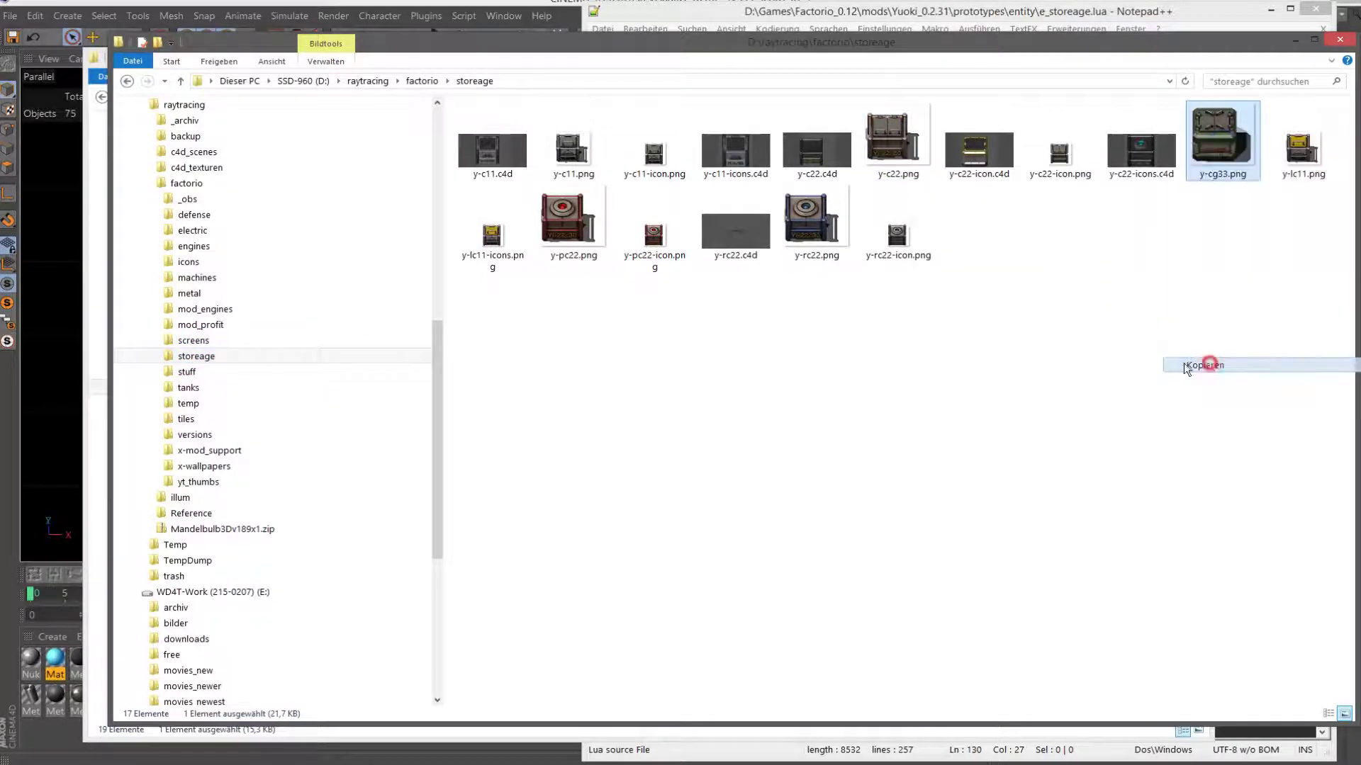
Paste y-cg33.png into the mod's graphics\entity\store folder.
{"action": "key", "text": "alt+Tab"}
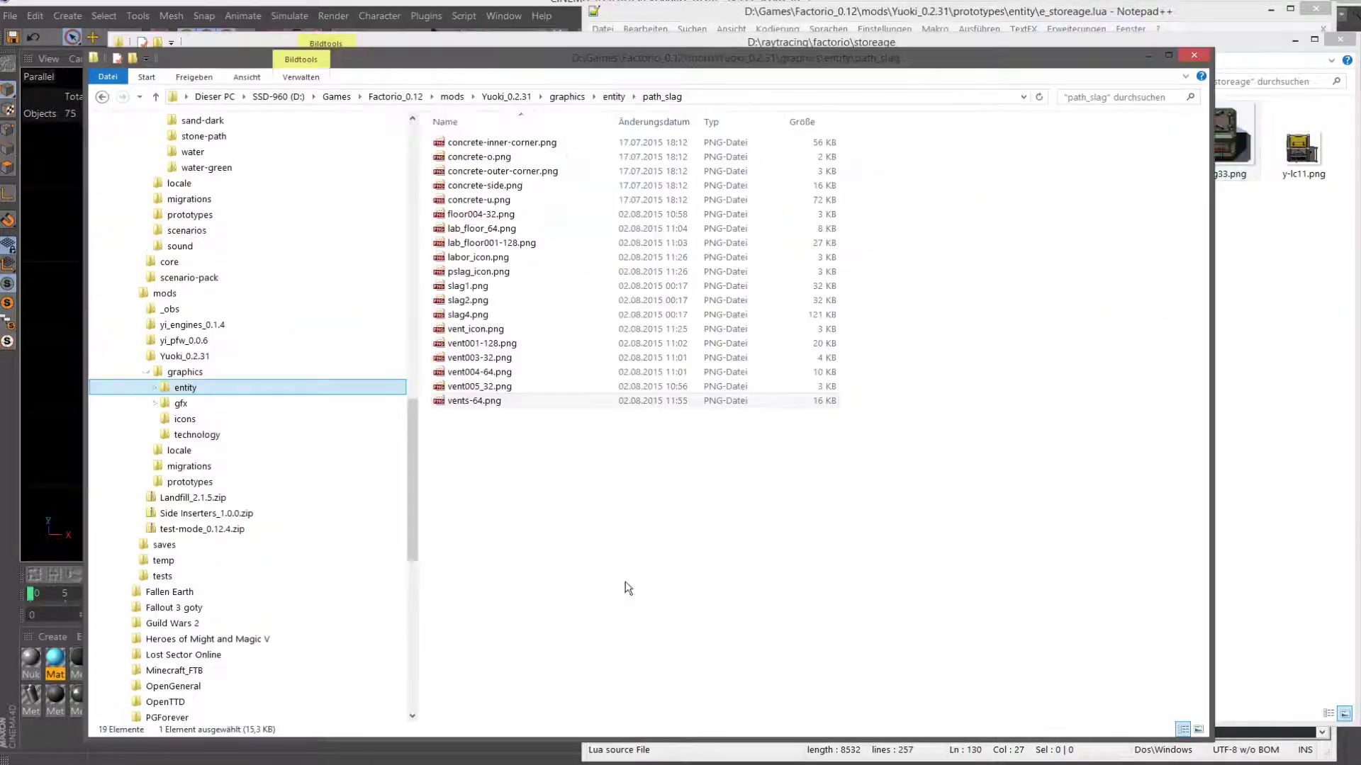
{"action": "left_click", "coordinate": [187, 389]}
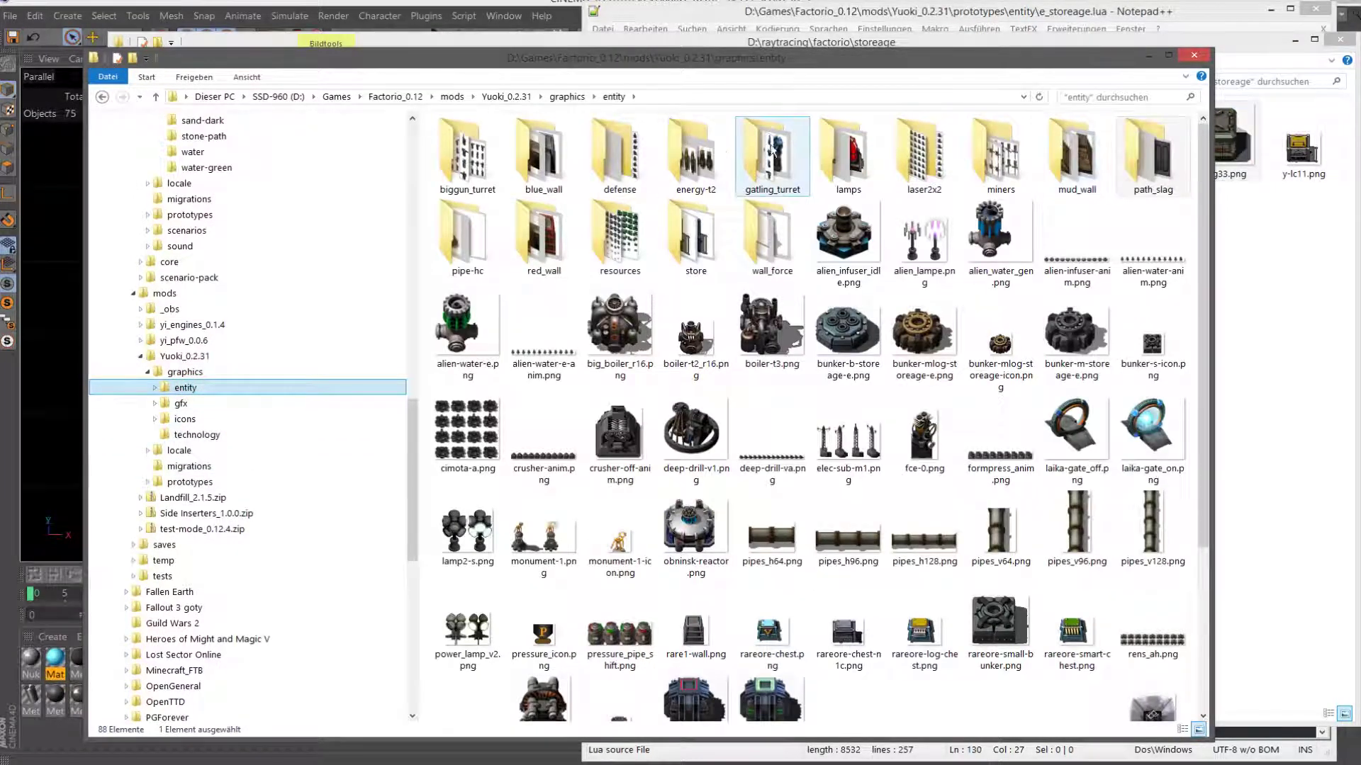
{"action": "double_click", "coordinate": [708, 234]}
{"action": "right_click", "coordinate": [744, 413]}
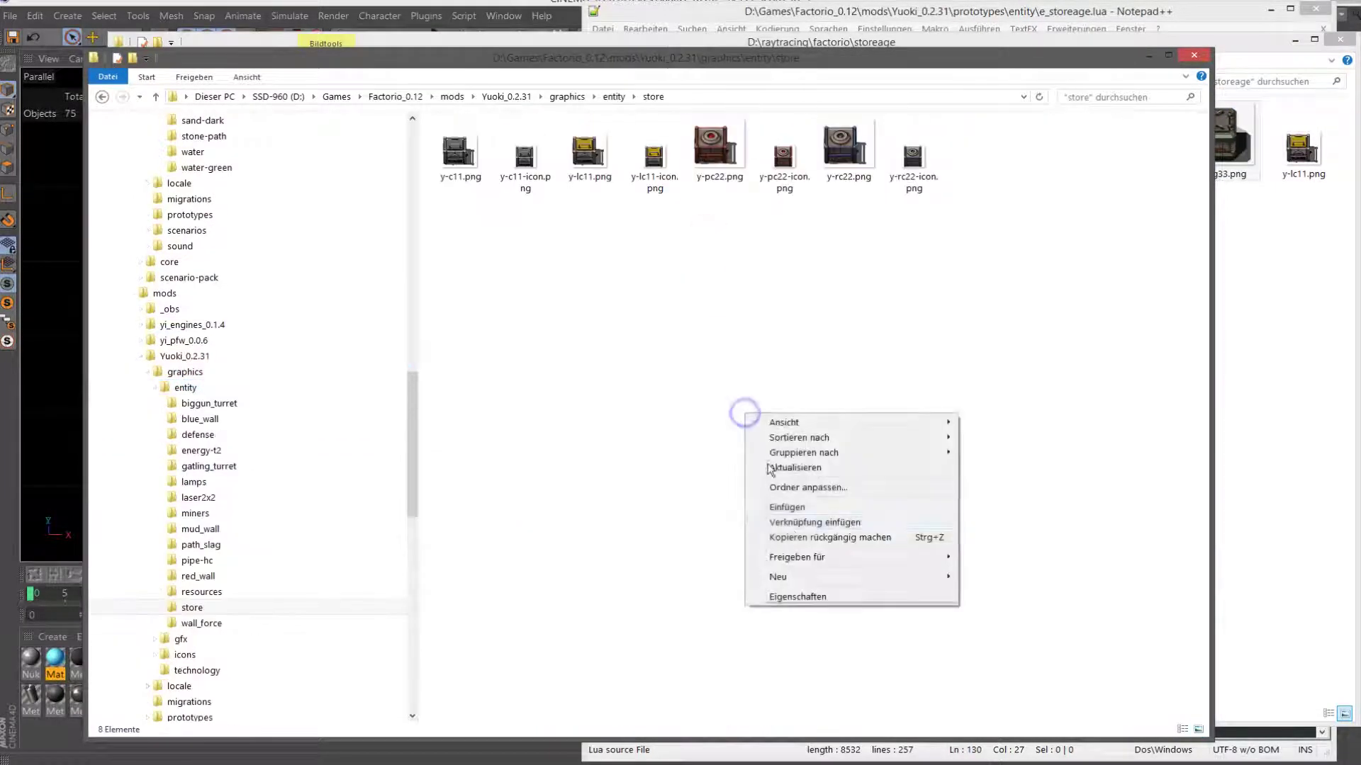
{"action": "left_click", "coordinate": [787, 507]}
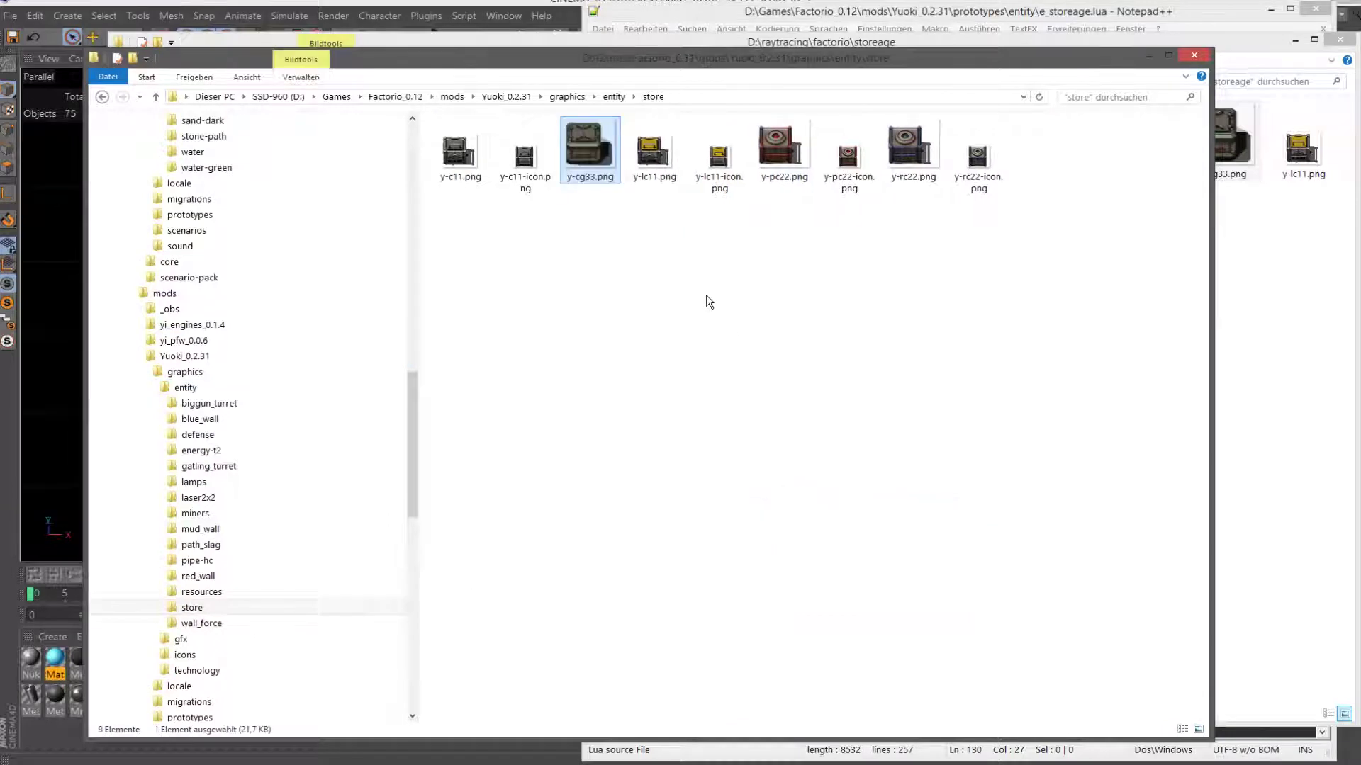
{"action": "left_click", "coordinate": [586, 152]}
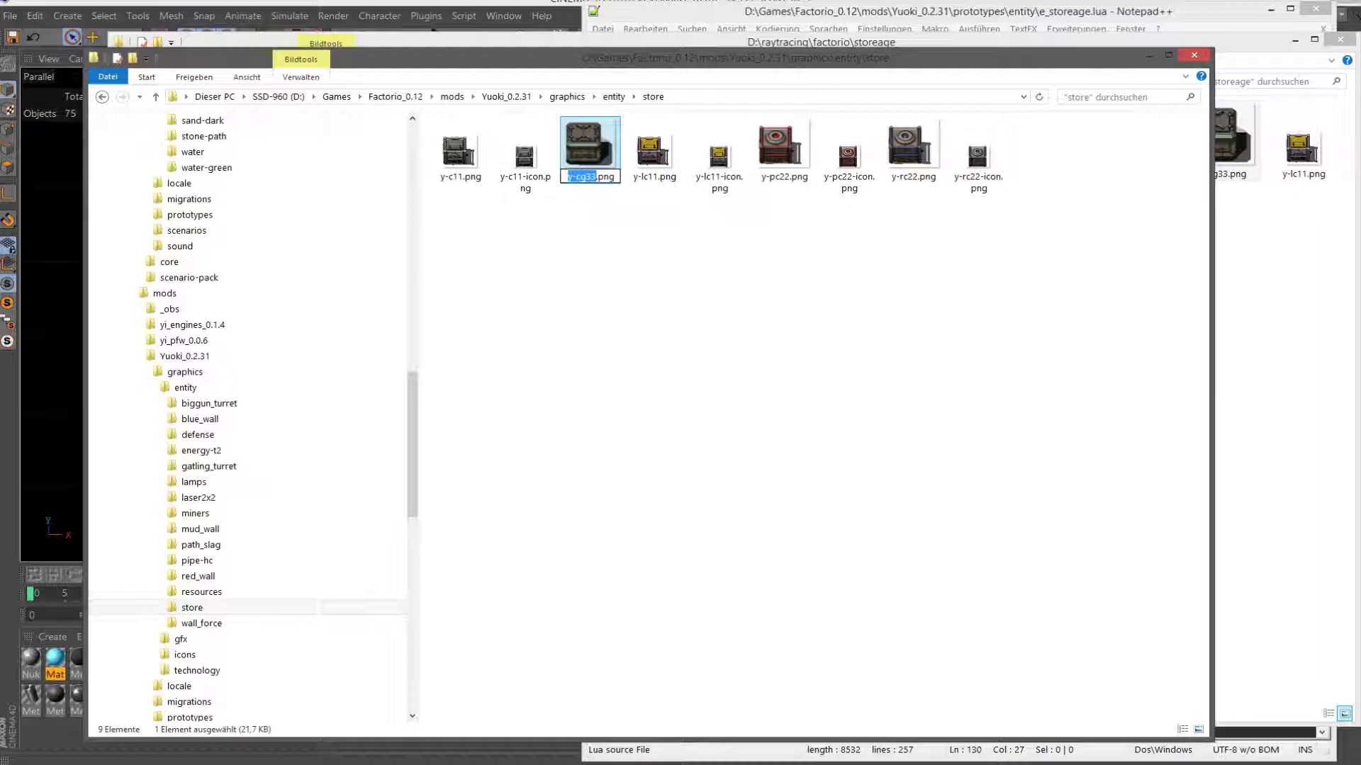
Point the medium bunker's picture on line 133 of e_storeage.lua to store/y-cg33.png.
{"action": "key", "text": "alt+Tab"}
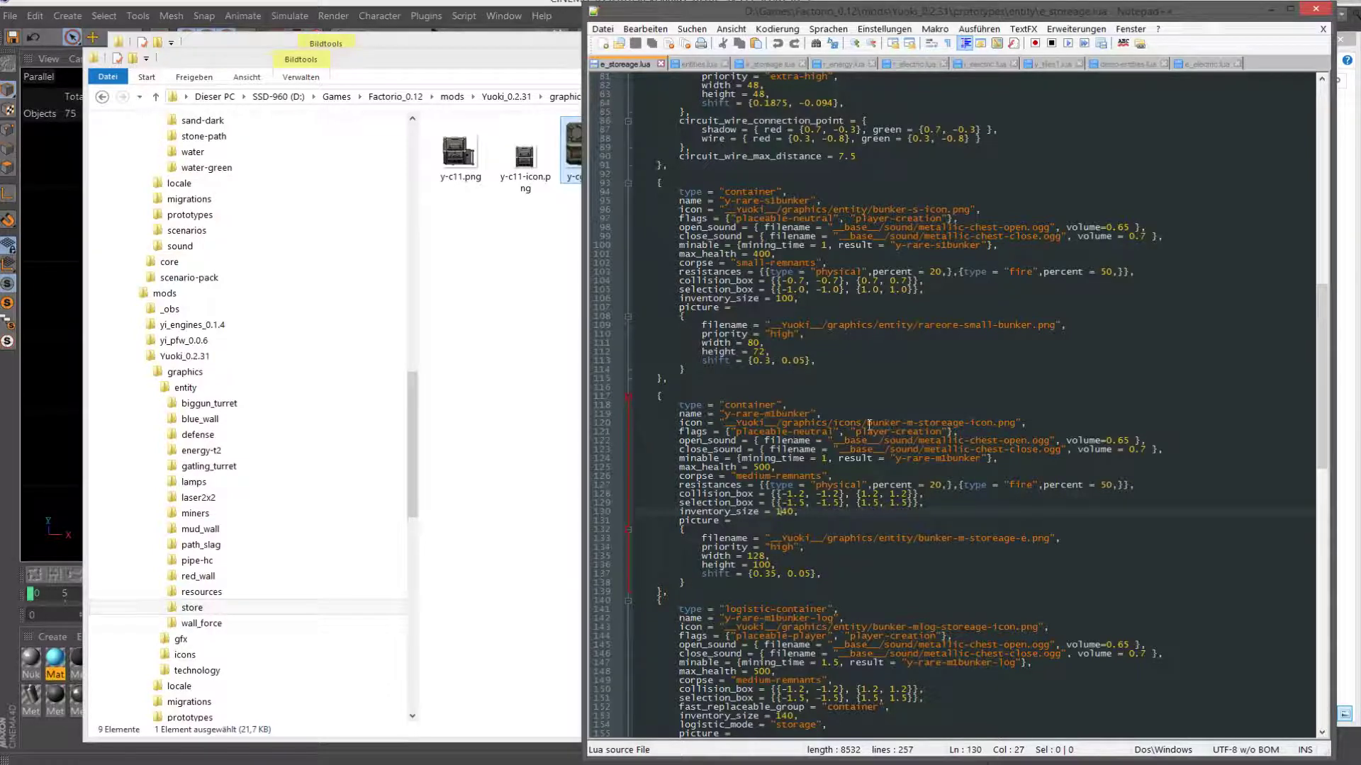
{"action": "left_click_drag", "start_coordinate": [918, 540], "coordinate": [1027, 540]}
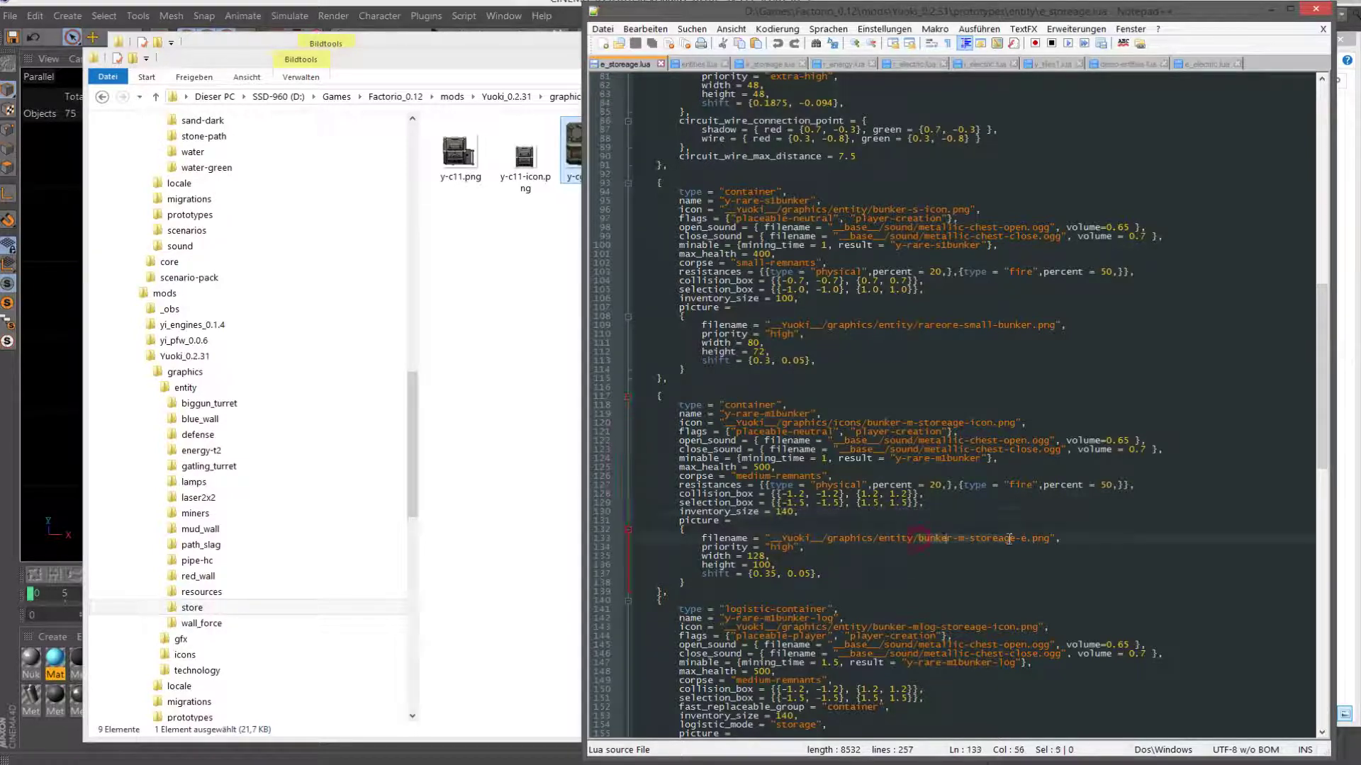
{"action": "type", "text": "y-cg33"}
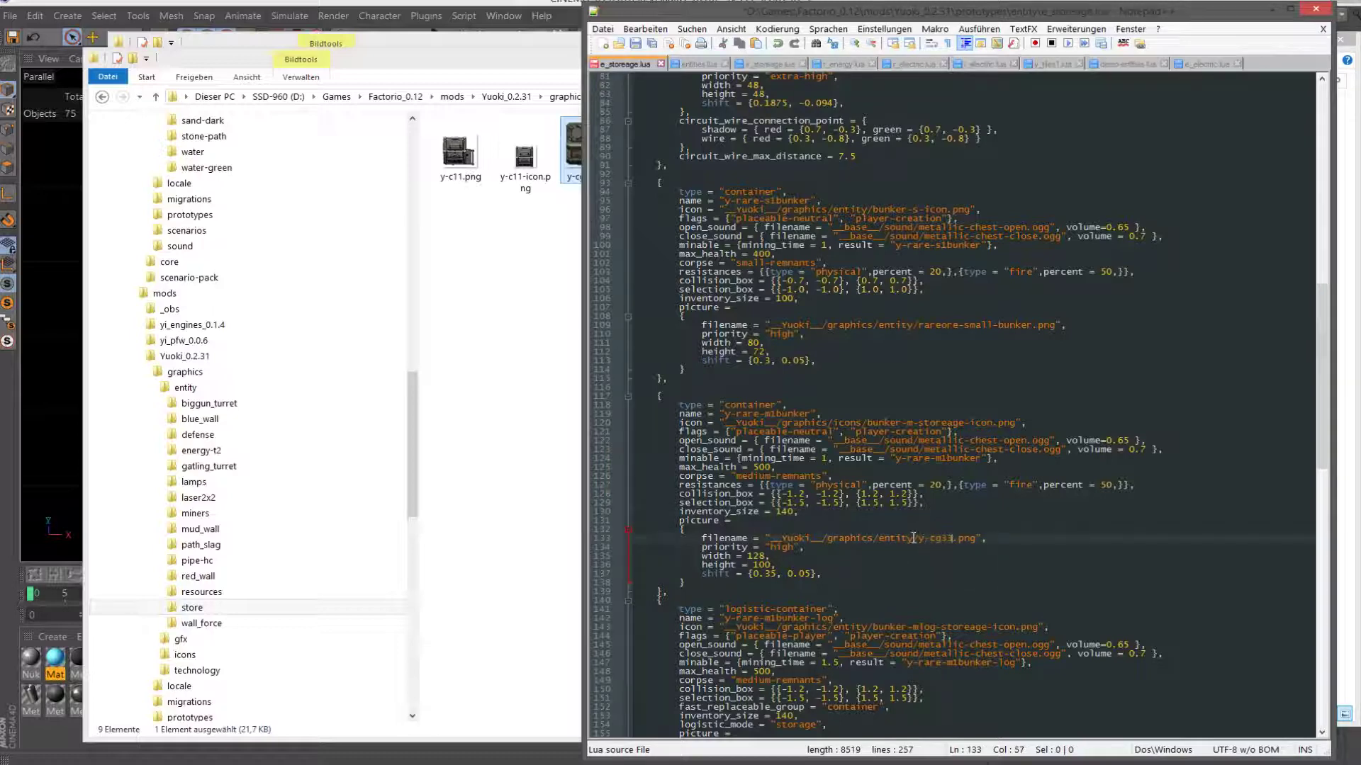
{"action": "type", "text": "store"}
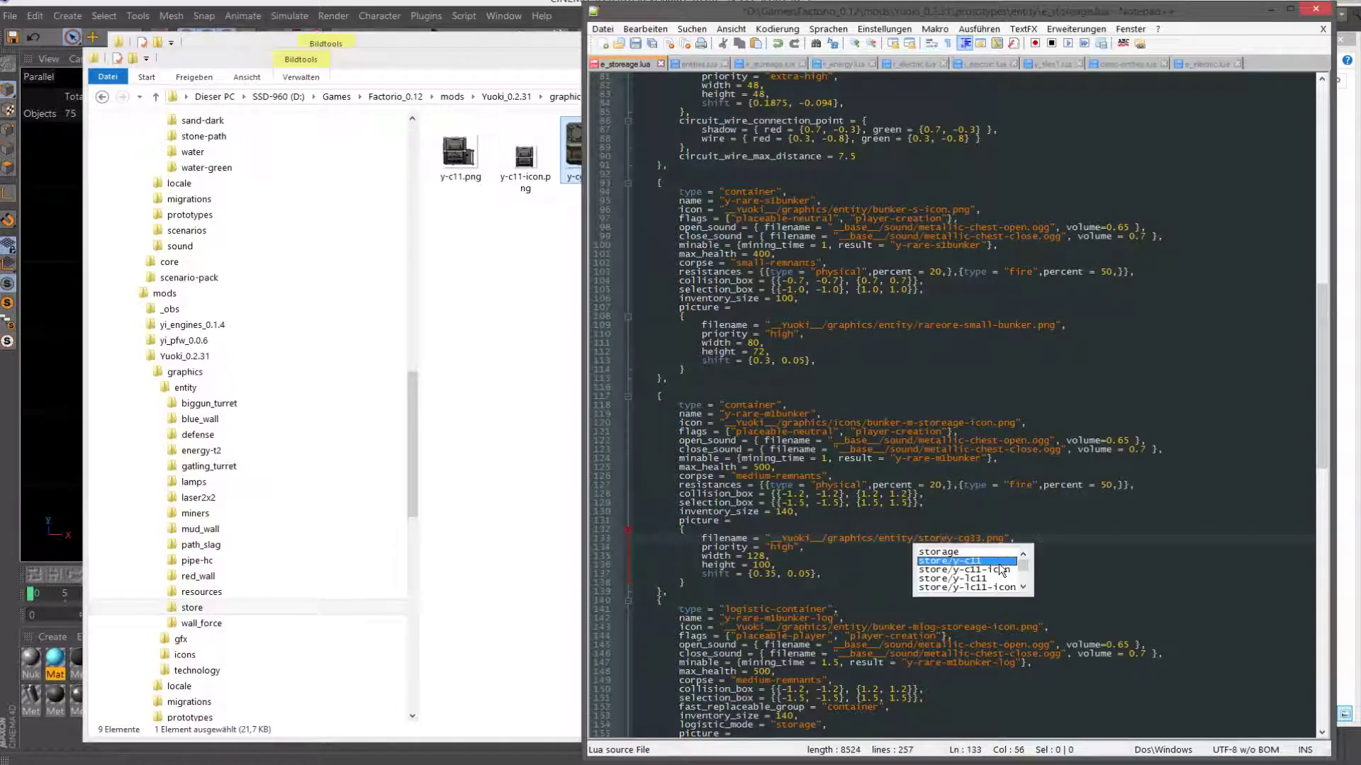
{"action": "type", "text": "/"}
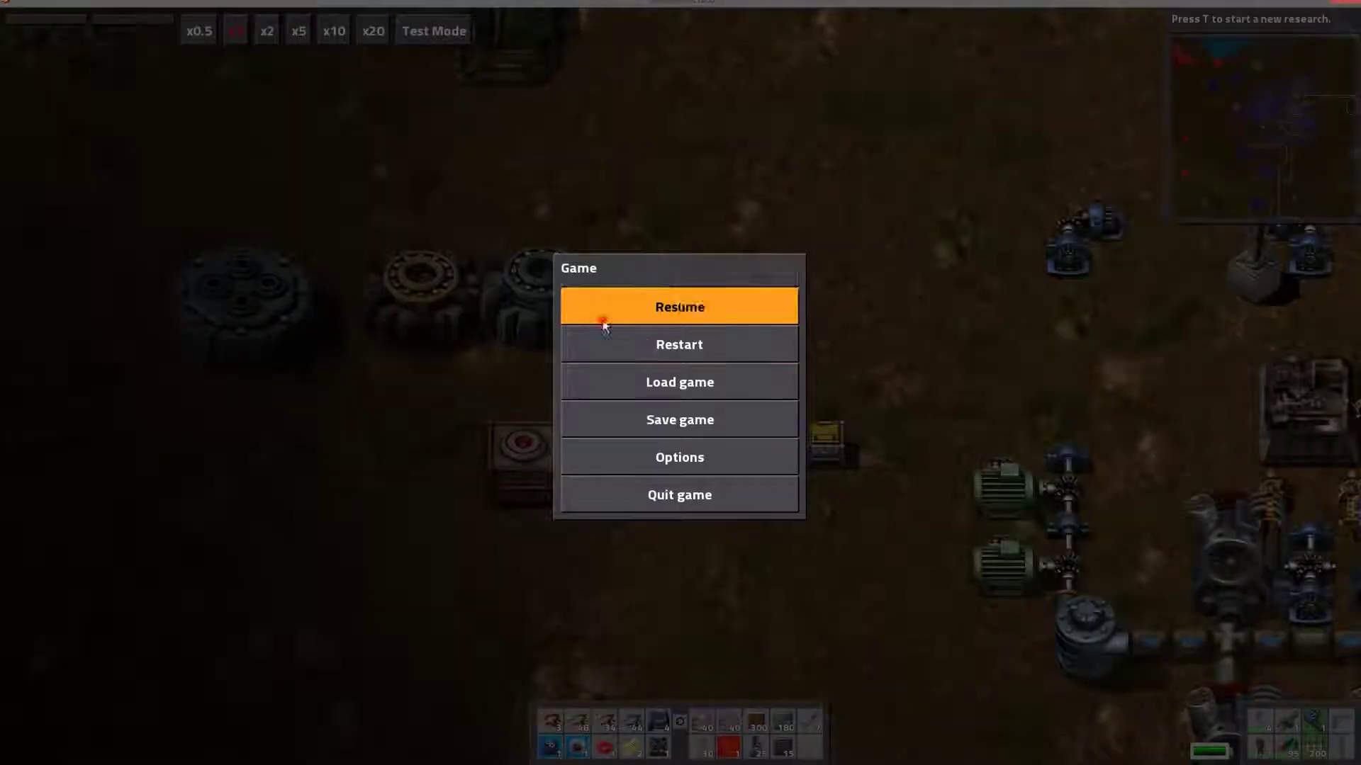
Resume Factorio, open its game menu, and switch back to the store graphics folder.
{"action": "left_click", "coordinate": [605, 316]}
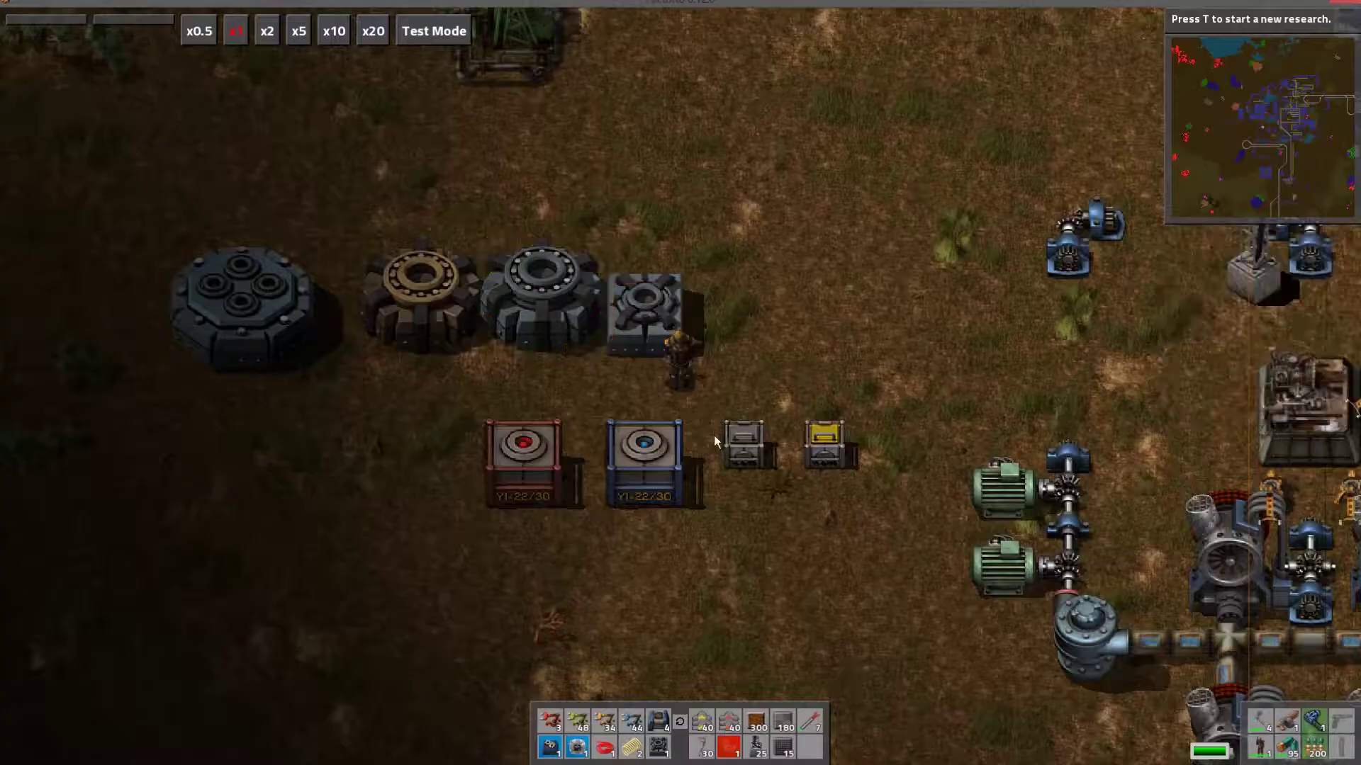
{"action": "key", "text": "Escape"}
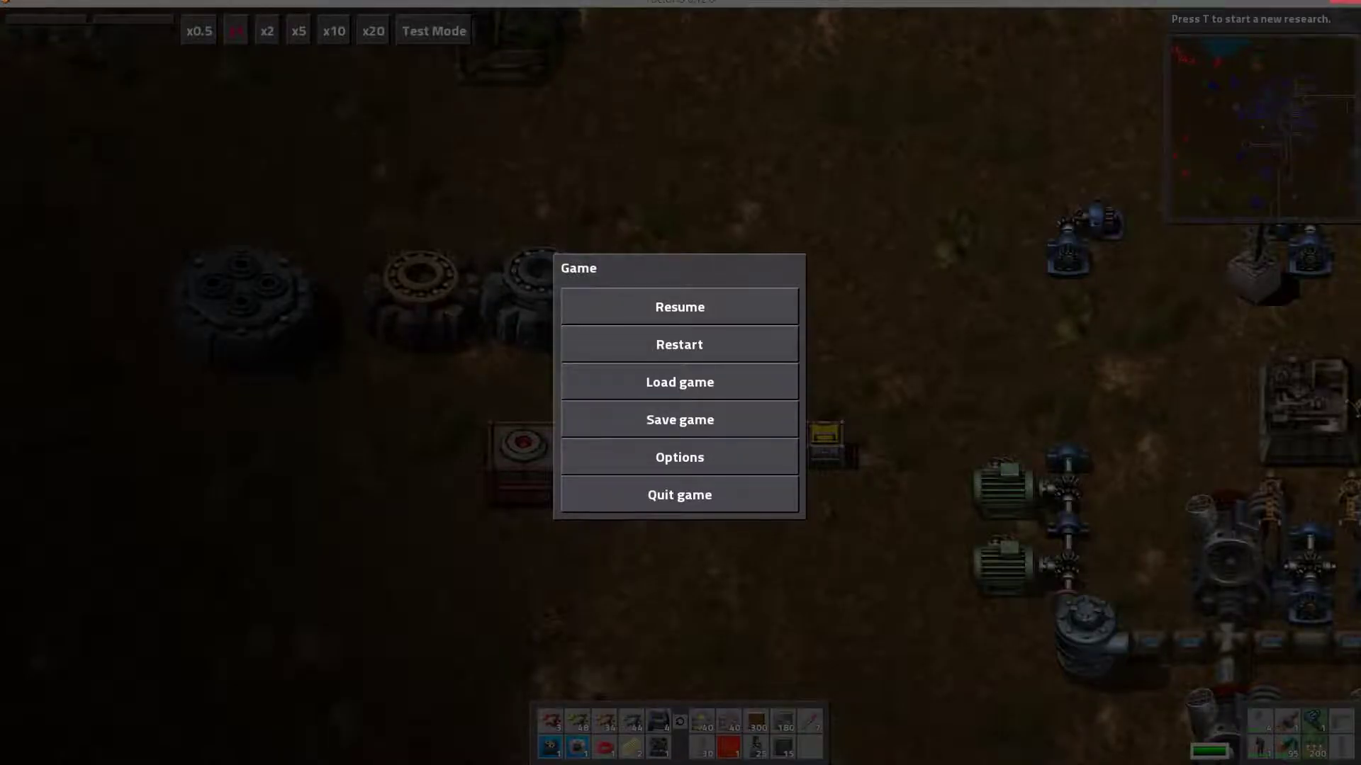
{"action": "key", "text": "alt+Tab"}
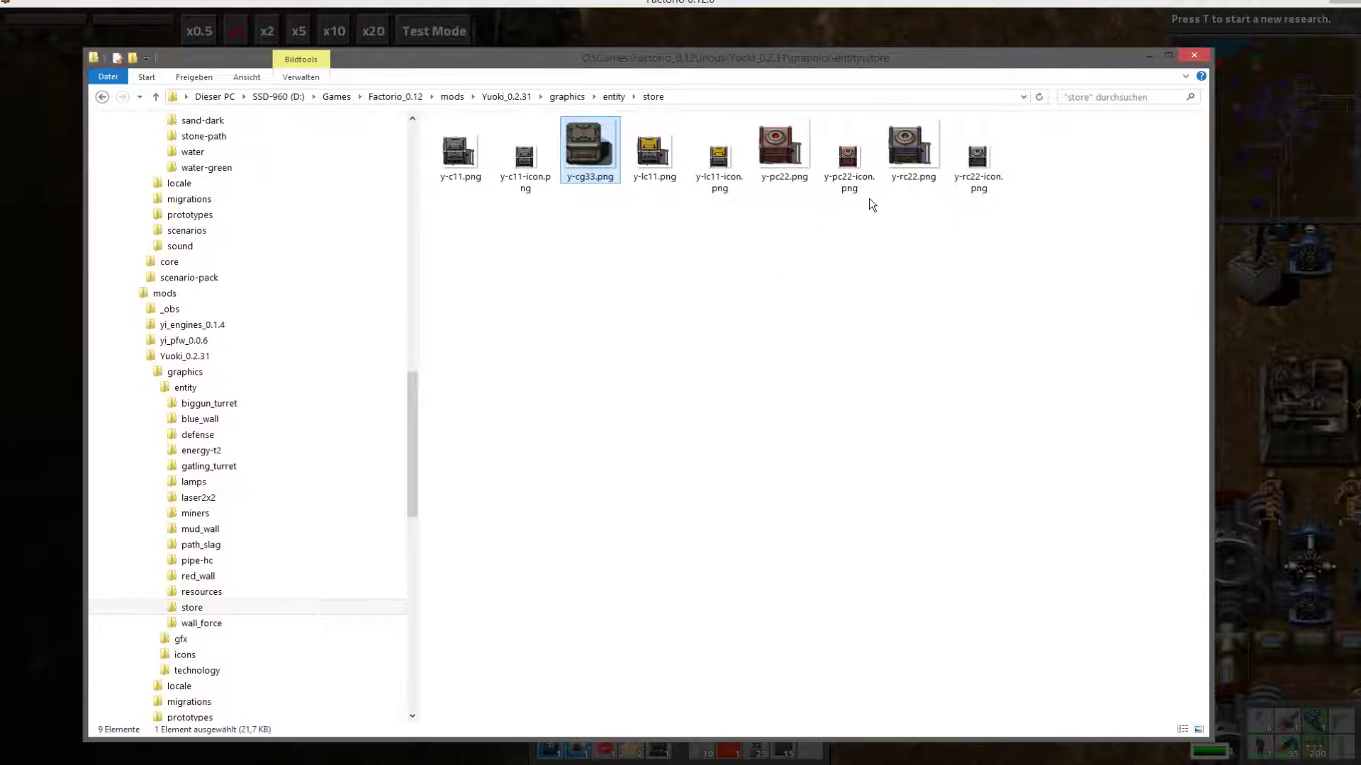
Select and copy y-c22.png and y-c22-icon.png in the rendered storeage folder.
{"action": "left_click", "coordinate": [770, 354]}
{"action": "key", "text": "alt+Tab"}
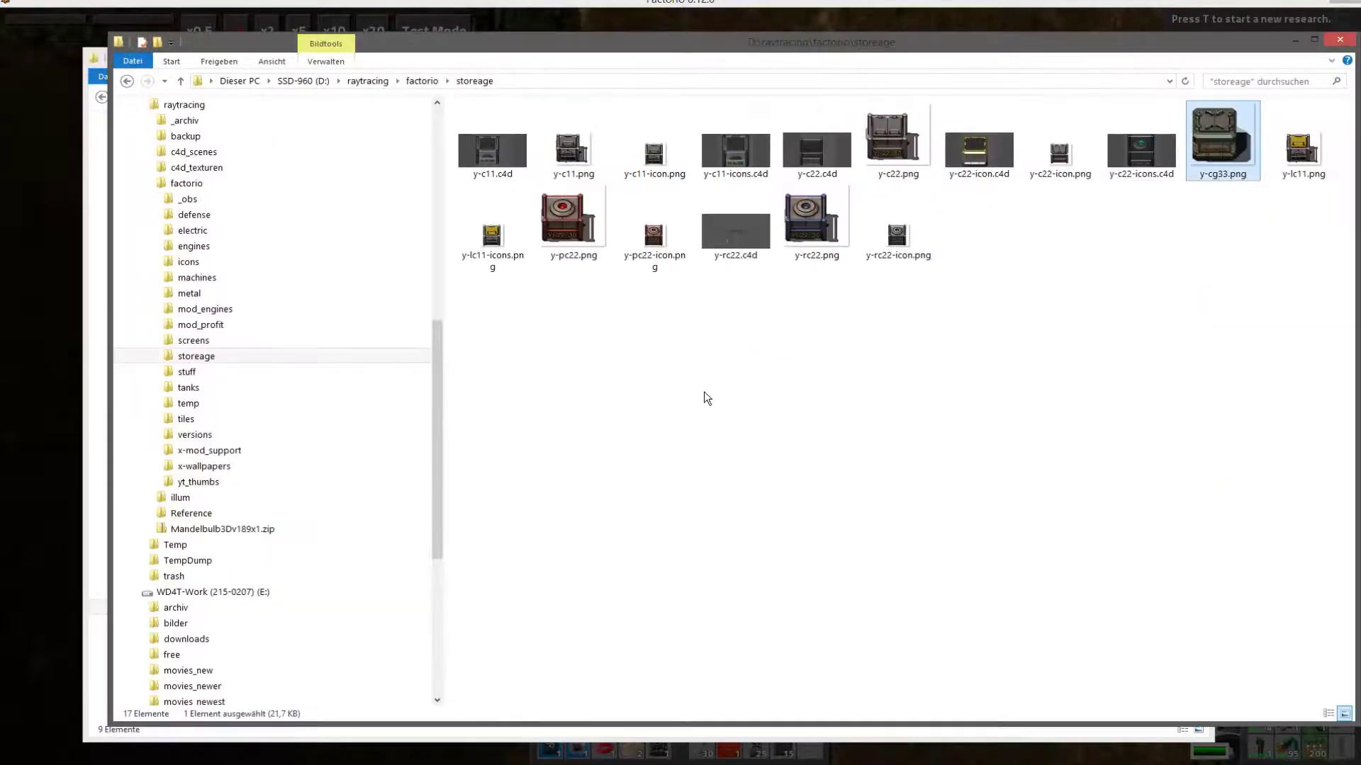
{"action": "left_click", "coordinate": [891, 152]}
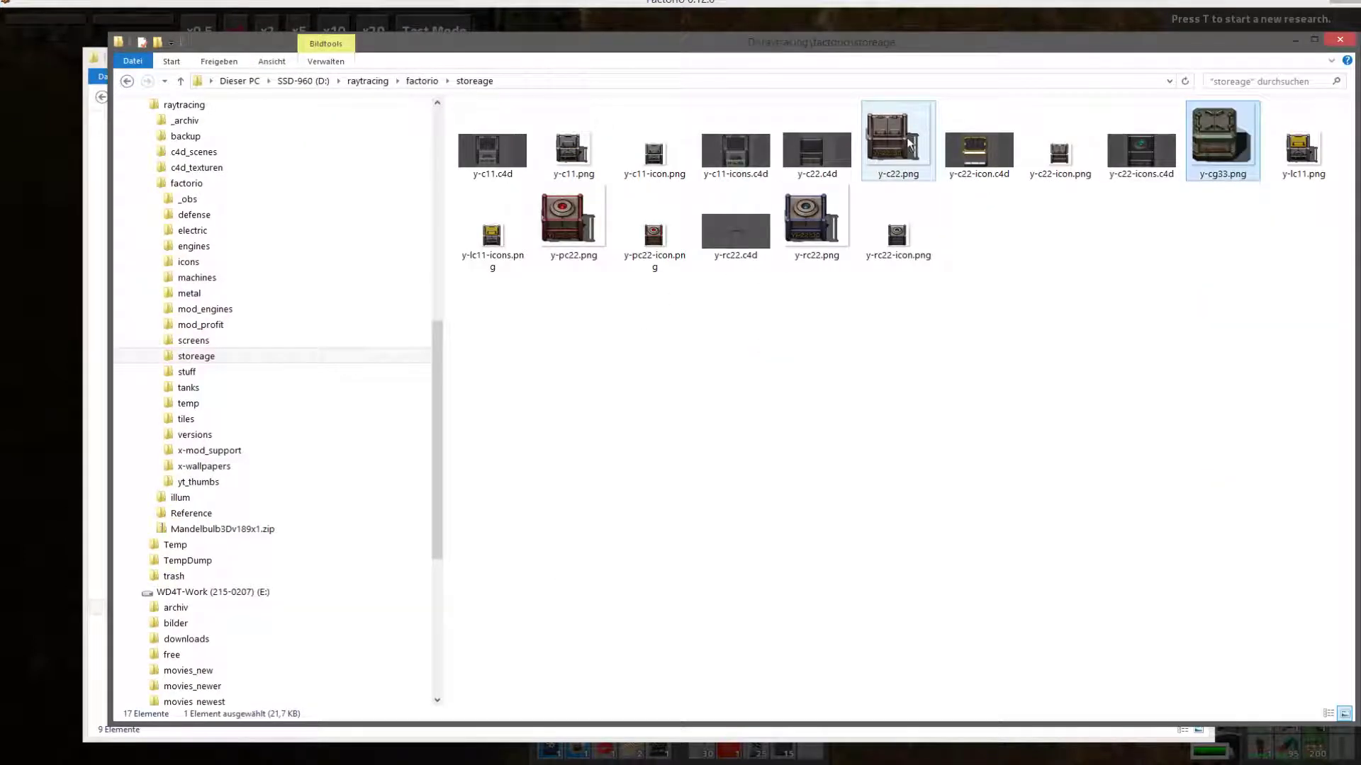
{"action": "left_click", "coordinate": [1057, 156], "text": "ctrl"}
{"action": "right_click", "coordinate": [1056, 160]}
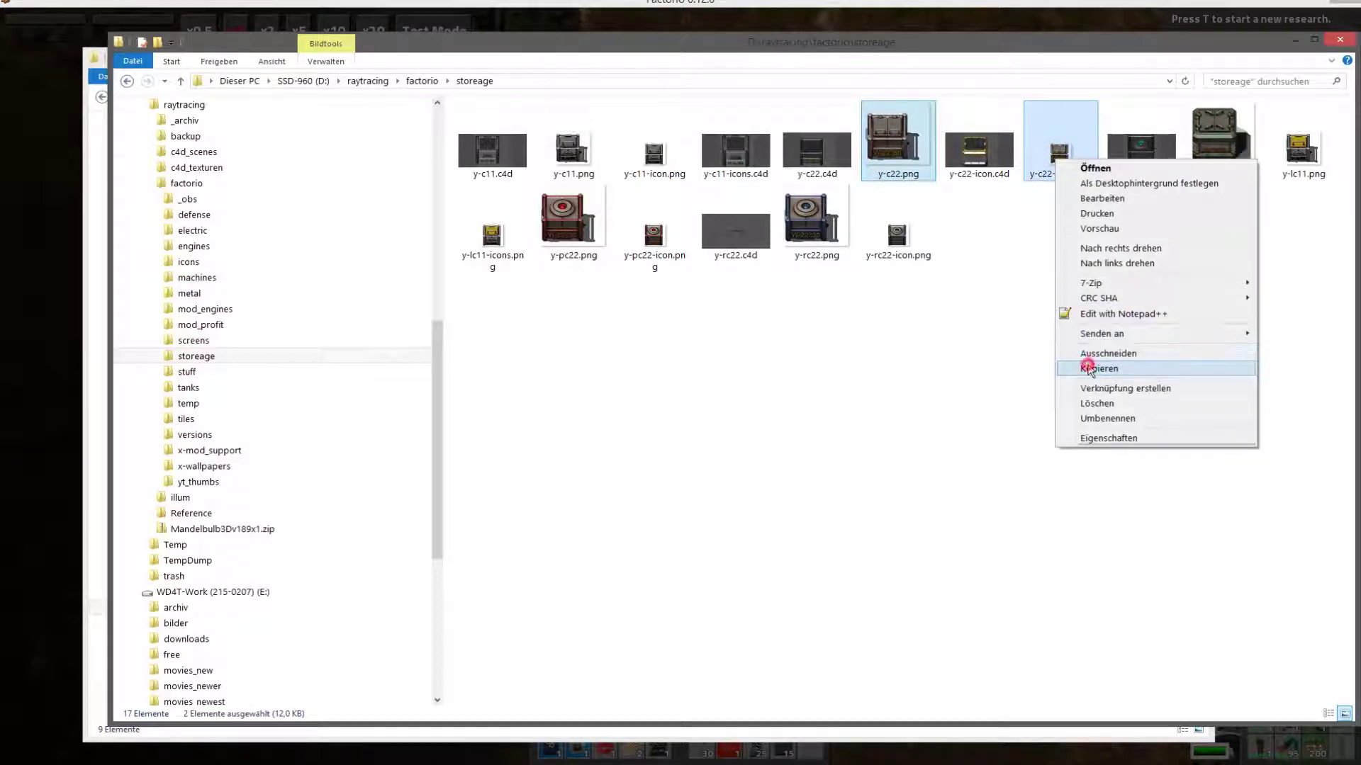
{"action": "left_click", "coordinate": [1093, 368]}
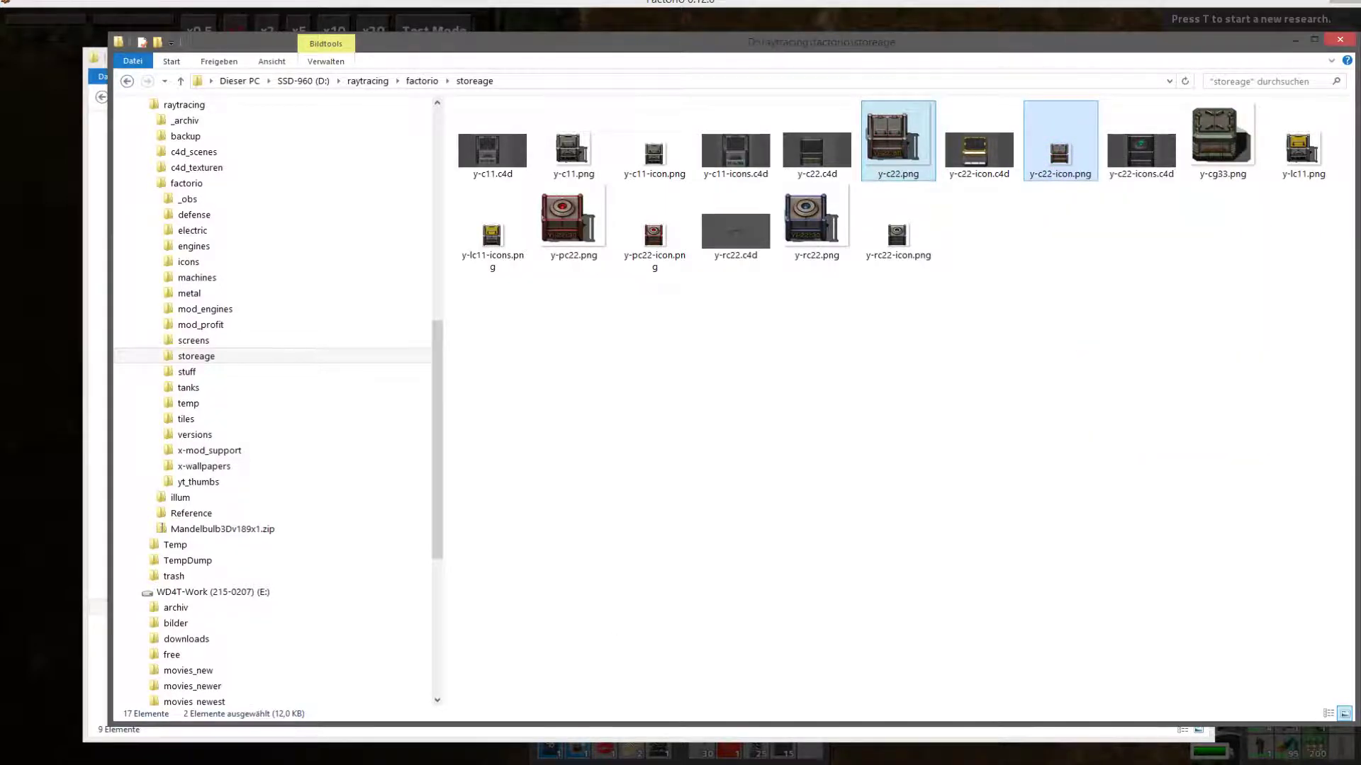
Paste both y-c22 images into the Yuoki mod's store graphics folder.
{"action": "key", "text": "alt+Tab"}
{"action": "right_click", "coordinate": [595, 467]}
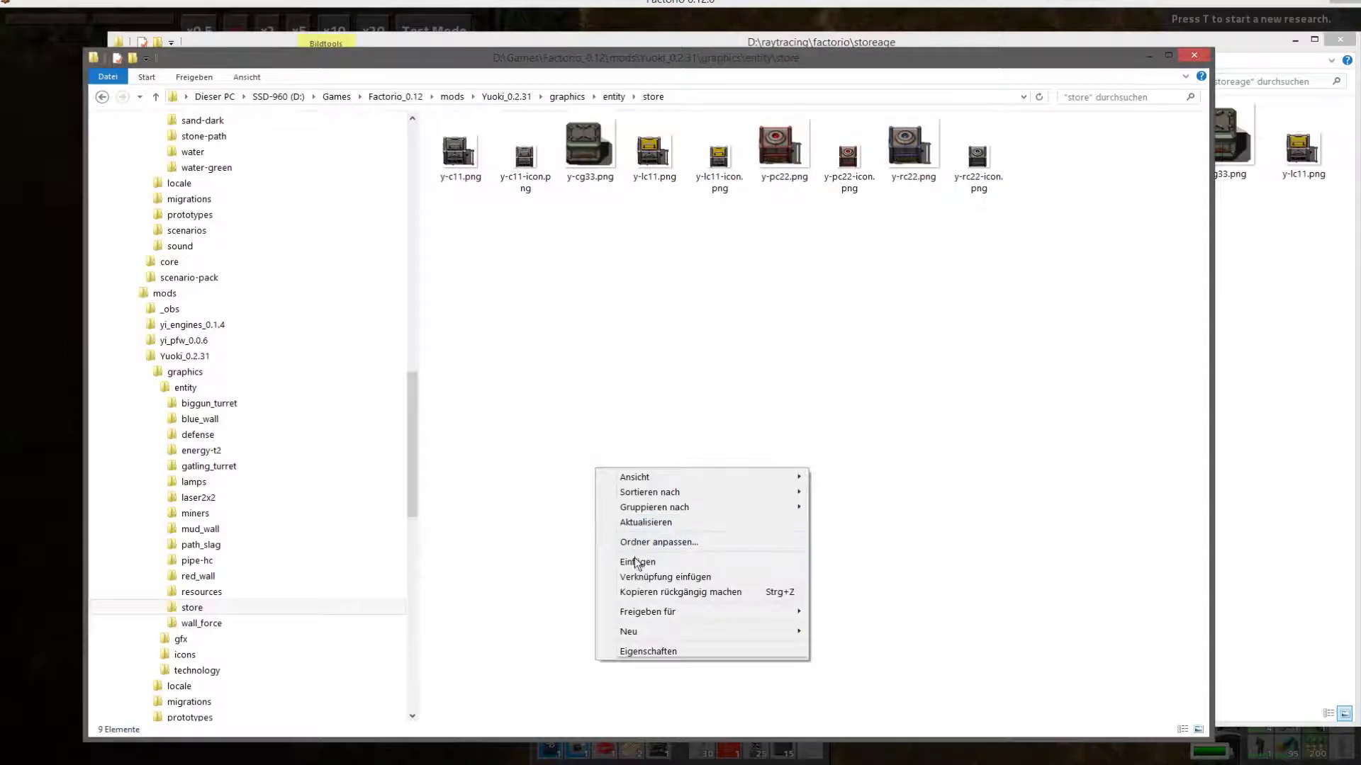
{"action": "left_click", "coordinate": [635, 562]}
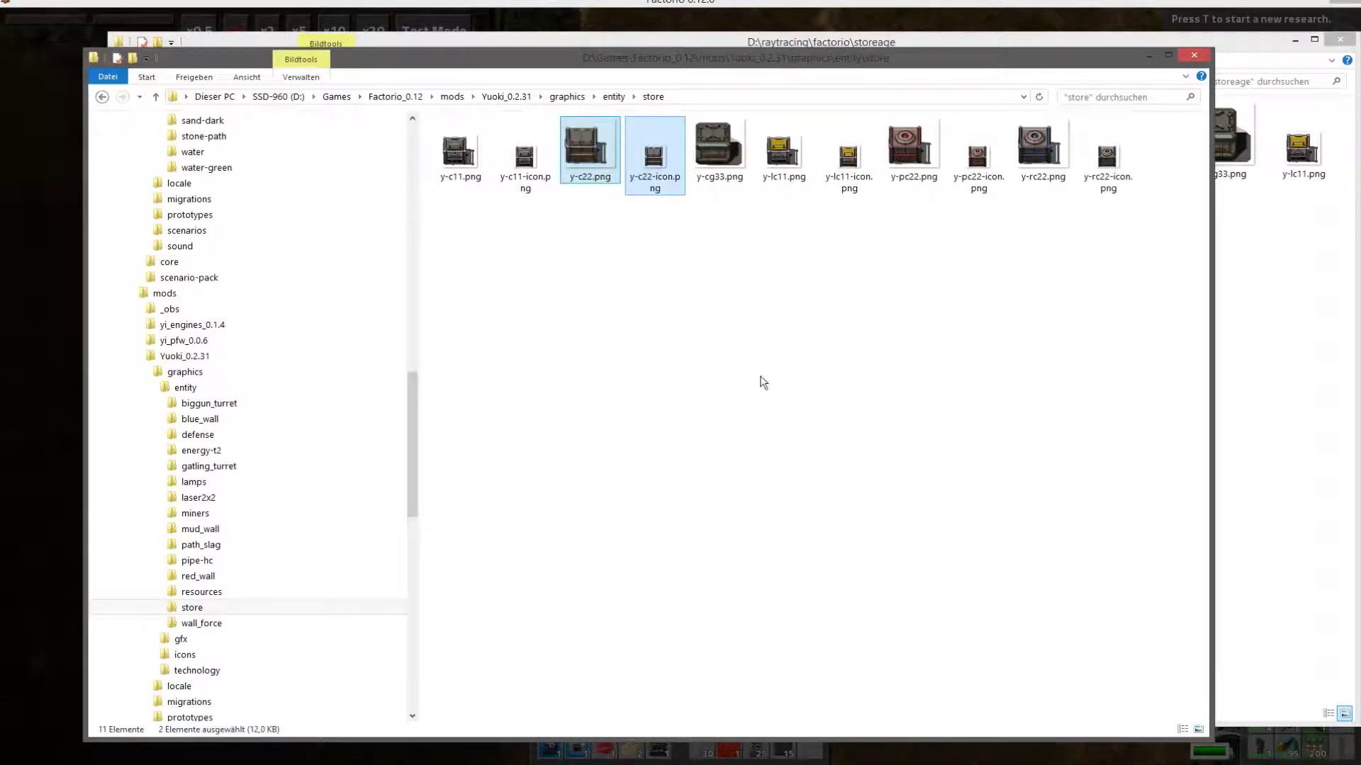
{"action": "key", "text": "alt+Tab"}
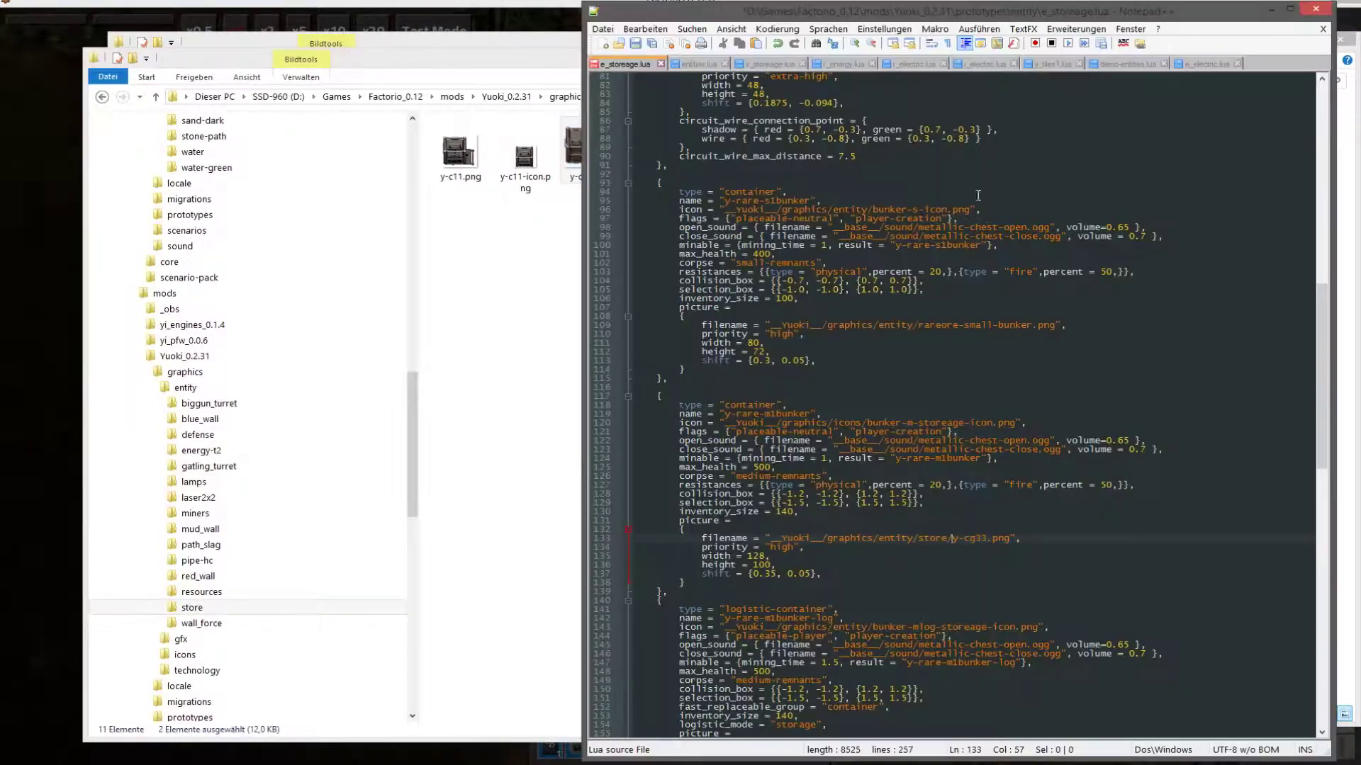
Replace rareore-small-bunker with y-c22 as the small bunker's picture on line 109.
{"action": "left_click", "coordinate": [574, 152]}
{"action": "key", "text": "F2"}
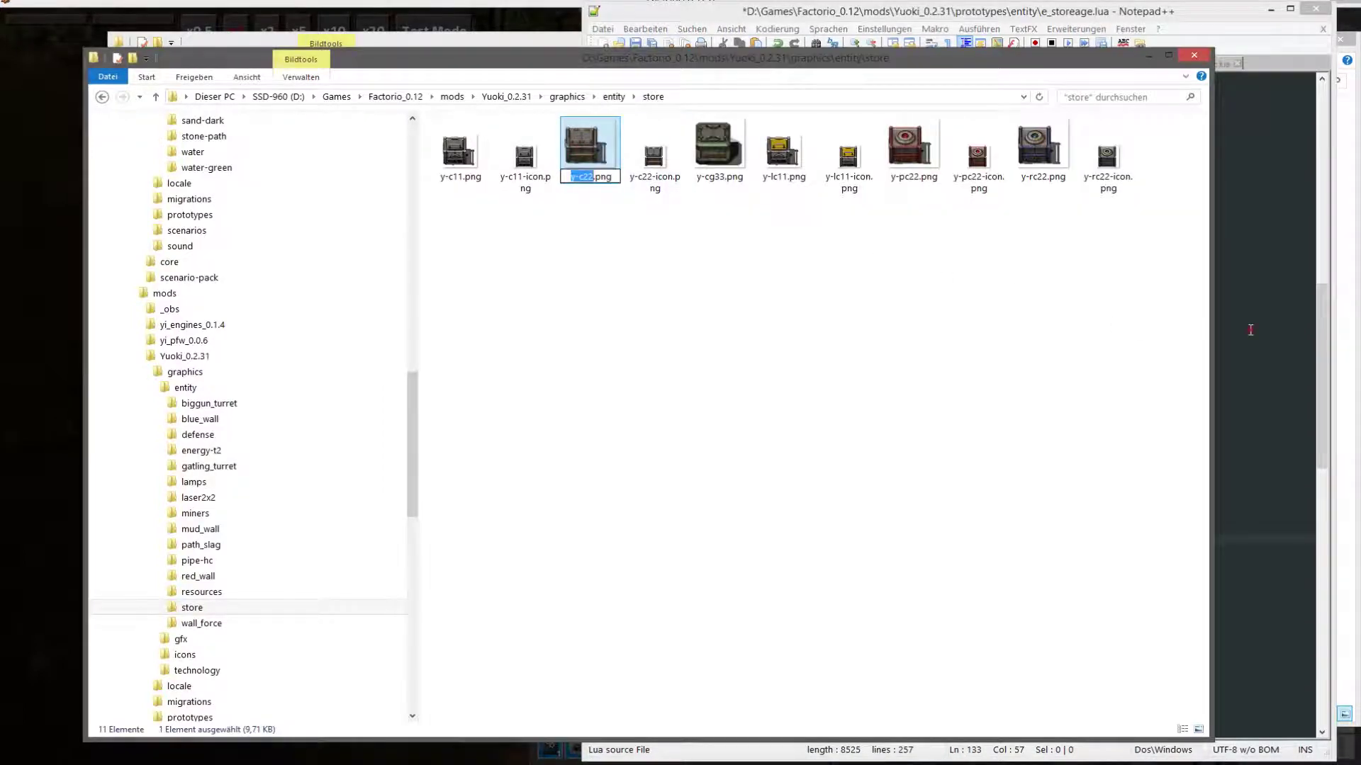
{"action": "left_click", "coordinate": [1250, 329]}
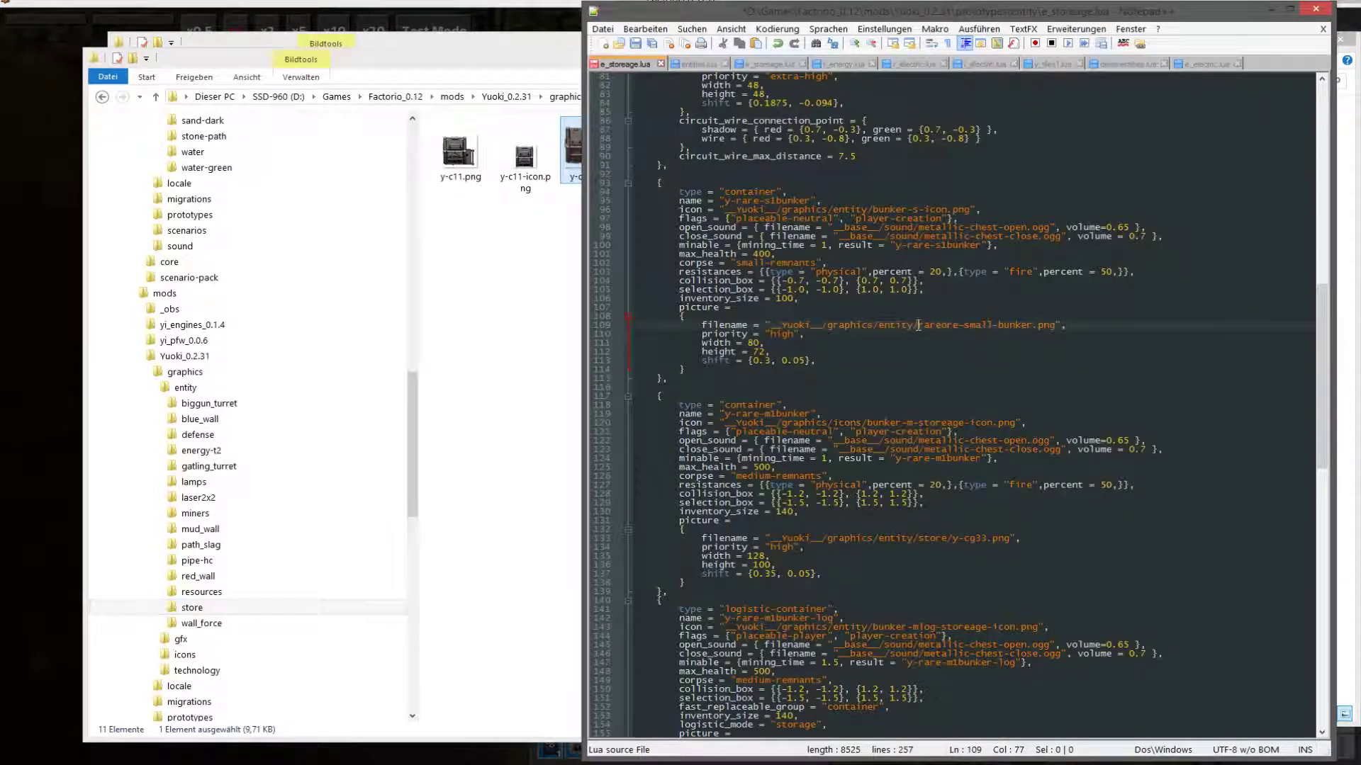
{"action": "left_click_drag", "start_coordinate": [917, 326], "coordinate": [1035, 327]}
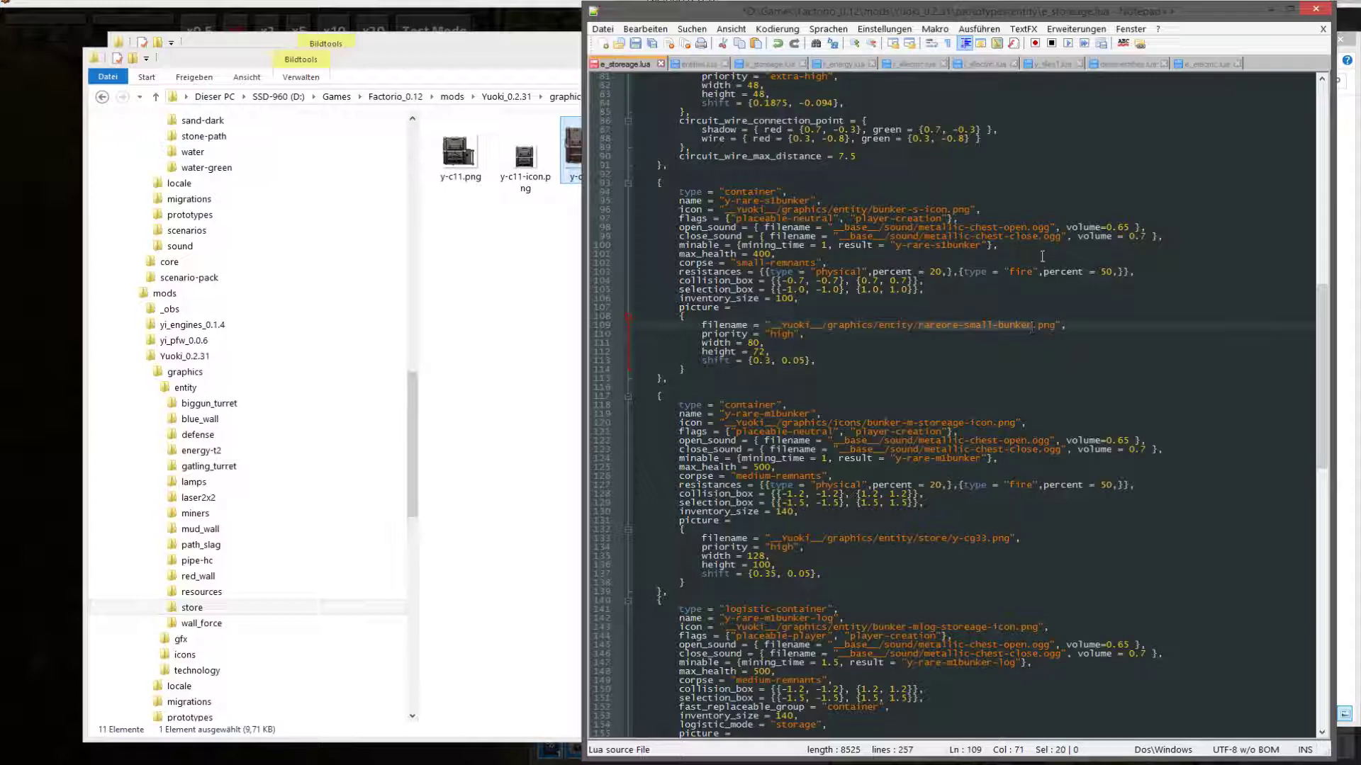
{"action": "type", "text": "y-c22"}
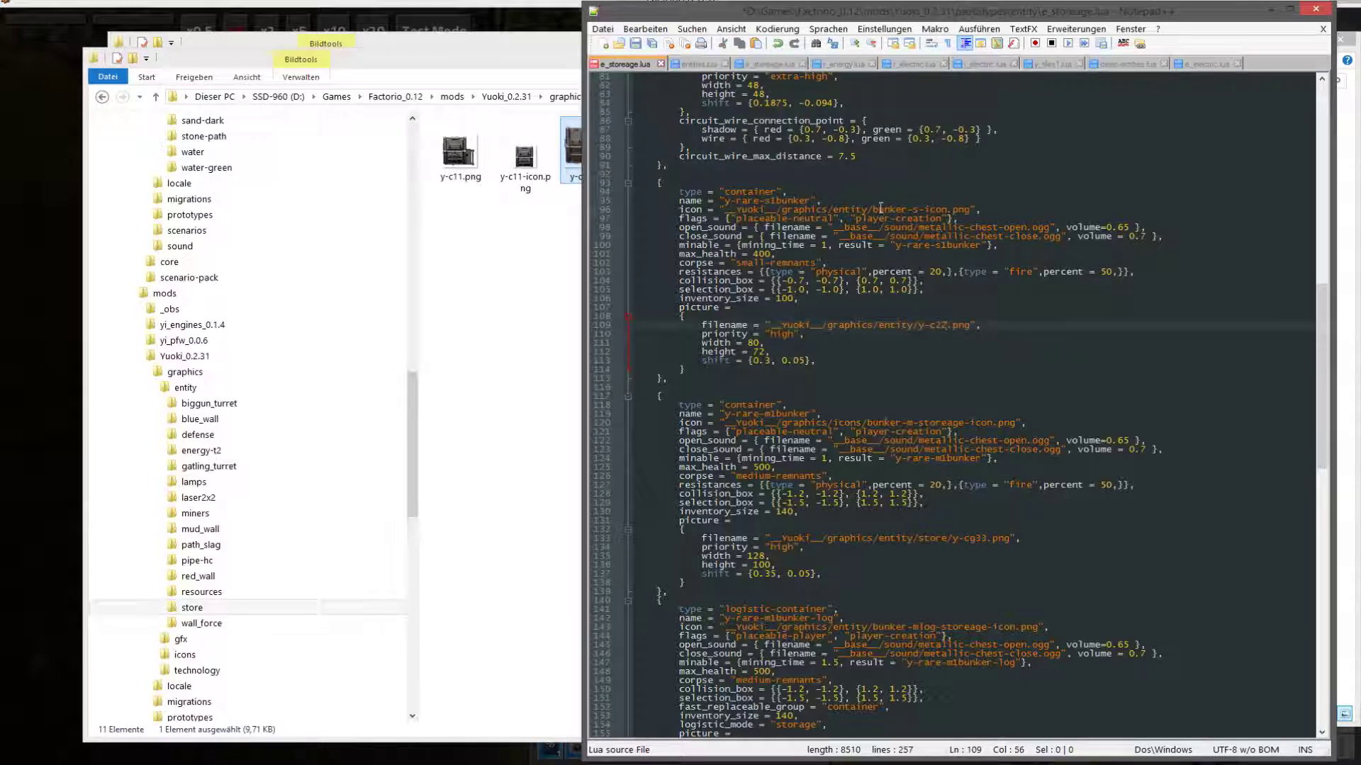
Change the small bunker's icon on line 96 from bunker-s-icon to store/y-c22-icon.
{"action": "left_click_drag", "start_coordinate": [871, 209], "coordinate": [946, 211]}
{"action": "type", "text": "y-c22"}
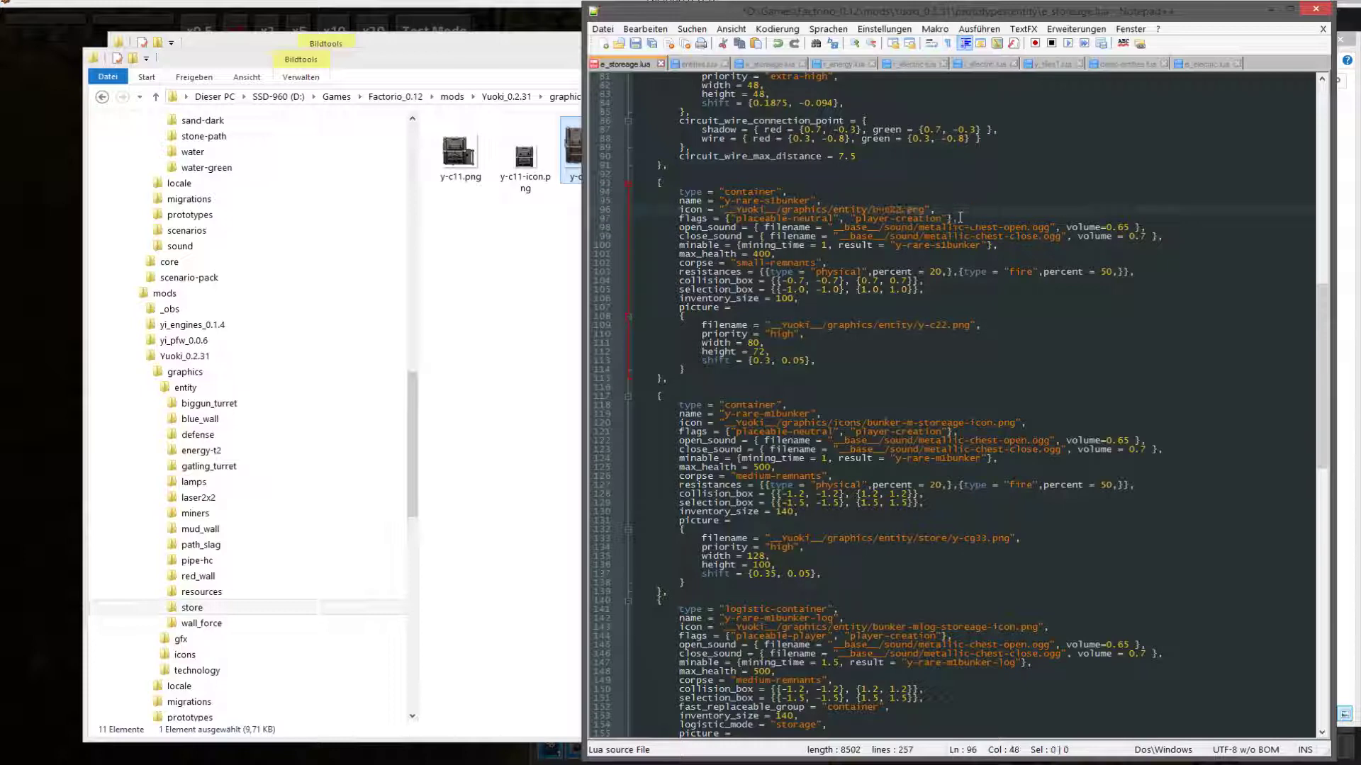
{"action": "type", "text": "-icon"}
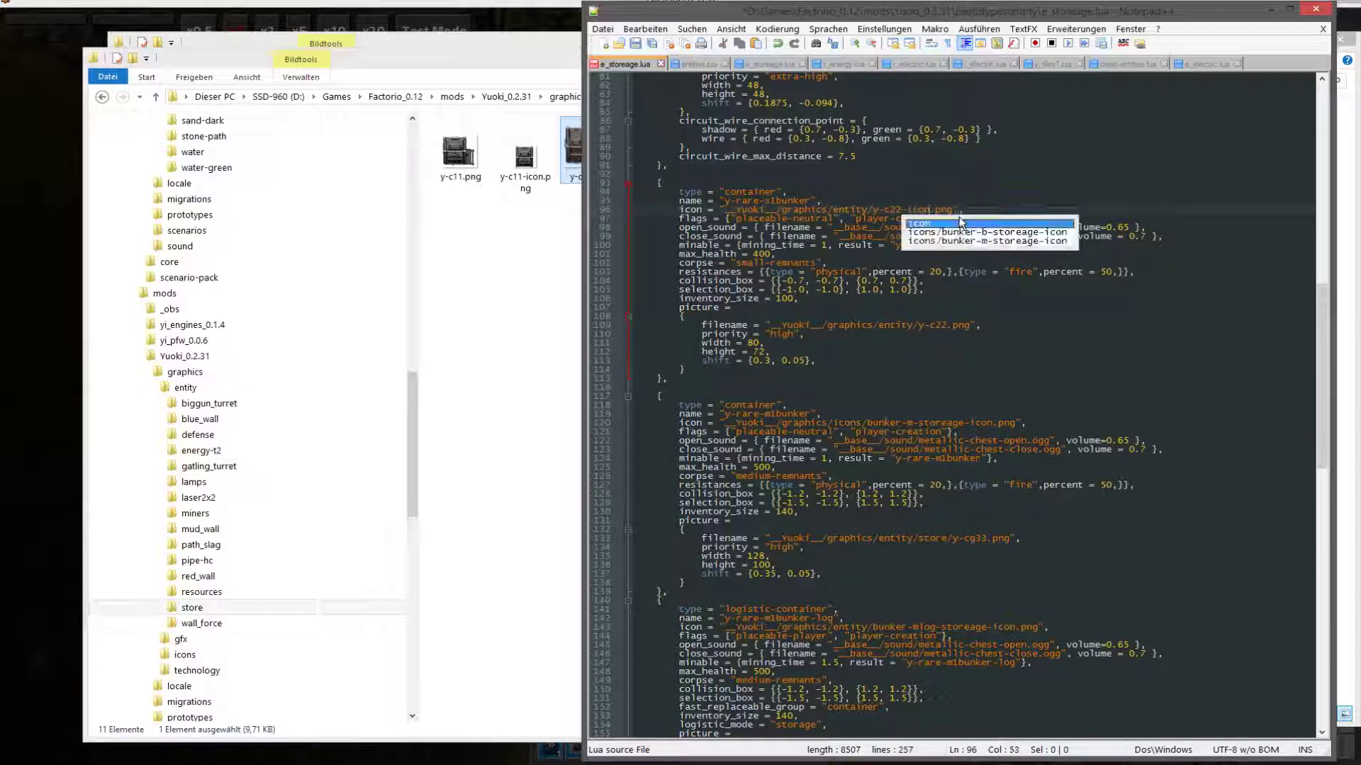
{"action": "left_click", "coordinate": [870, 210]}
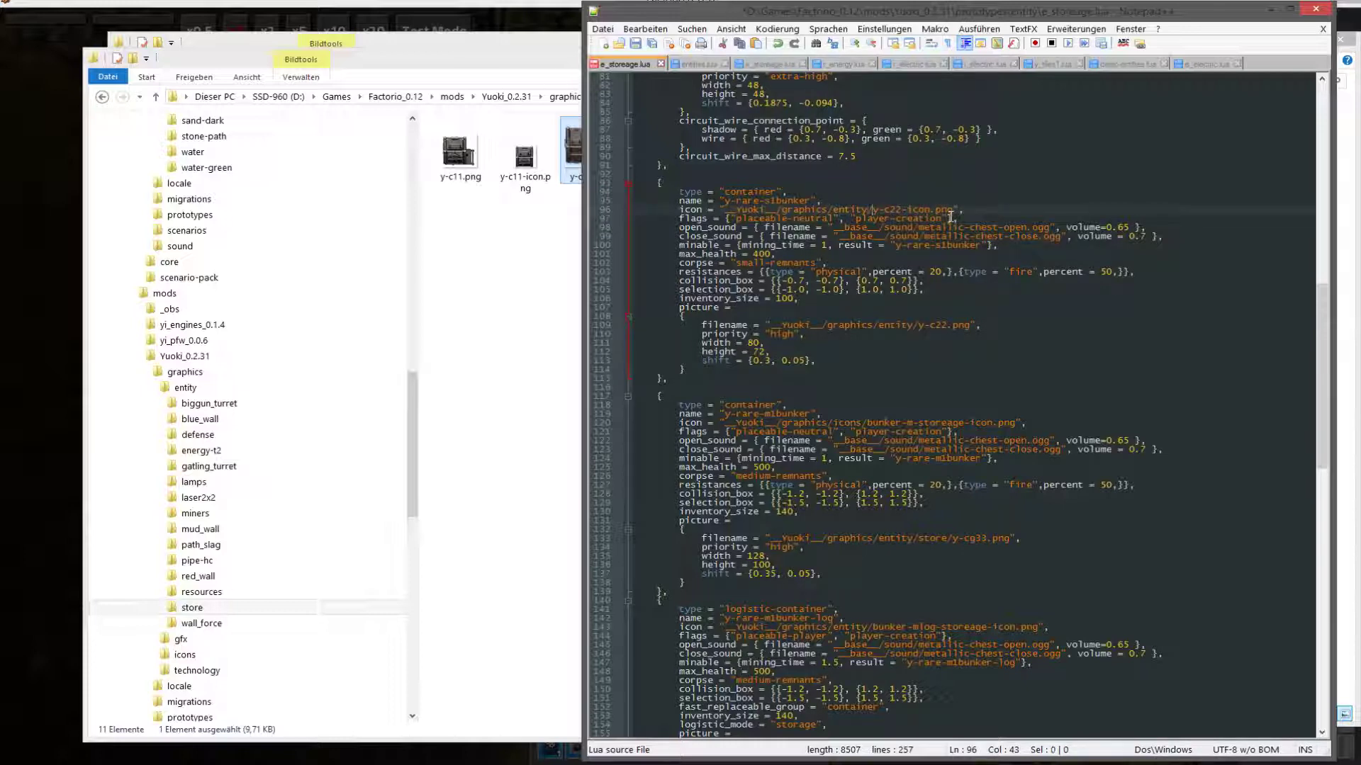
{"action": "type", "text": "store"}
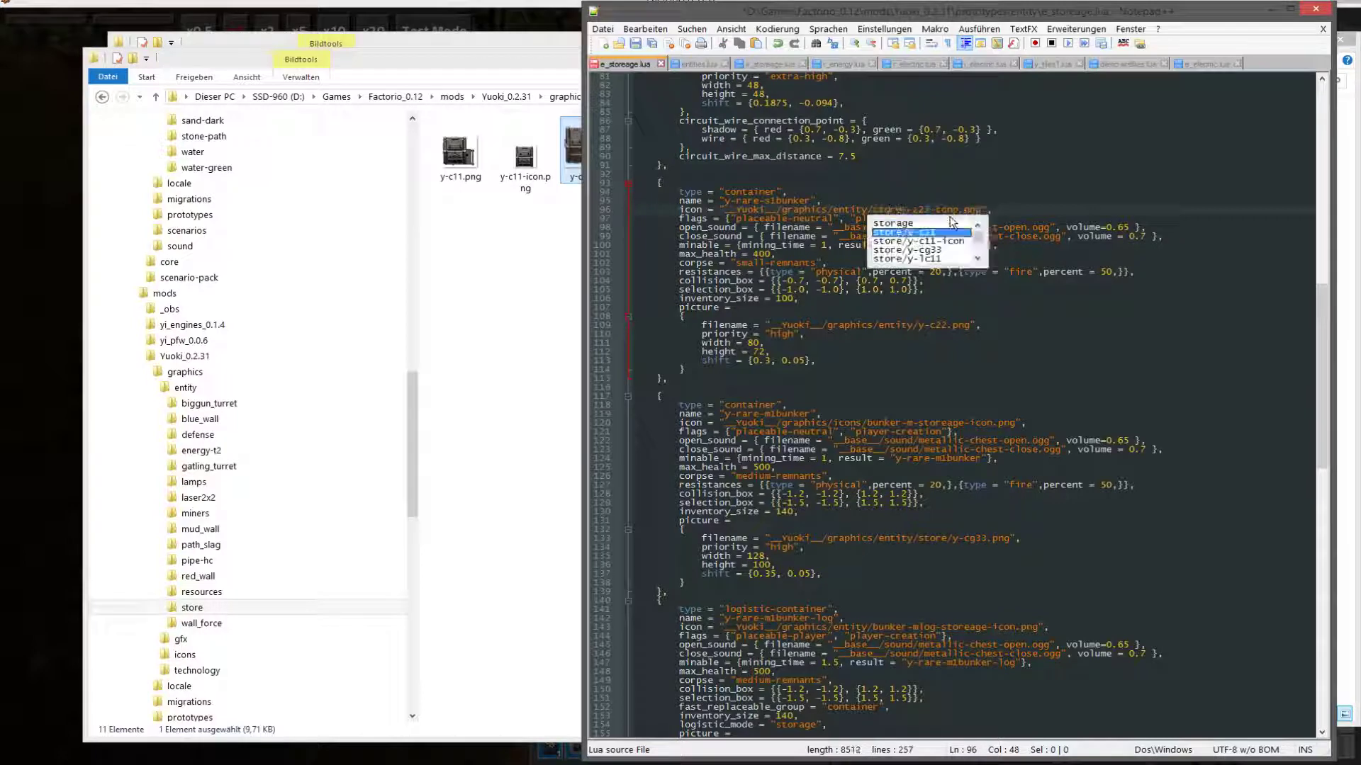
{"action": "type", "text": "/"}
{"action": "left_click", "coordinate": [885, 378]}
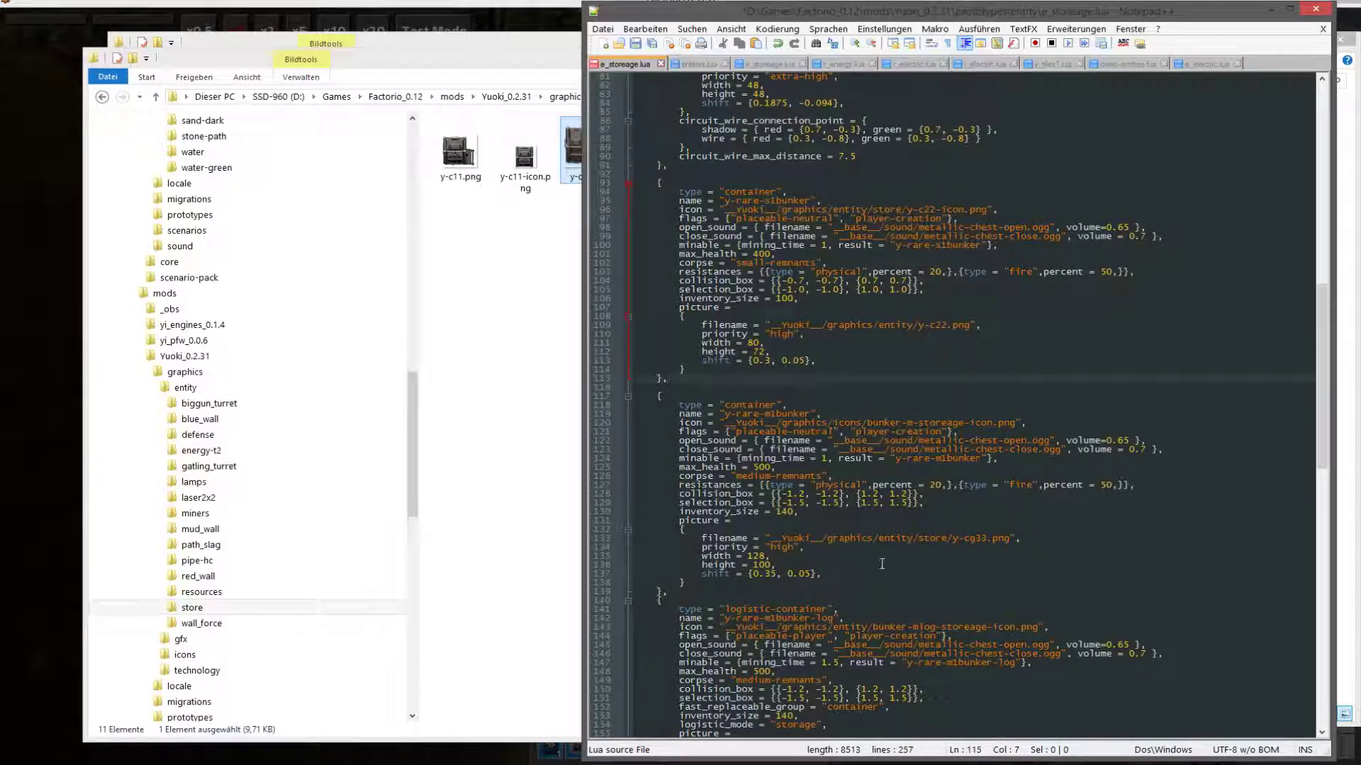
{"action": "left_click", "coordinate": [920, 539]}
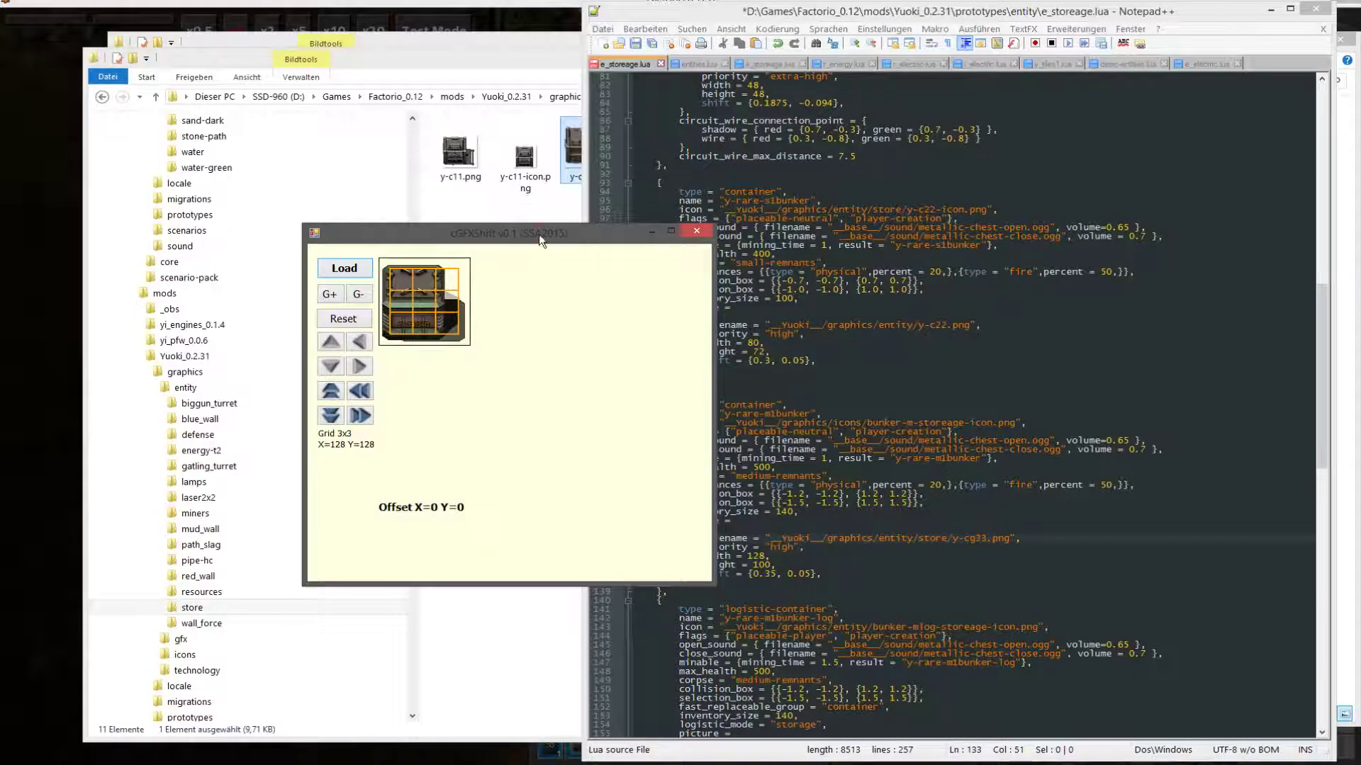
Nudge the sprite in cGFXShift until it sits at offset 0.5, -0.125.
{"action": "left_click", "coordinate": [227, 390]}
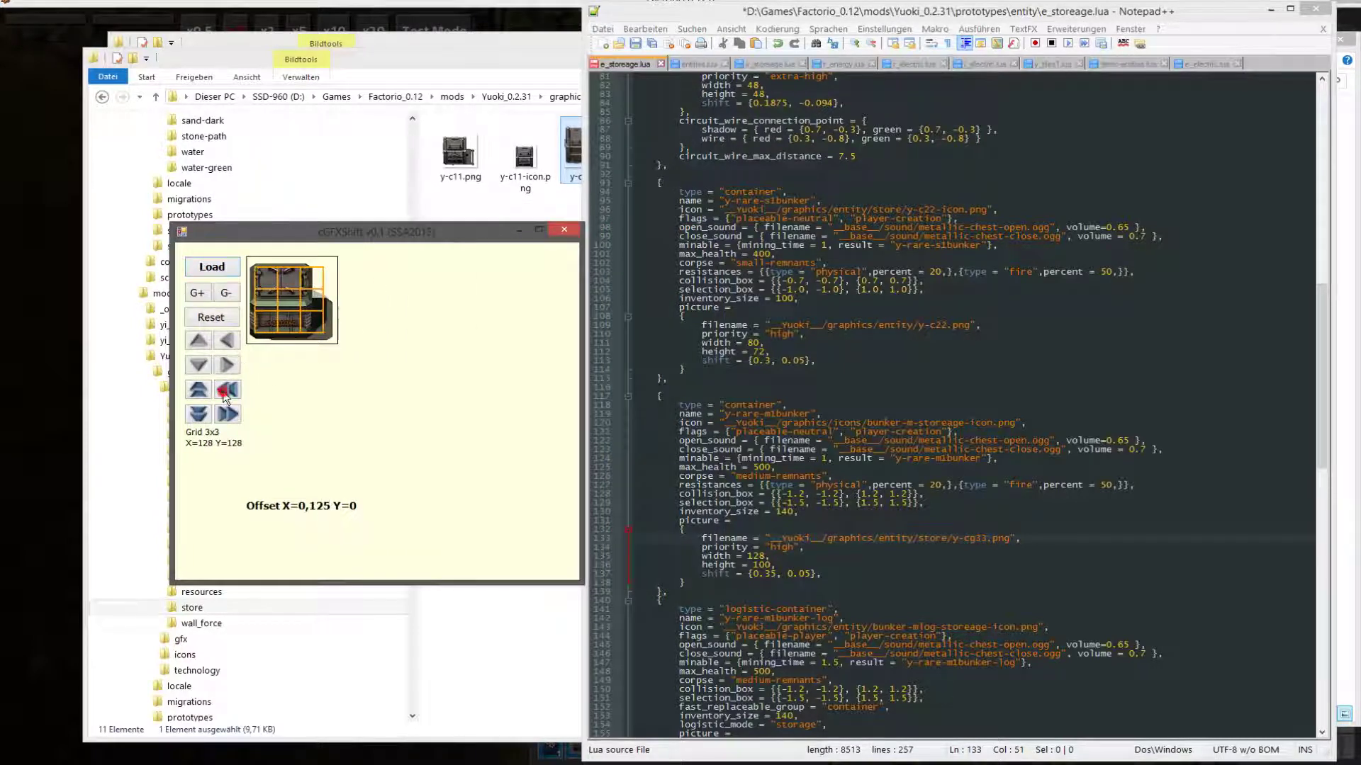
{"action": "left_click", "coordinate": [228, 414]}
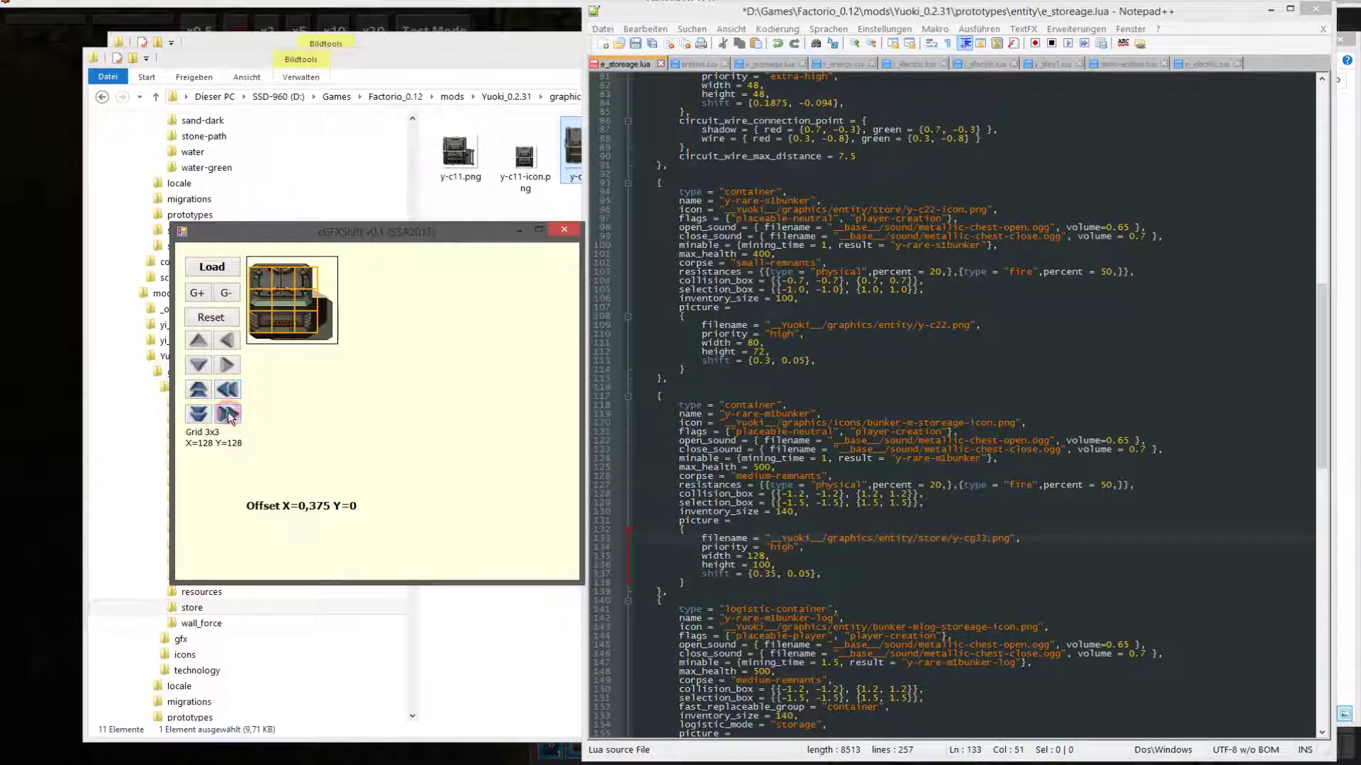
{"action": "left_click", "coordinate": [228, 390]}
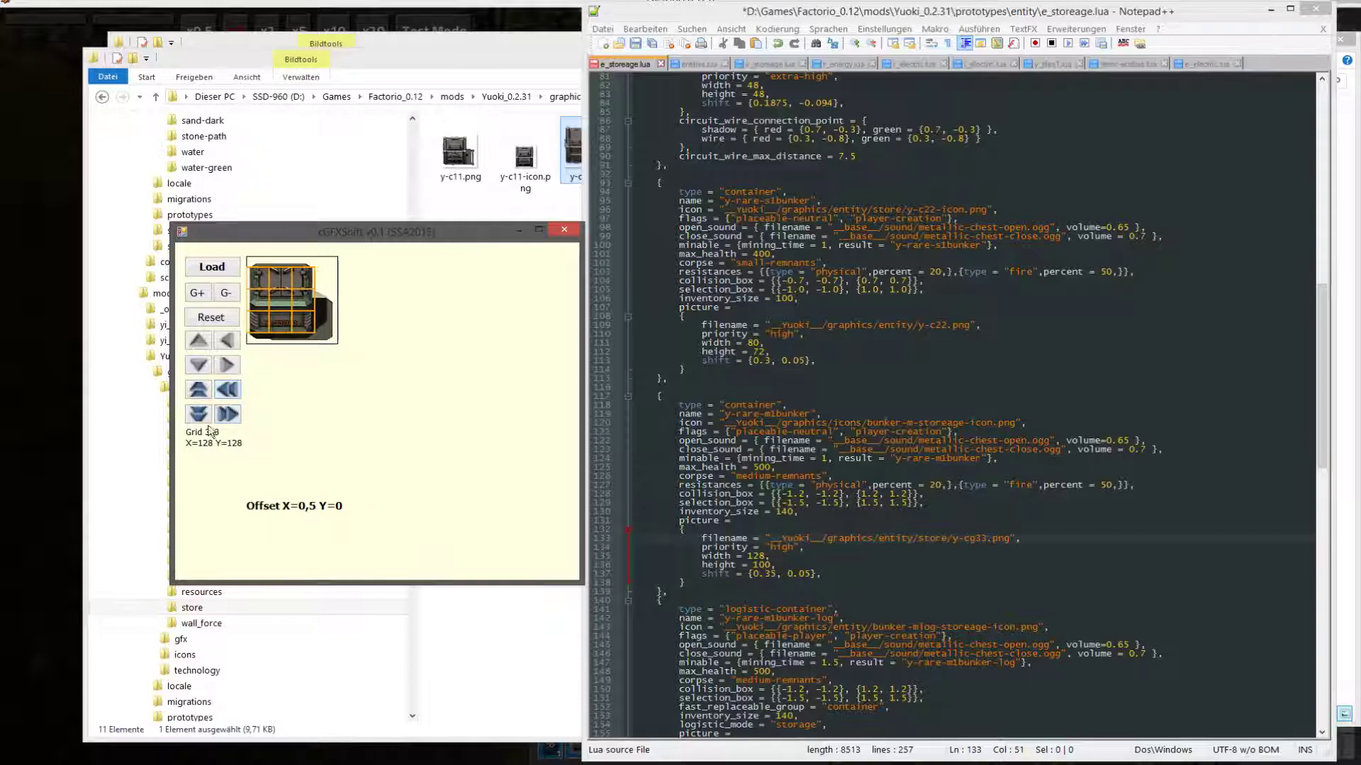
{"action": "left_click", "coordinate": [200, 416]}
{"action": "left_click", "coordinate": [200, 418]}
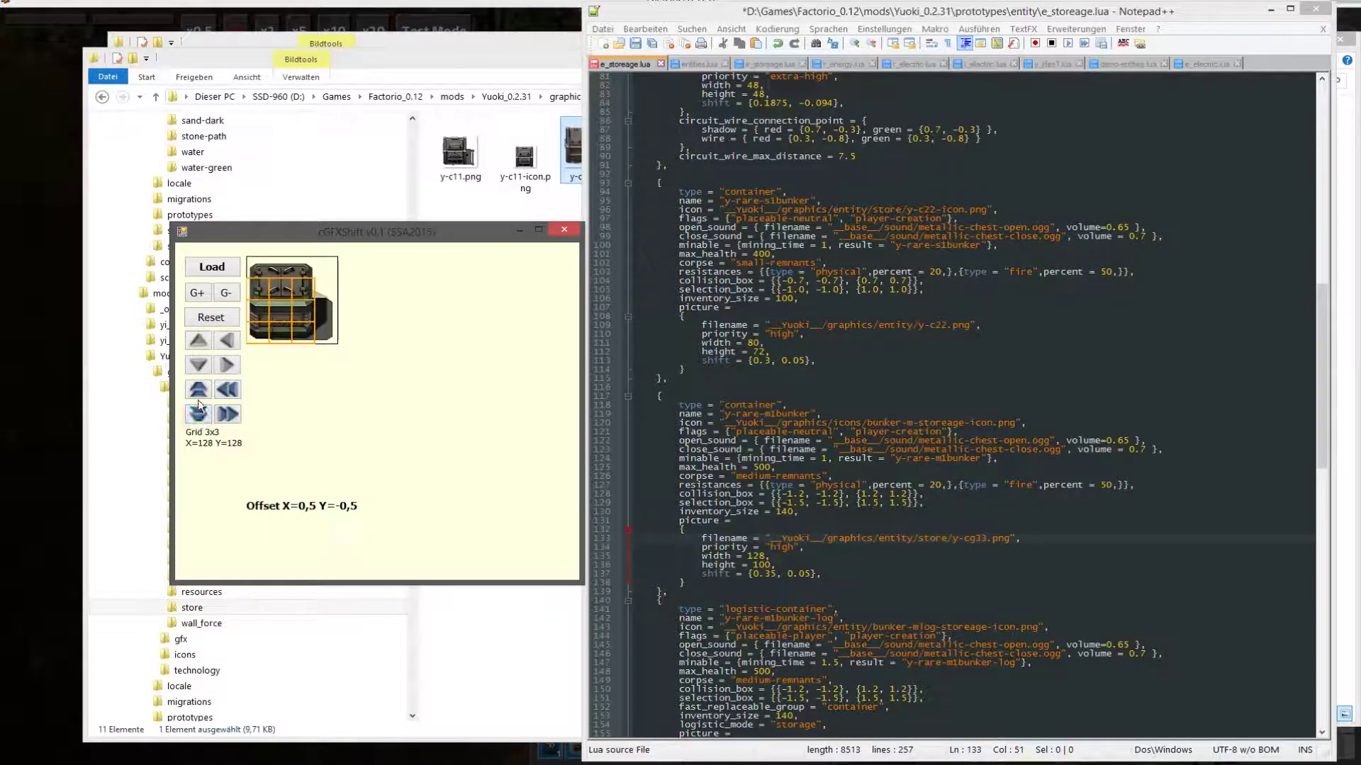
{"action": "left_click", "coordinate": [200, 391]}
{"action": "left_click", "coordinate": [200, 391]}
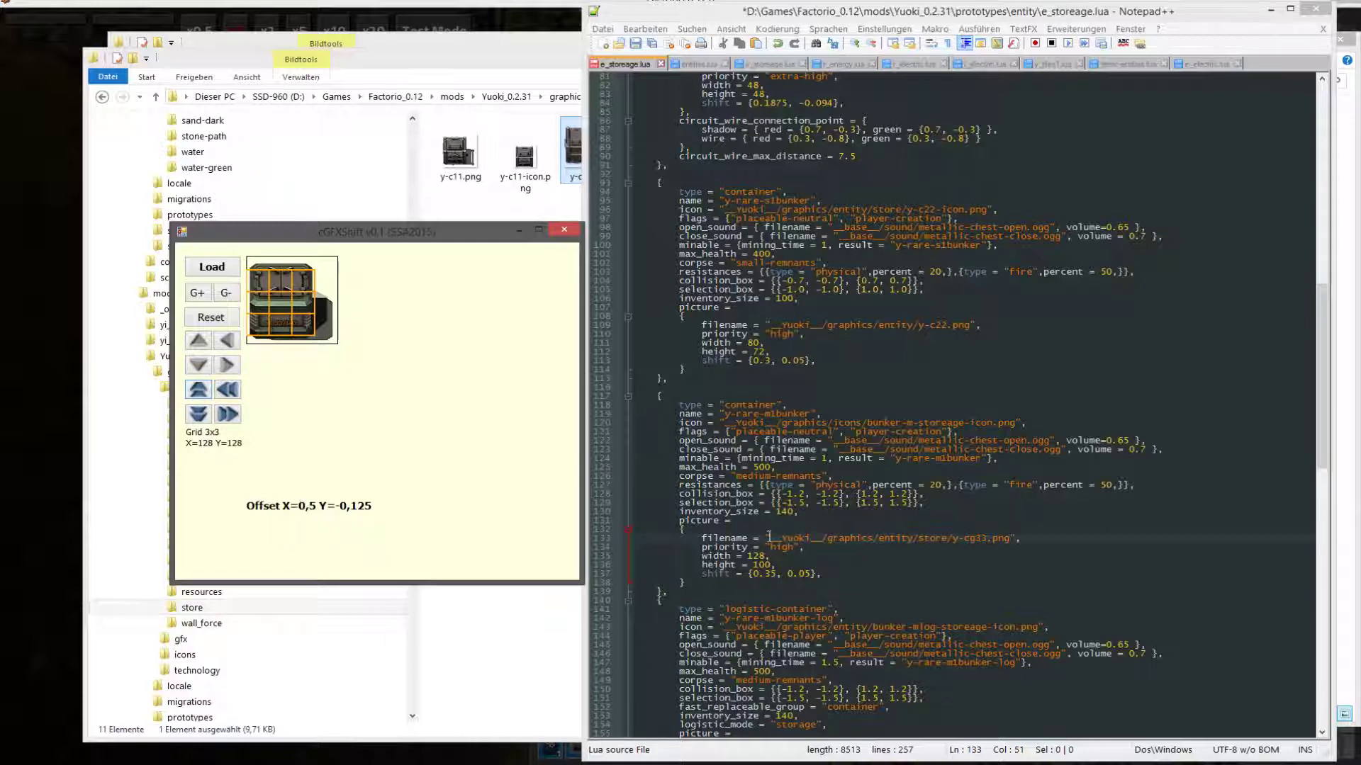
Set the medium bunker picture to height 128 with shift {0.5, -0.125} and save e_storage.lua.
{"action": "double_click", "coordinate": [760, 565]}
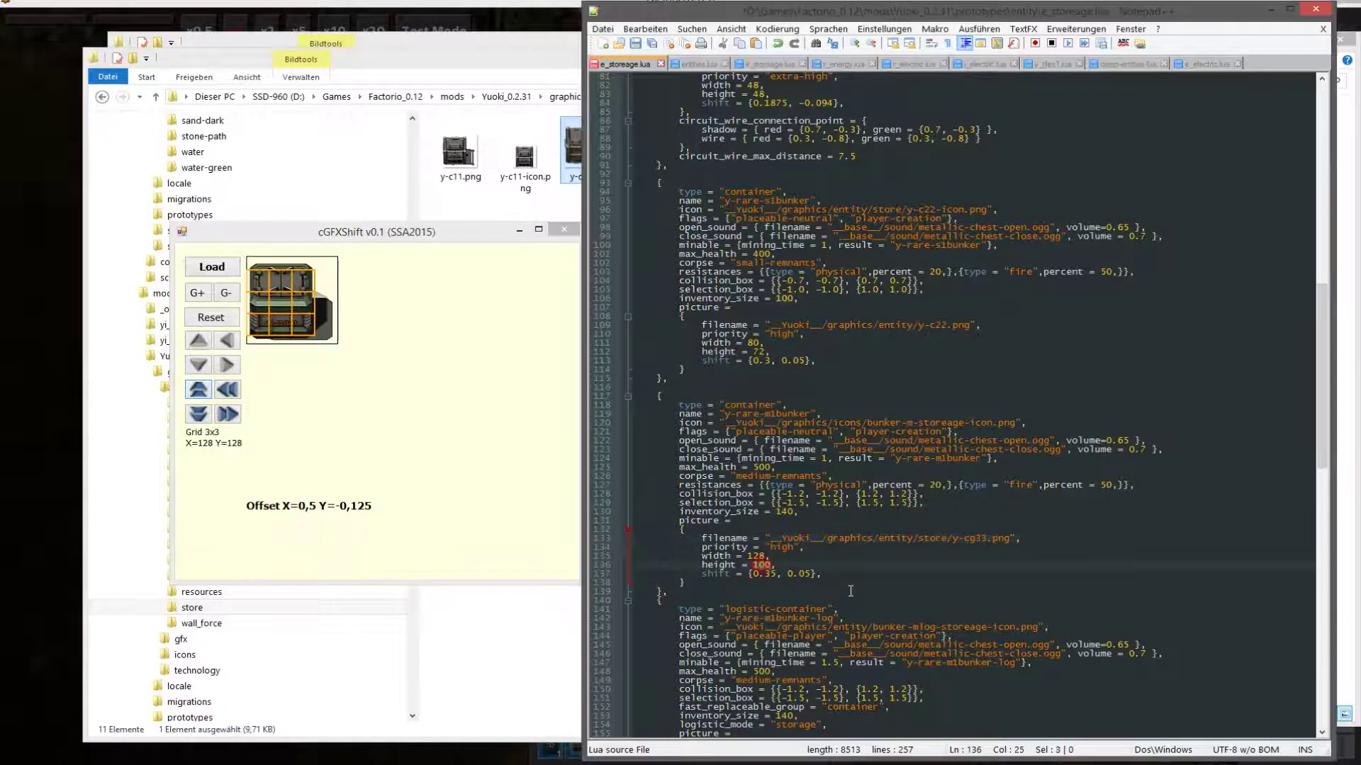
{"action": "type", "text": "28"}
{"action": "type", "text": "1"}
{"action": "double_click", "coordinate": [776, 576]}
{"action": "type", "text": "5, "}
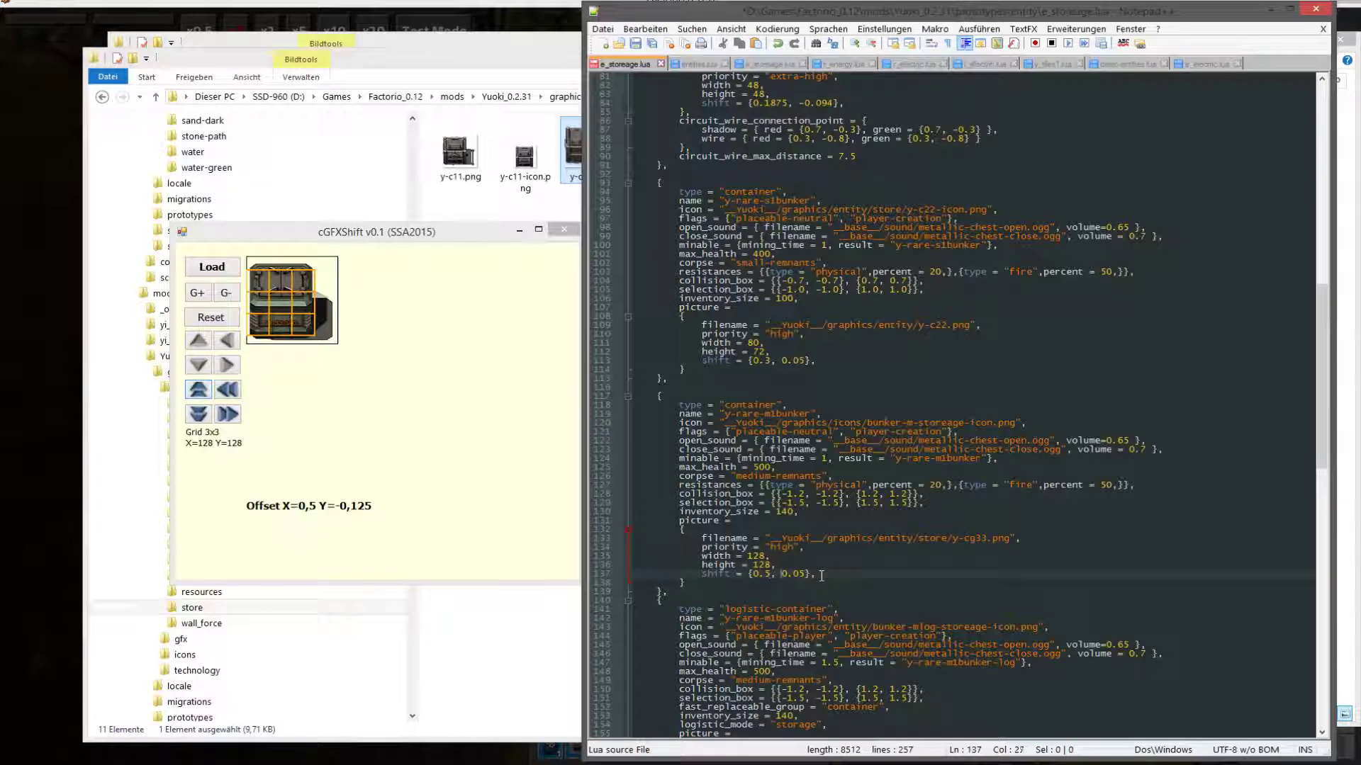
{"action": "type", "text": "-"}
{"action": "left_click", "coordinate": [635, 43]}
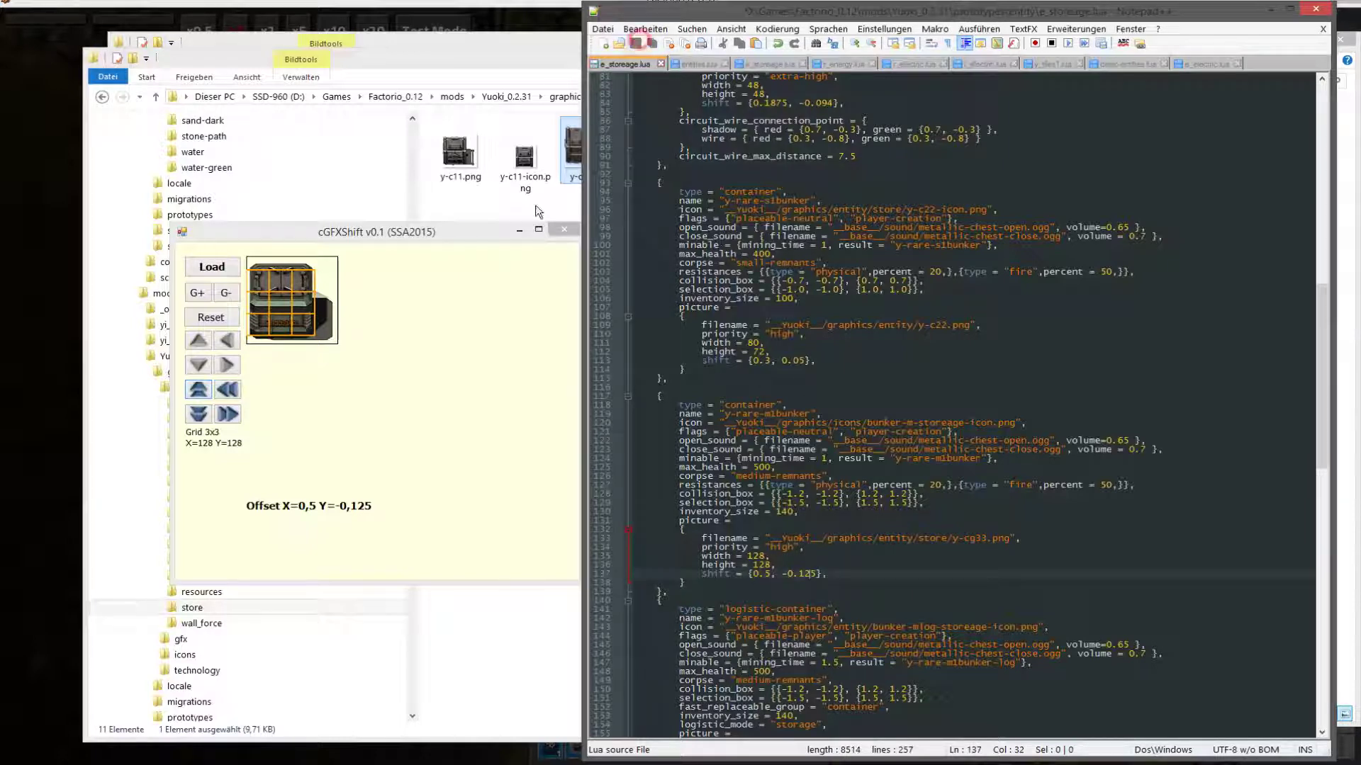
{"action": "left_click", "coordinate": [243, 268]}
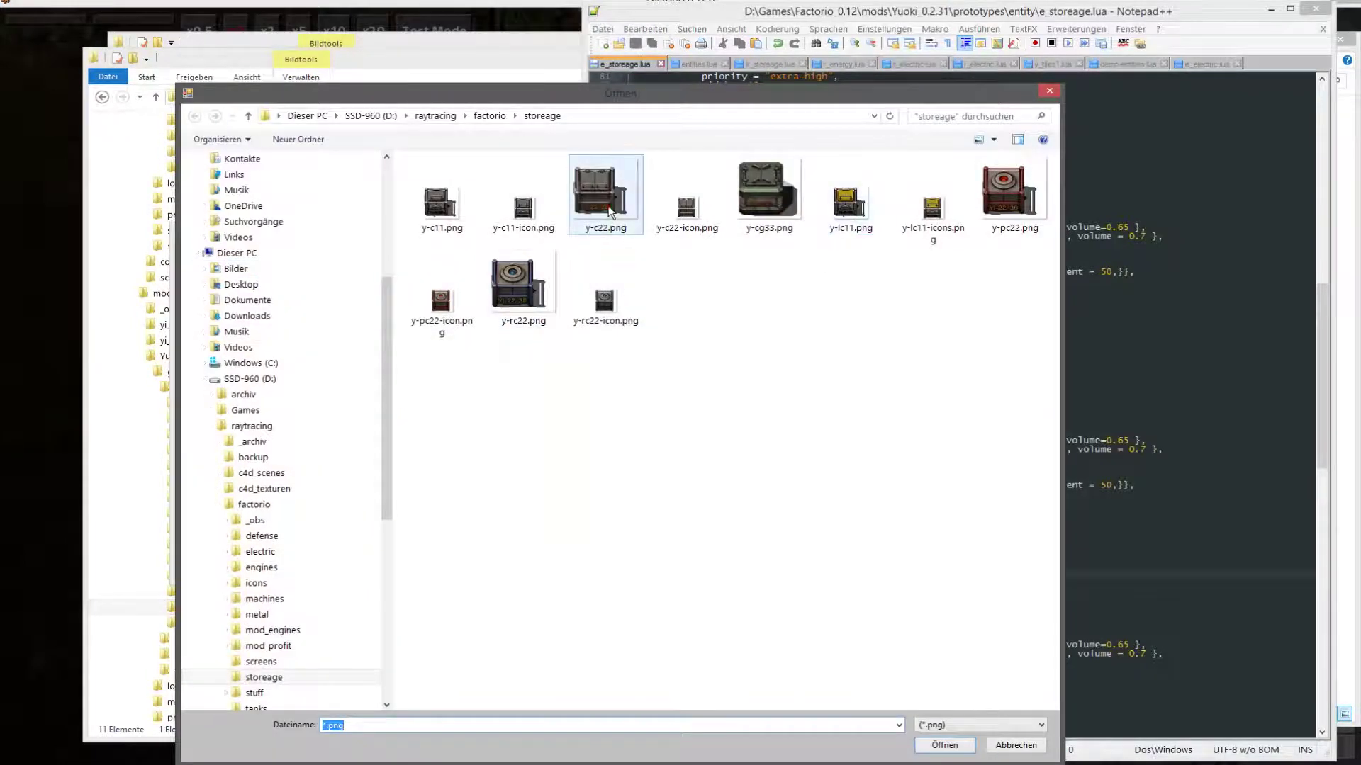
Preview y-c22.png on a 2x2 grid and set its picture to 96×96 with shift {0.5, -0.125}.
{"action": "double_click", "coordinate": [602, 195]}
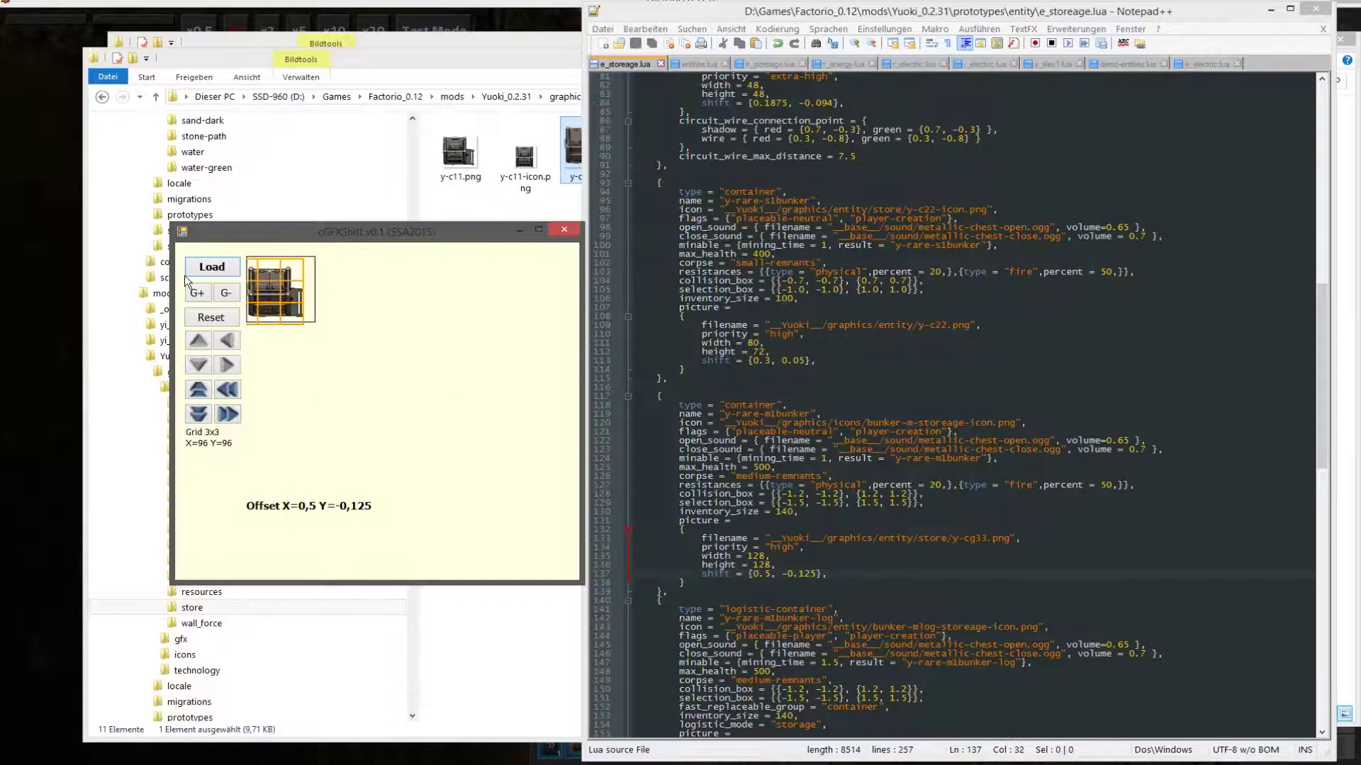
{"action": "left_click", "coordinate": [226, 294]}
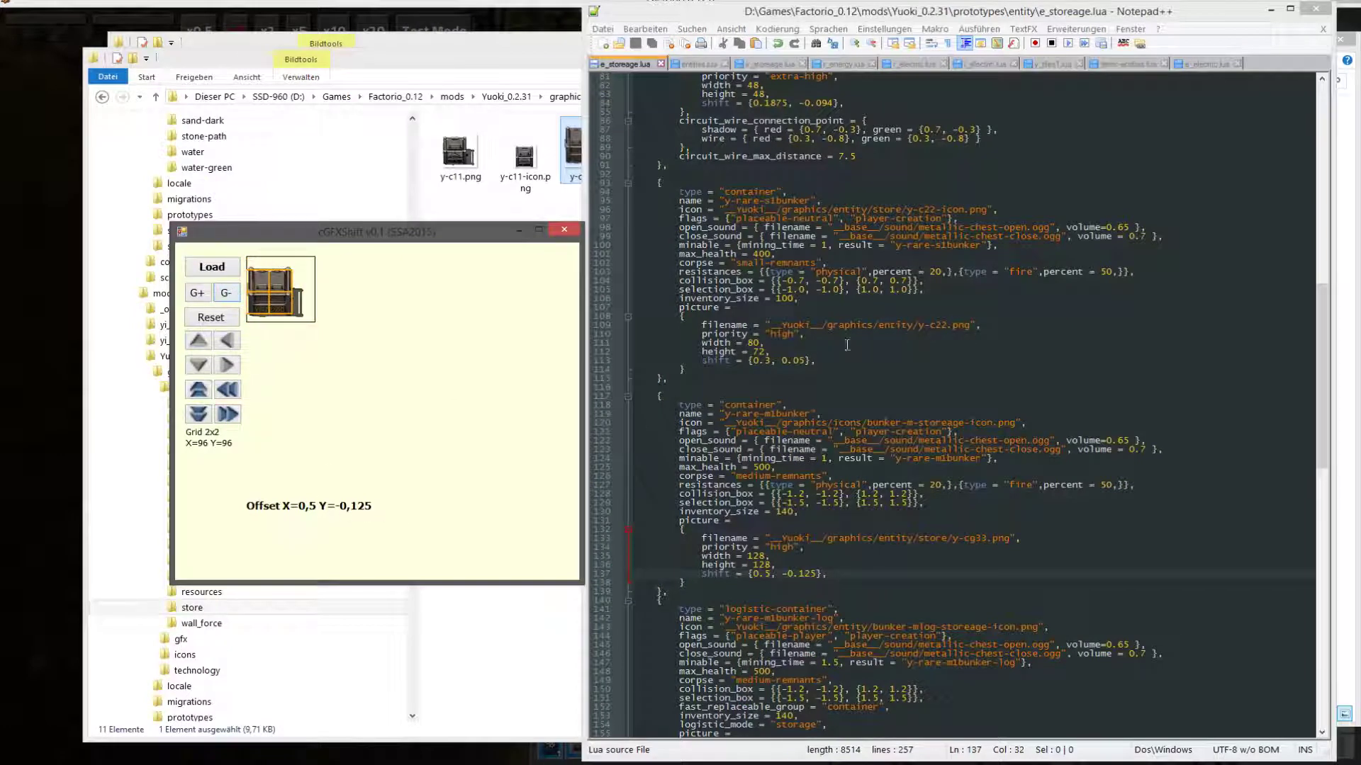
{"action": "double_click", "coordinate": [754, 343]}
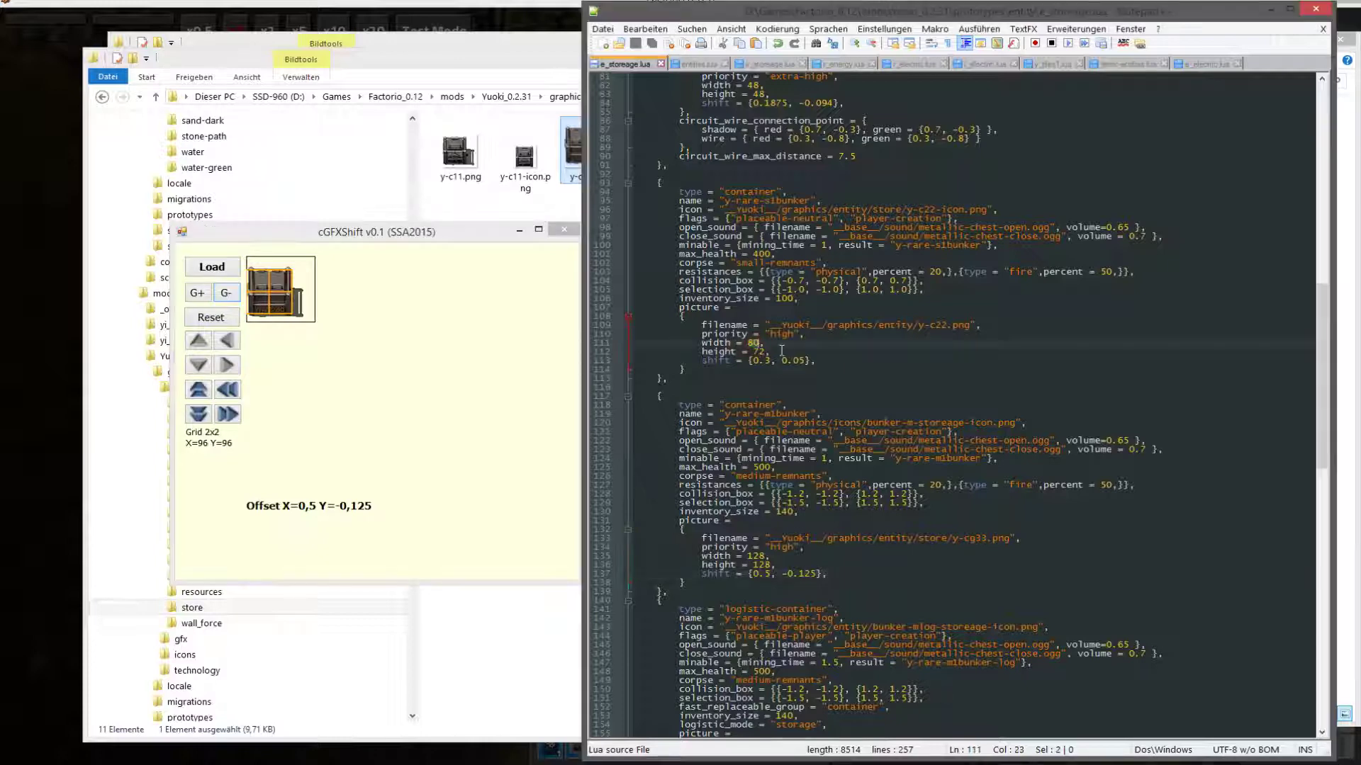
{"action": "type", "text": "96"}
{"action": "key", "text": "Down"}
{"action": "key", "text": "BackSpace"}
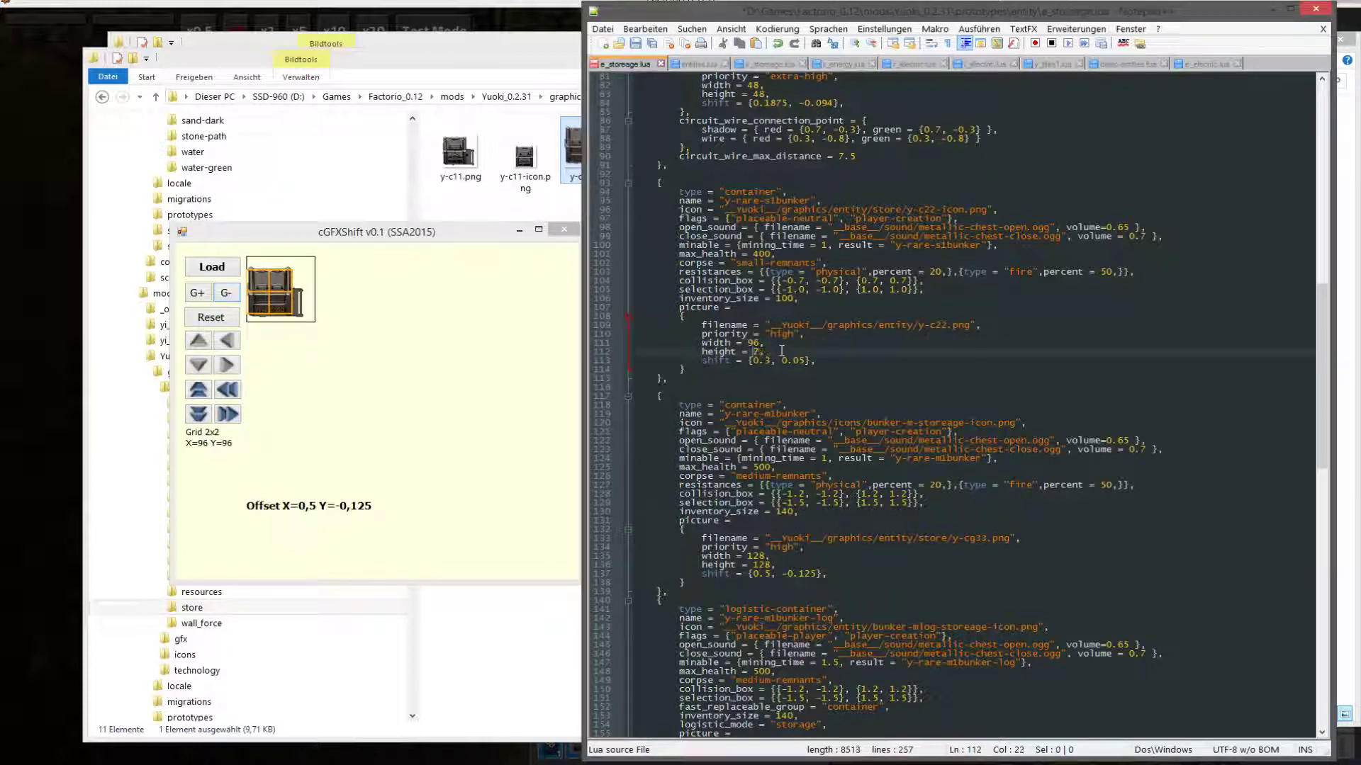
{"action": "key", "text": "Down"}
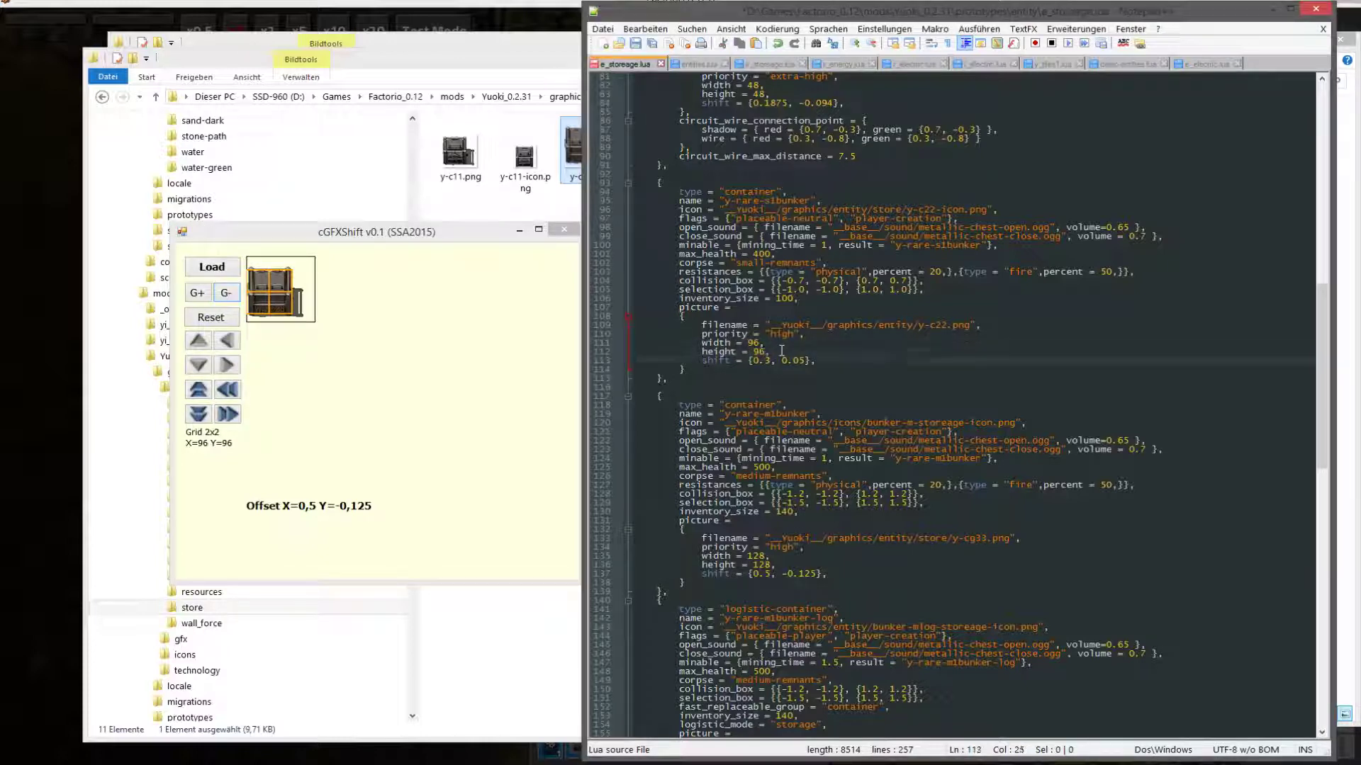
{"action": "key", "text": "BackSpace"}
{"action": "type", "text": "5, -"}
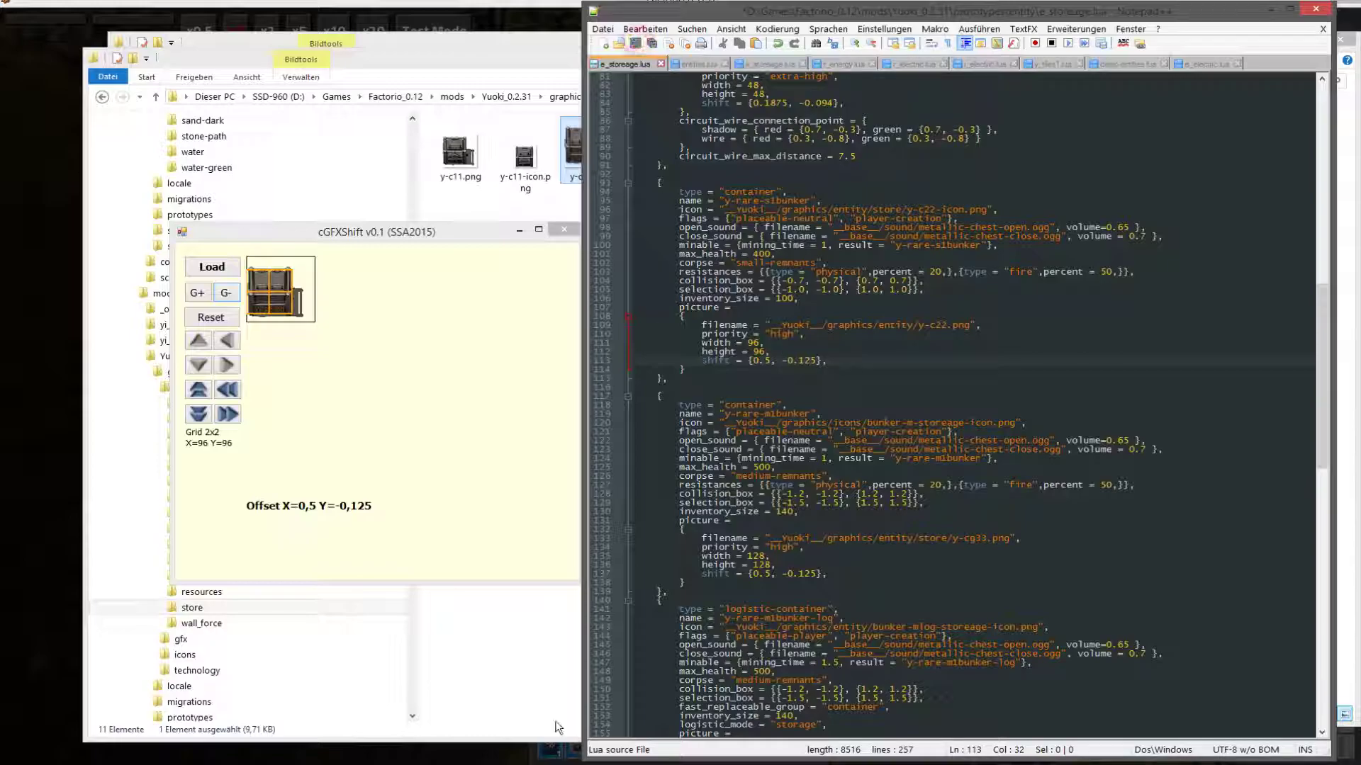
Save and quit the Factorio game, then dismiss the missing sprite file error.
{"action": "left_click", "coordinate": [556, 747]}
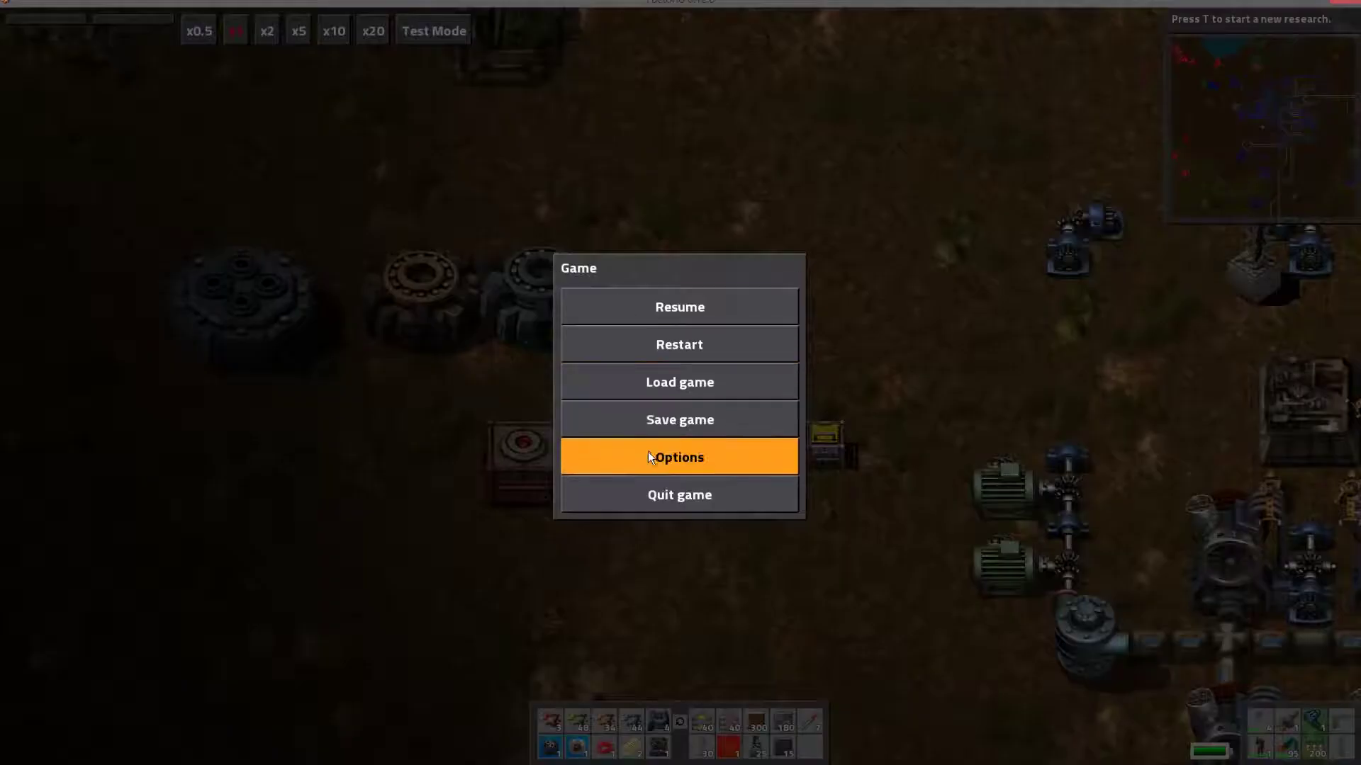
{"action": "left_click", "coordinate": [587, 425]}
{"action": "left_click", "coordinate": [881, 606]}
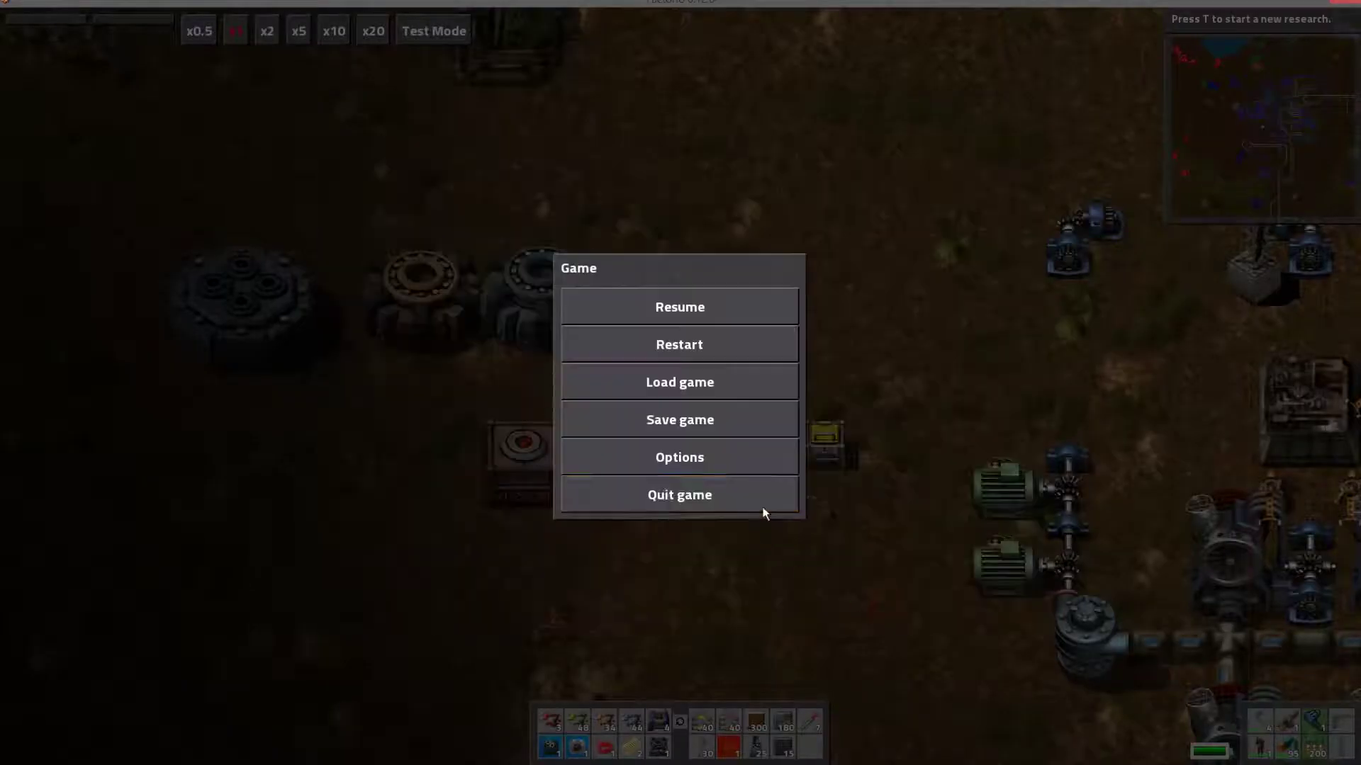
{"action": "left_click", "coordinate": [741, 495]}
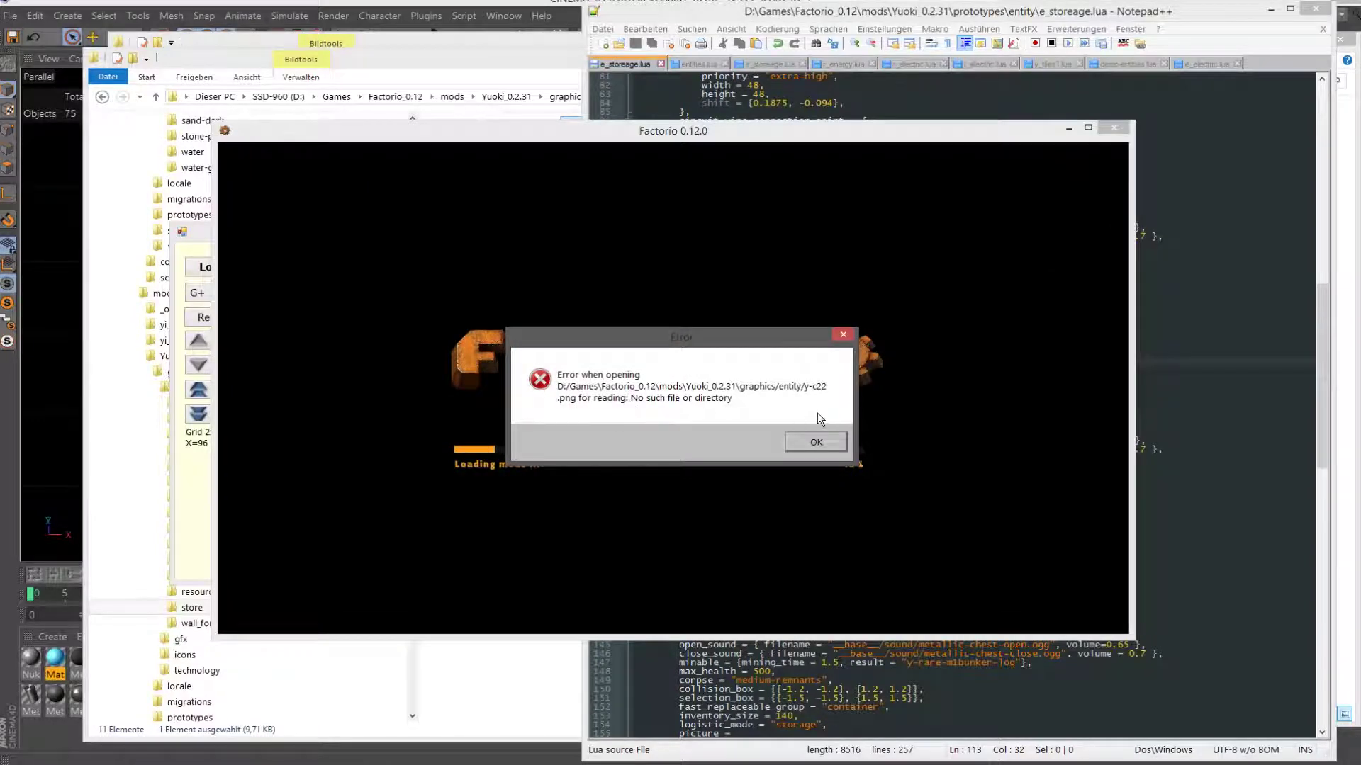
{"action": "left_click", "coordinate": [813, 443]}
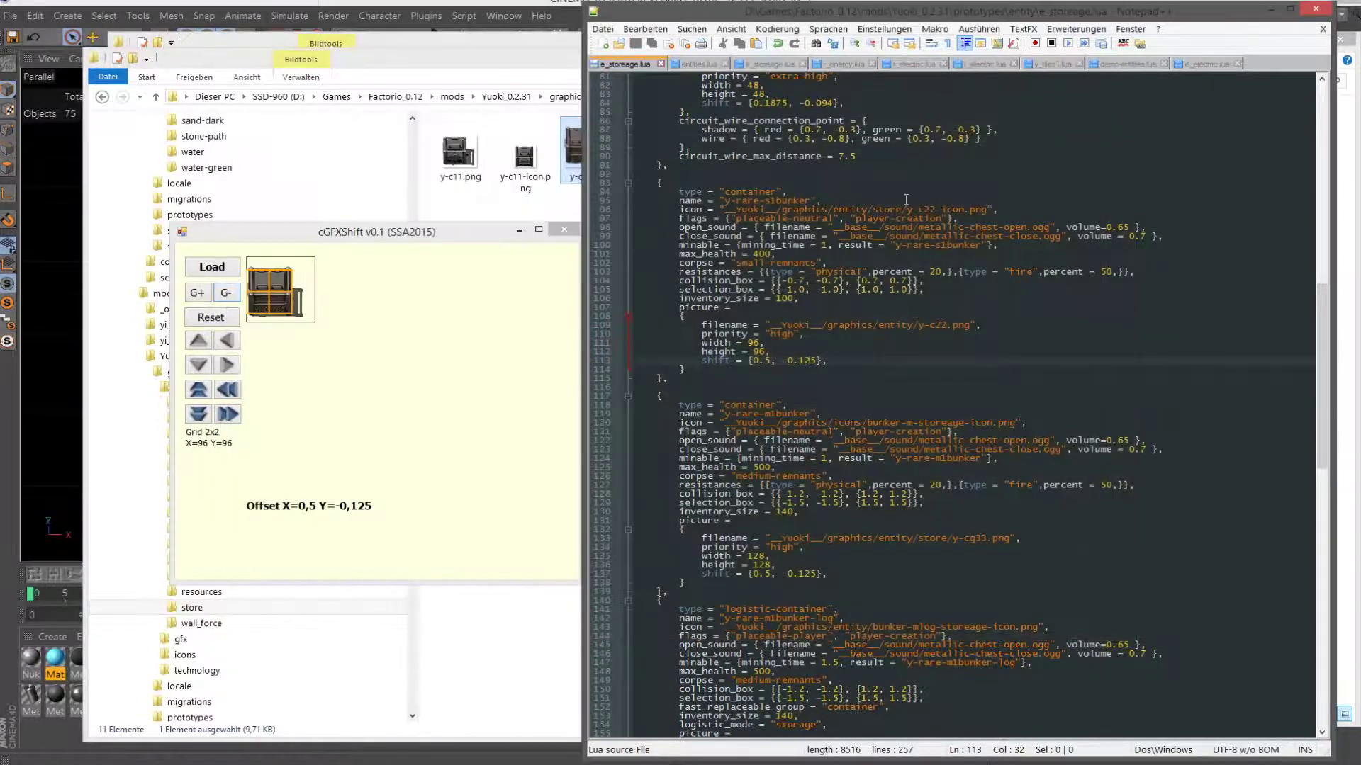
Change the small bunker's picture path to store/y-c22.png and save the file.
{"action": "left_click", "coordinate": [918, 325]}
{"action": "type", "text": "/store/"}
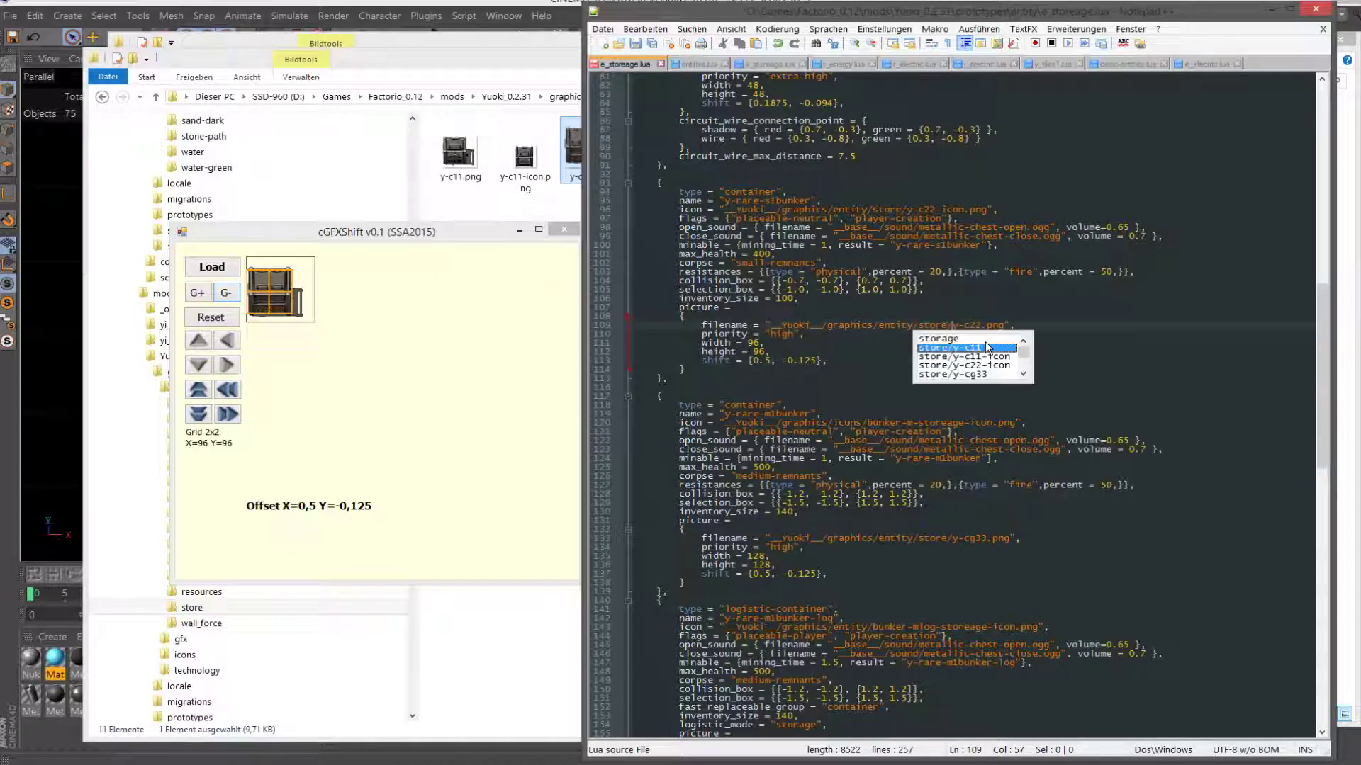
{"action": "left_click", "coordinate": [947, 272]}
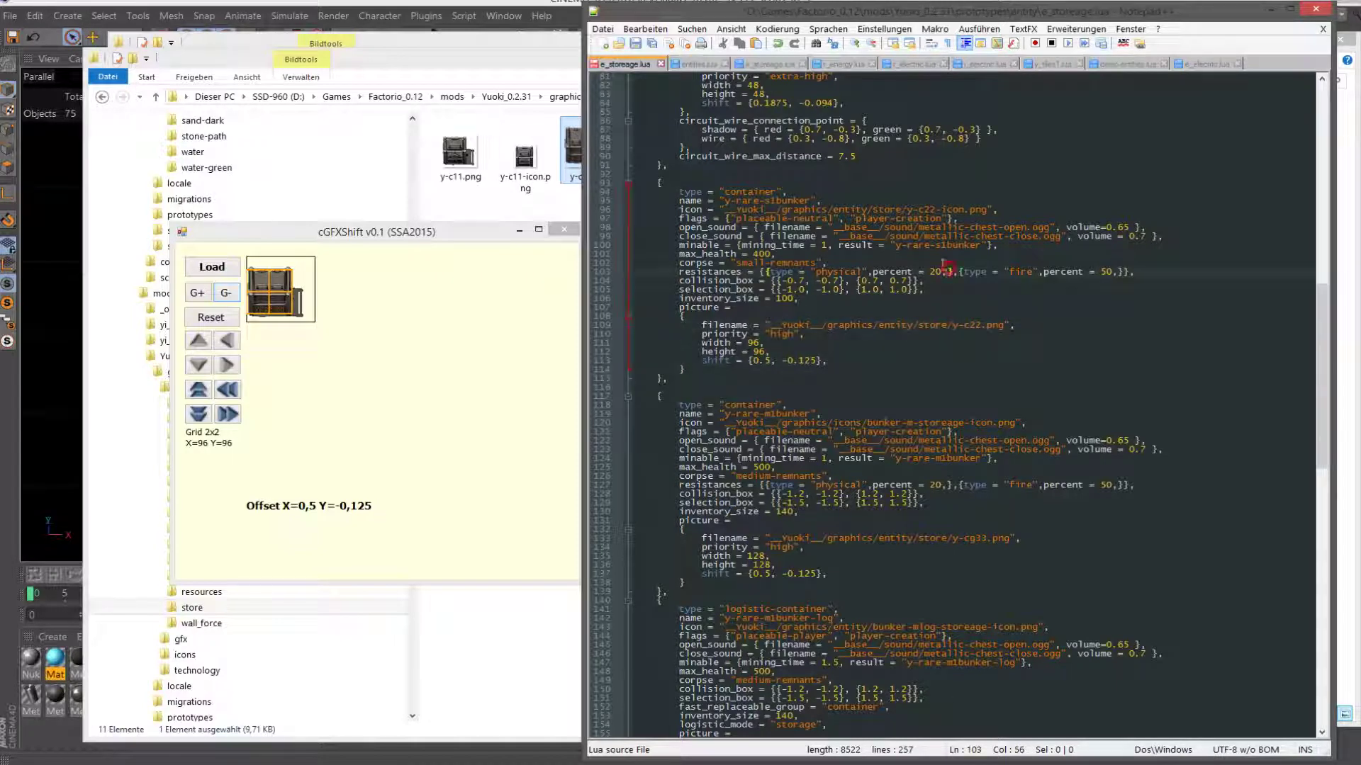
{"action": "left_click", "coordinate": [642, 45]}
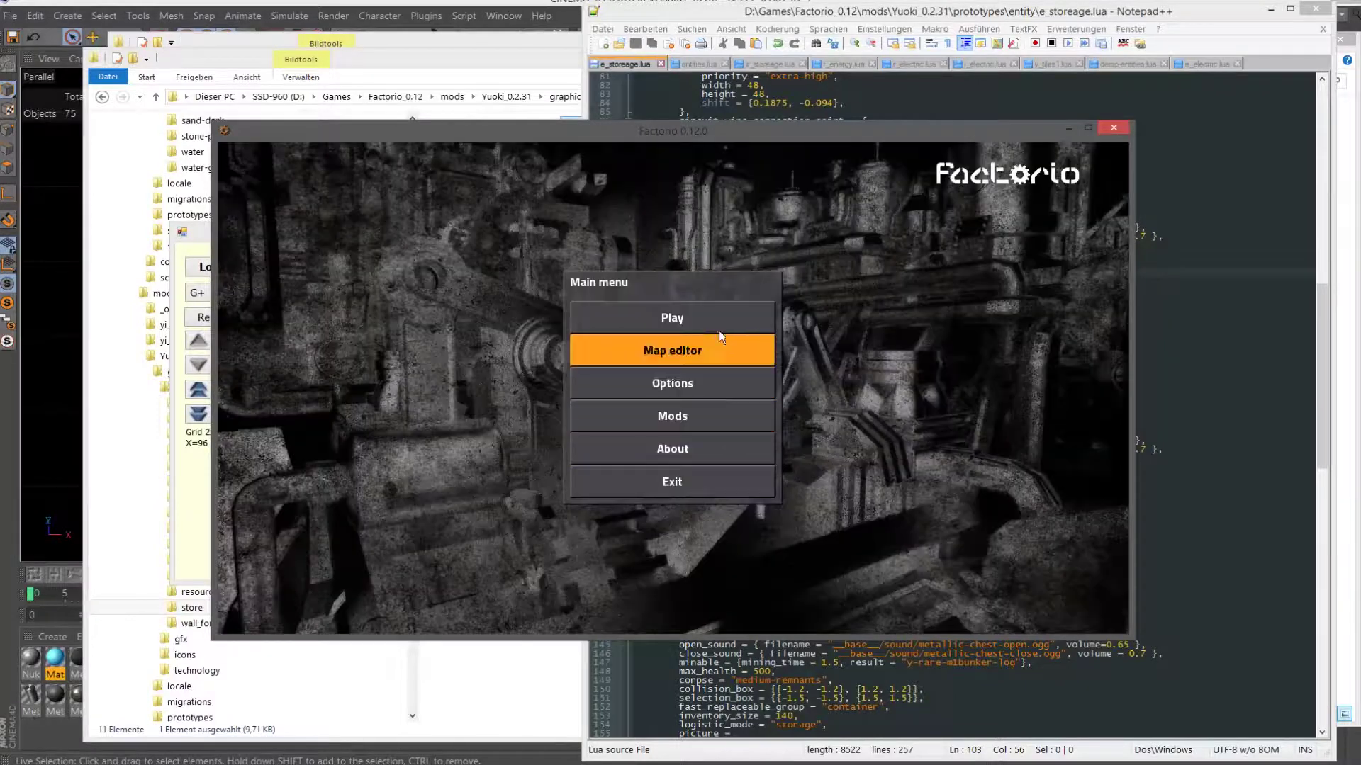
Load the saved factory game from Factorio's main menu.
{"action": "left_click", "coordinate": [708, 316]}
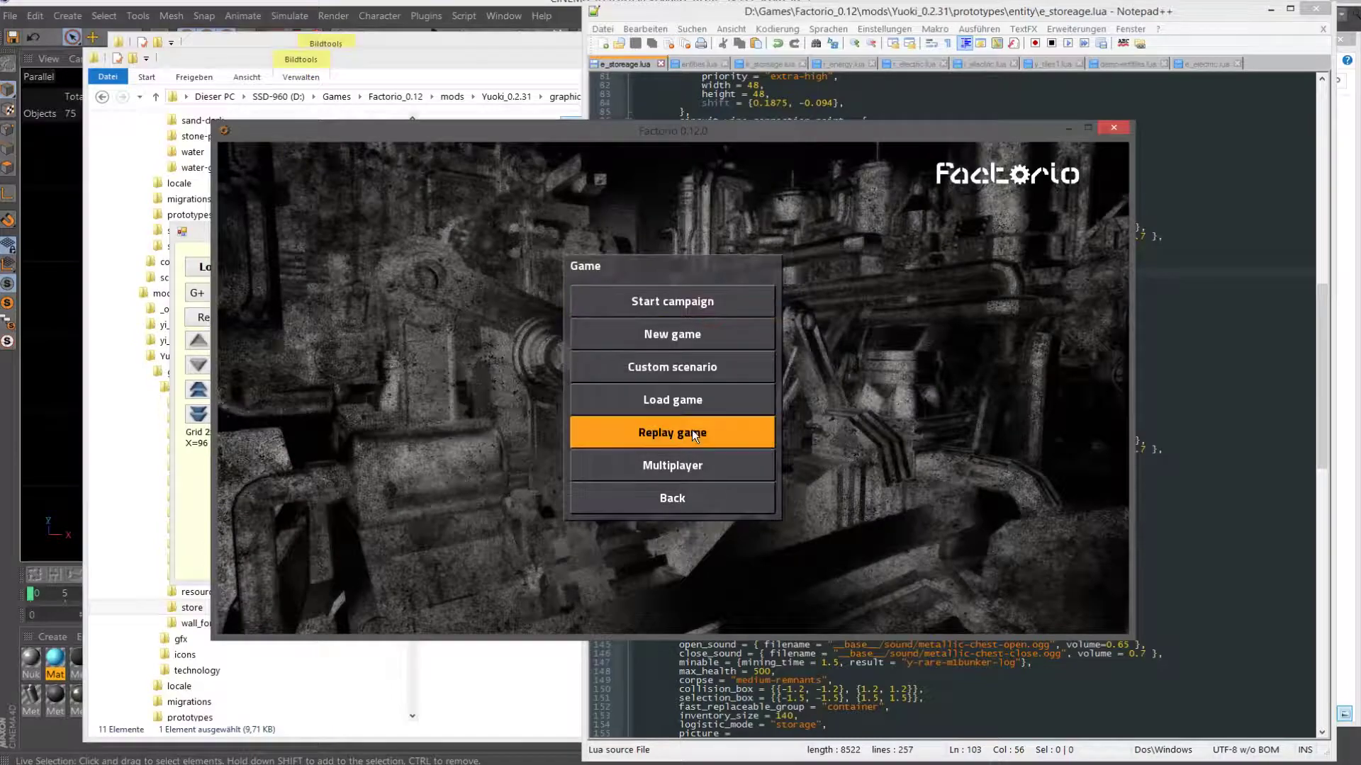
{"action": "left_click", "coordinate": [688, 399]}
{"action": "left_click", "coordinate": [898, 601]}
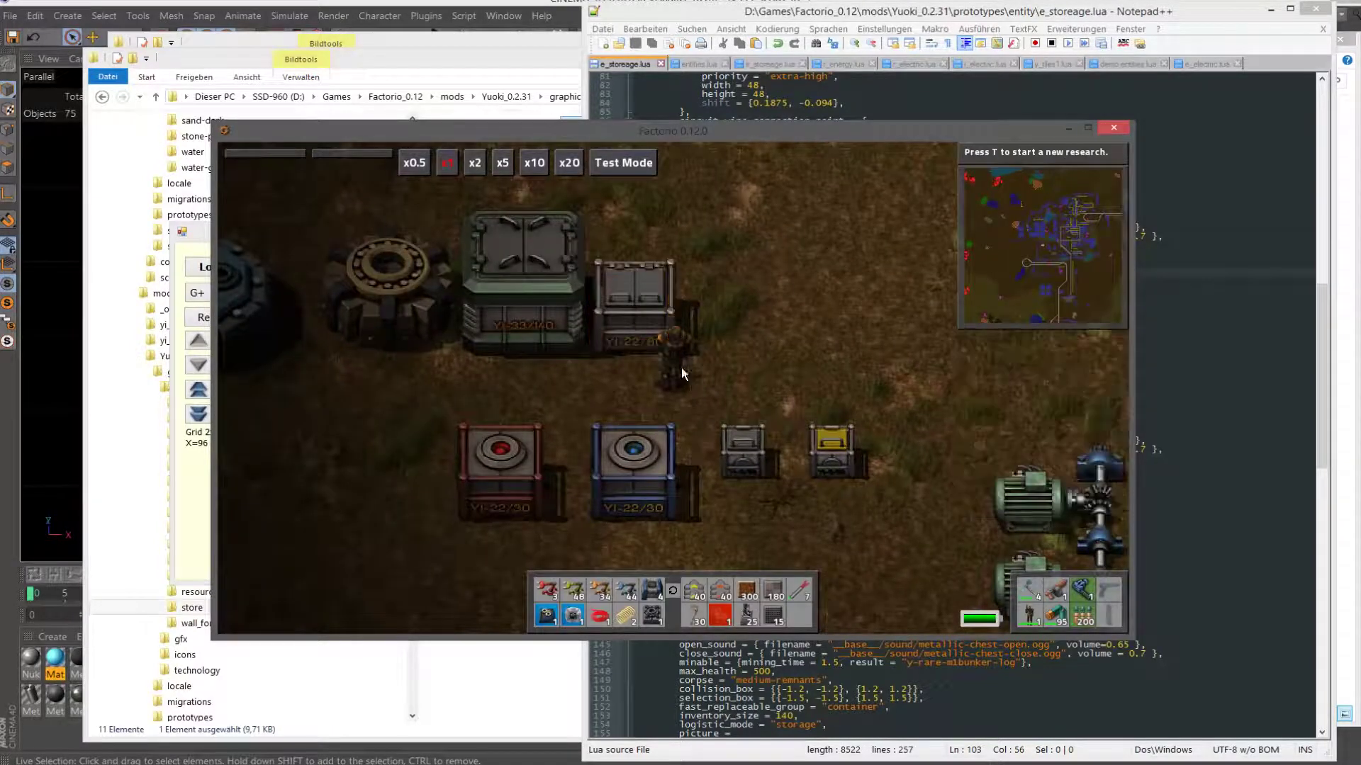
{"action": "scroll", "coordinate": [638, 355], "scroll_direction": "up", "scroll_amount": 3}
Walk over to the storage bunkers and open the medium bunker's inventory.
{"action": "key", "text": "a"}
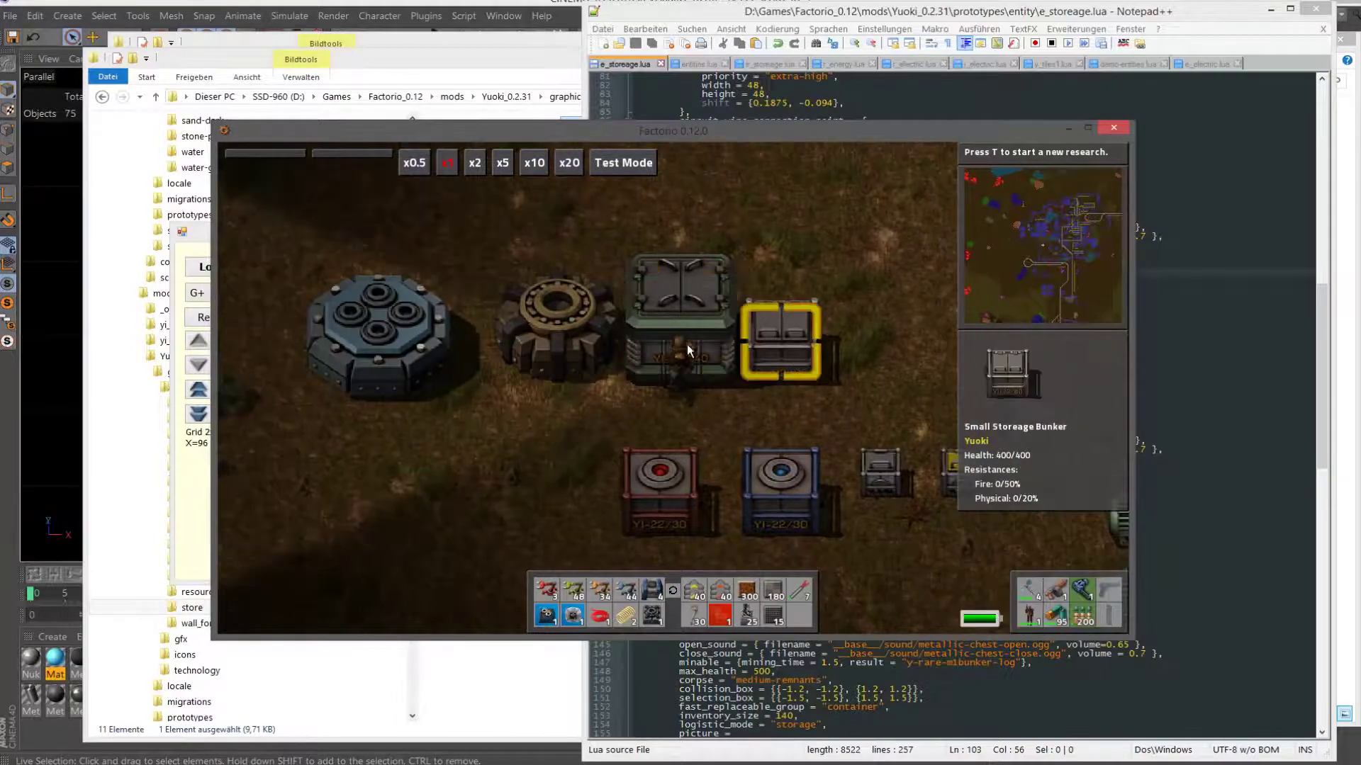
{"action": "key", "text": "d"}
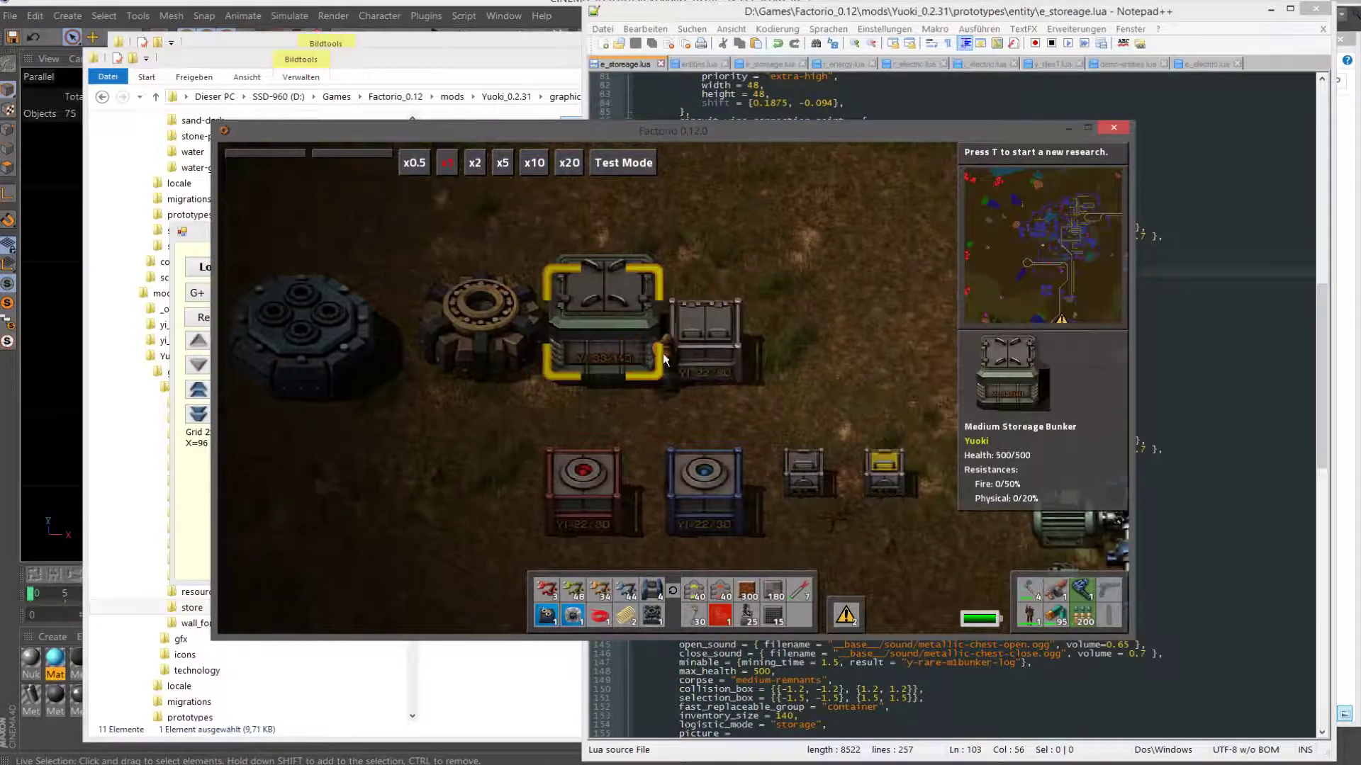
{"action": "key", "text": "a"}
{"action": "key", "text": "w"}
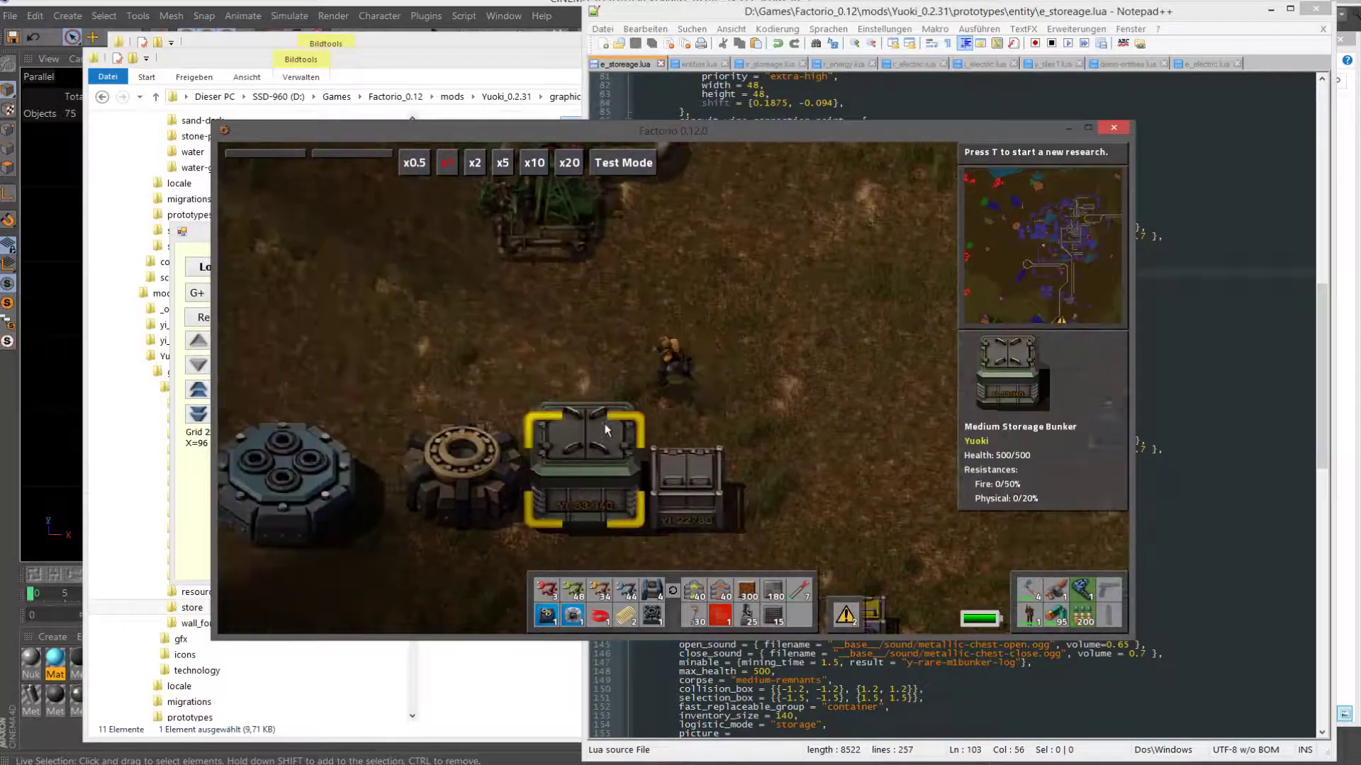
{"action": "key", "text": "a"}
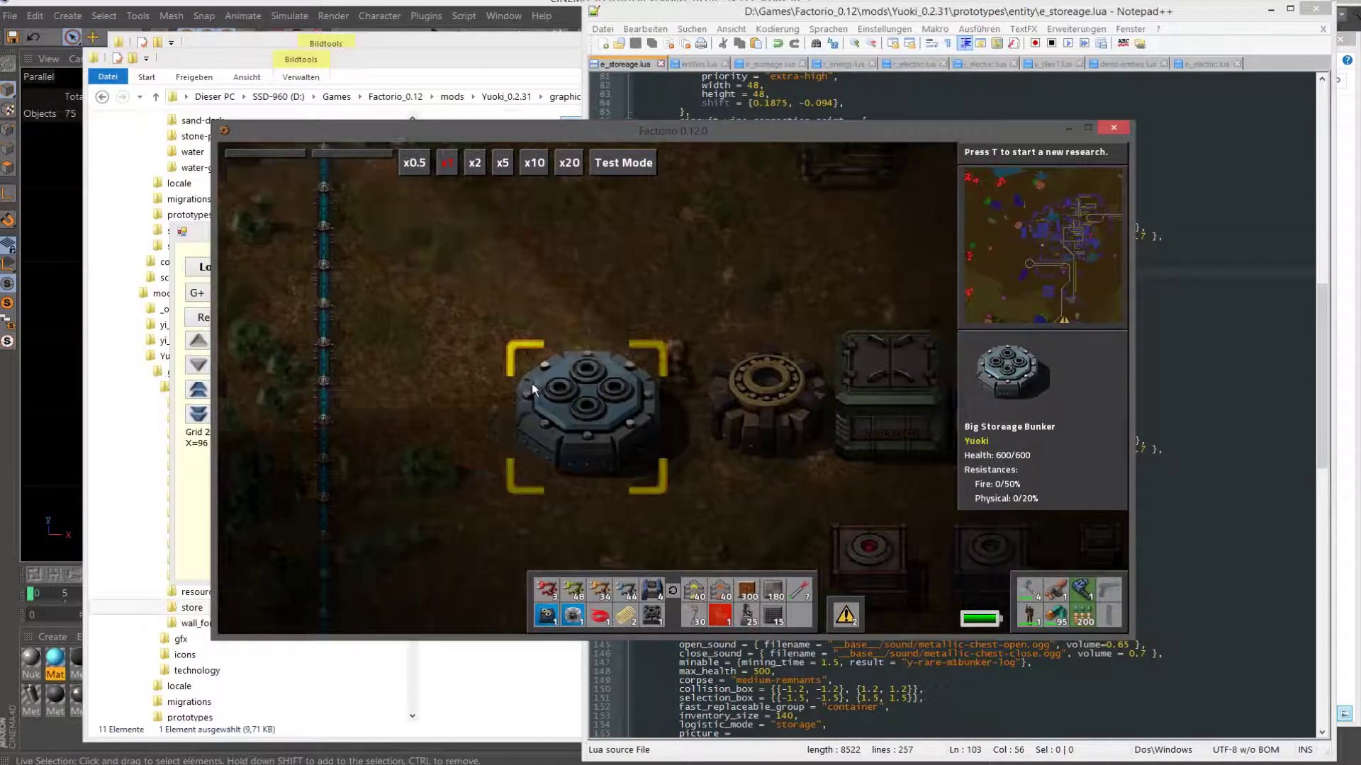
{"action": "key", "text": "d"}
{"action": "key", "text": "s"}
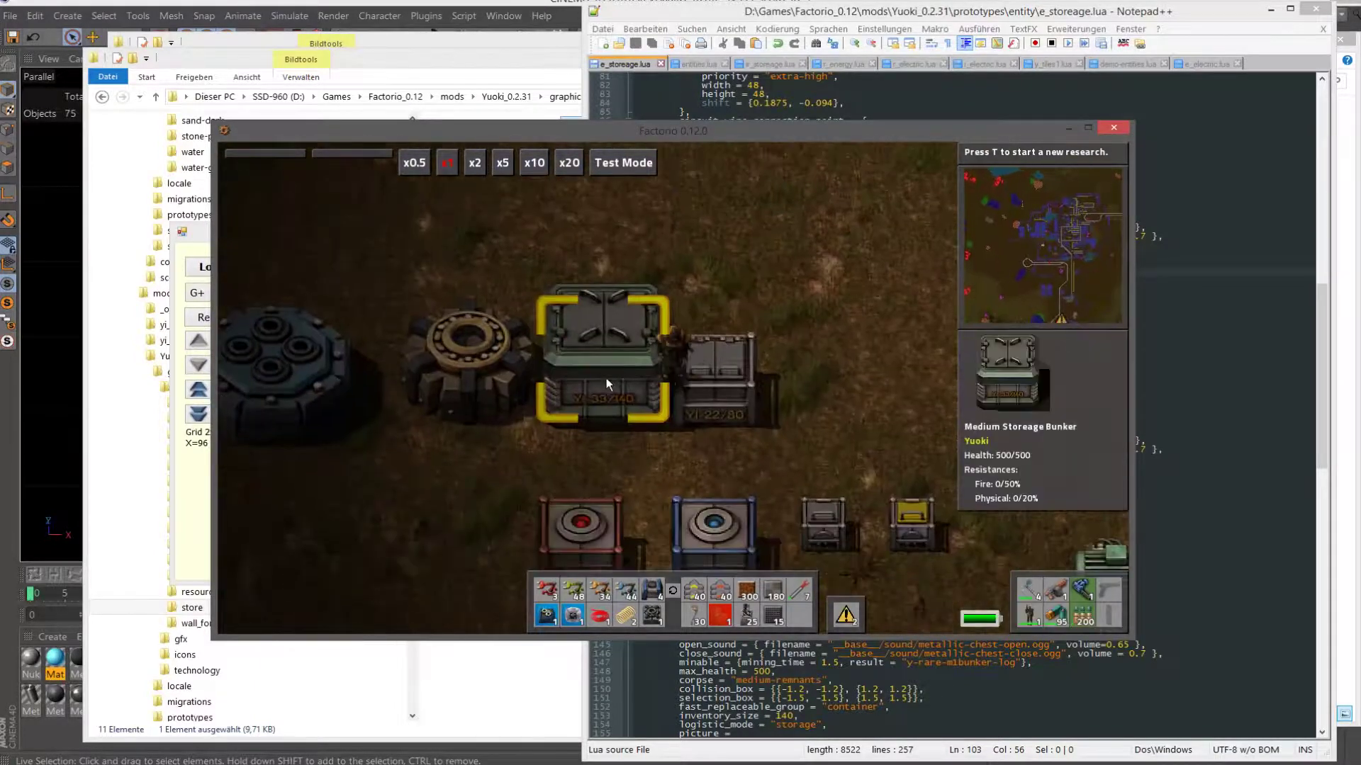
{"action": "key", "text": "s"}
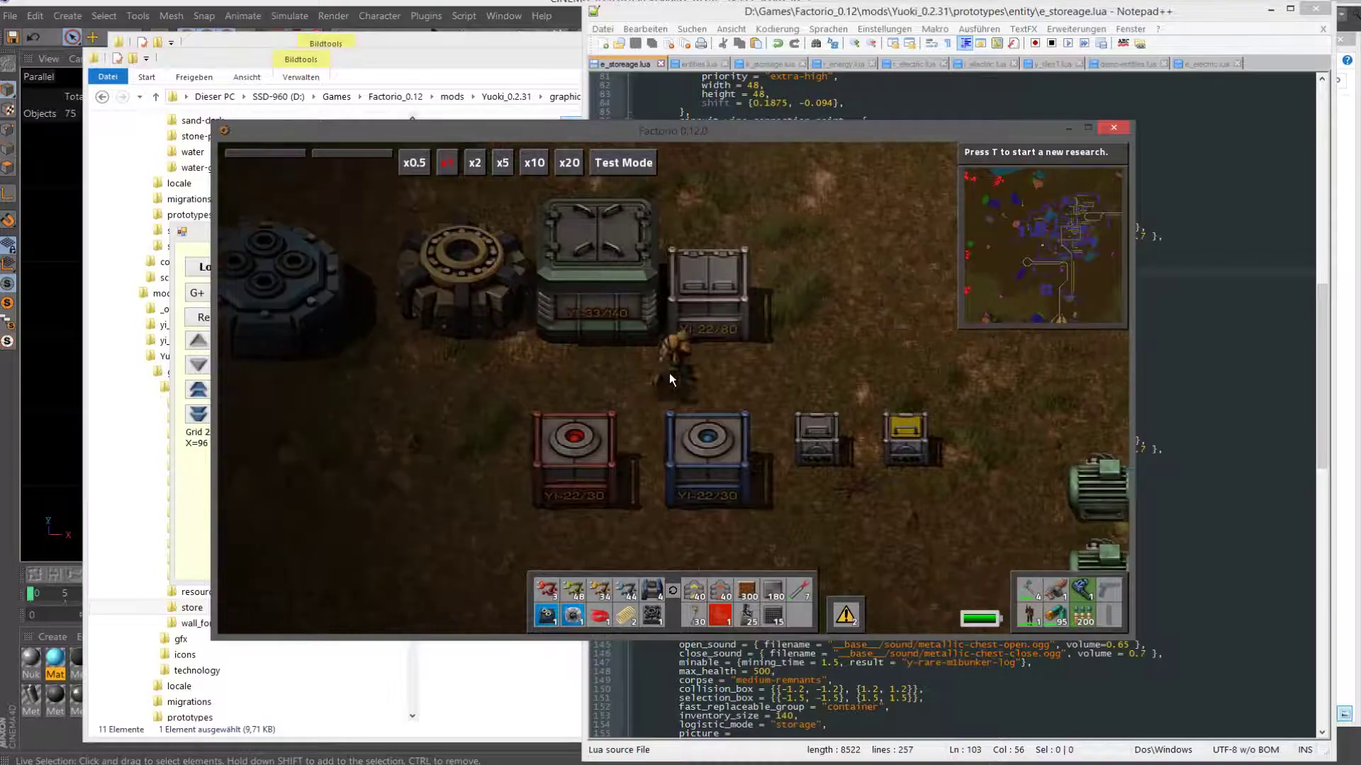
{"action": "key", "text": "a"}
{"action": "key", "text": "w"}
{"action": "key", "text": "d"}
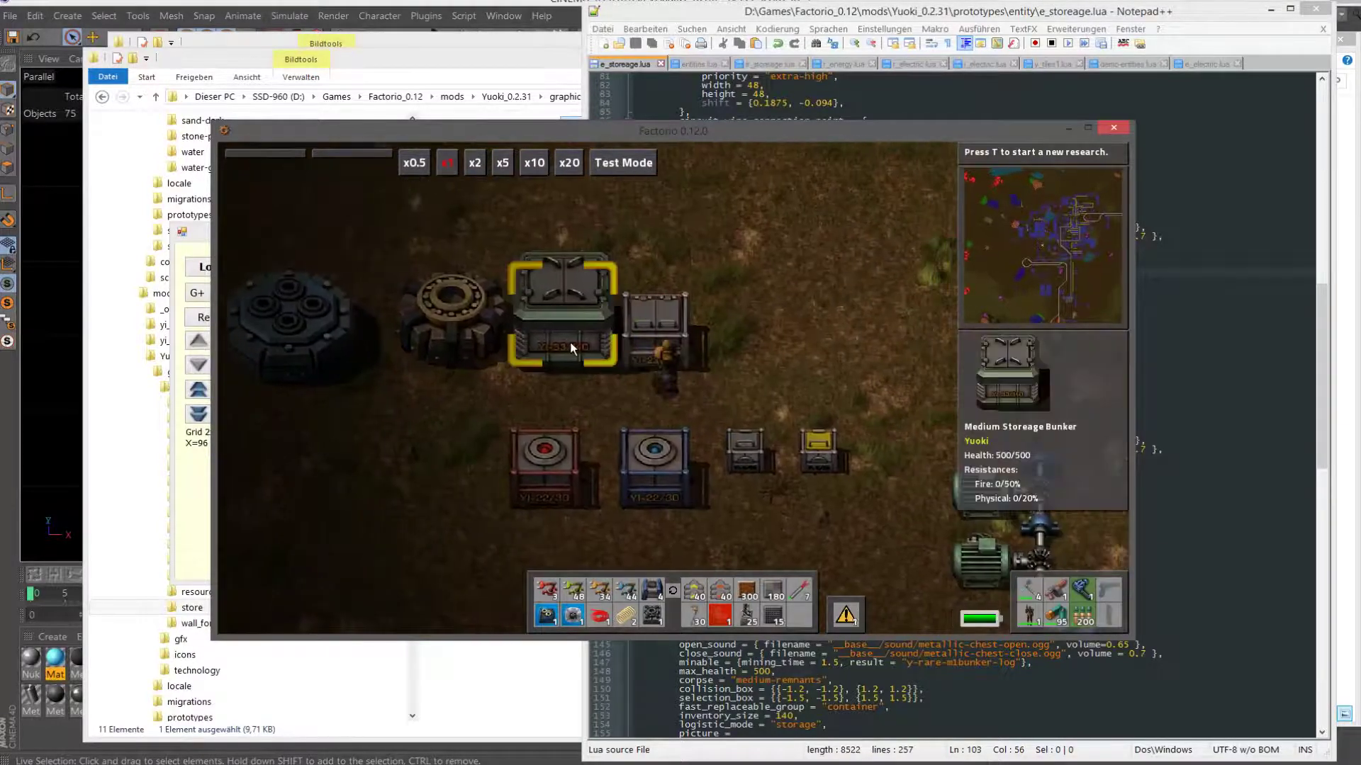
{"action": "left_click", "coordinate": [567, 344]}
{"action": "key", "text": "e"}
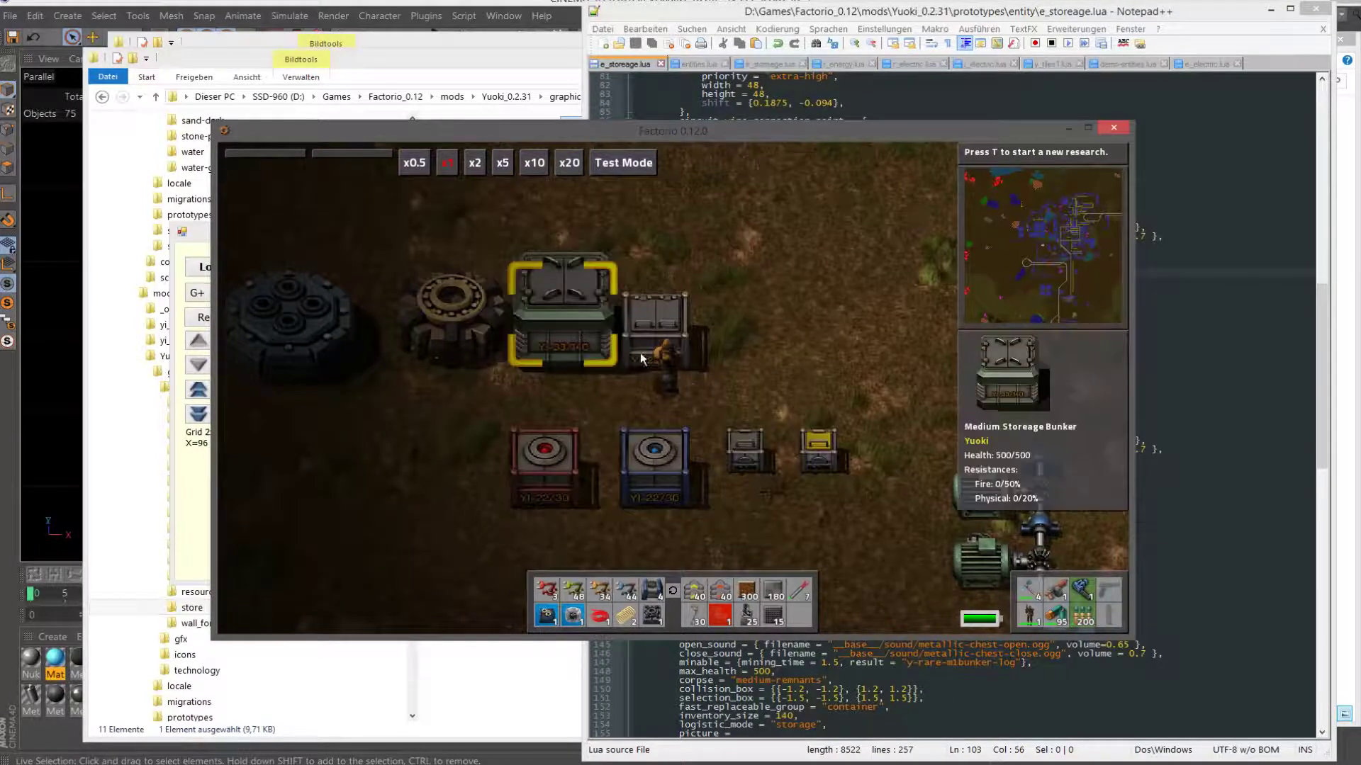
Walk around the new bunkers to inspect their sprites.
{"action": "key", "text": "w"}
{"action": "key", "text": "s"}
{"action": "key", "text": "a"}
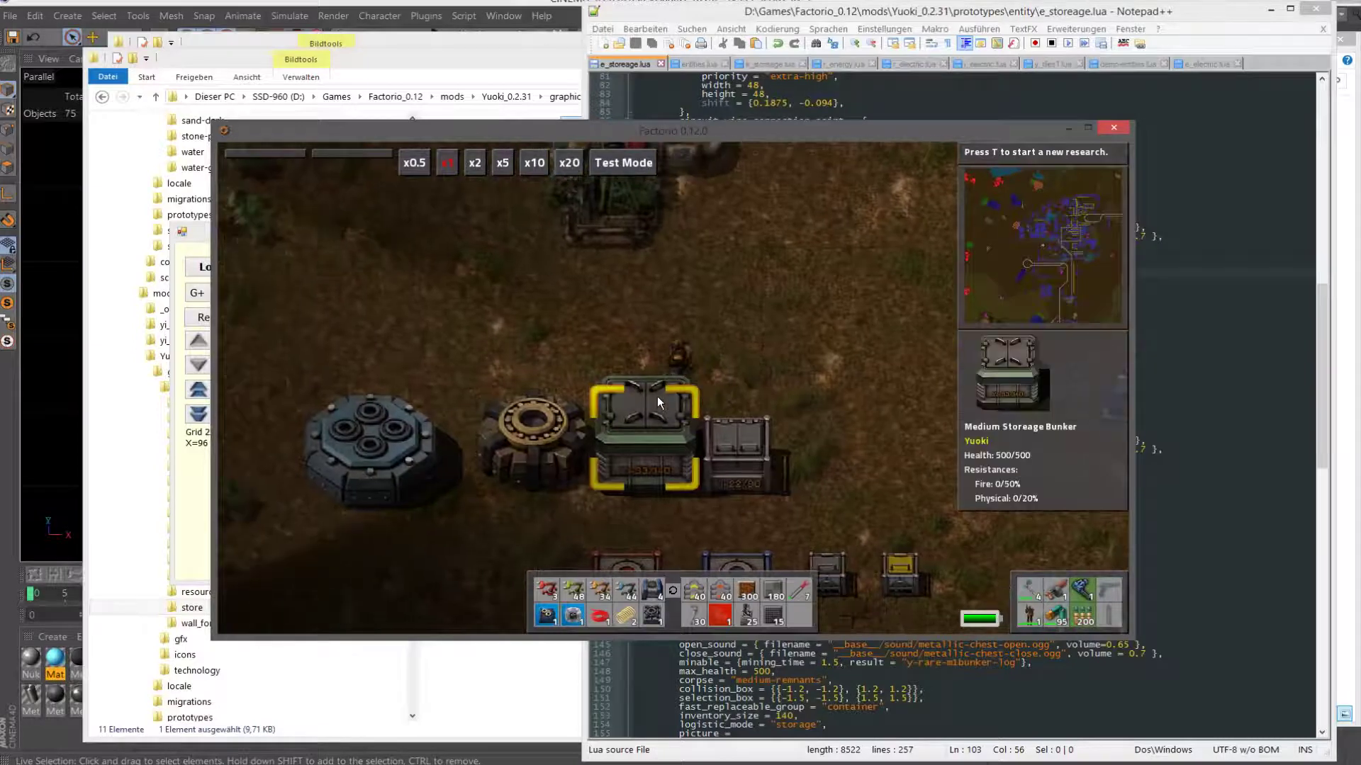
{"action": "key", "text": "s"}
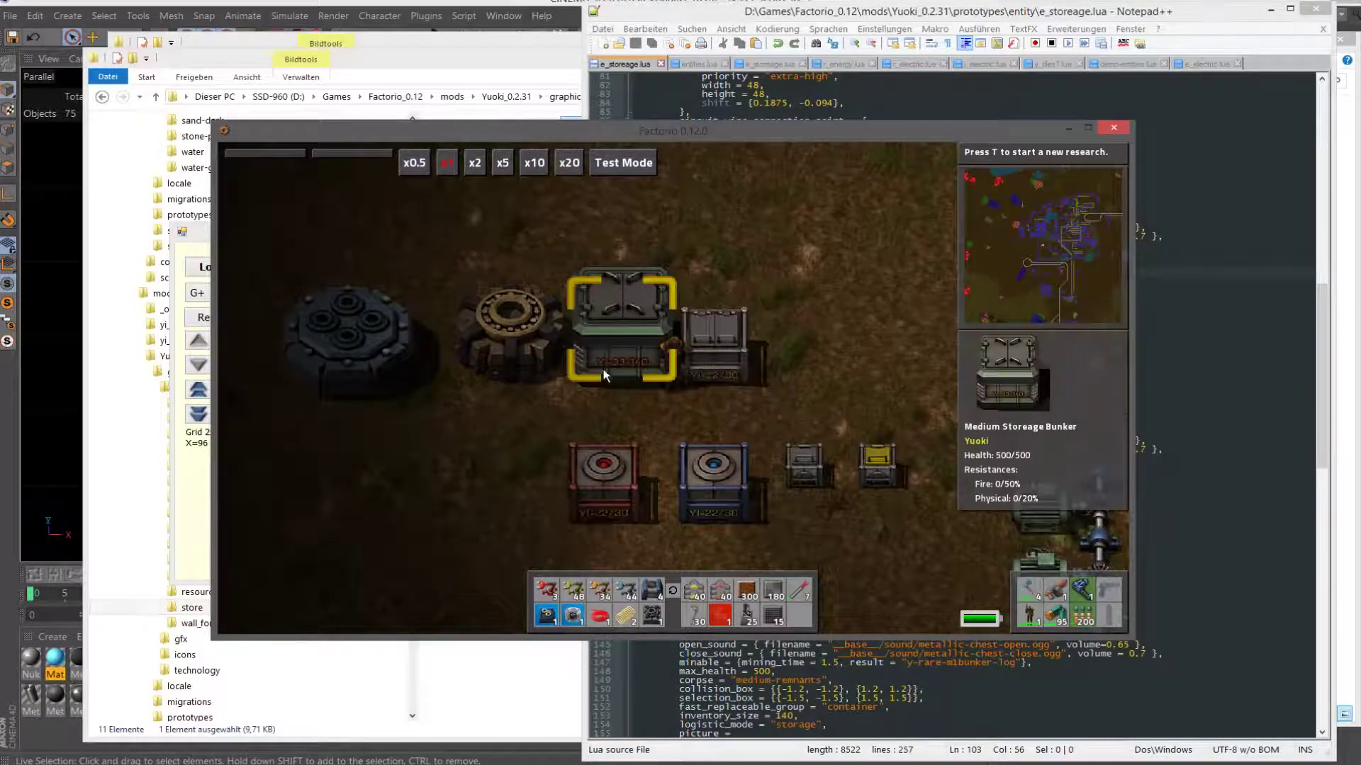
{"action": "key", "text": "s"}
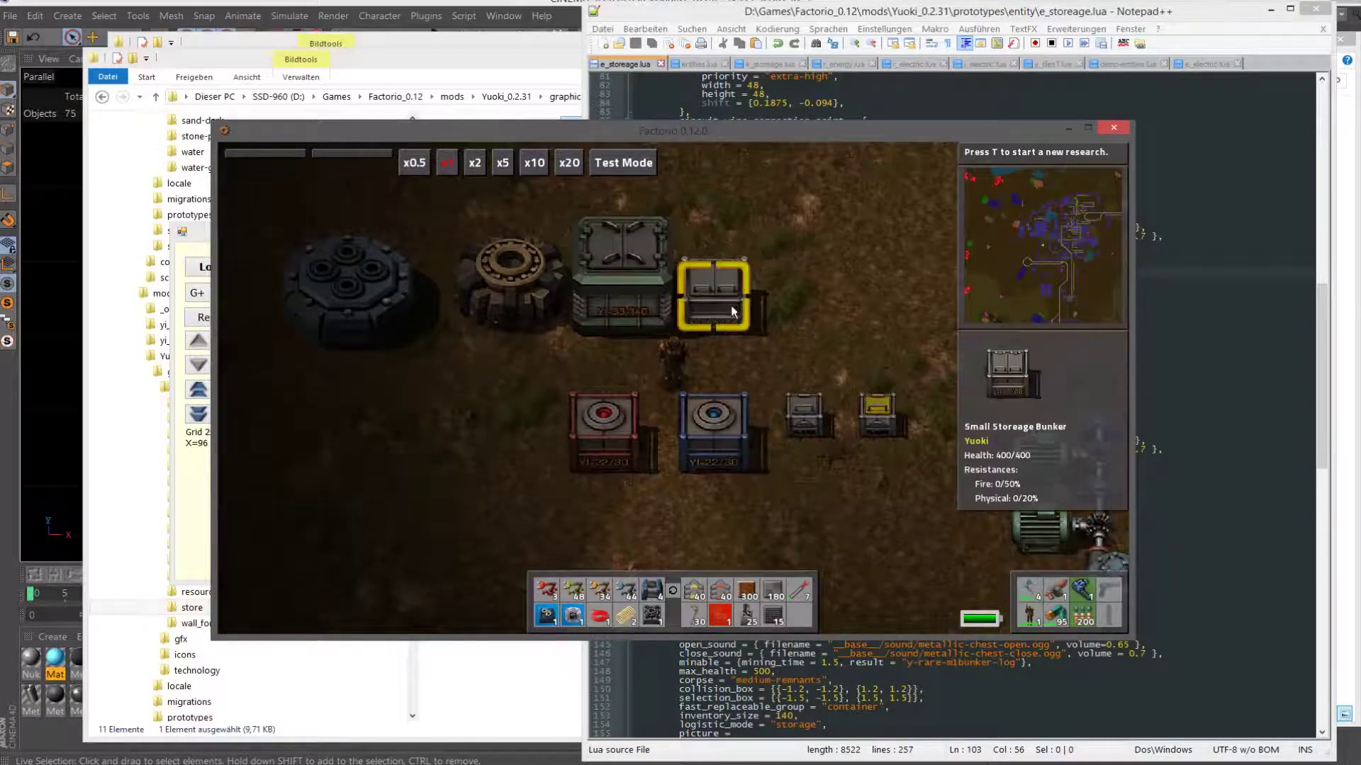
{"action": "mouse_move", "coordinate": [713, 343]}
{"action": "key", "text": "w"}
{"action": "key", "text": "d"}
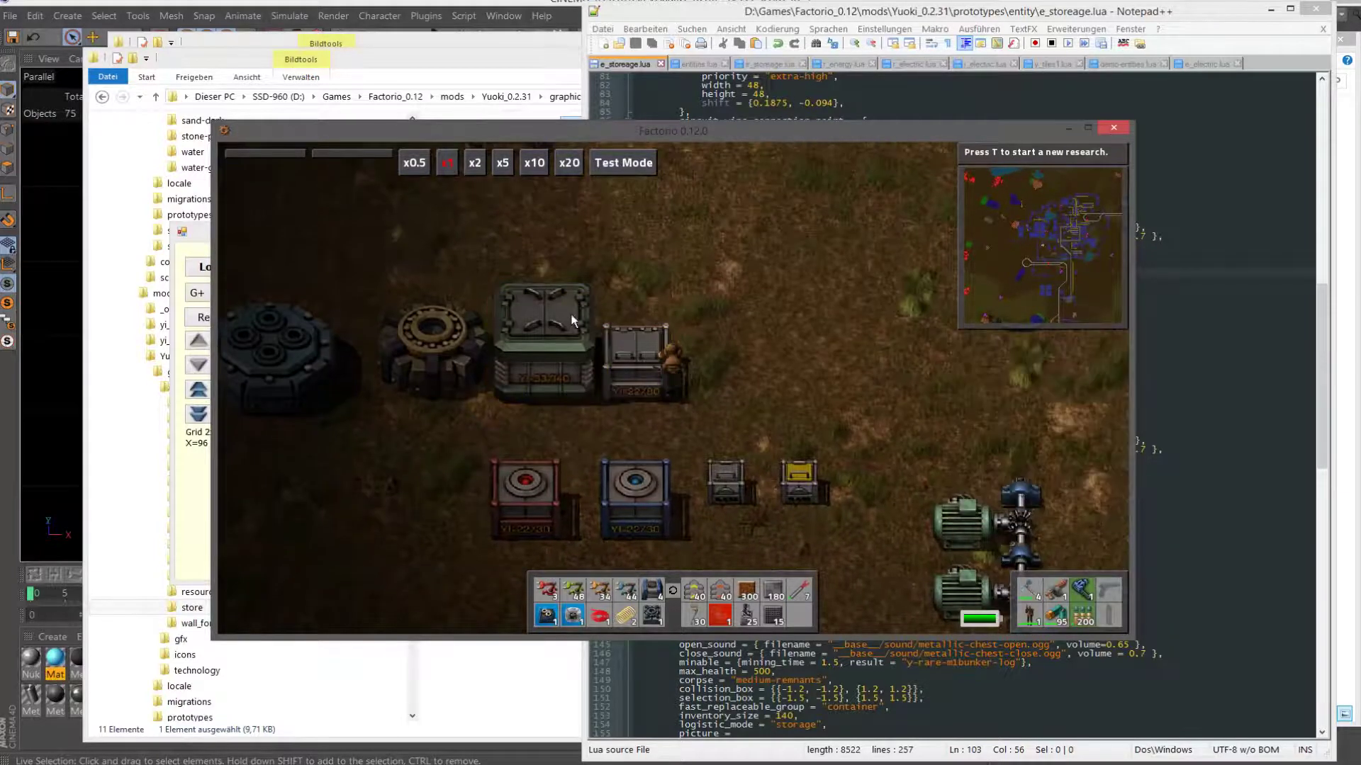
{"action": "mouse_move", "coordinate": [623, 275]}
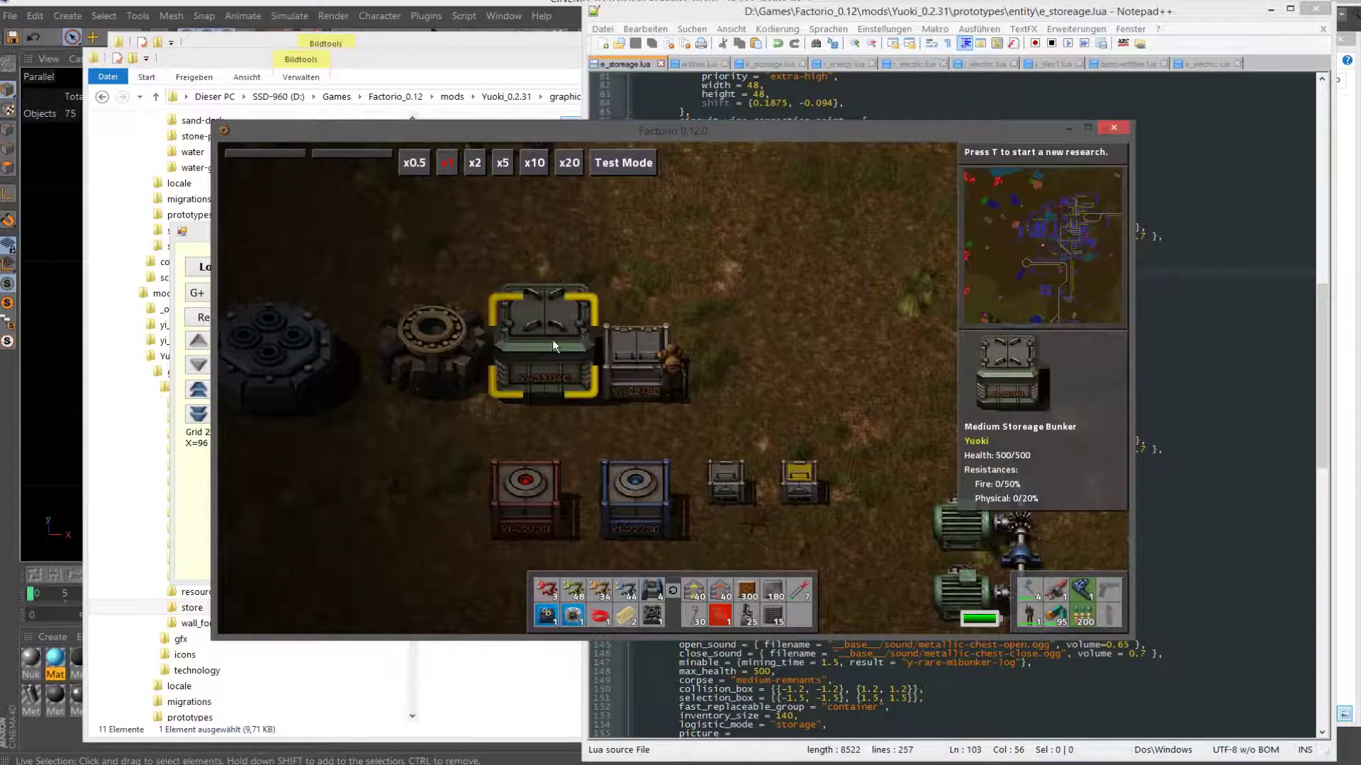
{"action": "key", "text": "s"}
{"action": "scroll", "coordinate": [702, 369], "scroll_direction": "up", "scroll_amount": 3}
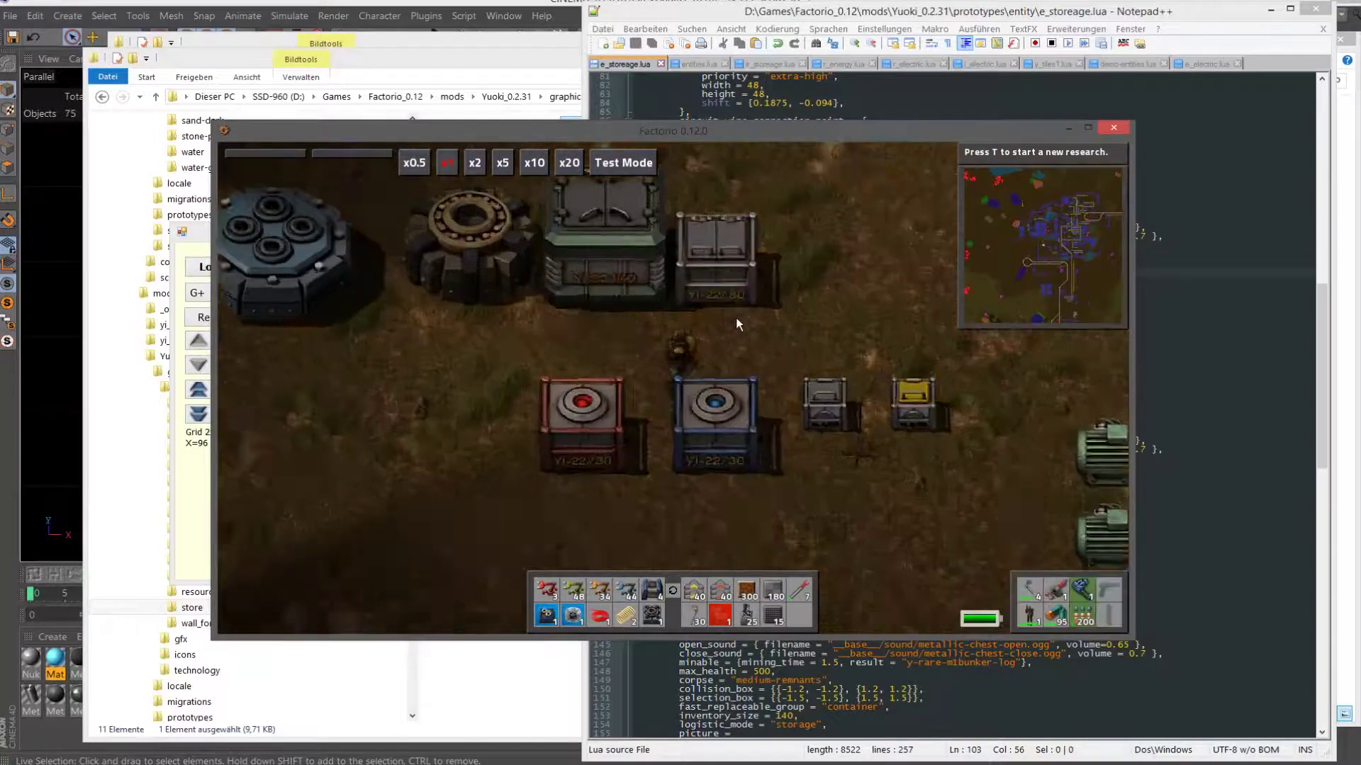
{"action": "key", "text": "w"}
{"action": "key", "text": "s"}
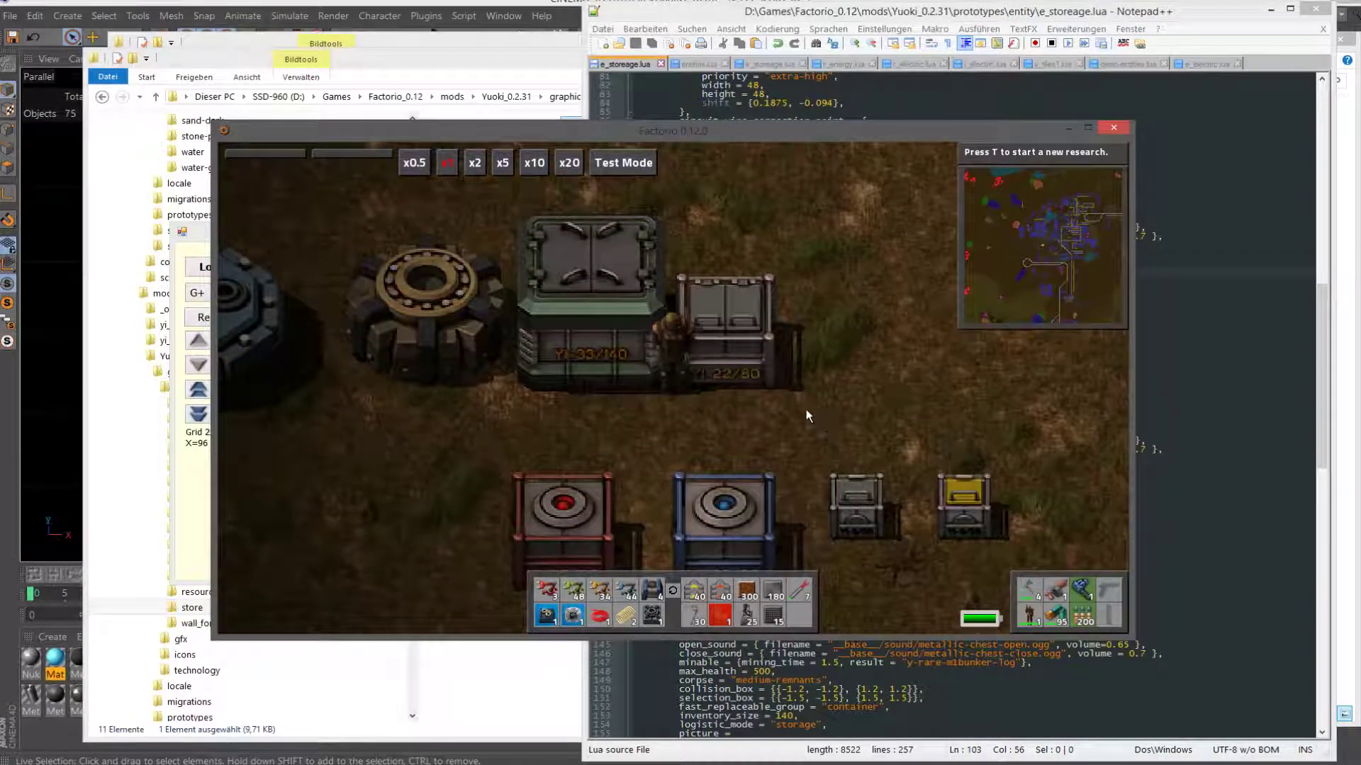
{"action": "scroll", "coordinate": [806, 410], "scroll_direction": "down", "scroll_amount": 2}
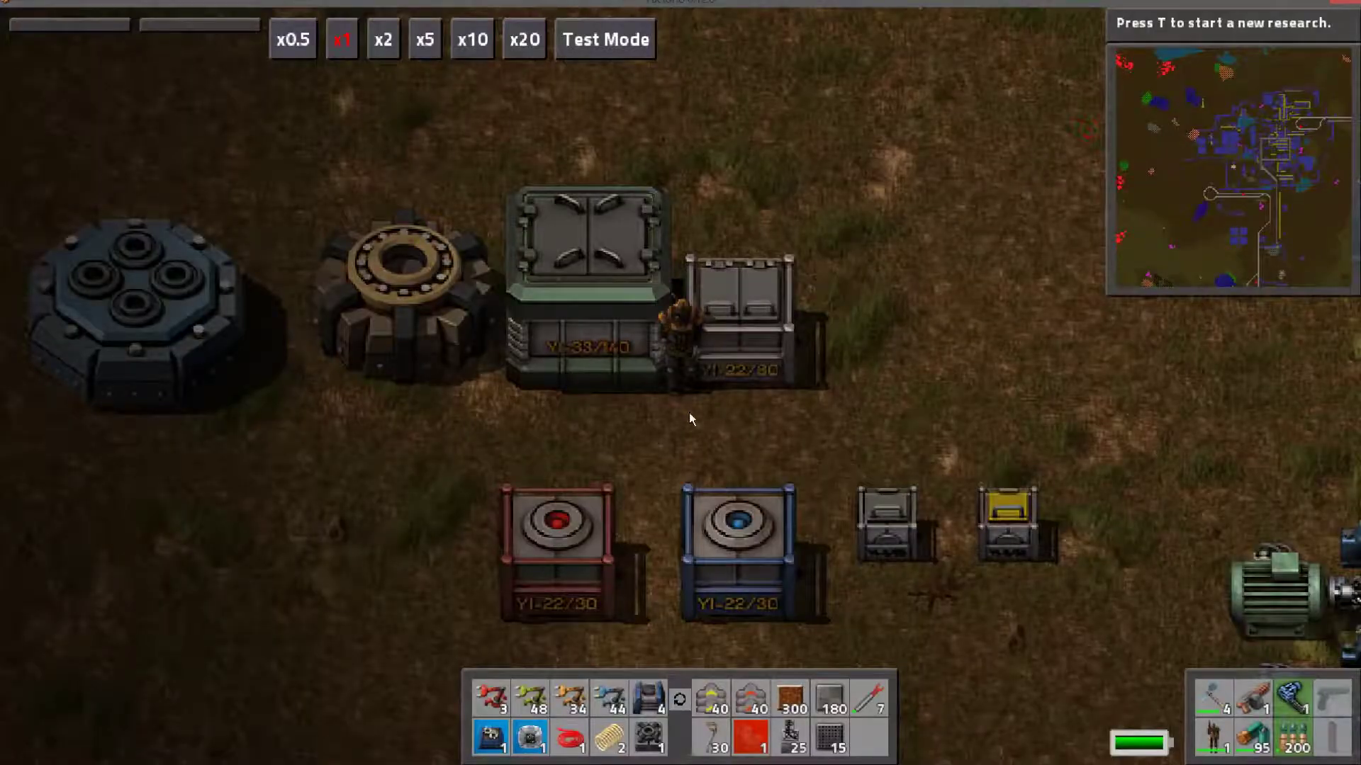
Craft a High Power Lamp from the Yuoki Energy recipes and place it near the chests.
{"action": "key", "text": "e"}
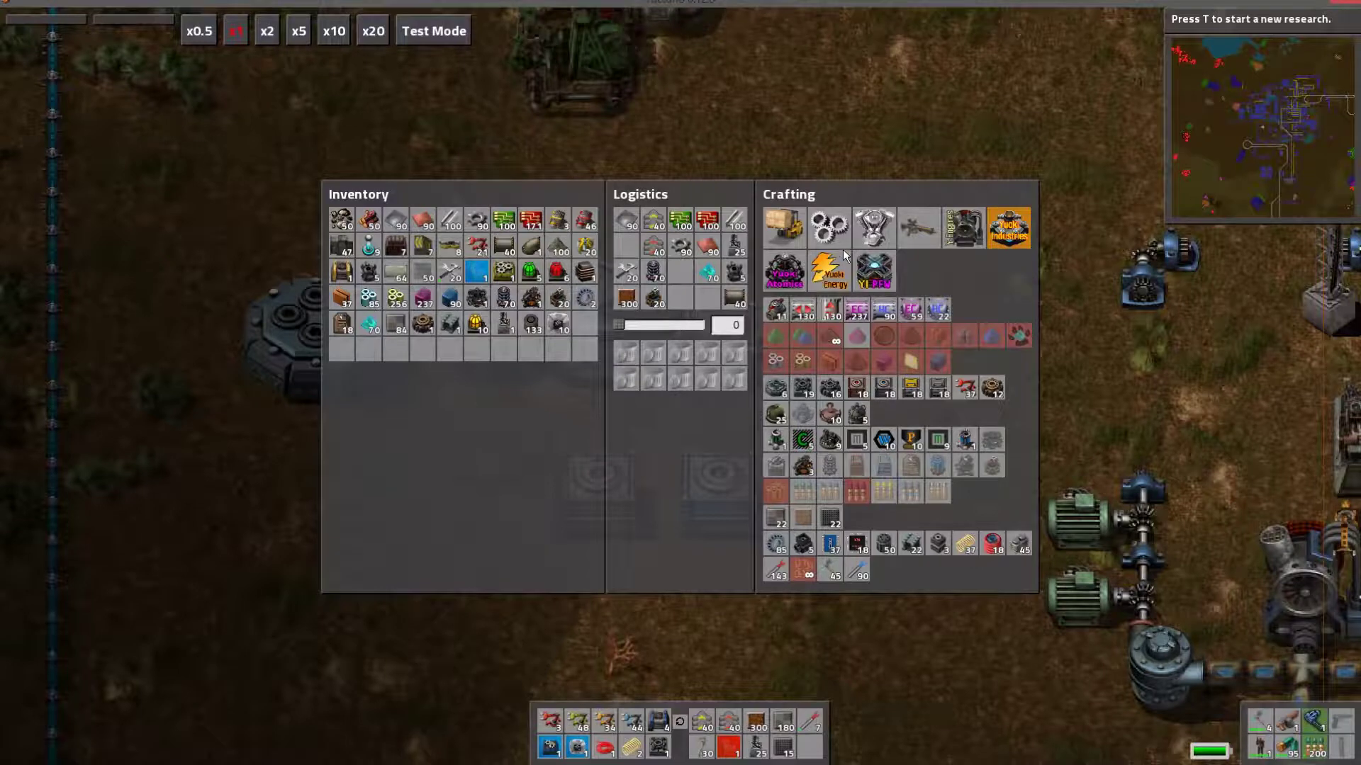
{"action": "left_click", "coordinate": [839, 273]}
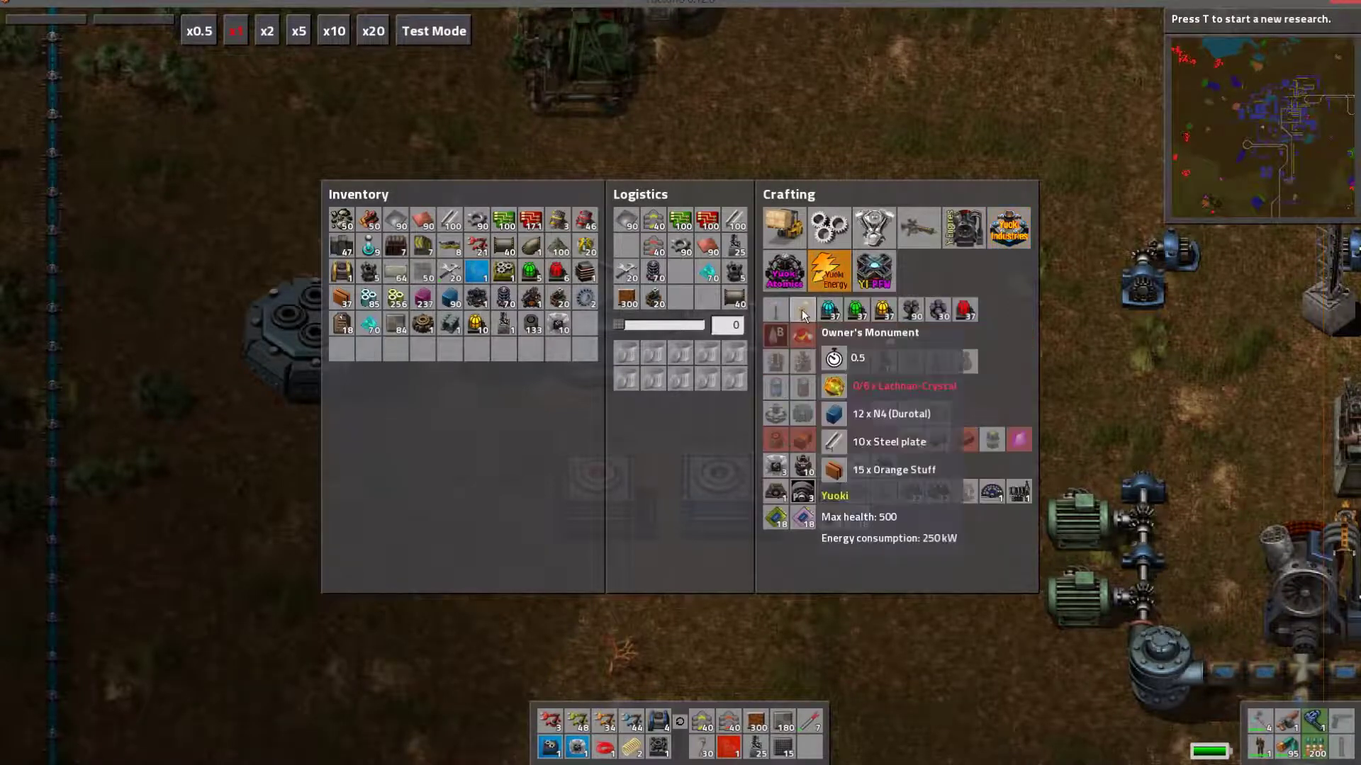
{"action": "left_click", "coordinate": [884, 312]}
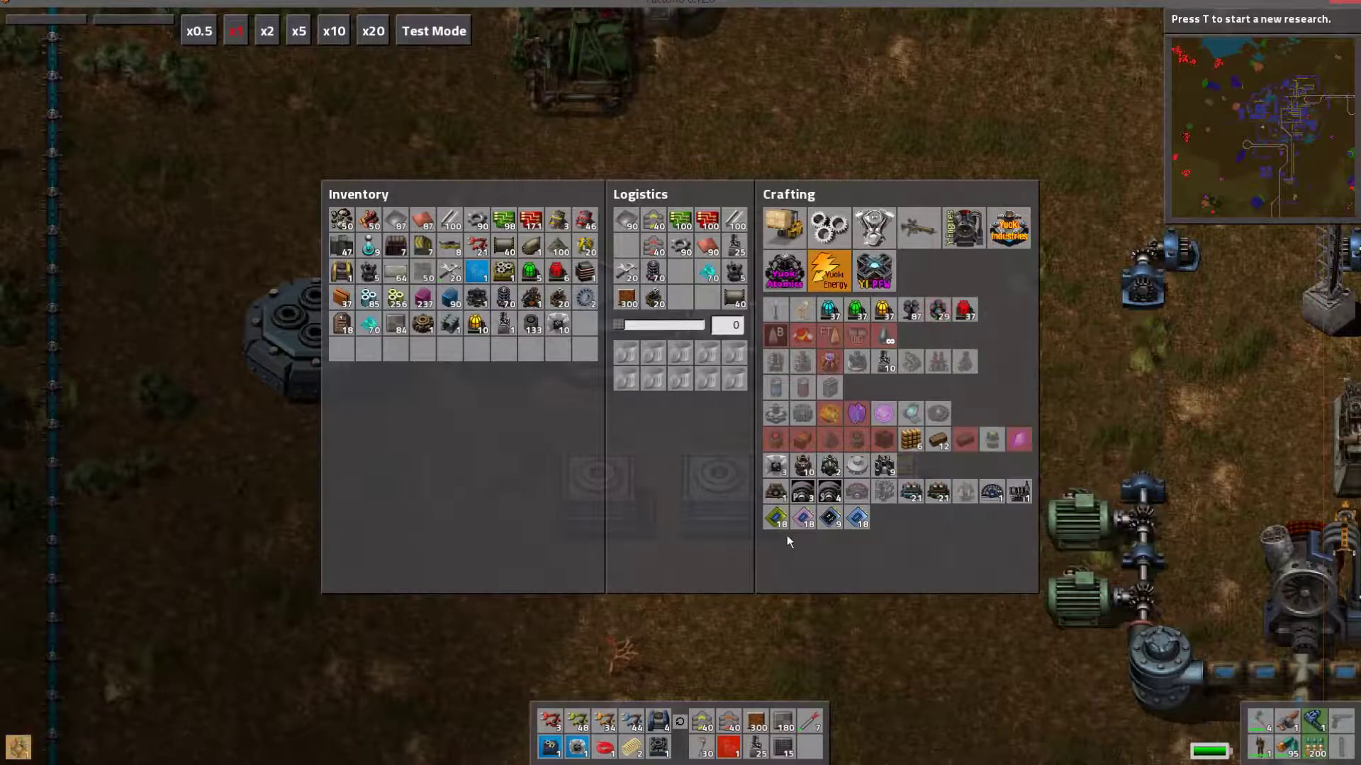
{"action": "key", "text": "e"}
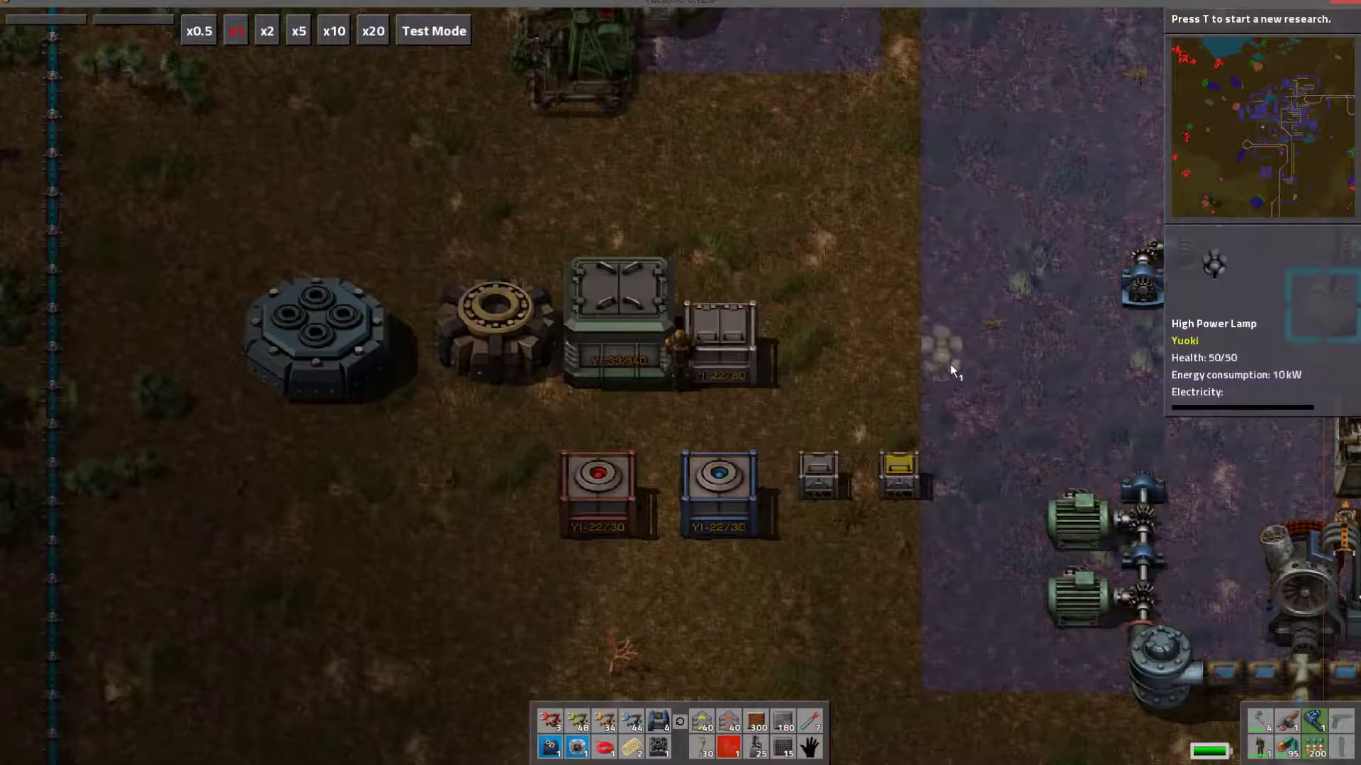
{"action": "key", "text": "d"}
{"action": "left_click", "coordinate": [796, 389]}
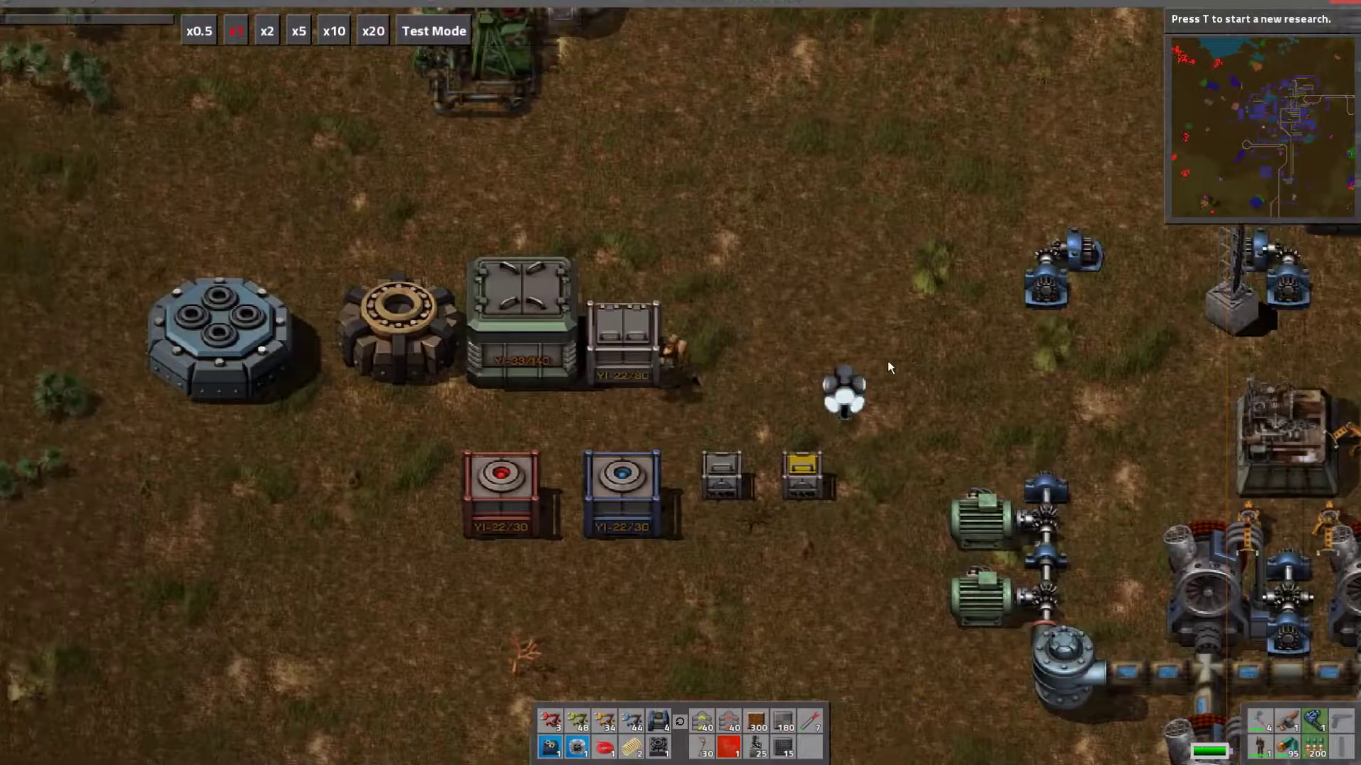
Walk back between the chests and check the medium storage bunker's inventory.
{"action": "key", "text": "a"}
{"action": "key", "text": "s"}
{"action": "scroll", "coordinate": [848, 350], "scroll_direction": "down", "scroll_amount": 3}
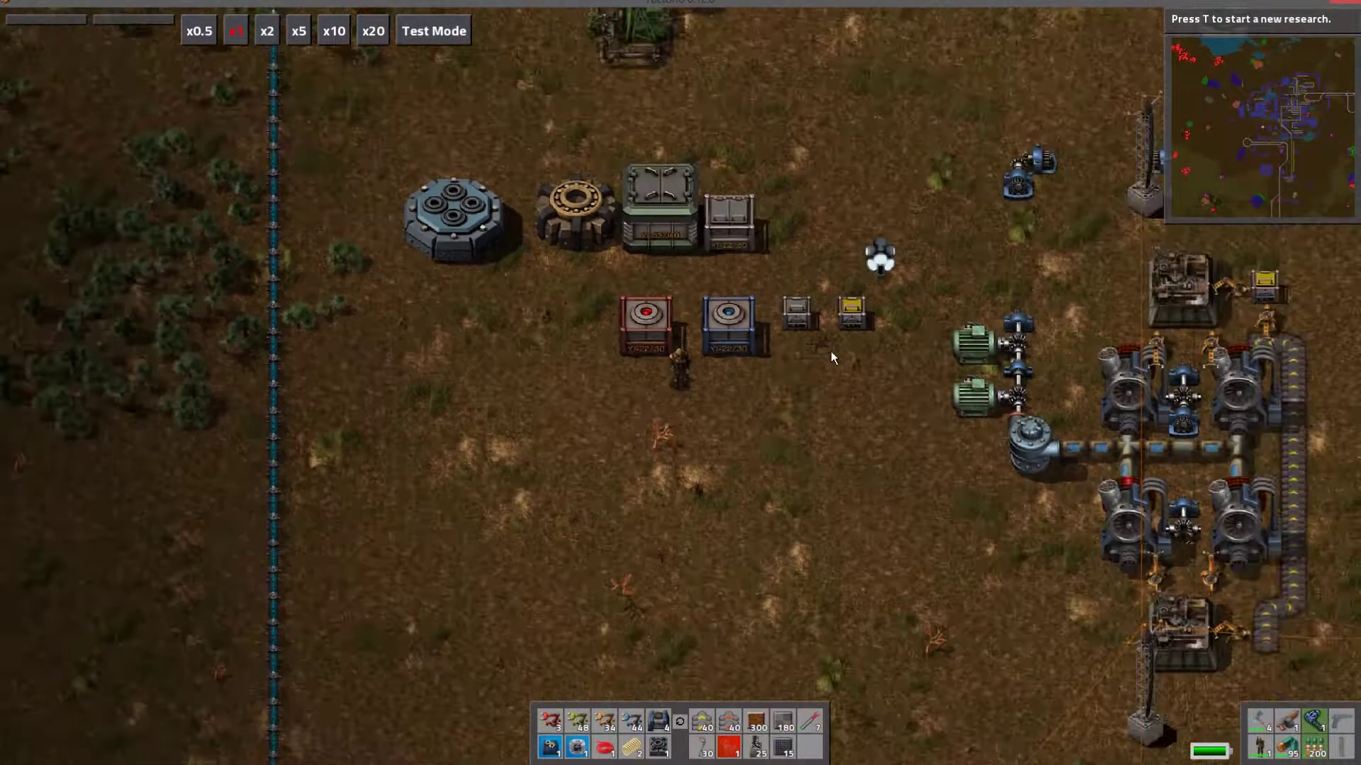
{"action": "scroll", "coordinate": [831, 351], "scroll_direction": "down", "scroll_amount": 1}
{"action": "scroll", "coordinate": [830, 351], "scroll_direction": "down", "scroll_amount": 1}
{"action": "scroll", "coordinate": [830, 351], "scroll_direction": "up", "scroll_amount": 2}
{"action": "scroll", "coordinate": [831, 350], "scroll_direction": "up", "scroll_amount": 2}
{"action": "key", "text": "w"}
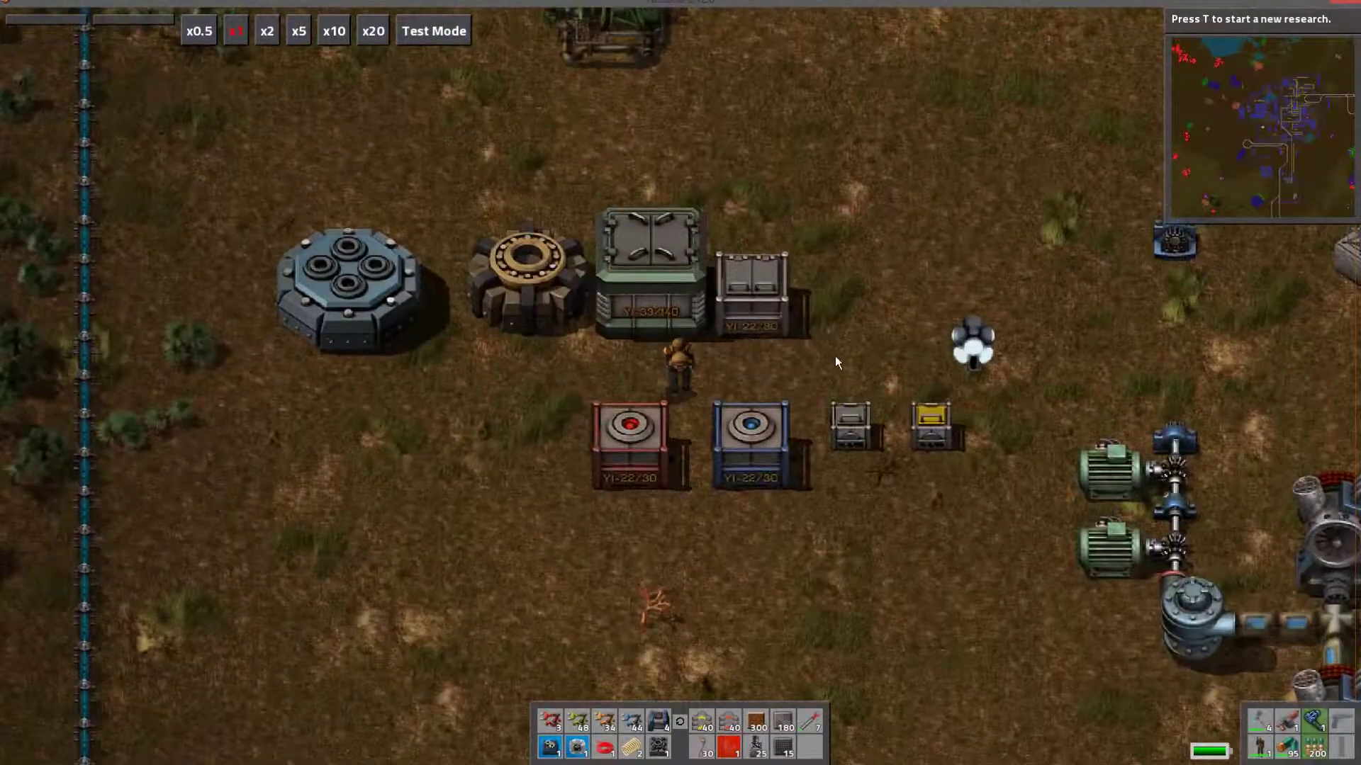
{"action": "left_click", "coordinate": [641, 283]}
{"action": "key", "text": "e"}
Show the Alt info overlays and take an item stack from the medium bunker.
{"action": "key", "text": "alt"}
{"action": "key", "text": "s"}
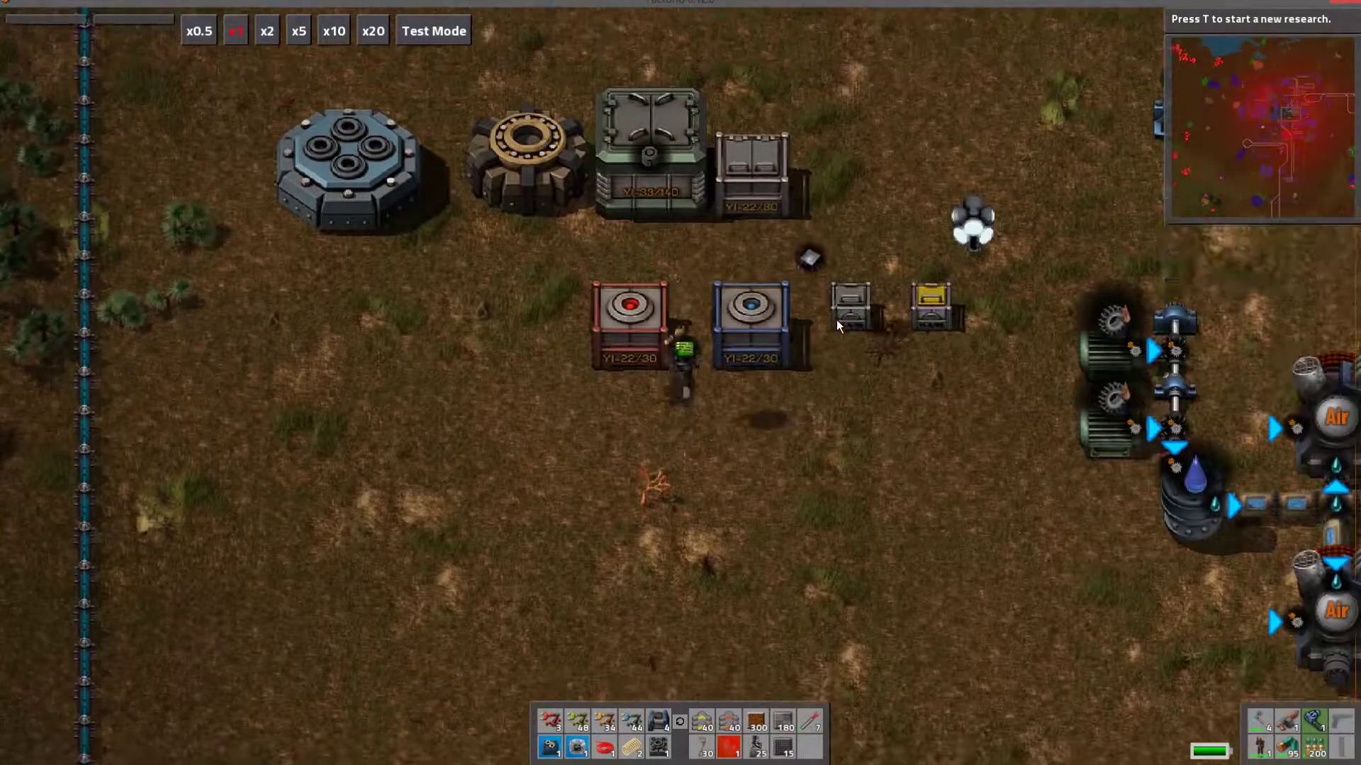
{"action": "key", "text": "w"}
{"action": "key", "text": "w"}
{"action": "mouse_move", "coordinate": [649, 275]}
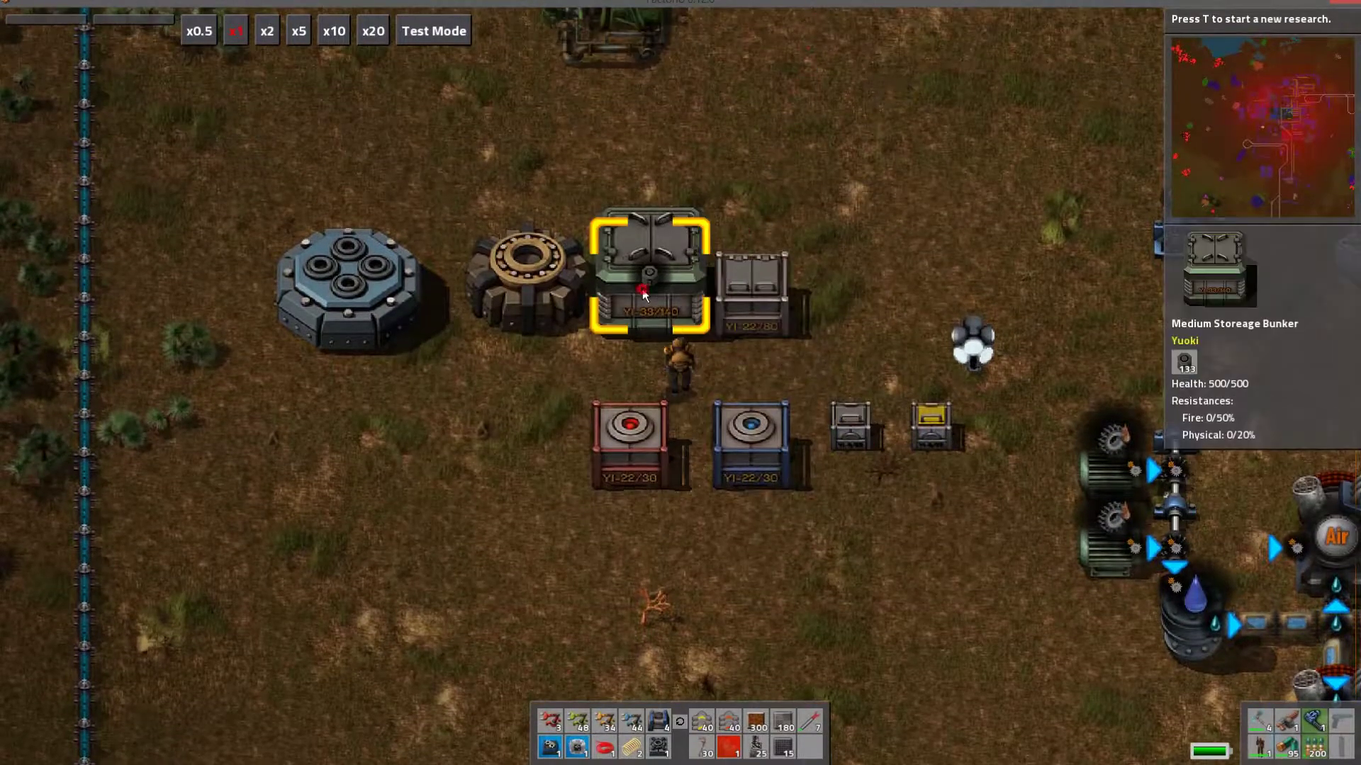
{"action": "left_click", "coordinate": [643, 294]}
{"action": "left_click", "coordinate": [707, 222], "text": "shift"}
{"action": "key", "text": "e"}
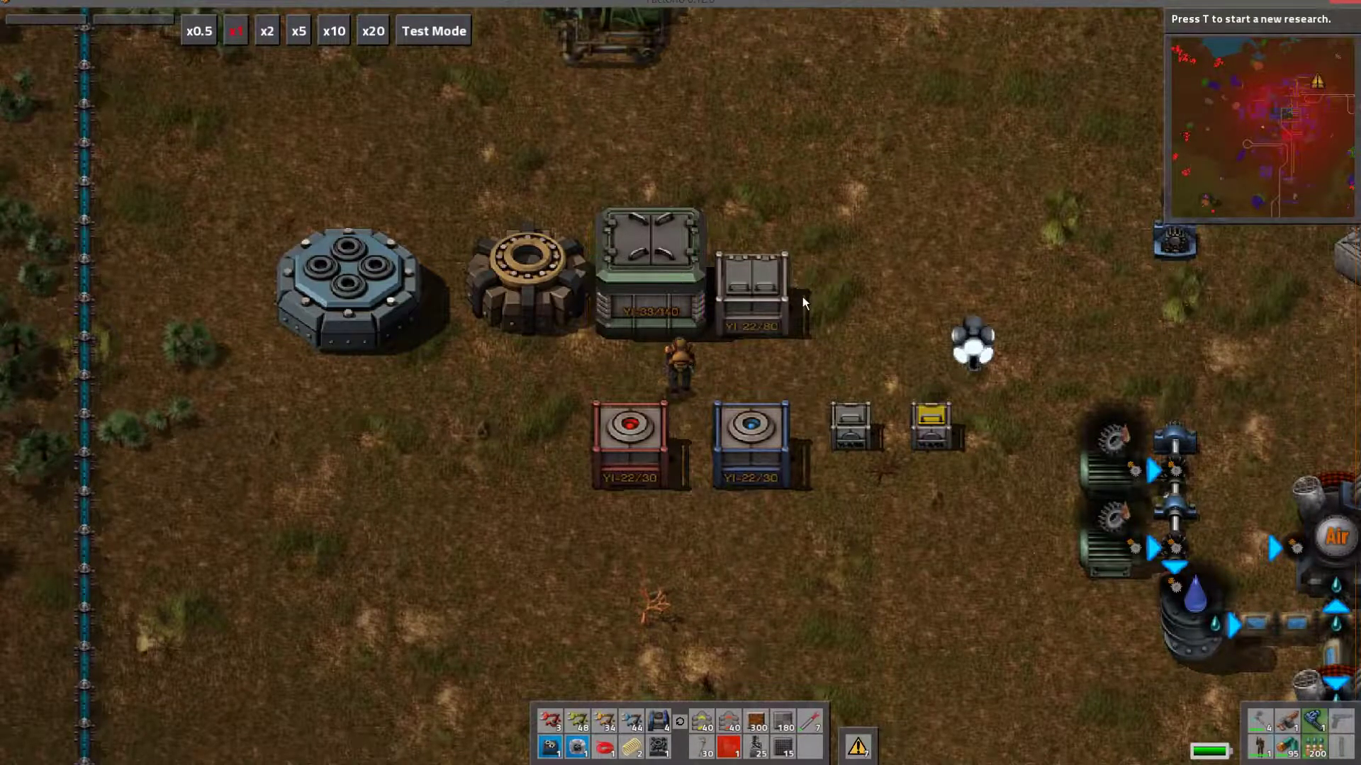
Walk around briefly, then bring up the game menu's Save game dialog.
{"action": "key", "text": "d"}
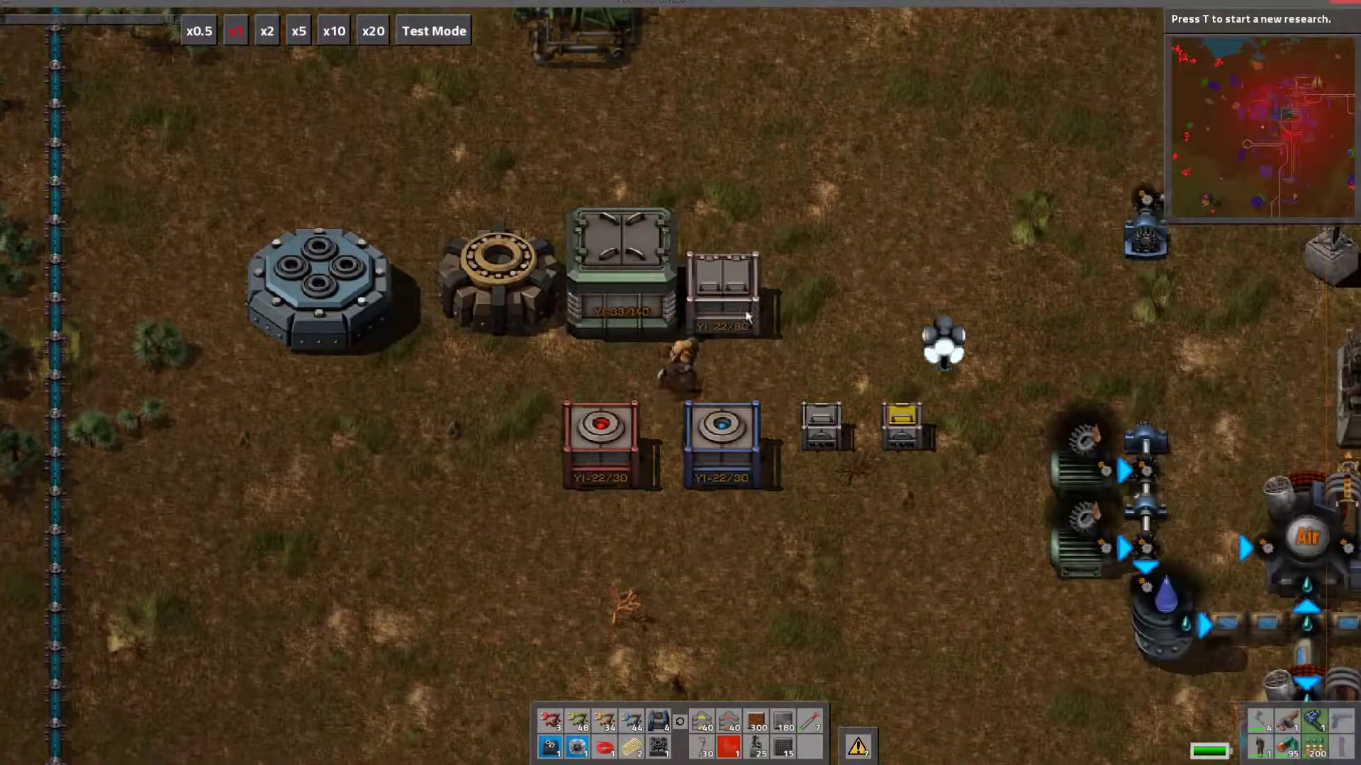
{"action": "key", "text": "a"}
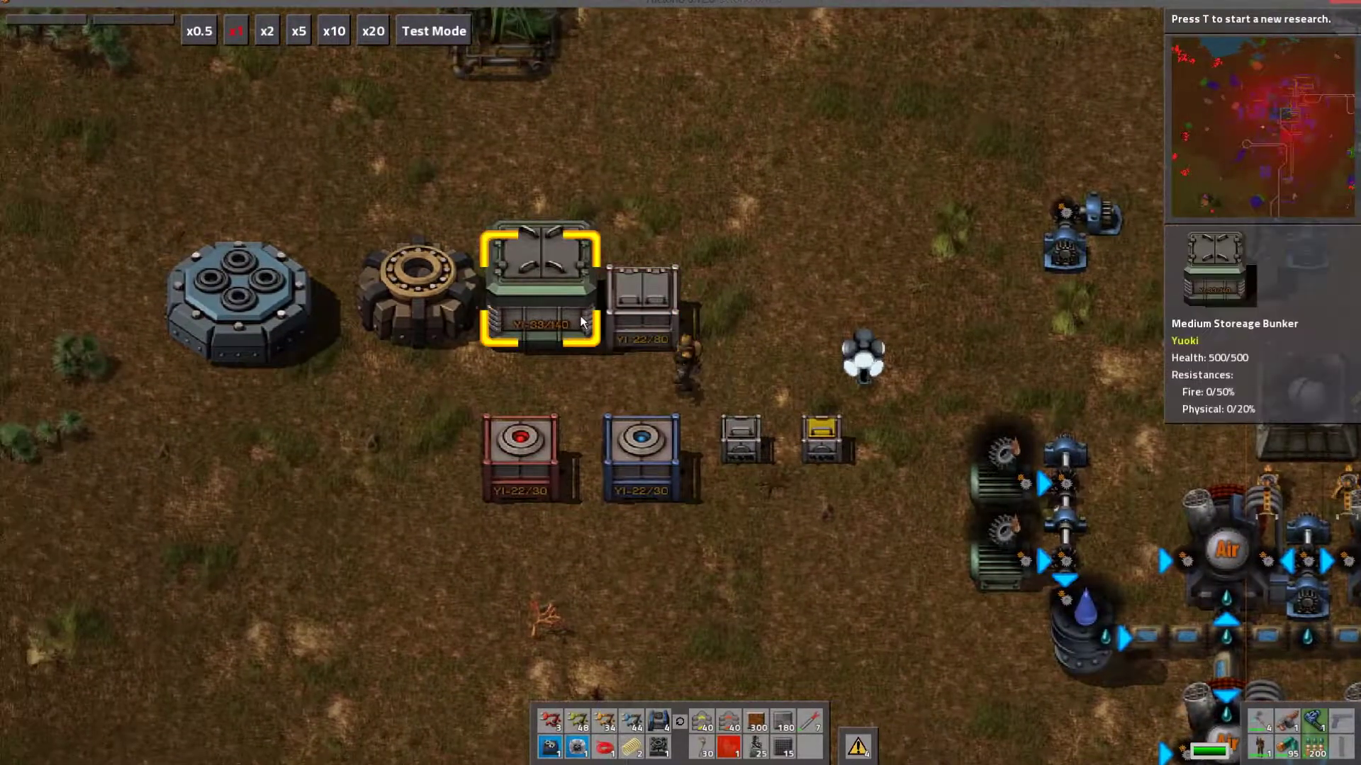
{"action": "key", "text": "a"}
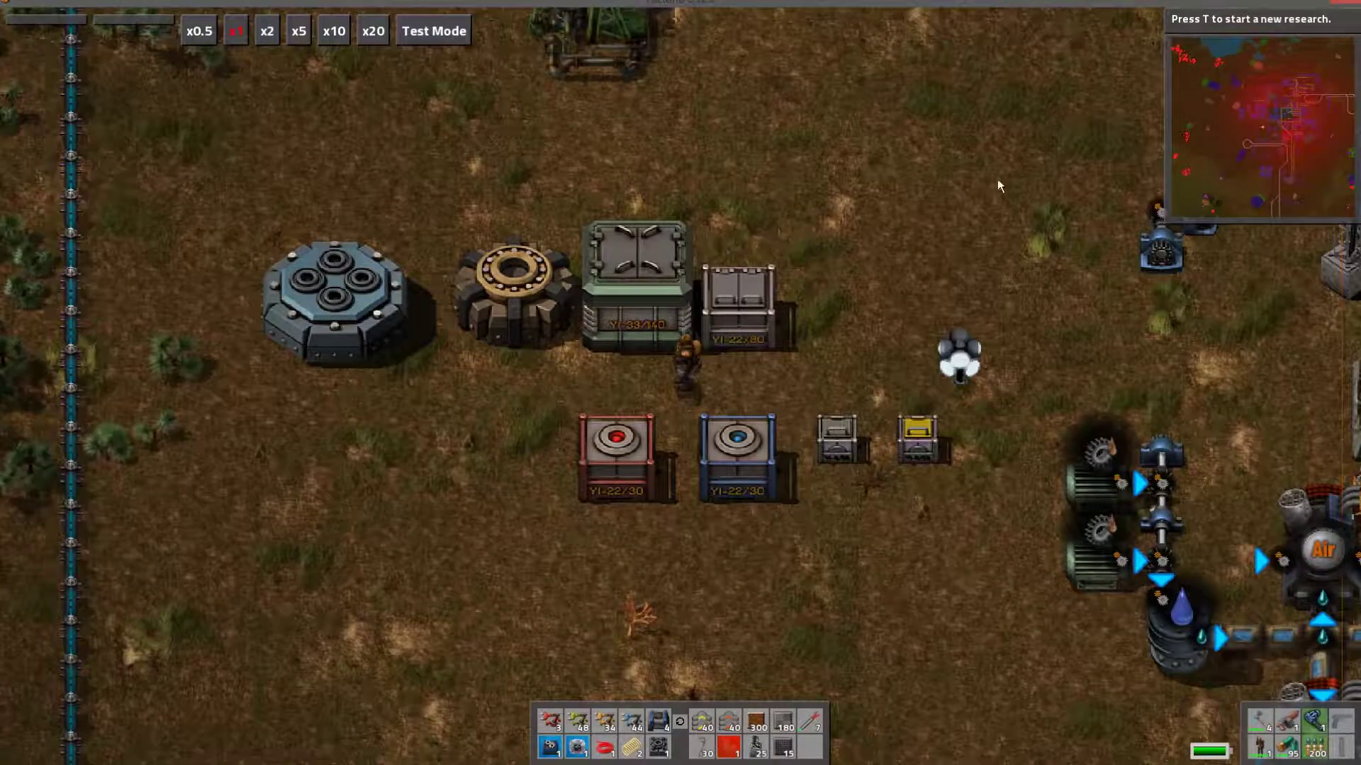
{"action": "key", "text": "Escape"}
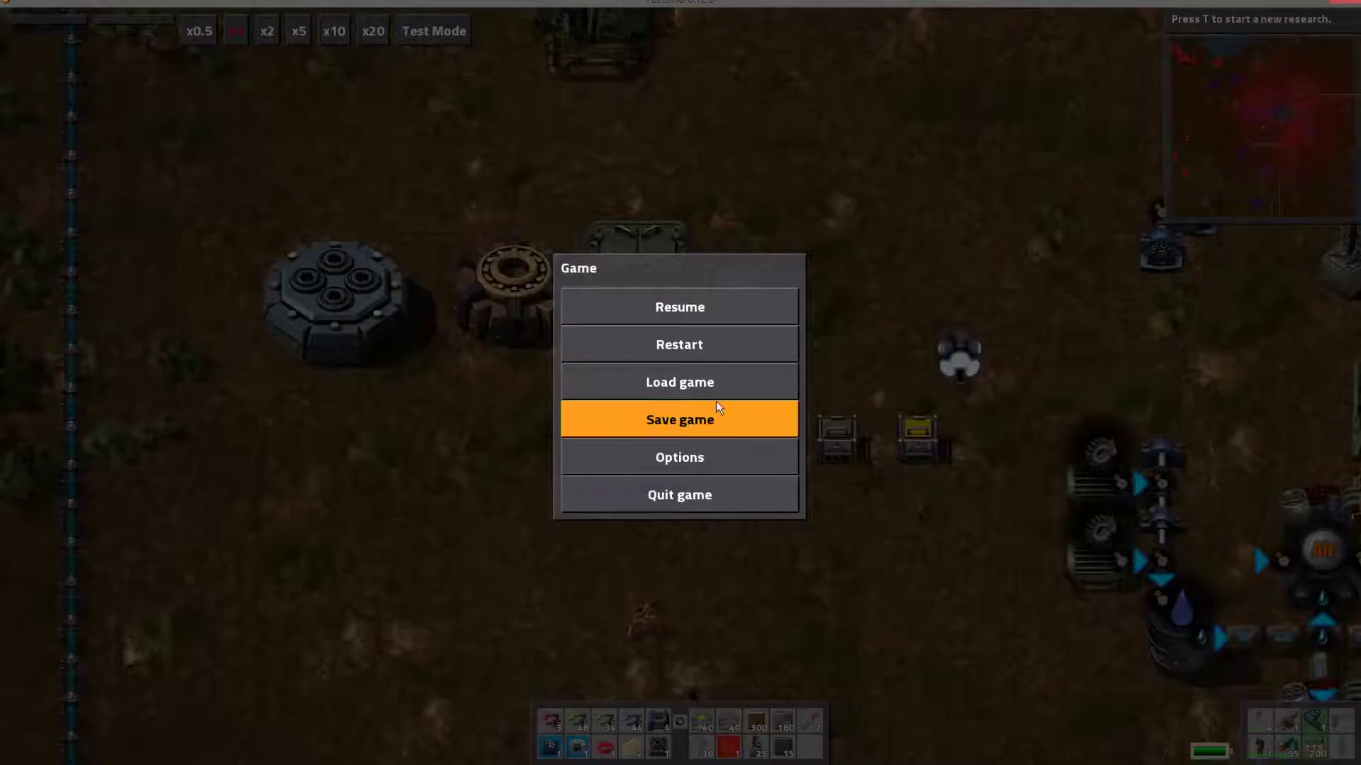
{"action": "left_click", "coordinate": [712, 417]}
Confirm the game save, then set Kamera_view's pitch to -50 and pan to re-frame the chest.
{"action": "left_click", "coordinate": [881, 605]}
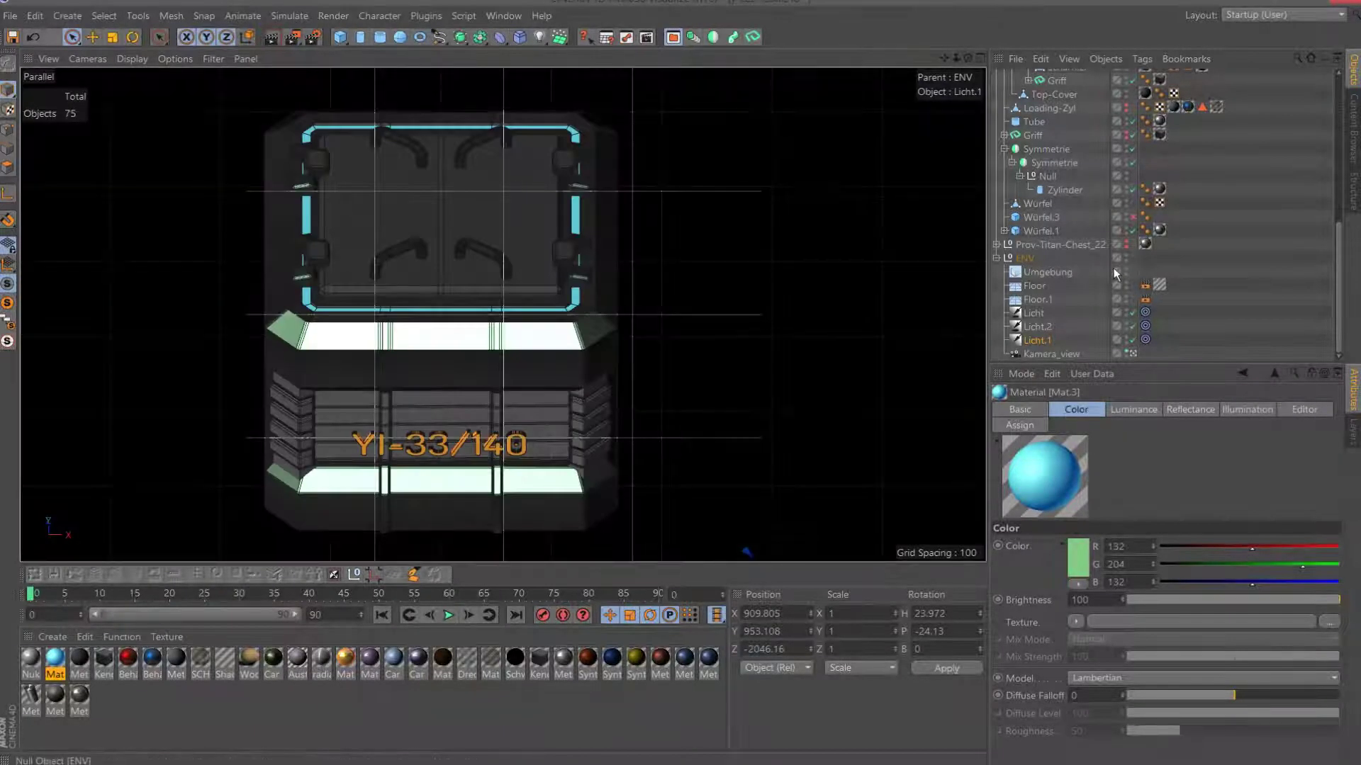
{"action": "left_click", "coordinate": [1077, 355]}
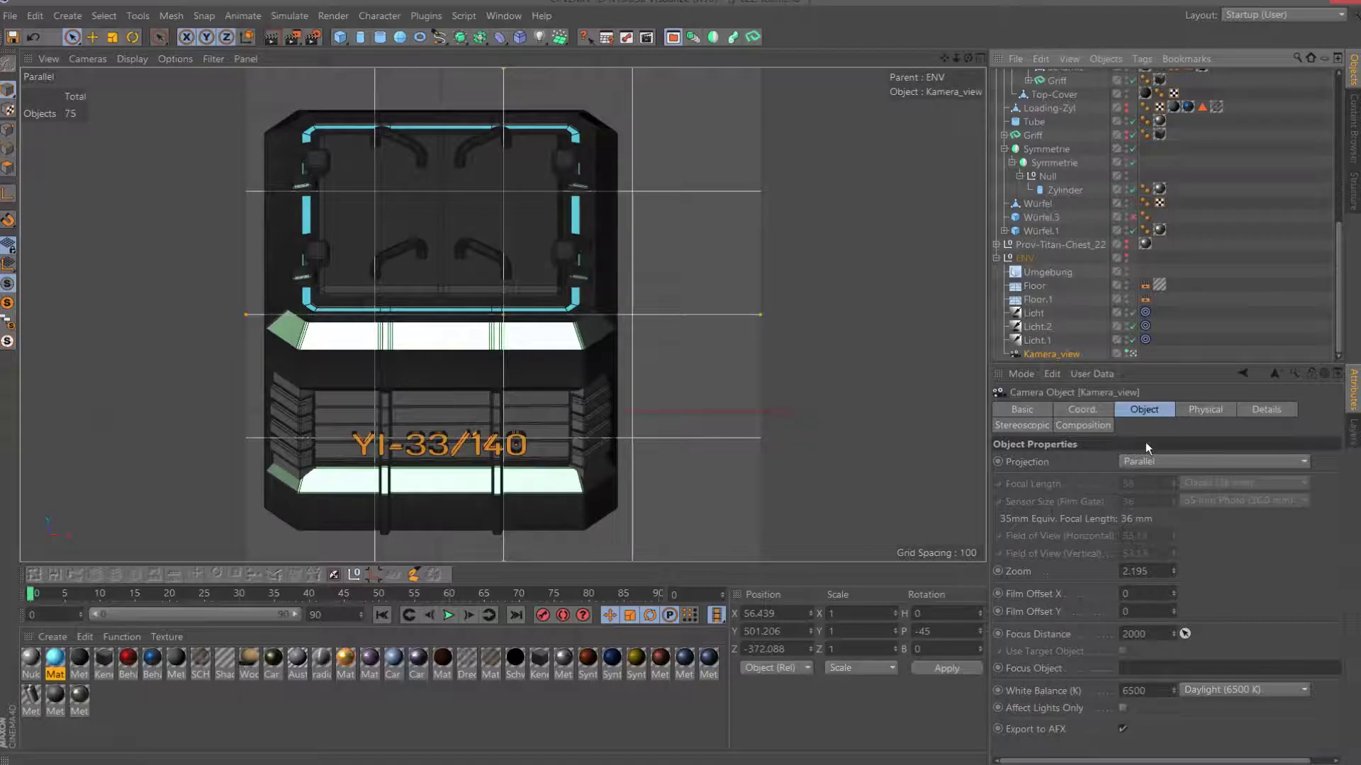
{"action": "left_click", "coordinate": [1084, 411]}
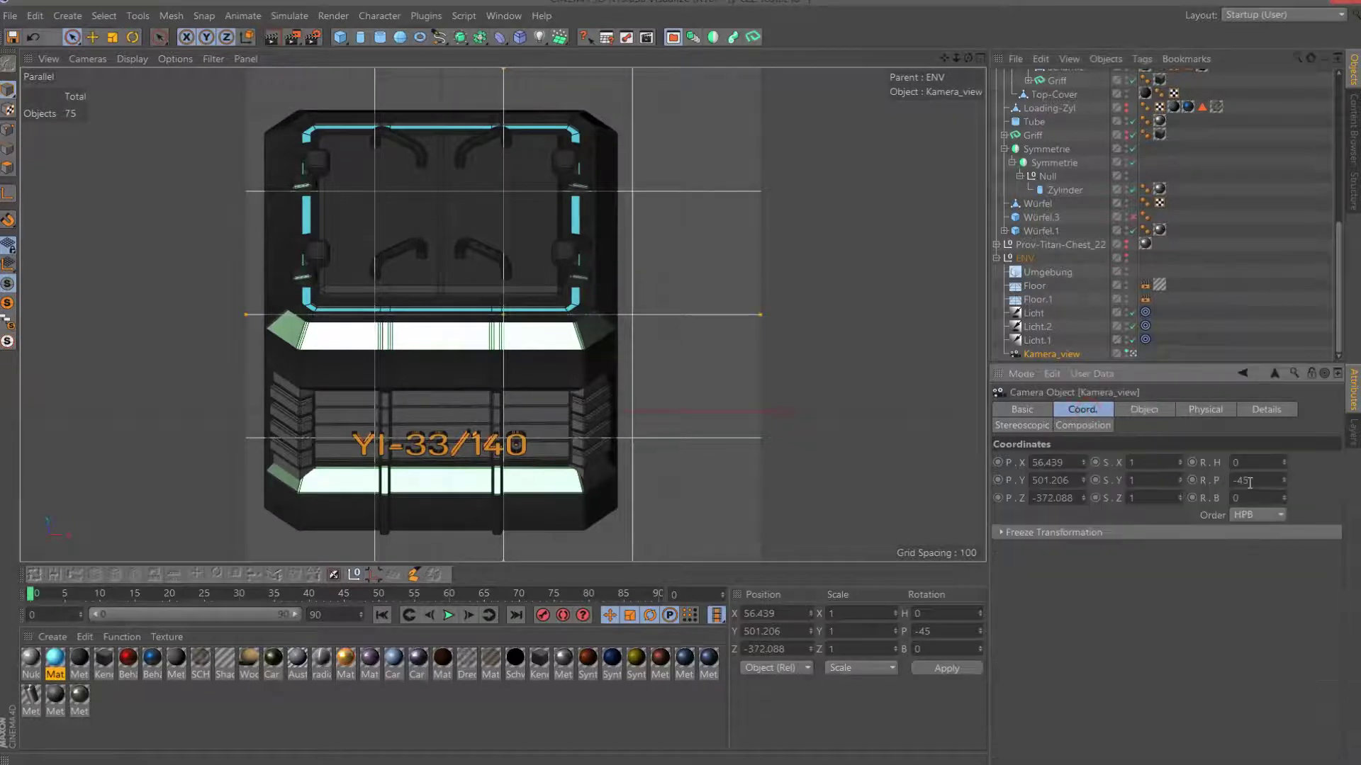
{"action": "type", "text": "0"}
{"action": "key", "text": "Return"}
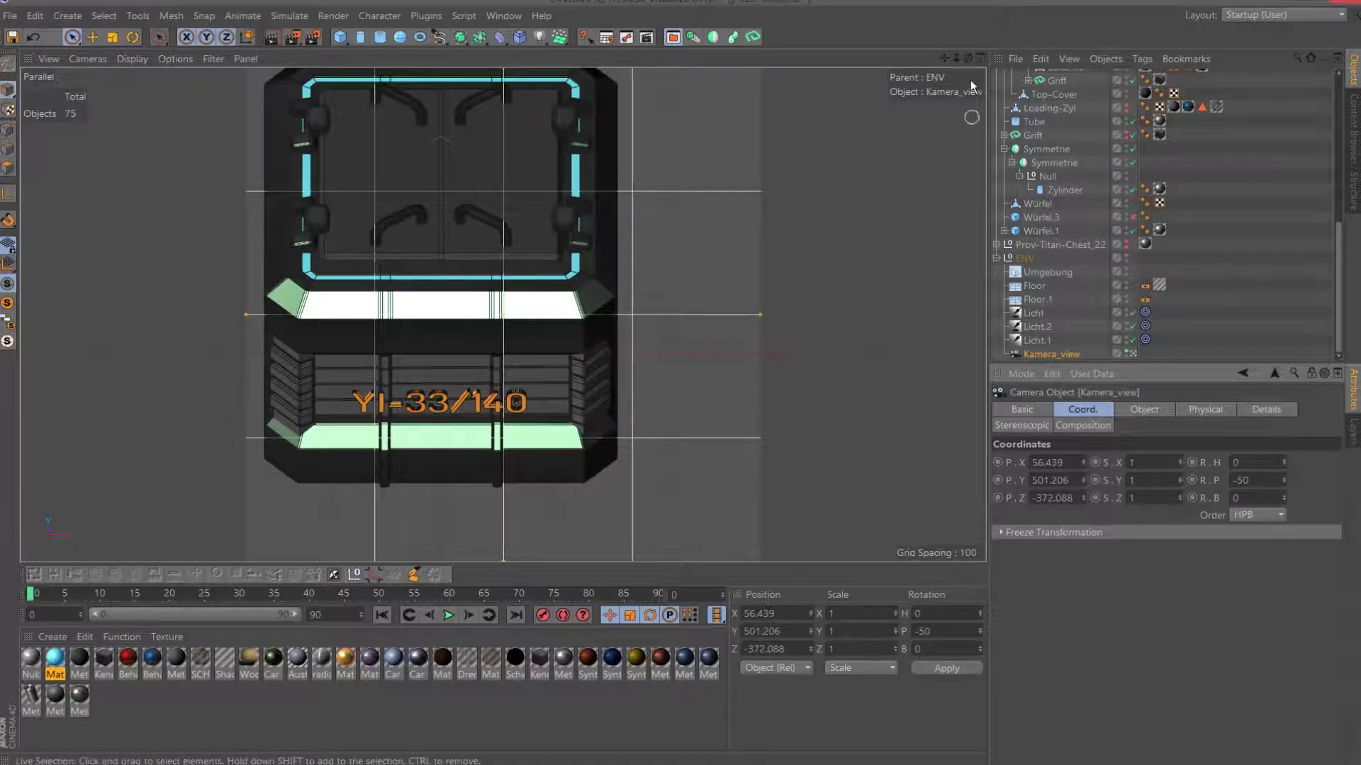
{"action": "left_click_drag", "start_coordinate": [944, 57], "coordinate": [940, 104]}
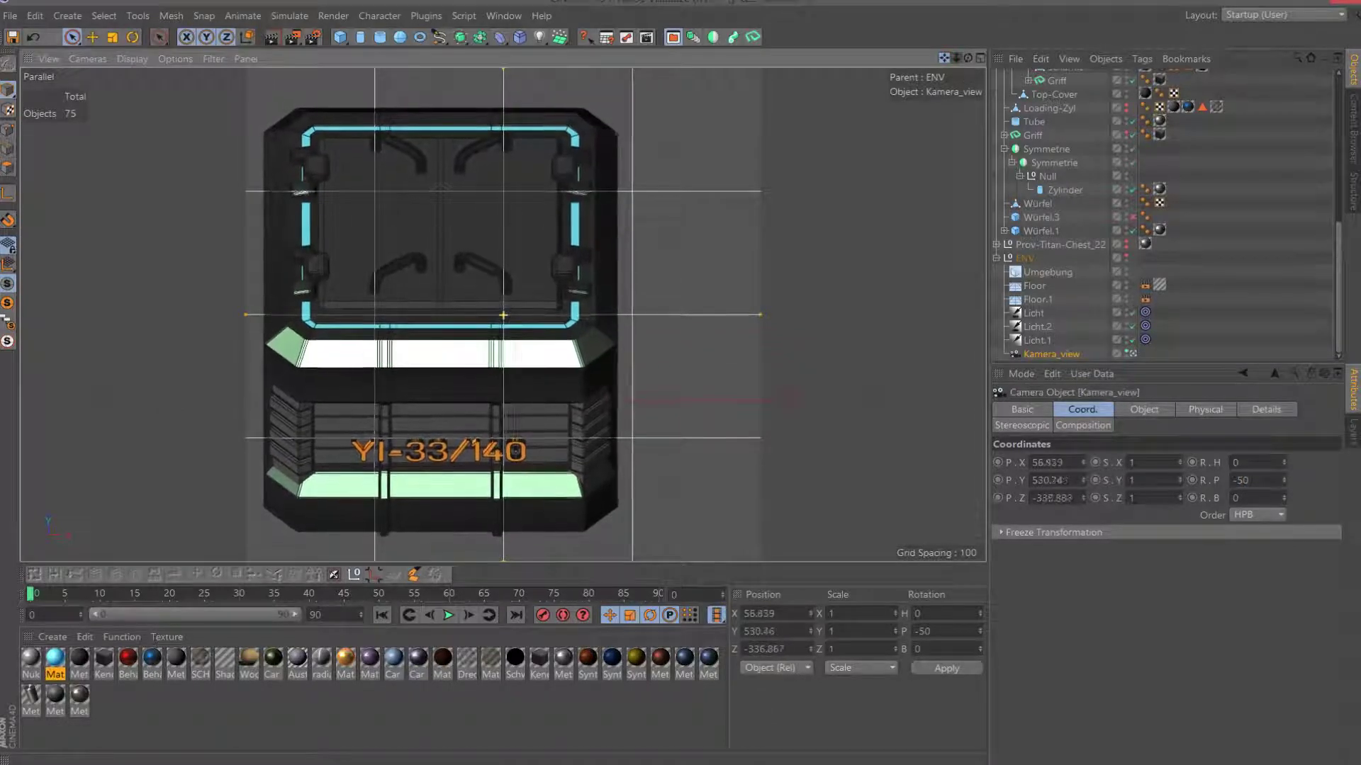
{"action": "scroll", "coordinate": [1079, 140], "scroll_direction": "up", "scroll_amount": 10}
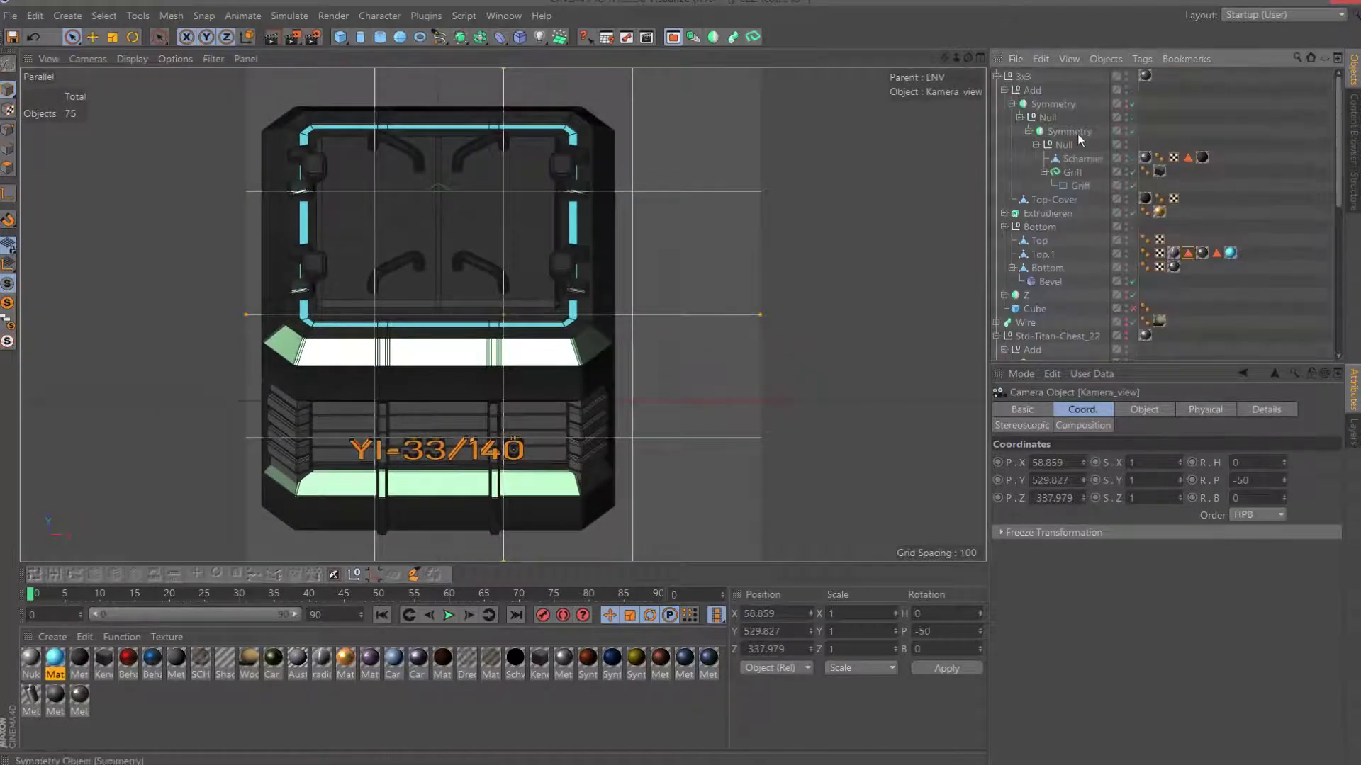
Frame the 3x3 chest group in side and top views and move Extrudieren to the hierarchy top.
{"action": "left_click", "coordinate": [1023, 77]}
{"action": "key", "text": "F3"}
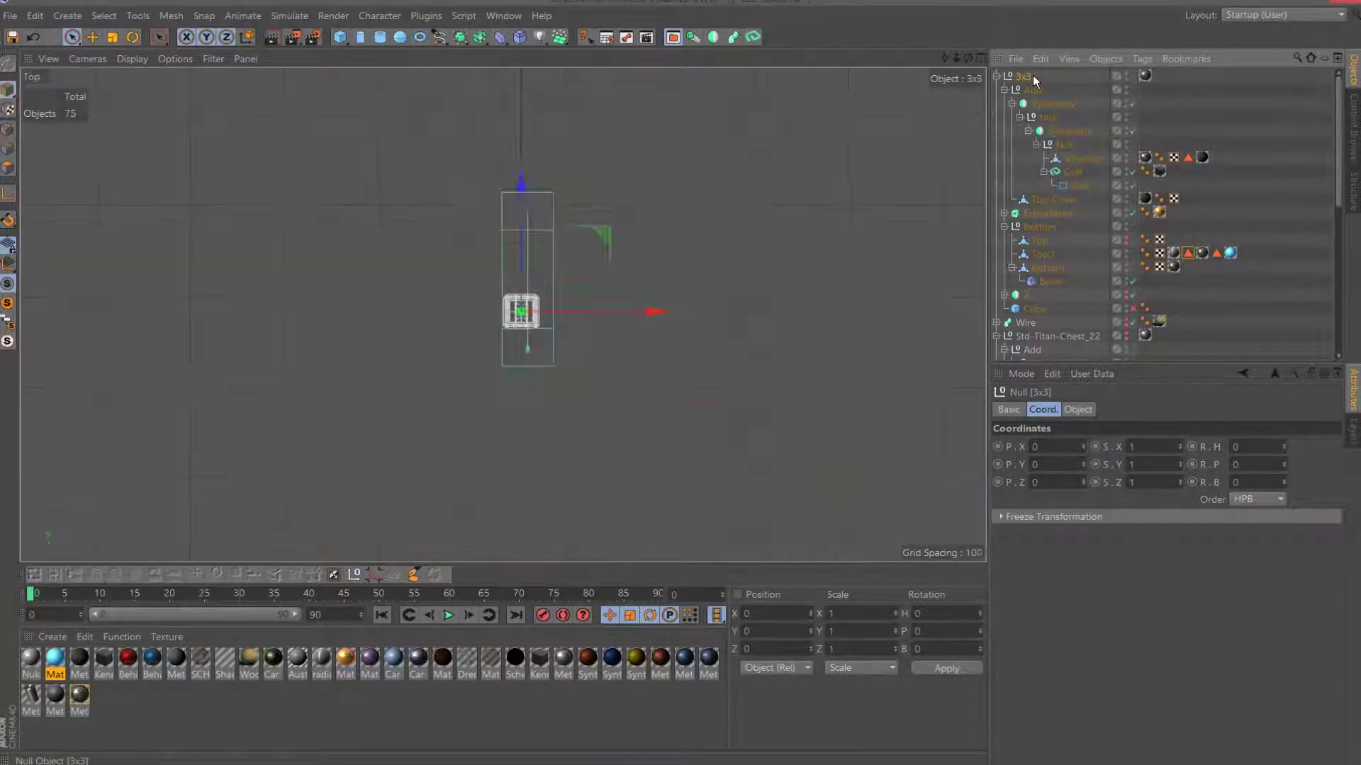
{"action": "key", "text": "o"}
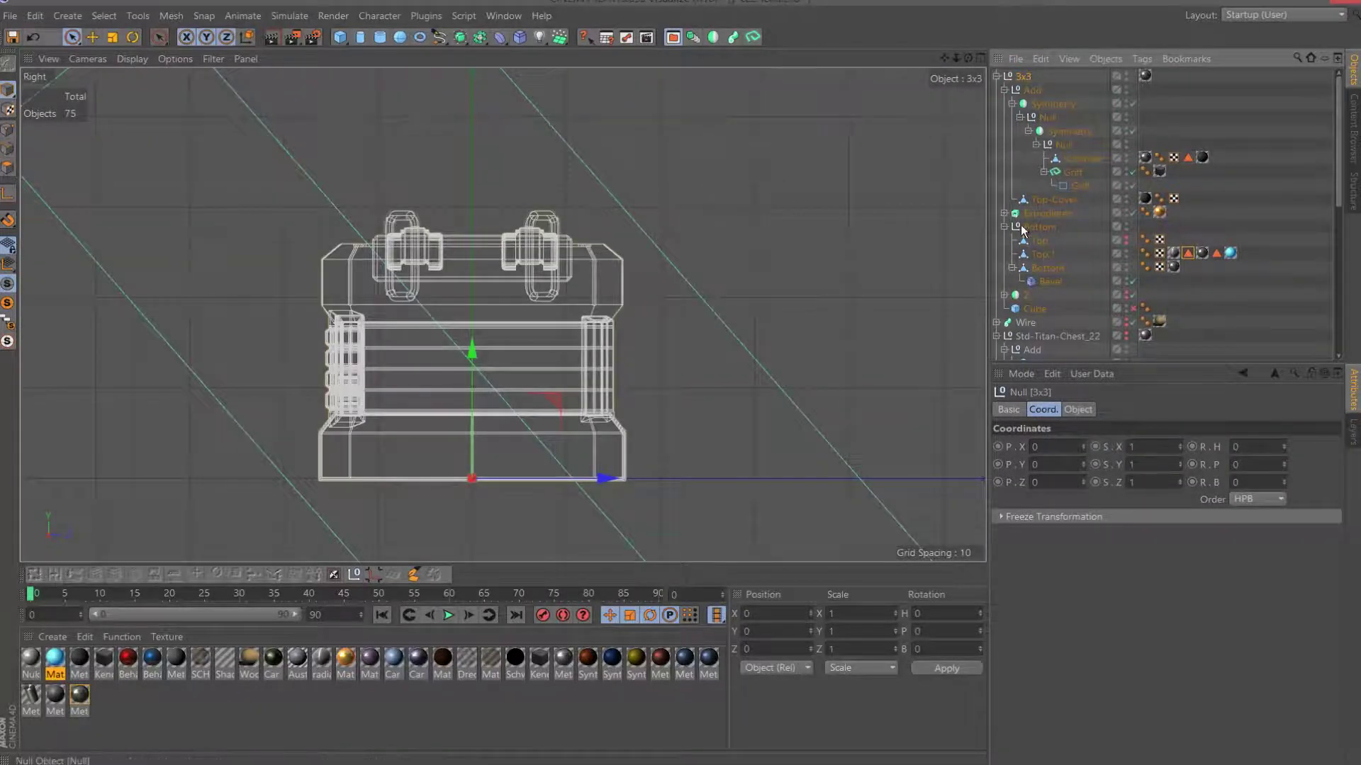
{"action": "left_click", "coordinate": [1040, 214]}
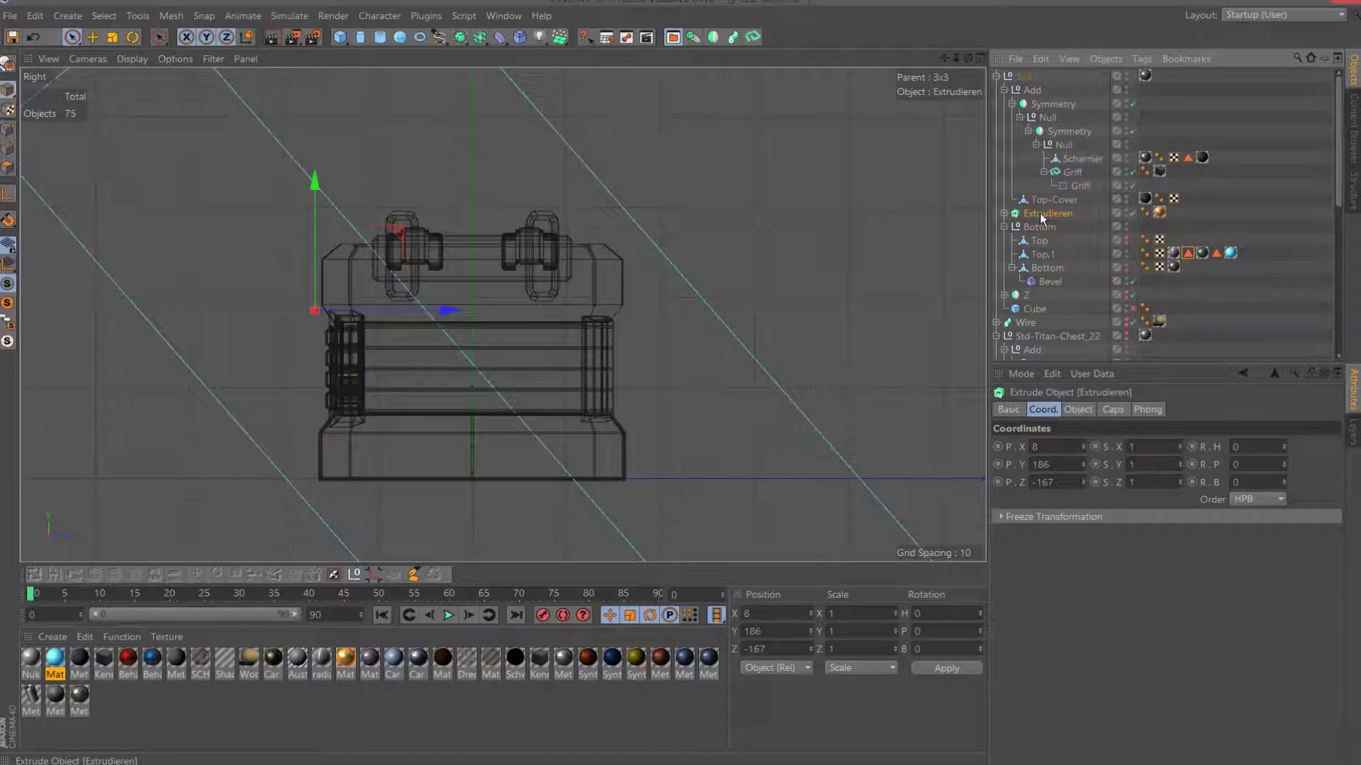
{"action": "left_click_drag", "start_coordinate": [1034, 75], "coordinate": [1034, 73]}
{"action": "left_click", "coordinate": [1022, 90]}
{"action": "key", "text": "F2"}
{"action": "scroll", "coordinate": [943, 131], "scroll_direction": "down", "scroll_amount": 5}
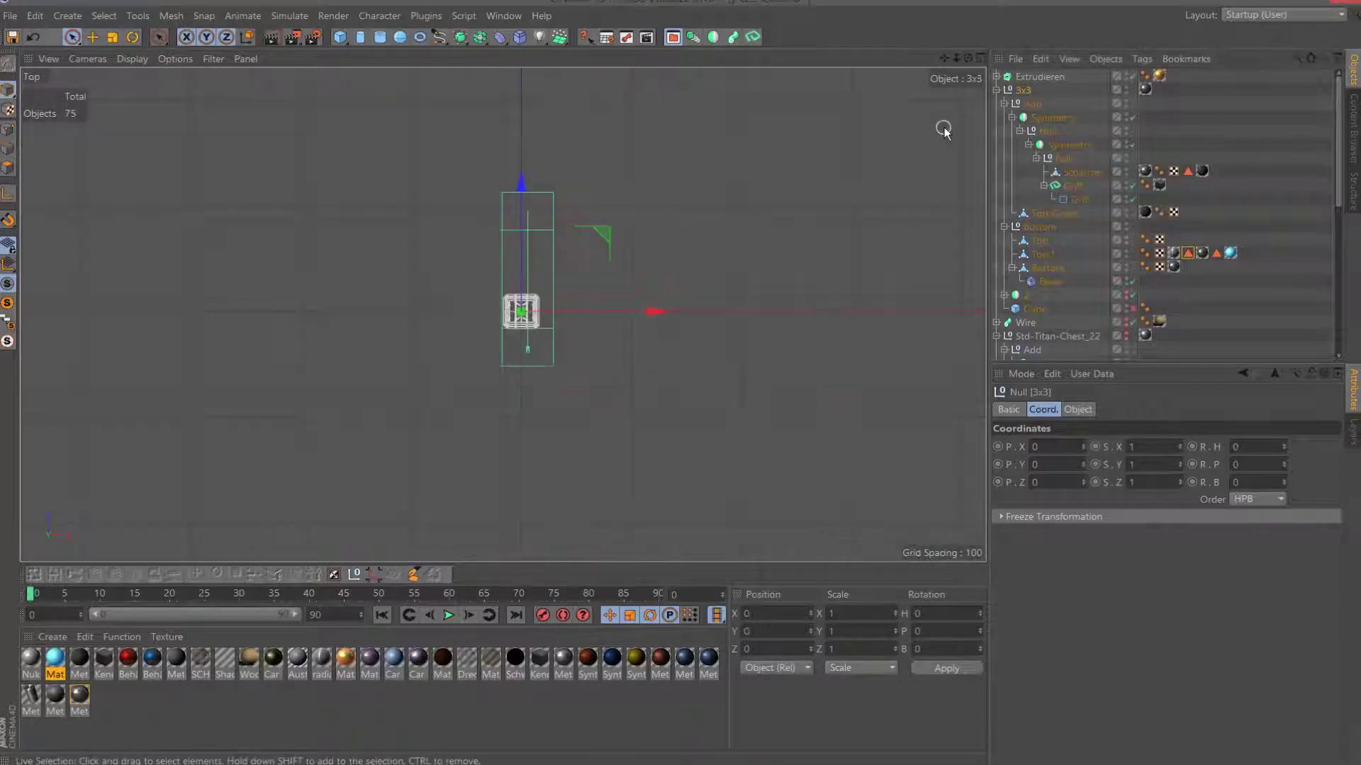
{"action": "key", "text": "F3"}
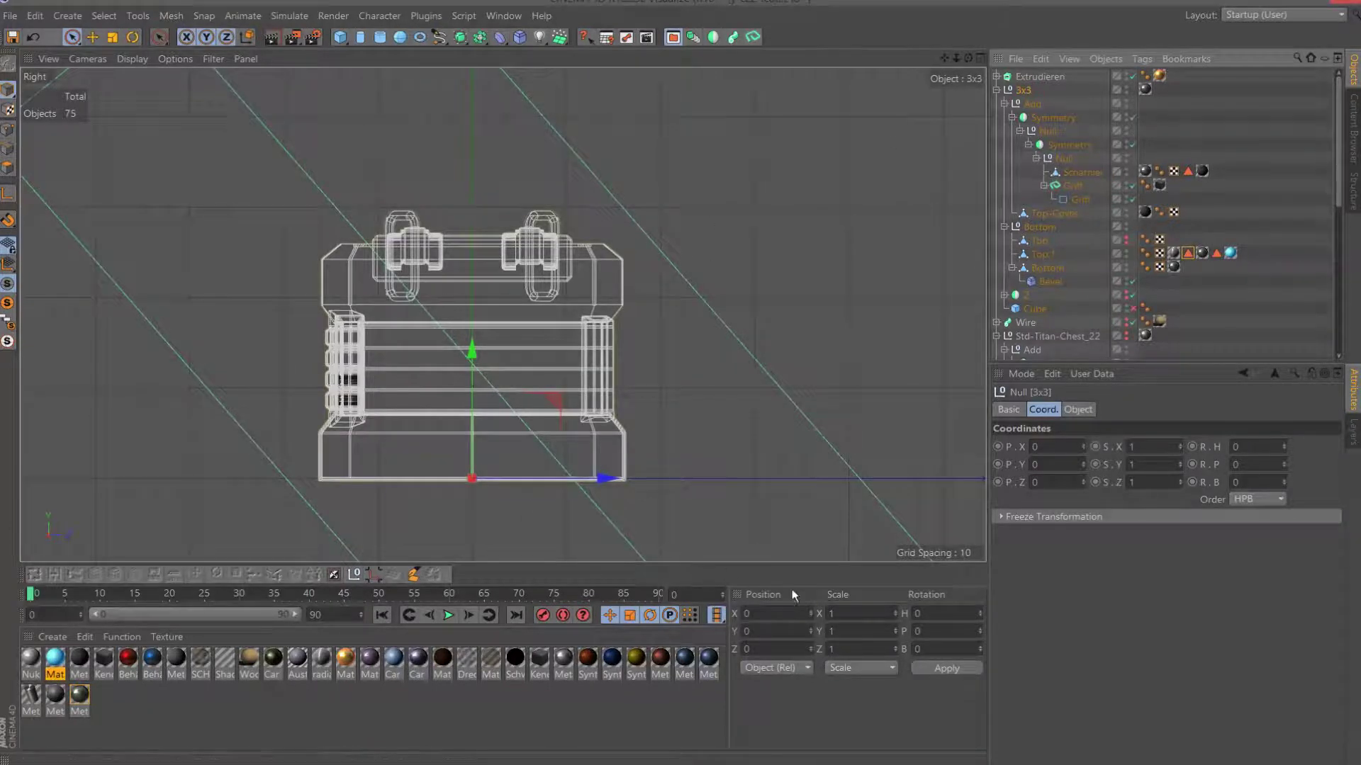
Scale the chest to Y .9, parent Extrudieren under 3x3, and render to the Picture Viewer.
{"action": "left_click", "coordinate": [854, 623]}
{"action": "type", "text": "9"}
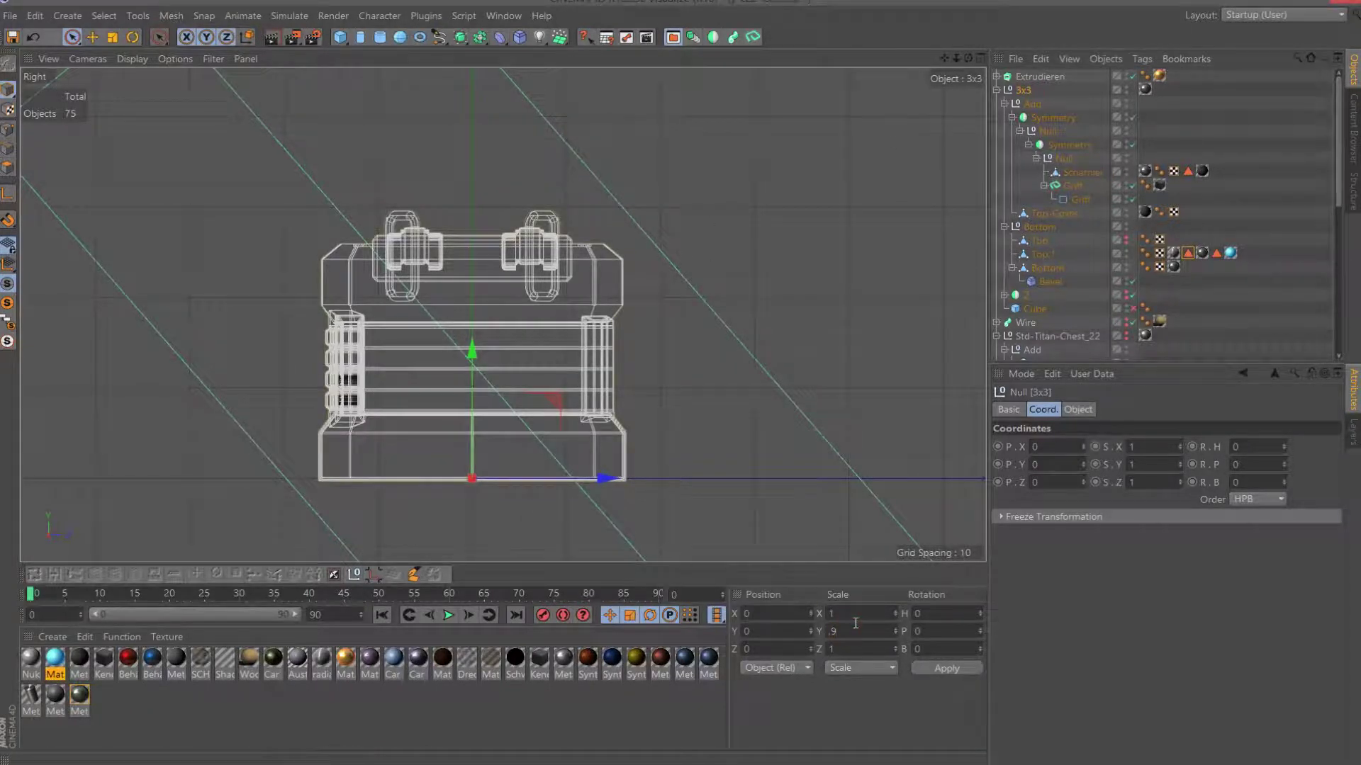
{"action": "key", "text": "Return"}
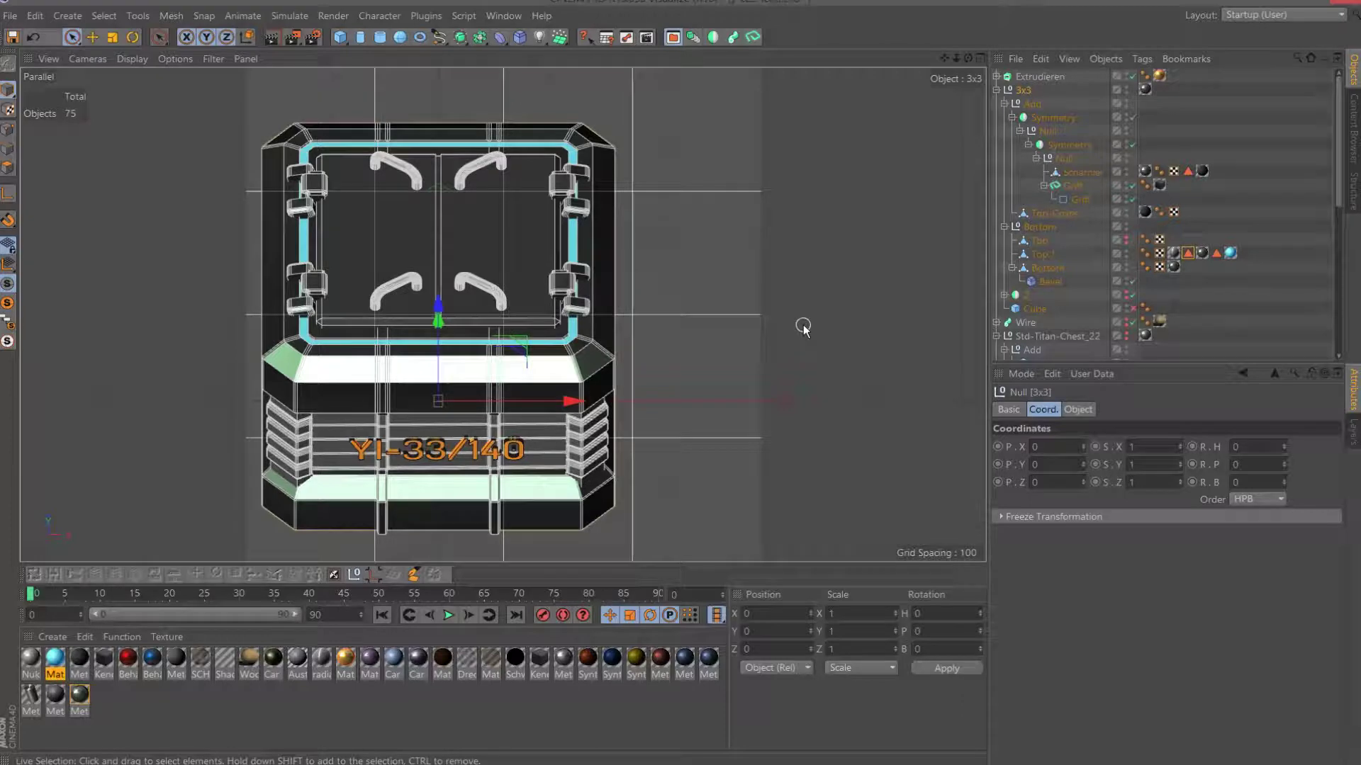
{"action": "left_click", "coordinate": [1035, 78]}
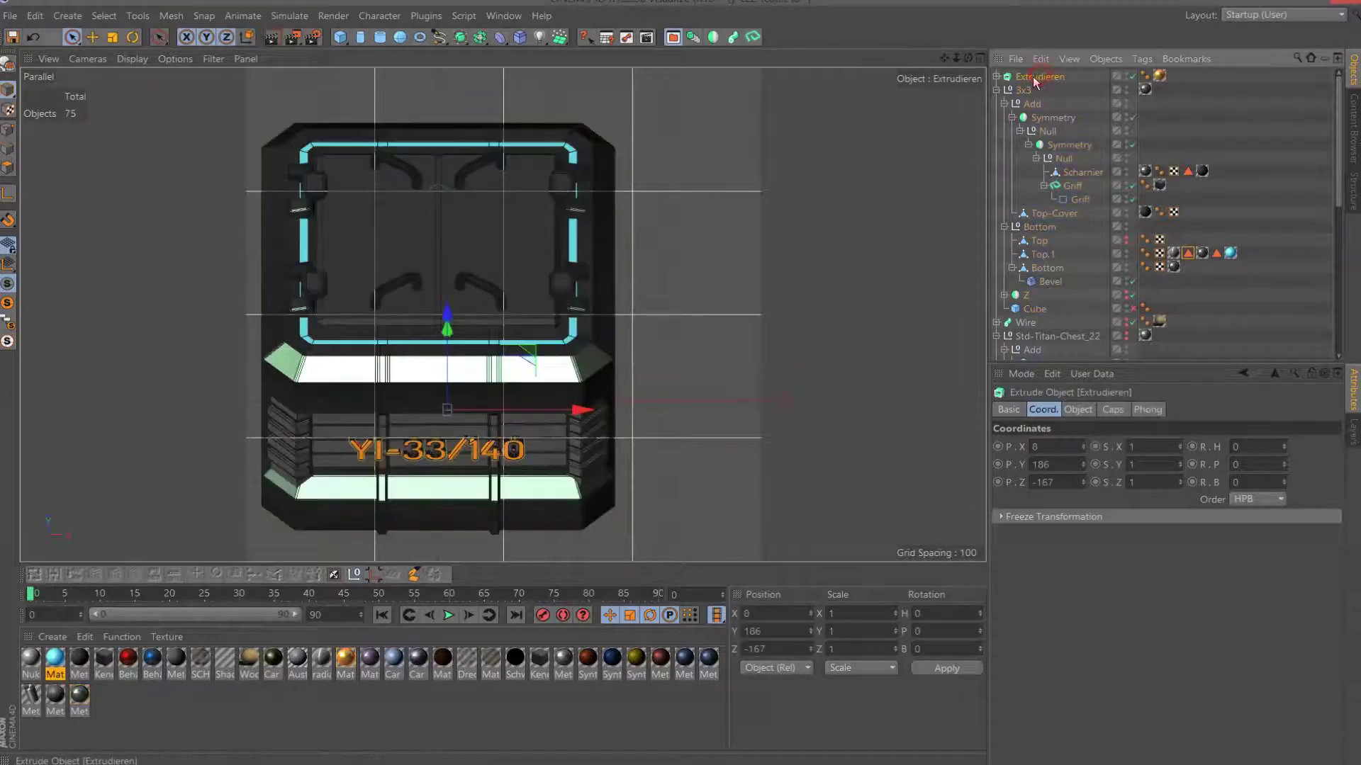
{"action": "left_click_drag", "start_coordinate": [1035, 102], "coordinate": [1024, 90]}
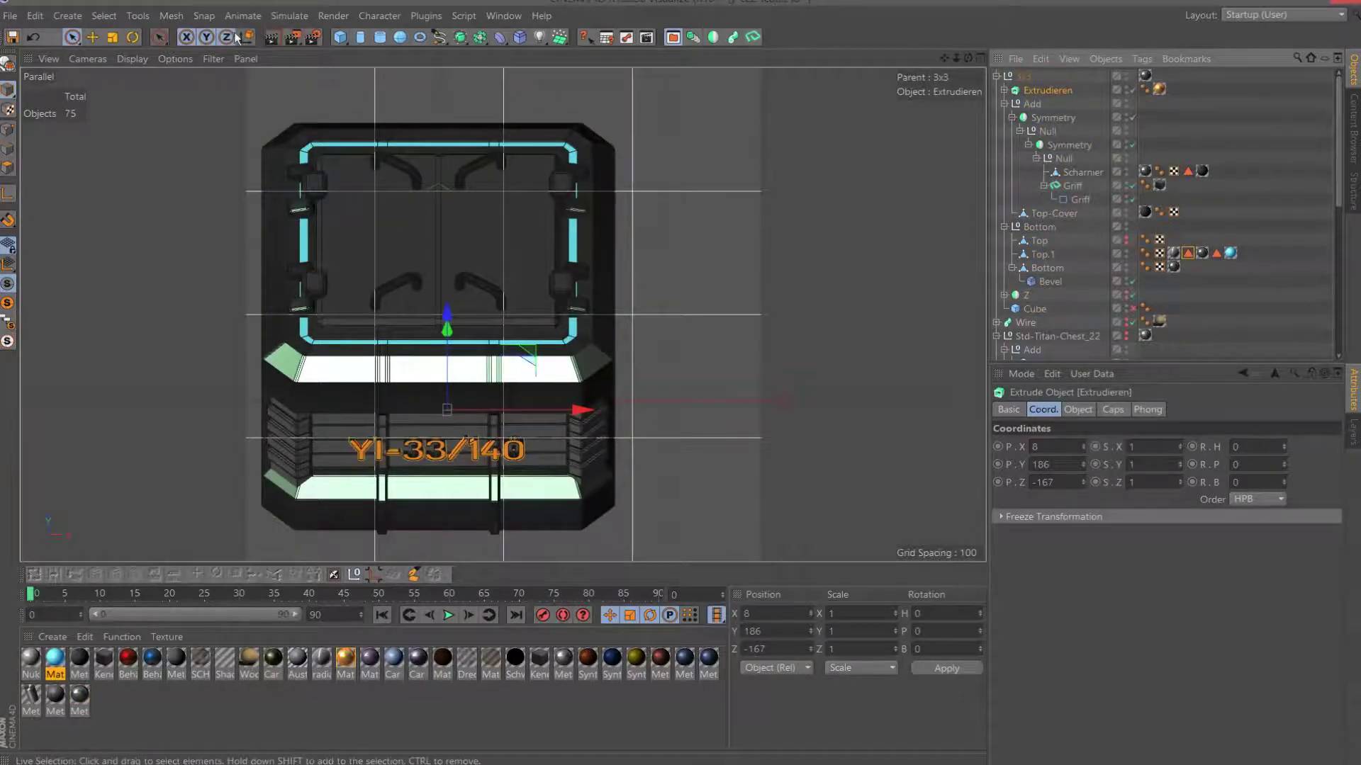
{"action": "left_click", "coordinate": [292, 37]}
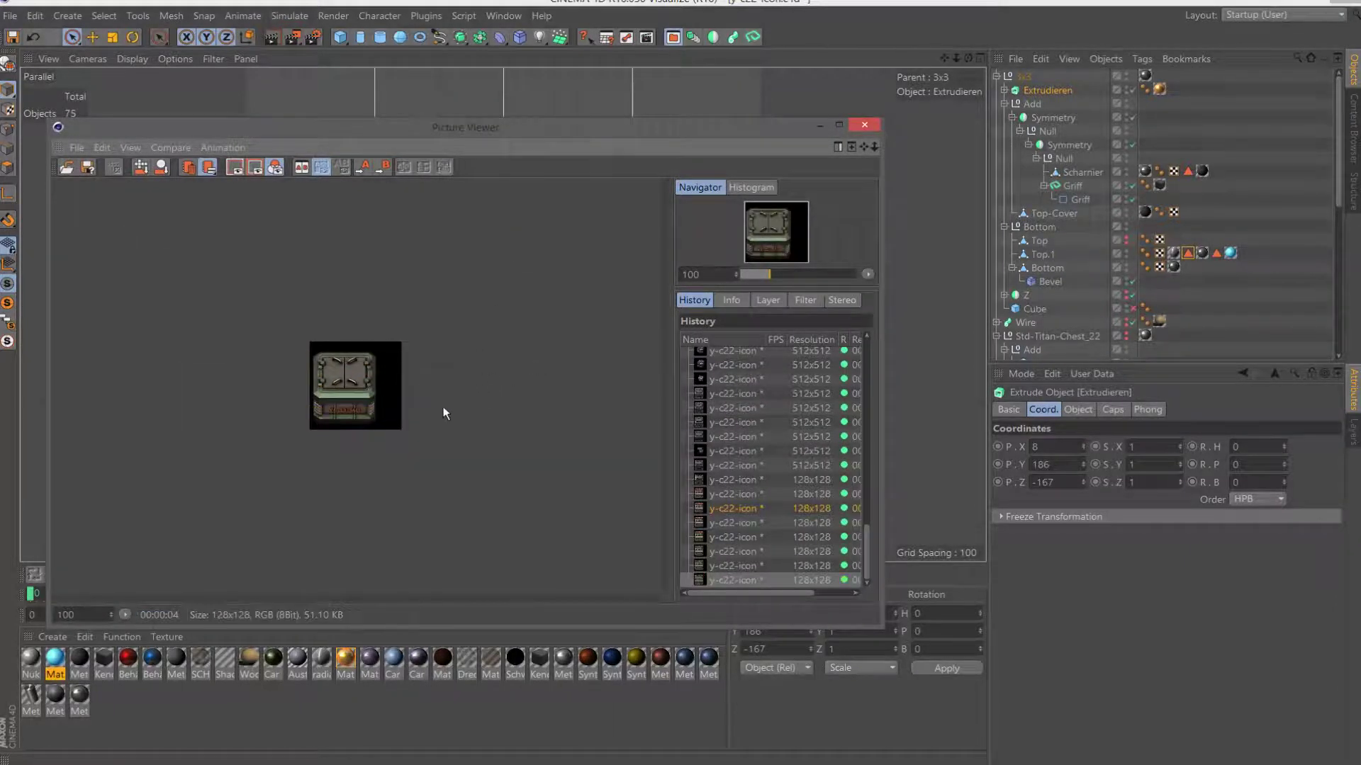
Try saving the render as PNG over y-cg33.png, dismiss the file-in-use error, and go to Explorer.
{"action": "scroll", "coordinate": [443, 413], "scroll_direction": "up", "scroll_amount": 3}
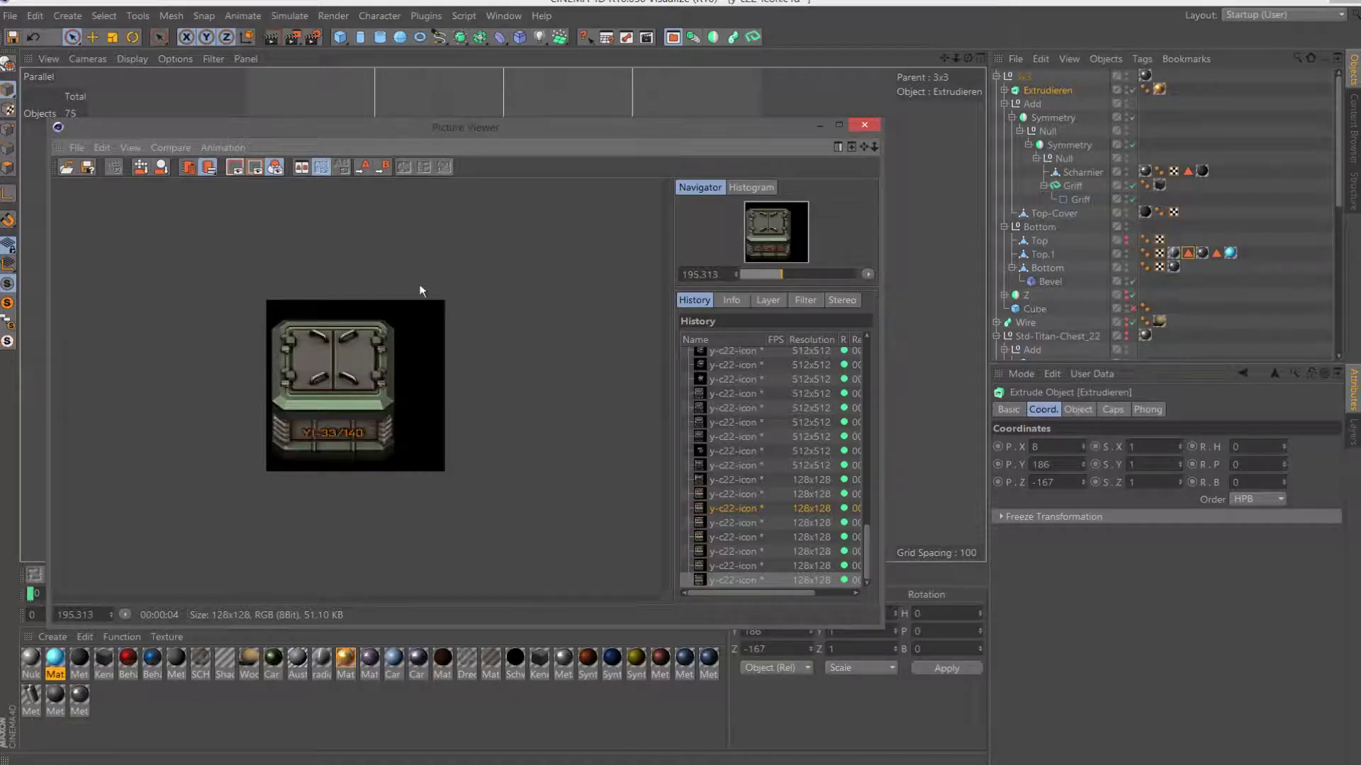
{"action": "left_click", "coordinate": [87, 167]}
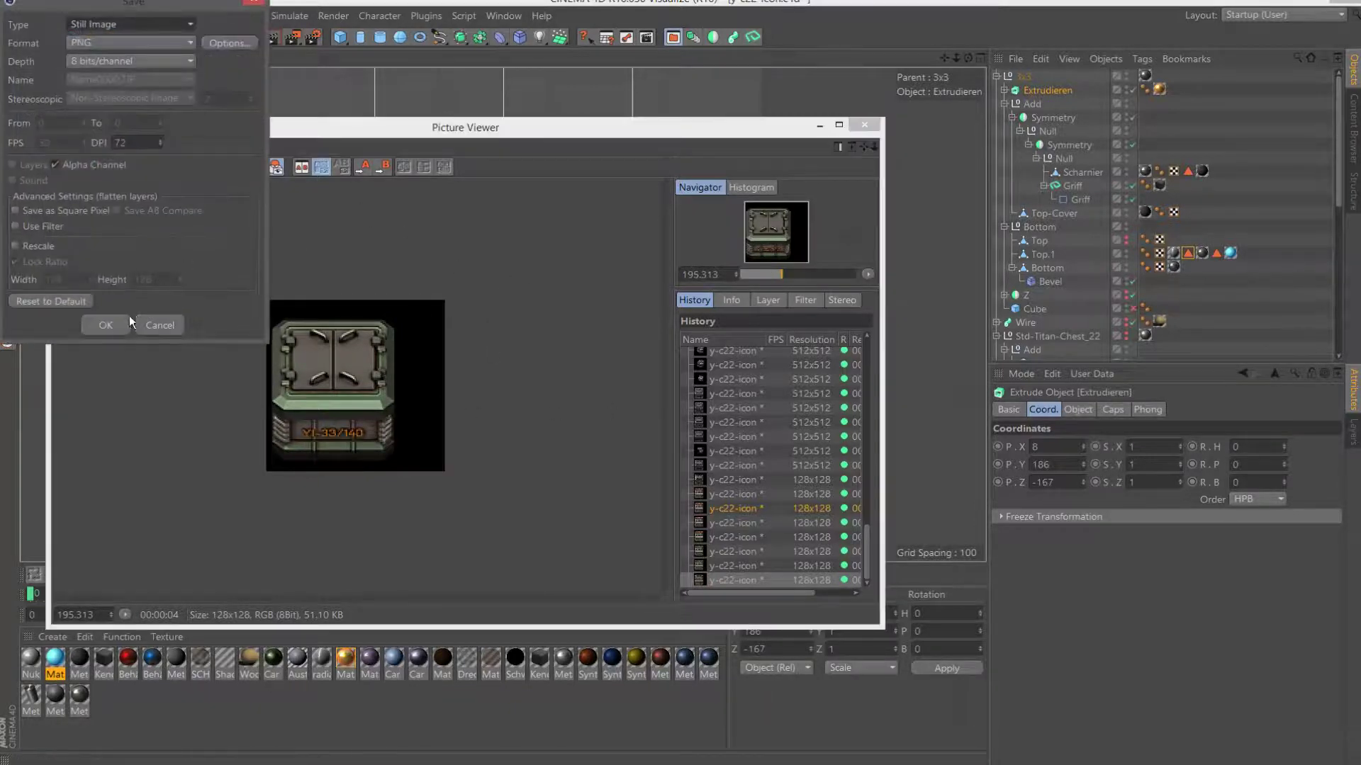
{"action": "left_click", "coordinate": [106, 322]}
{"action": "left_click", "coordinate": [523, 333]}
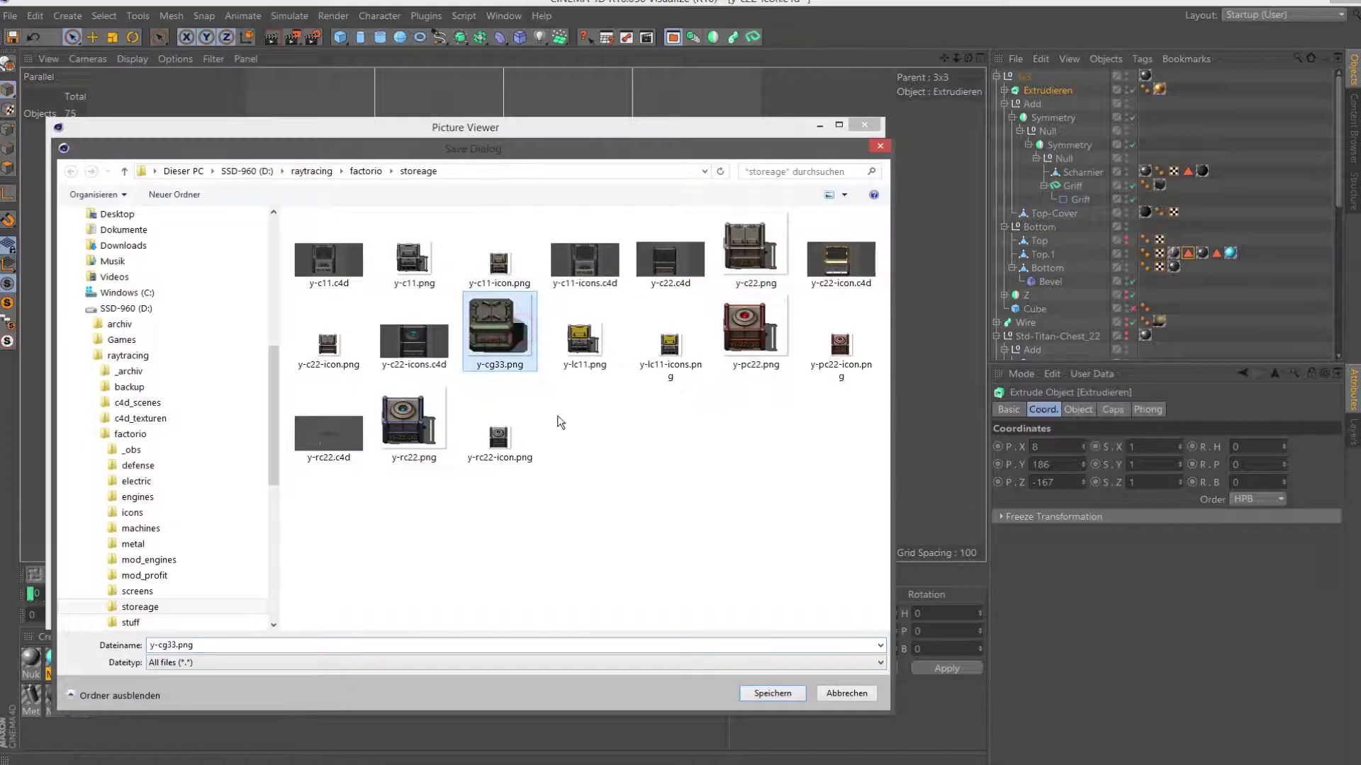
{"action": "left_click", "coordinate": [523, 363]}
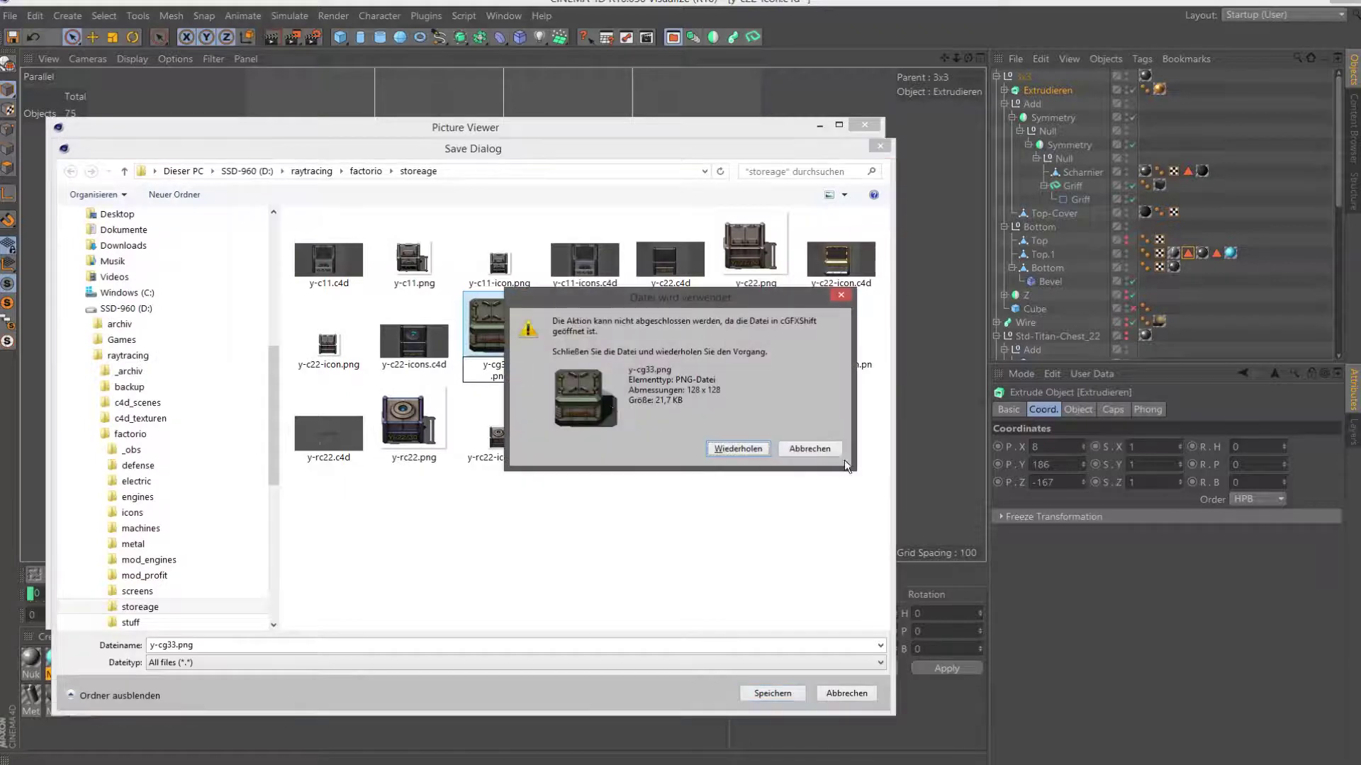
{"action": "left_click", "coordinate": [822, 449]}
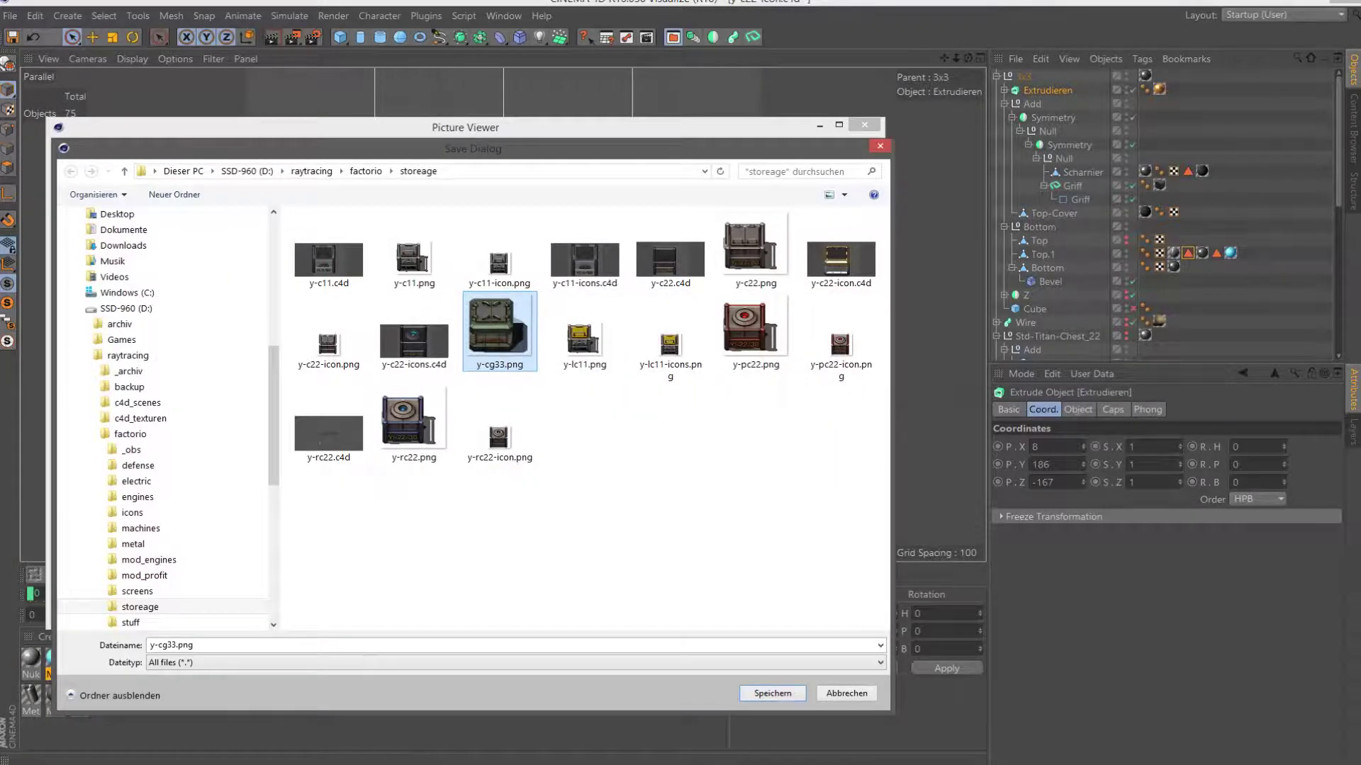
{"action": "key", "text": "alt+Tab"}
Try renaming y-cg33.png to y-cg33o, then cancel because cGFXShift has the file in use.
{"action": "left_click", "coordinate": [1236, 161]}
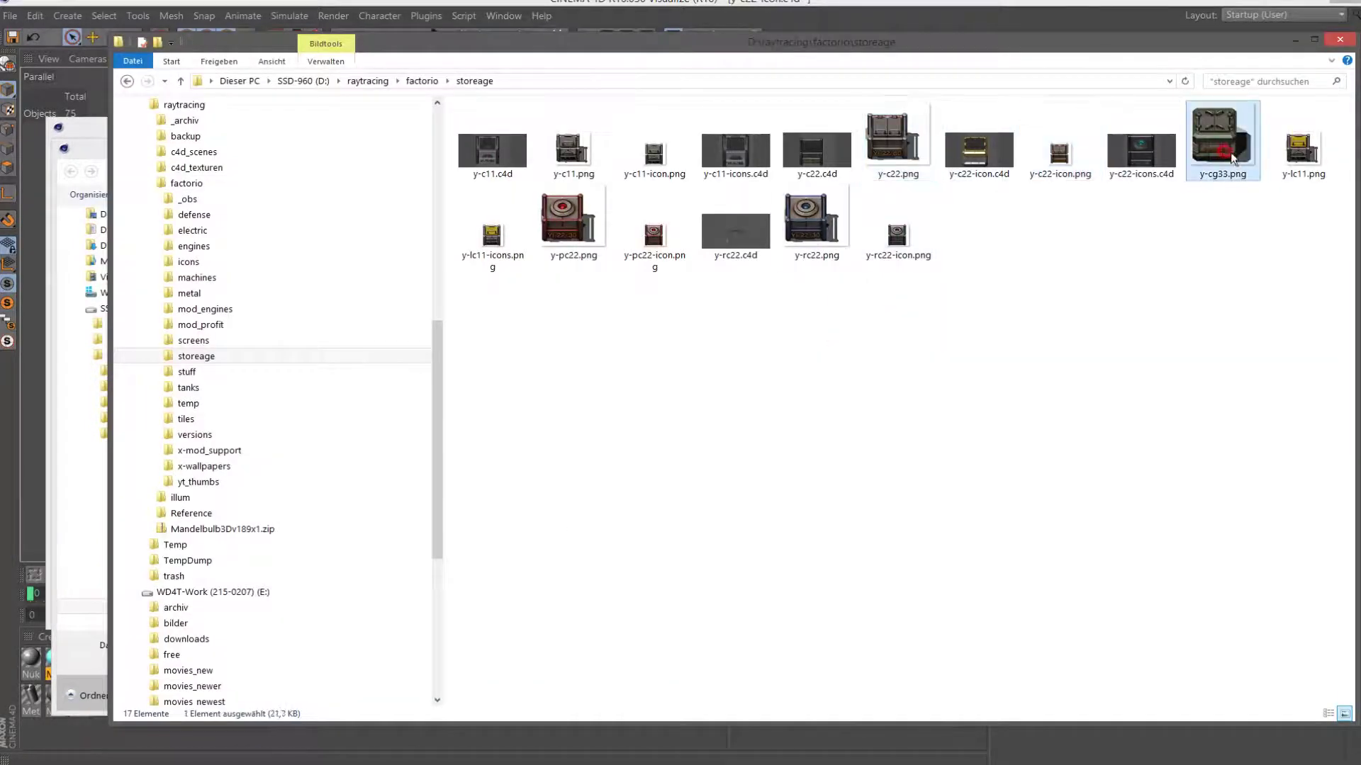
{"action": "key", "text": "F2"}
{"action": "type", "text": "o"}
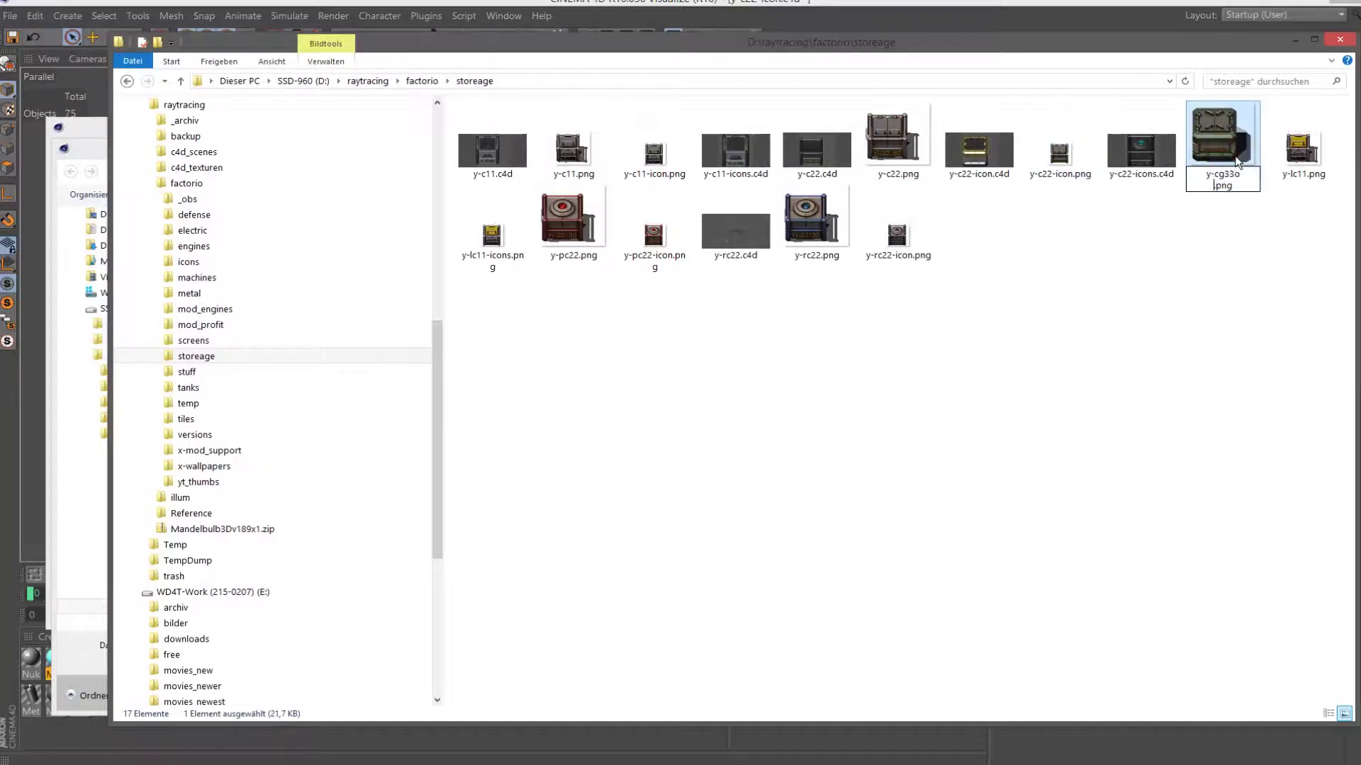
{"action": "left_click", "coordinate": [1214, 352]}
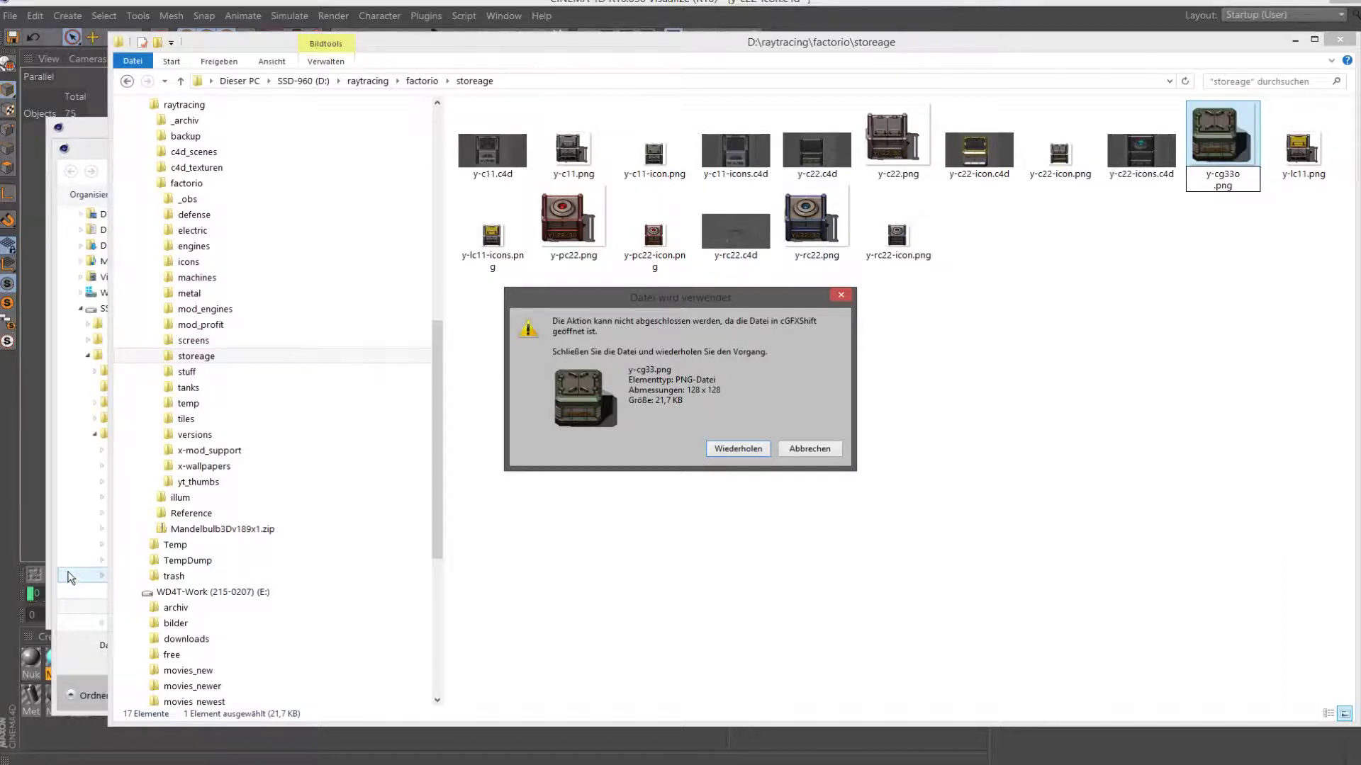
{"action": "left_click", "coordinate": [810, 449]}
Save the render as y-cg33n.png in the storeage folder.
{"action": "key", "text": "alt+Tab"}
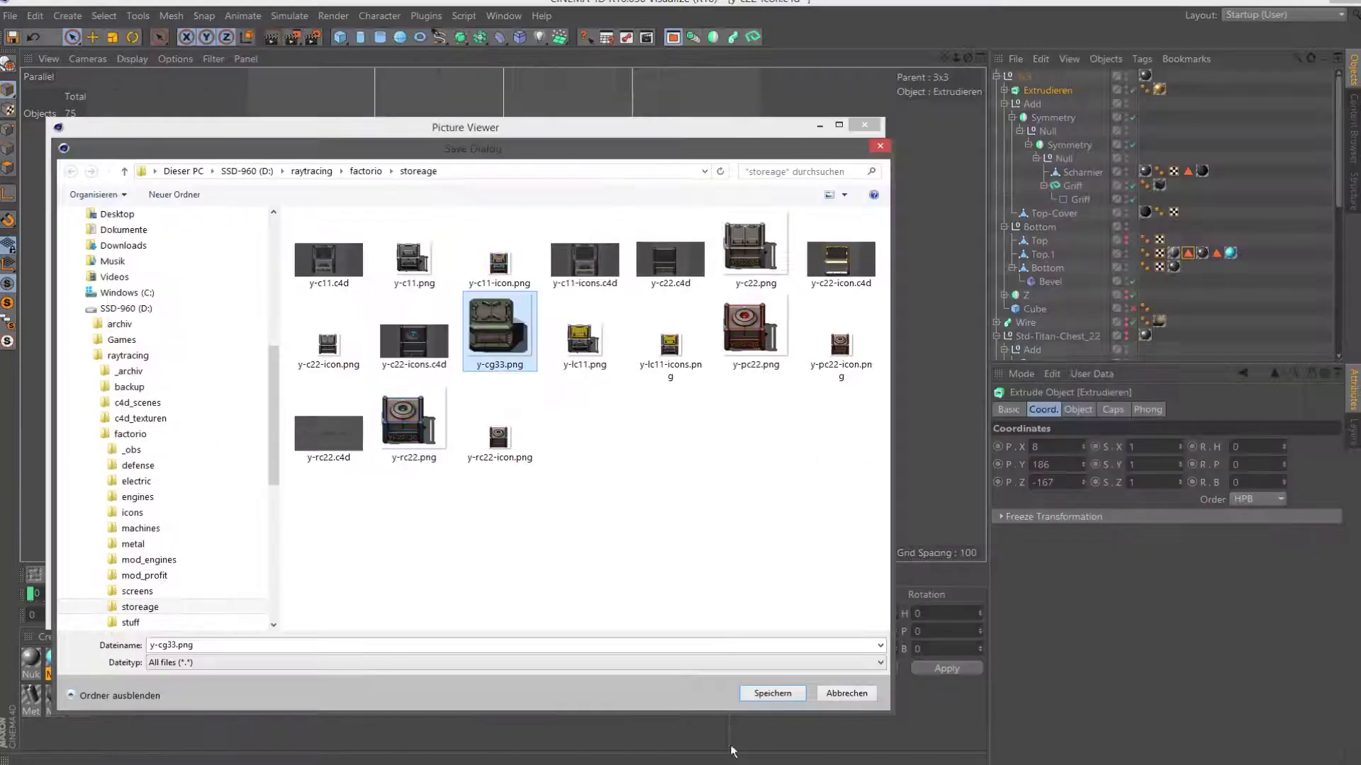
{"action": "left_click", "coordinate": [189, 645]}
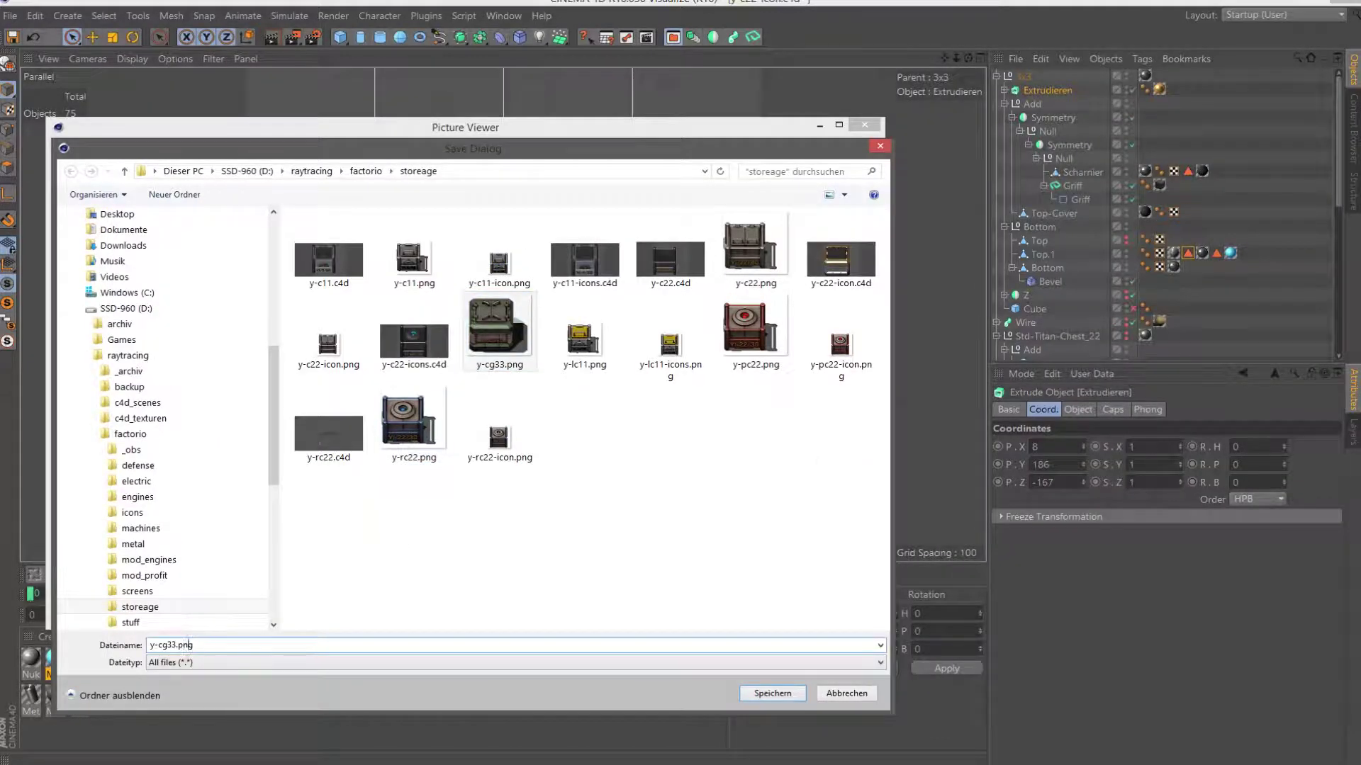
{"action": "type", "text": "n"}
{"action": "key", "text": "Return"}
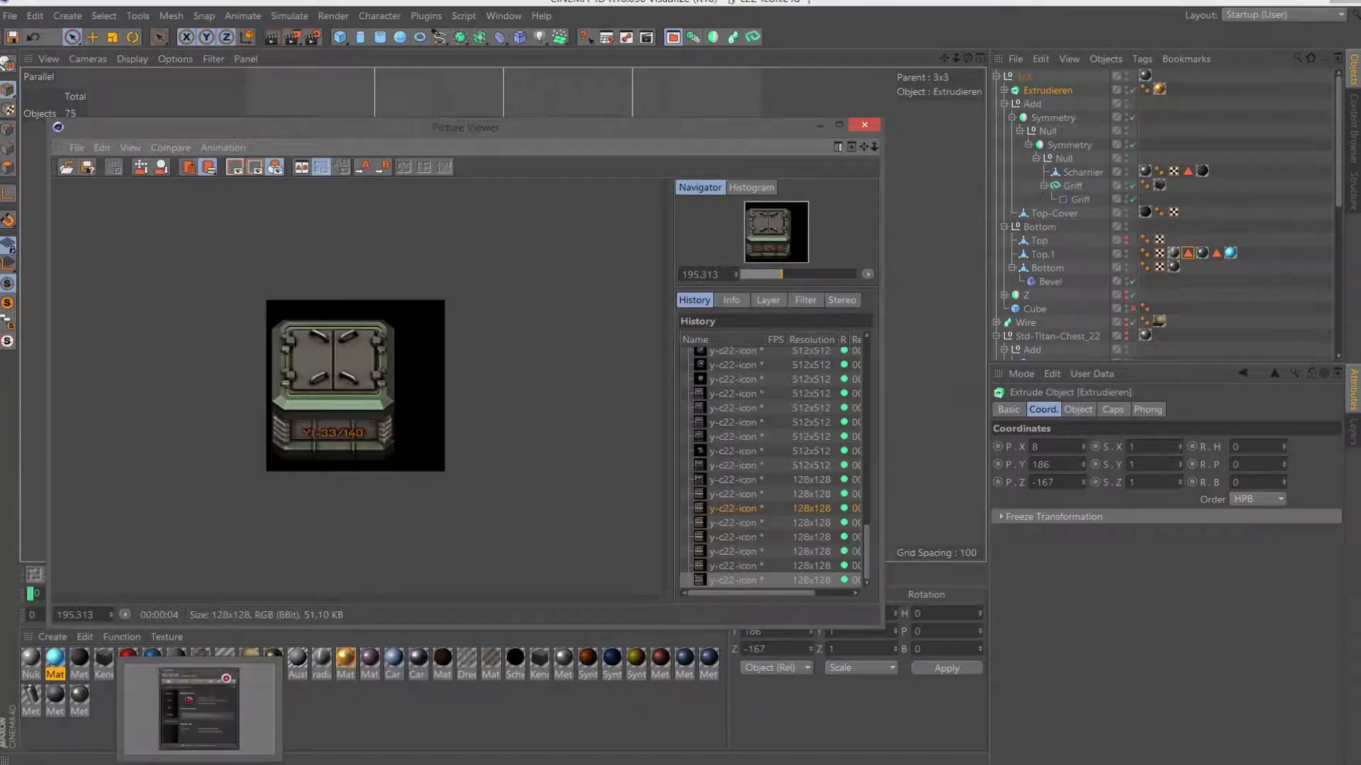
Check y-cg33n.png in cGFXShift on a 3x3 grid, then close cGFXShift.
{"action": "left_click", "coordinate": [314, 709]}
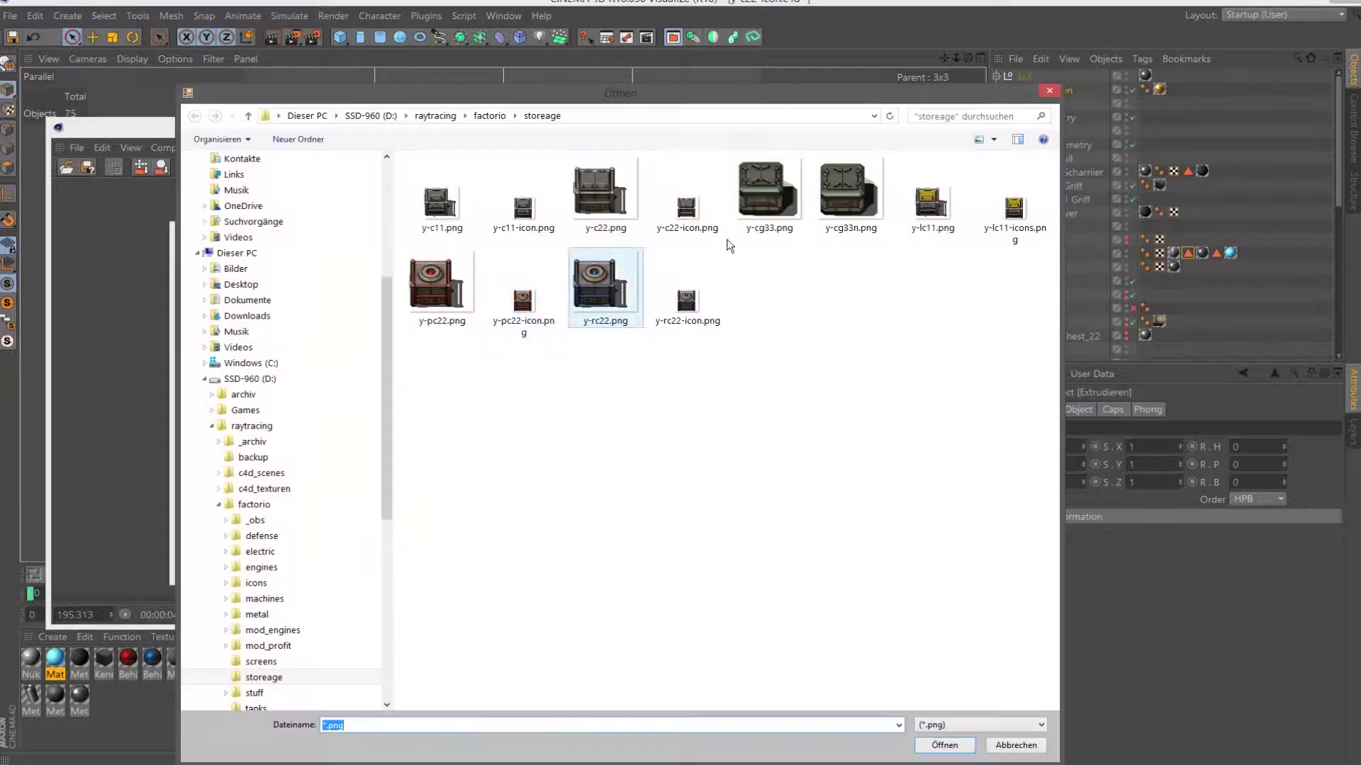
{"action": "left_click", "coordinate": [851, 198]}
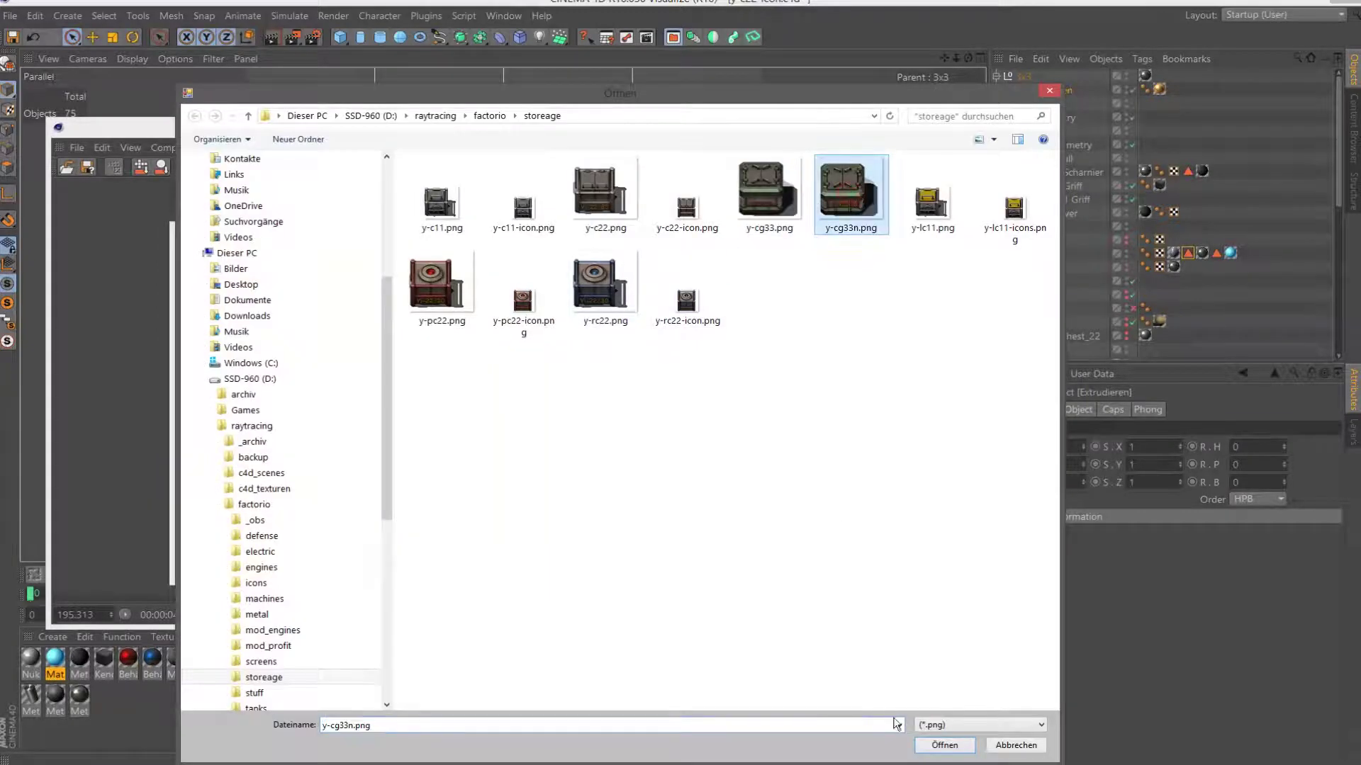
{"action": "left_click", "coordinate": [934, 746]}
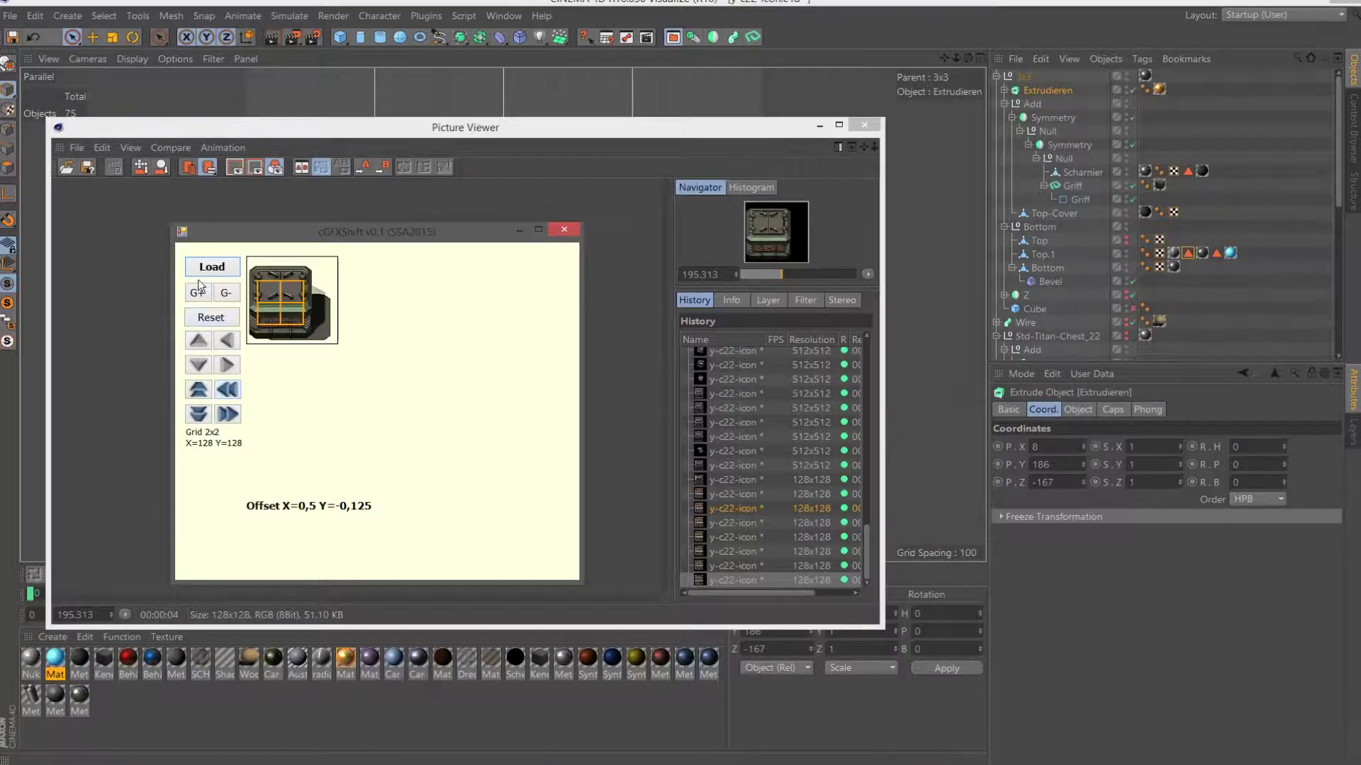
{"action": "left_click", "coordinate": [198, 292]}
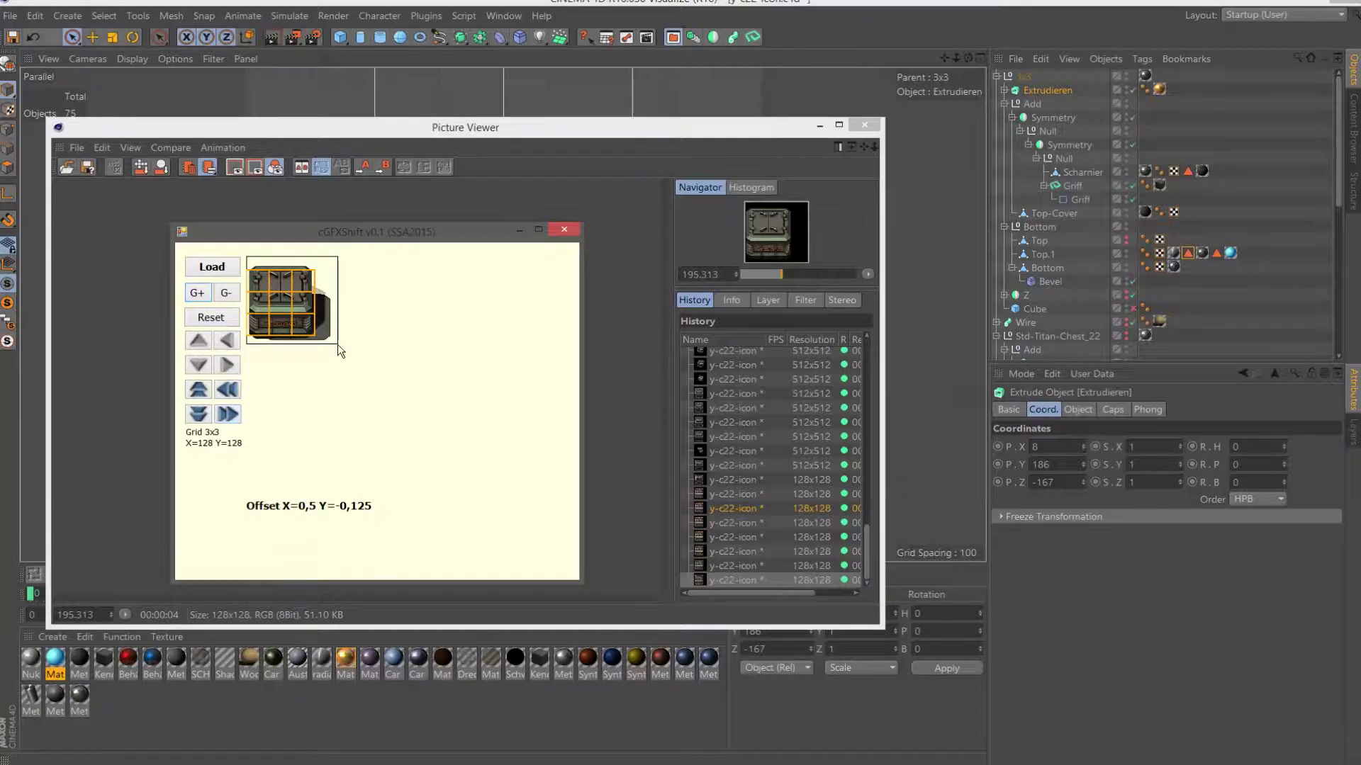
{"action": "left_click", "coordinate": [565, 227]}
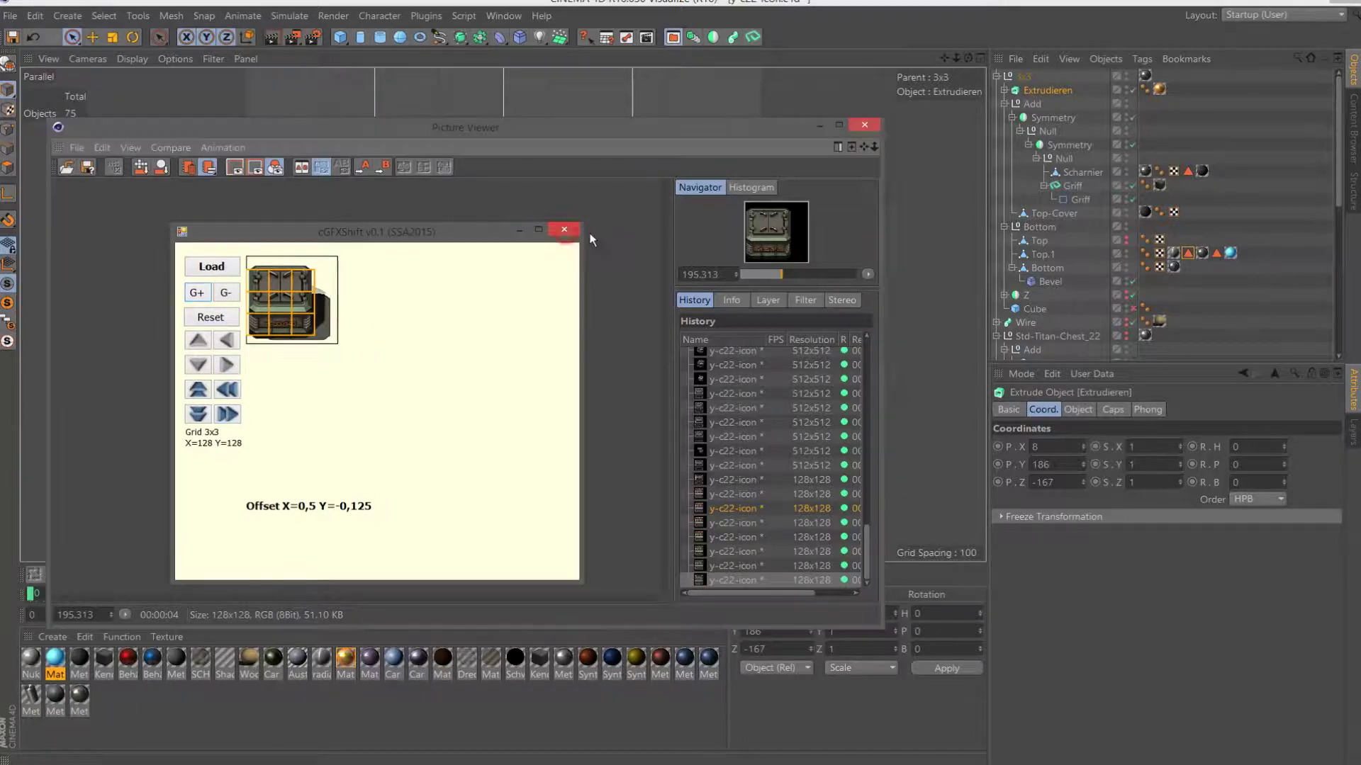
Rename the old y-cg33.png to y-cg33o.png.
{"action": "key", "text": "alt+Tab"}
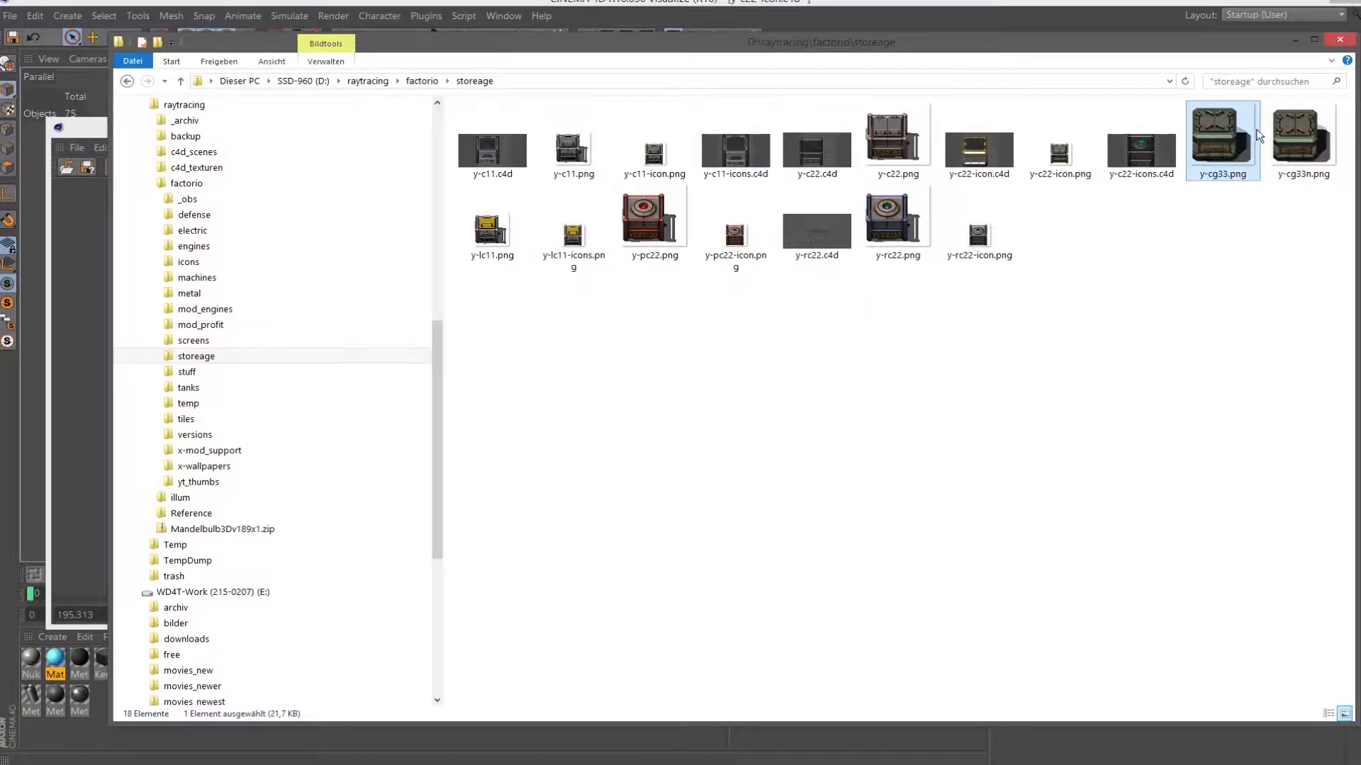
{"action": "left_click", "coordinate": [1286, 139]}
{"action": "right_click", "coordinate": [1286, 138]}
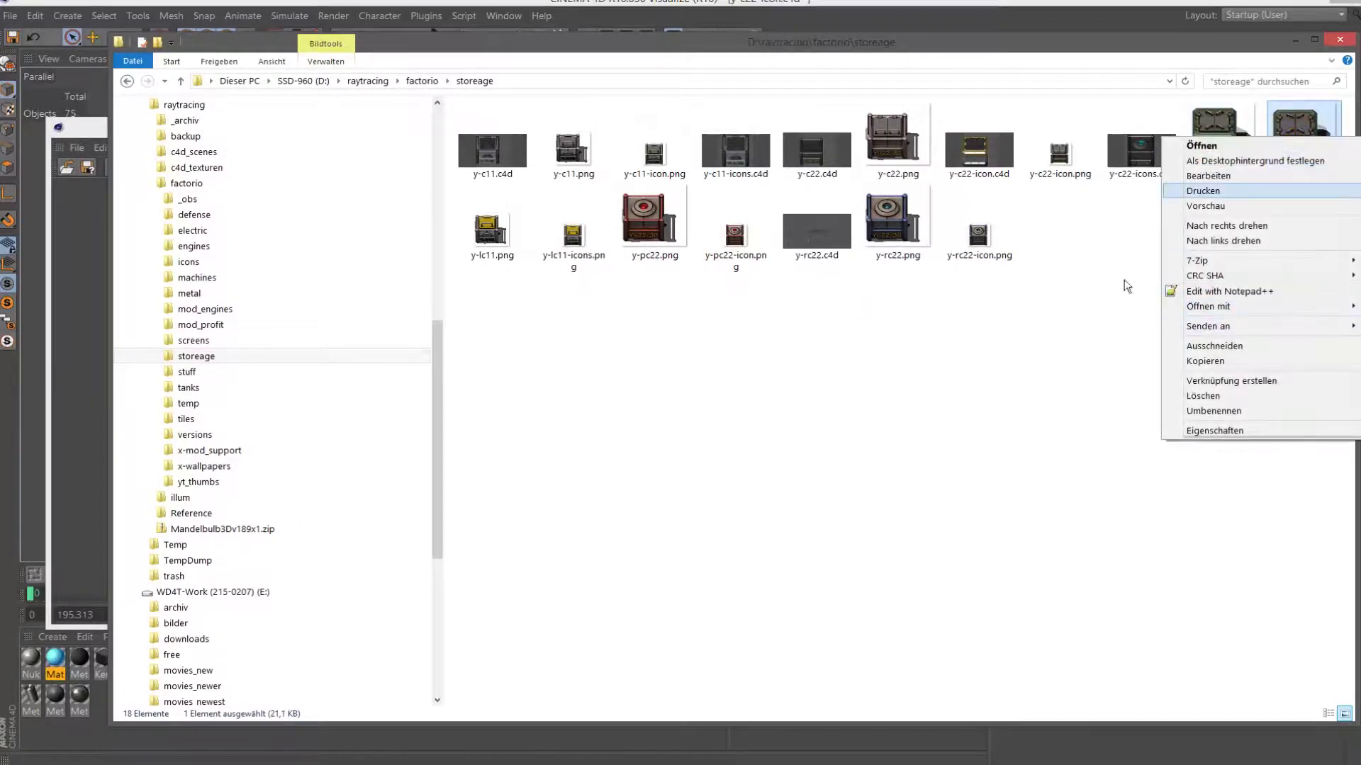
{"action": "left_click", "coordinate": [1087, 406]}
{"action": "left_click", "coordinate": [1251, 139]}
{"action": "left_click", "coordinate": [1240, 174]}
{"action": "type", "text": "y-cg33o.png"}
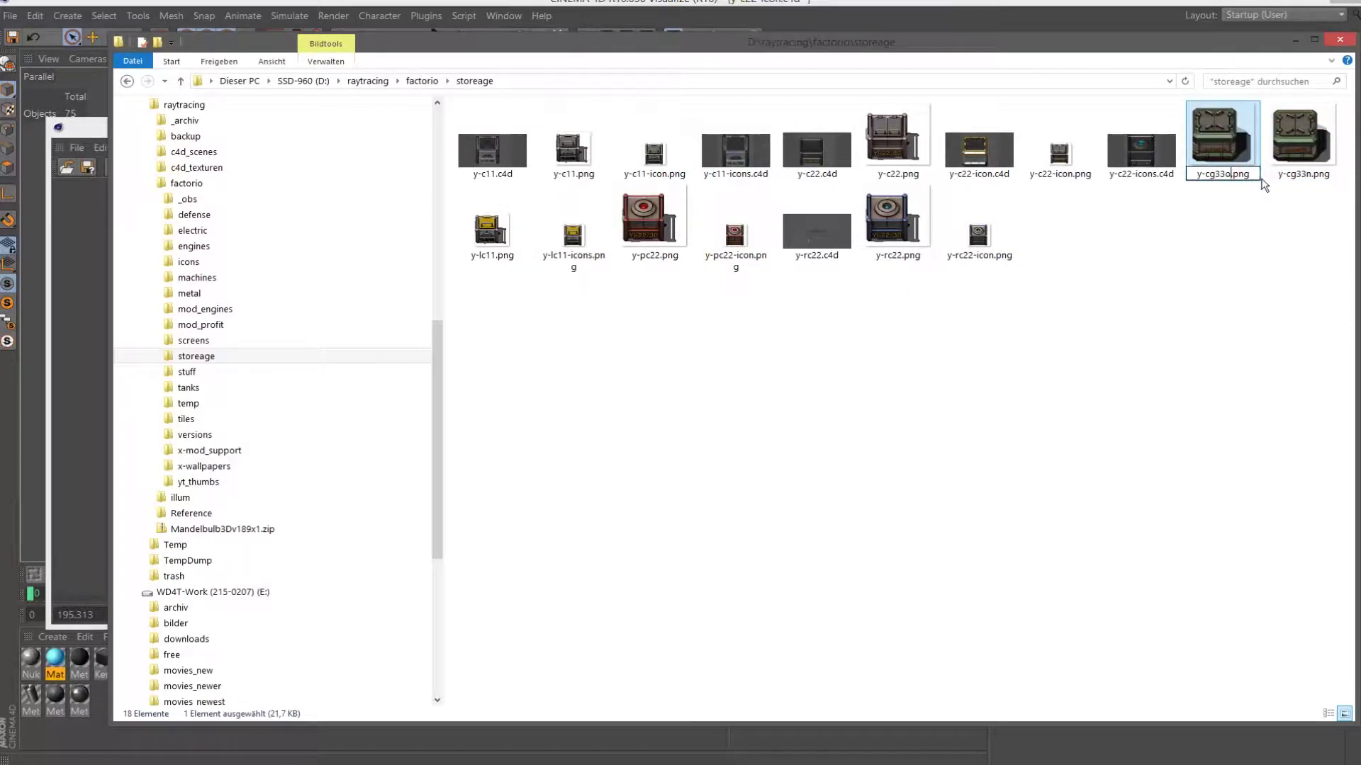
{"action": "key", "text": "Return"}
Rename the new render y-cg33n.png to y-cg33.png.
{"action": "left_click", "coordinate": [1214, 147]}
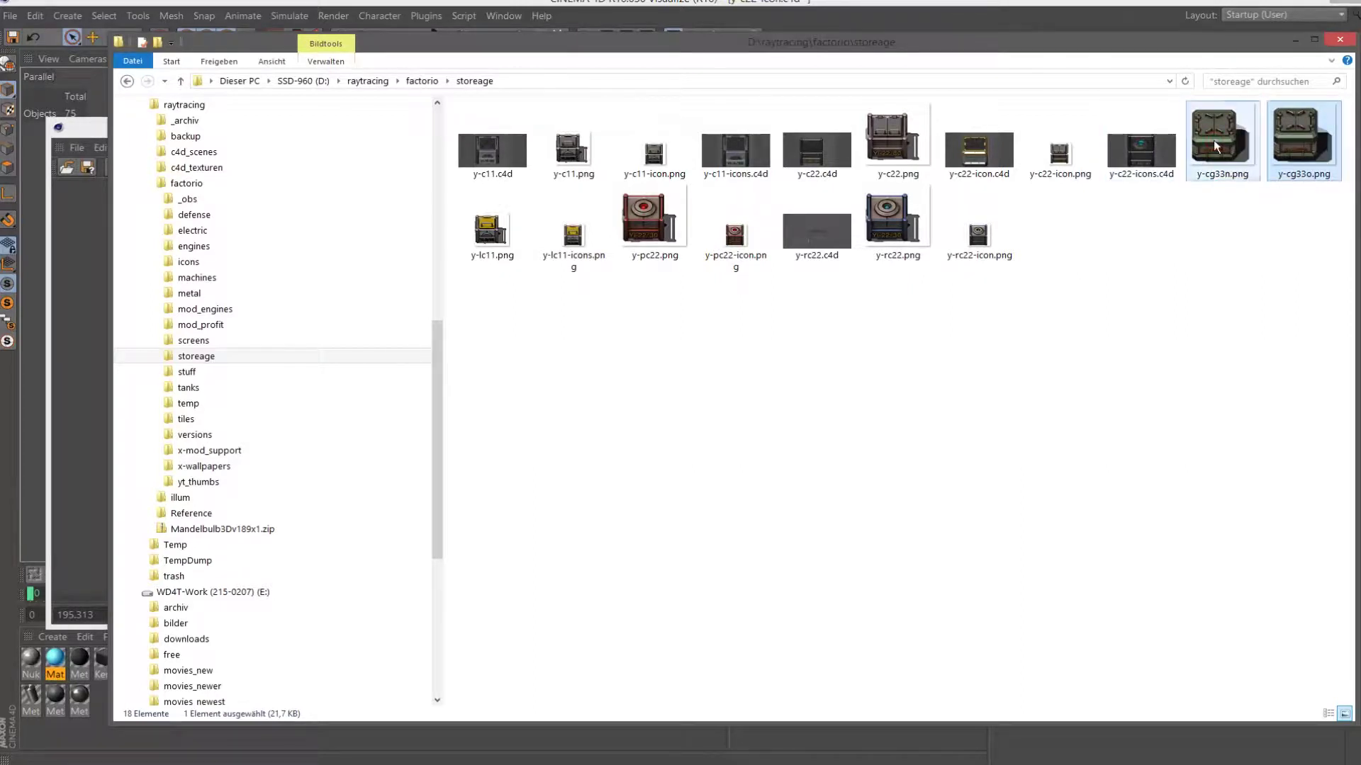
{"action": "key", "text": "F2"}
{"action": "key", "text": "Delete"}
{"action": "key", "text": "Return"}
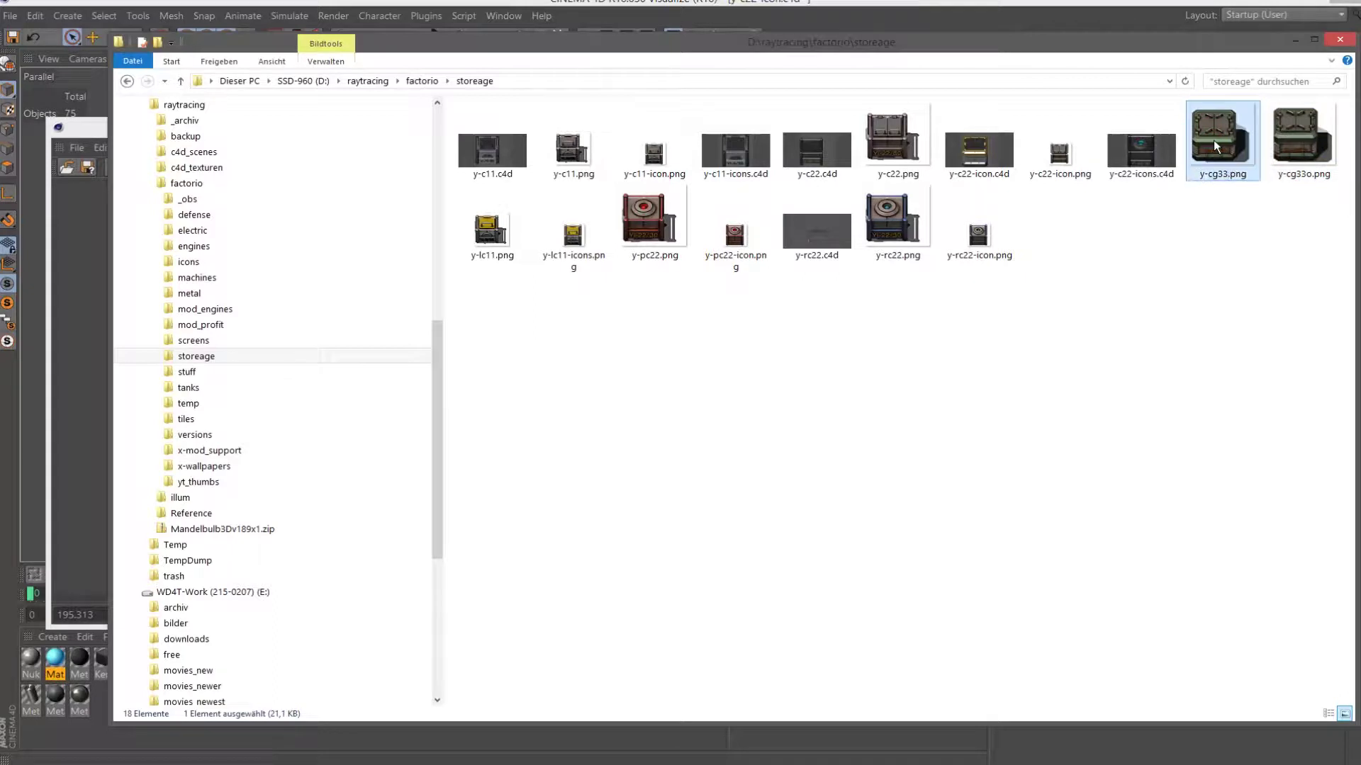
Copy the new y-cg33.png into the mod's store folder, replacing the existing file.
{"action": "right_click", "coordinate": [1215, 147]}
{"action": "left_click", "coordinate": [1224, 365]}
{"action": "key", "text": "alt+Tab"}
{"action": "right_click", "coordinate": [580, 402]}
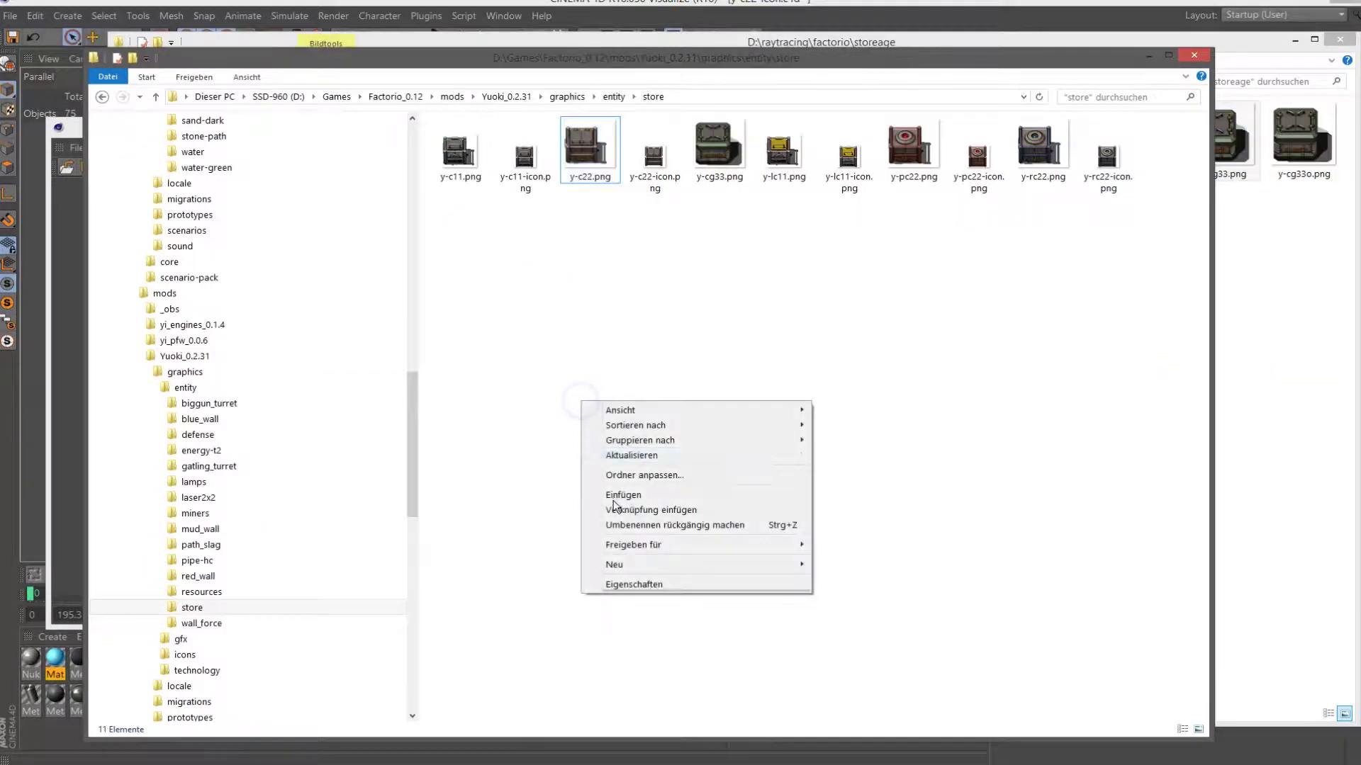
{"action": "left_click", "coordinate": [617, 495]}
{"action": "left_click", "coordinate": [640, 297]}
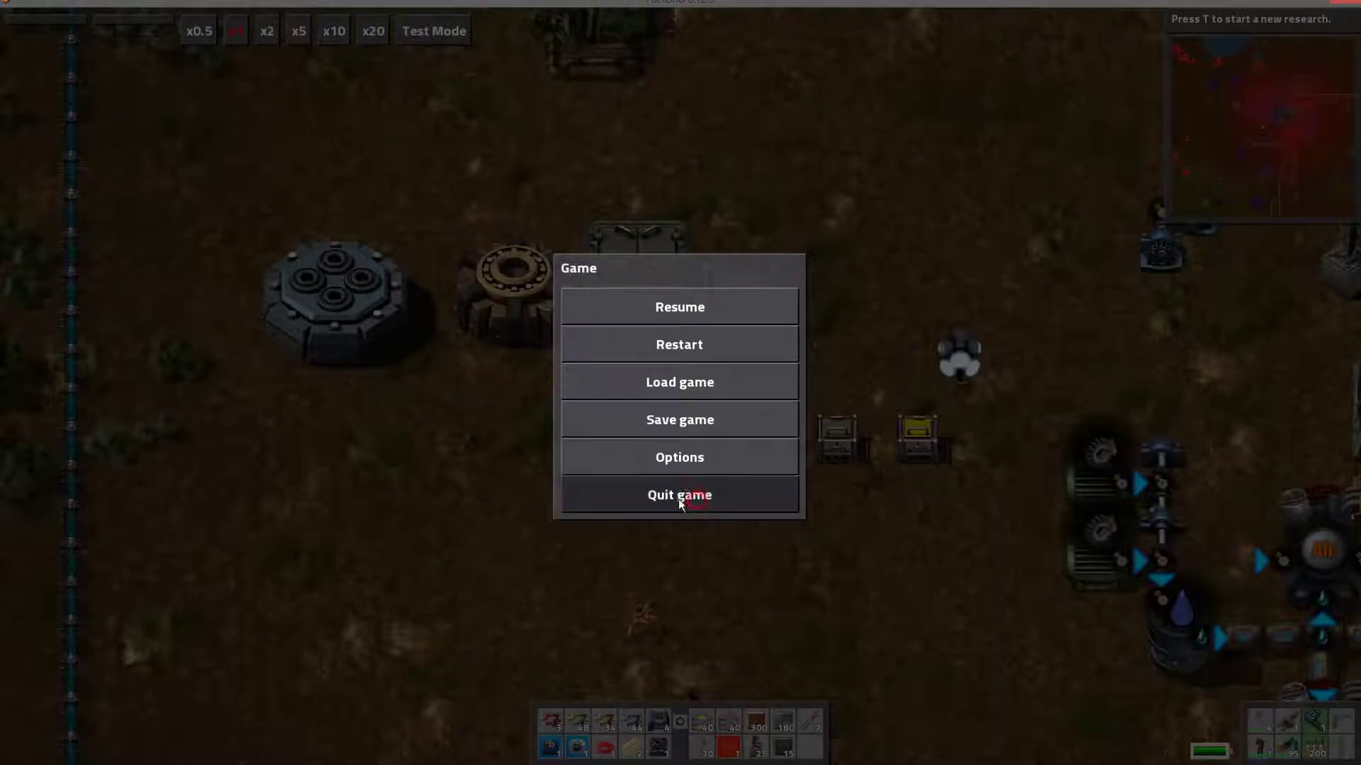
Quit the running Factorio game to the main menu and load the saved map.
{"action": "left_click", "coordinate": [678, 499]}
{"action": "left_click", "coordinate": [679, 494]}
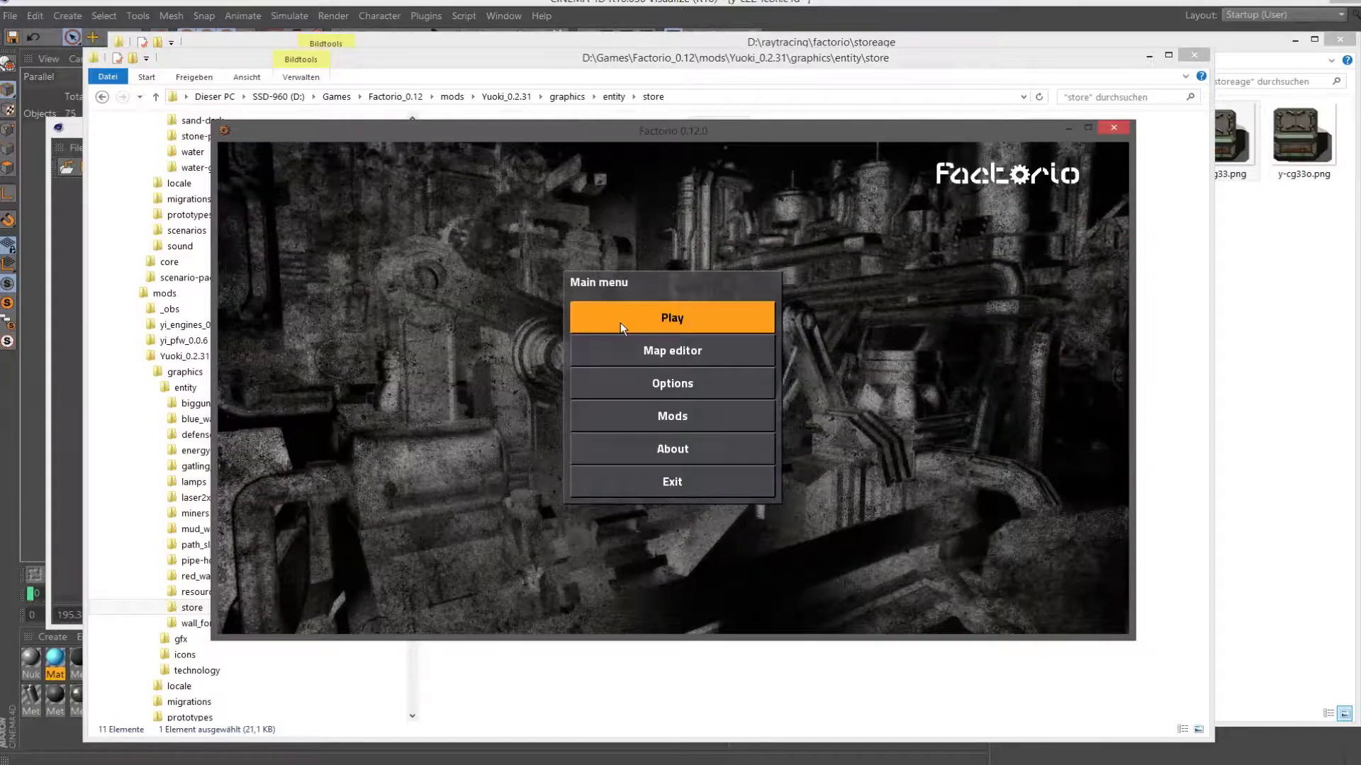
{"action": "left_click", "coordinate": [619, 322]}
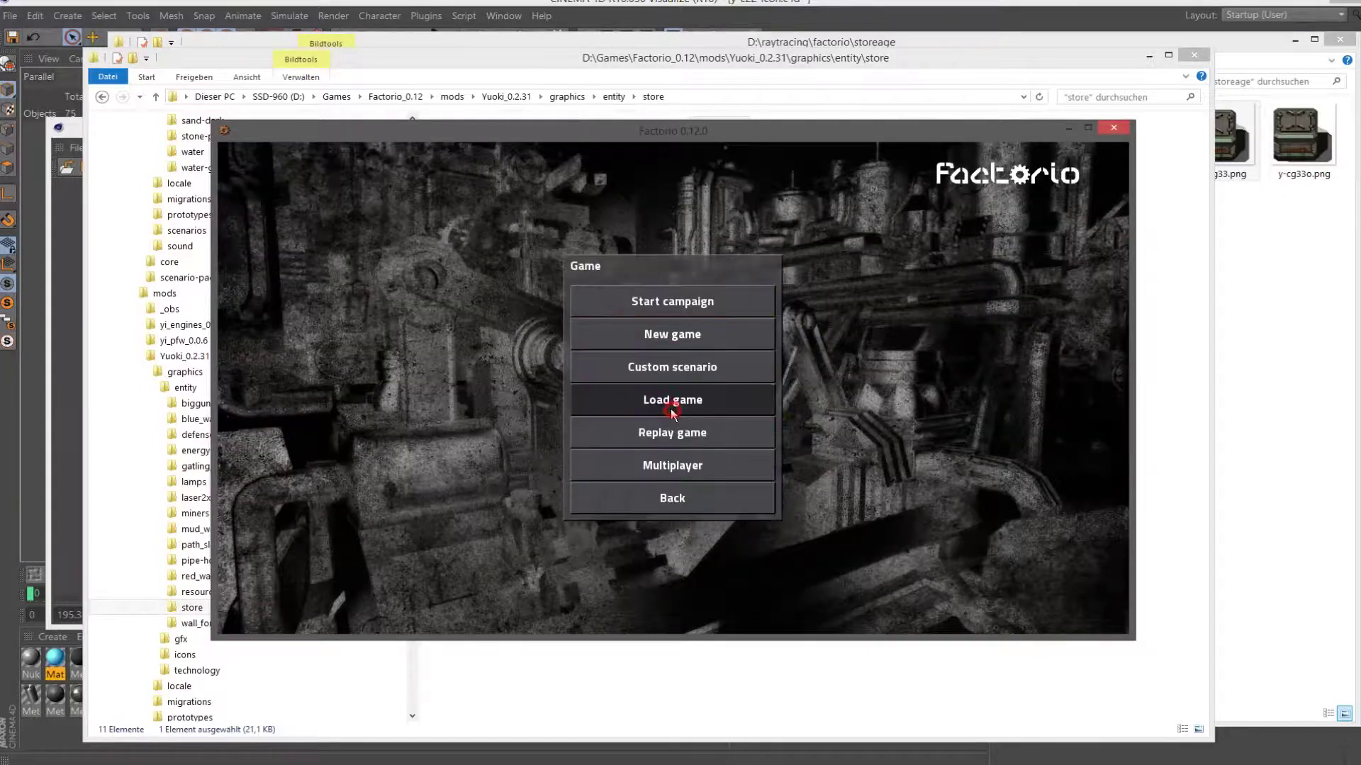
{"action": "left_click", "coordinate": [671, 403]}
{"action": "left_click", "coordinate": [907, 601]}
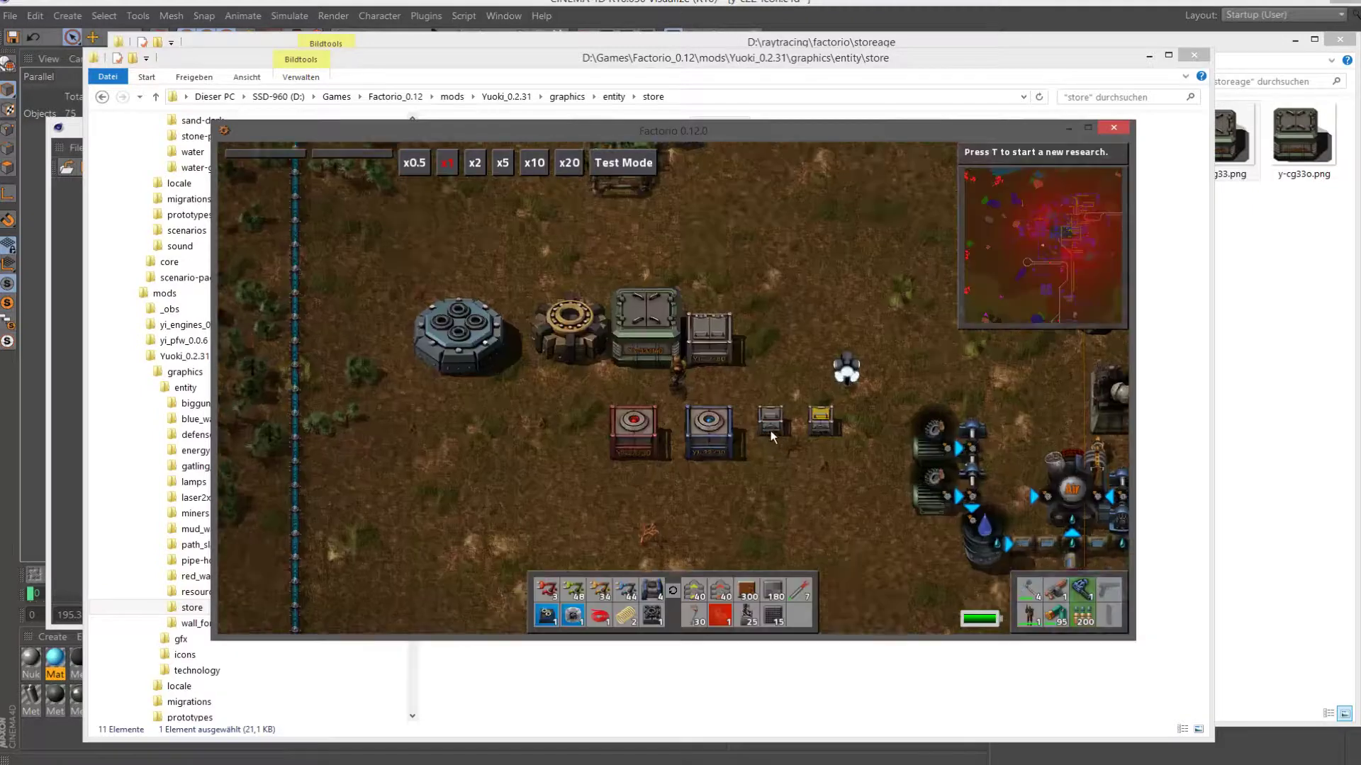
Walk around the map to view the big, medium and small storage bunkers.
{"action": "scroll", "coordinate": [751, 411], "scroll_direction": "up", "scroll_amount": 3}
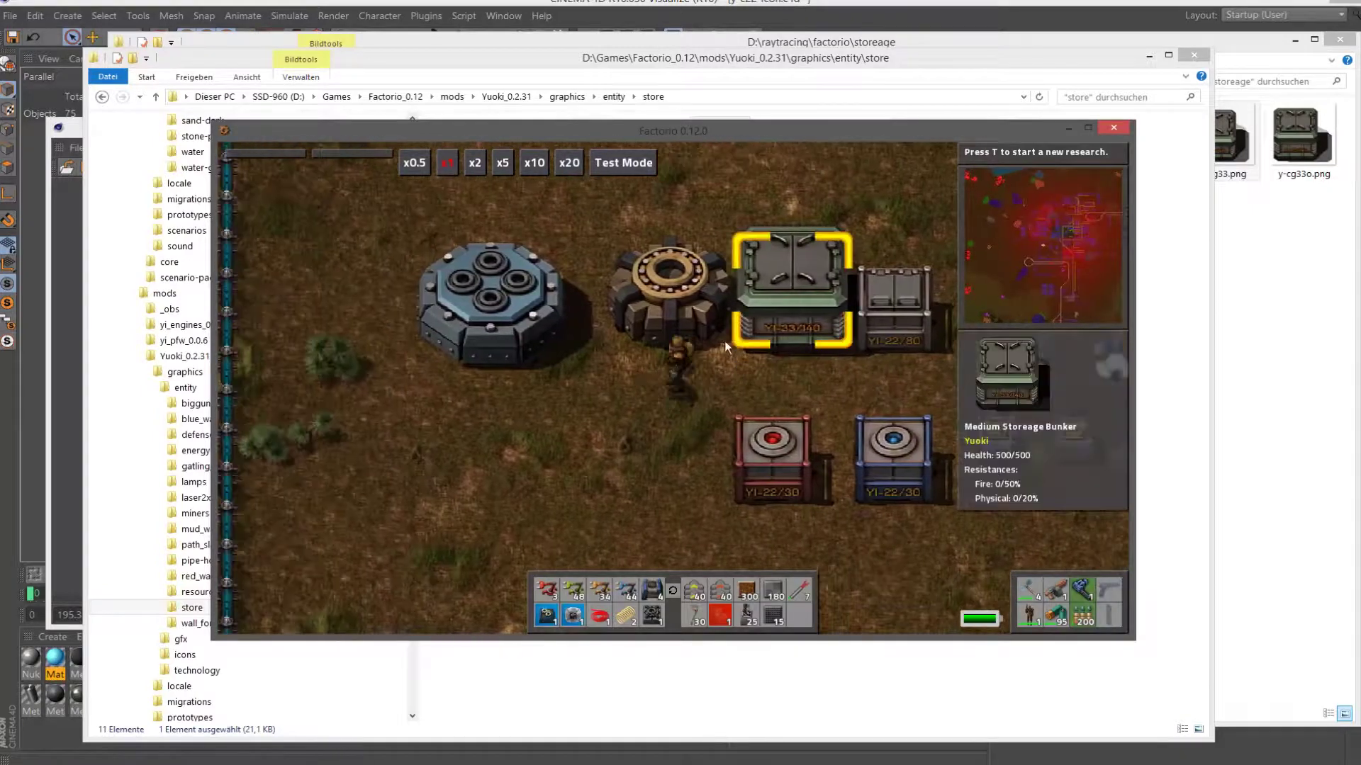
{"action": "scroll", "coordinate": [724, 341], "scroll_direction": "down", "scroll_amount": 2}
{"action": "key", "text": "w"}
{"action": "key", "text": "d"}
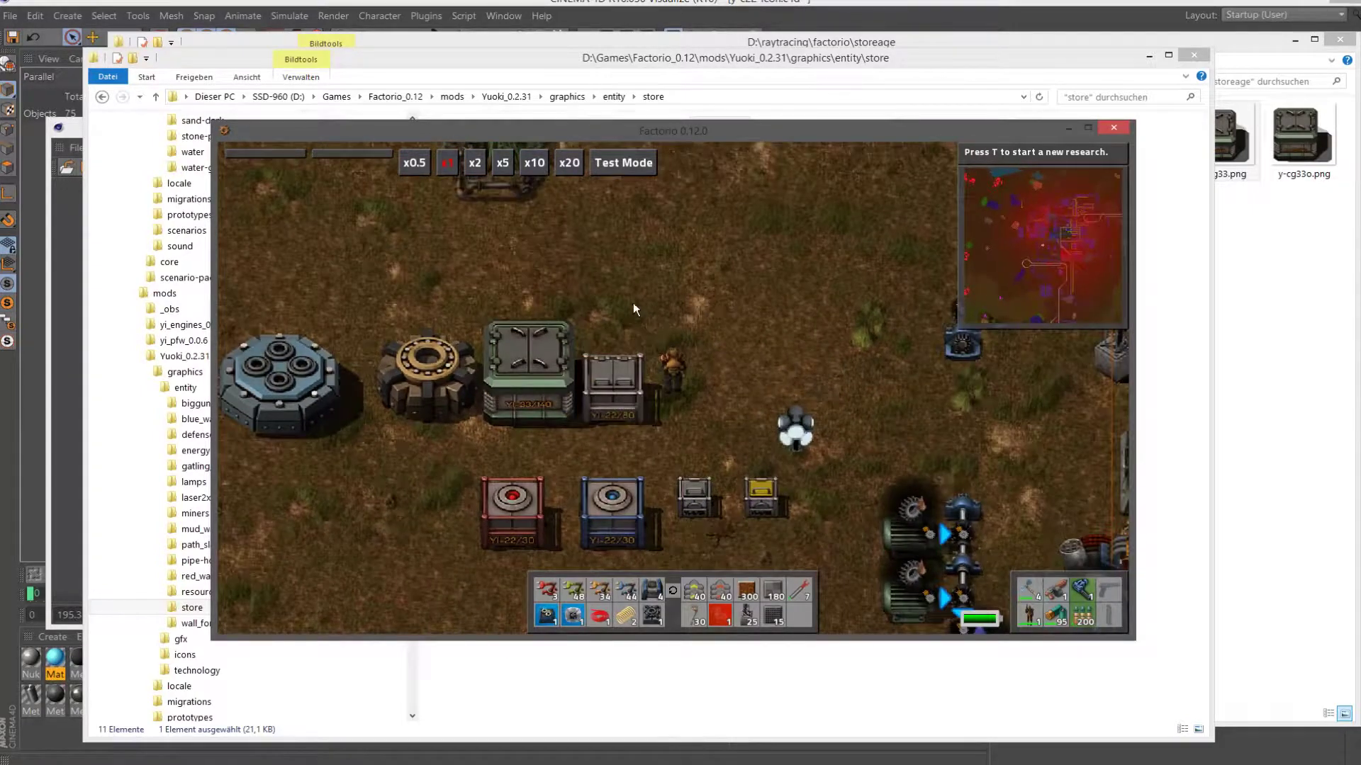
{"action": "scroll", "coordinate": [666, 398], "scroll_direction": "up", "scroll_amount": 3}
{"action": "scroll", "coordinate": [713, 398], "scroll_direction": "down", "scroll_amount": 3}
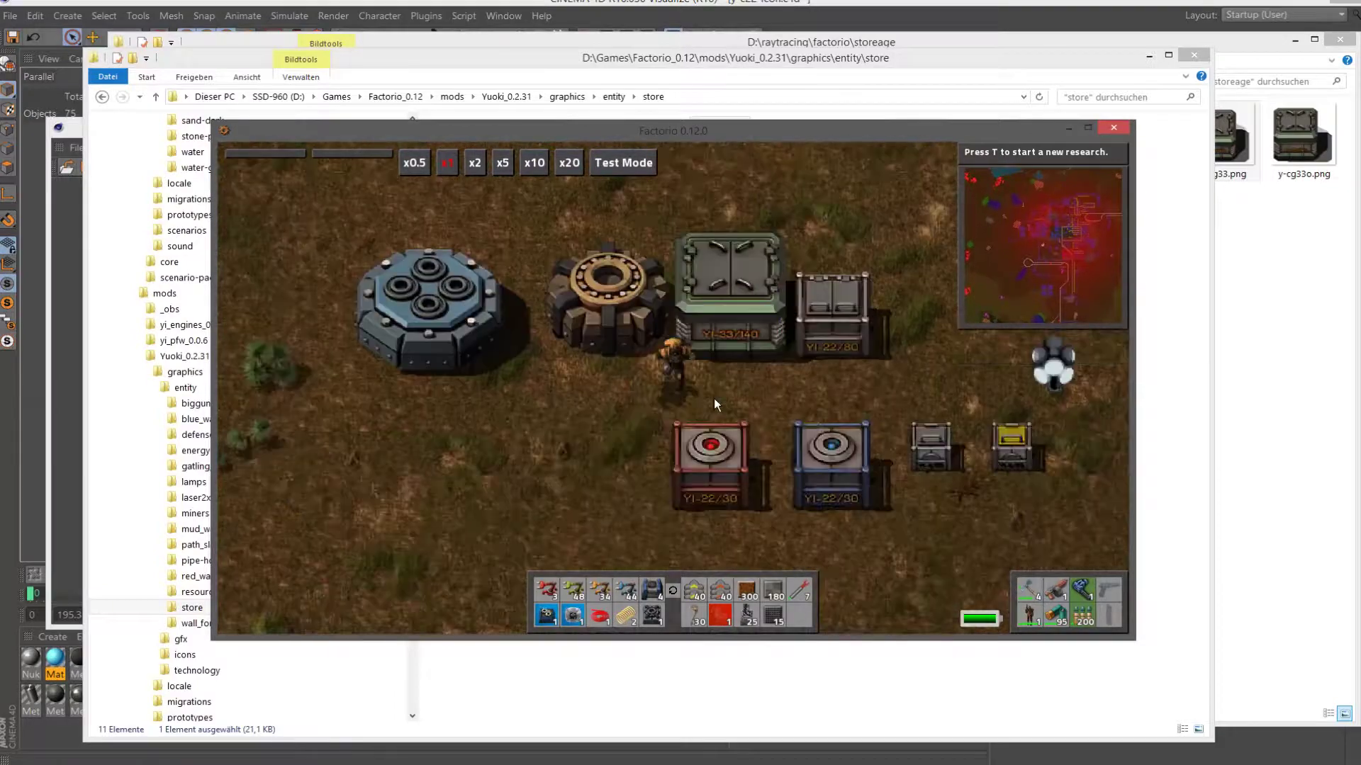
{"action": "key", "text": "s"}
{"action": "key", "text": "d"}
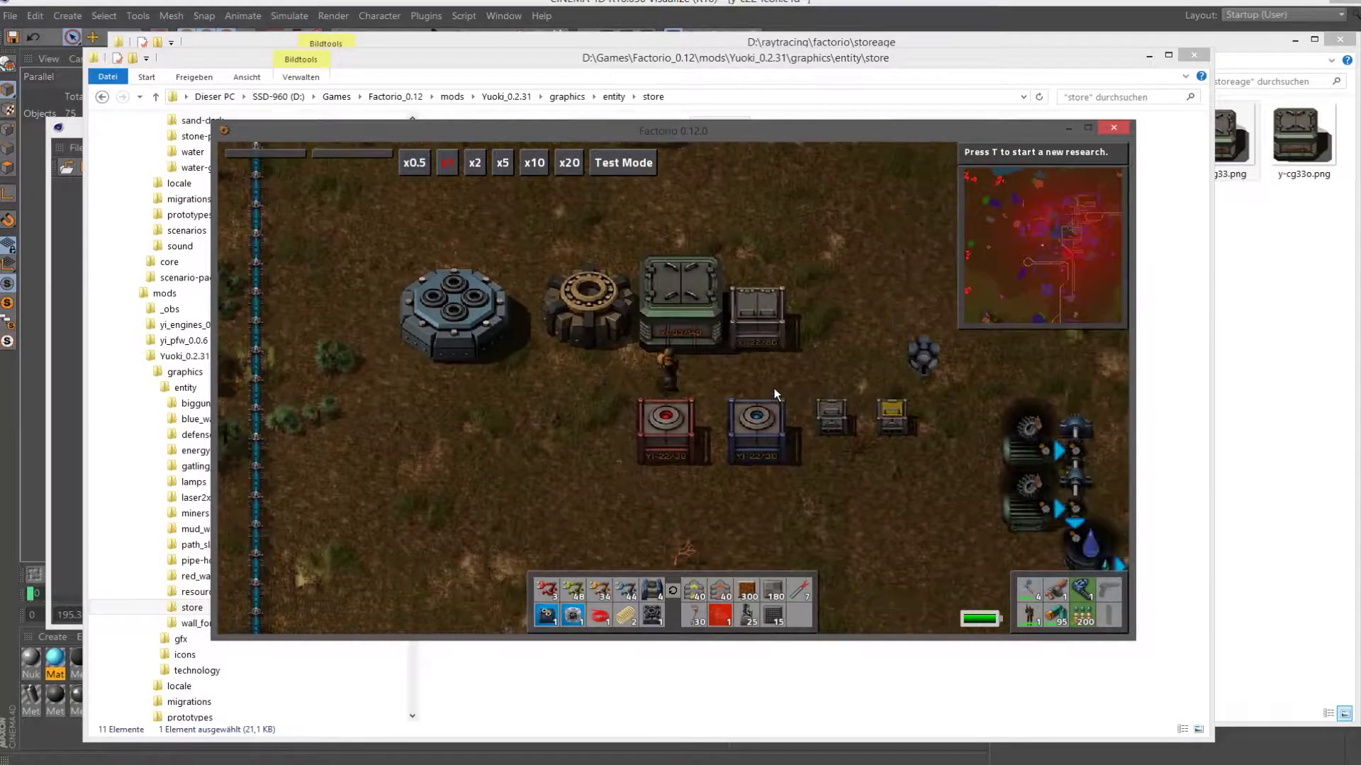
{"action": "mouse_move", "coordinate": [590, 303]}
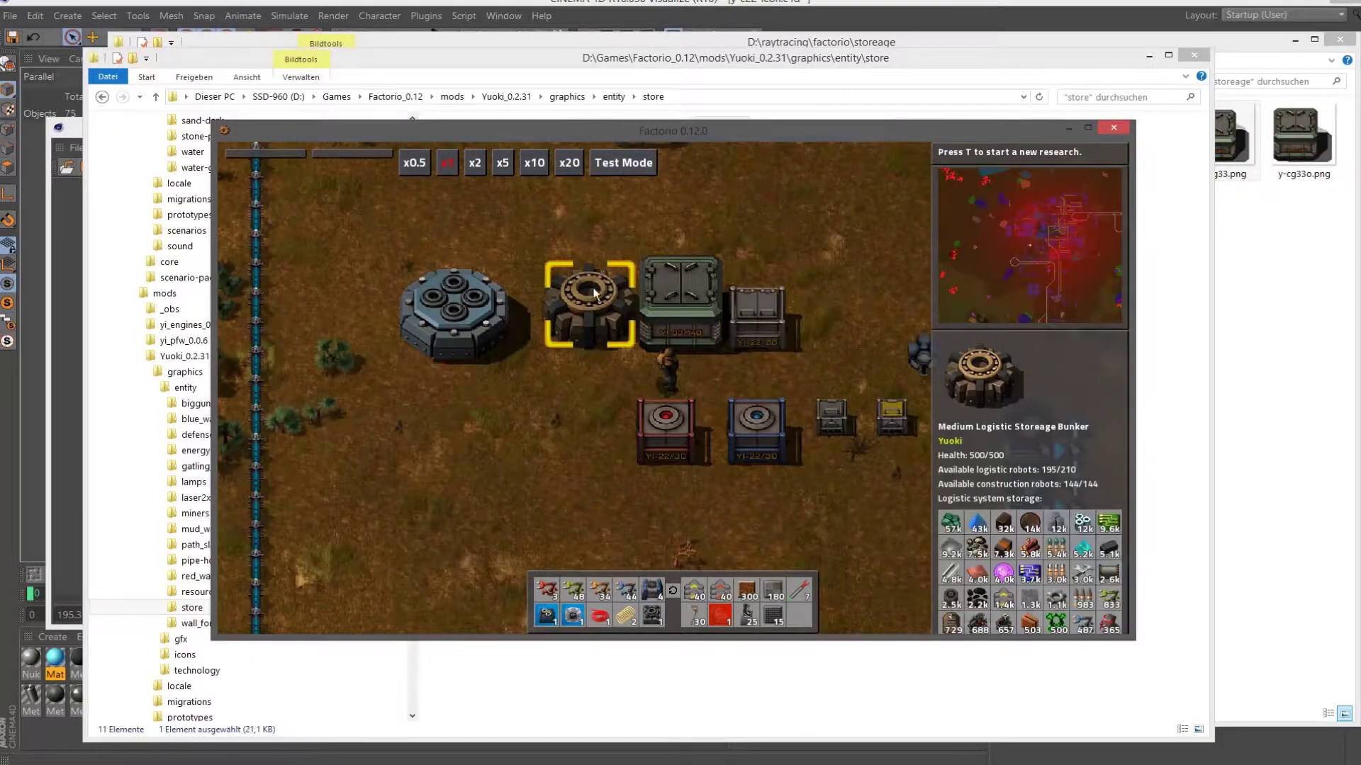
{"action": "key", "text": "d"}
{"action": "key", "text": "a"}
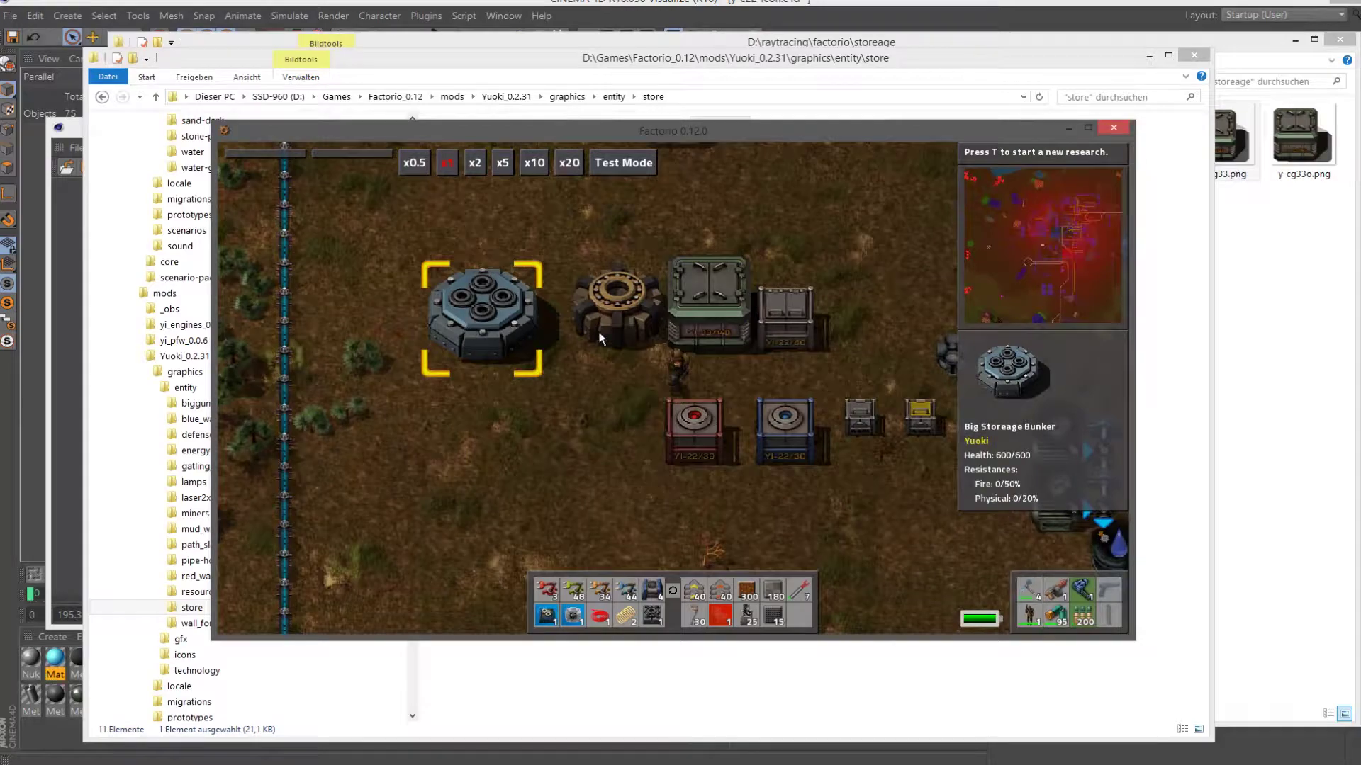
{"action": "key", "text": "d"}
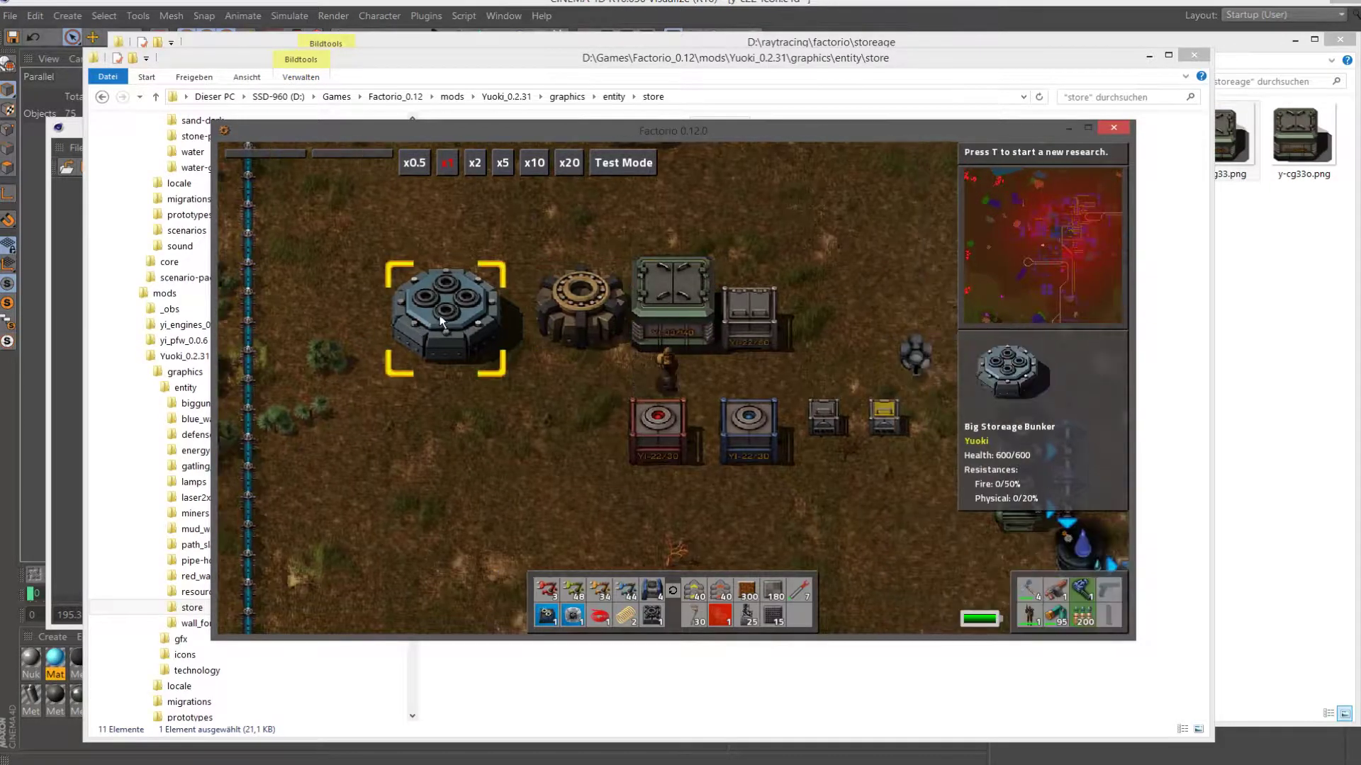
{"action": "key", "text": "a"}
{"action": "key", "text": "w"}
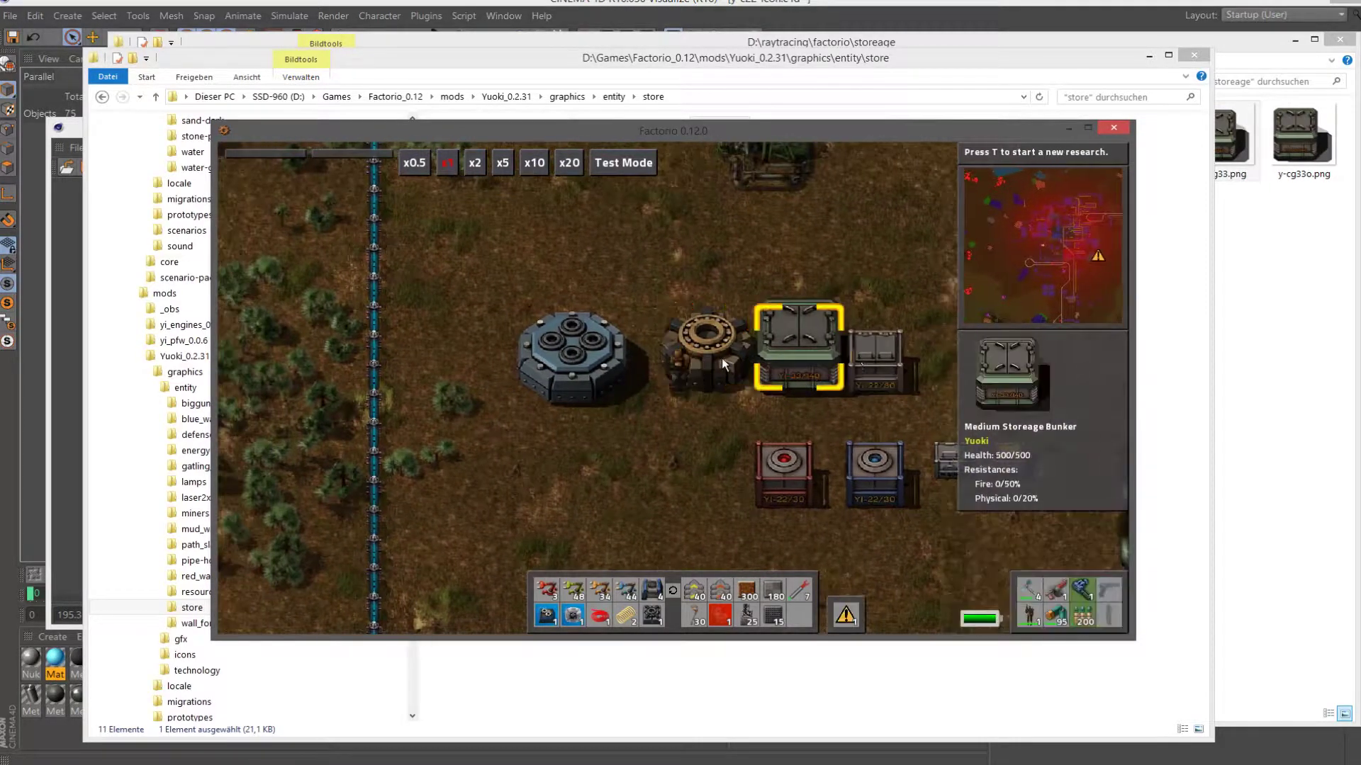
{"action": "key", "text": "d"}
{"action": "key", "text": "s"}
{"action": "key", "text": "a"}
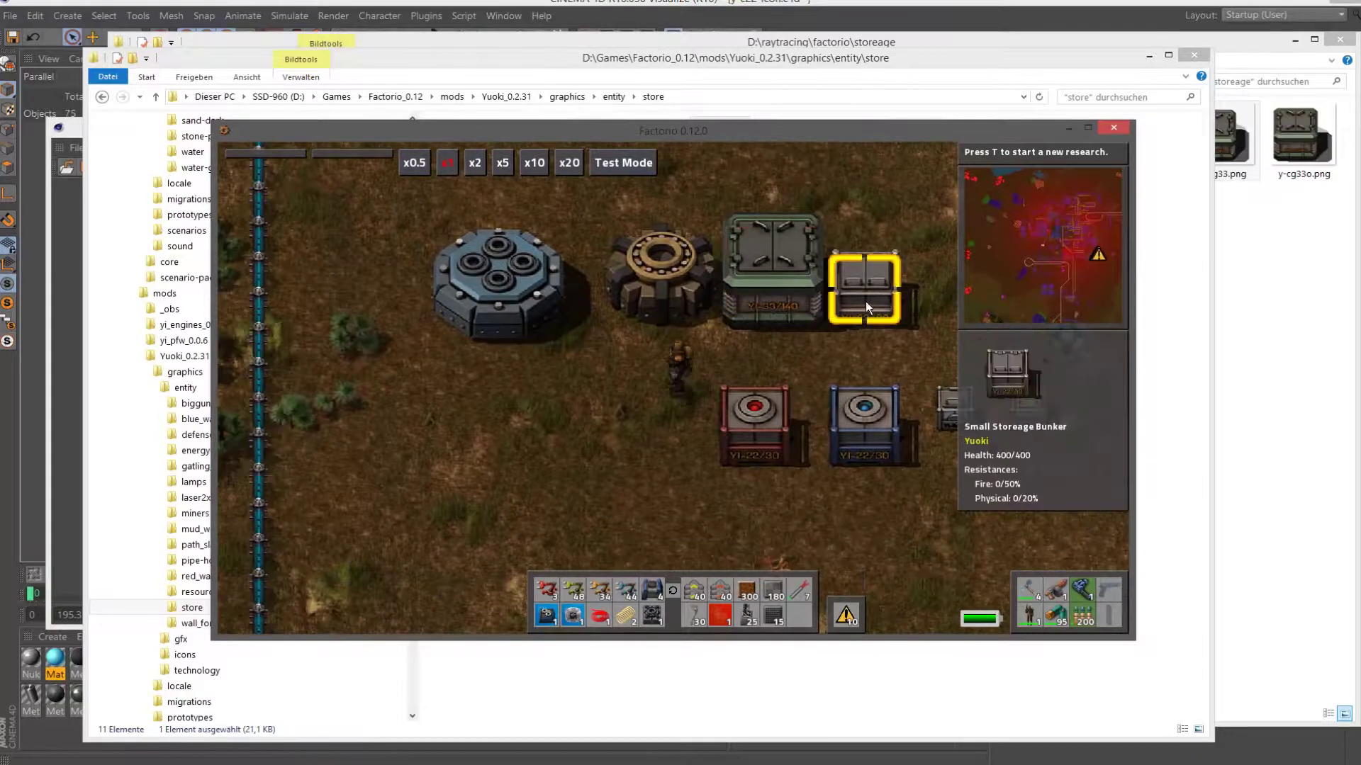
{"action": "key", "text": "d"}
{"action": "key", "text": "w"}
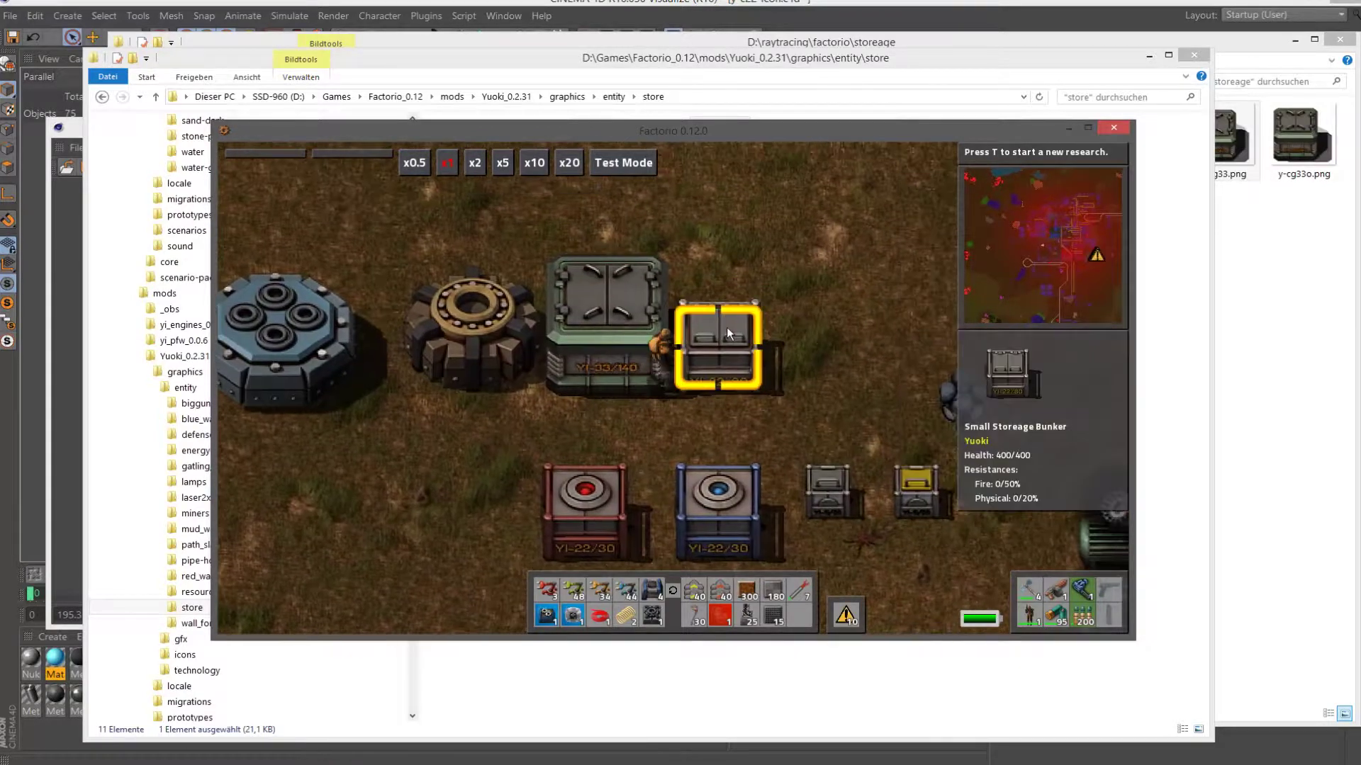
{"action": "scroll", "coordinate": [724, 325], "scroll_direction": "down", "scroll_amount": 4}
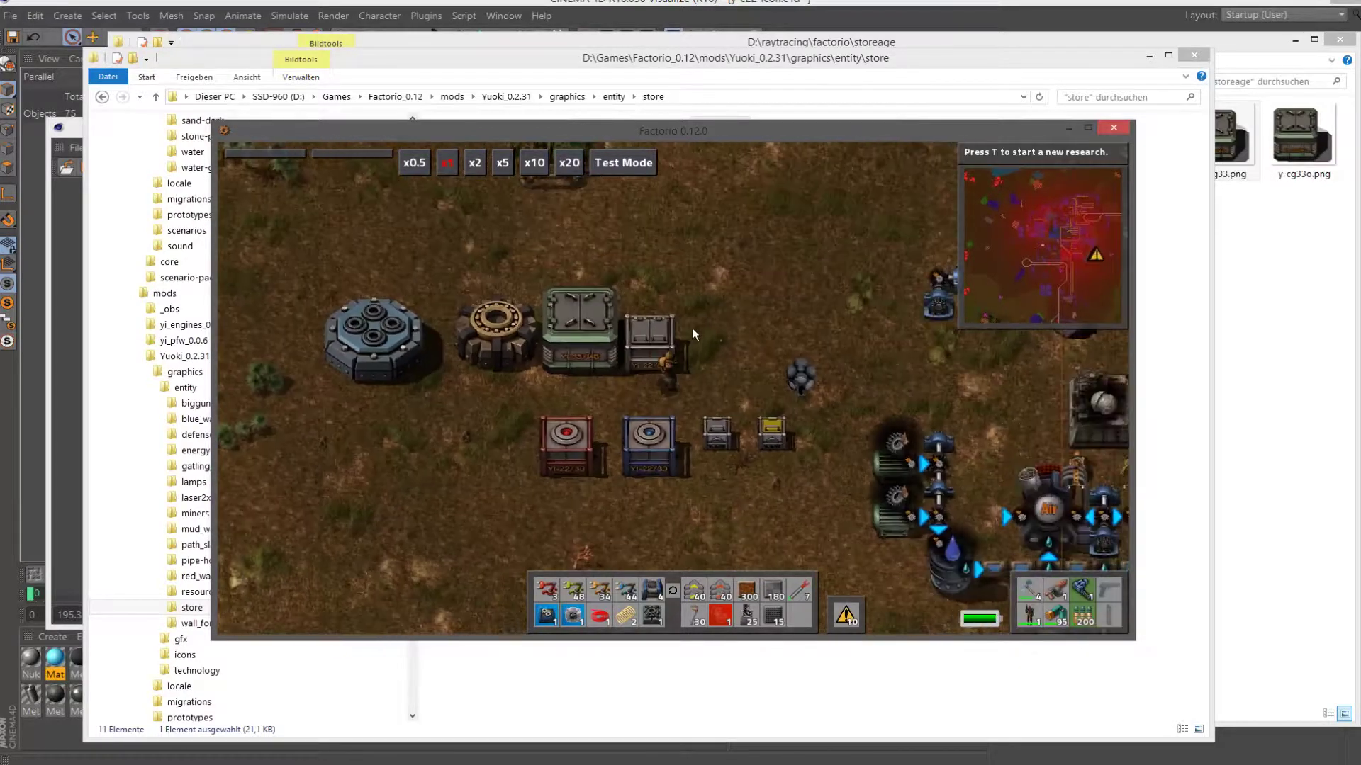
Walk back and around the Medium Storeage Bunker.
{"action": "key", "text": "a"}
{"action": "key", "text": "w"}
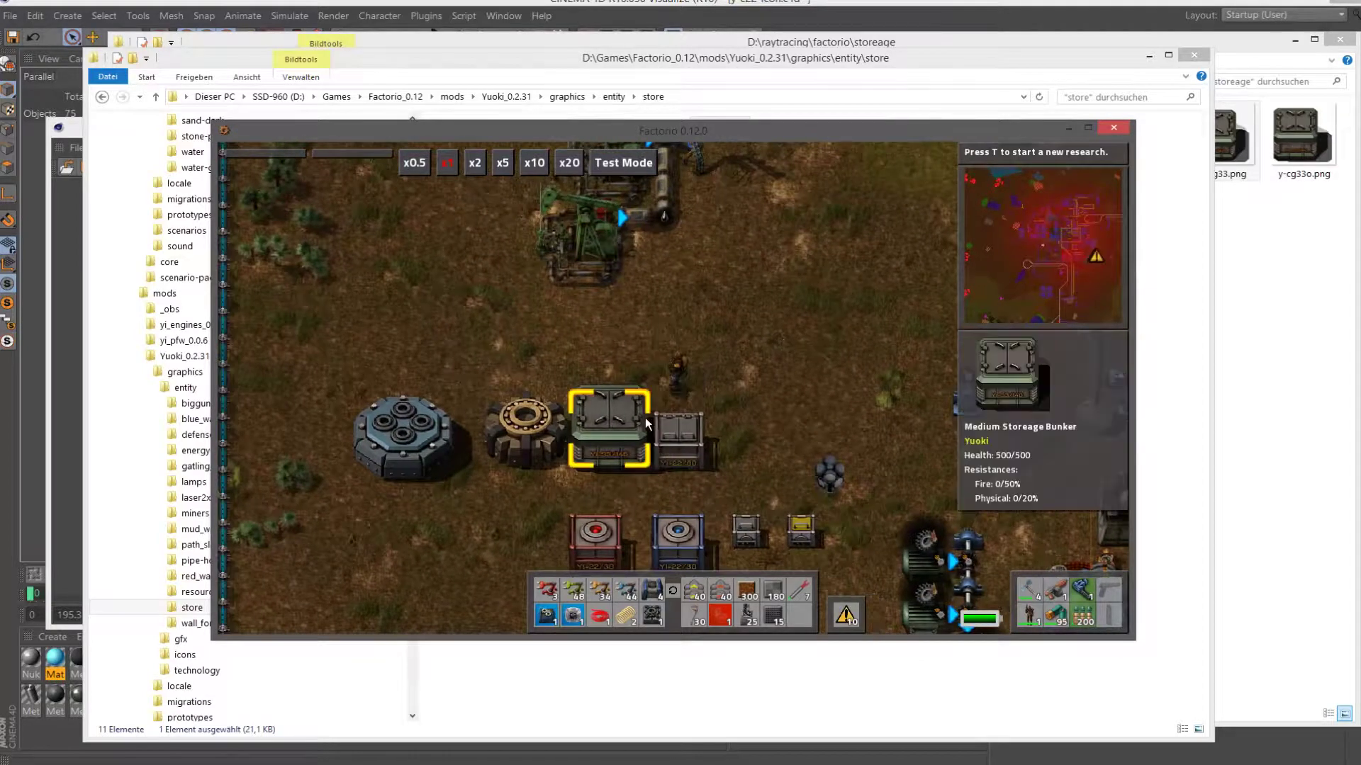
{"action": "key", "text": "s"}
{"action": "key", "text": "a"}
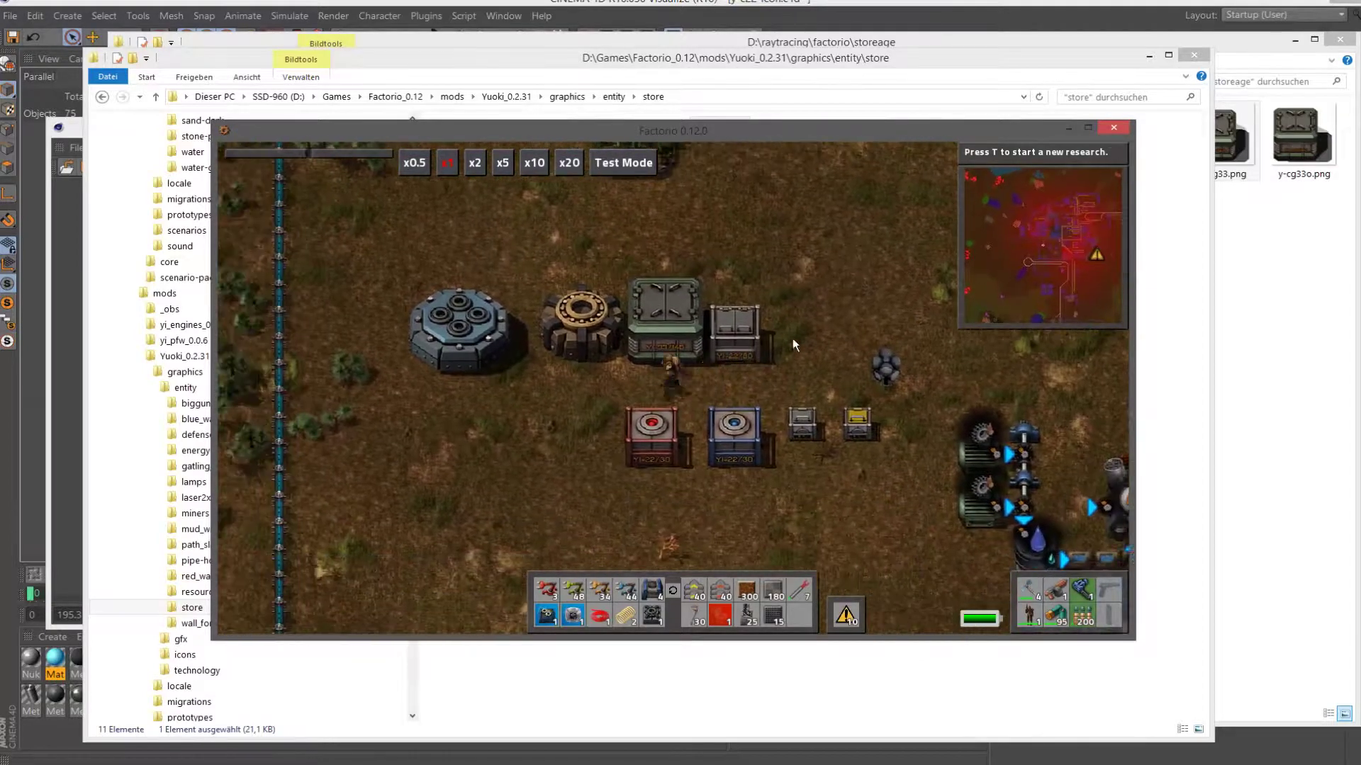
{"action": "key", "text": "a"}
{"action": "key", "text": "d"}
{"action": "key", "text": "a"}
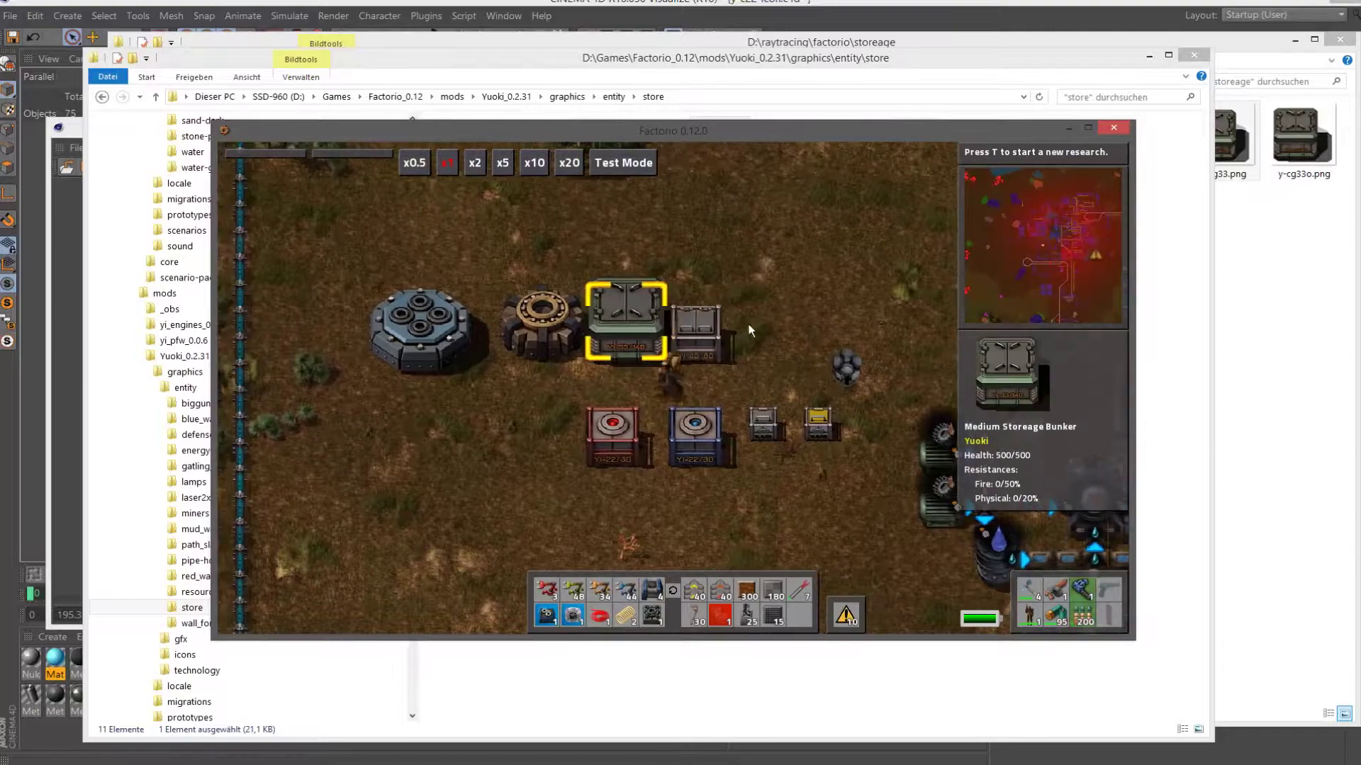
{"action": "key", "text": "a"}
{"action": "key", "text": "d"}
{"action": "key", "text": "w"}
{"action": "key", "text": "a"}
{"action": "key", "text": "d"}
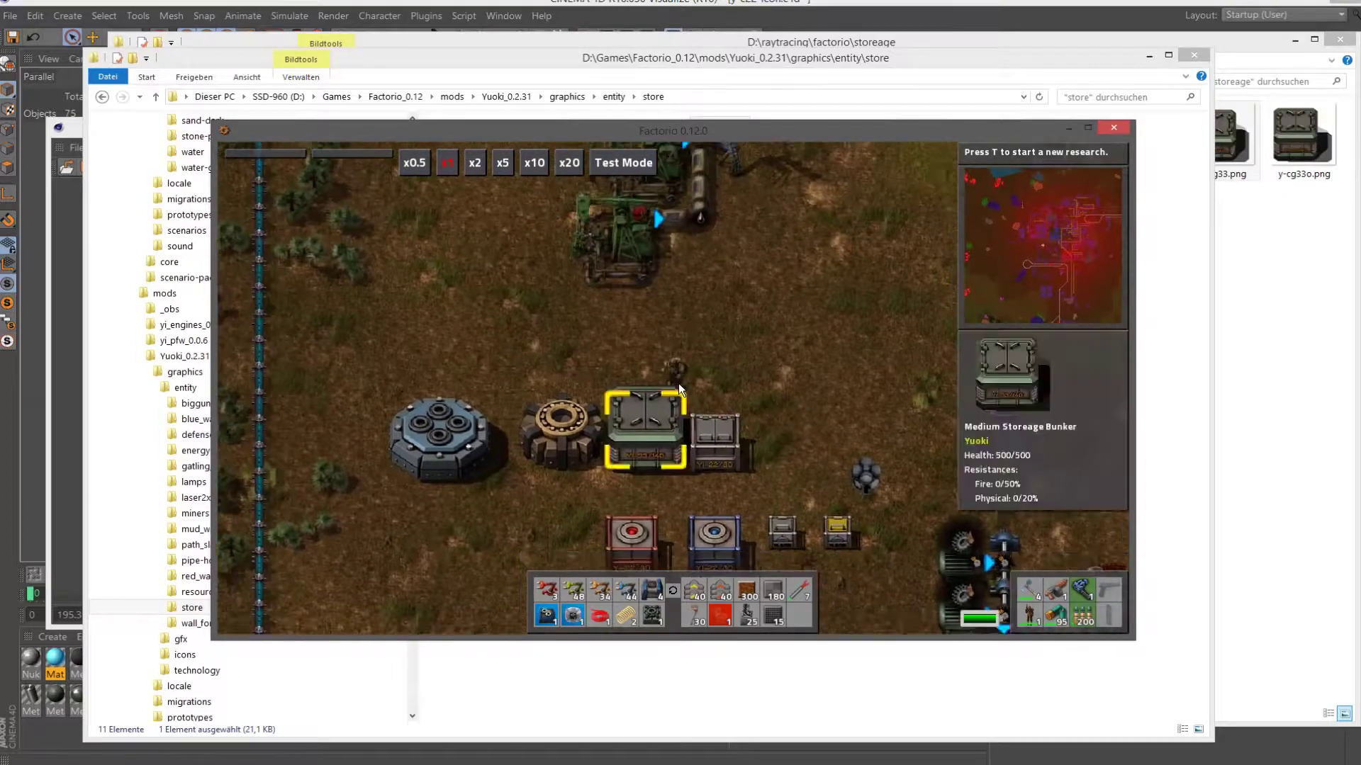
{"action": "key", "text": "s"}
Look inside the medium bunker, then return to Cinema 4D and close the Picture Viewer.
{"action": "left_click", "coordinate": [649, 374]}
{"action": "key", "text": "e"}
{"action": "key", "text": "s"}
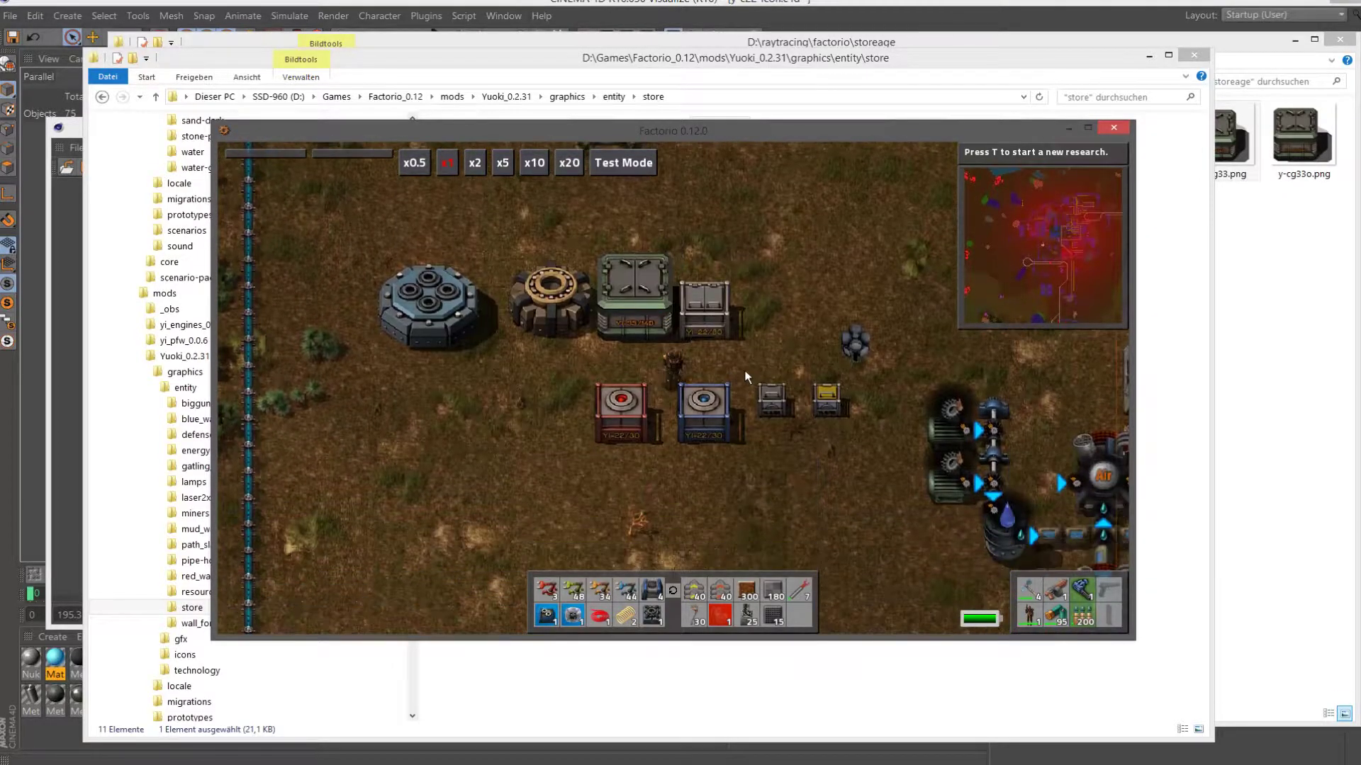
{"action": "key", "text": "a"}
{"action": "key", "text": "w"}
{"action": "key", "text": "d"}
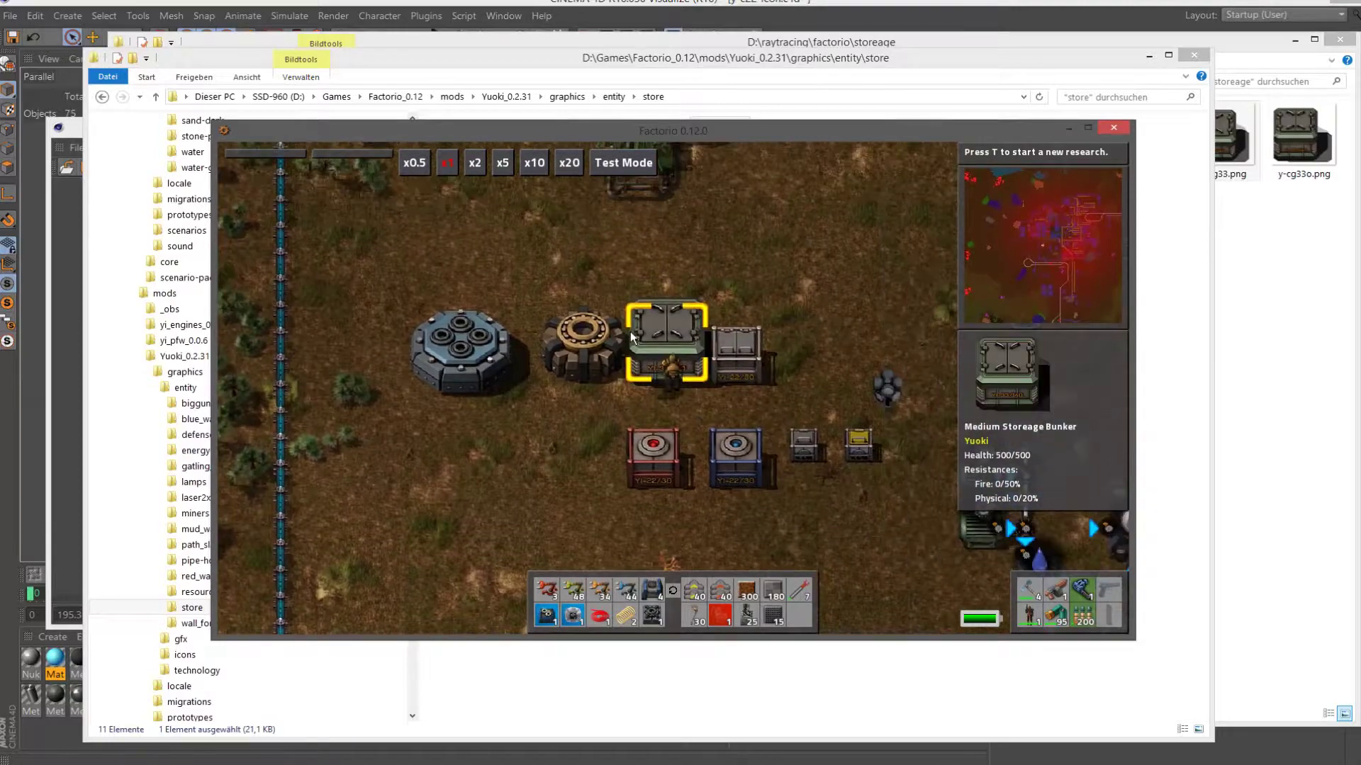
{"action": "scroll", "coordinate": [631, 340], "scroll_direction": "down", "scroll_amount": 2}
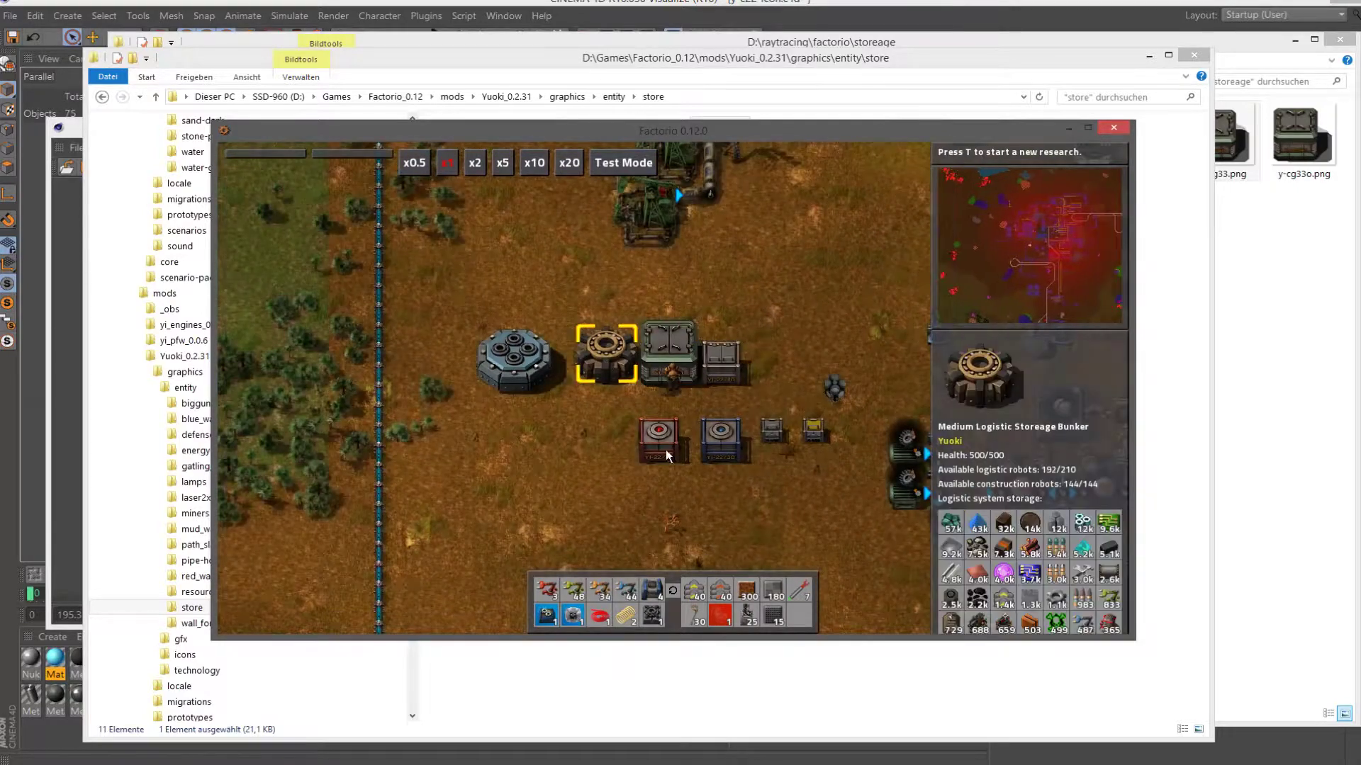
{"action": "scroll", "coordinate": [678, 435], "scroll_direction": "up", "scroll_amount": 2}
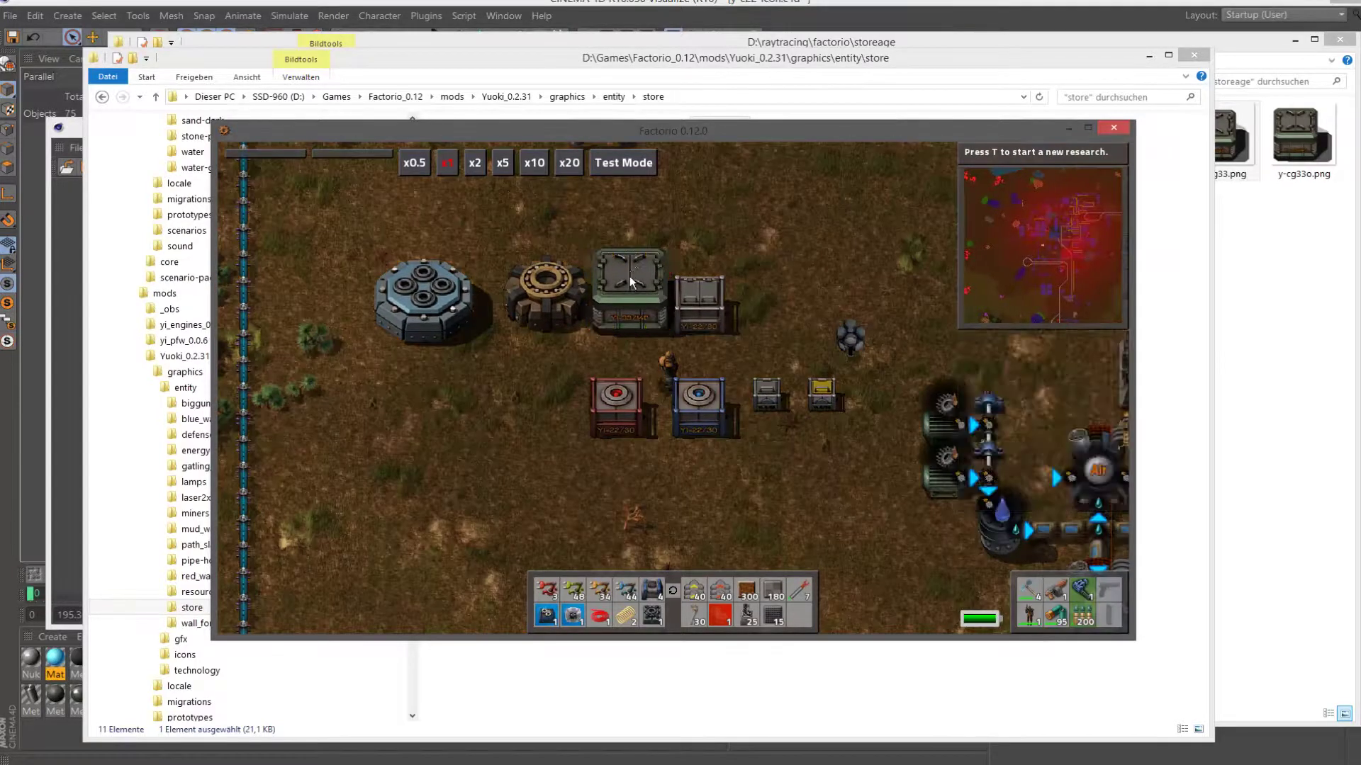
{"action": "scroll", "coordinate": [565, 236], "scroll_direction": "up", "scroll_amount": 2}
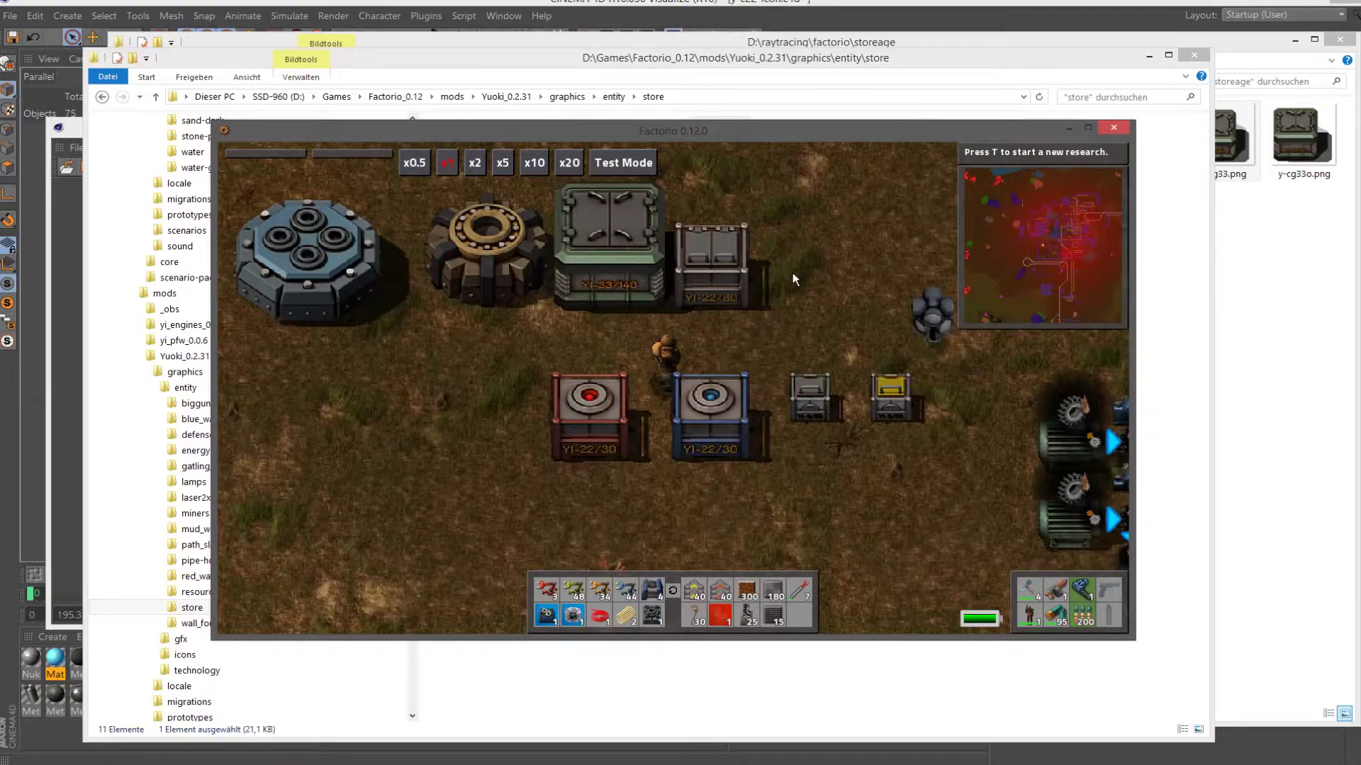
{"action": "scroll", "coordinate": [789, 376], "scroll_direction": "down", "scroll_amount": 2}
{"action": "scroll", "coordinate": [790, 377], "scroll_direction": "down", "scroll_amount": 2}
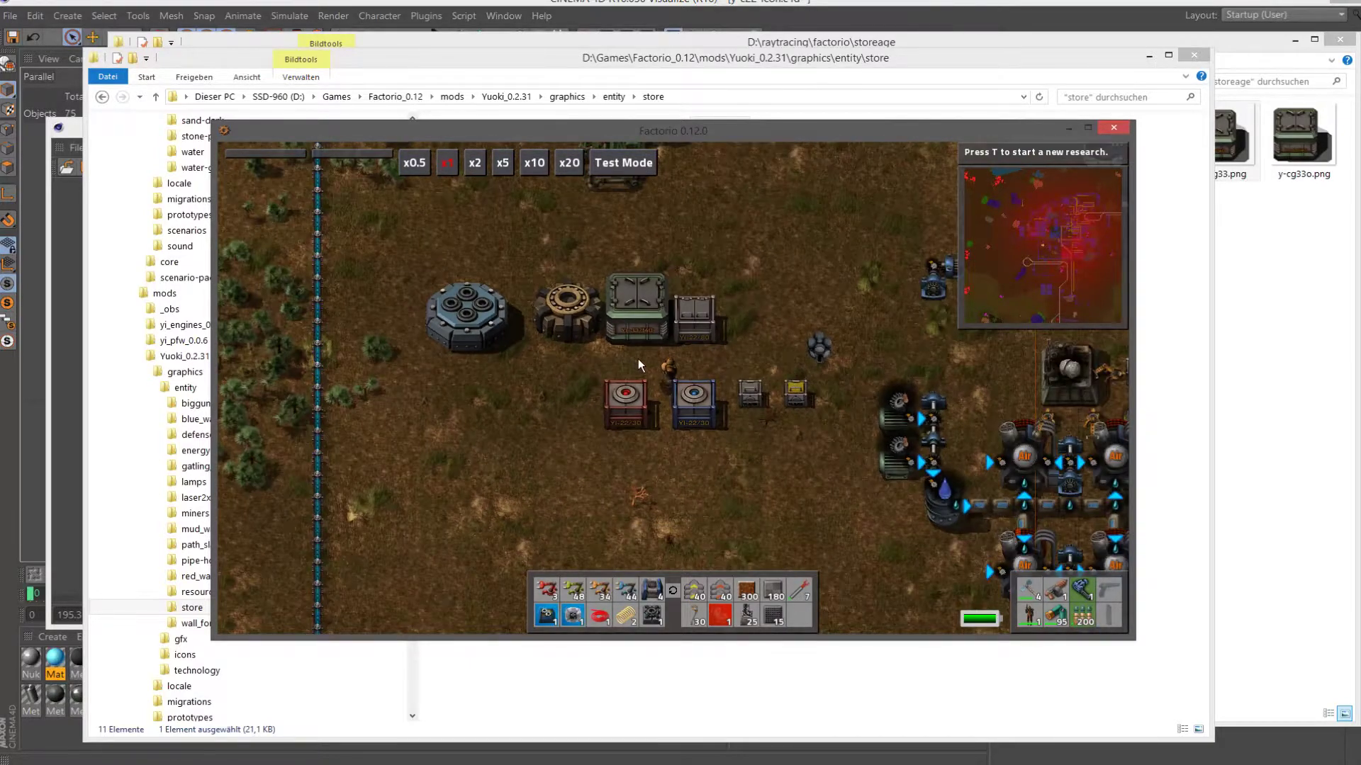
{"action": "key", "text": "alt+Tab"}
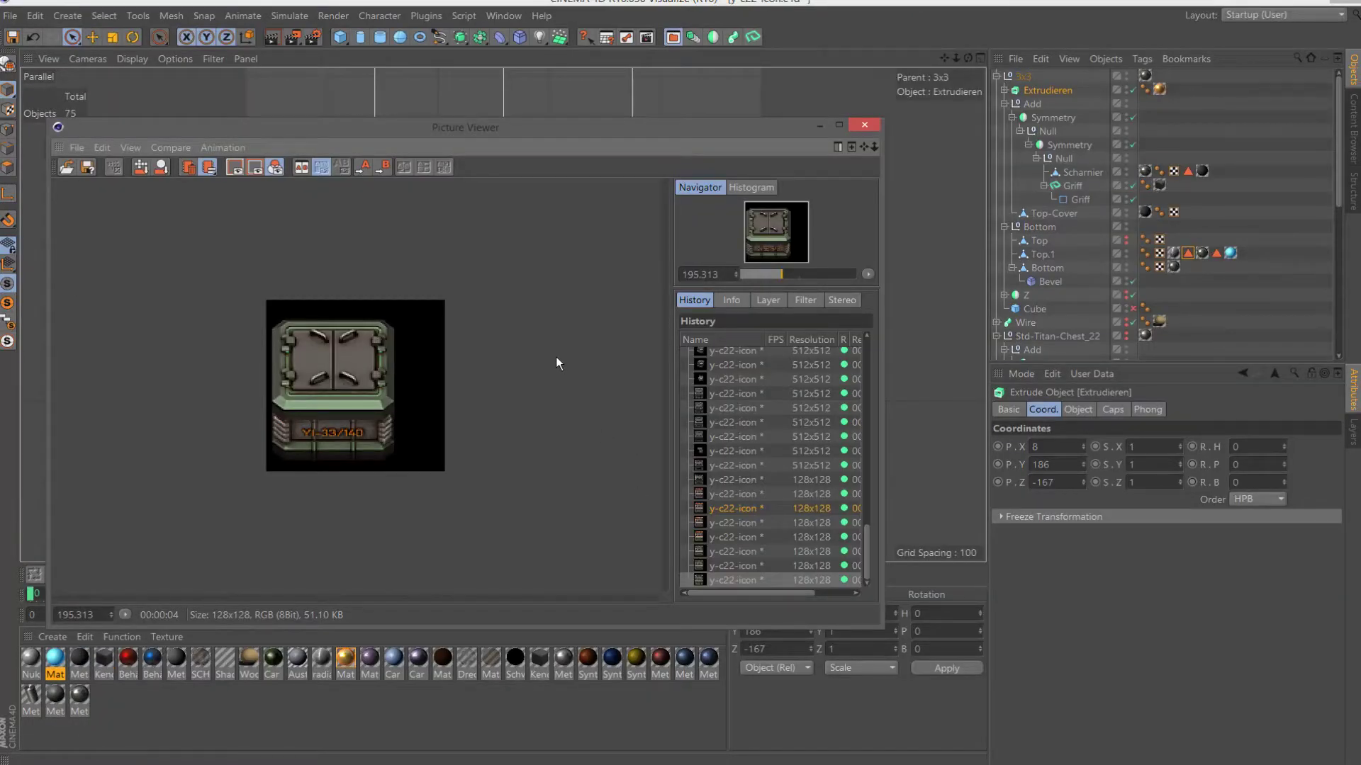
{"action": "left_click", "coordinate": [864, 125]}
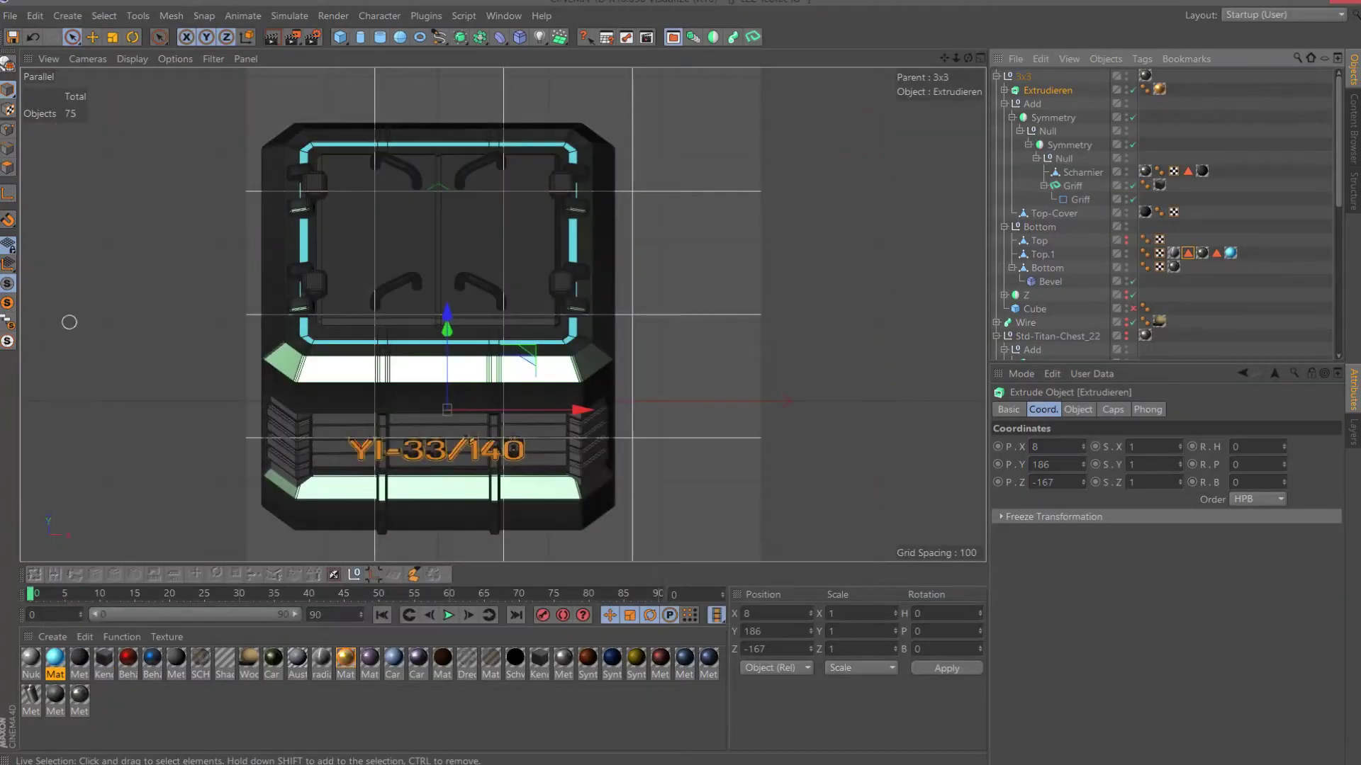